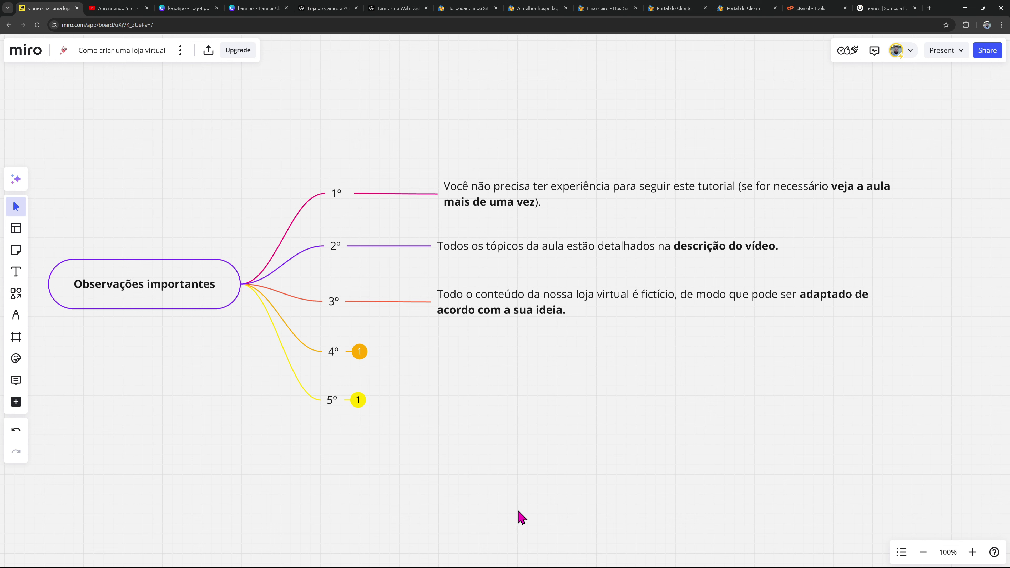
Look over the logo, banners and product images in the Loja Virtual folder in File Explorer and return to the browser
click(496, 559)
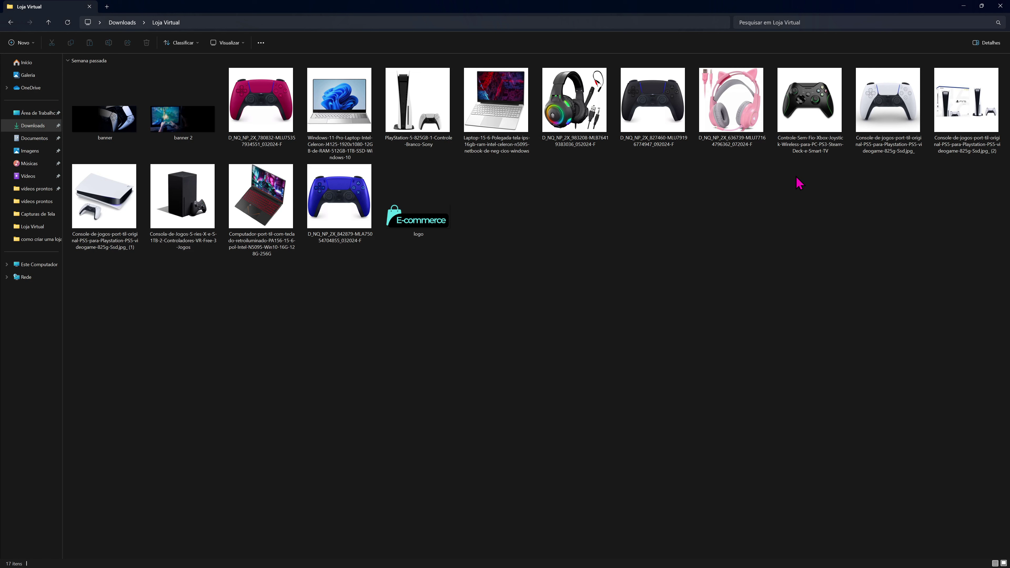
click(412, 229)
click(398, 282)
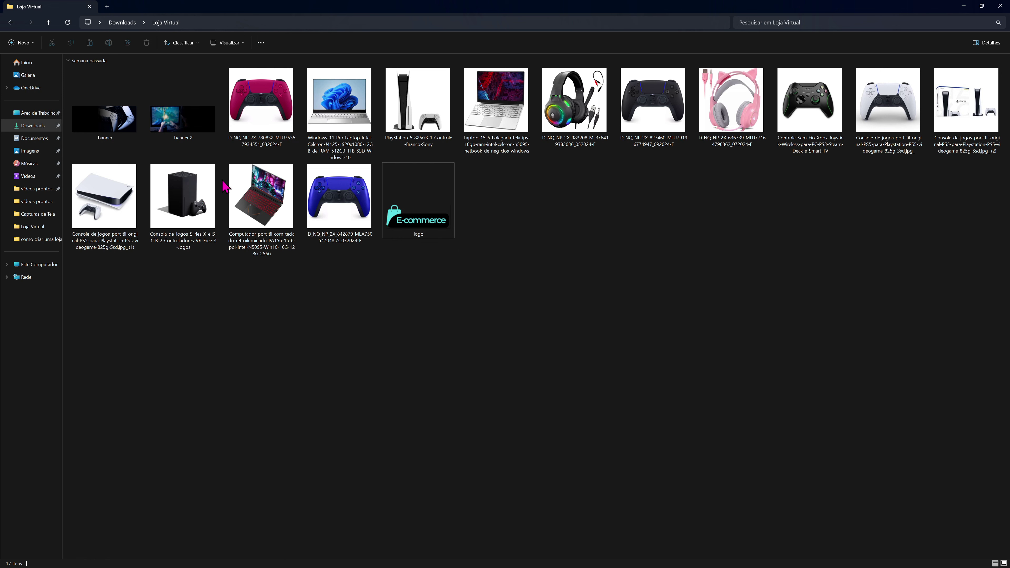
drag(220, 159, 70, 68)
click(464, 319)
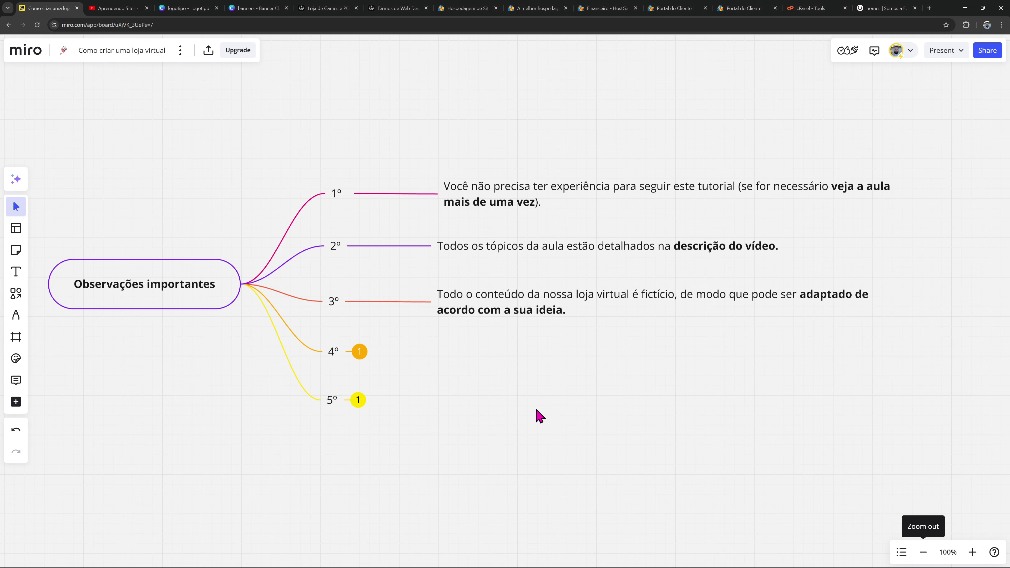
Review the ChatGPT conversation with the store's headline, its description and the PlayStation 5 product description
click(324, 8)
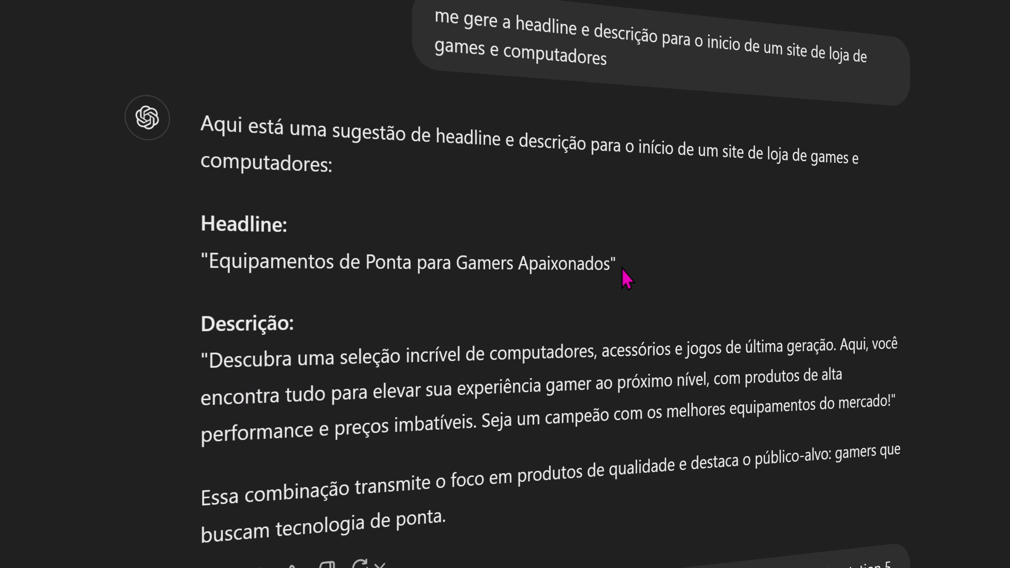
scroll(801, 282, down, 3)
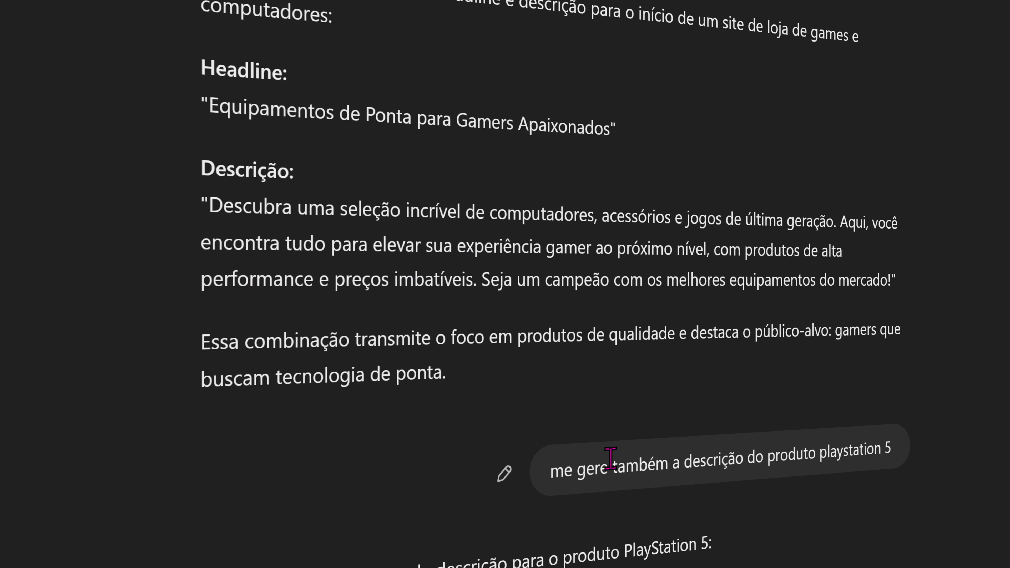
scroll(749, 433, down, 3)
scroll(604, 333, down, 5)
scroll(604, 334, up, 12)
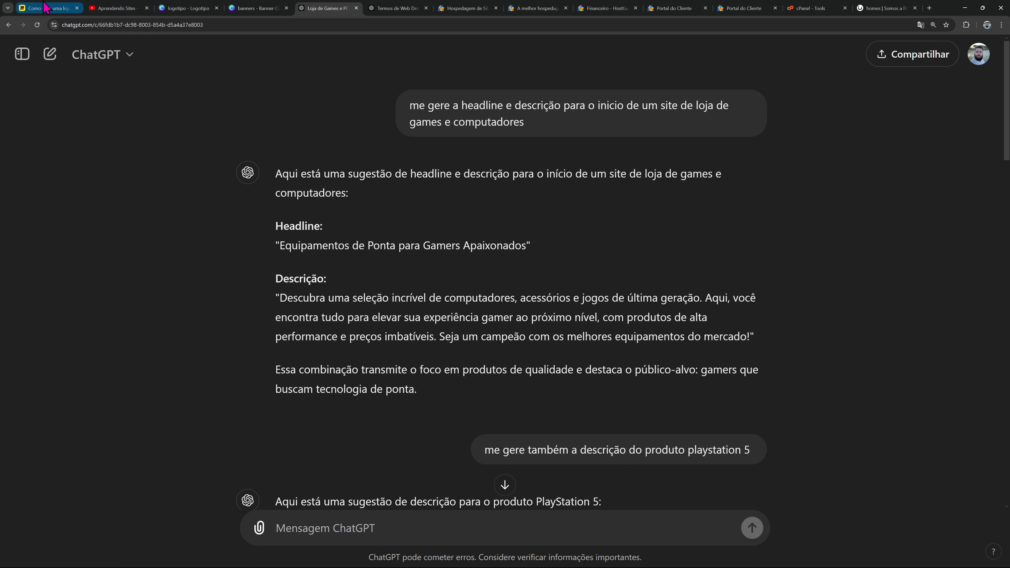
Return to the Miro board and expand the 4º and 5º branches of the "Observações importantes" mind map
click(50, 8)
click(359, 352)
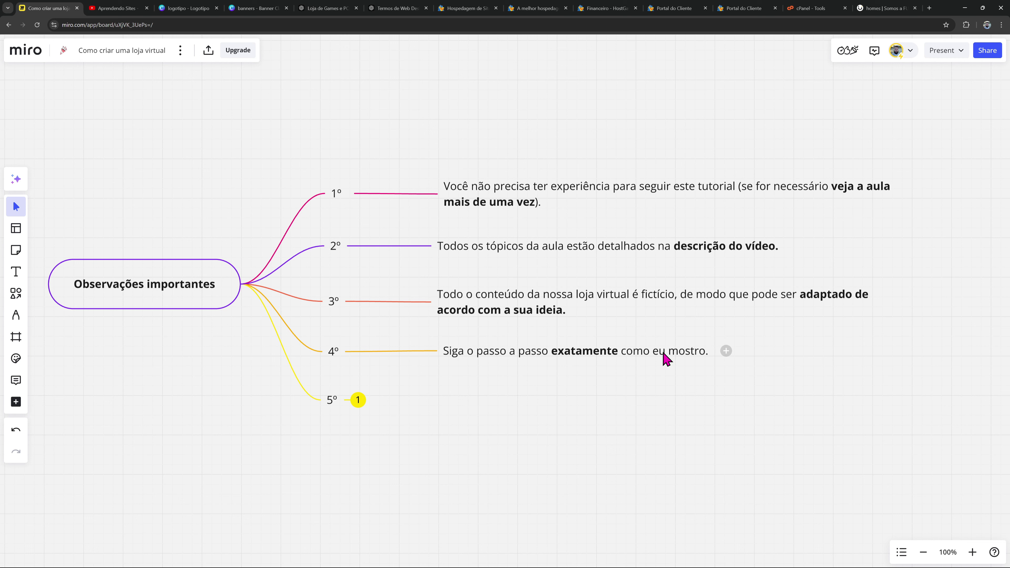
click(358, 401)
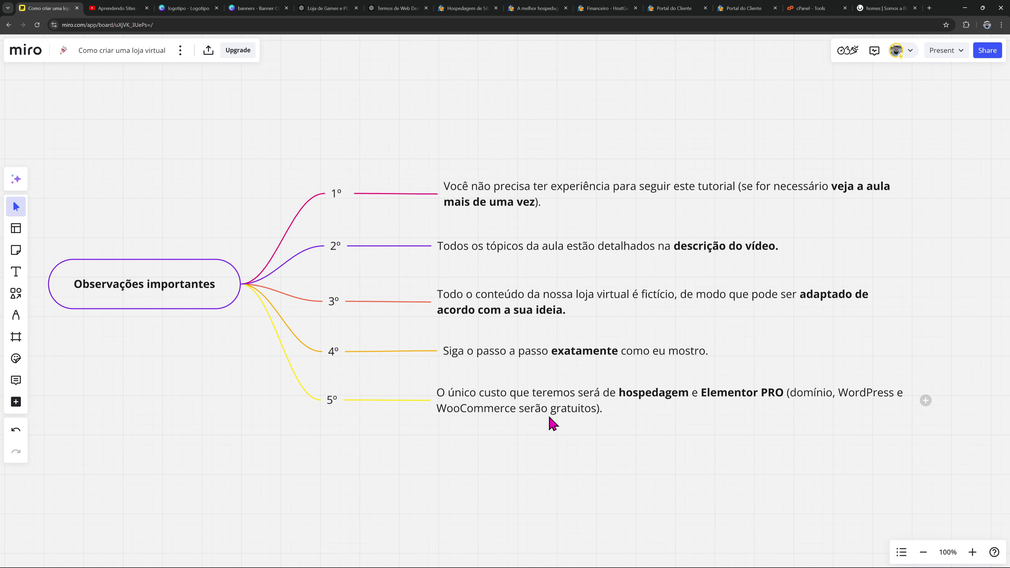
Read the ChatGPT summary of domain, hosting, WordPress, WooCommerce and Elementor, and go back to the Miro board
click(382, 8)
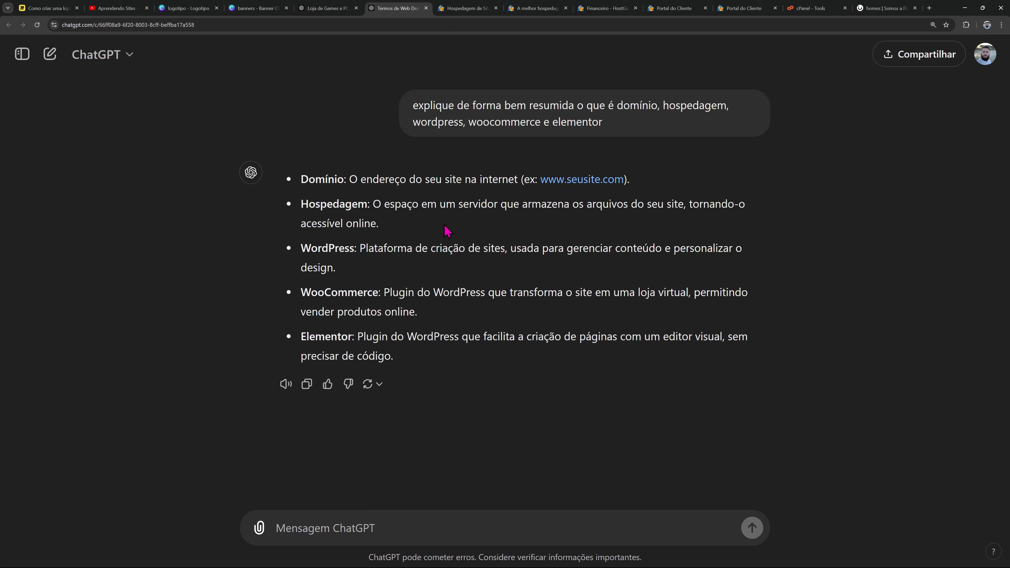
click(47, 8)
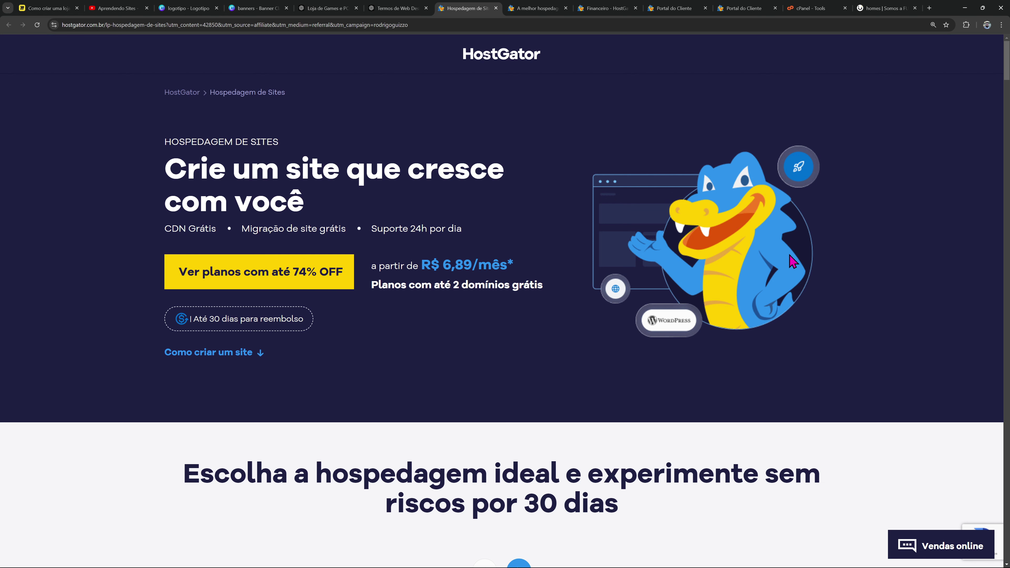
Examine the prices and discounts of the hosting plans on the HostGator website
scroll(783, 277, down, 1)
scroll(783, 276, down, 10)
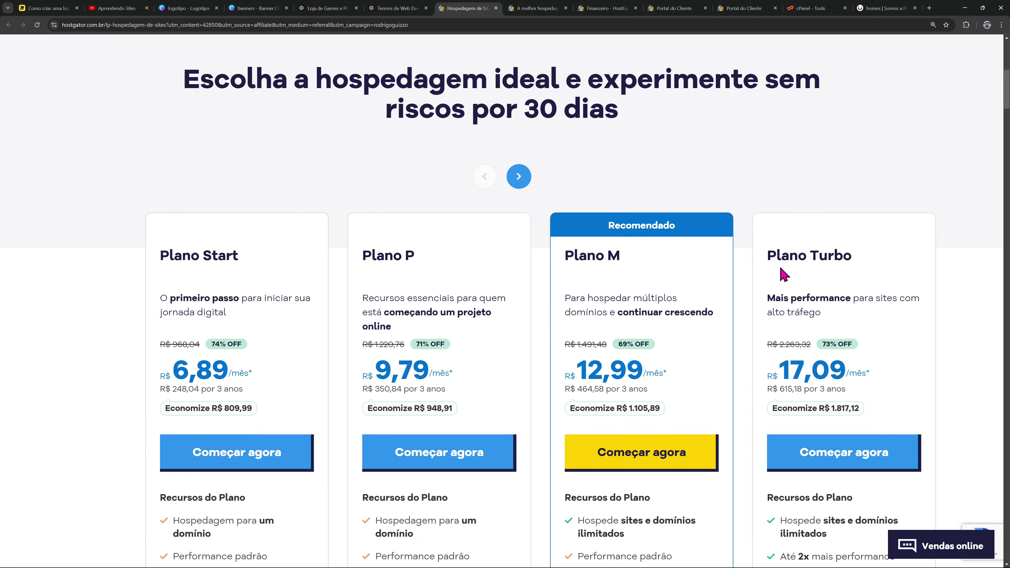
scroll(783, 275, down, 1)
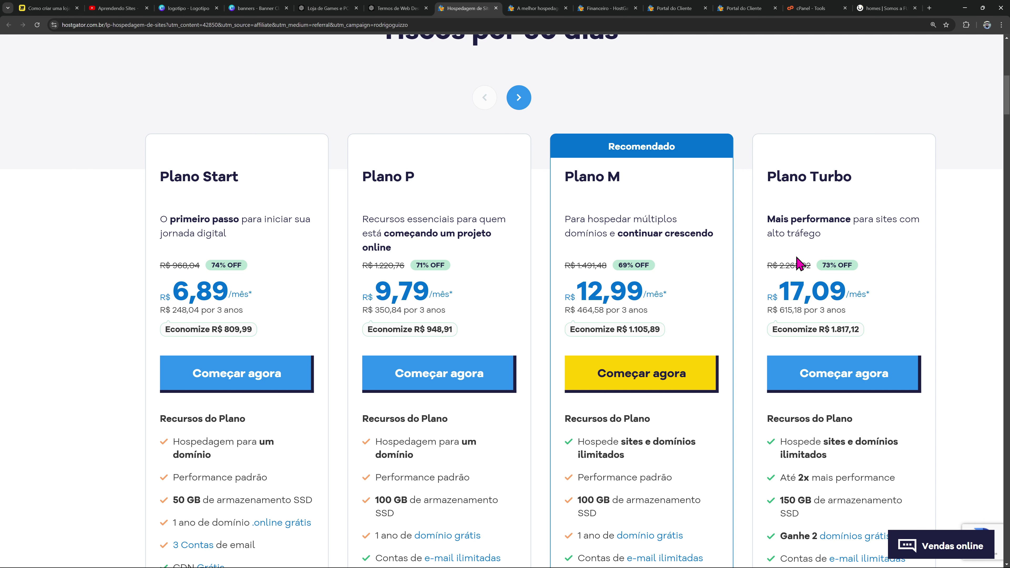
scroll(851, 257, down, 1)
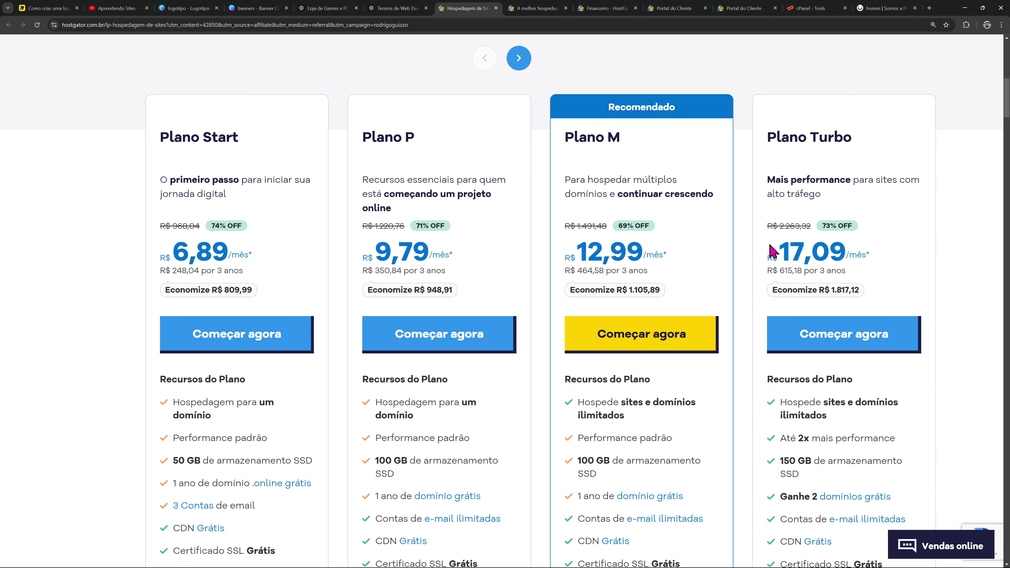
scroll(864, 223, up, 10)
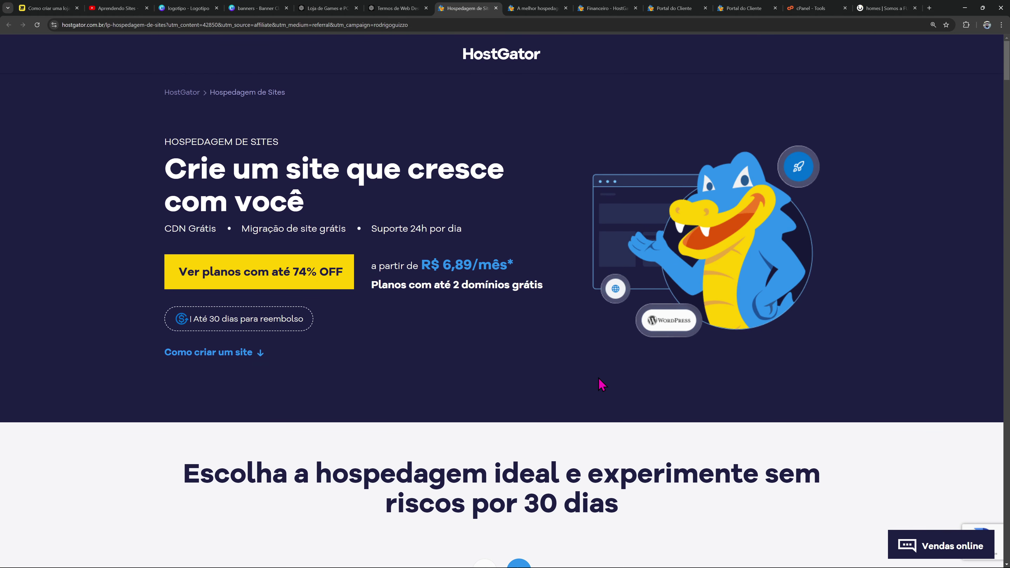
scroll(602, 379, down, 10)
scroll(601, 384, down, 2)
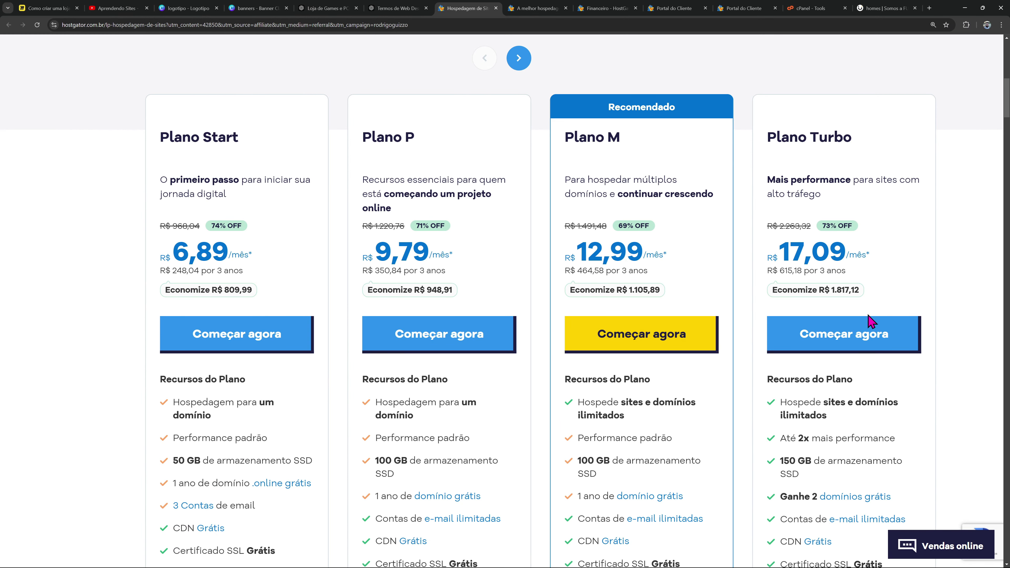
scroll(863, 330, down, 1)
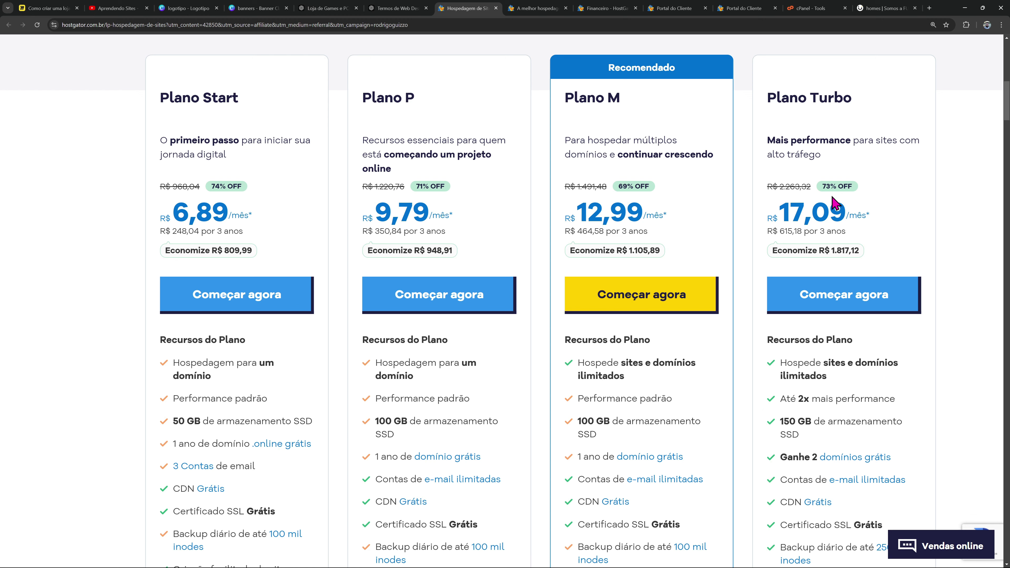
Read through the rest of the HostGator hosting page, including performance, e-mail tools, the competitor comparison and support
scroll(835, 205, down, 15)
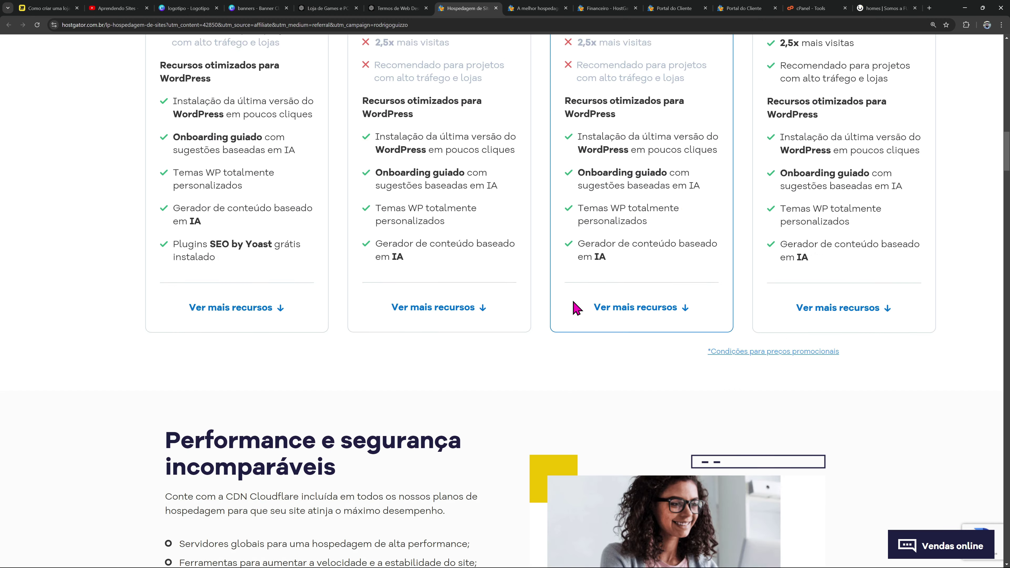
scroll(577, 304, down, 6)
scroll(358, 345, down, 12)
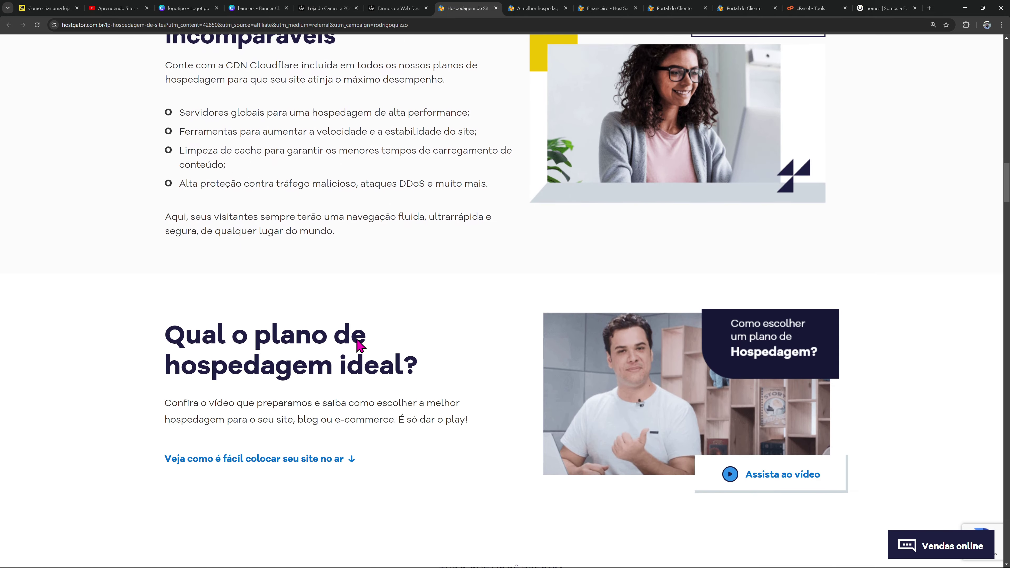
scroll(435, 366, down, 19)
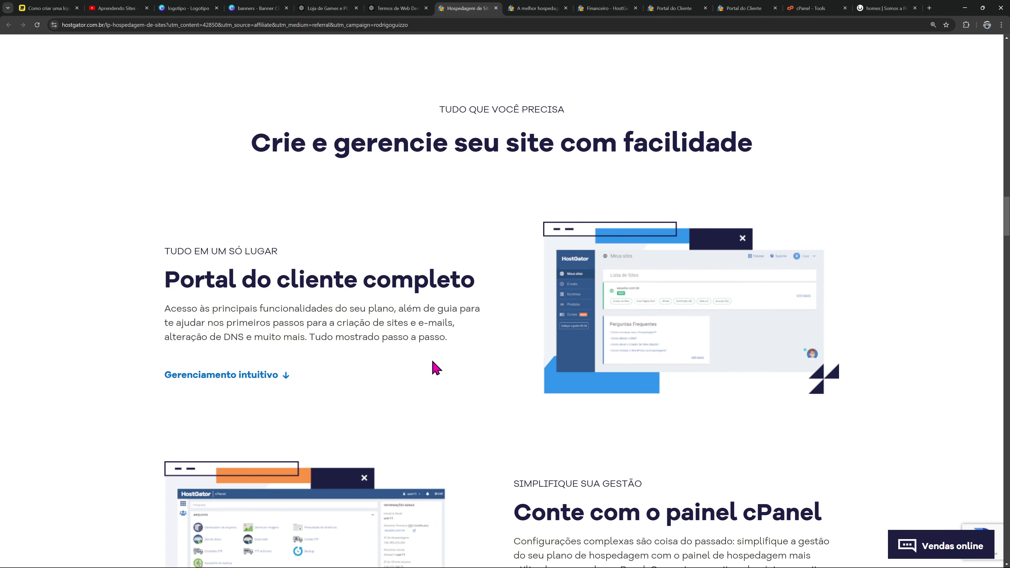
scroll(517, 334, down, 4)
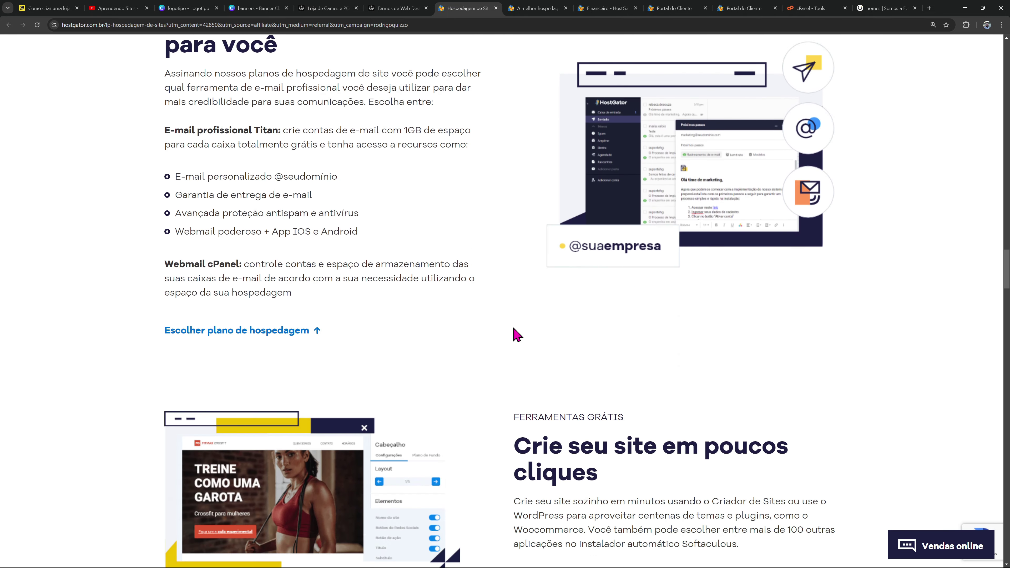
scroll(515, 334, up, 3)
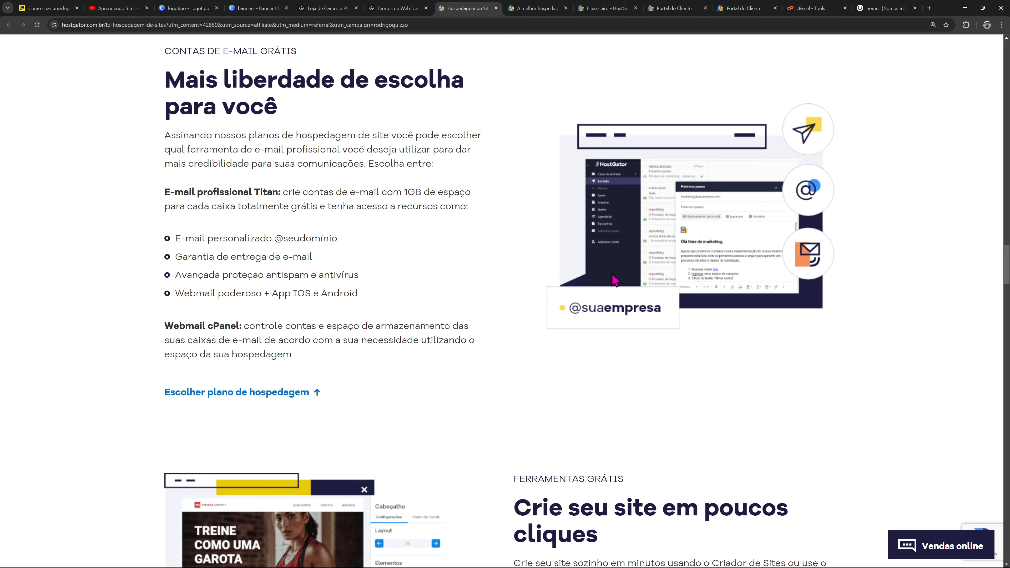
scroll(492, 304, down, 15)
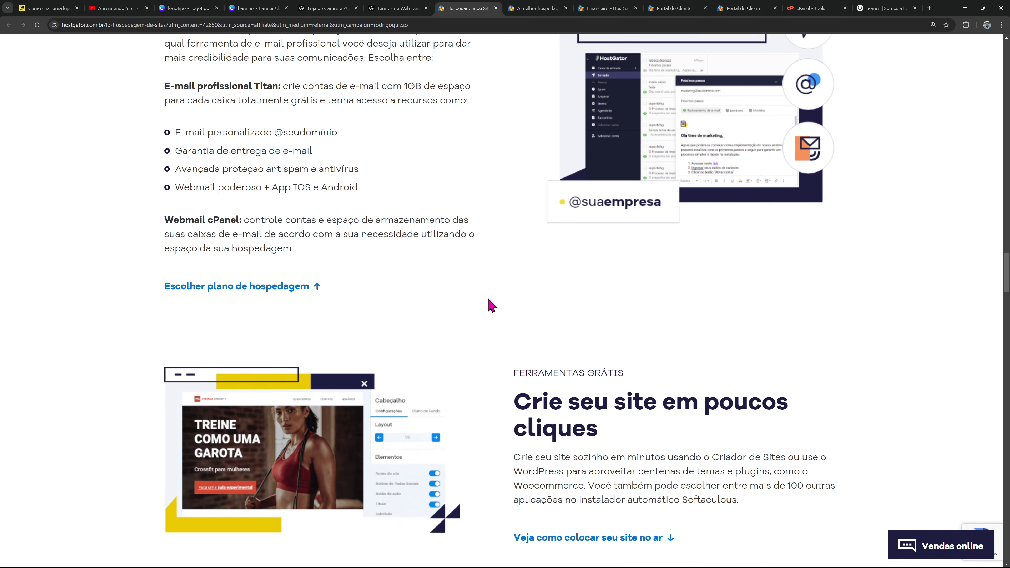
scroll(491, 302, down, 10)
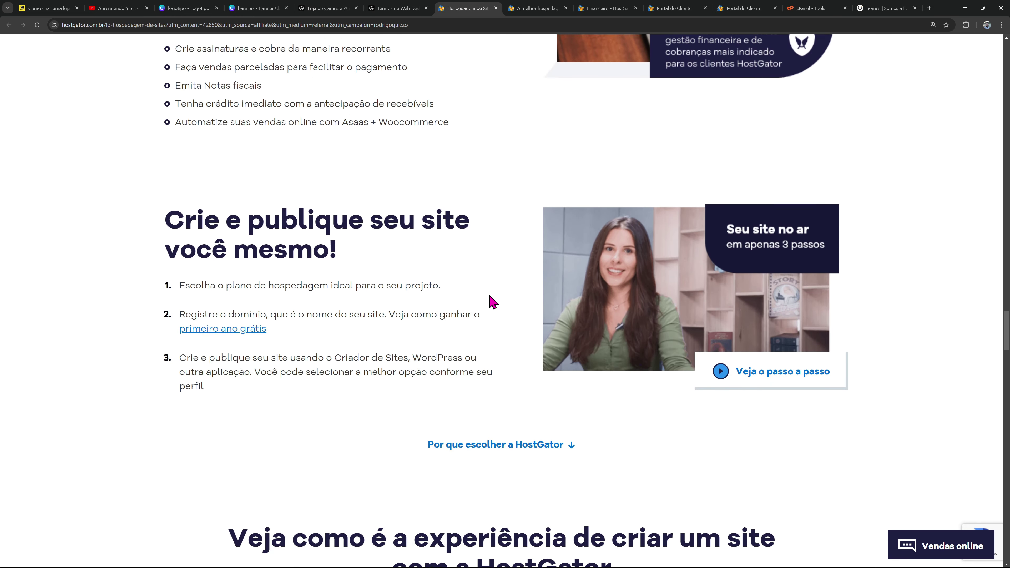
scroll(492, 299, down, 14)
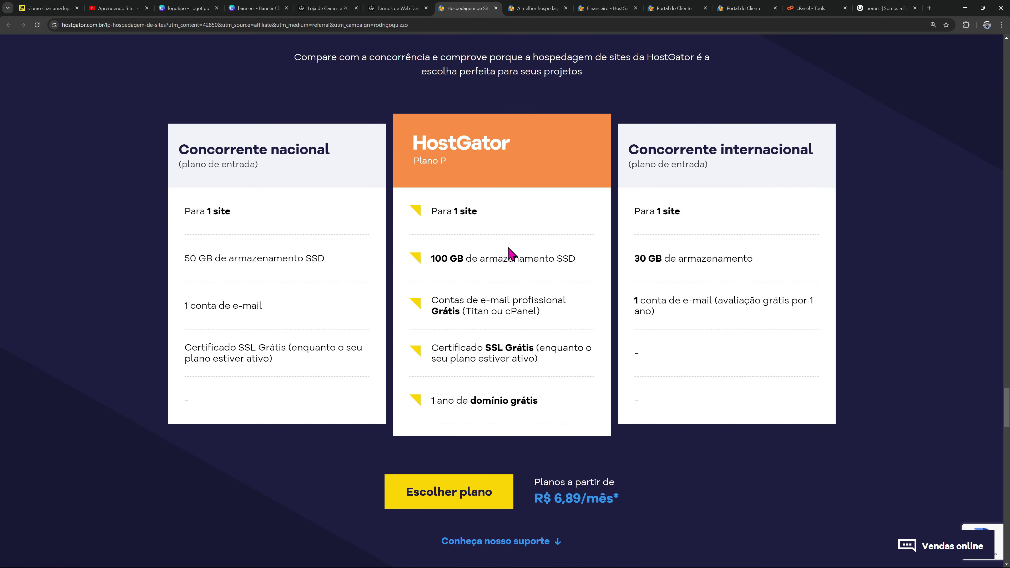
scroll(524, 302, down, 11)
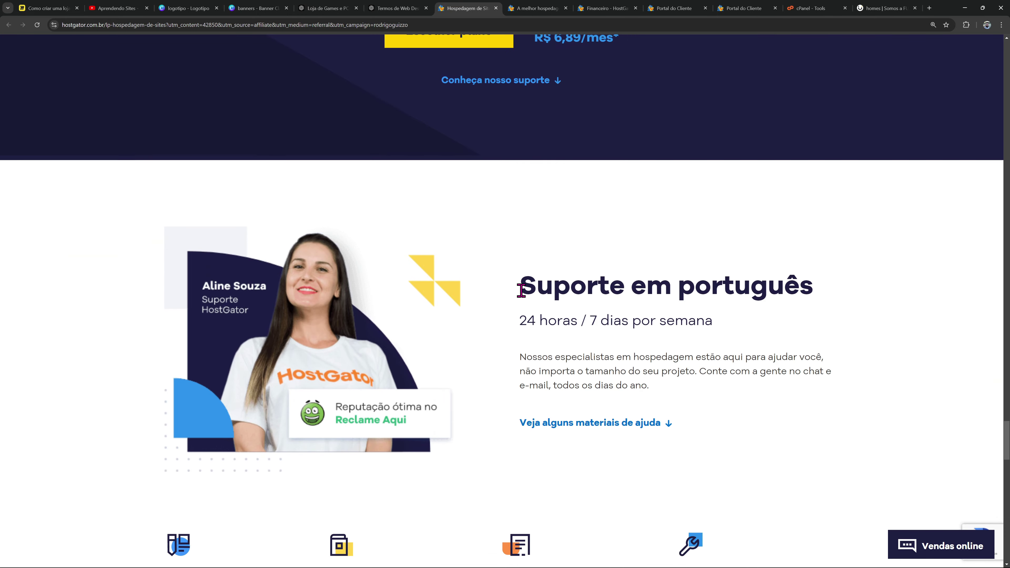
scroll(524, 298, down, 2)
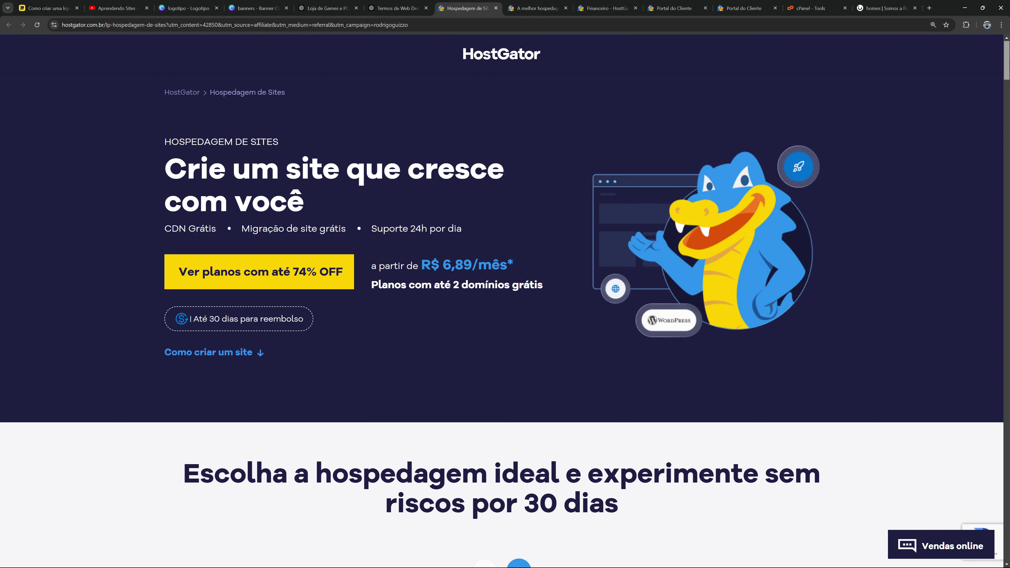
Compare the included resources of Plano Start, Plano P, Plano M and Plano Turbo
scroll(879, 195, down, 10)
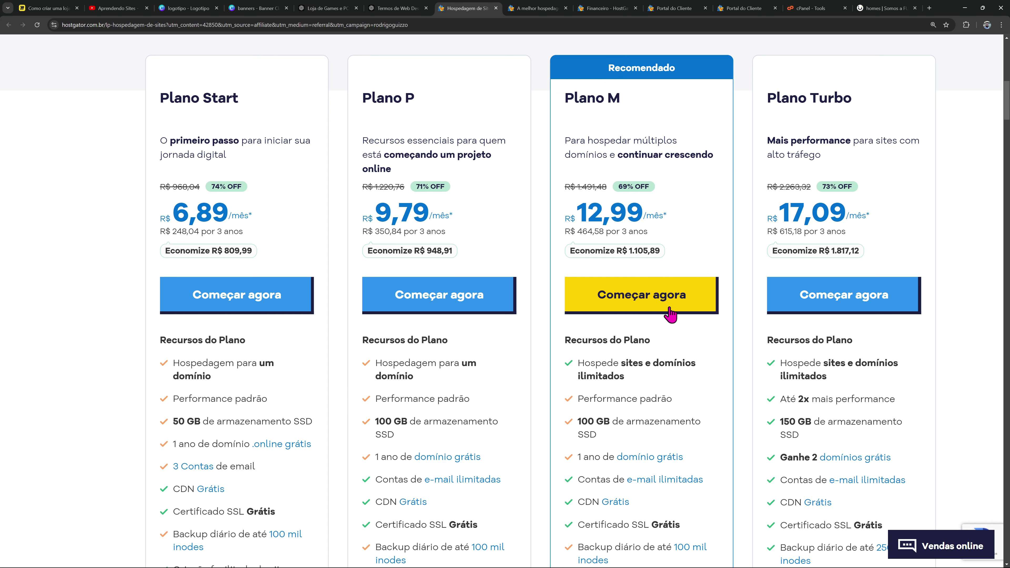
scroll(438, 346, down, 2)
scroll(239, 338, up, 2)
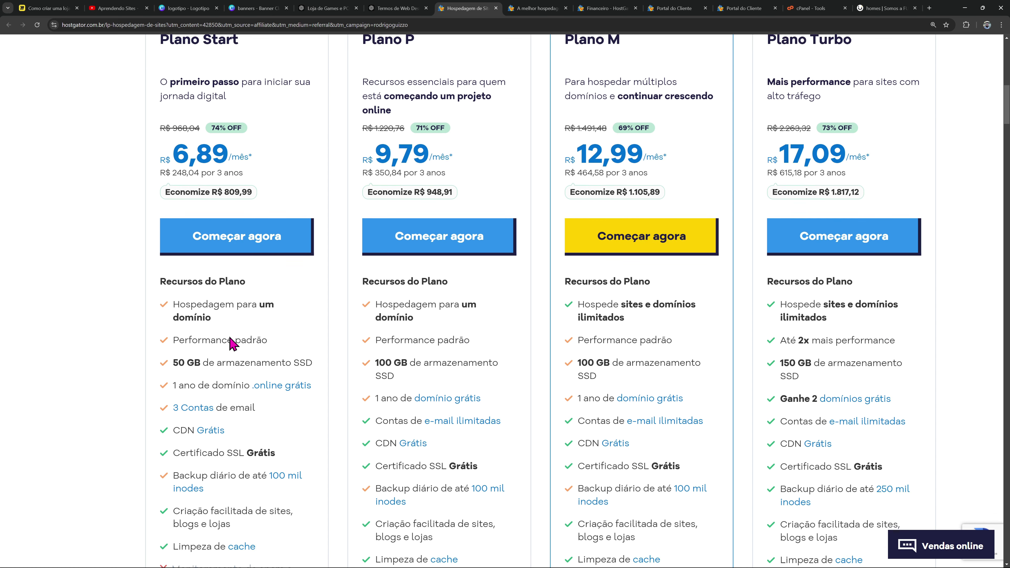
scroll(341, 289, down, 1)
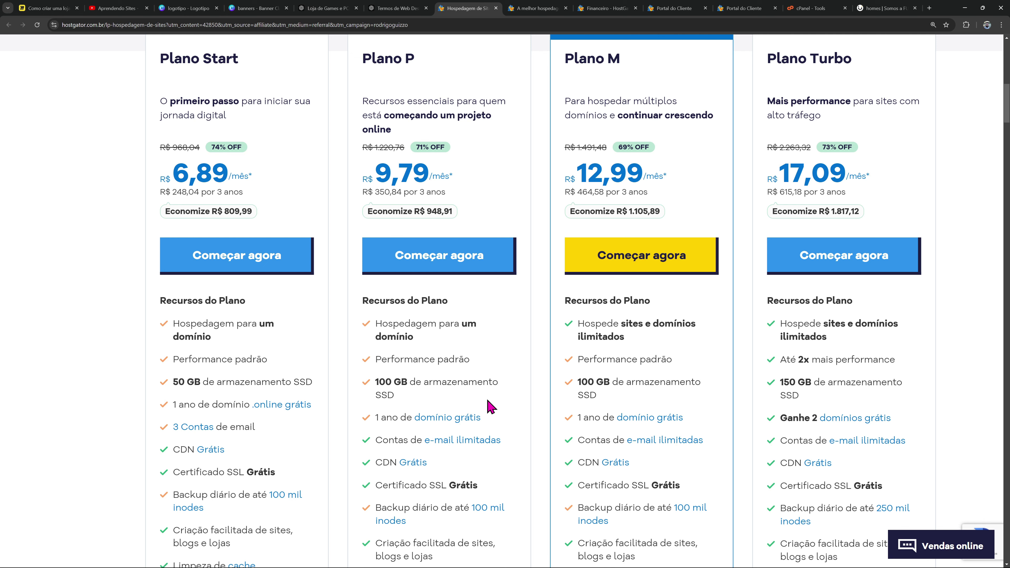
scroll(401, 196, up, 2)
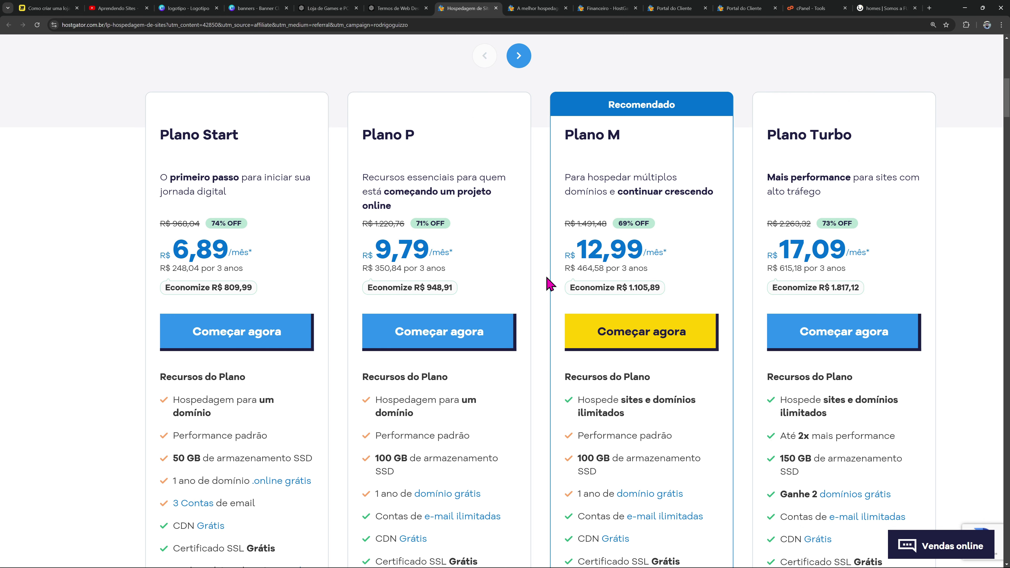
scroll(549, 282, down, 2)
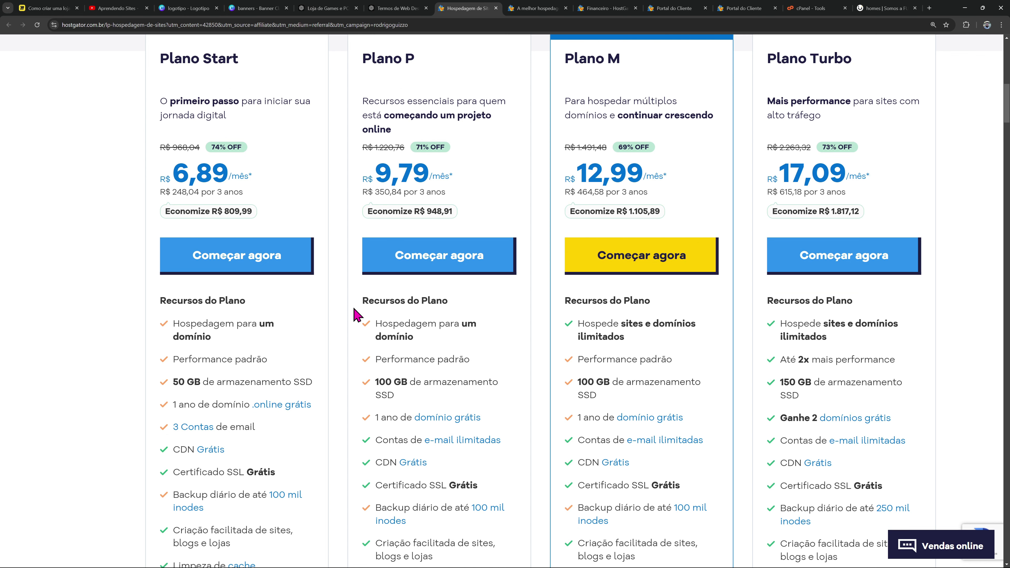
scroll(541, 326, up, 2)
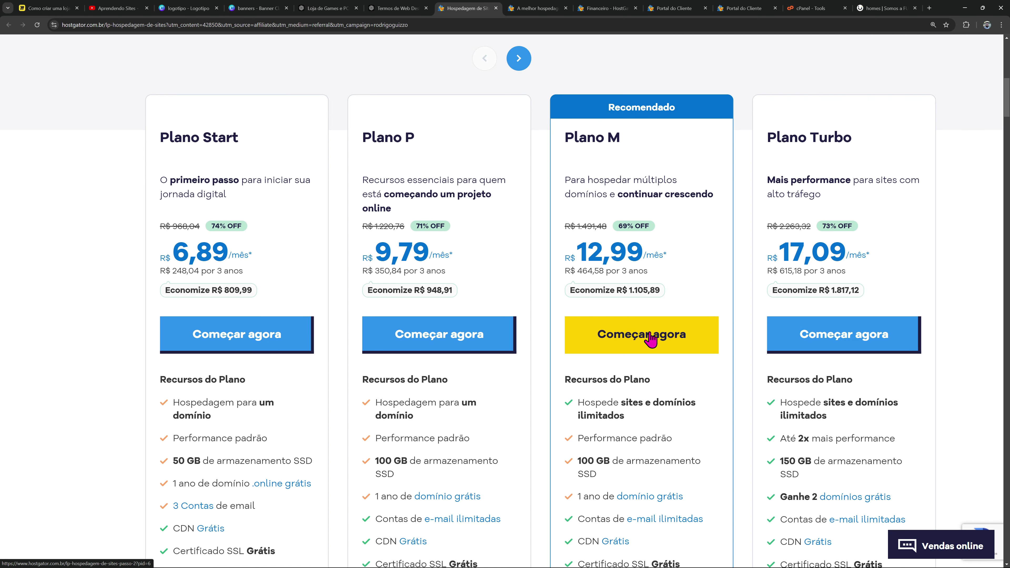
Choose the Plano M hosting plan and select the 3 anos subscription period
click(650, 339)
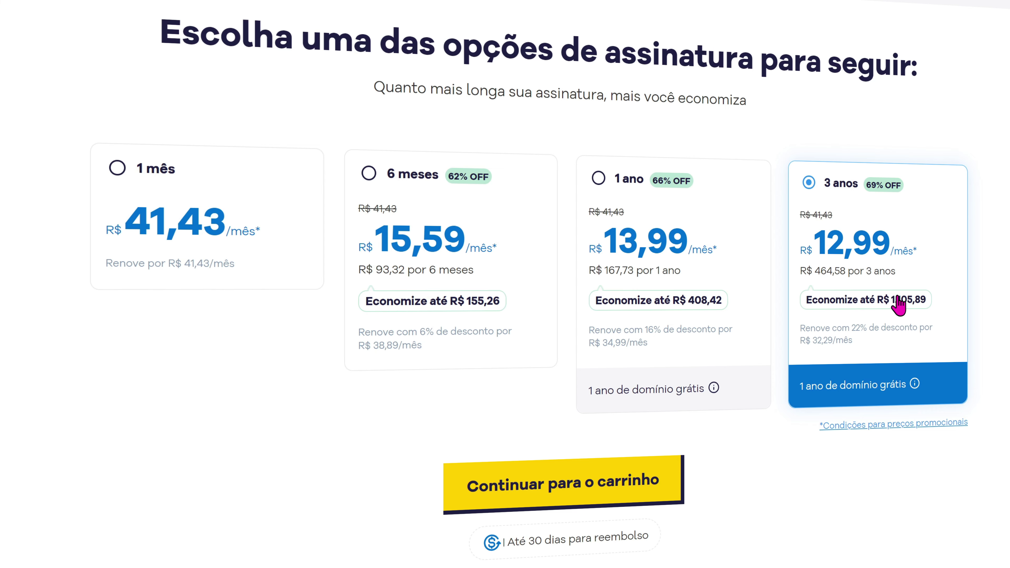
click(605, 190)
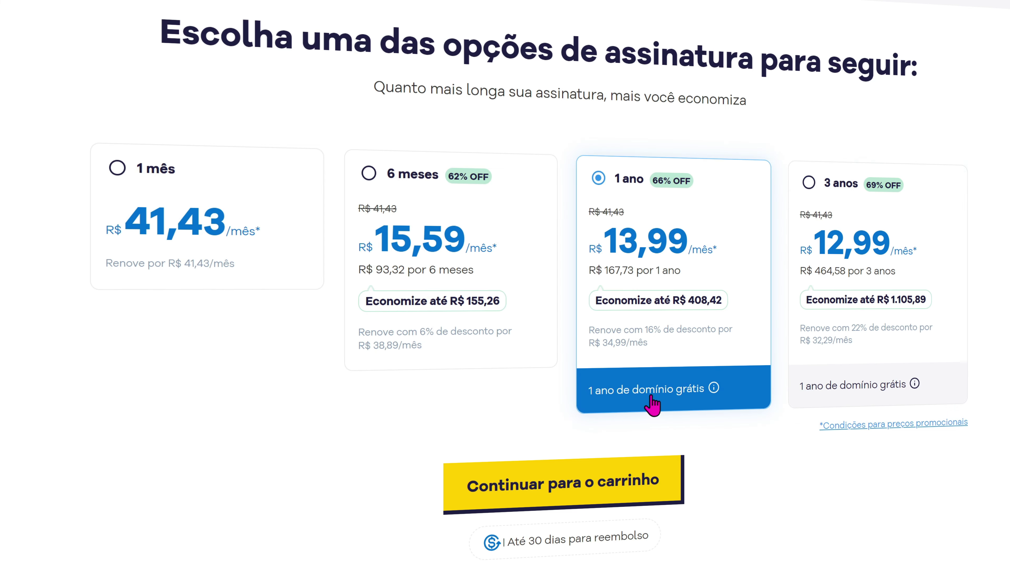
click(835, 227)
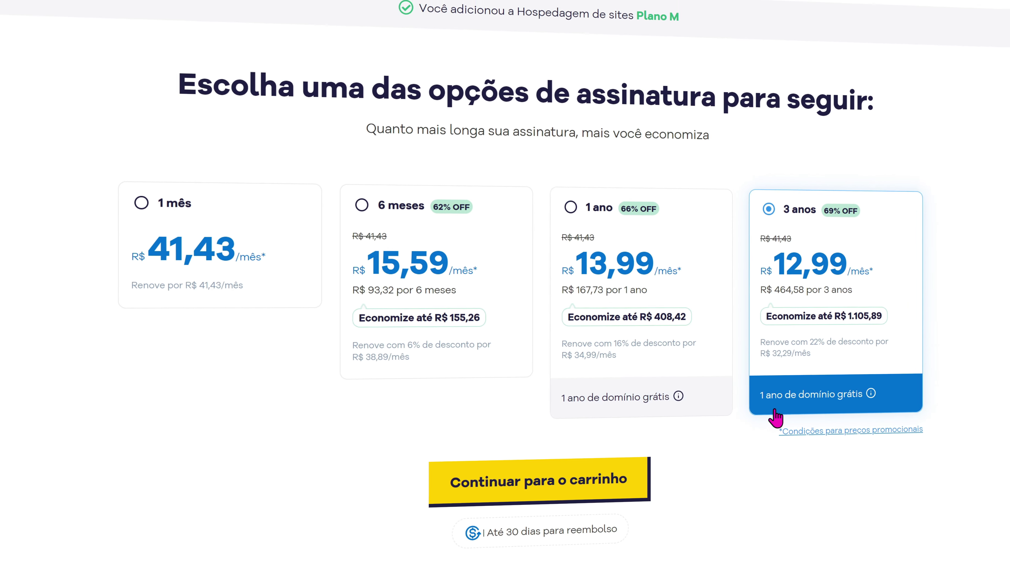
Compare the subscription periods for Plano M, select the 1 ano option and continue to the cart
click(656, 245)
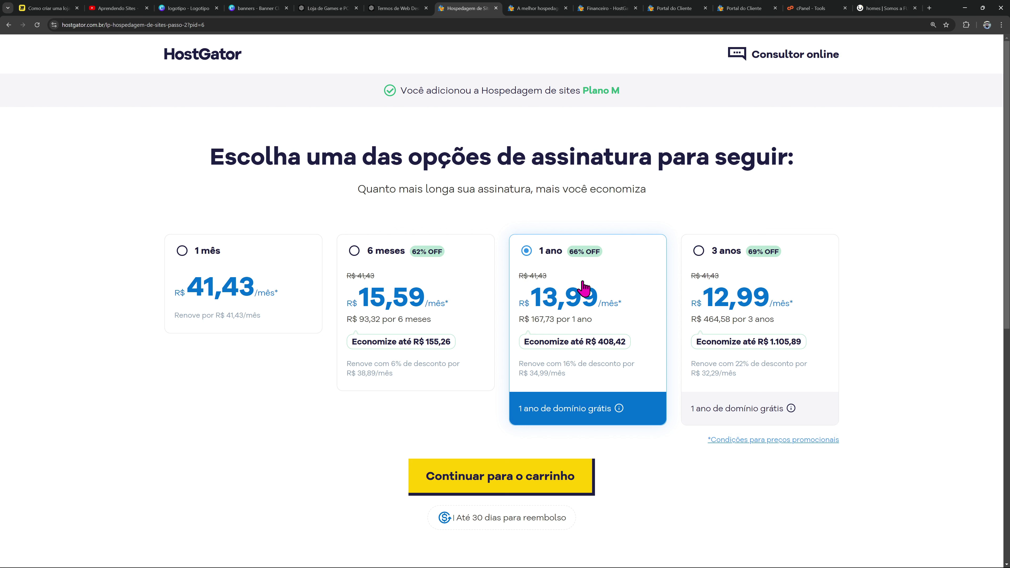
click(401, 272)
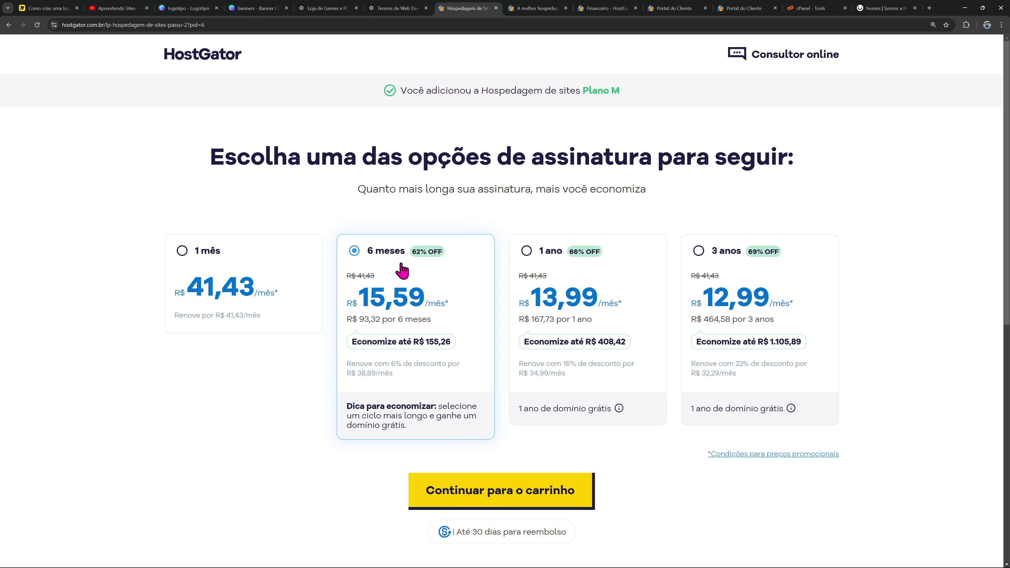
click(257, 284)
click(394, 283)
click(604, 308)
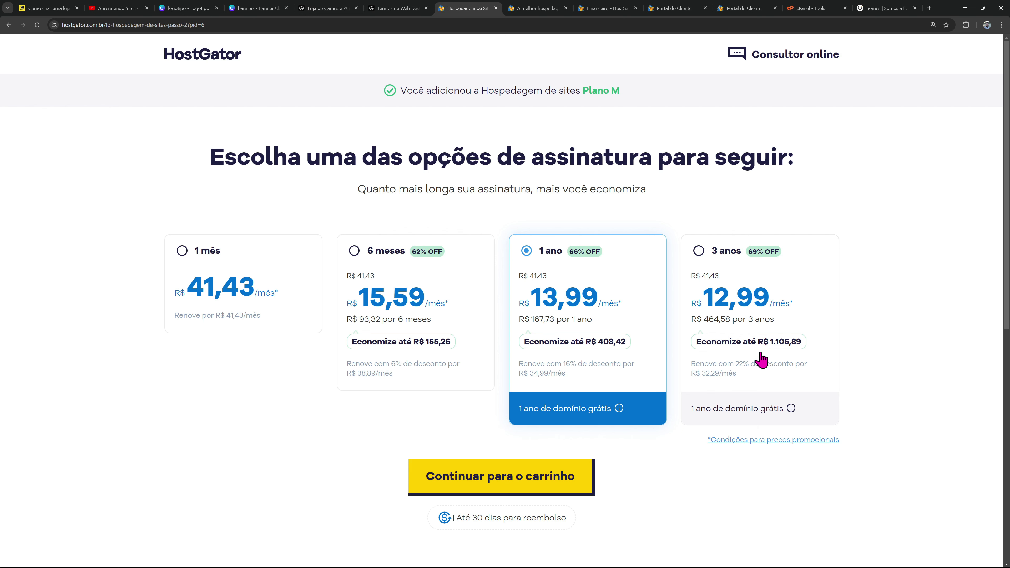
click(510, 483)
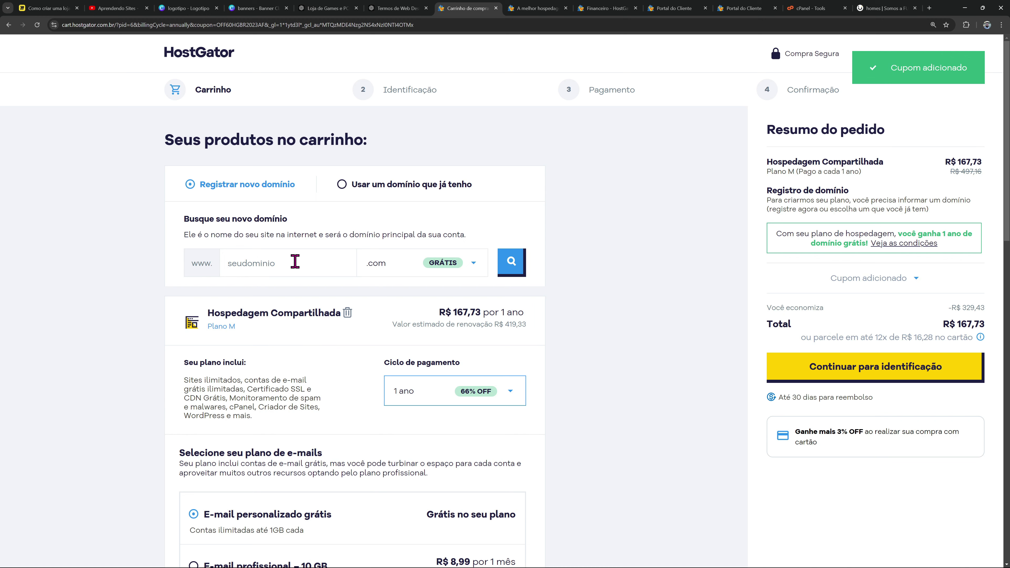
Search for the new domain lojadorodrigo with the .com extension and add it to the hosting order
scroll(581, 243, down, 1)
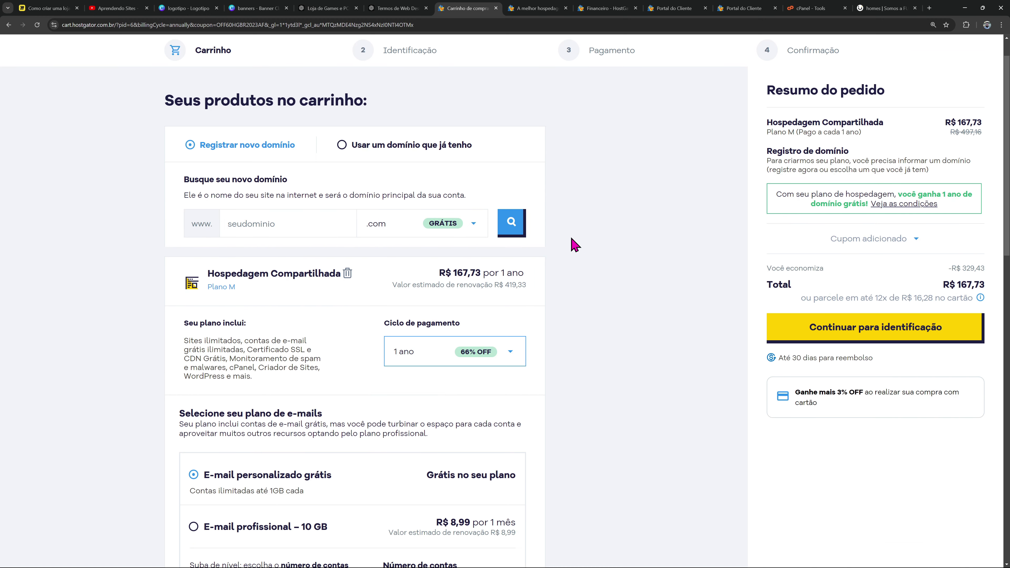
click(283, 225)
text(l)
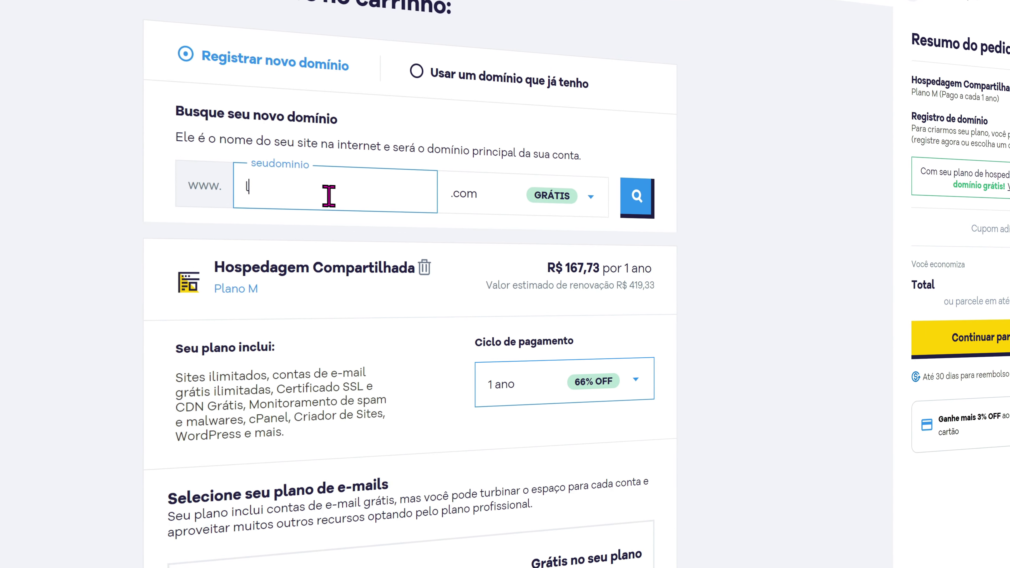
text(ojadorodrigo)
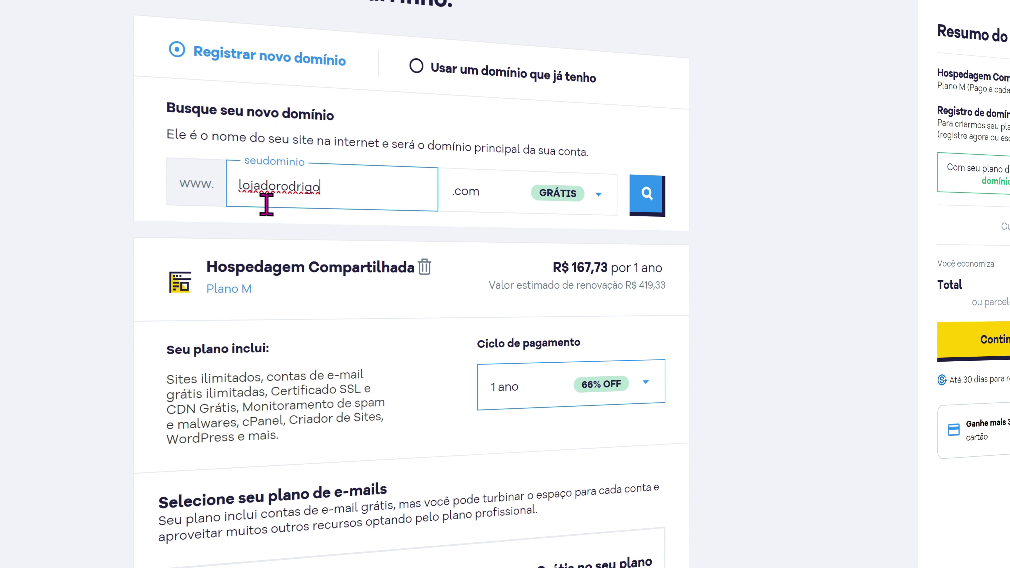
click(516, 203)
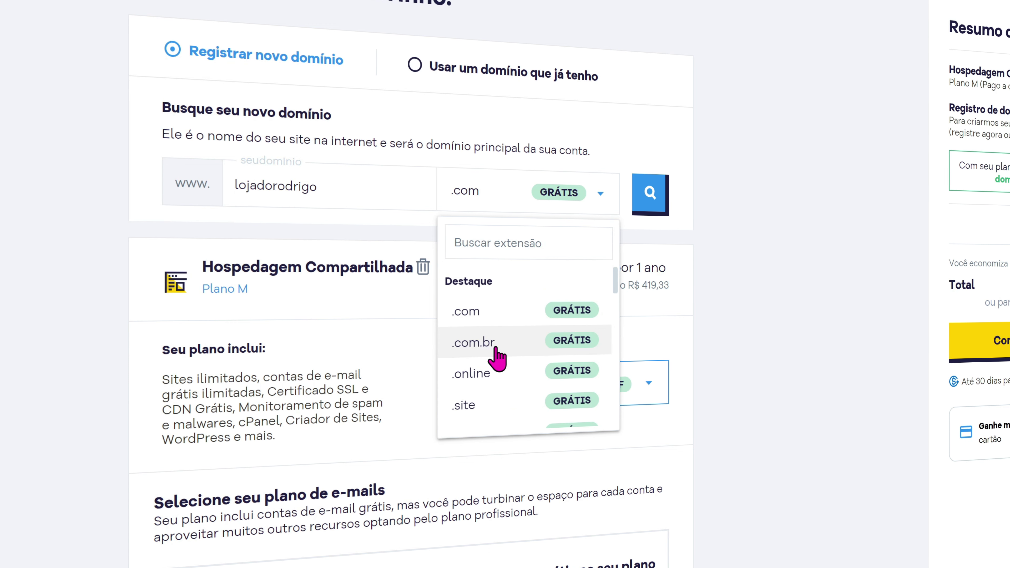
click(483, 311)
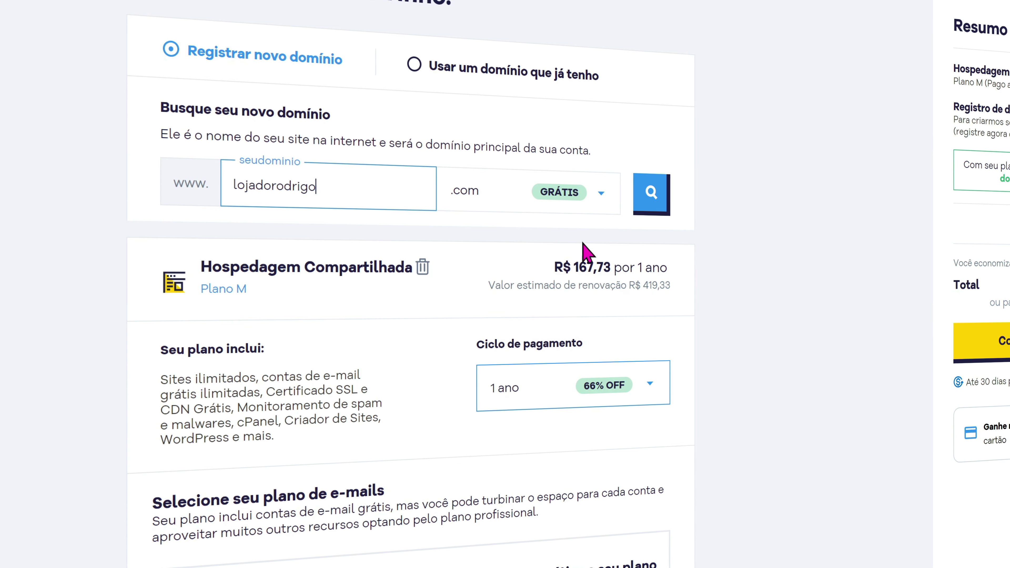
click(649, 206)
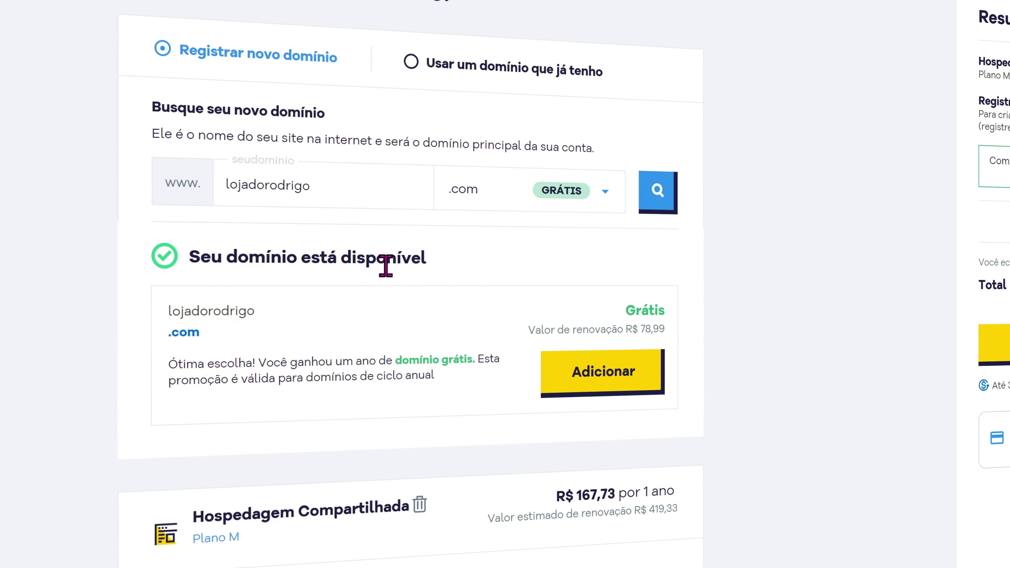
click(589, 378)
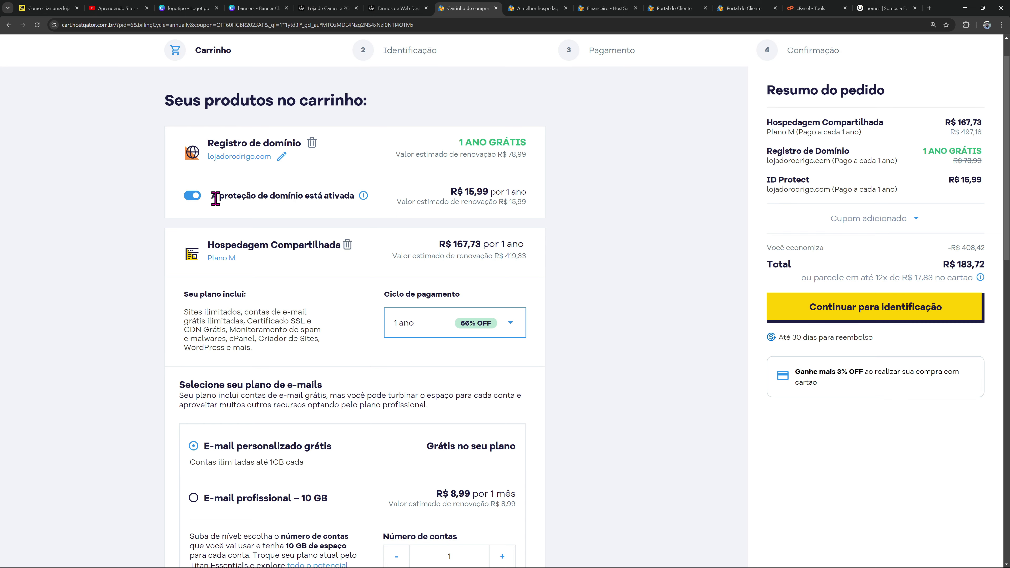
Review the e-mail plans and the SiteLock and CodeGuard extras in the cart, and proceed to the identification stage
scroll(339, 150, down, 3)
scroll(633, 239, down, 3)
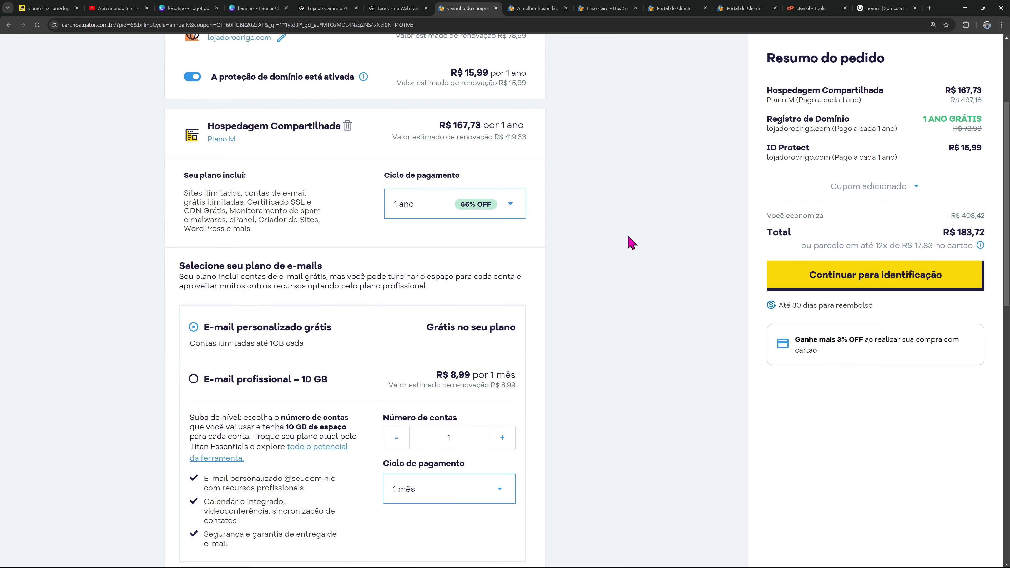
scroll(501, 298, down, 8)
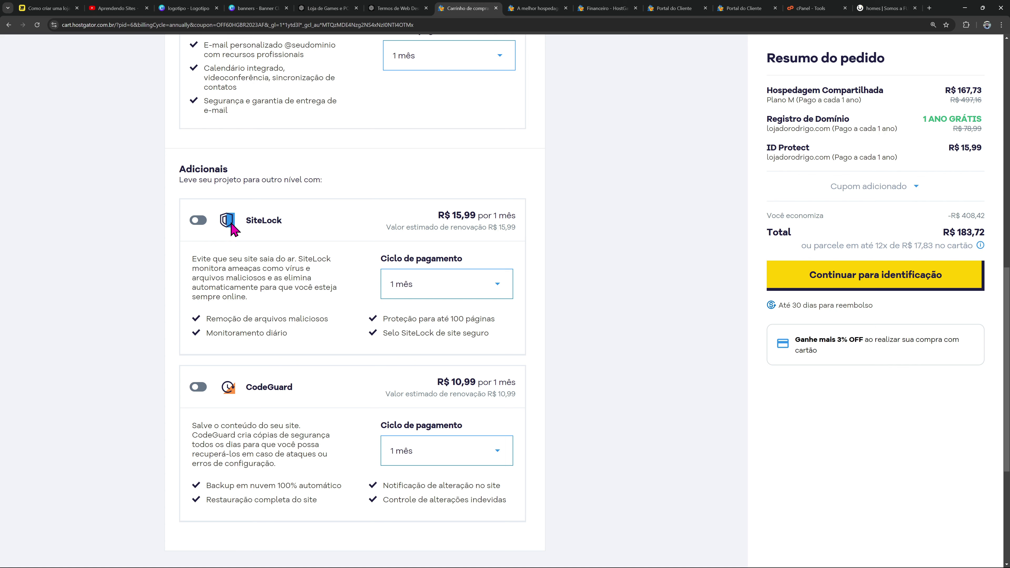
scroll(318, 258, down, 1)
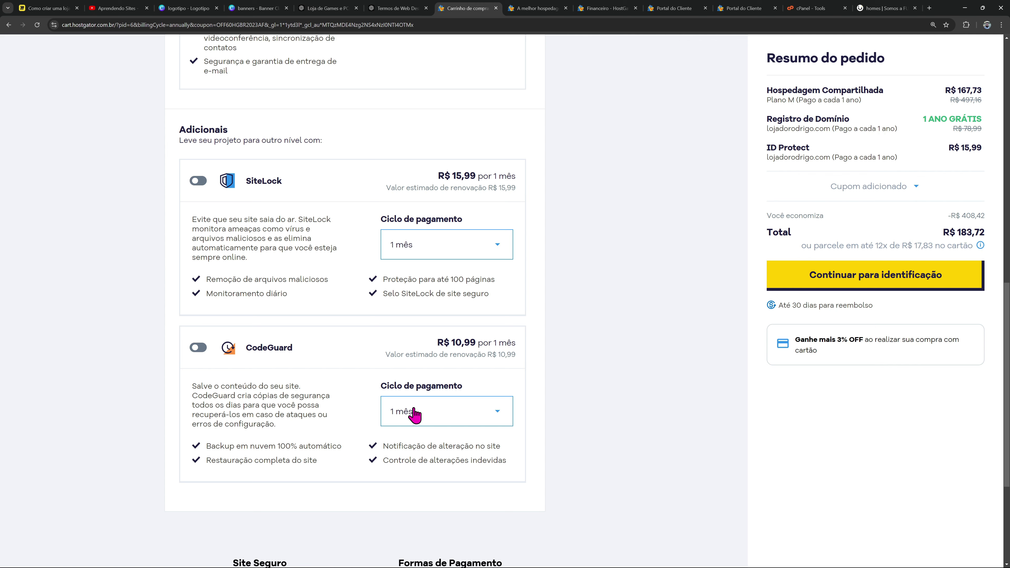
scroll(580, 359, up, 10)
scroll(584, 358, up, 3)
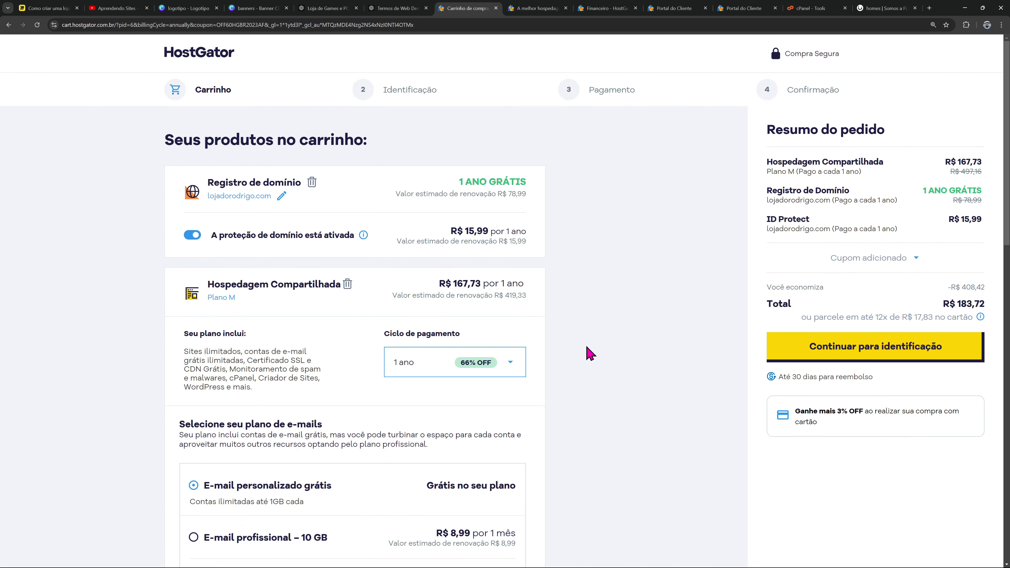
click(873, 356)
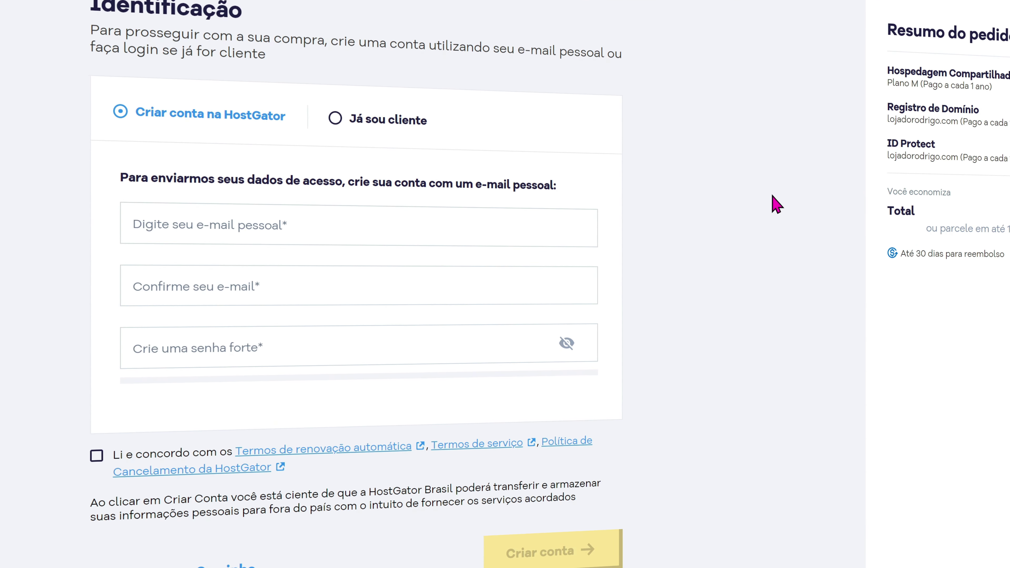
scroll(794, 242, down, 2)
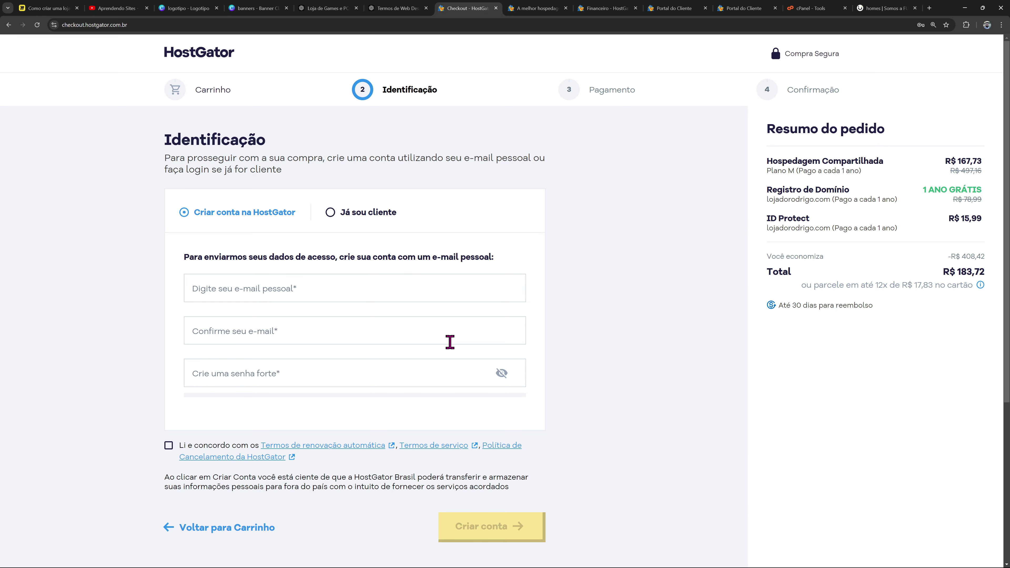
Bring up the account access options on the HostGator site and go to the Sites page of the customer portal
key(ctrl+Tab)
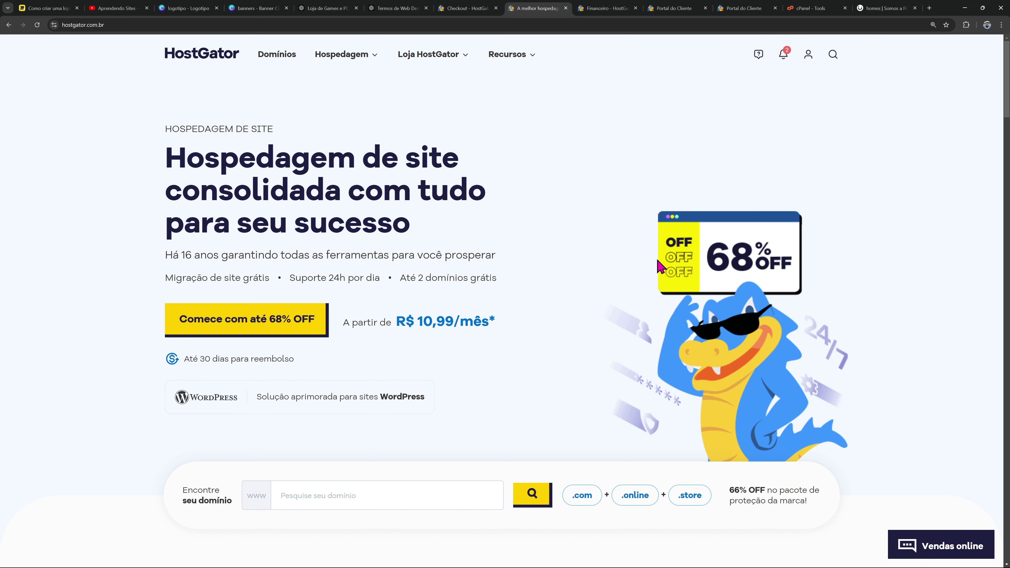
click(808, 55)
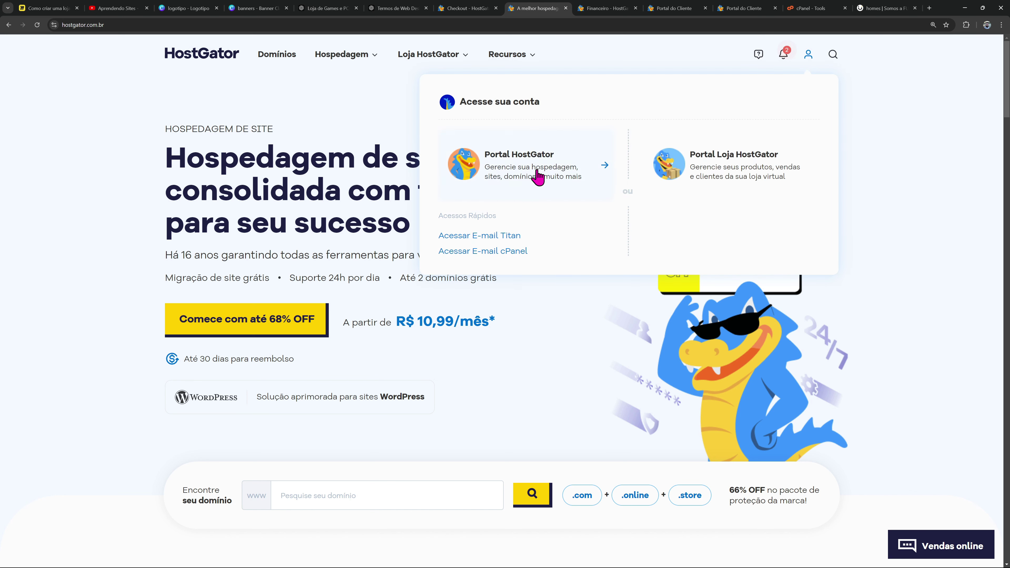
key(ctrl+Tab)
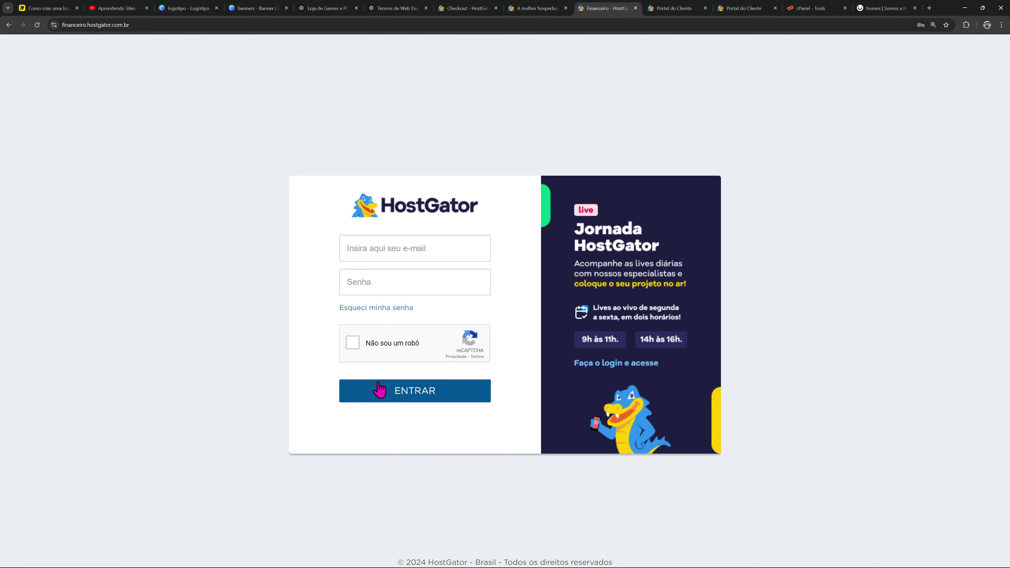
click(682, 8)
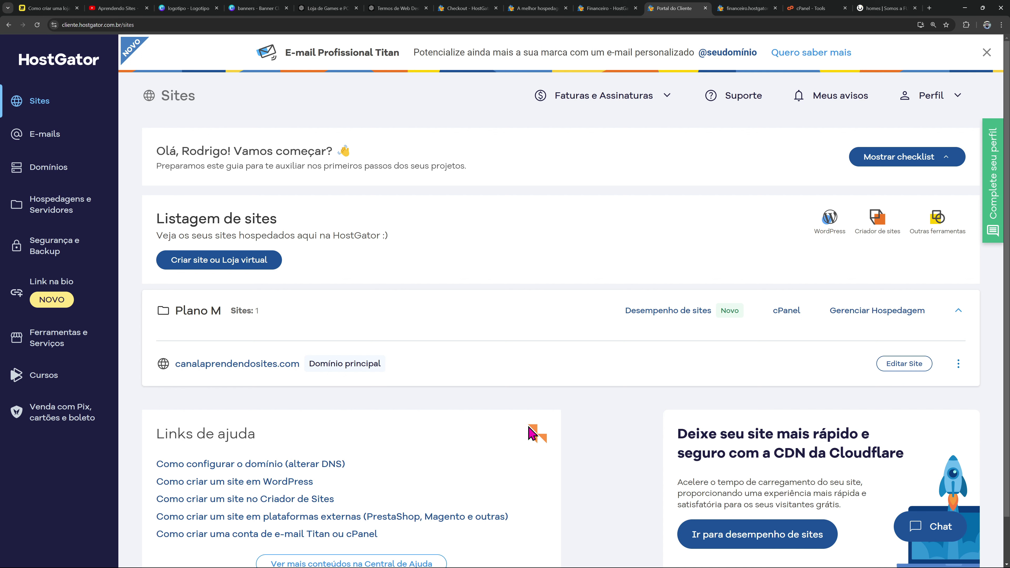
scroll(656, 326, down, 1)
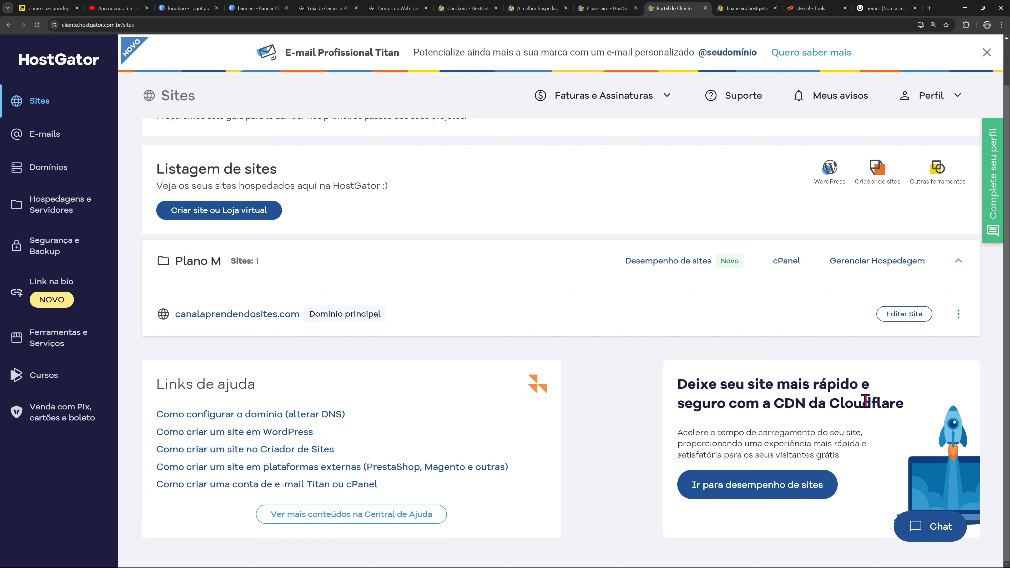
View the Aprendendo Sites channel's videos on YouTube and return to the HostGator customer portal
click(115, 8)
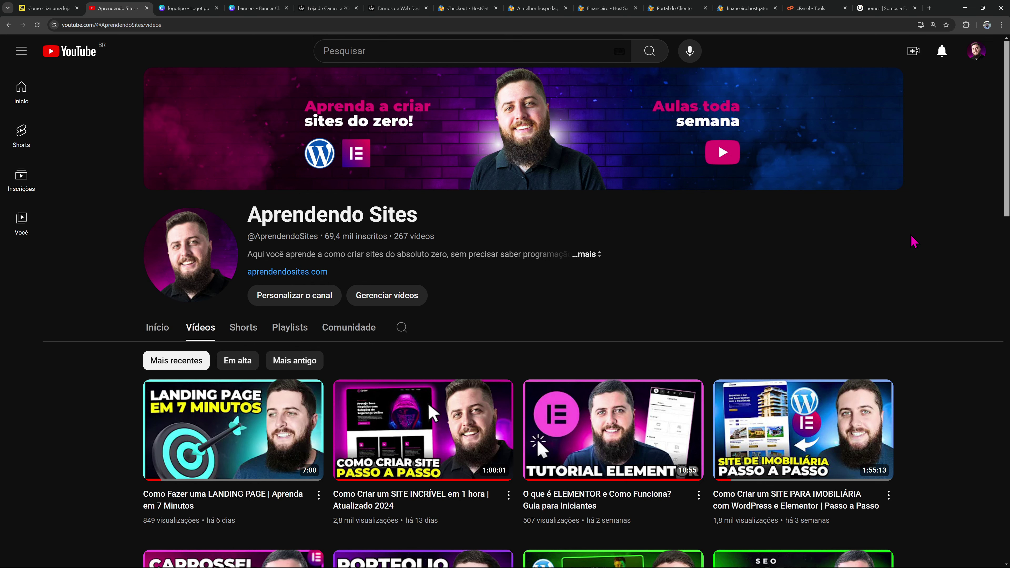
click(676, 8)
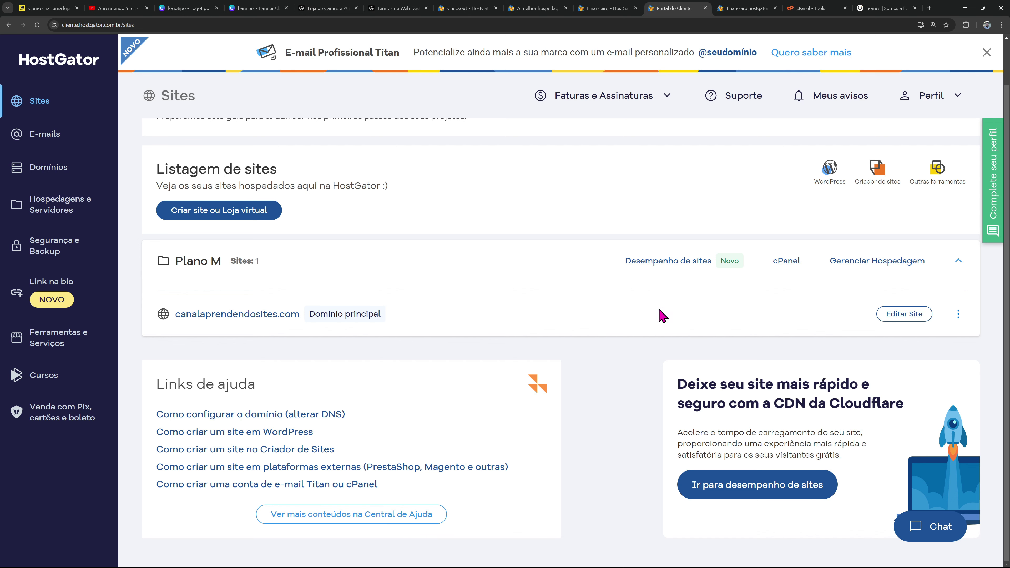
Check the CDN site performance page for Plano M and return to the list of hosted sites
click(684, 261)
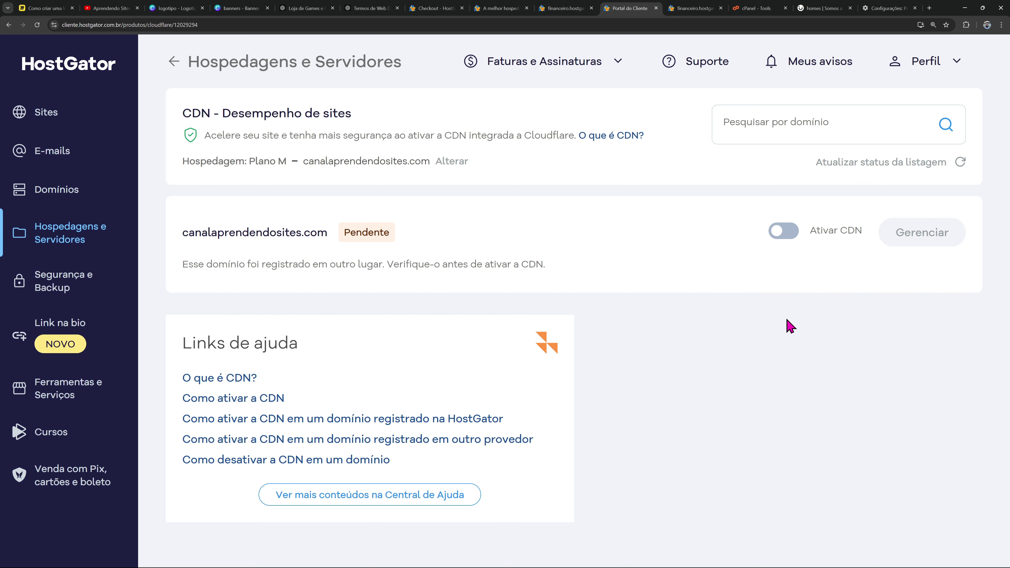
click(60, 119)
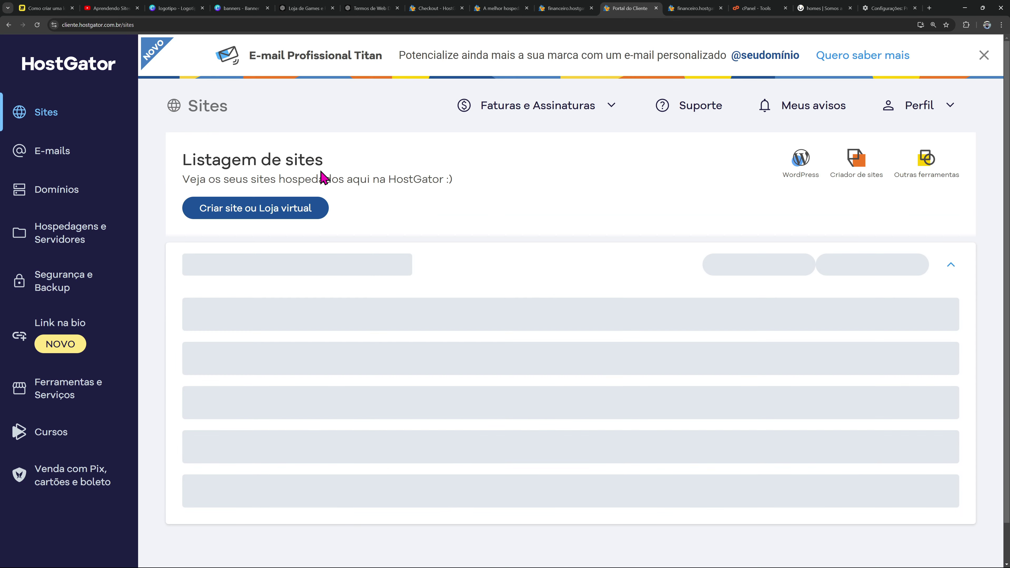
click(912, 180)
scroll(688, 209, down, 5)
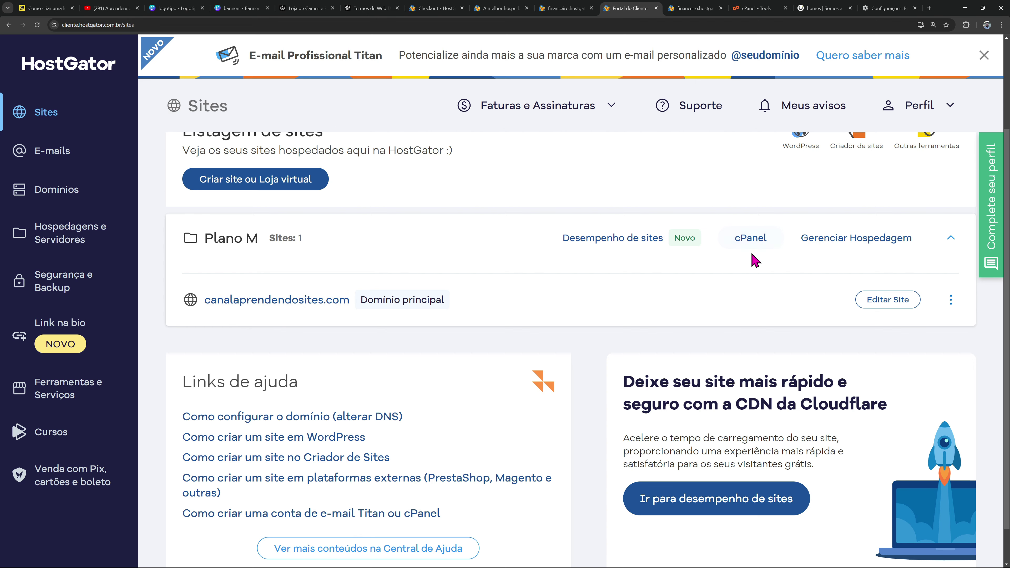
Switch to the hosting account's cPanel and choose WordPress in the Softaculous Apps Installer section
click(759, 8)
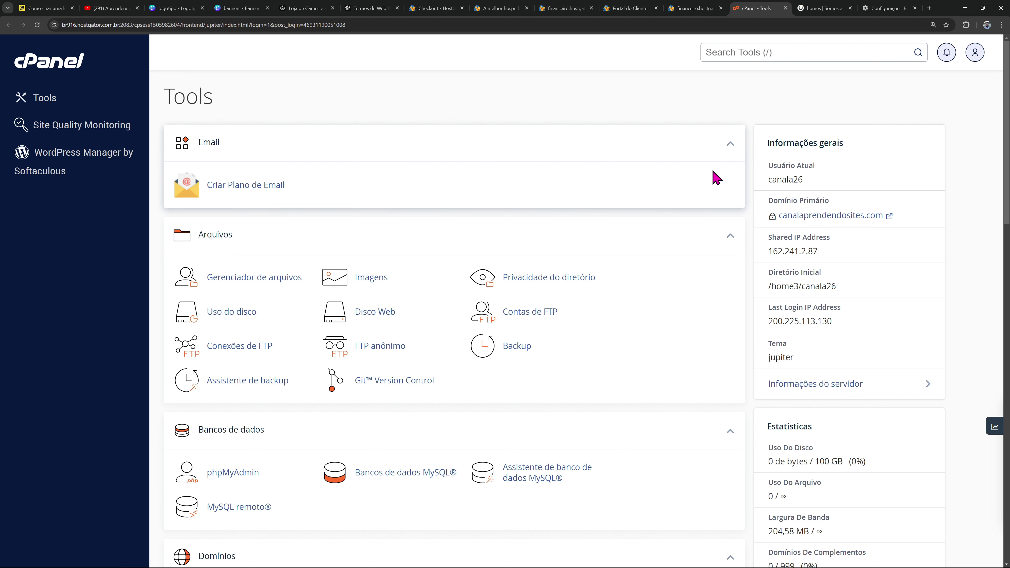
scroll(696, 211, down, 4)
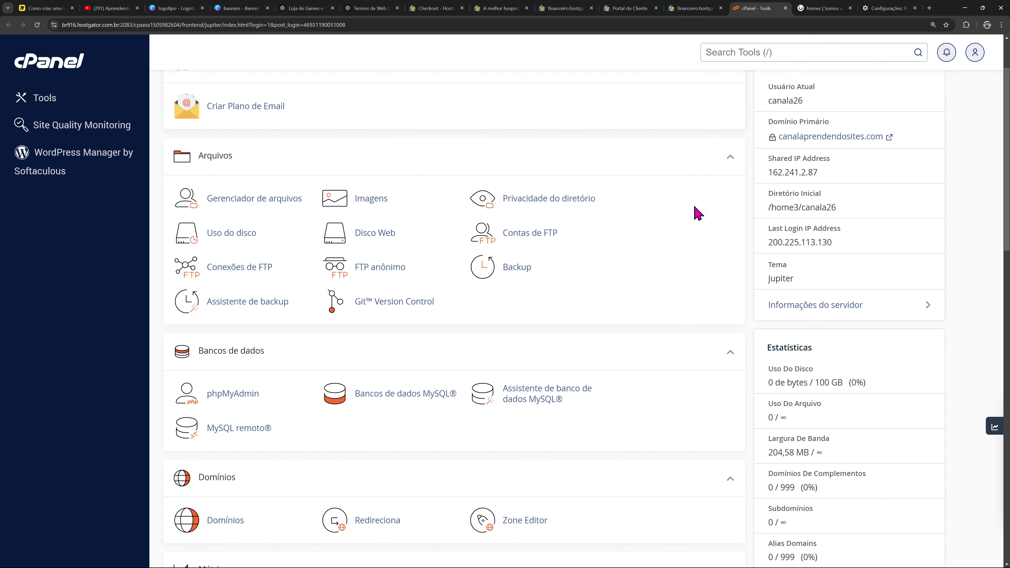
scroll(698, 213, down, 4)
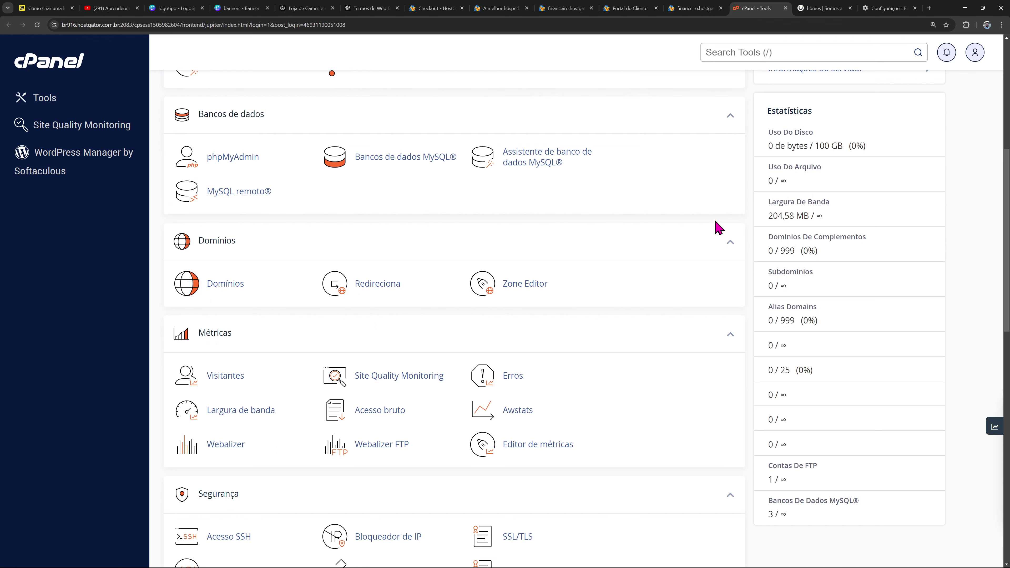
scroll(680, 215, down, 3)
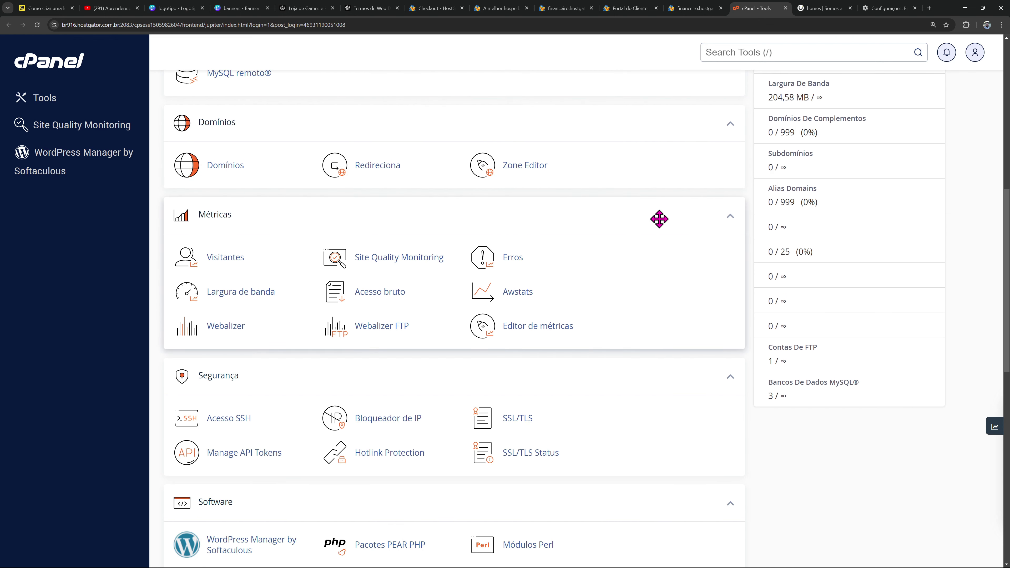
scroll(572, 270, down, 2)
scroll(412, 291, down, 12)
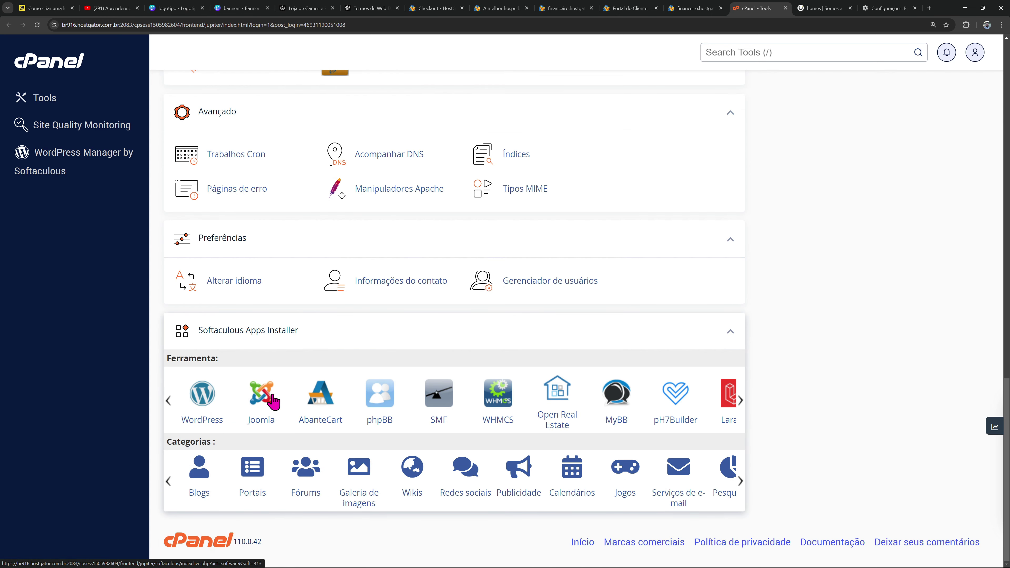
click(201, 404)
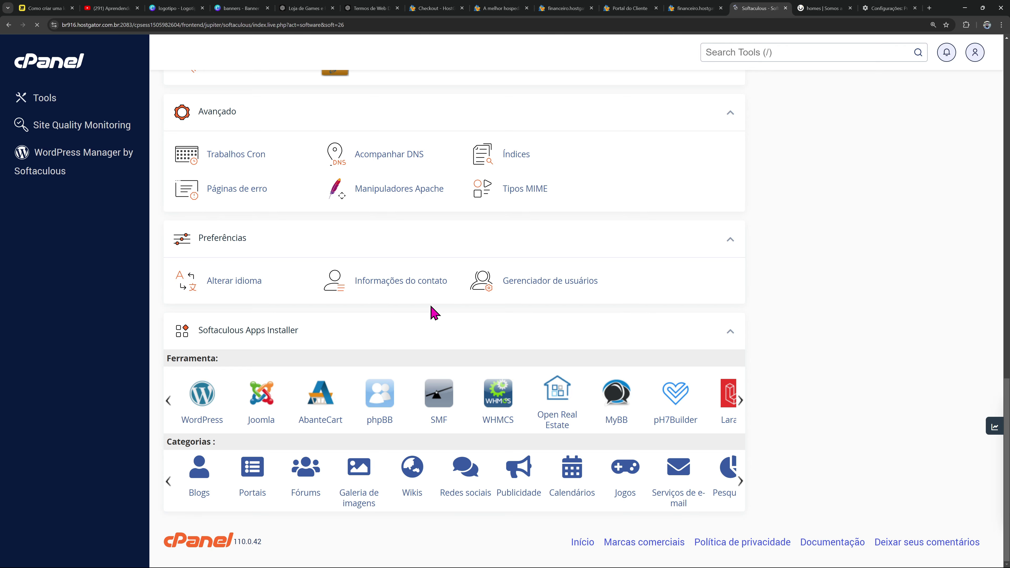
Start the WordPress installation in Softaculous to bring up its configuration form
scroll(451, 309, down, 5)
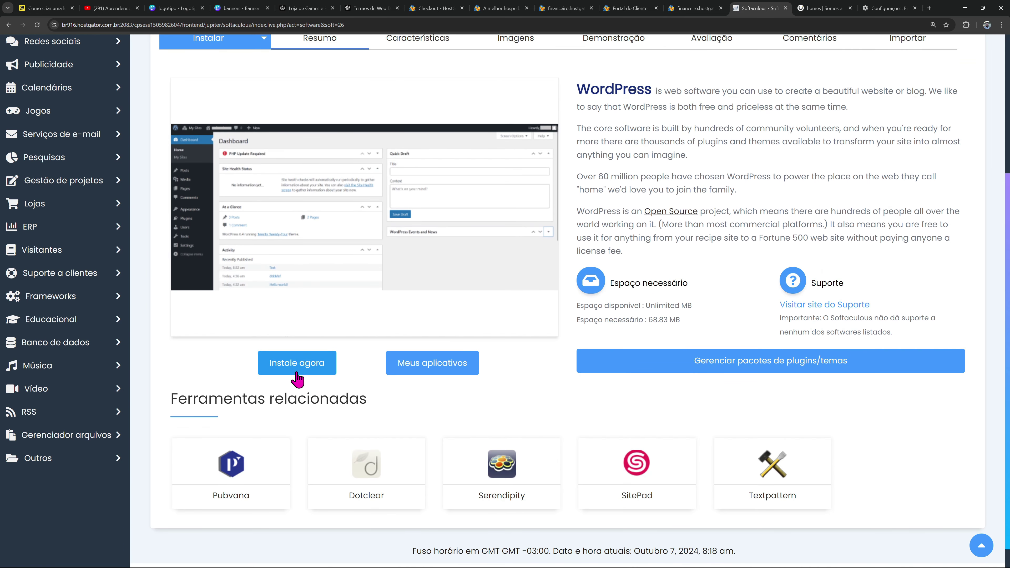
click(297, 363)
scroll(569, 275, up, 3)
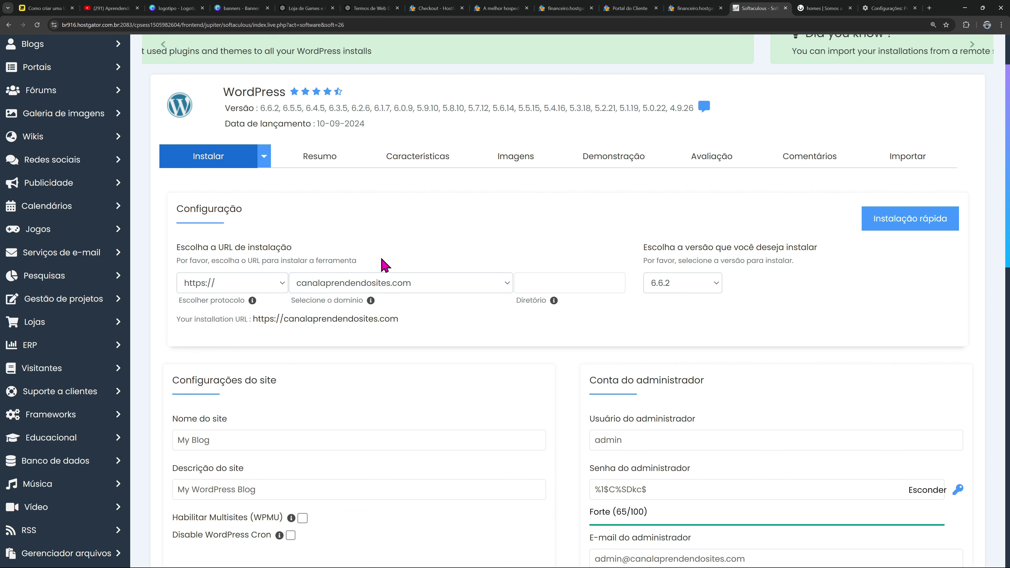
Choose canalaprendendosites.com as the WordPress installation domain and leave the directory blank
scroll(347, 196, down, 2)
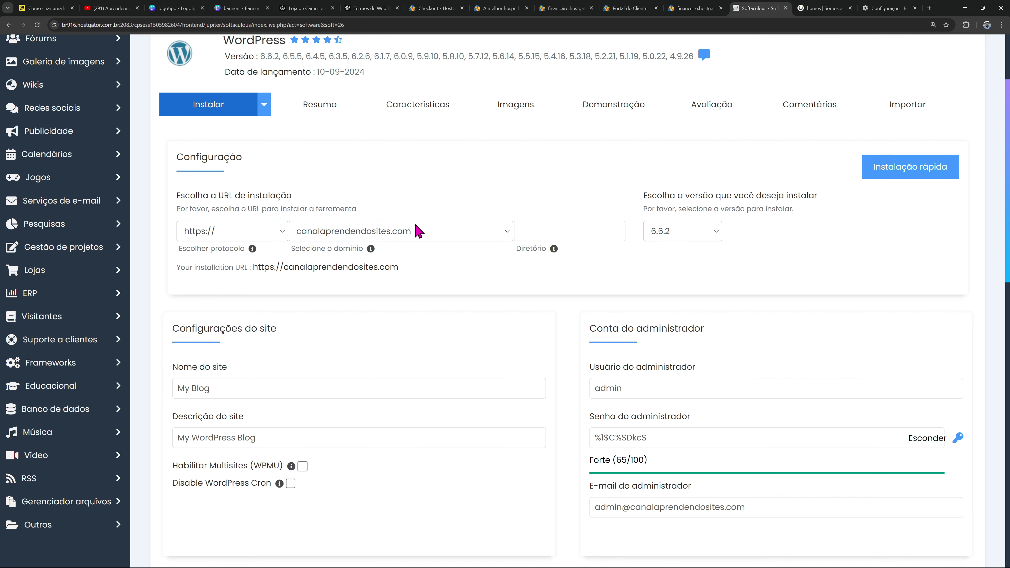
click(350, 204)
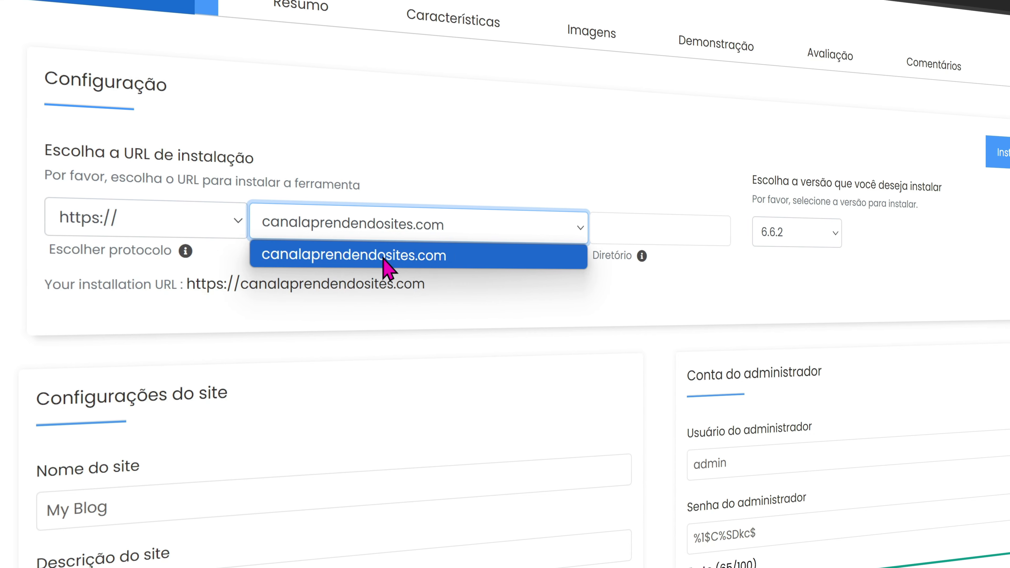
click(382, 259)
mouse_move(385, 250)
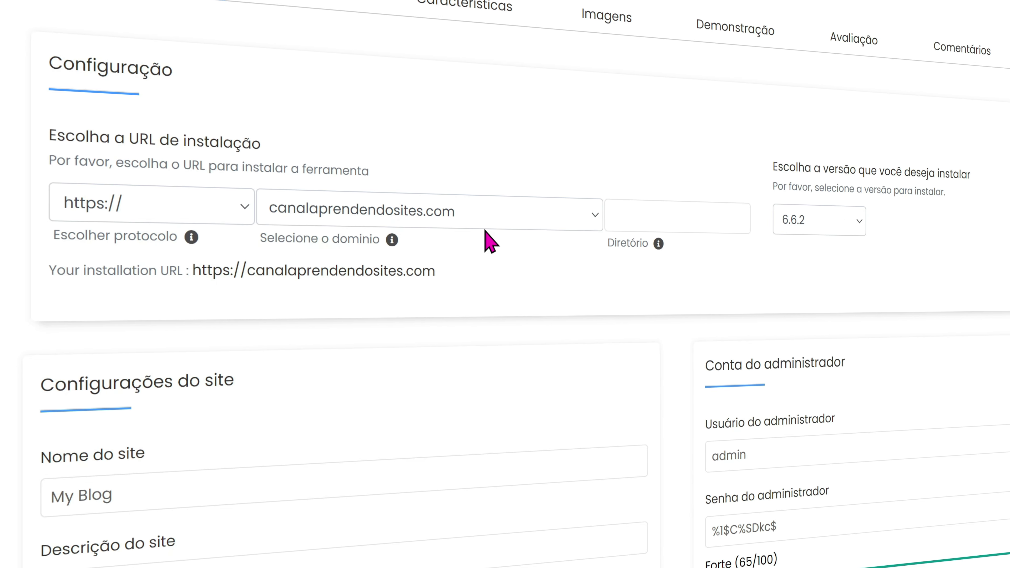
click(458, 223)
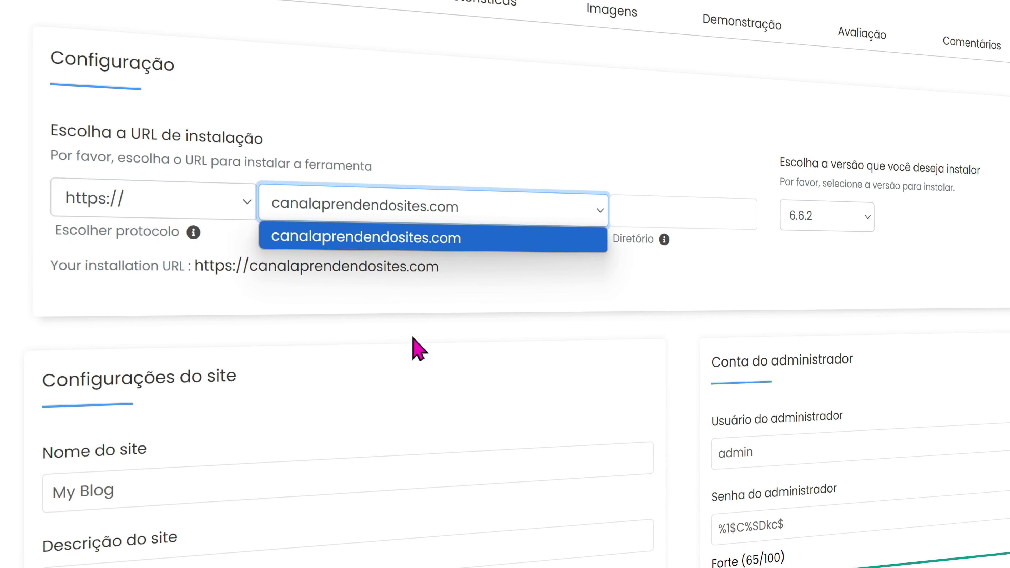
key(Tab)
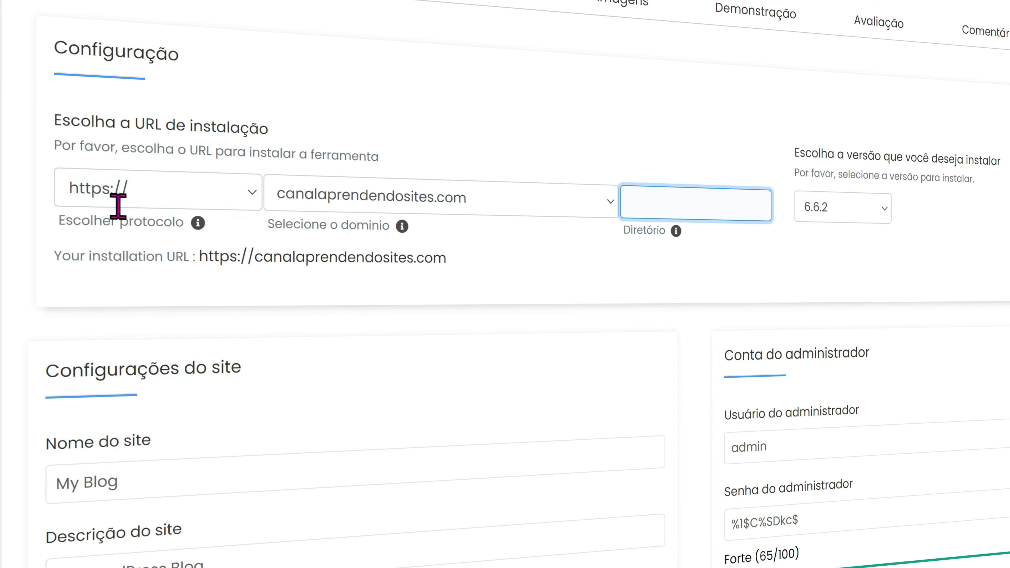
Choose WordPress version 6.6.2 for the installation
click(849, 205)
click(851, 230)
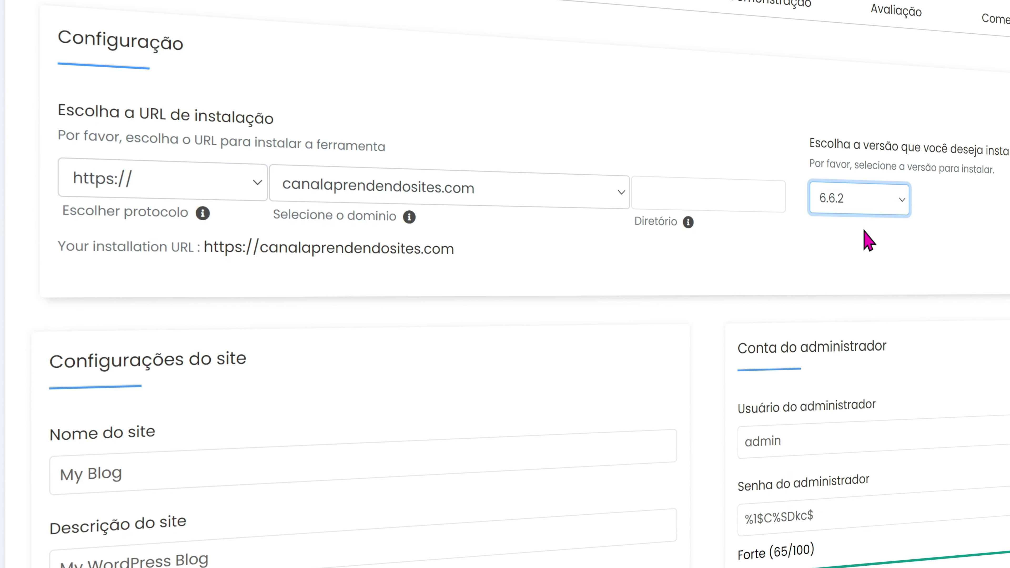
key(shift+Tab)
click(871, 226)
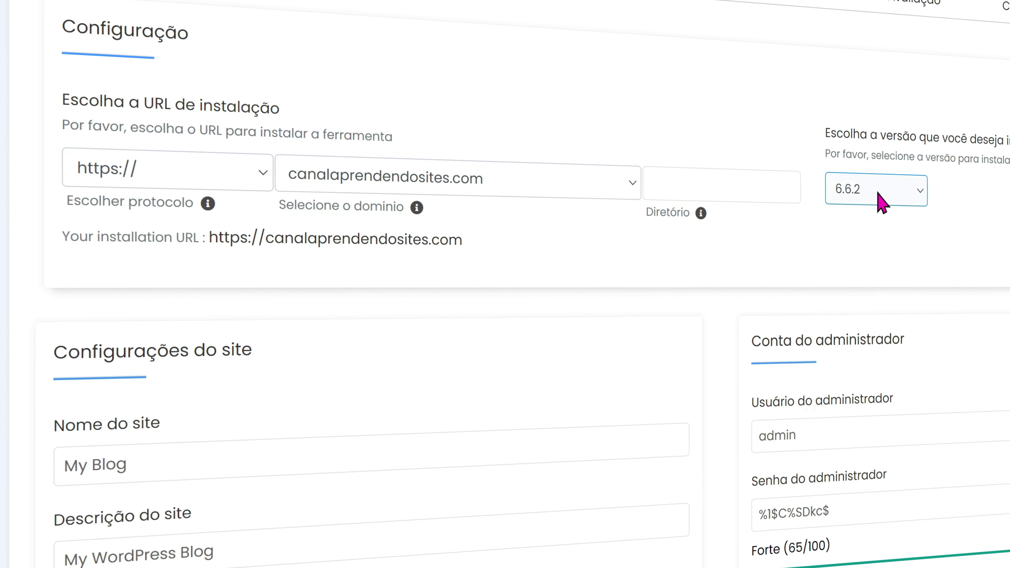
click(868, 188)
click(877, 183)
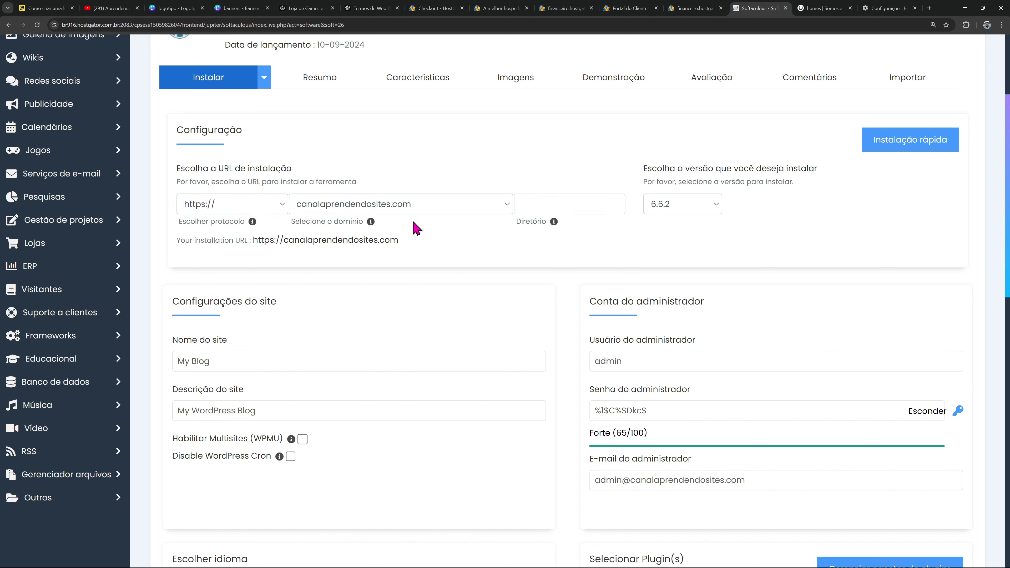
Enter the store's name as the site name and set the site description to "Produtos originais"
scroll(634, 259, down, 3)
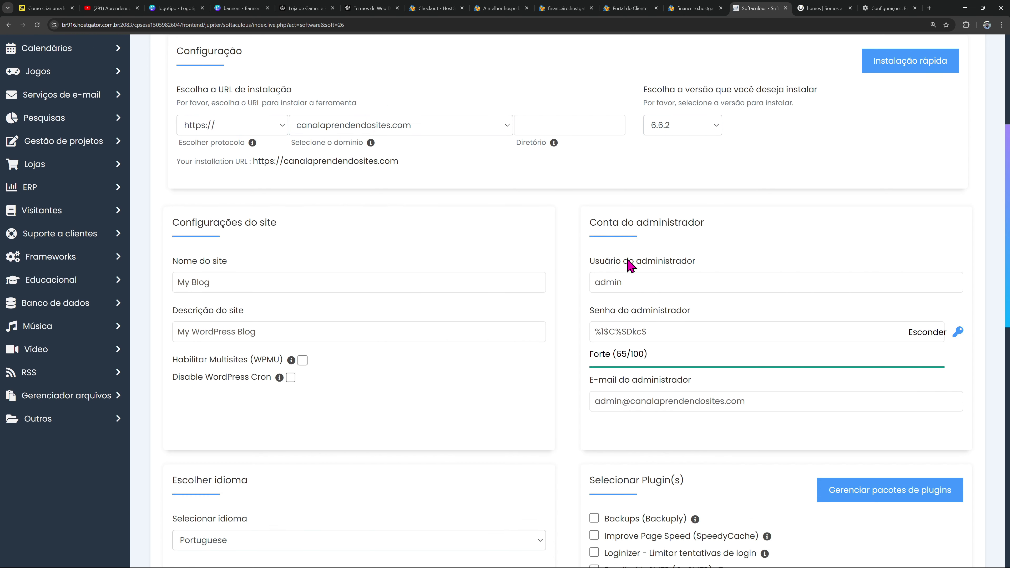
triple_click(239, 243)
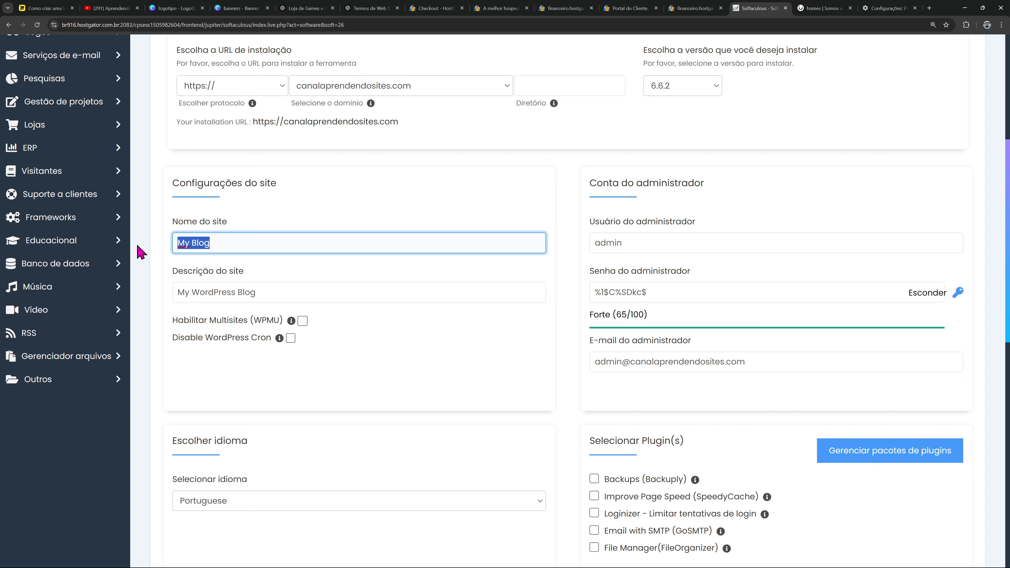
text(Loja do Rodrigo)
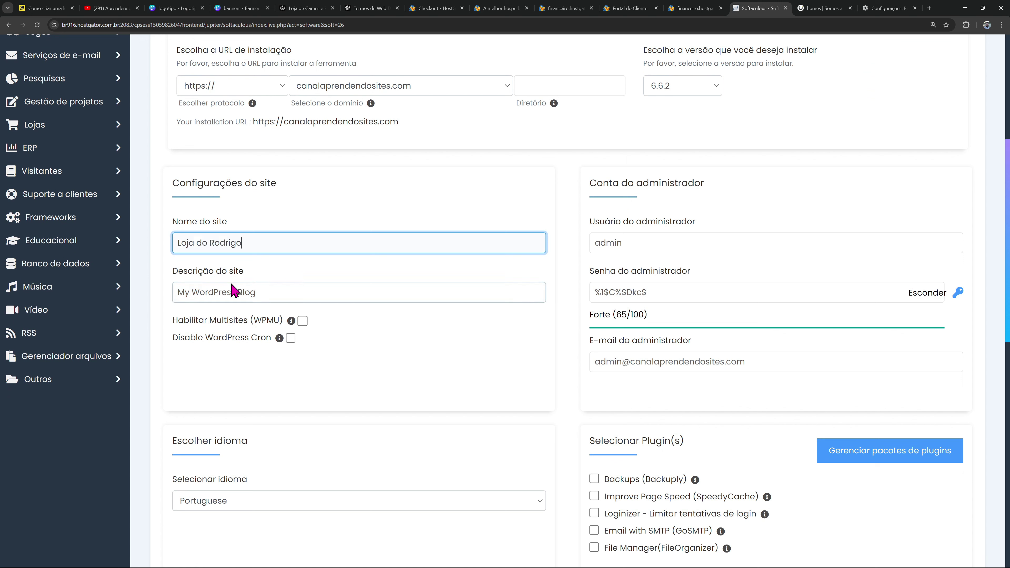
triple_click(266, 292)
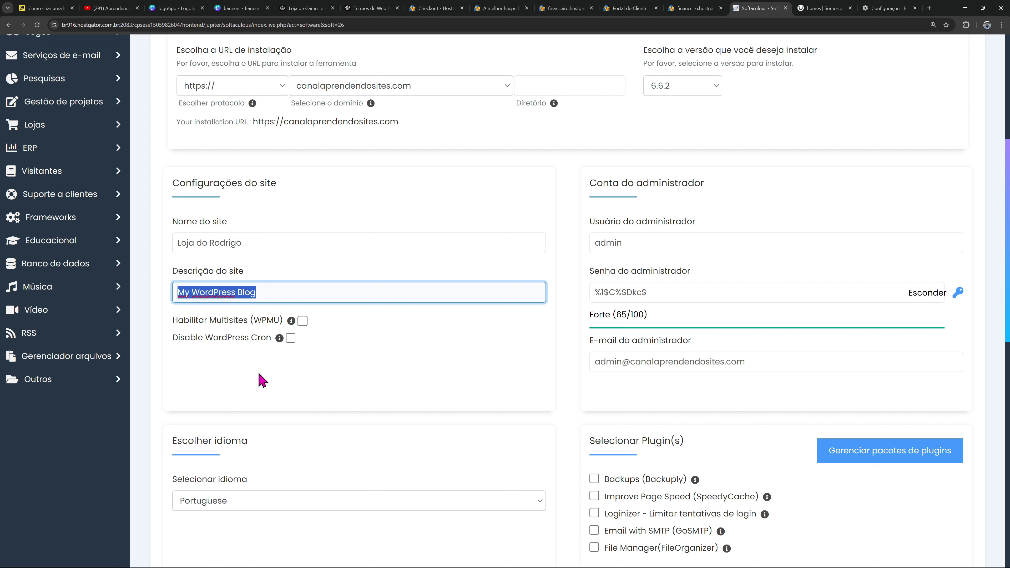
text(Produt)
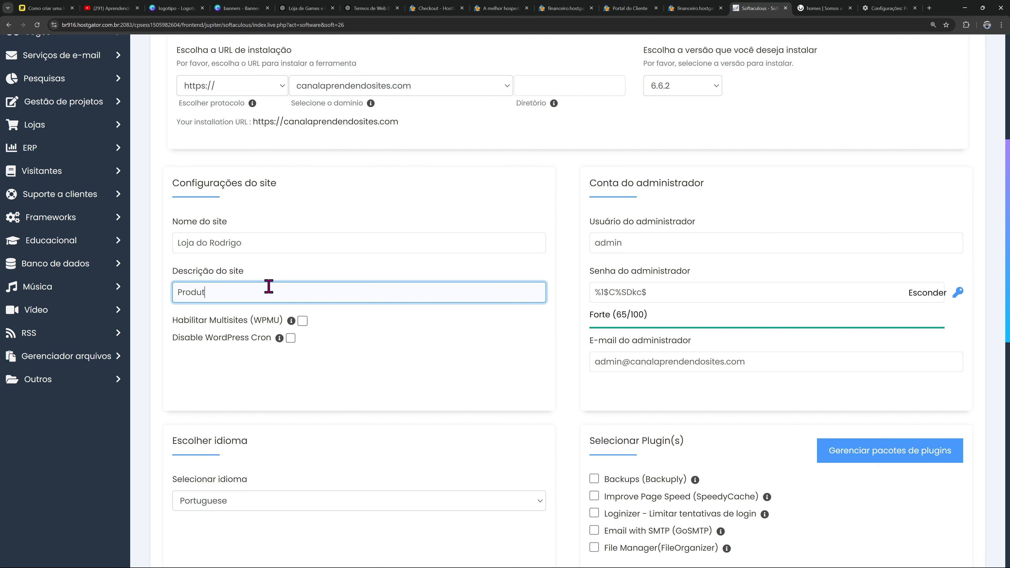
text(os originais)
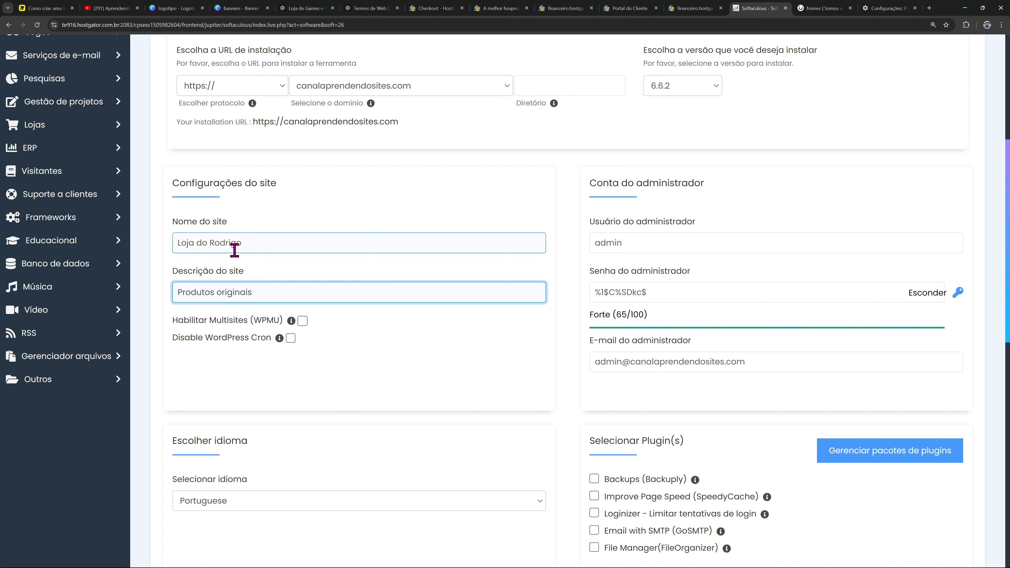
drag(259, 244, 166, 255)
drag(259, 293, 164, 303)
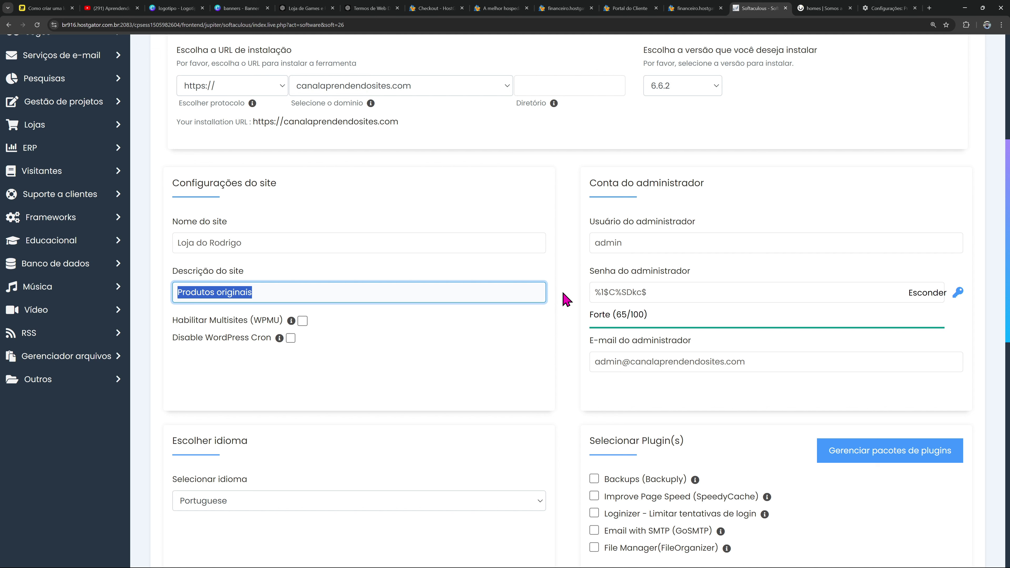
Replace the administrator username with the site owner's first name
click(694, 246)
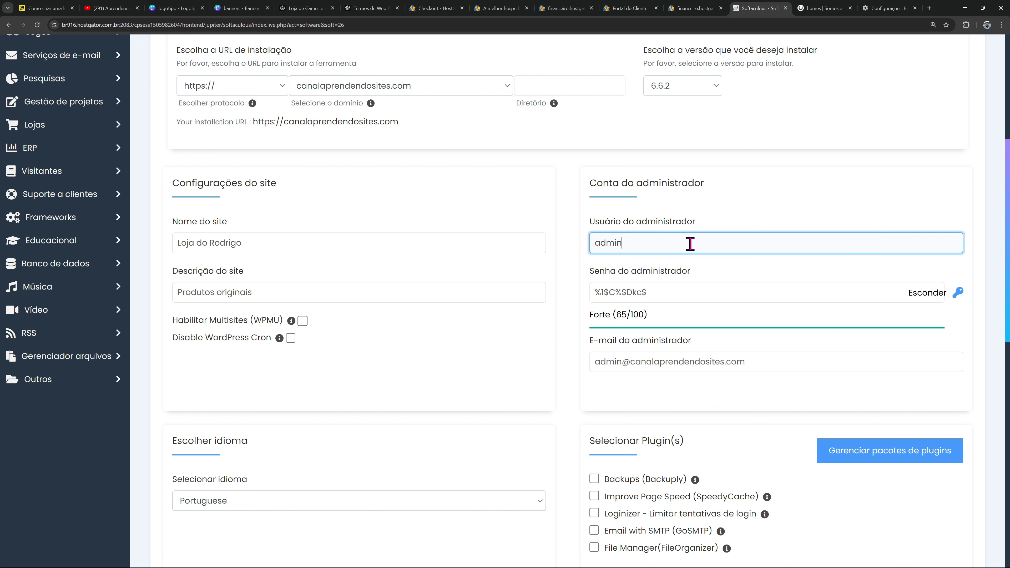
drag(652, 240, 597, 250)
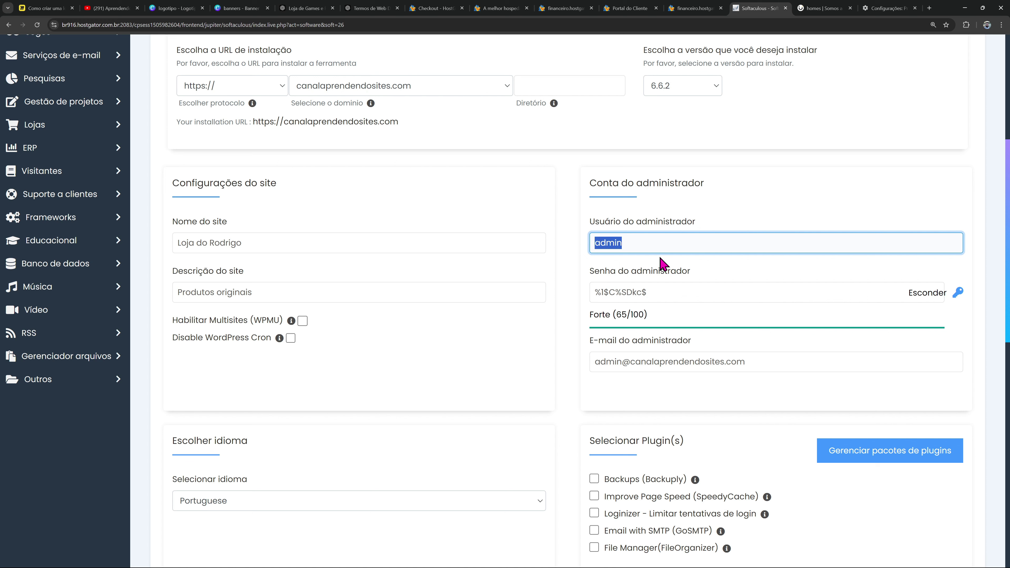
text(rodrigo)
Hide the administrator password and highlight the administrator's e-mail address
drag(659, 293, 592, 293)
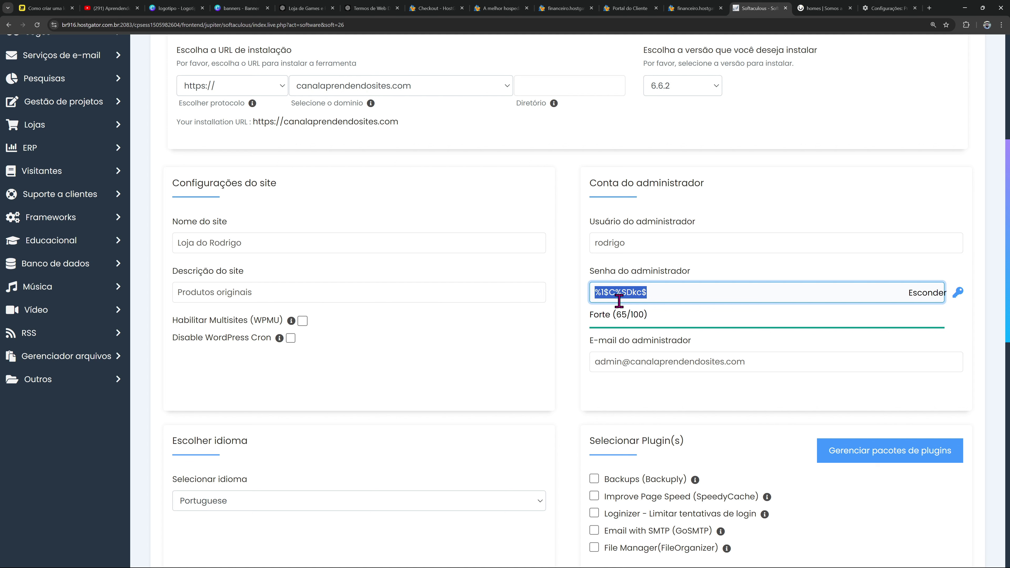
click(658, 293)
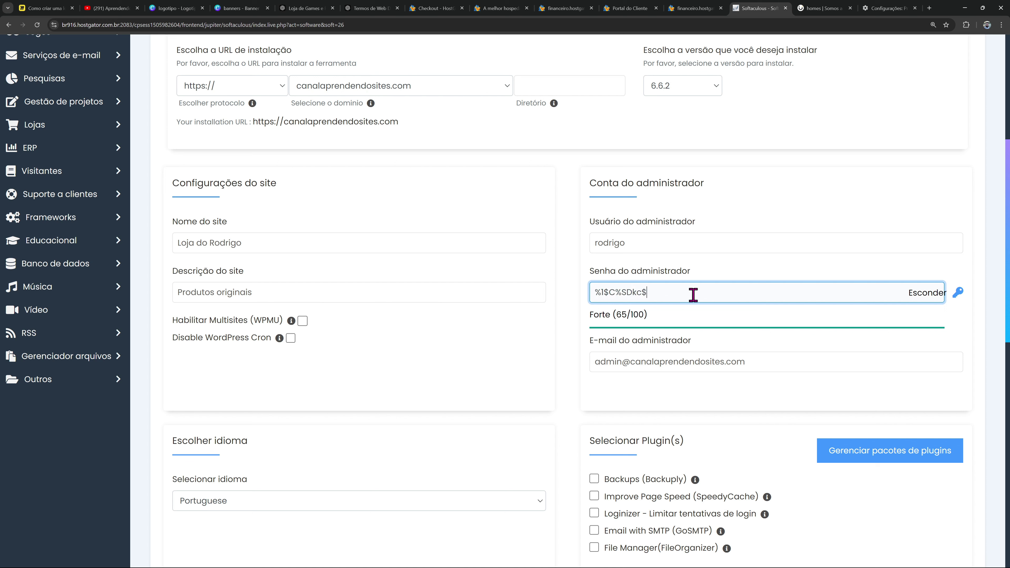
click(927, 305)
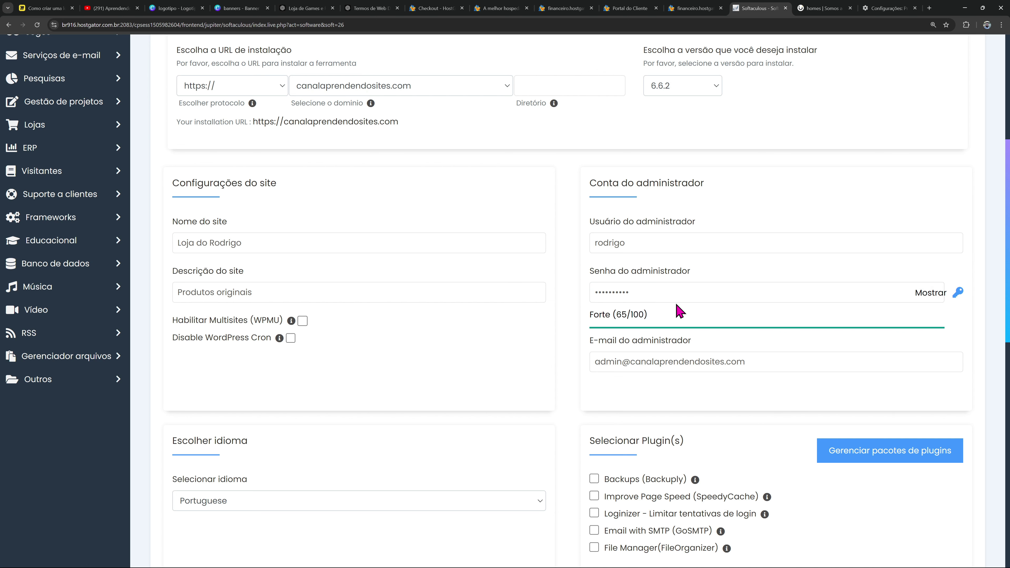
click(662, 286)
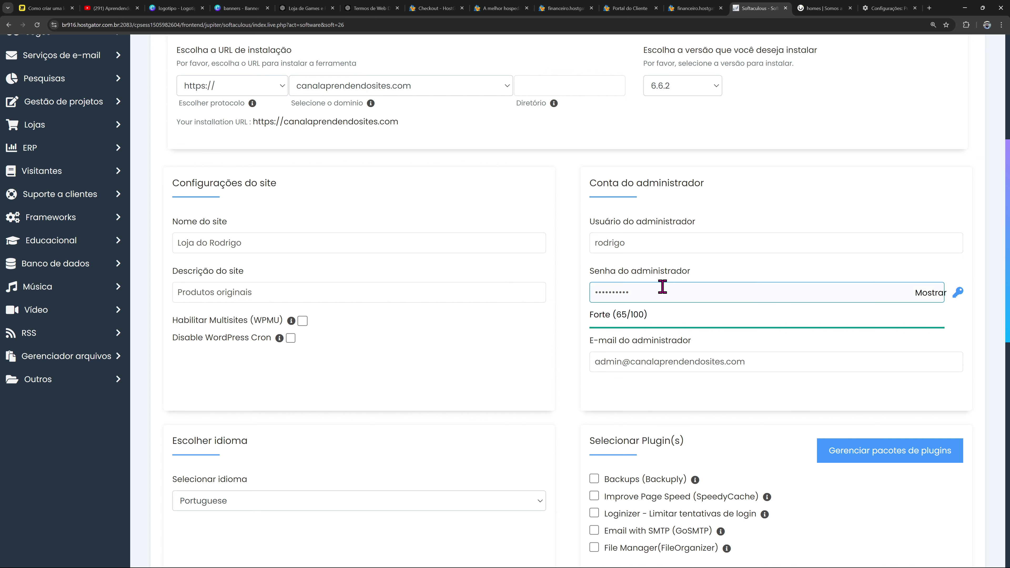
scroll(684, 290, down, 2)
click(684, 291)
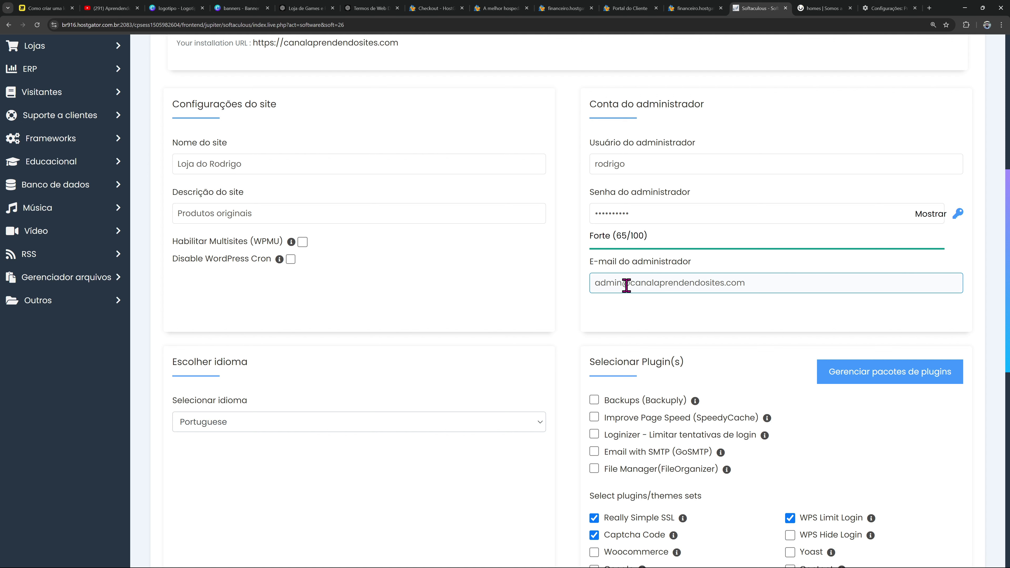
drag(758, 282, 596, 283)
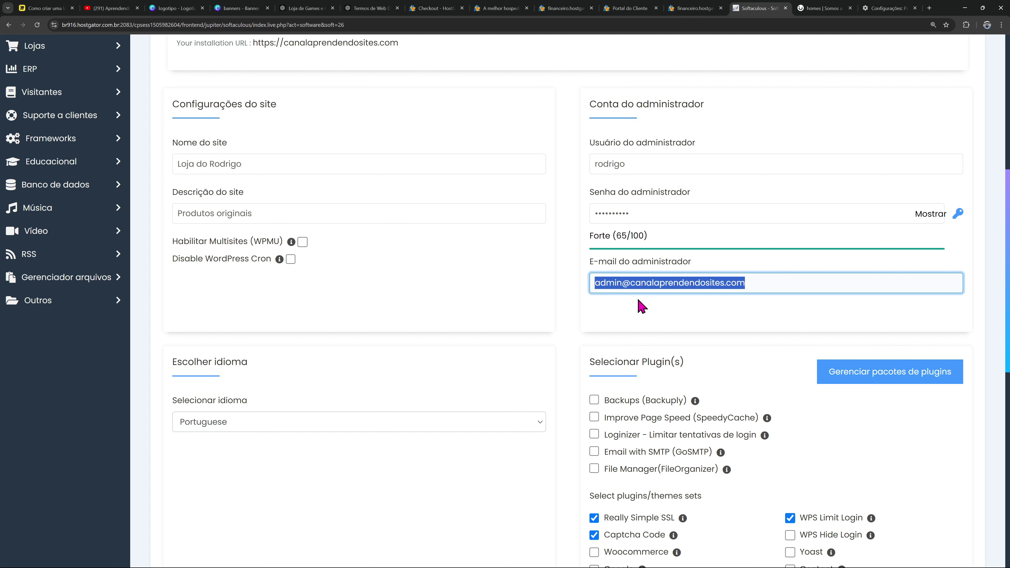
Set the WordPress installation language to Portuguese - BR
scroll(641, 291, down, 5)
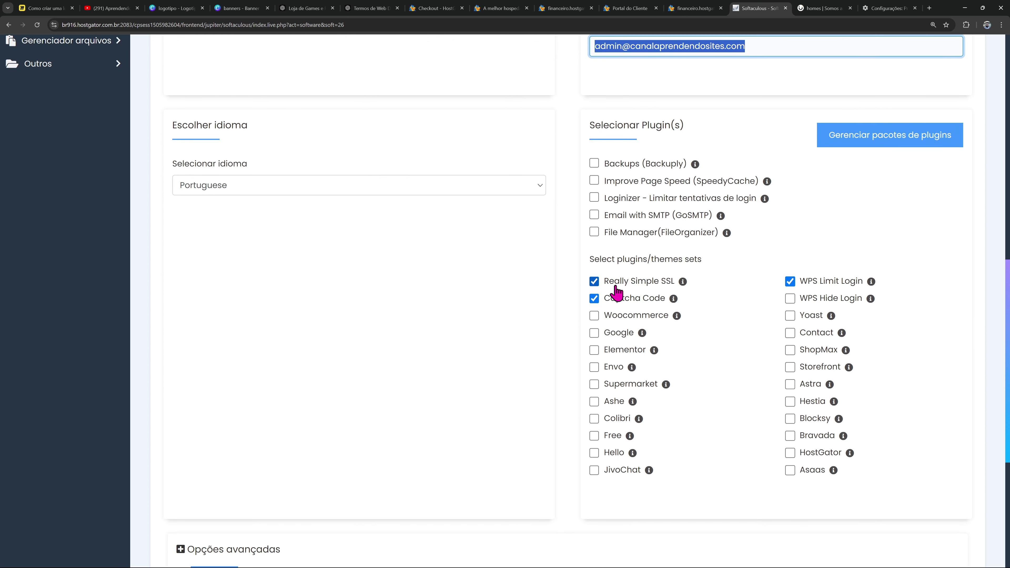
click(297, 190)
scroll(321, 247, down, 5)
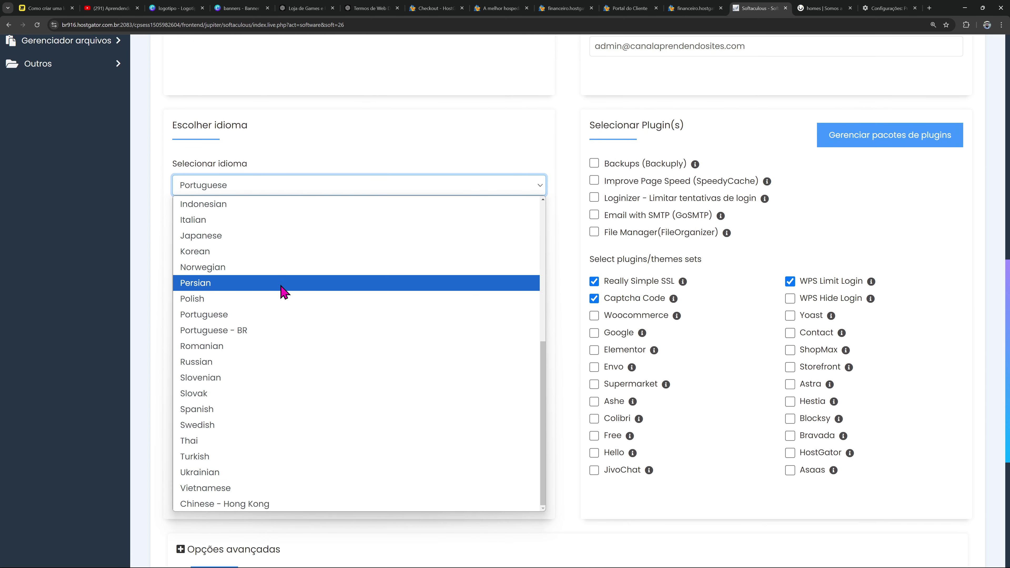
click(238, 333)
click(251, 189)
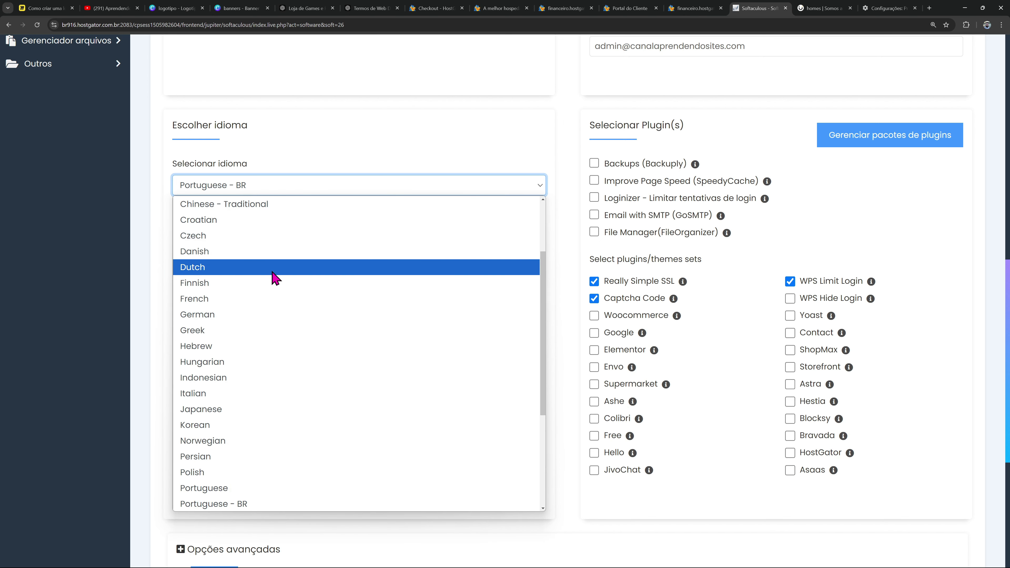
click(99, 283)
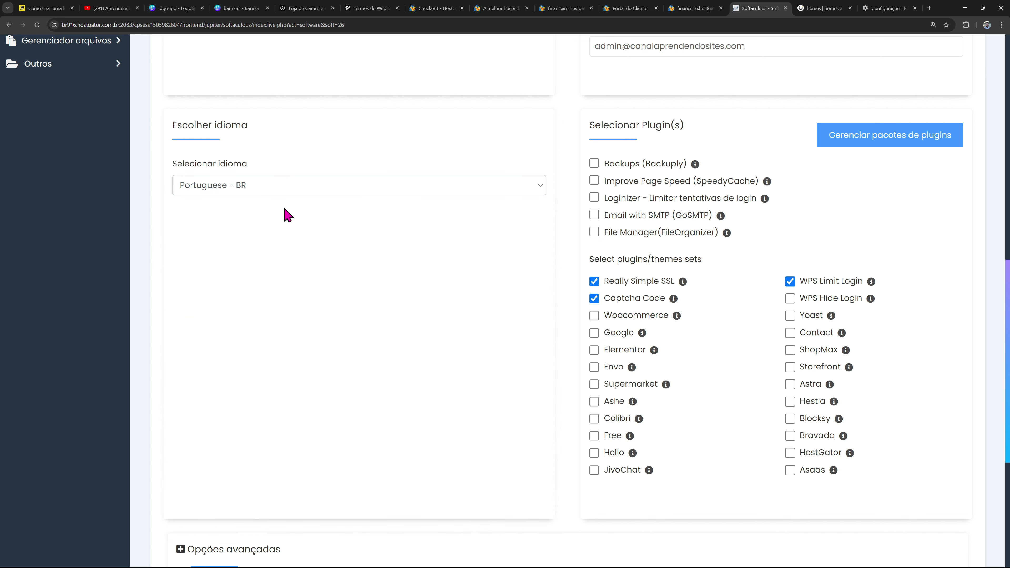
Exclude the Captcha Code plugin and run the WordPress installation
click(594, 298)
scroll(529, 340, down, 7)
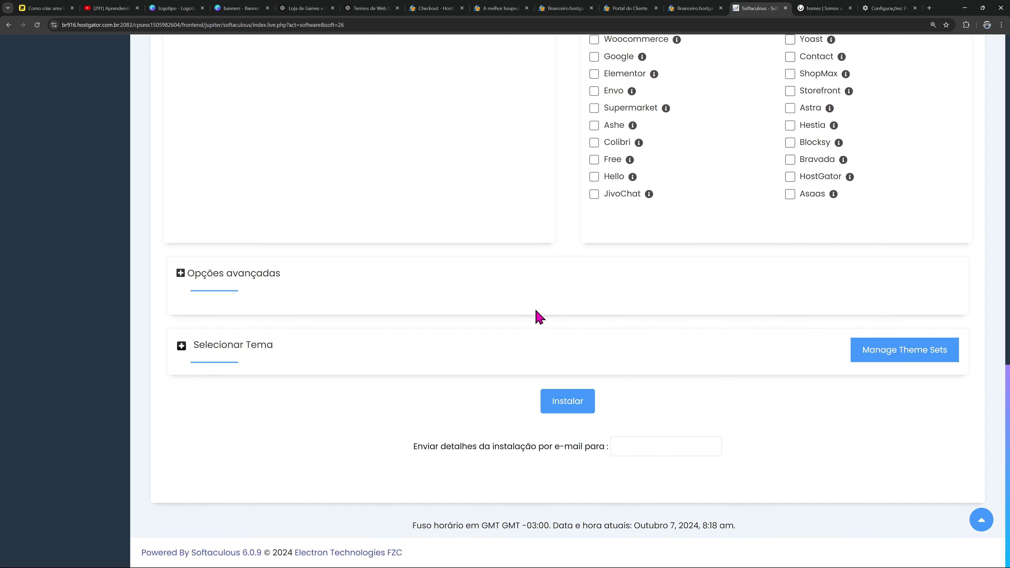
click(561, 413)
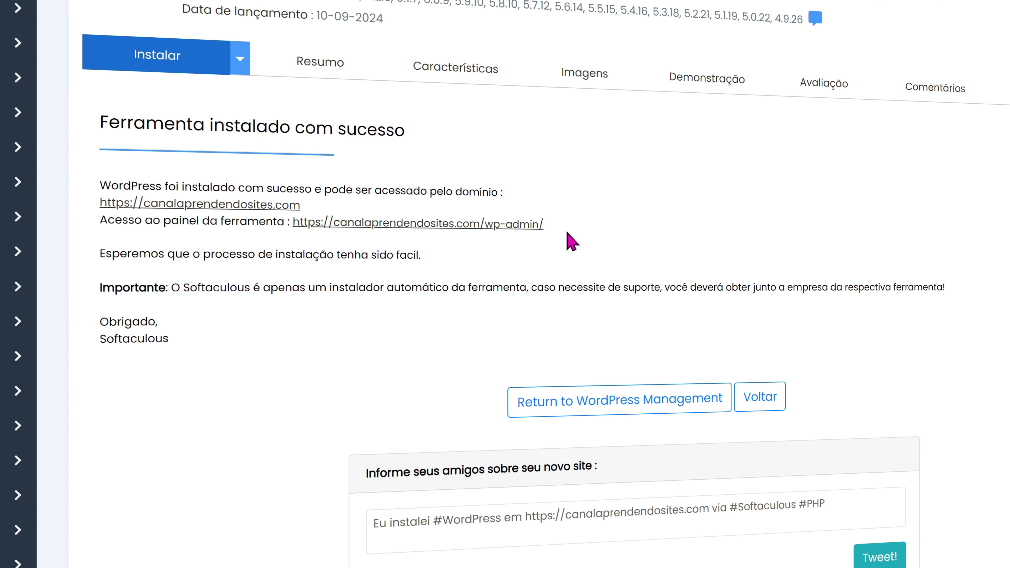
Examine the address of the new site's admin panel, including its /wp-admin/ ending
drag(545, 224, 297, 223)
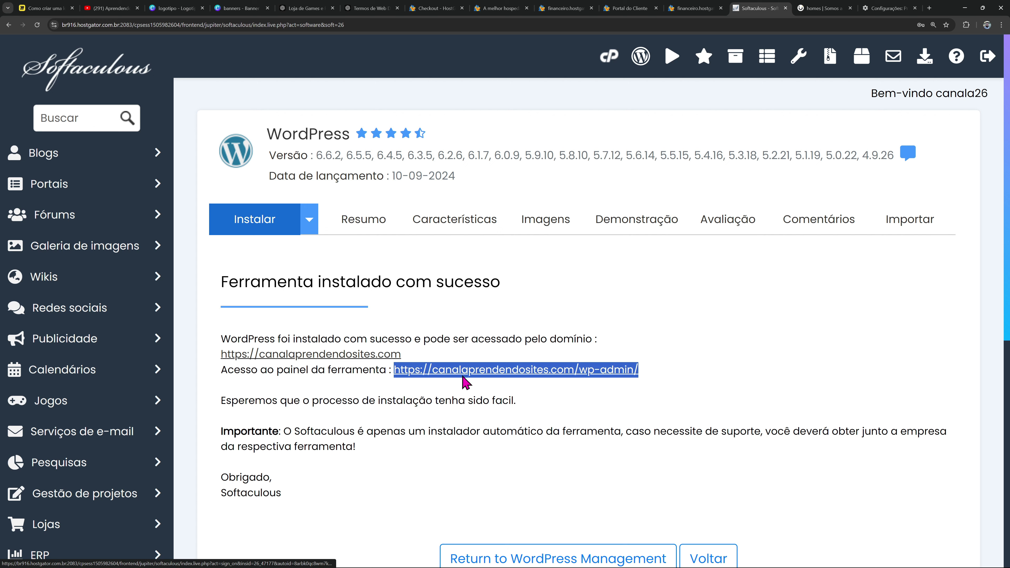
click(578, 378)
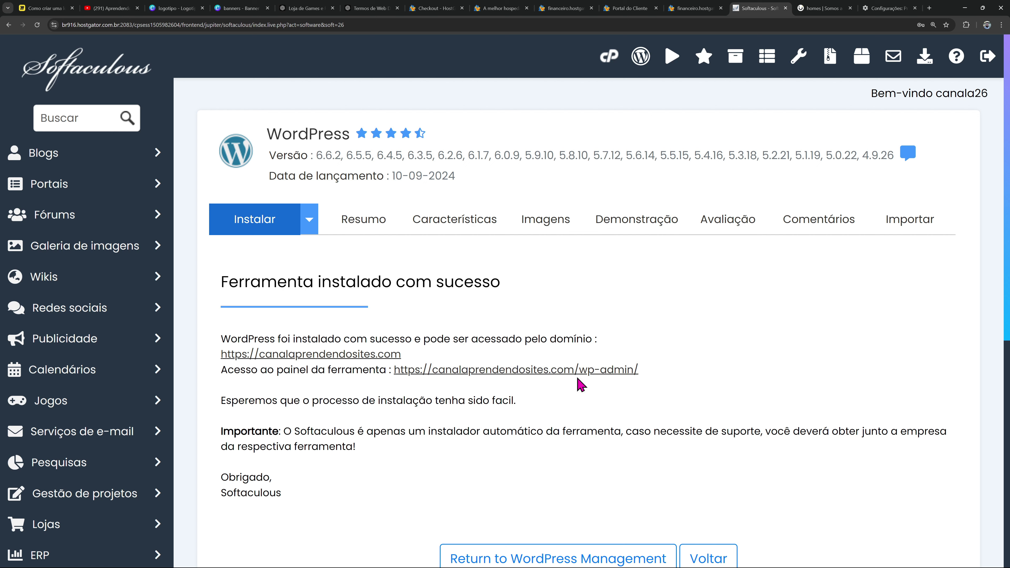
drag(641, 371, 576, 370)
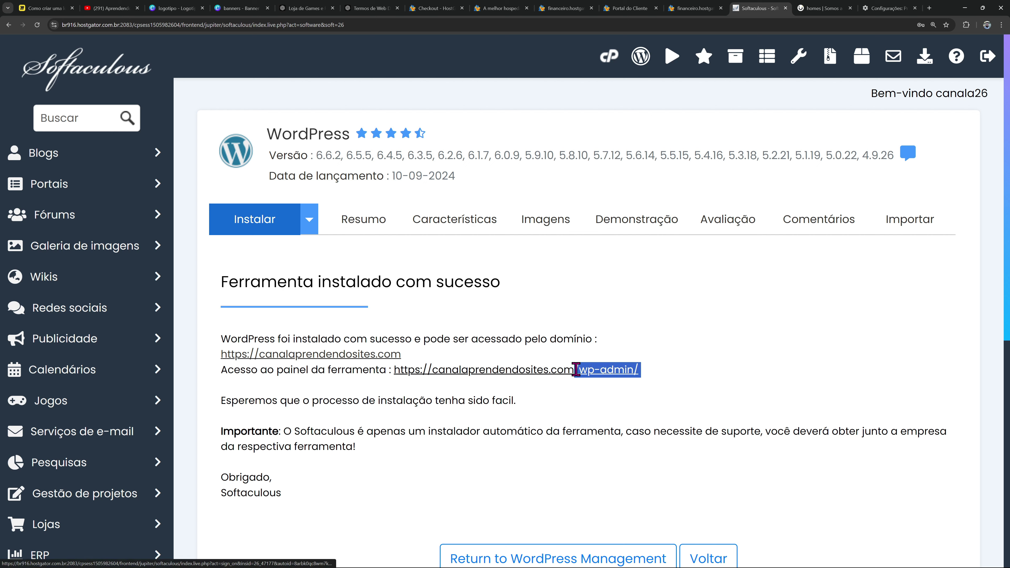
click(652, 388)
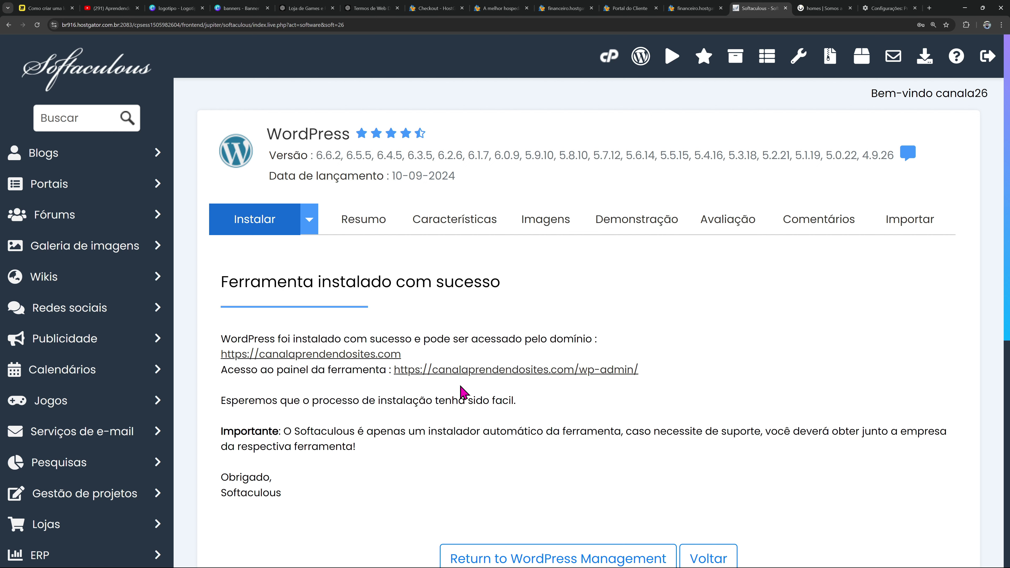
Copy the site's /wp-admin/ address, open it in a private window to view the login page, and close that window
triple_click(410, 371)
key(ctrl+c)
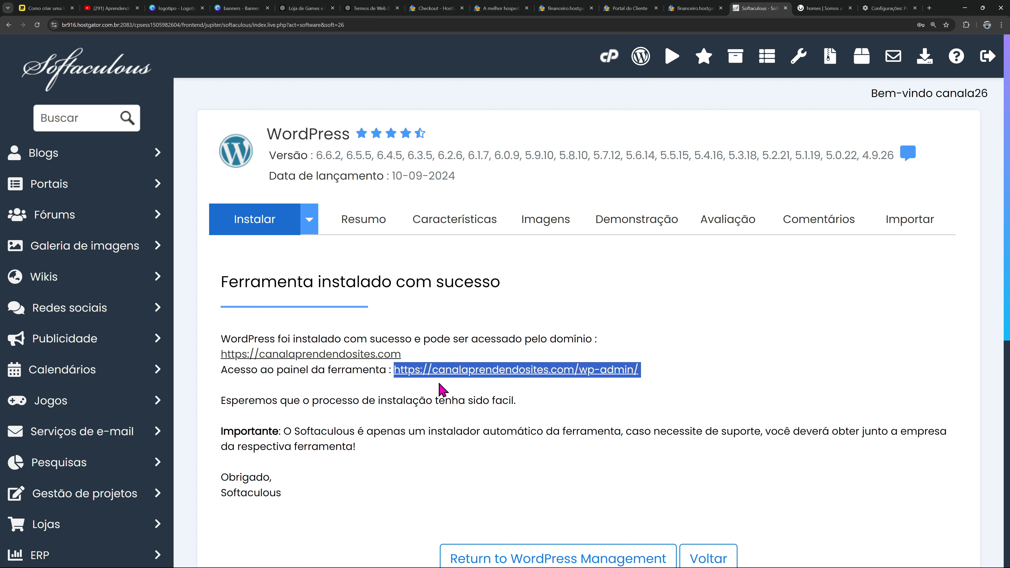
right_click(483, 377)
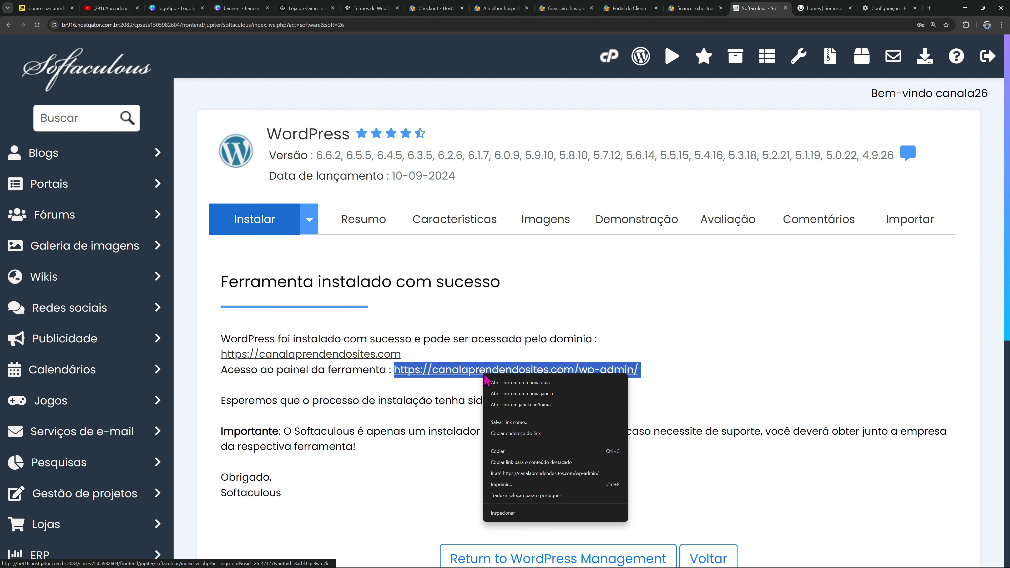
click(513, 454)
click(1002, 25)
click(915, 63)
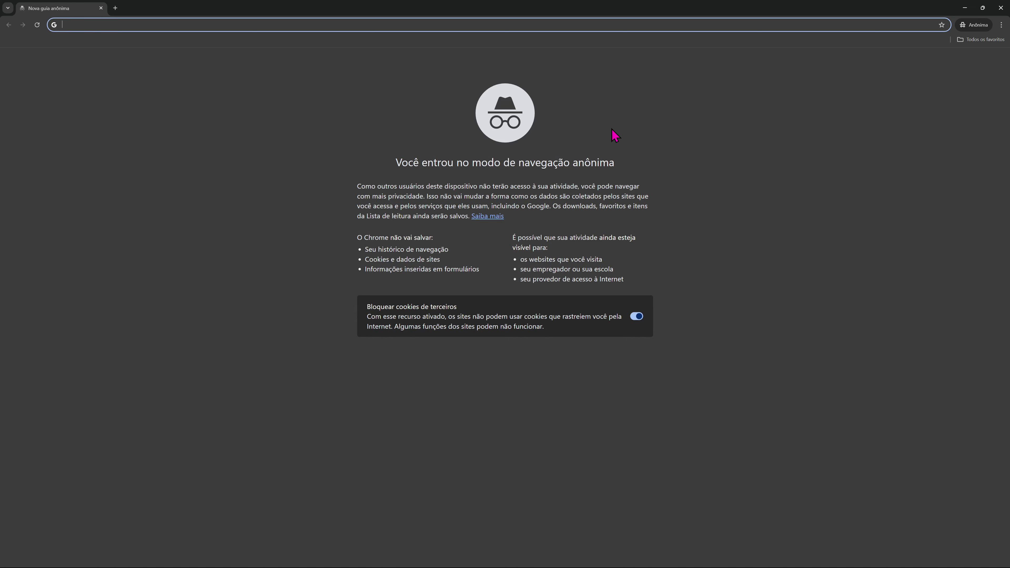
key(ctrl+v)
key(Return)
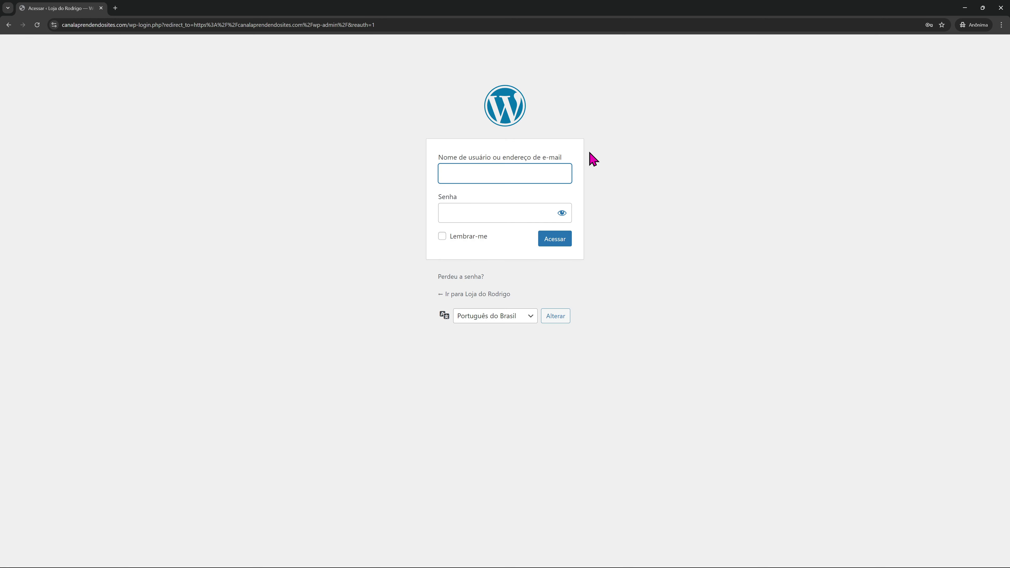
click(1001, 25)
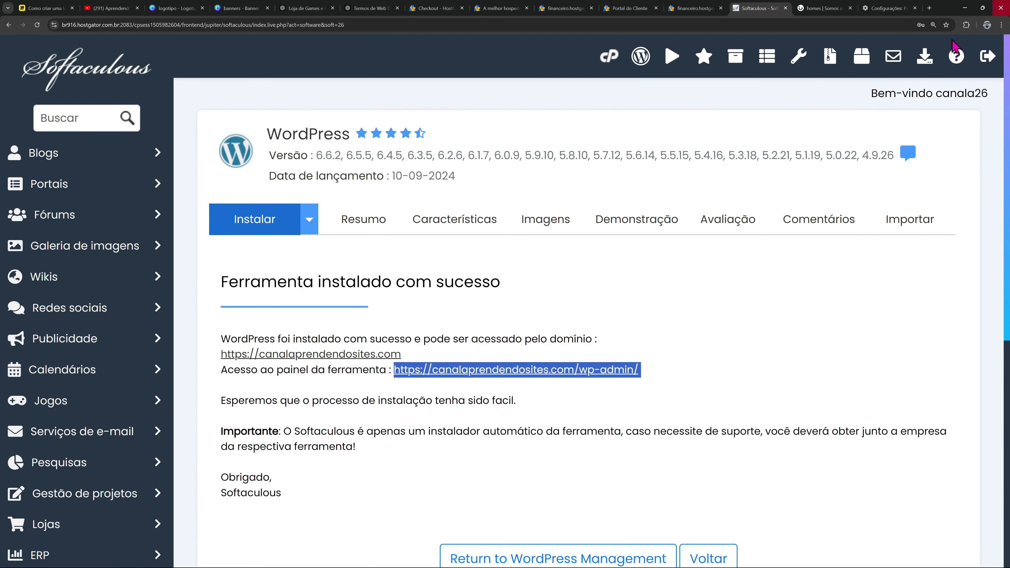
Open the new site's WordPress admin panel through the /wp-admin/ link on the installation confirmation page
key(ctrl+minus)
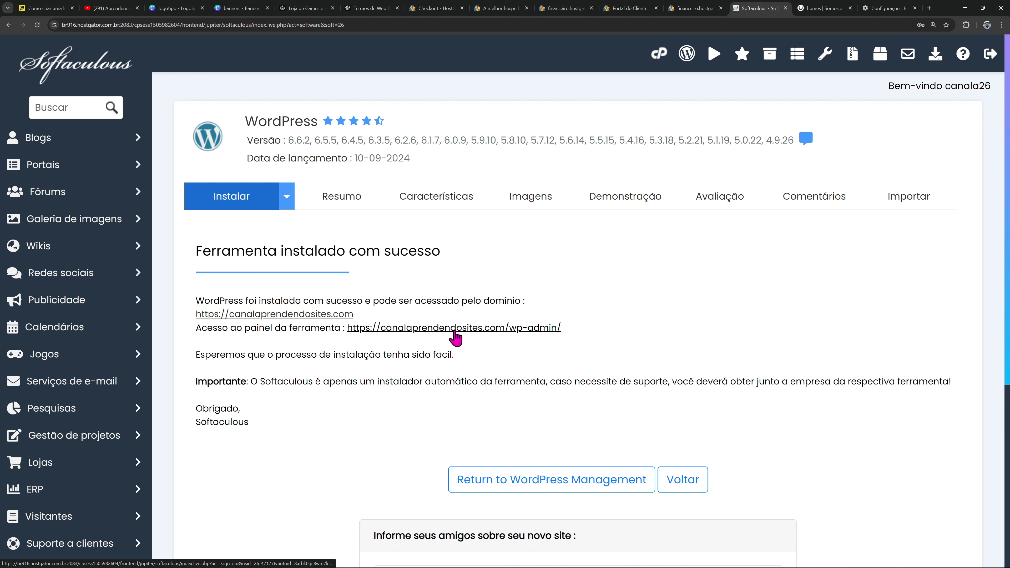
click(431, 329)
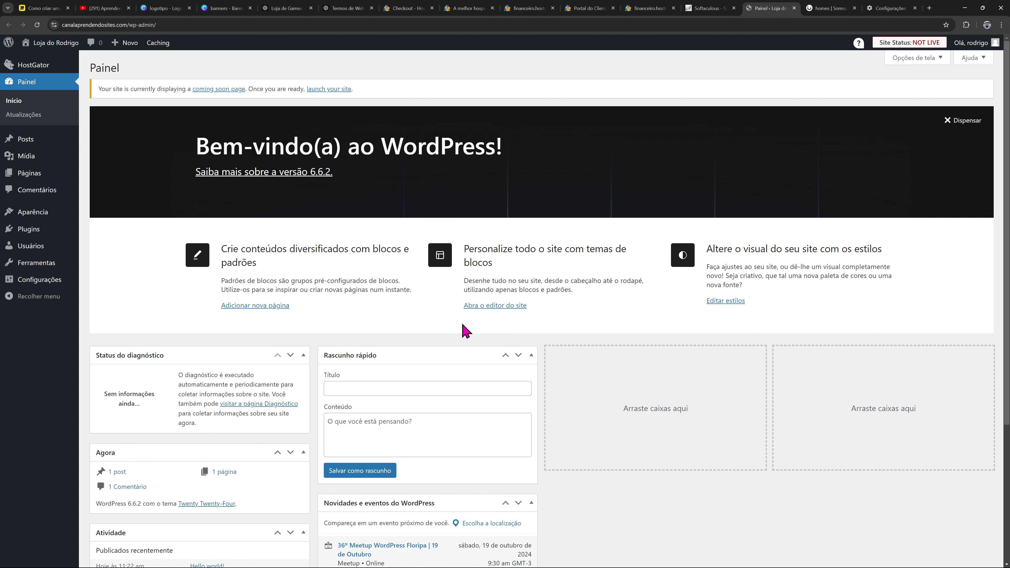
click(731, 8)
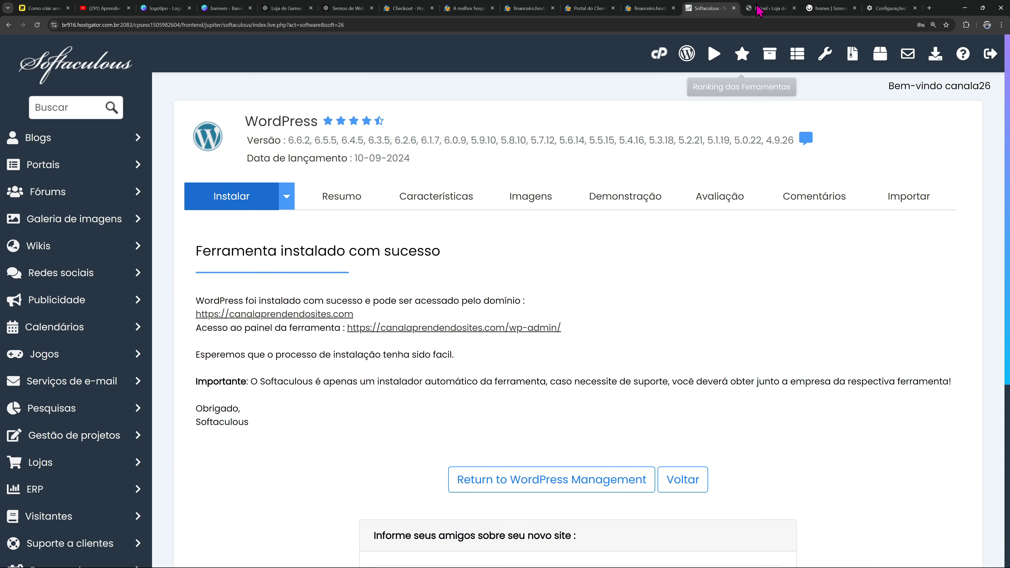
click(769, 8)
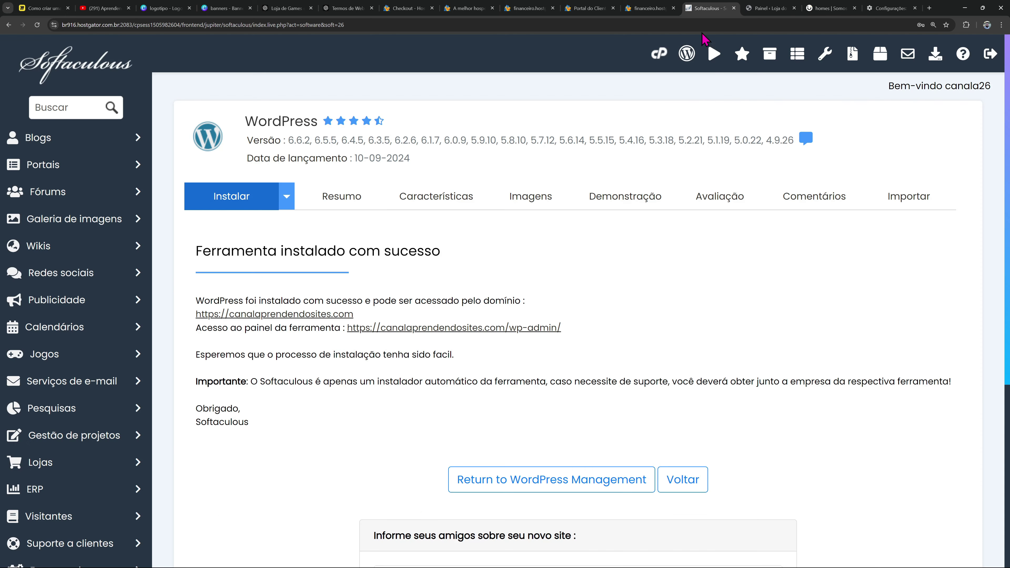
click(710, 8)
click(797, 6)
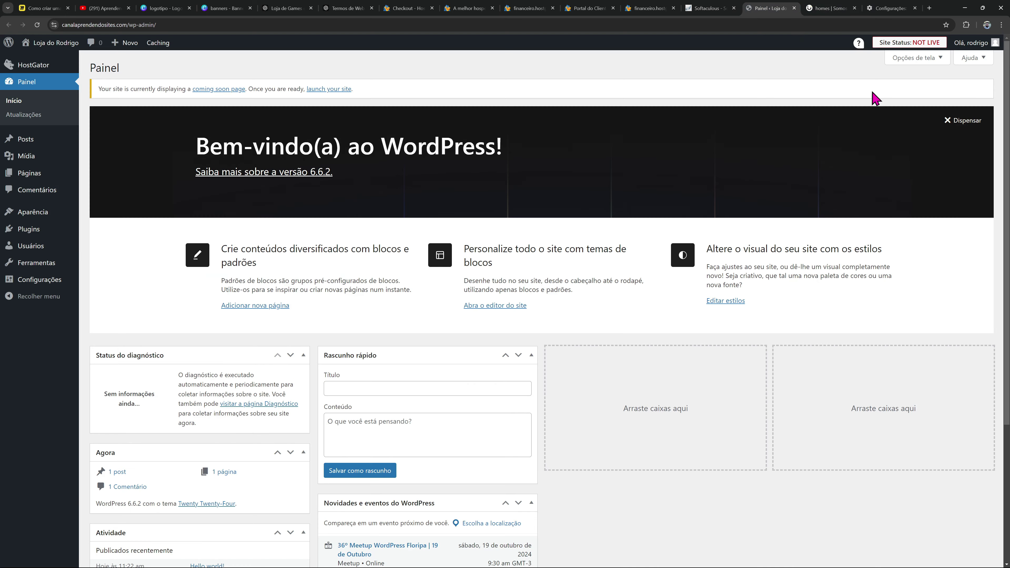
Enlarge the admin panel's page zoom to 175% and look over the dashboard
click(1001, 24)
click(980, 171)
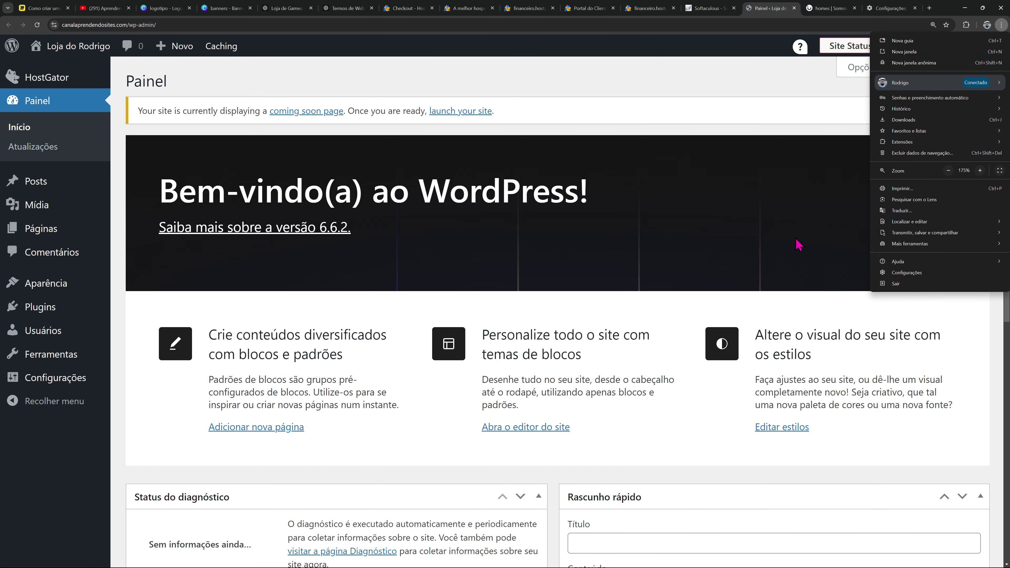
click(698, 234)
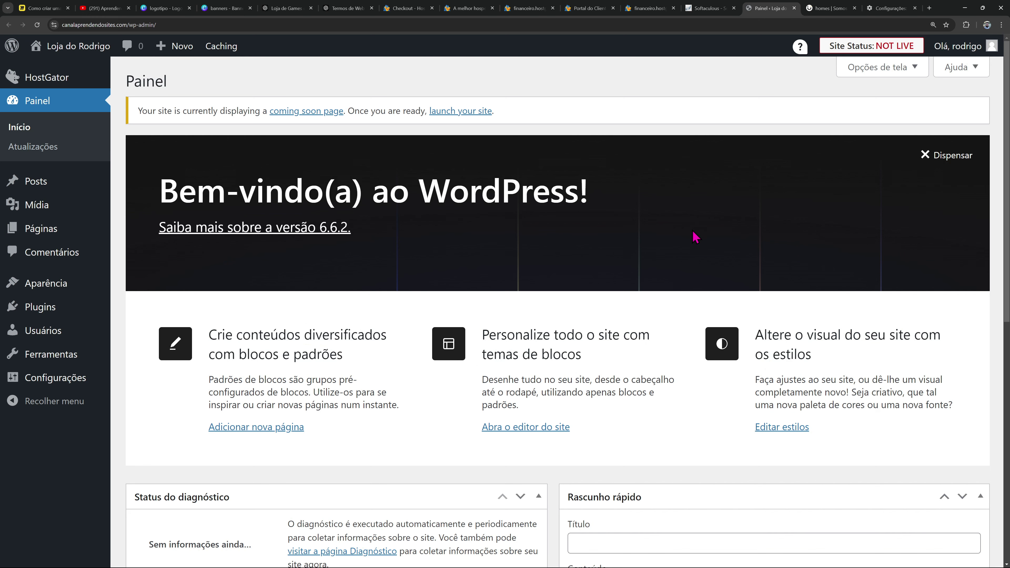
scroll(689, 236, down, 5)
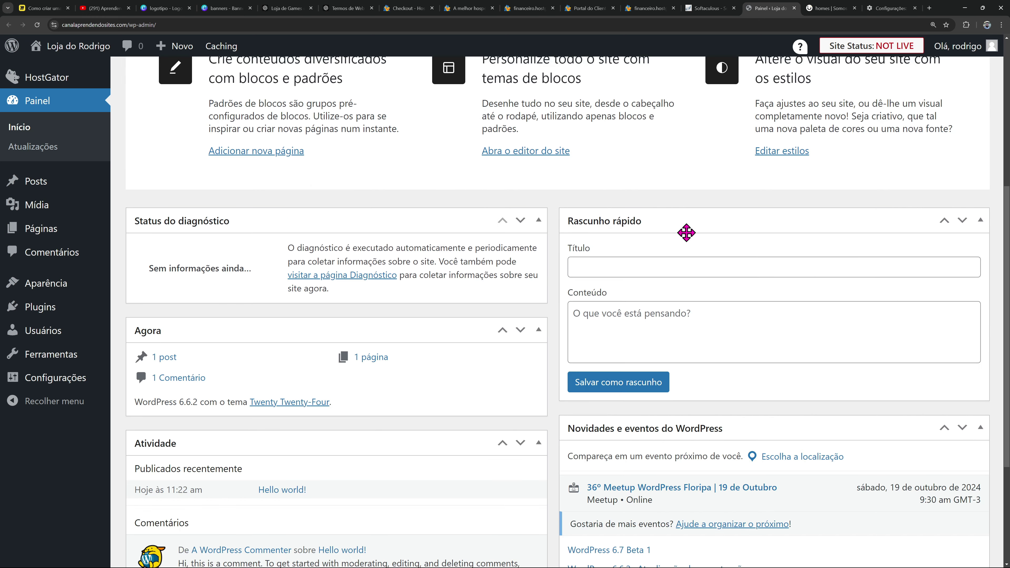
scroll(683, 232, up, 5)
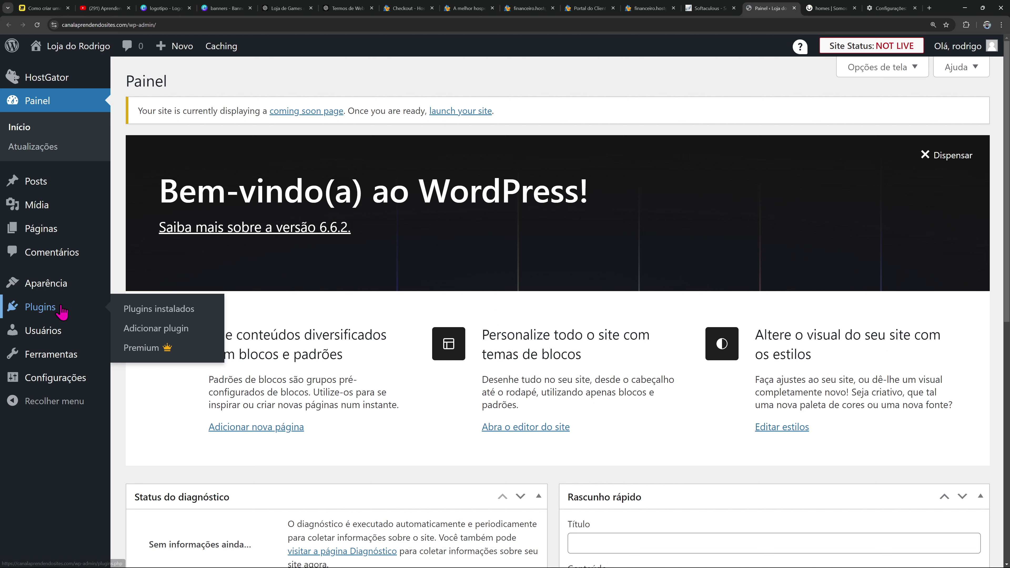
Deactivate the HostGator plugin in the installed plugins list and confirm the deactivation
click(134, 309)
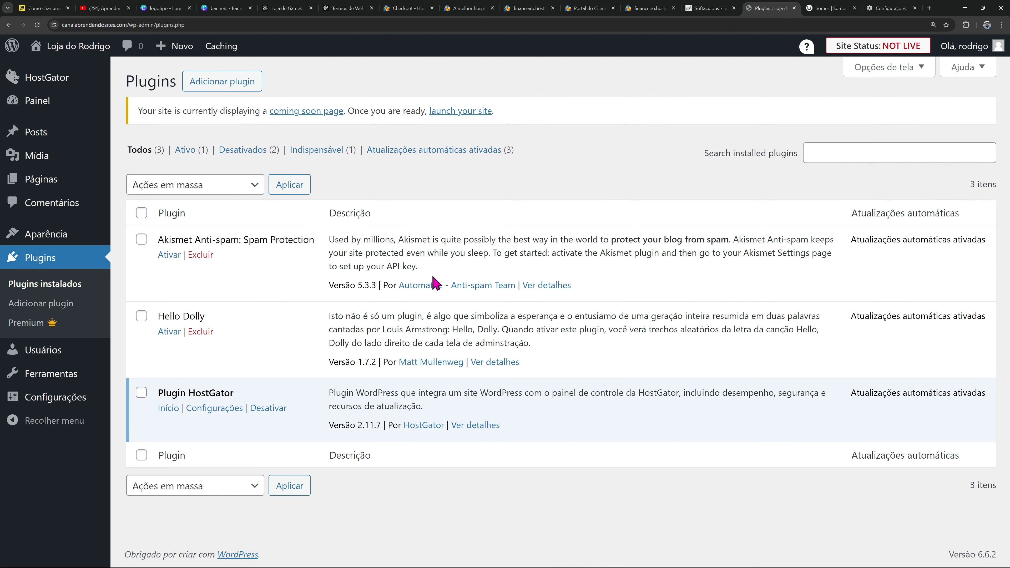
click(270, 409)
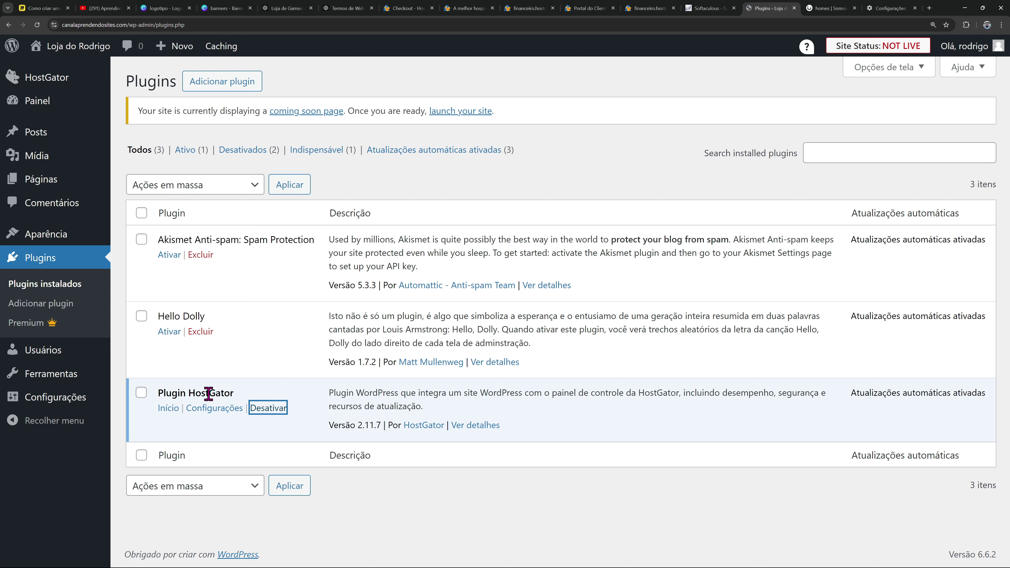
click(274, 408)
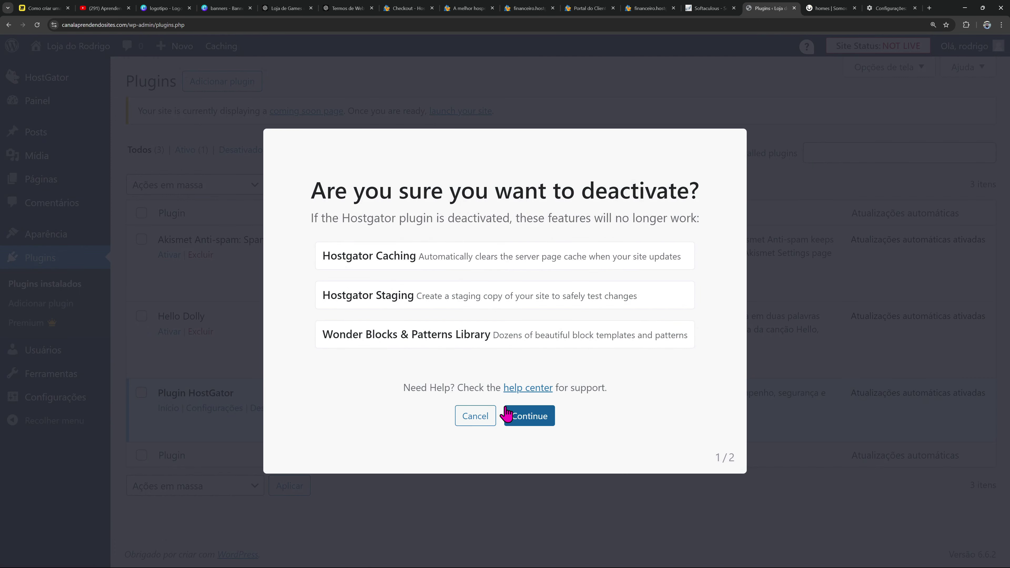
click(508, 415)
click(516, 401)
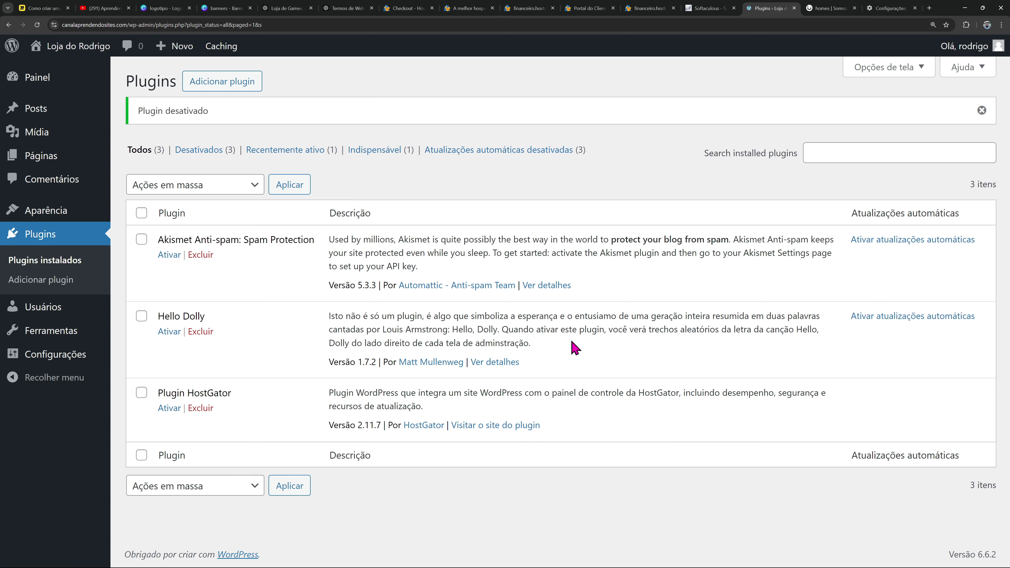
Delete all installed plugins in bulk (Akismet Anti-spam, Hello Dolly and Plugin HostGator) and reload the plugin list
click(141, 213)
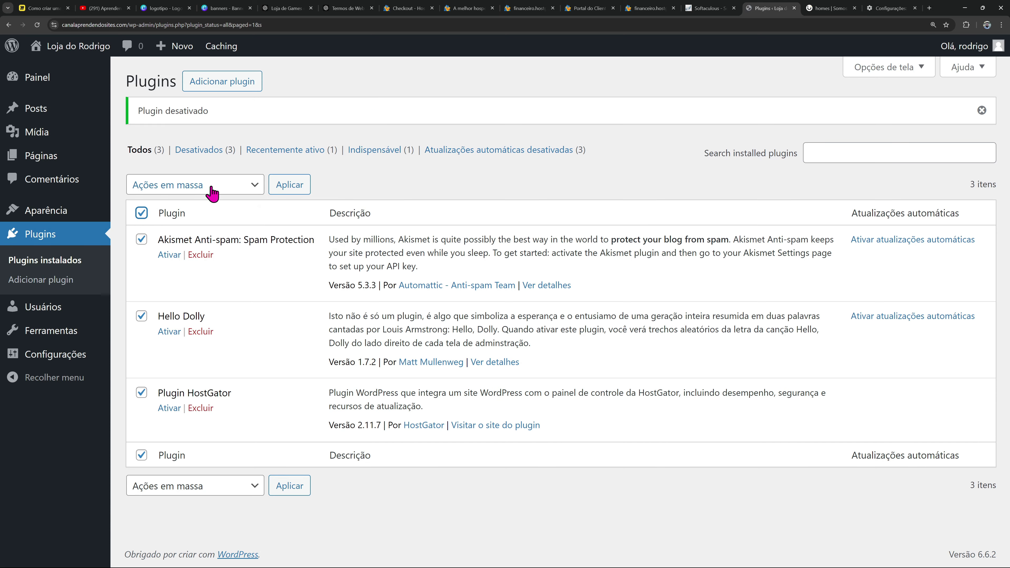
click(208, 186)
click(170, 269)
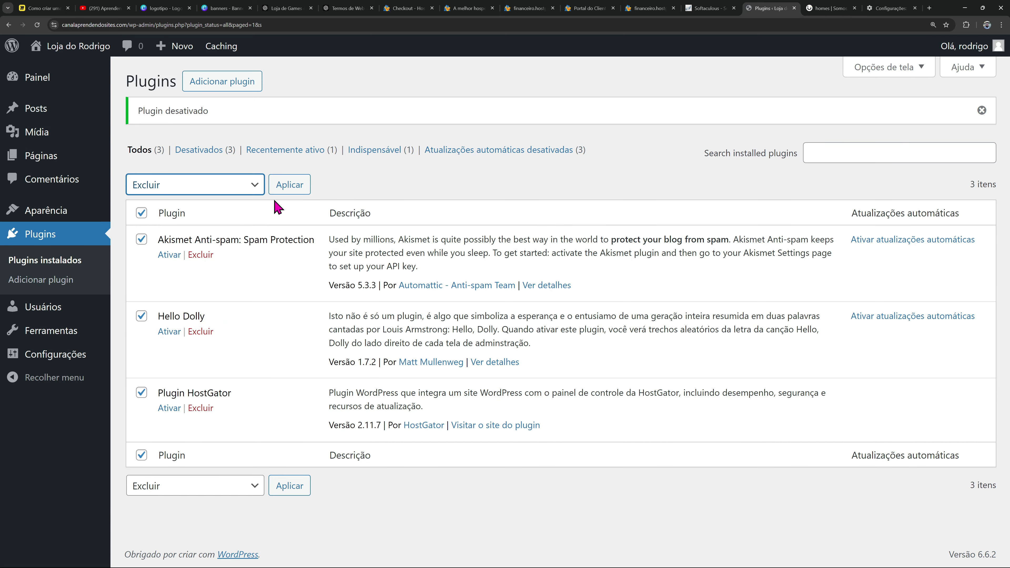
click(287, 186)
click(542, 89)
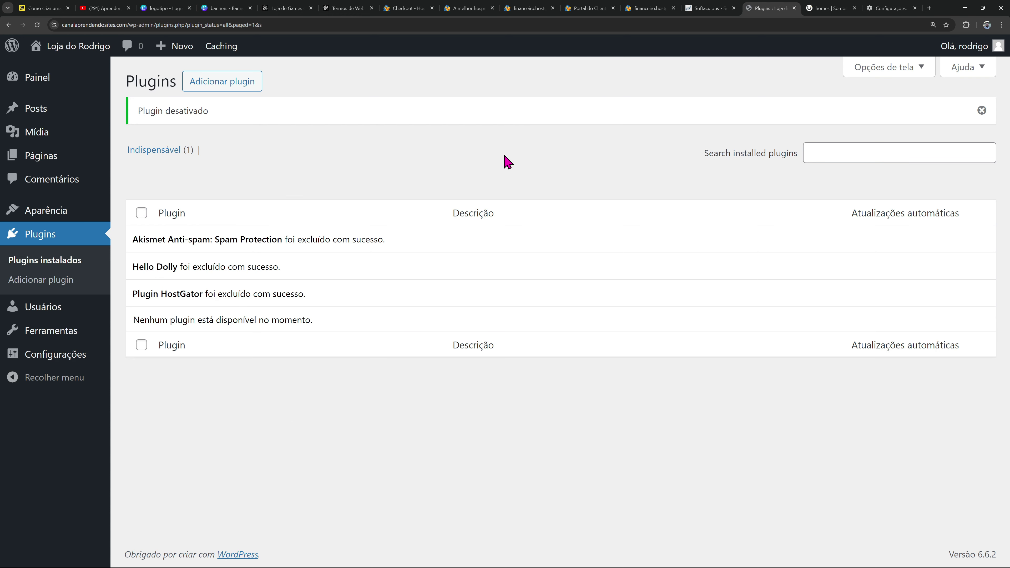
key(F5)
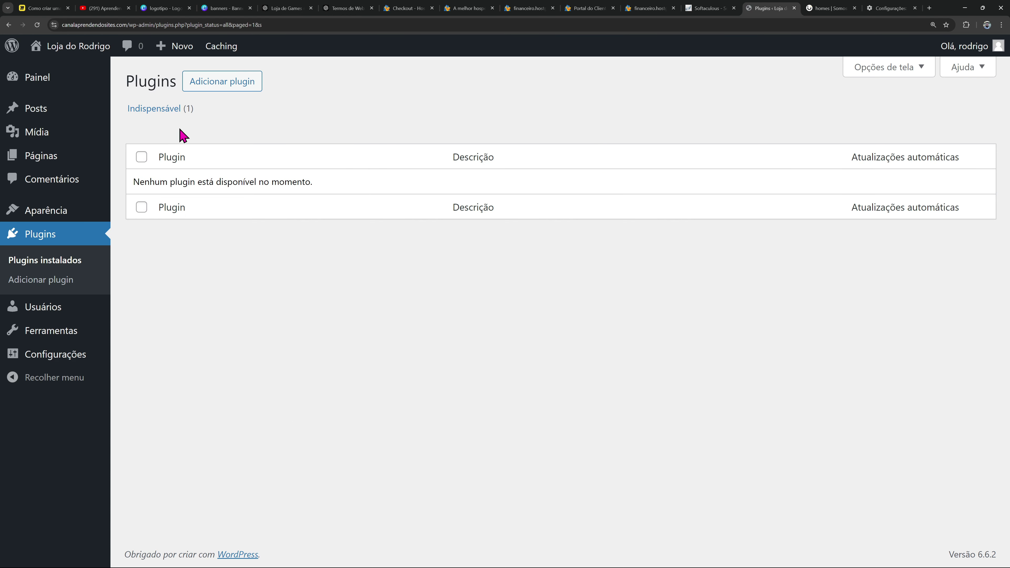
Move the "Hello world!" post and the Privacy Policy and Sample Page pages to the trash
mouse_move(84, 110)
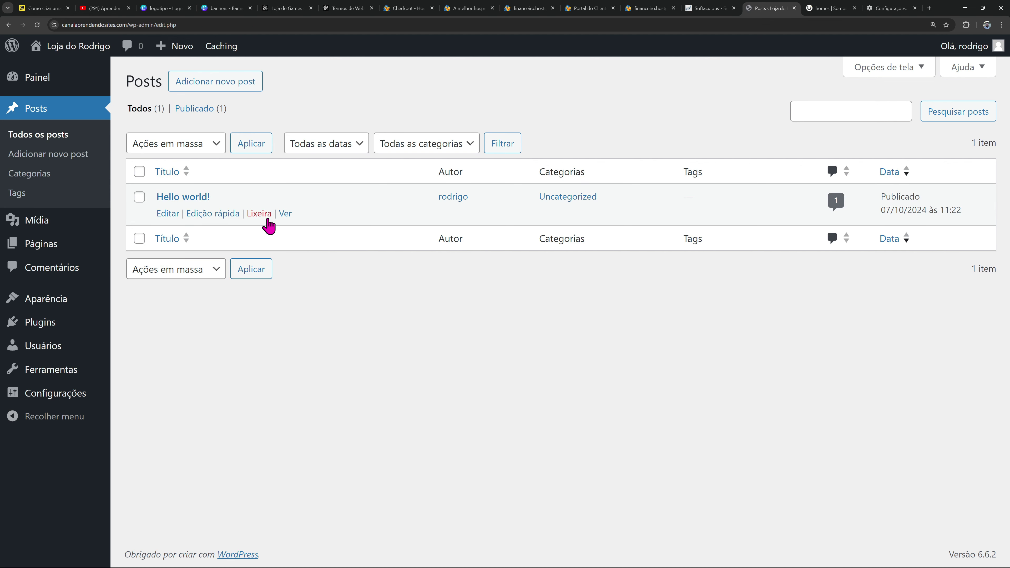
click(259, 214)
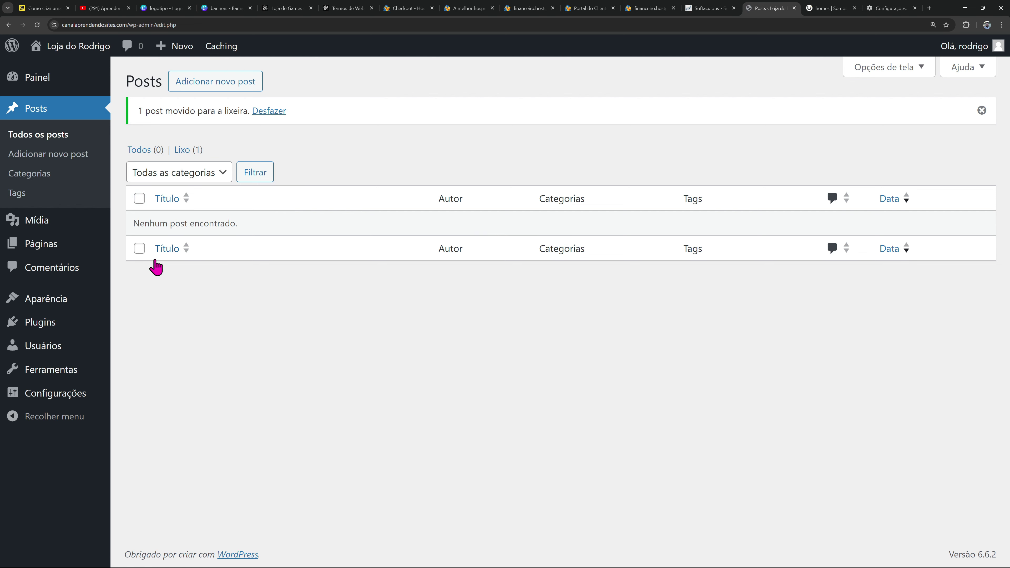
mouse_move(93, 245)
click(140, 256)
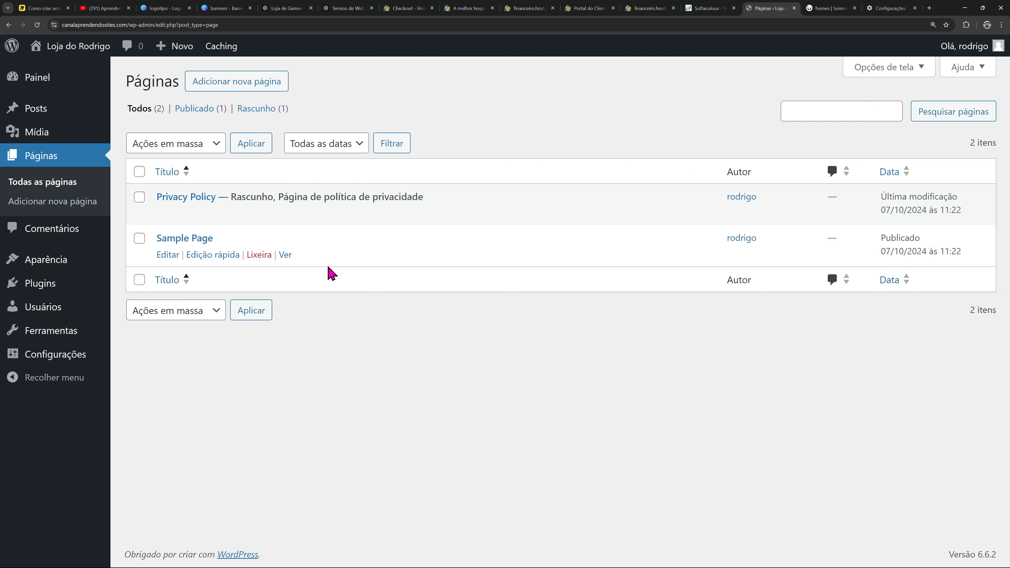
click(139, 175)
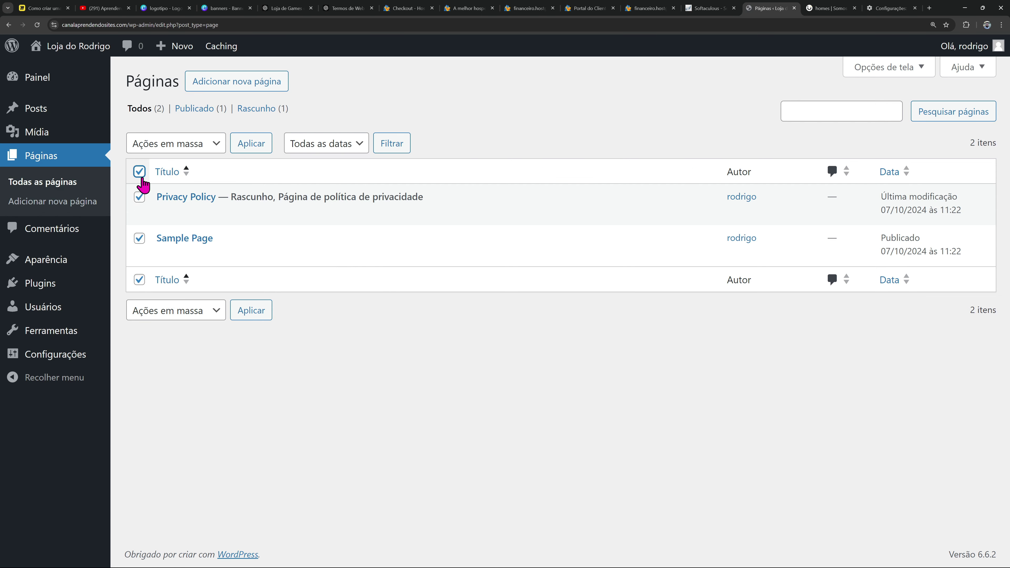
click(187, 145)
click(181, 195)
click(242, 152)
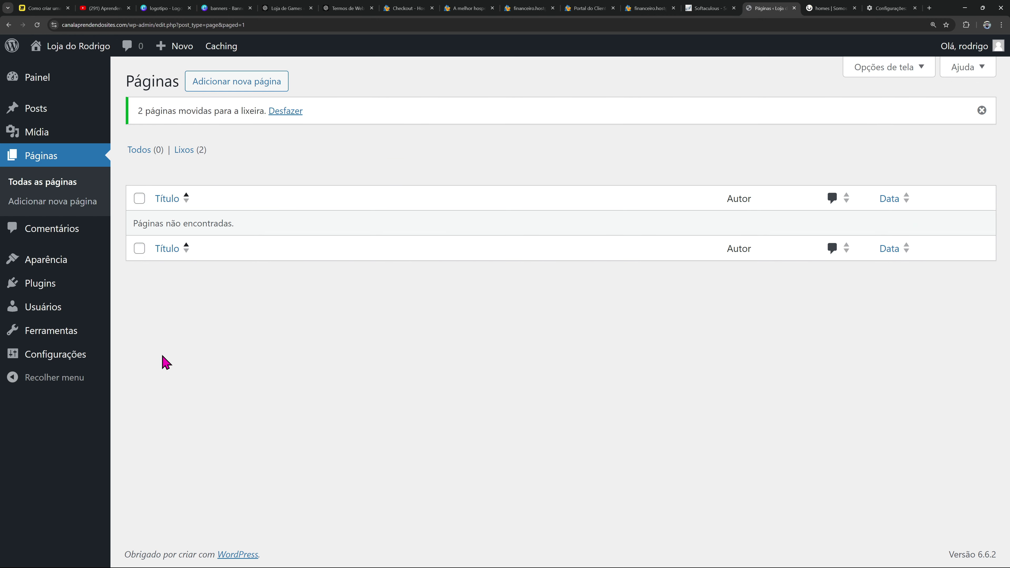
Set the permalink structure to "Nome do post", save the changes and return to the dashboard
mouse_move(97, 358)
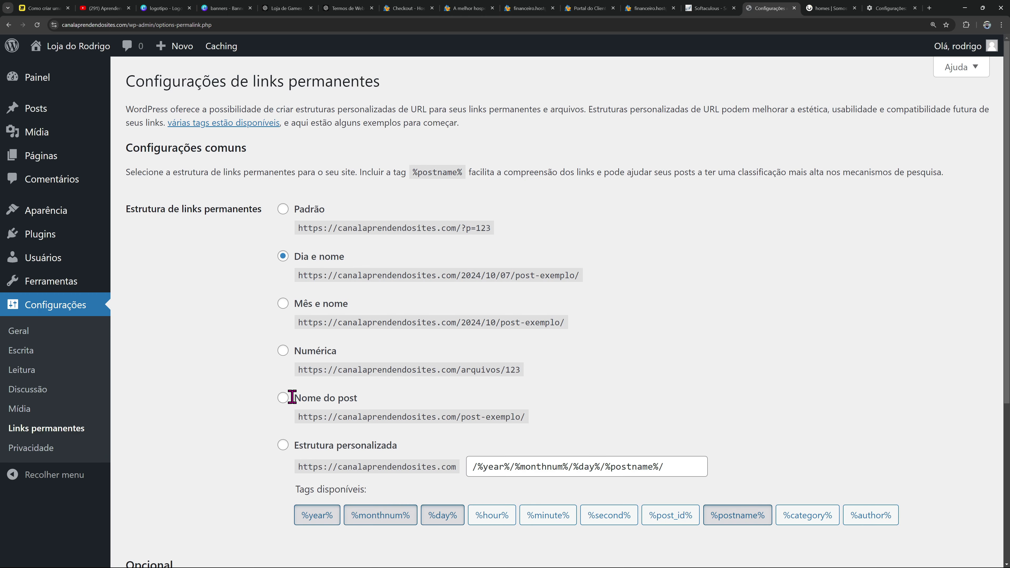
click(282, 398)
scroll(536, 362, down, 6)
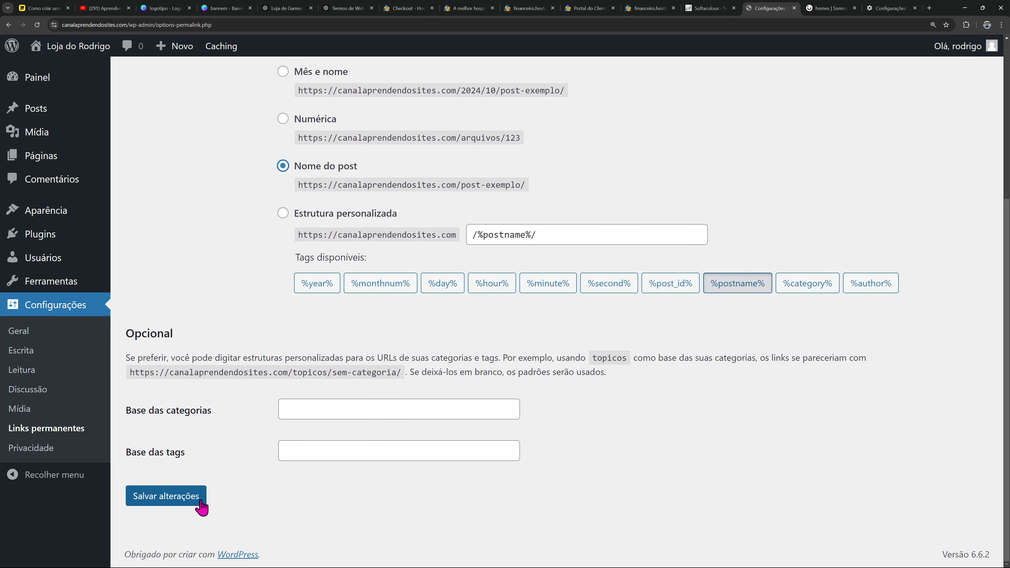
click(198, 501)
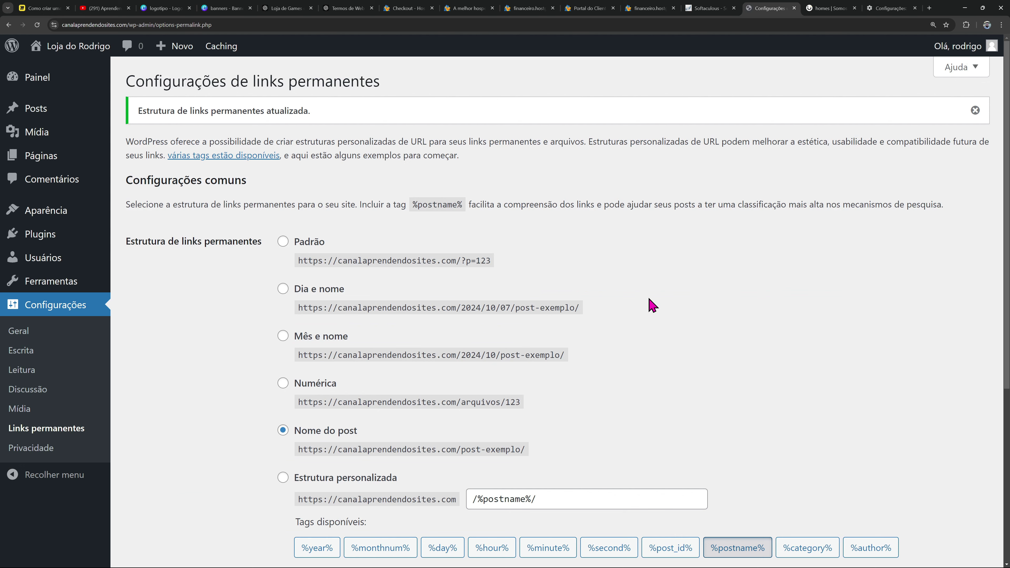
mouse_move(96, 78)
click(131, 75)
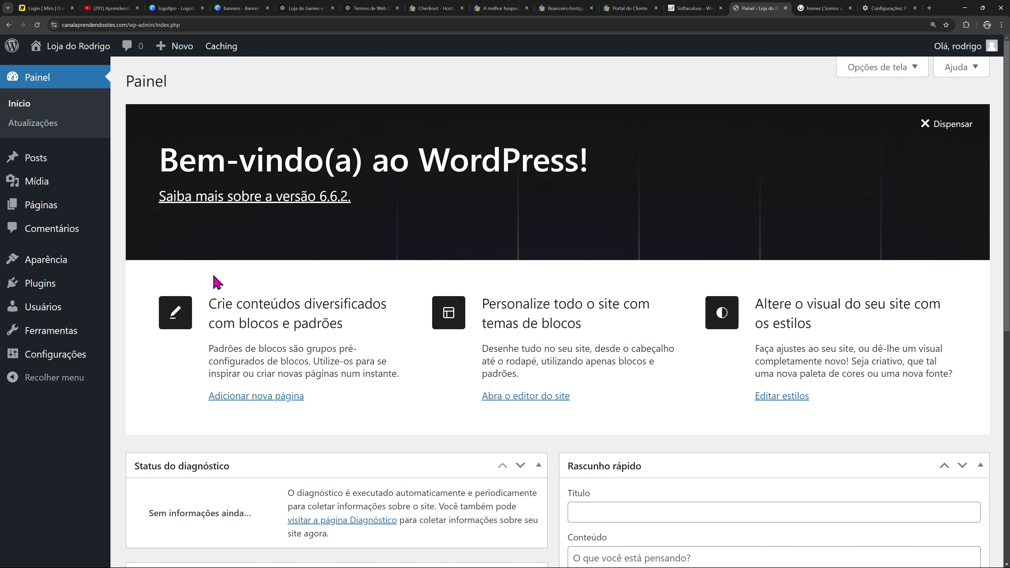
Set the Endurance Cache level to "Off (Level 0)" in the general settings, save the changes and return to the dashboard
mouse_move(81, 356)
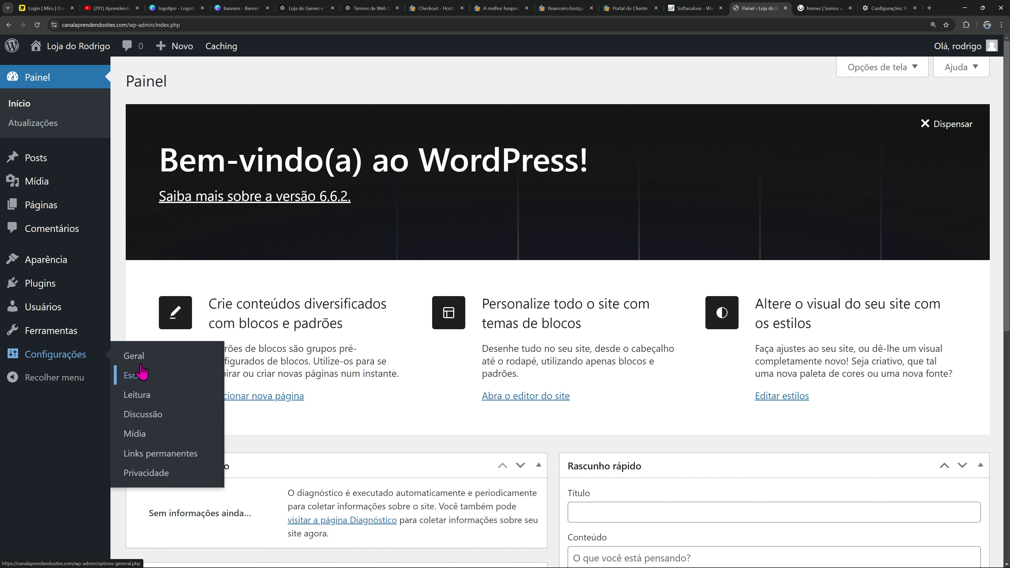
scroll(450, 438, down, 10)
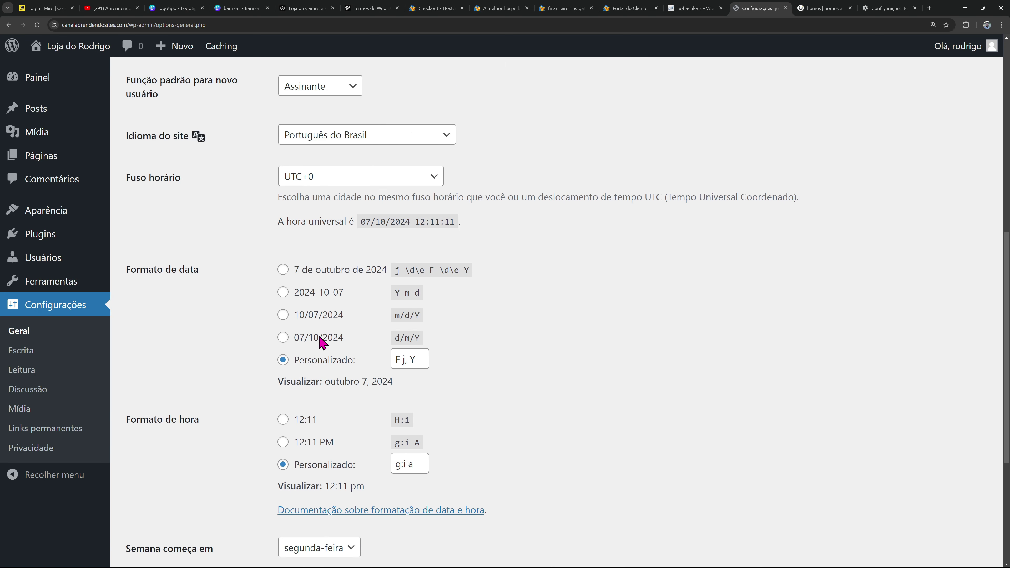
scroll(320, 342, down, 5)
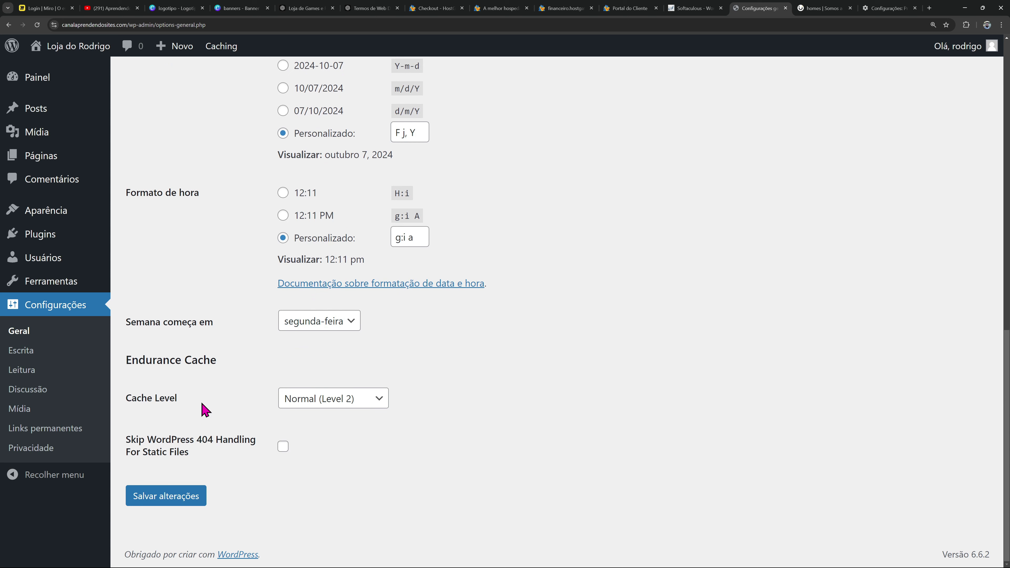
click(359, 401)
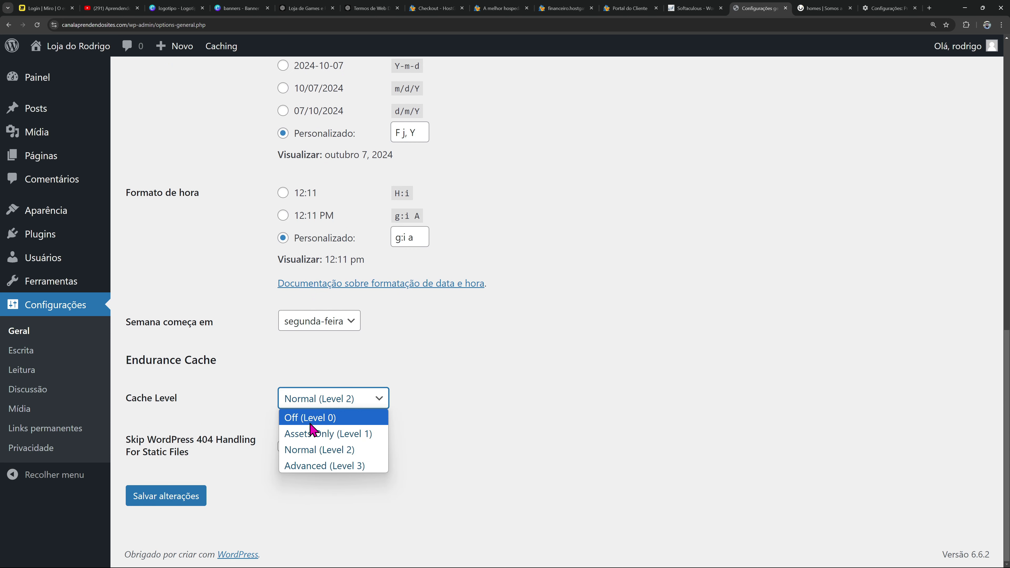
click(310, 422)
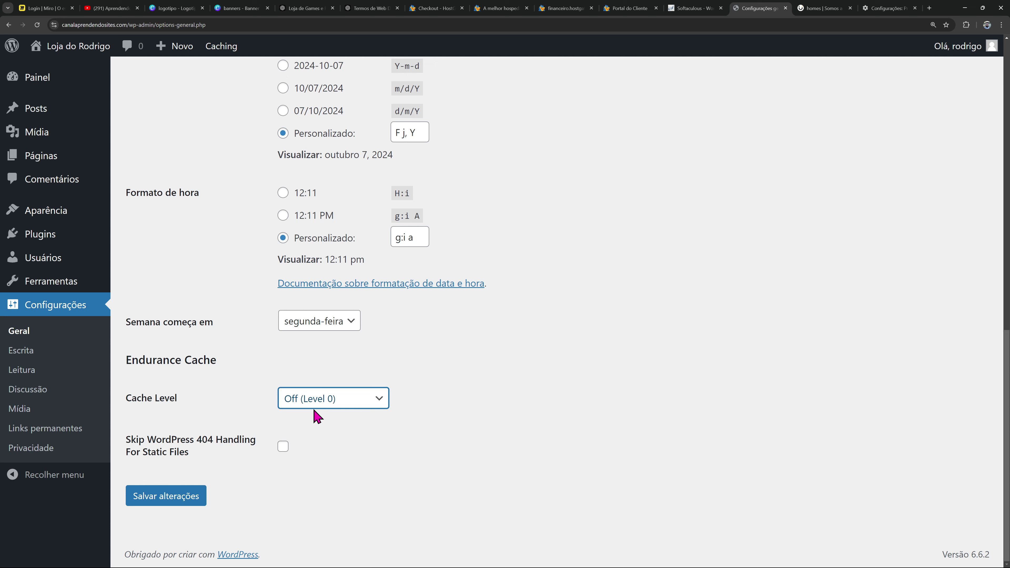
click(360, 400)
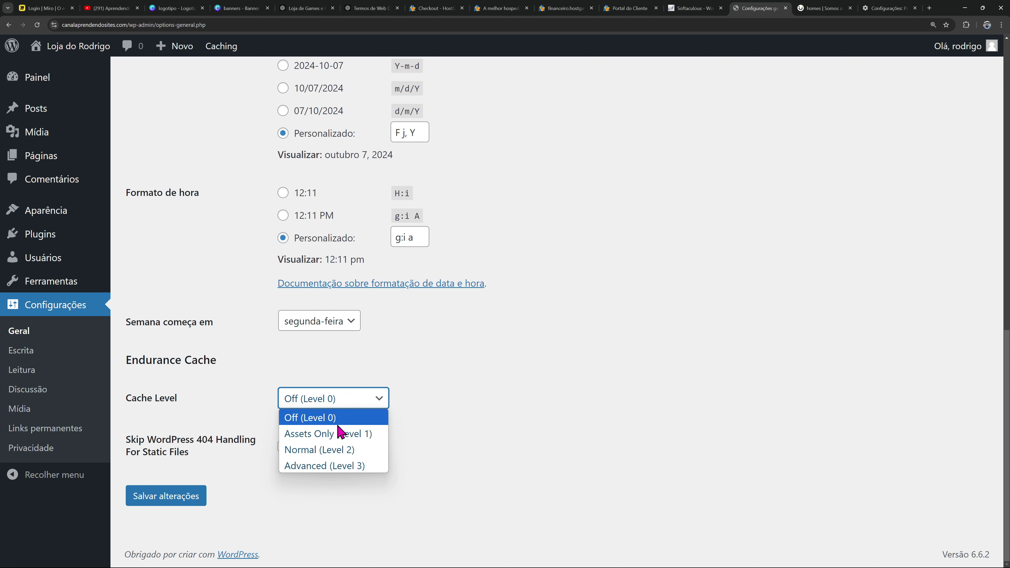
click(498, 425)
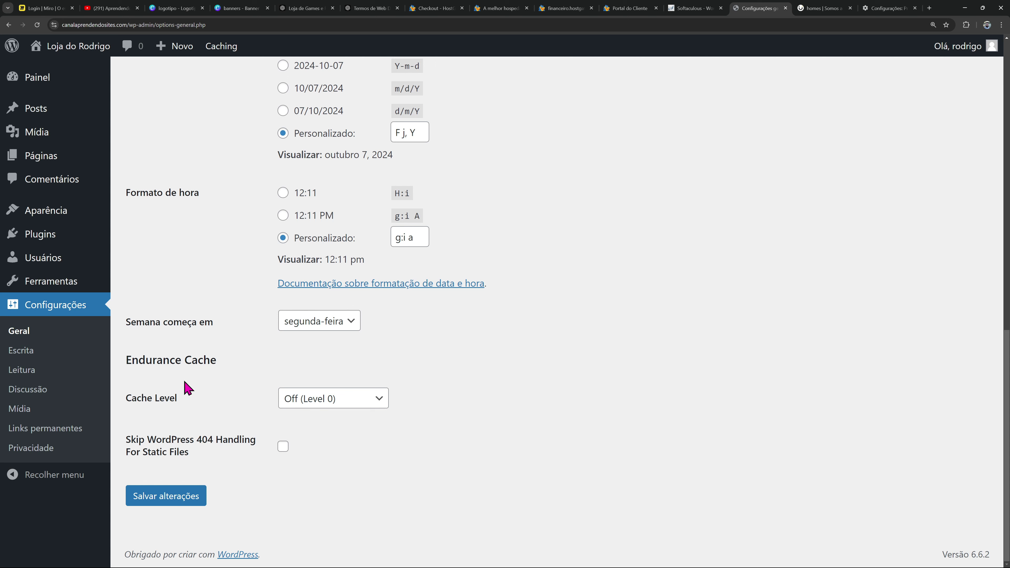
click(343, 399)
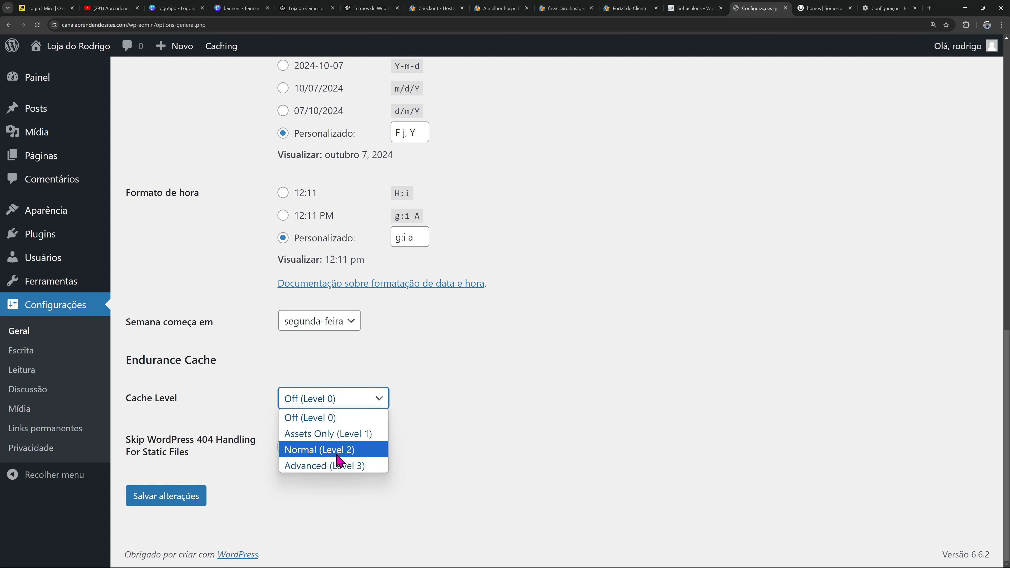
click(328, 418)
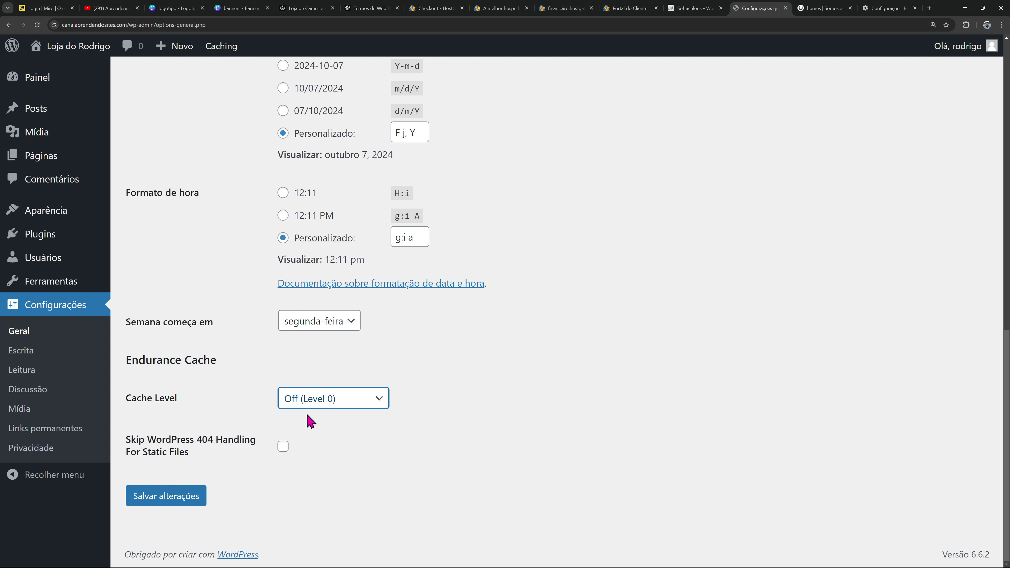
click(169, 498)
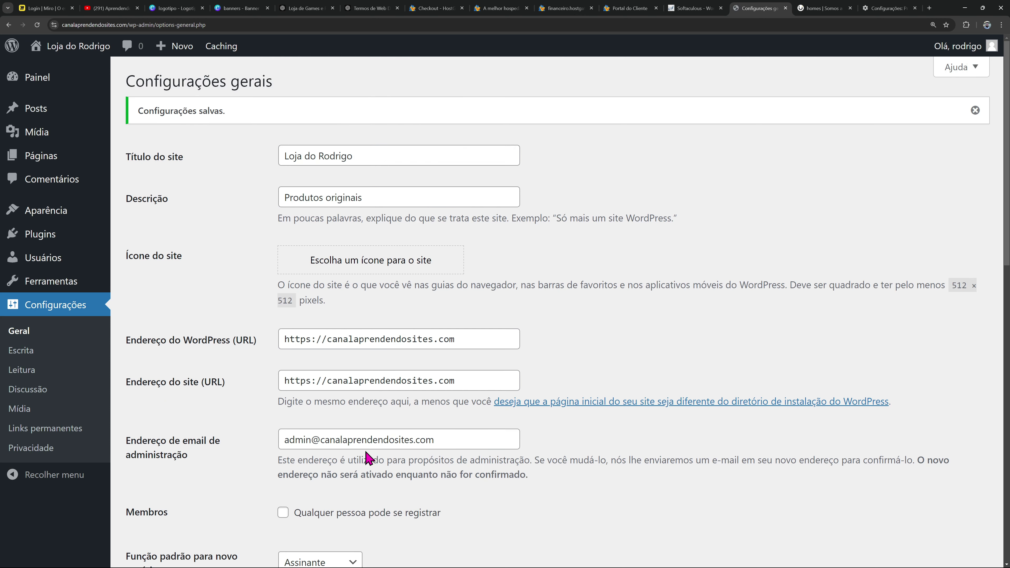
click(124, 78)
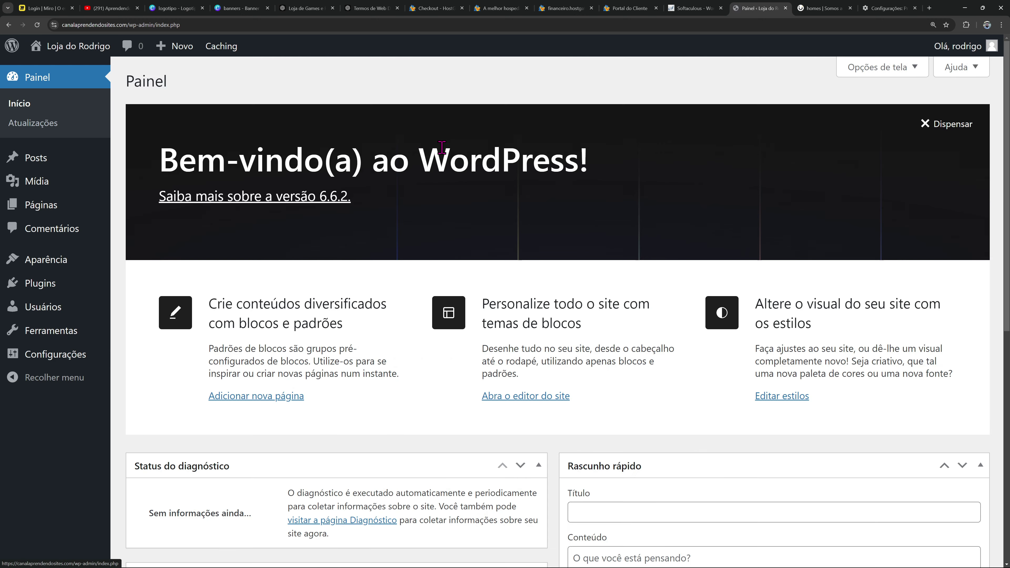
View the site's public home page to examine its current theme design, and return to the dashboard
mouse_move(94, 63)
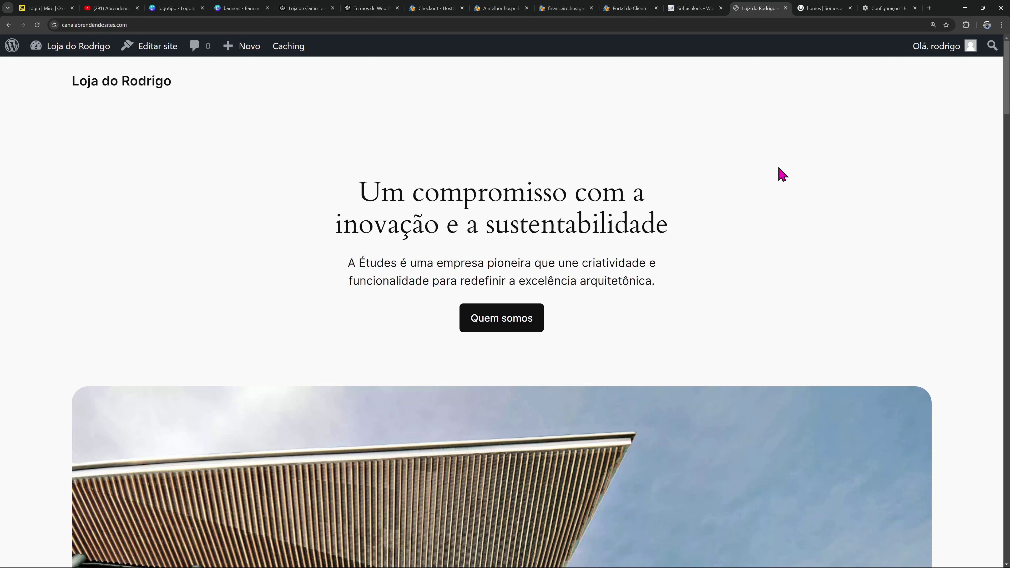
scroll(762, 185, down, 4)
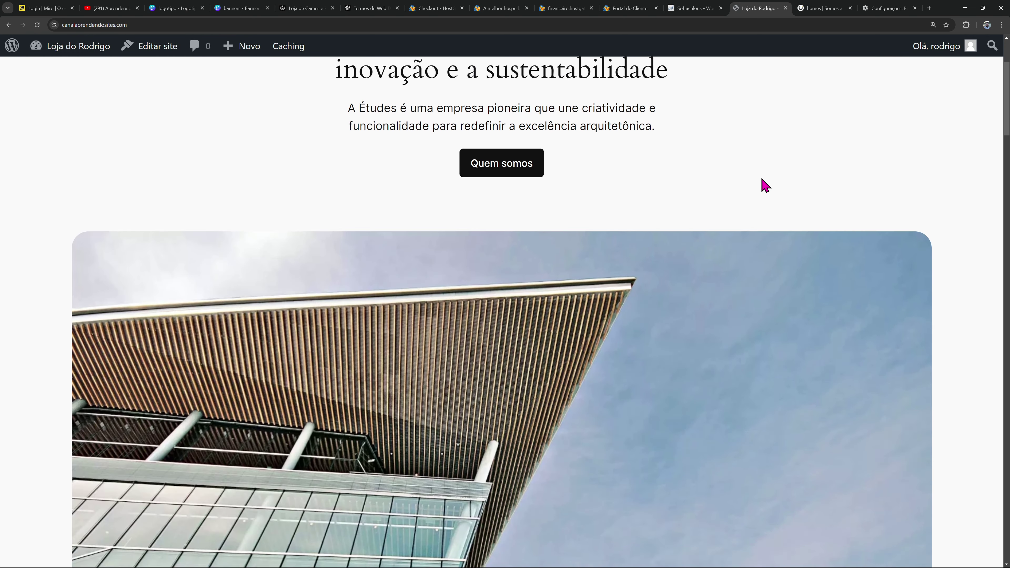
scroll(473, 201, up, 4)
scroll(512, 301, down, 15)
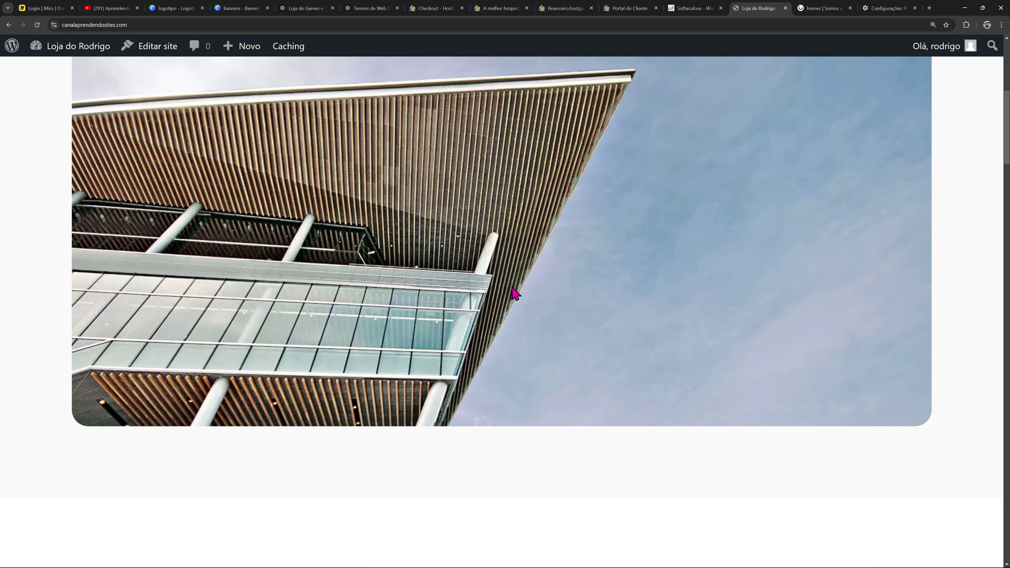
scroll(490, 296, down, 18)
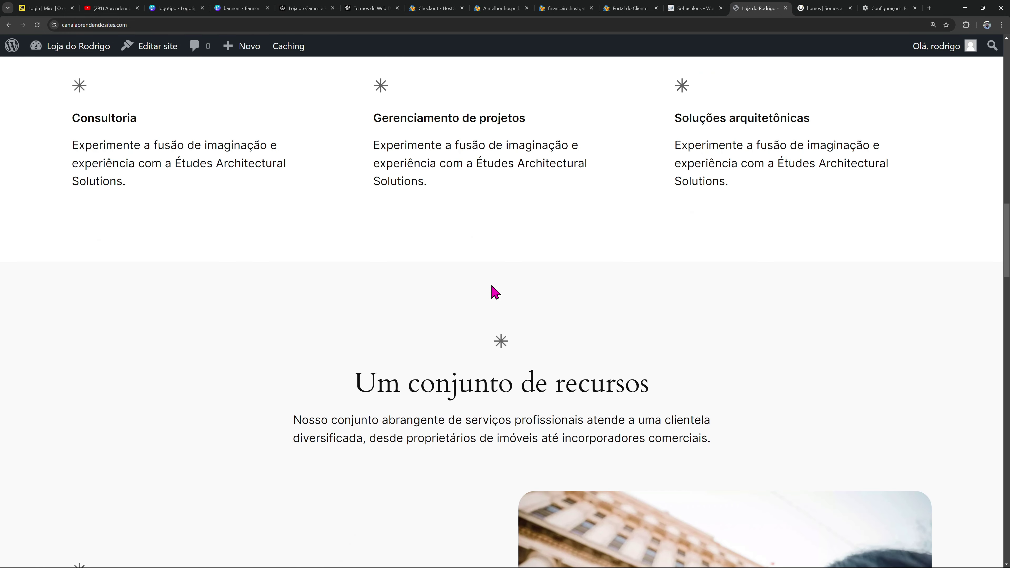
scroll(487, 295, down, 1)
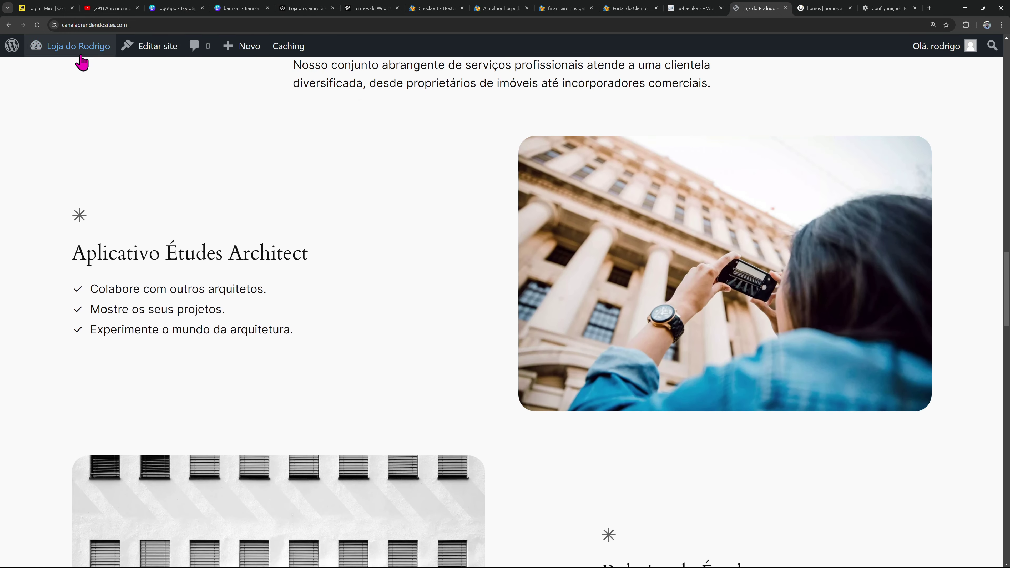
mouse_move(76, 49)
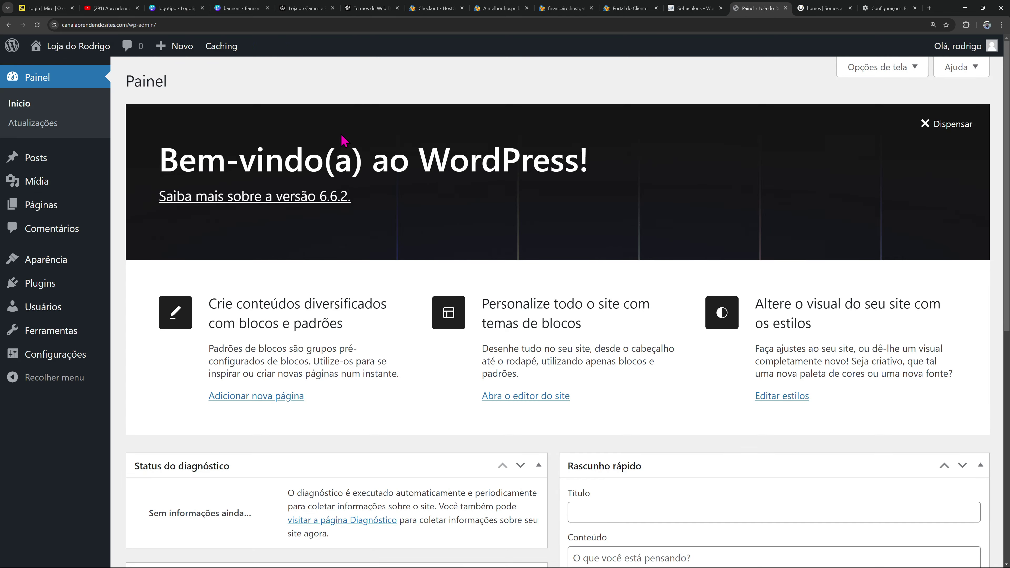
Activate the Twenty Twenty-Two theme, view the site with it and return to the dashboard
mouse_move(96, 259)
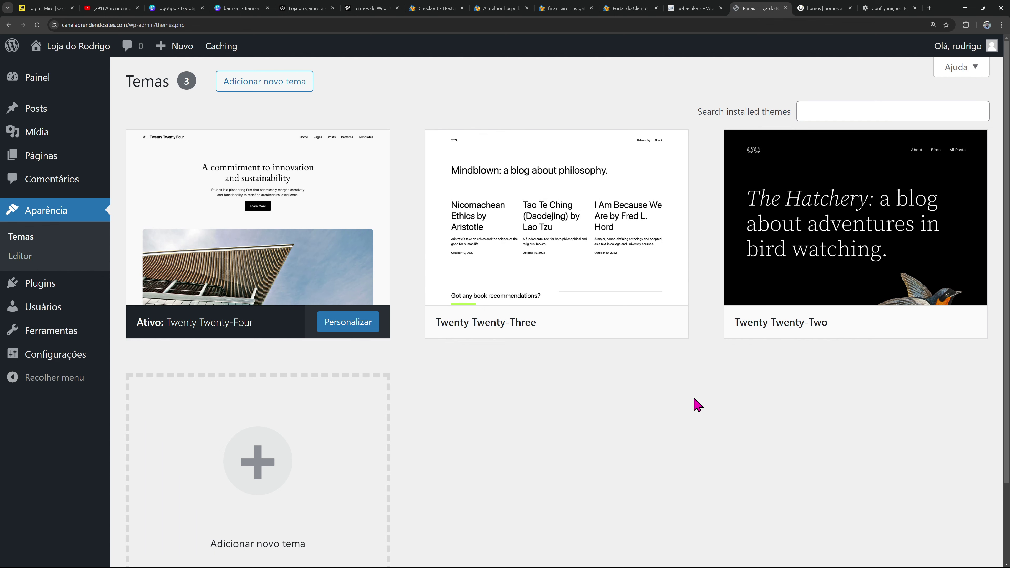
click(895, 327)
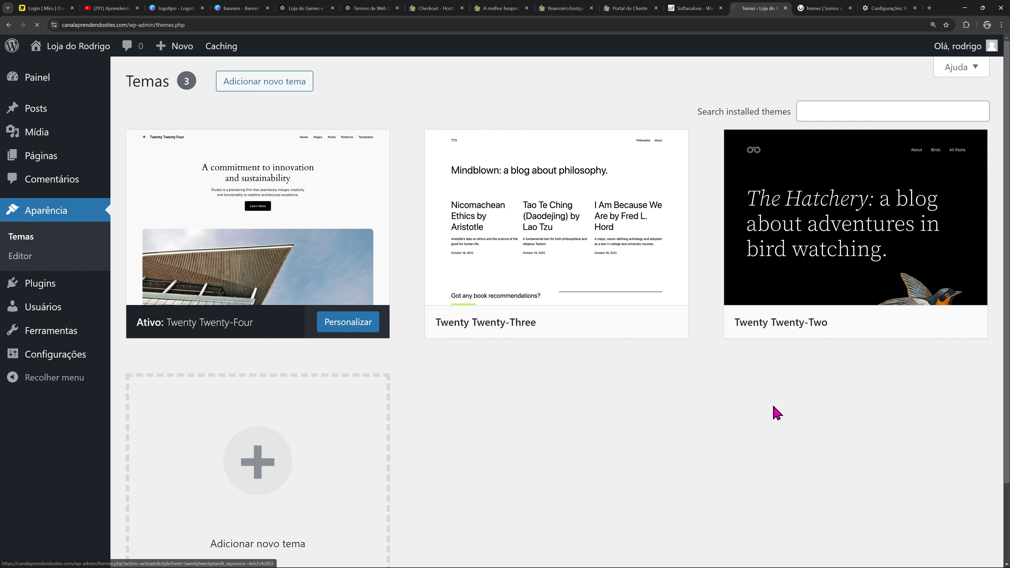
click(249, 112)
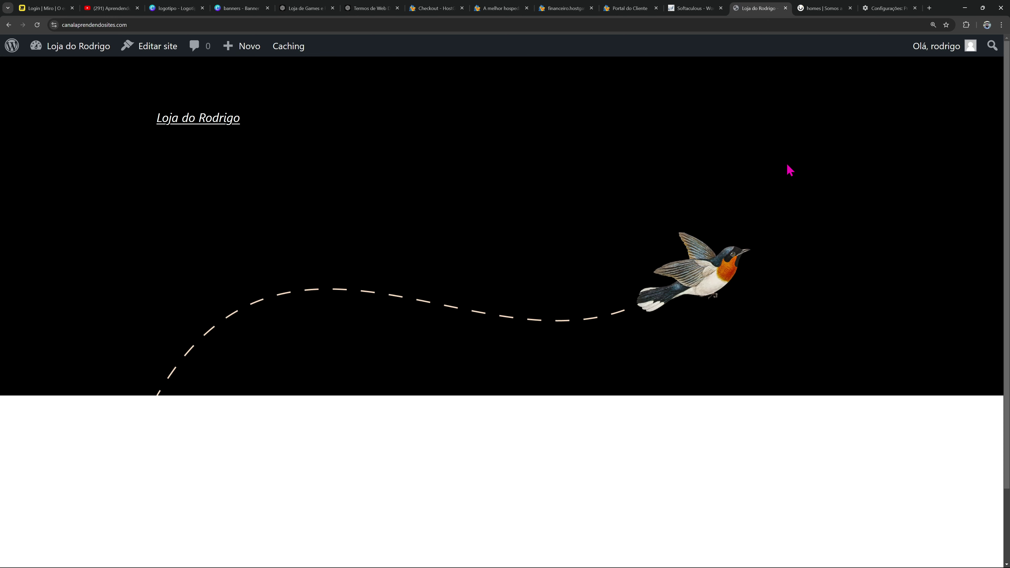
scroll(787, 173, down, 3)
scroll(397, 119, up, 3)
click(60, 71)
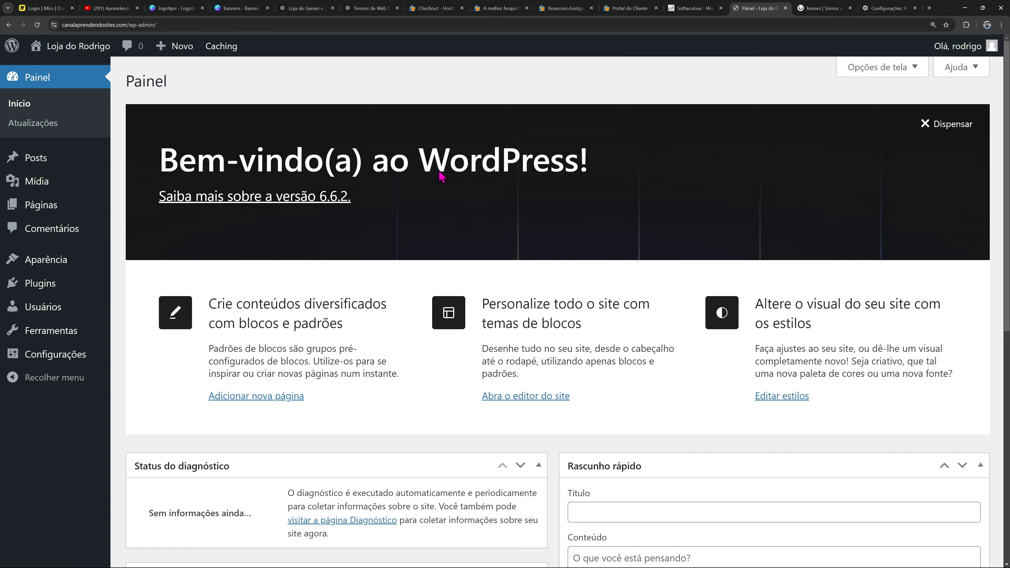
Install and activate the Hello Elementor theme from the popular themes, and visit the site before returning to the theme list
click(137, 264)
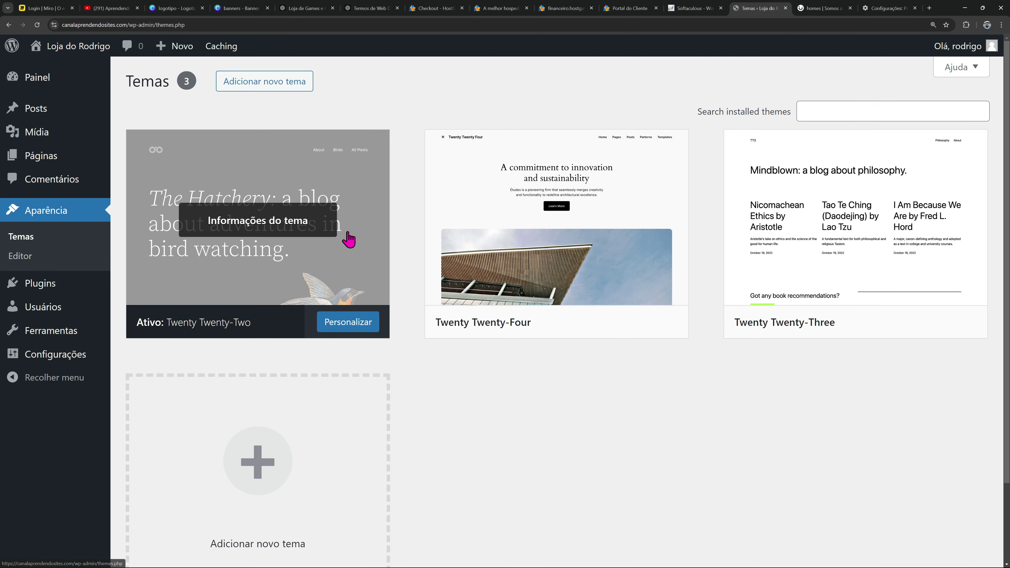
click(276, 88)
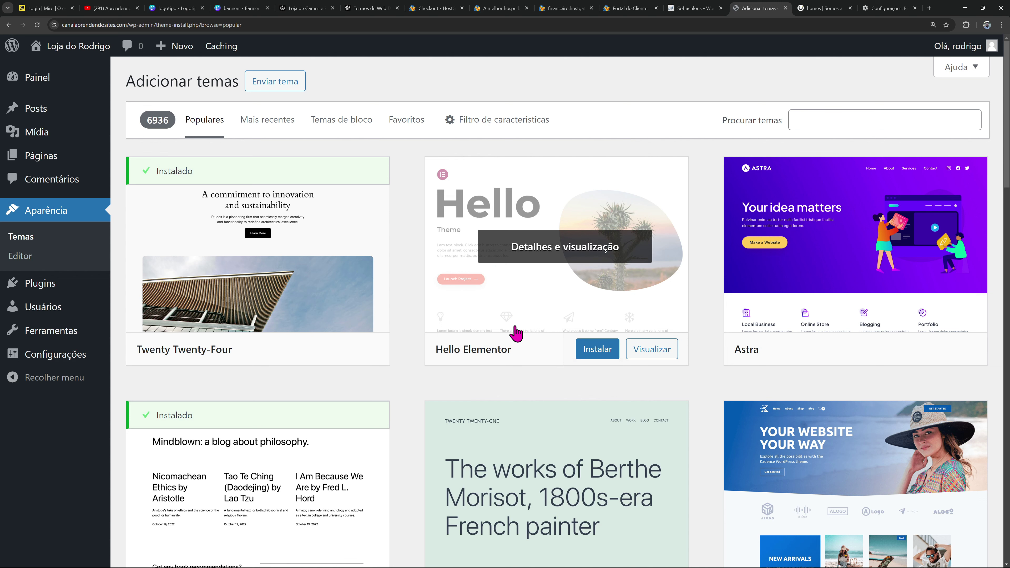
click(598, 353)
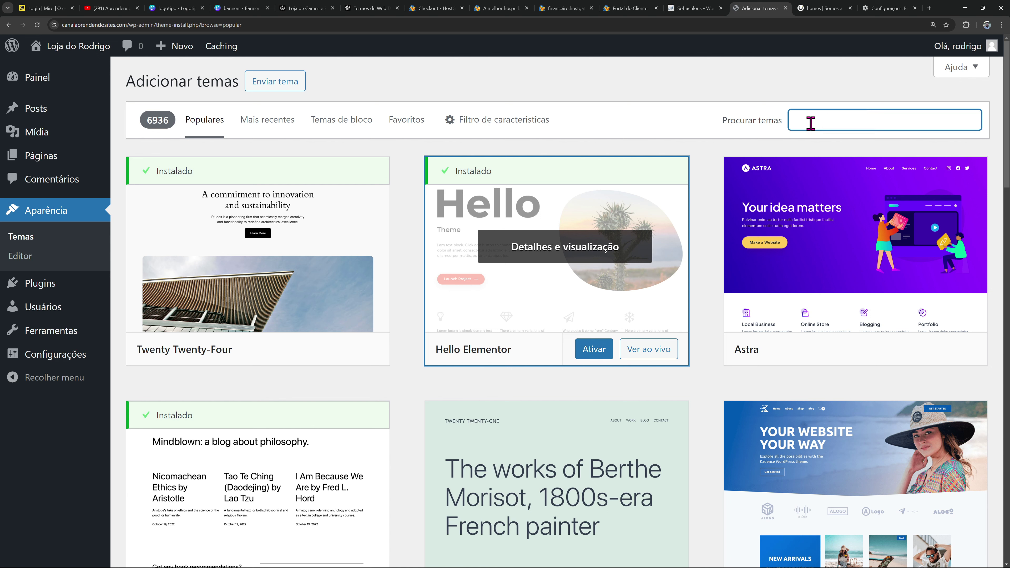
click(592, 352)
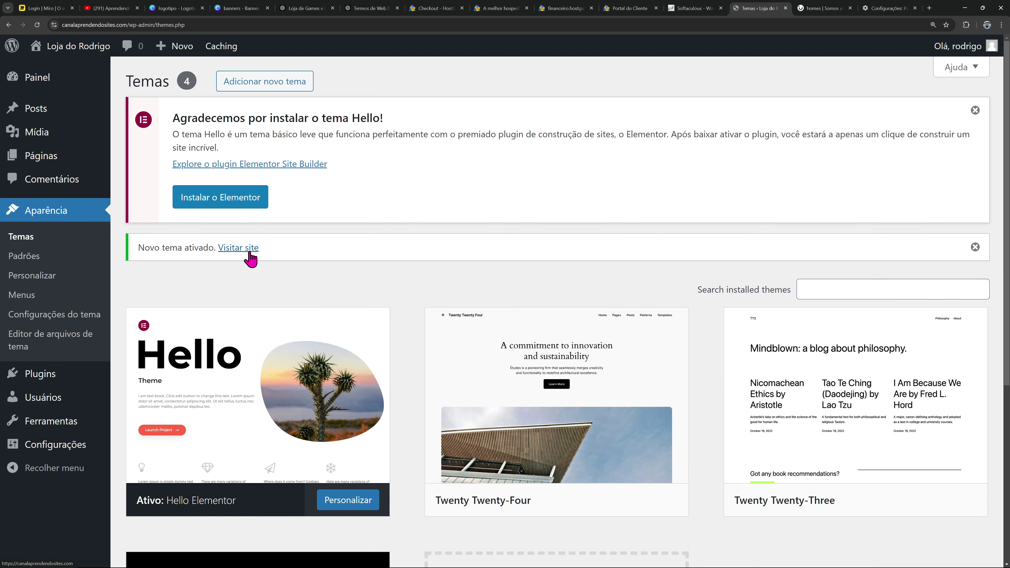
click(248, 253)
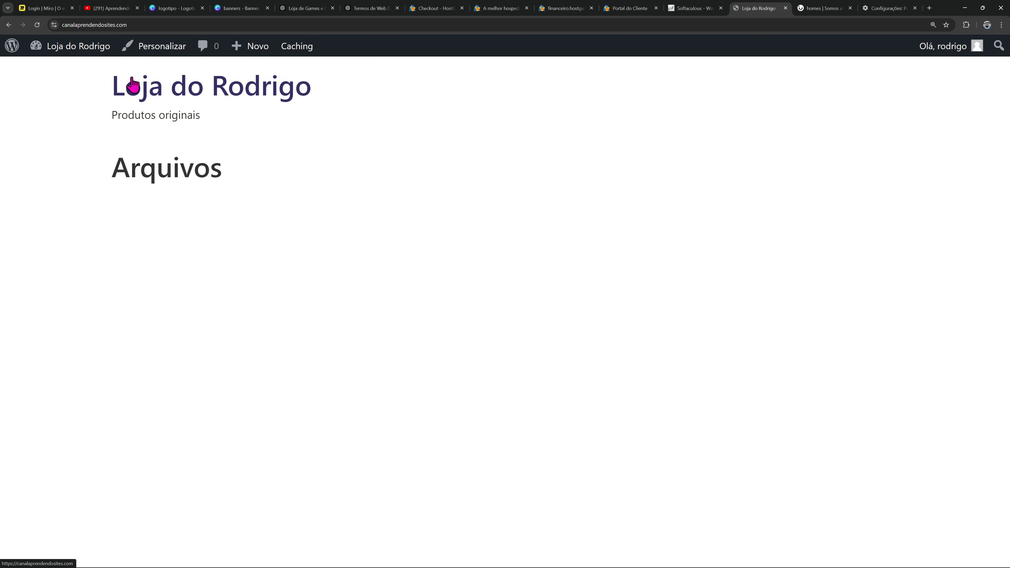
right_click(9, 25)
key(Escape)
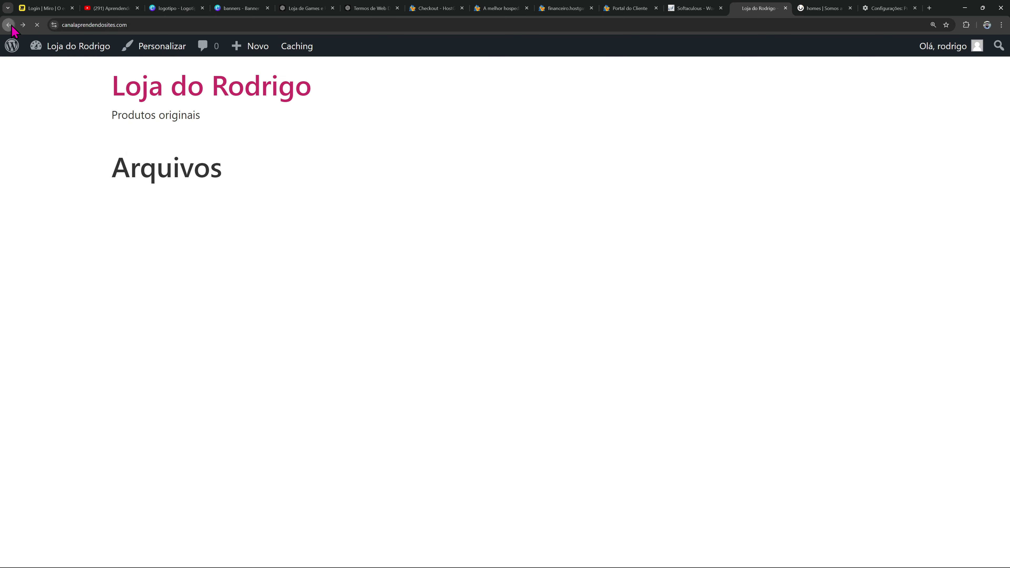
key(alt+Left)
Delete the unused themes Twenty Twenty-Four, Twenty Twenty-Three and Twenty Twenty-Two, confirming each deletion
click(547, 276)
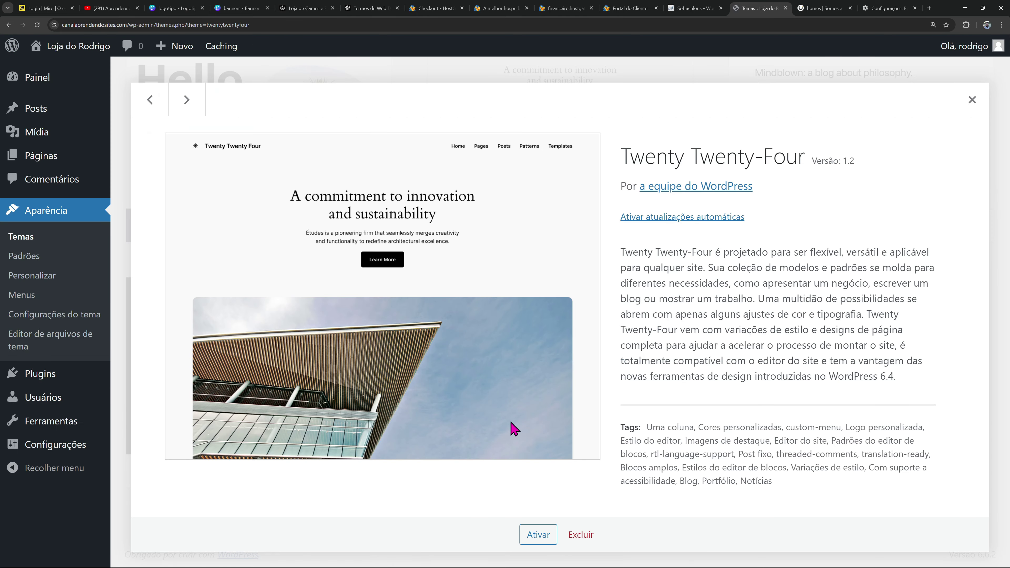
click(581, 534)
click(533, 96)
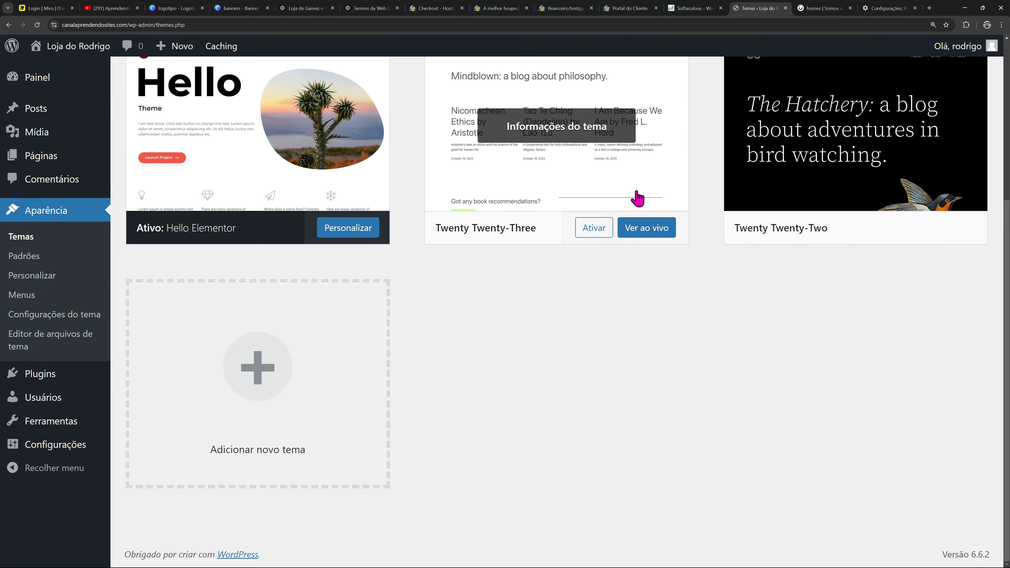
click(638, 199)
click(580, 534)
click(533, 90)
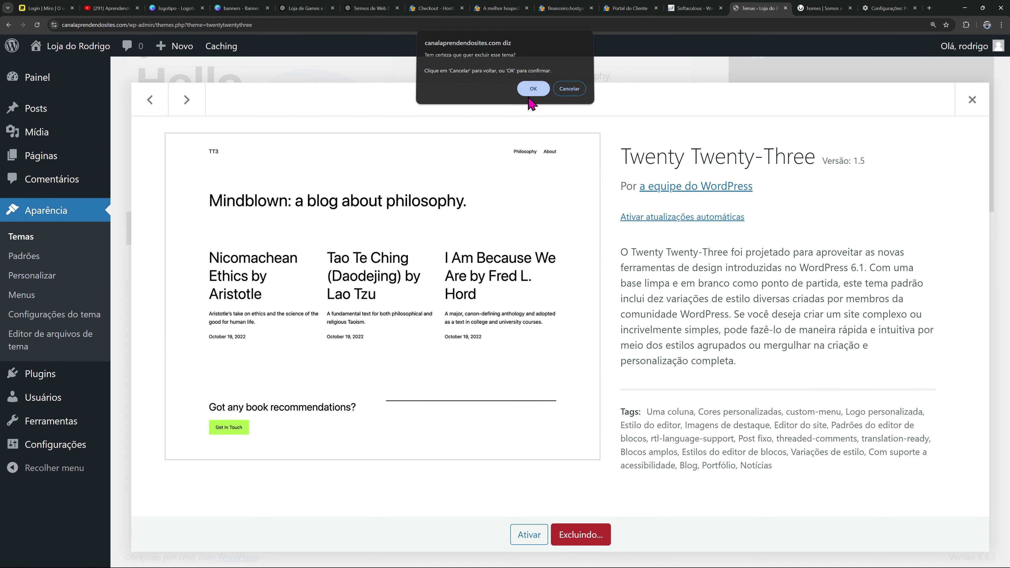
click(563, 177)
click(580, 534)
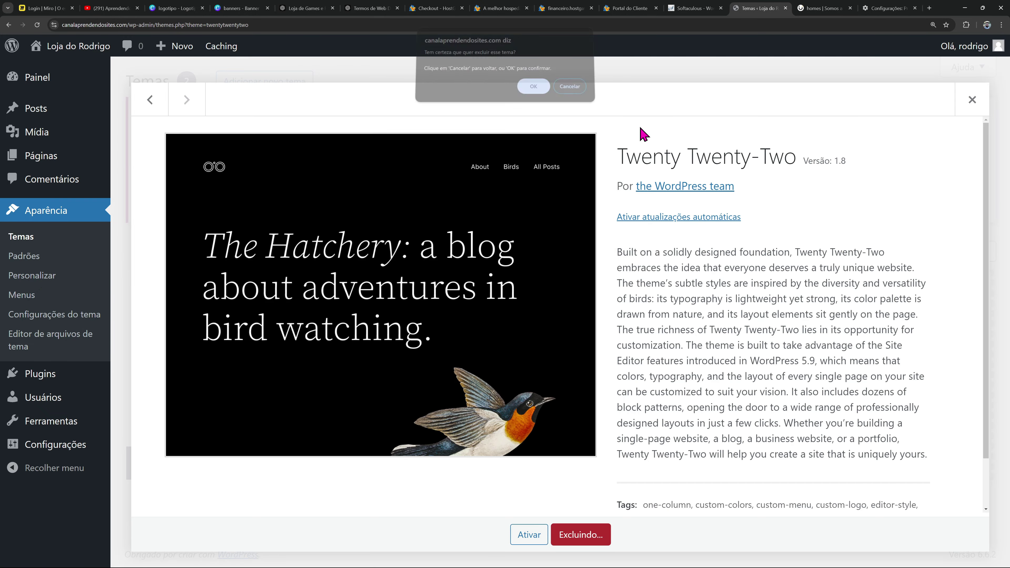
click(534, 91)
scroll(620, 191, down, 4)
scroll(340, 384, up, 4)
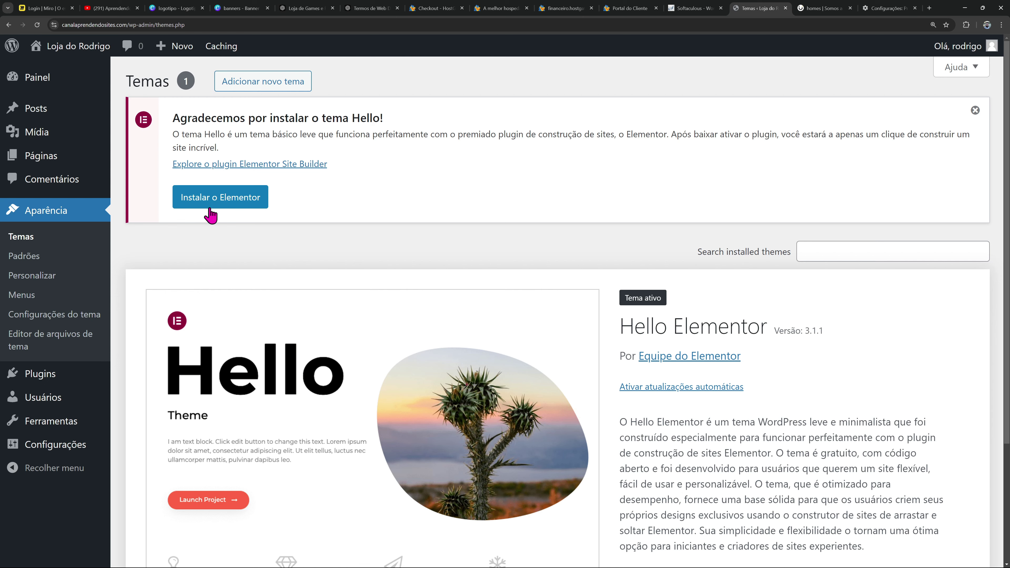
Search the plugin directory for "elementor" and install the Elementor Website Builder plugin
click(159, 391)
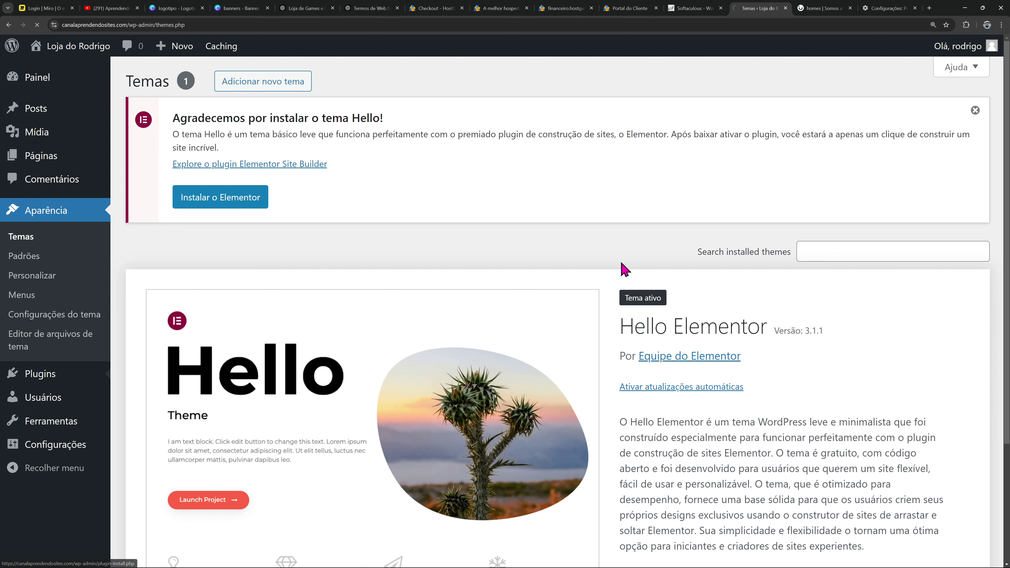
click(738, 251)
text(elementor)
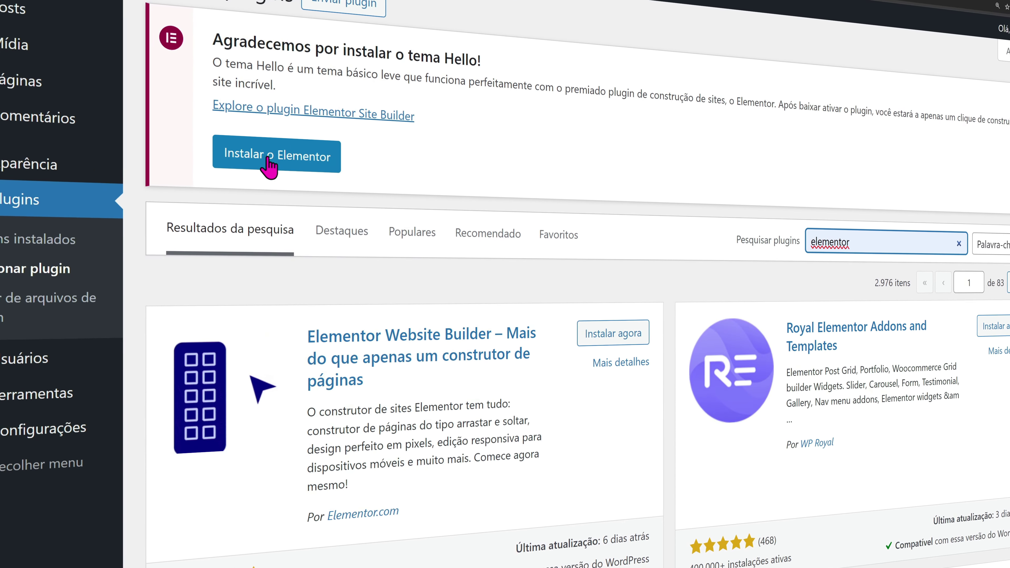
click(614, 331)
scroll(597, 263, down, 2)
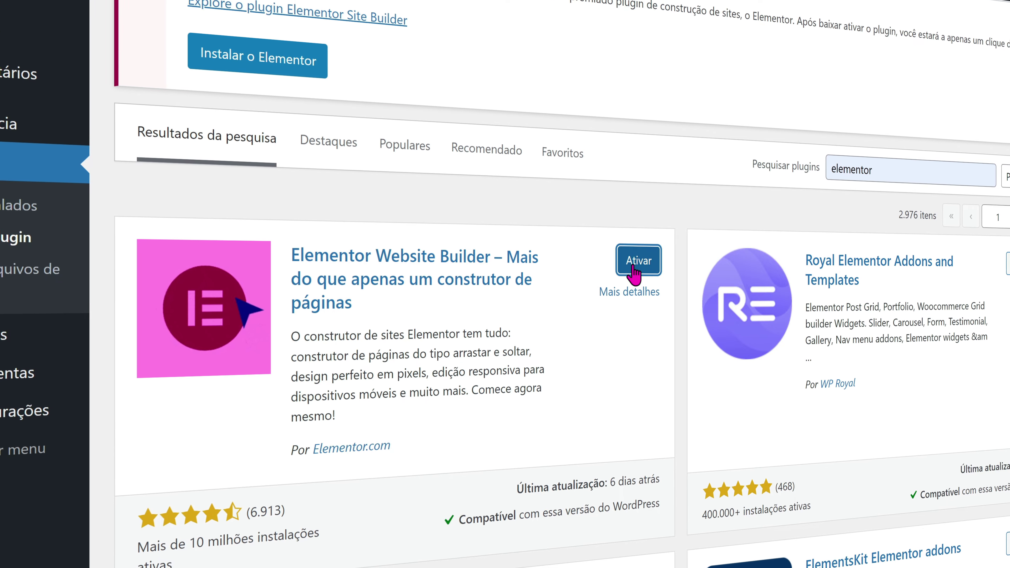
Activate the Elementor Website Builder plugin
click(640, 257)
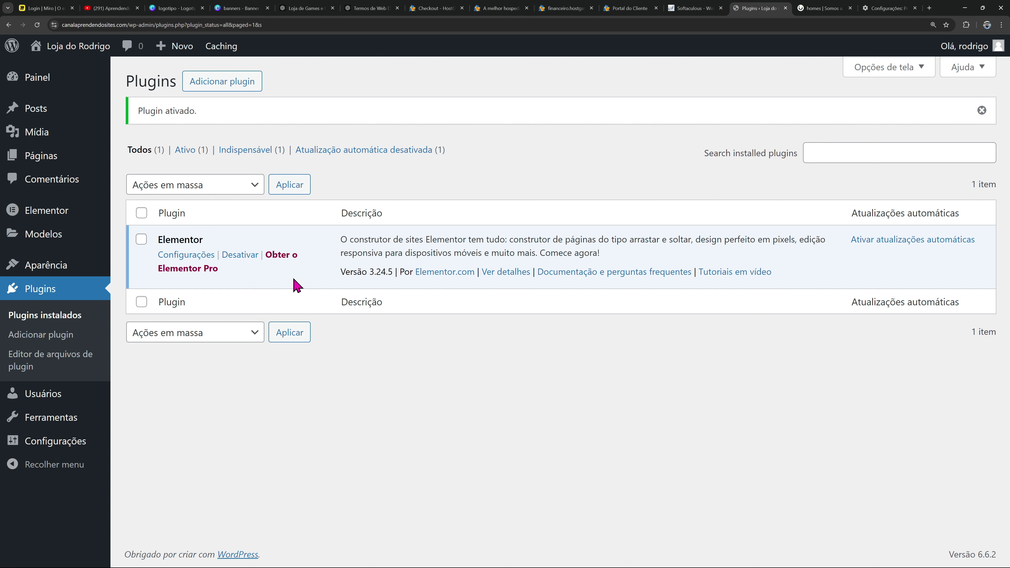
mouse_move(58, 217)
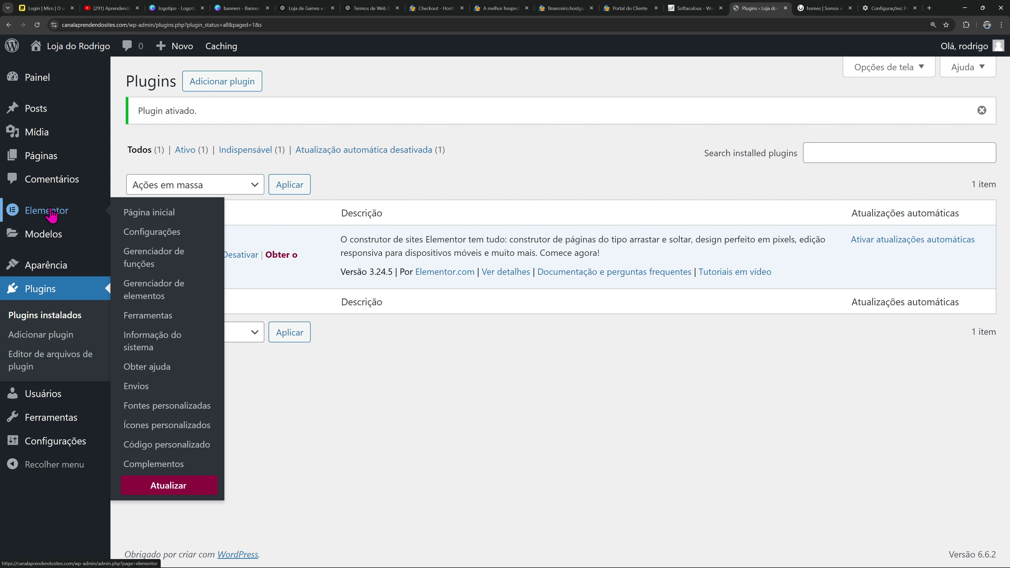
Open Elementor's theme builder, examine which site parts are locked behind the Pro version, and close it
mouse_move(67, 236)
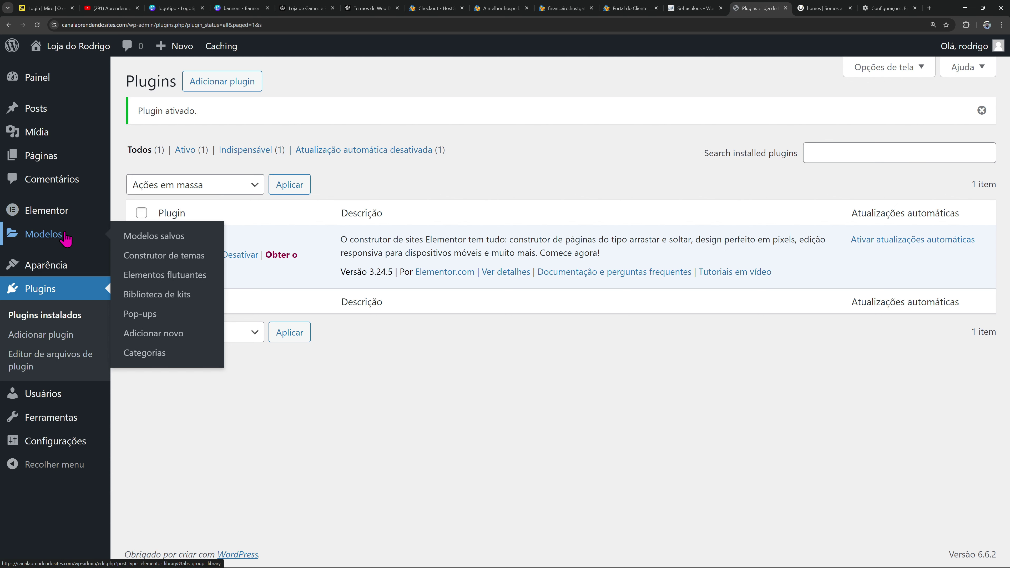
click(174, 257)
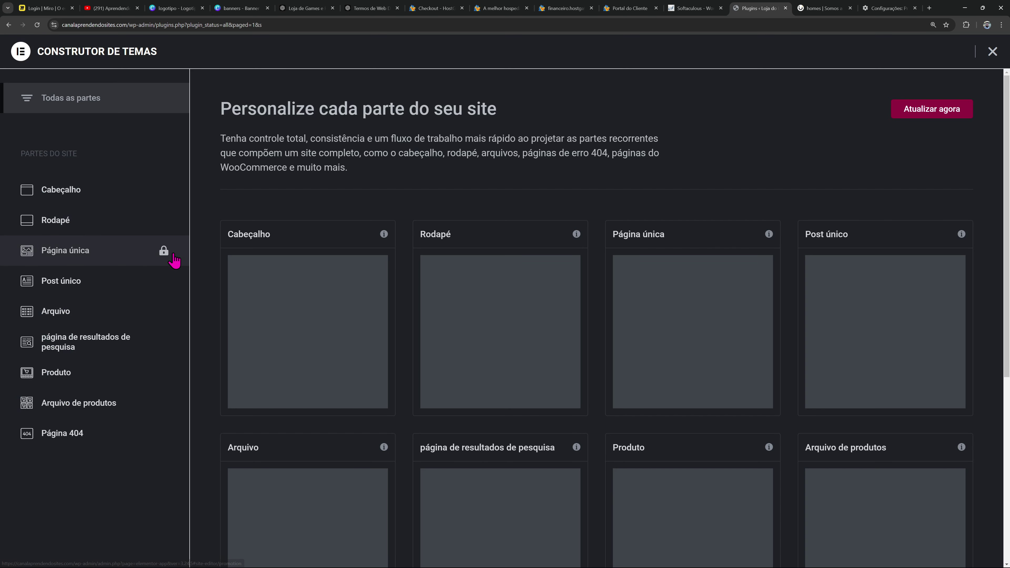
scroll(298, 263, down, 3)
scroll(304, 267, down, 2)
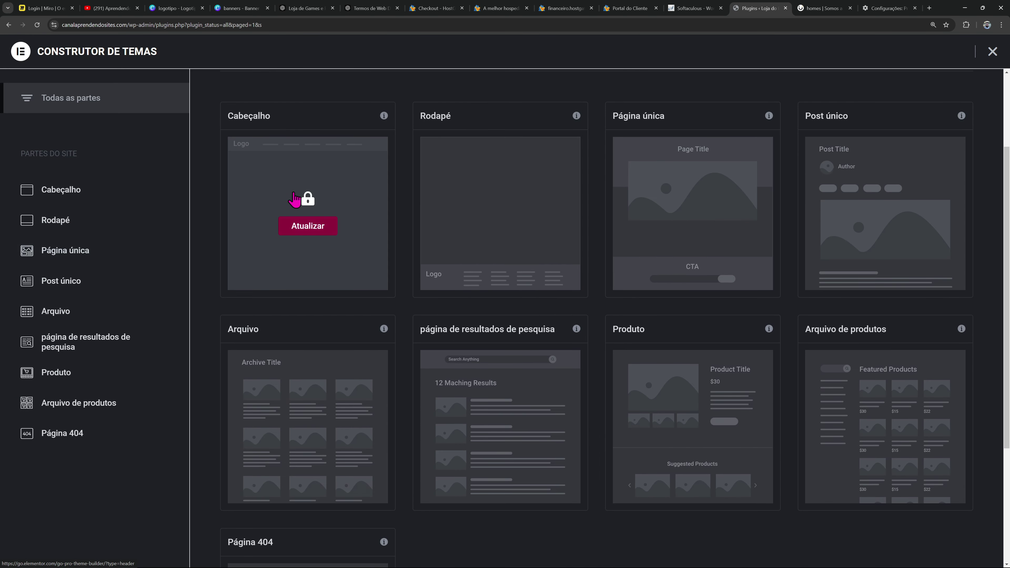
scroll(479, 240, down, 2)
scroll(800, 301, up, 3)
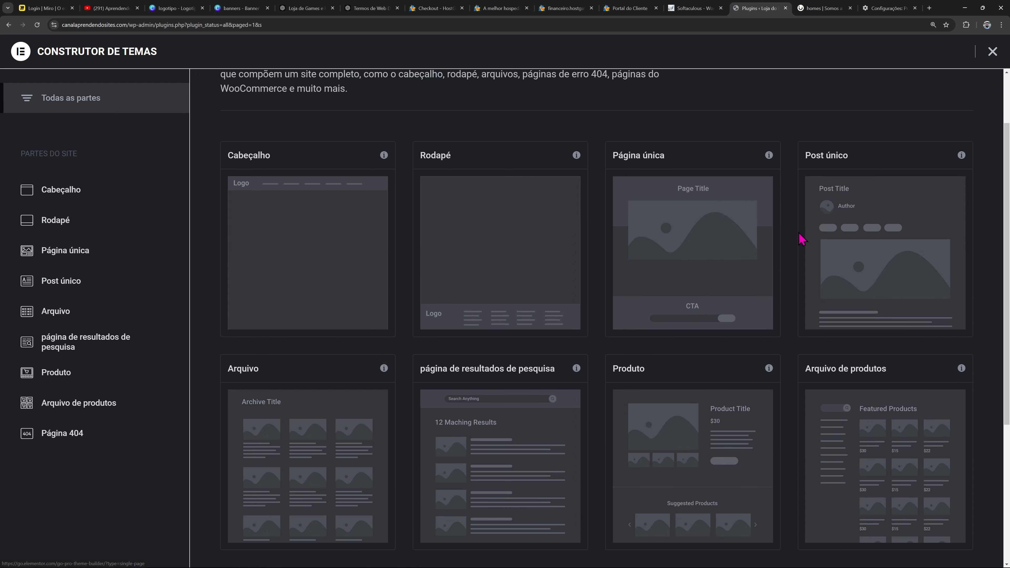
scroll(841, 243, down, 3)
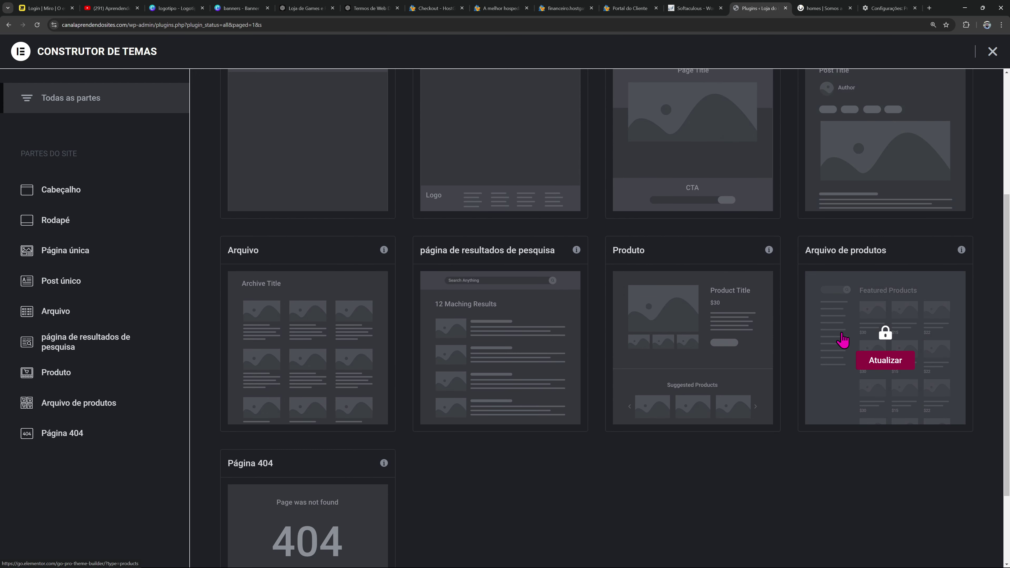
scroll(866, 342, down, 1)
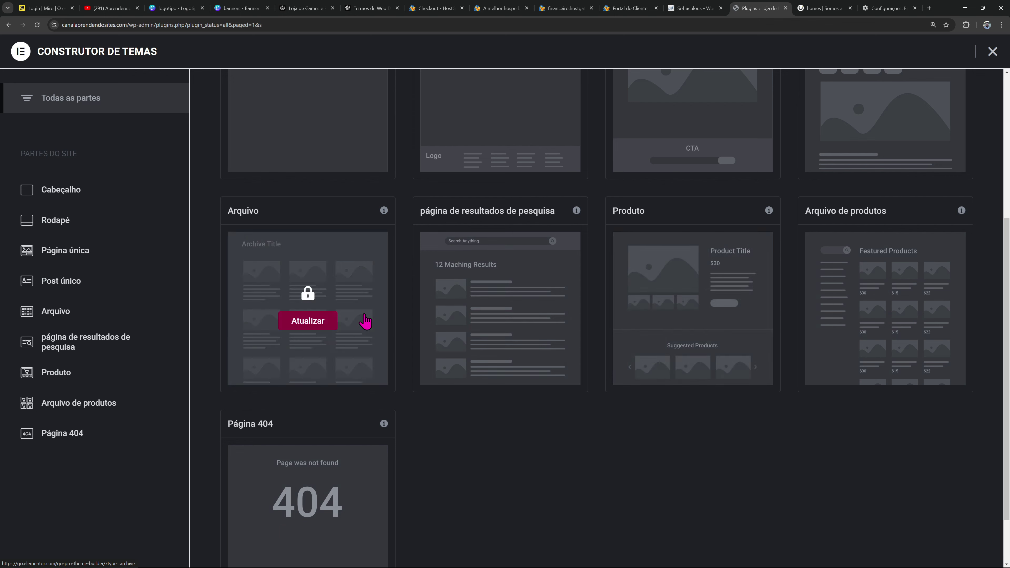
scroll(644, 258, up, 4)
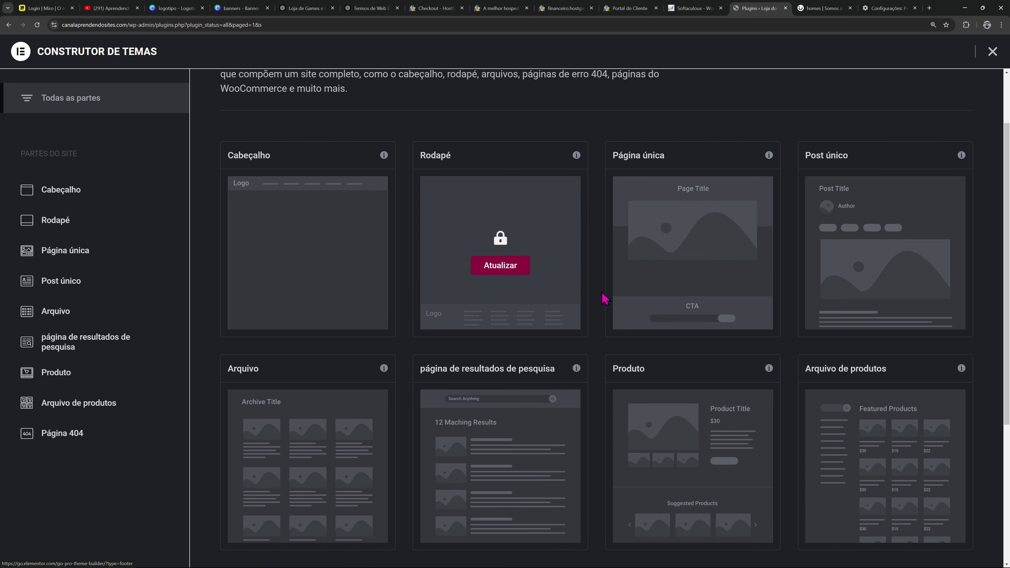
click(992, 52)
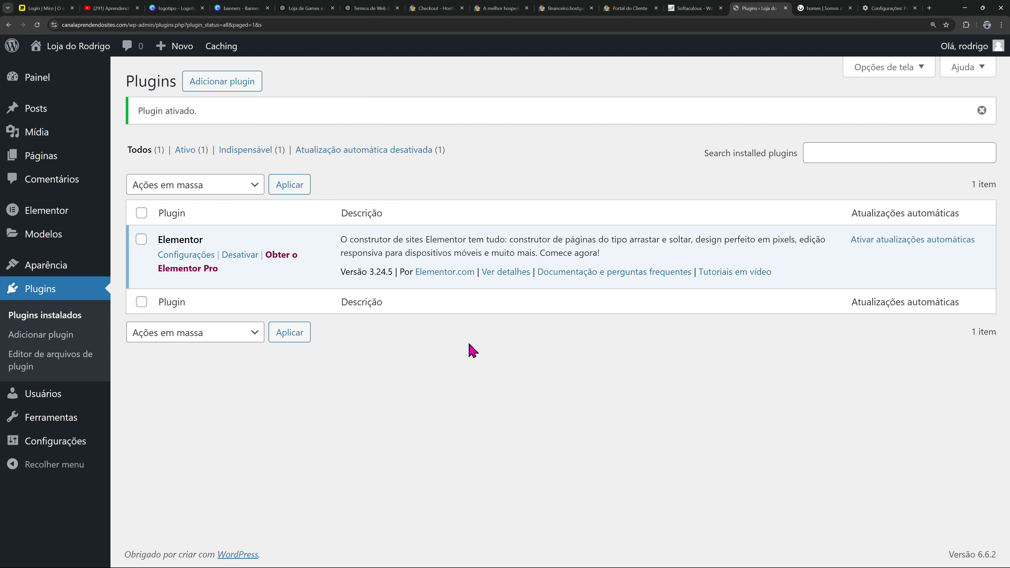
Switch to the FULL Services site, enlarge the page and review the Elementor activation plans and their prices
click(821, 8)
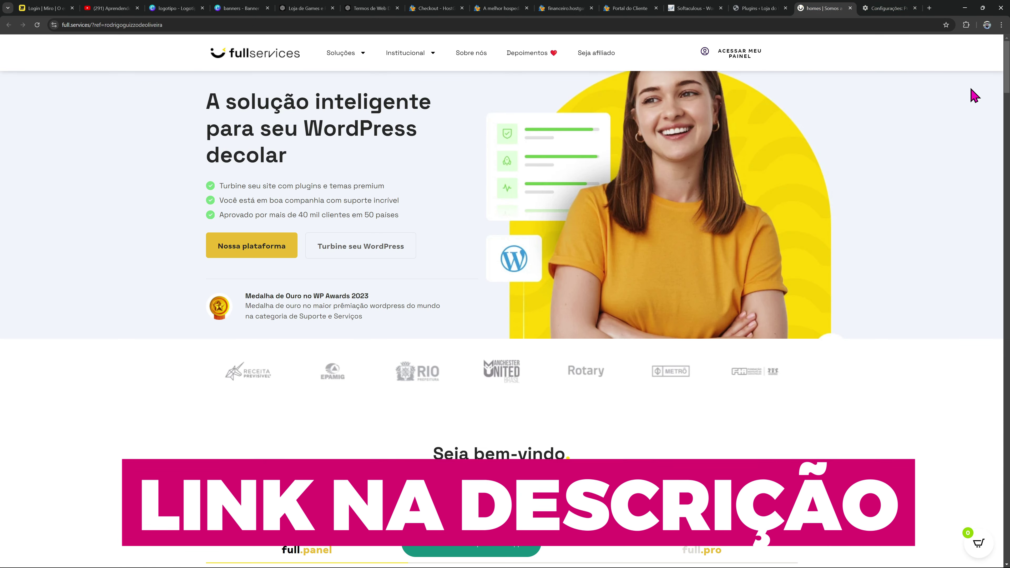
click(1001, 25)
click(976, 176)
click(844, 195)
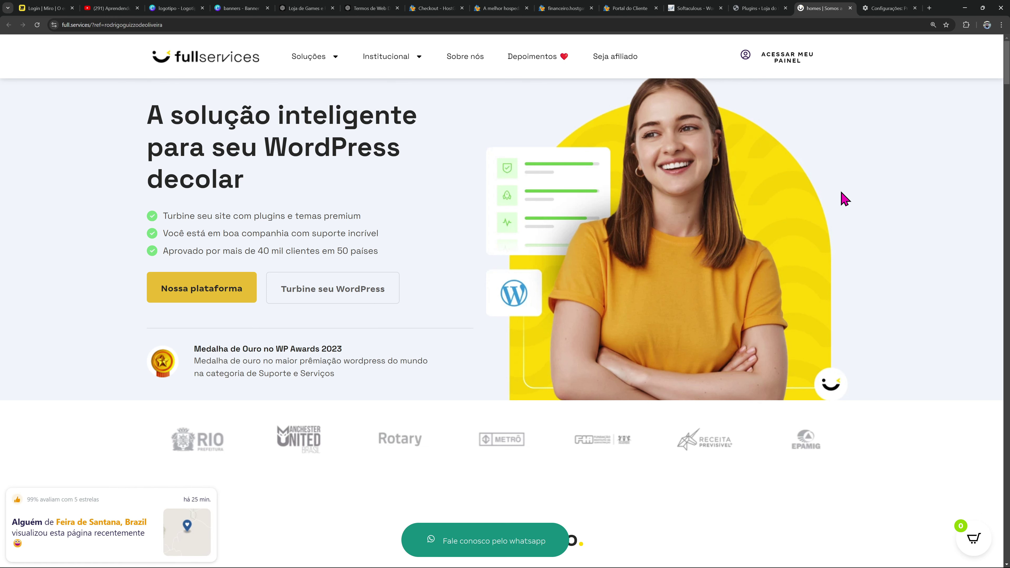
scroll(845, 198, down, 5)
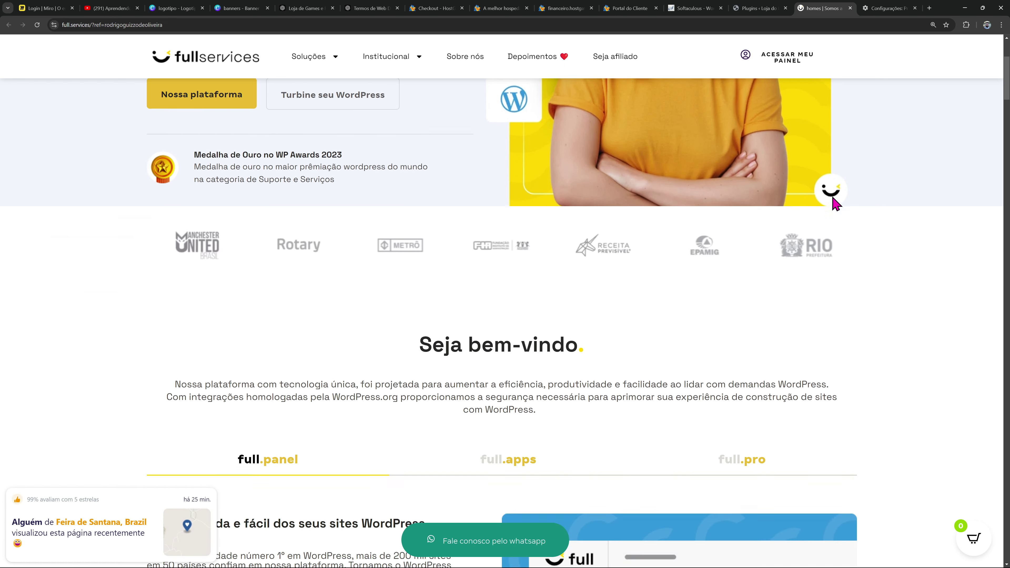
scroll(839, 193, down, 12)
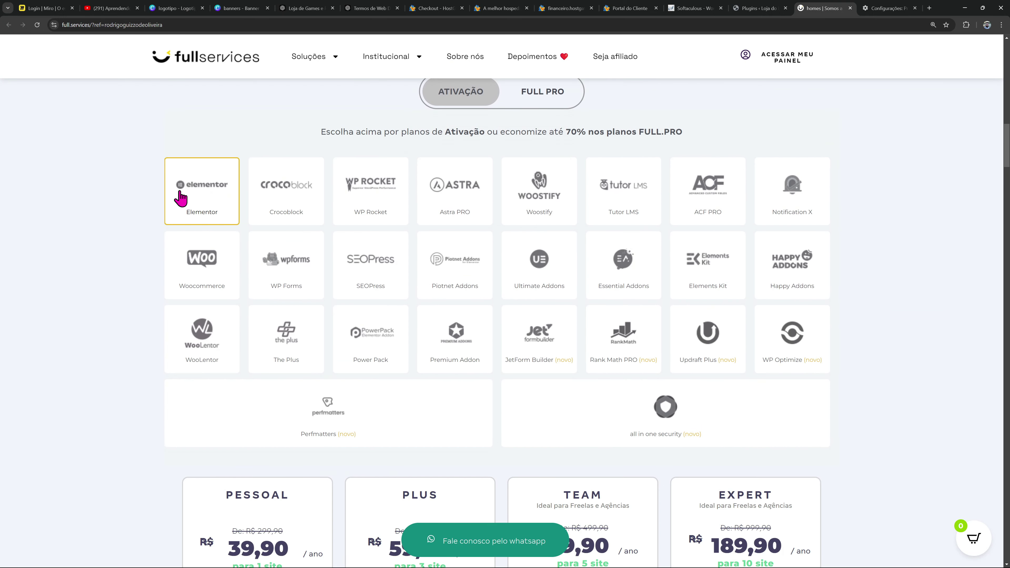
scroll(93, 318, down, 6)
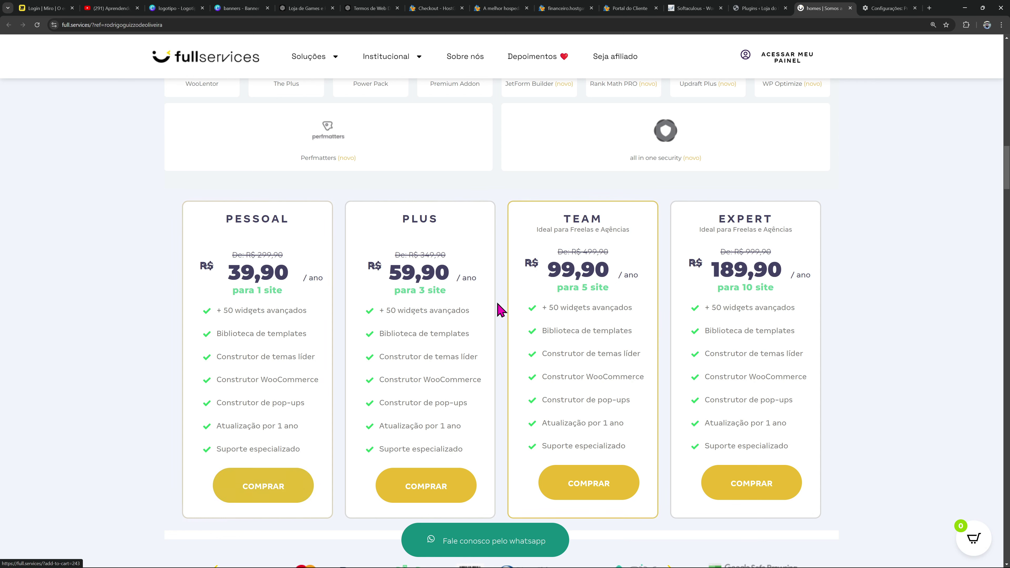
scroll(287, 412, down, 2)
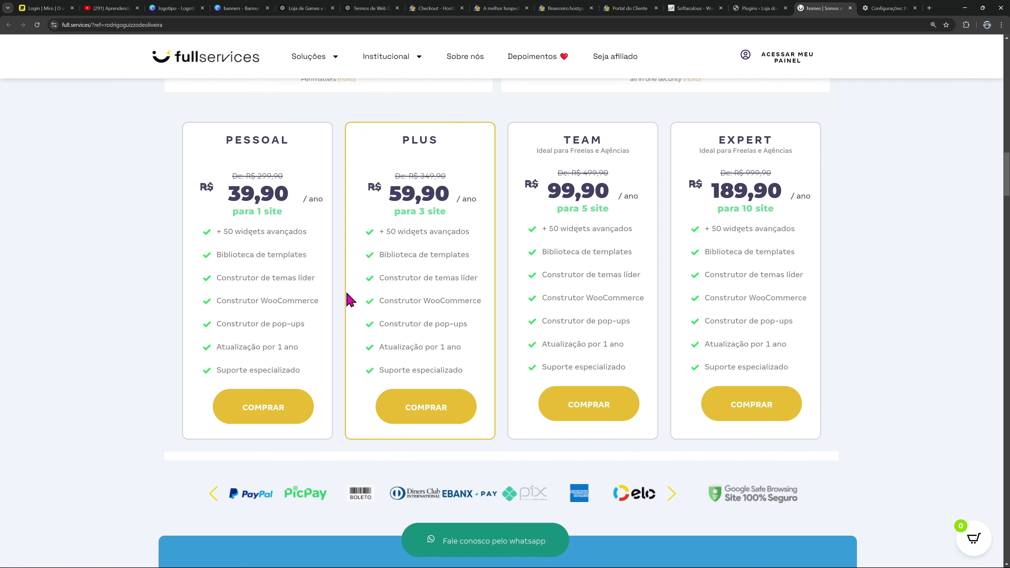
Add the Pessoal Elementor Pro plan to the cart, view the checkout form, and return to the FULL Services home page
click(276, 415)
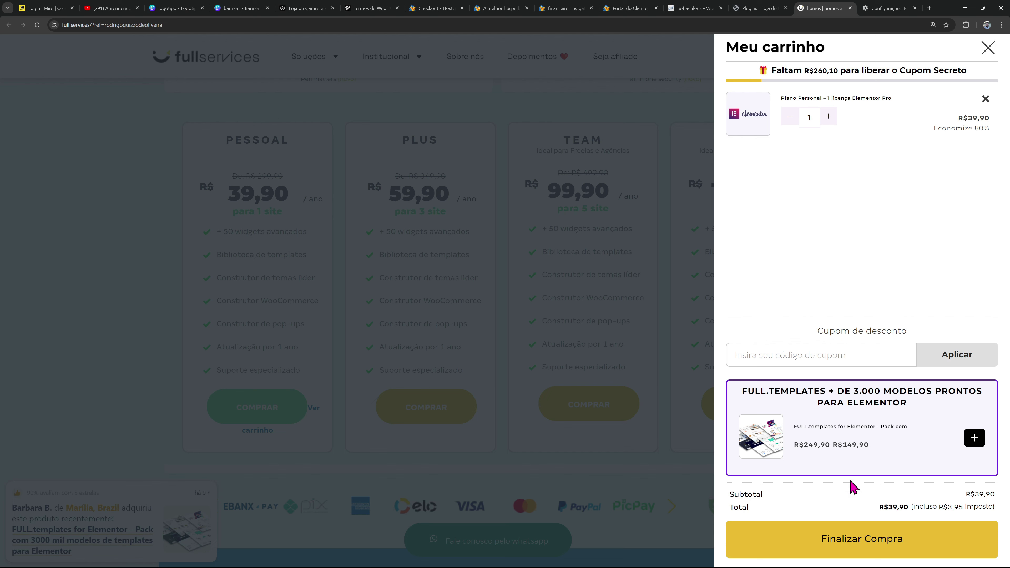
click(859, 557)
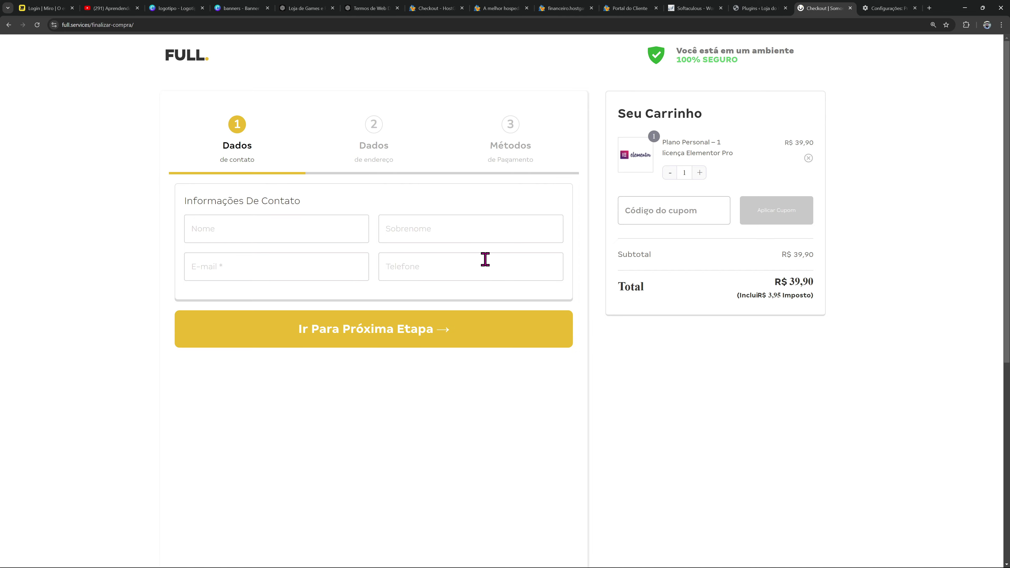
click(8, 25)
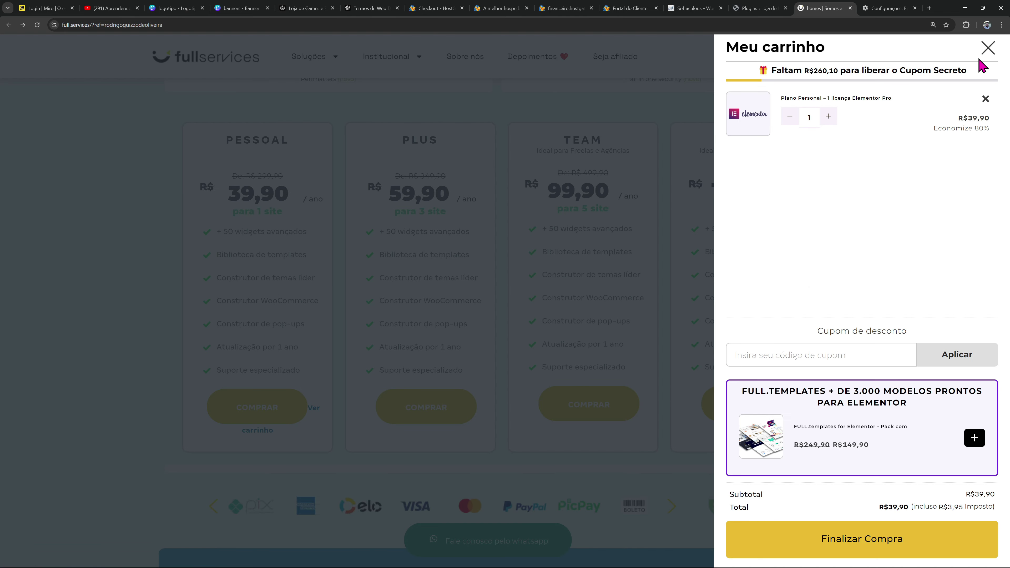
click(986, 51)
scroll(895, 167, up, 9)
scroll(330, 224, up, 15)
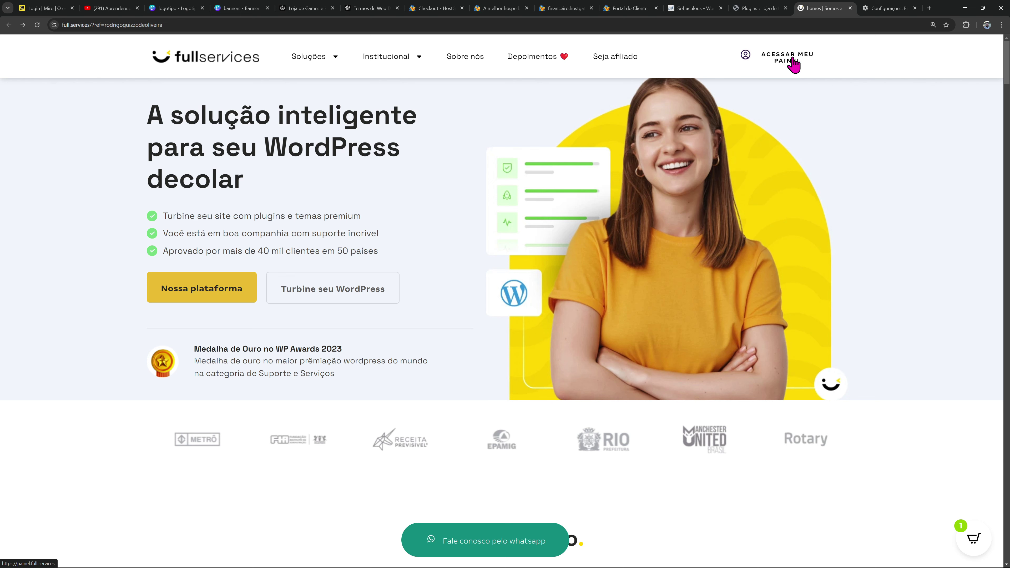
Log in to the FULL customer panel, decline its notifications and stop the welcome tour
click(774, 60)
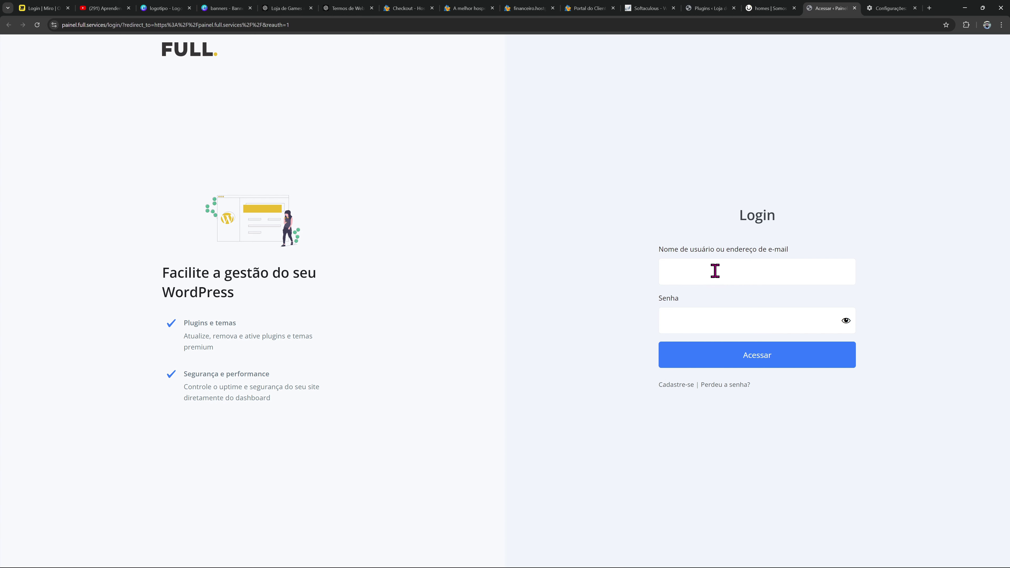
click(694, 354)
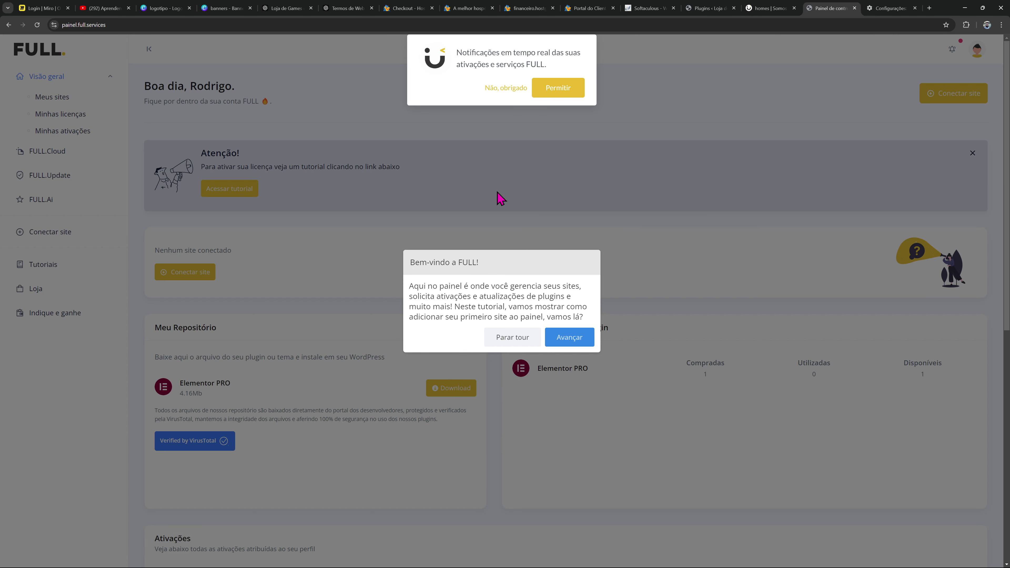
click(505, 88)
click(512, 338)
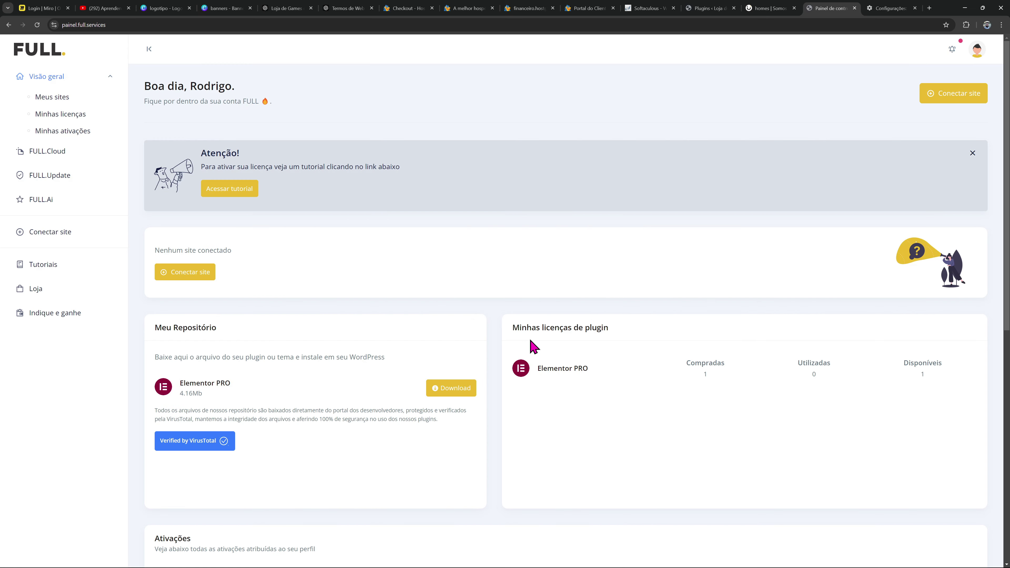
Enlarge the FULL panel view, open the site connection form and stop its guided tour
scroll(239, 438, down, 2)
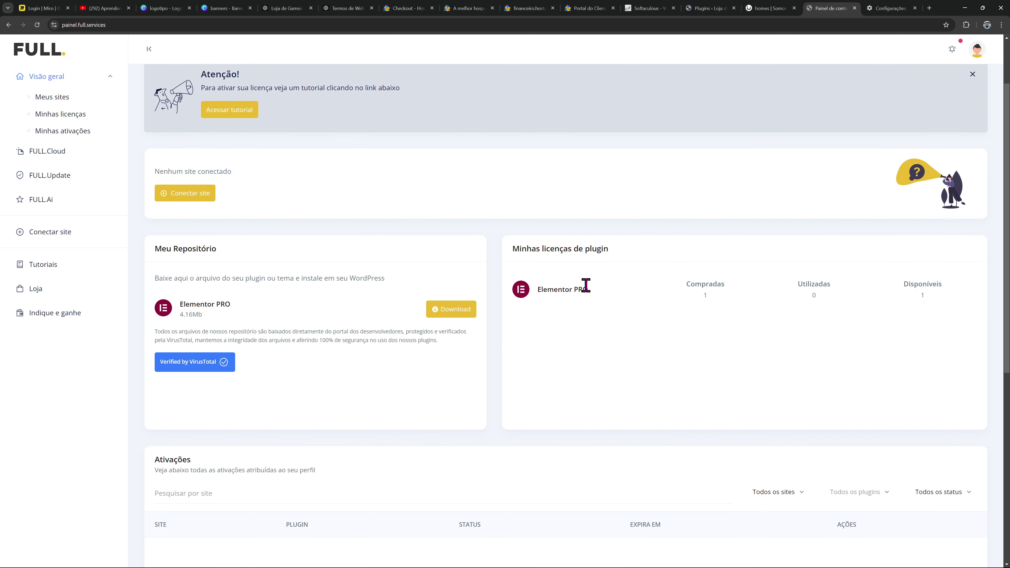
scroll(610, 305, up, 1)
scroll(610, 305, up, 2)
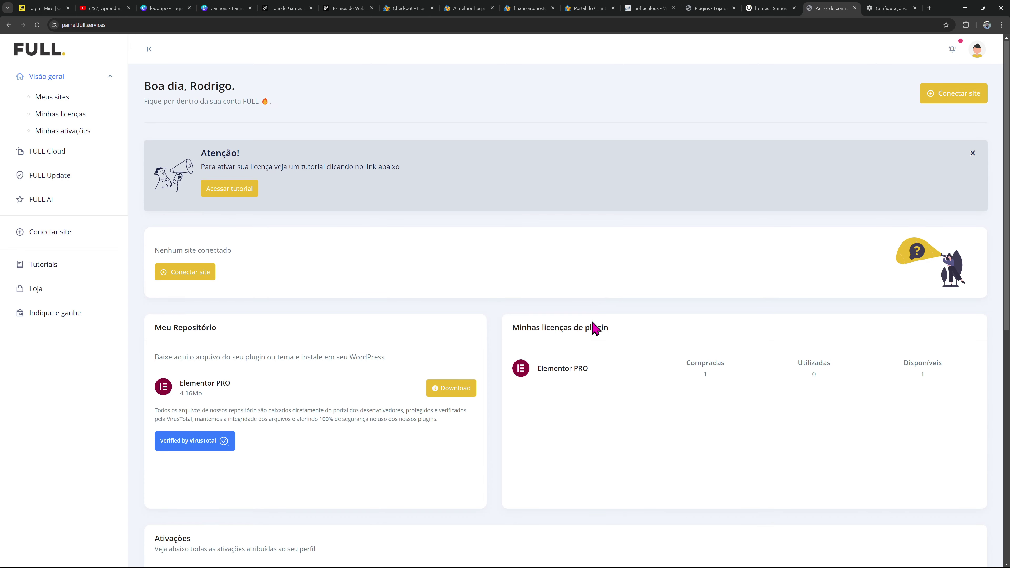
click(1002, 25)
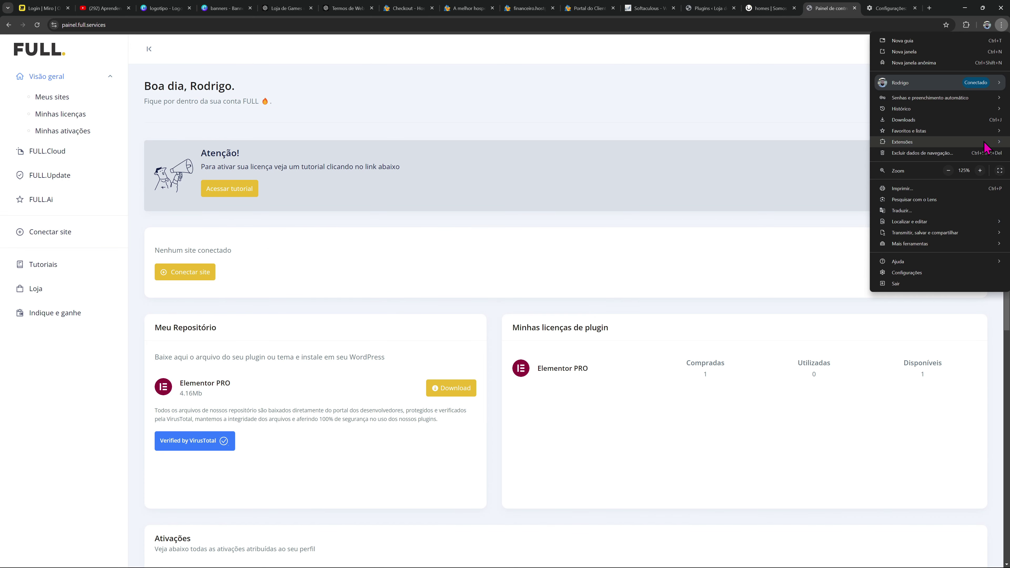
click(692, 148)
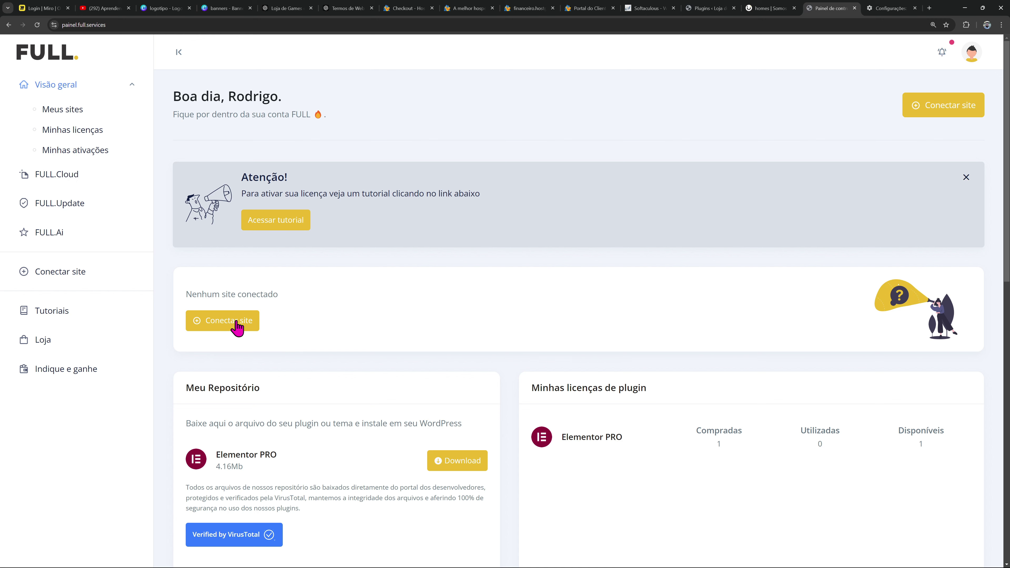
click(276, 220)
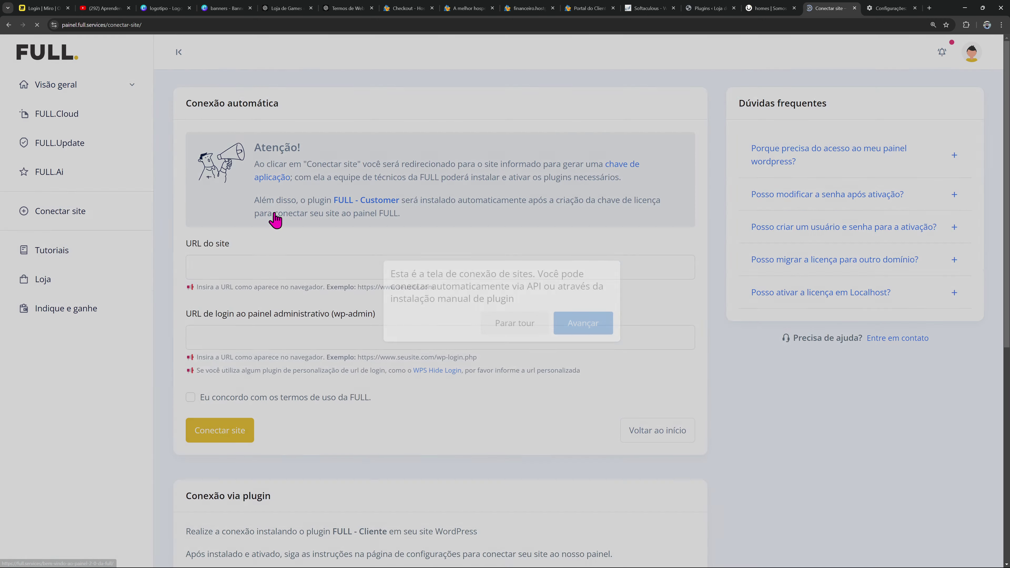
click(519, 323)
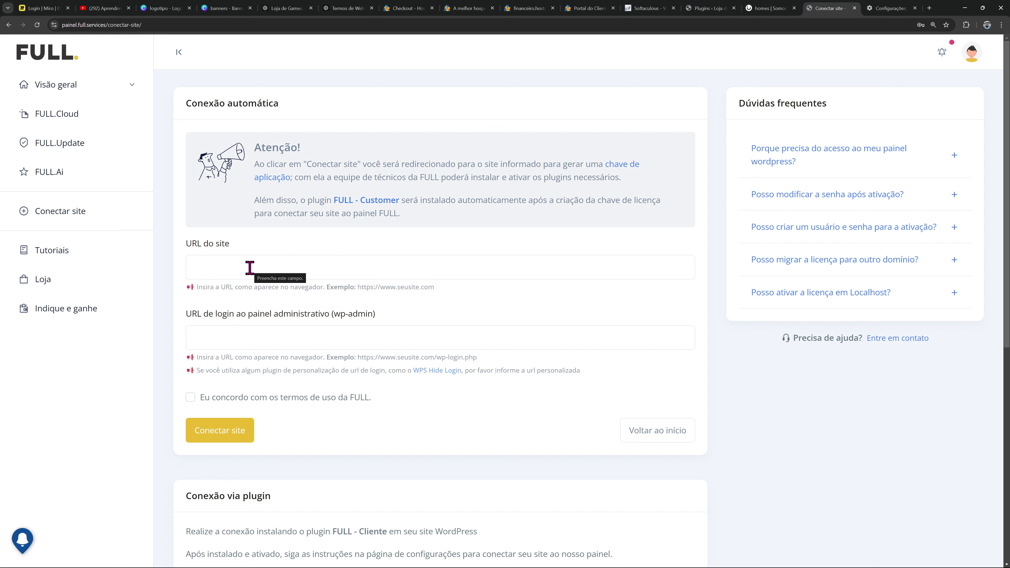
click(710, 8)
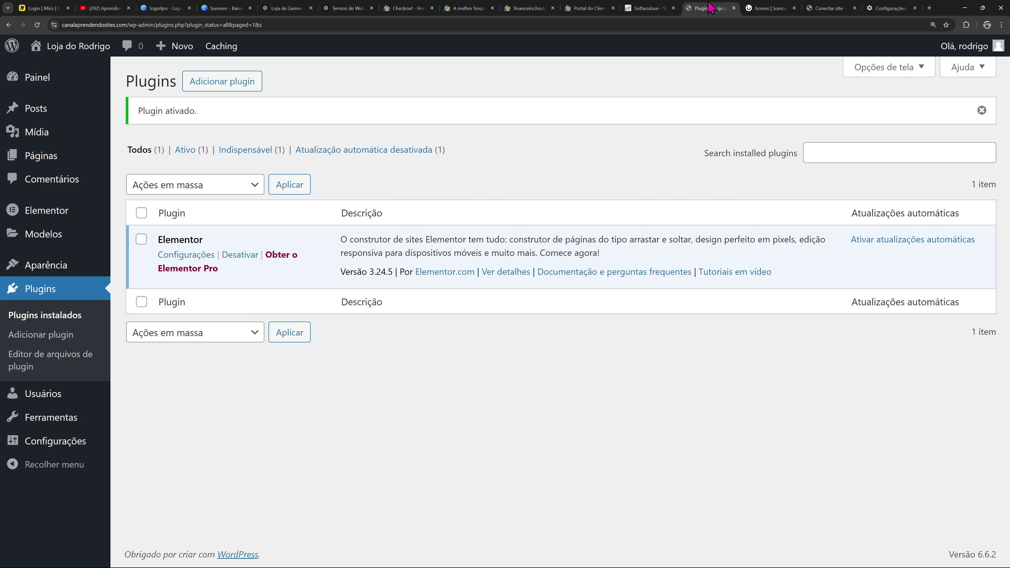
drag(133, 24, 62, 24)
key(ctrl+c)
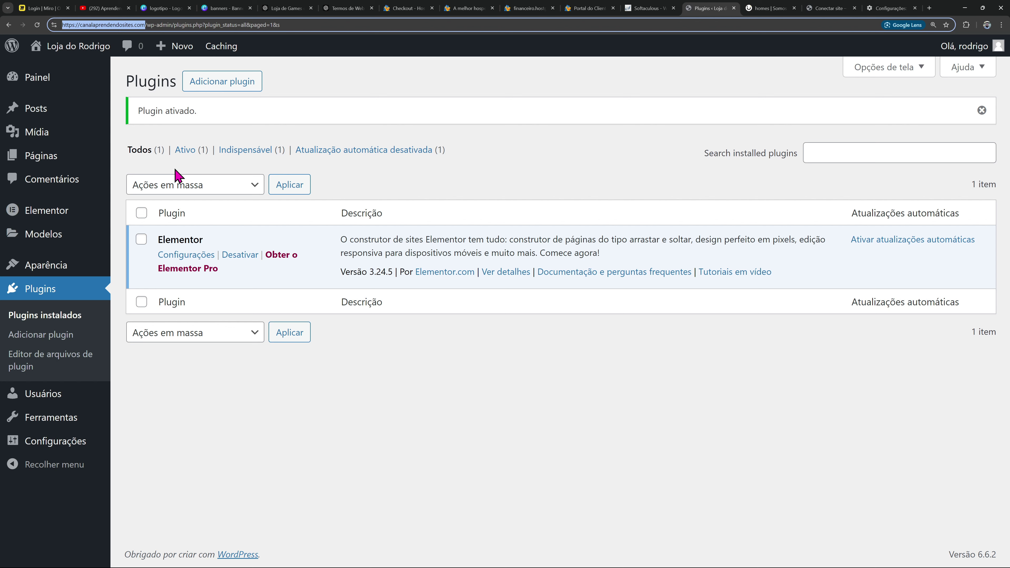
click(829, 8)
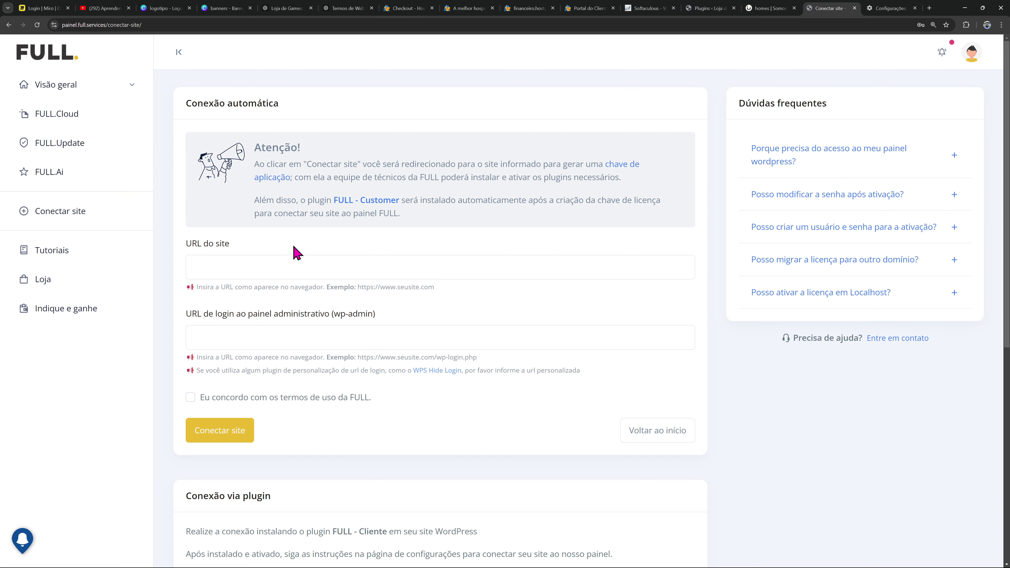
click(289, 259)
key(ctrl+v)
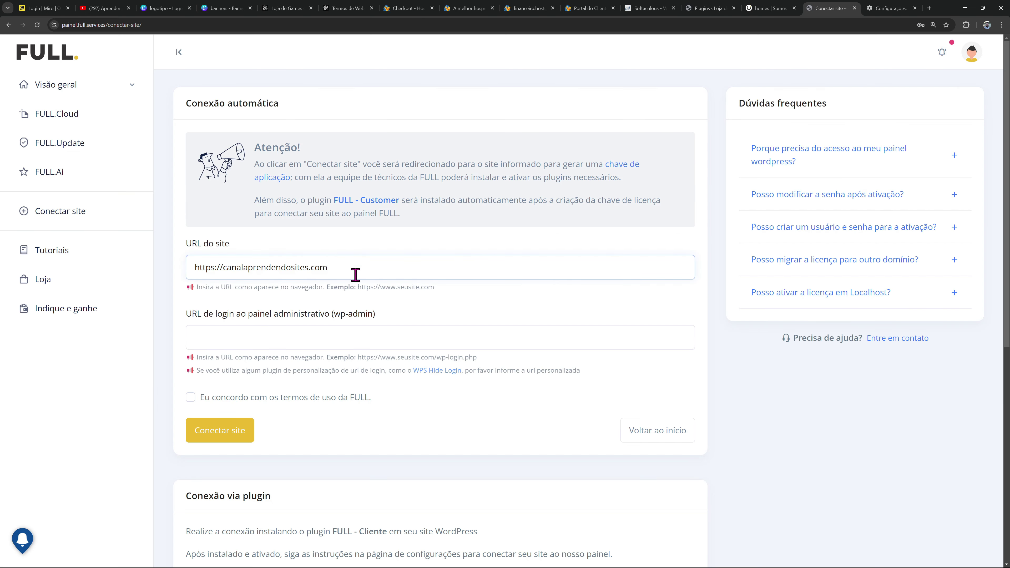
click(295, 338)
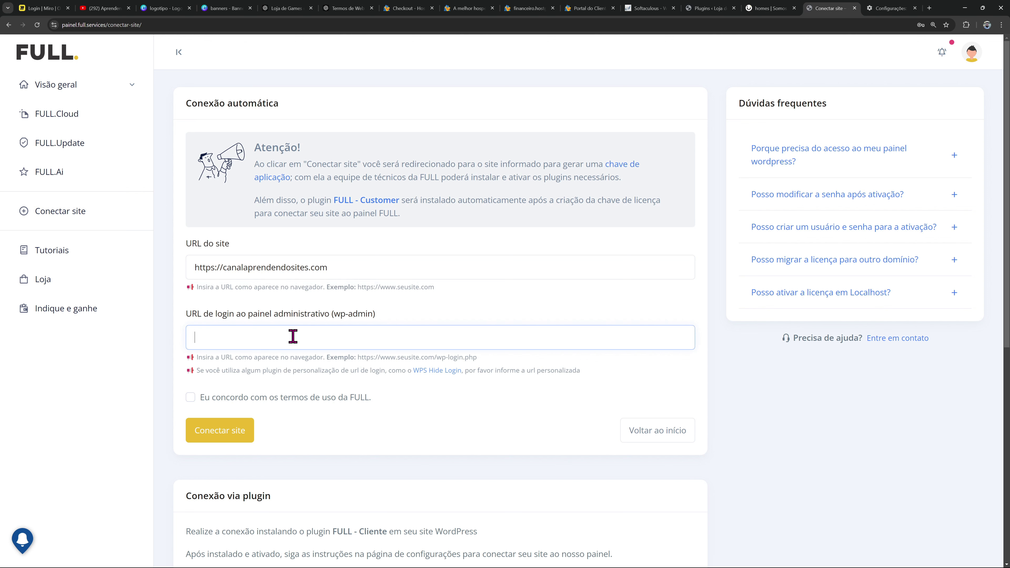
text(https://canalaprendendosites.com/)
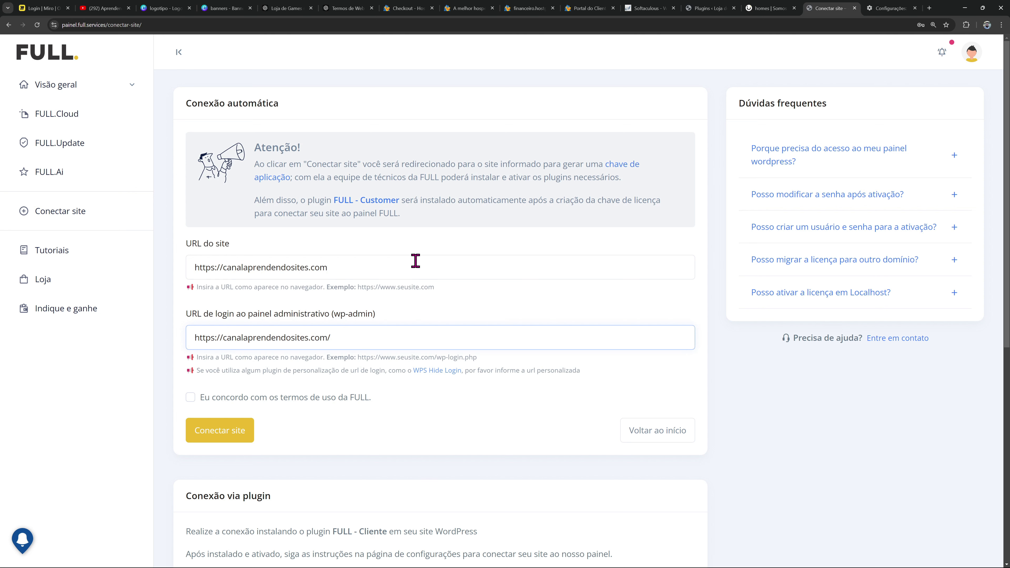
text(wp-admion)
drag(369, 337, 147, 266)
click(359, 268)
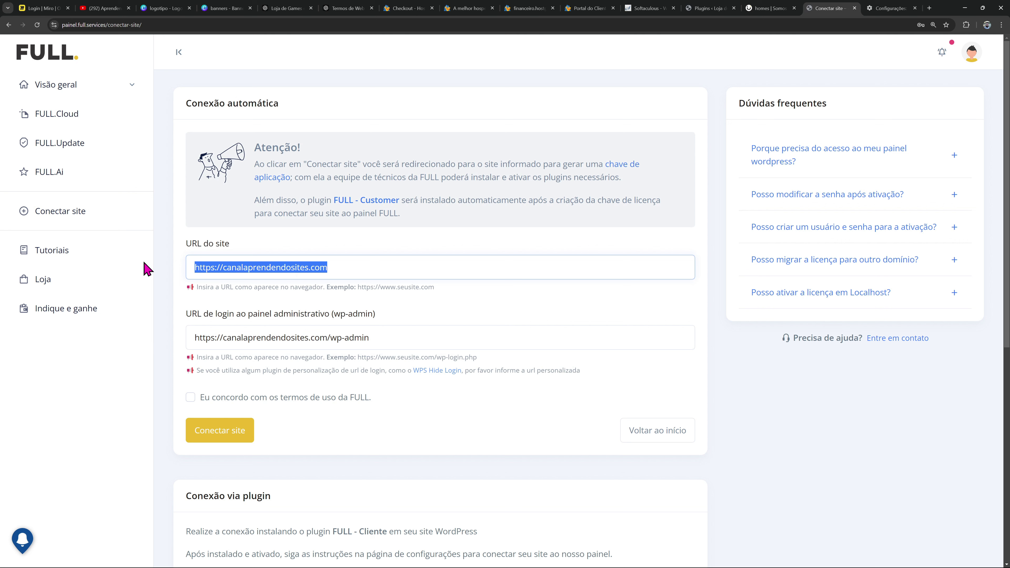
Accept the FULL terms of use, submit the site connection and approve the application's access to the WordPress account
click(204, 402)
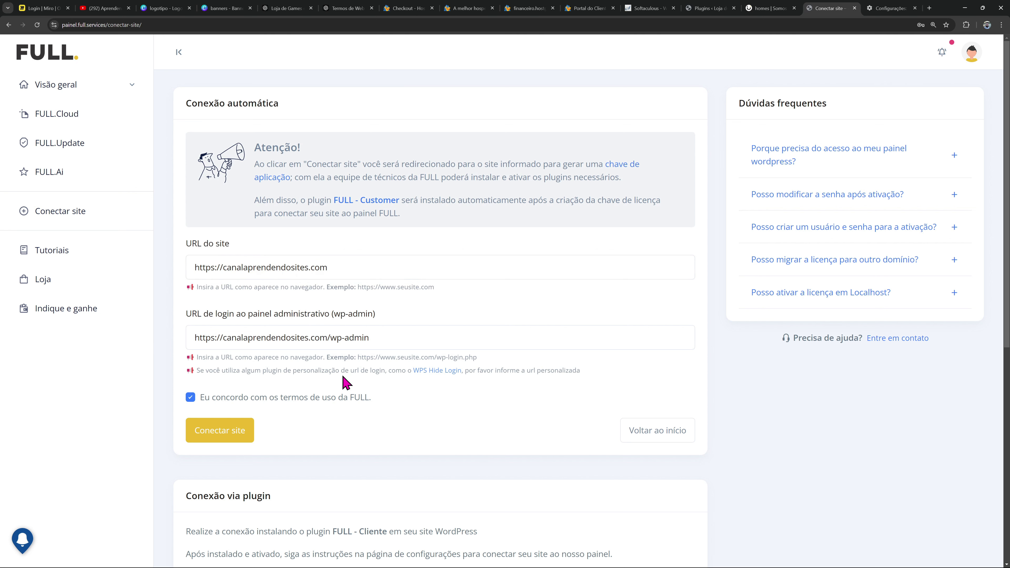
click(212, 442)
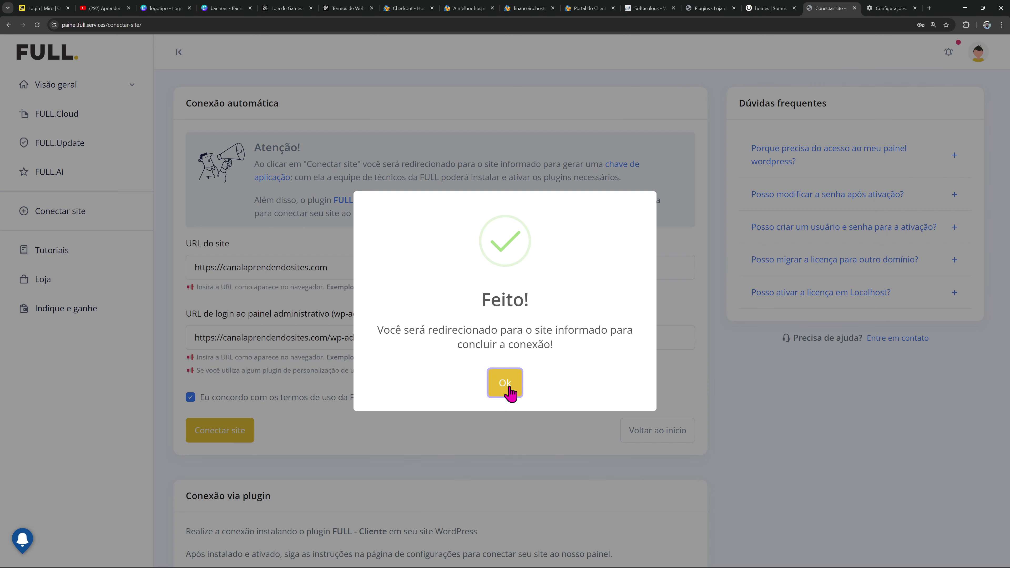
click(509, 388)
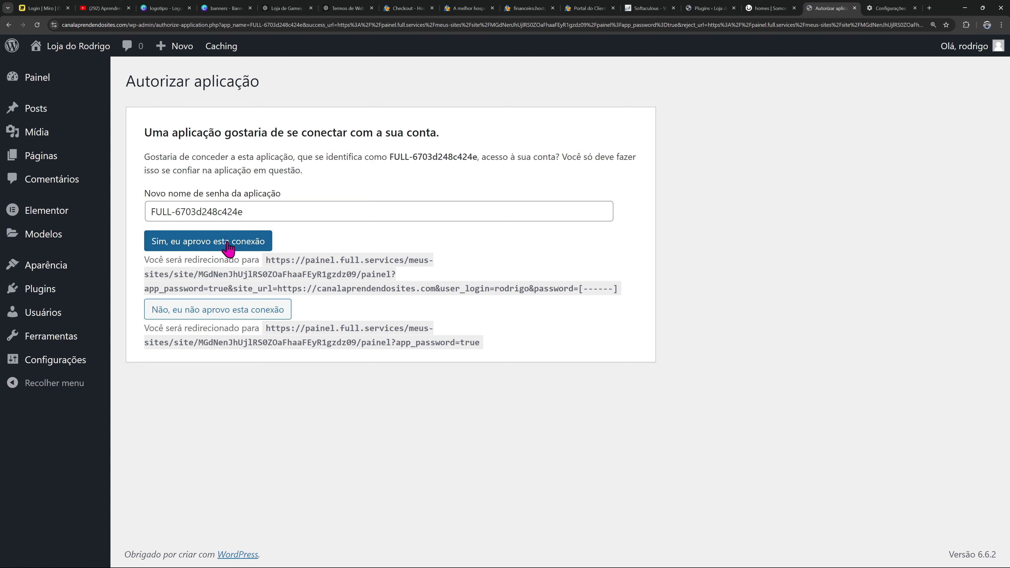
click(216, 250)
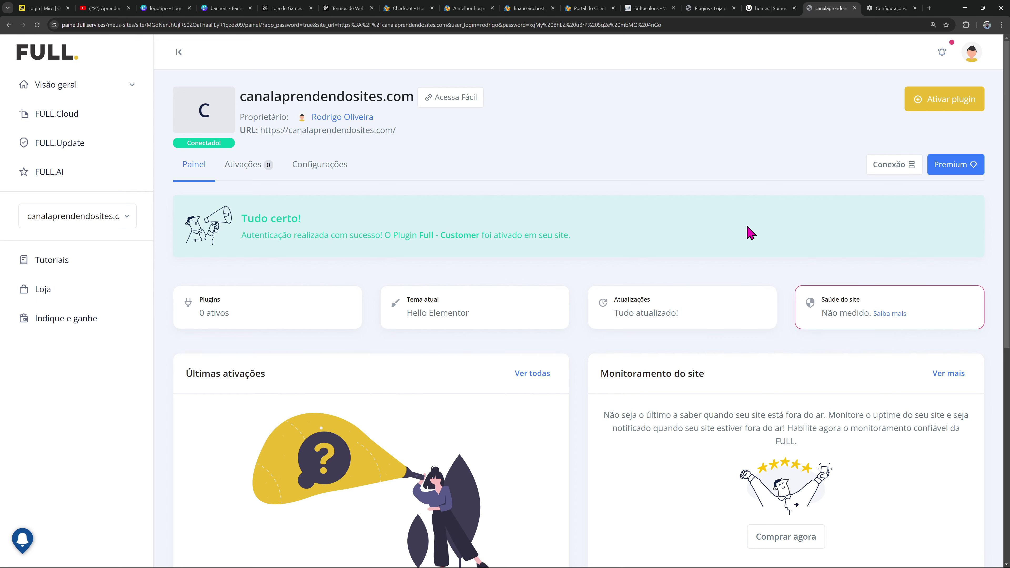
Activate the Elementor PRO license on canalaprendendosites.com from the connected site's dashboard and review its latest activations
scroll(742, 243, down, 2)
scroll(742, 254, down, 5)
scroll(735, 253, up, 3)
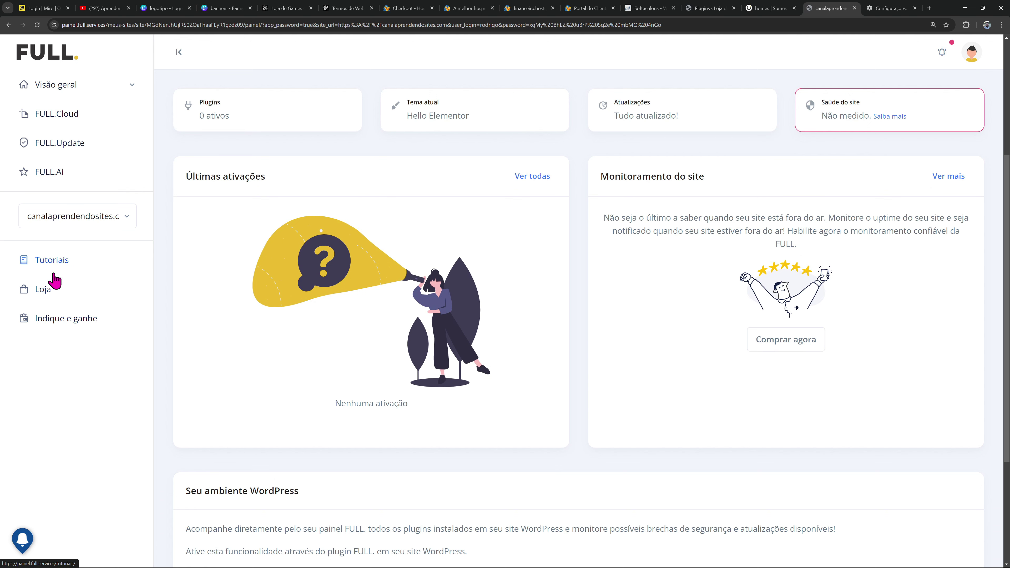
scroll(434, 294, up, 5)
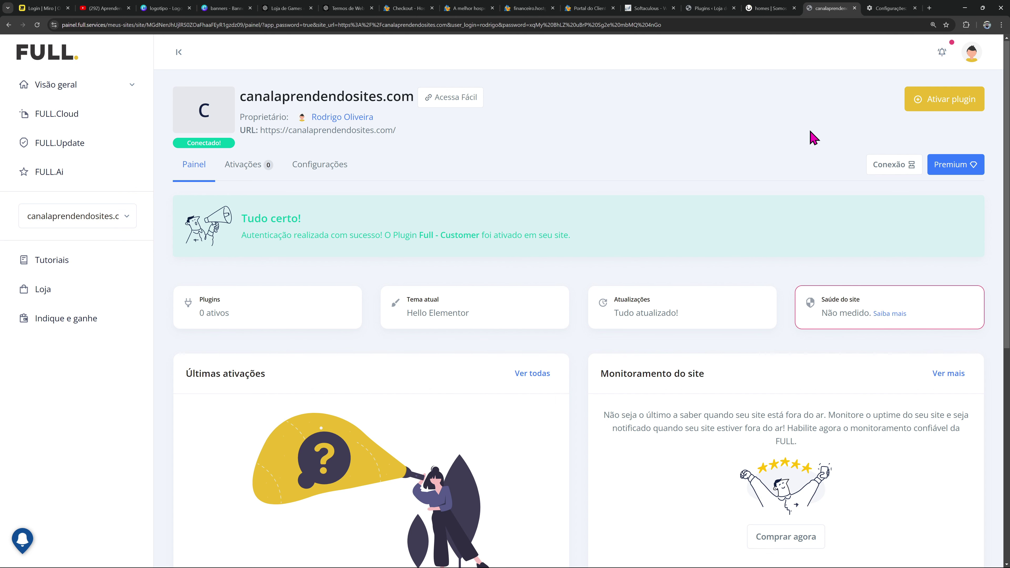
click(941, 104)
click(324, 229)
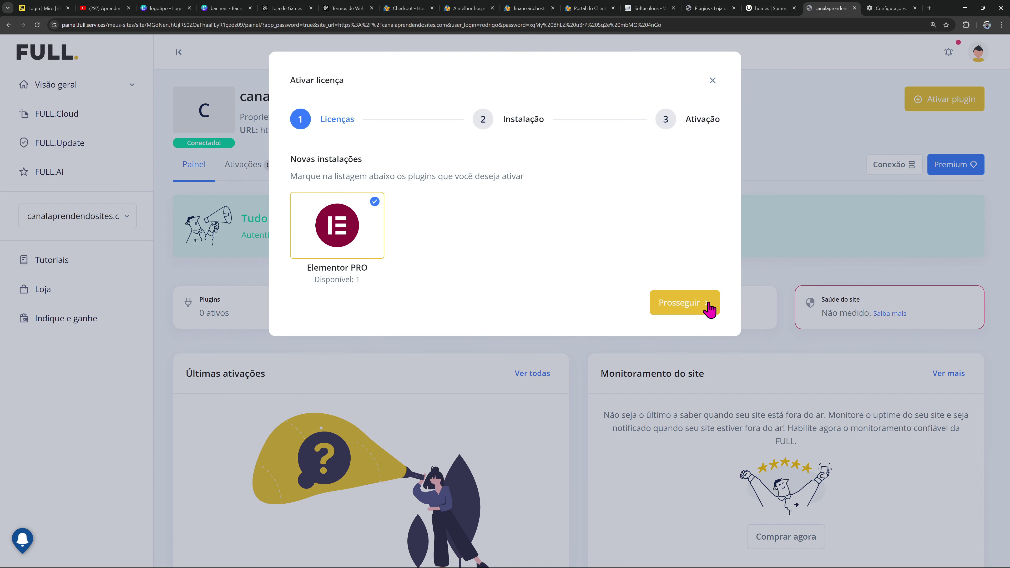
click(680, 299)
click(700, 278)
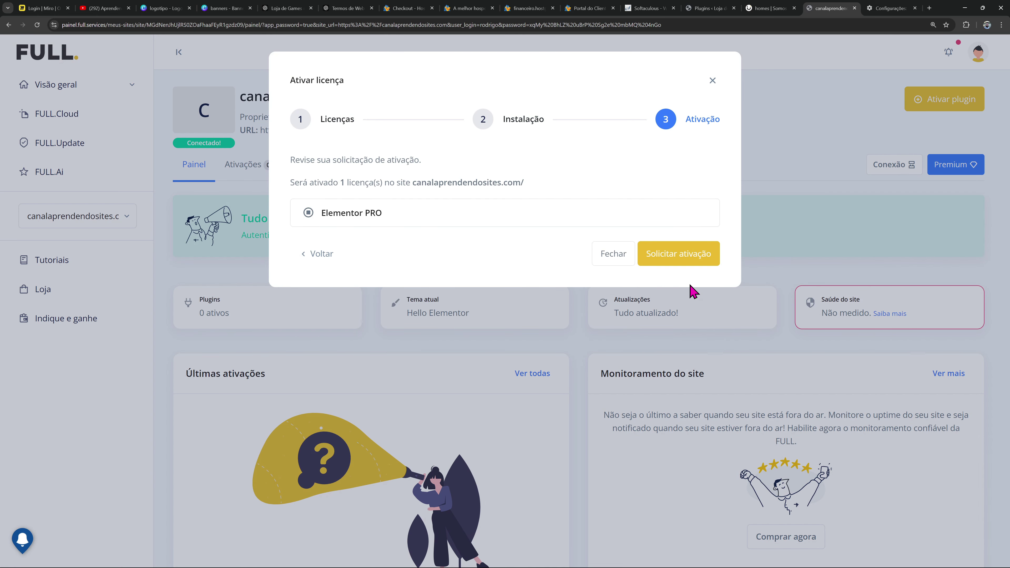
click(678, 254)
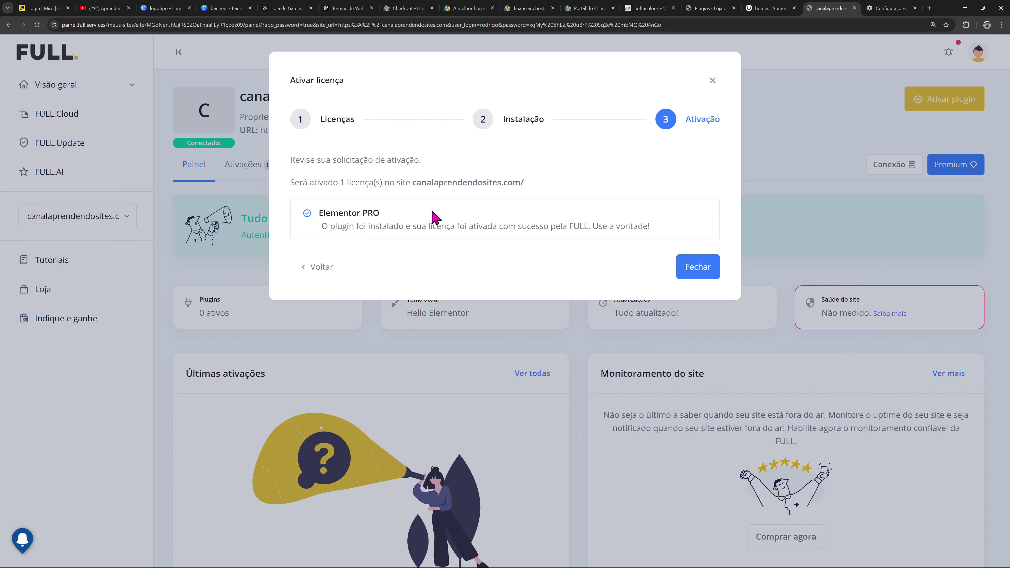
click(703, 265)
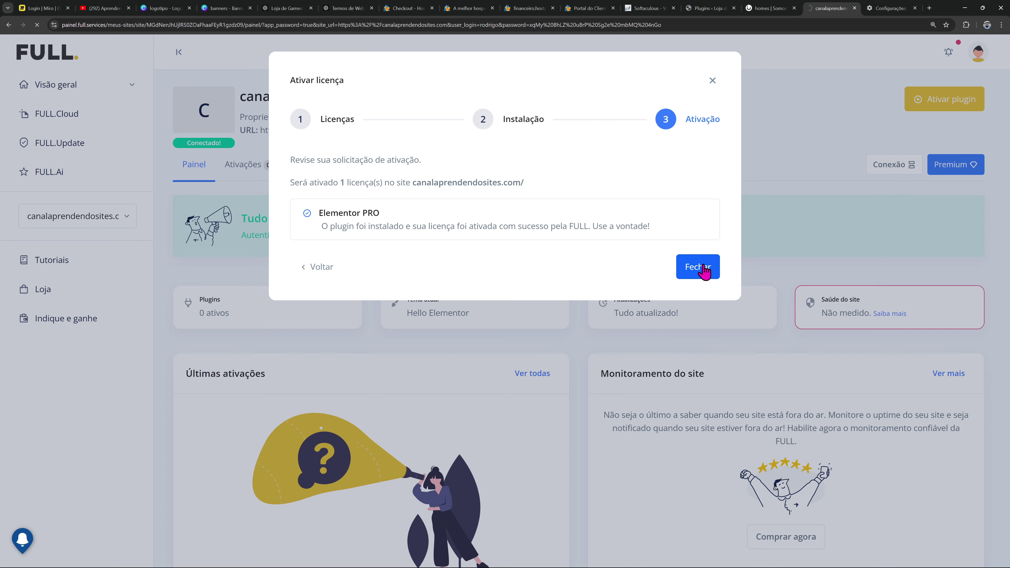
scroll(451, 433, down, 3)
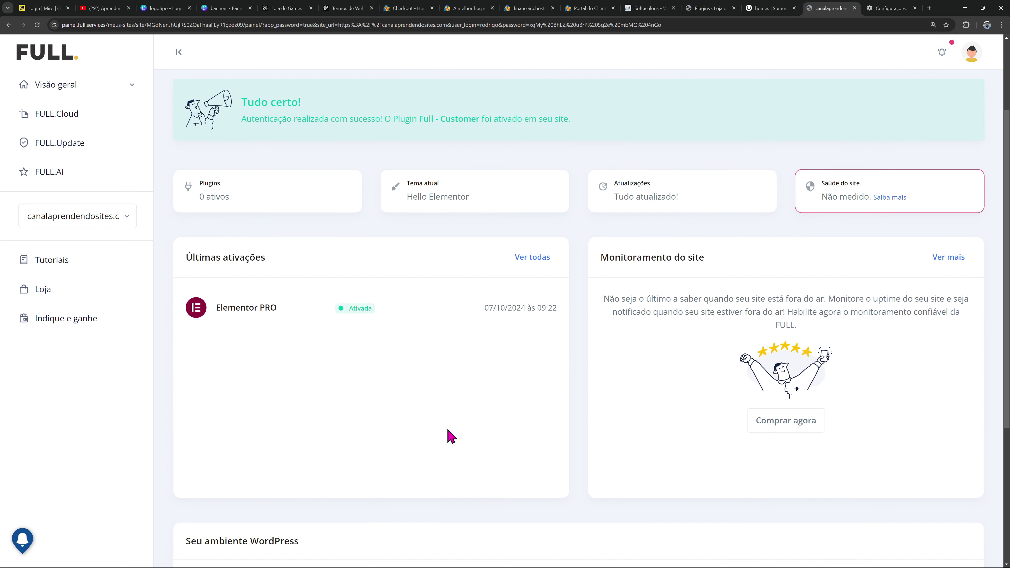
scroll(451, 435, up, 3)
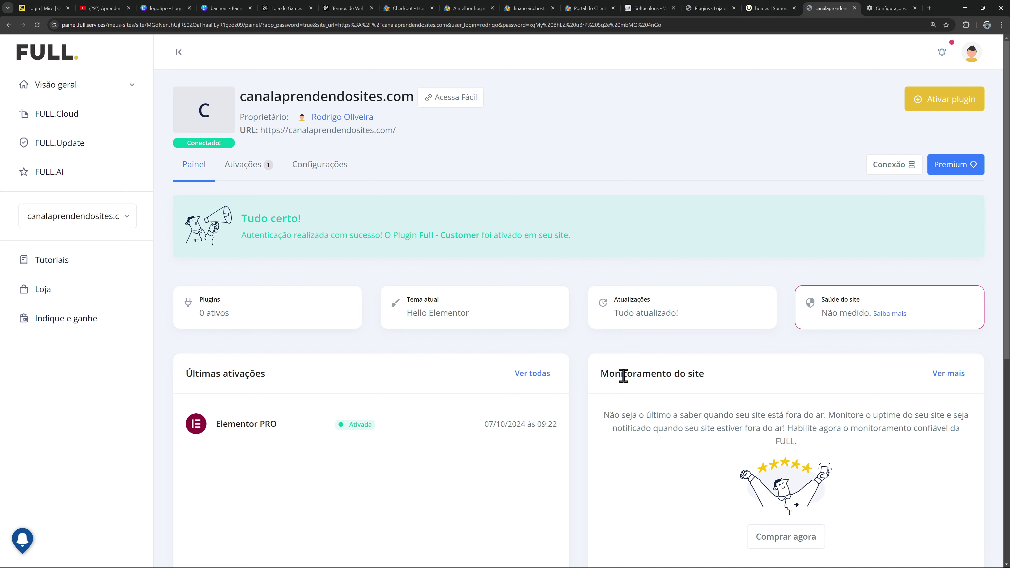
Switch to the WordPress installed plugins page, update Elementor Pro to version 3.24.3 and reload the page
click(714, 8)
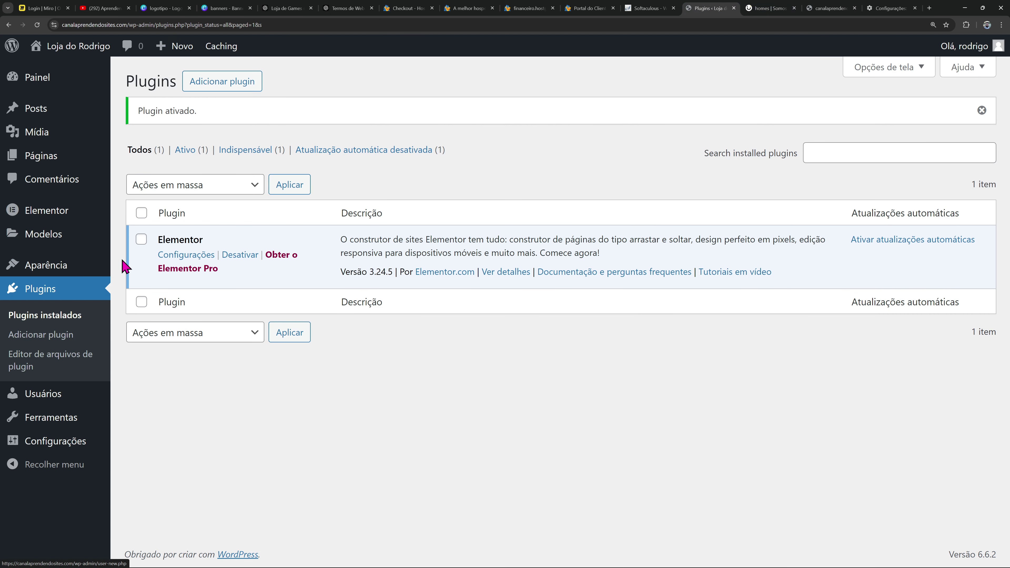
click(53, 323)
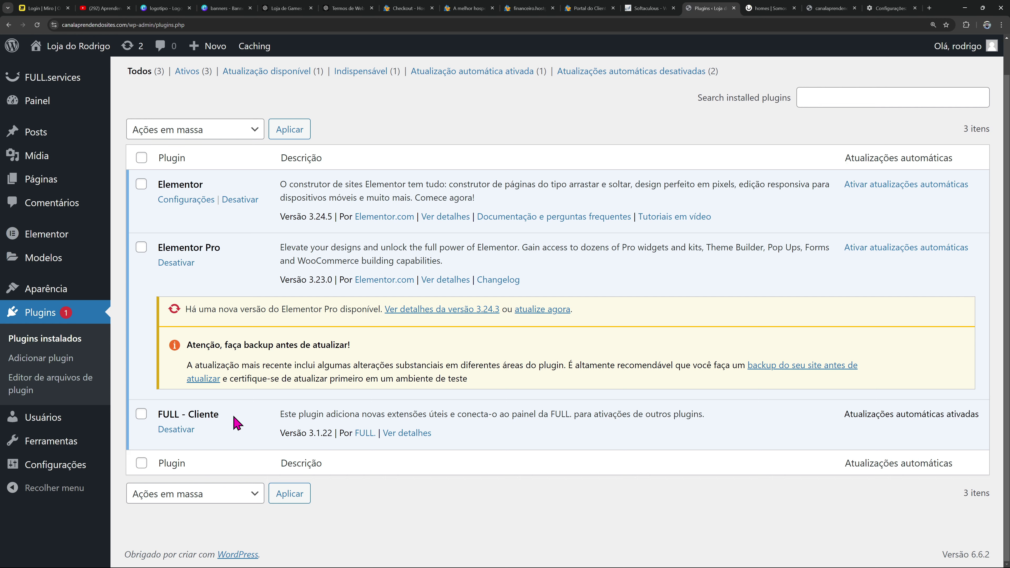
scroll(449, 407, up, 1)
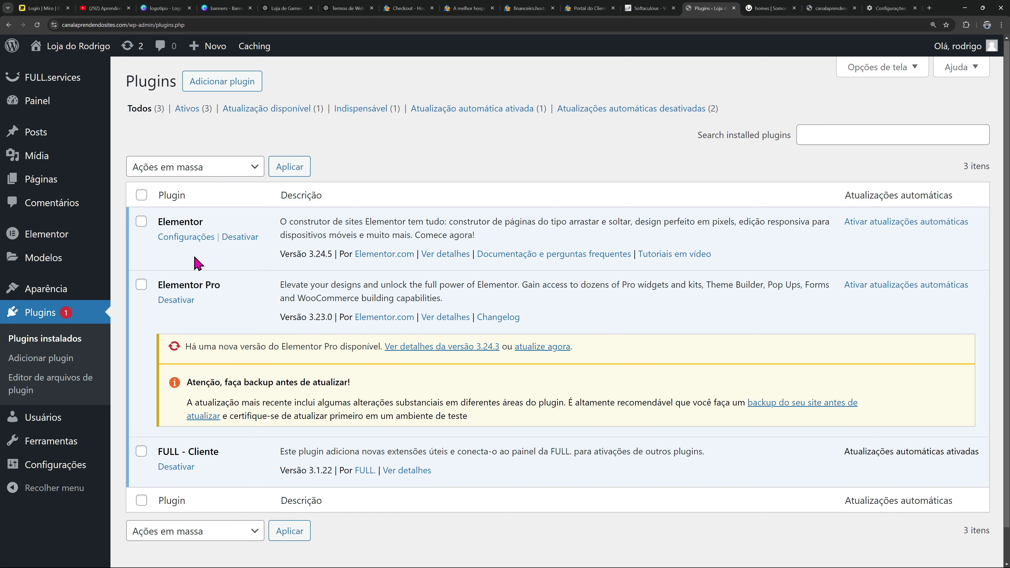
click(531, 348)
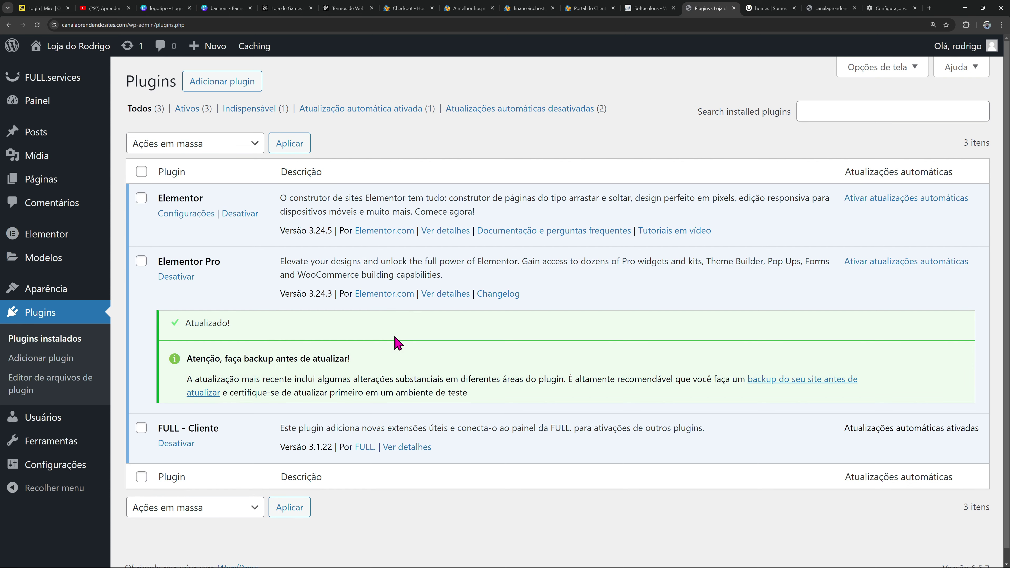
click(37, 26)
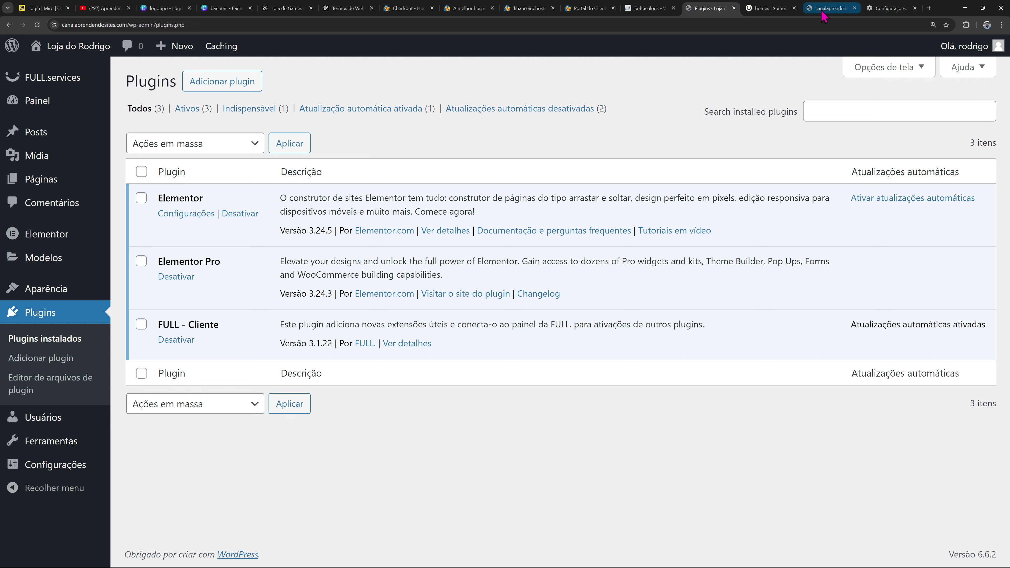
Close the browser pages no longer needed, including the FULL, Softaculous and HostGator ones
click(794, 8)
click(794, 8)
click(794, 8)
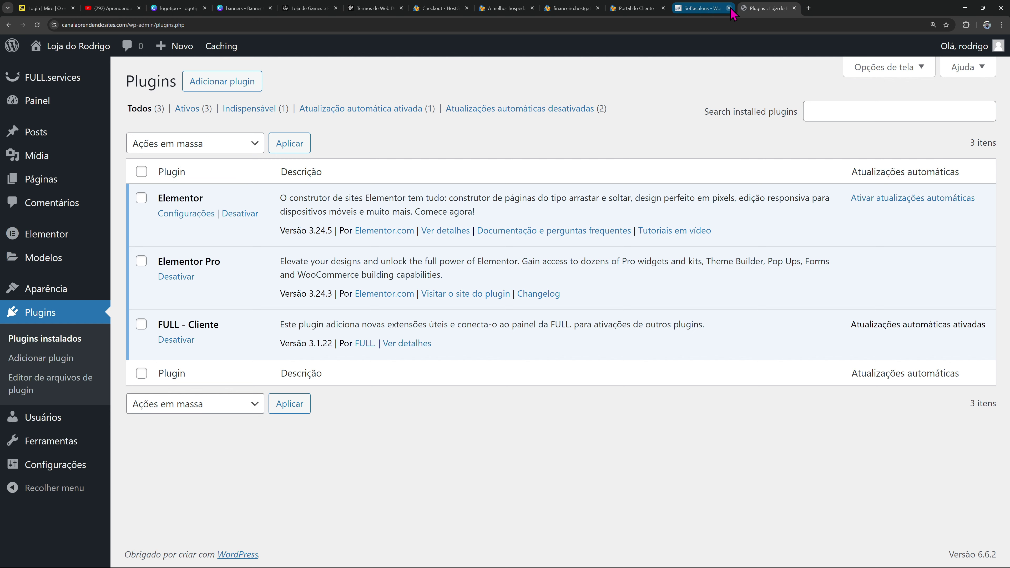
click(729, 8)
click(461, 9)
click(467, 8)
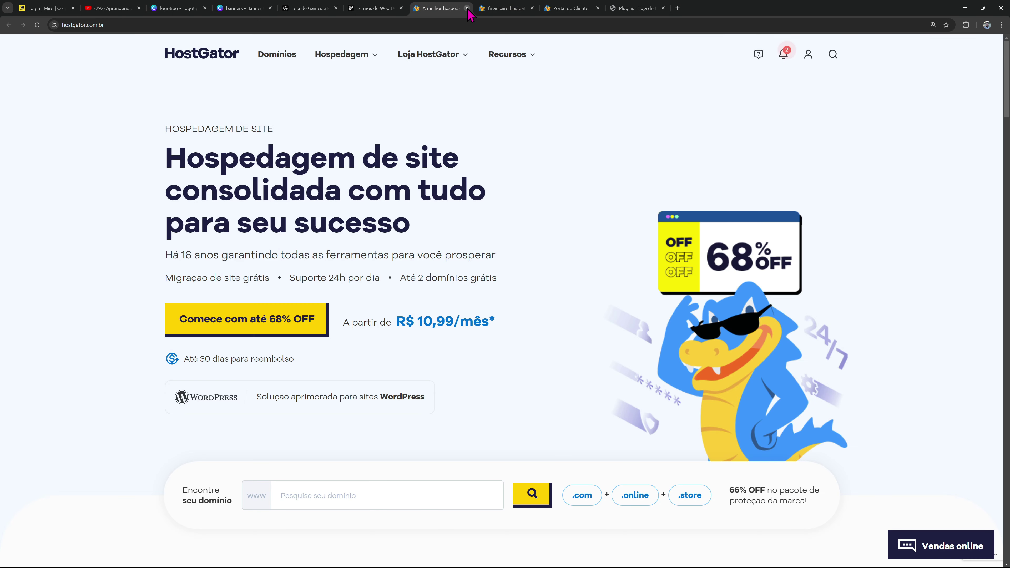
click(467, 8)
click(466, 8)
click(466, 8)
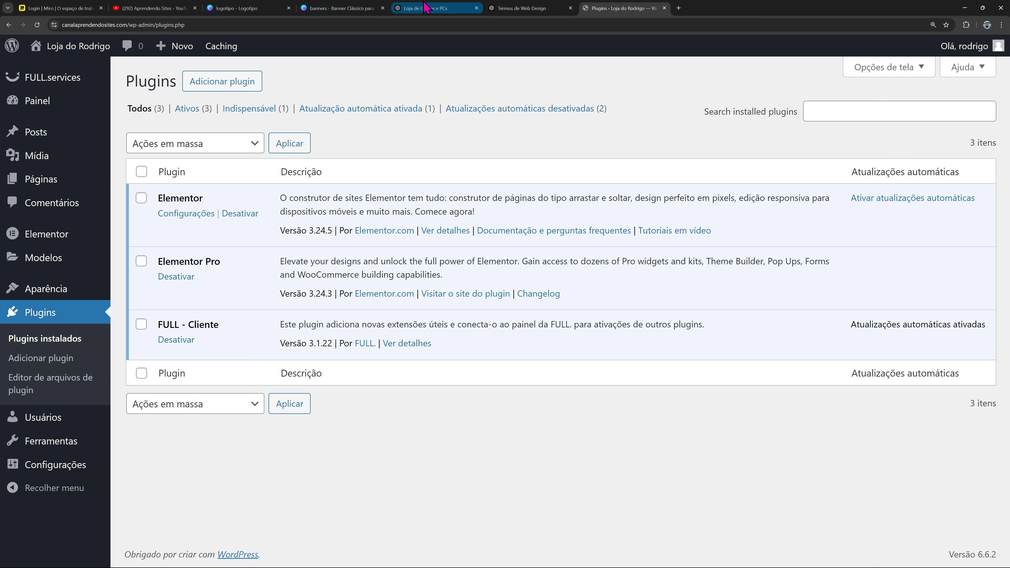
Look over the ChatGPT store texts and the Canva banner and logo designs, and return to the WordPress plugins page
click(450, 8)
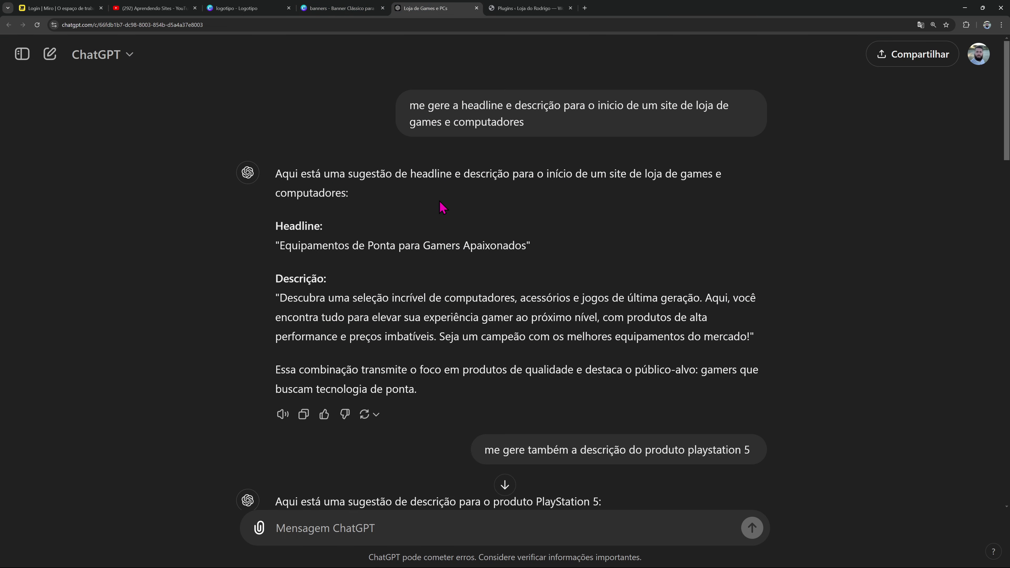
click(341, 8)
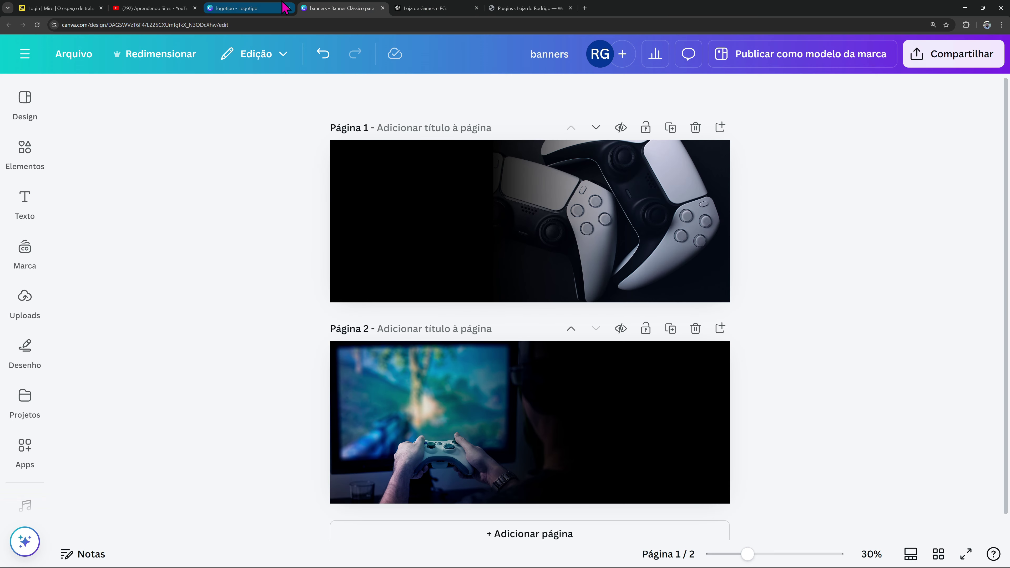
click(283, 8)
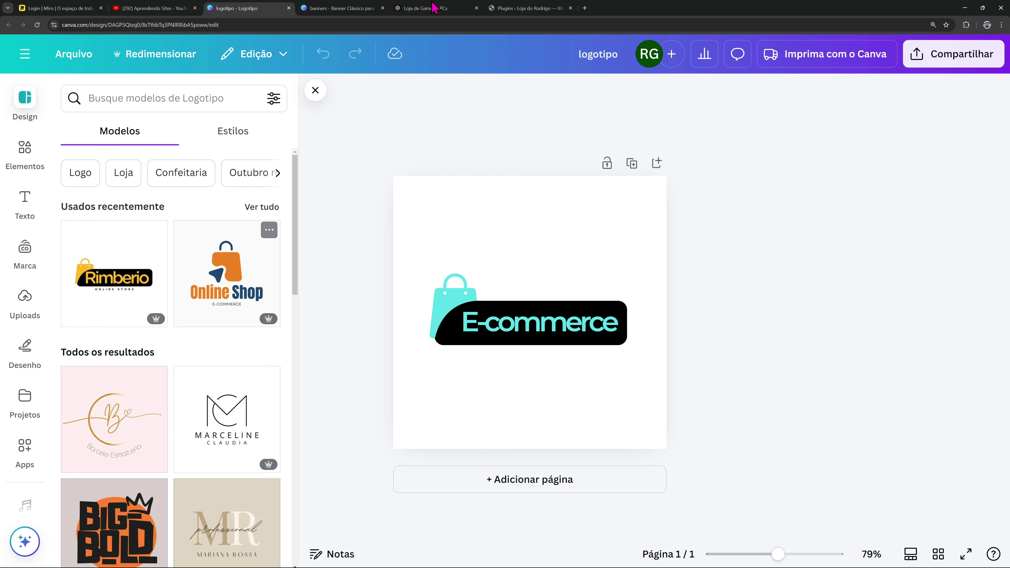
click(342, 8)
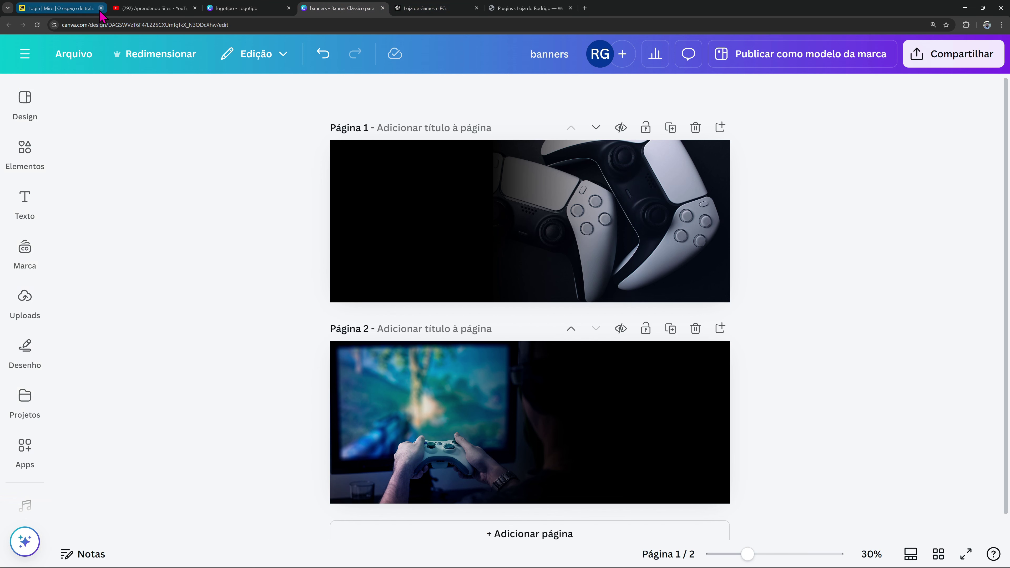
click(469, 8)
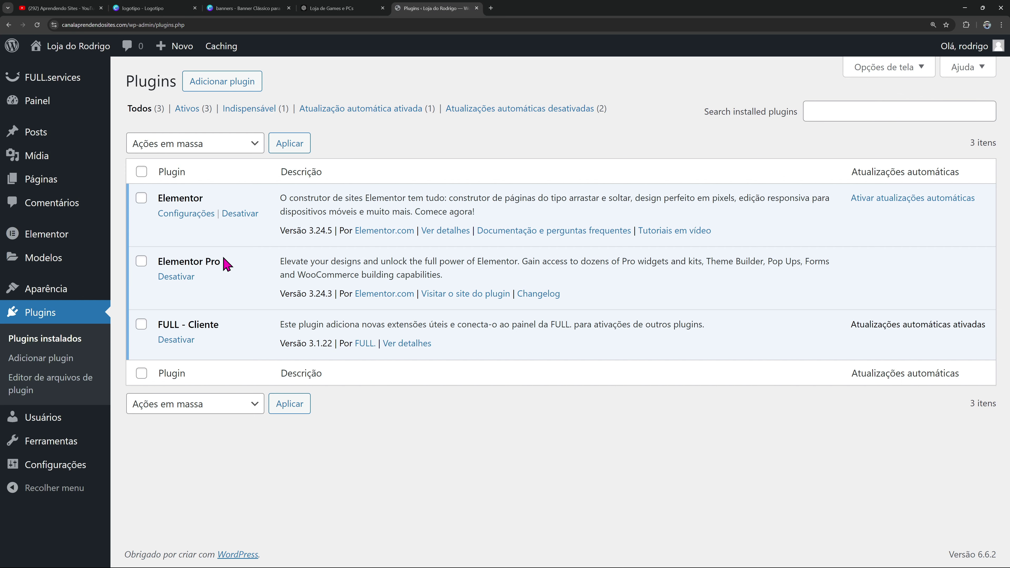
Search the plugin directory for "woocommerce", and install and activate the WooCommerce plugin
click(30, 358)
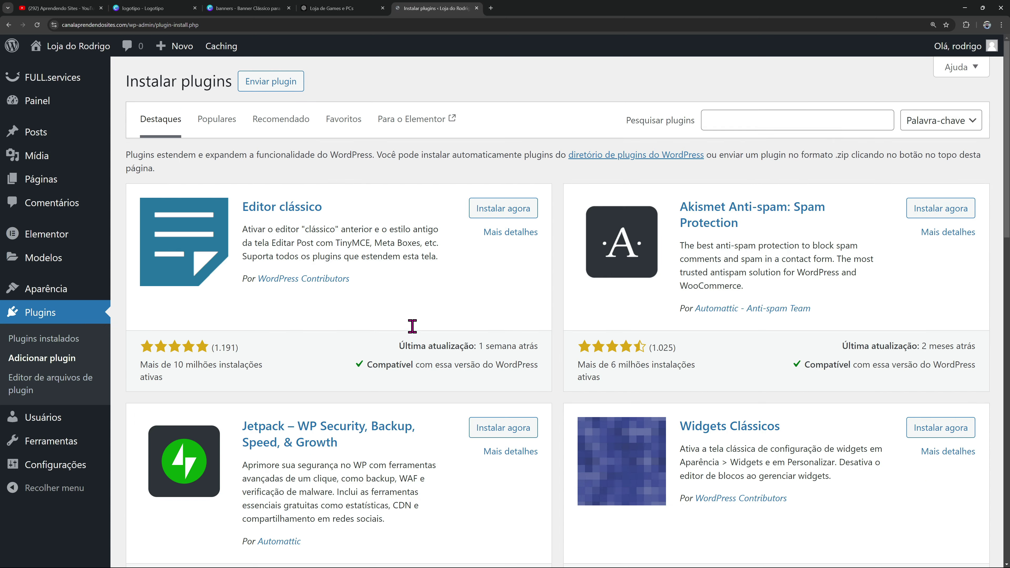
click(739, 125)
text(woocommerce)
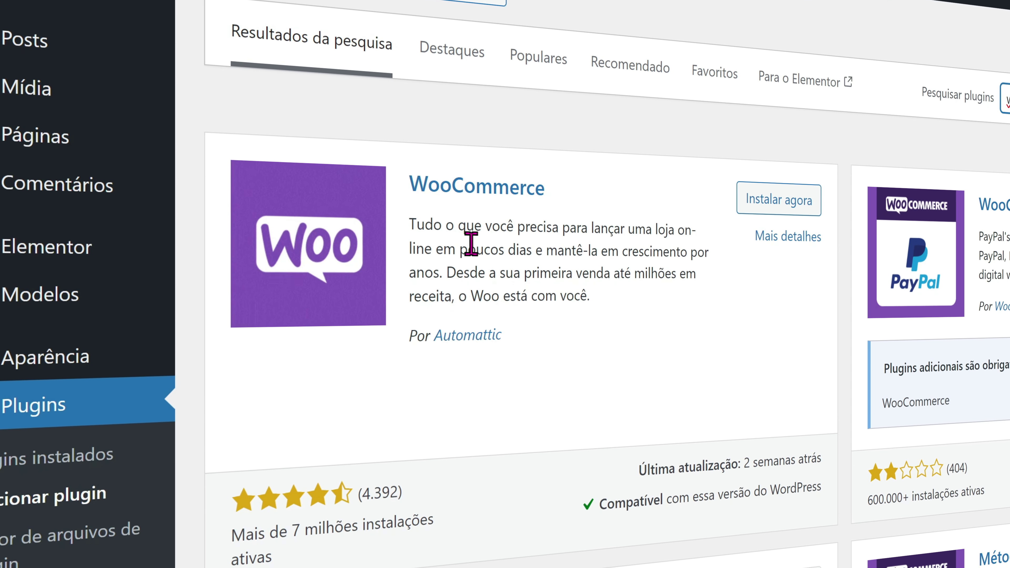
click(754, 203)
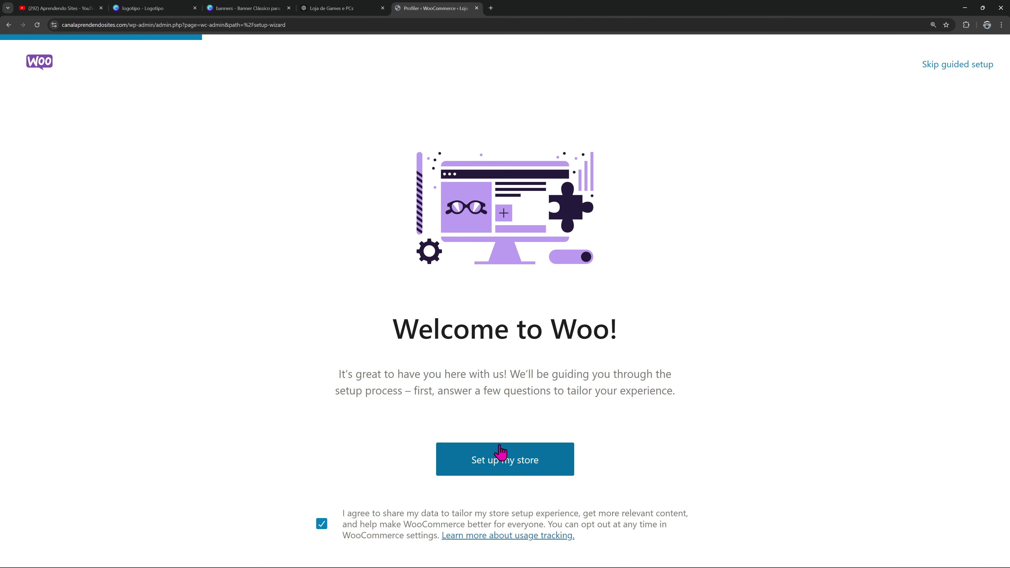
Skip the WooCommerce guided setup, set the business location to Brasil — Rio Grande do Sul and continue to the store
click(978, 65)
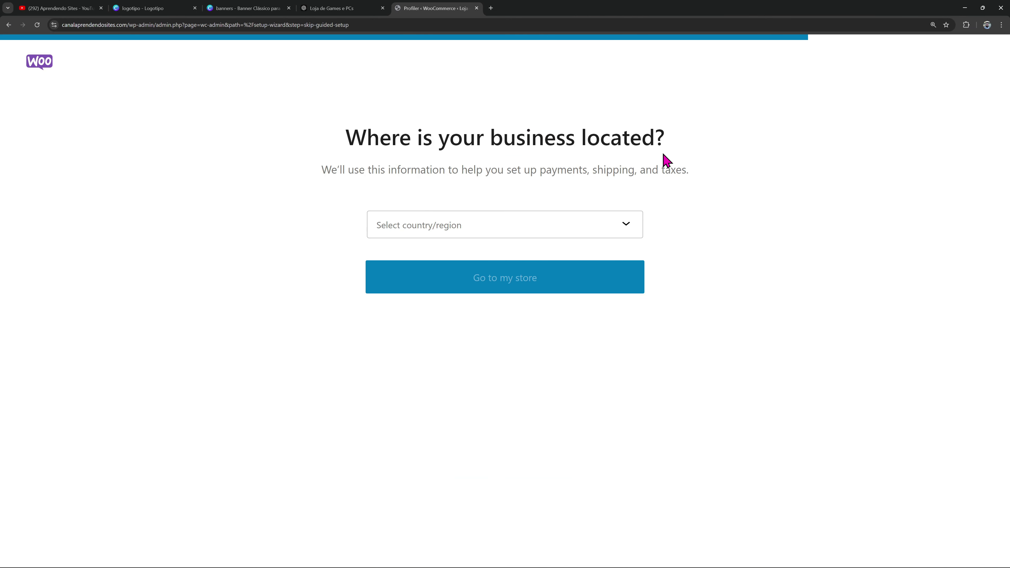
click(505, 229)
scroll(467, 343, down, 5)
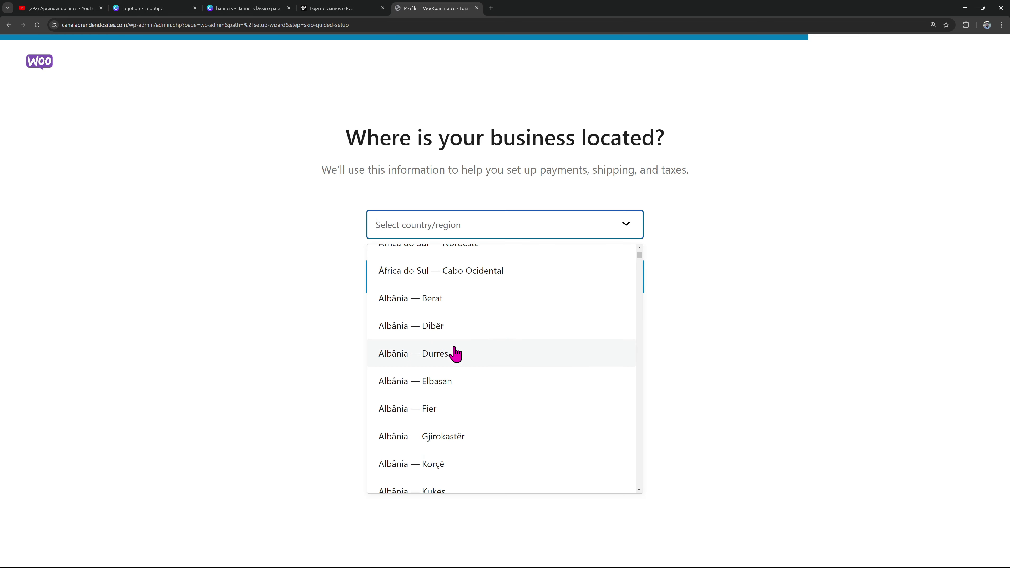
scroll(462, 327, down, 2)
scroll(446, 343, down, 5)
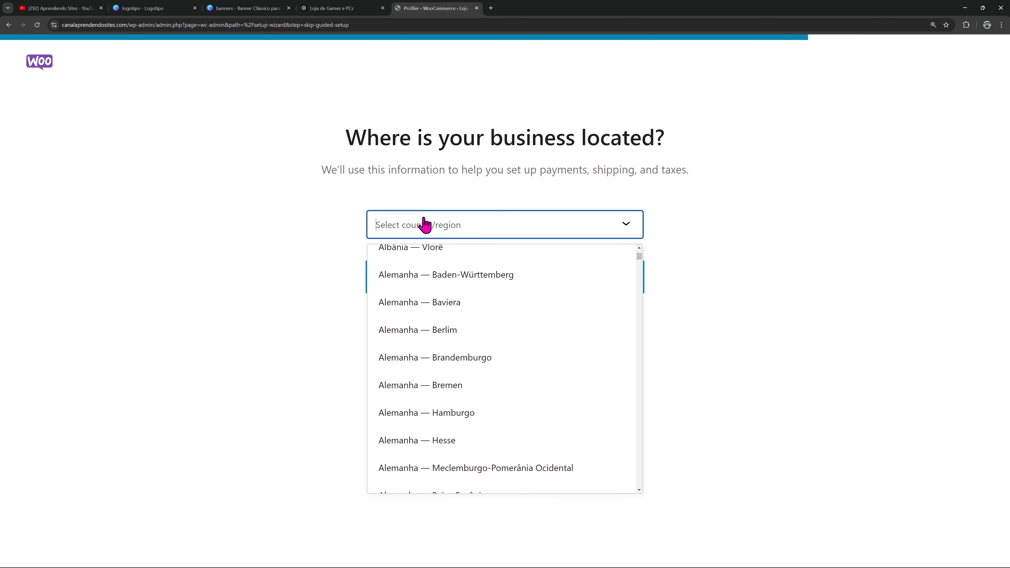
text(bra)
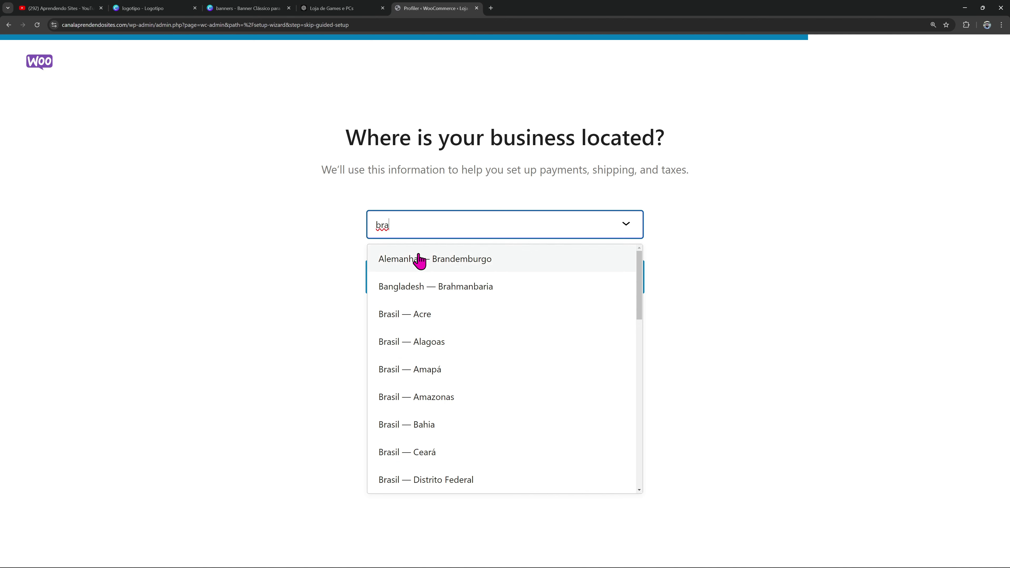
scroll(448, 316, down, 10)
scroll(477, 362, up, 10)
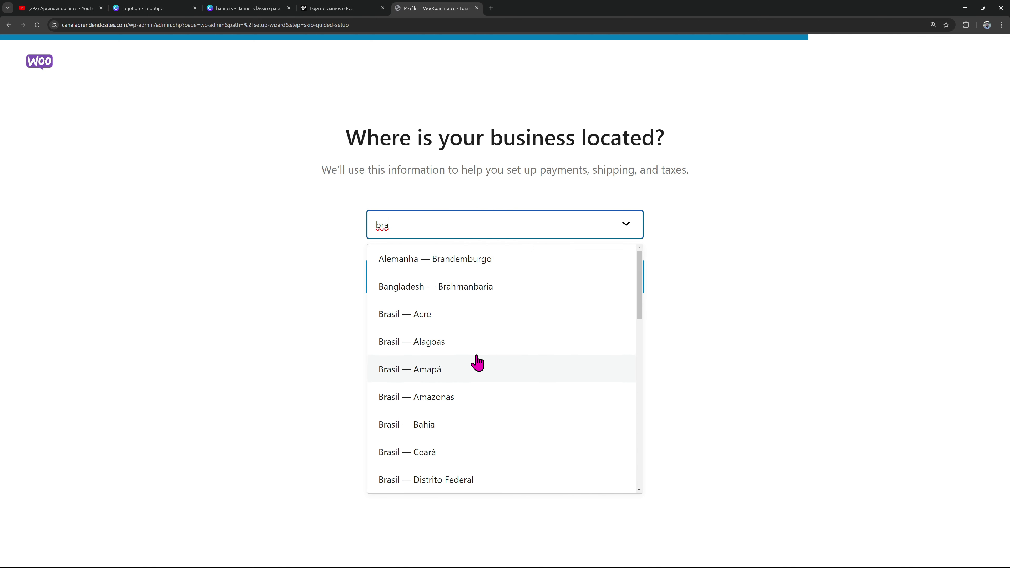
text(sil)
scroll(480, 350, down, 9)
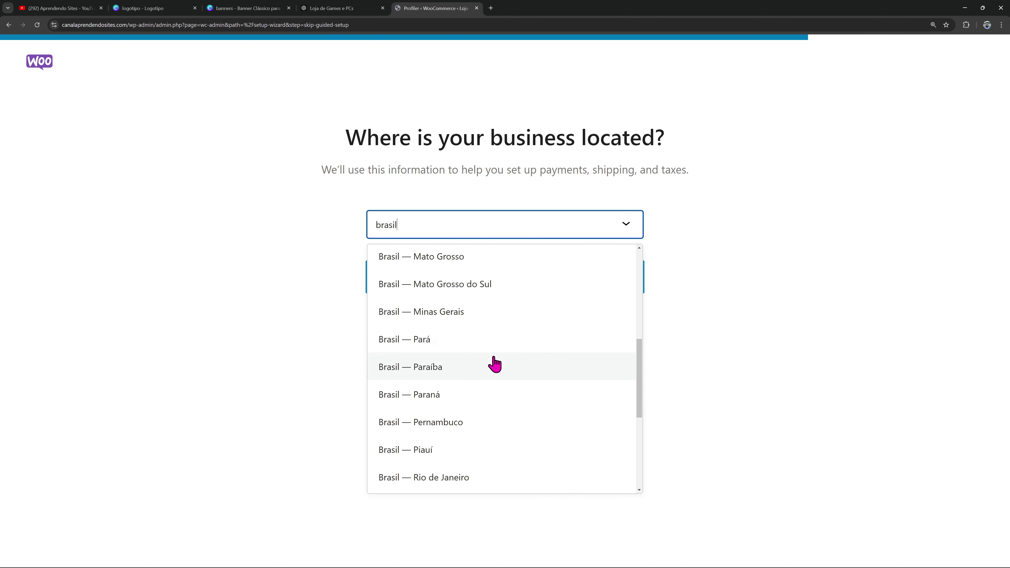
scroll(489, 379, down, 3)
click(473, 380)
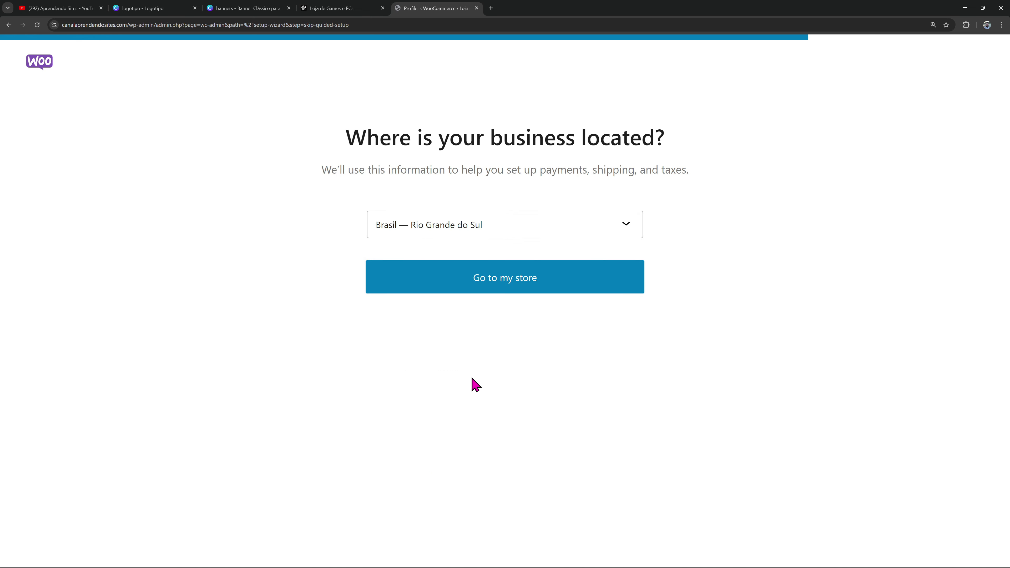
click(507, 292)
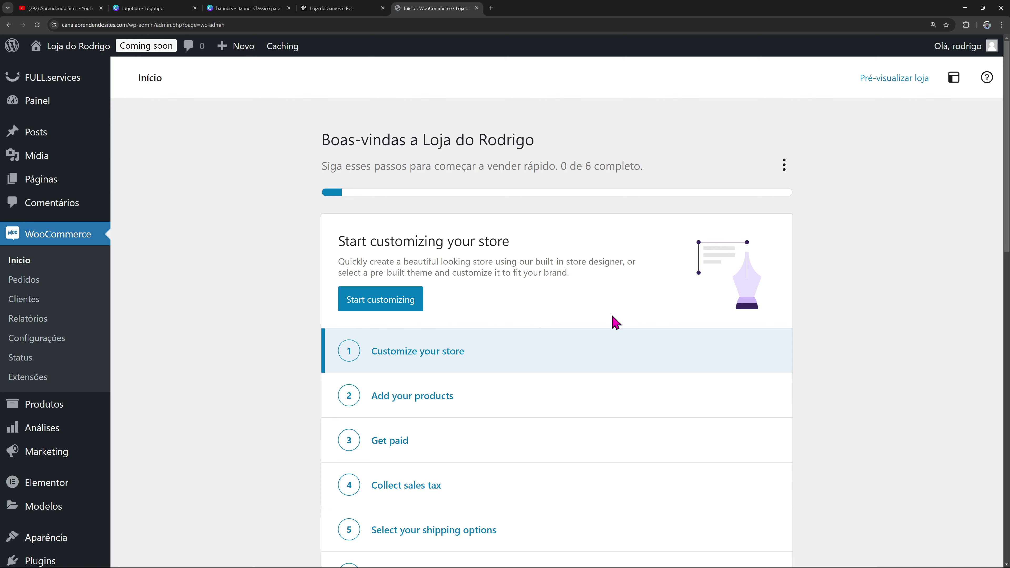
Look over the WooCommerce setup task list and the store entries in the WordPress admin menu
scroll(557, 326, down, 2)
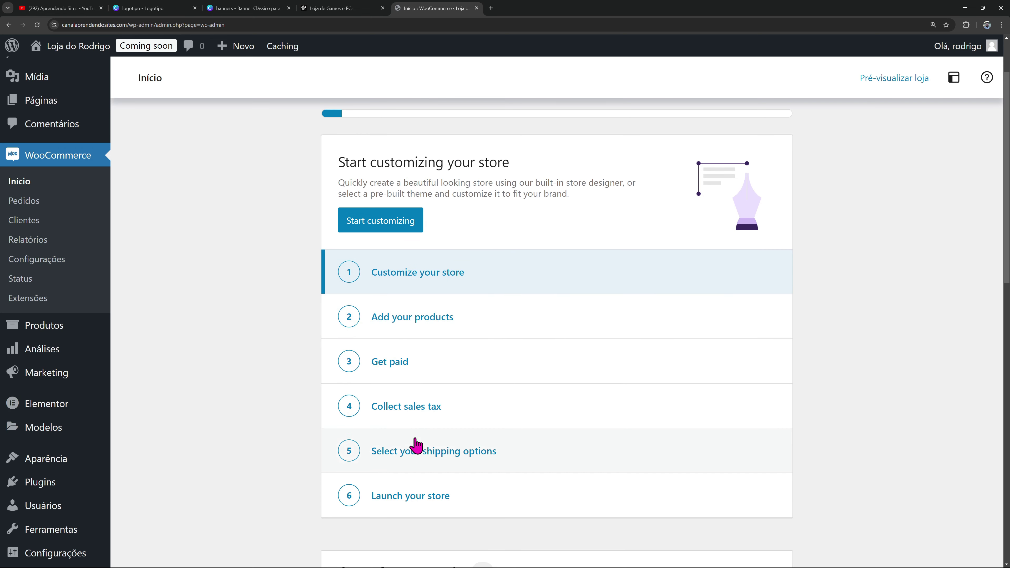
scroll(419, 442, up, 2)
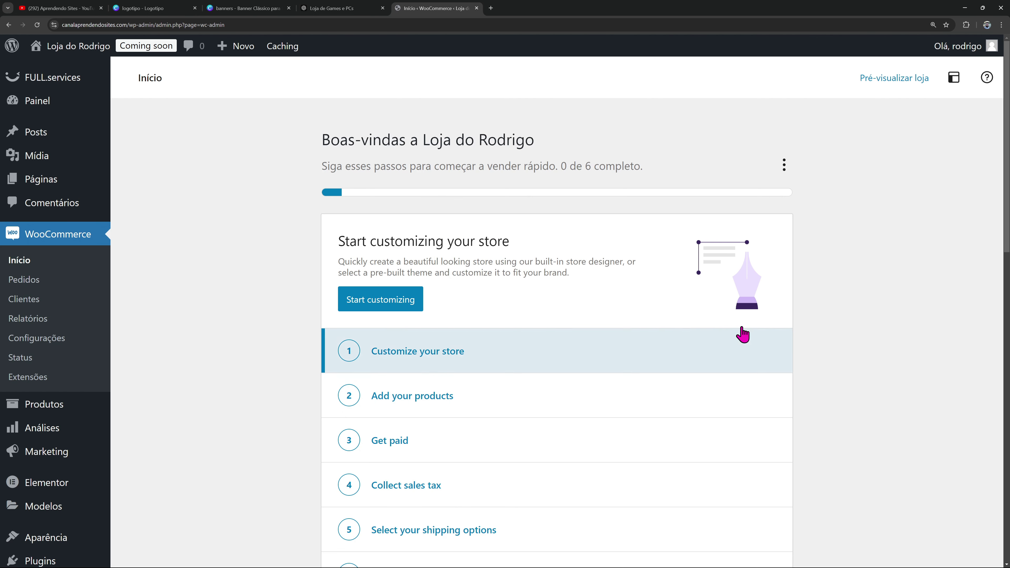
scroll(601, 375, down, 4)
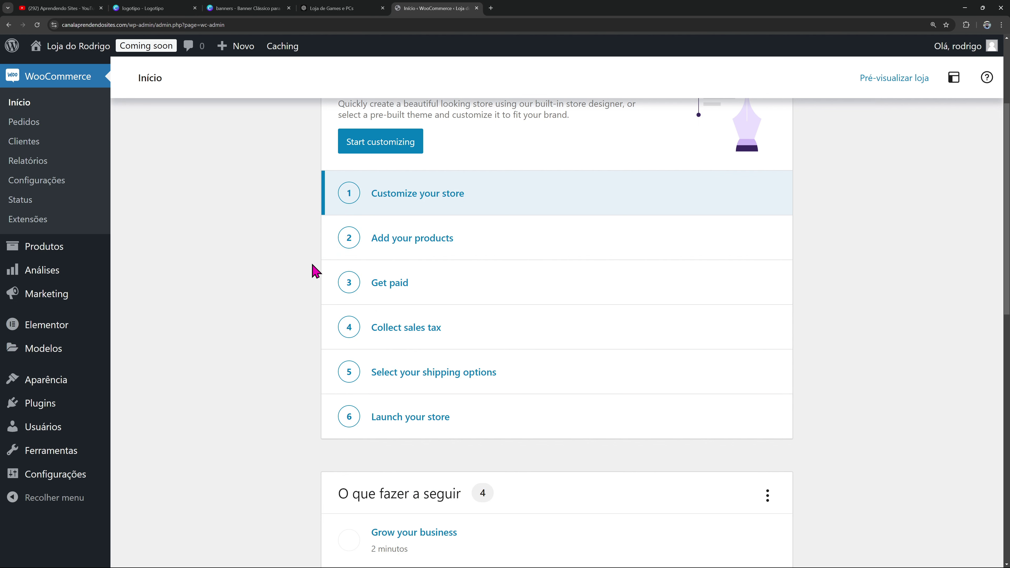
mouse_move(92, 258)
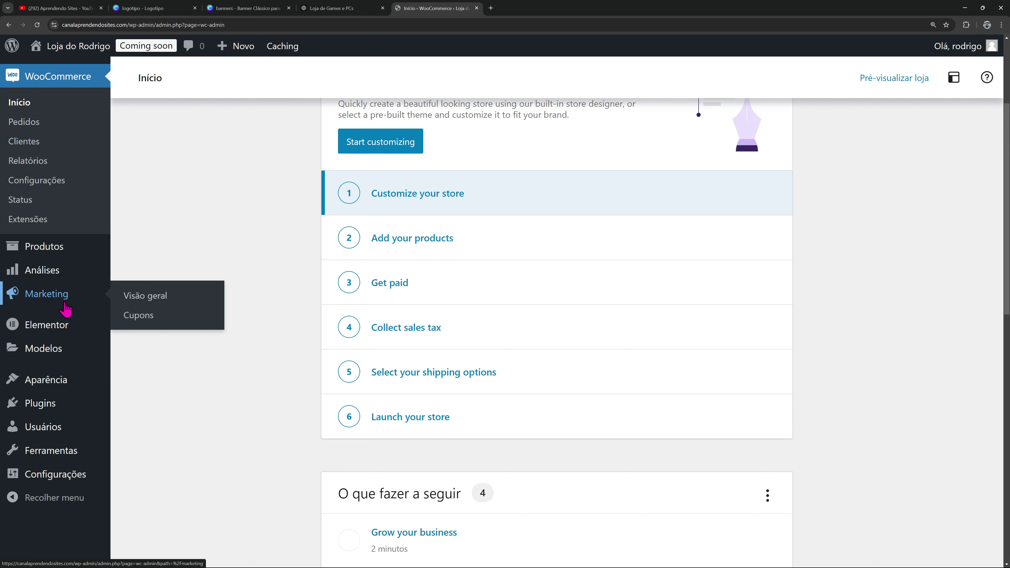
scroll(64, 302, up, 3)
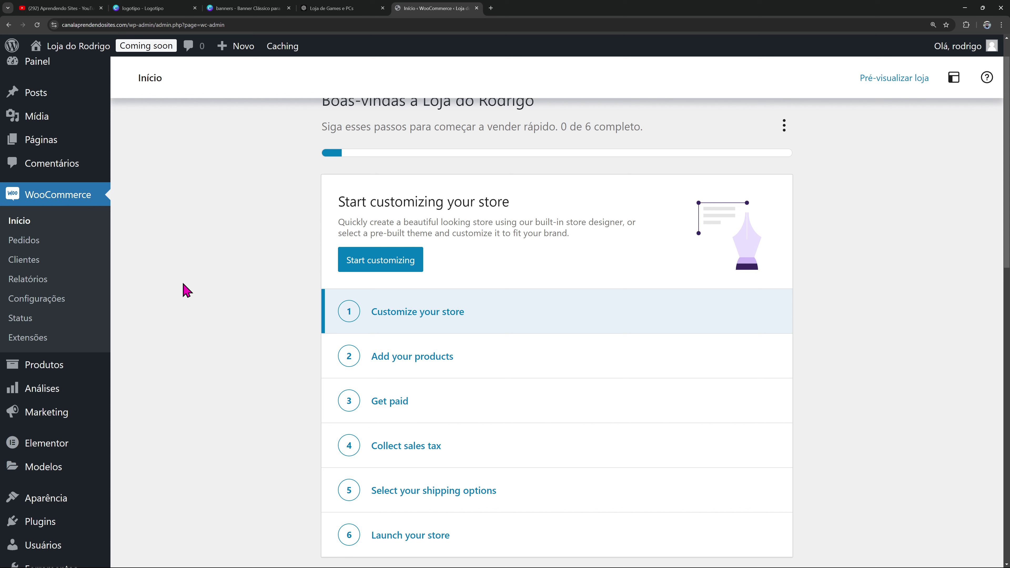
Open the list of all WordPress pages and examine the cart, checkout, shop, account and refund policy pages
click(153, 142)
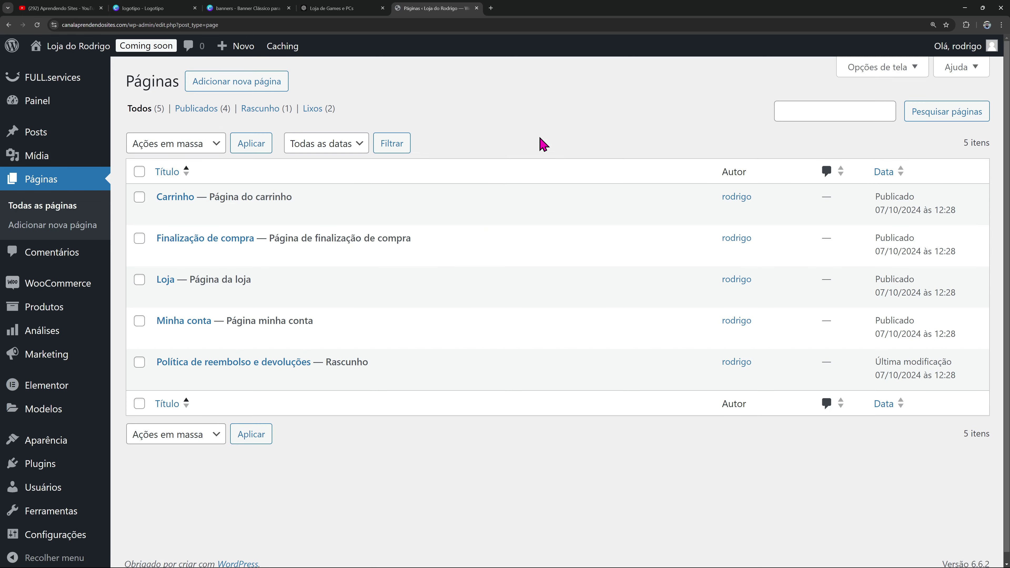
mouse_move(167, 205)
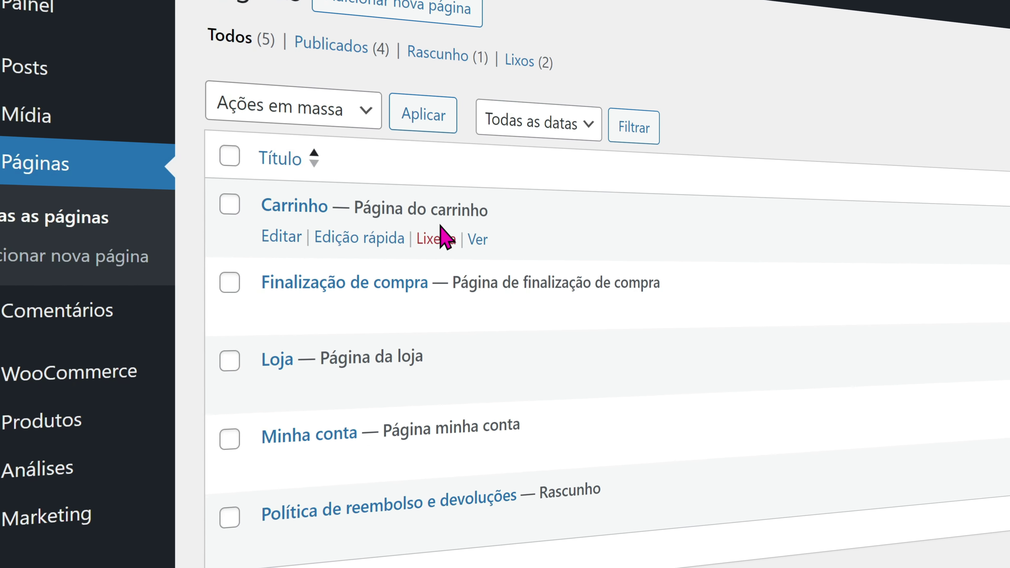
mouse_move(334, 284)
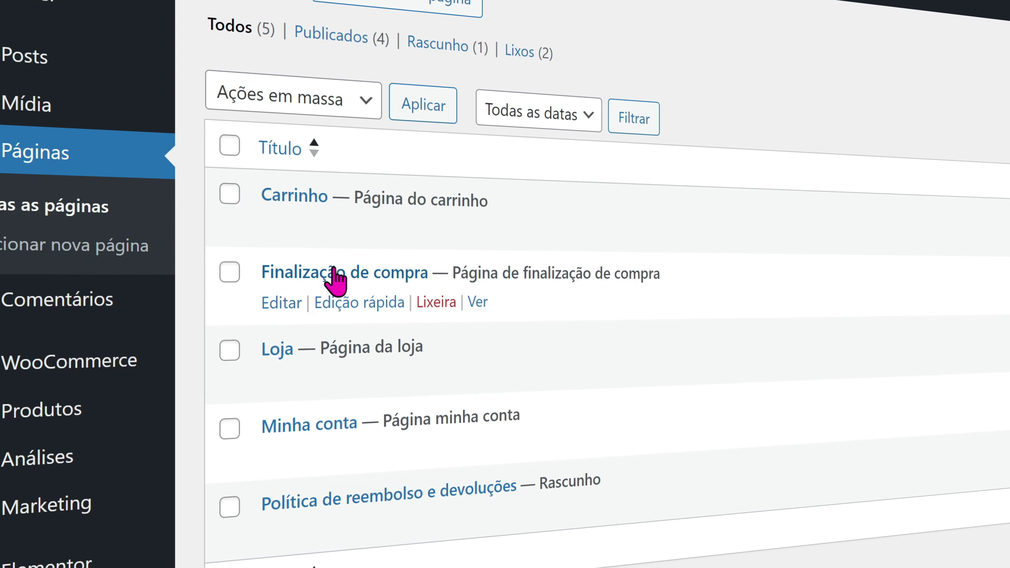
mouse_move(270, 348)
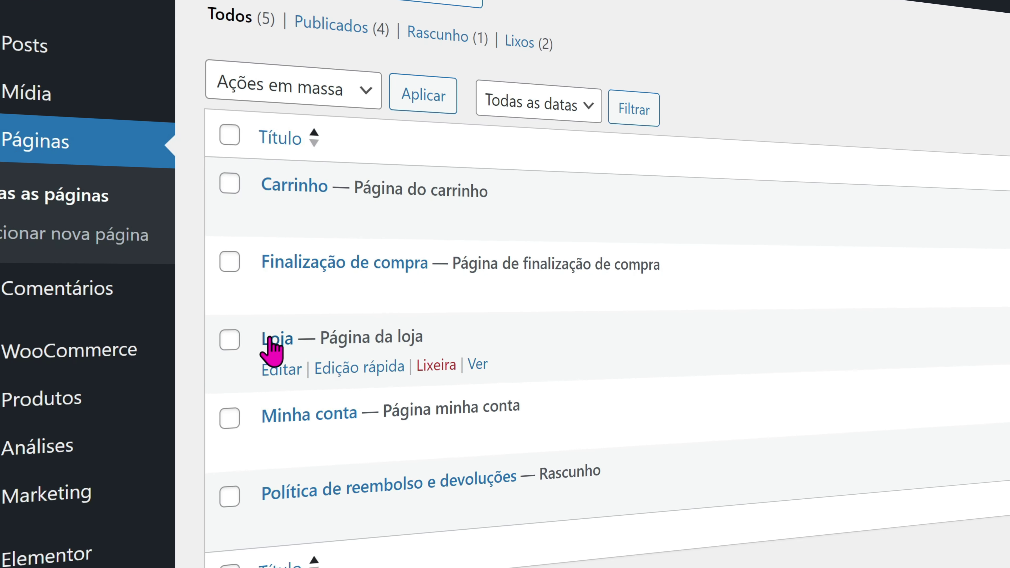
mouse_move(312, 410)
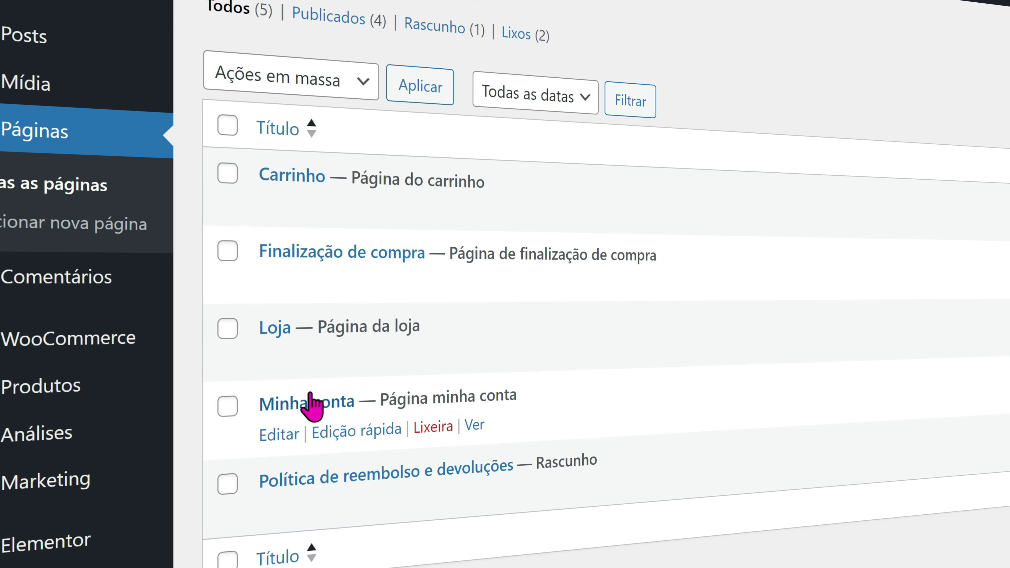
mouse_move(346, 473)
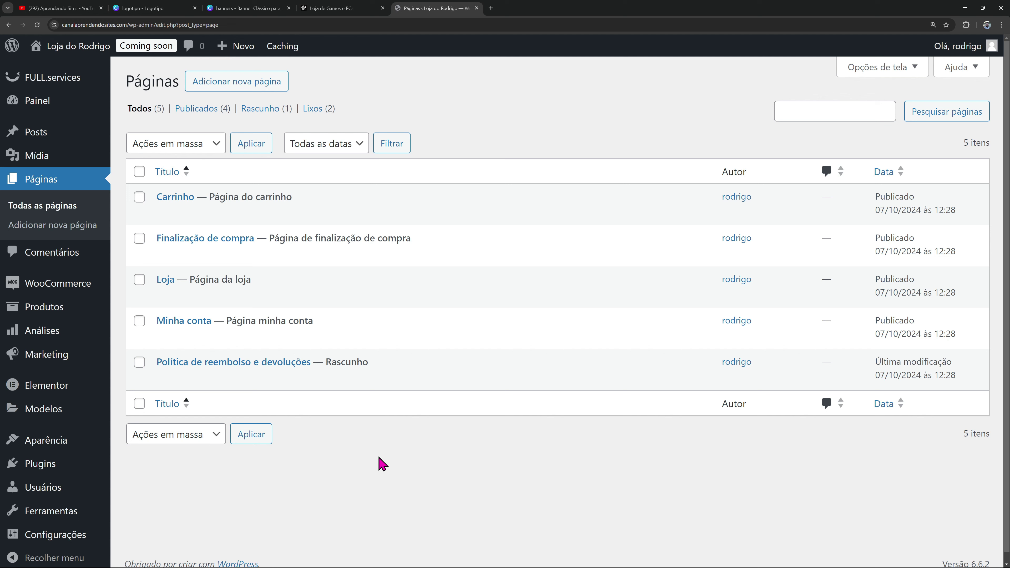
Create a new page titled "Home", publish it and return to the pages list
click(210, 85)
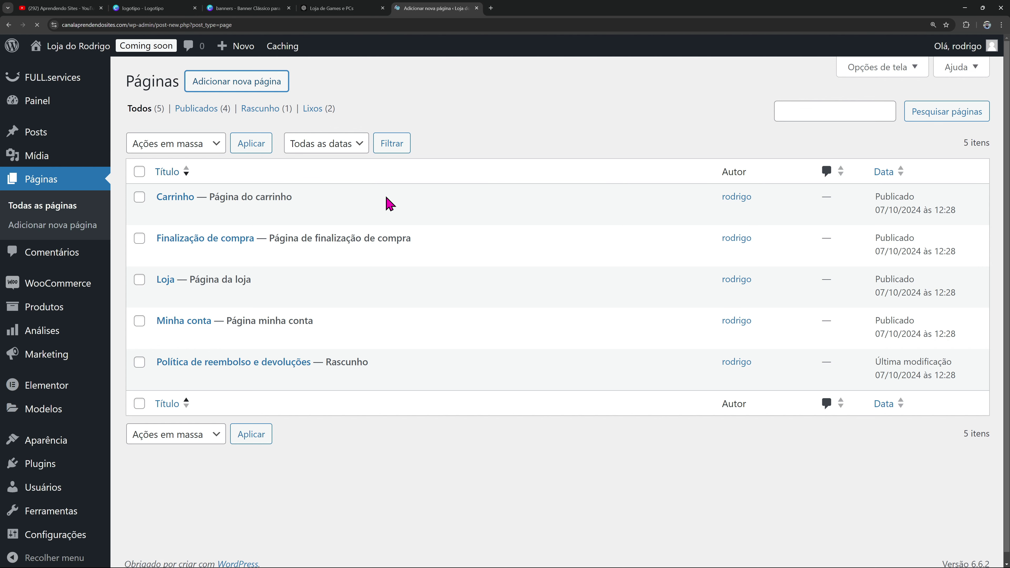
key(Caps_Lock)
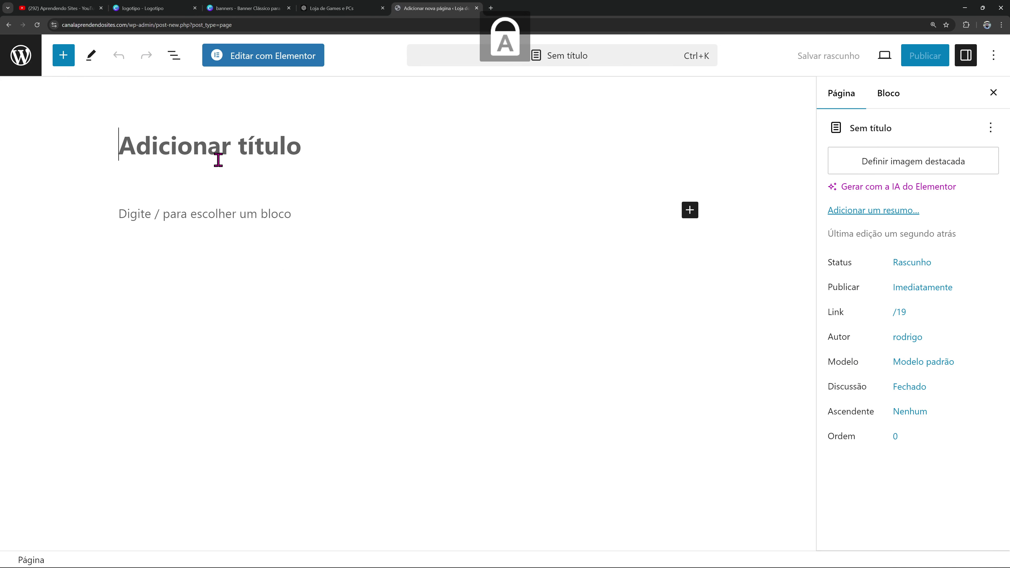
text(H)
key(Caps_Lock)
text(ome)
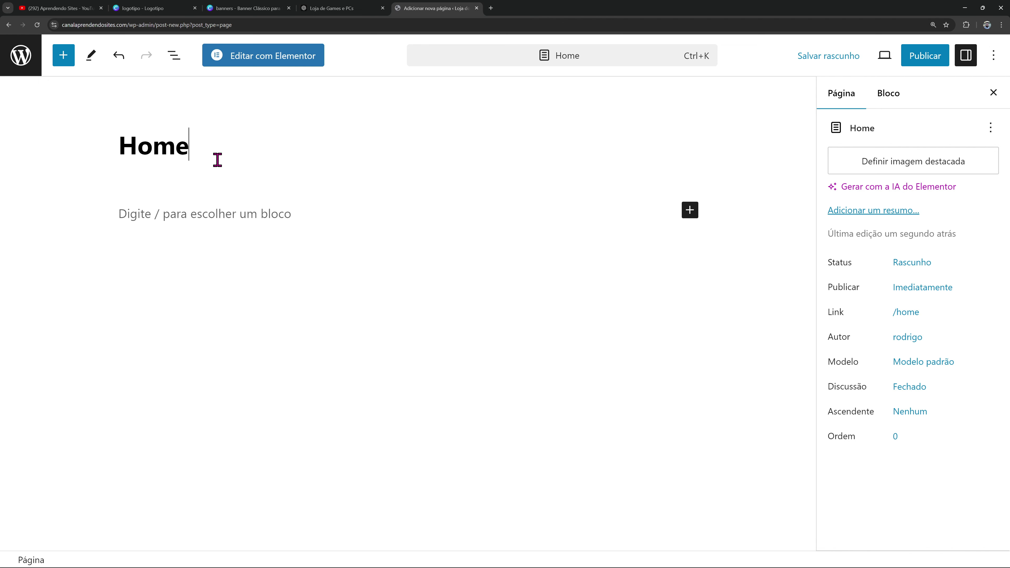
click(935, 58)
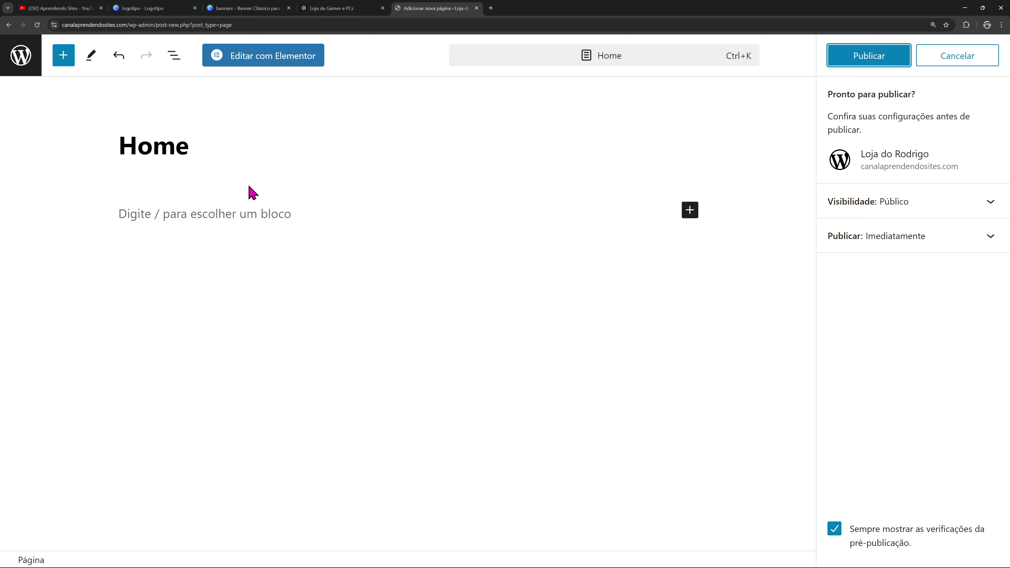
key(Return)
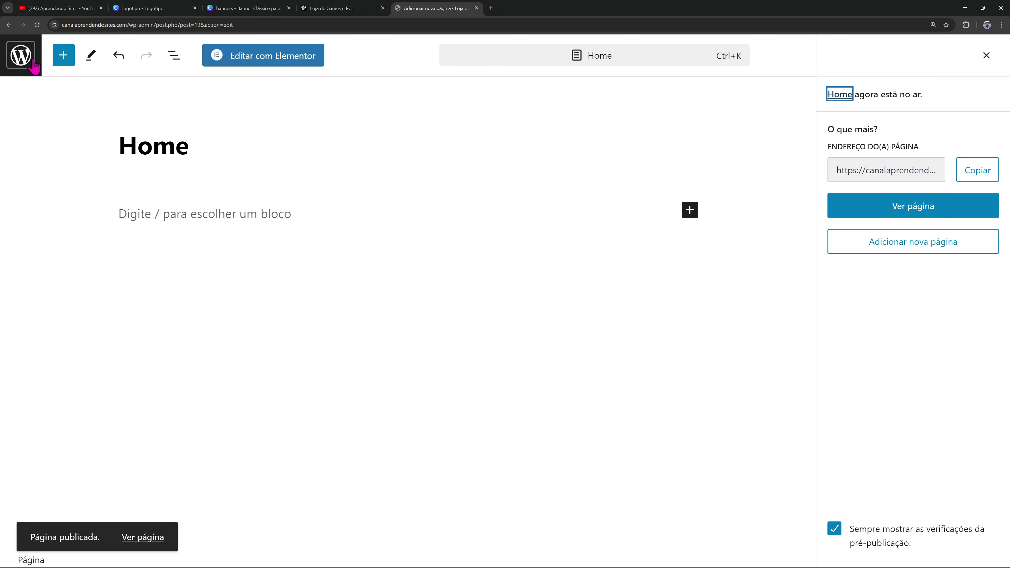
click(21, 55)
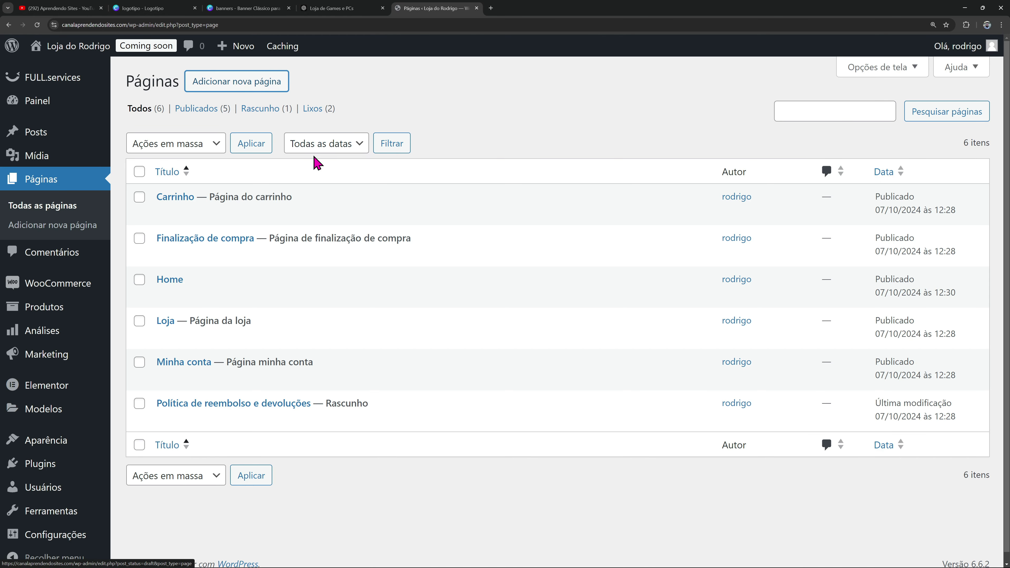
Add another page titled "Contato", publish it and go back to the pages list
click(242, 86)
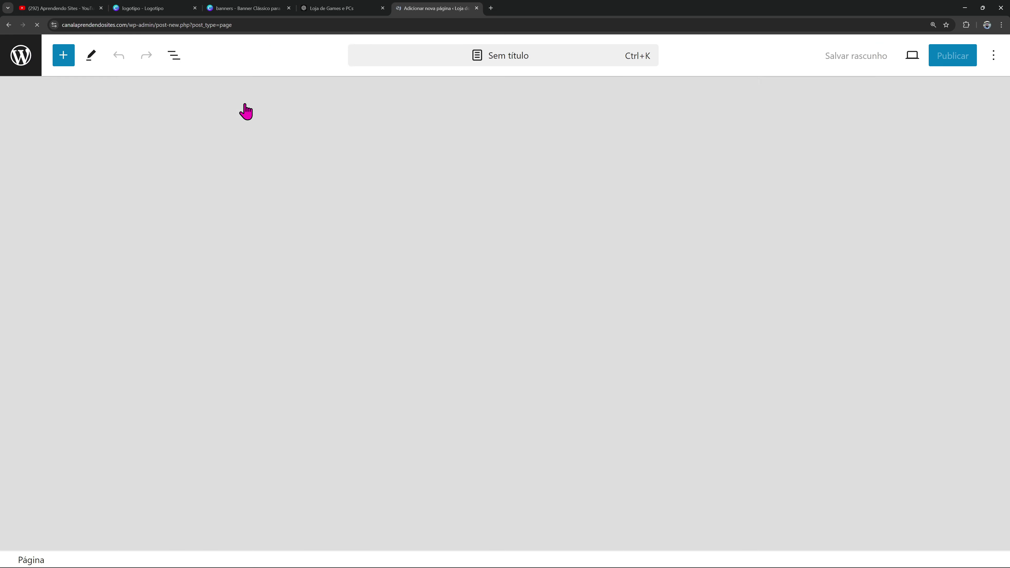
text(Contato)
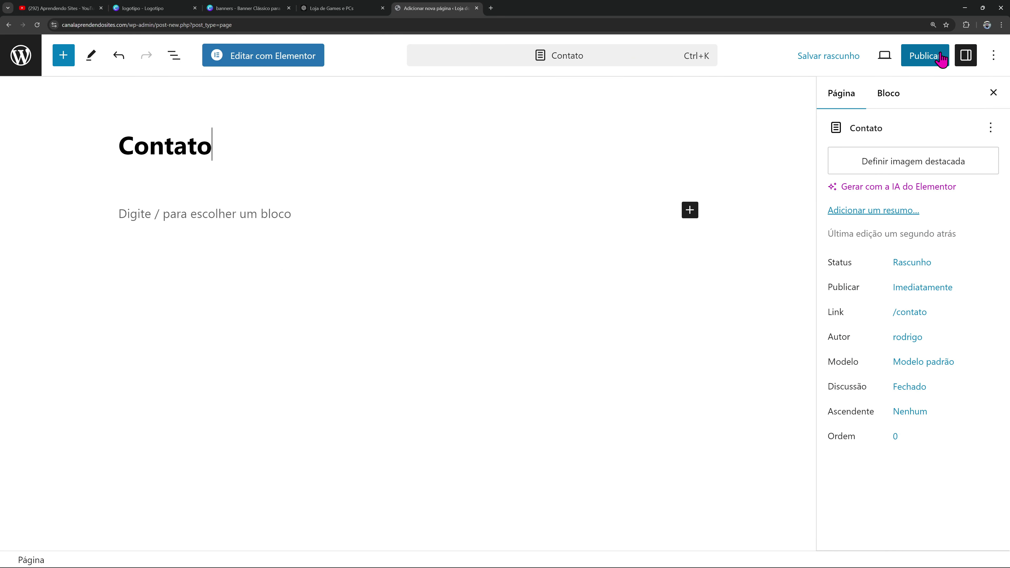
click(936, 60)
click(895, 60)
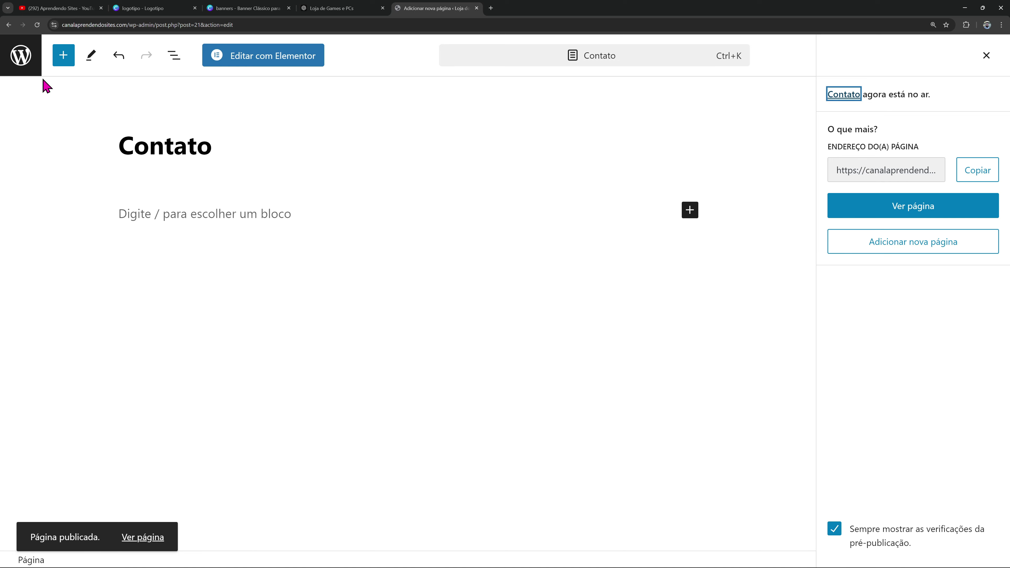
click(28, 66)
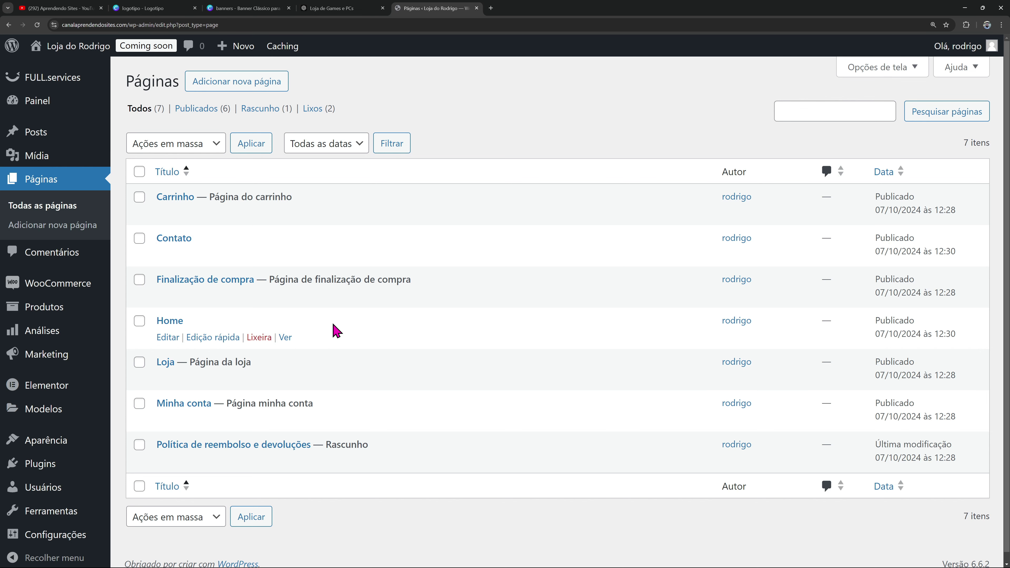
In the reading settings, make the homepage display a static page, choose "Home" as the front page and save the changes
scroll(417, 295, down, 1)
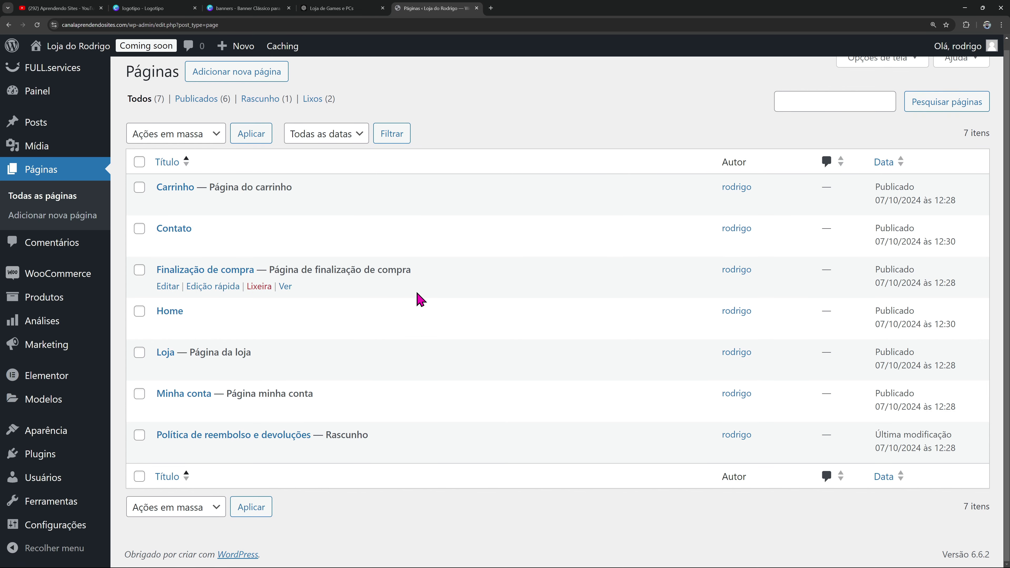
mouse_move(85, 533)
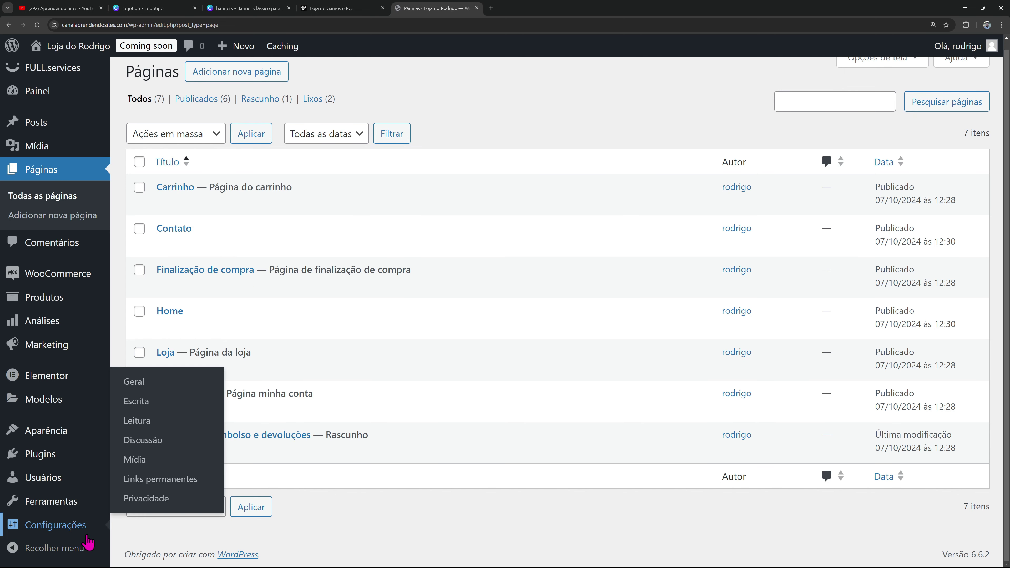
click(153, 421)
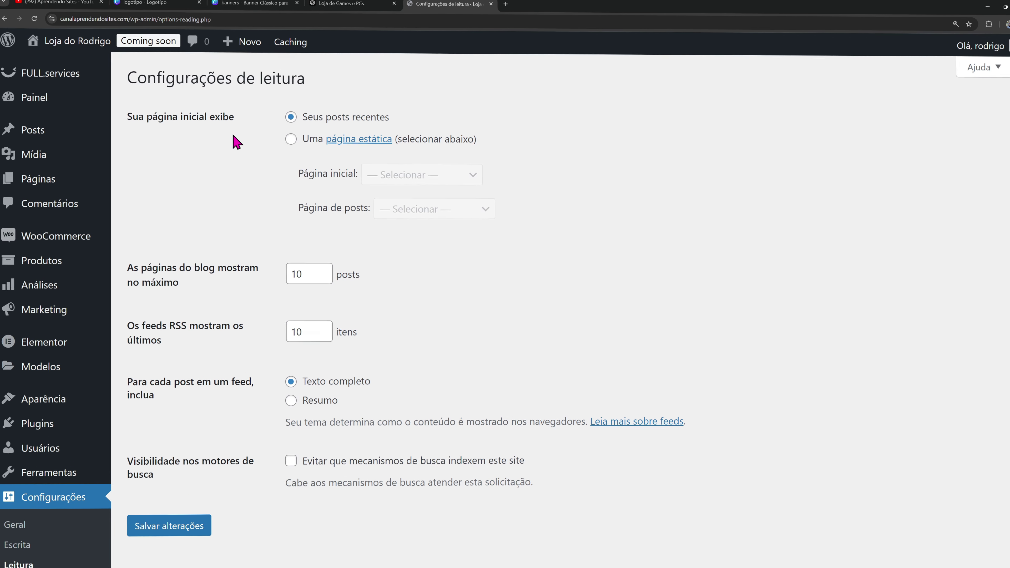
click(423, 134)
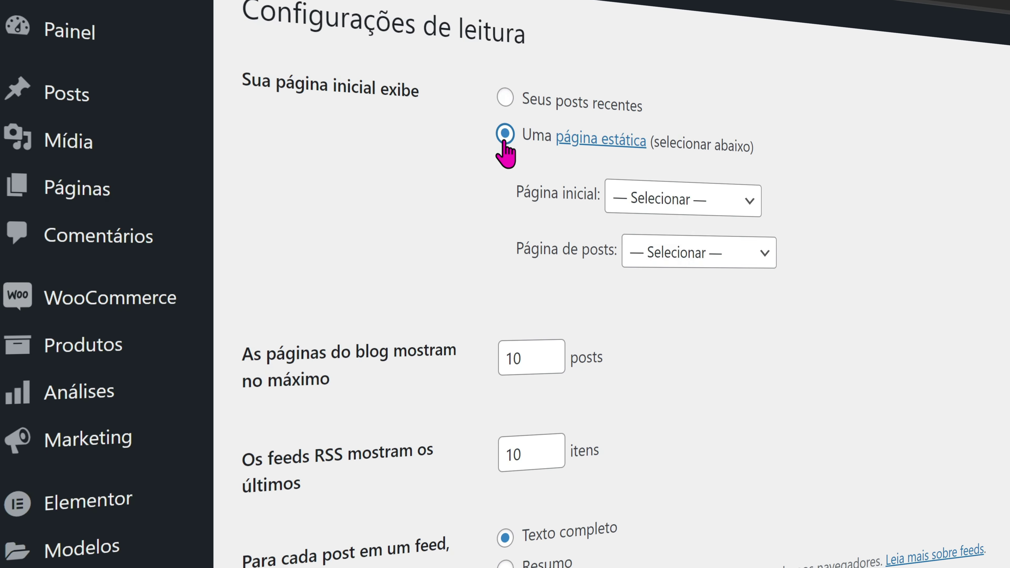
click(557, 188)
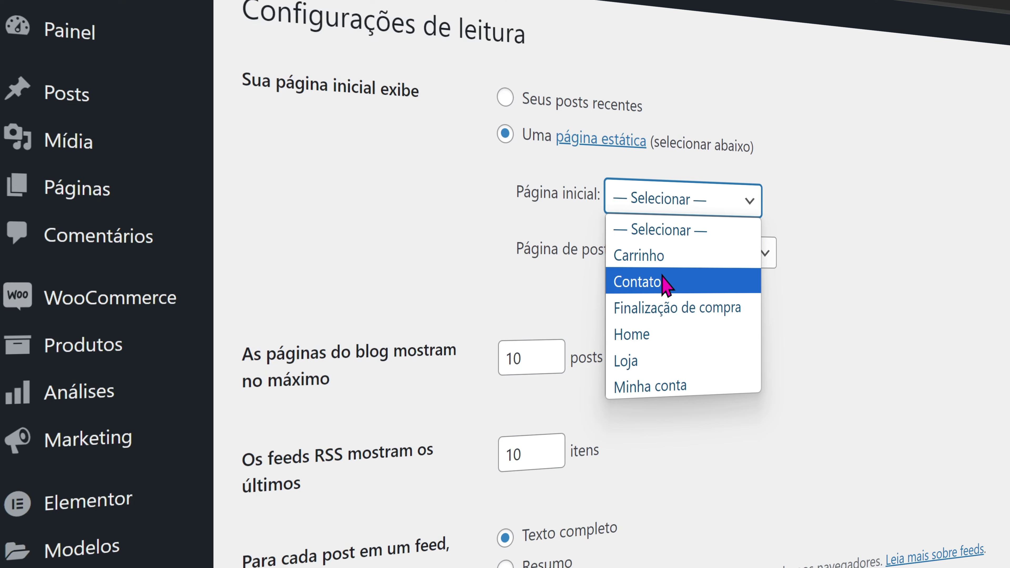
click(647, 334)
click(672, 205)
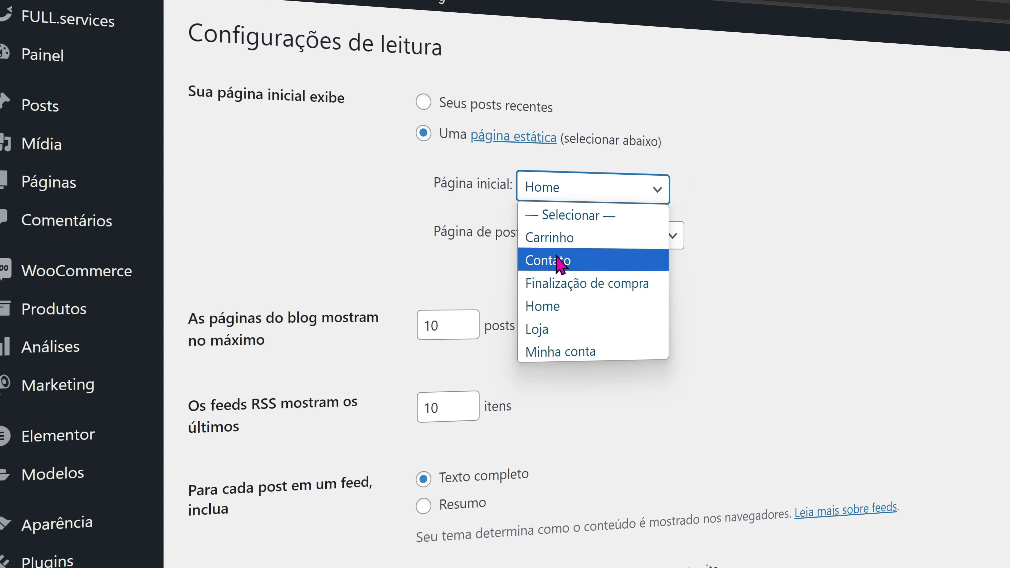
click(676, 332)
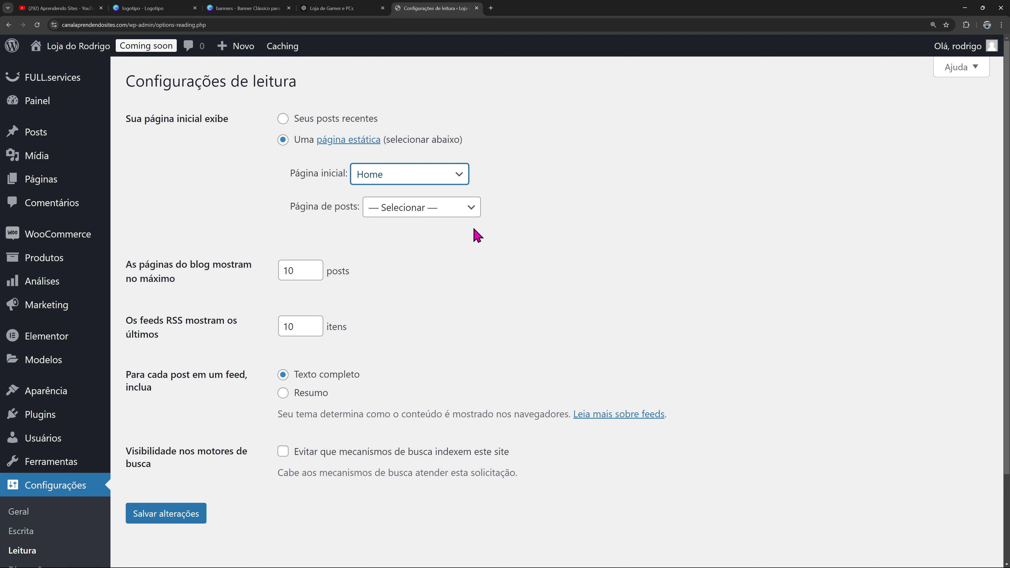
click(166, 519)
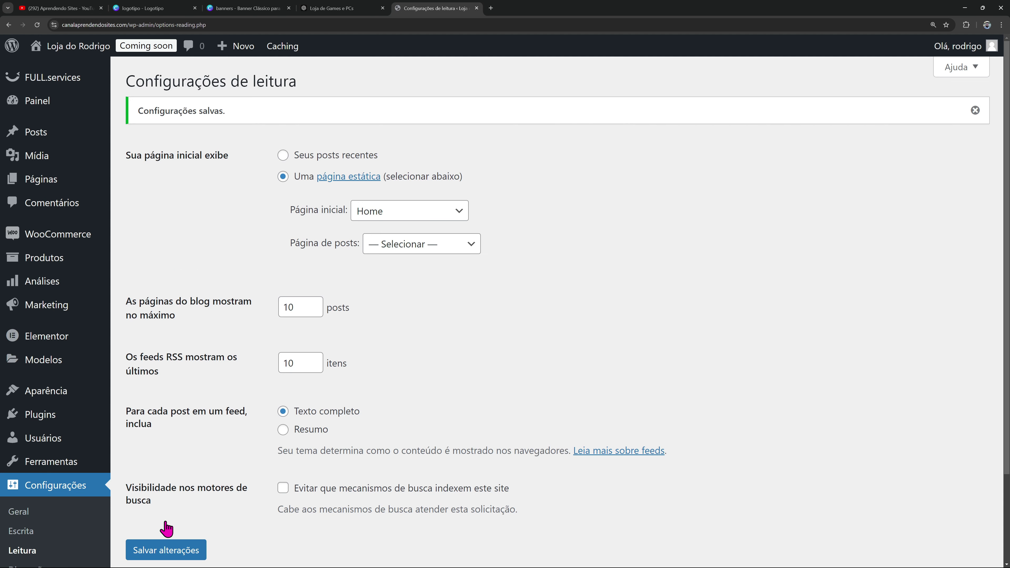
Create a new navigation menu named "menu" in the site's appearance settings
scroll(700, 266, down, 2)
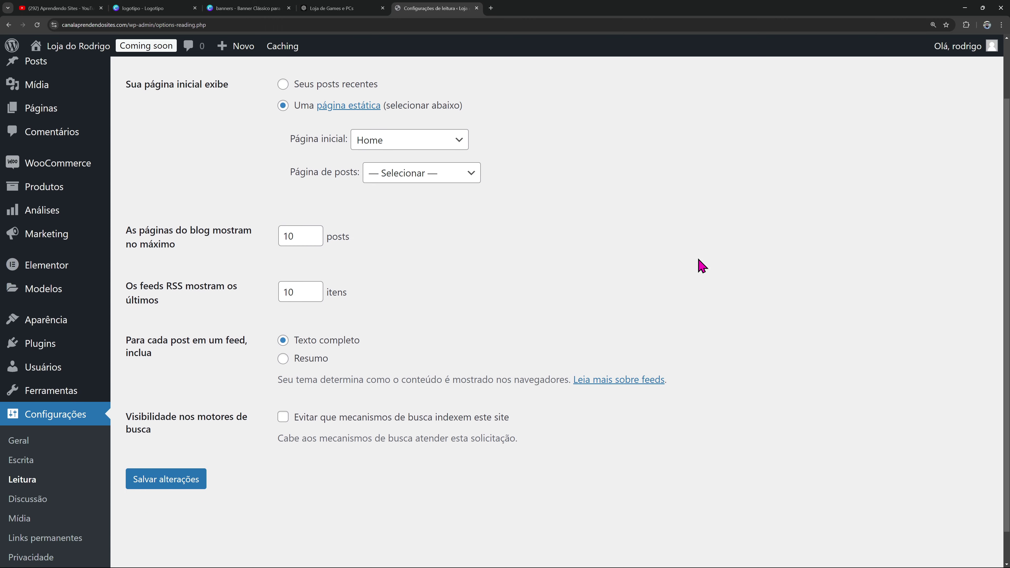
scroll(702, 265, up, 2)
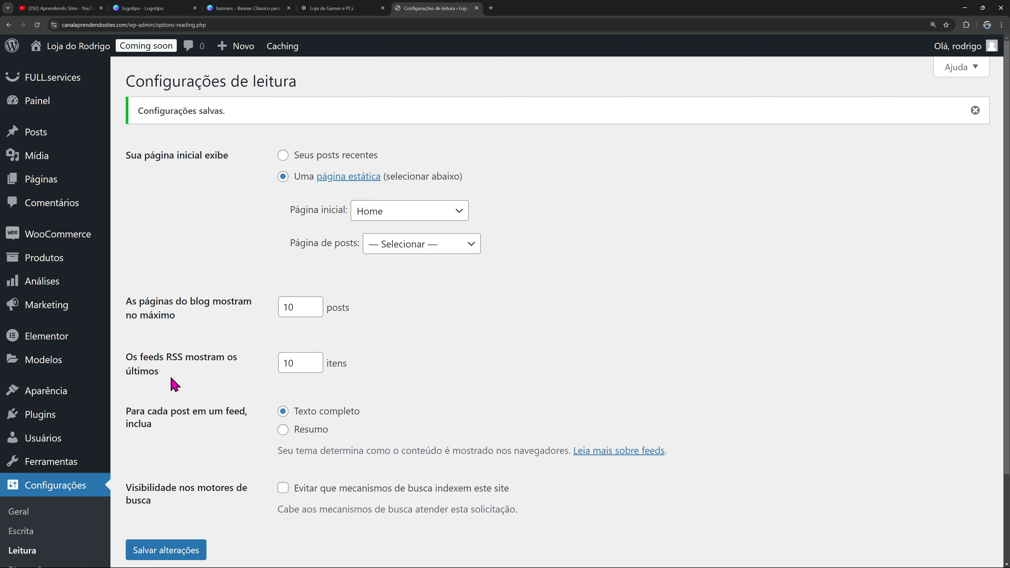
mouse_move(60, 391)
click(134, 453)
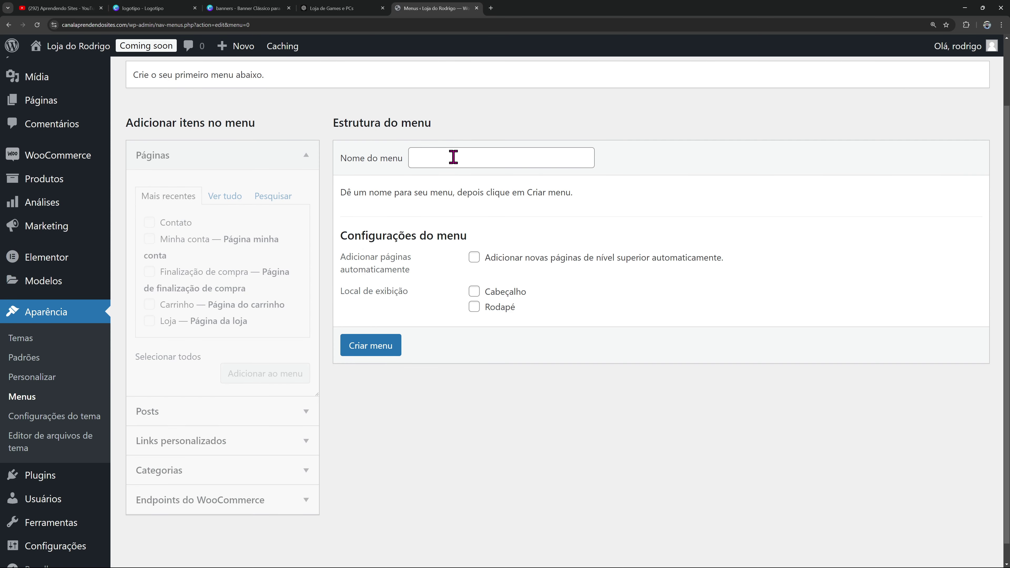
click(451, 157)
text(menu)
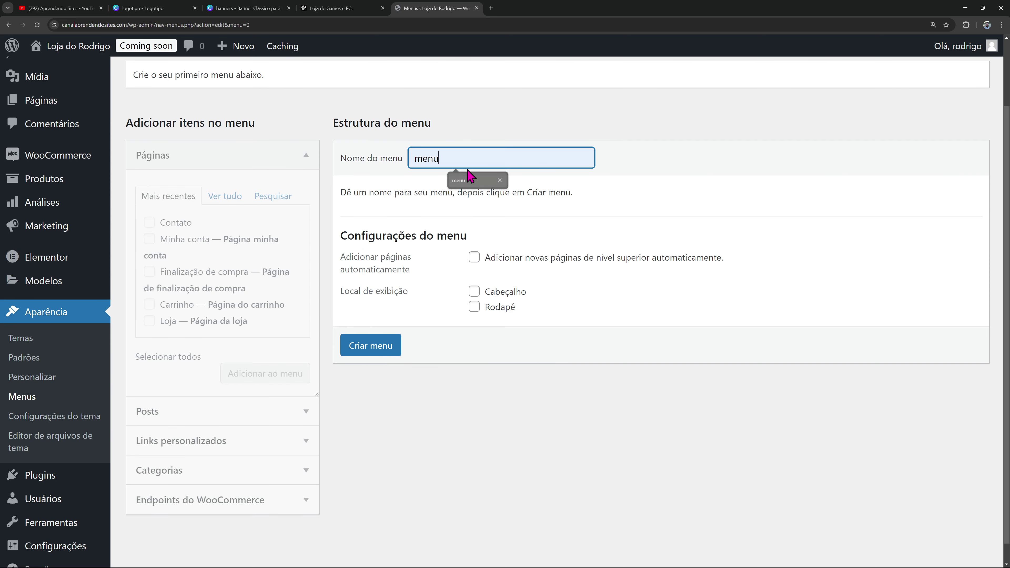
click(379, 346)
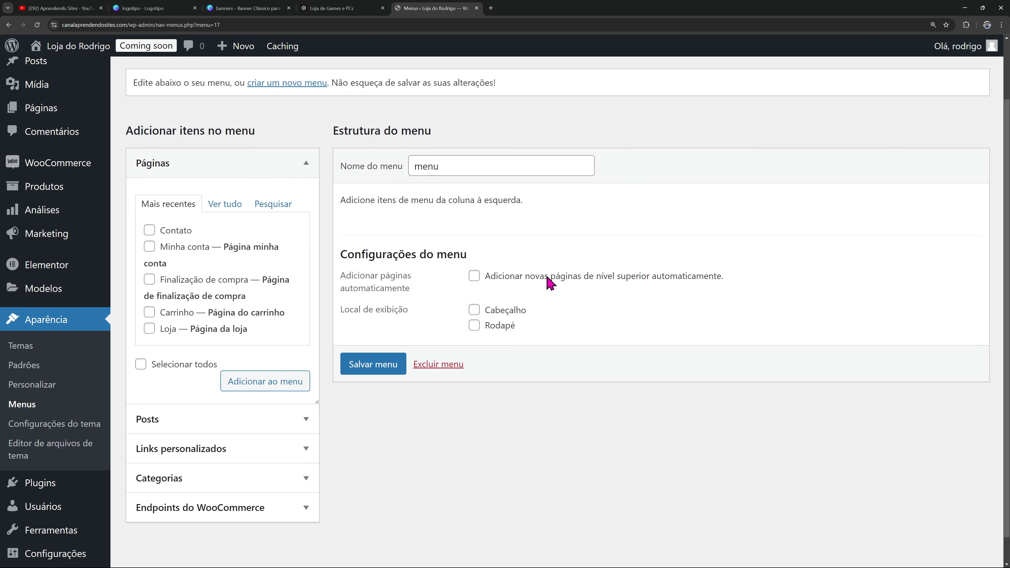
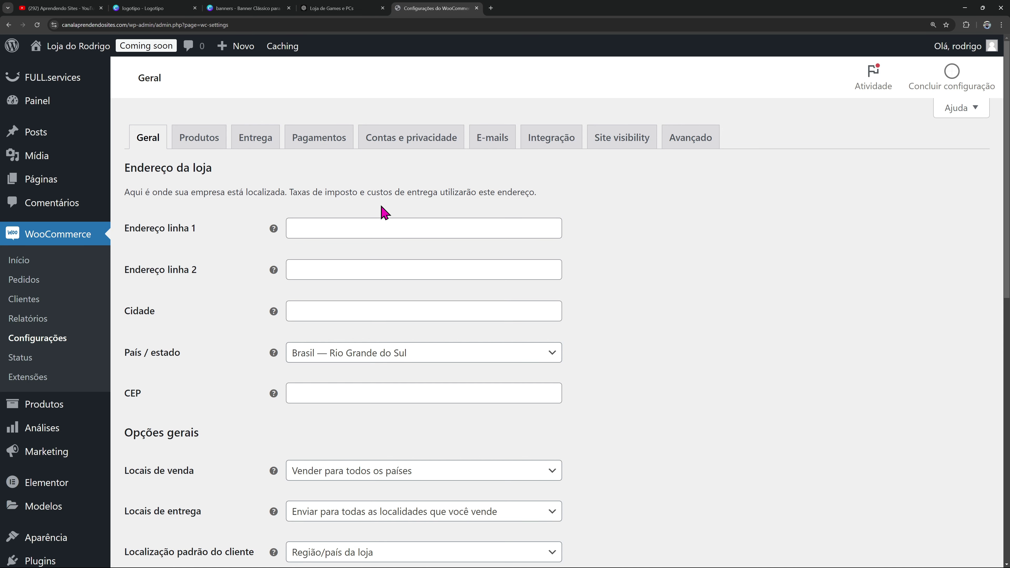
In the WooCommerce general settings, restrict the selling locations to specific countries and add Brasil as the only country
scroll(641, 235, down, 1)
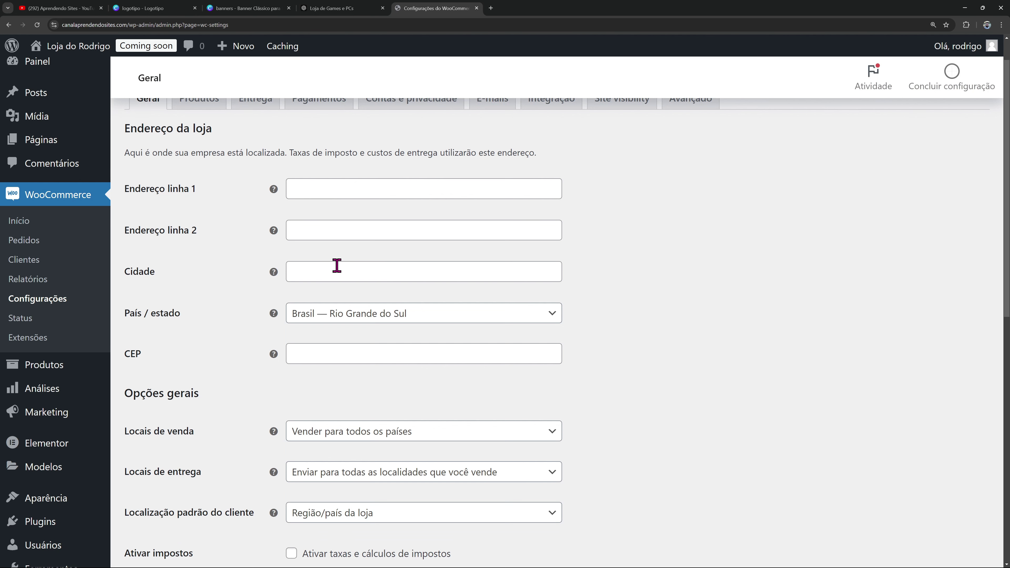
scroll(337, 265, down, 1)
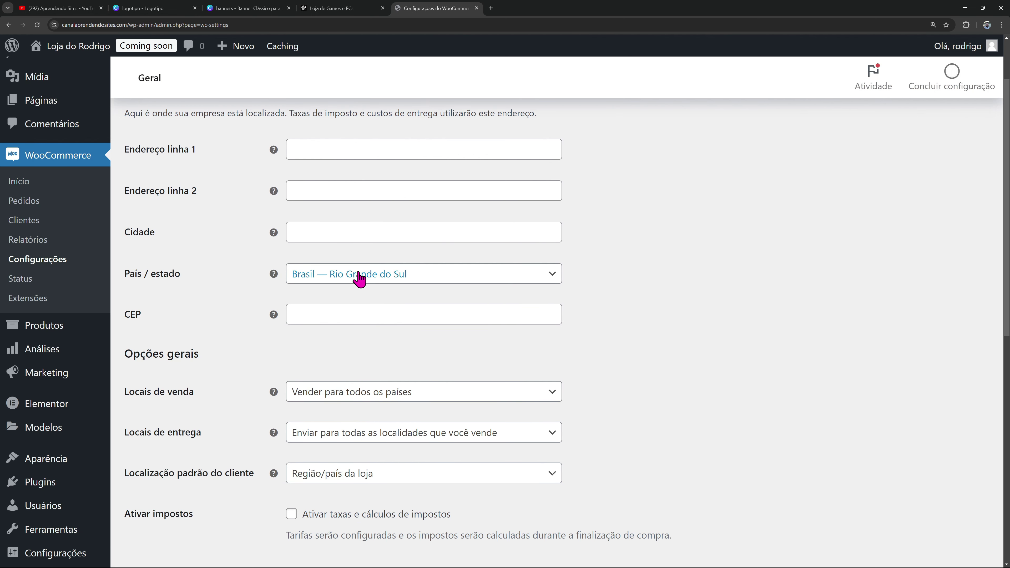
scroll(338, 280, down, 1)
scroll(326, 275, down, 4)
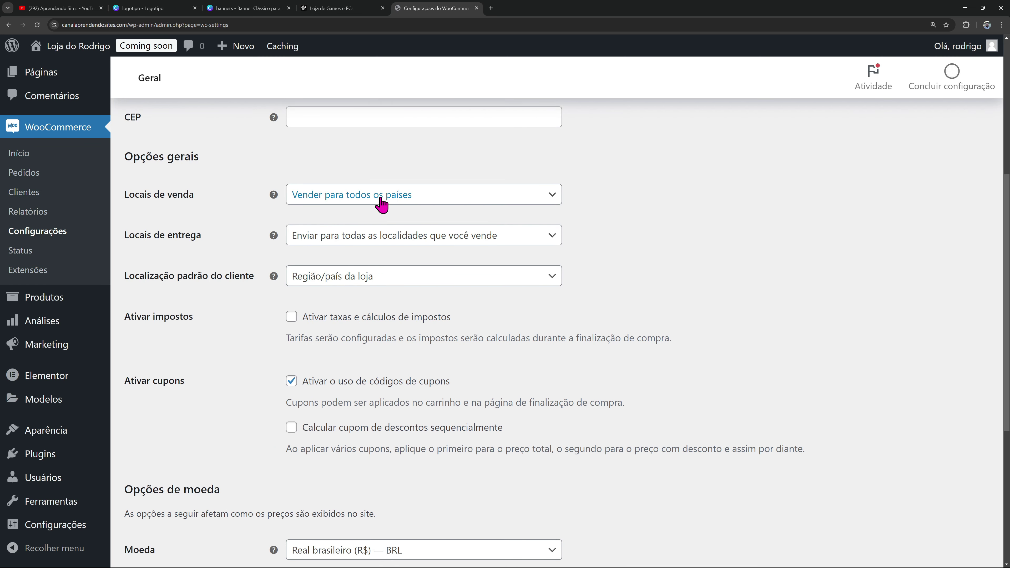
click(381, 203)
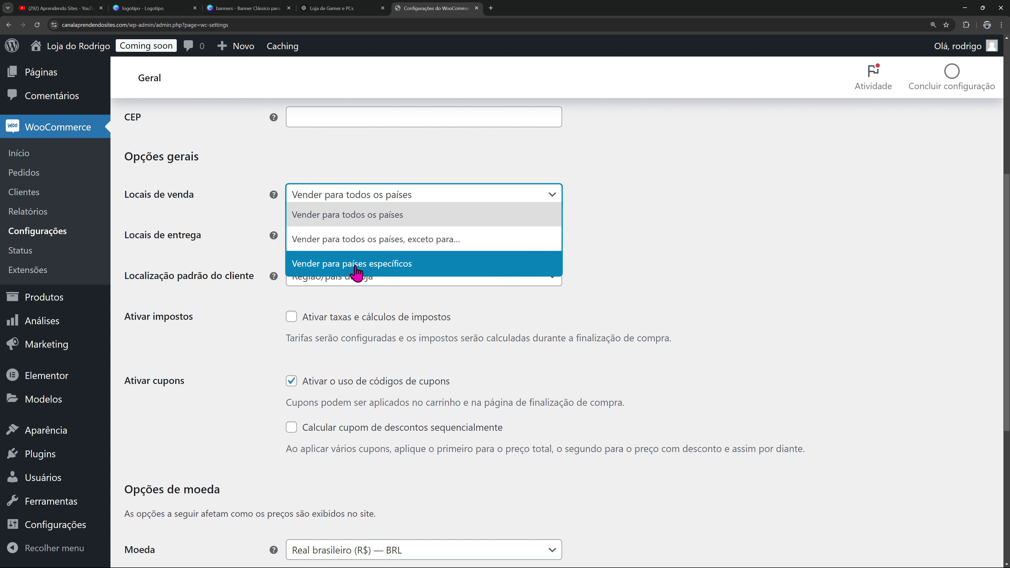
click(381, 263)
click(348, 244)
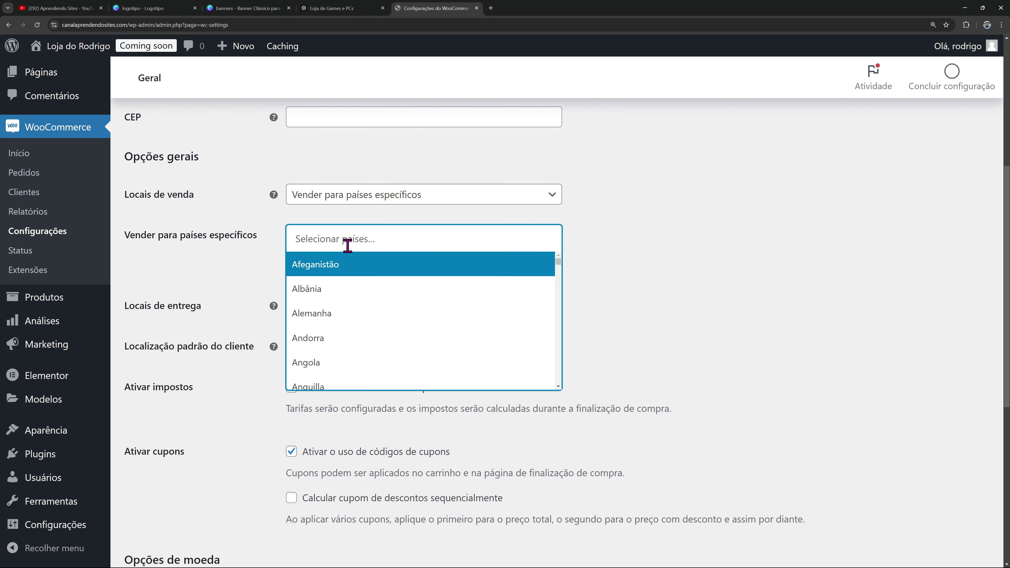
text(bras)
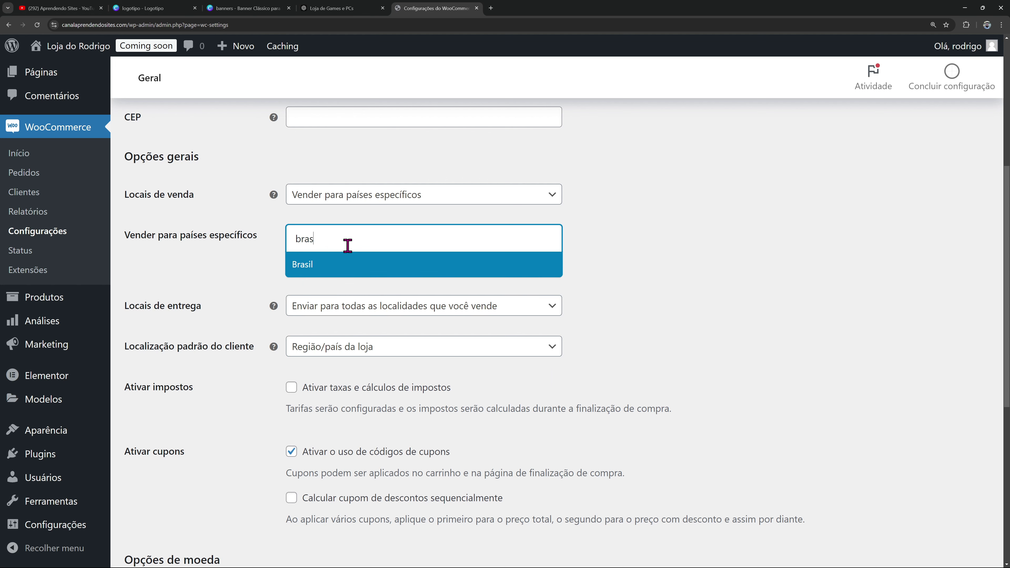
key(Return)
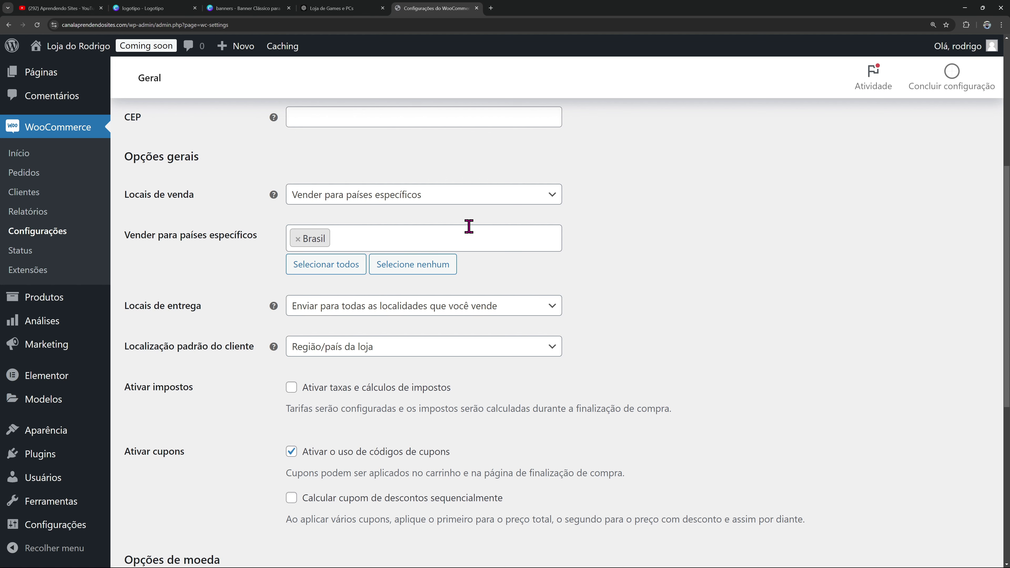
Choose "Enviar para todas as localidades que você vende" as the store's shipping locations
scroll(642, 221, down, 2)
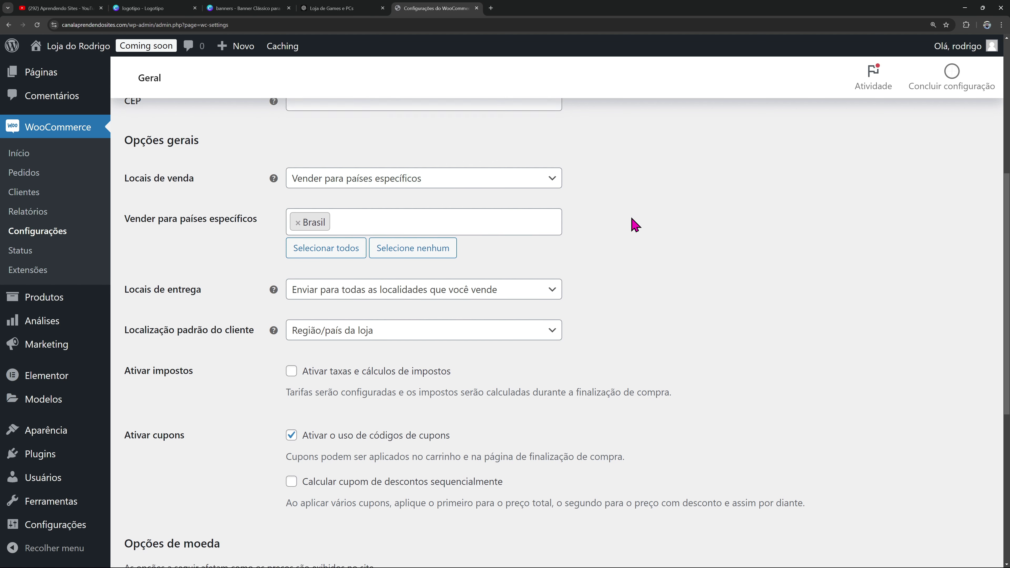
click(367, 236)
click(368, 238)
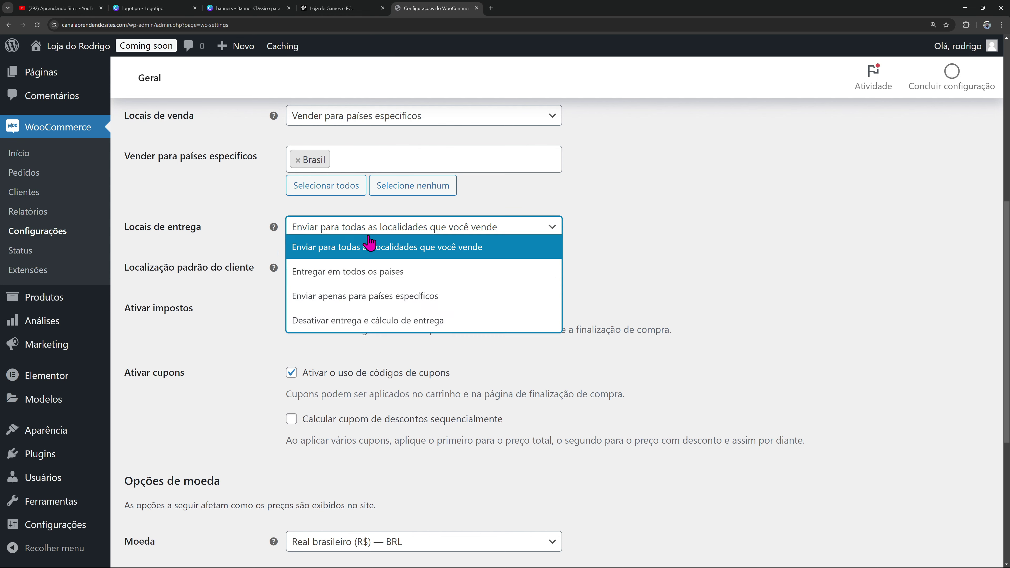
click(368, 238)
click(368, 238)
click(775, 224)
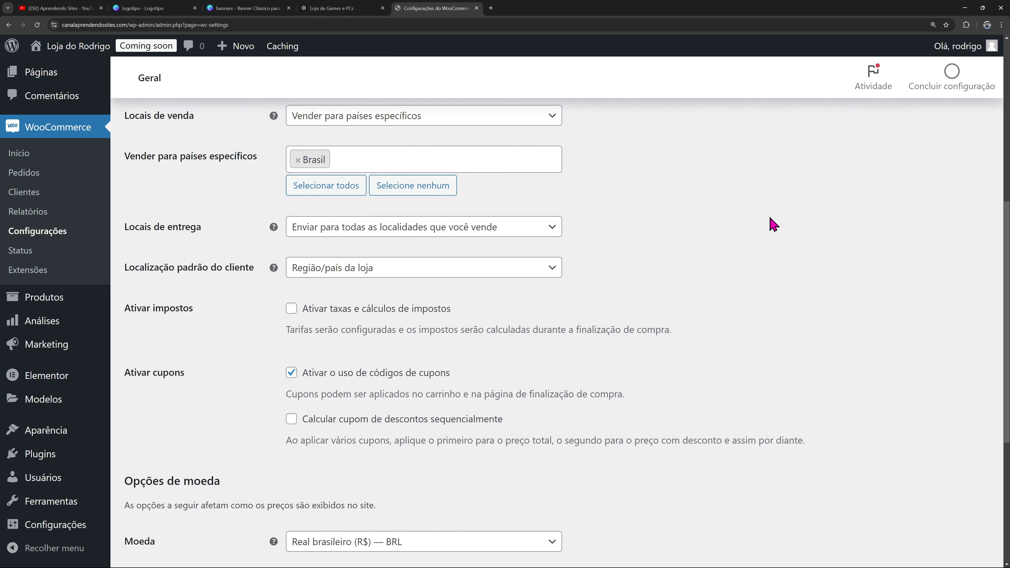
Select "Região/país da loja" as the default customer location
click(393, 268)
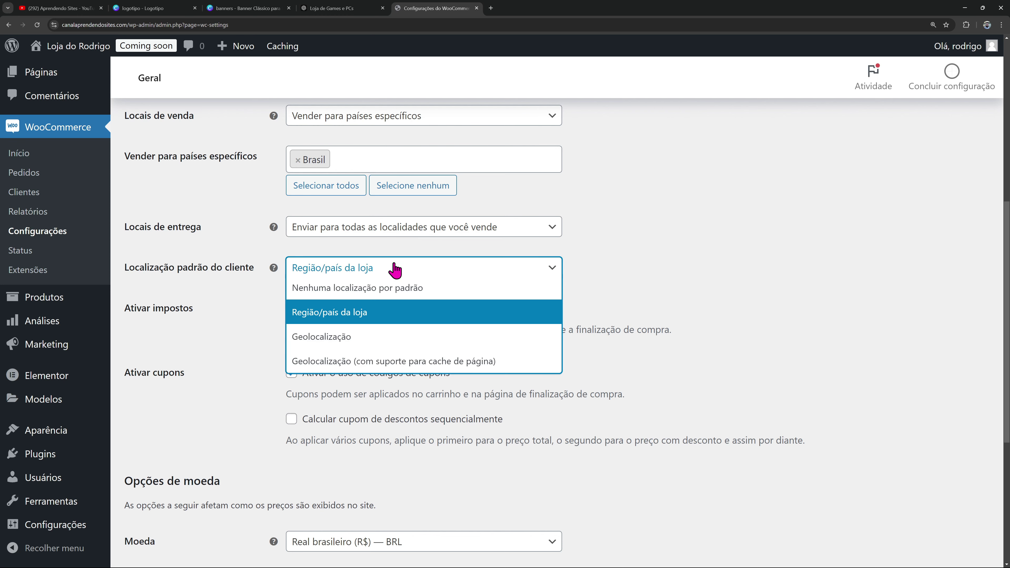
click(643, 259)
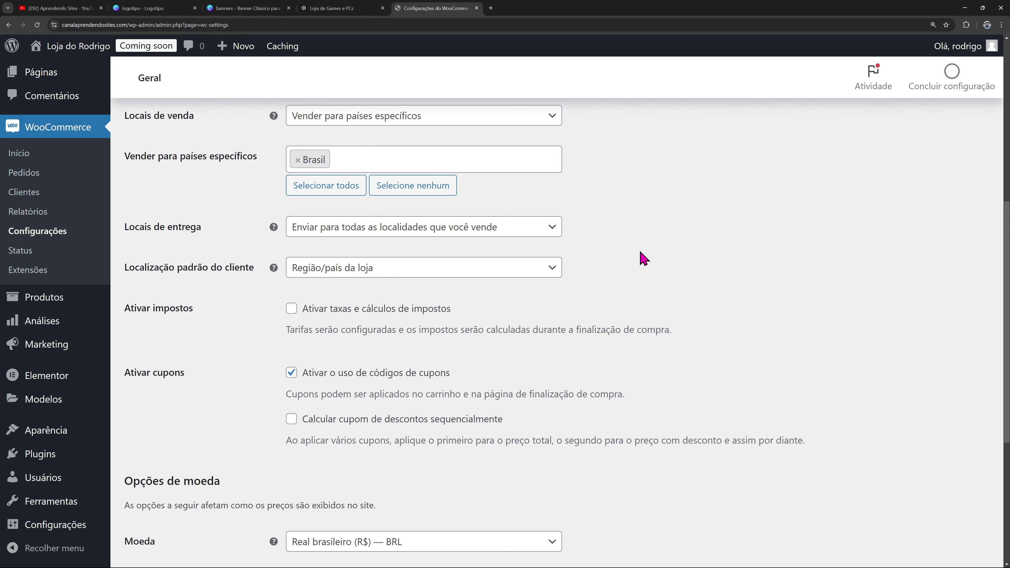
click(374, 274)
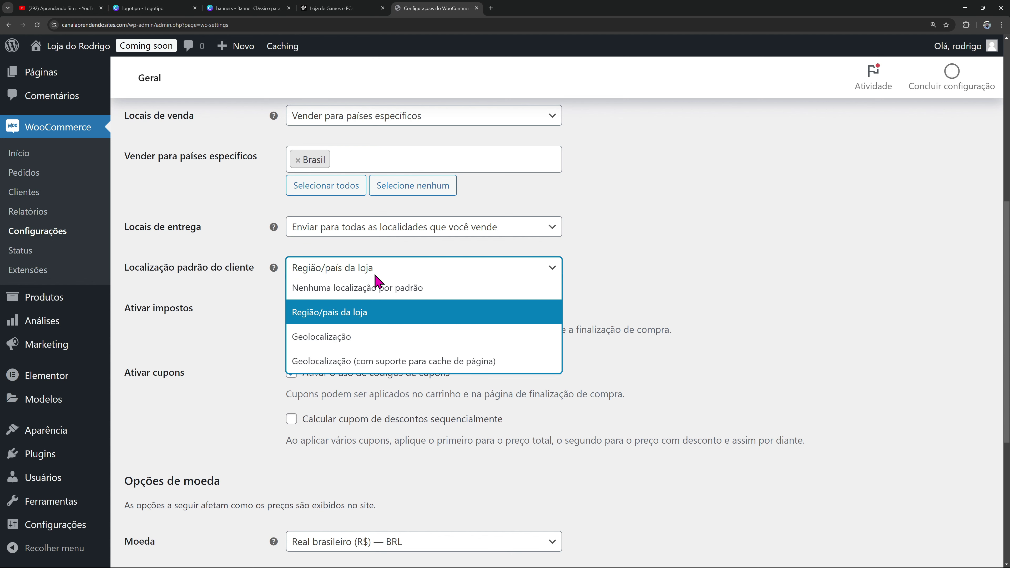
click(358, 313)
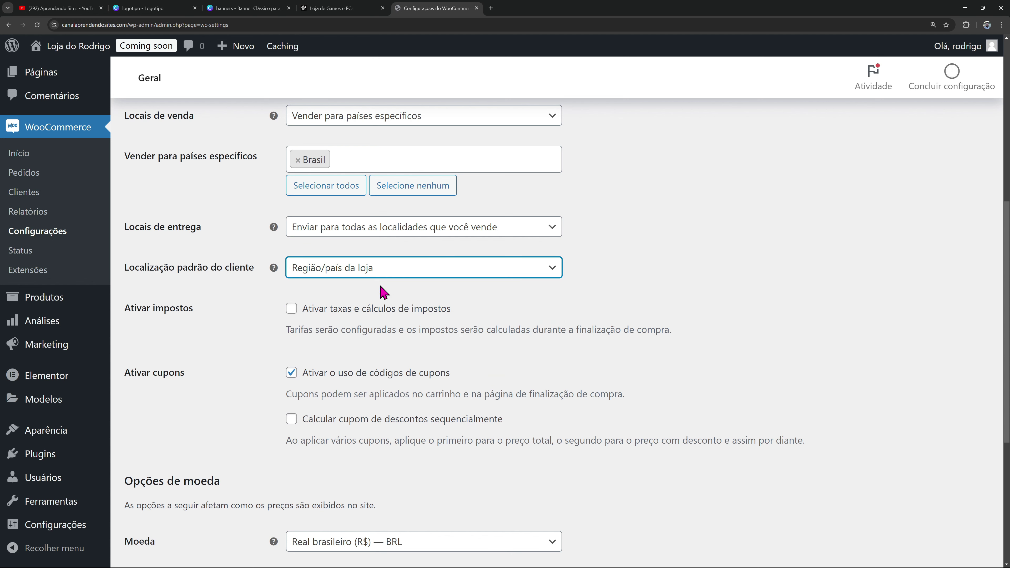
Check the tax, coupon and currency options and save the WooCommerce general settings
scroll(522, 290, down, 2)
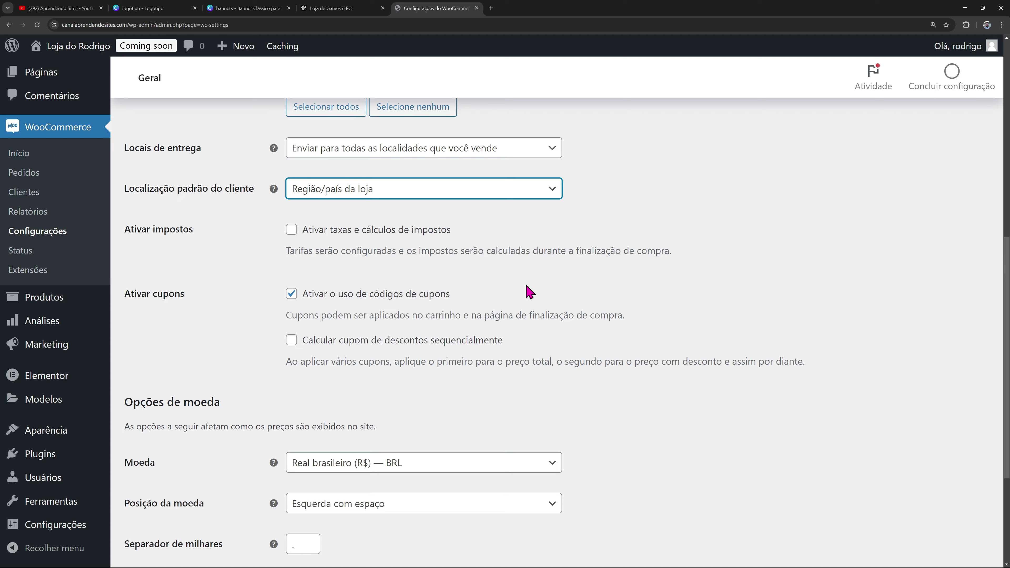
scroll(529, 292, down, 2)
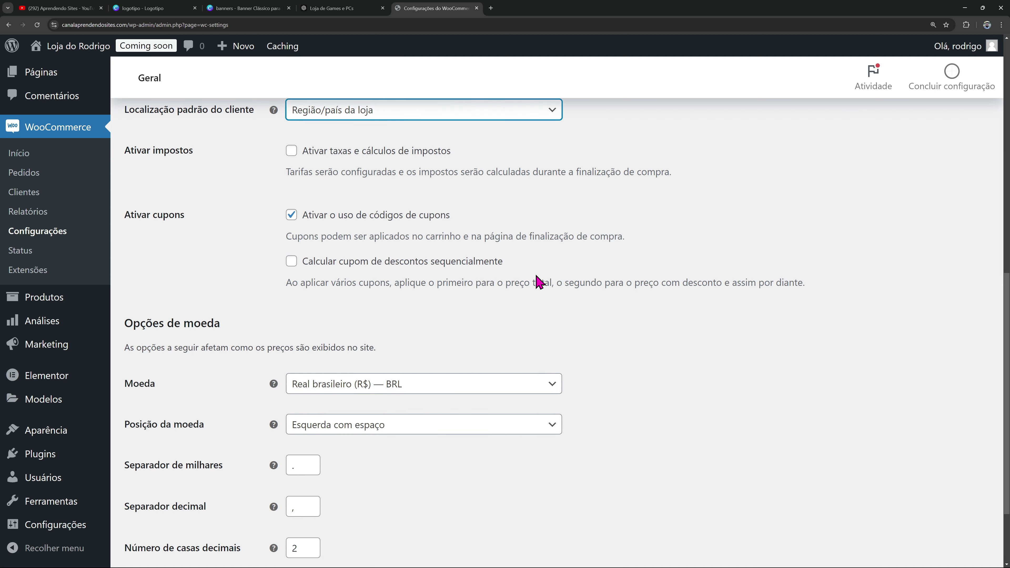
scroll(537, 282, down, 3)
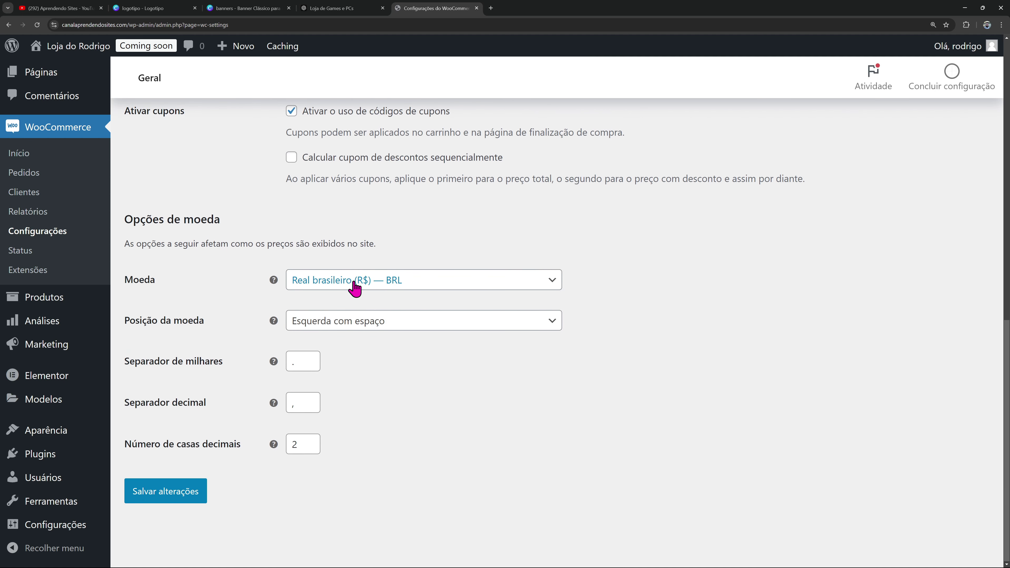
click(177, 497)
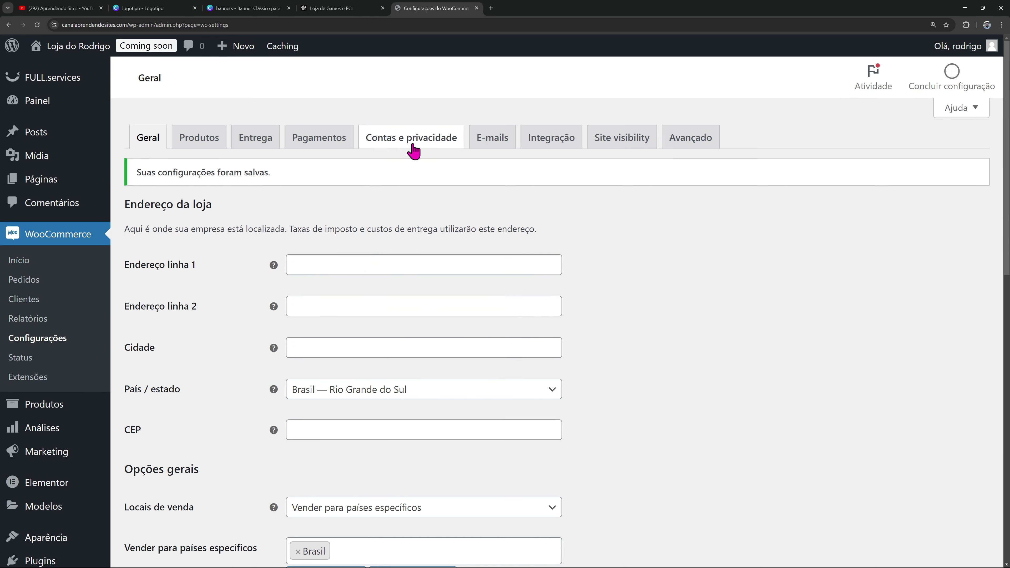
Review the general product settings, including the shop page, units of measure and product review options
click(202, 146)
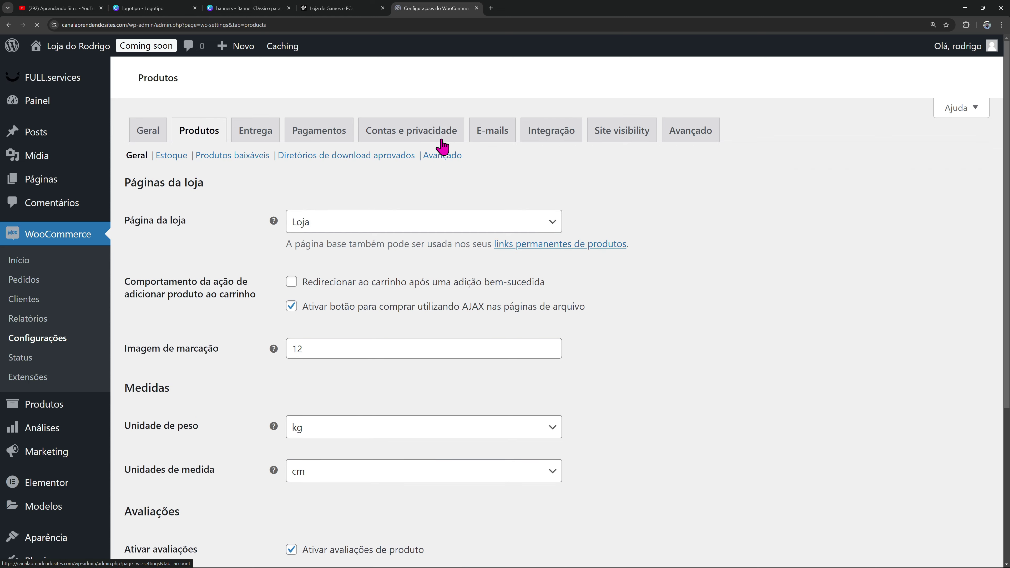
scroll(672, 237, down, 1)
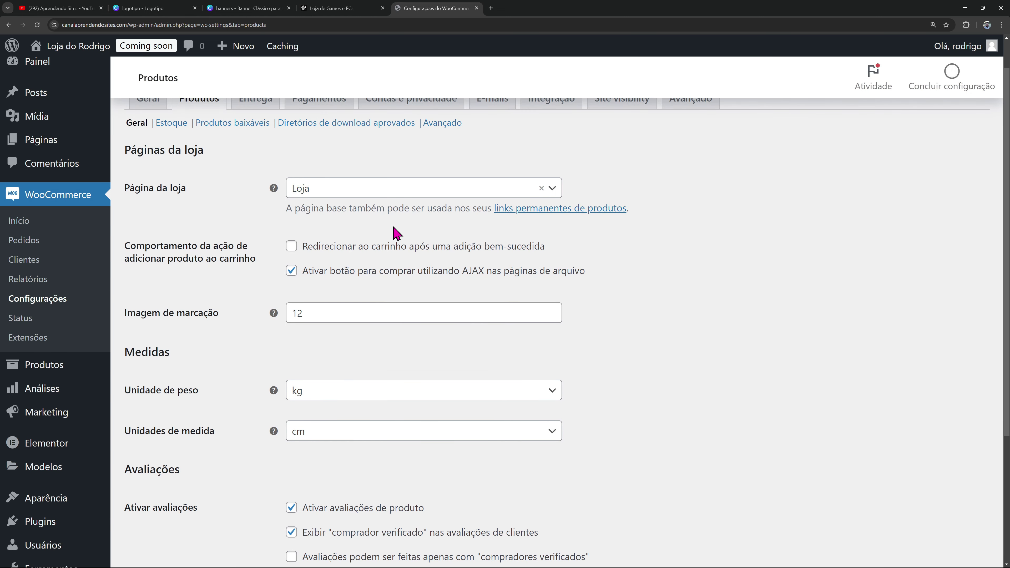
scroll(397, 233, down, 3)
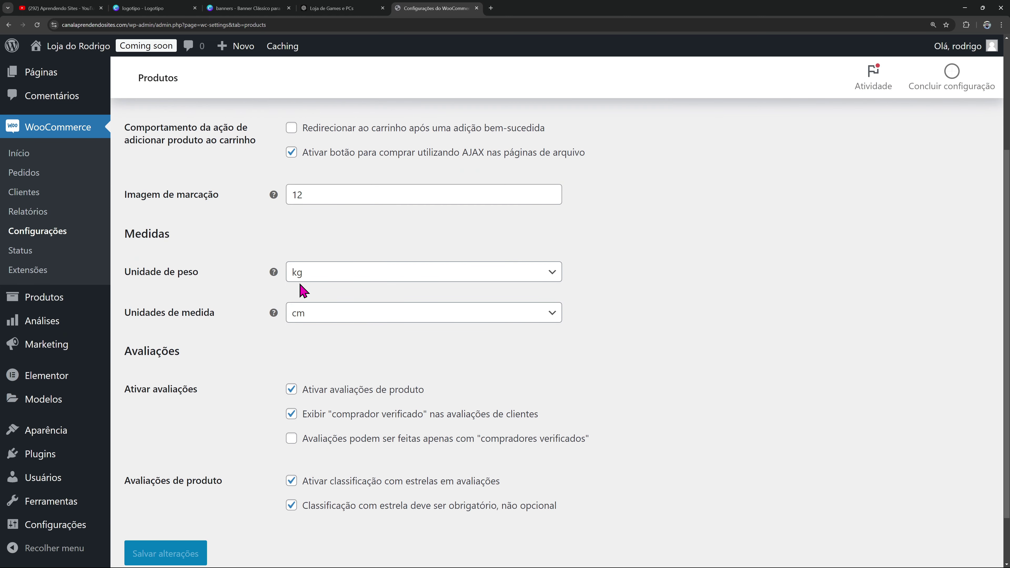
scroll(177, 342, down, 2)
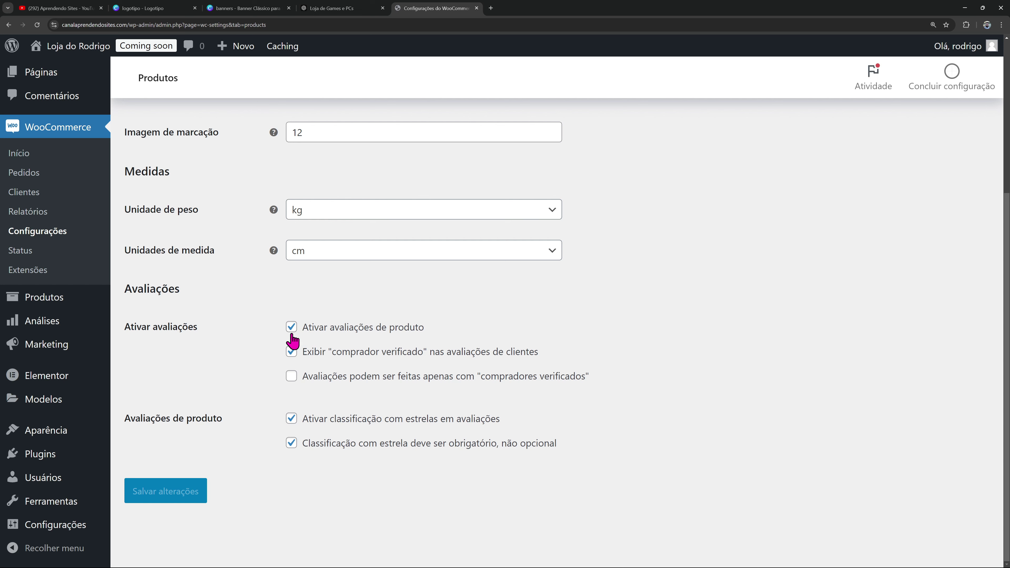
scroll(433, 388, up, 5)
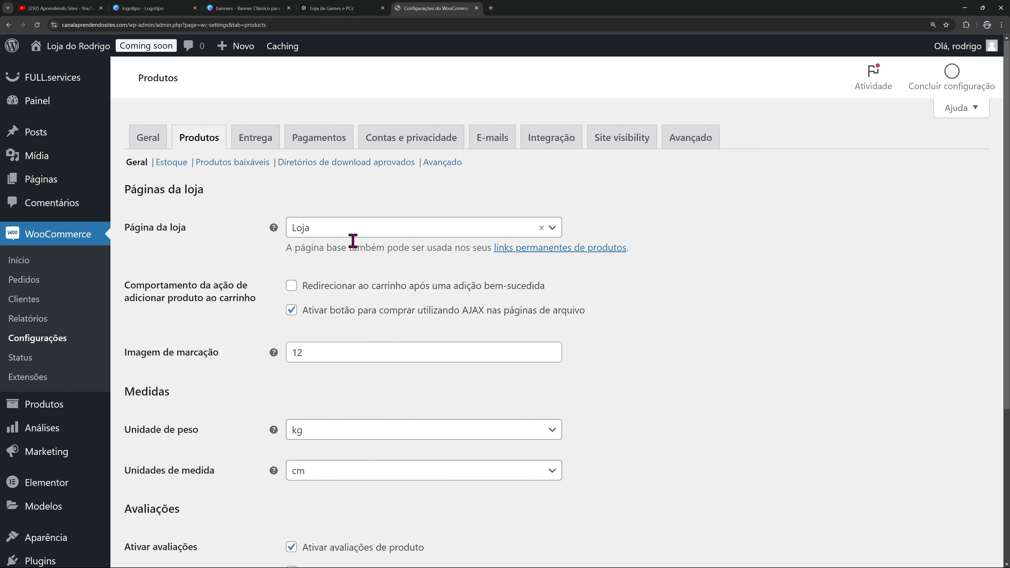
Examine the product stock settings, including stock management, low-stock notifications and the notification recipient field
click(172, 162)
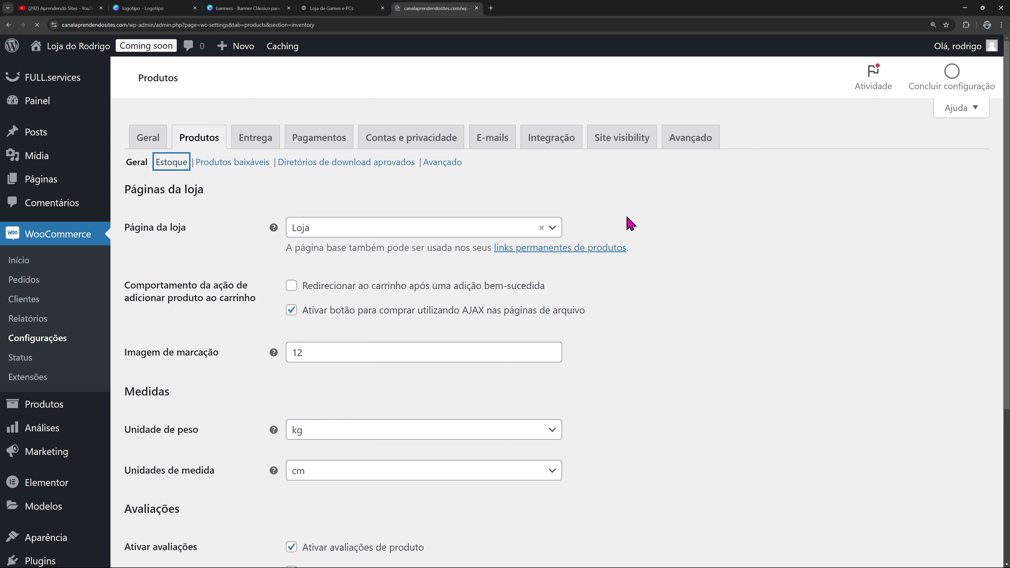
scroll(324, 236, down, 2)
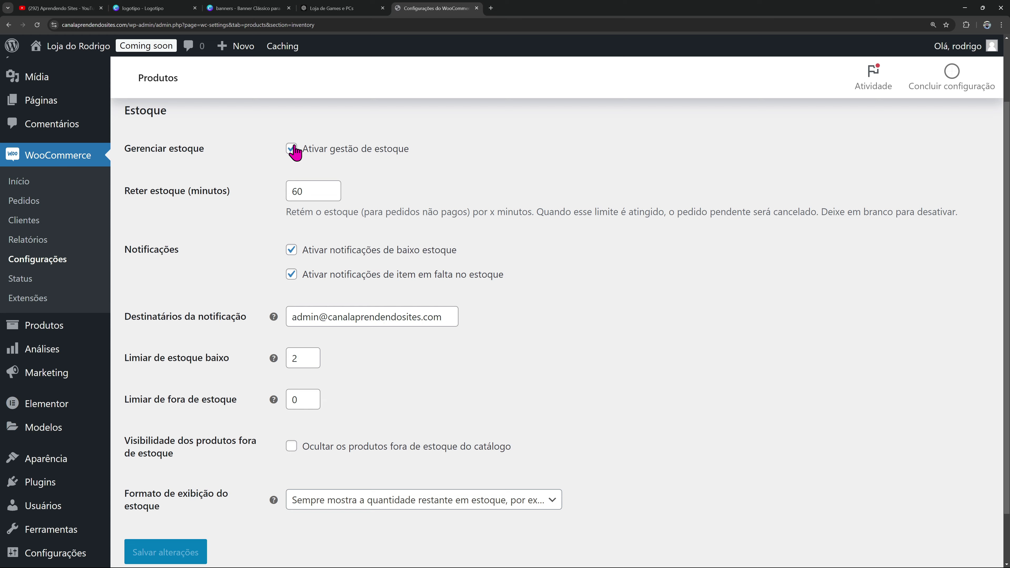
scroll(294, 151, down, 1)
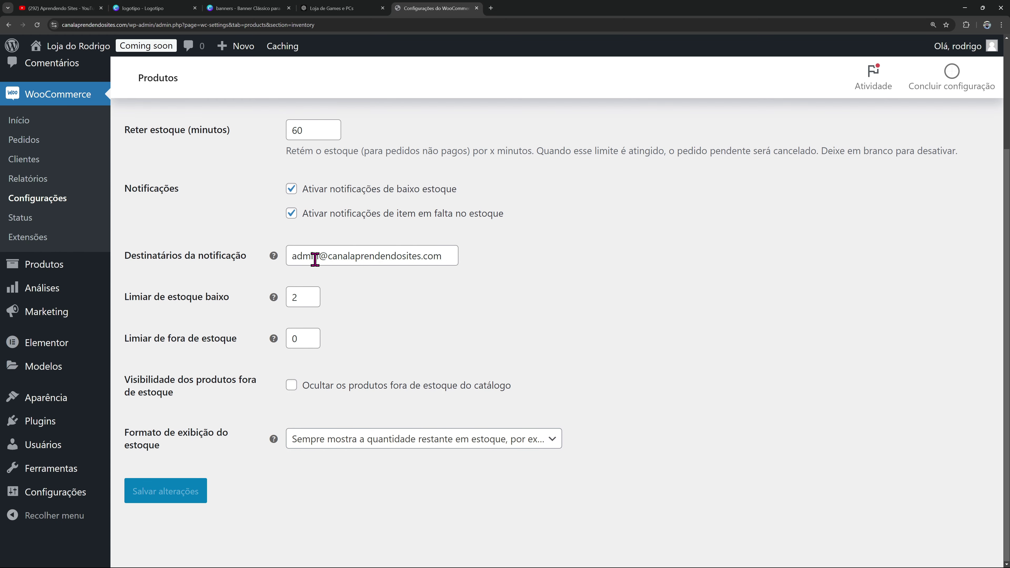
drag(316, 255, 383, 318)
drag(366, 255, 255, 255)
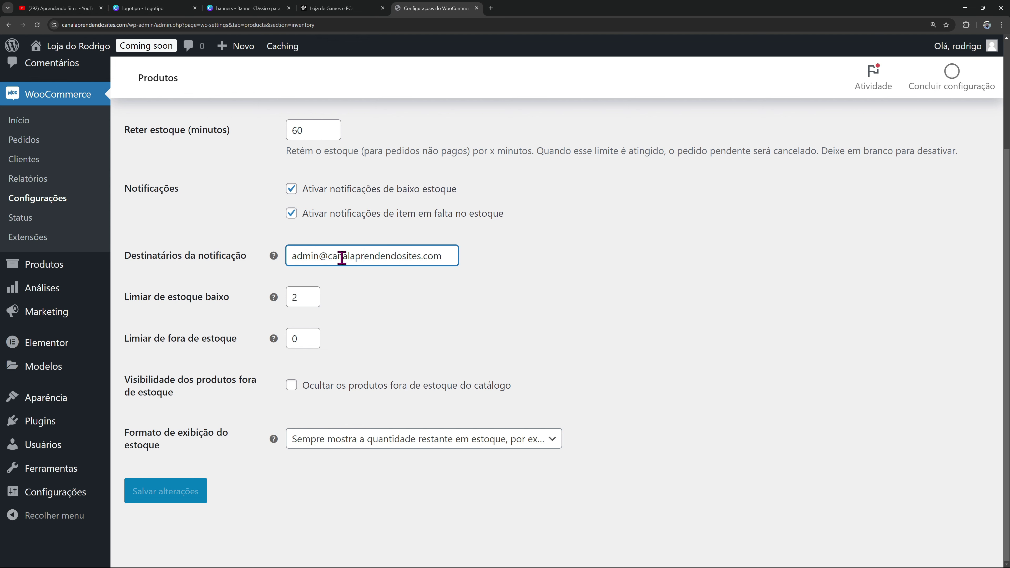
drag(328, 255, 366, 321)
click(366, 321)
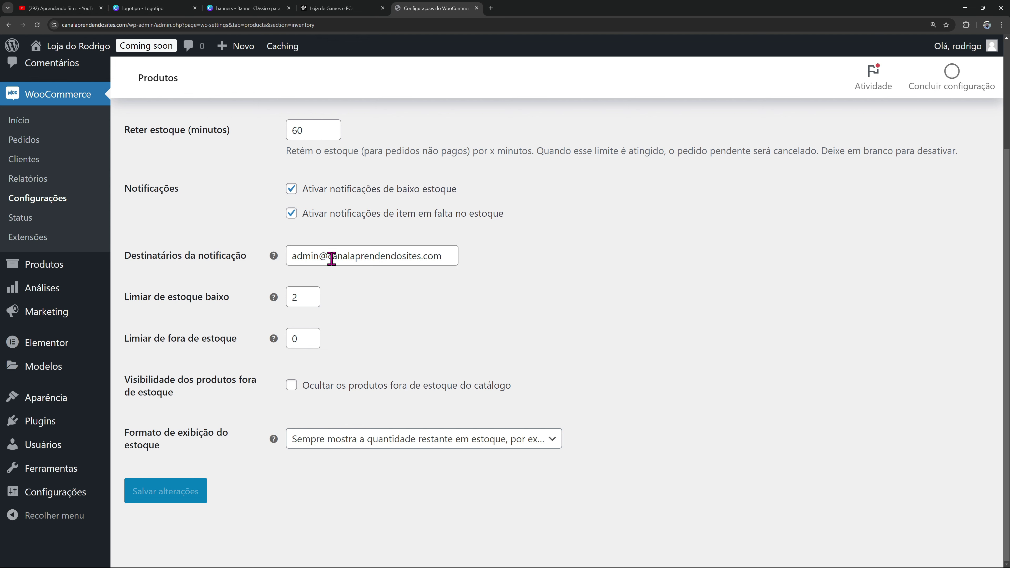
scroll(483, 318, up, 3)
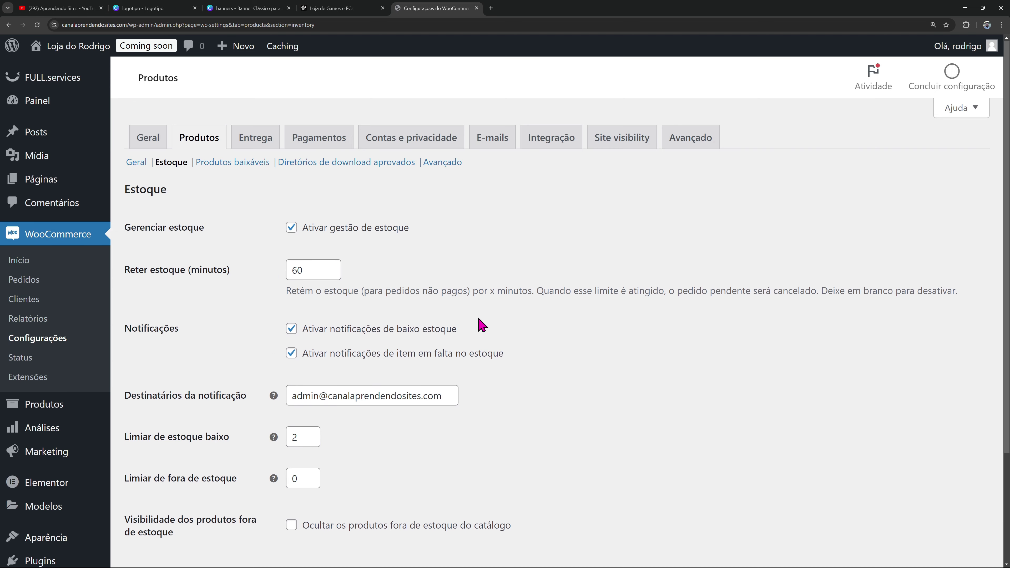
Look through the WooCommerce shipping, payments, and accounts and privacy settings
click(272, 131)
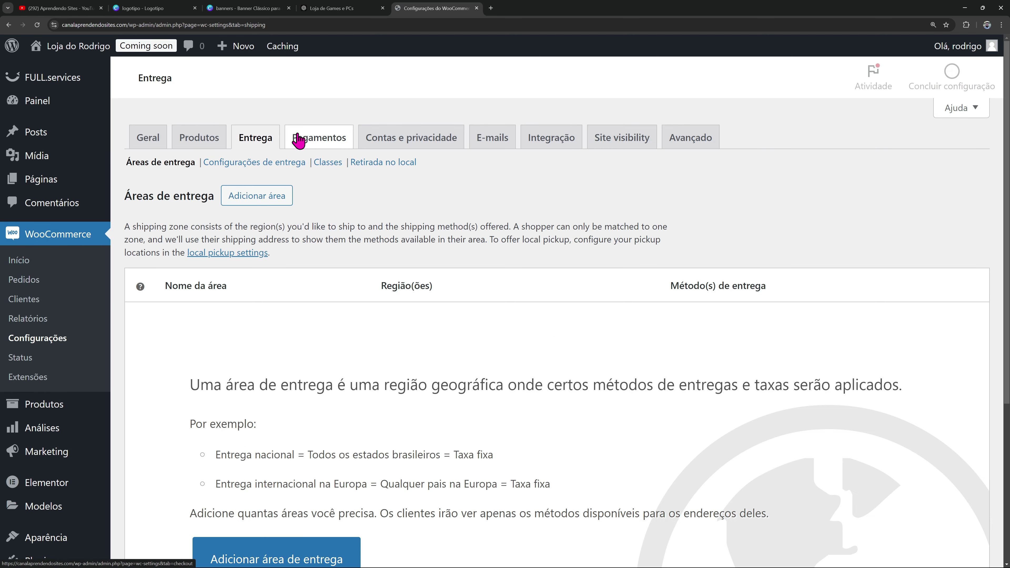
click(295, 134)
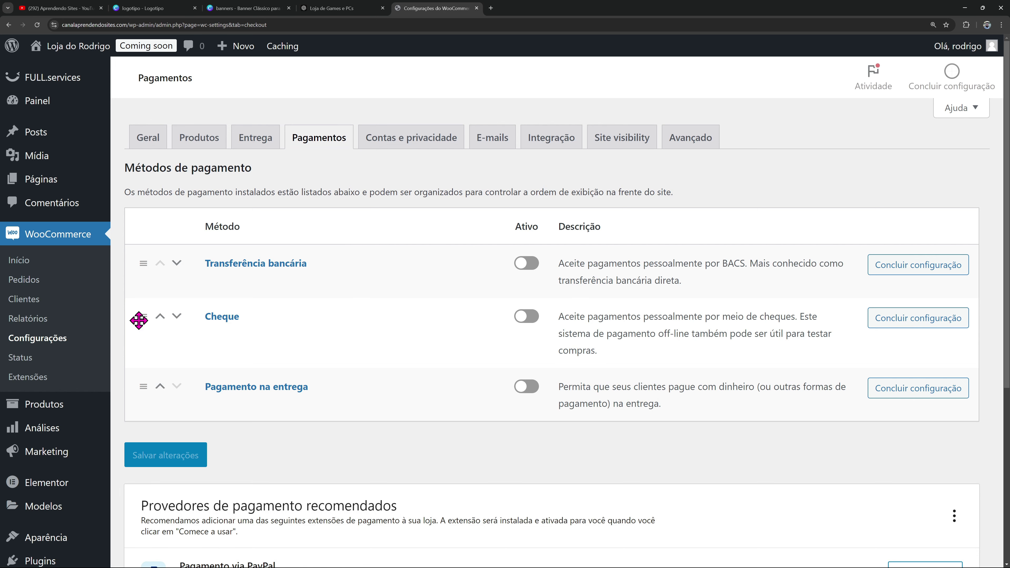
click(429, 139)
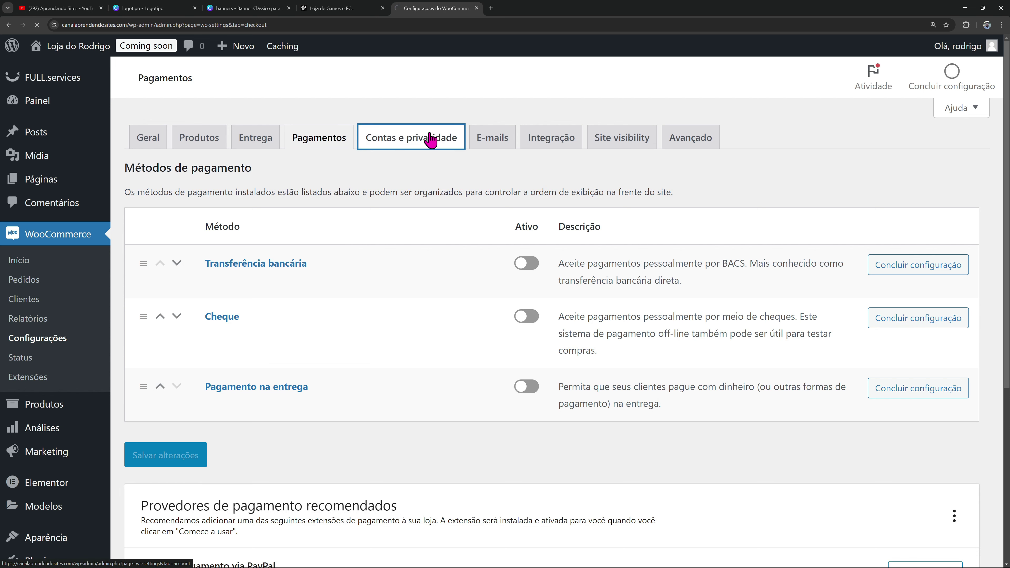
Examine the WooCommerce e-mail notification list and the settings of the "Novo pedido" e-mail
key(Tab)
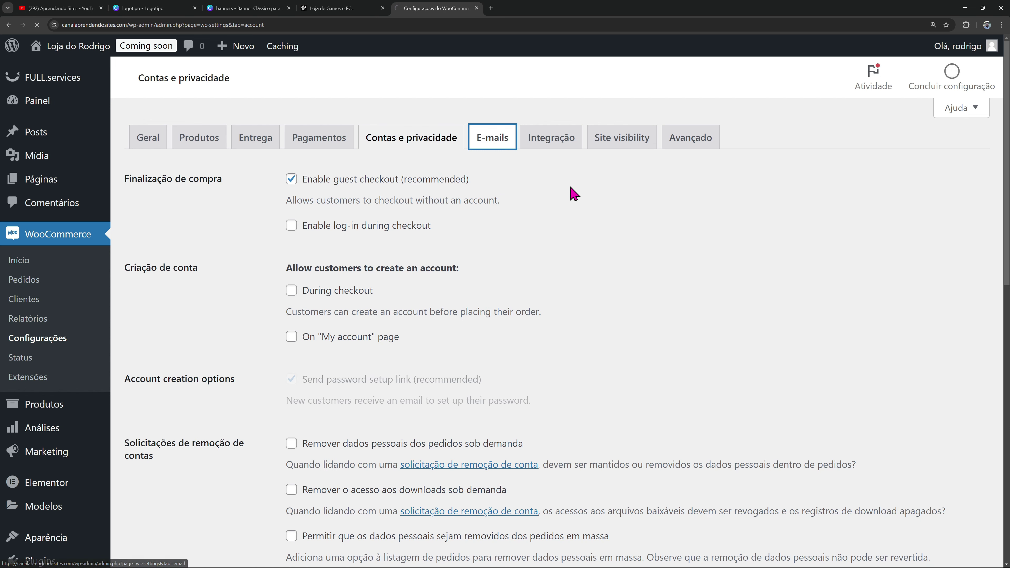
scroll(573, 195, down, 4)
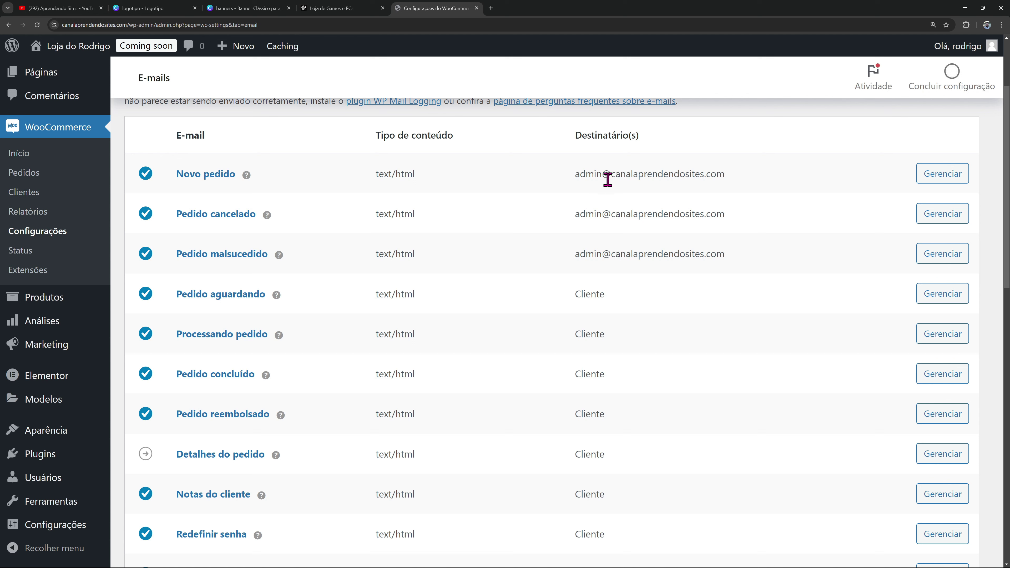
click(944, 176)
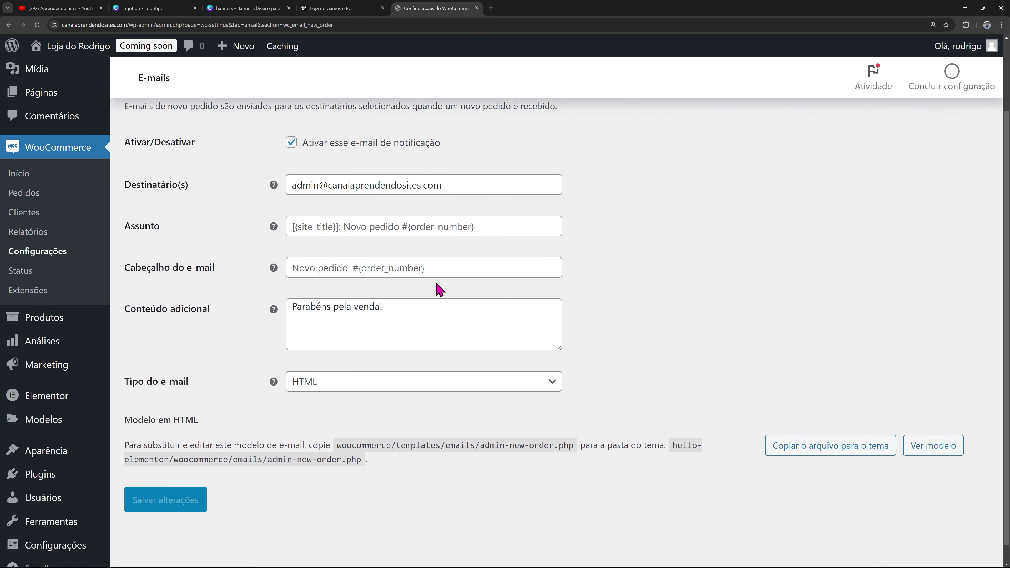
scroll(436, 284, up, 2)
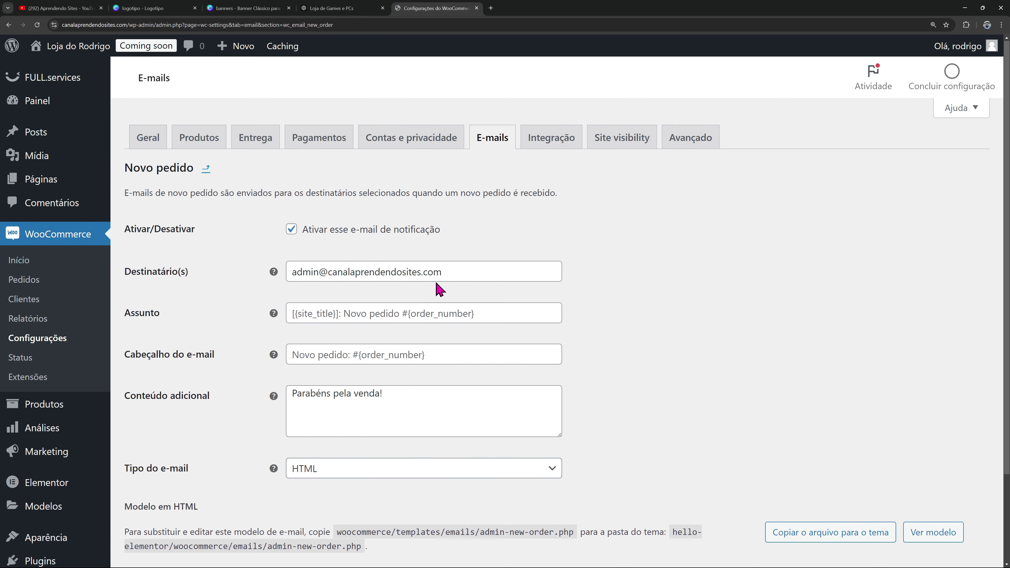
click(6, 25)
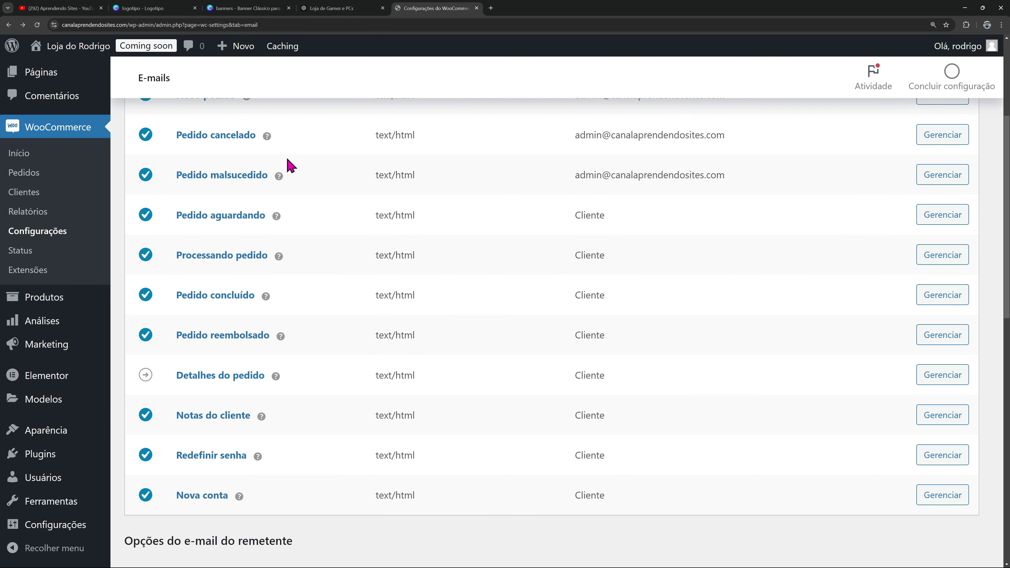
scroll(278, 199, up, 2)
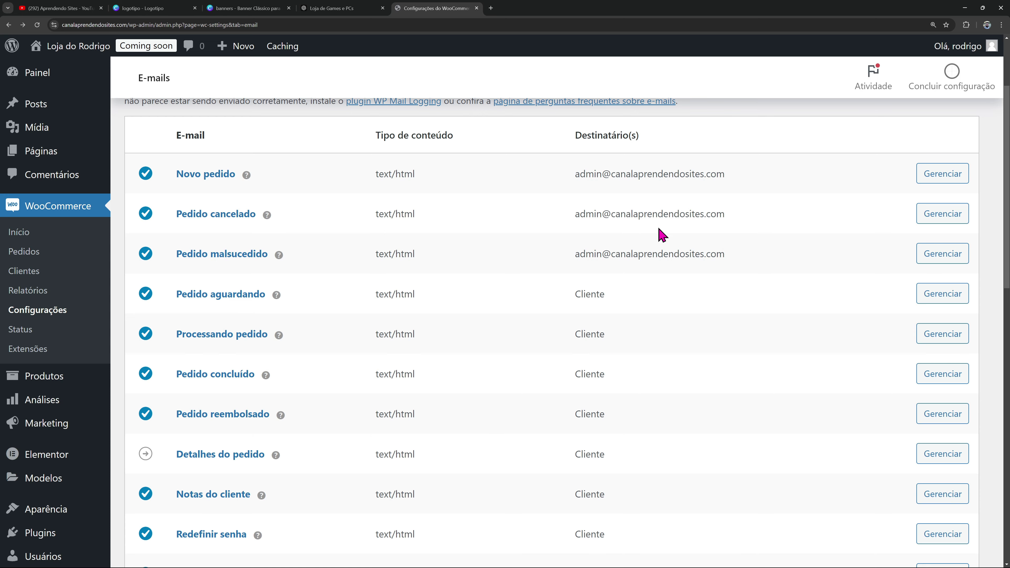
scroll(662, 234, down, 2)
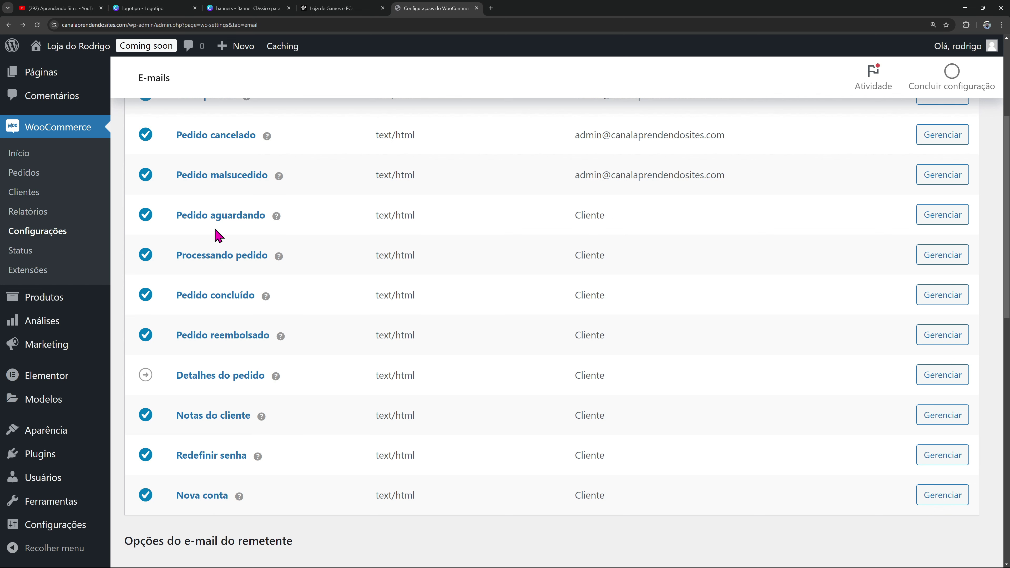
Inspect the subject, header and additional content of the "Pedido aguardando" e-mail and return to the notification list
click(929, 221)
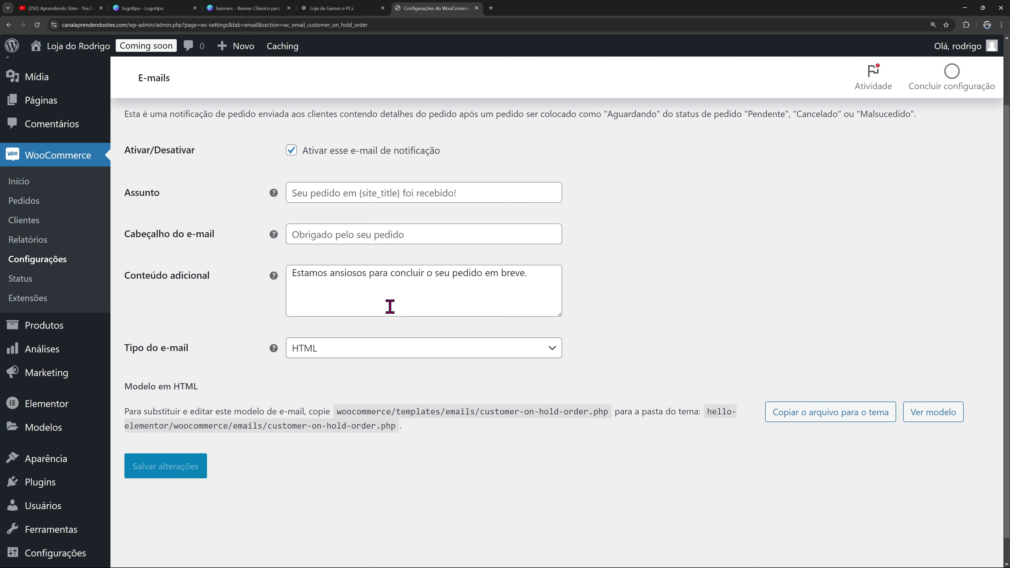
click(385, 296)
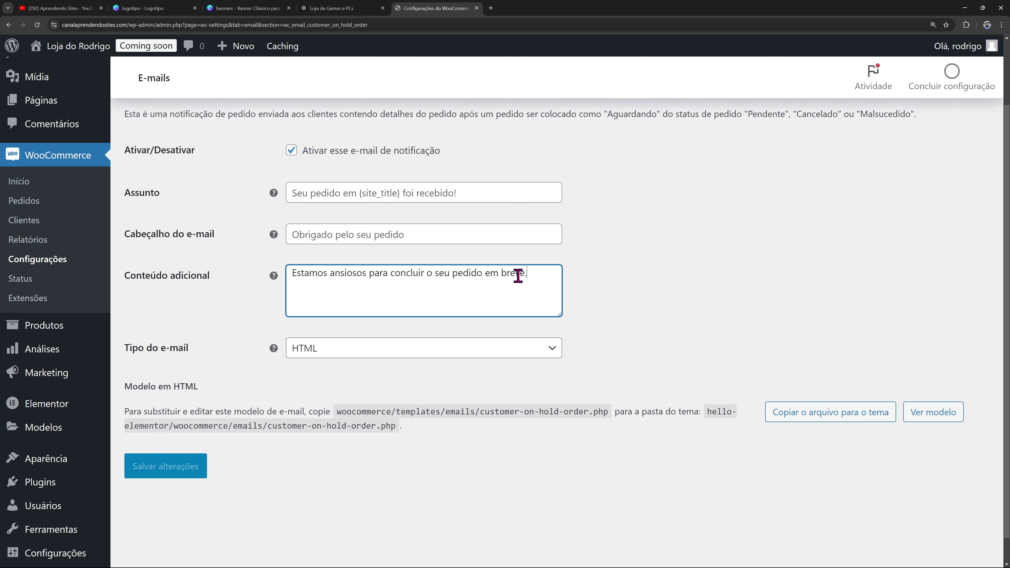
drag(533, 274, 274, 275)
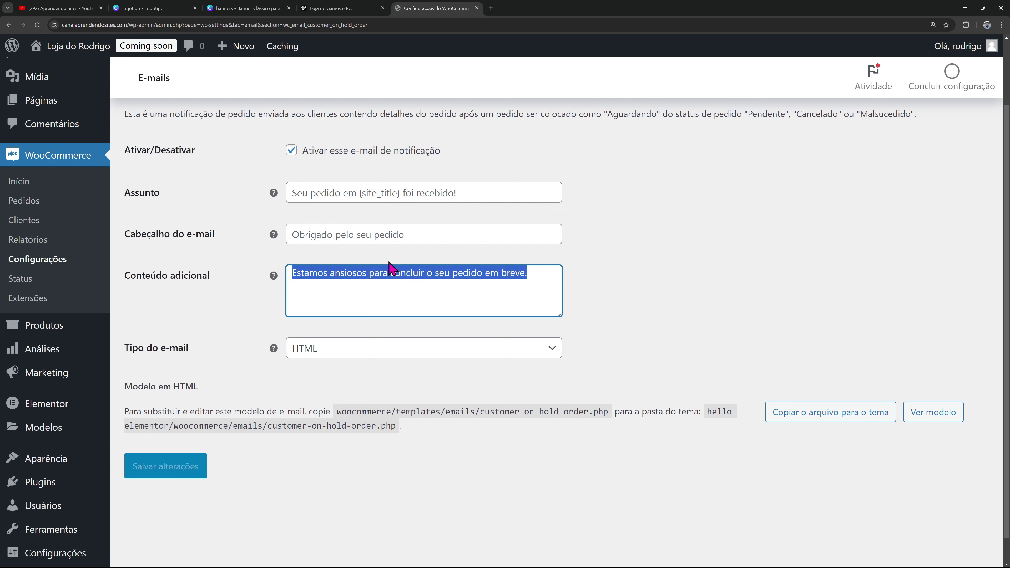
click(396, 234)
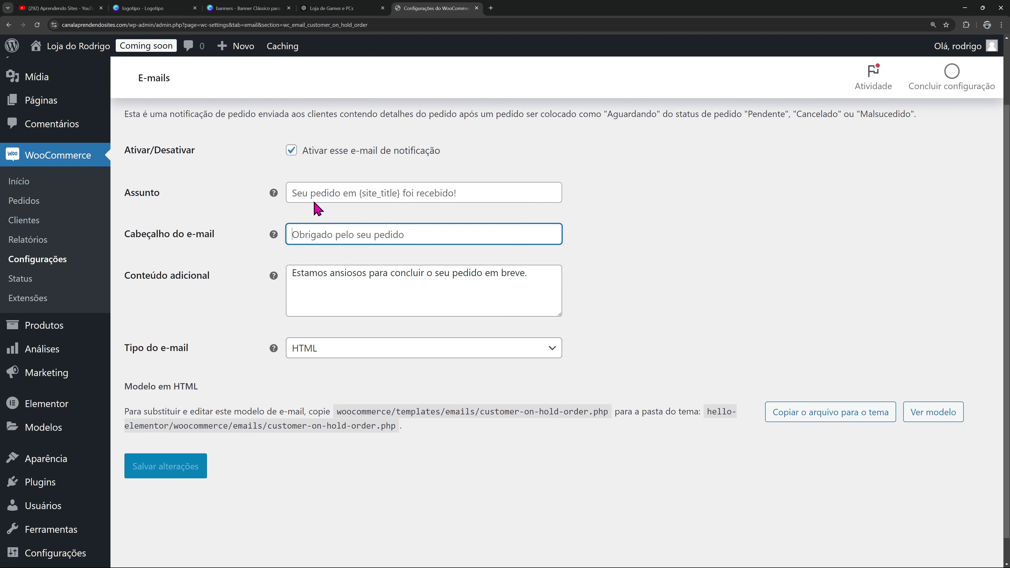
click(623, 261)
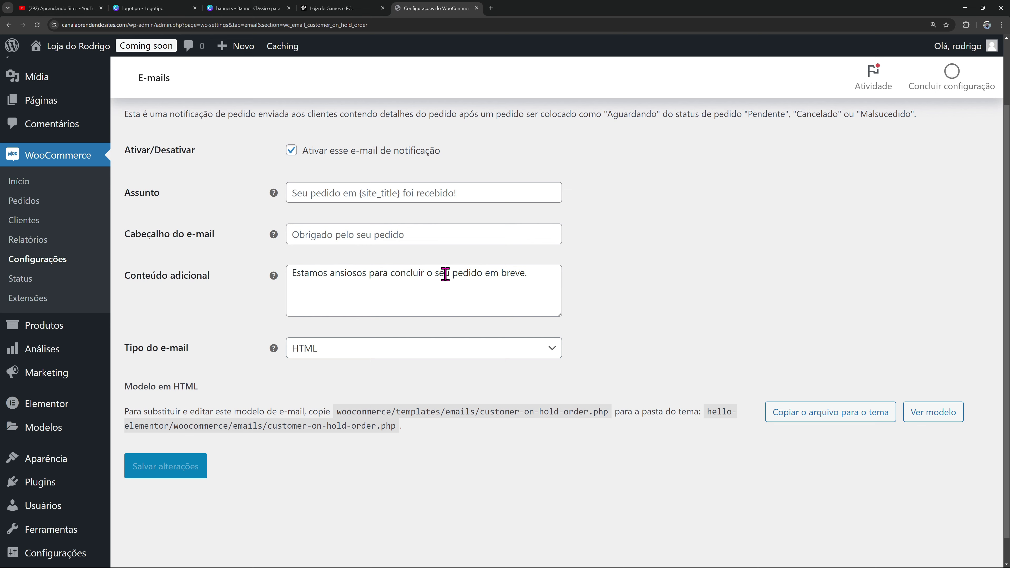
scroll(473, 280, up, 2)
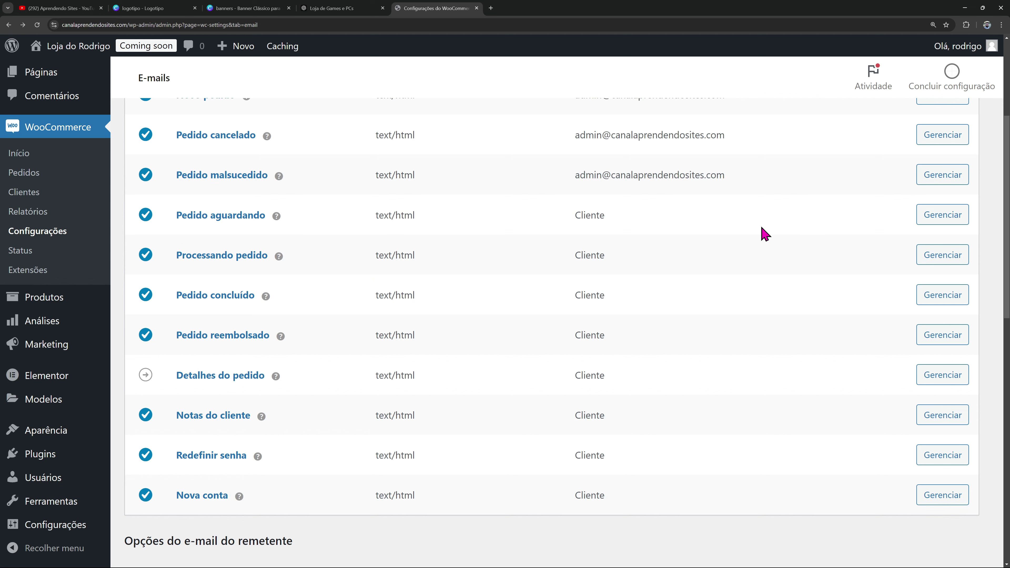
Set the WooCommerce site visibility to Live and save the changes
scroll(767, 302, up, 5)
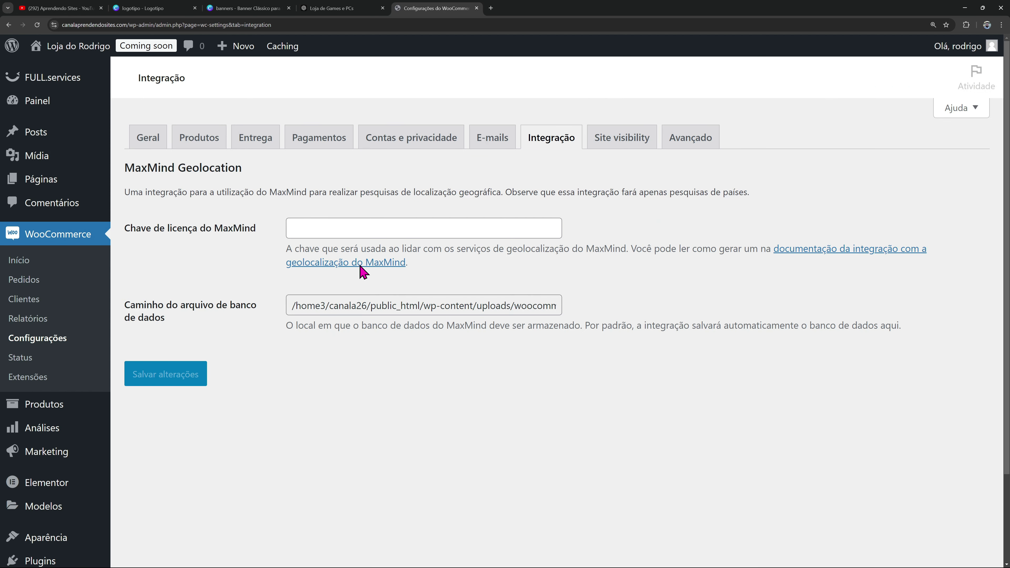
click(620, 149)
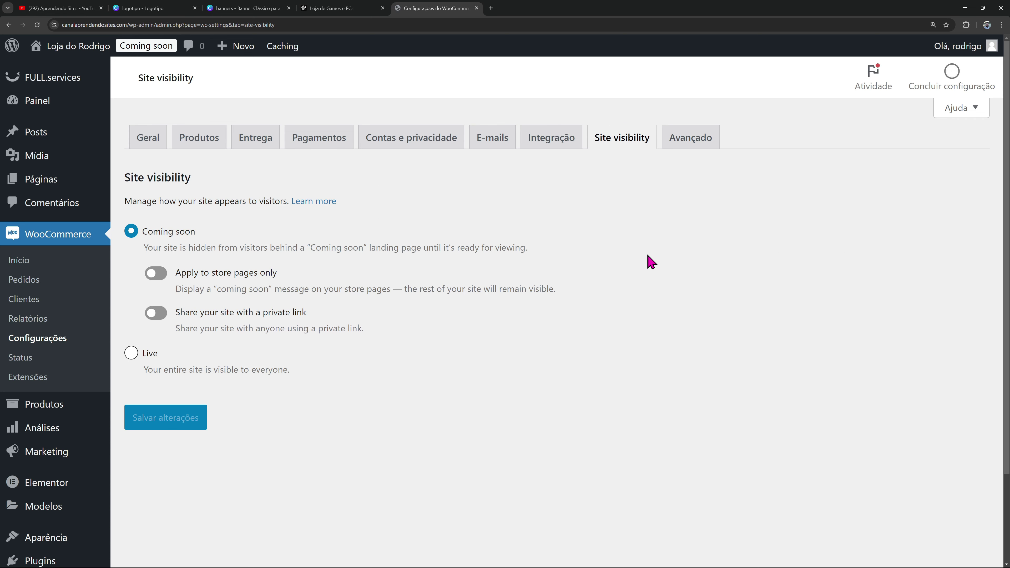
scroll(651, 262, down, 1)
scroll(175, 203, up, 1)
click(134, 352)
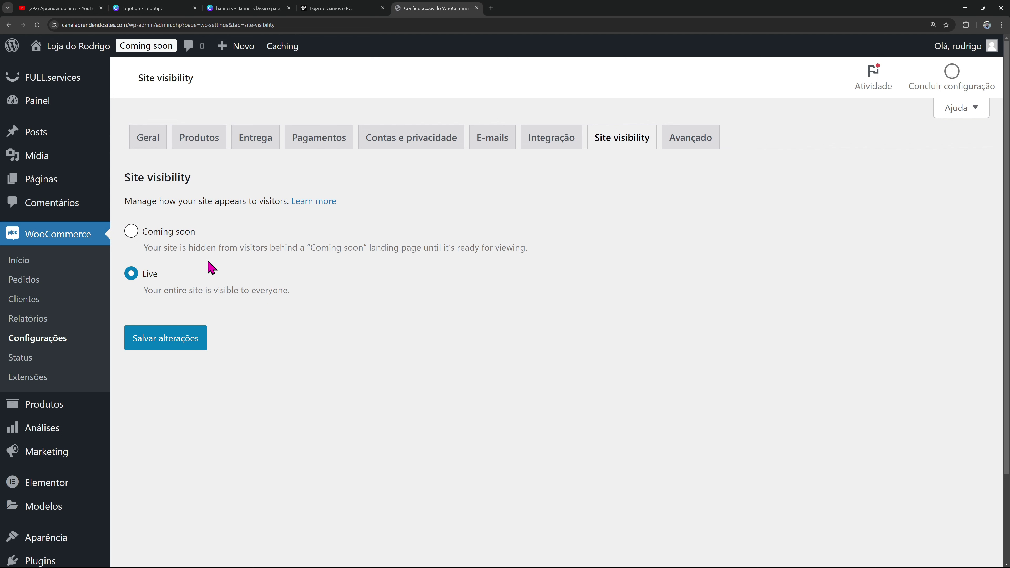
click(169, 352)
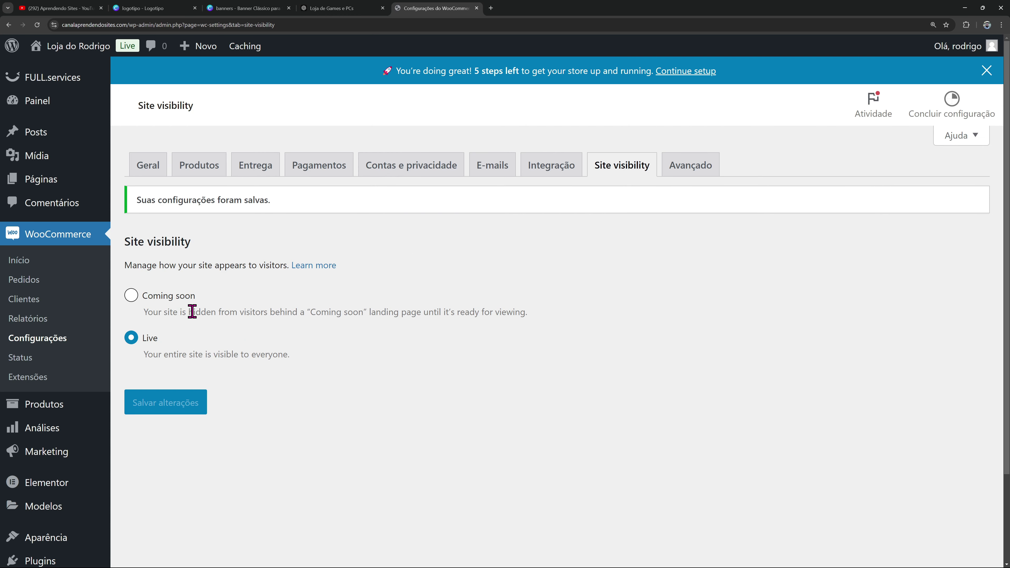
Review the advanced WooCommerce settings, checking the assigned cart, checkout and account pages and the endpoints
click(689, 171)
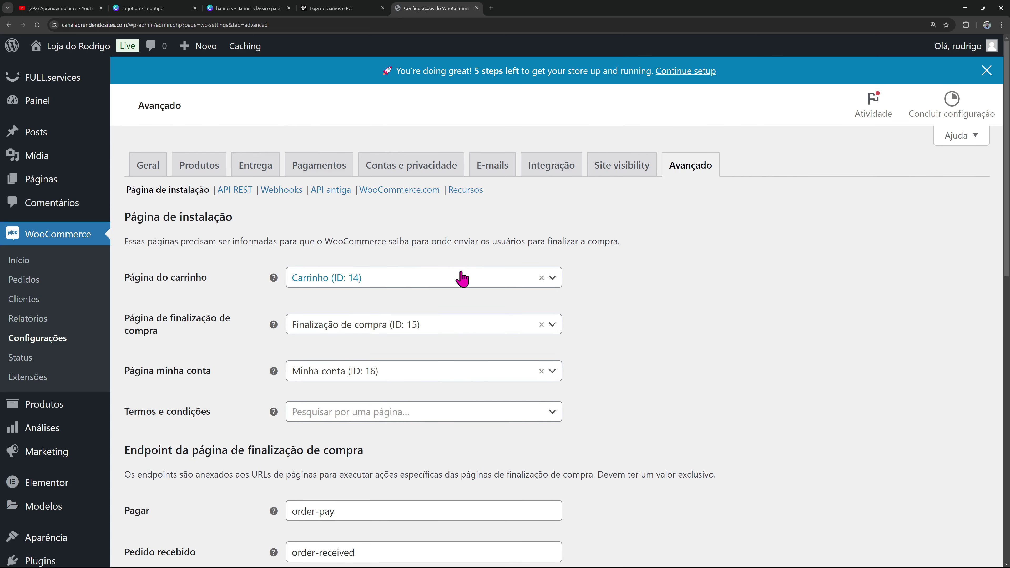
scroll(458, 281, down, 2)
scroll(455, 280, down, 8)
scroll(453, 279, up, 10)
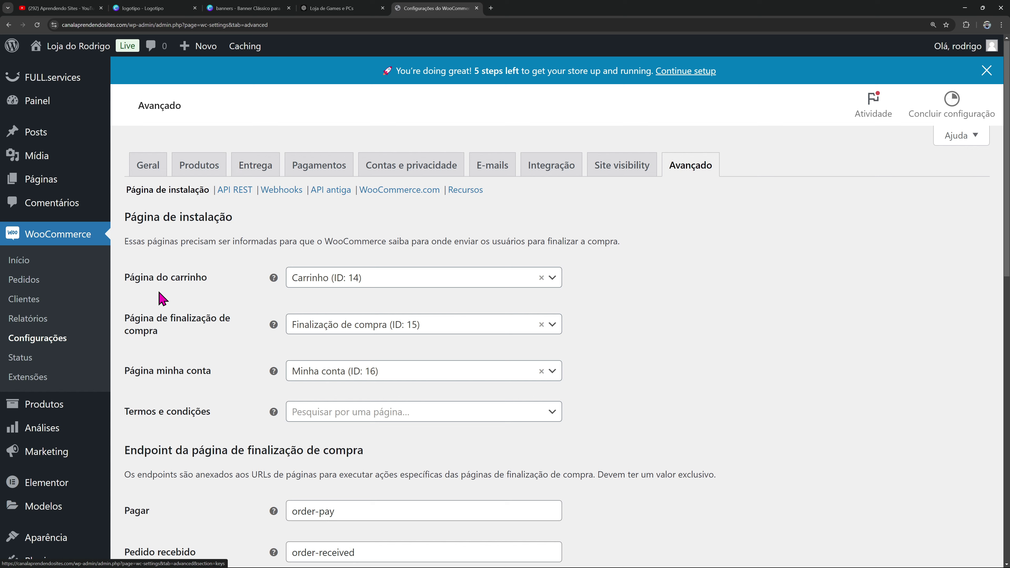
mouse_move(95, 404)
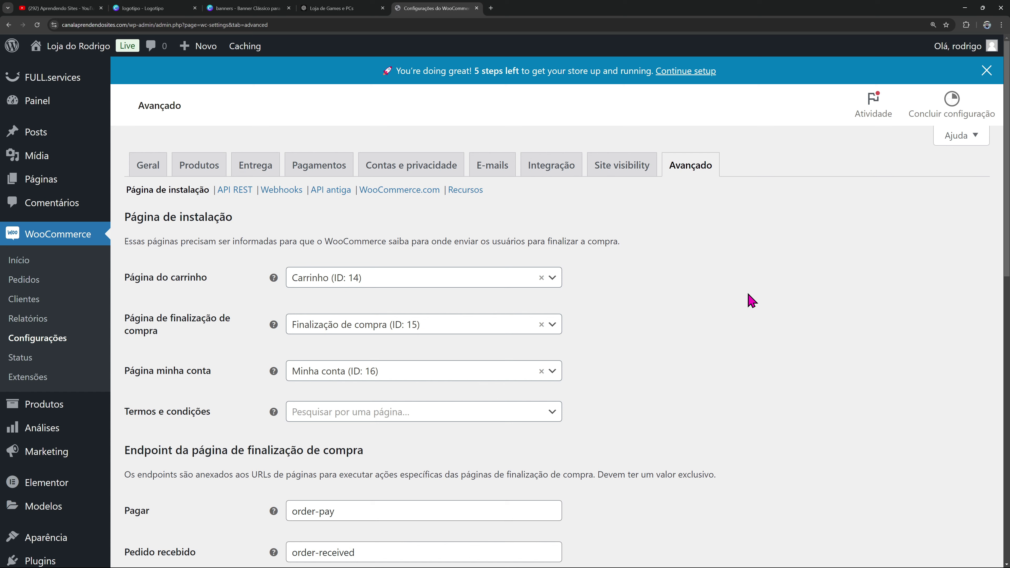
Review the WooCommerce payment methods and the recommended payment providers
click(296, 174)
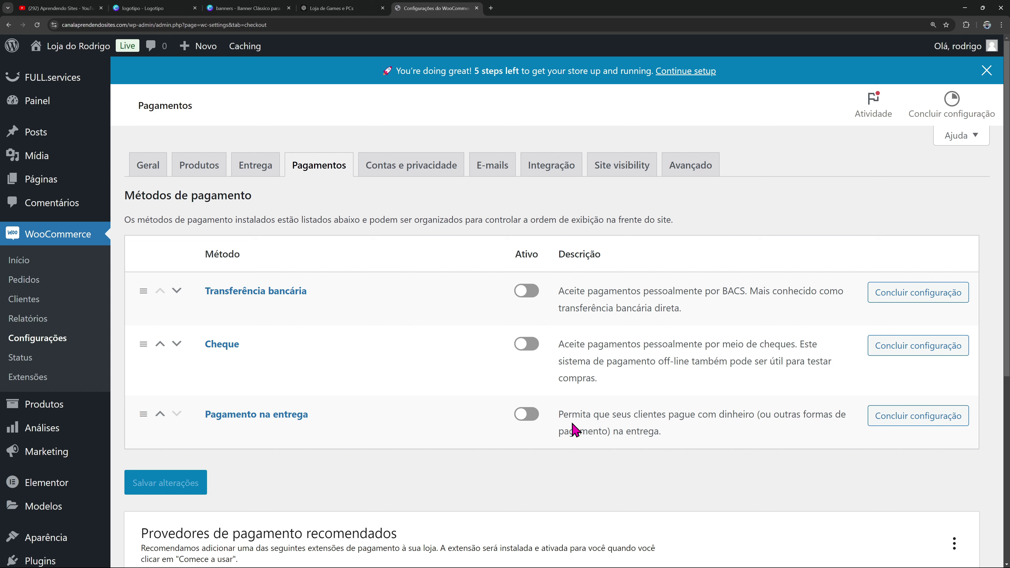
scroll(496, 384, down, 1)
scroll(495, 383, down, 2)
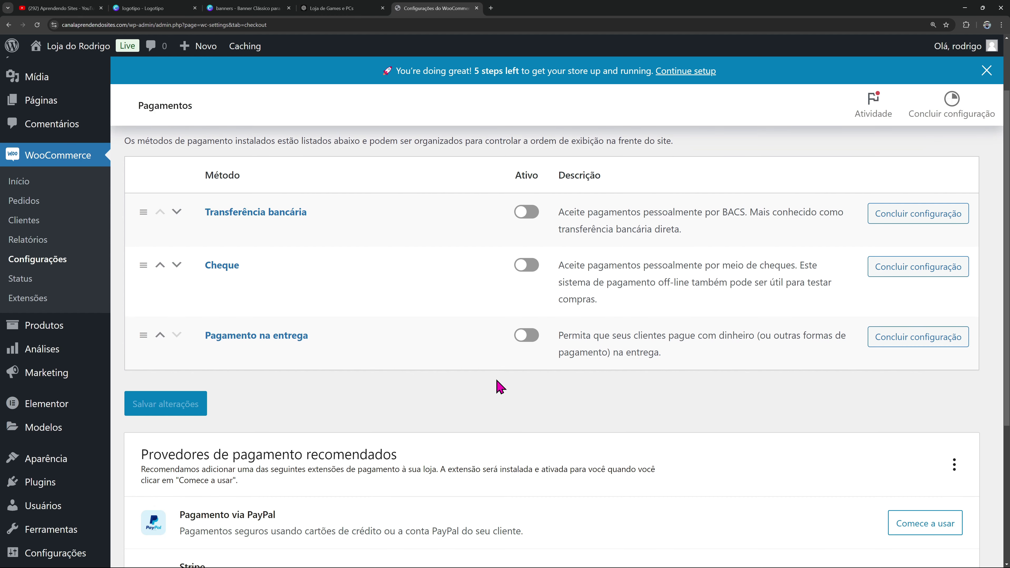
Go to the page for adding plugins and search for "mercado pago"
mouse_move(44, 482)
click(153, 505)
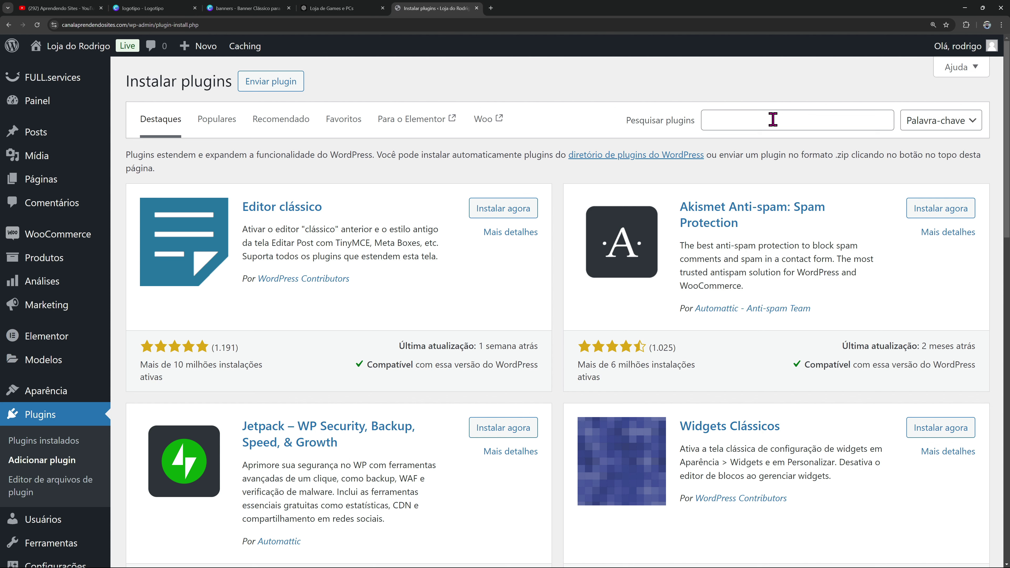
click(773, 118)
text(mercado pago)
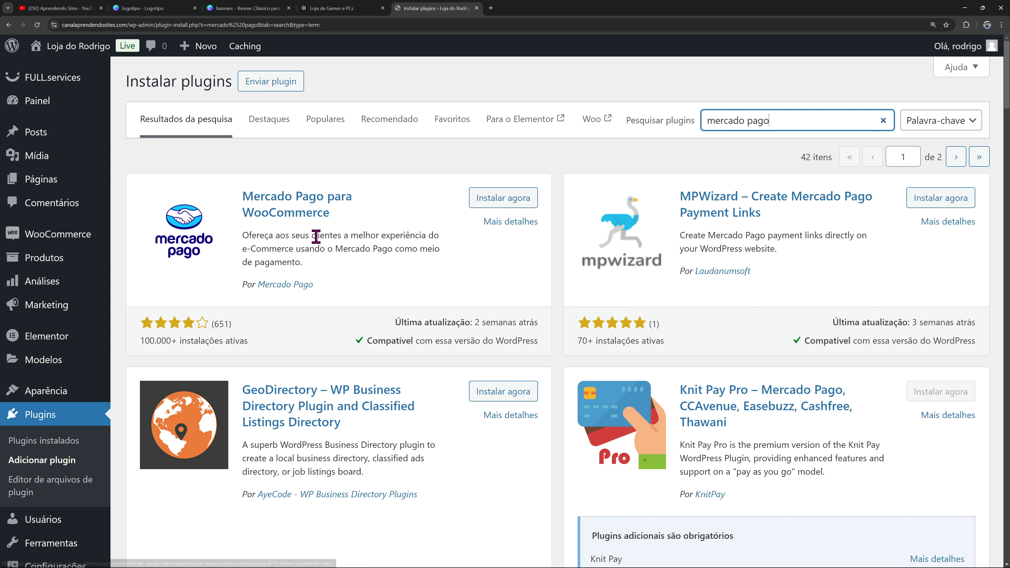
Search the plugin directory for the alternative payment plugins "pagseguro" and "paypal"
drag(785, 120, 635, 135)
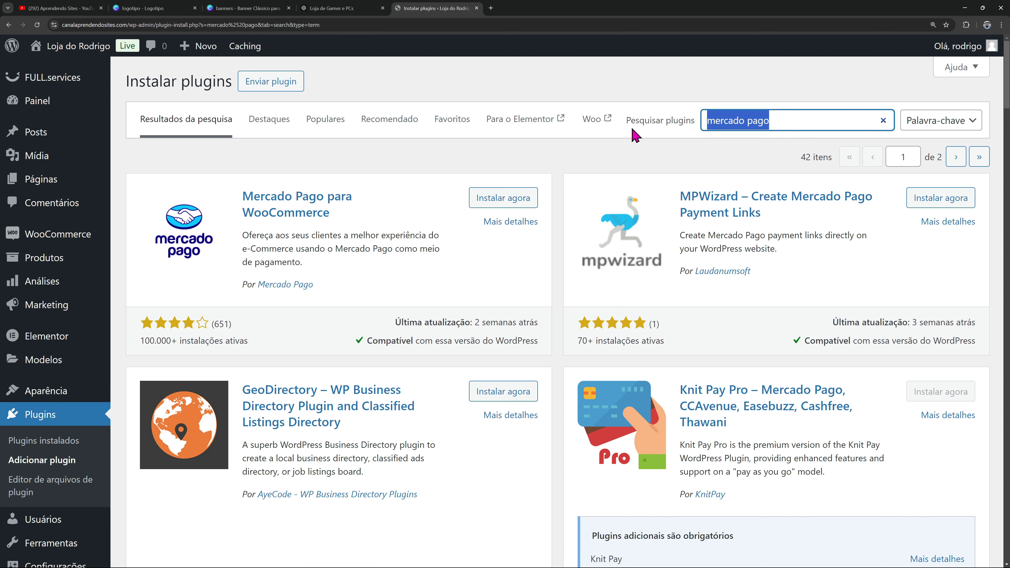
text(pagseguro)
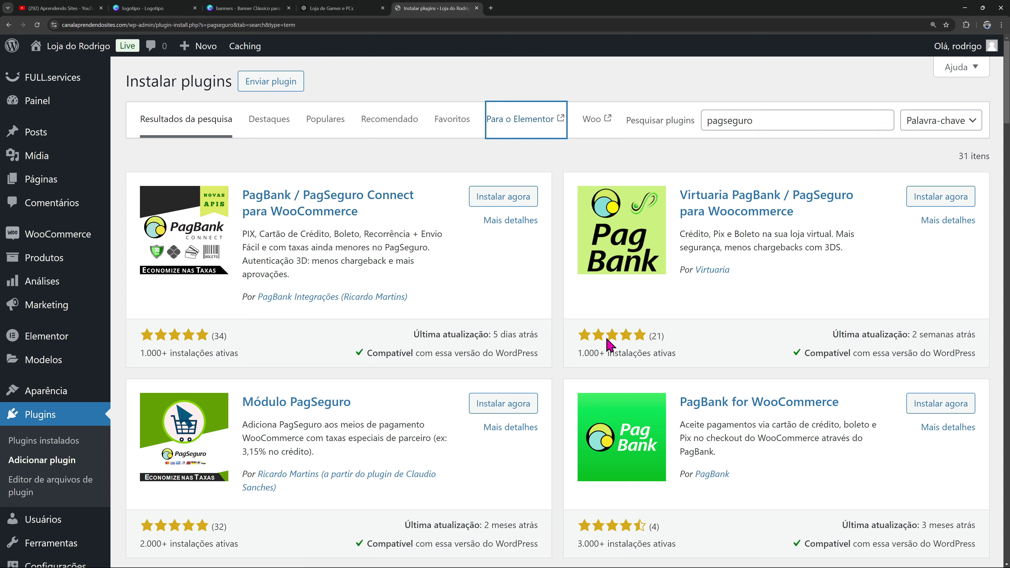
drag(778, 122, 681, 125)
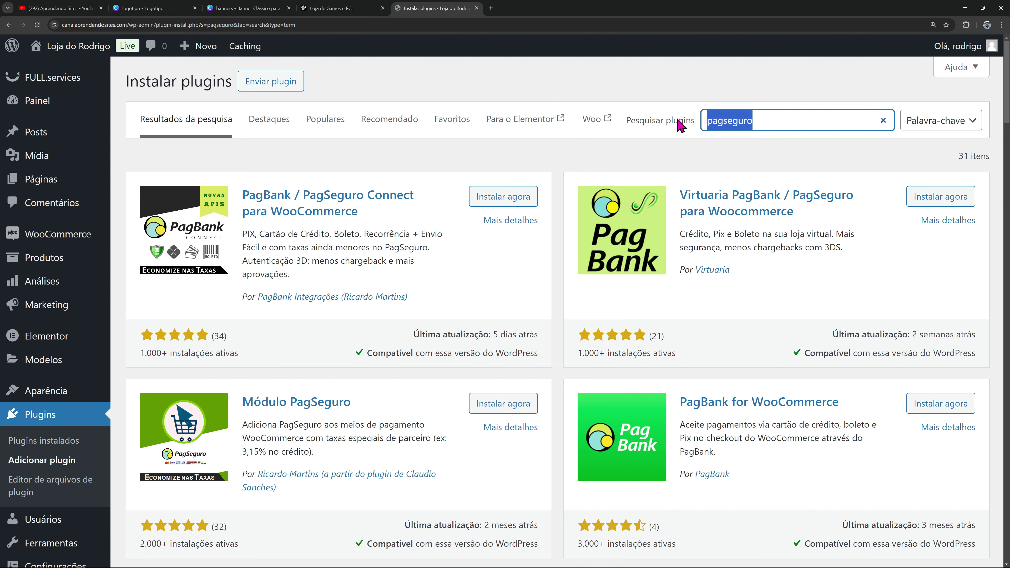
text(paypal)
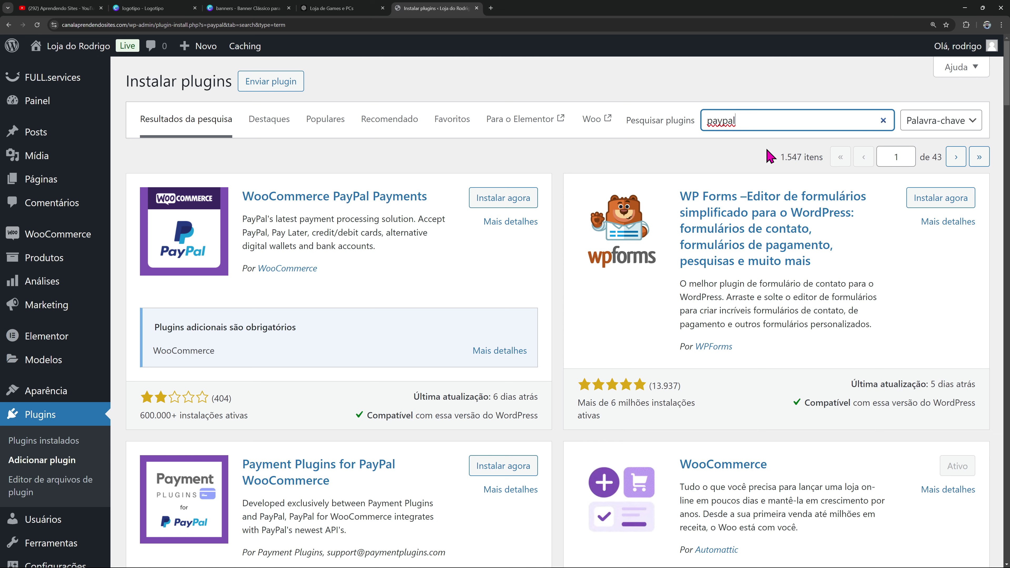
Search for "mercado pago" again, then install and activate the Mercado Pago para WooCommerce plugin
click(670, 120)
text(m,er)
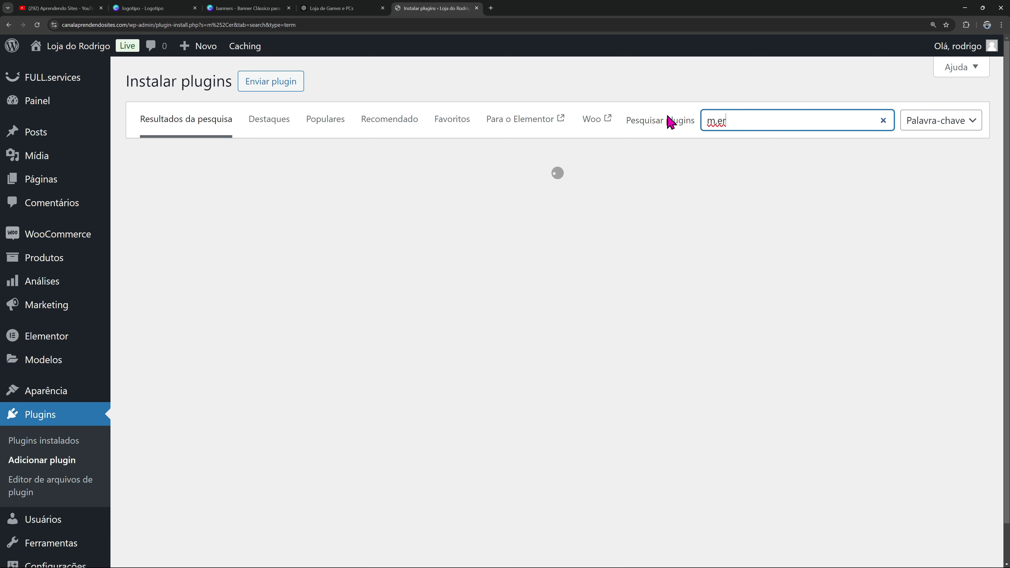
key(BackSpace)
key(BackSpace)
key(BackSpace)
text(ercado pago)
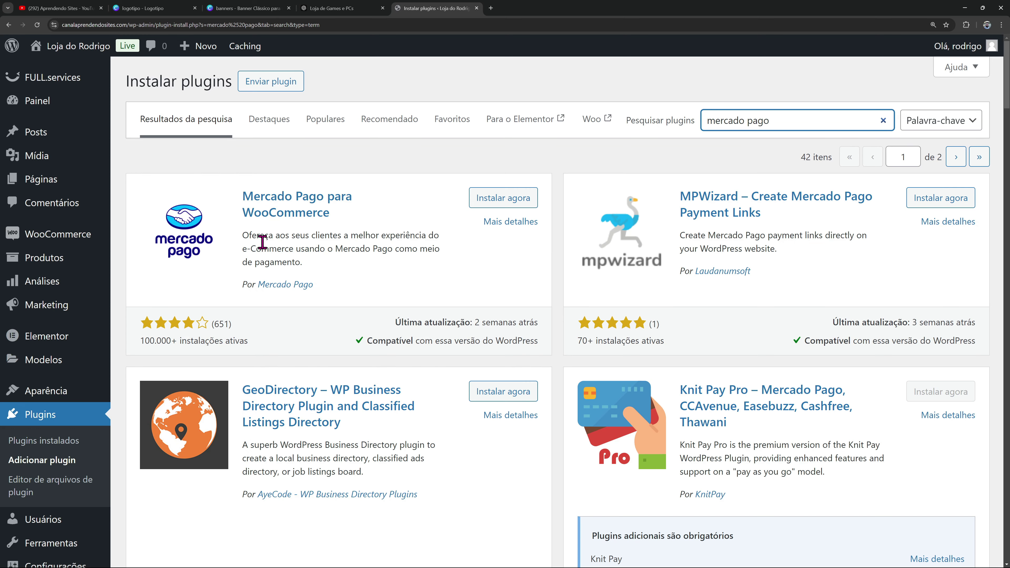
click(485, 205)
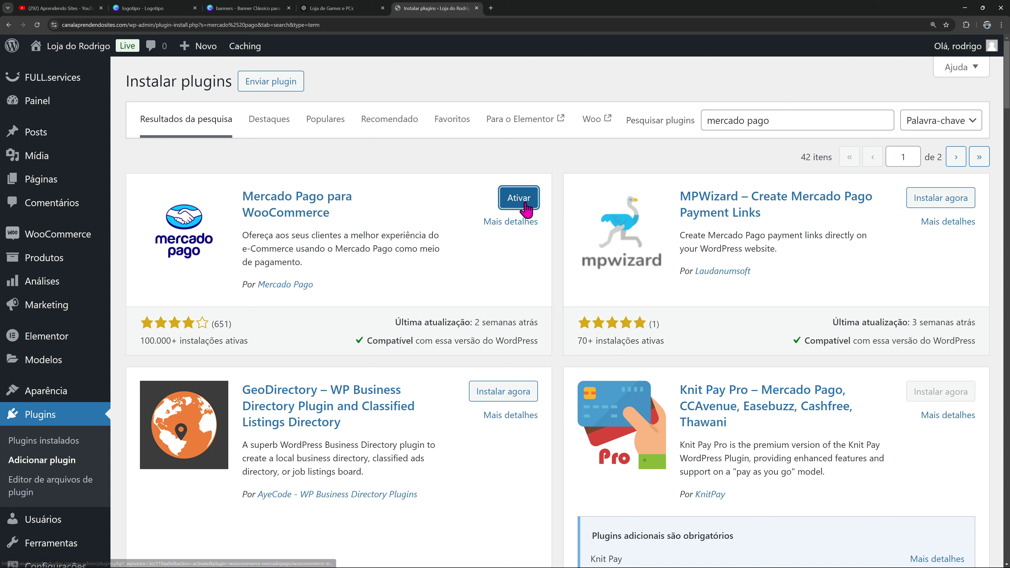
click(528, 201)
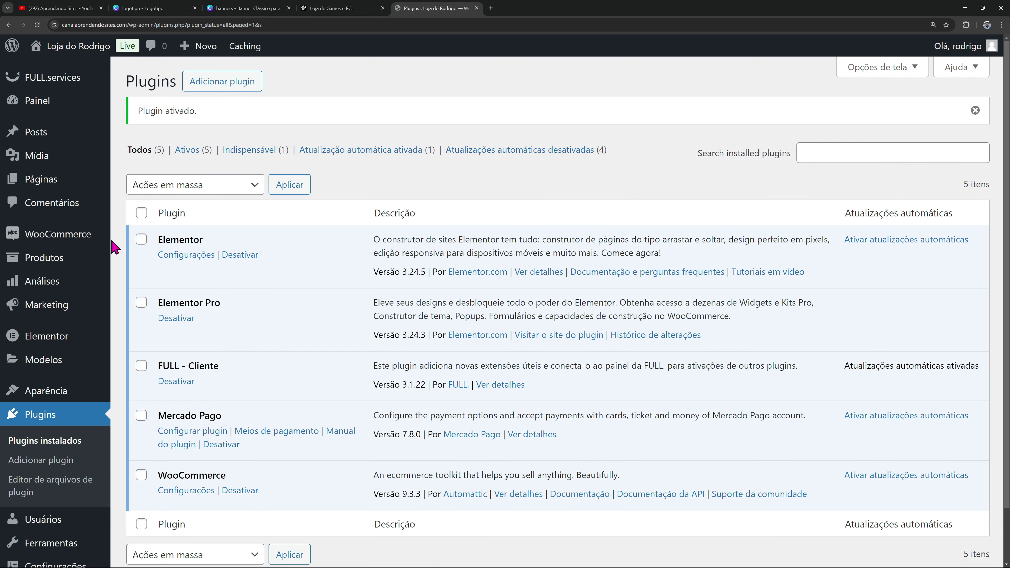
Open the Mercado Pago plugin configuration and expand the section for entering the store's integration credentials
mouse_move(92, 238)
scroll(221, 282, down, 2)
scroll(222, 278, up, 2)
click(193, 435)
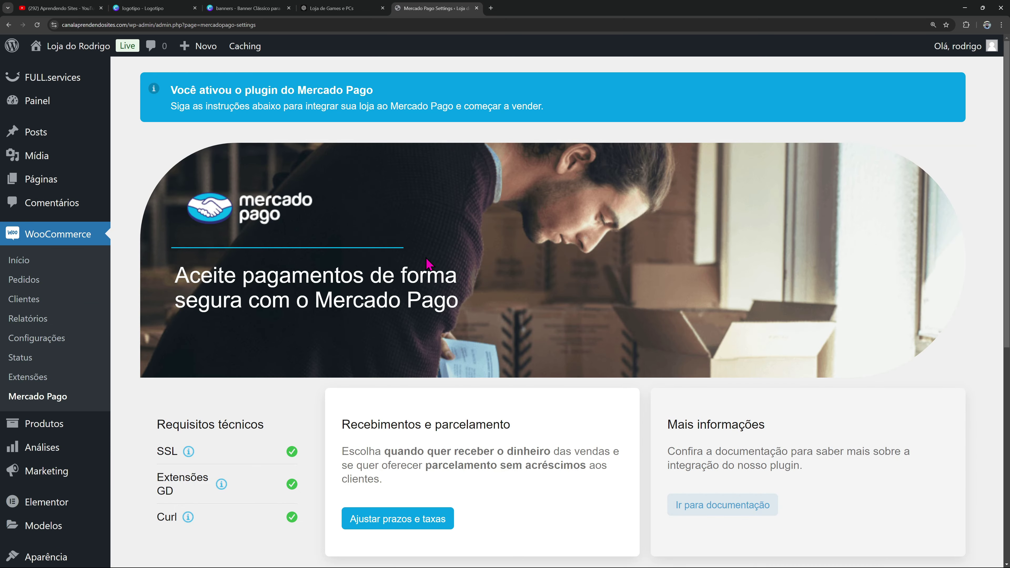
scroll(441, 255, down, 1)
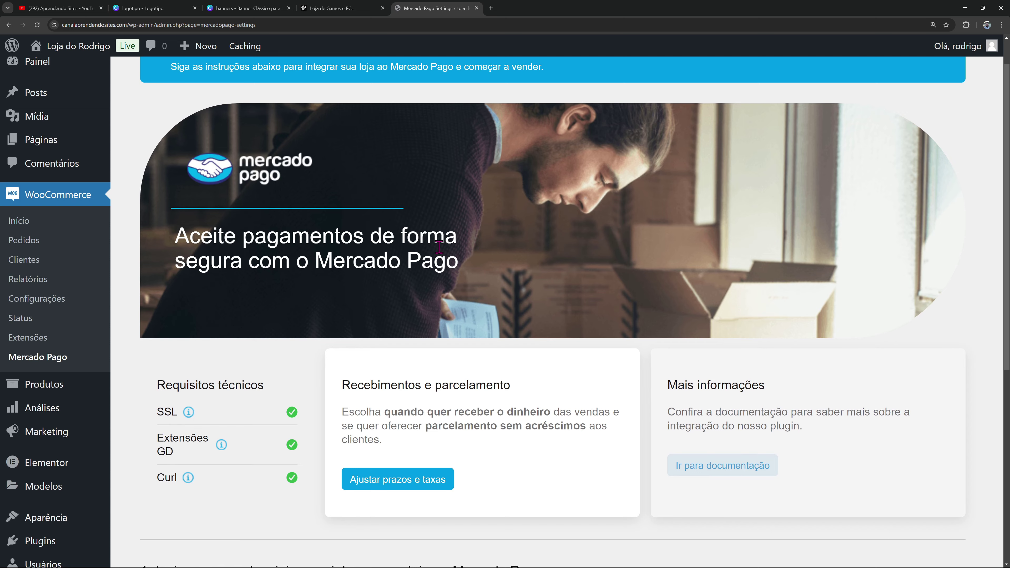
scroll(439, 246, down, 2)
scroll(444, 253, down, 2)
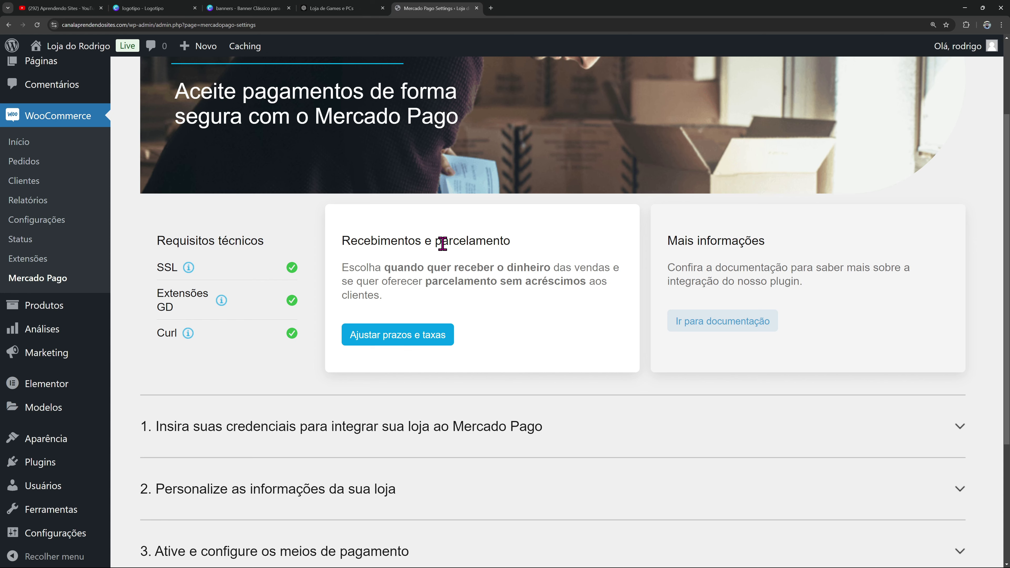
scroll(443, 244, down, 5)
click(465, 239)
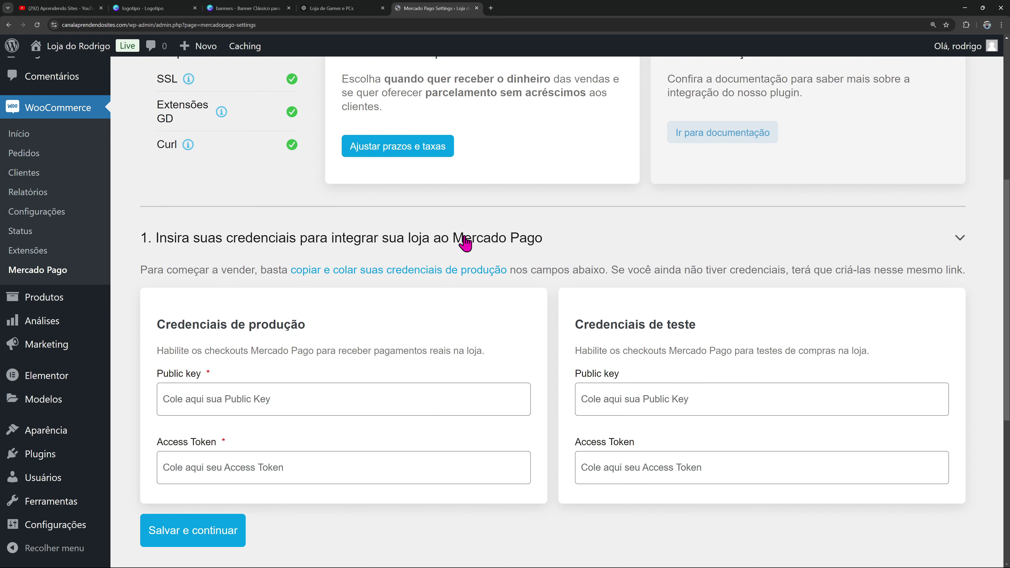
scroll(463, 248, down, 3)
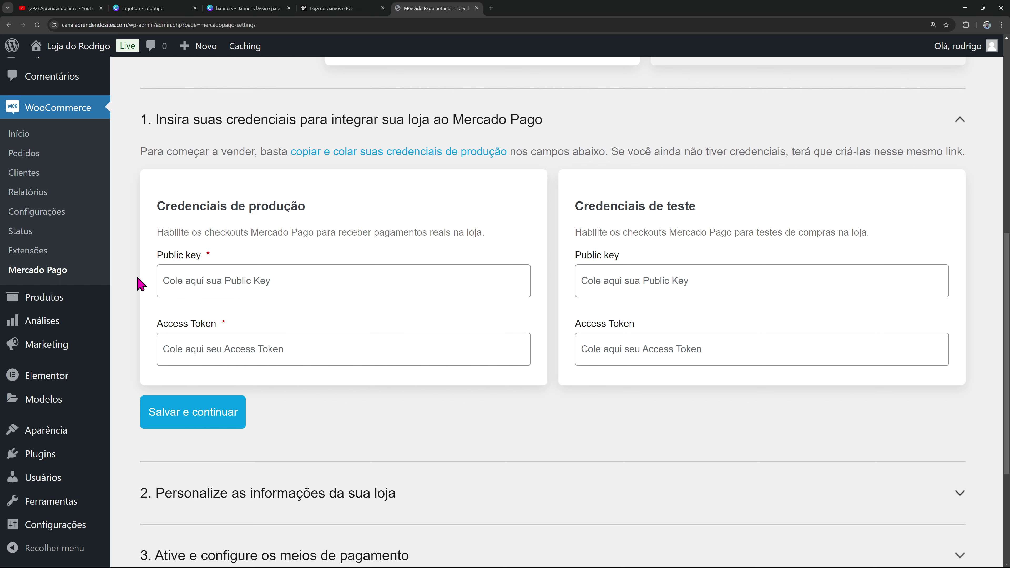
Follow the credentials link to the Mercado Pago account and open the production credentials
click(410, 160)
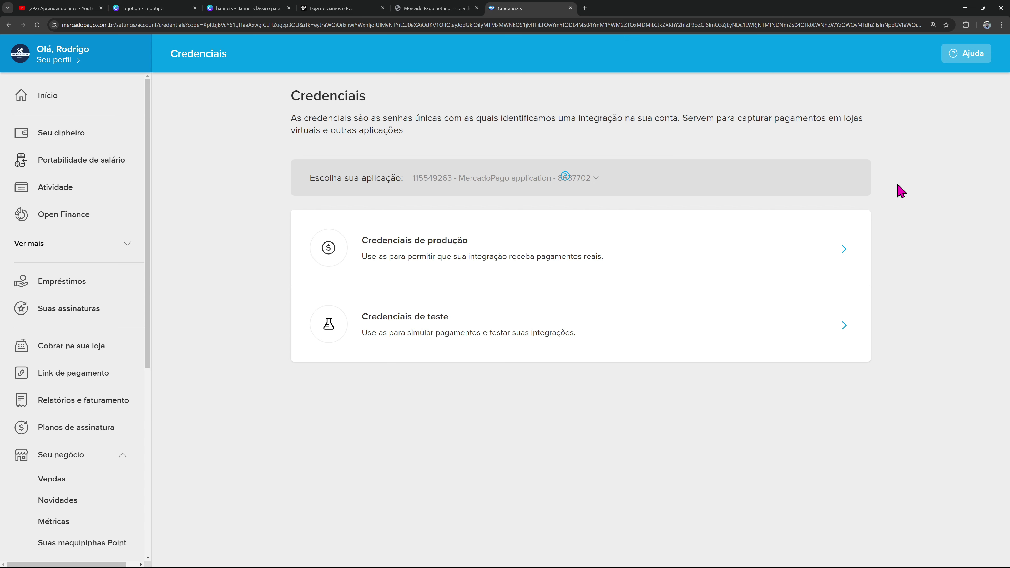
click(437, 8)
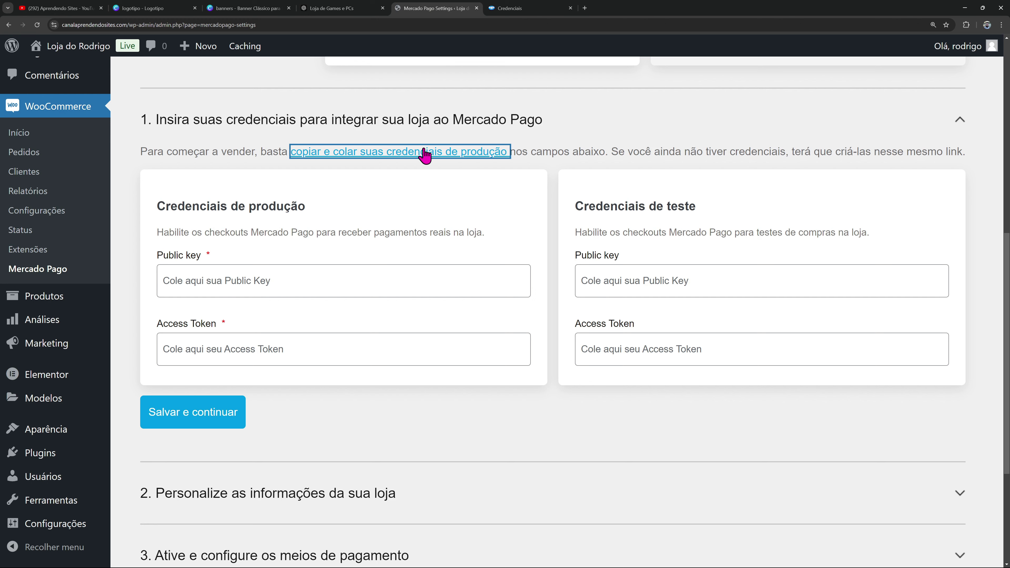
click(504, 7)
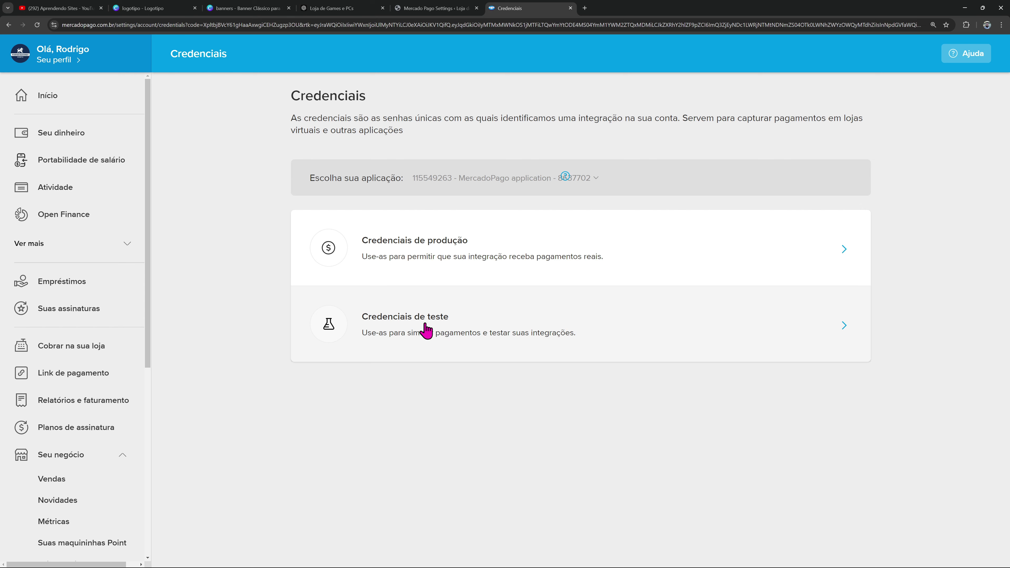
click(453, 7)
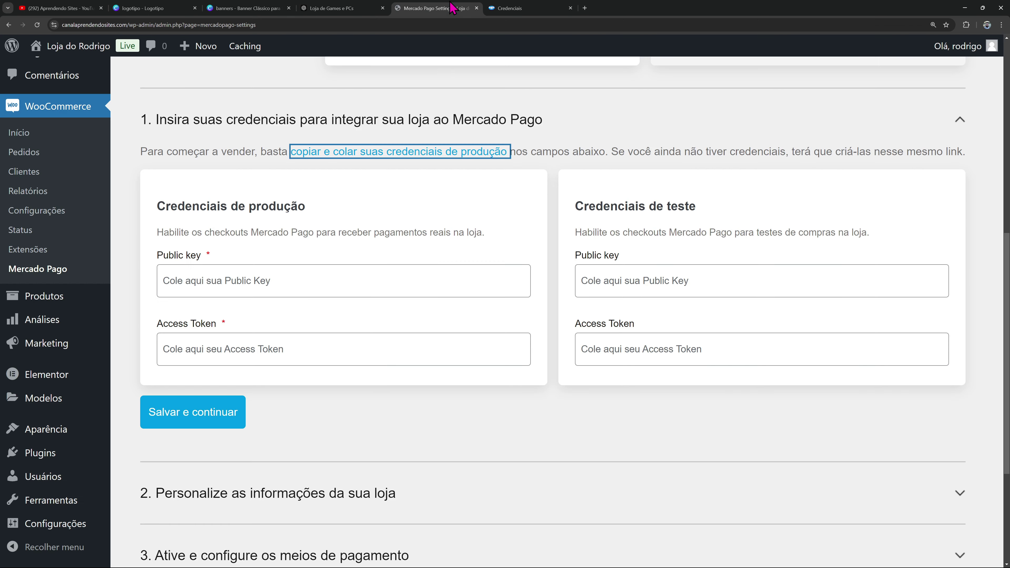
click(517, 8)
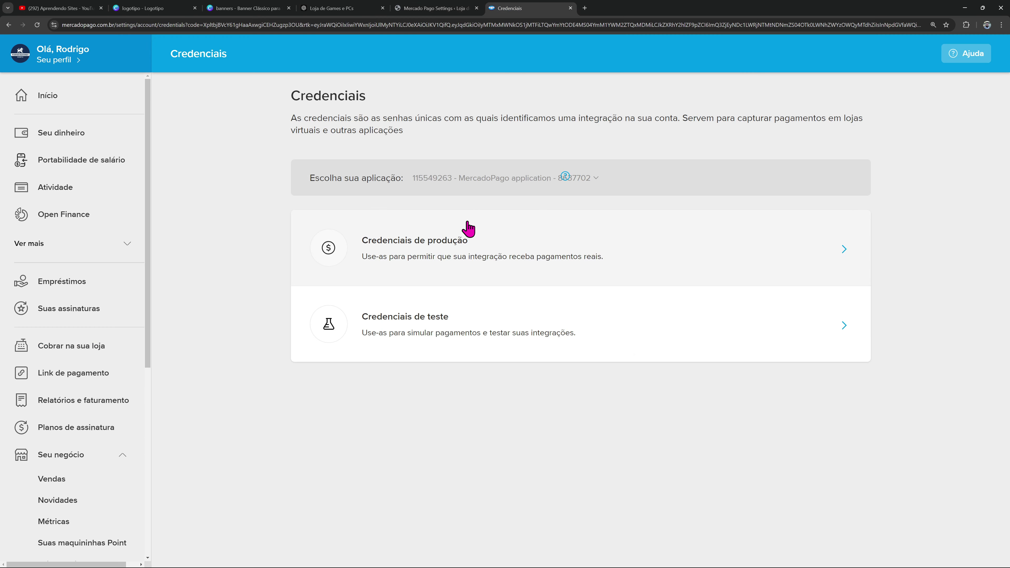
click(422, 257)
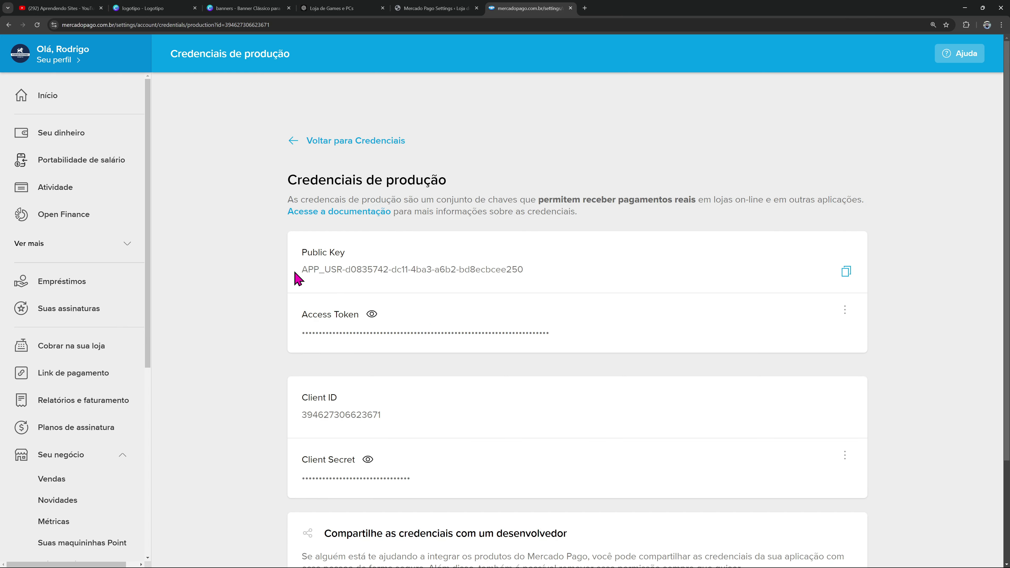
Copy the production Public Key from Mercado Pago and paste it into the plugin's production Public key field
click(846, 273)
click(454, 7)
click(278, 281)
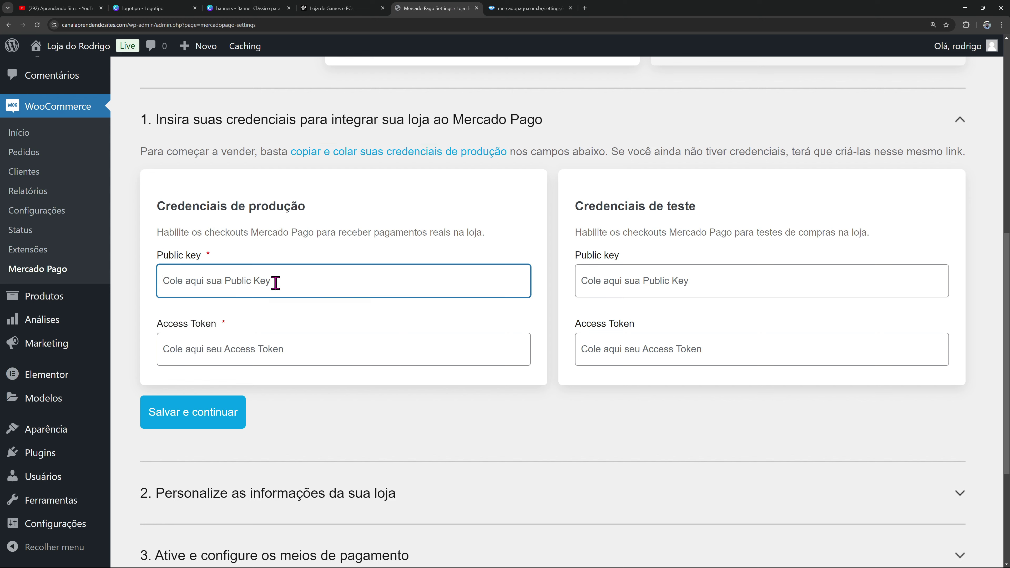
key(ctrl+v)
Copy the production Access Token from Mercado Pago into the plugin's production Access Token field, then save and collapse the credentials section
click(517, 7)
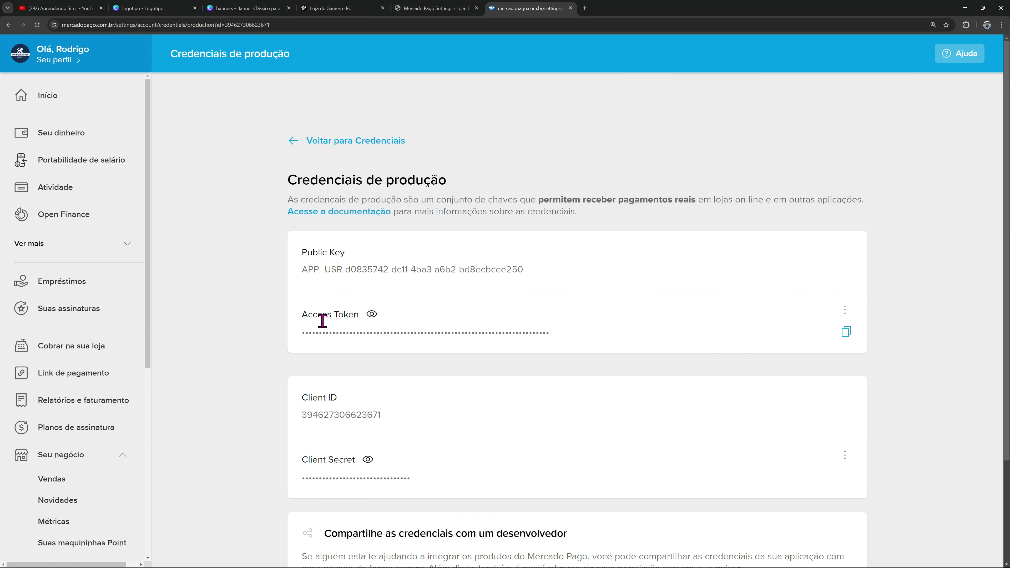
click(846, 331)
click(437, 7)
right_click(282, 359)
click(302, 430)
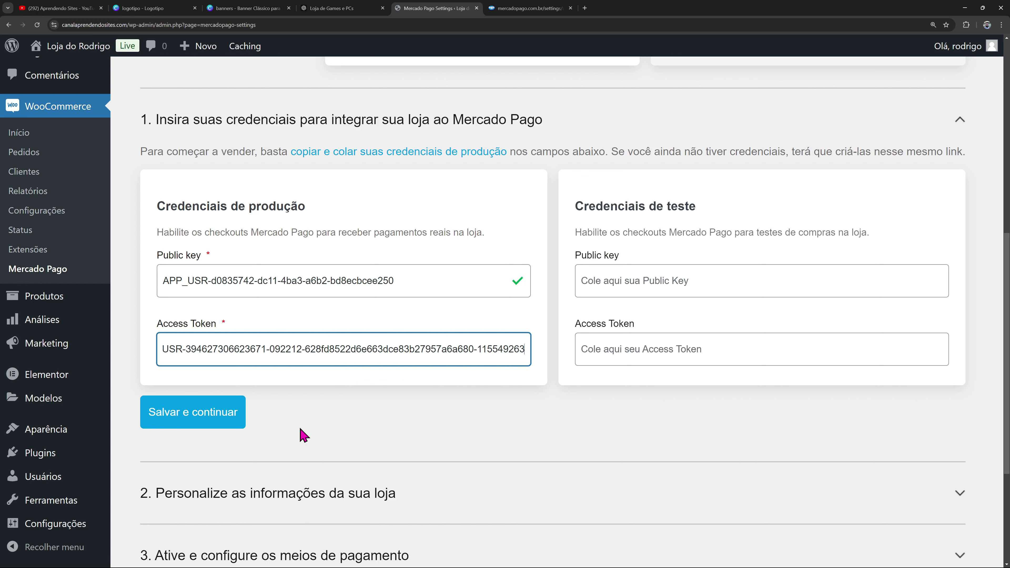
click(187, 418)
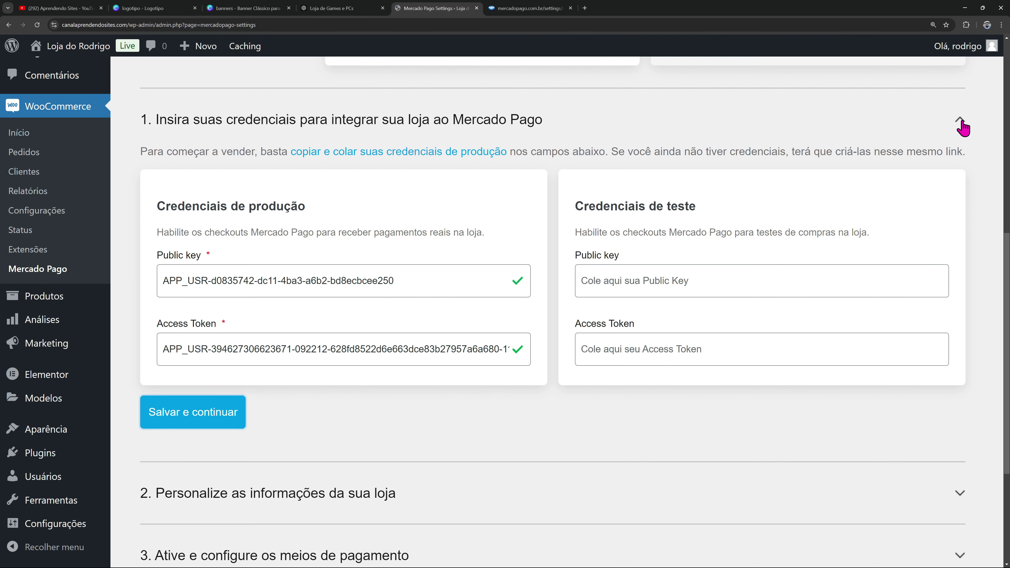
click(963, 121)
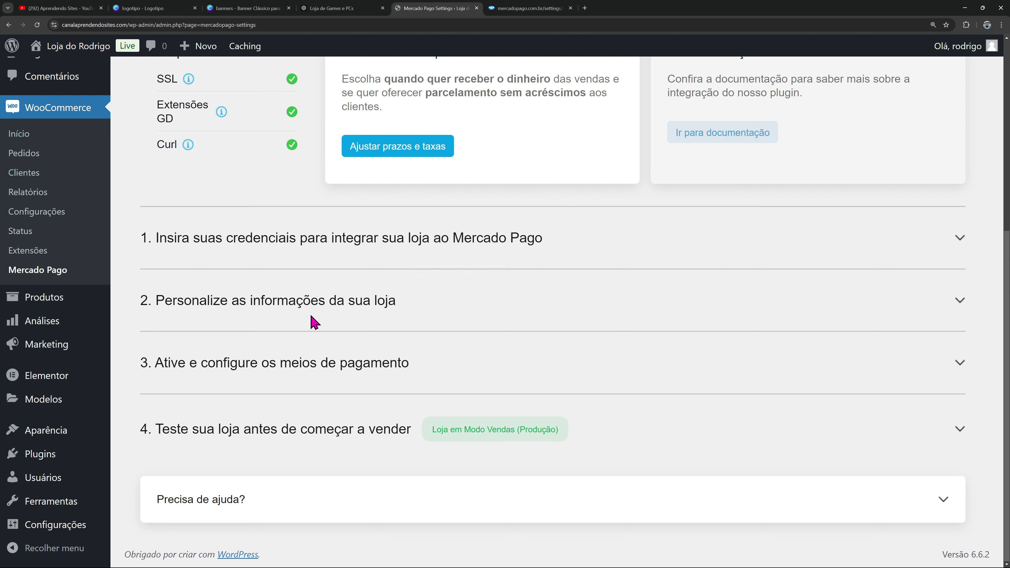
Expand the store information section and enter the store's name for customer invoices
click(183, 312)
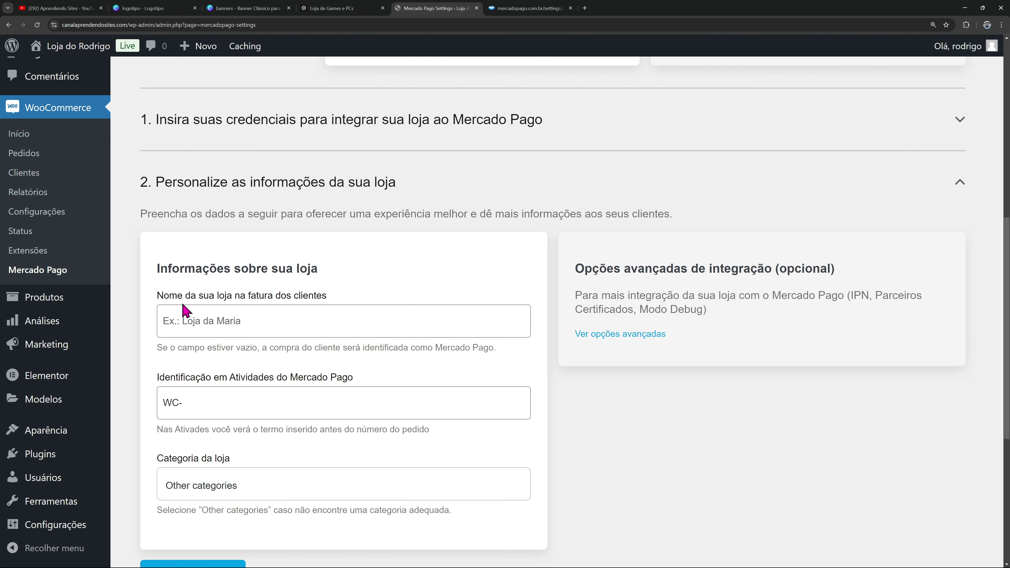
scroll(314, 209, down, 2)
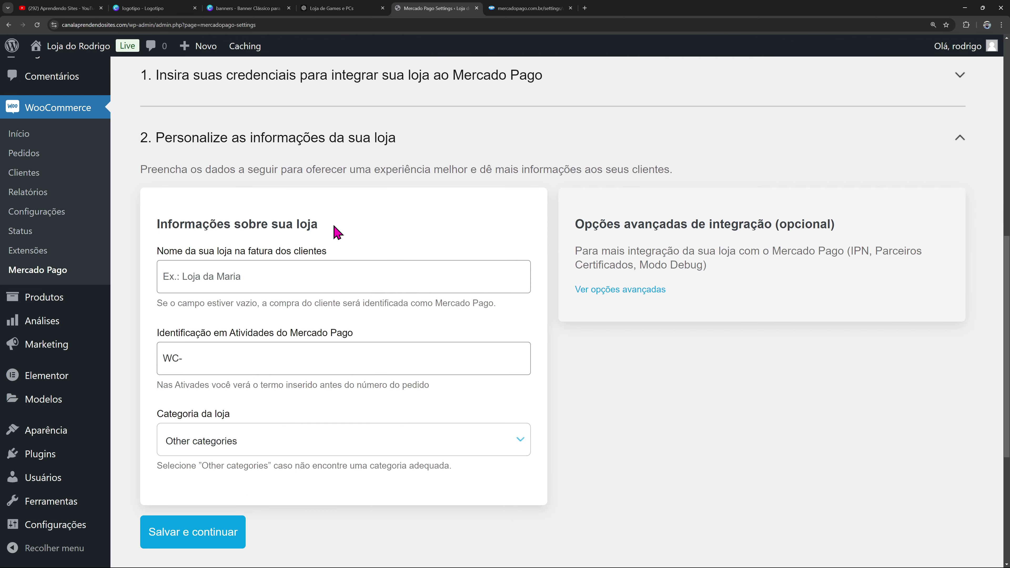
click(263, 238)
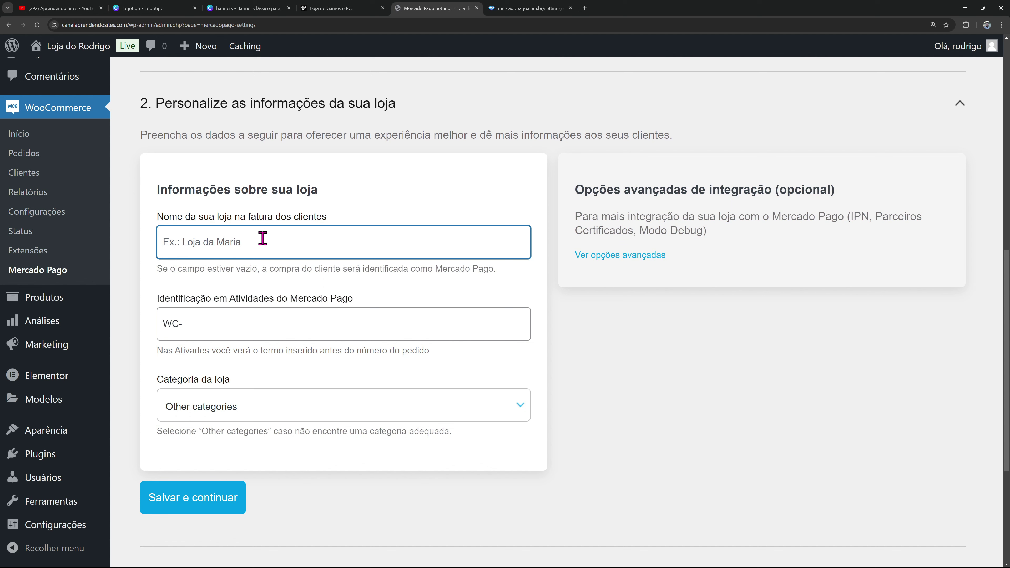
text(Loja do Rodrigo)
Append the store owner's first name to the "WC-" prefix in the Mercado Pago activity identification
click(251, 320)
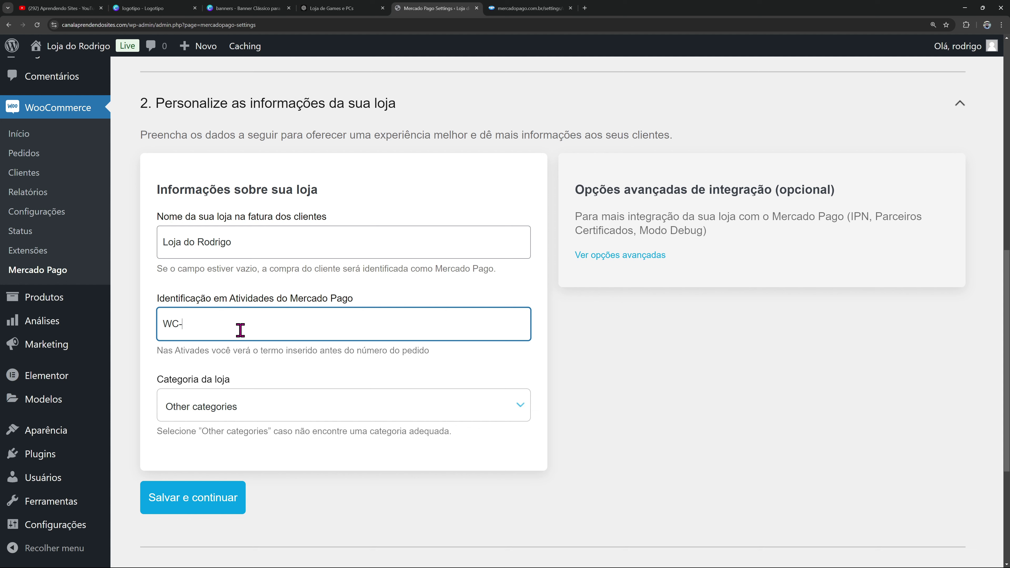
double_click(196, 323)
click(213, 320)
text(R)
key(Caps_Lock)
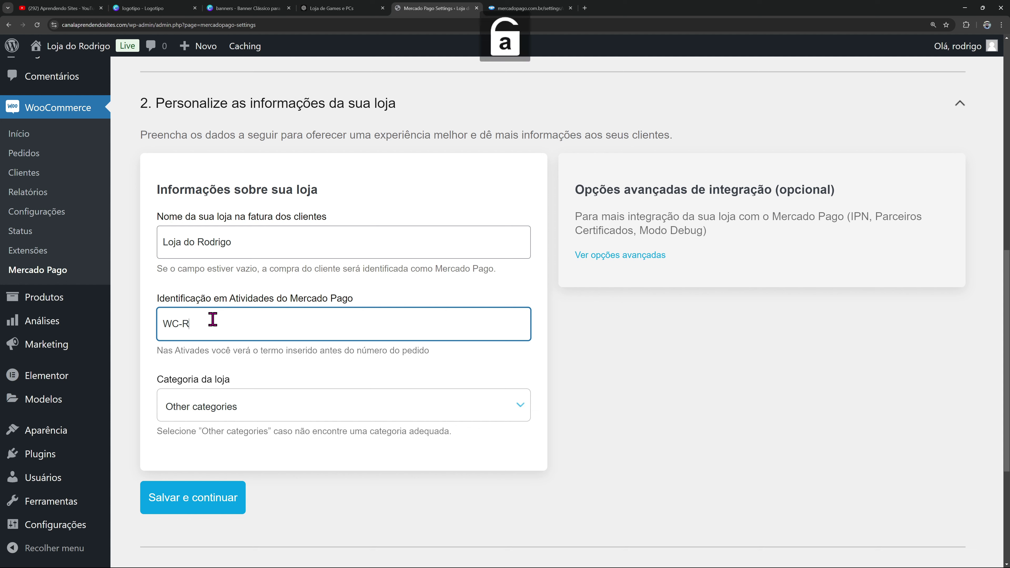
text(pd)
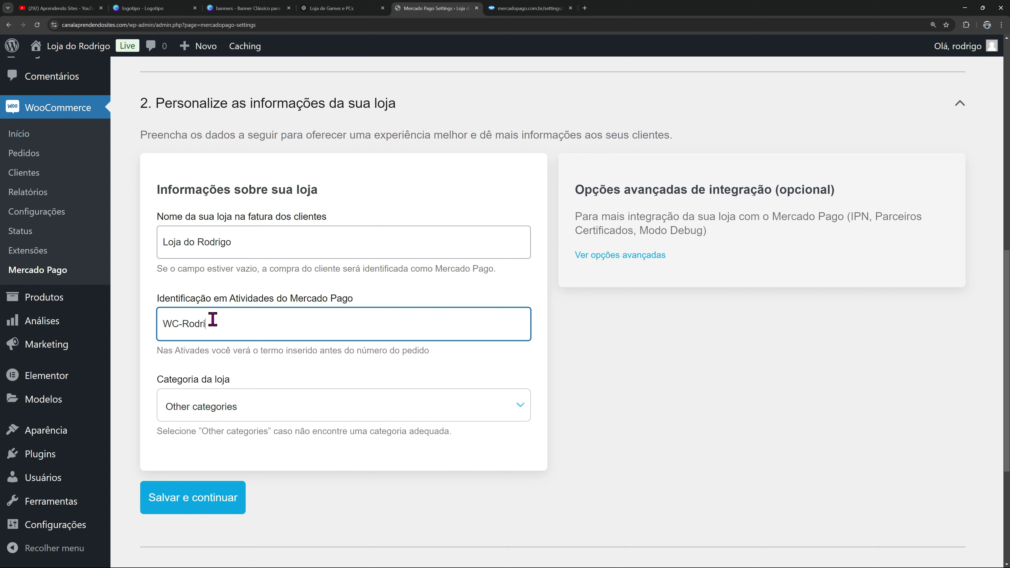
Select "Other categories" as the store category and save the store information section
click(271, 403)
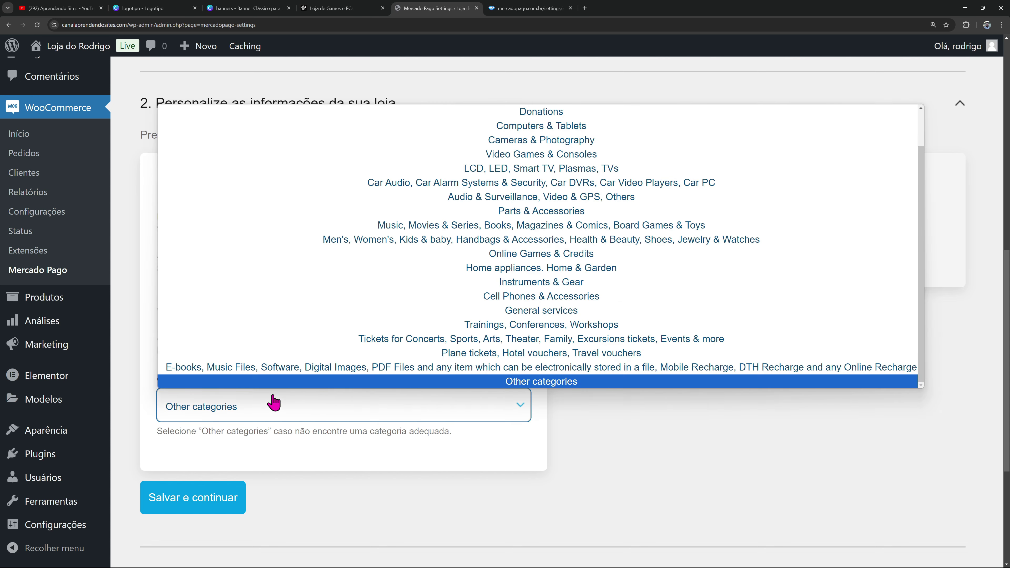
click(543, 382)
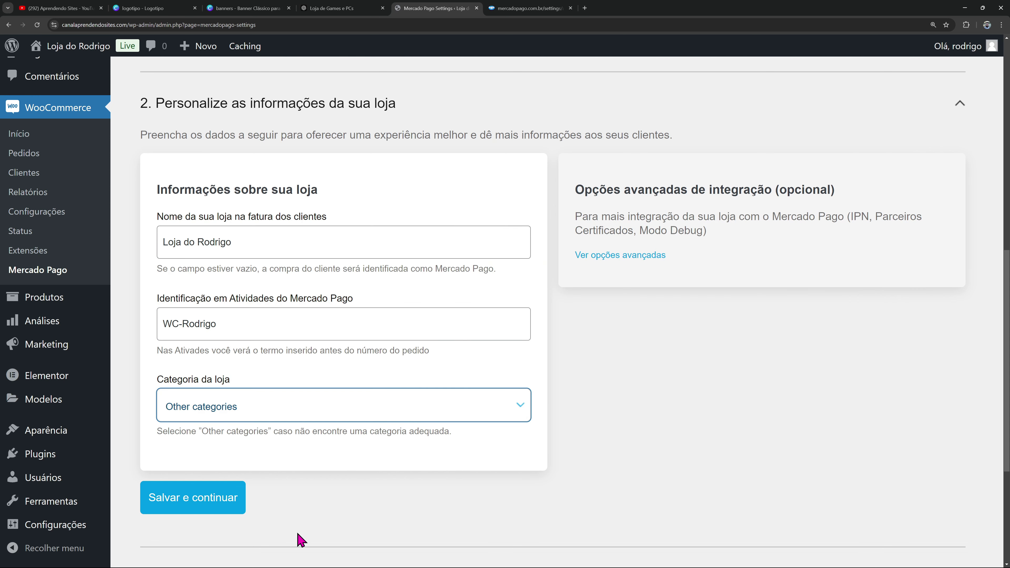
click(210, 509)
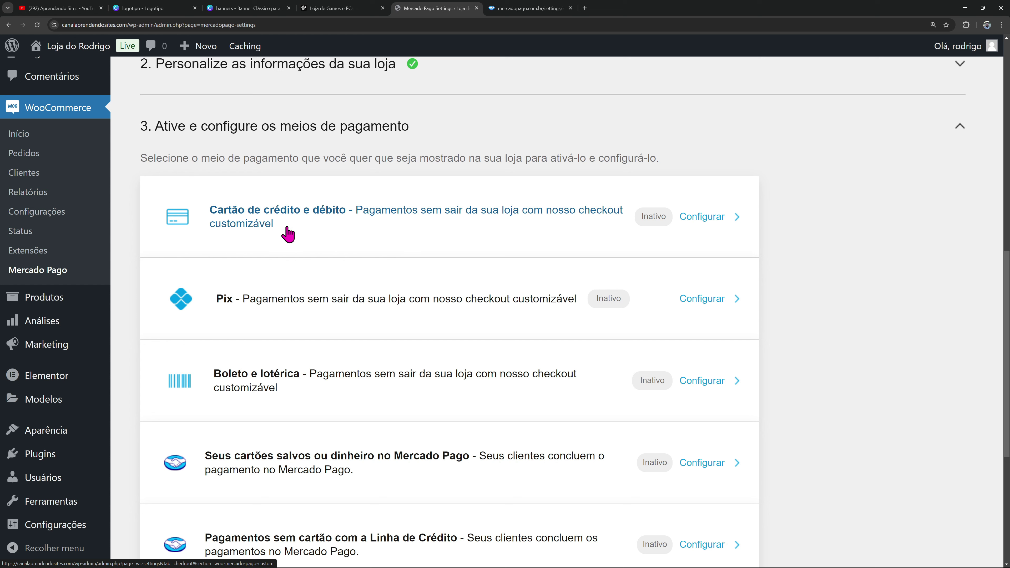
Activate Mercado Pago's transparent checkout for credit and debit cards and save the changes
click(705, 225)
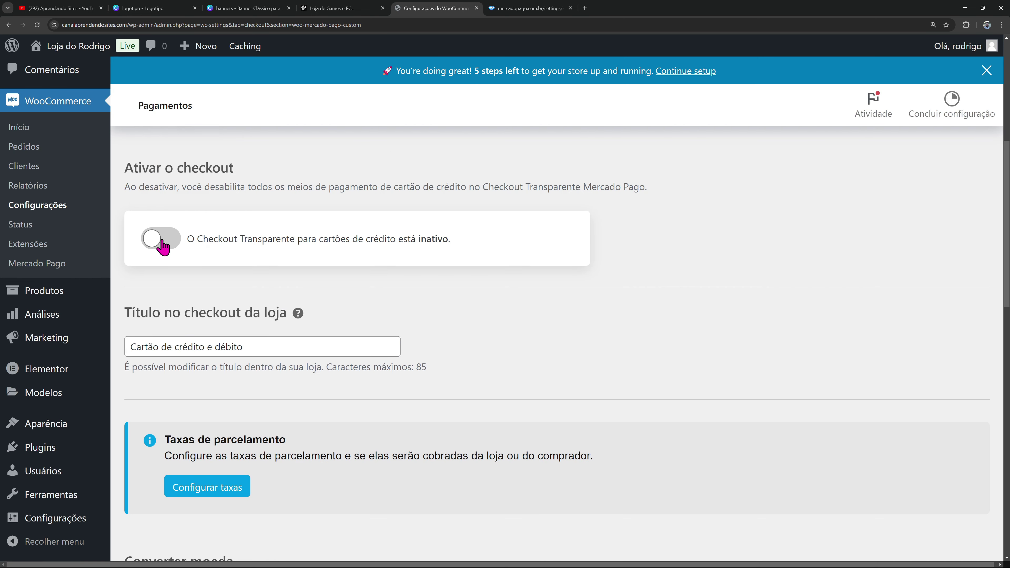
click(165, 243)
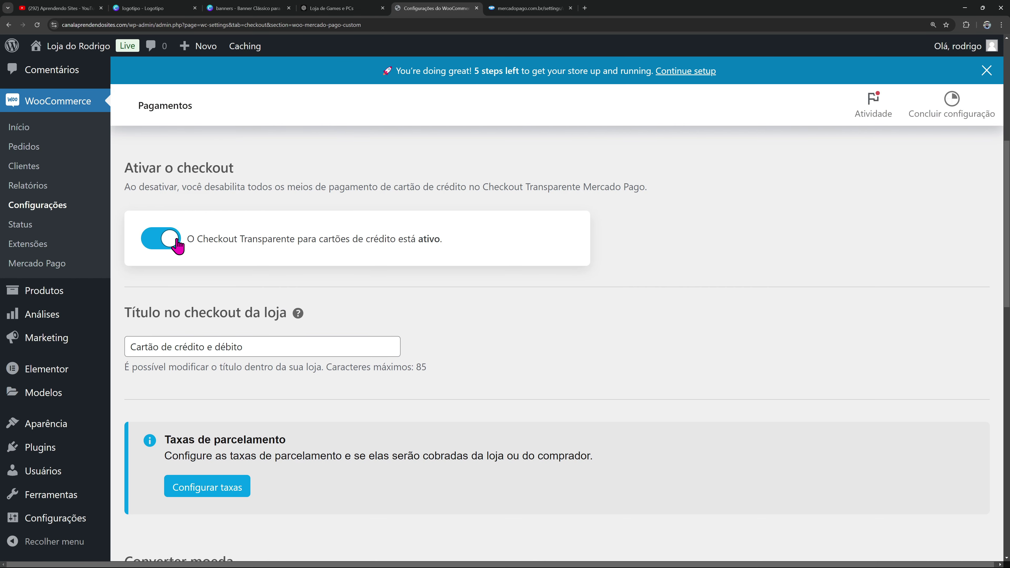
scroll(481, 268, down, 3)
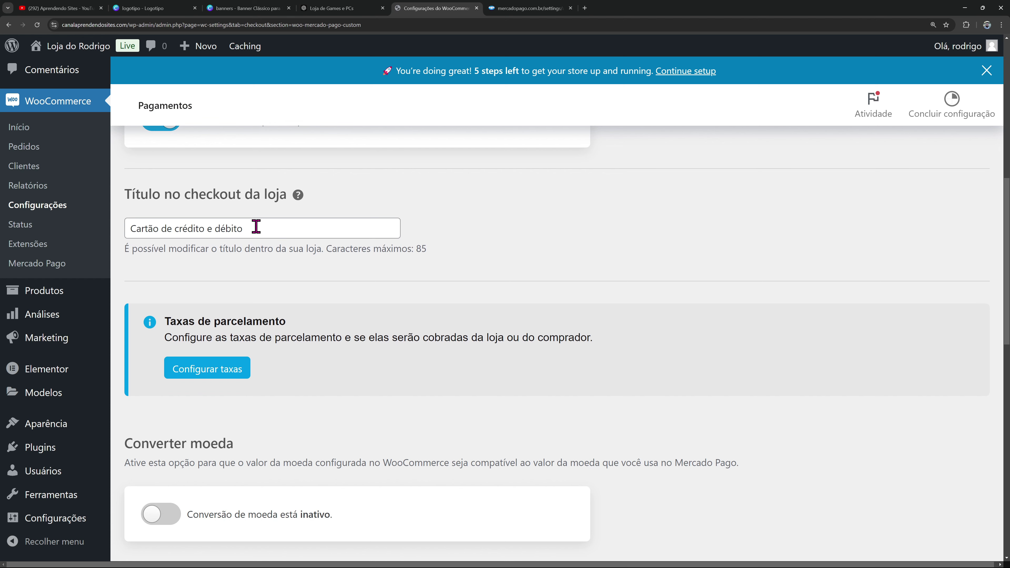
scroll(256, 235, down, 6)
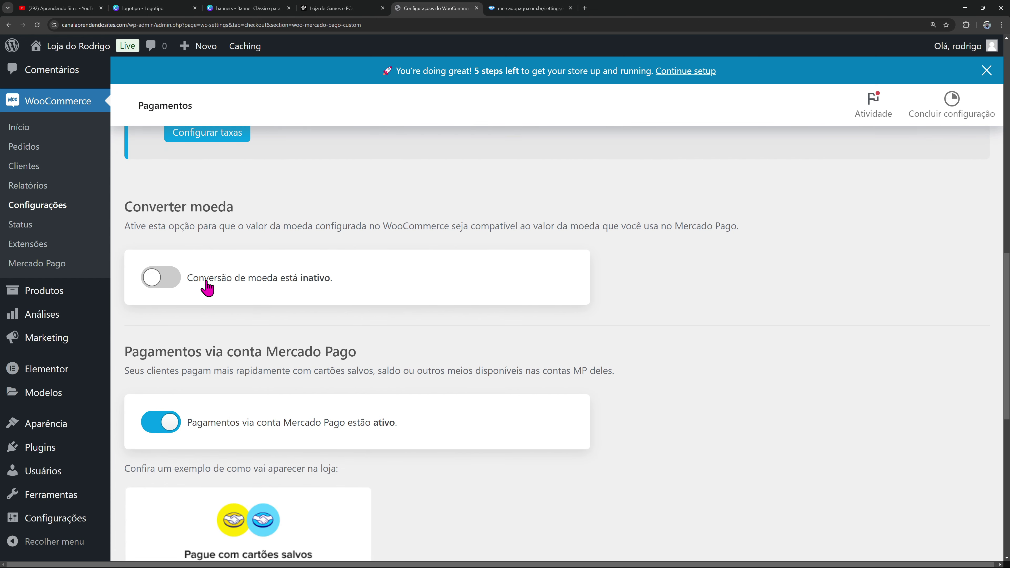
scroll(227, 290, down, 1)
scroll(283, 308, down, 3)
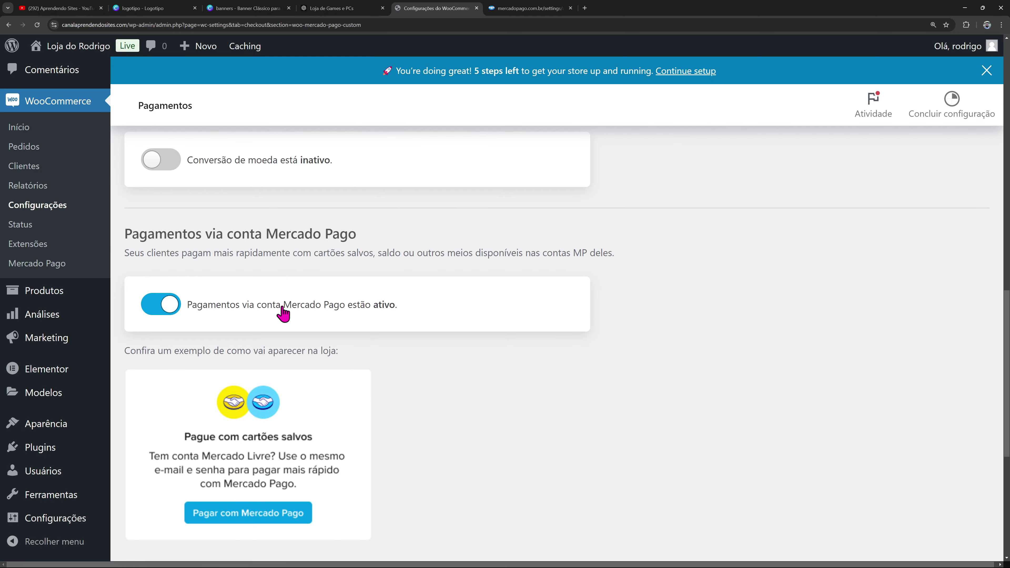
scroll(223, 318, down, 5)
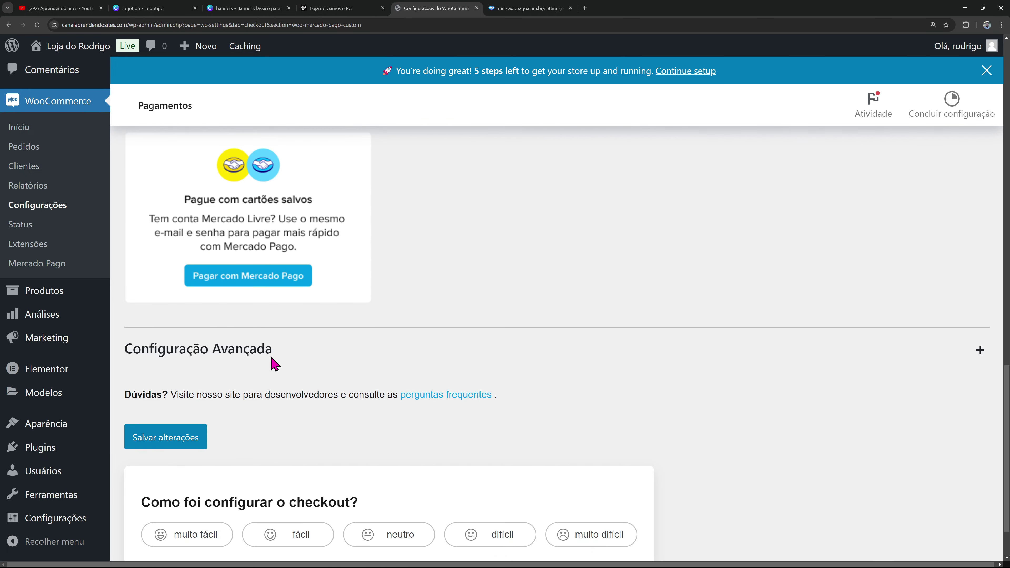
click(170, 448)
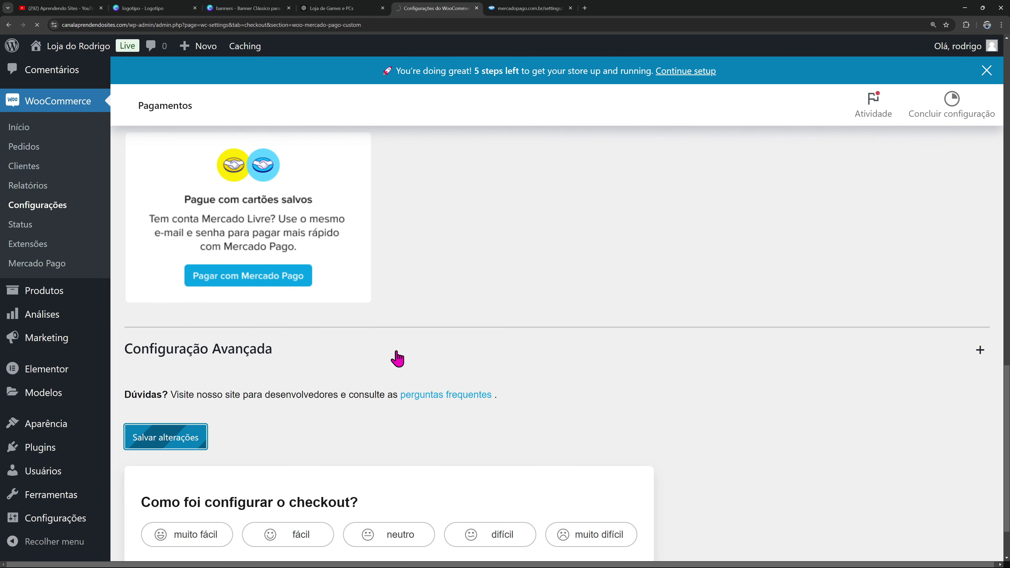
scroll(383, 336, down, 10)
scroll(287, 328, up, 4)
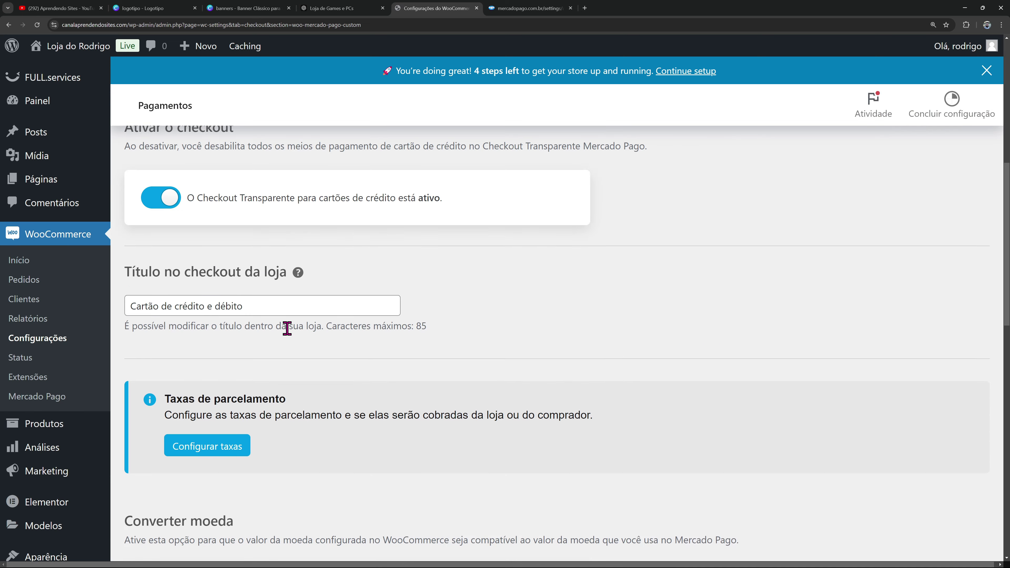
Return to the Mercado Pago settings, activate the Pix transparent checkout and save its configuration
click(70, 401)
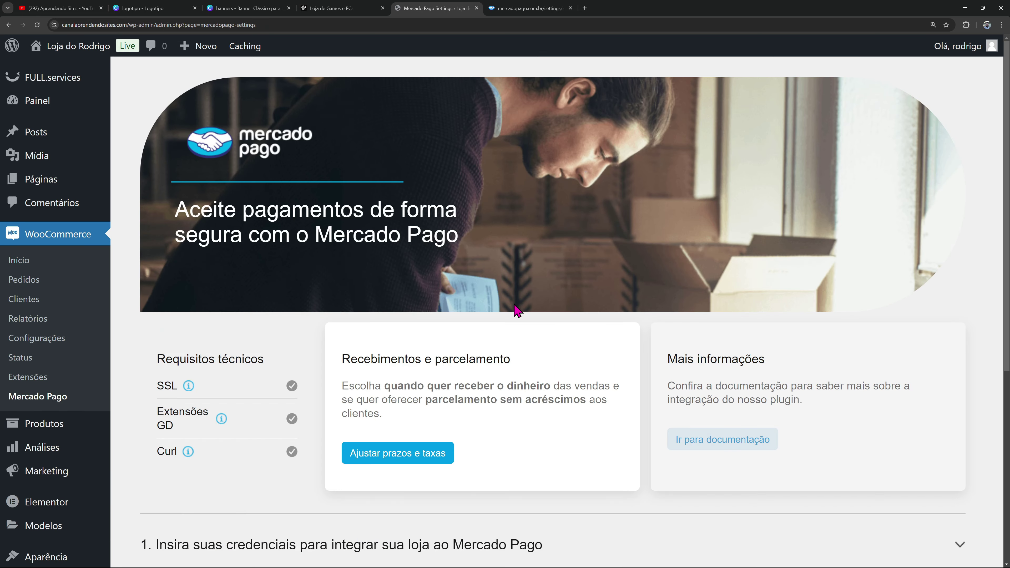
scroll(322, 359, down, 9)
scroll(322, 359, down, 2)
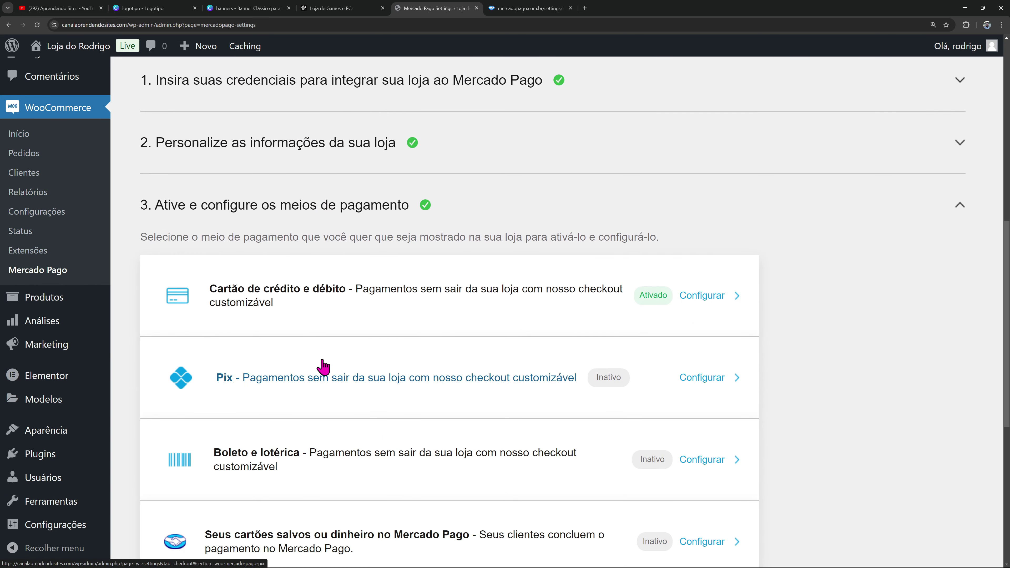
click(699, 384)
scroll(588, 285, down, 2)
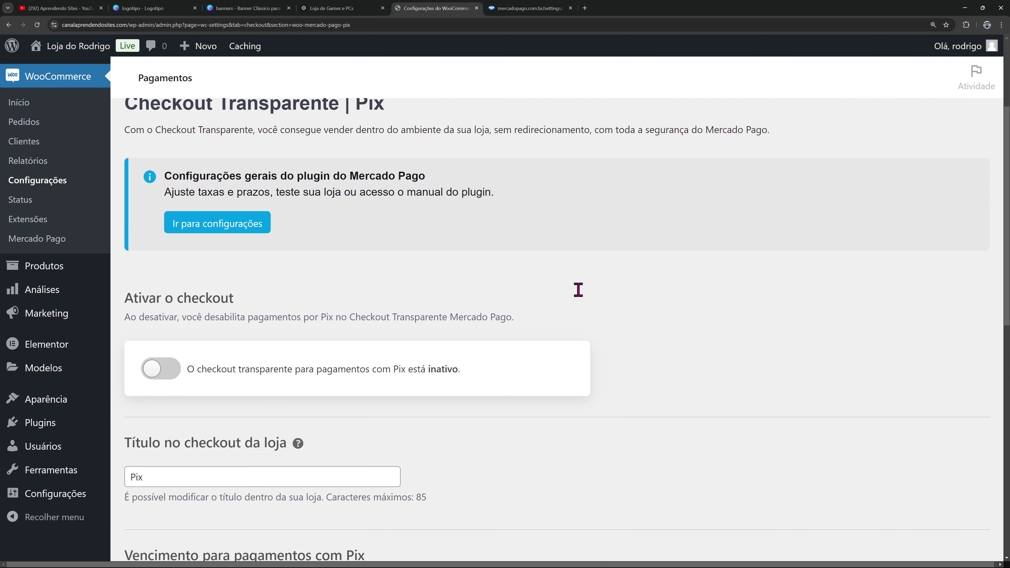
click(161, 371)
scroll(458, 303, down, 8)
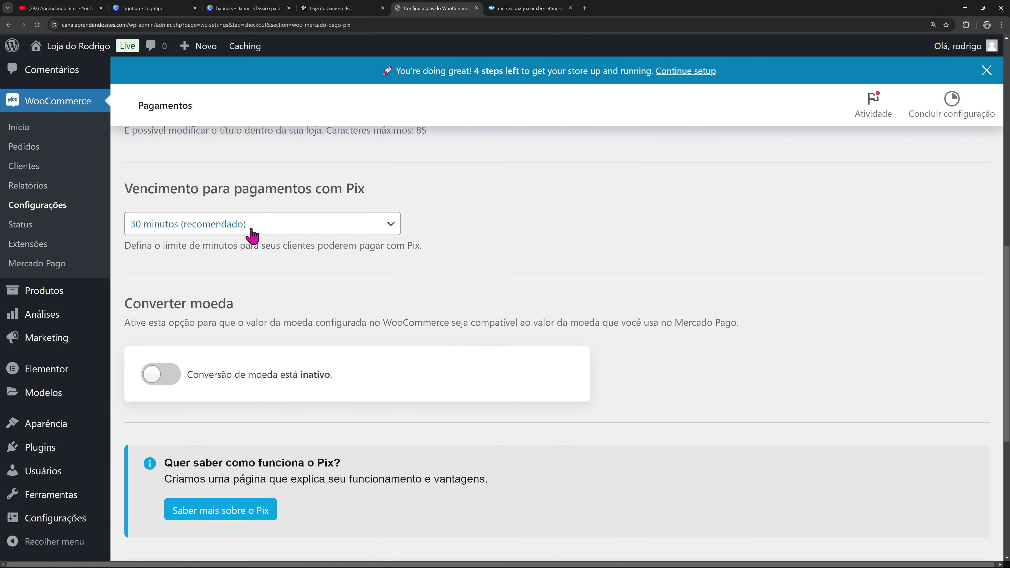
scroll(308, 302, down, 2)
scroll(180, 323, down, 5)
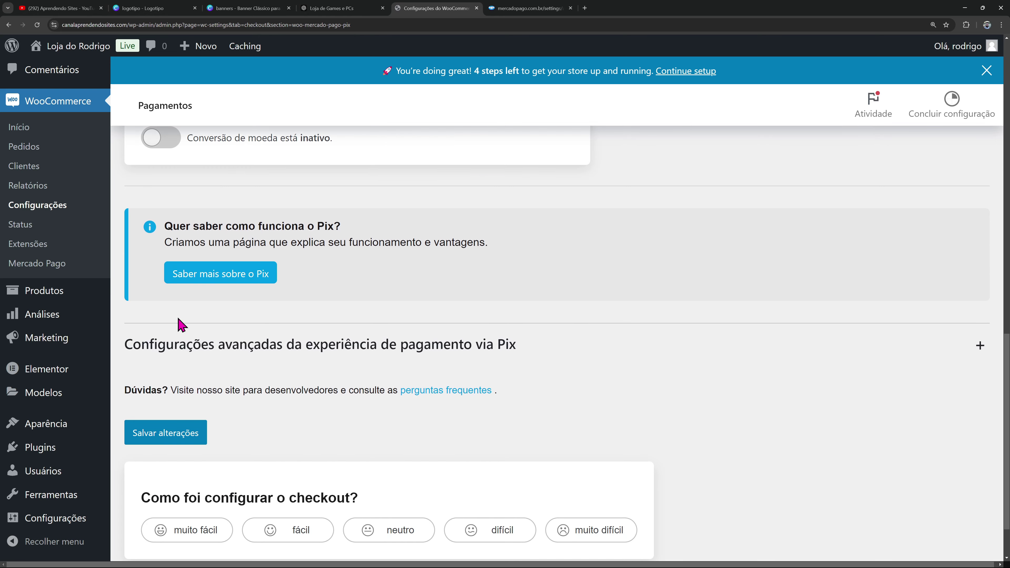
click(174, 405)
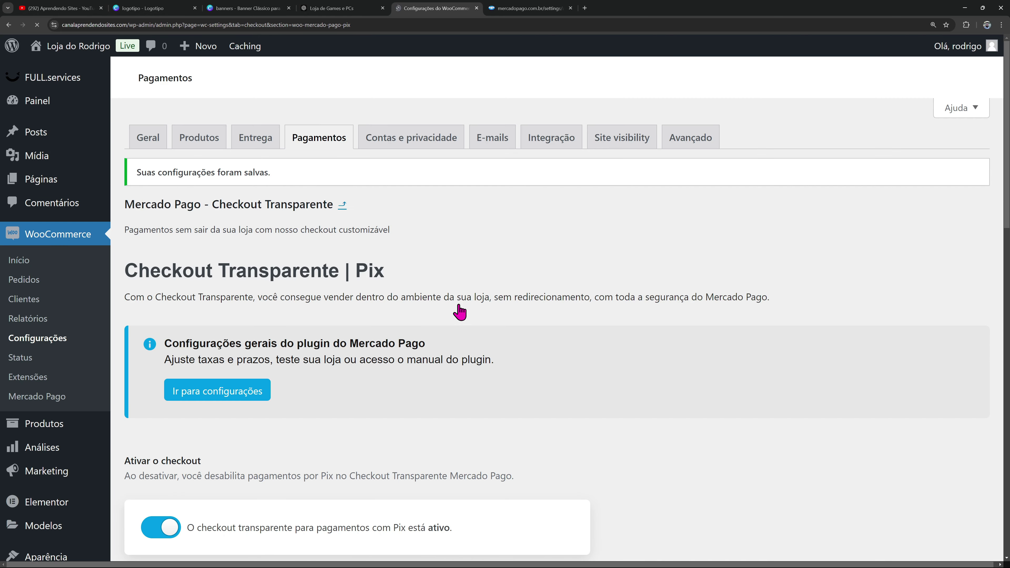
Reopen the Mercado Pago settings and check which payment methods are active in the payment methods section
click(64, 399)
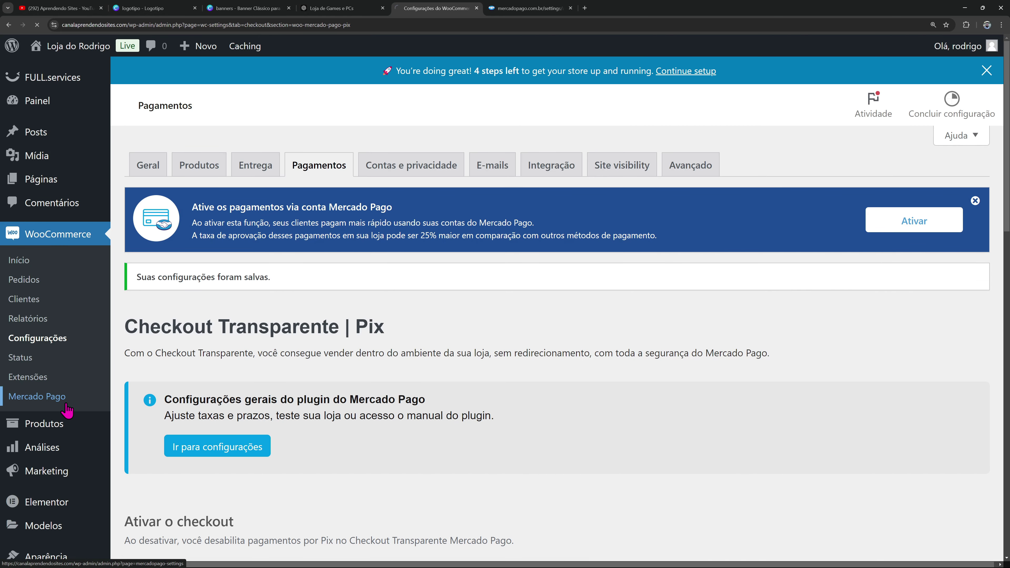
scroll(464, 294, down, 6)
click(383, 368)
scroll(424, 280, down, 7)
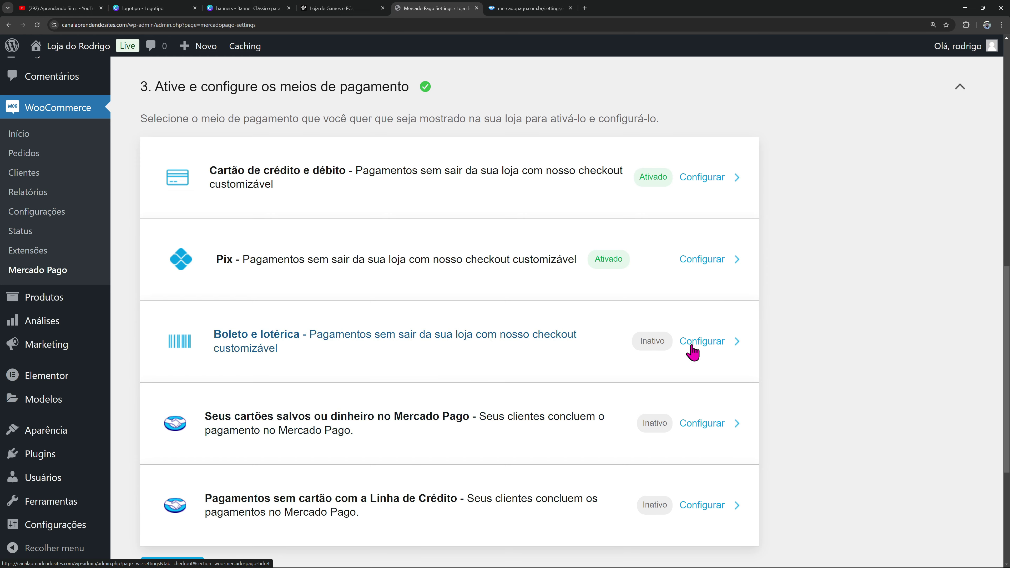
scroll(711, 365, down, 1)
scroll(710, 366, up, 5)
scroll(707, 353, up, 10)
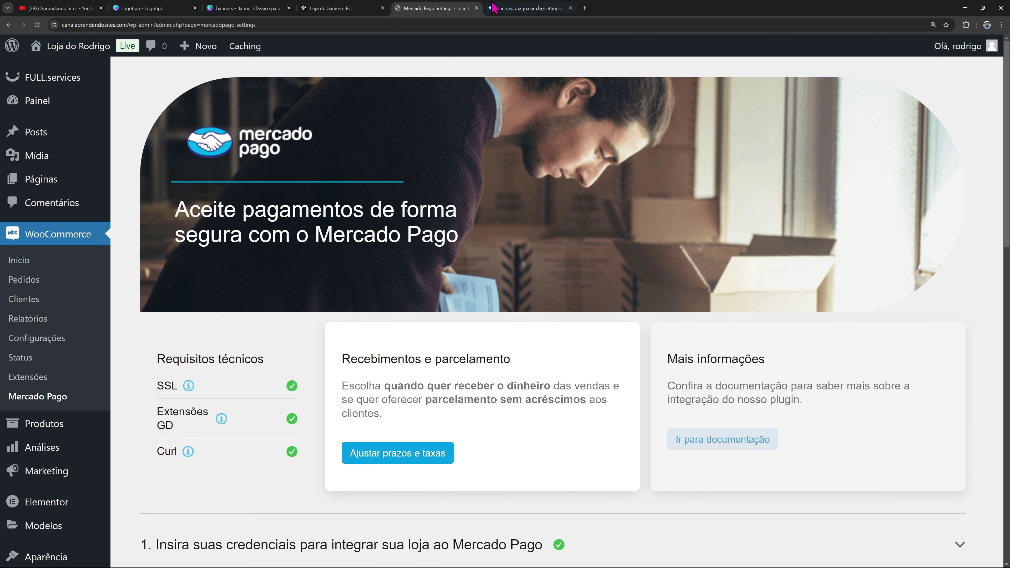
Close the Mercado Pago credentials page, and save the plugin's store operation mode as "Modo Vendas (Produção)"
click(574, 12)
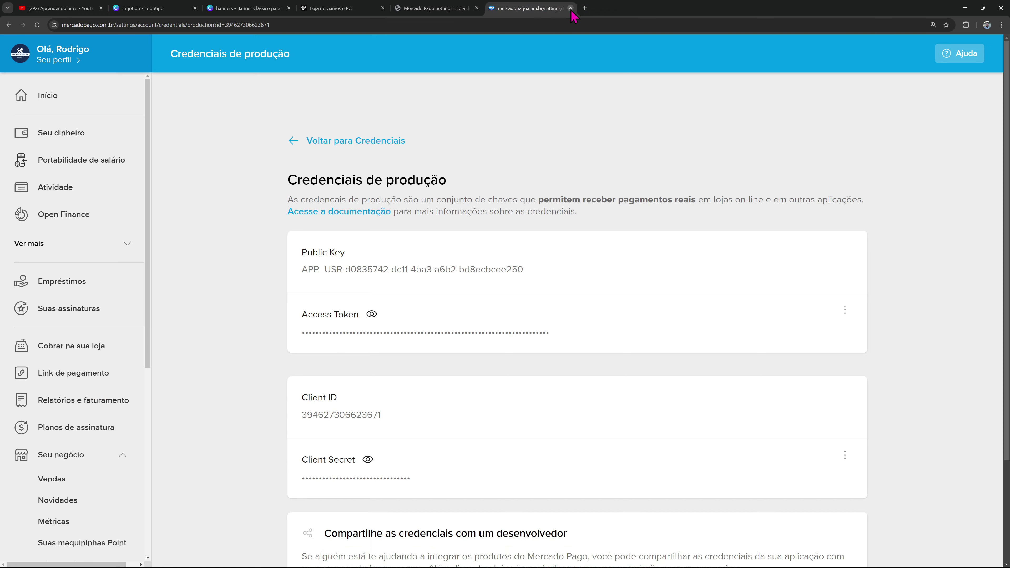
click(571, 9)
scroll(464, 275, down, 20)
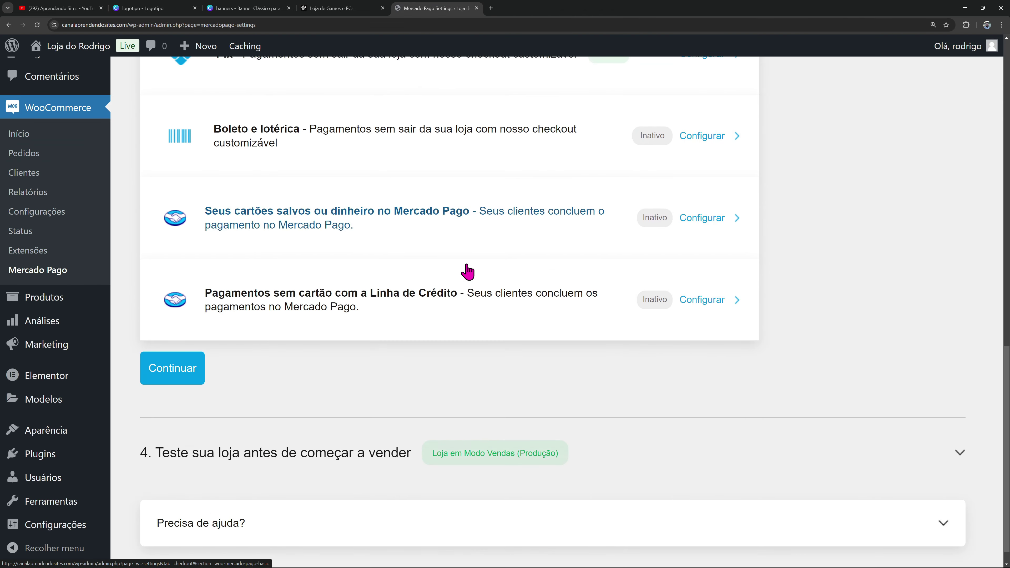
scroll(471, 266, down, 5)
click(471, 266)
scroll(401, 388, down, 2)
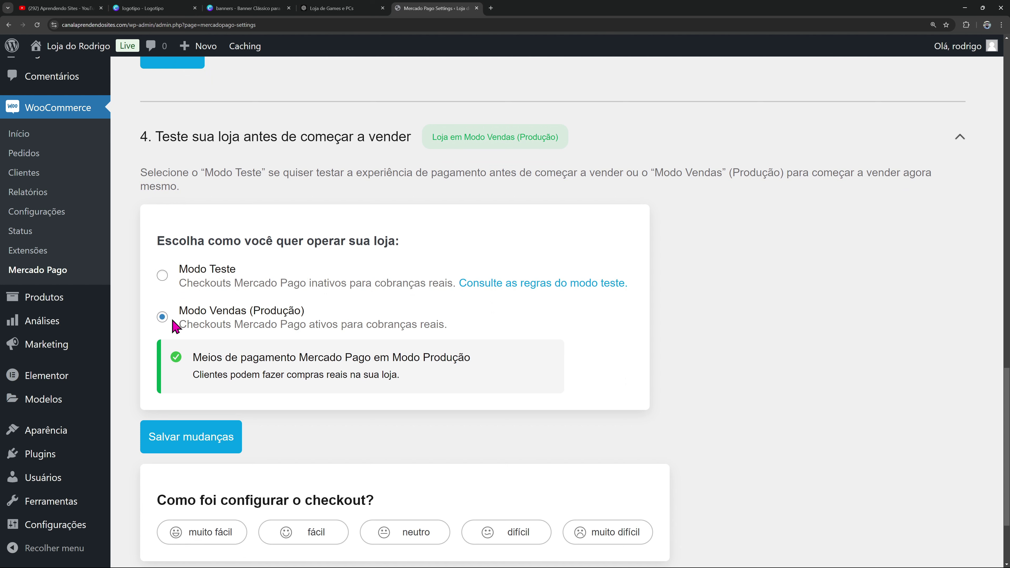
click(196, 438)
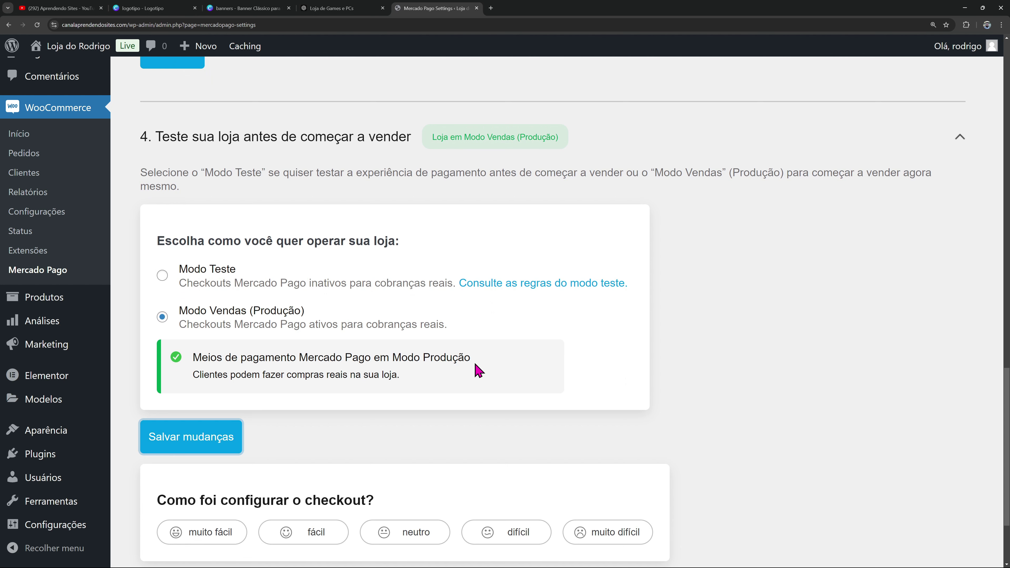
Reload the Mercado Pago settings page and check the status of its four configuration sections
click(37, 25)
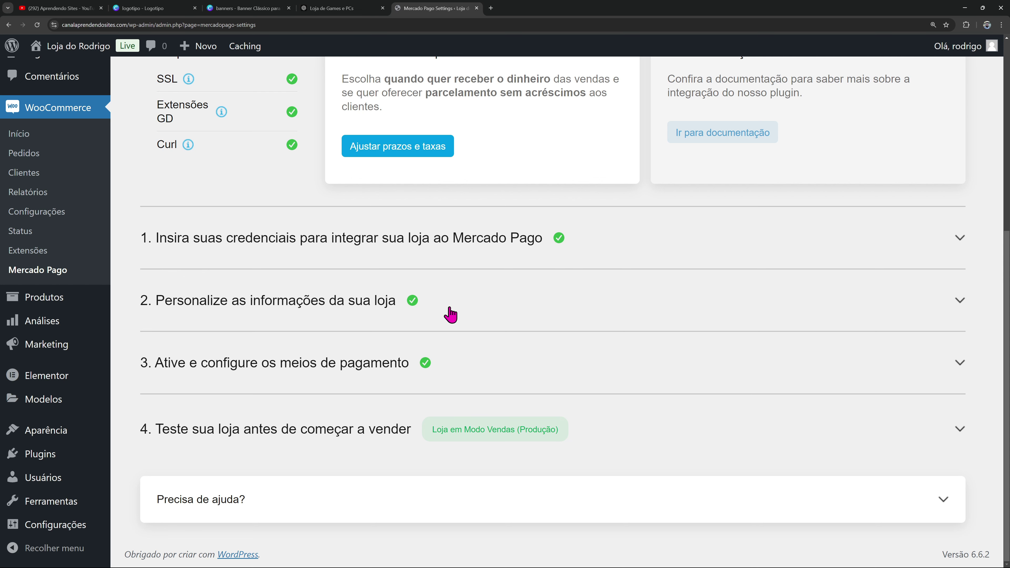
scroll(461, 376, up, 8)
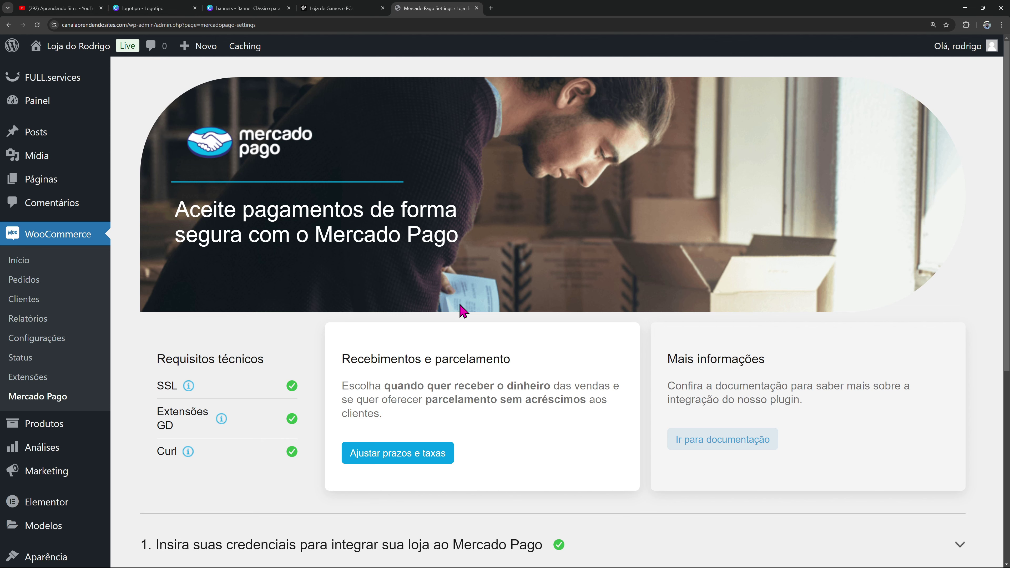
scroll(445, 297, down, 2)
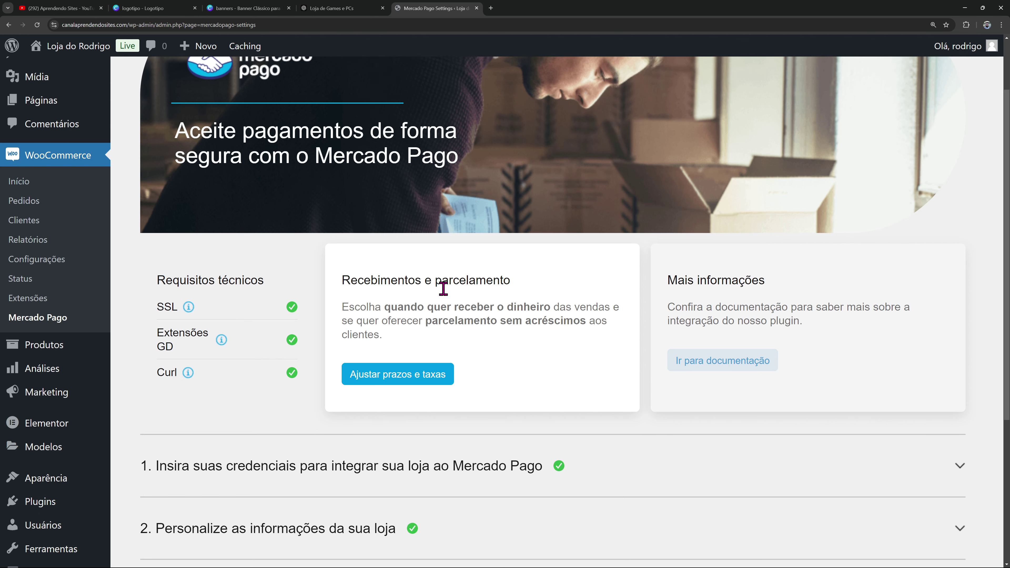
scroll(442, 295, up, 2)
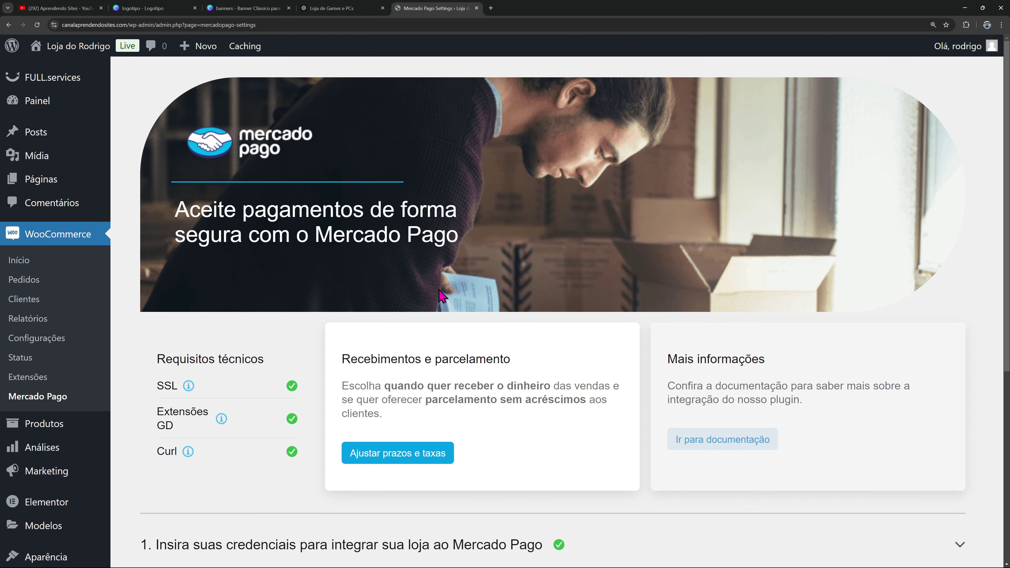
Open the shipping (Entrega) section of the WooCommerce settings
click(47, 339)
click(254, 168)
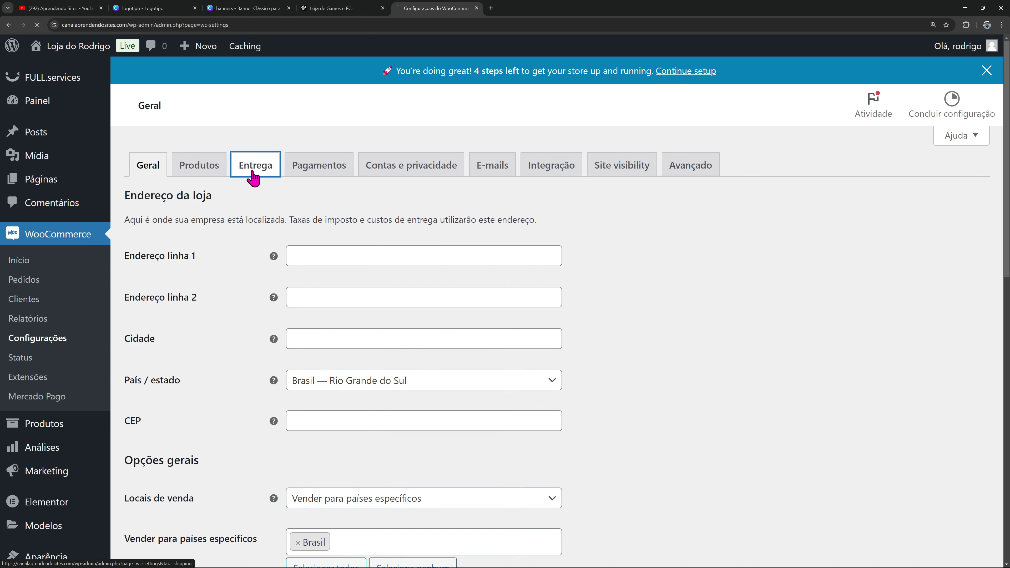
Add a new shipping zone in the store's delivery settings and name it "Sul"
scroll(620, 302, down, 4)
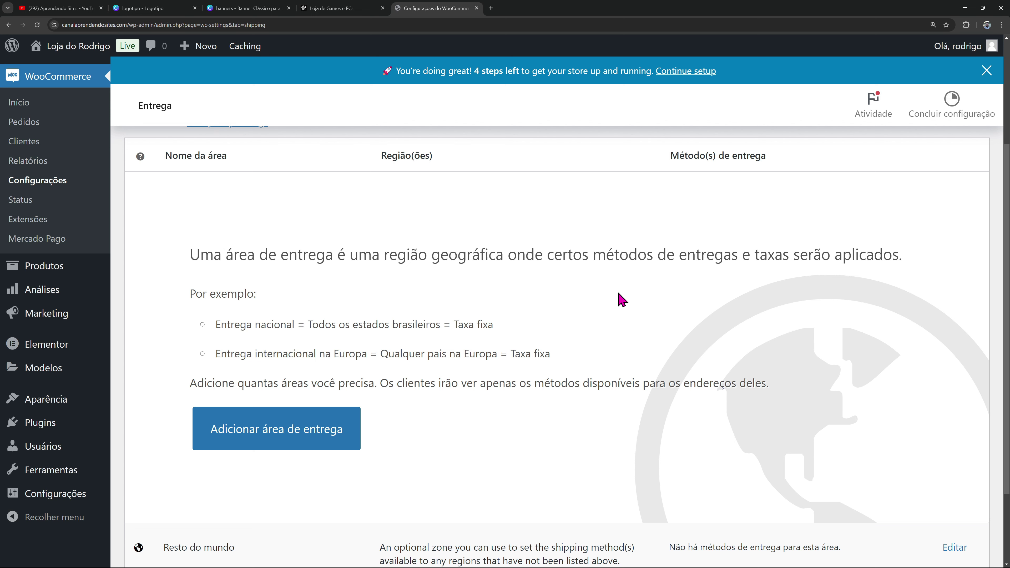
click(281, 439)
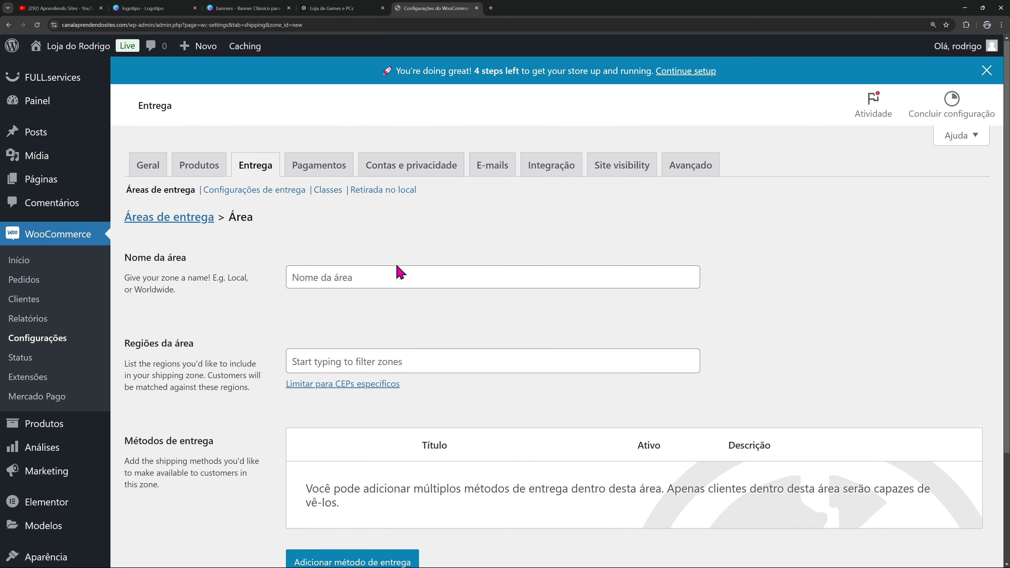
click(391, 271)
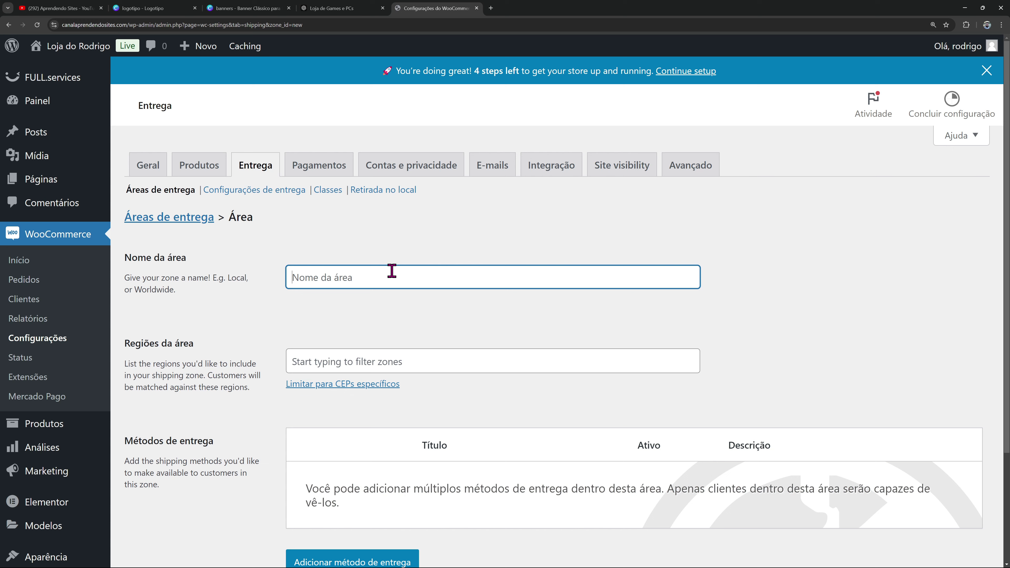
key(Caps_Lock)
text(S)
key(Caps_Lock)
text(ul)
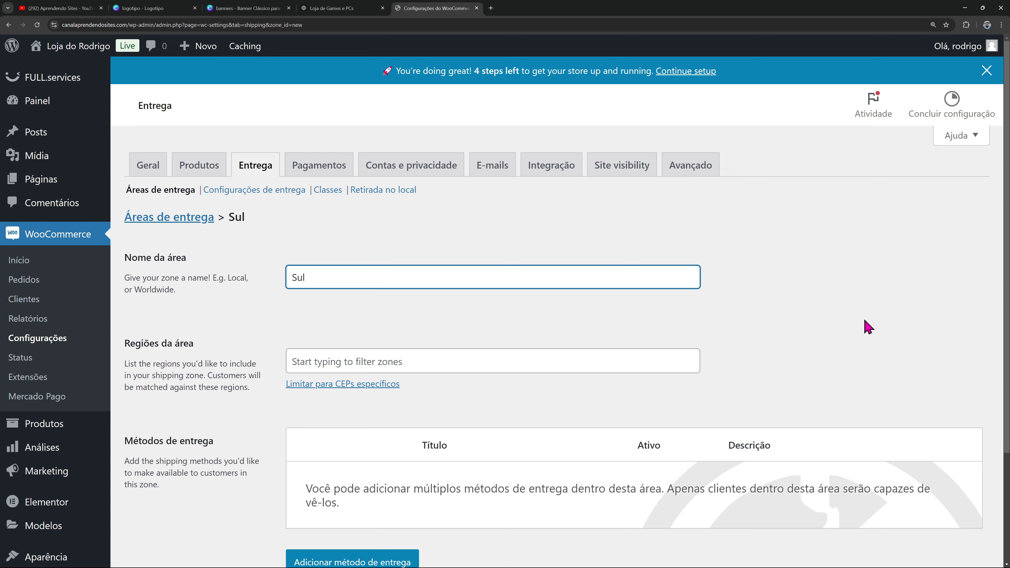
Assign the Brazilian states Paraná, Rio Grande do Sul and Santa Catarina to the Sul zone's regions
scroll(863, 327, down, 3)
click(371, 241)
click(308, 327)
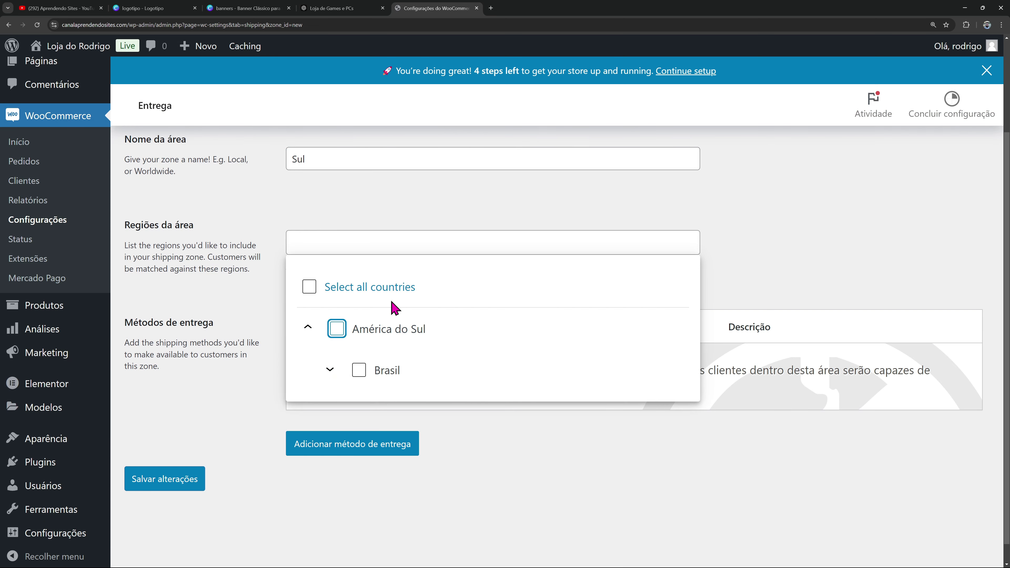
click(331, 370)
scroll(402, 349, down, 3)
scroll(406, 354, down, 10)
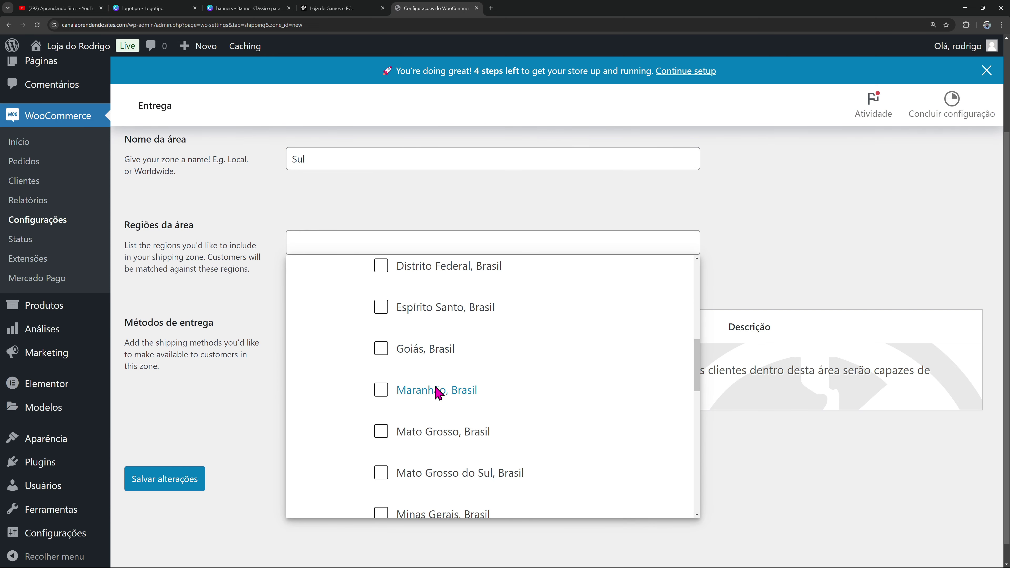
click(381, 363)
scroll(382, 398, down, 3)
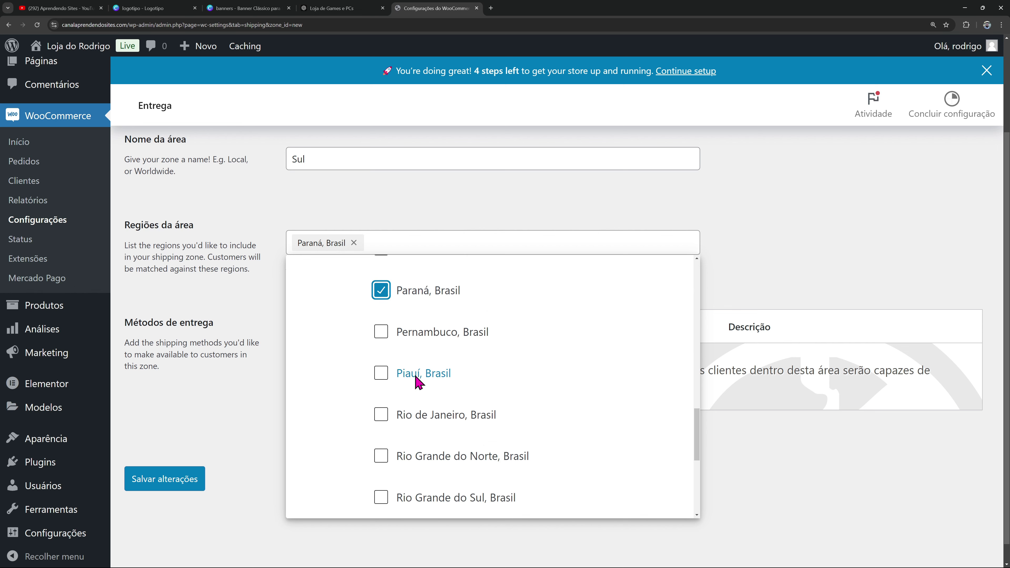
click(382, 453)
scroll(441, 414, down, 4)
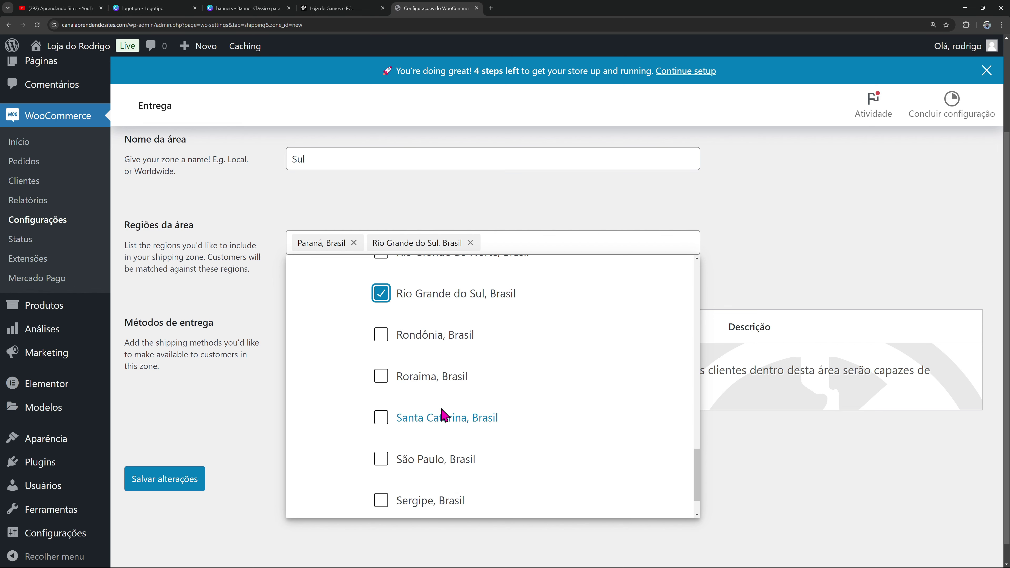
click(381, 418)
click(831, 219)
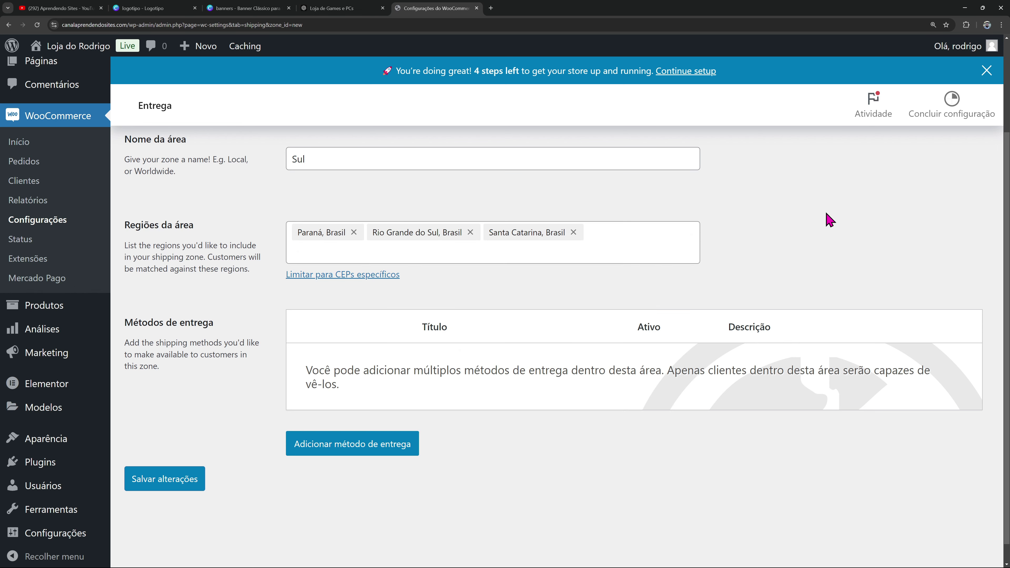
Start a new shipping method for the Sul zone, choosing Taxa fixa as its type
click(346, 447)
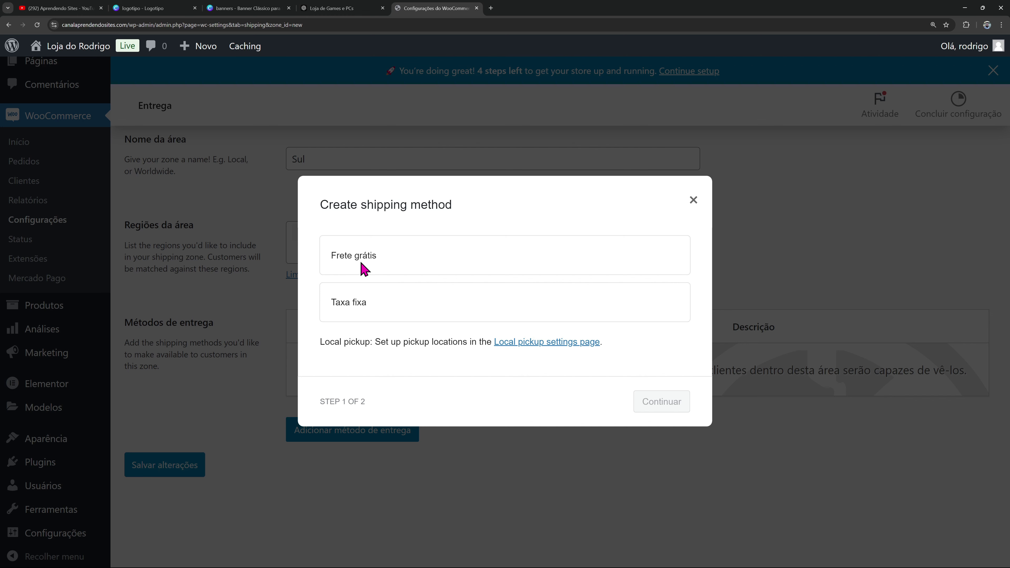
click(365, 271)
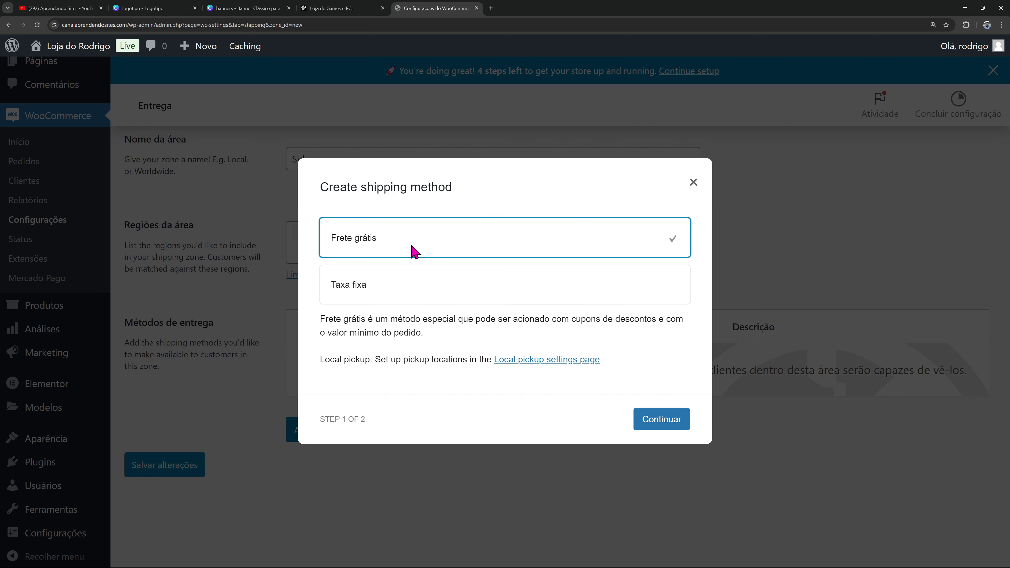
click(400, 303)
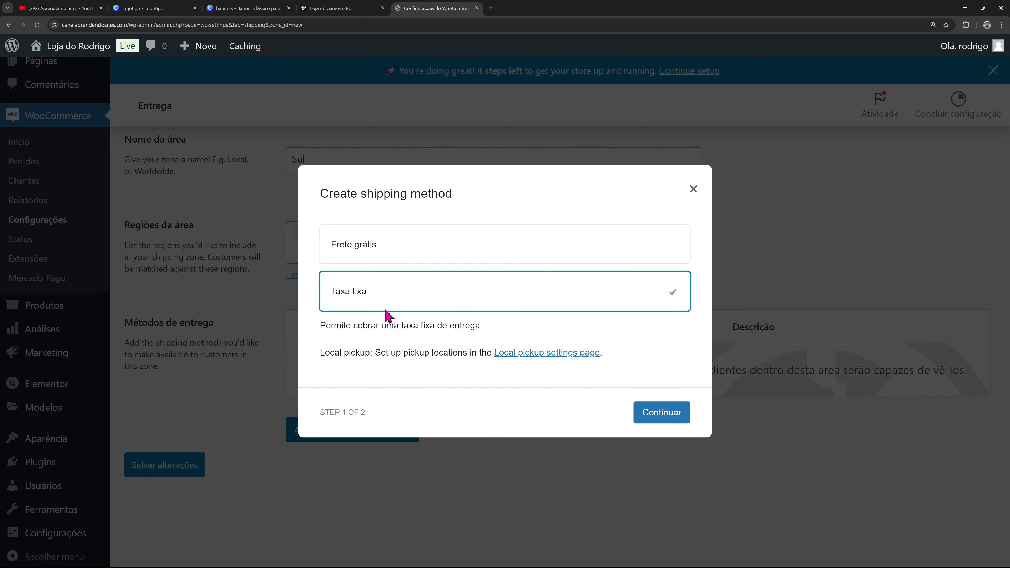
click(653, 413)
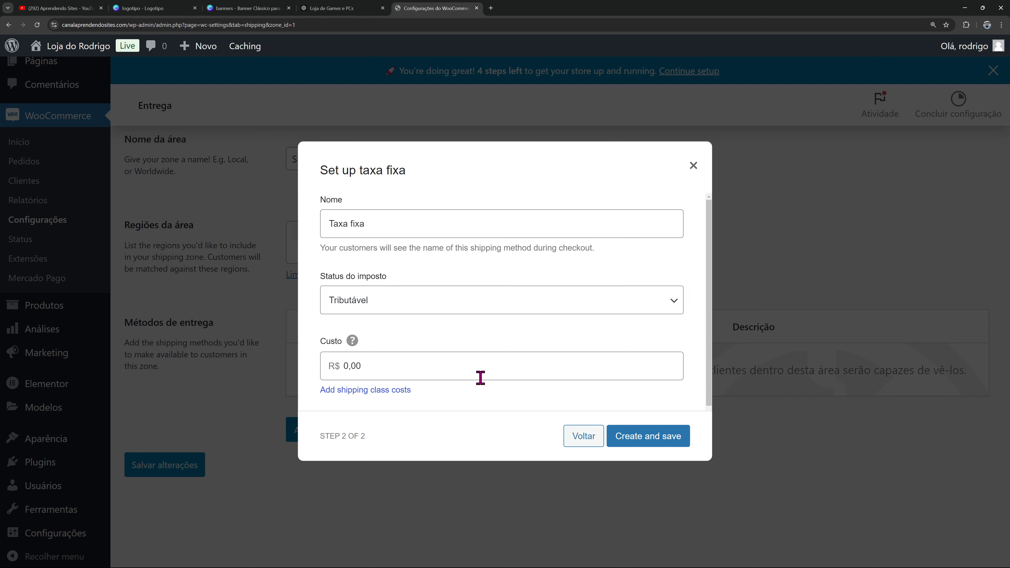
Set the flat rate's tax status to Tributável and its cost to R$ 15, and save the method
click(393, 230)
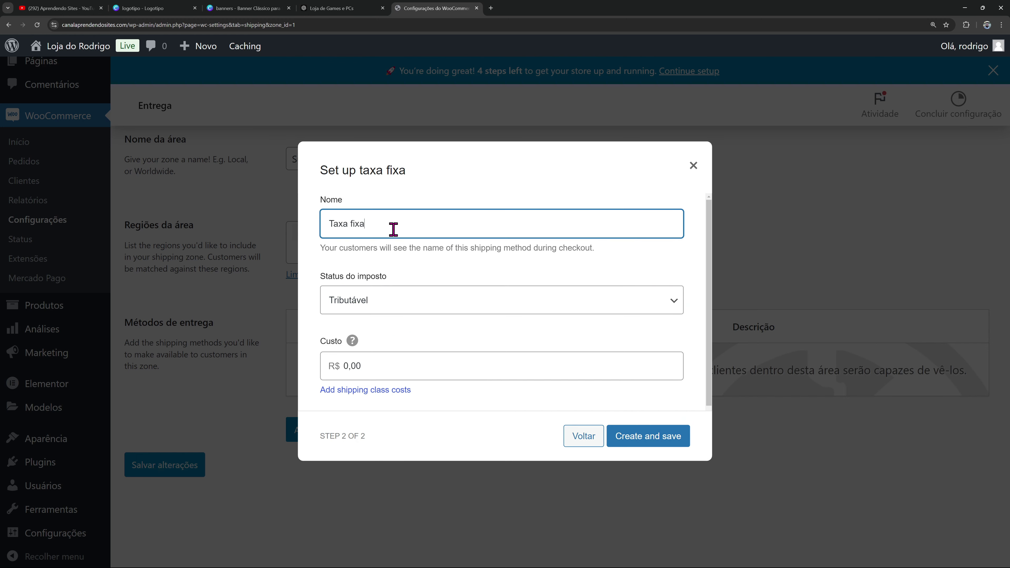
click(402, 294)
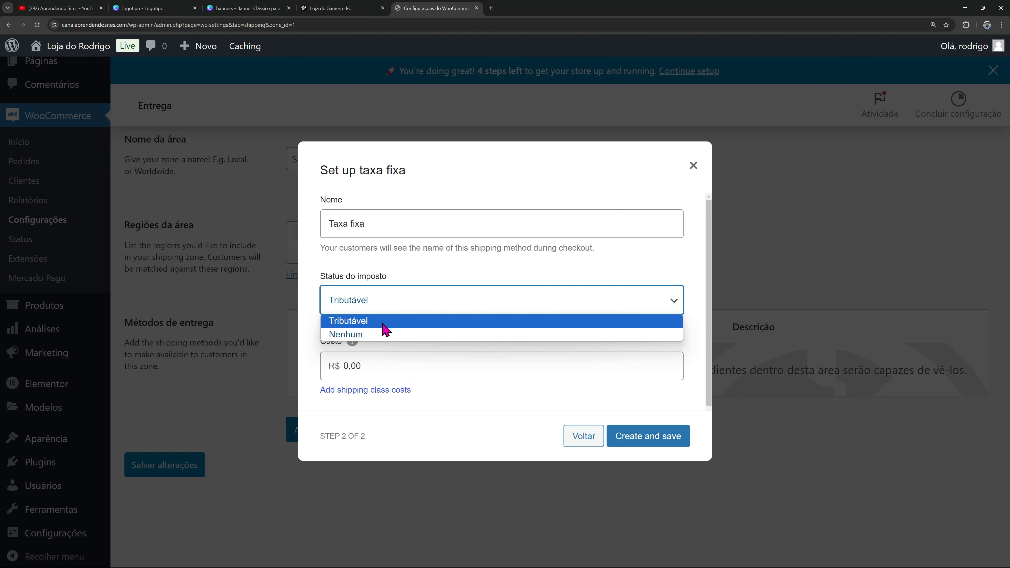
click(383, 324)
click(385, 370)
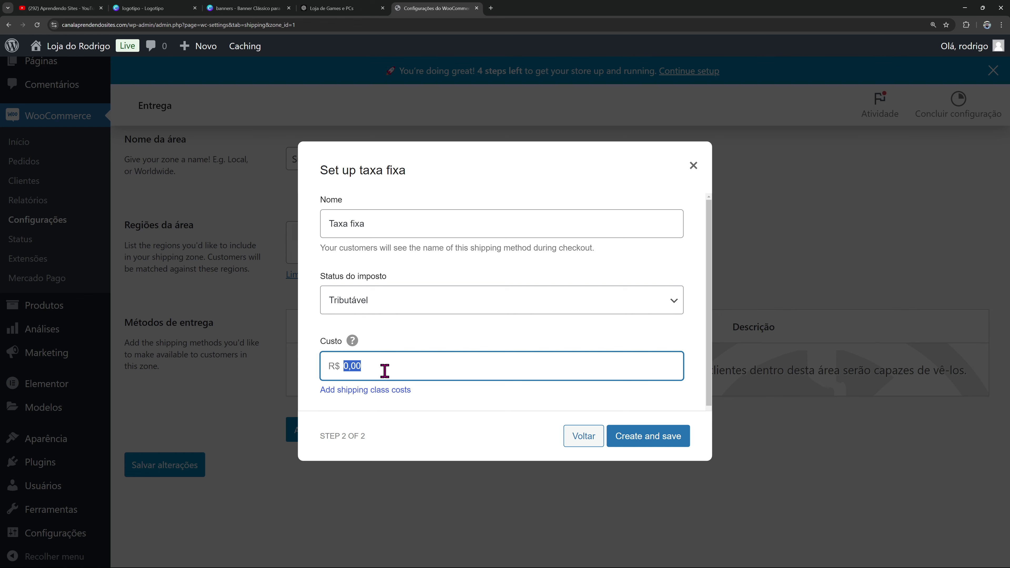
text(15)
click(486, 413)
scroll(556, 324, down, 1)
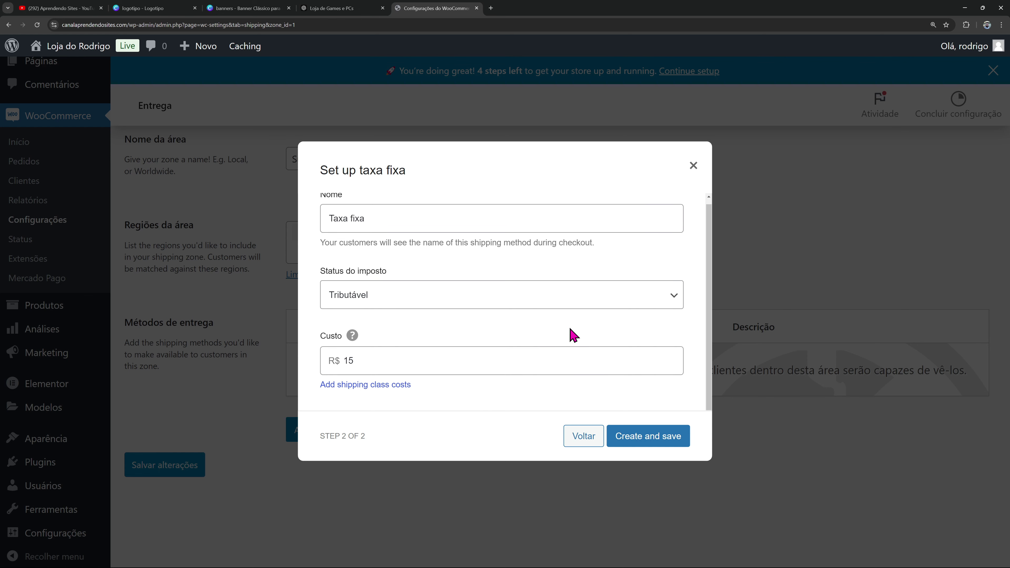
click(637, 437)
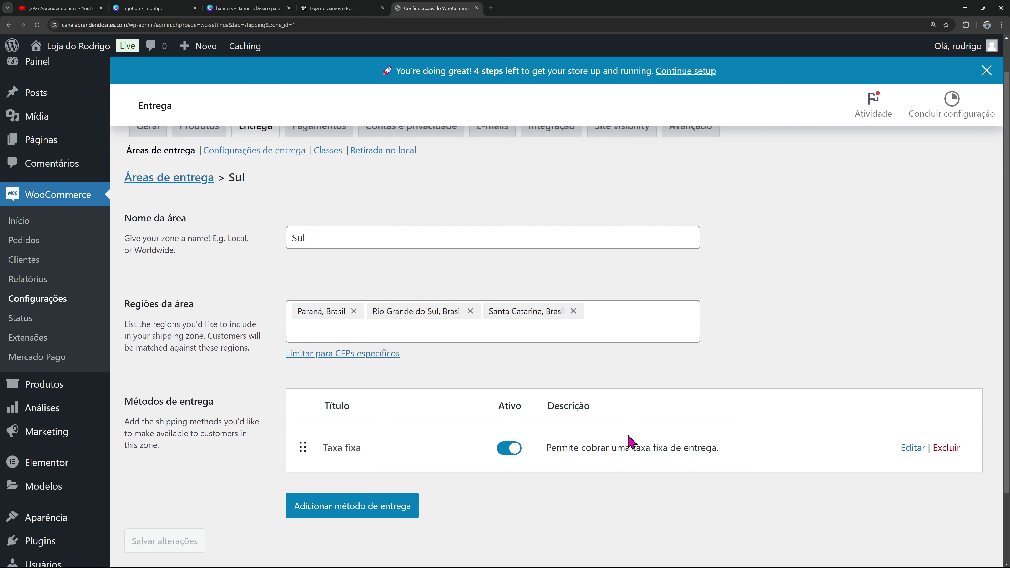
Return to the list of shipping zones and add another zone named "Sudeste"
scroll(627, 436, down, 1)
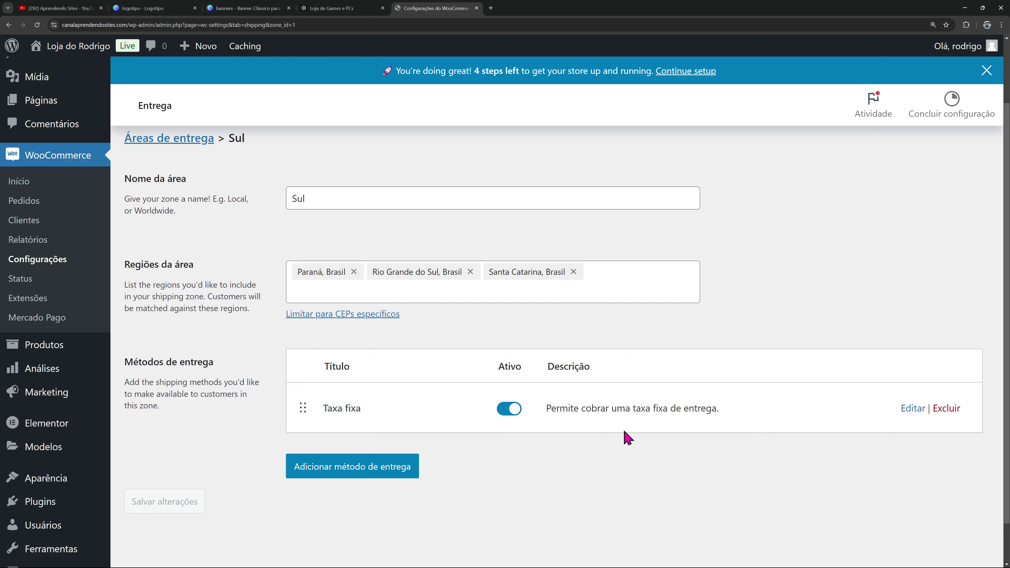
scroll(628, 438, down, 1)
scroll(769, 256, up, 3)
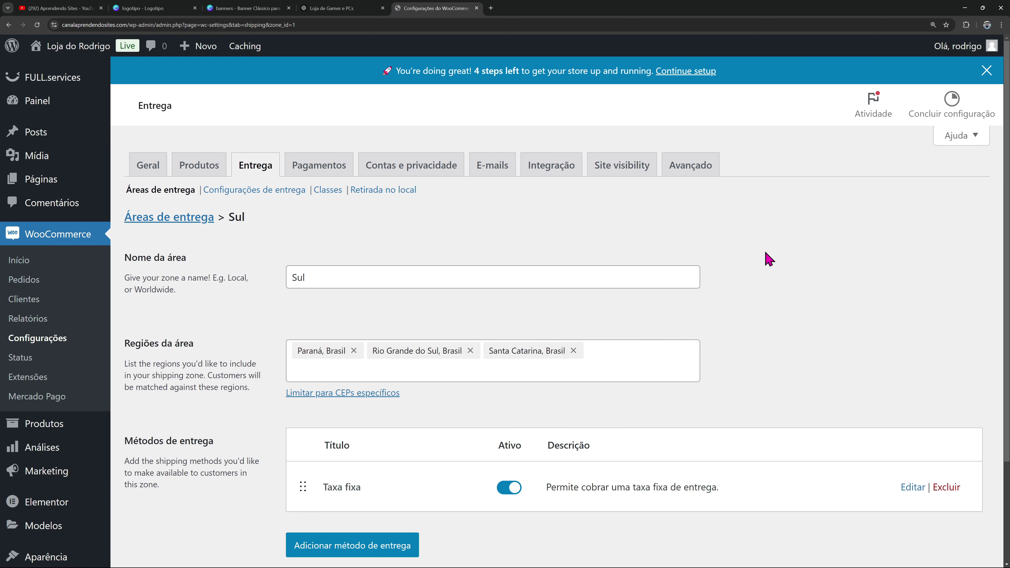
click(177, 221)
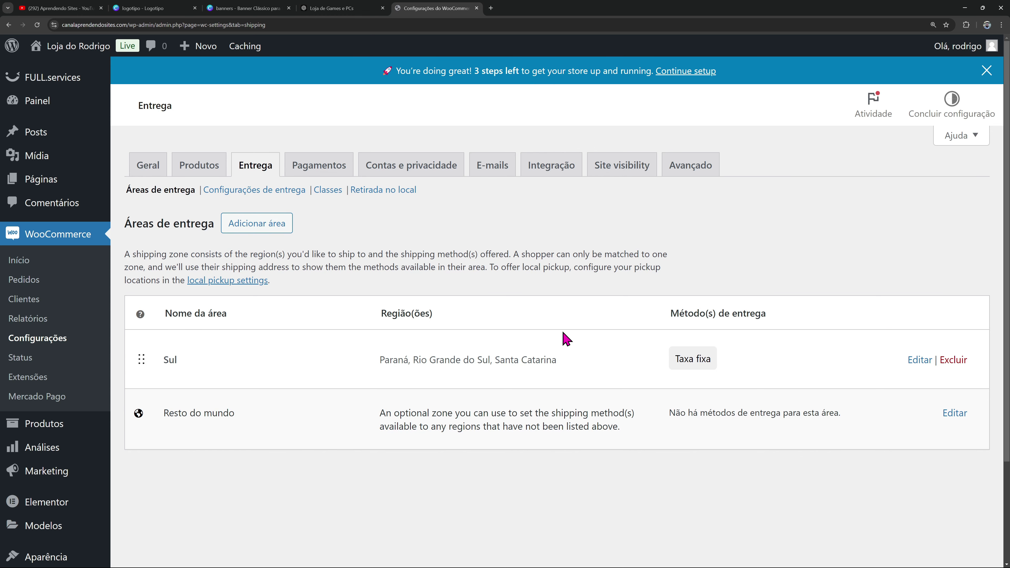
click(227, 225)
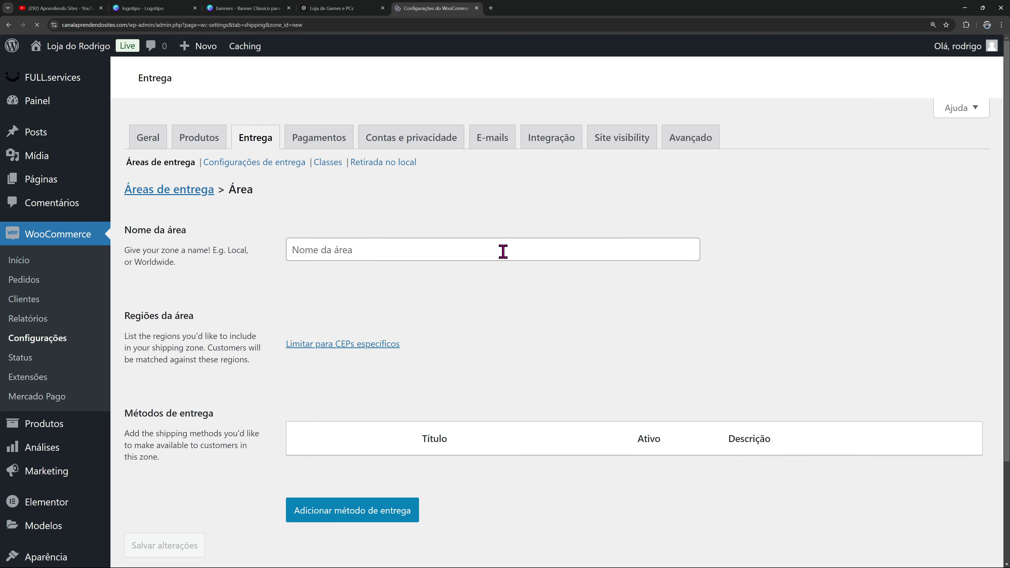
click(409, 253)
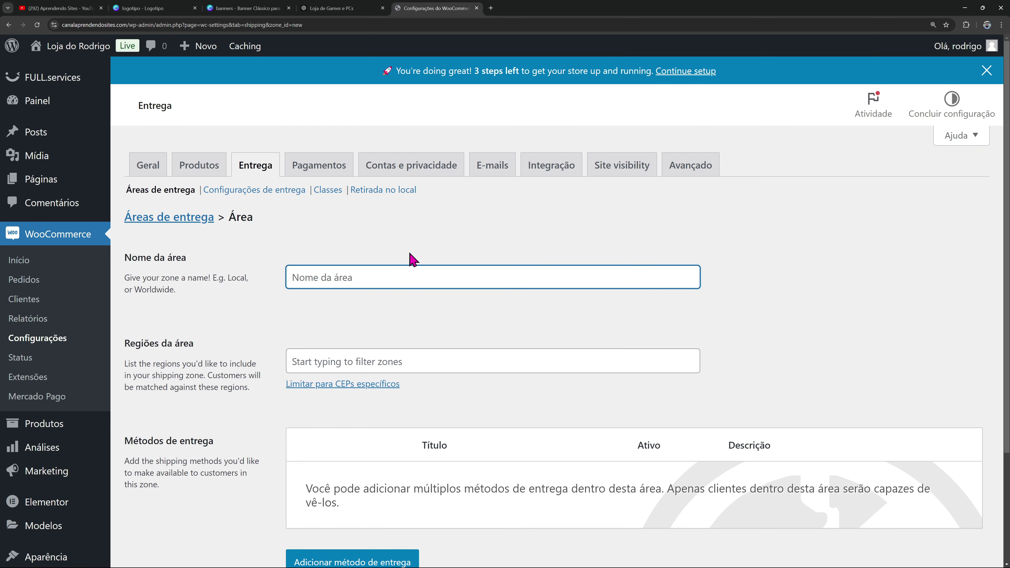
text(Sudeste)
scroll(348, 284, down, 2)
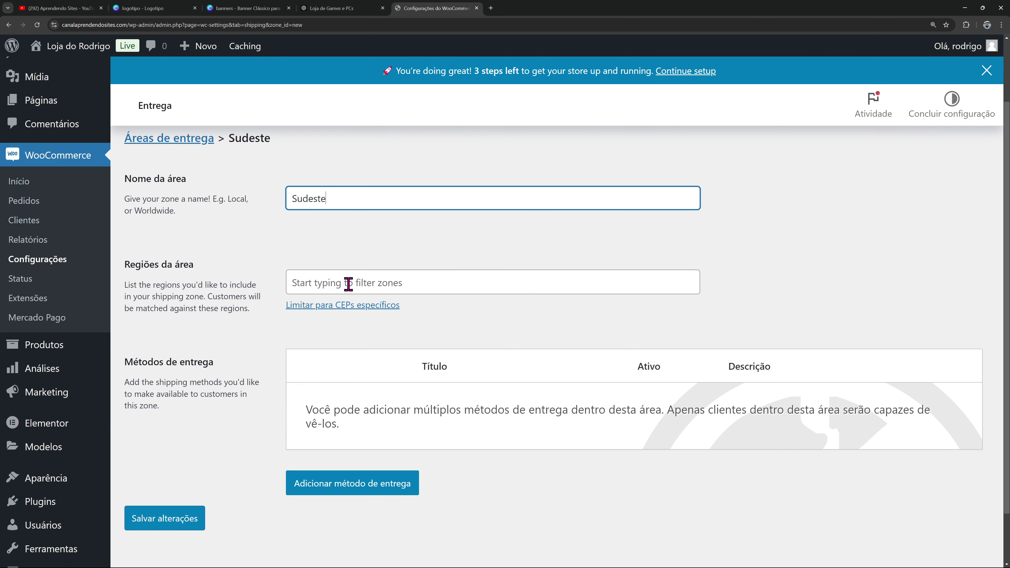
Assign Espírito Santo, Rio de Janeiro, São Paulo and Minas Gerais to the Sudeste zone's regions
click(349, 284)
click(305, 363)
click(331, 408)
scroll(449, 412, down, 4)
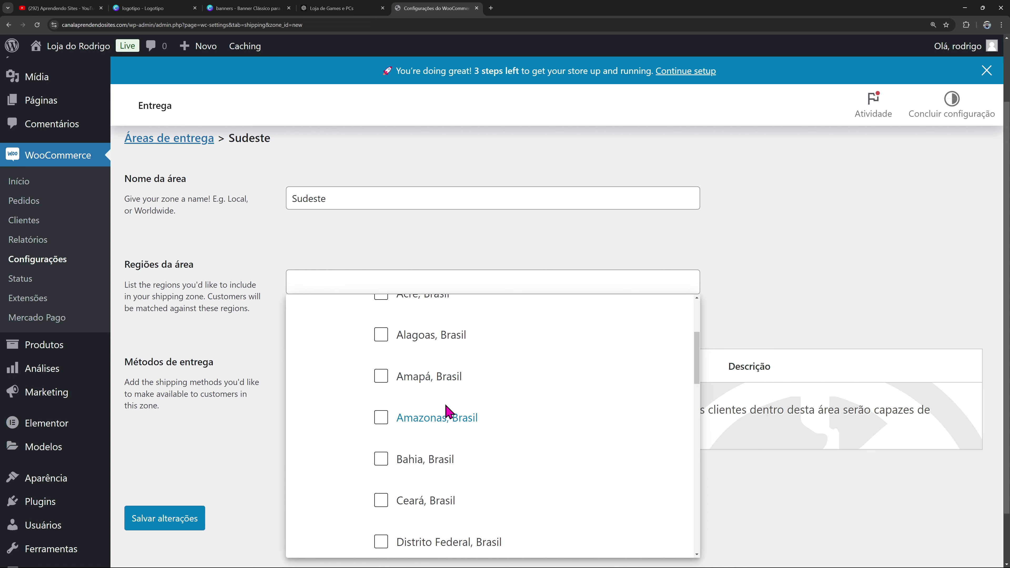
scroll(465, 411, down, 3)
click(421, 505)
scroll(422, 468, down, 3)
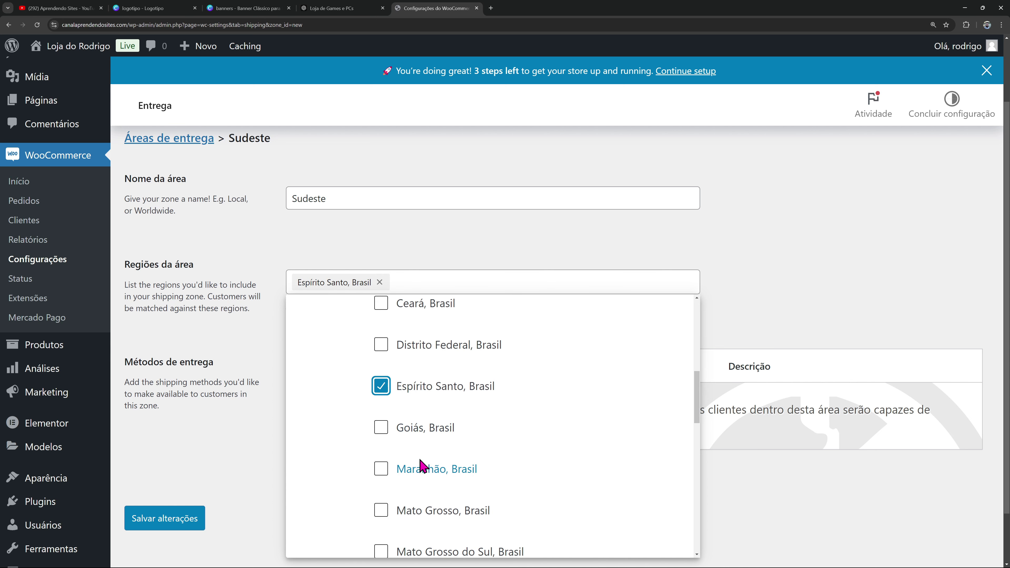
scroll(431, 453, down, 5)
click(394, 447)
scroll(394, 462, down, 2)
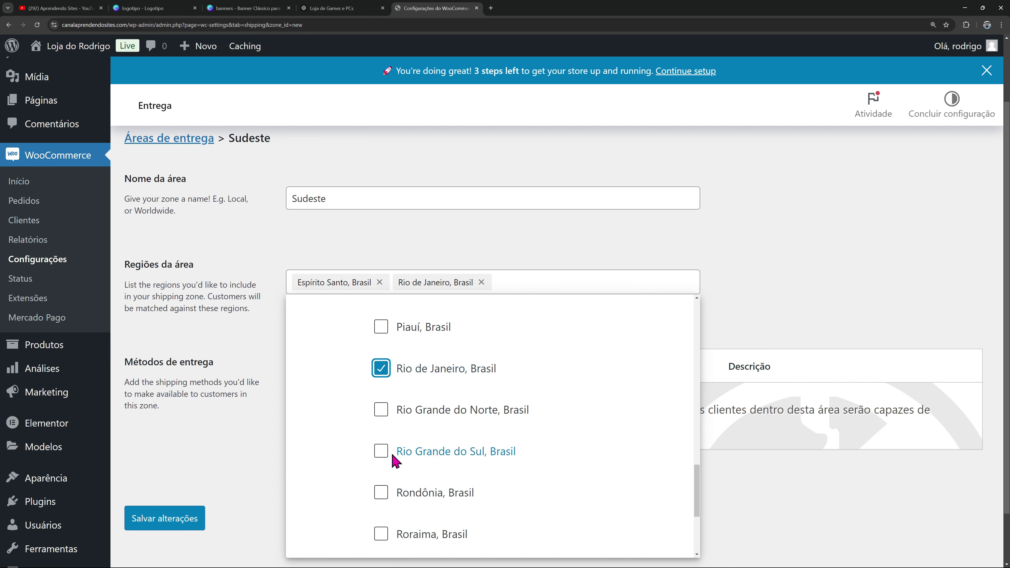
scroll(395, 461, down, 4)
click(403, 384)
scroll(387, 455, up, 7)
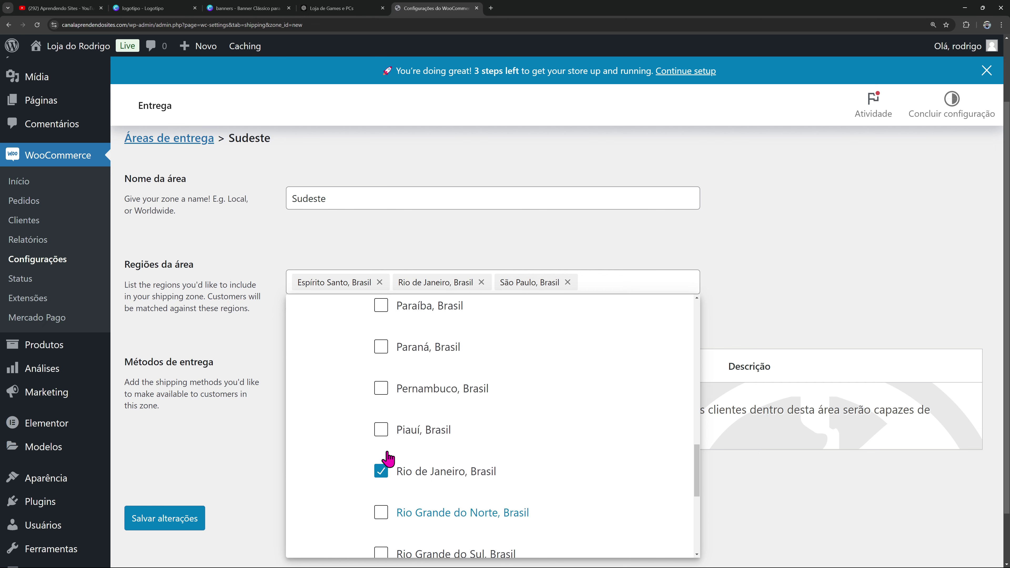
scroll(387, 459, up, 4)
click(381, 383)
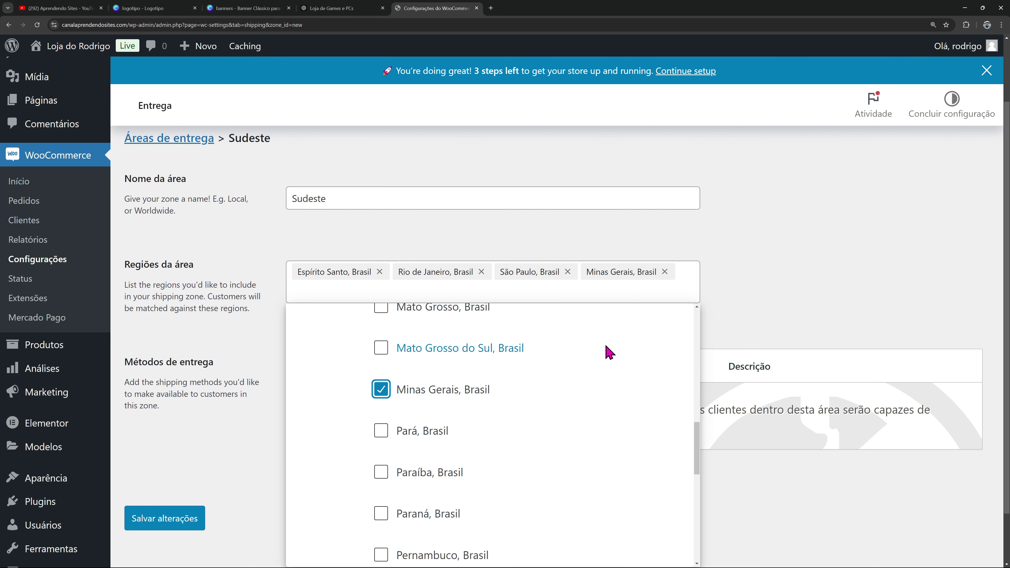
click(760, 249)
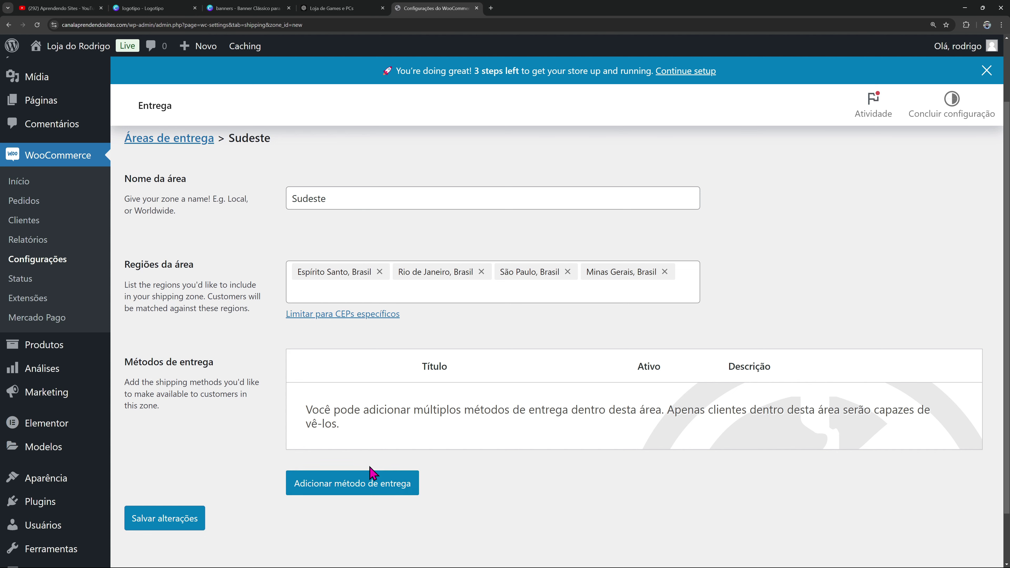
Add a Frete grátis shipping method with no requirement to the Sudeste zone and save it
click(356, 490)
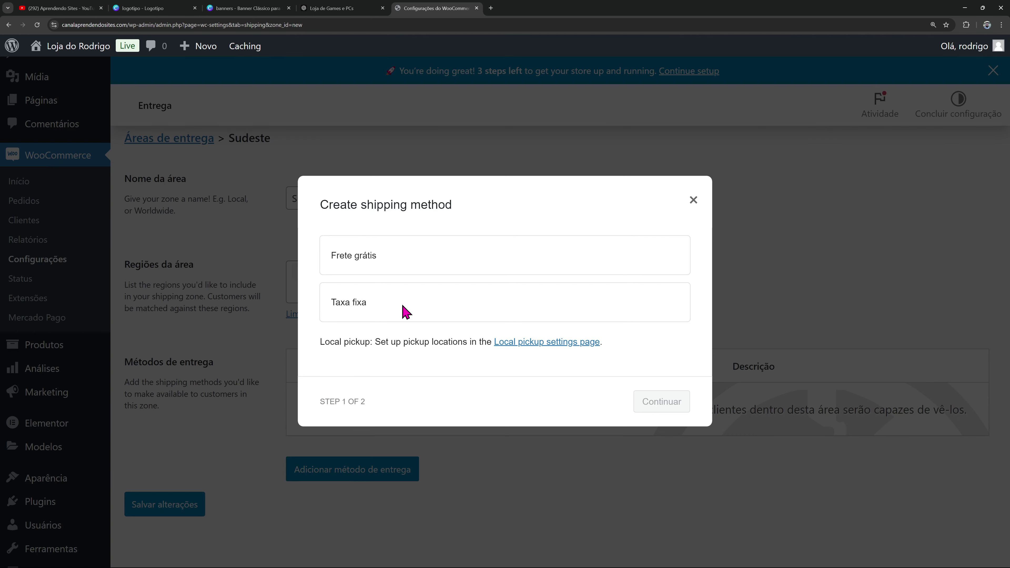
click(414, 258)
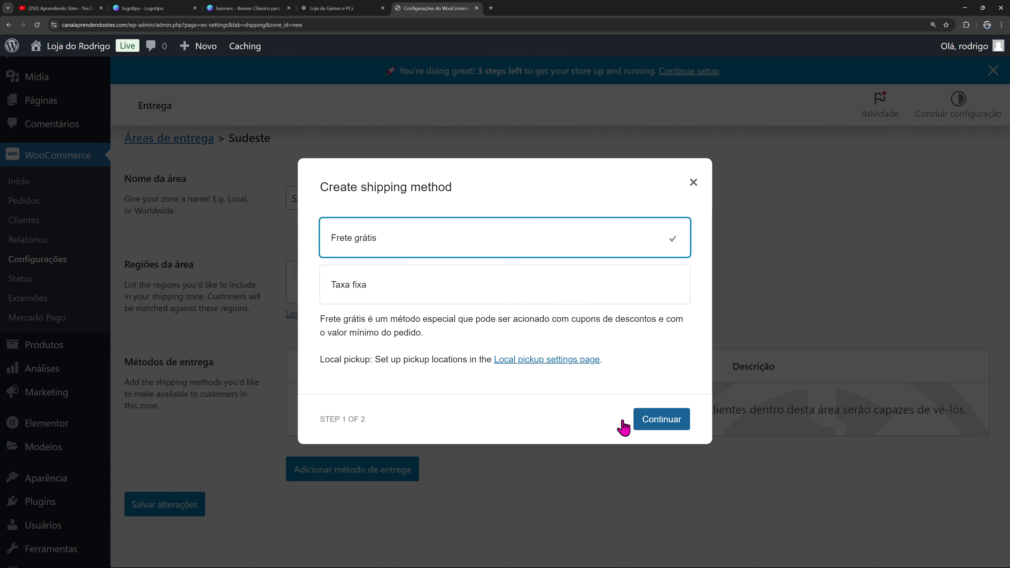
click(656, 422)
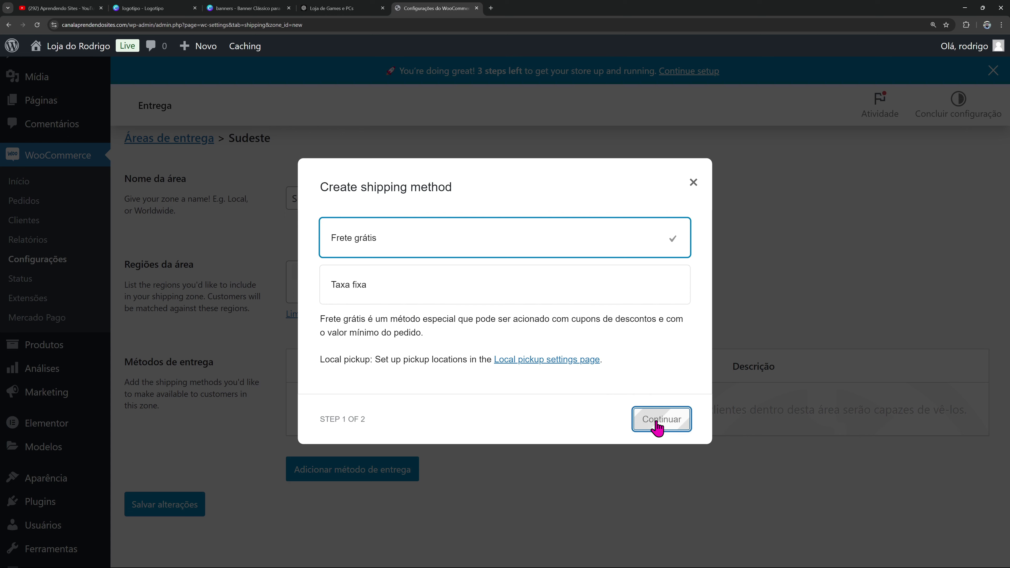
click(605, 339)
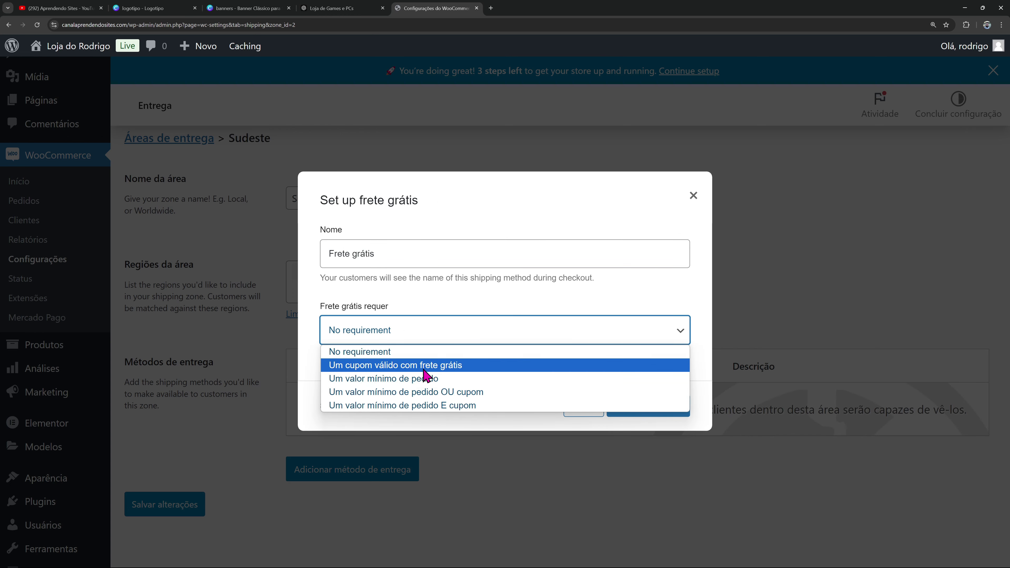
click(476, 308)
click(652, 409)
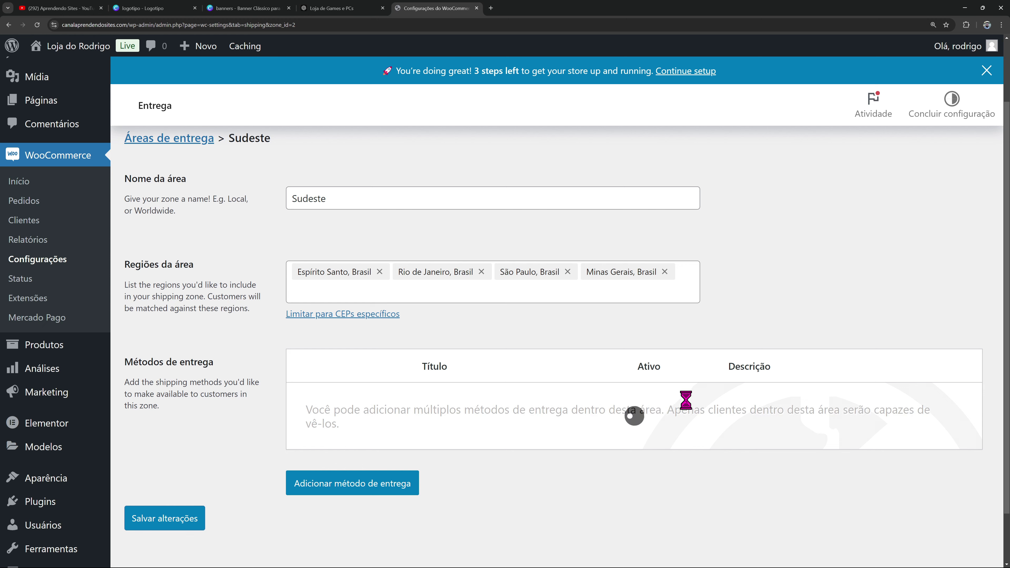
Return to the list of shipping zones and review the regions and shipping methods of the Sul and Sudeste zones
click(140, 140)
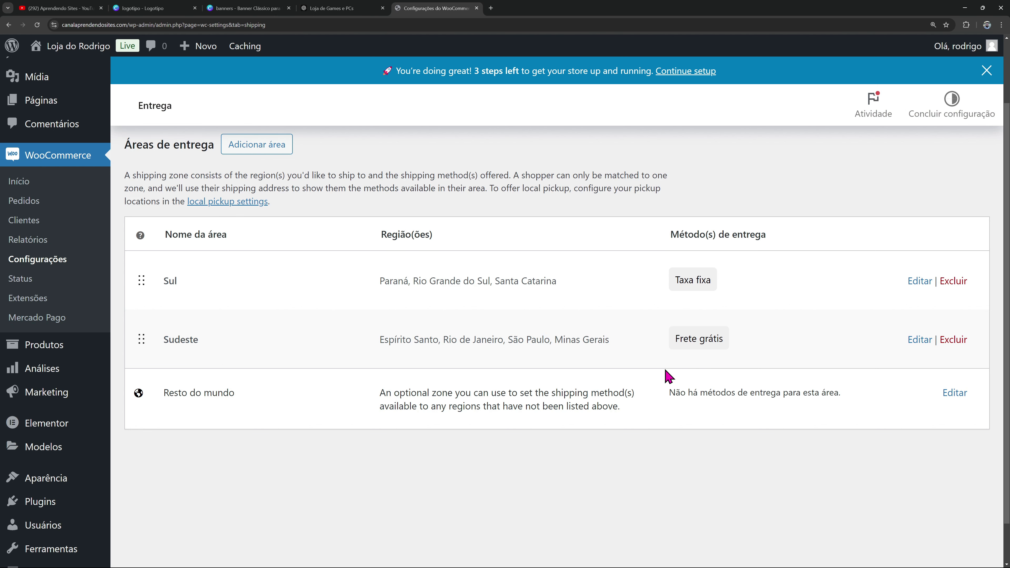
scroll(238, 372, up, 2)
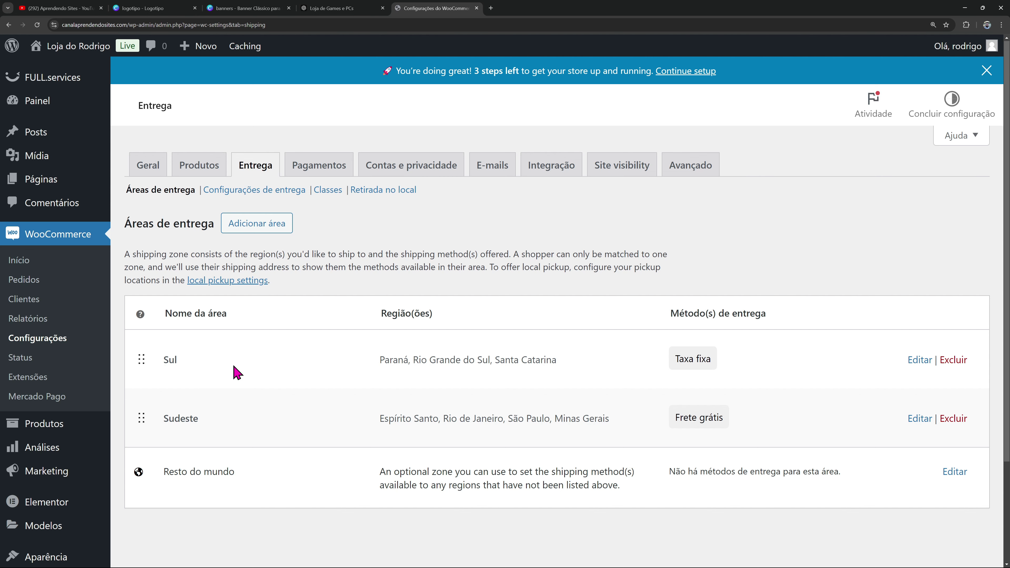
scroll(283, 372, down, 3)
scroll(342, 376, up, 3)
scroll(165, 461, down, 3)
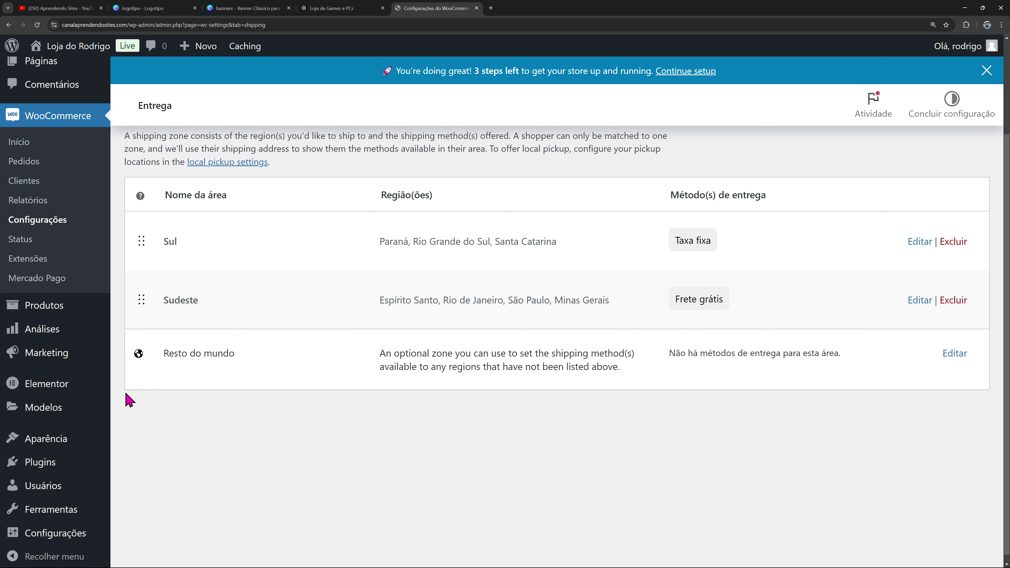
Search the plugin directory for "correios"
mouse_move(89, 470)
click(176, 476)
click(795, 124)
text(correios)
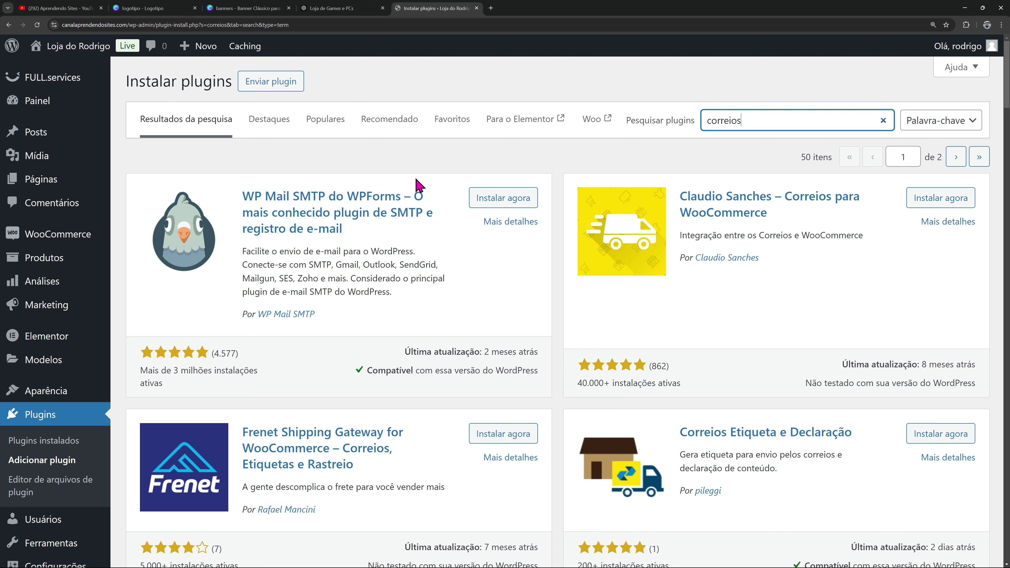
Open the product categories page and add a category named "Consoles" with no parent category
mouse_move(60, 264)
click(167, 299)
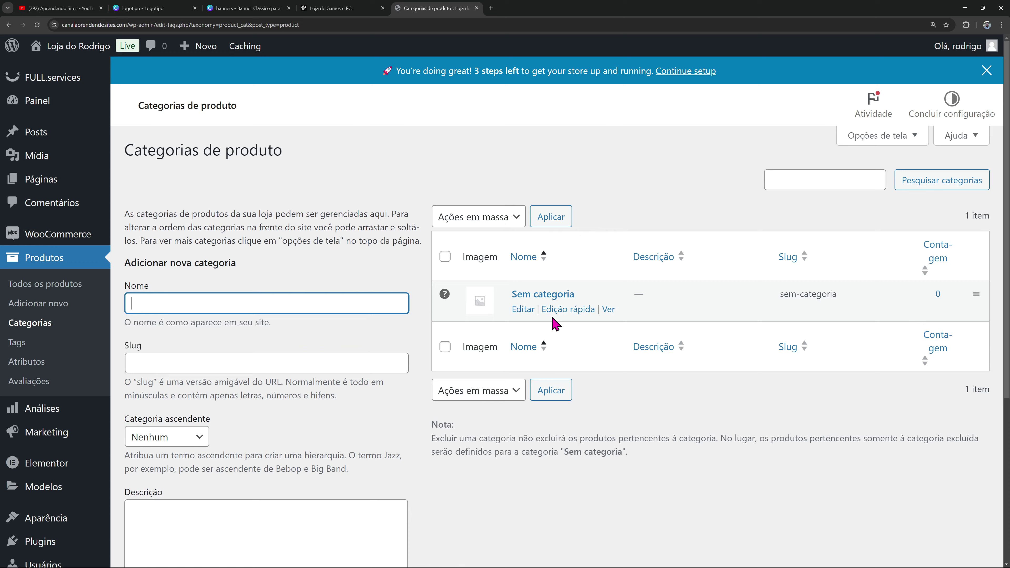
scroll(557, 341, down, 4)
scroll(556, 340, up, 3)
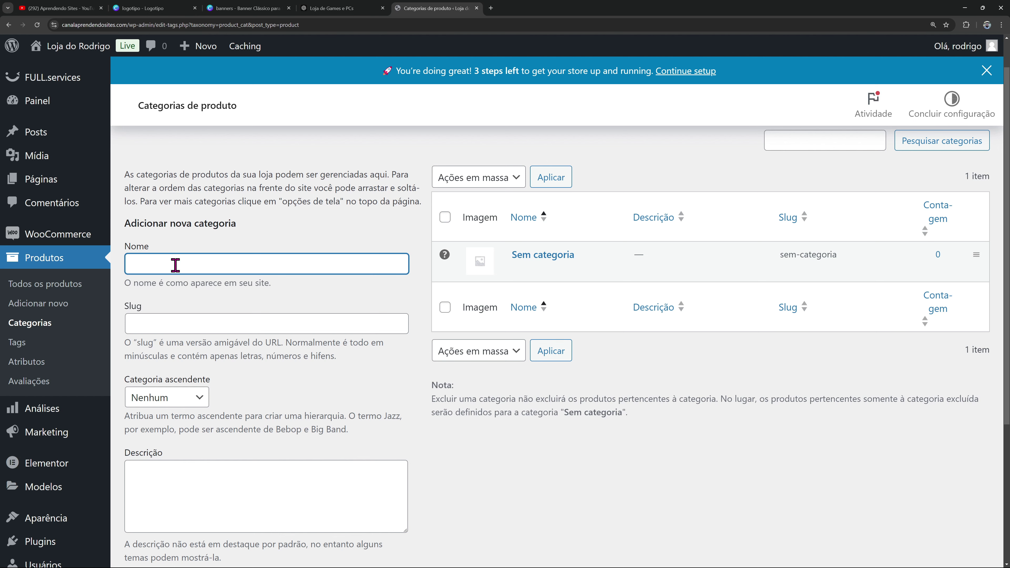
scroll(187, 247, down, 1)
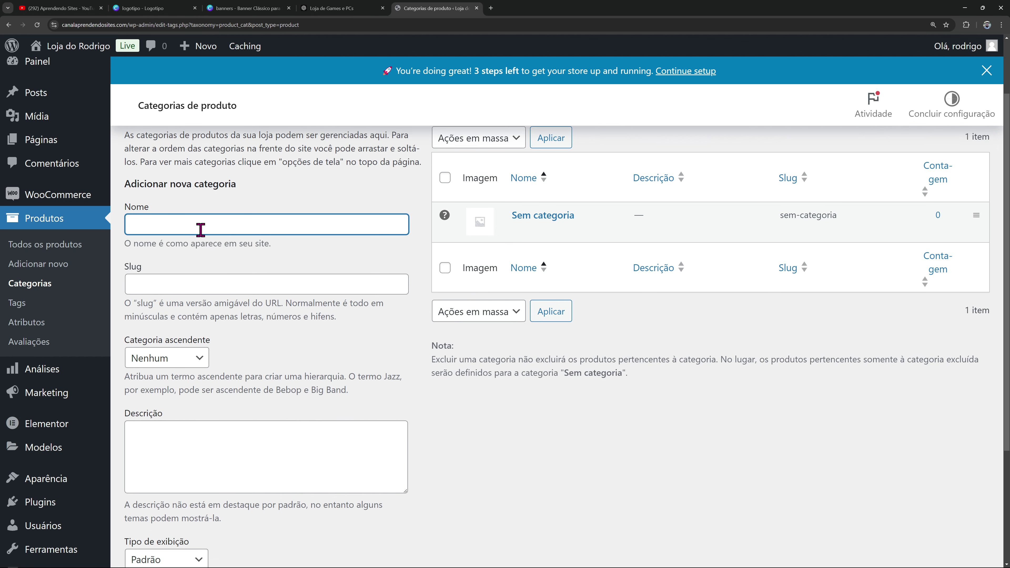
text(C)
key(Caps_Lock)
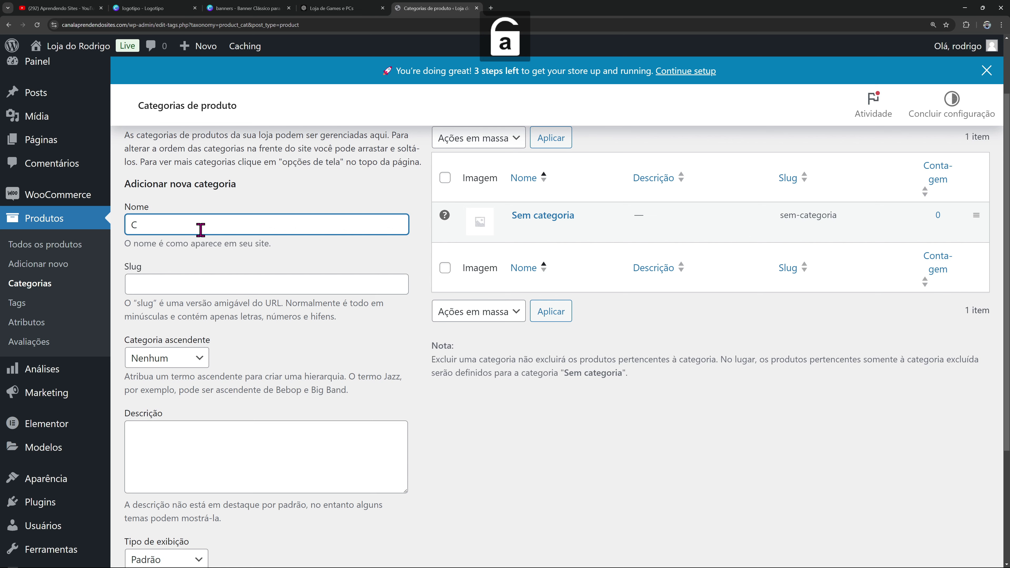
text(onsoles)
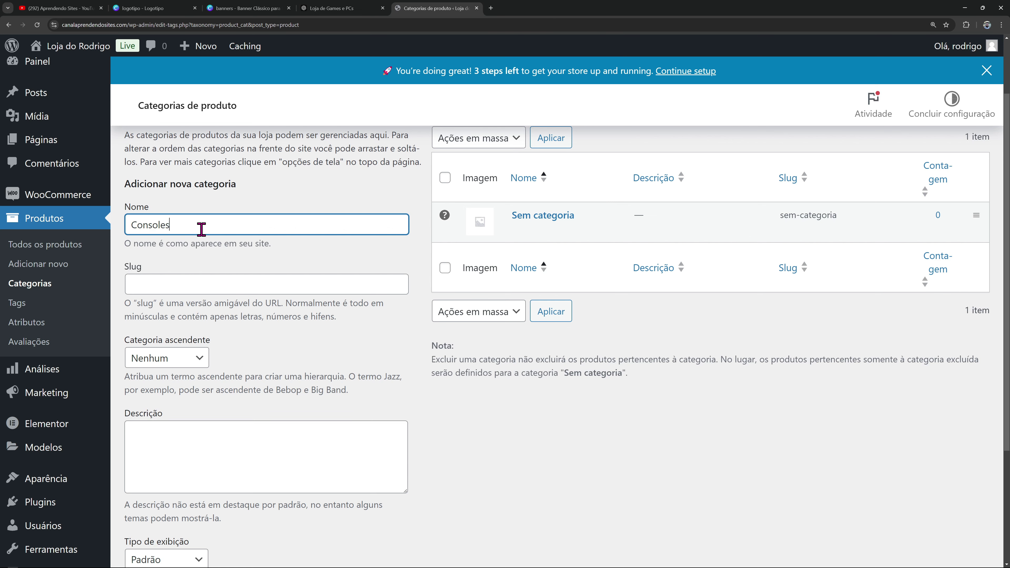
click(296, 183)
scroll(255, 226, down, 1)
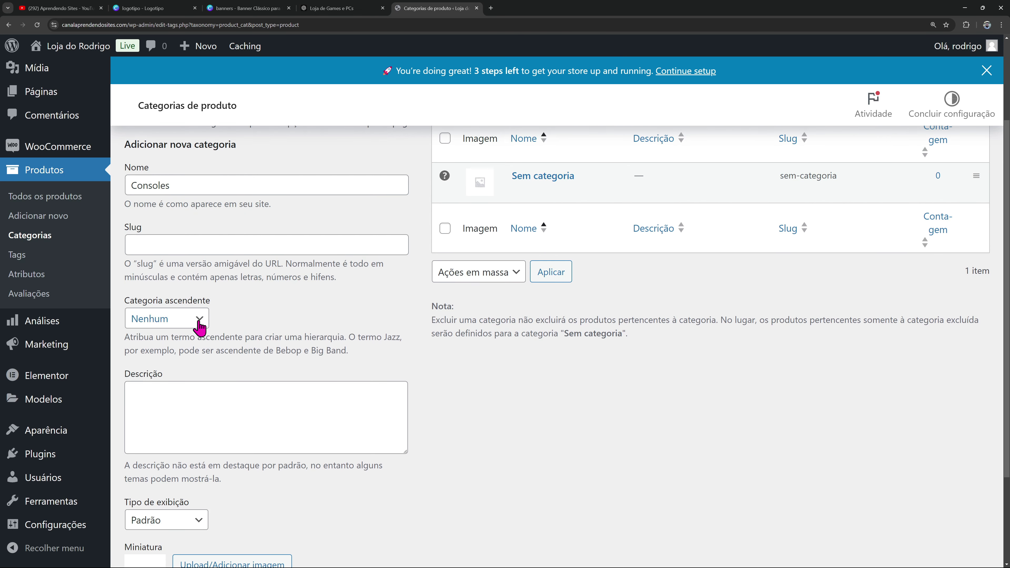
scroll(190, 343, down, 3)
click(195, 495)
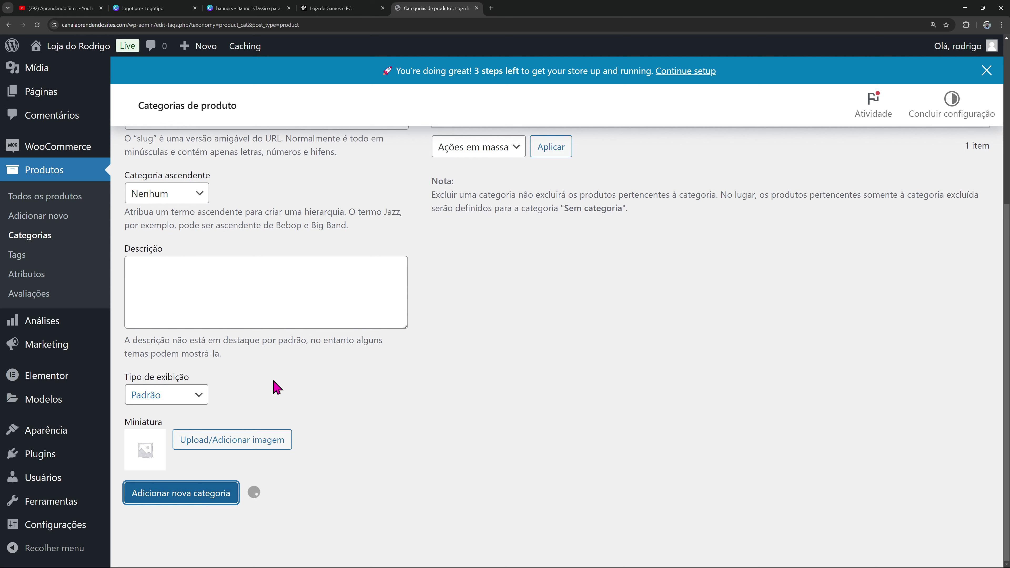
Add another product category named "Notebooks"
scroll(270, 375, up, 6)
click(190, 335)
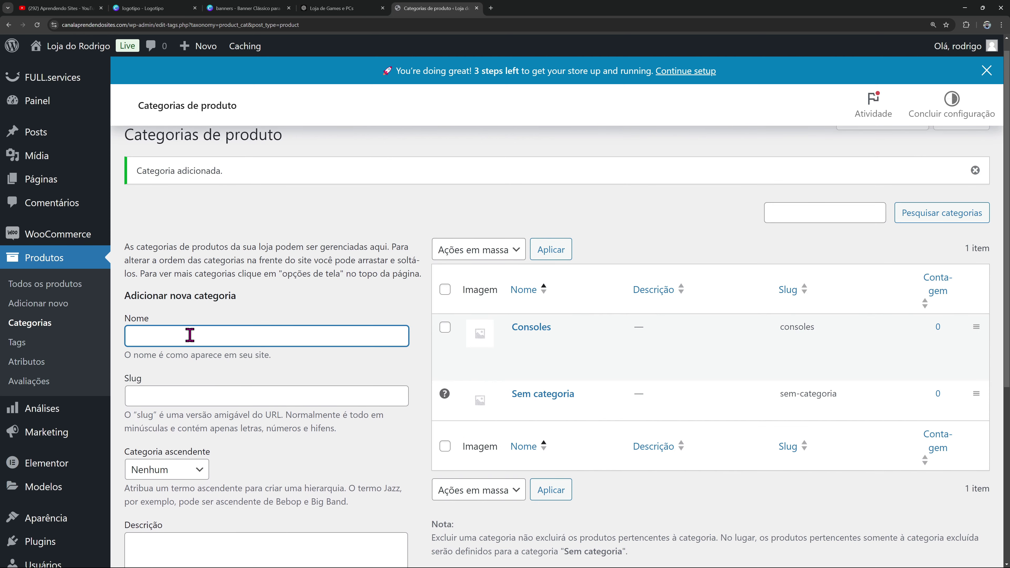
text(No)
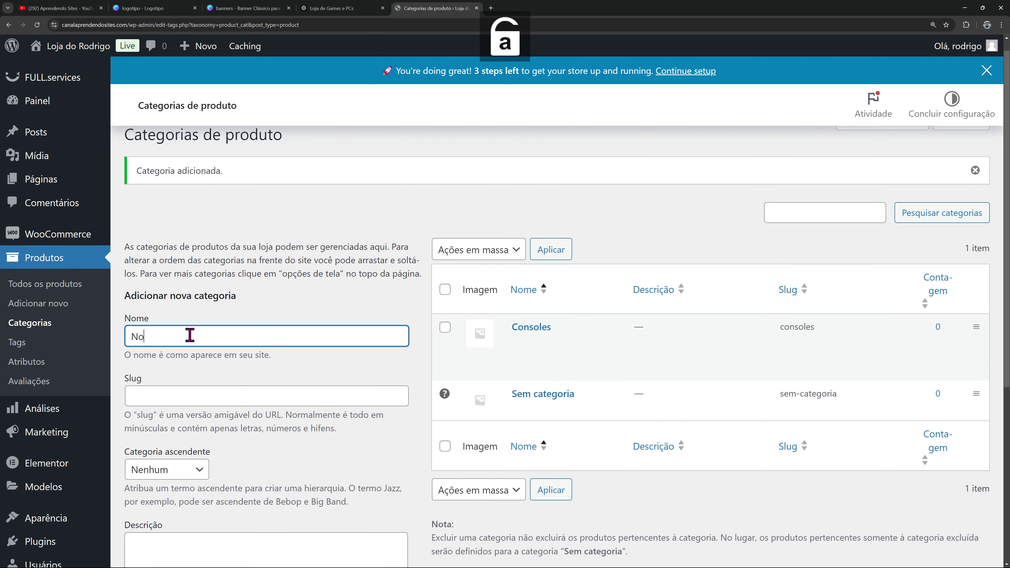
scroll(190, 336, down, 7)
key(Return)
Add a product category named "Headsets"
scroll(360, 365, up, 7)
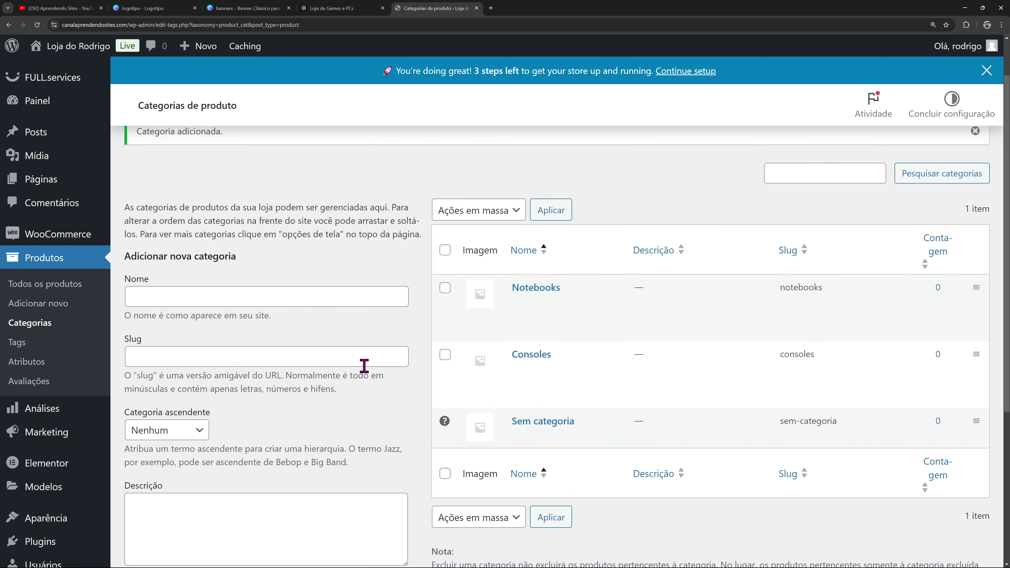
click(221, 295)
text(Headsets)
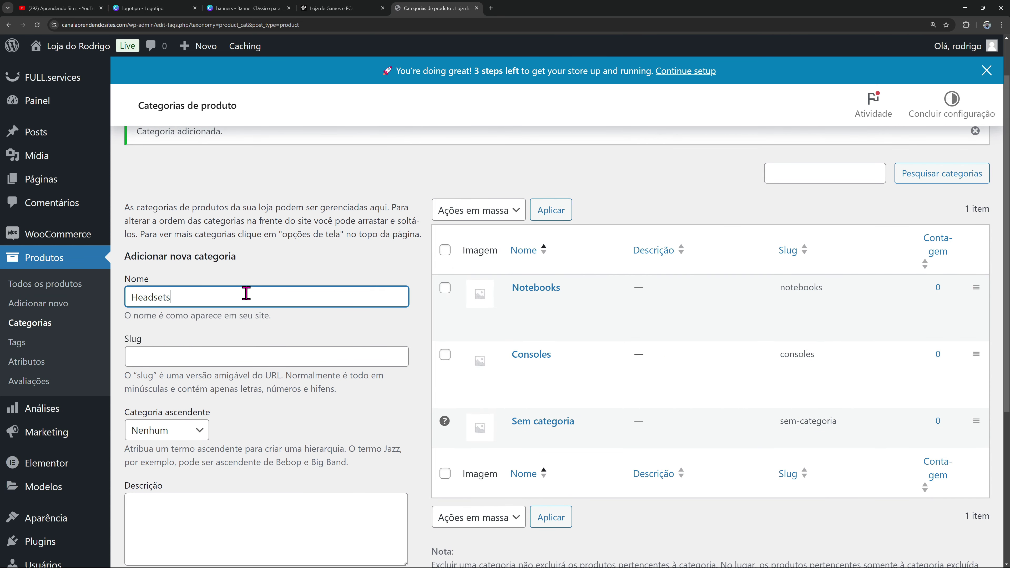
scroll(246, 293, down, 6)
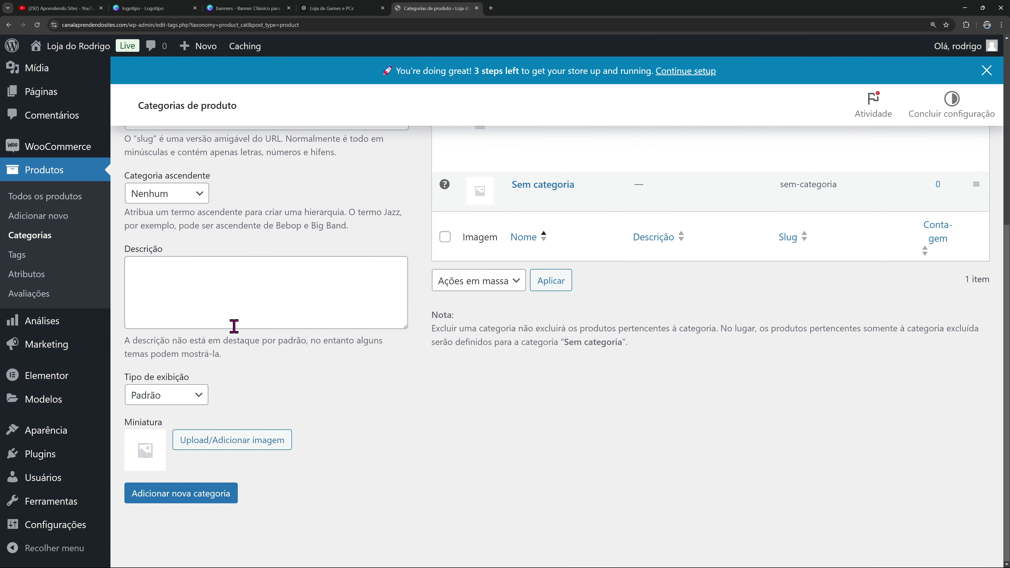
click(181, 495)
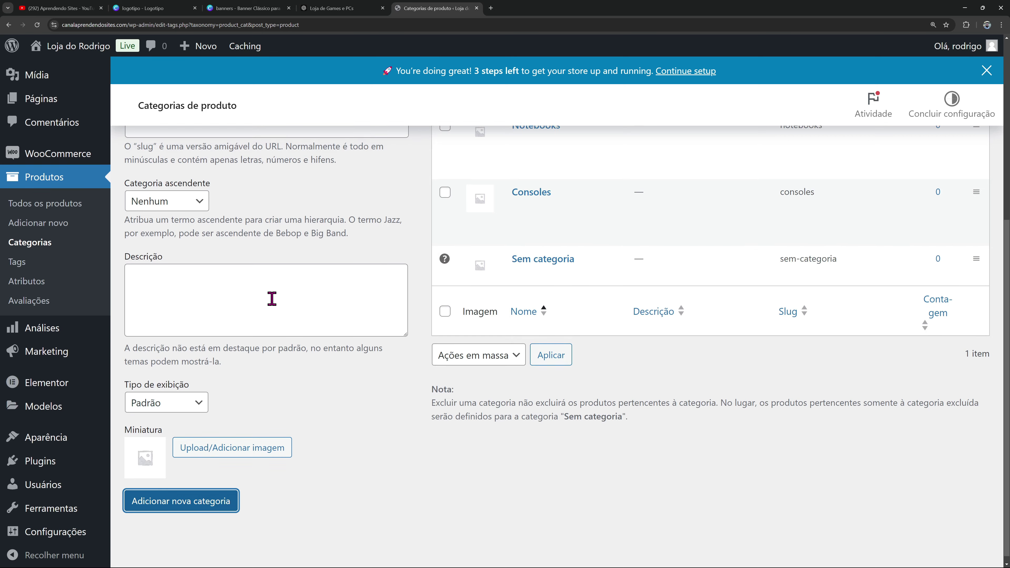
Enter "Joysticks" as the name of a new product category
scroll(271, 296, up, 4)
click(189, 216)
key(Caps_Lock)
text(J)
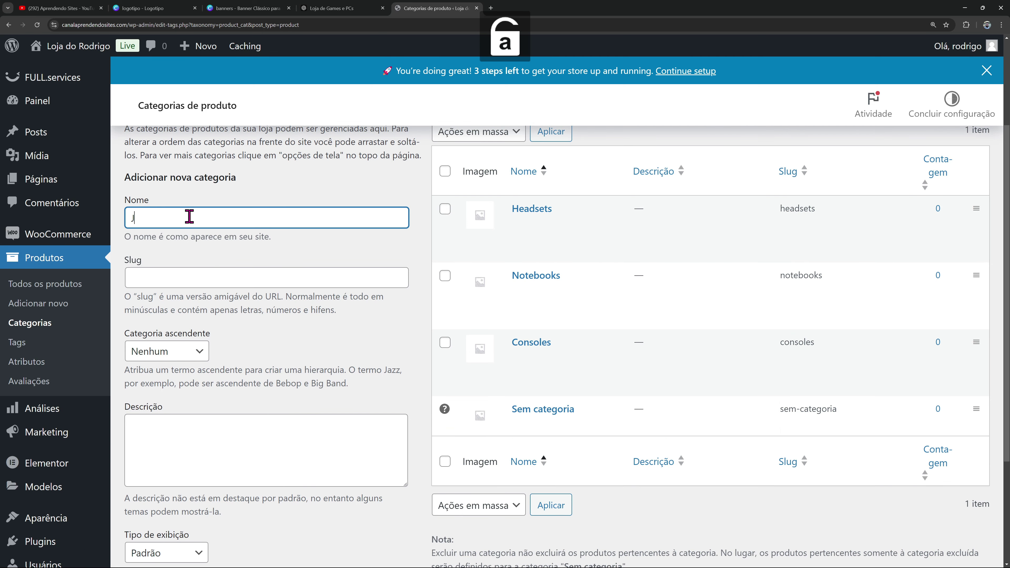
text(oysticks)
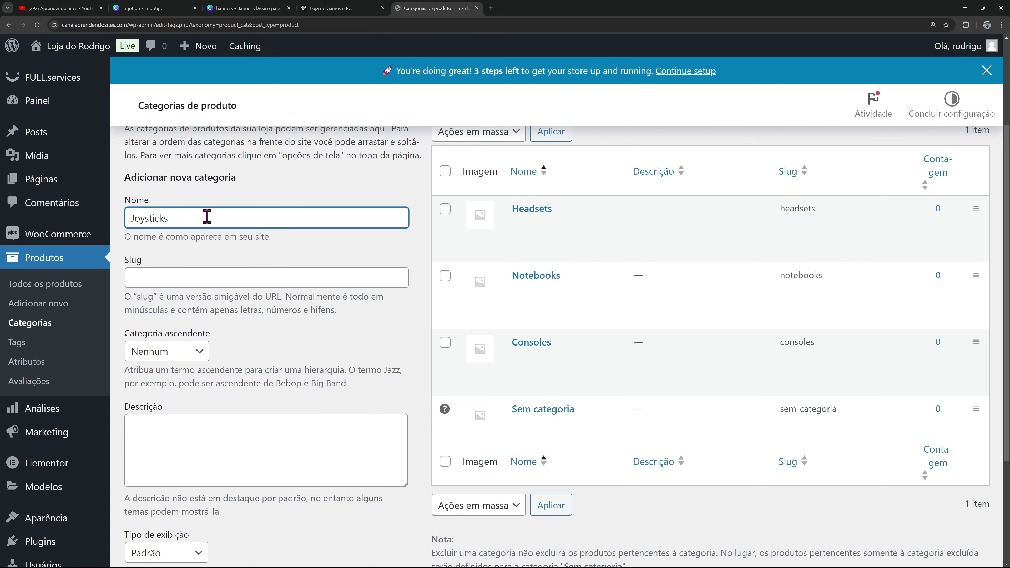
Look up the word "Joysticks" on Google from the category name, and close the search results
drag(205, 217, 138, 232)
right_click(137, 215)
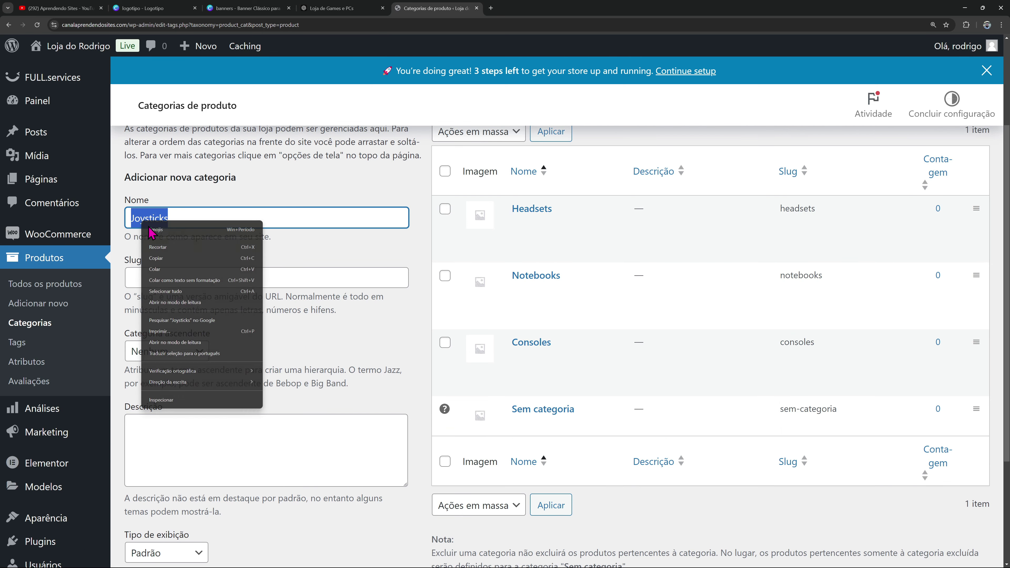
click(175, 323)
click(571, 7)
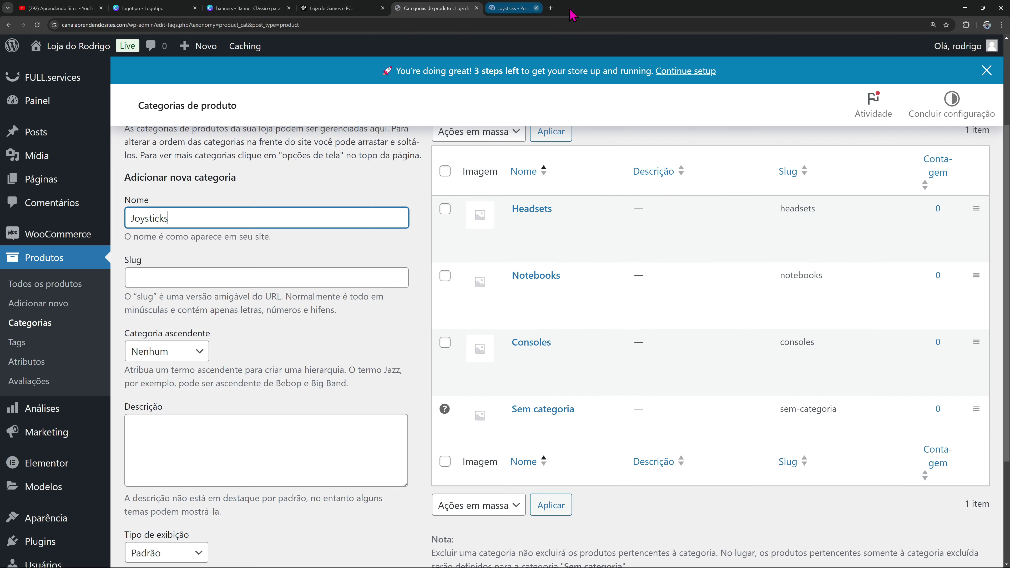
Submit the Joysticks category and check it in the product category list
scroll(318, 307, down, 3)
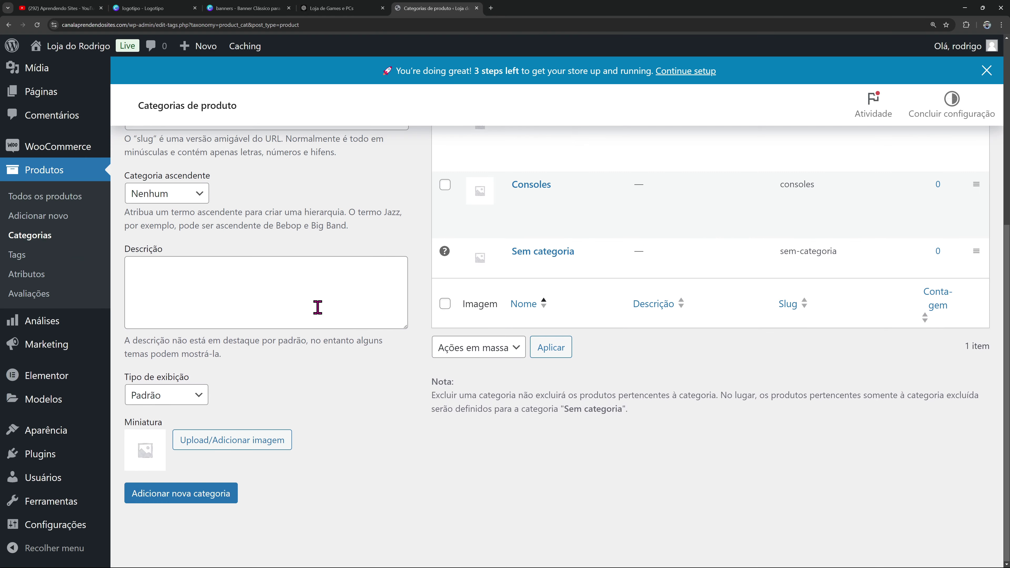
click(171, 499)
scroll(413, 413, up, 3)
mouse_move(643, 253)
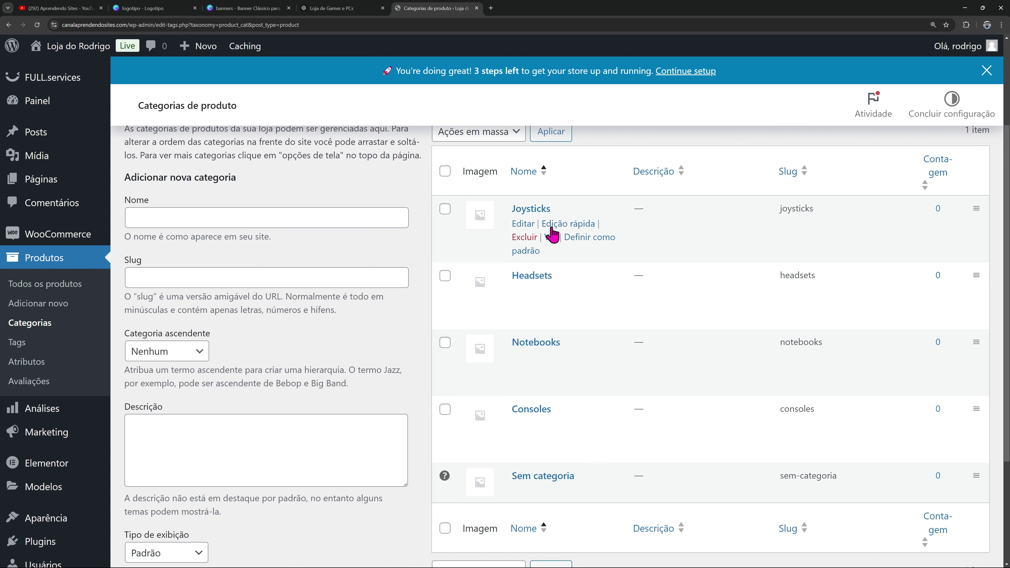
mouse_move(515, 356)
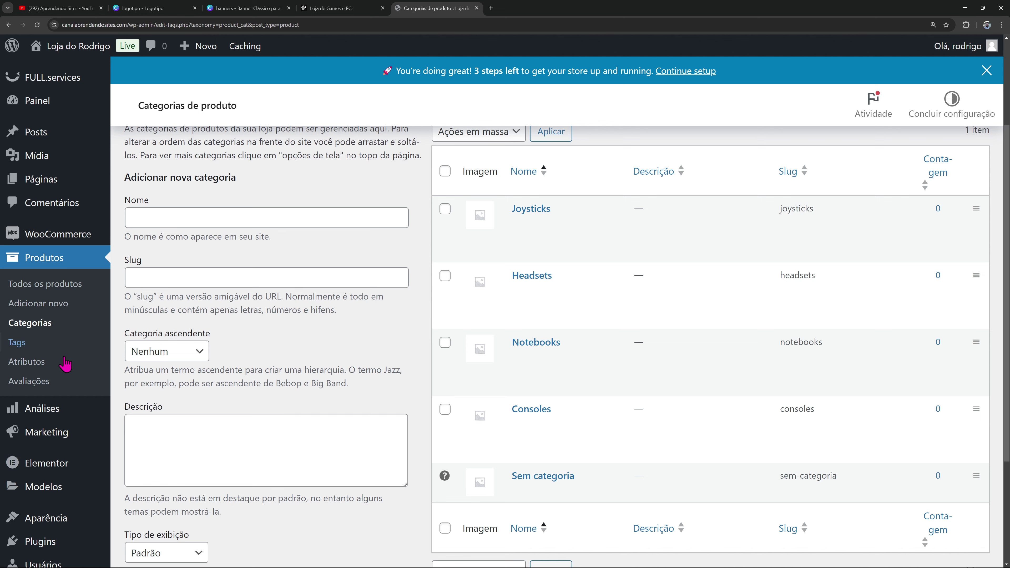
Open the product attributes page and add an attribute named "Cor" with custom ordering
click(41, 370)
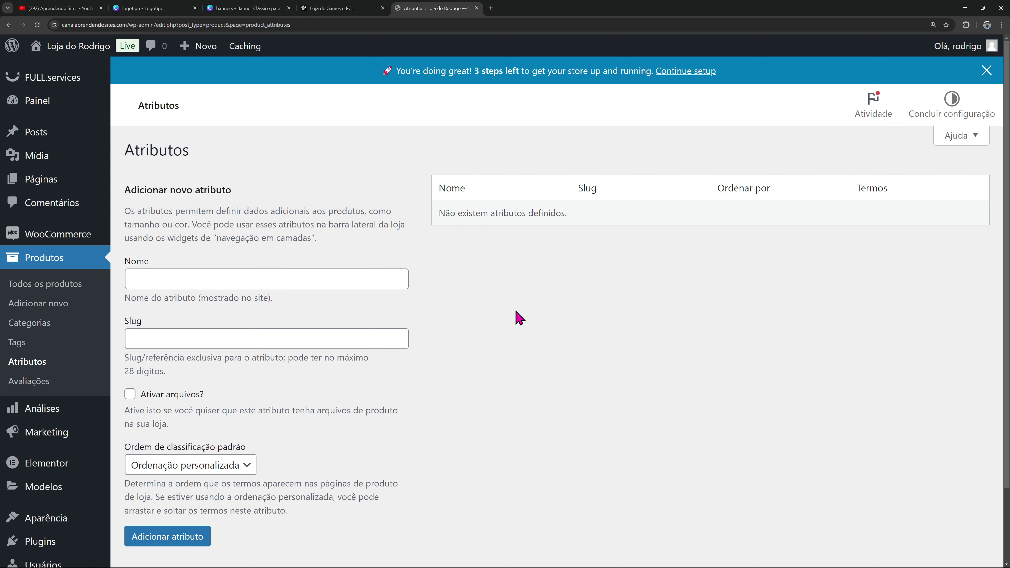
click(253, 276)
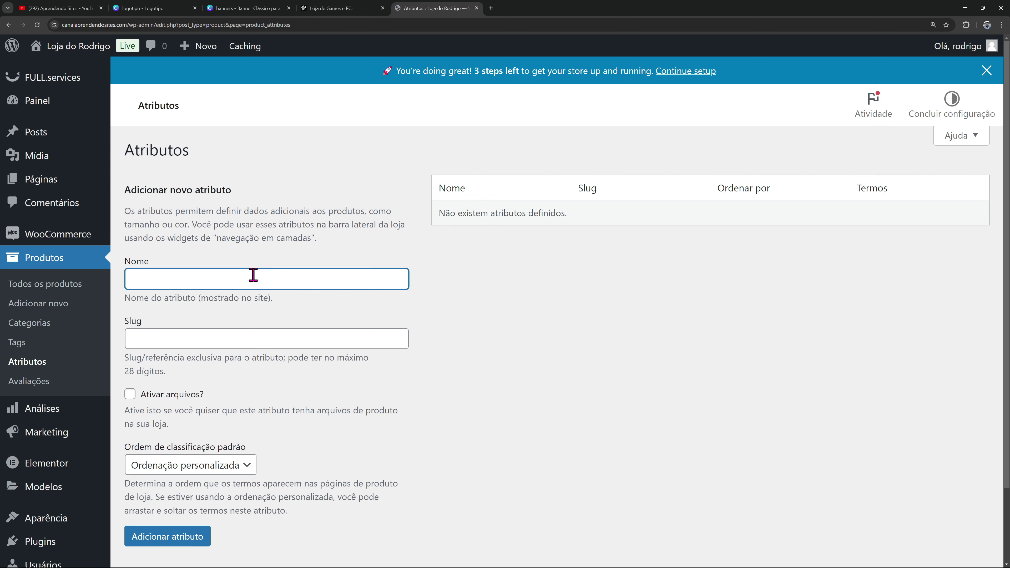
key(Caps_Lock)
text(C)
key(Caps_Lock)
text(or)
scroll(337, 328, down, 2)
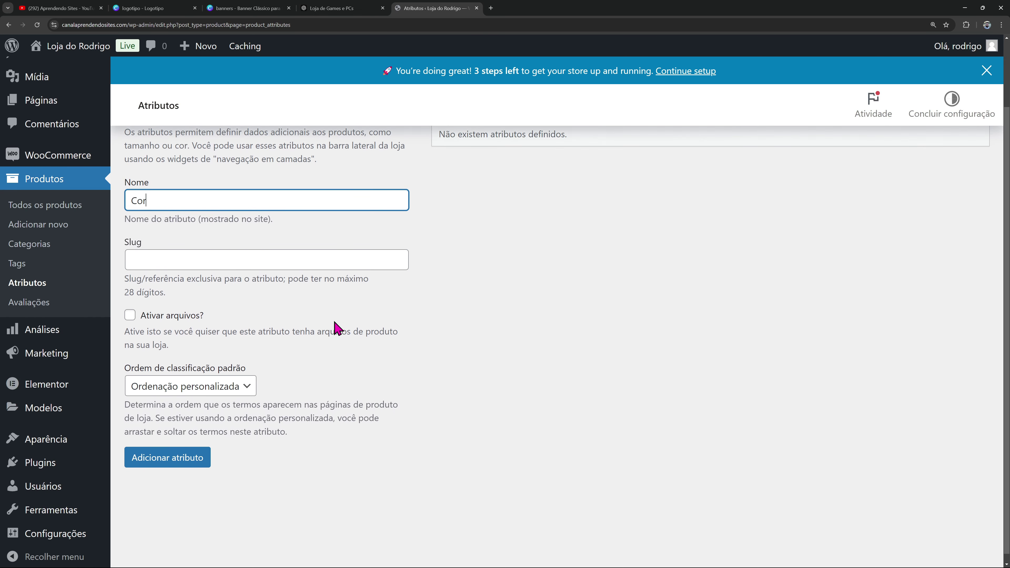
click(184, 460)
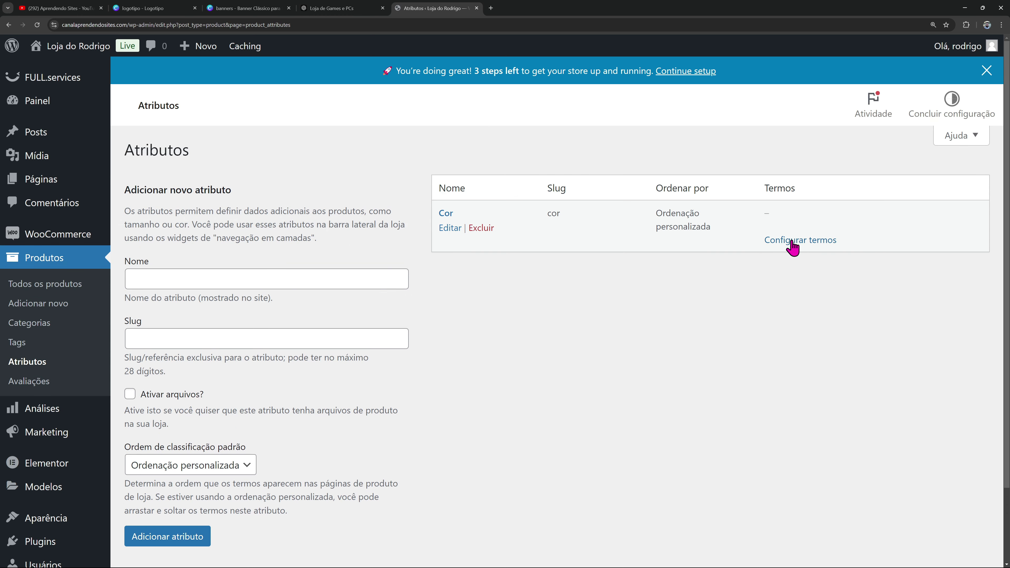
Open the terms configuration of the Cor attribute and add the term "Preto"
click(792, 247)
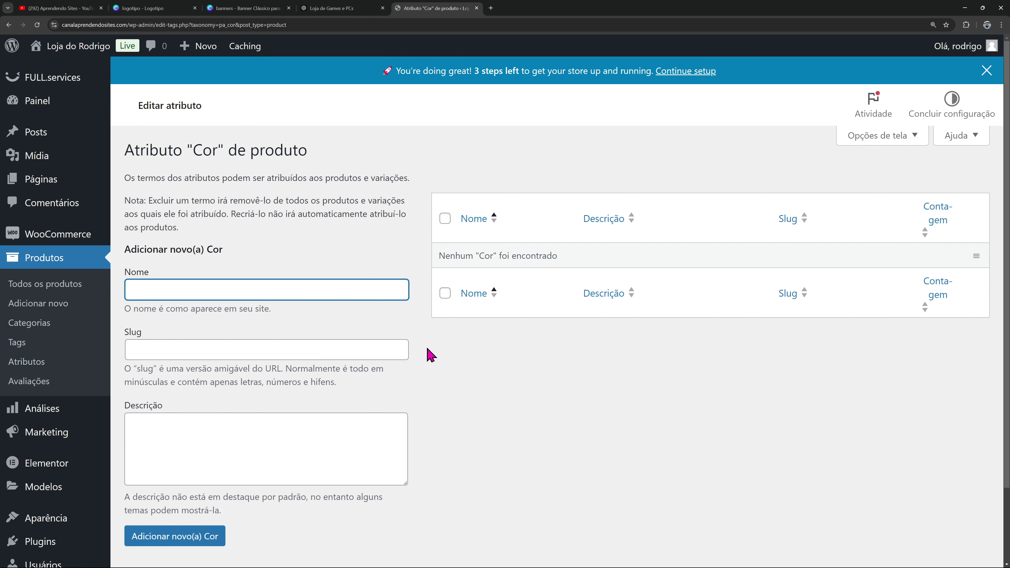
text(Preto)
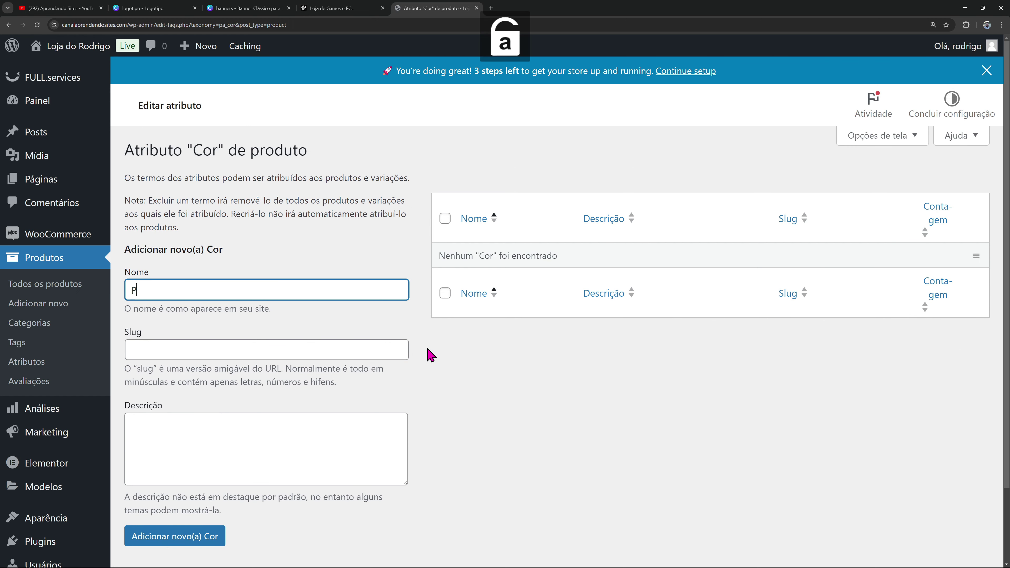
click(175, 535)
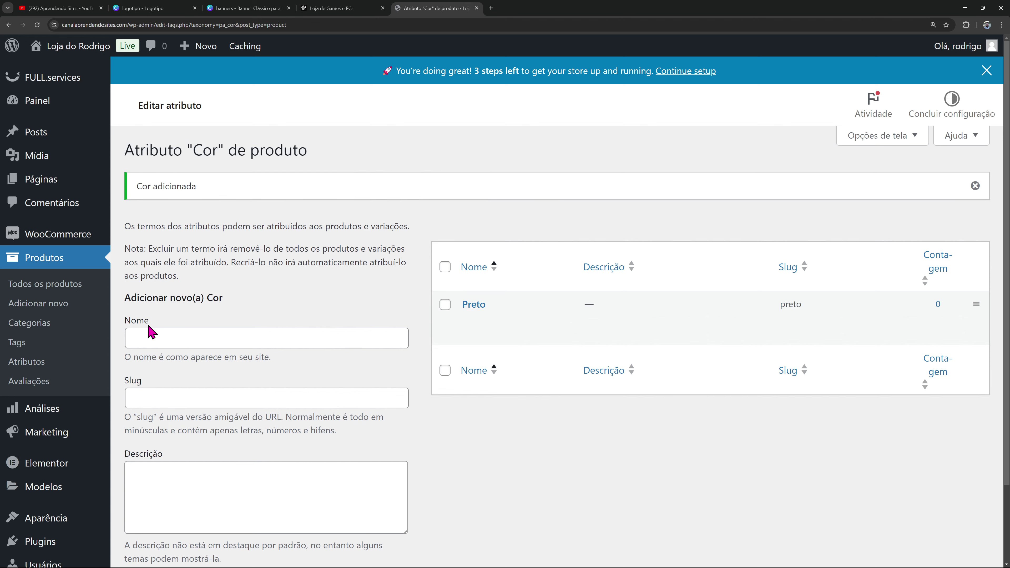
Add the term "Vermelho" to the Cor attribute
click(153, 338)
key(Caps_Lock)
text(V)
key(Caps_Lock)
text(ermelho)
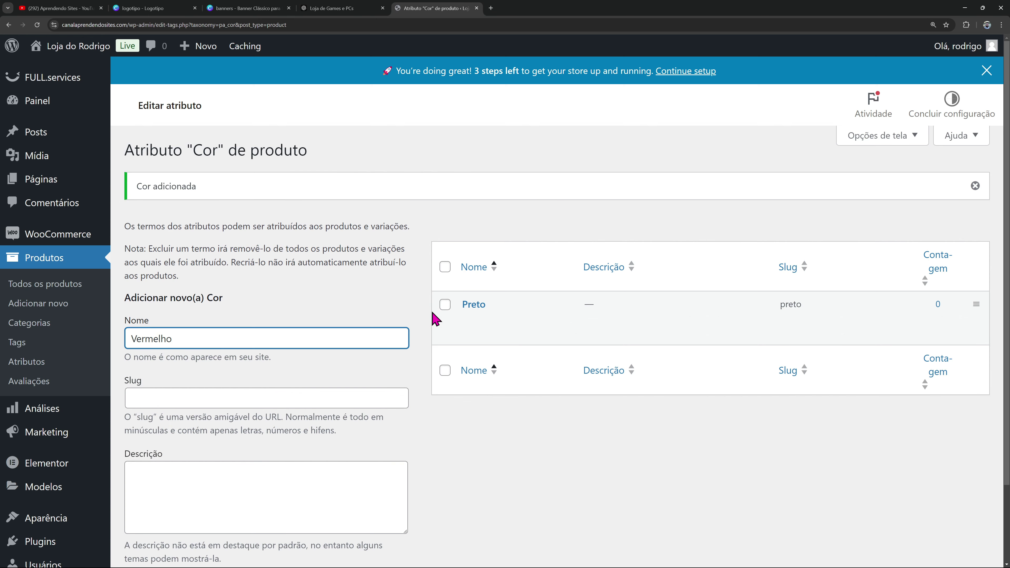
scroll(278, 418, down, 2)
click(167, 497)
Add the term "Azul" to the Cor attribute
click(216, 249)
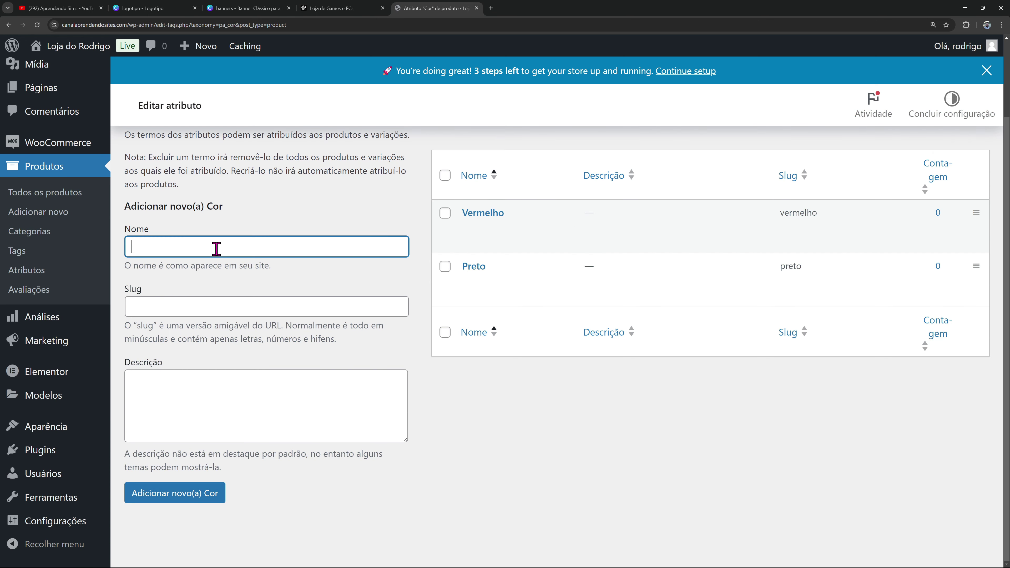
key(Caps_Lock)
text(A)
key(Caps_Lock)
text(zul)
key(Return)
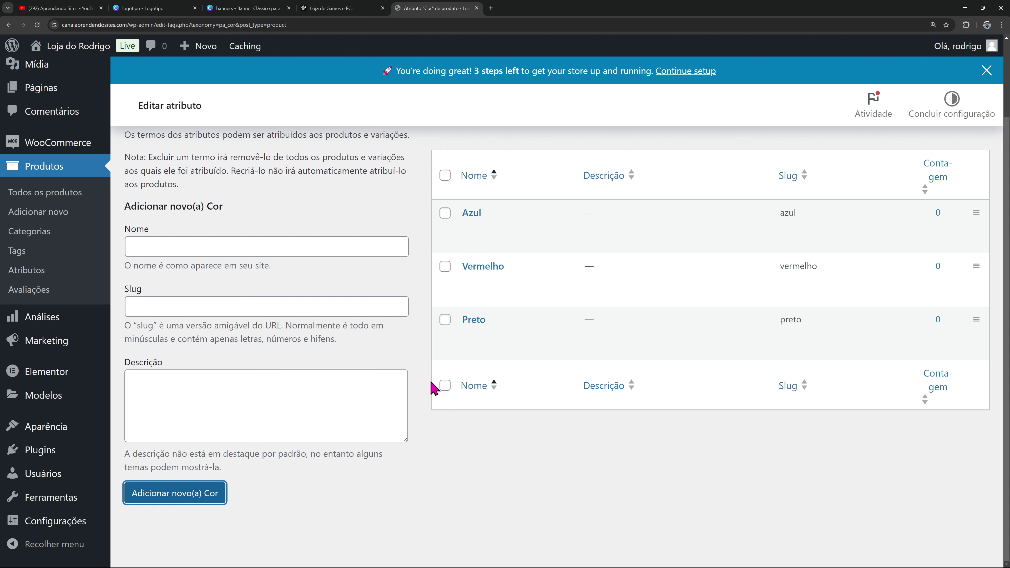
scroll(568, 413, up, 2)
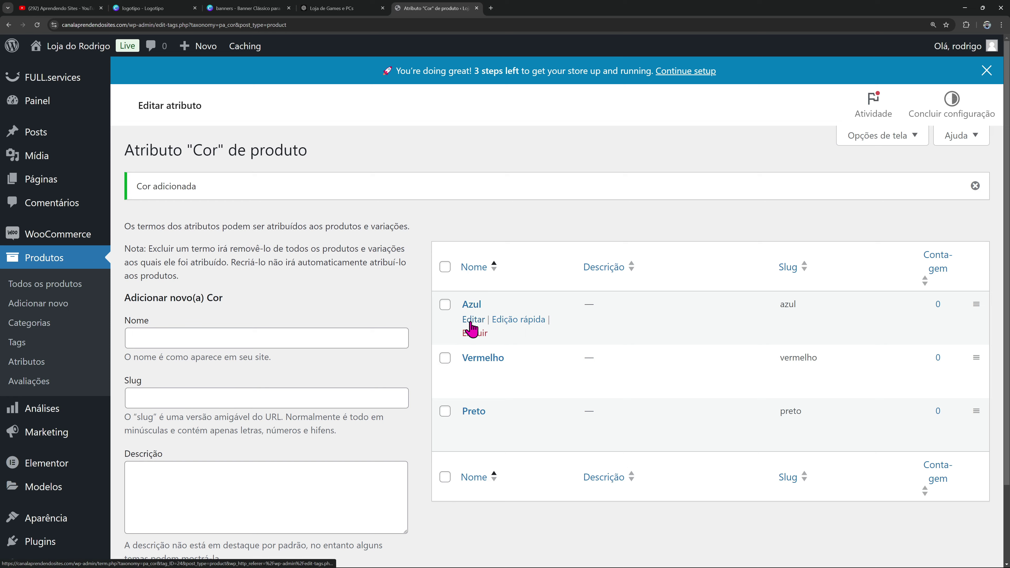
Return to the product attributes page and add an attribute named "Armazenamento" with custom ordering
scroll(495, 254, down, 2)
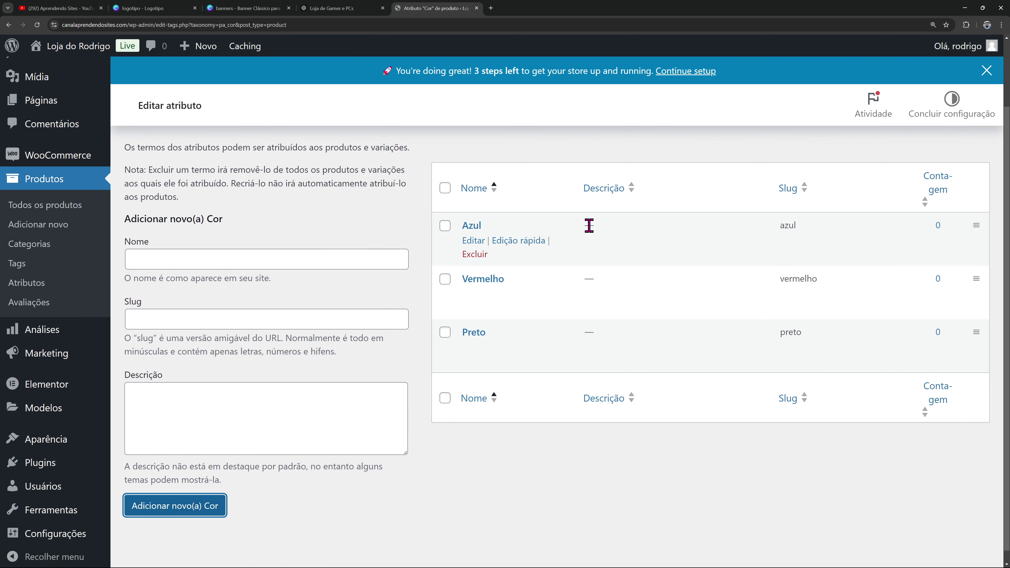
scroll(522, 287, up, 2)
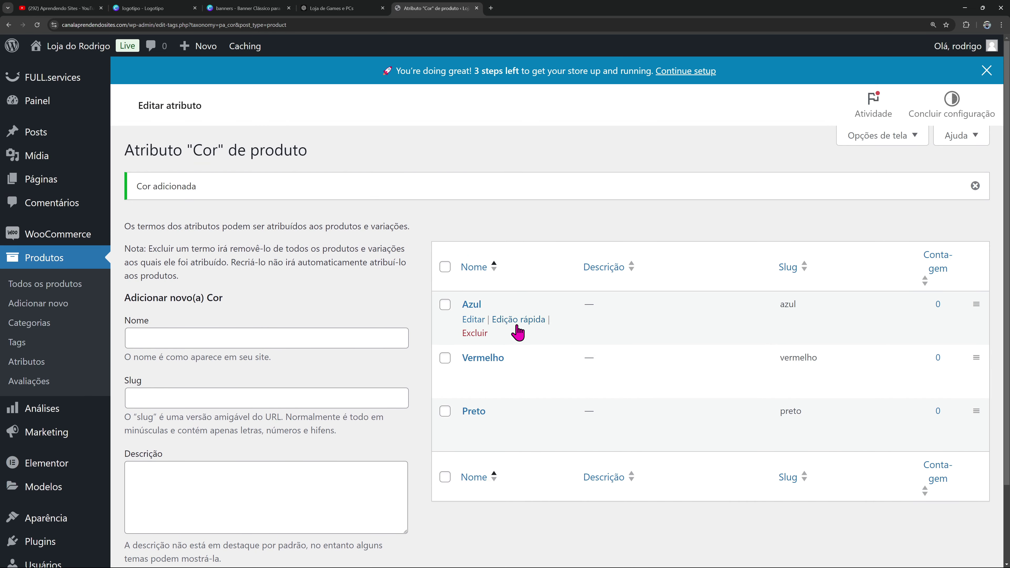
key(alt+Left)
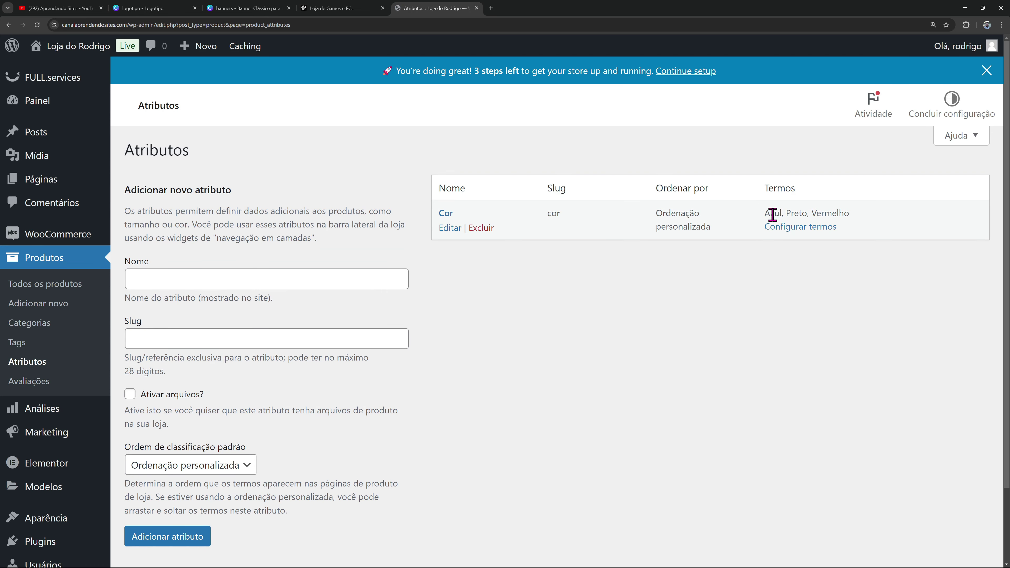
scroll(580, 263, down, 2)
scroll(165, 262, up, 2)
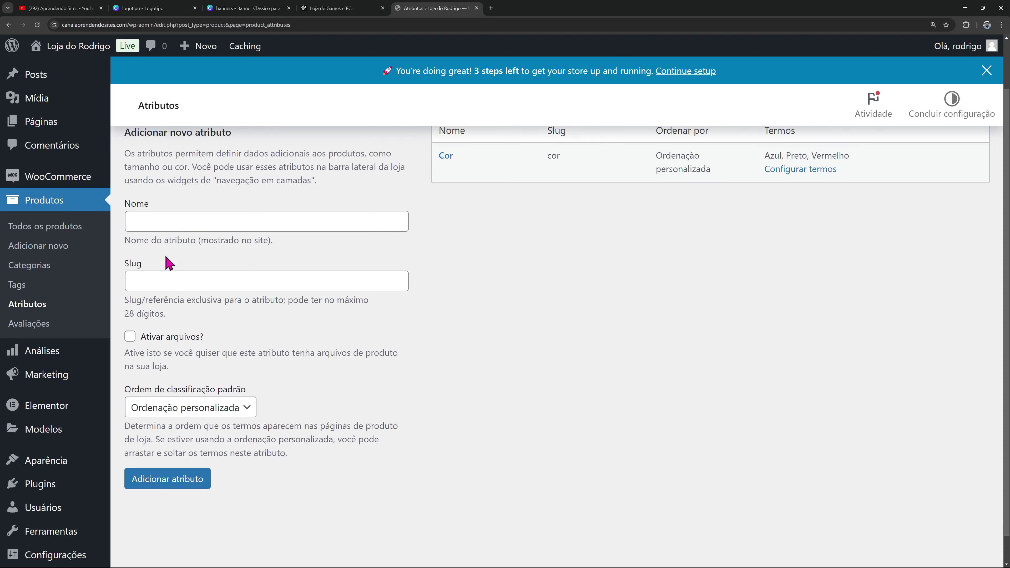
click(199, 275)
text(Armazenamento)
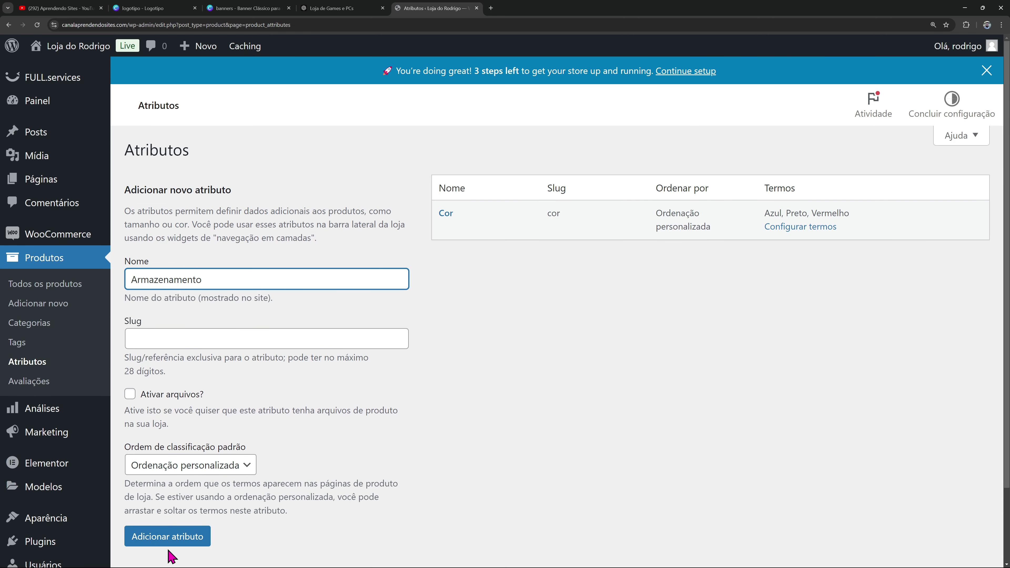
click(167, 539)
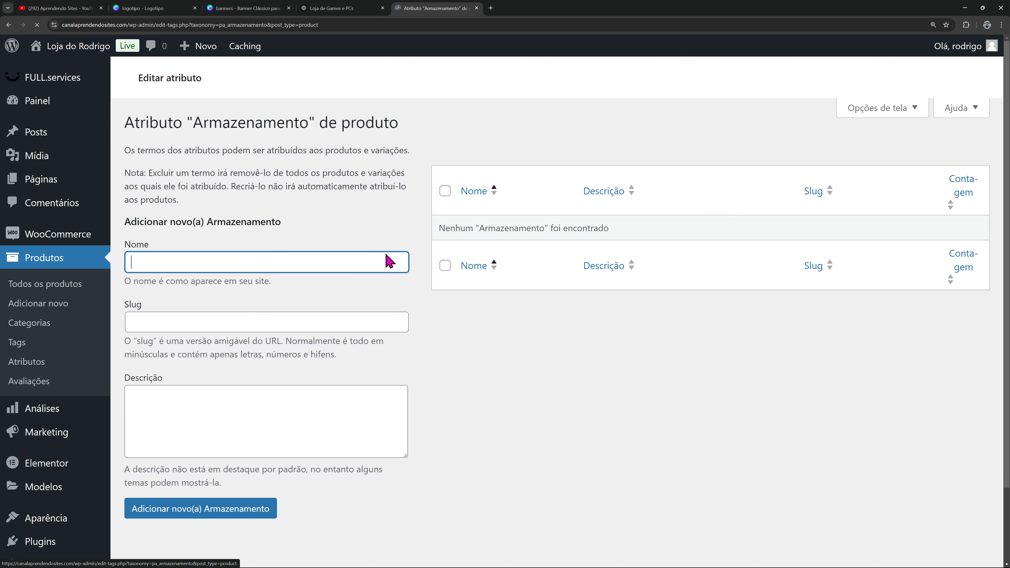
Open the terms configuration of the Armazenamento attribute and add the term "1 TB"
scroll(194, 274, up, 1)
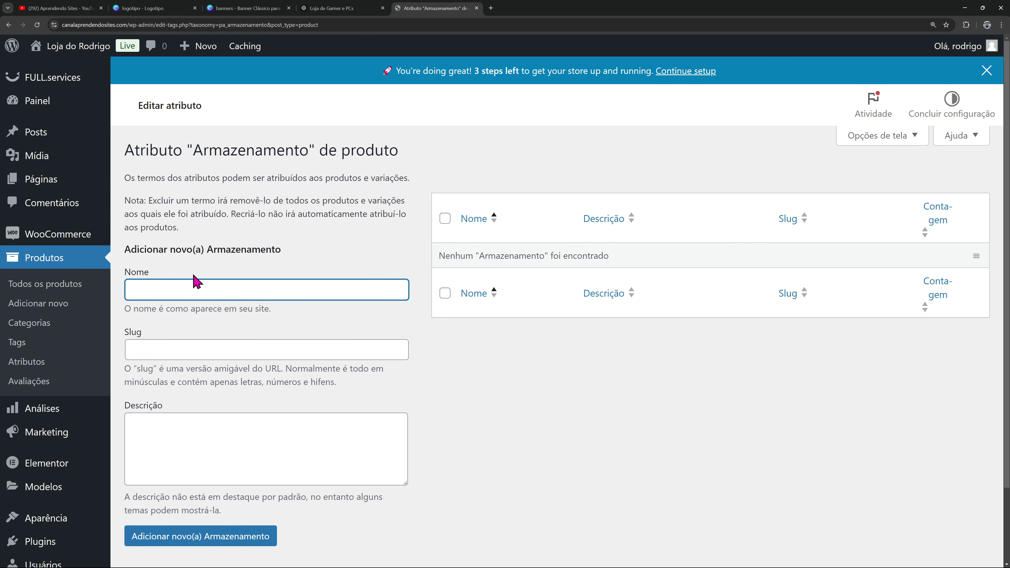
text(1 TB)
scroll(255, 350, down, 2)
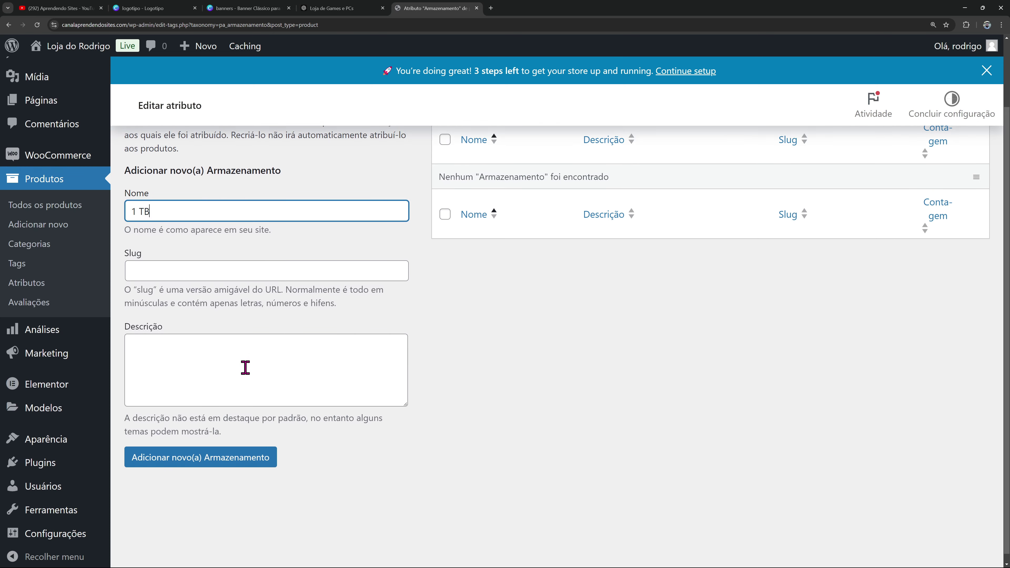
click(212, 461)
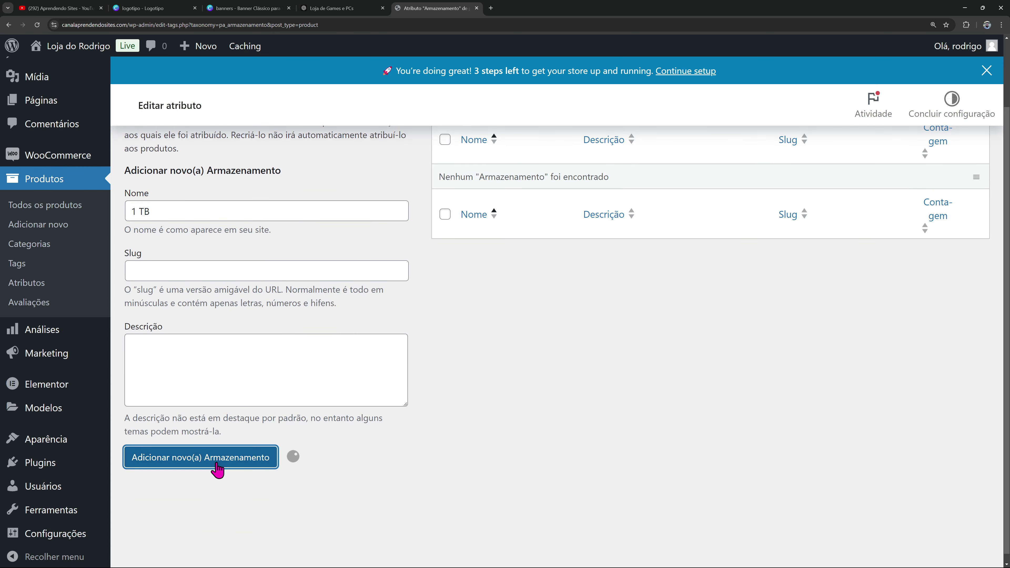
Add the term "2 TB" to the Armazenamento attribute and return to the attributes list
click(199, 258)
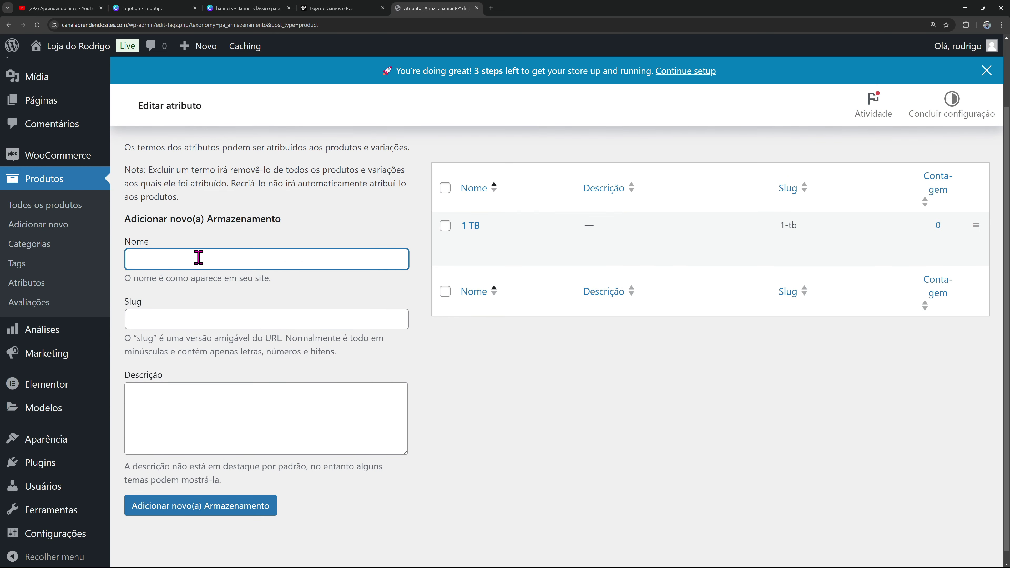
text(2 TB)
click(195, 511)
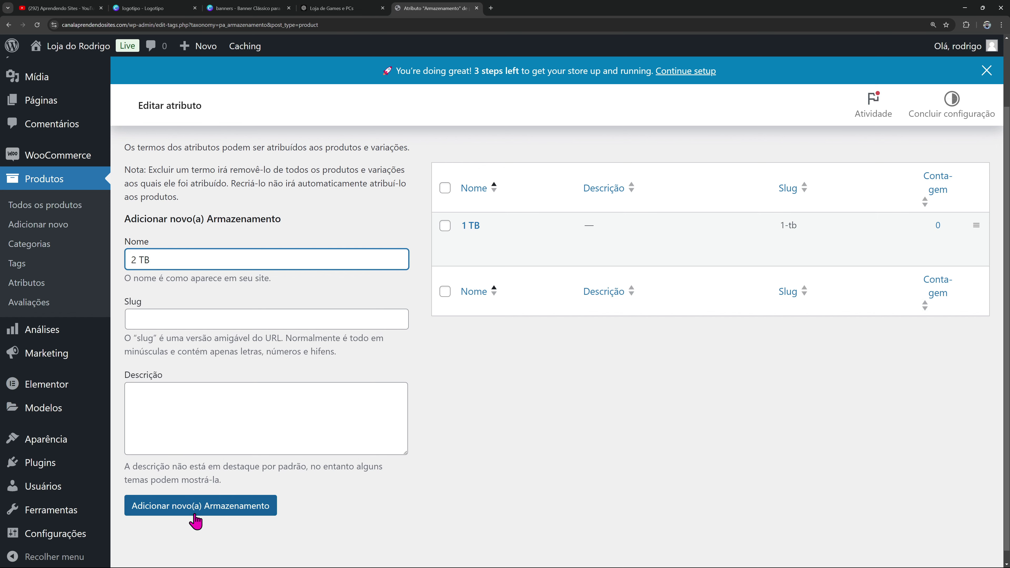
click(36, 284)
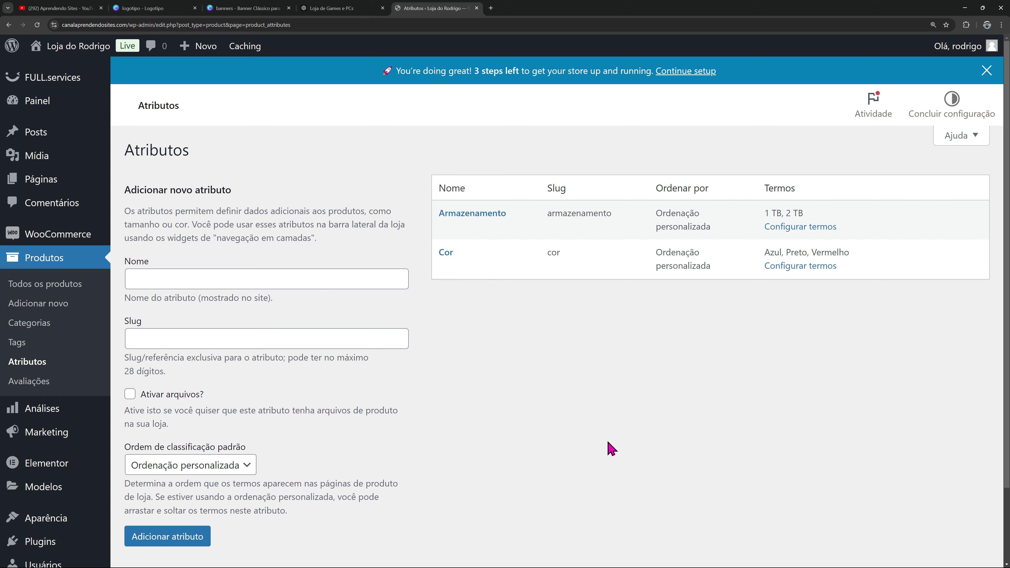
Open the list of all products and start creating a new product
click(41, 292)
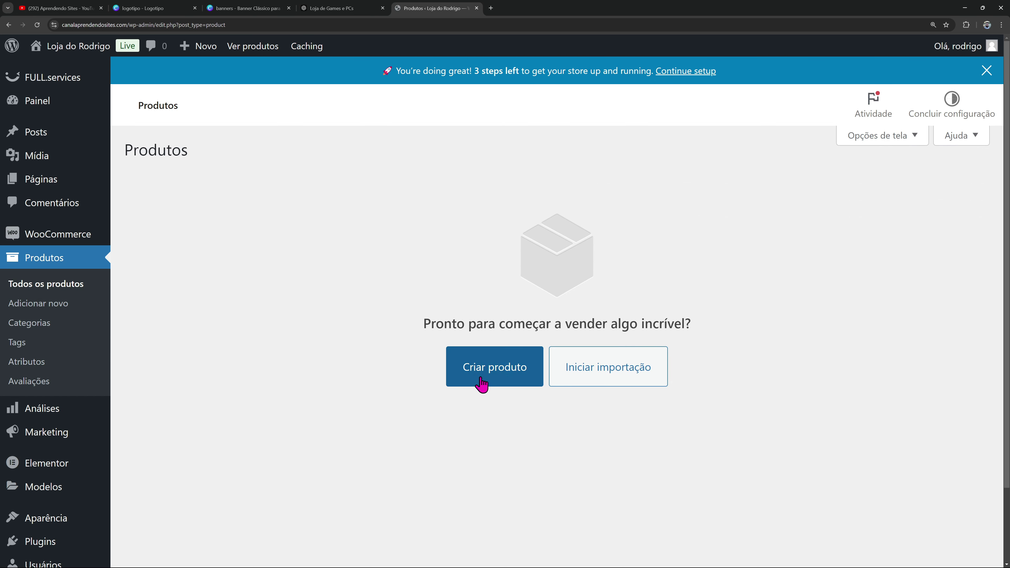
click(505, 375)
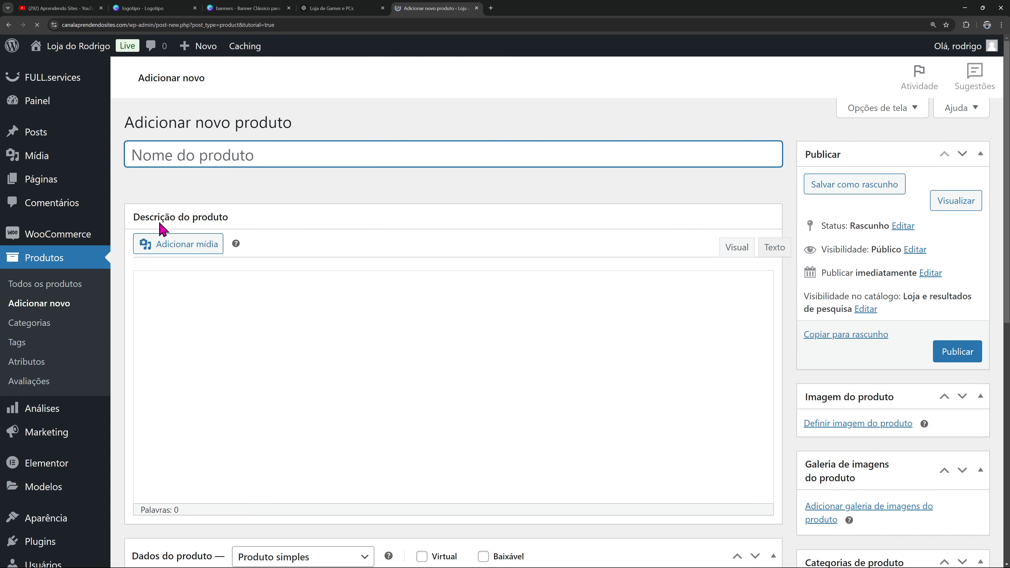
click(350, 194)
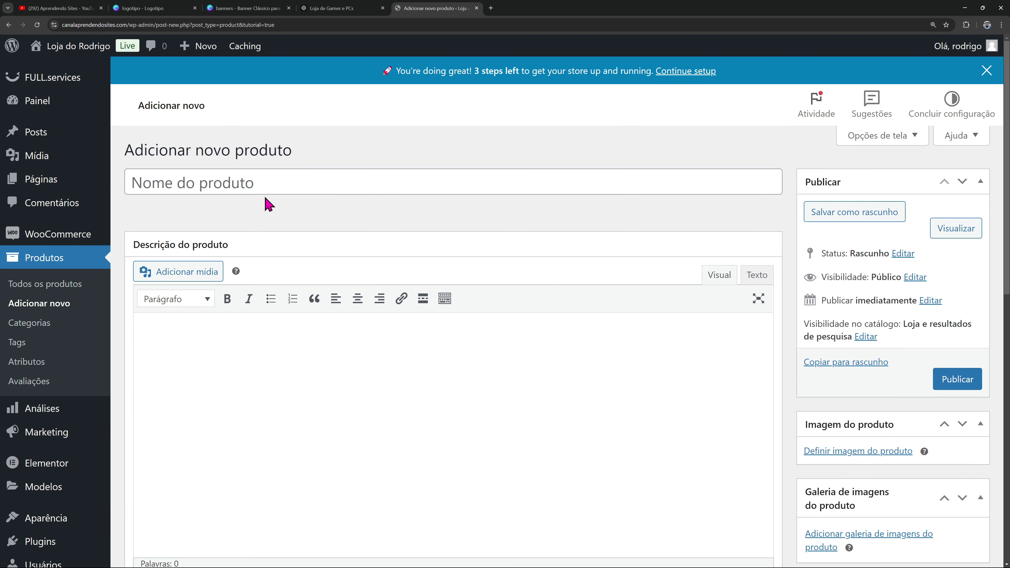
Name the new product "Console Sony Playstation 5 Standard"
click(271, 189)
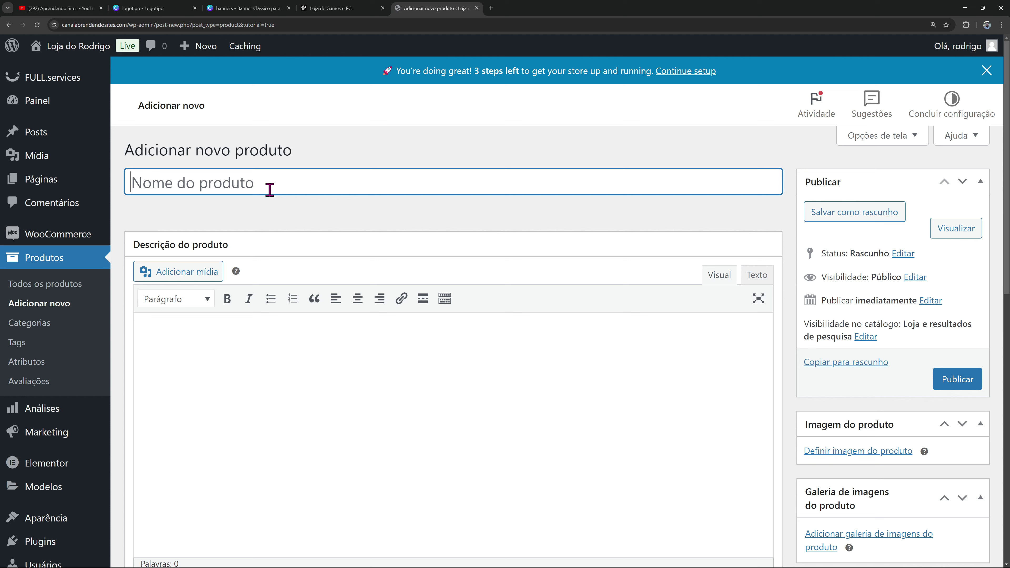
key(Caps_Lock)
text(C)
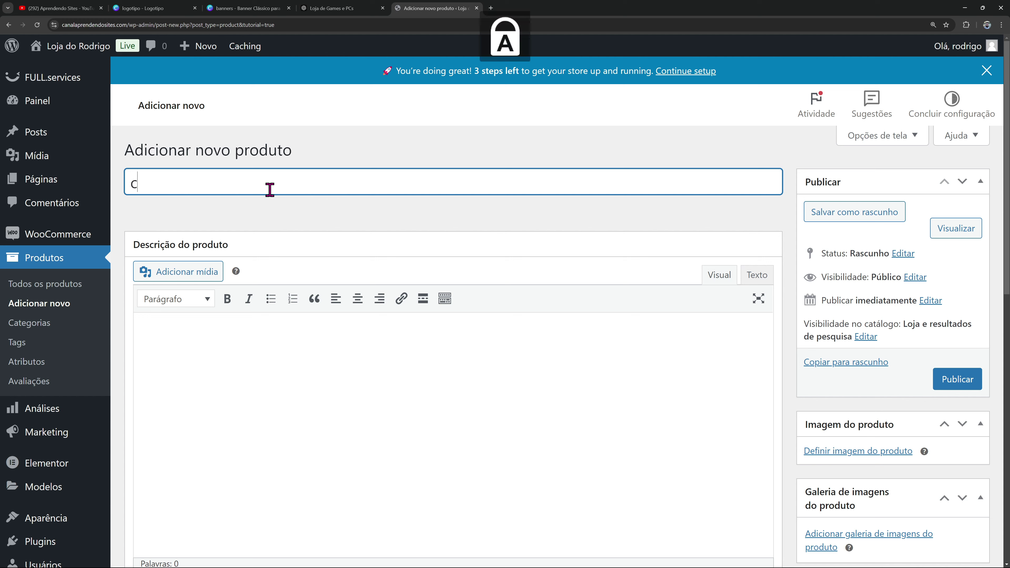
key(BackSpace)
text(C)
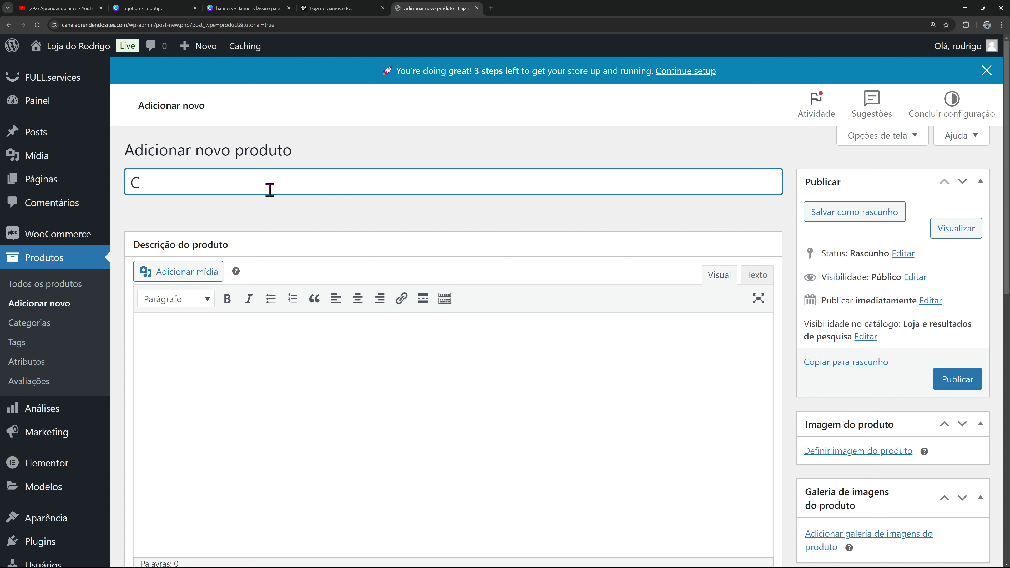
key(Caps_Lock)
text(onsole Sony Playstation 5 Standard)
drag(387, 182, 235, 182)
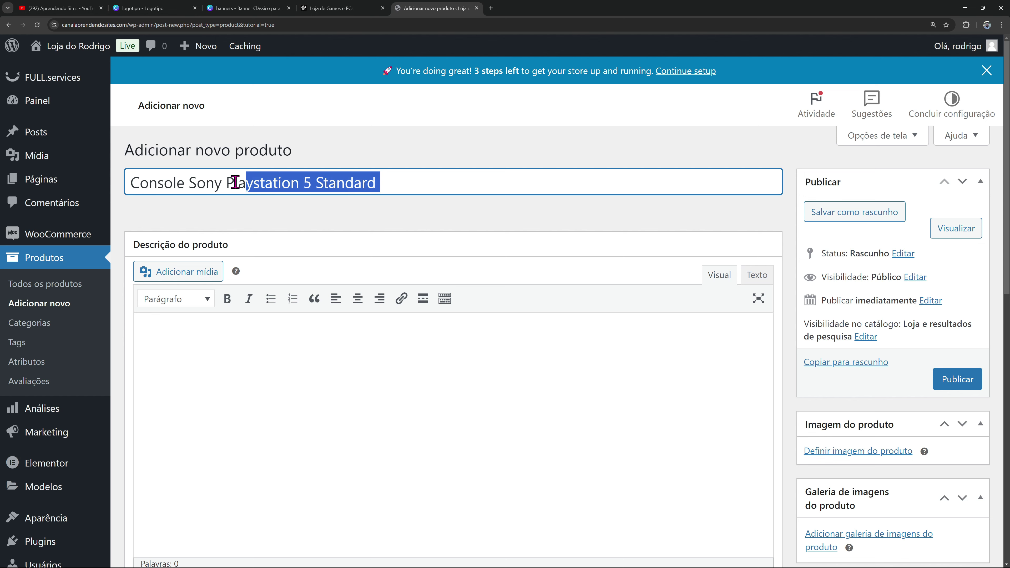
click(305, 184)
drag(385, 182, 127, 182)
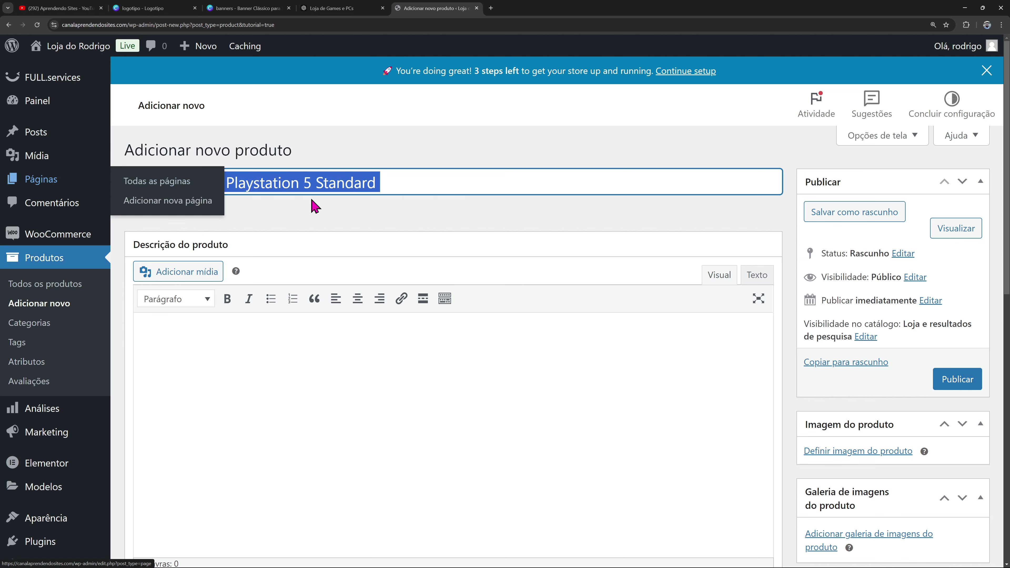
Copy the generated PlayStation 5 description from the ChatGPT conversation and paste it into the product description in WordPress
scroll(349, 214, down, 2)
click(261, 294)
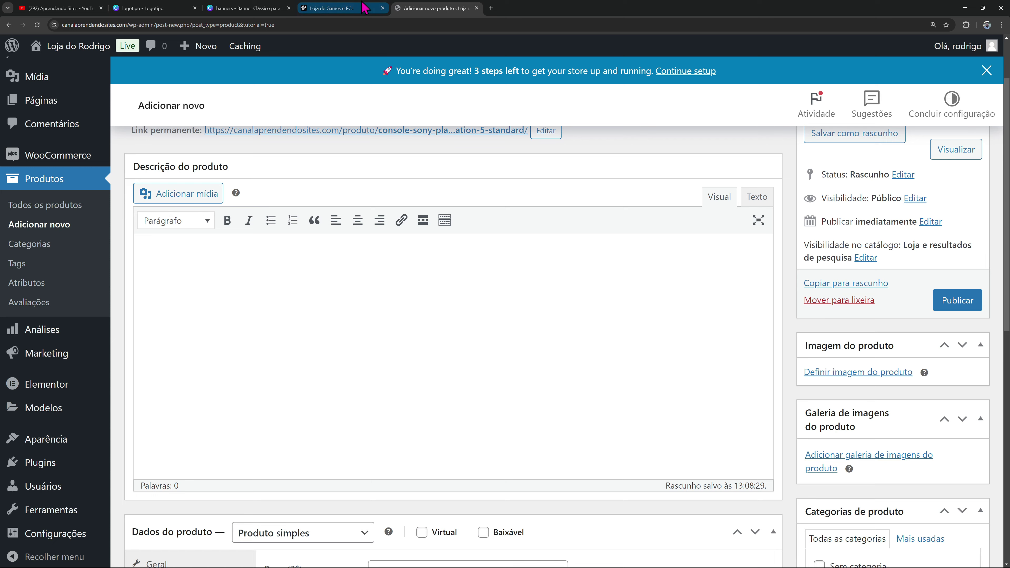
click(350, 8)
scroll(475, 222, down, 8)
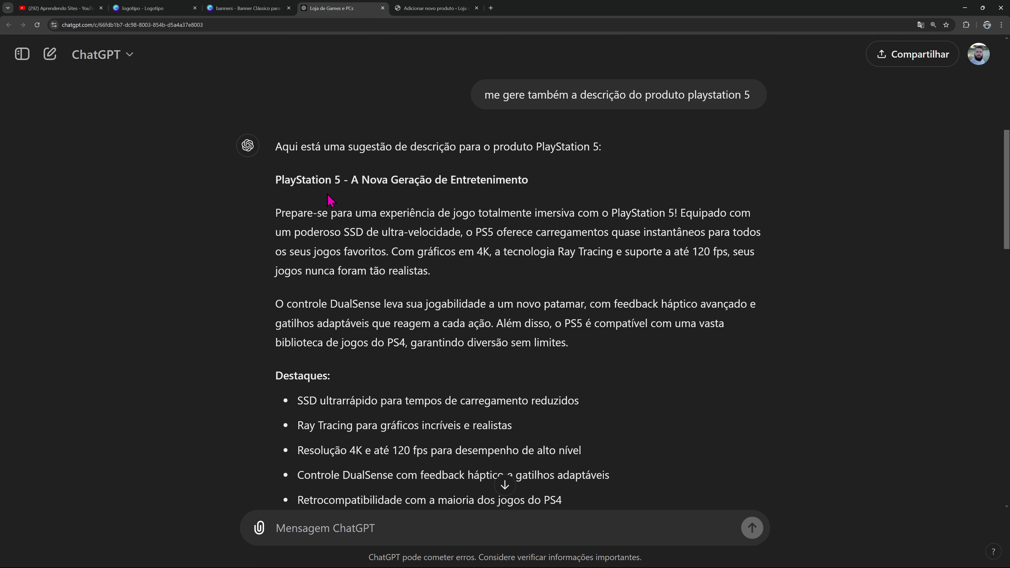
scroll(331, 196, down, 5)
click(425, 7)
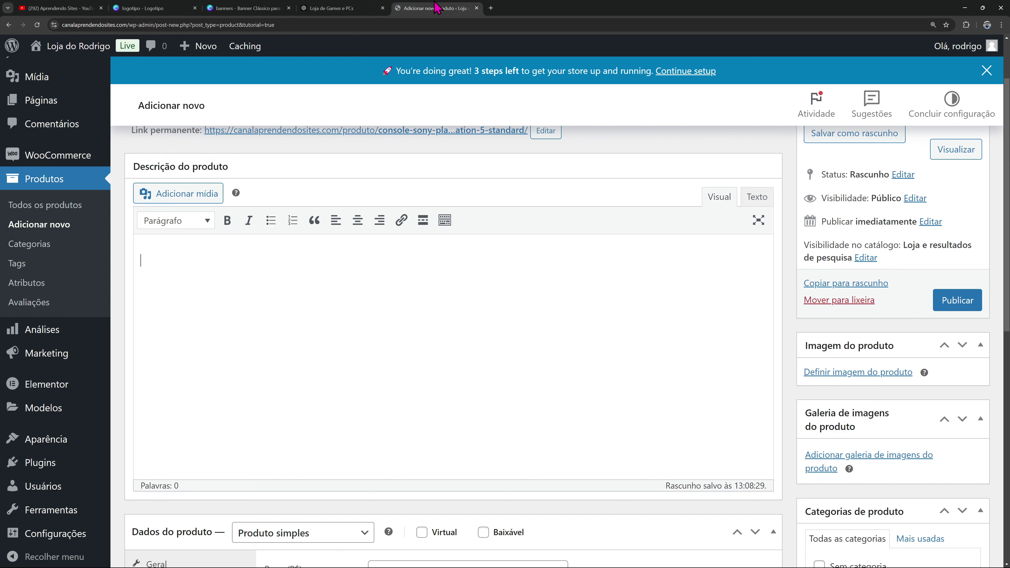
text(Aqui está uma sugestão de descrição para o produto PlayStation 5:  **PlayStation 5 - A Nova Geração de Entretenimento**  Prepare-se para uma experiência de jogo totalmente imersiva com o PlayStation 5! Equipado com um poderoso SSD de ultra-velocidade, o PS5 oferece carregamentos quase instantâneos para todos os seus jogos favoritos. Com gráficos em 4K, a tecnologia Ray Tracing e suporte a até 120 fps, seus jogos nunca foram tão realistas.  O controle DualSense leva sua jogabilidade a um novo patamar, com feedback háptico avançado e gatilhos adaptáveis que reagem a cada ação. Além disso, o PS5 é compatível com uma vasta biblioteca de jogos do PS4, garantindo diversão sem limites.  **Destaques:** - SSD ultrarrápido para tempos de carregamento reduzidos - Ray Tracing para gráficos incríveis e realistas - Resolução 4K e até 120 fps para desempenho de alto nível - Controle DualSense com feedback háptico e gatilhos adaptáveis - Retrocompatibilidade com a maioria dos jogos do PS4  Descubra um novo mundo de possibilidades com o PlayStation 5 e mergulhe na nova geração dos games!)
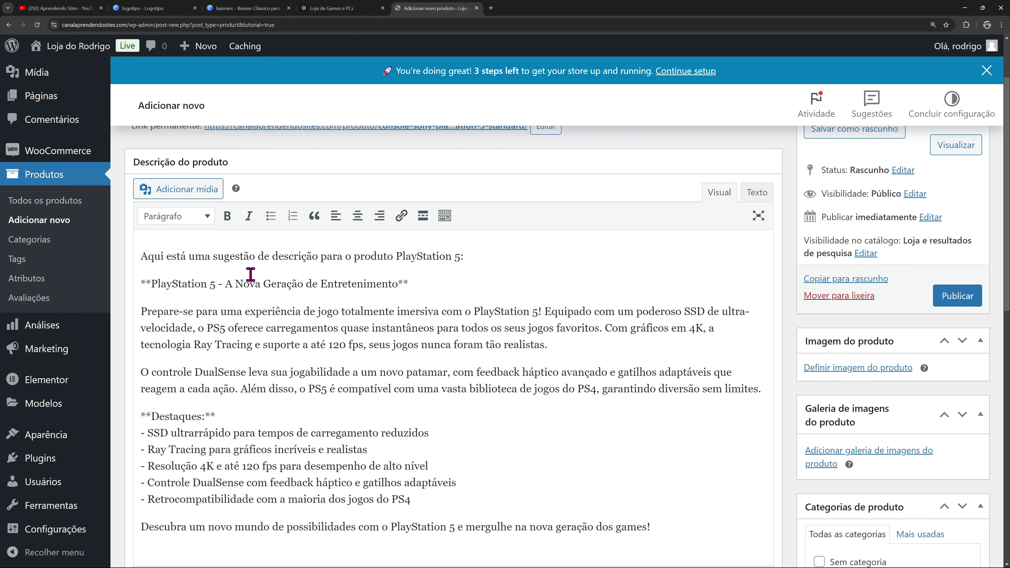
Delete the introductory sentence "Aqui está uma sugestão de descrição para o produto PlayStation 5:" and its empty line from the description
drag(409, 283, 137, 256)
key(BackSpace)
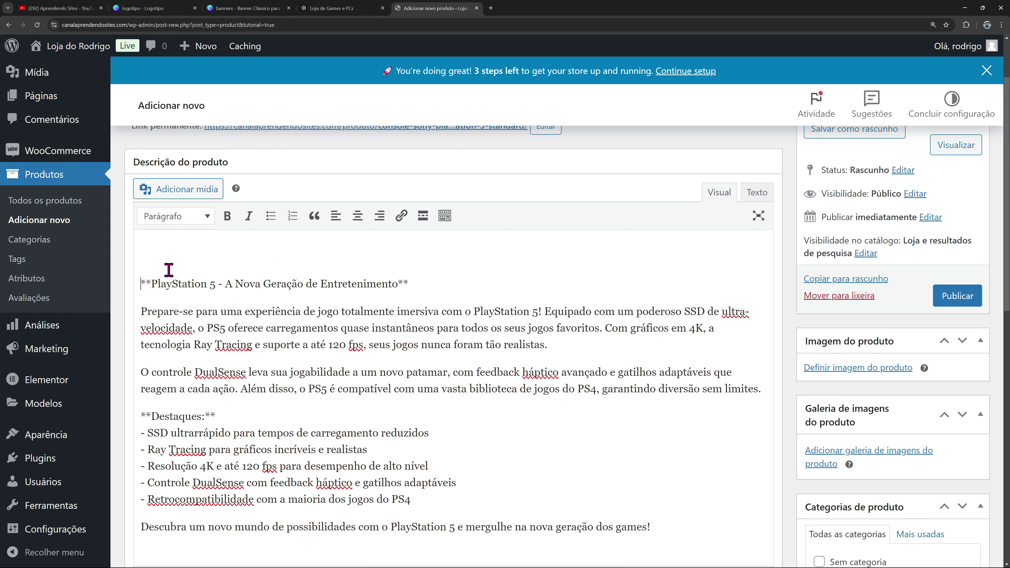
key(BackSpace)
Remove the asterisks around the description's title line and around the "Destaques:" heading
click(414, 256)
key(BackSpace)
key(BackSpace)
drag(151, 256, 132, 255)
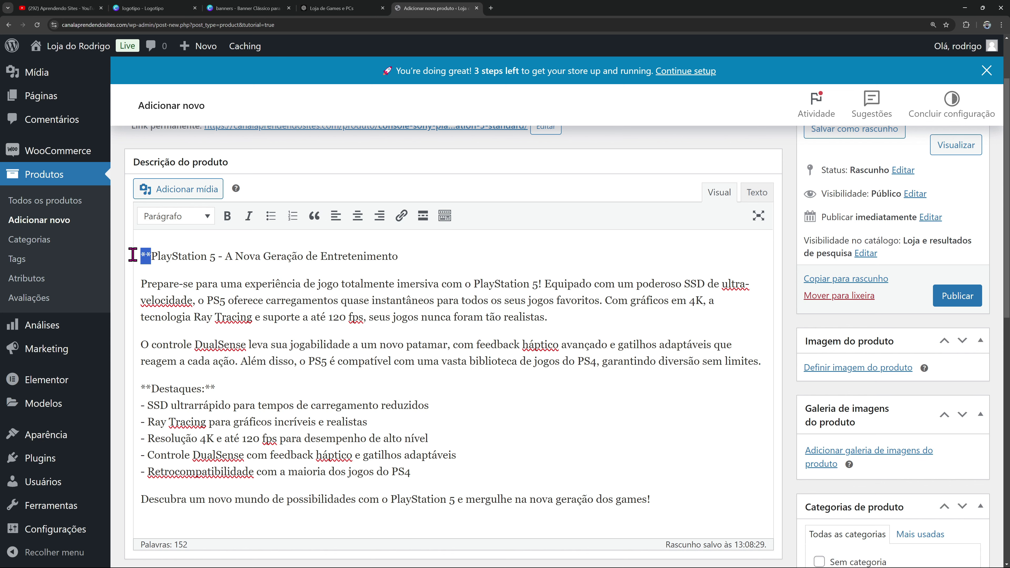
key(BackSpace)
click(215, 388)
key(BackSpace)
key(BackSpace)
drag(152, 388, 133, 388)
key(BackSpace)
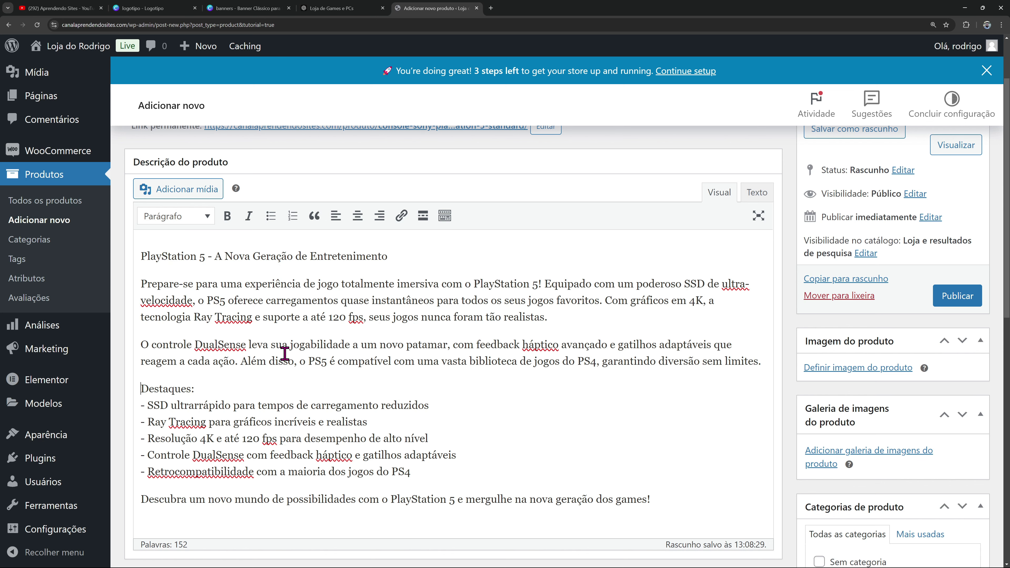
Make the description's title line "PlayStation 5 - A Nova Geração de Entretenimento" bold
scroll(285, 354, down, 2)
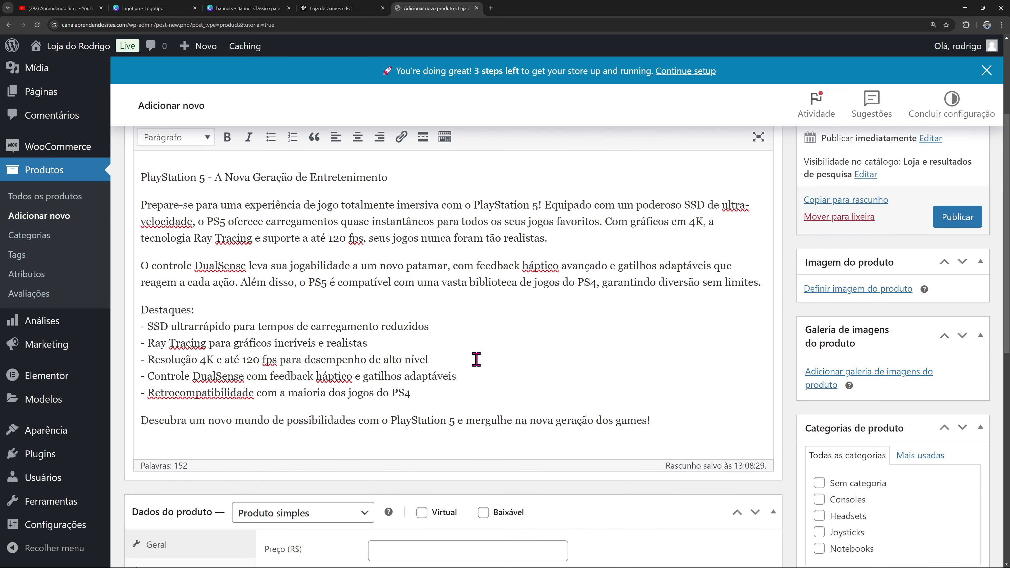
scroll(476, 359, up, 2)
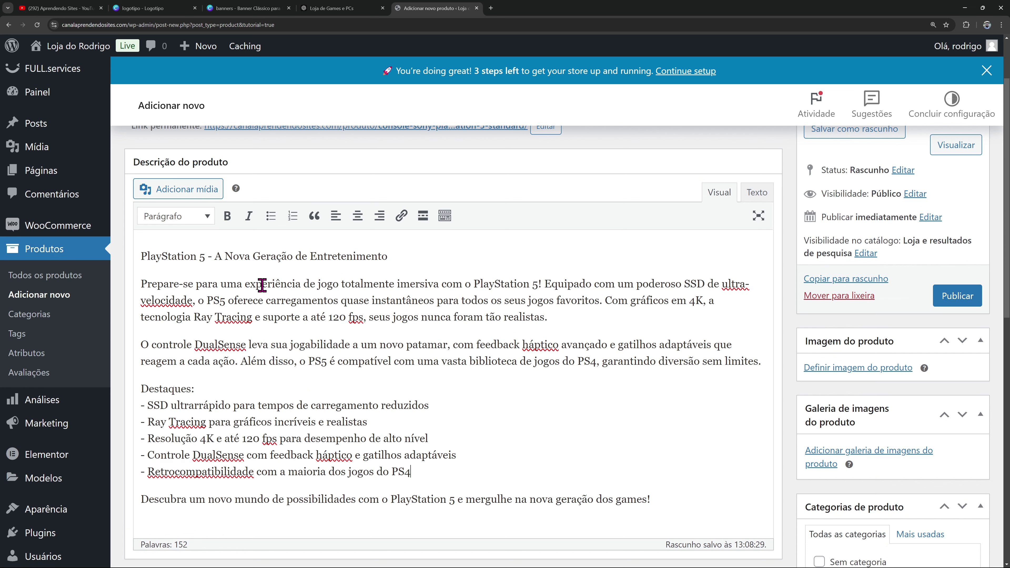
triple_click(237, 257)
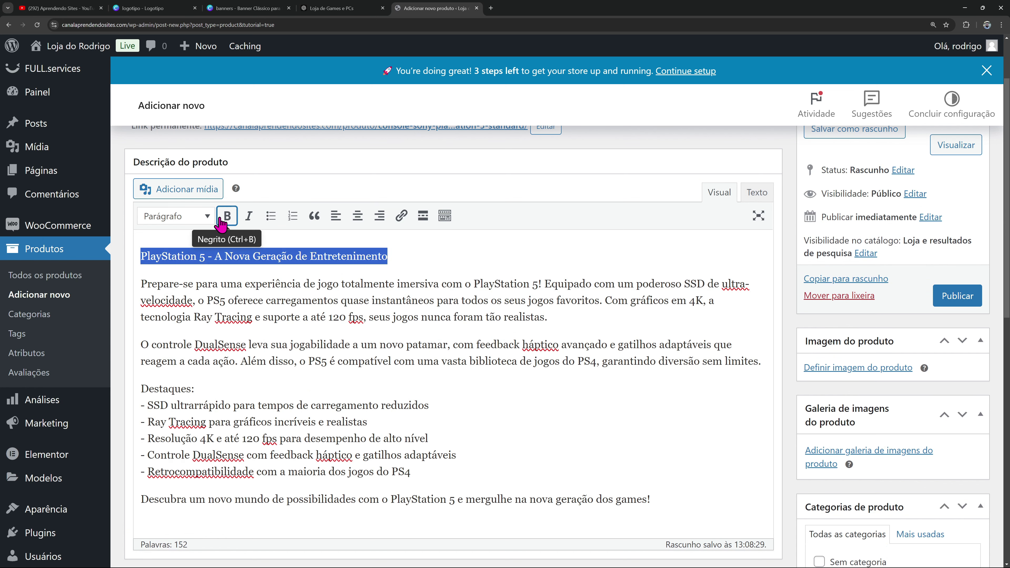
click(227, 216)
click(264, 283)
scroll(356, 313, down, 1)
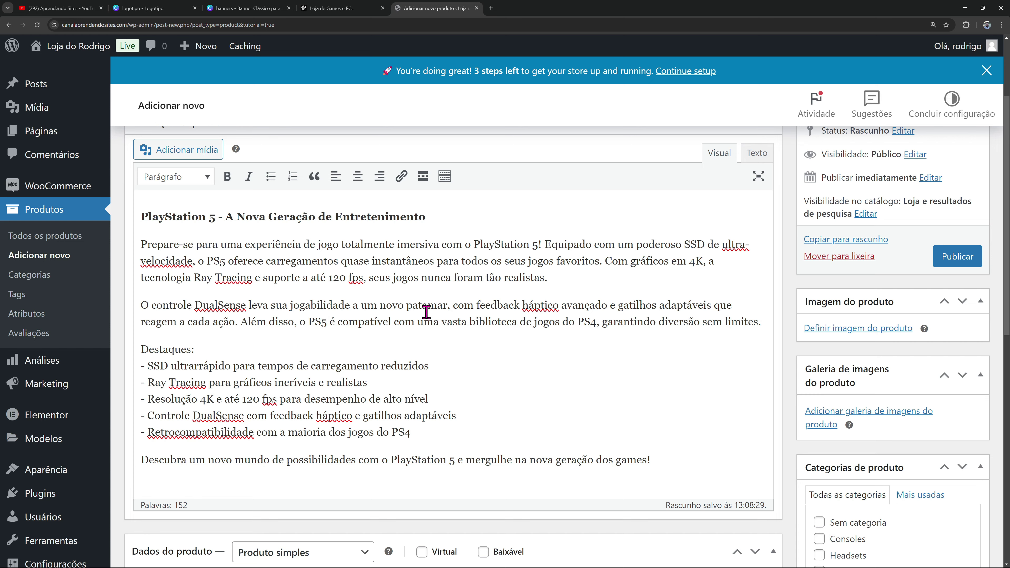
scroll(413, 318, up, 3)
scroll(329, 329, down, 3)
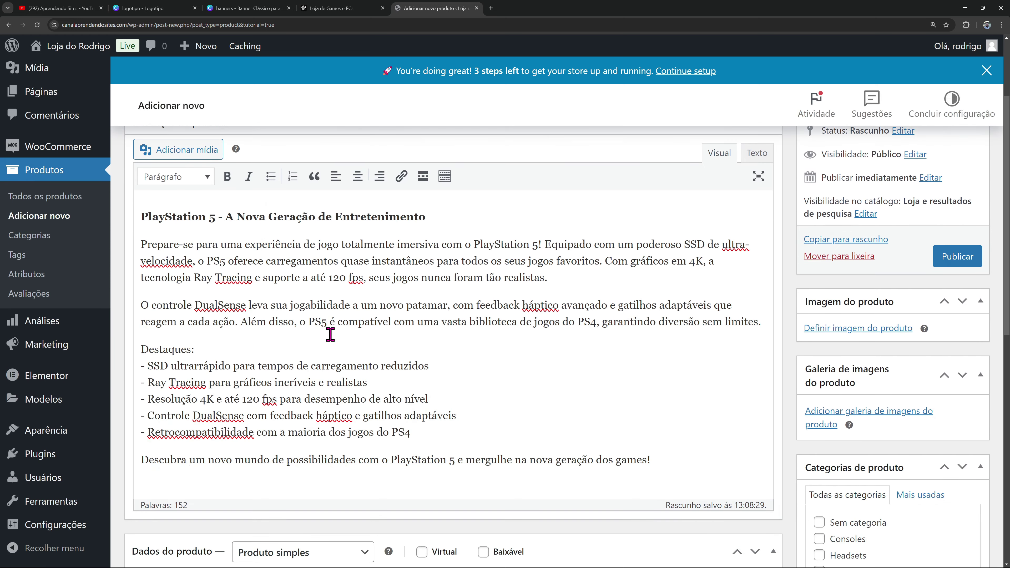
click(336, 348)
scroll(385, 380, up, 1)
scroll(387, 401, up, 1)
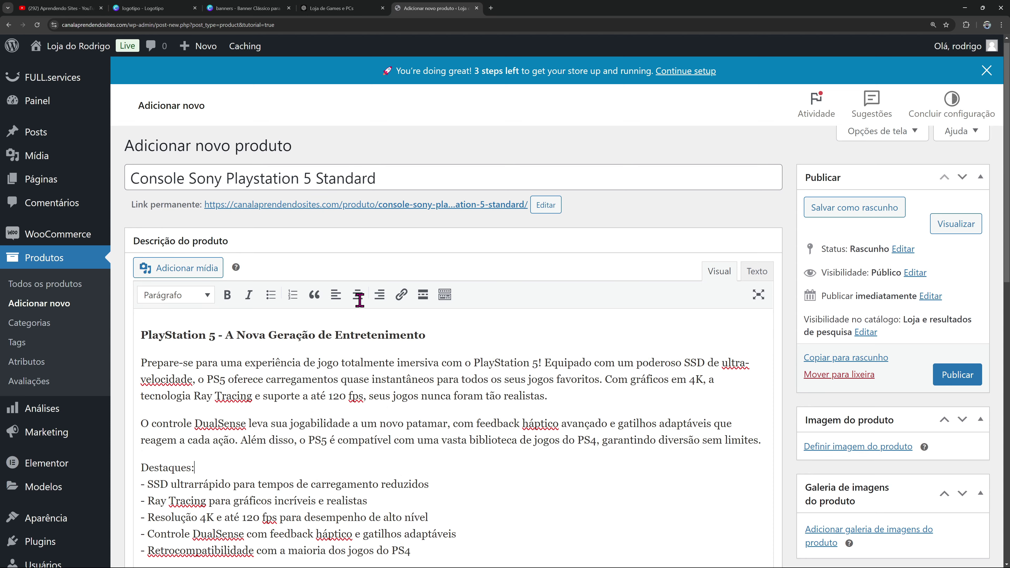
Set the product's regular price to R$ 5000 and its promotional price to R$ 4000
scroll(349, 310, down, 4)
scroll(382, 308, down, 5)
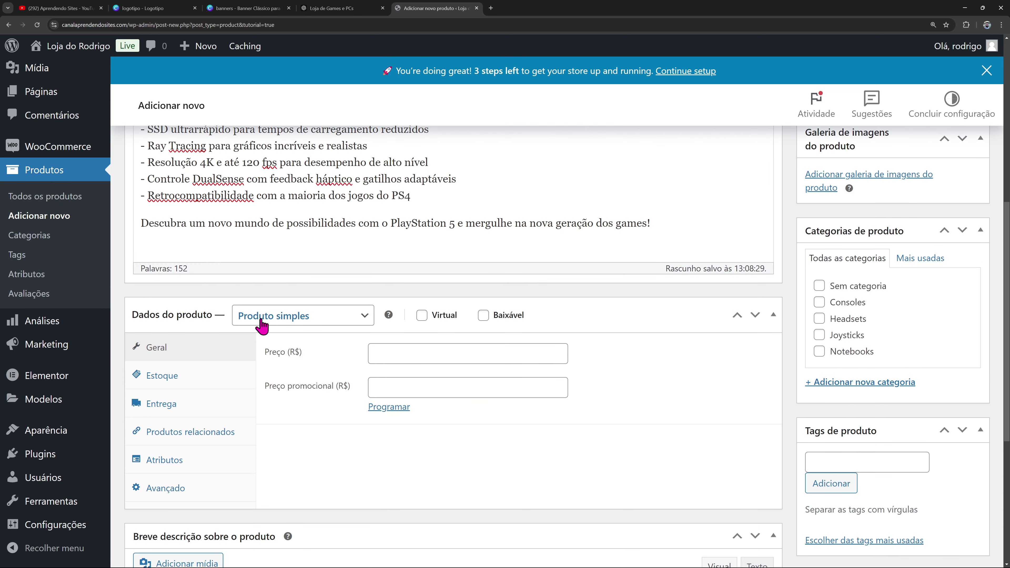
click(438, 351)
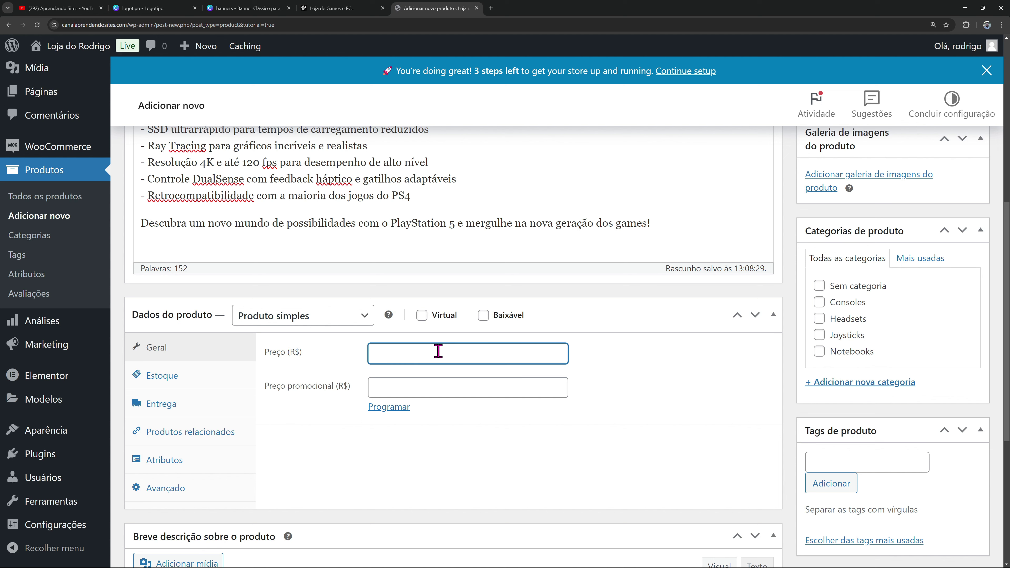
text(5000)
click(419, 386)
text(4000)
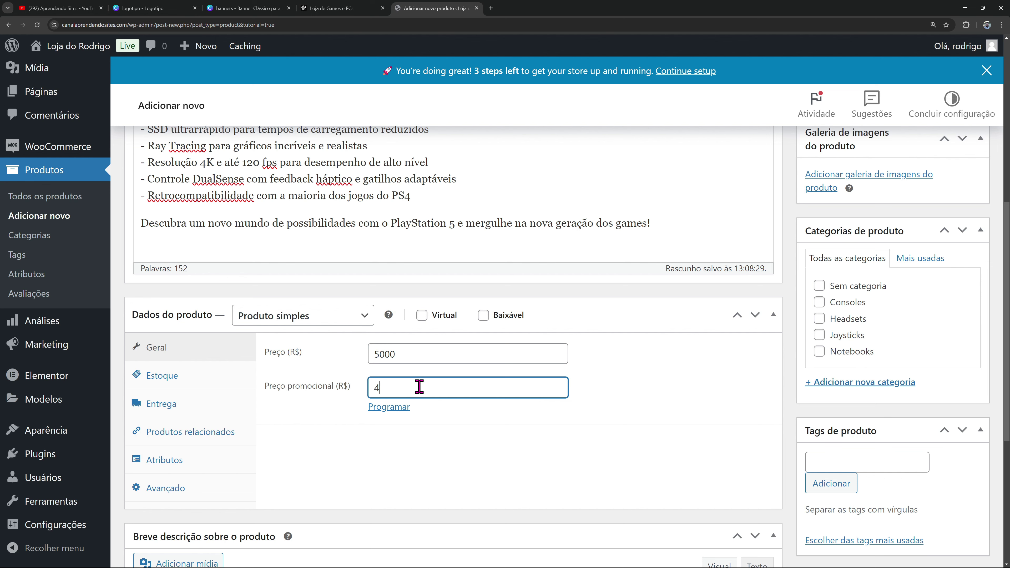
Turn on stock quantity tracking for the product and set the quantity to 20
click(253, 382)
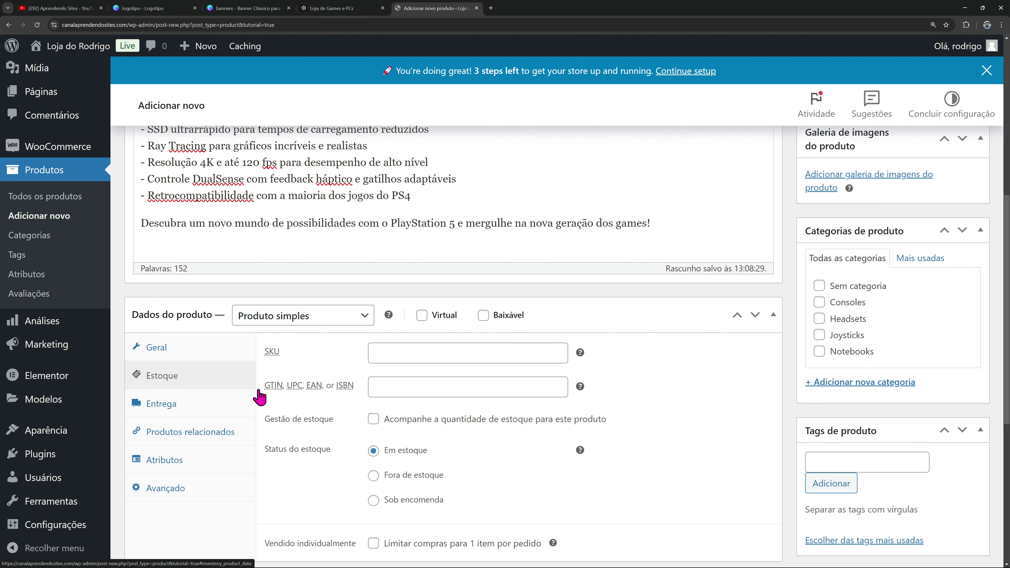
scroll(338, 406, down, 2)
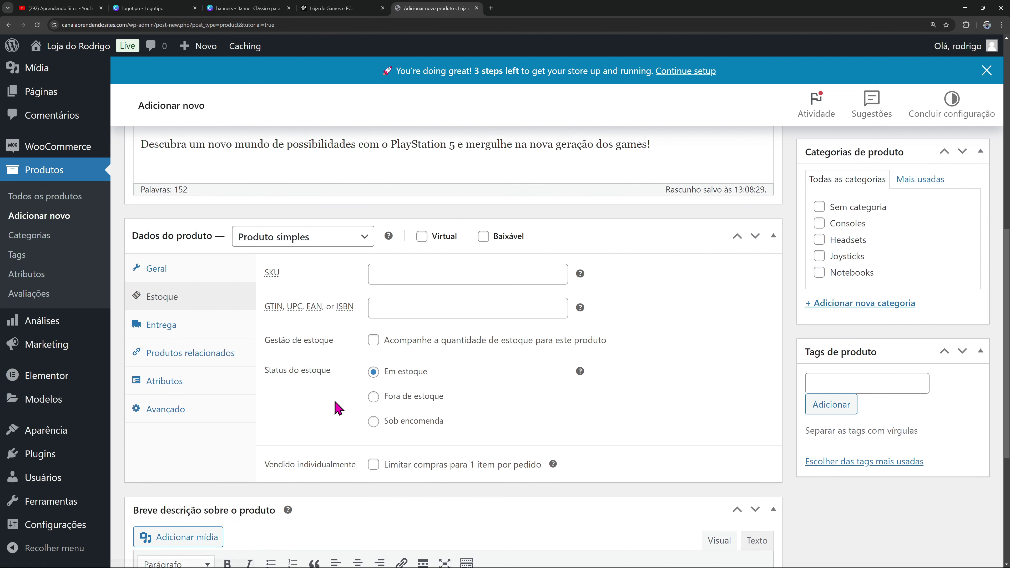
click(373, 340)
drag(389, 376, 362, 382)
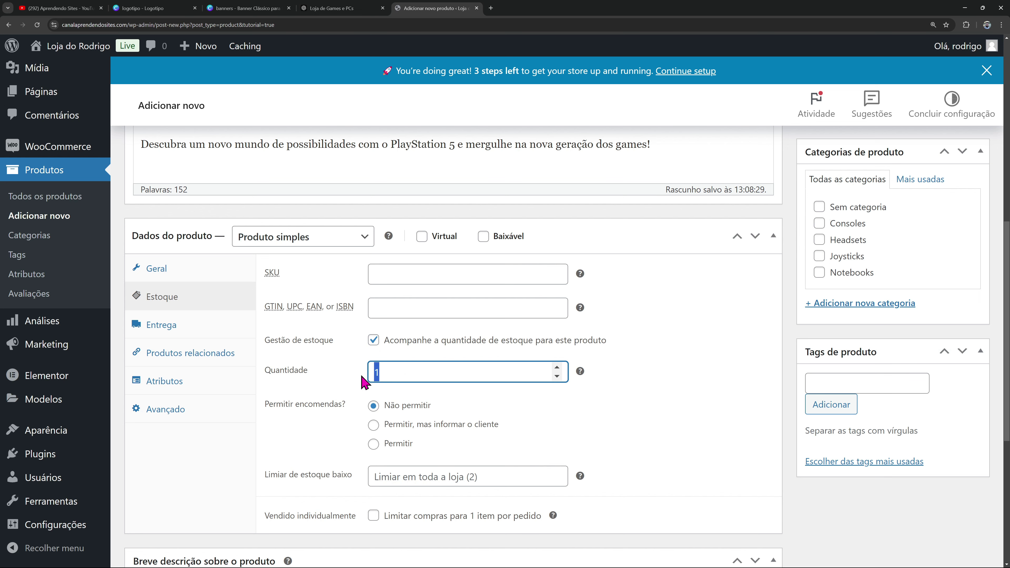
text(20)
click(625, 391)
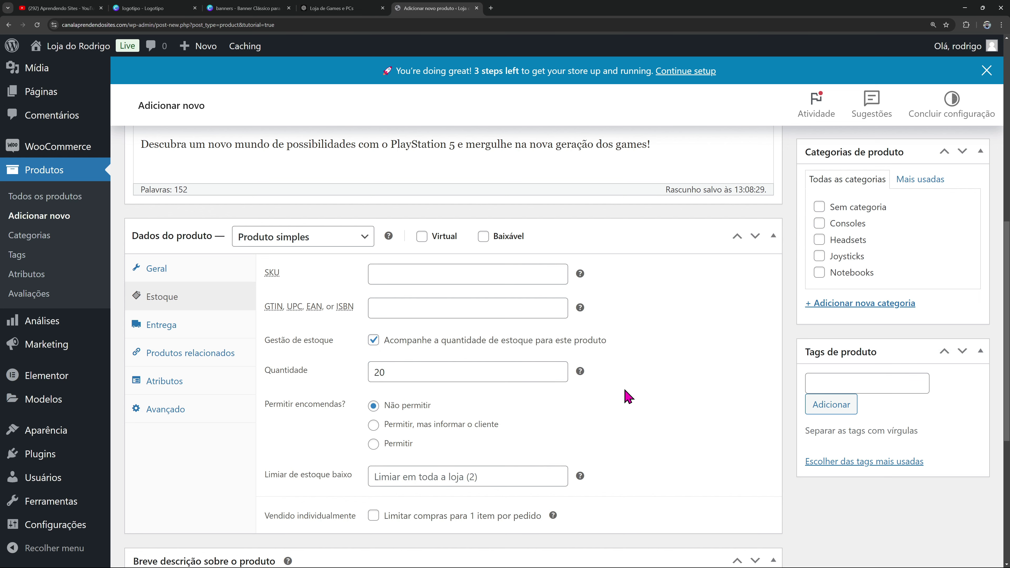
Set the product's low stock threshold (Limiar de estoque baixo) to 2
scroll(372, 286, down, 2)
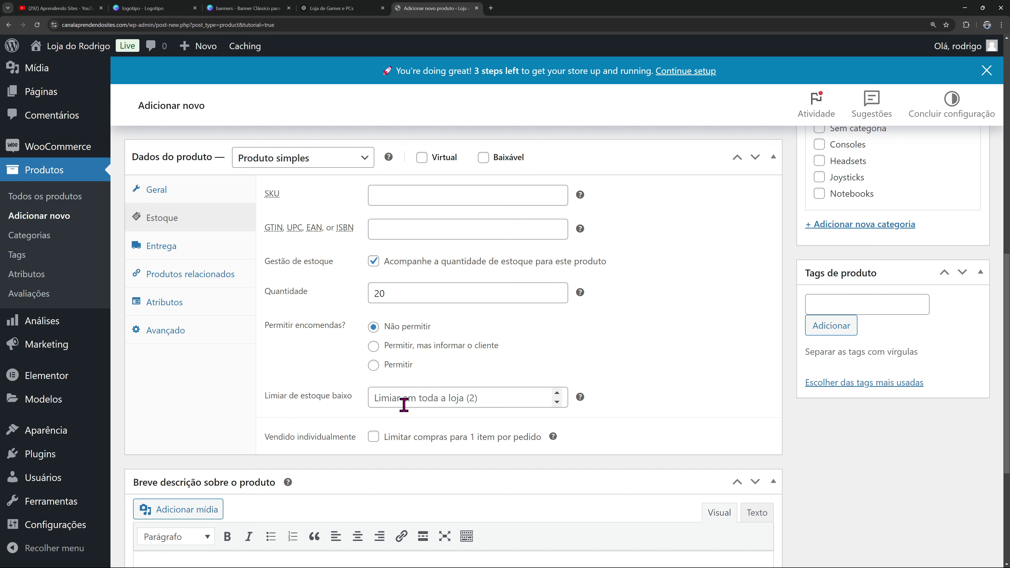
click(448, 403)
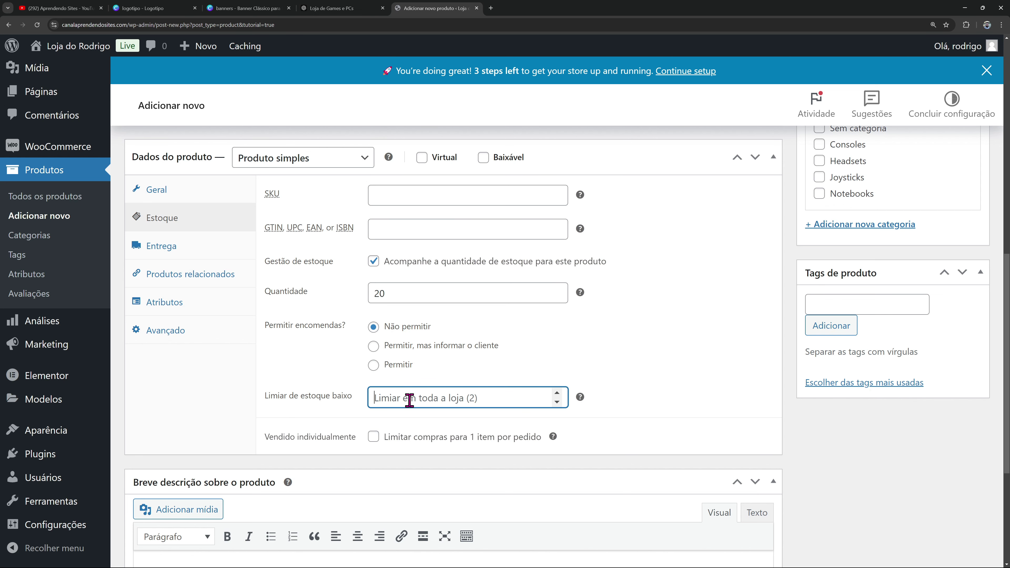
scroll(410, 400, down, 2)
key(ctrl+a)
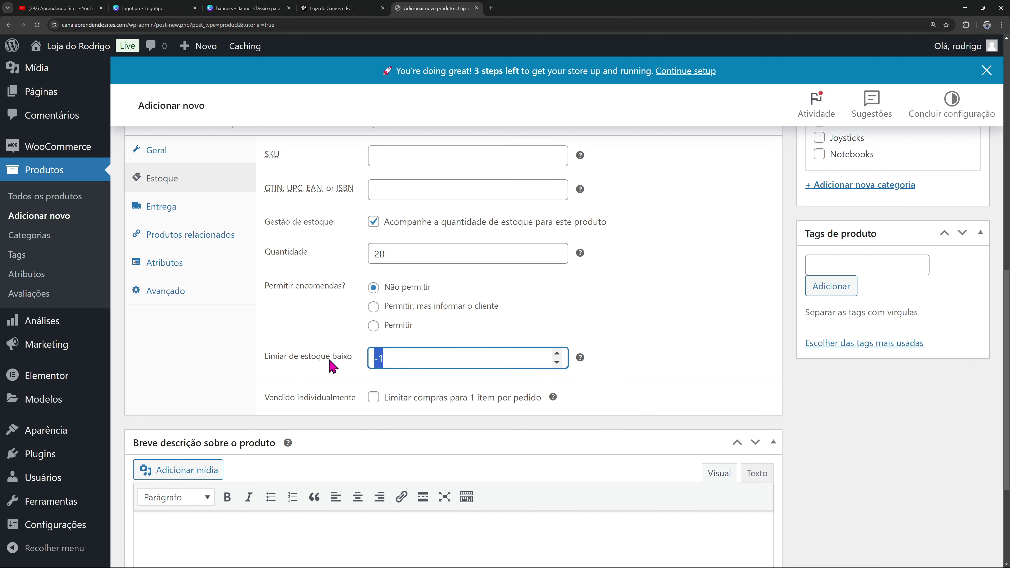
key(BackSpace)
mouse_move(583, 362)
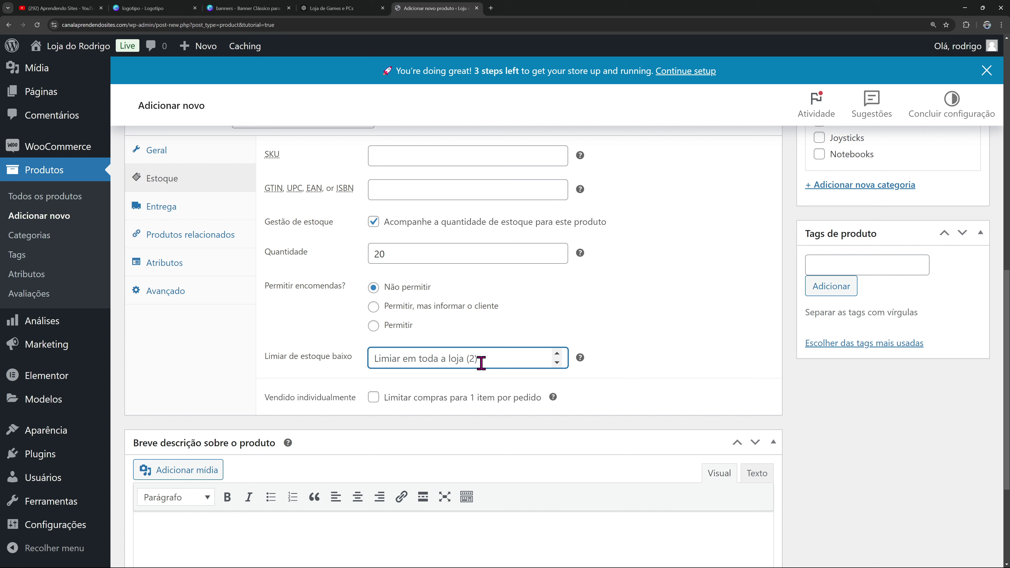
text(2)
click(592, 339)
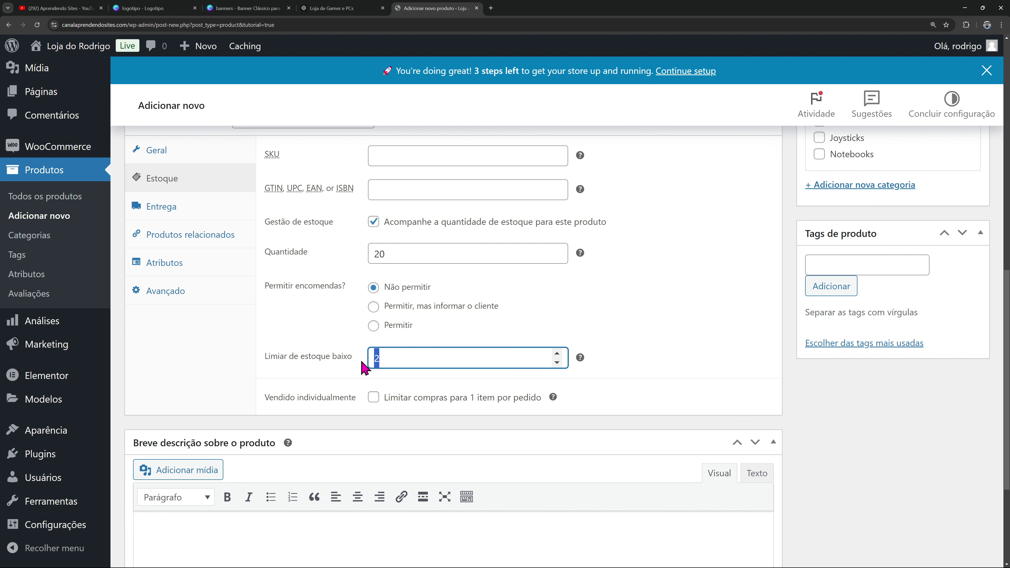
key(BackSpace)
text(2)
scroll(615, 359, down, 1)
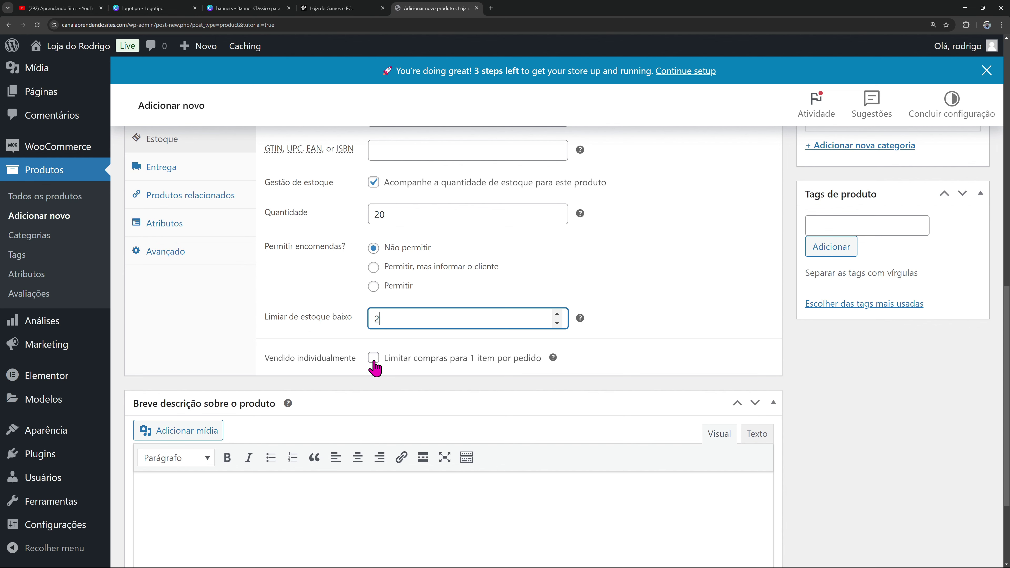
Enter the product's shipping weight of 4 kg and dimensions of 40 cm length, 40 cm width and 10 cm height
scroll(388, 370, down, 3)
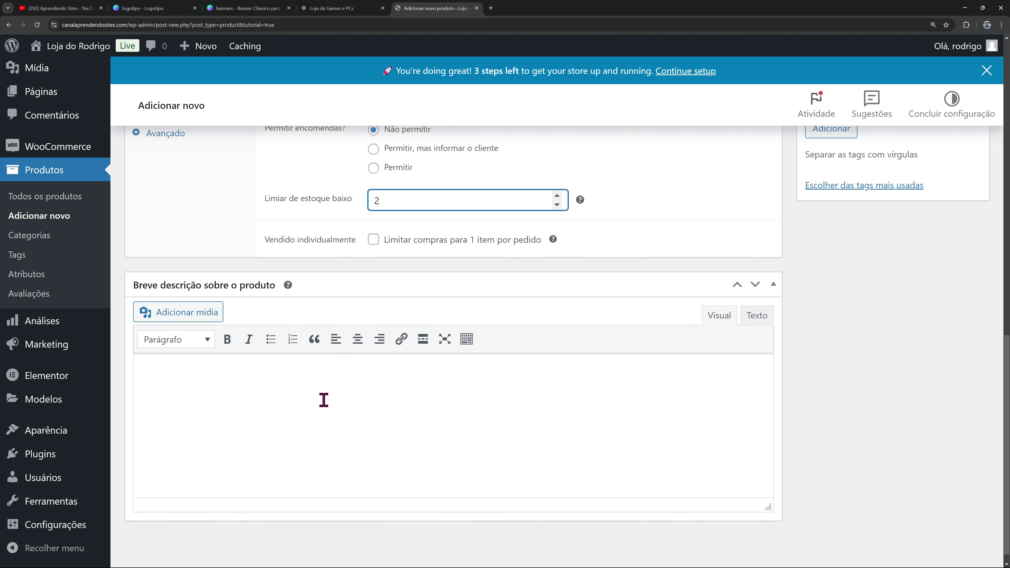
click(324, 399)
scroll(323, 401, up, 5)
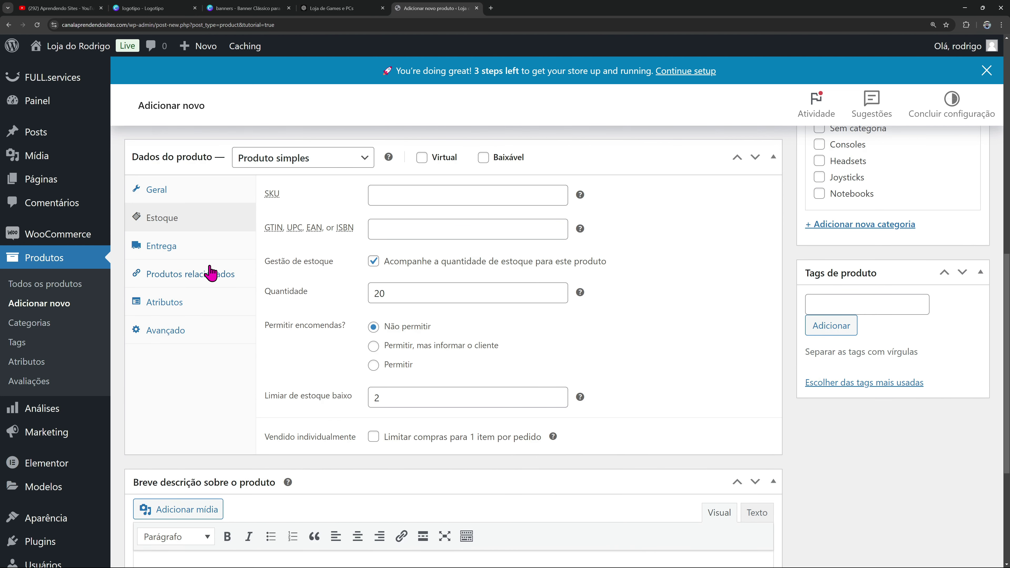
click(194, 251)
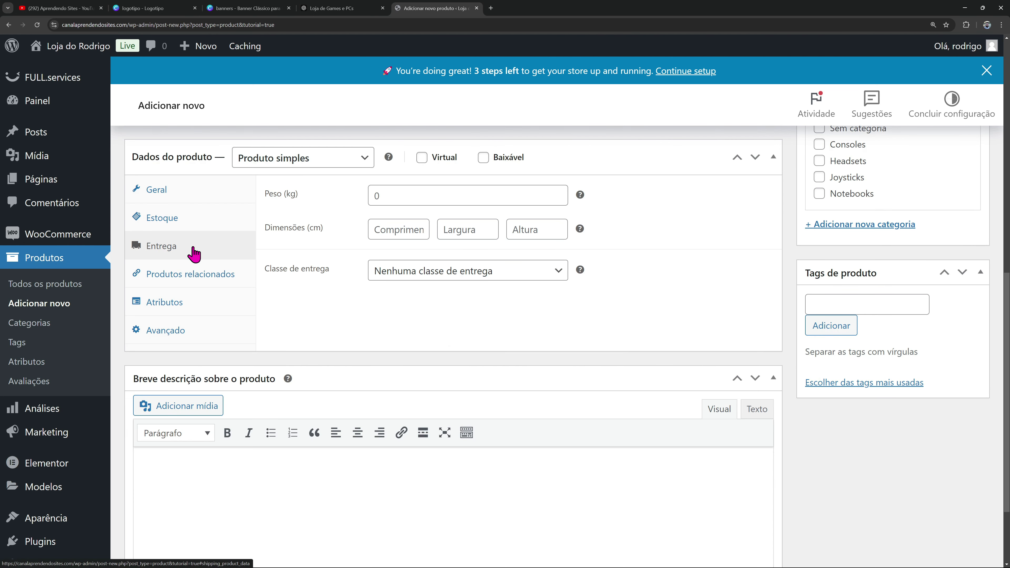
click(446, 194)
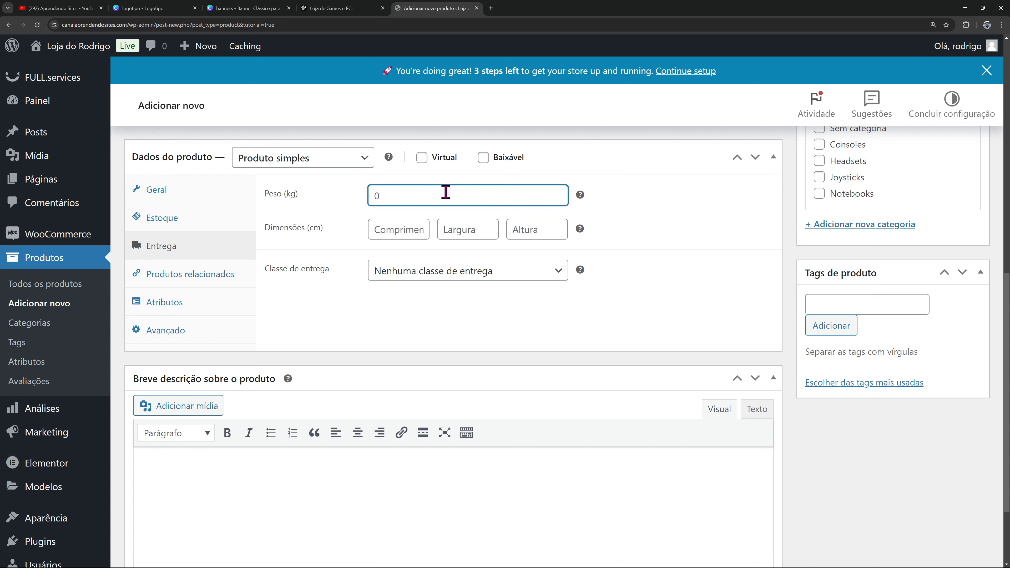
click(379, 236)
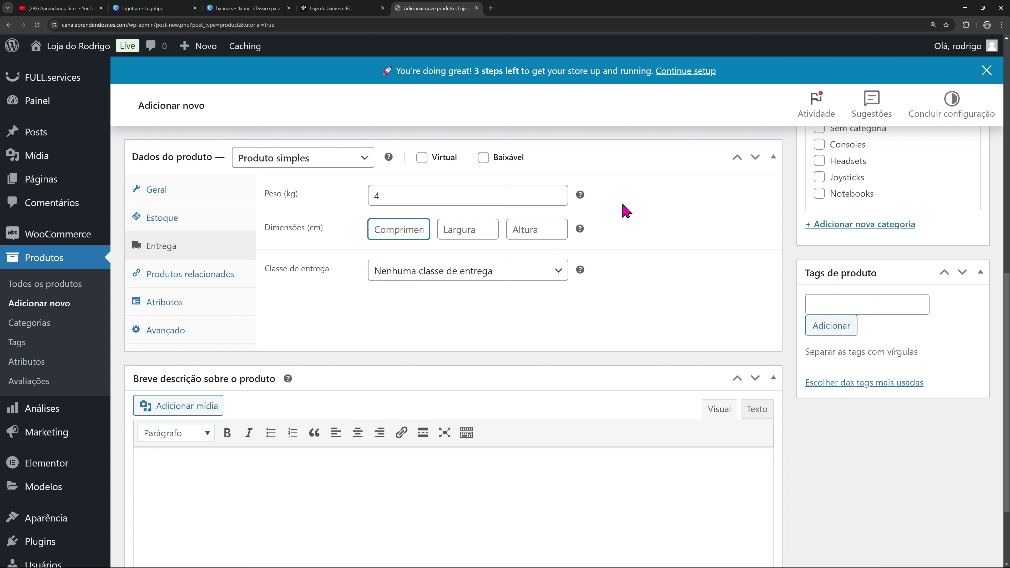
text(40)
key(Tab)
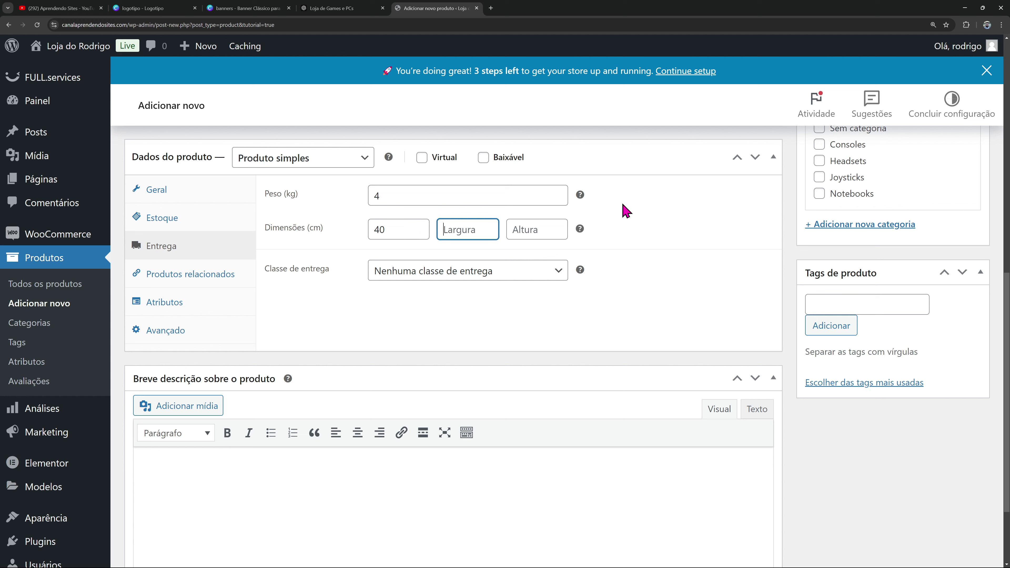
text(40)
key(Tab)
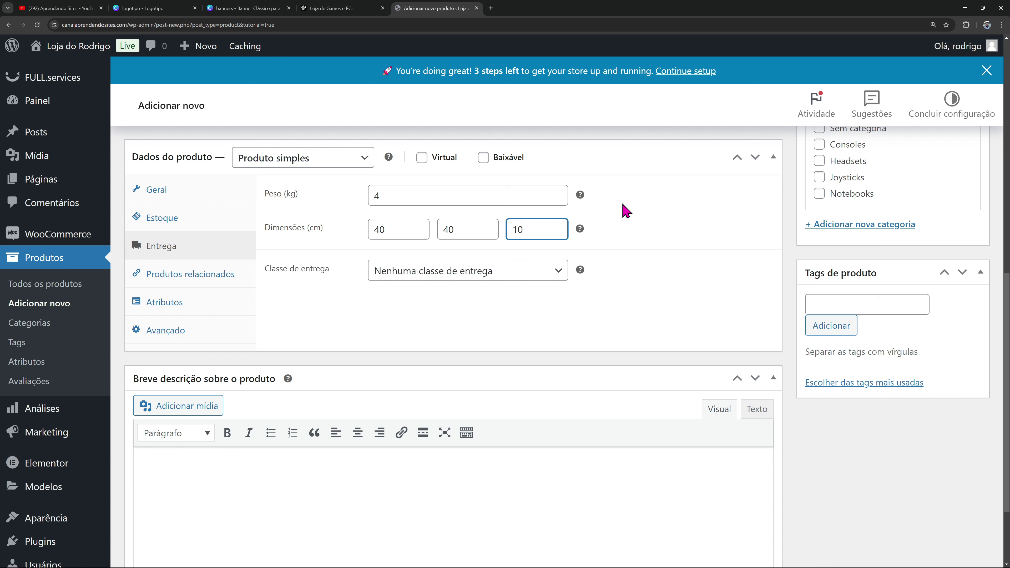
text(10)
click(670, 239)
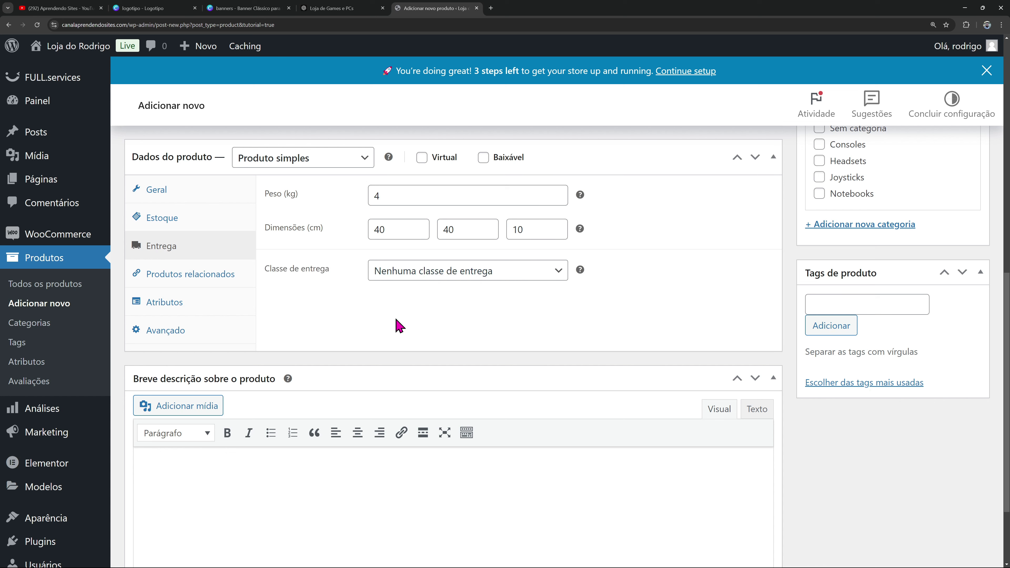
Look through the product's related products, attributes and advanced settings
click(185, 279)
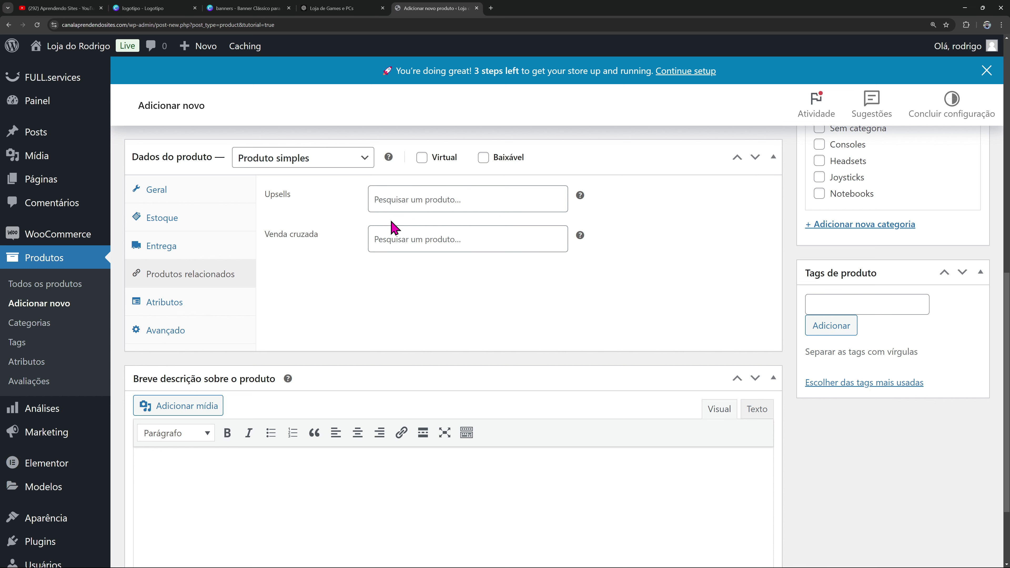
click(148, 303)
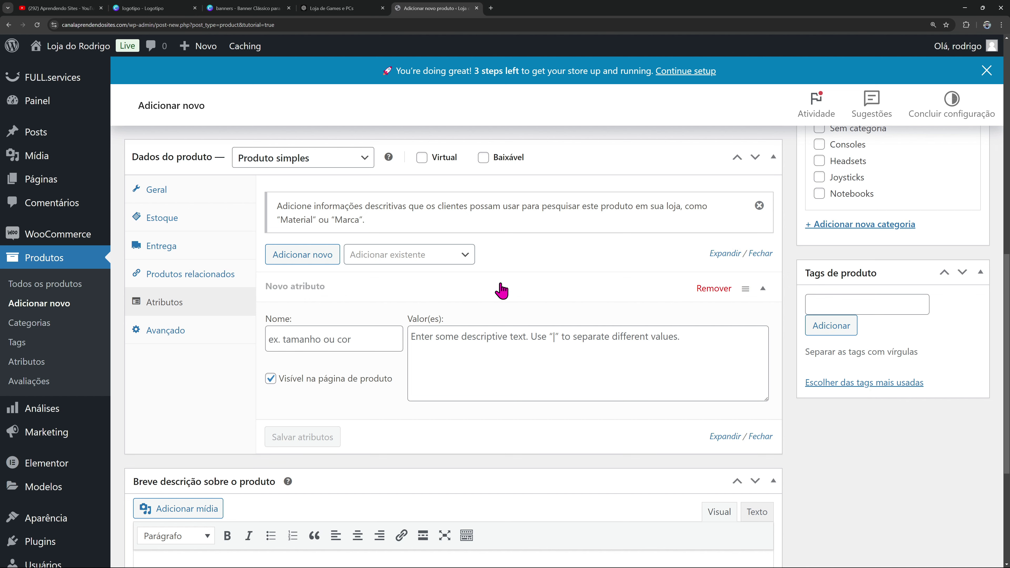
click(165, 335)
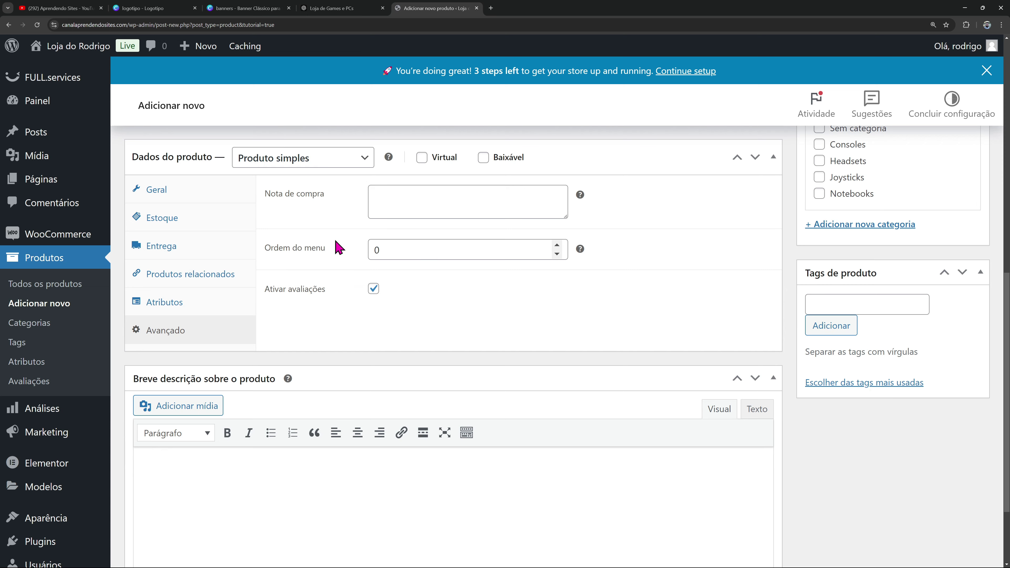
Copy the paragraph beginning "Prepare-se para uma experiência de jogo" from the main description into the product's short description
scroll(424, 295, down, 2)
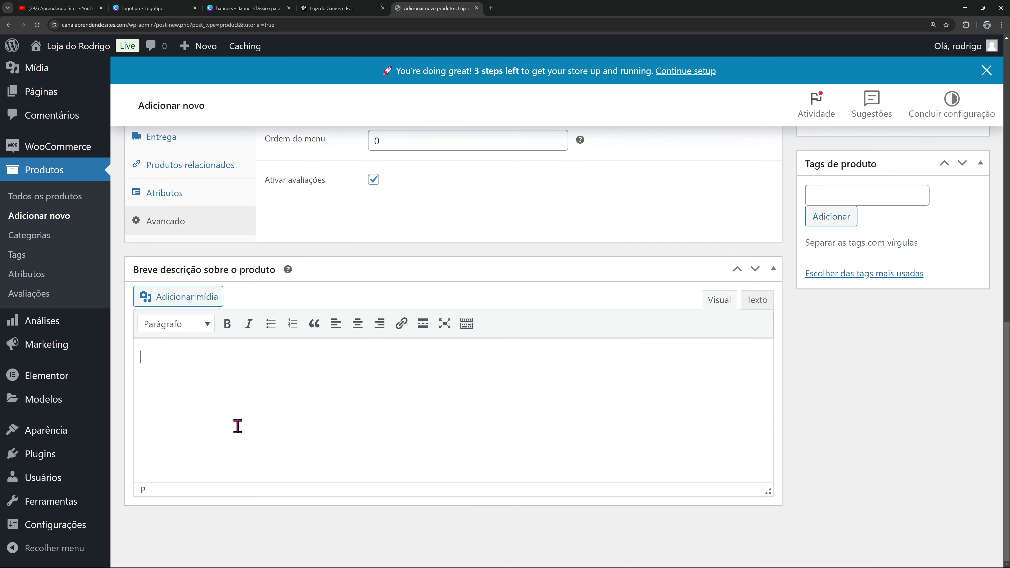
scroll(246, 428, up, 5)
scroll(251, 430, up, 7)
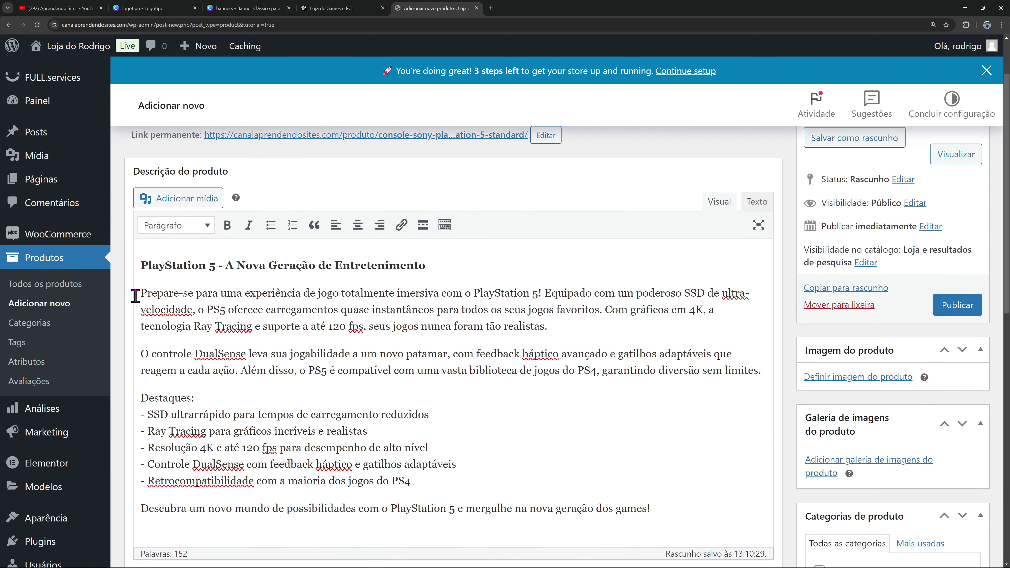
drag(137, 295, 563, 326)
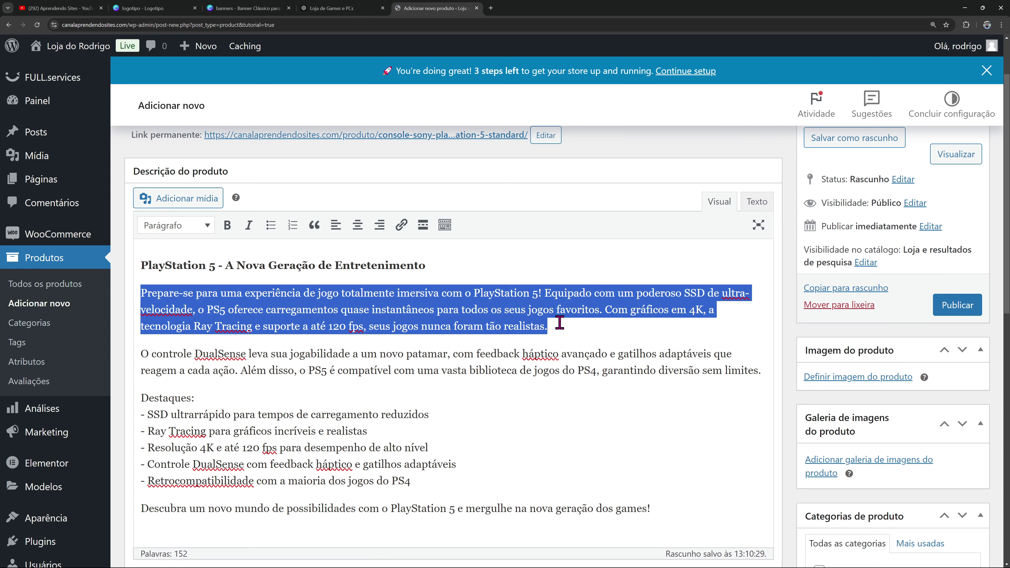
key(ctrl+c)
scroll(467, 343, down, 15)
click(275, 404)
key(ctrl+v)
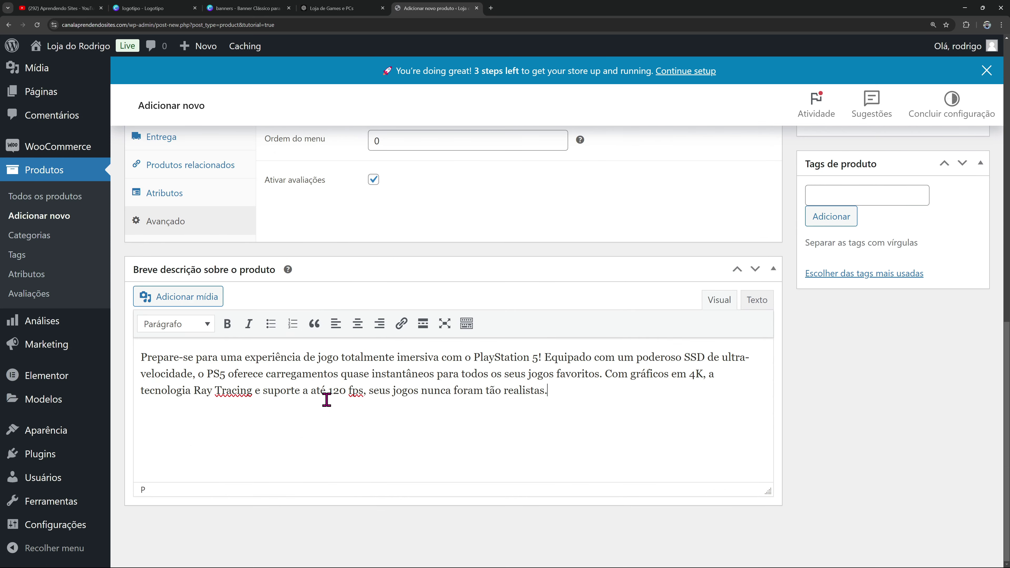
Upload PlayStation-5-825GB-1-Controle-Branco-Sony from the Loja Virtual folder and set it as the product image
scroll(327, 400, up, 15)
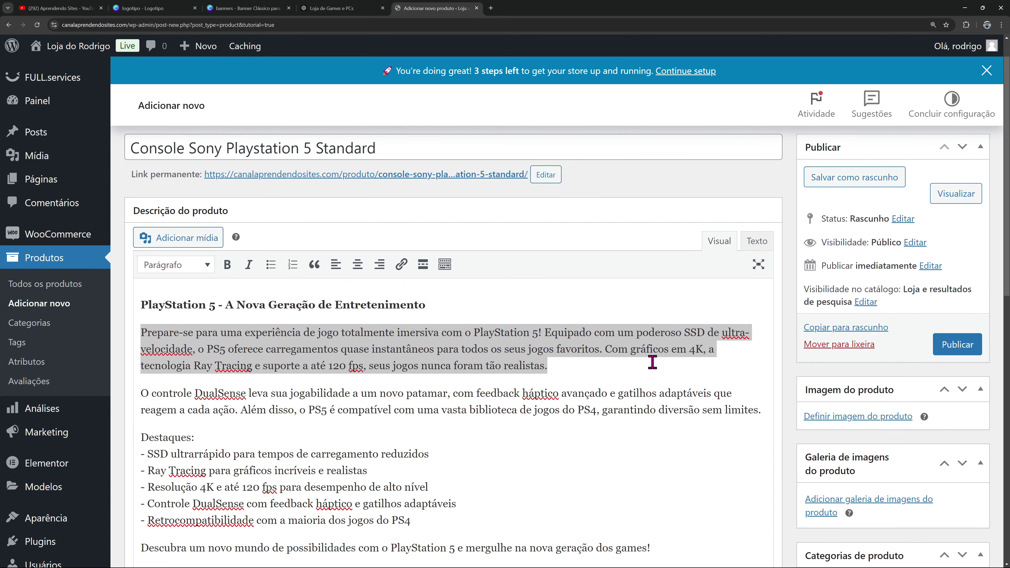
scroll(845, 309, down, 3)
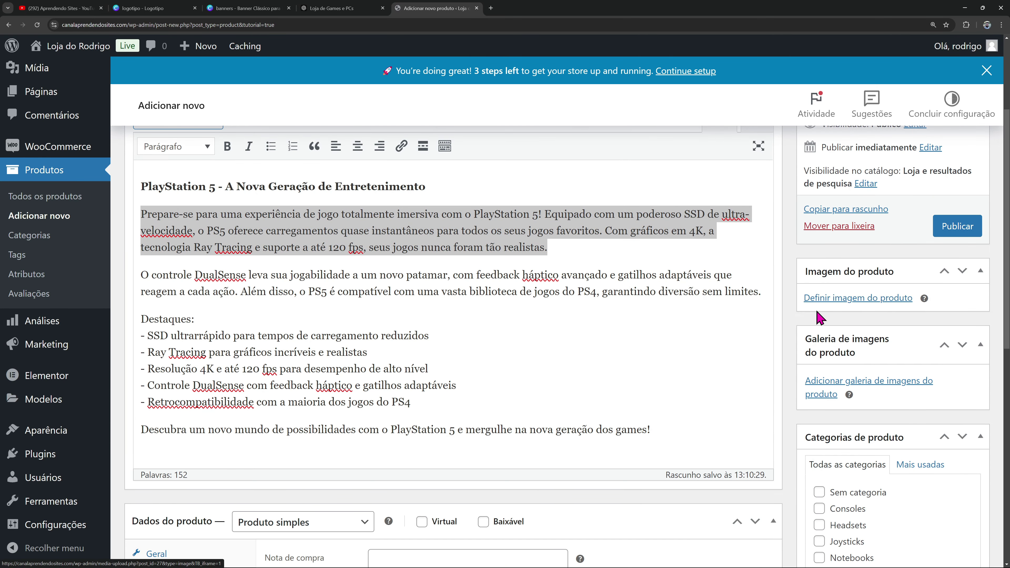
click(858, 299)
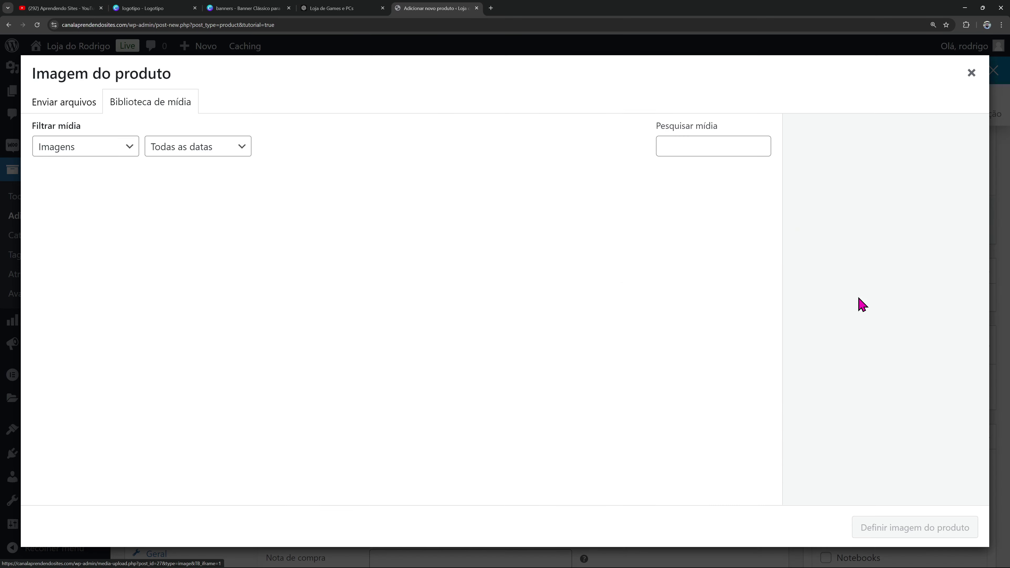
click(78, 108)
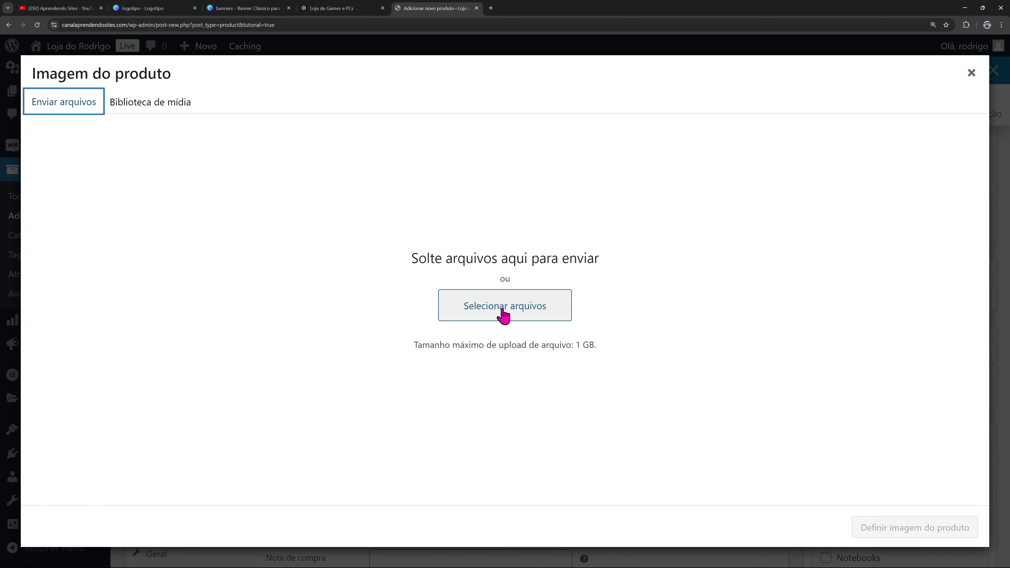
click(491, 312)
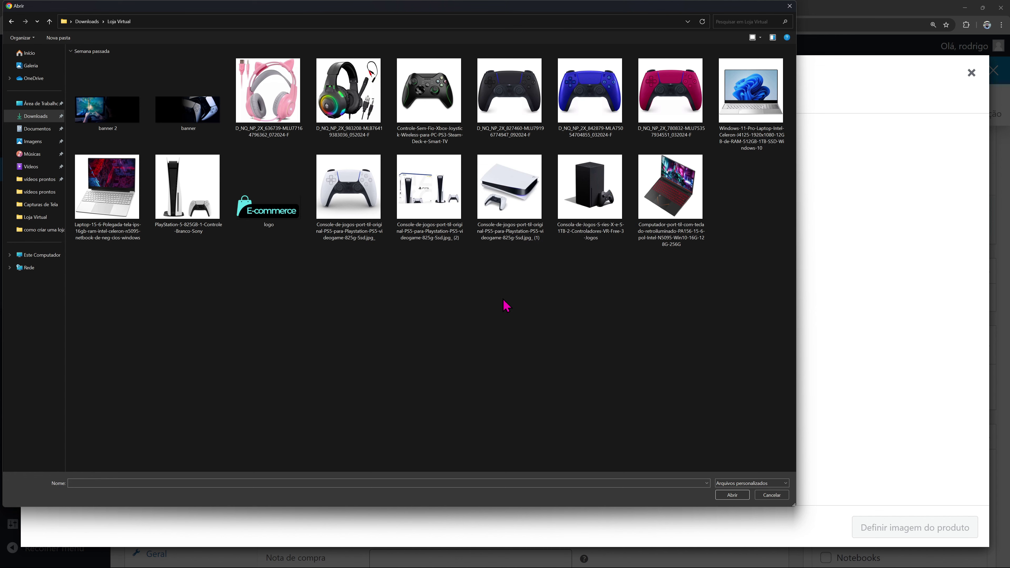
click(200, 203)
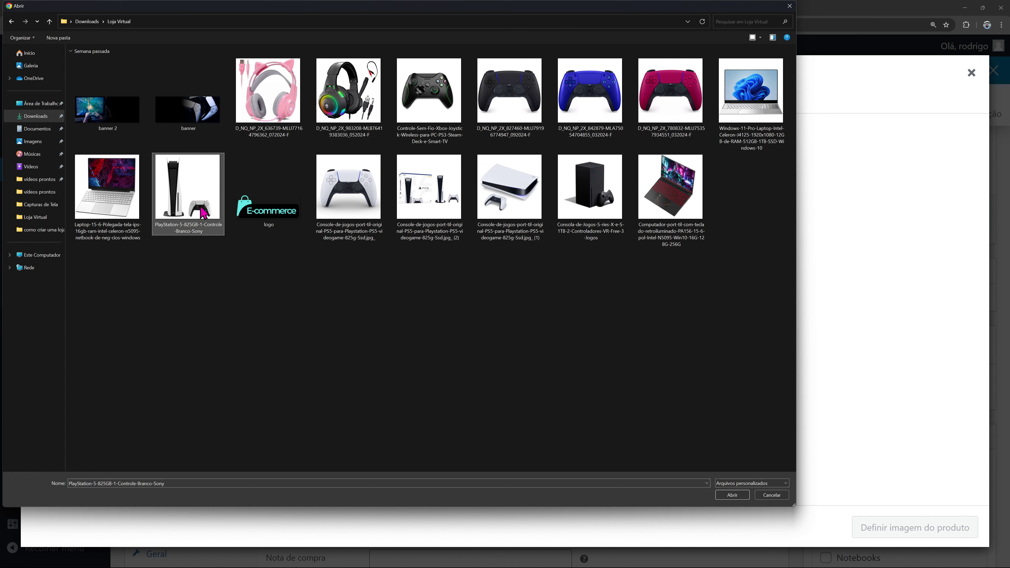
click(733, 494)
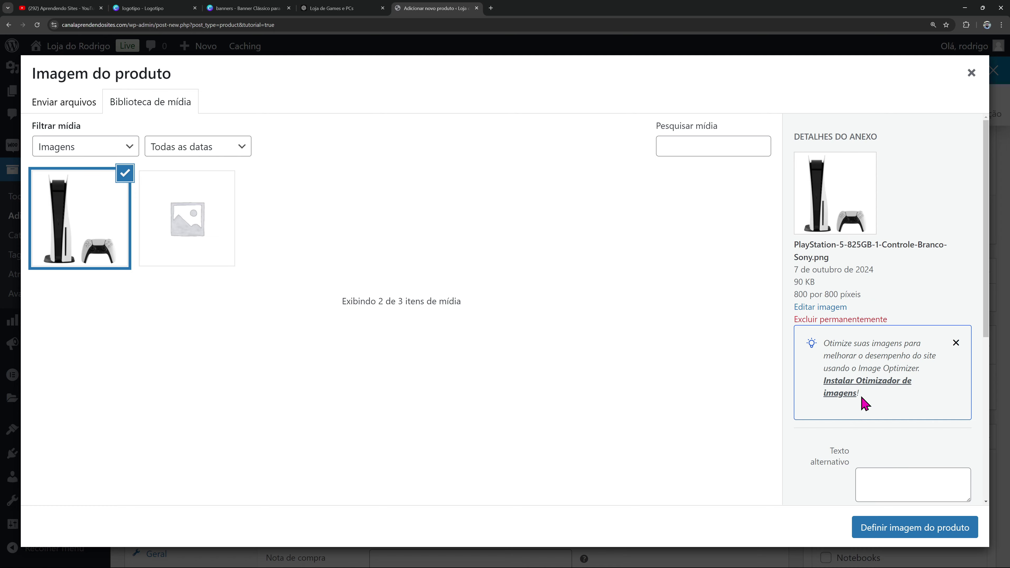
click(907, 542)
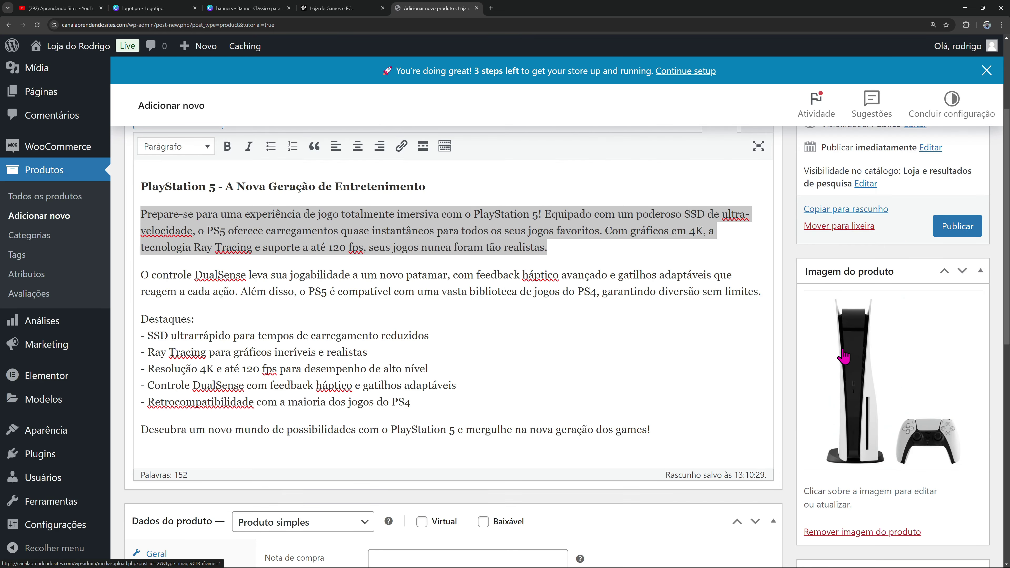
Upload the three Console-de-jogos PS5 pictures (controller, box set and console lying flat) for the product gallery
scroll(875, 437, down, 5)
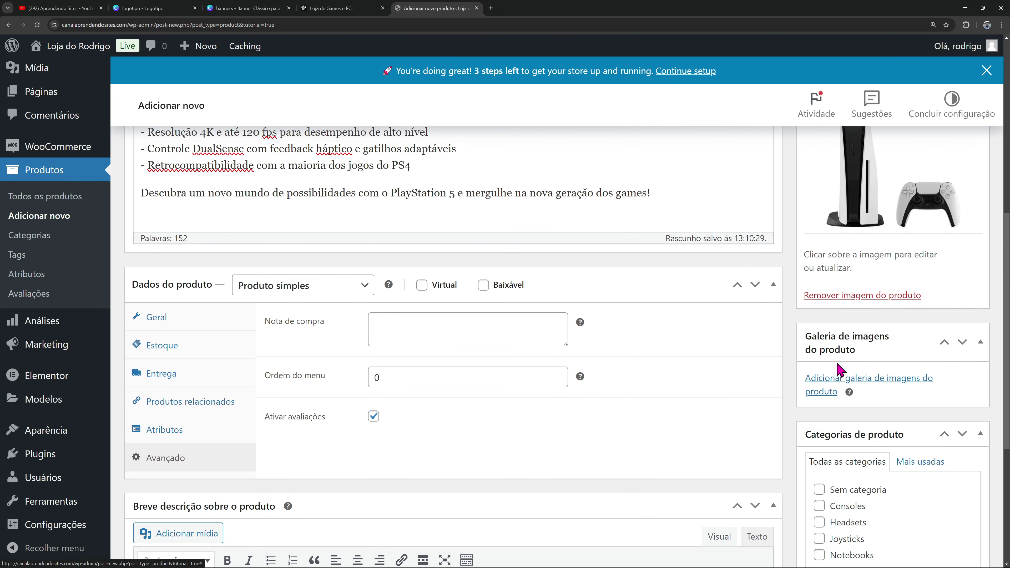
click(830, 384)
click(76, 117)
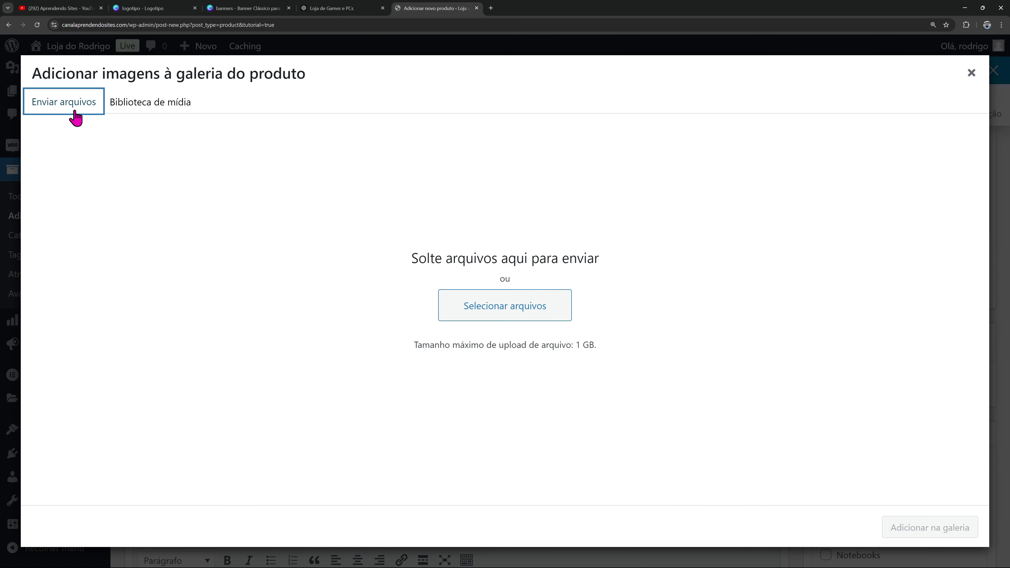
click(474, 303)
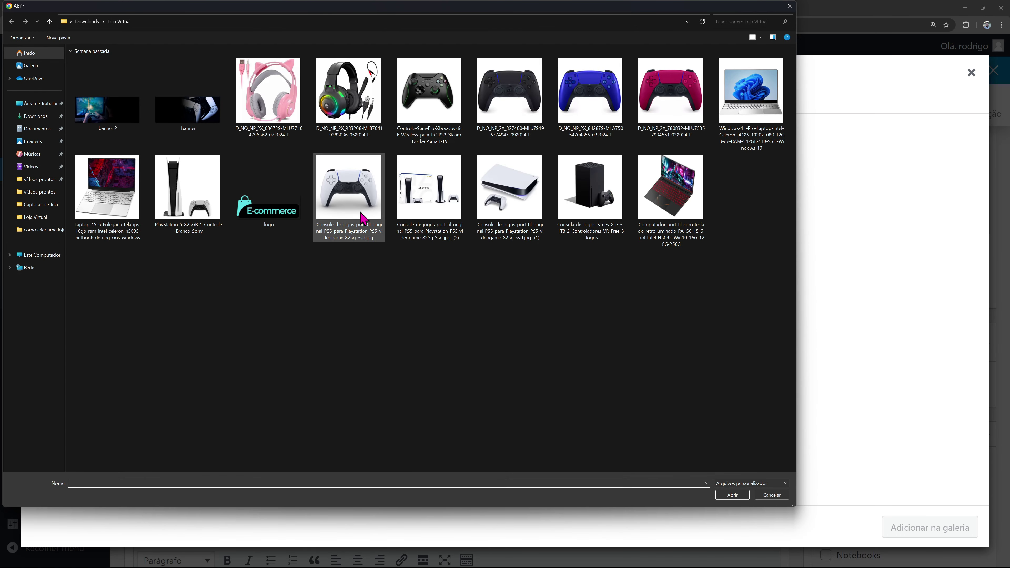
click(363, 217)
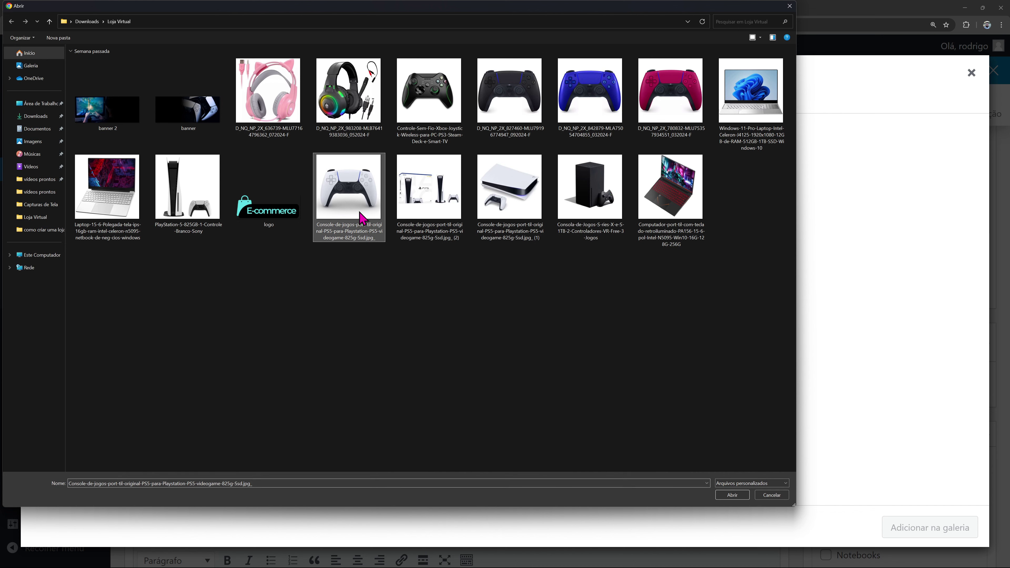
ctrl+click(438, 201)
ctrl+click(493, 211)
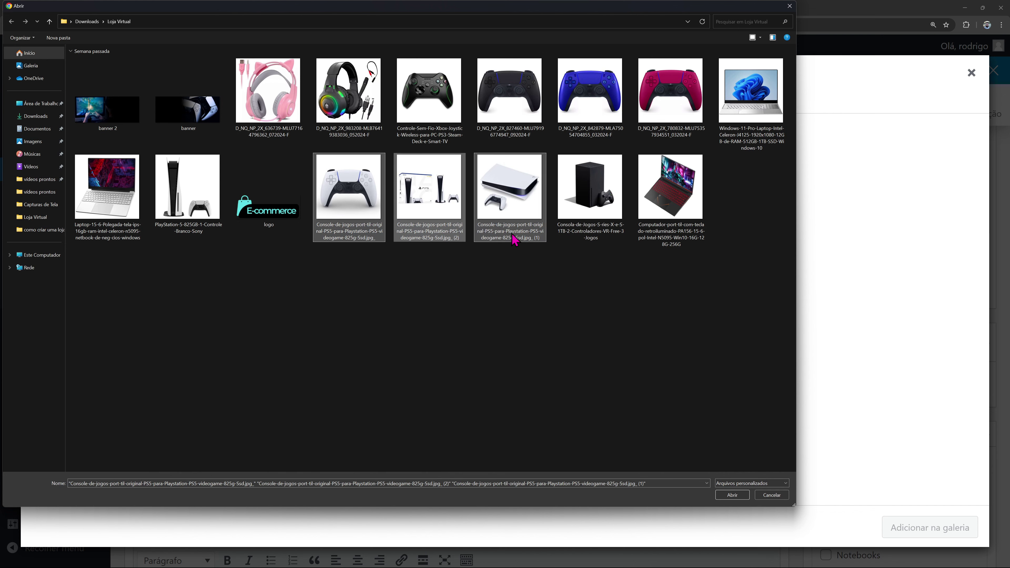
click(732, 495)
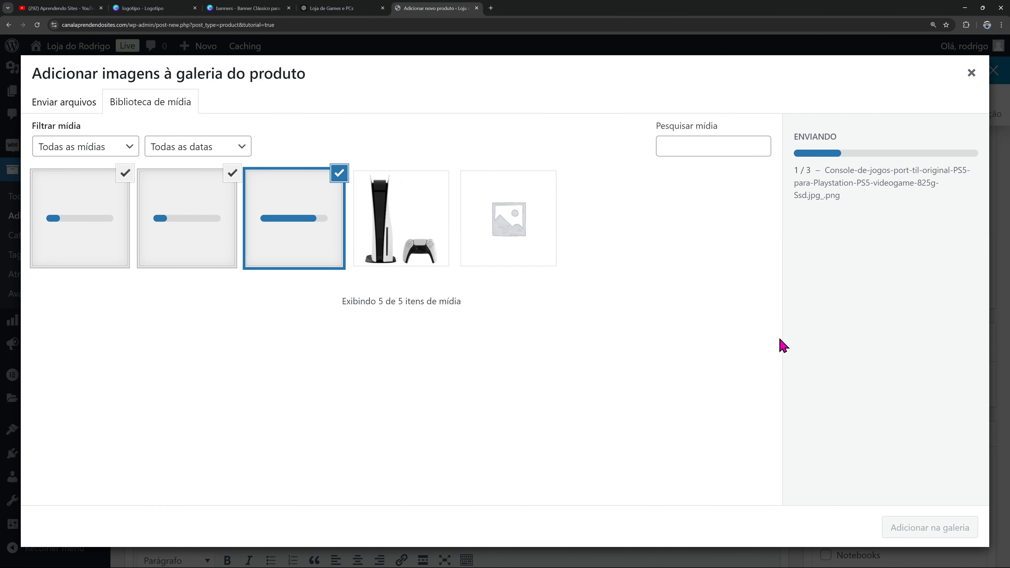
Check the pixel dimensions of the uploaded PlayStation 5 console and controller images in their attachment details
click(426, 242)
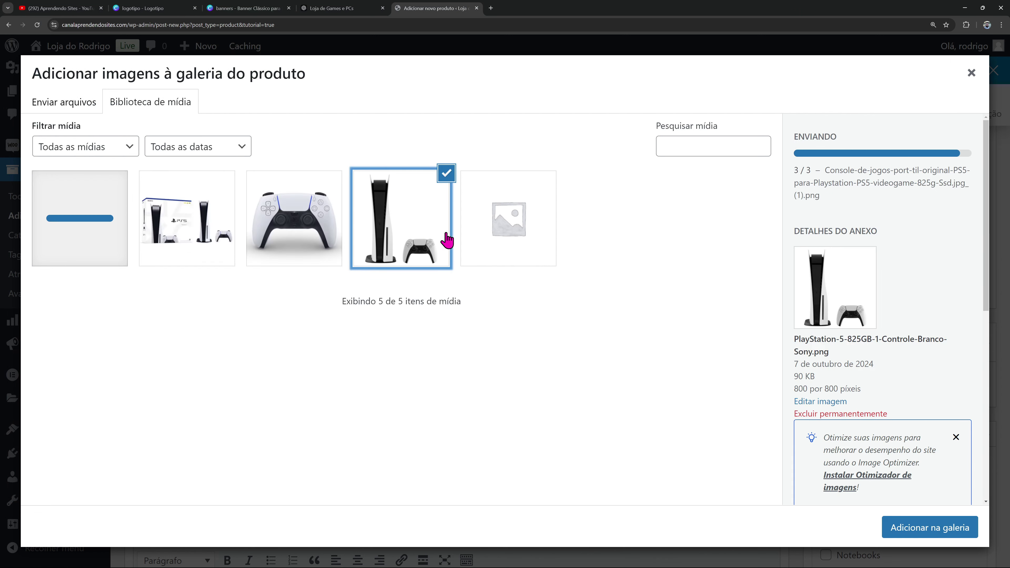
scroll(868, 323, down, 1)
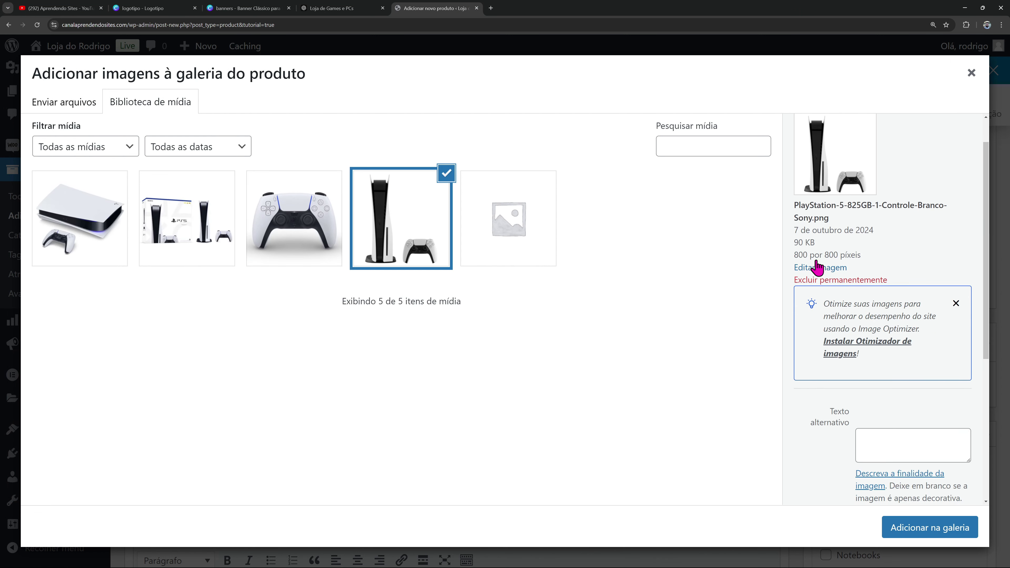
drag(795, 254, 878, 265)
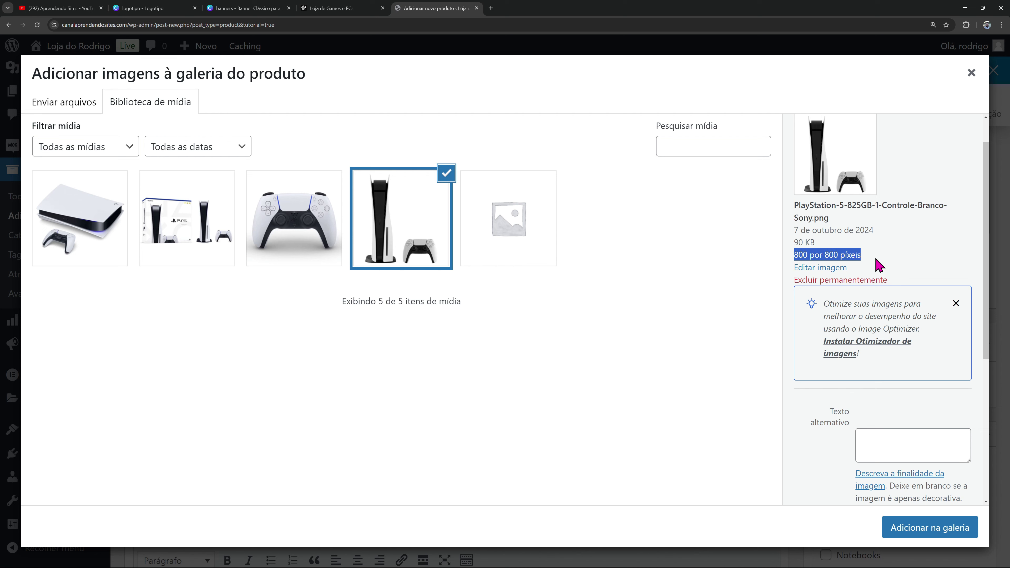
scroll(877, 271, up, 1)
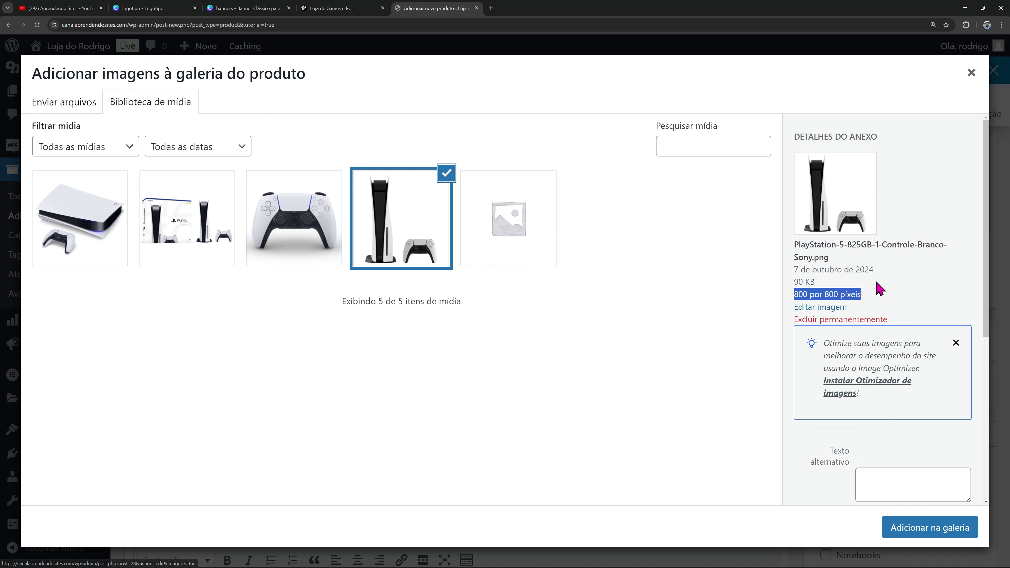
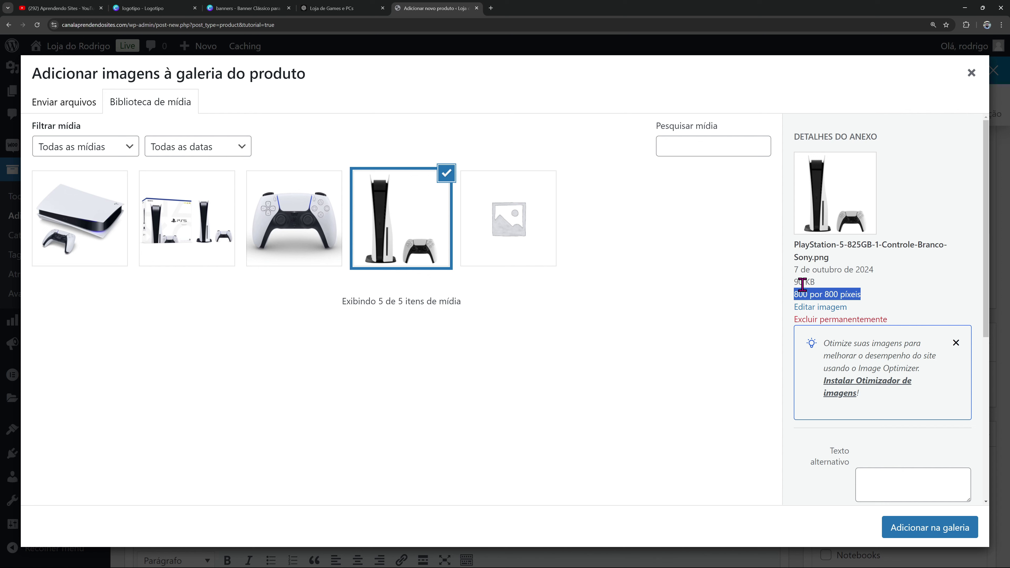
click(317, 250)
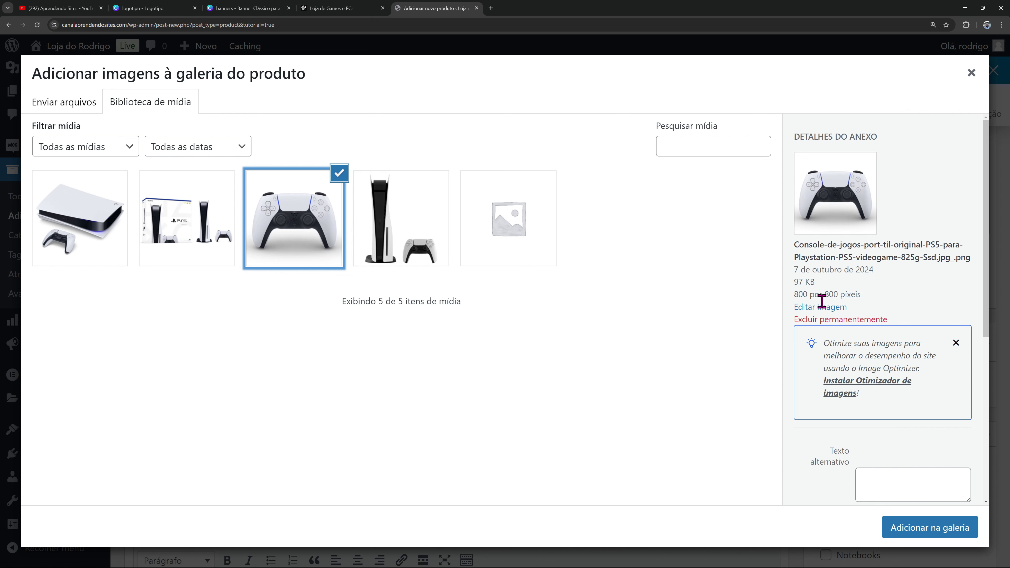
drag(793, 300, 887, 323)
click(229, 237)
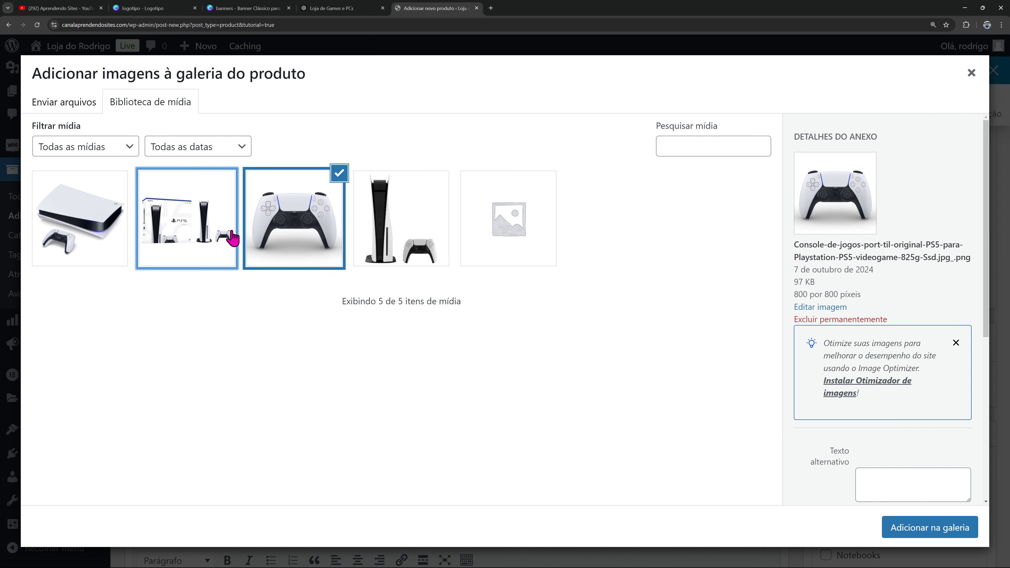
Select the three gallery pictures: the flat console, the console with its box, and the white controller
click(64, 250)
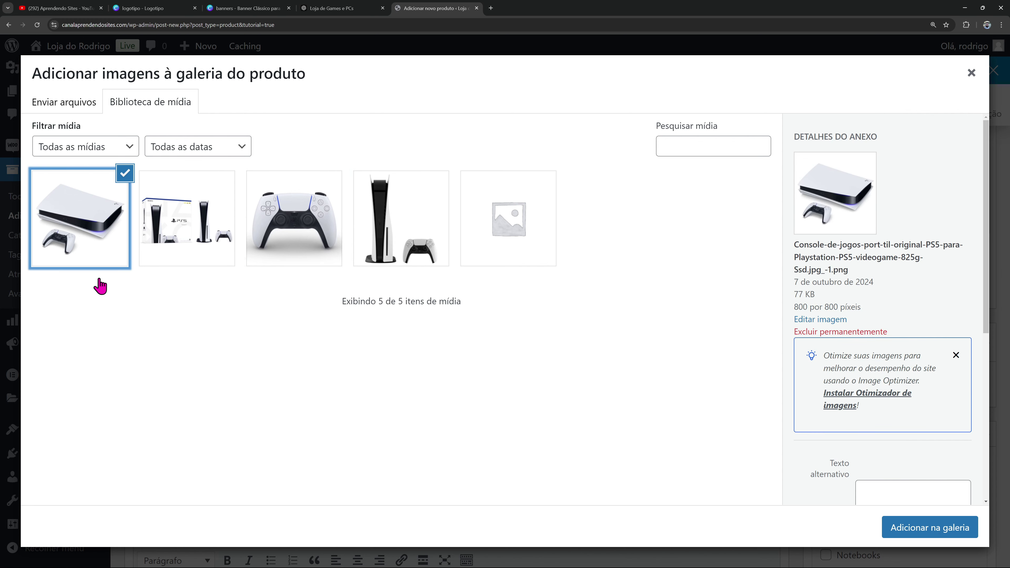
ctrl+click(177, 262)
ctrl+click(274, 249)
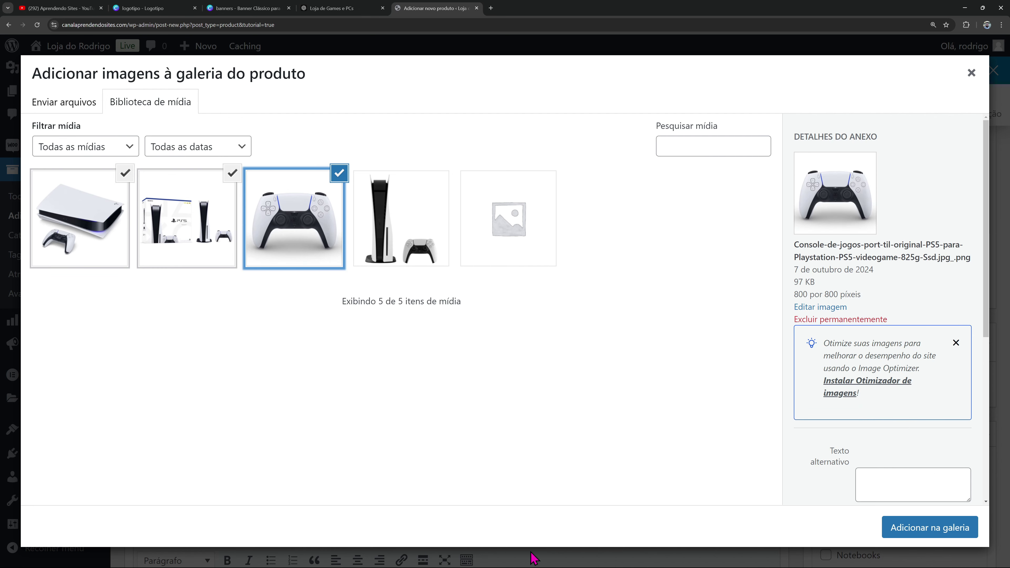
Switch to the Loja Virtual folder in File Explorer and open PlayStation-5-825GB-1-Controle-Branco-Sony in Paint
mouse_move(530, 557)
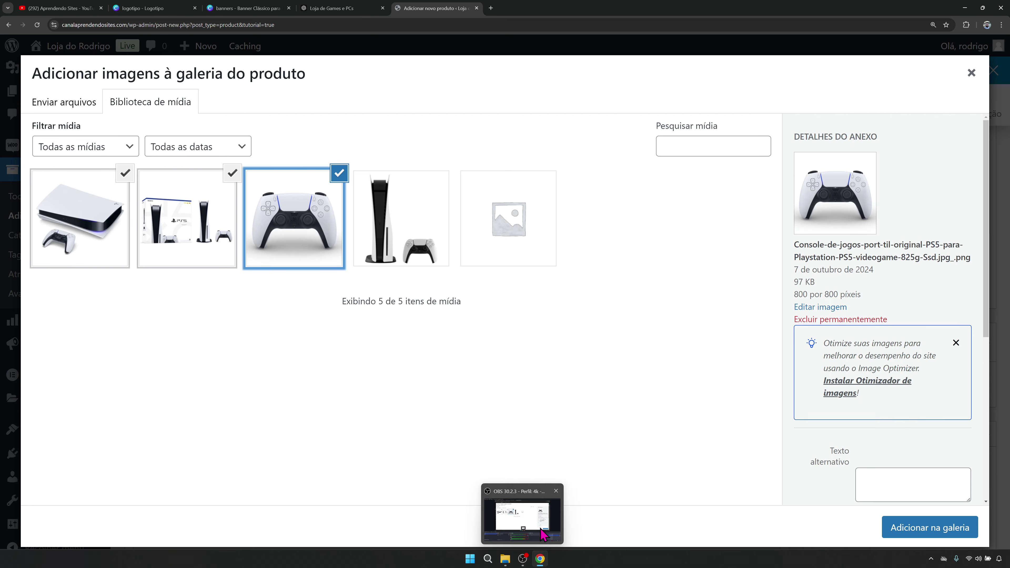
click(505, 559)
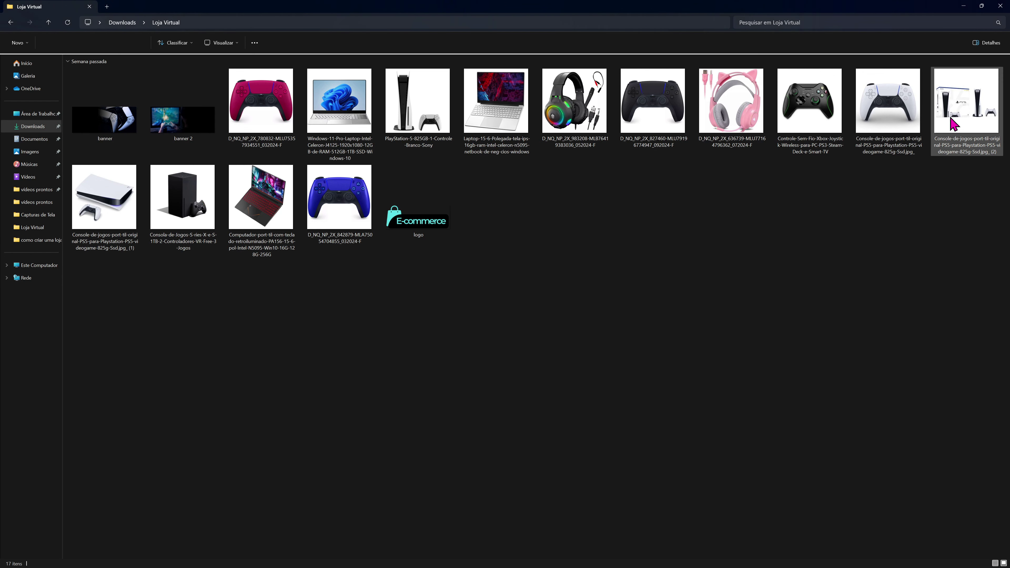
click(415, 119)
right_click(416, 119)
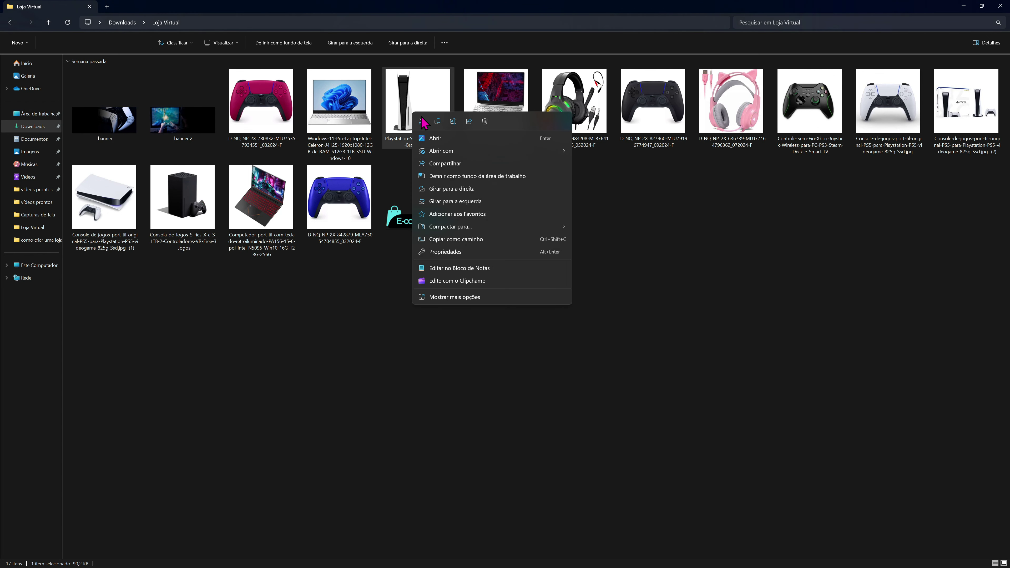
mouse_move(491, 152)
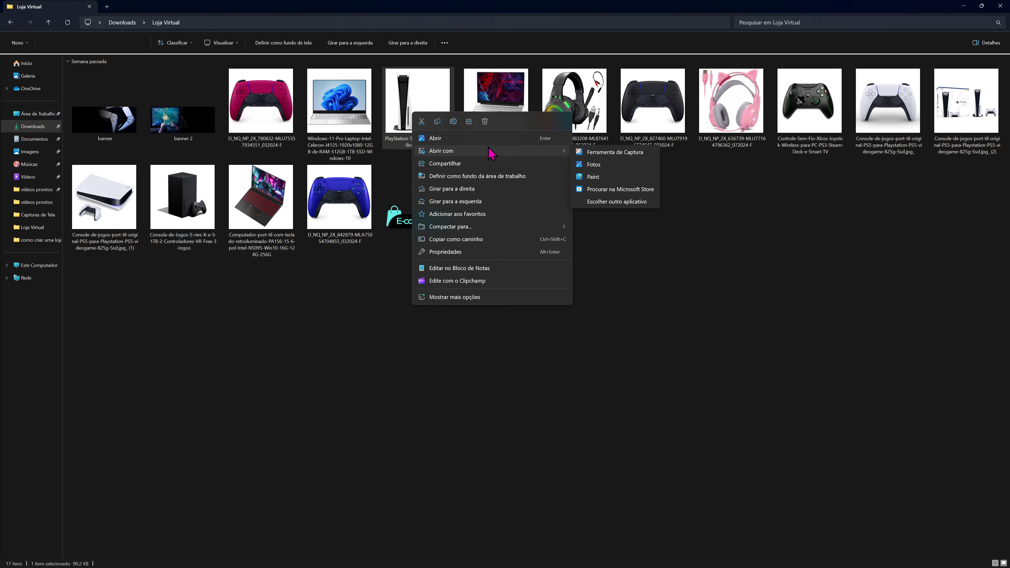
click(593, 178)
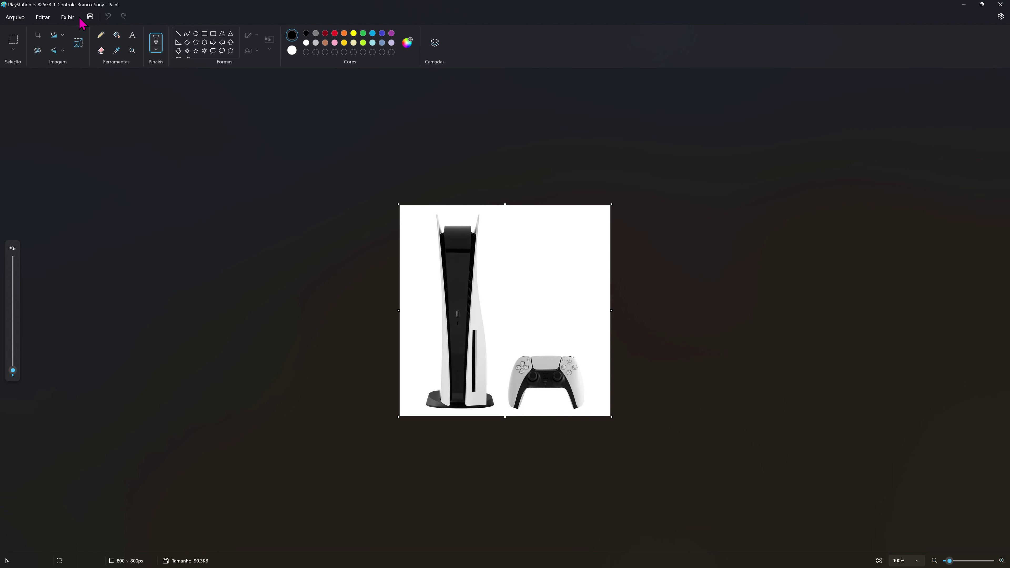
Try resizing the image to 500 by 500 pixels, close Paint without saving, and return to Chrome
click(80, 43)
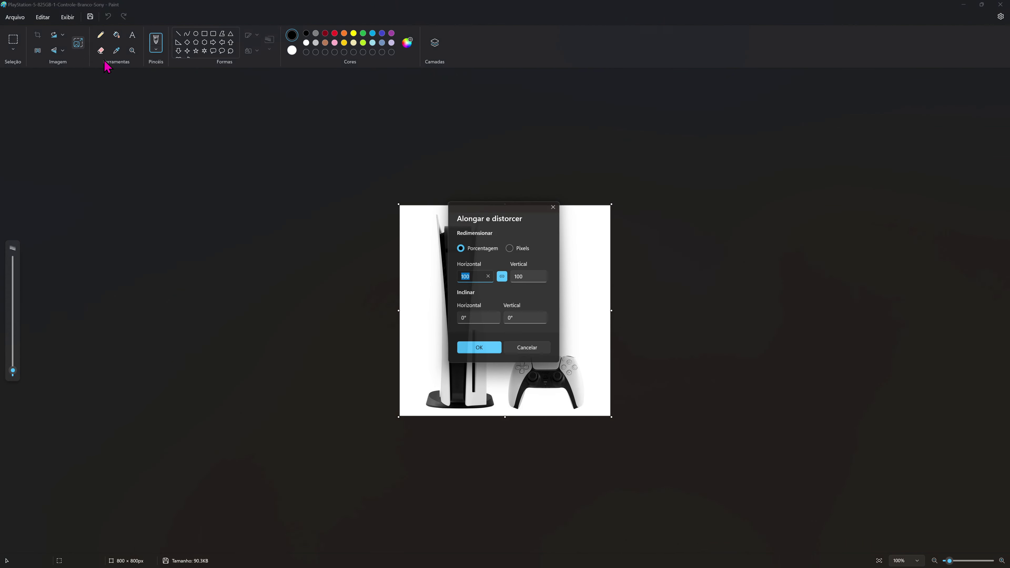
click(510, 247)
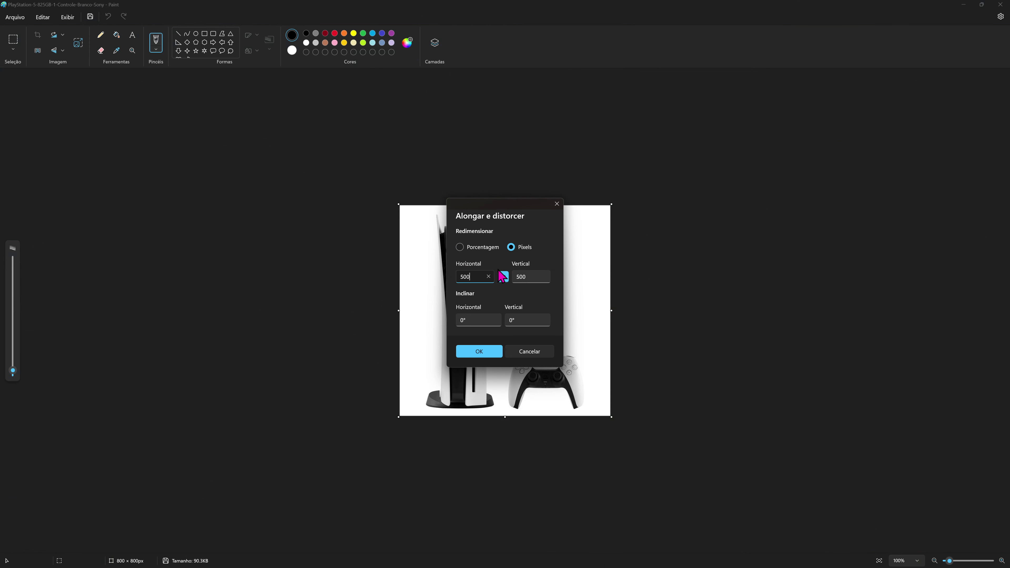
click(479, 352)
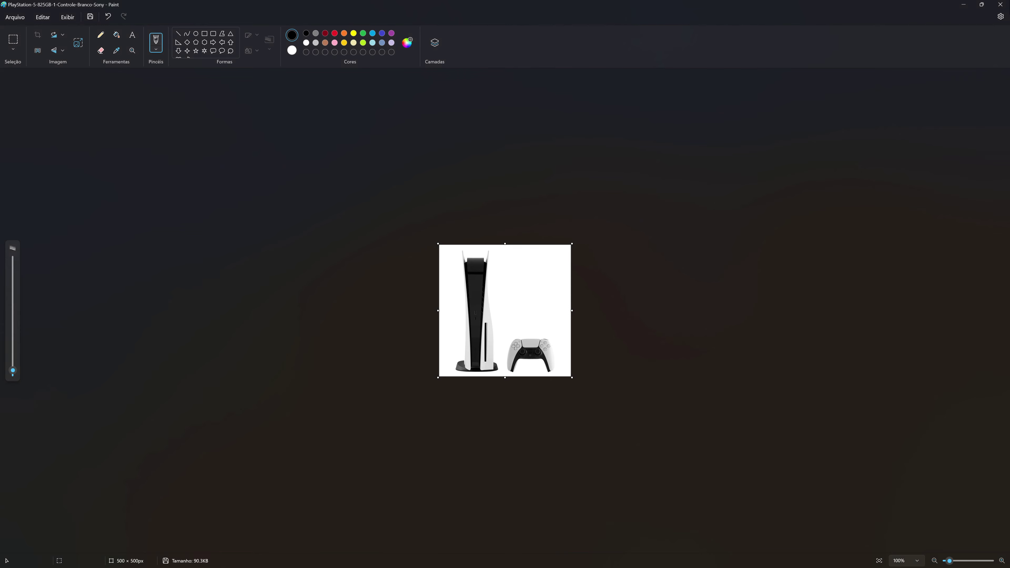
click(999, 5)
click(501, 326)
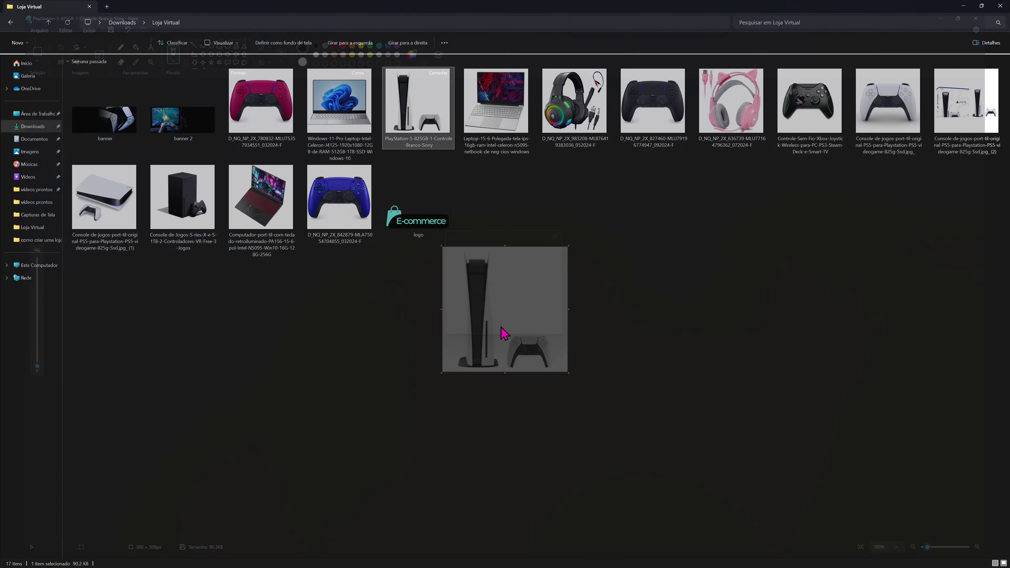
click(540, 560)
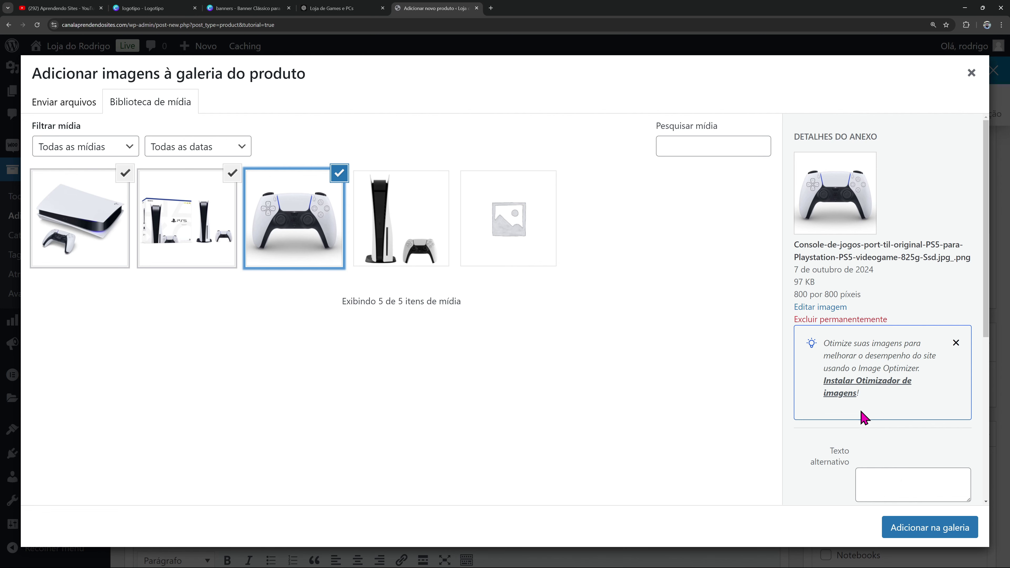
Add the three selected PS5 images to the product gallery
click(900, 522)
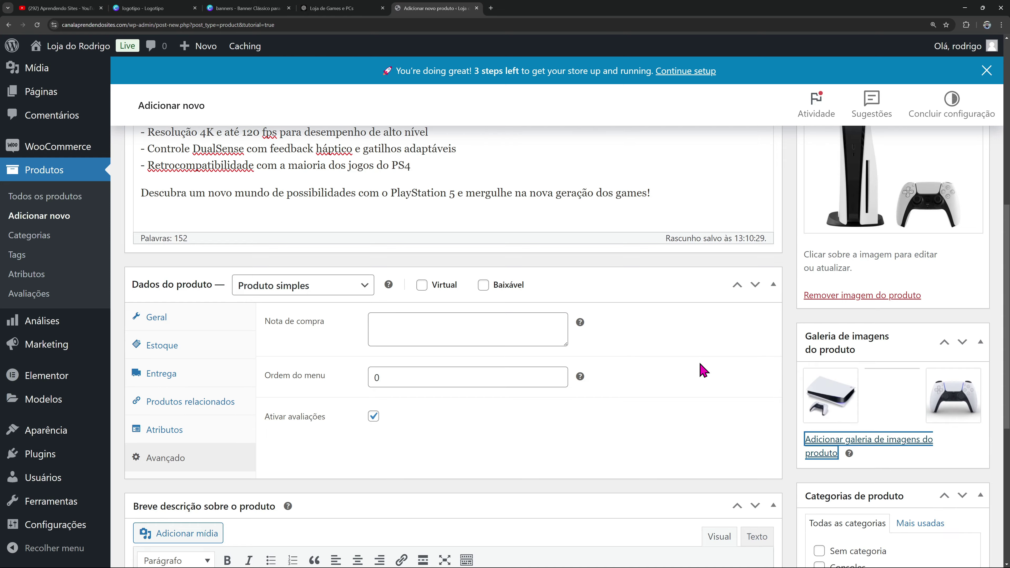
scroll(704, 358, down, 2)
scroll(901, 327, down, 4)
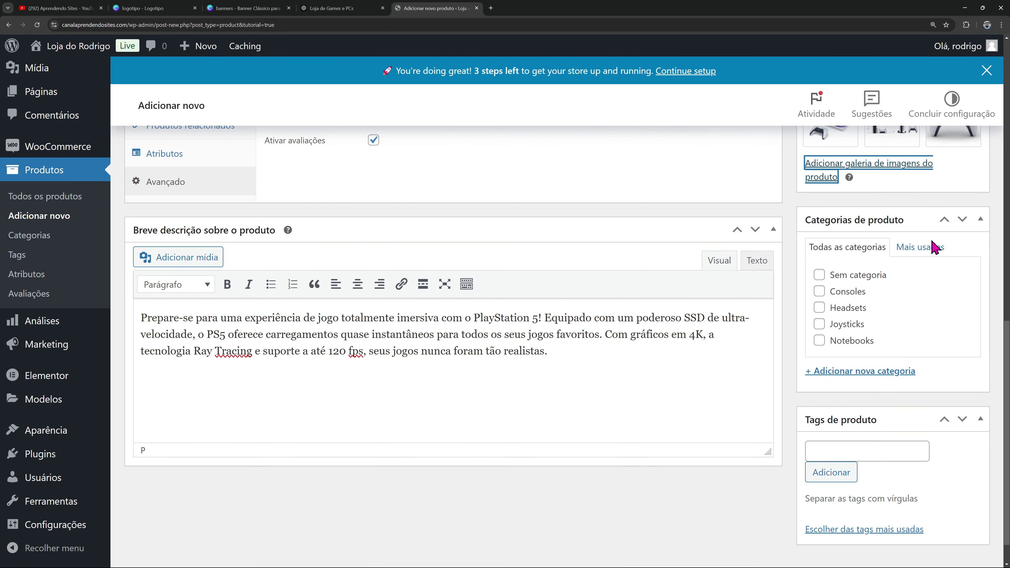
Assign the PlayStation 5 product to the Consoles category and publish it
click(820, 294)
scroll(924, 374, down, 1)
scroll(880, 393, up, 5)
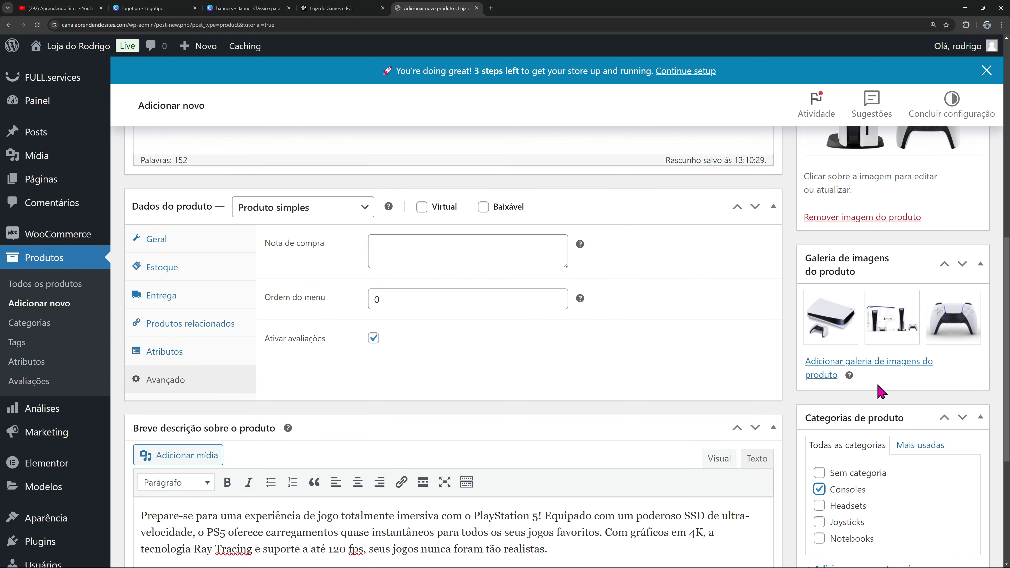
scroll(881, 392, up, 10)
click(954, 379)
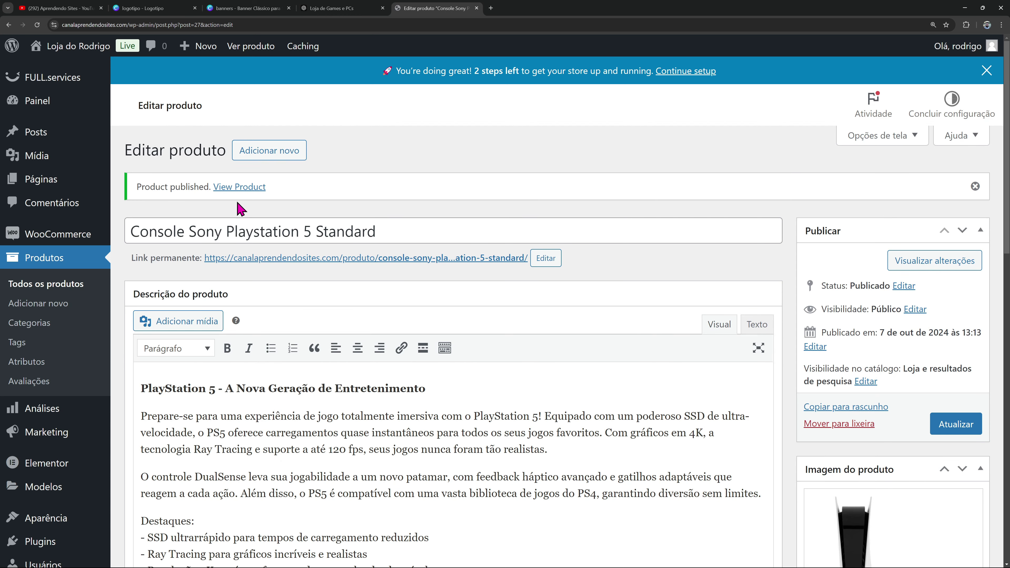
Open the published product page in a new tab and review its price, stock, gallery images and description
right_click(243, 196)
click(254, 198)
click(525, 7)
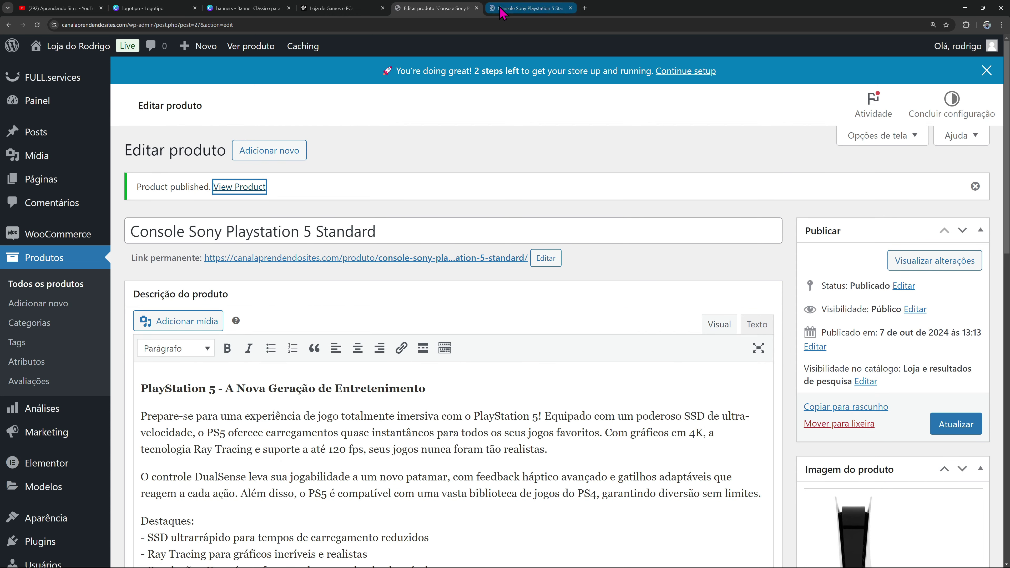
scroll(727, 235, down, 10)
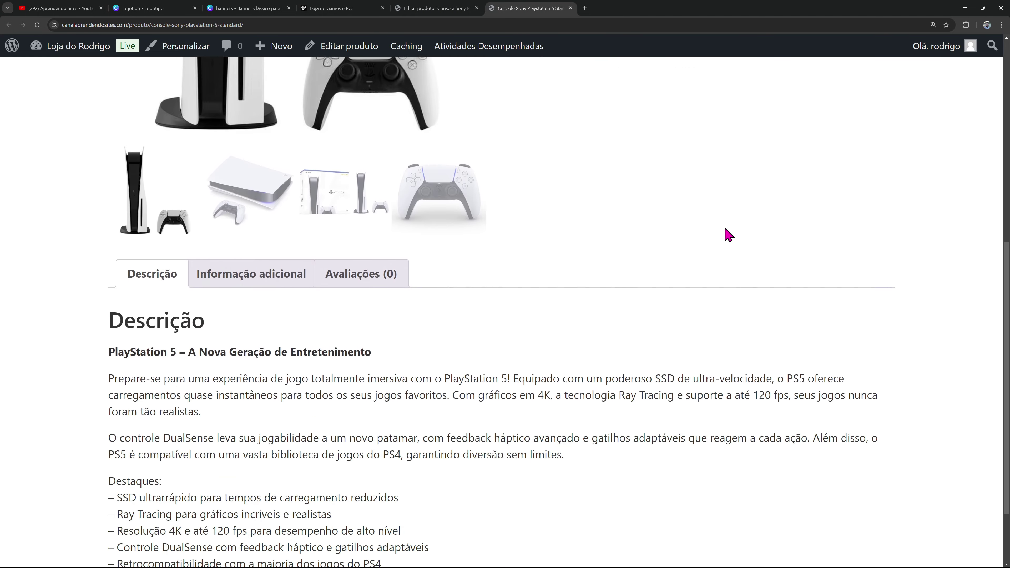
scroll(727, 234, up, 10)
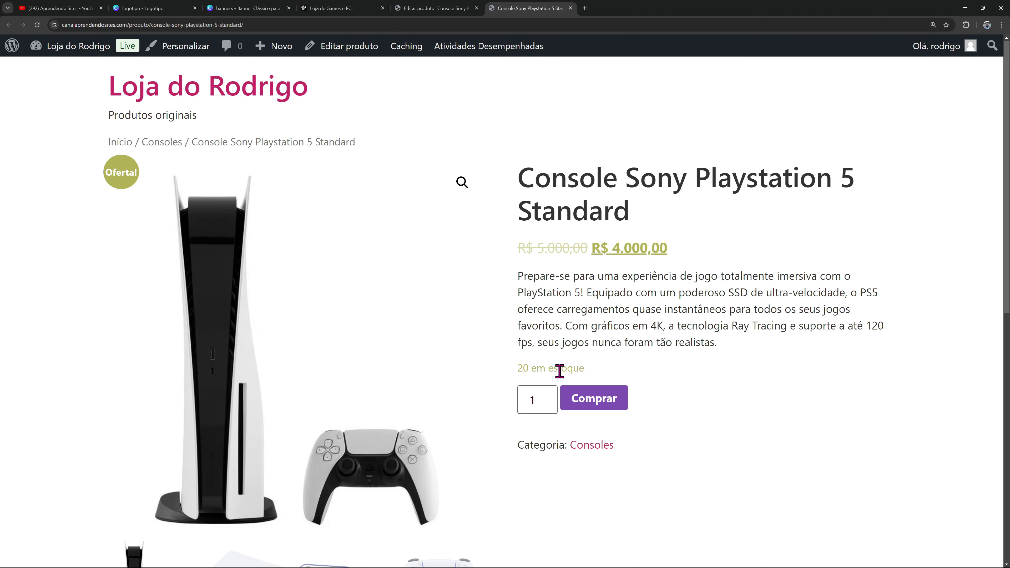
scroll(557, 370, down, 2)
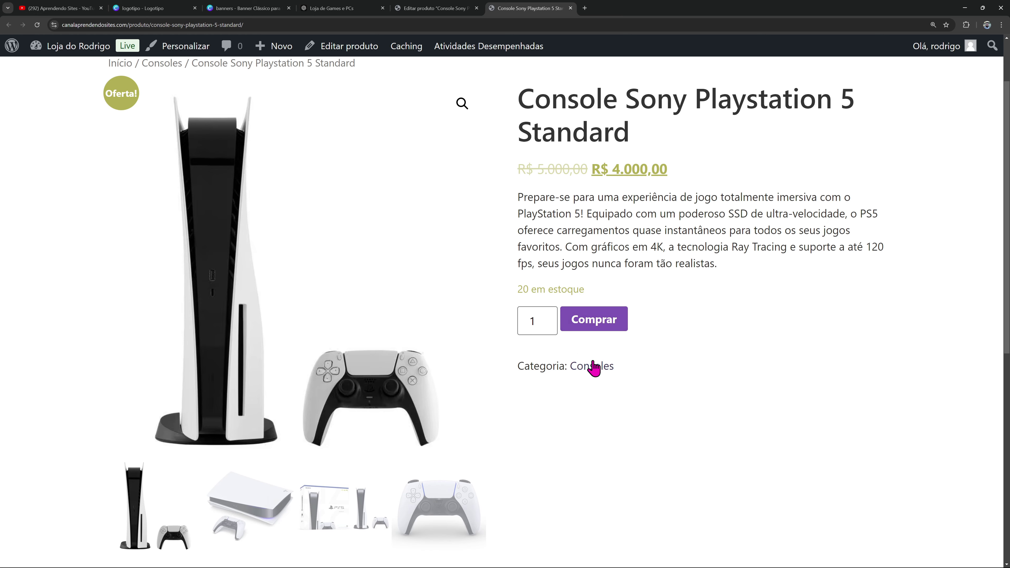
scroll(464, 343, up, 2)
scroll(285, 358, down, 5)
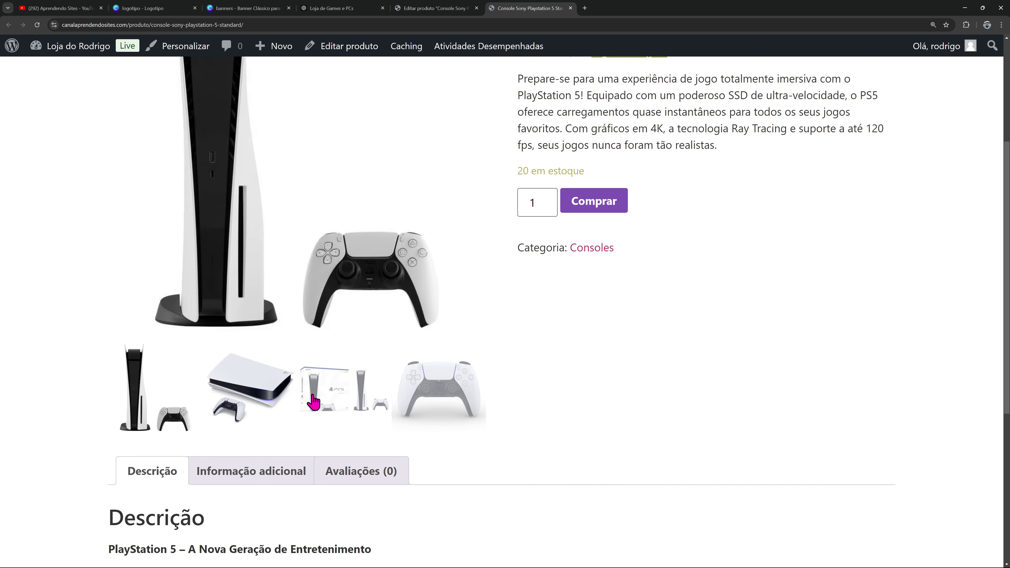
scroll(412, 398, down, 6)
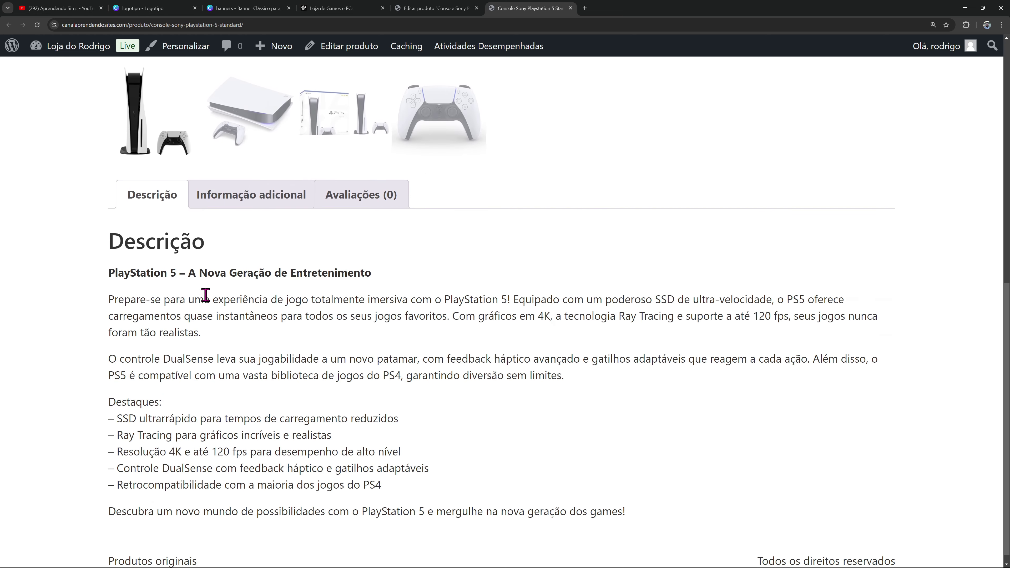
Check the additional information and reviews sections of the product page and close that page
scroll(222, 278, up, 1)
click(265, 222)
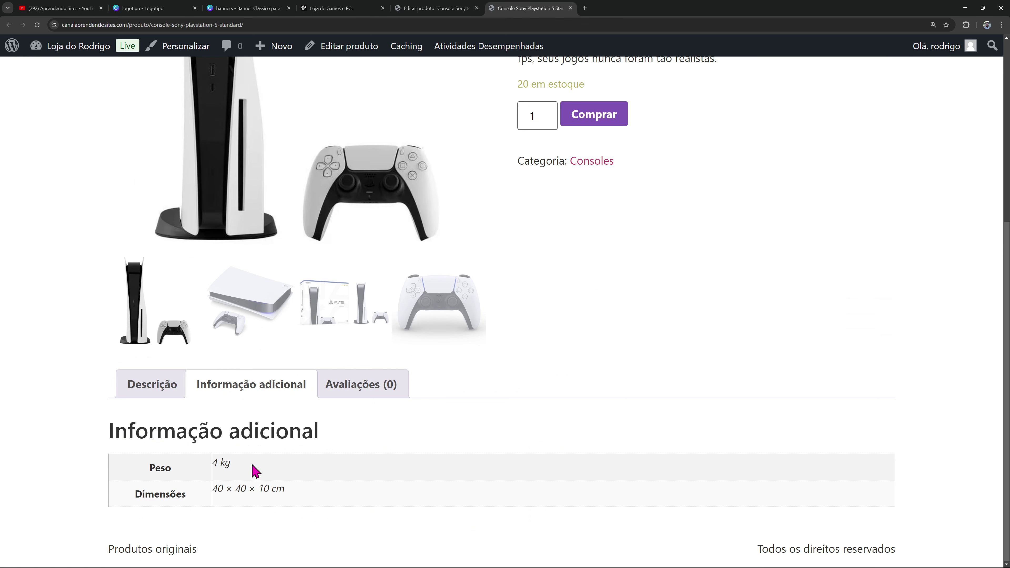
click(360, 388)
scroll(278, 279, down, 2)
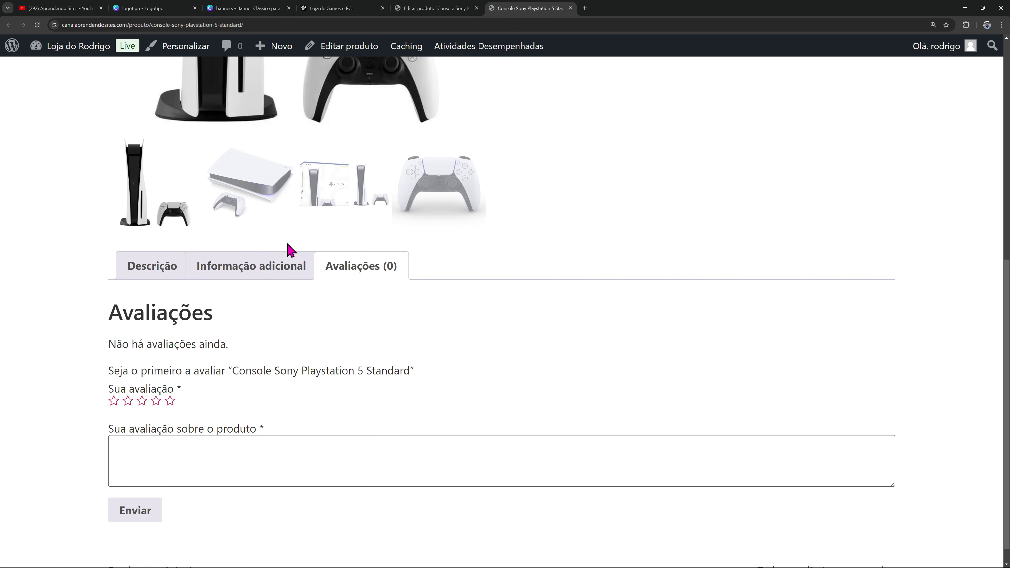
click(287, 261)
scroll(664, 290, up, 8)
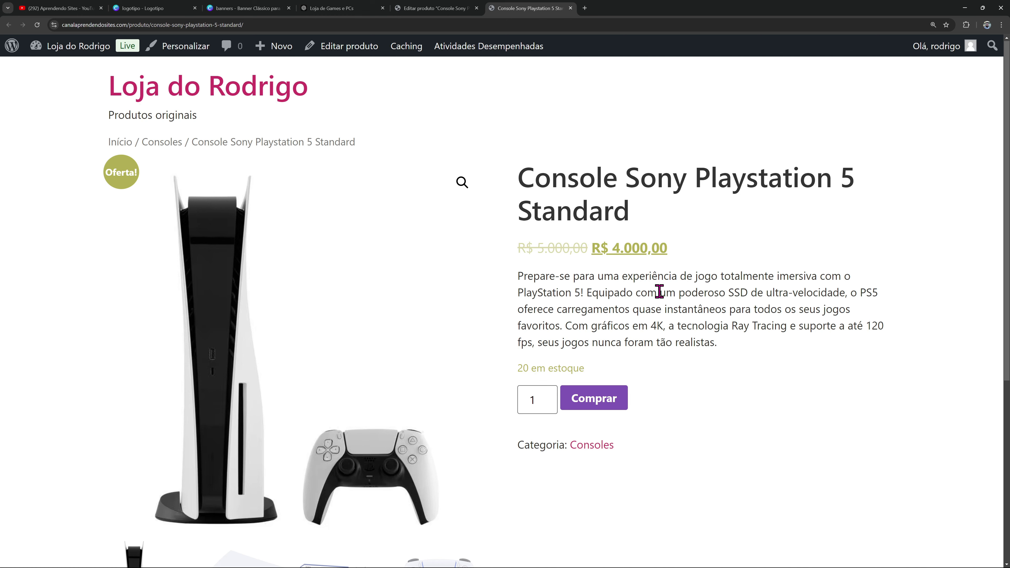
scroll(632, 275, down, 6)
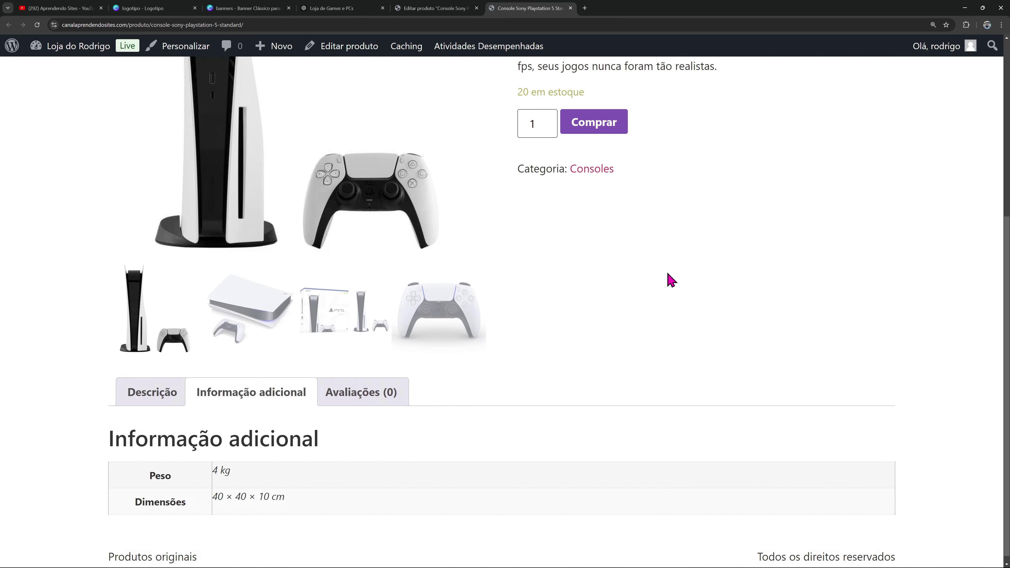
scroll(669, 279, up, 6)
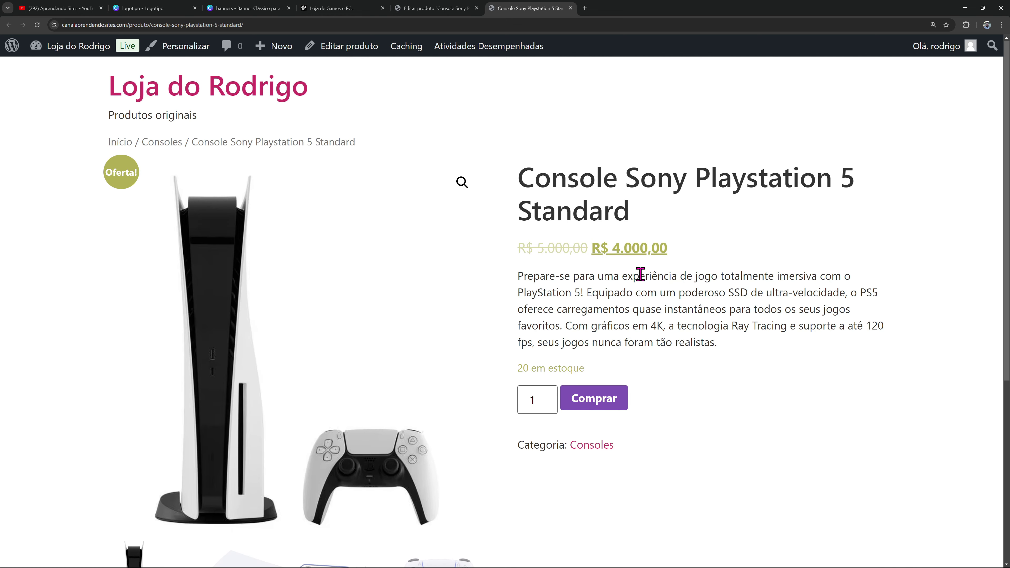
click(570, 8)
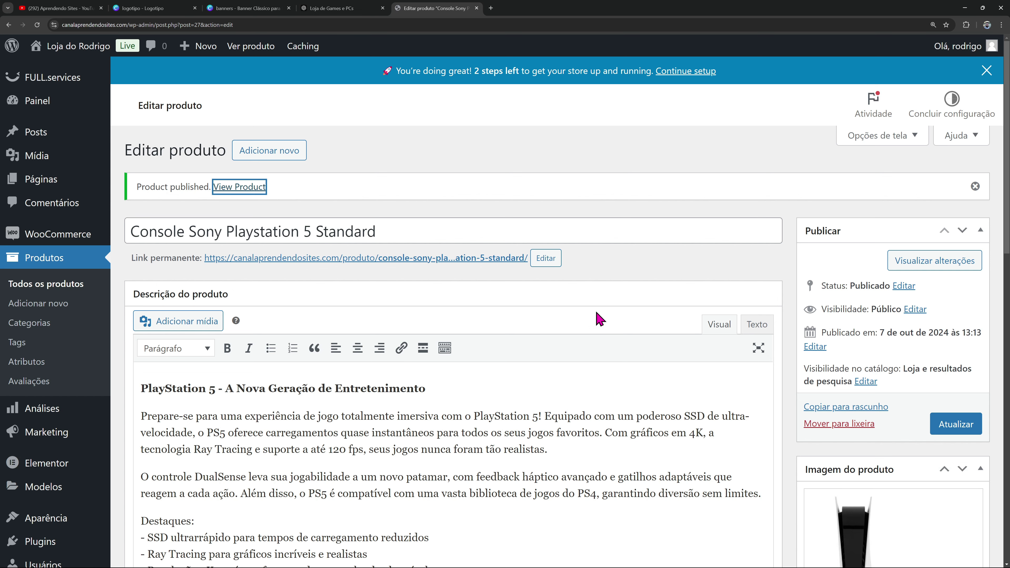
Start a new product named "Controle Joystick Sem Fio Sony Playstation 5"
click(273, 154)
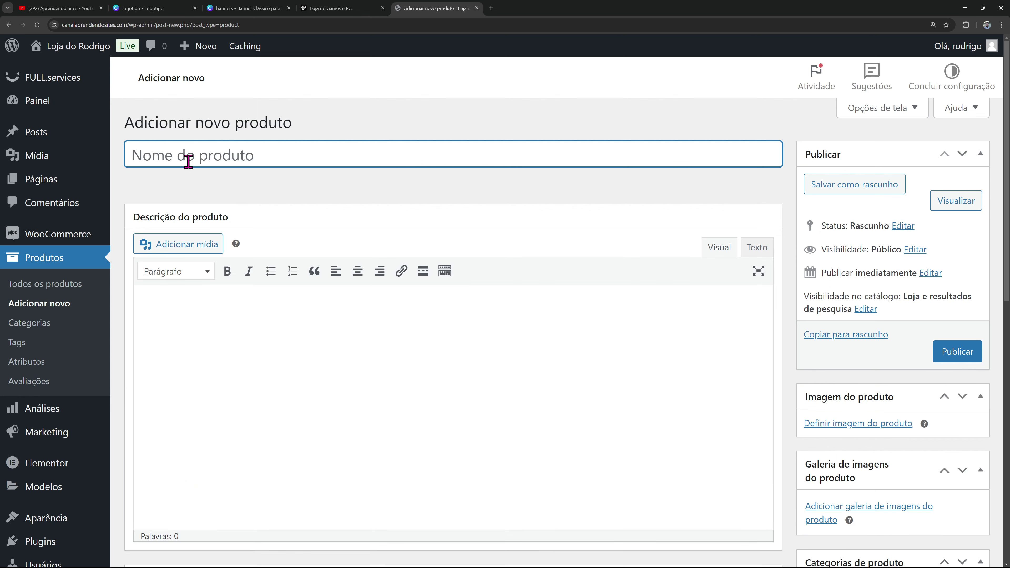
text(Controle Joystick Sem Fio Sony Playstation 5)
Copy the DualSense controller description, from its headline to the closing sentence, out of the ChatGPT conversation and paste it as the product description
click(287, 360)
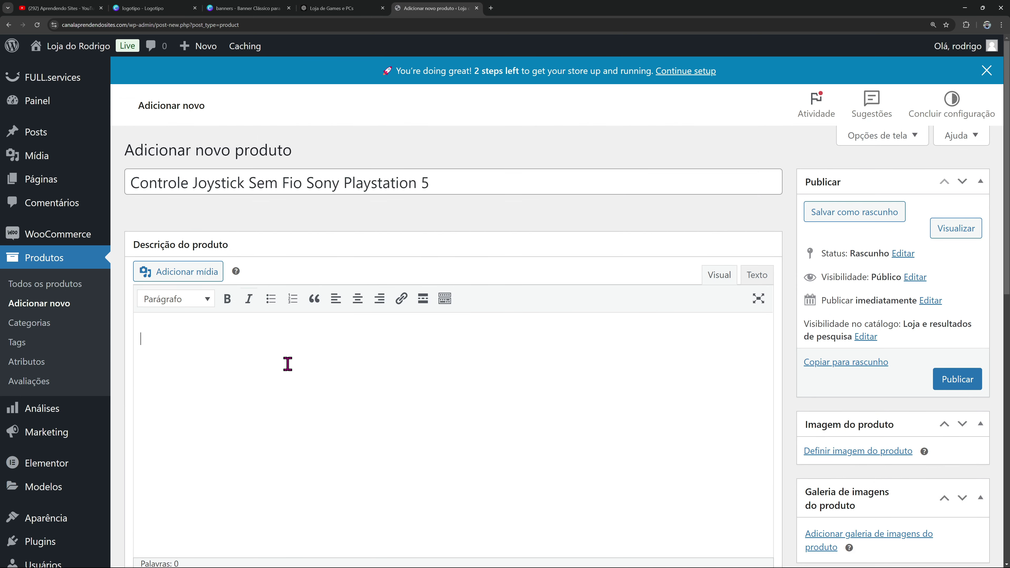
click(342, 8)
scroll(275, 230, down, 6)
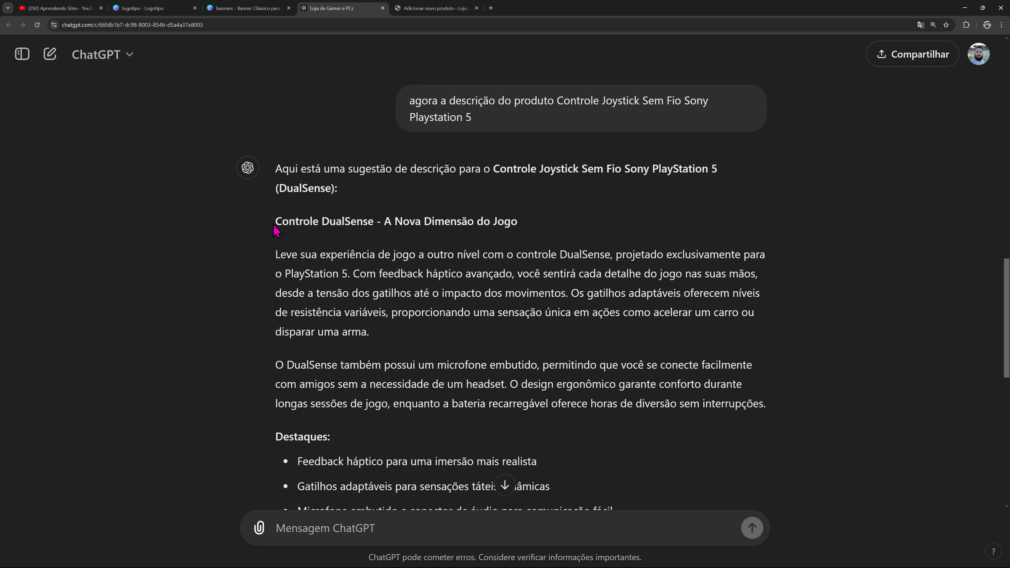
drag(276, 222, 432, 296)
right_click(412, 240)
click(424, 257)
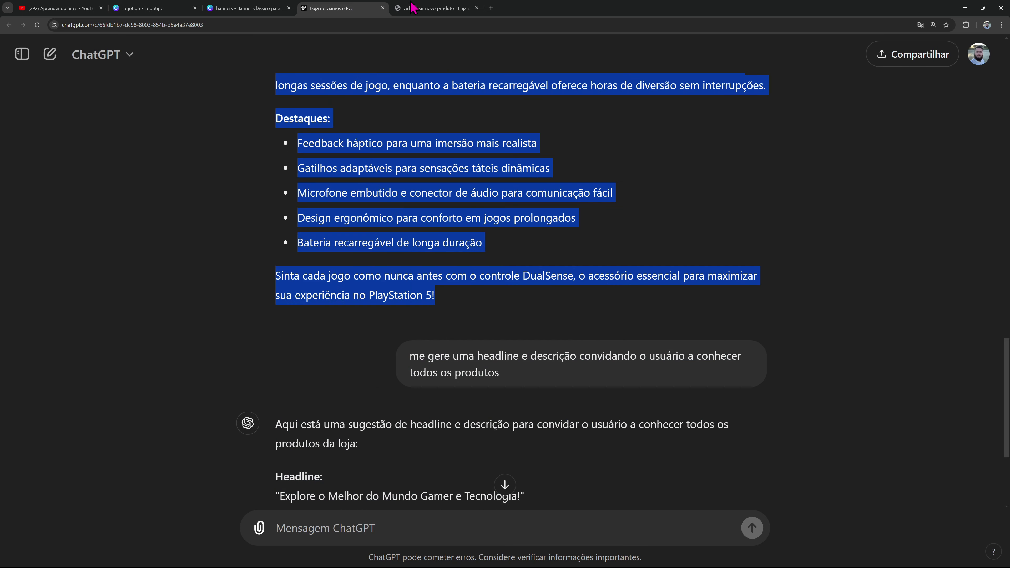
click(435, 8)
key(ctrl+v)
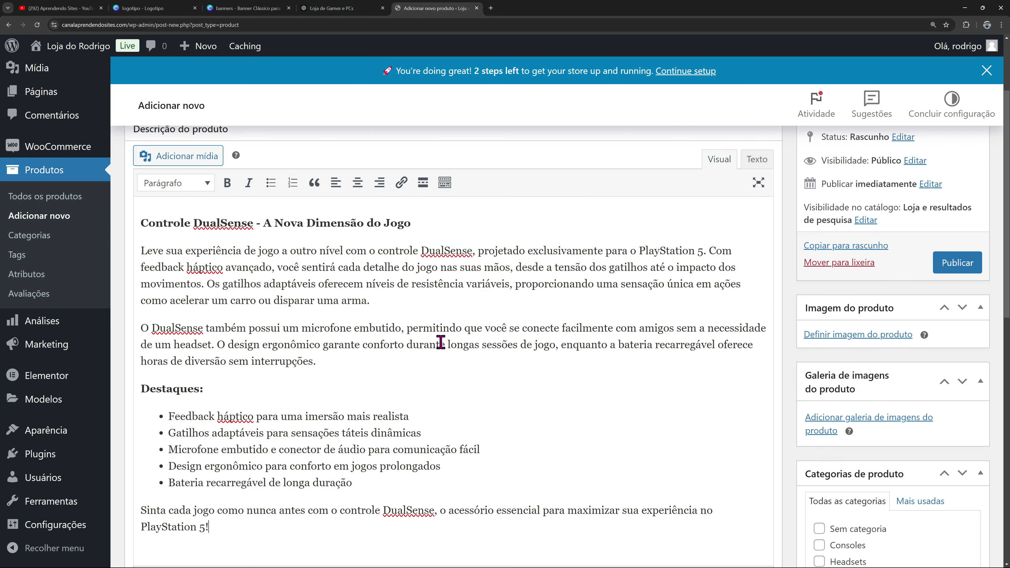
Change the product type to Produto variável and dismiss the tip about adding attributes
scroll(409, 341, down, 10)
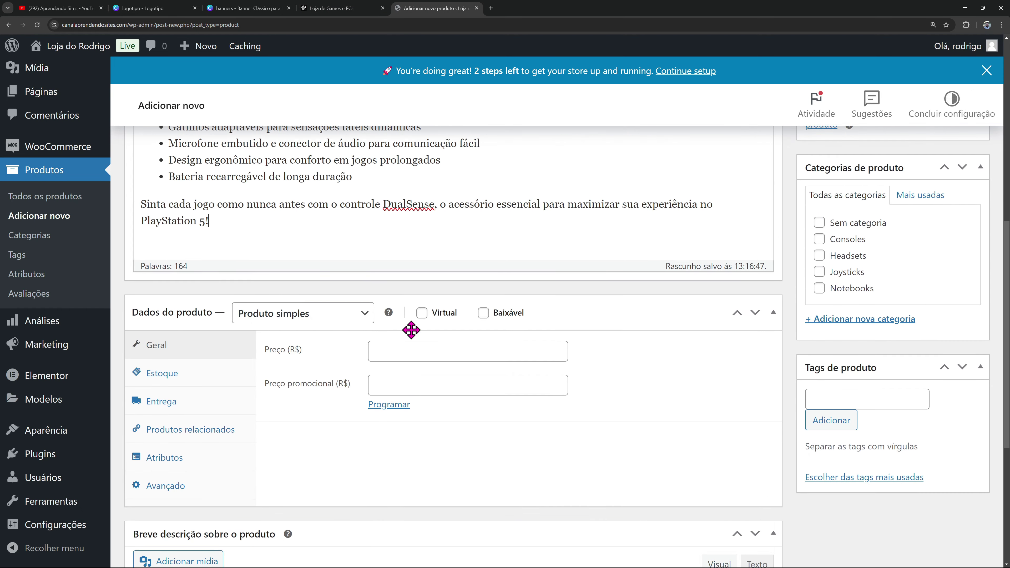
click(292, 229)
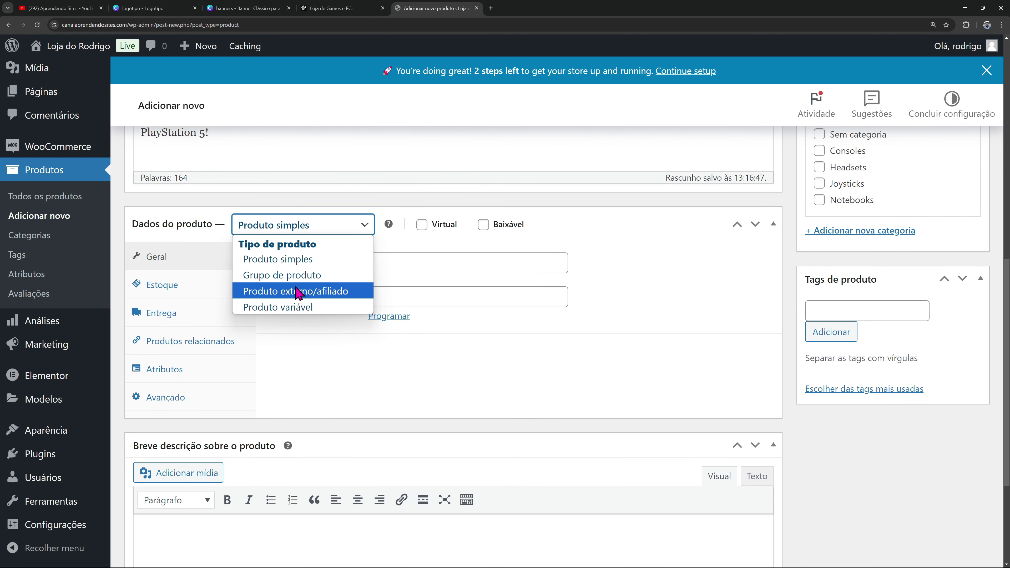
click(297, 307)
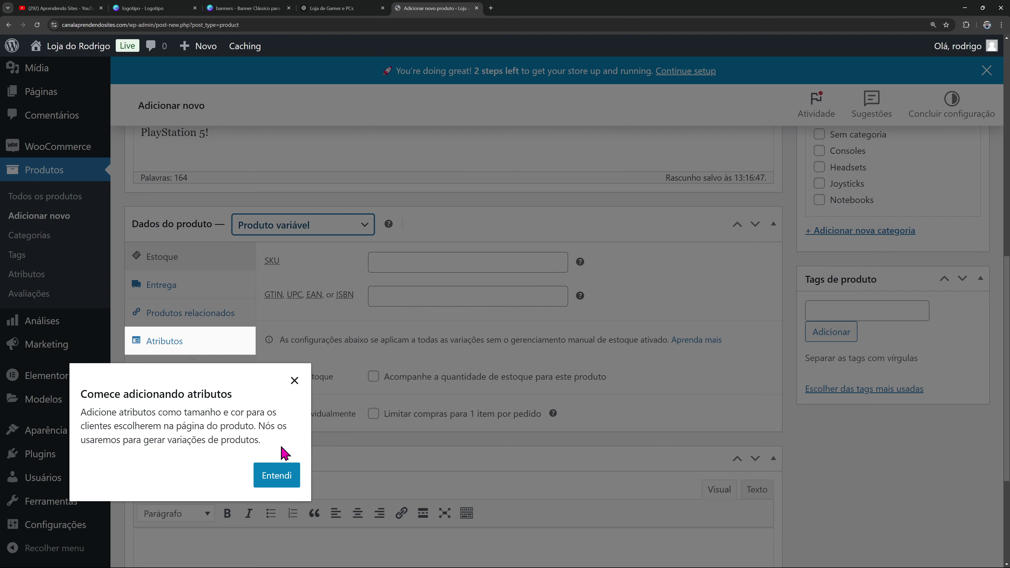
click(278, 472)
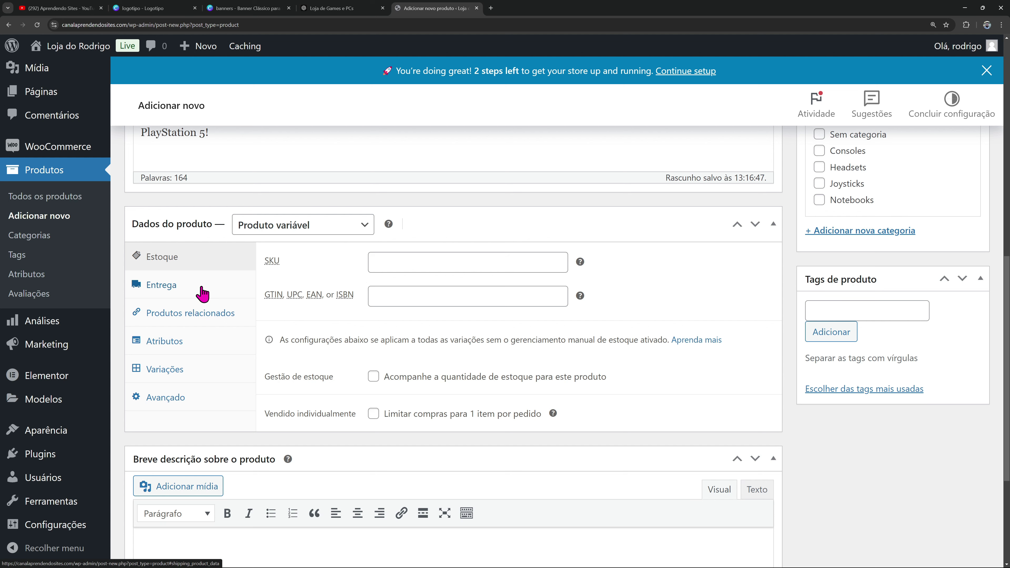
Try adding Console Sony Playstation 5 Standard as an upsell for the controller and remove it again
click(187, 278)
click(195, 313)
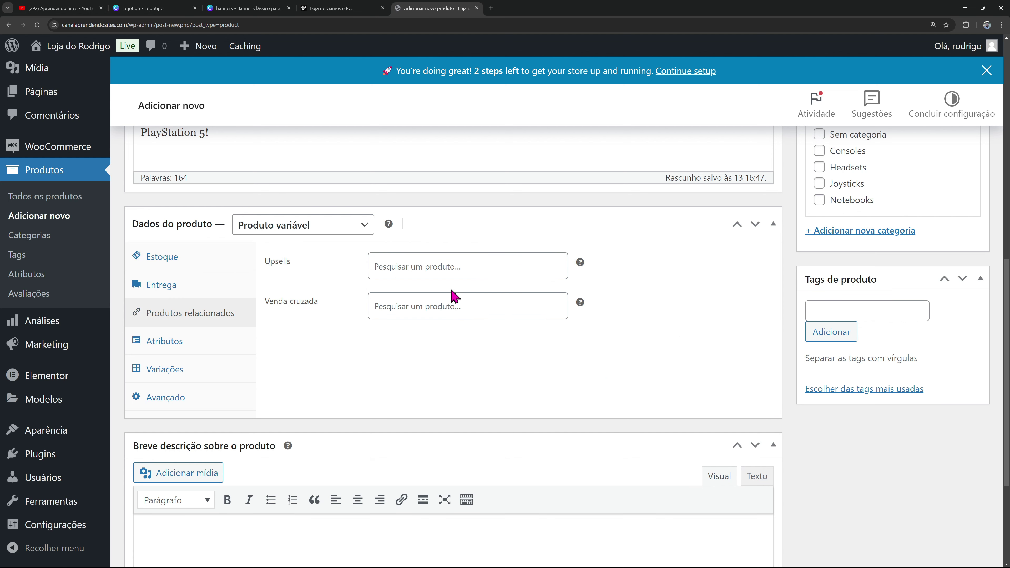
click(438, 274)
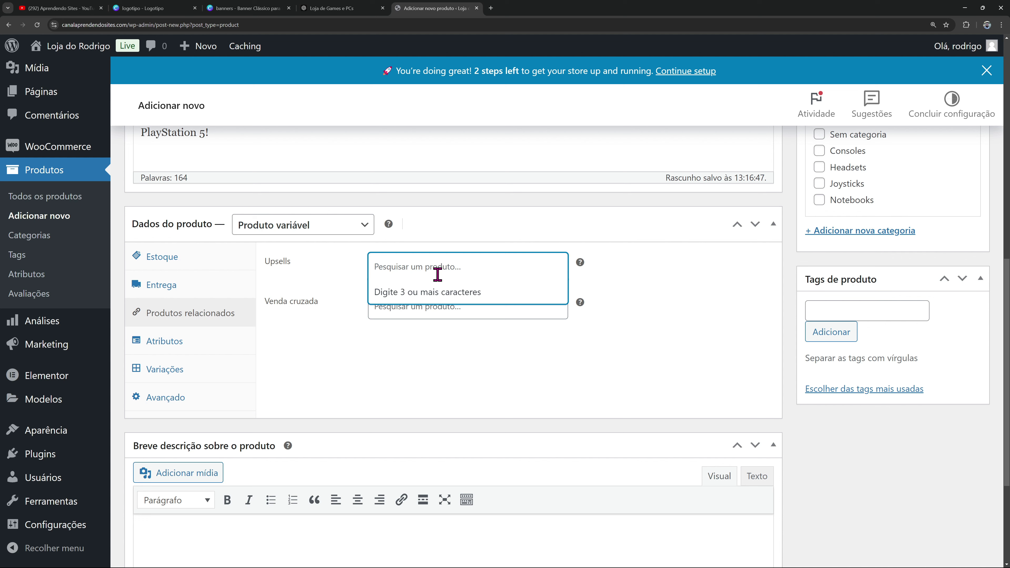
text(play)
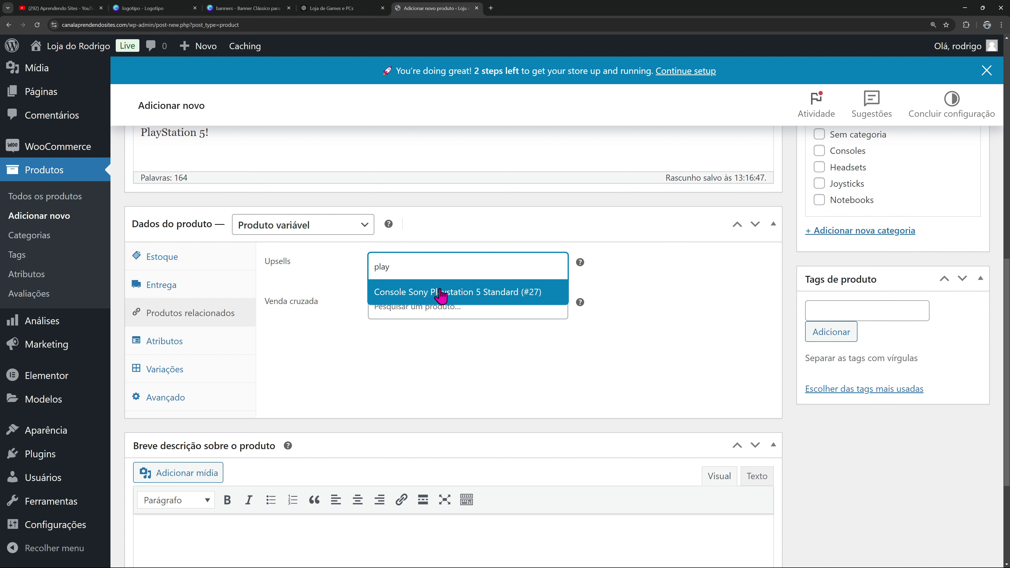
click(440, 289)
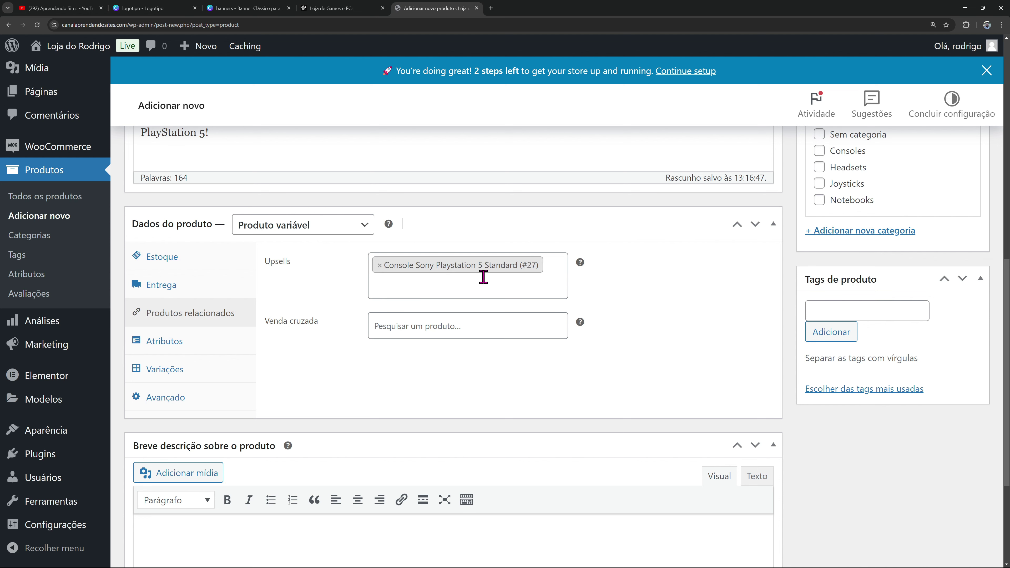
click(379, 265)
click(327, 374)
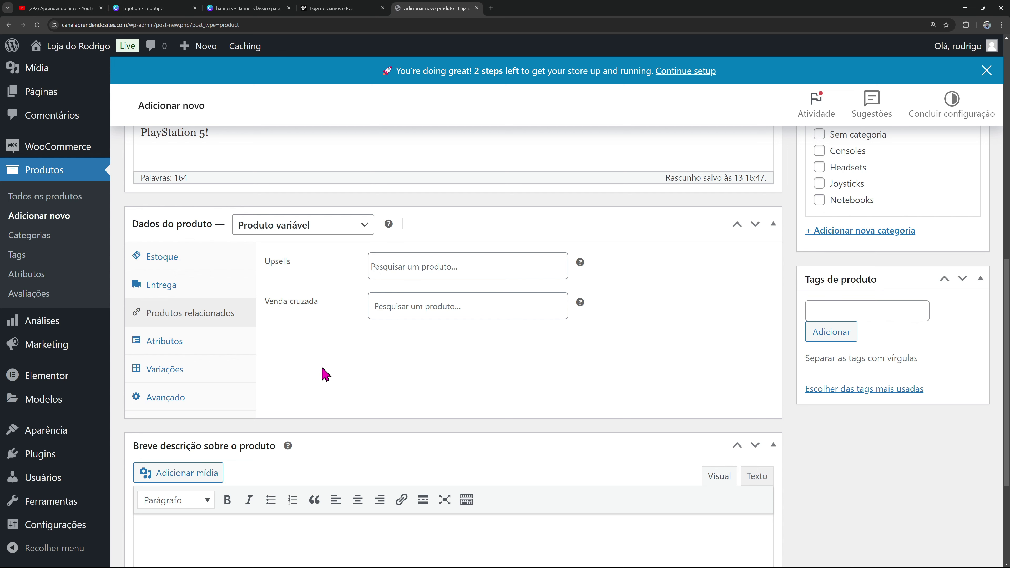
Add the existing Cor attribute to the controller with the values Azul, Preto and Vermelho
click(208, 347)
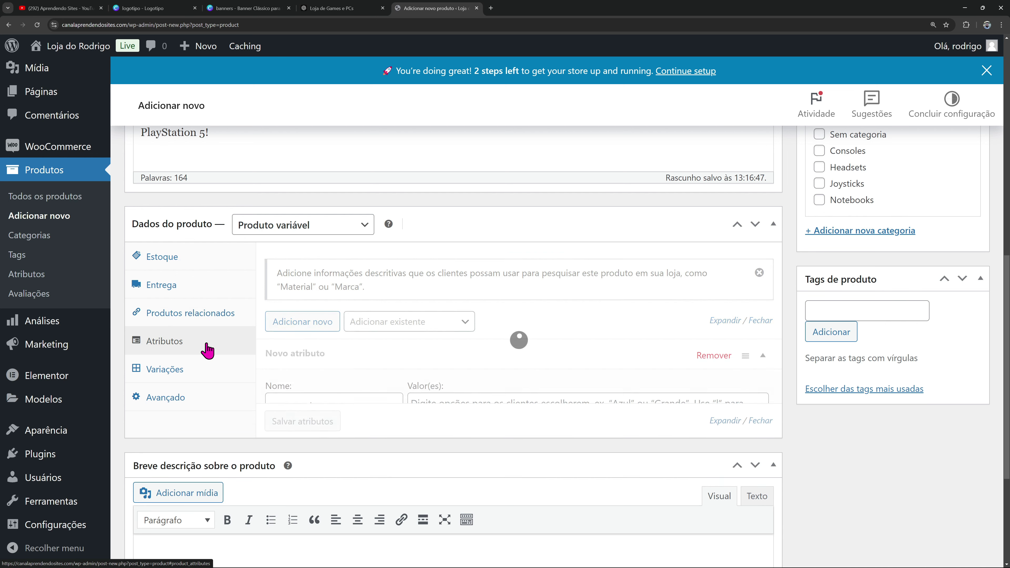
click(427, 327)
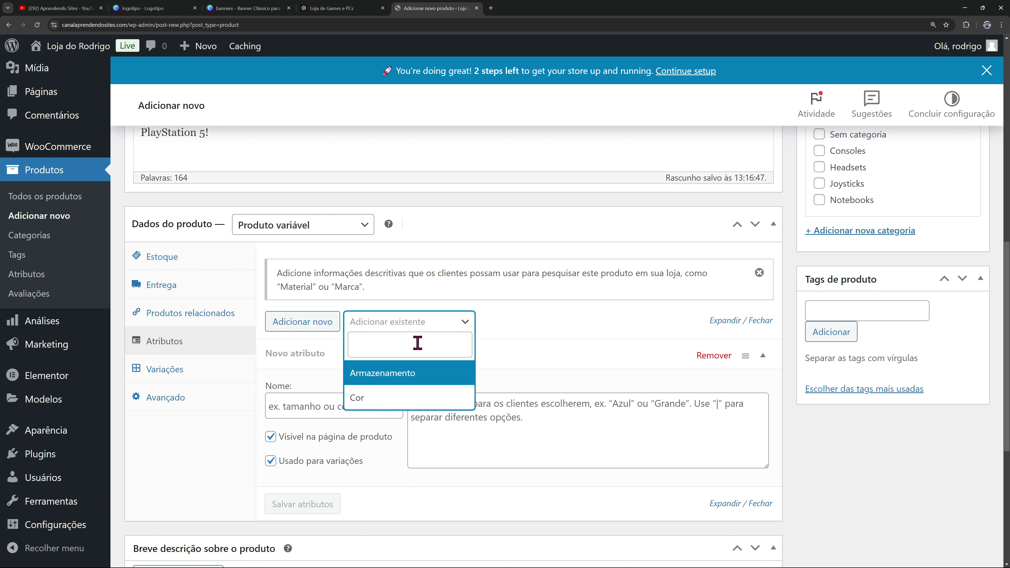
click(379, 398)
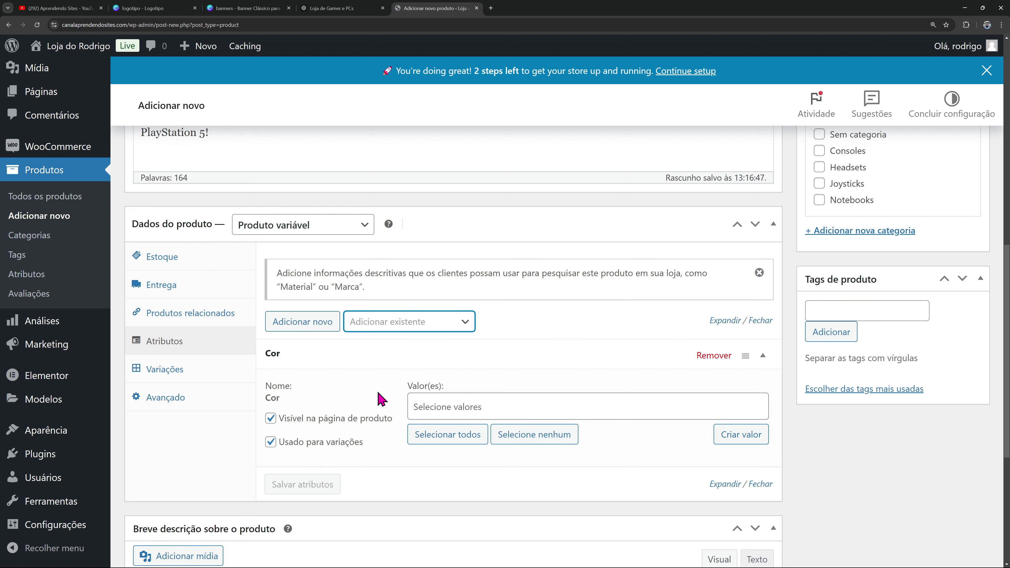
click(442, 407)
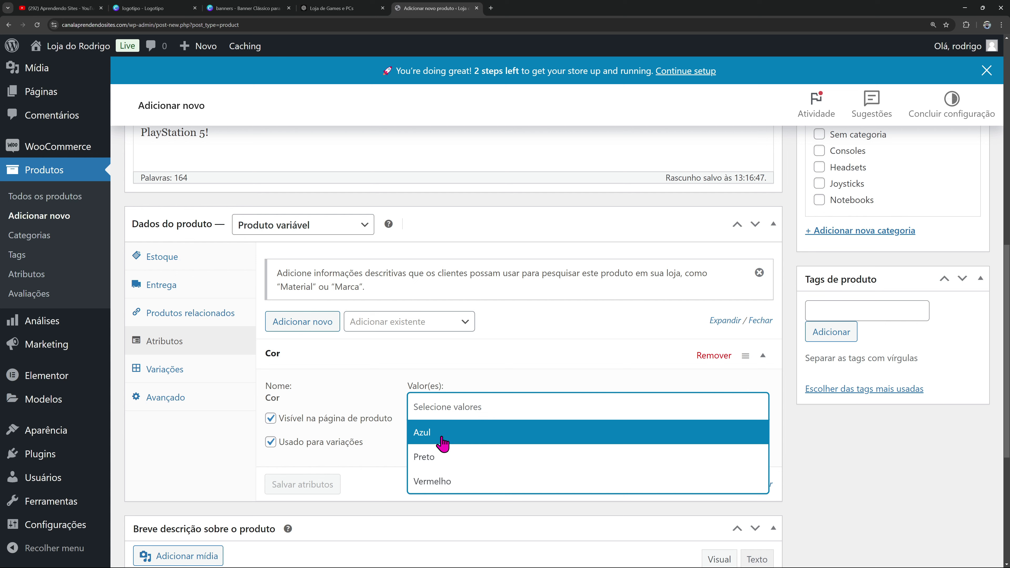
click(442, 442)
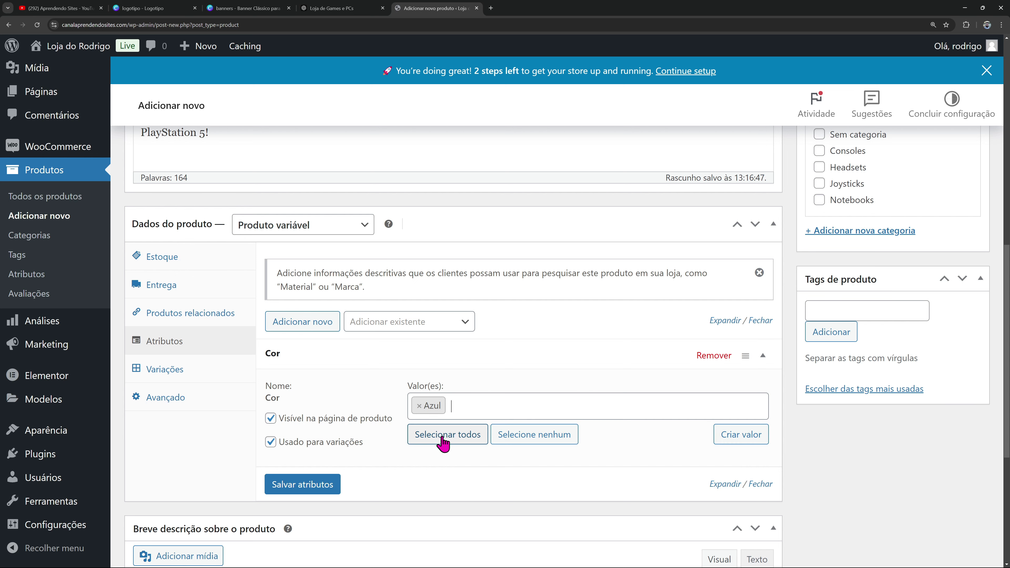
click(492, 407)
click(450, 457)
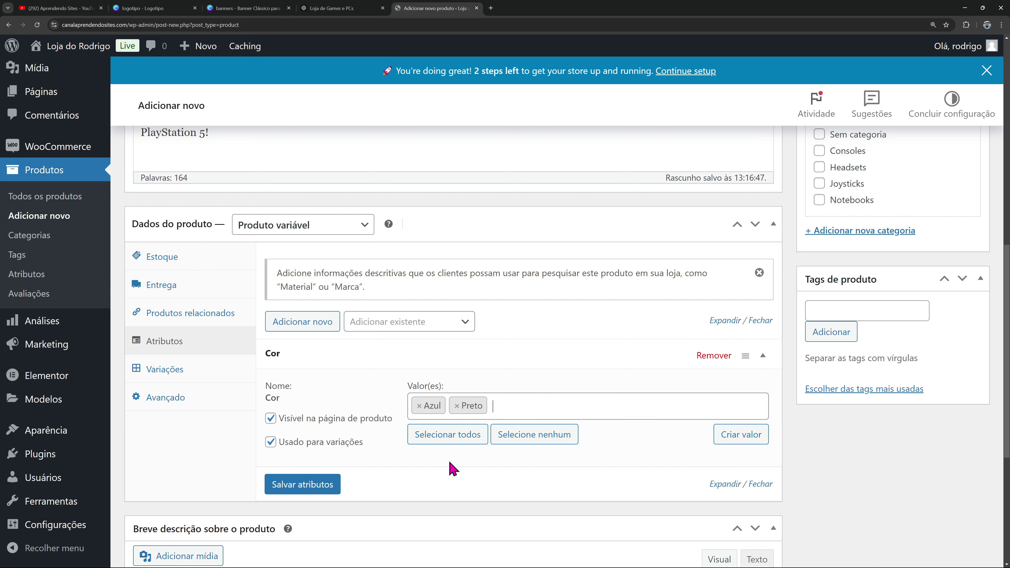
click(518, 405)
click(451, 484)
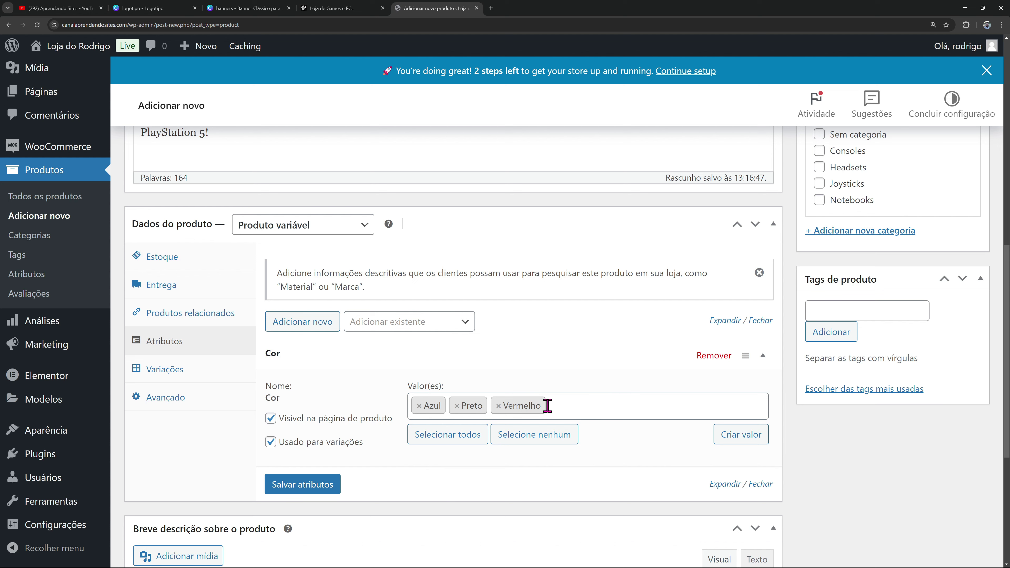
Save the Cor attribute and generate the product variations from its values
click(322, 497)
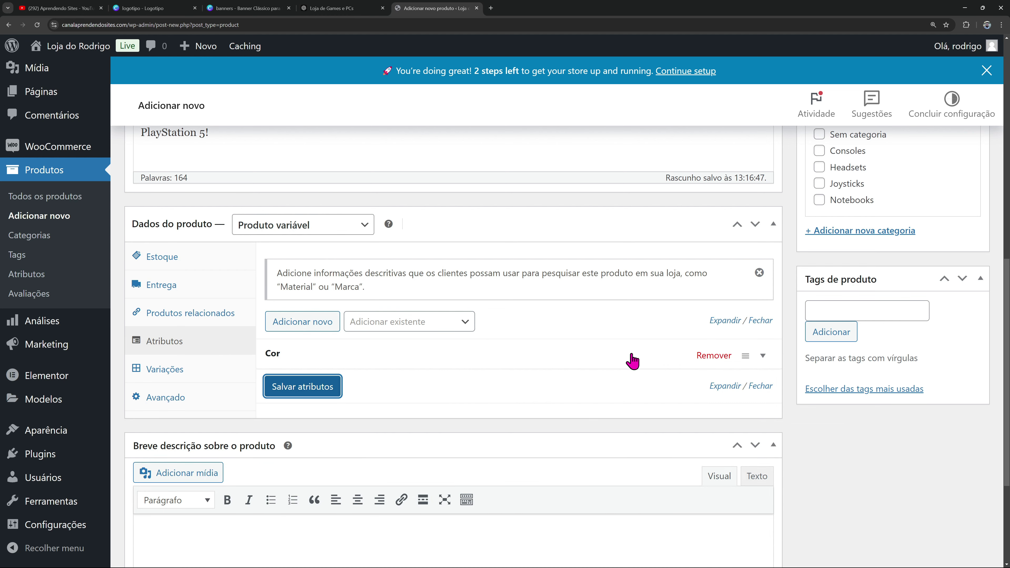
click(179, 372)
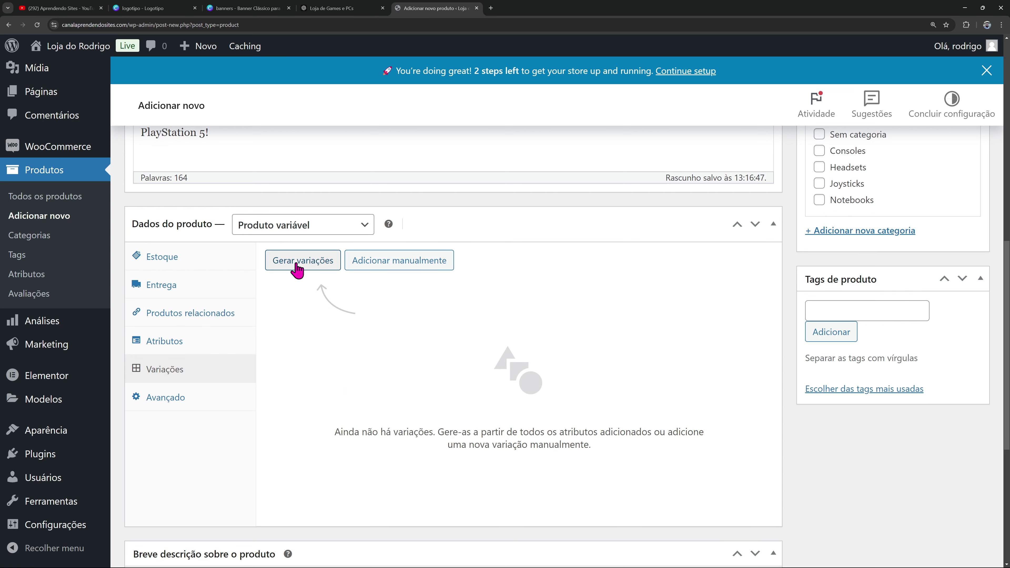
click(297, 271)
click(533, 91)
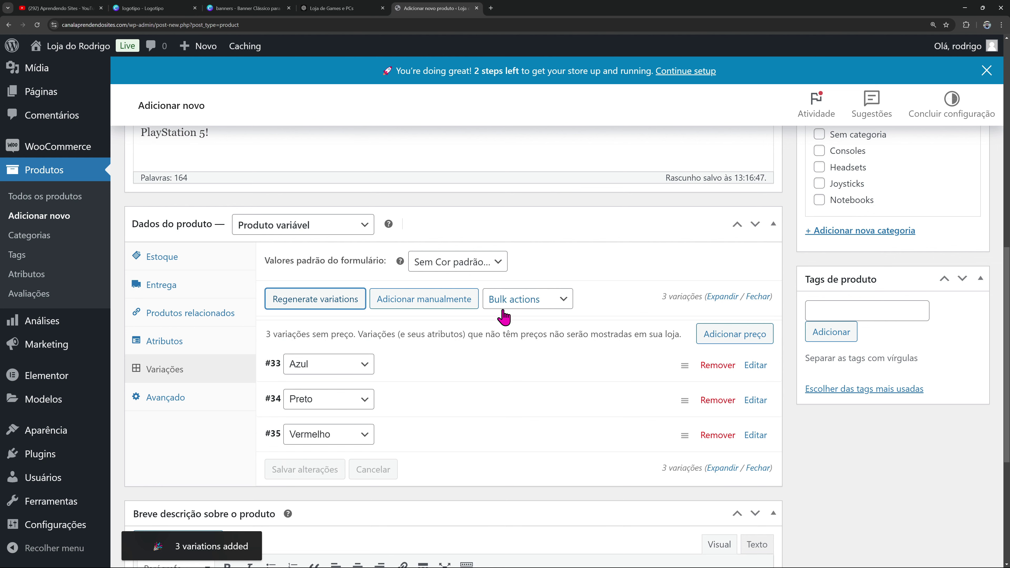
Open the Azul variation for editing
scroll(466, 386, down, 1)
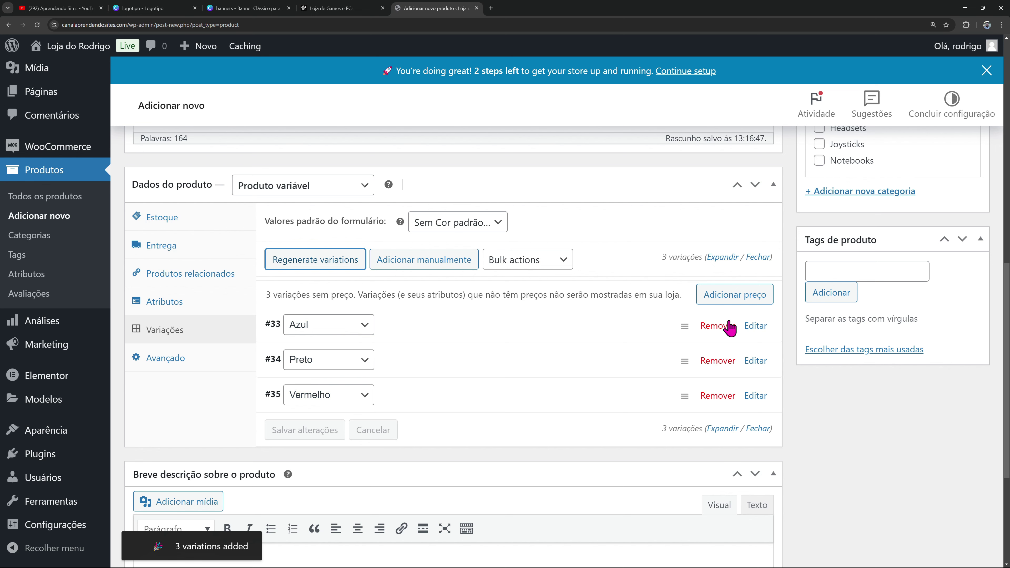
click(754, 328)
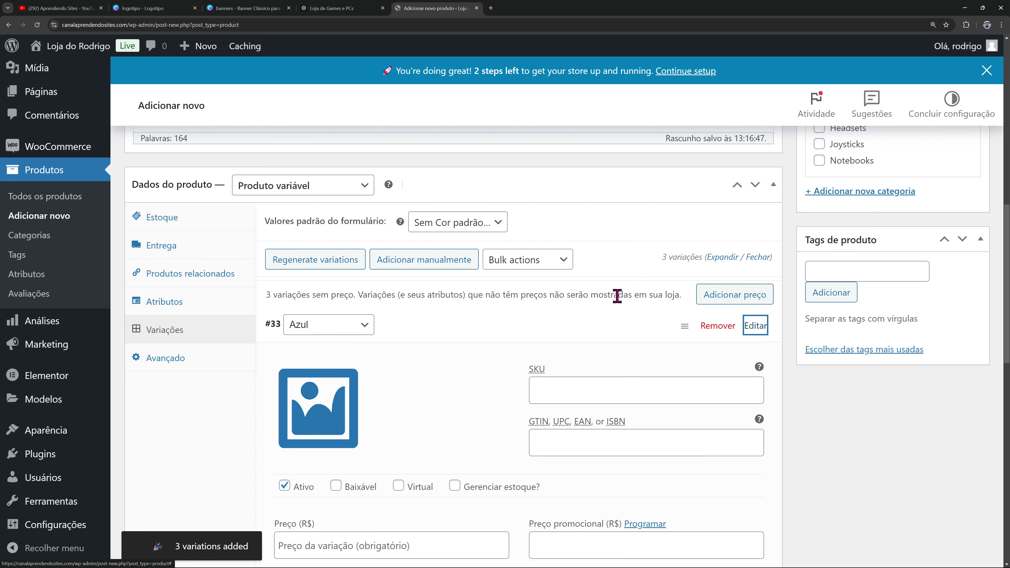
scroll(579, 309, down, 4)
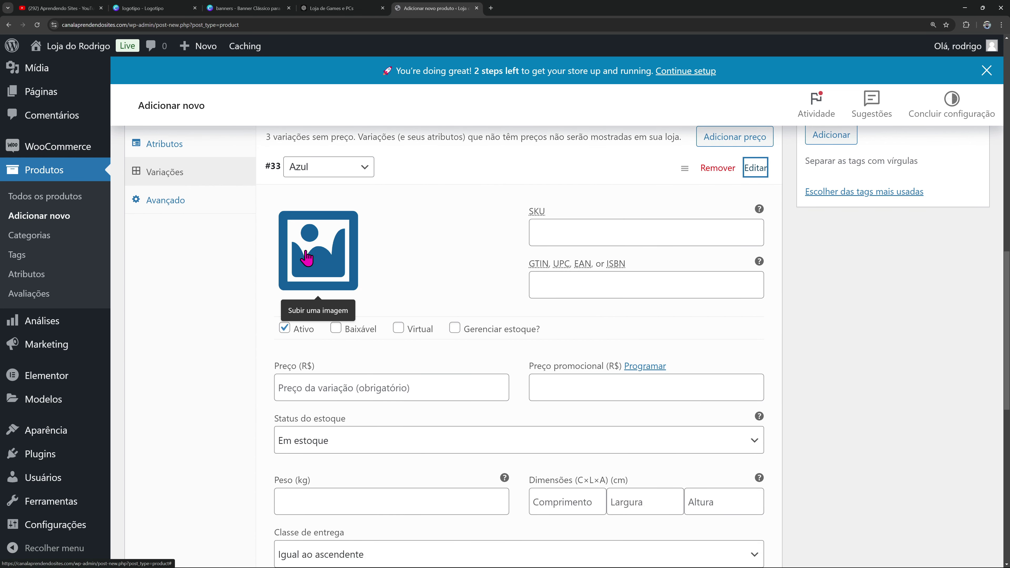
click(314, 267)
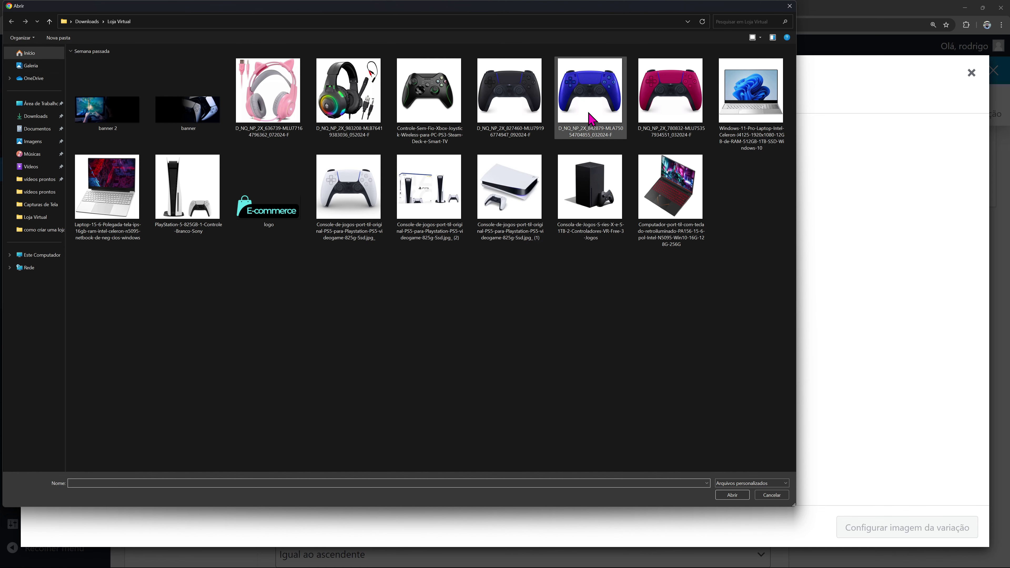
click(524, 112)
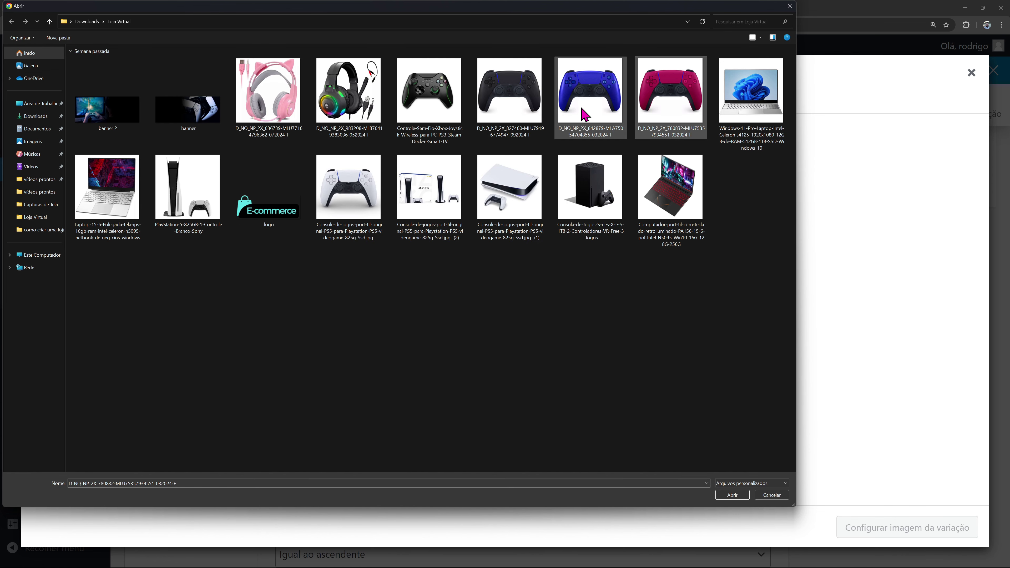
click(790, 5)
click(972, 72)
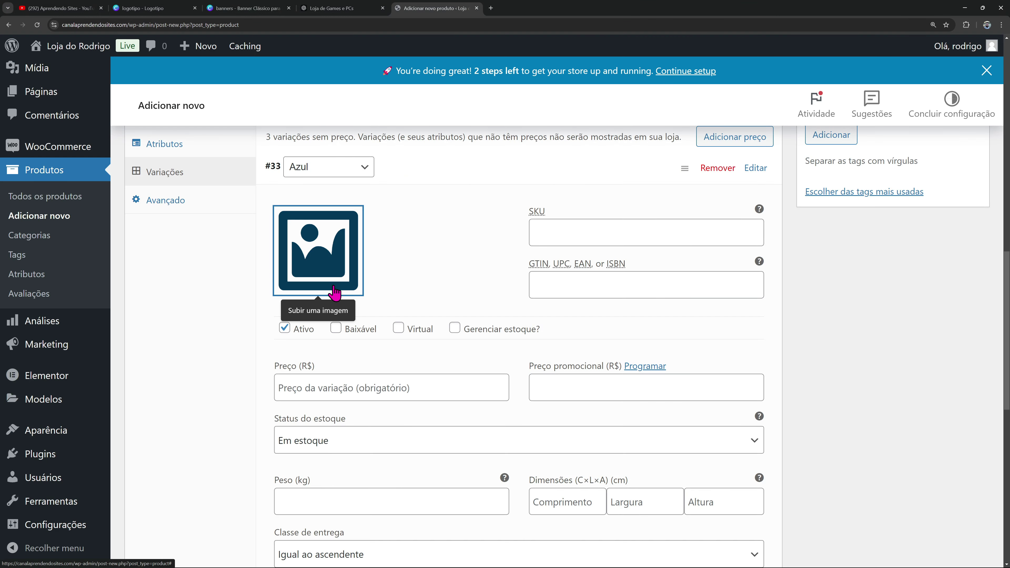
Choose the blue controller picture from the Loja Virtual folder as the Azul variation's image
click(334, 293)
click(590, 92)
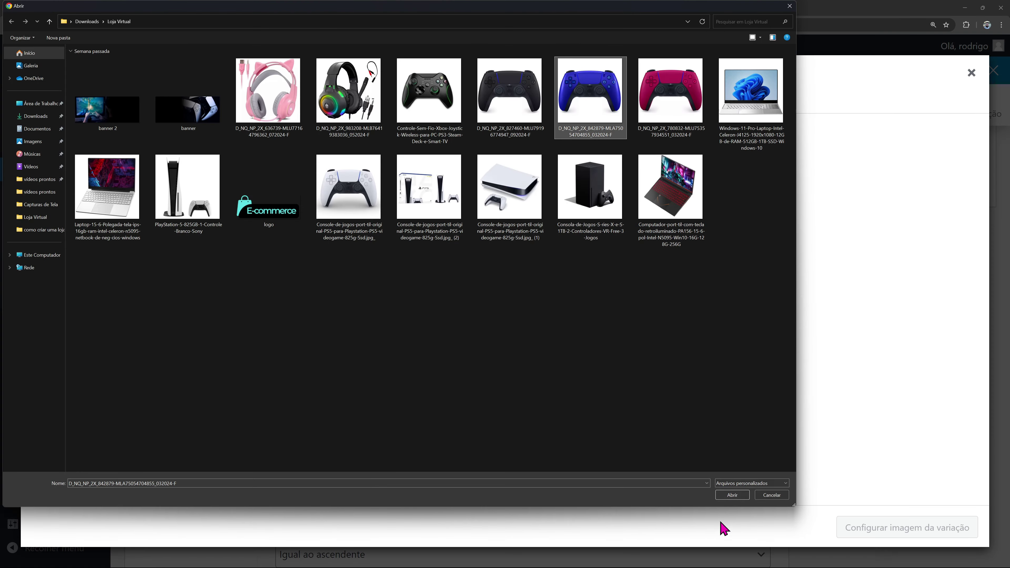
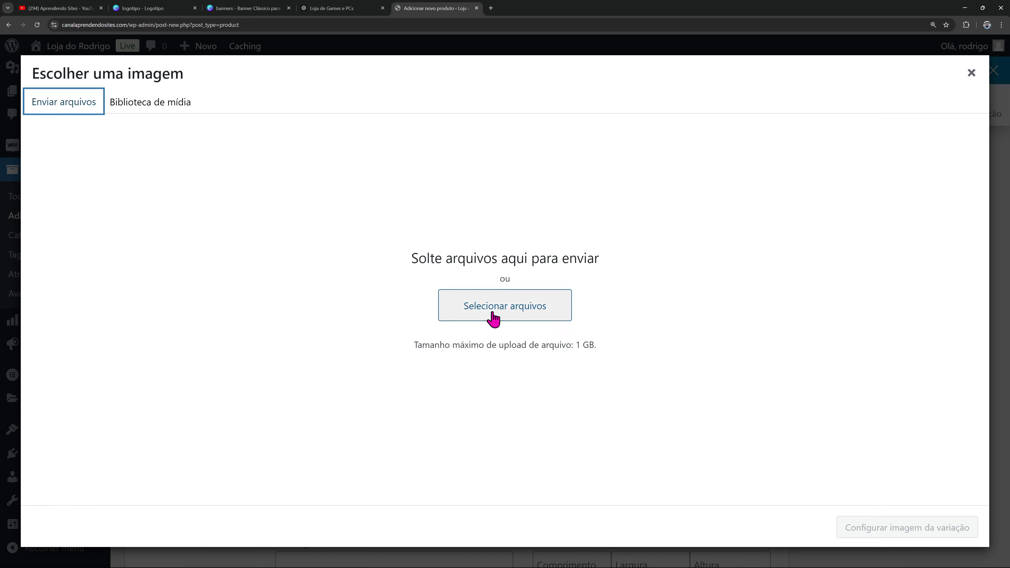
Upload the black controller picture from the Loja Virtual folder and set it as the Preto variation's image
click(495, 317)
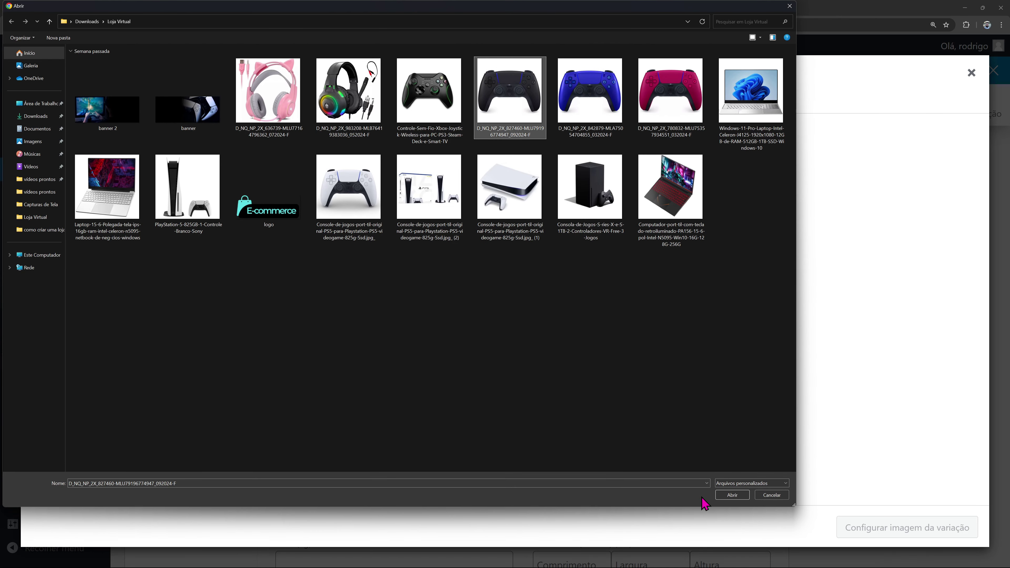
click(732, 495)
click(882, 528)
Set the Preto variation's price to R$ 170 and its promotional price to R$ 150
scroll(474, 378, down, 3)
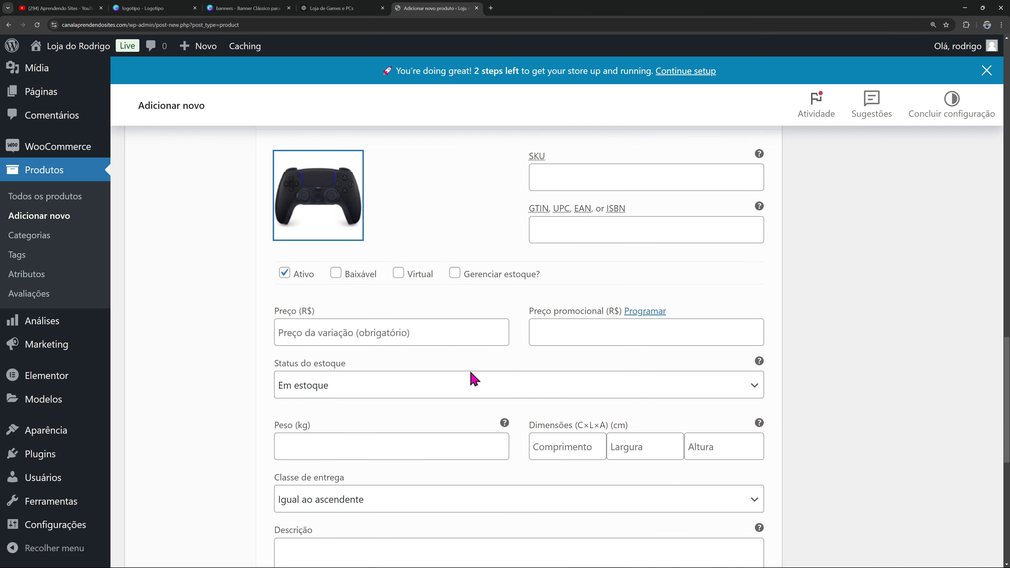
click(368, 335)
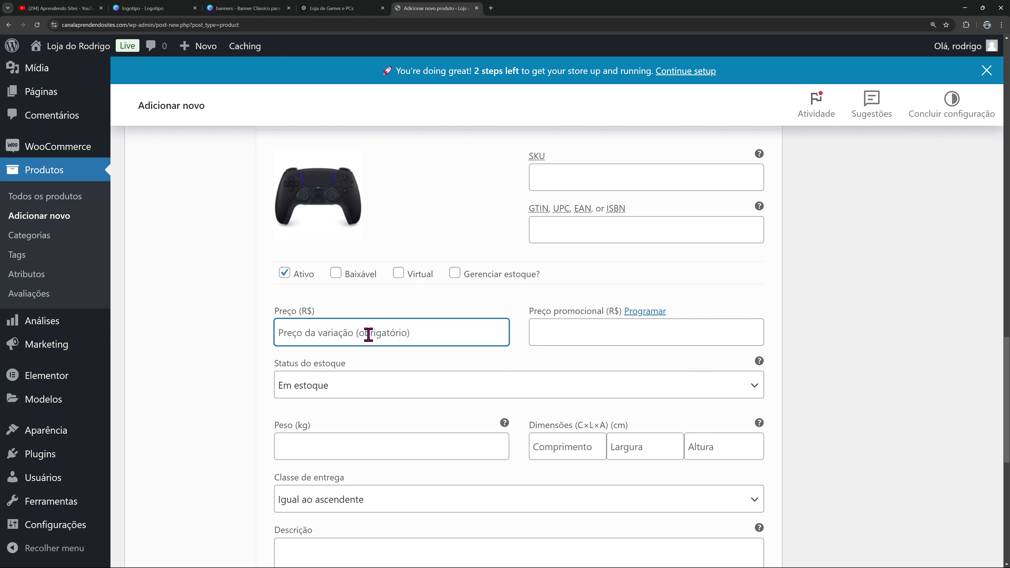
scroll(369, 334, up, 10)
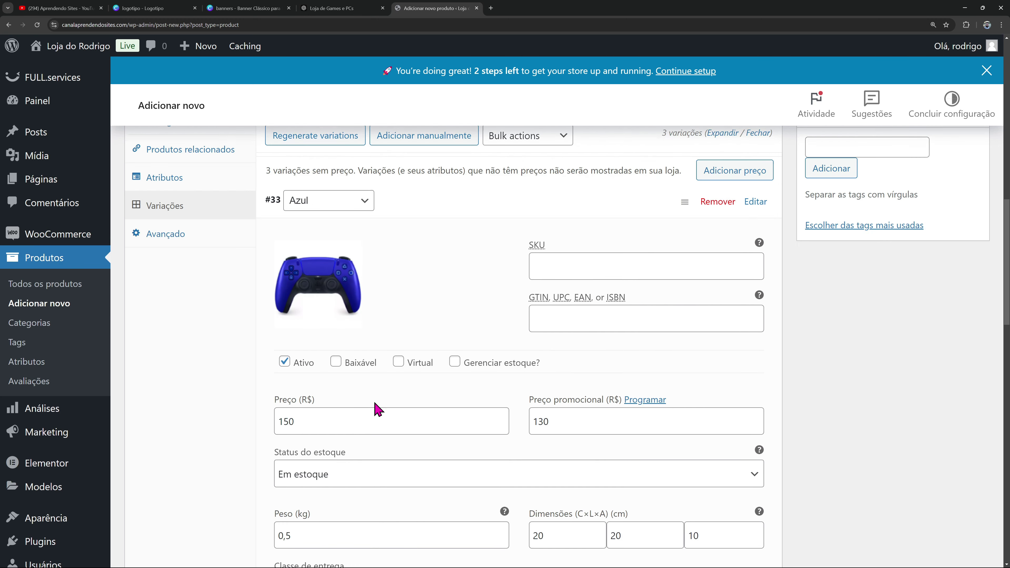
scroll(587, 427, down, 10)
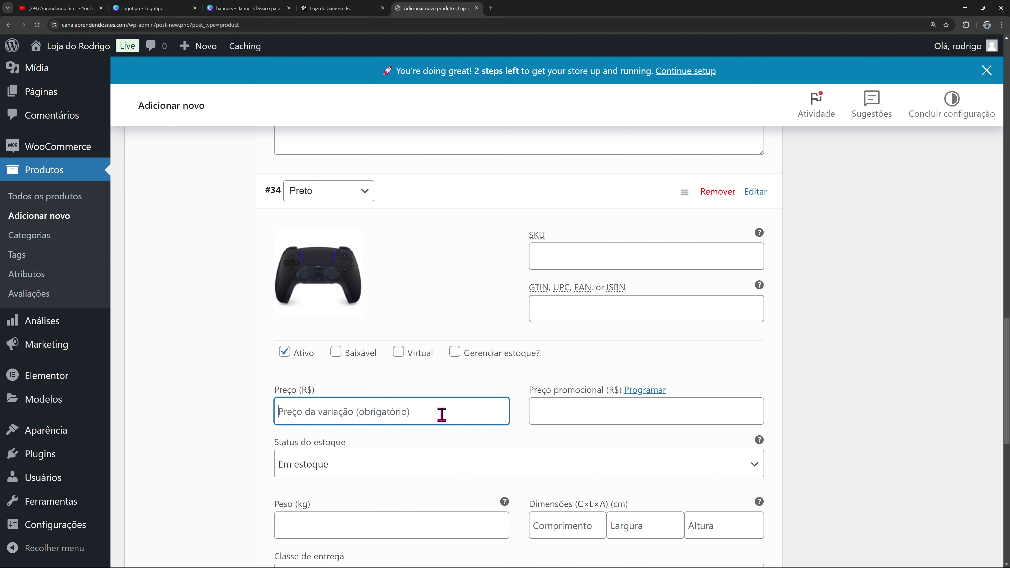
text(170)
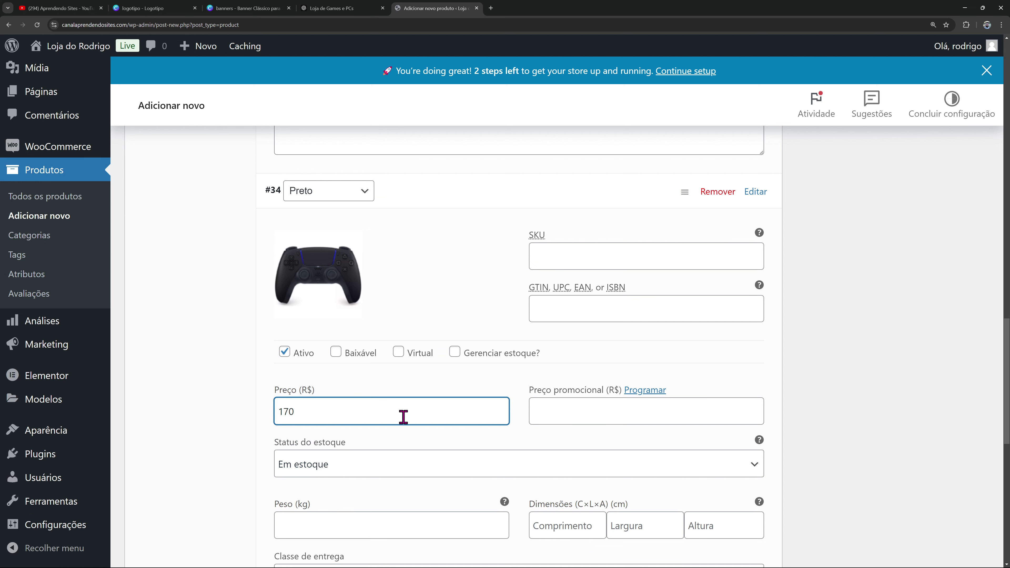
click(558, 423)
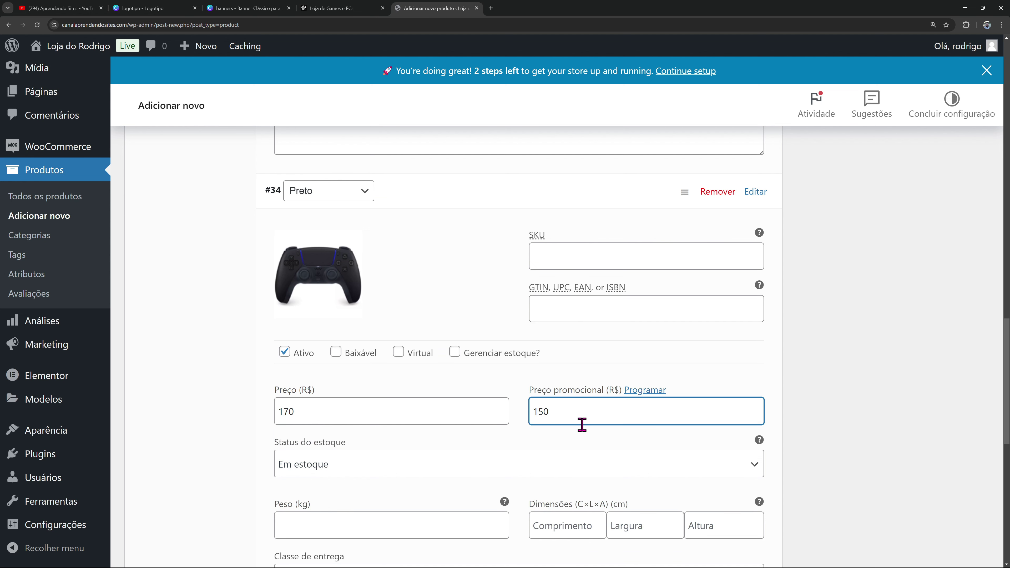
Give the Preto variation a weight of 0,5 kg and dimensions of 20 × 20 × 10 cm
scroll(581, 425, down, 2)
scroll(357, 391, down, 2)
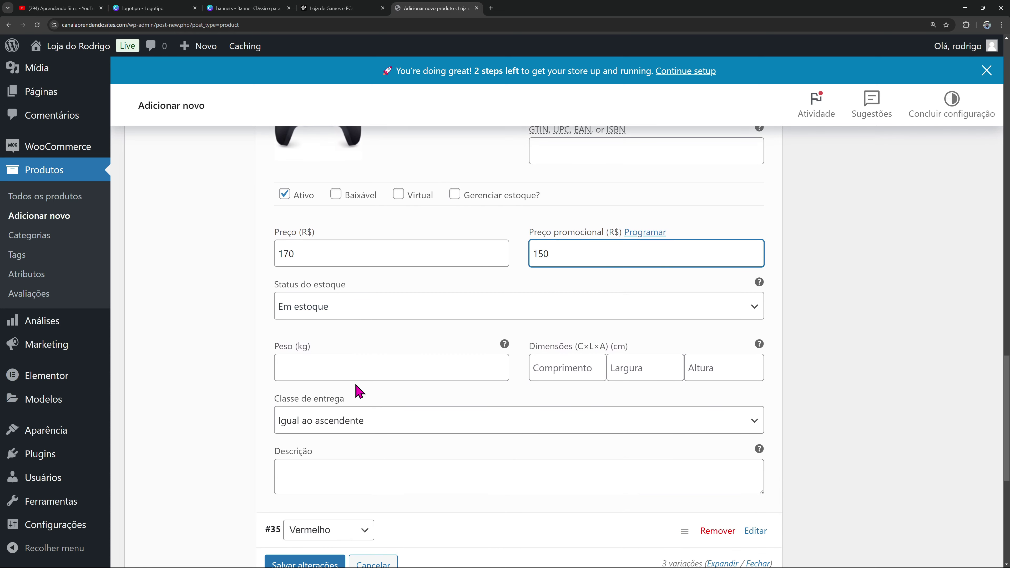
click(356, 376)
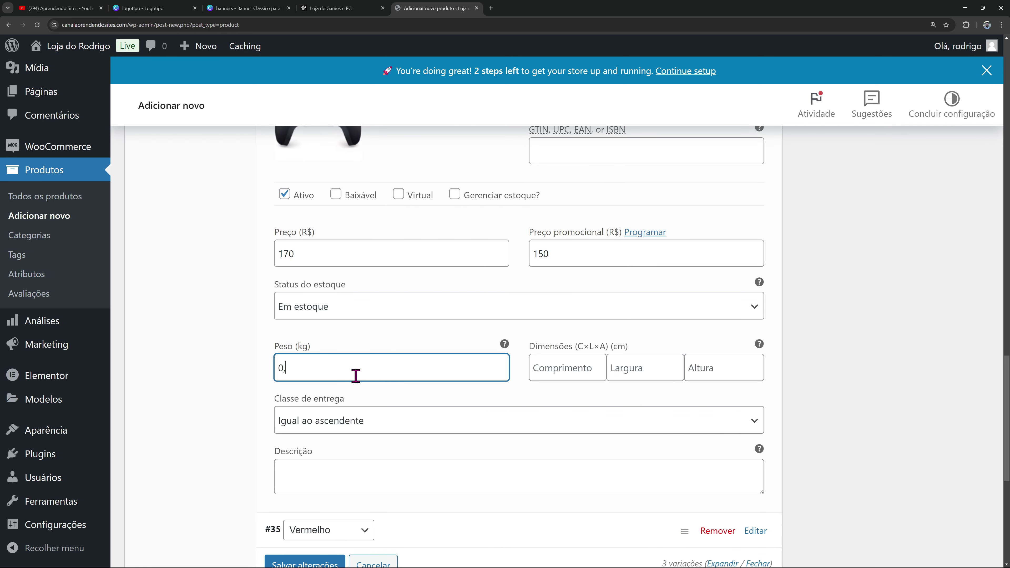
click(570, 367)
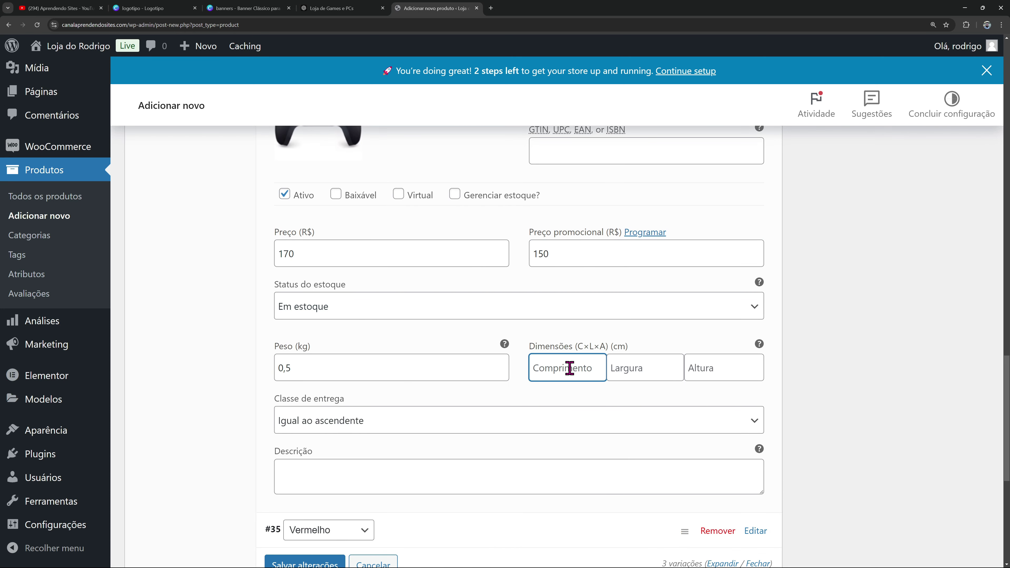
text(20)
key(Tab)
key(Tab)
text(10)
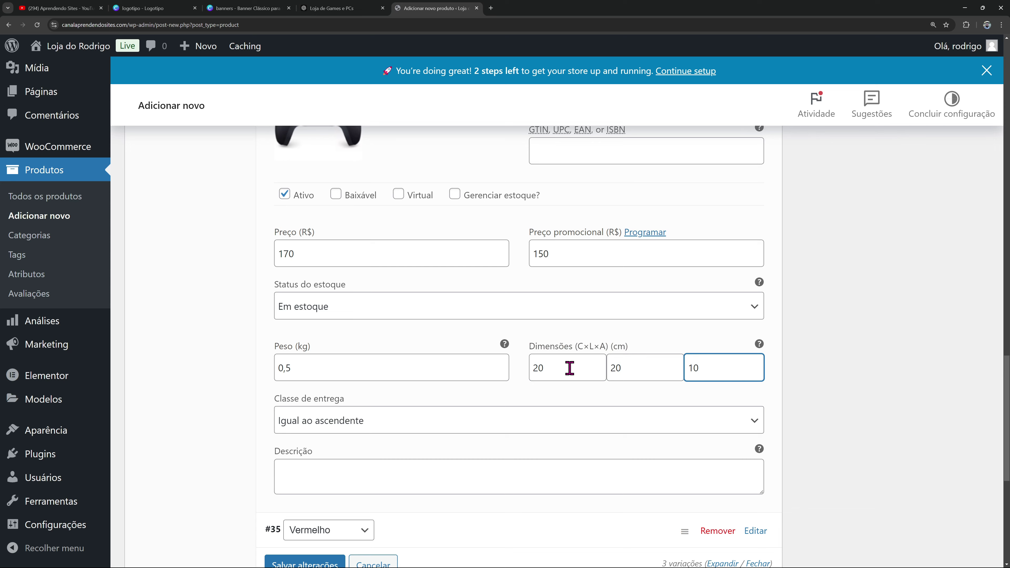
Open the Vermelho variation, upload the red controller picture from the Loja Virtual folder and set it as the variation's image
scroll(569, 370, down, 2)
double_click(764, 461)
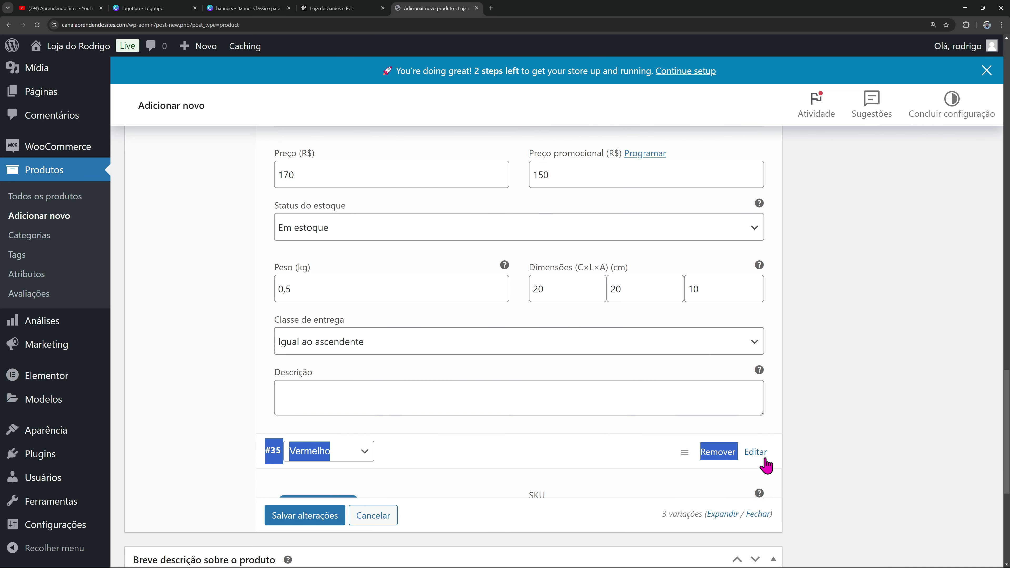
scroll(658, 384, down, 3)
click(336, 386)
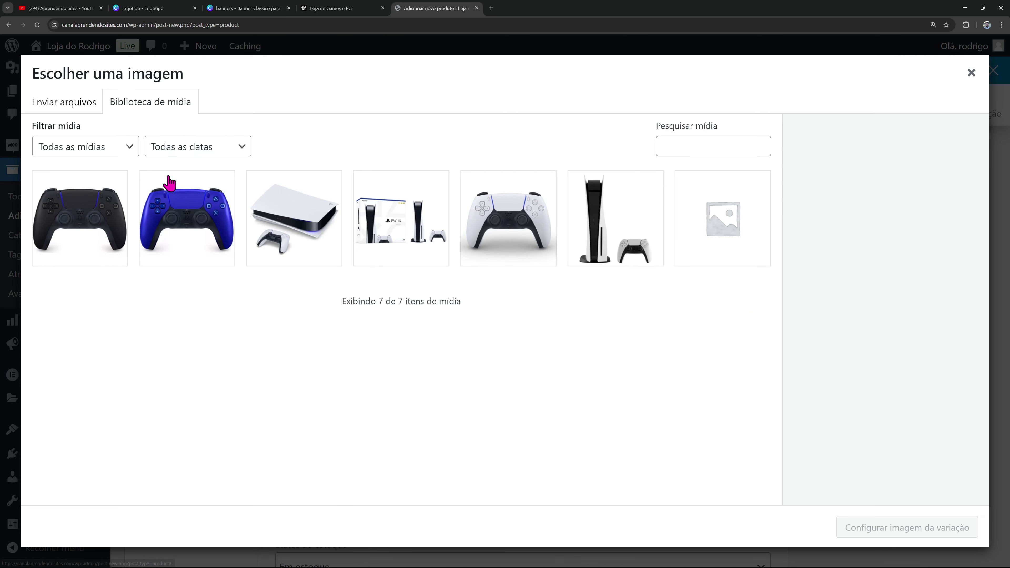
click(91, 102)
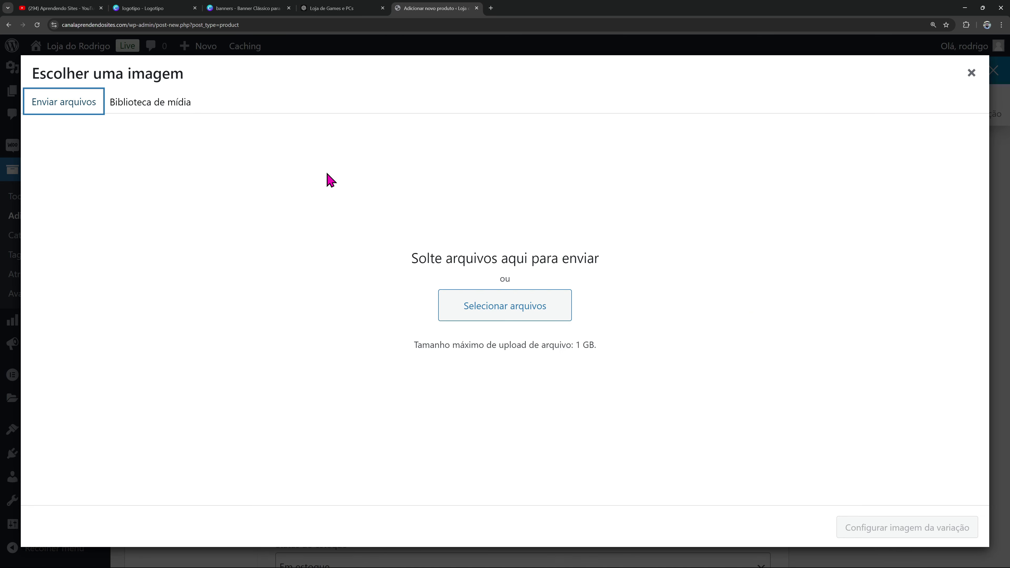
click(474, 318)
click(680, 102)
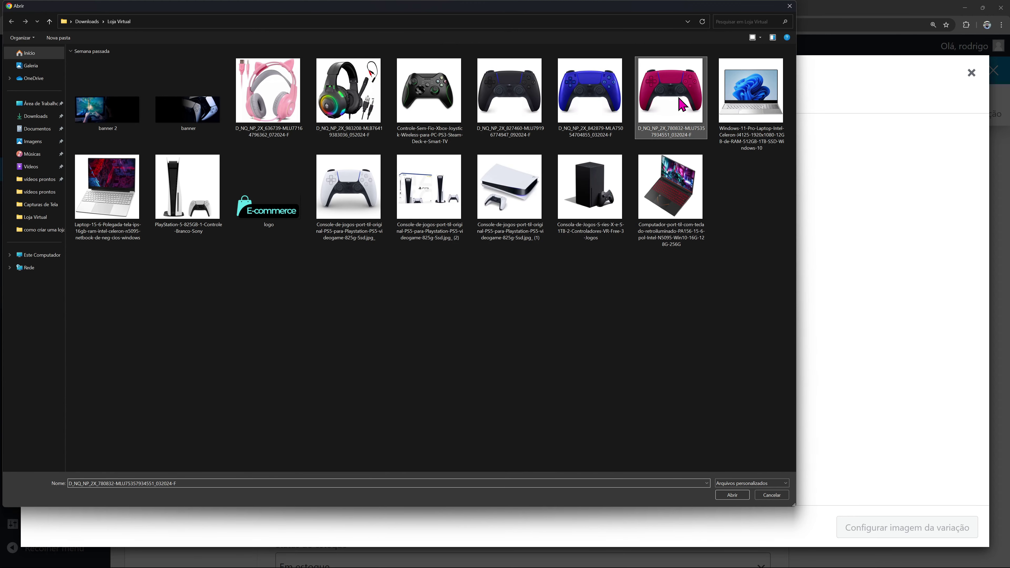
click(720, 498)
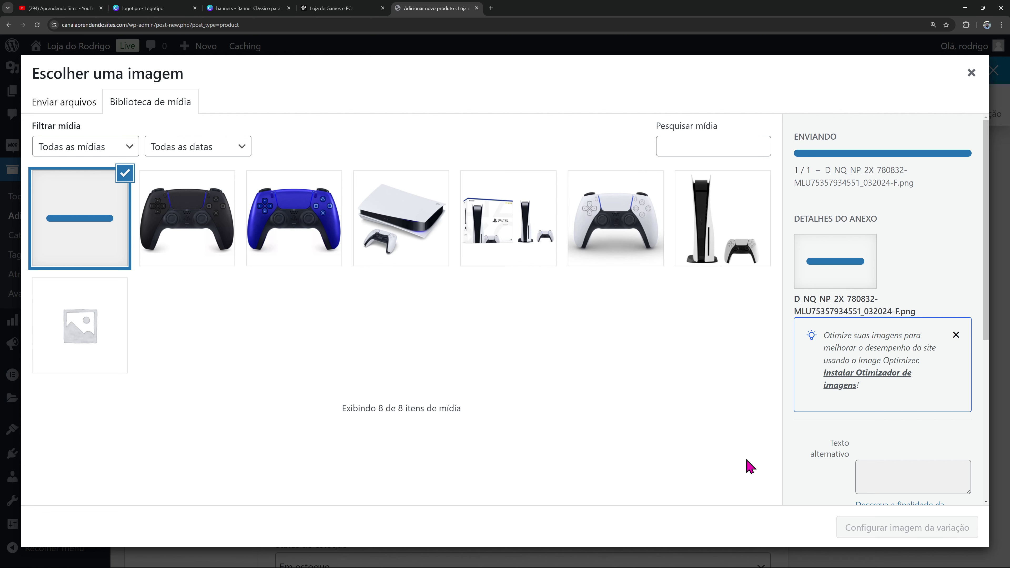
click(891, 527)
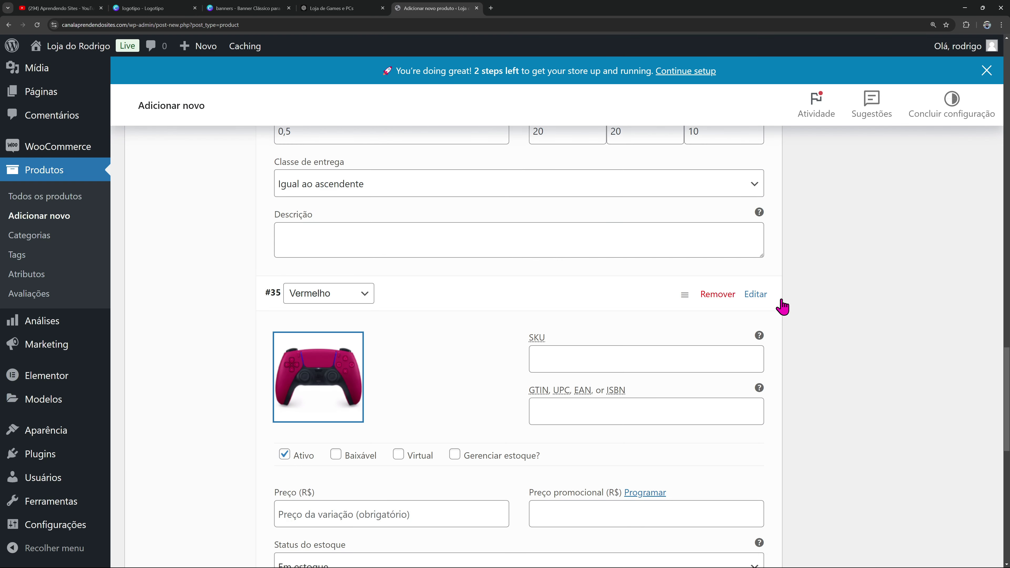
Set the Vermelho variation's price to R$ 190 and its promotional price to R$ 170
scroll(781, 306, down, 3)
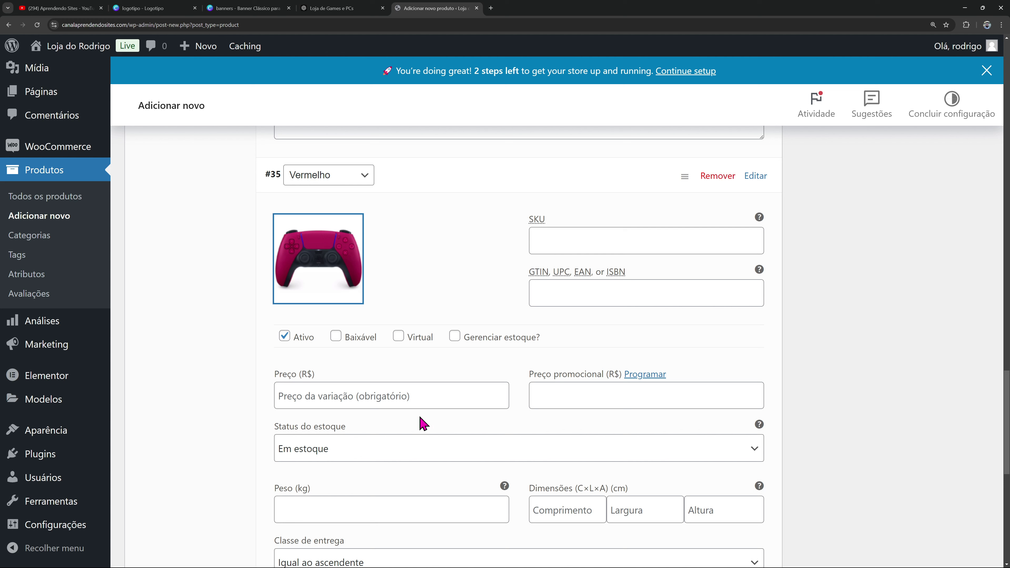
click(427, 402)
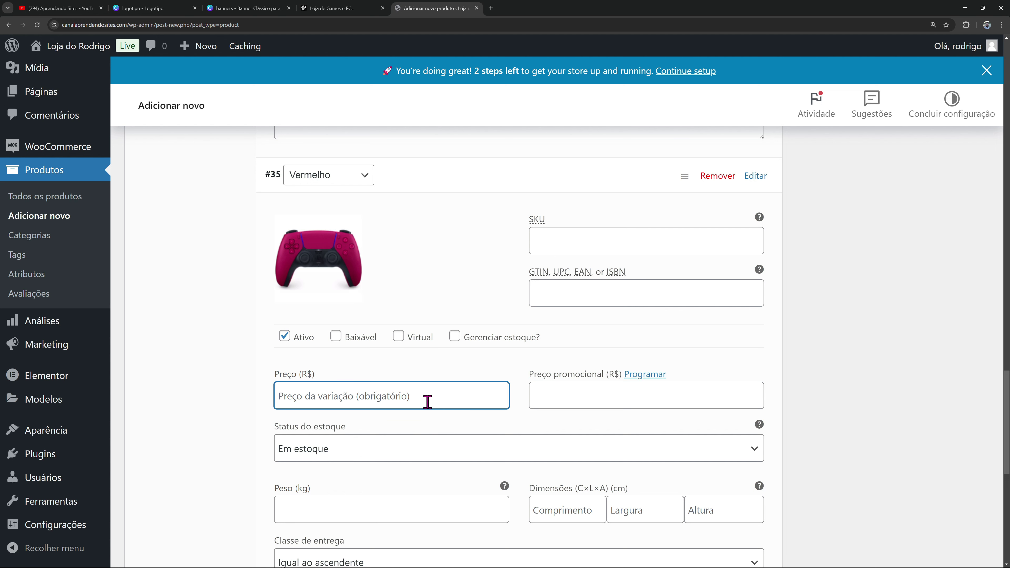
text(190)
click(603, 395)
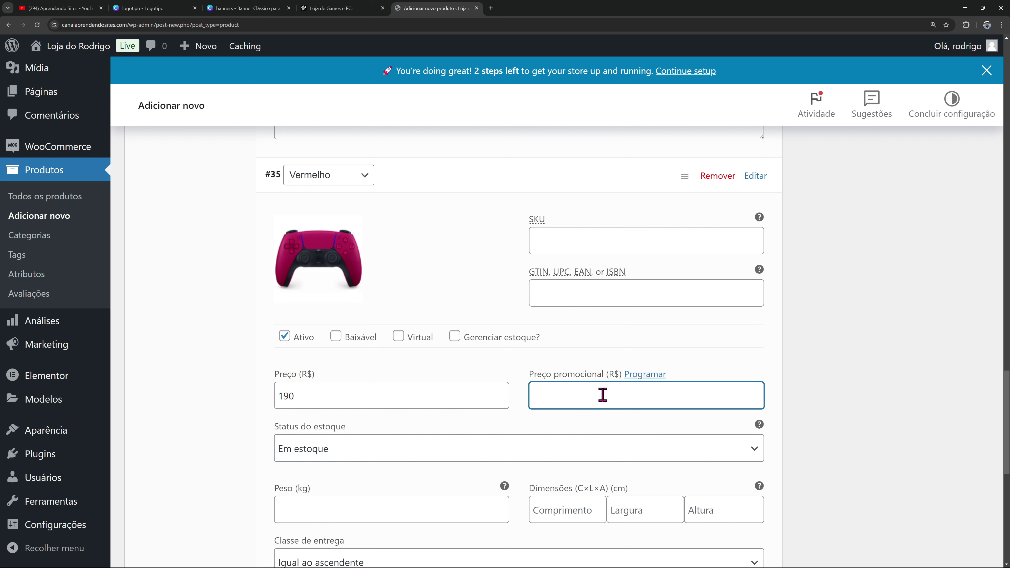
text(170)
Give the Vermelho variation a weight of 0,50 kg and dimensions of 20 × 20 × 10 cm
scroll(607, 397, down, 3)
click(317, 392)
text(0,)
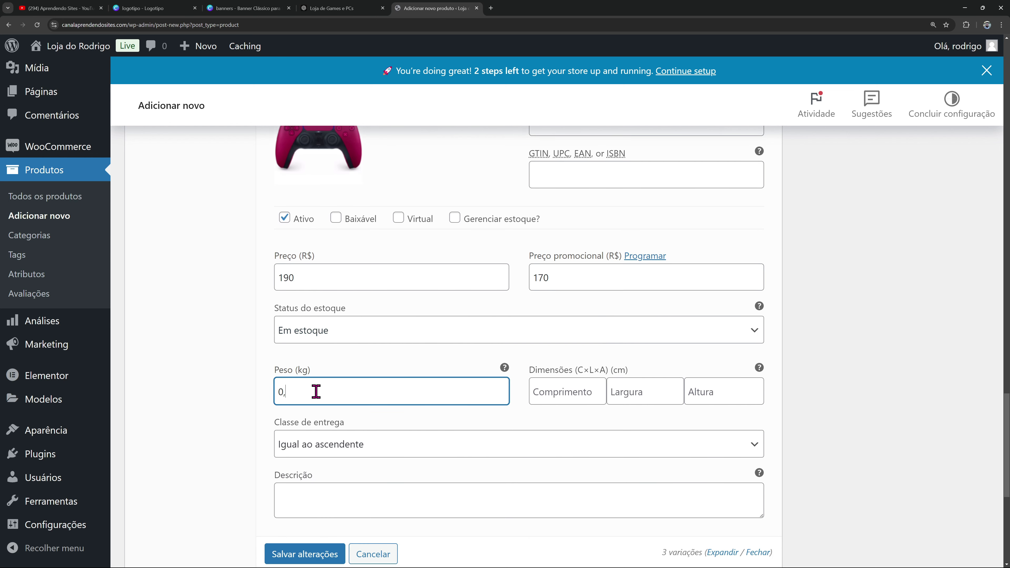
click(542, 392)
text(20)
key(Tab)
text(20)
key(Tab)
text(10)
Save the changes to the variations and open the product's advanced settings
scroll(552, 407, down, 2)
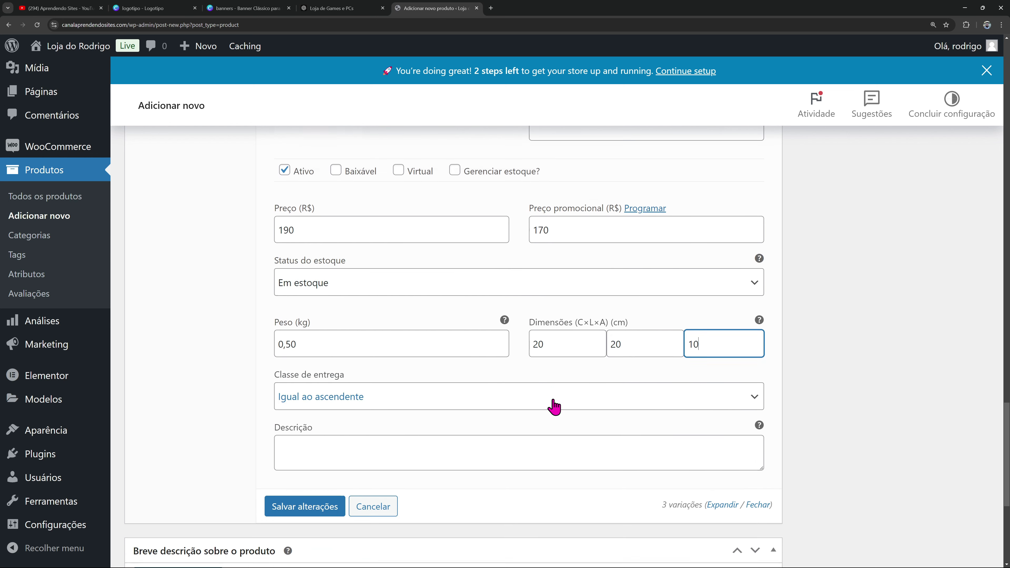
click(304, 475)
scroll(557, 406, up, 4)
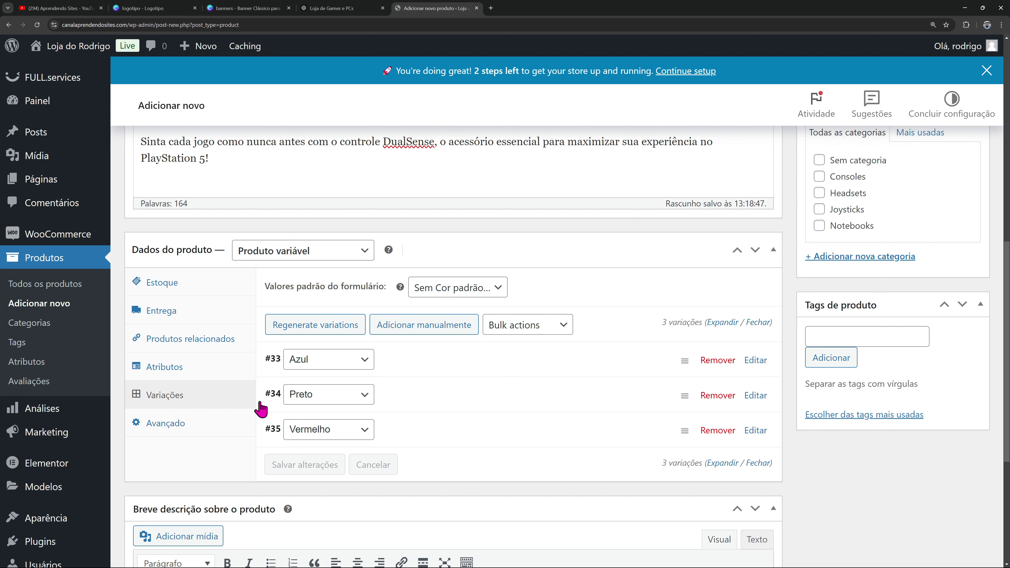
click(179, 434)
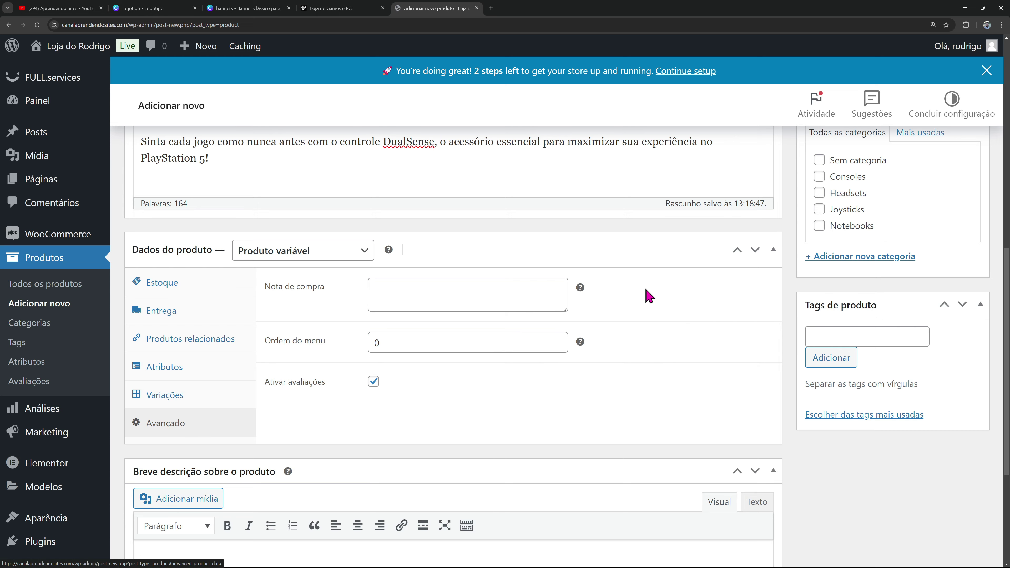
Copy the opening two sentences of the product description's first paragraph into the product's short description
scroll(645, 303, down, 3)
scroll(320, 410, up, 12)
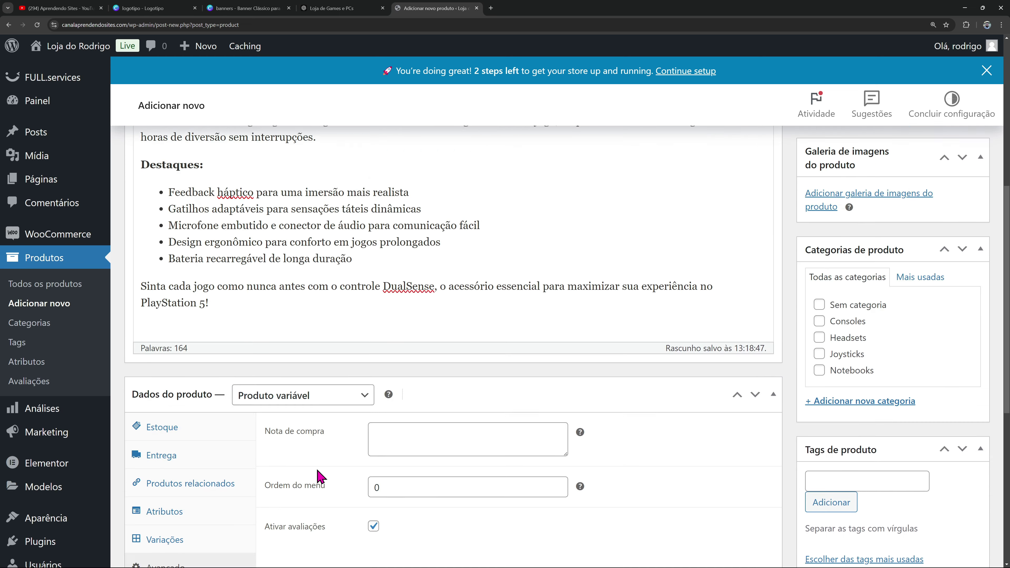
drag(141, 276, 202, 309)
key(ctrl+c)
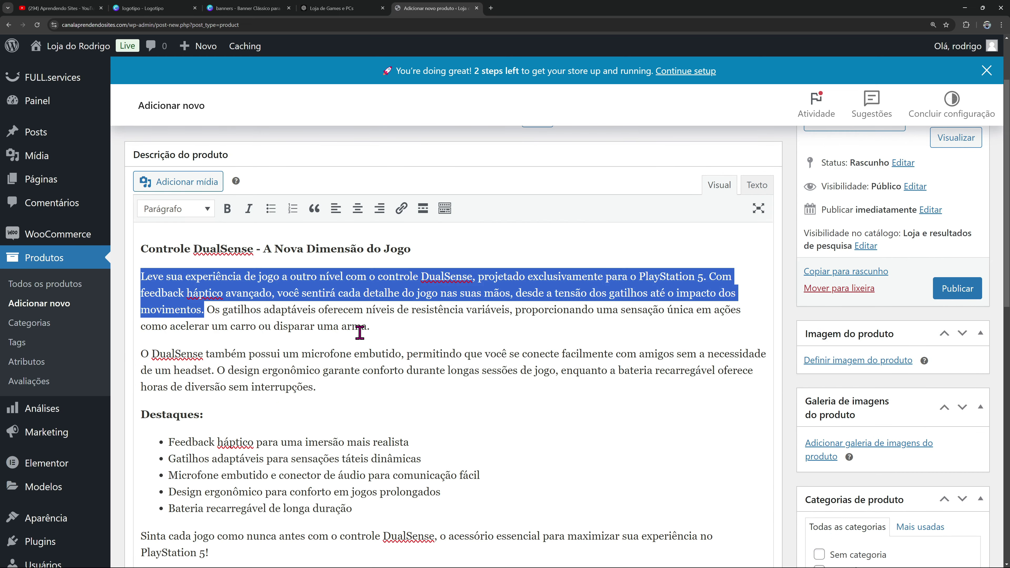
scroll(360, 333, down, 12)
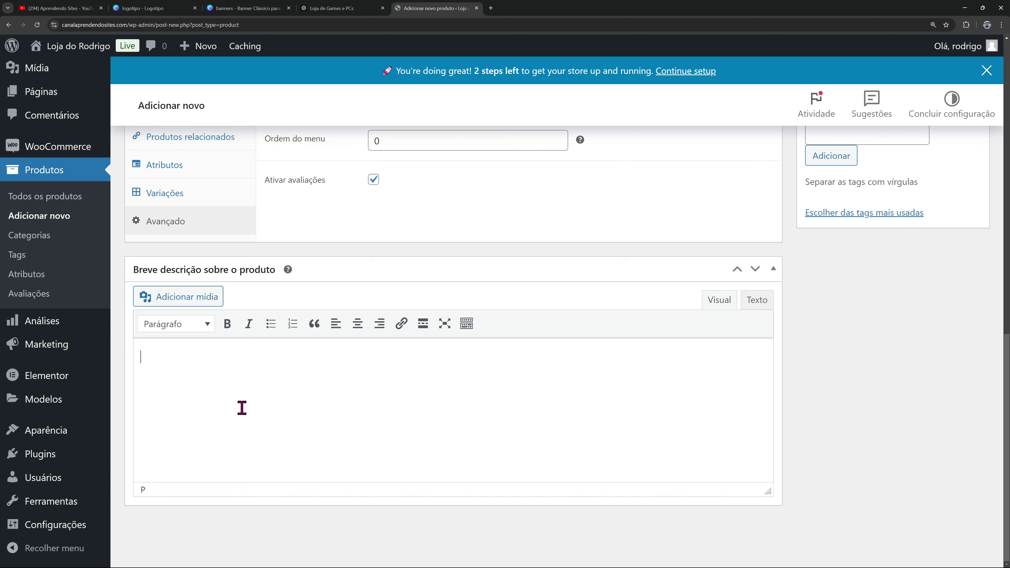
key(ctrl+v)
Set the black controller picture from the media library as the product image
scroll(721, 357, up, 12)
click(851, 355)
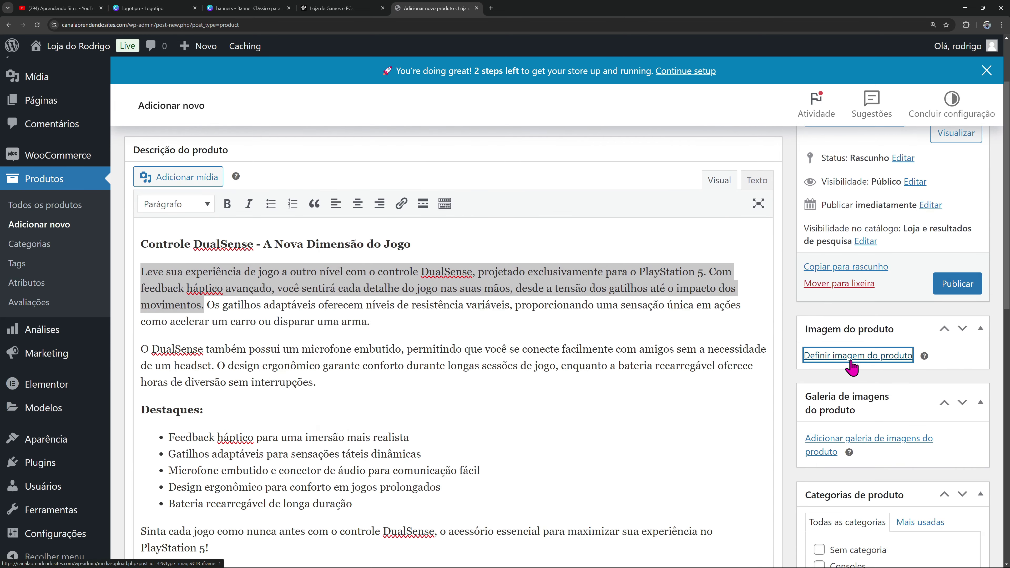
click(199, 238)
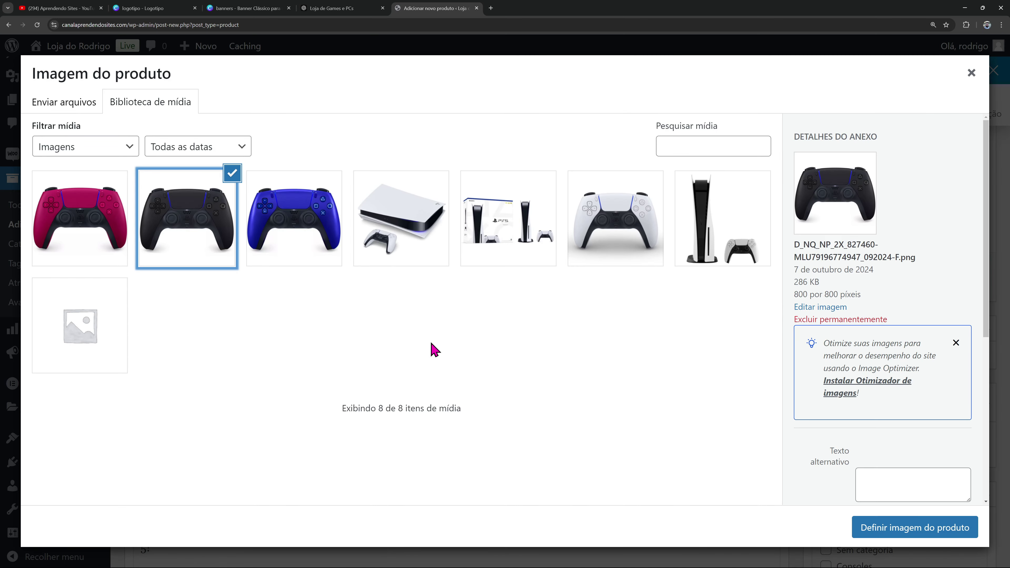
click(883, 531)
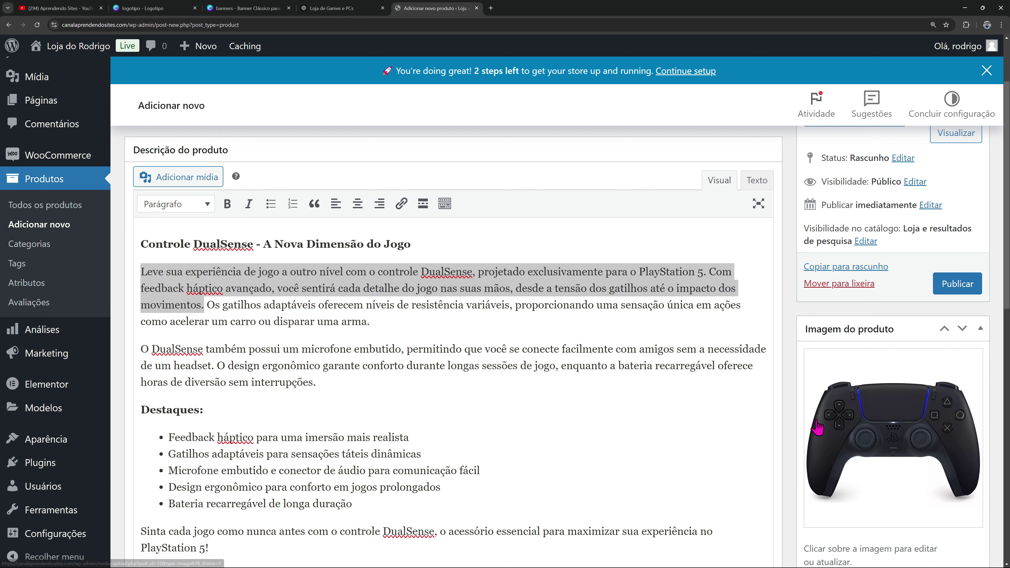
Assign the product to the Joysticks category and publish it
scroll(780, 453, down, 5)
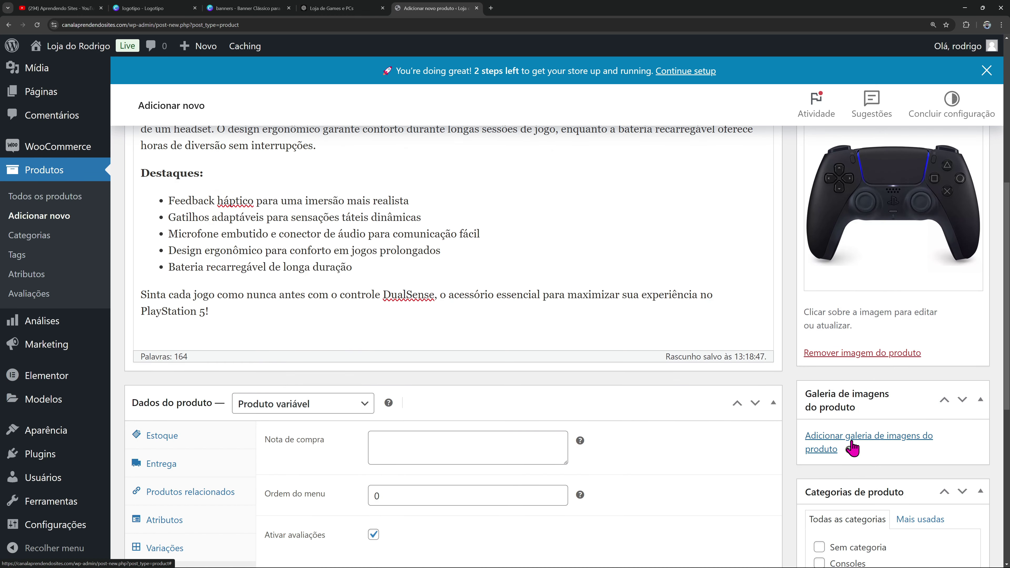
scroll(874, 450, down, 4)
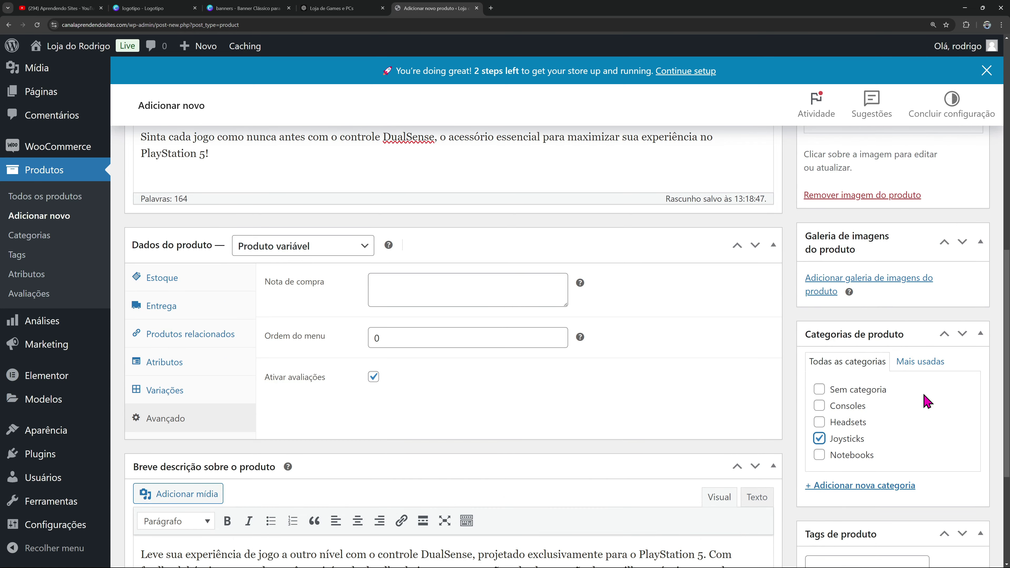
scroll(895, 400, up, 10)
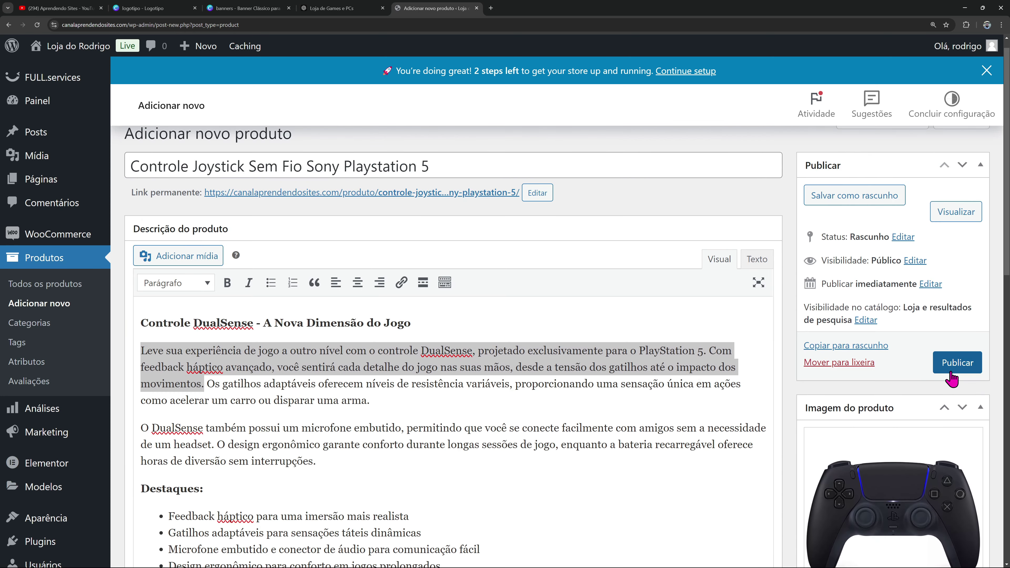
click(951, 374)
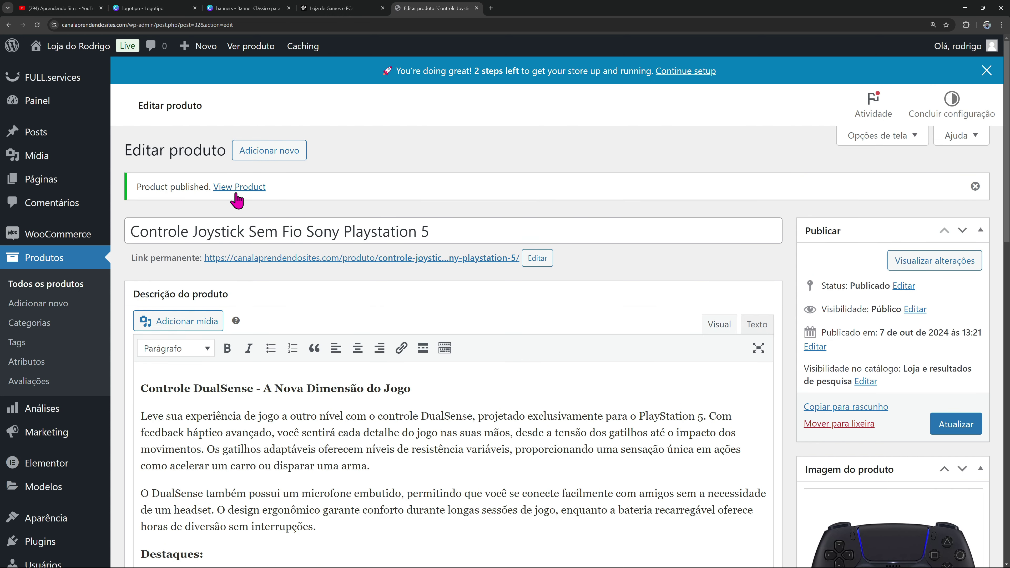
View the published controller's store page and check its displayed price range
click(237, 194)
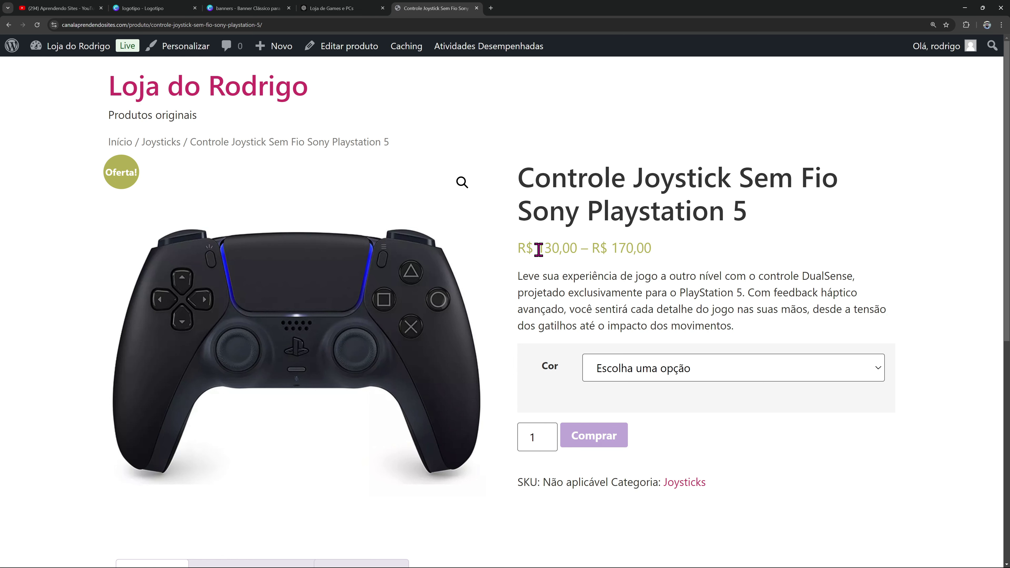
drag(539, 248, 679, 244)
click(675, 243)
scroll(674, 244, down, 2)
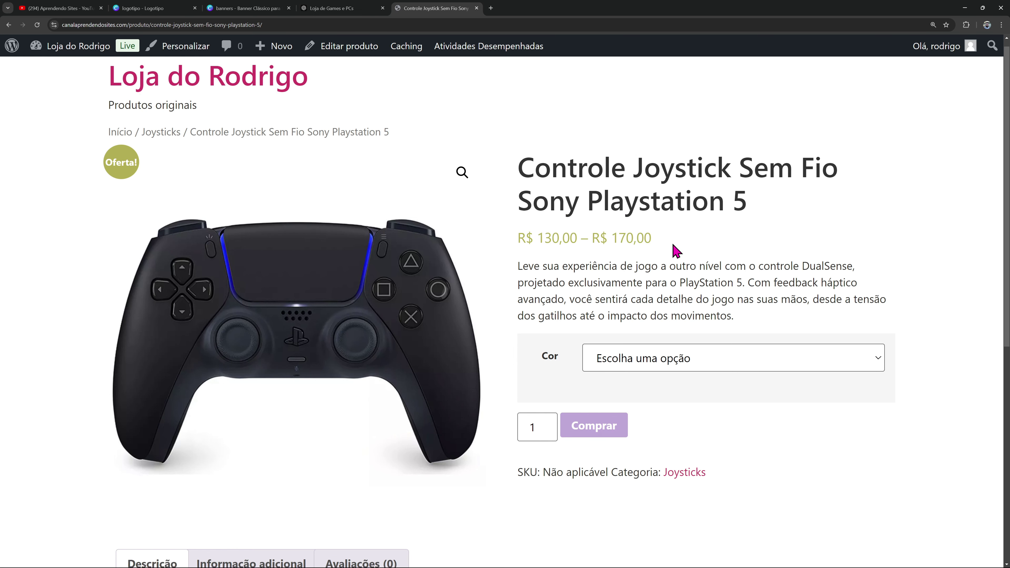
scroll(676, 255, up, 1)
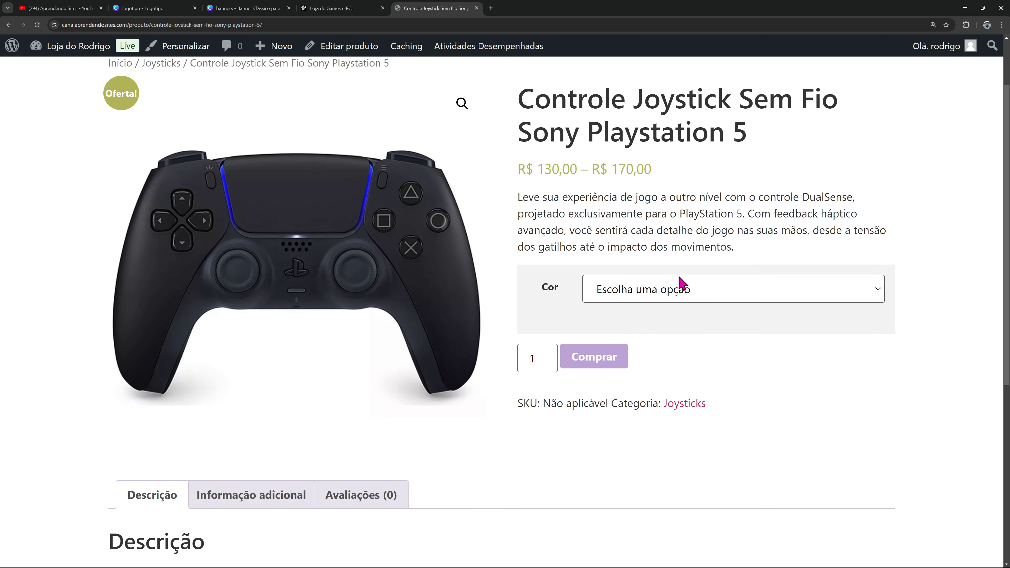
Choose the colours Azul, Preto and Vermelho in turn to check each variation's image and price, and look over the product page
click(684, 294)
click(629, 331)
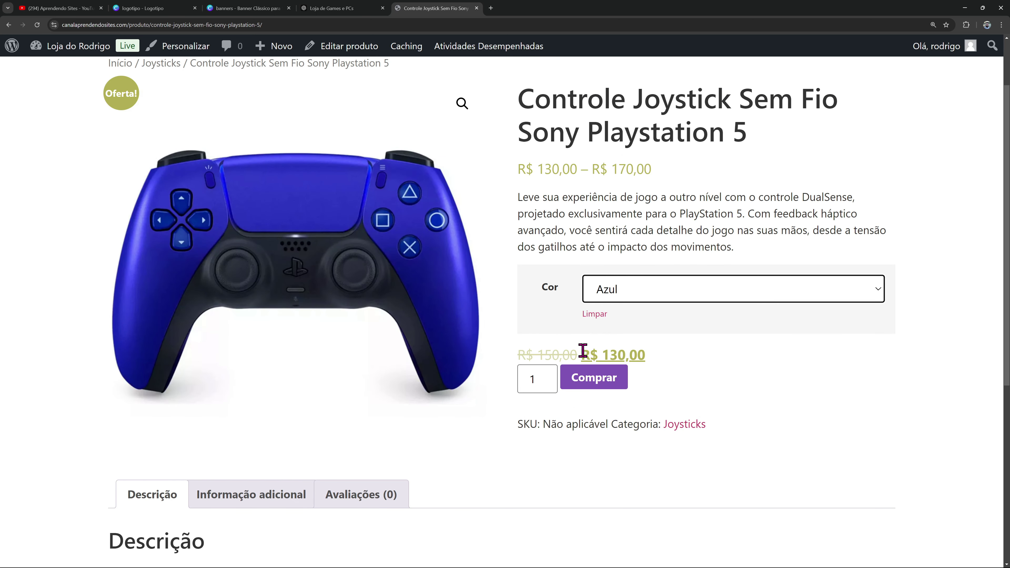
click(639, 295)
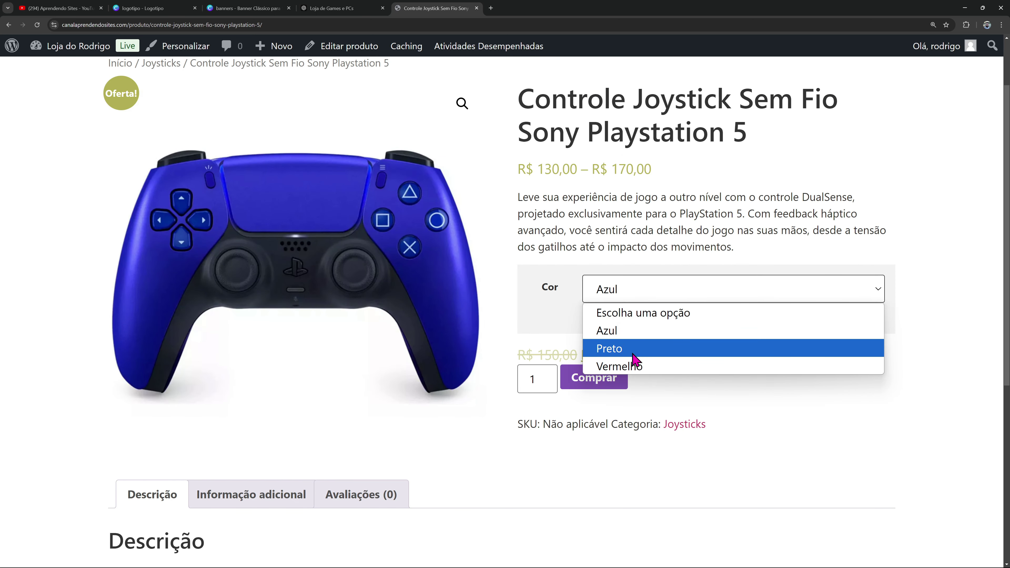
click(635, 346)
click(624, 302)
click(634, 363)
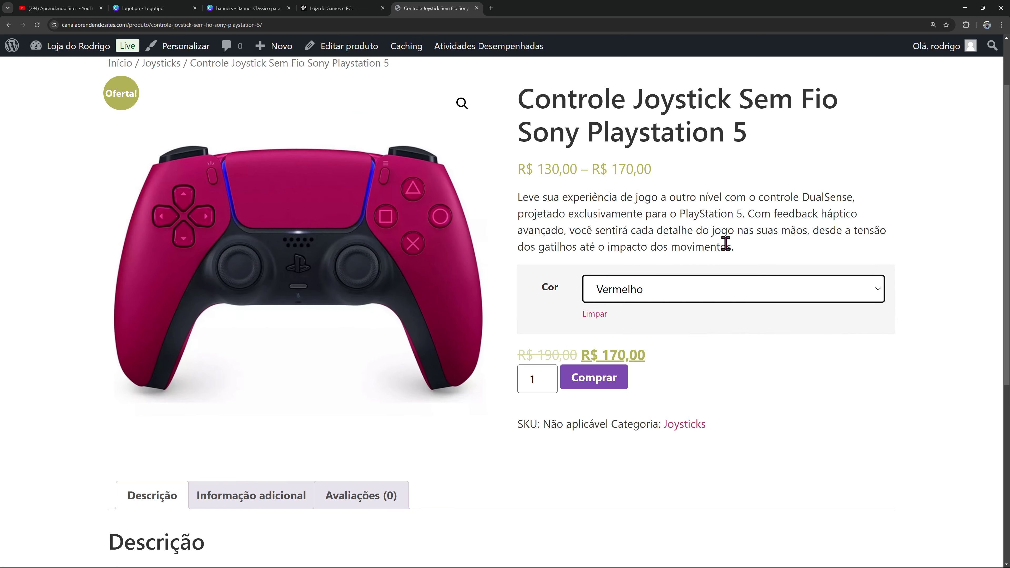
scroll(697, 232, down, 5)
scroll(692, 232, up, 6)
scroll(693, 232, down, 5)
scroll(687, 255, up, 6)
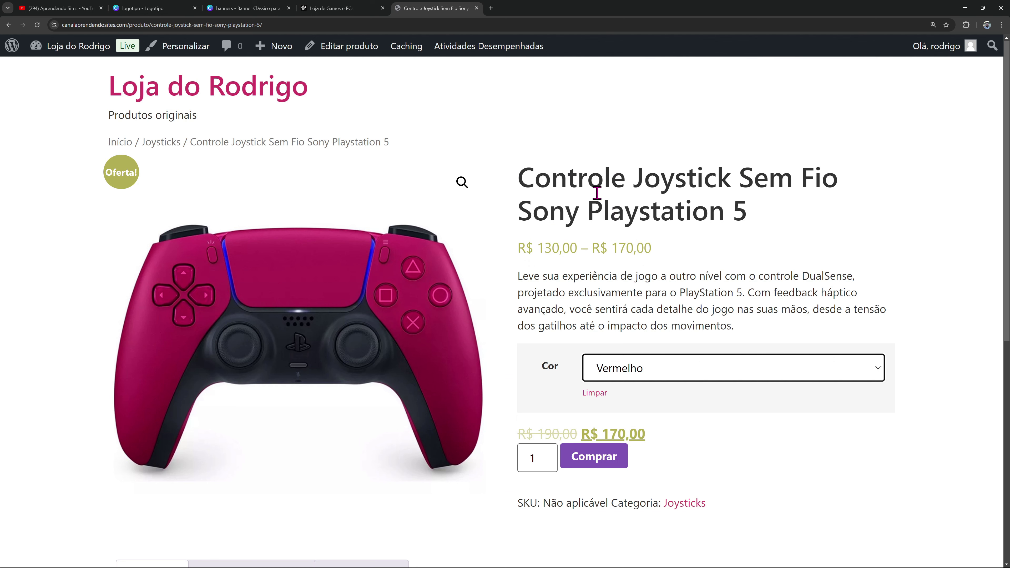
Return to the admin dashboard, list all products and look through the store's catalogue
mouse_move(71, 46)
click(60, 70)
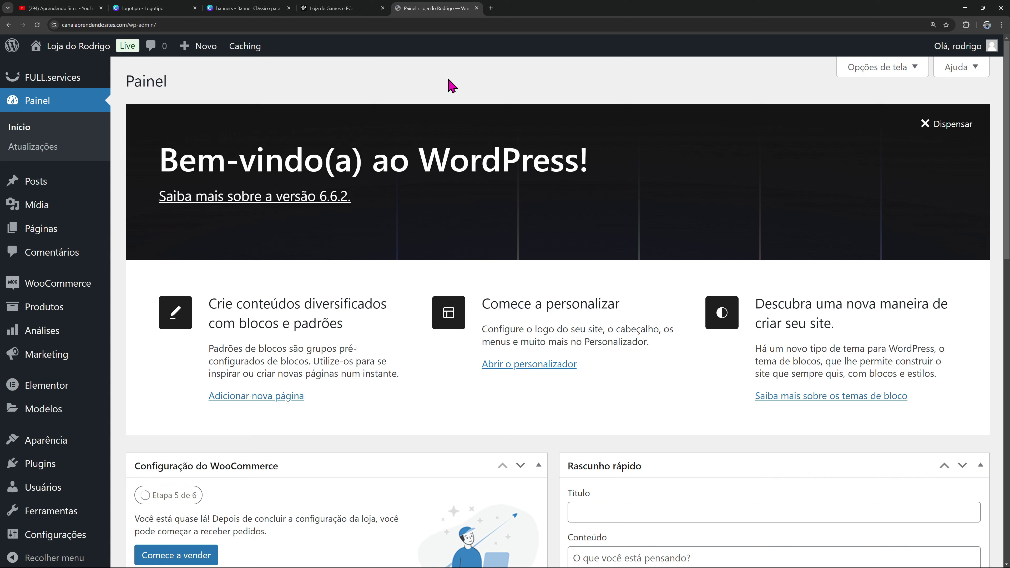
mouse_move(79, 308)
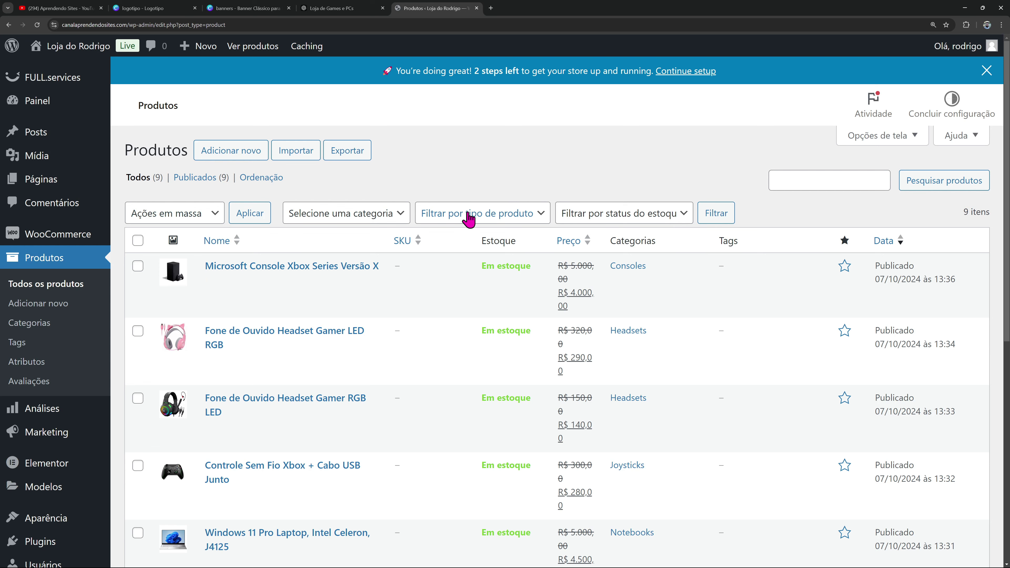
scroll(195, 216, down, 5)
scroll(239, 298, down, 2)
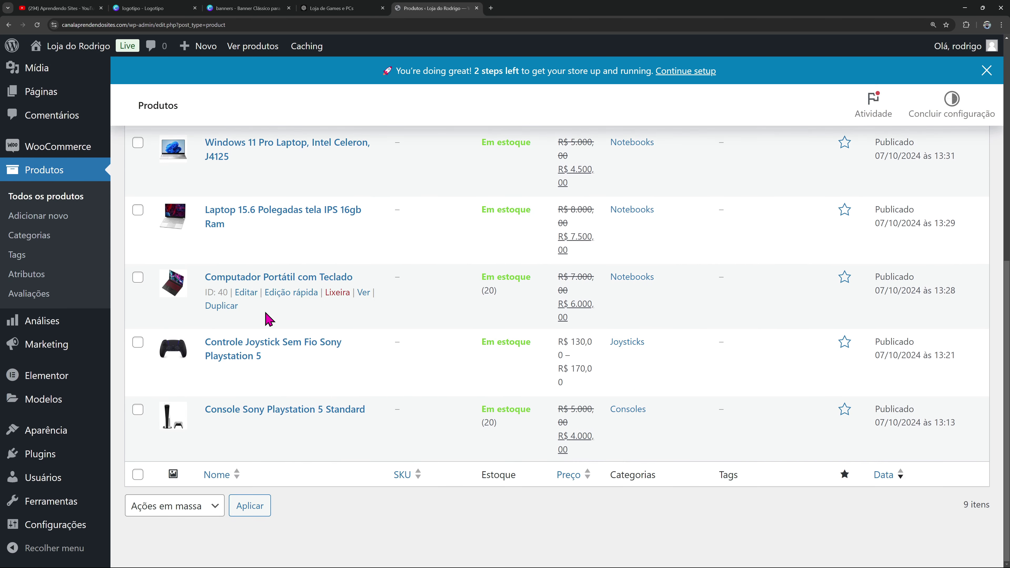
scroll(257, 333, up, 7)
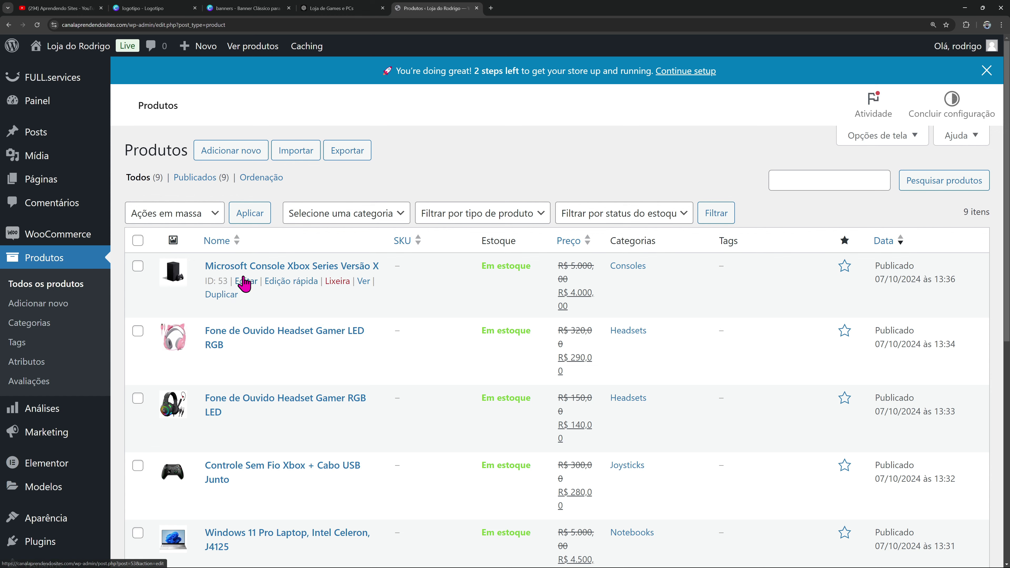
scroll(342, 310, down, 8)
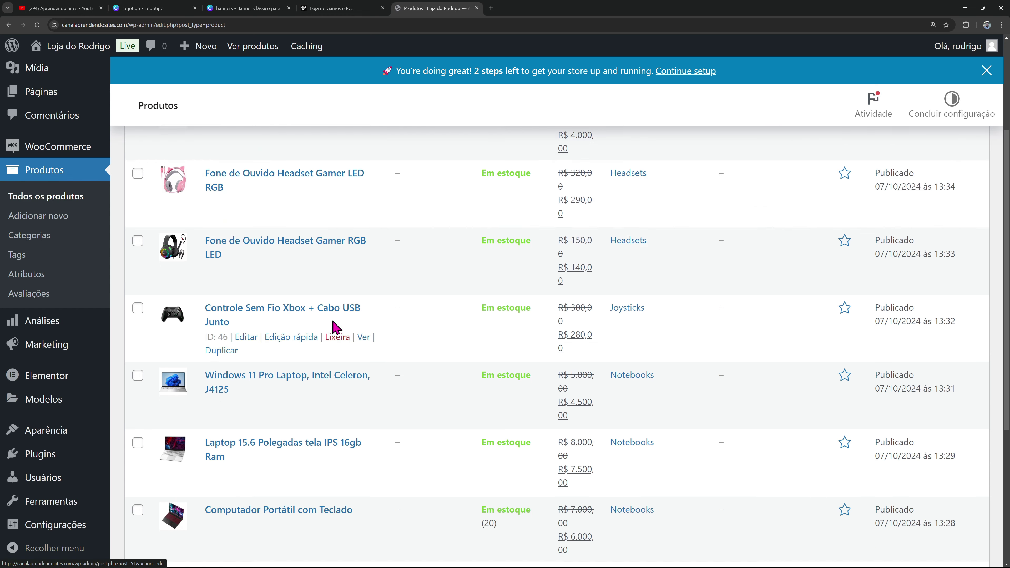
scroll(330, 325, up, 8)
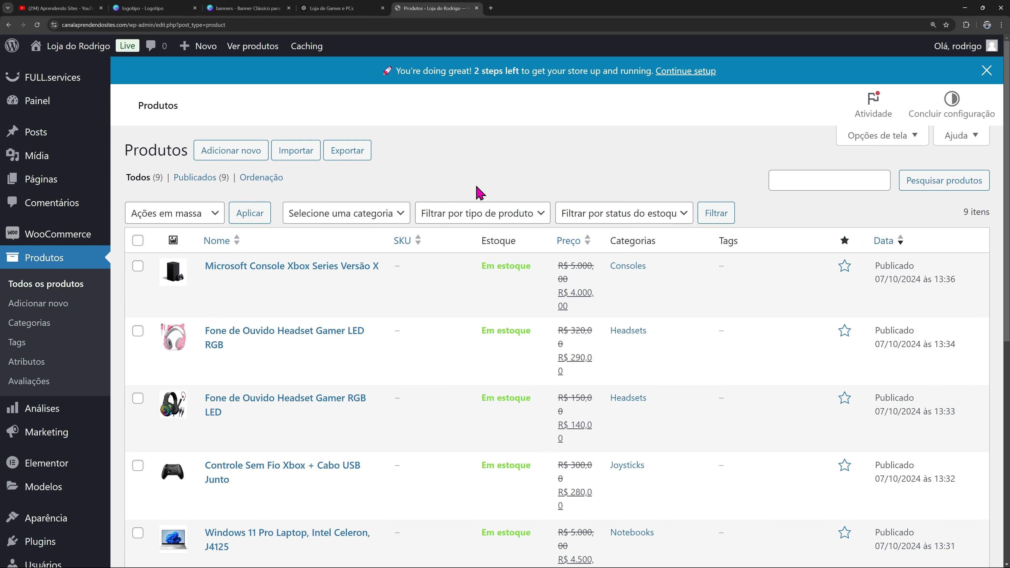
List all of the site's pages, view the Loja page and look through its product grid
mouse_move(40, 180)
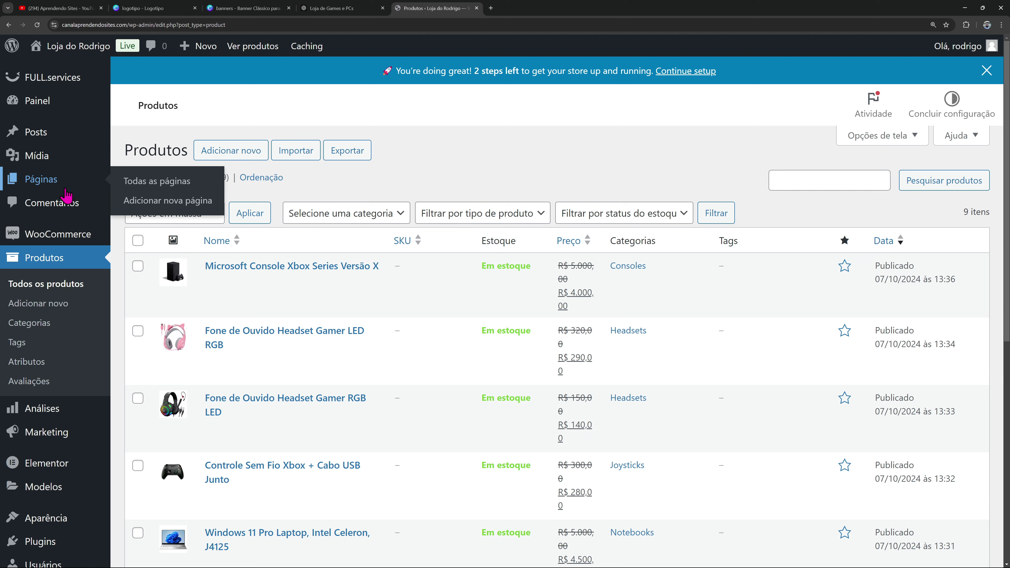
click(171, 188)
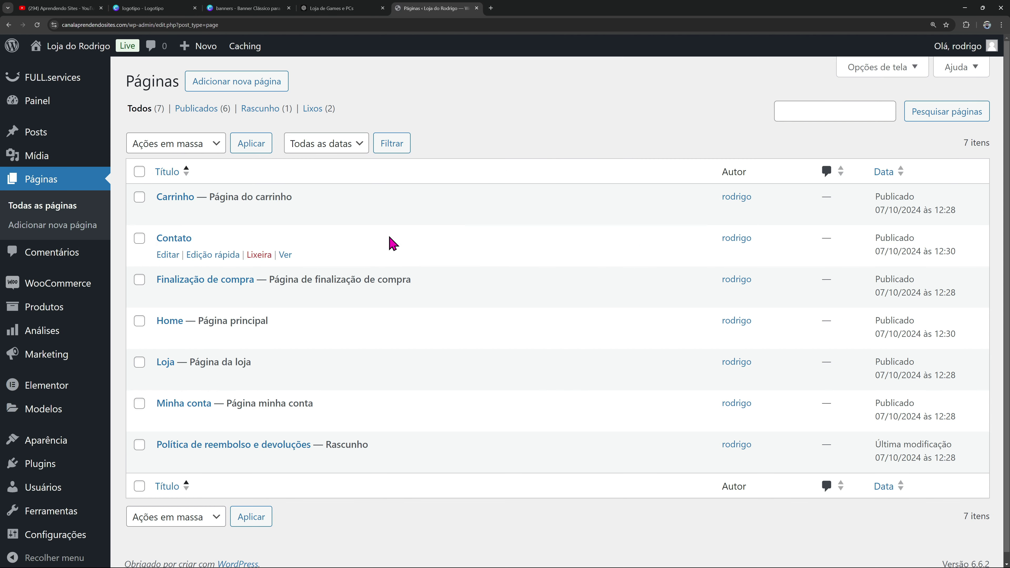
mouse_move(287, 372)
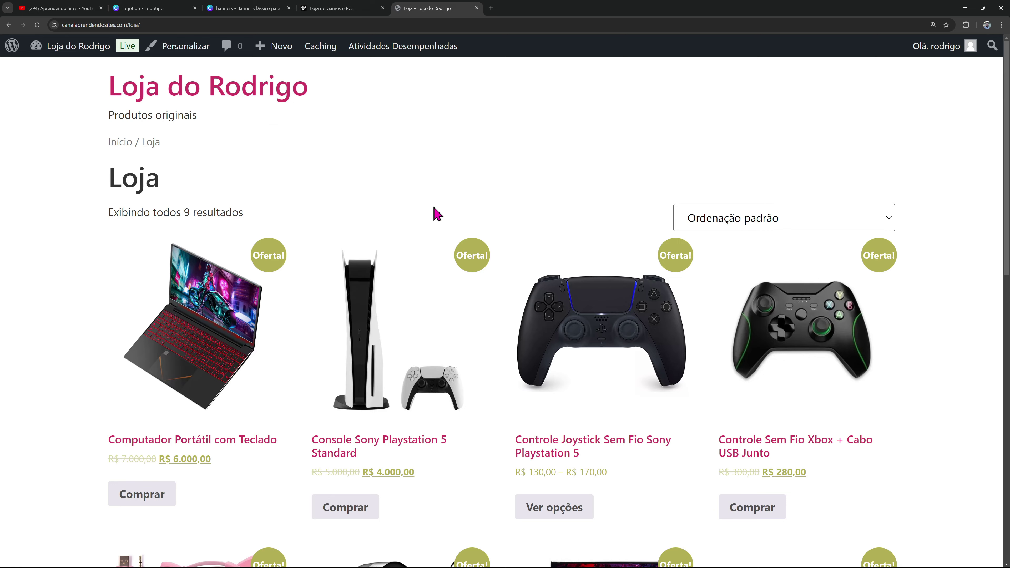
scroll(437, 214, down, 10)
scroll(566, 273, up, 4)
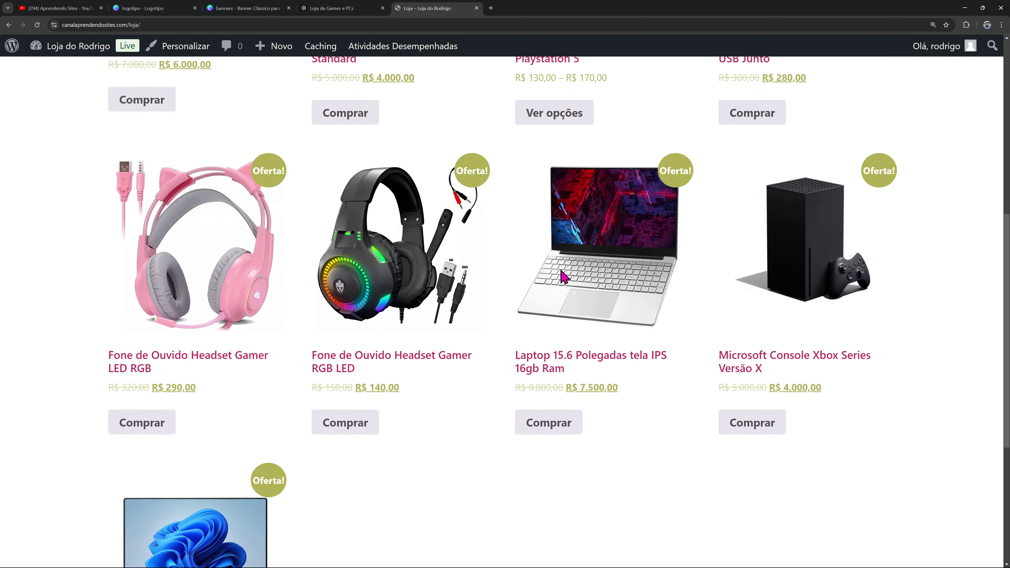
Open the Console Sony Playstation 5 Standard from the store, review its page, add one unit to the cart and view the cart
scroll(564, 276, up, 6)
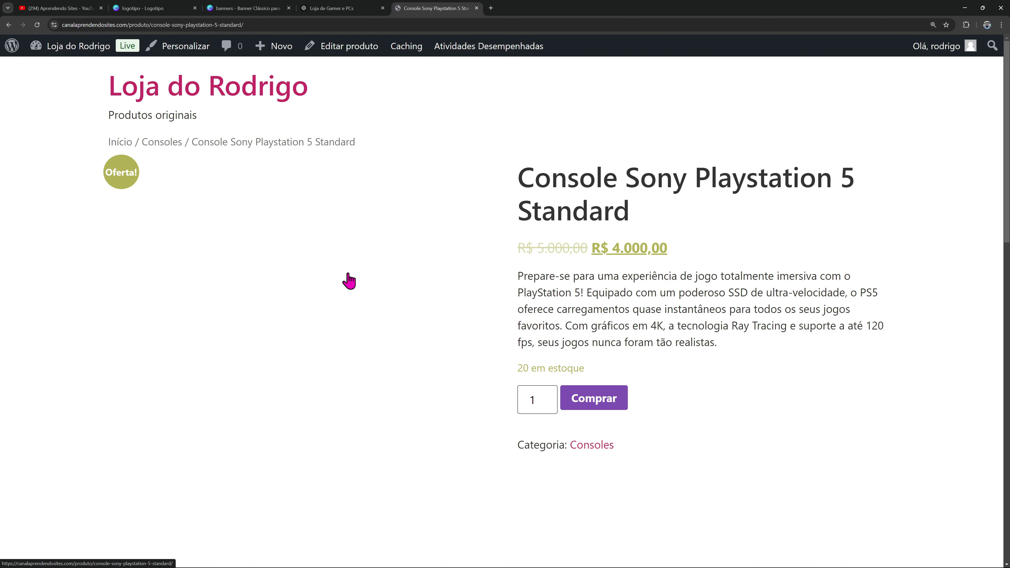
scroll(640, 244, down, 10)
scroll(640, 247, down, 10)
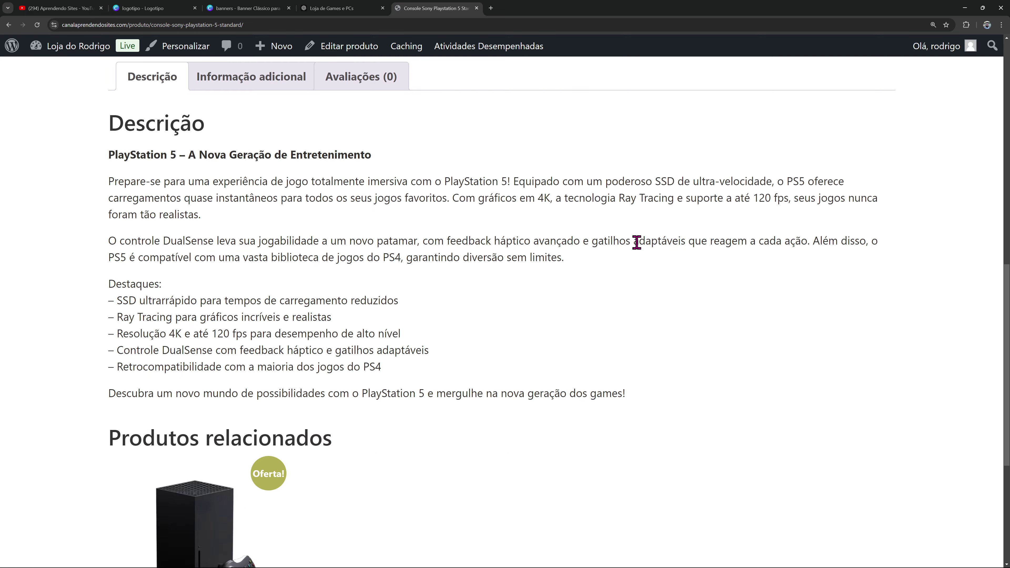
scroll(634, 250, up, 10)
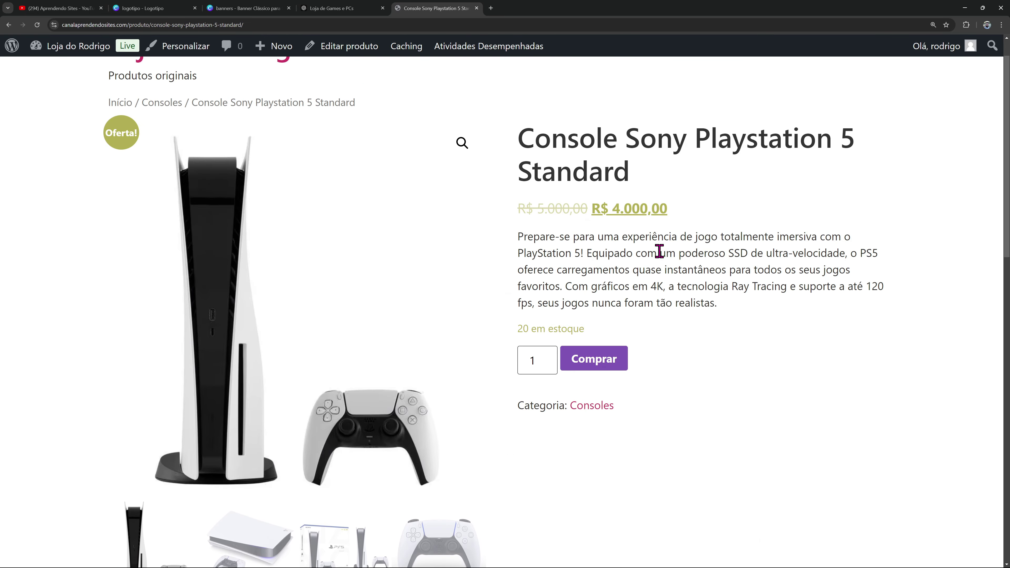
click(598, 360)
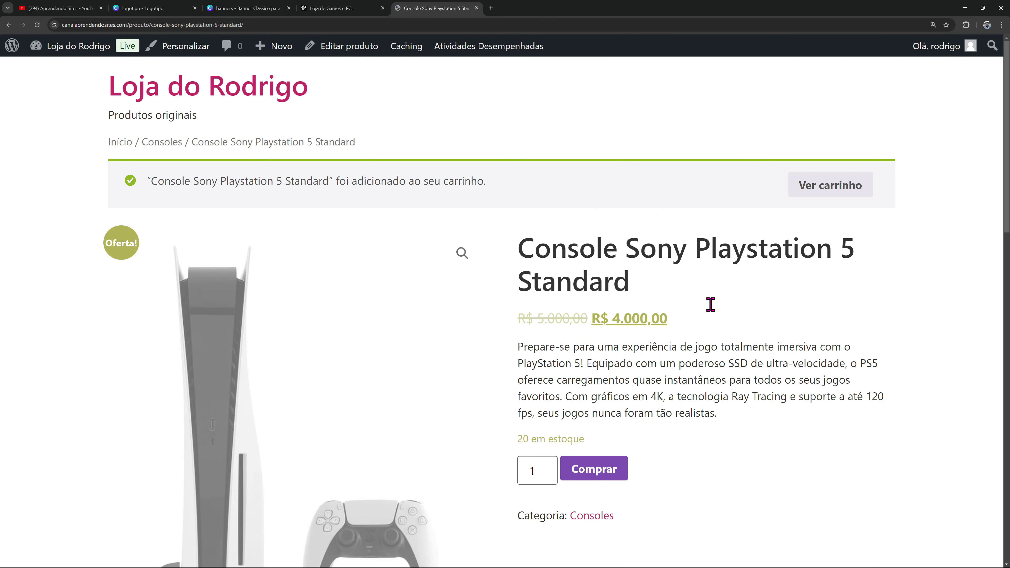
click(833, 194)
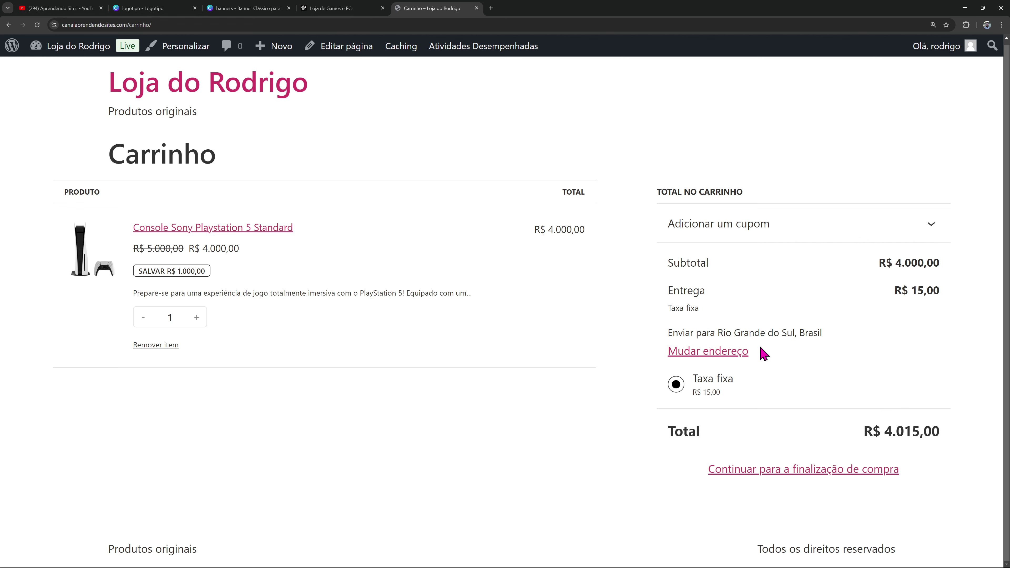
Open the cart's delivery address form and try to update it with Brasil and Rio Grande do Sul, leaving city and CEP blank
click(710, 351)
scroll(779, 355, down, 1)
scroll(779, 356, down, 1)
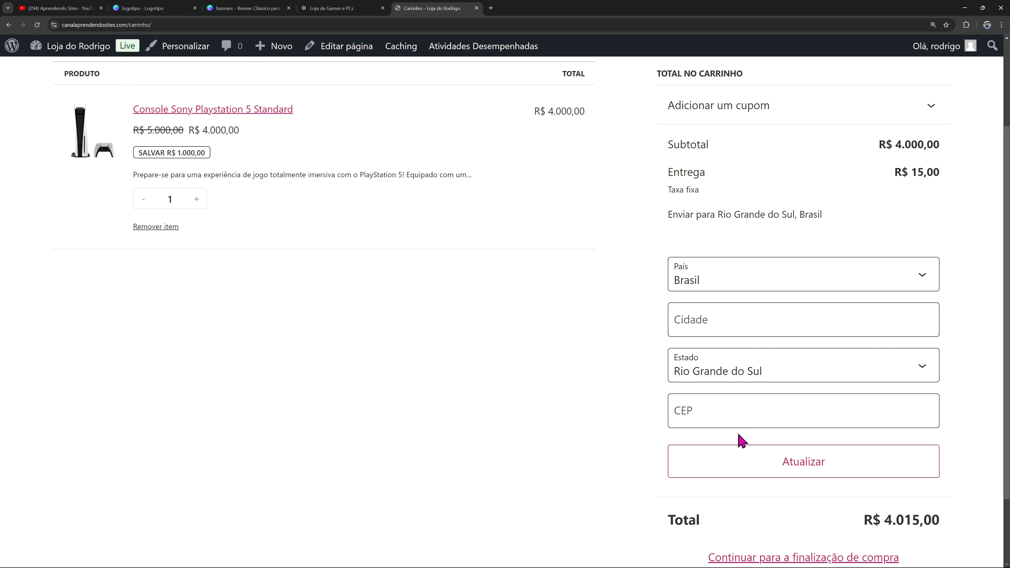
click(743, 460)
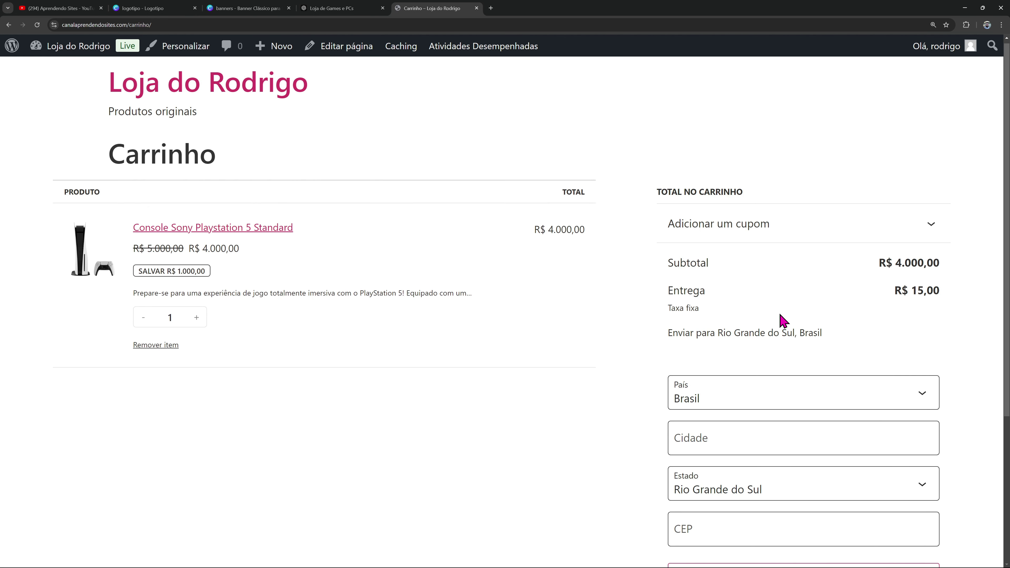
scroll(697, 413, down, 2)
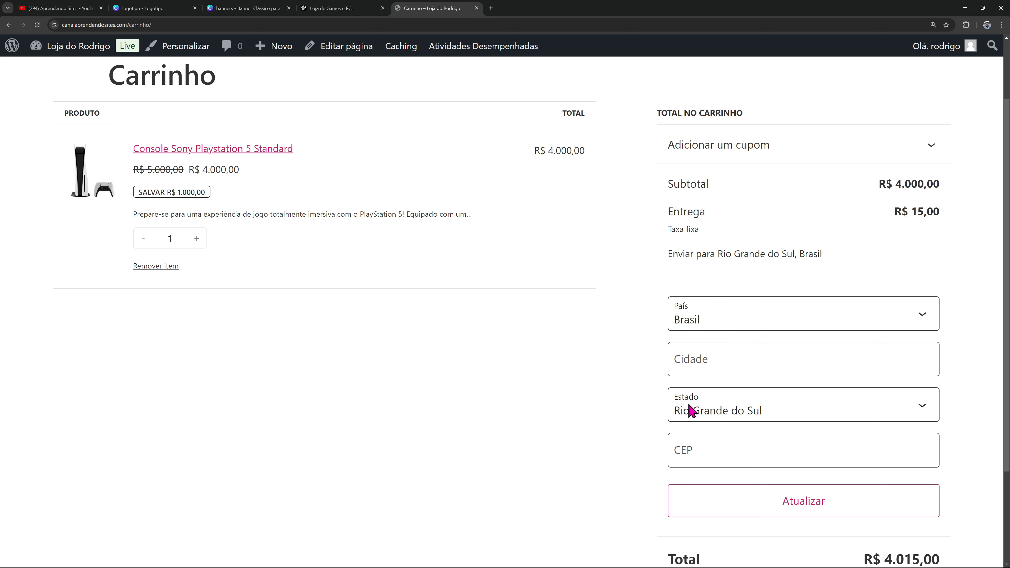
Proceed from the cart to checkout and review its contact, delivery address, shipping and Mercado Pago card payment sections
scroll(692, 410, down, 3)
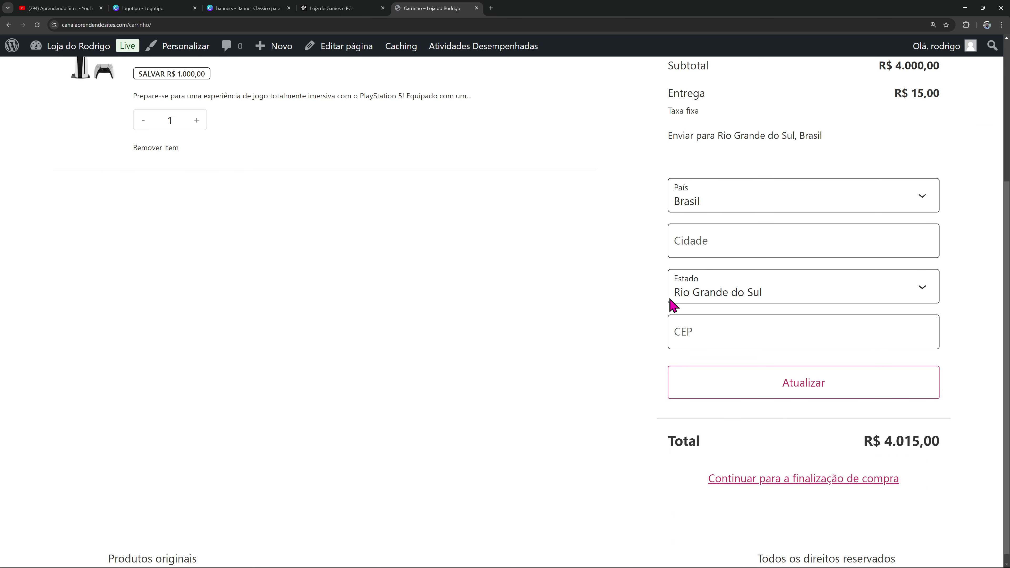
click(686, 397)
scroll(692, 404, down, 3)
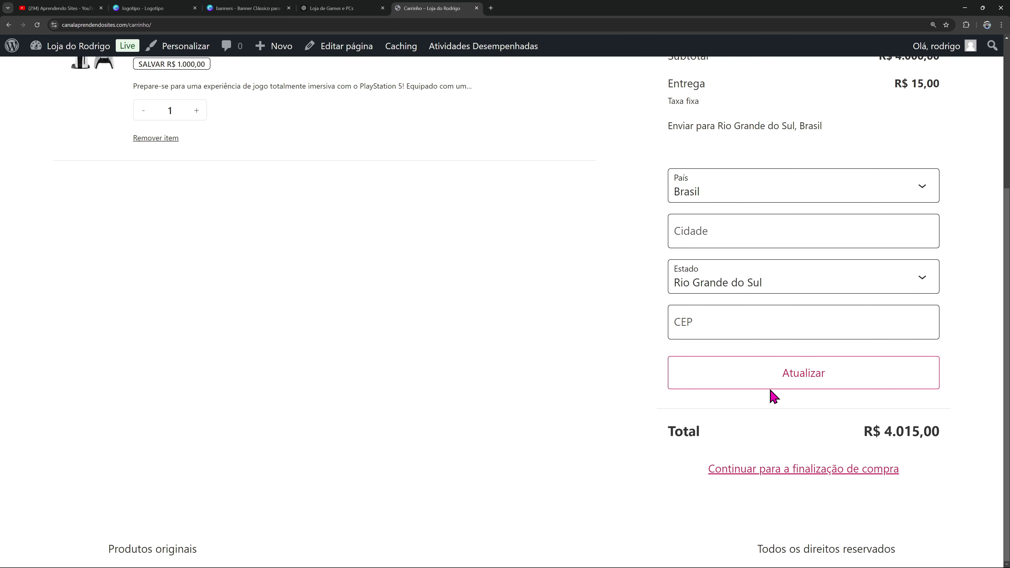
click(773, 475)
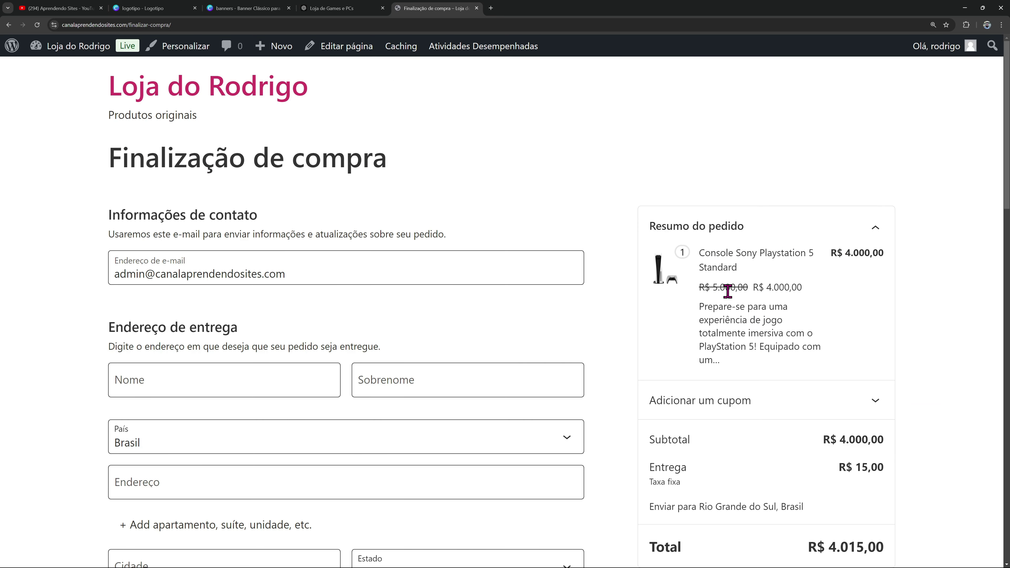
scroll(728, 292, down, 5)
scroll(728, 294, down, 5)
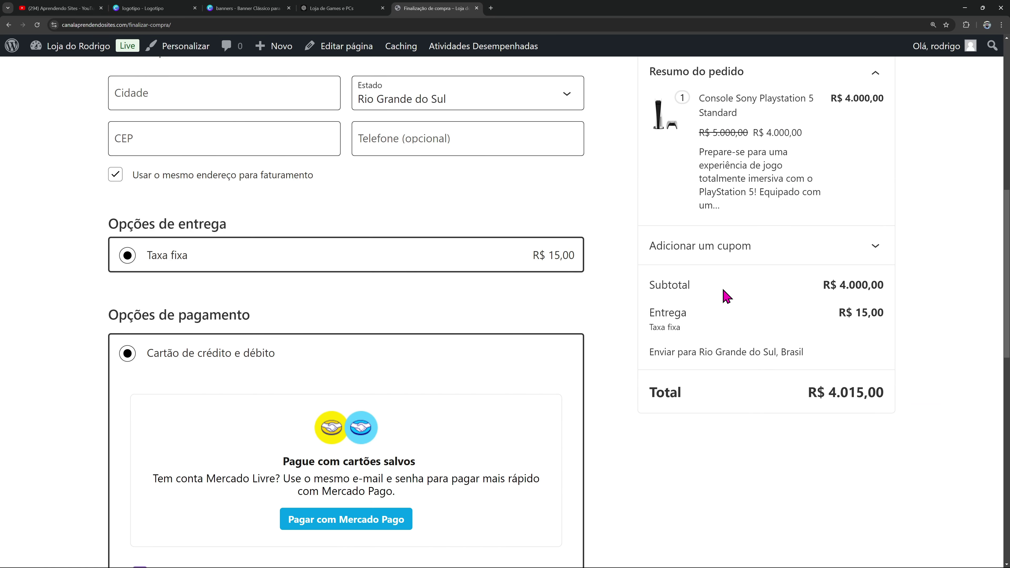
scroll(726, 294, down, 4)
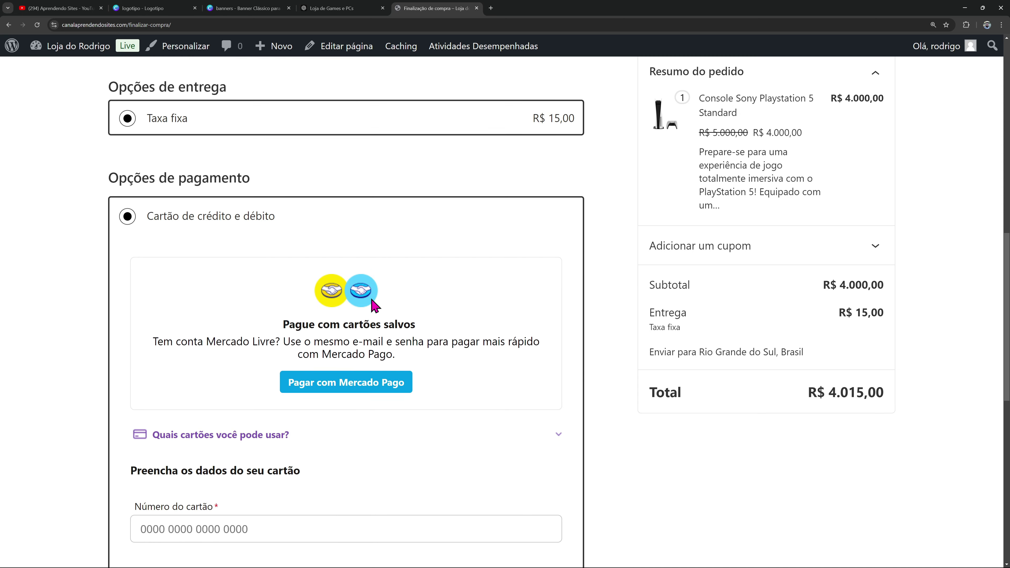
scroll(228, 282, down, 7)
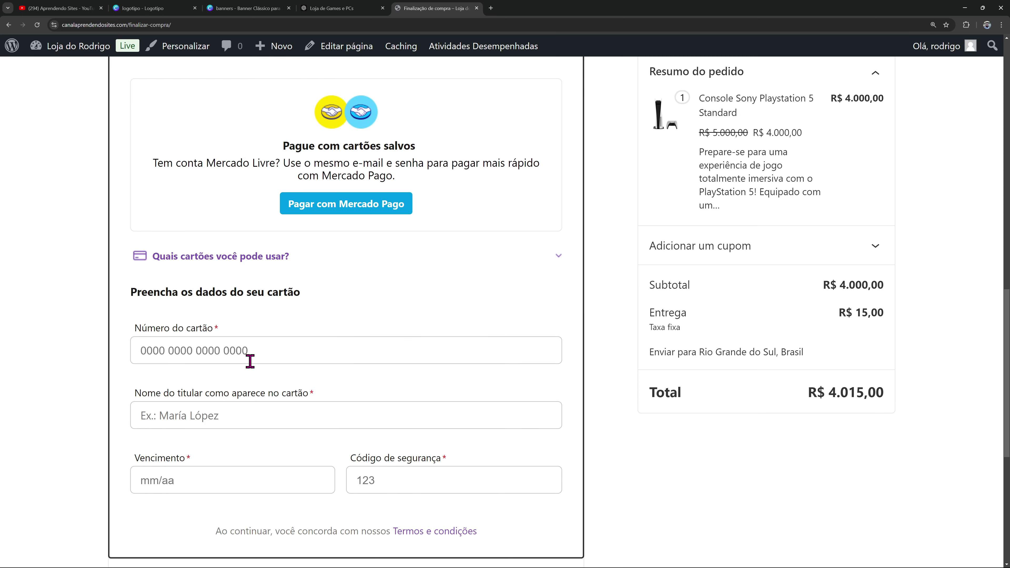
scroll(269, 384, down, 2)
scroll(270, 381, up, 17)
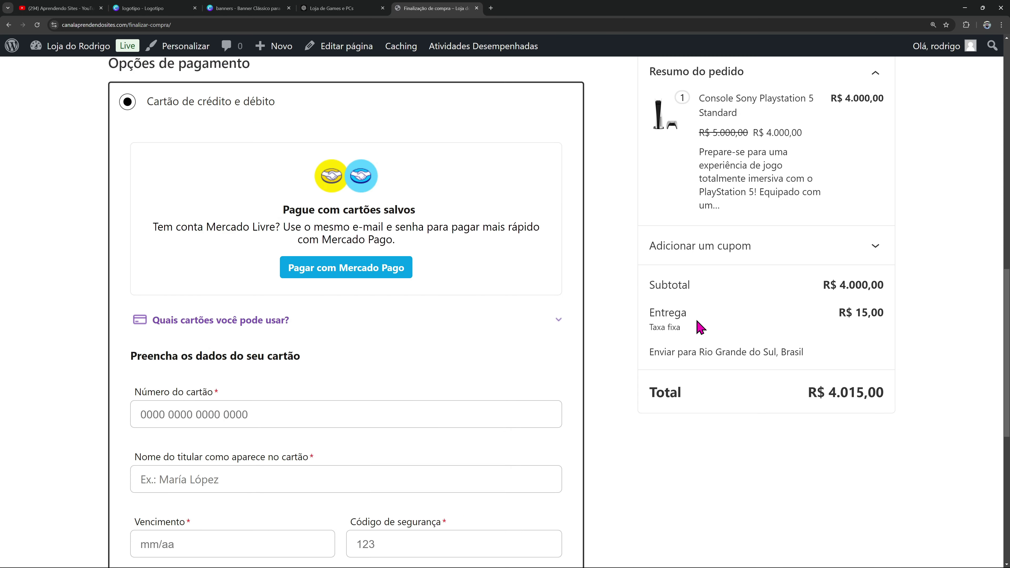
scroll(505, 324, up, 5)
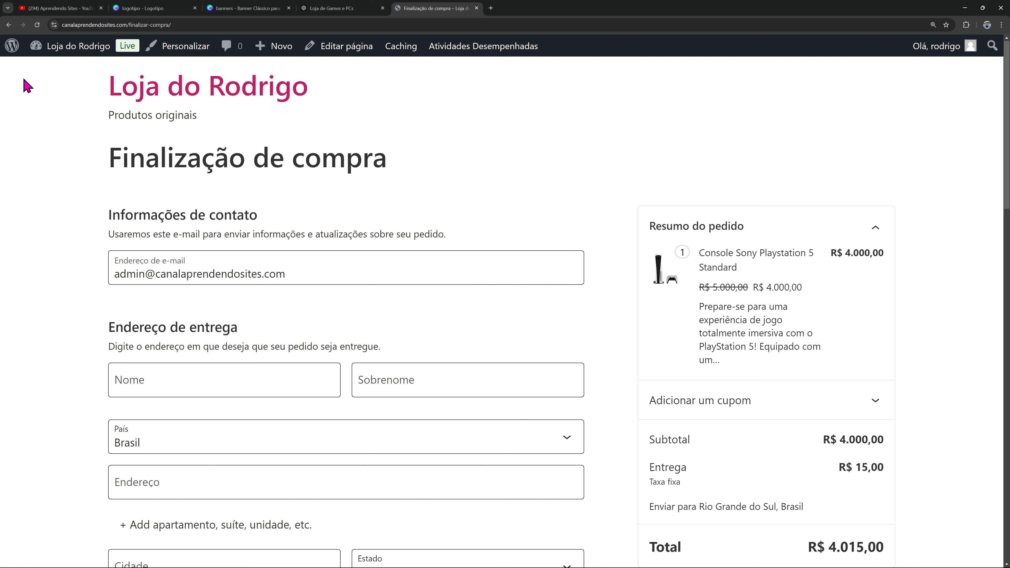
Return to the admin dashboard, view the store's Home page and go back to the dashboard
click(67, 70)
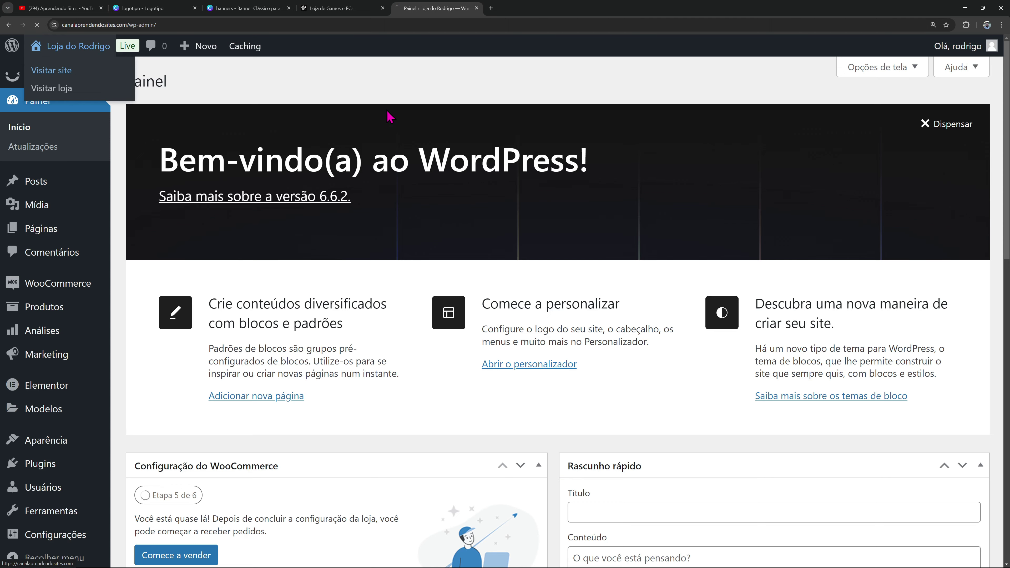
click(68, 69)
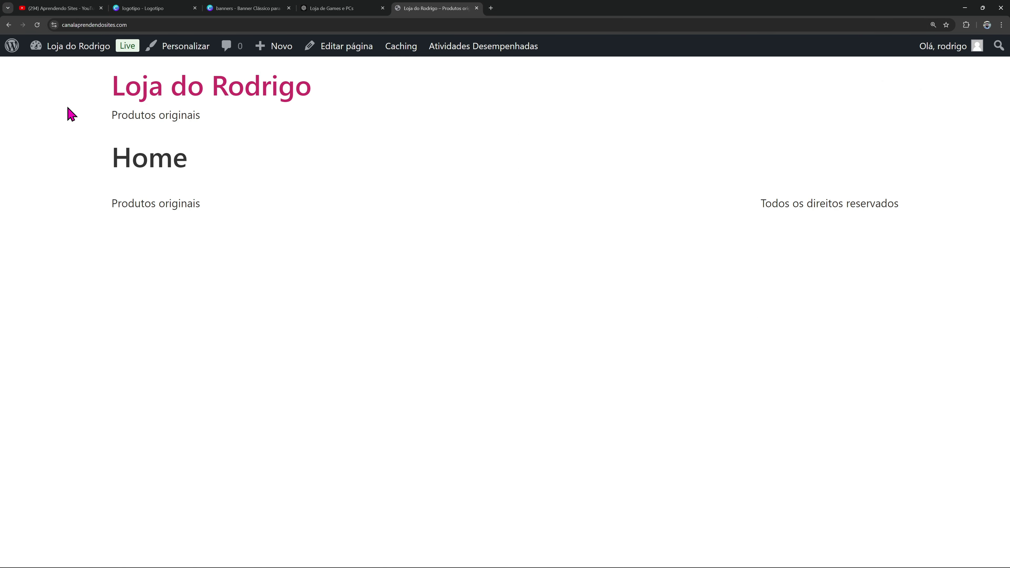
mouse_move(78, 52)
click(74, 71)
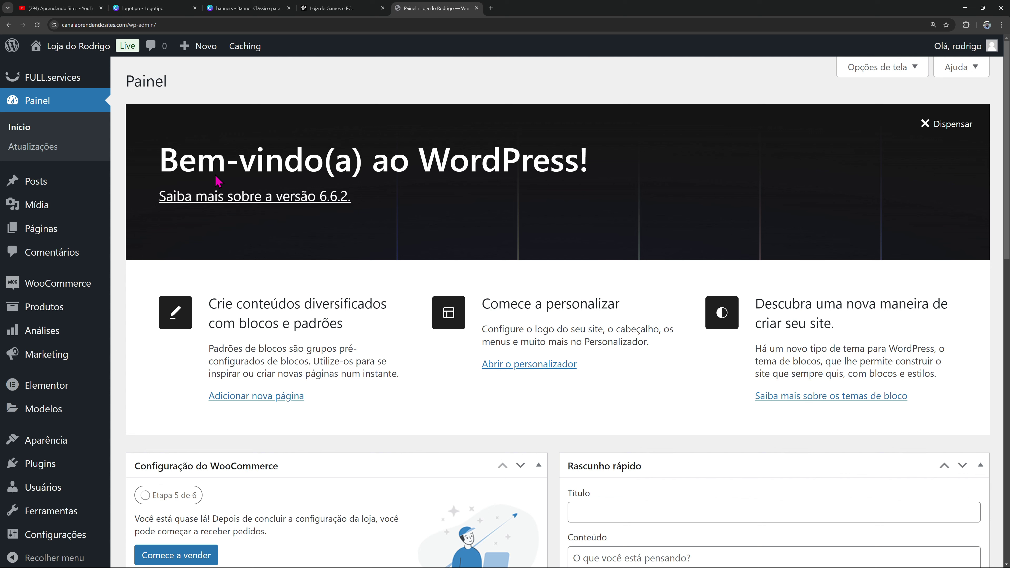
Create a new Cabeçalho template in Elementor's theme builder, dismissing the block library and the structure navigator
mouse_move(74, 410)
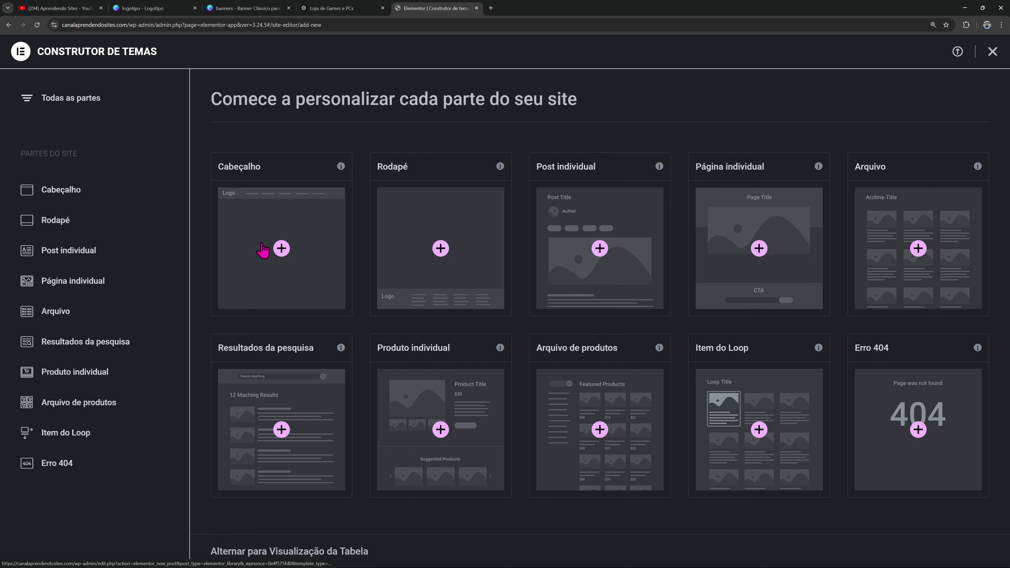
click(286, 249)
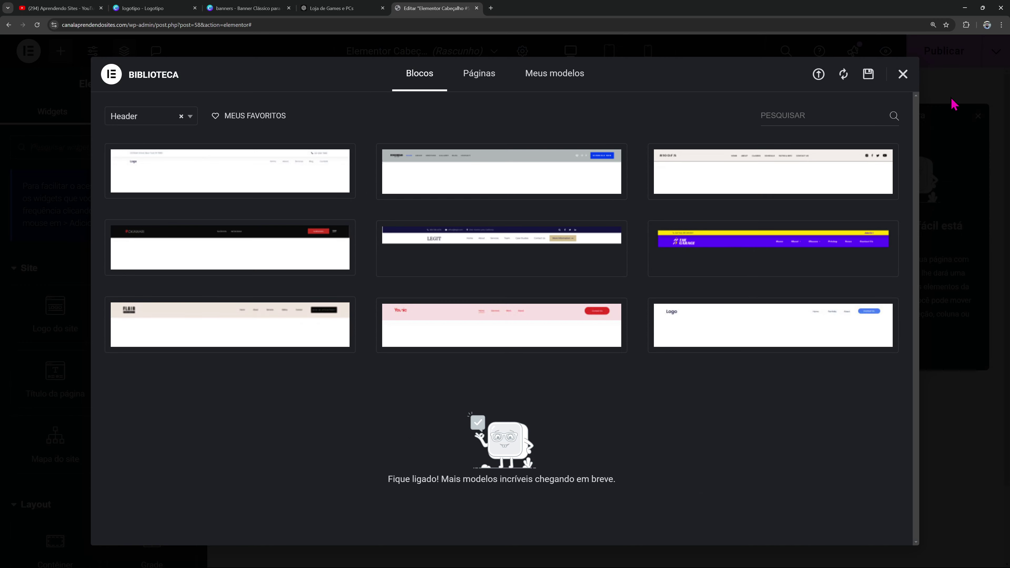
click(903, 76)
click(699, 87)
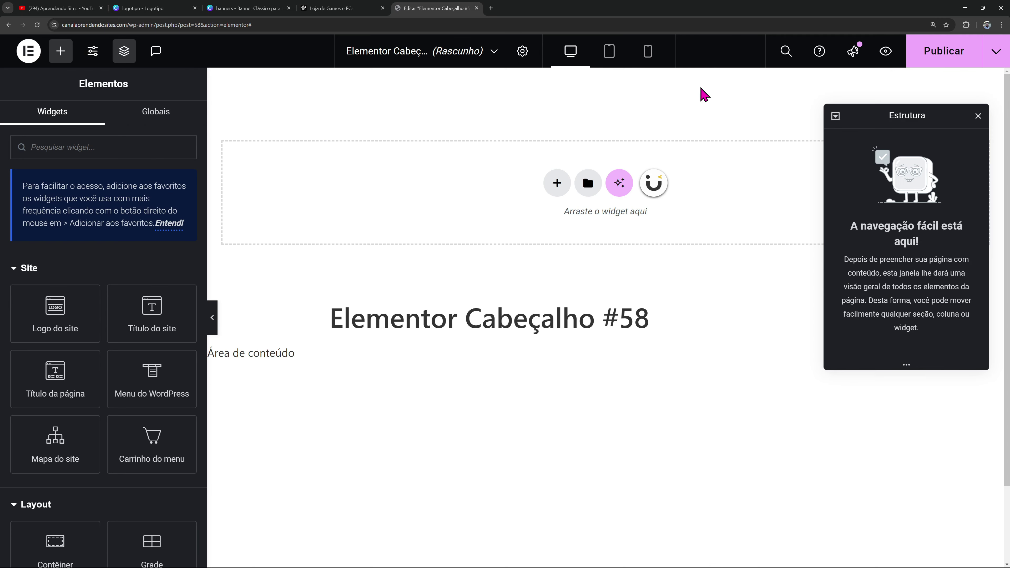
click(977, 116)
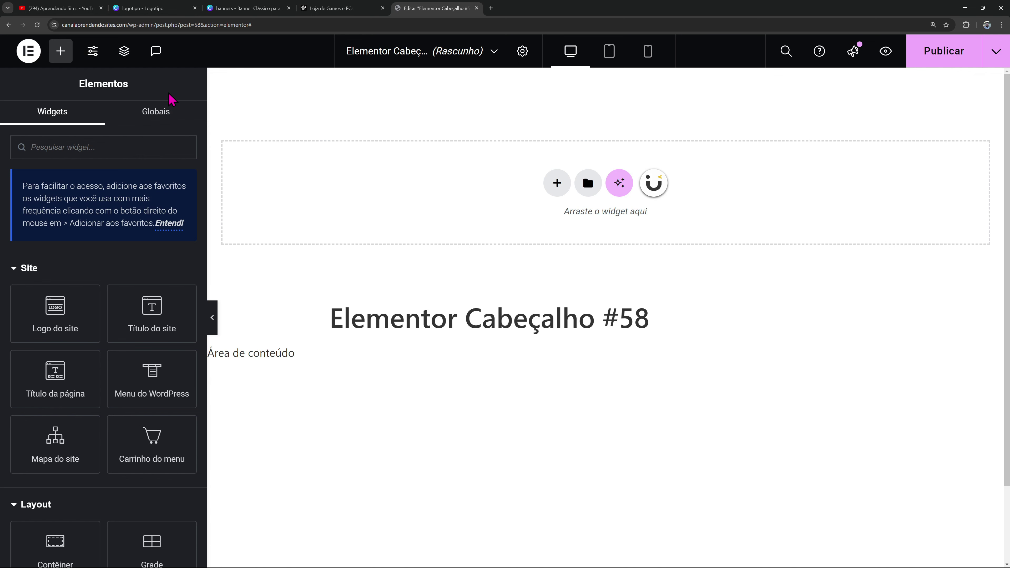
Open the global colors in the site settings and add a first custom color entry
click(90, 60)
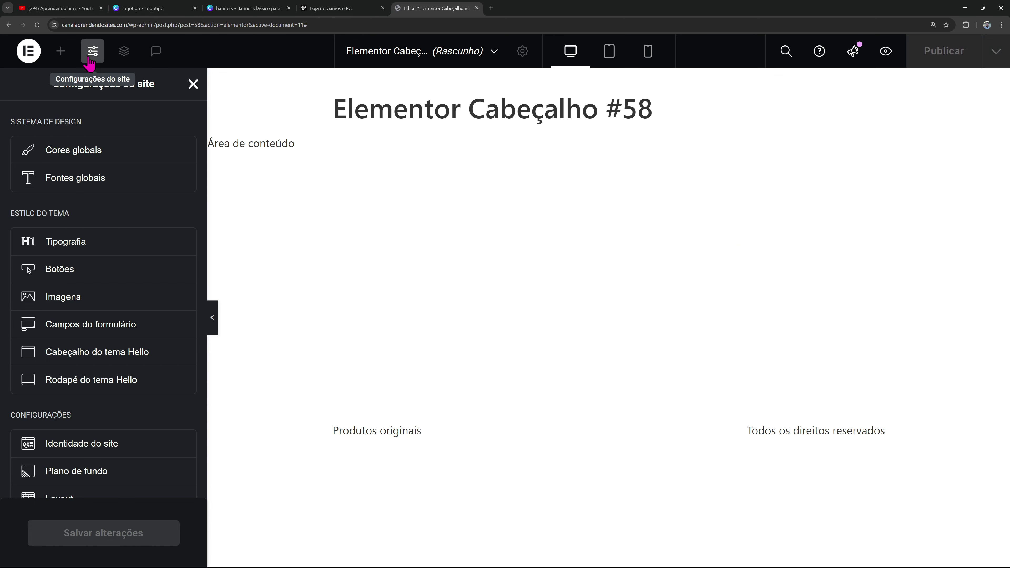
click(83, 156)
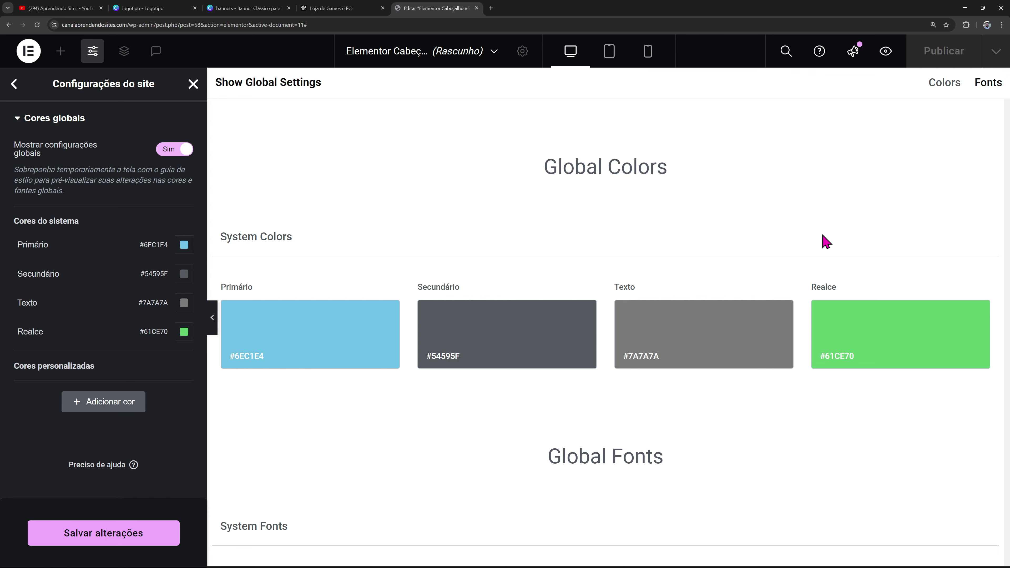
click(111, 402)
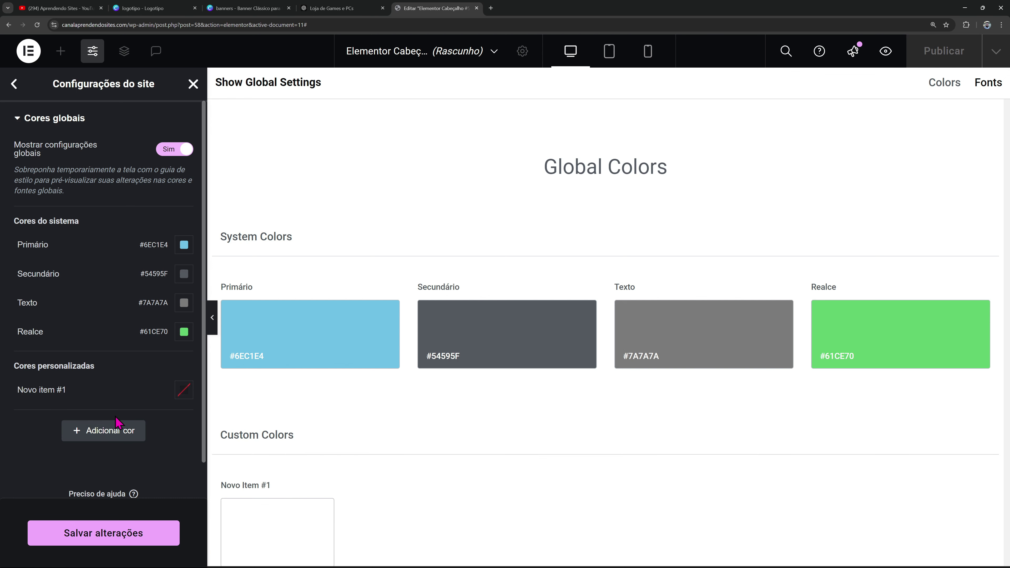
Switch to the Canva logo design and copy the shopping bag's turquoise color code, #5CE1E6
click(143, 8)
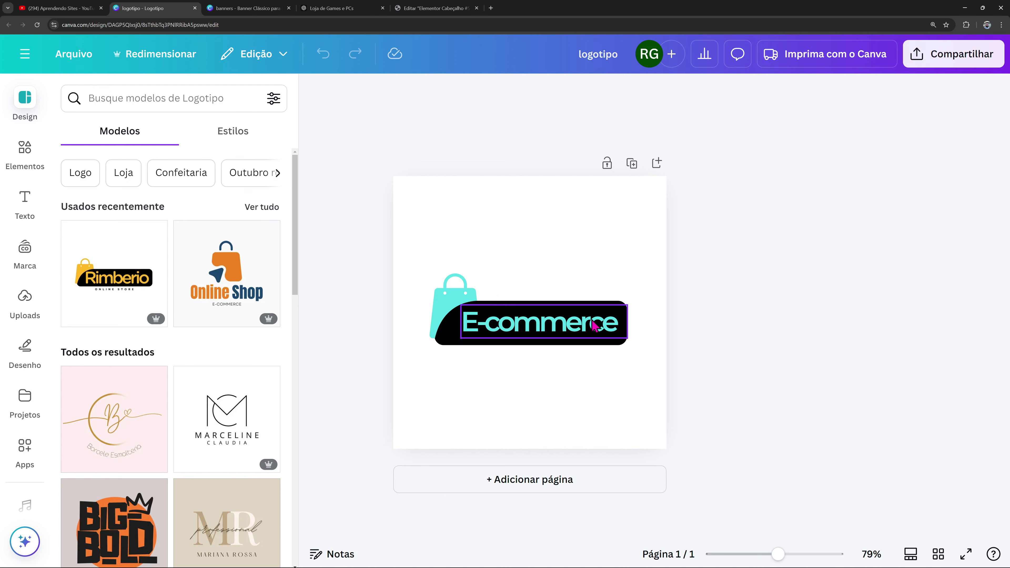
click(546, 331)
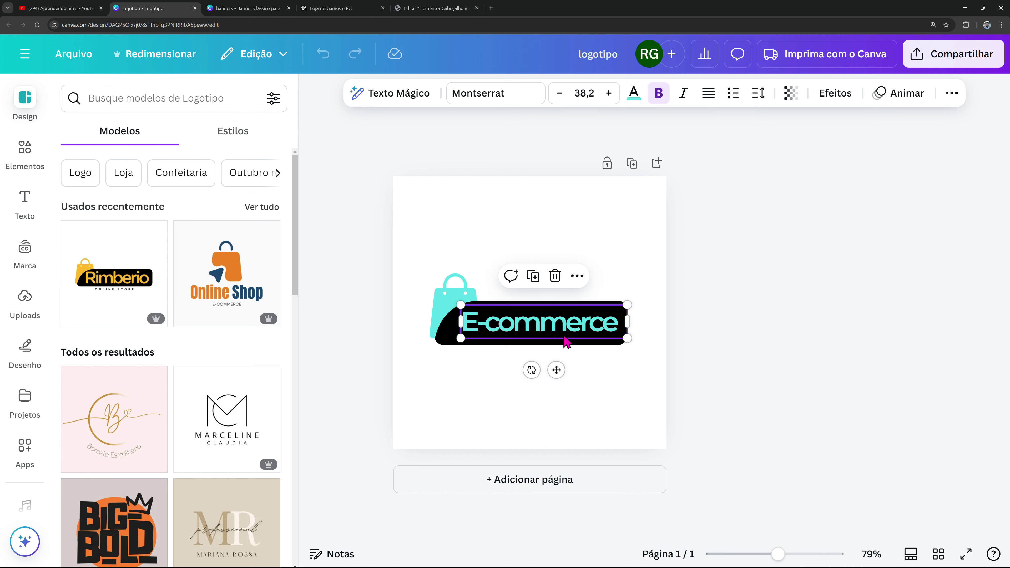
click(439, 300)
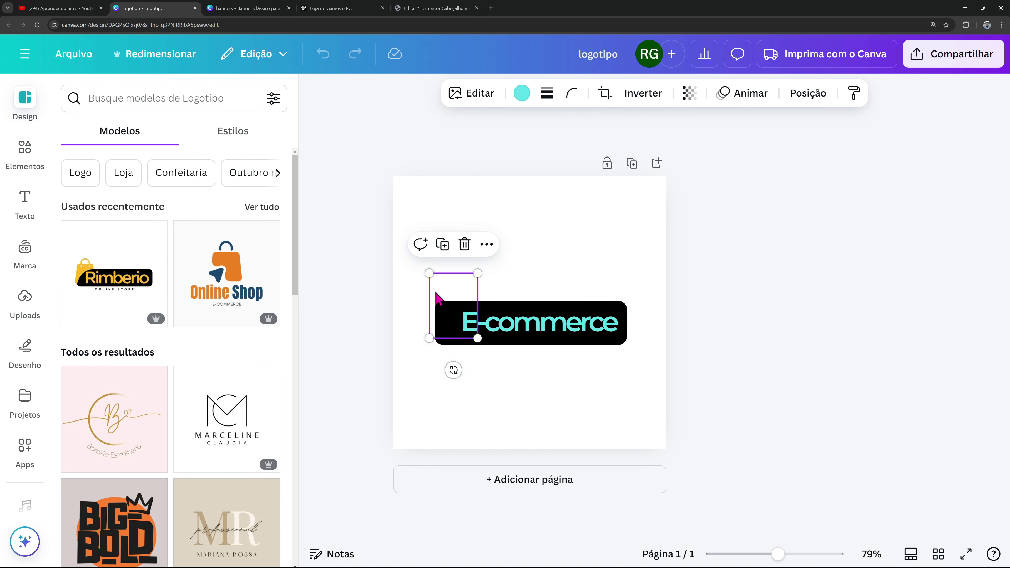
click(520, 94)
click(154, 203)
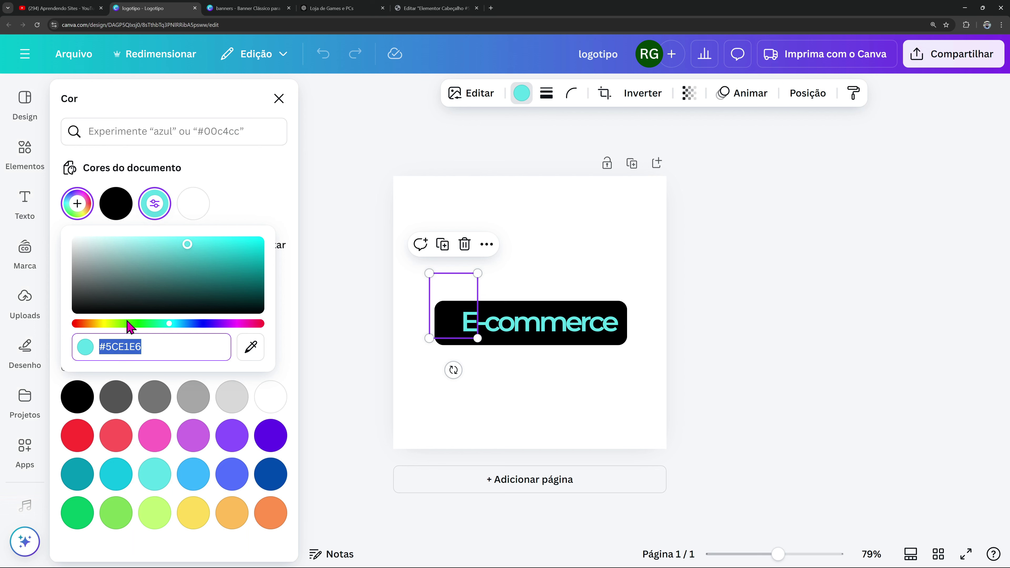
click(122, 346)
key(ctrl+c)
right_click(121, 346)
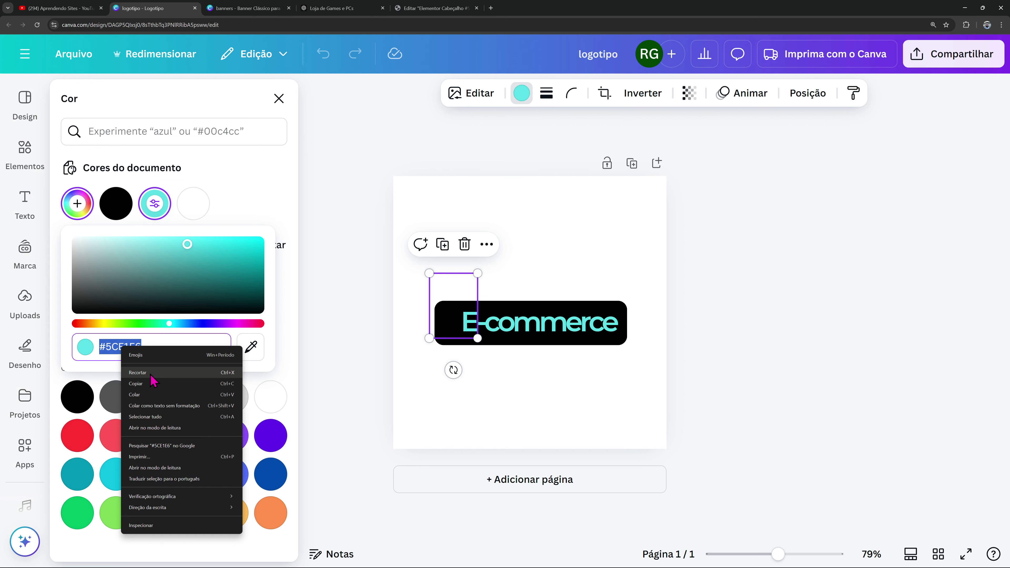
click(158, 385)
Return to Elementor and set the first custom color, Novo item #1, to #5CE1E6
click(435, 14)
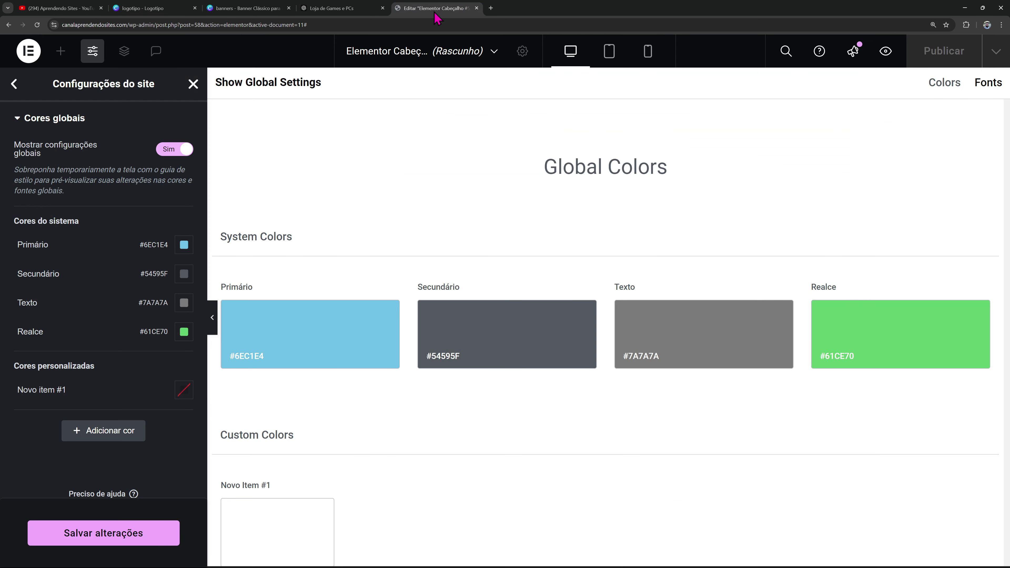
click(187, 397)
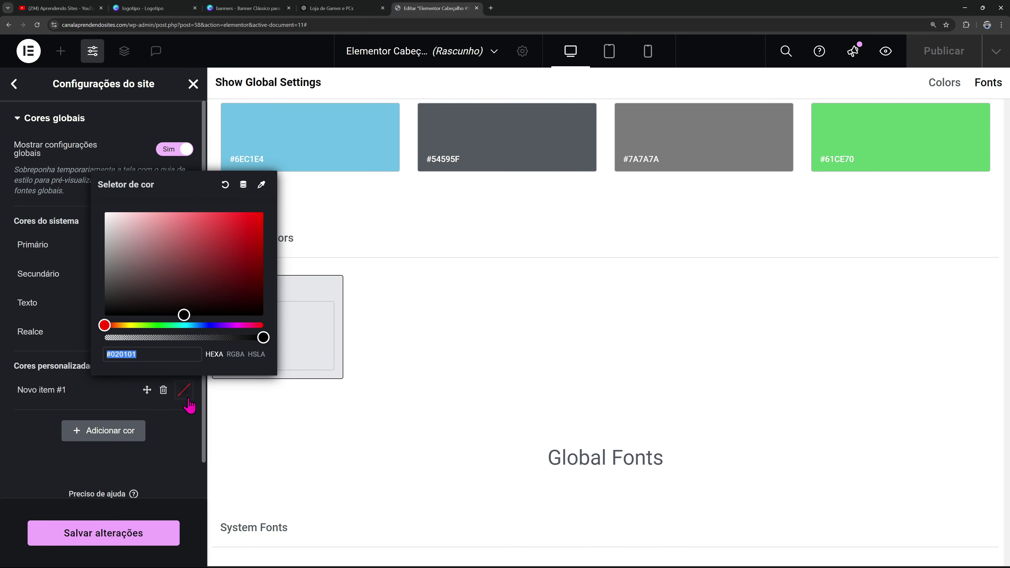
key(ctrl+v)
click(2, 438)
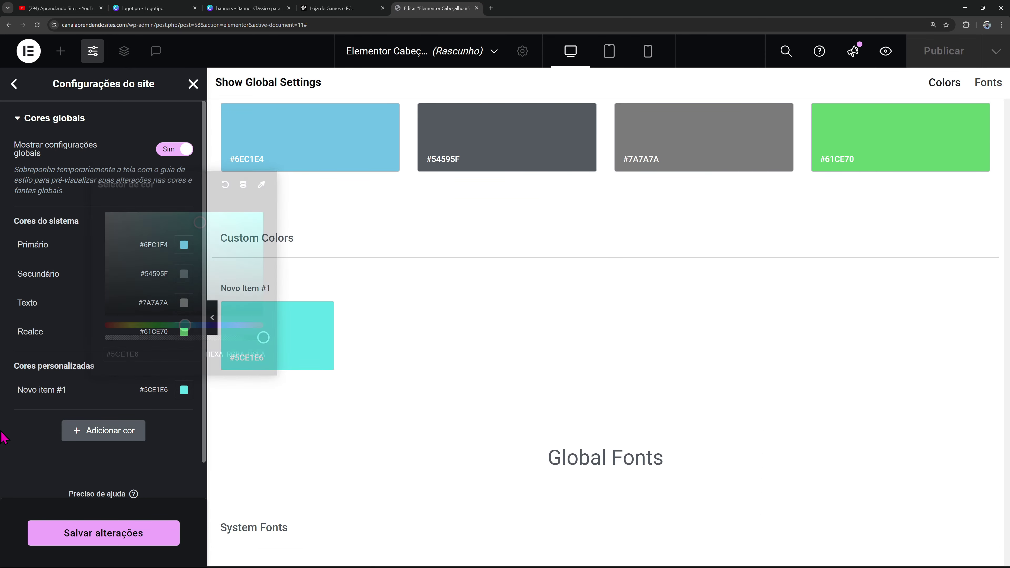
Add a second custom global color set to #000000, checking the logo's colors in Canva
click(119, 431)
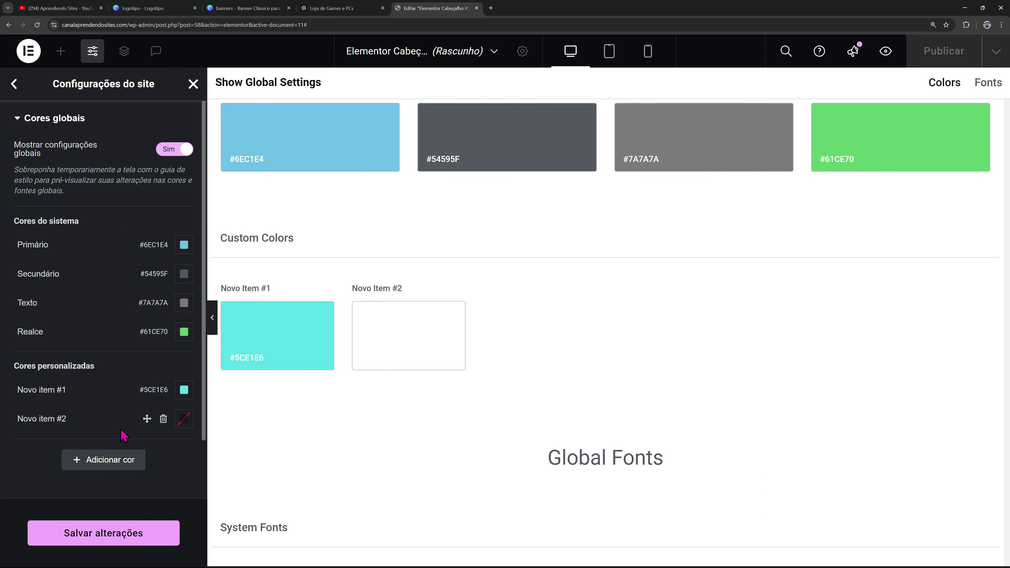
click(183, 418)
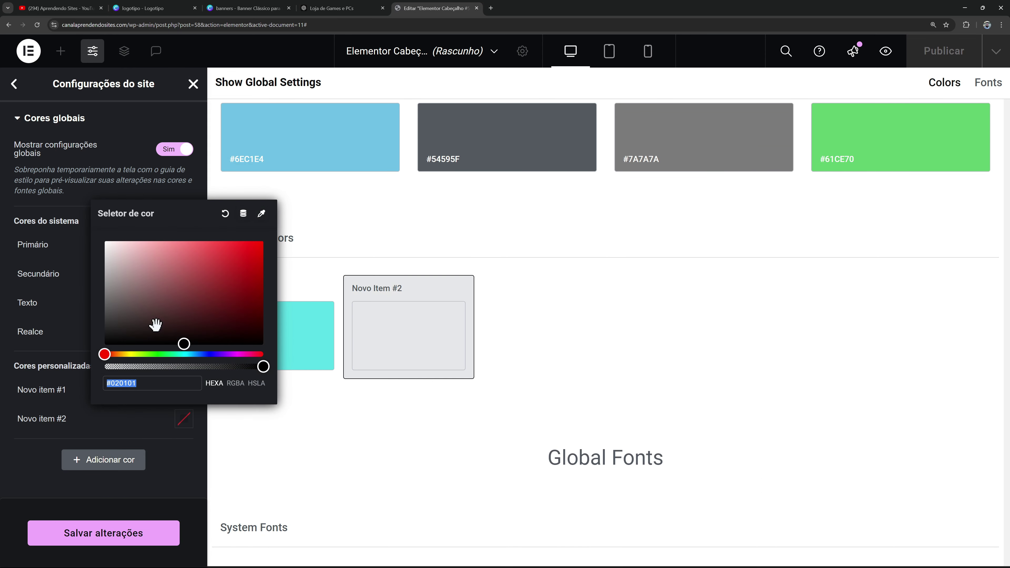
click(4, 445)
click(151, 8)
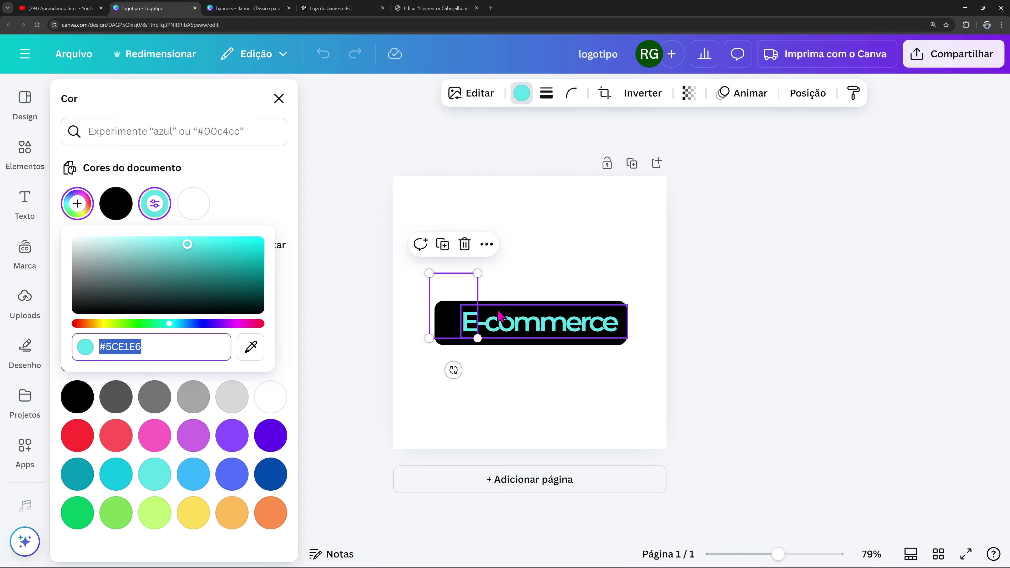
click(331, 217)
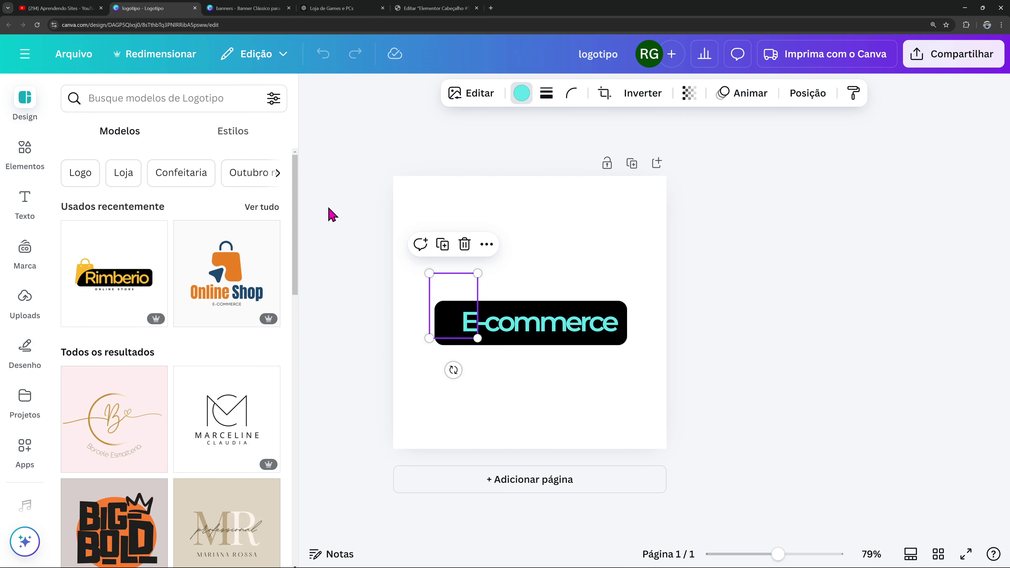
click(441, 330)
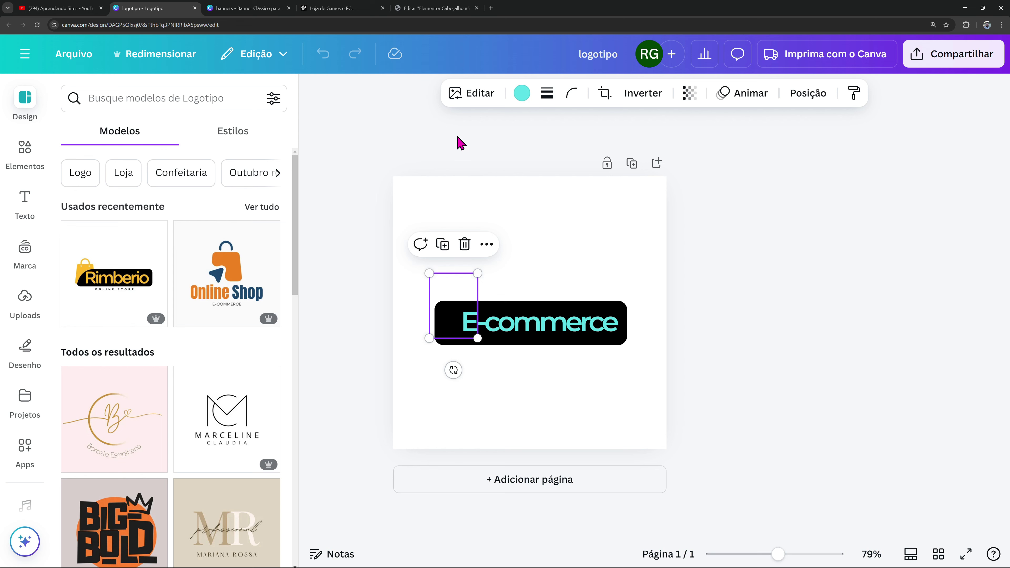
click(414, 8)
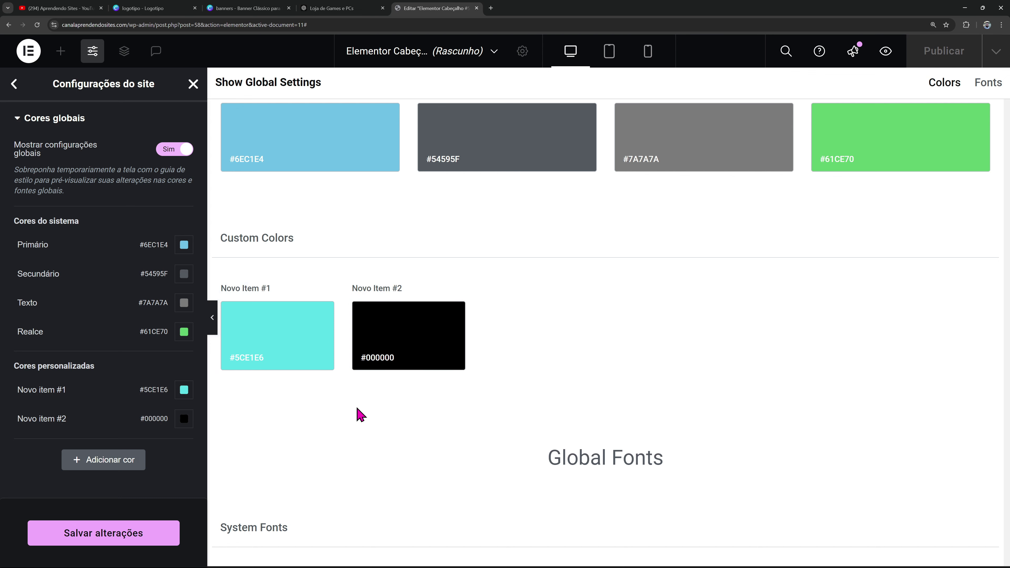
Add a third custom global color in white, save the changes and return to the site settings list
click(131, 462)
click(187, 453)
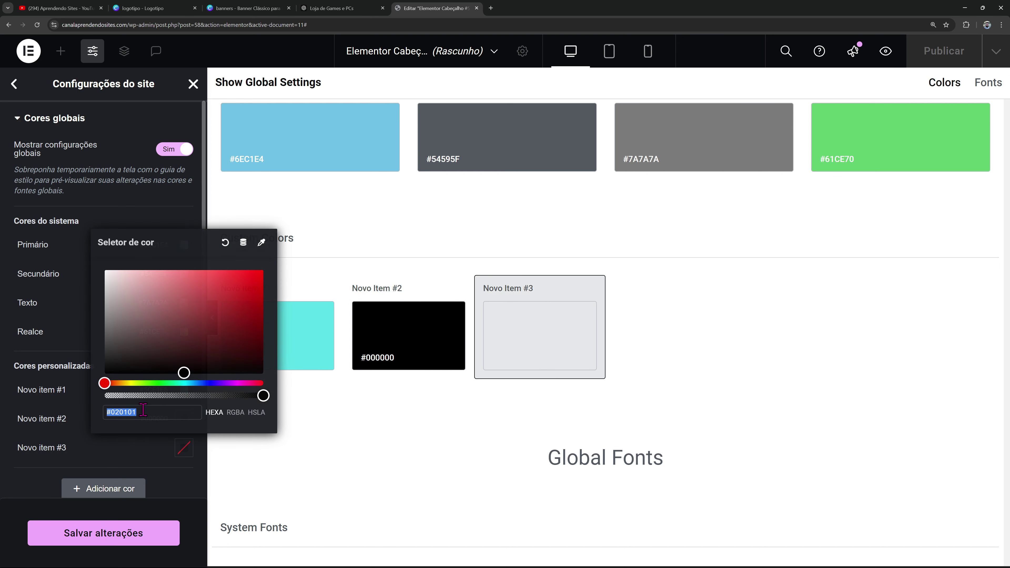
drag(120, 295, 4, 286)
click(95, 535)
click(96, 535)
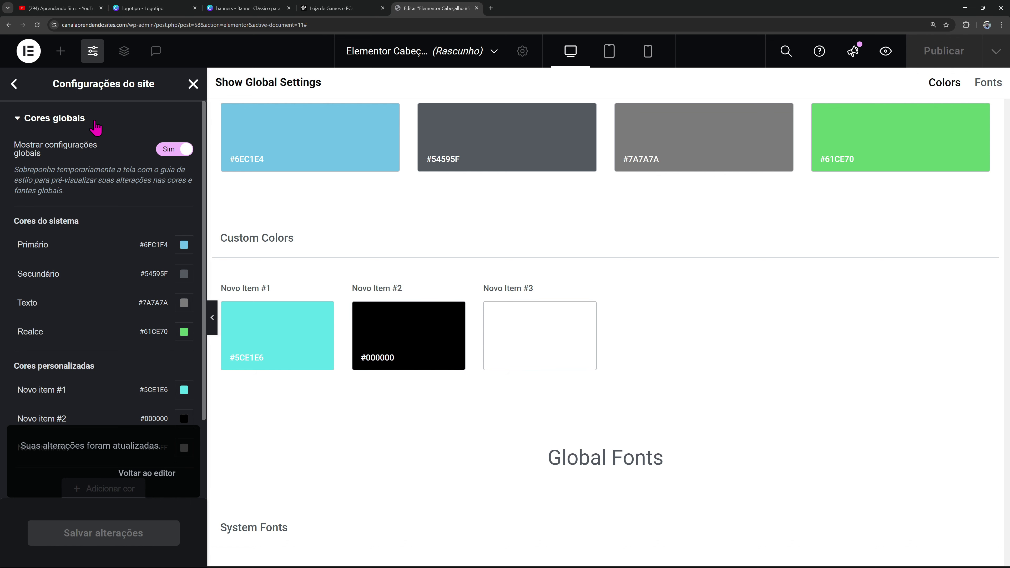
click(16, 83)
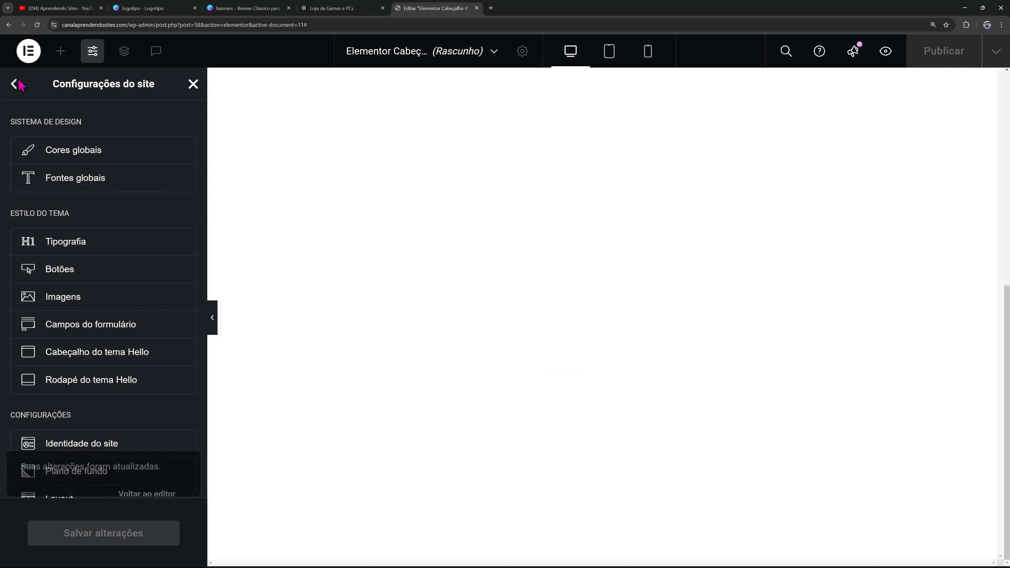
In the global fonts, set the Primário font to Montserrat at 48 px with weight 900 (Preto)
click(74, 179)
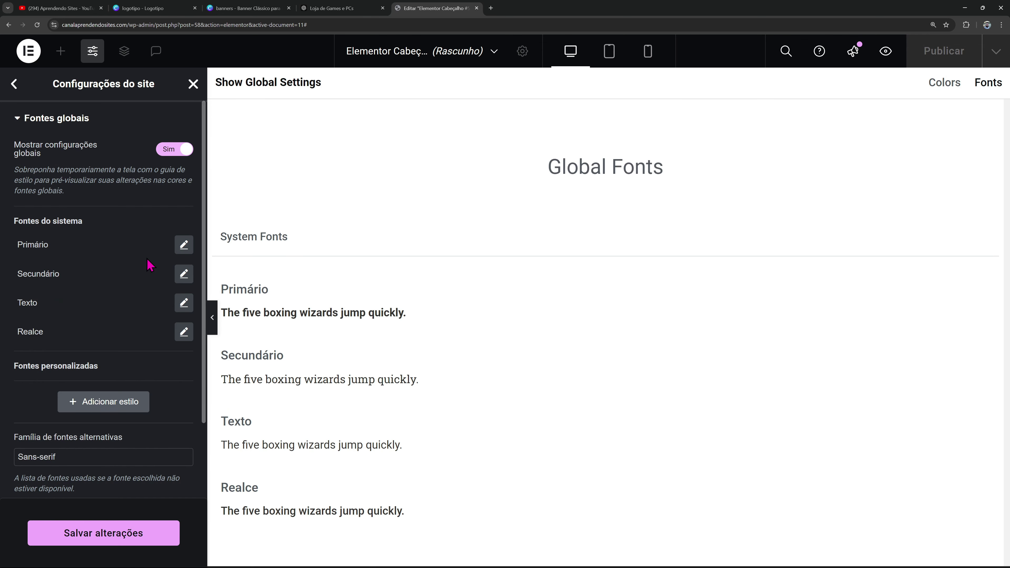
click(184, 246)
click(126, 312)
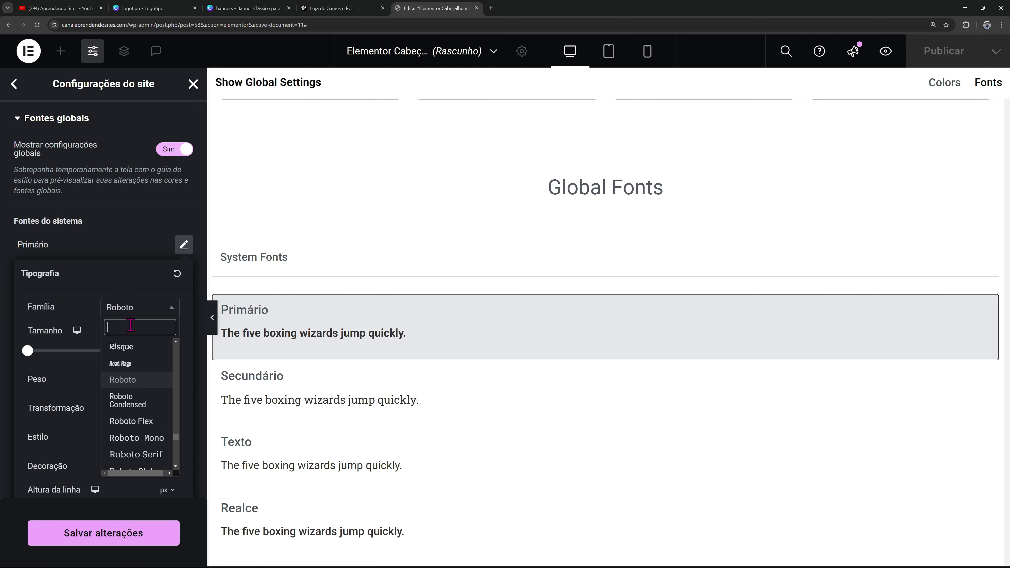
text(MONT)
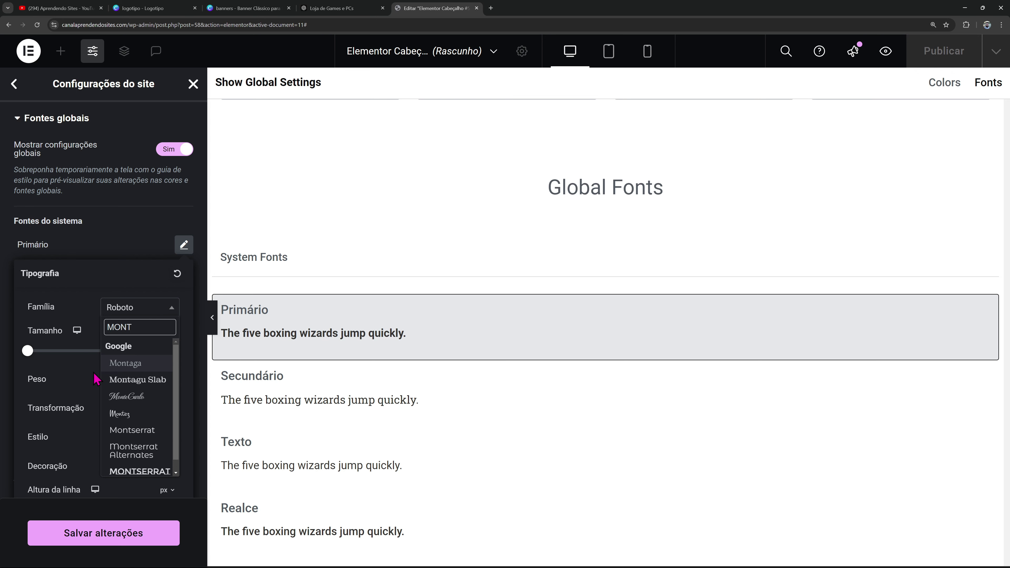
click(128, 432)
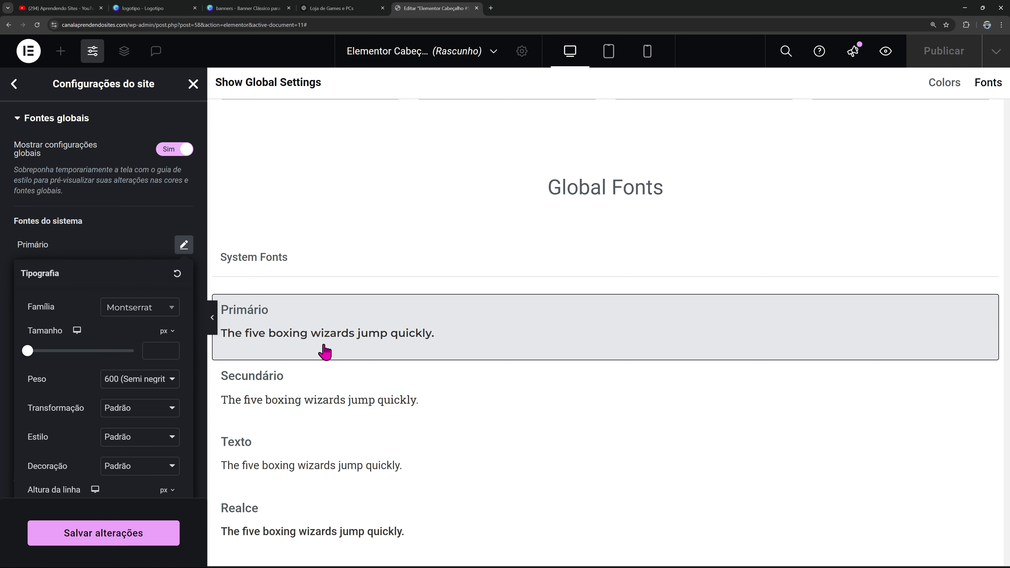
click(159, 350)
text(48)
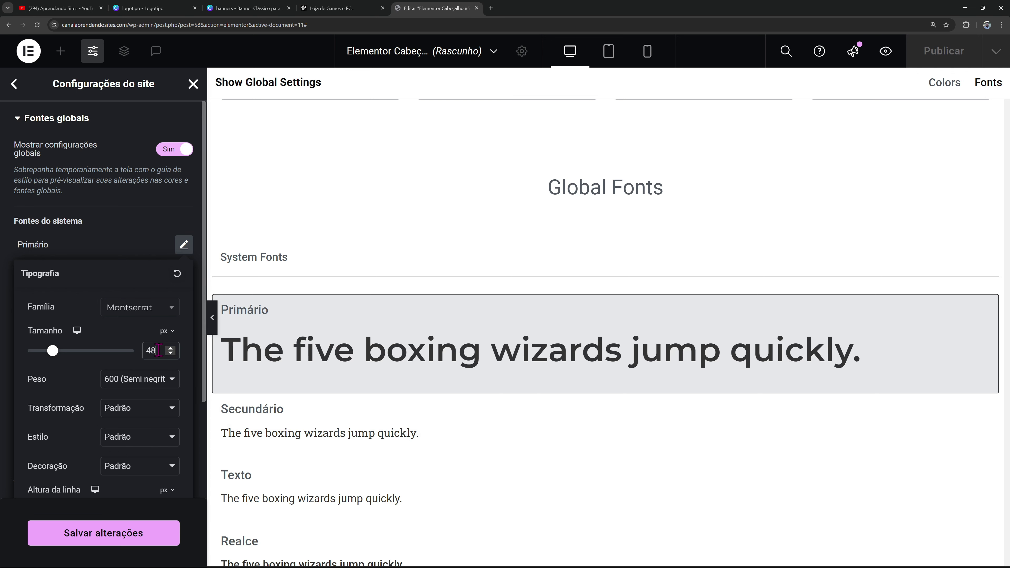
click(173, 380)
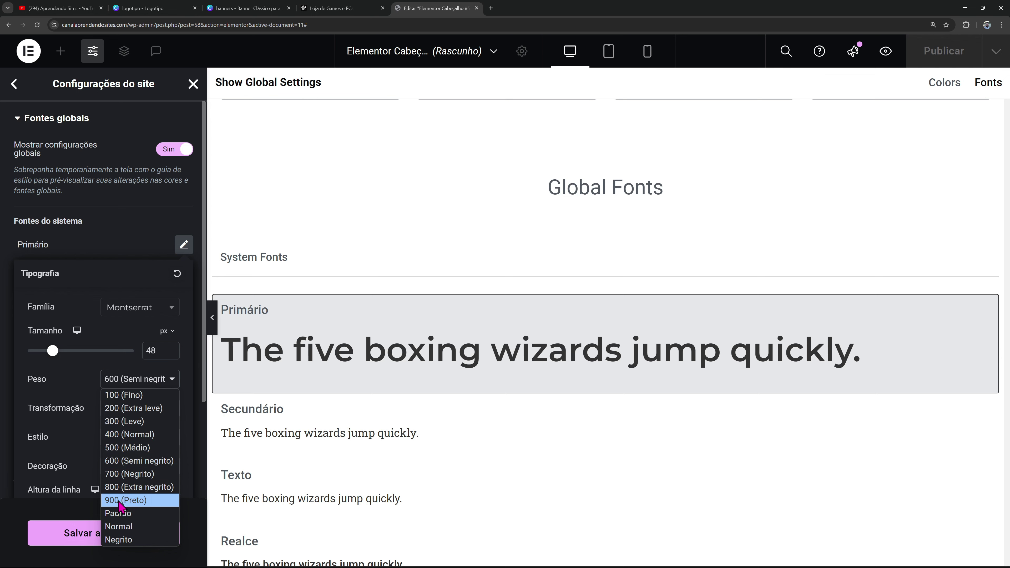
click(142, 495)
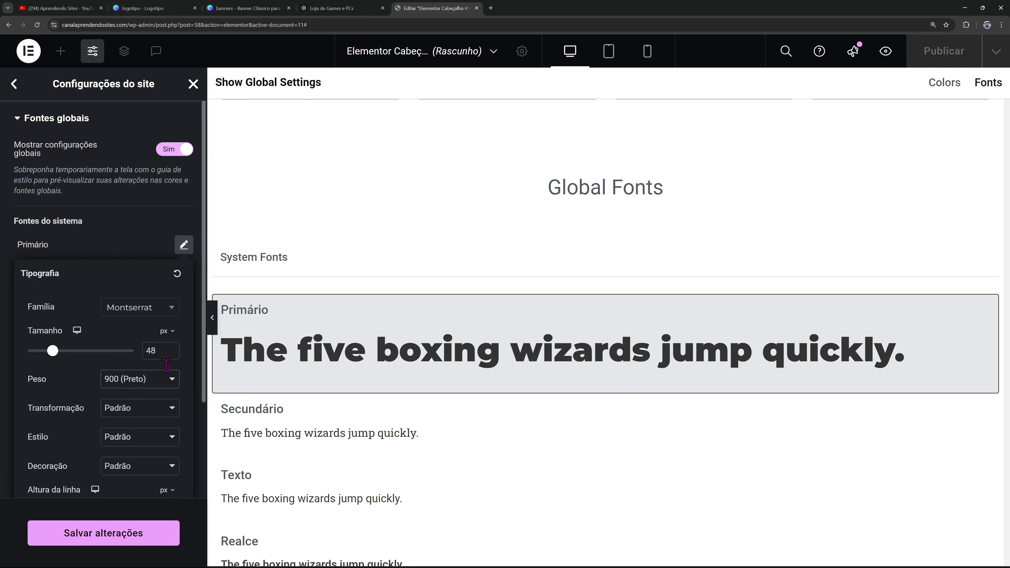
click(5, 311)
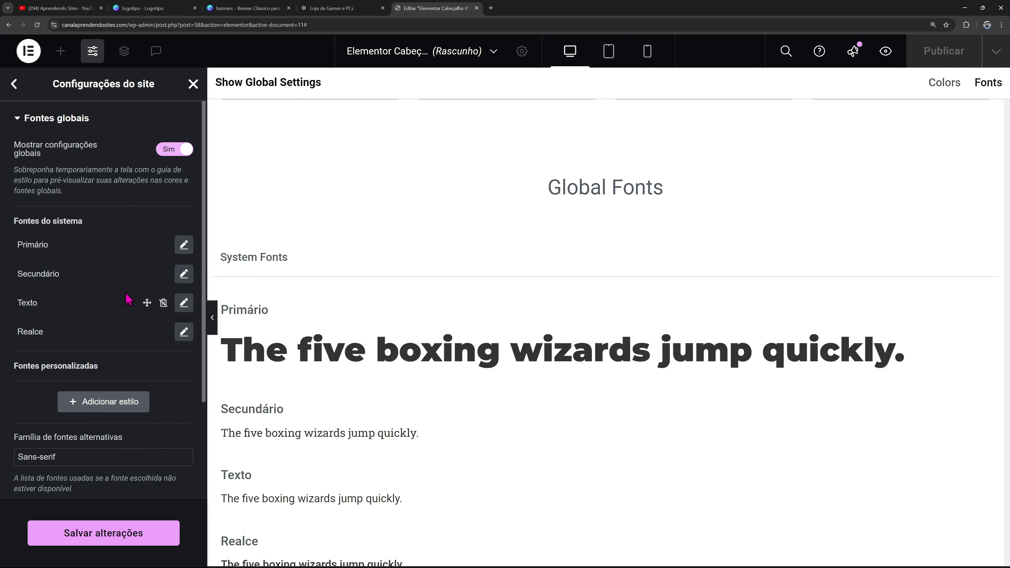
Set the Secundário global font to Montserrat at 16 px and save the site settings
click(184, 273)
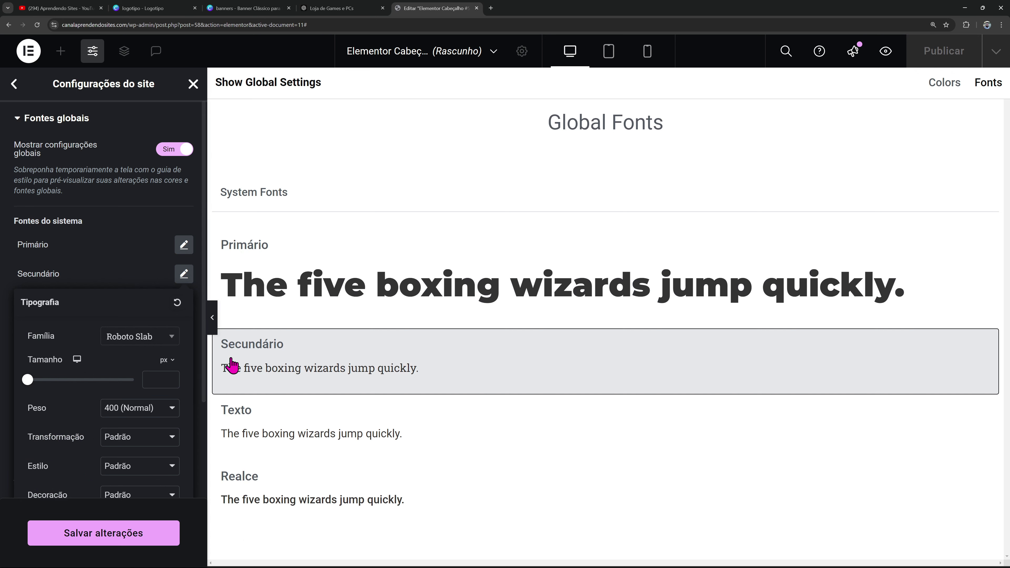
click(167, 338)
text(MO)
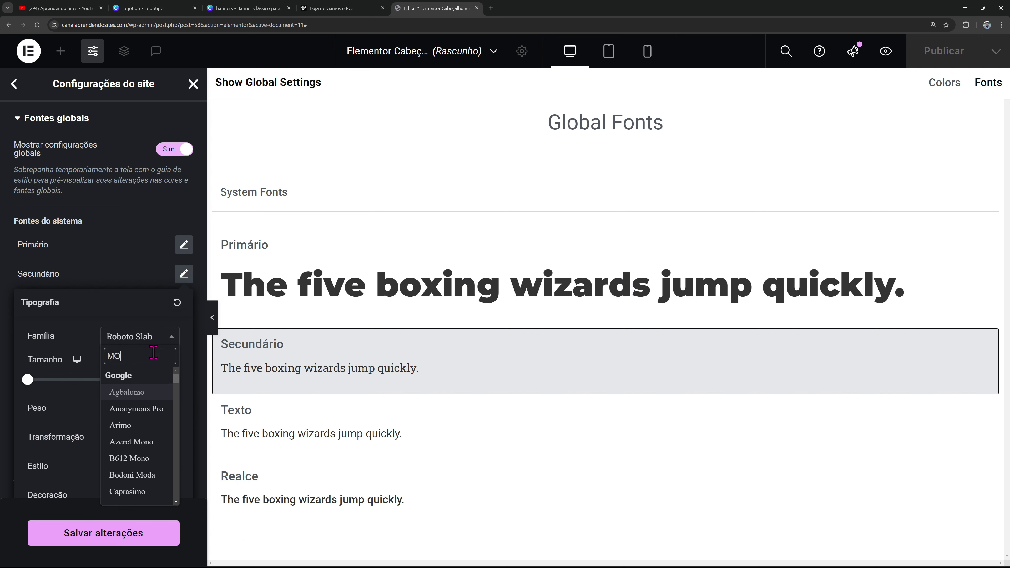
text(NT)
click(140, 460)
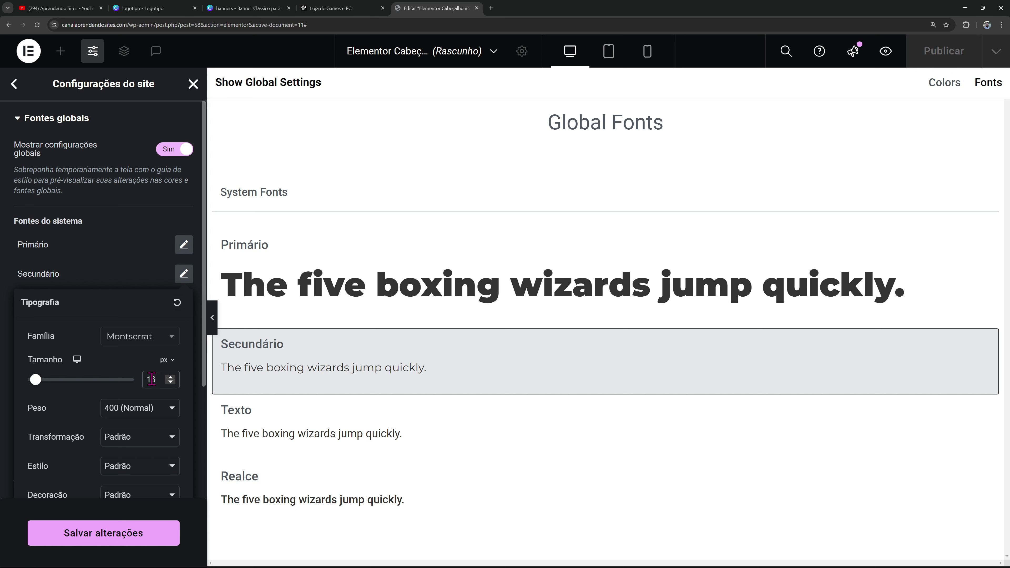
click(149, 533)
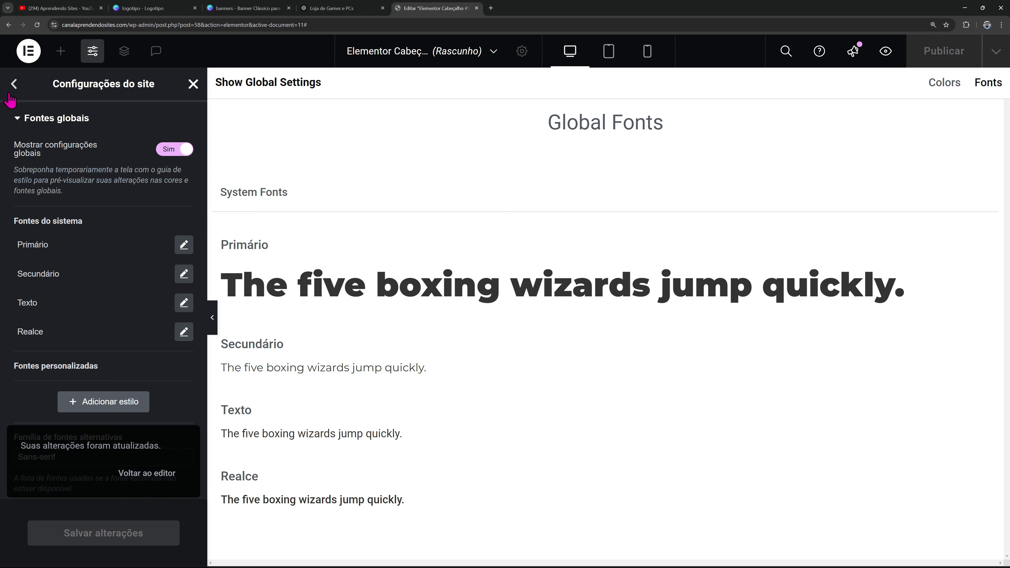
Leave the site settings and go to the site's WordPress dashboard at wp-admin
click(14, 84)
click(193, 84)
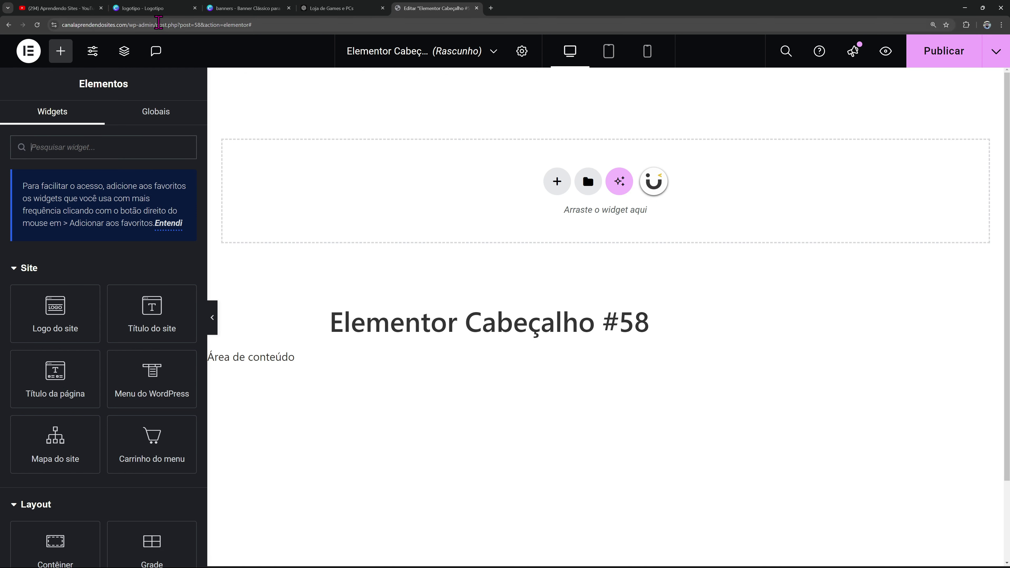
drag(160, 25, 364, 24)
key(BackSpace)
key(BackSpace)
key(Return)
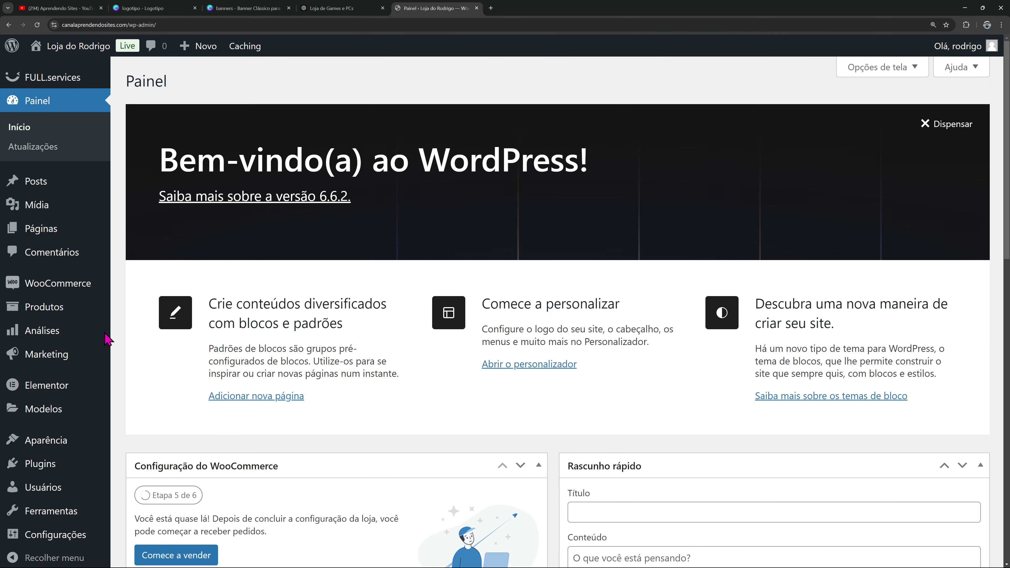
Open the theme builder and edit the draft header template Elementor Cabeçalho #58
mouse_move(82, 423)
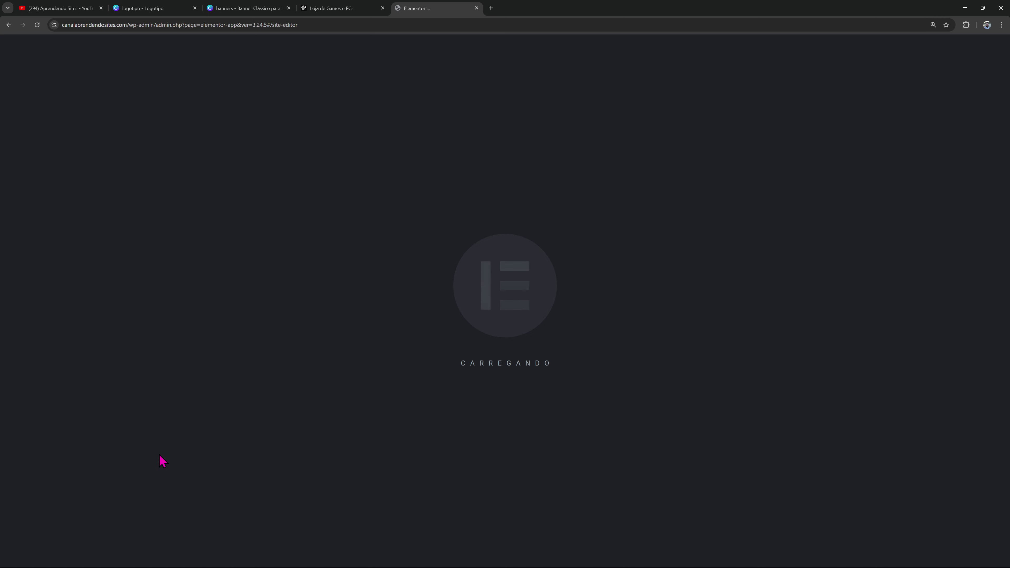
click(281, 215)
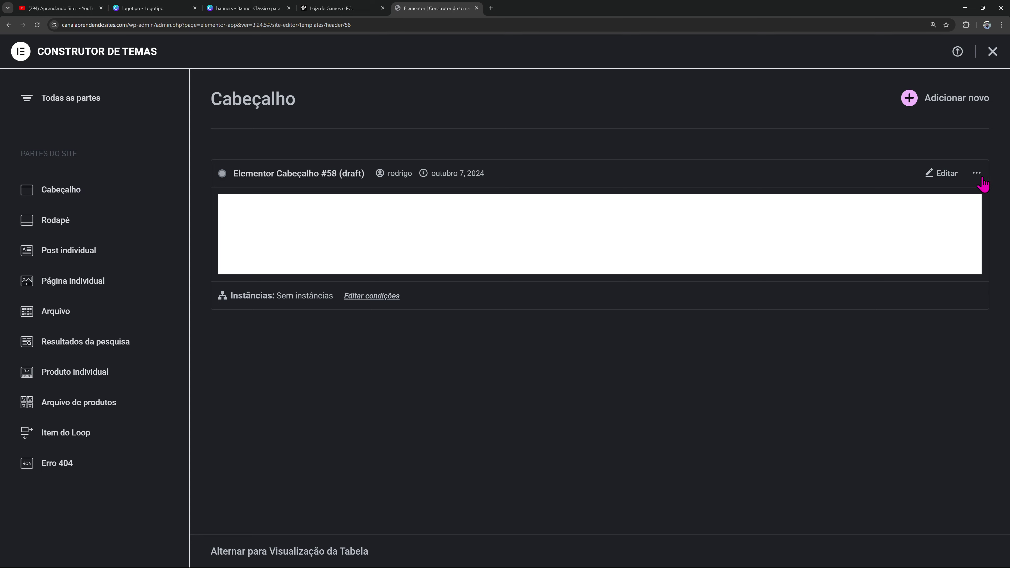
click(947, 176)
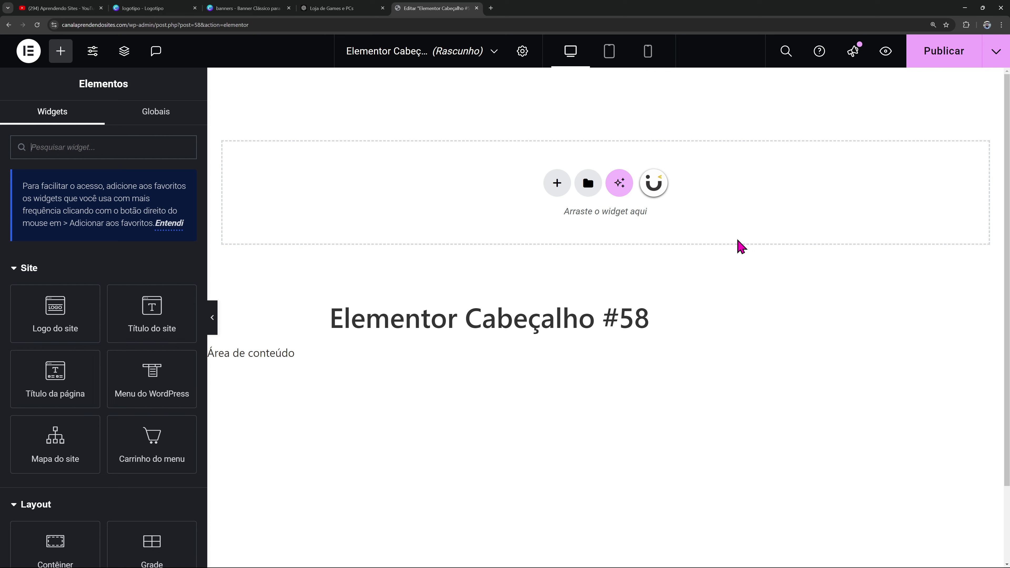
Add a Flexbox container with four equal columns to the header template
click(561, 183)
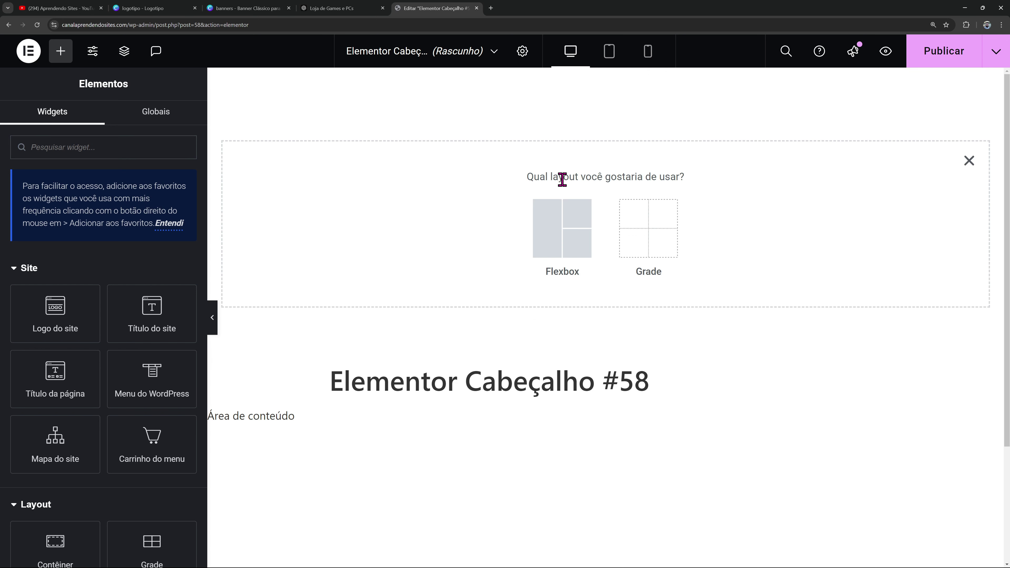
click(551, 238)
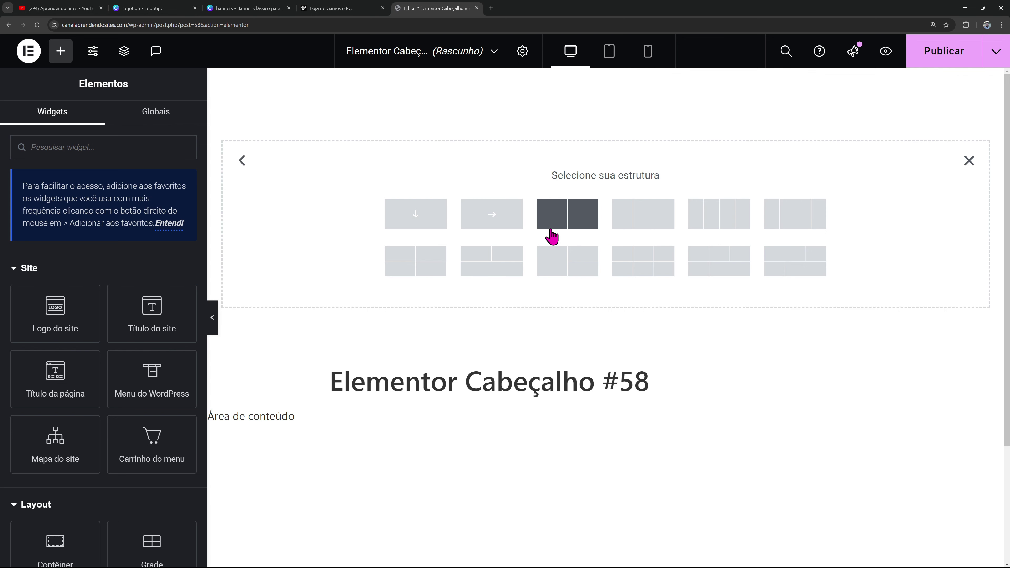
click(709, 223)
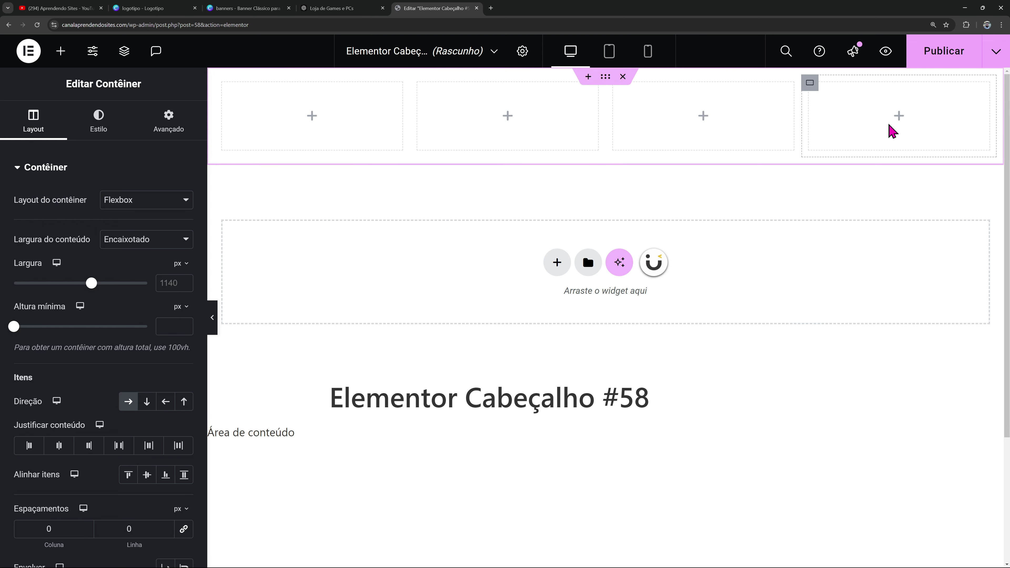
Place an Image widget in the first column of the header container
click(54, 60)
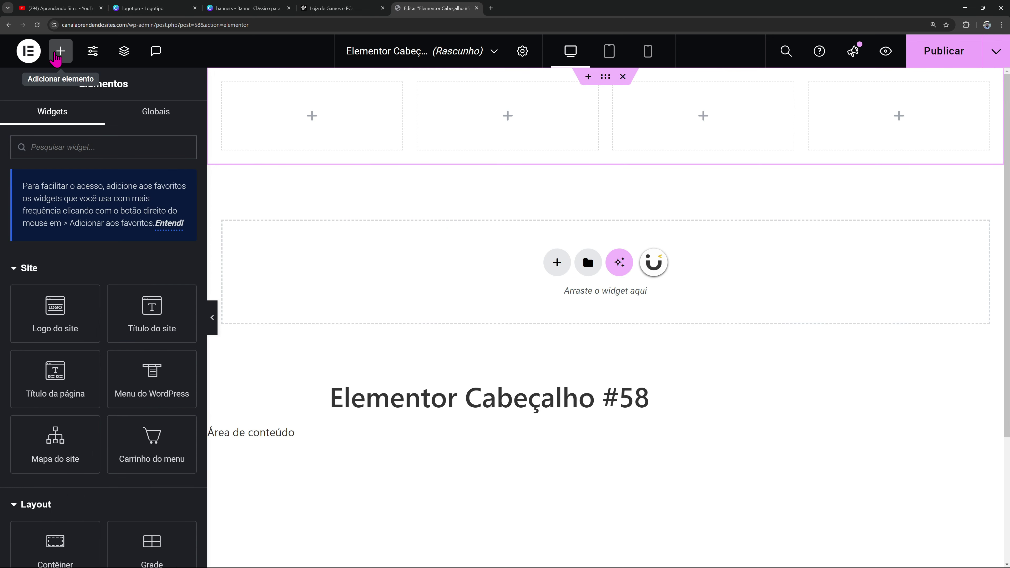
scroll(144, 262, down, 5)
scroll(144, 271, down, 3)
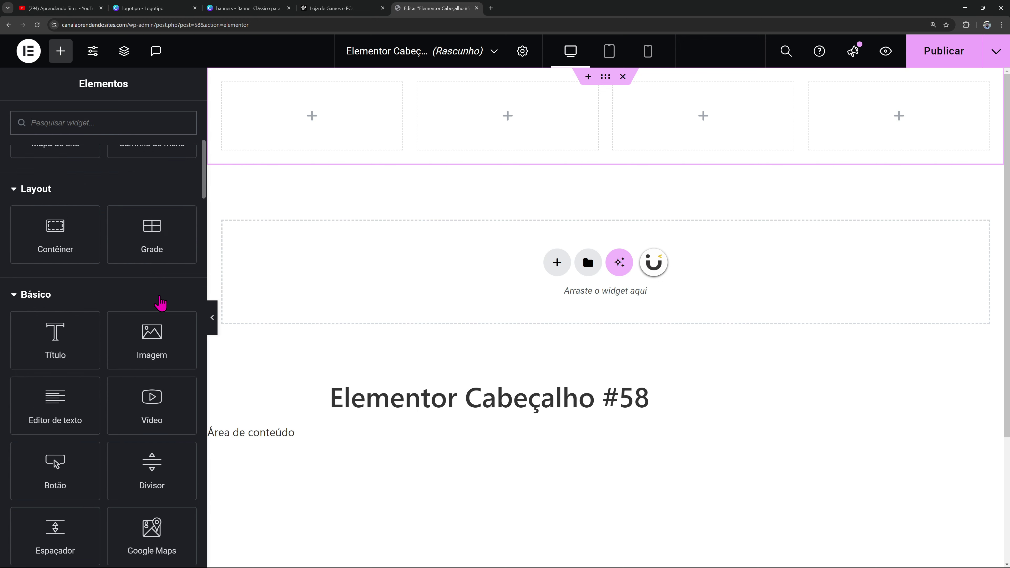
drag(148, 331, 302, 126)
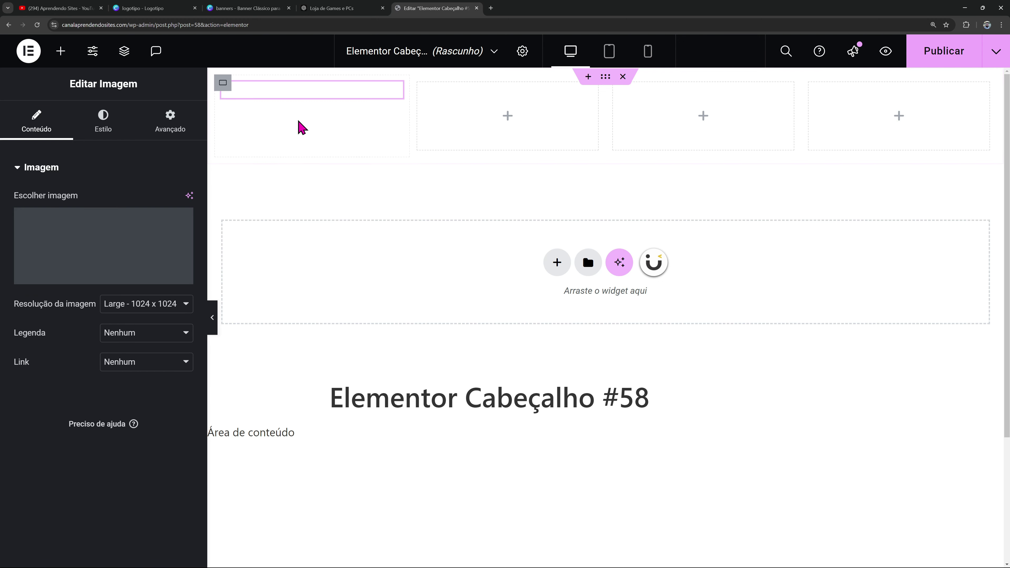
Upload the logo file from the Loja Virtual folder and insert it into the Image widget
click(142, 237)
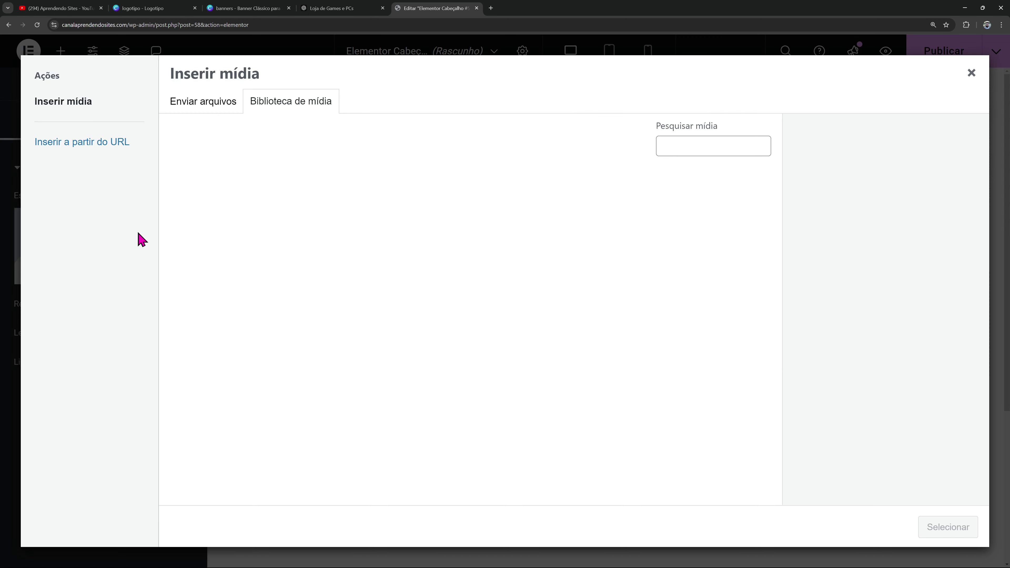
click(210, 103)
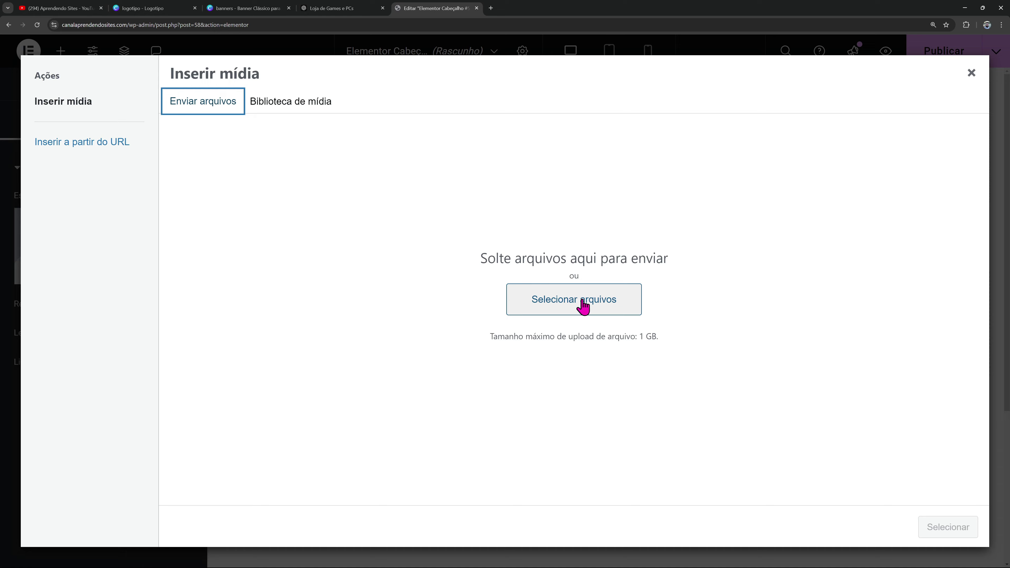
click(590, 311)
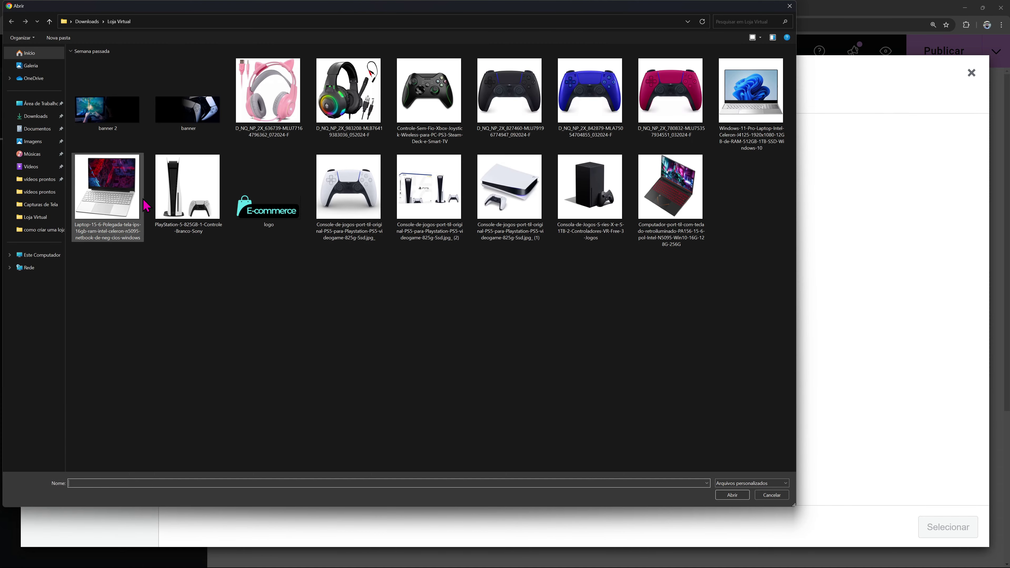
click(299, 222)
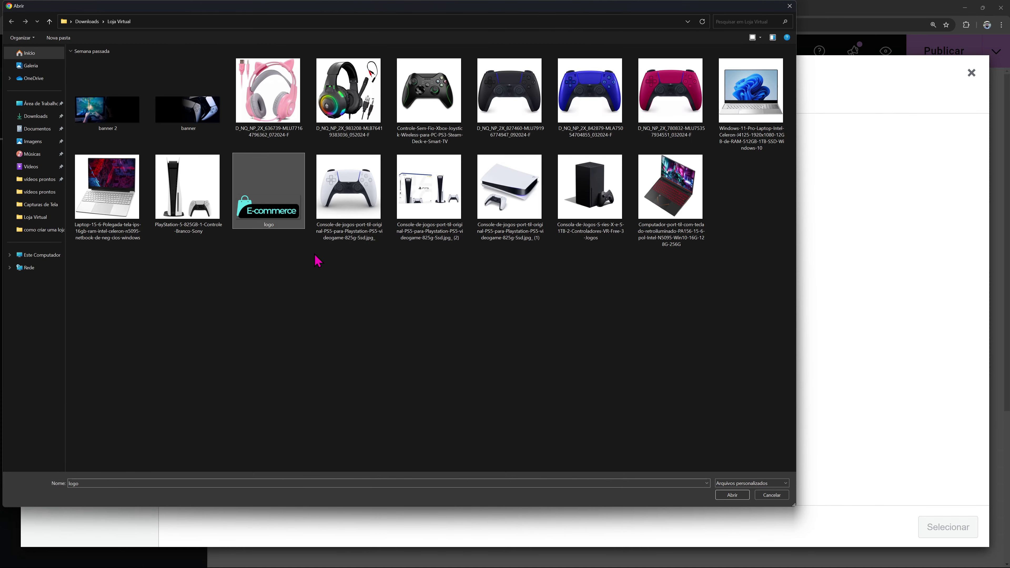
click(731, 497)
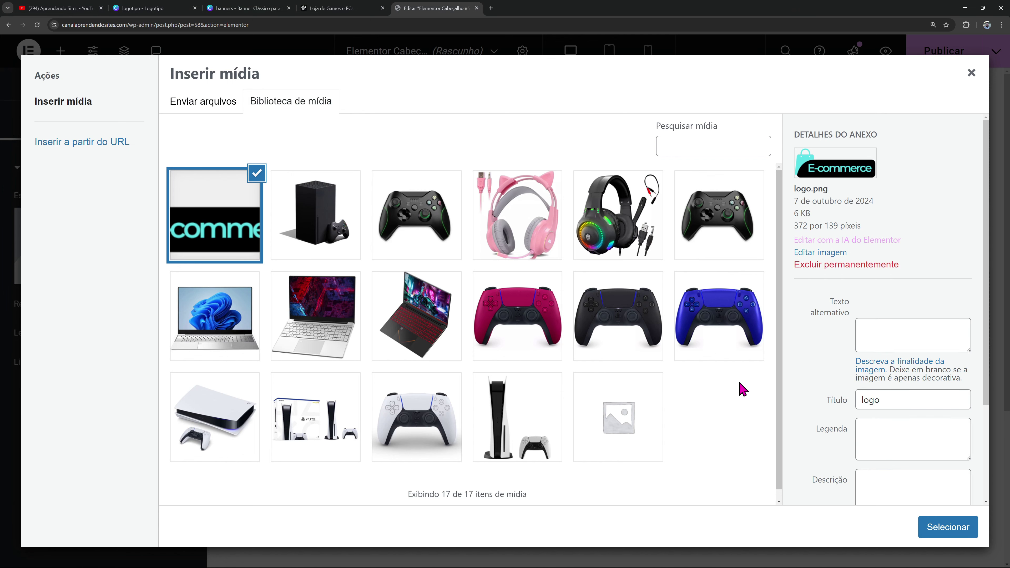
click(948, 527)
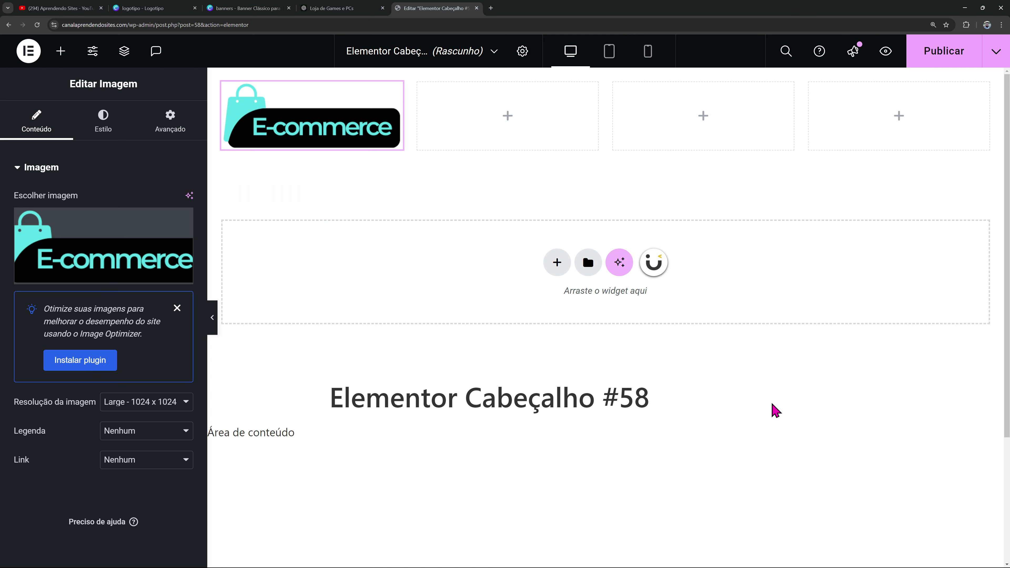
Check the logo's pixel dimensions in the media library and return with the same image selected
click(115, 232)
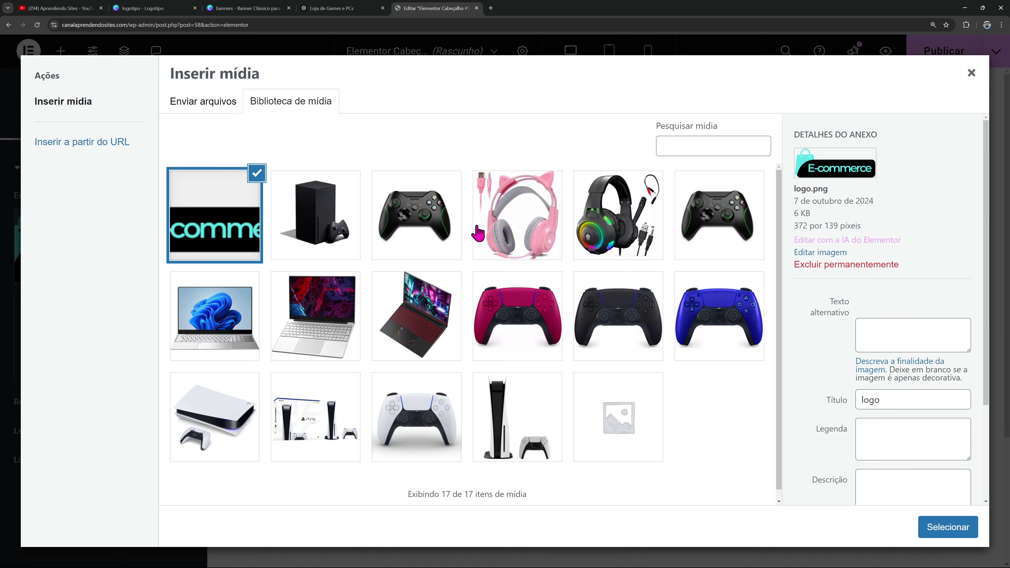
drag(797, 224, 853, 227)
click(853, 227)
click(236, 227)
click(236, 226)
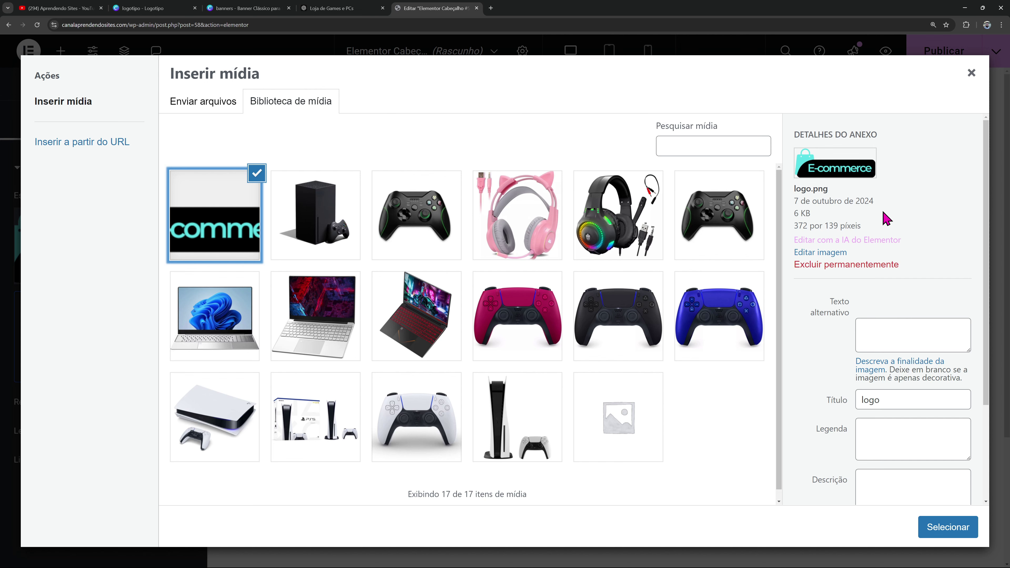
click(935, 517)
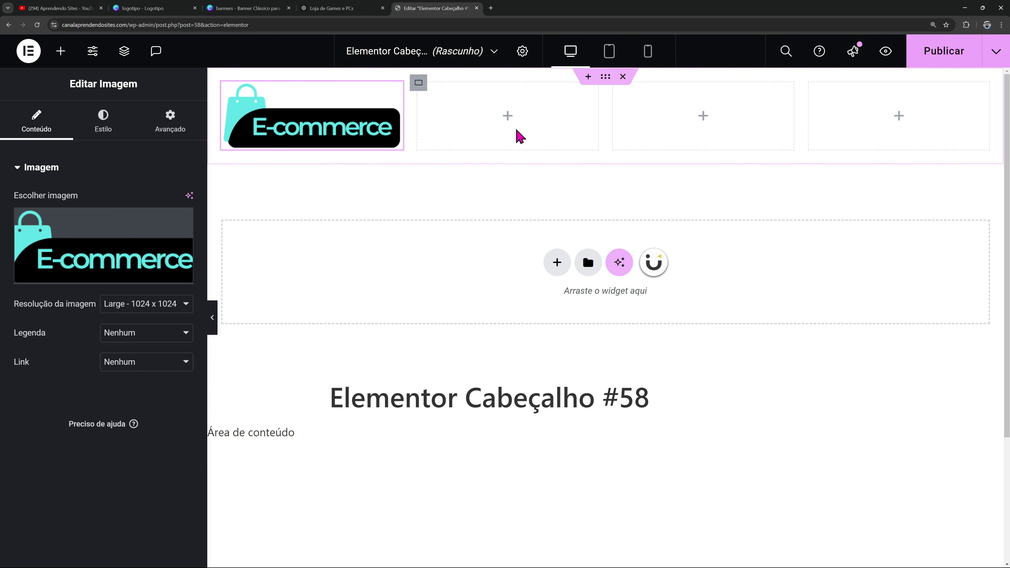
Place the WordPress Menu widget in the header's second column and return to the widget list
click(56, 55)
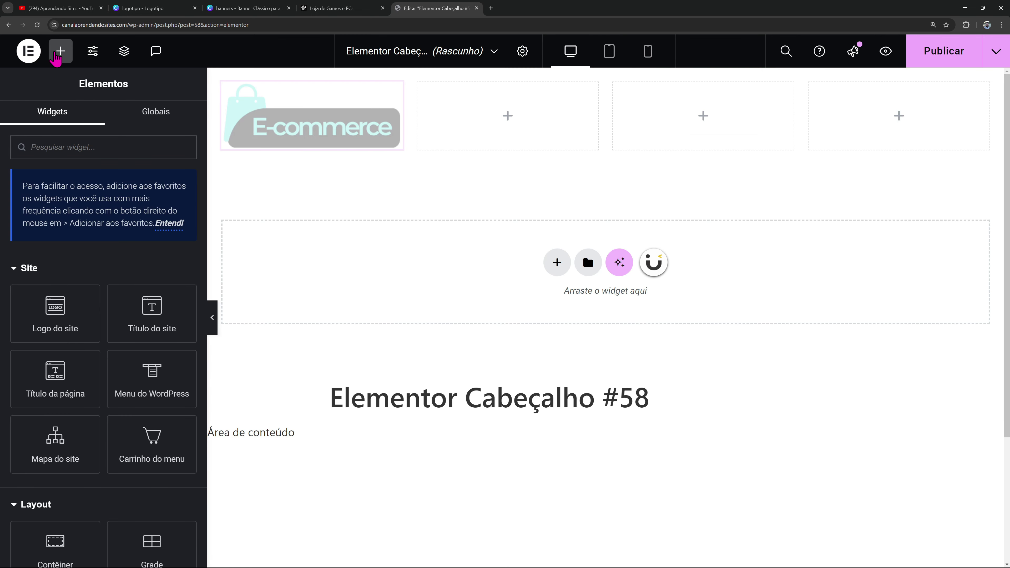
drag(146, 366, 493, 138)
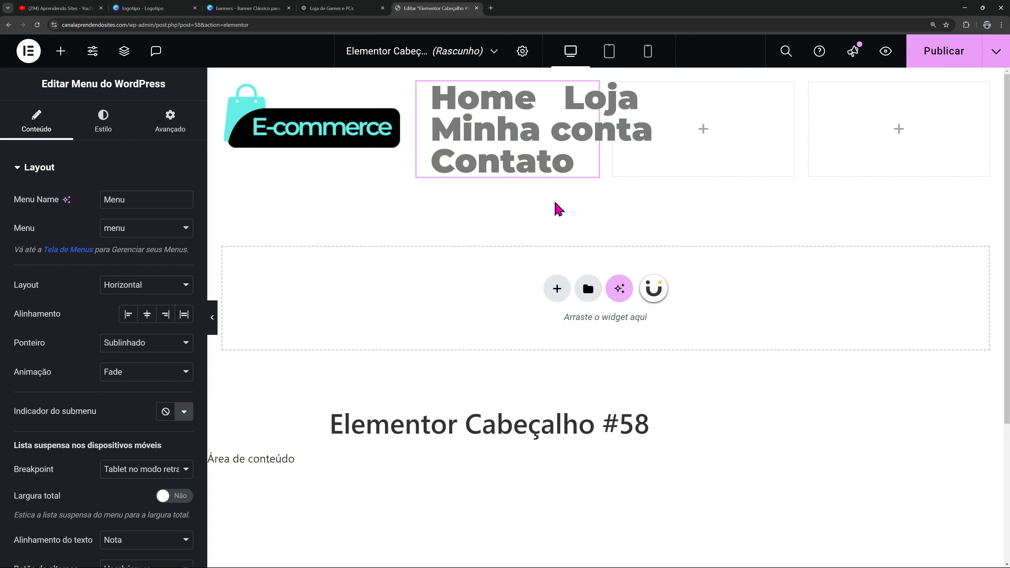
click(60, 51)
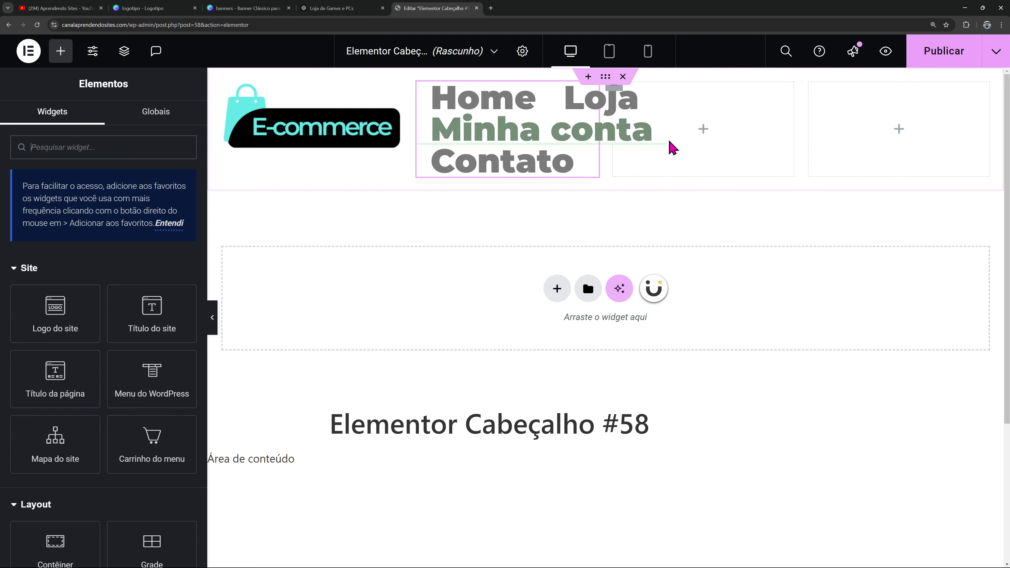
Place the Pesquisar widget in the header's third column and the Carrinho do menu widget in the fourth
click(112, 139)
text(SEA)
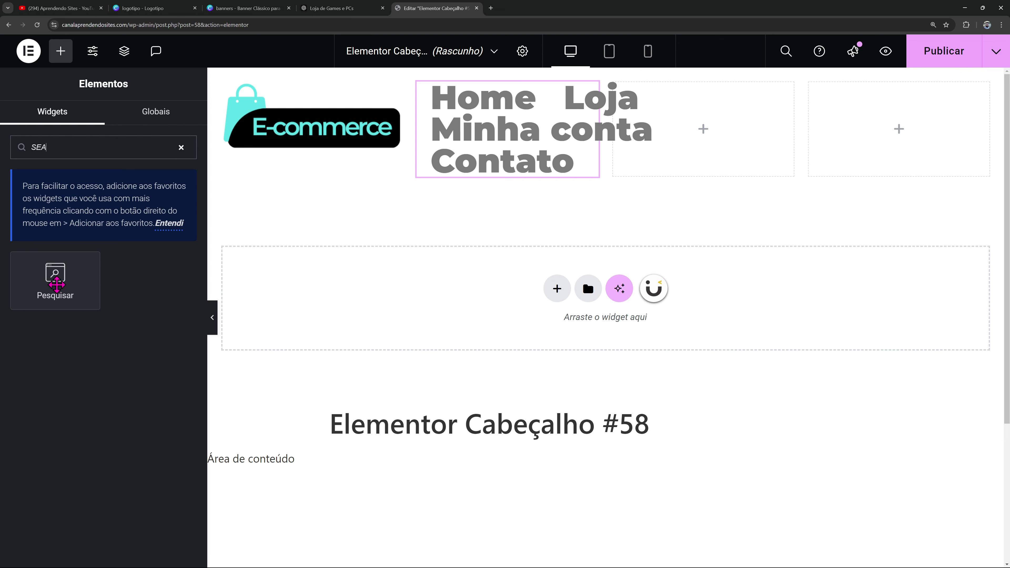
click(181, 147)
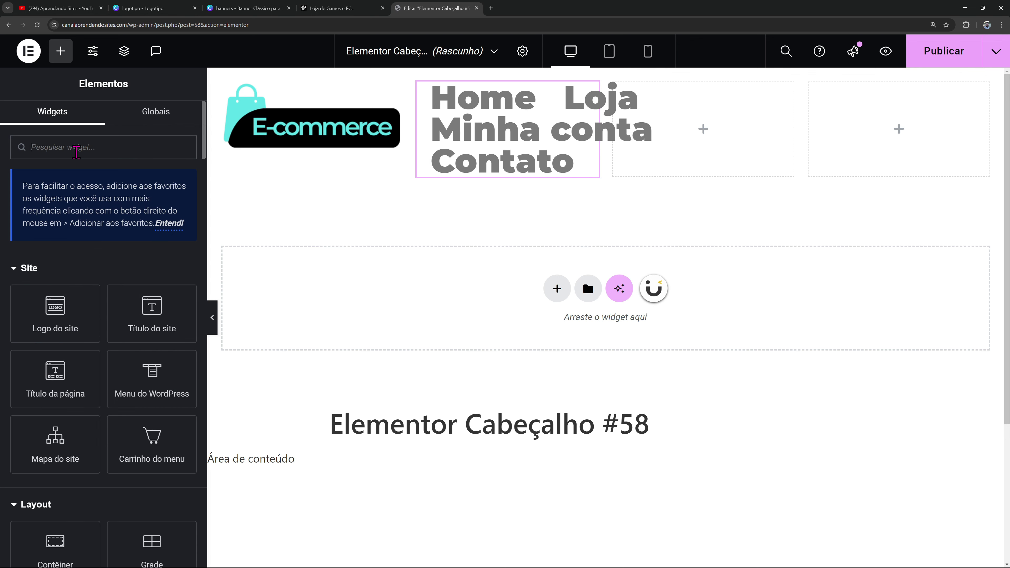
text(PES)
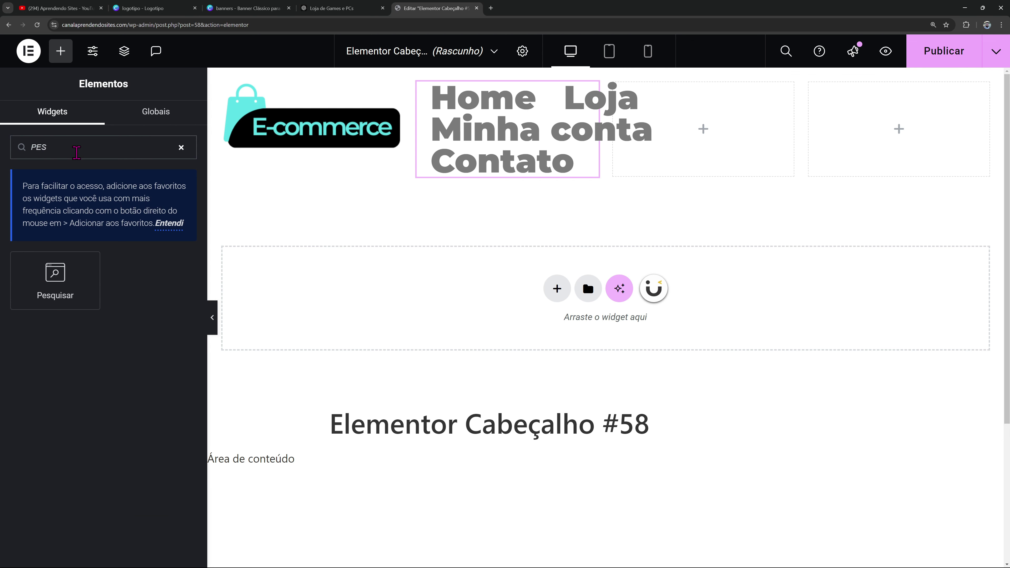
drag(64, 275, 703, 135)
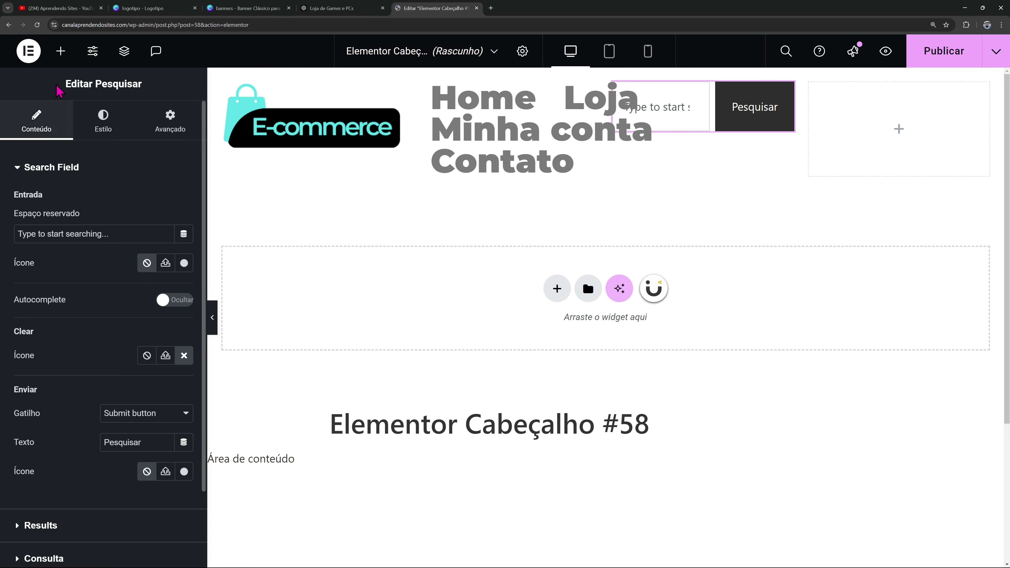
click(60, 50)
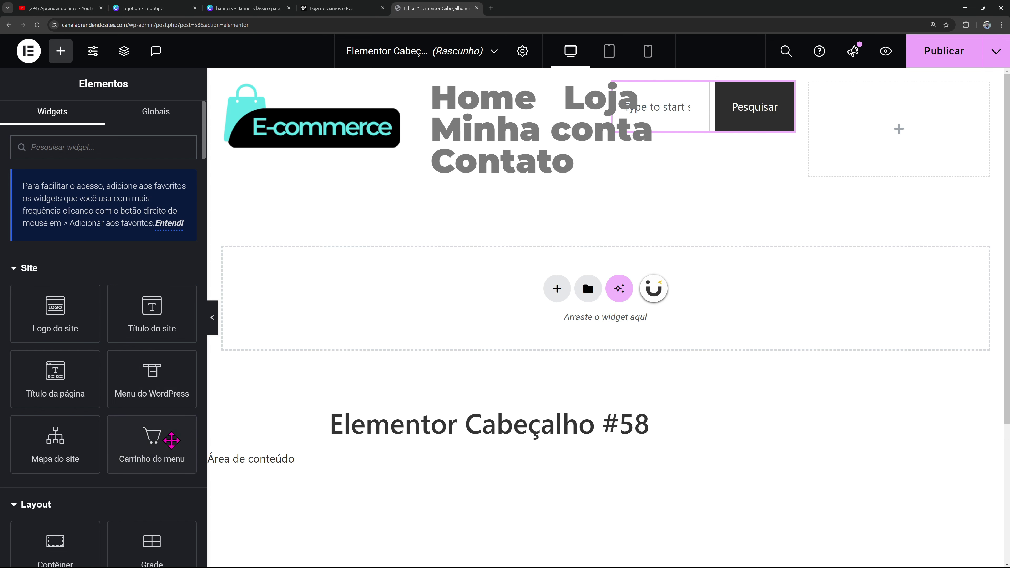
drag(172, 440, 896, 139)
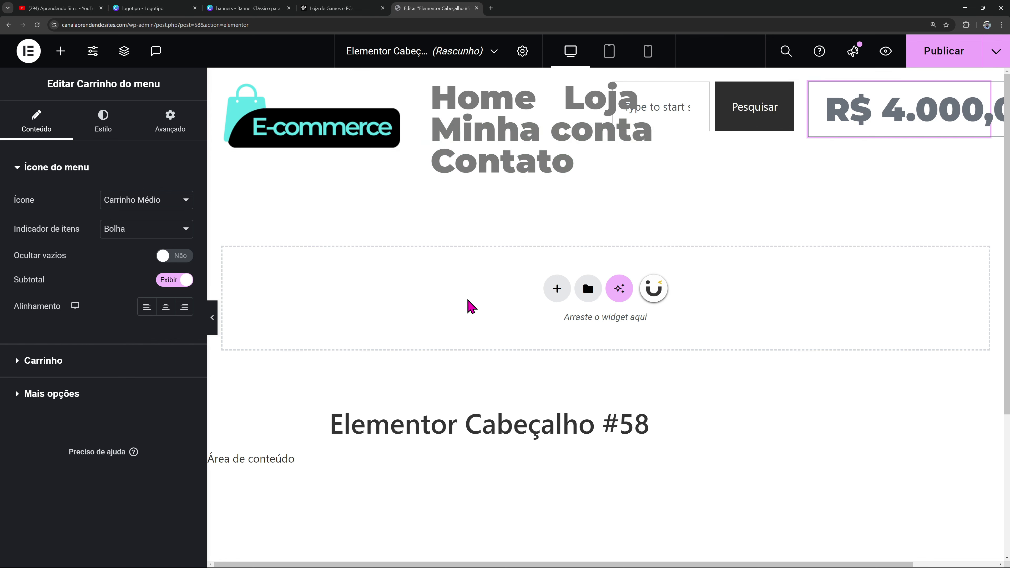
click(309, 138)
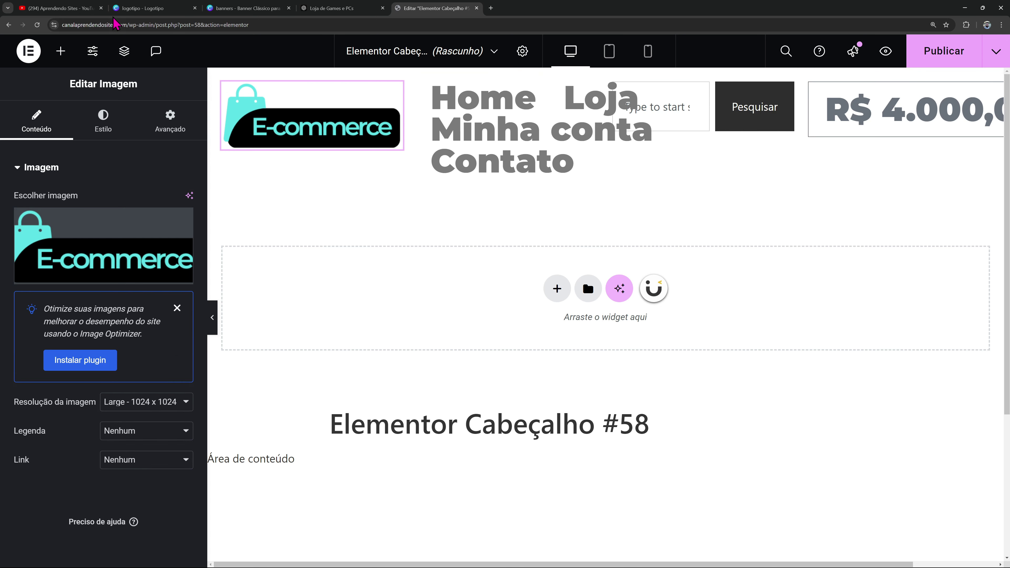
drag(127, 24, 66, 30)
right_click(88, 29)
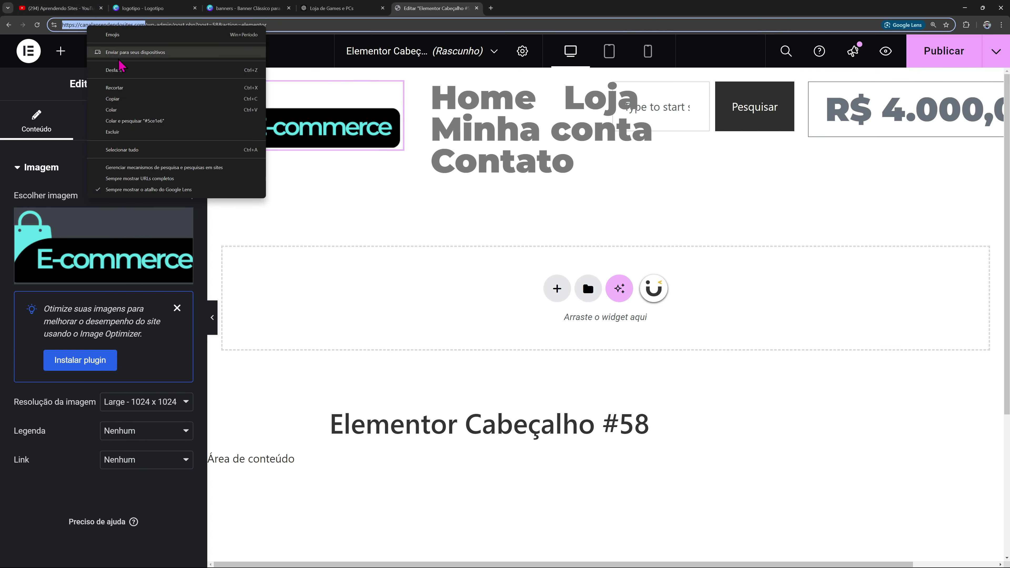
click(134, 96)
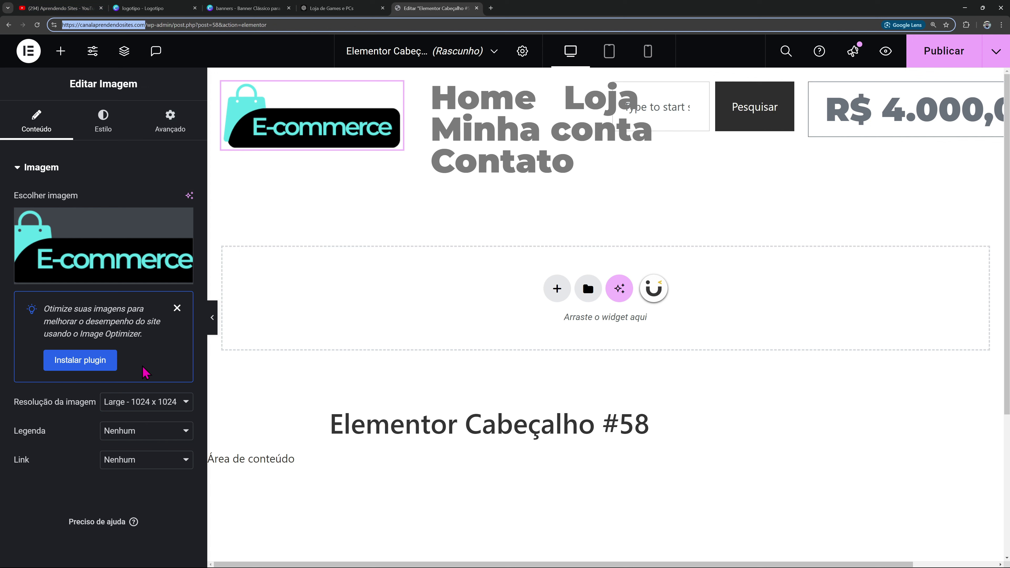
click(124, 462)
click(139, 502)
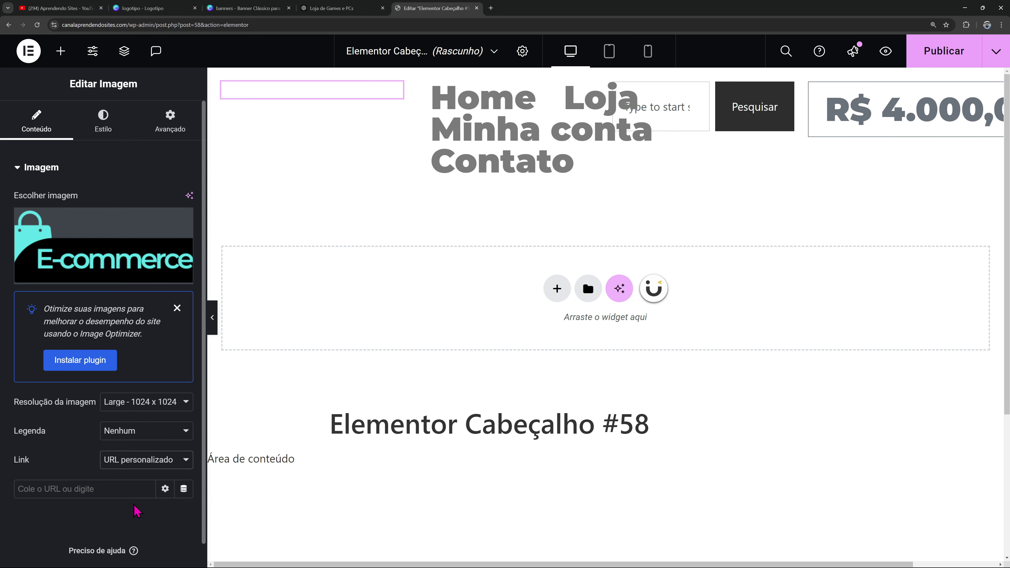
click(116, 489)
key(ctrl+v)
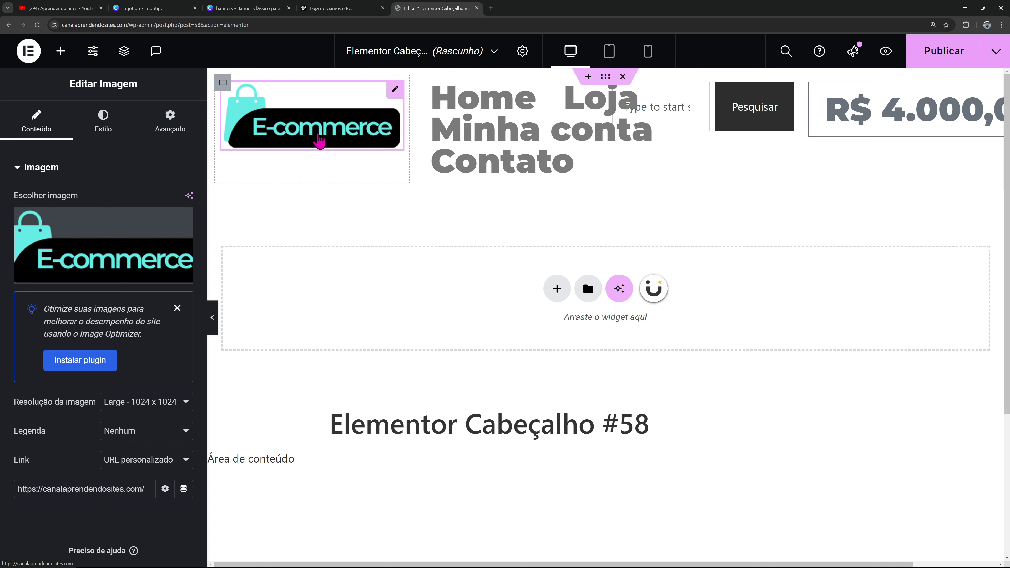
Align the logo image to the left and set its width to 150 px
click(103, 123)
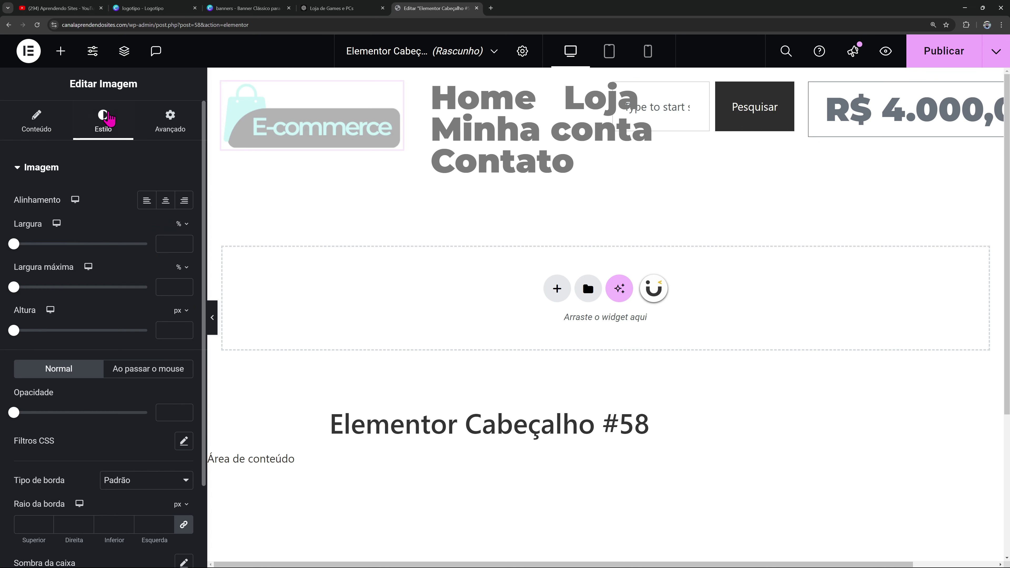
click(146, 200)
click(186, 224)
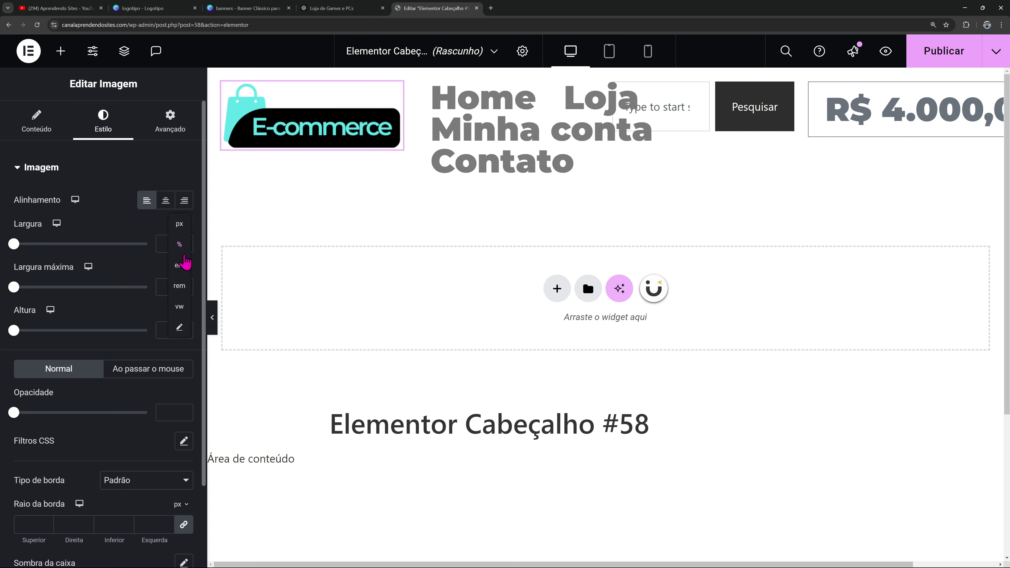
click(179, 234)
click(172, 239)
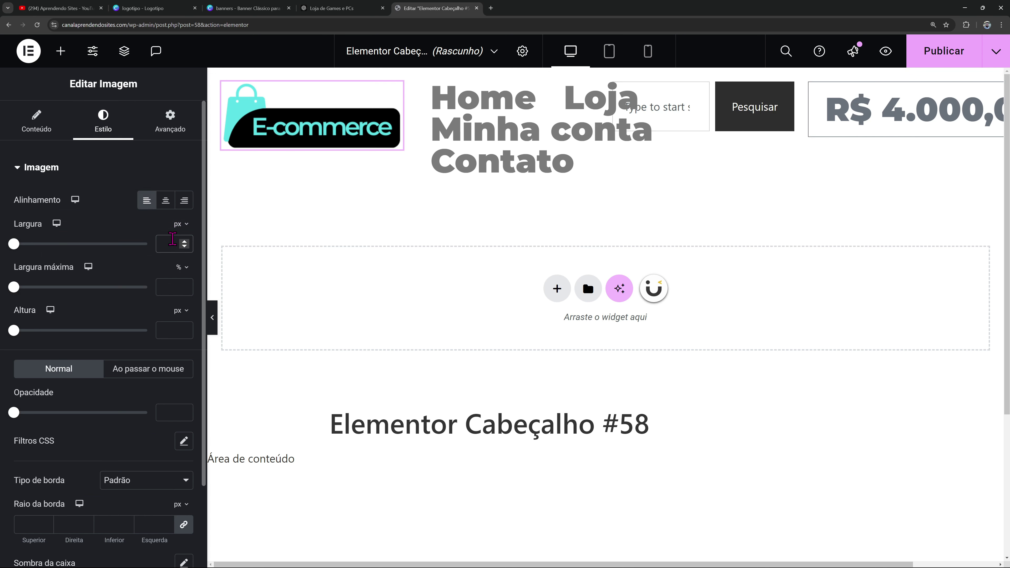
text(150)
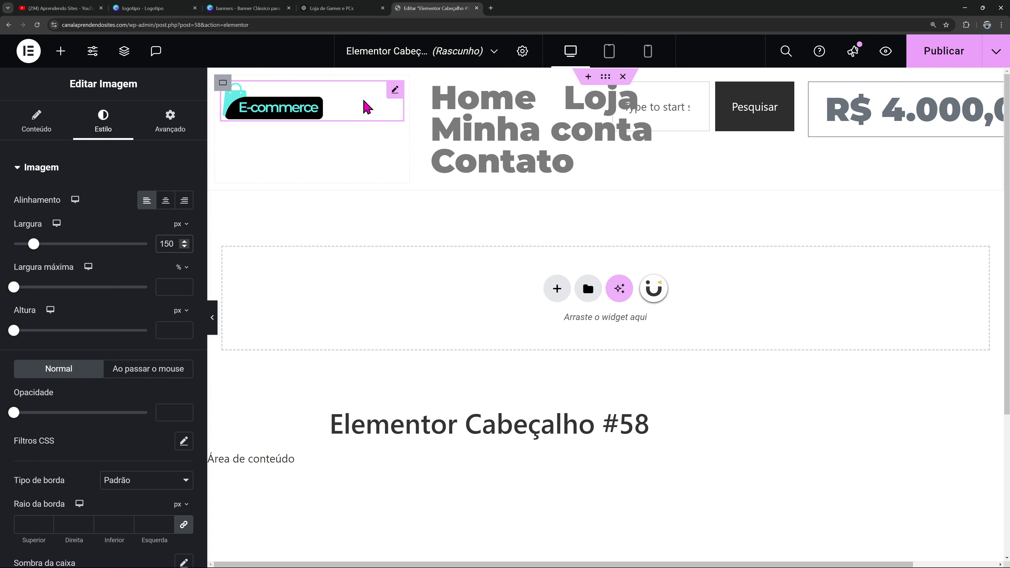
Open the header's WordPress Menu widget for editing and choose "menu" as its displayed menu
click(591, 94)
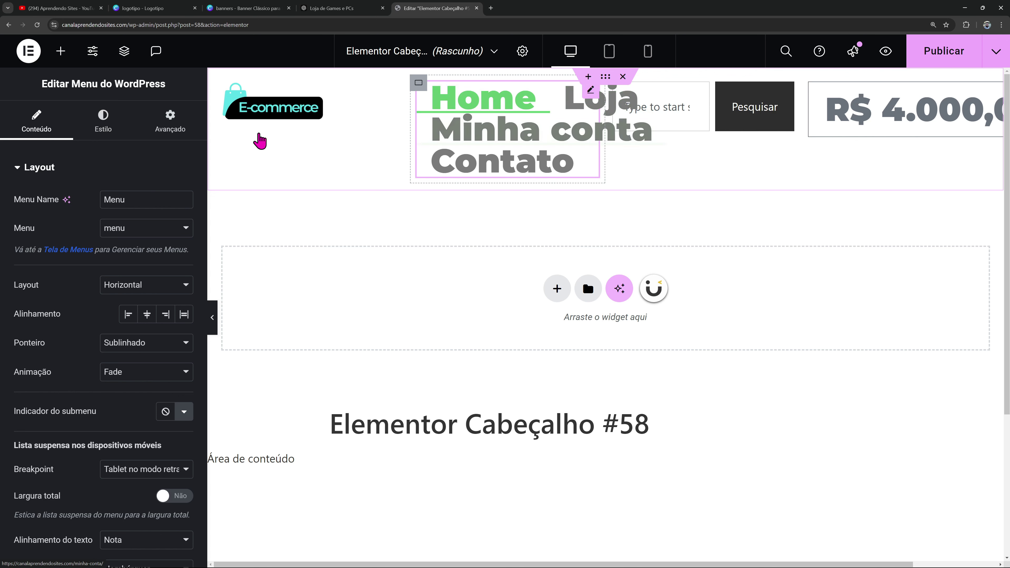
click(119, 229)
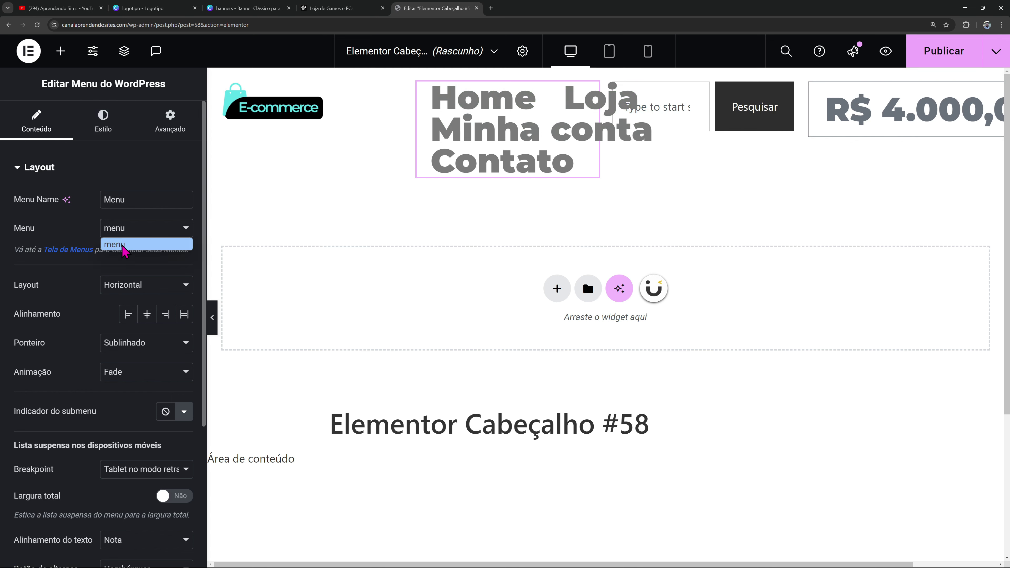
click(119, 245)
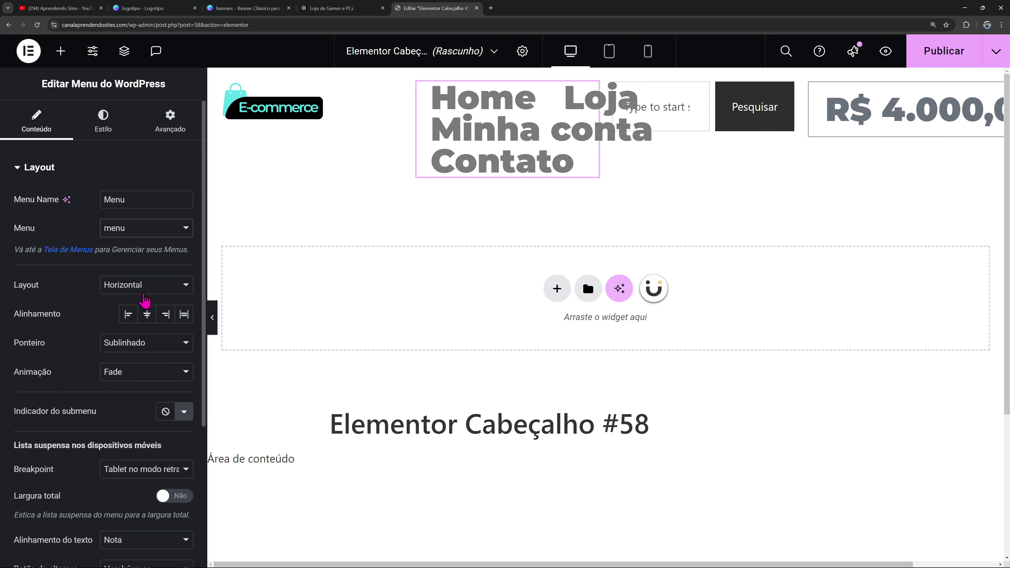
scroll(143, 310, down, 5)
scroll(141, 315, up, 5)
Apply the Secundário global font to the main menu and set its weight to 600 (Semi negrito)
click(105, 135)
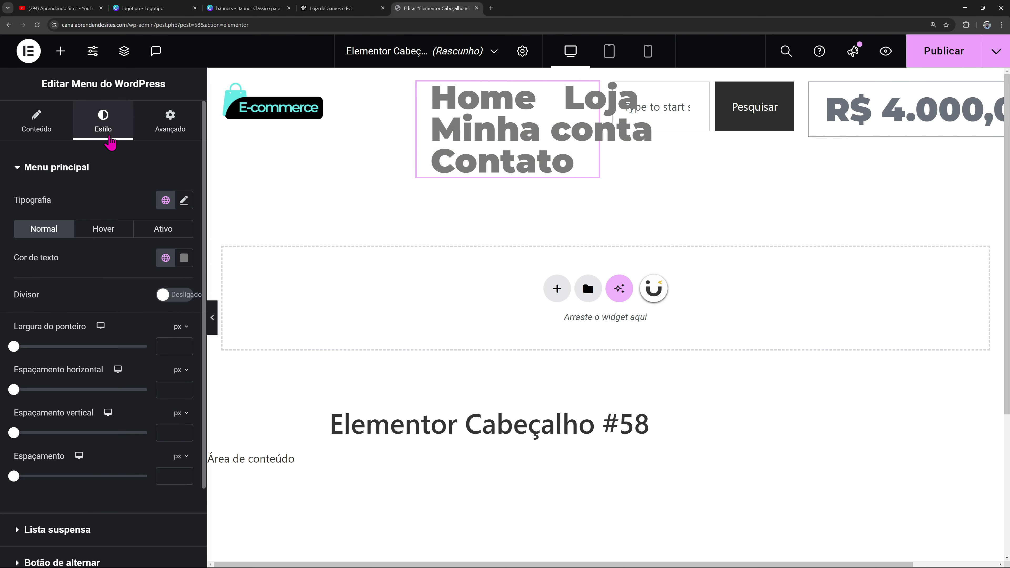
click(166, 200)
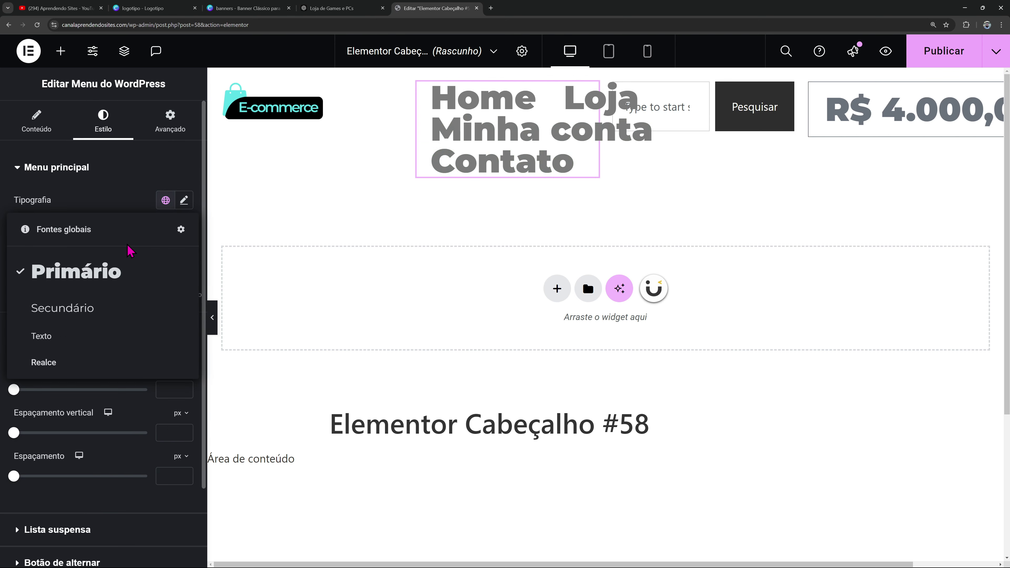
click(82, 308)
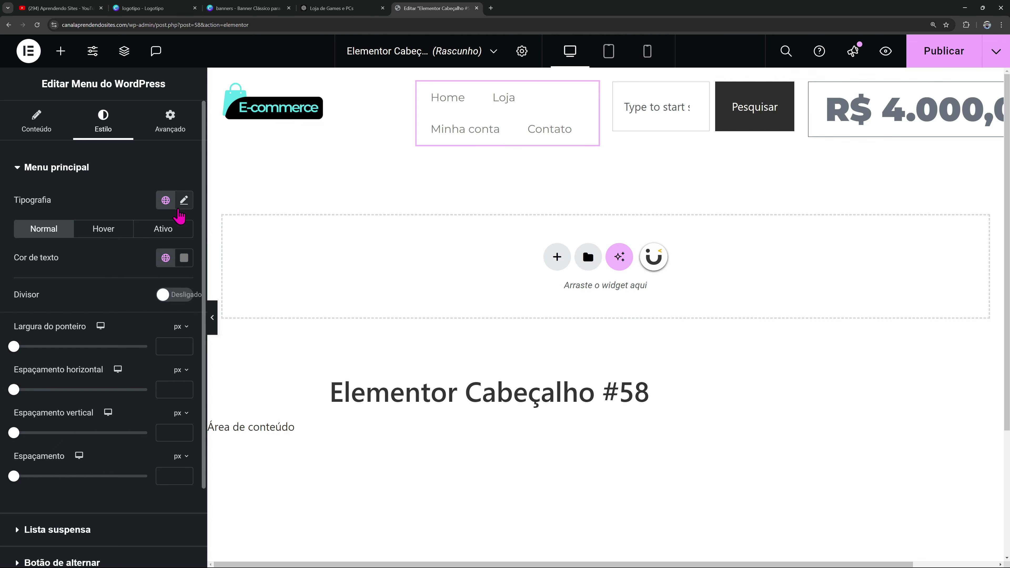
click(184, 199)
click(134, 343)
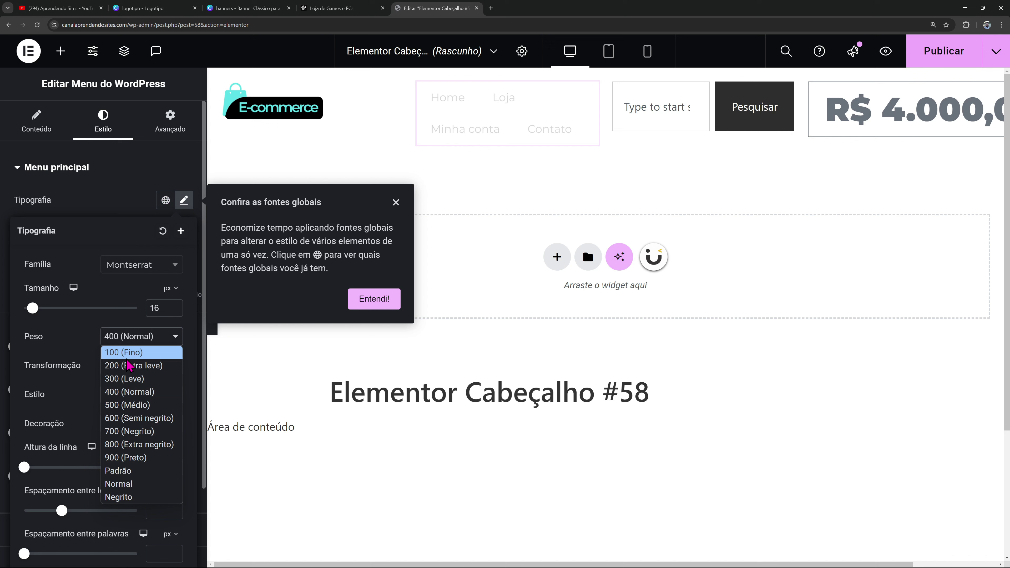
click(117, 420)
click(3, 294)
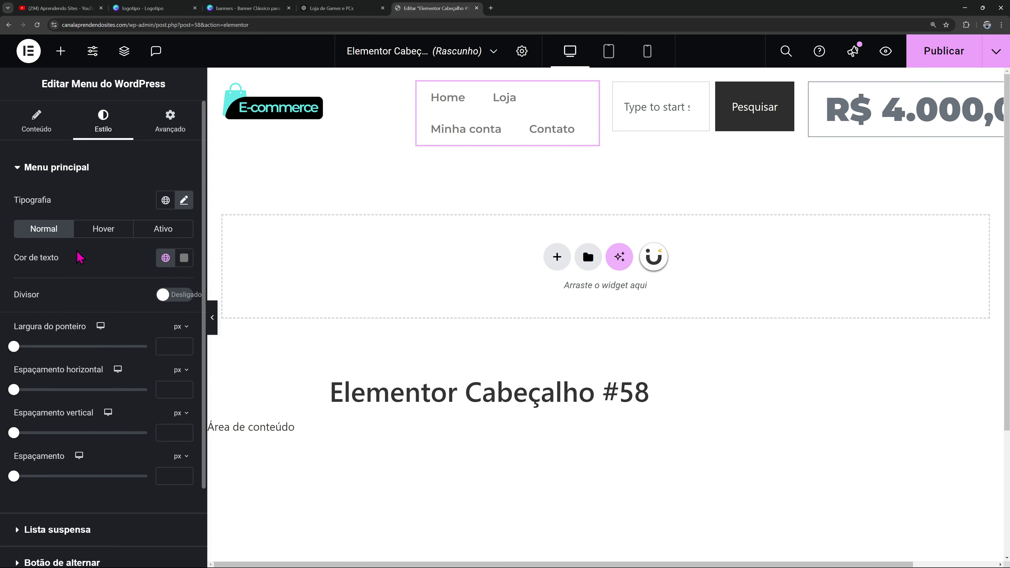
Set the main menu's normal text color to the black global color Novo item #2 (#000000), after trying Novo item #1
click(165, 258)
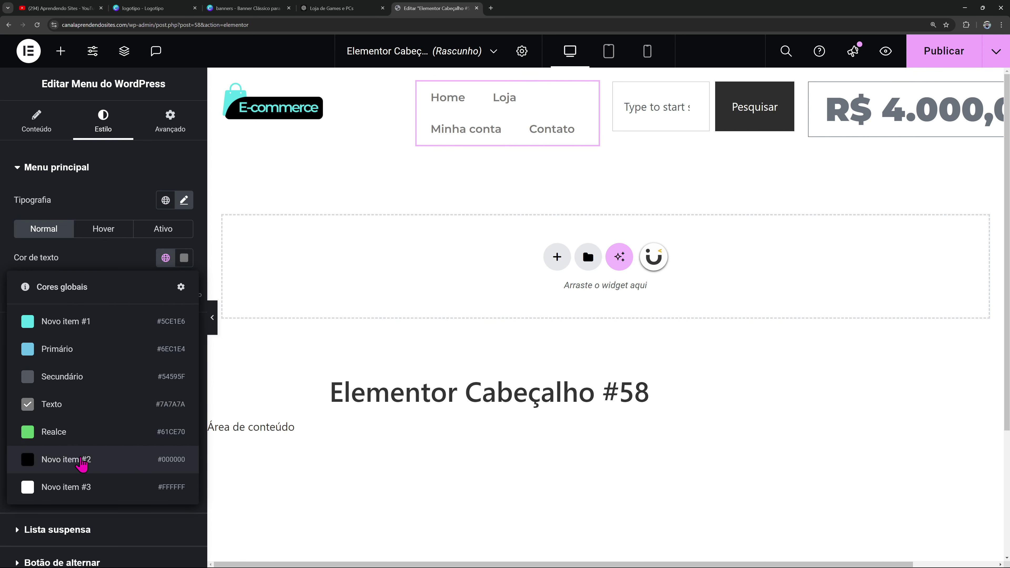
click(86, 323)
click(165, 258)
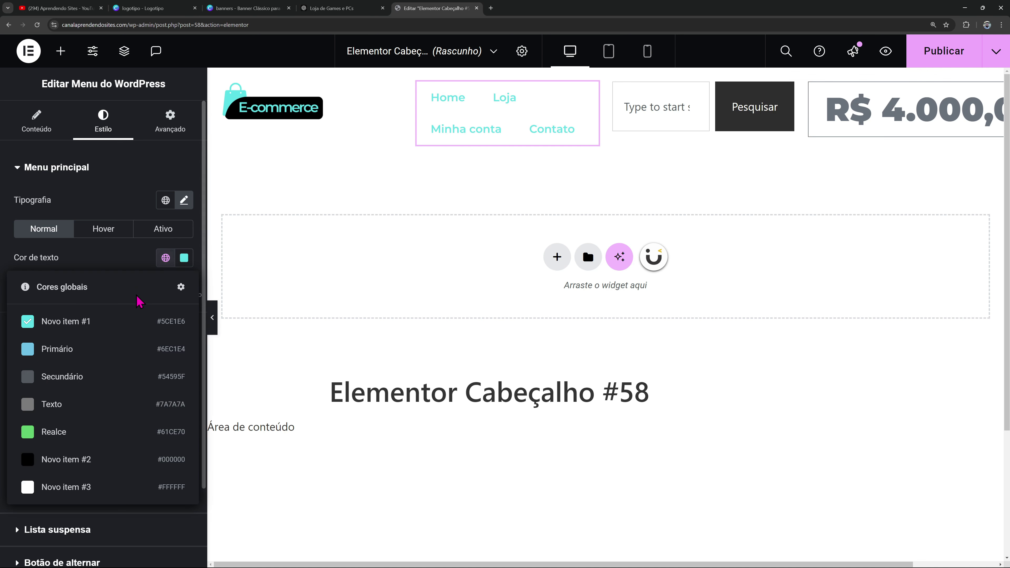
click(89, 467)
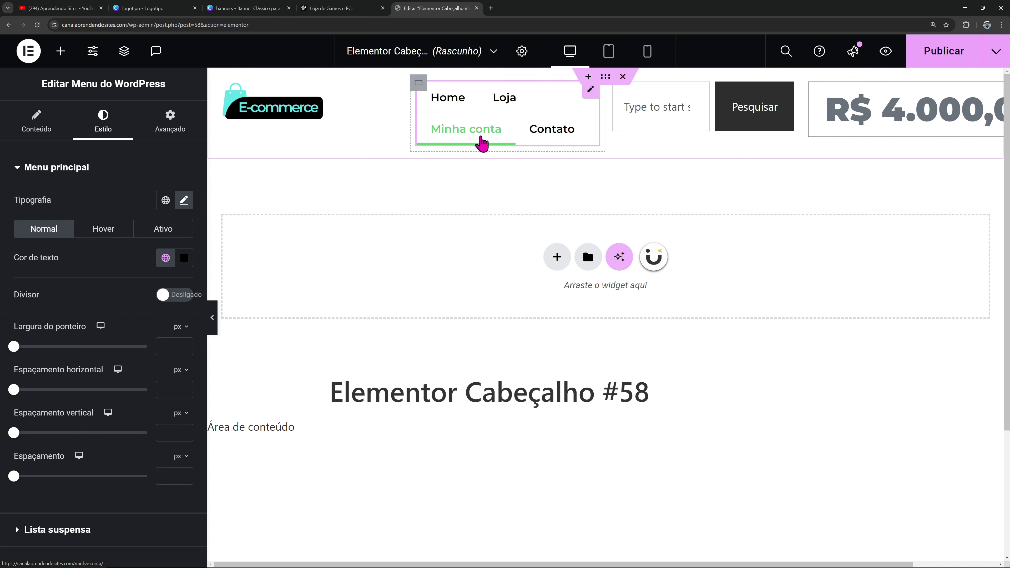
Try the Linha dupla pointer on the menu items, then set the menu's pointer to Nenhum
click(43, 135)
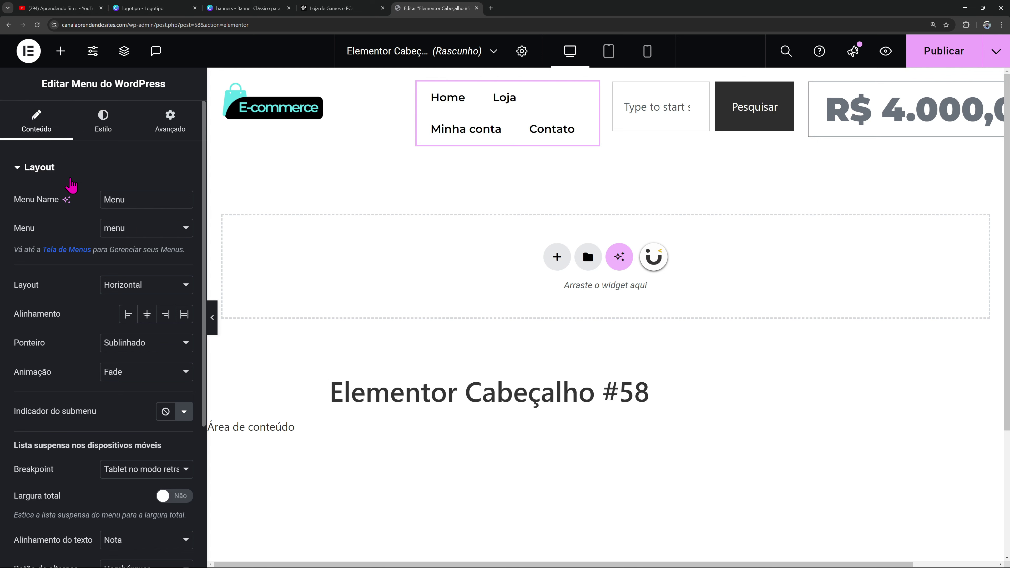
click(151, 342)
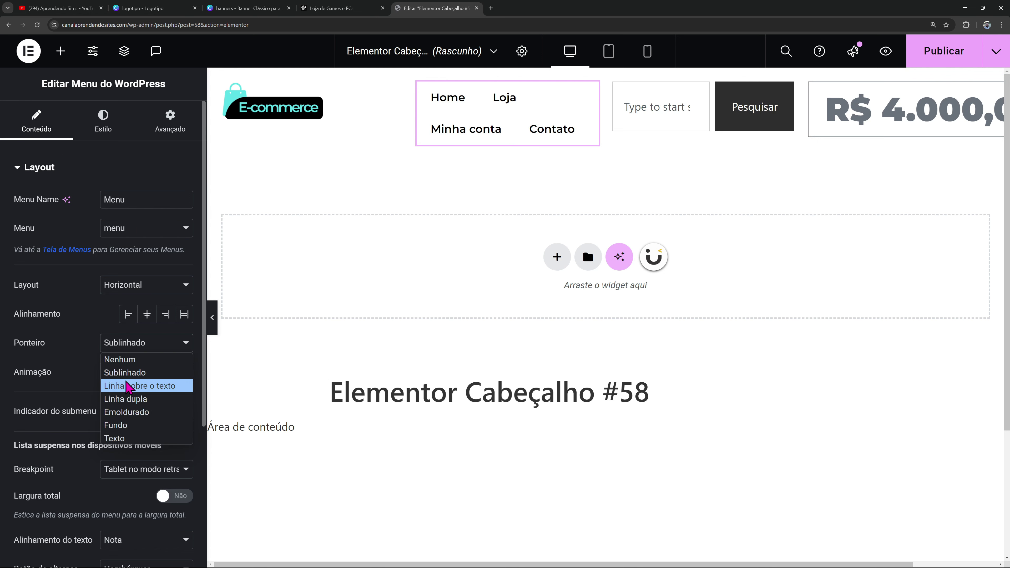
click(132, 398)
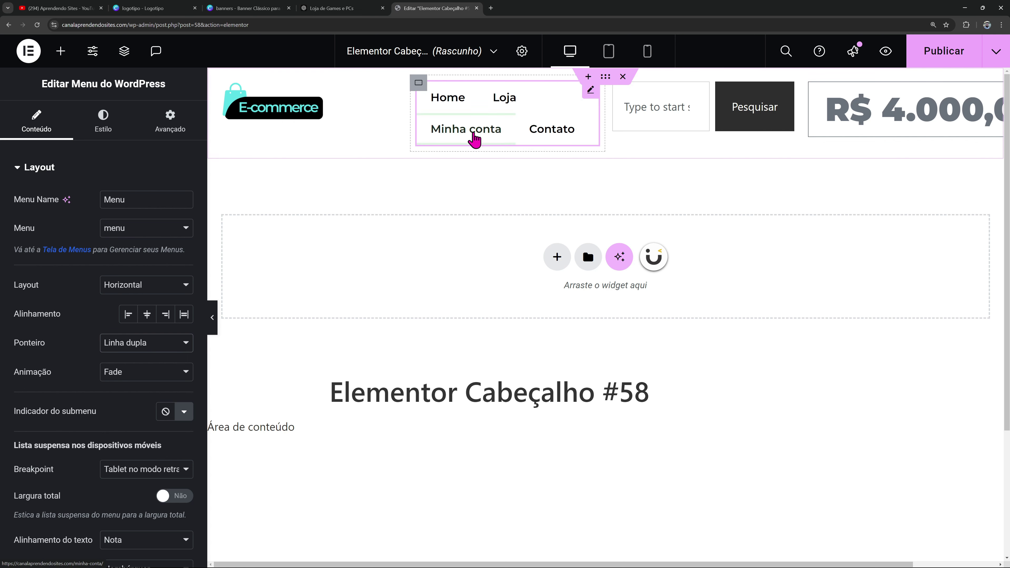
click(152, 344)
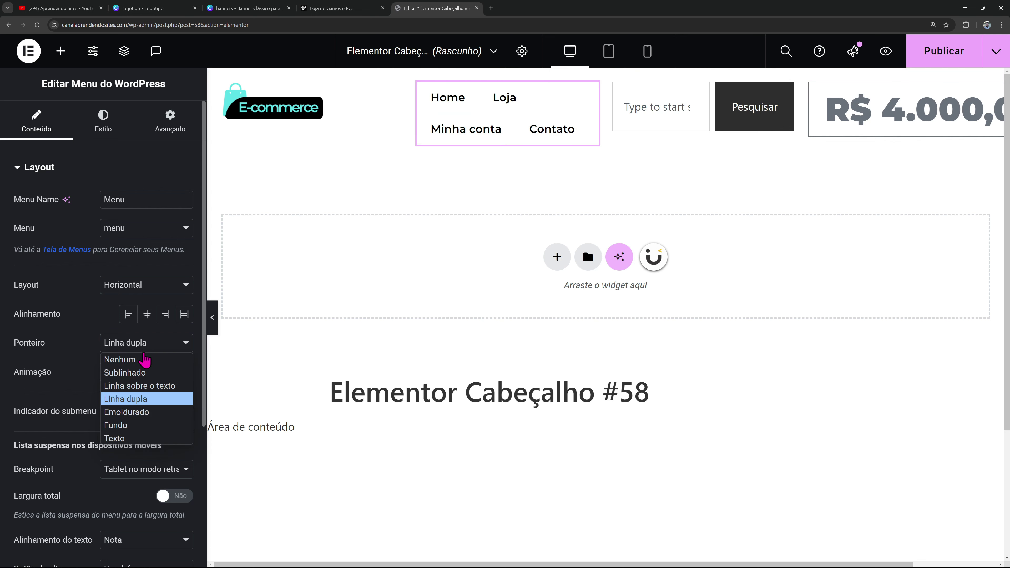
click(142, 357)
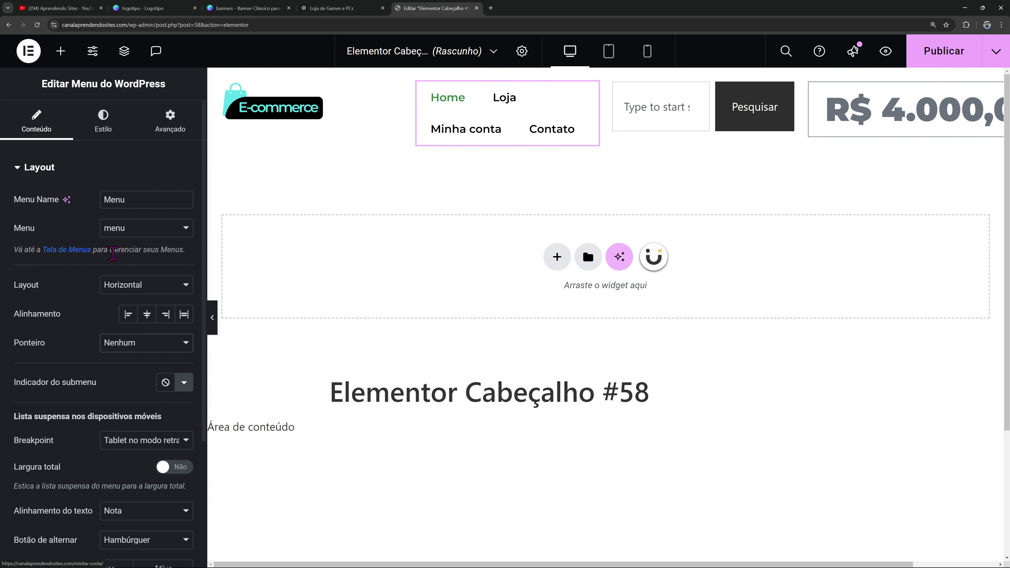
Set the menu's hover text color to Novo item #1 (#5CE1E6) and its active text color to Novo item #2 (#000000)
click(104, 123)
click(104, 229)
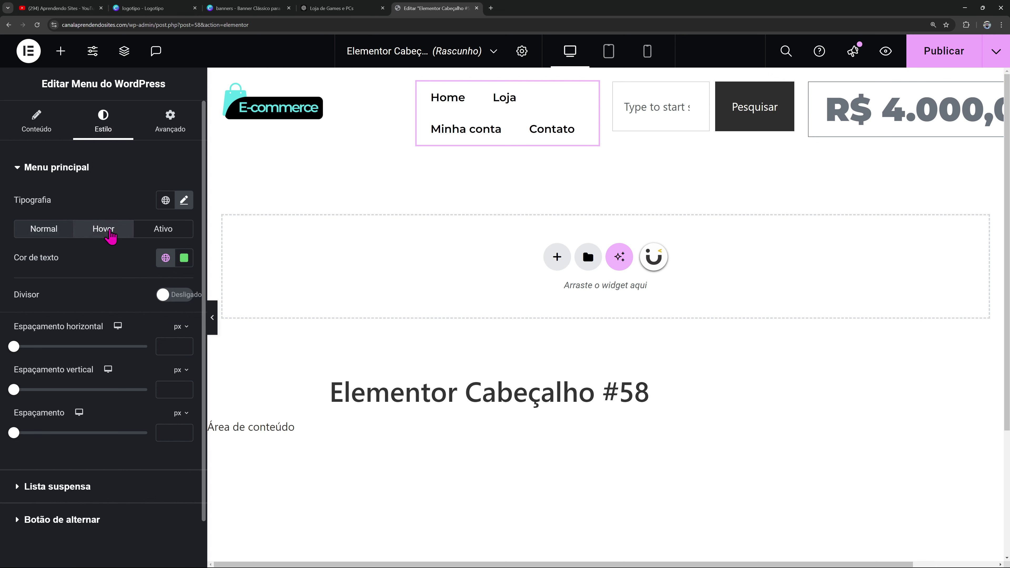
click(165, 257)
click(92, 323)
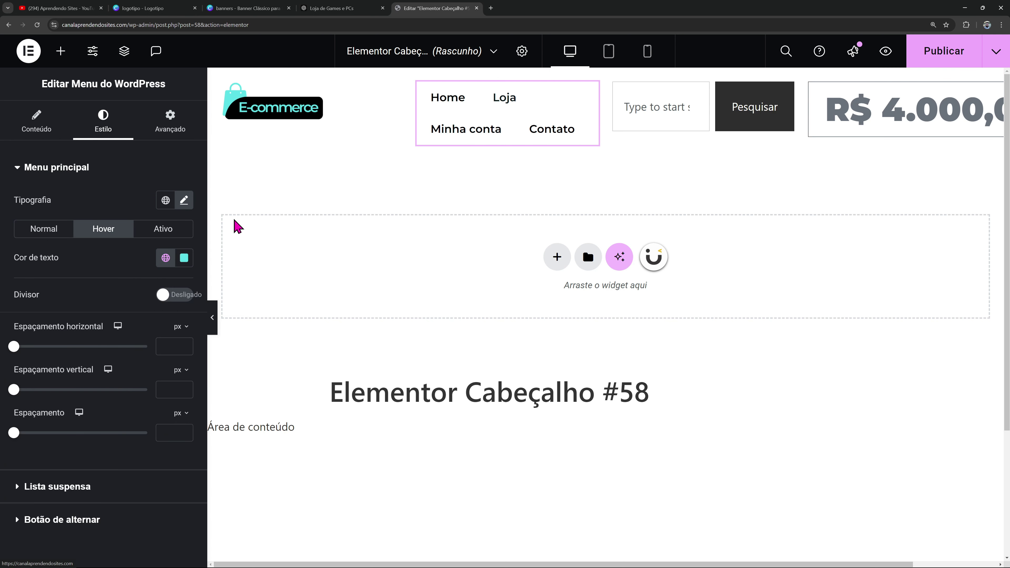
click(163, 229)
click(165, 257)
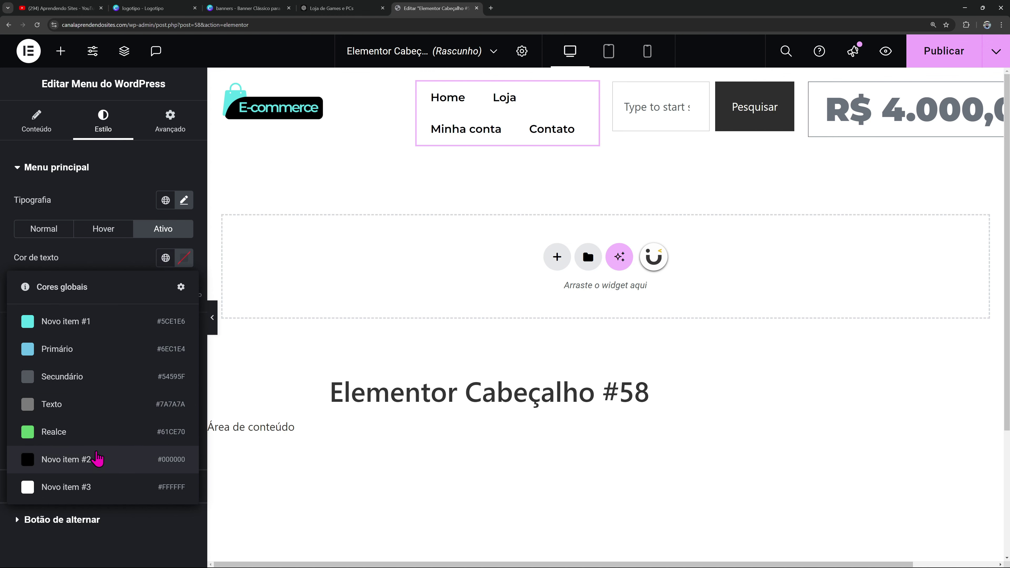
click(95, 461)
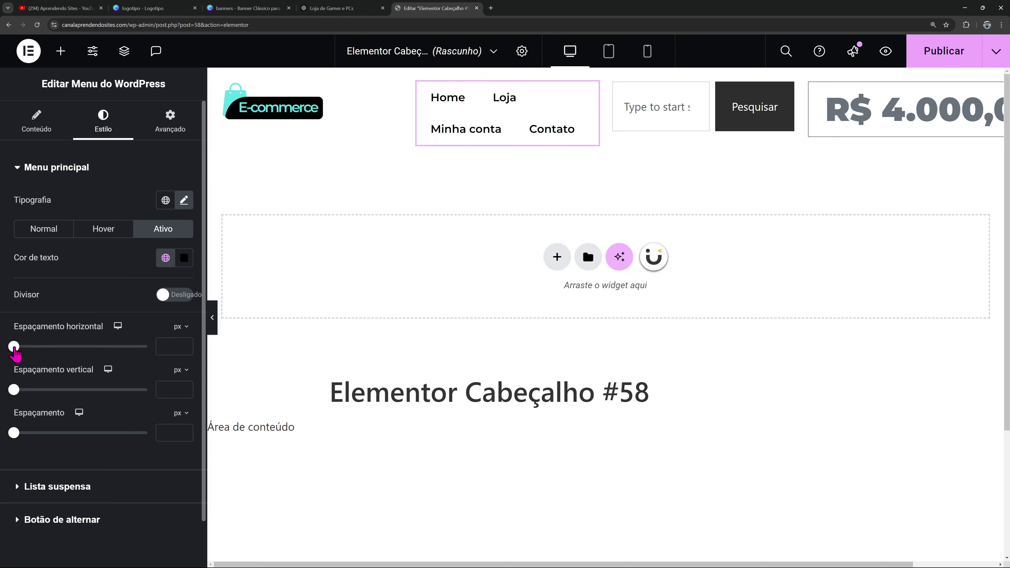
Set the main menu's horizontal spacing to 6 px, vertical spacing to 0 px and space between items to 14 px
drag(14, 347, 30, 347)
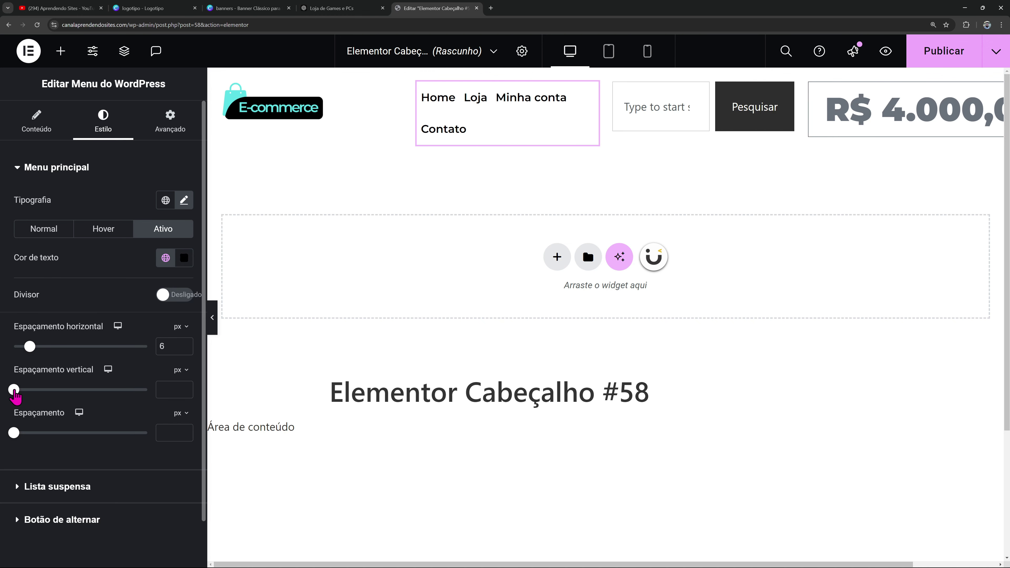
drag(14, 390, 31, 449)
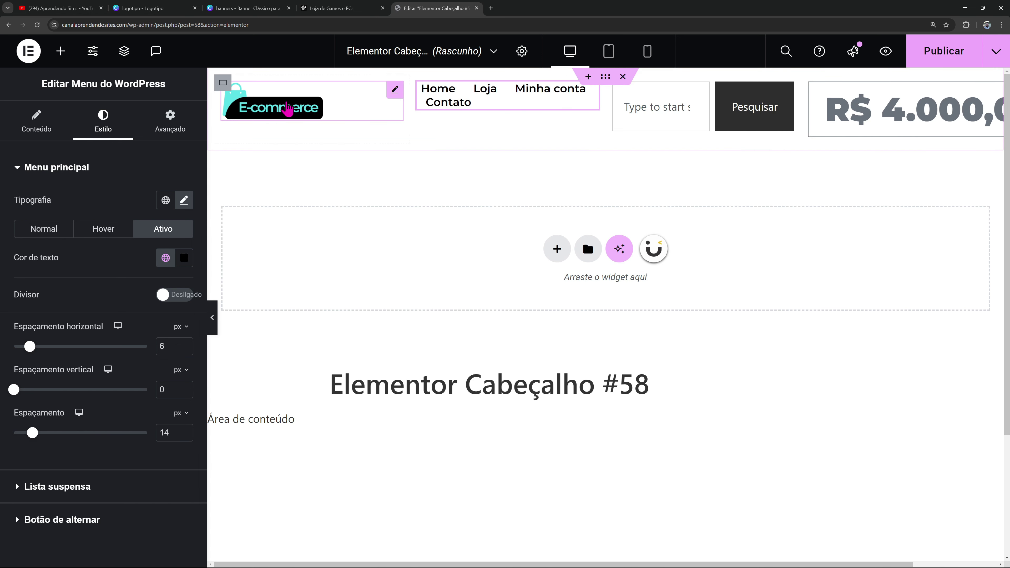
Reduce the width of the container holding the E-commerce logo to 15%
click(224, 84)
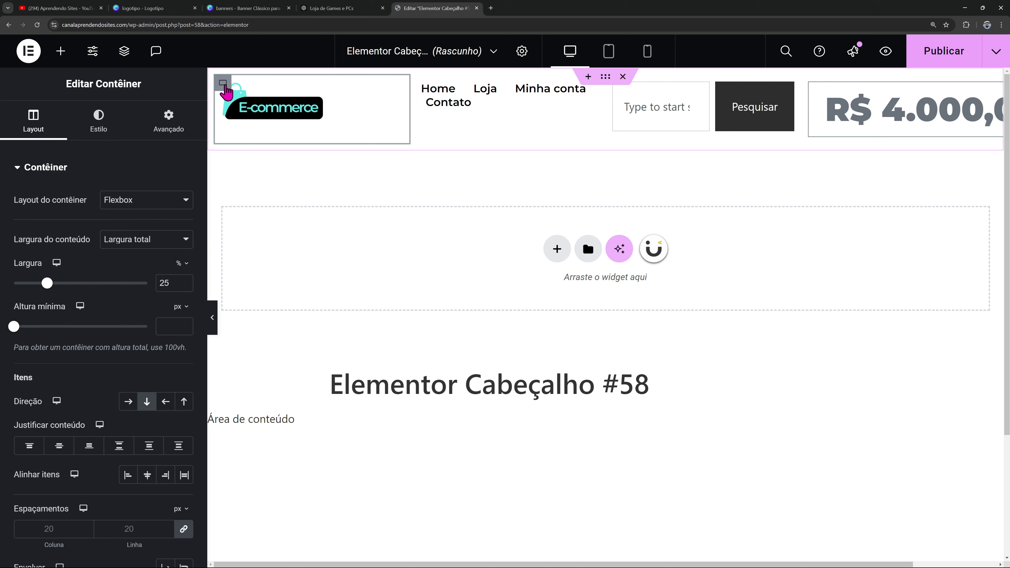
drag(45, 285, 33, 285)
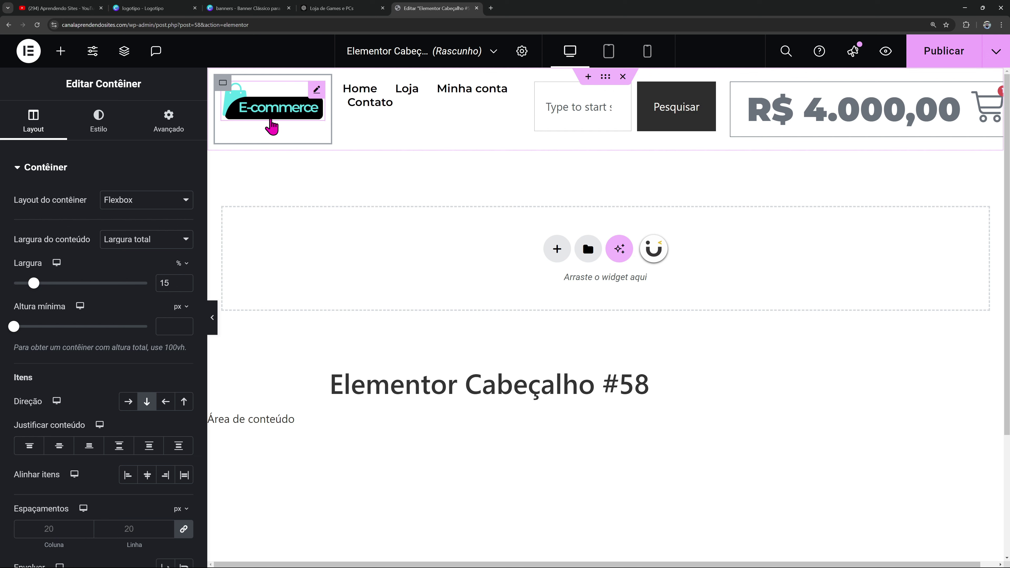
key(ctrl+z)
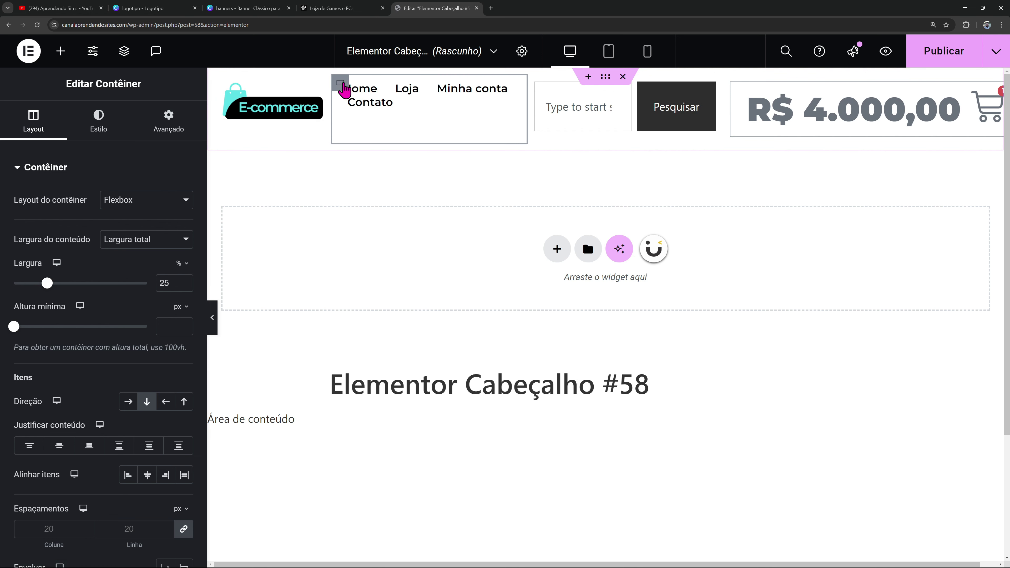
Set the menu container's width to 35% and justify its content to the center
drag(44, 285, 56, 284)
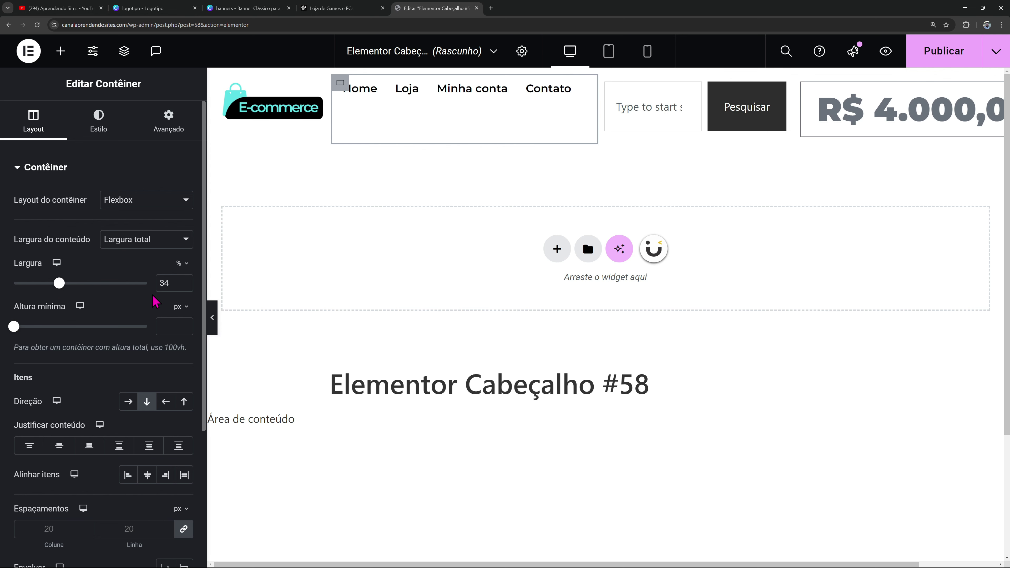
text(35)
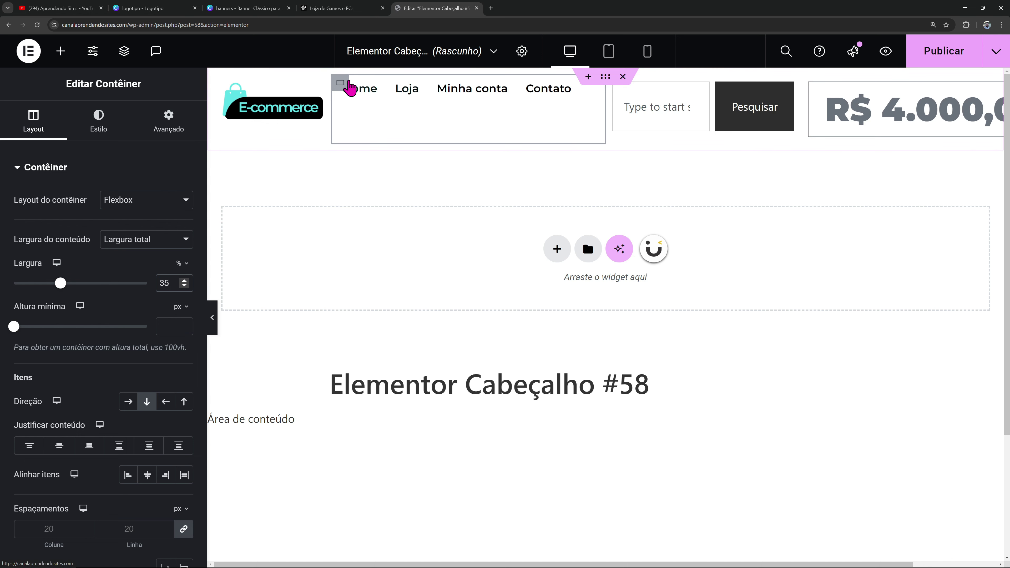
click(62, 448)
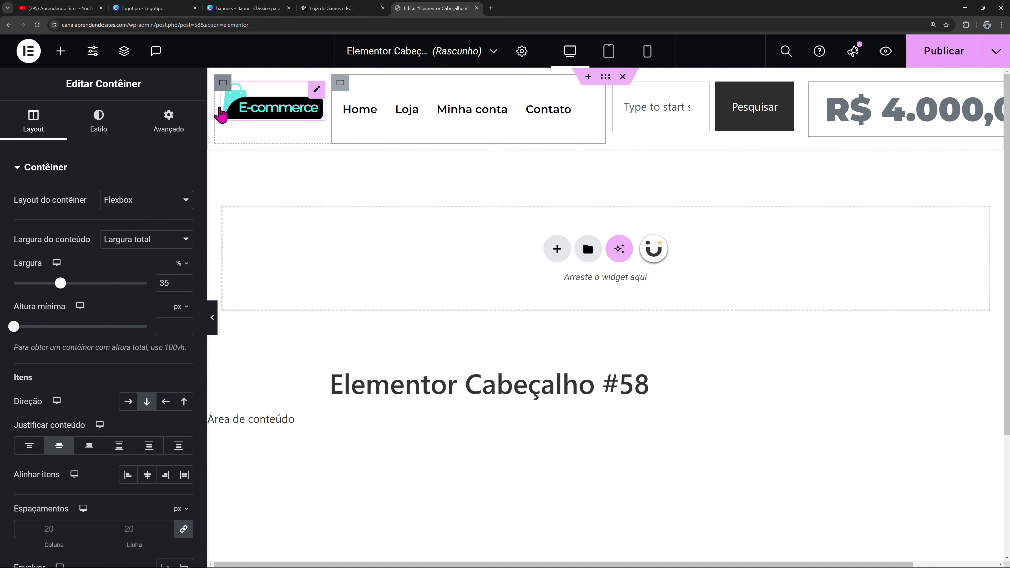
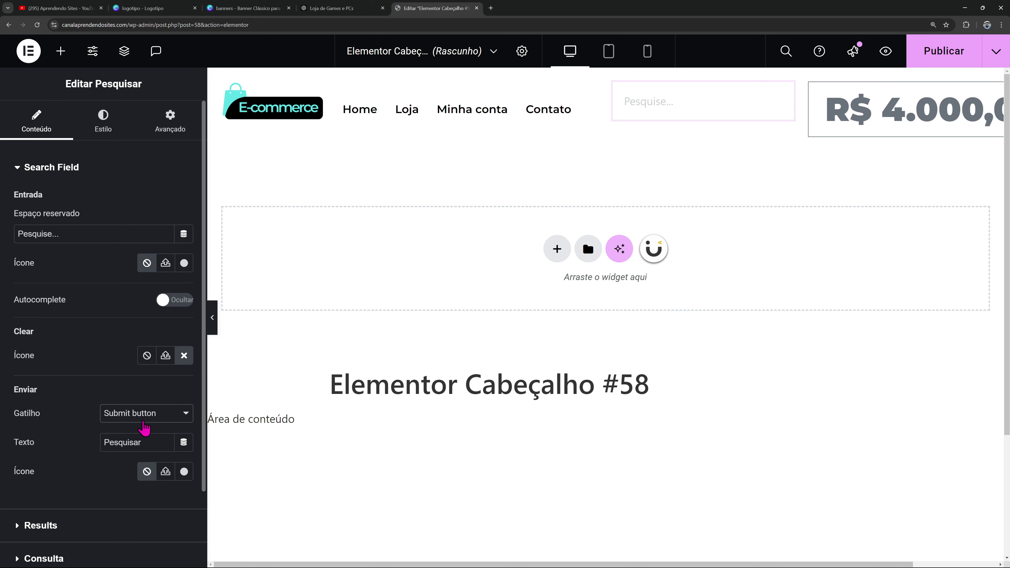
Add the magnifying-glass Search icon to the search widget's submit button and remove the button's Pesquisar text
click(184, 471)
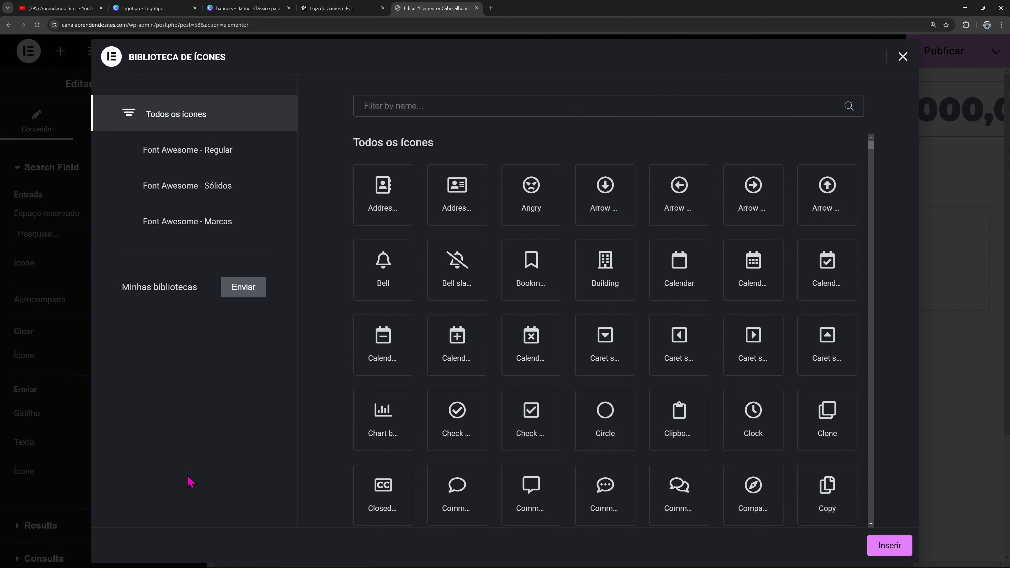
click(421, 107)
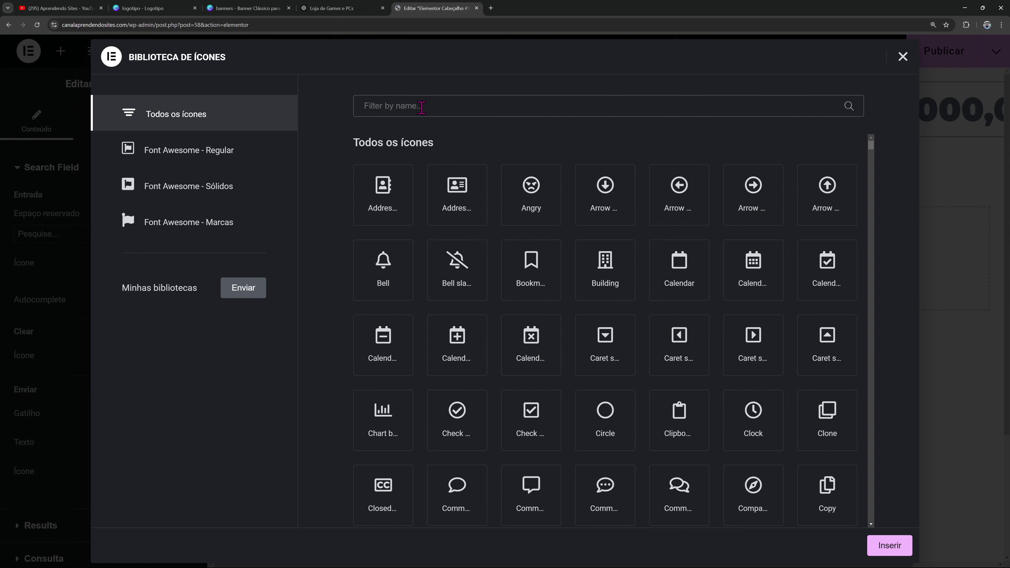
text(sear)
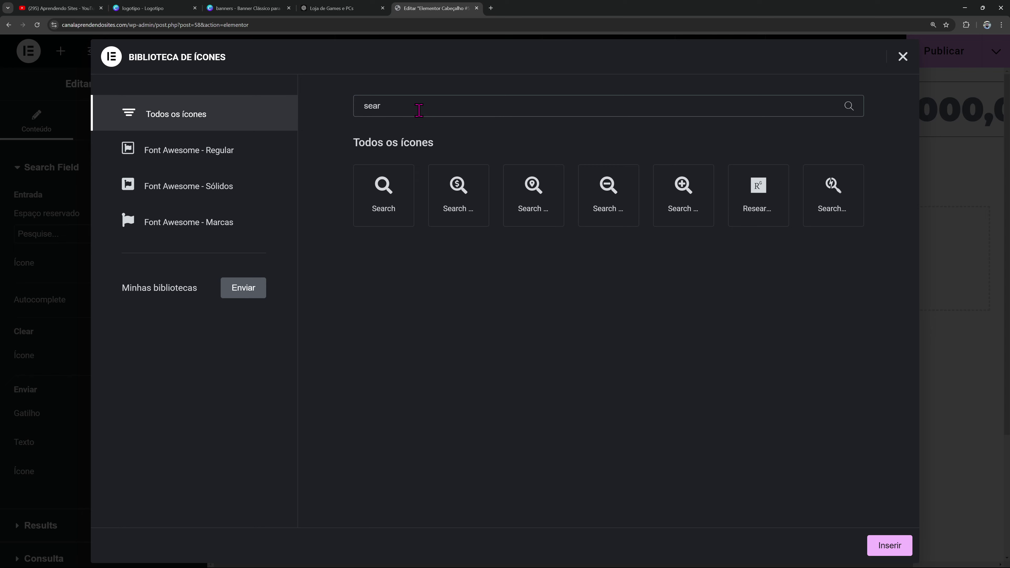
click(383, 195)
click(881, 546)
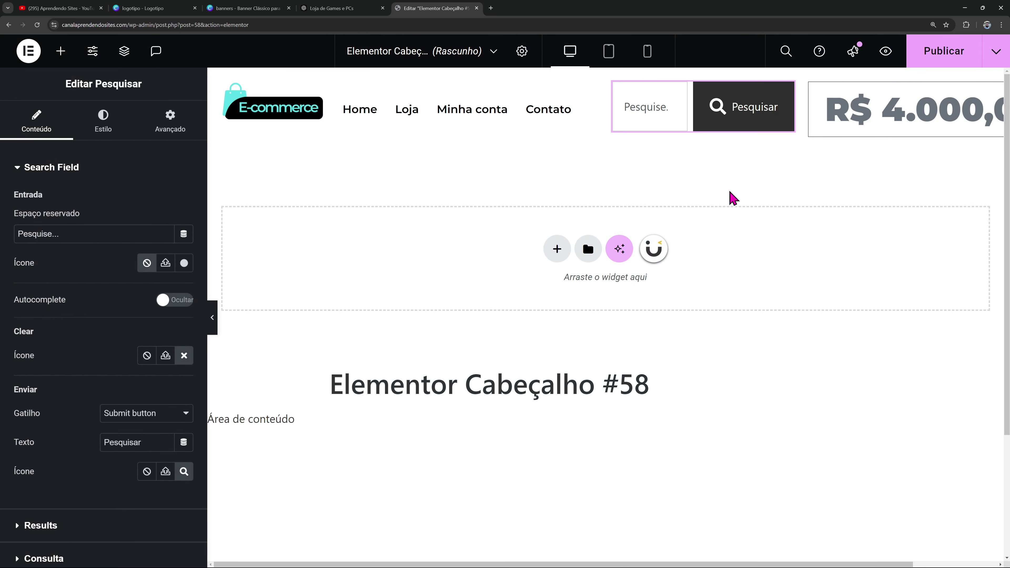
drag(140, 448, 64, 439)
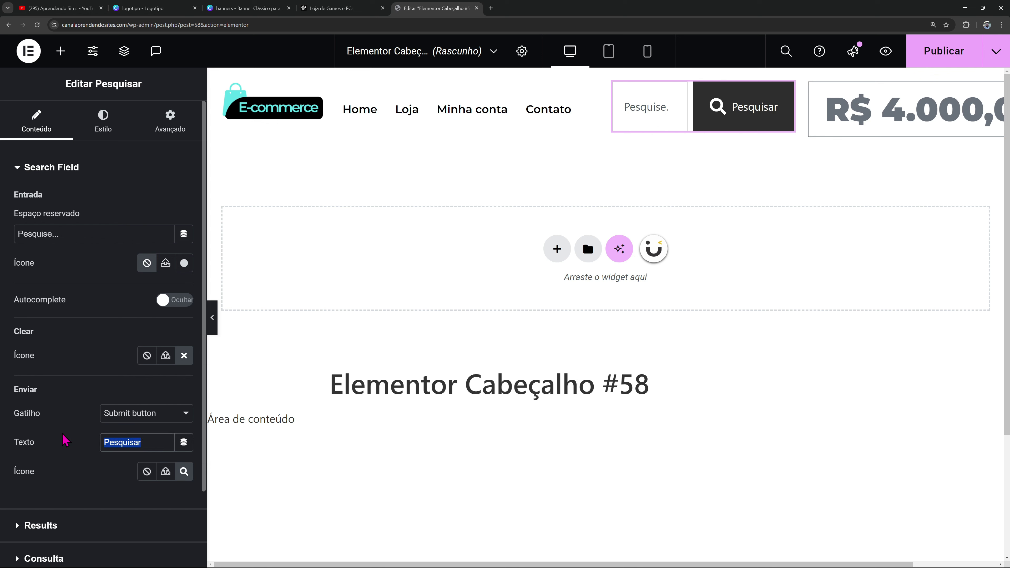
key(BackSpace)
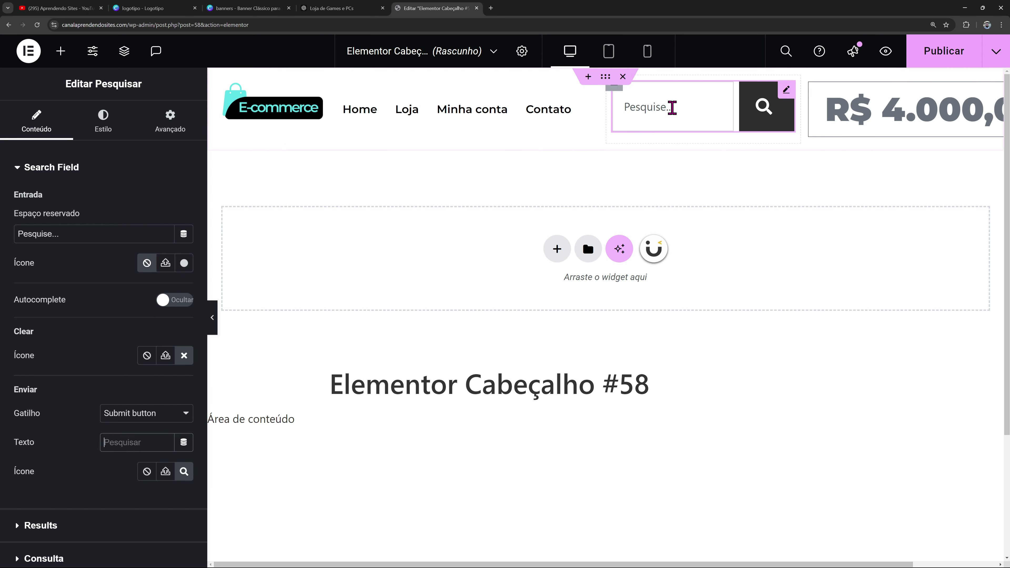
click(54, 175)
click(63, 217)
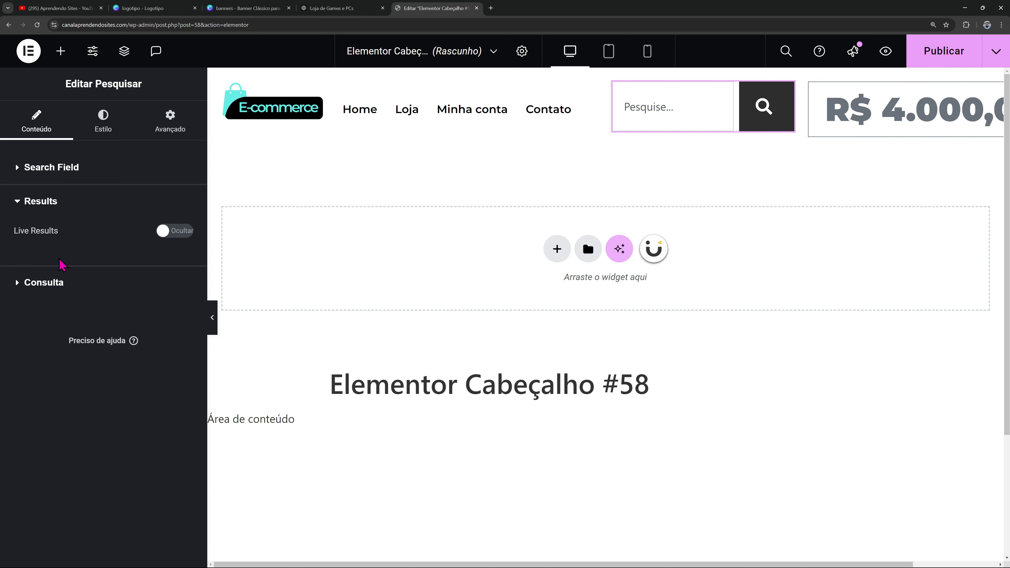
click(69, 286)
click(54, 234)
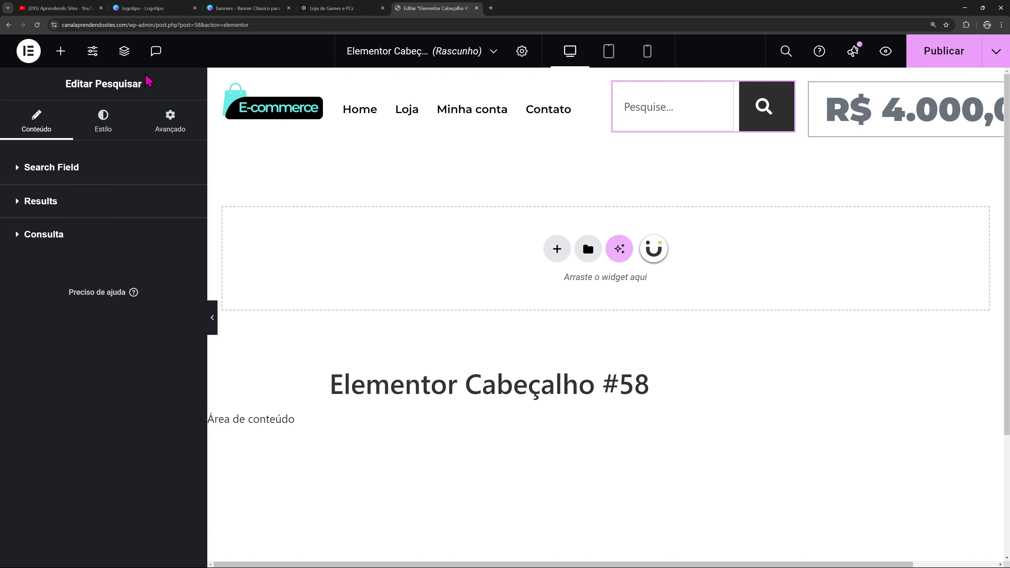
Apply a global typography preset to the search field and set its padding to 10 px on all sides
click(104, 127)
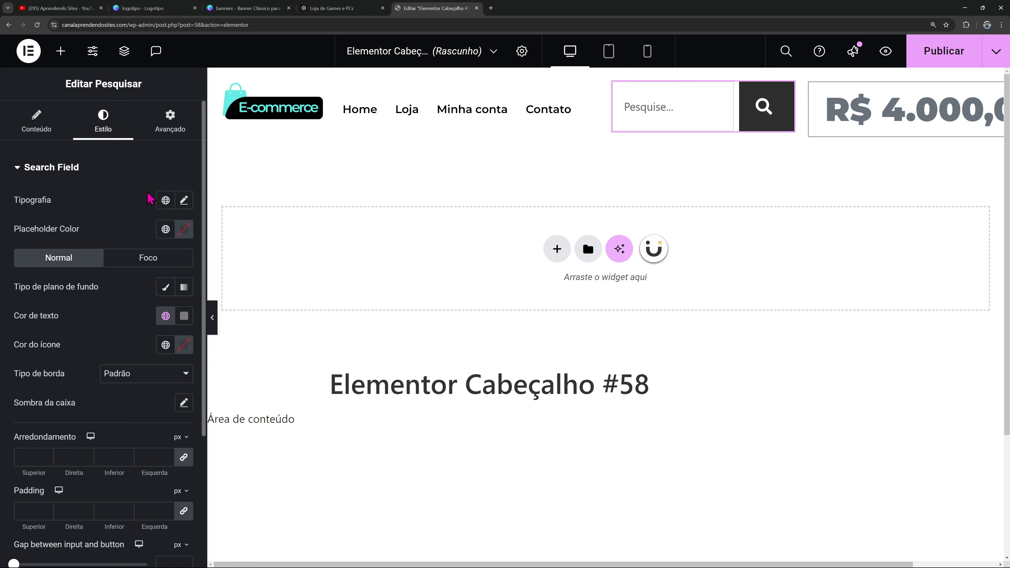
click(163, 204)
click(106, 307)
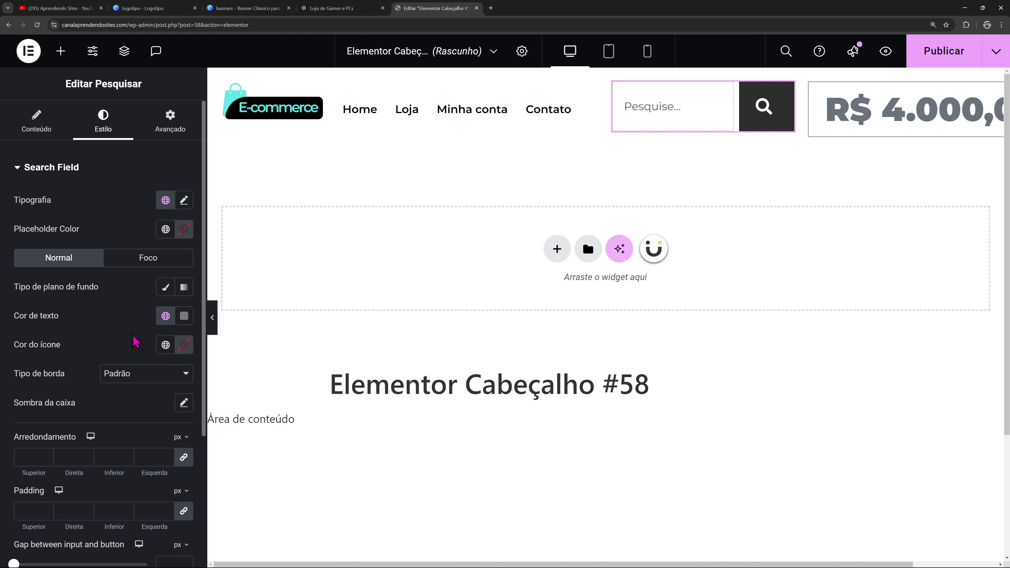
scroll(117, 246, down, 2)
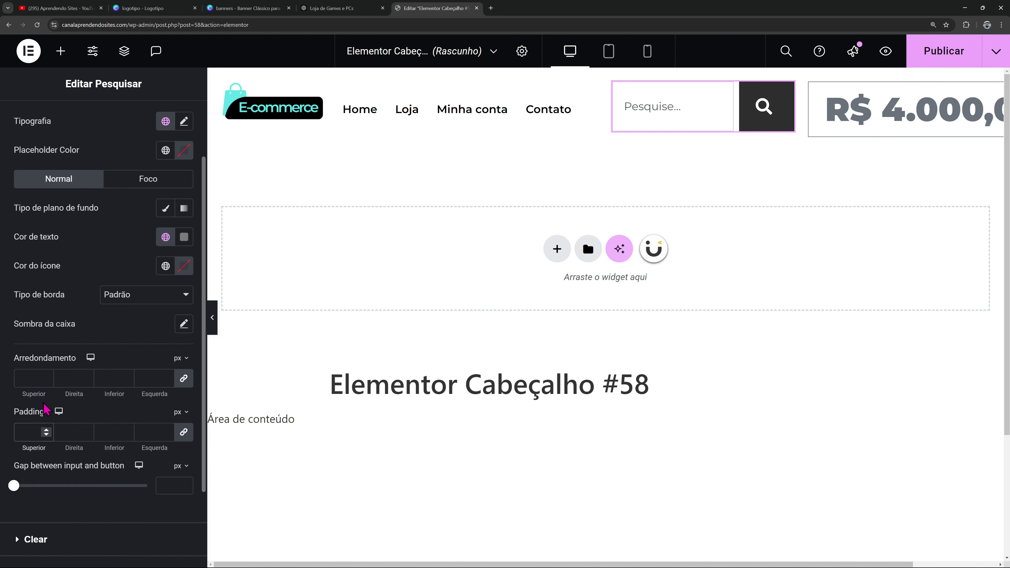
text(5)
key(BackSpace)
text(10)
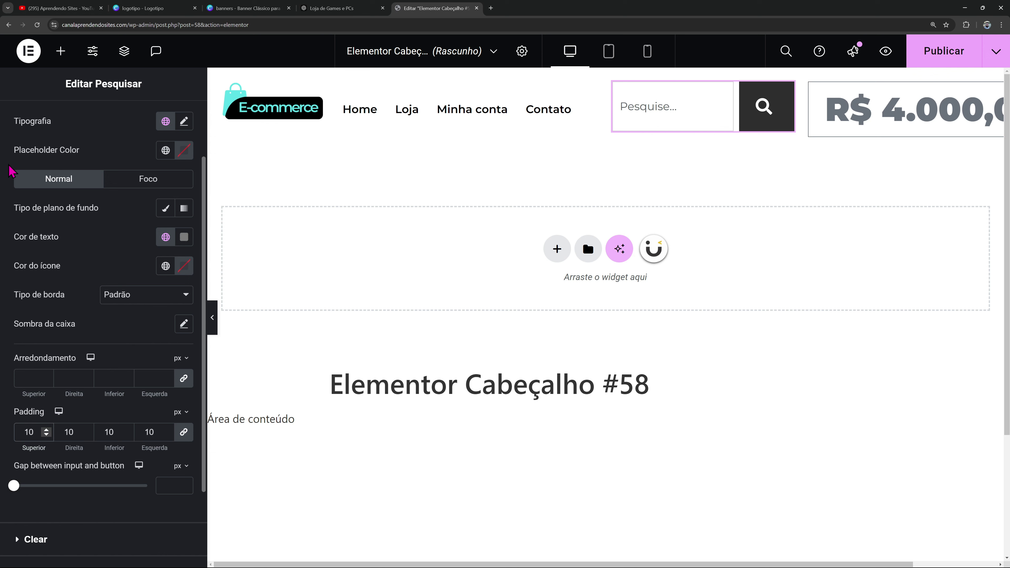
Apply a global typography preset to the search widget's submit button and set its icon size to 13 px
scroll(55, 298, down, 3)
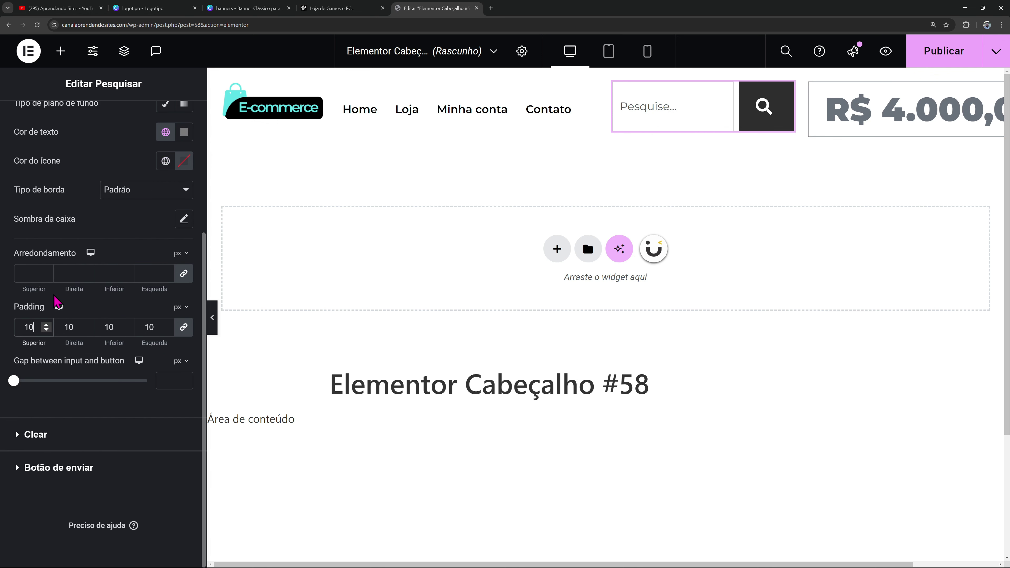
click(75, 471)
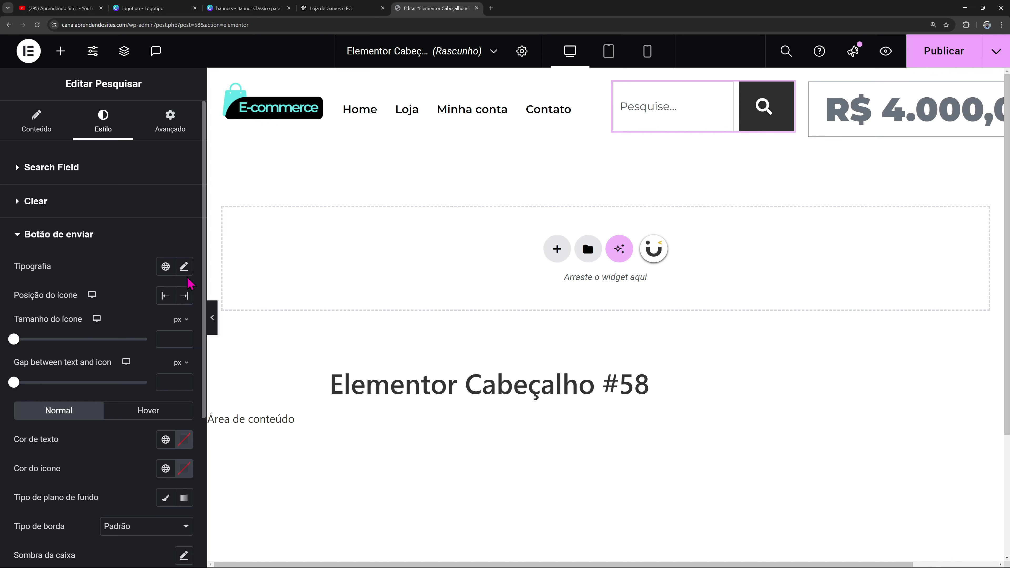
click(166, 267)
click(98, 341)
scroll(148, 309, down, 1)
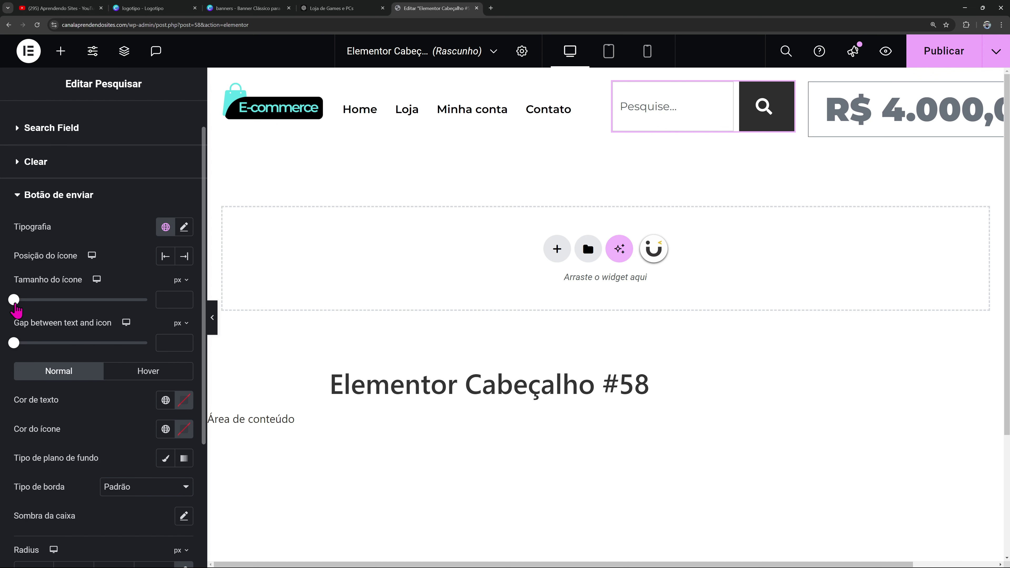
drag(14, 306, 49, 311)
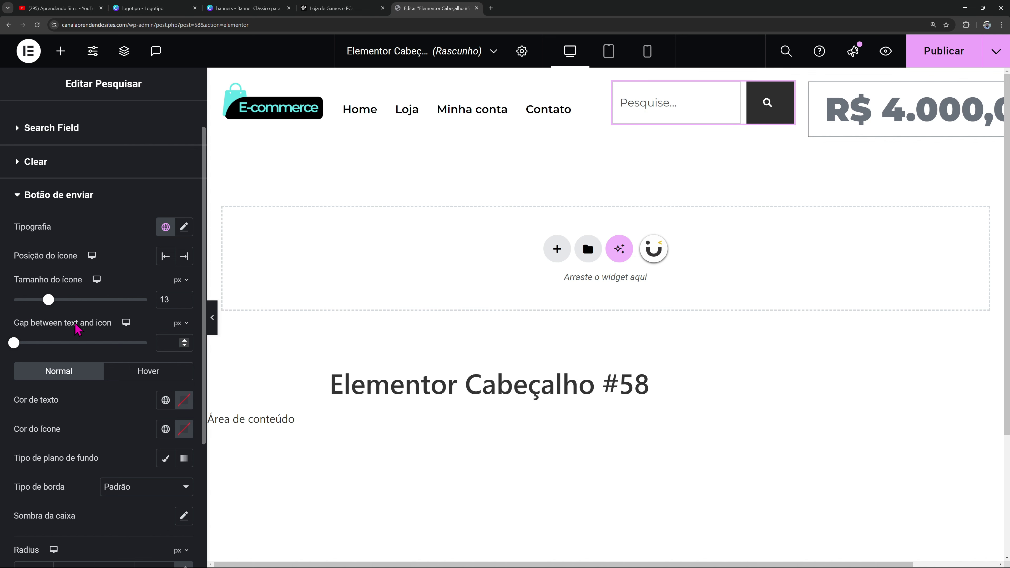
Unlink the submit button's padding values and set each of the four sides to 10 px
scroll(79, 332, down, 4)
click(184, 479)
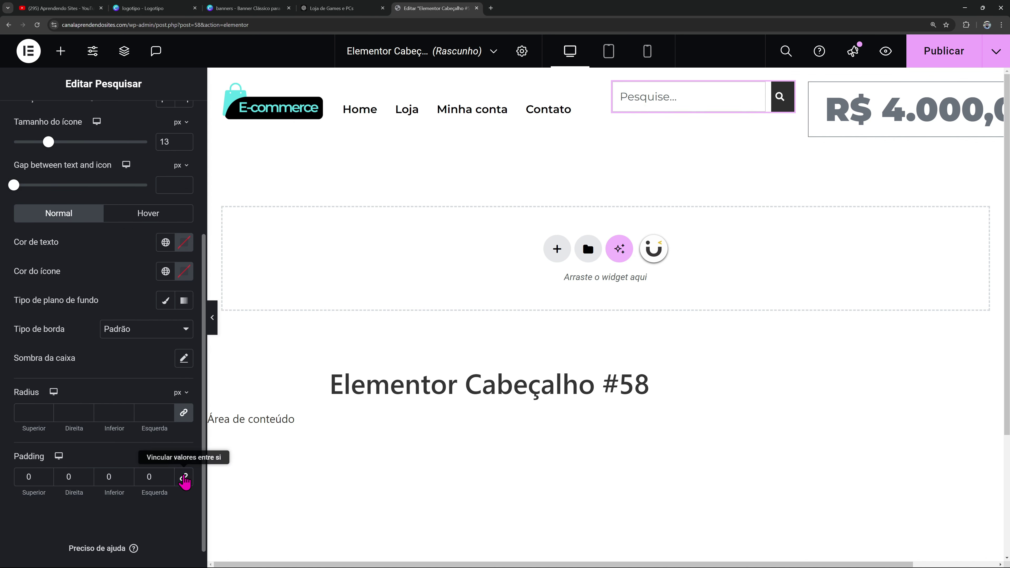
drag(36, 481, 8, 482)
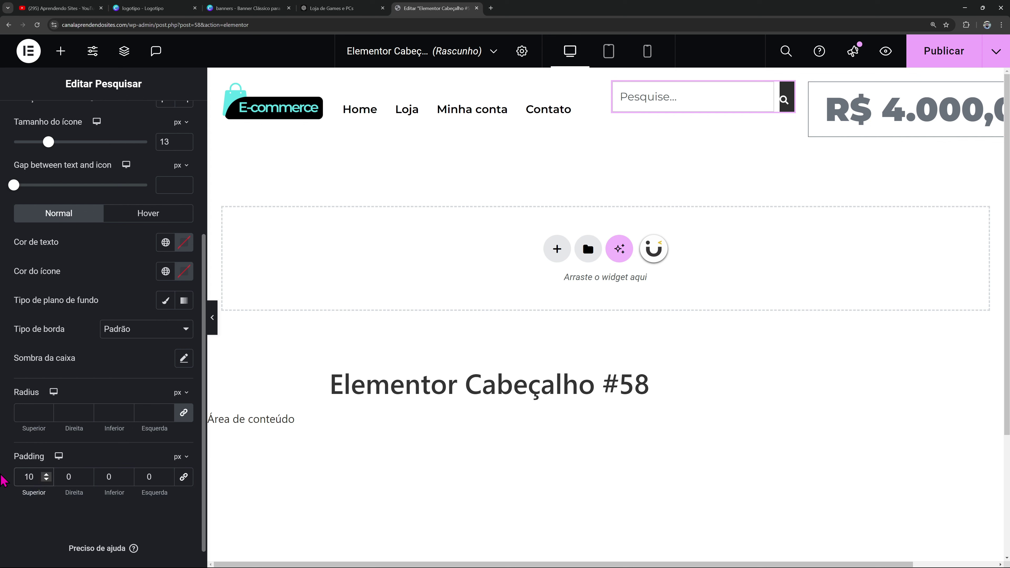
key(Tab)
text(10)
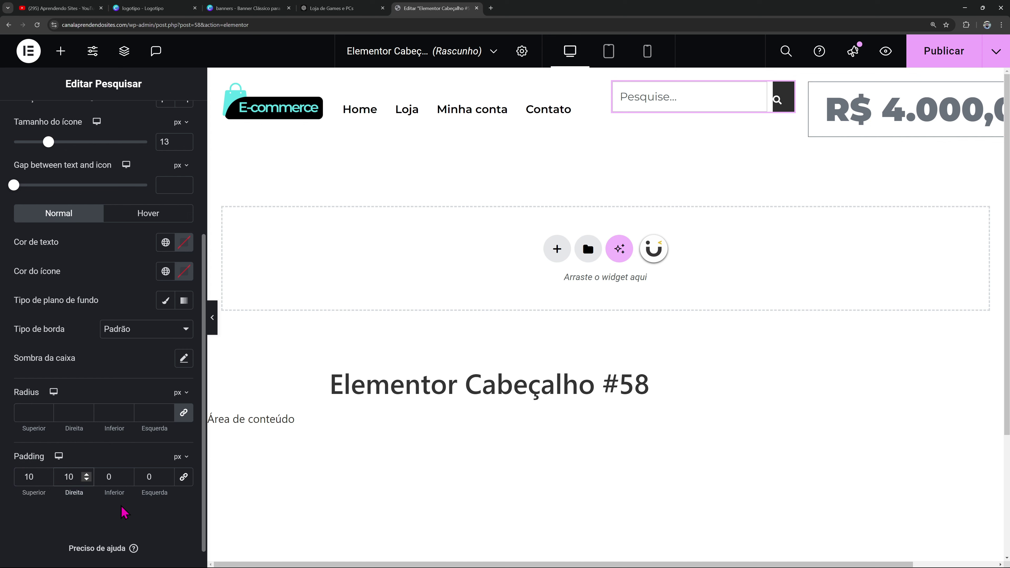
click(114, 477)
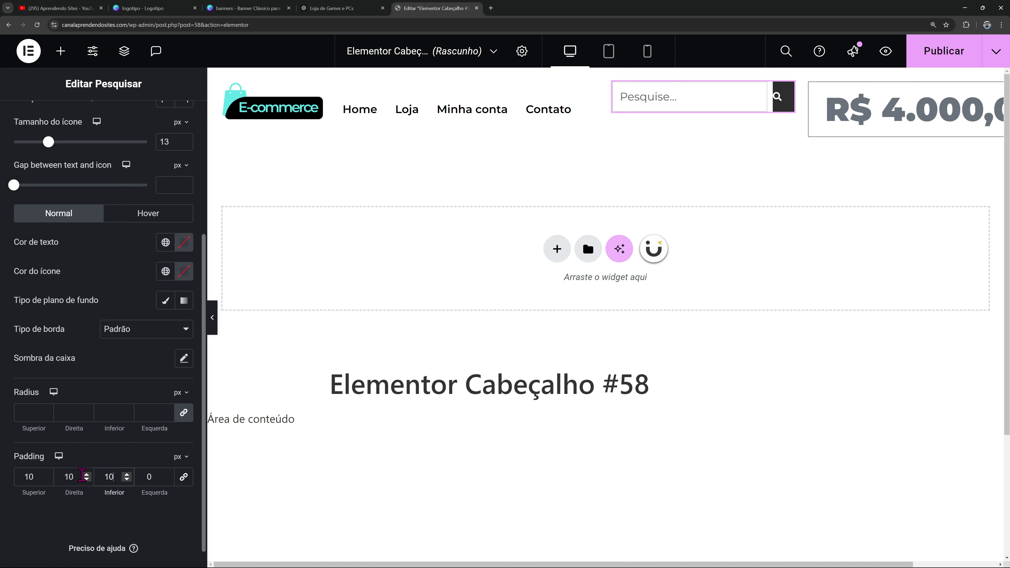
text(10)
key(Tab)
text(10)
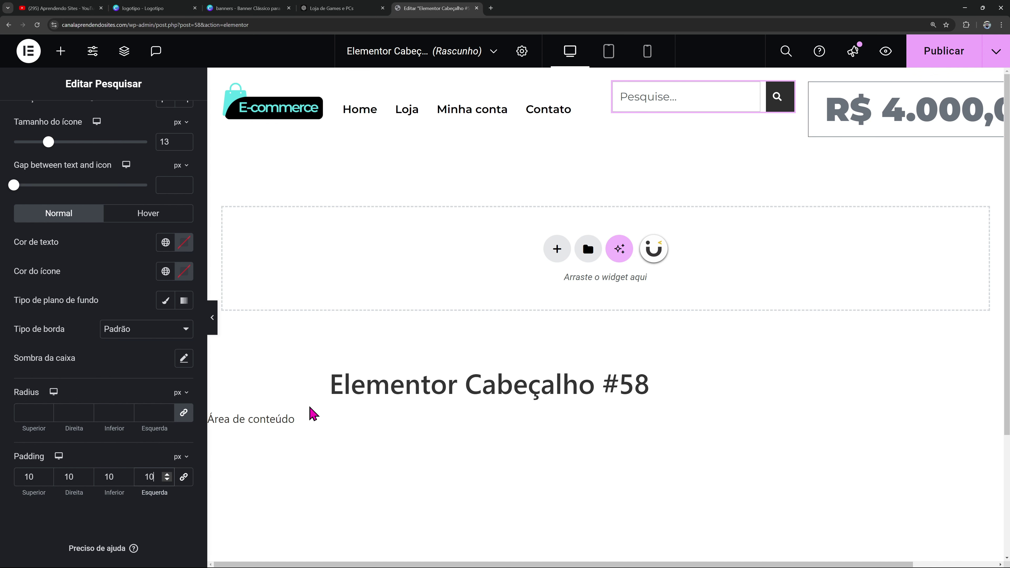
Justify the content of the container around the search bar to the centre and preview the header at full width
mouse_move(774, 102)
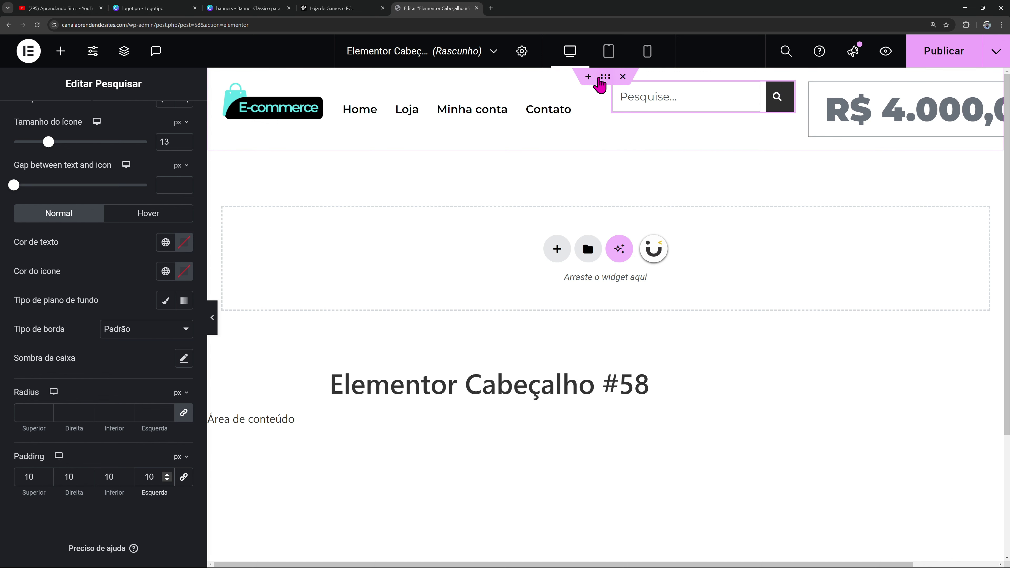
click(615, 91)
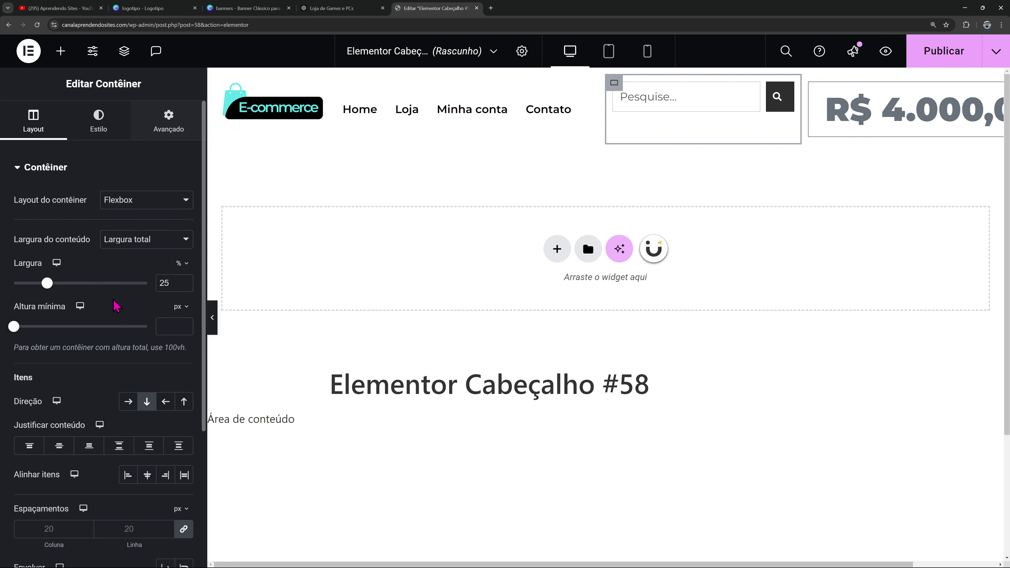
click(58, 448)
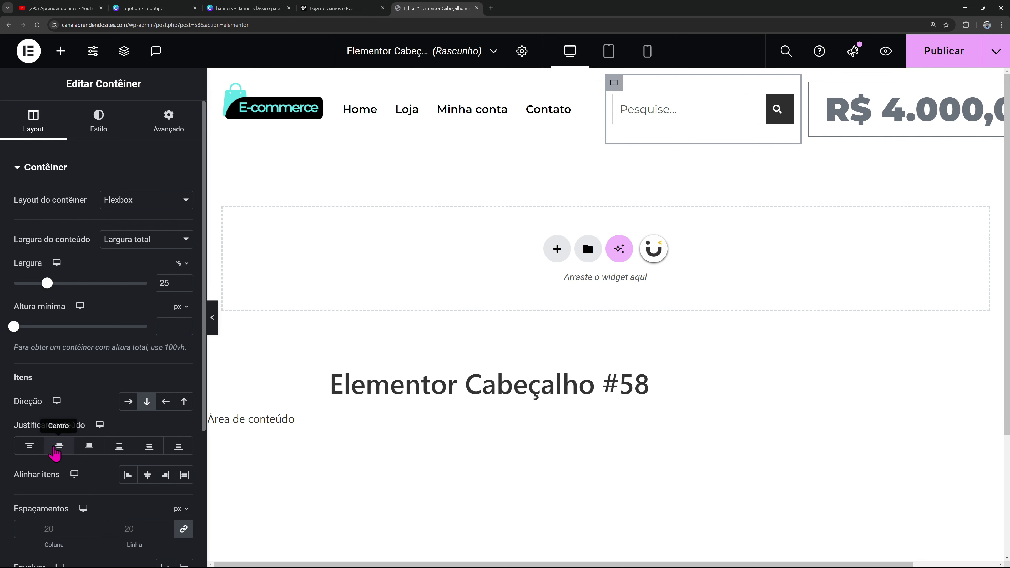
click(213, 323)
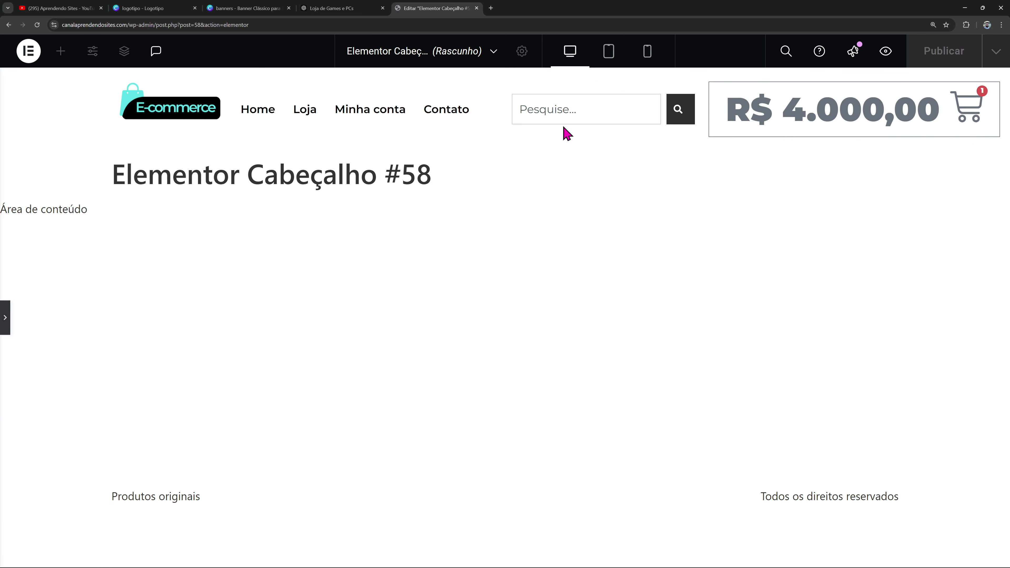
click(5, 318)
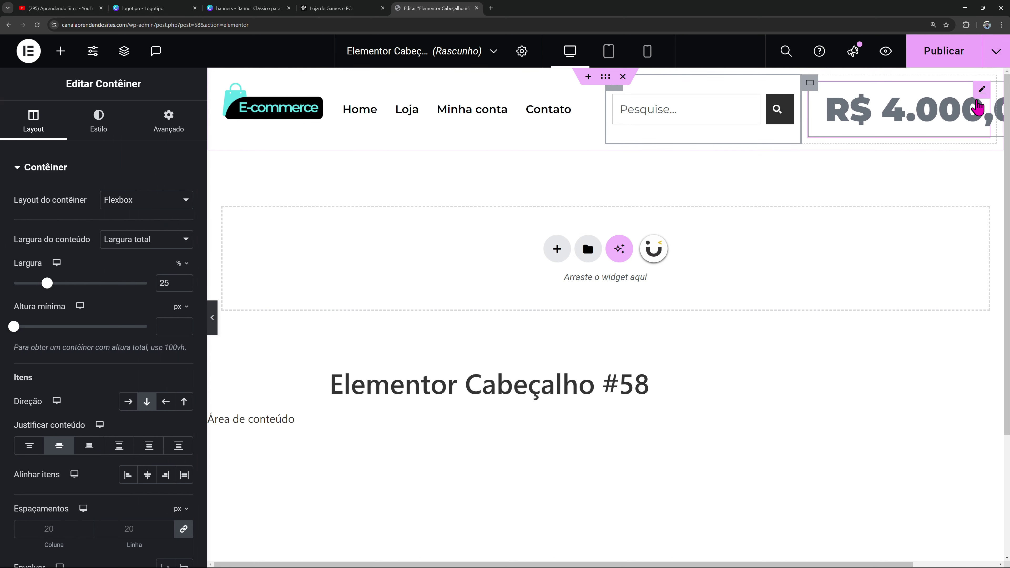
Hide the menu cart's subtotal and set its normal icon colour to the global black, Novo item #2 (#000000)
click(980, 90)
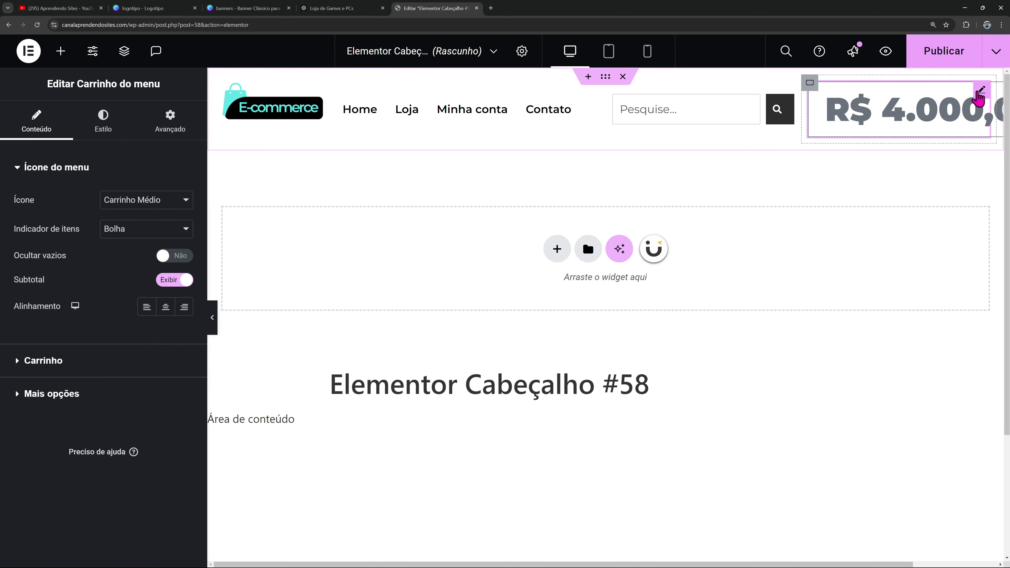
click(167, 280)
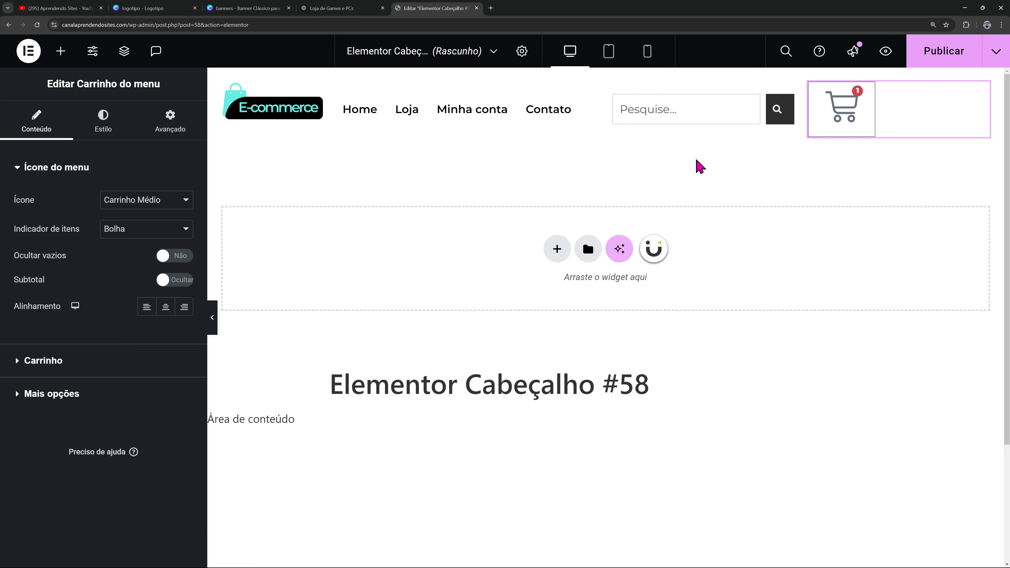
click(102, 125)
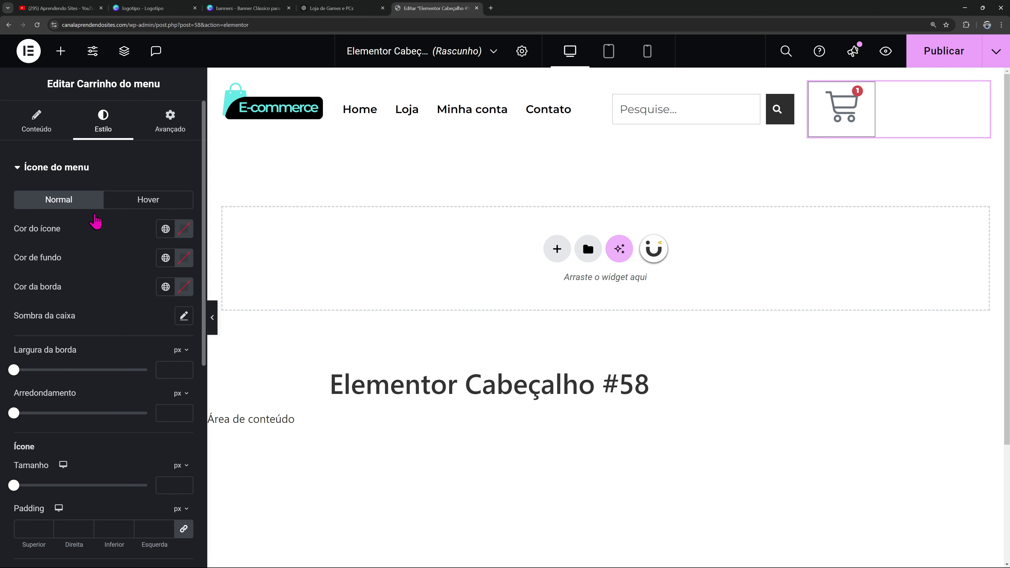
click(166, 229)
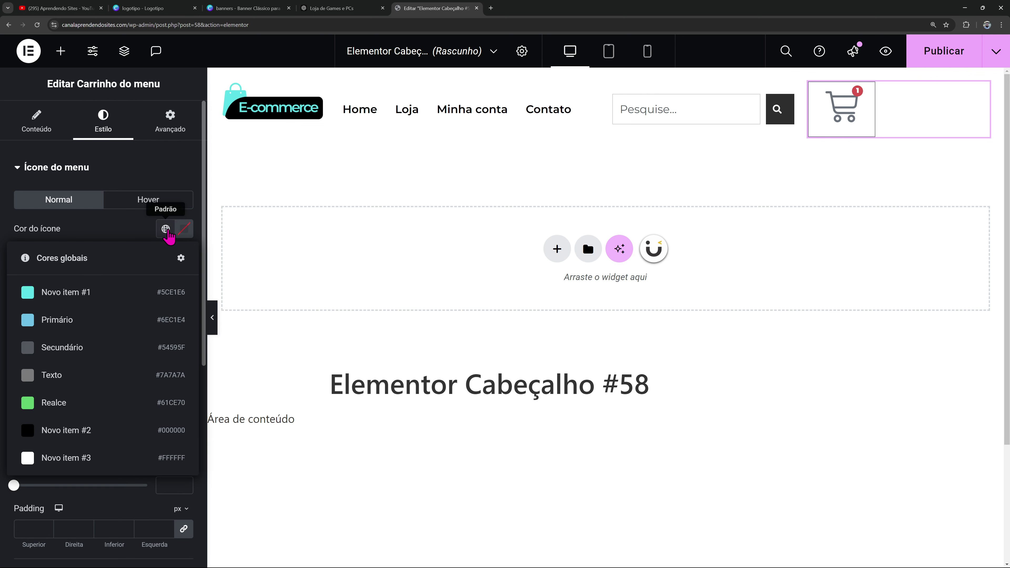
click(84, 431)
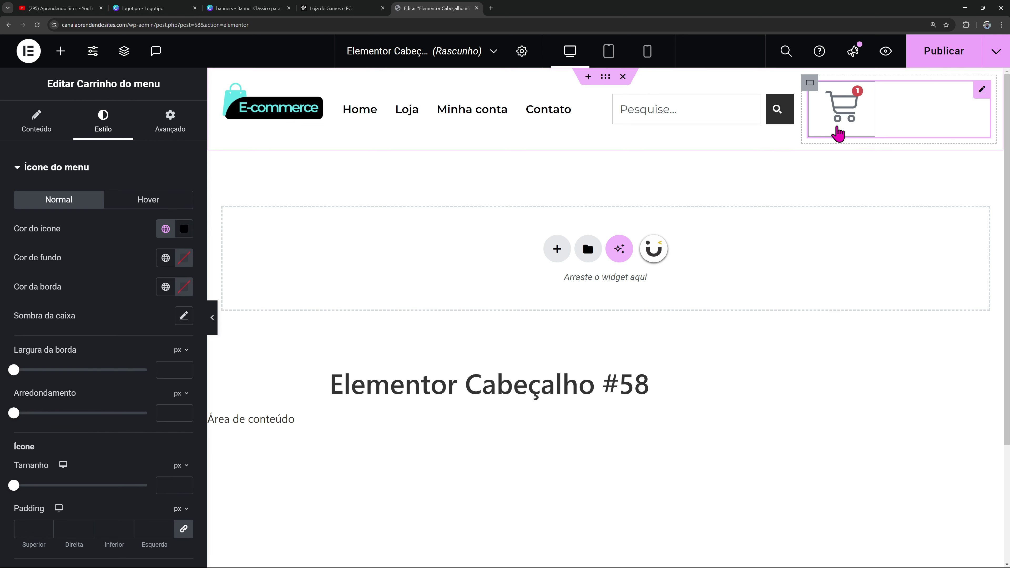
Set the cart icon's hover colour to global Novo item #1 (#5CE1E6) and its size to 25 px, previewing the header
click(177, 200)
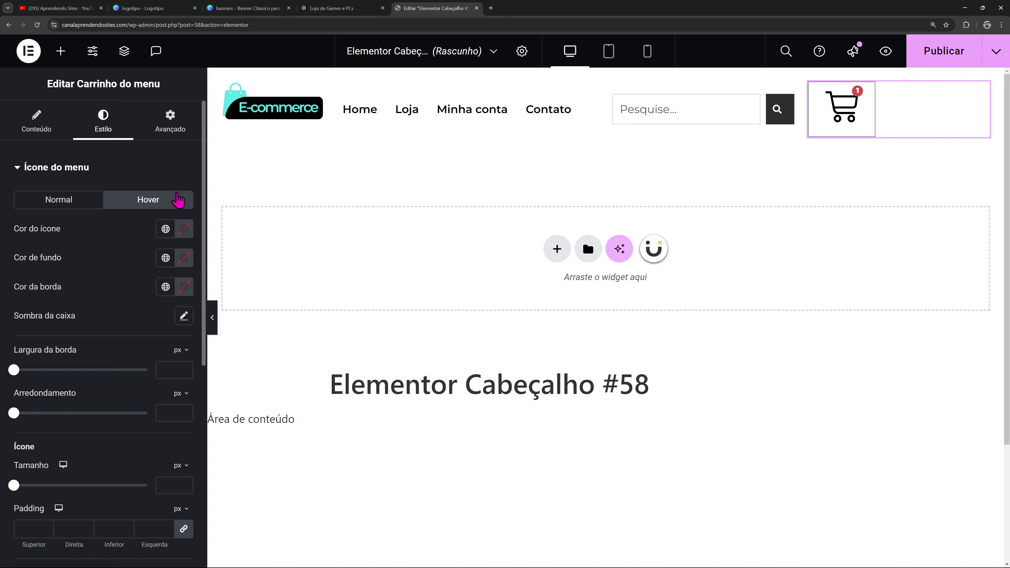
click(165, 229)
click(86, 297)
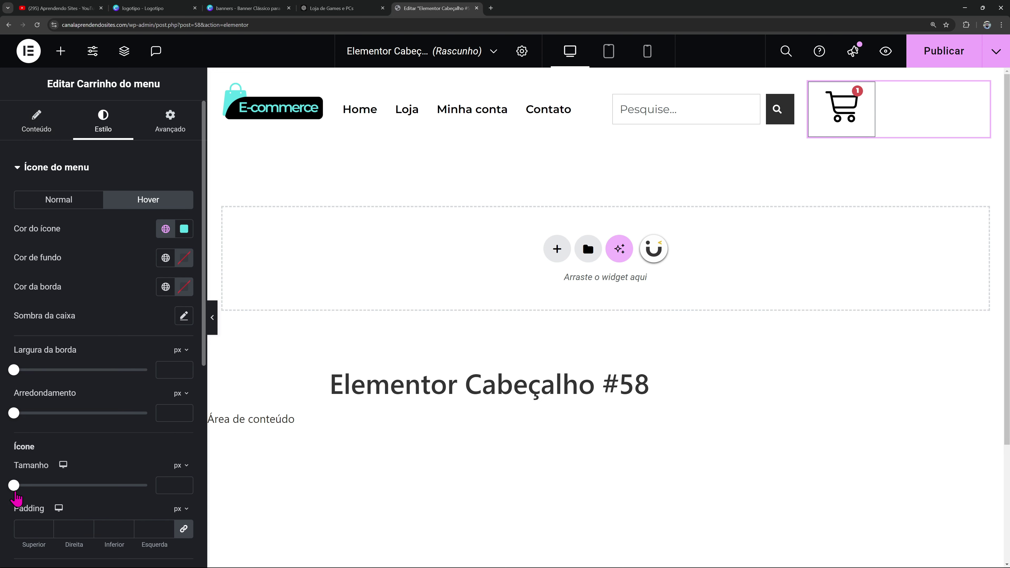
drag(15, 494, 49, 500)
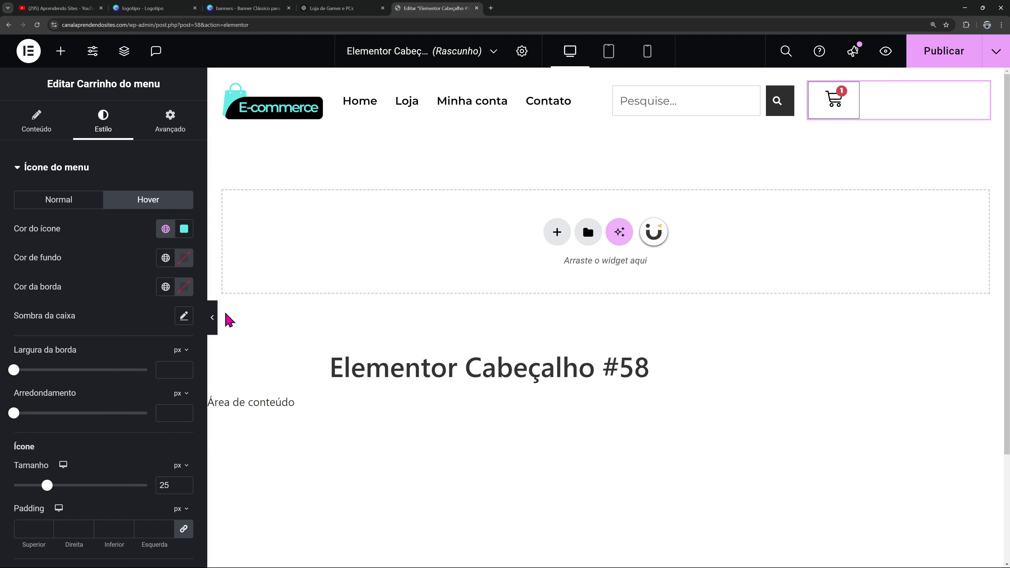
click(213, 318)
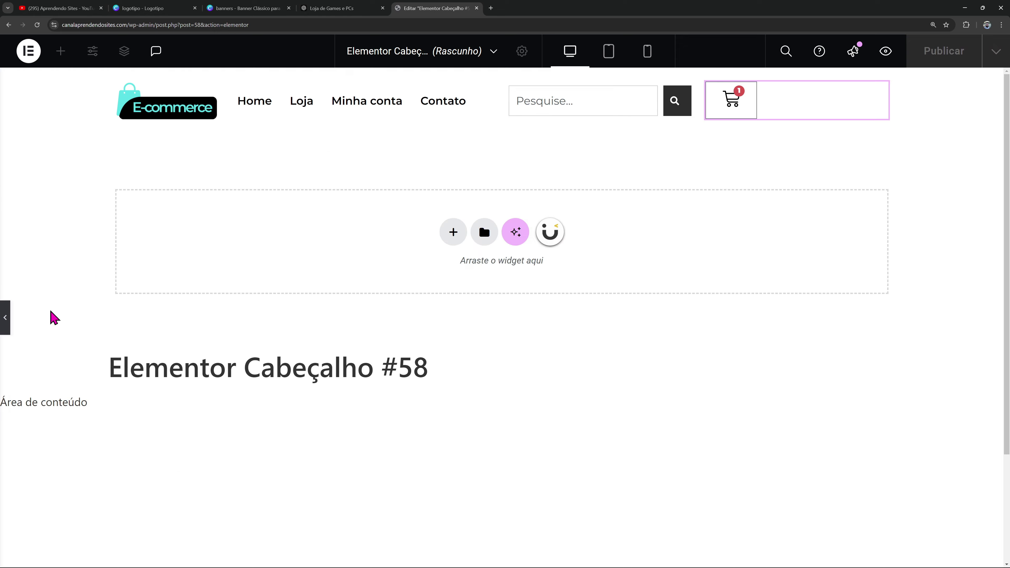
click(4, 317)
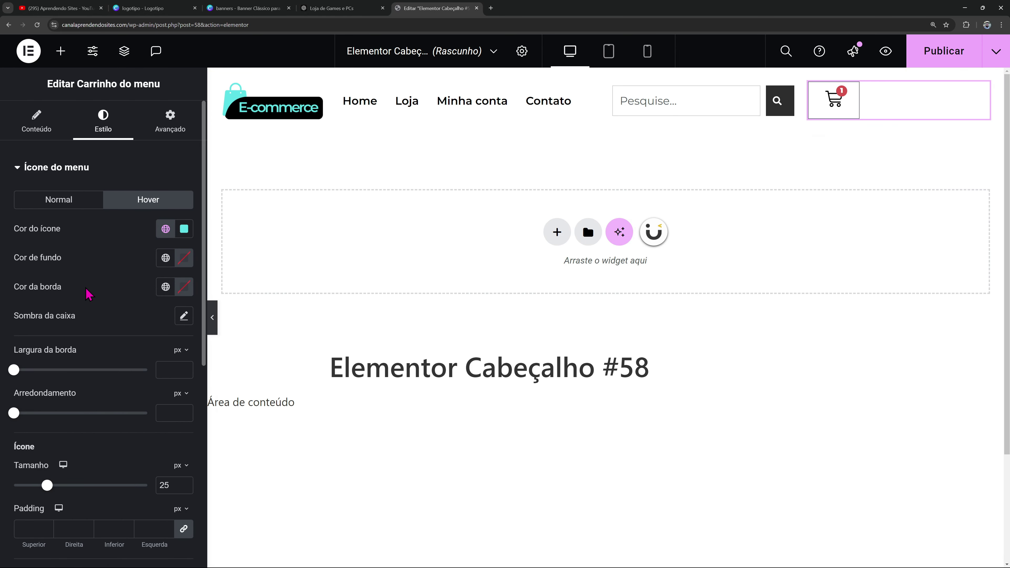
Set the menu cart's border width to 0 px and preview the header at full width
scroll(88, 294, down, 9)
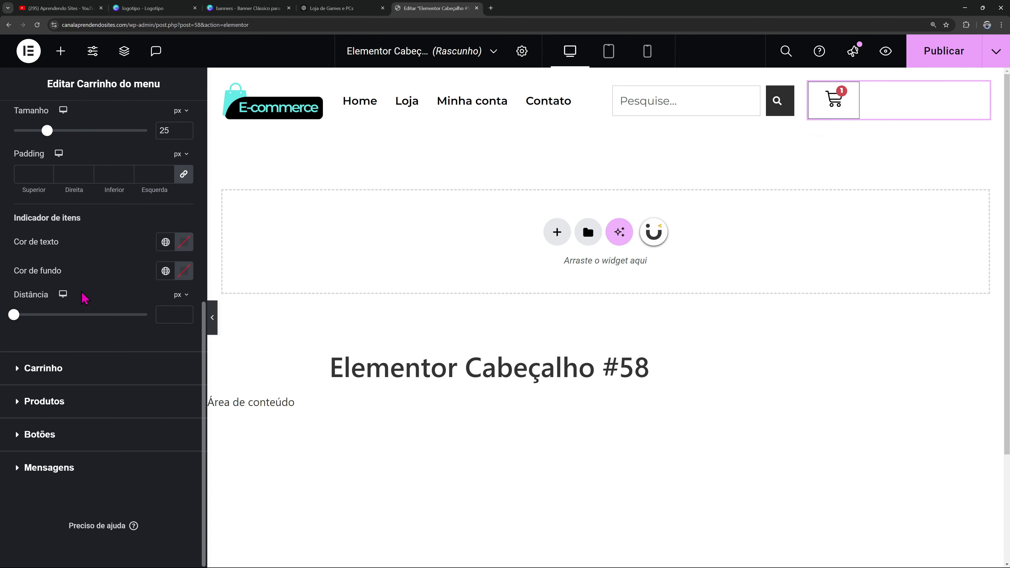
scroll(48, 270, up, 4)
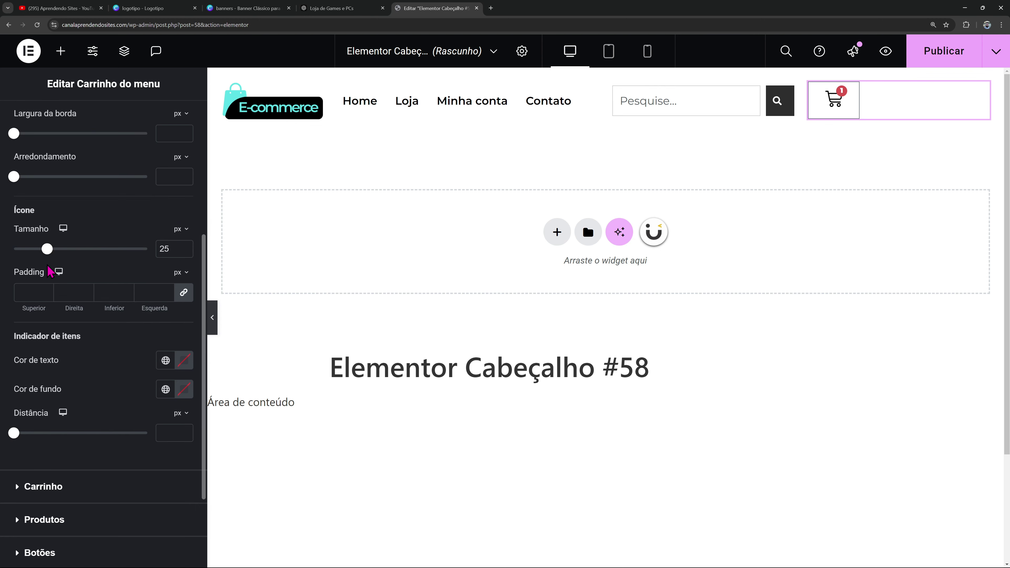
scroll(49, 272, up, 2)
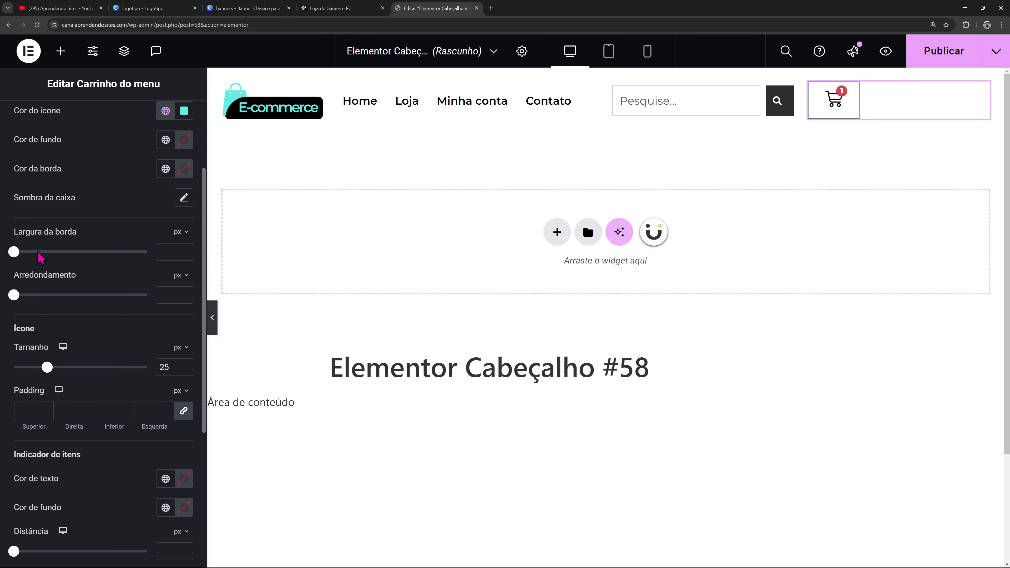
mouse_move(14, 252)
mouse_down()
mouse_move(74, 255)
mouse_move(3, 263)
mouse_up()
click(213, 318)
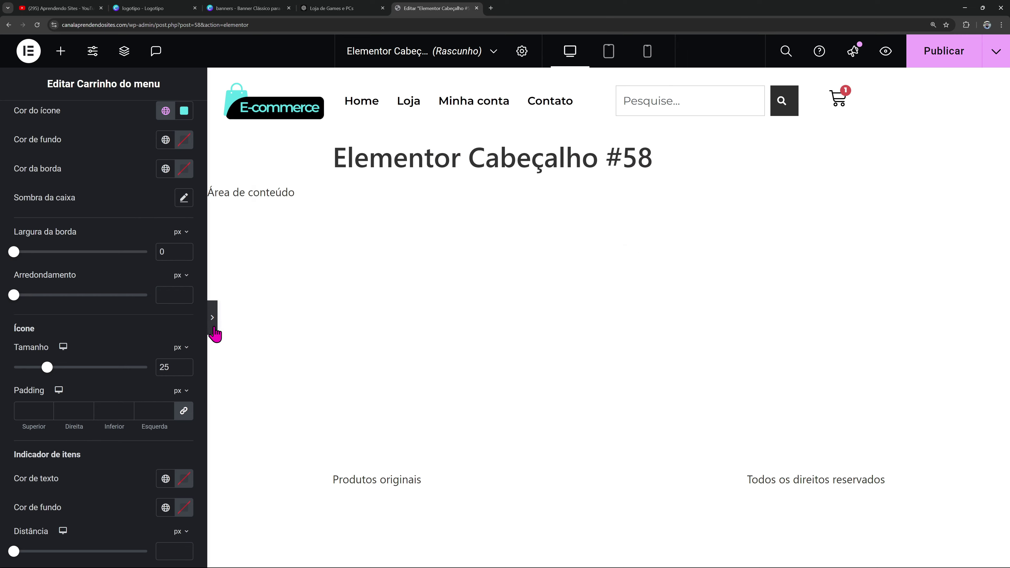
click(594, 101)
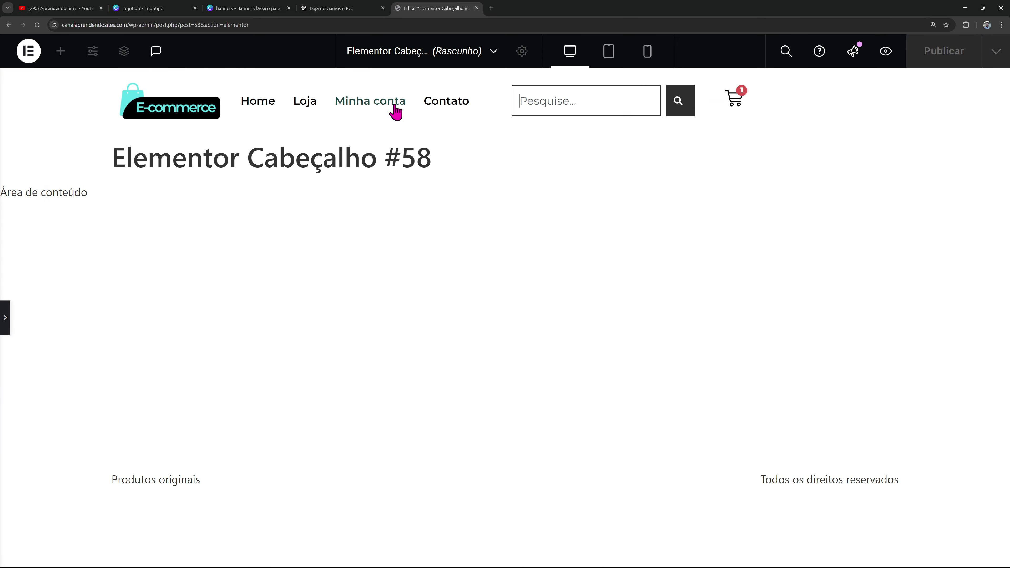
Examine the search field's typography settings, including its font size
click(4, 324)
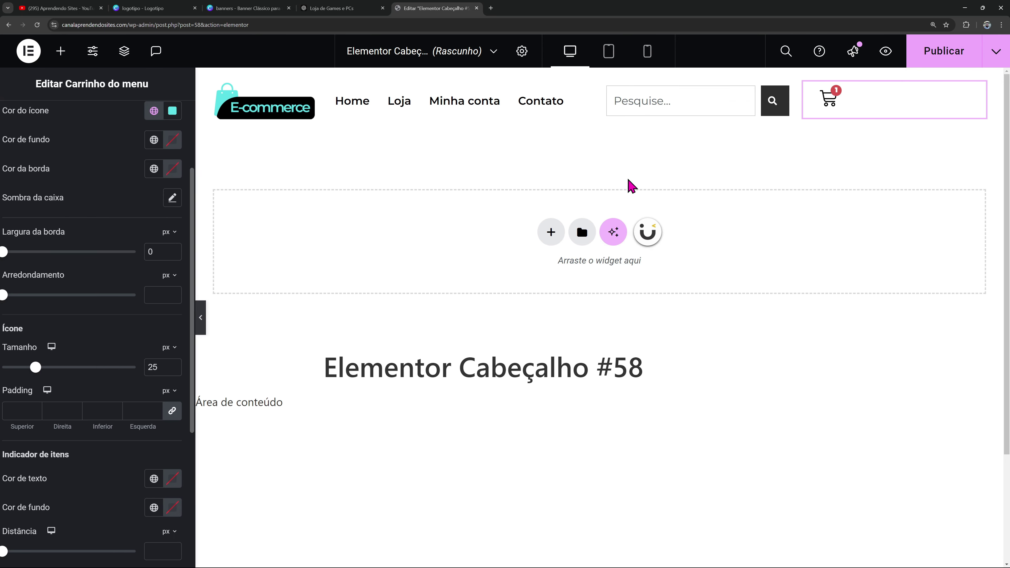
click(786, 97)
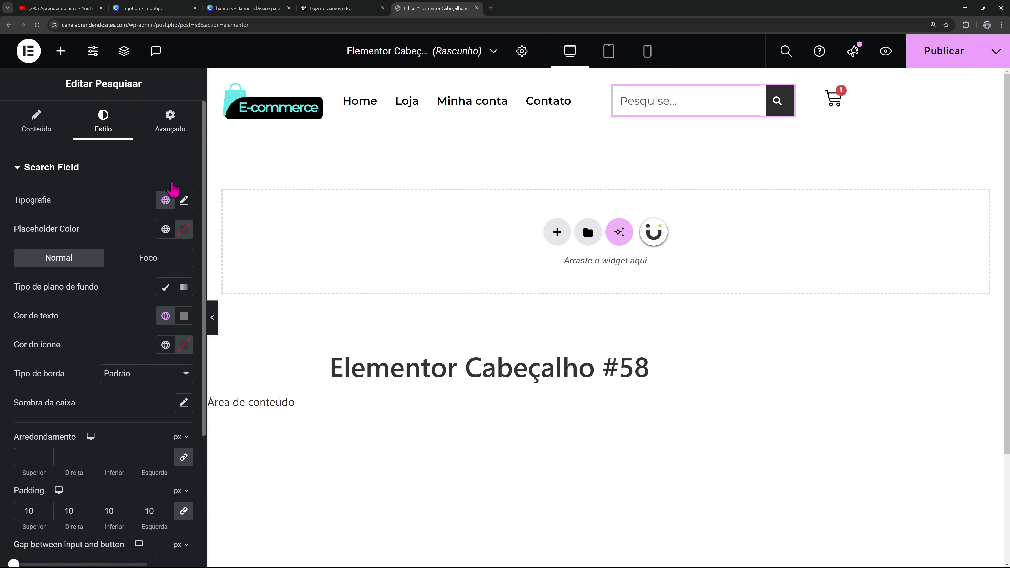
click(184, 201)
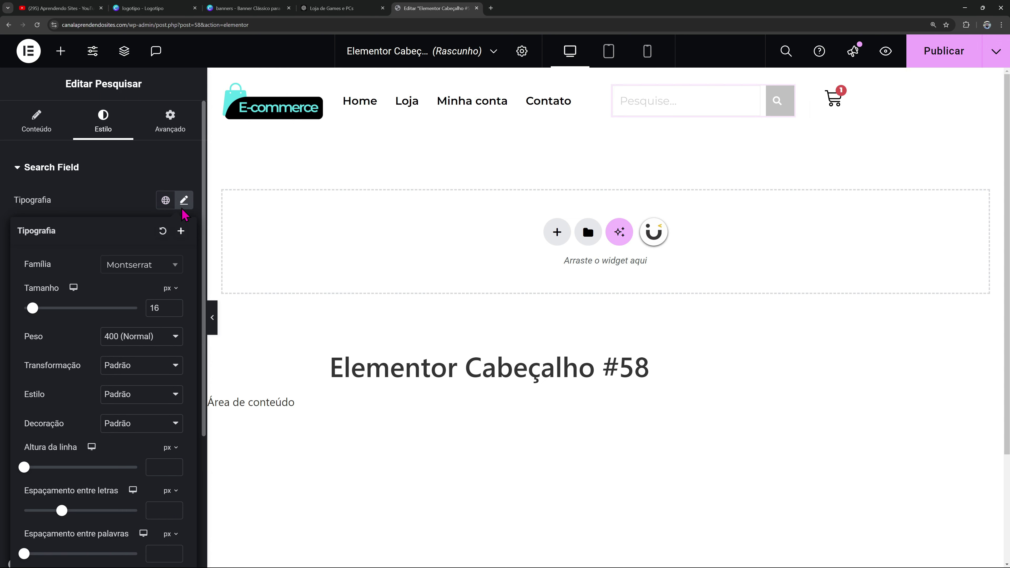
click(174, 311)
click(174, 311)
click(5, 277)
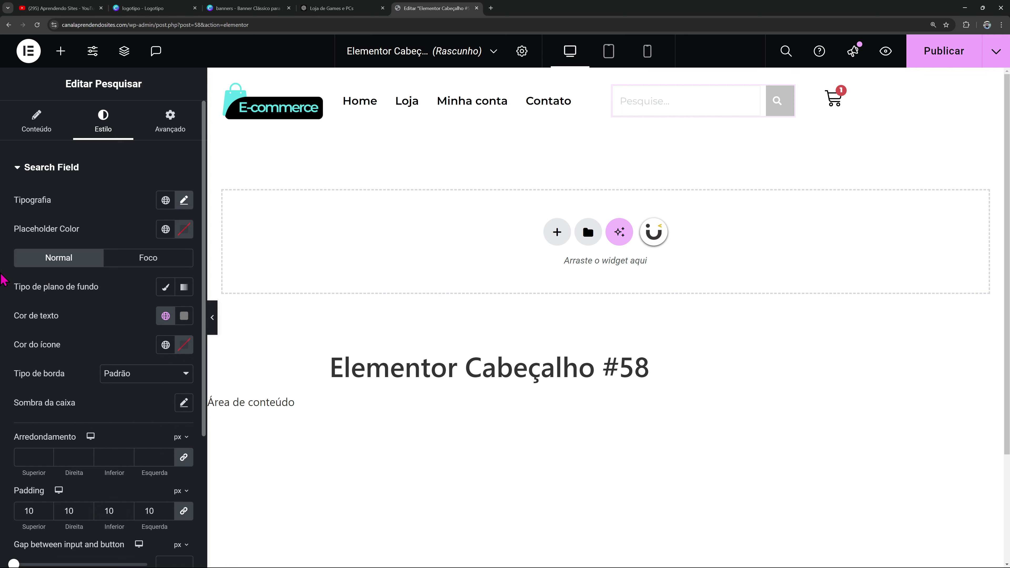
Set the search submit button's icon position to the start and its gap between text and icon to 0 px
click(59, 176)
click(72, 239)
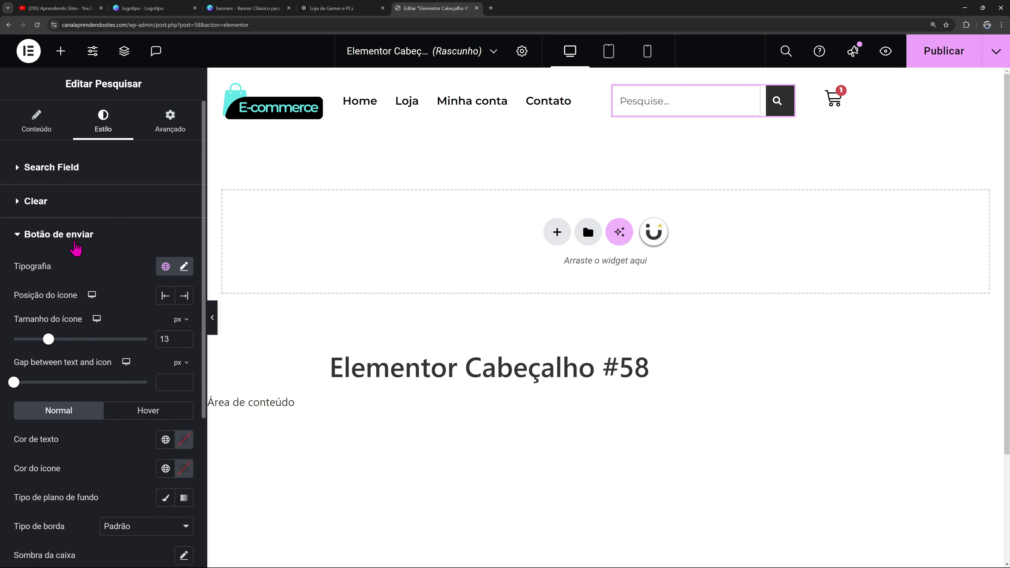
click(188, 300)
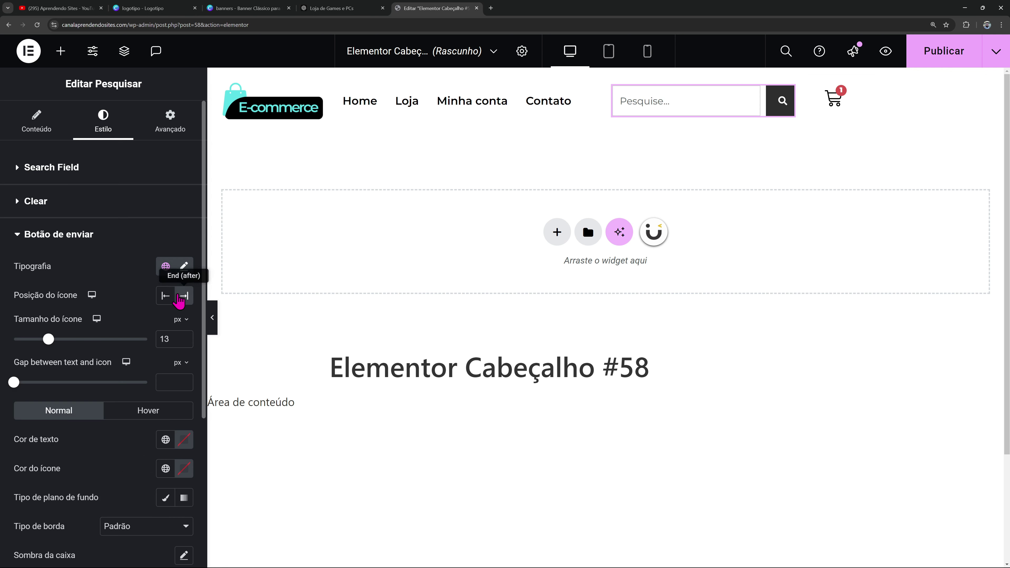
click(167, 295)
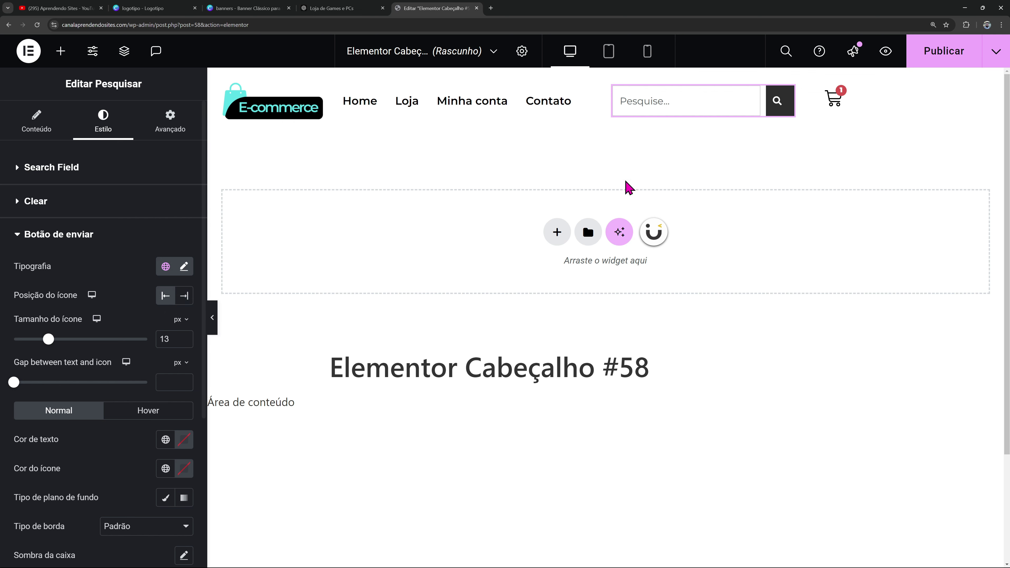
scroll(50, 260, down, 2)
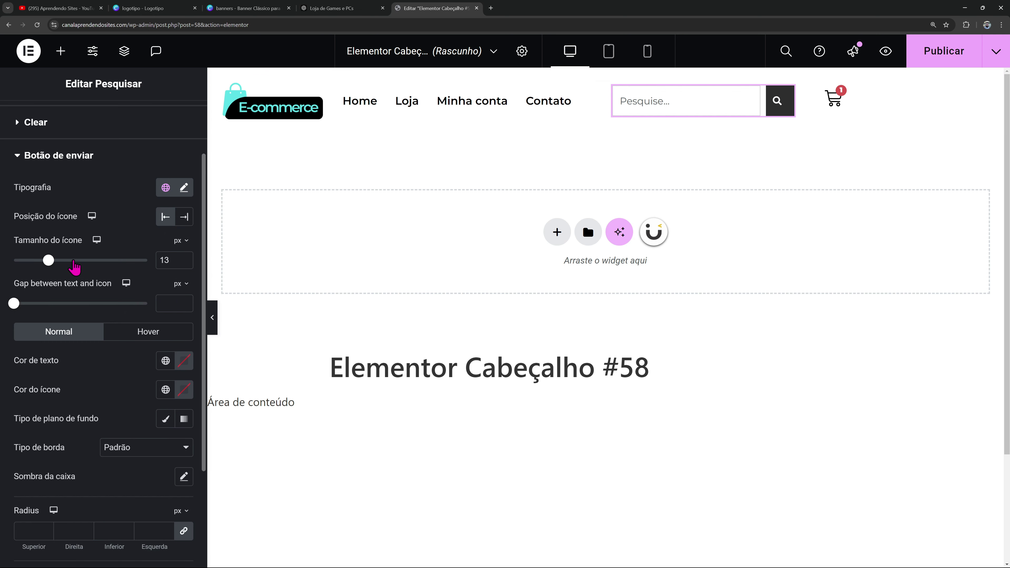
mouse_move(14, 306)
mouse_down()
mouse_move(39, 307)
mouse_move(3, 307)
mouse_up()
Try a 50 px radius on the search submit button's corners, and set the radius to 0 px
scroll(96, 329, down, 2)
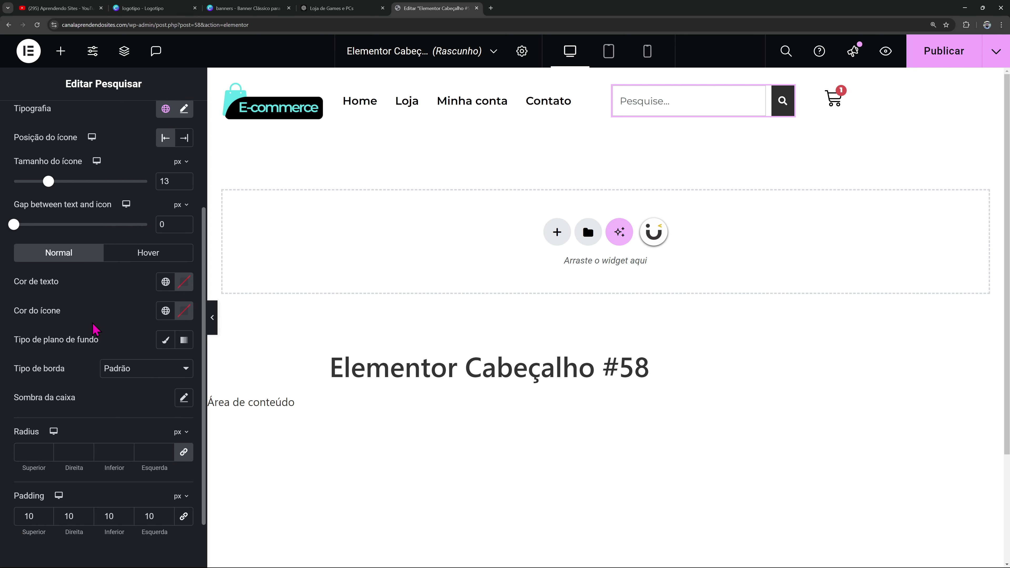
click(27, 453)
text(50)
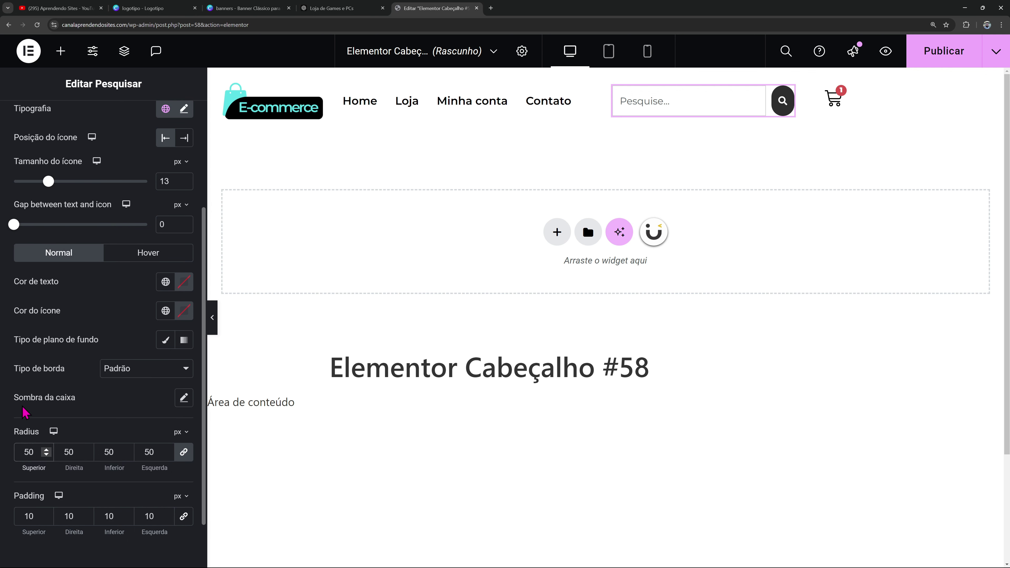
text(0)
scroll(3, 411, up, 1)
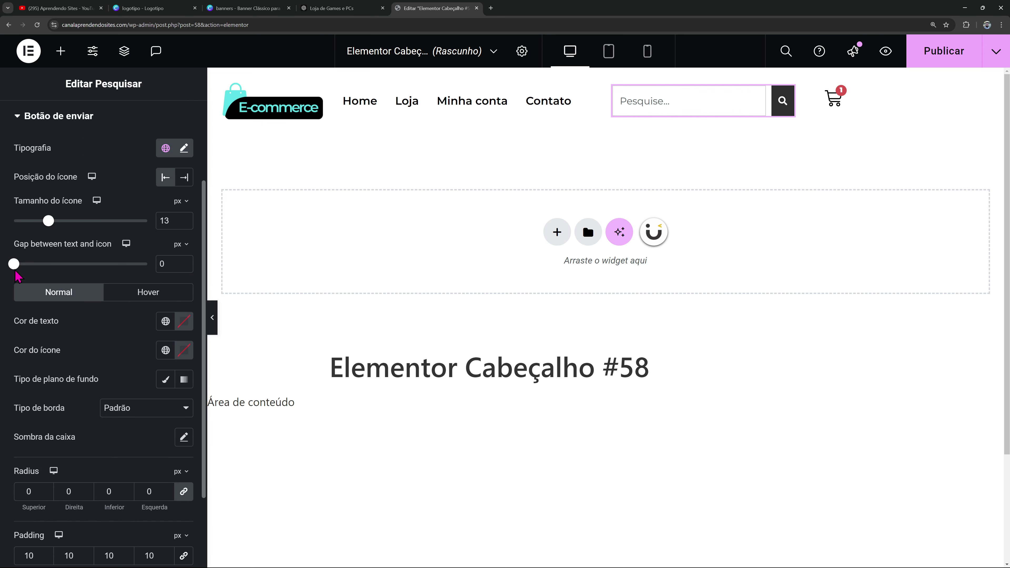
mouse_move(16, 272)
mouse_down()
mouse_move(56, 275)
mouse_move(3, 276)
mouse_up()
scroll(60, 303, up, 1)
Set the gap between the search input and its button to 0 px and preview the header at full width
click(64, 168)
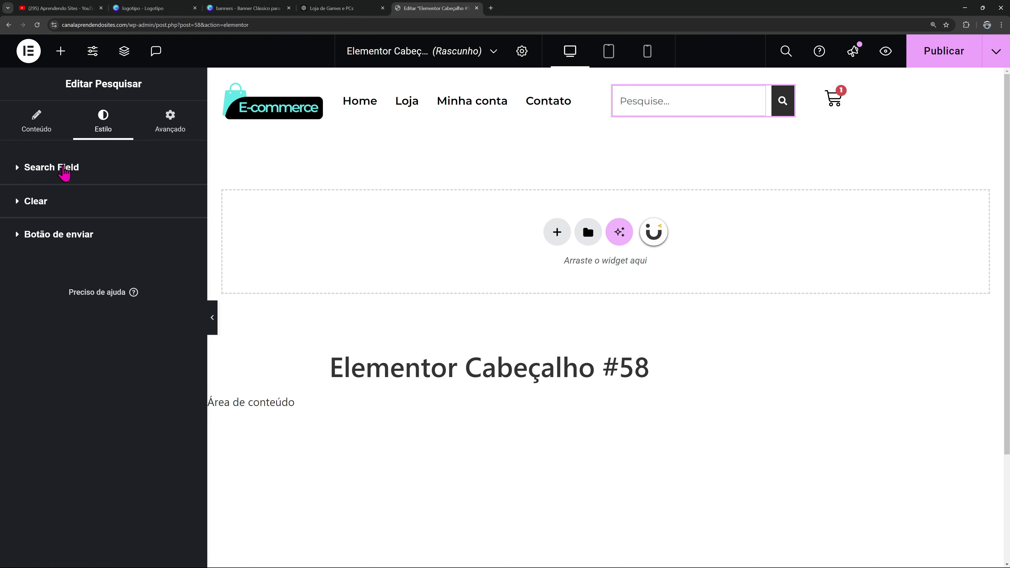
click(60, 171)
scroll(104, 289, down, 3)
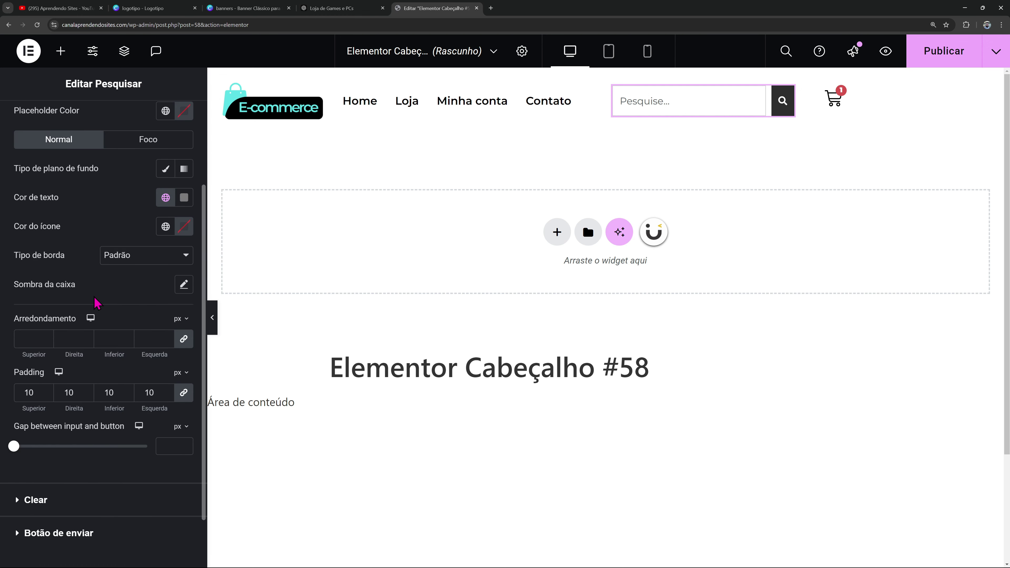
mouse_move(10, 449)
mouse_down()
mouse_move(36, 450)
mouse_move(15, 453)
mouse_up()
click(213, 317)
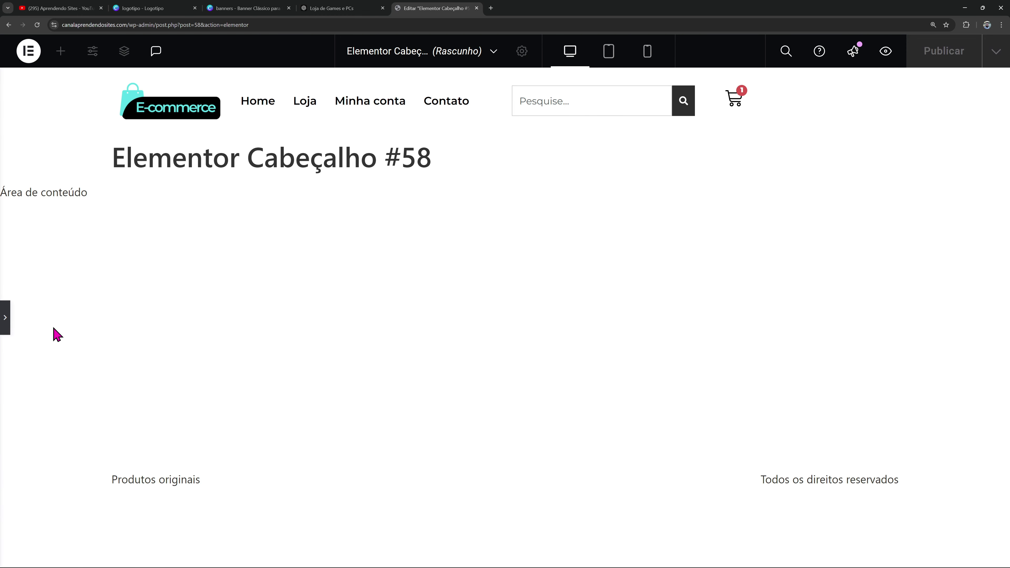
click(4, 329)
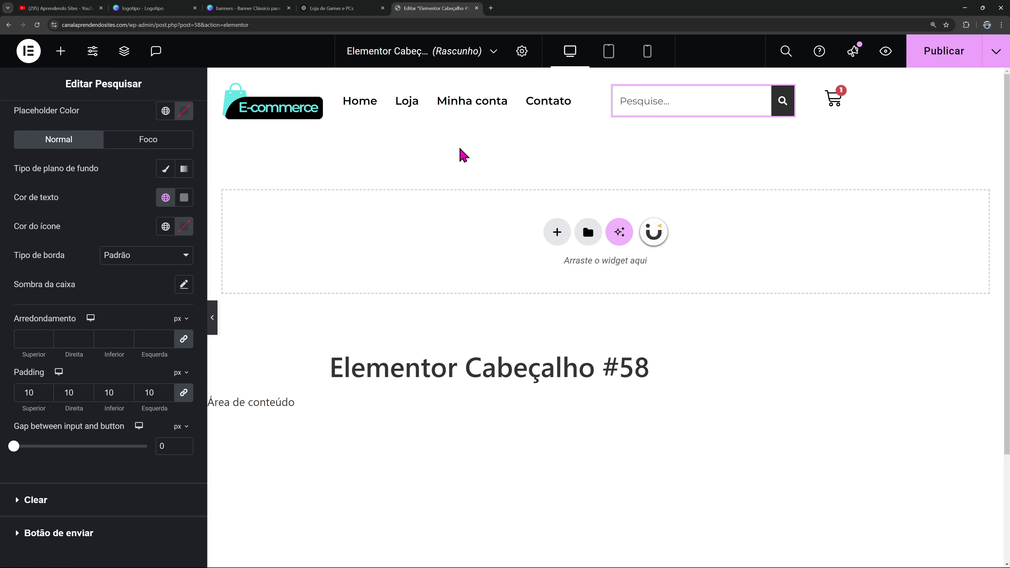
Try a 1600 px width on the main header container, preview it, and restore the width to 1140 px
click(607, 78)
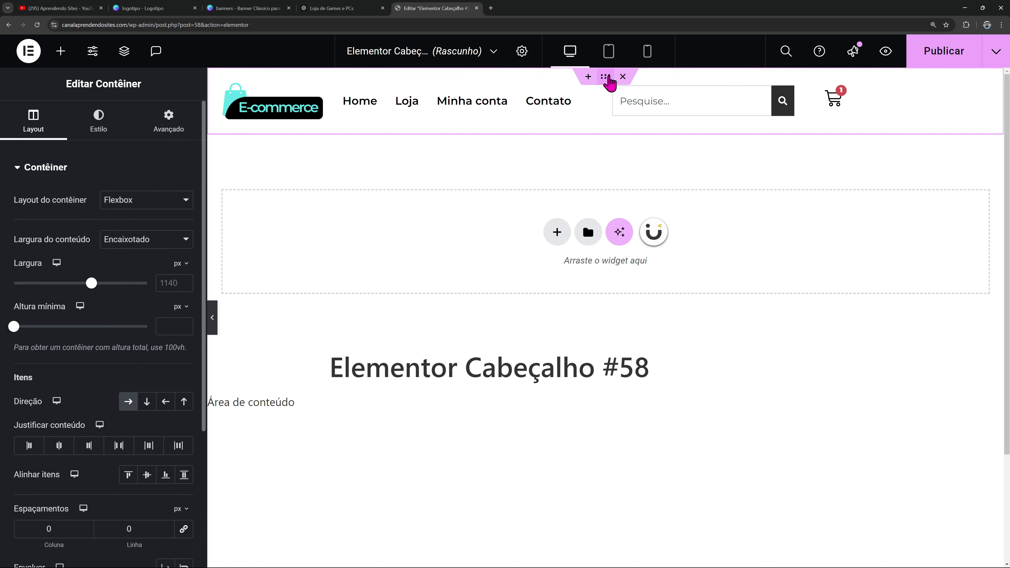
drag(90, 290, 147, 304)
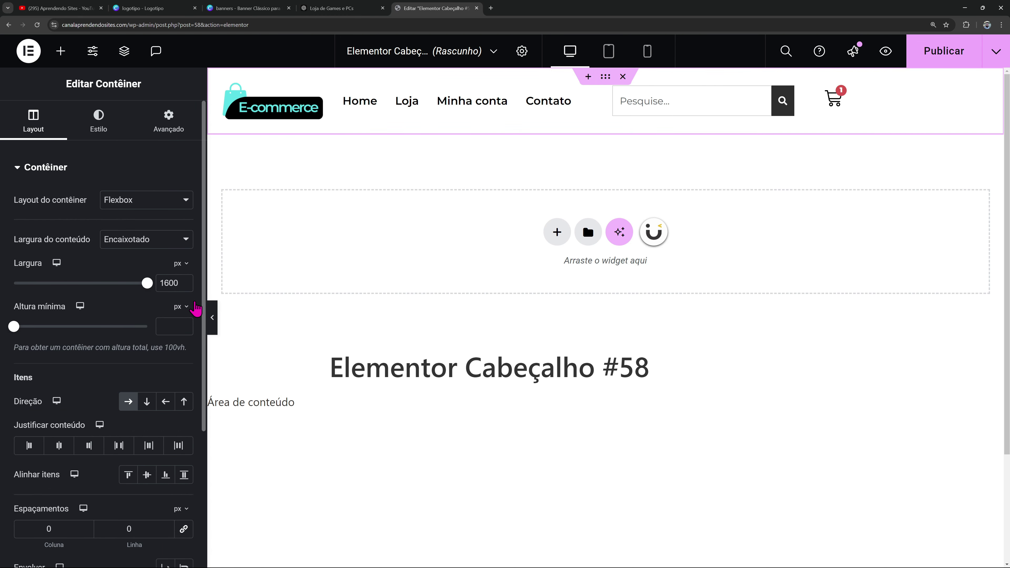
click(212, 325)
click(5, 326)
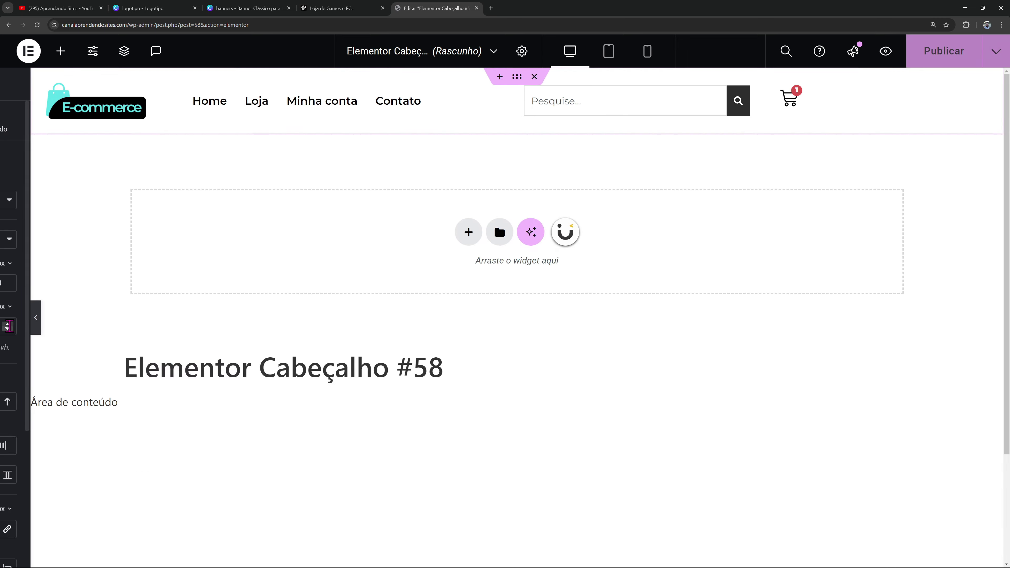
drag(143, 291, 61, 284)
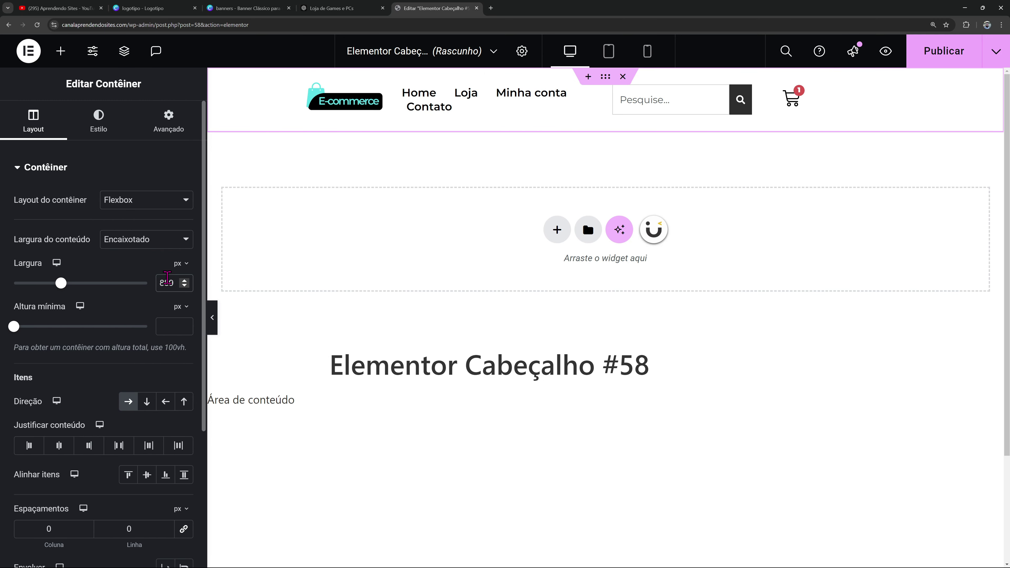
text(14)
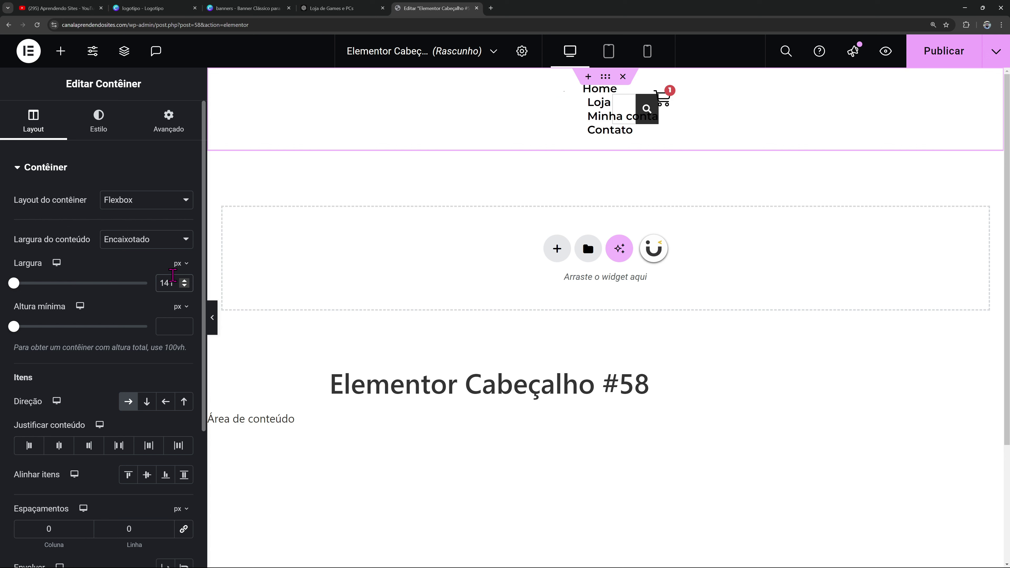
text(40)
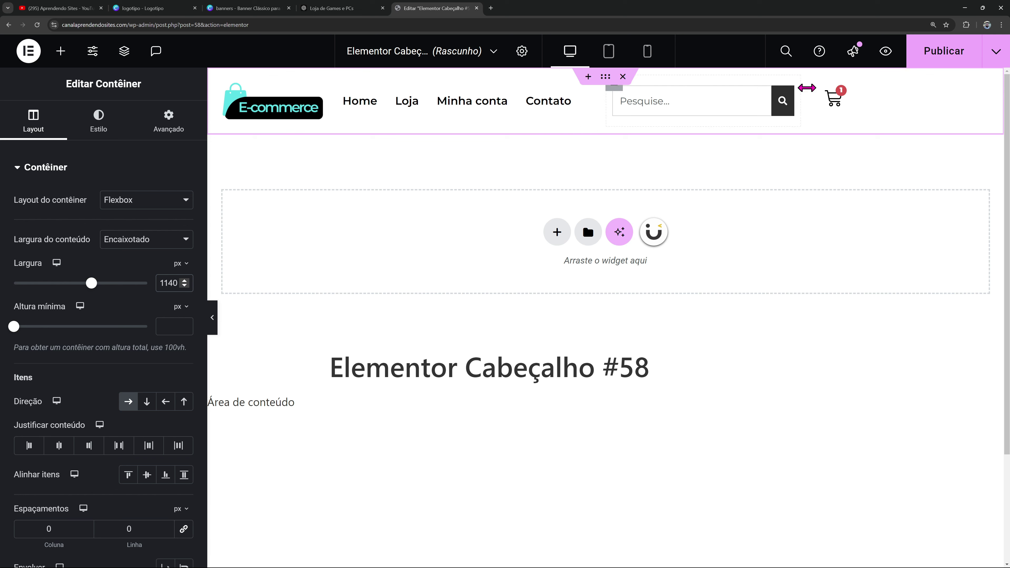
Give the search field a solid 2 px border in the global black, Novo item #2 (#000000)
click(788, 98)
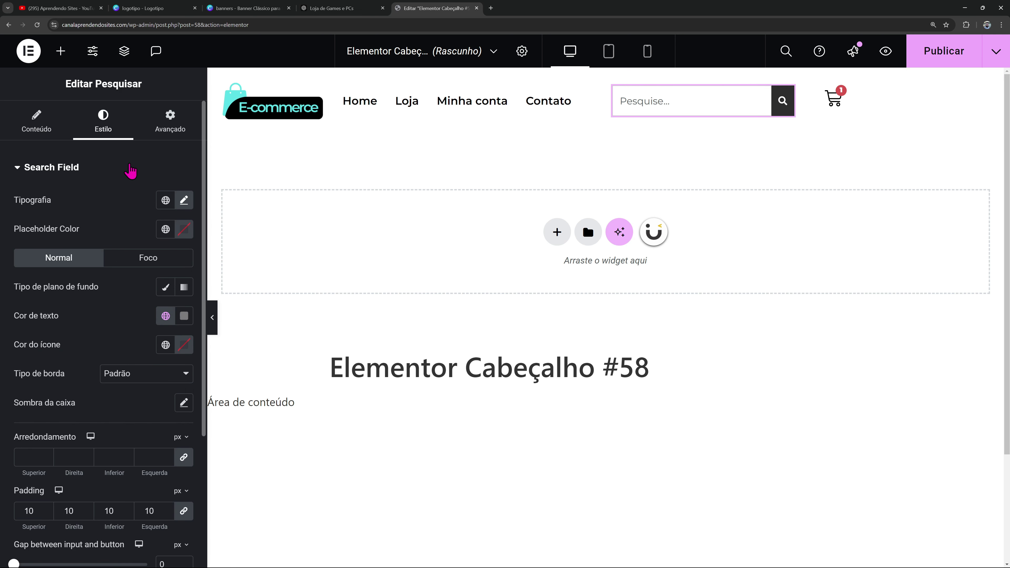
scroll(50, 448, down, 2)
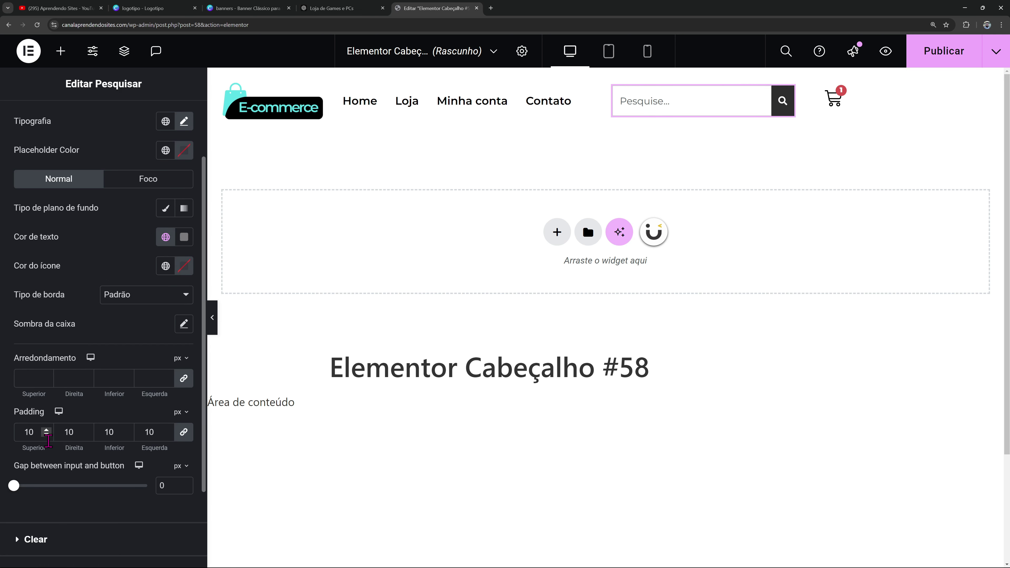
click(131, 307)
click(128, 334)
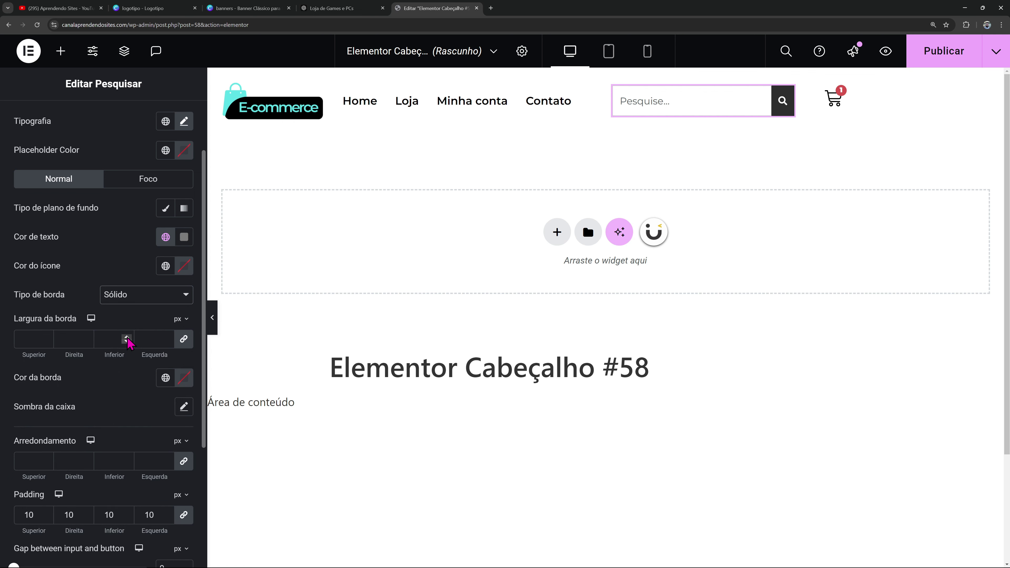
text(2)
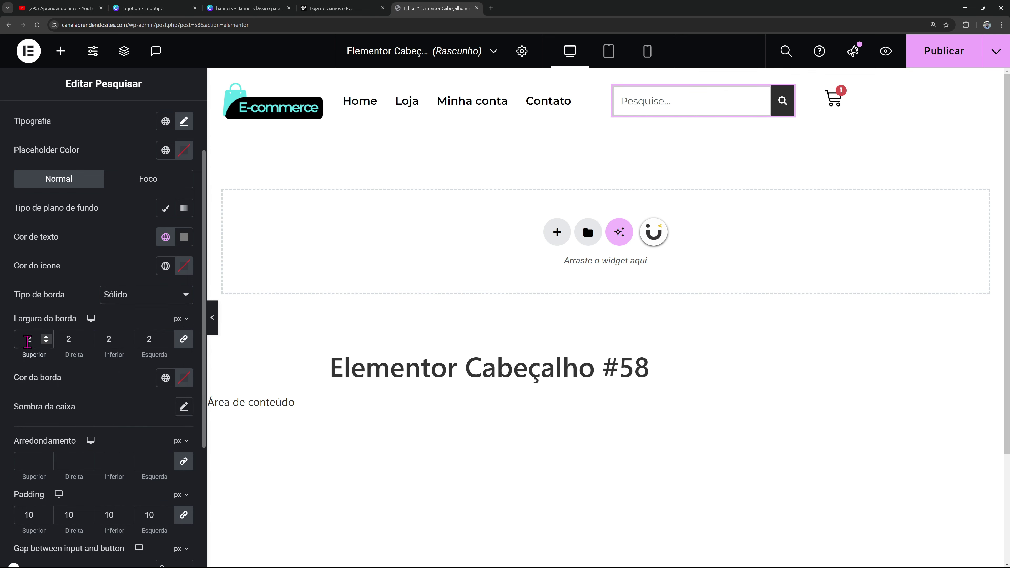
click(159, 379)
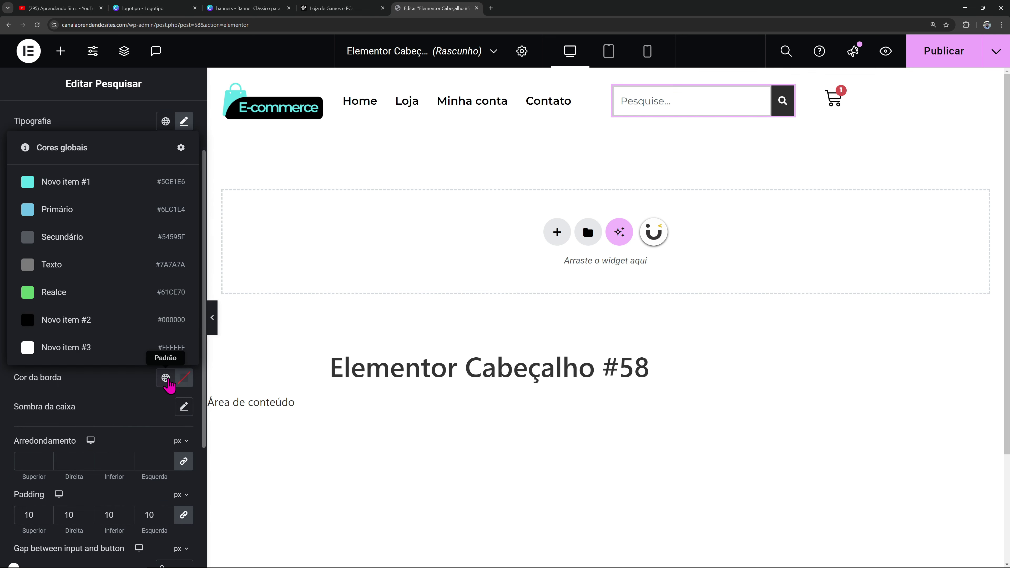
click(118, 330)
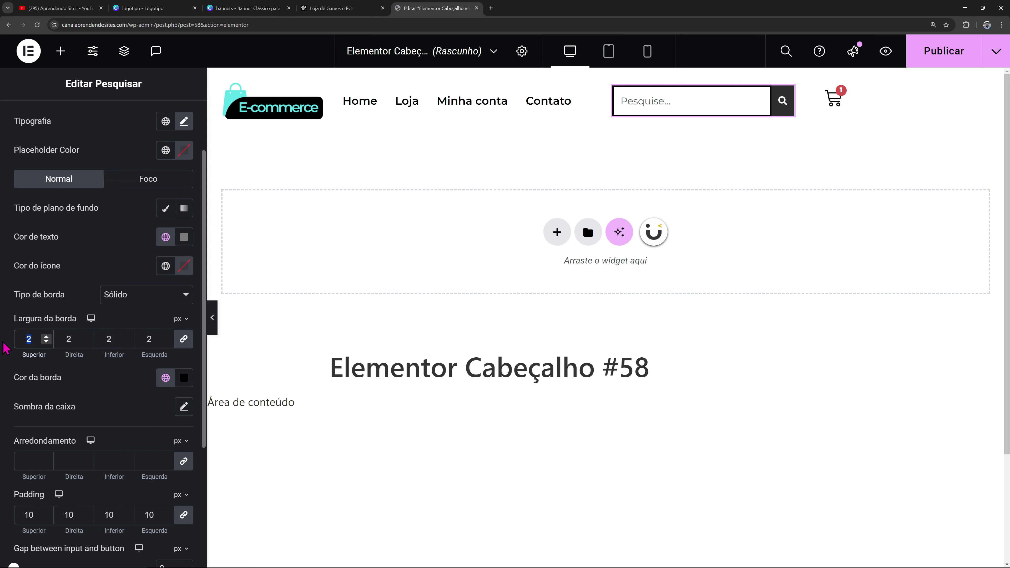
Set the search field's border width to 1 px and preview the header at full width
text(1)
drag(12, 295, 41, 295)
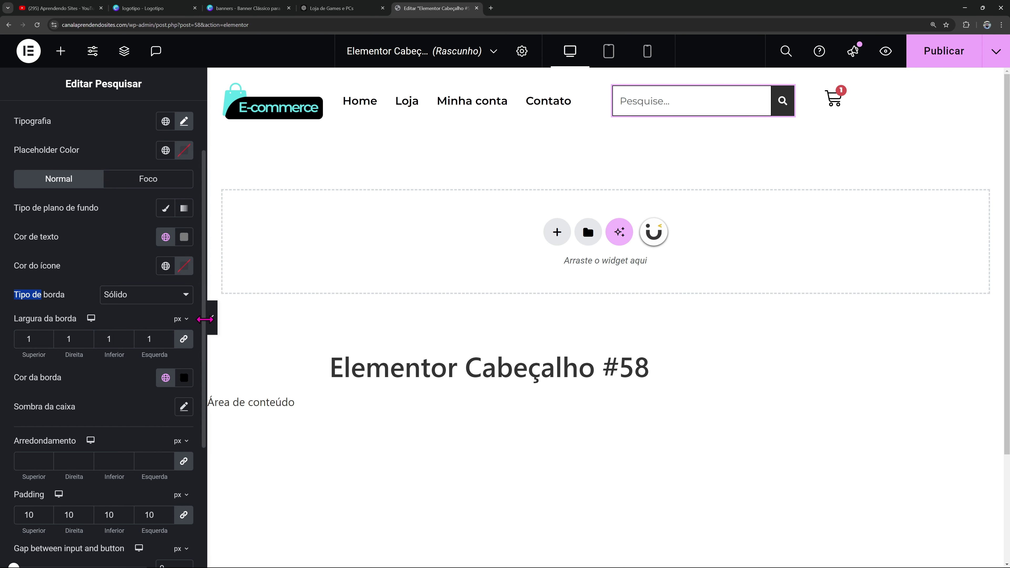
click(216, 328)
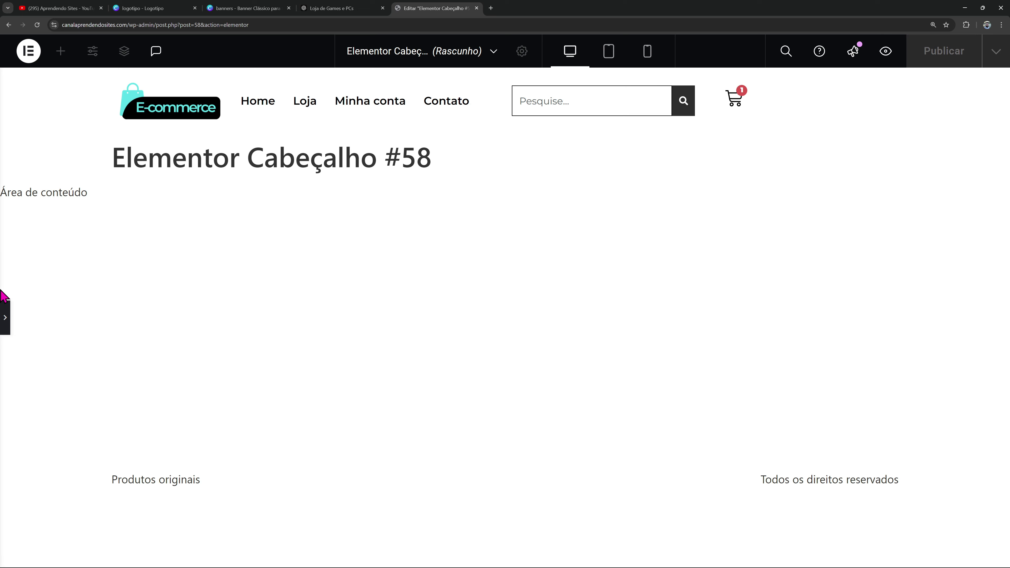
click(4, 317)
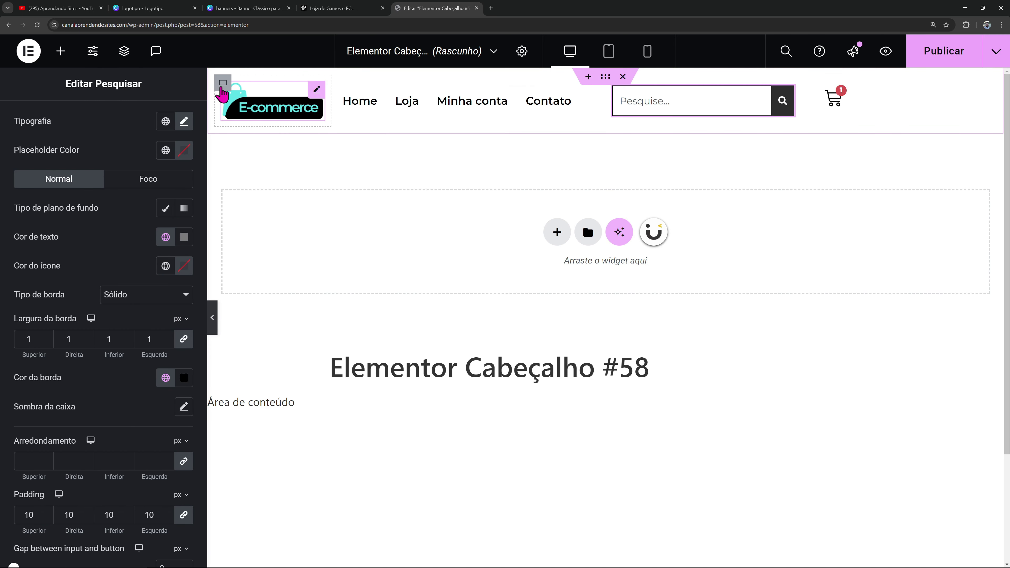
Set the width of the container around the navigation menu to 45%
click(220, 88)
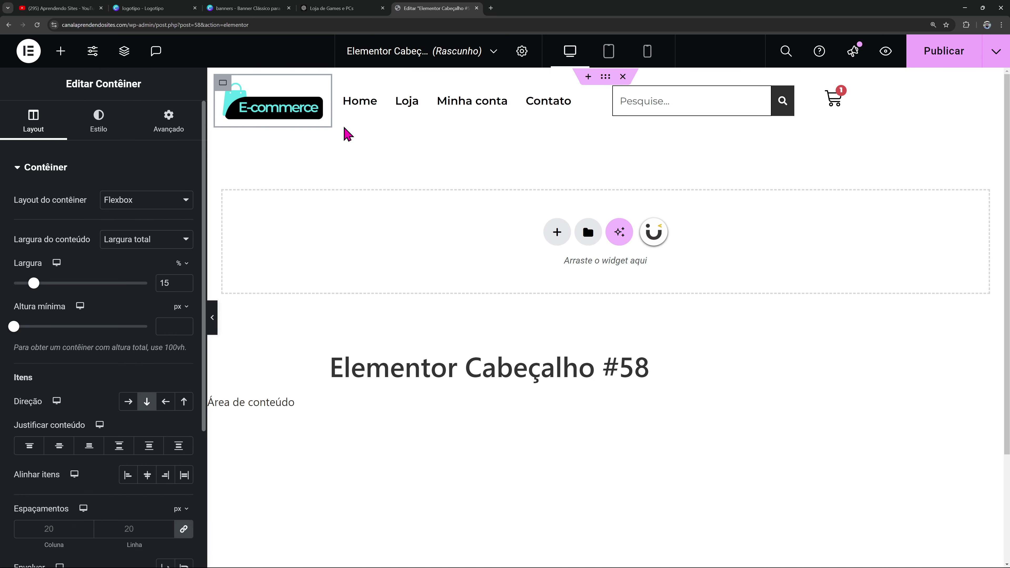
click(340, 85)
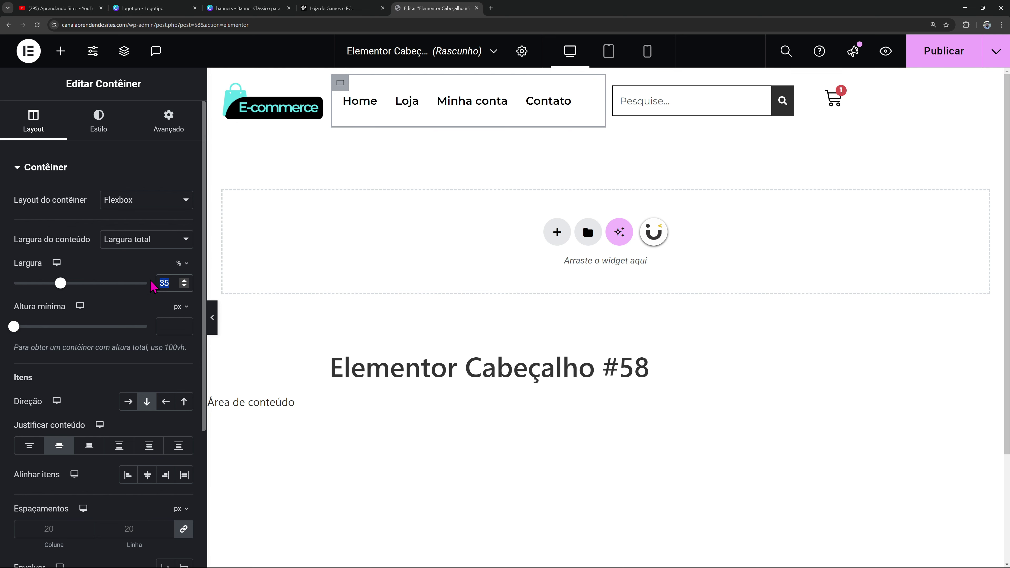
text(45)
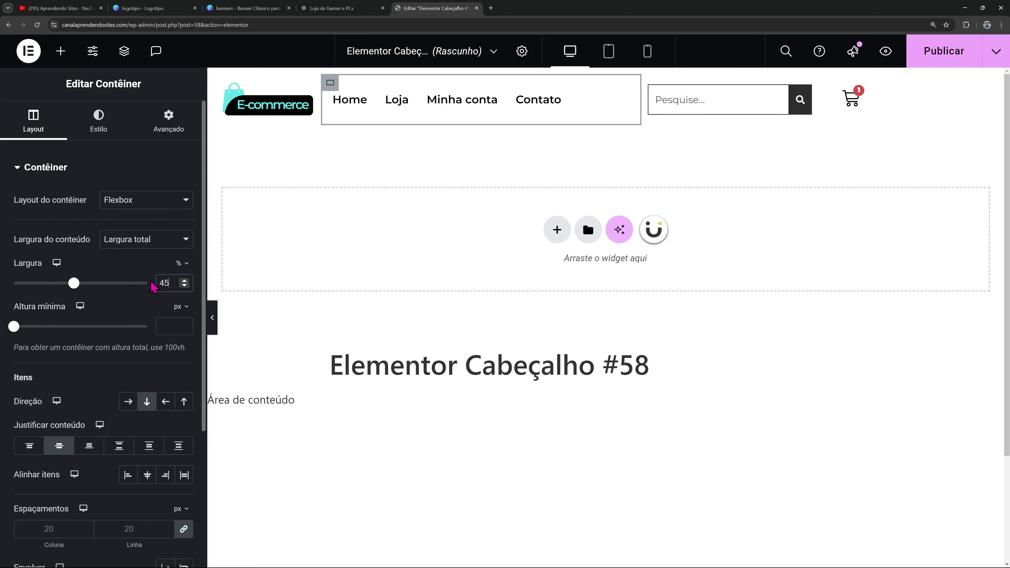
Align the navigation menu's items to the right within their container
click(623, 100)
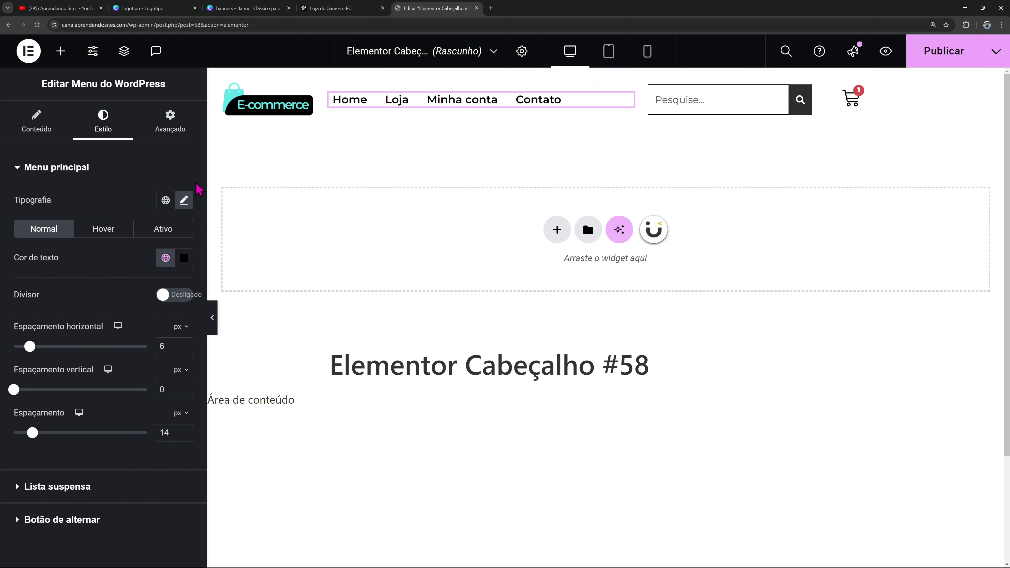
click(37, 123)
click(167, 320)
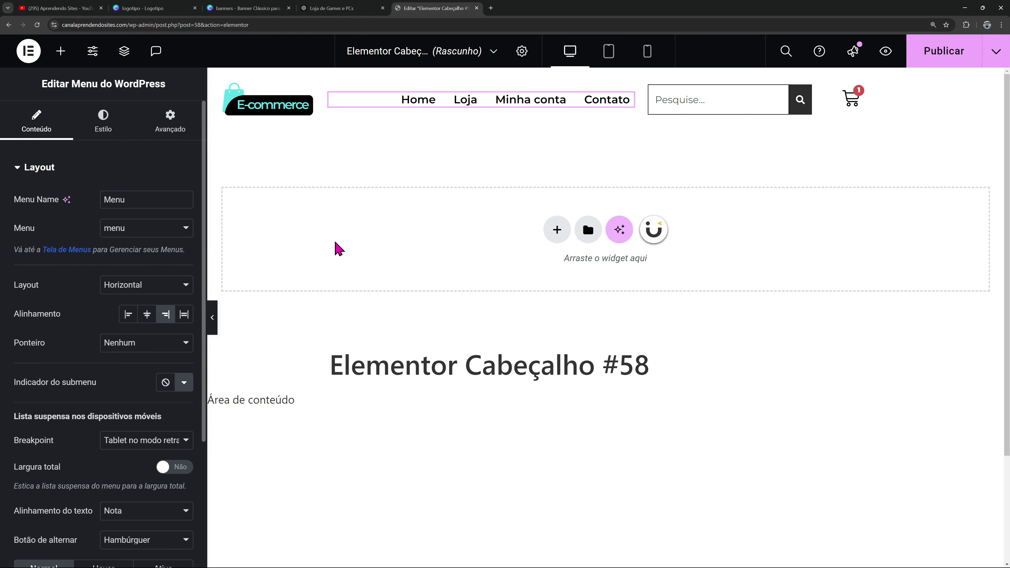
Set the width of the container around the cart icon to 10%
click(648, 84)
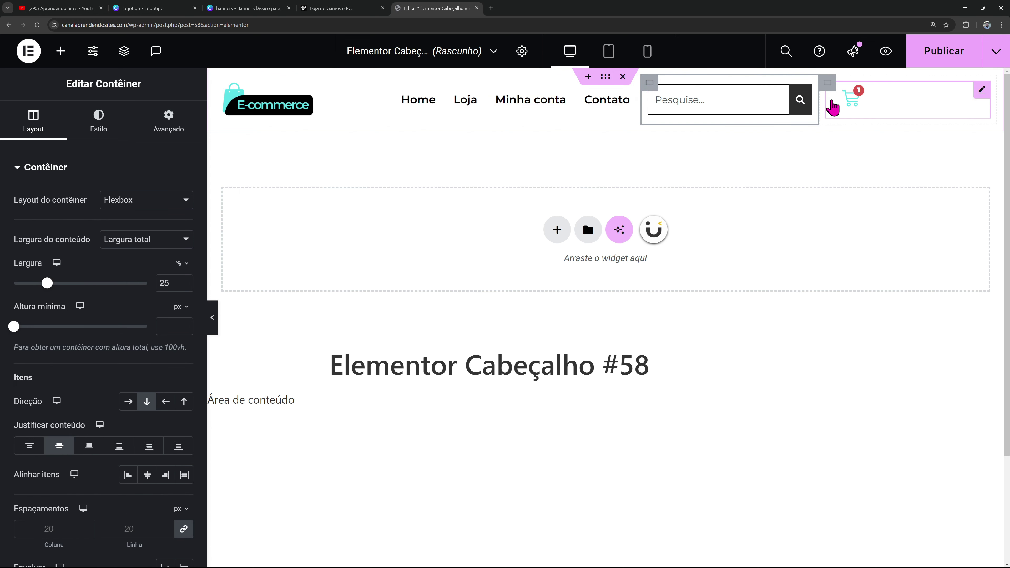
click(828, 85)
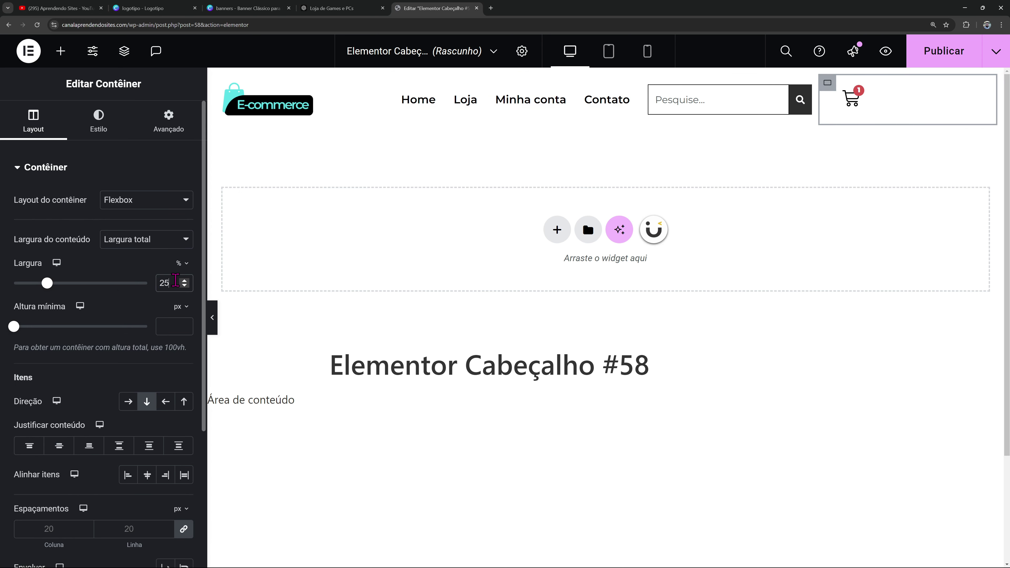
text(10)
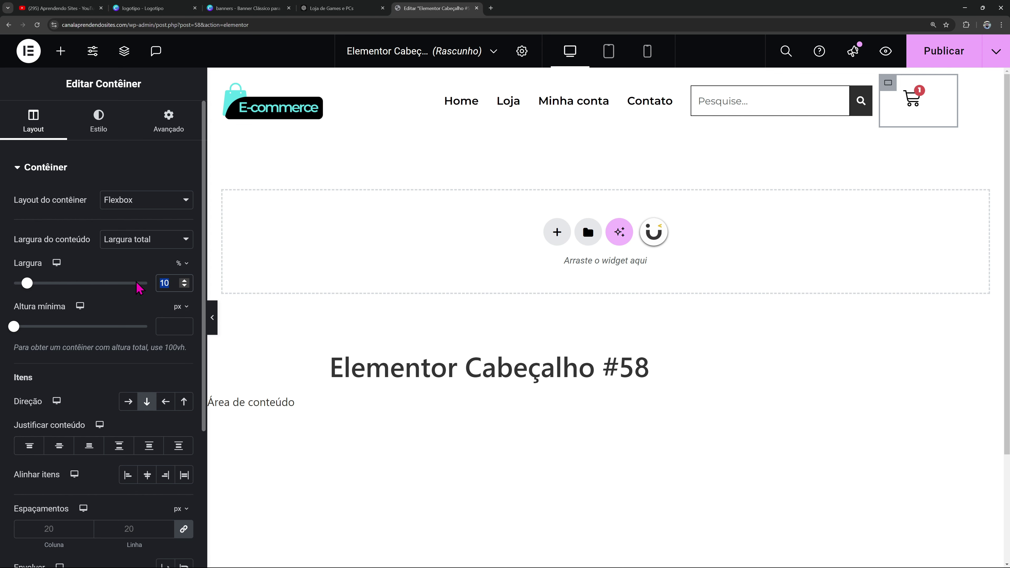
text(5)
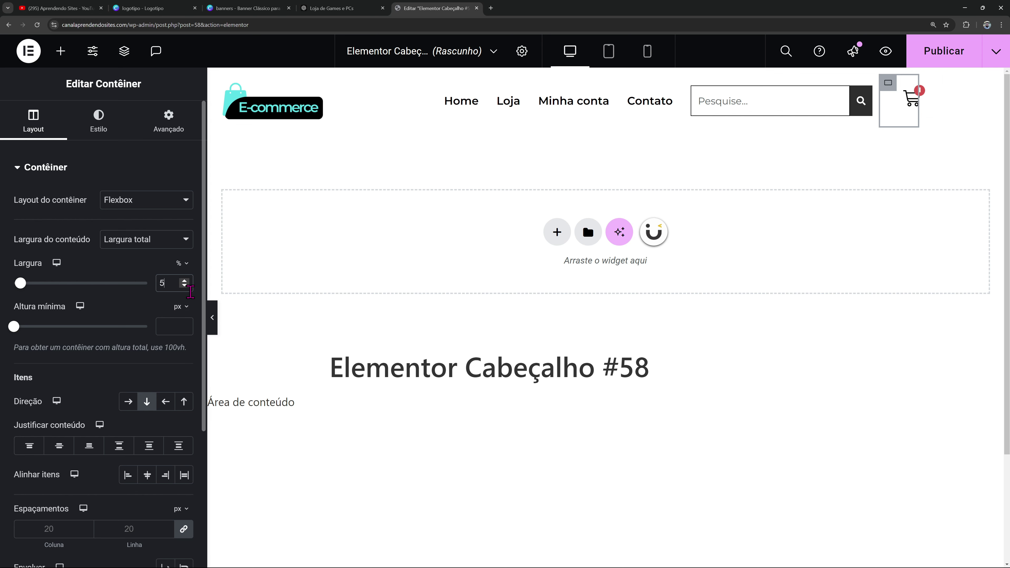
text(10)
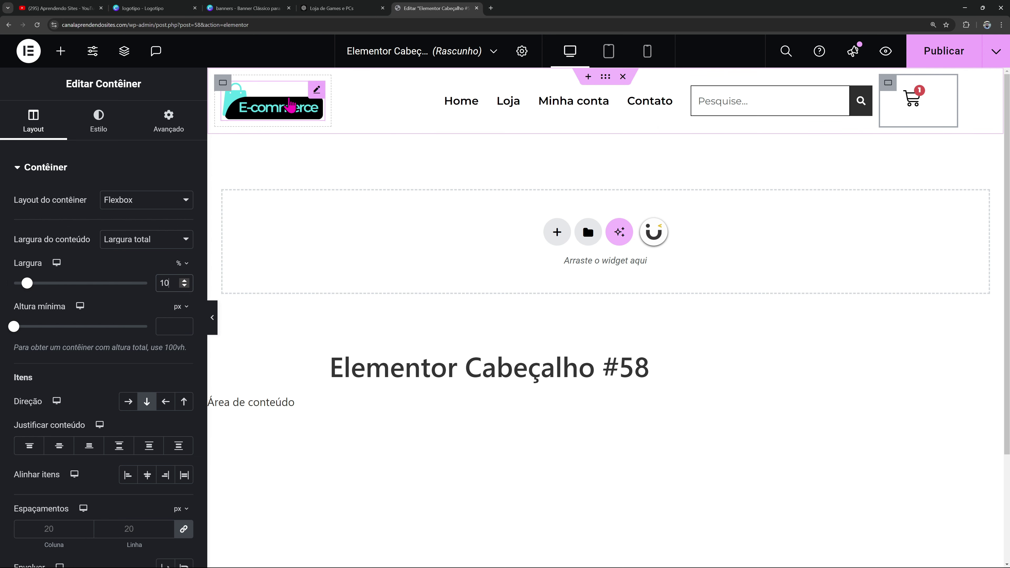
Check the header containers' widths, and set the navigation menu's container to 50% wide
click(224, 91)
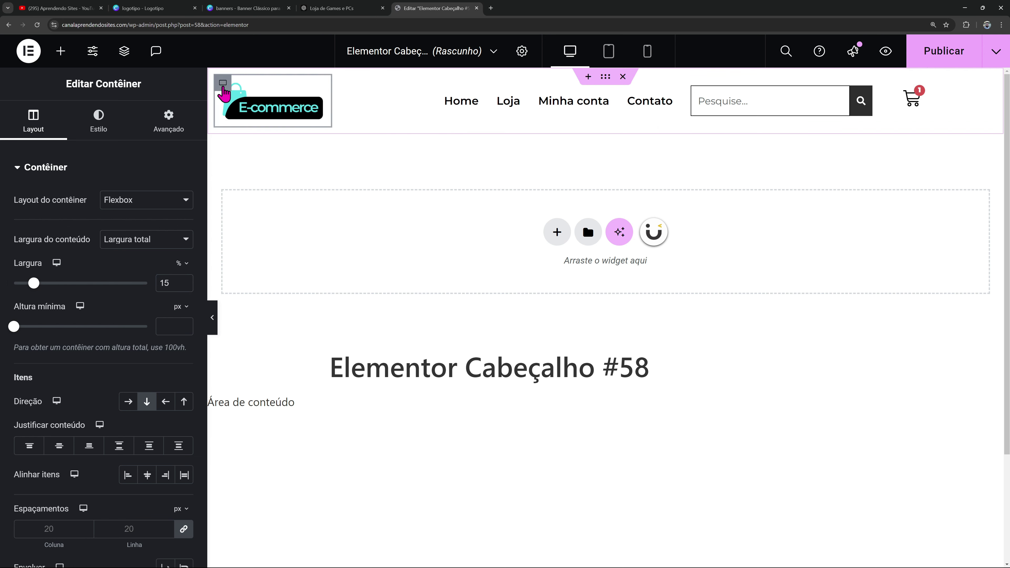
click(336, 88)
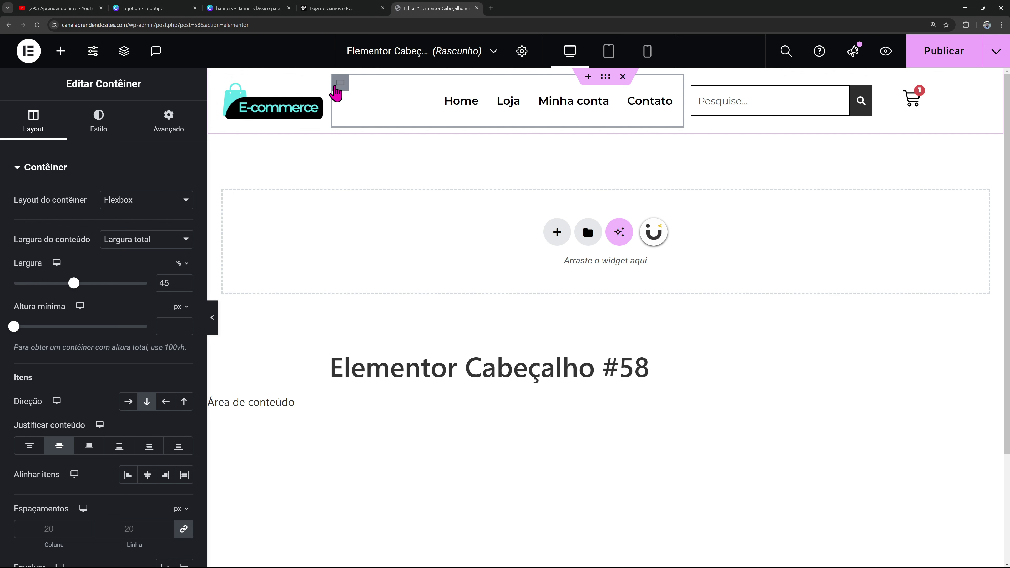
click(695, 93)
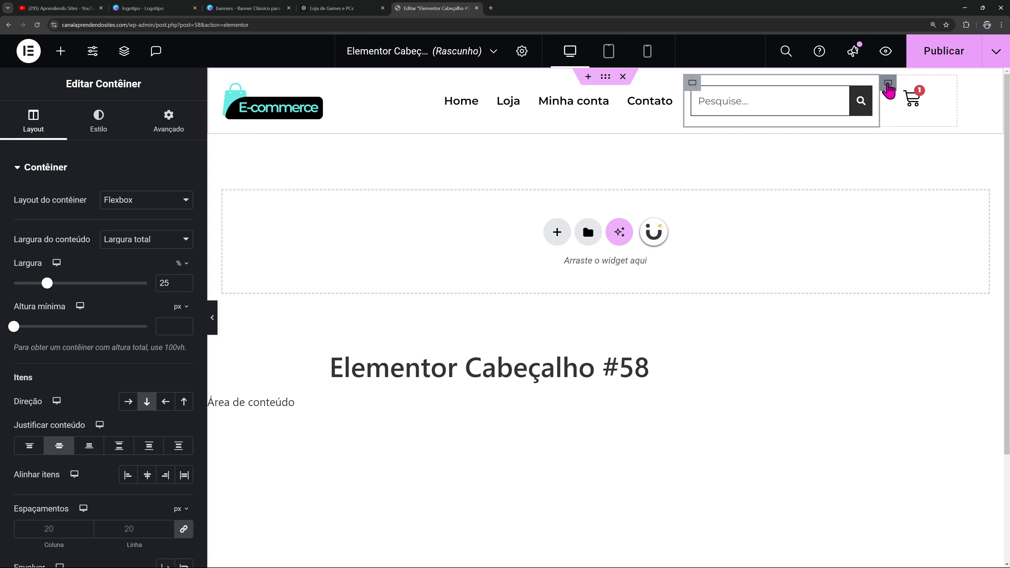
click(888, 88)
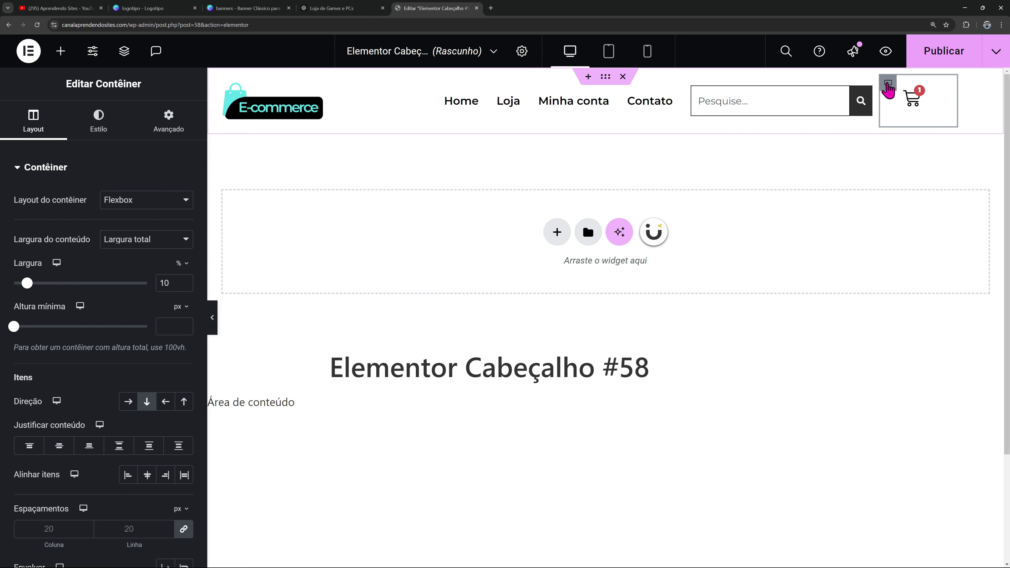
click(341, 84)
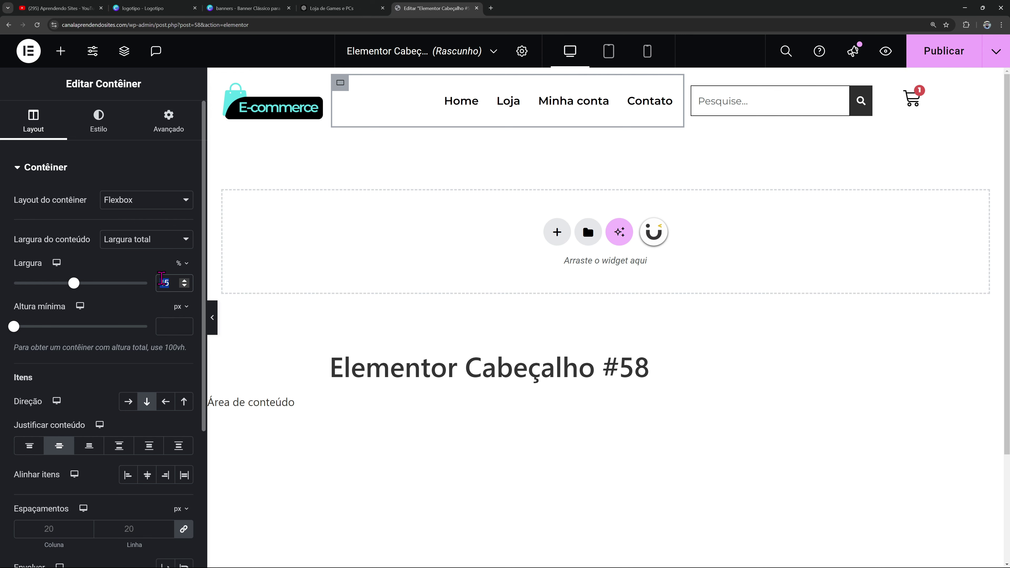
text(50)
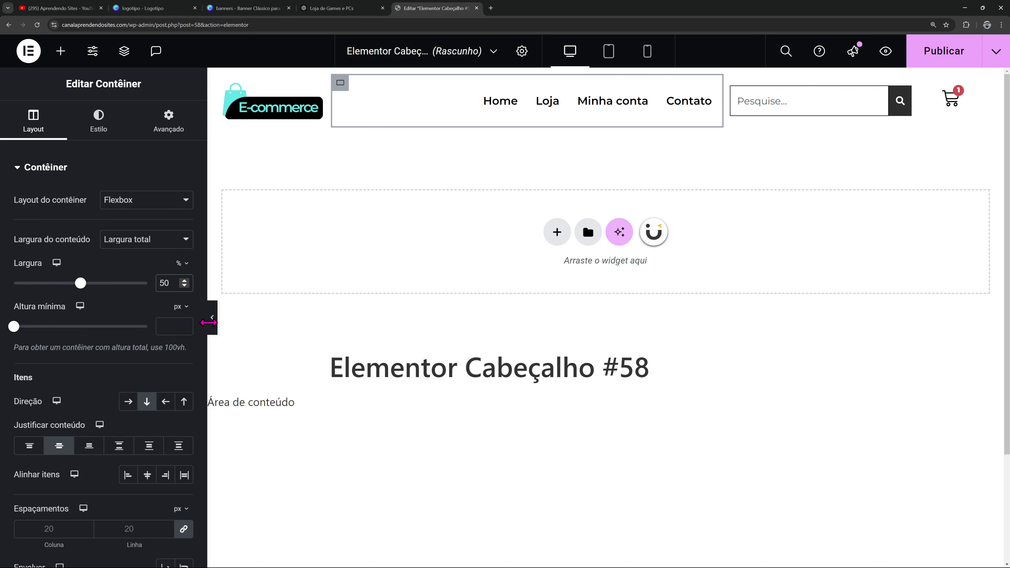
click(213, 329)
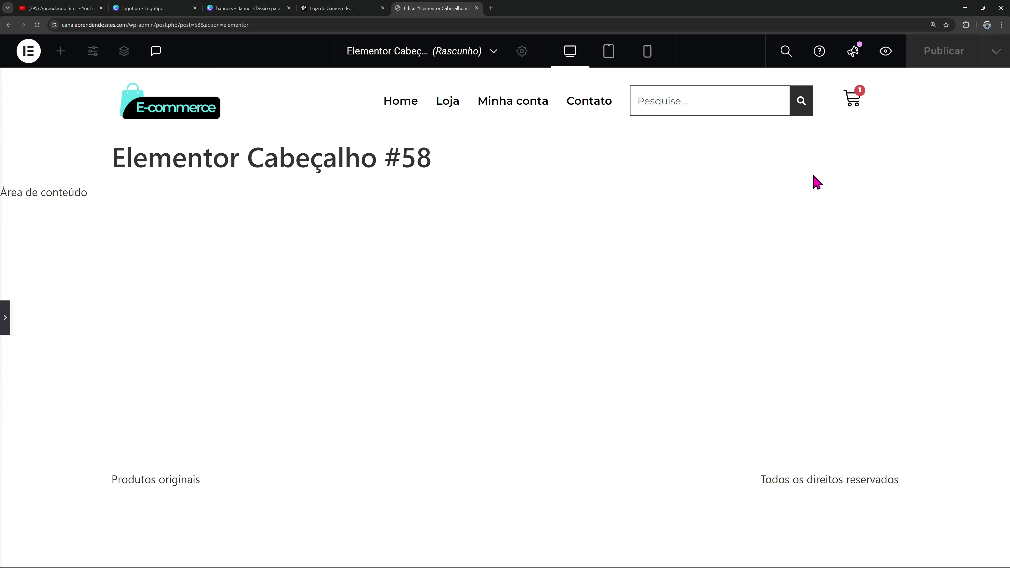
Justify the cart container's content to the center and preview the header at full width
click(4, 333)
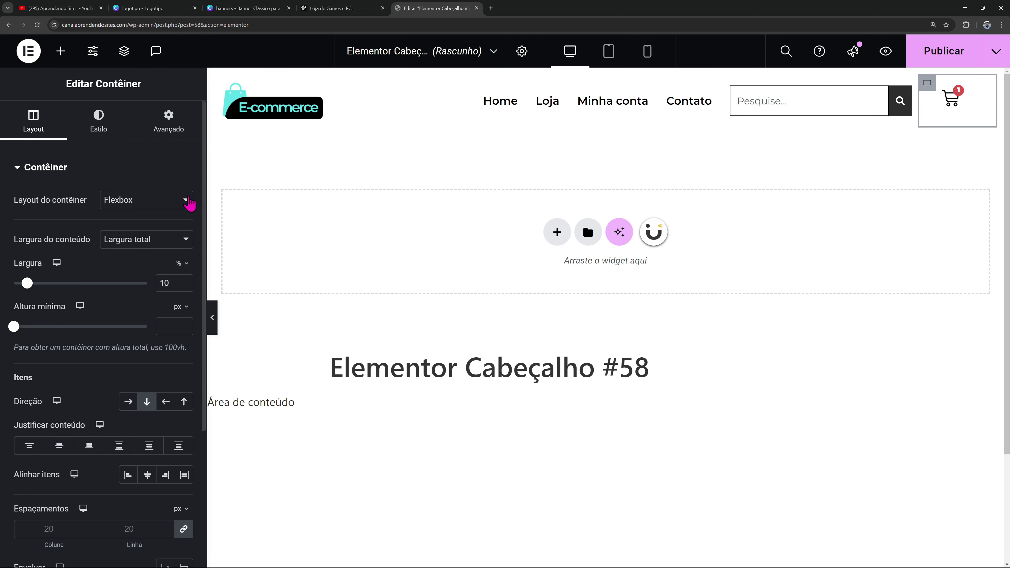
click(60, 451)
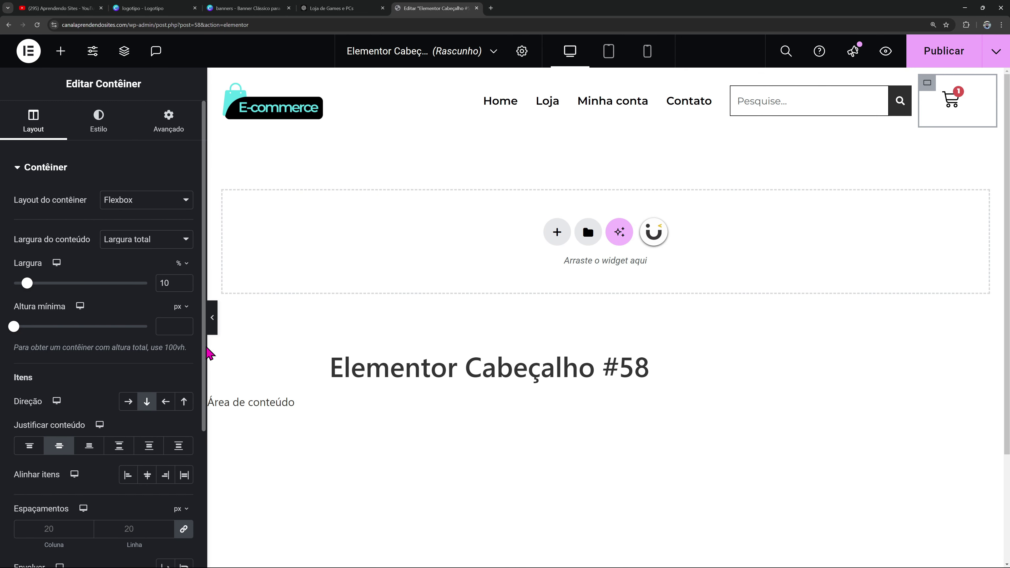
click(212, 324)
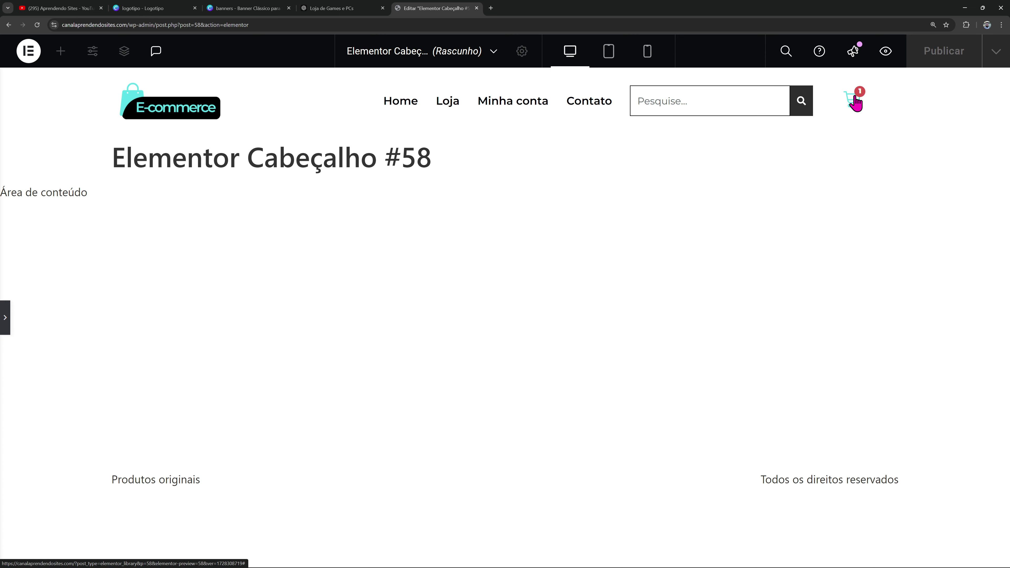
Test opening and closing the cart side panel from the header's cart icon
click(854, 106)
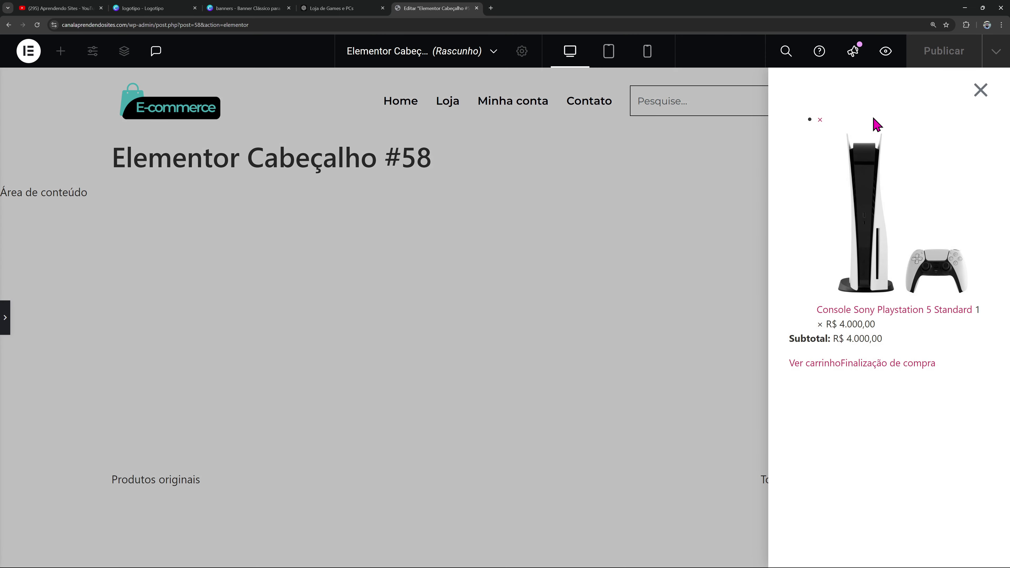
click(980, 92)
click(853, 105)
click(980, 96)
click(857, 108)
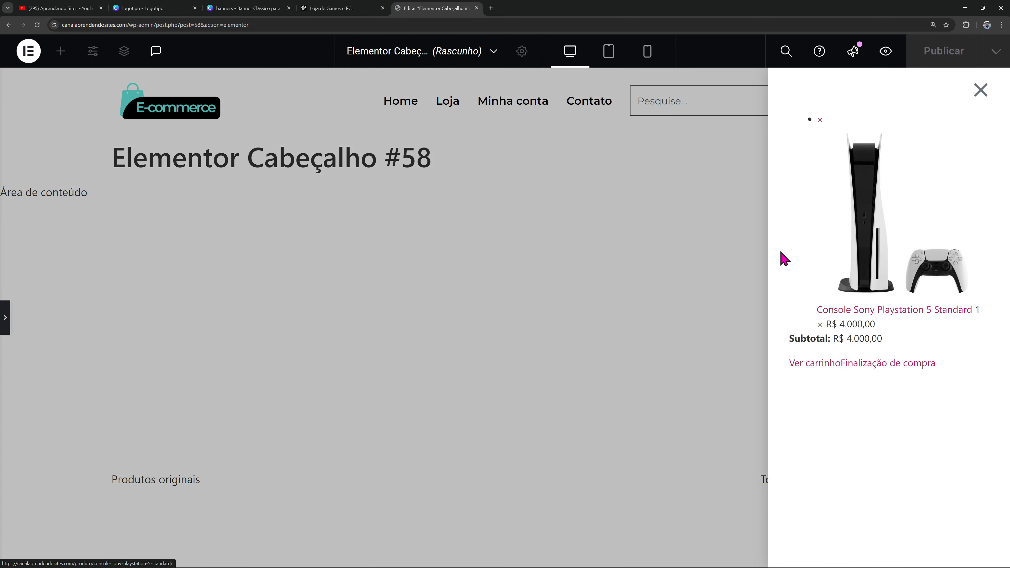
click(980, 95)
click(855, 104)
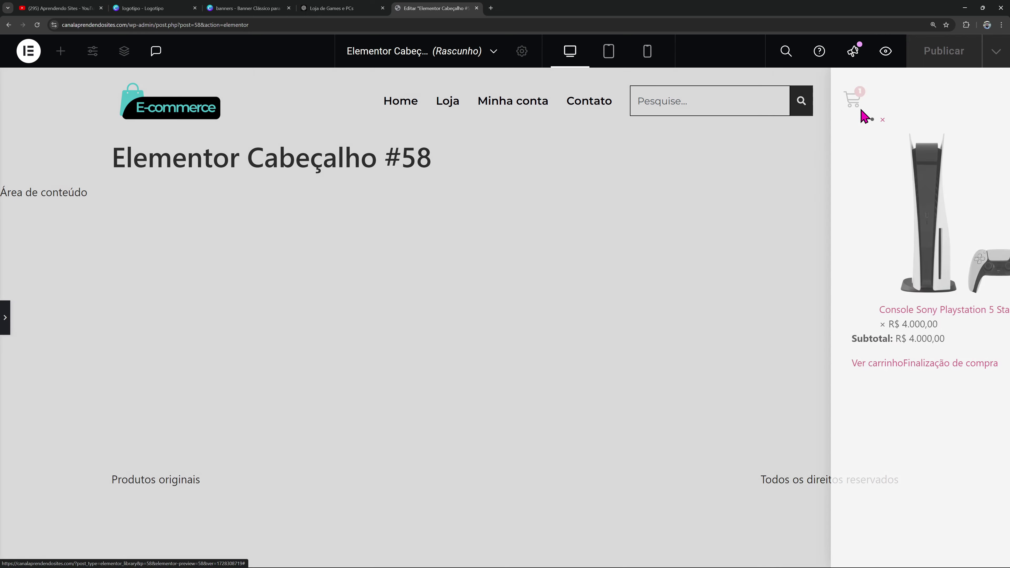
click(981, 93)
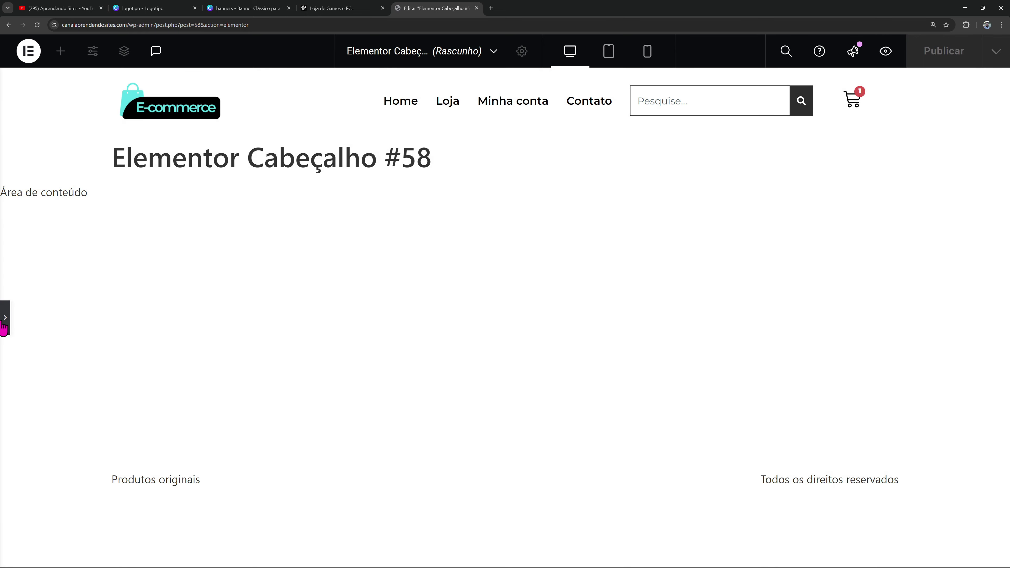
In the tablet portrait view, set the width of the logo's container to 20%
click(5, 318)
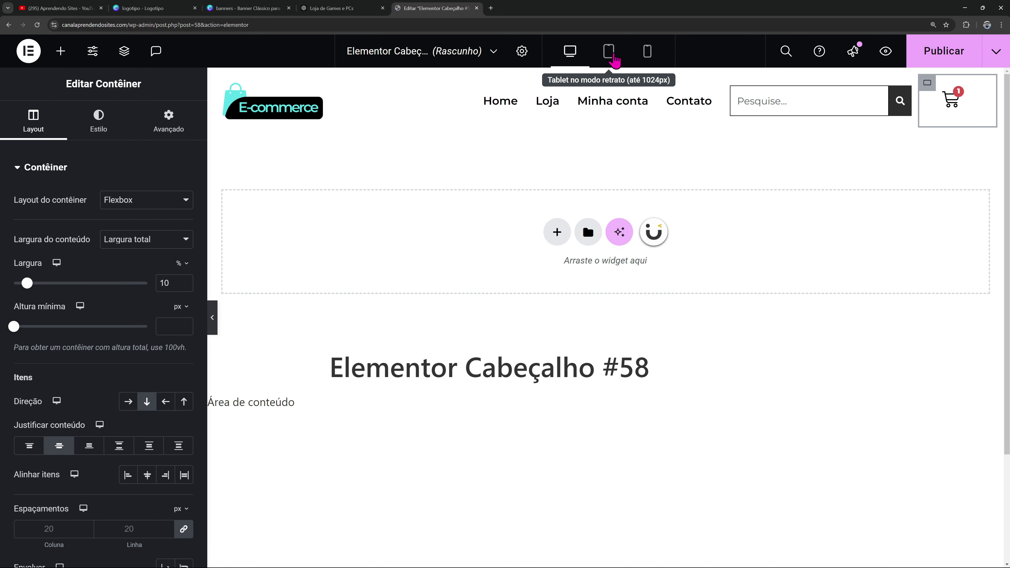
click(609, 51)
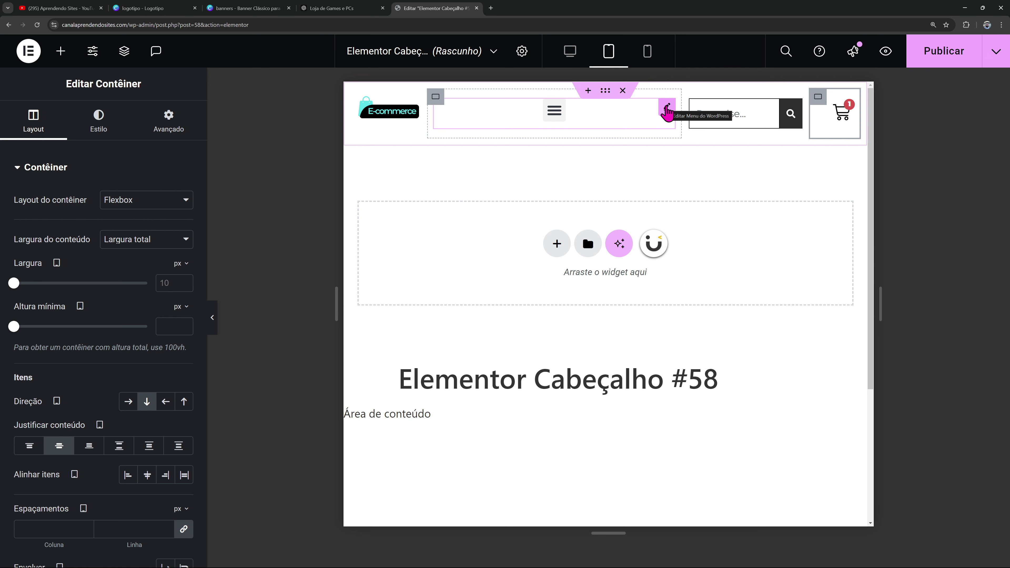
click(363, 100)
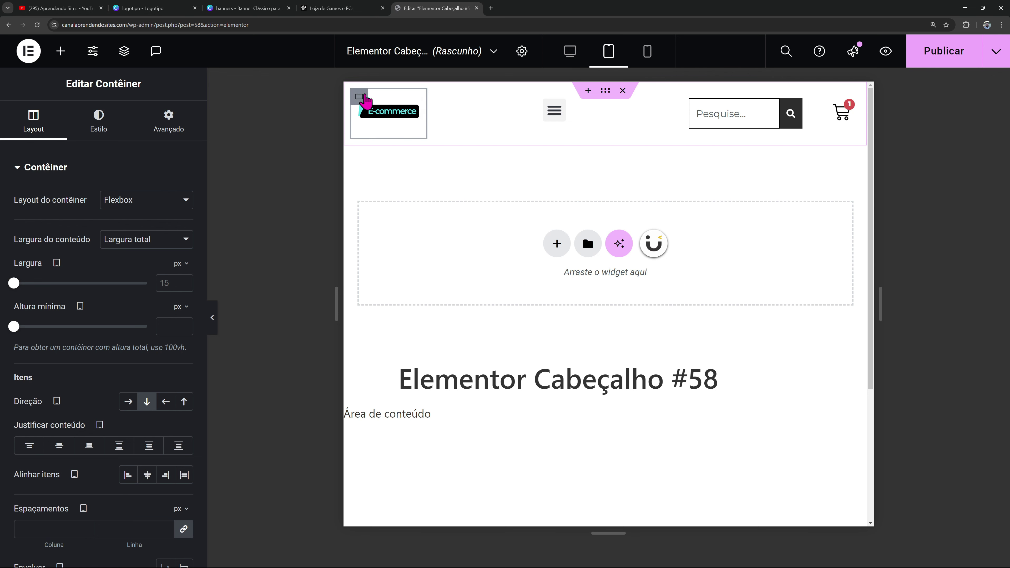
click(179, 264)
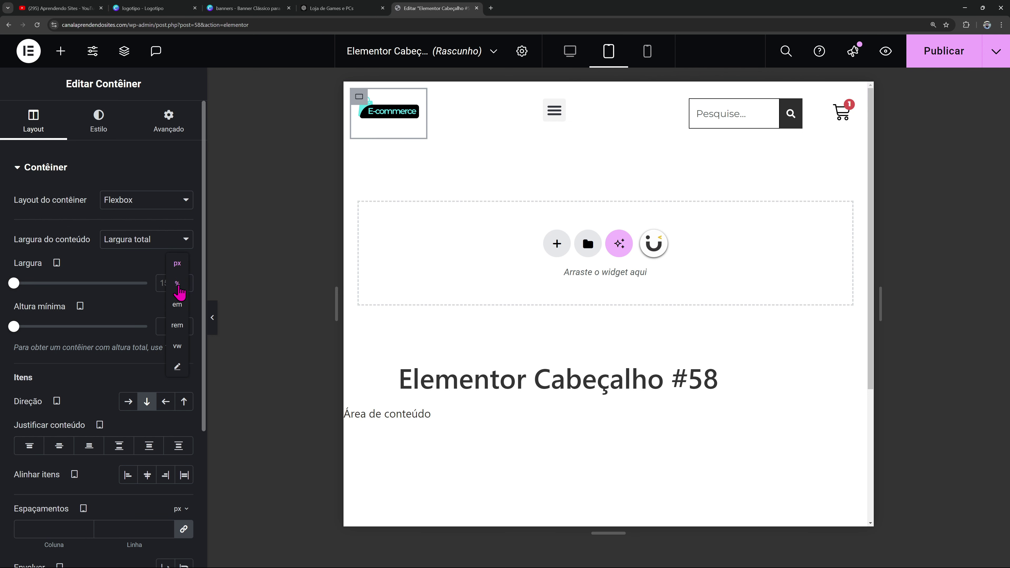
click(177, 283)
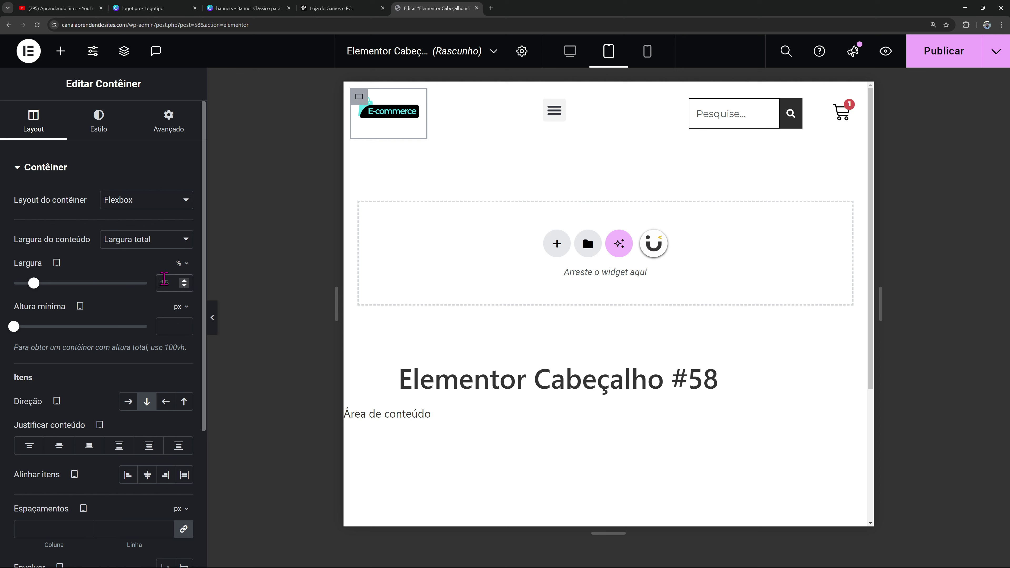
scroll(164, 281, up, 5)
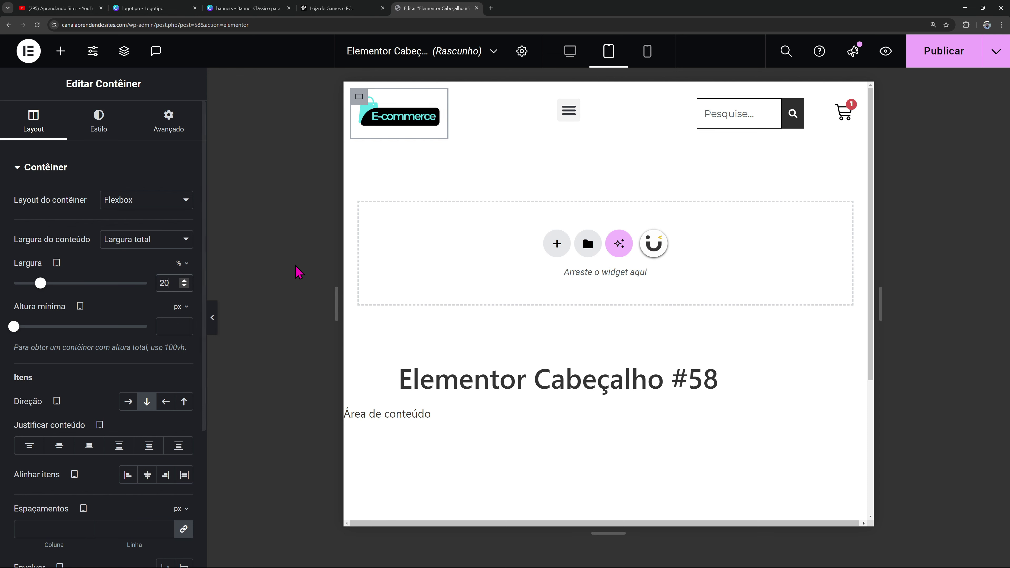
Set the tablet width of the navigation menu's container to 45%
click(457, 99)
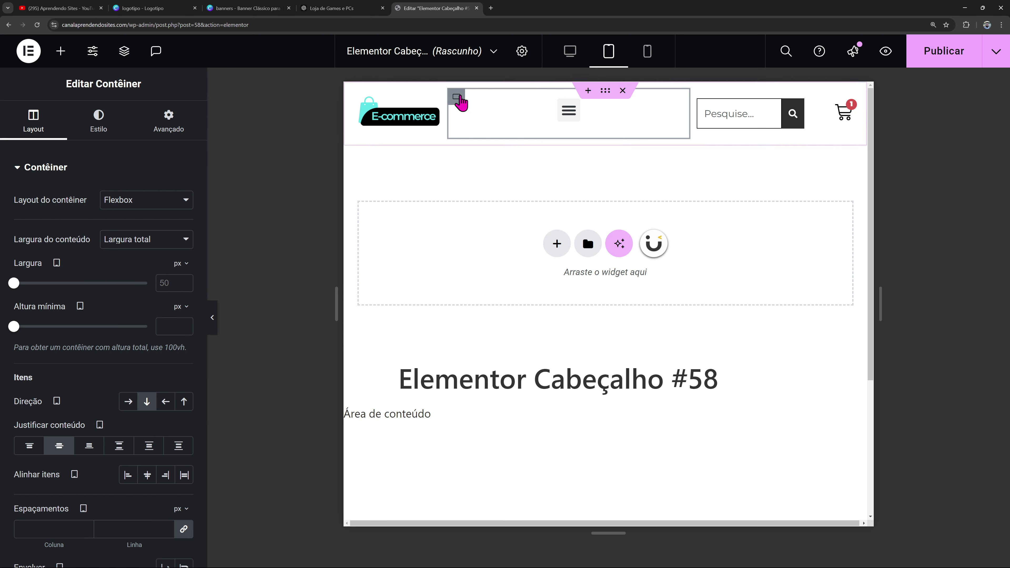
click(179, 270)
click(178, 285)
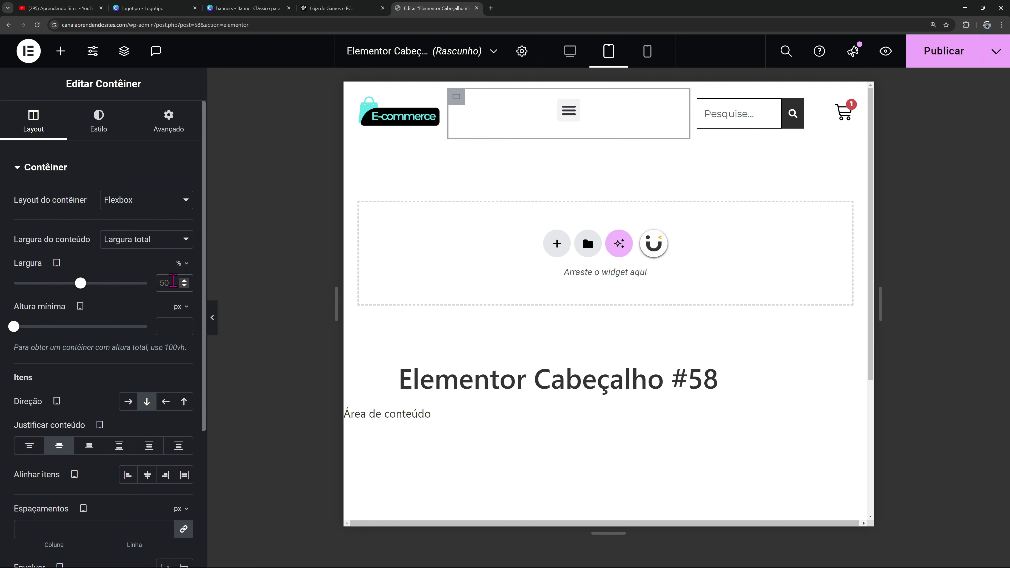
click(174, 281)
text(45)
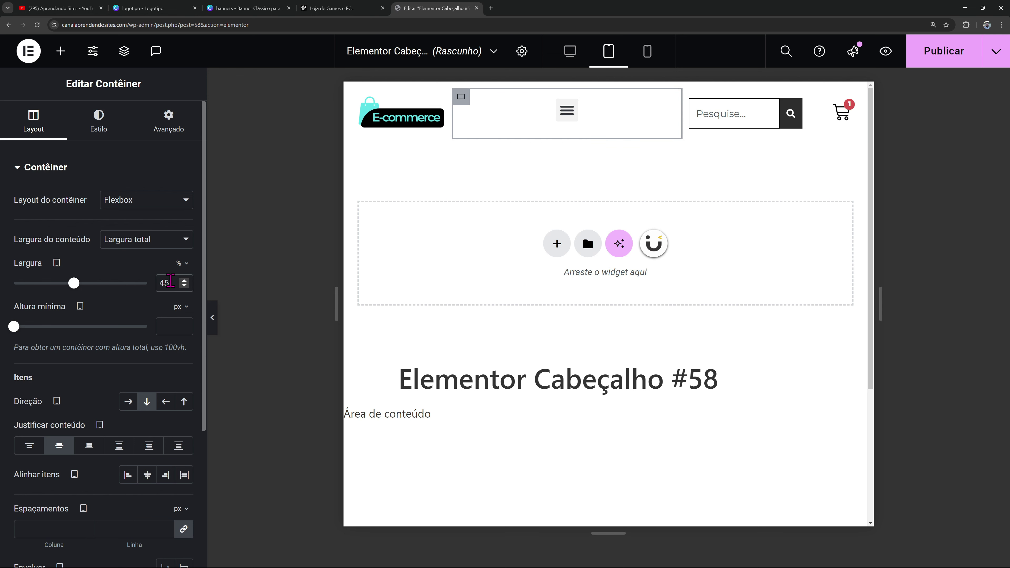
Set the navigation menu's dropdown breakpoint to Dispositivos móveis no modo retrato (> 767px)
click(662, 115)
click(146, 440)
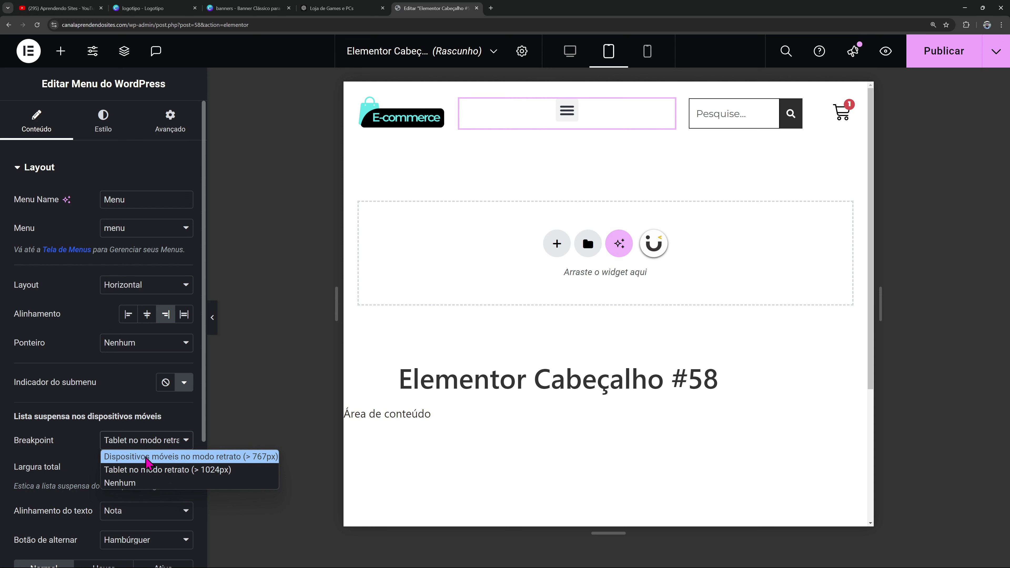
click(129, 461)
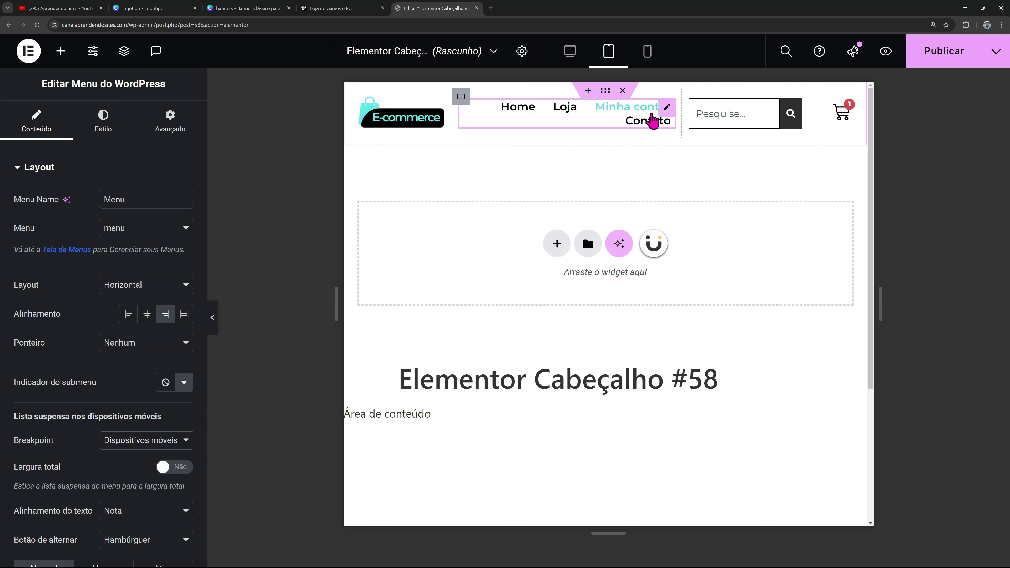
Set the navigation menu's tablet font size to 14 px and preview the header without the editing panel
click(104, 132)
click(166, 202)
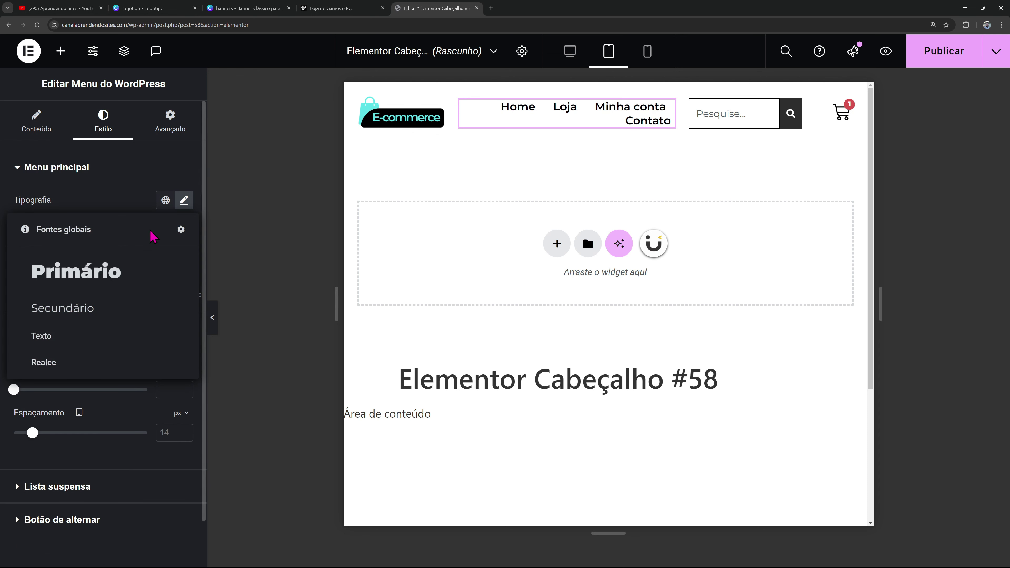
click(183, 207)
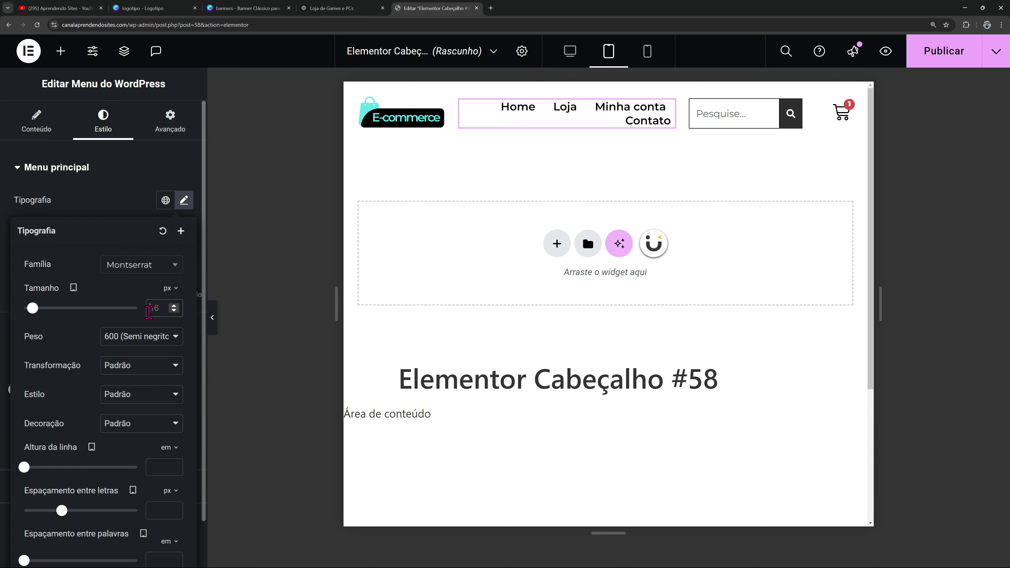
text(14)
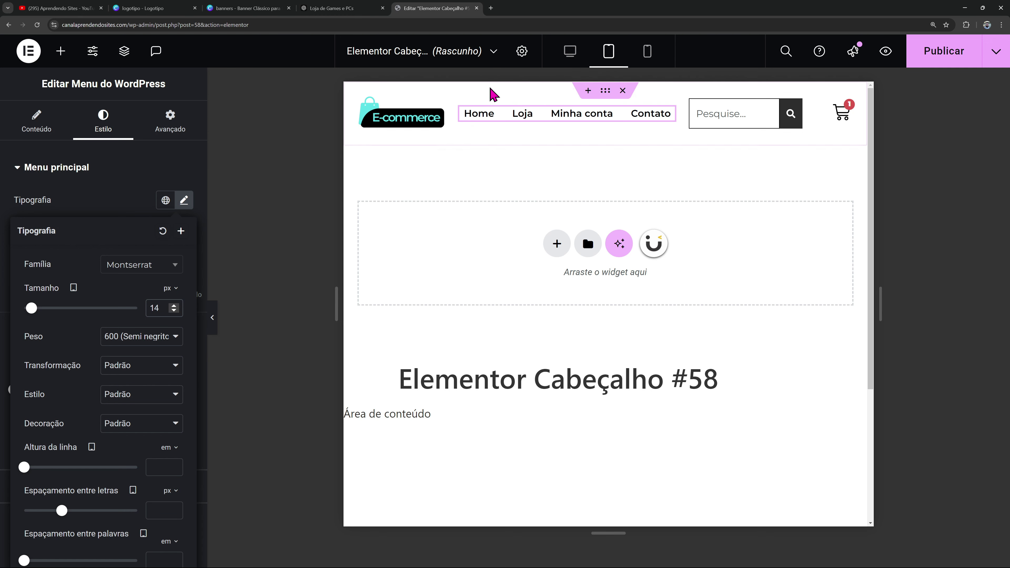
click(461, 98)
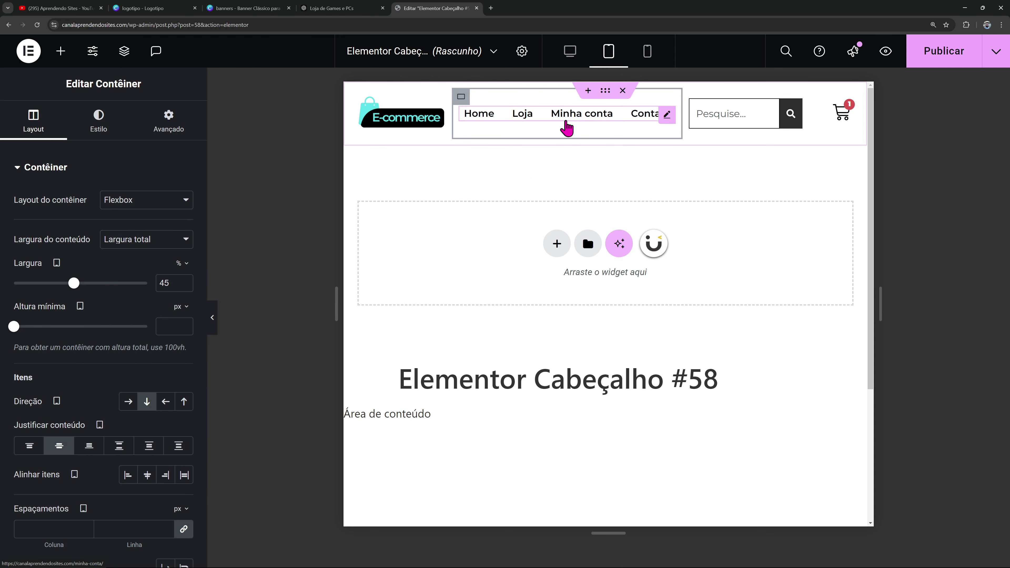
click(213, 319)
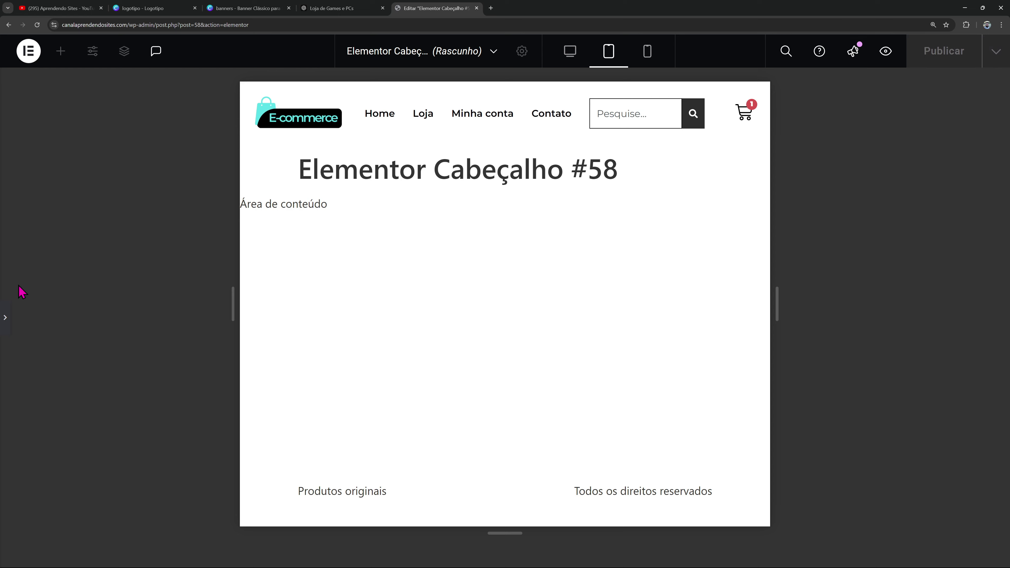
Review the tablet width settings of the logo's container and the navigation menu's container
click(3, 319)
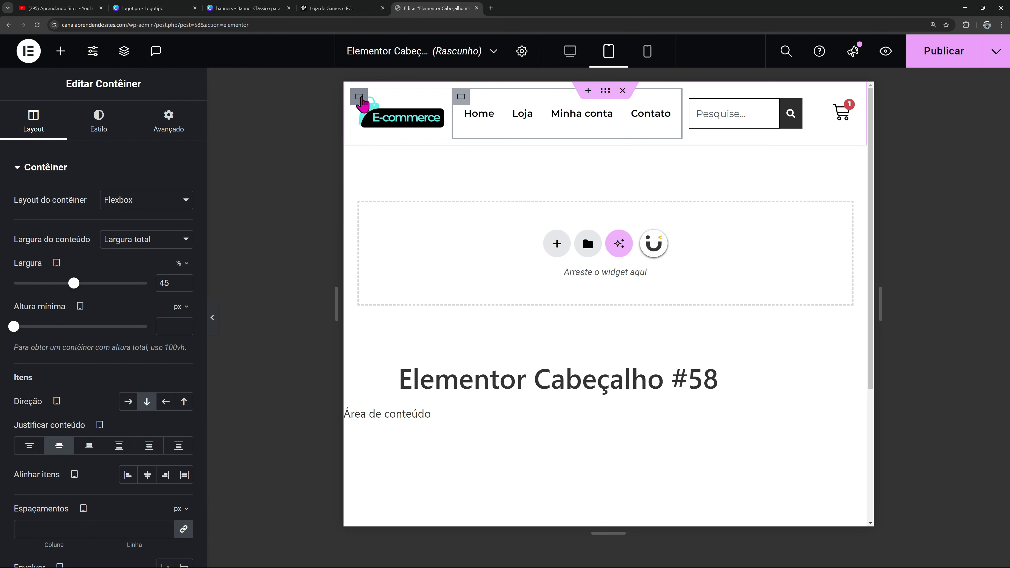
click(360, 98)
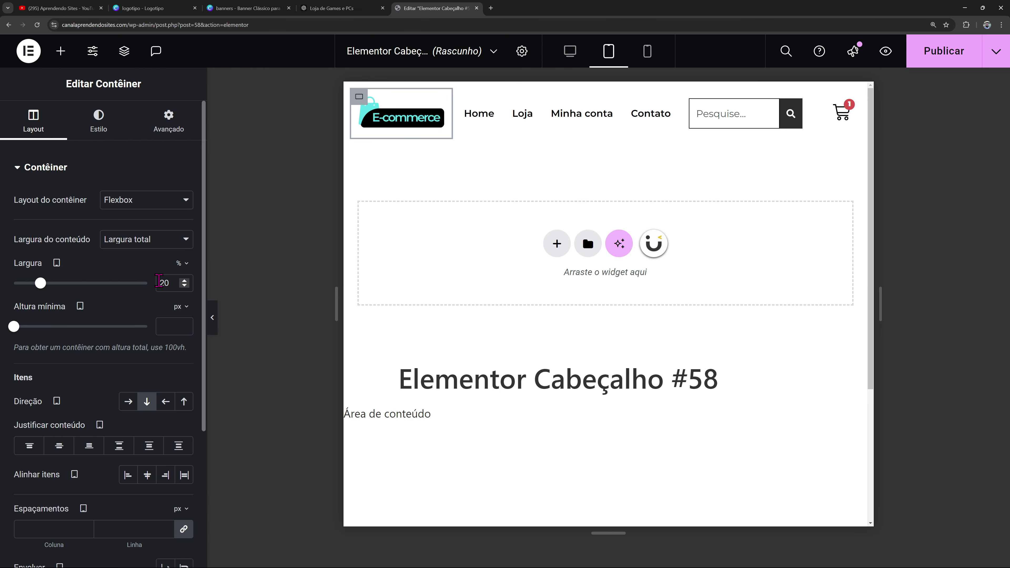
click(461, 97)
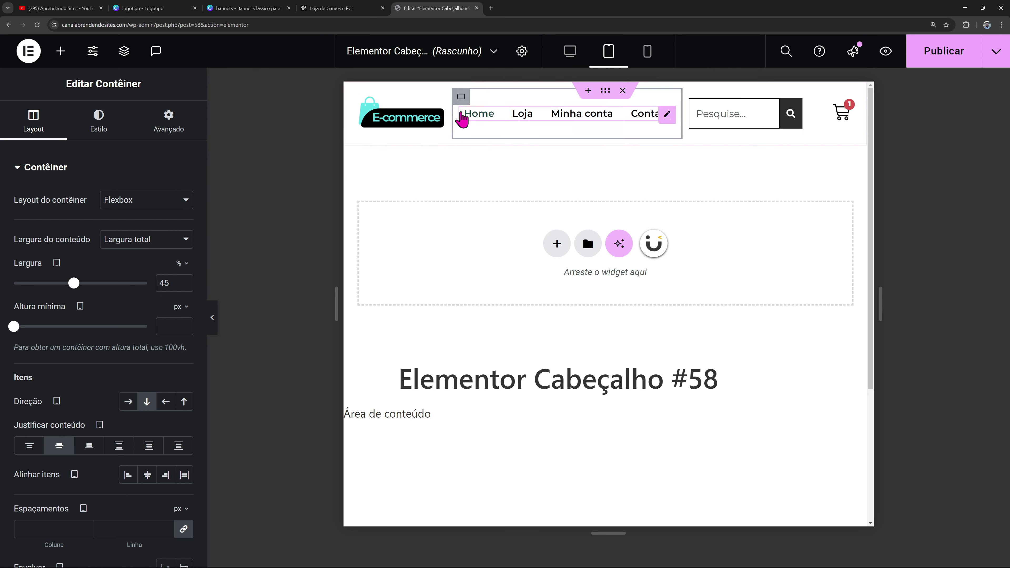
click(359, 97)
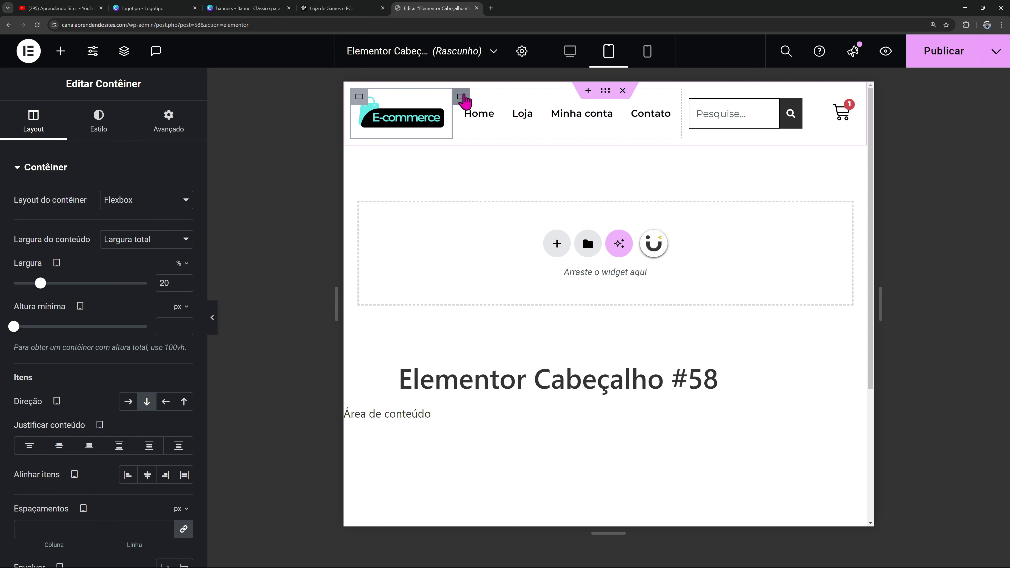
click(461, 96)
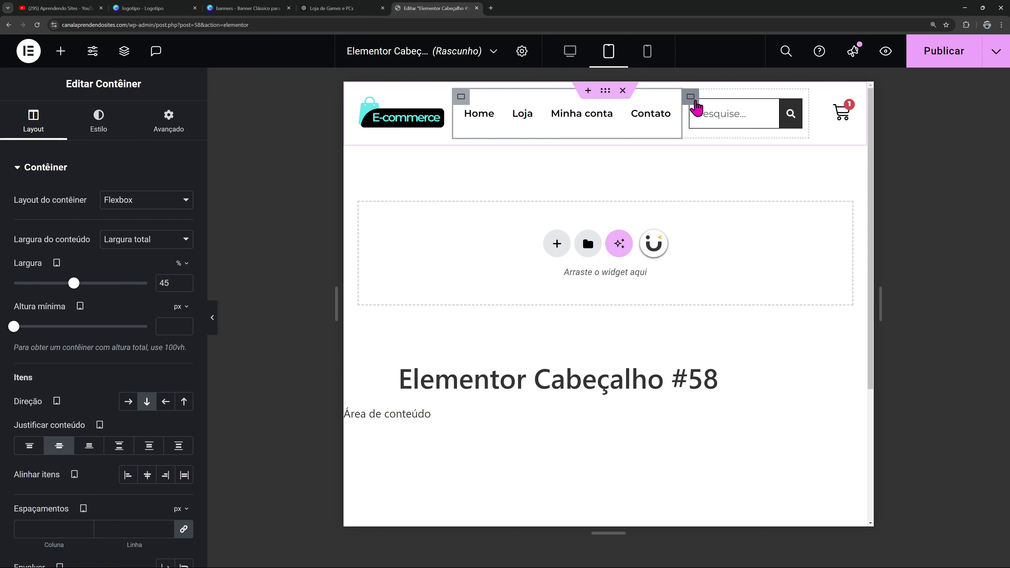
Set the search bar container's tablet width to 25%, switch the cart container's width unit to percent, and preview the header
click(694, 103)
click(181, 263)
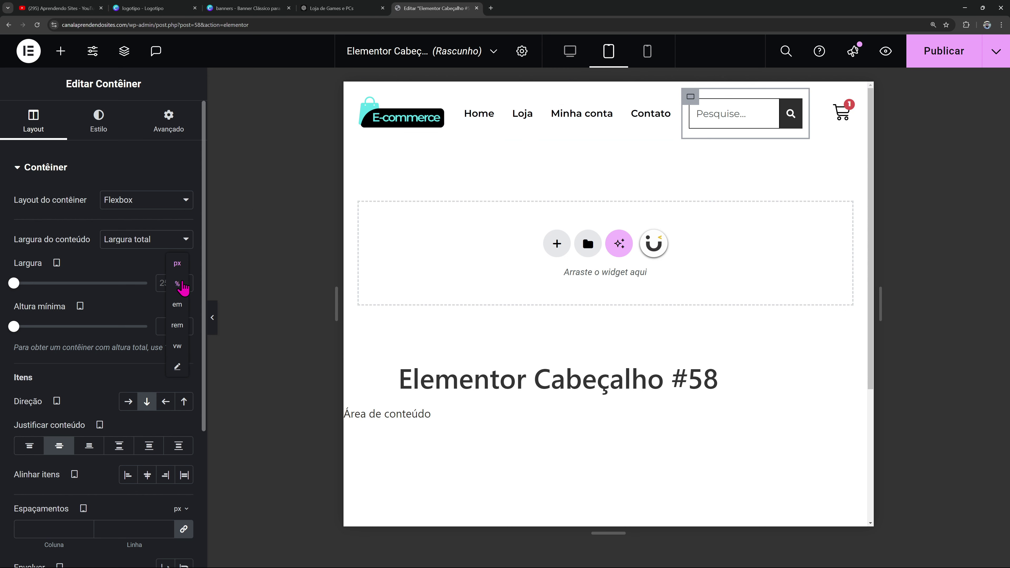
click(180, 283)
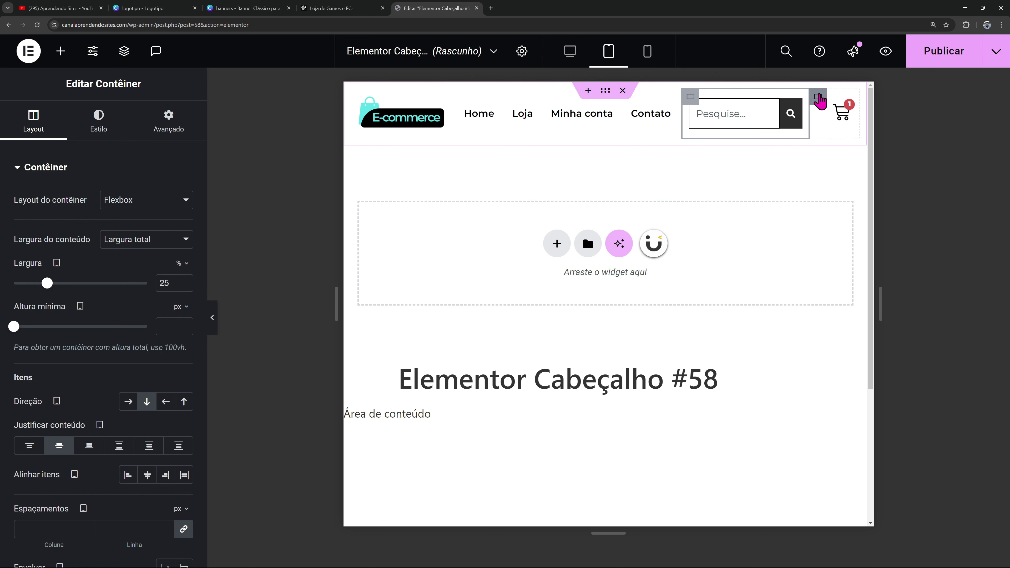
click(826, 102)
click(180, 280)
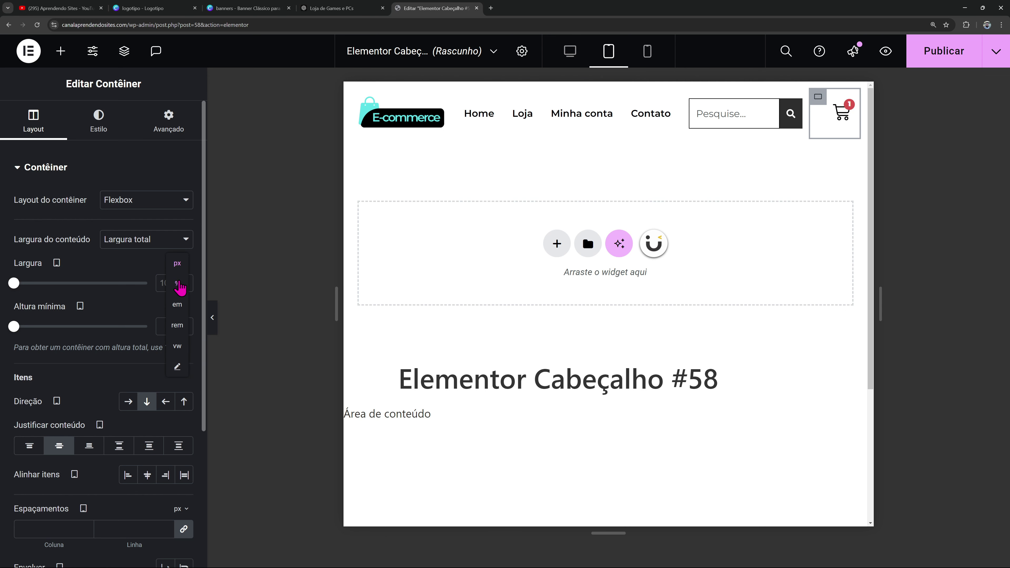
click(215, 334)
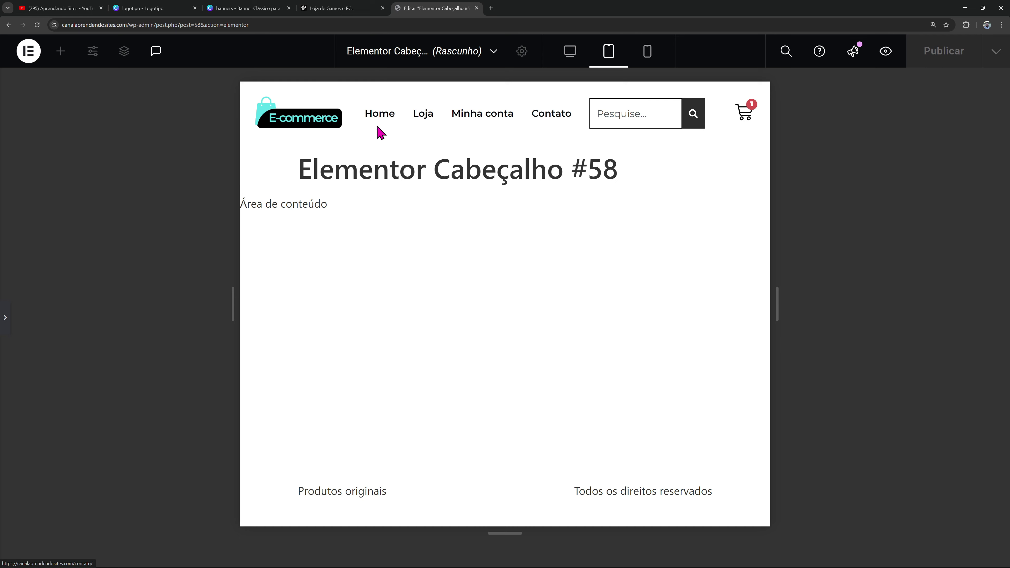
Try the Tablet no modo retrato dropdown breakpoint on the navigation menu and restore the Dispositivos móveis breakpoint
click(4, 334)
click(667, 117)
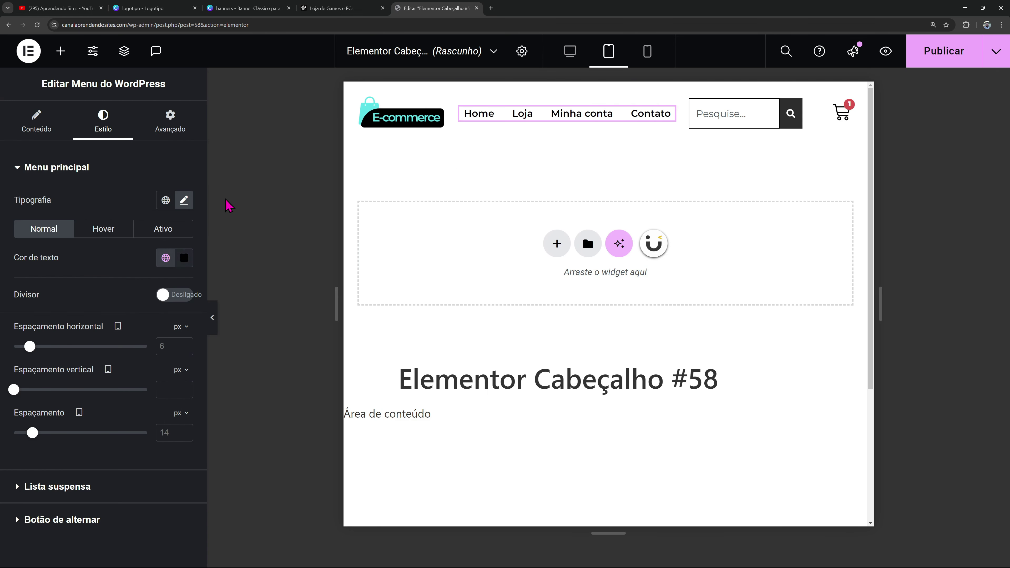
click(37, 123)
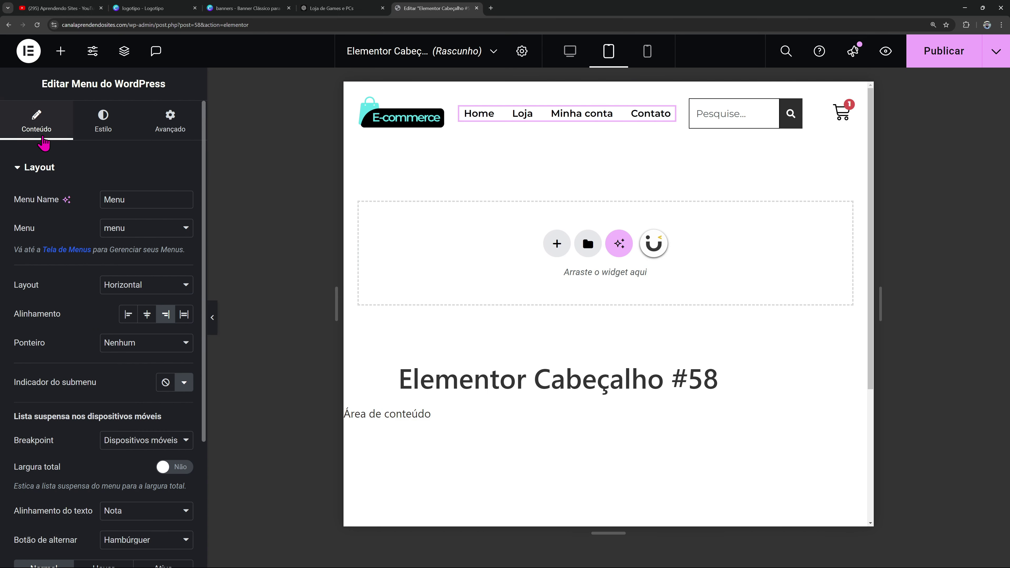
click(130, 444)
click(135, 470)
click(566, 108)
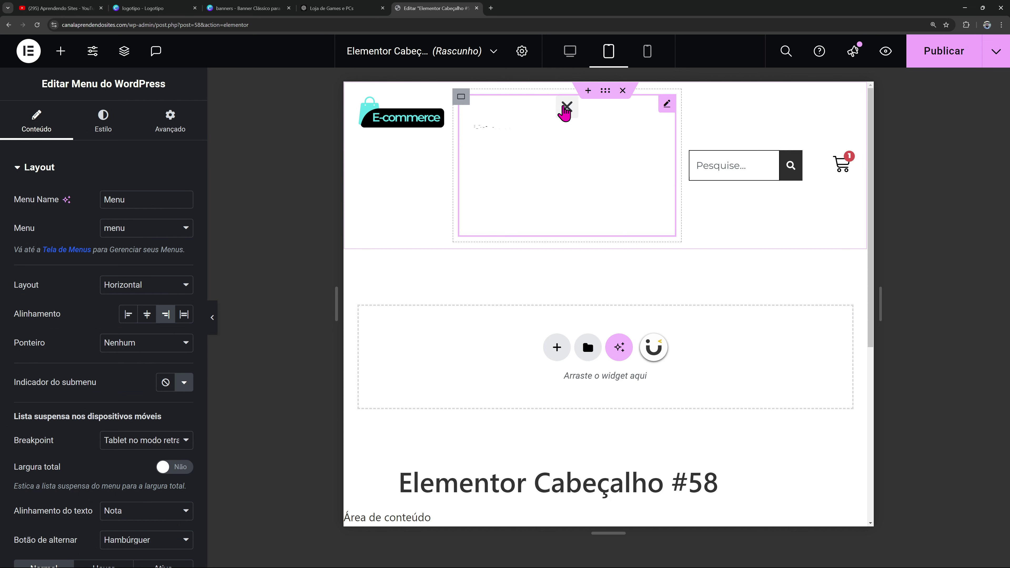
click(566, 110)
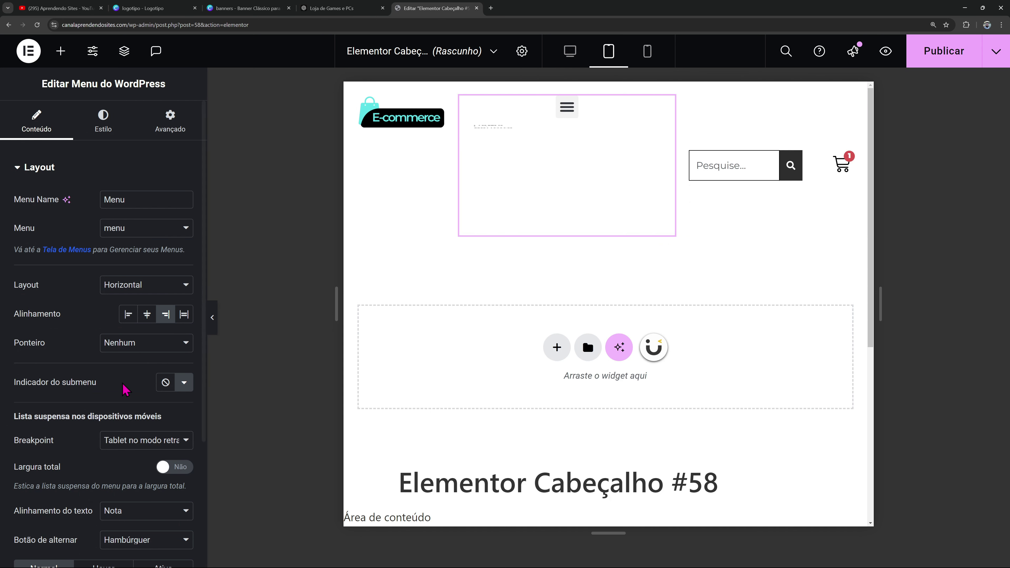
click(131, 444)
click(131, 453)
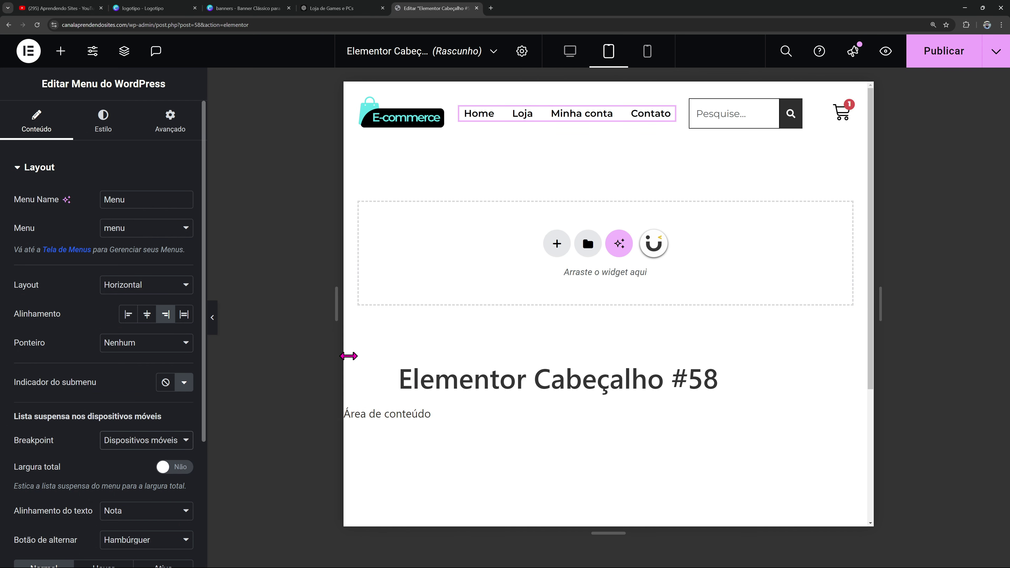
Set the tablet spacing between the navigation menu's items to 6 px and preview the header without the editing panel
click(96, 141)
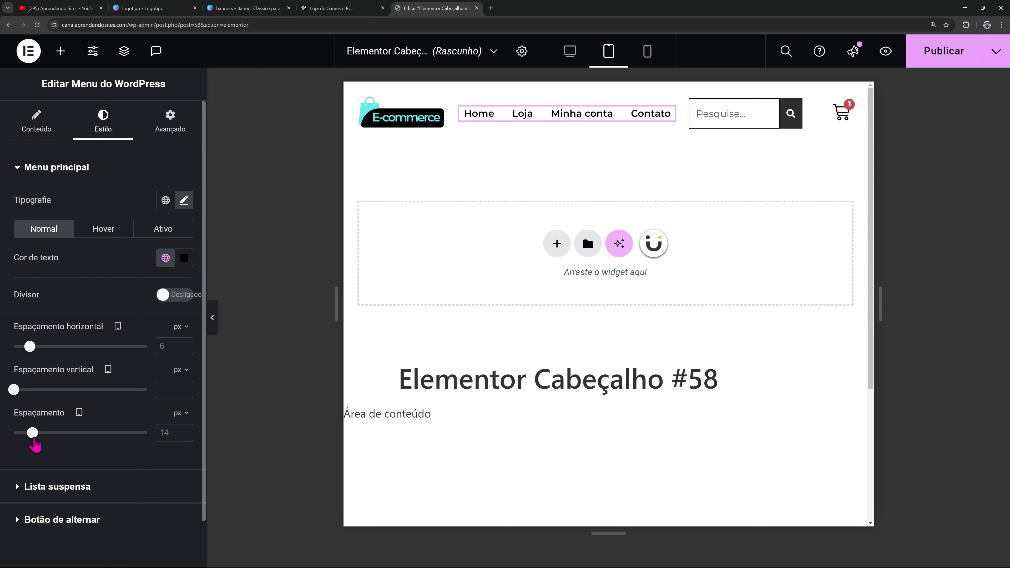
drag(32, 434, 22, 433)
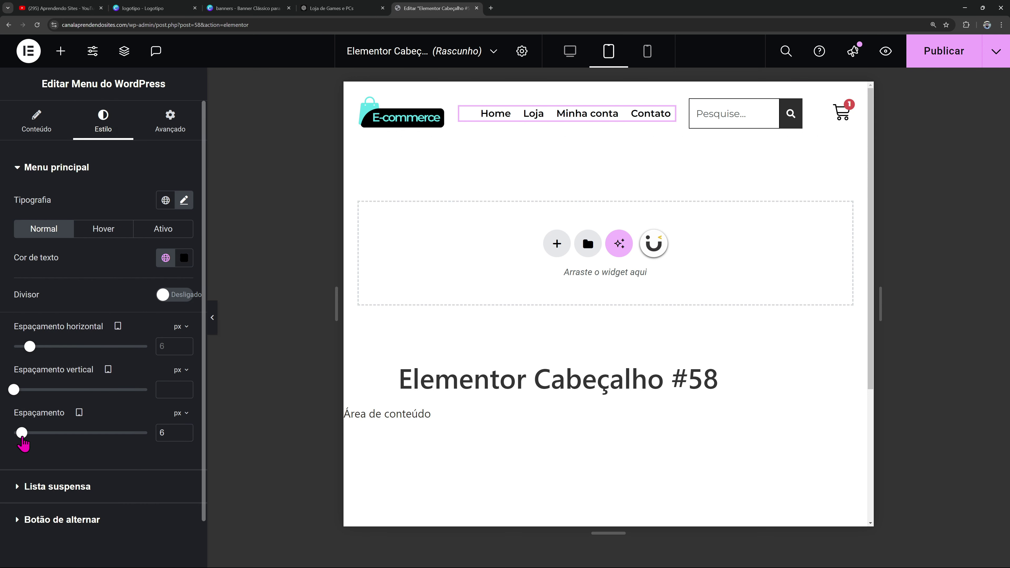
click(212, 317)
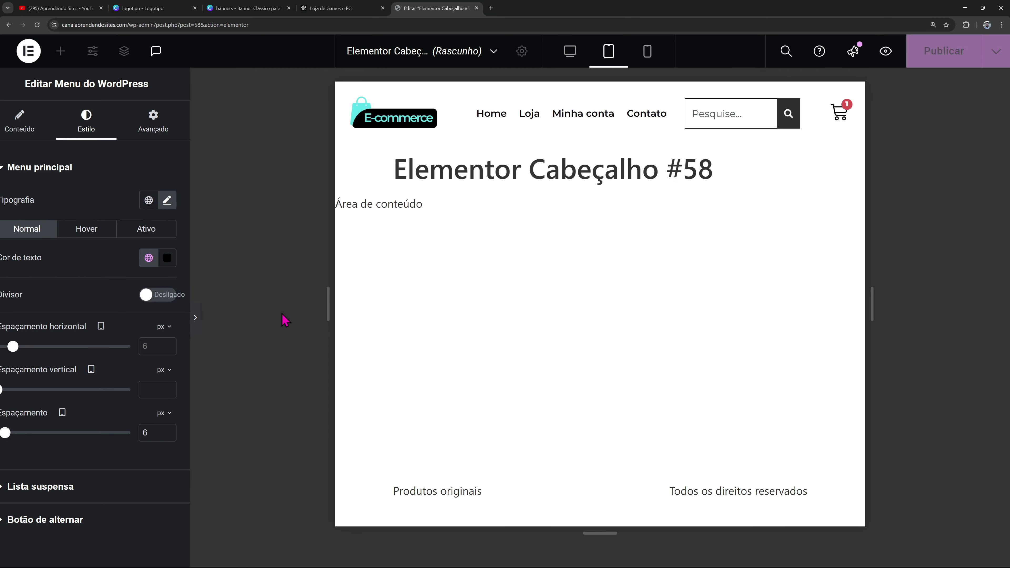
In the mobile portrait view, set the width of the logo's container to 100% and center the logo image
click(580, 59)
click(647, 51)
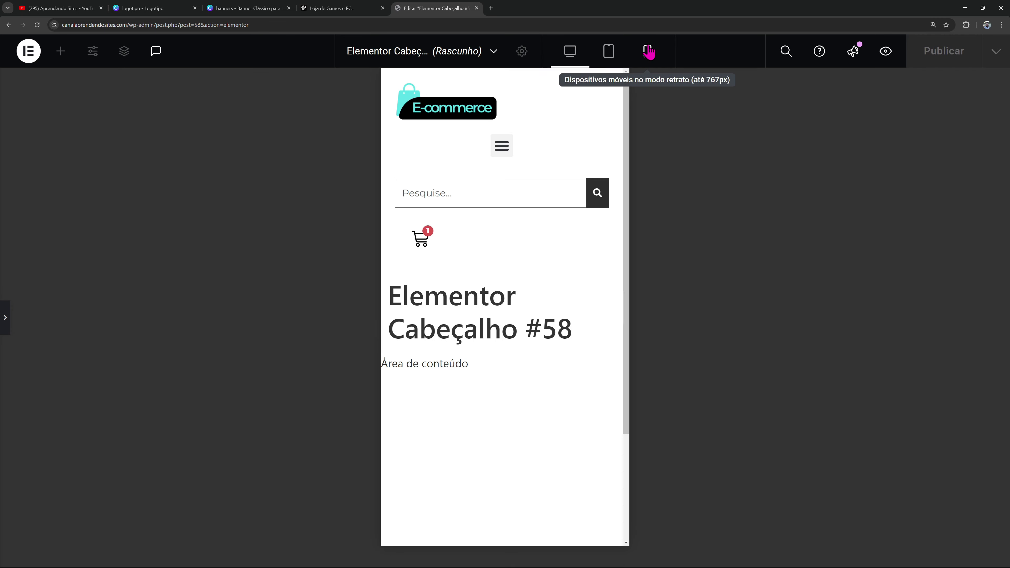
click(4, 318)
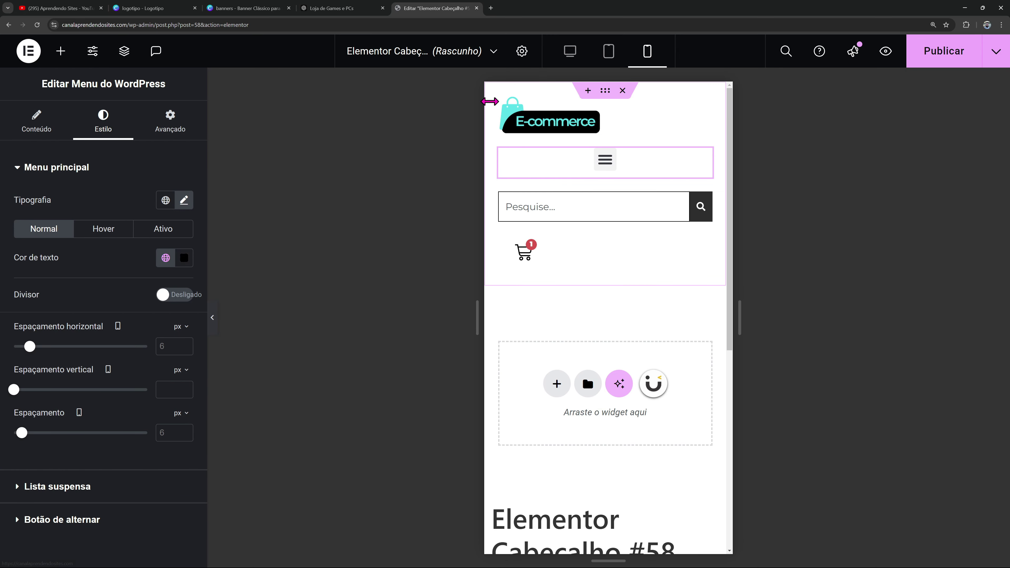
click(500, 97)
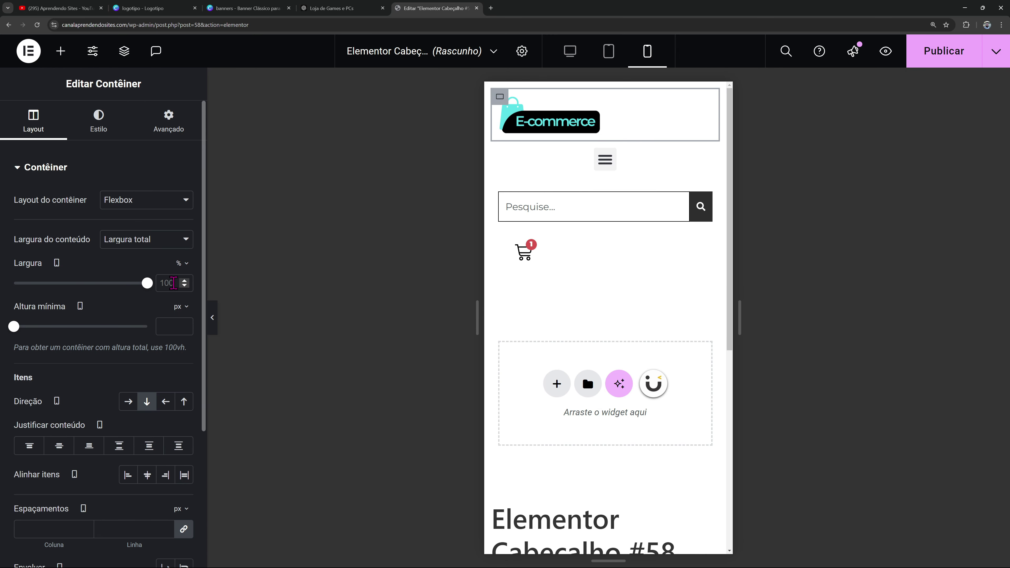
text(100)
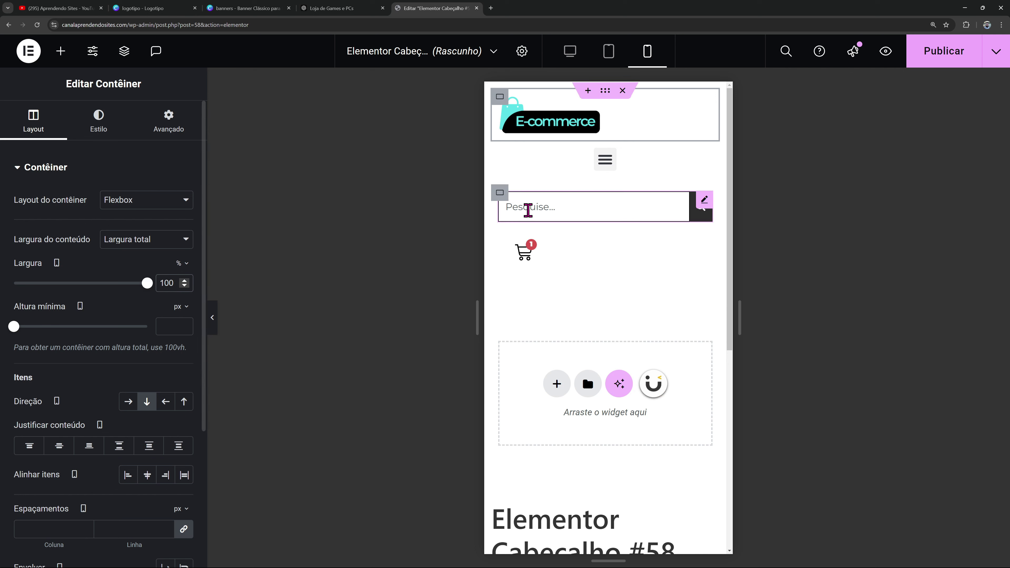
click(555, 138)
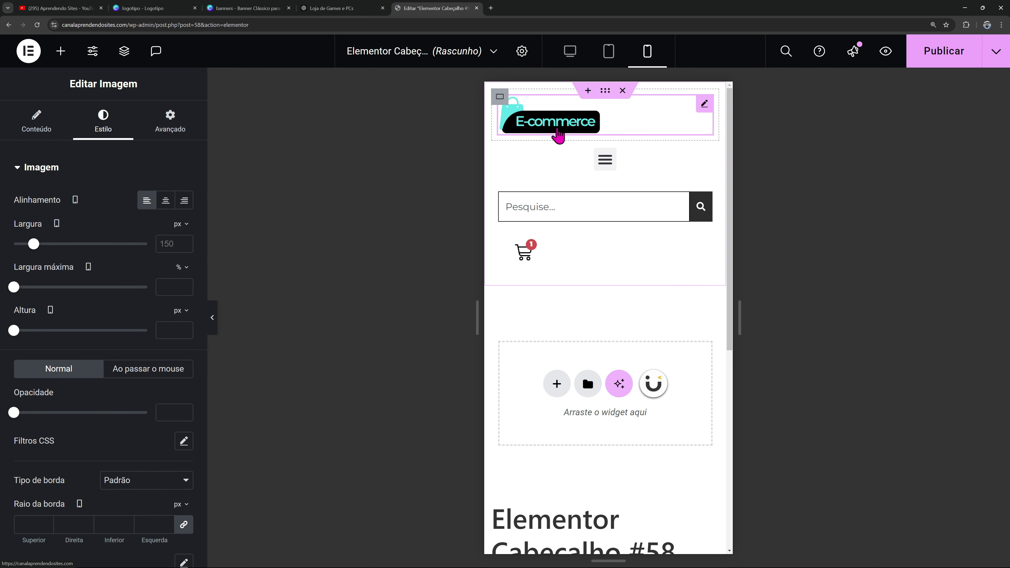
click(164, 202)
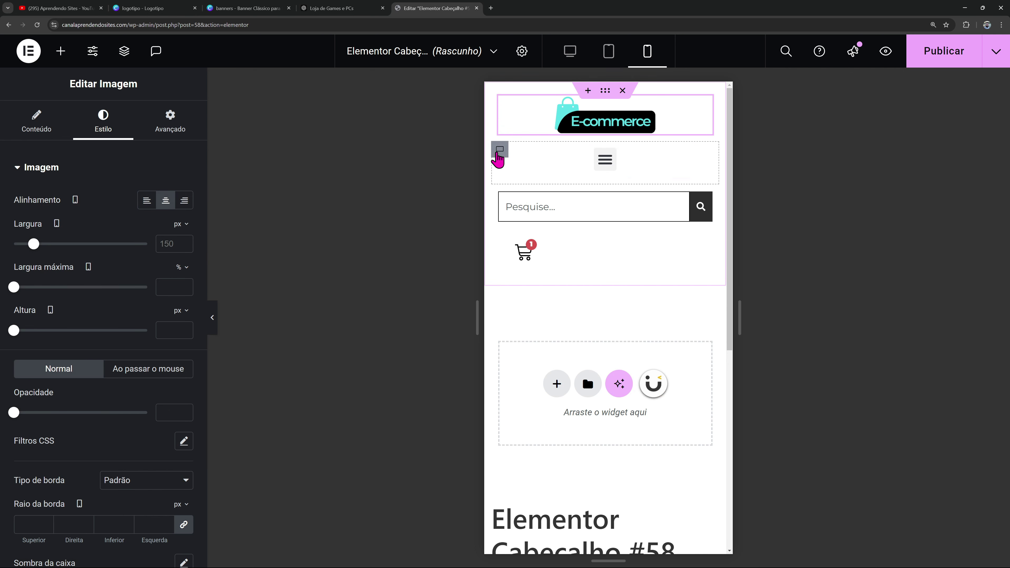
Set the mobile width of the navigation menu's container to 15%
click(499, 153)
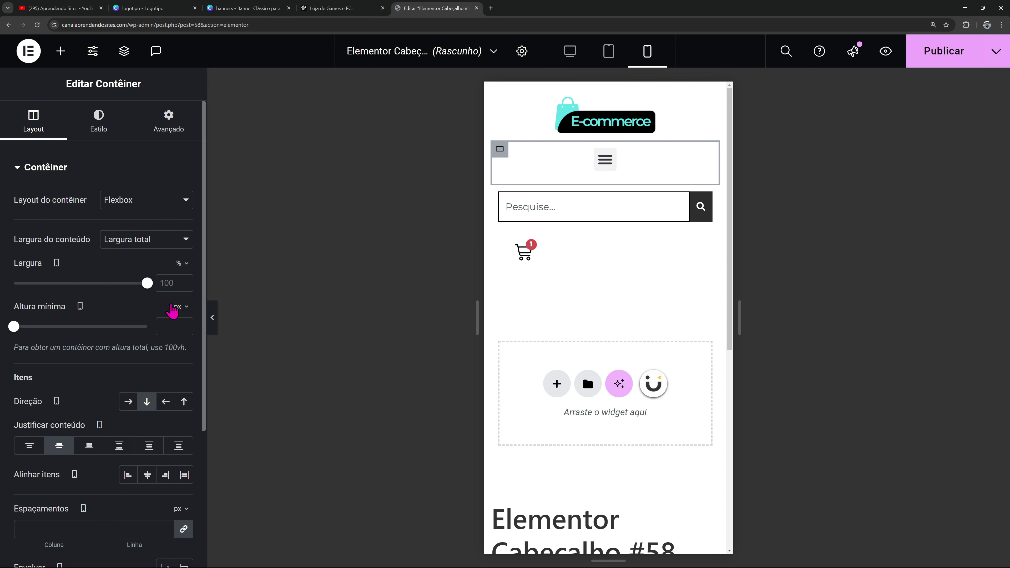
click(173, 284)
text(15)
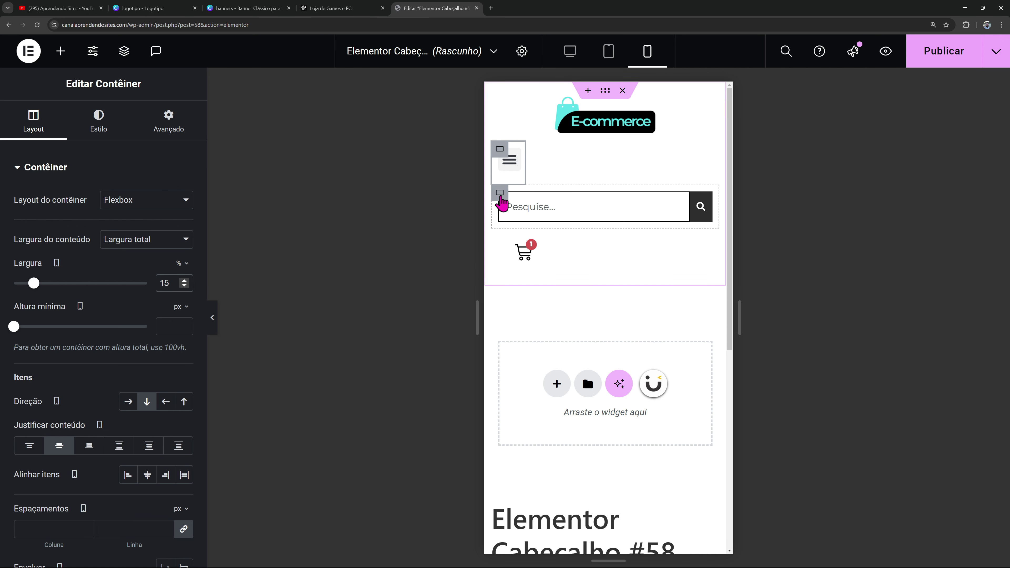
Set the mobile width of the search bar's container to 70%
key(BackSpace)
key(BackSpace)
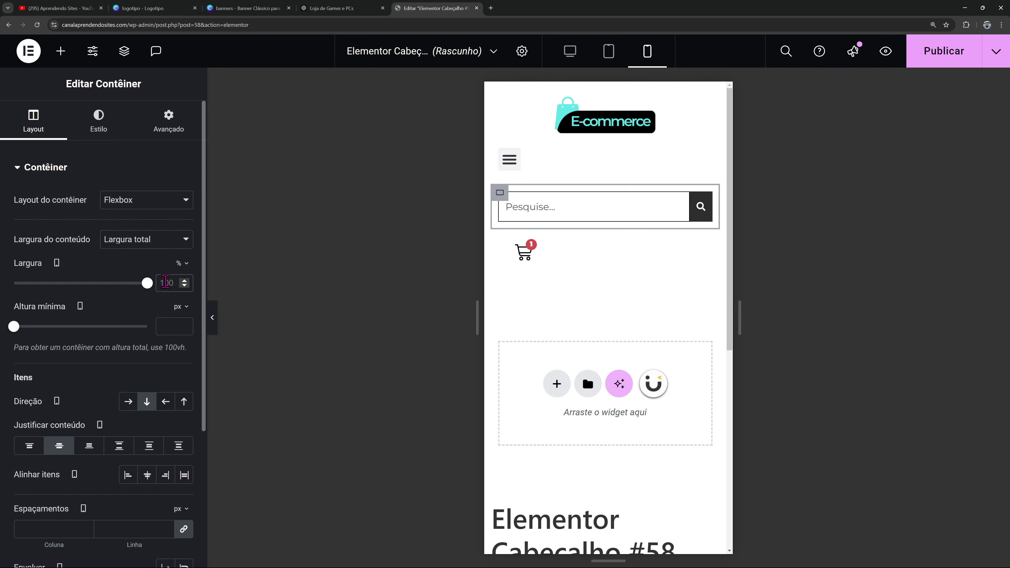
text(70)
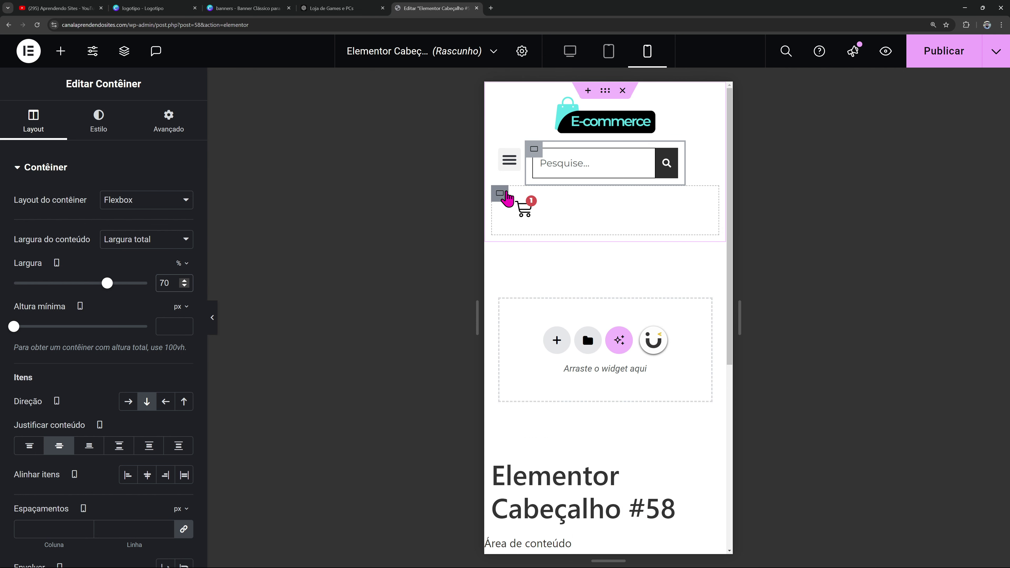
Set the mobile width of the cart icon's container to 15%
key(BackSpace)
key(BackSpace)
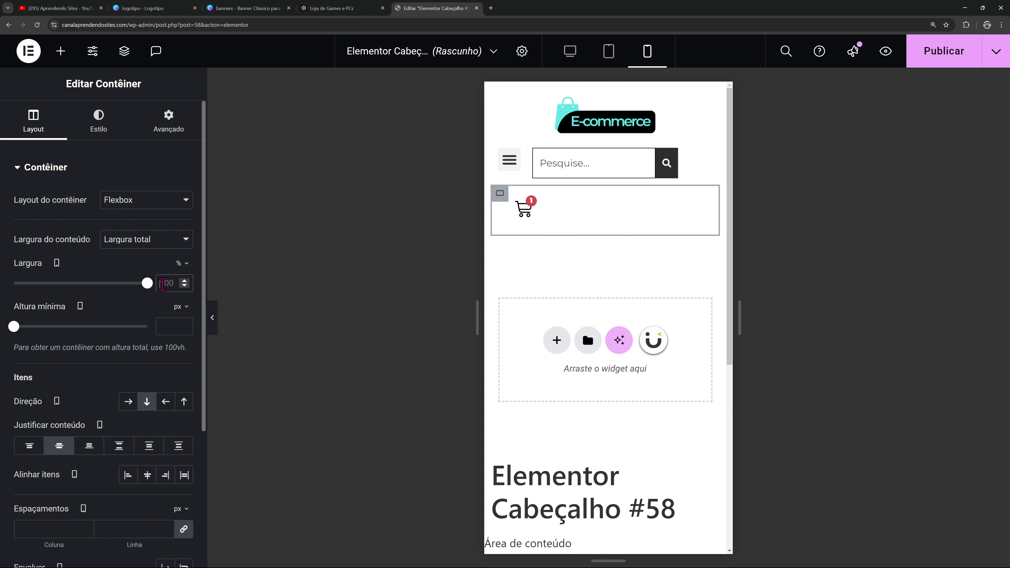
text(15)
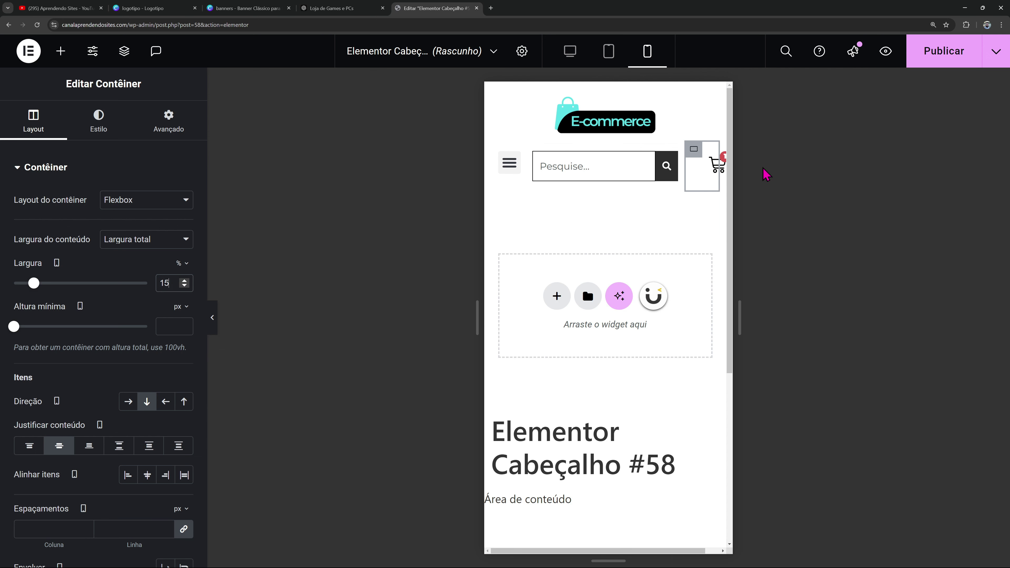
Left-align the cart icon in the mobile view and preview the header without the editing panel
click(706, 160)
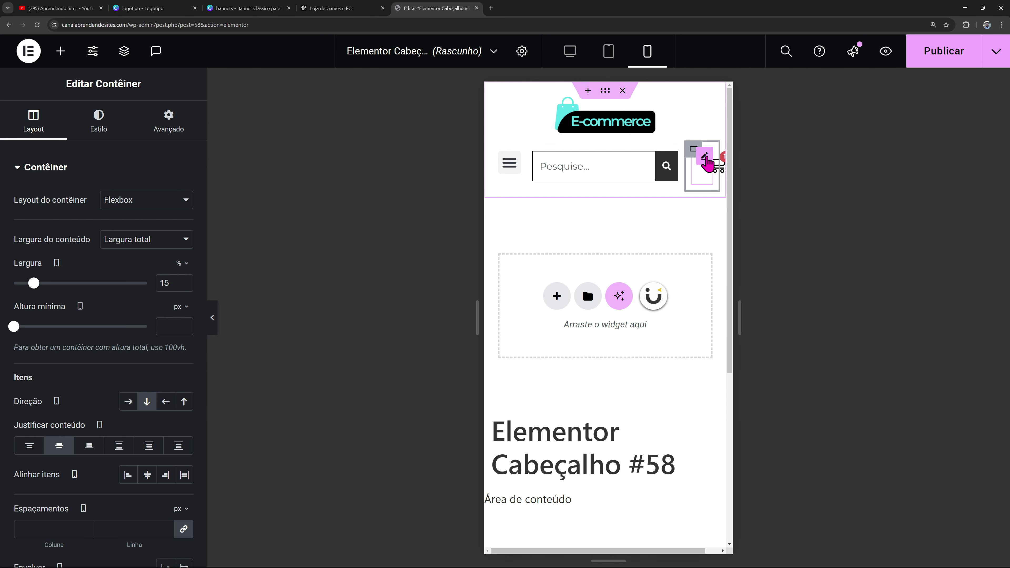
click(706, 160)
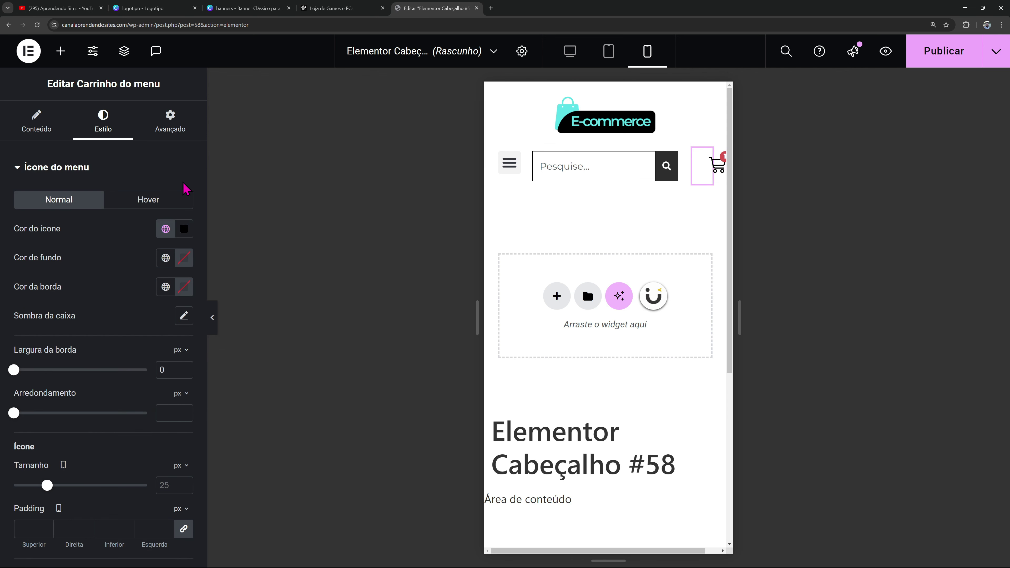
click(29, 131)
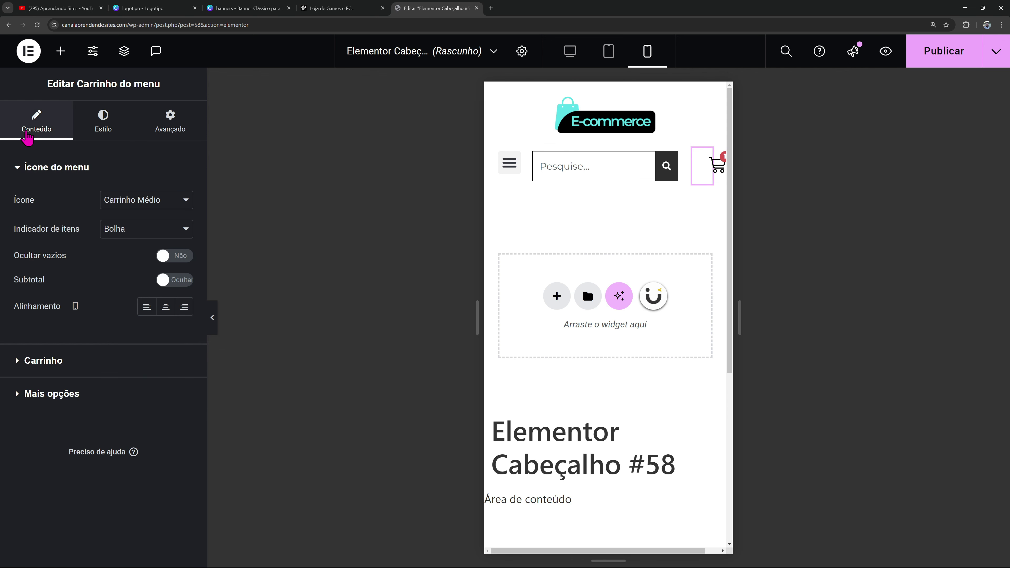
click(146, 306)
click(213, 322)
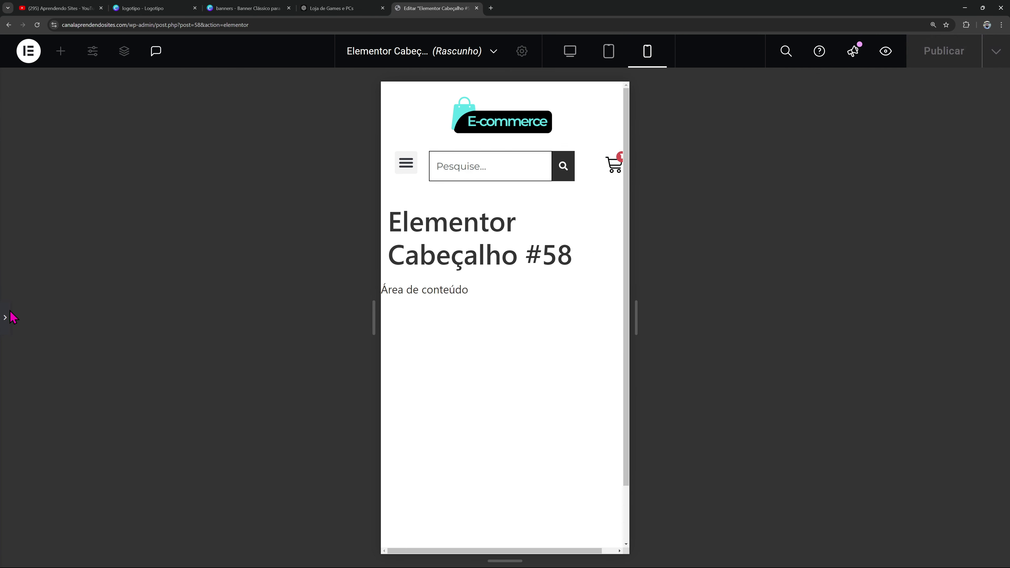
Try the vertical column direction on the header's main container in the mobile view, and return it to the horizontal row direction
click(5, 317)
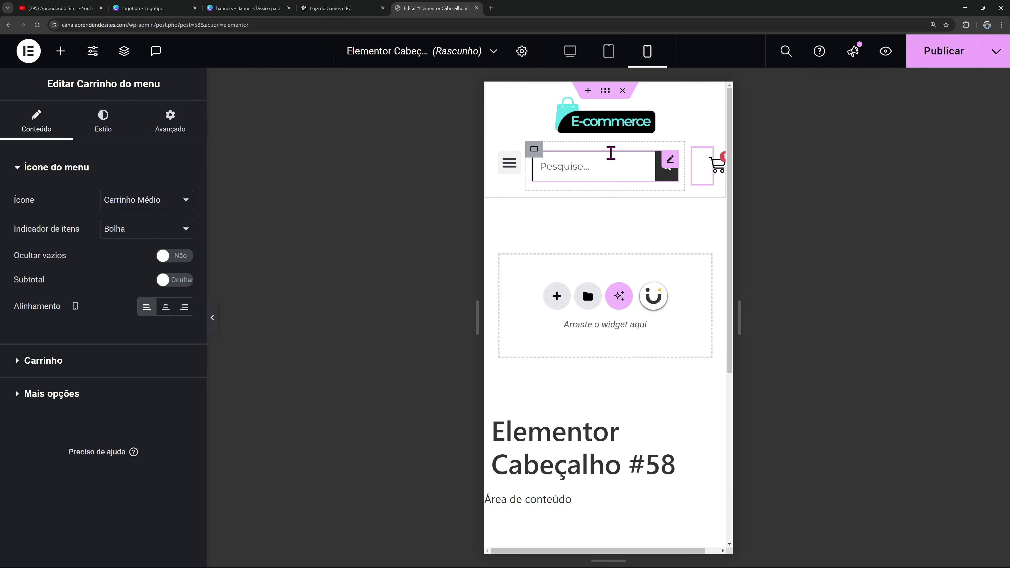
click(614, 91)
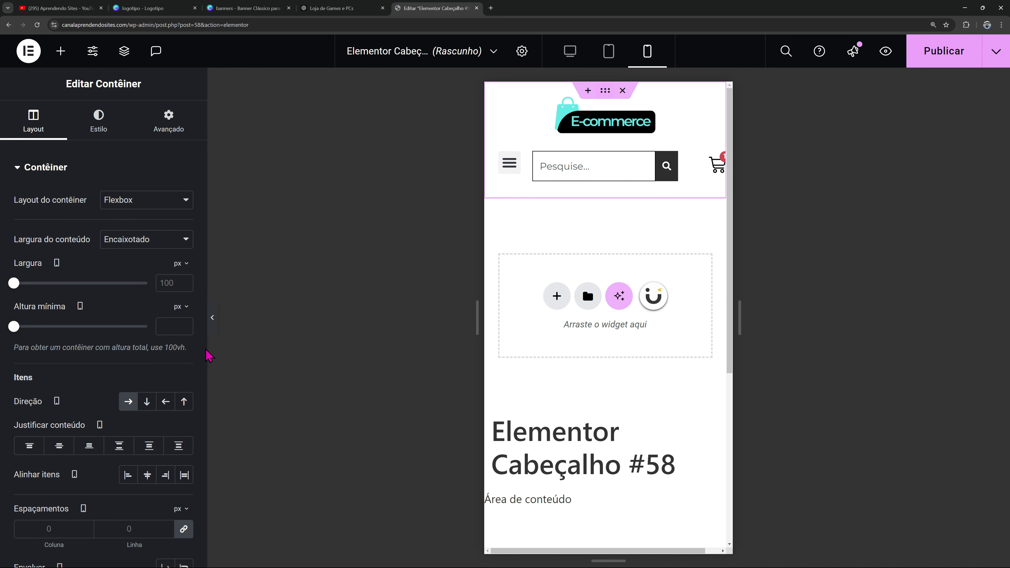
click(146, 402)
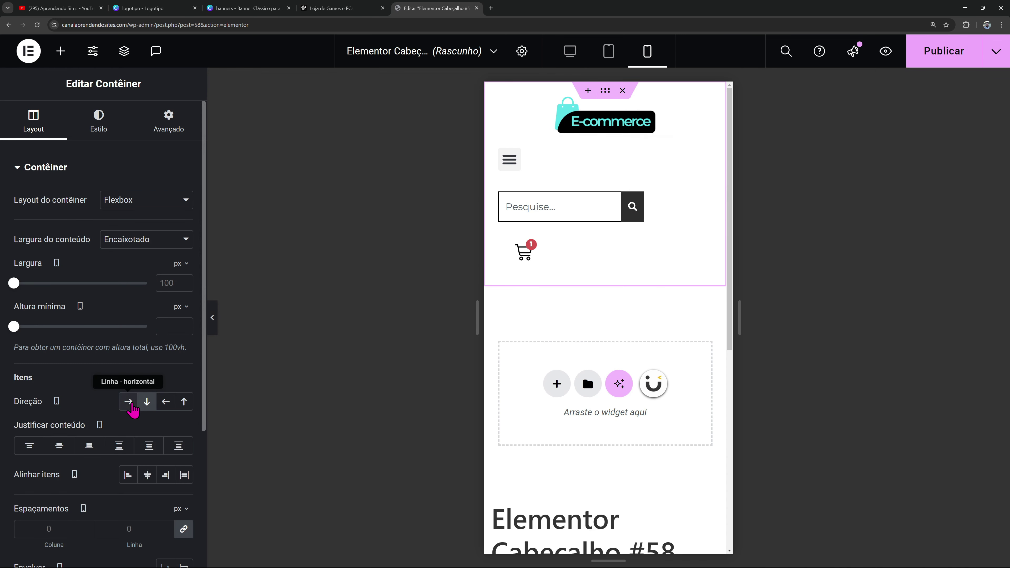
click(131, 407)
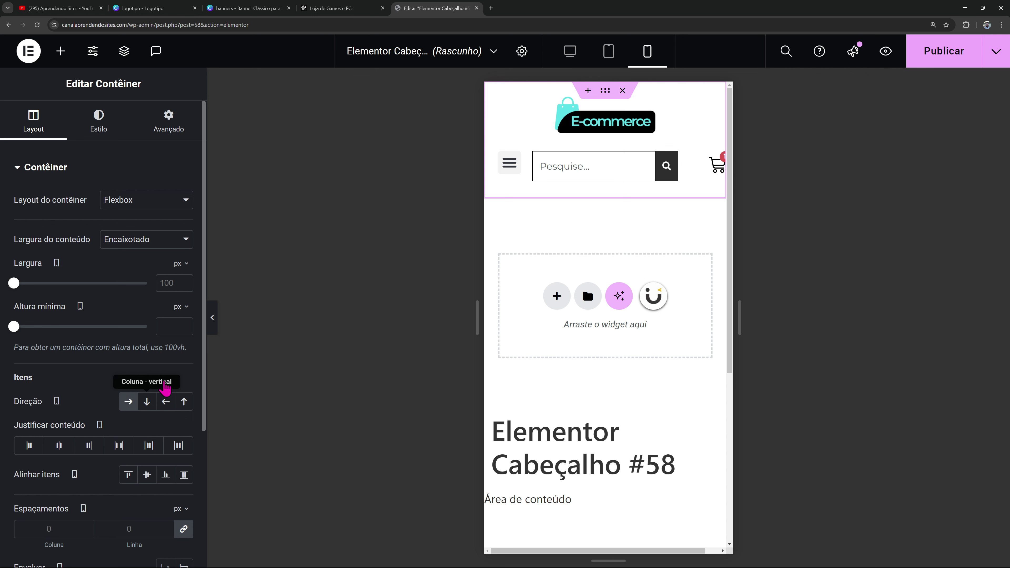
Set the mobile padding to 0 on all sides of the menu, search bar and cart icon containers
click(501, 150)
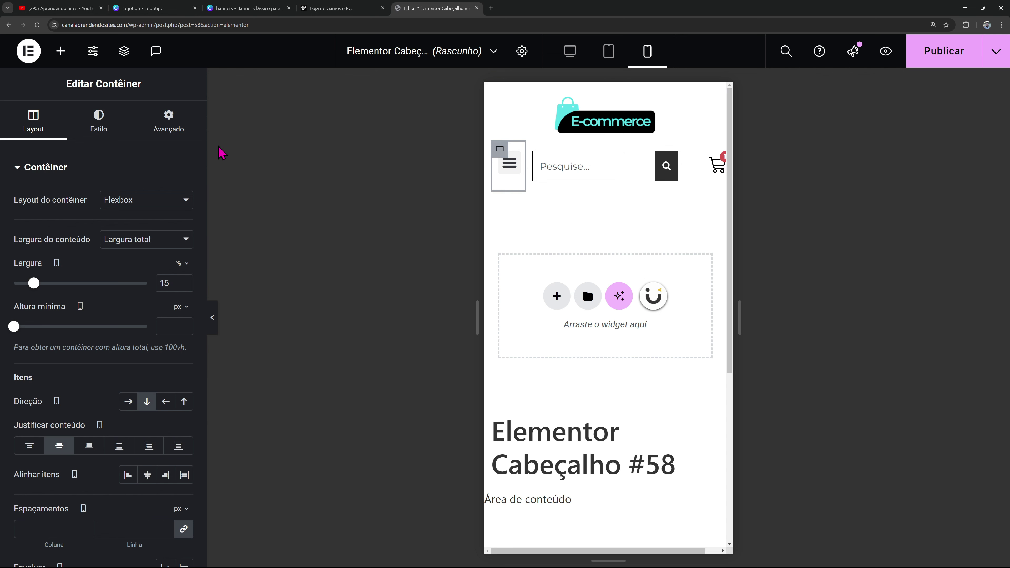
click(175, 127)
click(184, 270)
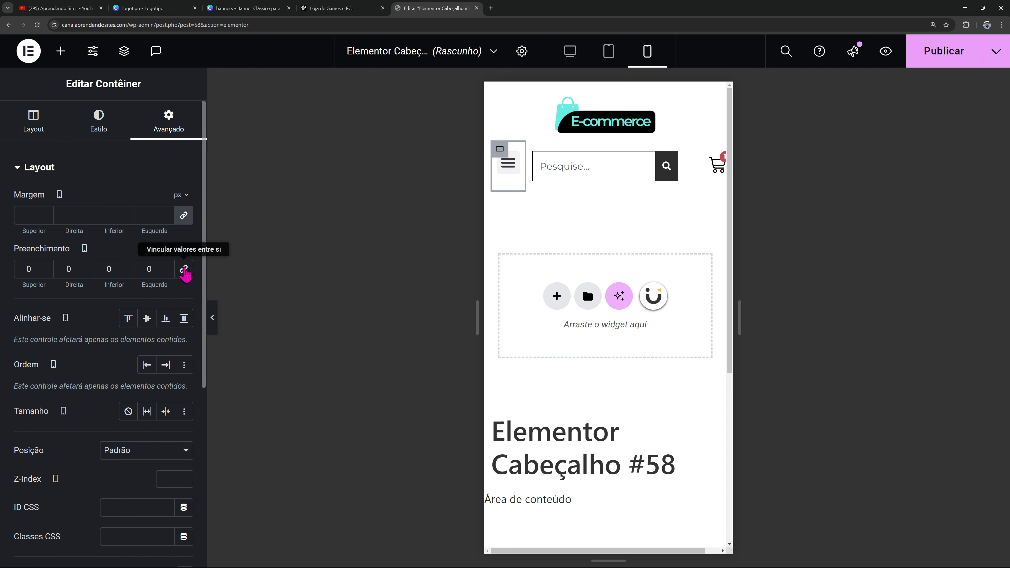
click(534, 149)
click(153, 137)
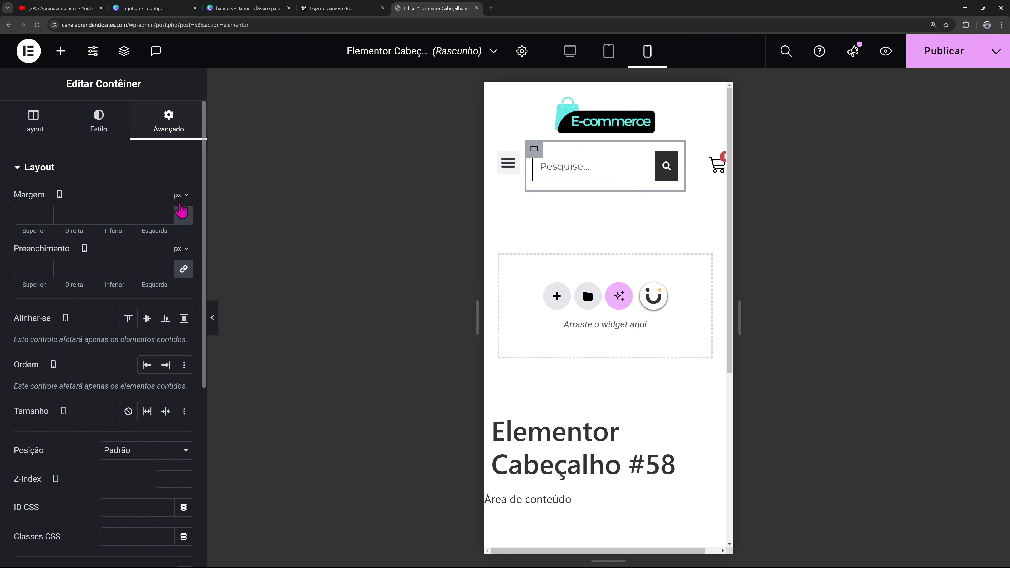
click(184, 269)
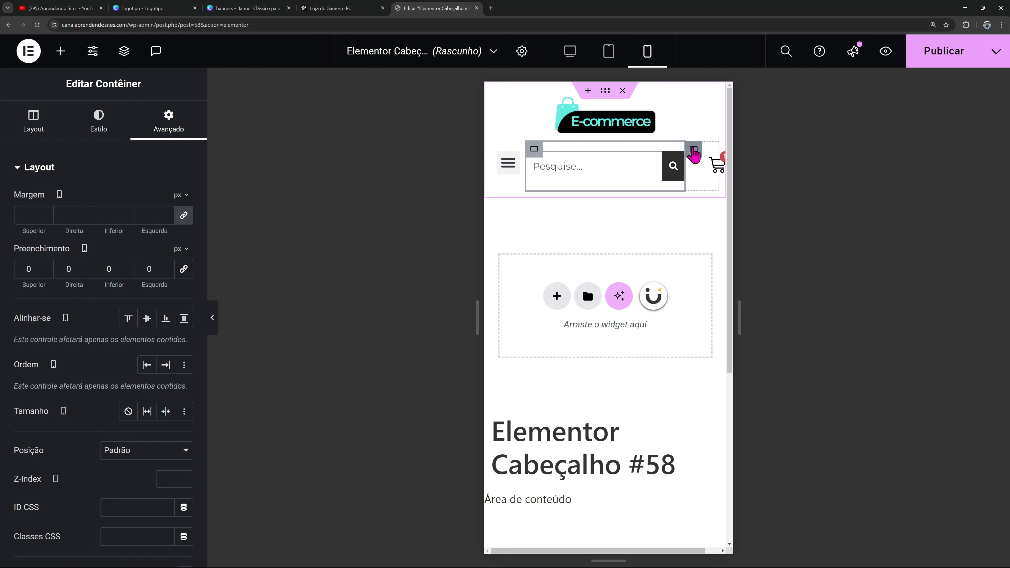
click(693, 149)
click(168, 126)
click(184, 270)
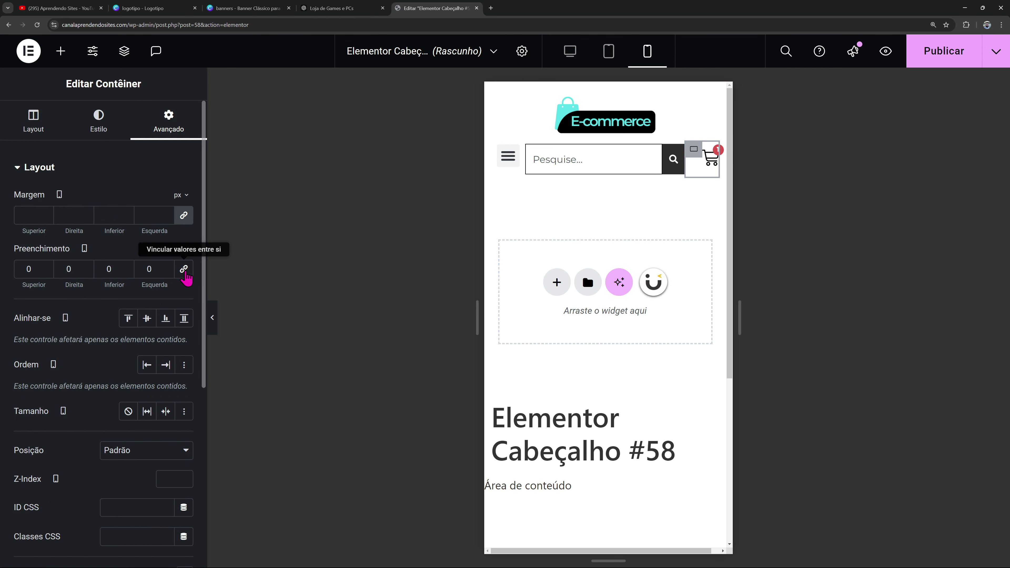
Change the cart widget's icon to Carrinho Sólido and reduce its mobile size to 20 px
click(711, 155)
click(133, 201)
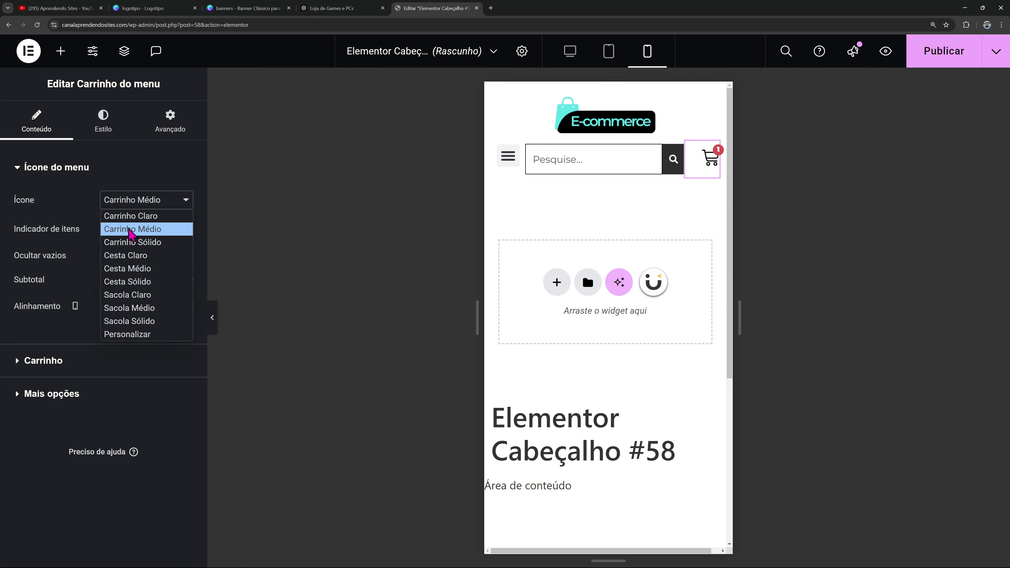
click(132, 241)
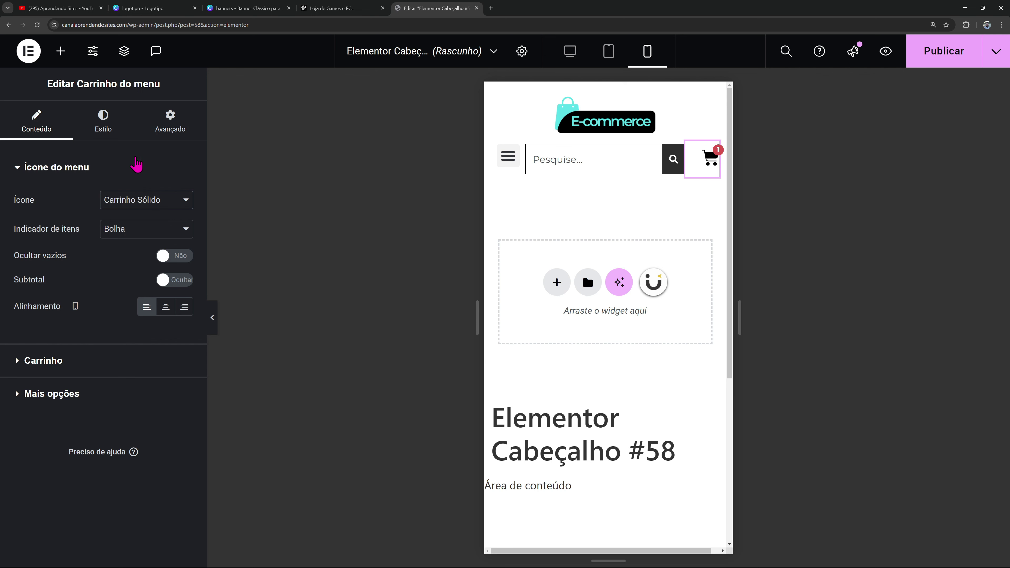
click(112, 132)
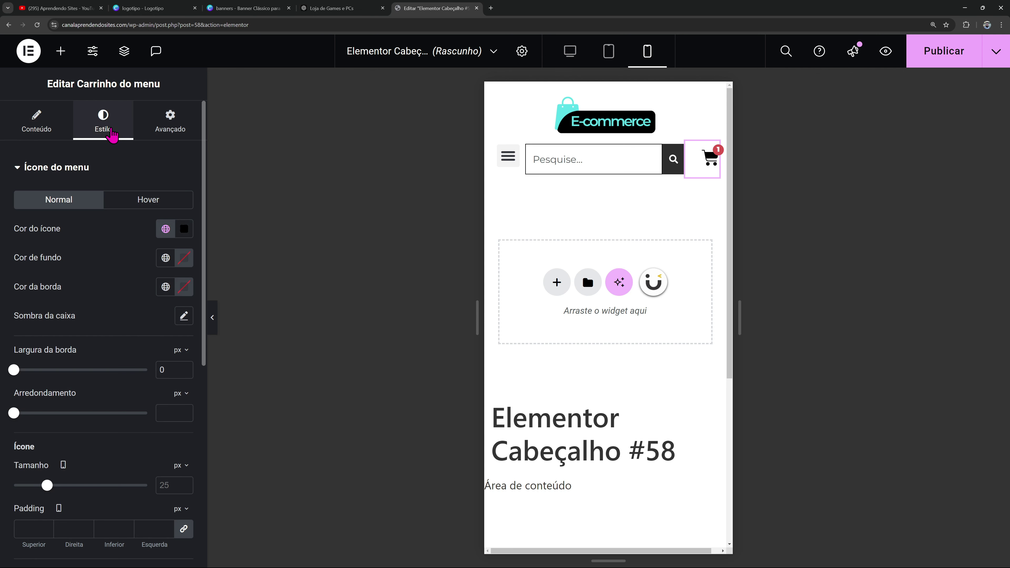
scroll(130, 301, down, 2)
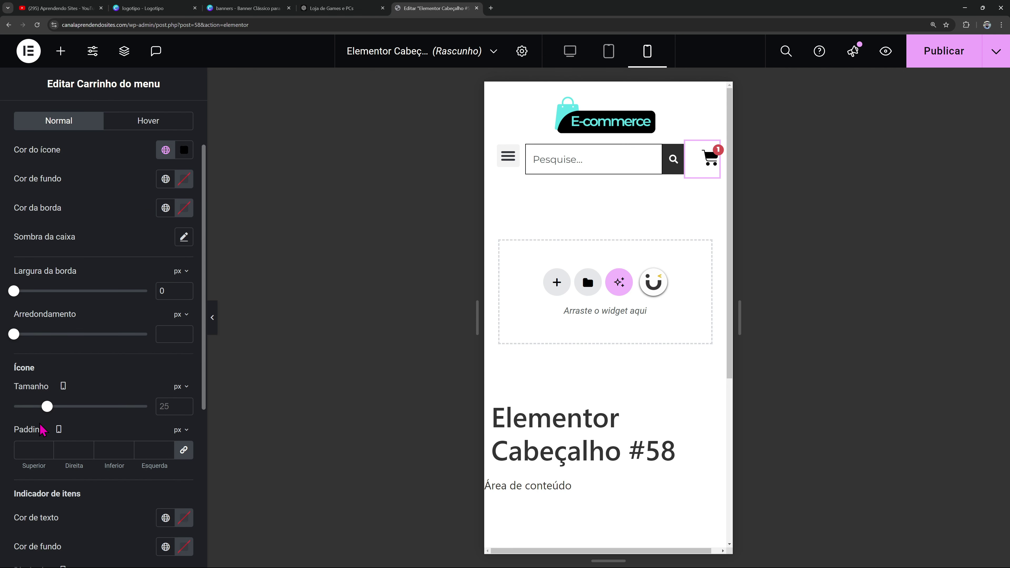
drag(43, 411, 30, 412)
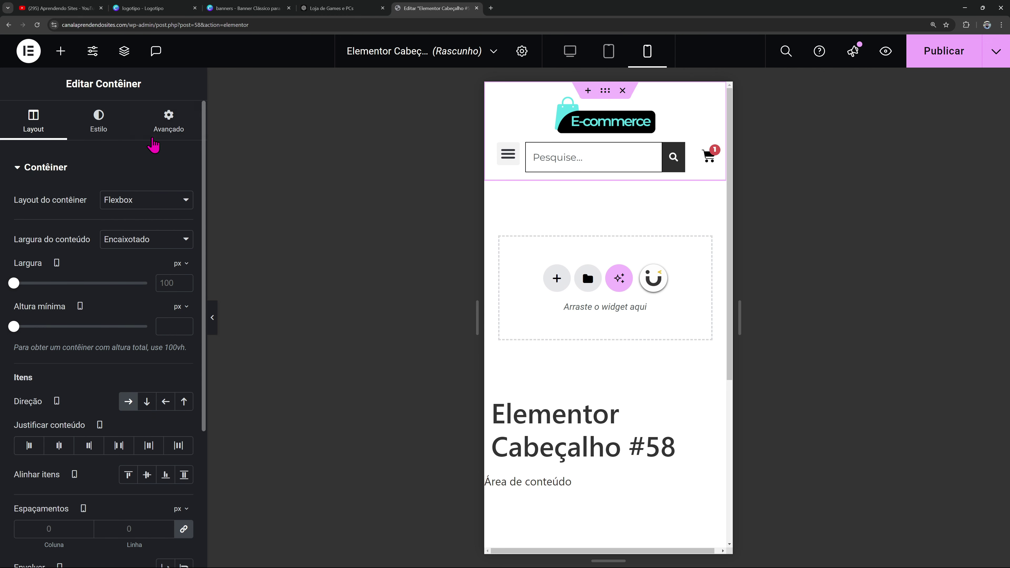
Set the main header container's mobile padding to 0 at the top and bottom and 10 px on the right and left
click(173, 128)
click(184, 269)
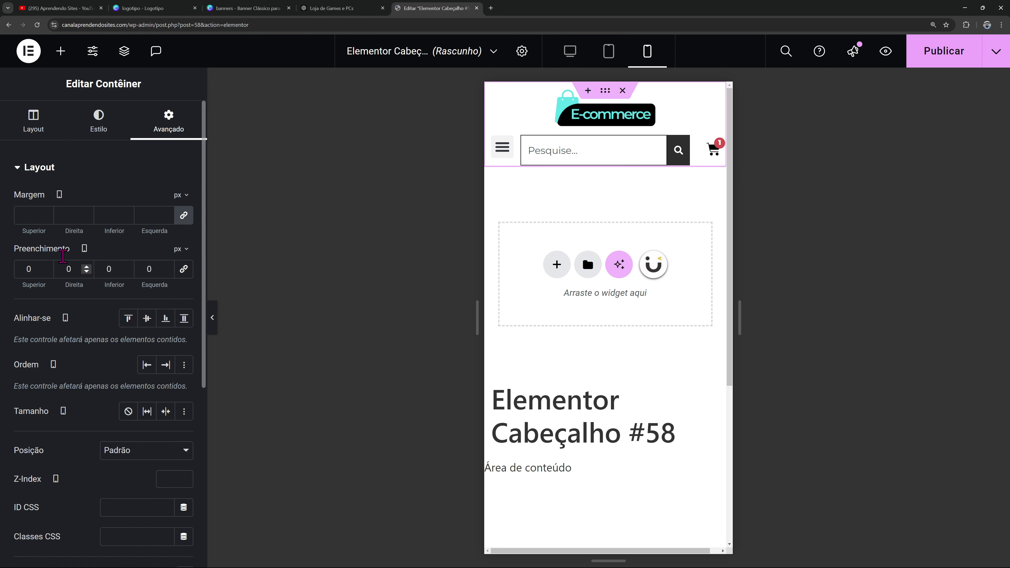
click(64, 270)
text(1)
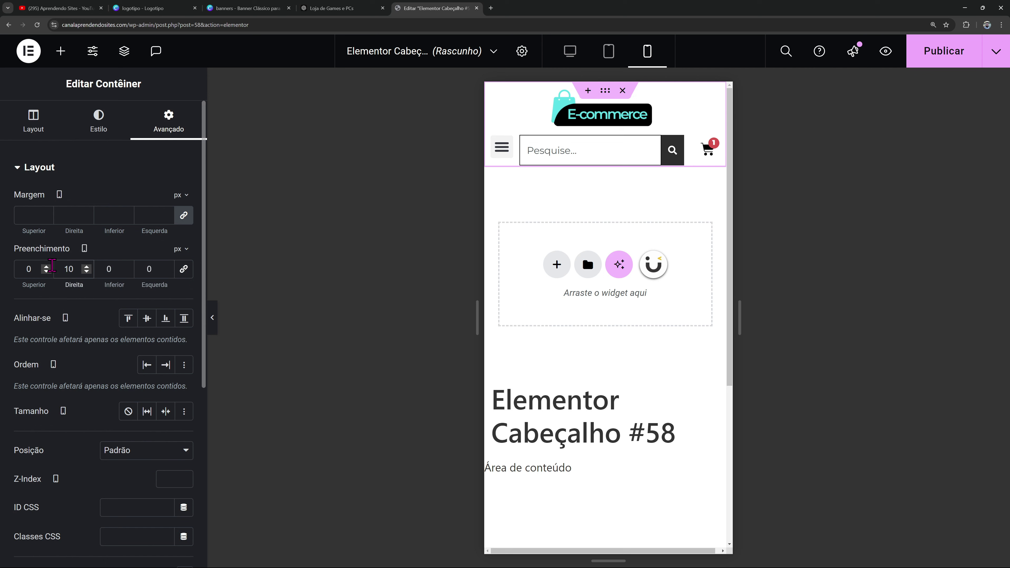
click(135, 262)
text(1)
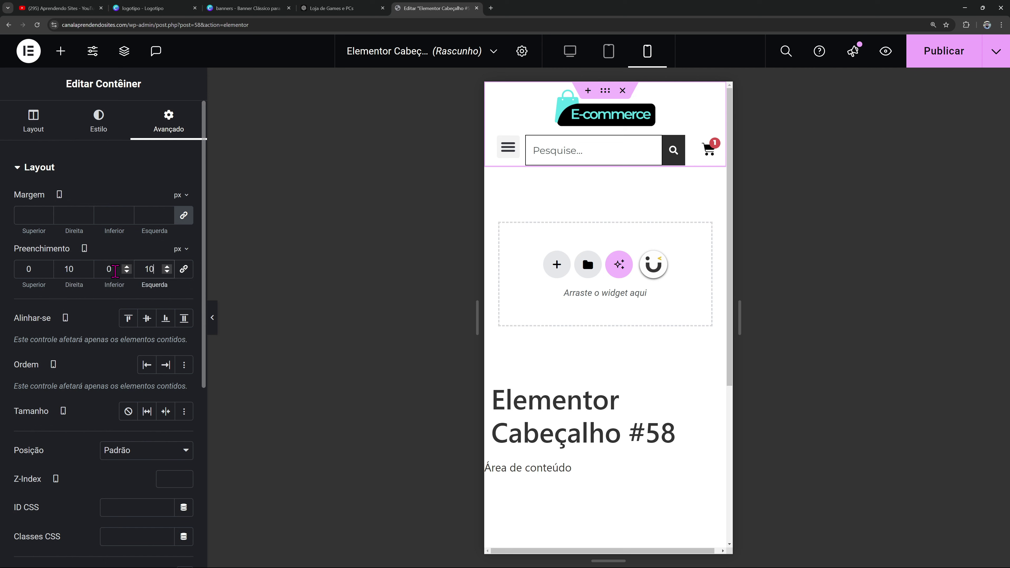
Set the main header container's right and left mobile padding to 15 px
click(65, 269)
key(BackSpace)
text(5)
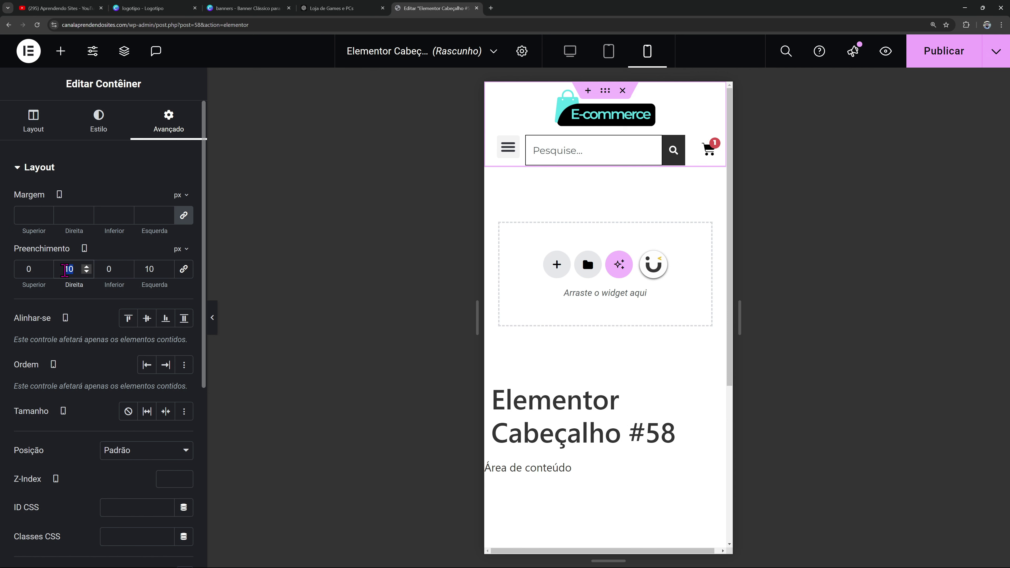
double_click(151, 274)
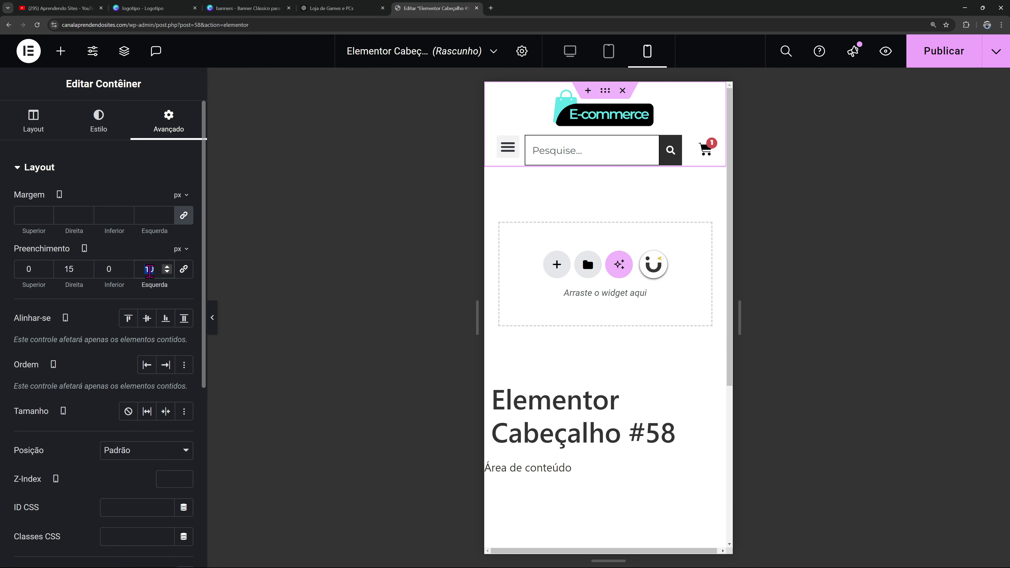
text(15)
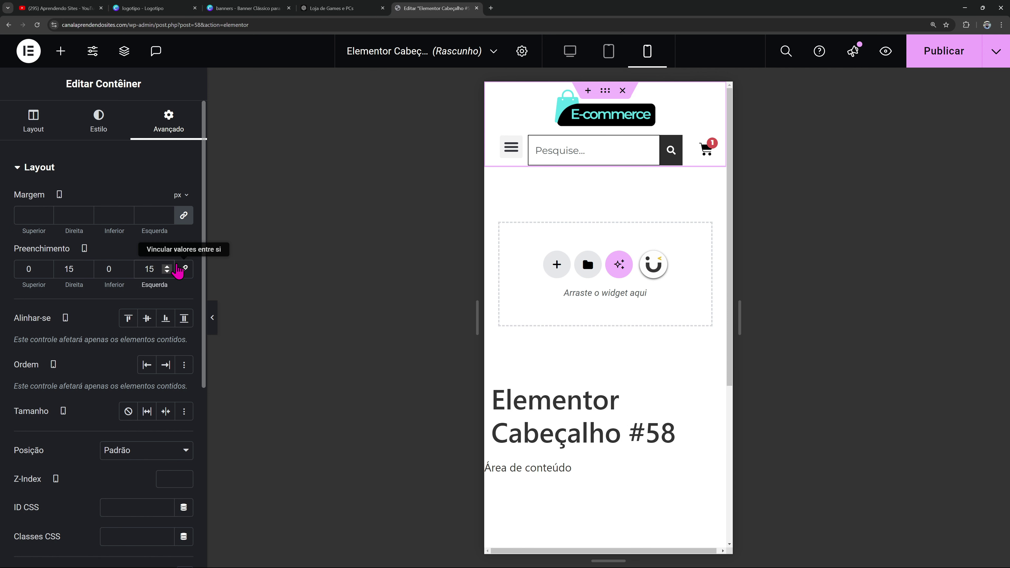
Preview the mobile header without the editing panel and check the page for horizontal overflow
click(213, 330)
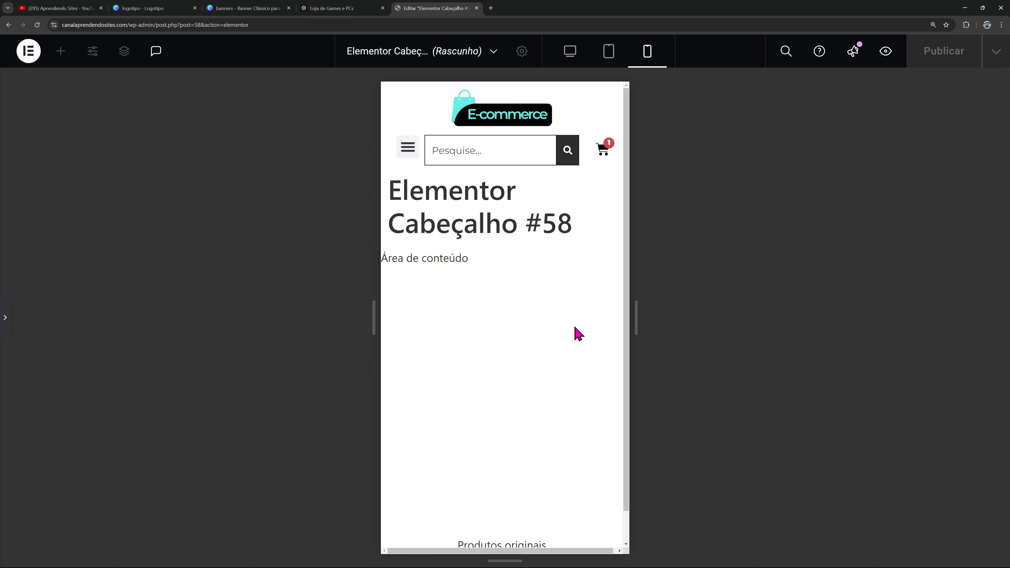
mouse_move(562, 553)
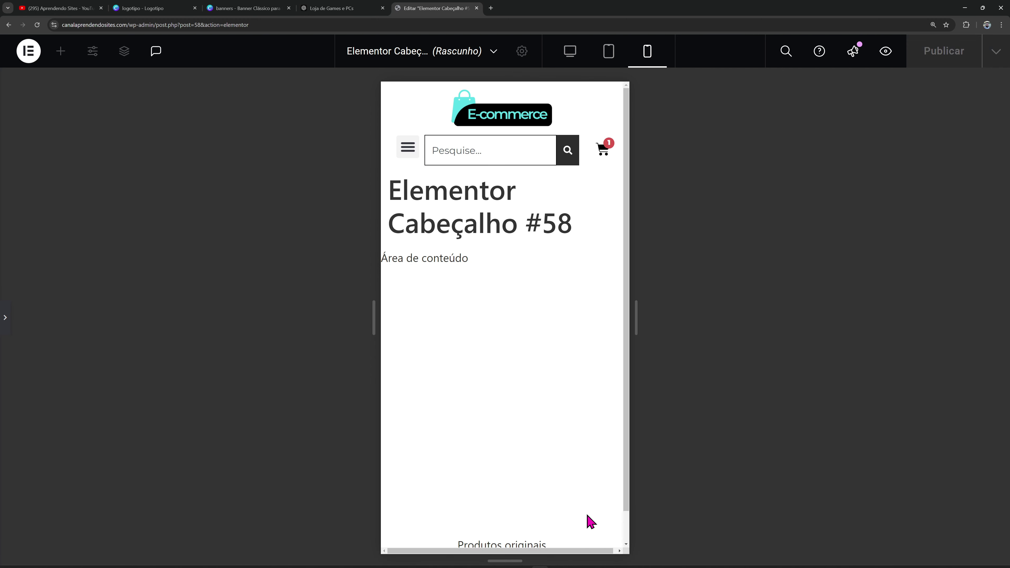
scroll(579, 557, right, 1)
scroll(517, 556, left, 1)
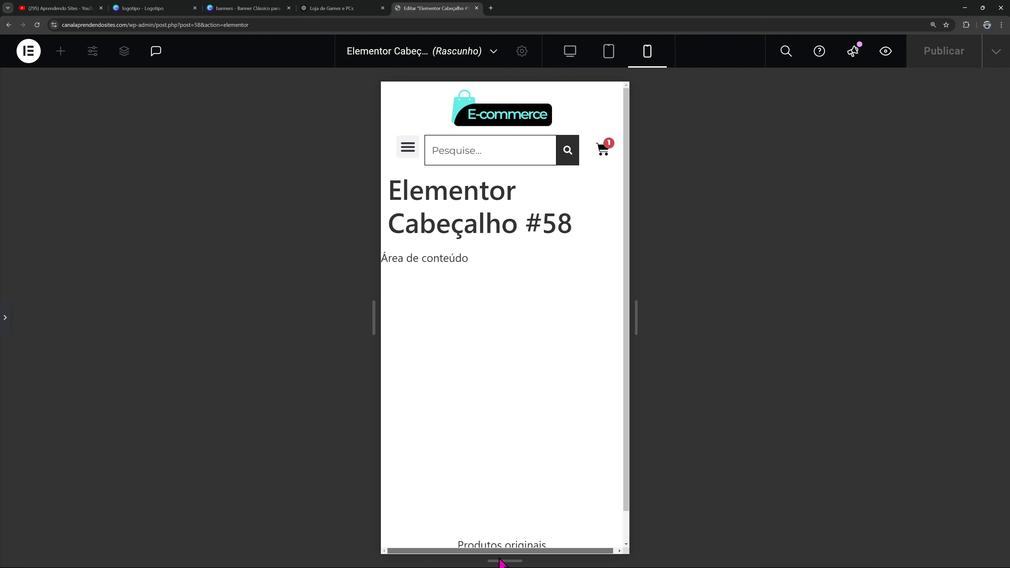
scroll(528, 556, right, 1)
scroll(481, 556, left, 1)
scroll(493, 557, right, 1)
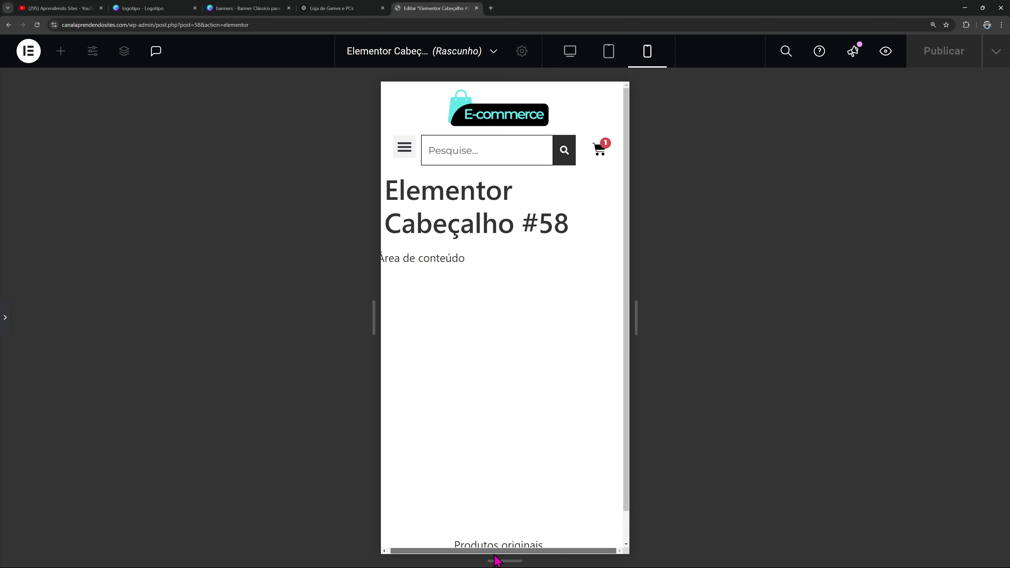
Align the items of the cart icon's container to the start in the mobile view
click(4, 321)
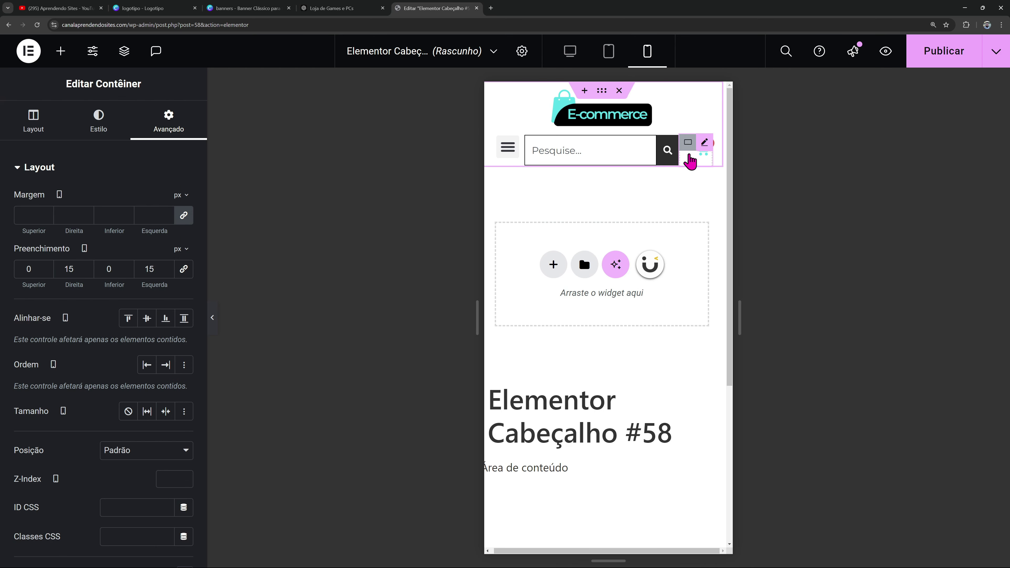
click(688, 142)
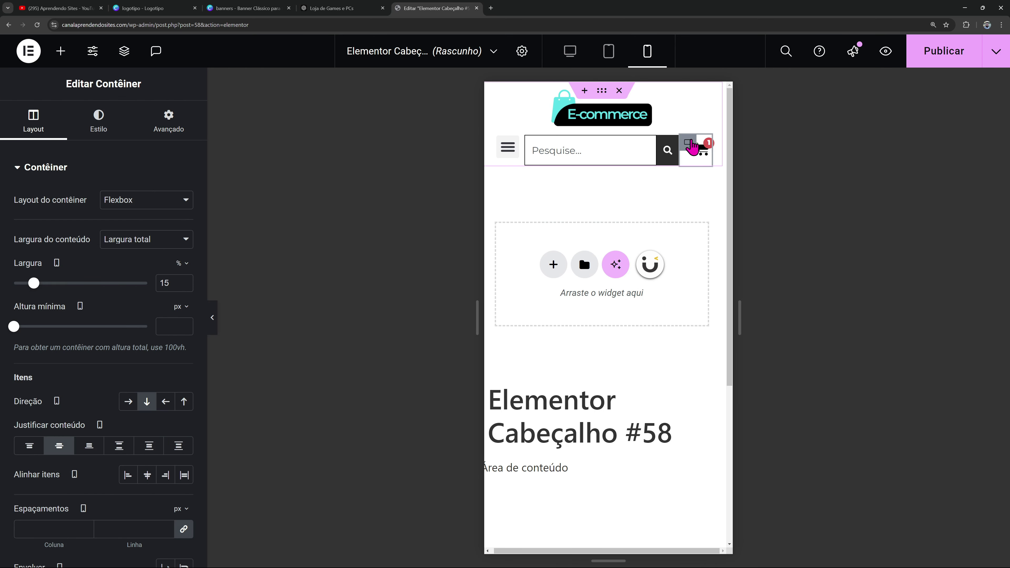
click(126, 477)
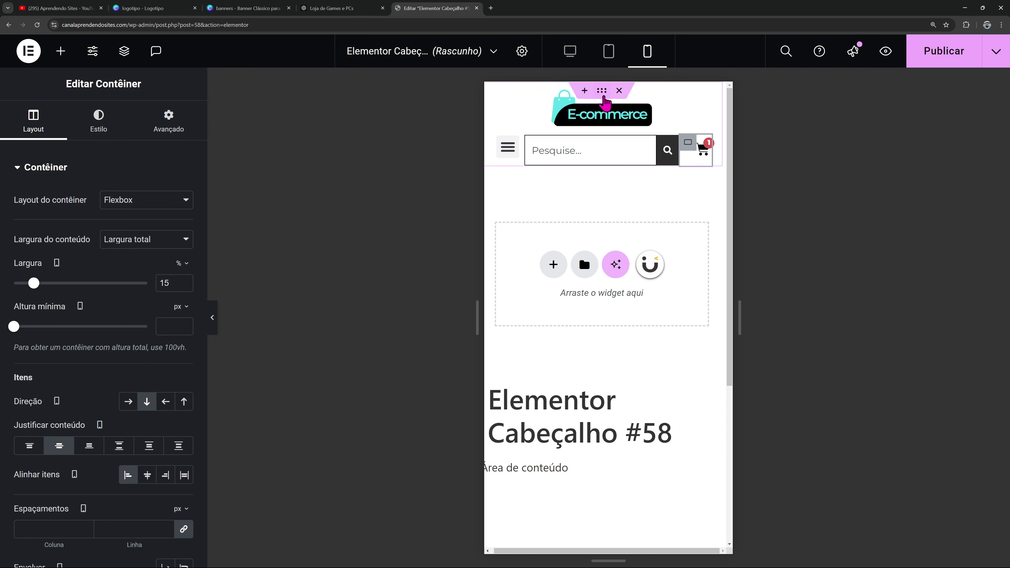
Set the main header container's right and left mobile padding to 20 px and preview the header without the editing panel
click(604, 98)
click(169, 120)
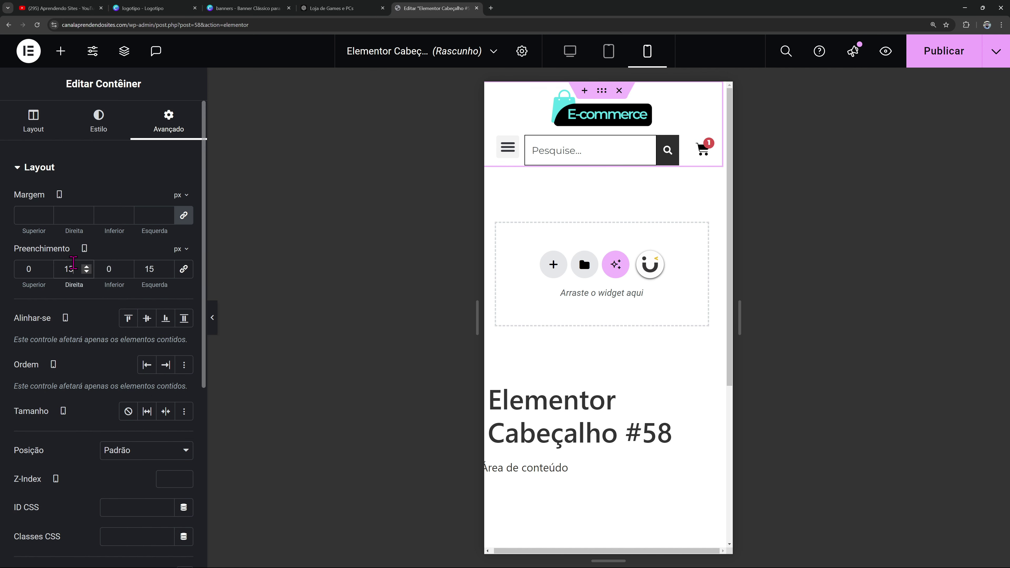
text(20)
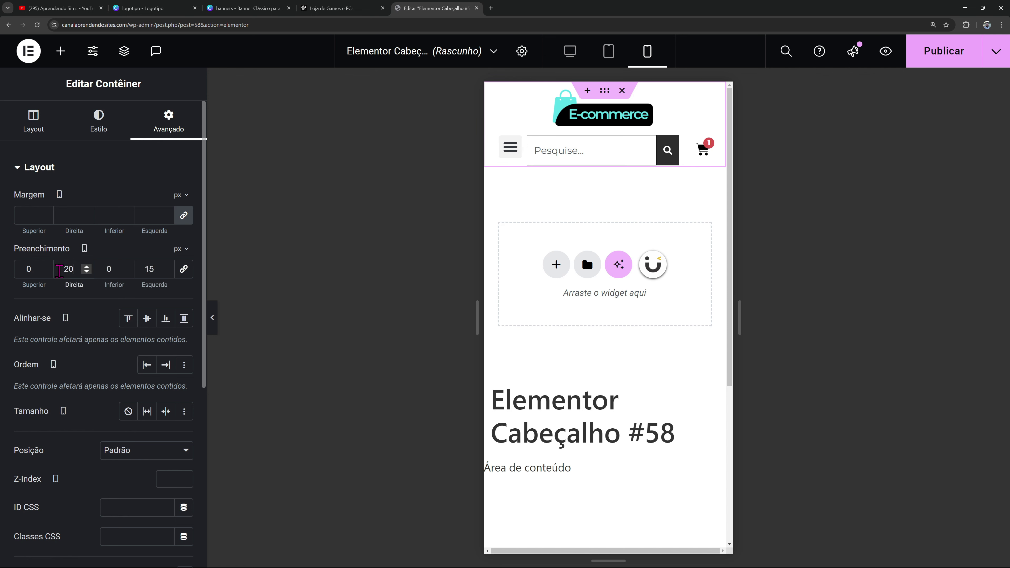
double_click(155, 268)
text(20)
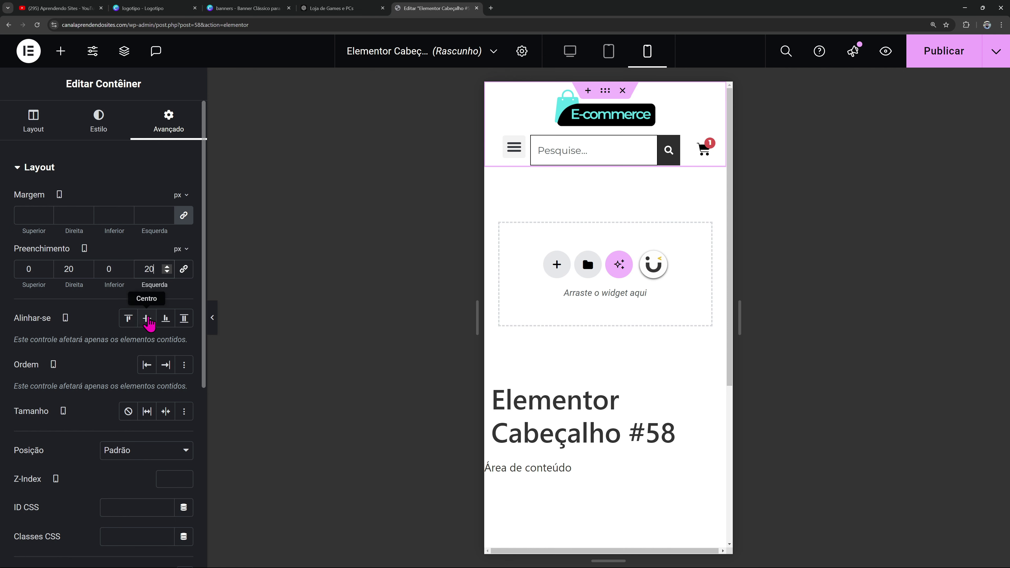
click(212, 317)
click(3, 318)
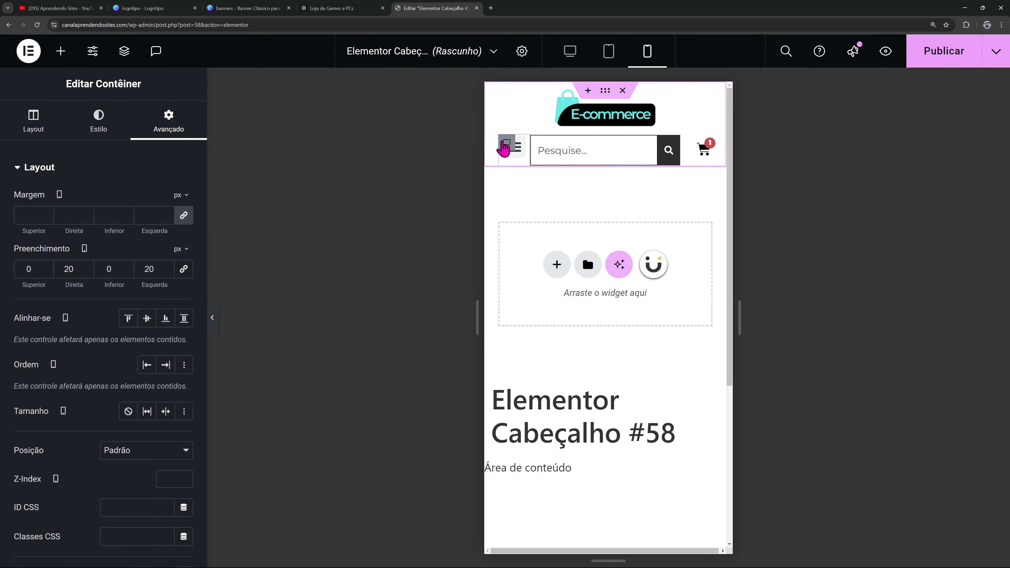
Set the cart icon's mobile padding to 0 px on all sides and centre-align the items of its container
click(709, 150)
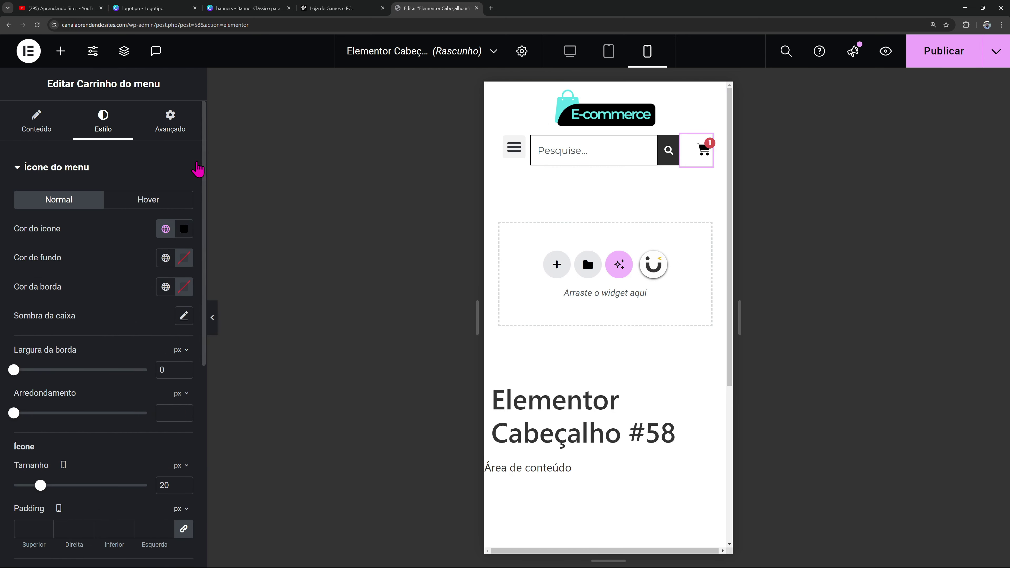
click(126, 167)
click(96, 204)
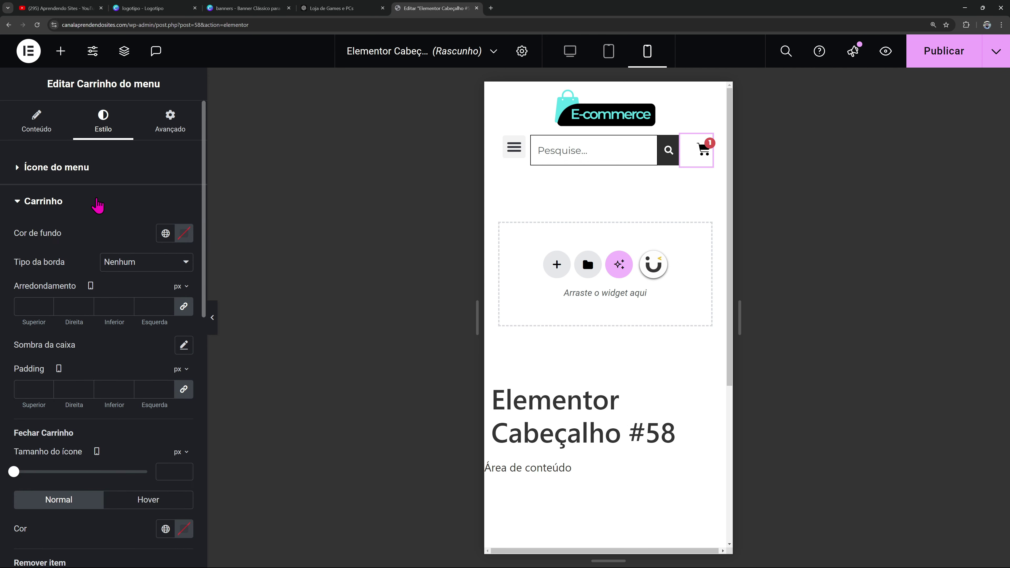
click(92, 201)
click(93, 183)
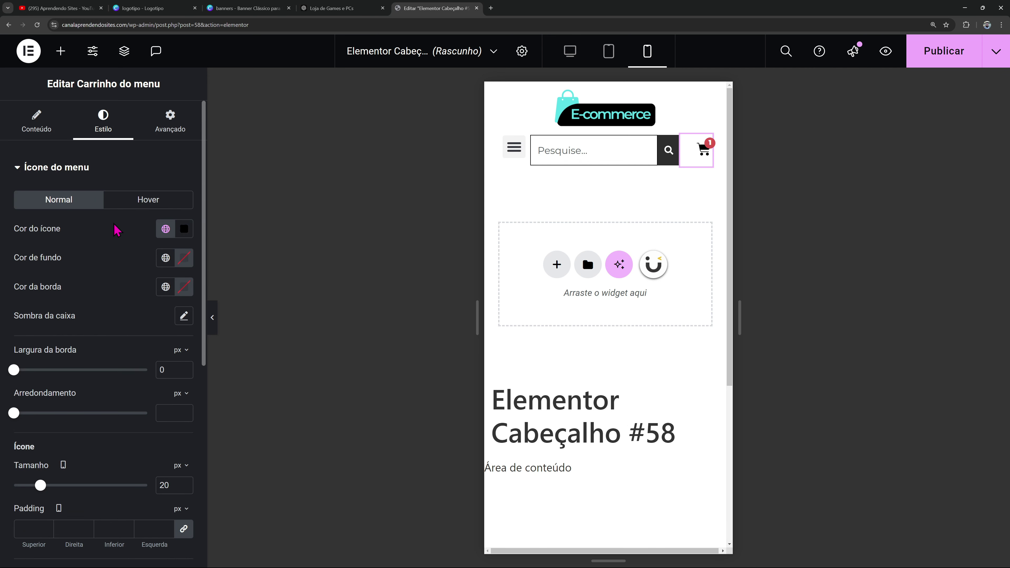
scroll(117, 247, down, 6)
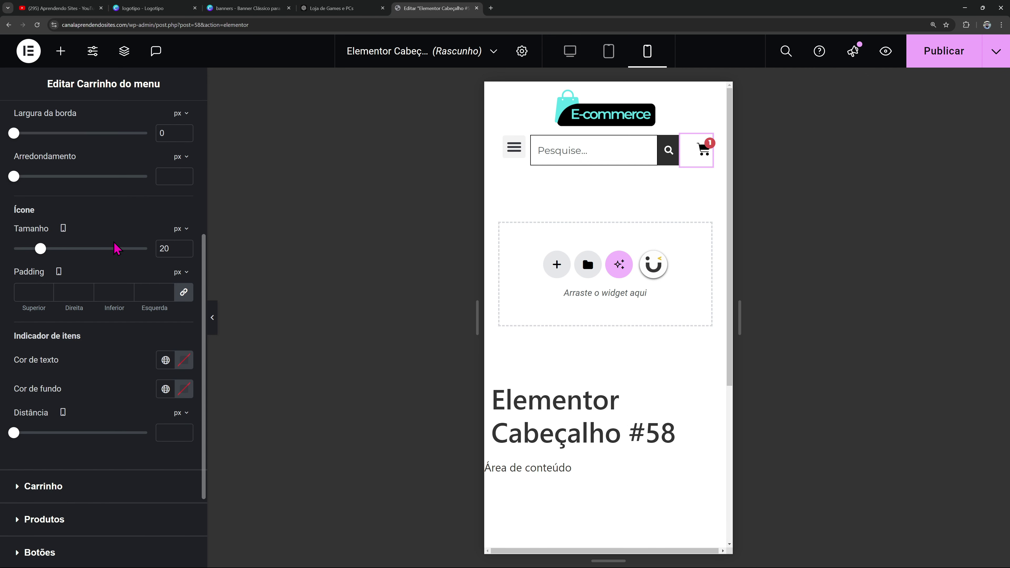
scroll(115, 248, up, 3)
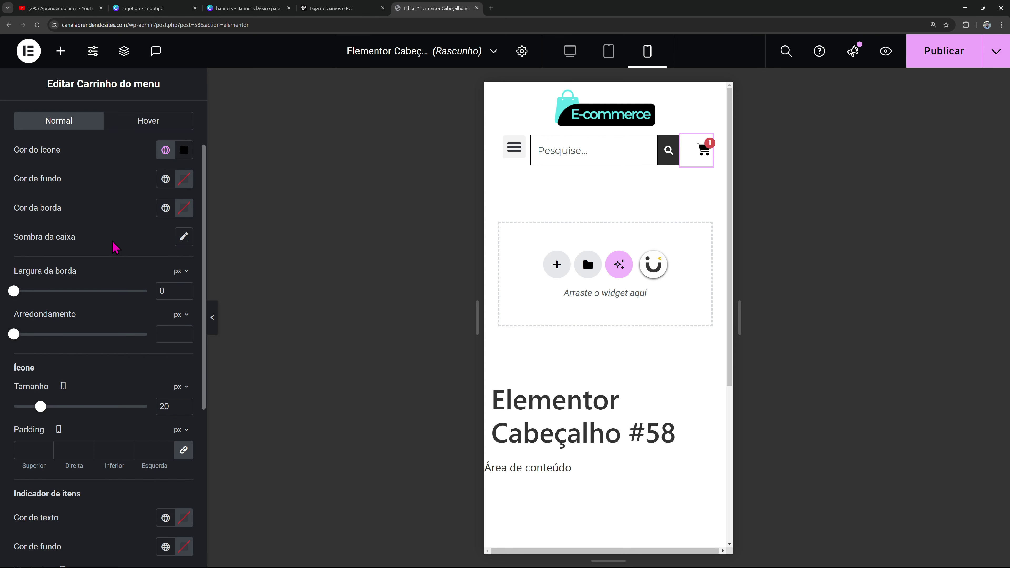
click(184, 410)
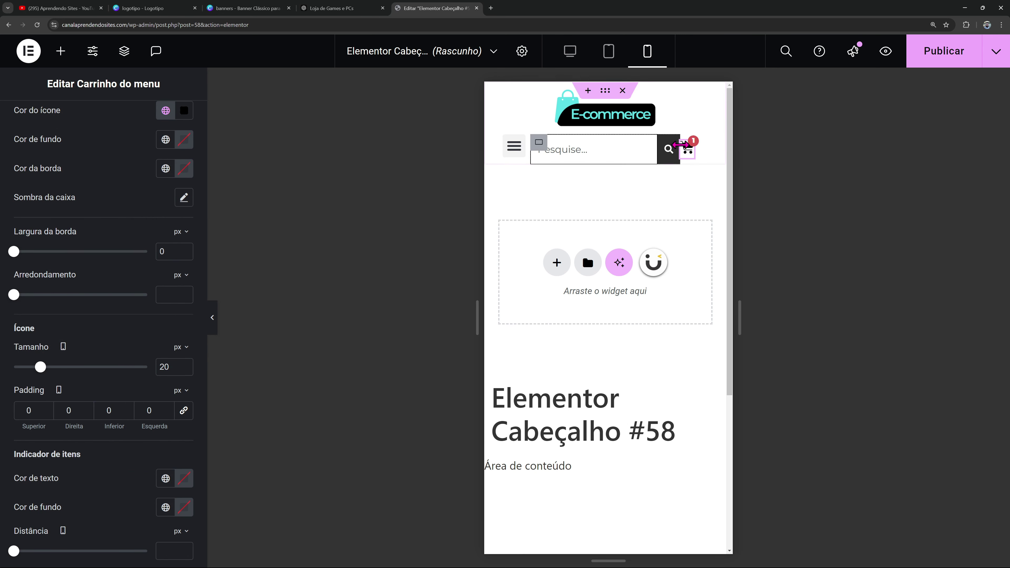
click(692, 148)
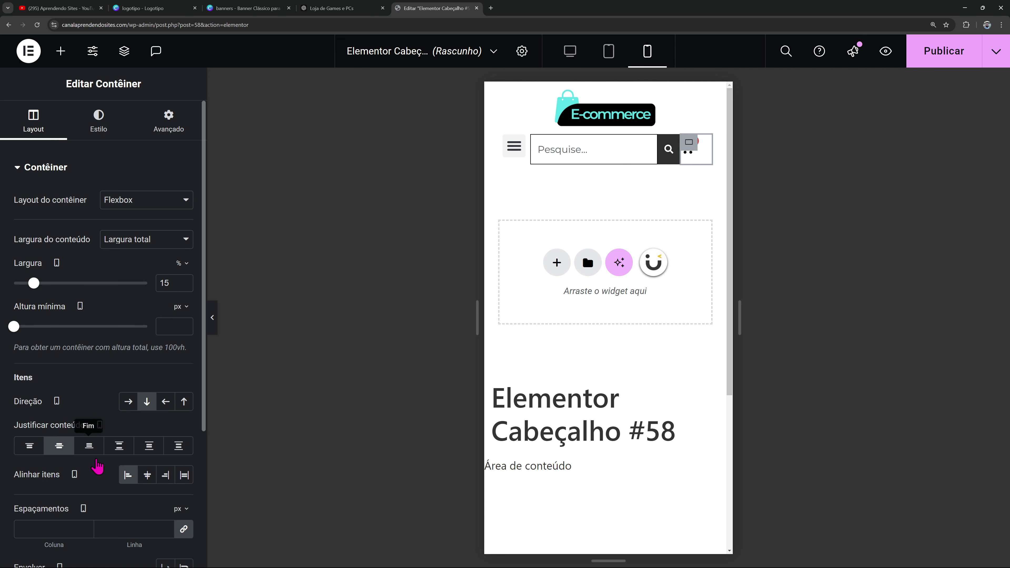
click(145, 479)
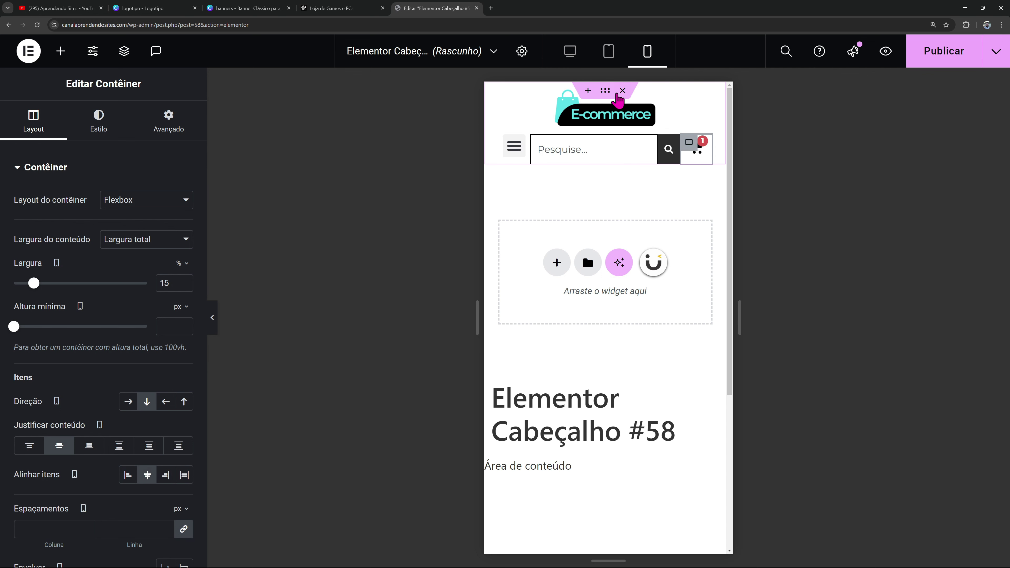
Set the main header container's right and left mobile padding to 15 px
click(609, 92)
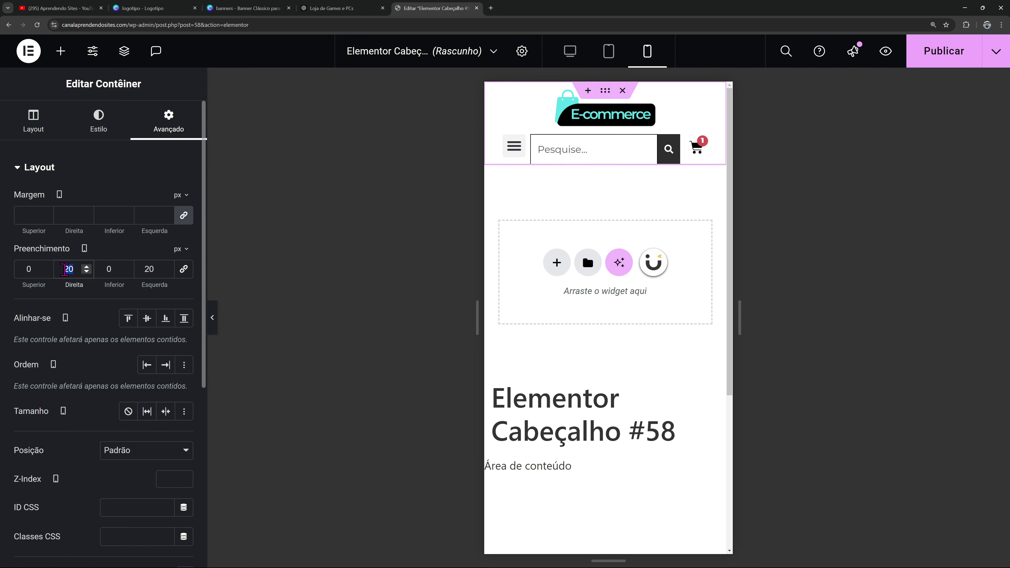
text(15)
double_click(147, 270)
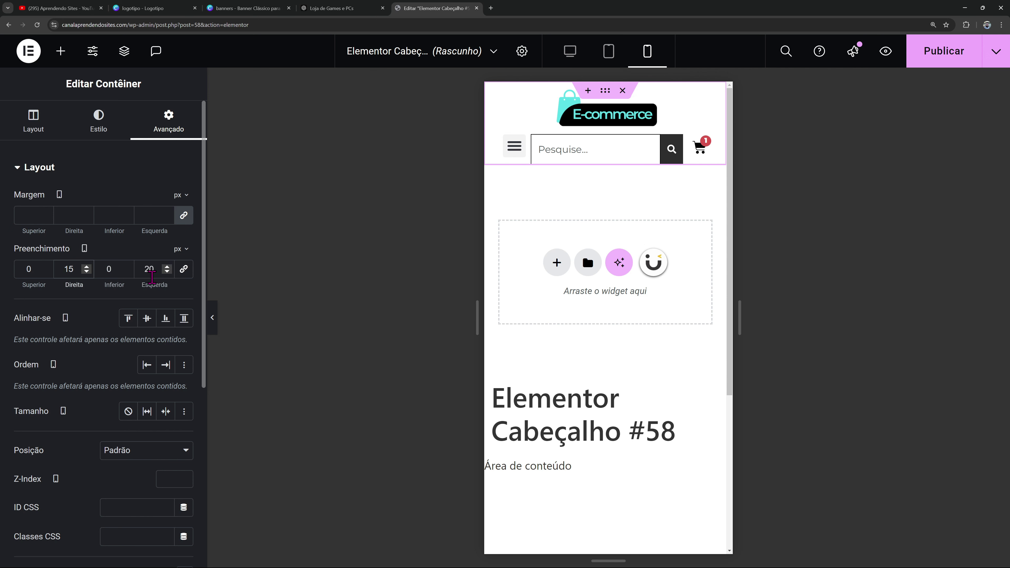
text(15)
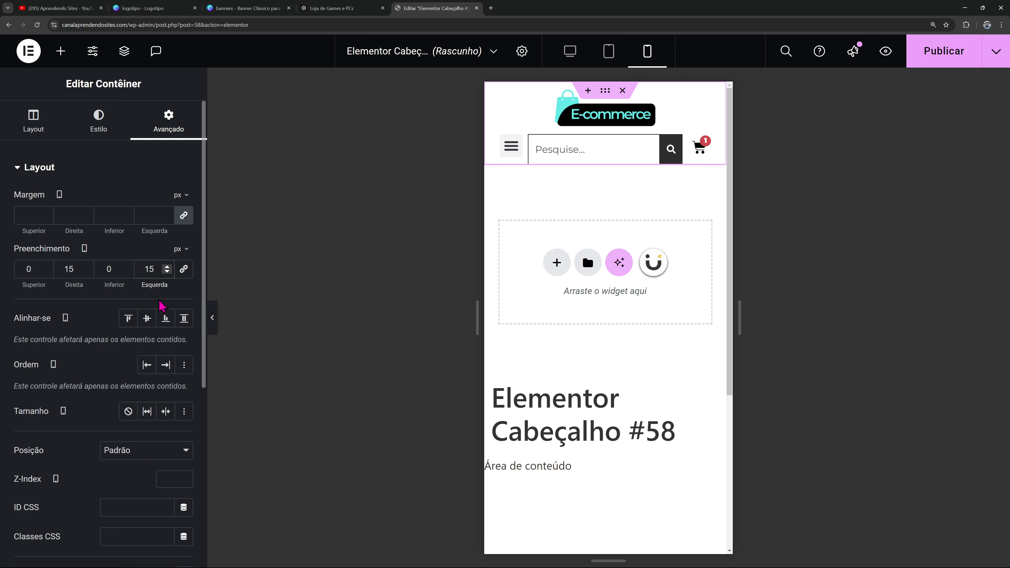
Preview the mobile header without the editing panel and check how the hamburger menu's dropdown opens
click(216, 328)
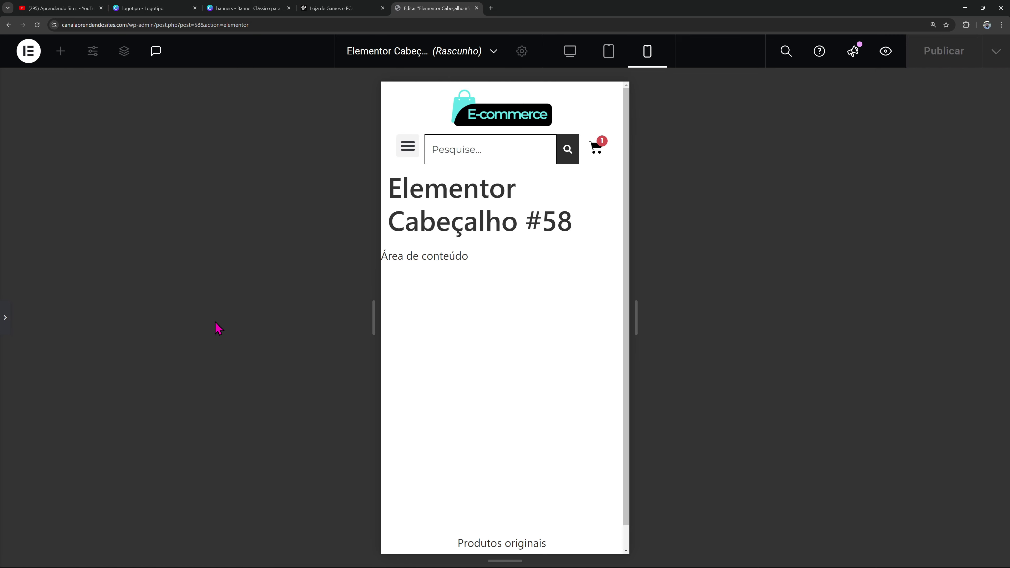
click(519, 153)
click(408, 148)
click(408, 149)
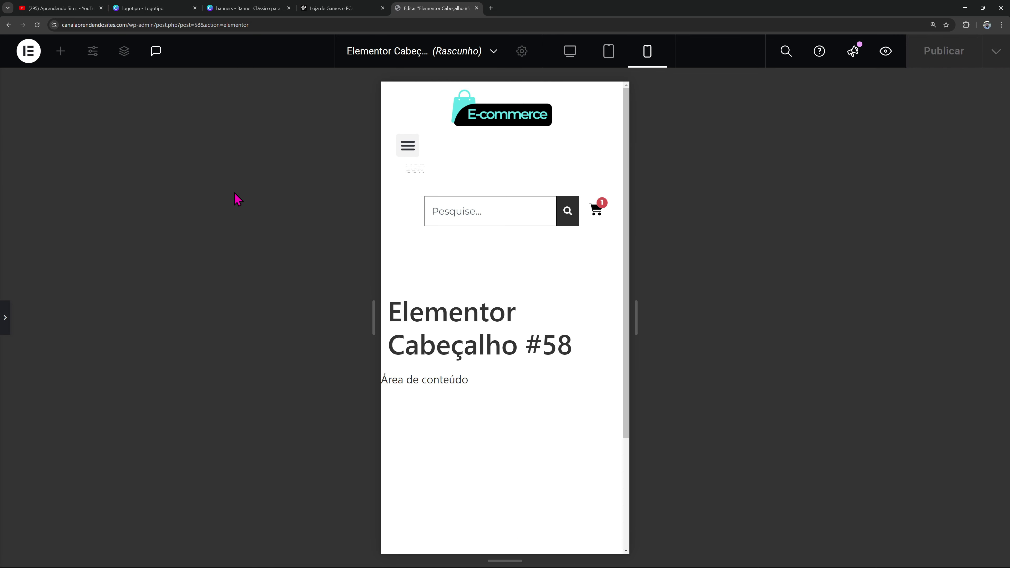
click(4, 318)
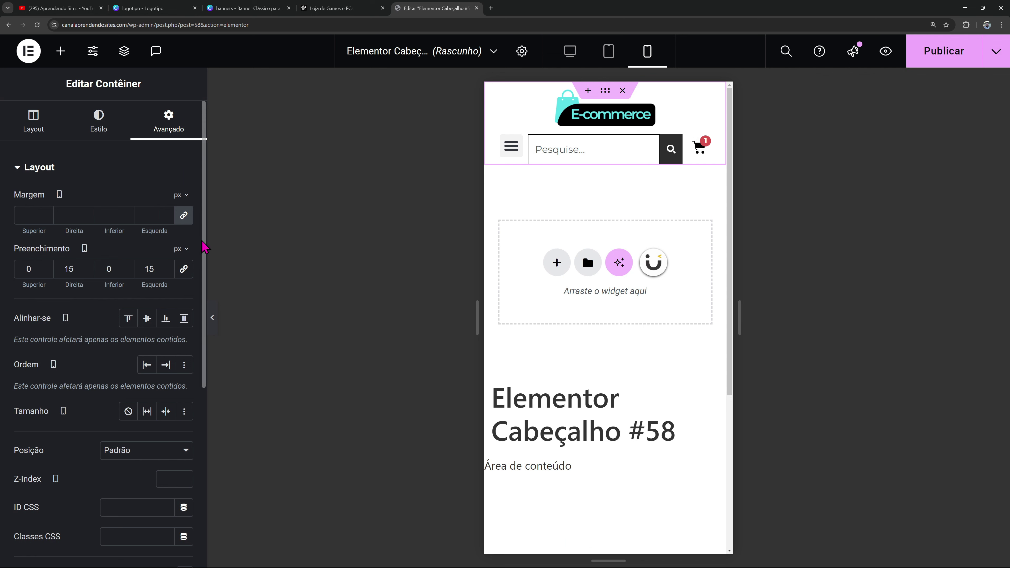
Give the menu's toggle button the global black colour #000000 and a fully transparent background in its normal state
click(518, 143)
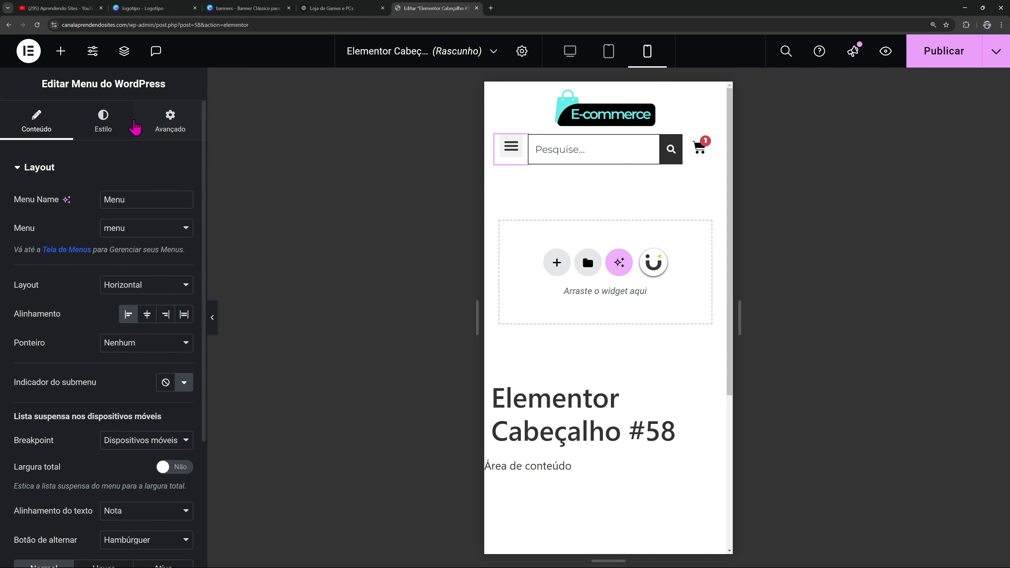
click(104, 121)
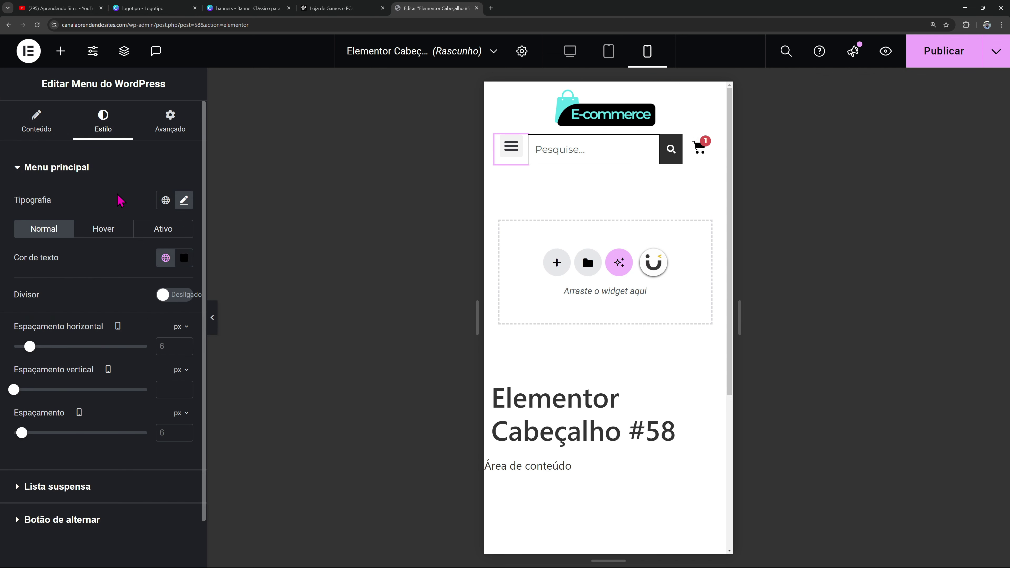
click(88, 169)
click(79, 239)
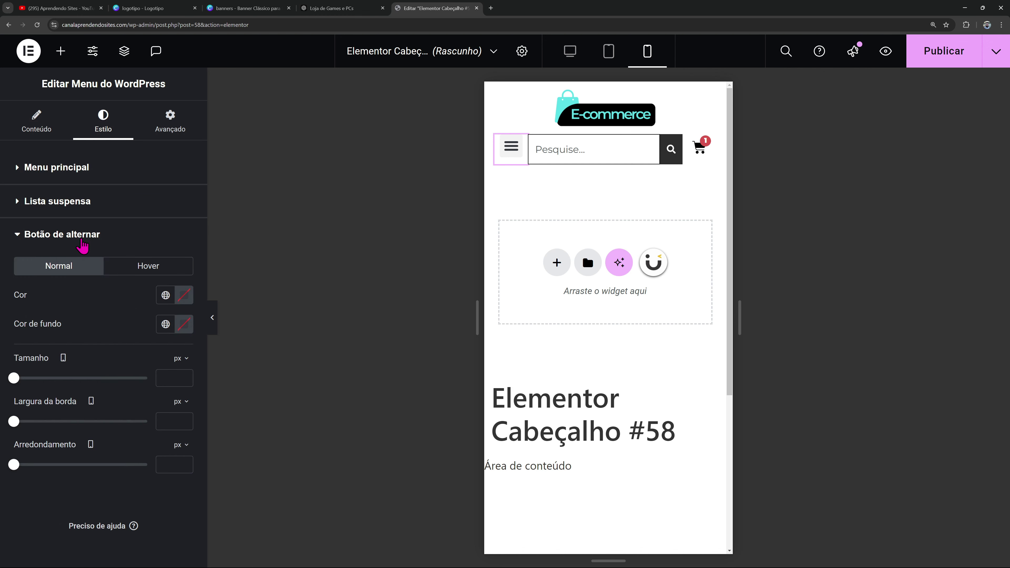
click(165, 296)
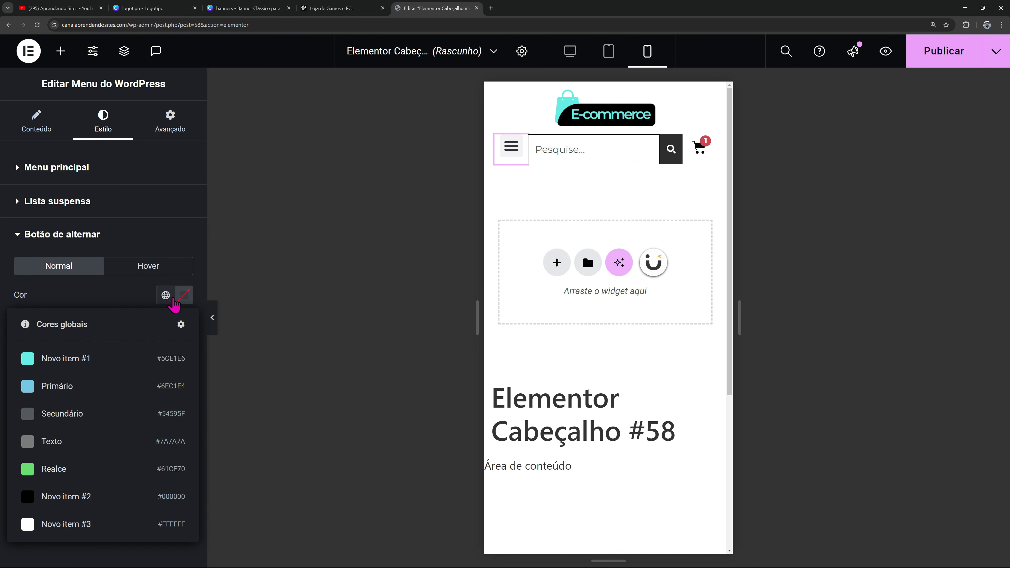
click(51, 497)
click(192, 327)
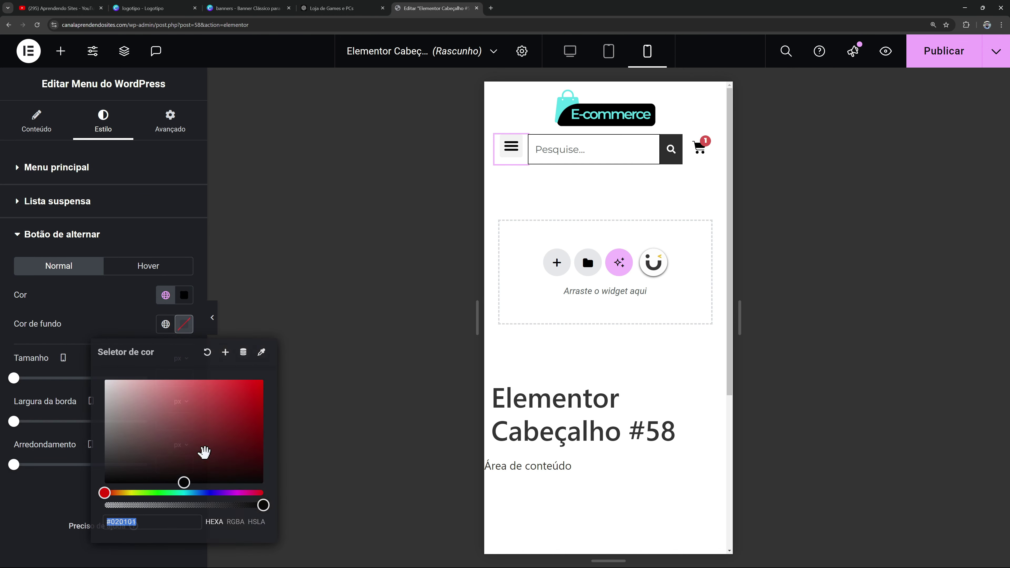
drag(261, 505, 45, 531)
click(57, 421)
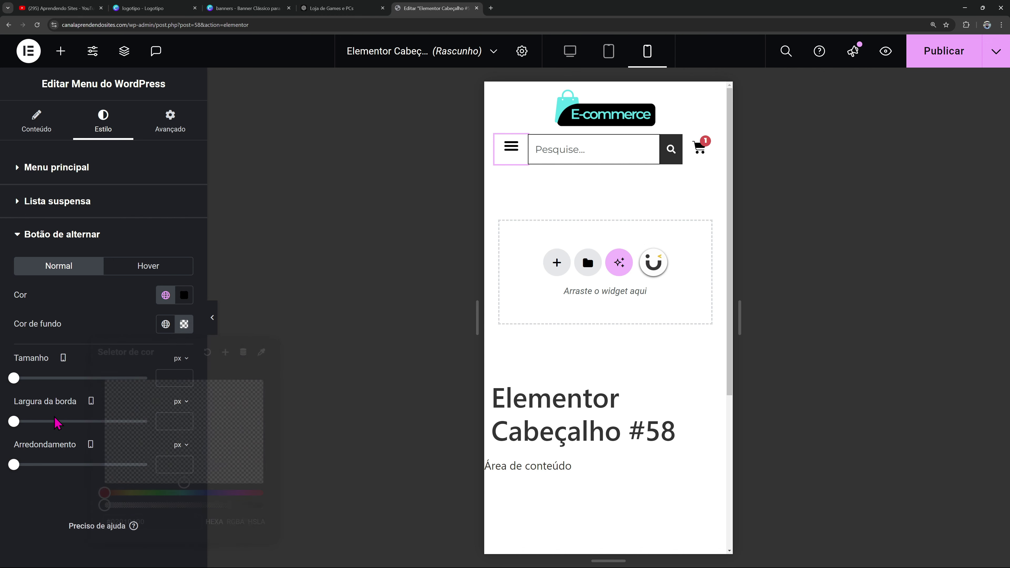
Set the toggle button's hover colour to the global colour #5CE1E6 and check it in the header preview
click(147, 265)
click(166, 295)
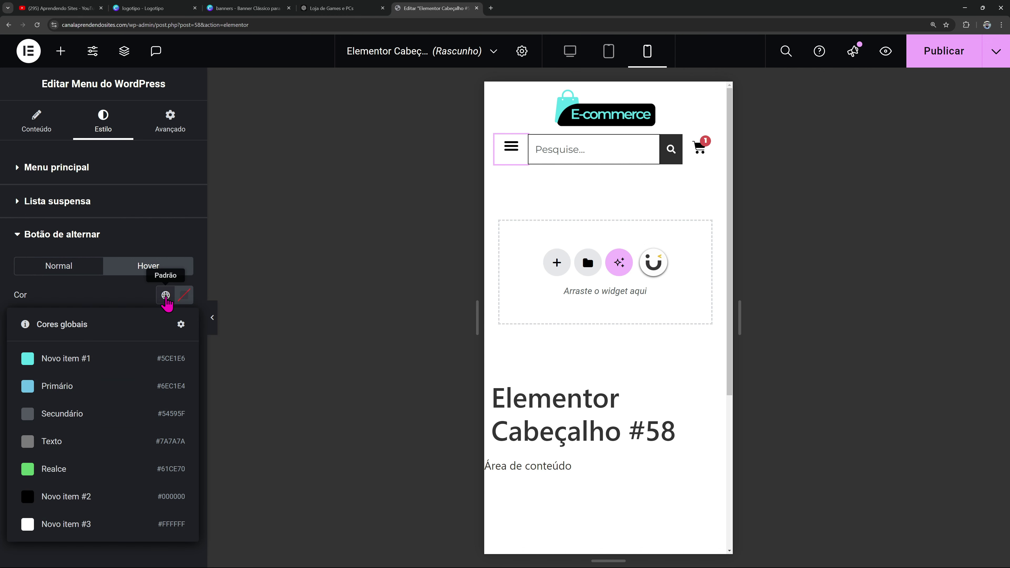
click(74, 366)
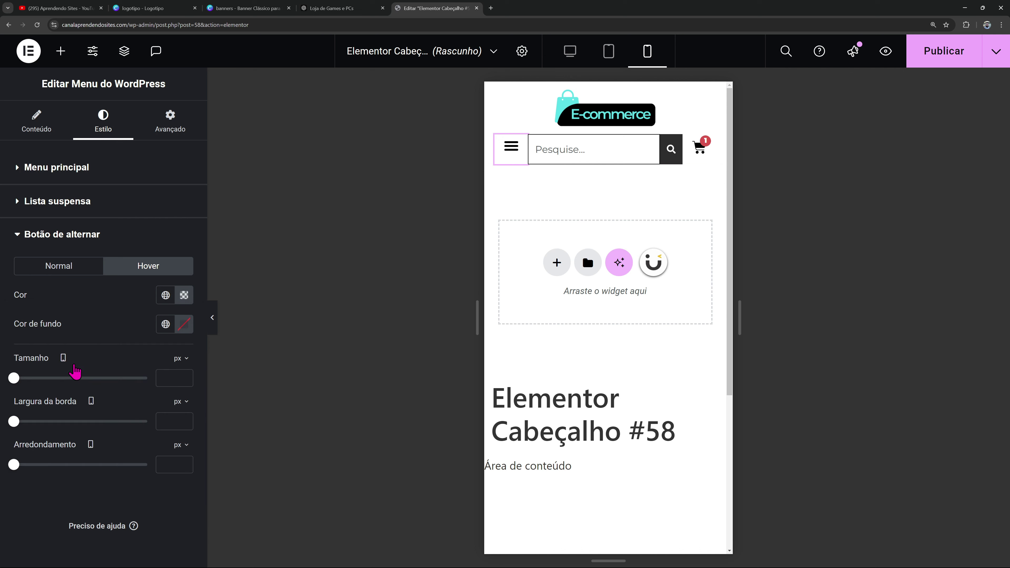
click(216, 327)
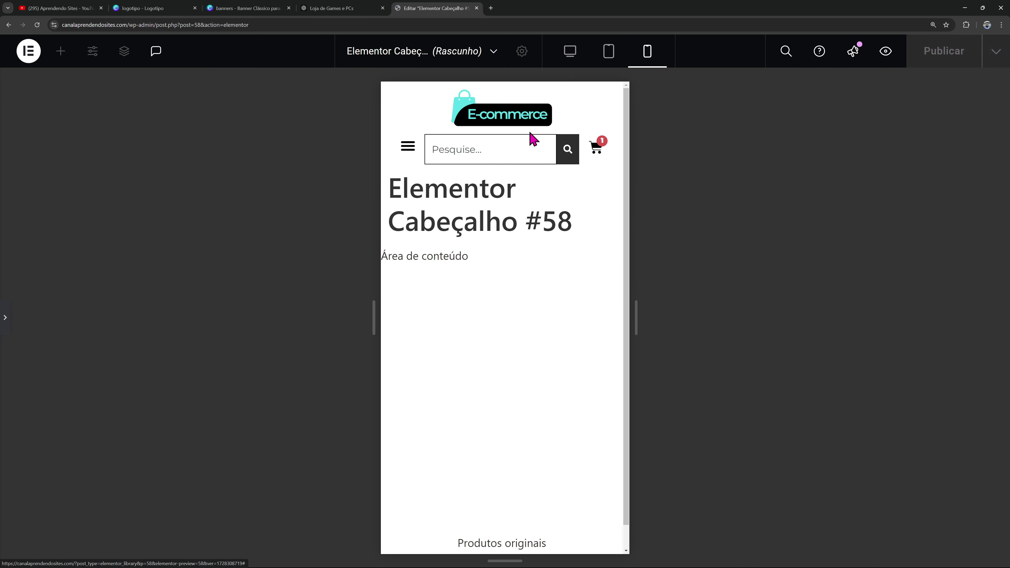
click(5, 317)
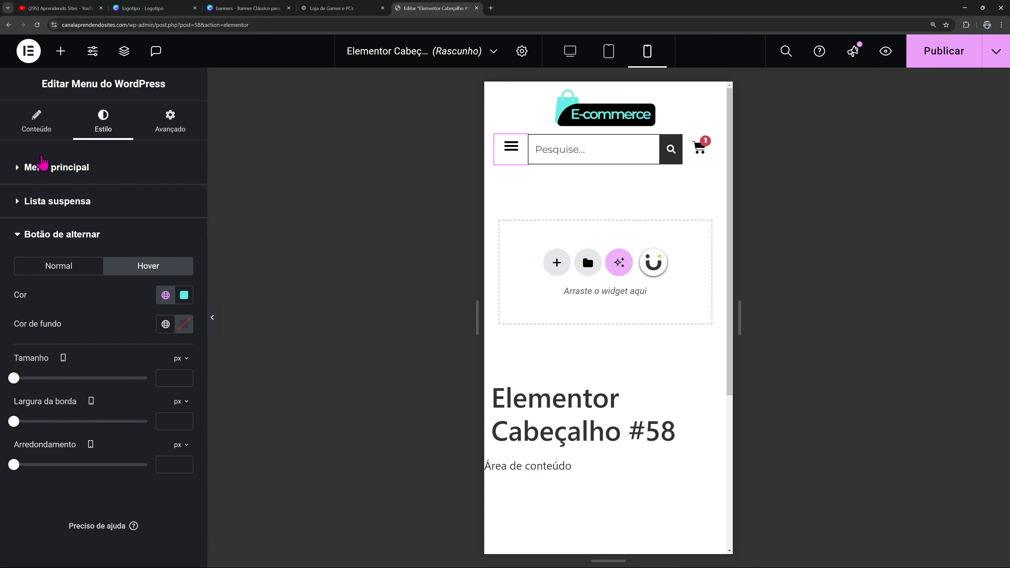
Enable full width for the menu's mobile dropdown and check the opened menu in the preview
click(40, 125)
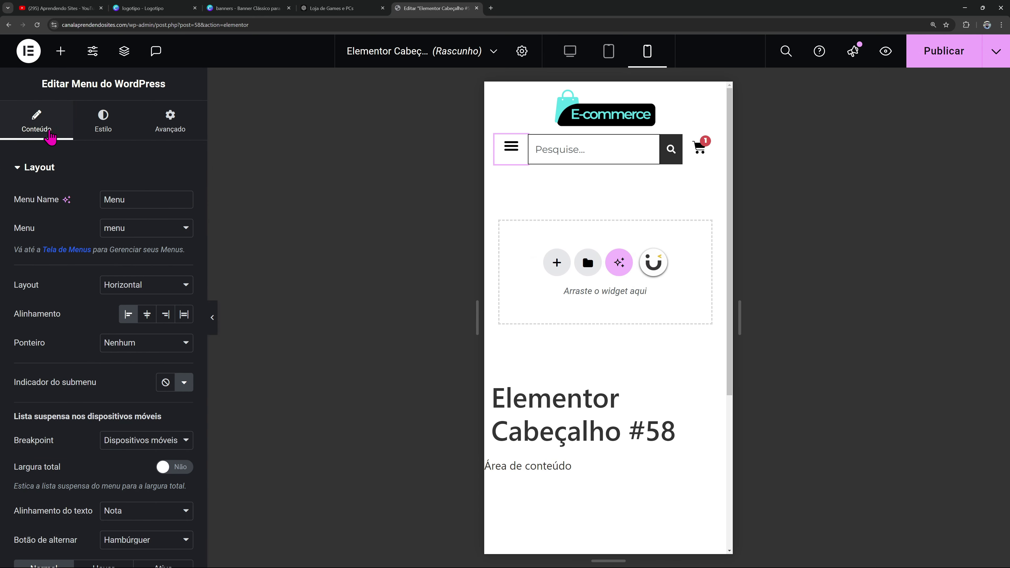
click(192, 469)
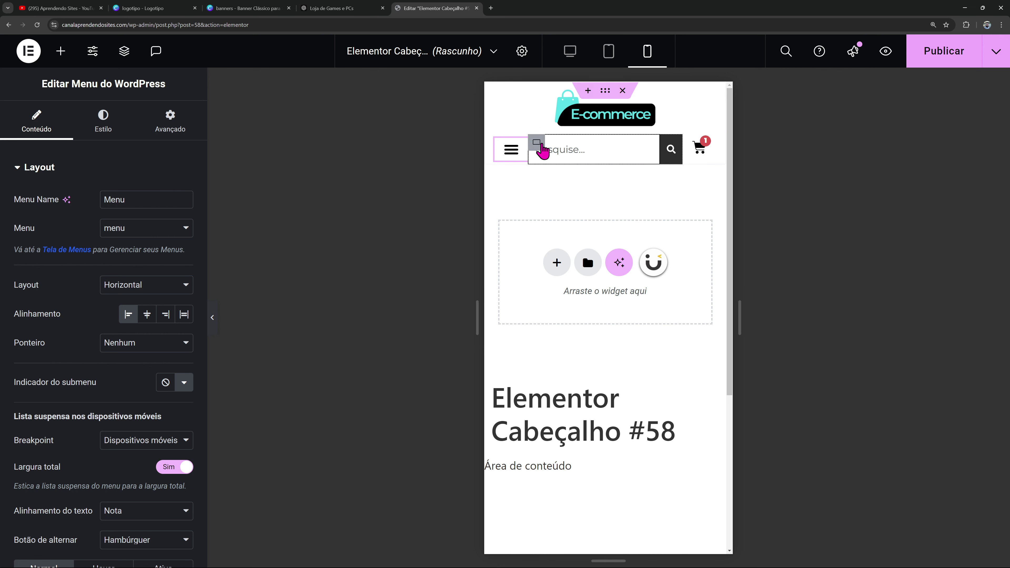
click(212, 317)
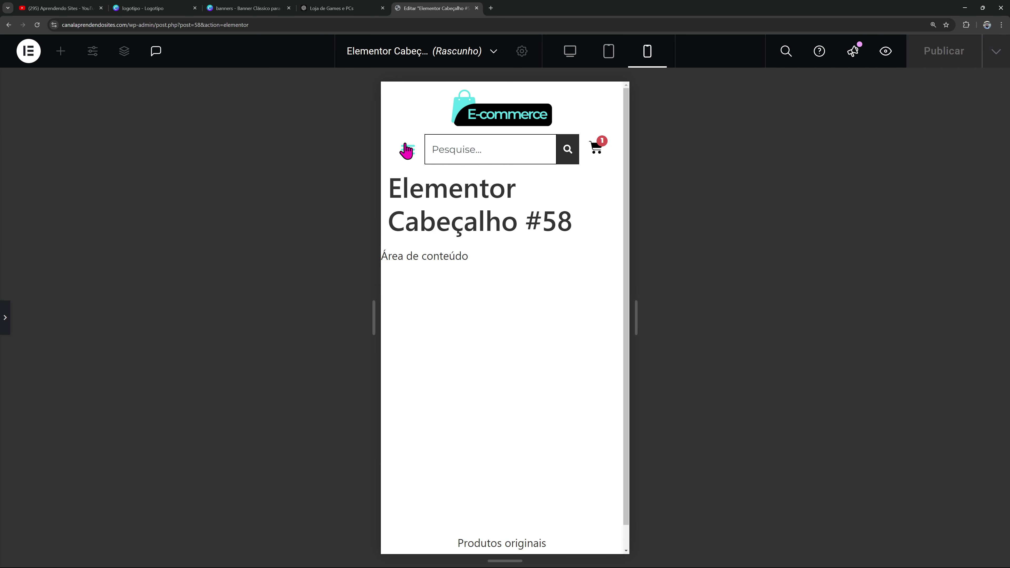
click(408, 152)
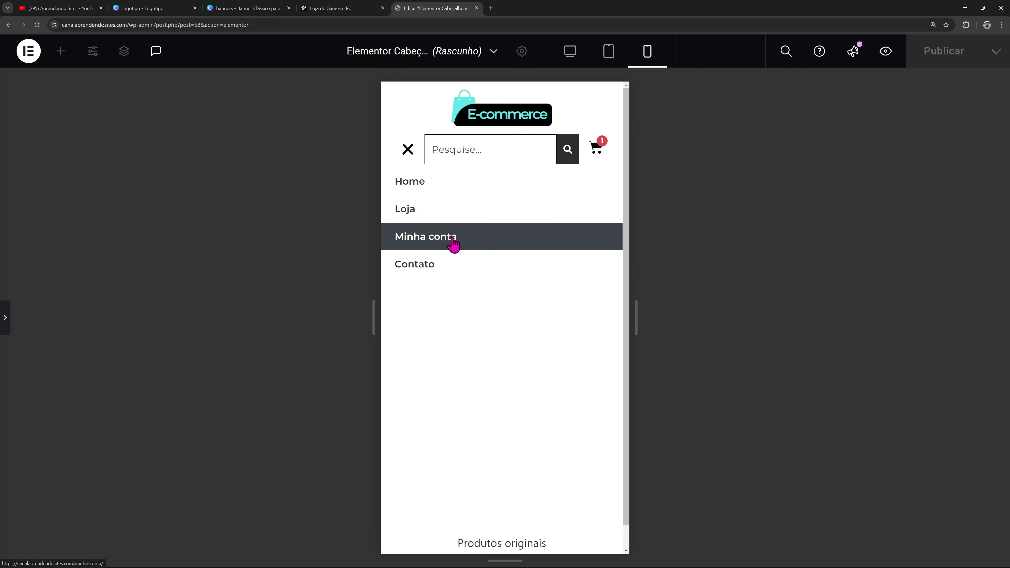
click(408, 151)
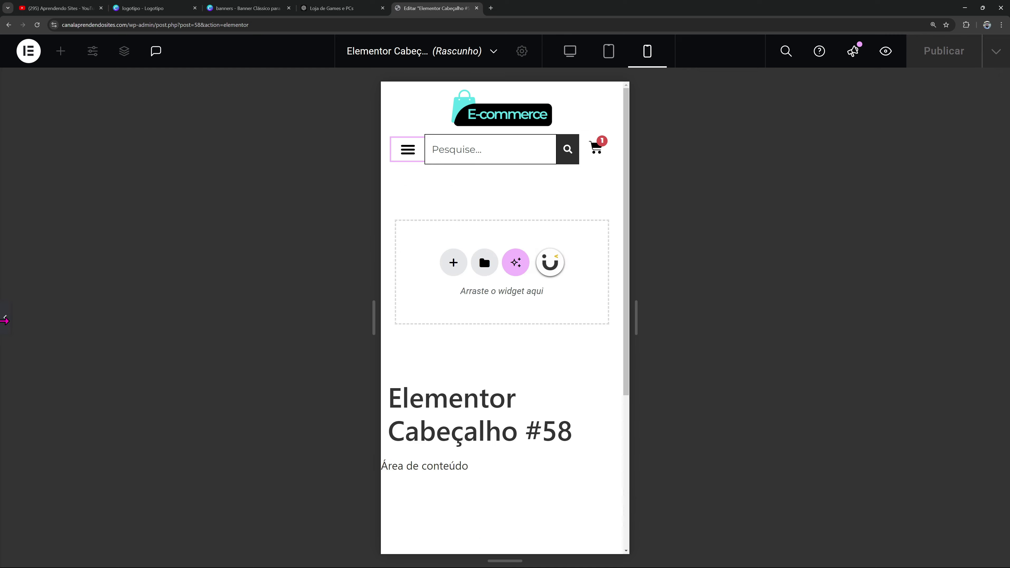
Set the search field's mobile padding to 0 px top and bottom and 10 px right and left
click(674, 146)
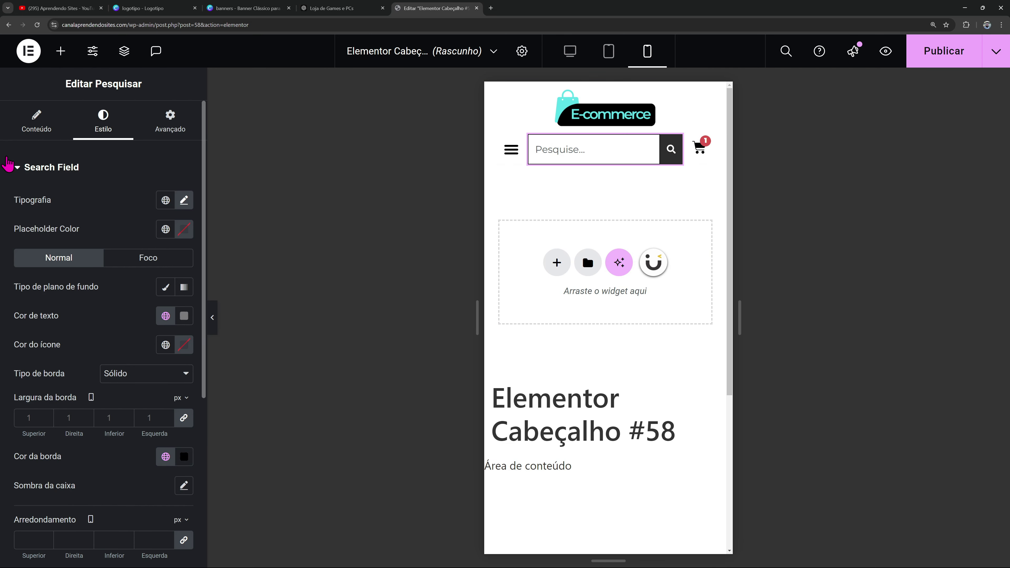
scroll(102, 329, down, 4)
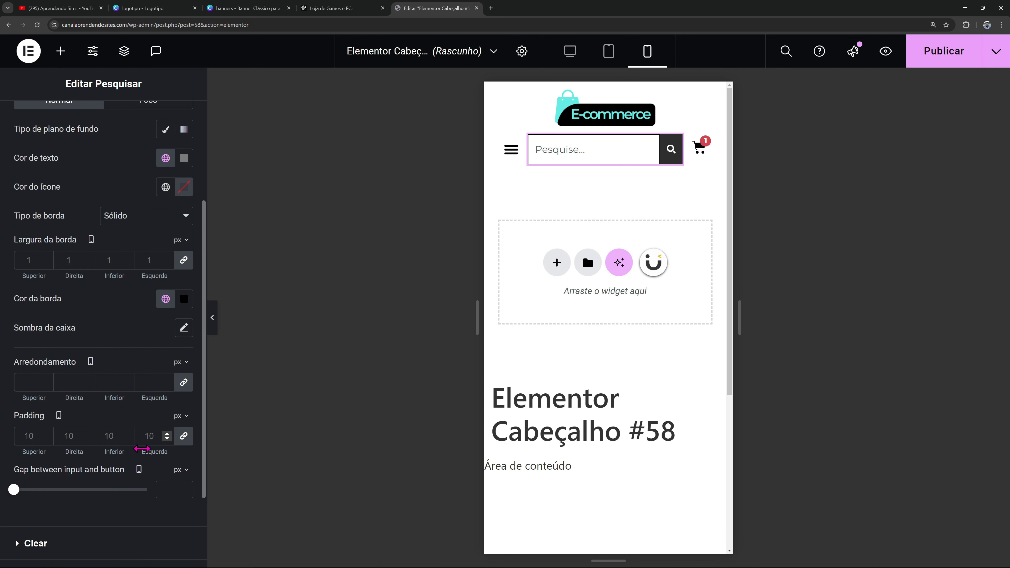
click(182, 437)
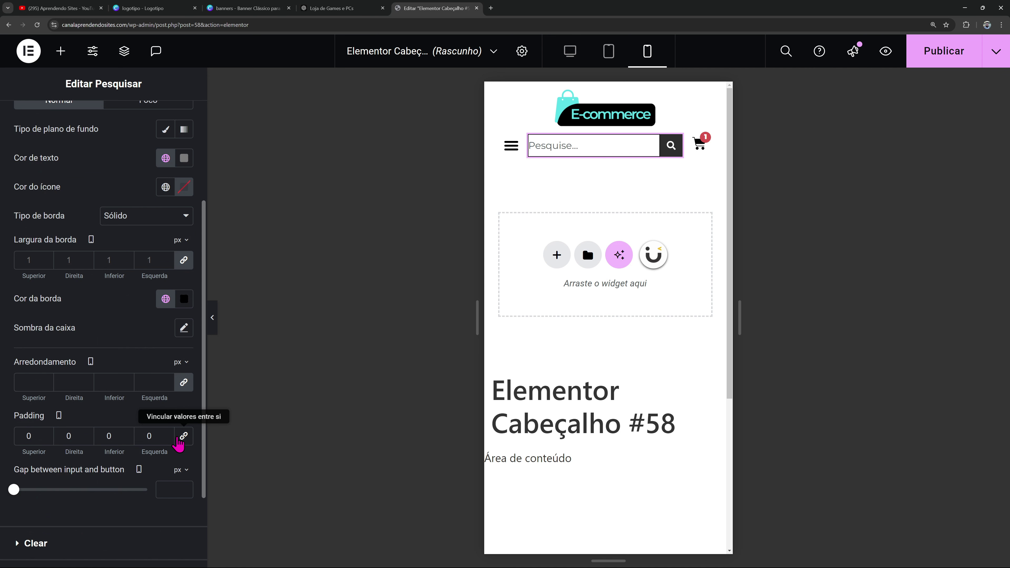
double_click(69, 436)
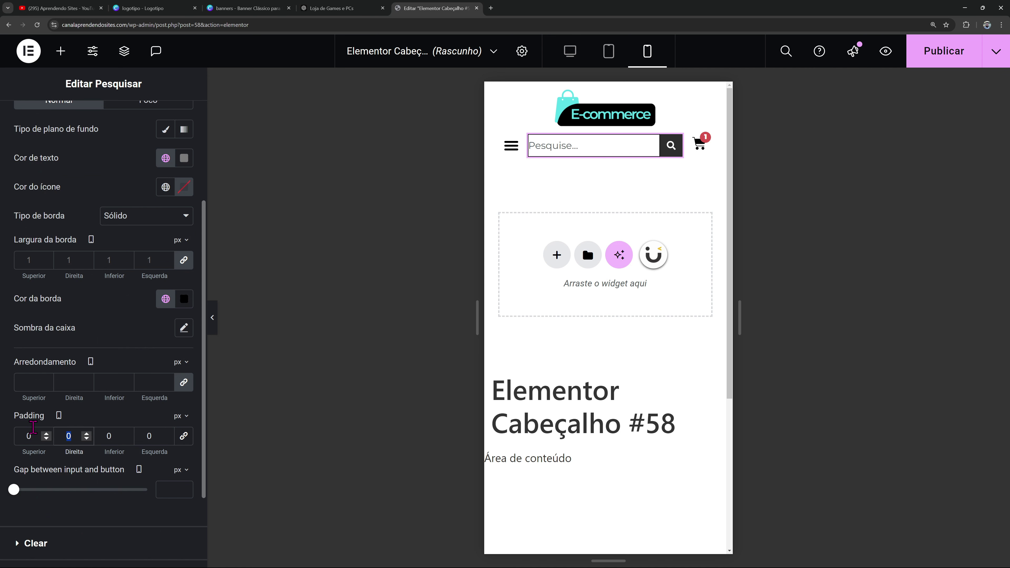
text(10)
double_click(147, 436)
text(10)
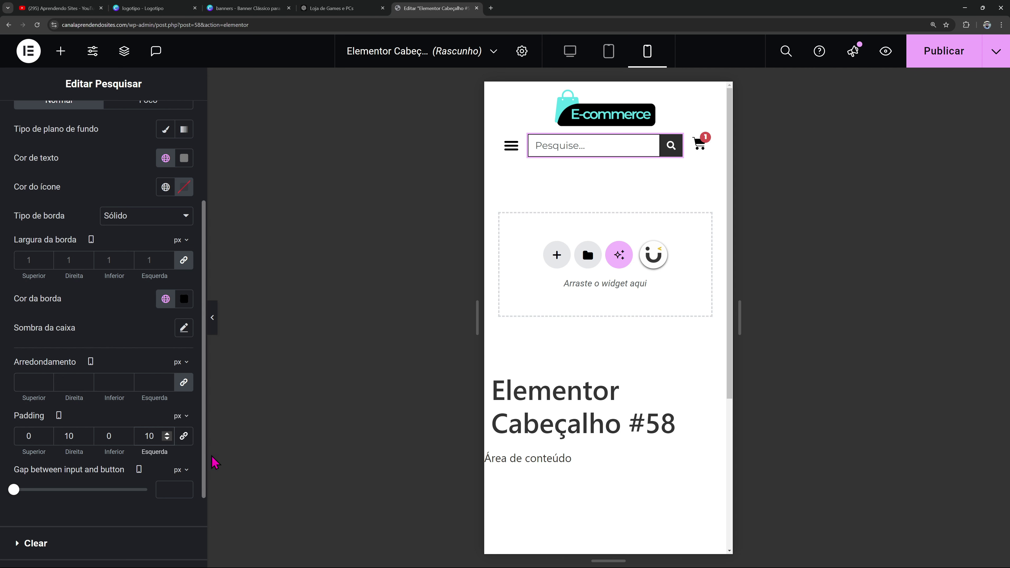
Preview the mobile header without the editing panel and test text entry in the search bar with "d"
click(212, 317)
click(501, 147)
text(d)
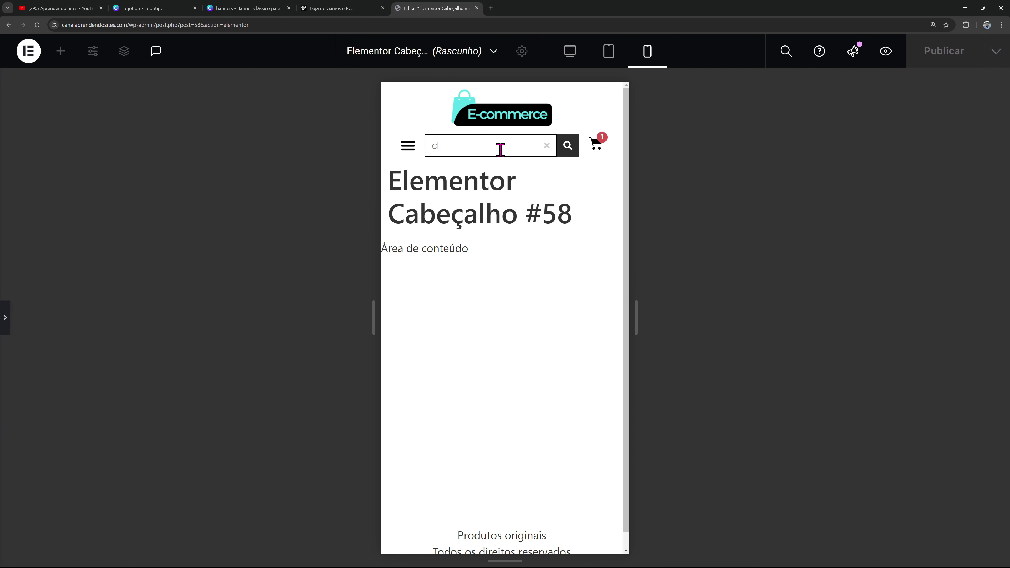
Clear the test text from the mobile search bar and try opening and closing the hamburger menu
key(BackSpace)
key(BackSpace)
key(BackSpace)
key(BackSpace)
key(BackSpace)
key(BackSpace)
key(BackSpace)
key(BackSpace)
key(BackSpace)
key(BackSpace)
key(BackSpace)
key(BackSpace)
click(410, 149)
click(412, 153)
Return to the desktop view and align the header's menu items to the right of their container
click(608, 52)
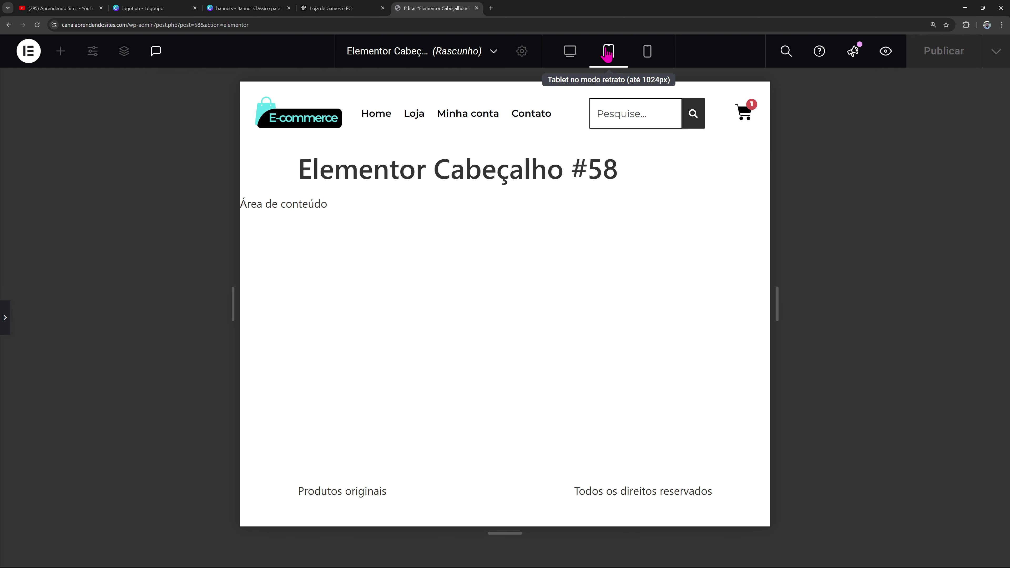
click(570, 52)
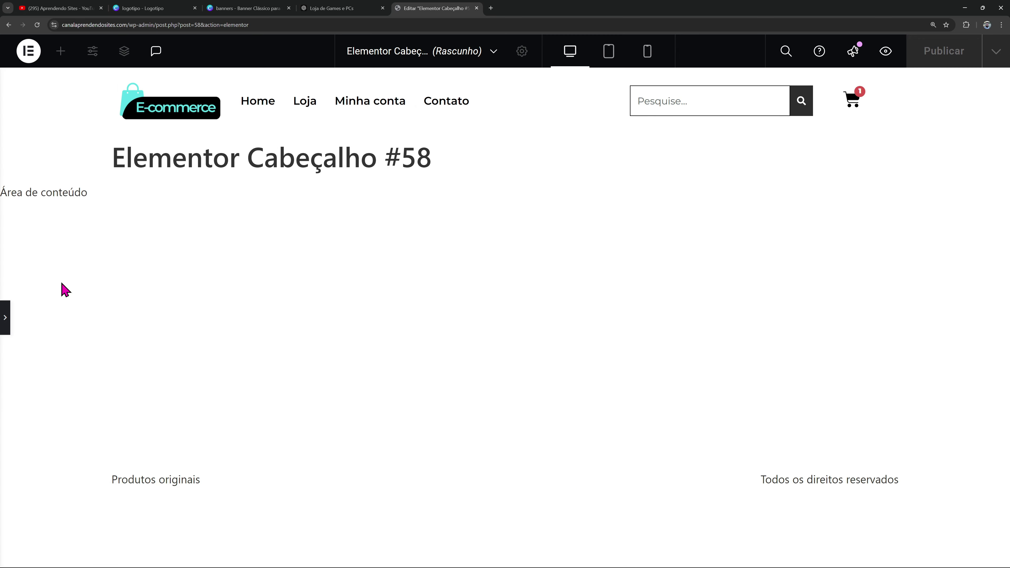
click(5, 317)
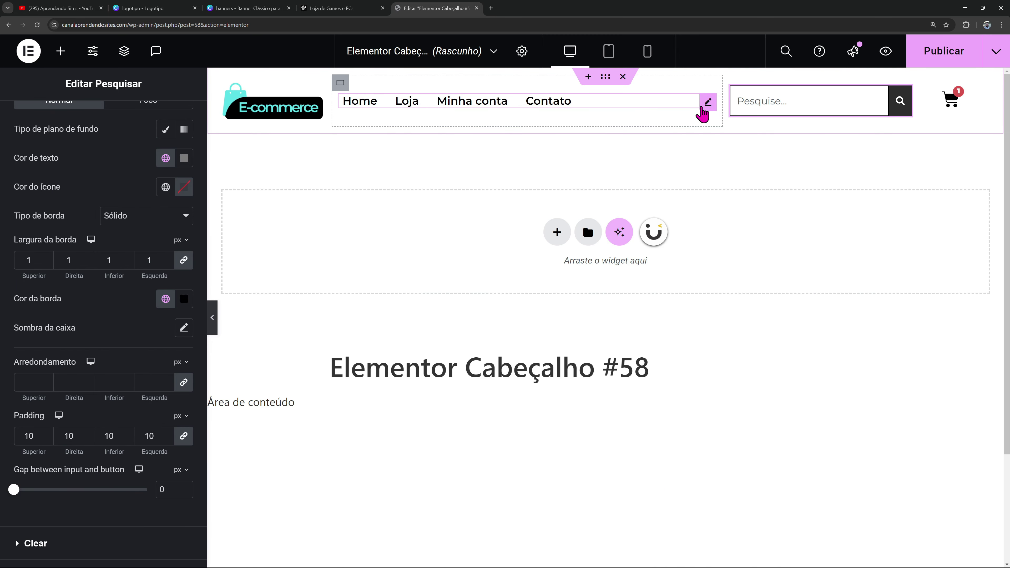
click(708, 102)
click(166, 314)
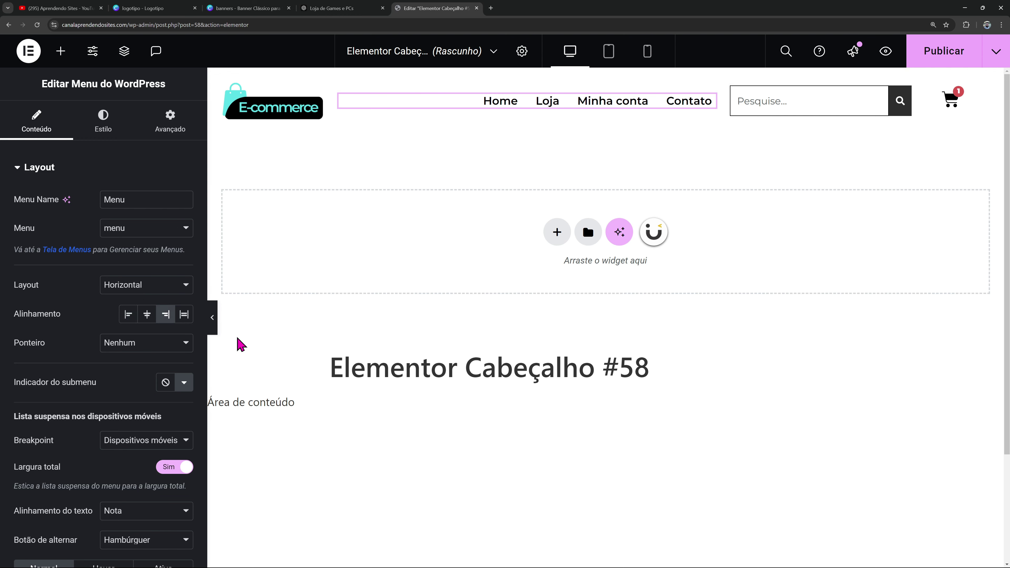
Preview the header at desktop, tablet and mobile sizes, opening the mobile menu to check its items
click(211, 318)
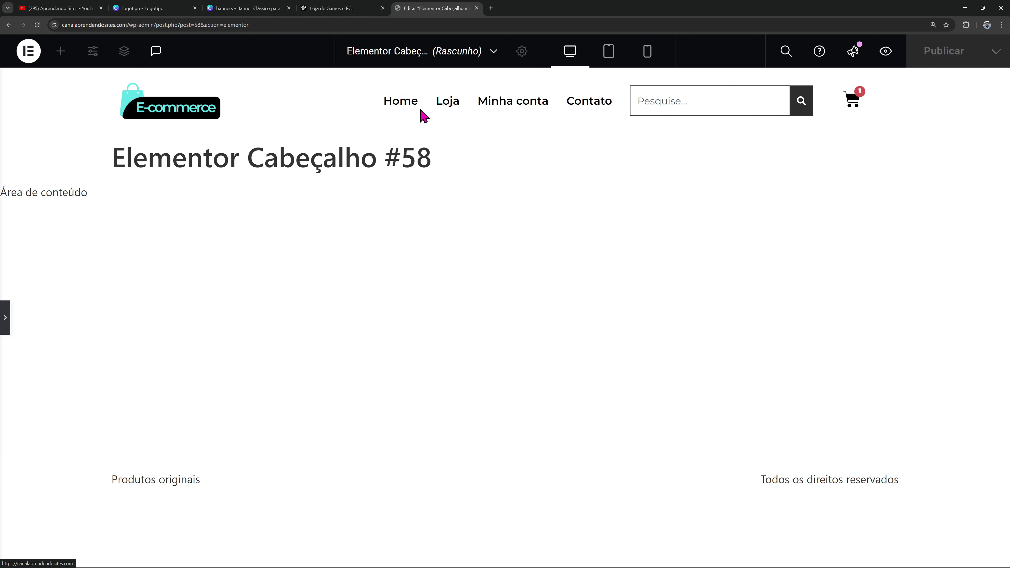
click(604, 56)
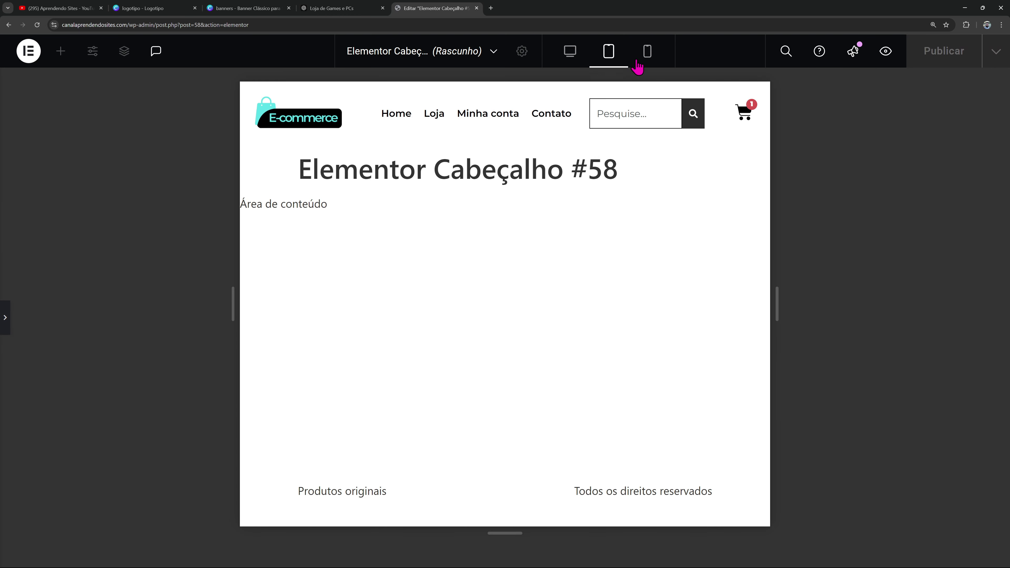
click(647, 58)
click(410, 146)
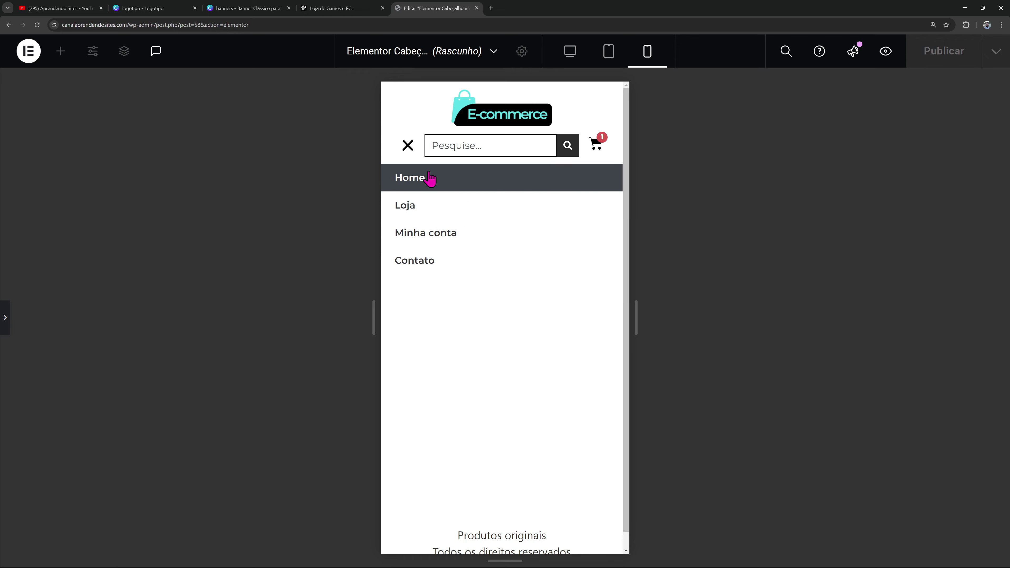
click(5, 318)
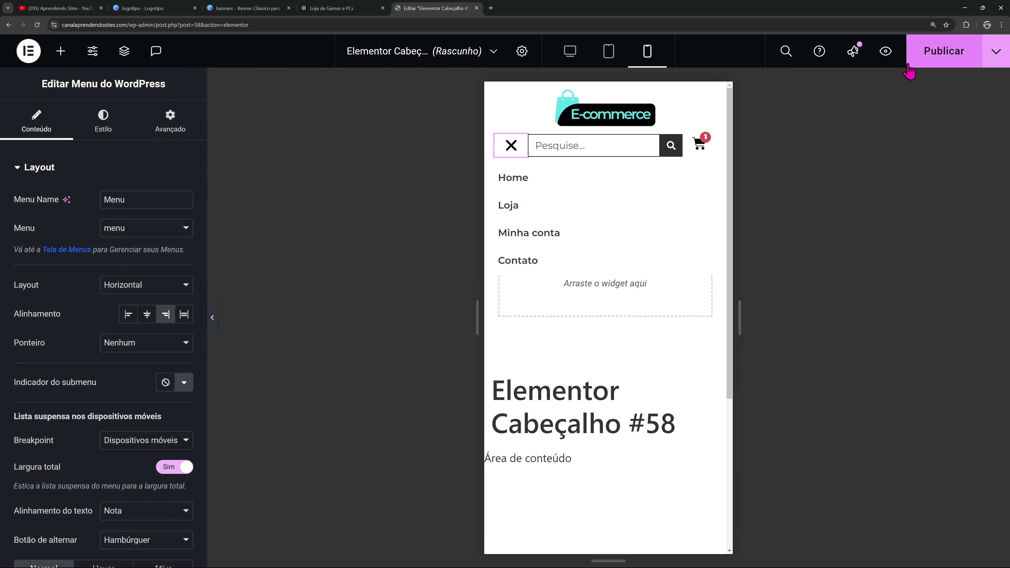
Publish the header with a display condition that includes "Todo o site"
click(910, 64)
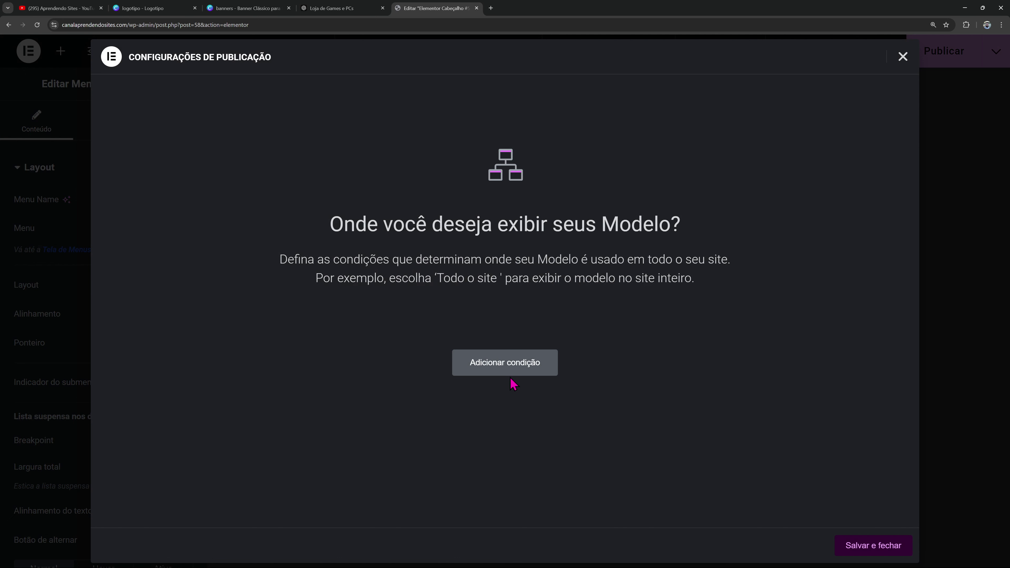
click(511, 373)
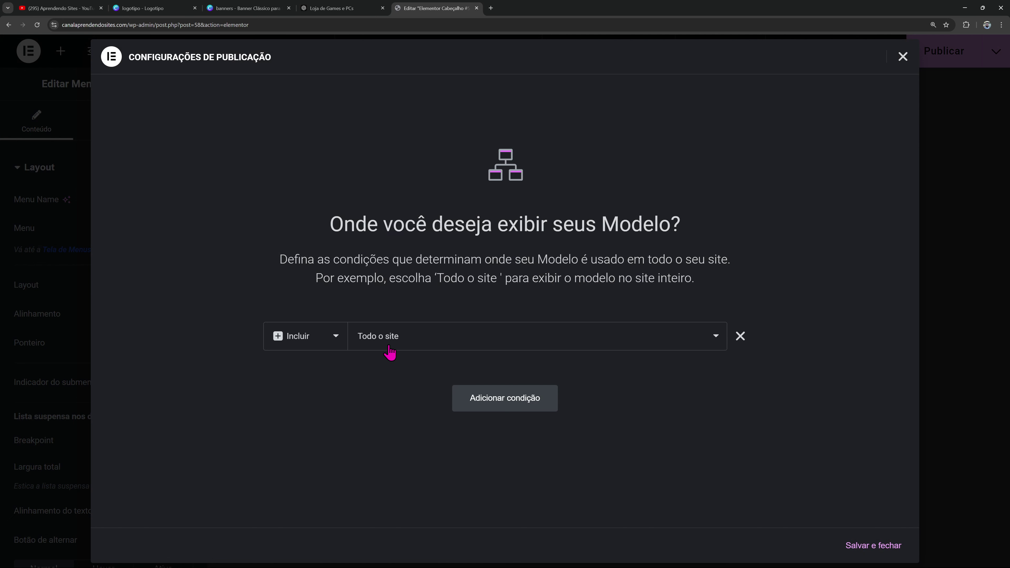
click(851, 542)
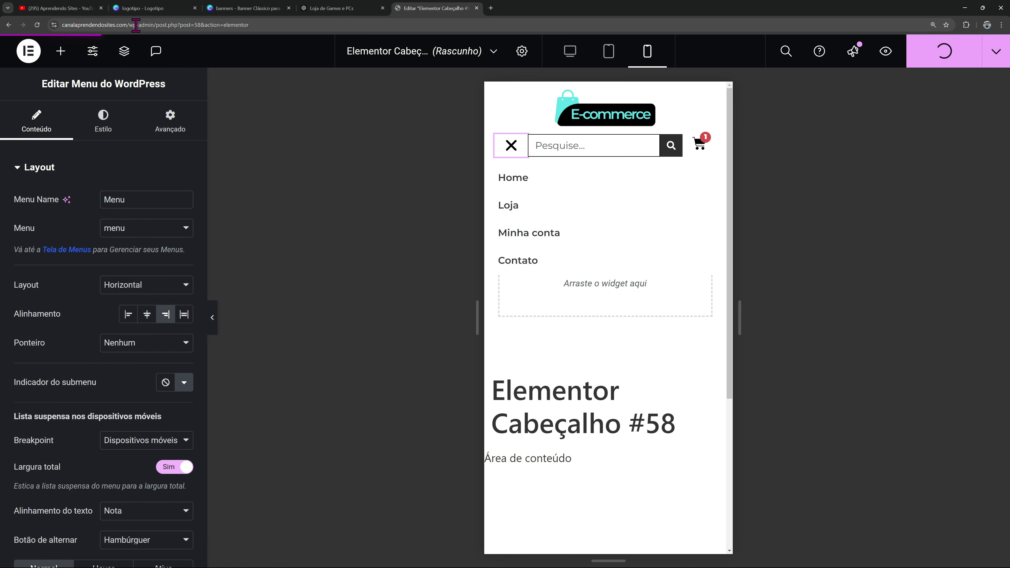
Open the live home page at canalaprendendosites.com to check the published header
drag(133, 25, 326, 38)
key(BackSpace)
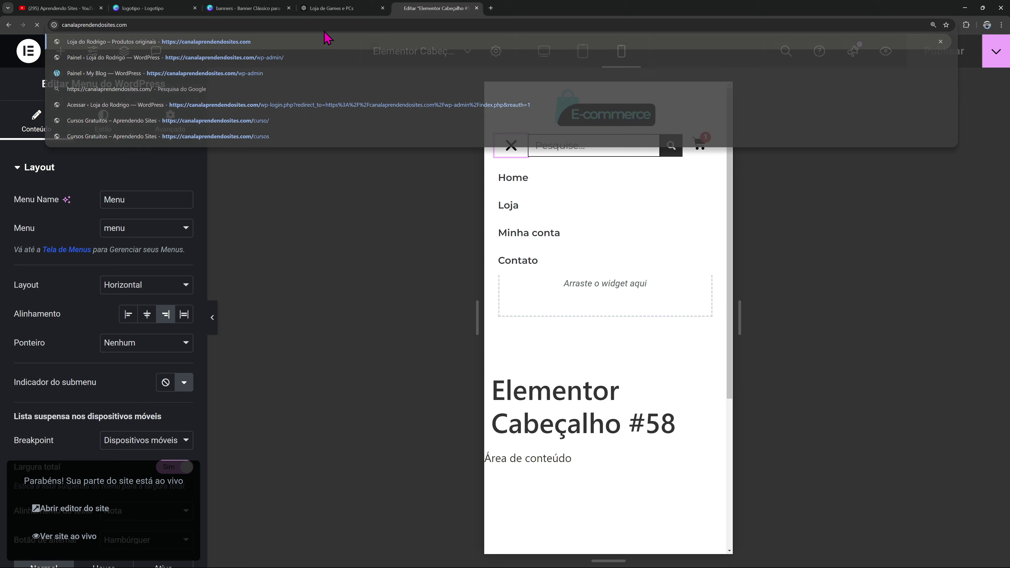
key(Return)
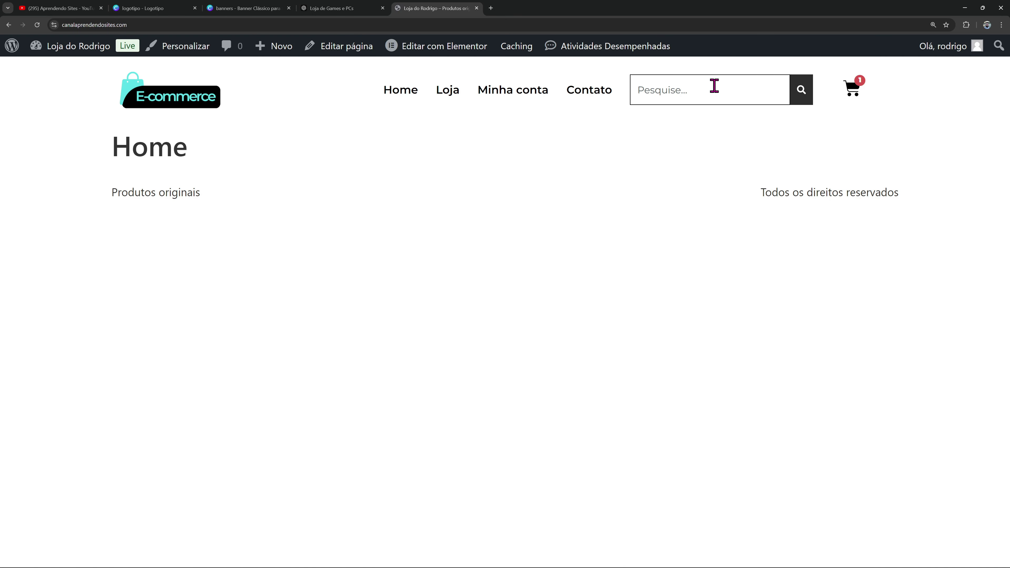
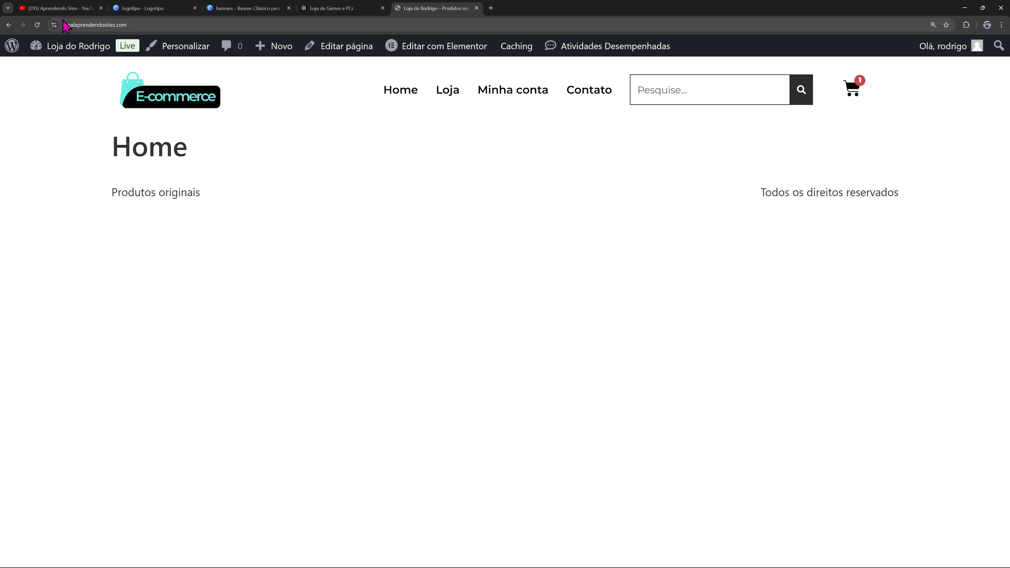
Create a new footer template from the theme builder and dismiss the block library to start blank
mouse_move(78, 53)
click(82, 71)
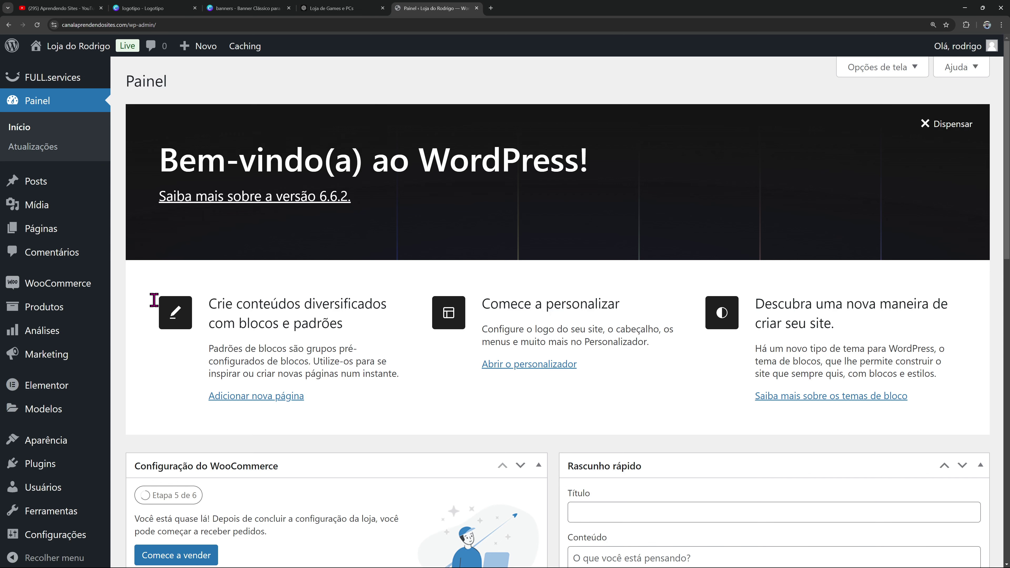
mouse_move(101, 410)
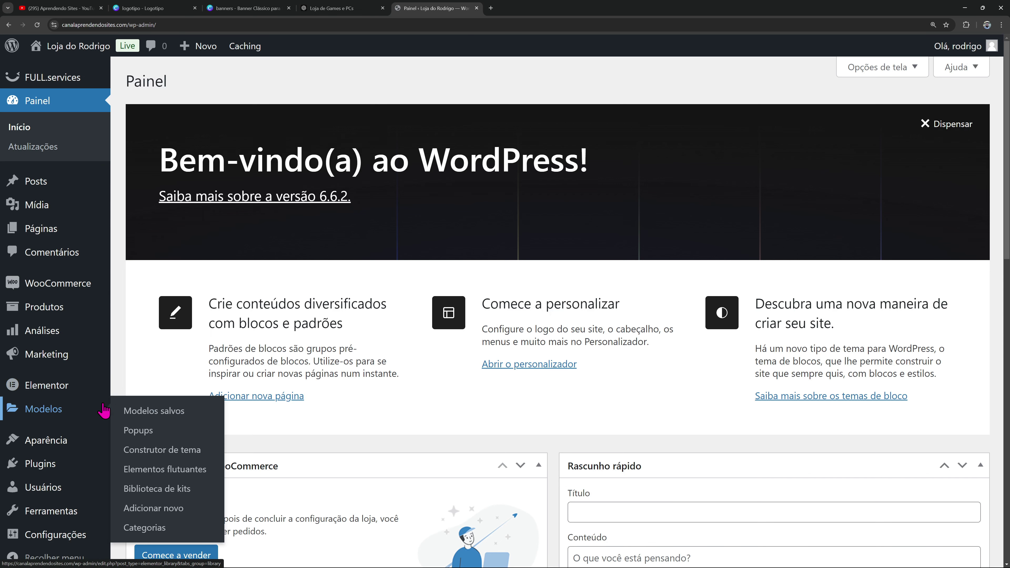
click(155, 450)
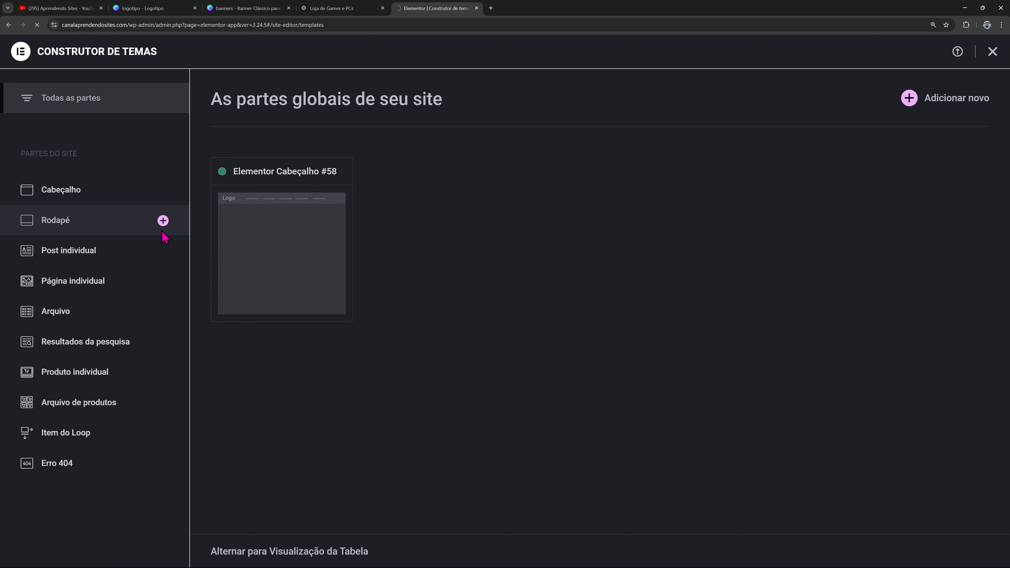
click(163, 223)
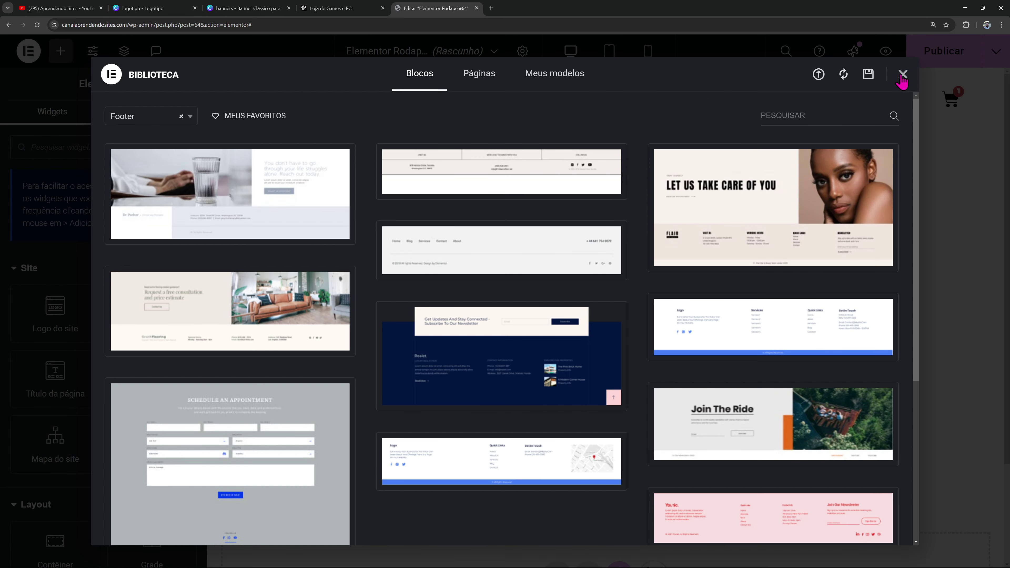
click(901, 75)
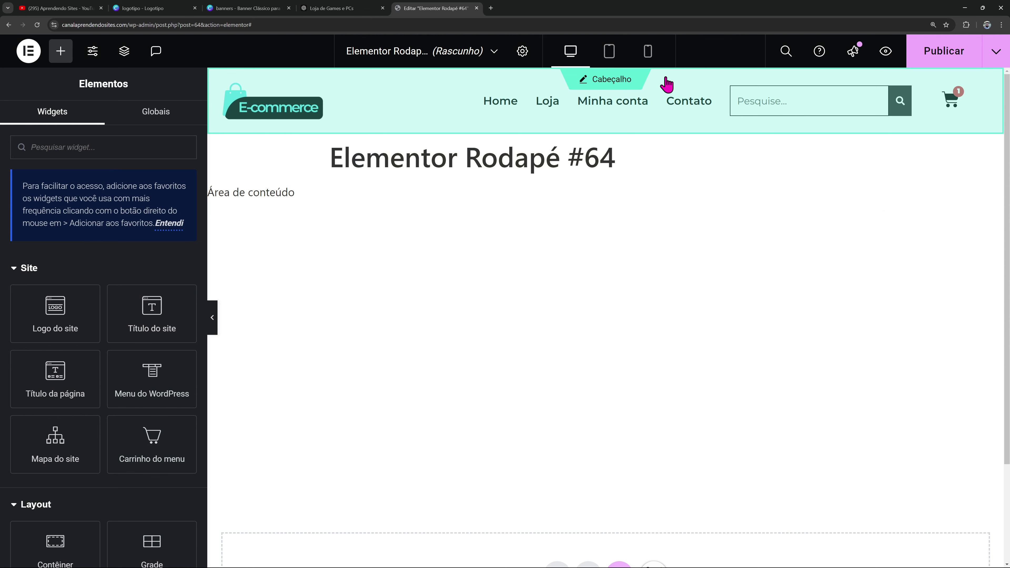
Add a container with a structure of four equal columns to the footer
scroll(667, 209, down, 3)
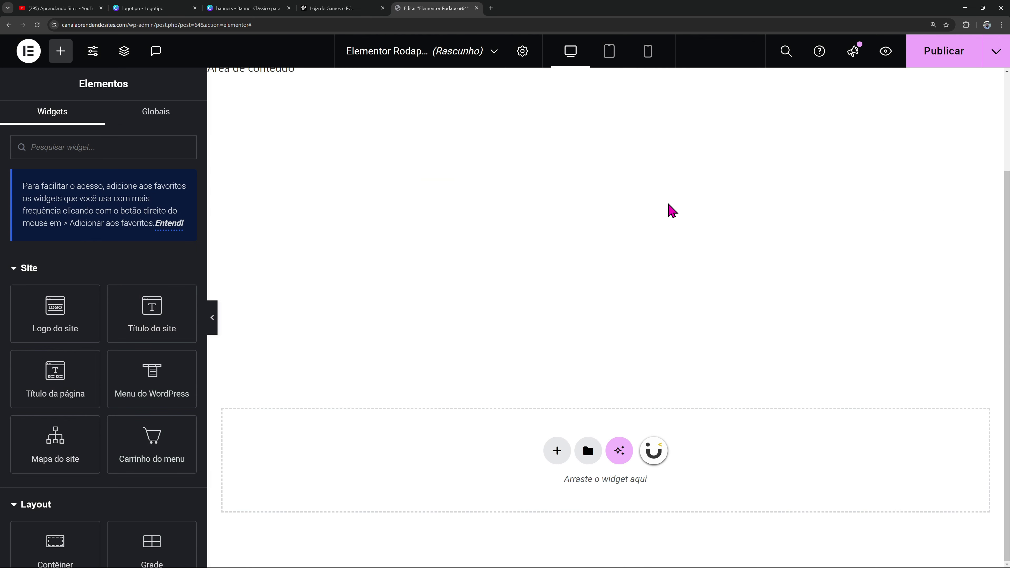
click(545, 450)
click(576, 469)
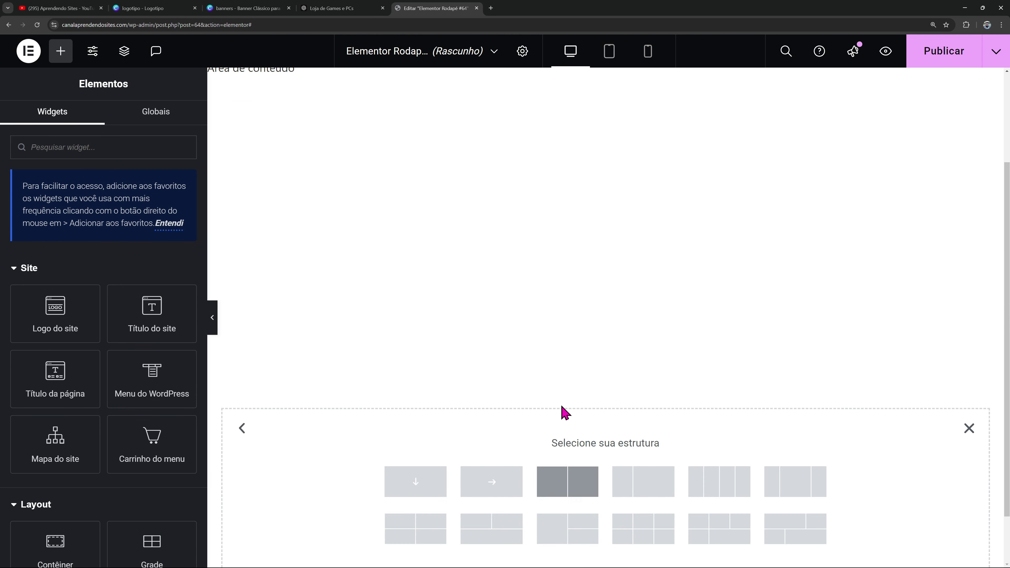
scroll(565, 413, down, 2)
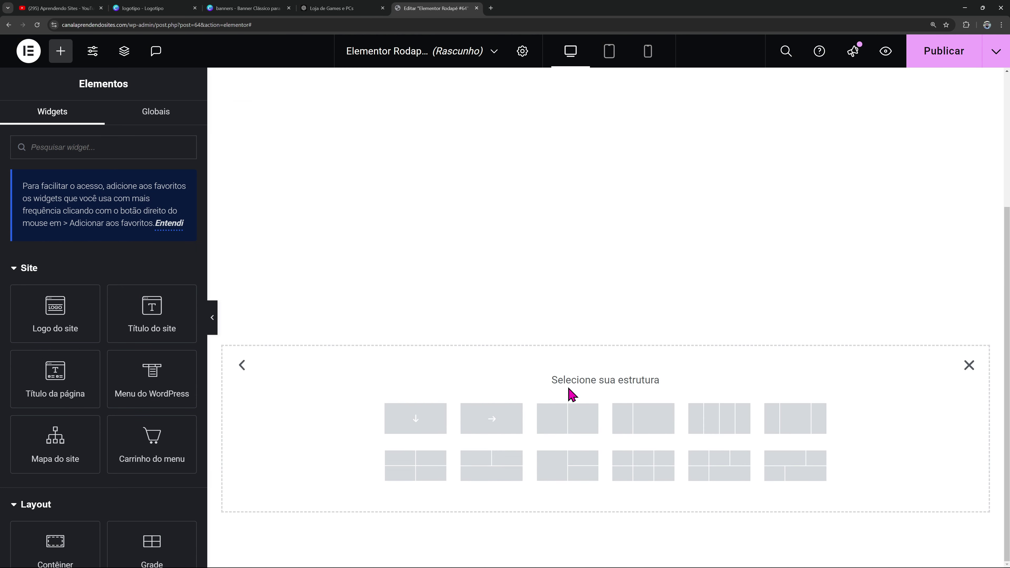
click(743, 422)
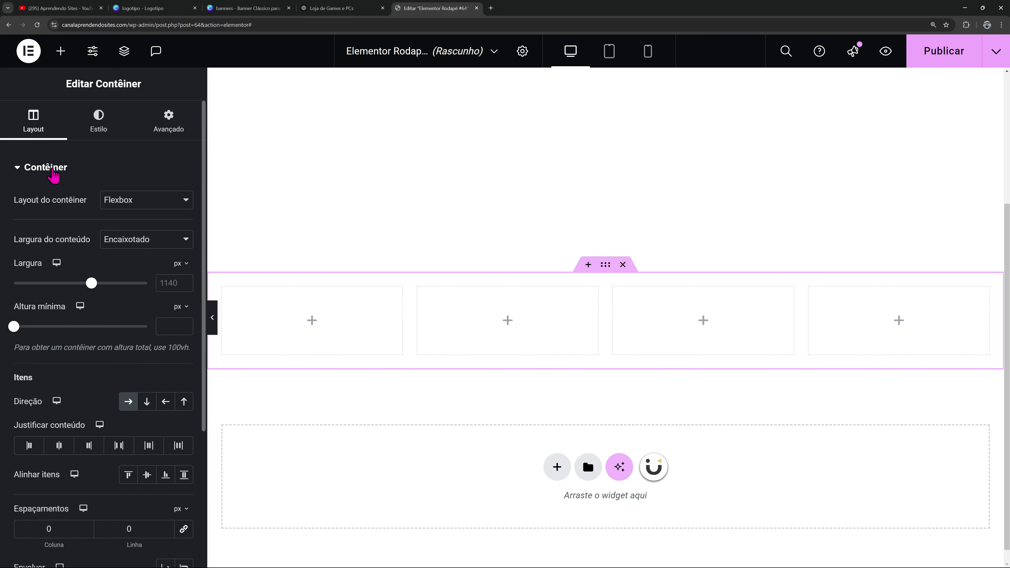
Give the footer's four-column container a classic background in the global black colour
click(100, 124)
click(128, 228)
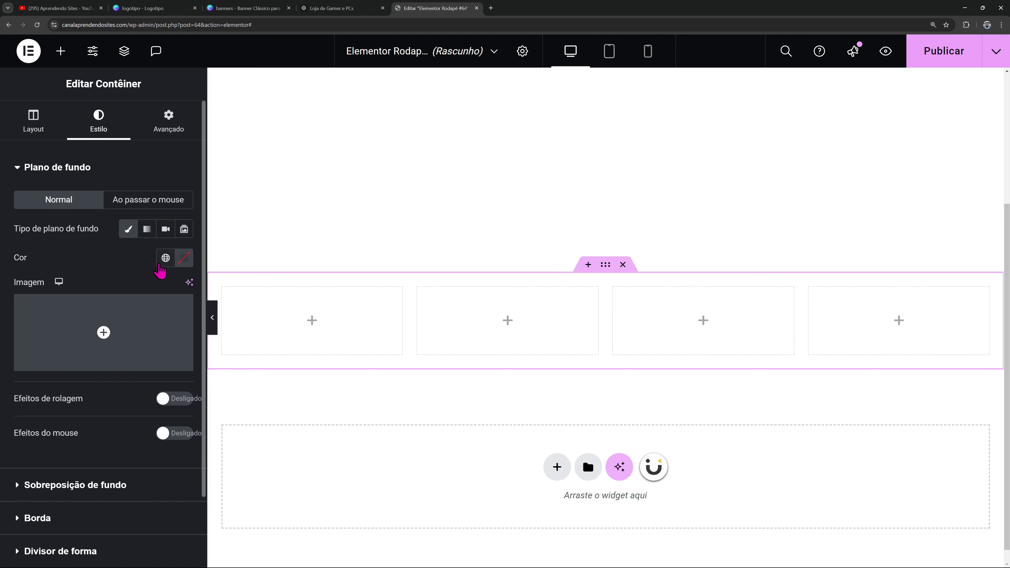
click(165, 258)
click(102, 458)
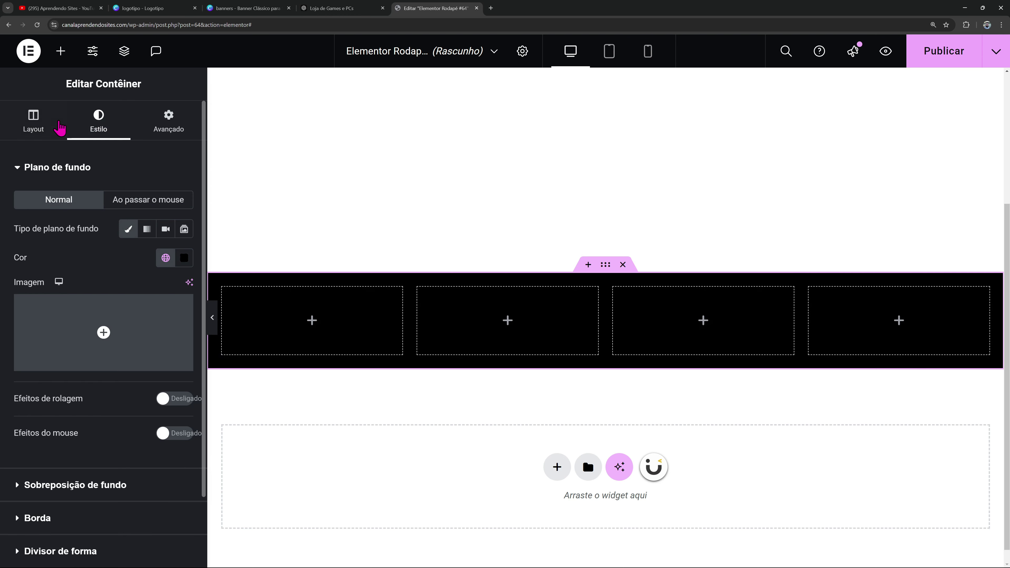
Unlink the footer container's padding values and set the top and bottom padding to 100 px
click(49, 118)
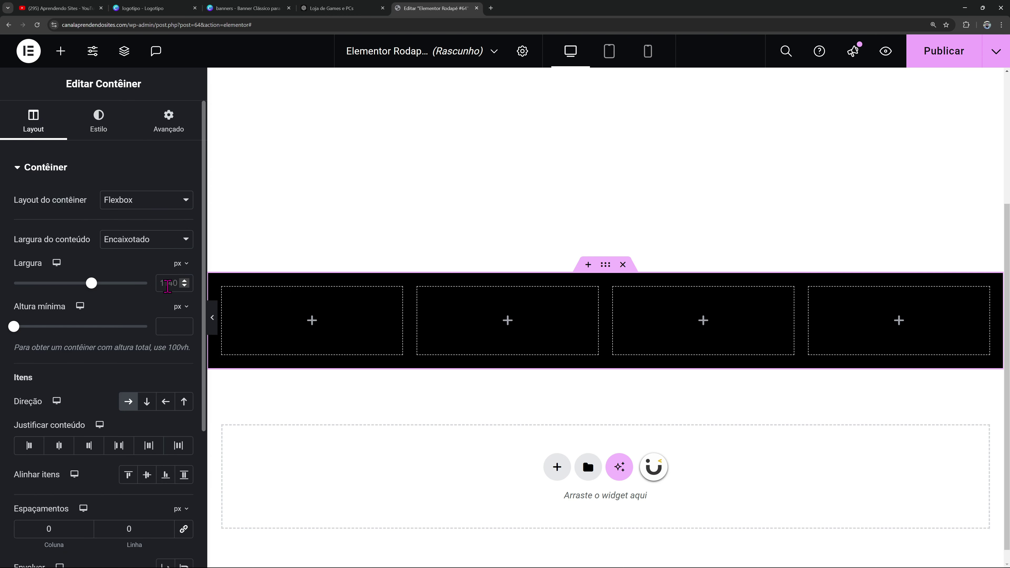
click(172, 129)
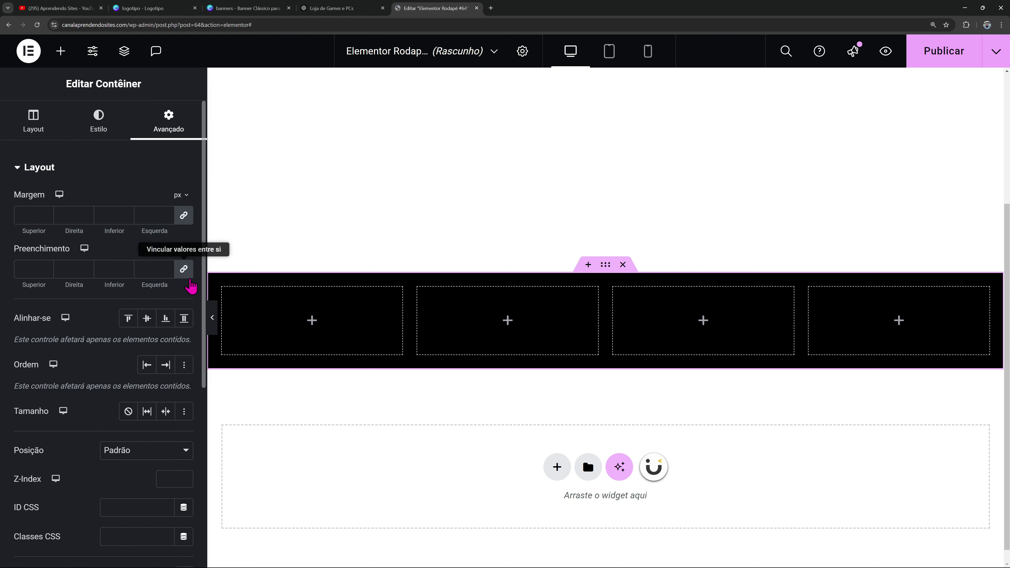
click(184, 269)
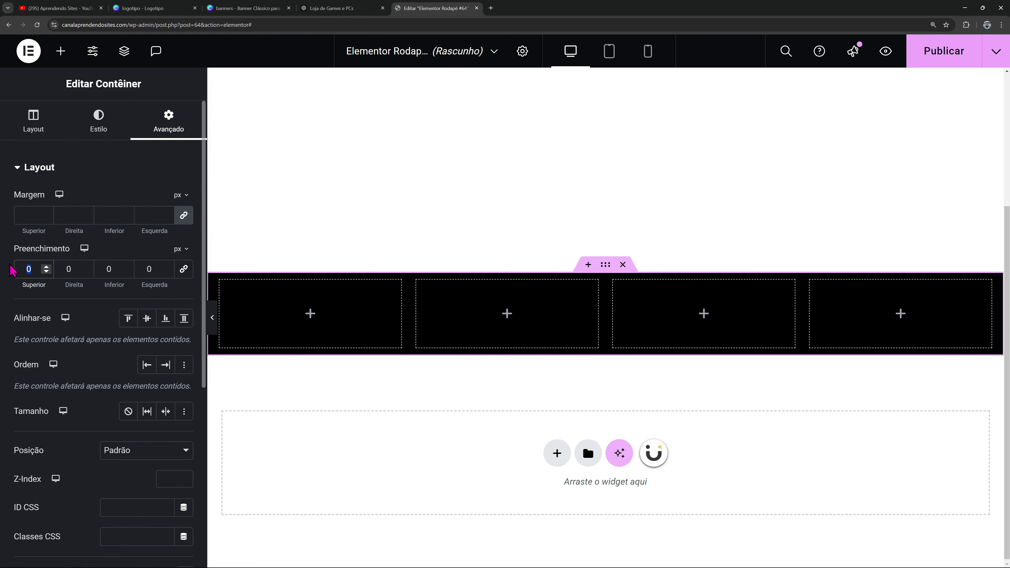
text(100)
key(Tab)
key(Tab)
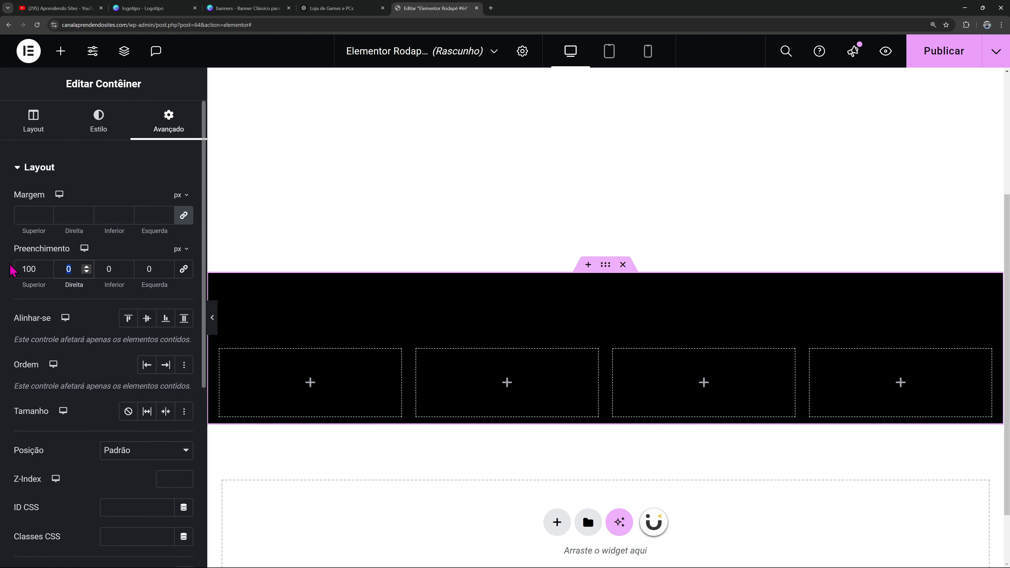
text(100)
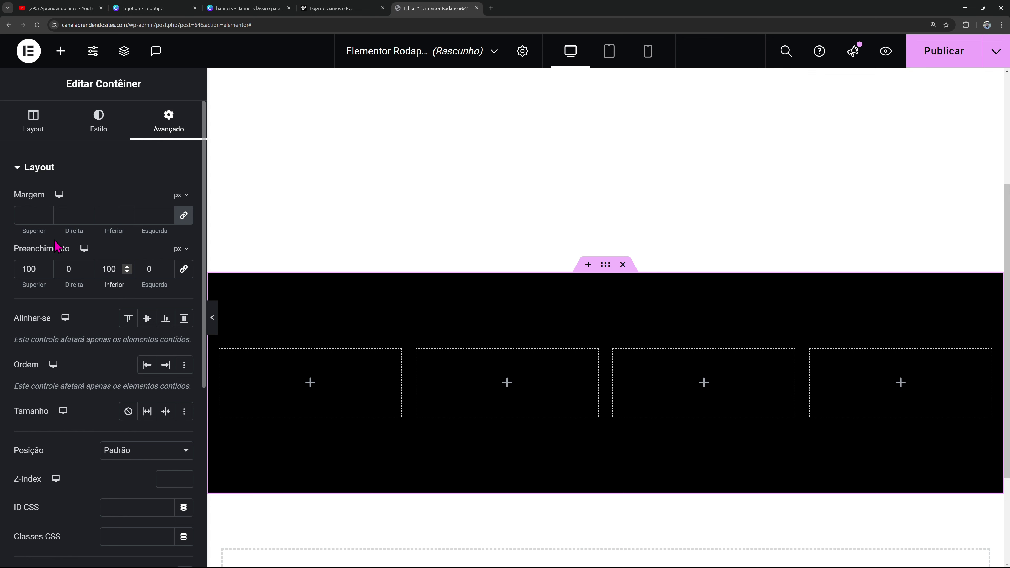
Place an image widget in the footer's first column and insert the E-commerce logo from the media library
click(60, 51)
scroll(115, 295, down, 1)
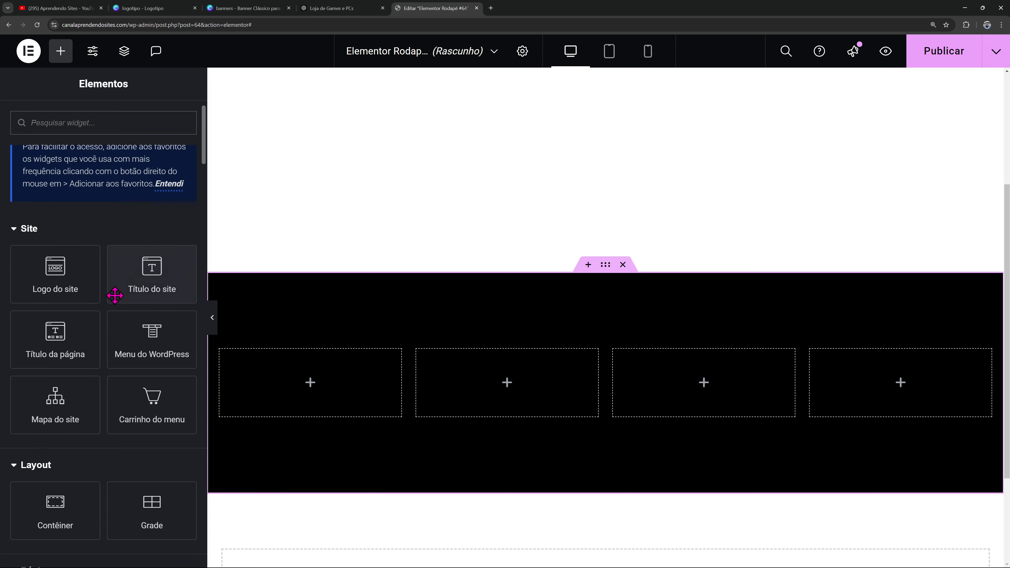
scroll(115, 295, down, 3)
scroll(136, 414, down, 1)
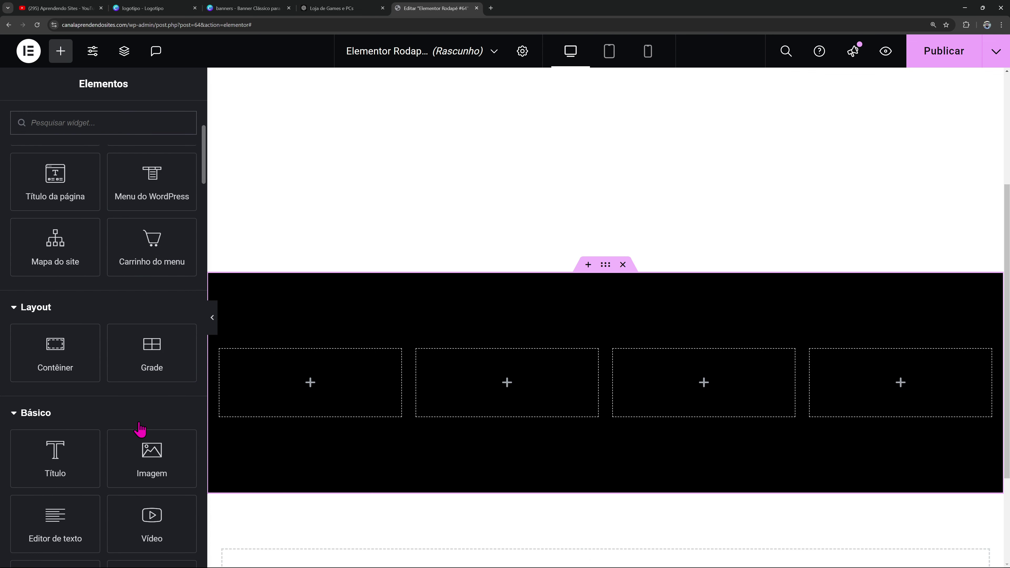
drag(140, 429, 311, 392)
click(119, 254)
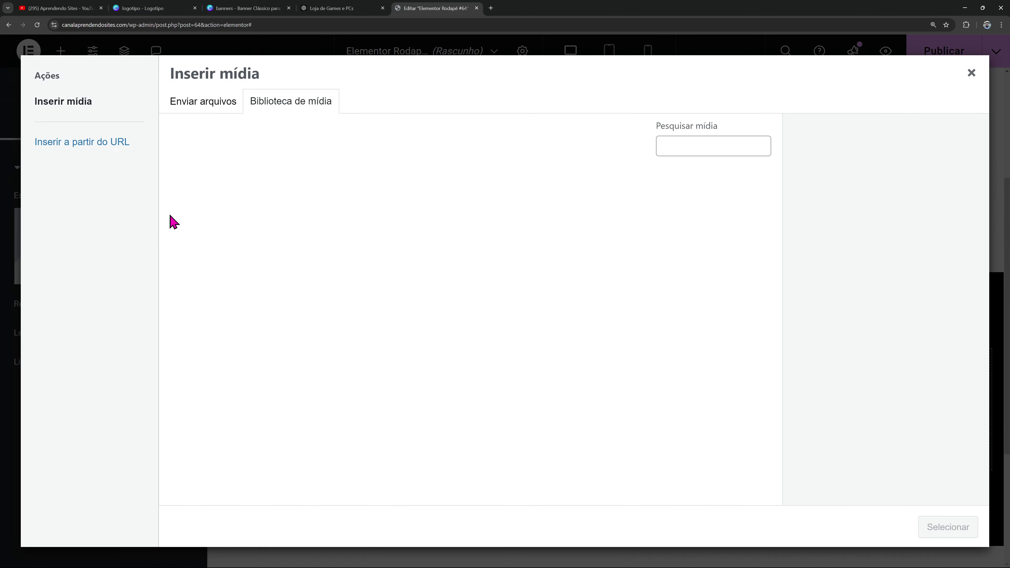
click(218, 195)
click(926, 527)
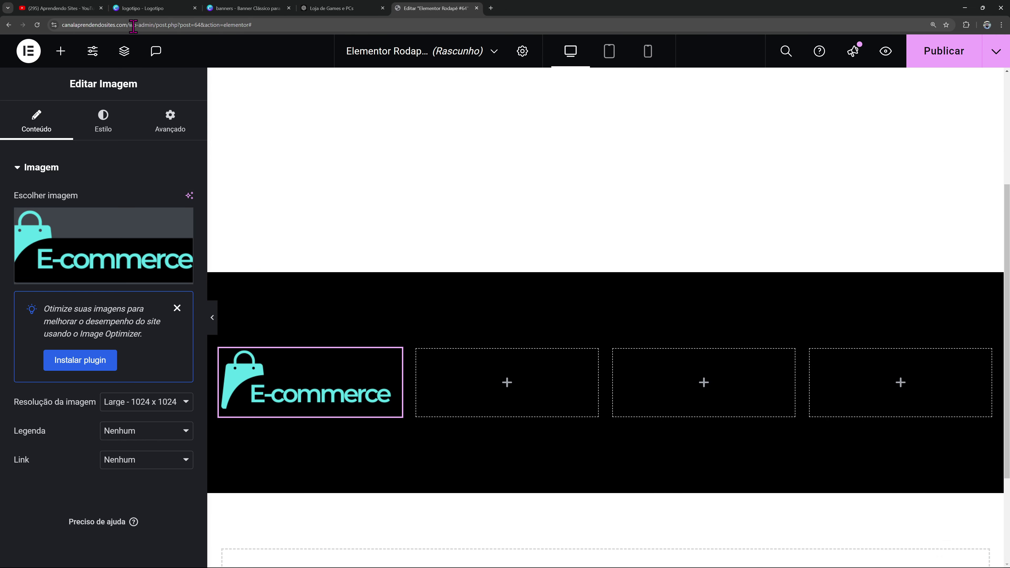
drag(134, 28, 16, 26)
key(ctrl+c)
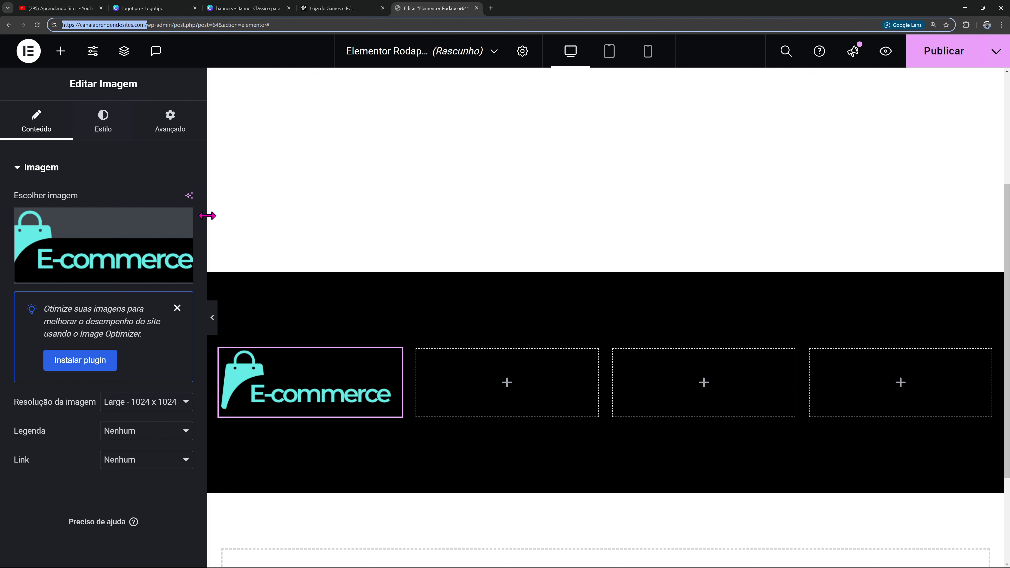
click(131, 461)
click(131, 500)
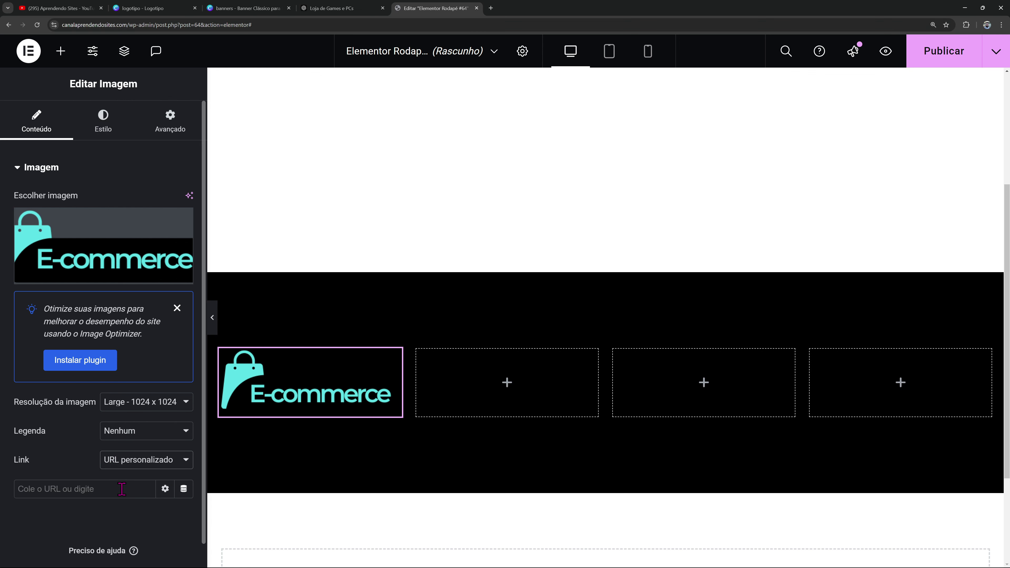
key(ctrl+v)
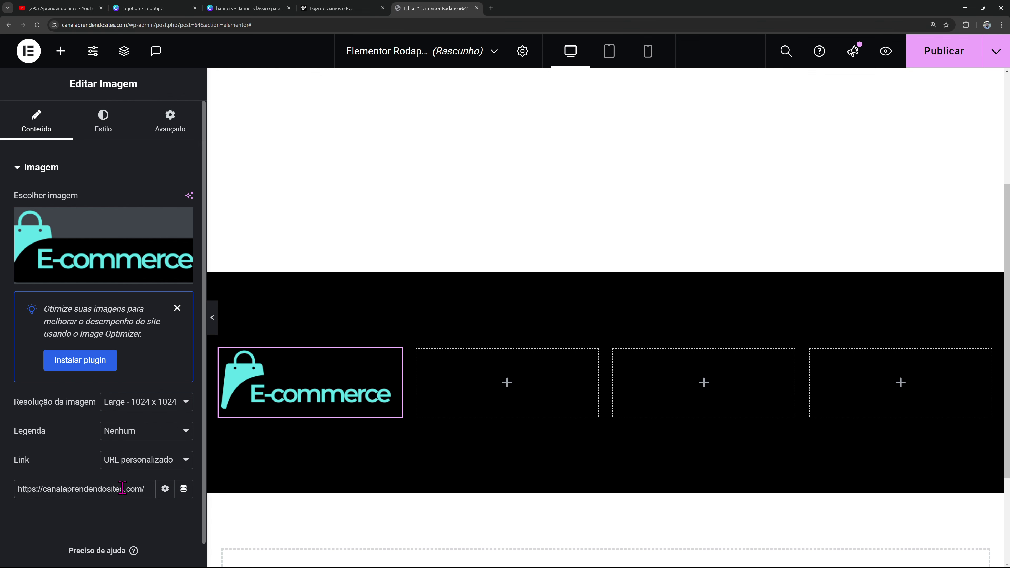
Set the footer logo's width to 150 px
click(271, 354)
click(103, 119)
click(179, 239)
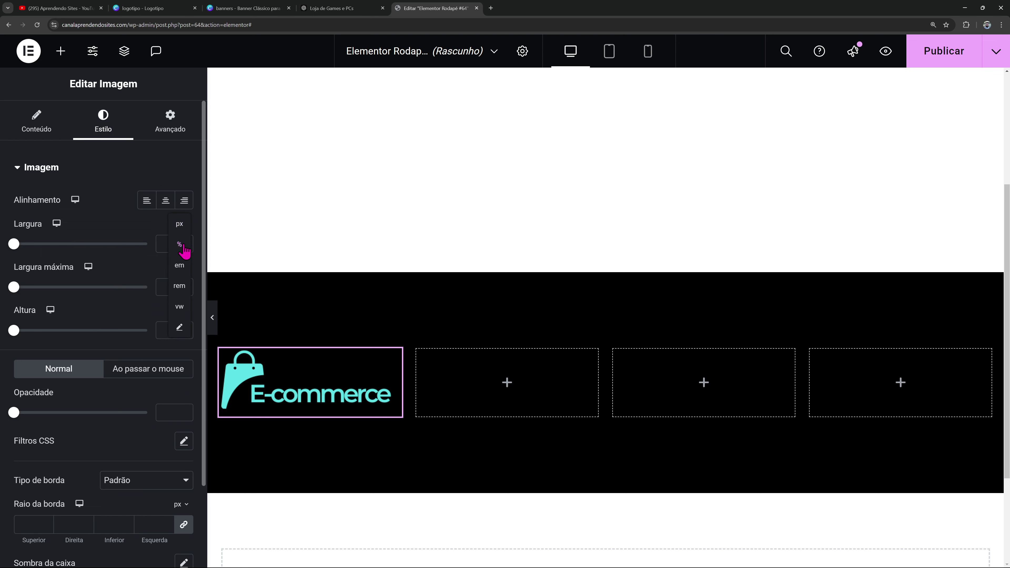
click(181, 225)
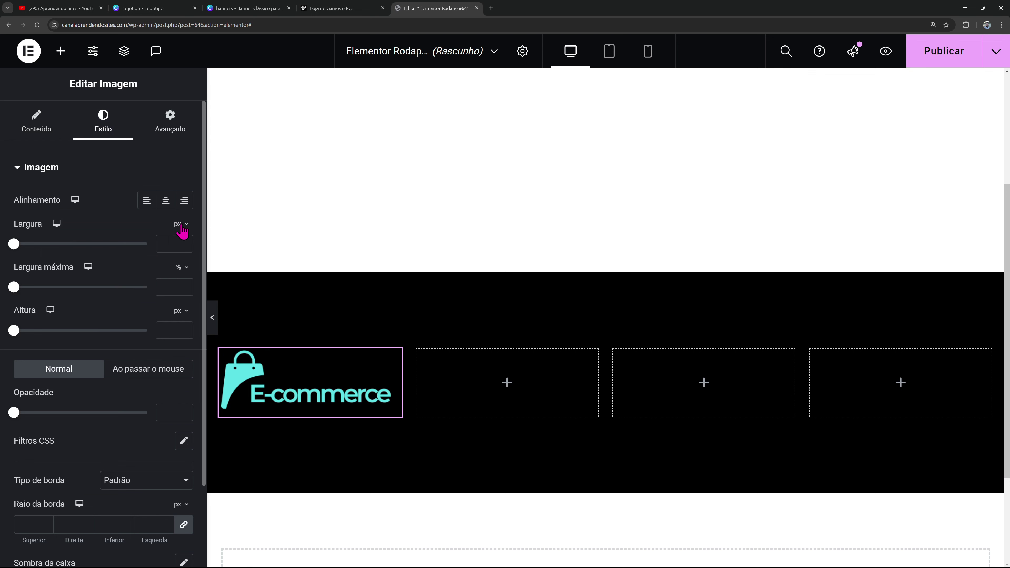
click(175, 239)
text(150)
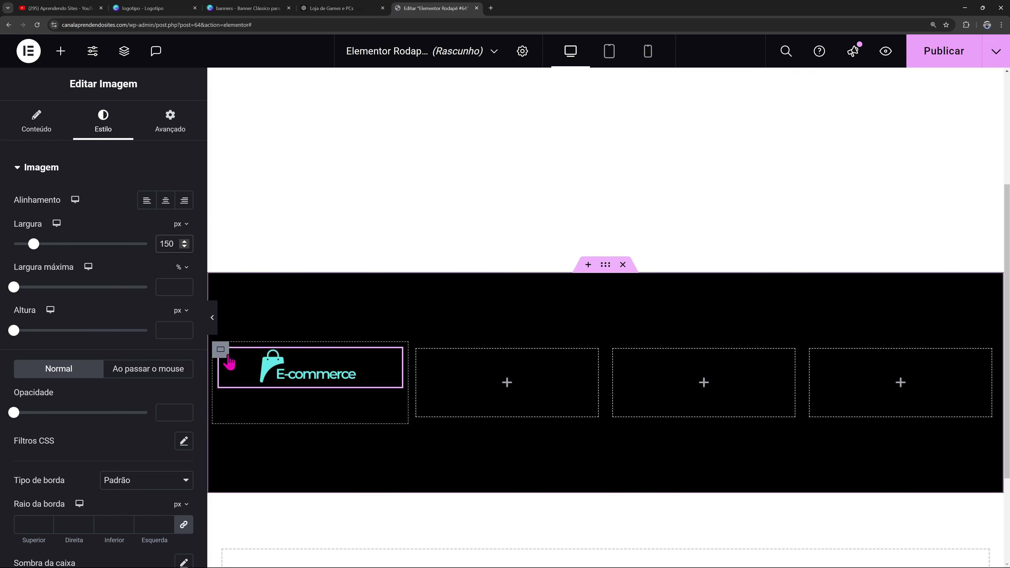
Justify the logo column's content to the center, align its items to the start, and preview the footer
click(229, 358)
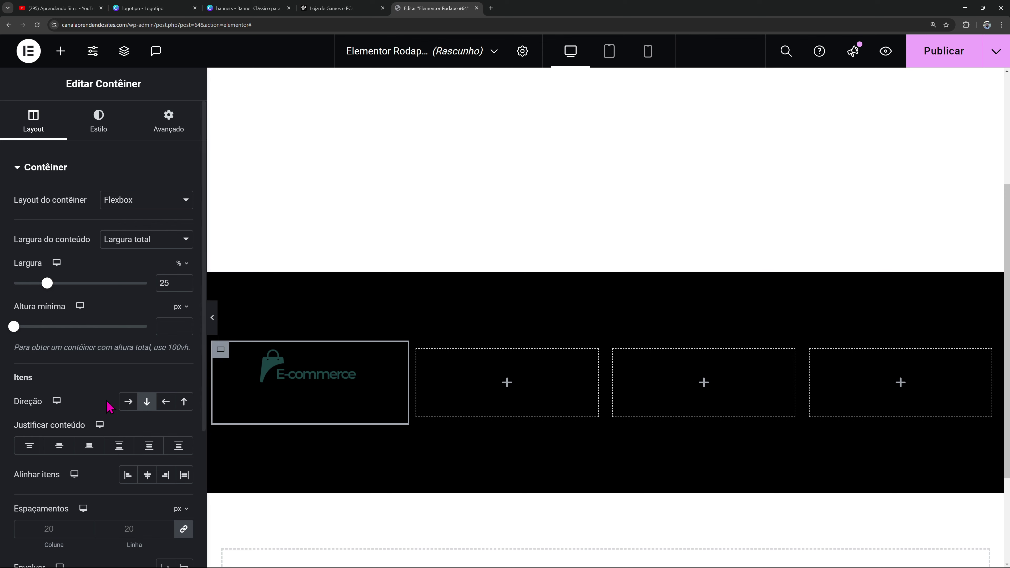
click(68, 449)
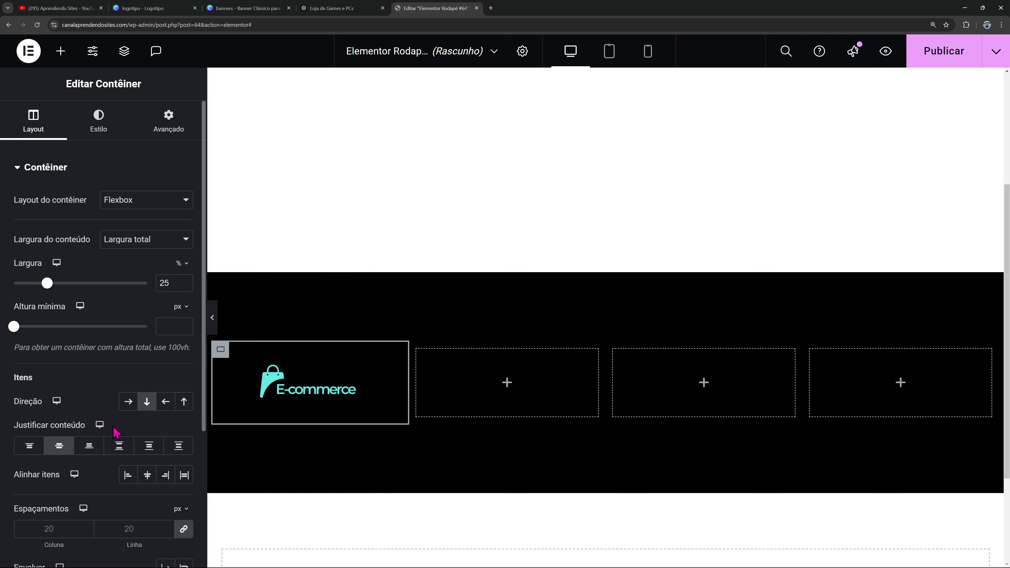
click(129, 477)
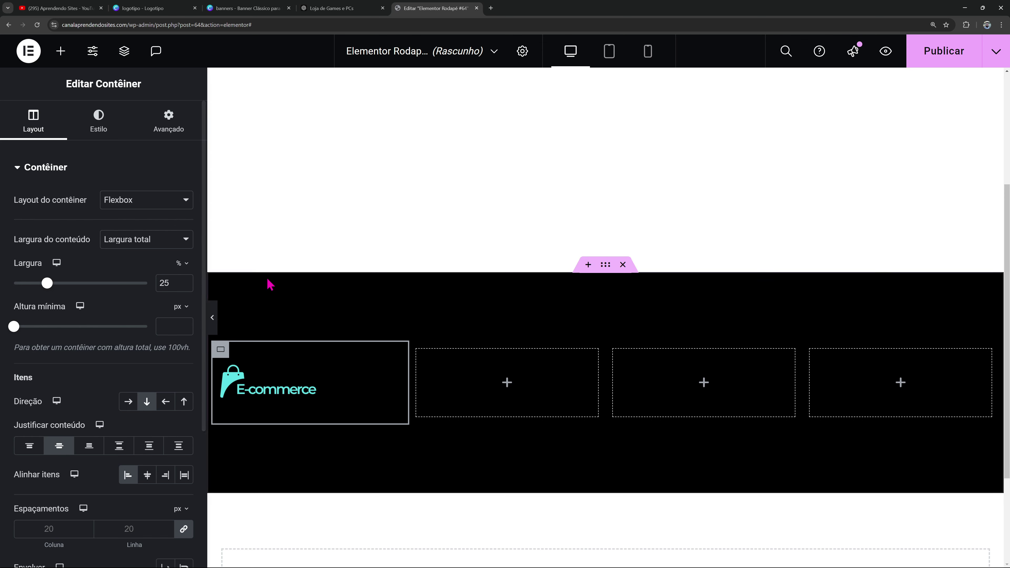
click(212, 318)
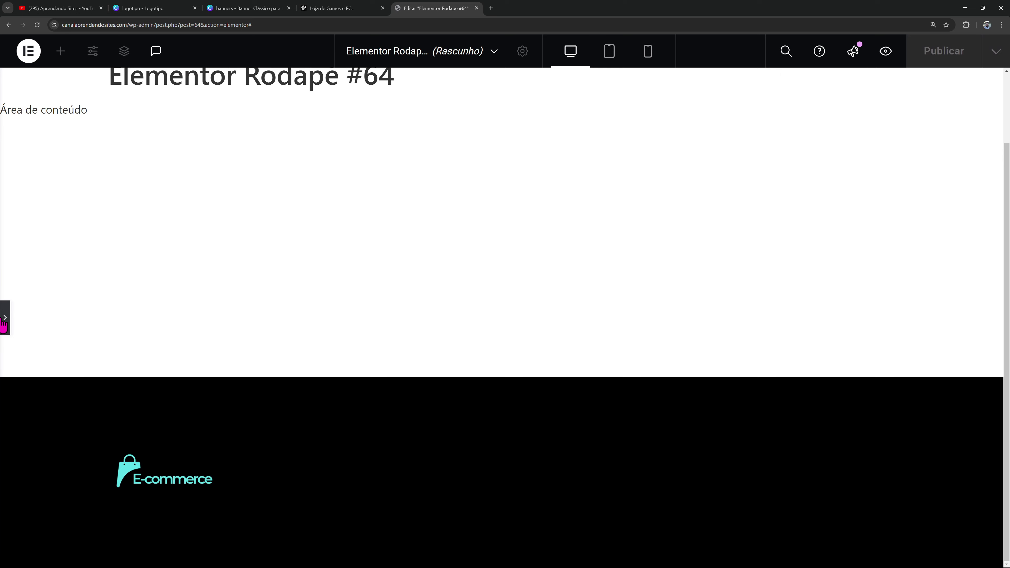
click(4, 312)
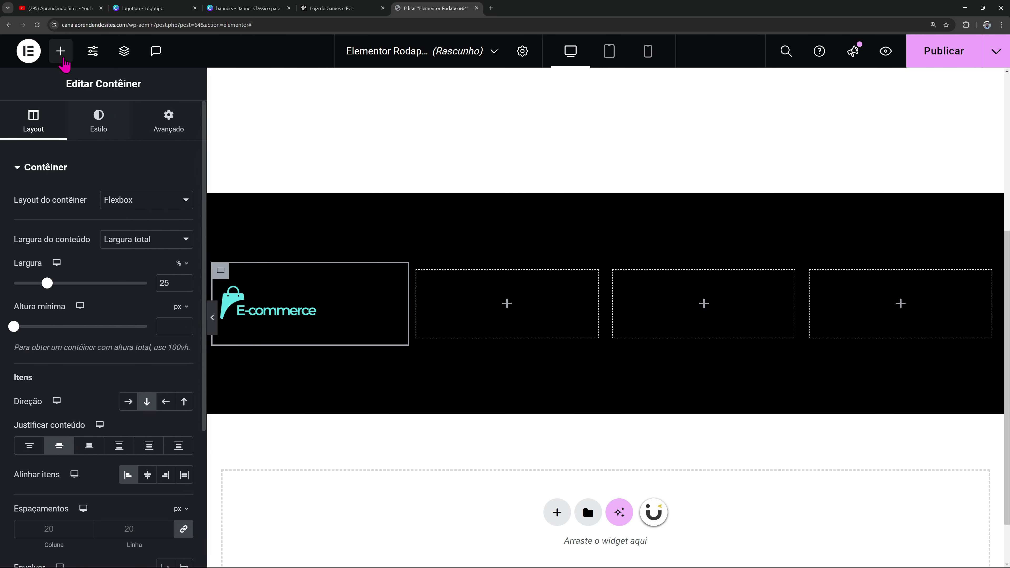
Place a heading widget in the footer's second column with the title "Atendimento:"
click(60, 51)
scroll(95, 321, down, 5)
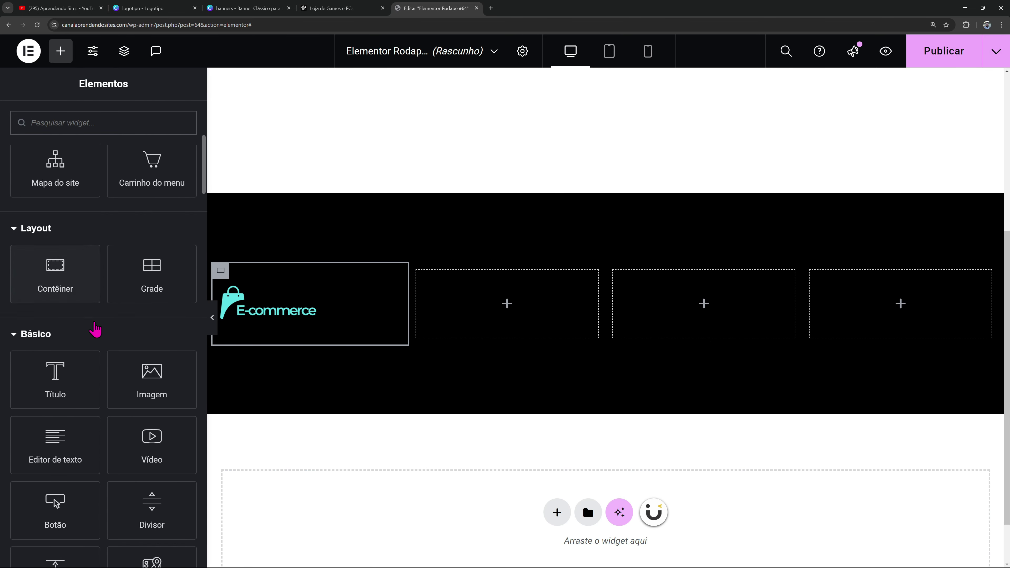
drag(72, 338, 485, 296)
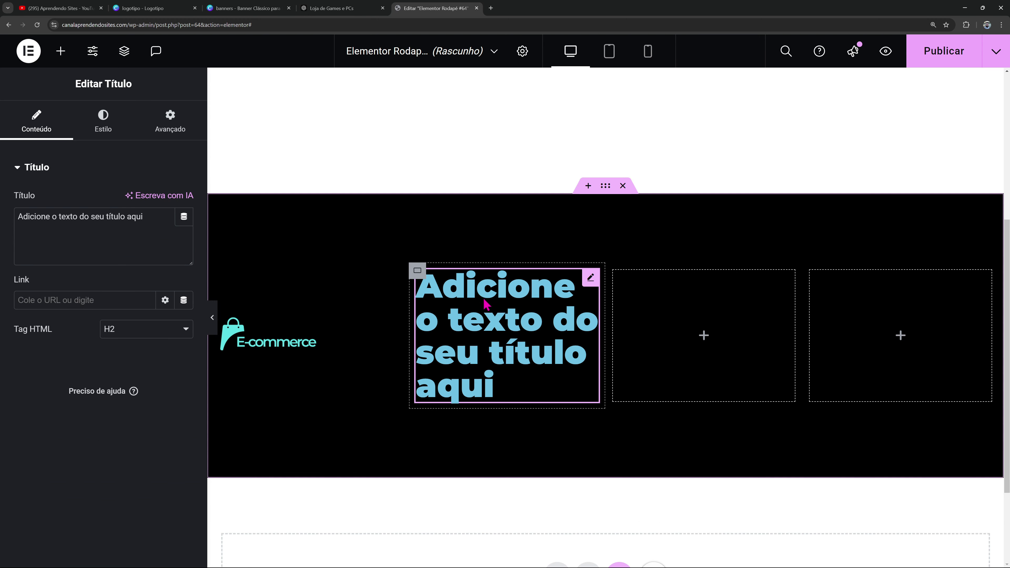
drag(142, 218, 3, 224)
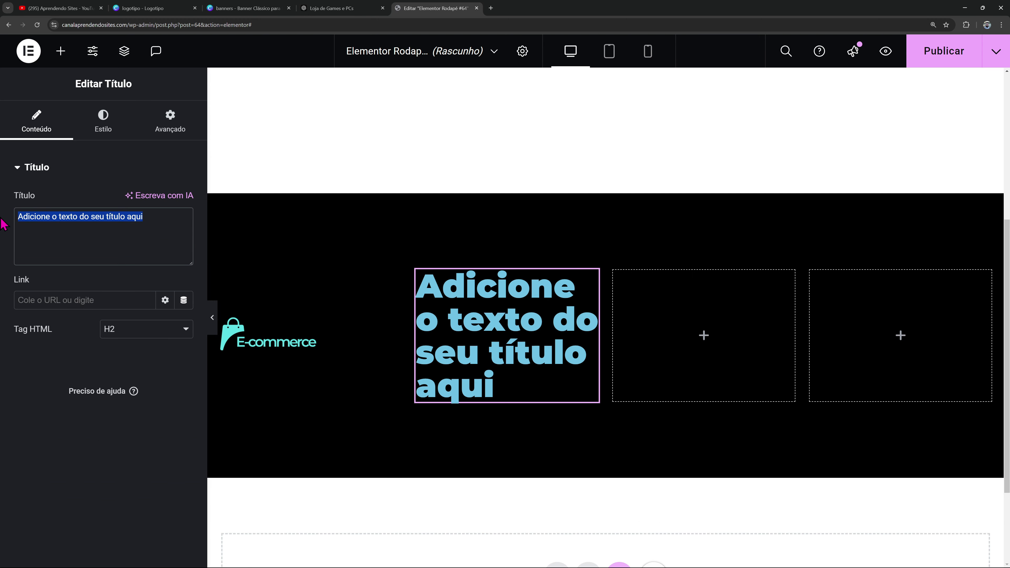
text(Ate)
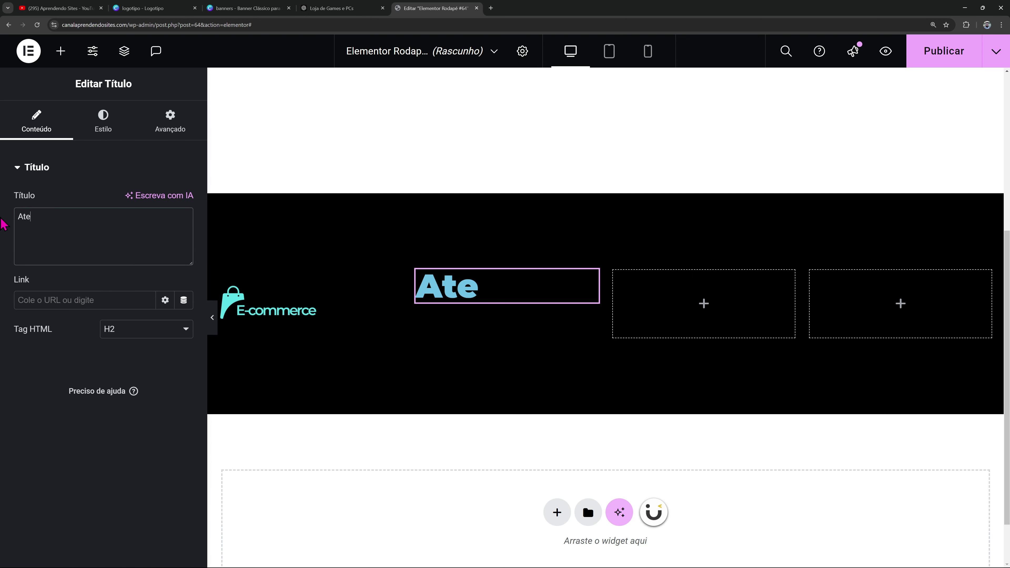
text(ndimento:)
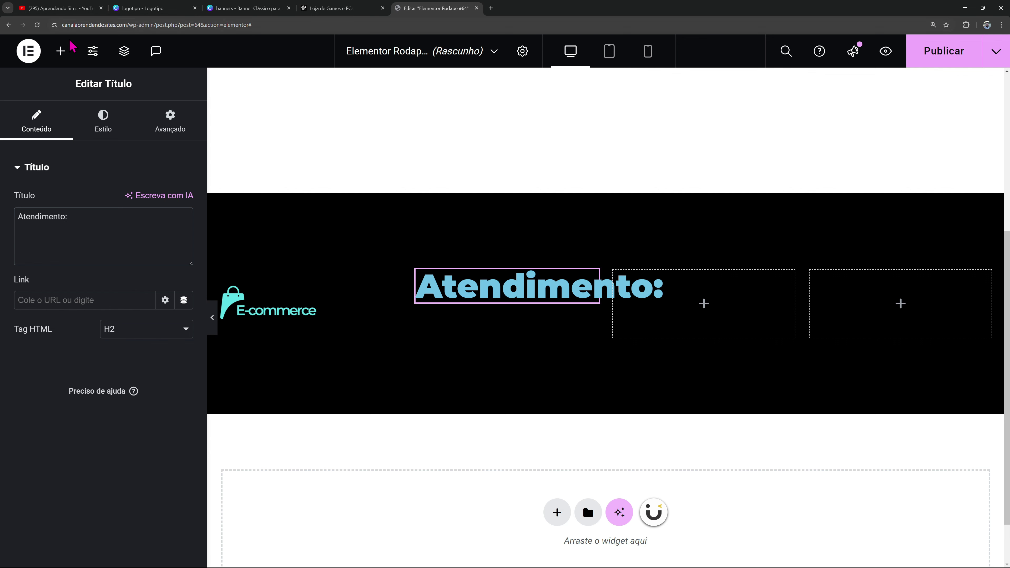
Set the "Atendimento:" heading's text colour to the global white, Novo item #3
click(103, 121)
click(164, 231)
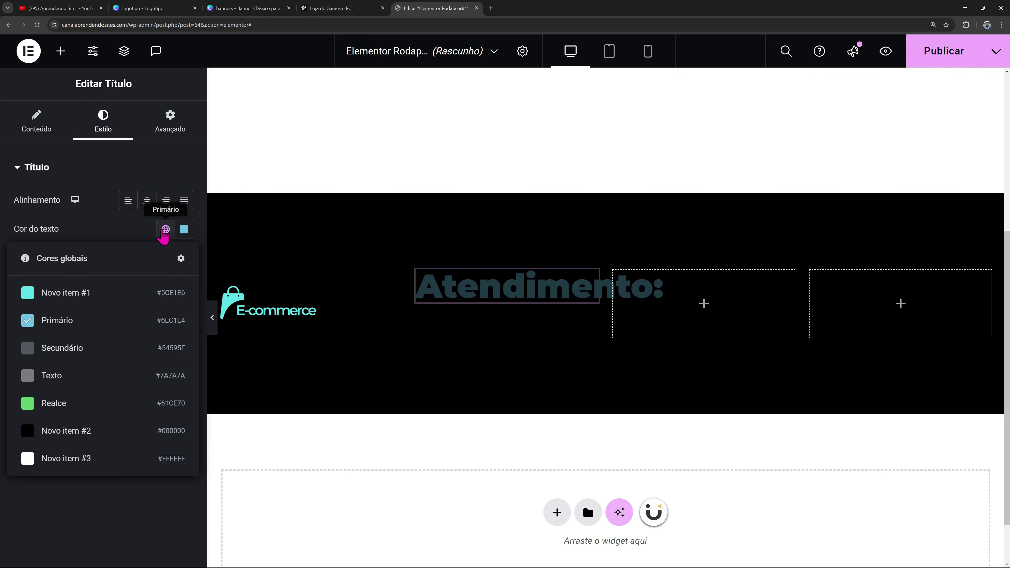
click(63, 468)
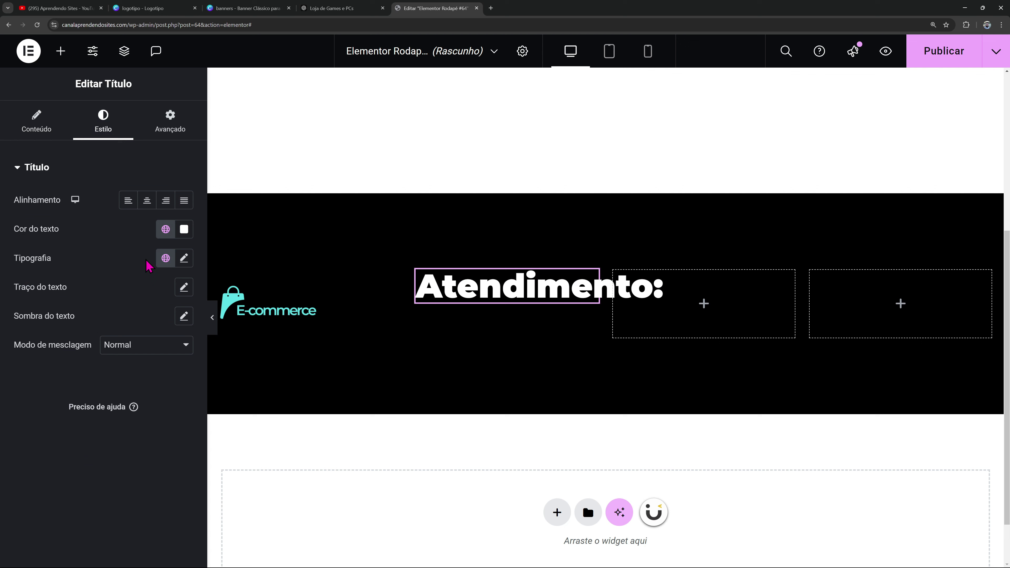
Apply the global Secundário font to the "Atendimento:" heading and set its weight to 700 (Negrito)
click(167, 258)
click(126, 328)
click(183, 259)
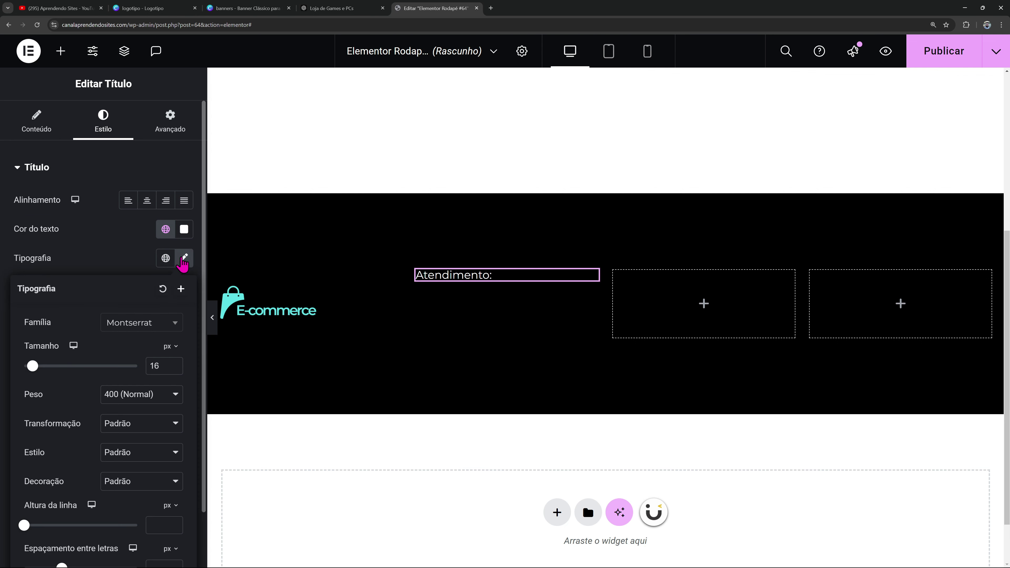
click(131, 394)
click(175, 479)
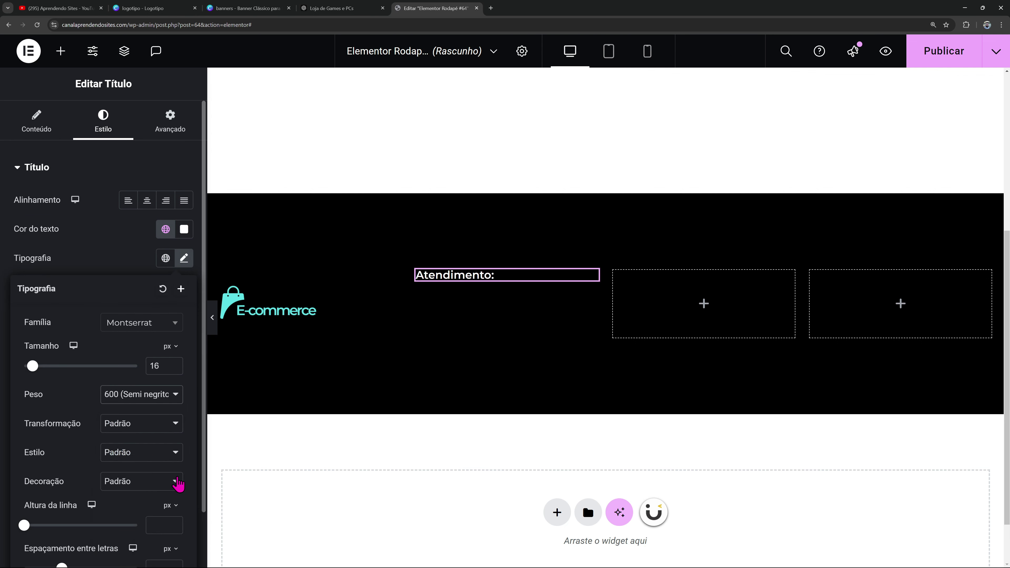
click(141, 394)
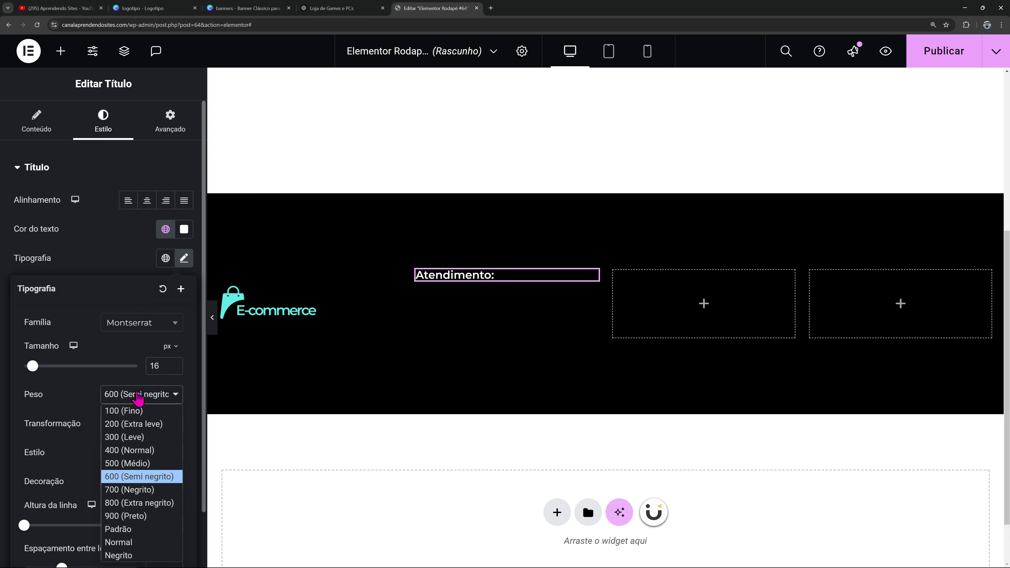
click(143, 489)
Place a text editor widget below the "Atendimento:" heading in the second column
click(61, 51)
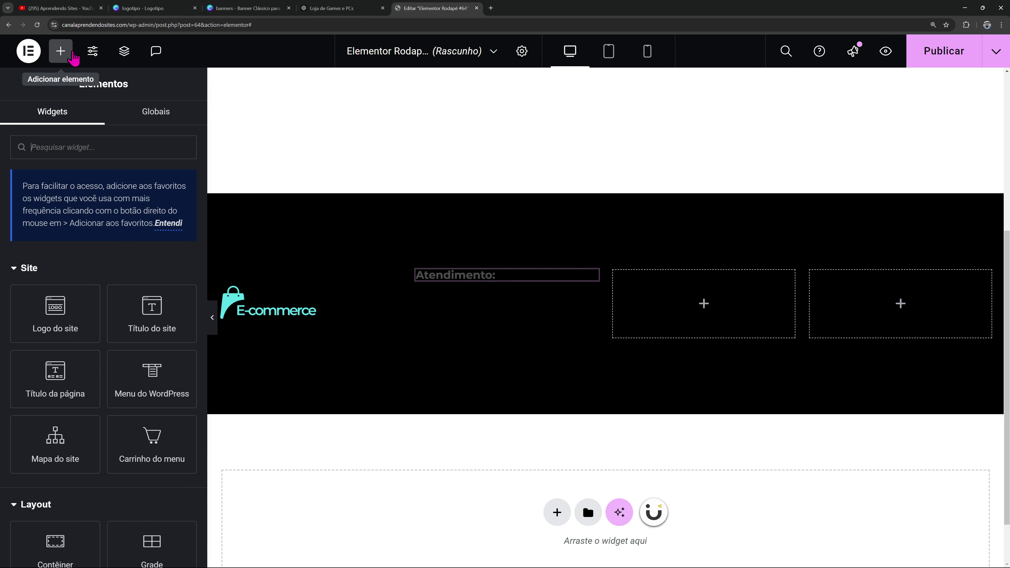
scroll(91, 326, down, 4)
scroll(95, 327, down, 3)
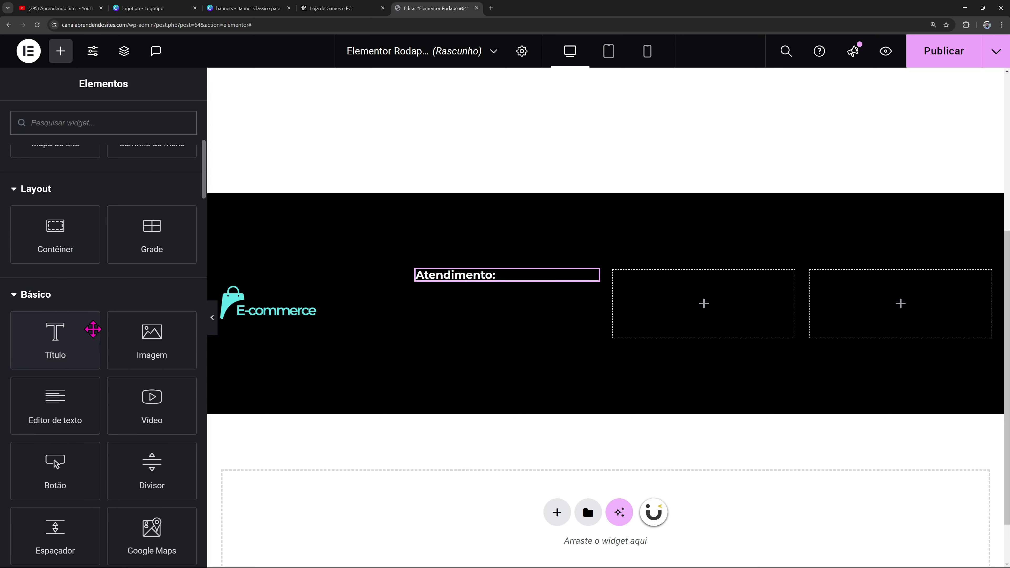
drag(79, 392, 458, 279)
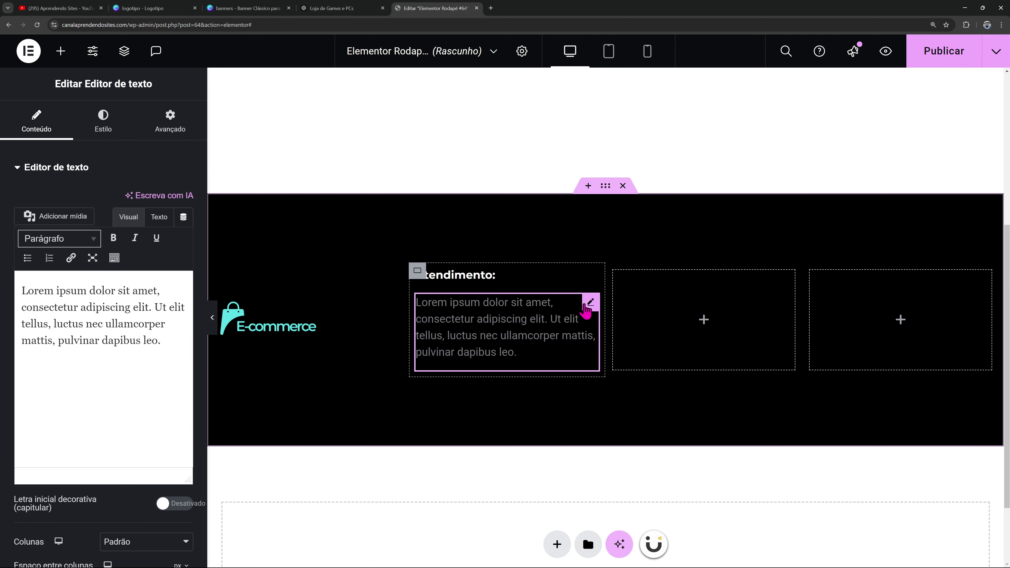
Replace the placeholder in the text's HTML source with "Seg a Sex 8h as 18h<br>" and "Sab 8h as 12h" on separate lines
click(160, 216)
drag(130, 322, 4, 273)
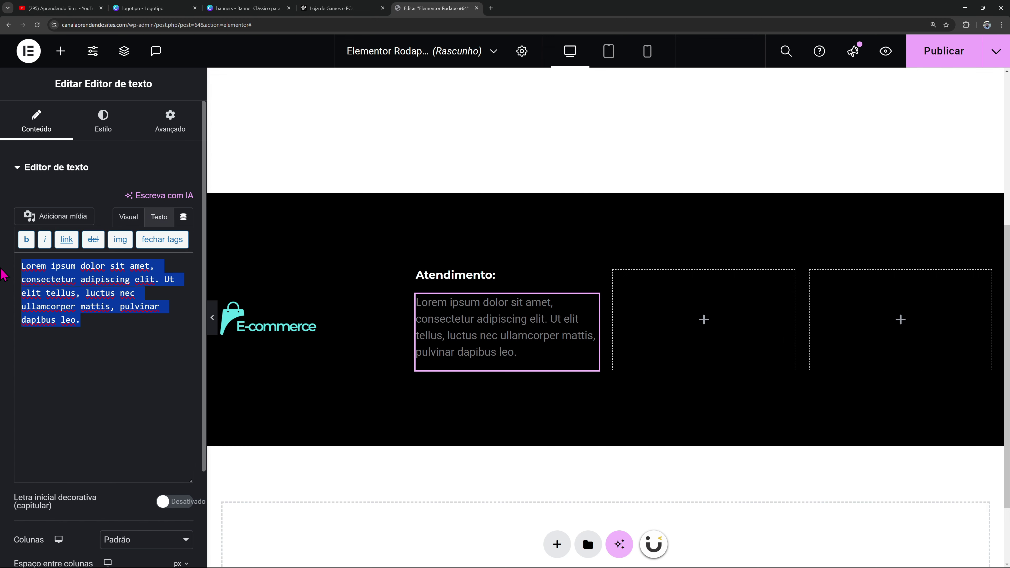
text(Seg a)
key(Caps_Lock)
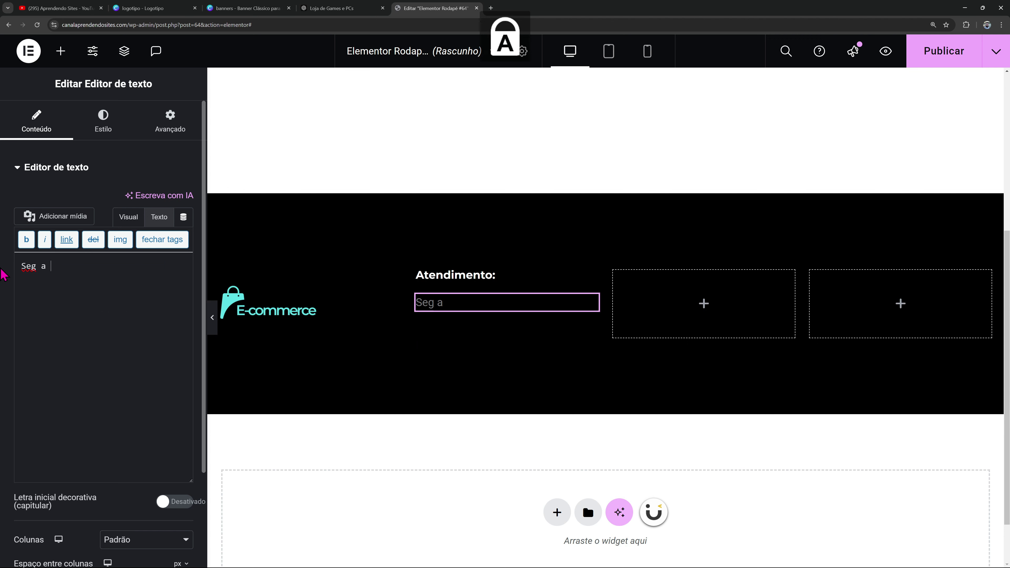
text(Sex 8h as 18h)
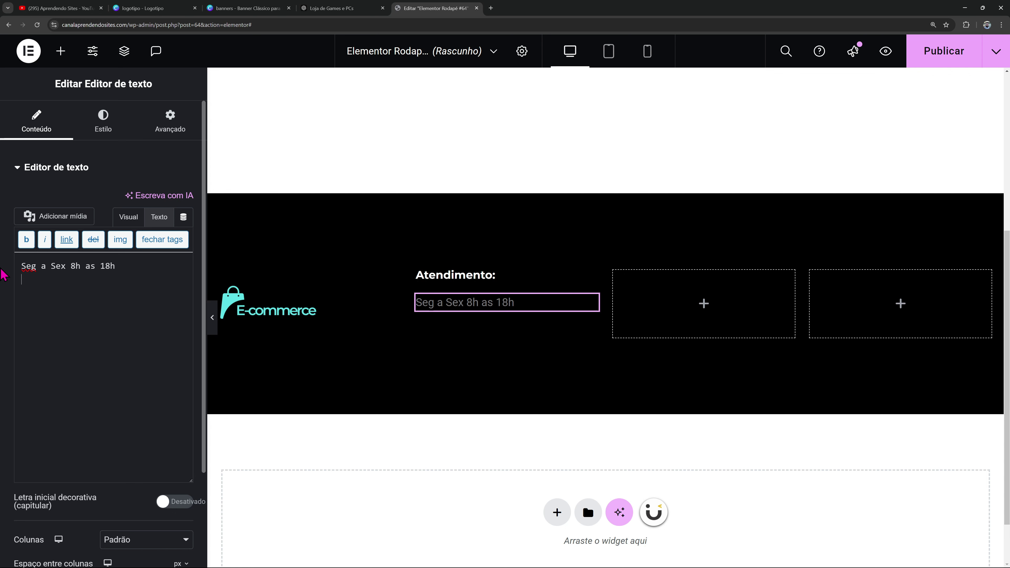
key(Return)
text(S)
key(Caps_Lock)
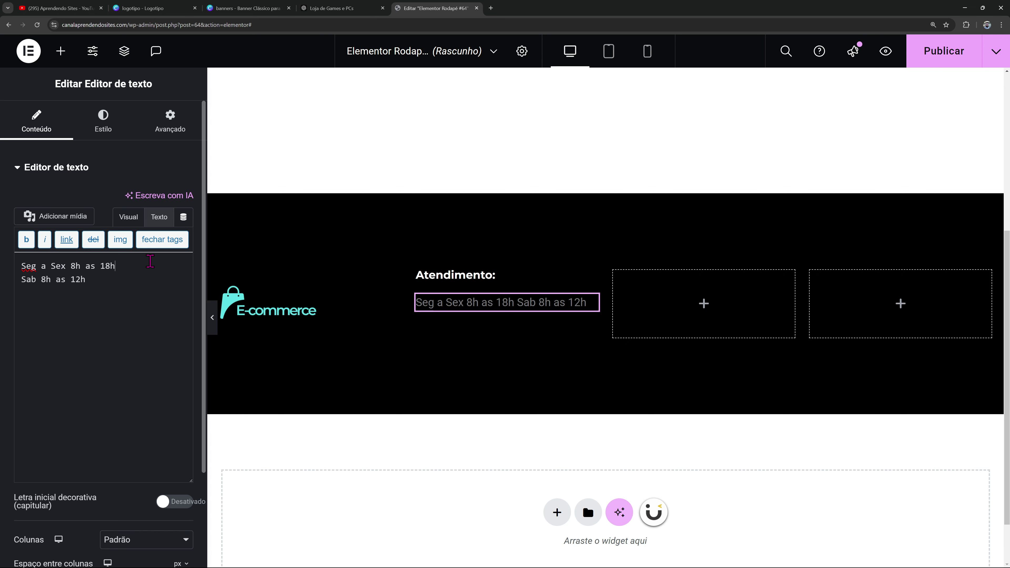
text(<br>)
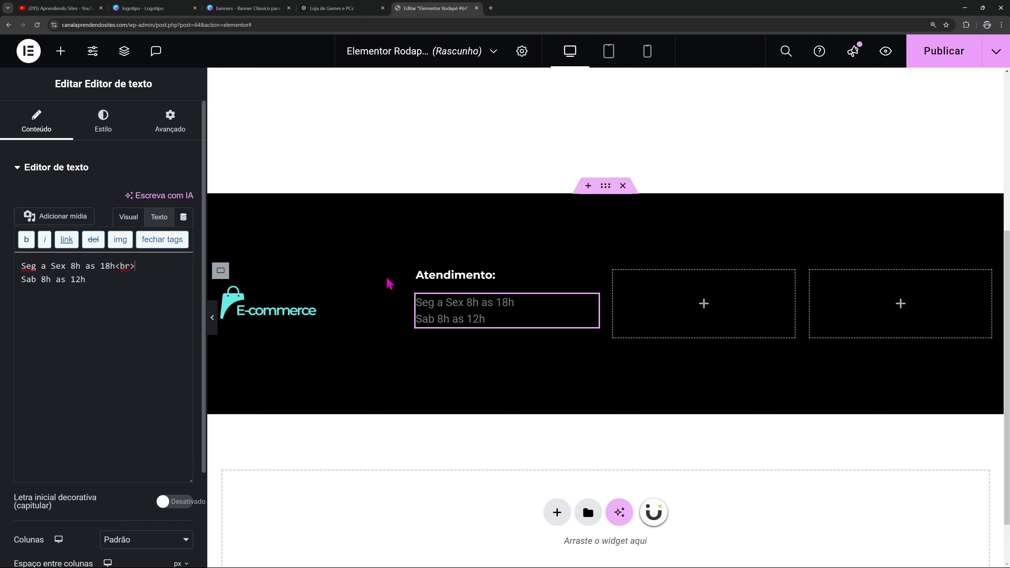
Give the opening-hours text the global white colour Novo item #3 and the global Secundário font, and preview the footer
click(99, 117)
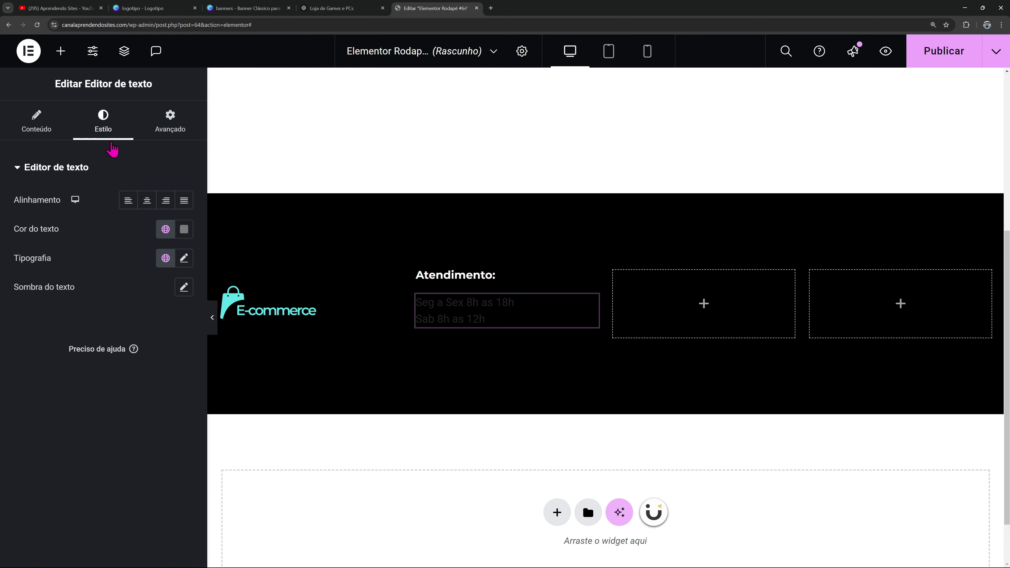
click(167, 229)
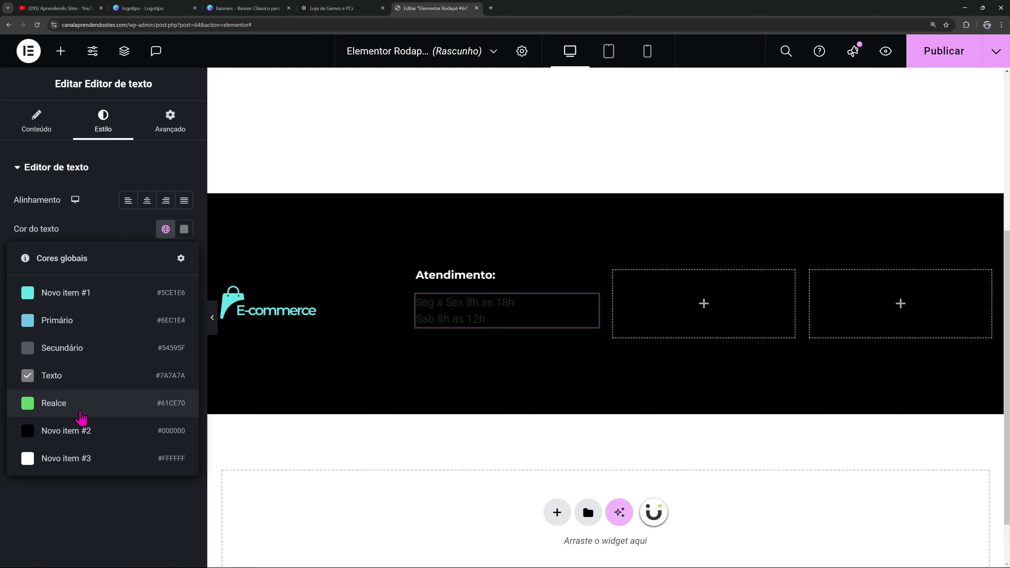
click(87, 460)
click(166, 258)
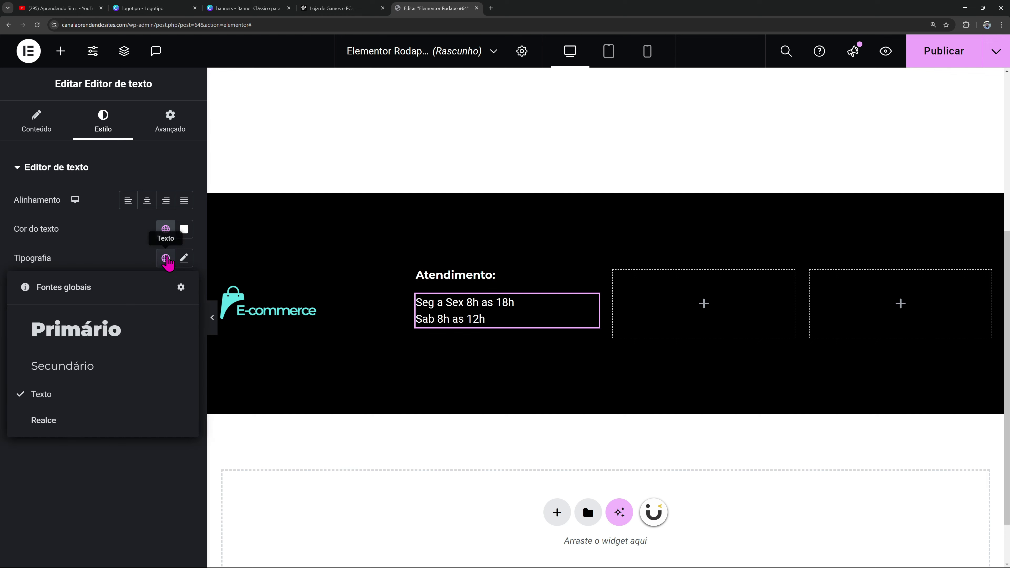
click(85, 367)
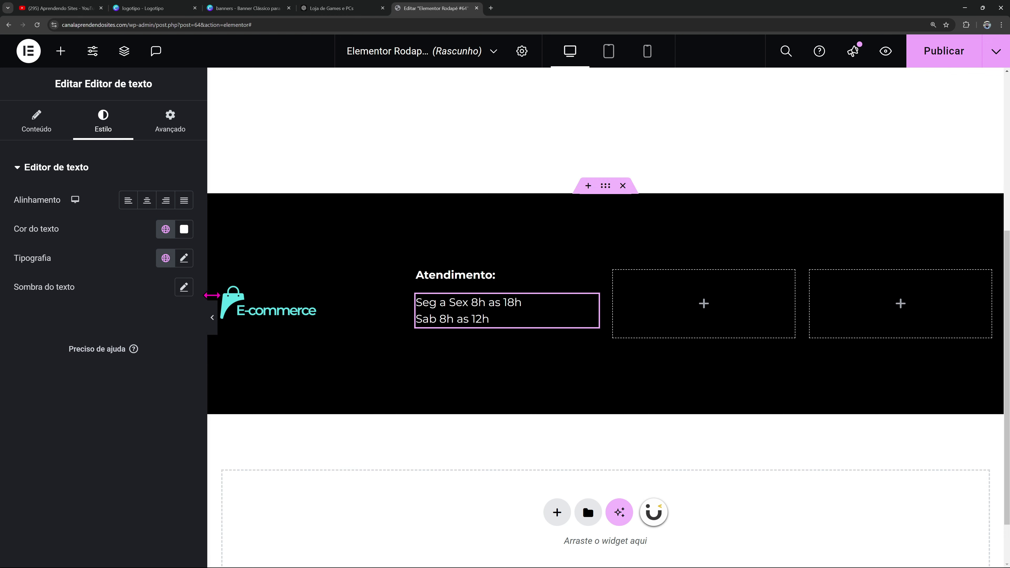
click(213, 318)
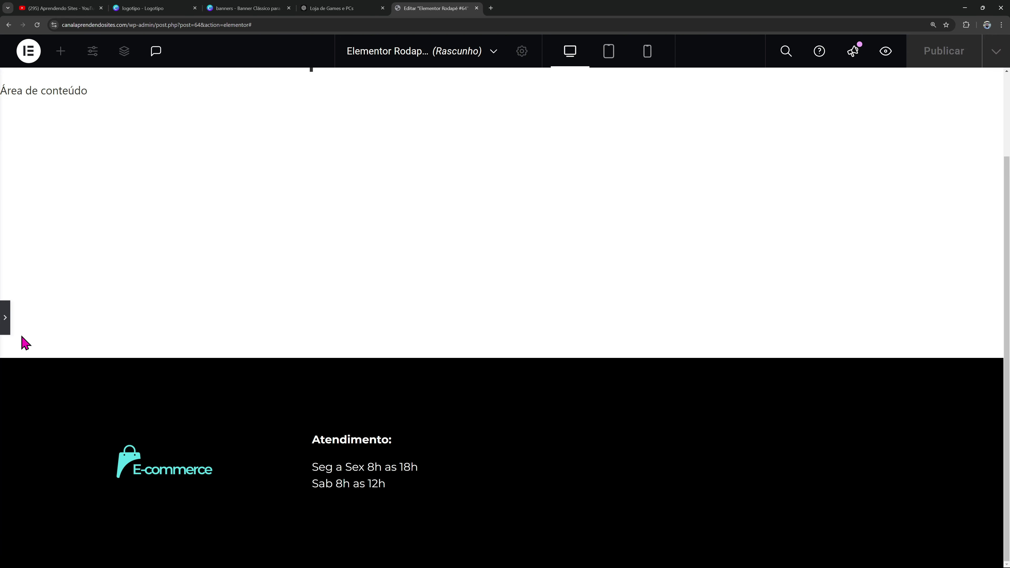
click(5, 317)
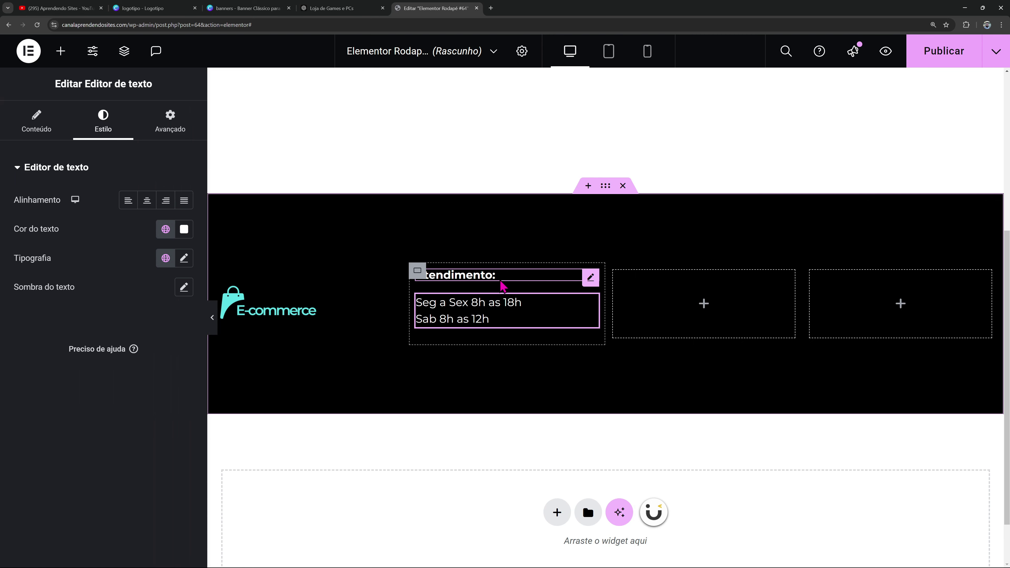
Copy the "Atendimento:" heading into the third footer column and change the copy's text to "Endereço:"
right_click(503, 286)
click(533, 260)
right_click(657, 303)
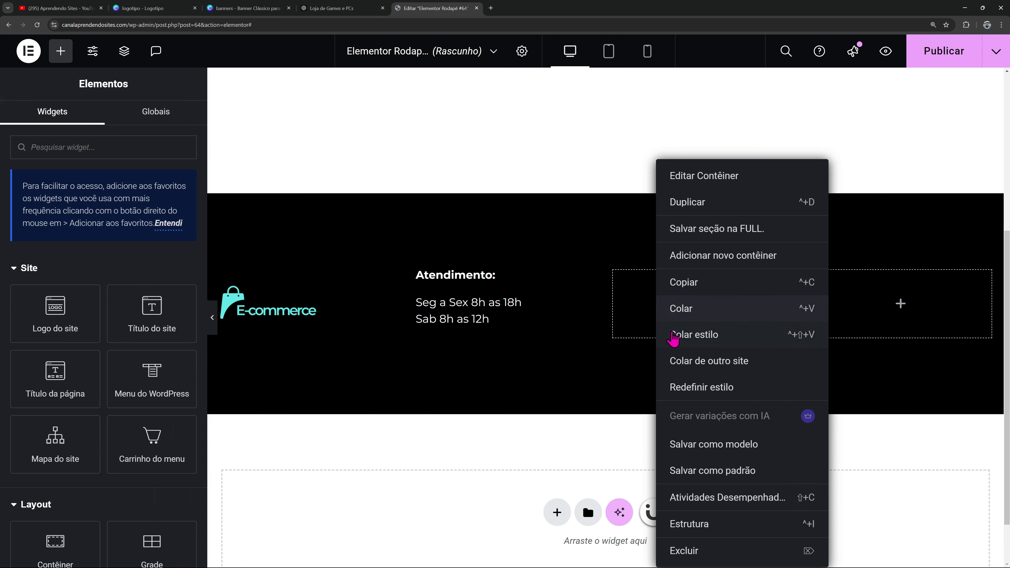
click(683, 309)
drag(102, 231, 3, 217)
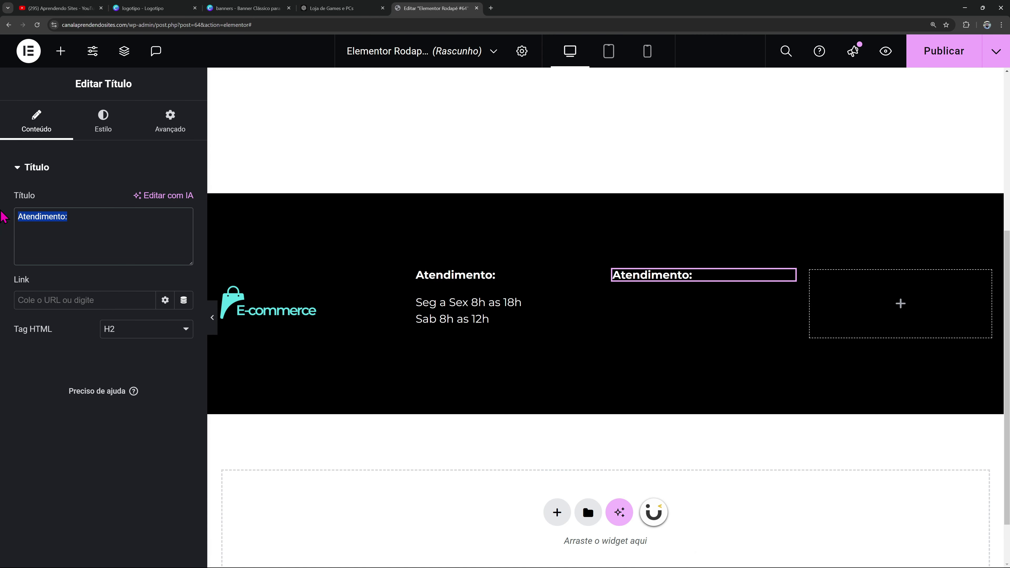
key(Caps_Lock)
text(Endereço:)
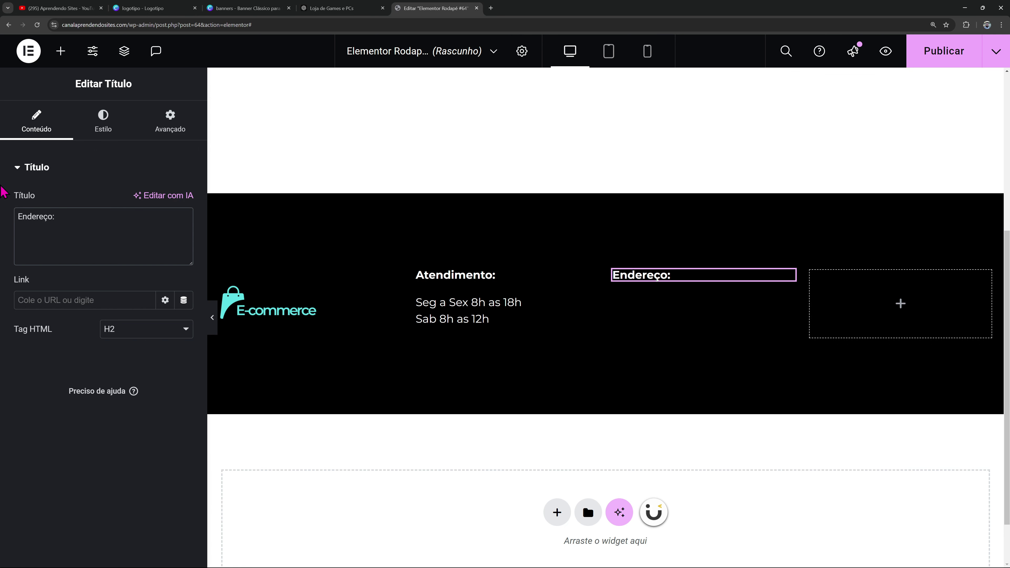
Place a text editor widget below the "Endereço:" heading in the third column
click(61, 50)
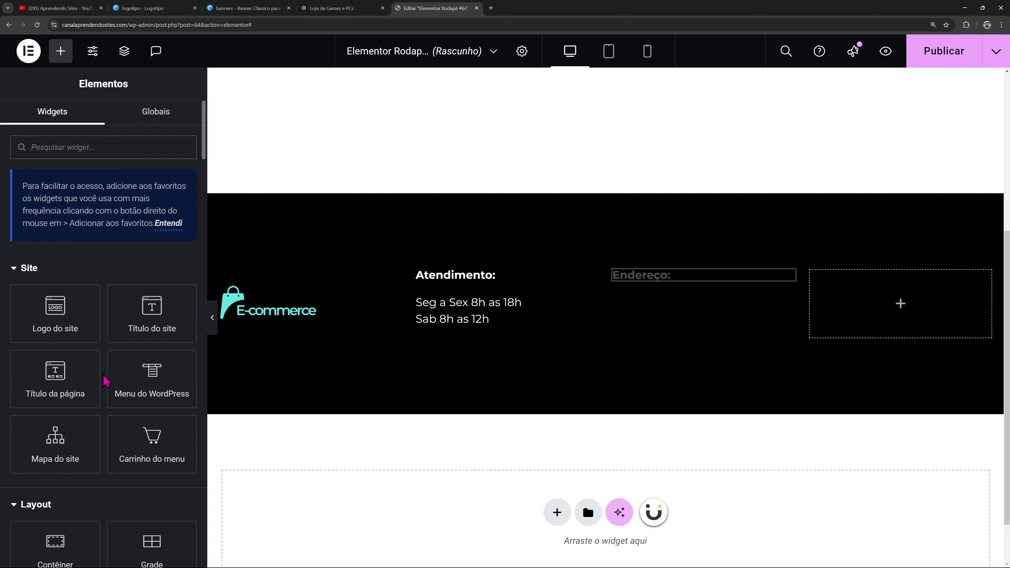
scroll(105, 380, down, 3)
scroll(106, 380, down, 2)
drag(63, 445, 659, 283)
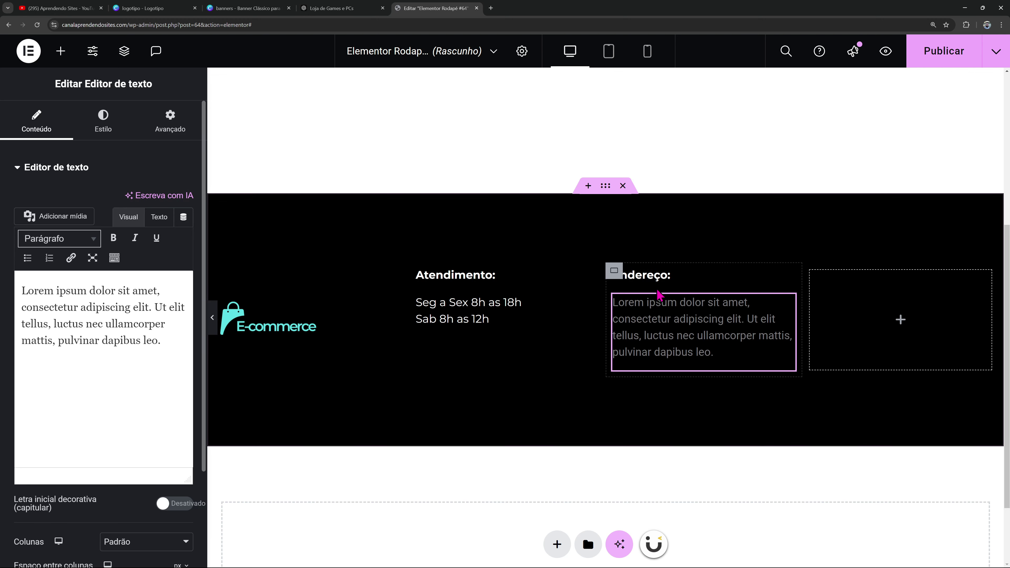
Shorten the placeholder in the text's HTML source to "Lorem ipsum dolor sit amet, consectetur adipiscing elit"
click(159, 216)
drag(156, 281, 3, 249)
key(ctrl+c)
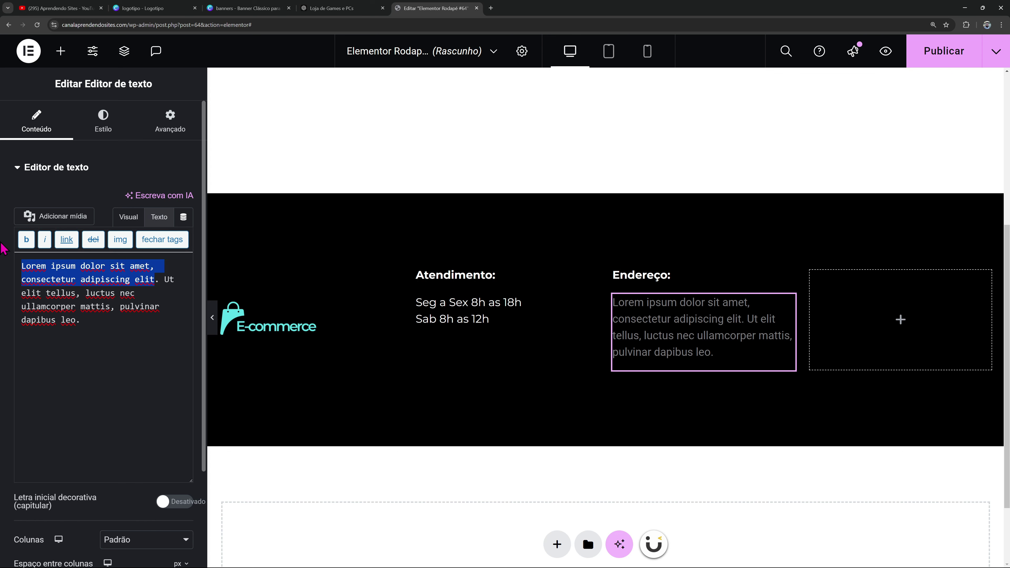
key(BackSpace)
key(ctrl+a)
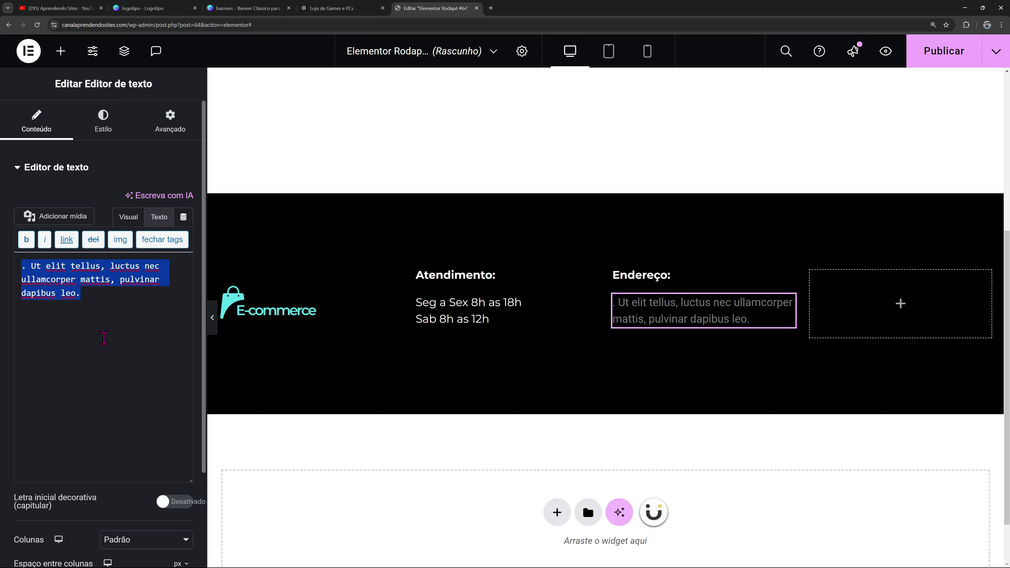
key(ctrl+v)
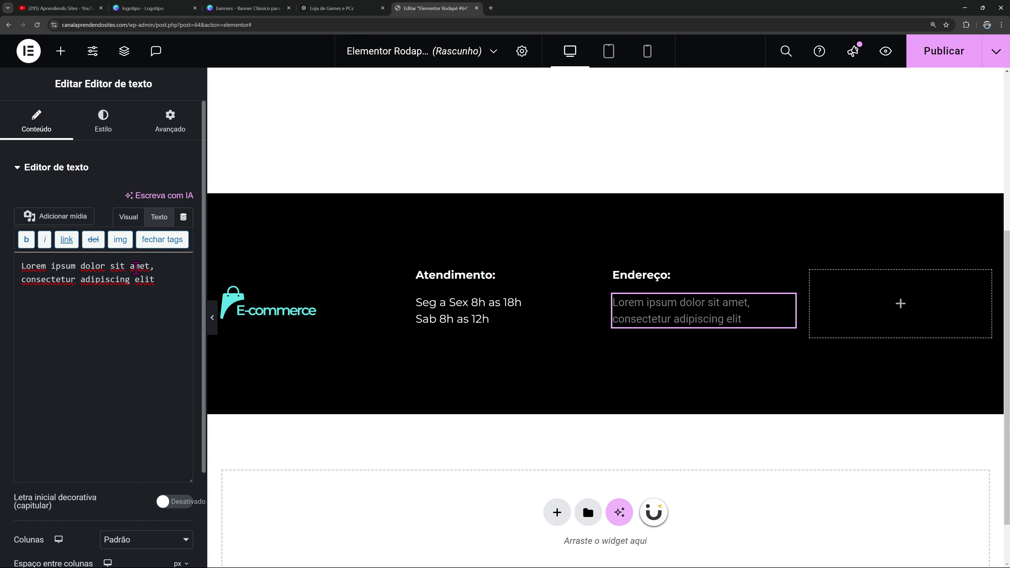
Give the address text the global white colour Novo item #3 and the global Secundário font
click(123, 134)
click(166, 229)
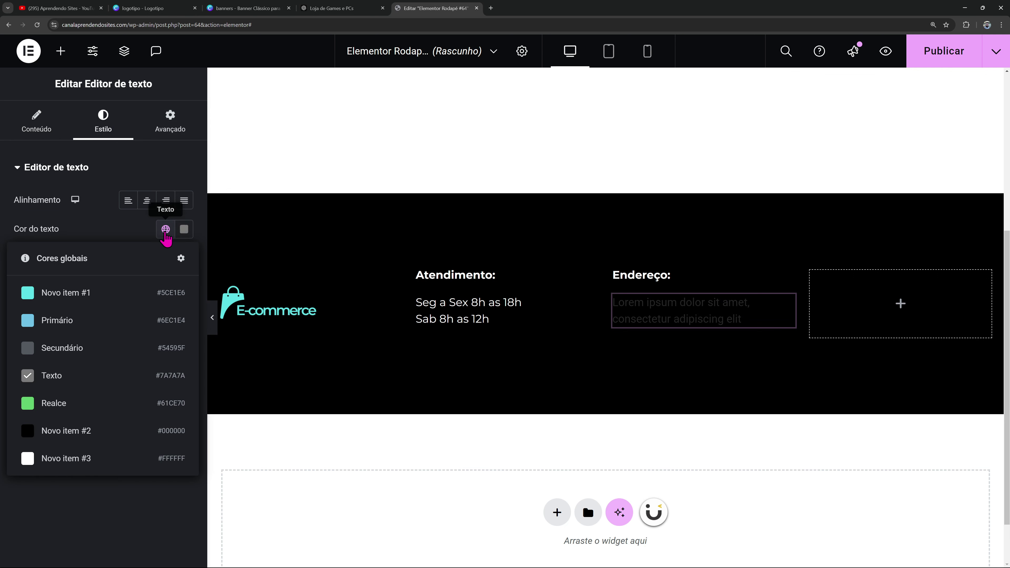
click(94, 459)
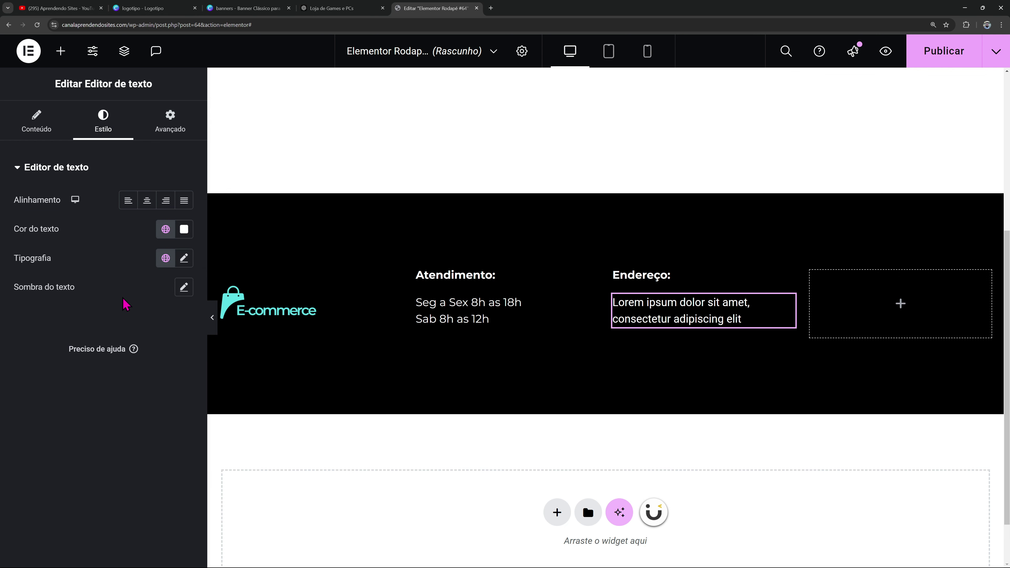
click(166, 258)
click(112, 376)
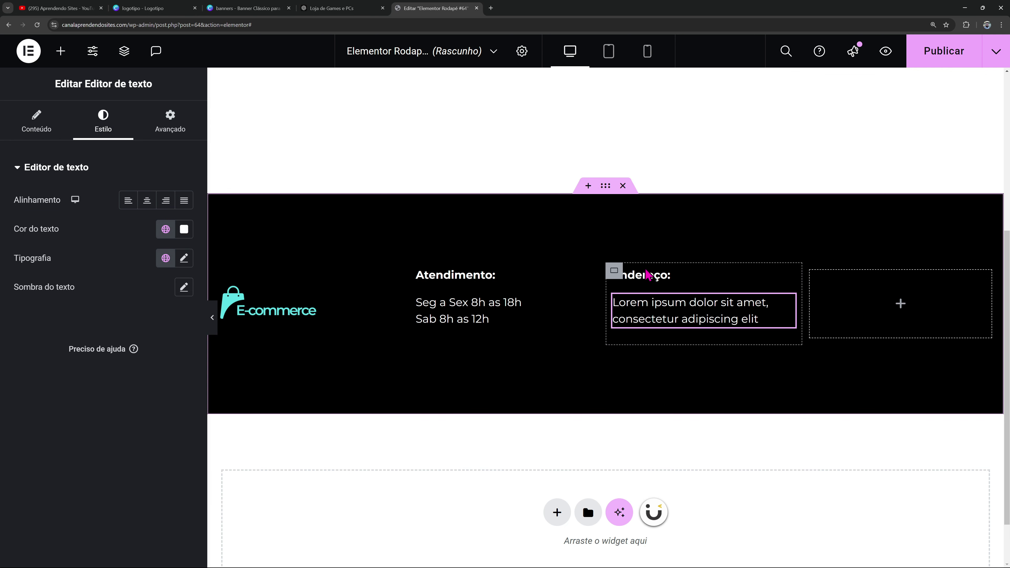
Copy the "Endereço:" heading into the fourth footer column and change the copy's text to "Redes Sociais:"
right_click(655, 276)
click(683, 318)
right_click(827, 311)
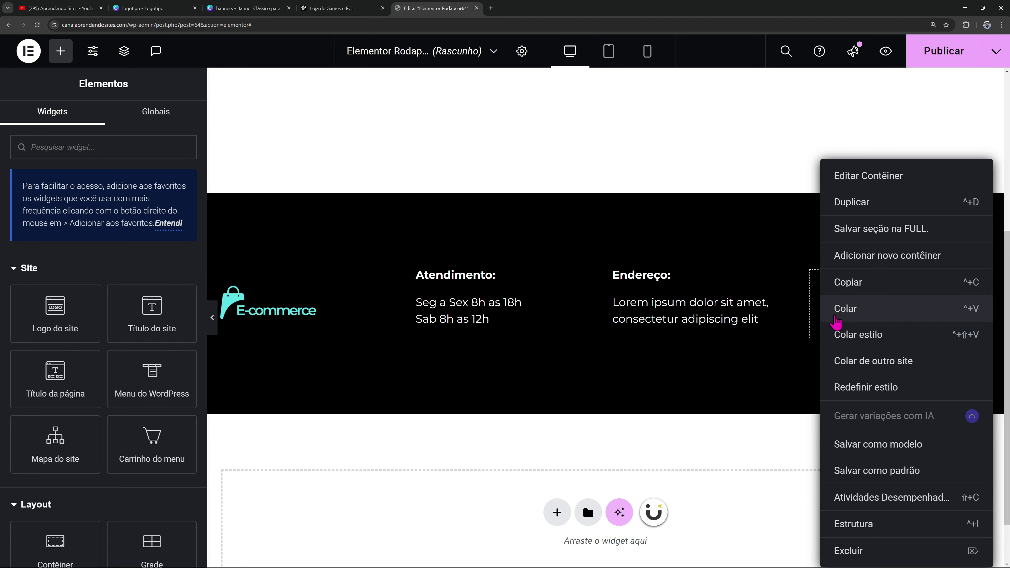
click(839, 314)
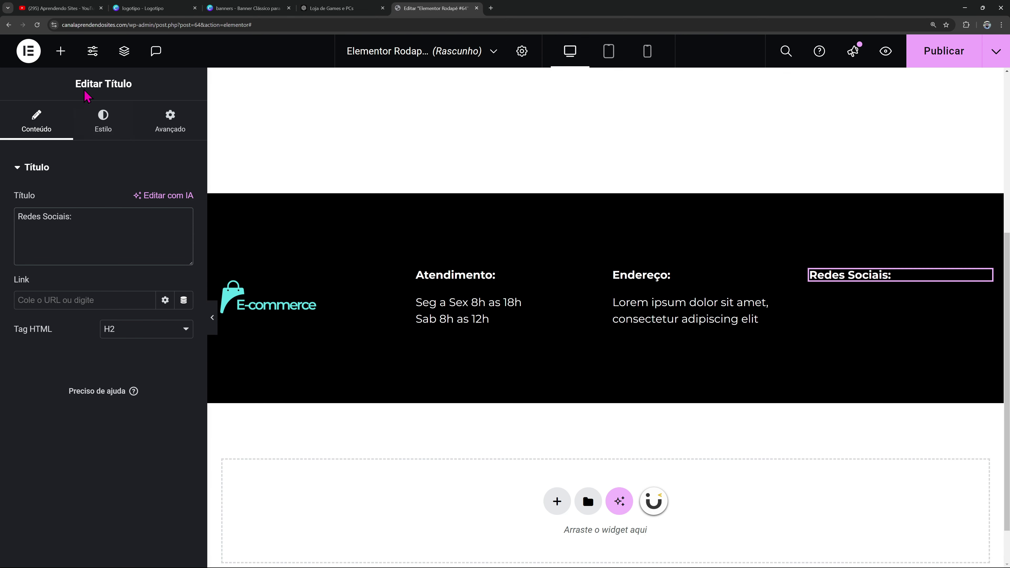
Find the Ícones sociais widget with the search term "soci" and place it below the "Redes Sociais:" heading
click(60, 51)
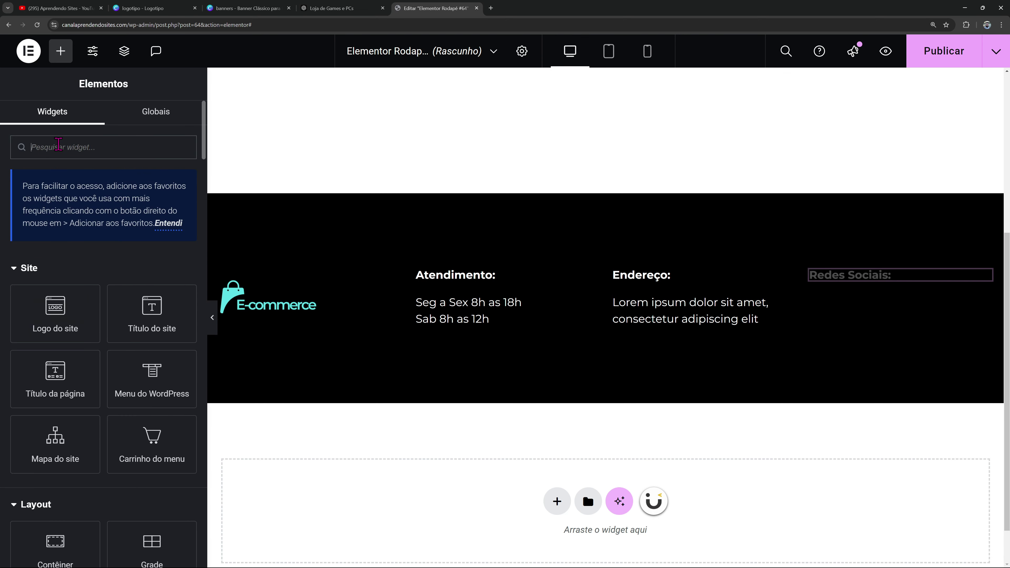
text(soci)
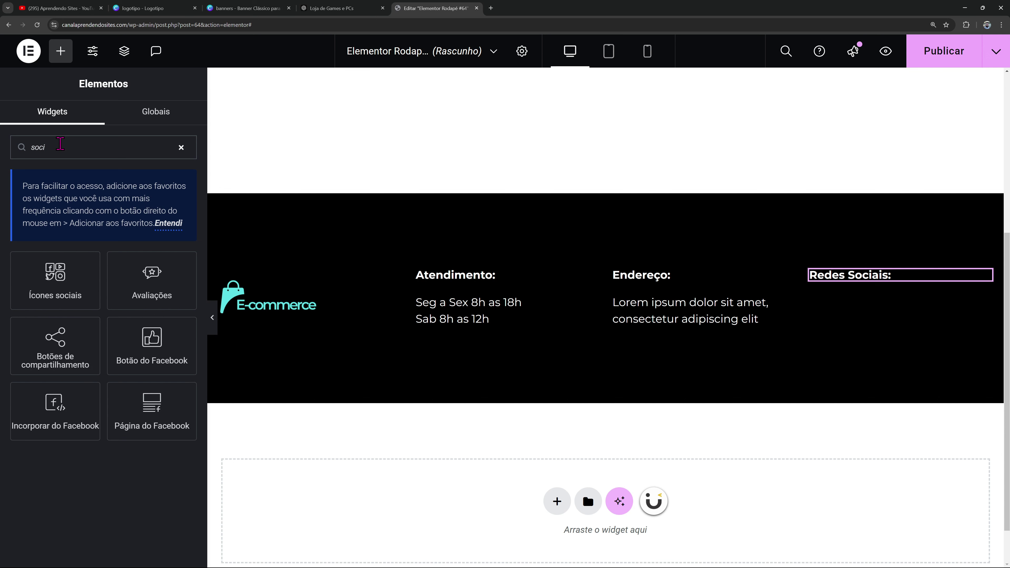
drag(70, 288, 873, 287)
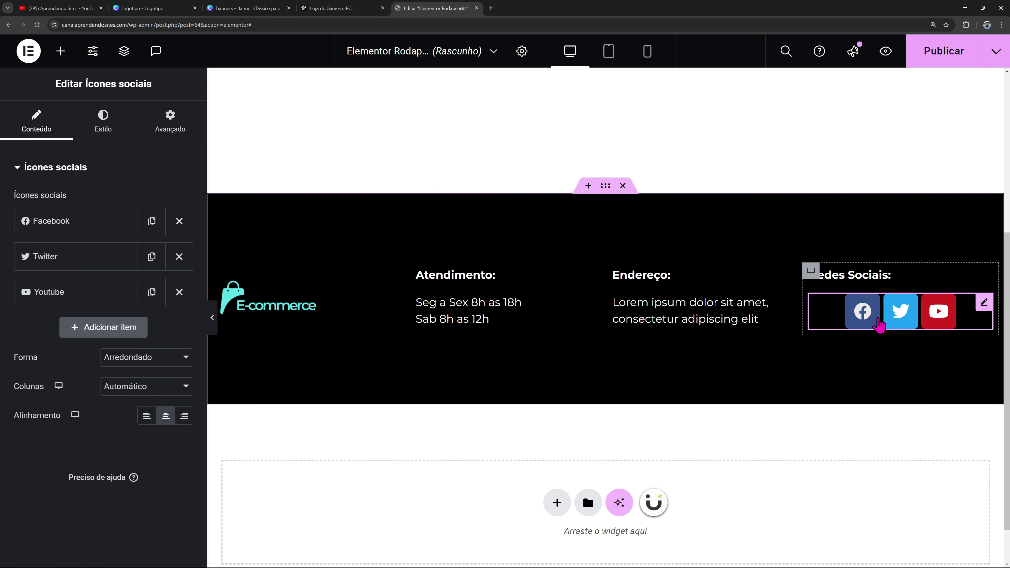
click(47, 238)
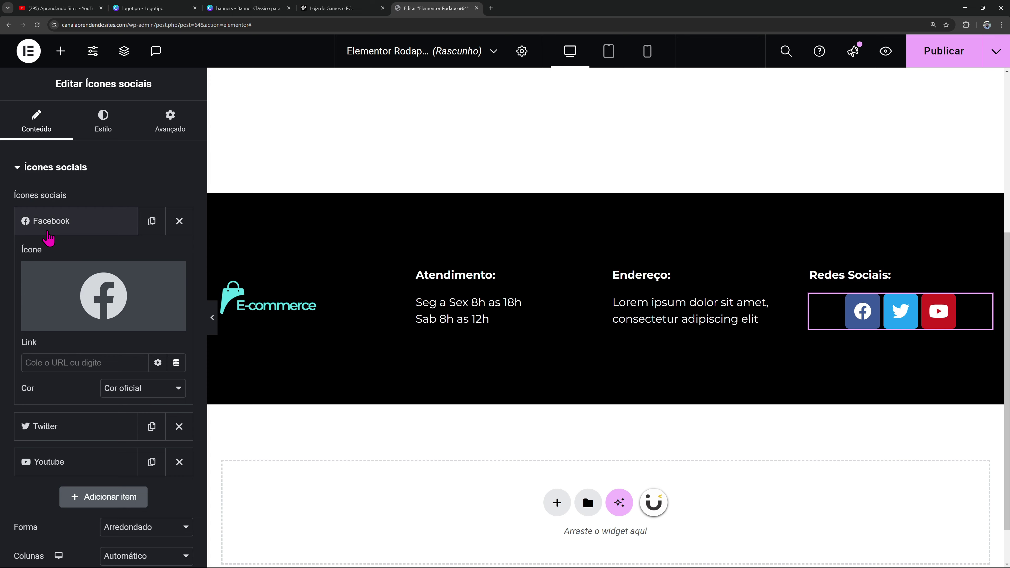
click(74, 289)
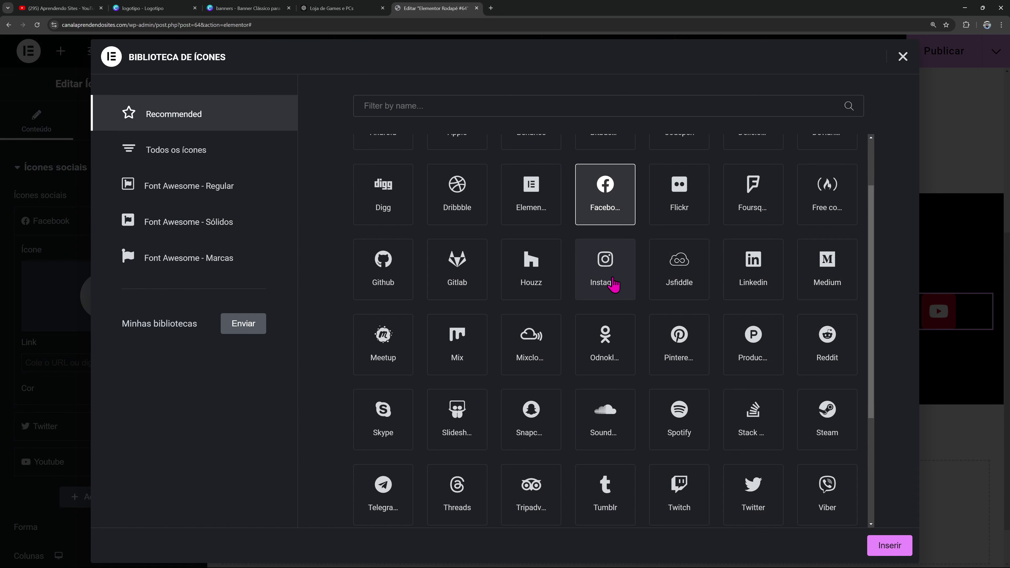
click(898, 58)
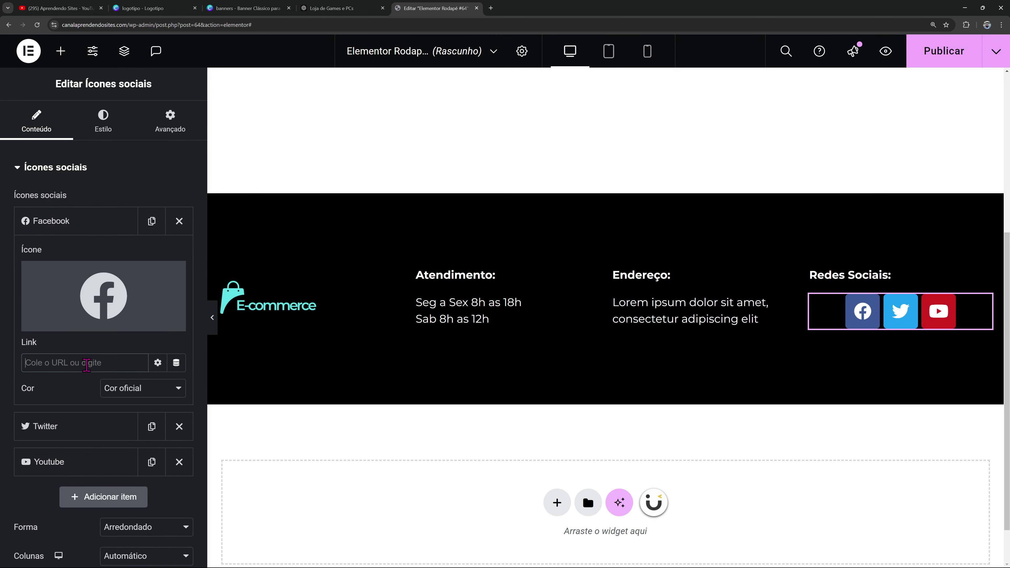
click(93, 226)
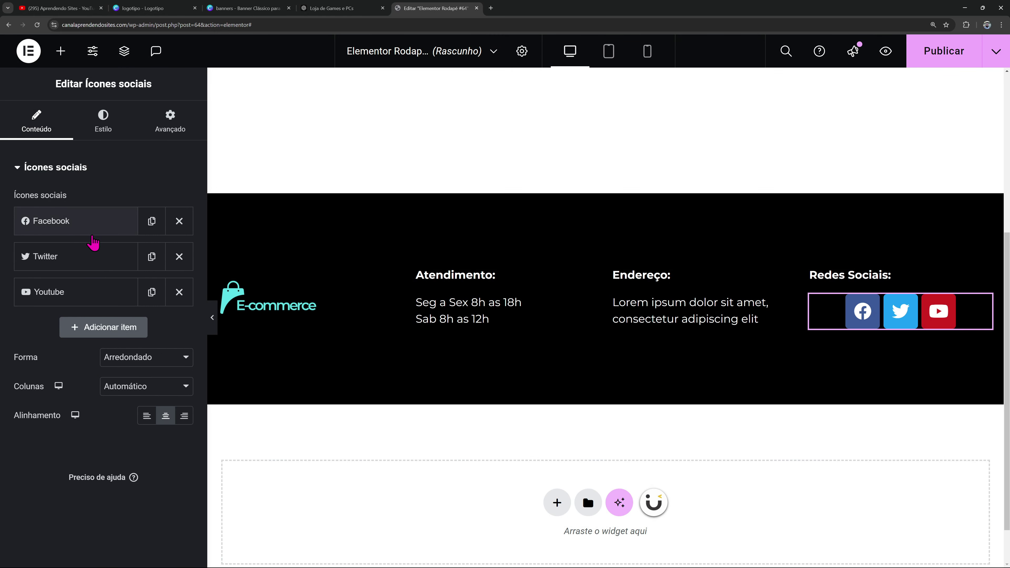
Replace the Twitter item's icon with the Instagram icon from the icon library, searching for "inst"
click(97, 262)
mouse_move(56, 330)
click(57, 358)
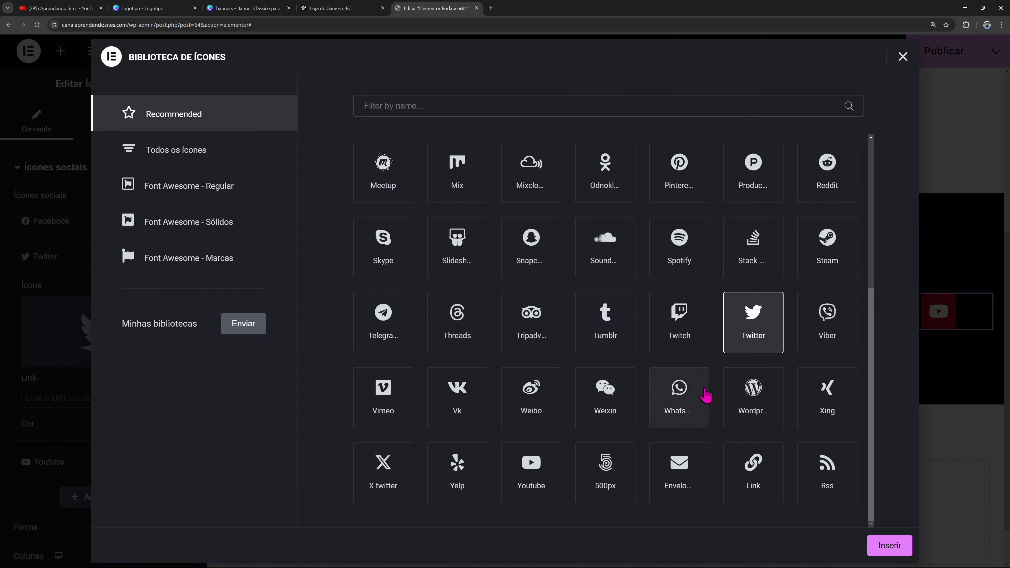
click(397, 100)
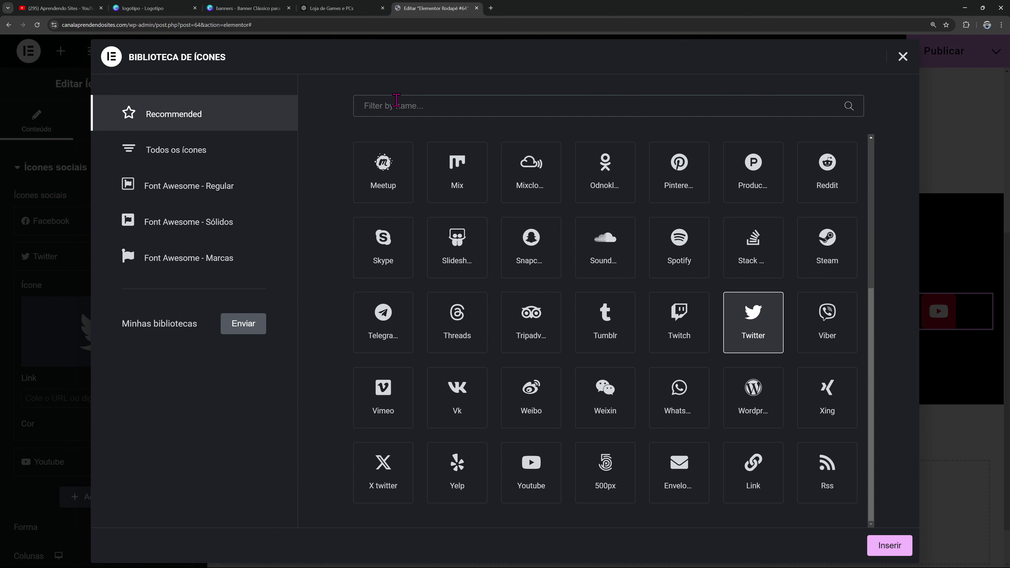
text(inst)
click(376, 210)
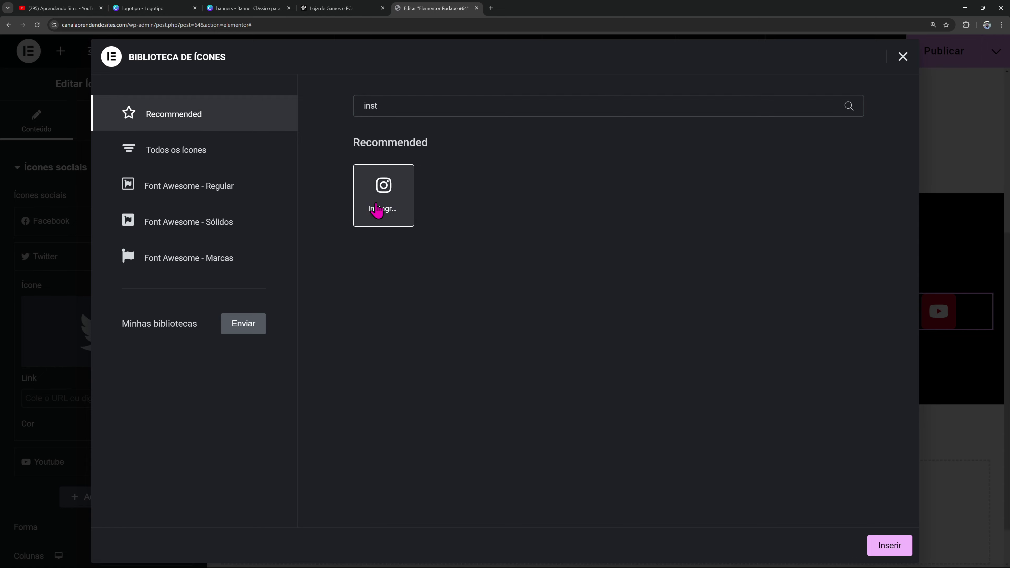
click(889, 546)
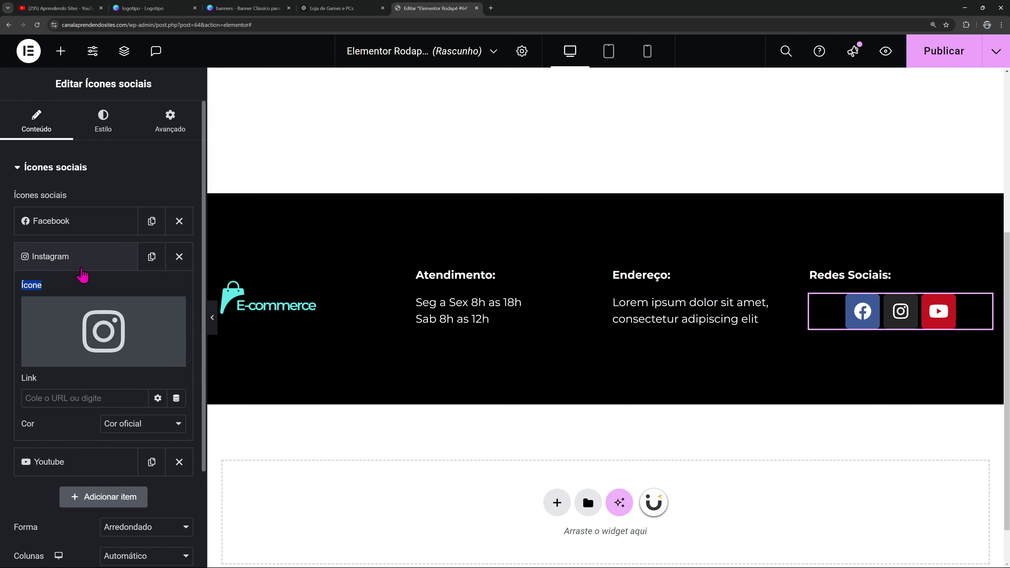
click(81, 258)
Add a fourth social item after Youtube and set its icon to Whatsapp from the icon library
click(82, 292)
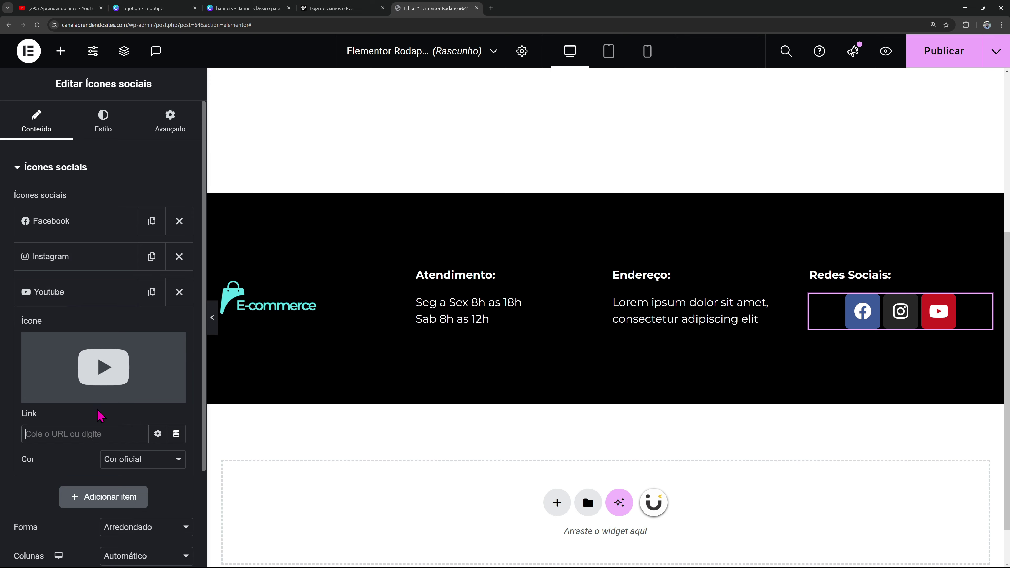
click(85, 301)
click(92, 332)
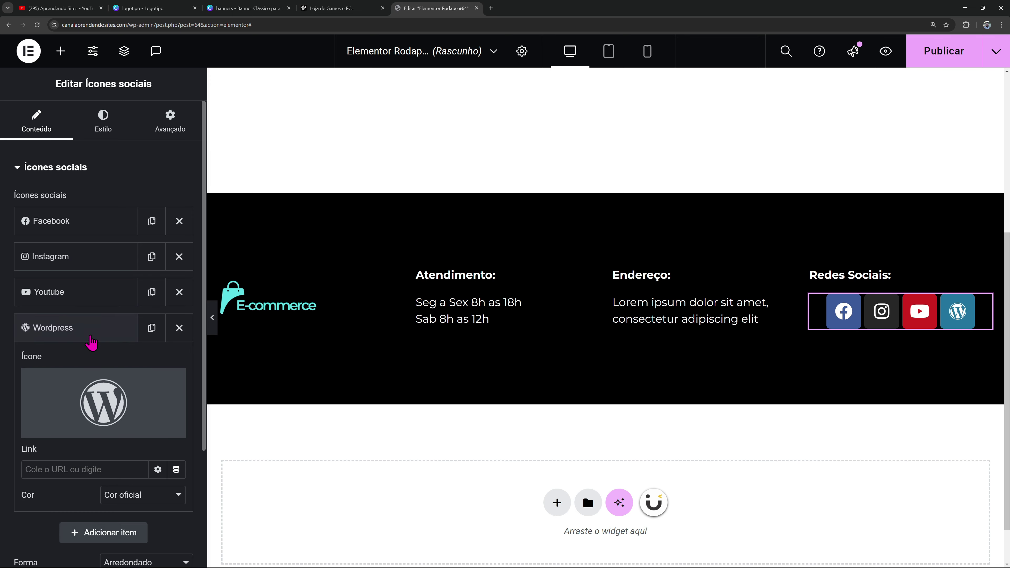
click(92, 400)
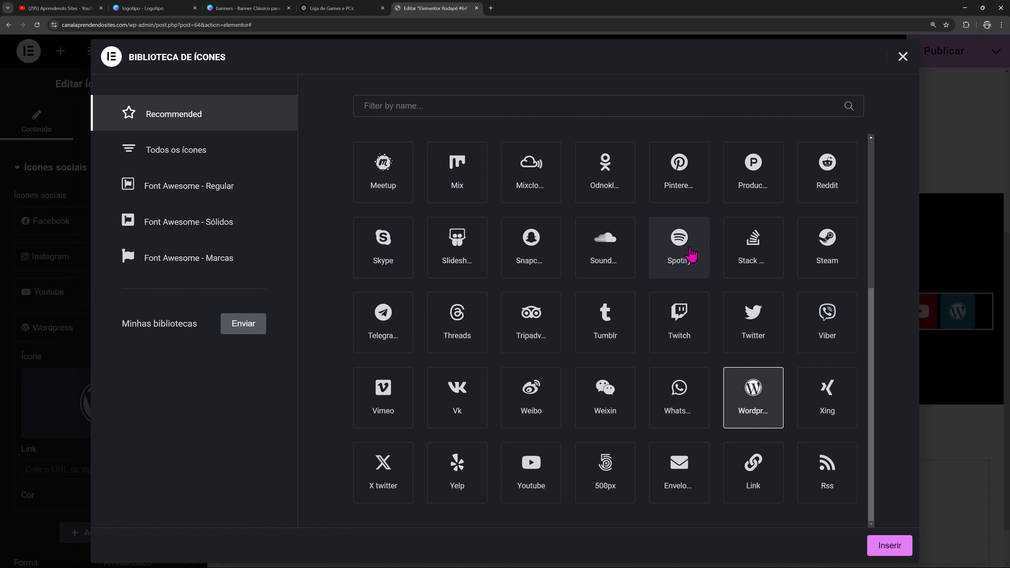
click(681, 412)
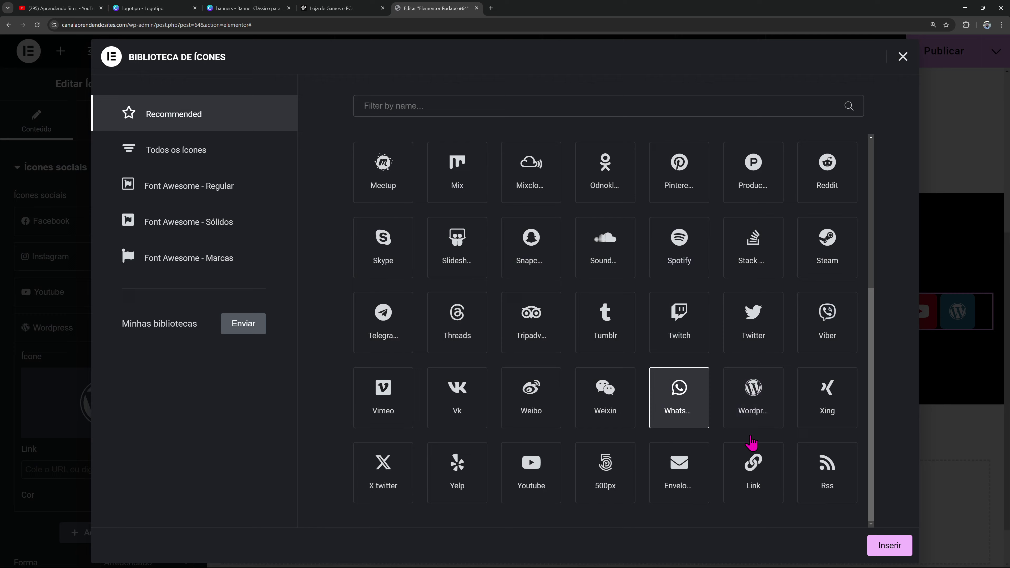
click(895, 545)
Align the row of social icons to the left within the fourth column
scroll(88, 339, down, 2)
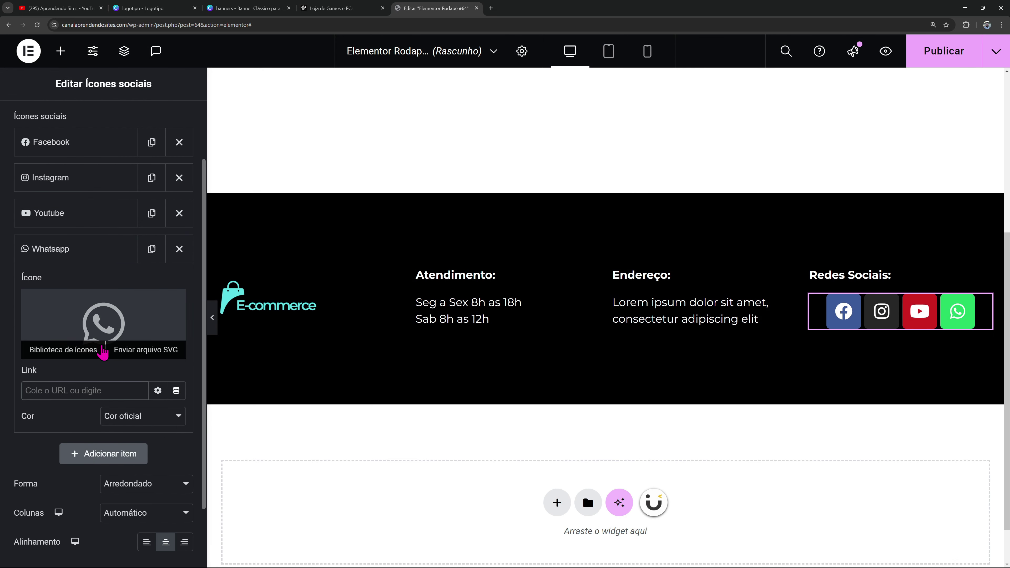
scroll(104, 342, down, 2)
click(144, 468)
scroll(135, 395, up, 2)
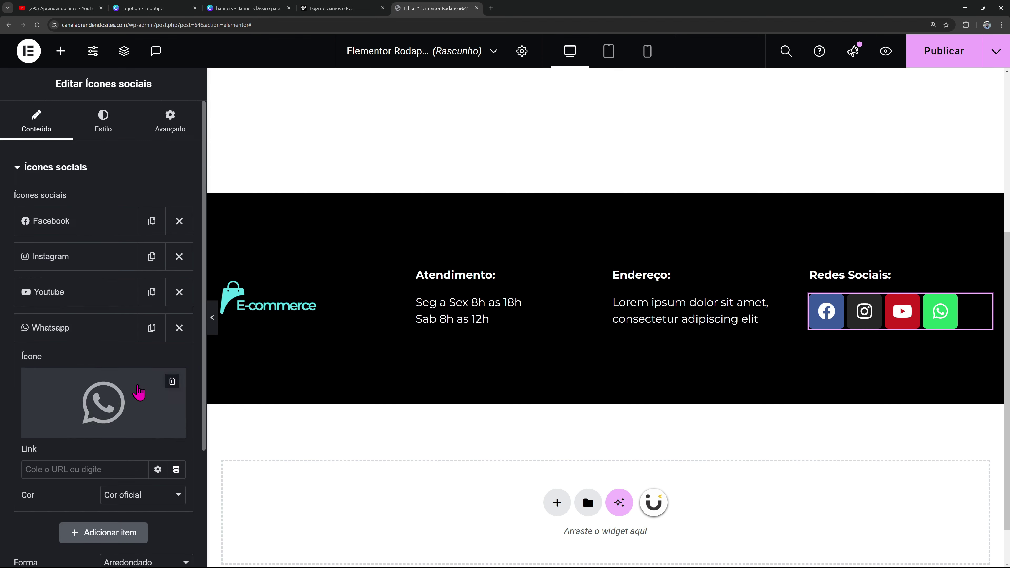
Set the social icons' colour to Personalizado and make their primary colour fully transparent (#341D1D00)
click(102, 133)
click(142, 203)
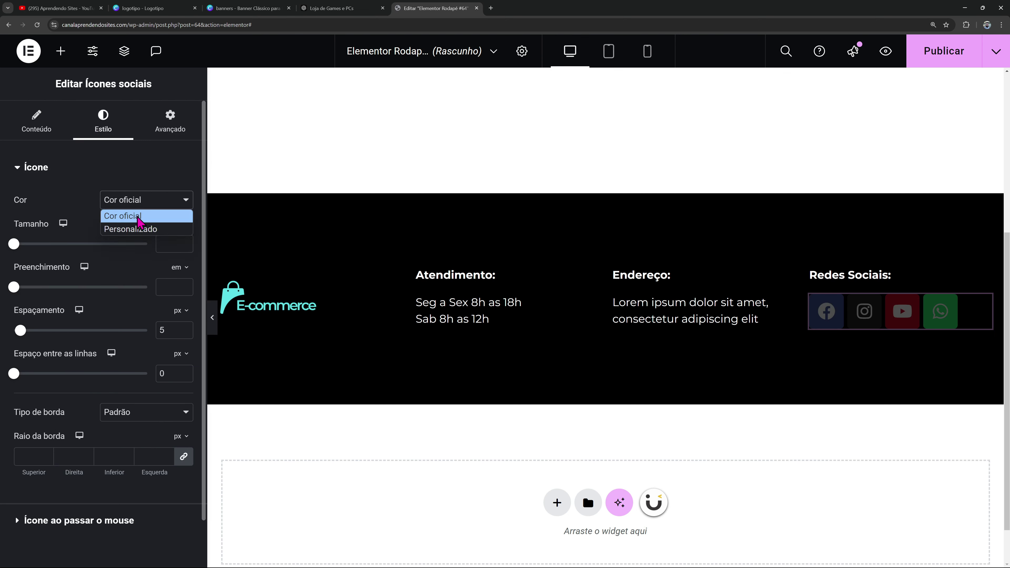
click(141, 230)
click(164, 231)
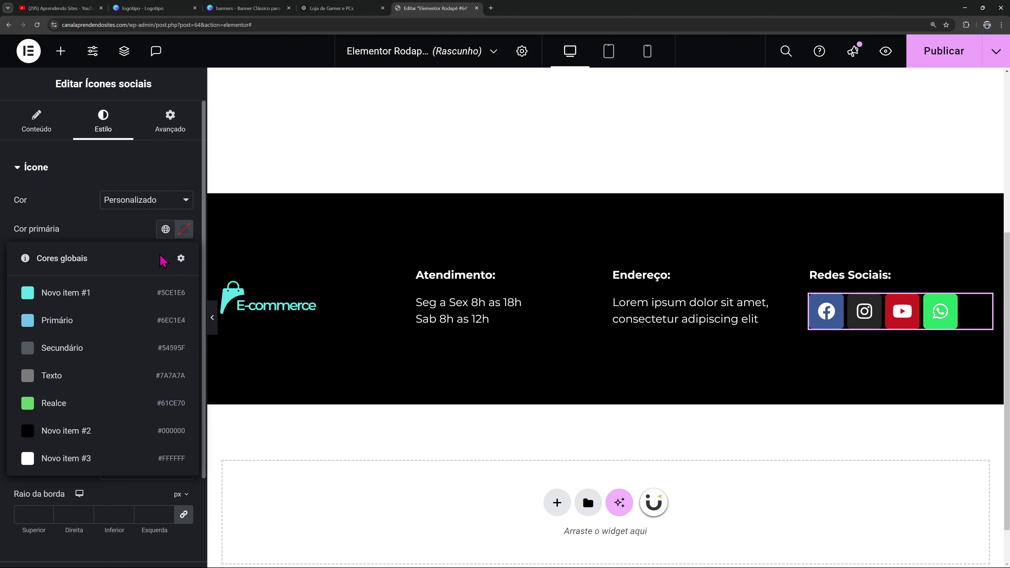
click(184, 229)
click(124, 380)
click(176, 367)
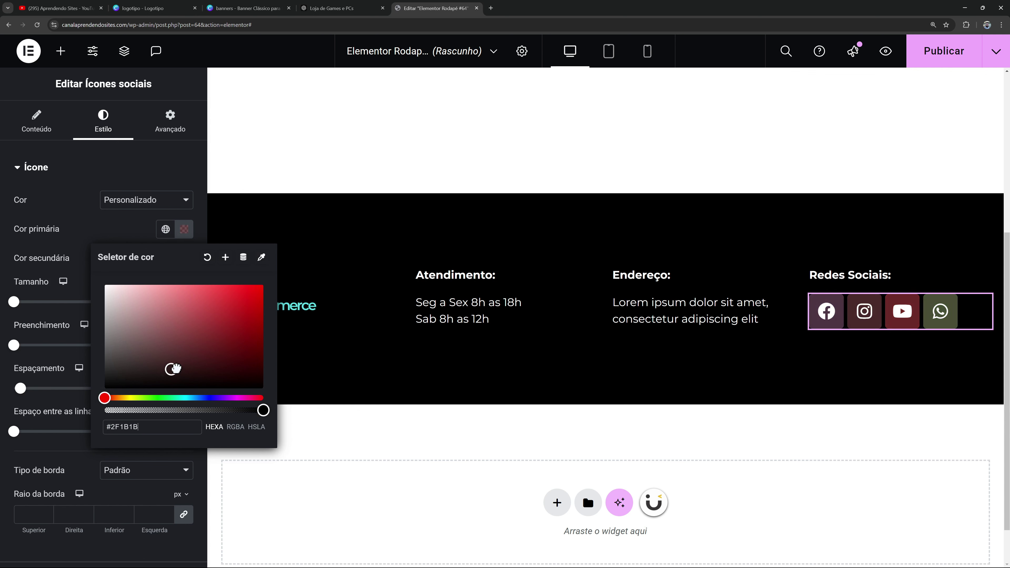
drag(263, 411, 106, 410)
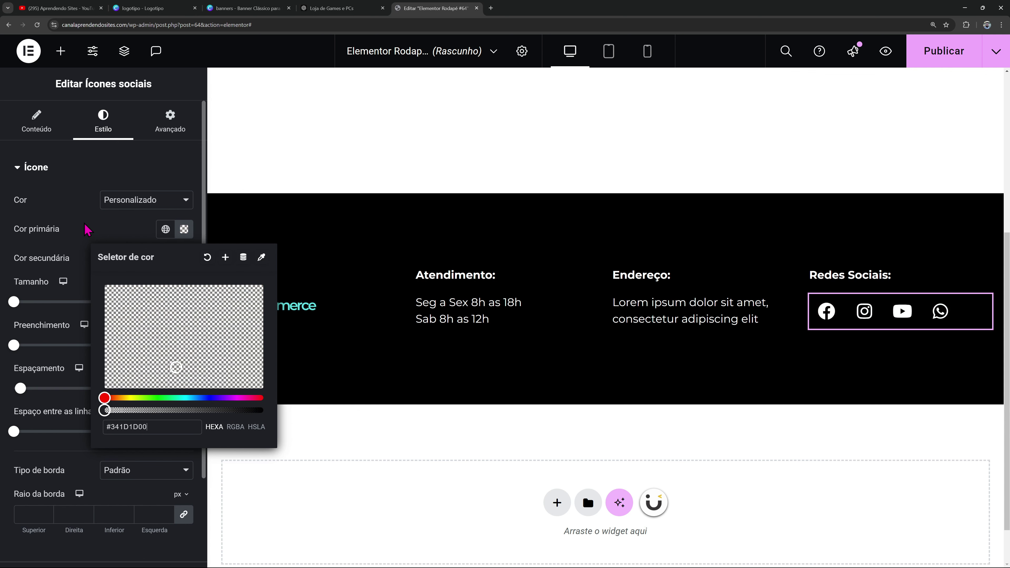
click(85, 227)
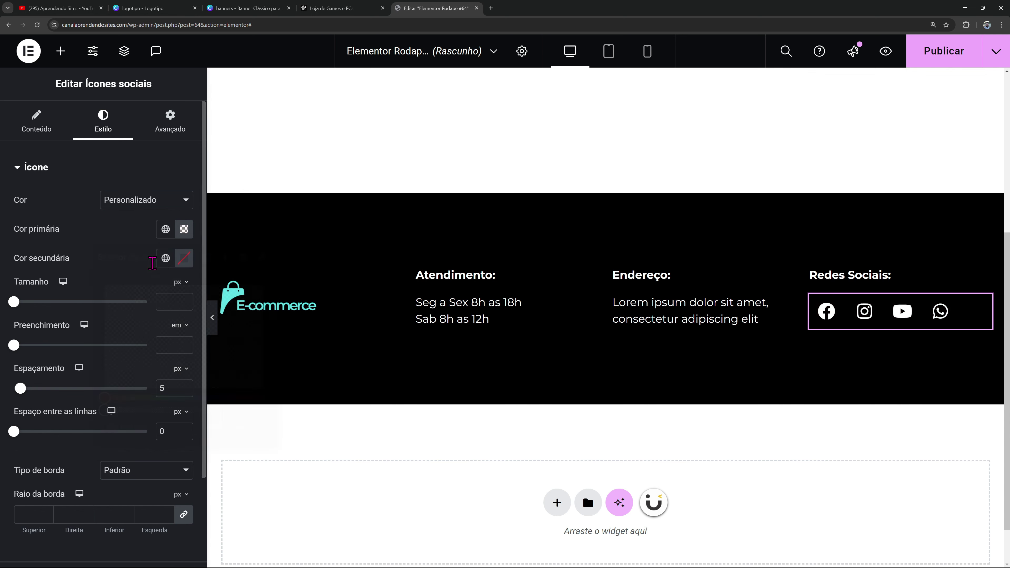
Set the social icons' secondary colour to the global white and their hover secondary colour to the global turquoise
click(165, 259)
click(81, 472)
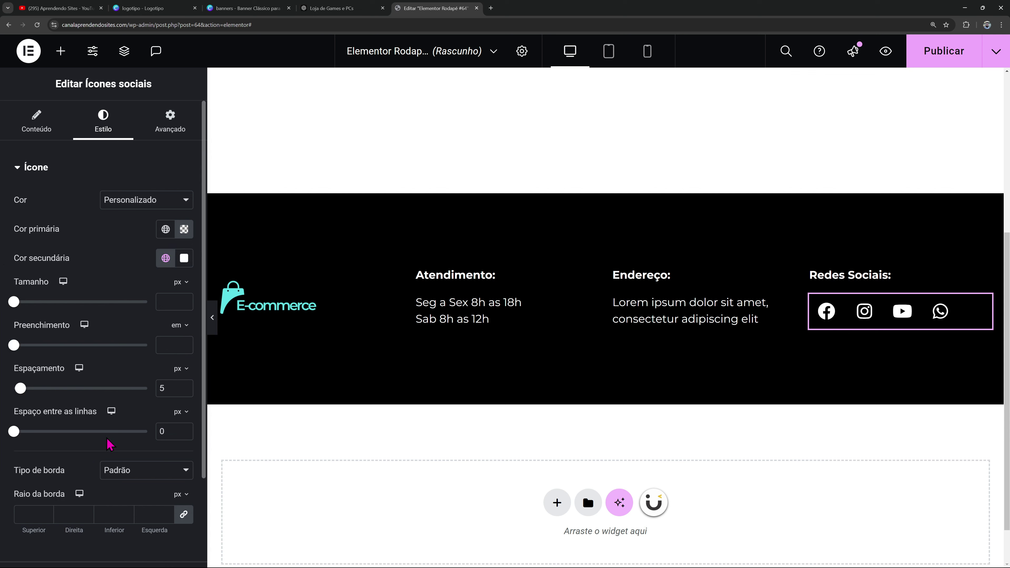
click(15, 175)
click(51, 203)
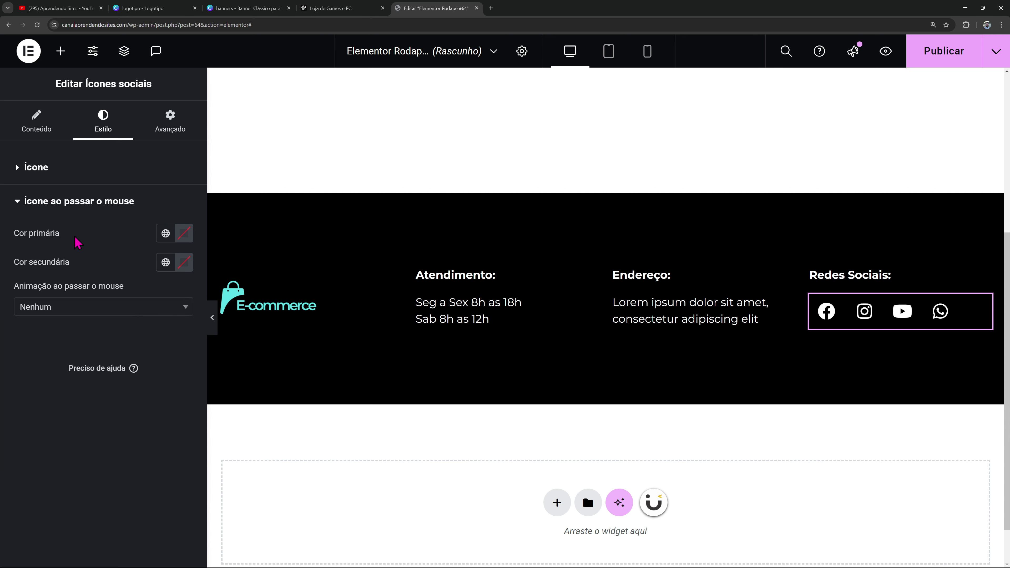
click(165, 262)
click(63, 345)
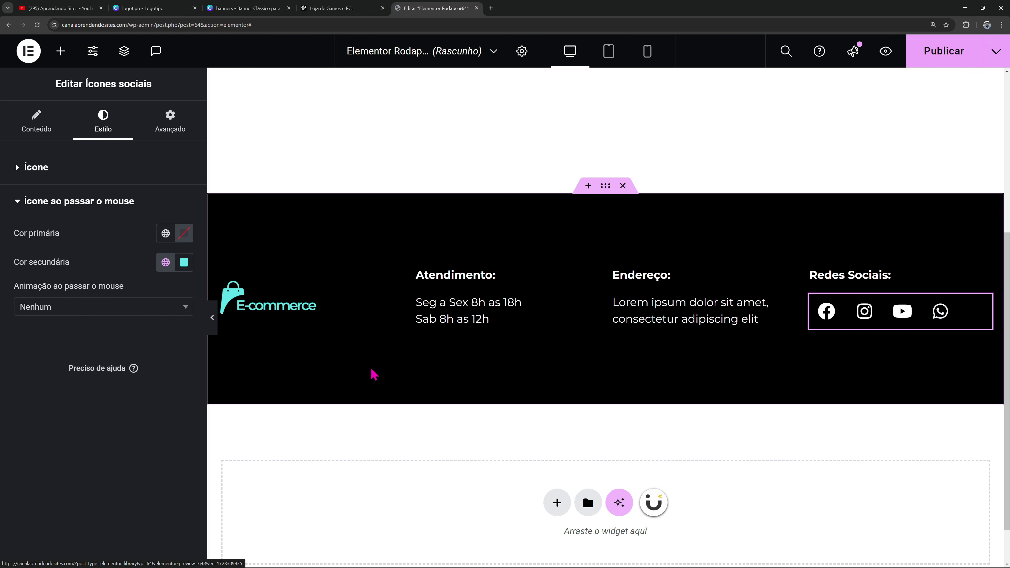
click(52, 318)
click(2, 350)
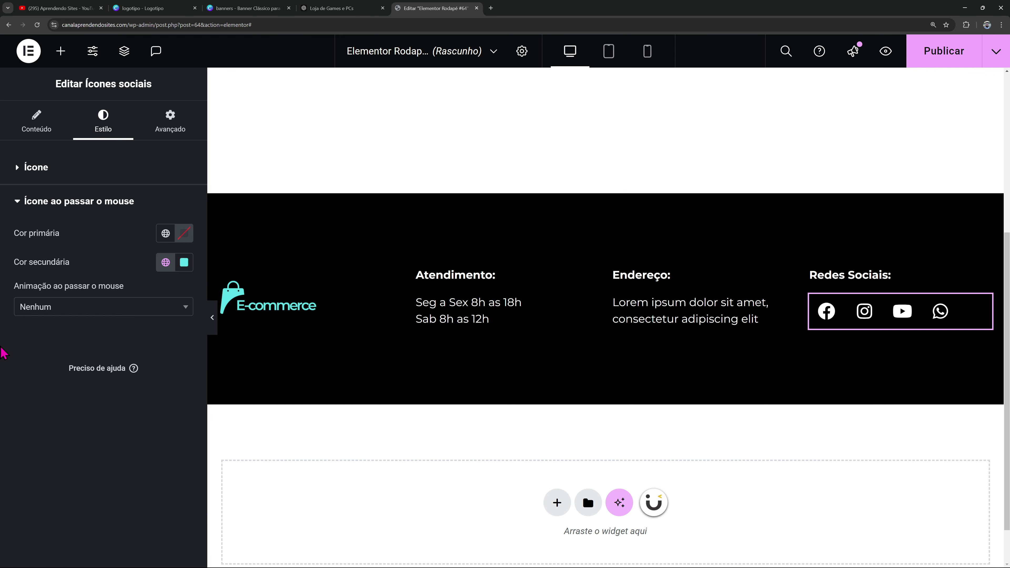
Set the social icons' size to 20 px, their padding to 0 em and their spacing to 20 px
click(52, 177)
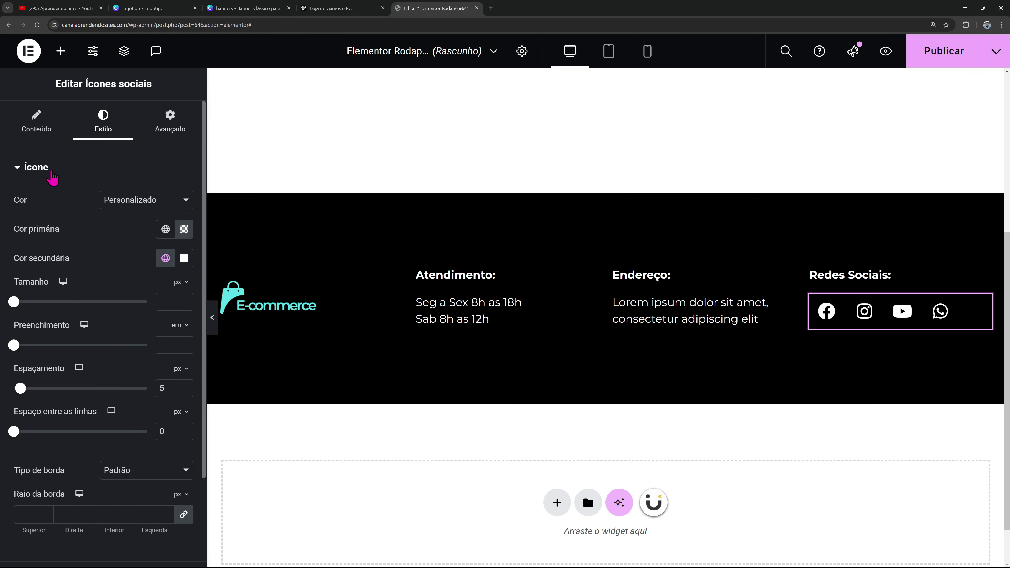
click(169, 307)
text(20)
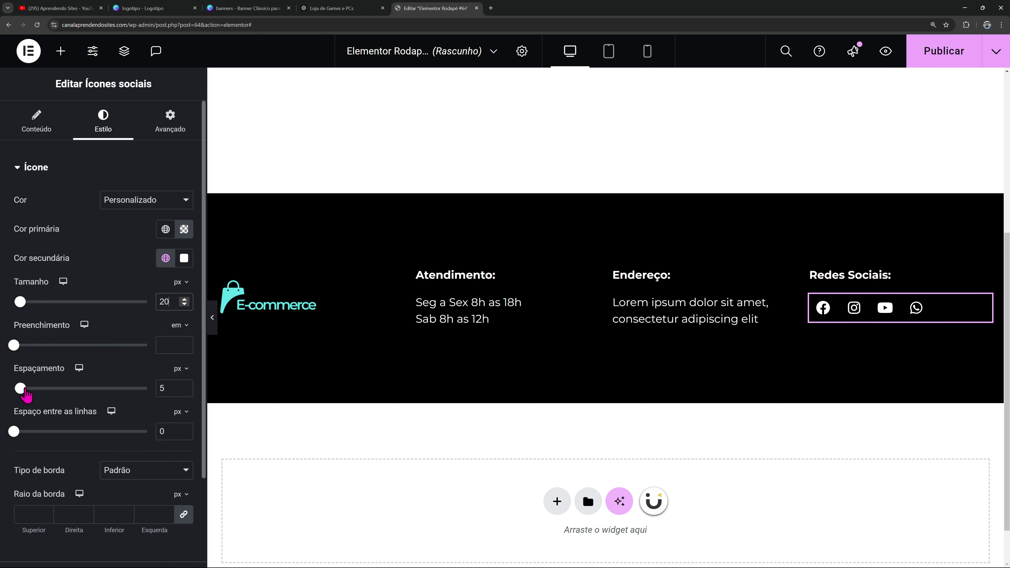
mouse_move(11, 346)
mouse_down()
mouse_move(40, 343)
mouse_move(2, 350)
mouse_up()
drag(31, 394, 36, 396)
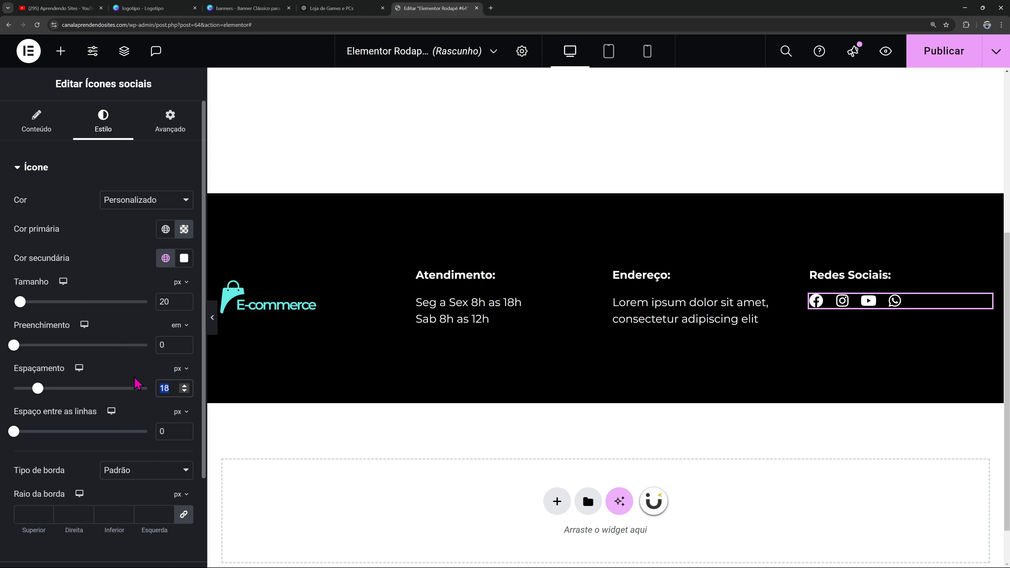
text(20)
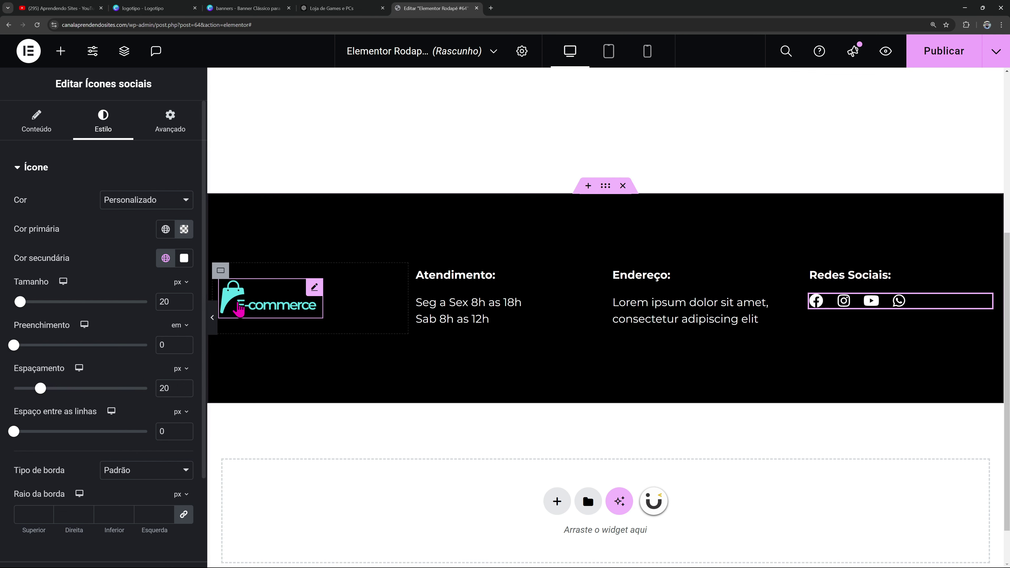
click(212, 318)
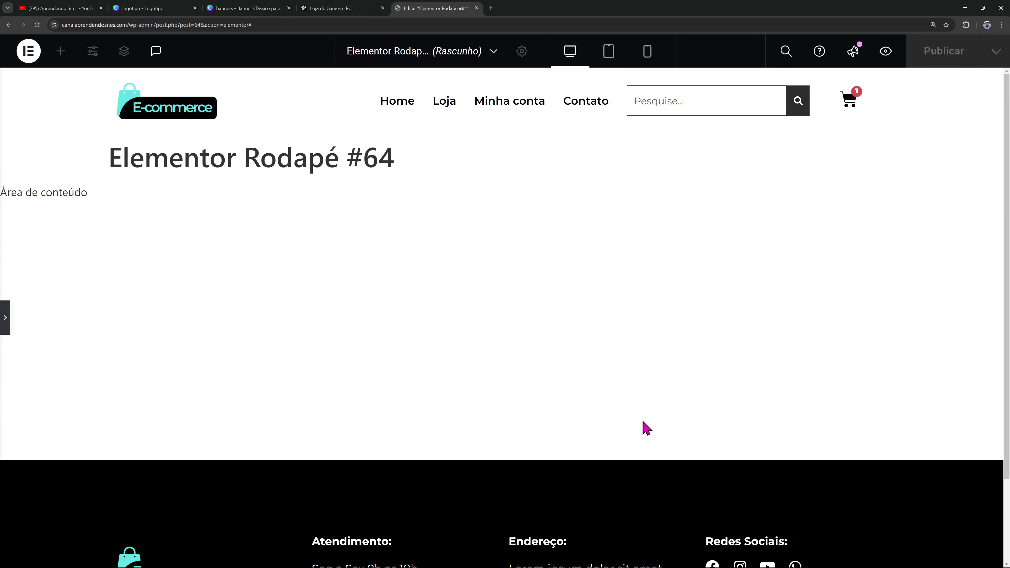
scroll(643, 425, down, 2)
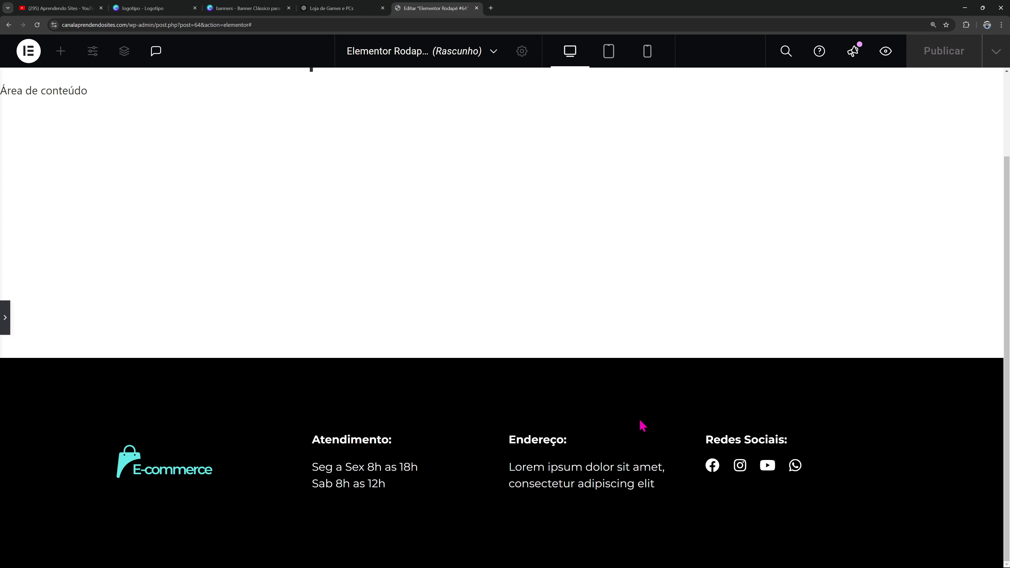
click(4, 335)
Set the width of the footer's logo column to 20%
click(220, 353)
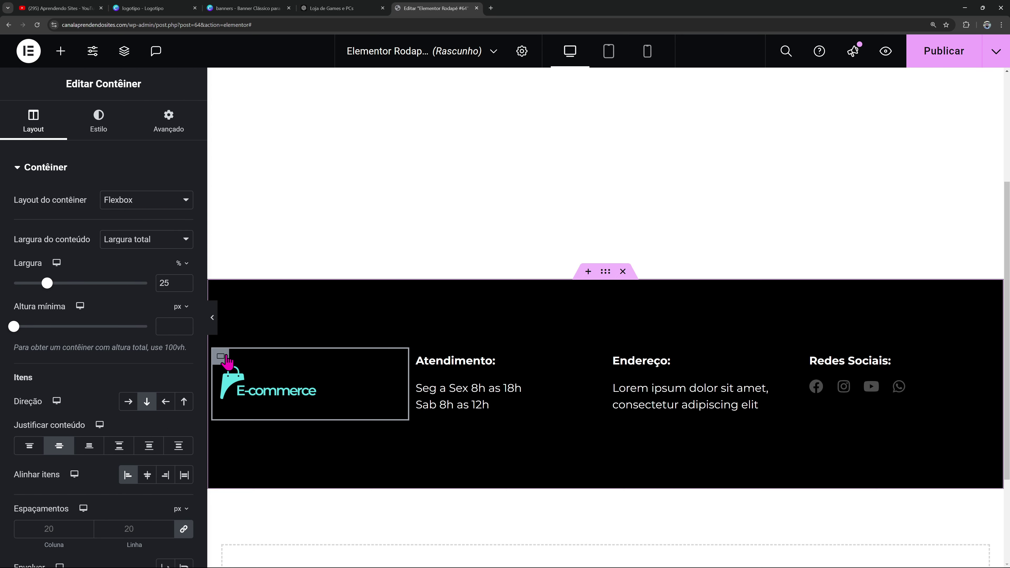
click(185, 280)
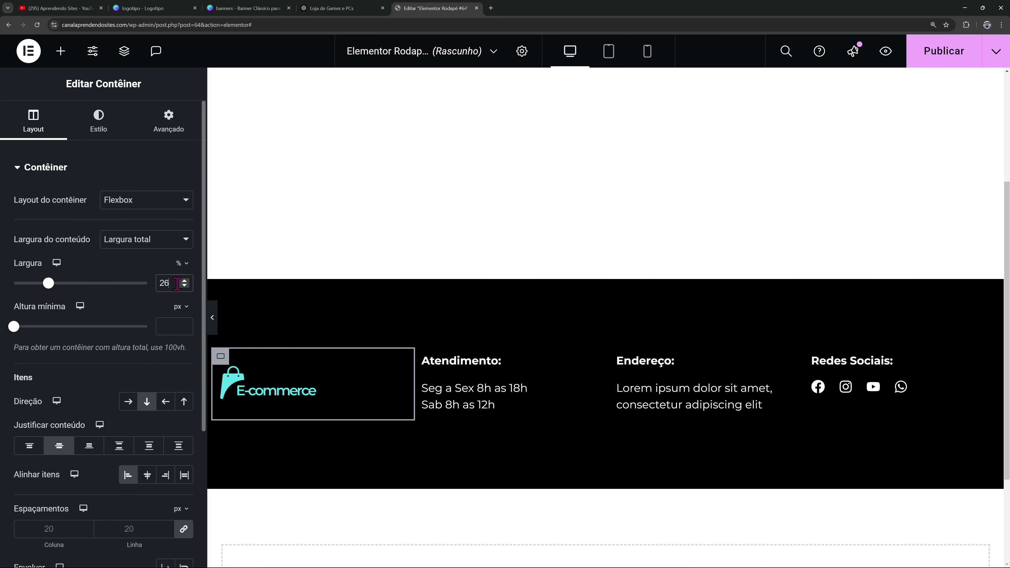
drag(184, 286, 188, 285)
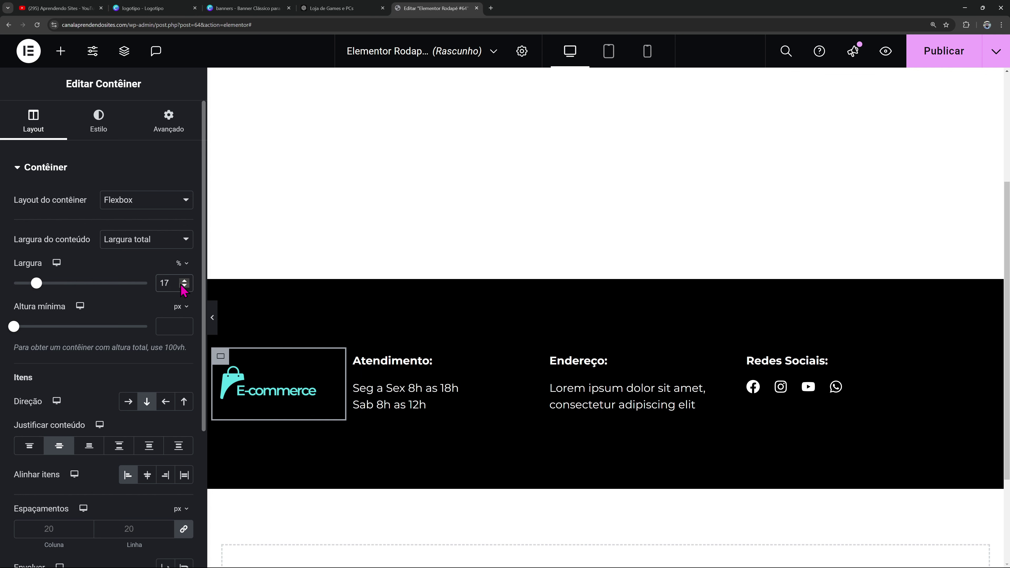
click(184, 281)
text(20)
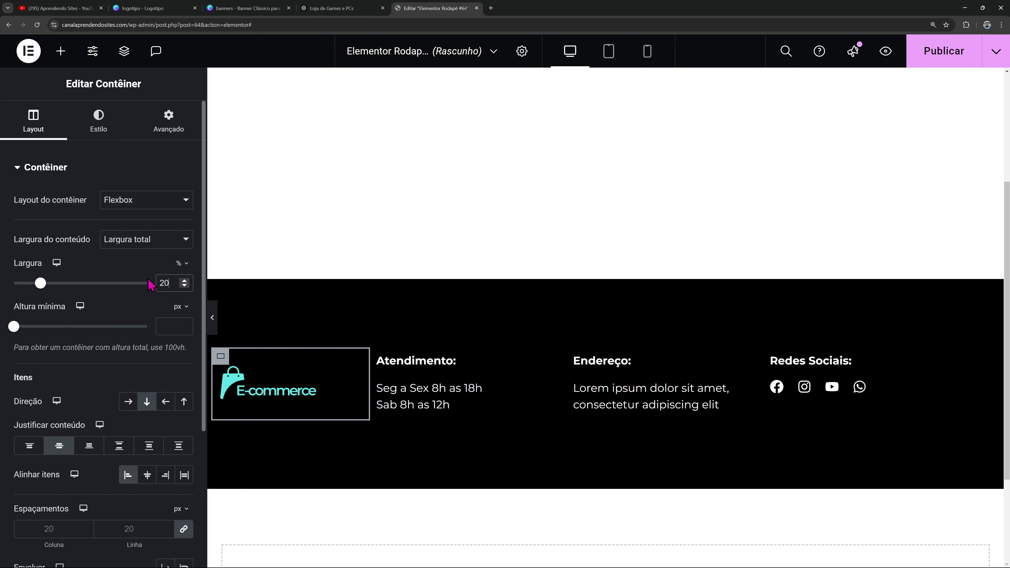
Set the width of the Endereço column to 30% and preview the footer's full-width layout
click(379, 357)
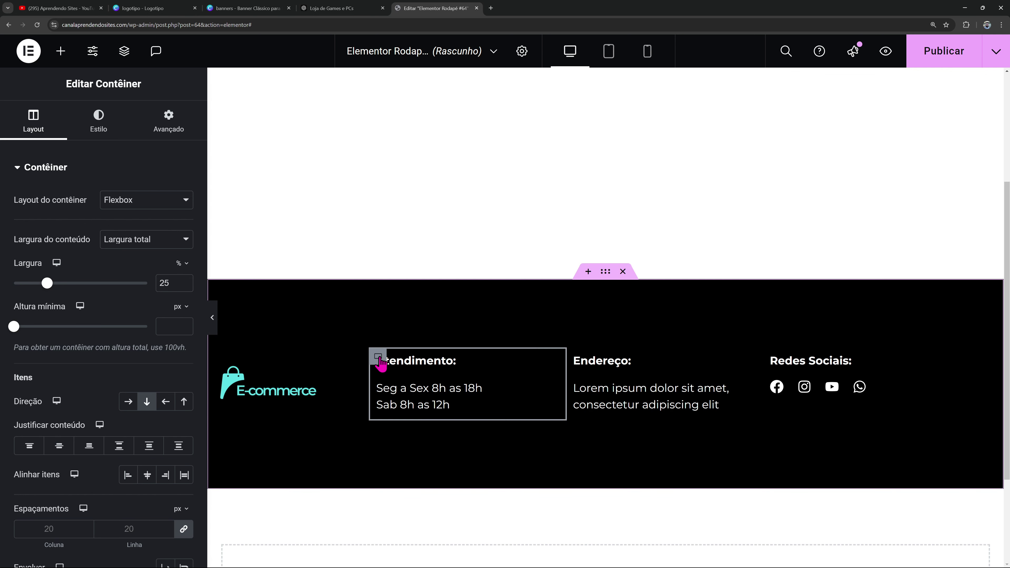
click(581, 368)
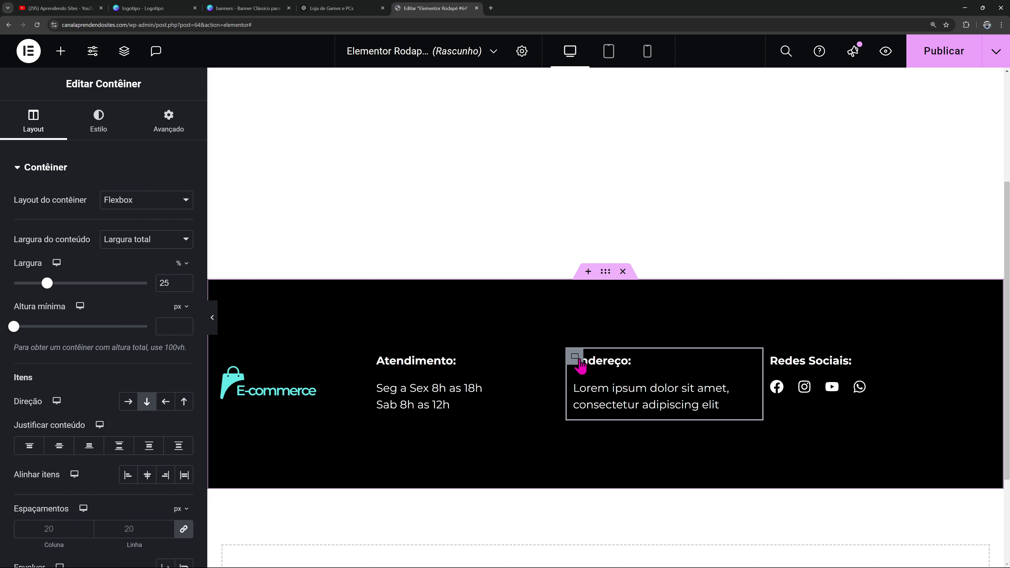
text(30)
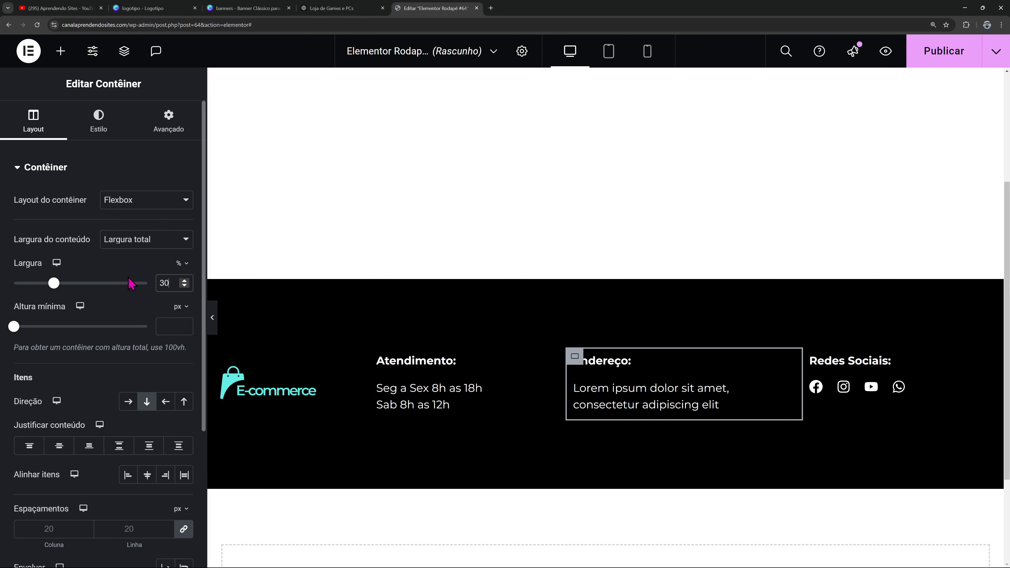
click(215, 327)
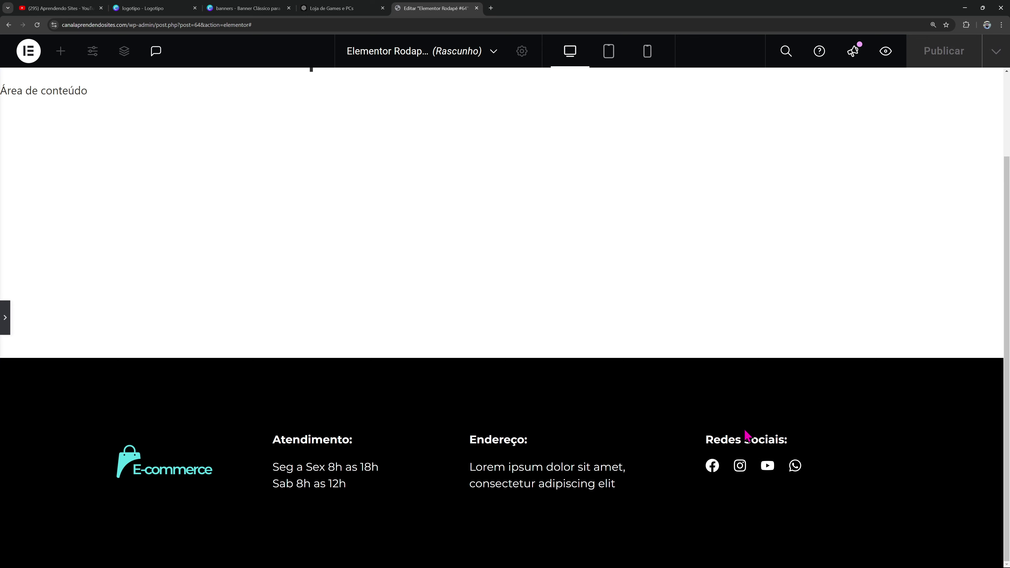
click(5, 318)
Add a single-column flexbox container below the black footer and give it the classic background colour #242424
scroll(557, 398, down, 3)
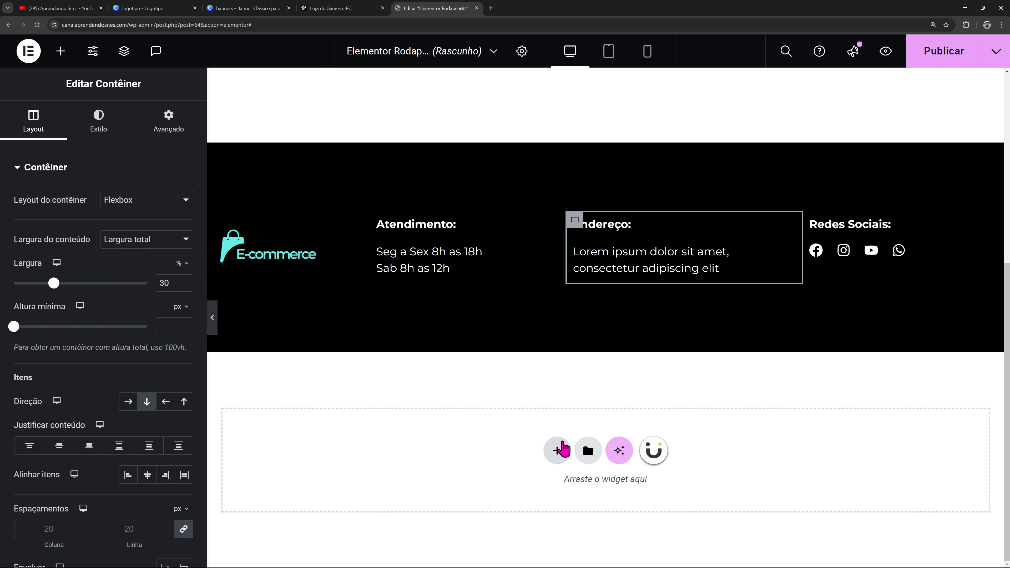
click(562, 449)
click(552, 487)
click(419, 479)
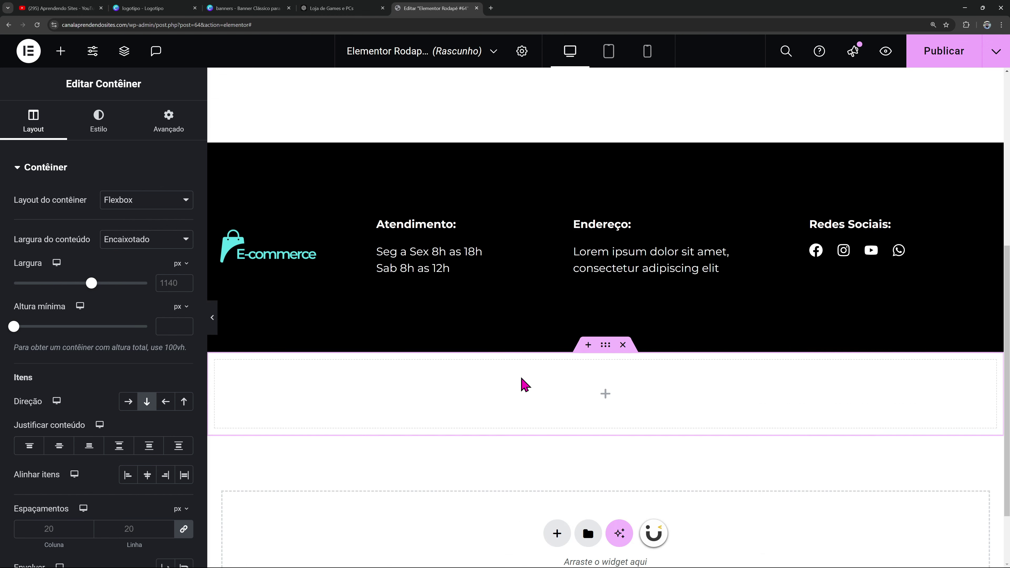
drag(606, 345, 607, 351)
click(100, 125)
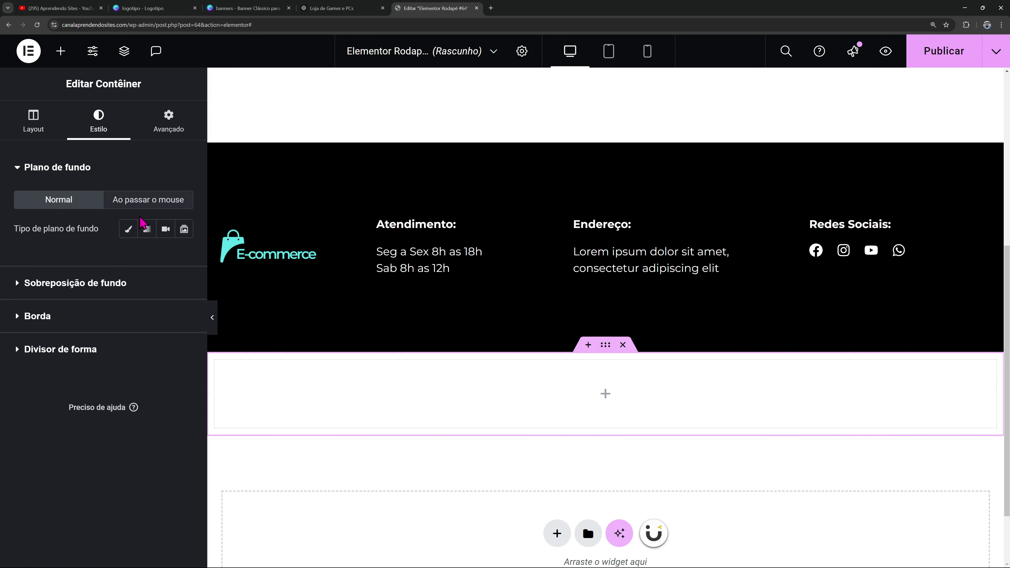
click(129, 230)
click(184, 258)
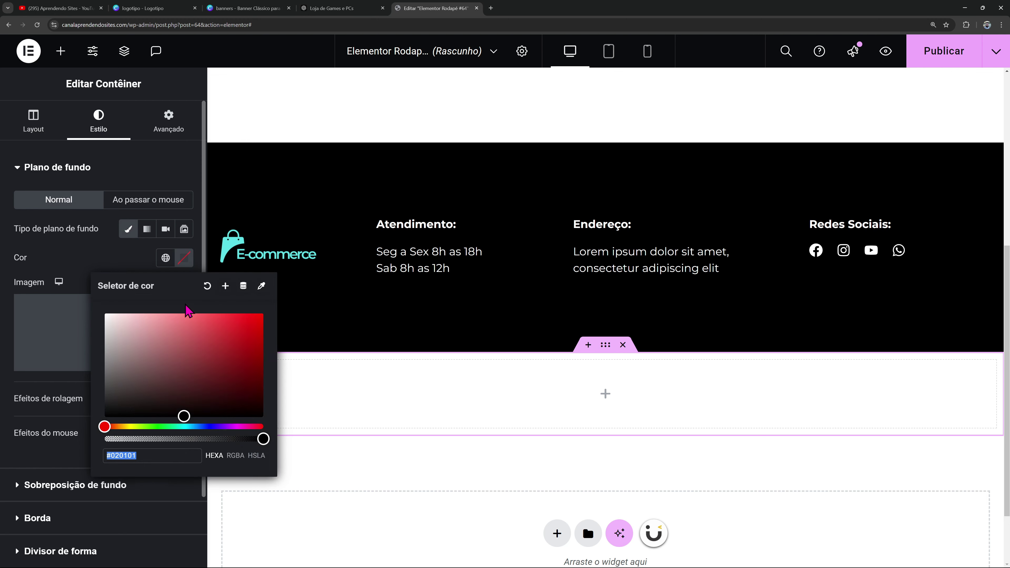
drag(187, 319, 73, 413)
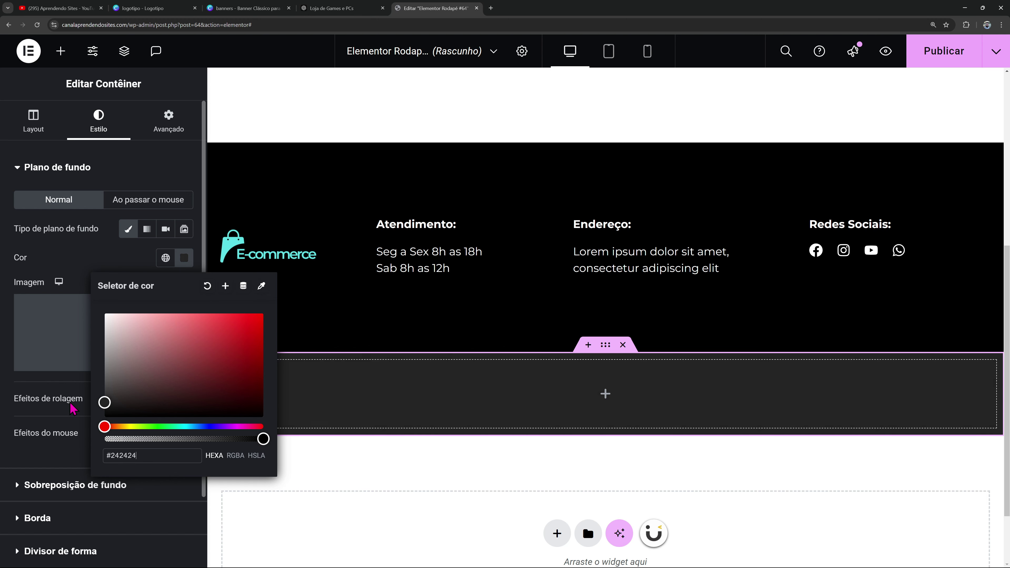
click(4, 331)
click(60, 51)
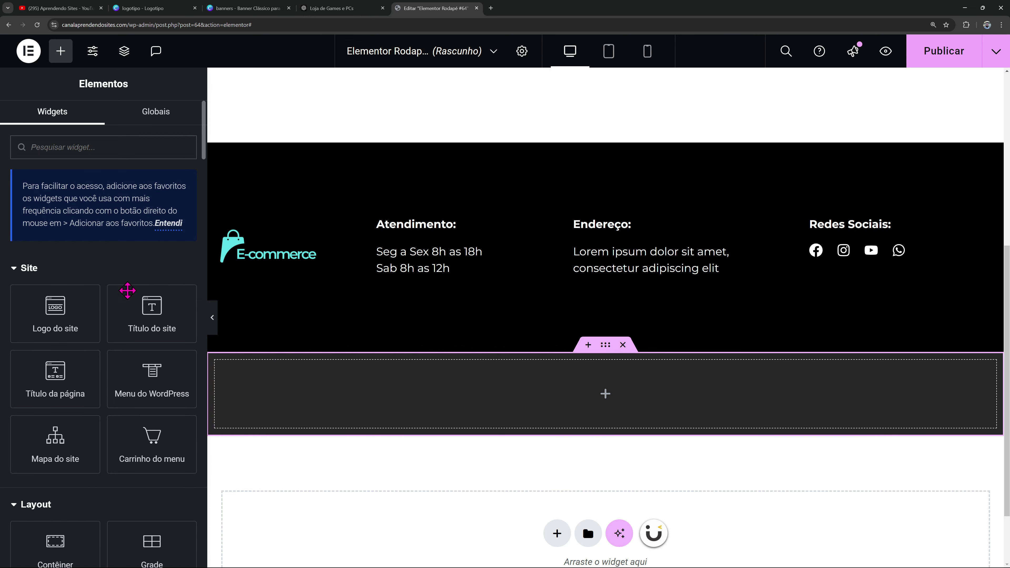
scroll(537, 230, down, 2)
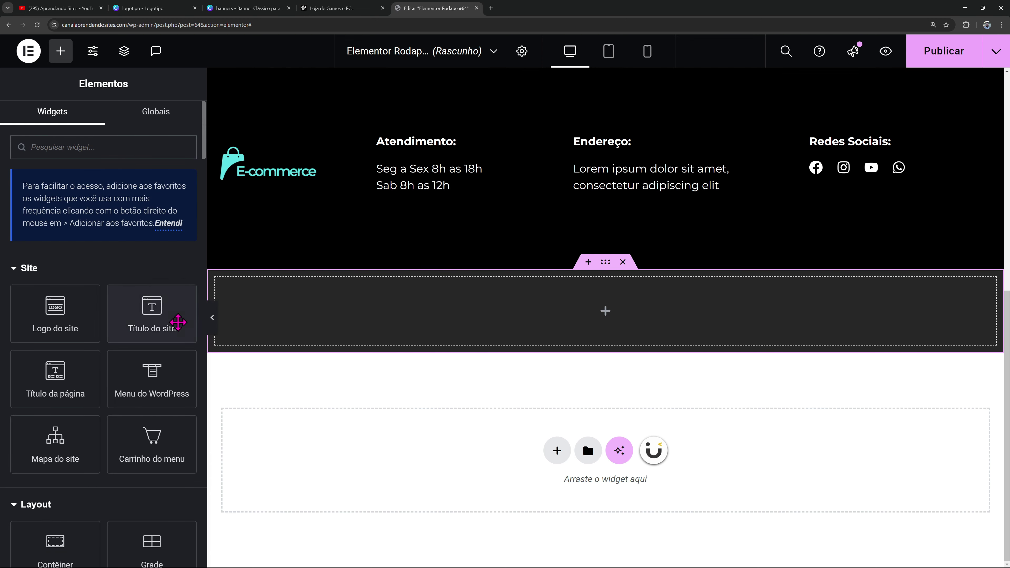
scroll(172, 322, down, 2)
Copy the placeholder address text widget from the Endereço column into the new dark grey container and centre its text
scroll(477, 258, up, 2)
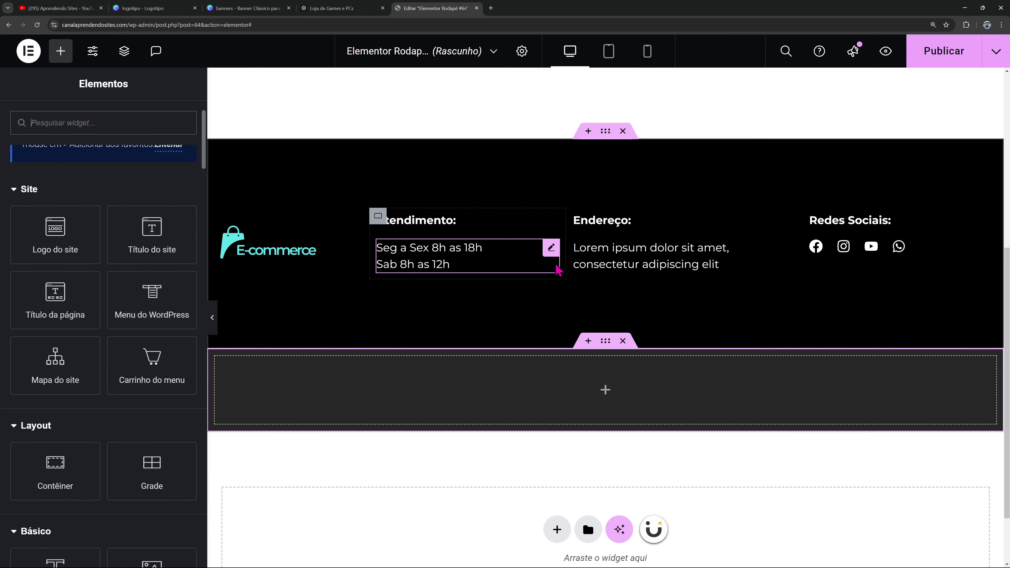
right_click(623, 267)
click(649, 317)
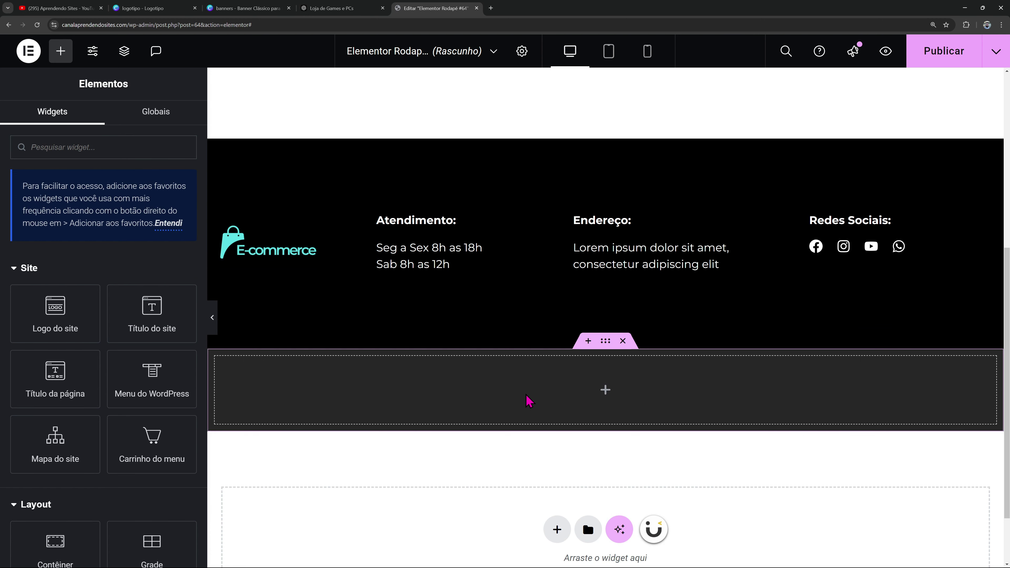
right_click(528, 401)
click(570, 323)
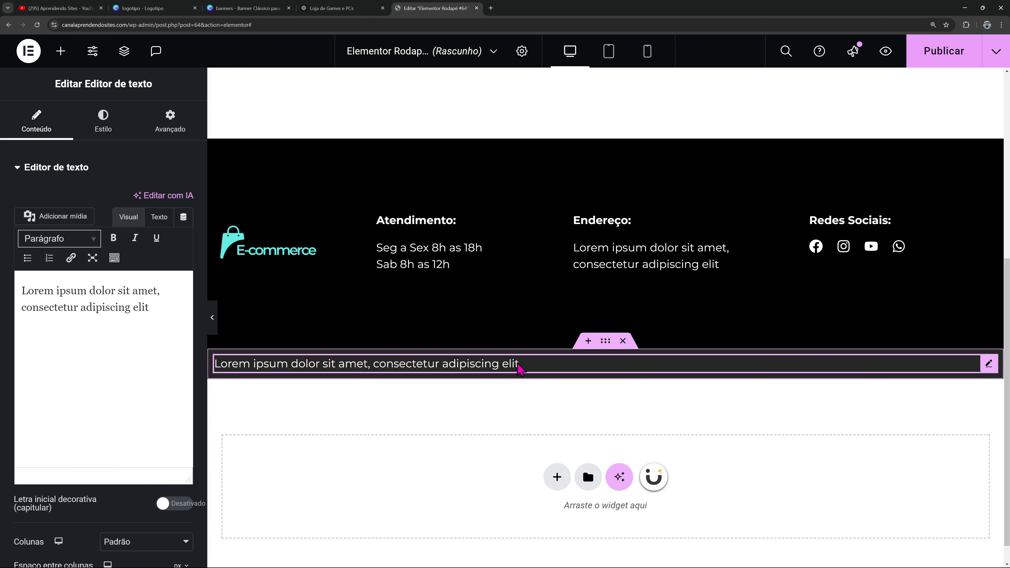
click(103, 125)
click(145, 204)
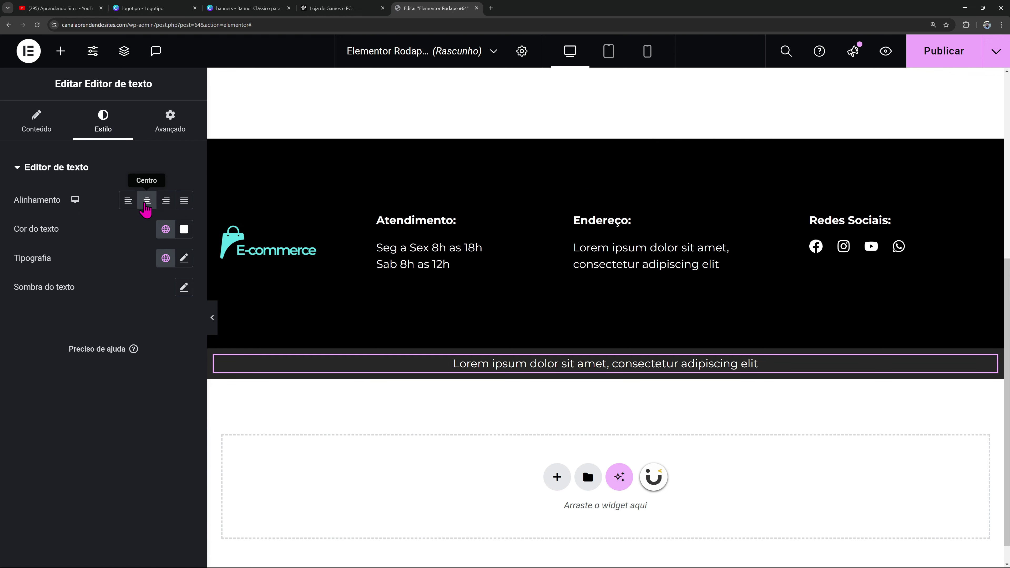
Replace the dark grey bar's text with "Todos os direitos reservados CNPJ" followed by an all-zero placeholder company registration number
click(35, 131)
click(159, 217)
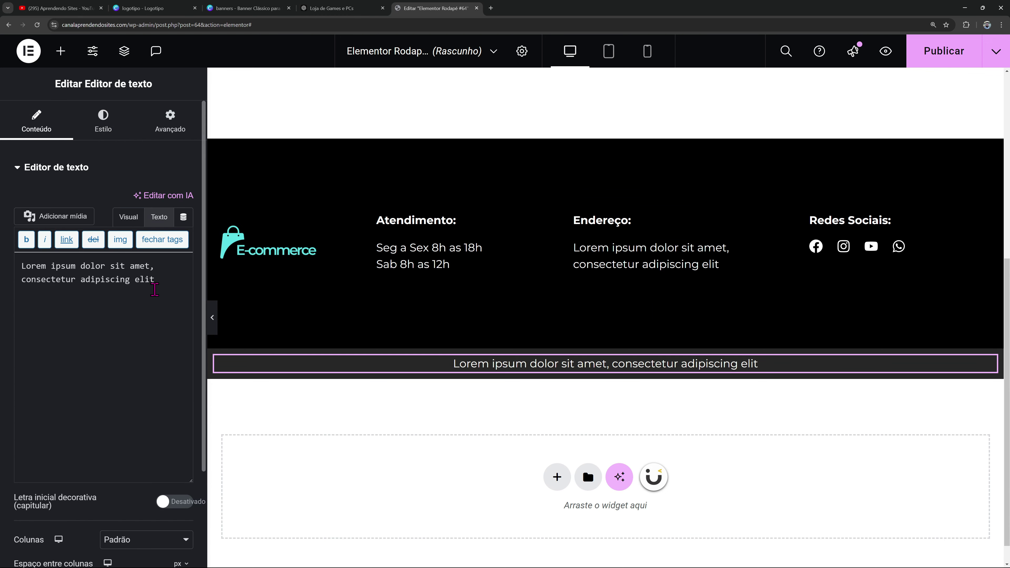
drag(155, 279, 4, 240)
text(Todos 90o)
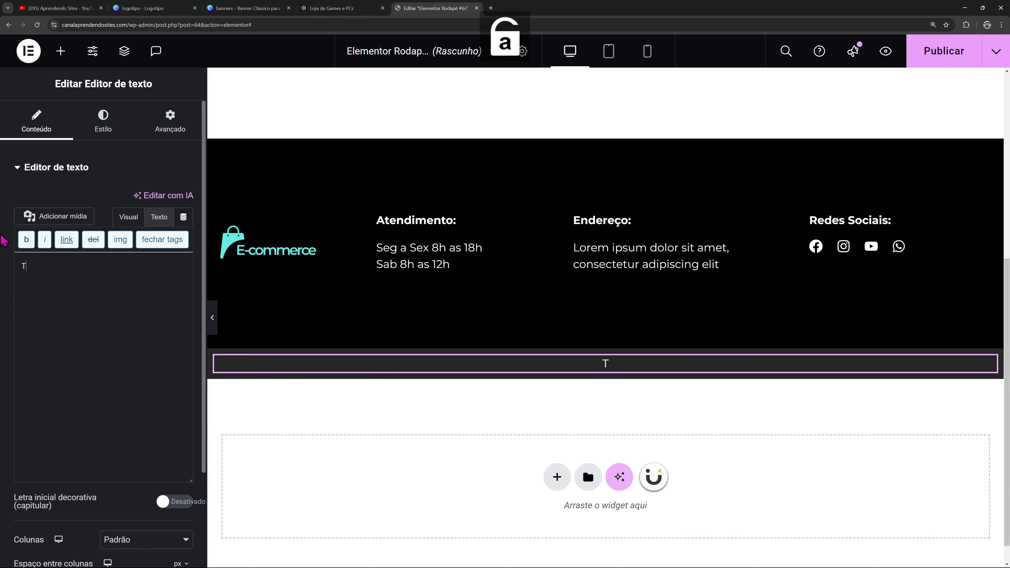
key(BackSpace)
key(BackSpace)
key(BackSpace)
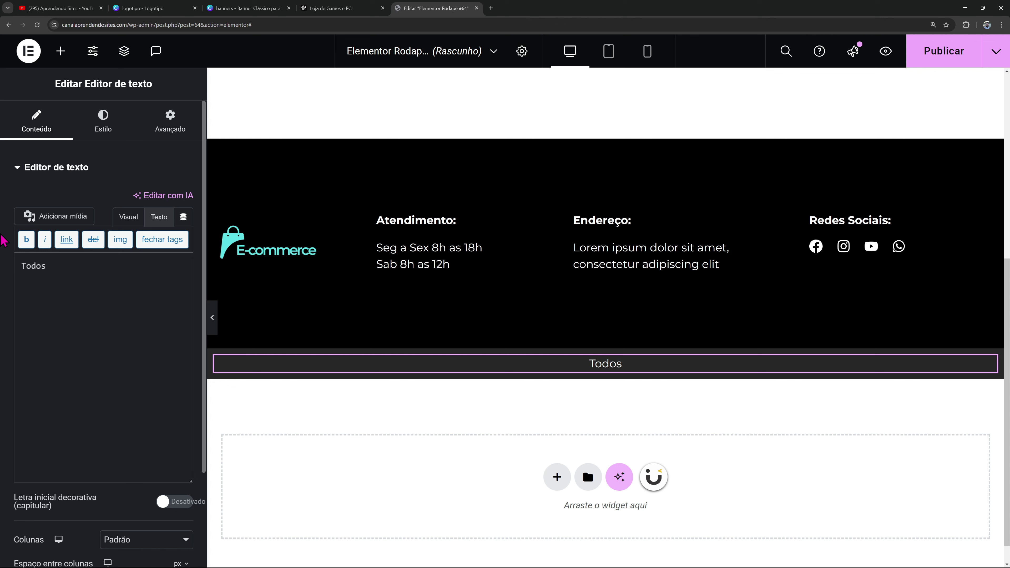
text(os direitos reservados CNPJ)
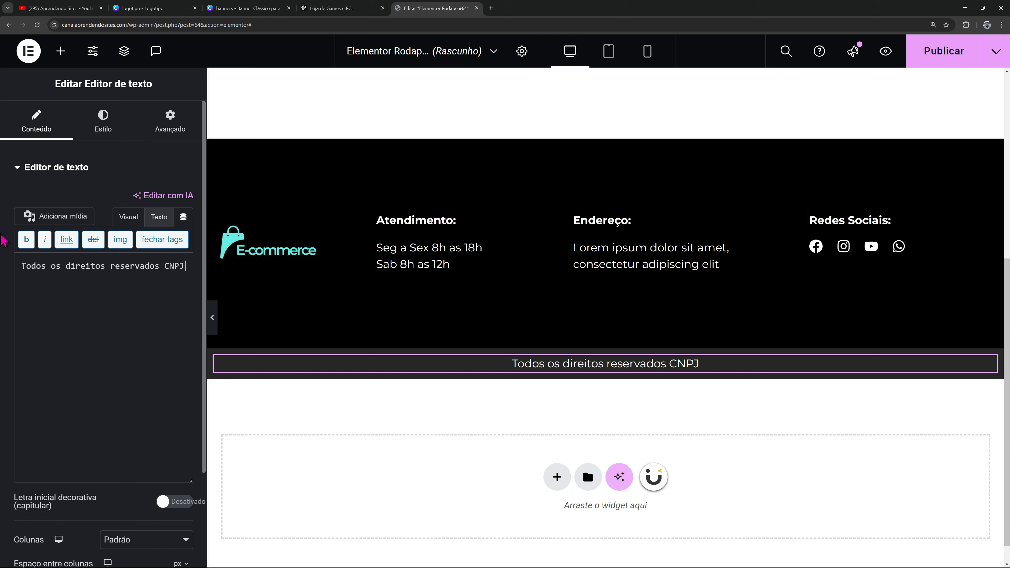
text(00.)
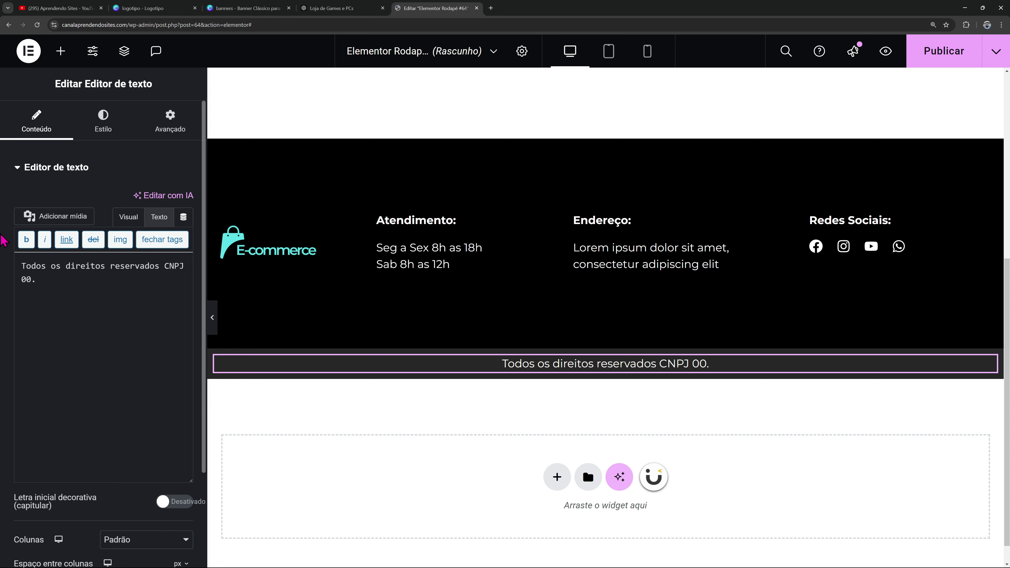
text(000.000/0000-00)
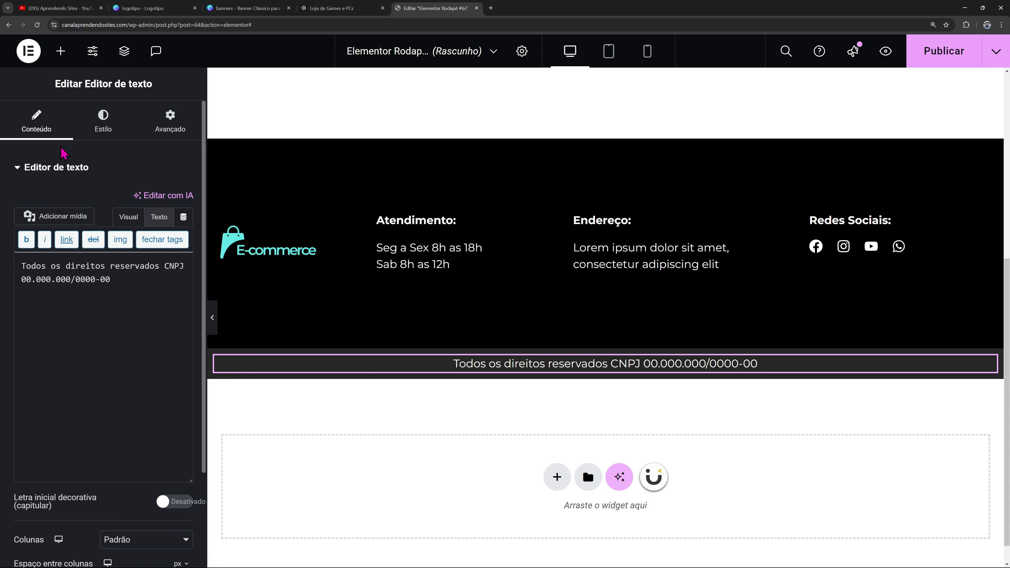
Set the font size of the copyright text in the dark grey bar to 13 px
click(104, 123)
click(183, 258)
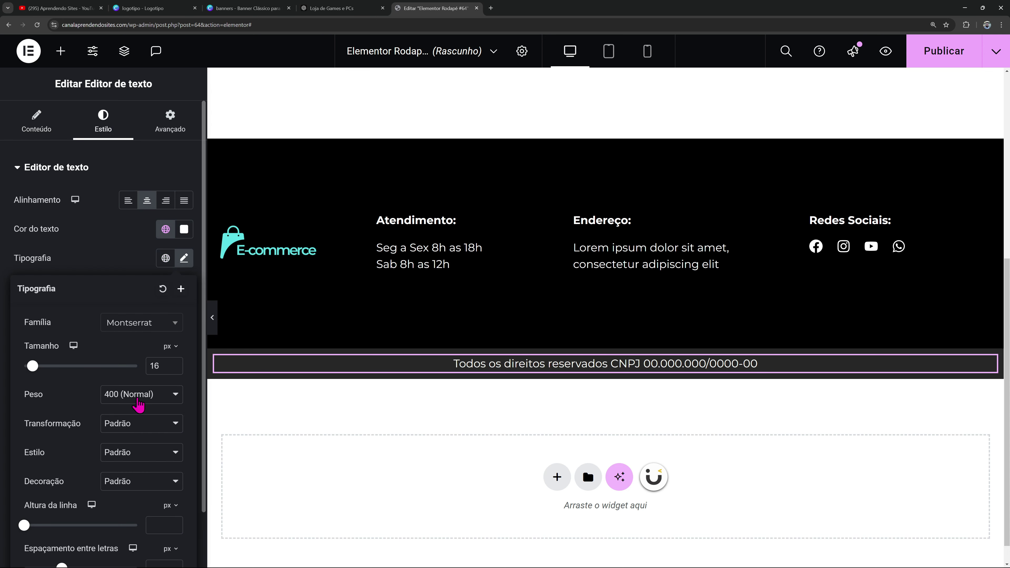
click(175, 369)
click(175, 369)
click(175, 369)
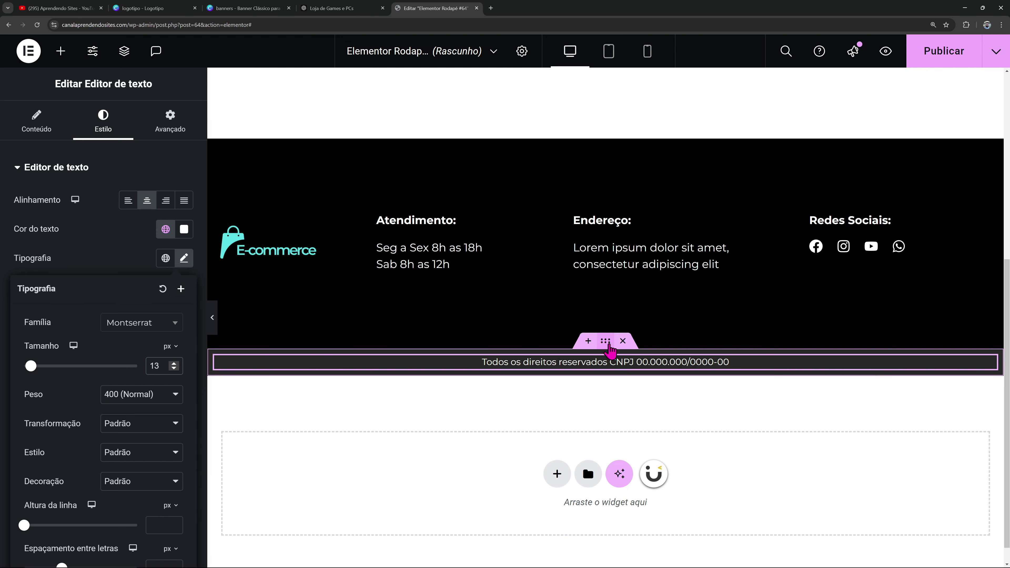
Give the dark grey copyright container 20 px of top and bottom padding and 0 on the sides
click(605, 341)
click(172, 133)
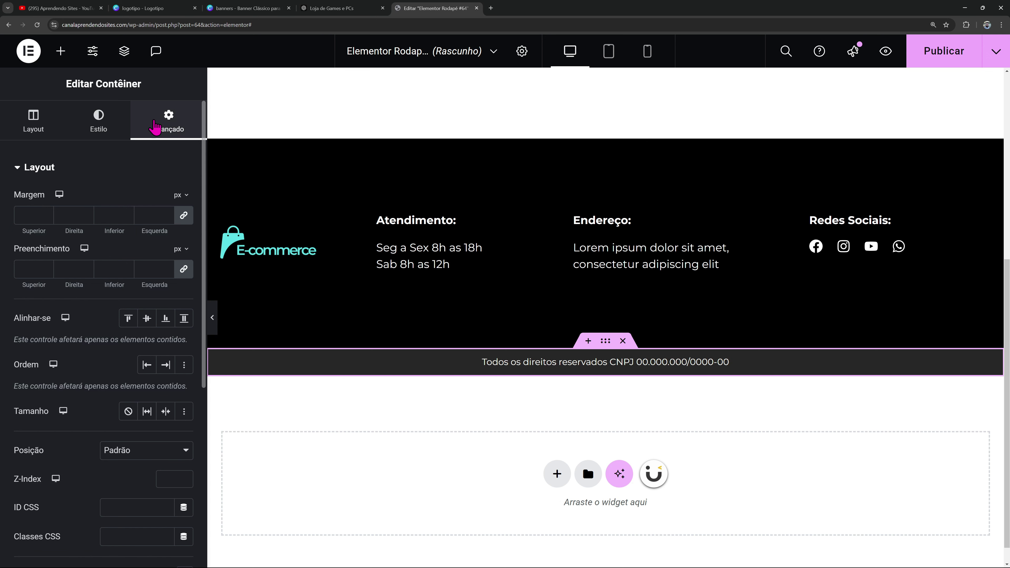
drag(40, 286, 57, 287)
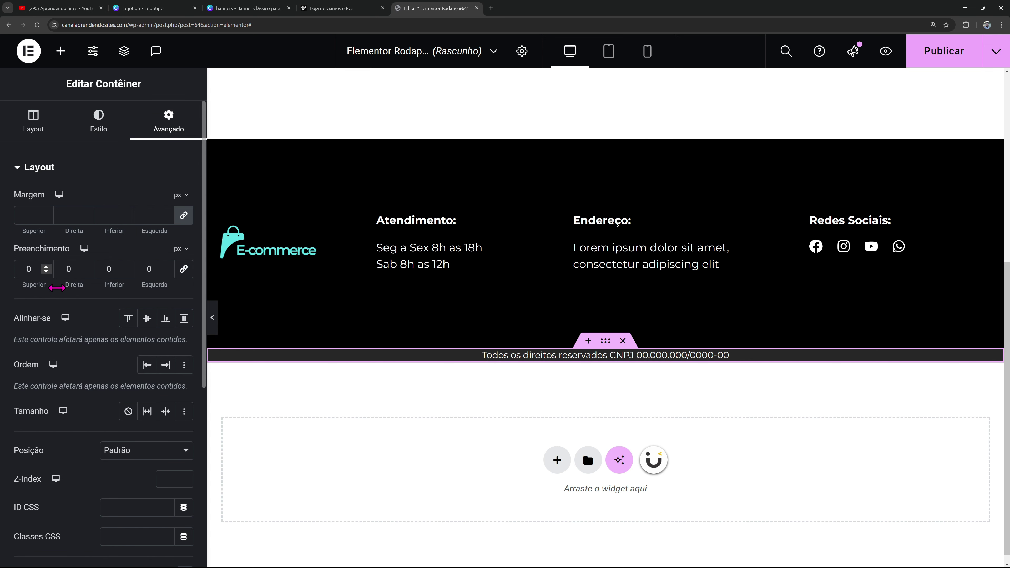
text(20)
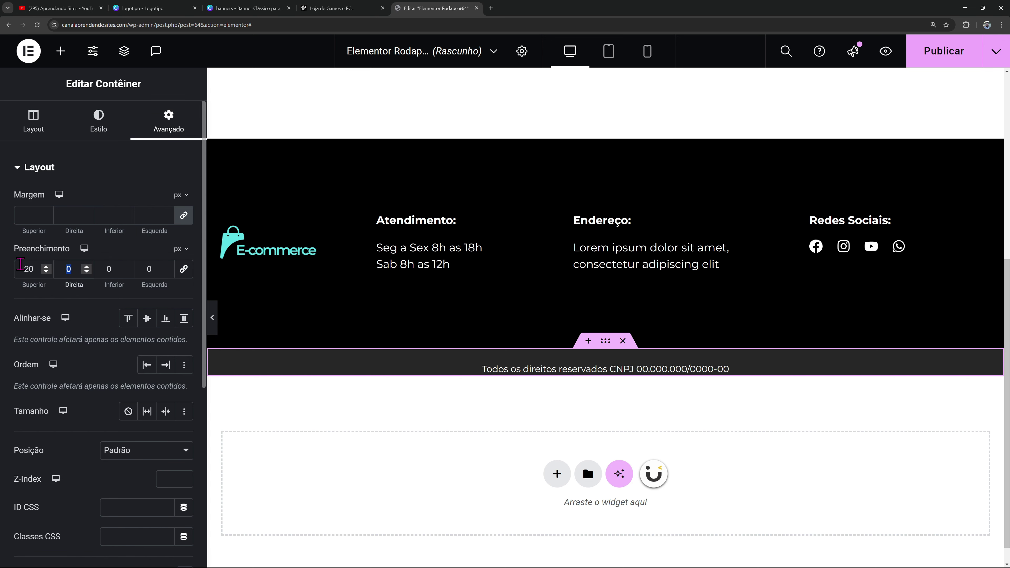
key(Tab)
key(Tab)
text(20)
Examine the footer's layout in the full-width desktop preview and in the tablet view
click(212, 317)
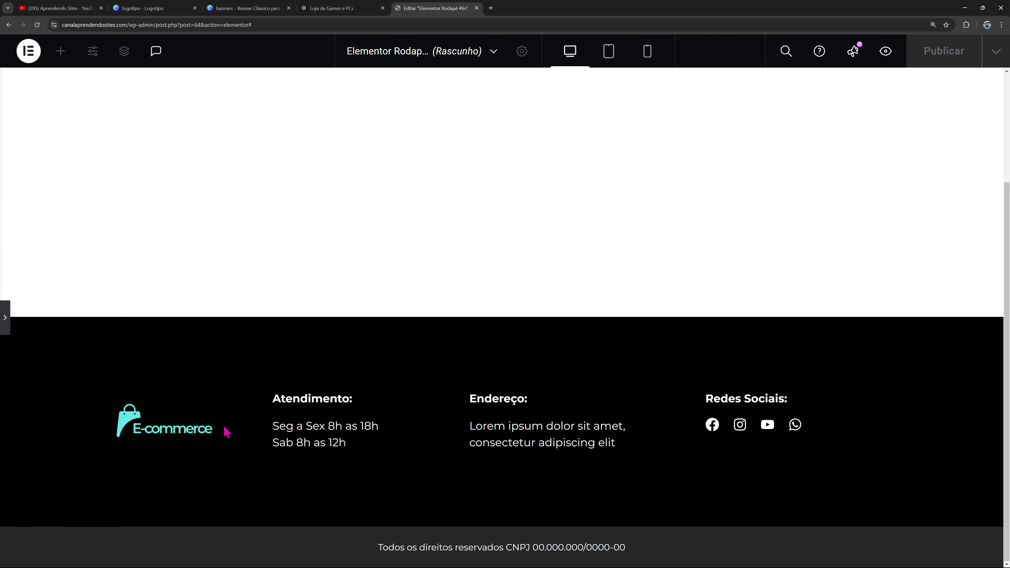
scroll(743, 421, up, 3)
scroll(733, 401, down, 3)
click(4, 318)
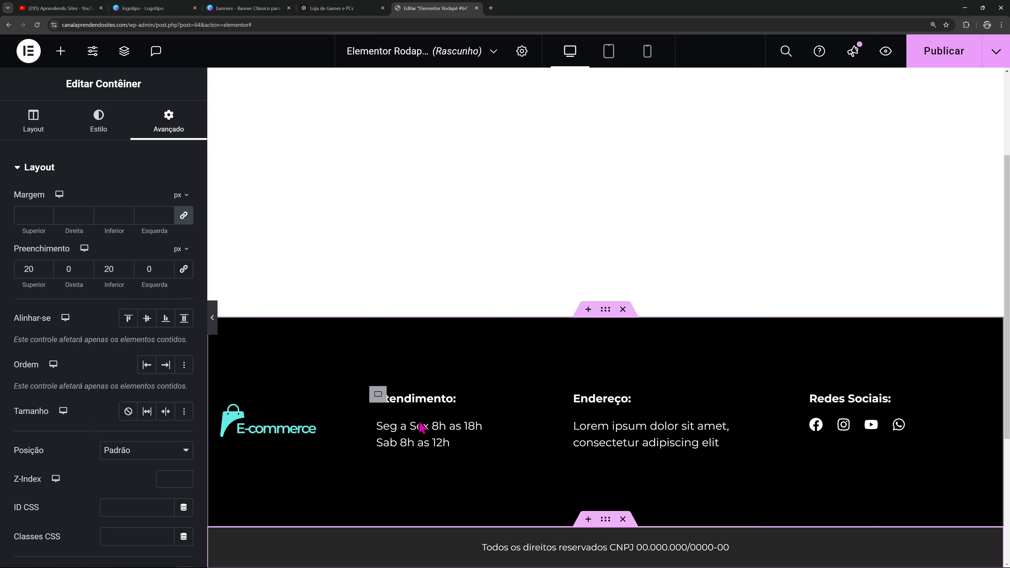
click(945, 51)
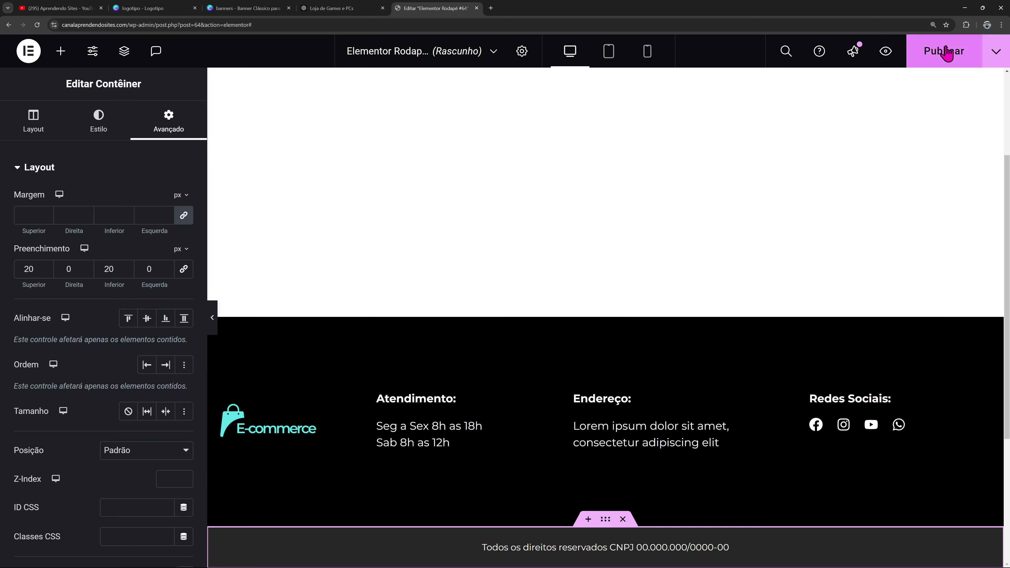
click(903, 57)
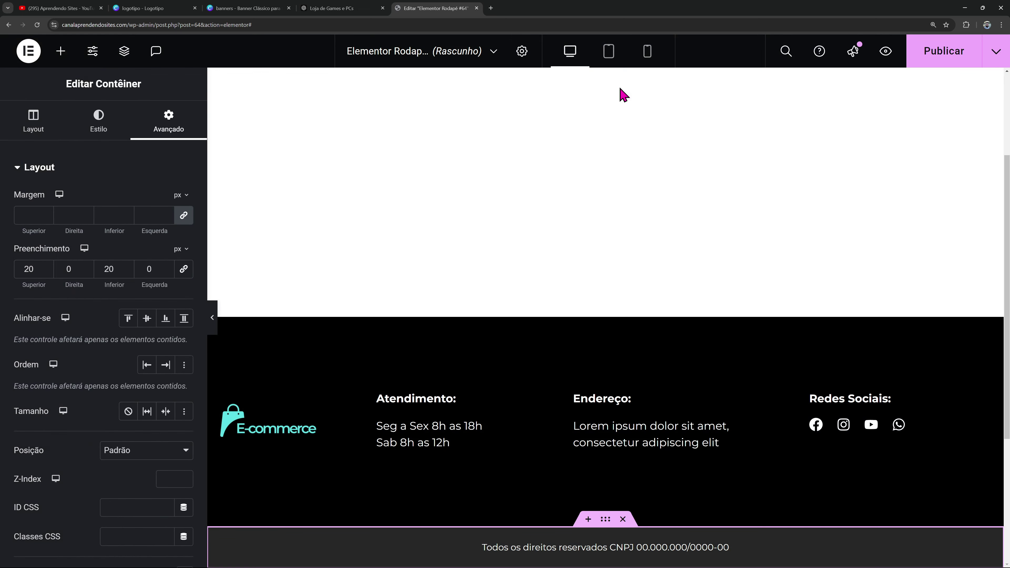
click(609, 52)
scroll(658, 271, down, 3)
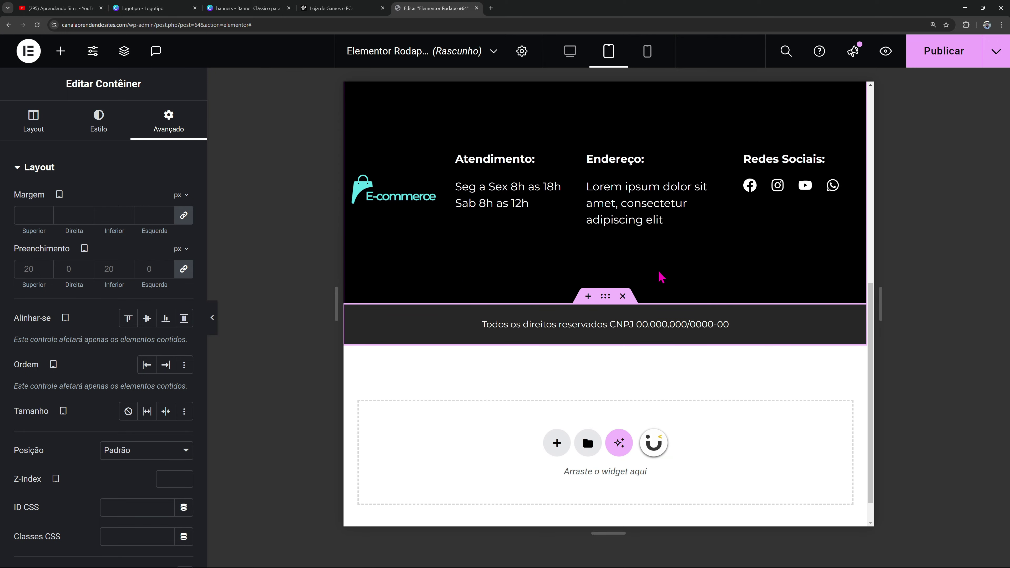
scroll(686, 280, up, 2)
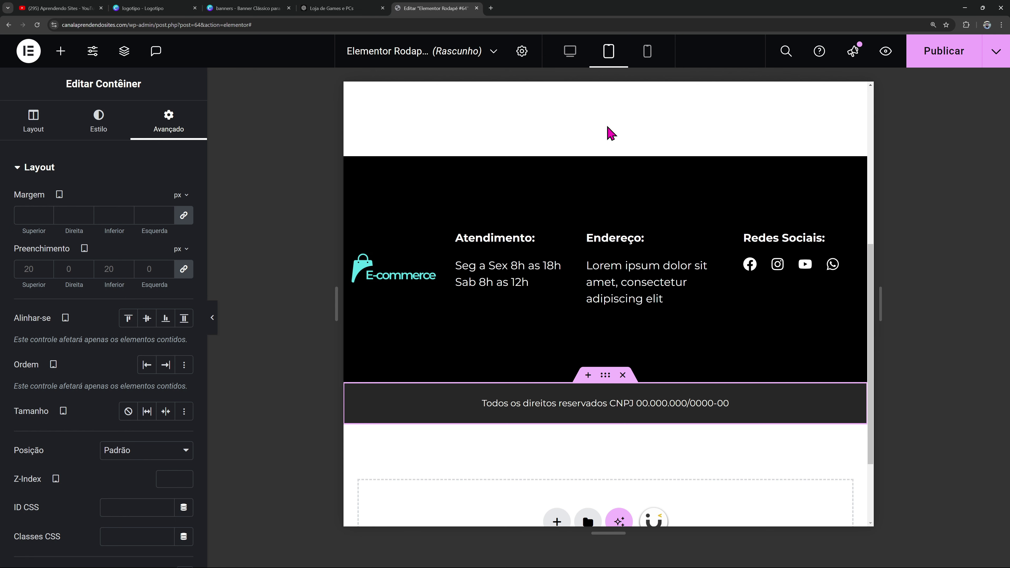
In the mobile view, centre-align the items of the logo column and the Atendimento column
click(647, 58)
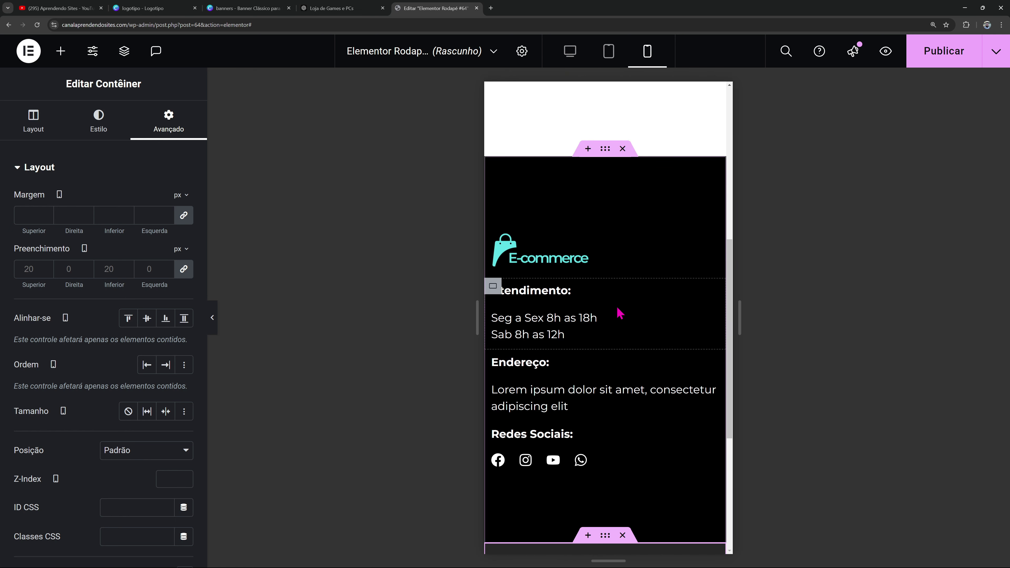
scroll(619, 314, up, 3)
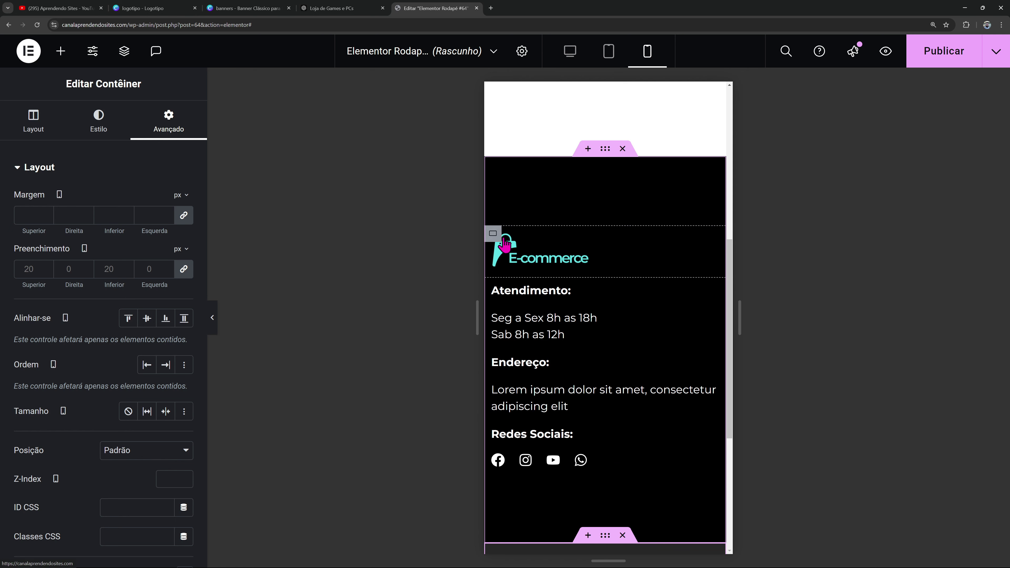
click(532, 261)
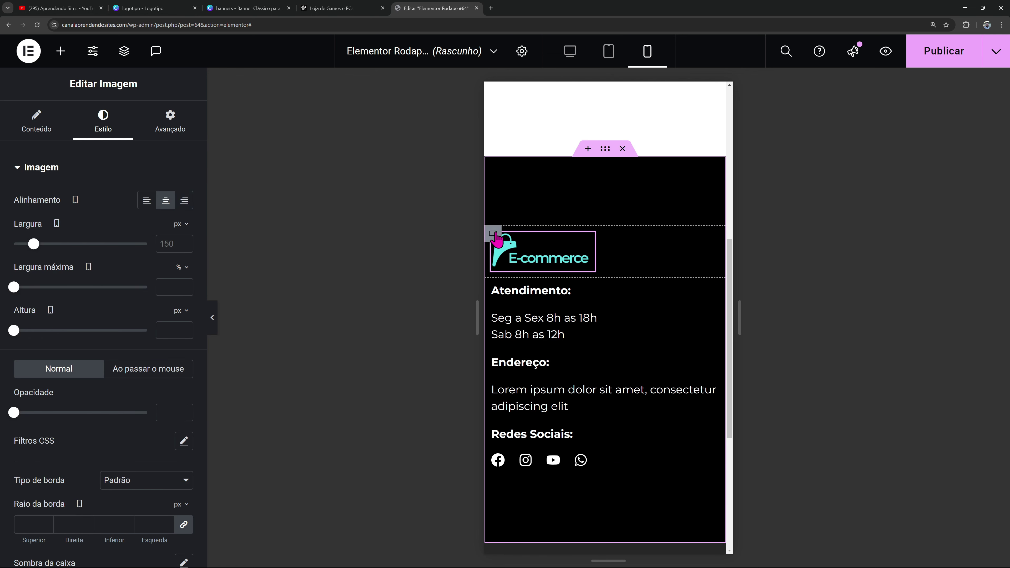
click(493, 233)
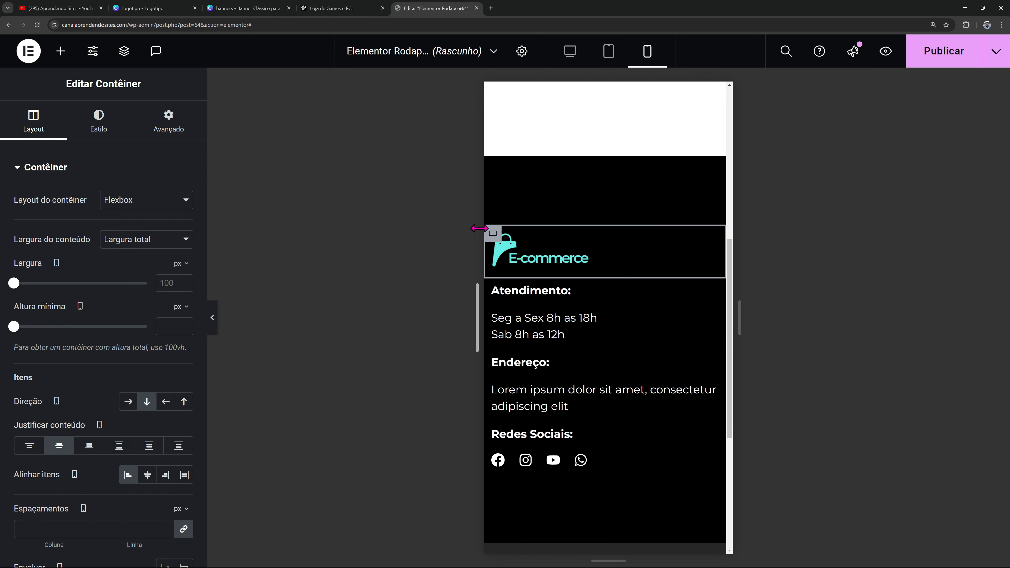
click(147, 474)
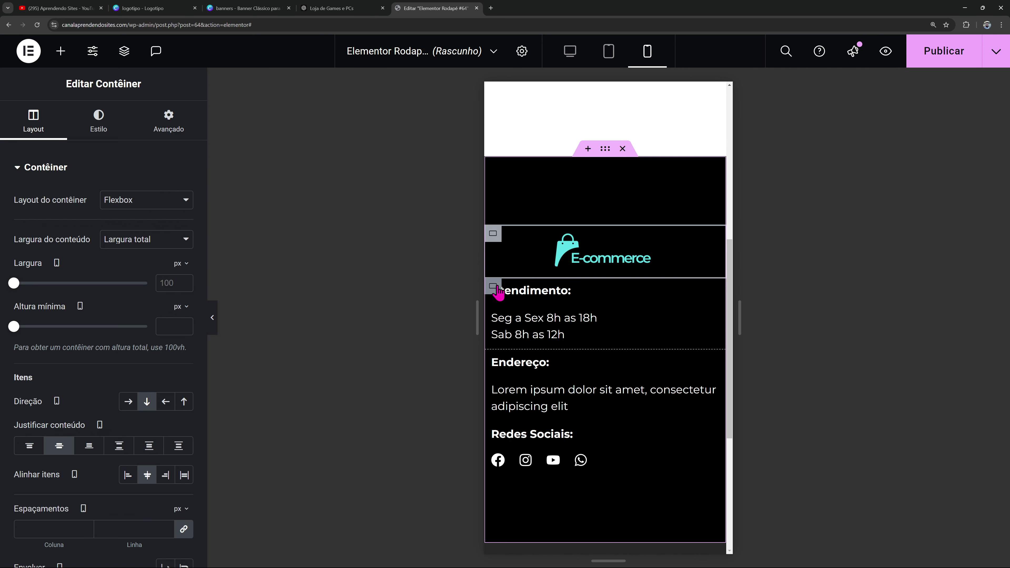
click(493, 286)
click(147, 478)
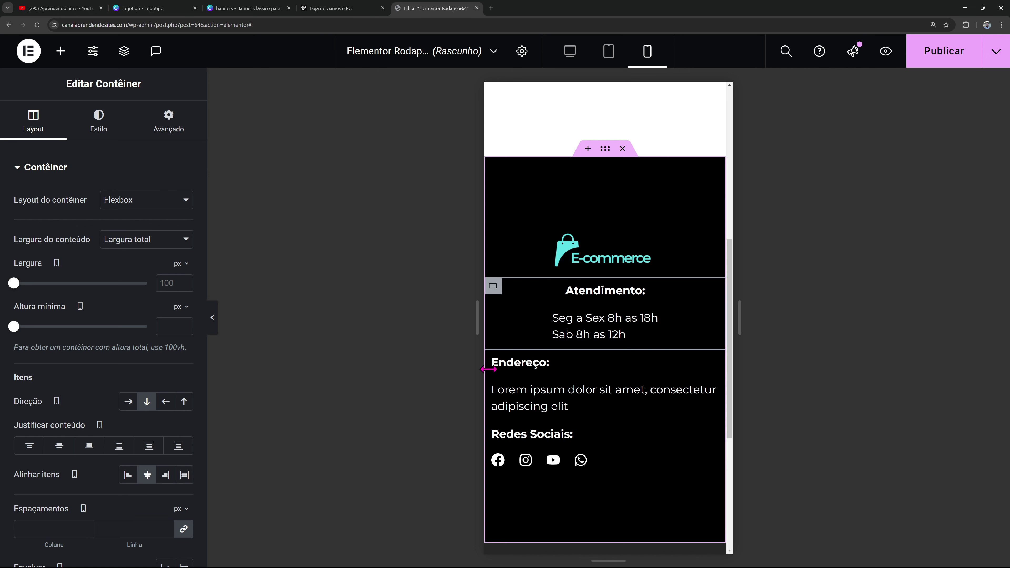
Centre-align the Endereço column's items for mobile and centre its address text
click(493, 358)
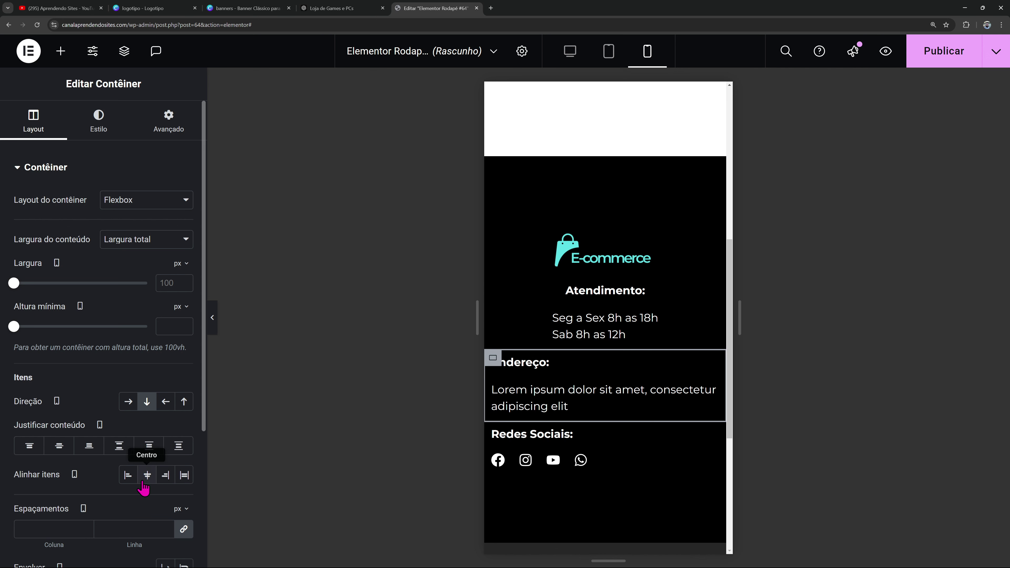
click(147, 475)
click(534, 405)
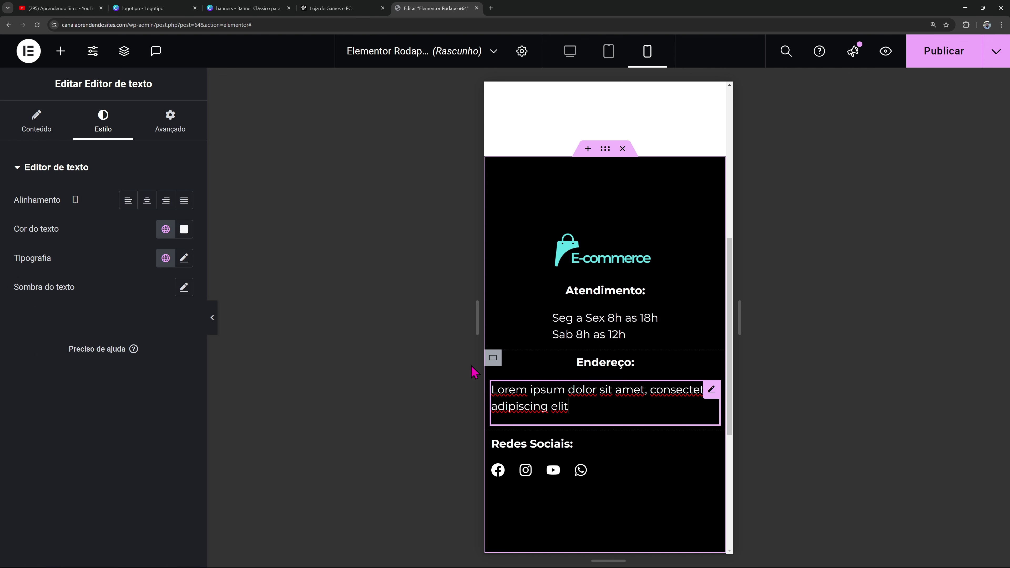
click(147, 200)
Centre-align the heading and social icons in the Redes Sociais column for mobile
click(495, 443)
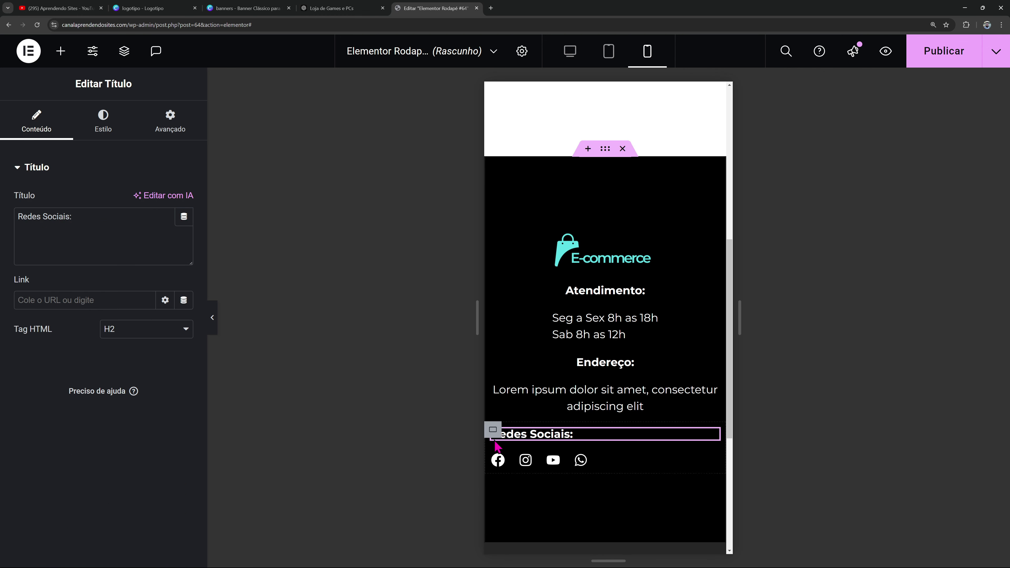
click(493, 432)
click(147, 476)
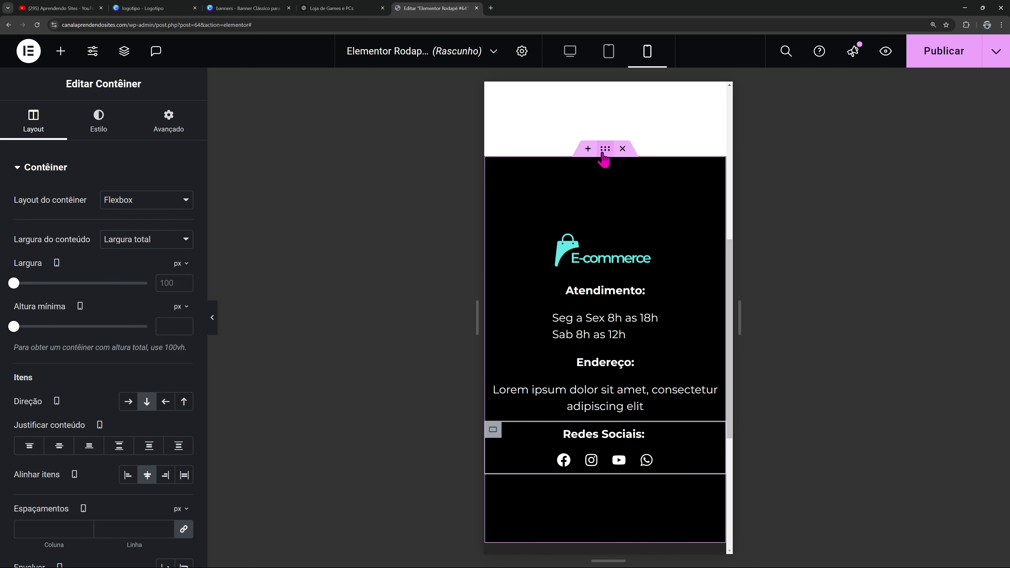
Set the black footer container's mobile padding to 20 px top and bottom, with 0 on the sides
click(604, 160)
click(184, 269)
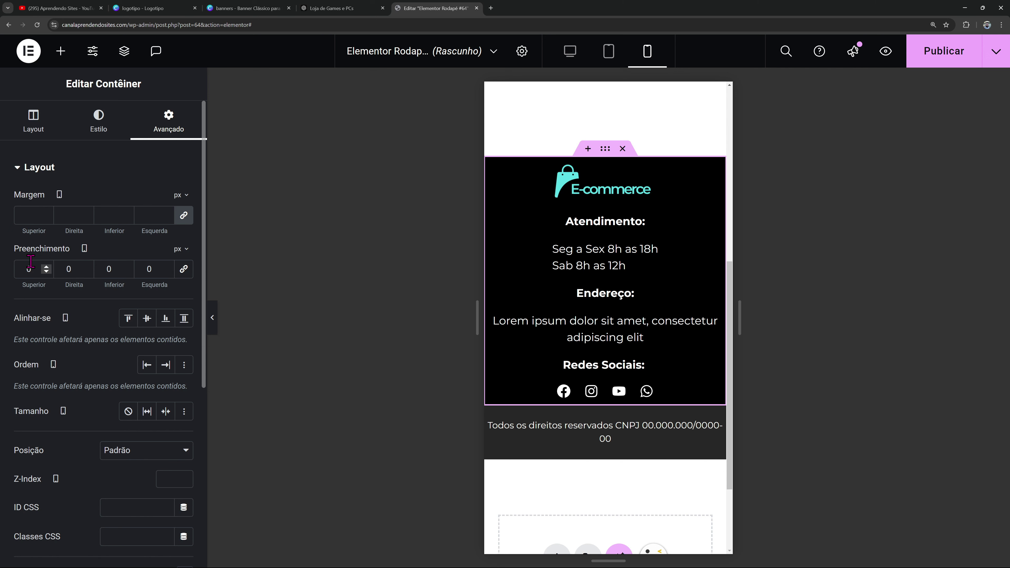
text(20)
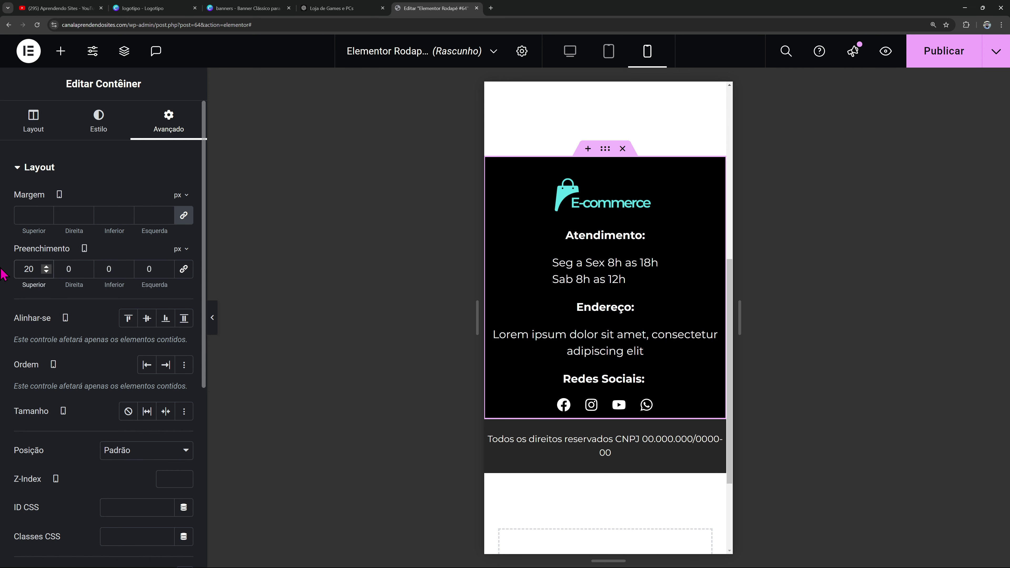
key(Tab)
key(Tab)
text(20)
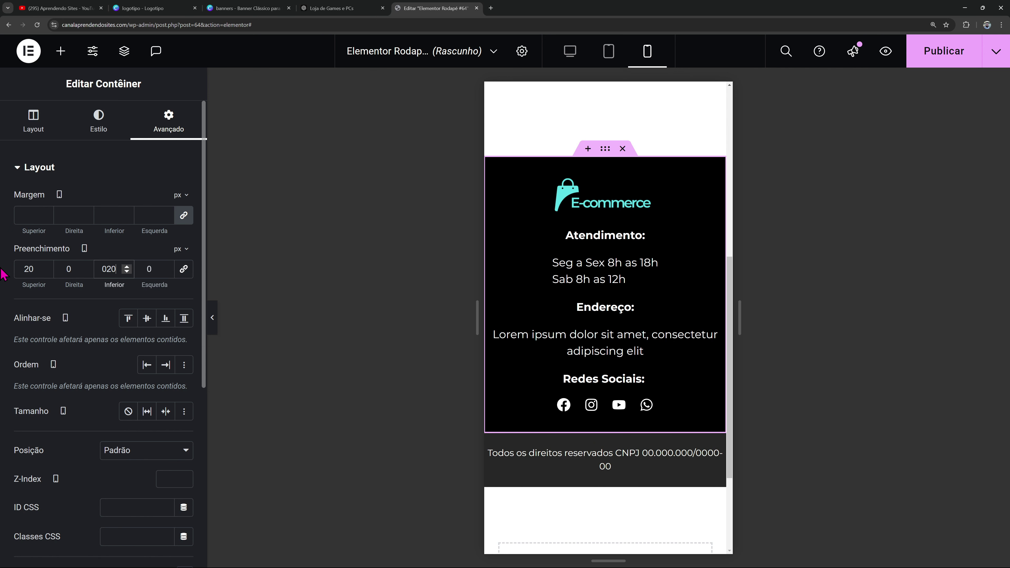
Set the Atendimento heading's mobile margin to 20 px at the top and -10 px at the bottom
click(637, 238)
click(169, 127)
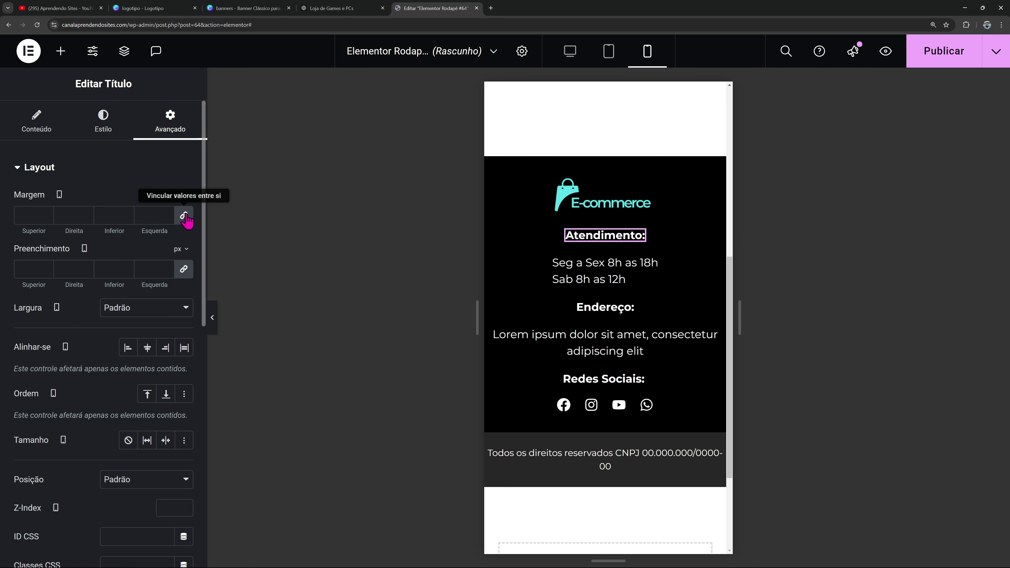
click(35, 216)
text(020)
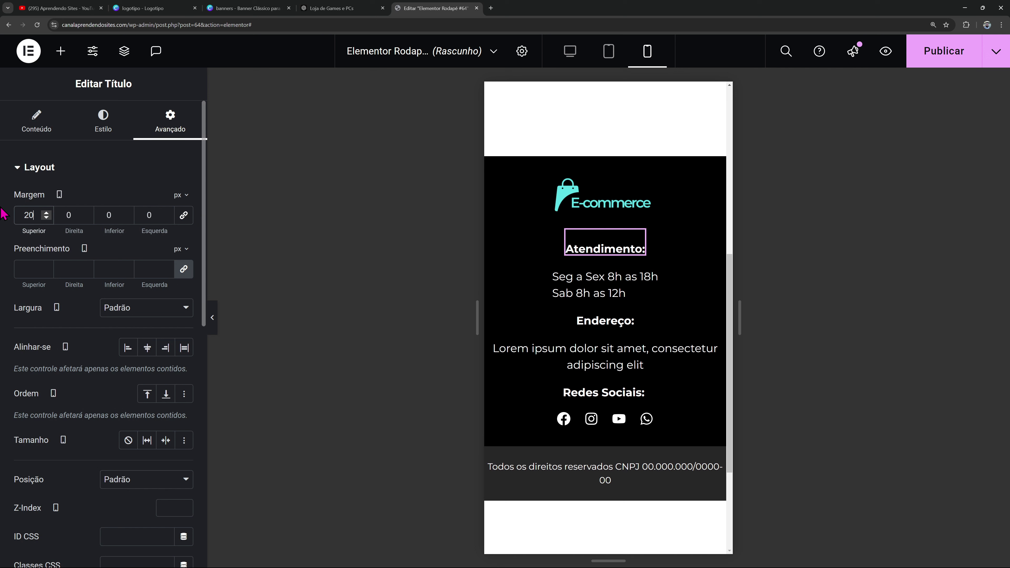
click(127, 218)
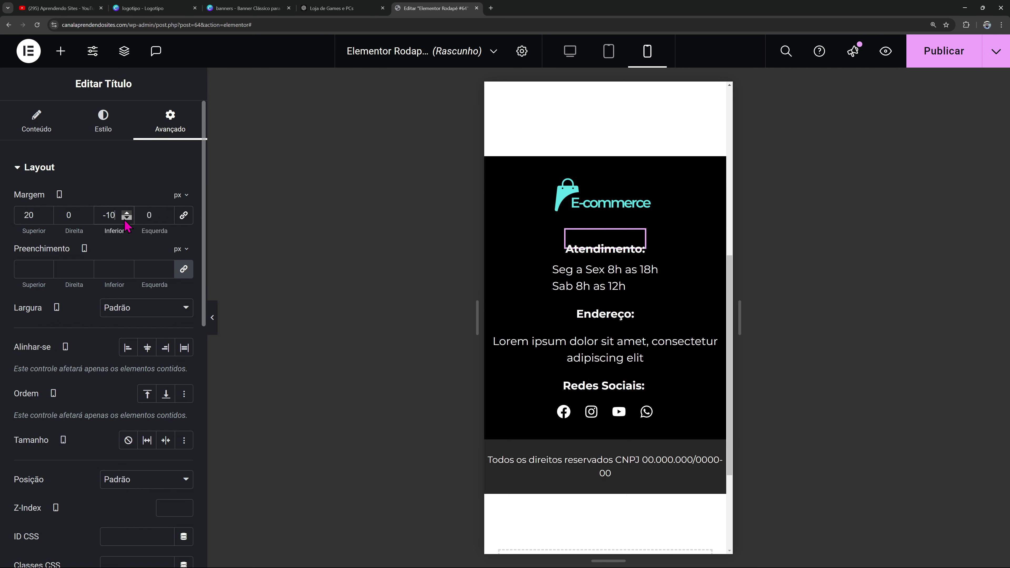
click(126, 213)
click(127, 214)
click(127, 214)
click(126, 214)
Copy the Atendimento heading's style and paste it onto the Endereço and Redes Sociais headings
right_click(582, 252)
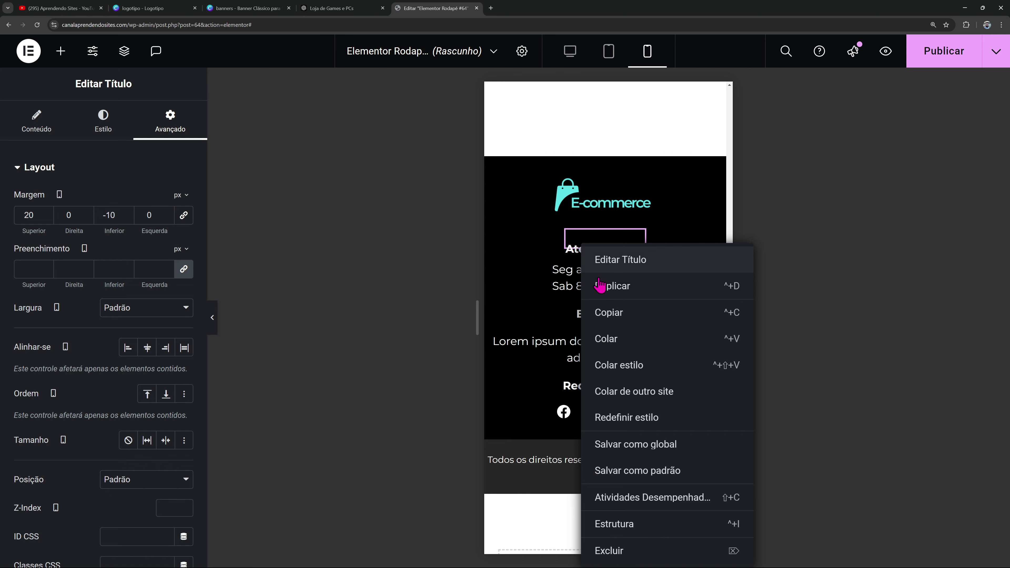
click(613, 313)
right_click(607, 315)
click(628, 360)
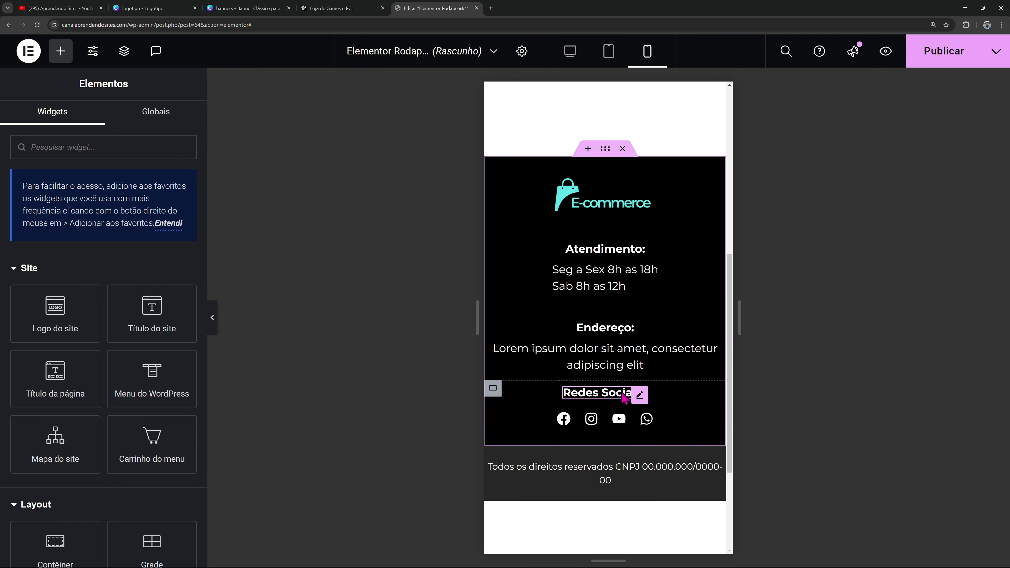
right_click(620, 395)
click(655, 374)
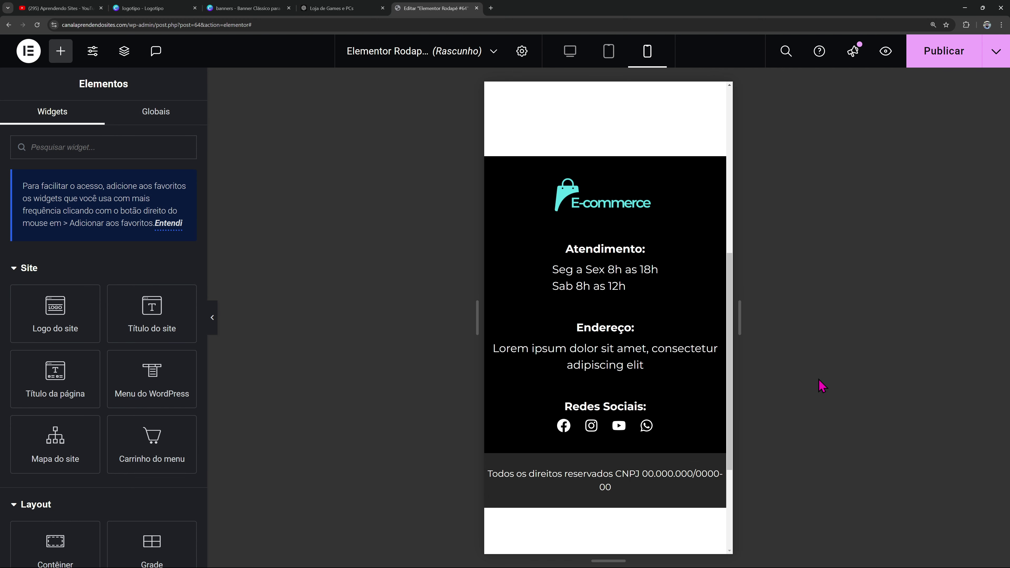
Give the address text under Endereço a custom mobile width of 238 px
click(708, 350)
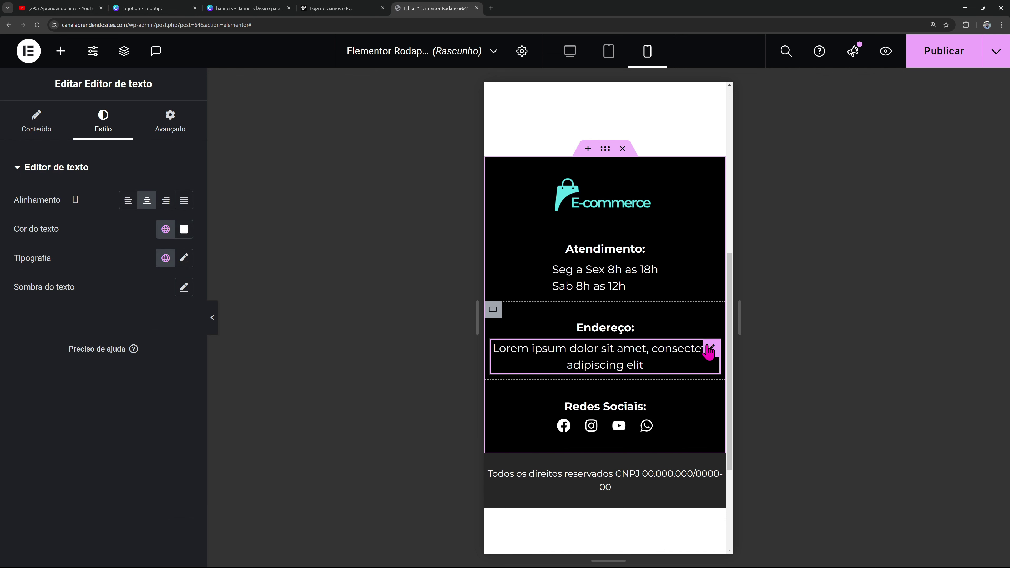
click(170, 119)
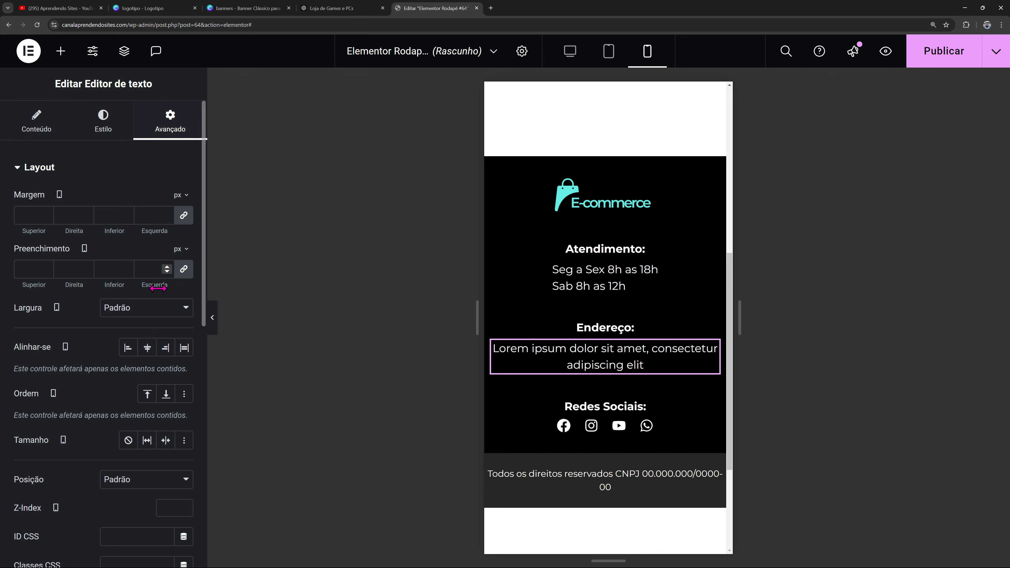
click(161, 314)
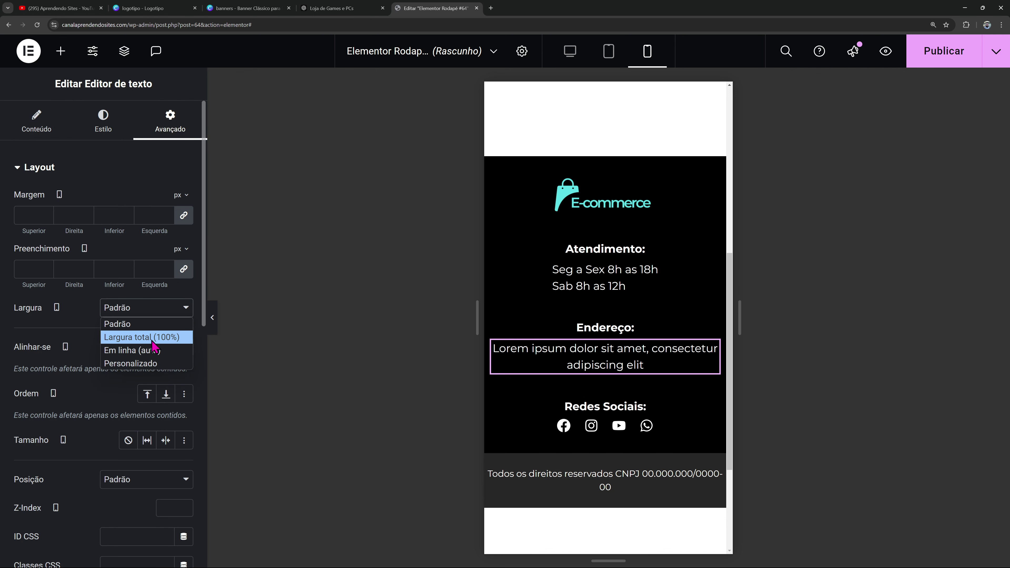
click(163, 337)
click(172, 314)
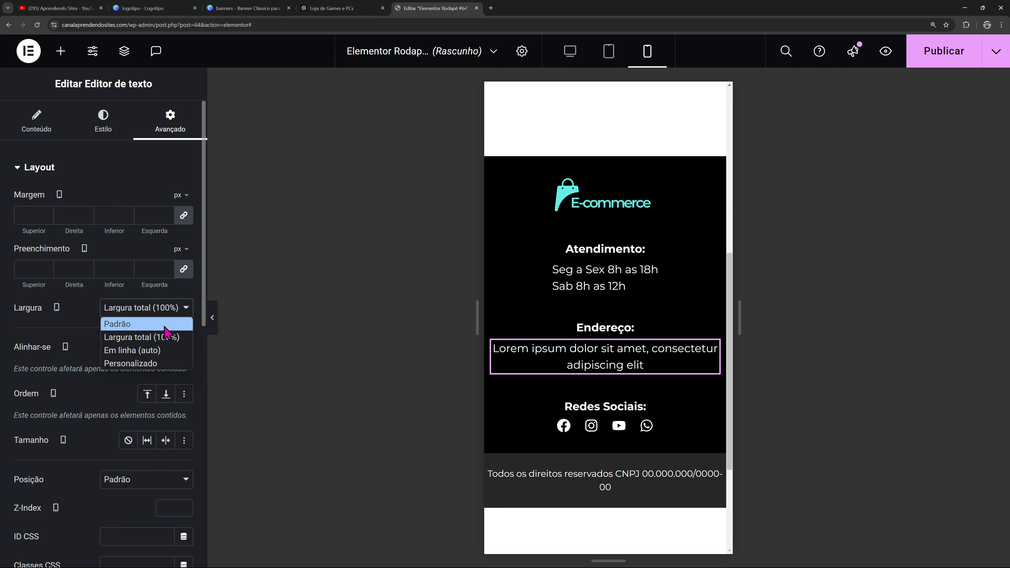
click(150, 364)
drag(20, 351, 46, 358)
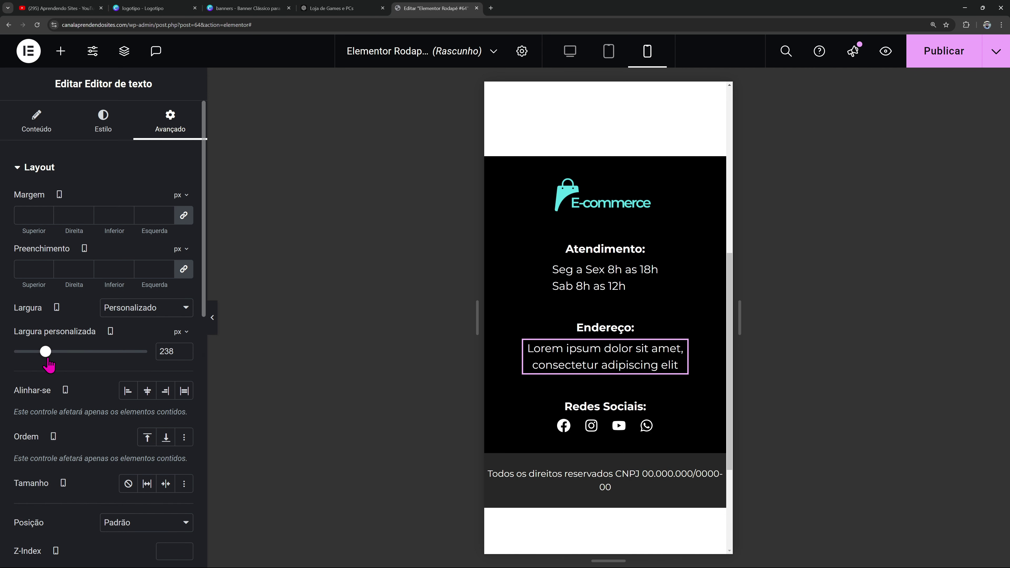
Set the custom mobile width of the address text under Endereço to 90%
click(179, 332)
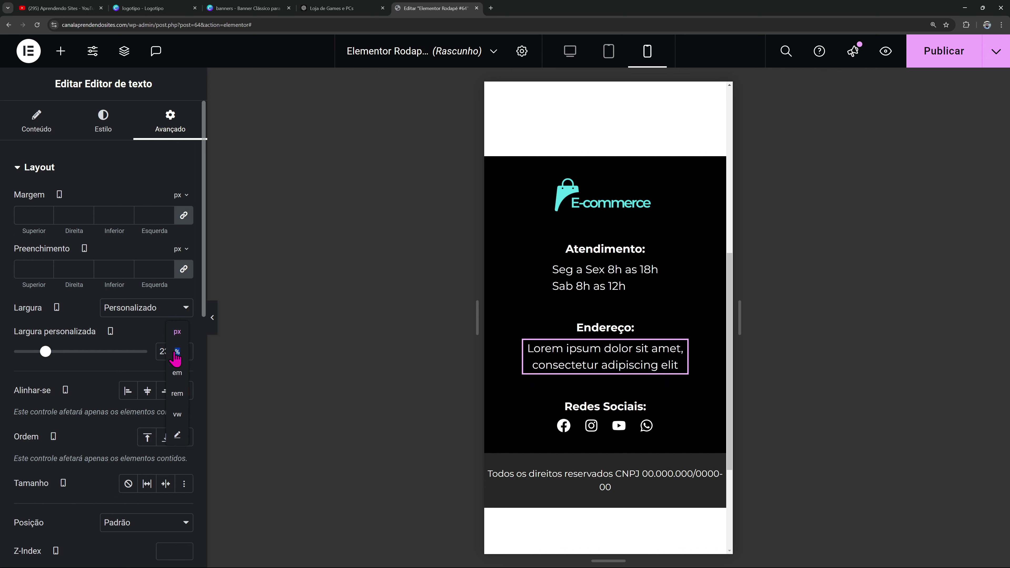
click(174, 354)
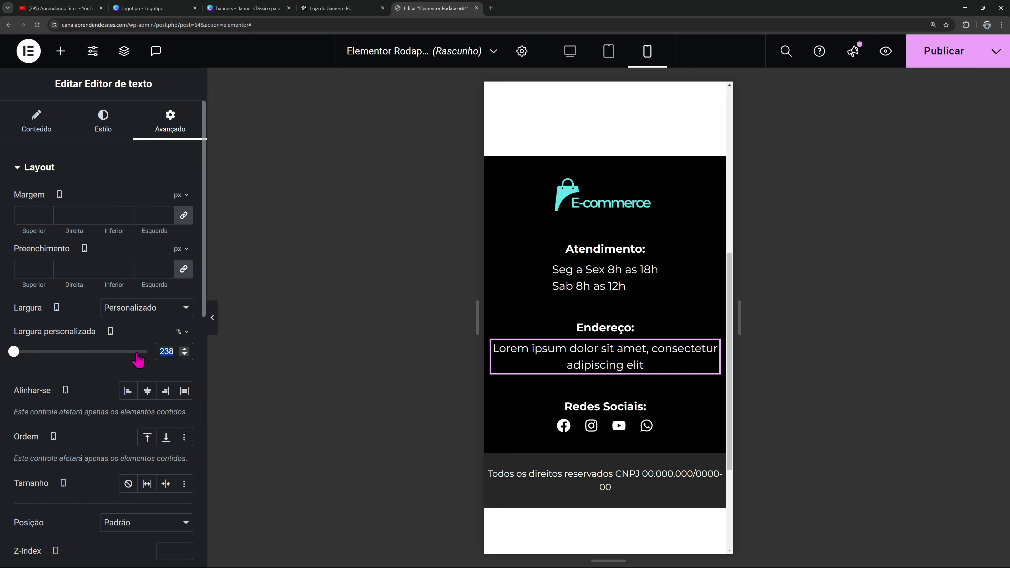
text(90)
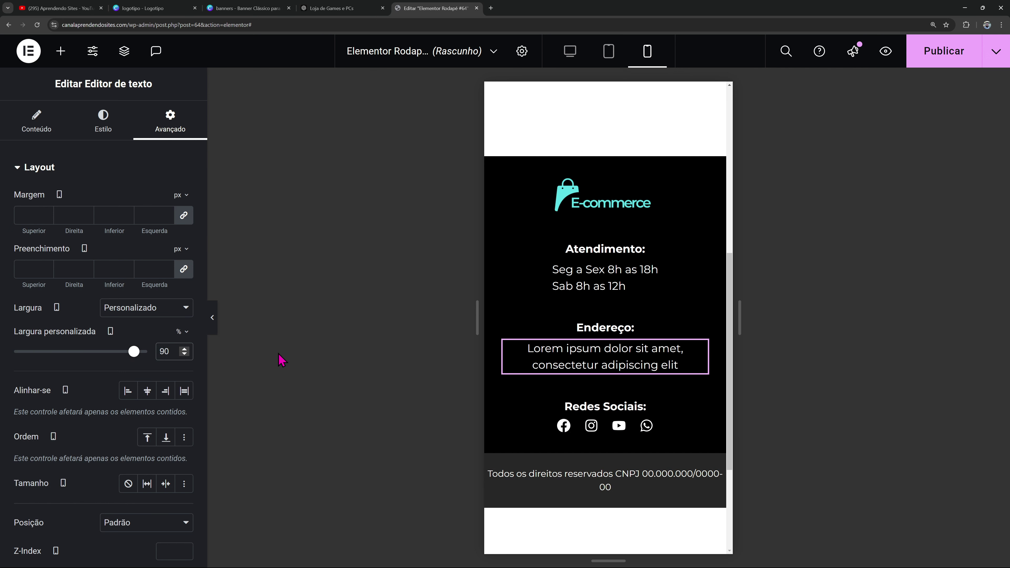
Set the mobile font size of the copyright text in the dark grey bar to 10 px
click(608, 484)
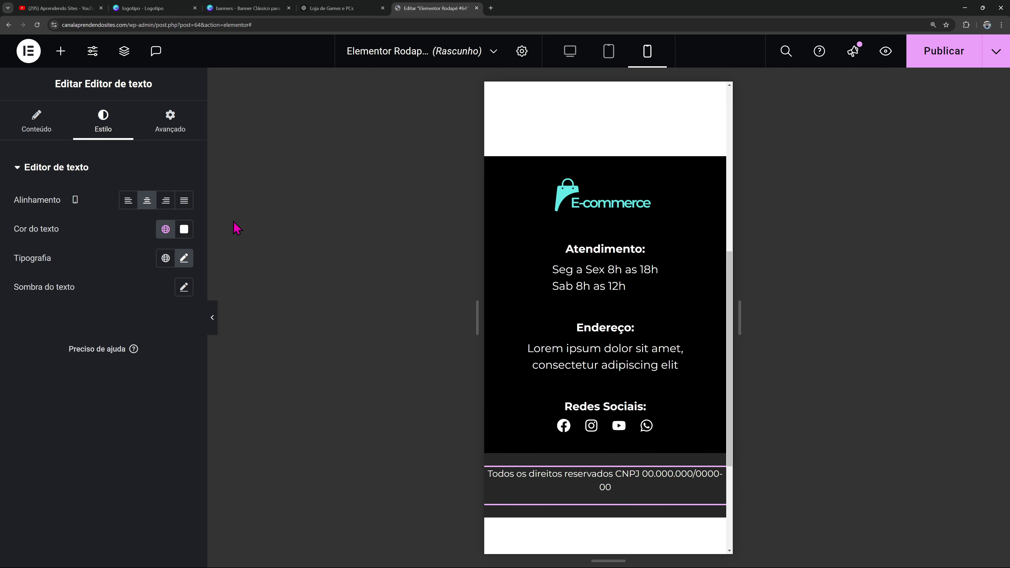
click(192, 264)
click(167, 365)
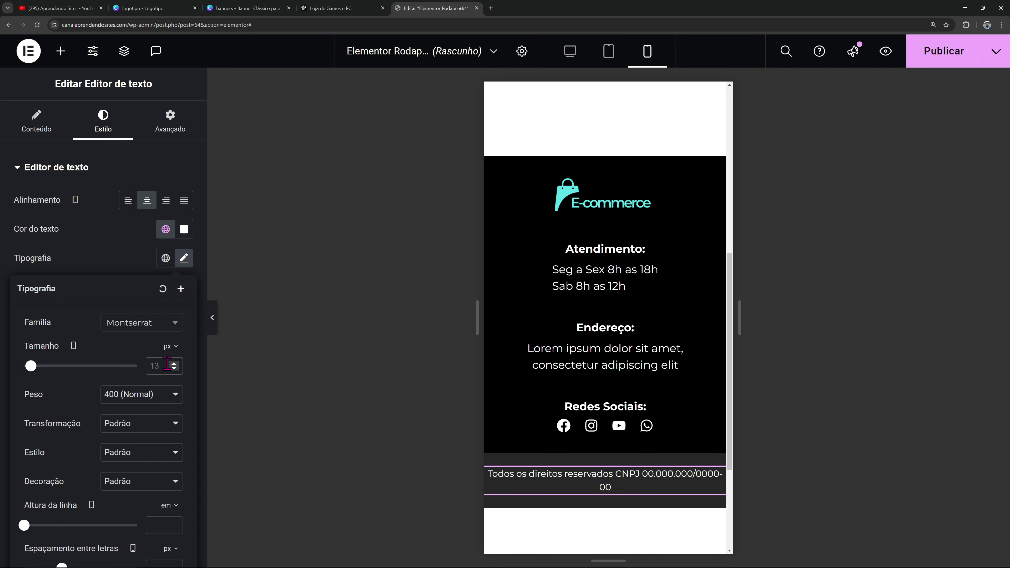
text(10)
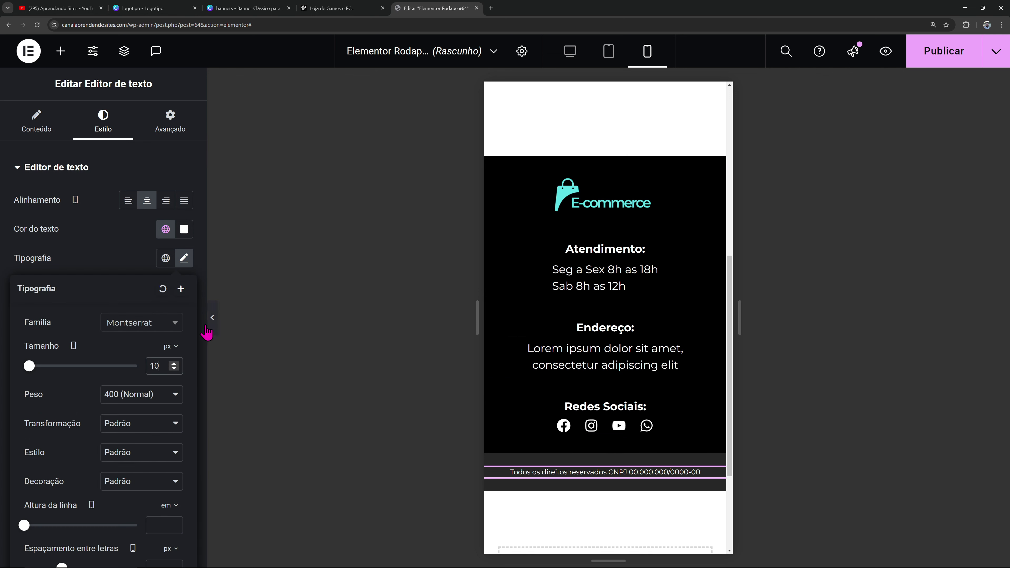
click(214, 323)
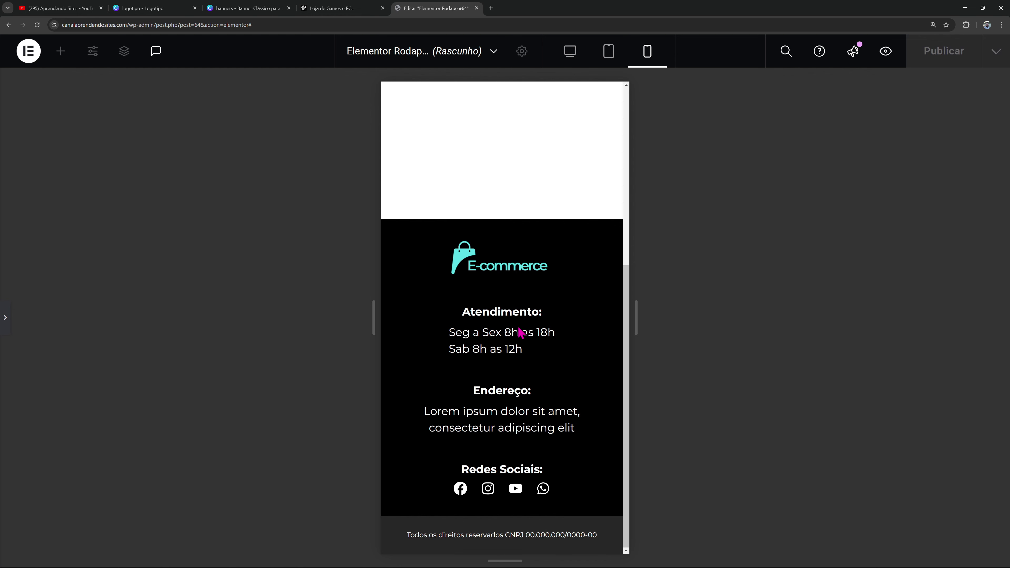
Centre-align the opening hours text under Atendimento for mobile
click(5, 319)
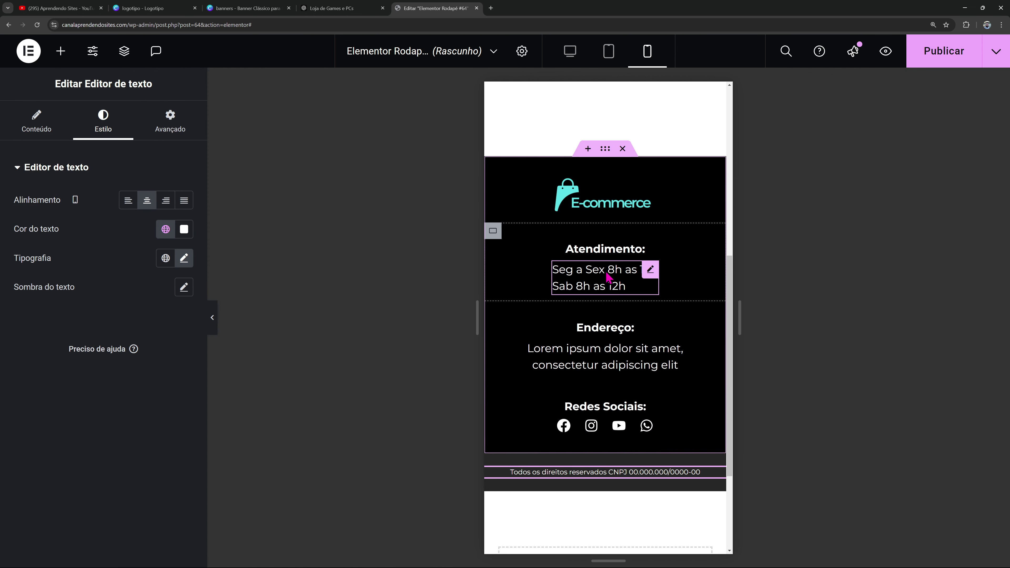
click(573, 275)
click(146, 203)
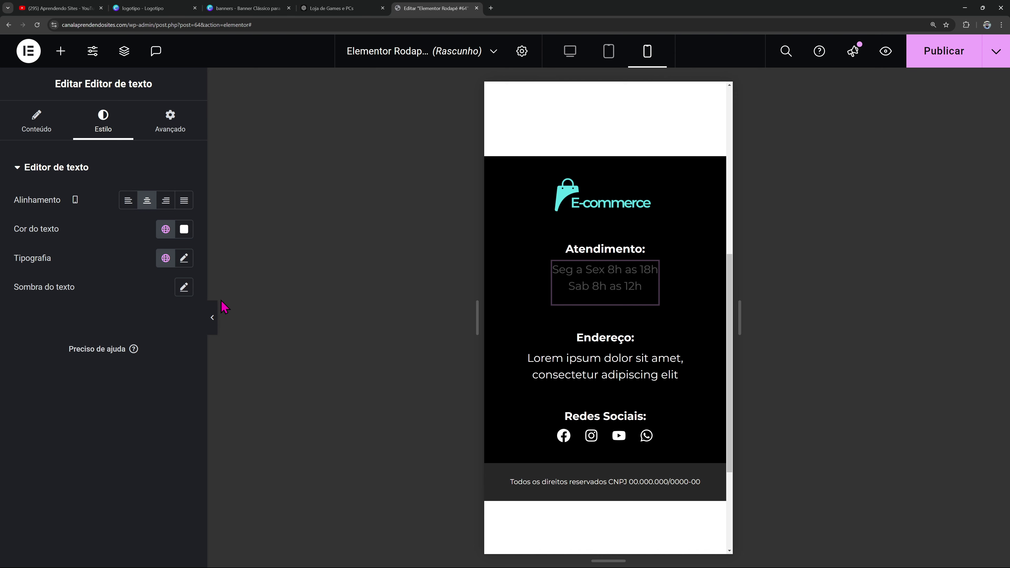
Check the footer in the tablet and desktop views, and start publishing the footer template
click(214, 323)
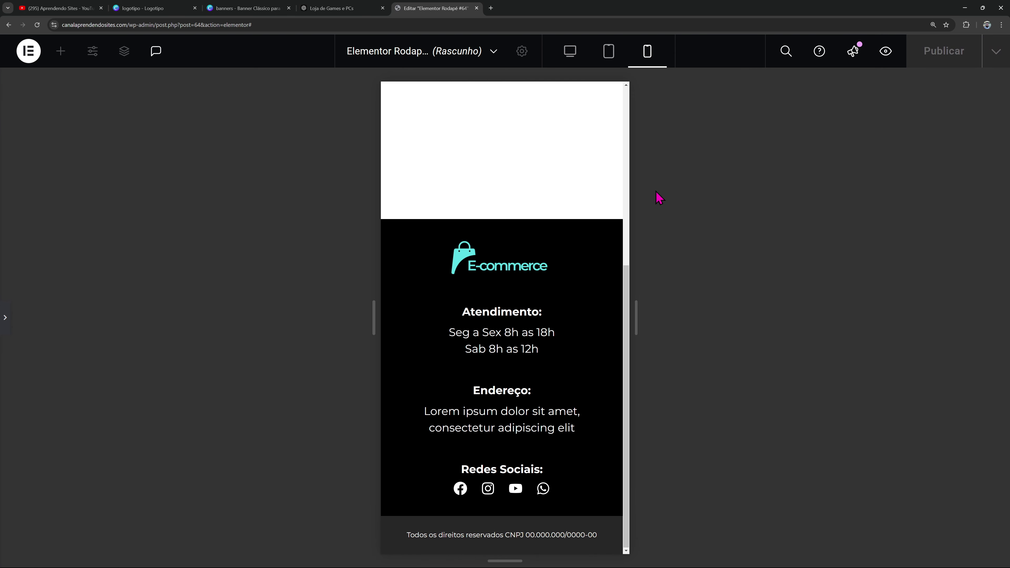
click(609, 51)
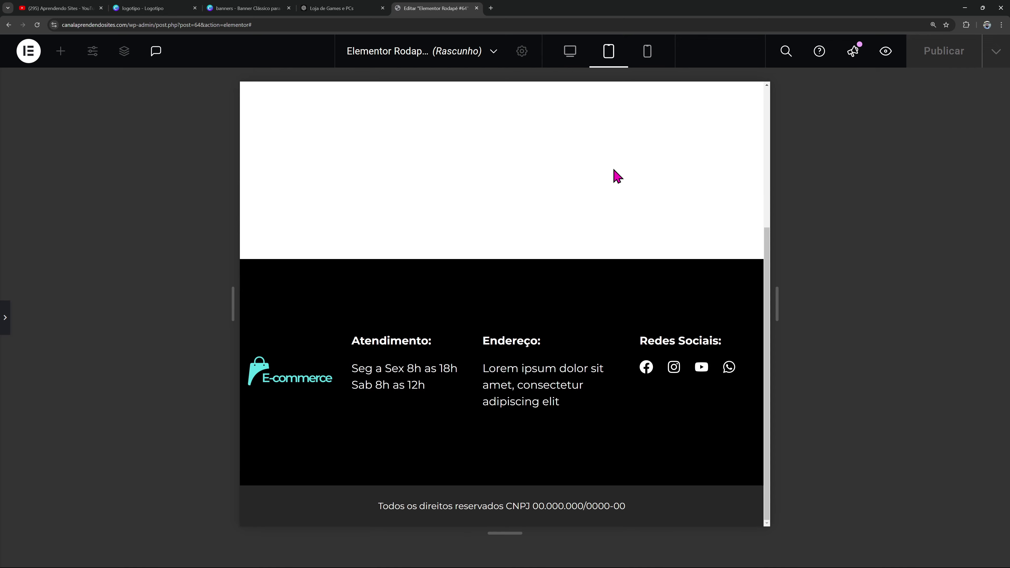
click(569, 51)
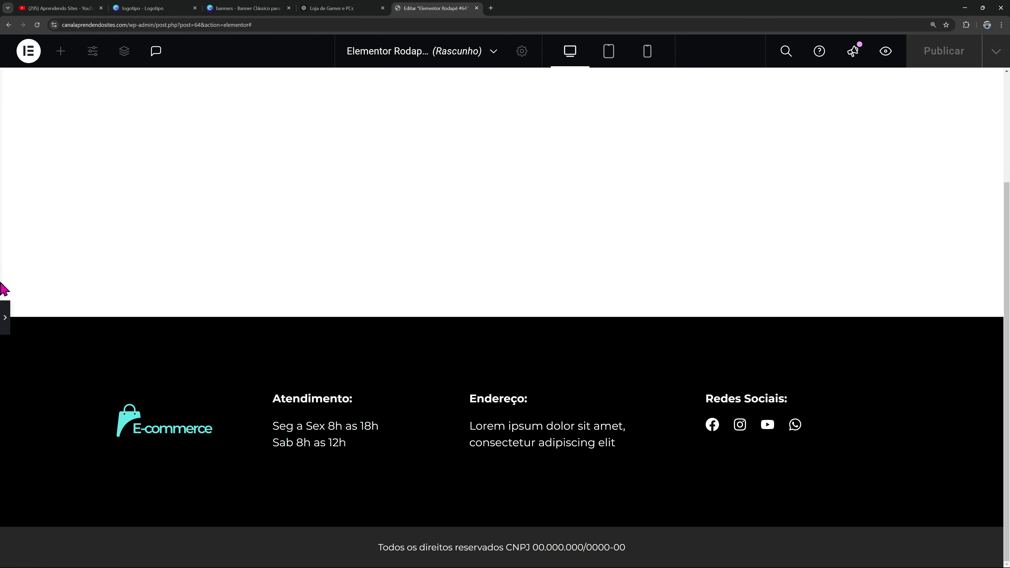
click(5, 317)
scroll(807, 394, up, 7)
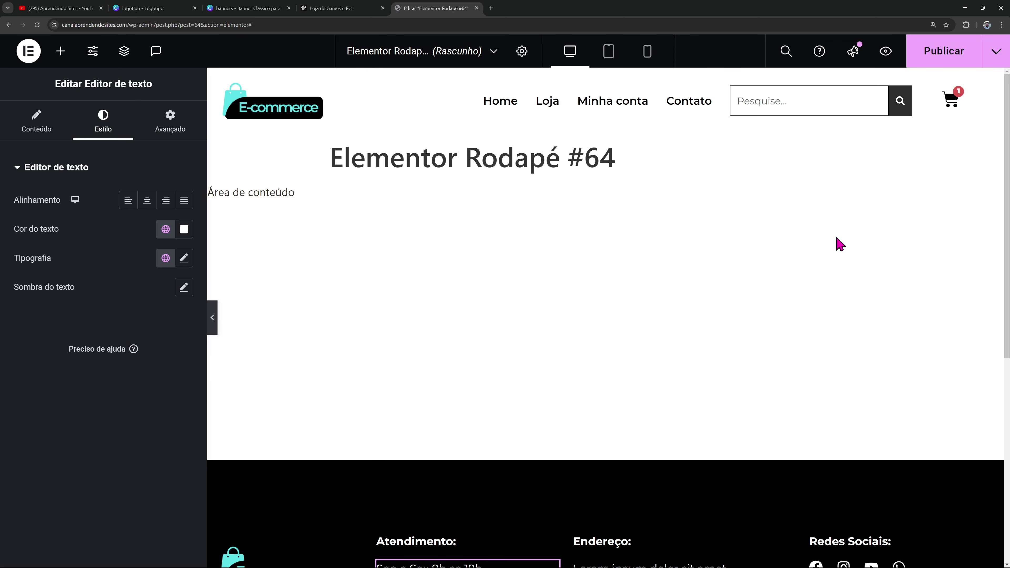
click(929, 62)
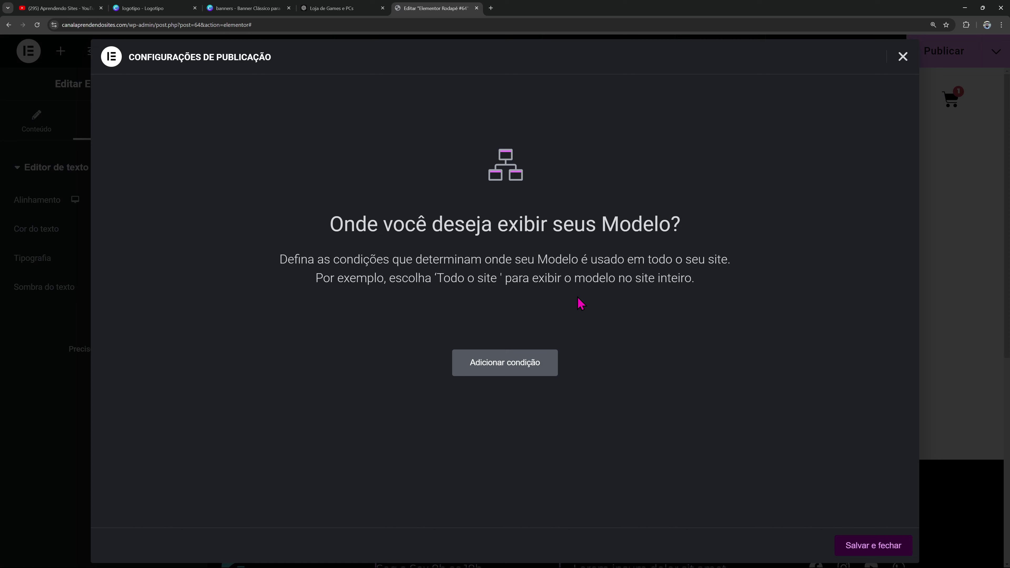
Publish the footer template with the display condition Incluir Todo o site, and load the store's home page
click(534, 361)
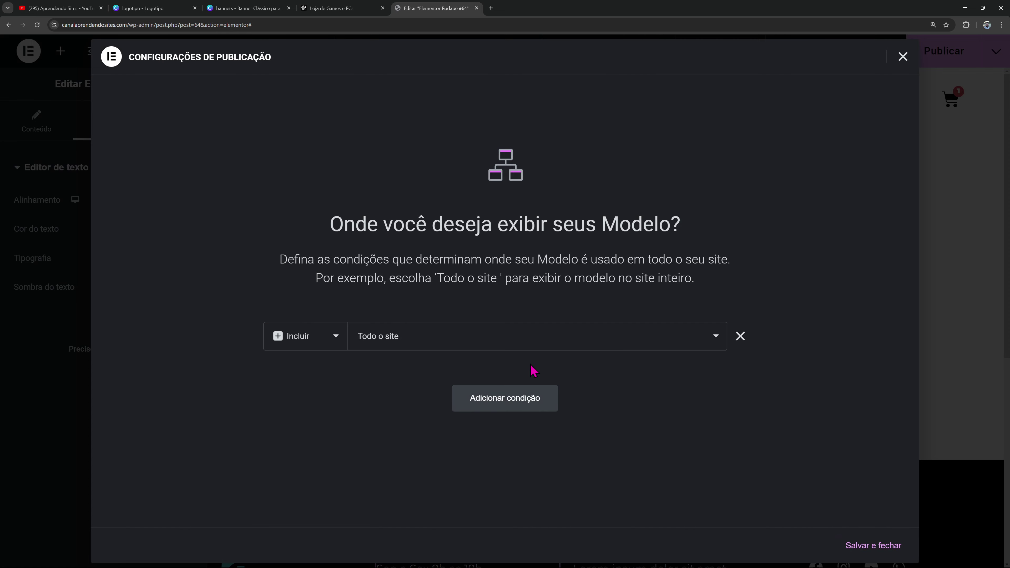
click(873, 546)
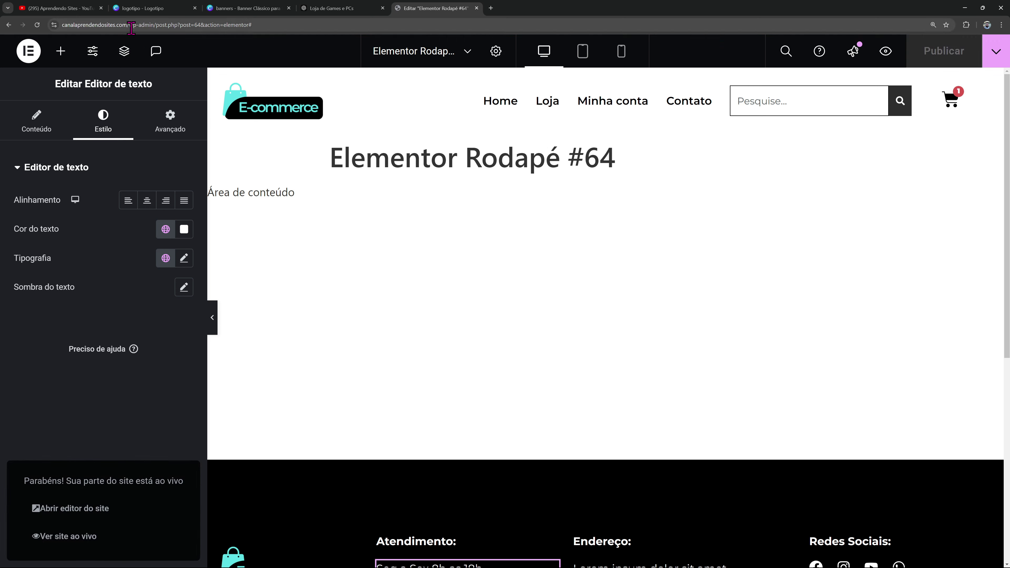
drag(131, 25, 364, 39)
key(BackSpace)
key(Return)
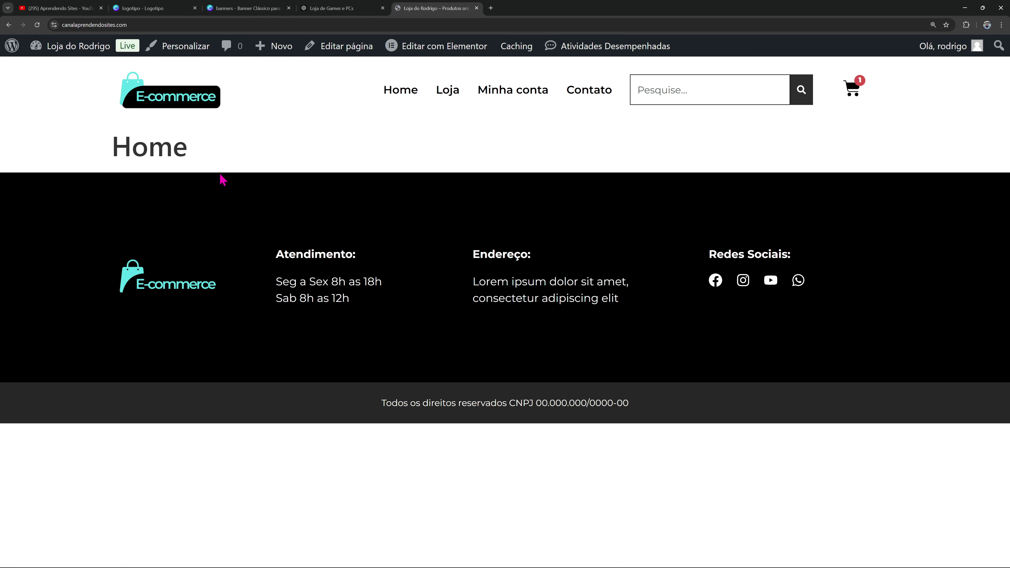
Open the Home page from the WordPress pages list and launch it in the Elementor editor
click(76, 108)
mouse_move(77, 231)
click(137, 230)
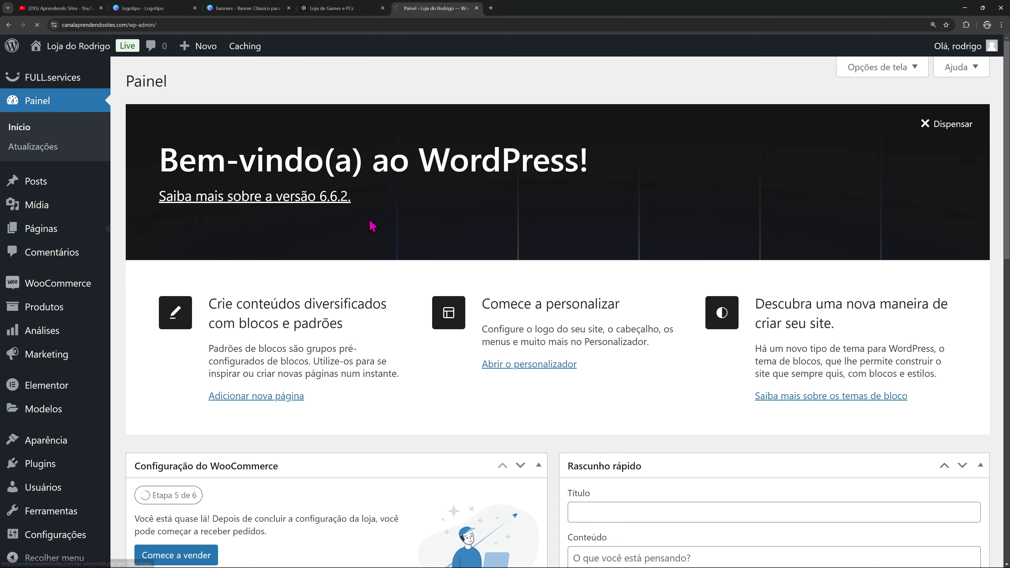
mouse_move(245, 320)
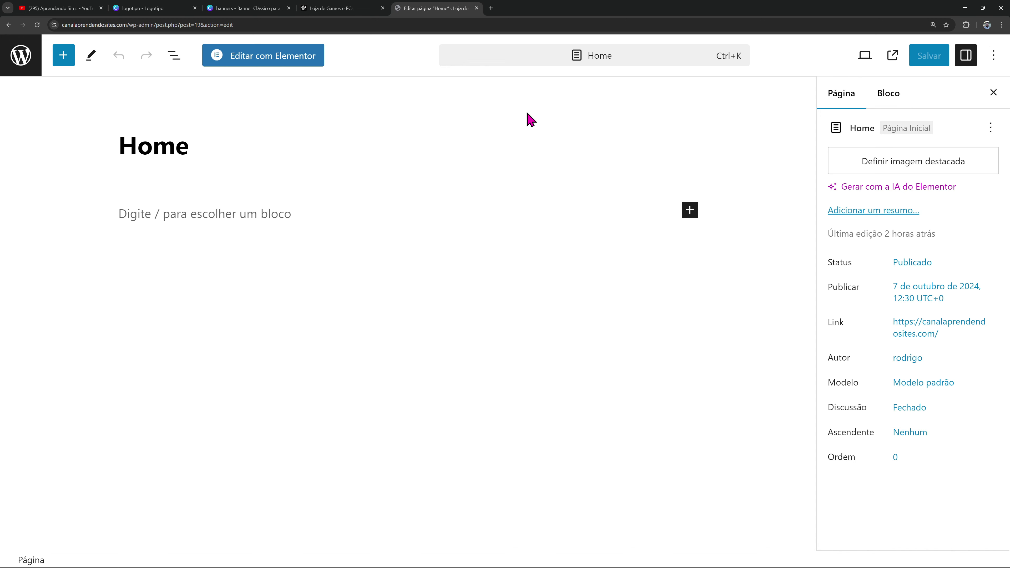
click(241, 63)
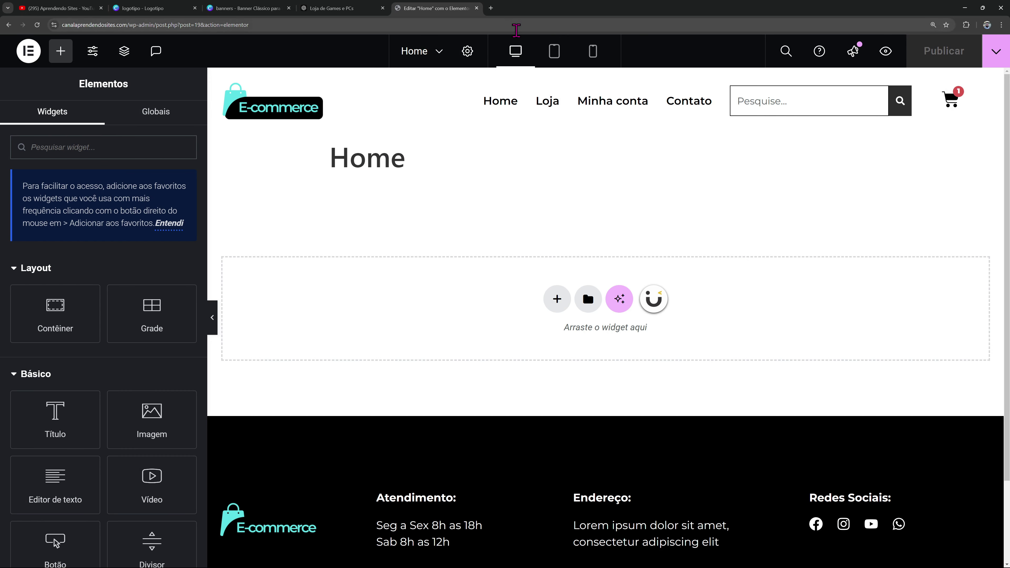
Set the Home page's layout to Tela do Elementor in the page settings
click(471, 58)
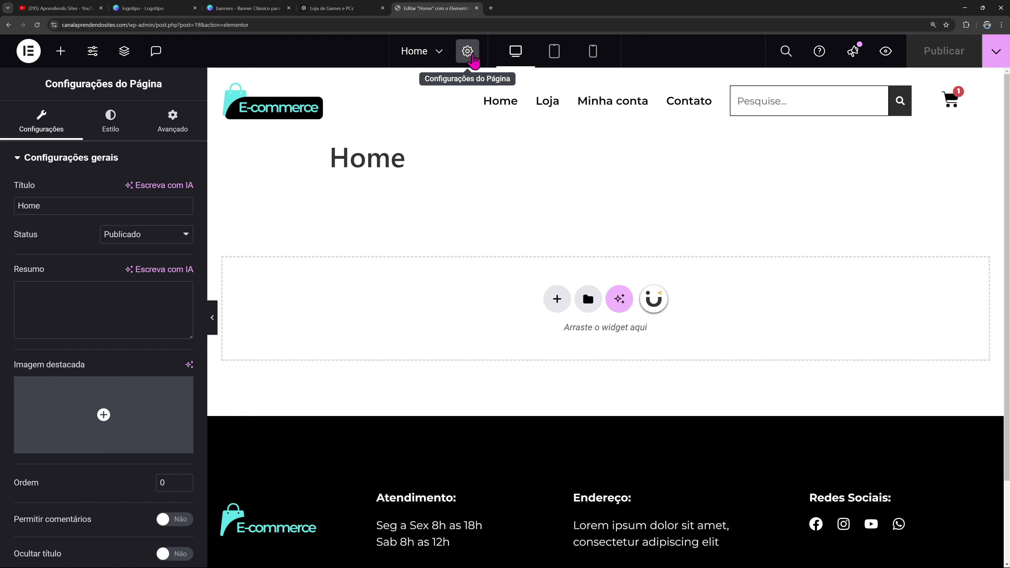
scroll(119, 477, down, 3)
click(127, 506)
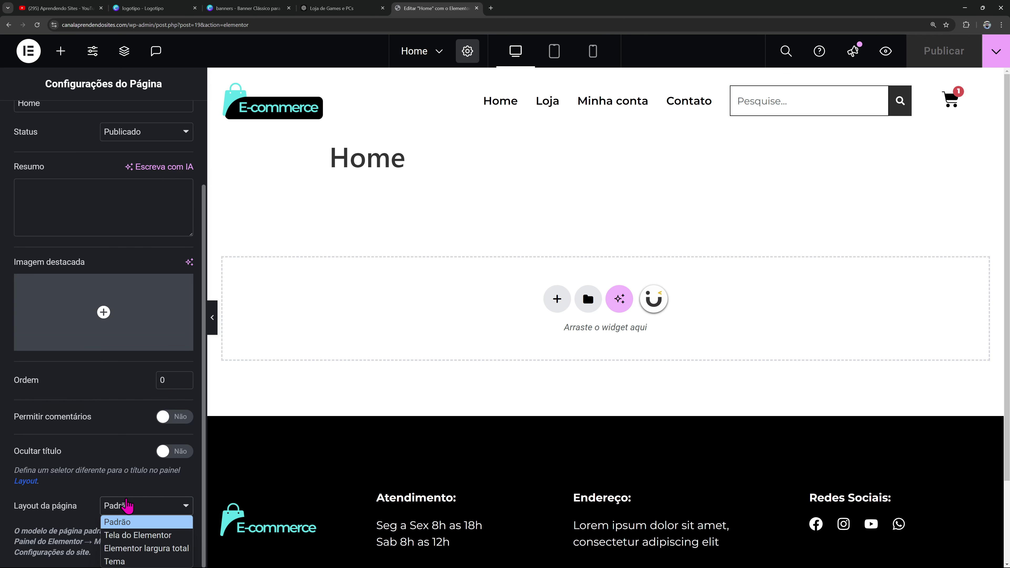
click(128, 508)
click(128, 506)
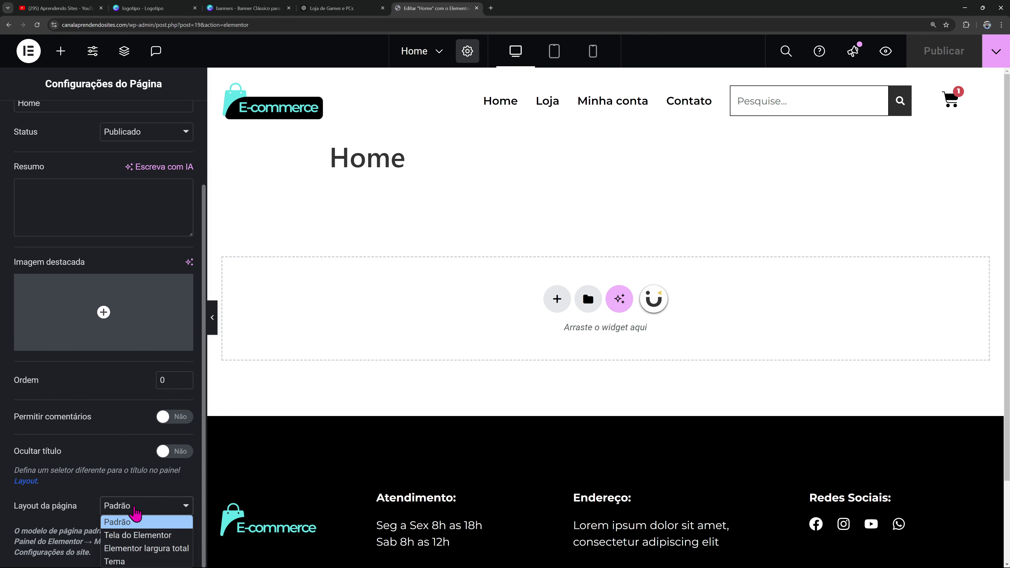
click(128, 535)
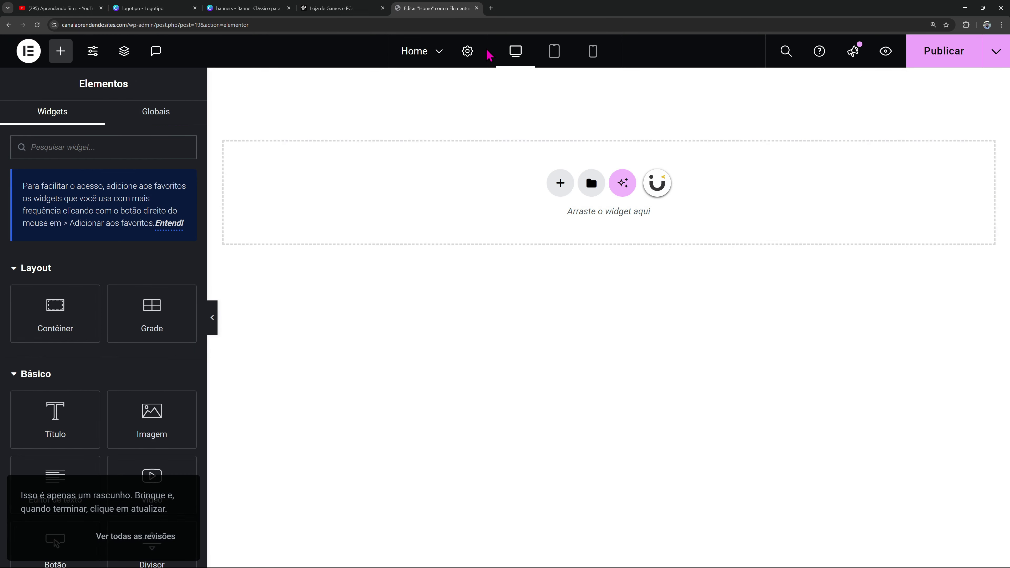
Return the Home page's layout to Padrão in the page settings
click(467, 51)
scroll(120, 410, down, 2)
click(146, 525)
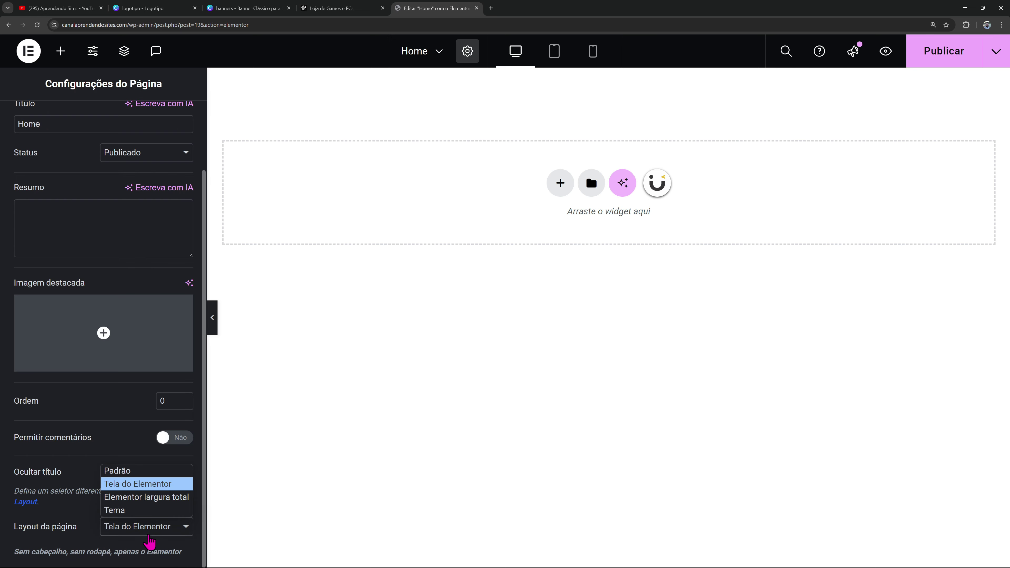
click(132, 470)
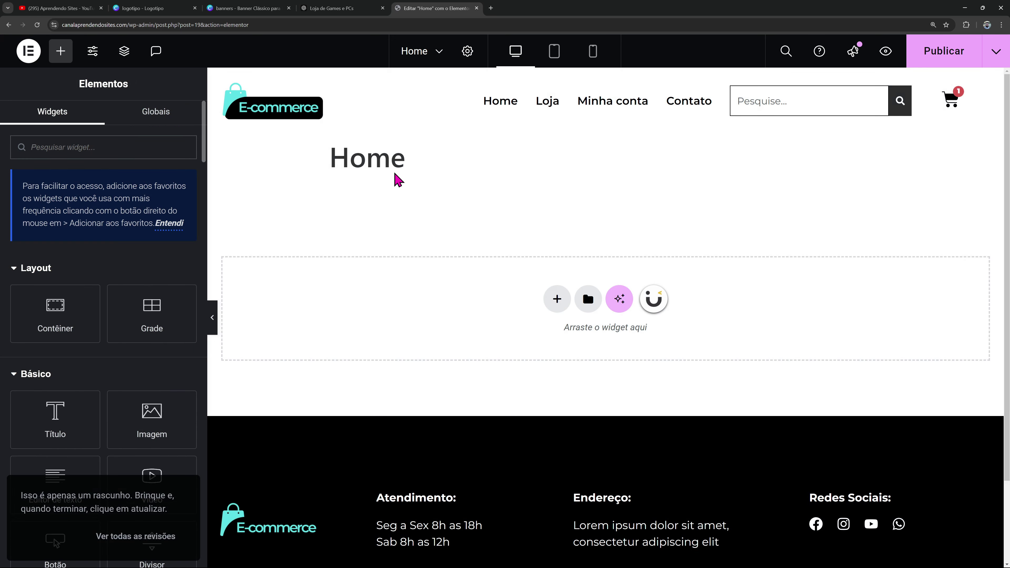
Set the Home page's layout to Elementor largura total to drop the page title while keeping header and footer
double_click(394, 167)
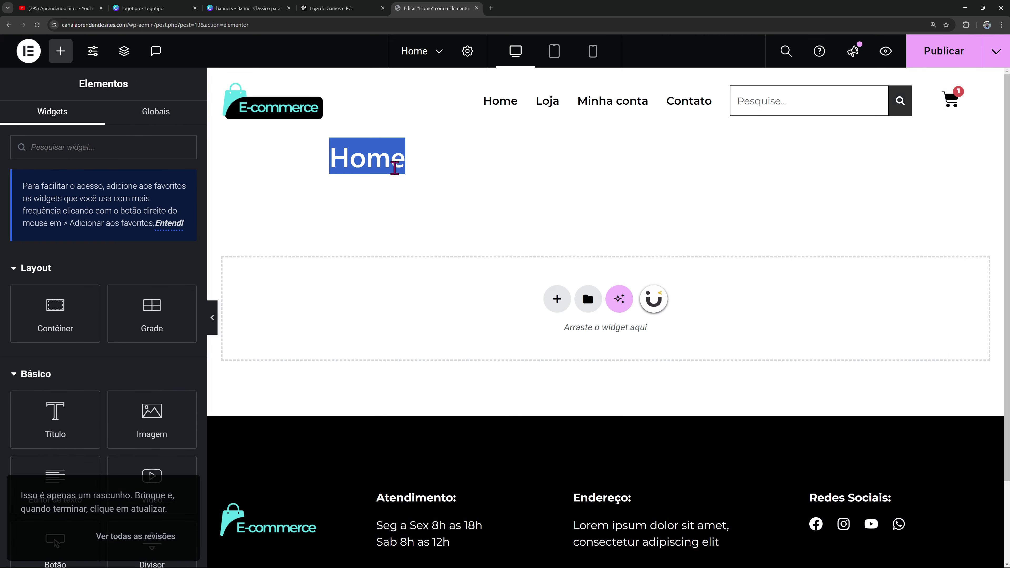
click(467, 51)
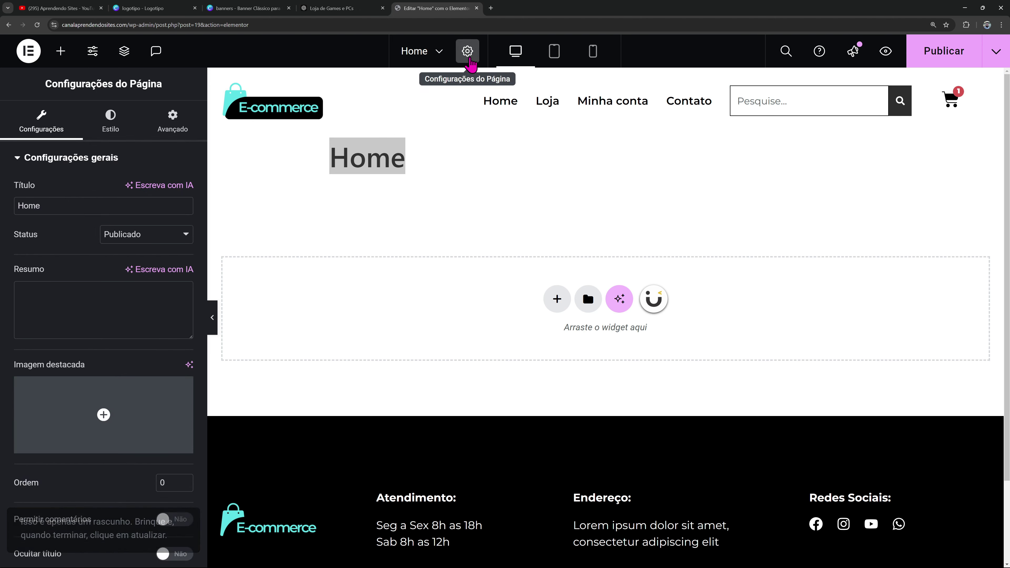
scroll(118, 521, down, 2)
click(119, 521)
click(150, 554)
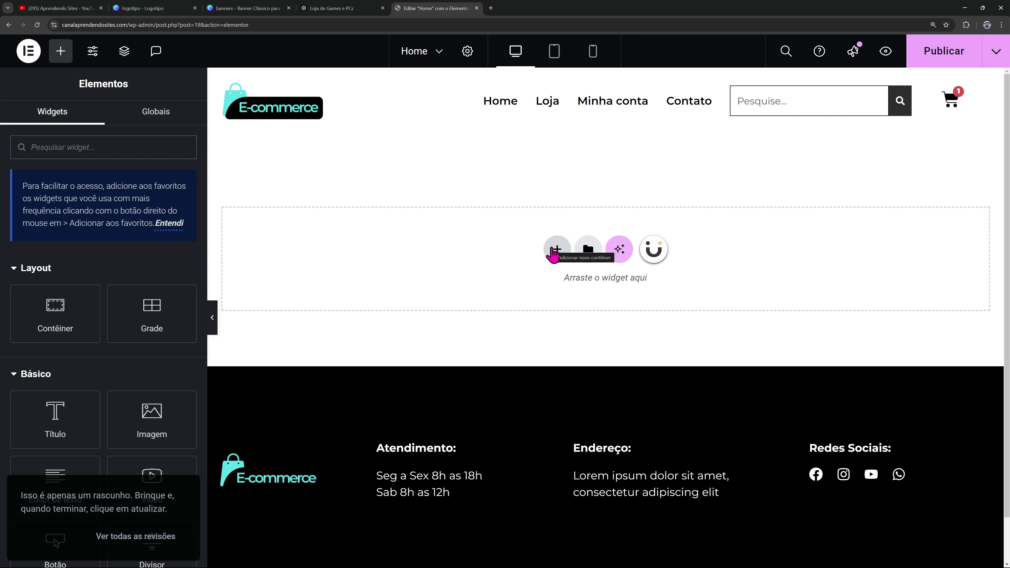
Add a new Flexbox container with the single vertical-direction structure to the Home page
click(556, 255)
click(559, 294)
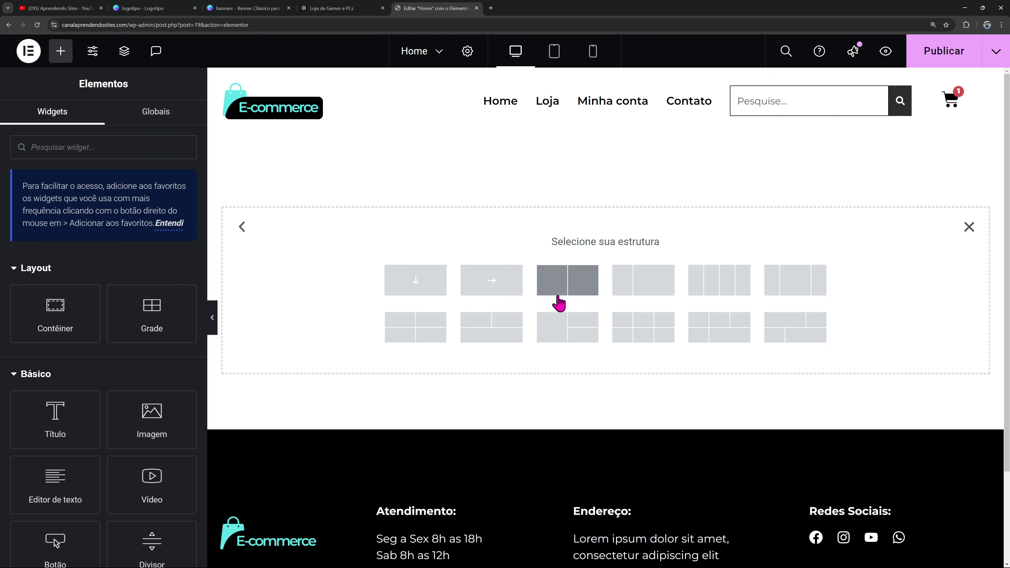
click(431, 293)
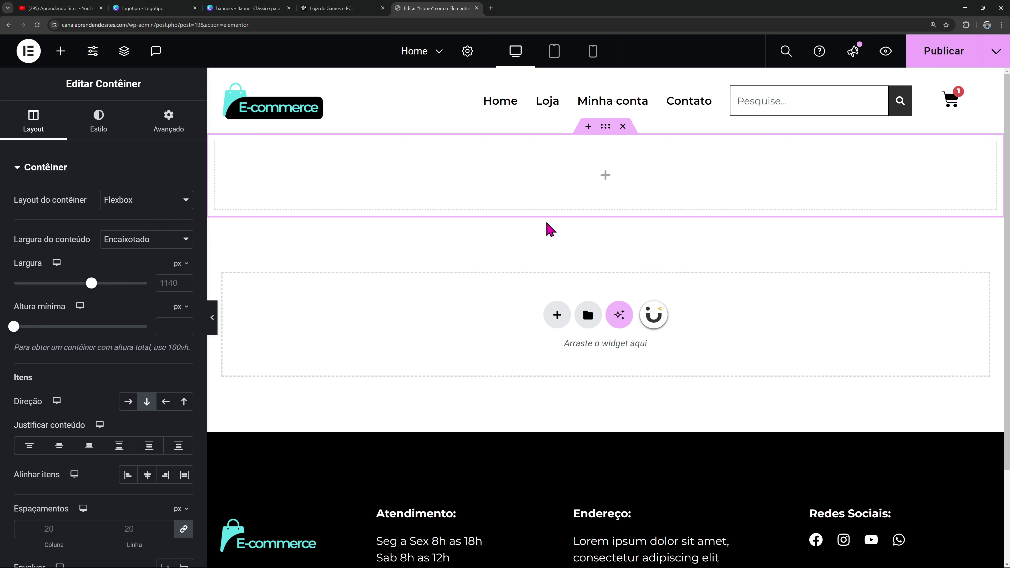
Check the banner image's pixel dimensions in its file properties in File Explorer, and return to the Canva banners design
click(249, 8)
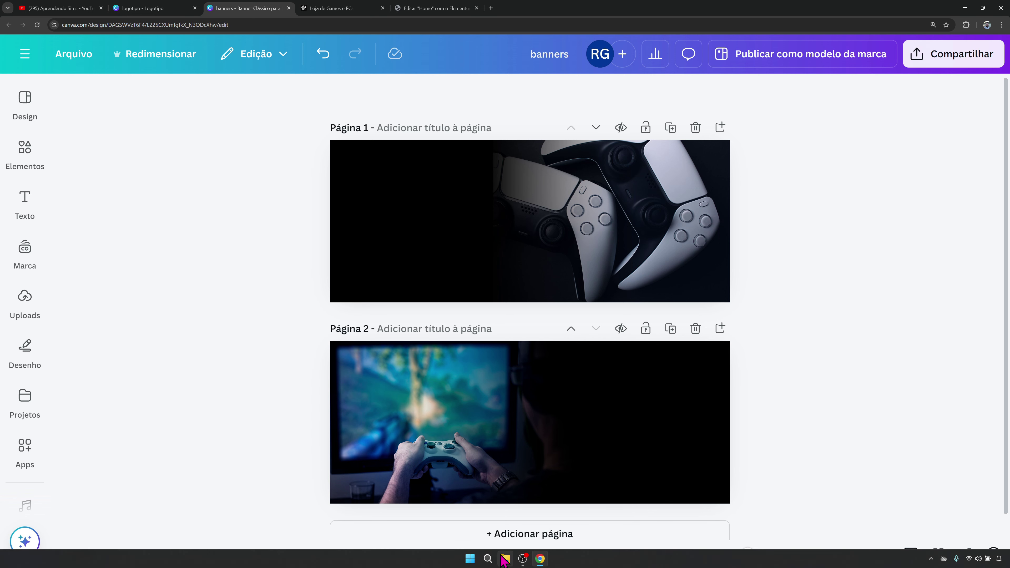
click(505, 559)
right_click(121, 130)
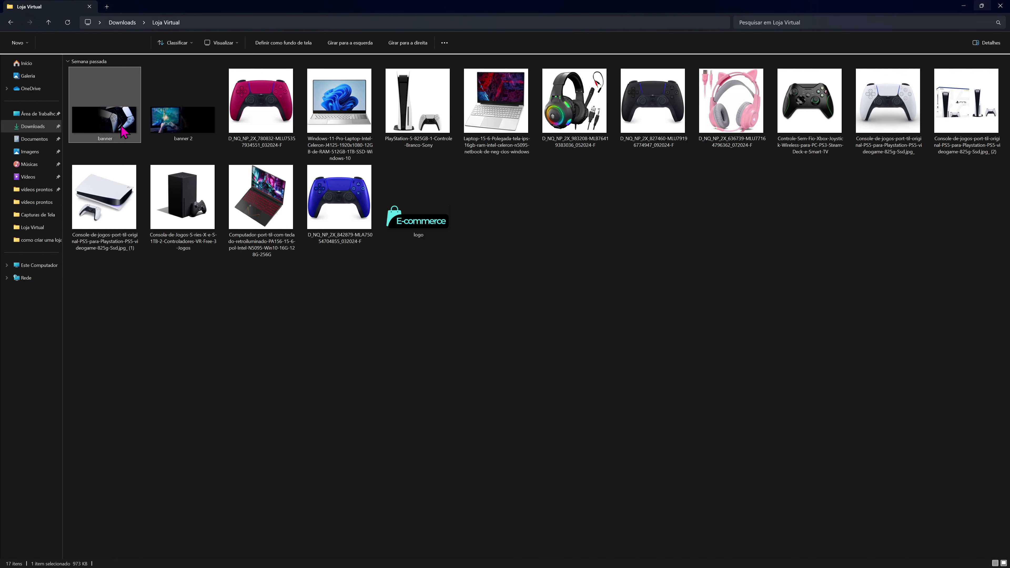
key(alt+Return)
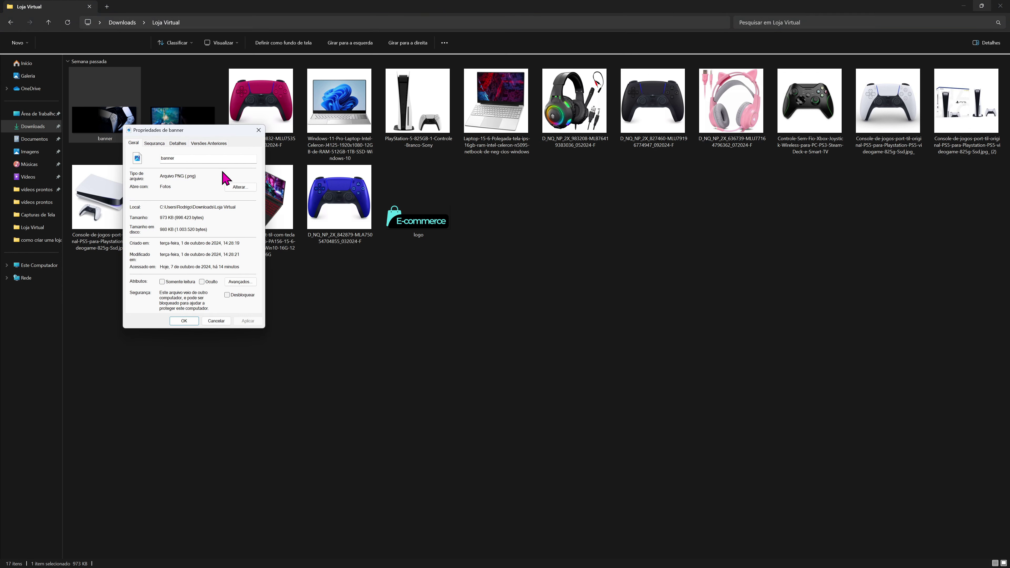
drag(200, 127, 564, 130)
click(538, 147)
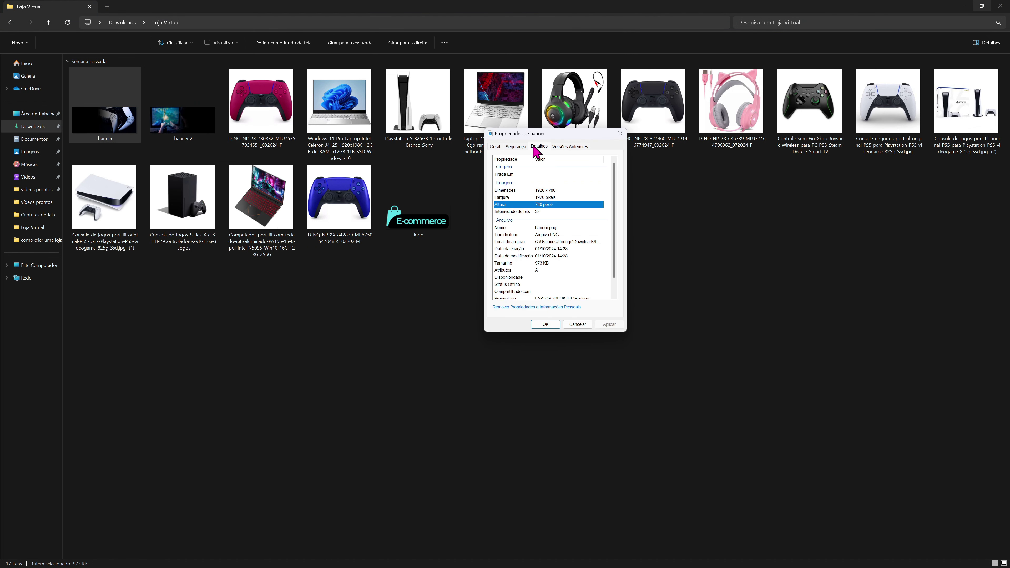
click(544, 205)
key(alt+Tab)
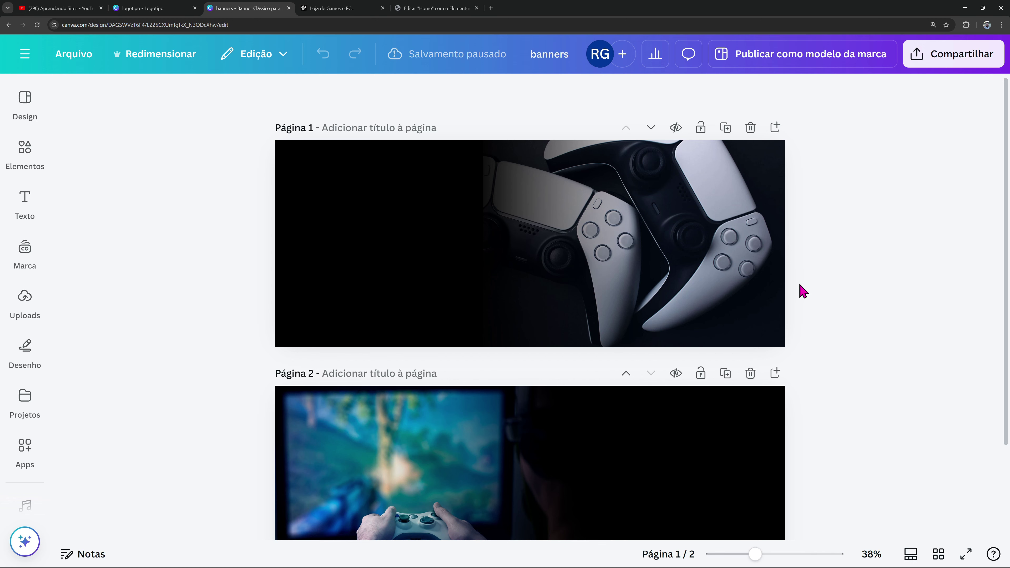
Browse the Banner Clássico templates and open the elements library in Canva
click(20, 120)
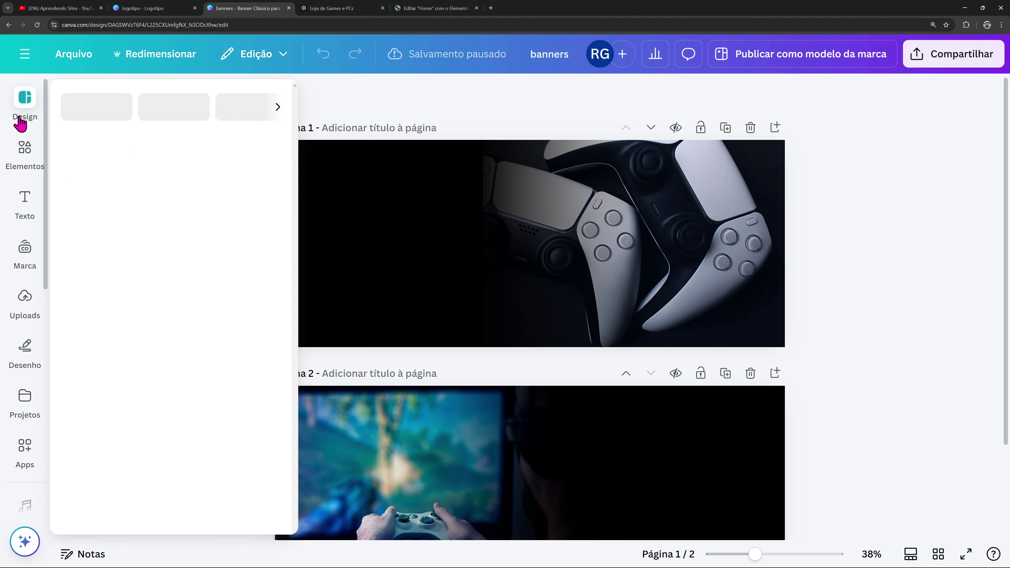
scroll(183, 310, down, 1)
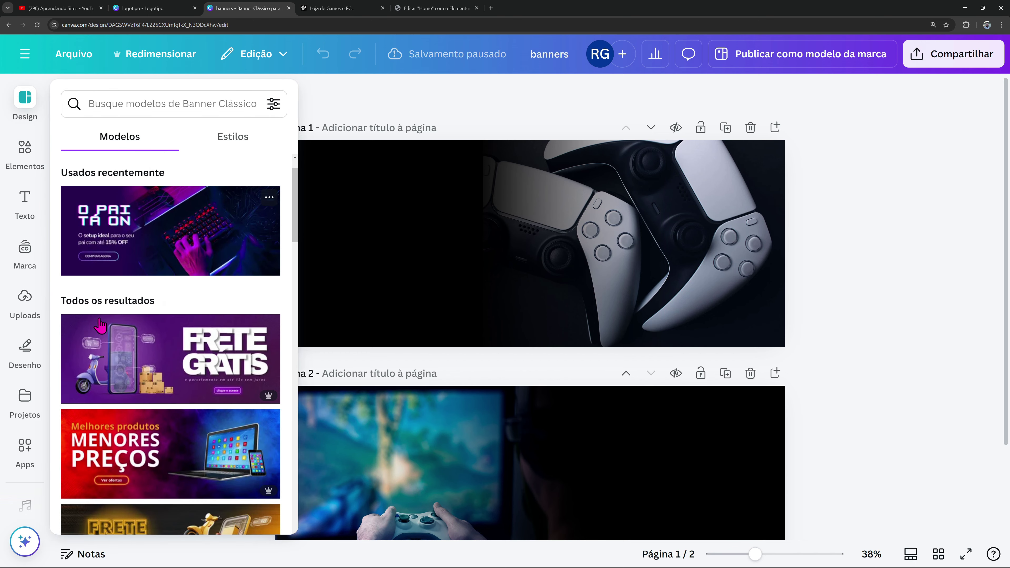
scroll(194, 360, down, 10)
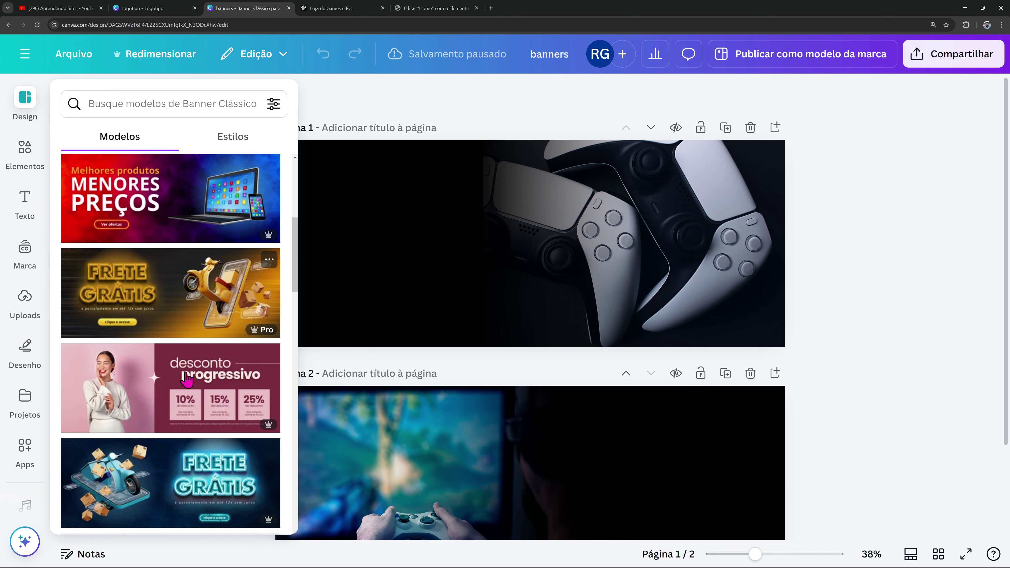
scroll(189, 380, down, 3)
click(29, 152)
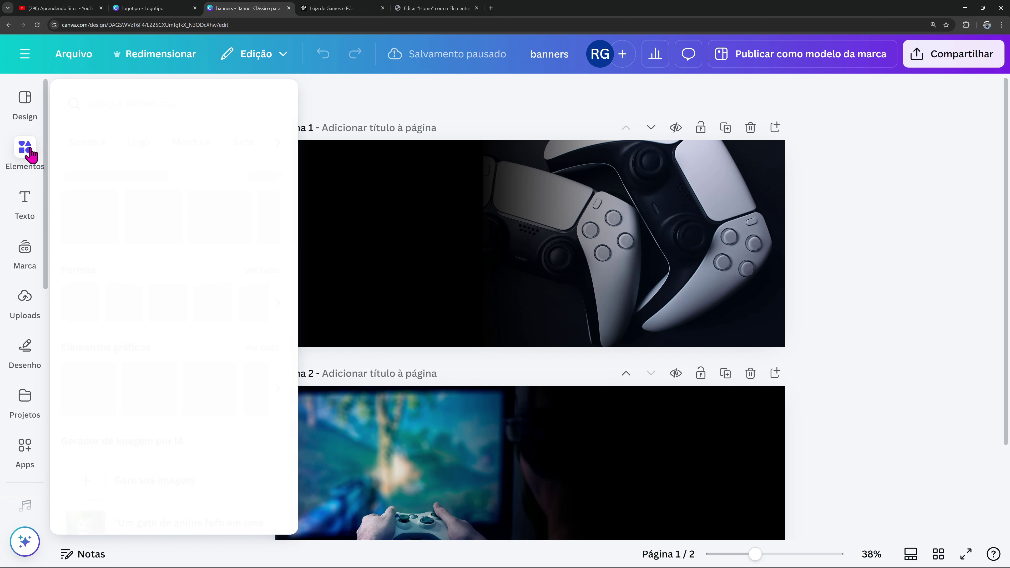
click(816, 257)
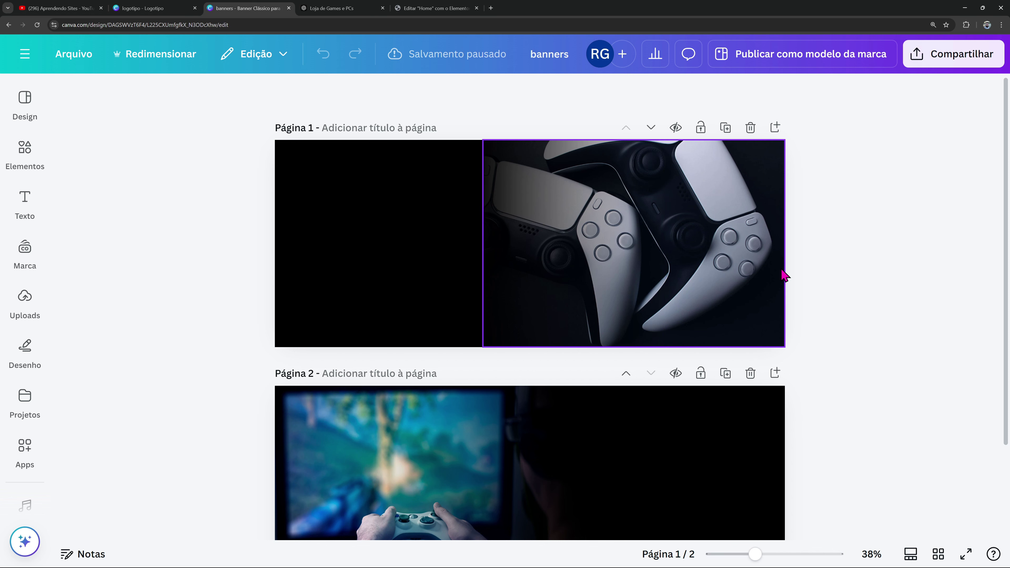
Shift the controllers photo on Página 1 slightly to the right and move the black gradient overlay over its left edge
click(651, 260)
click(420, 245)
right_click(418, 247)
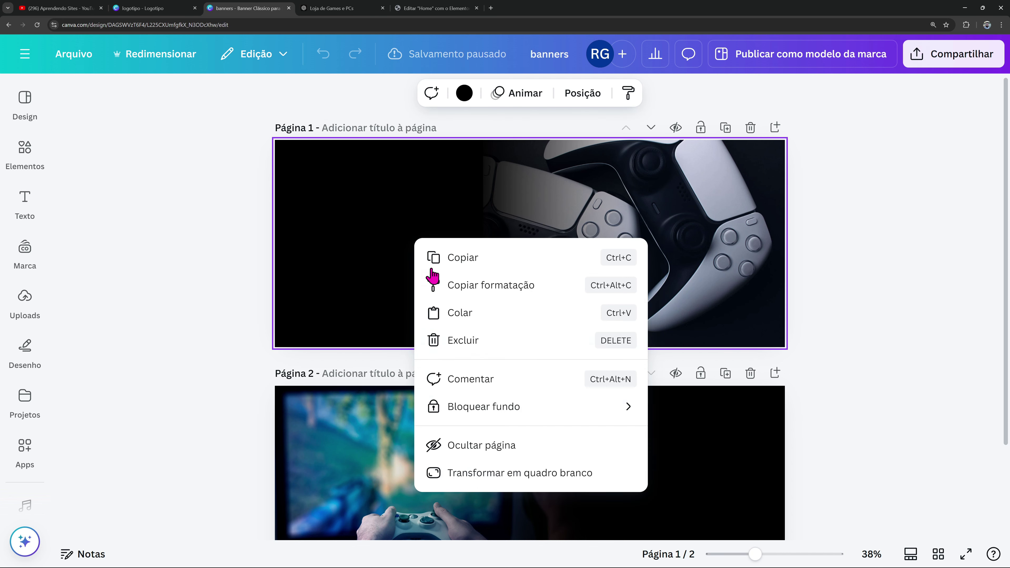
click(900, 232)
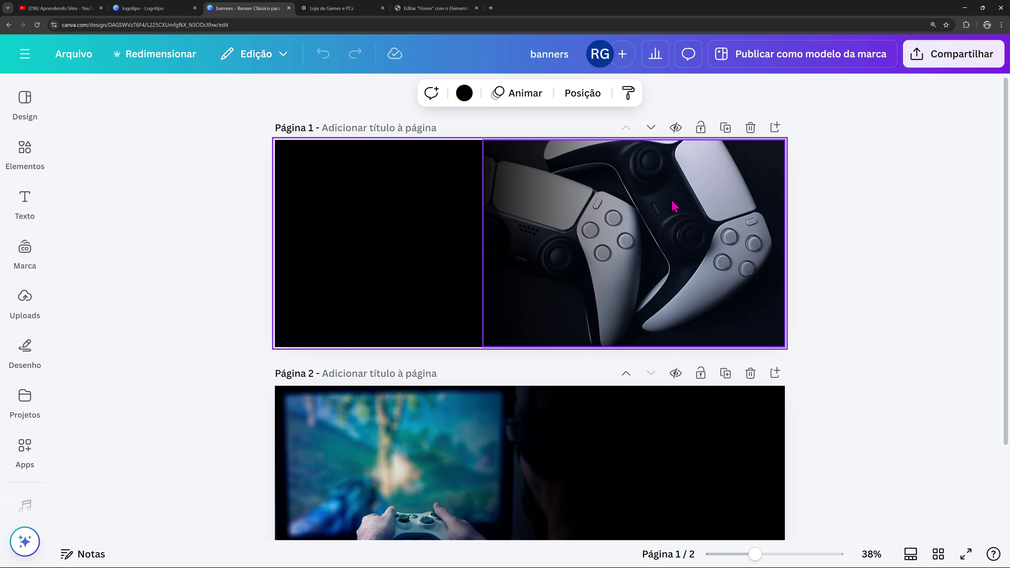
drag(601, 267, 663, 238)
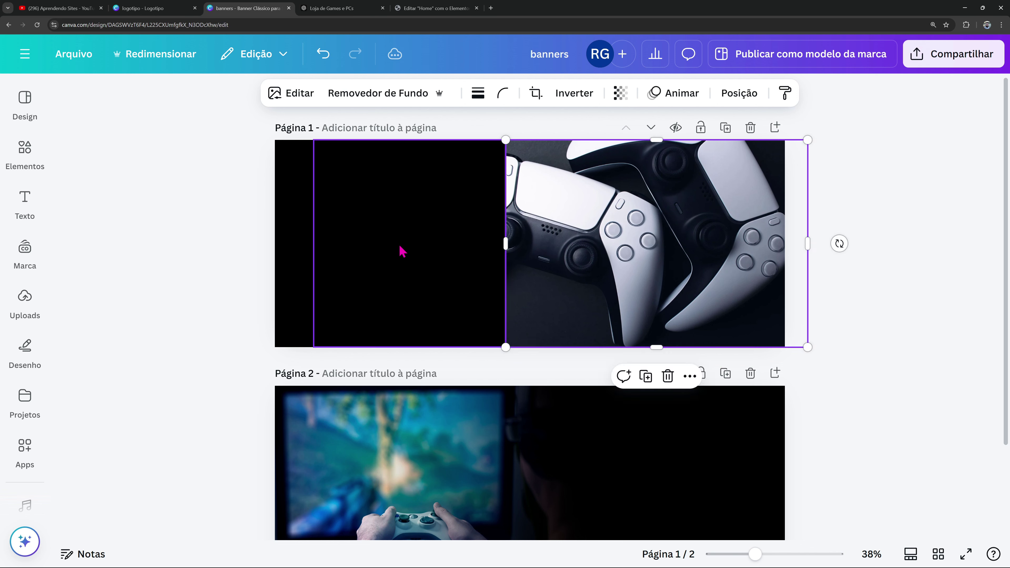
drag(401, 250, 562, 244)
click(850, 235)
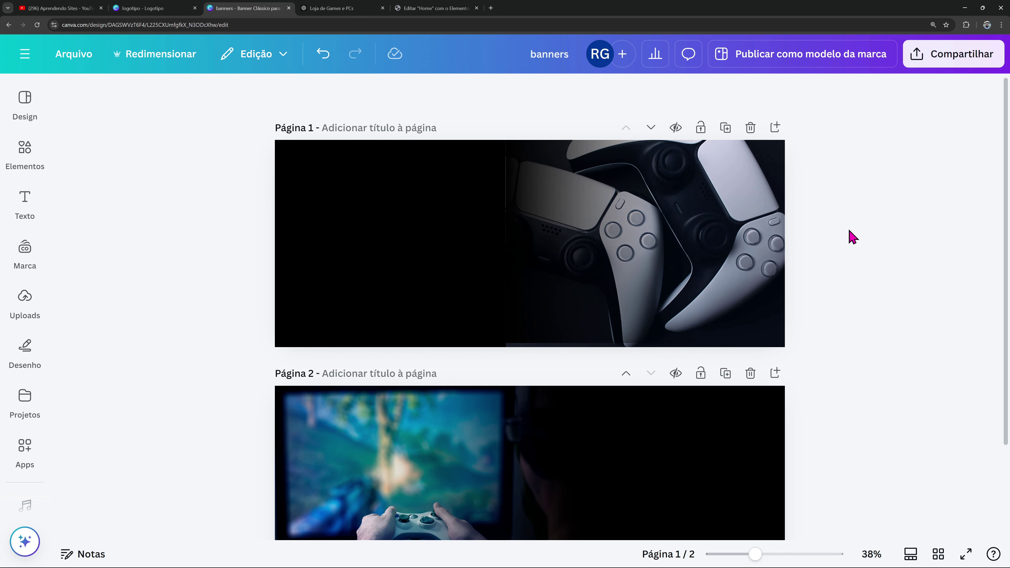
click(552, 223)
click(851, 210)
Review both banner pages and bring back the banner's file properties to check its width and height
scroll(580, 332, down, 1)
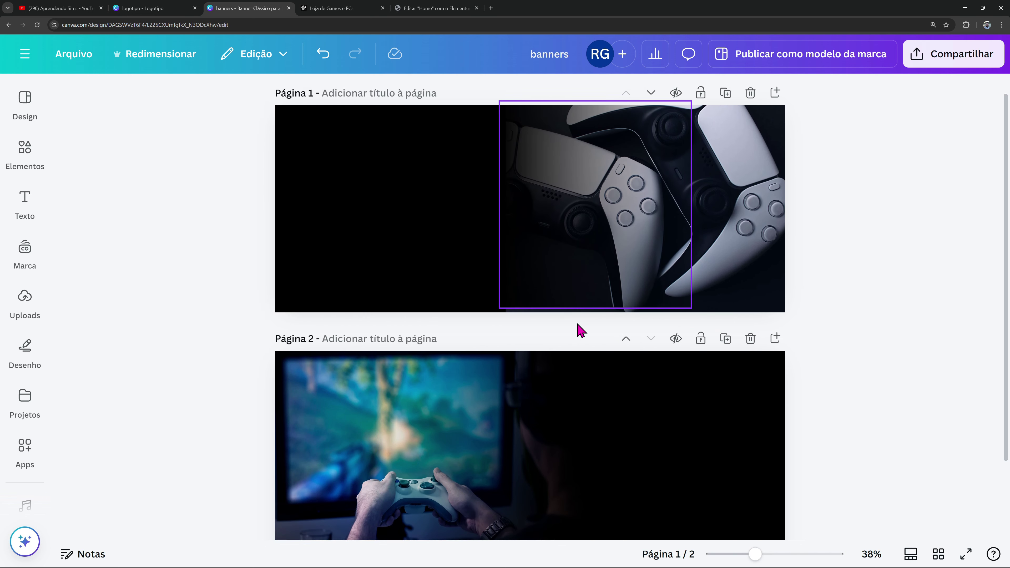
scroll(537, 363, up, 1)
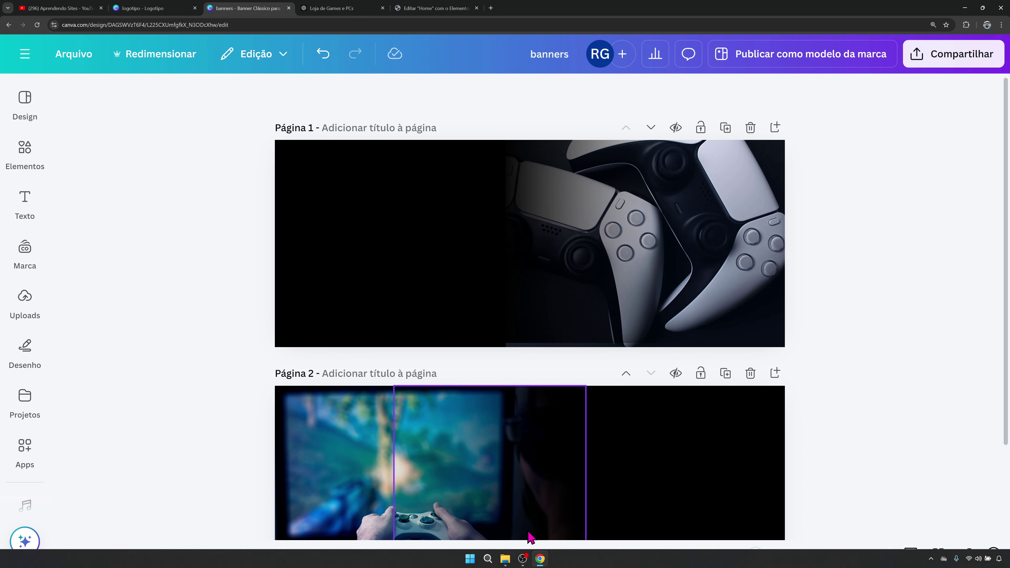
mouse_move(507, 562)
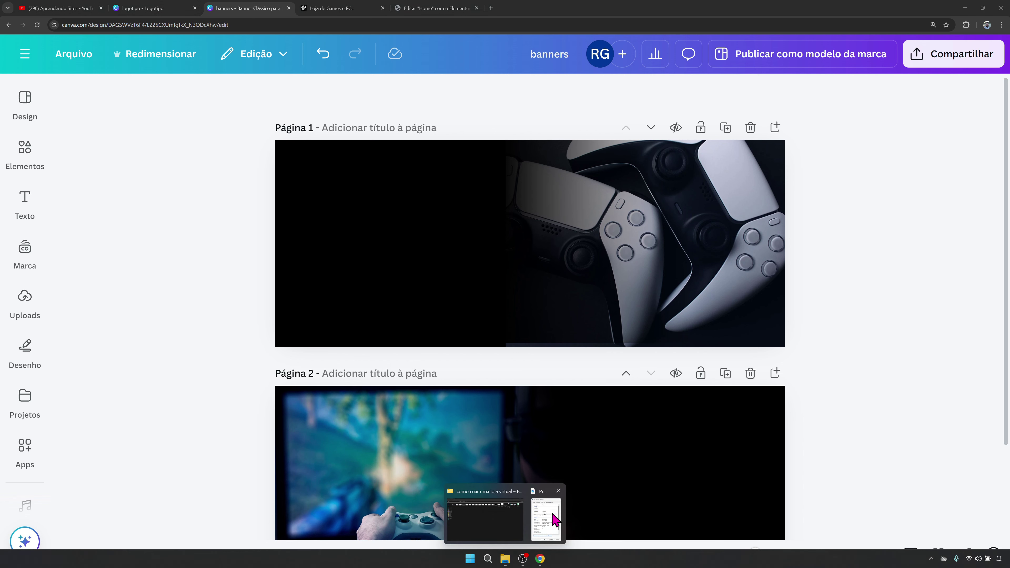
click(550, 525)
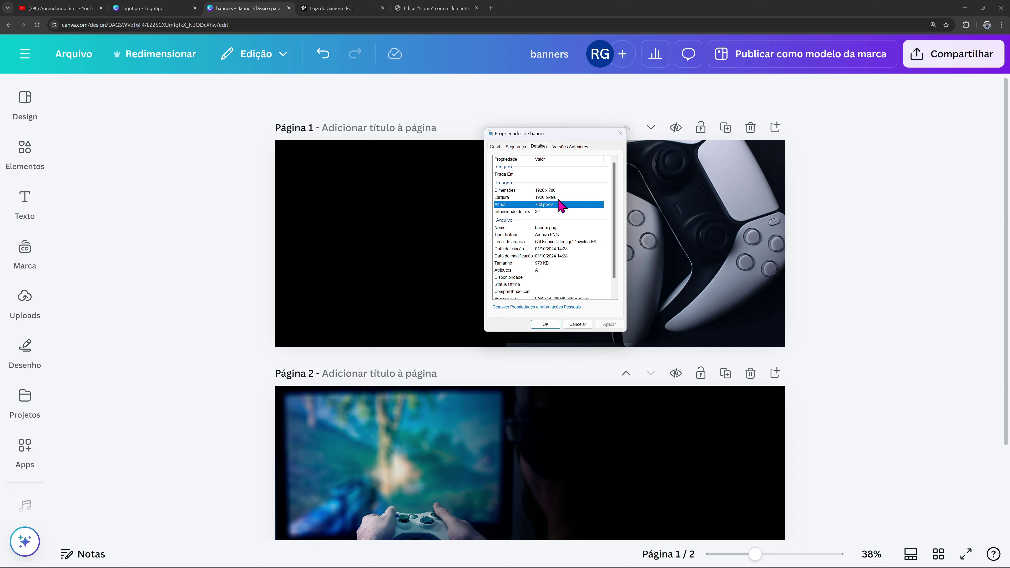
Close the file properties, switch to the Elementor Home editor, and open the image picker for the empty container's classic background
click(620, 133)
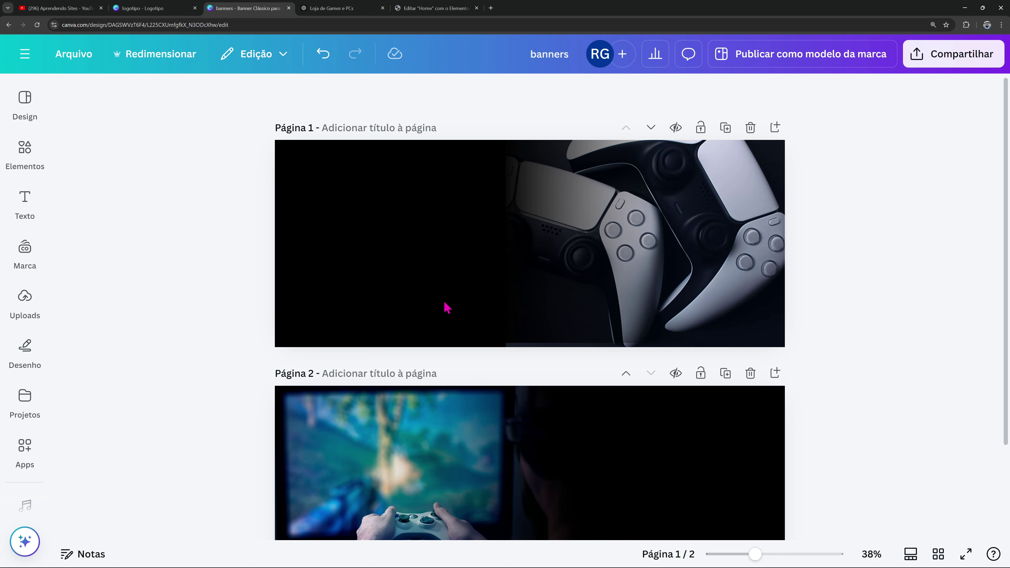
click(417, 8)
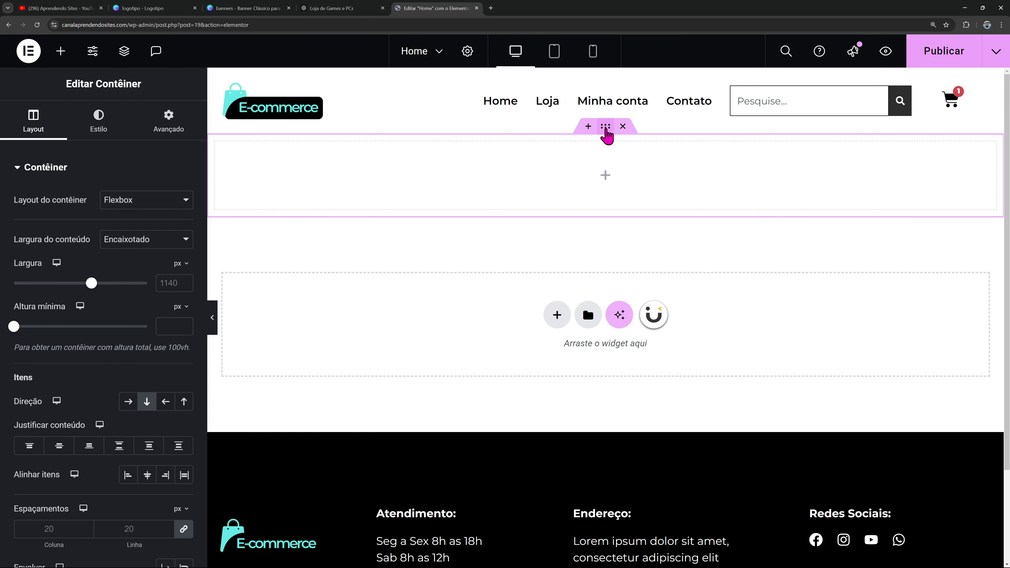
click(98, 122)
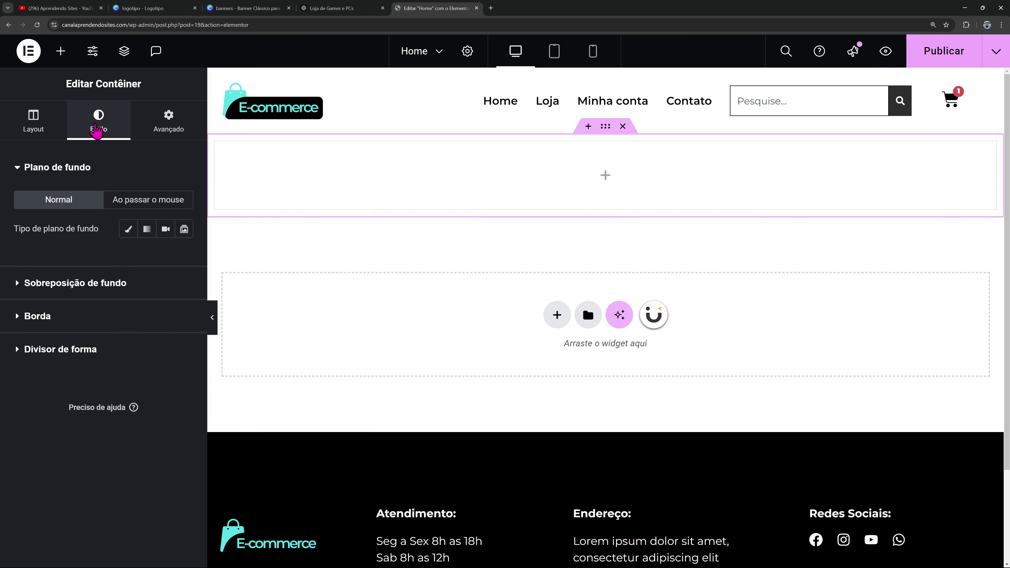
click(128, 230)
click(124, 313)
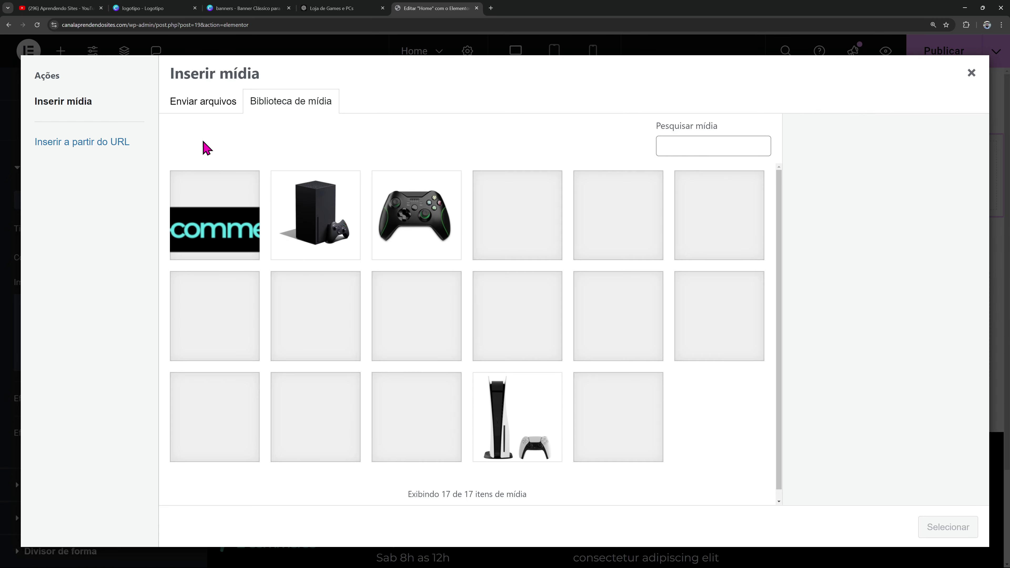
Upload the banner image from the Loja Virtual folder and set it as the container's background
click(218, 116)
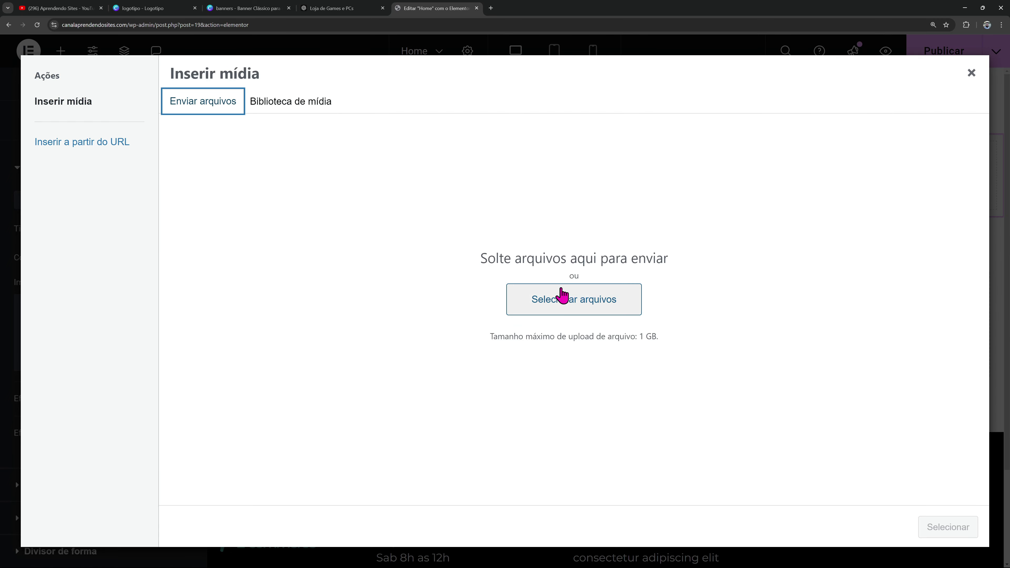
click(574, 305)
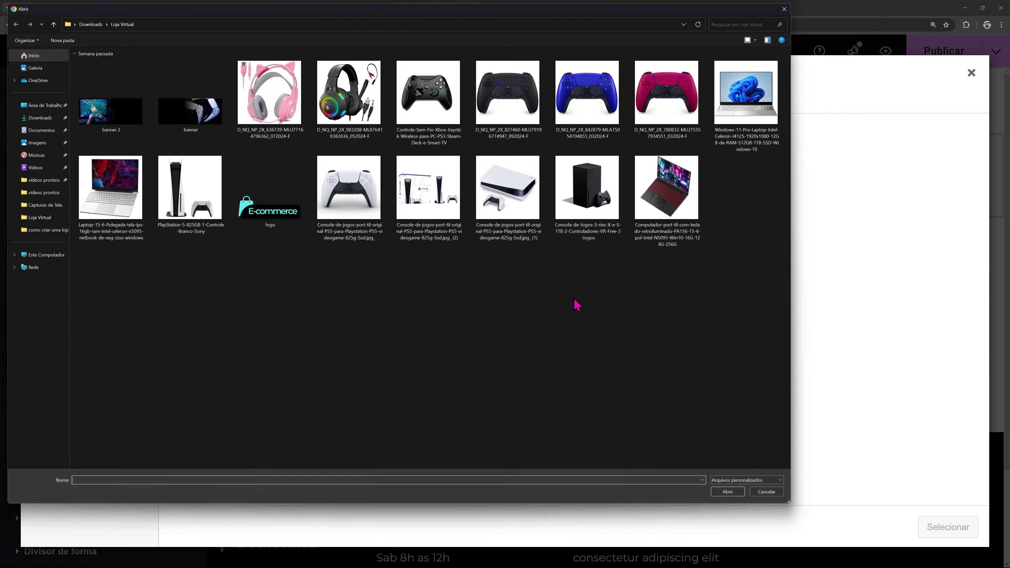
click(202, 116)
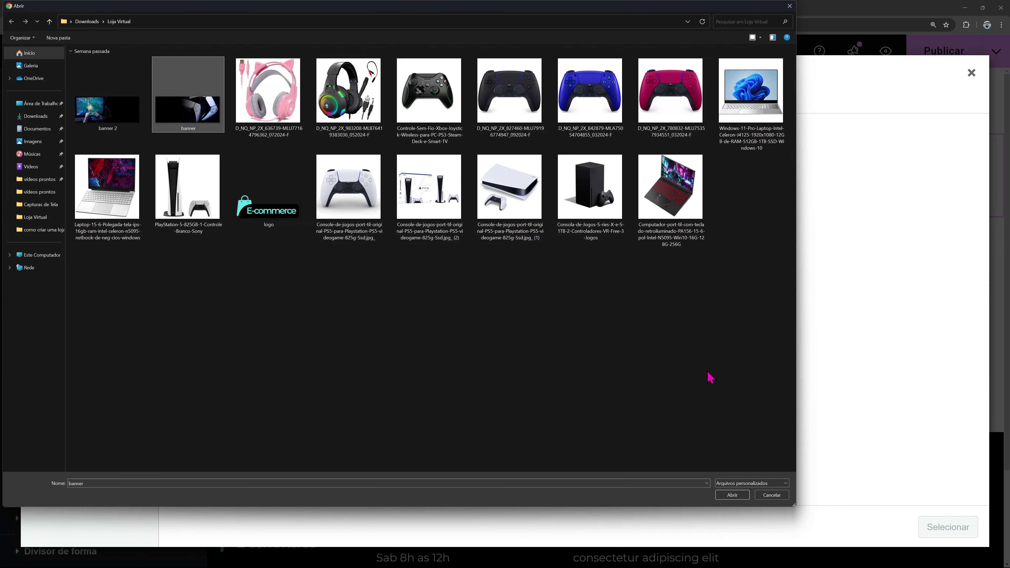
click(733, 495)
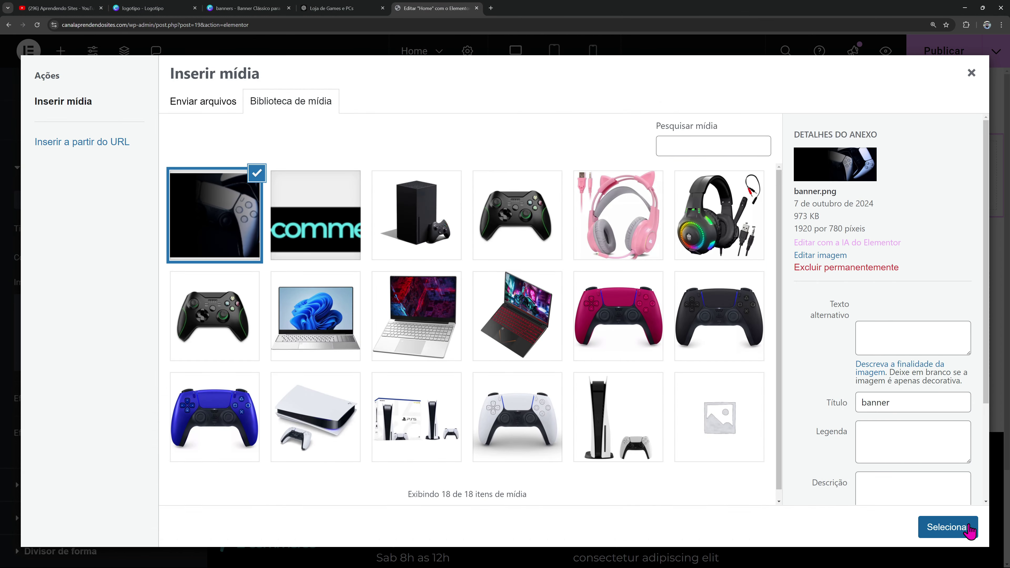
click(971, 529)
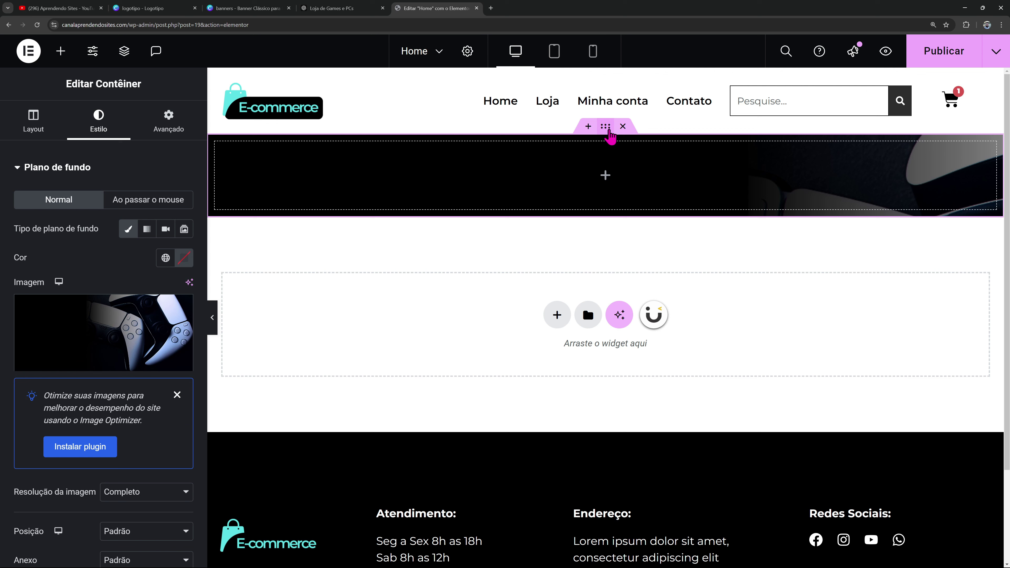
Set the container background's position to Centro ao centro and its attachment to Rolar
scroll(141, 261, down, 5)
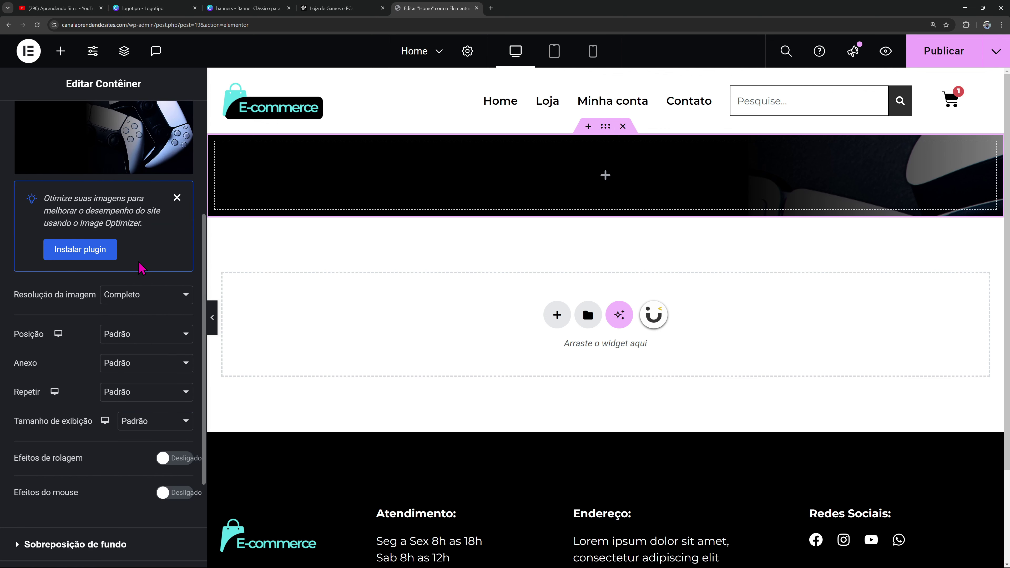
click(130, 304)
click(130, 304)
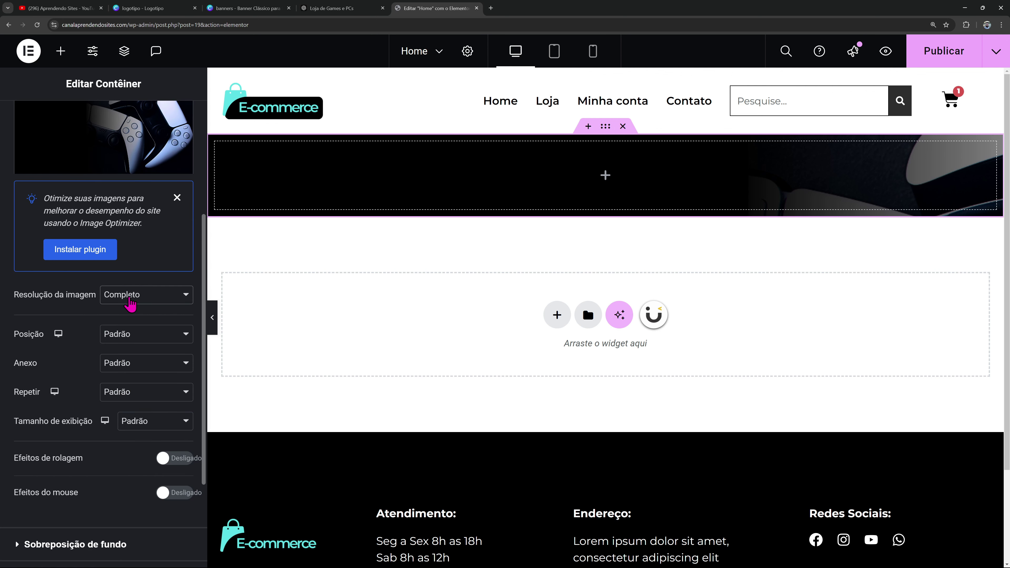
click(135, 336)
click(138, 363)
click(139, 364)
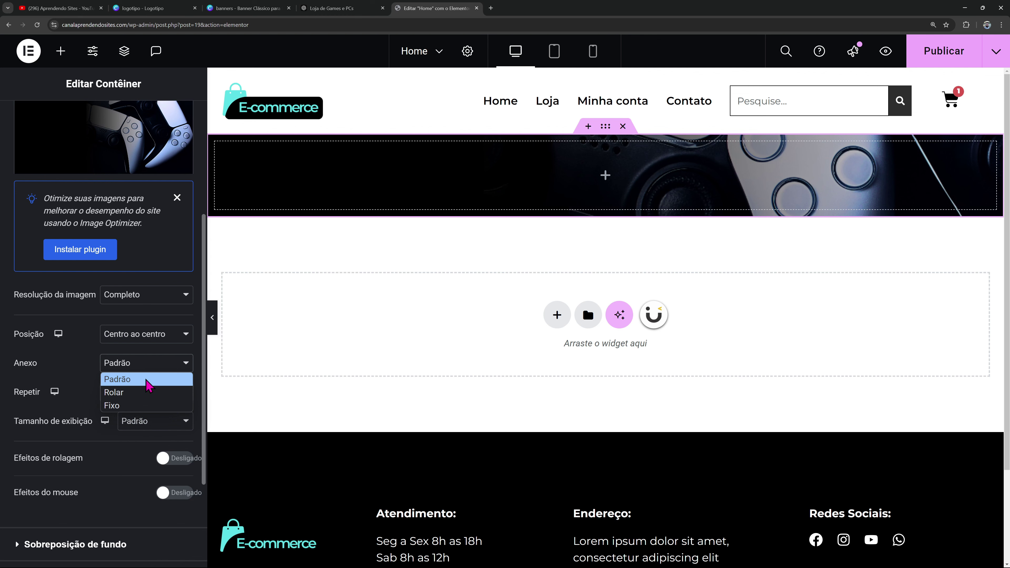
click(149, 393)
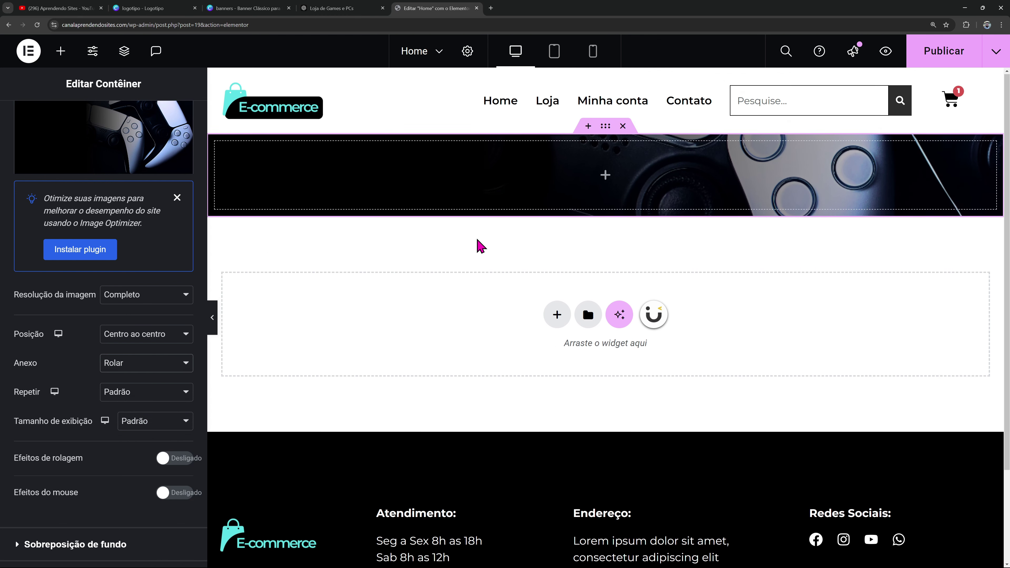
Try the Fixo attachment on the banner background, check it while scrolling the page, and return it to Rolar
click(154, 374)
click(135, 408)
scroll(492, 283, down, 3)
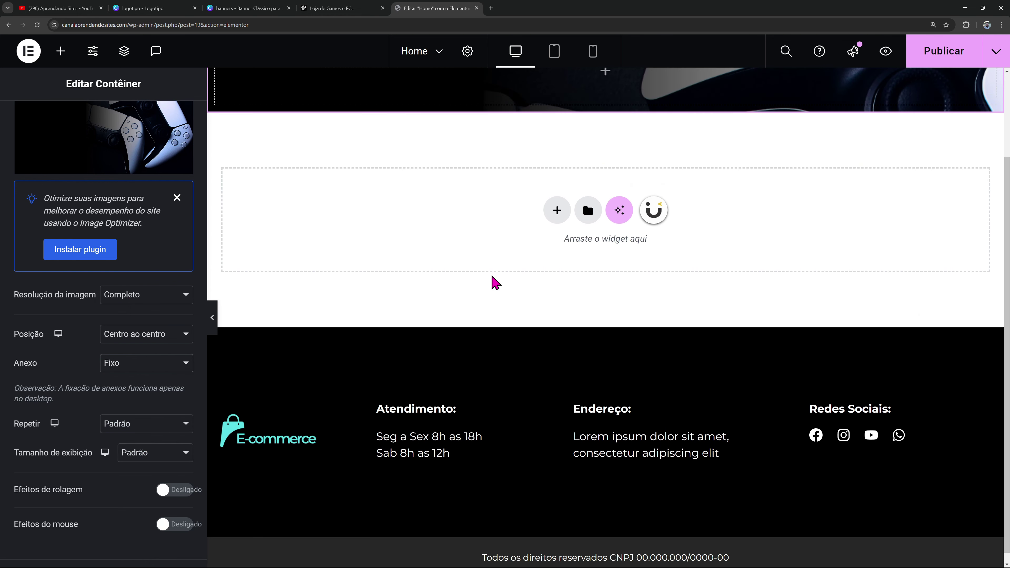
scroll(784, 204, up, 2)
scroll(793, 158, down, 1)
scroll(794, 158, up, 1)
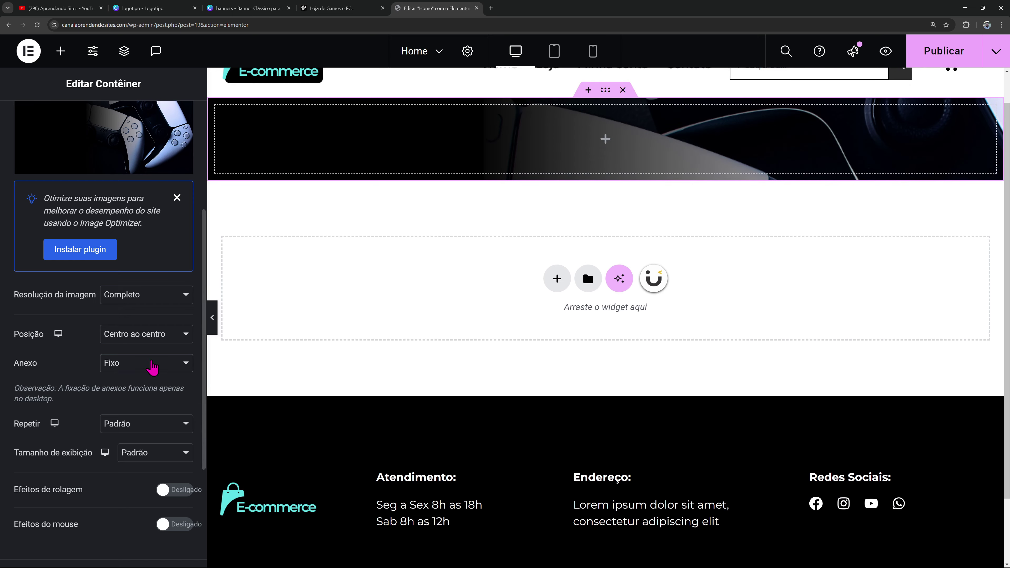
click(153, 365)
click(137, 392)
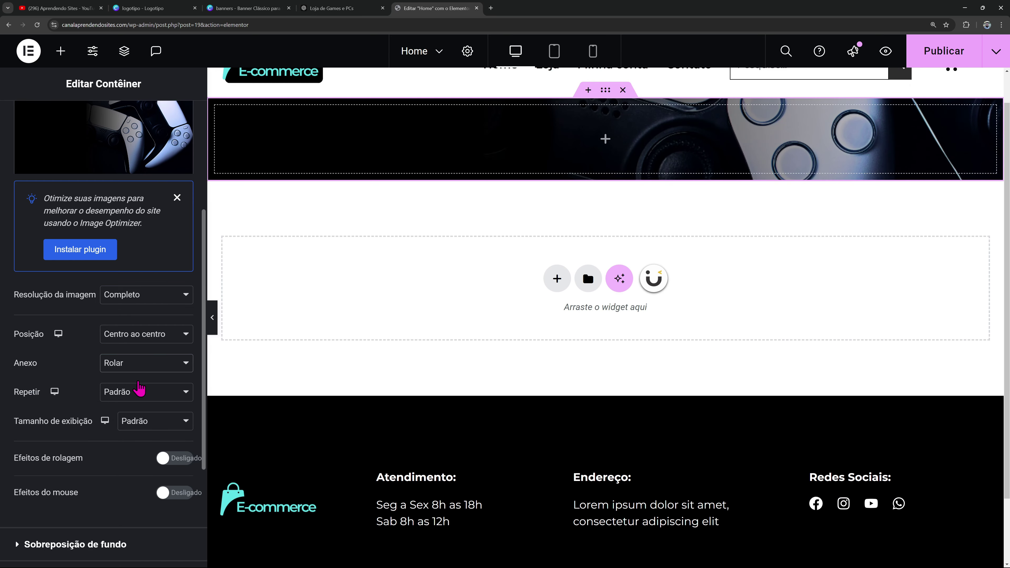
Set the banner background to Não repetir and its display size to Cobertura
click(132, 395)
click(130, 423)
click(140, 421)
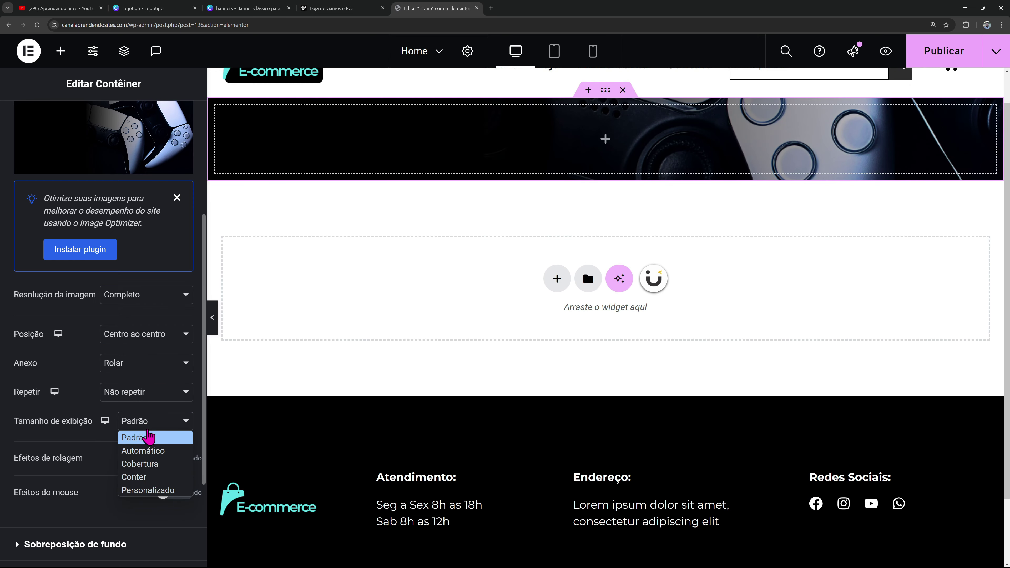
click(143, 464)
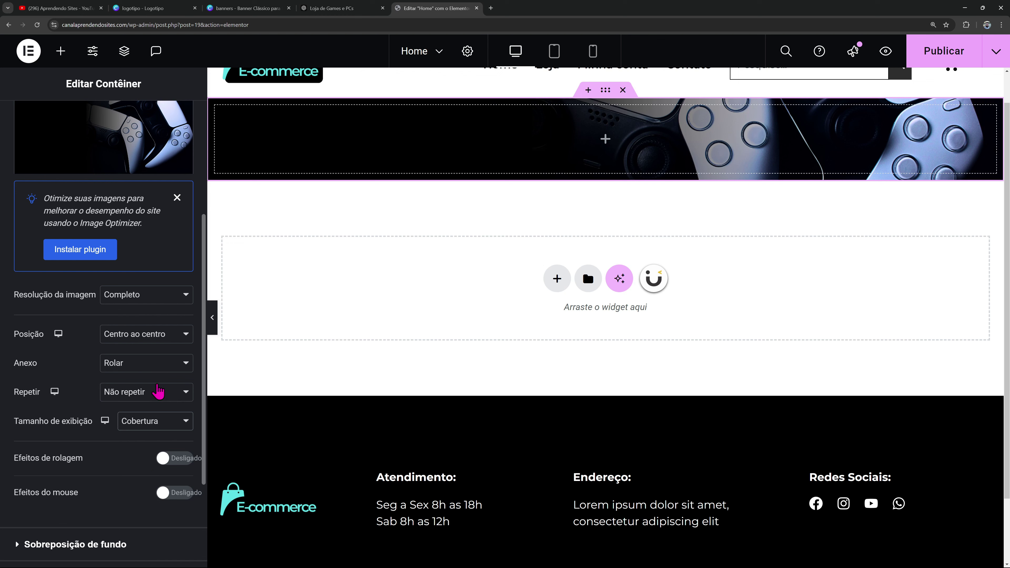
Set the banner container's minimum height to 780 px
scroll(158, 391, up, 5)
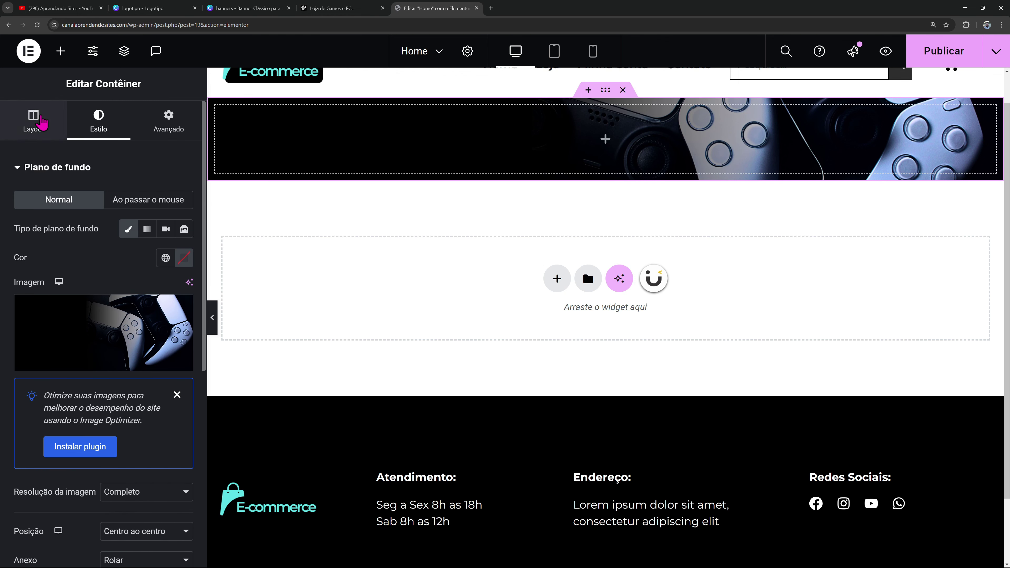
click(36, 123)
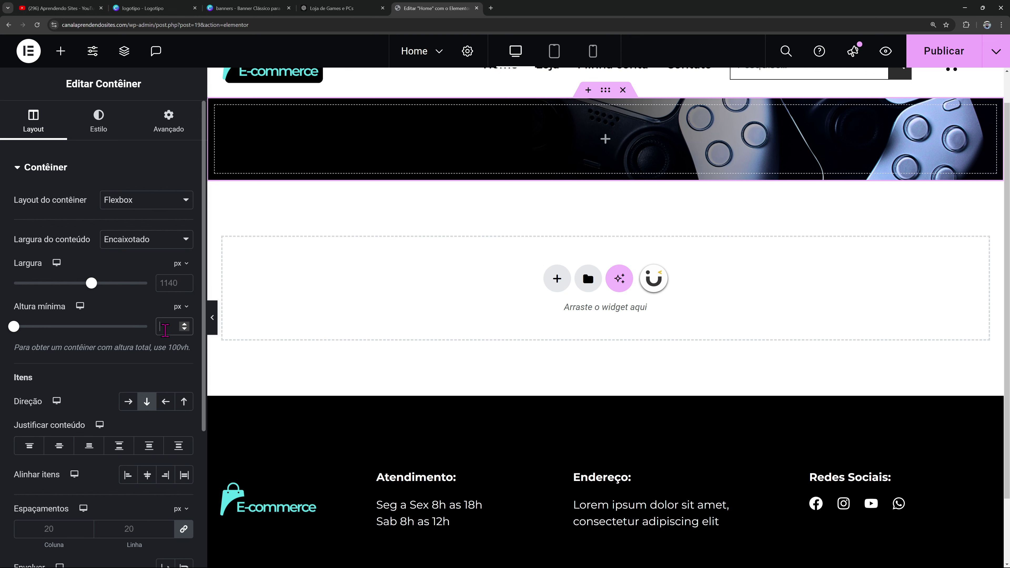
text(750)
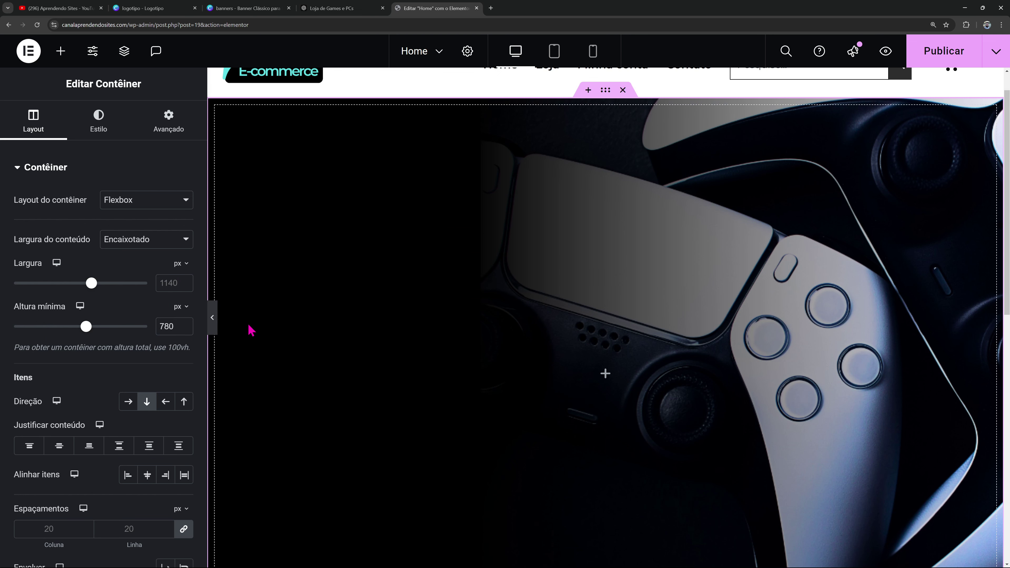
Review the banner and footer in the editor canvas with the settings panel hidden, and restore the panel
click(212, 317)
scroll(612, 316, down, 4)
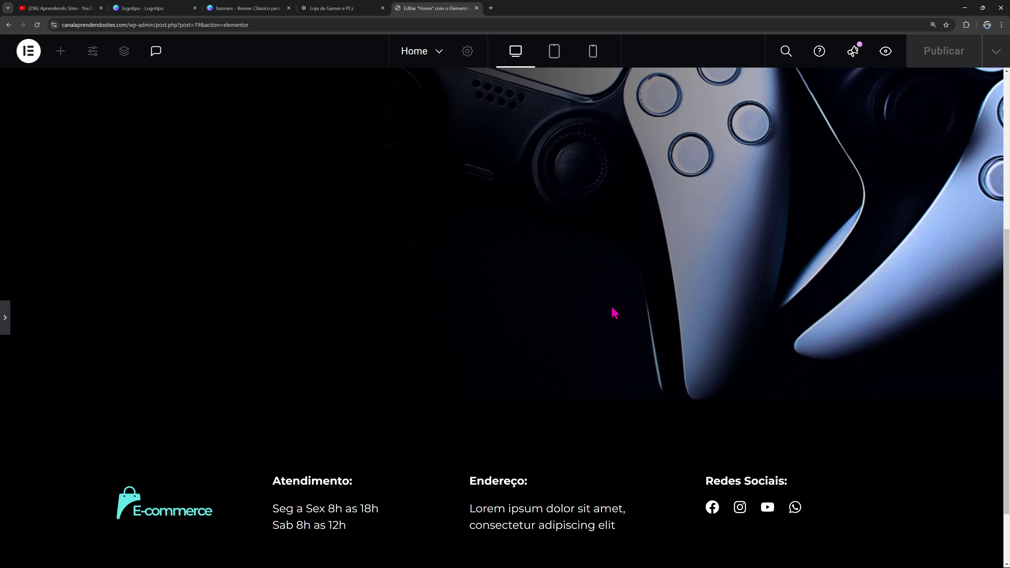
scroll(616, 317, up, 2)
scroll(618, 318, up, 3)
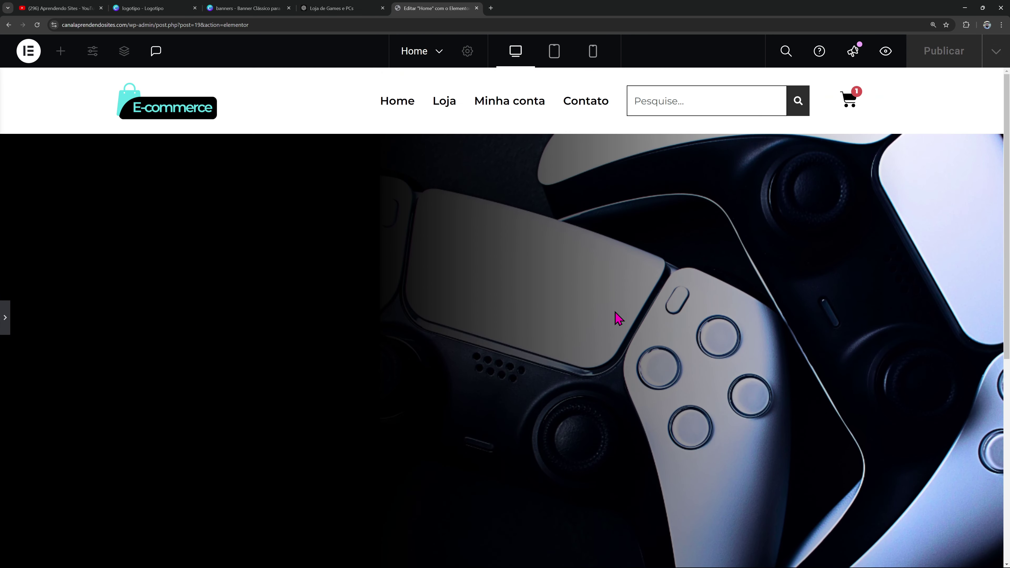
click(4, 332)
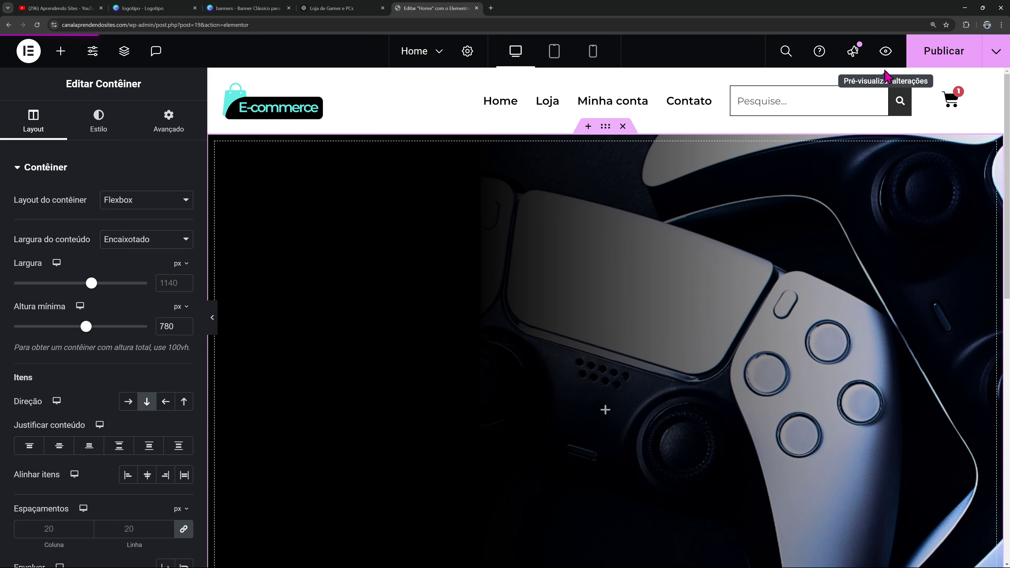
Preview the Home page and check how the banner displays at 125% and 150% browser zoom
click(886, 51)
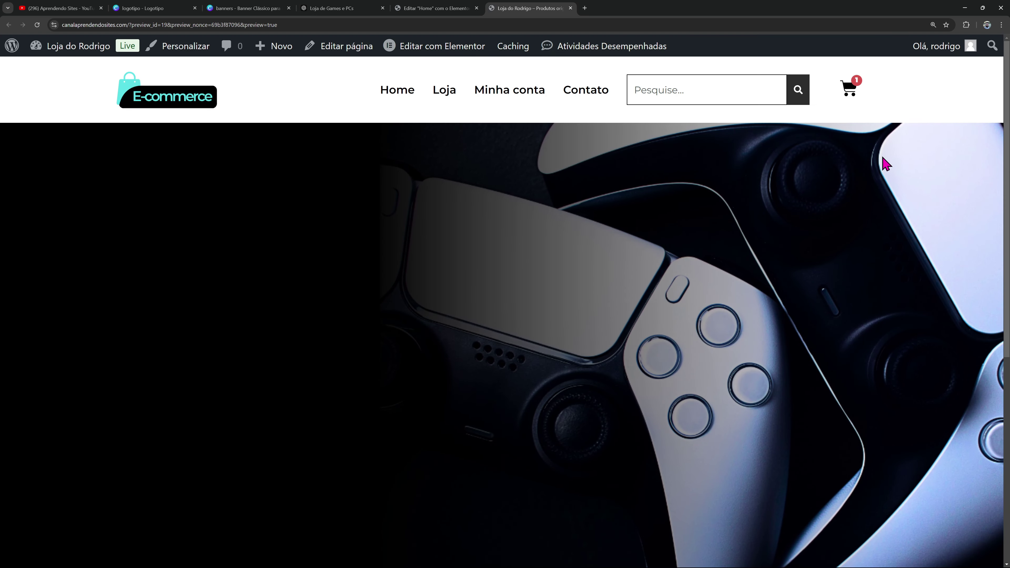
scroll(875, 169, down, 5)
scroll(875, 169, up, 5)
click(1001, 25)
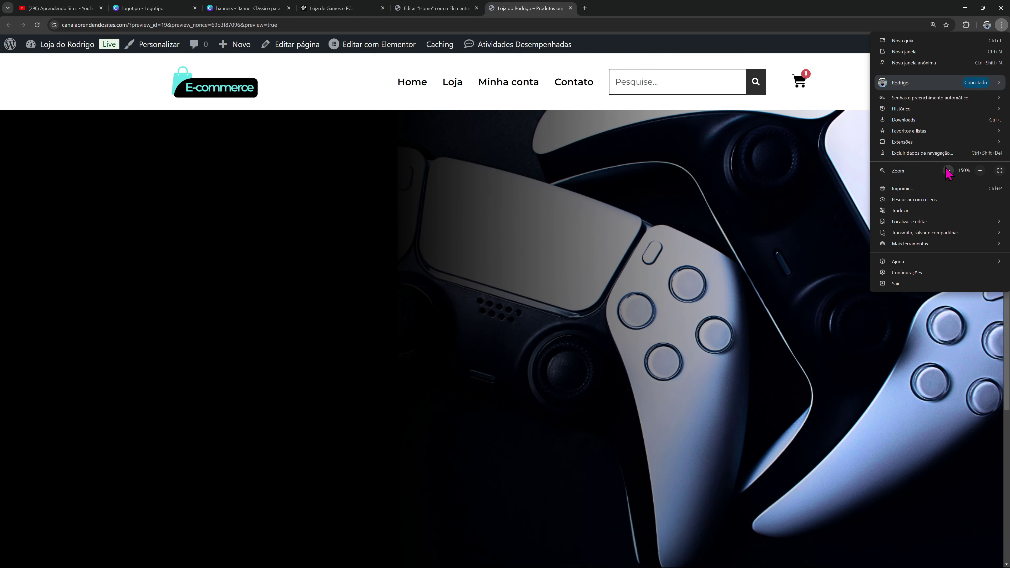
click(948, 171)
click(566, 241)
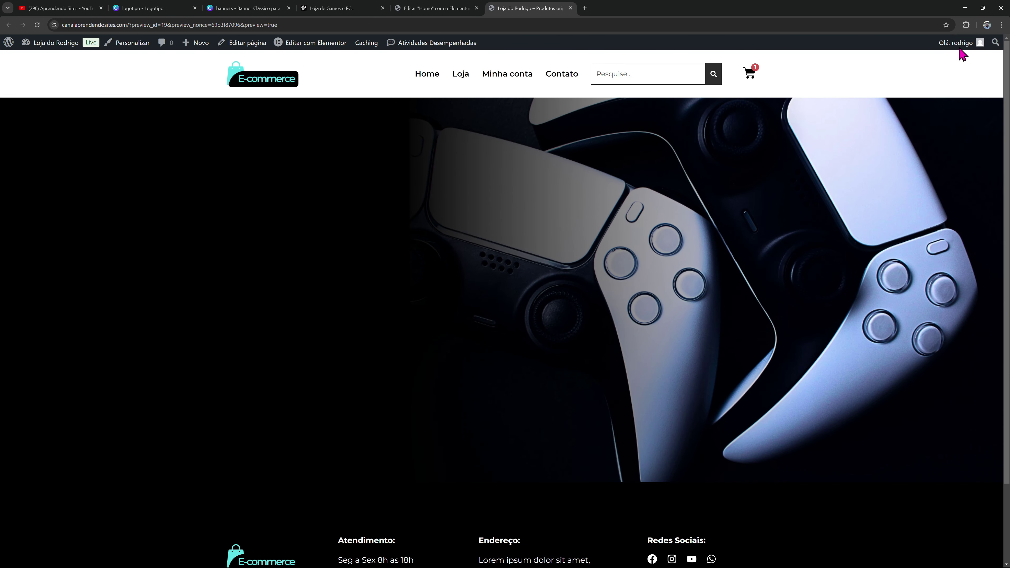
click(1002, 25)
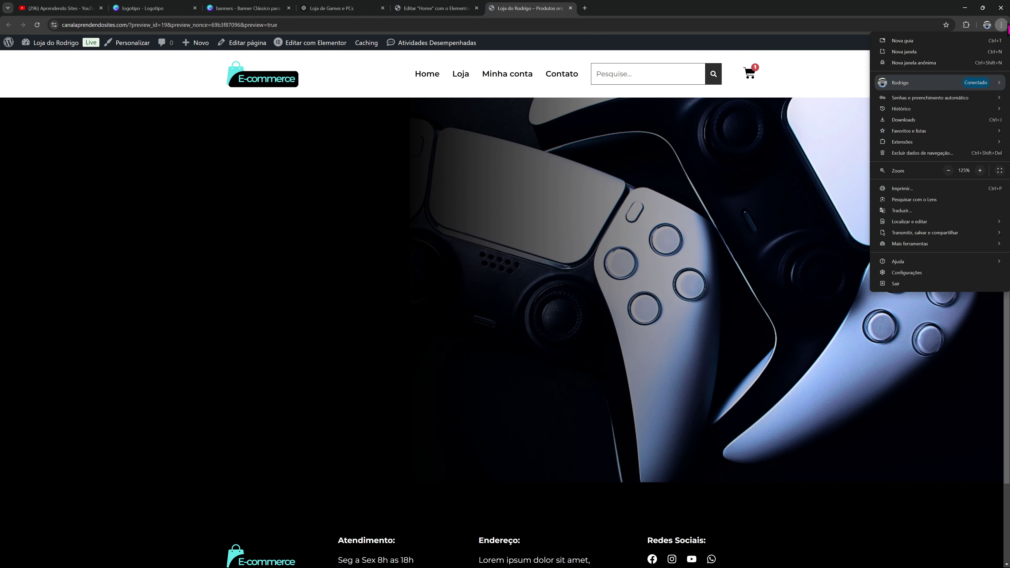
click(982, 174)
click(613, 191)
scroll(631, 180, down, 3)
scroll(631, 185, up, 3)
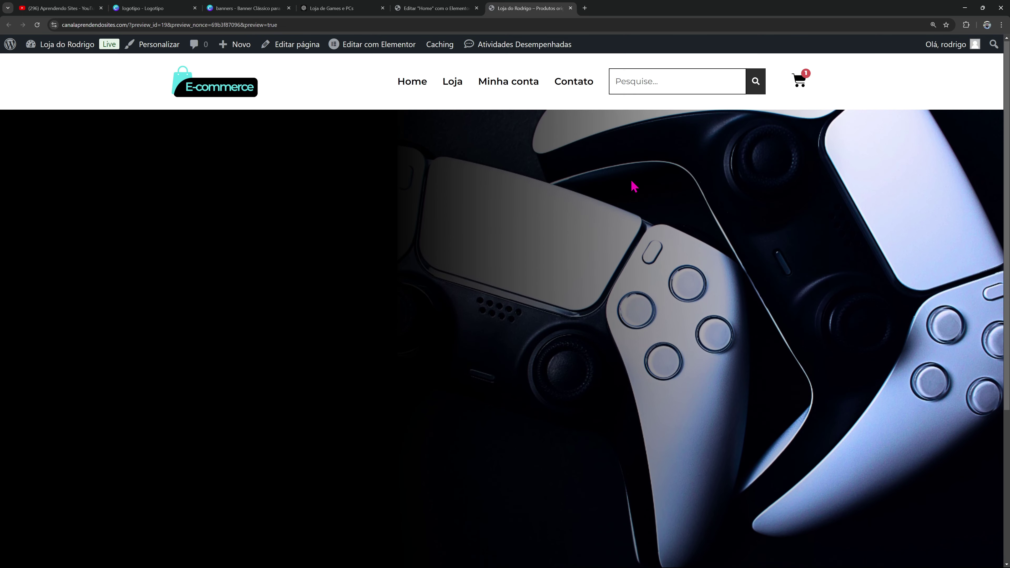
Return to the Elementor editor and add a Título widget to the banner container with an Editor de texto widget beneath it
click(435, 8)
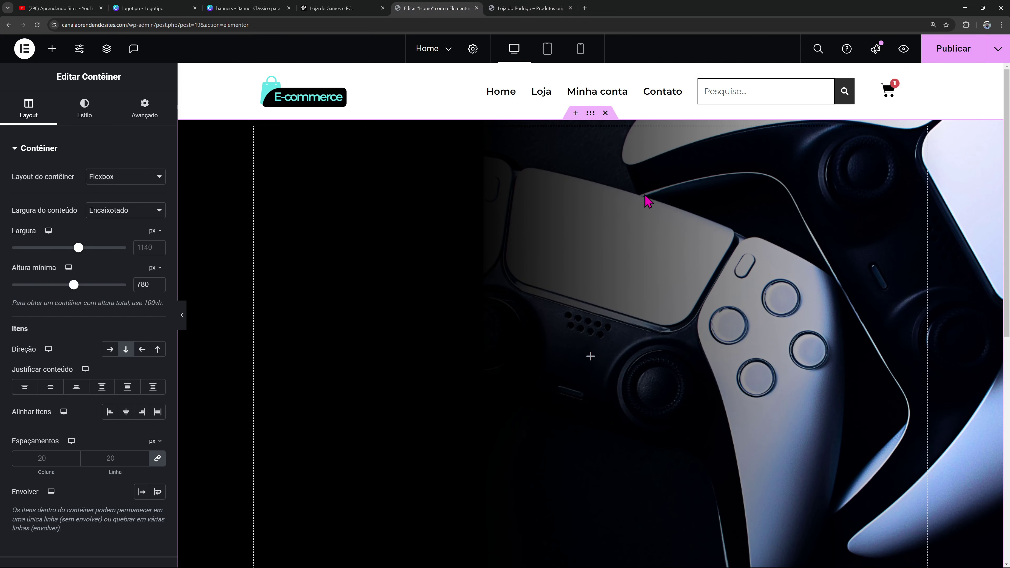
scroll(633, 214, down, 1)
scroll(627, 218, up, 1)
click(52, 48)
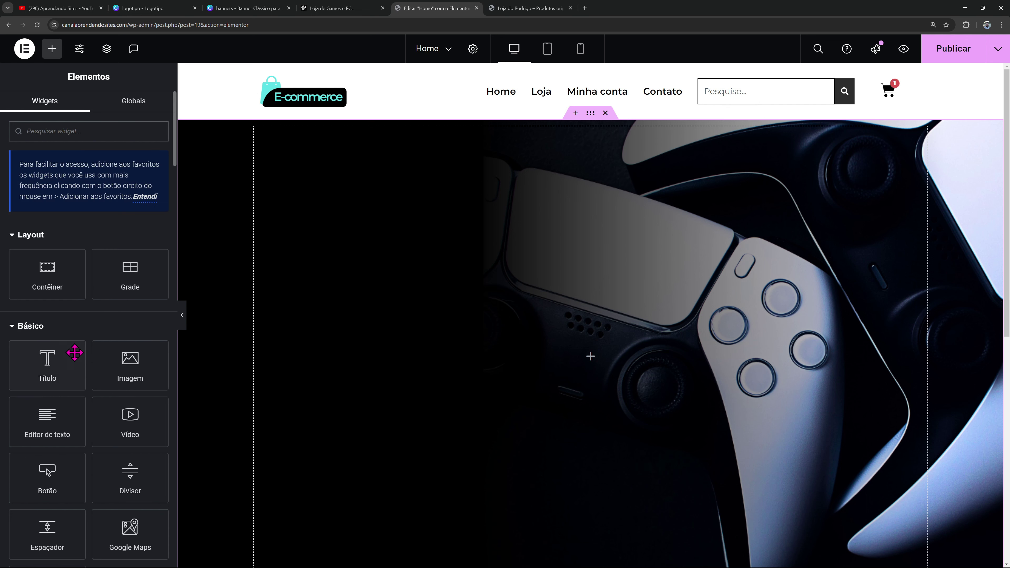
drag(75, 353, 395, 327)
click(52, 49)
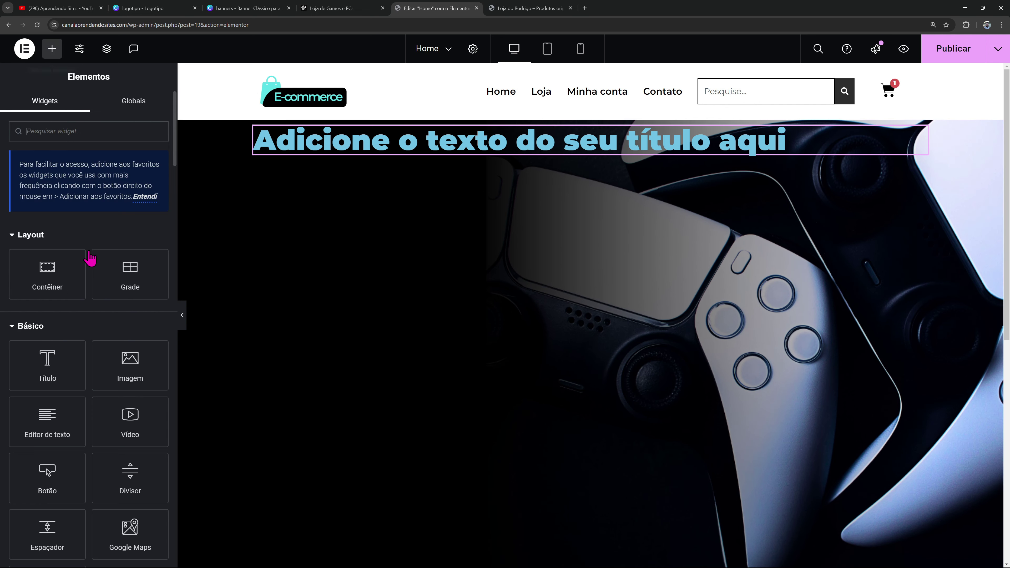
drag(51, 403, 414, 163)
Justify the banner container's content to Centro and align its items to the start
click(591, 114)
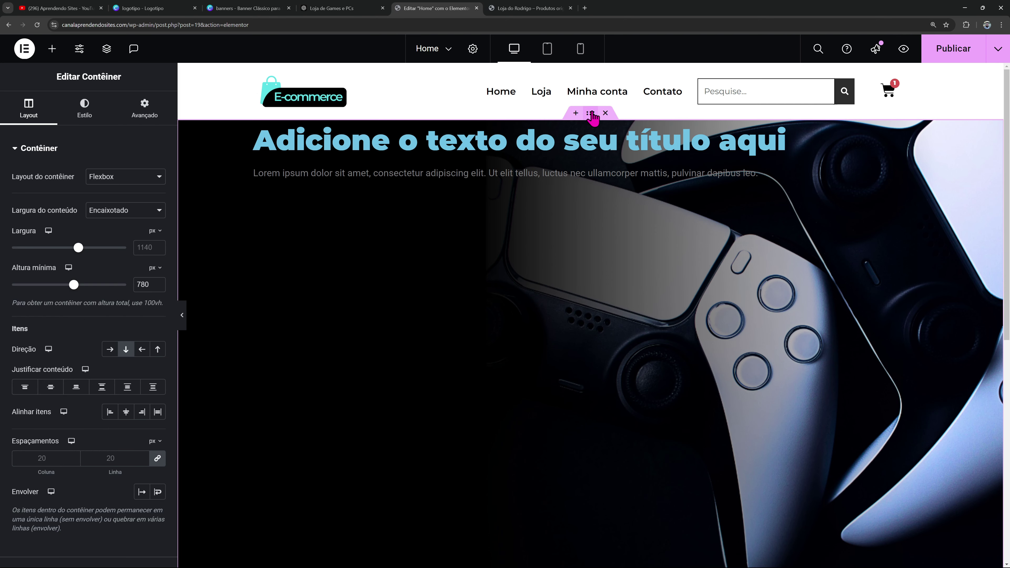
click(49, 387)
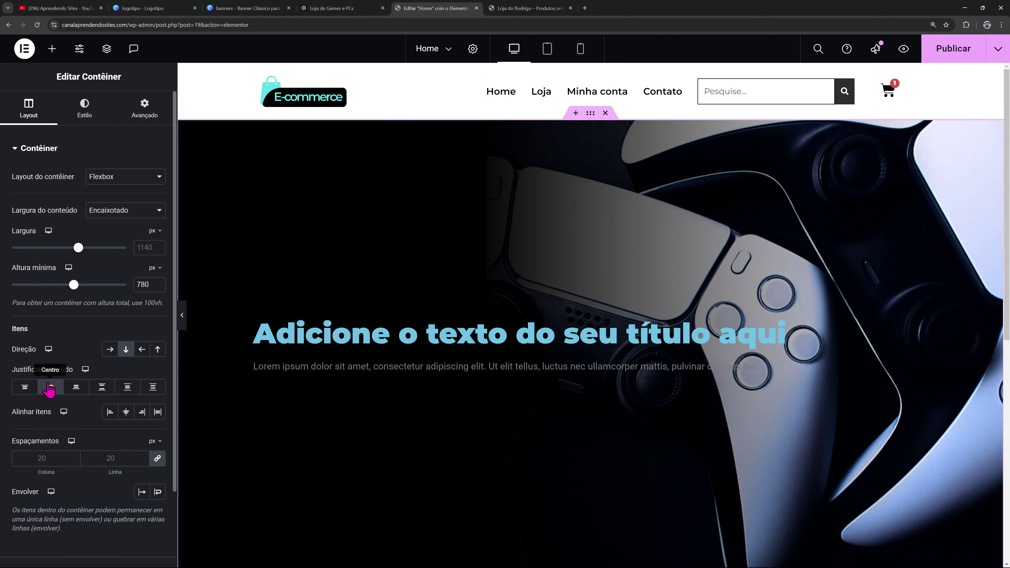
click(108, 414)
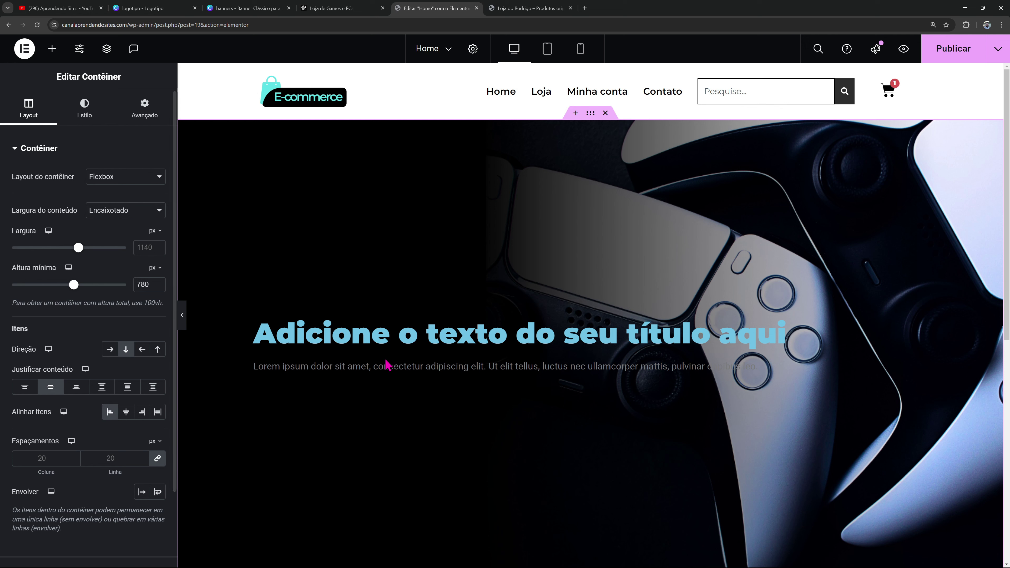
Set the banner Título widget's width to Personalizado at 50%
click(359, 345)
click(163, 116)
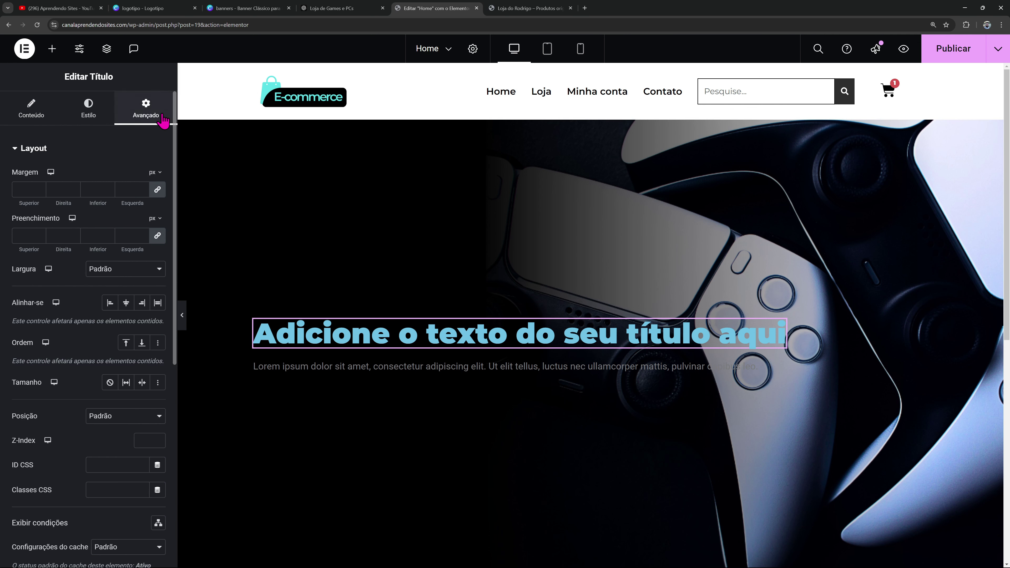
click(125, 272)
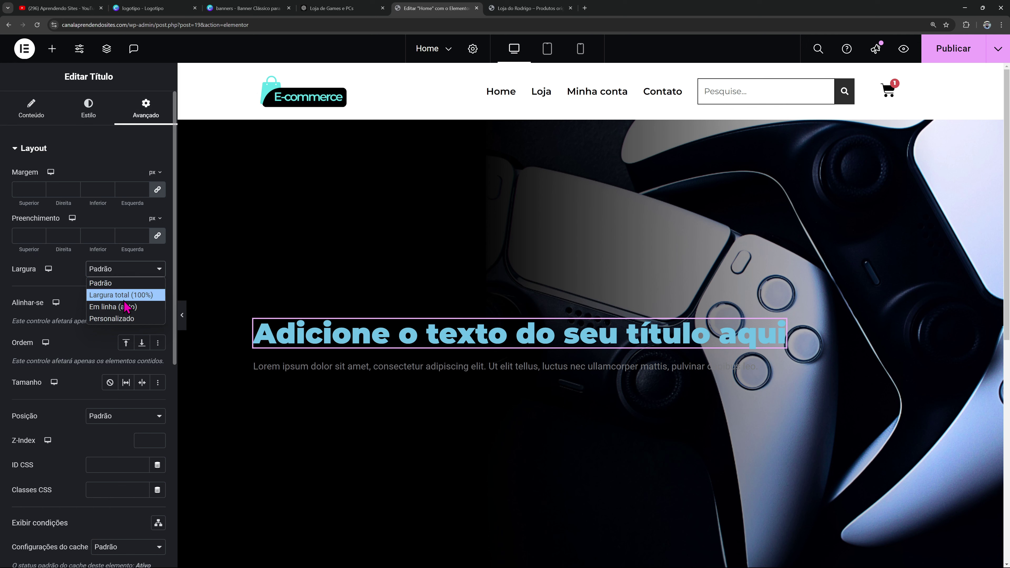
click(112, 318)
click(142, 307)
text(50)
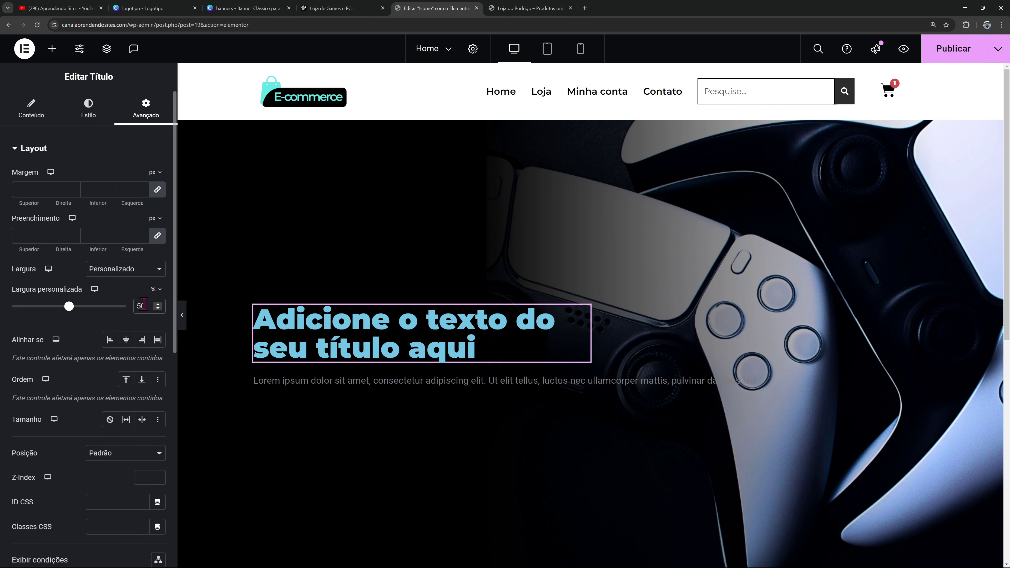
Give the Editor de texto widget below the title a Personalizado width of 50% and review the banner layout
click(322, 382)
click(146, 109)
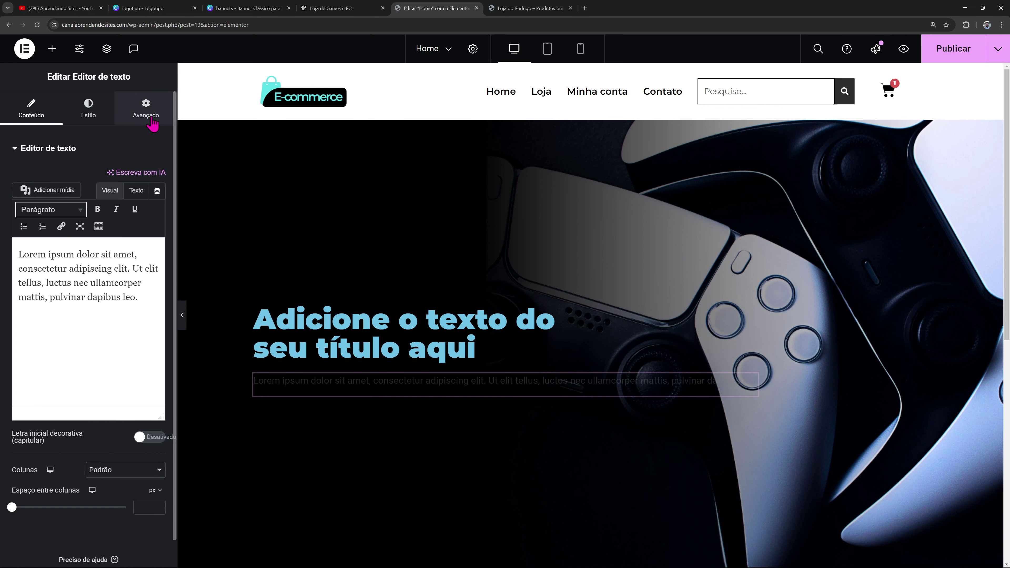
click(120, 269)
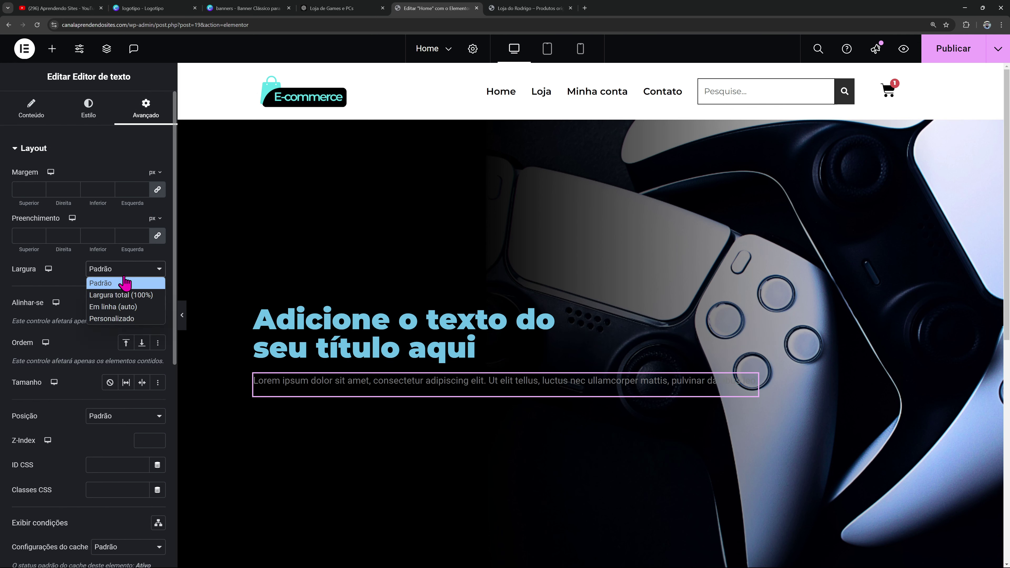
click(120, 318)
click(142, 307)
text(50)
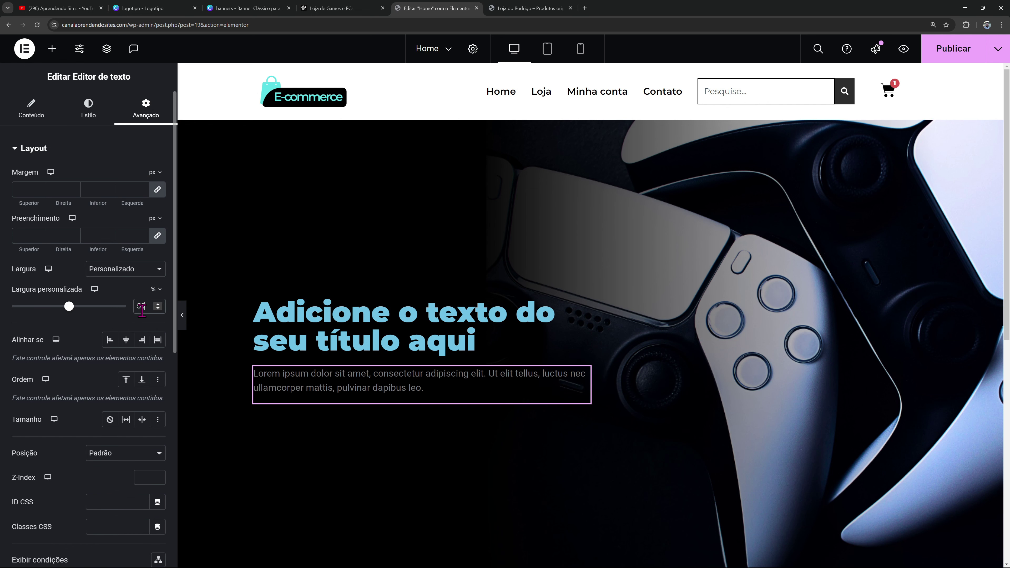
scroll(300, 266, down, 2)
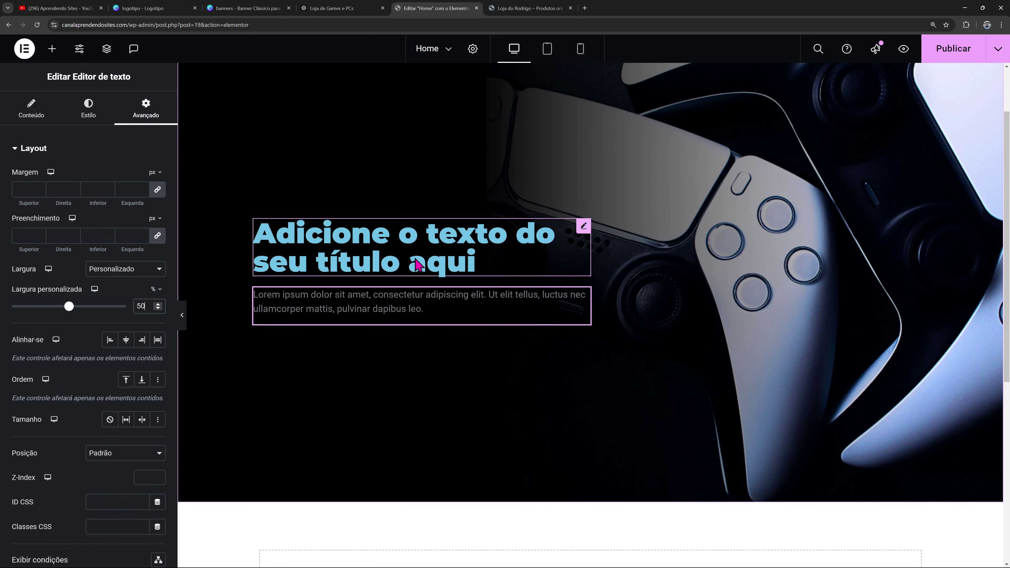
scroll(654, 257, up, 2)
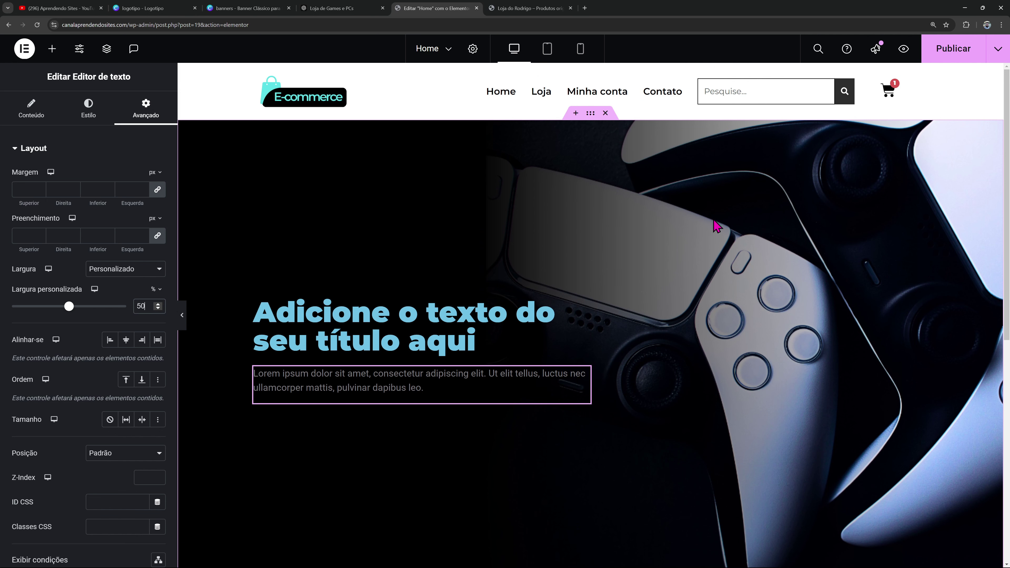
scroll(816, 310, down, 2)
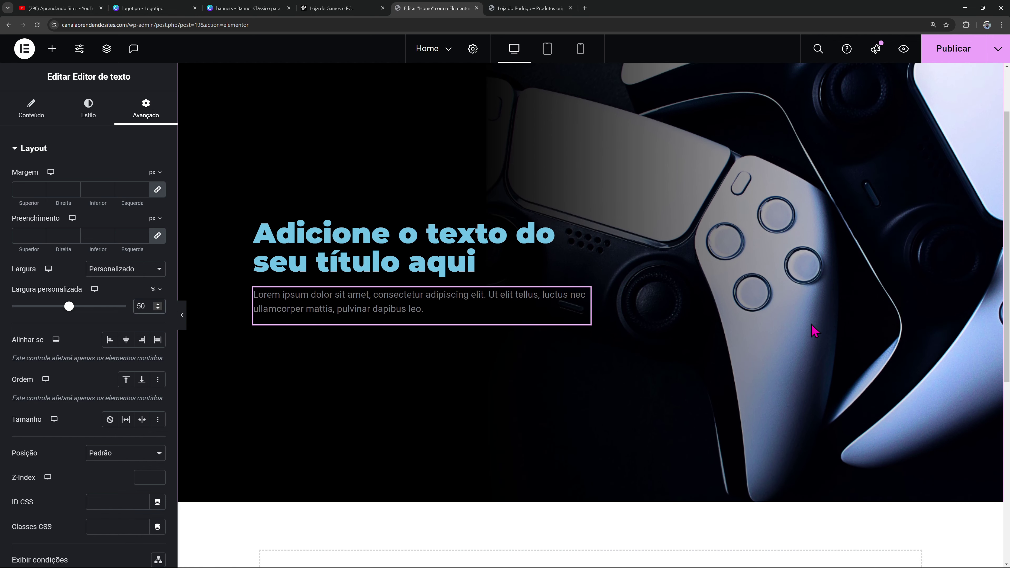
scroll(791, 330, up, 2)
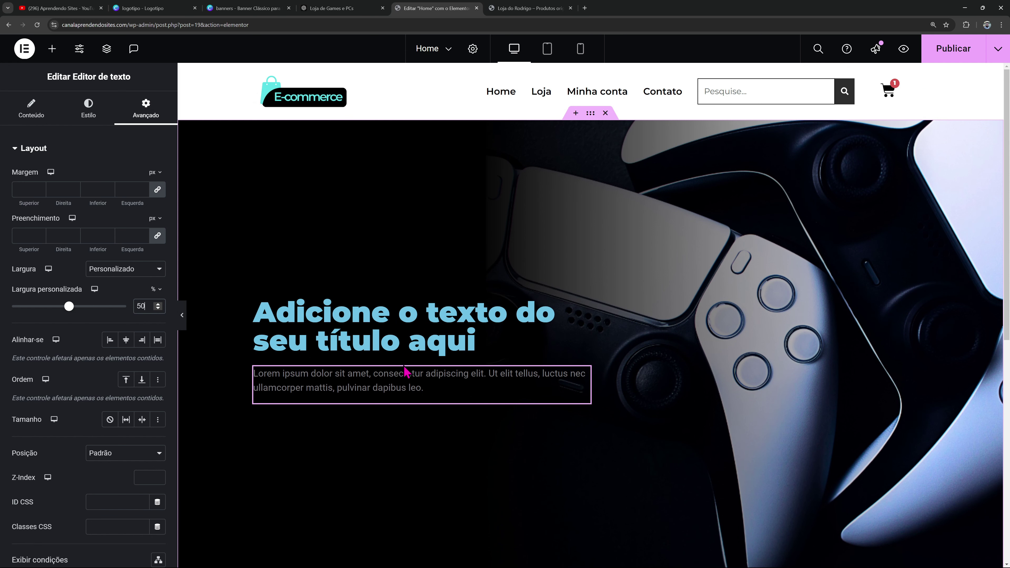
Select the banner title, switch to the ChatGPT conversation and copy the suggested headline "Equipamentos de Ponta para Gamers Apaixonados"
click(444, 340)
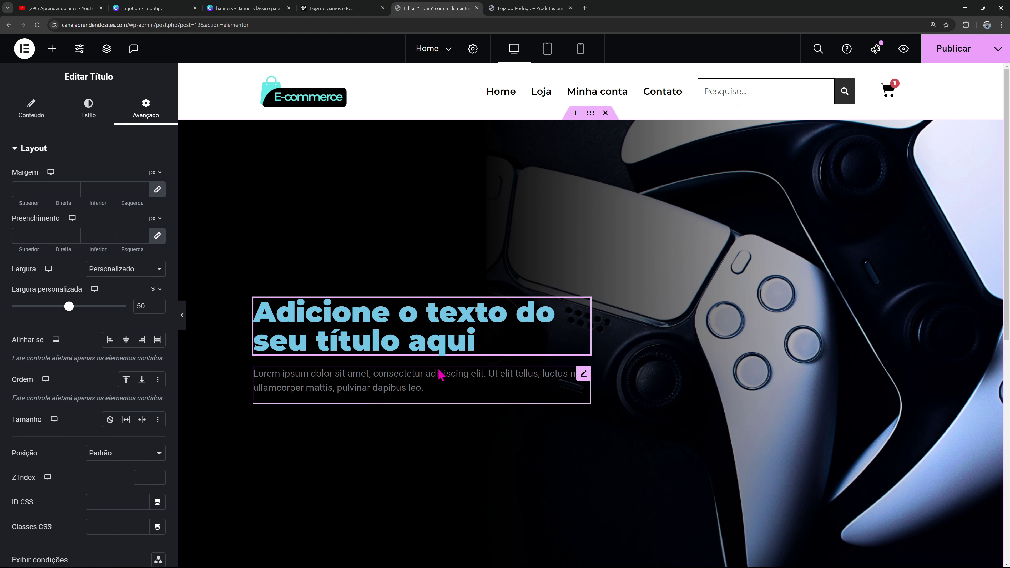
click(330, 10)
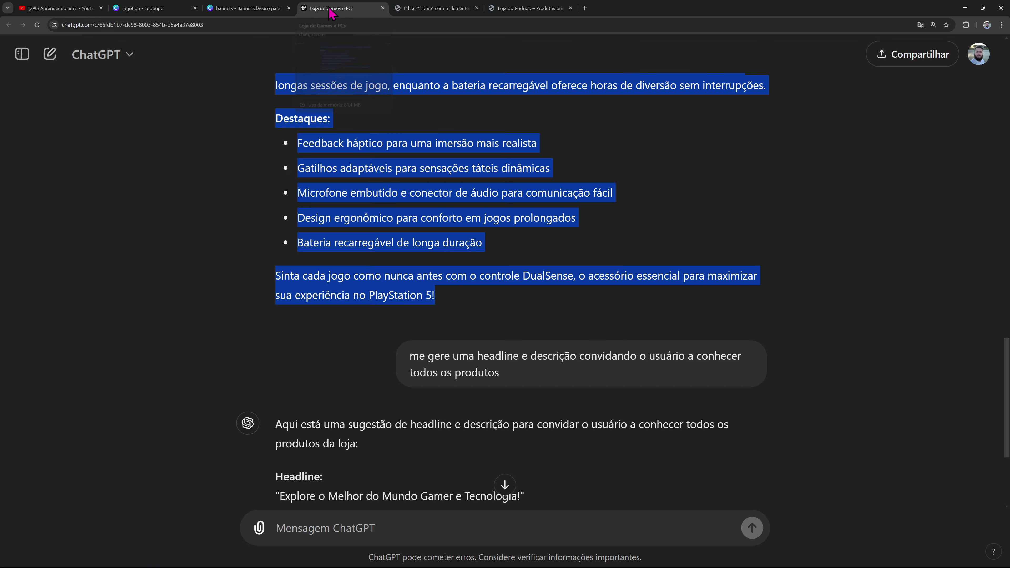
scroll(708, 286, up, 10)
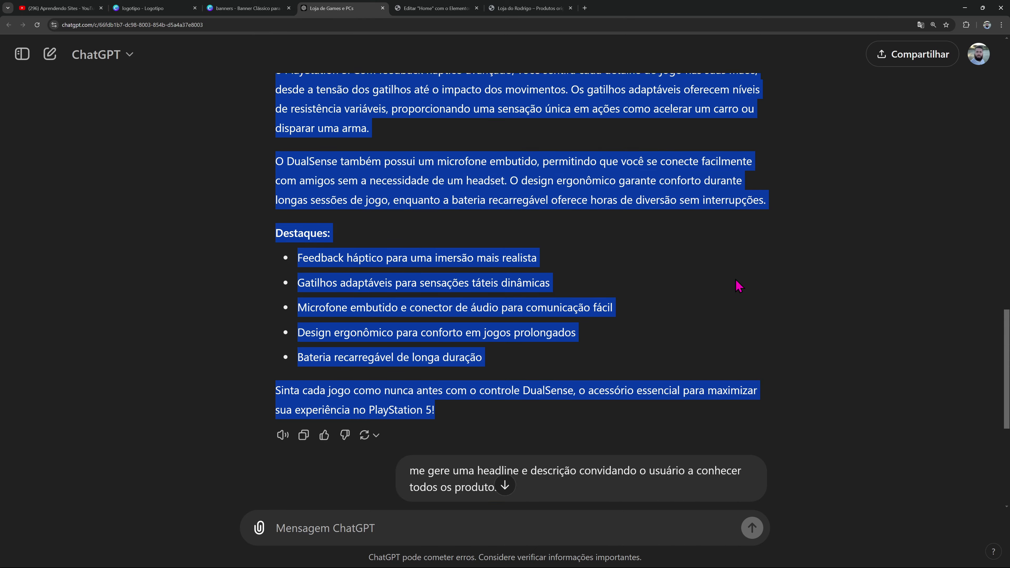
scroll(731, 273, up, 15)
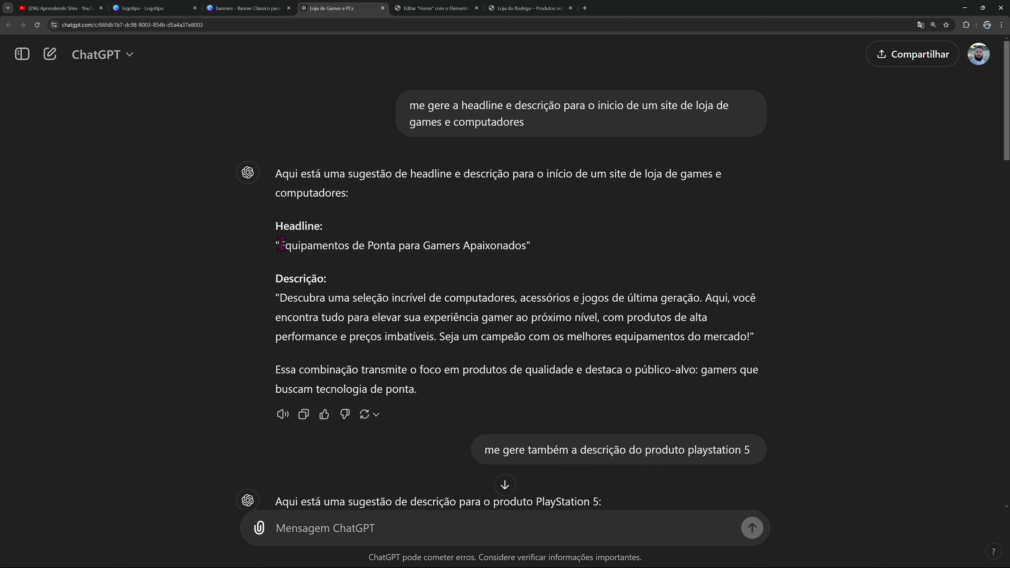
drag(282, 244, 521, 243)
right_click(526, 244)
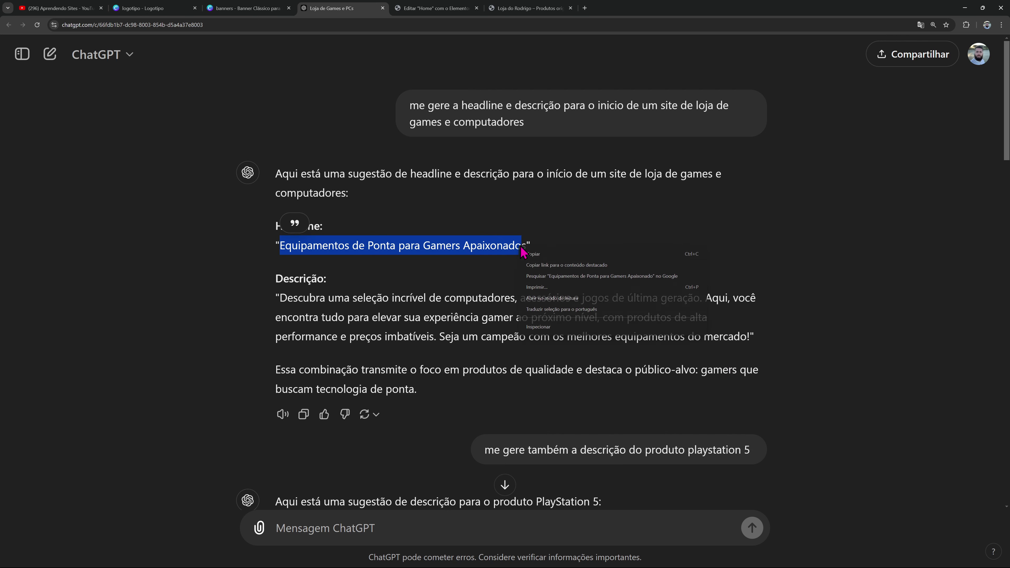
click(541, 255)
click(523, 245)
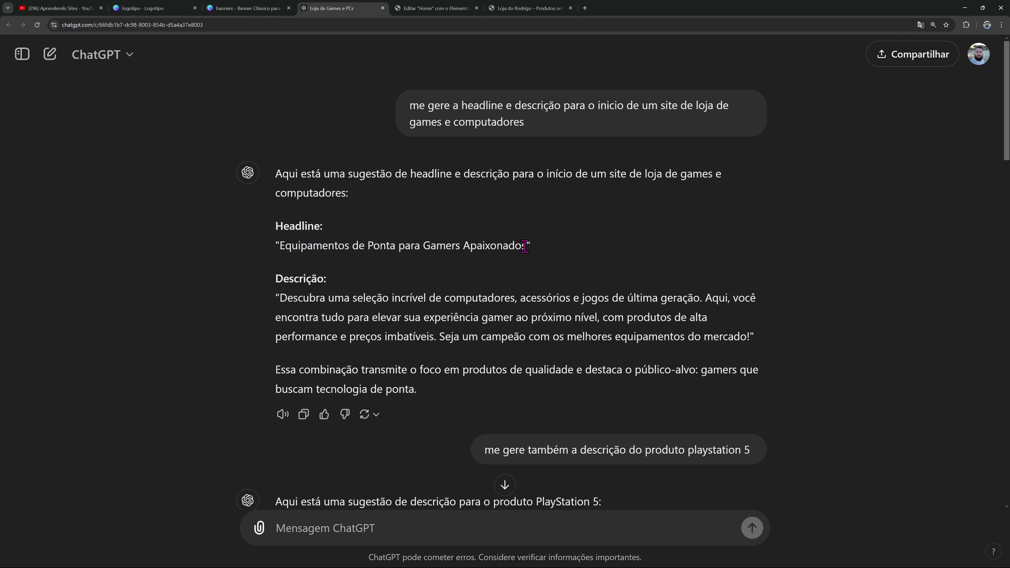
drag(525, 247, 280, 245)
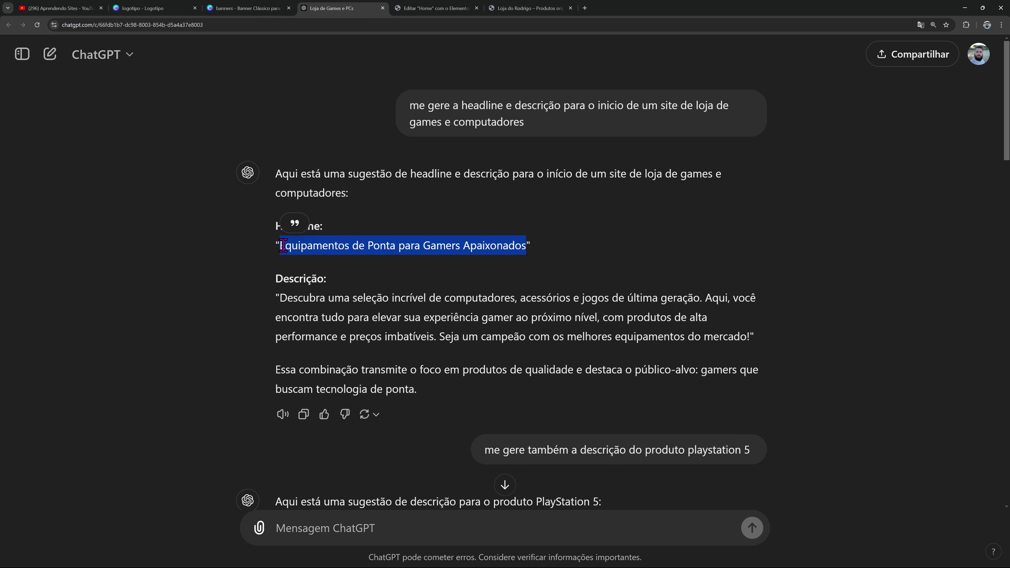
right_click(287, 246)
click(314, 258)
Return to the Elementor editor and replace the title's placeholder text with "Equipamentos de Ponta para Gamers Apaixonados"
click(453, 7)
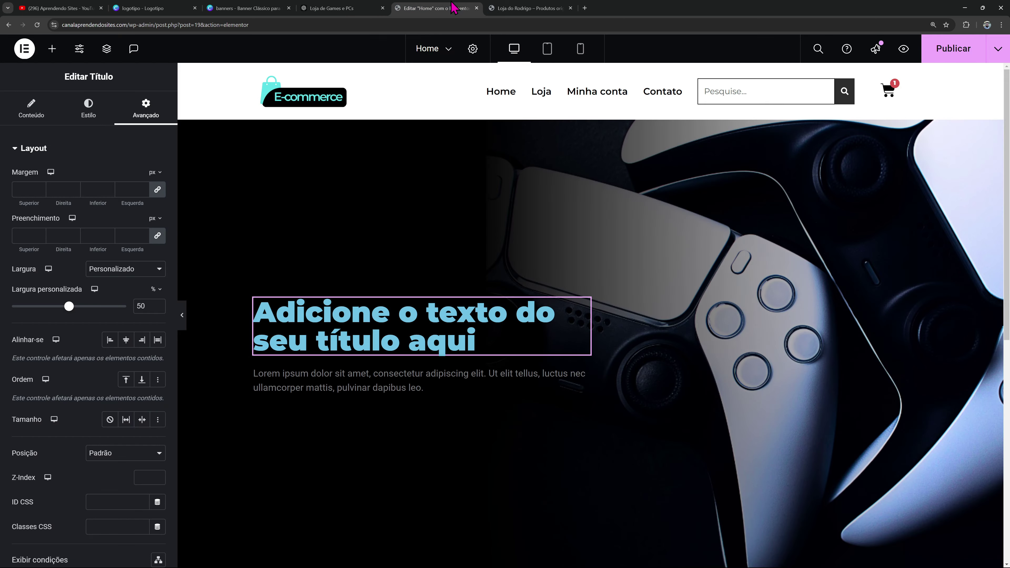
click(15, 116)
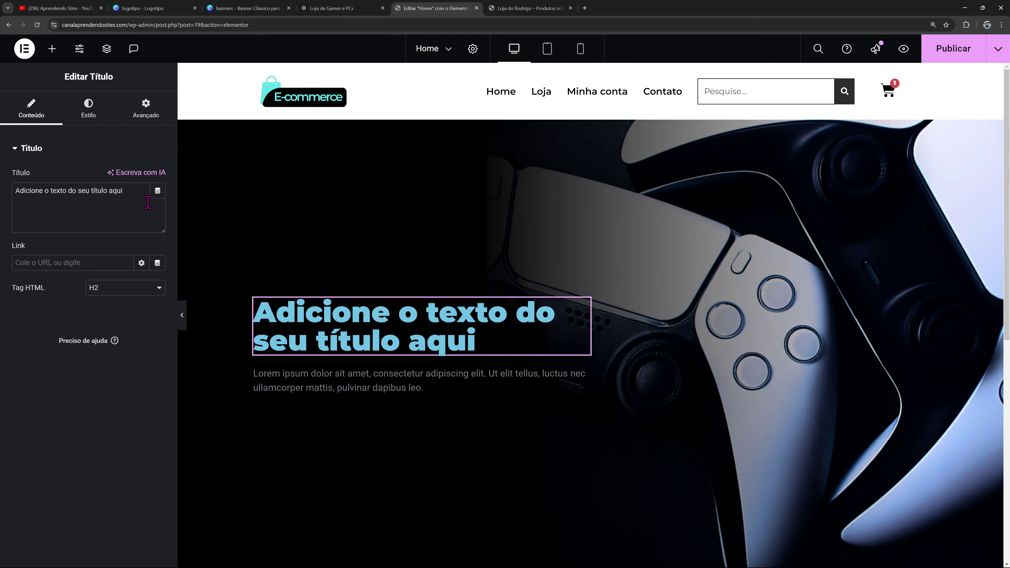
drag(148, 202, 5, 183)
key(ctrl+v)
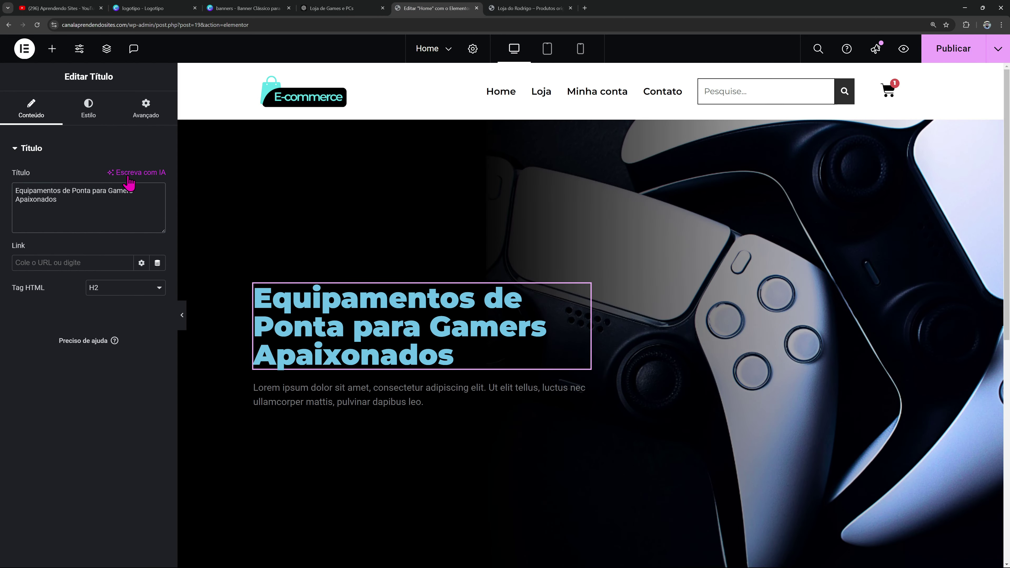
Look at Elementor's AI writing assistant for the title, dismiss it, and glance at the ChatGPT headline suggestion
click(143, 173)
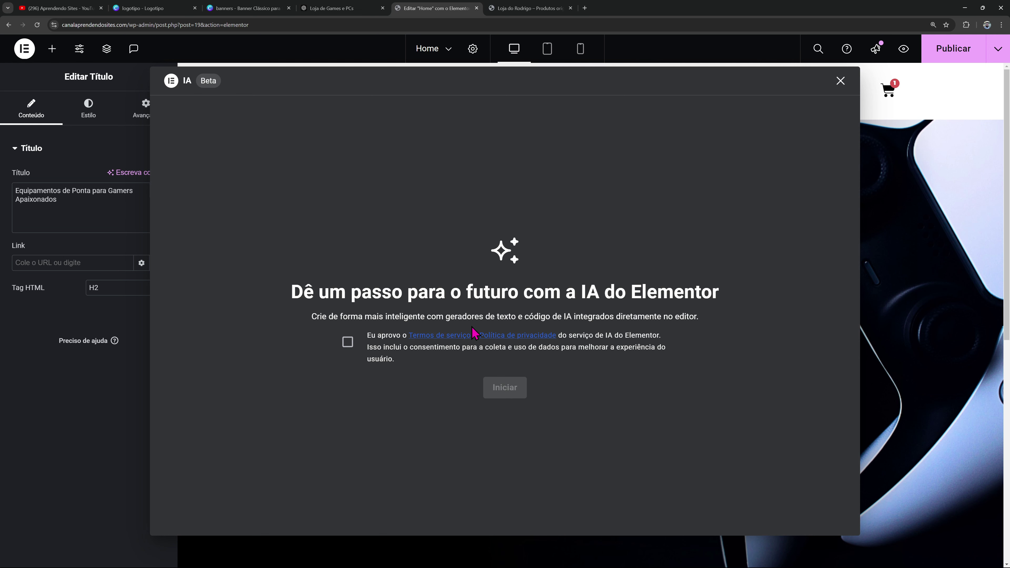
click(841, 80)
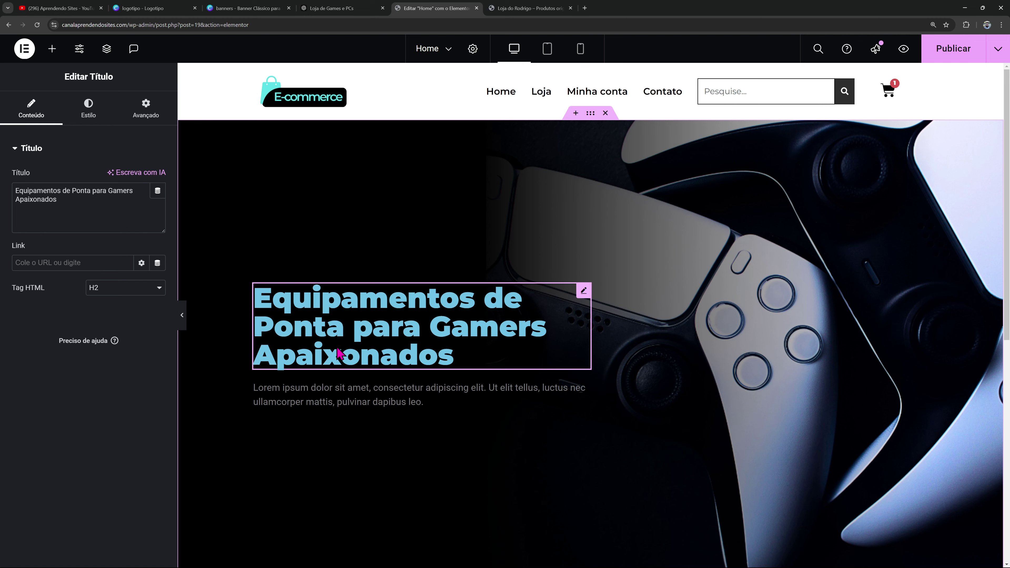
click(338, 8)
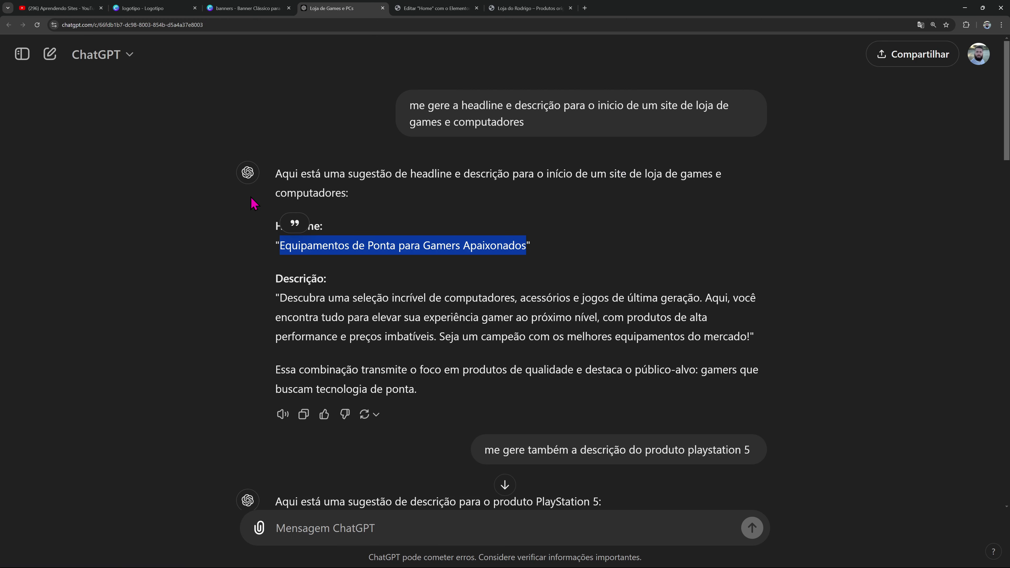
click(465, 8)
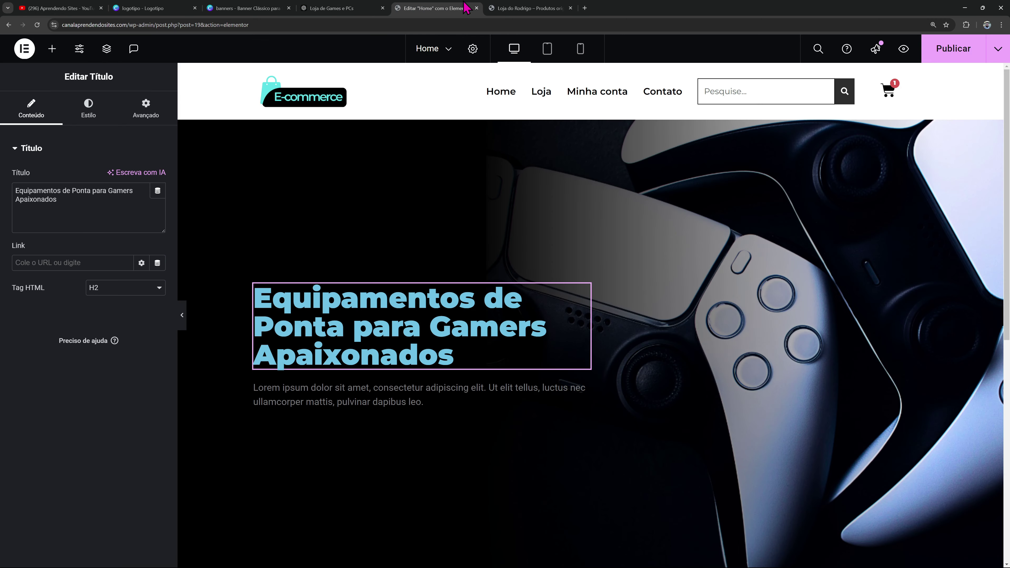
Style the banner title with the white global color Novo item #3 and the Primário global font
click(90, 113)
click(143, 203)
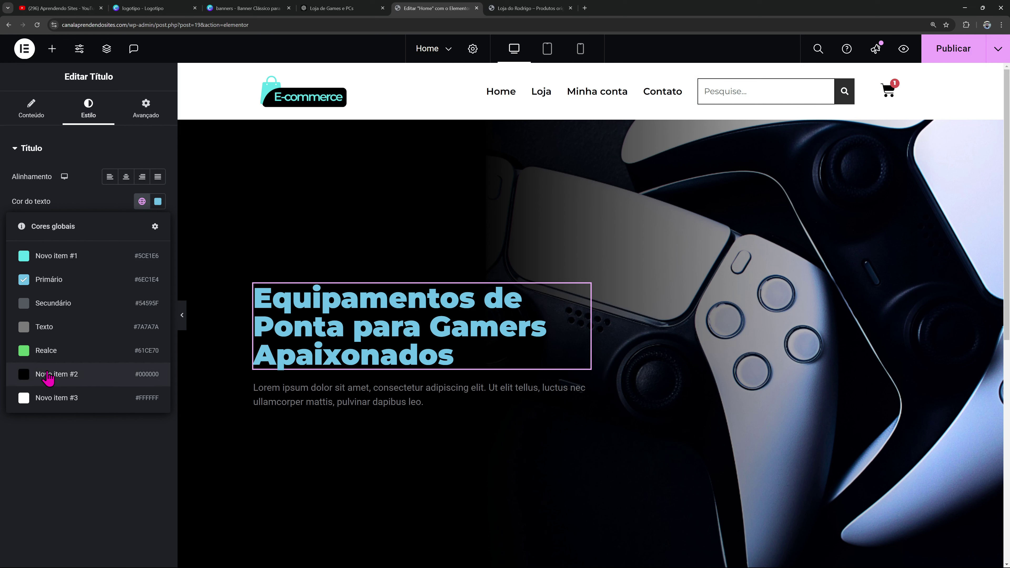
click(51, 399)
click(142, 226)
click(99, 290)
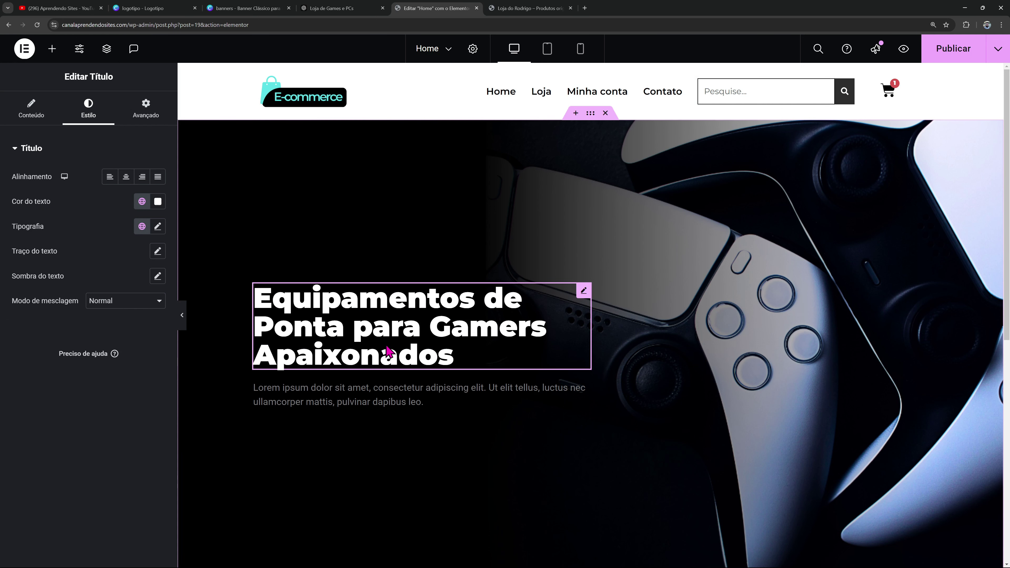
Copy the suggested description from ChatGPT, from "Descubra uma seleção incrível" through "preços imbatíveis.", and close the Home page preview
click(377, 388)
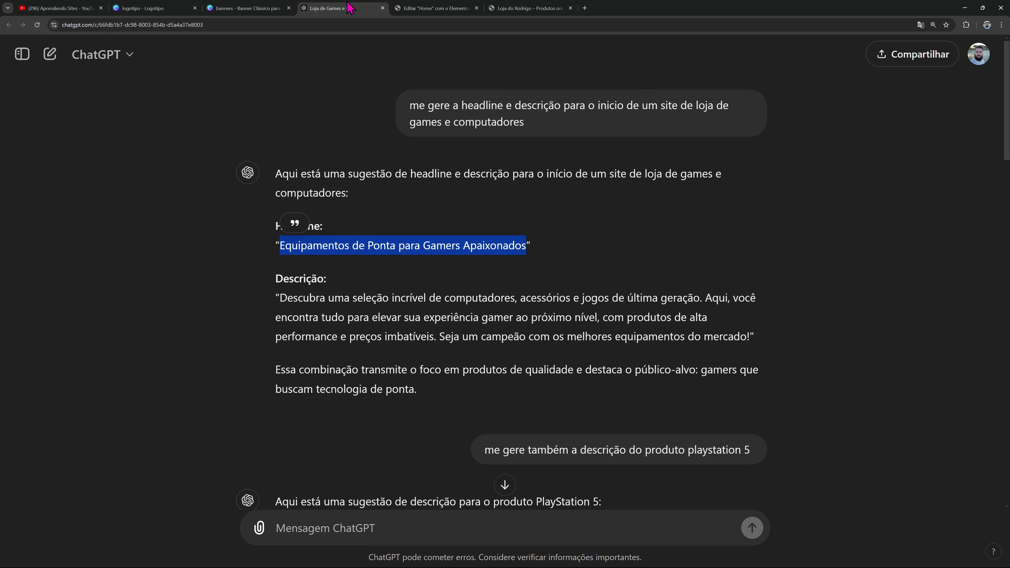
click(342, 8)
scroll(289, 257, down, 1)
drag(282, 258, 439, 297)
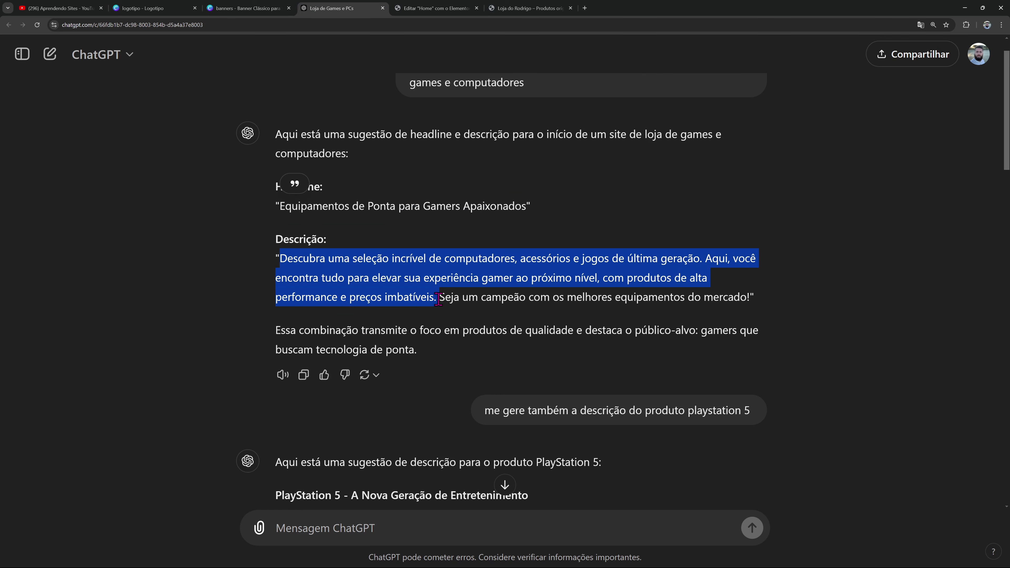
right_click(381, 287)
click(402, 294)
click(529, 7)
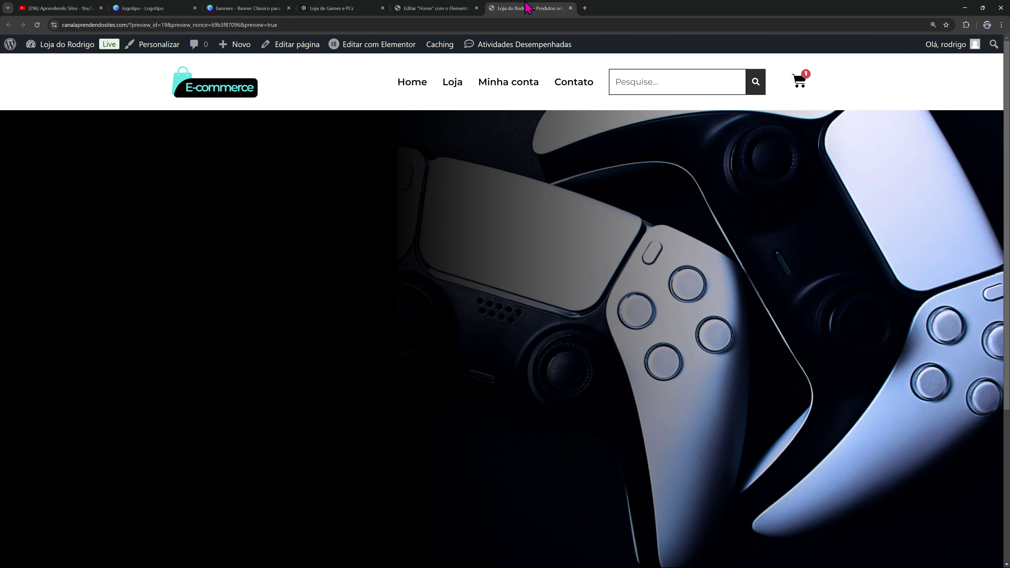
click(570, 8)
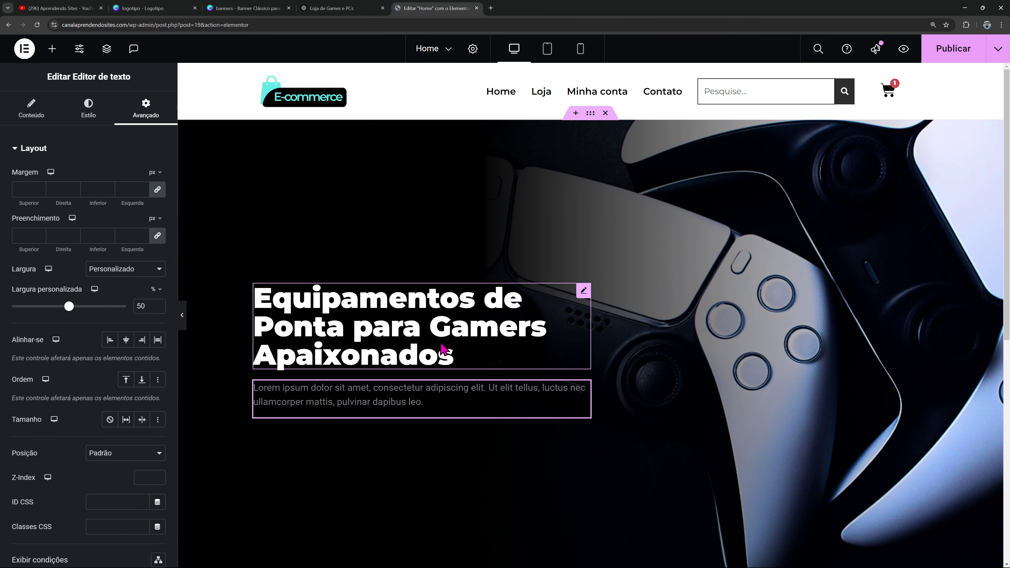
Replace the banner text widget's lorem ipsum with the copied store description
click(416, 383)
click(136, 190)
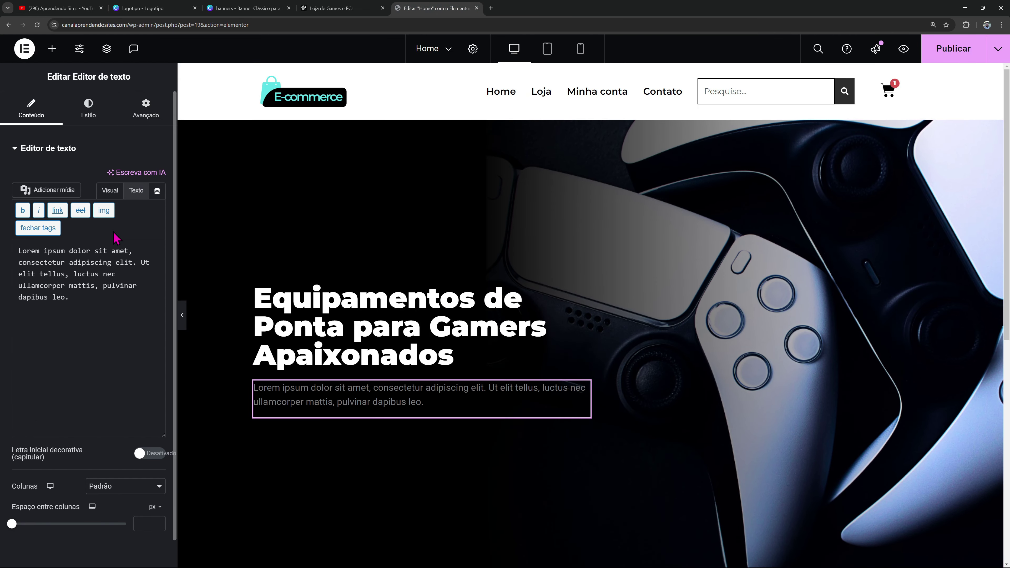
drag(108, 301, 9, 229)
key(ctrl+v)
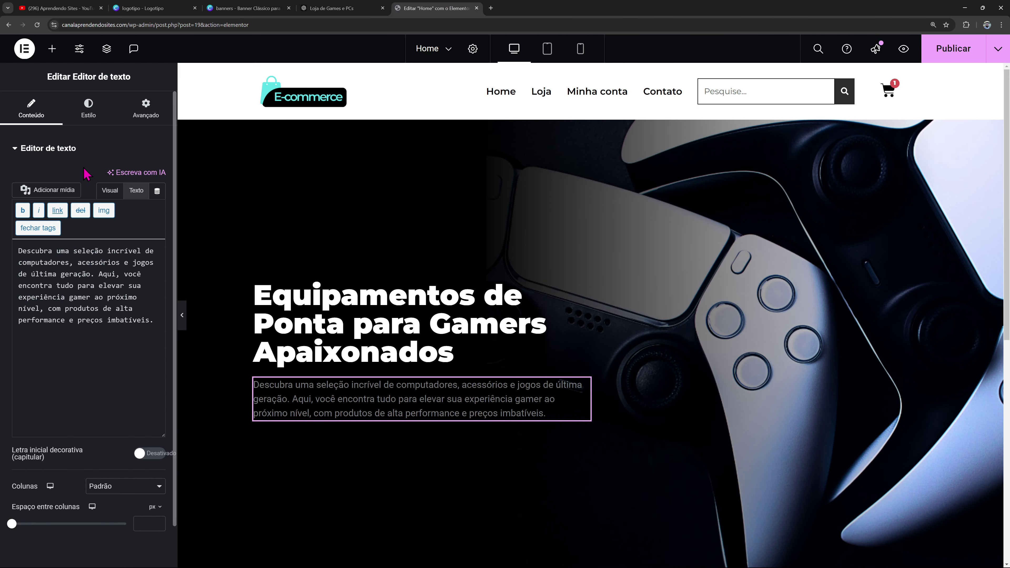
Style the banner description with the white global color Novo item #3 and the Secundário global font
click(89, 115)
click(142, 201)
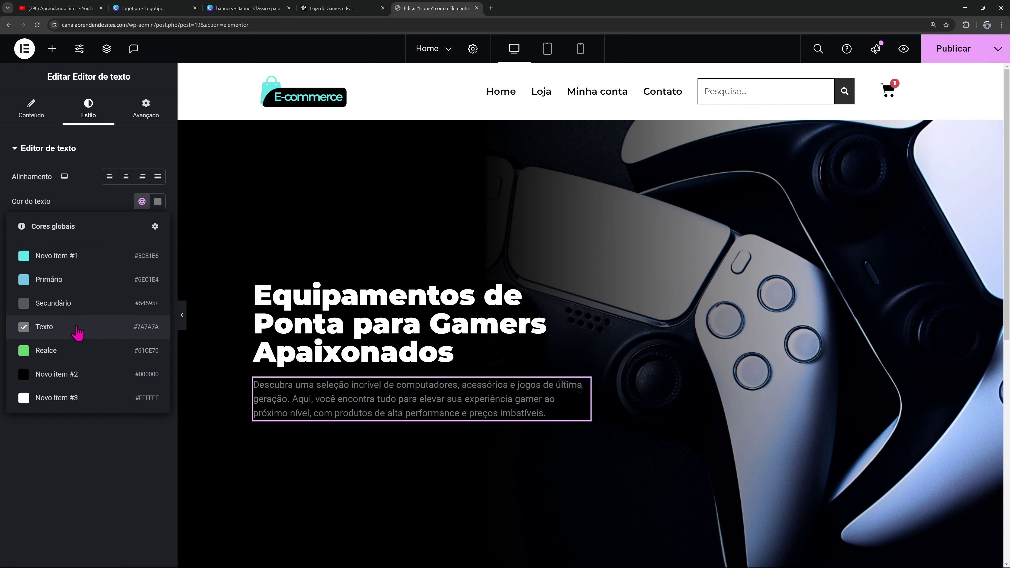
click(70, 400)
click(142, 226)
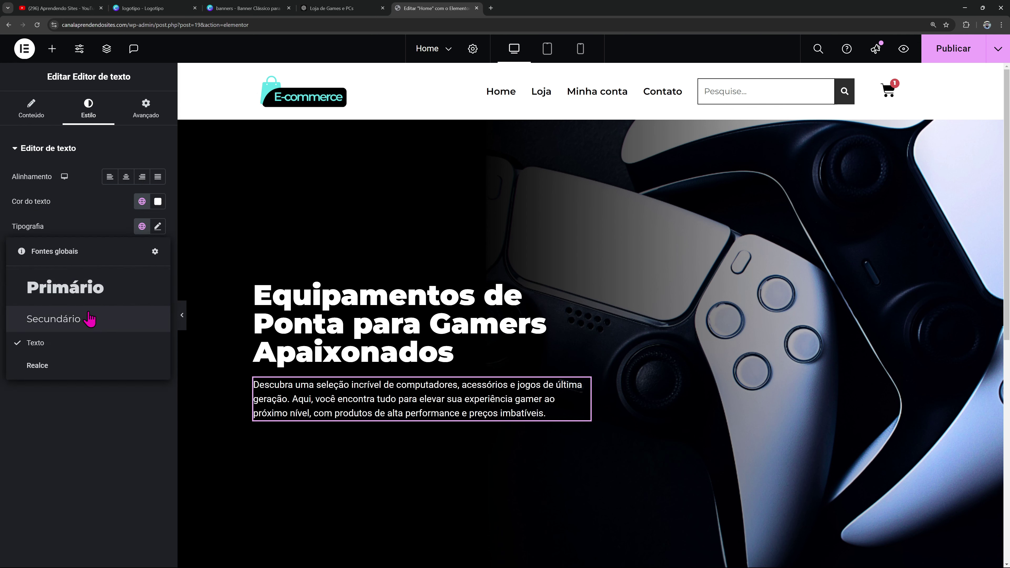
click(91, 322)
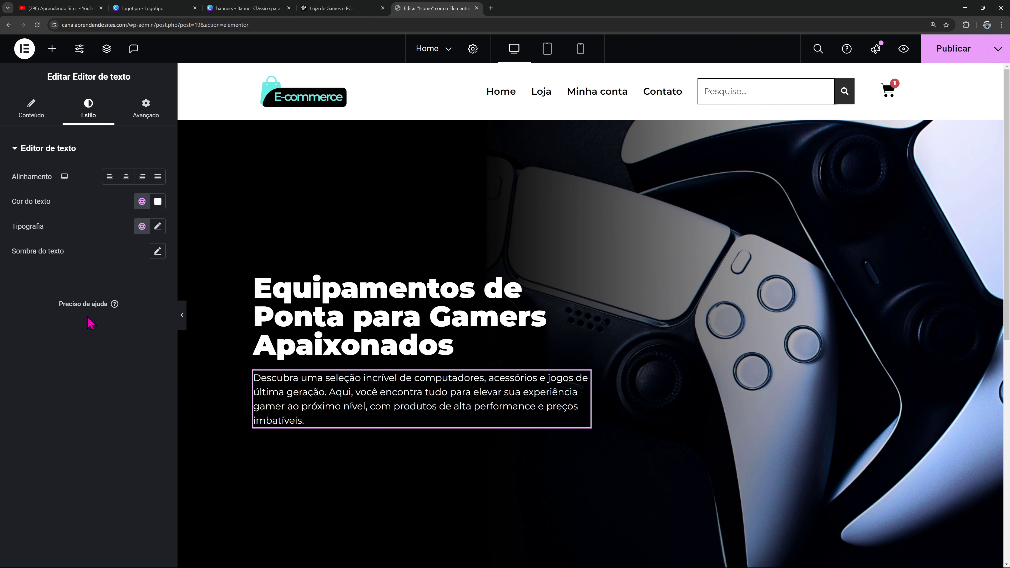
Add a heading widget above the banner title with the text "BEM-VINDO"
click(52, 49)
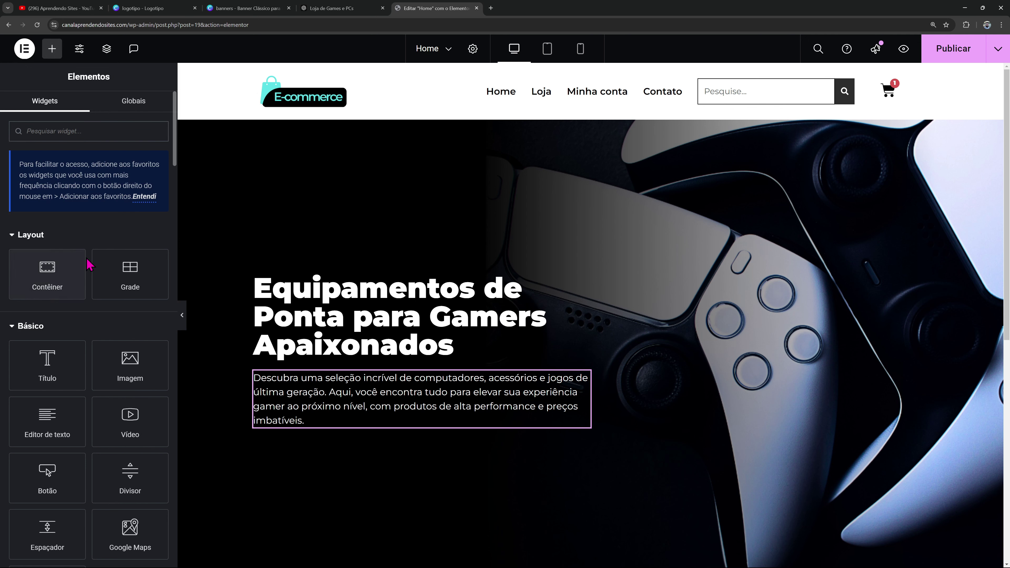
drag(60, 360, 304, 280)
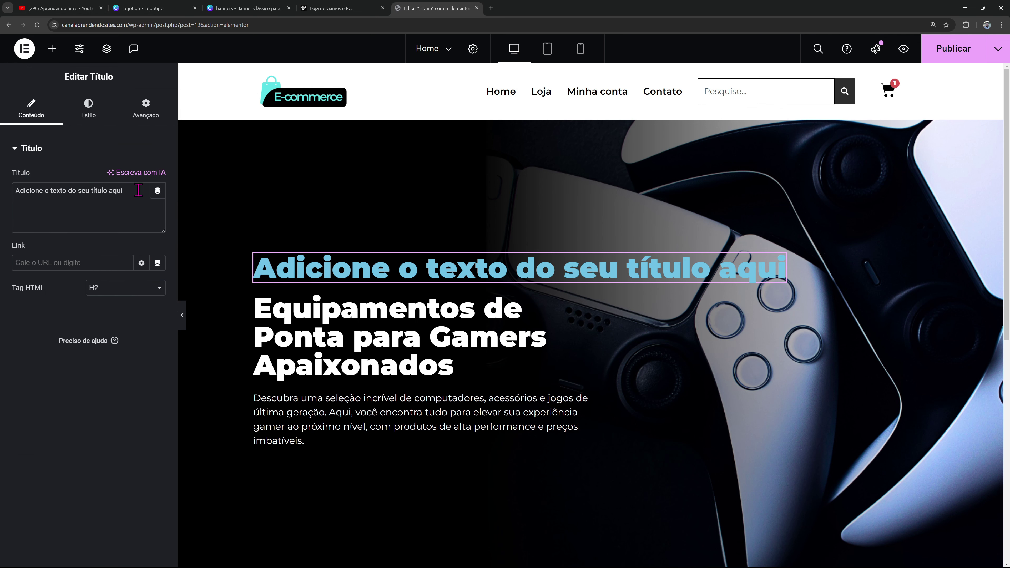
drag(134, 197, 2, 174)
key(Caps_Lock)
text(BE)
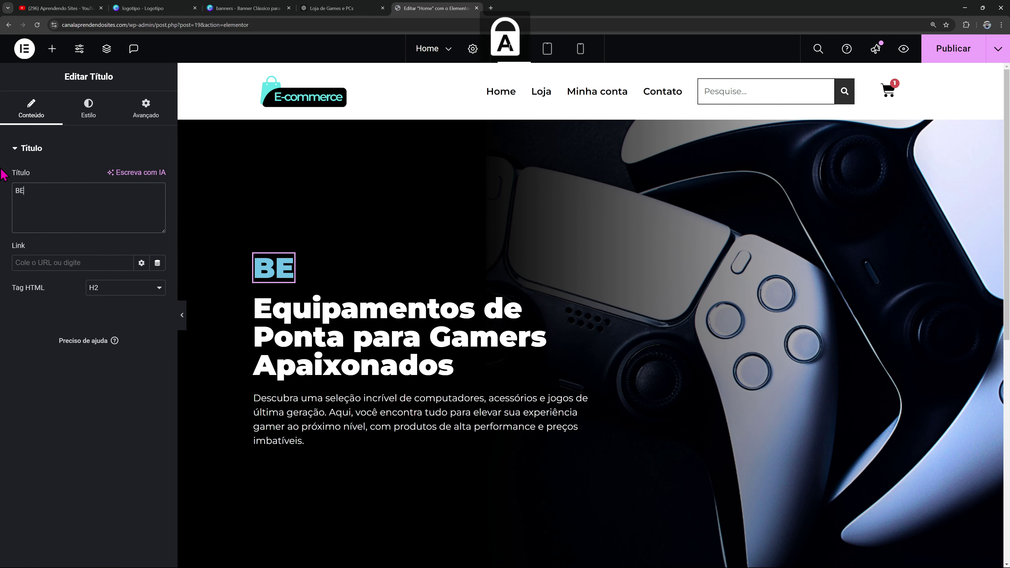
text(M-VINDO)
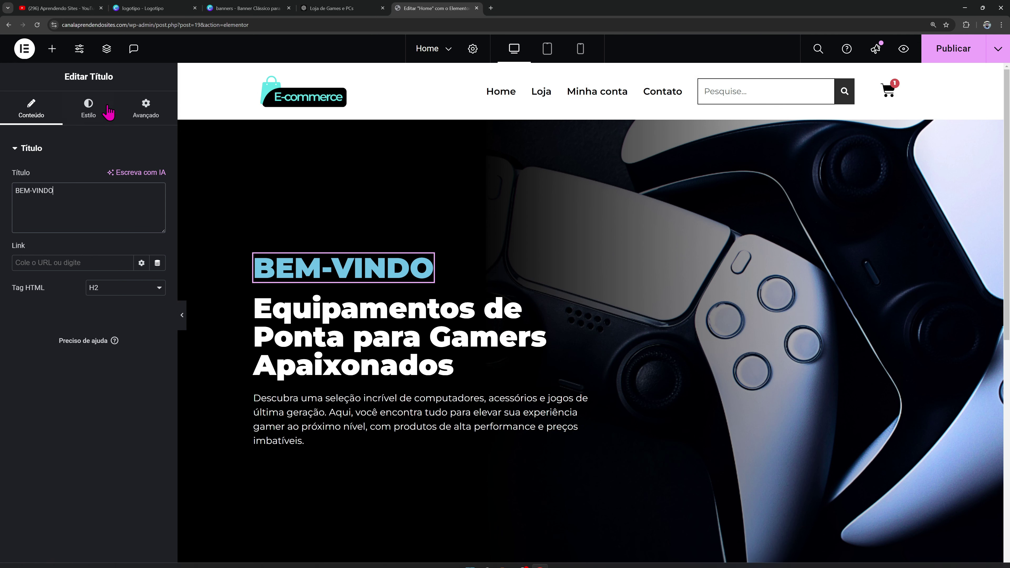
Style the BEM-VINDO heading with the 16 px Montserrat global font, weight 600, letter spacing 10 px and the turquoise global color
click(105, 113)
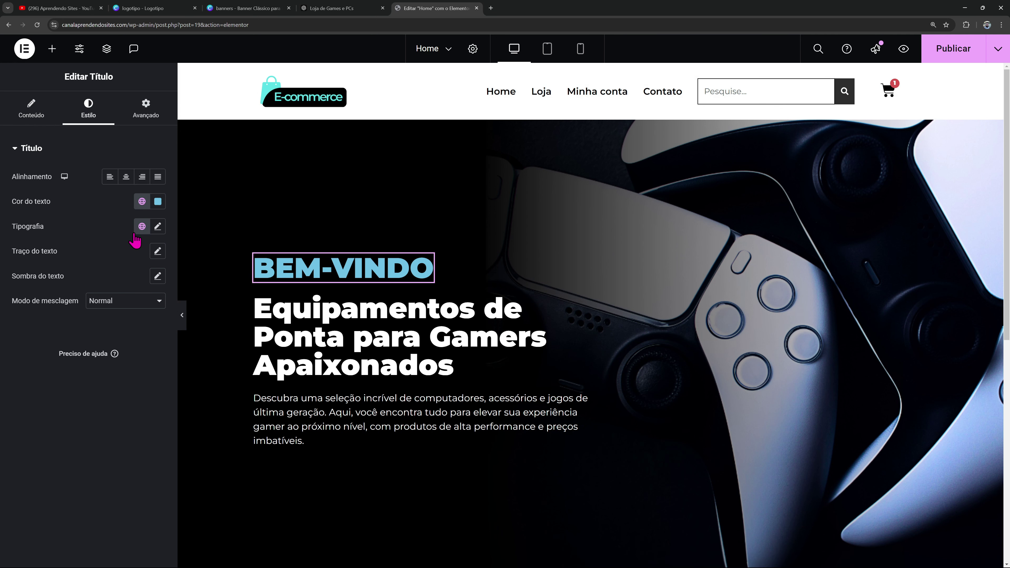
click(140, 226)
click(80, 306)
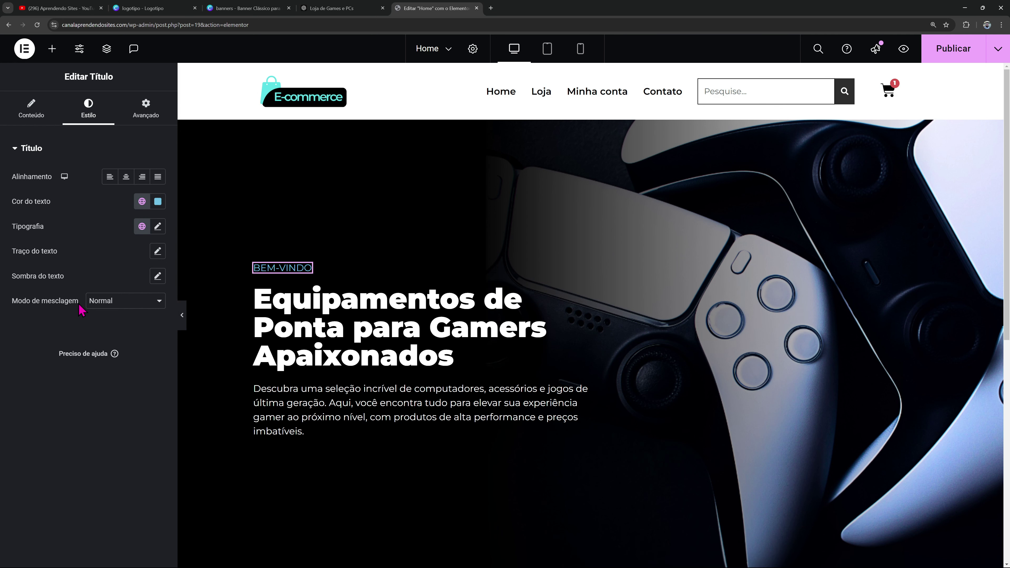
click(159, 229)
click(122, 344)
click(100, 417)
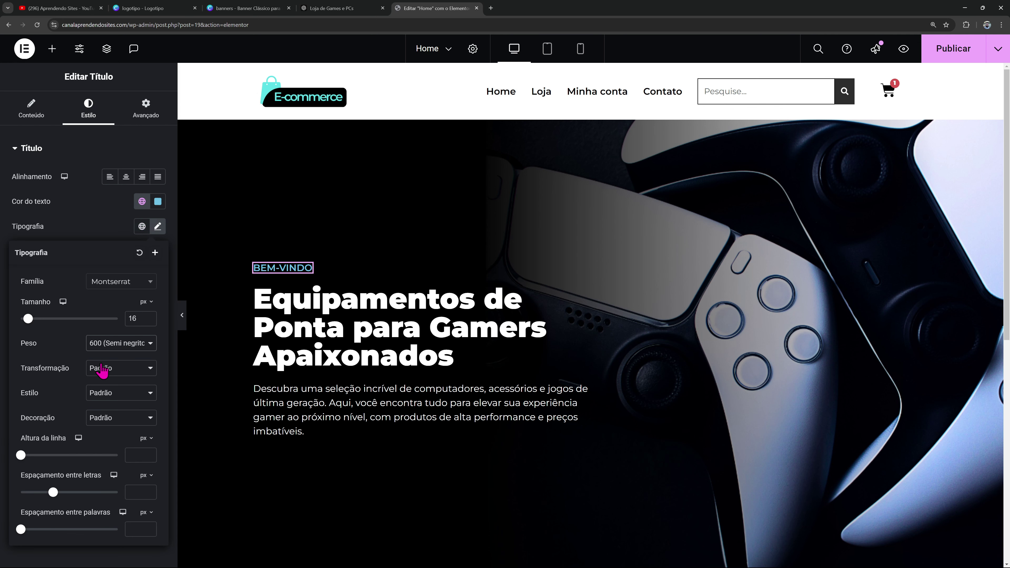
drag(52, 497, 147, 493)
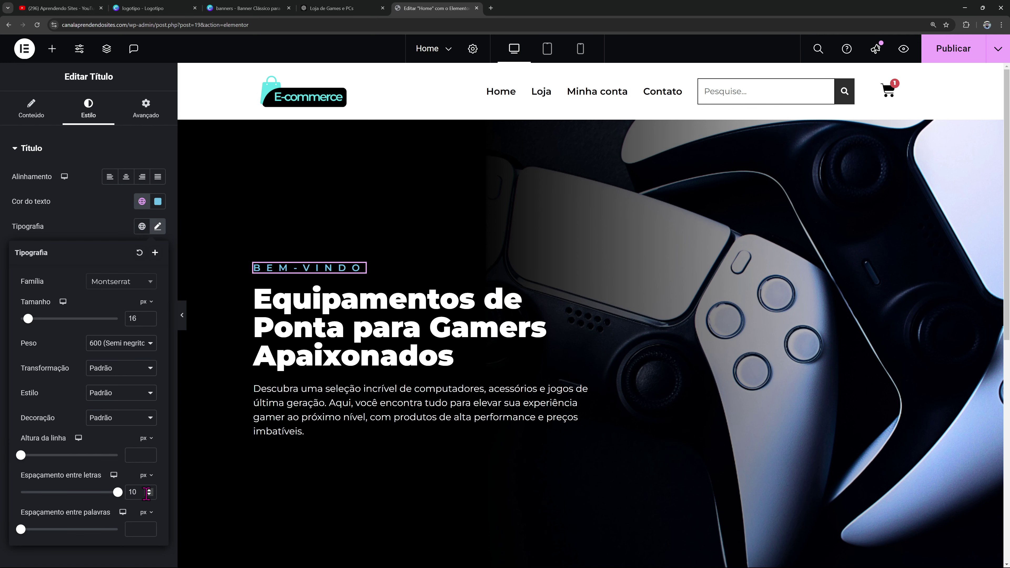
click(3, 337)
click(142, 201)
click(105, 292)
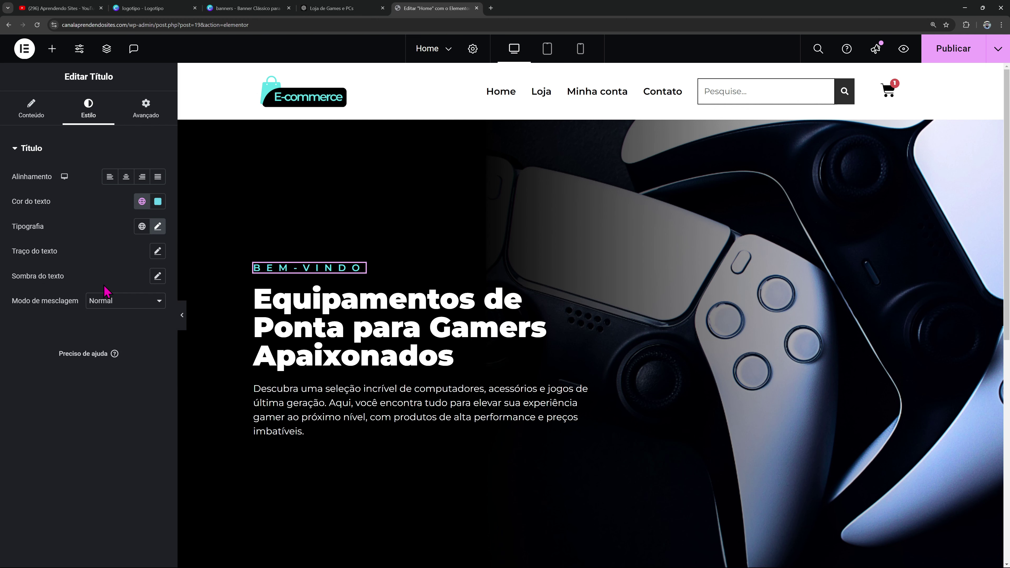
Examine the banner's layout without the editing panel, and in the tablet and mobile views
click(183, 318)
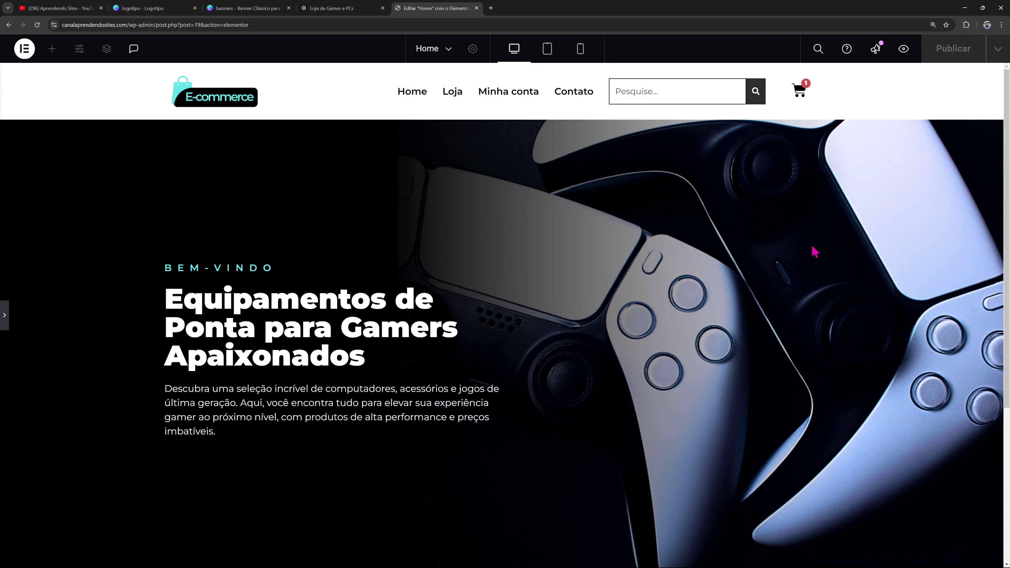
scroll(812, 251, down, 5)
scroll(805, 244, up, 5)
click(3, 314)
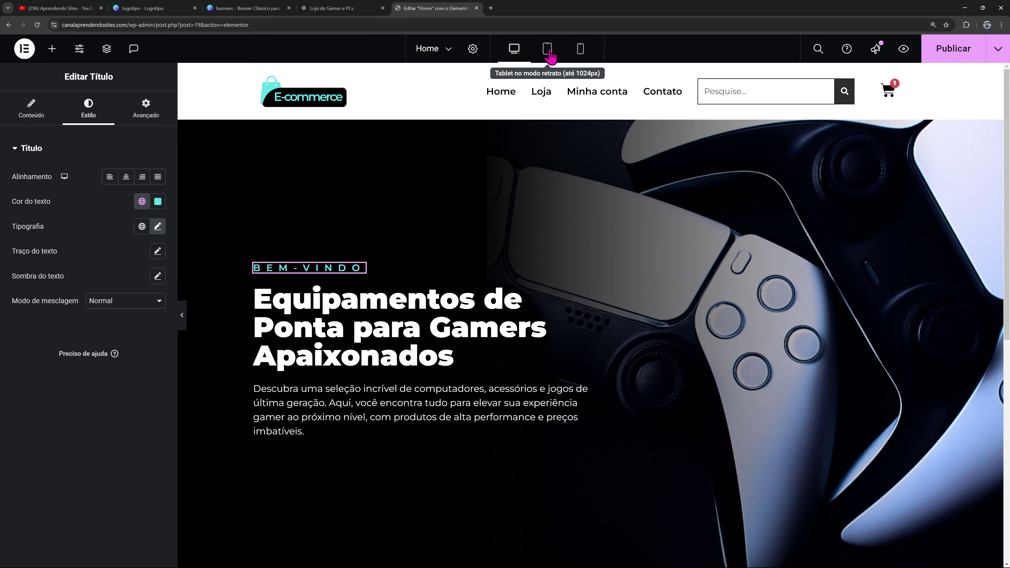
click(547, 51)
scroll(609, 293, down, 5)
scroll(602, 293, up, 5)
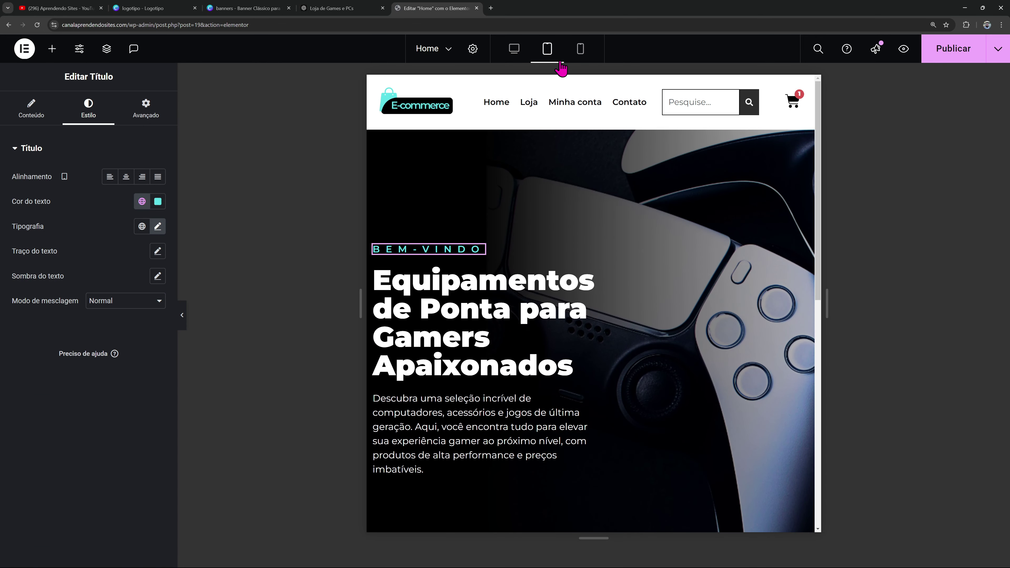
click(581, 51)
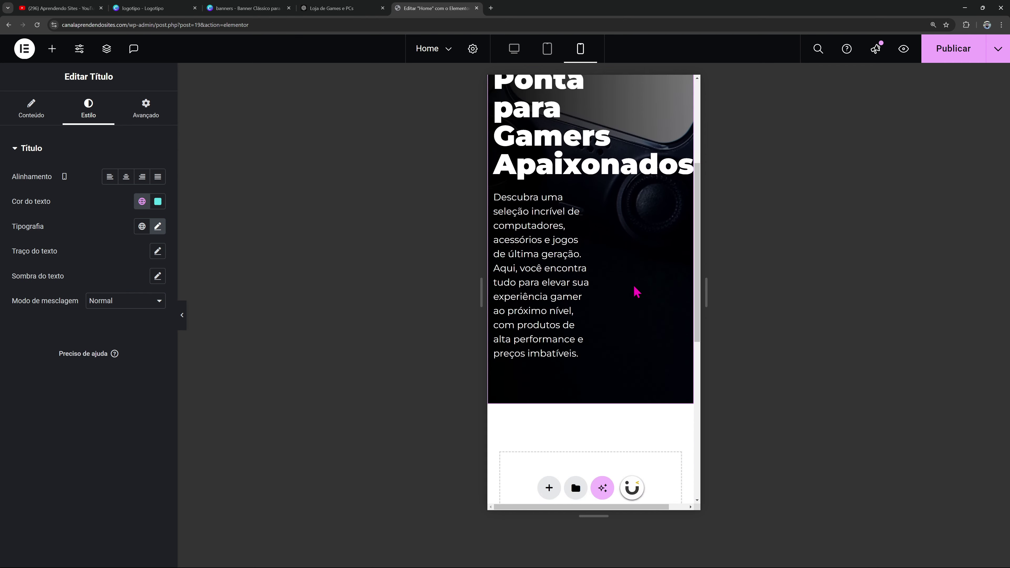
Set the banner title's custom width to 100% for mobile devices
click(548, 230)
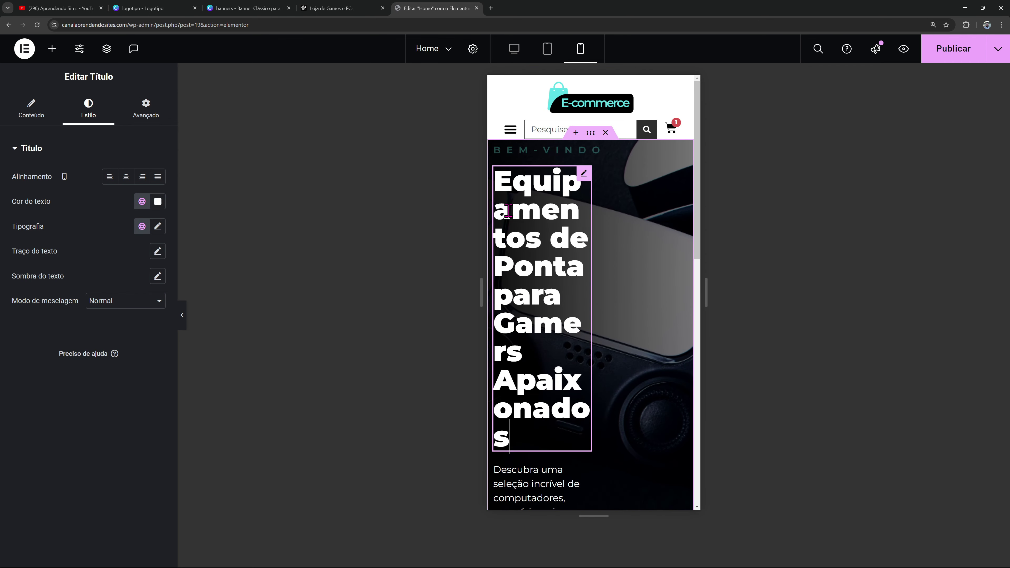
click(134, 115)
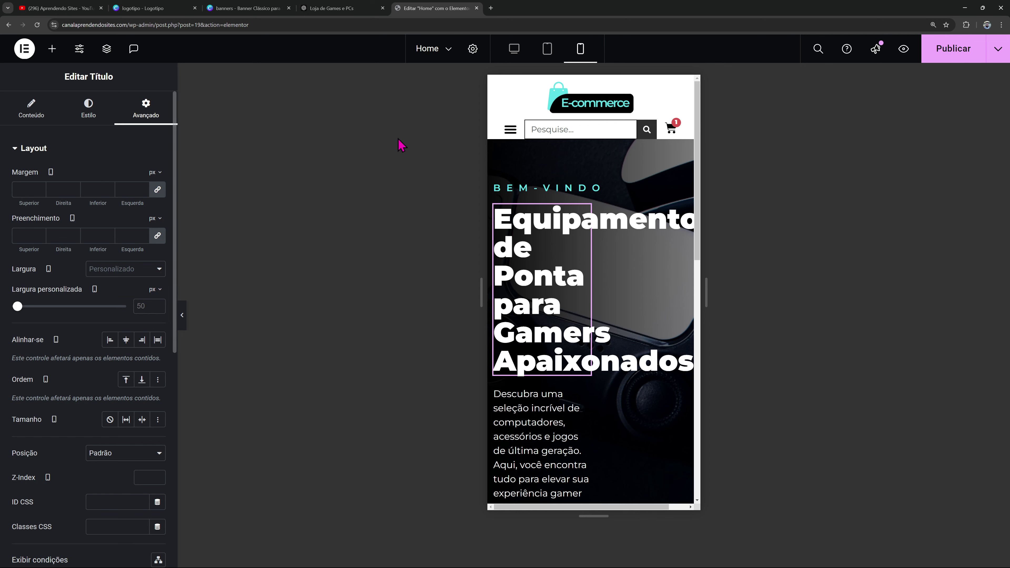
click(514, 50)
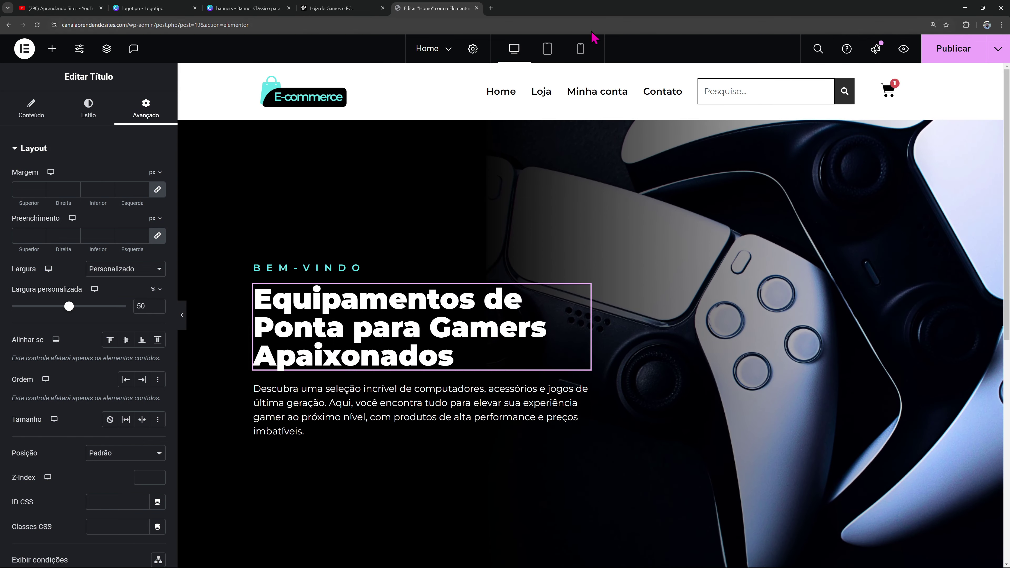
click(580, 49)
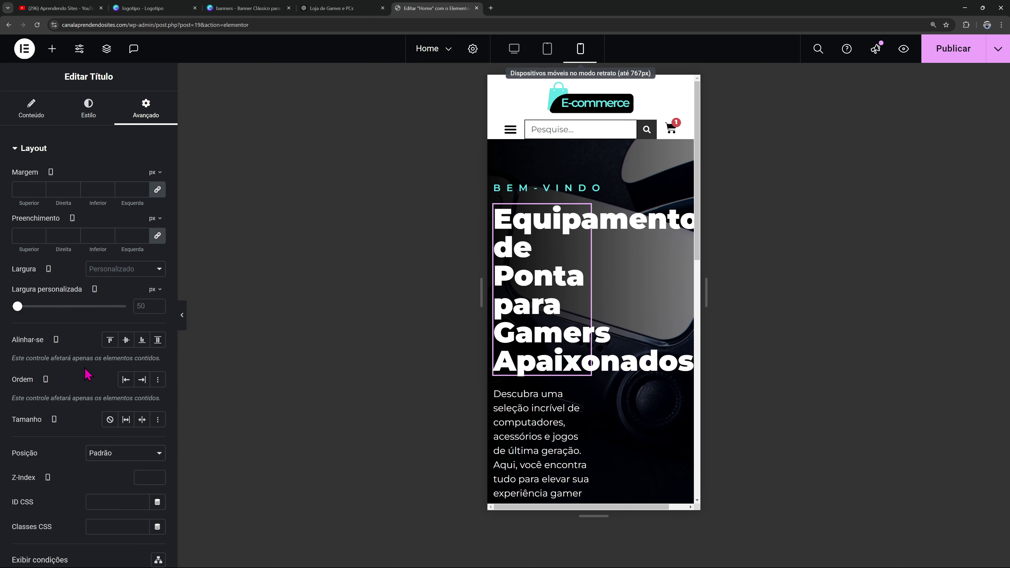
click(153, 290)
click(153, 307)
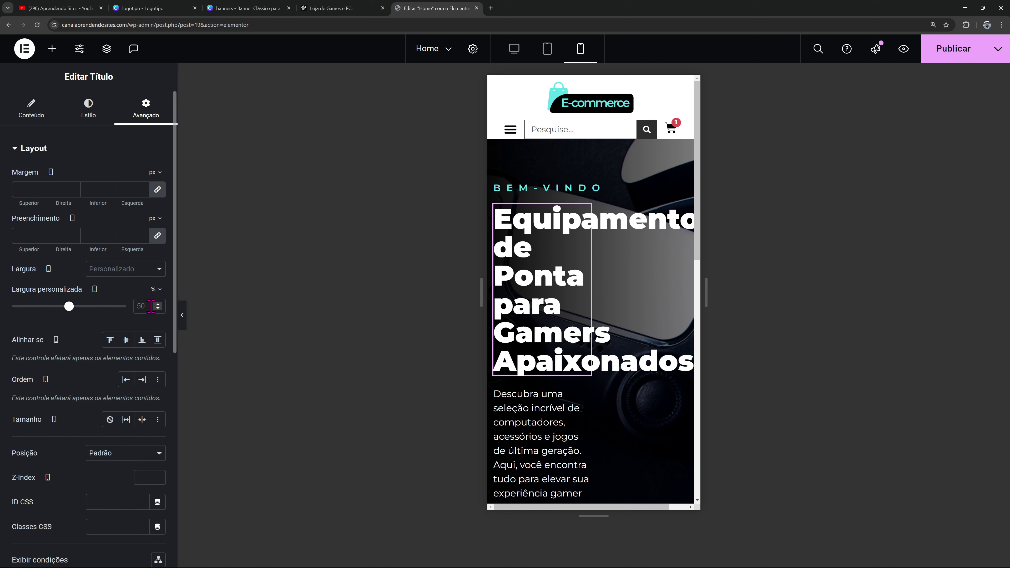
text(100)
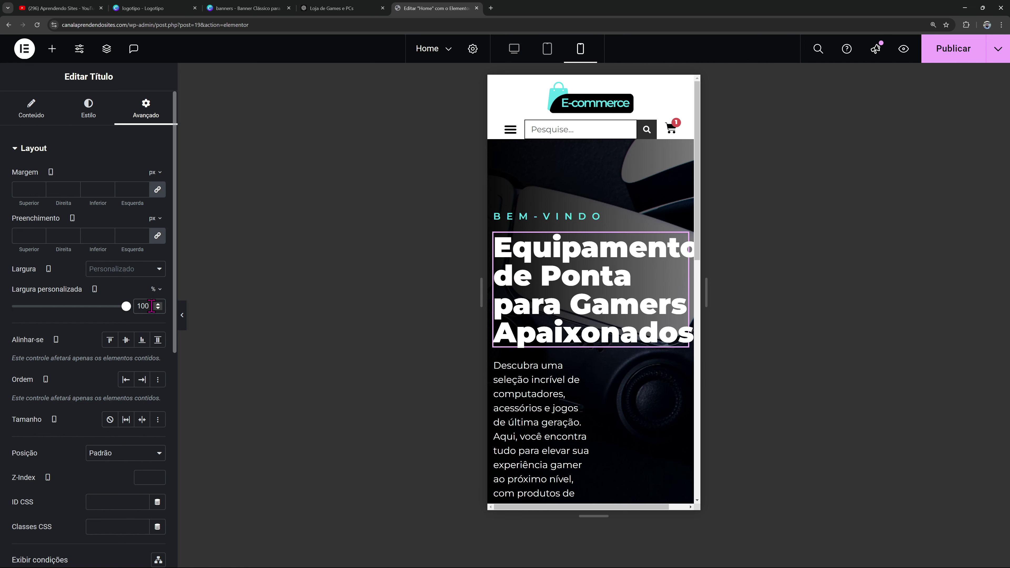
Set the banner description's custom width to 100% in the mobile view
click(580, 434)
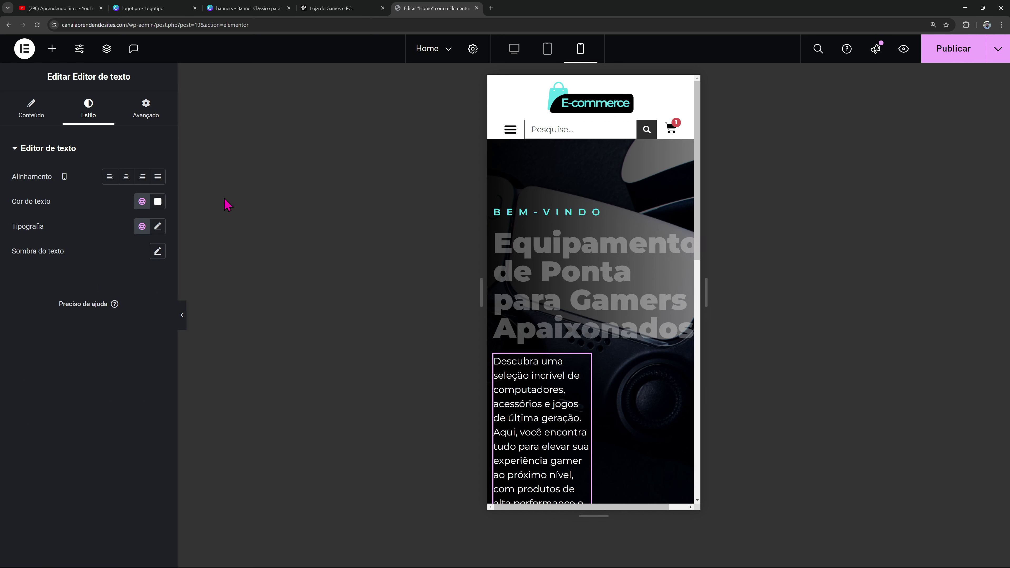
click(147, 113)
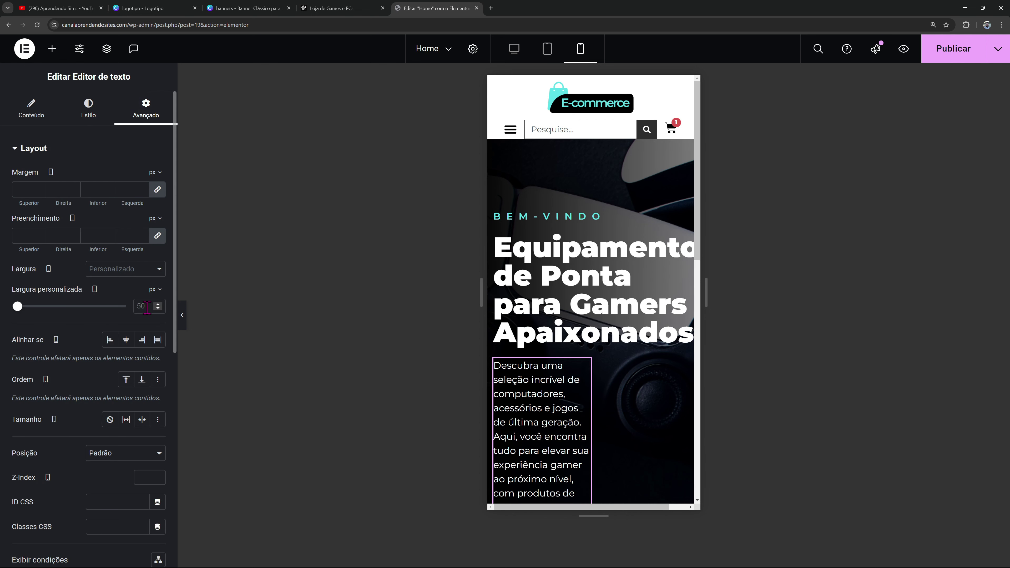
click(158, 290)
click(151, 307)
text(100)
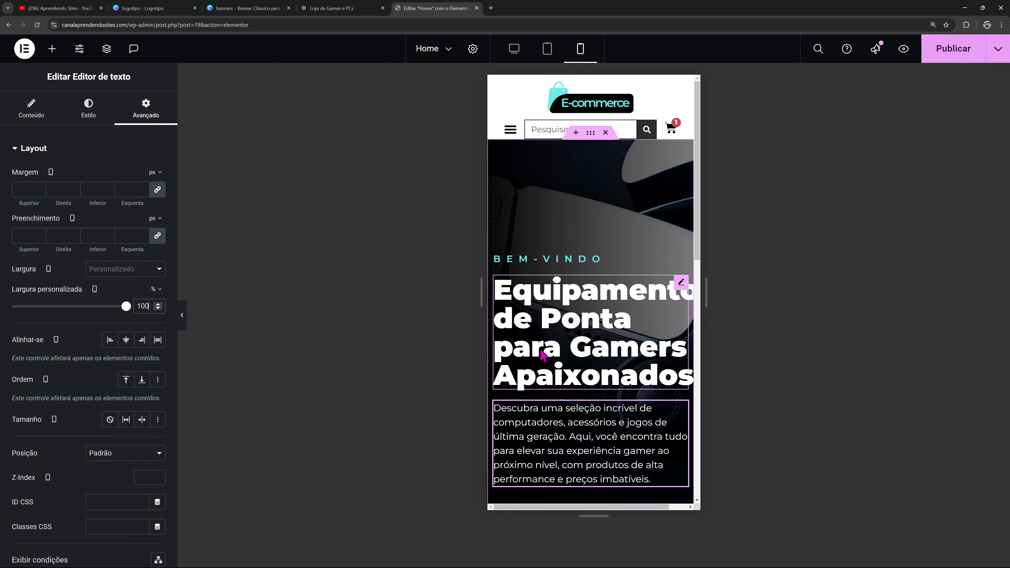
Set the banner title's mobile font size to 36 px
click(542, 354)
click(100, 117)
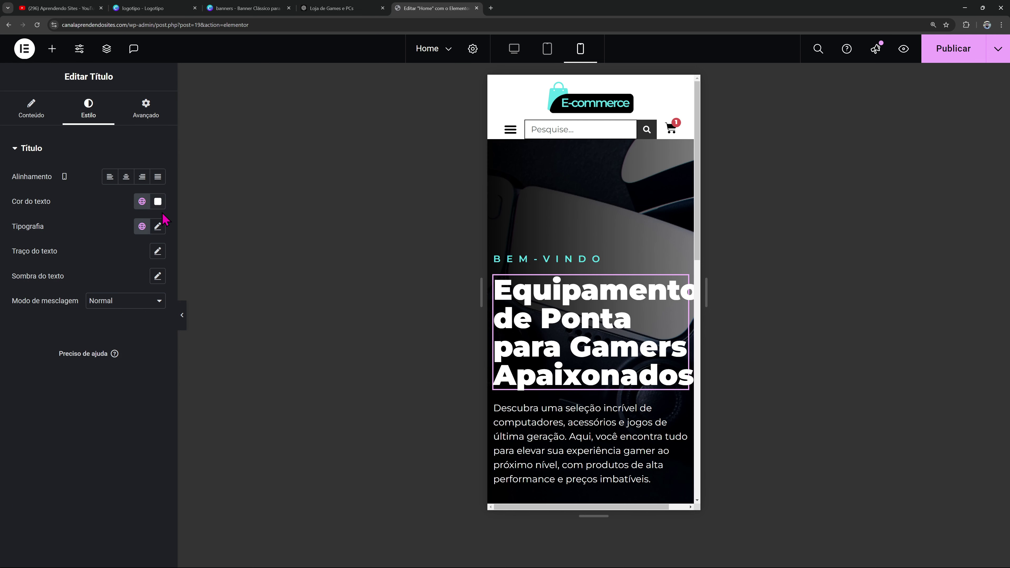
click(157, 226)
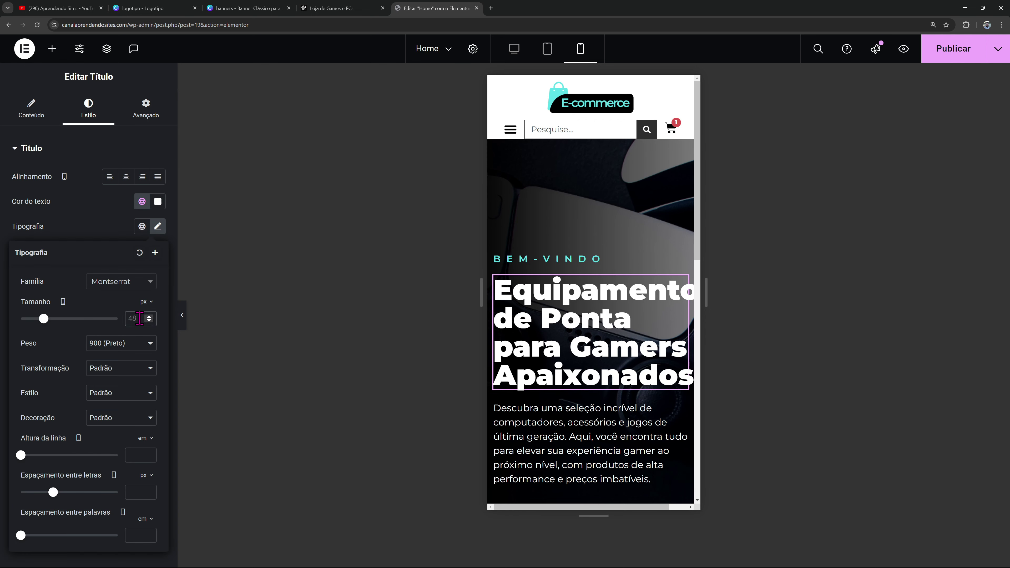
click(139, 318)
text(36)
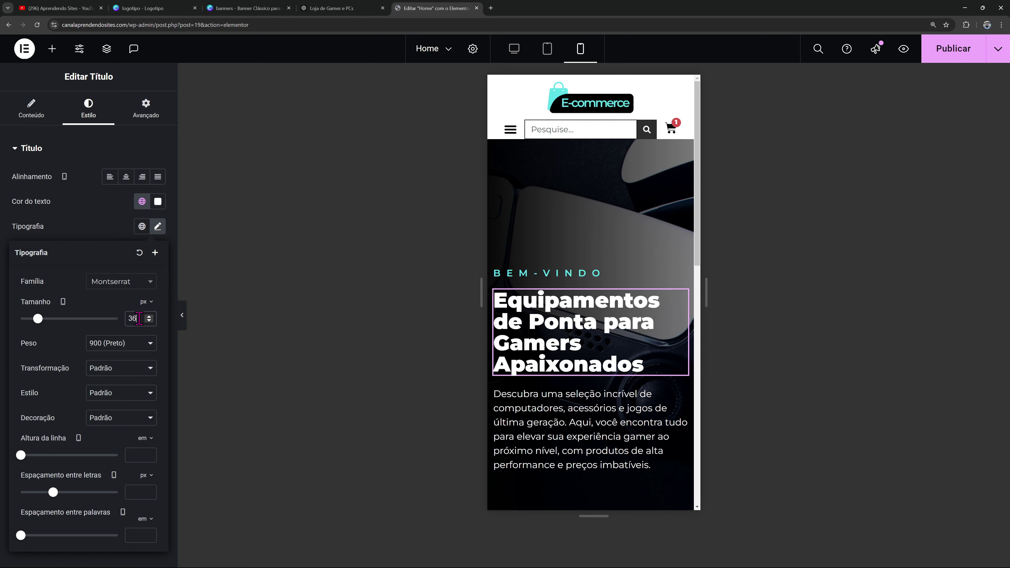
Reduce the BEM-VINDO heading's mobile font size to 14 px
click(549, 273)
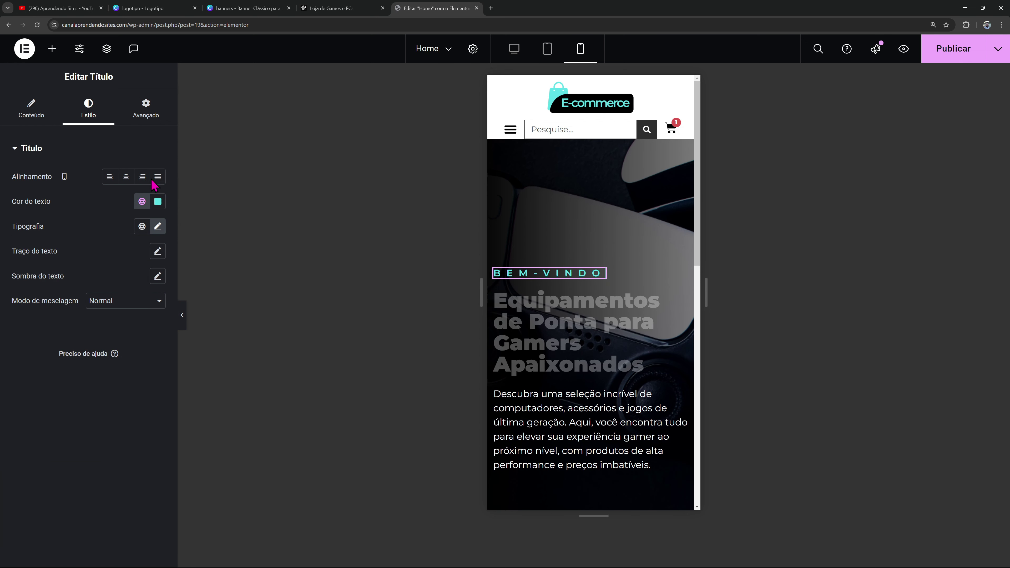
click(164, 228)
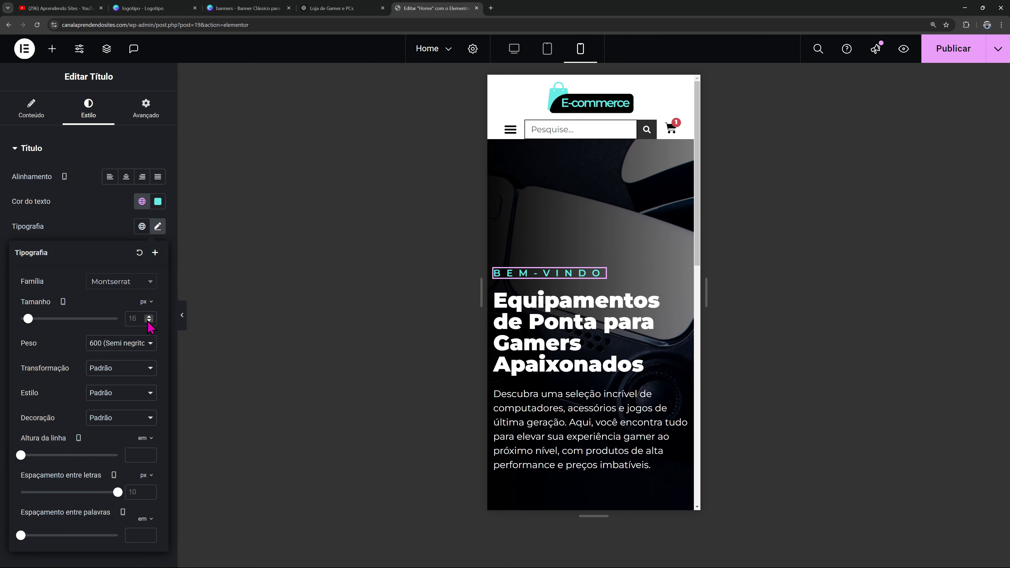
key(Down)
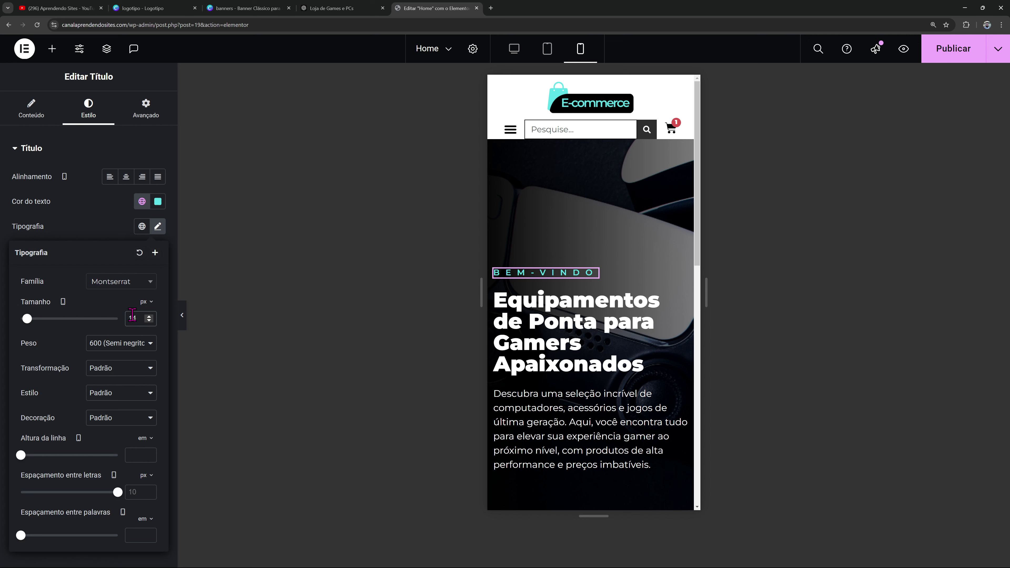
click(309, 301)
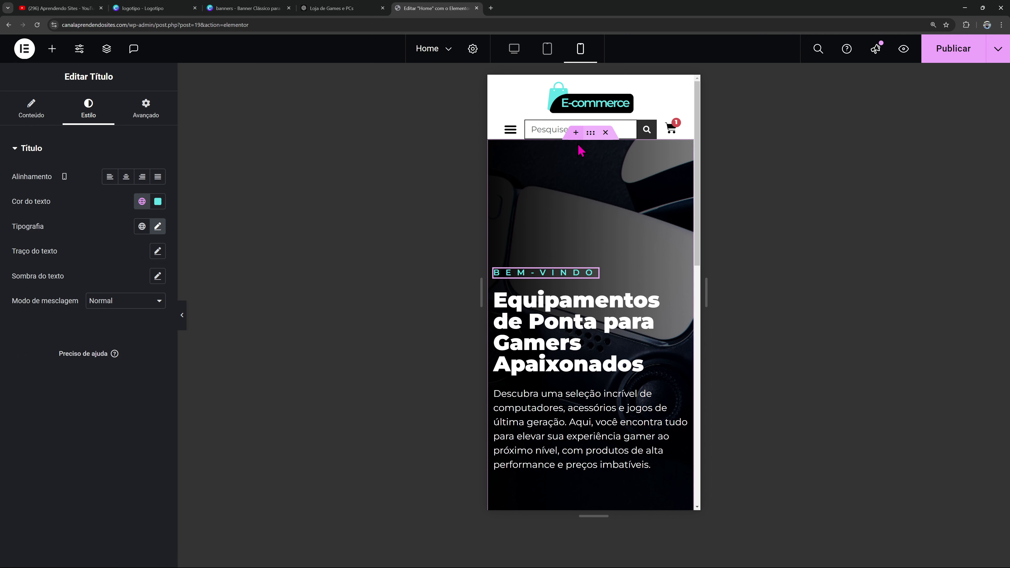
Check the mobile banner without the editing panel and publish the Home page changes
click(592, 139)
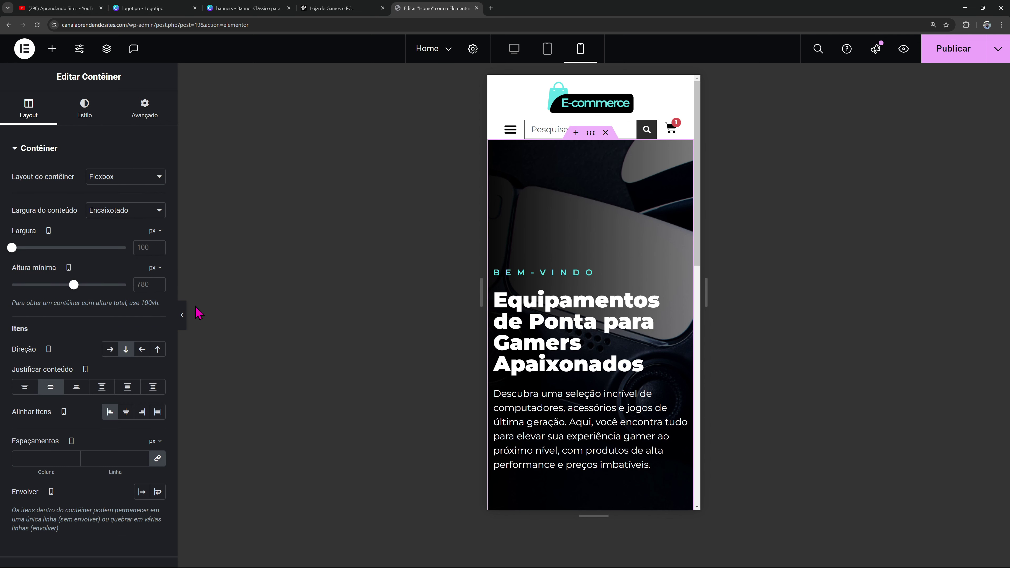
click(182, 316)
scroll(577, 255, down, 6)
scroll(570, 255, up, 6)
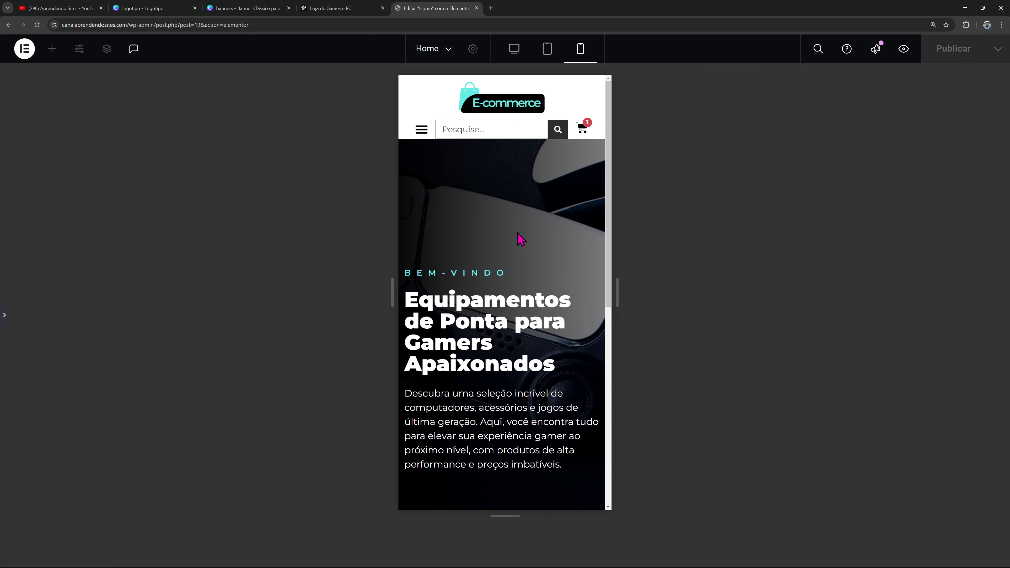
click(4, 316)
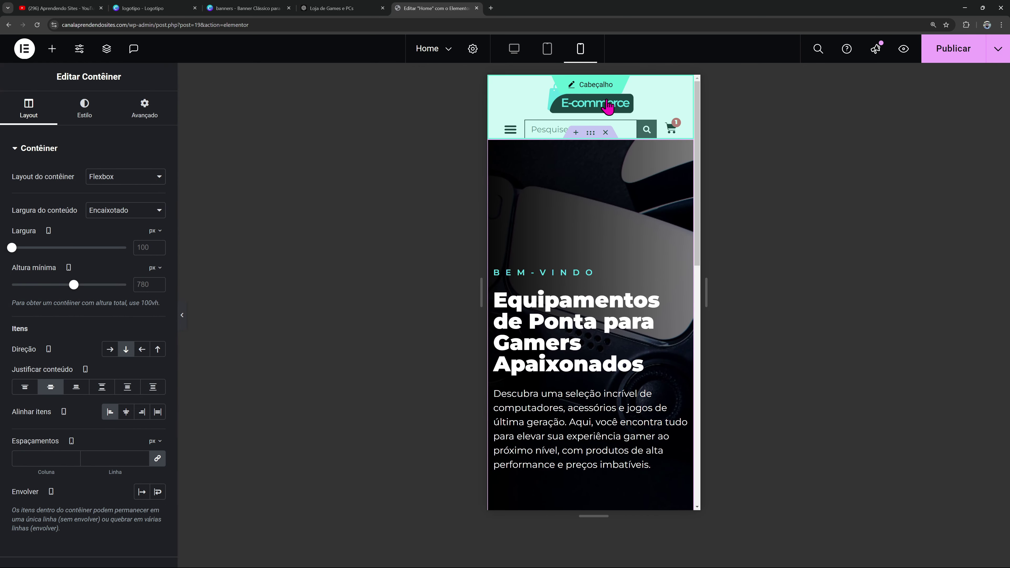
click(953, 56)
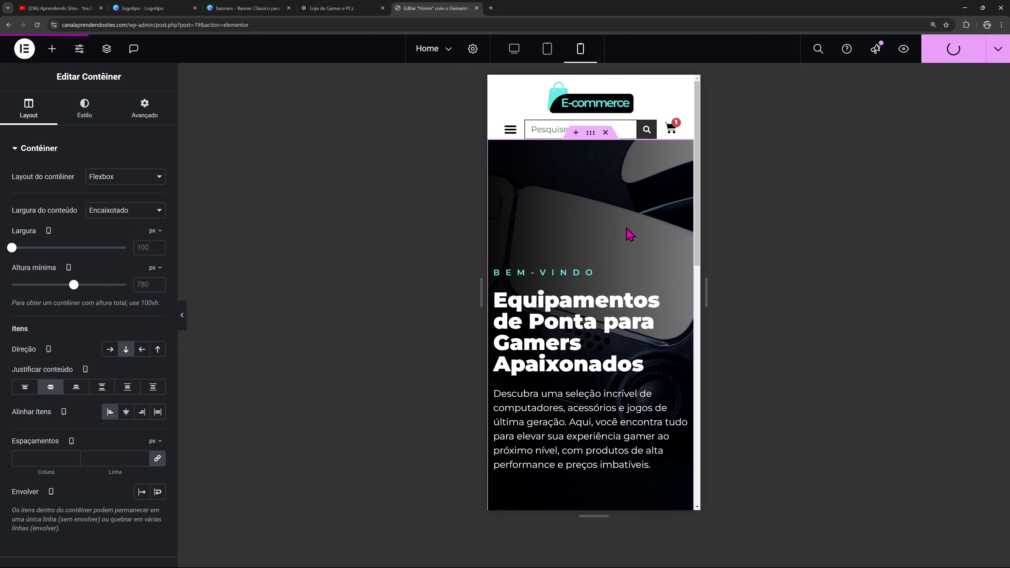
Set the header container's bottom padding to 15 px in the mobile view
click(601, 90)
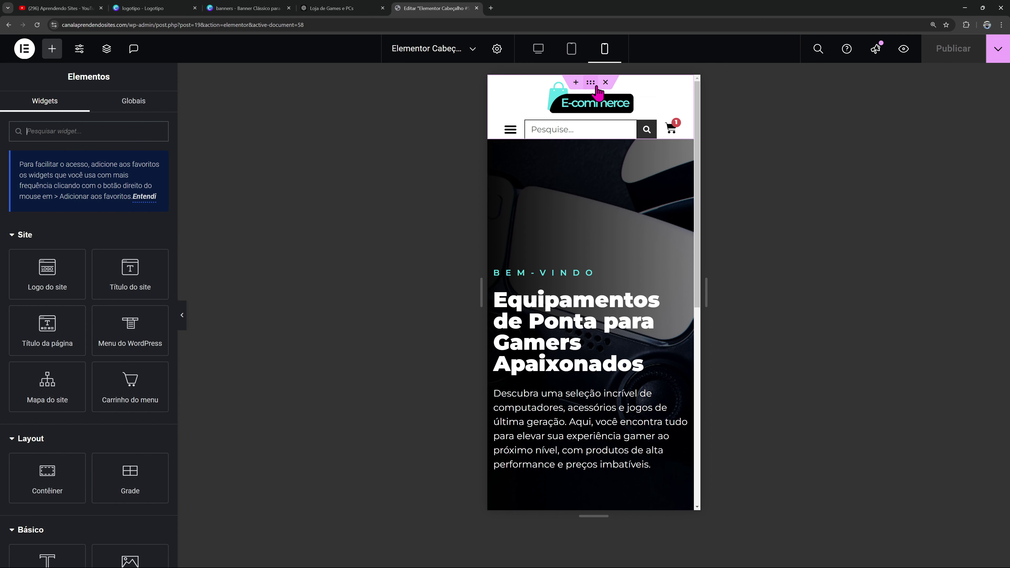
click(592, 84)
click(143, 113)
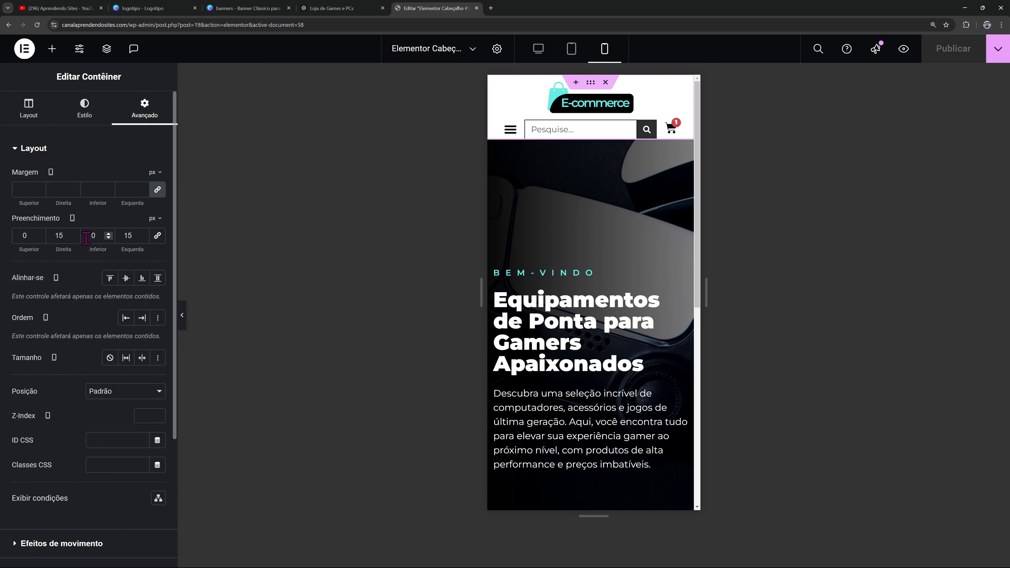
text(20)
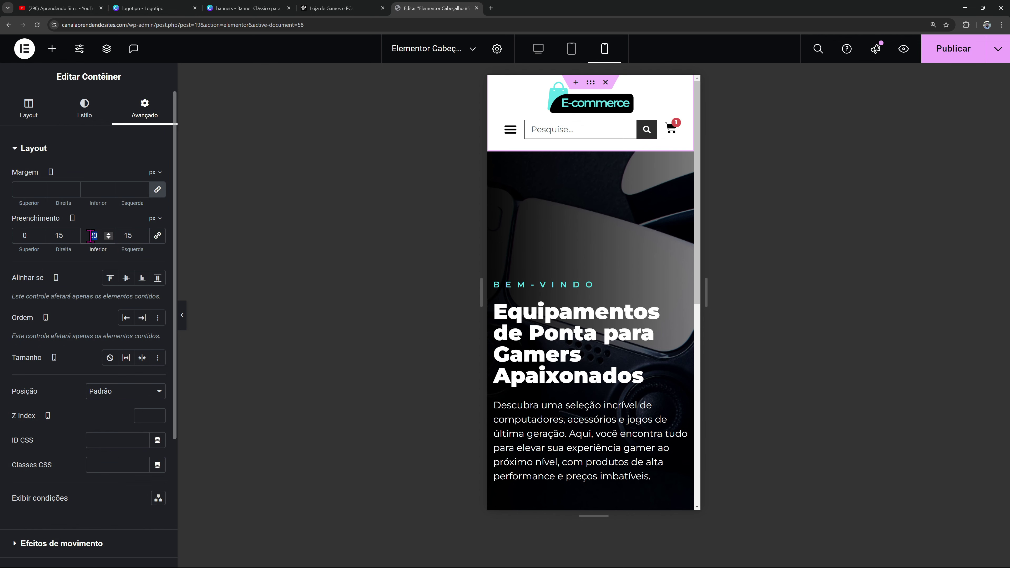
text(15)
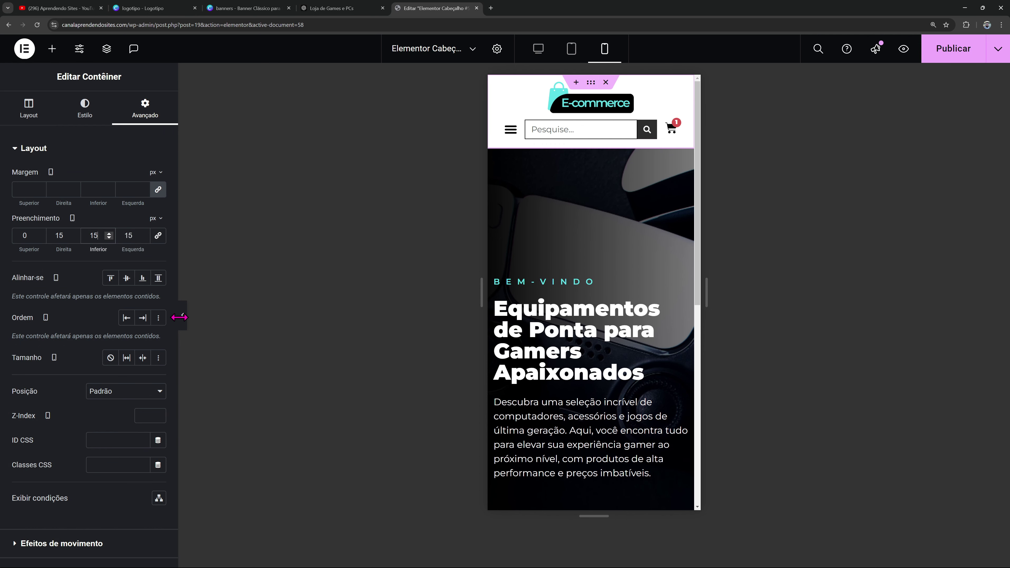
Check the mobile header without the editing panel and publish the header template changes
drag(179, 318, 180, 320)
click(182, 316)
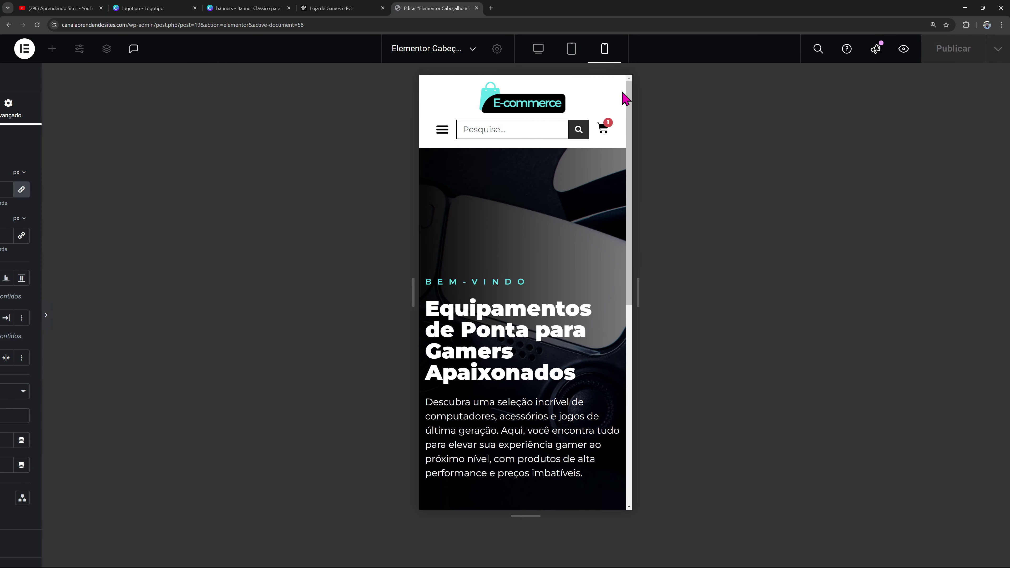
click(4, 318)
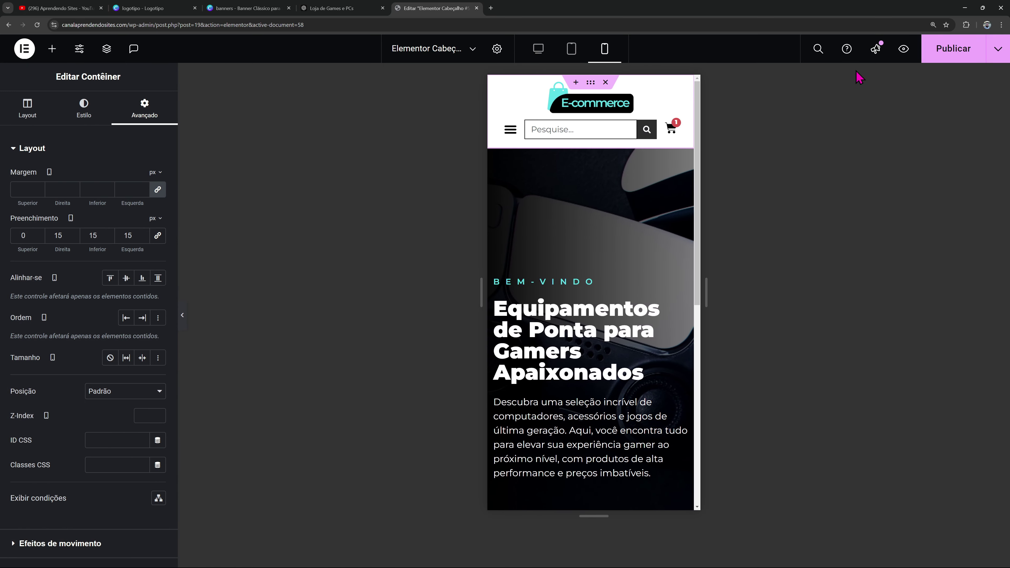
click(943, 47)
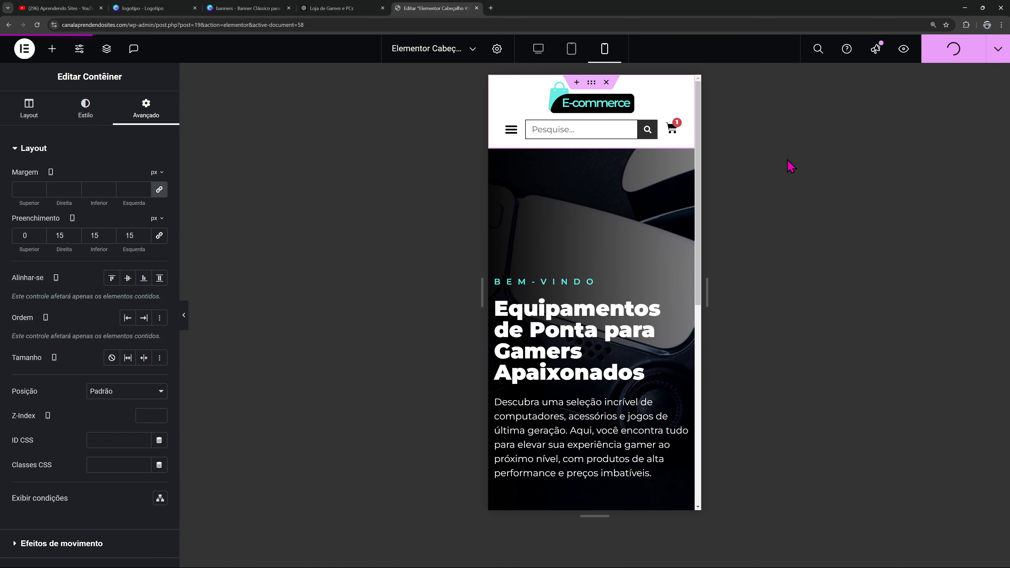
Set the banner container's background image position to Centro ao centro in the mobile view
click(596, 162)
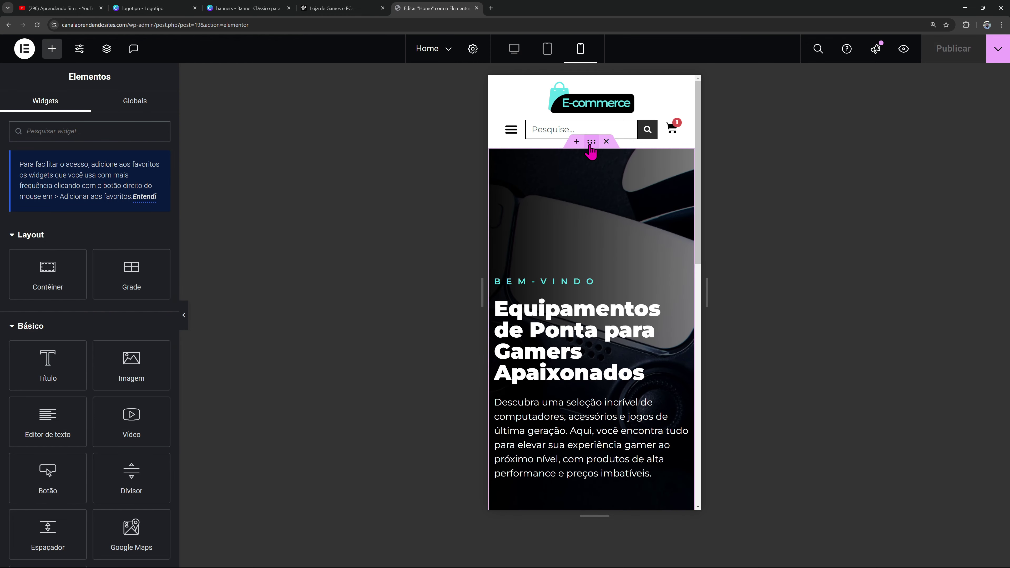
click(590, 145)
click(71, 117)
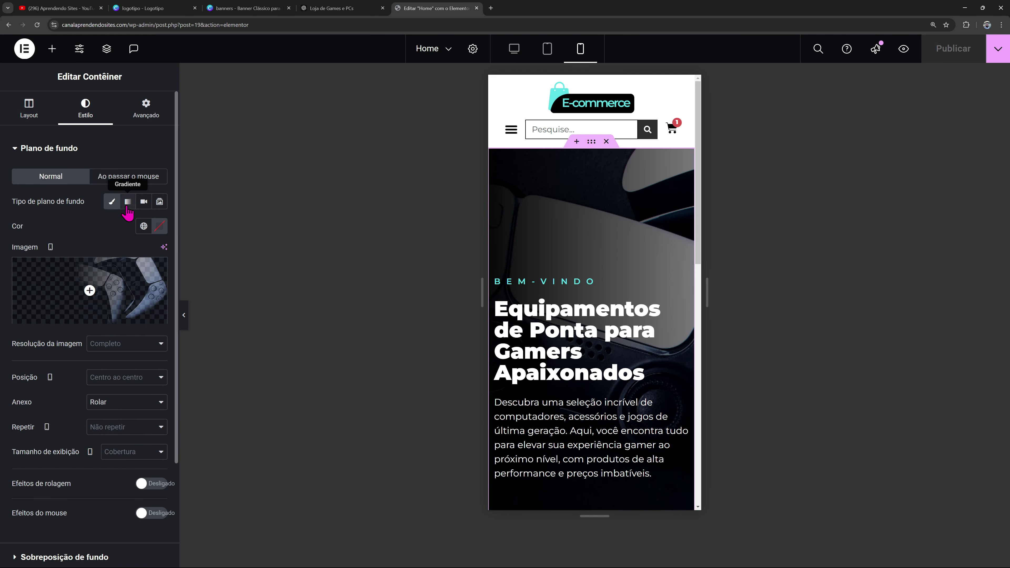
scroll(128, 211, down, 2)
click(146, 298)
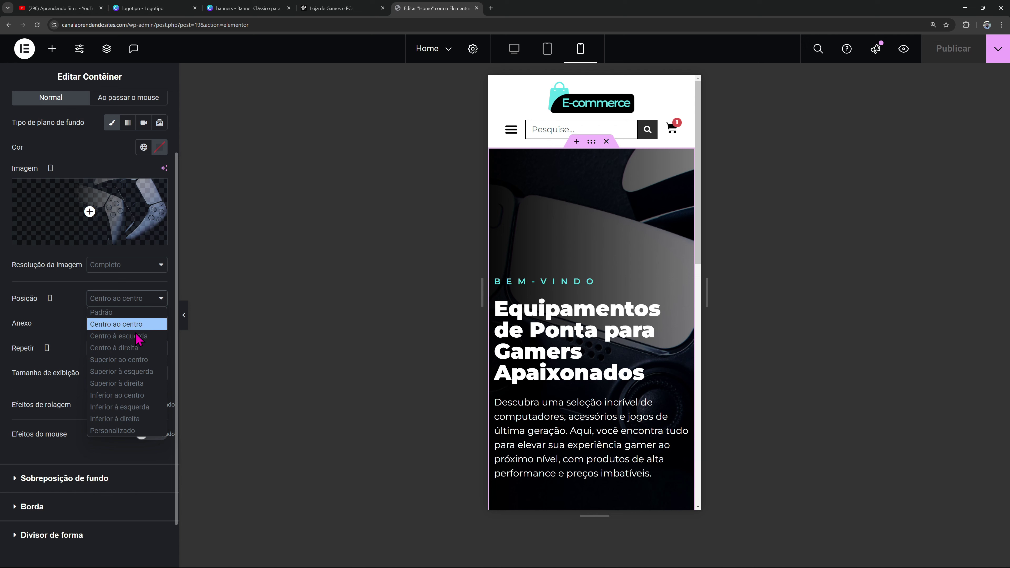
click(129, 325)
Try the mobile banner background at Centro à esquerda and Centro à direita, and return it to Centro ao centro
click(122, 304)
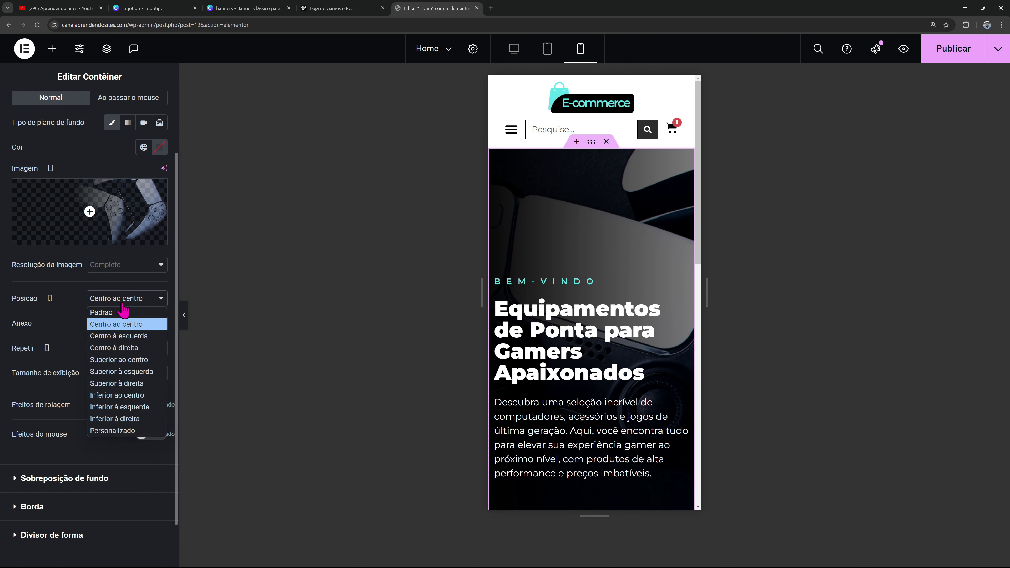
click(125, 337)
click(128, 304)
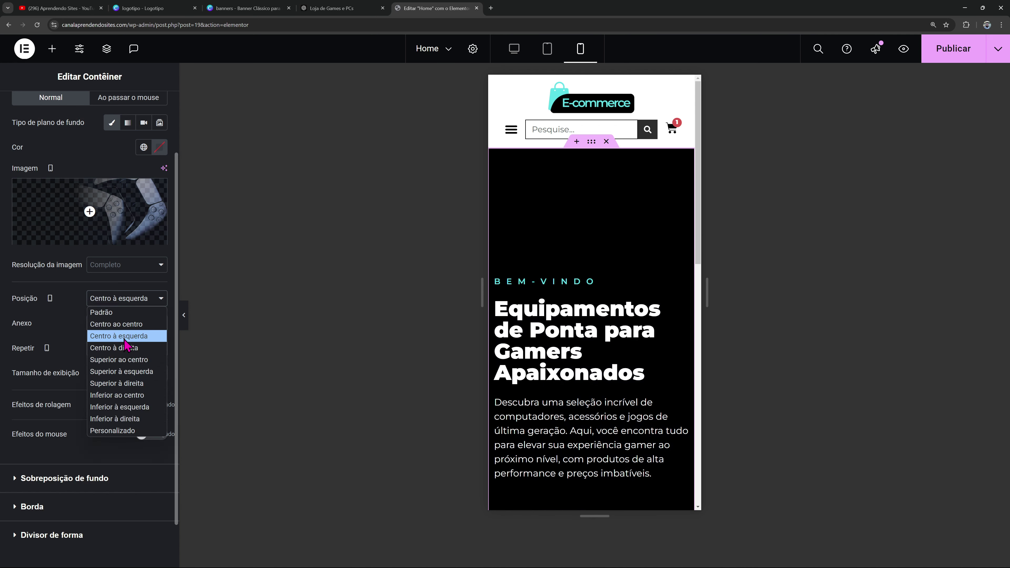
click(126, 348)
click(130, 304)
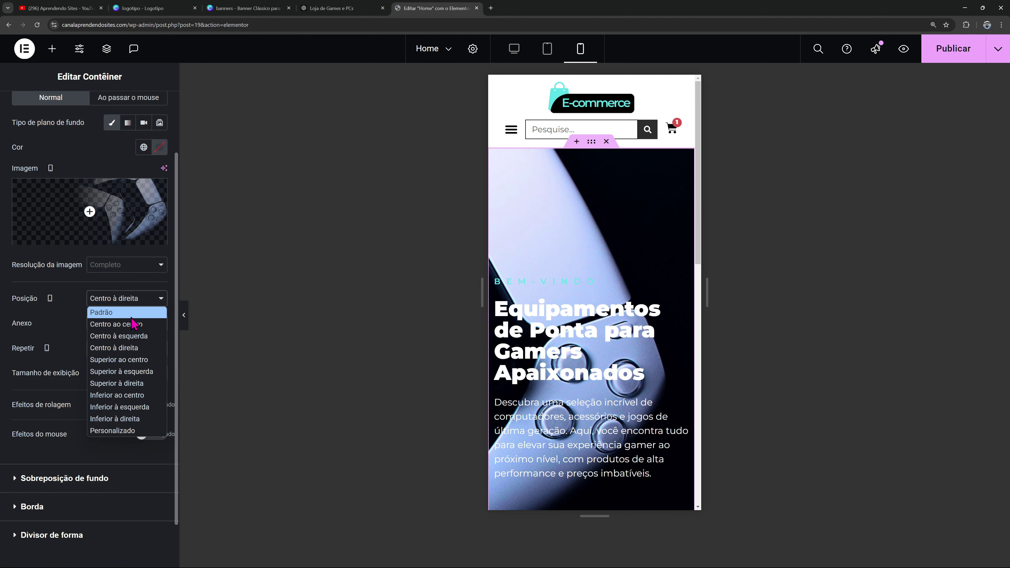
click(130, 325)
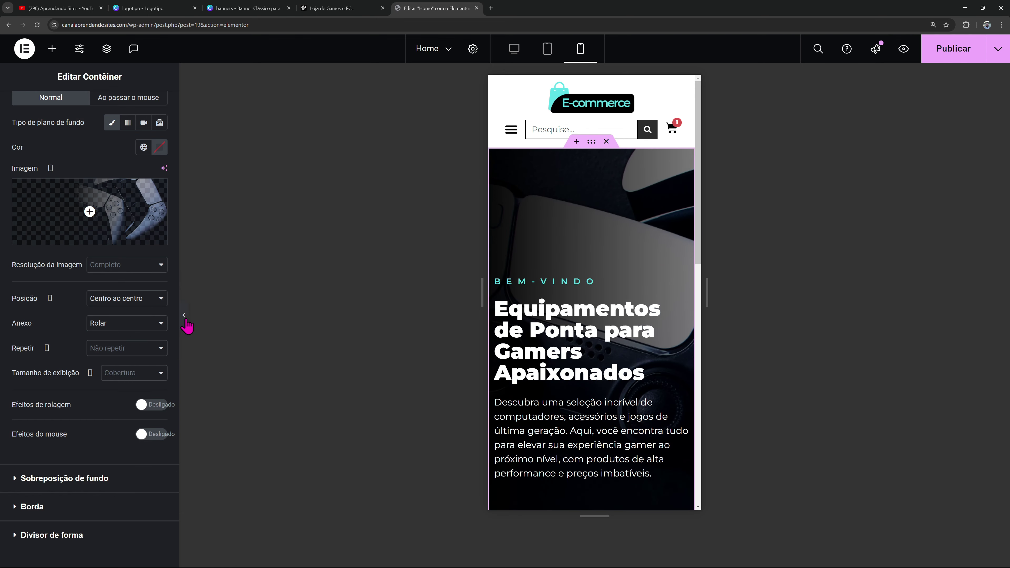
Check the mobile page down to the footer without the editing panel and return to editing in the desktop view
click(187, 325)
scroll(468, 324, down, 3)
scroll(467, 325, down, 3)
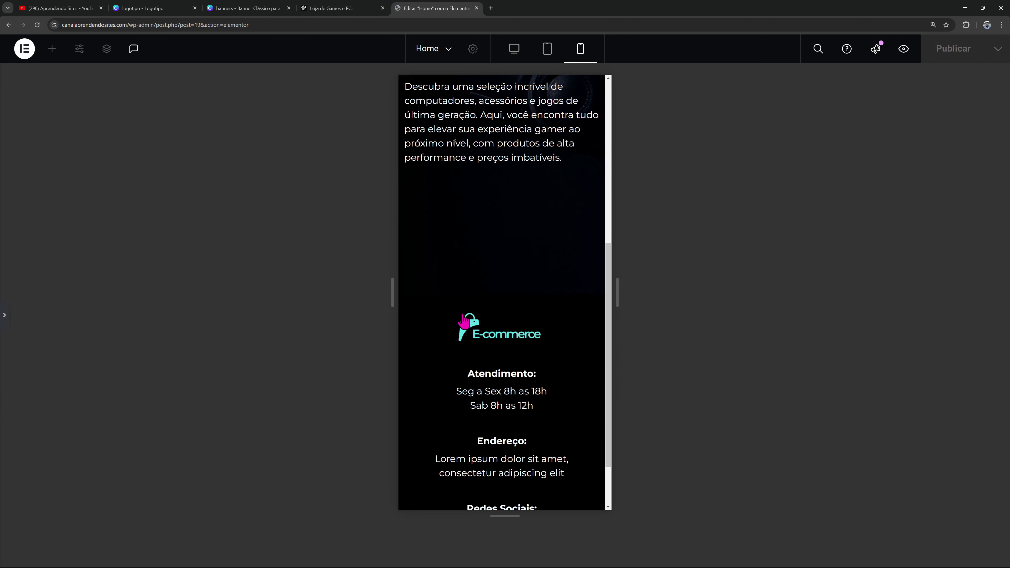
scroll(469, 322, up, 6)
click(516, 51)
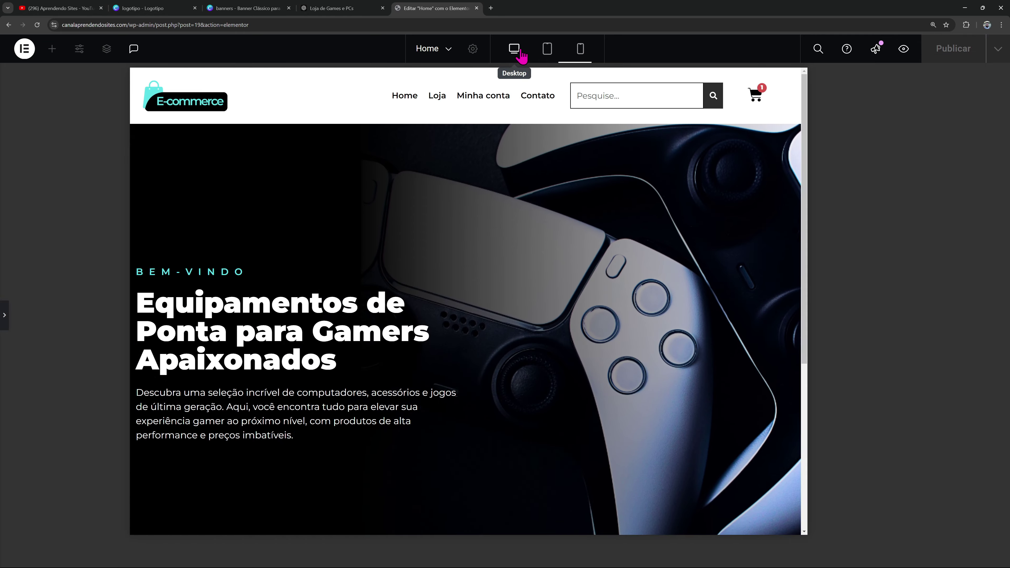
click(5, 323)
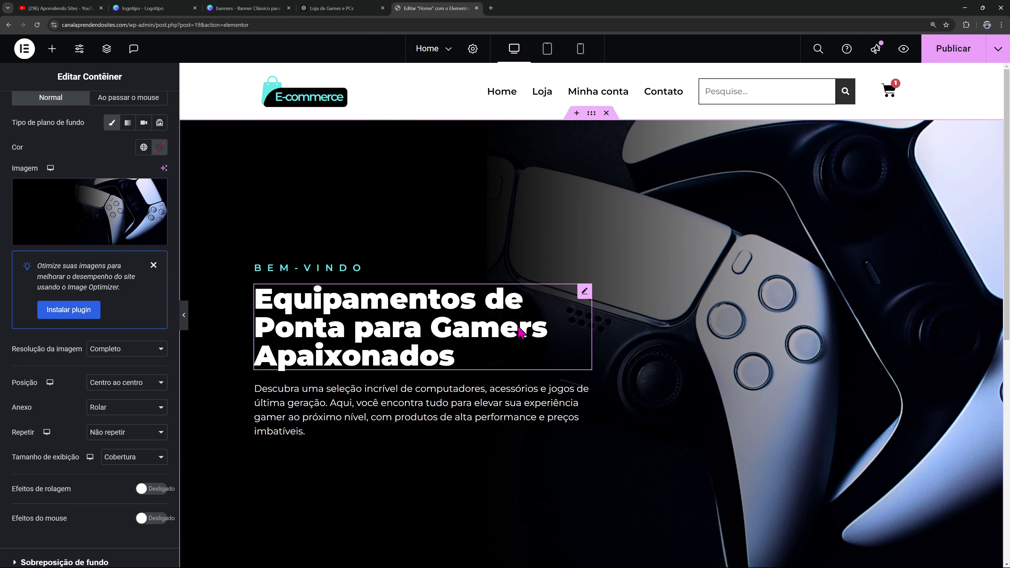
Insert a Flexbox section with two equal columns below the banner and add a new container as its third column
scroll(523, 331, down, 7)
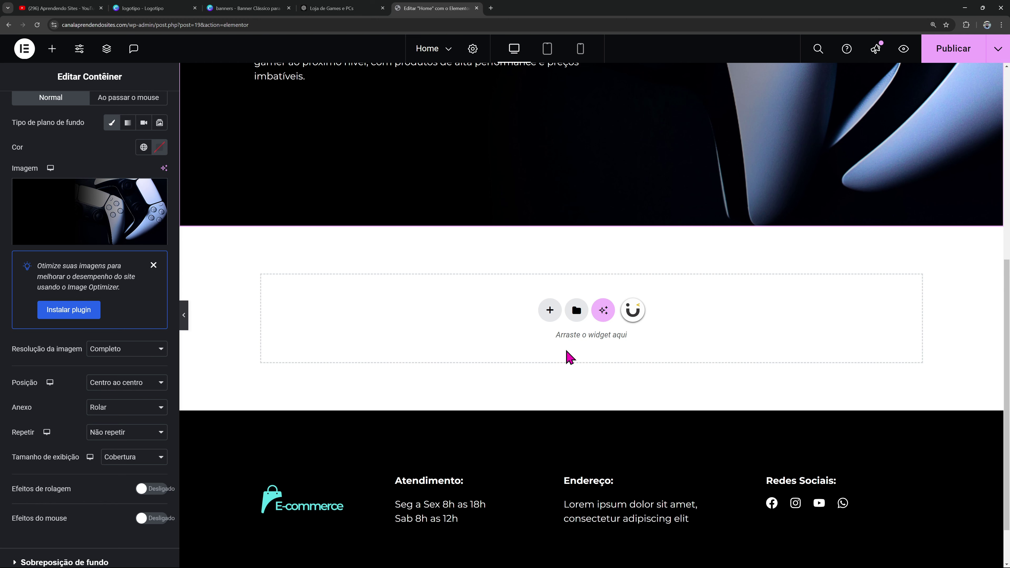
click(556, 317)
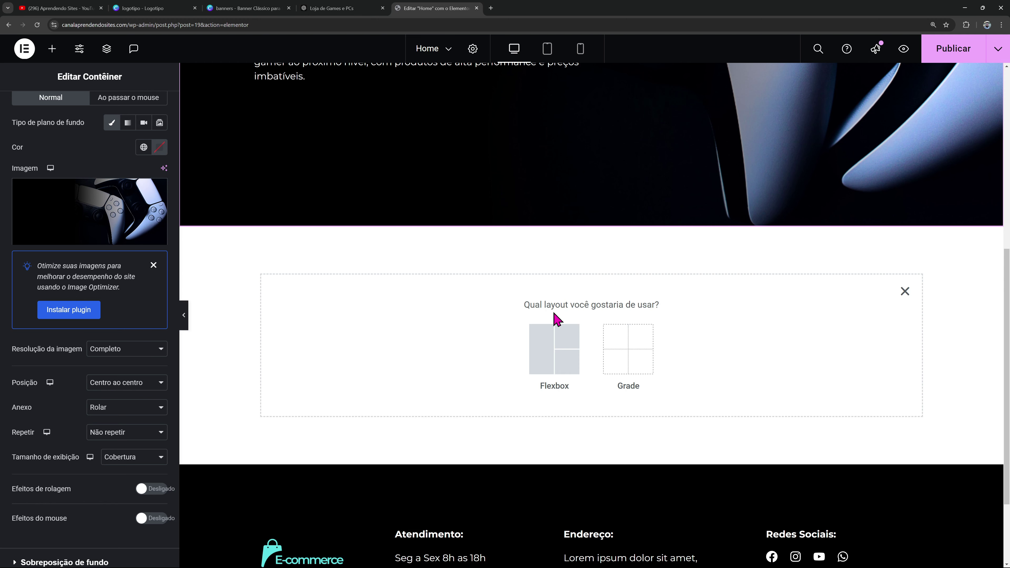
click(552, 343)
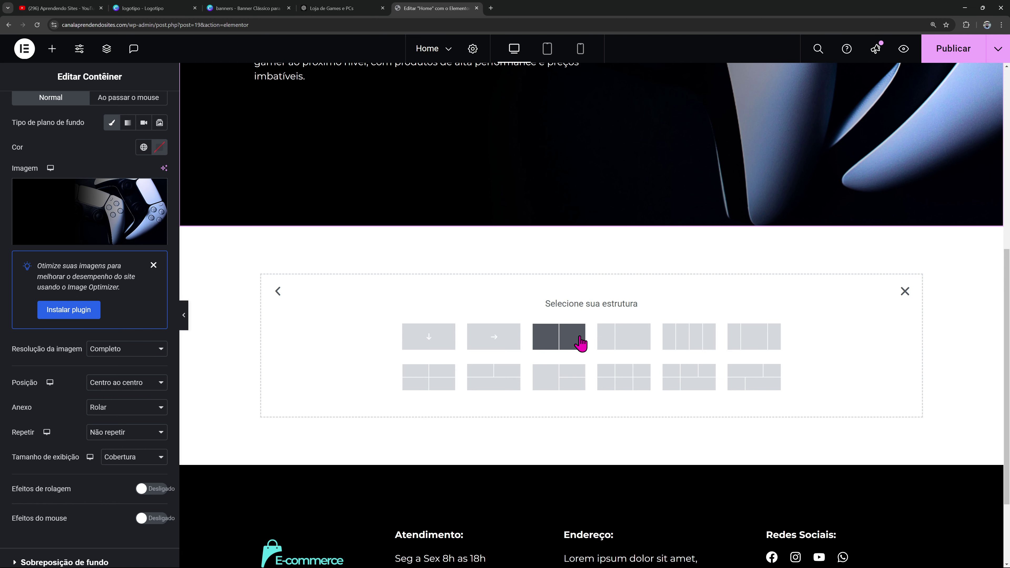
click(625, 342)
right_click(602, 249)
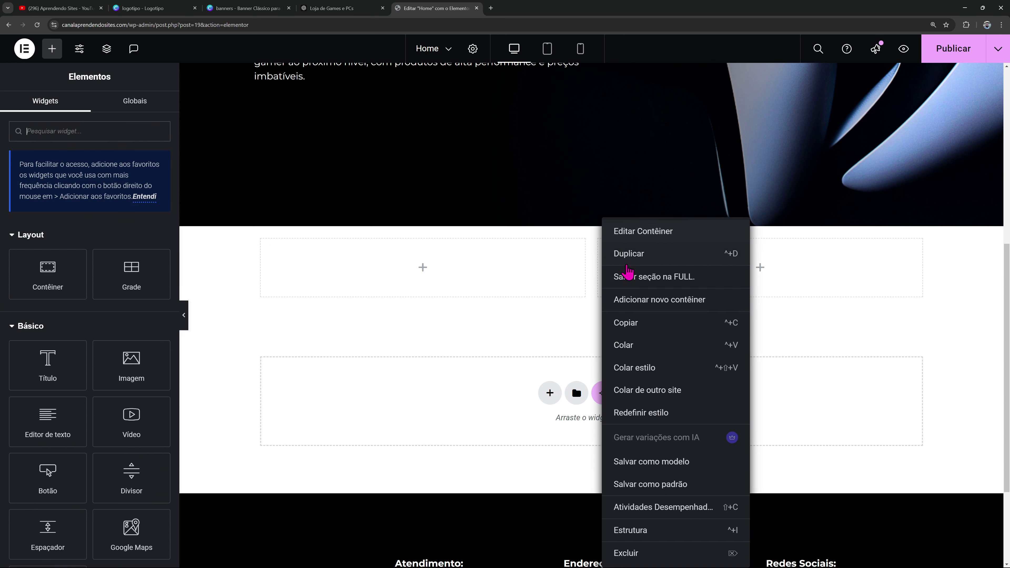
click(629, 296)
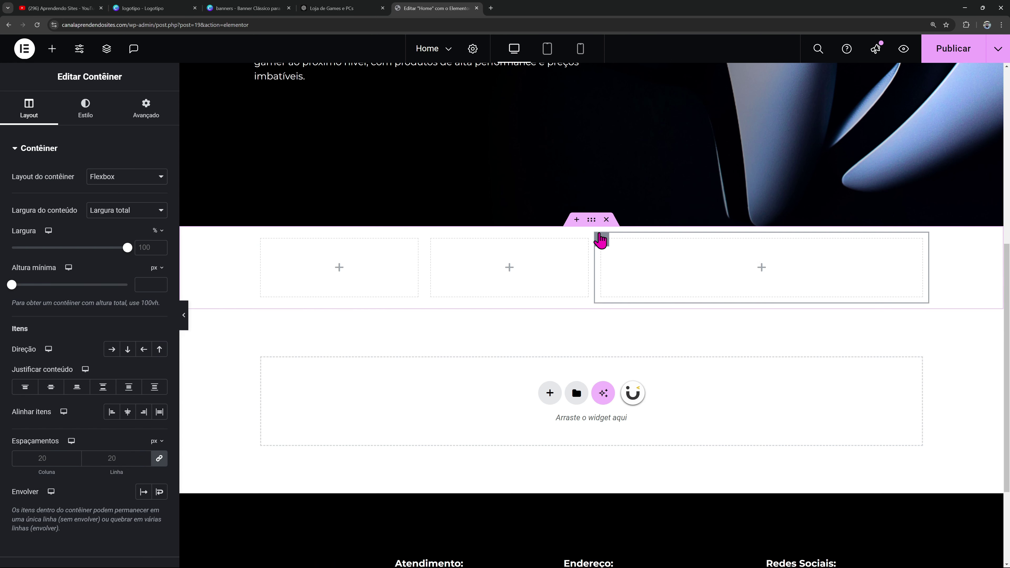
Find the Caixa de ícone widget by searching for CAIXA and place it in the new section's first column
click(51, 48)
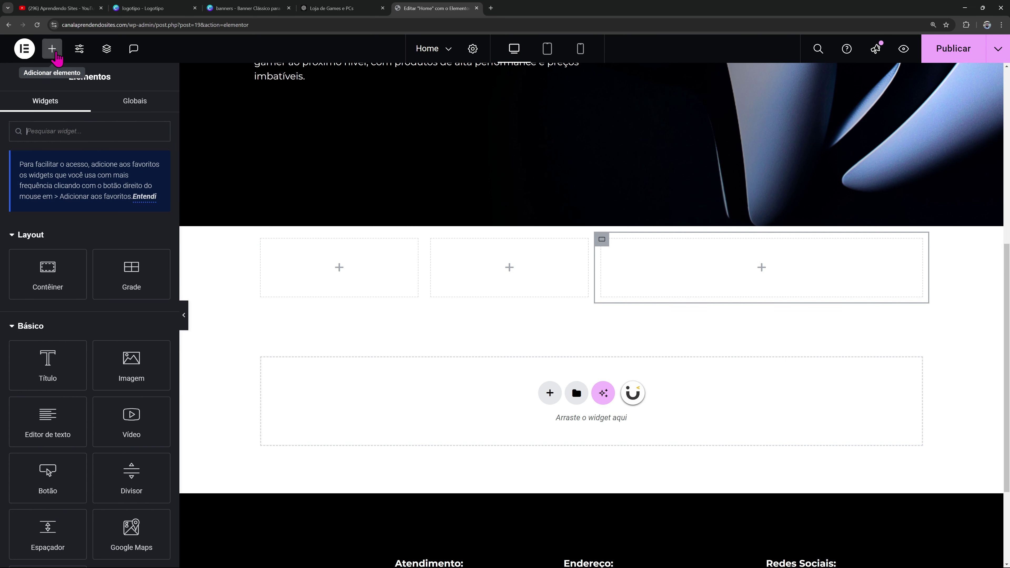
text(CAIXA)
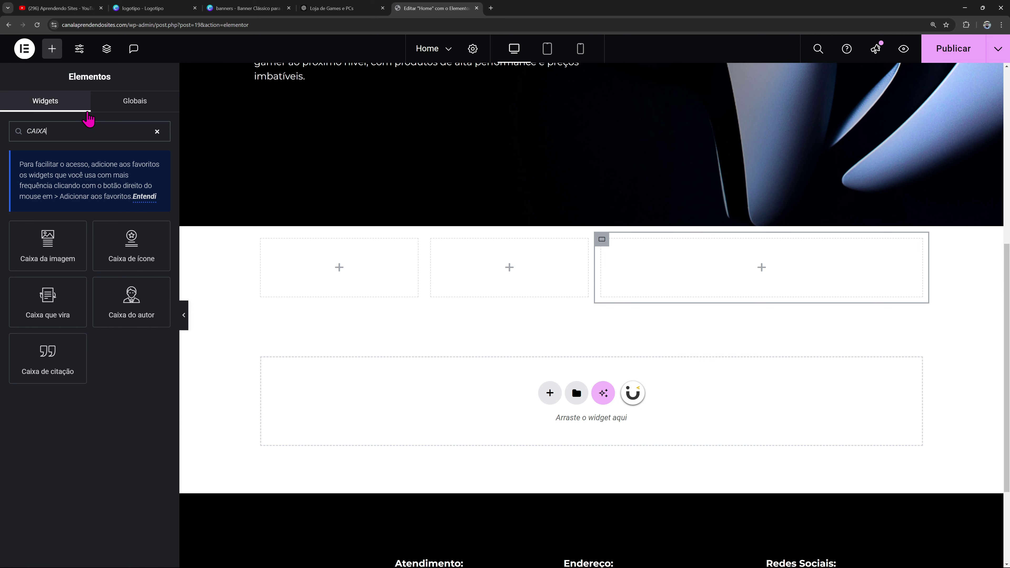
drag(132, 239, 340, 263)
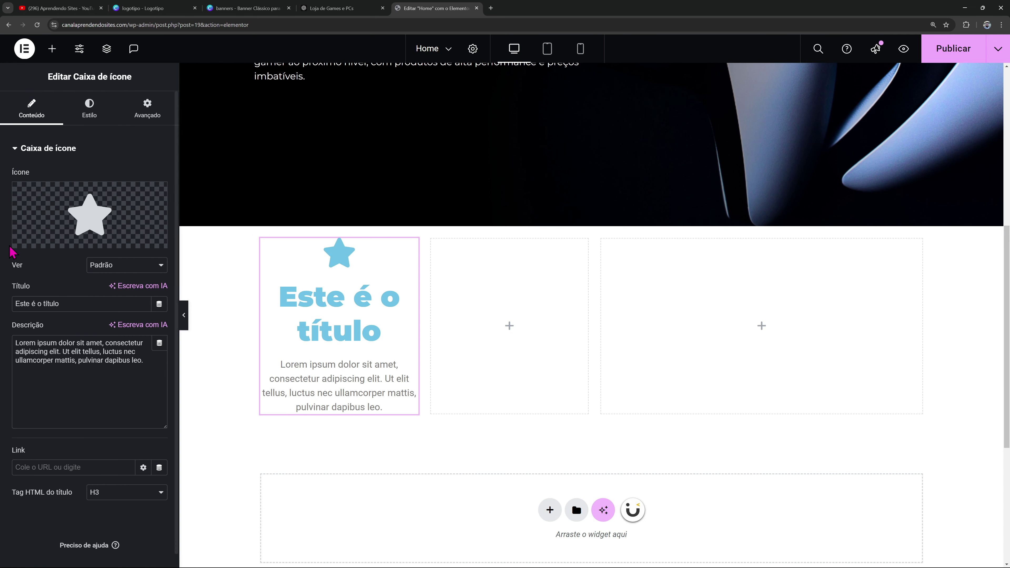
Title the icon box "Compra Segura" and shorten its description to "Lorem ipsum dolor sit amet, consectetur adipiscing elit."
drag(75, 303, 3, 314)
text(Compra Se)
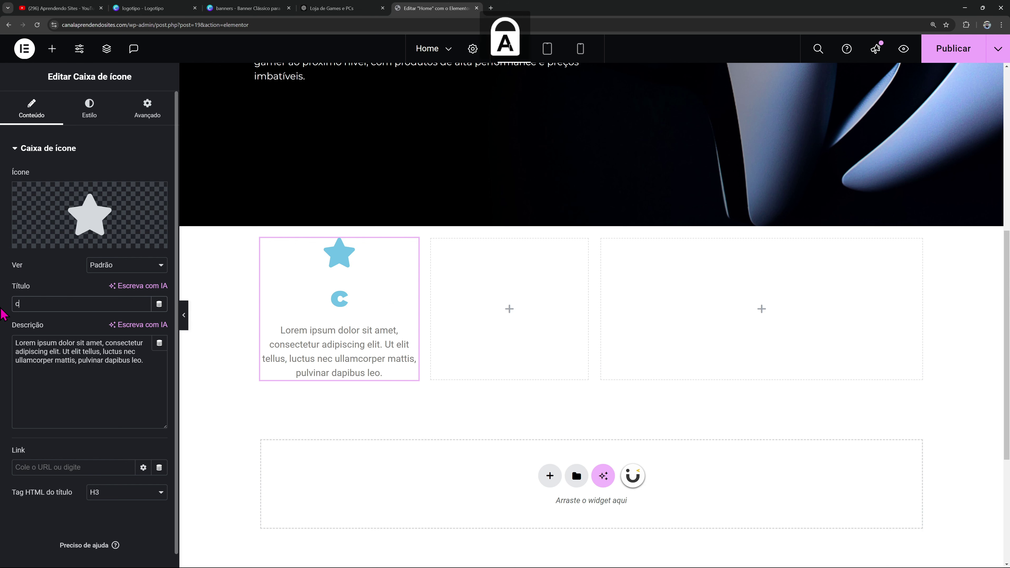
text(gura)
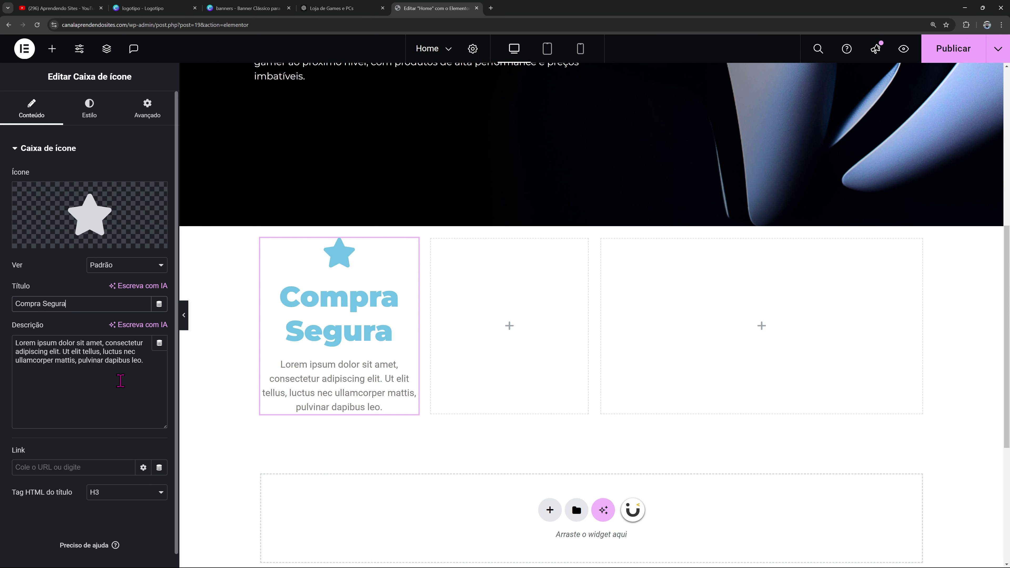
drag(124, 363, 67, 349)
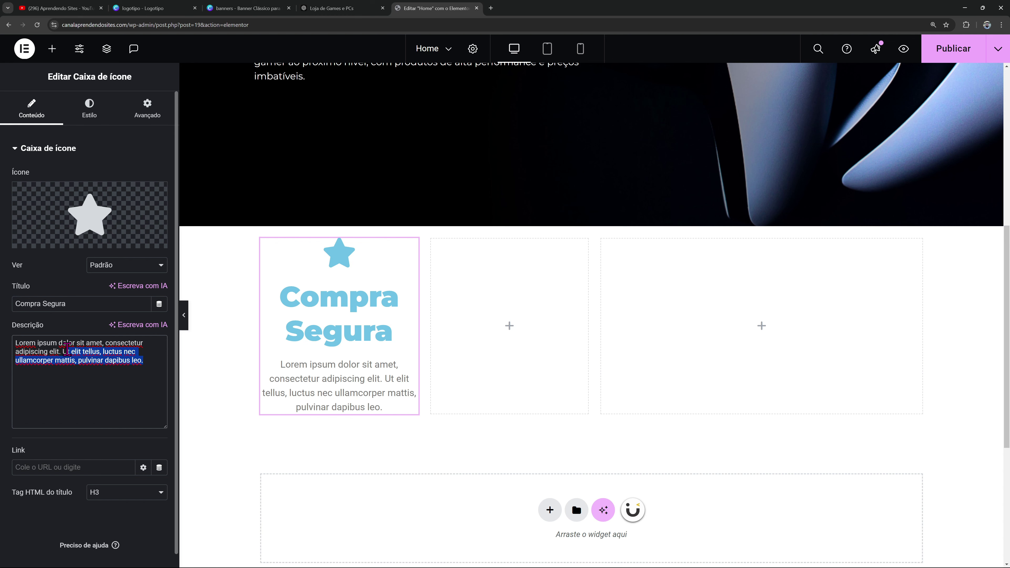
key(BackSpace)
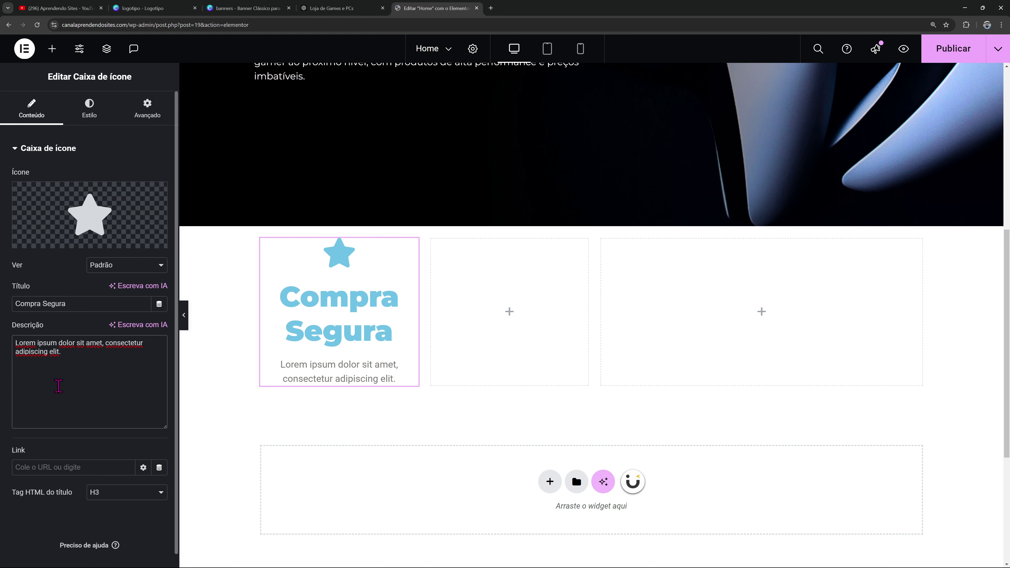
Replace the icon box's star with the Lock icon from the icon library
click(75, 197)
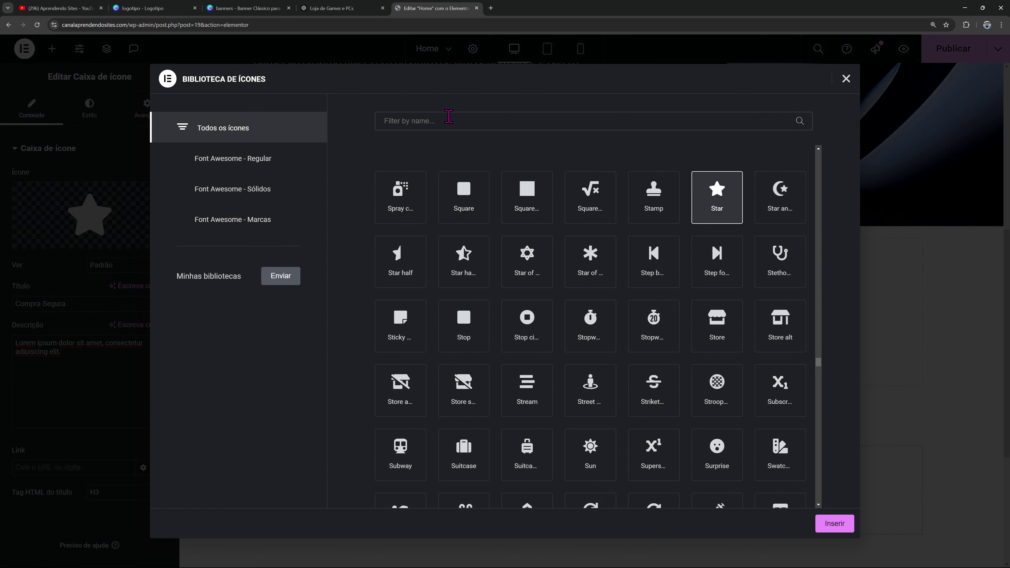
click(448, 116)
text(lock)
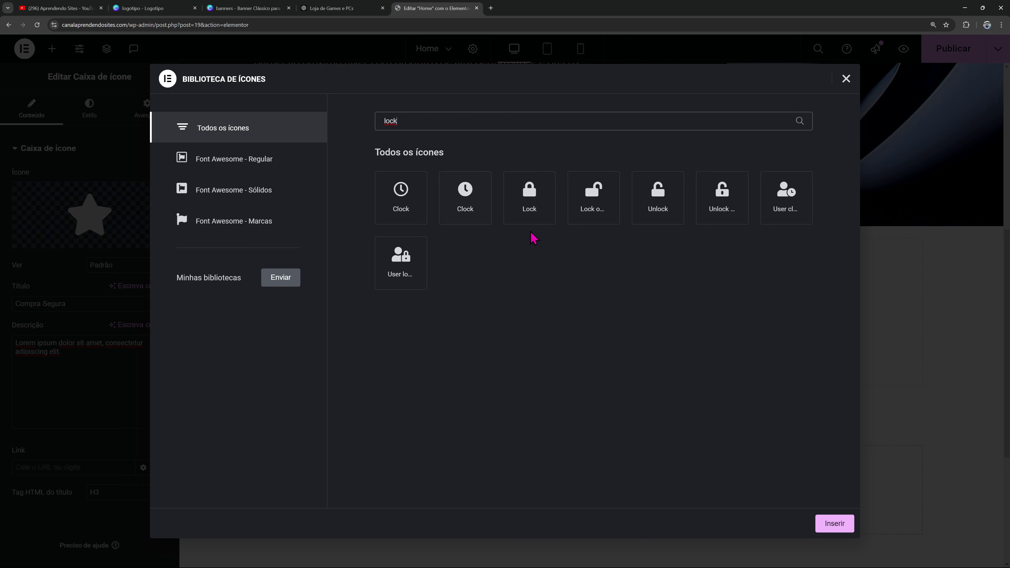
click(542, 217)
click(831, 525)
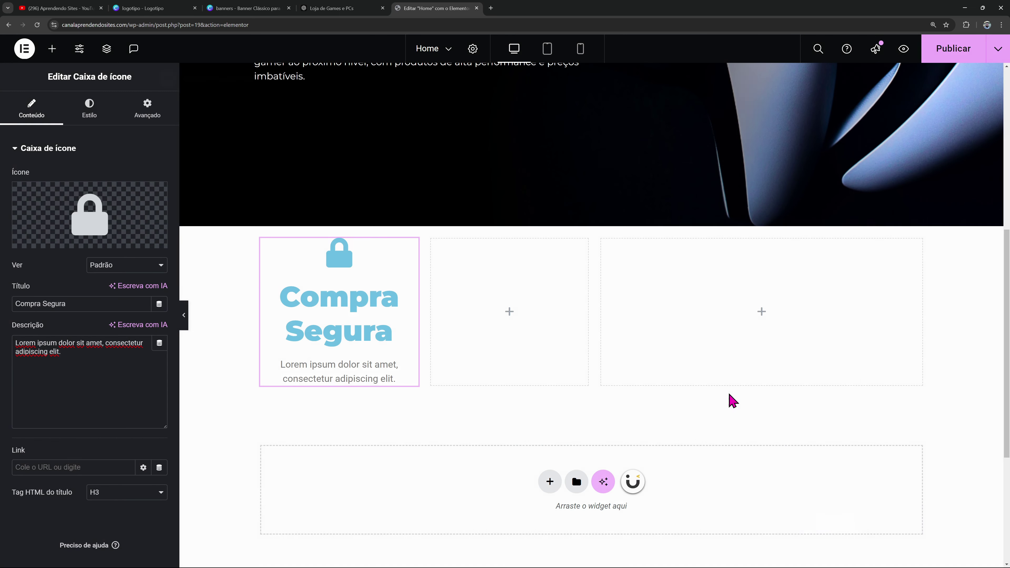
Position the lock icon to the left of the text (Esquerda) and align it vertically to the middle
click(91, 113)
click(128, 177)
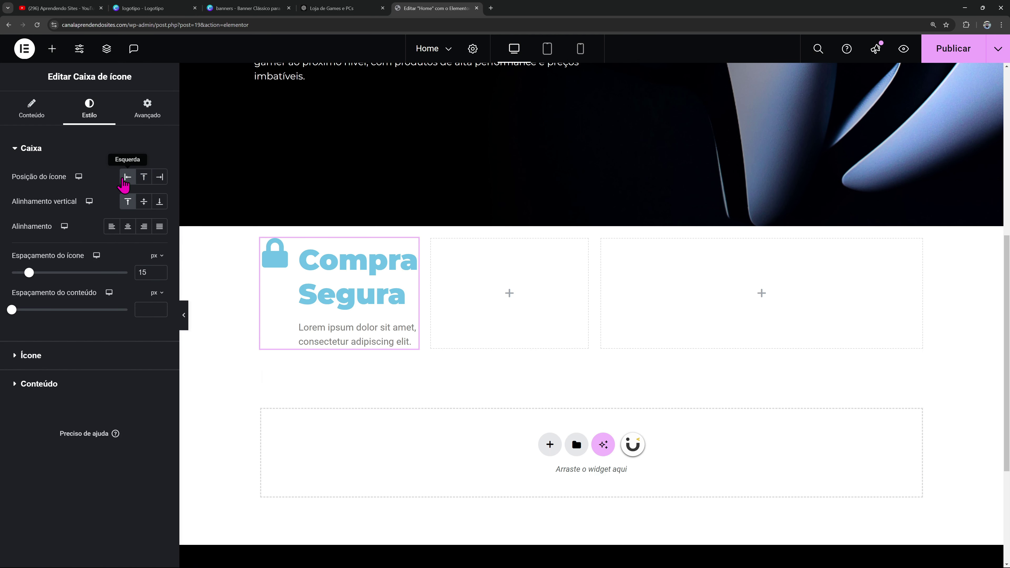
click(143, 202)
Give the icon box title the global colour Novo item #1 and set its font size to 18 px
click(30, 151)
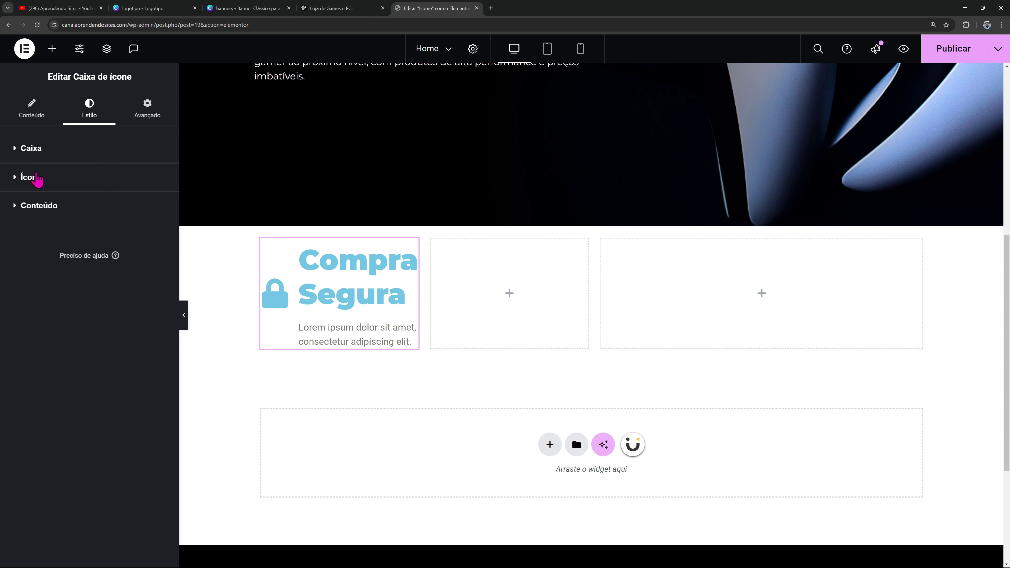
click(39, 210)
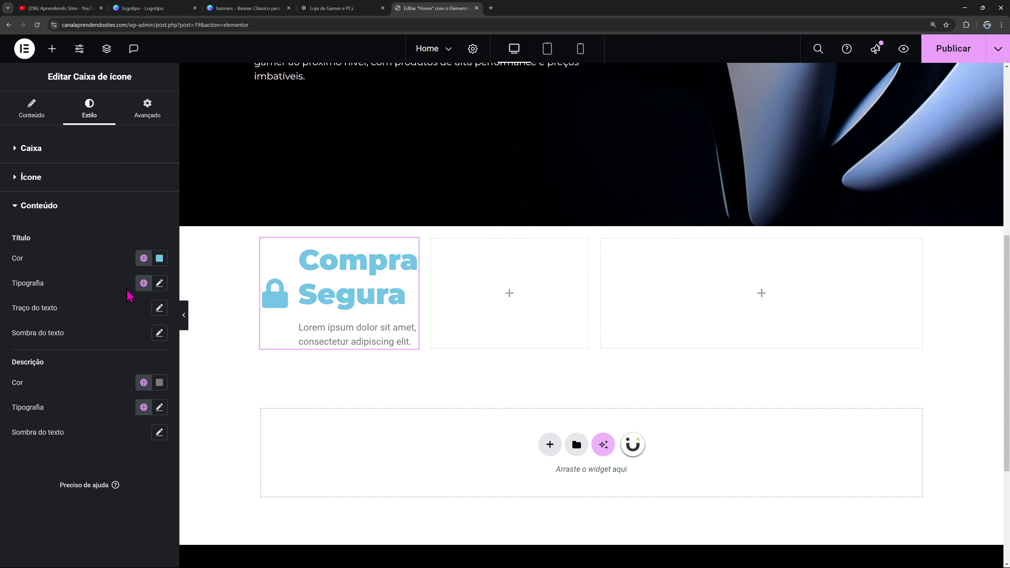
click(143, 258)
click(88, 323)
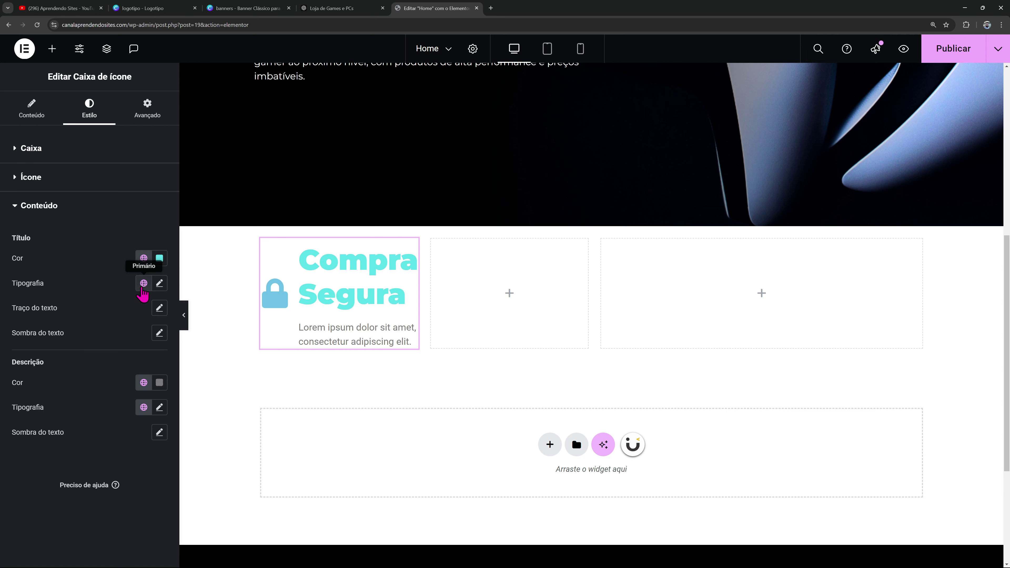
click(143, 284)
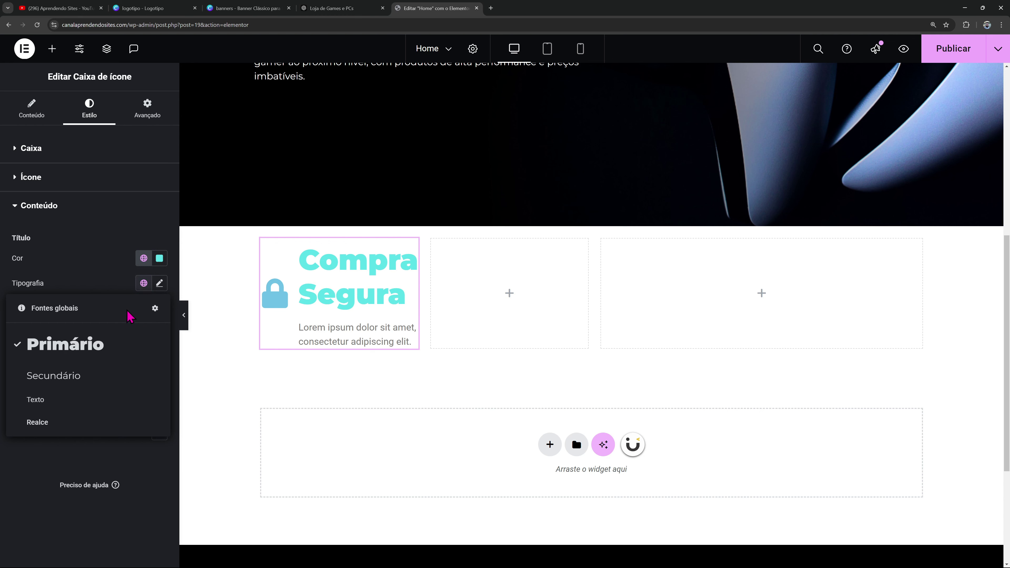
click(159, 282)
drag(44, 376, 29, 378)
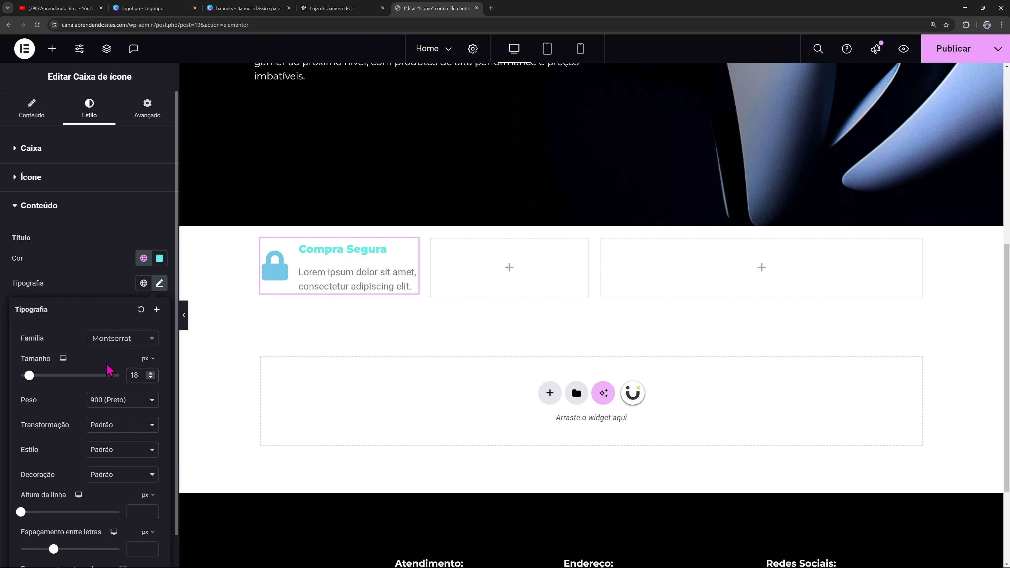
click(3, 326)
scroll(331, 332, up, 3)
scroll(238, 358, down, 2)
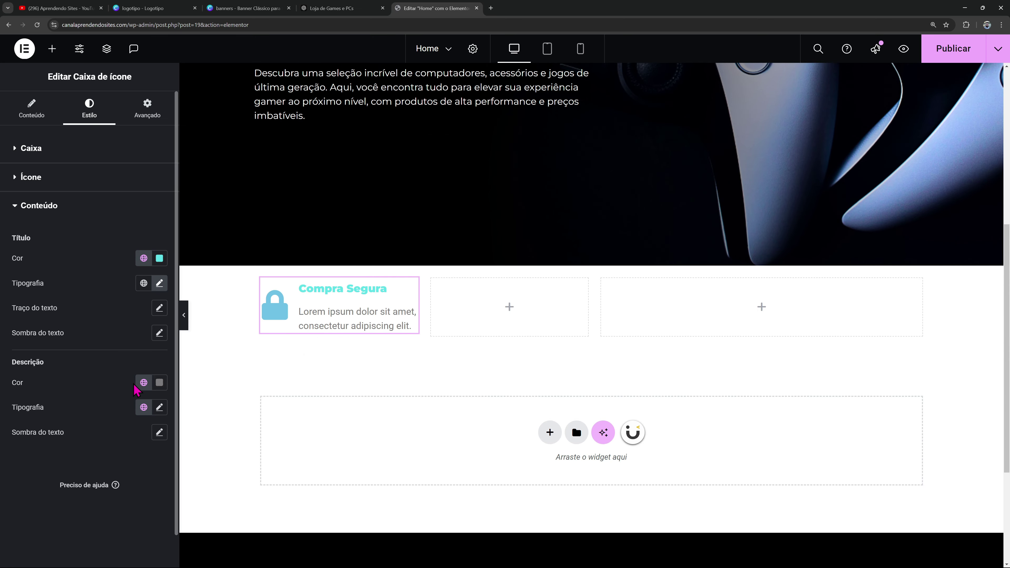
Style the icon box description with the global black colour and the Secundário global font, and reduce its size by 2 px
click(159, 382)
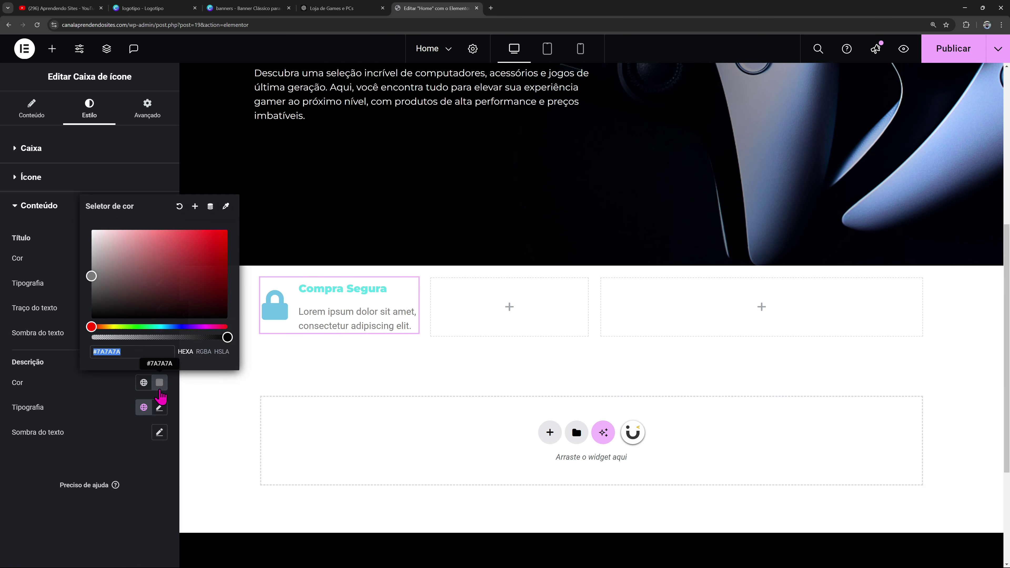
click(146, 388)
click(70, 333)
click(144, 406)
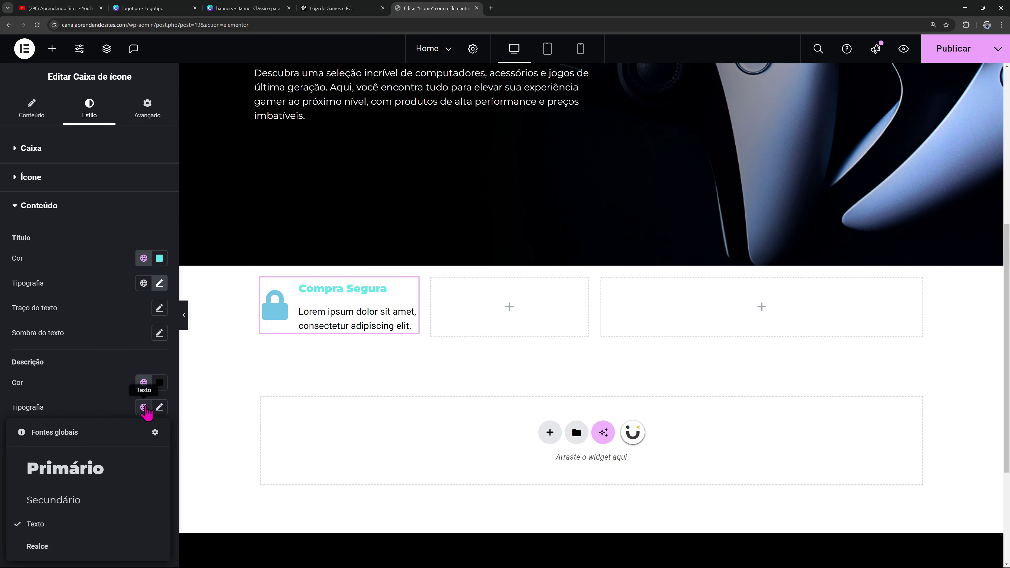
click(74, 498)
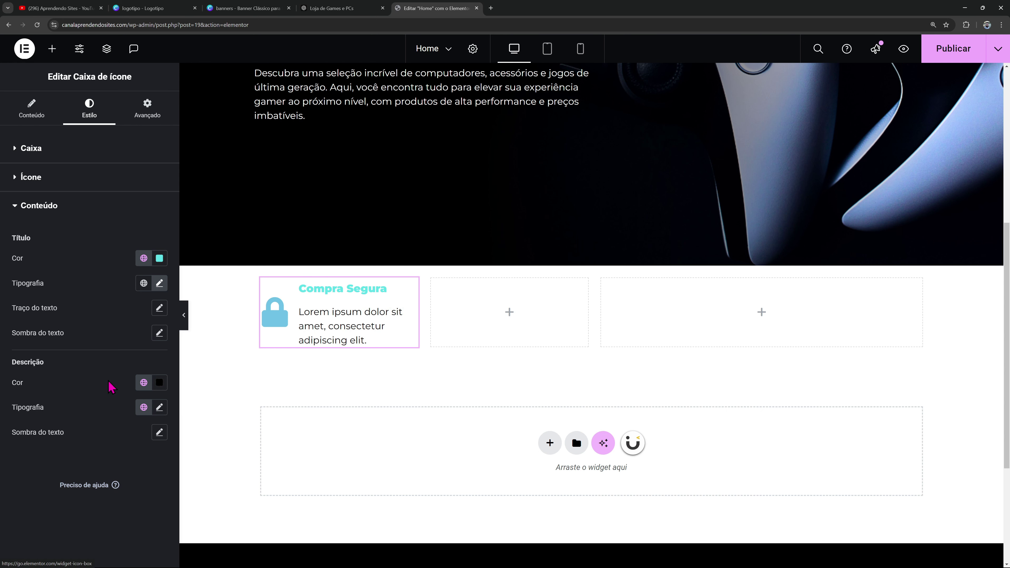
click(159, 408)
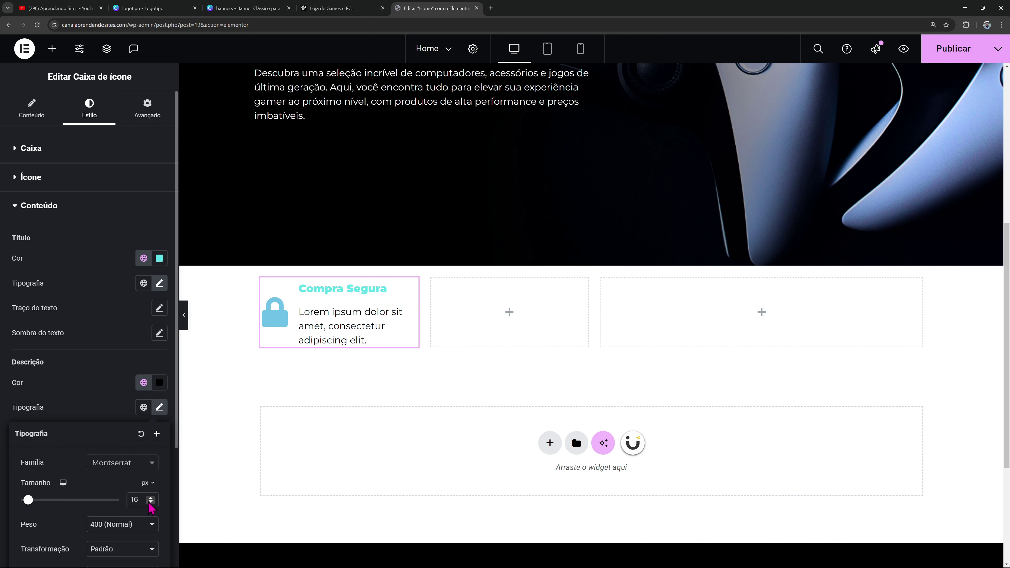
click(150, 503)
click(150, 502)
click(4, 384)
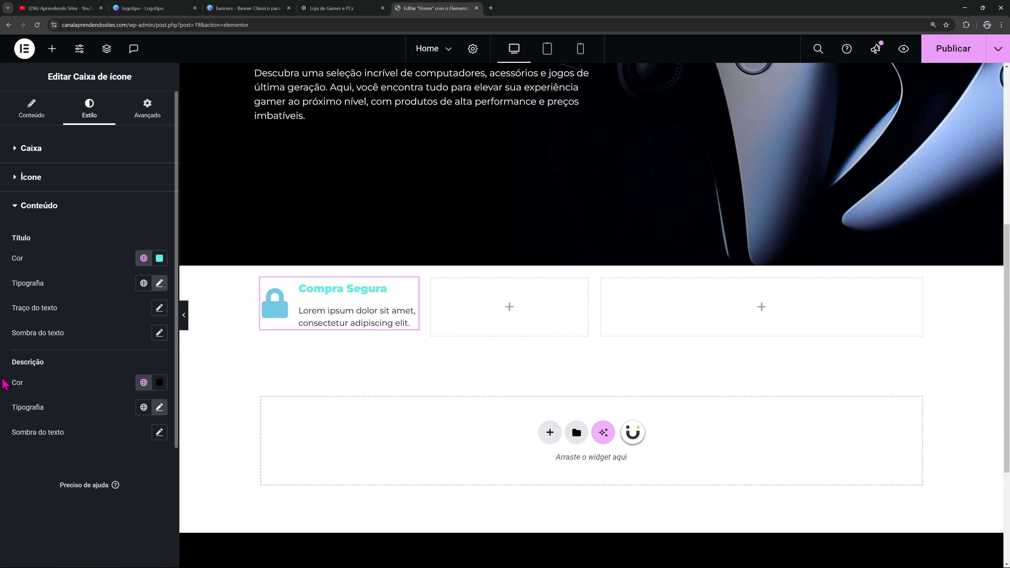
Set the icon box's content spacing (Espaçamento do conteúdo) to 6 px
click(28, 148)
mouse_move(28, 273)
mouse_down()
mouse_move(11, 274)
mouse_move(45, 274)
mouse_move(29, 274)
mouse_up()
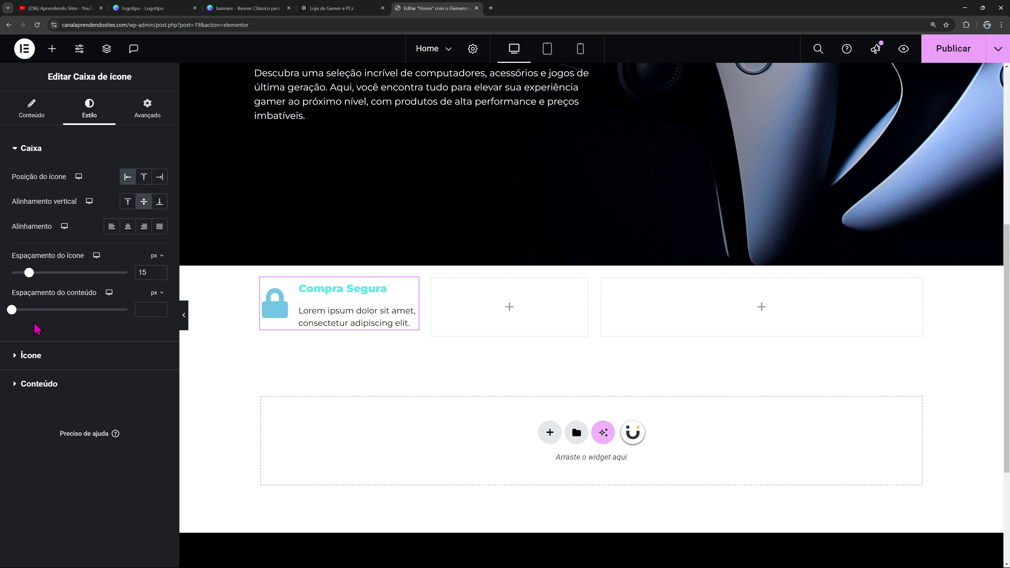
mouse_move(12, 311)
mouse_down()
mouse_move(42, 312)
mouse_move(3, 316)
mouse_move(18, 319)
mouse_up()
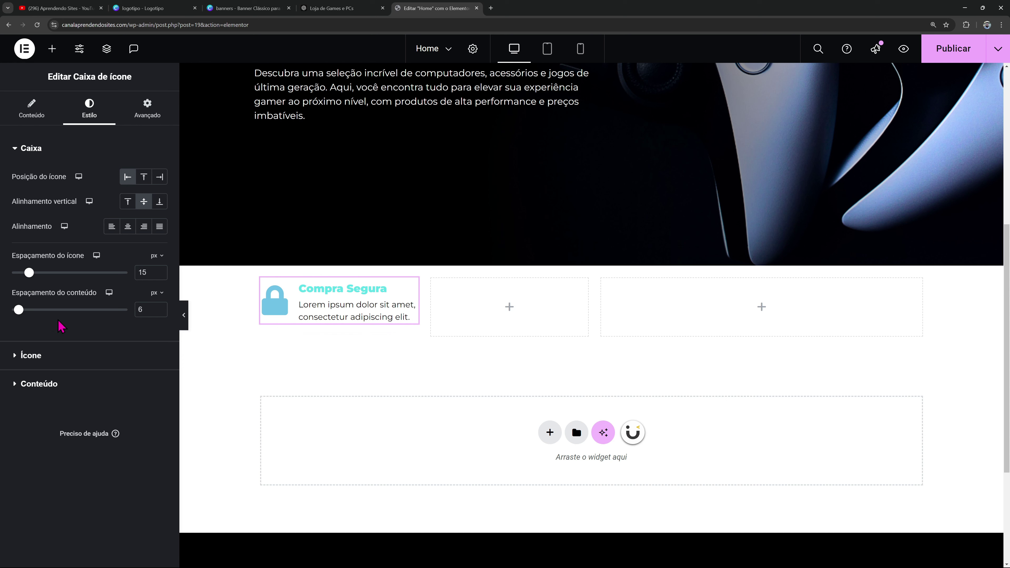
click(65, 149)
Switch the lock icon's view to Empilhado and set its size to 26 px
click(52, 187)
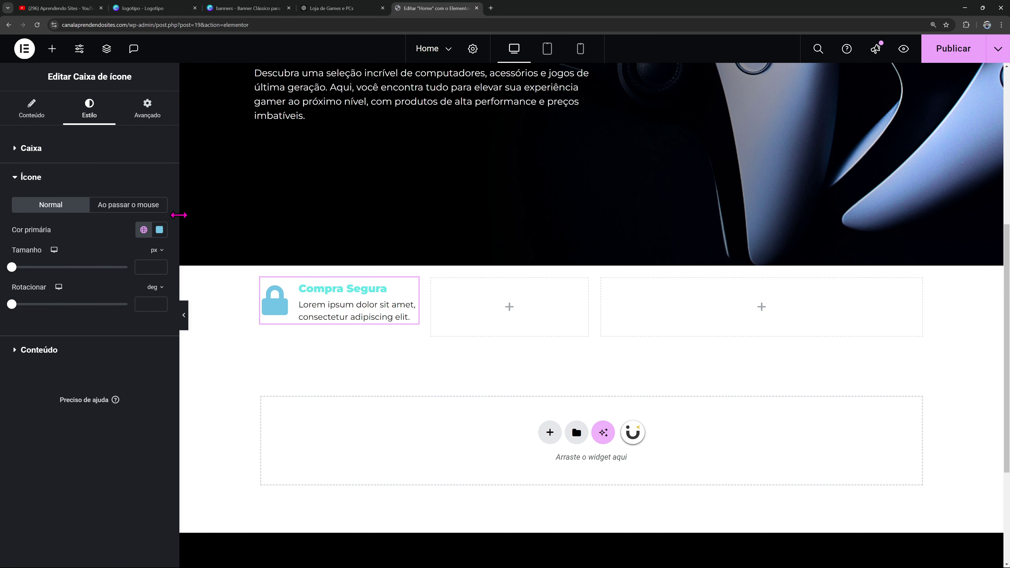
click(35, 124)
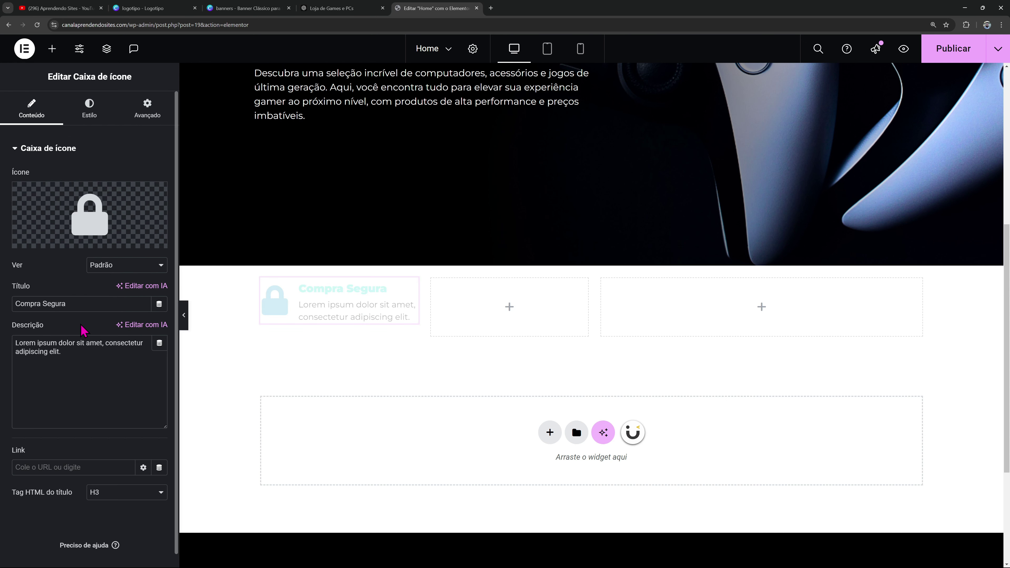
click(104, 265)
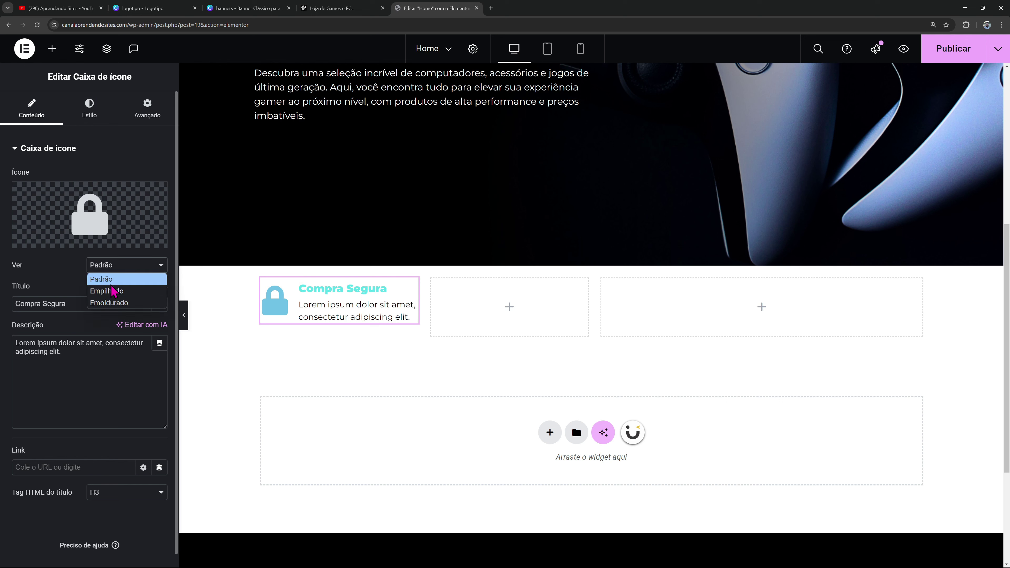
click(108, 288)
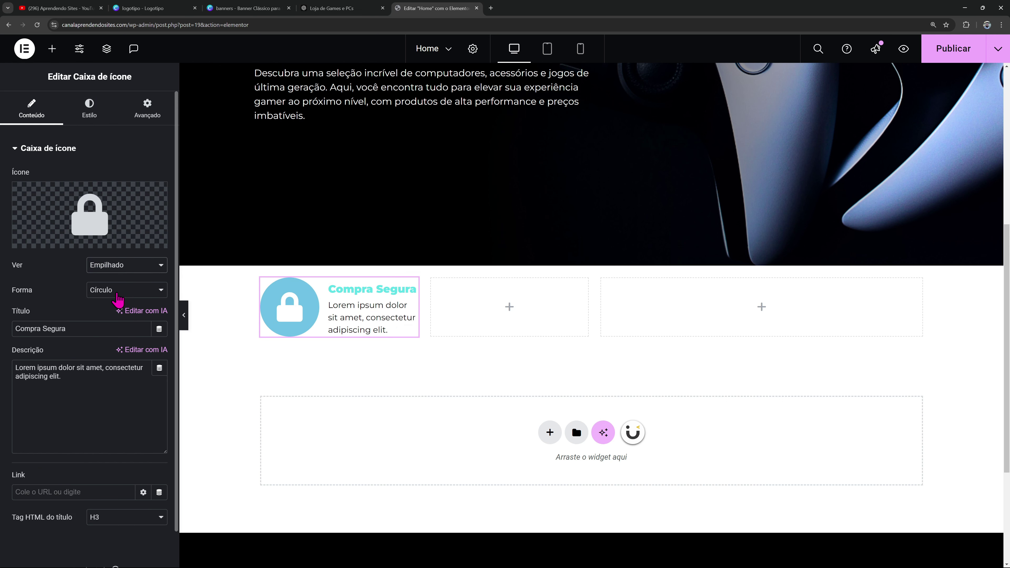
click(87, 107)
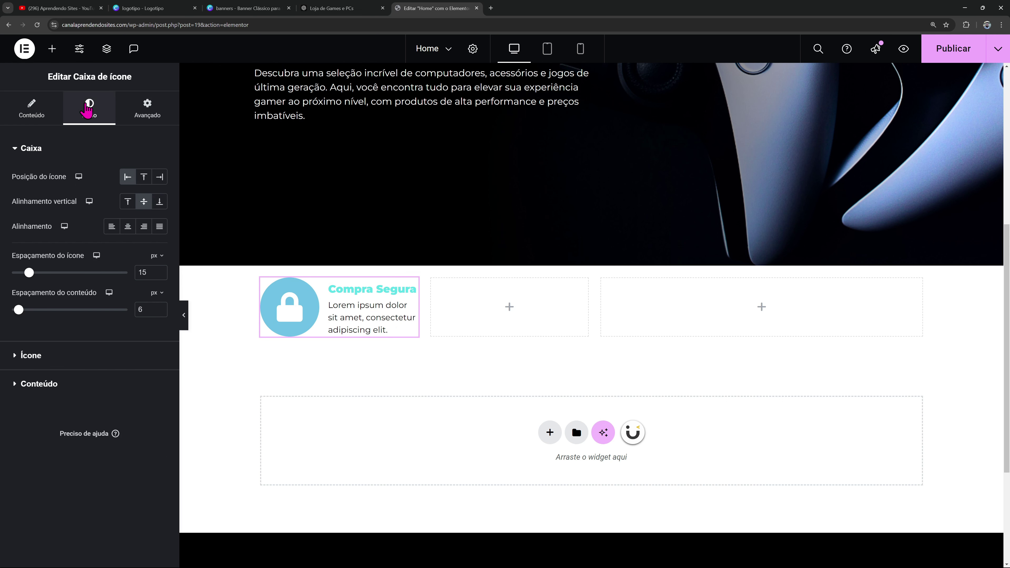
click(32, 355)
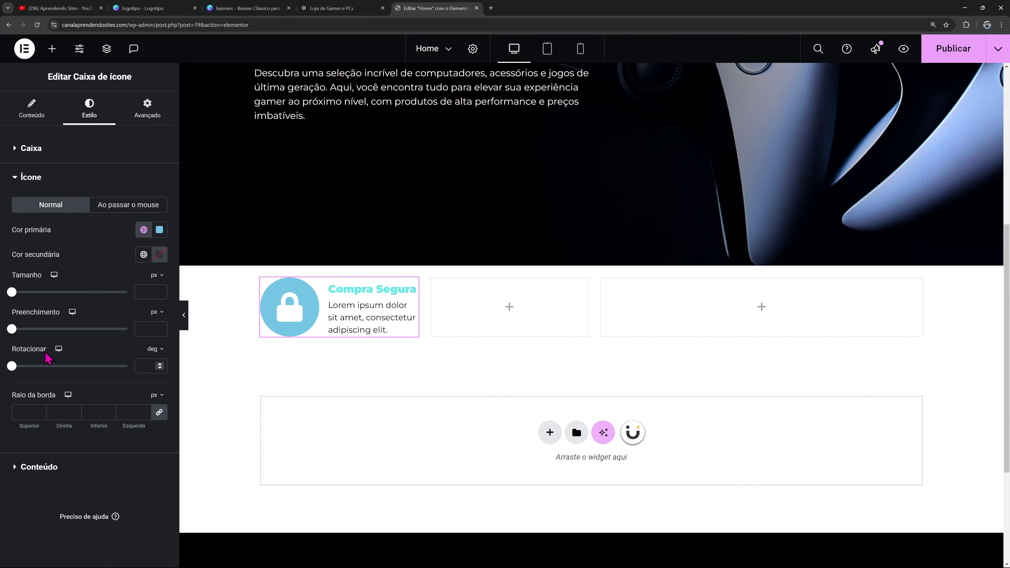
drag(11, 292, 19, 292)
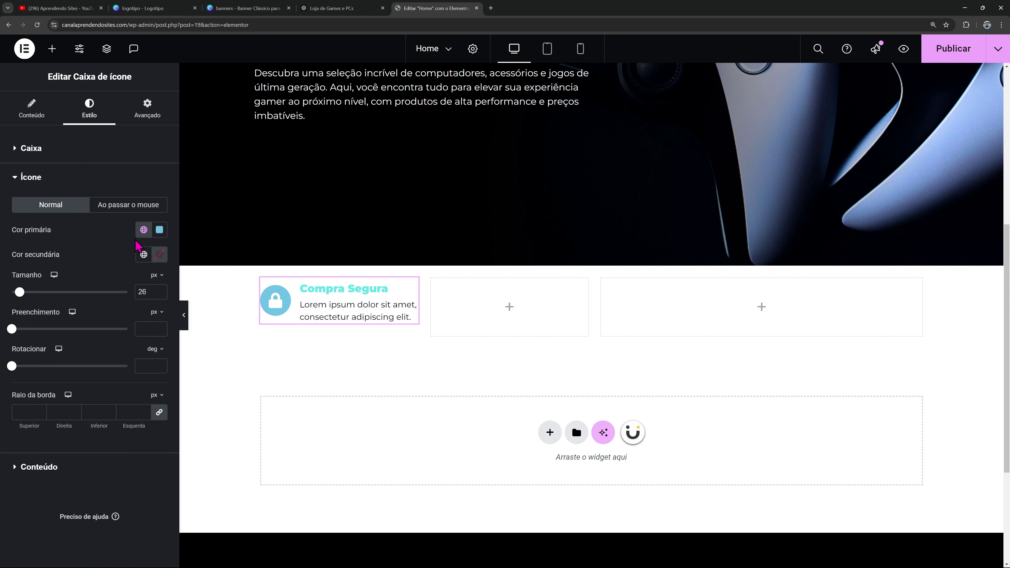
Set the lock icon's primary colour to global Novo item #1 and its secondary colour to black Novo item #2, and preview the section
click(143, 230)
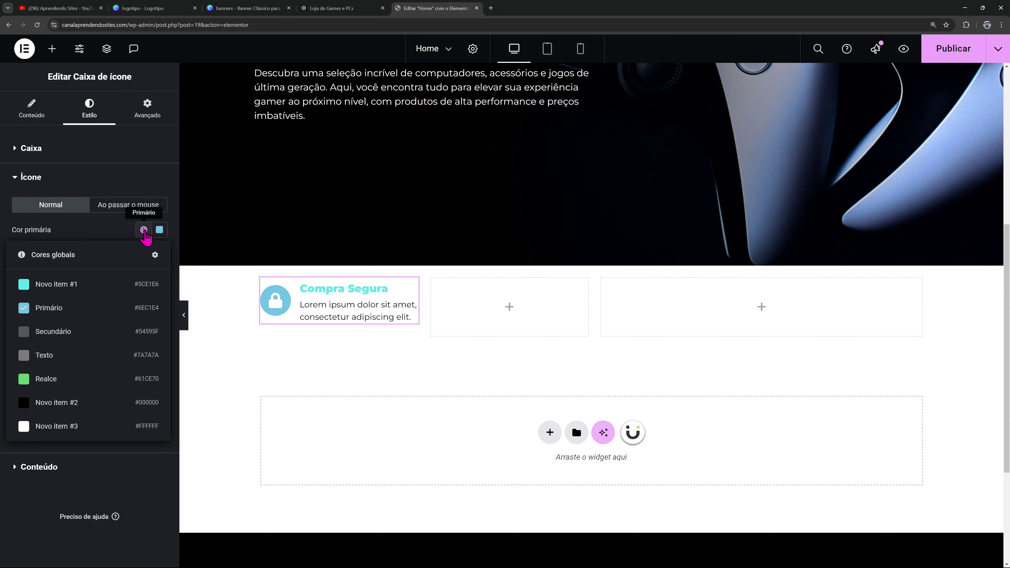
click(86, 309)
click(144, 254)
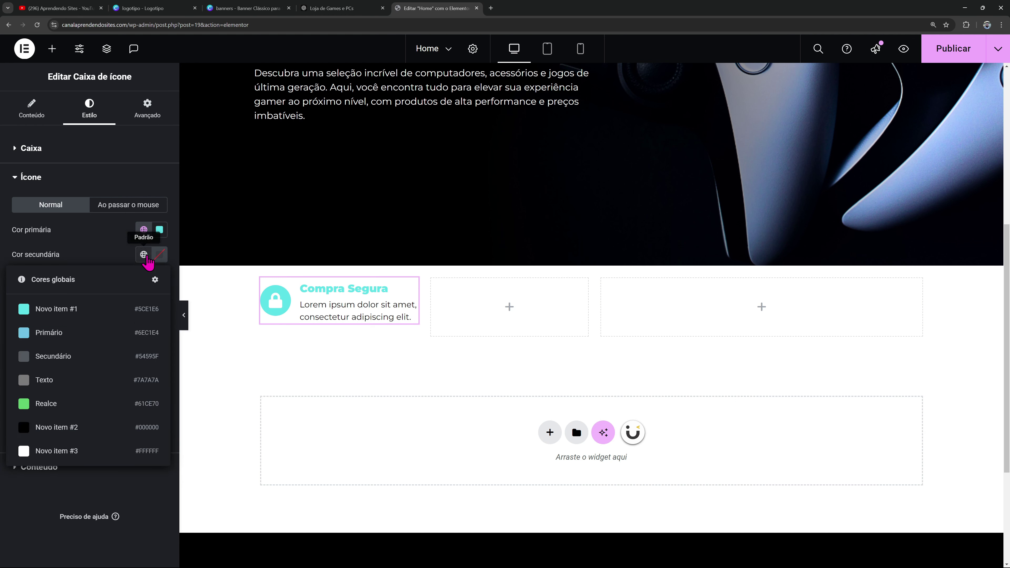
click(75, 421)
click(185, 319)
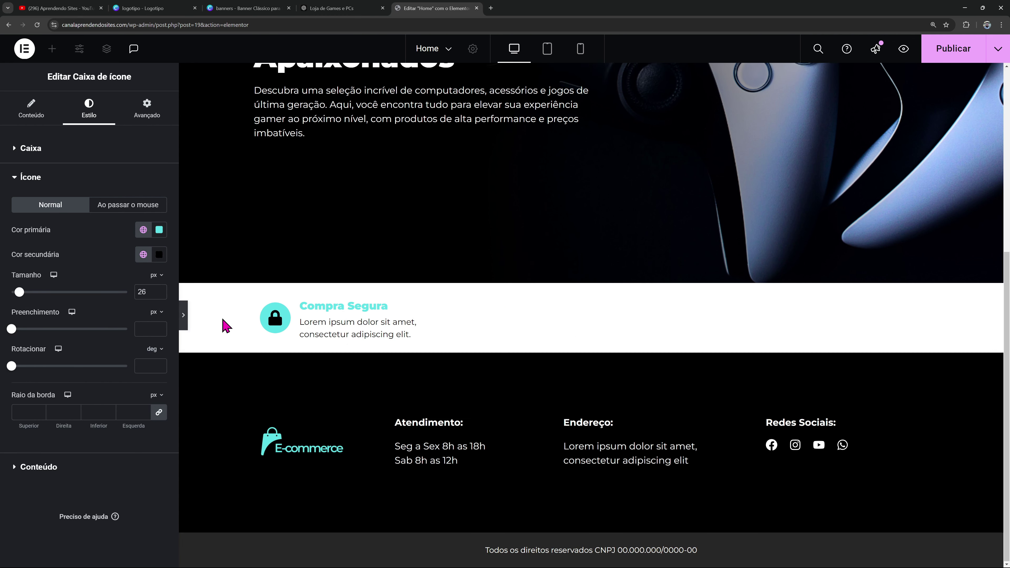
click(4, 315)
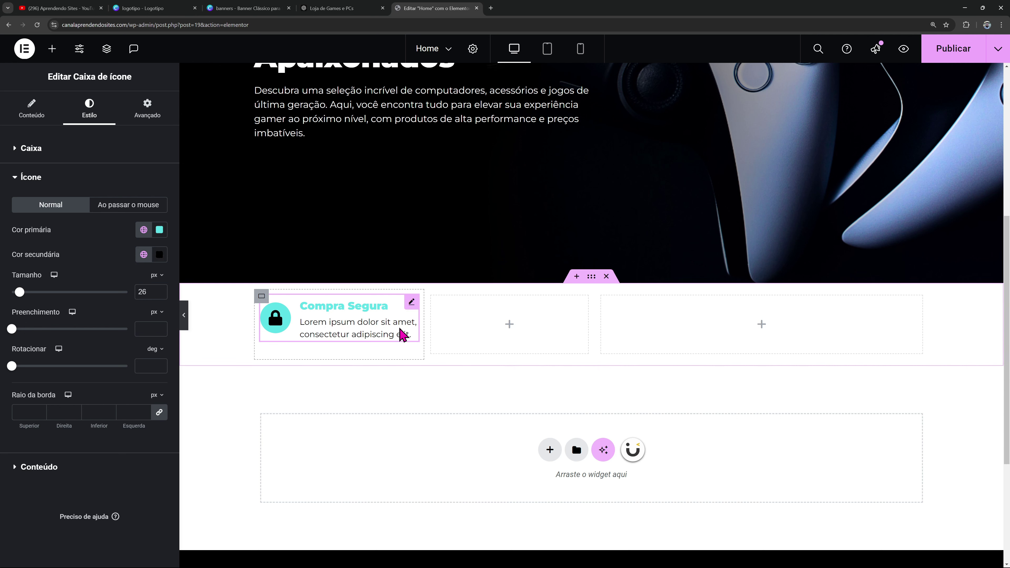
Copy the Compra Segura icon box and paste it into the section's second and third columns
right_click(416, 313)
click(442, 351)
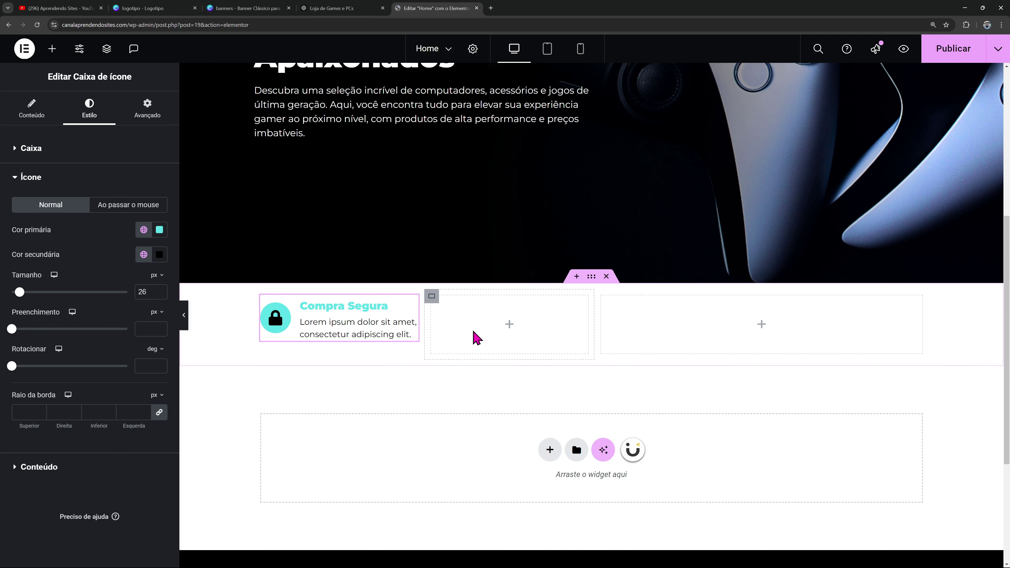
right_click(474, 338)
click(512, 345)
right_click(706, 314)
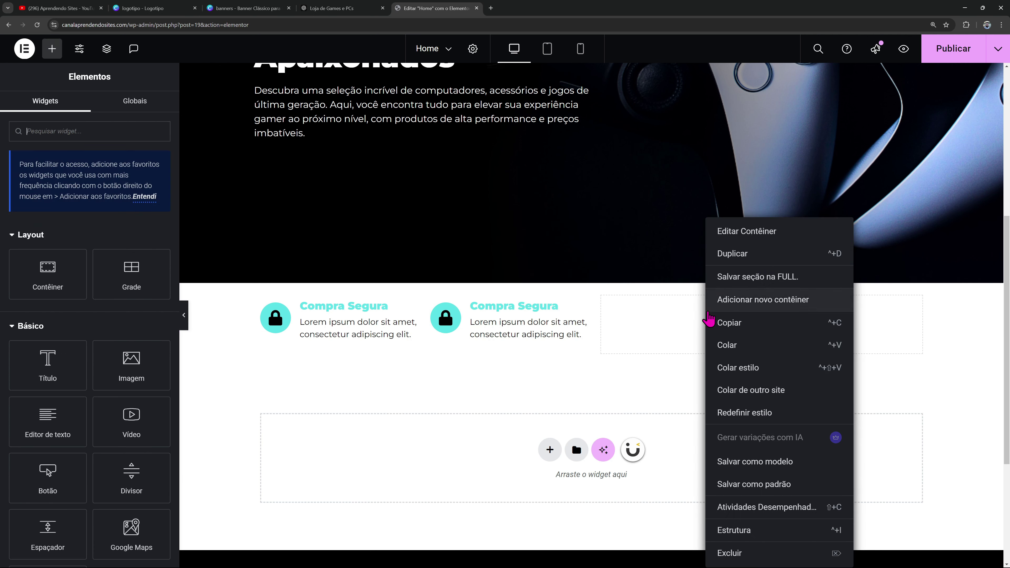
click(728, 345)
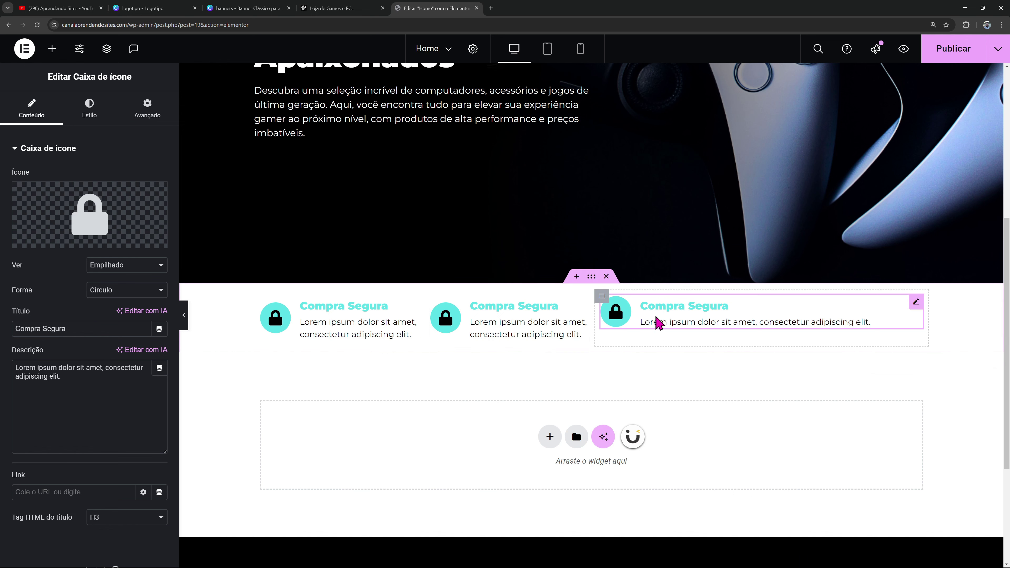
Set the width of each of the three column containers to 33%
click(261, 298)
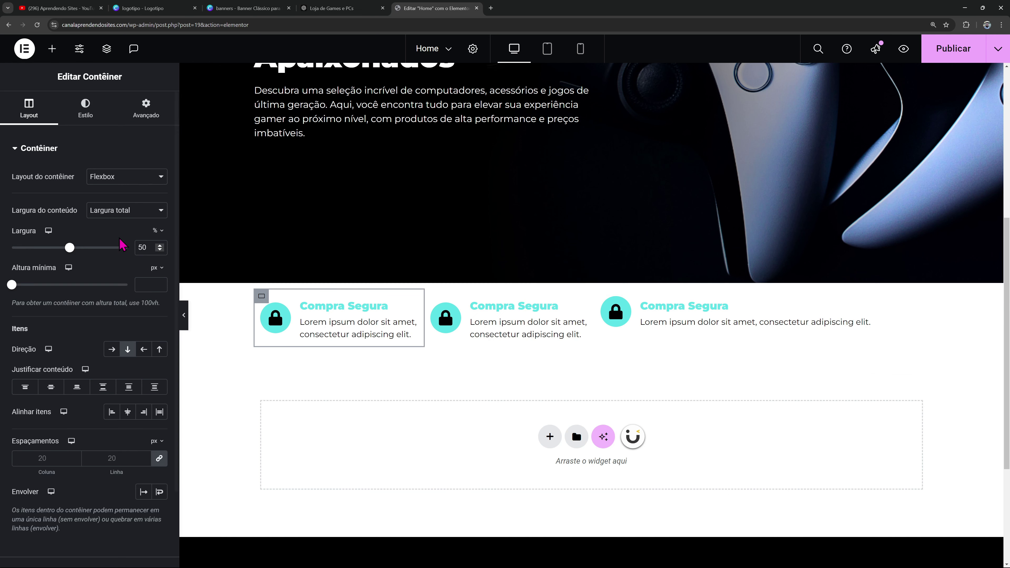
text(33)
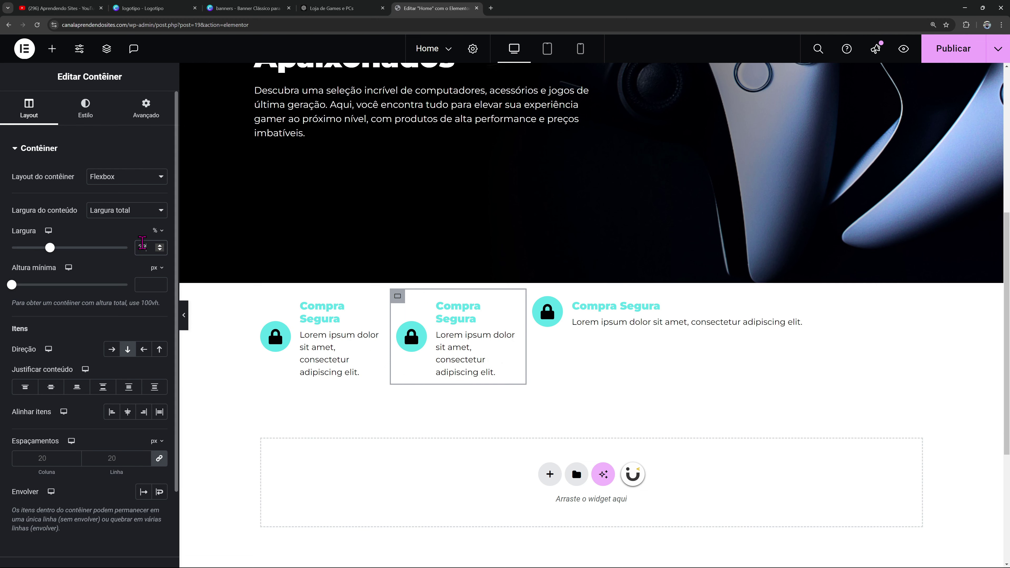
click(534, 296)
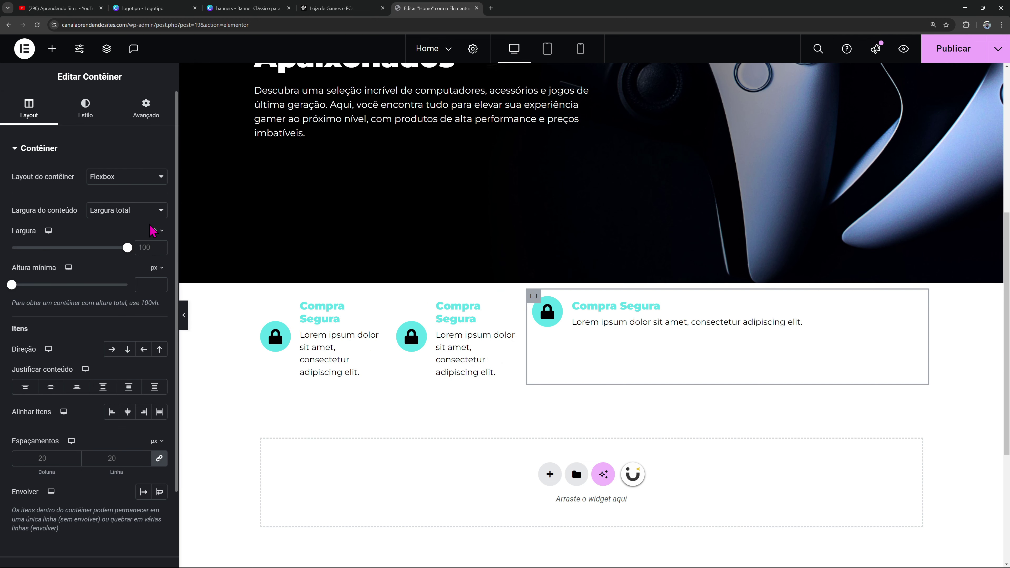
click(148, 246)
text(33)
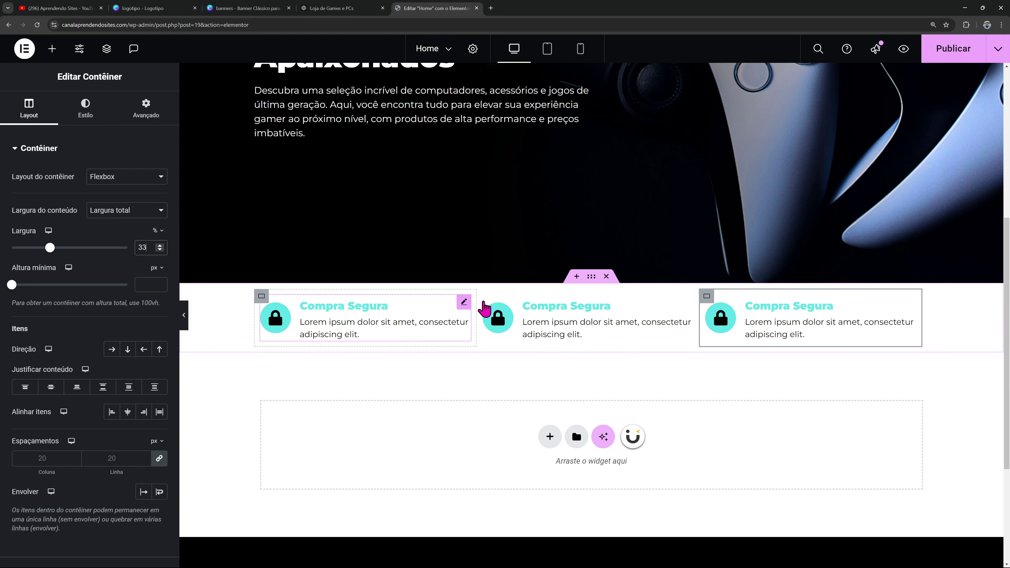
Change the title of the second column's icon box to "Satisfação Garantida"
click(514, 318)
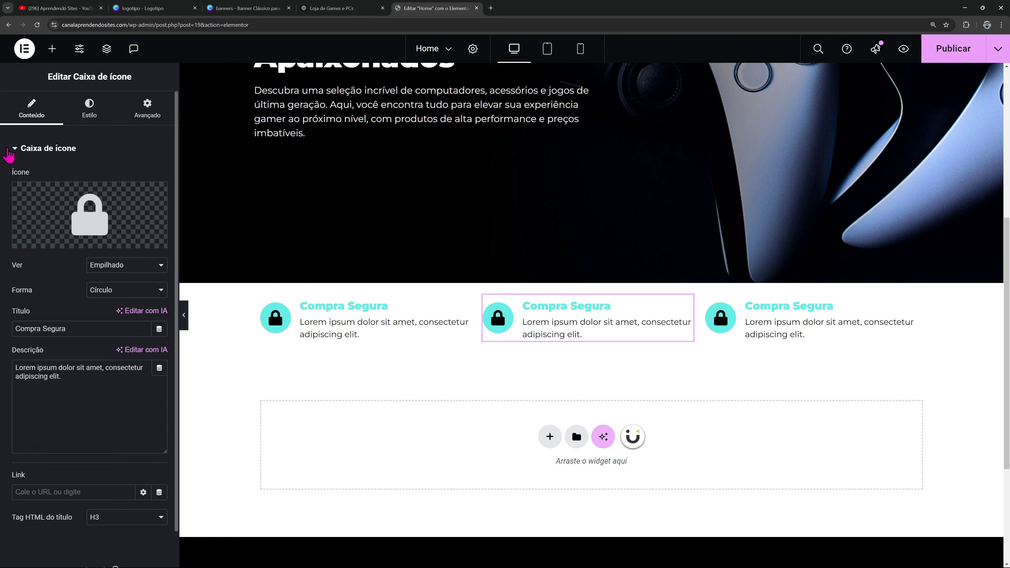
drag(91, 328, 3, 332)
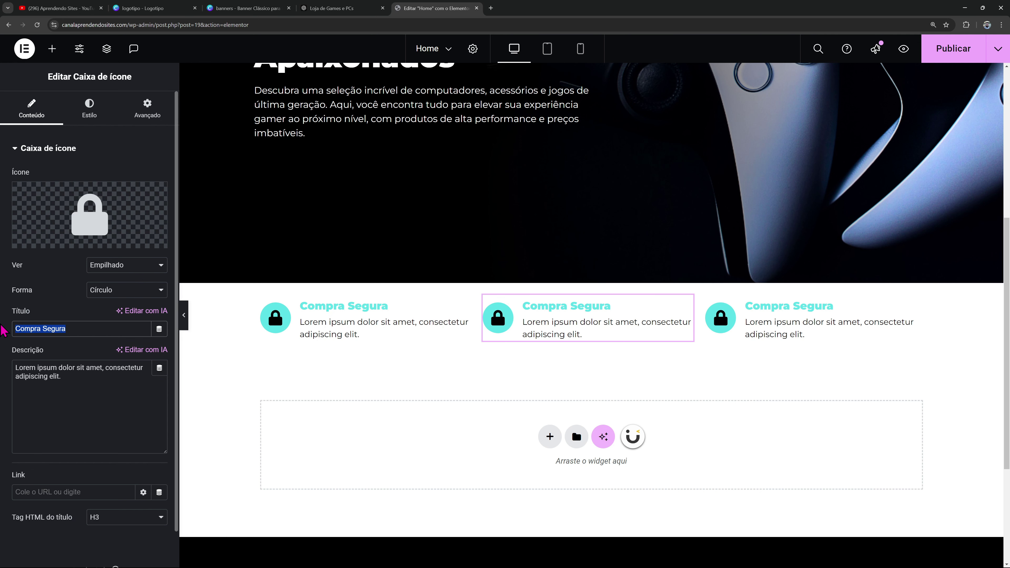
text(Sa)
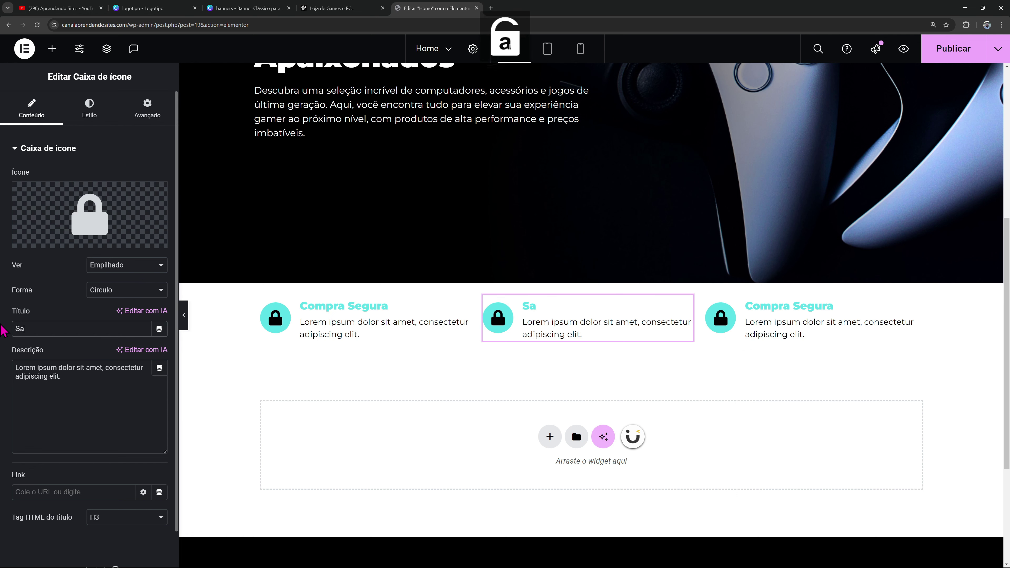
text(tisfação Garant)
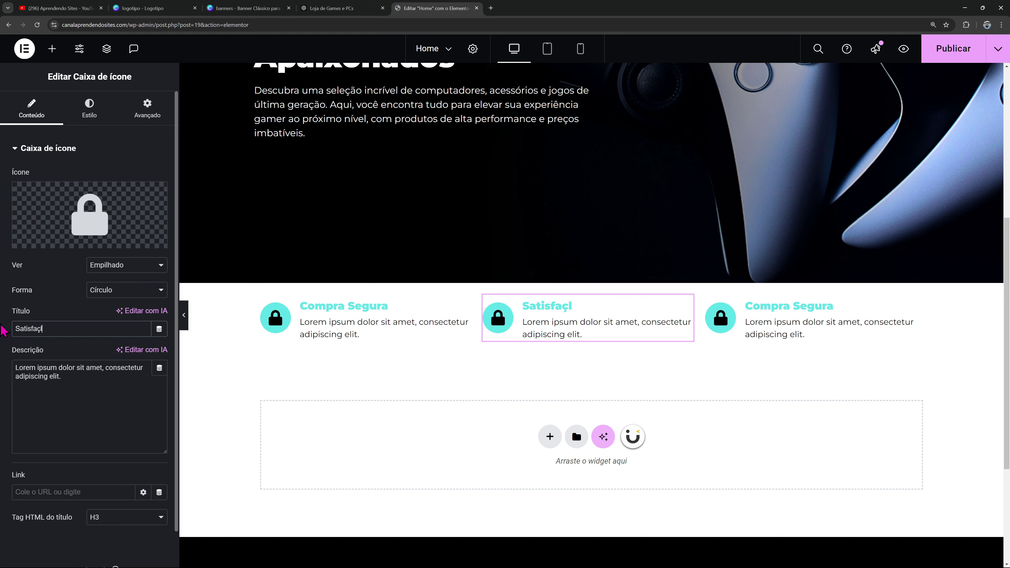
text(ida)
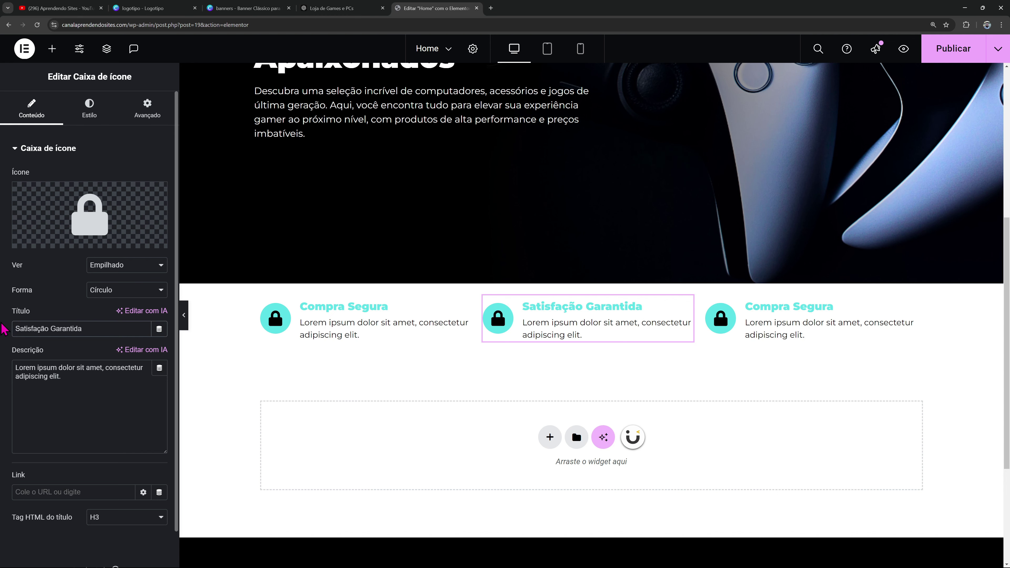
Replace the lock in the Satisfação Garantida icon box with the Award icon, searching the icon library for "awa"
click(94, 222)
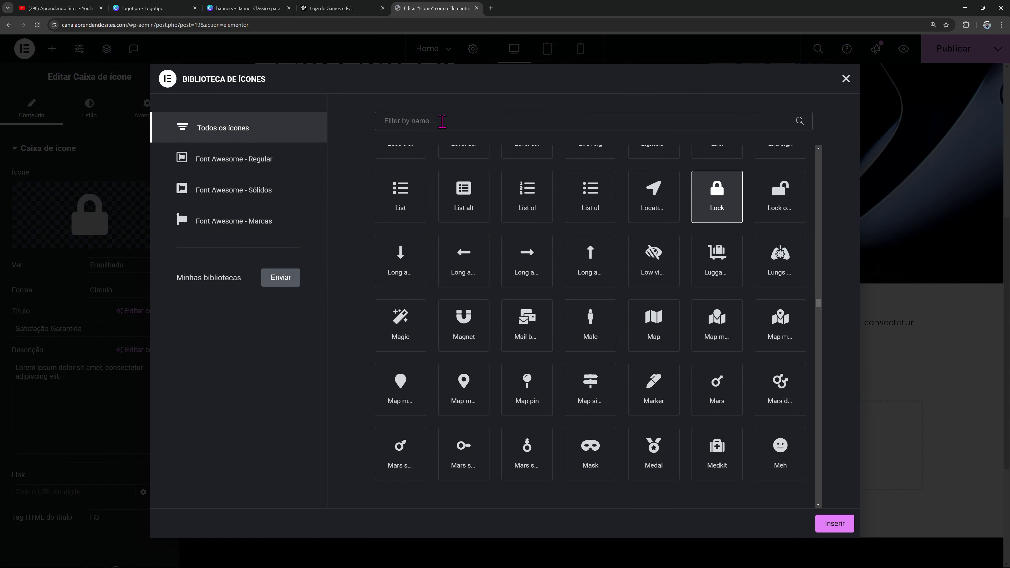
text(awa)
click(387, 212)
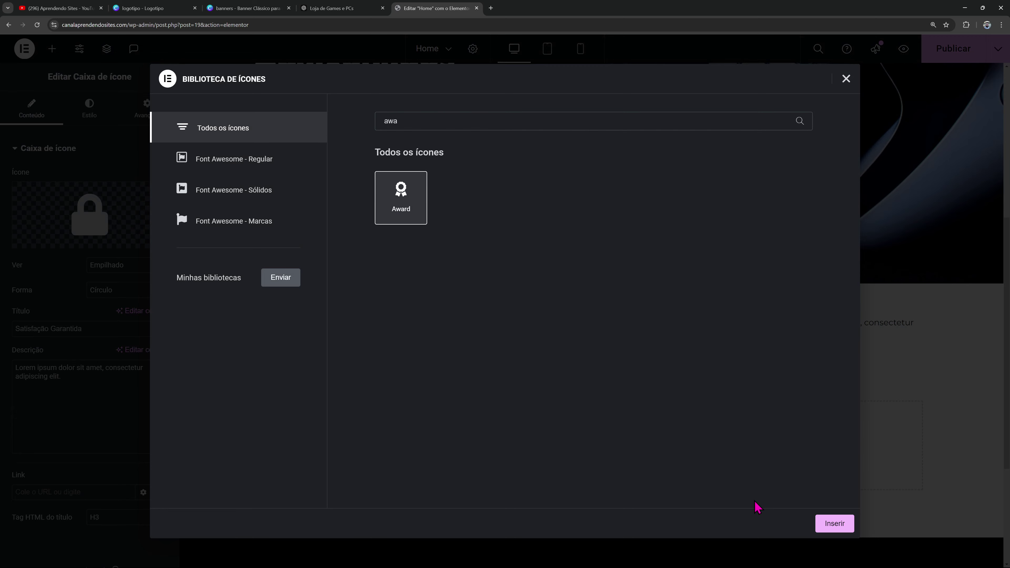
click(834, 524)
Change the title of the third column's icon box to "Enviamos p/ todo país"
click(811, 322)
drag(68, 328, 3, 331)
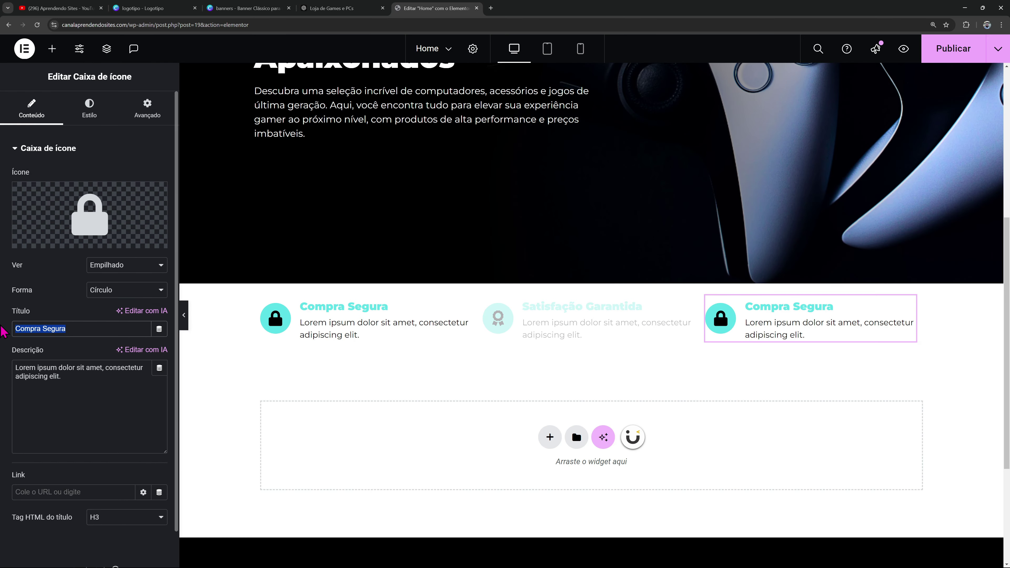
text(Enviamos p/ todo país)
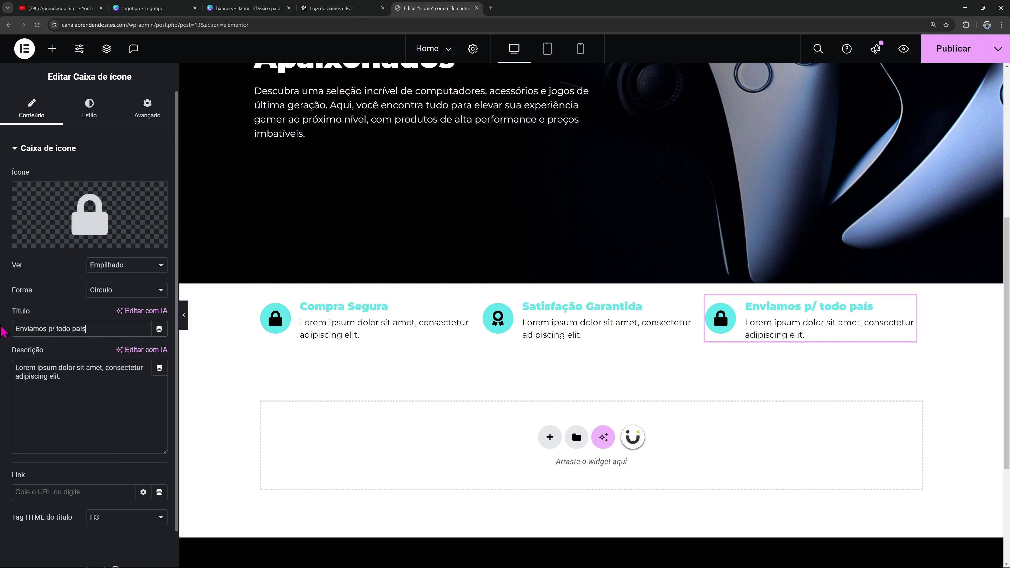
Replace the lock in the Enviamos p/ todo país icon box with the Plane icon, searching the icon library for "plan"
click(88, 216)
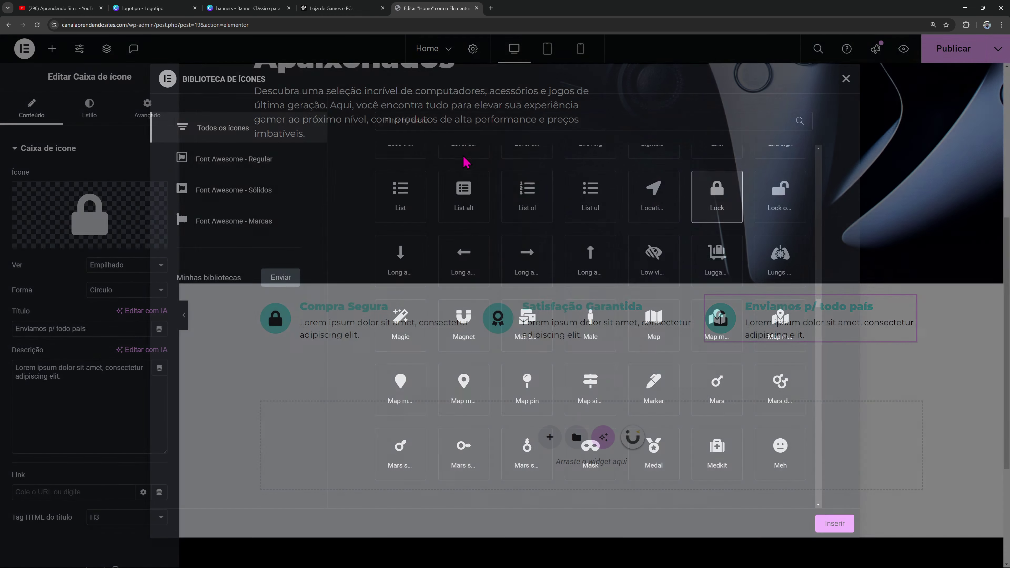
click(453, 121)
text(plan)
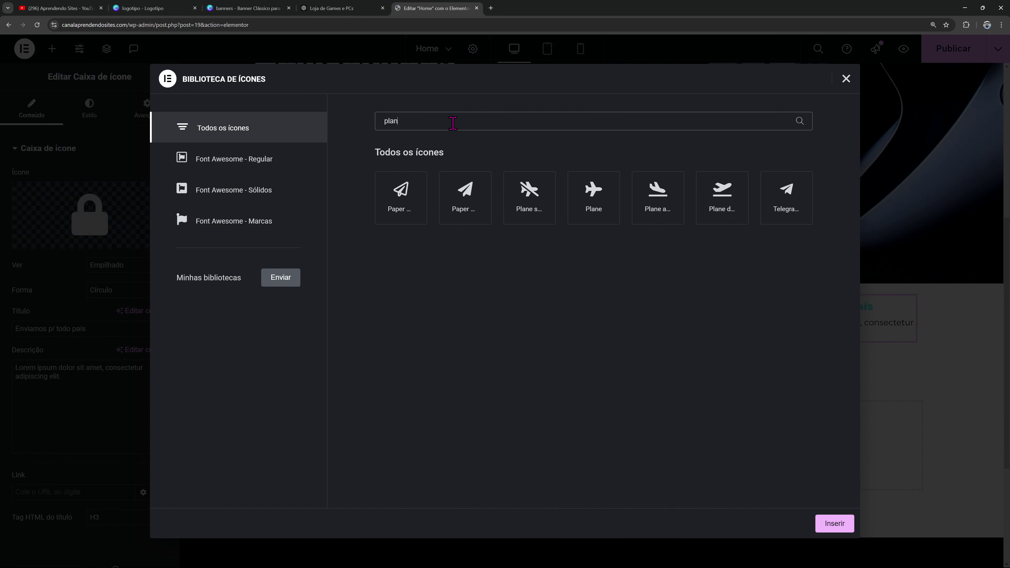
click(593, 198)
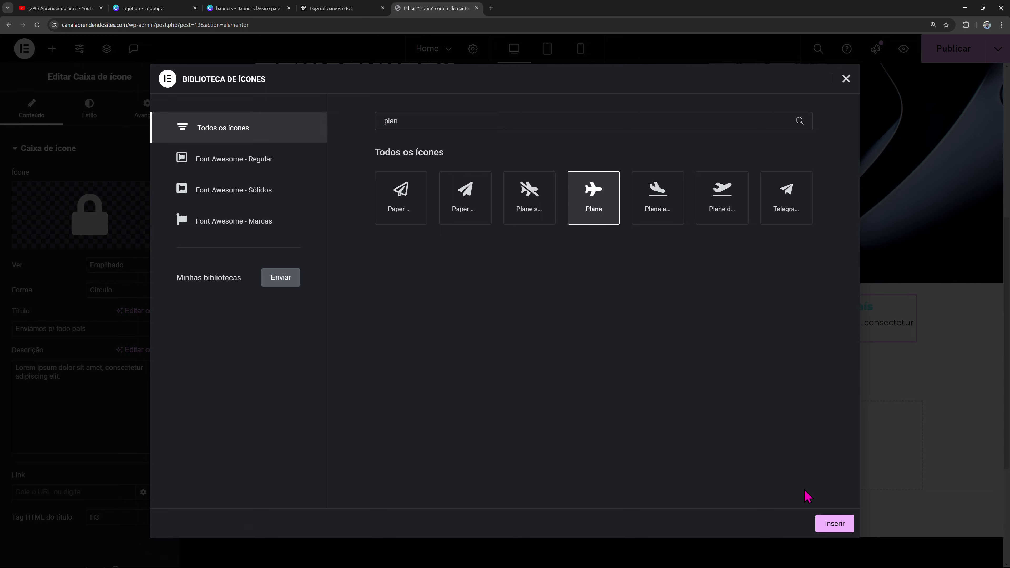
click(834, 523)
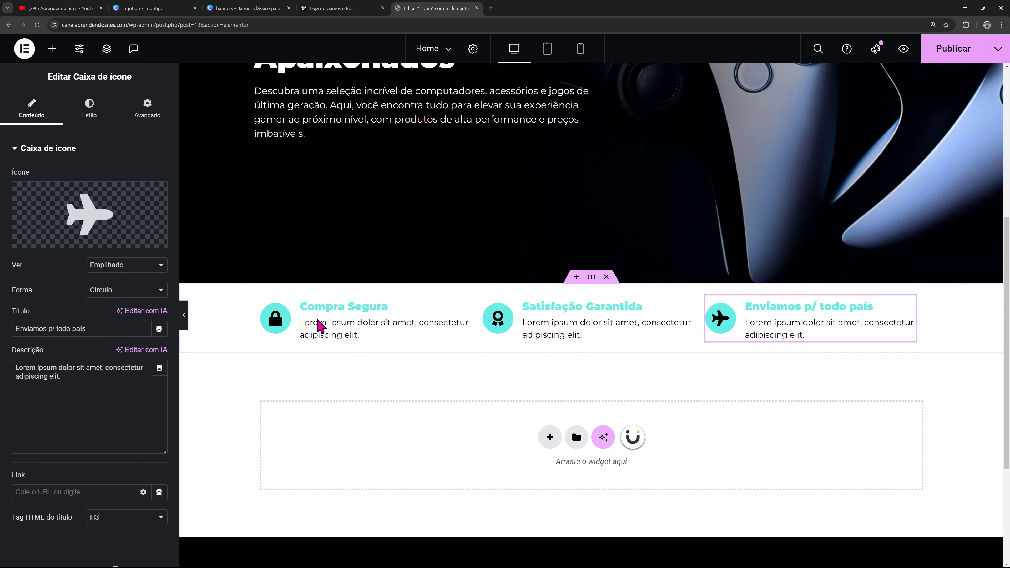
Give the benefits section a classic light grey background, #F7F7F7, and preview the page at full width
click(596, 282)
click(93, 114)
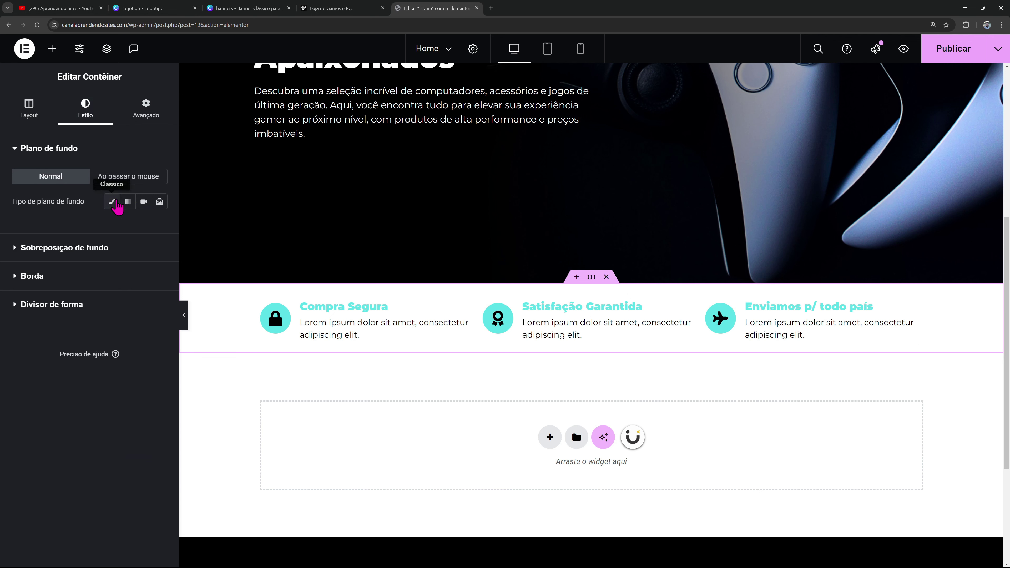
click(159, 226)
drag(138, 285, 69, 284)
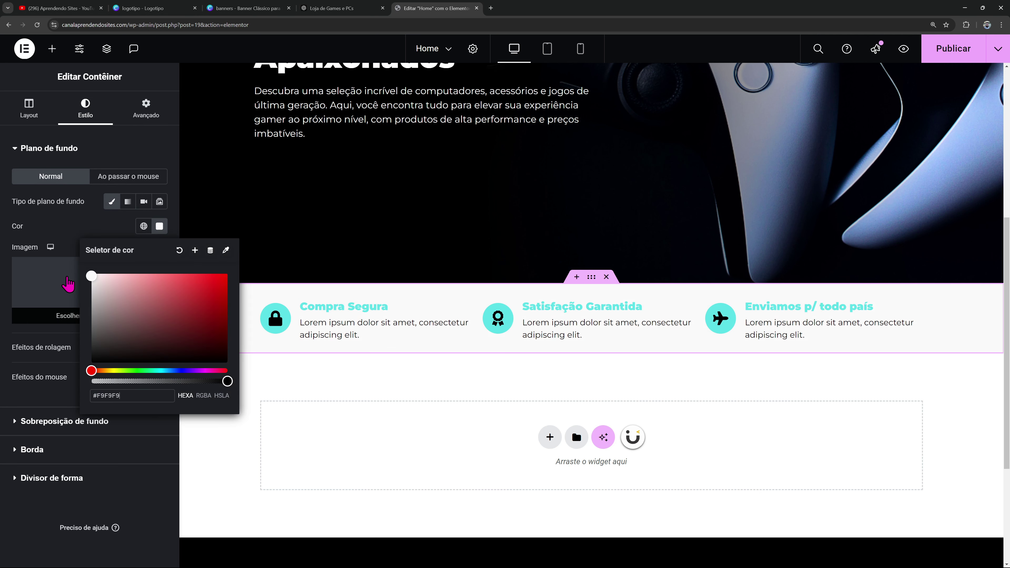
click(22, 290)
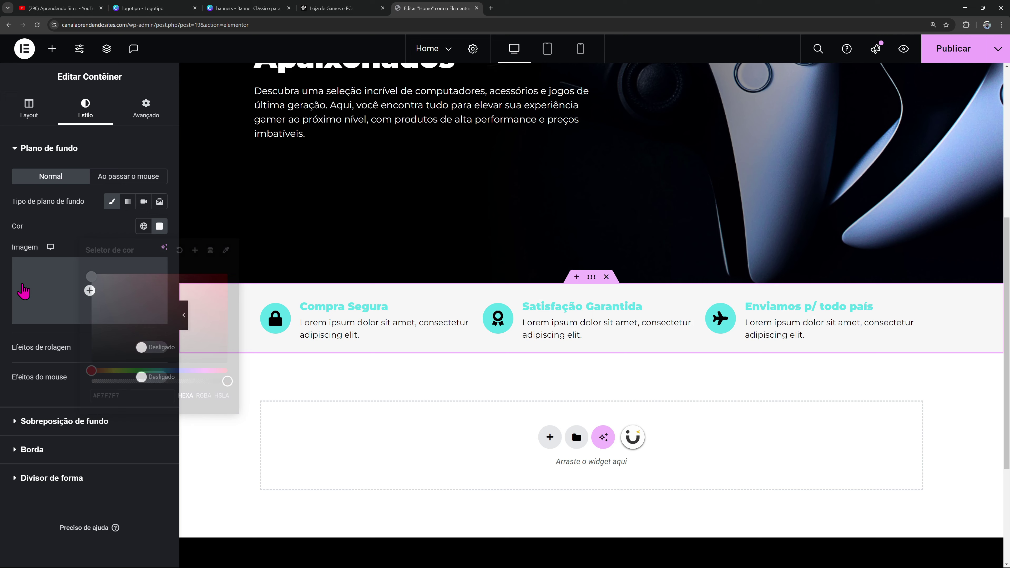
click(187, 318)
scroll(897, 334, up, 6)
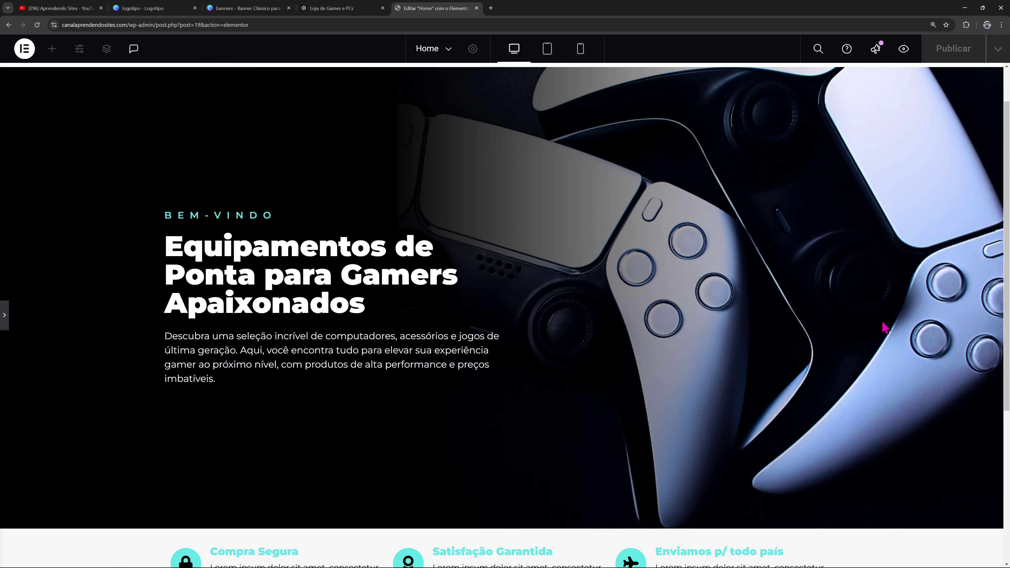
scroll(777, 369, down, 6)
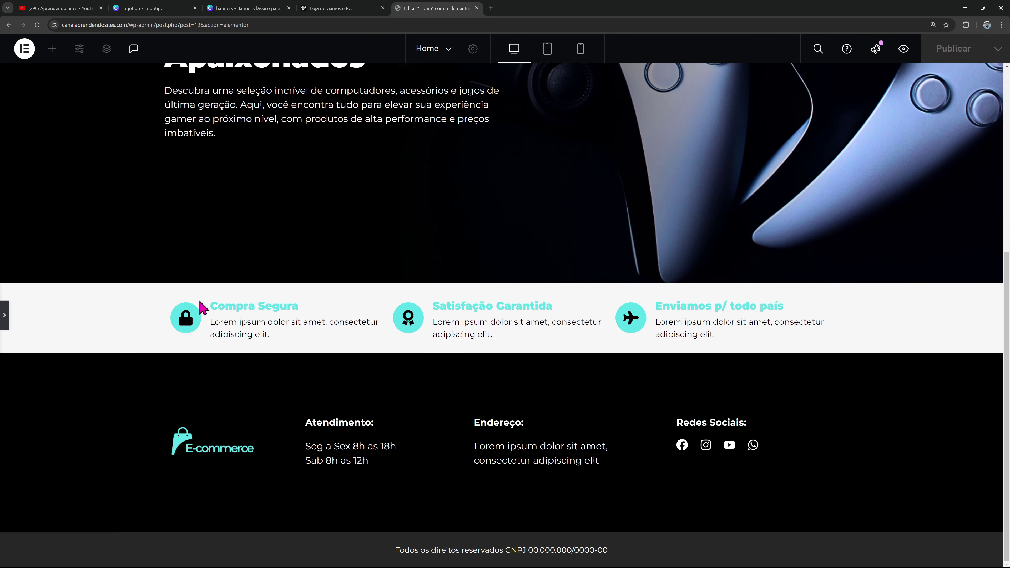
click(4, 315)
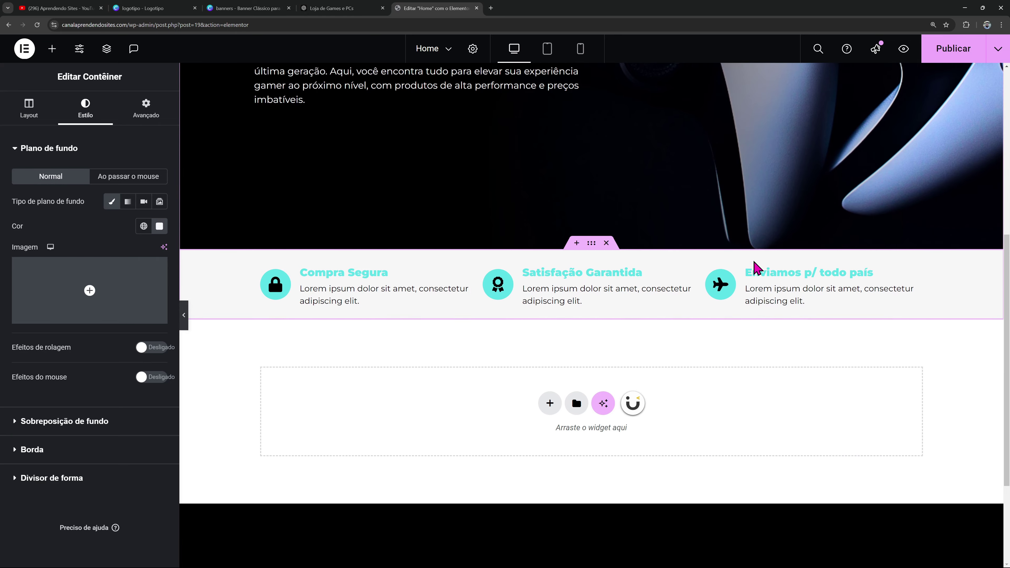
Check the benefits section in tablet view, and set its mobile padding to 50 px above and below and 20 px on each side
key(ctrl+shift+m)
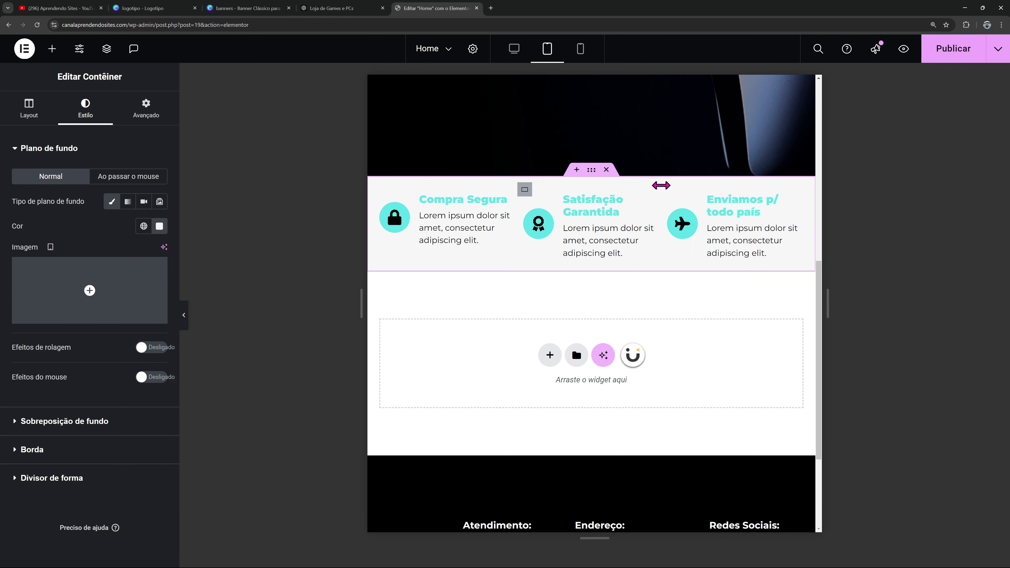
scroll(661, 197, down, 5)
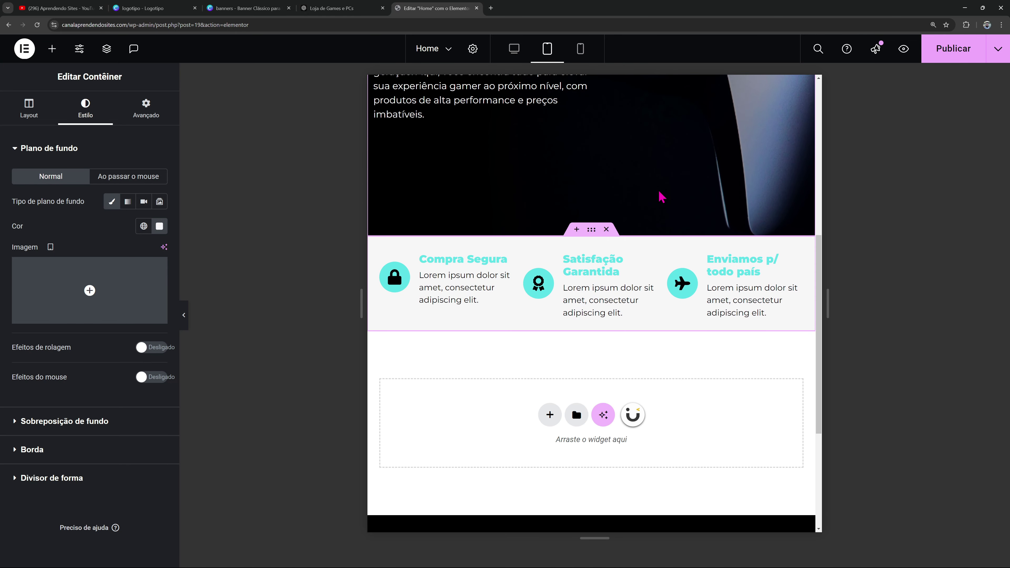
click(581, 48)
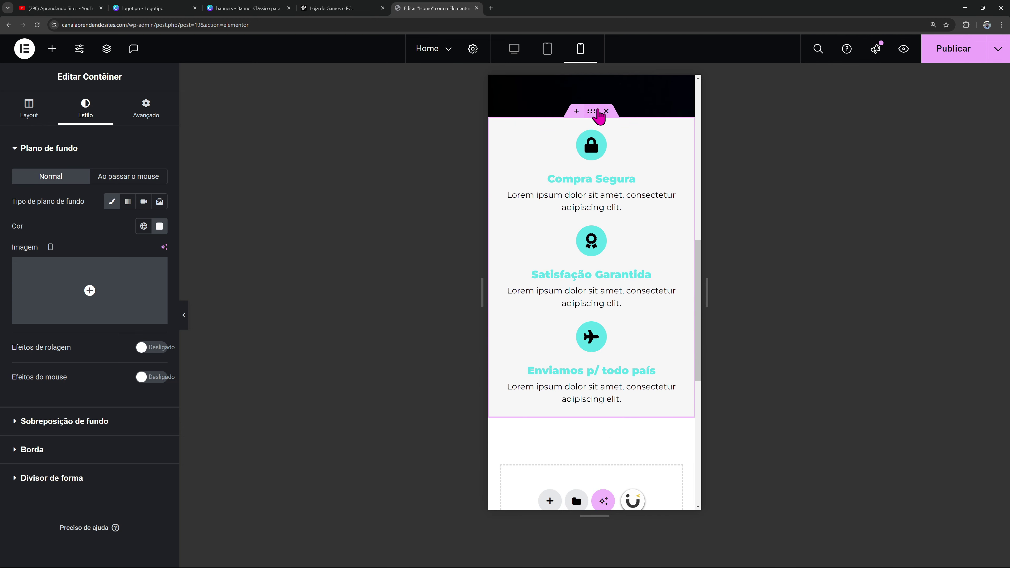
click(147, 113)
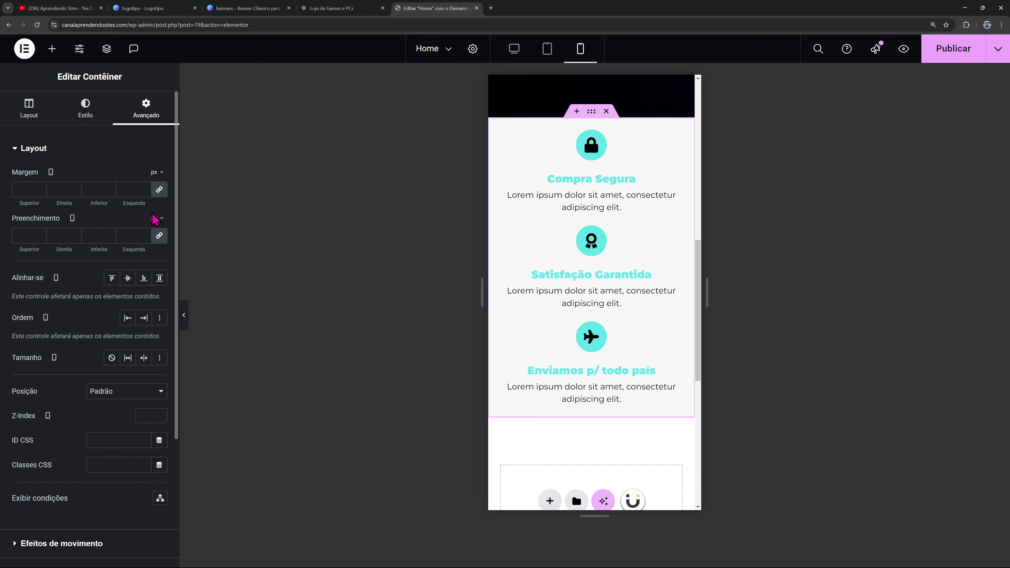
click(158, 238)
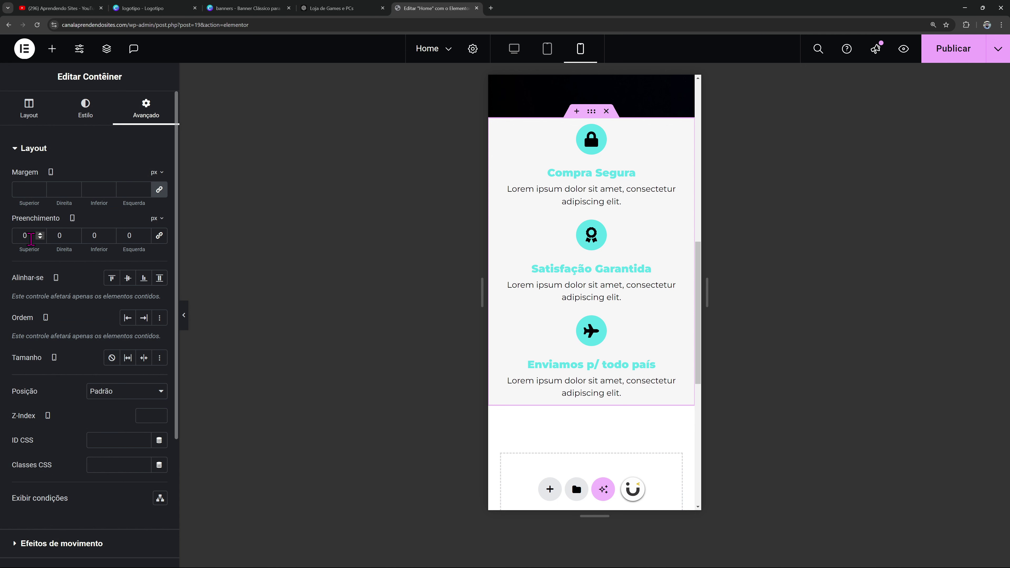
text(50)
key(Tab)
text(20)
key(Tab)
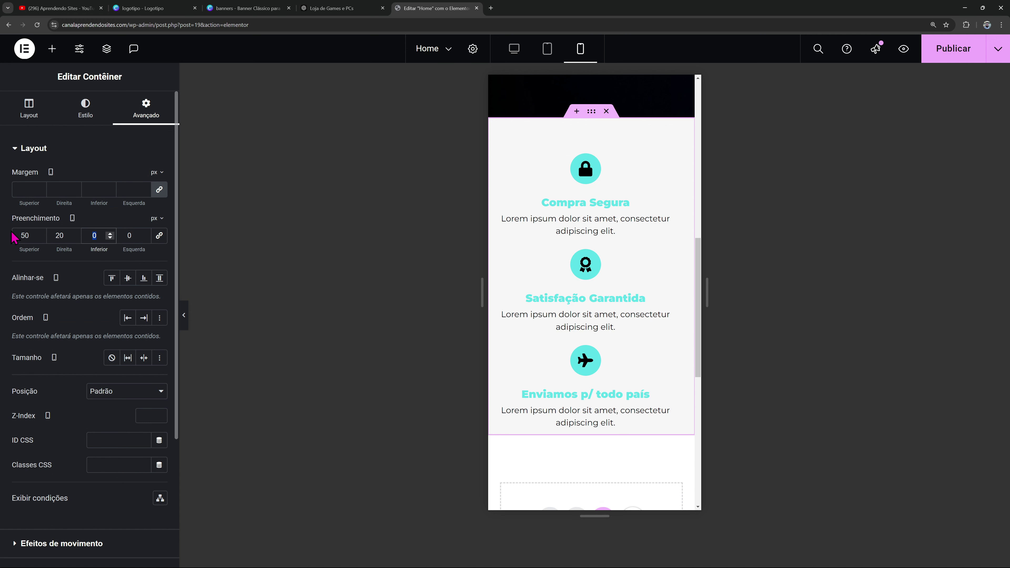
text(580)
key(BackSpace)
key(BackSpace)
key(BackSpace)
text(50)
key(Tab)
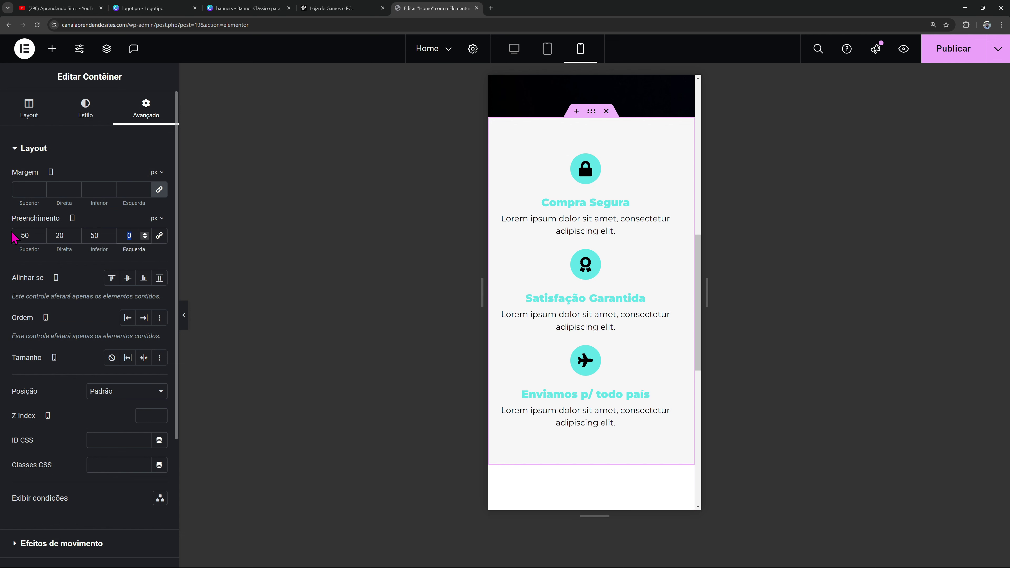
text(20)
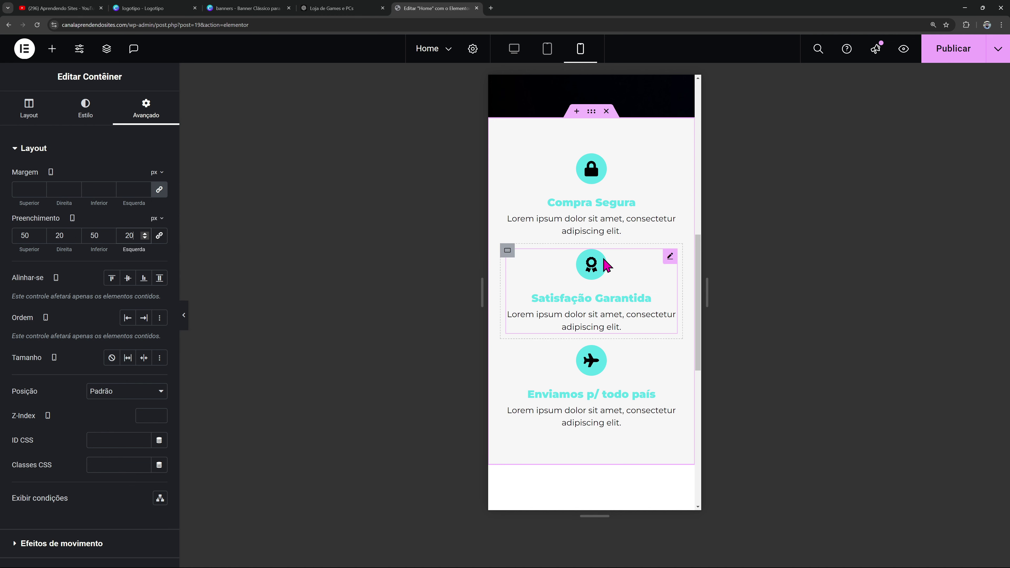
Set the mobile bottom margin of the Compra Segura icon box to 15 px, with the other margins at 0
click(596, 272)
click(145, 111)
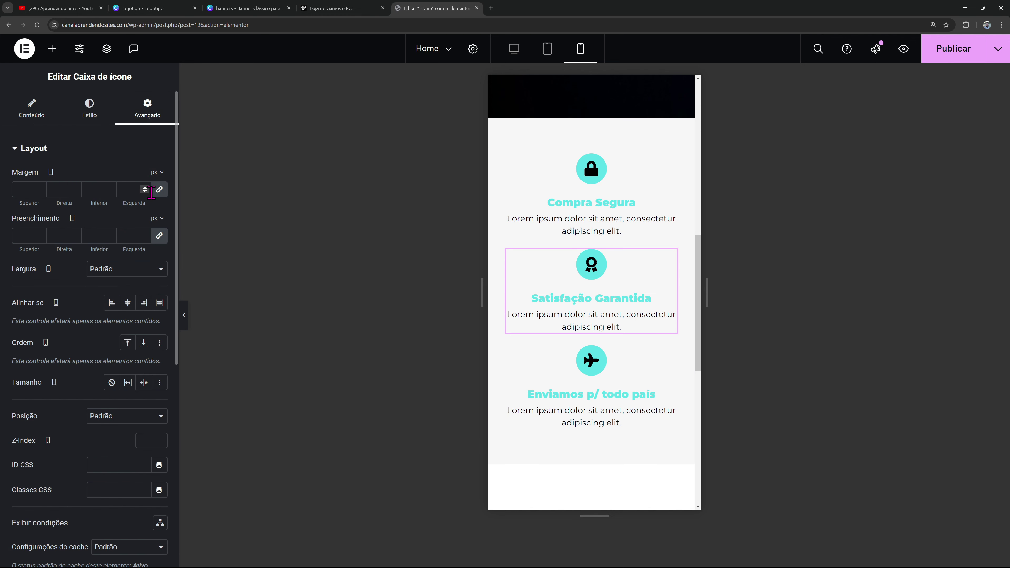
click(523, 198)
click(151, 116)
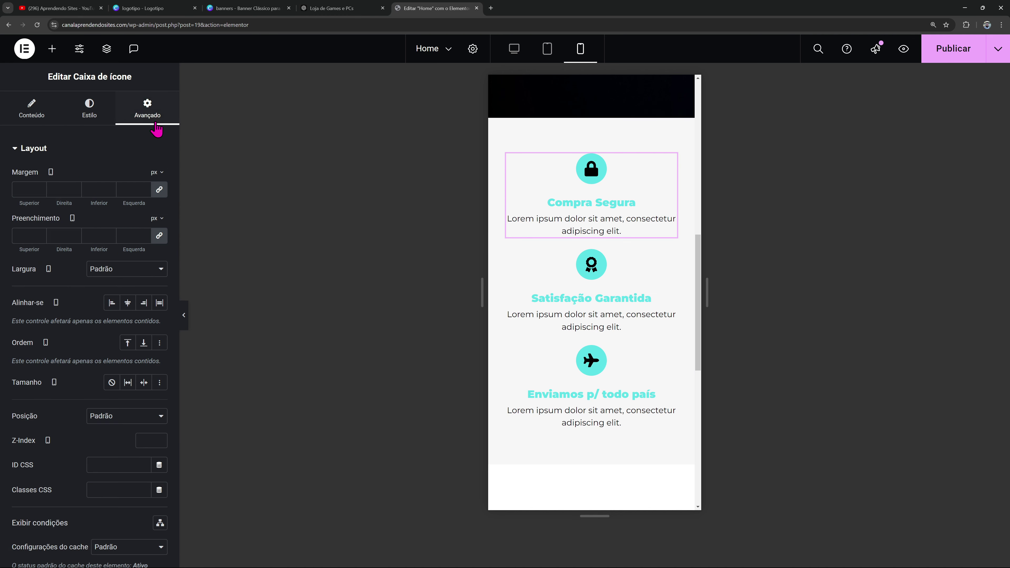
click(159, 190)
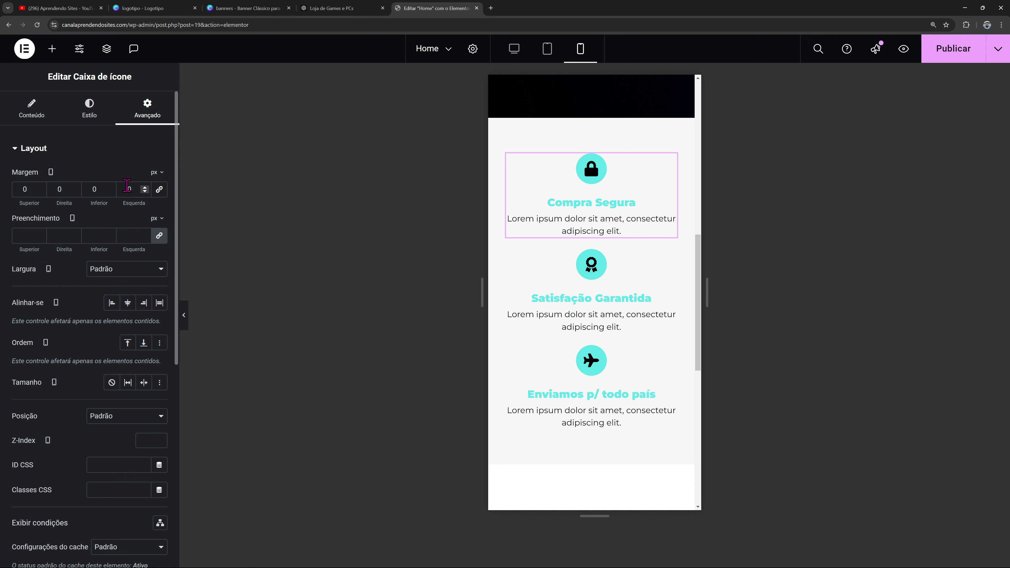
text(15)
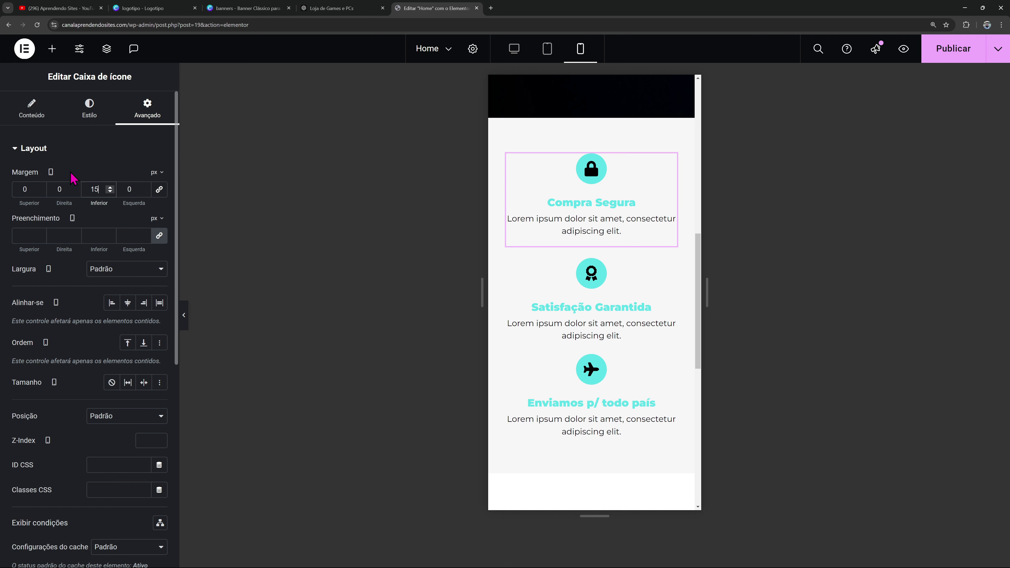
Copy the Compra Segura icon box and paste its style onto the Satisfação Garantida icon box
right_click(545, 207)
click(577, 272)
right_click(582, 290)
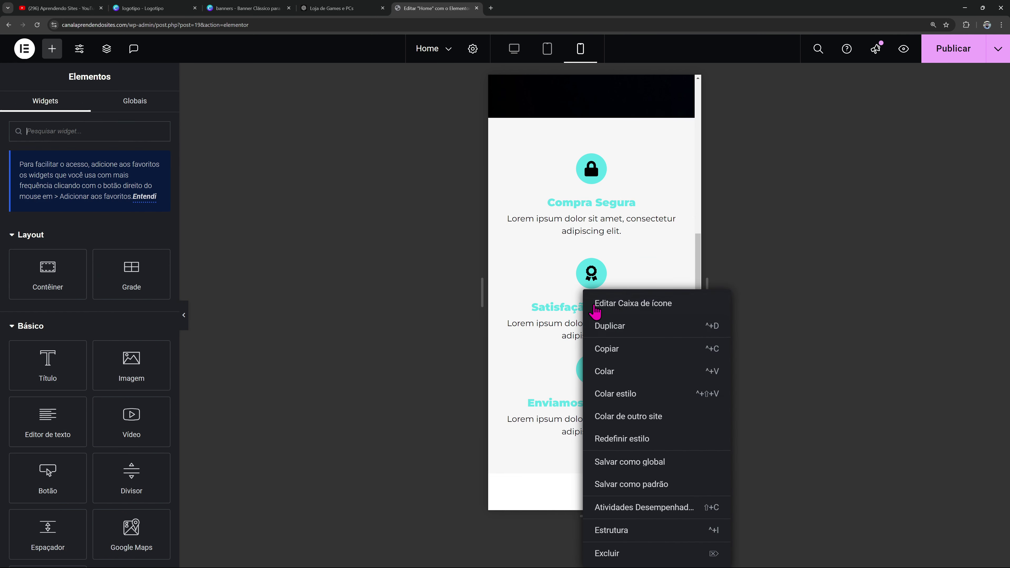
click(631, 394)
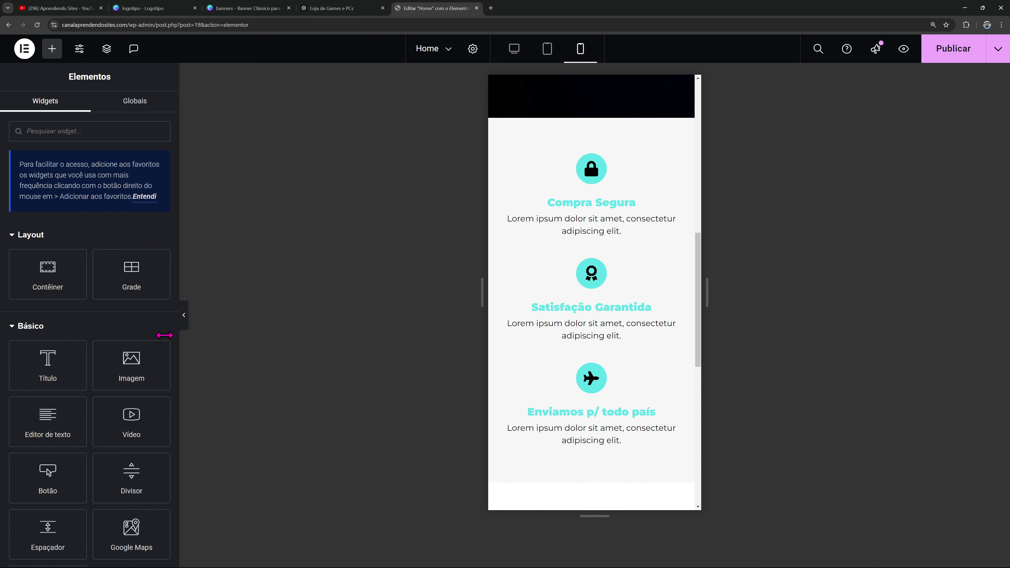
Try left alignment on the Compra Segura icon box in mobile view, and restore its centre alignment
click(183, 319)
click(480, 228)
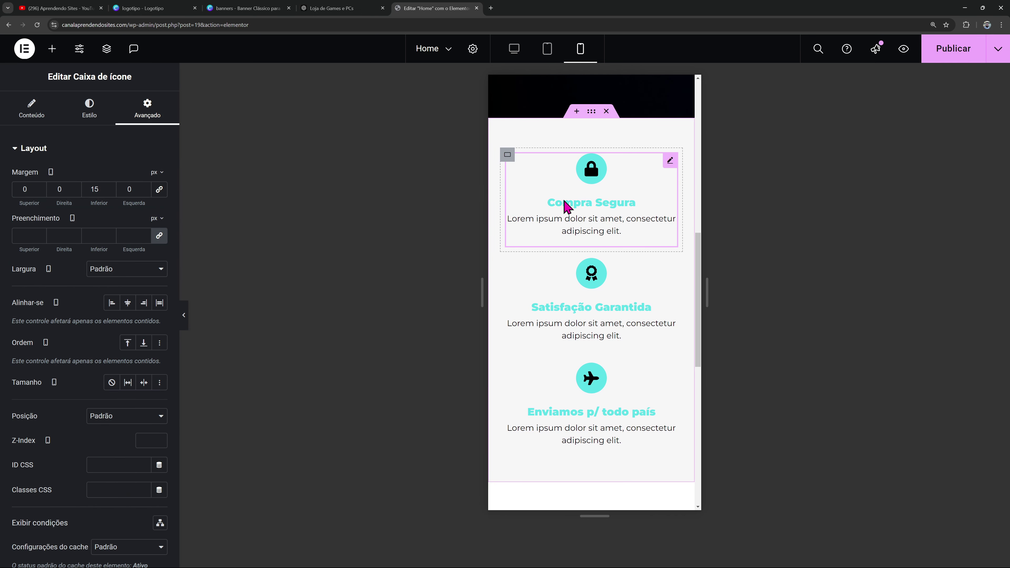
click(33, 107)
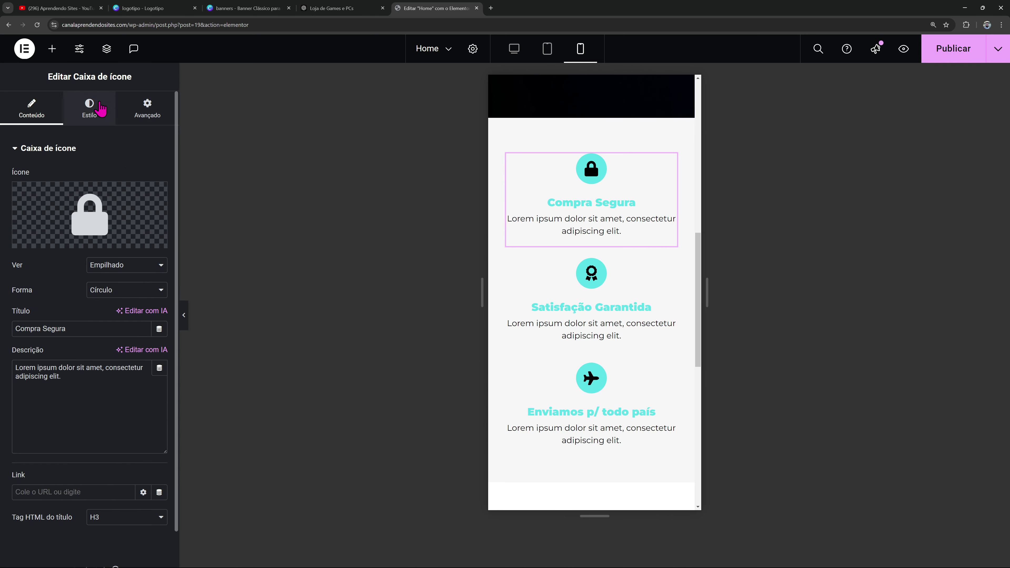
click(90, 108)
click(112, 201)
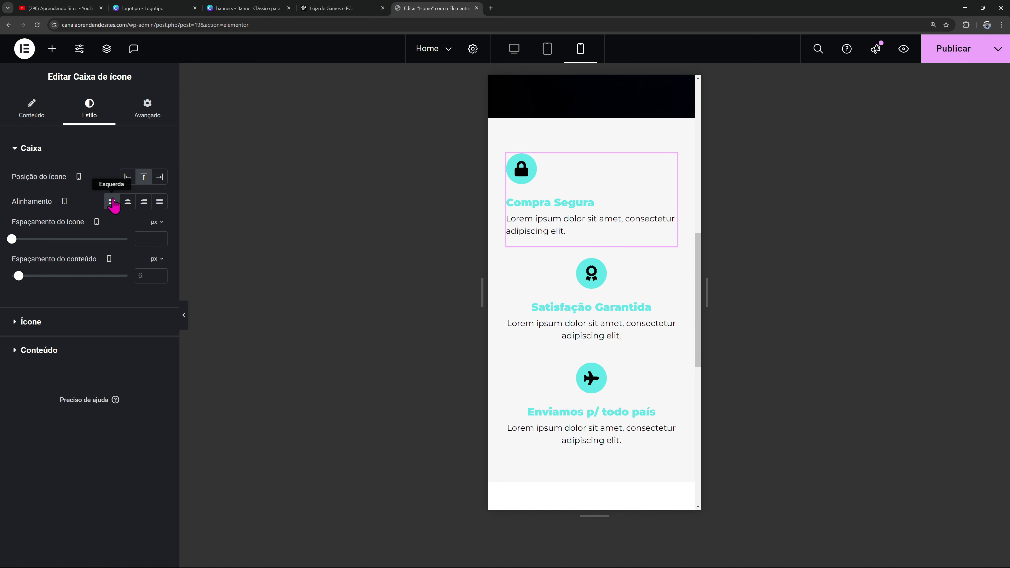
click(128, 202)
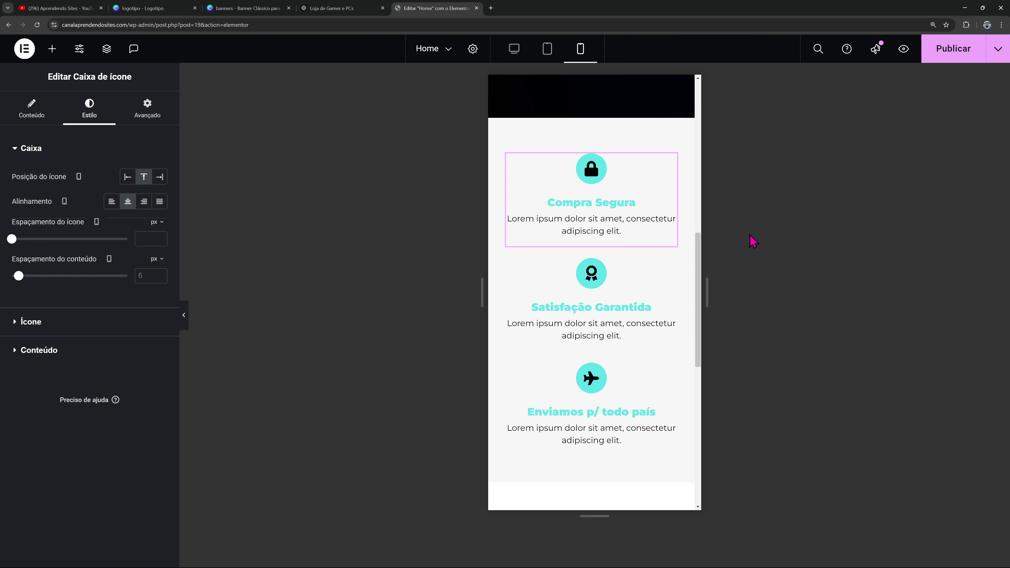
Check the page in tablet and desktop views, and publish the changes
click(547, 49)
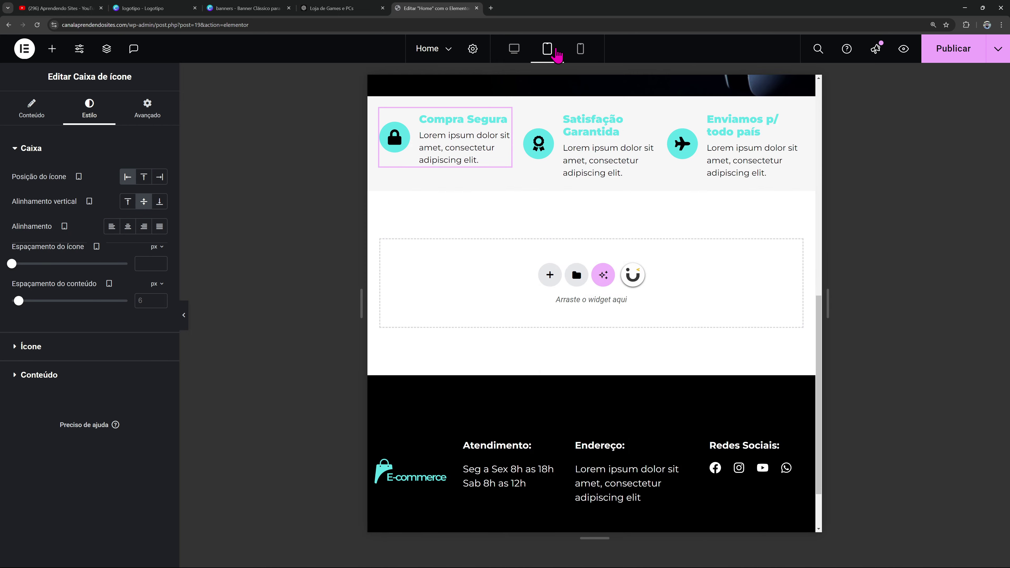
scroll(579, 130, up, 10)
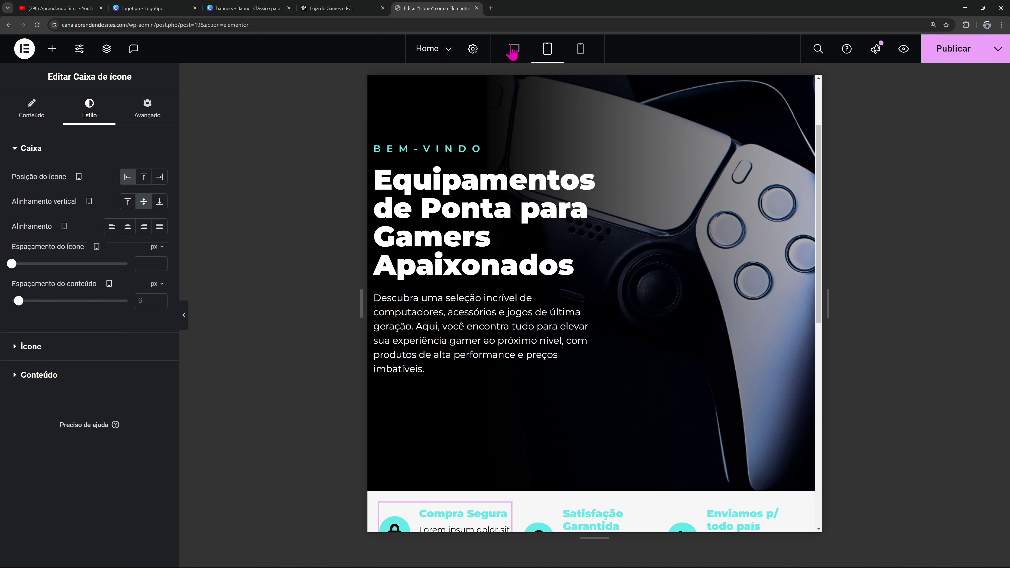
click(513, 49)
scroll(837, 197, down, 5)
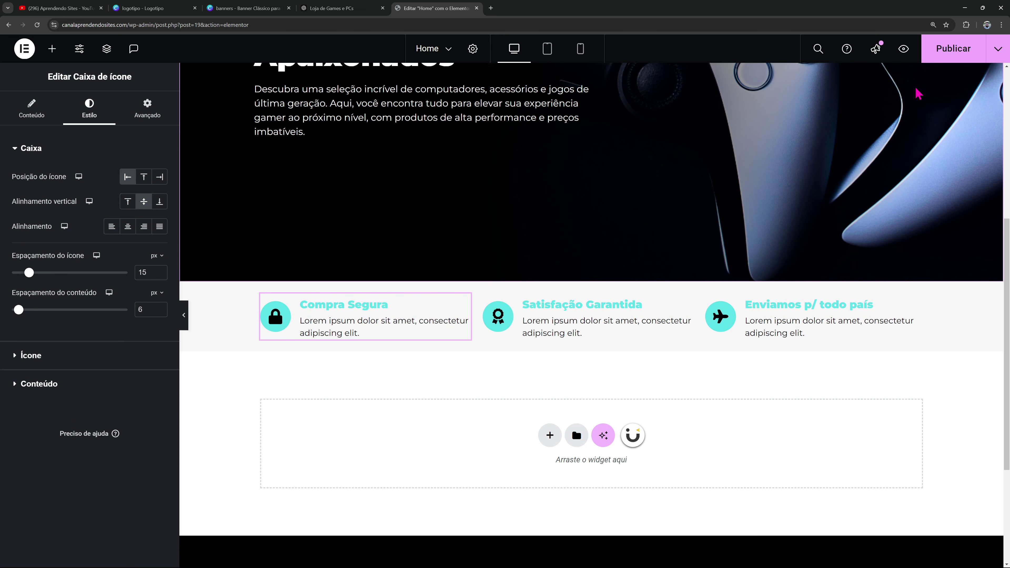
click(948, 59)
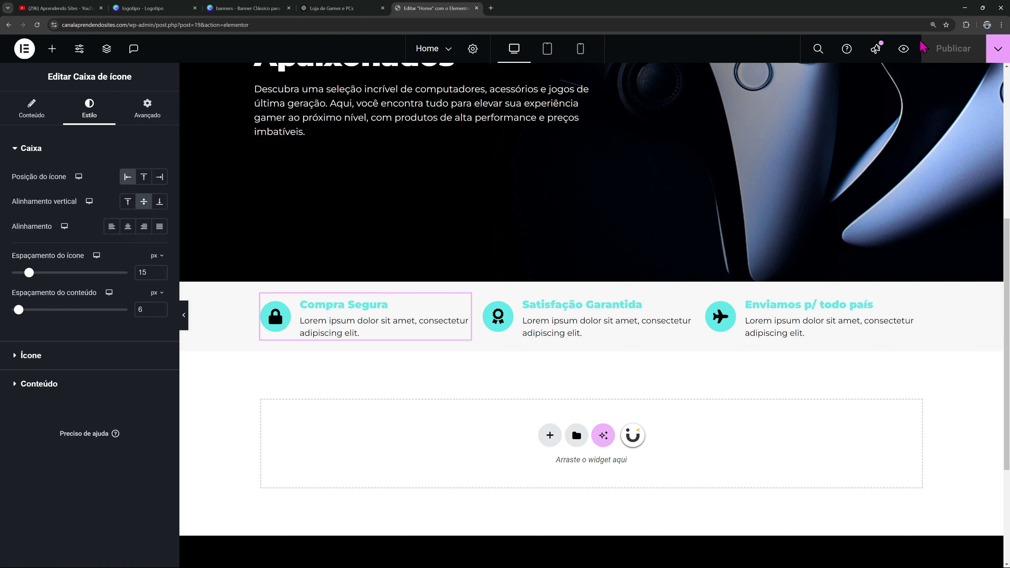
Preview the published Home page from the banner down to the benefits section, and close the preview
click(903, 48)
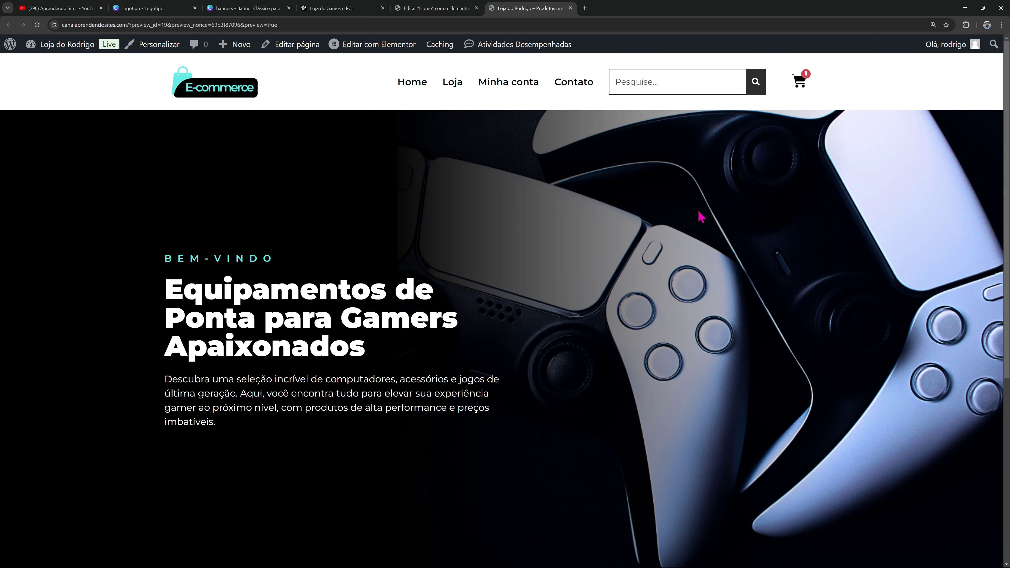
scroll(701, 219, down, 6)
scroll(676, 231, up, 1)
scroll(683, 230, up, 5)
click(571, 8)
Set the desktop right margin of the Compra Segura icon box to 50 px, and check the tablet and mobile views
scroll(473, 180, down, 4)
scroll(465, 191, up, 2)
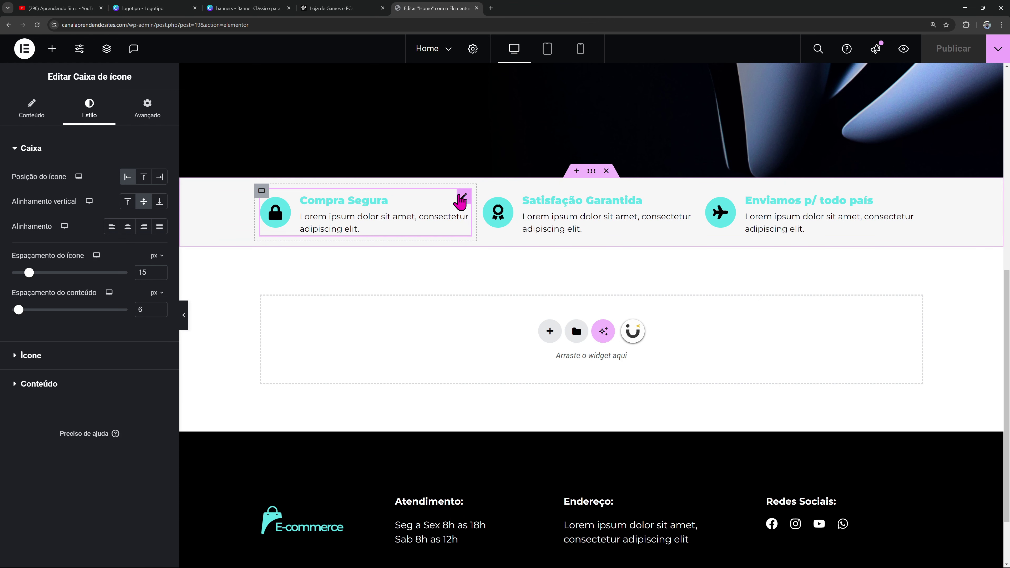
click(147, 109)
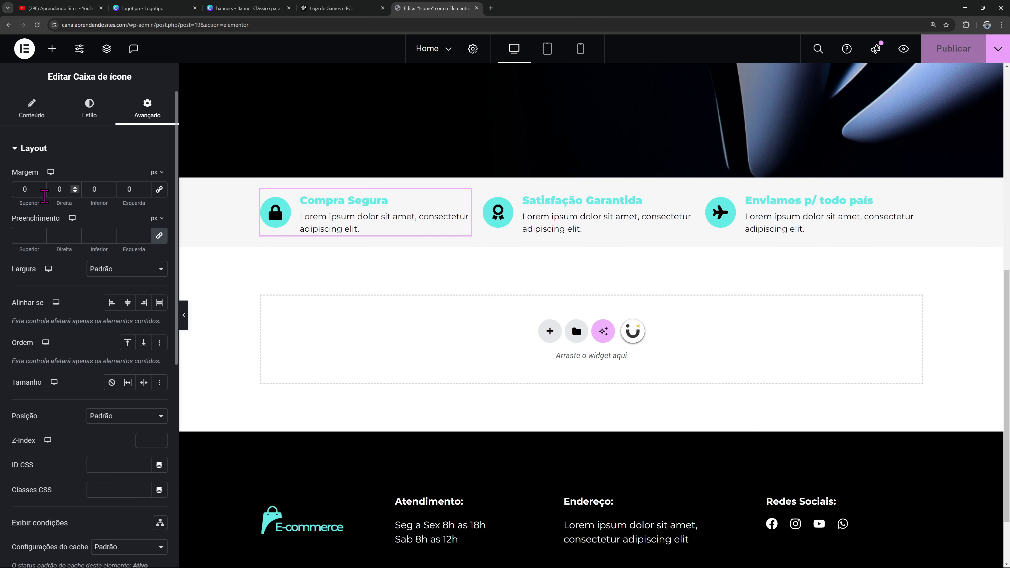
text(50)
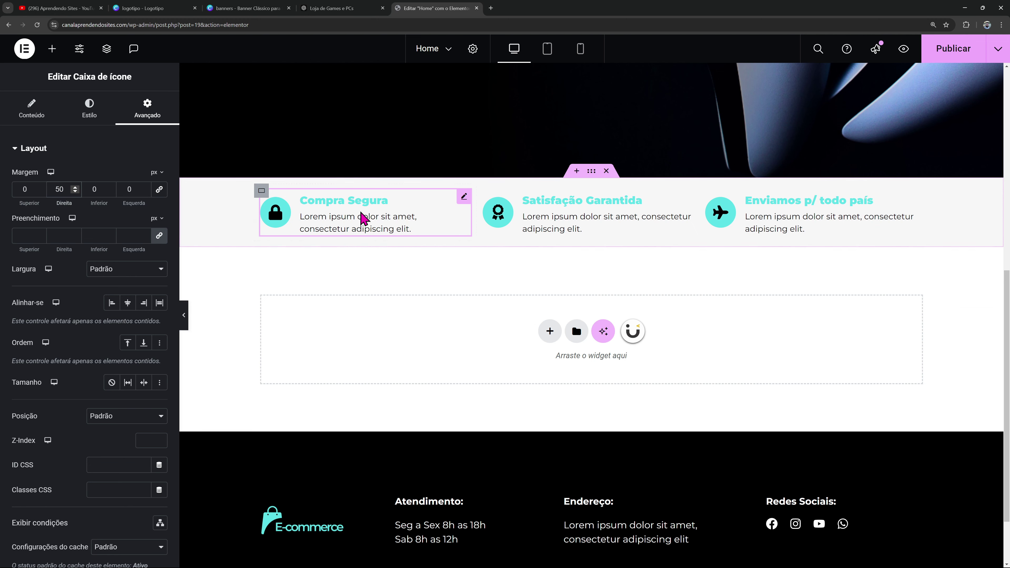
right_click(428, 219)
click(547, 48)
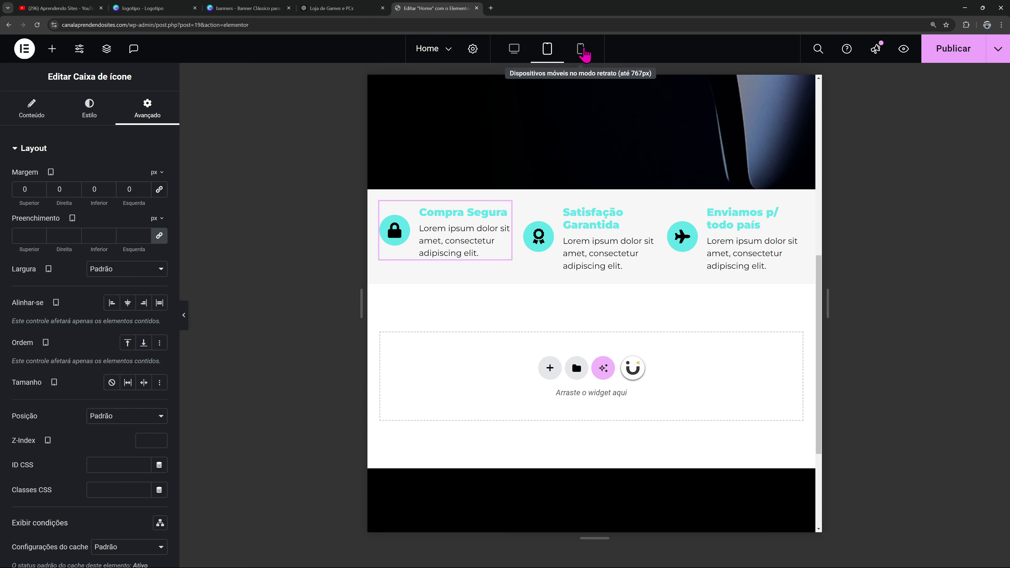
click(581, 48)
click(515, 50)
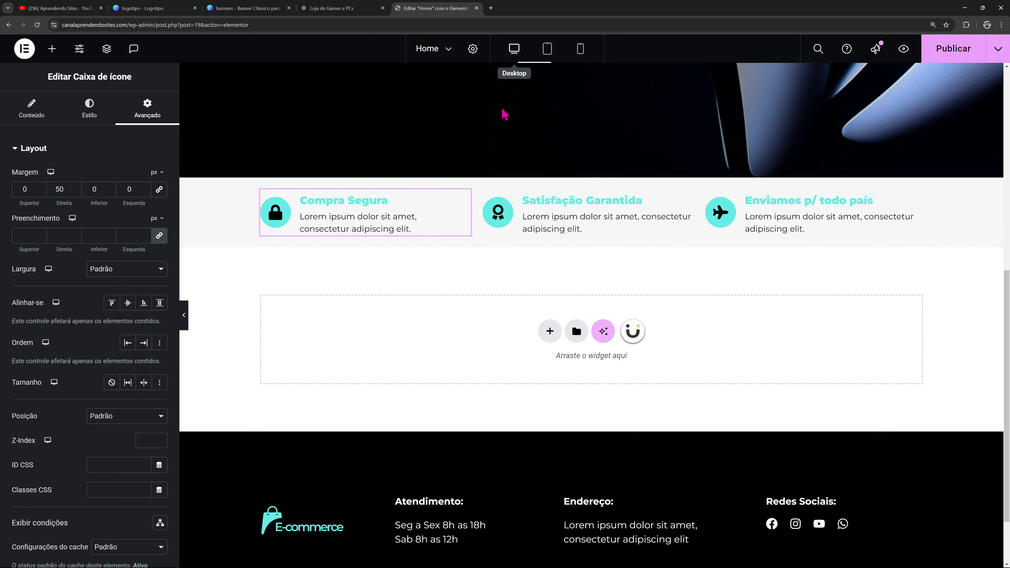
Paste the Compra Segura icon box style onto the Satisfação Garantida and Enviamos p/ todo país boxes, and publish the page
right_click(376, 218)
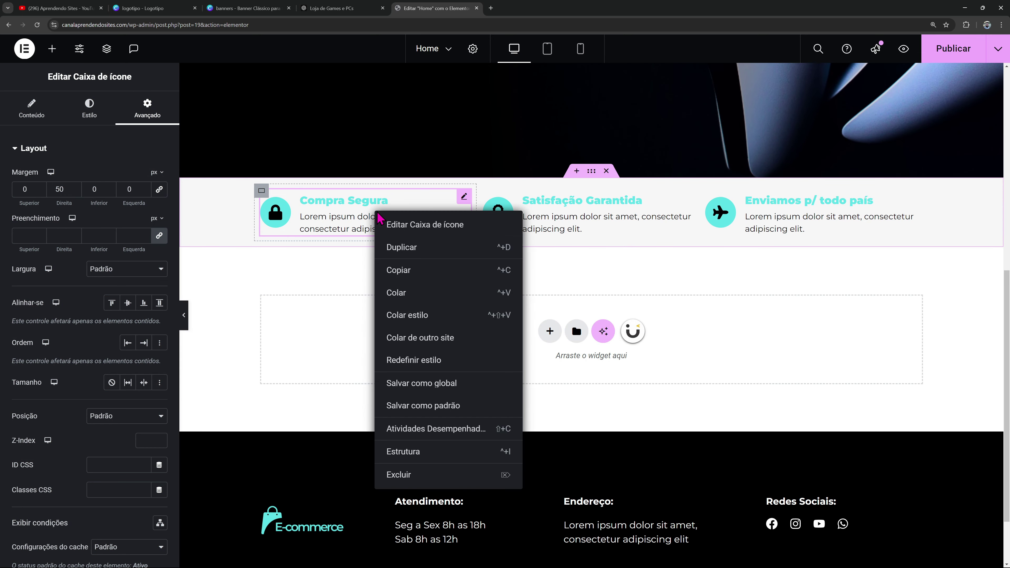
click(420, 270)
right_click(522, 225)
click(565, 315)
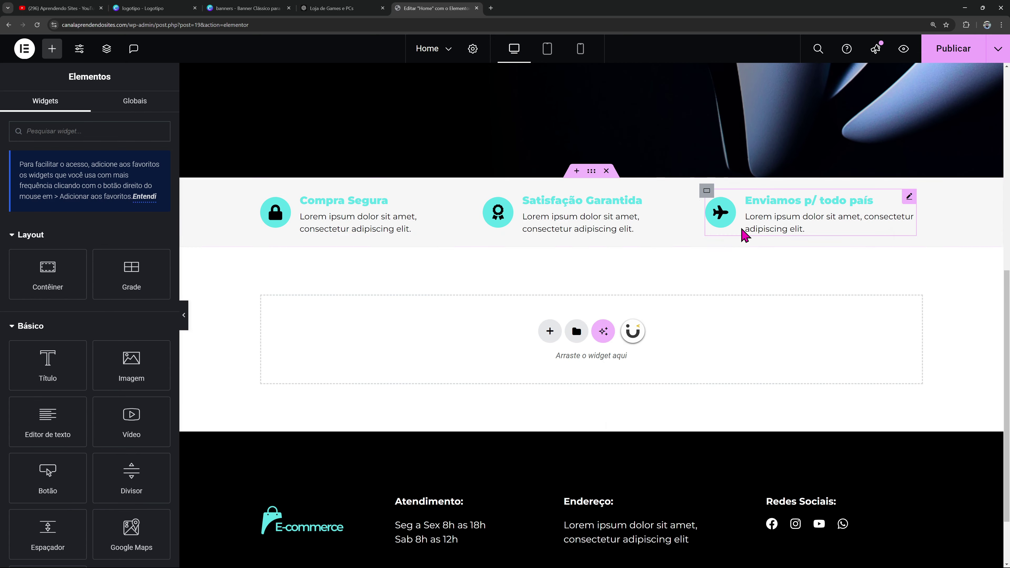
right_click(744, 233)
click(773, 318)
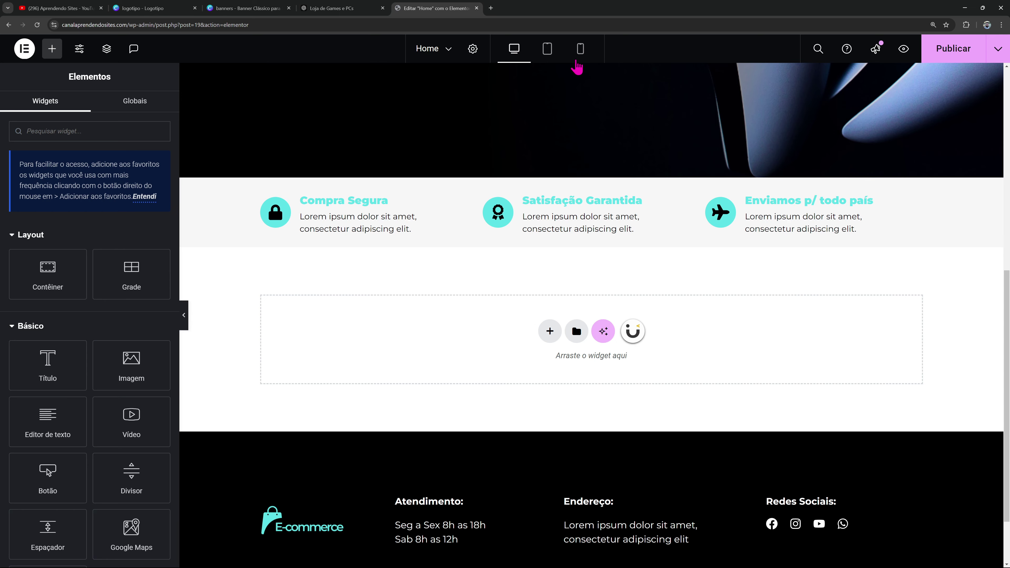
click(580, 48)
click(516, 50)
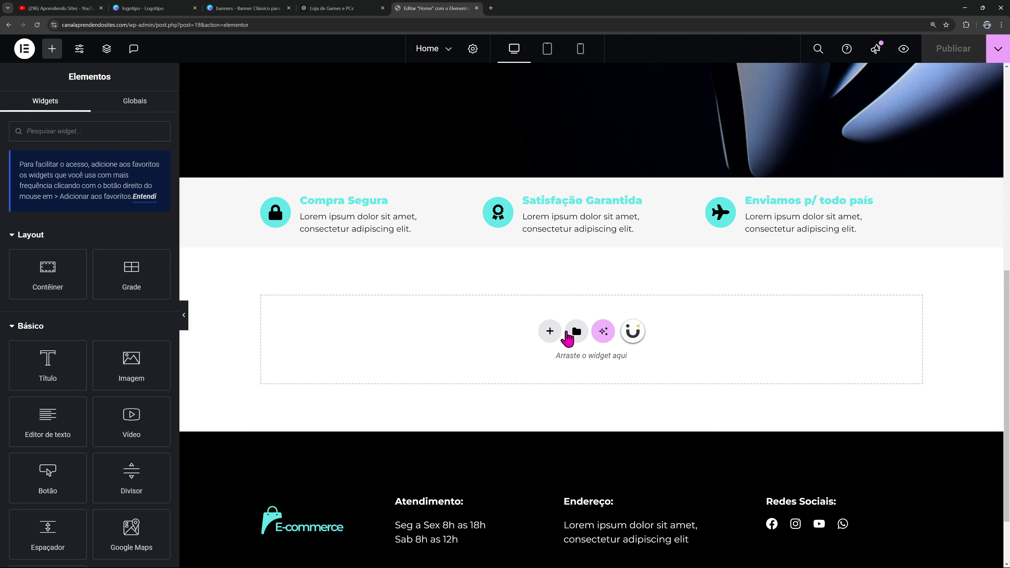
Add a single-column flexbox container below the benefits section
click(549, 331)
click(552, 366)
click(436, 362)
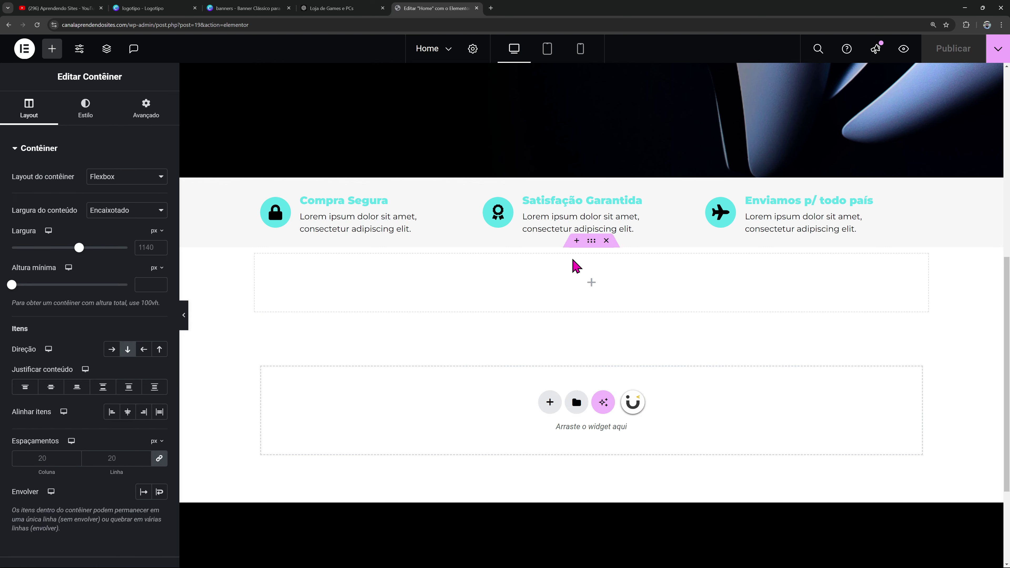
Set the new container's padding to 100 px above and below and 0 on the sides
click(146, 110)
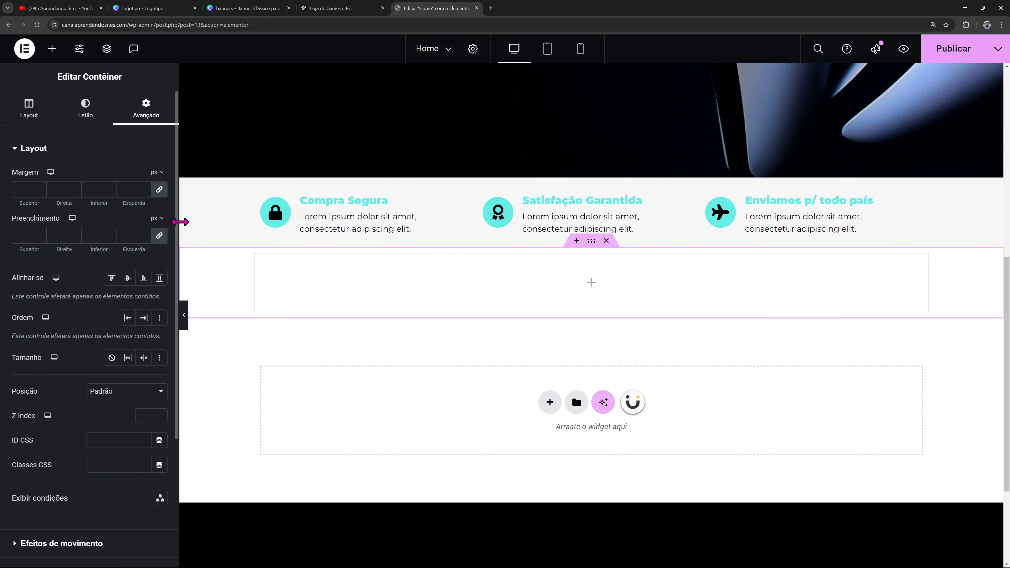
click(162, 238)
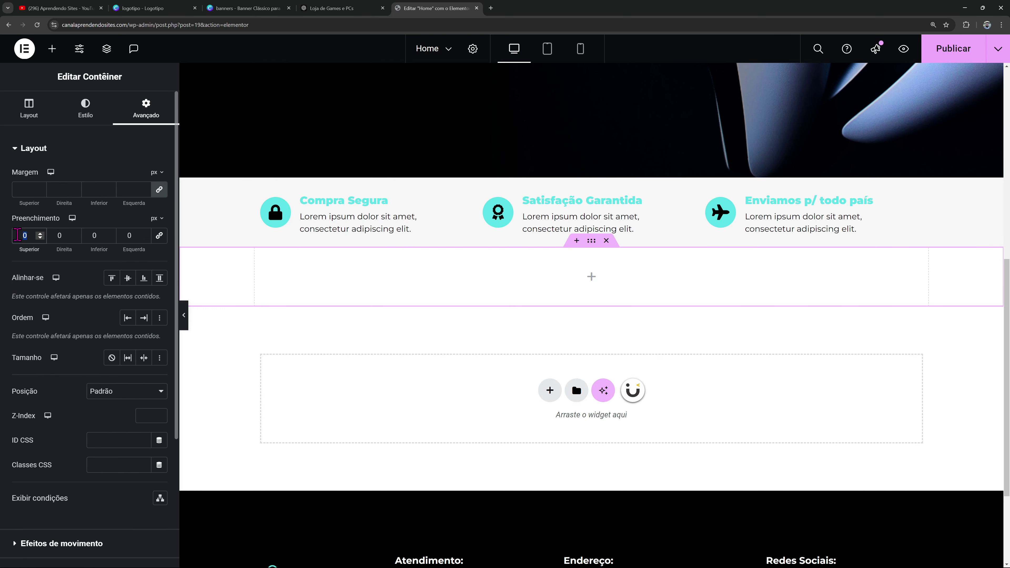
text(100)
key(Tab)
key(Tab)
text(1)
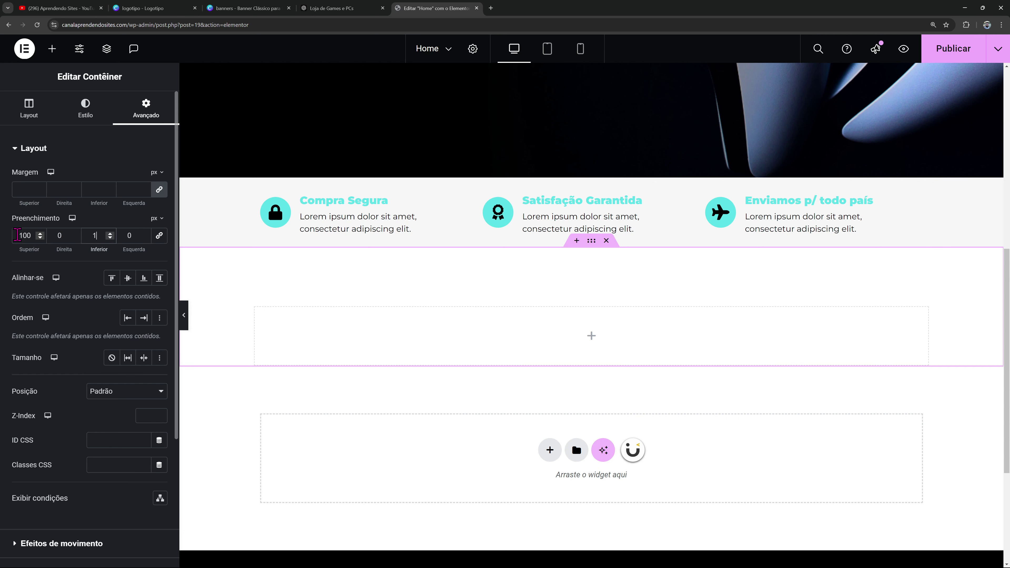
text(00)
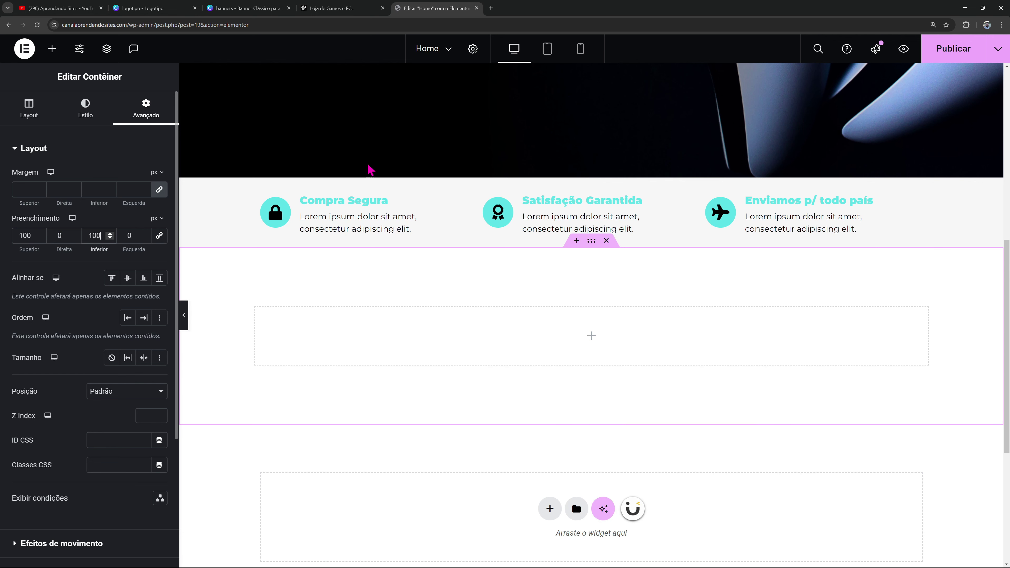
Set the benefits section's desktop padding to 50 px above and below and 0 on the sides
click(591, 179)
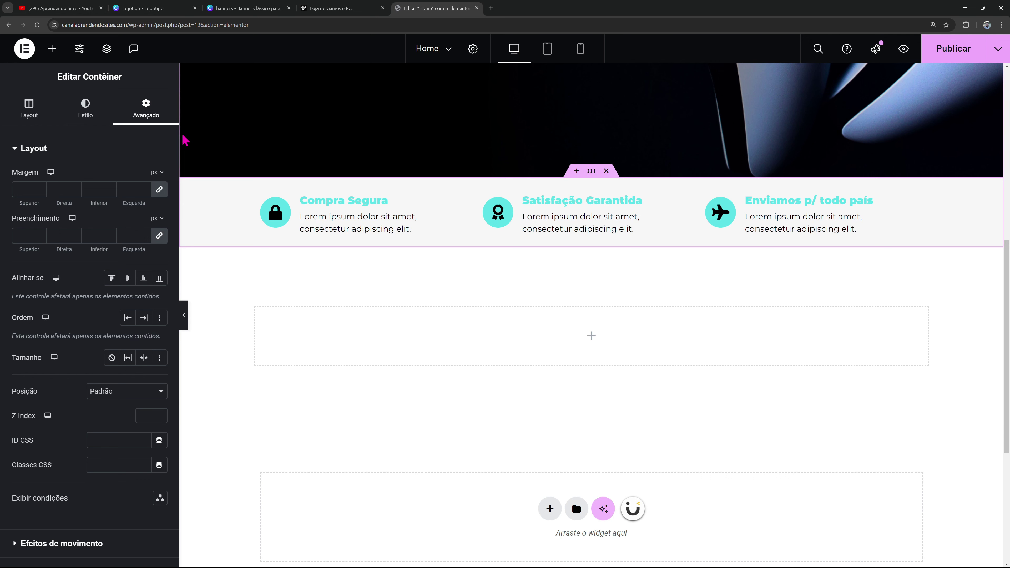
click(33, 236)
text(0)
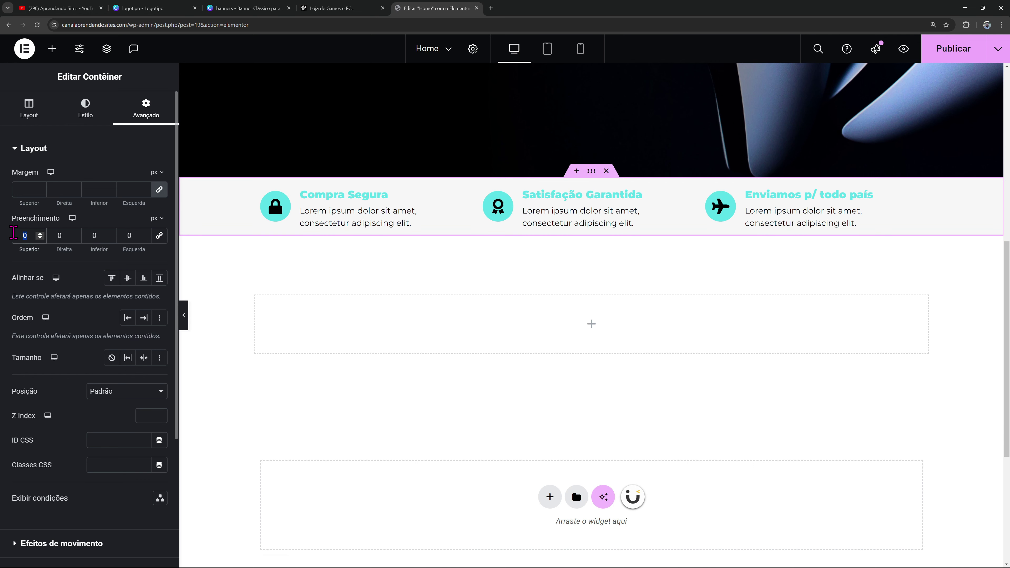
text(50)
key(Tab)
key(Tab)
text(50)
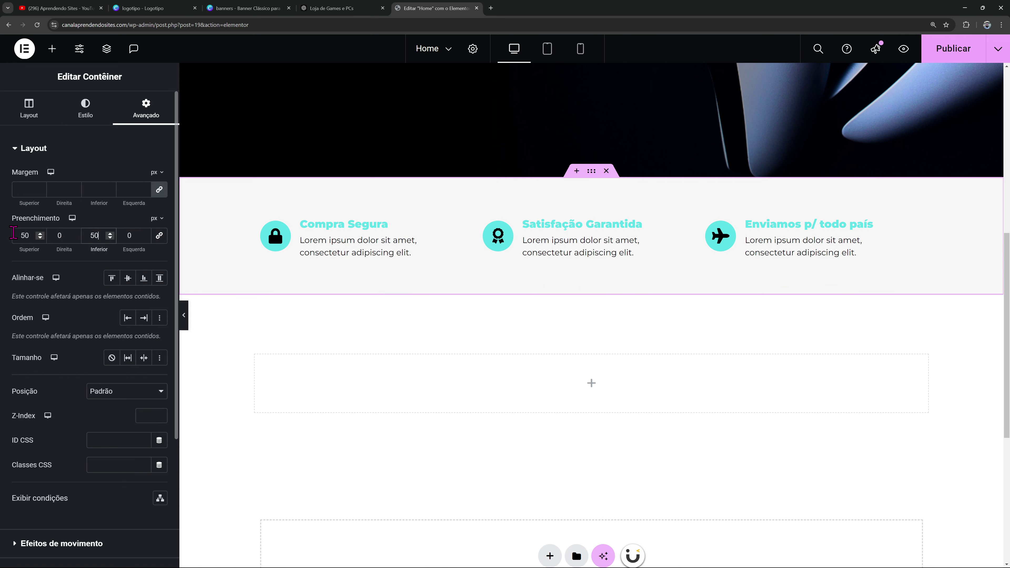
scroll(609, 286, up, 5)
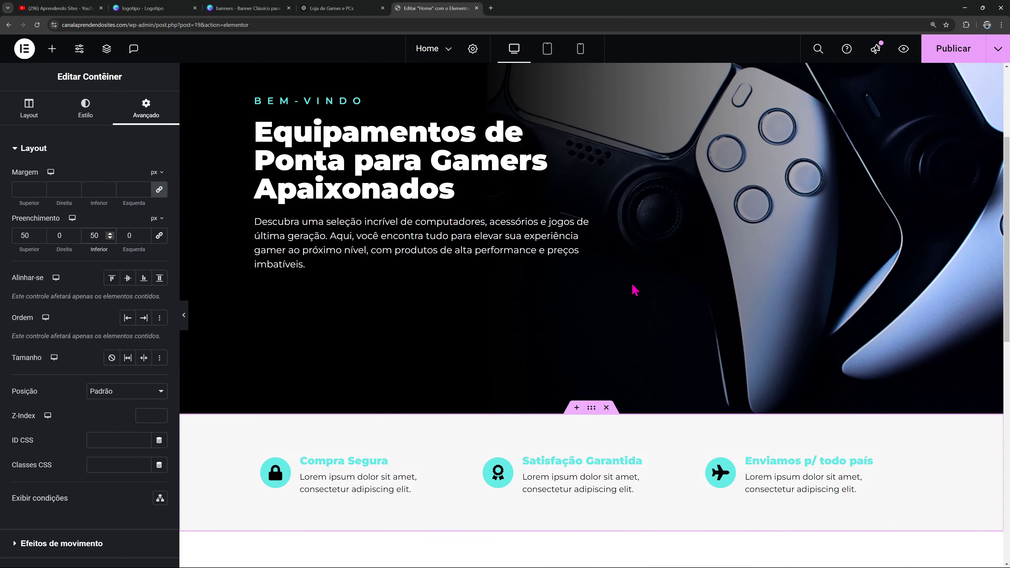
Add a heading widget to the empty container with the text "Confira nossas novidades"
scroll(674, 280, down, 9)
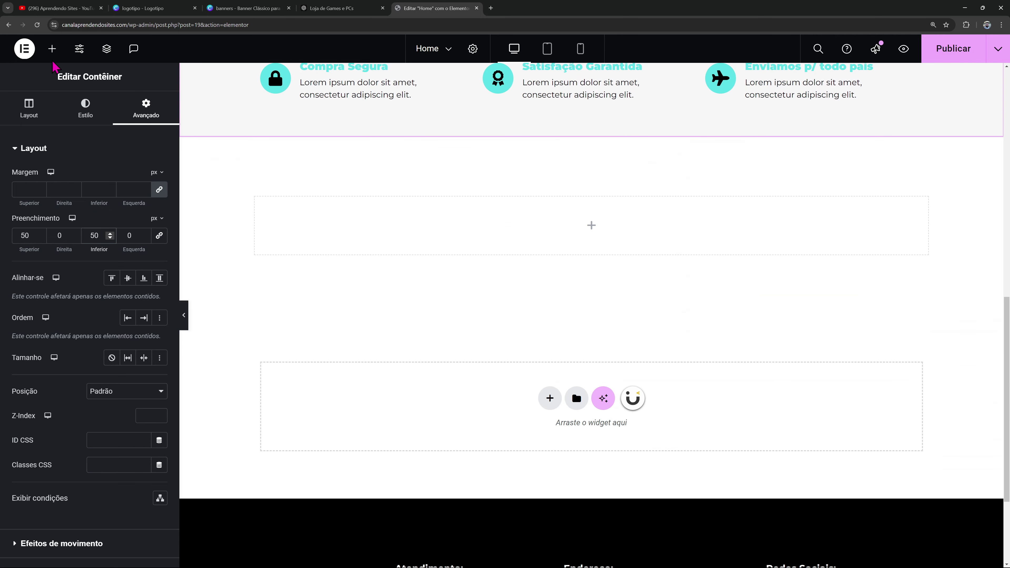
click(52, 49)
drag(61, 374, 485, 240)
triple_click(96, 191)
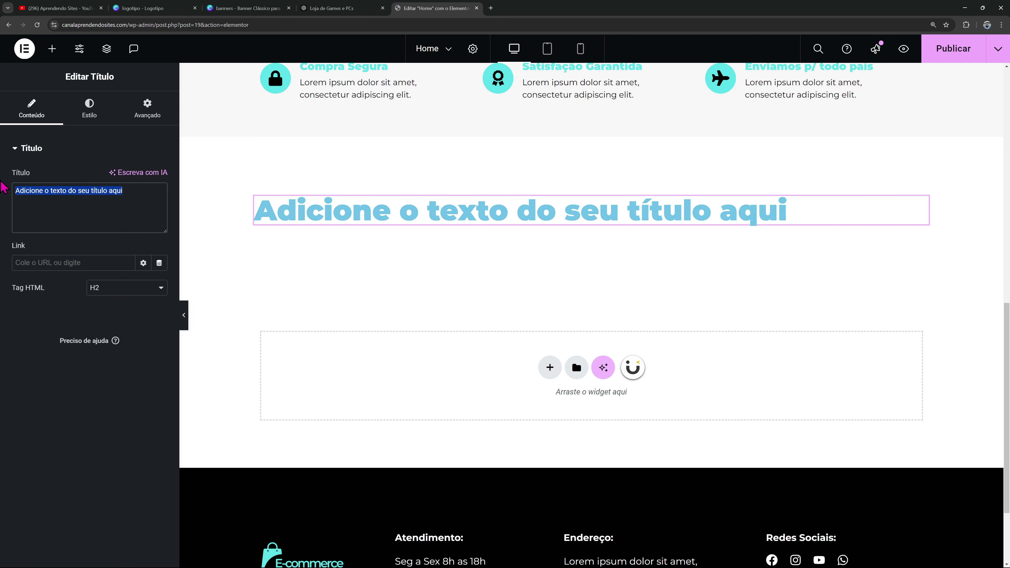
text(C)
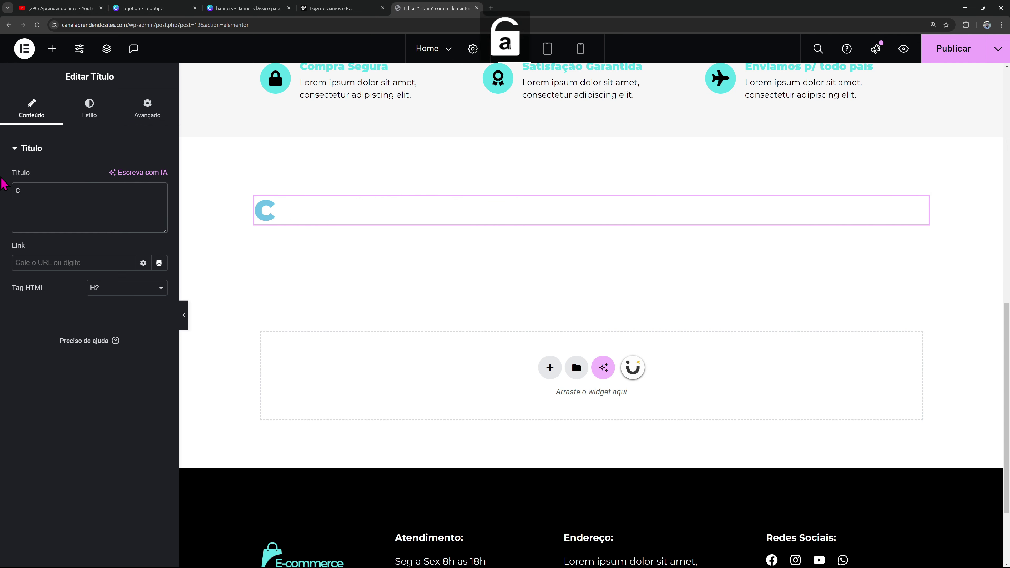
text(onfira nossas novidades)
Give the "Confira nossas novidades" heading the global black colour #000000 and centre it
click(89, 109)
click(144, 201)
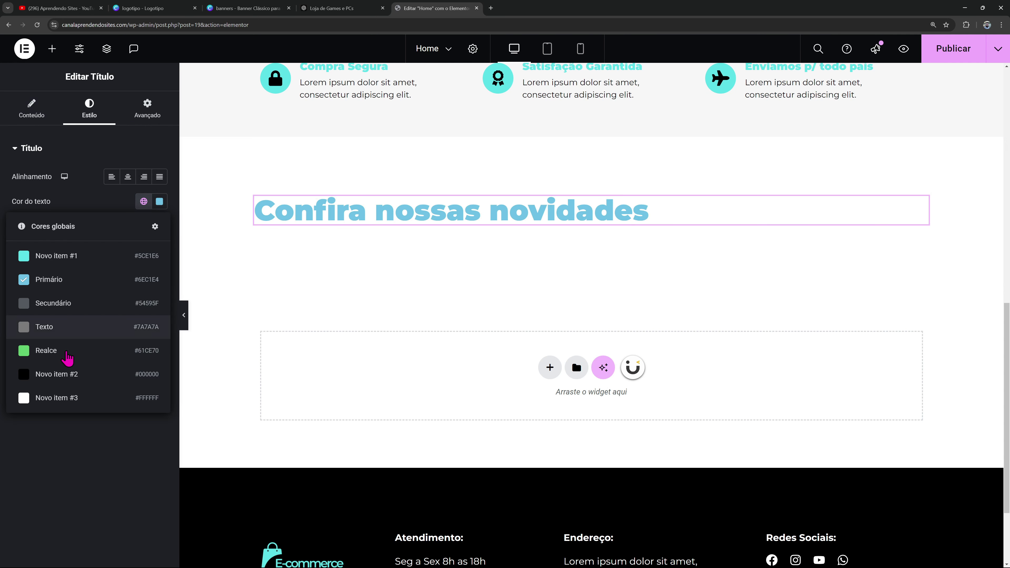
click(69, 375)
click(128, 177)
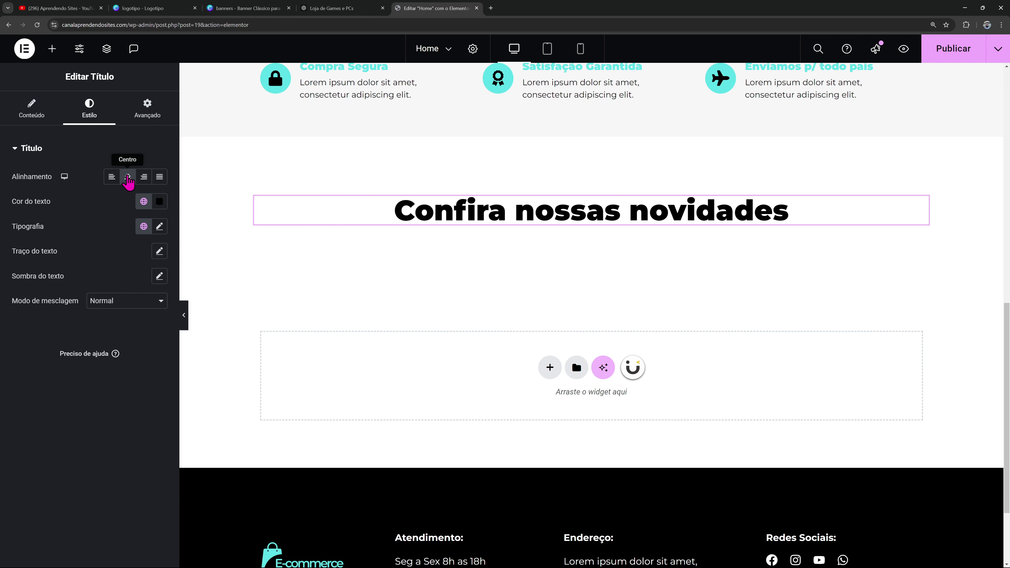
Add the WooCommerce Produtos widget below the "Confira nossas novidades" heading and look over the product grid
click(52, 49)
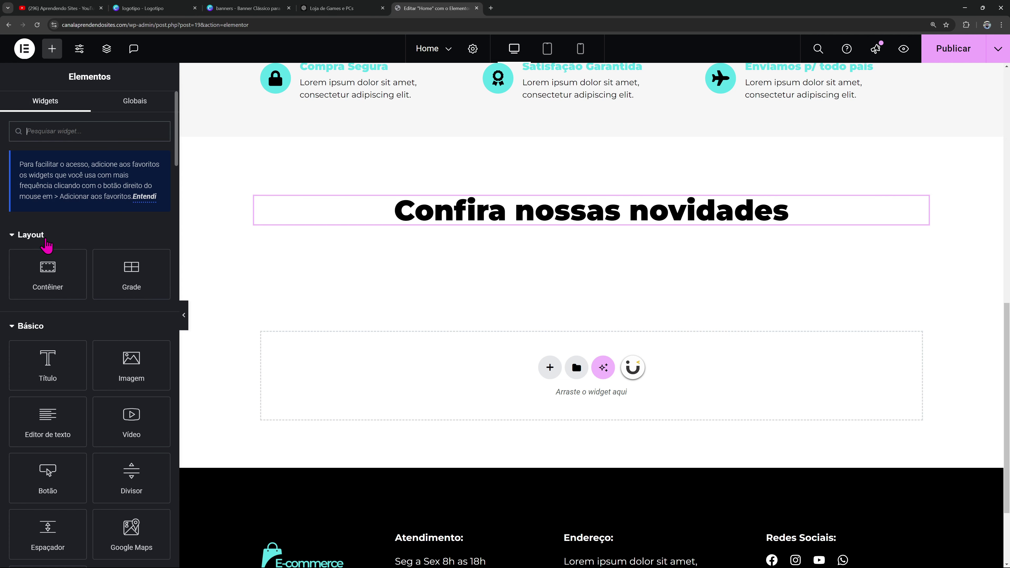
click(22, 237)
click(24, 265)
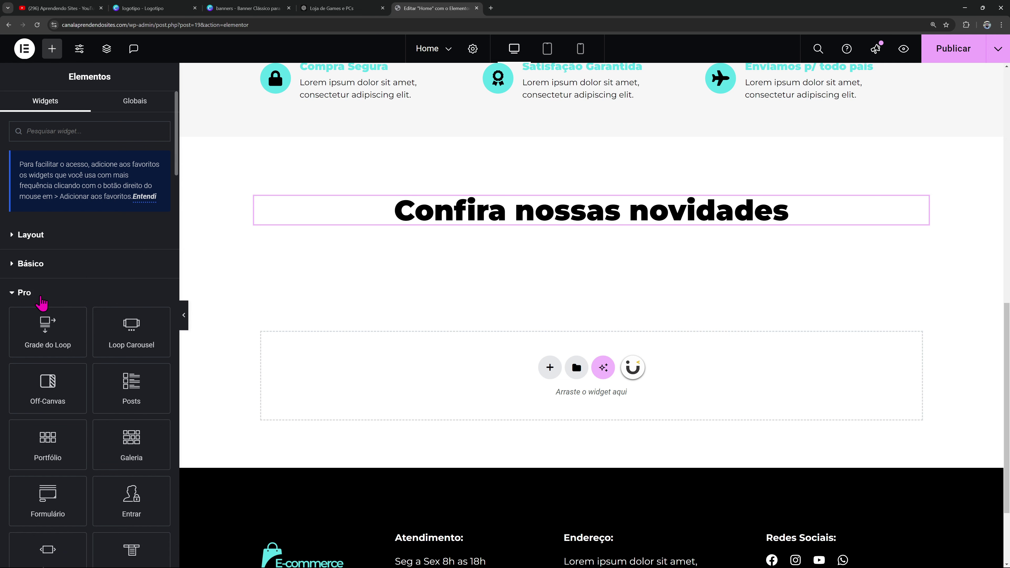
click(43, 310)
click(90, 325)
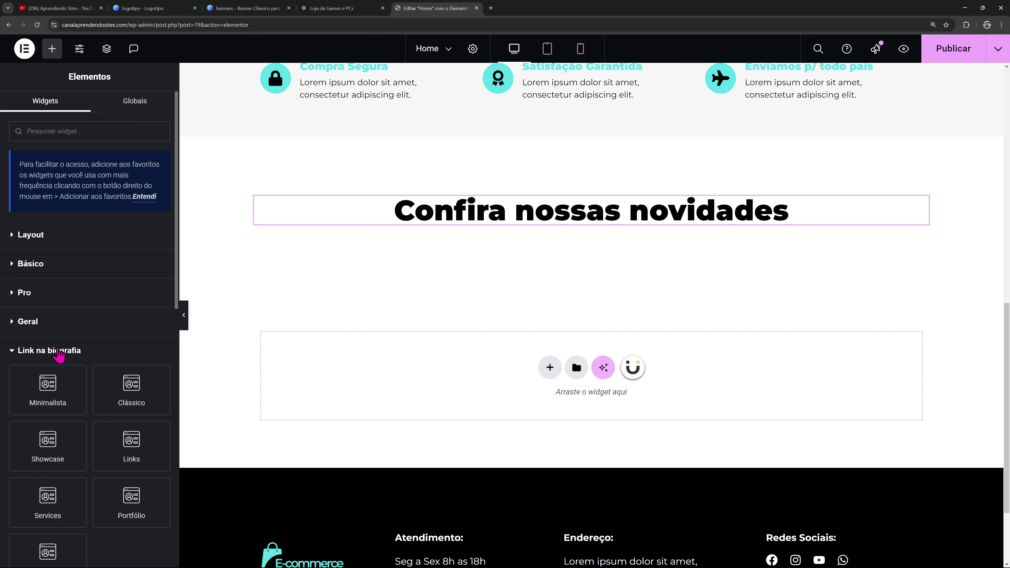
click(61, 349)
scroll(111, 317, down, 2)
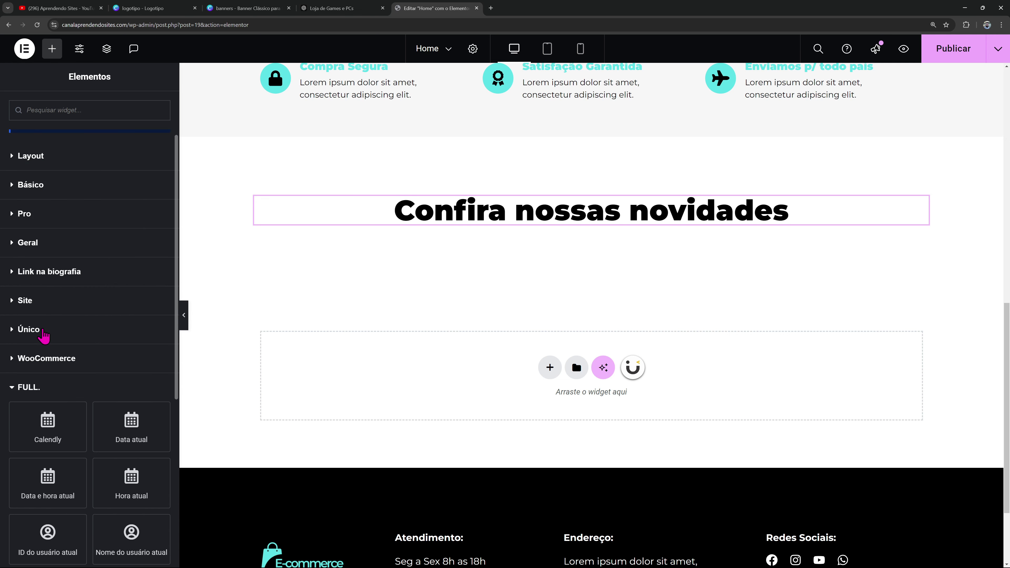
click(32, 388)
click(60, 358)
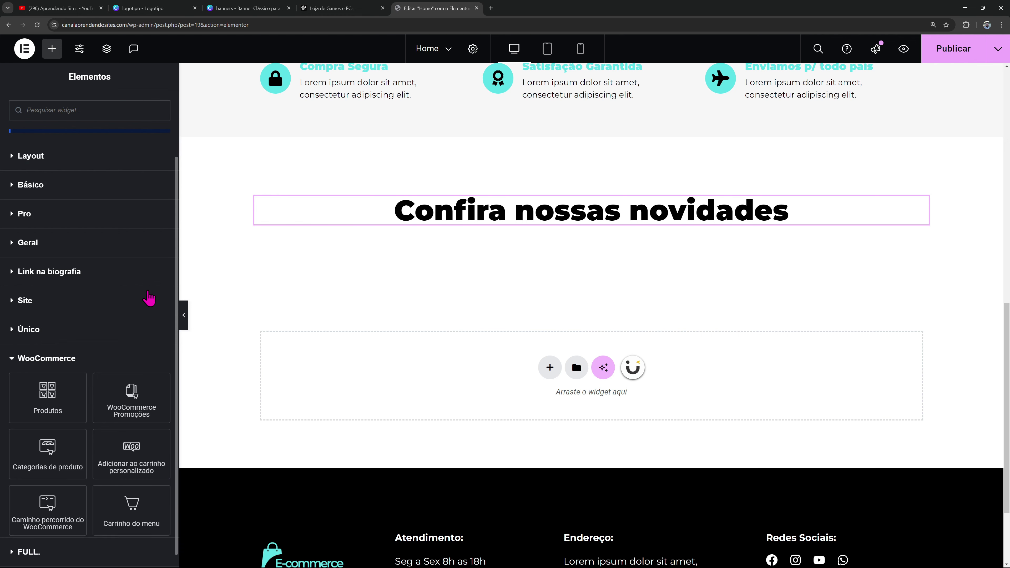
scroll(137, 358, down, 4)
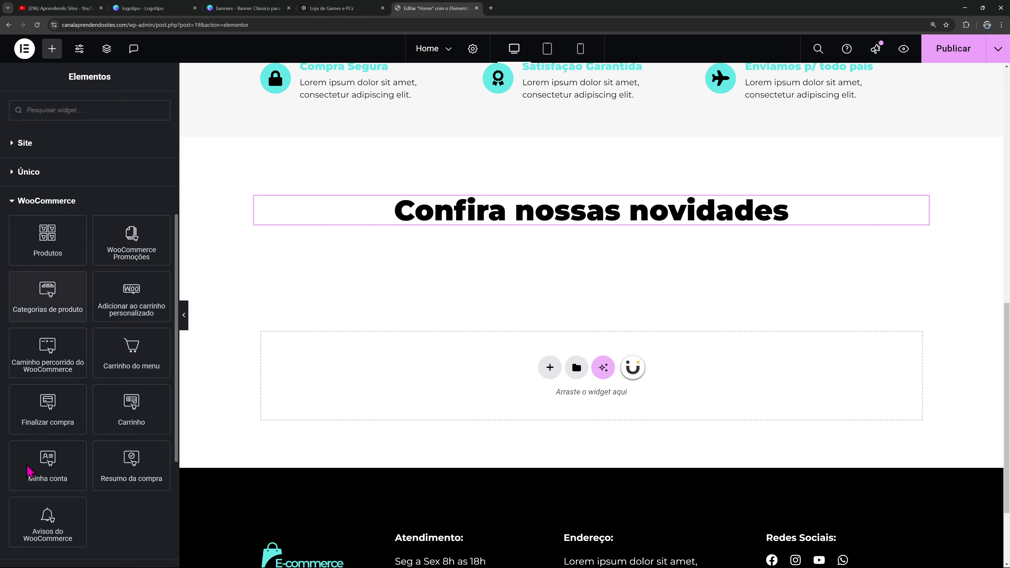
drag(60, 235, 437, 235)
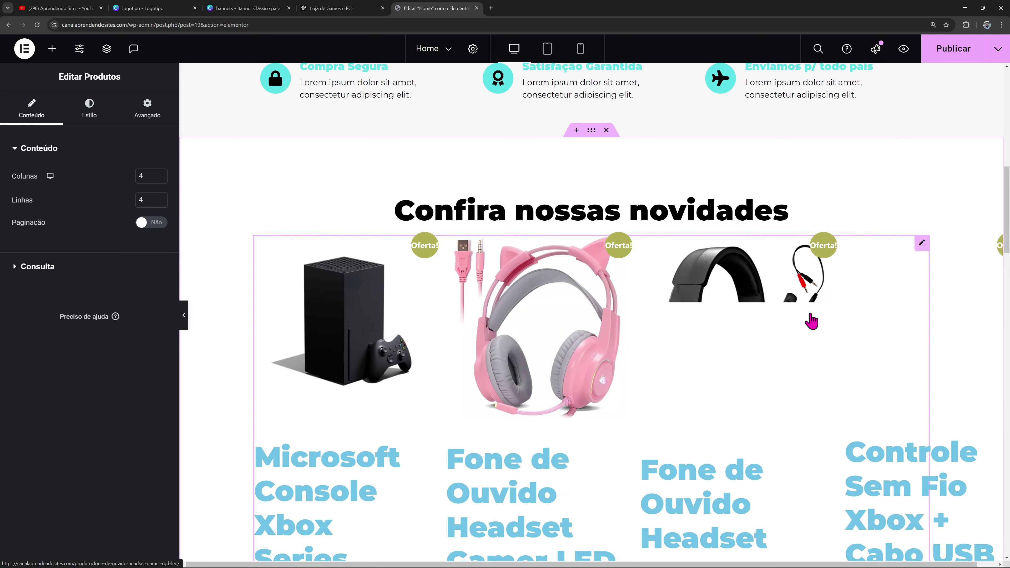
scroll(662, 344, down, 20)
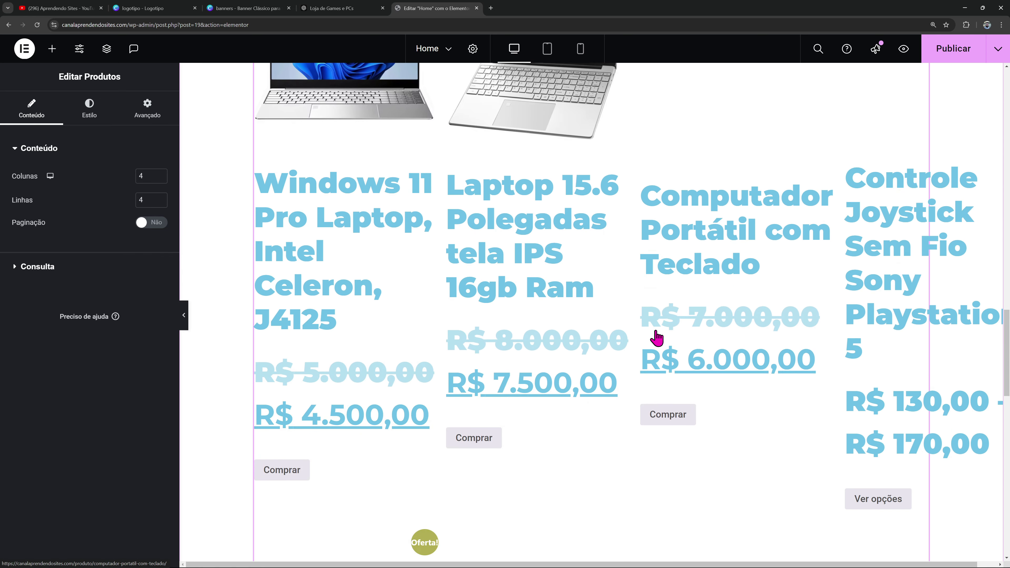
scroll(658, 335, up, 15)
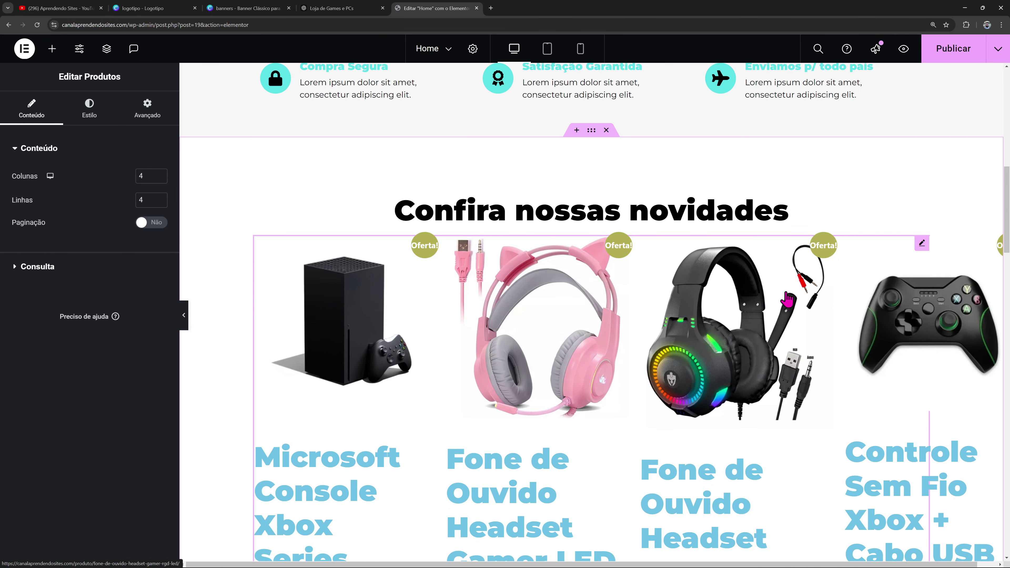
Give the product titles the global black colour #000000 and the global Secundário typography
click(94, 118)
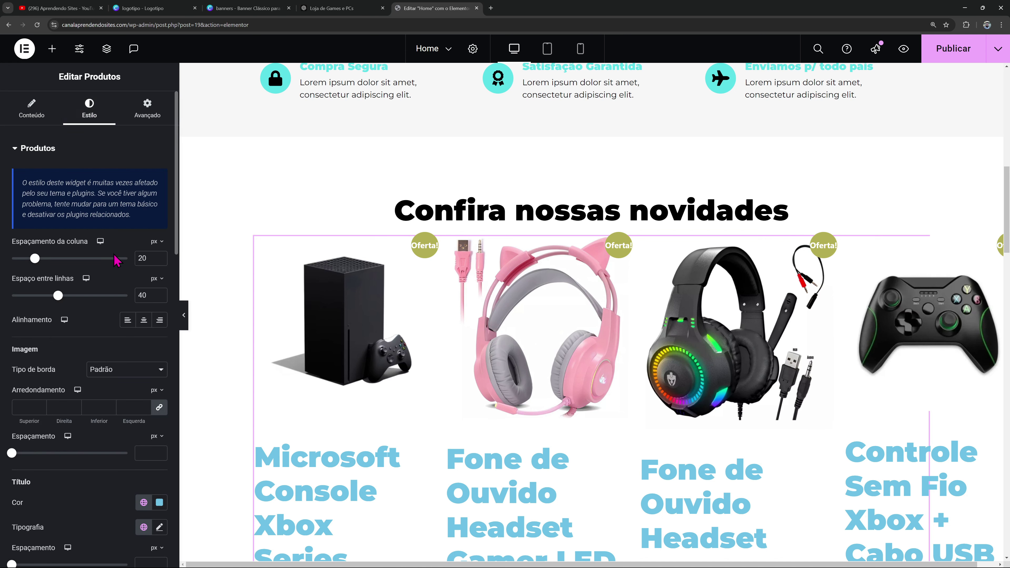
scroll(112, 262, down, 5)
click(141, 308)
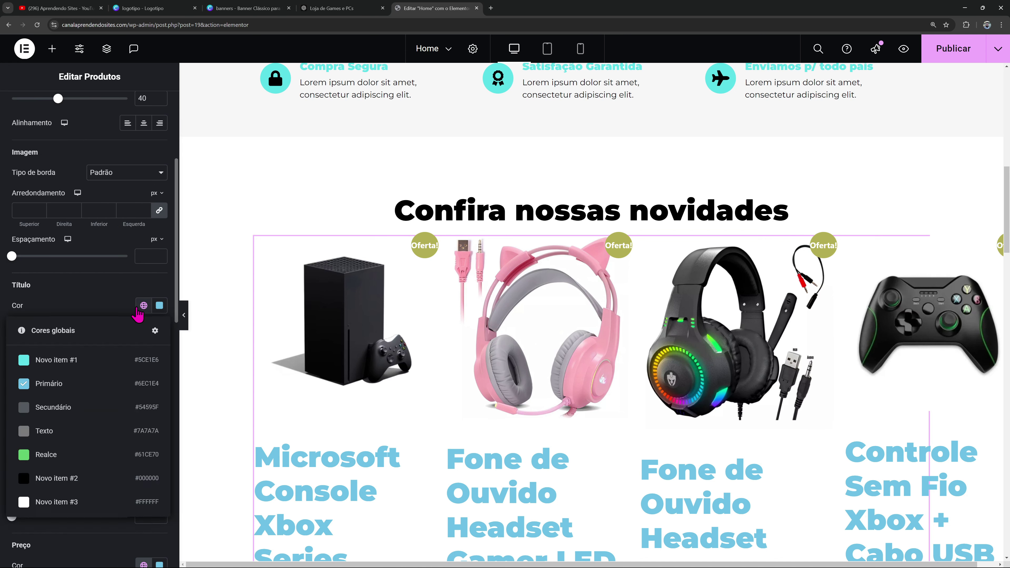
click(67, 478)
click(138, 336)
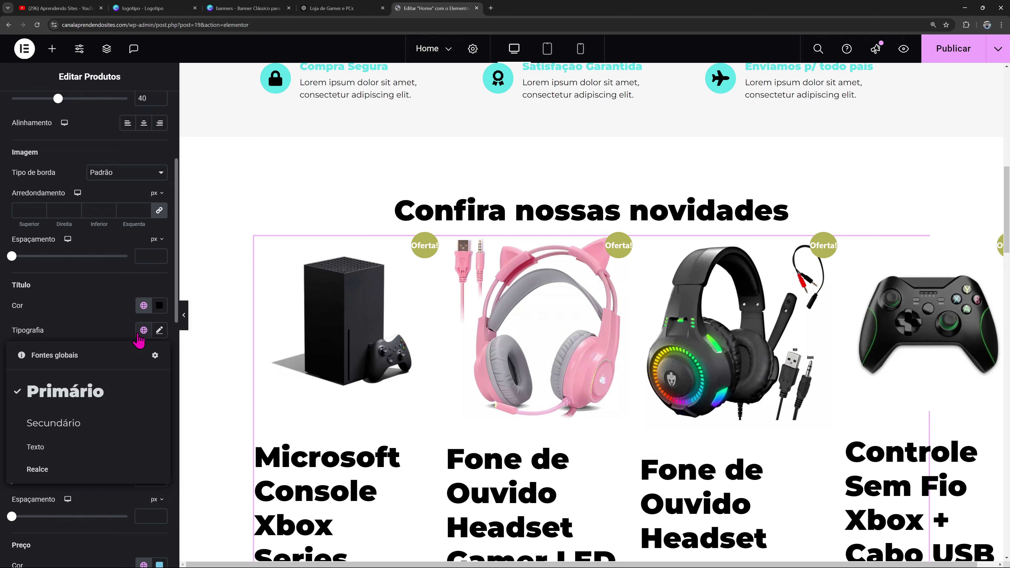
click(89, 428)
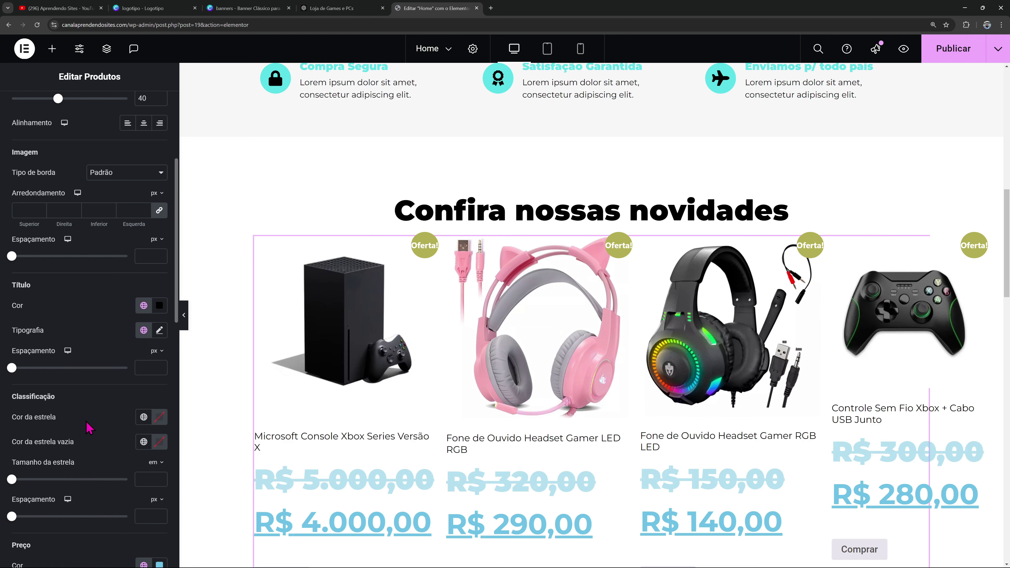
Customise the product title typography with a size of 18 px and a weight of 600 (Semi negrito)
click(159, 330)
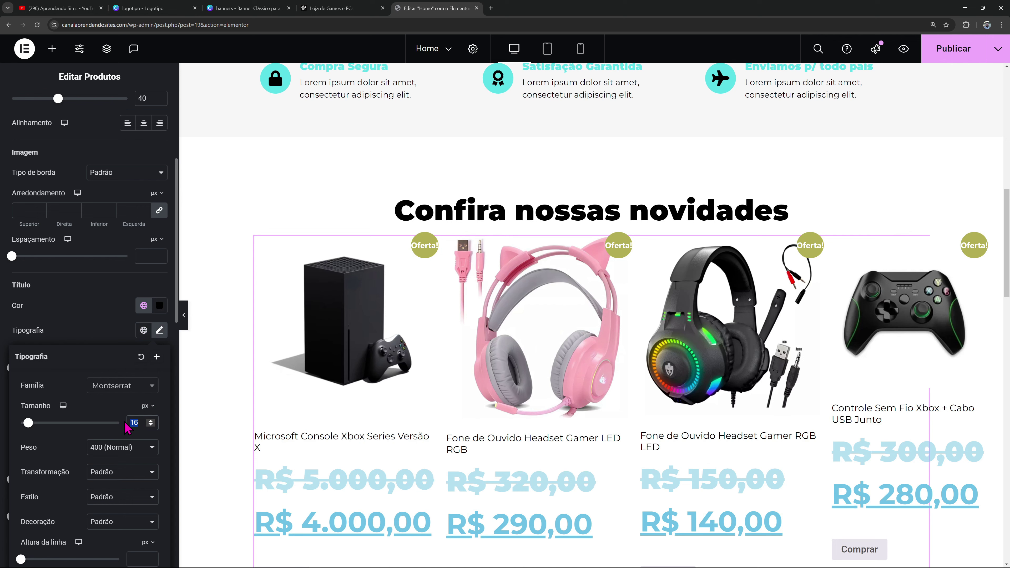
click(121, 447)
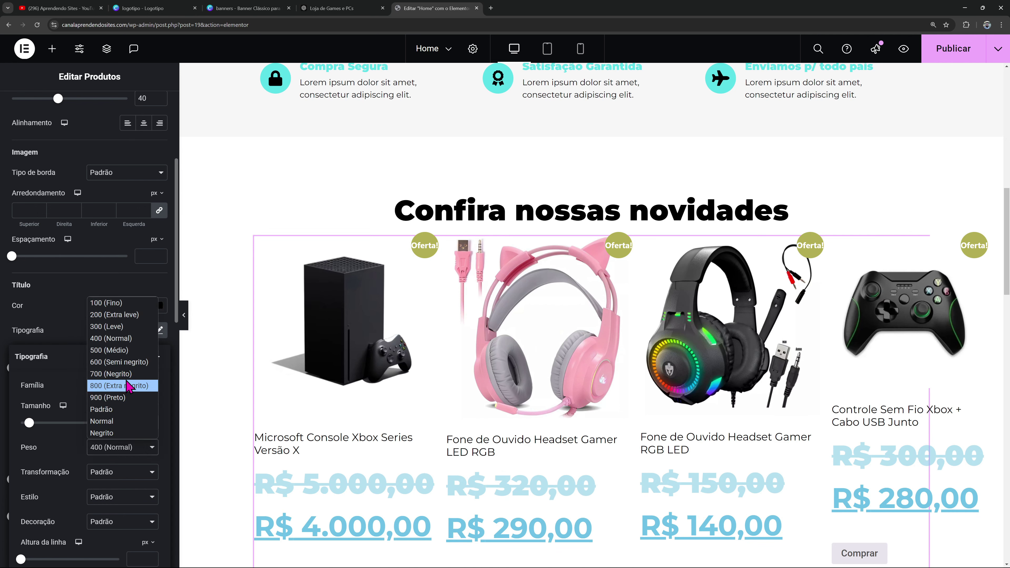
click(122, 362)
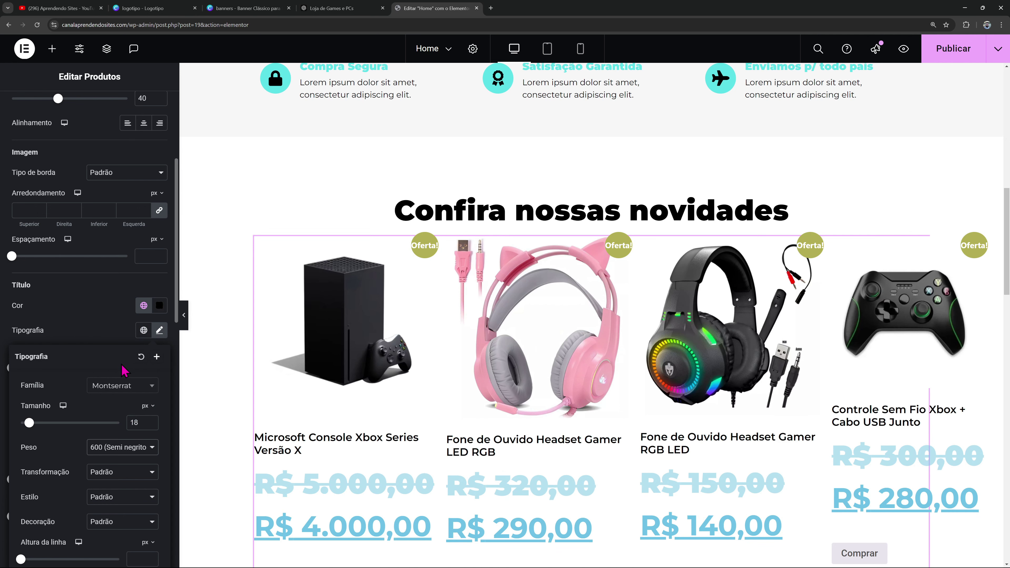
click(4, 340)
Apply the global Secundário typography to both the product price and the normal (struck-through) price
scroll(60, 354, down, 5)
click(143, 354)
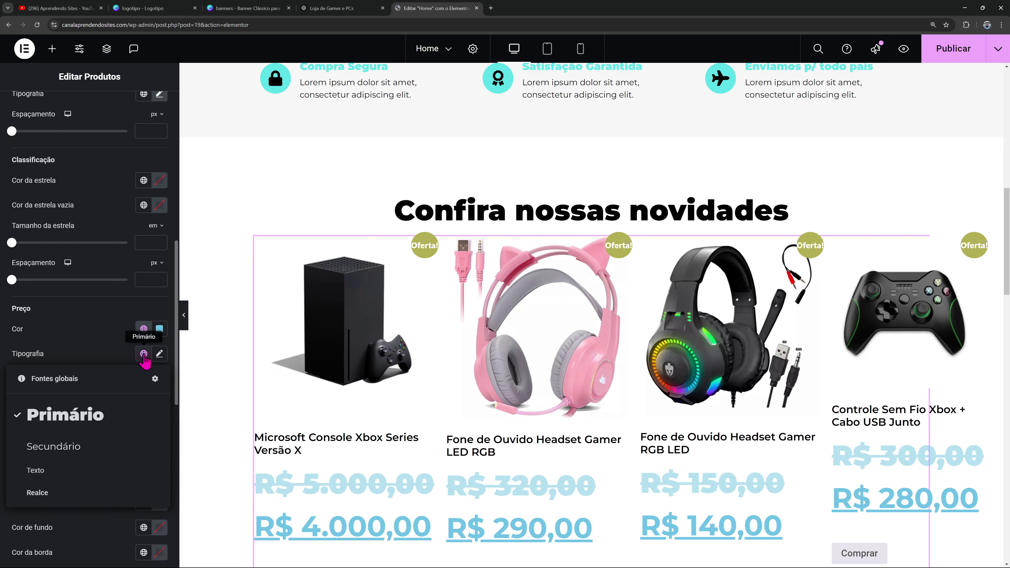
click(79, 458)
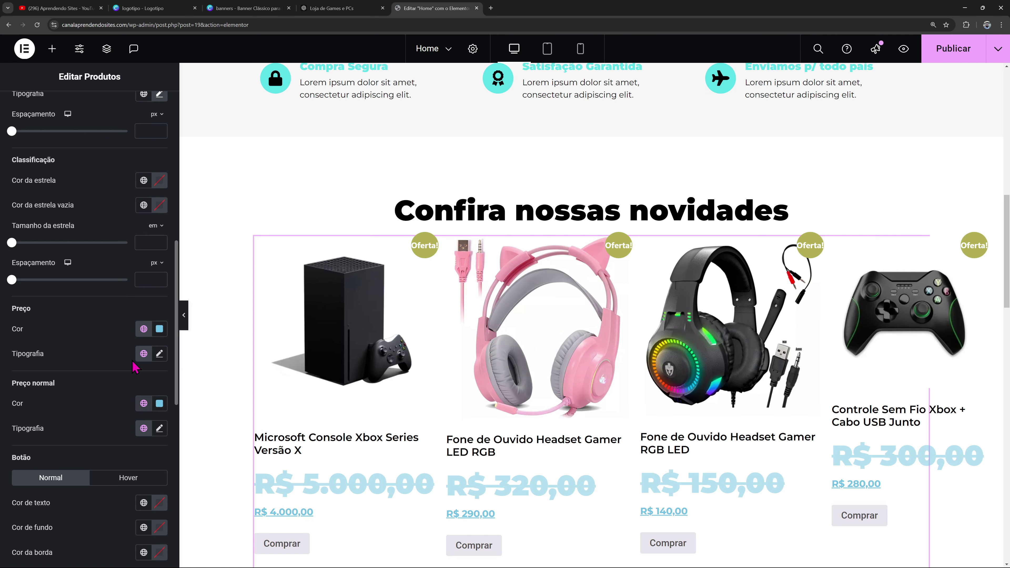
click(144, 428)
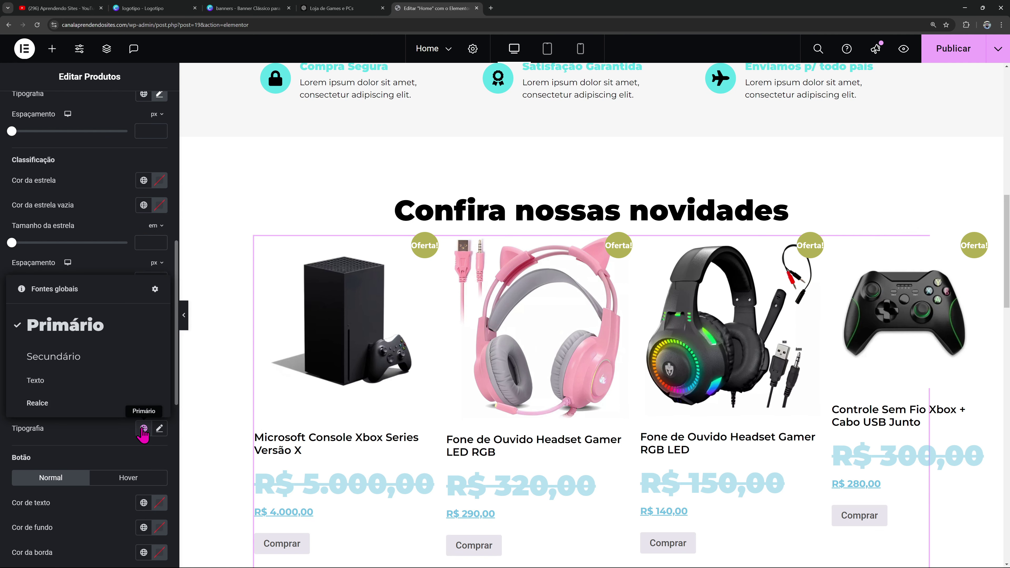
click(65, 364)
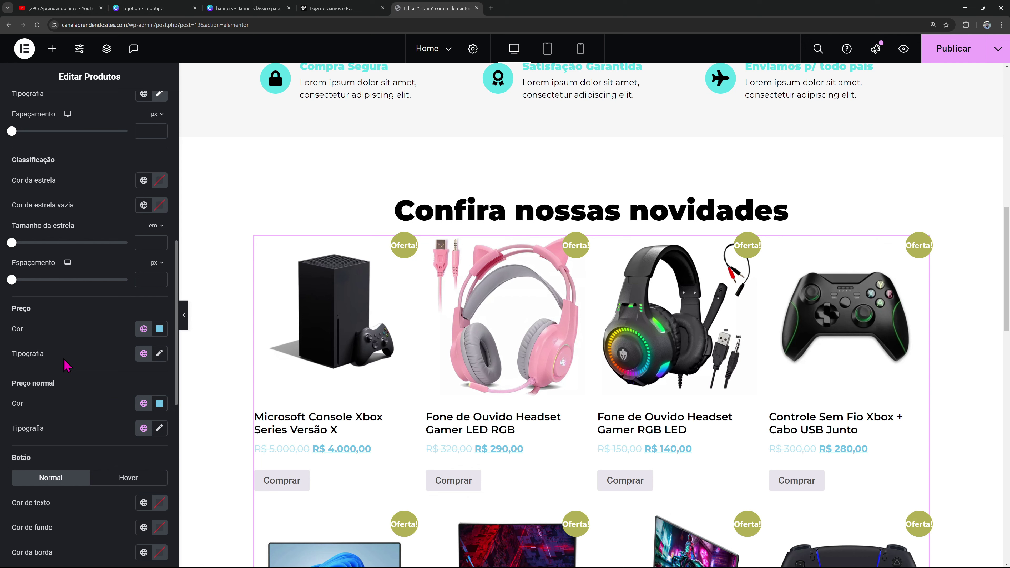
Set the colour of the product price and the normal price to the global colour #5CE1E6
click(144, 329)
click(76, 384)
click(144, 403)
click(126, 259)
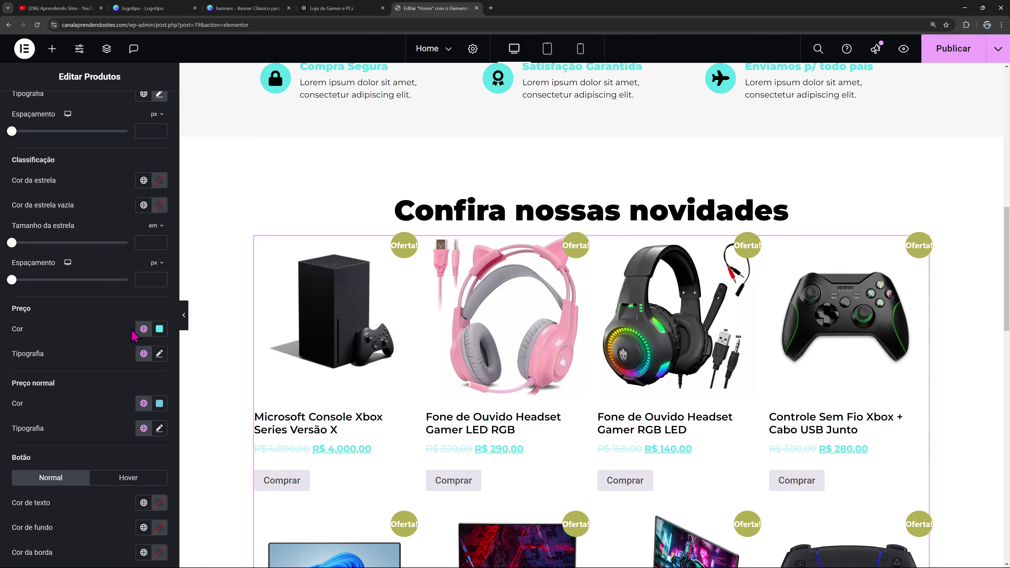
Apply the global Secundário typography to the products' Comprar buttons
scroll(127, 358, down, 4)
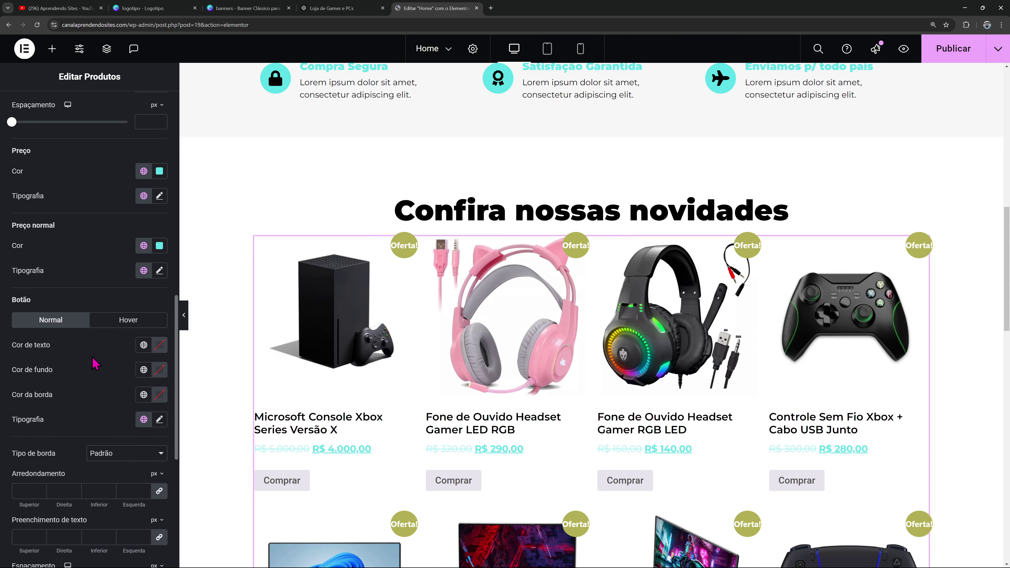
scroll(112, 367, down, 1)
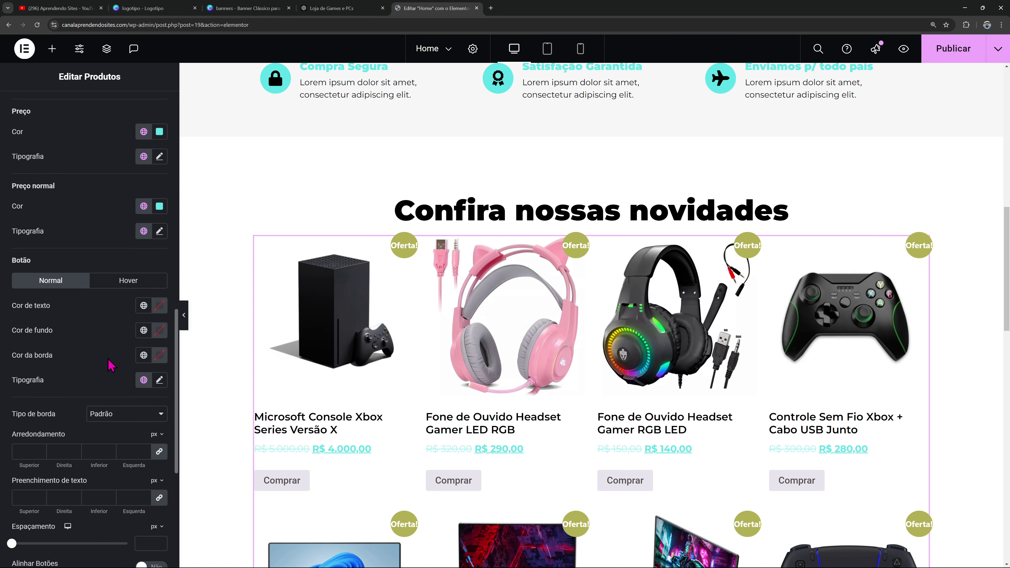
click(144, 379)
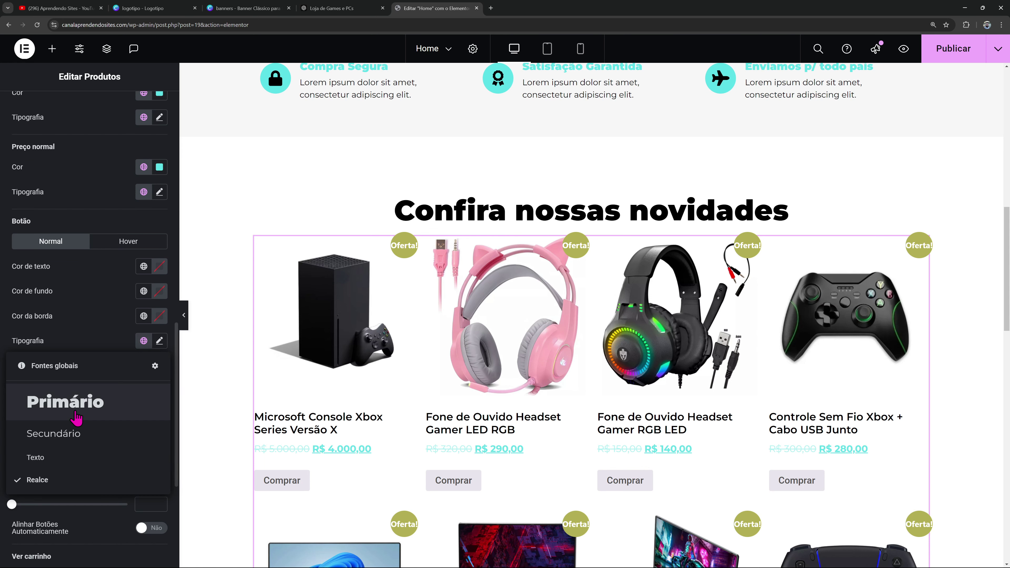
click(72, 430)
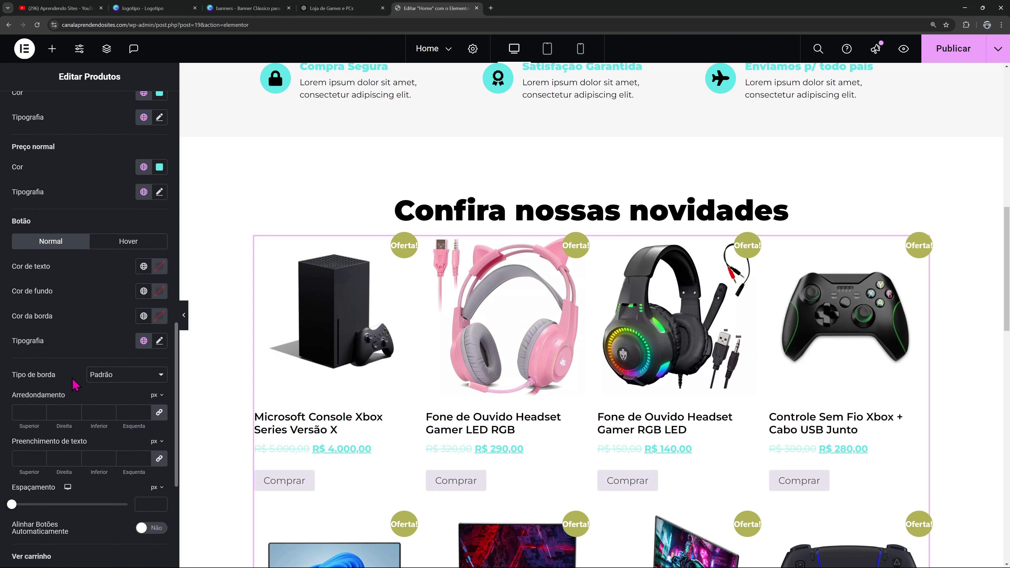
Give the Comprar buttons a global black #000000 background and global white #FFFFFF text
click(143, 266)
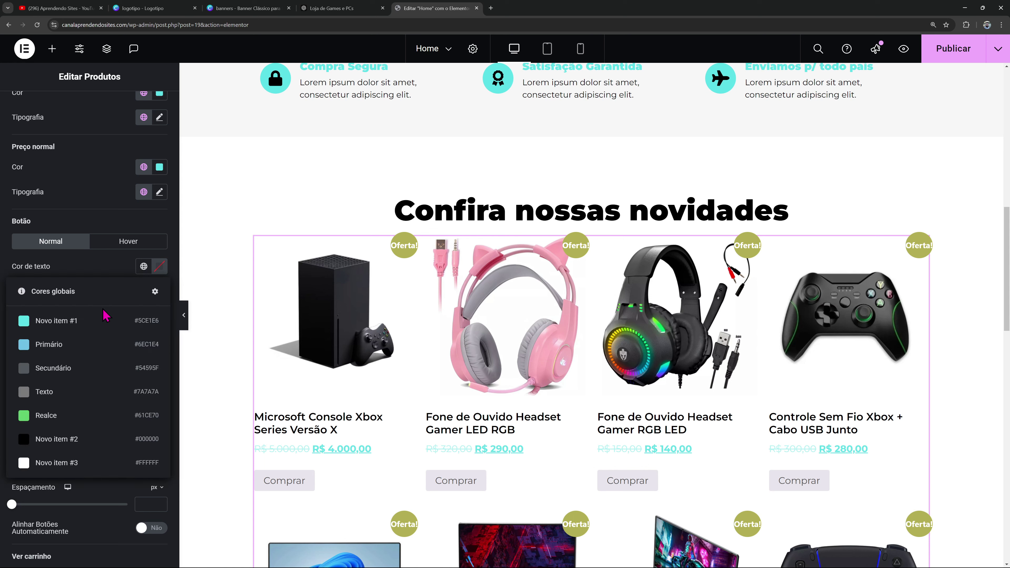
click(90, 320)
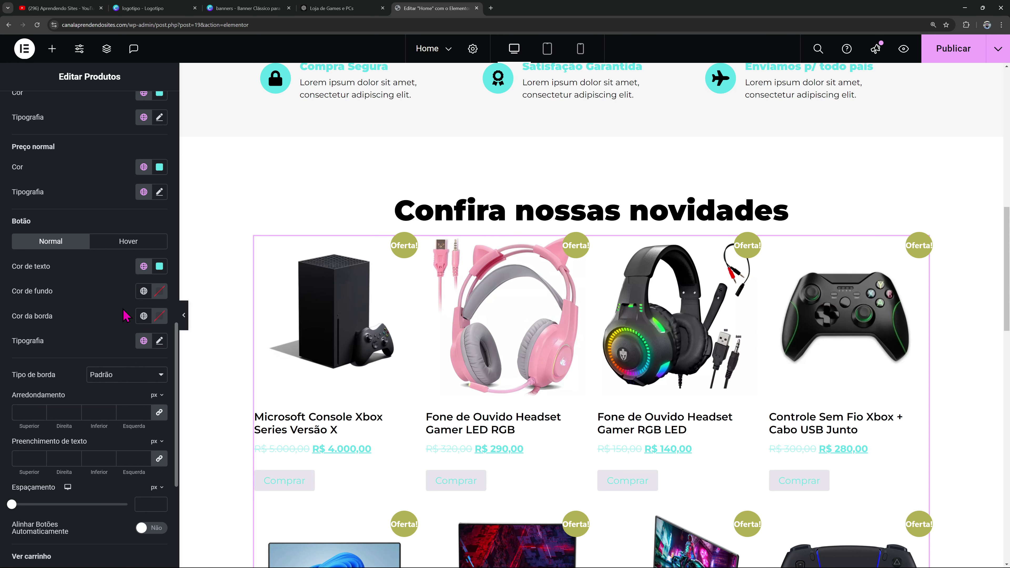
click(144, 291)
click(82, 463)
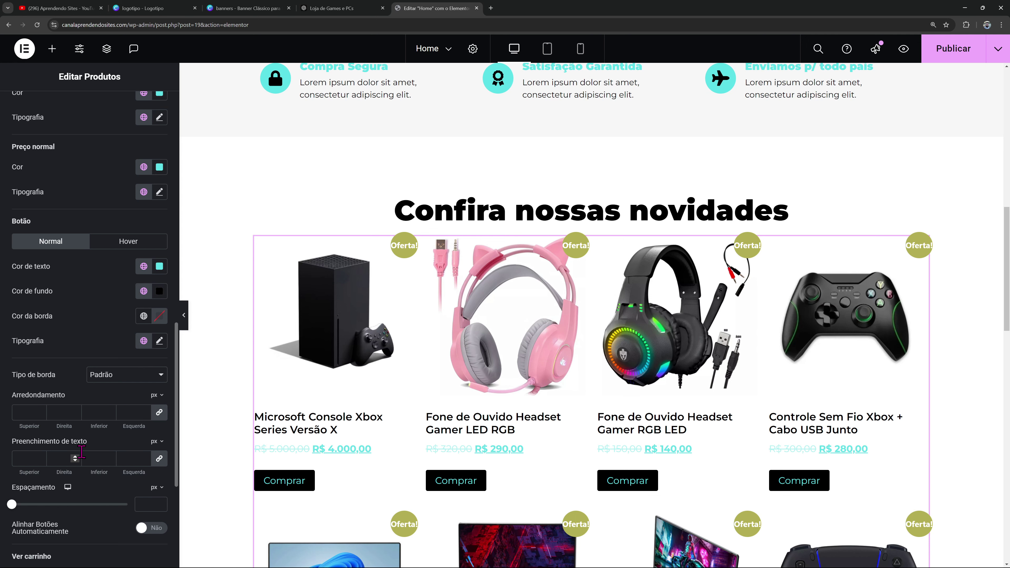
click(140, 269)
click(79, 463)
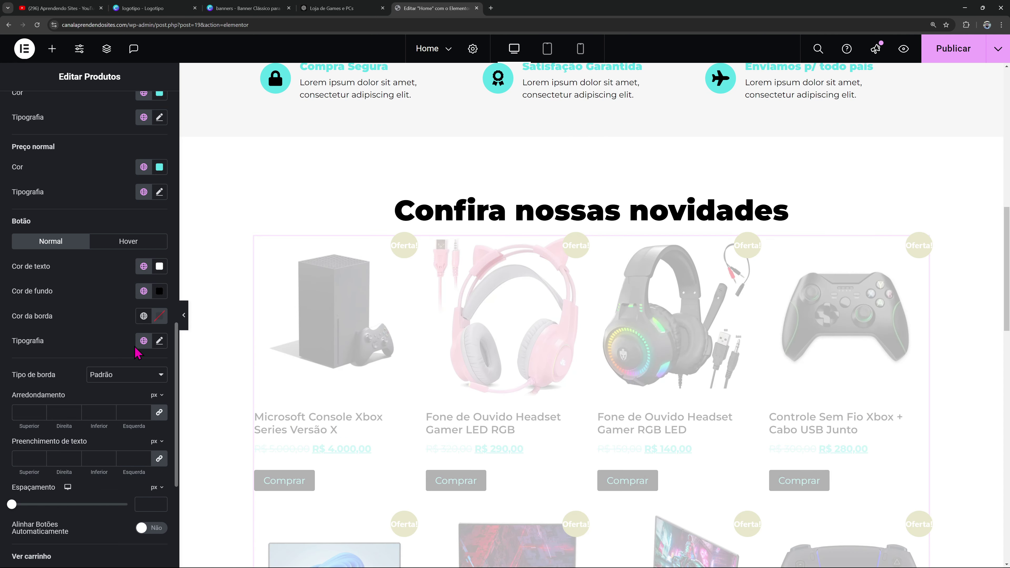
Set the Comprar buttons' spacing to 8 px and turn on automatic button alignment
scroll(66, 335, down, 2)
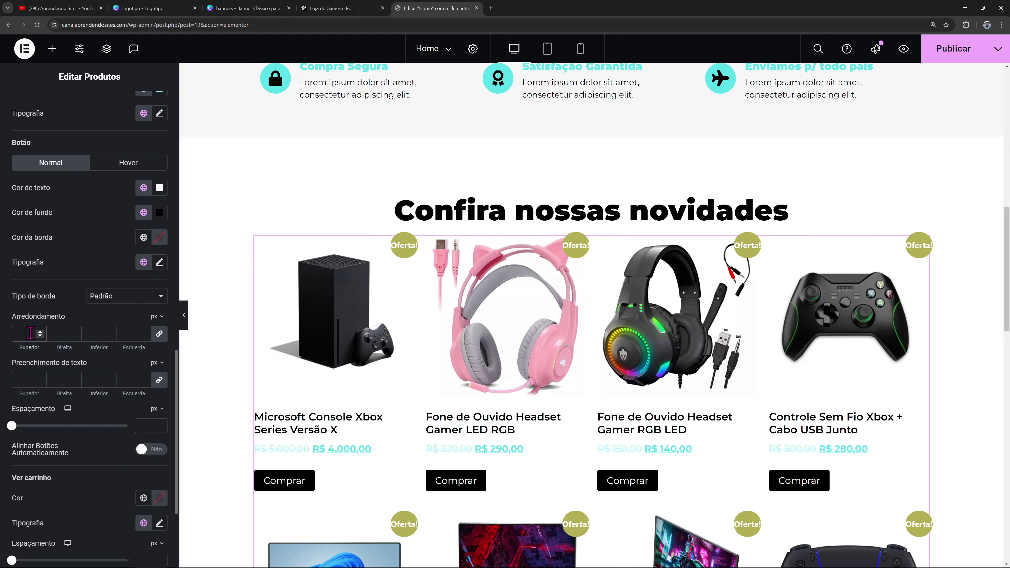
scroll(32, 347, down, 1)
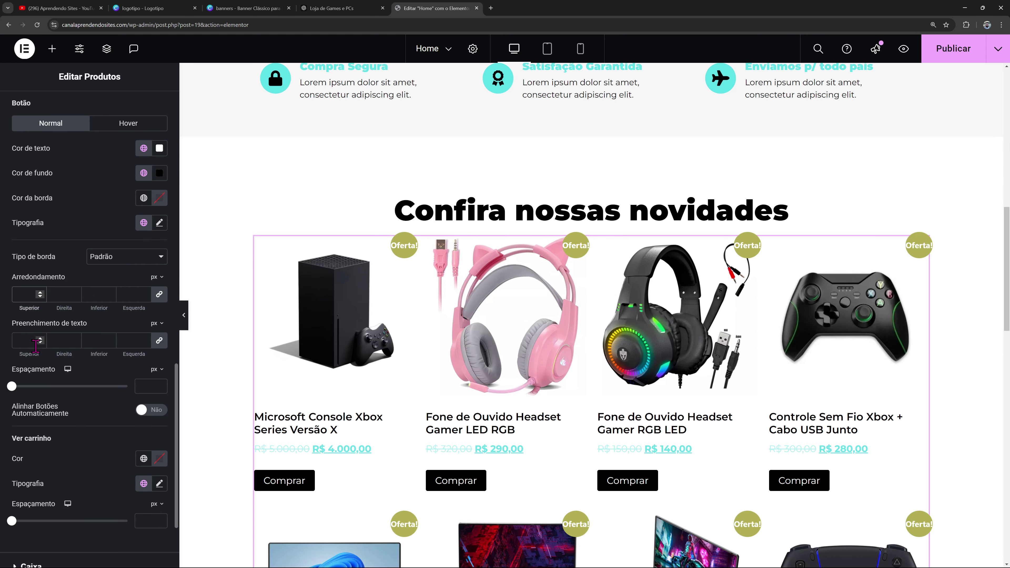
drag(11, 388, 21, 392)
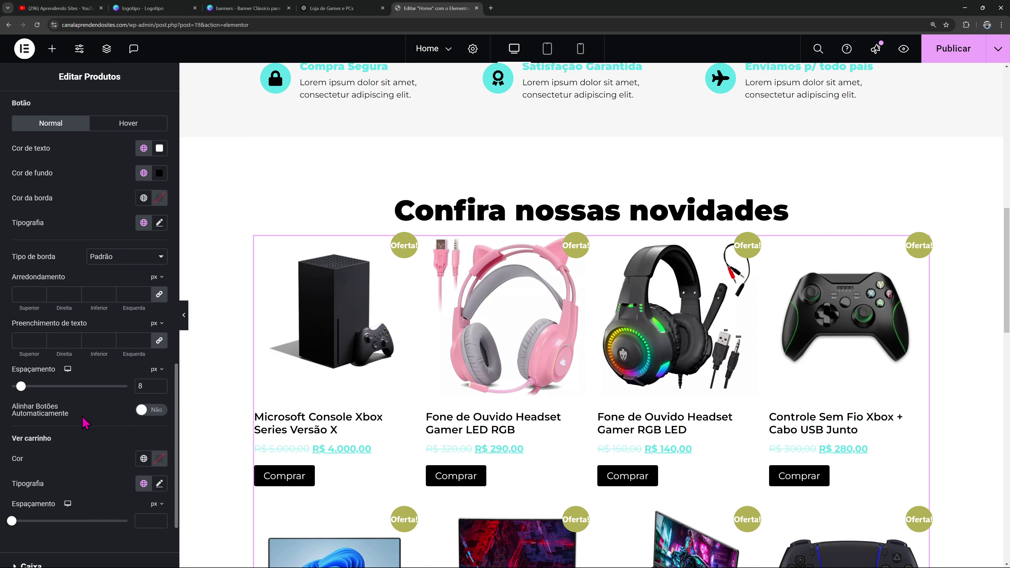
click(150, 410)
Hide the Oferta Relâmpago sale badge on the products
scroll(139, 375, down, 3)
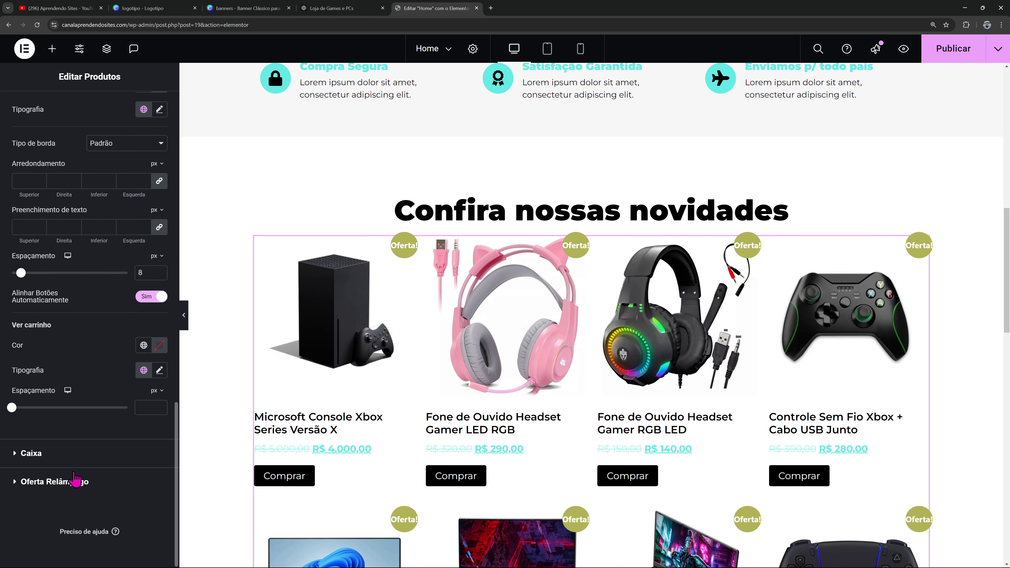
click(68, 486)
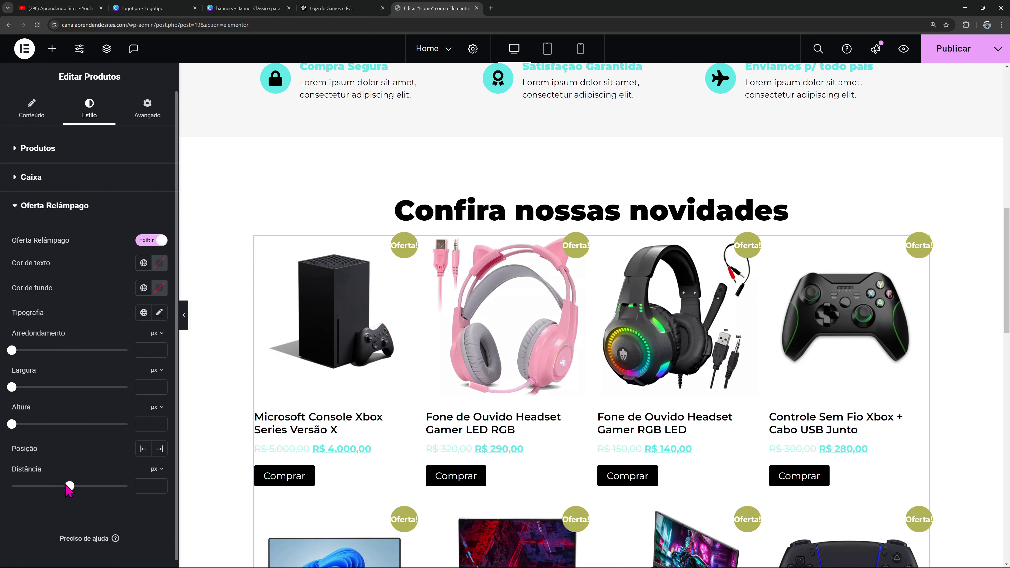
click(151, 241)
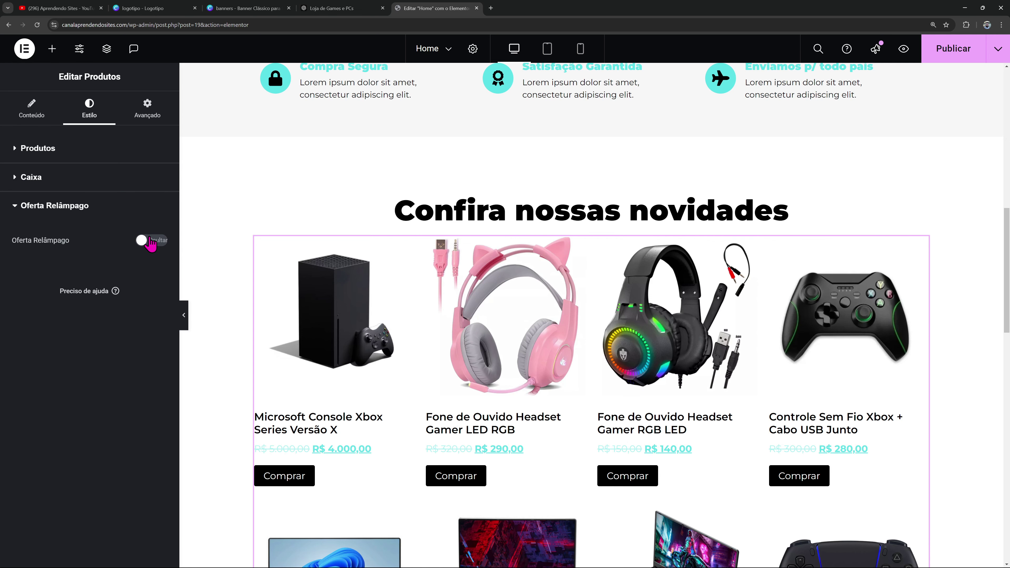
Set the product grid under "Confira nossas novidades" to 2 rows
click(79, 162)
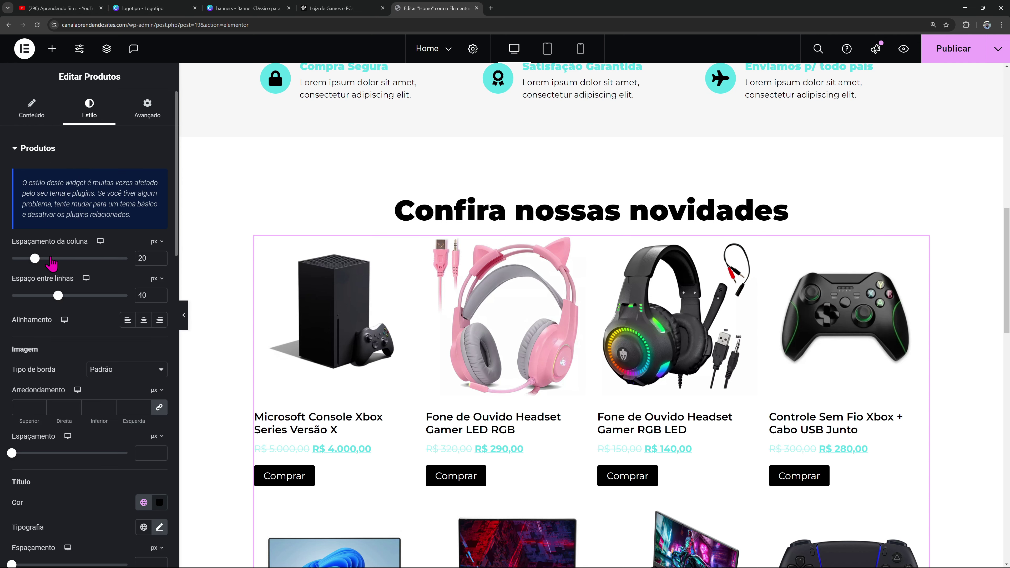
click(43, 115)
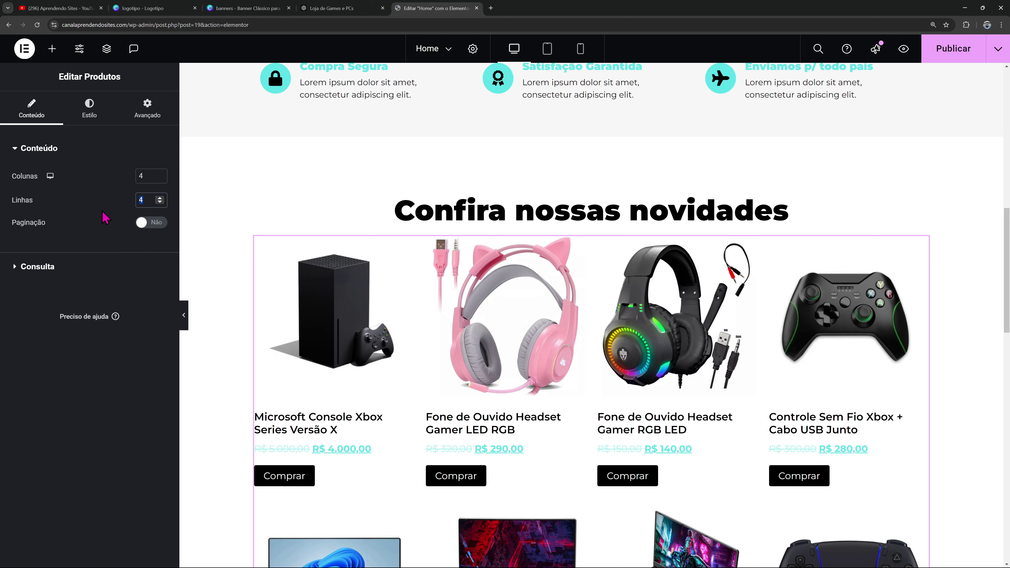
text(2)
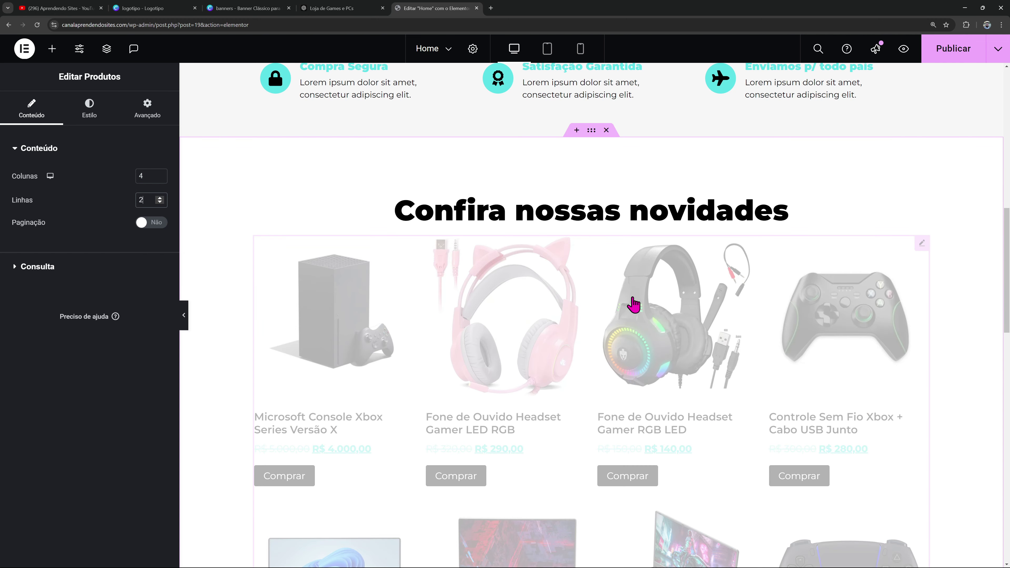
scroll(623, 312, down, 5)
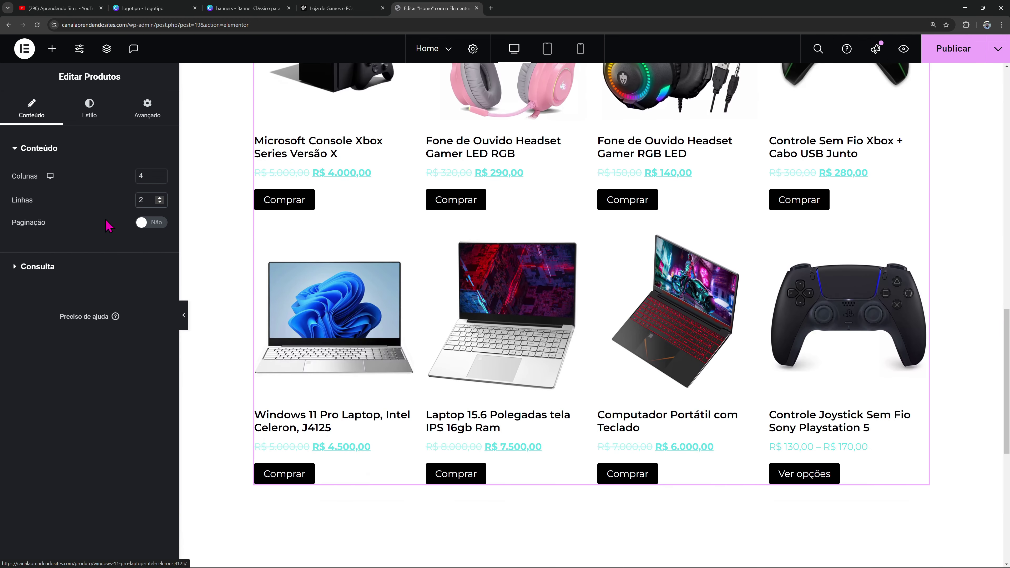
Try the product grid with 3 columns and return it to 4
text(3)
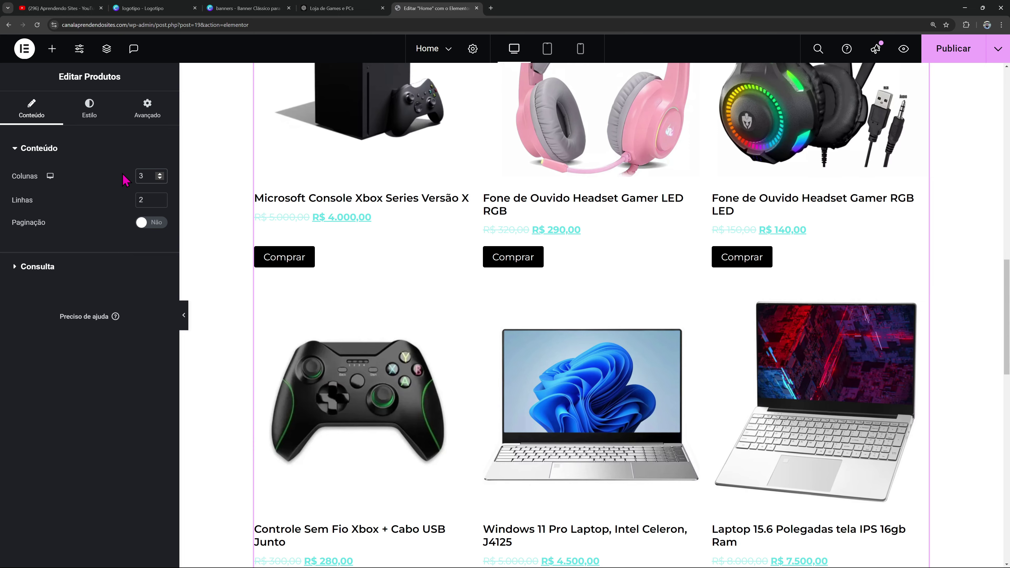
scroll(458, 262, up, 4)
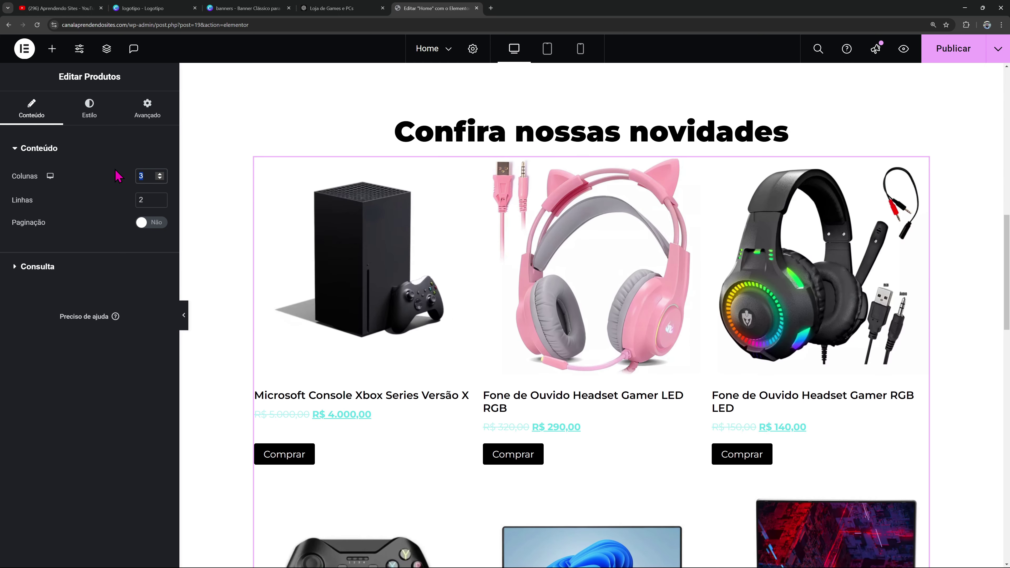
text(4)
Look through the source options in the product grid's query settings
click(42, 265)
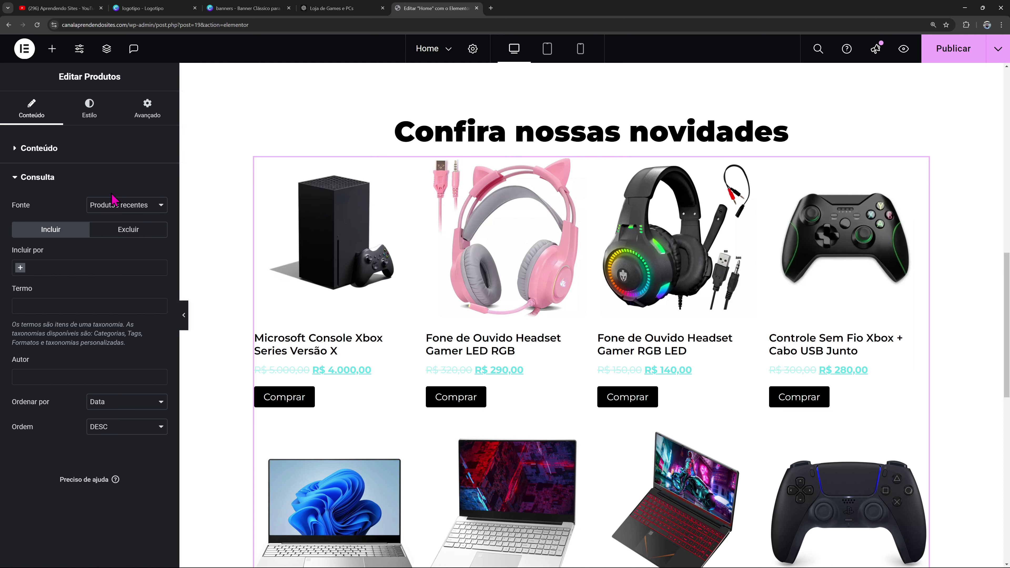
click(124, 209)
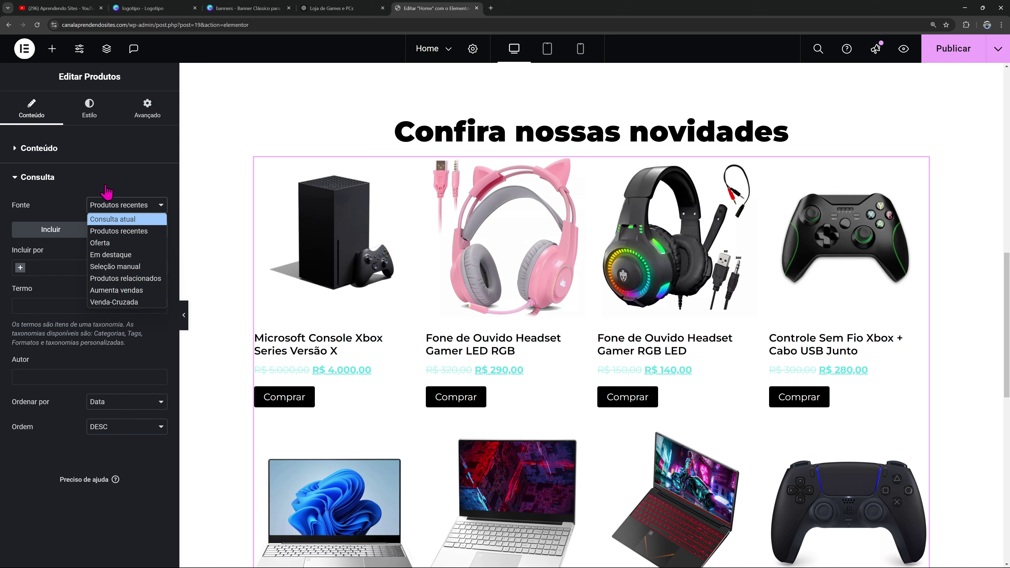
click(70, 184)
click(71, 182)
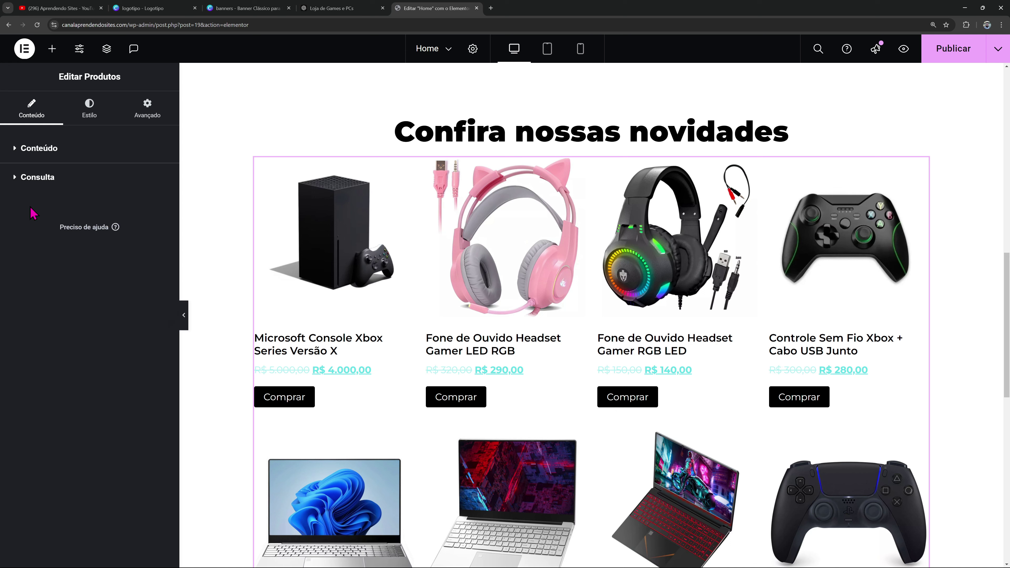
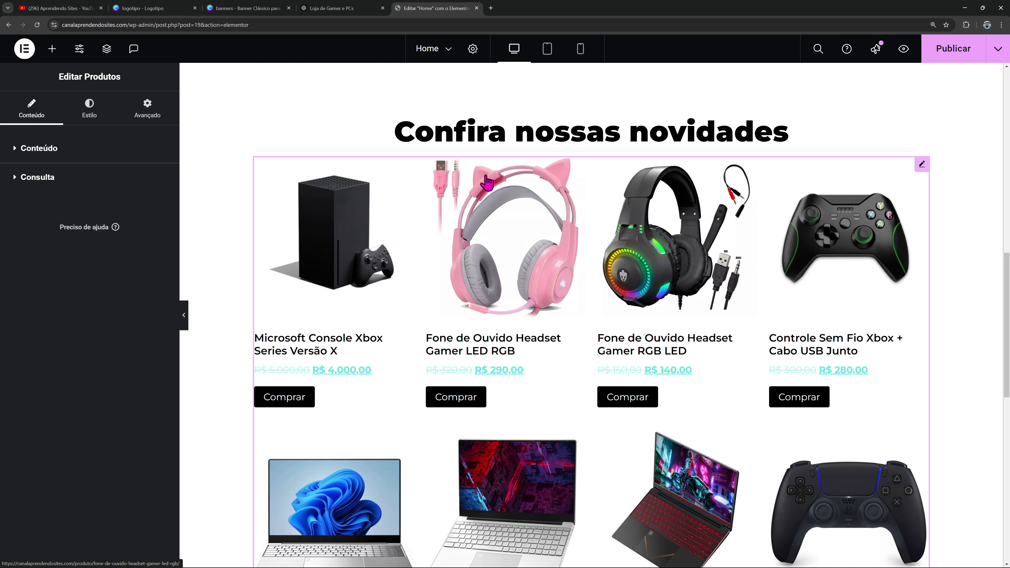
Set the product grid's column spacing to 100 px and its row spacing to 50 px
click(90, 115)
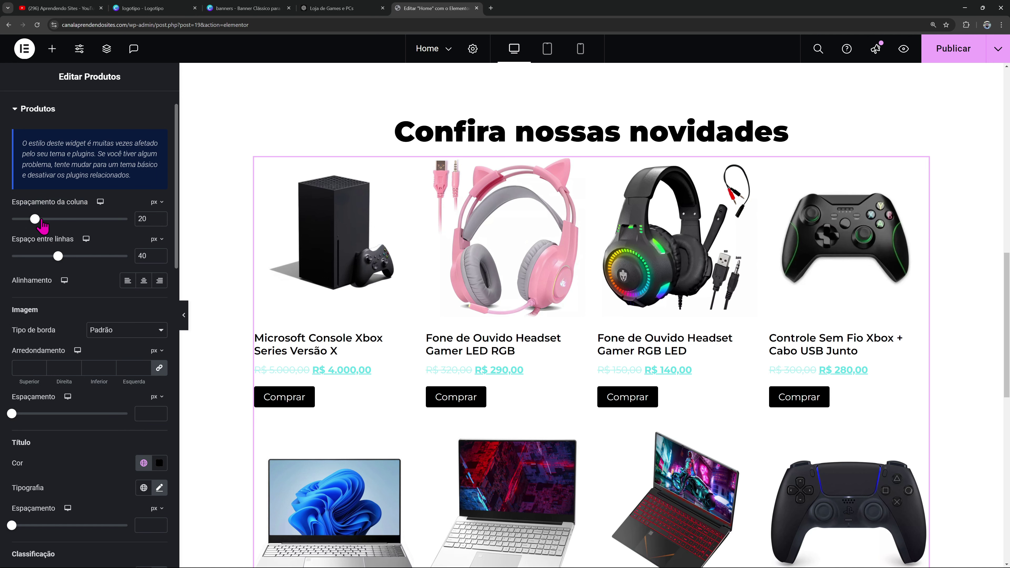
drag(41, 222, 46, 219)
drag(50, 223, 80, 219)
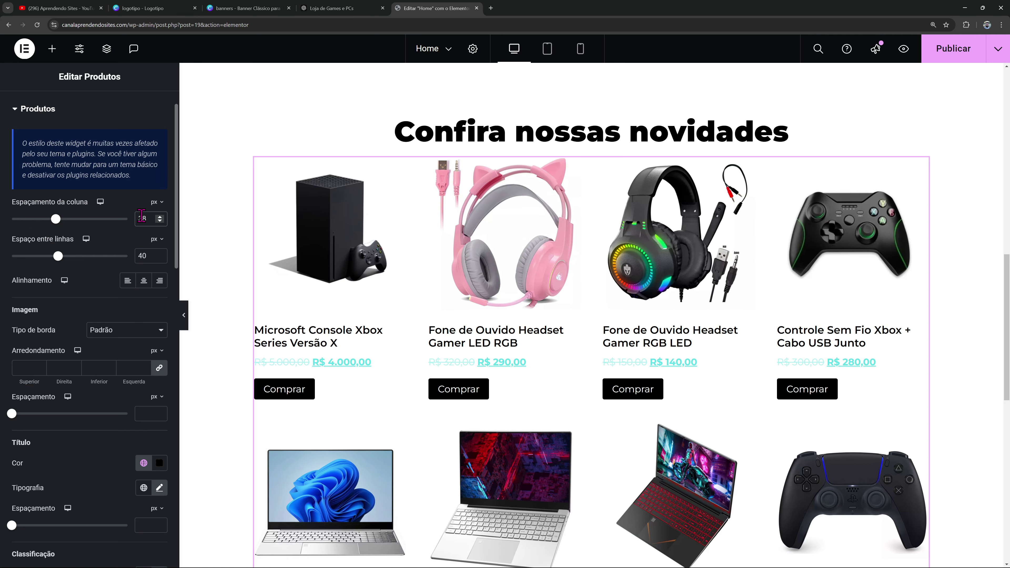
text(100)
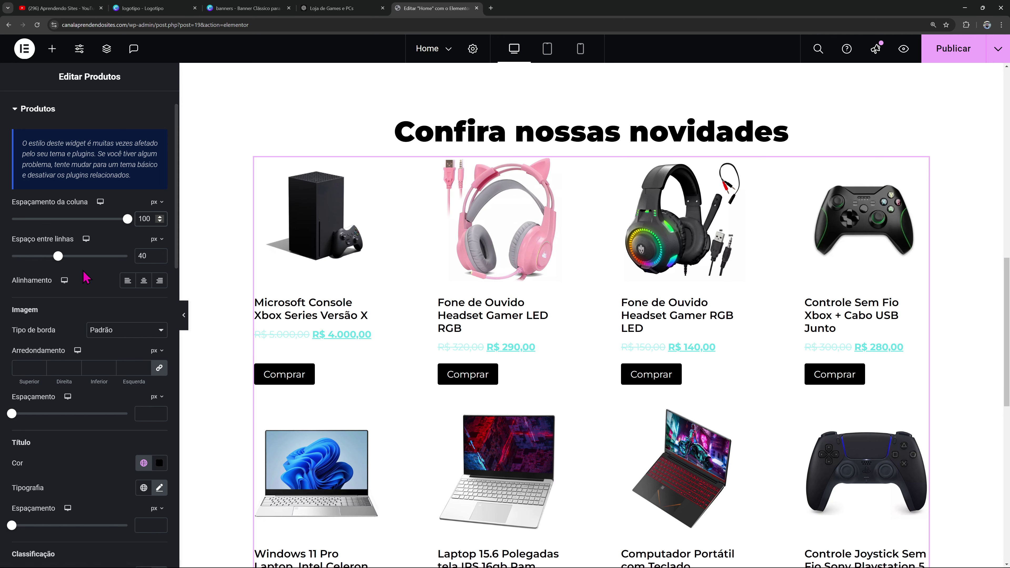
drag(61, 262, 71, 257)
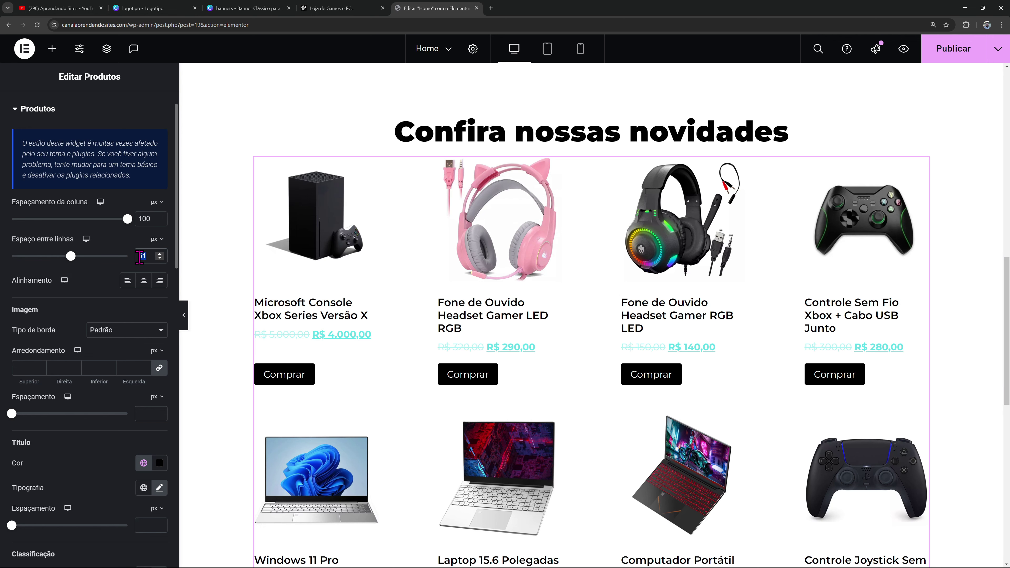
text(50)
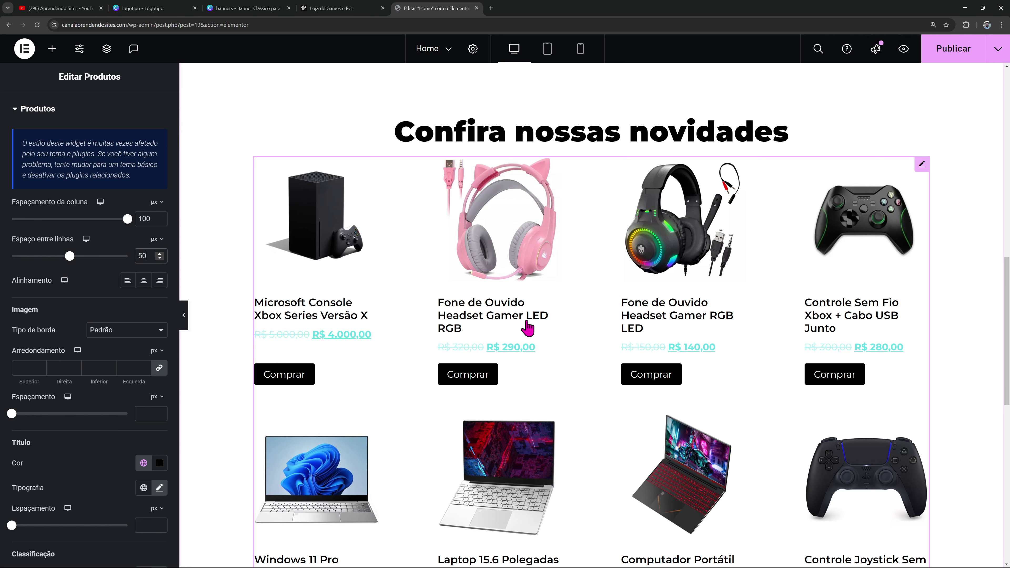
scroll(530, 293, down, 4)
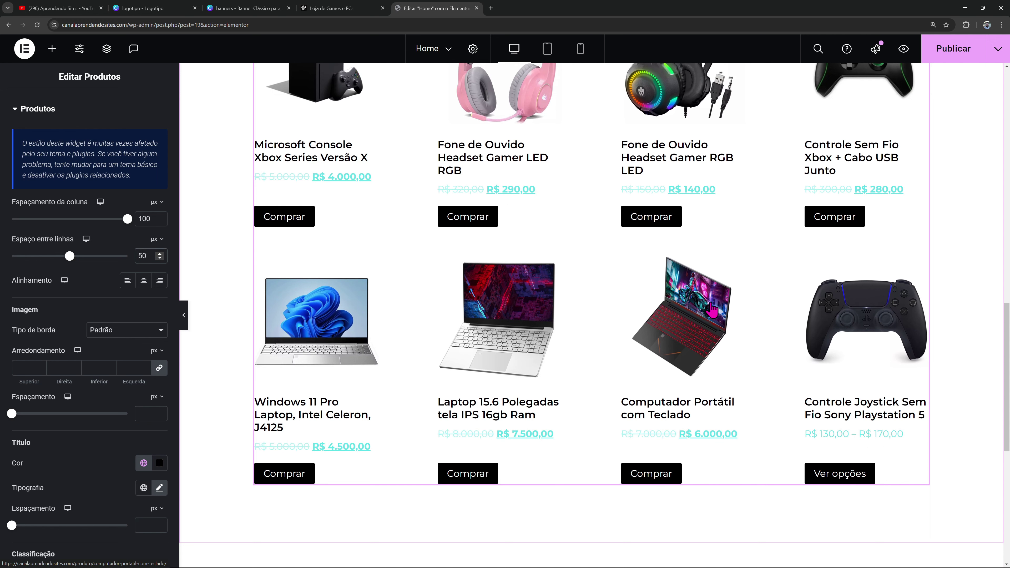
scroll(763, 325, up, 1)
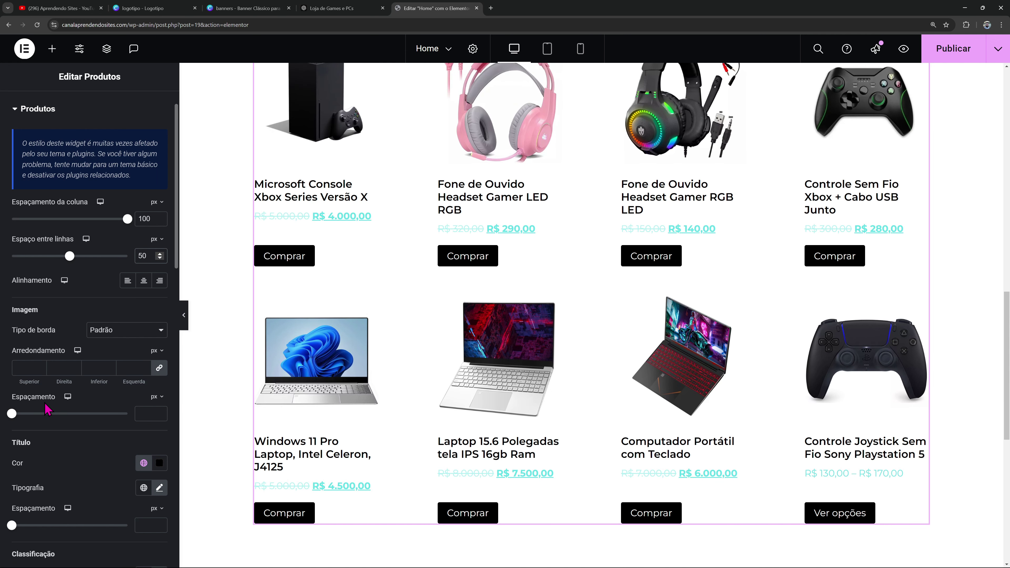
Set the product titles' typography to 19 px with weight 700 (Negrito) and preview the grid at full width
click(160, 487)
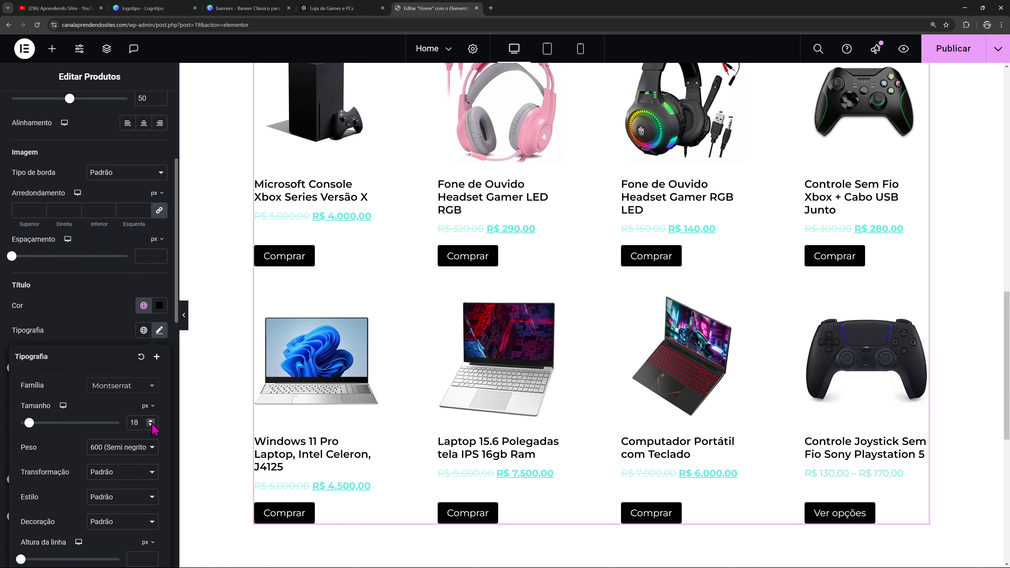
click(151, 420)
click(145, 447)
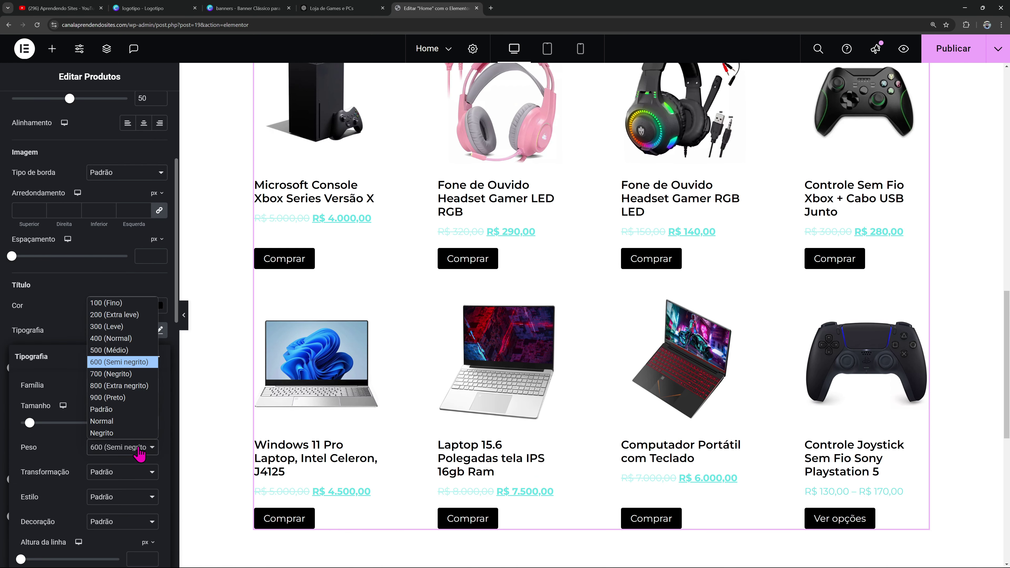
click(116, 378)
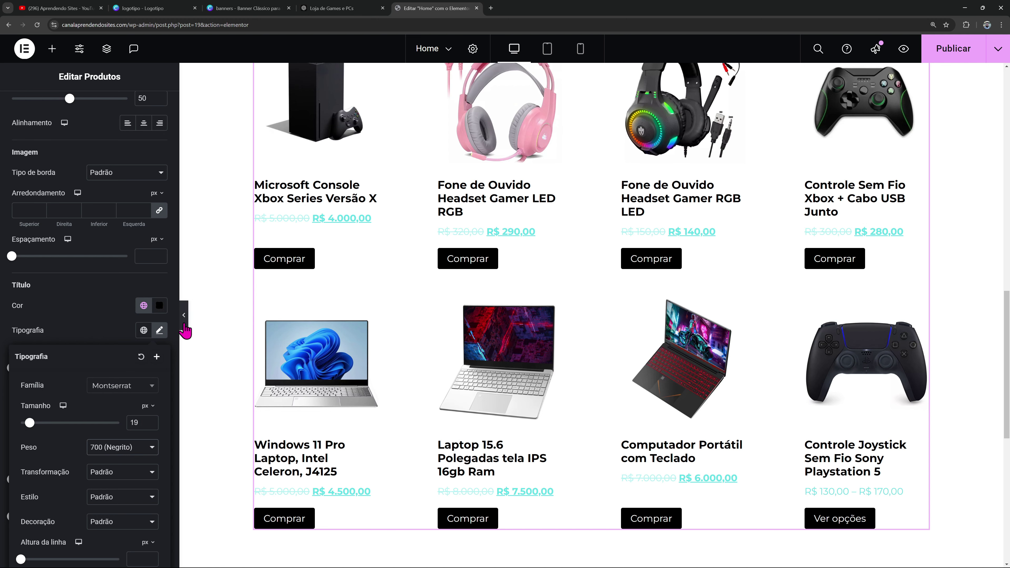
click(185, 316)
scroll(903, 322, up, 5)
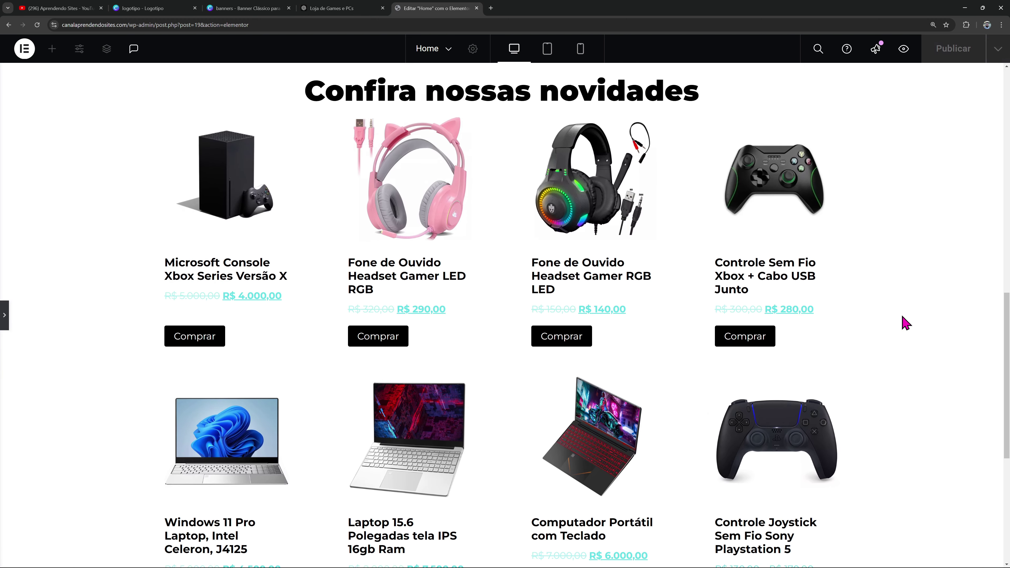
scroll(902, 322, down, 1)
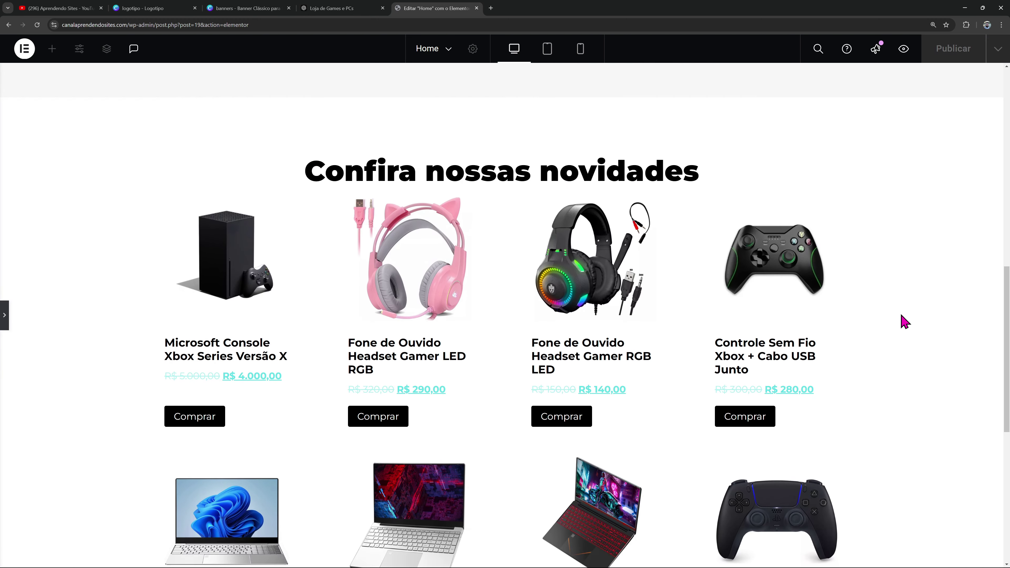
click(4, 316)
For tablet, set the "Confira nossas novidades" container's padding to 100 px top and bottom and 20 px on both sides
click(547, 49)
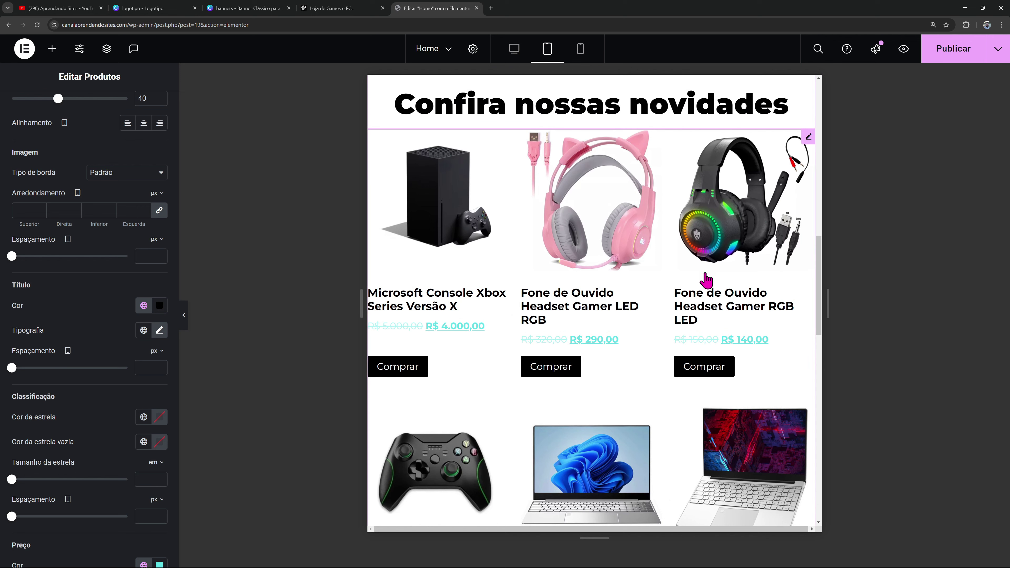
scroll(597, 140, up, 3)
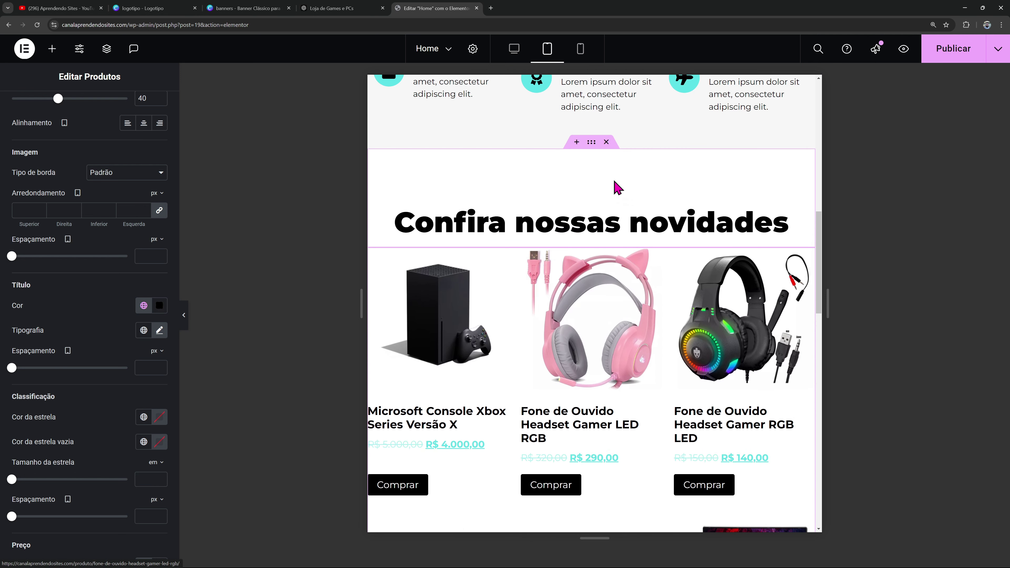
click(592, 142)
drag(42, 237, 15, 244)
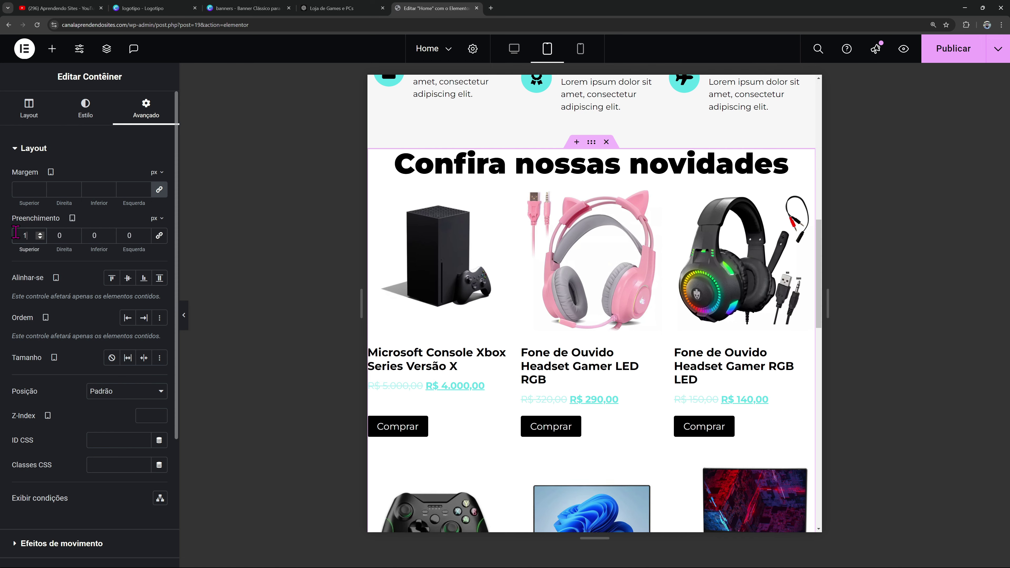
text(100)
key(Tab)
text(20)
key(Tab)
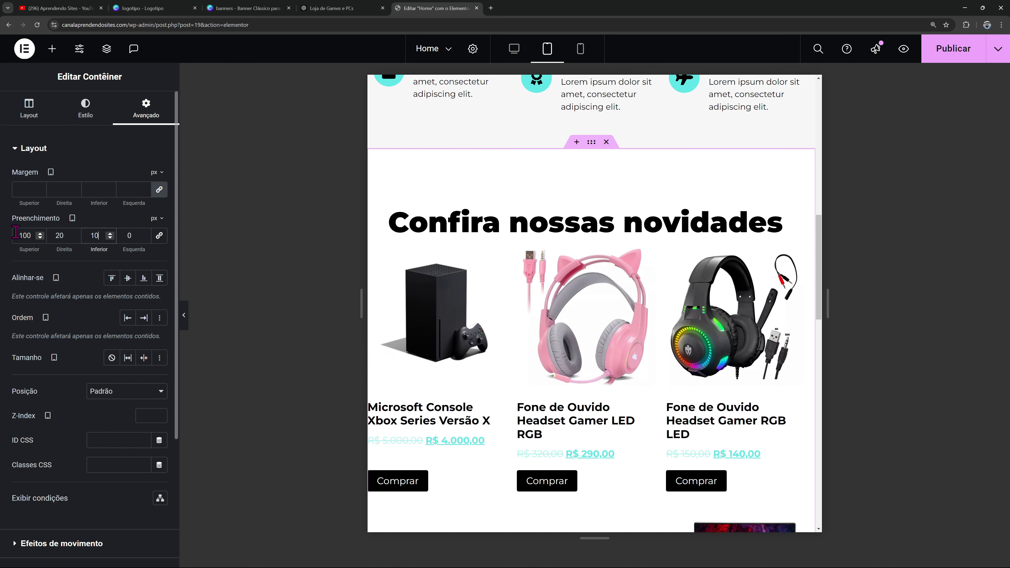
text(20)
scroll(556, 318, down, 5)
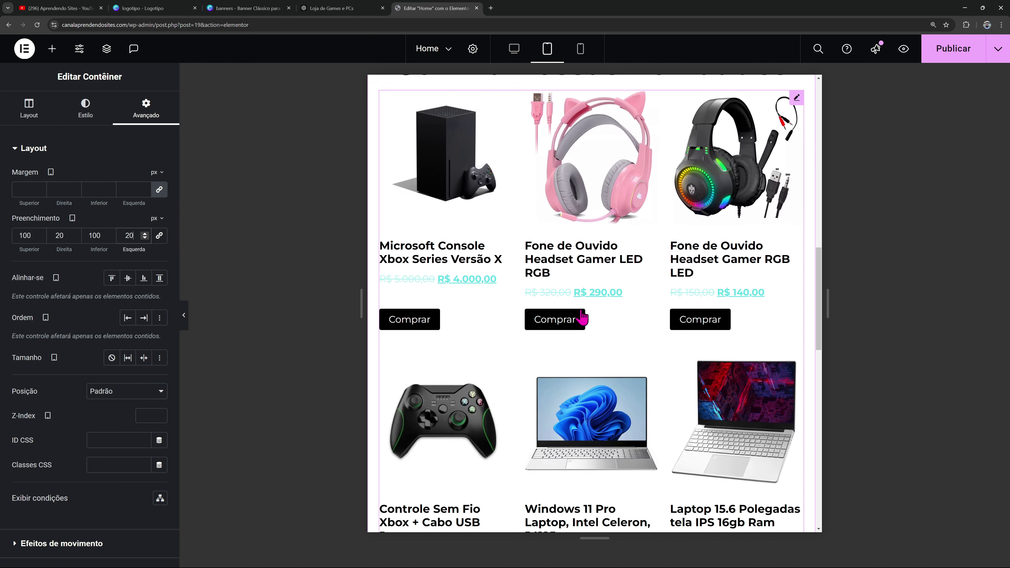
scroll(637, 318, down, 4)
scroll(557, 159, up, 10)
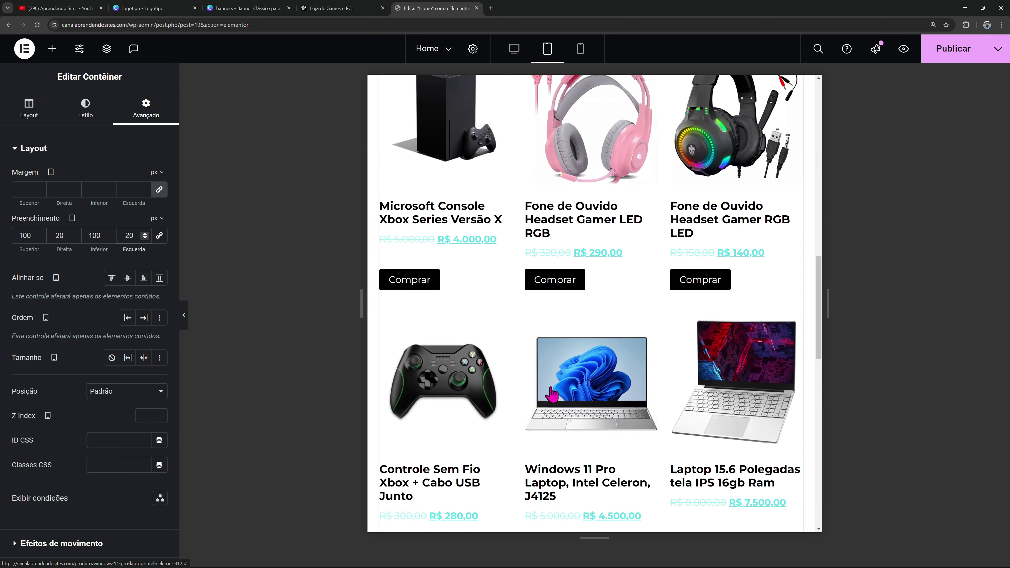
Switch to the mobile view and examine the novidades section's heading, product grid and column setting
click(580, 52)
scroll(685, 237, down, 5)
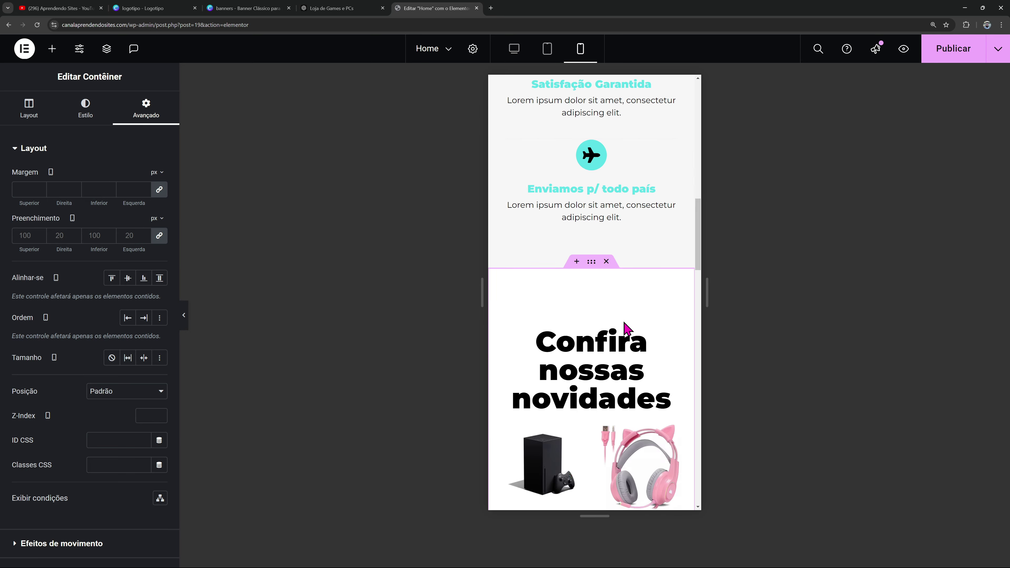
scroll(625, 327, down, 1)
scroll(652, 272, down, 10)
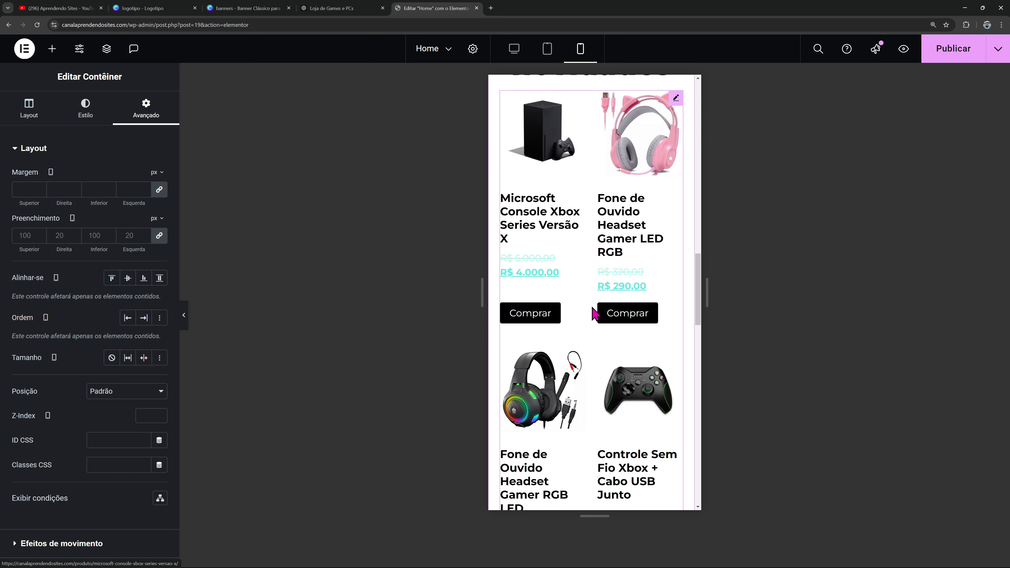
scroll(633, 316, up, 8)
scroll(629, 315, up, 5)
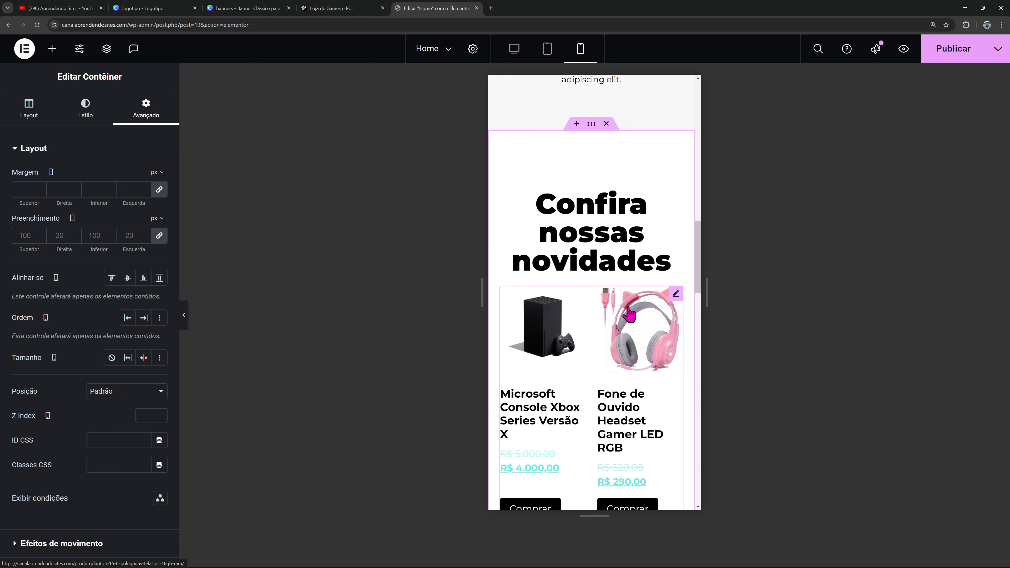
click(606, 317)
click(36, 129)
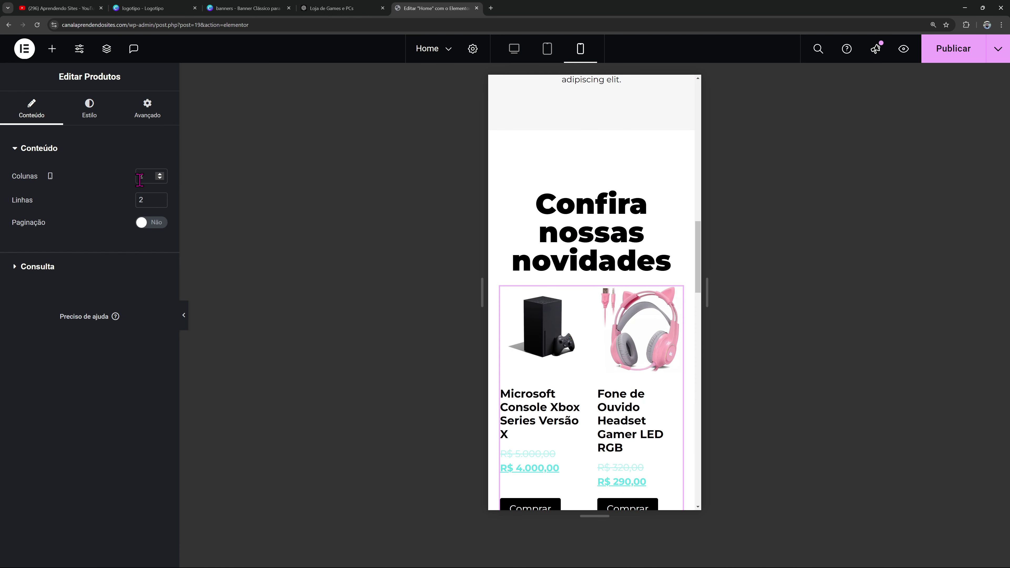
scroll(562, 306, up, 1)
Set the "Confira nossas novidades" heading's mobile font size to 30 px
click(576, 266)
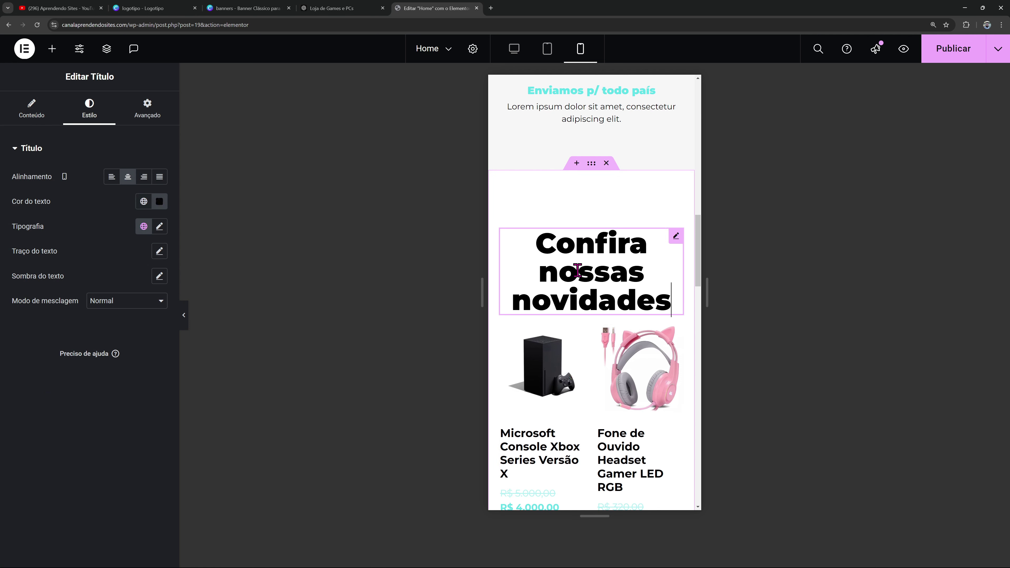
click(159, 227)
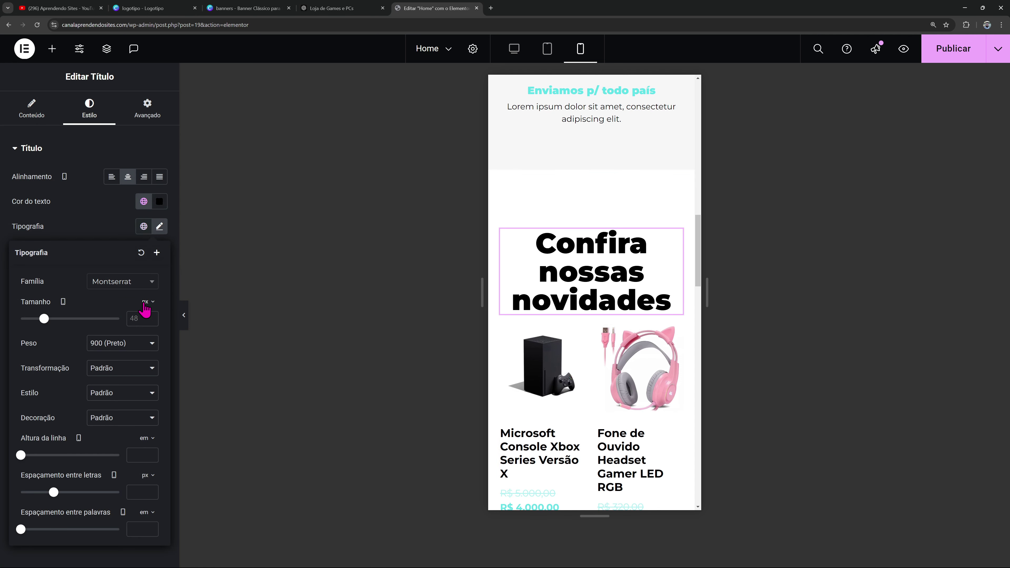
click(139, 319)
text(36)
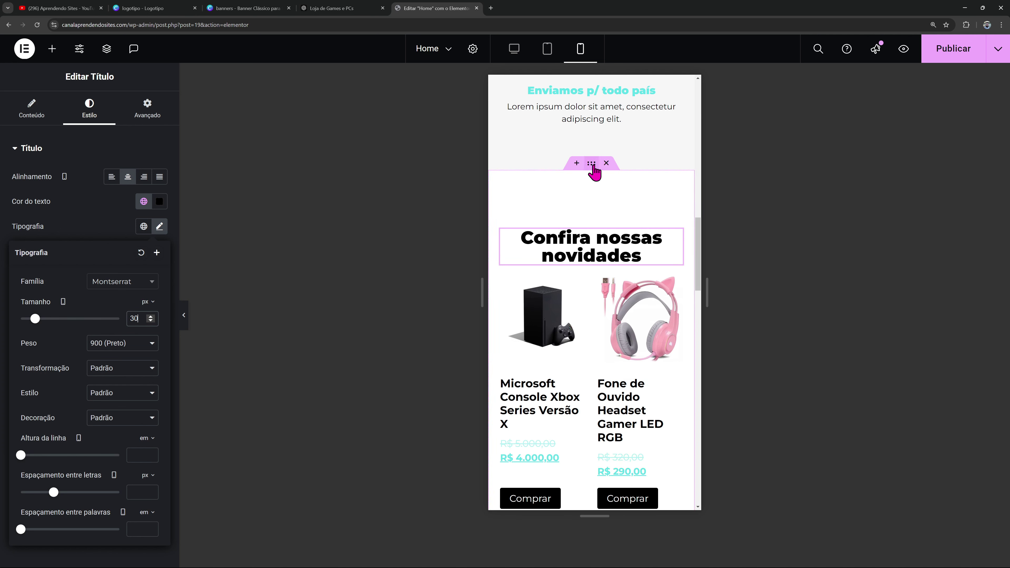
For mobile, set the "Confira nossas novidades" container's padding to 50 px top and bottom and 20 px on both sides
click(591, 163)
click(39, 239)
text(0)
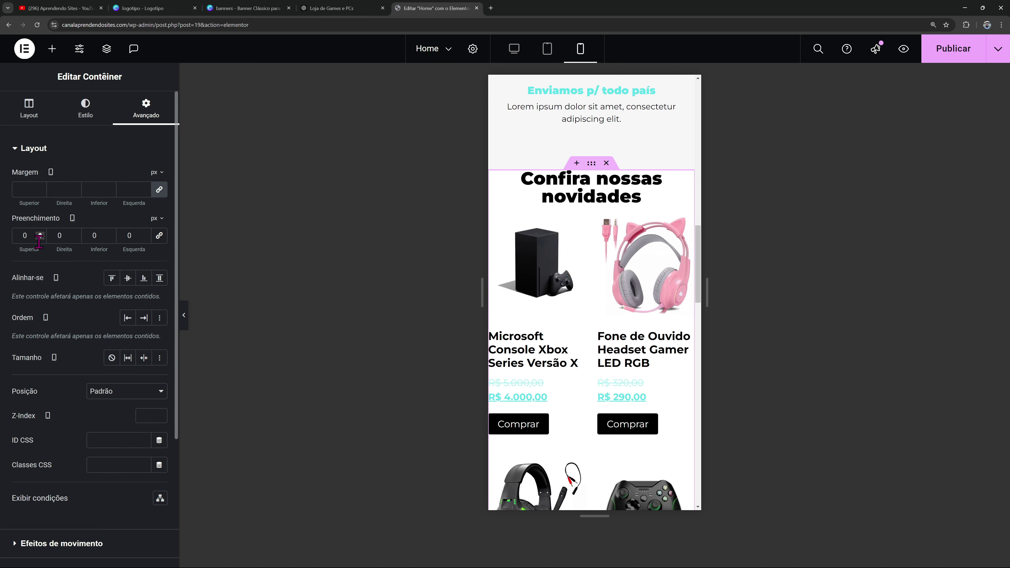
text(50)
key(Tab)
text(20)
key(Tab)
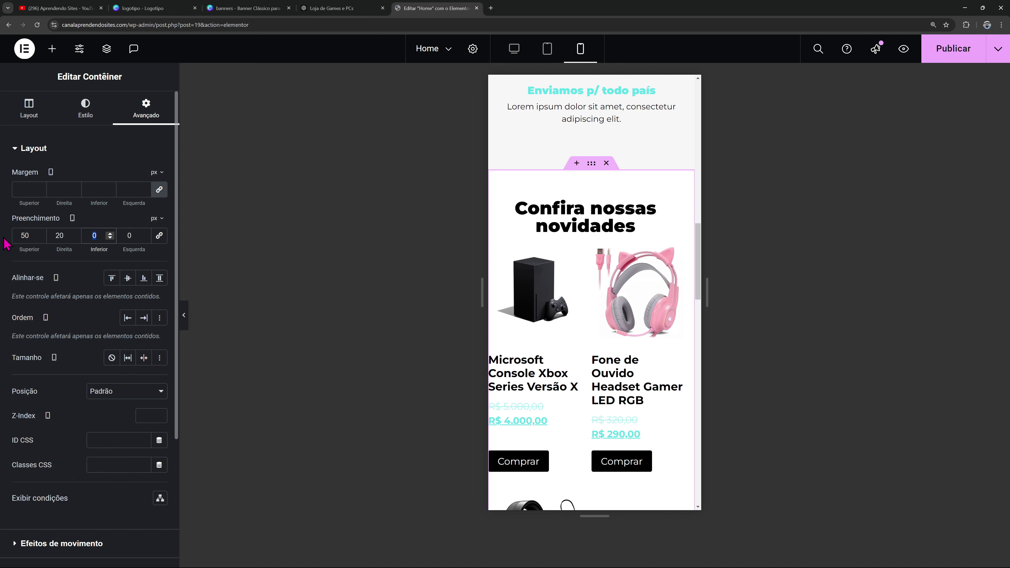
key(Tab)
text(20)
Preview the mobile page without the editing panel, widen the preview, and examine the benefits, novidades and footer sections
key(ctrl+p)
scroll(548, 289, down, 8)
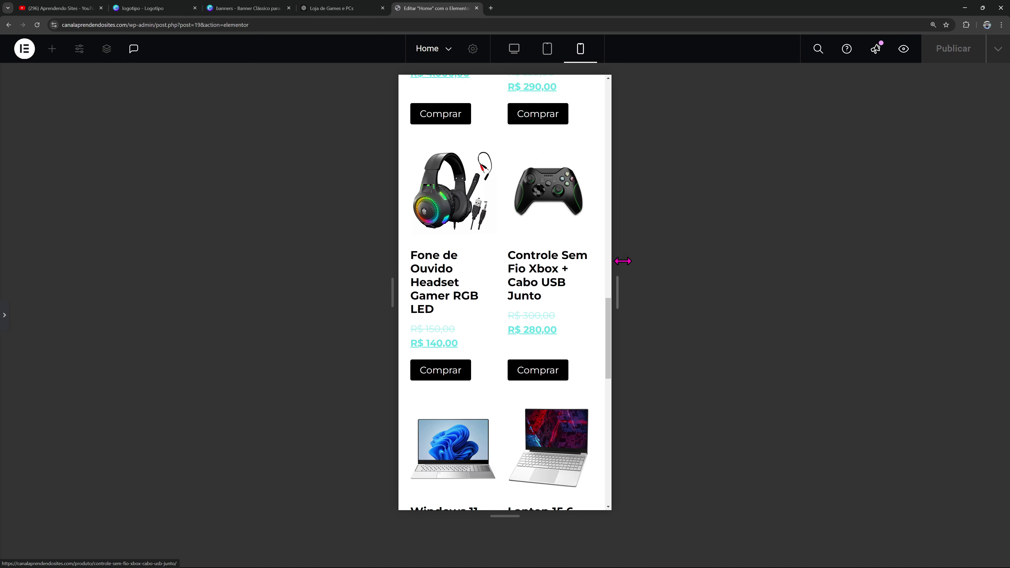
scroll(595, 286, up, 15)
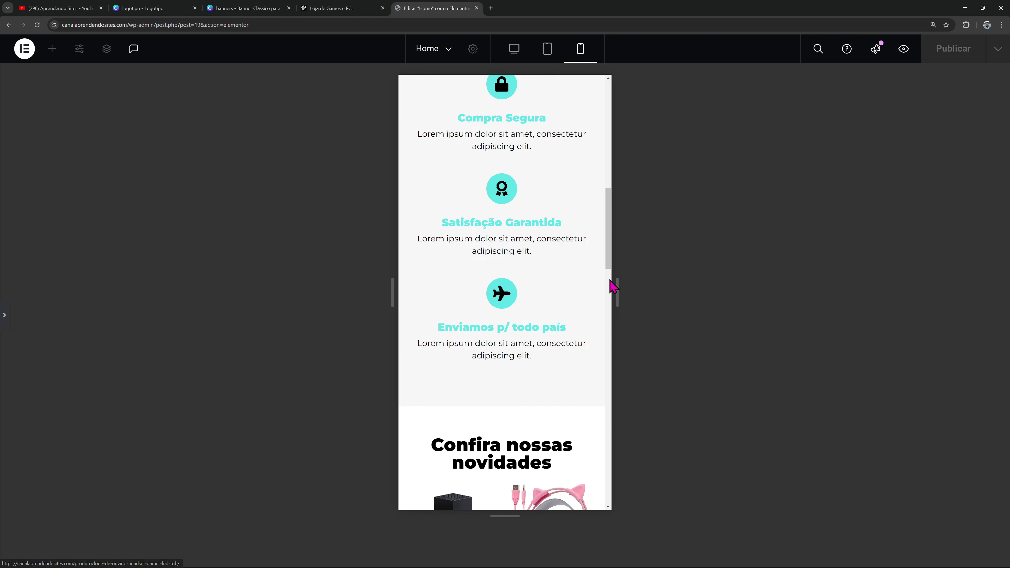
scroll(604, 289, up, 10)
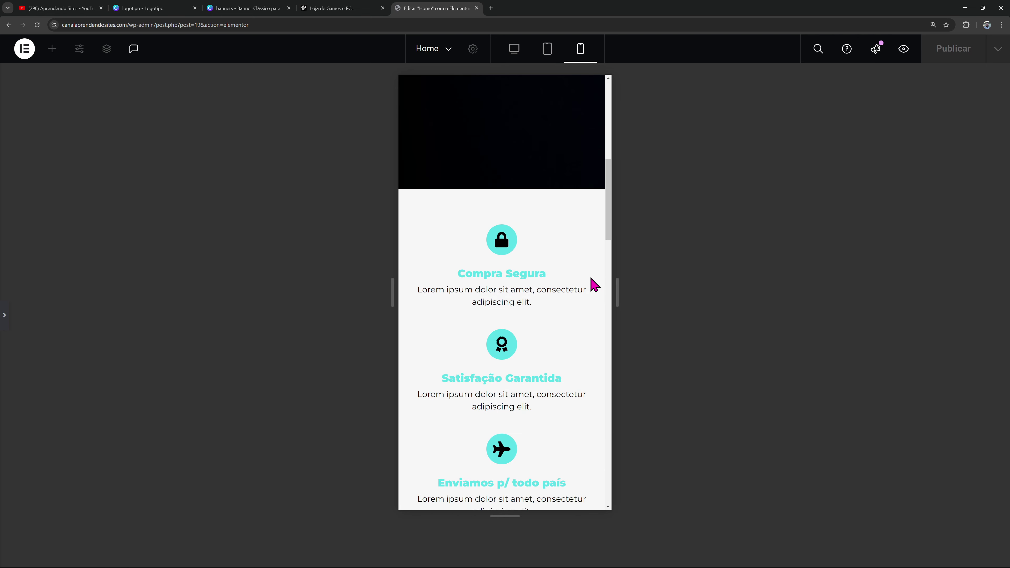
scroll(591, 286, down, 11)
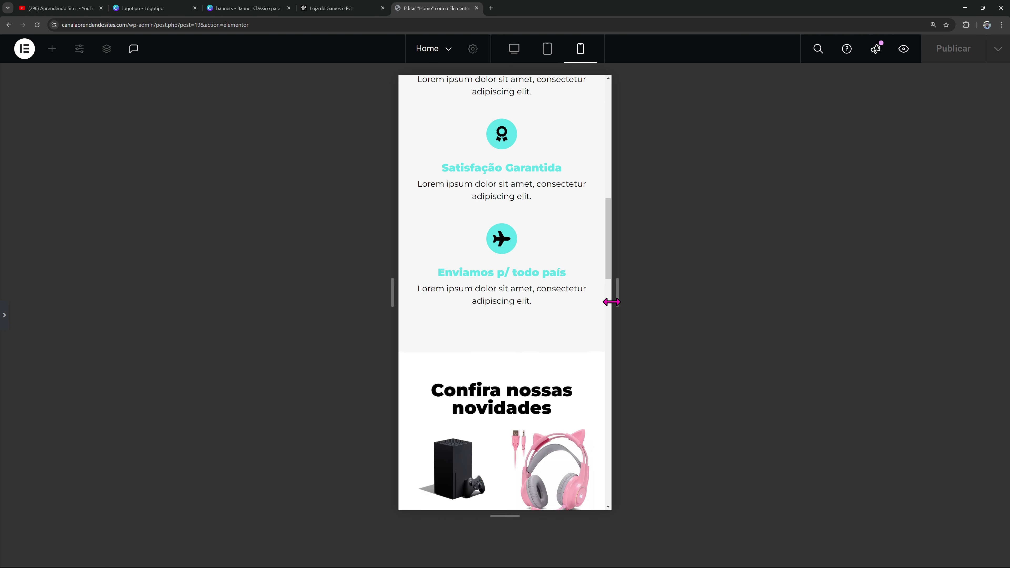
drag(611, 302, 613, 323)
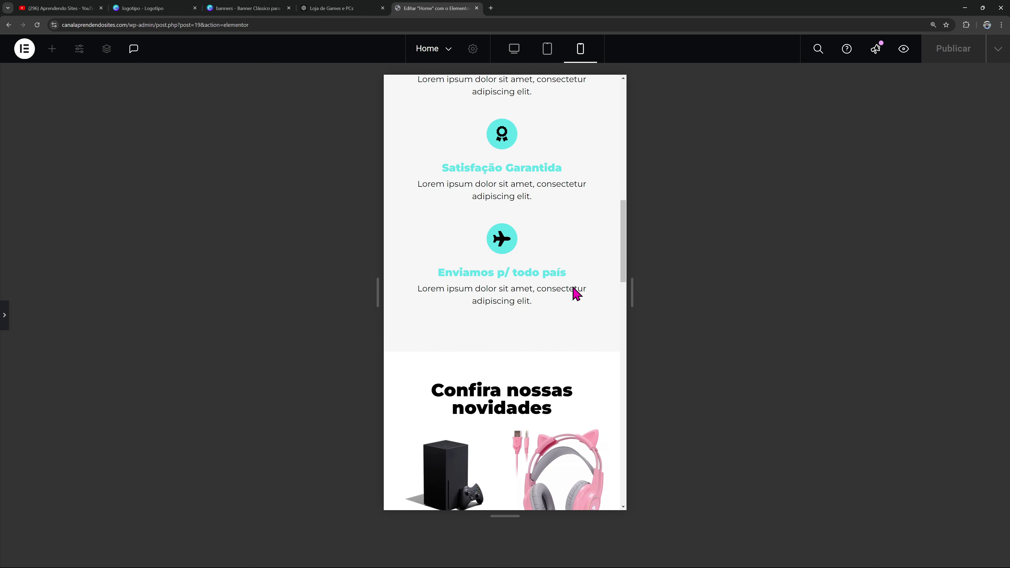
drag(623, 278, 623, 471)
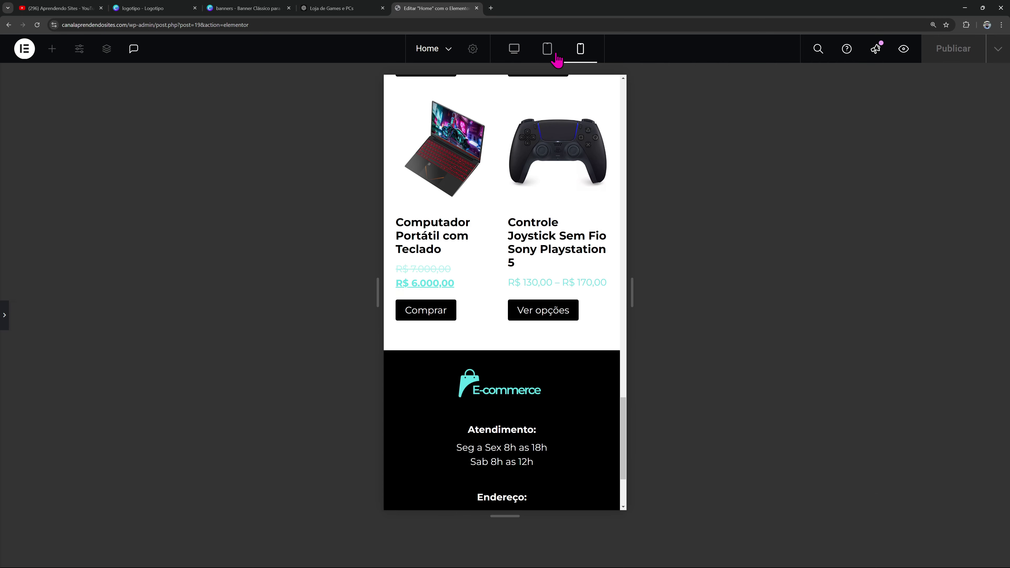
In desktop view, copy the hero container from the start of the page and paste it below the novidades section
click(514, 49)
scroll(785, 293, down, 15)
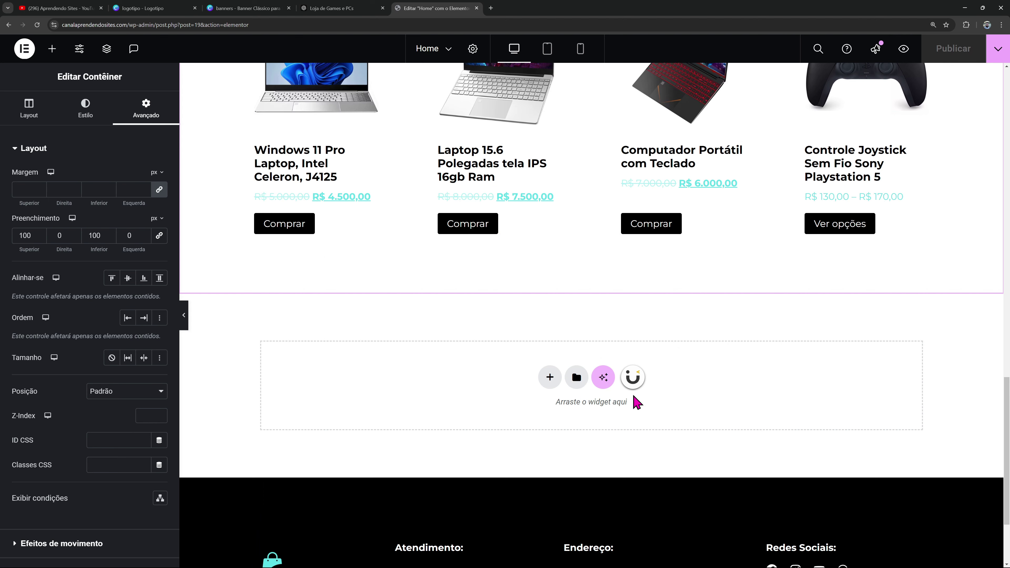
scroll(545, 404, up, 15)
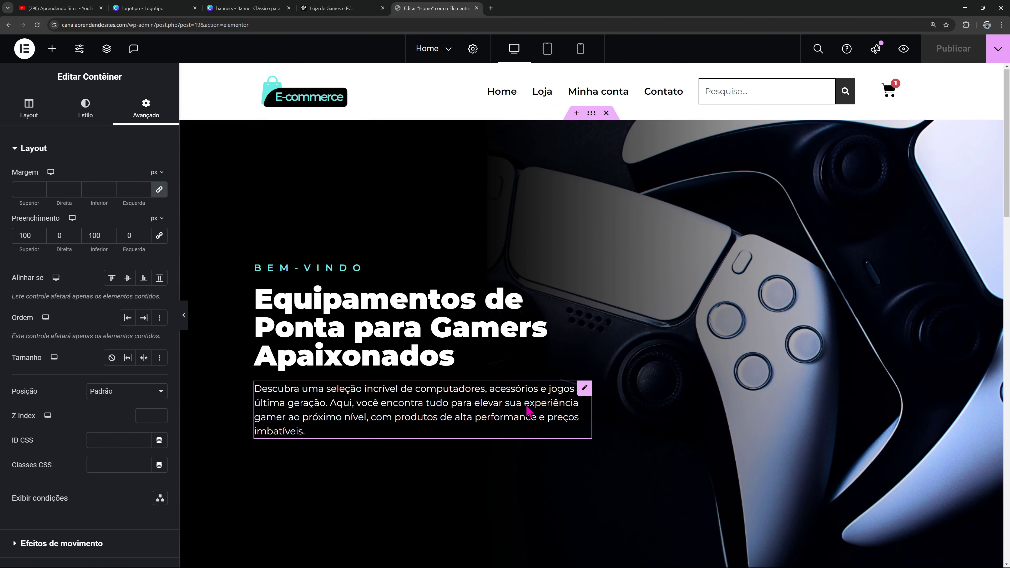
right_click(591, 116)
click(620, 225)
scroll(569, 318, down, 10)
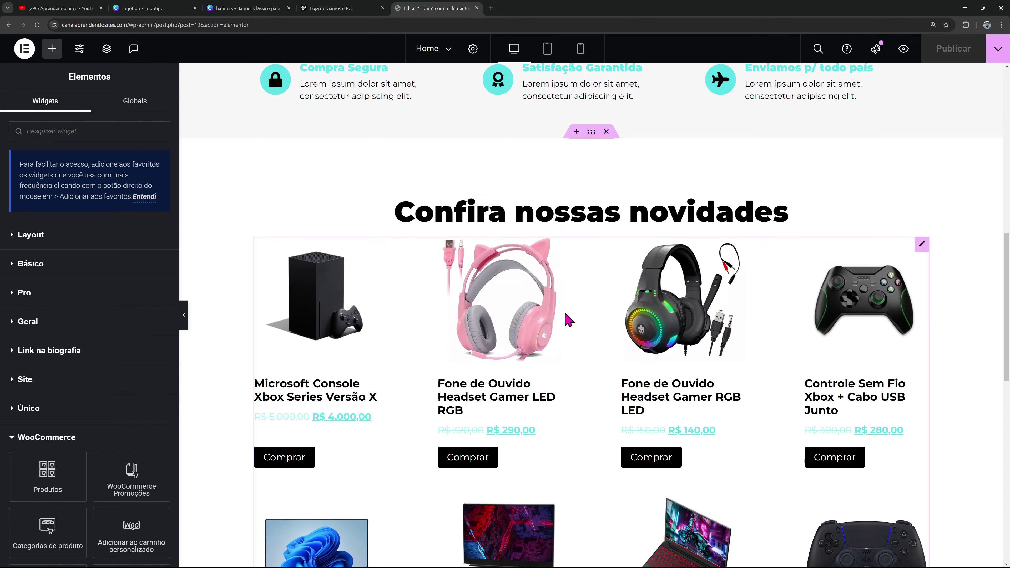
scroll(565, 325, down, 15)
right_click(478, 254)
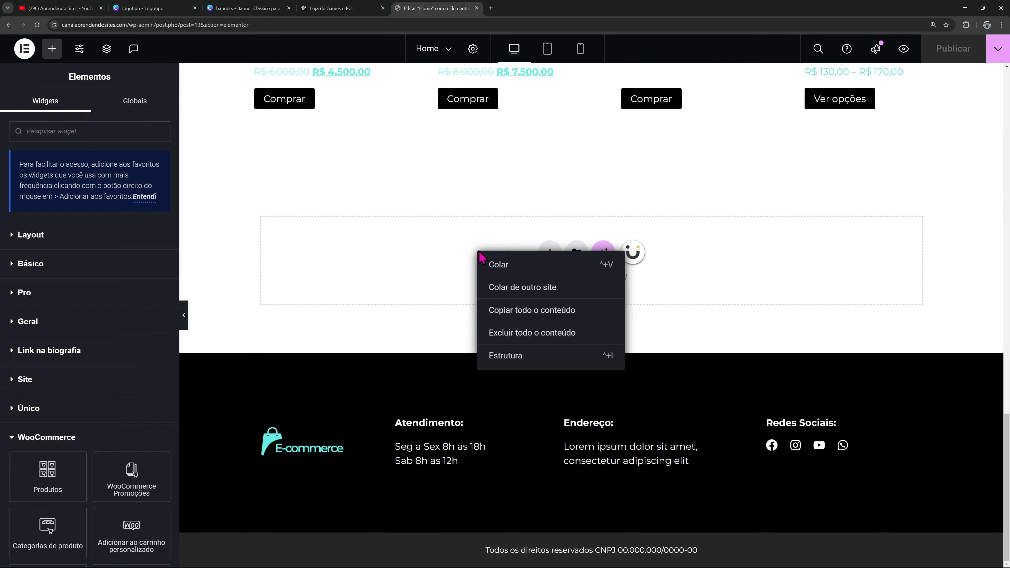
click(492, 265)
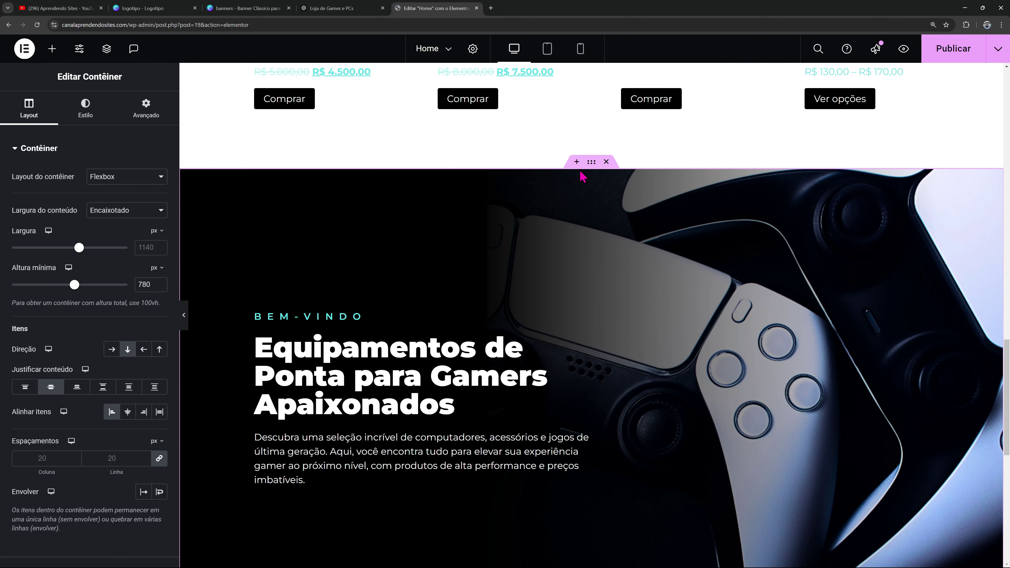
Clear the pasted container's background color and replace its background image by uploading the file "banner 2"
click(82, 113)
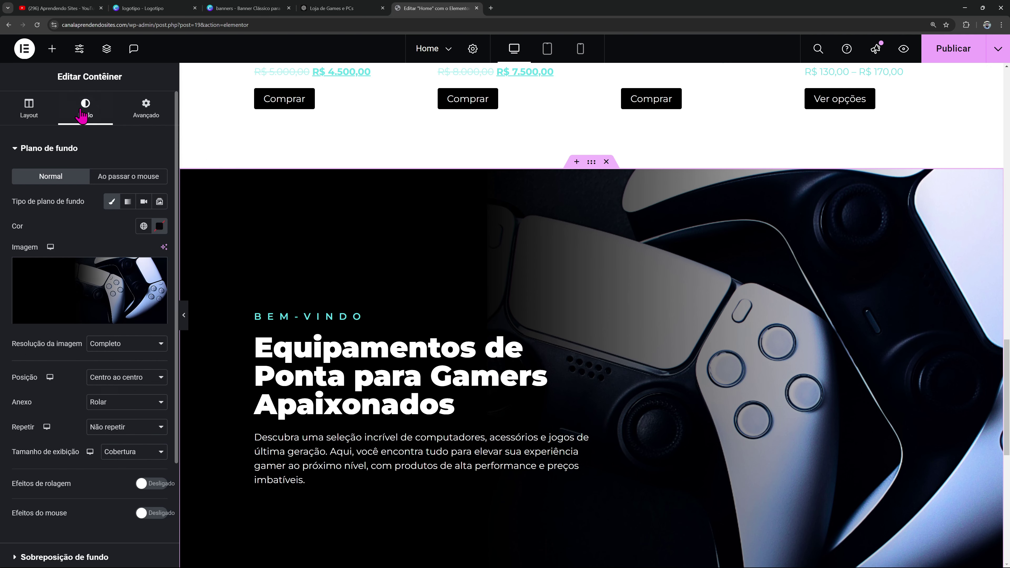
click(159, 224)
click(173, 92)
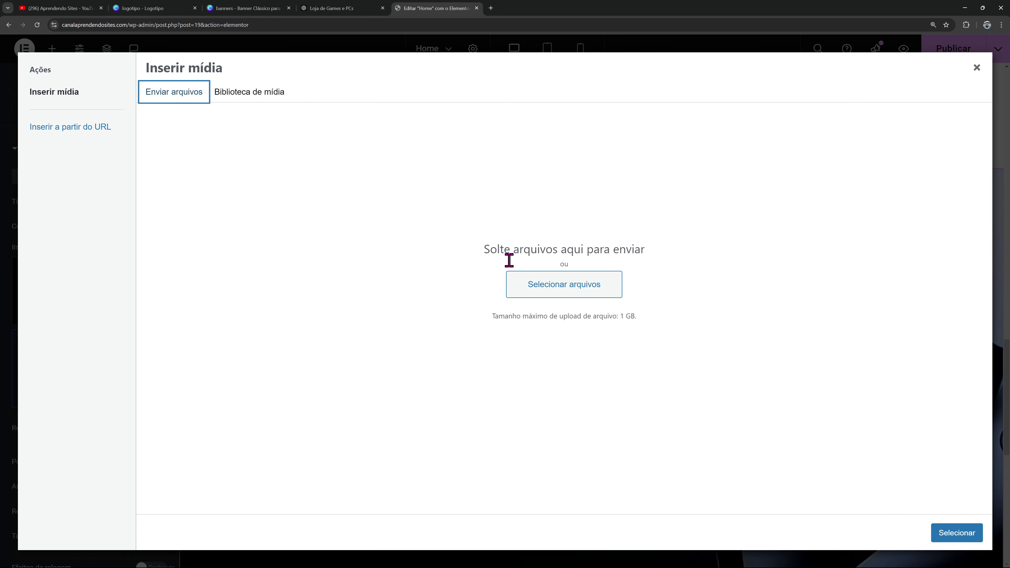
click(542, 289)
click(107, 105)
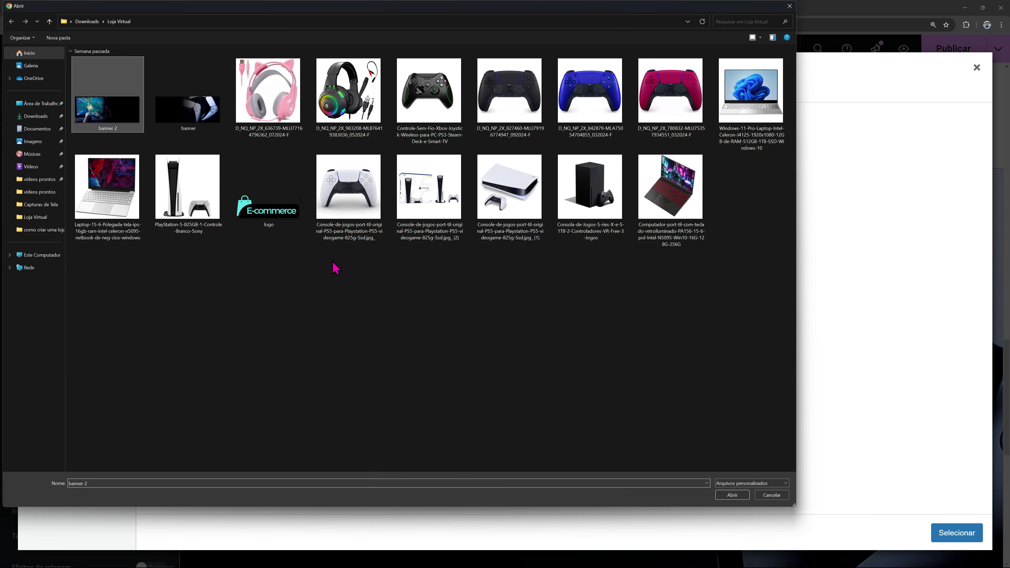
click(732, 495)
click(956, 533)
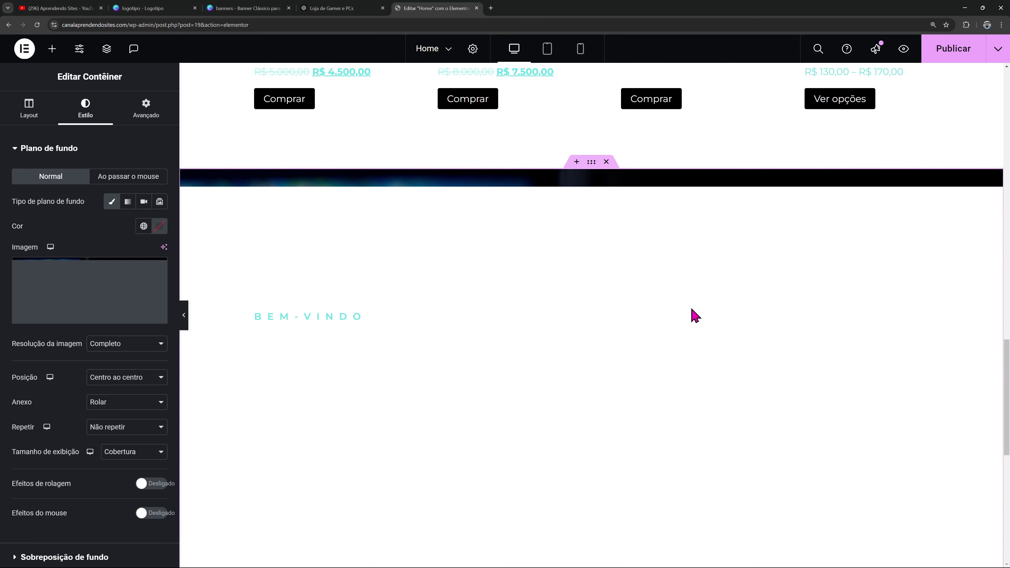
scroll(681, 314, down, 2)
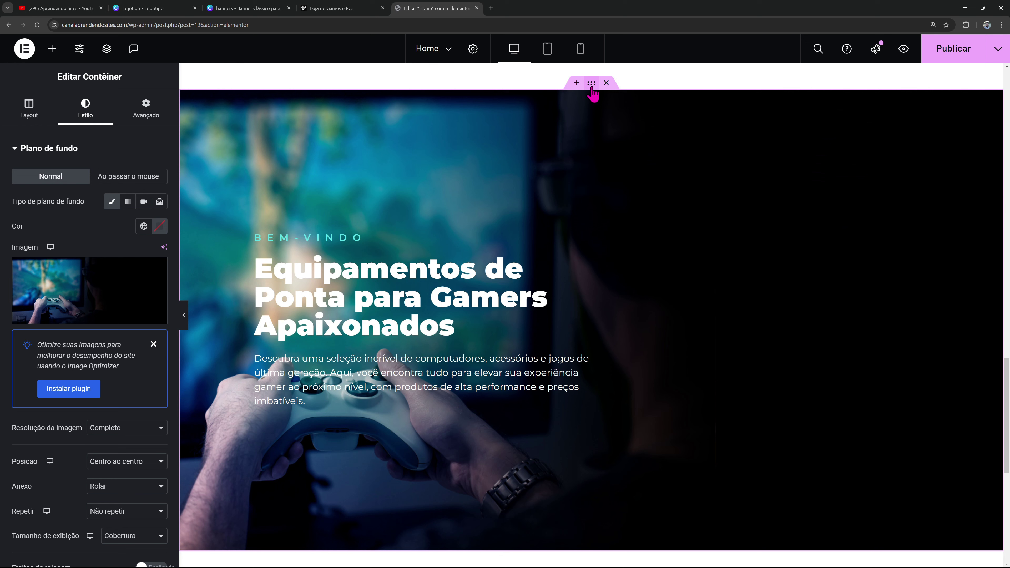
Align the pasted banner container's items to the end and right-align its title and description text
click(21, 119)
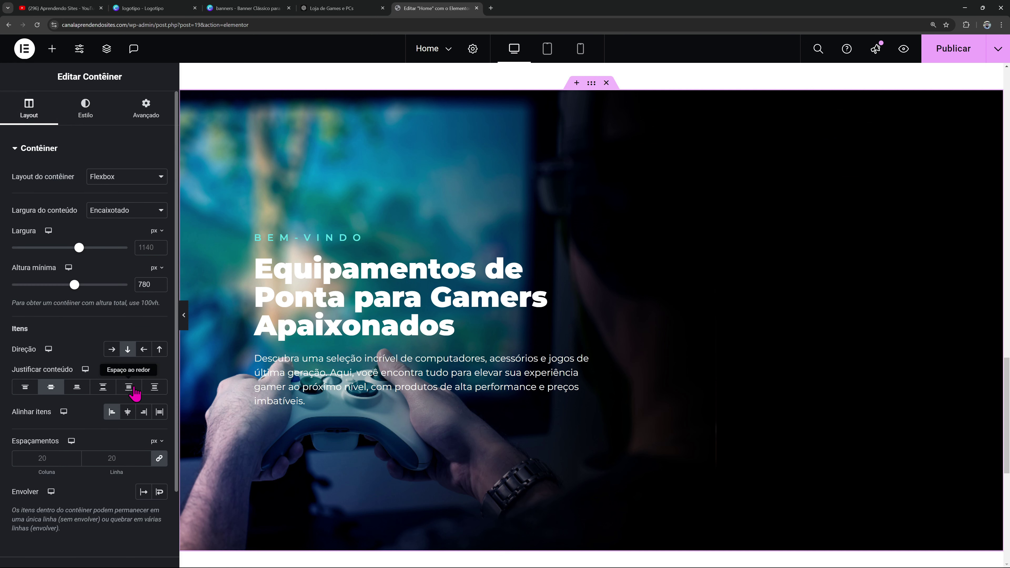
click(148, 414)
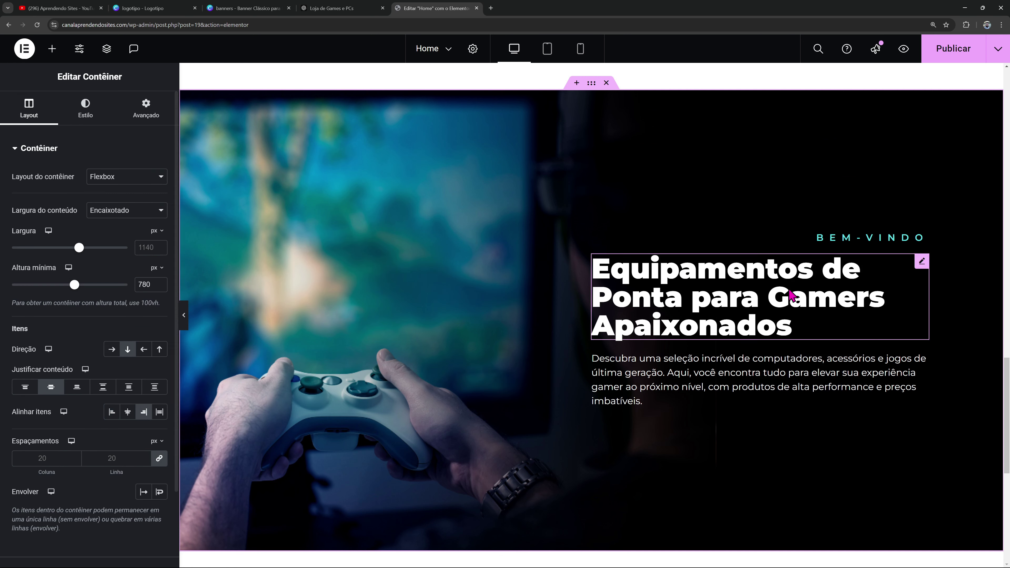
click(884, 246)
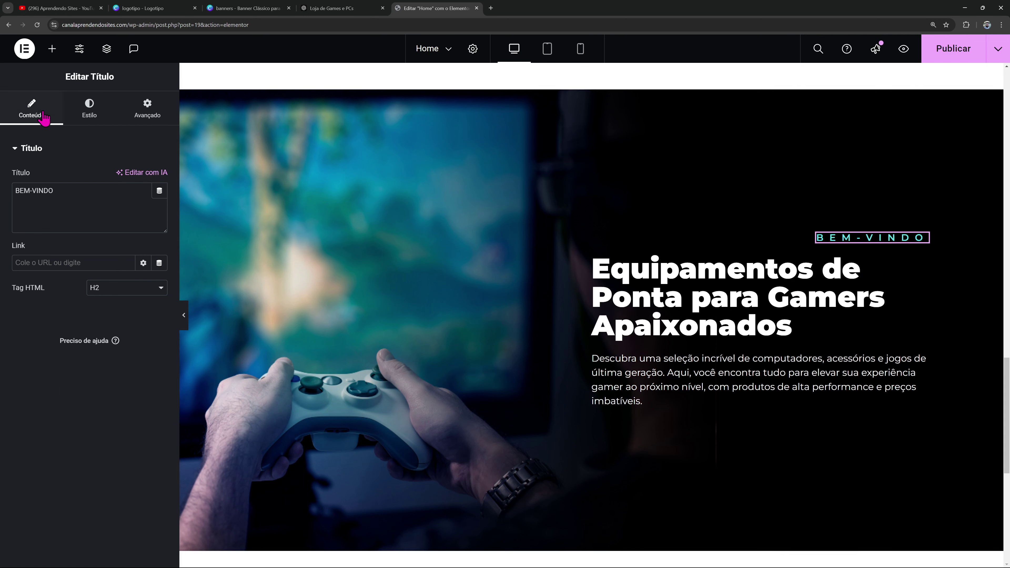
click(787, 326)
click(87, 109)
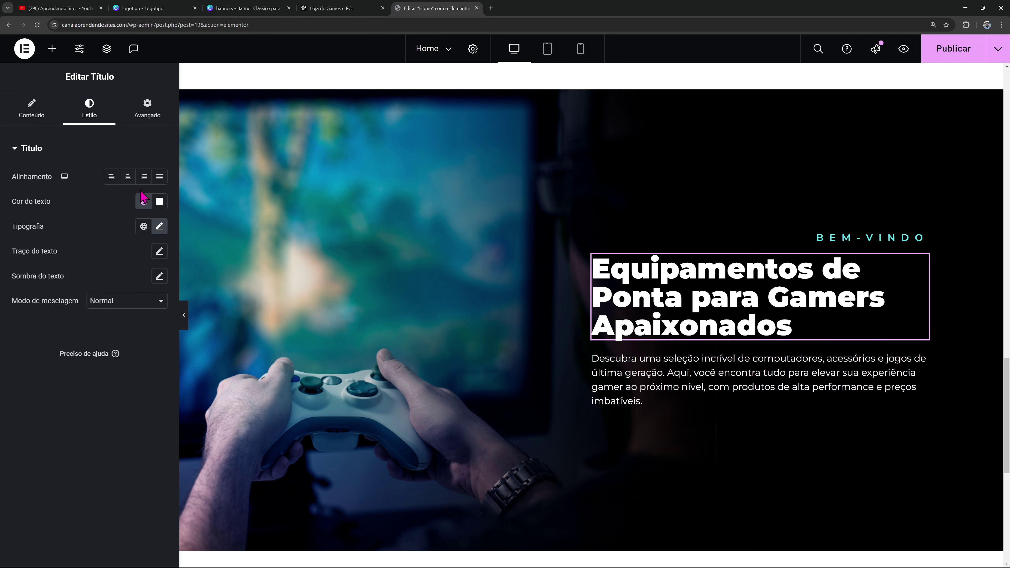
click(144, 176)
click(810, 366)
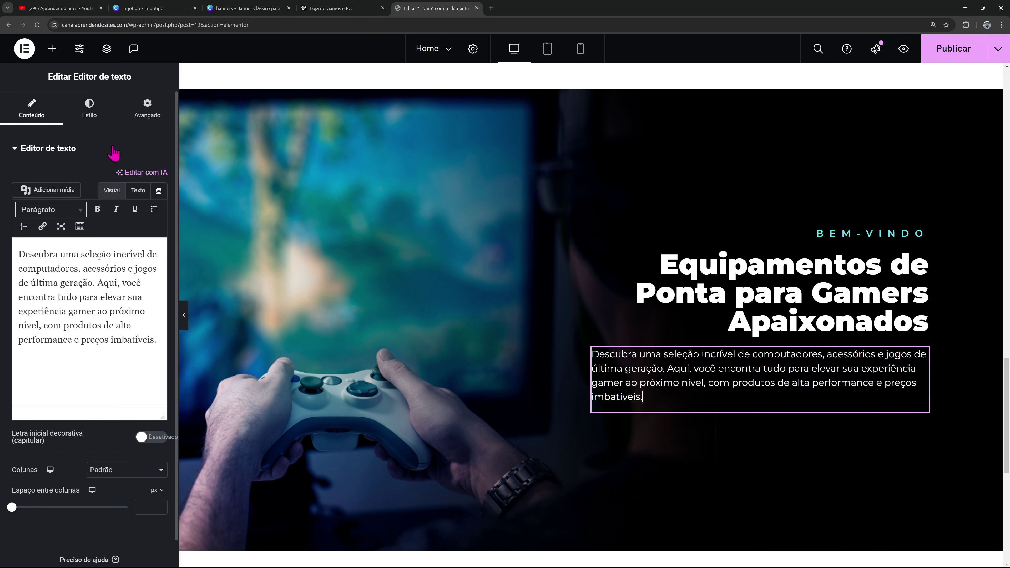
click(89, 108)
click(143, 177)
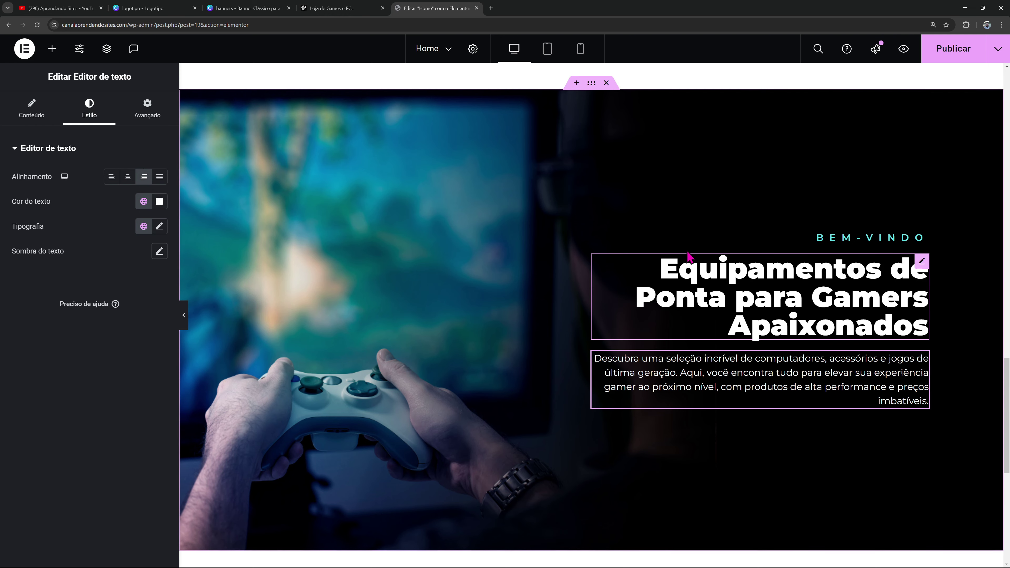
Copy the headline "Explore o Melhor do Mundo Gamer e Tecnologia" from ChatGPT and use it as the new banner's title
click(354, 8)
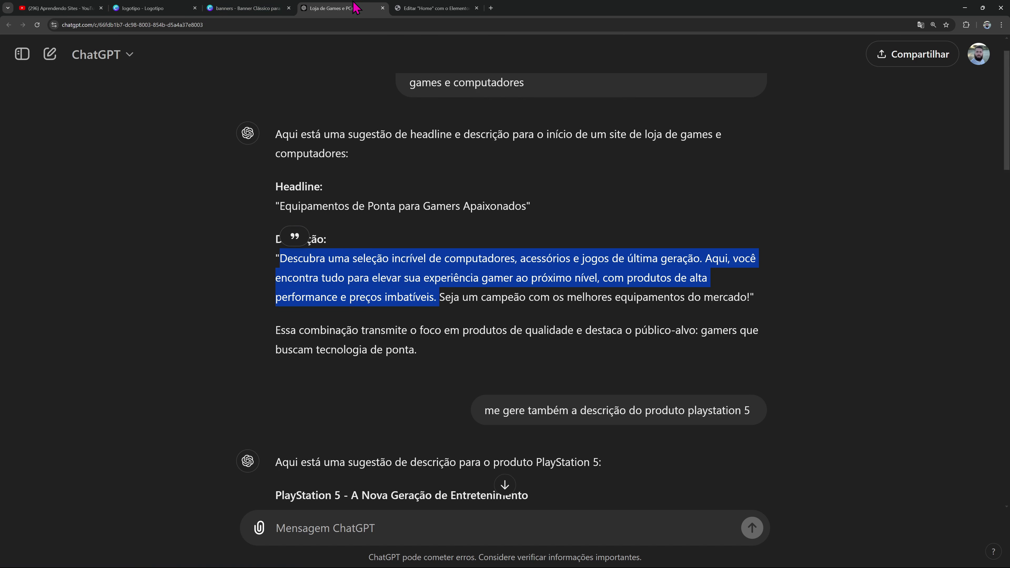
scroll(522, 298, down, 15)
scroll(551, 300, down, 4)
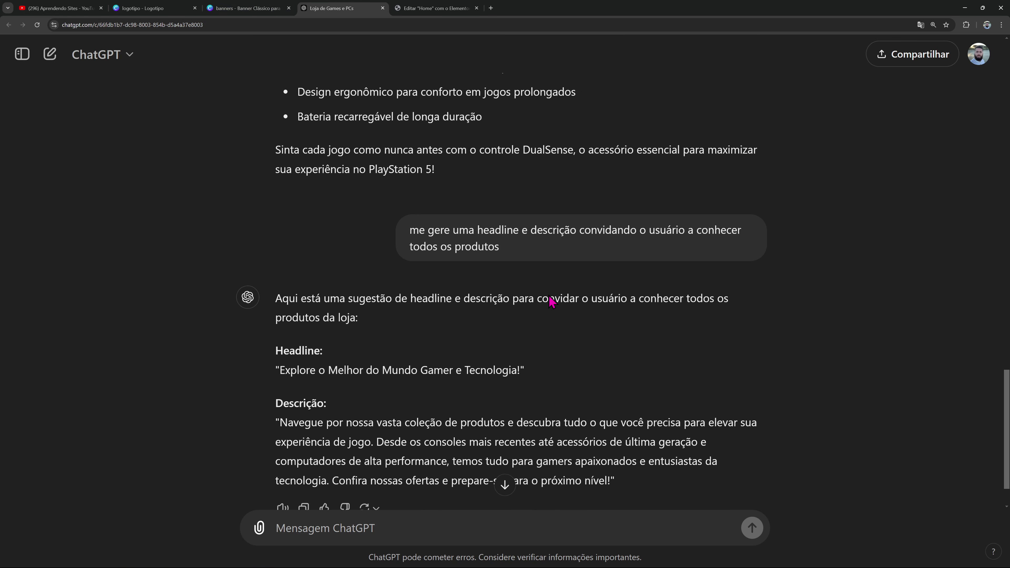
drag(279, 315, 517, 314)
right_click(515, 317)
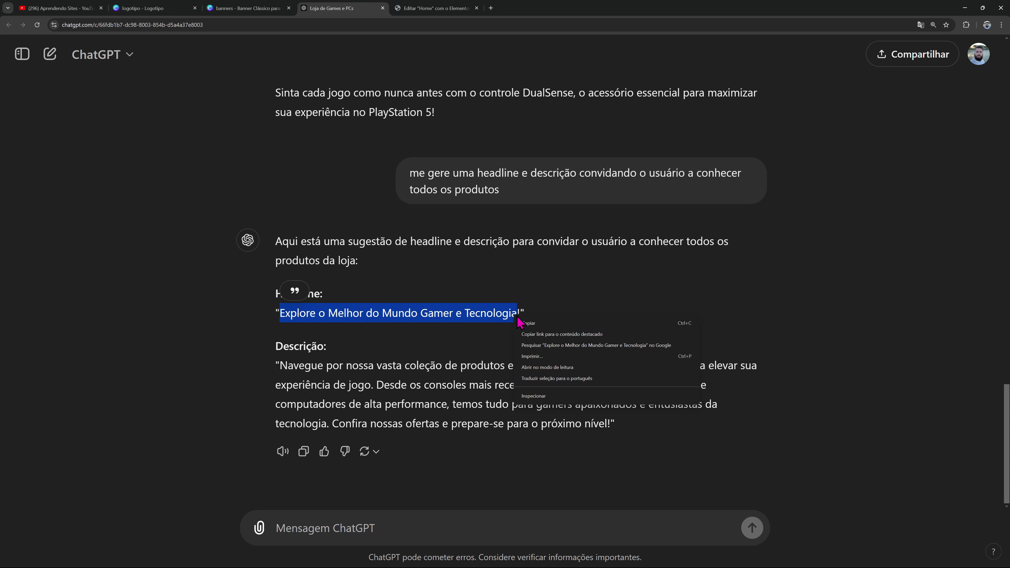
click(529, 326)
click(457, 7)
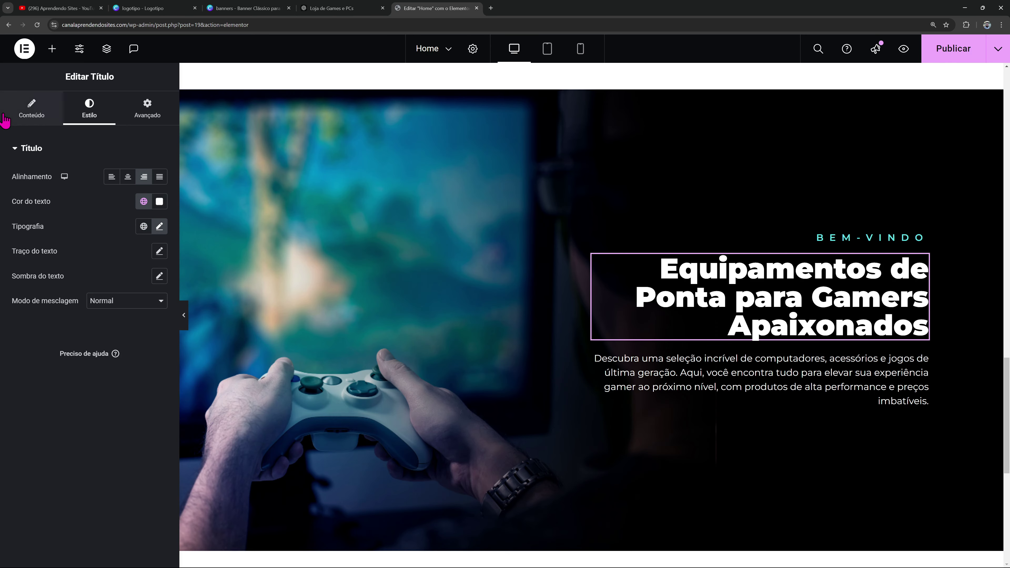
Replace the new banner's description with the ChatGPT text beginning "Navegue por nossa vasta coleção de produtos", without its final exclamation mark
key(ctrl+shift+Tab)
drag(278, 364, 610, 423)
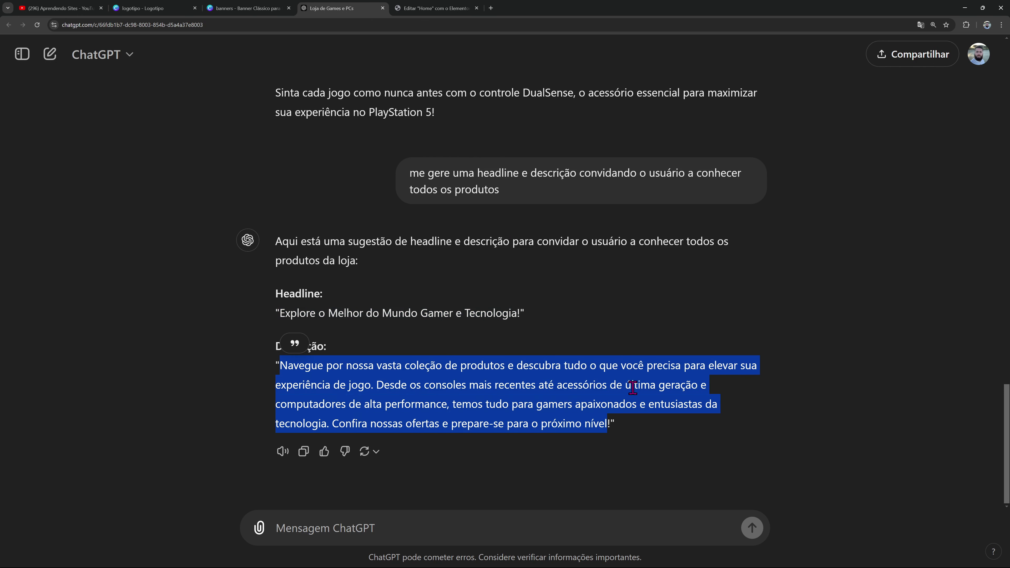
click(435, 8)
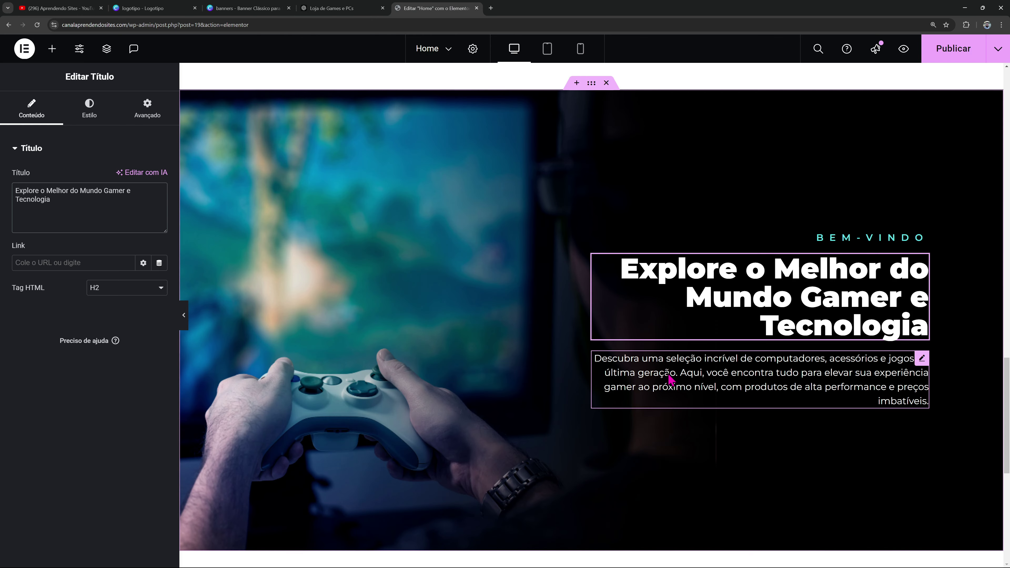
click(636, 374)
click(31, 107)
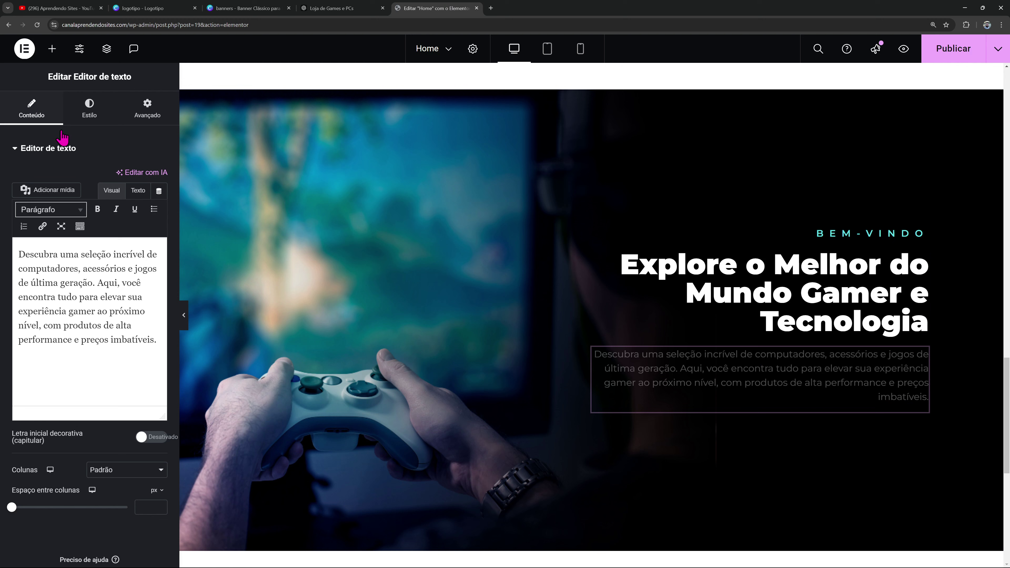
click(138, 191)
drag(136, 320, 3, 216)
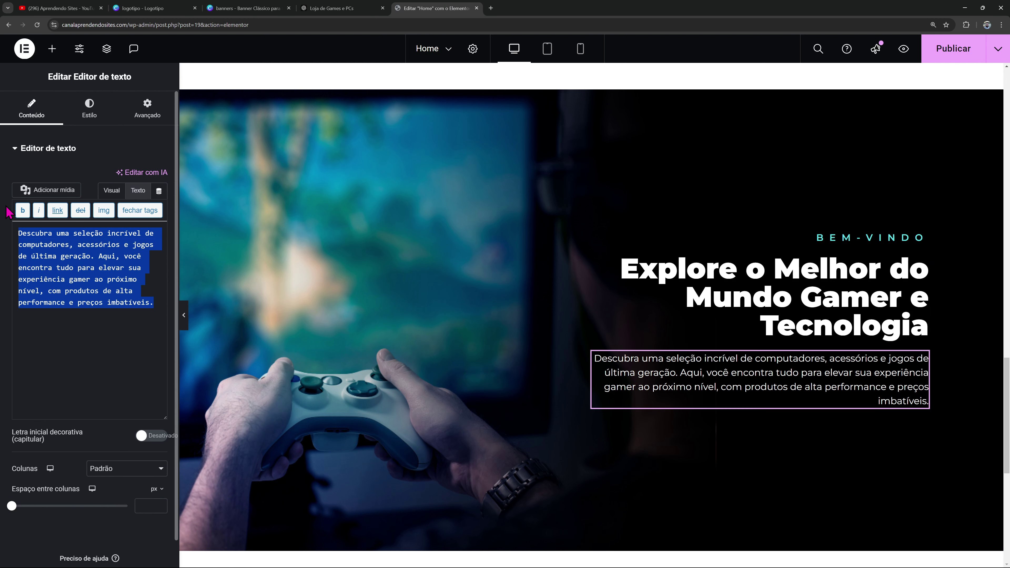
key(ctrl+v)
scroll(692, 324, up, 3)
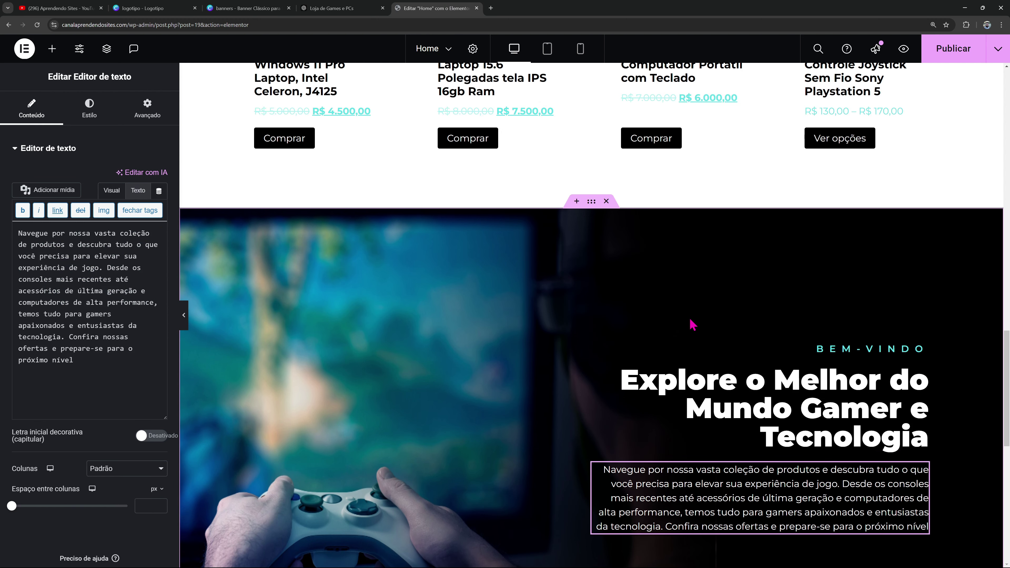
scroll(692, 325, down, 3)
Add a button widget below the new banner's description and set its text to "Ver Produtos"
click(51, 49)
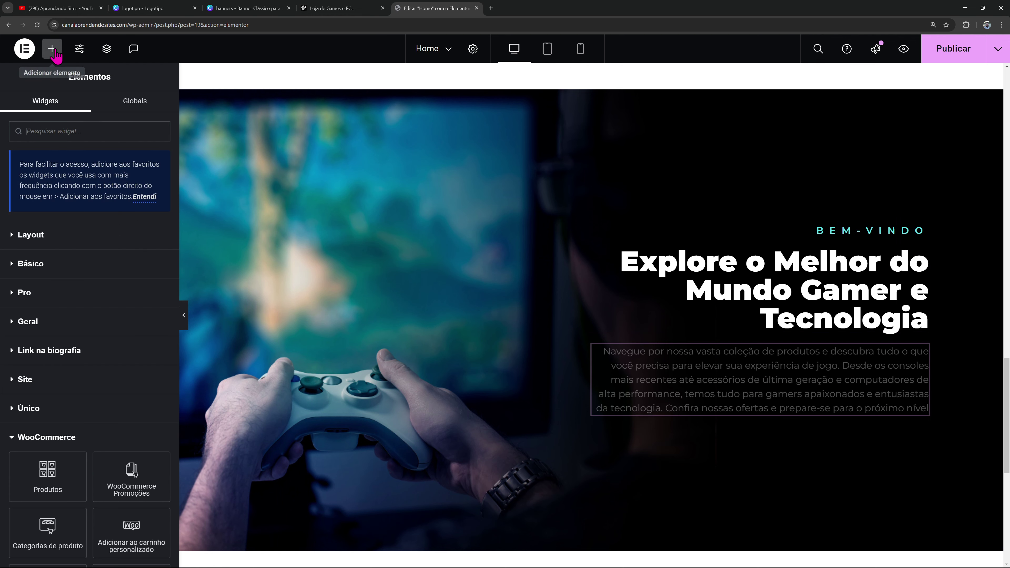
scroll(68, 322, down, 1)
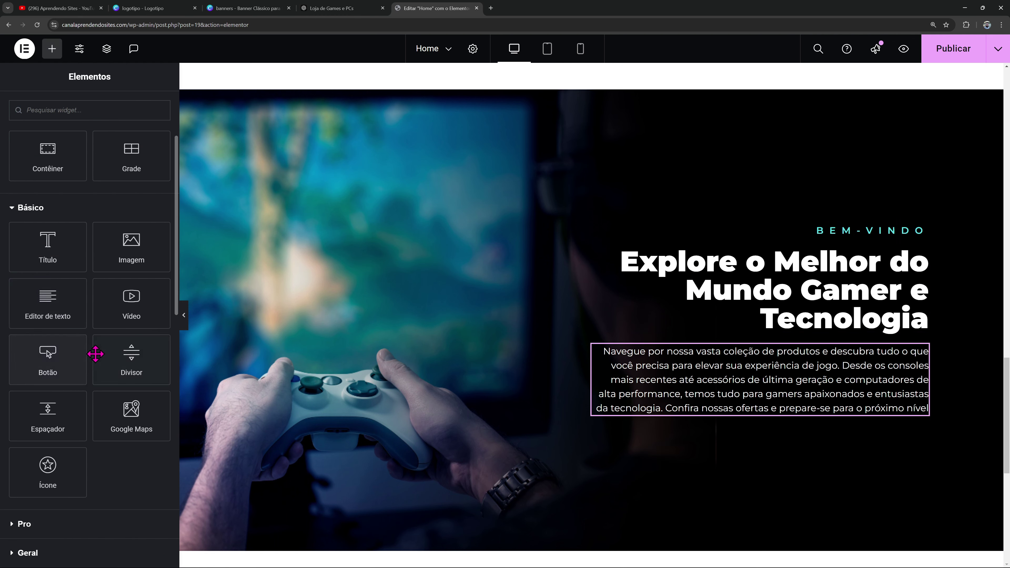
drag(70, 364, 855, 414)
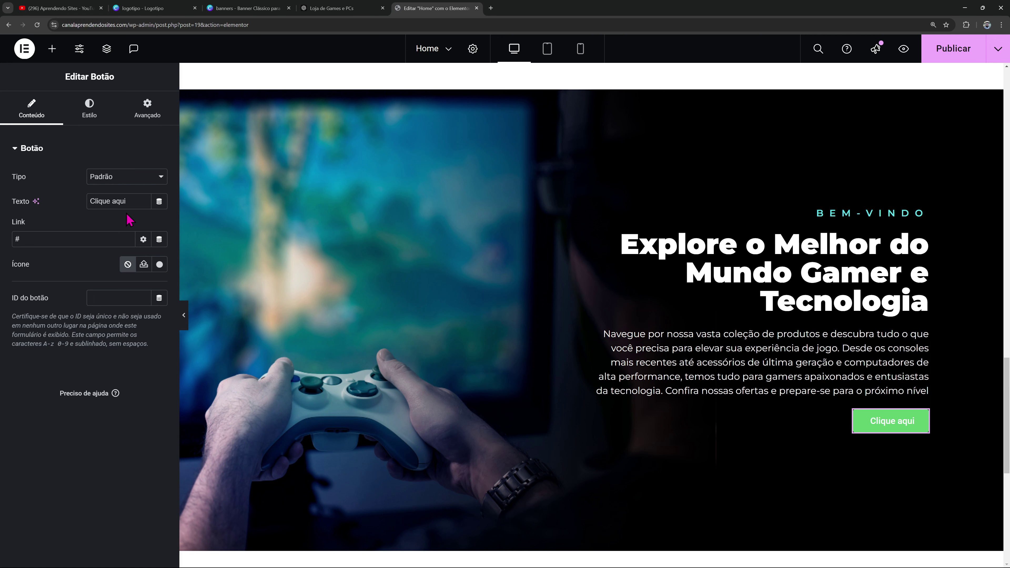
key(Caps_Lock)
text(Ver)
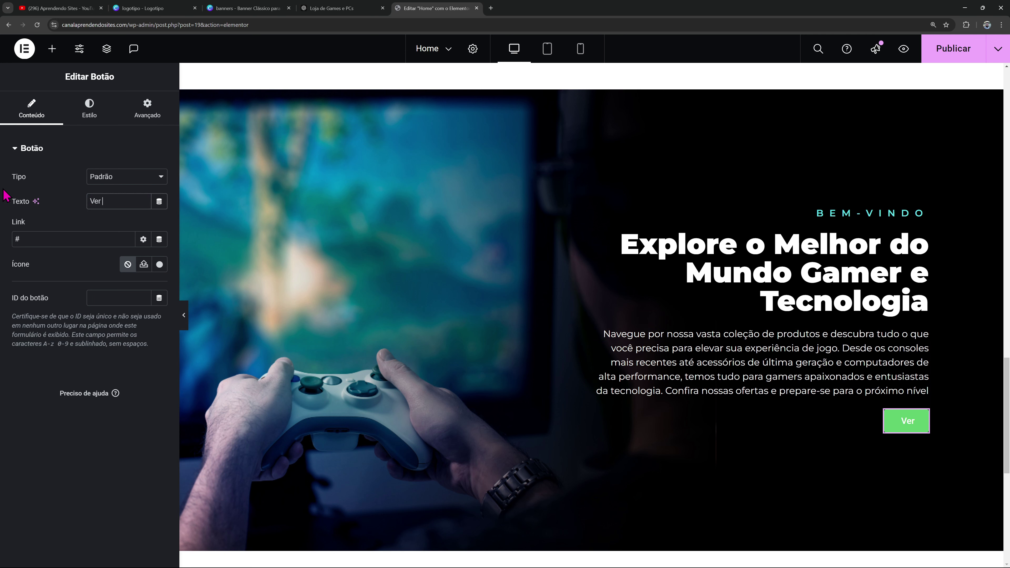
key(Caps_Lock)
text(Produ)
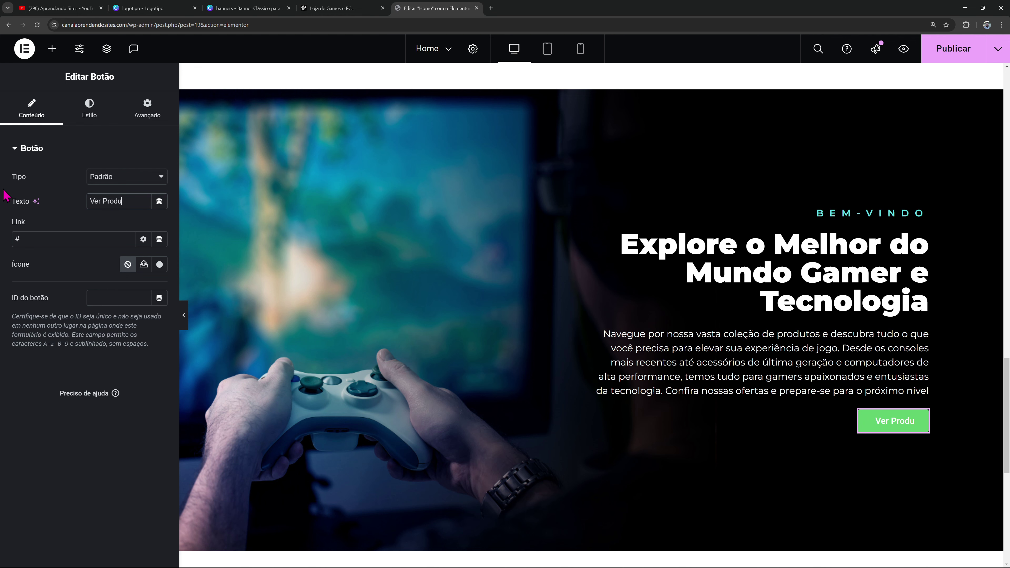
text(tos)
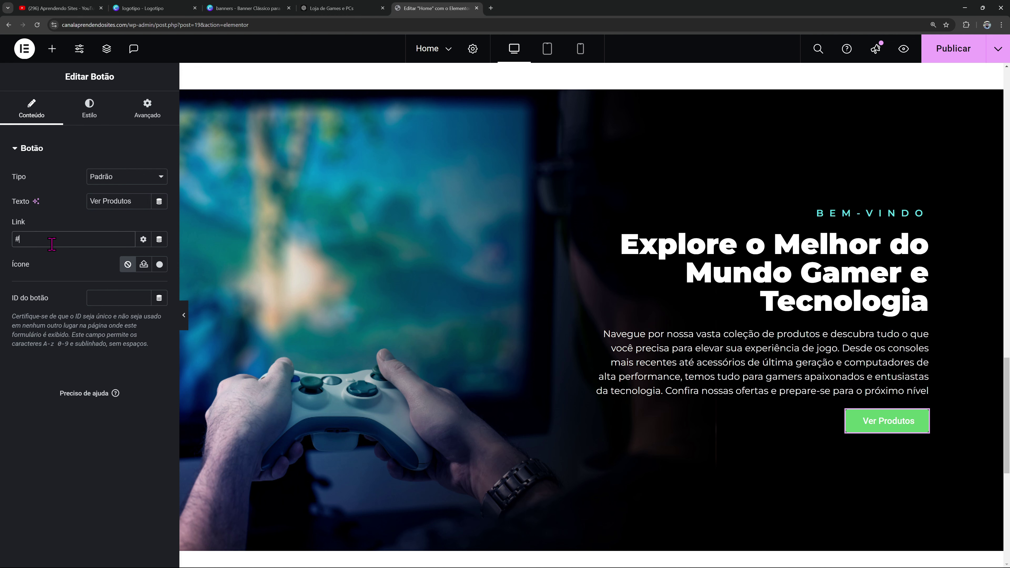
Copy the Loja page's link address from the WordPress pages list in a new browser tab and use it as the button's link
scroll(440, 139, up, 8)
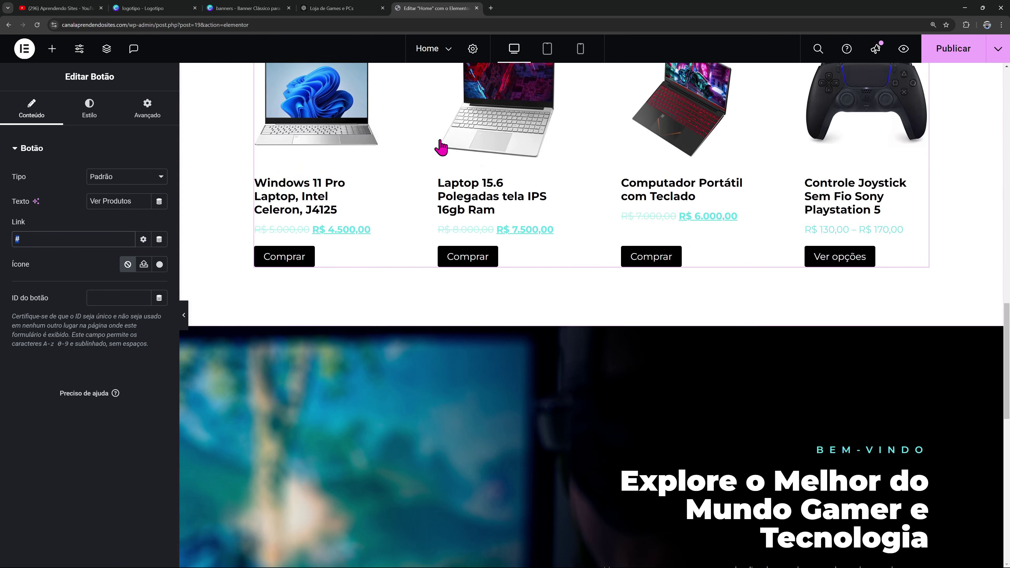
drag(155, 23, 4, 38)
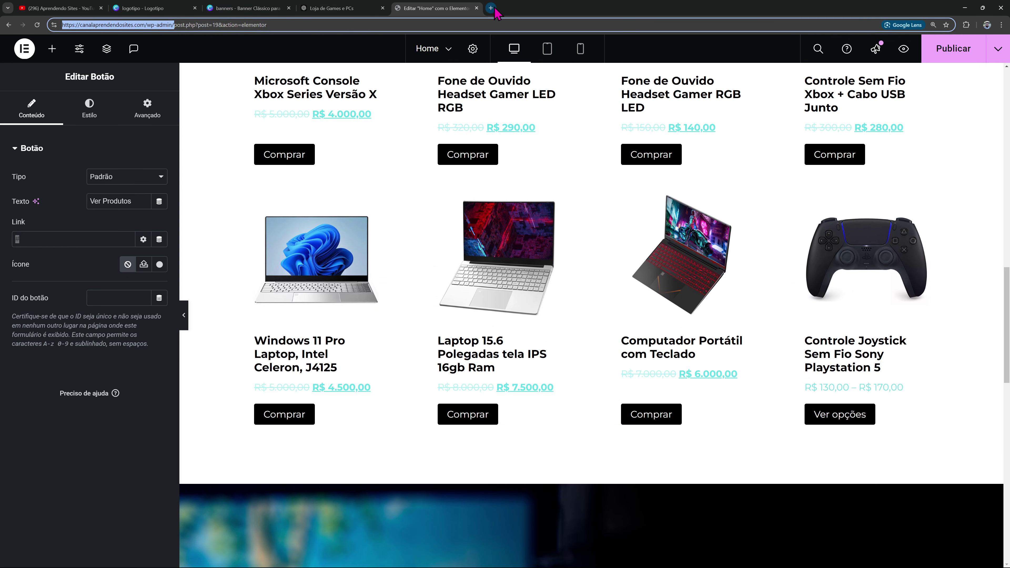
drag(495, 7, 492, 8)
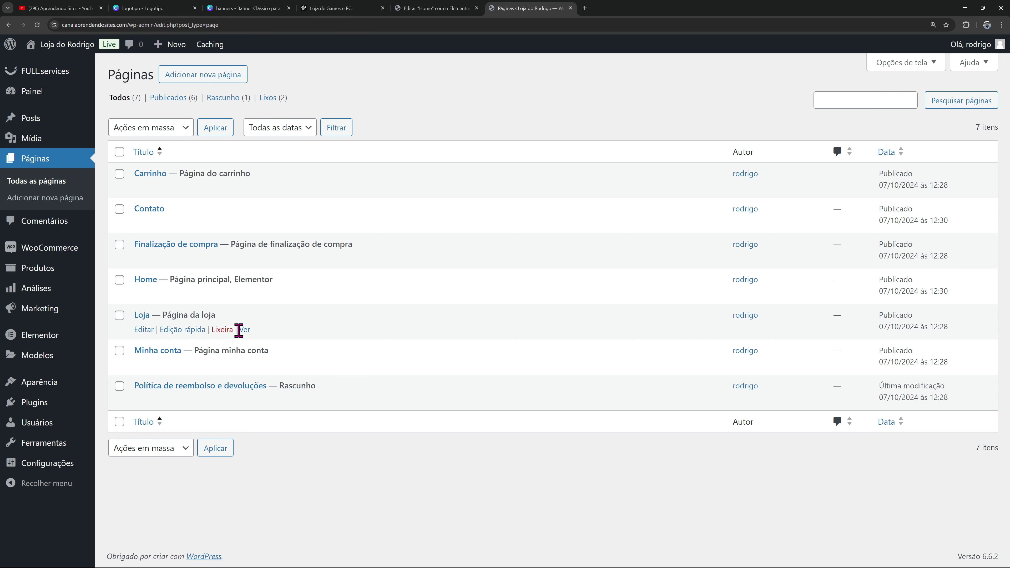
right_click(239, 331)
click(298, 393)
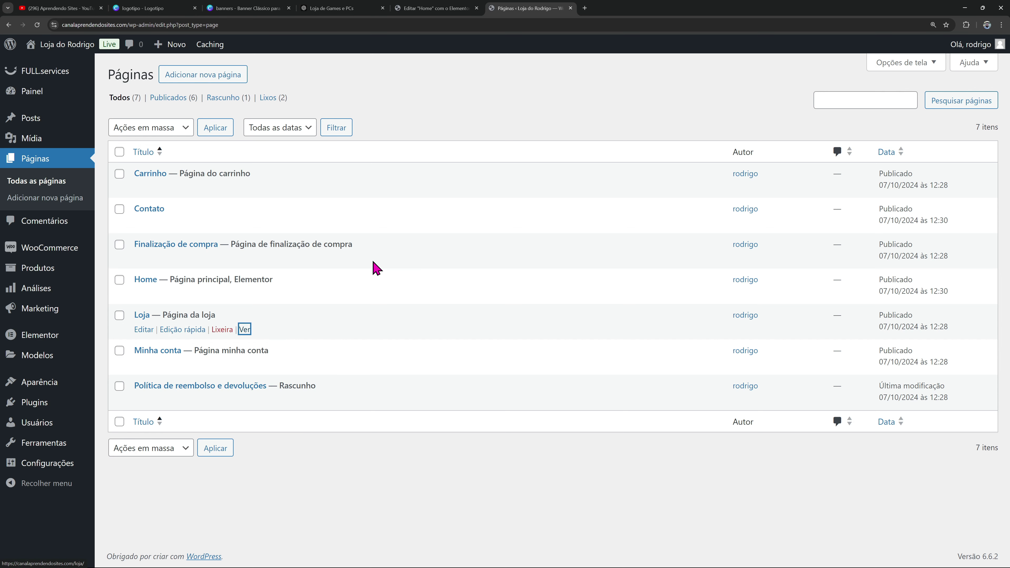
click(438, 7)
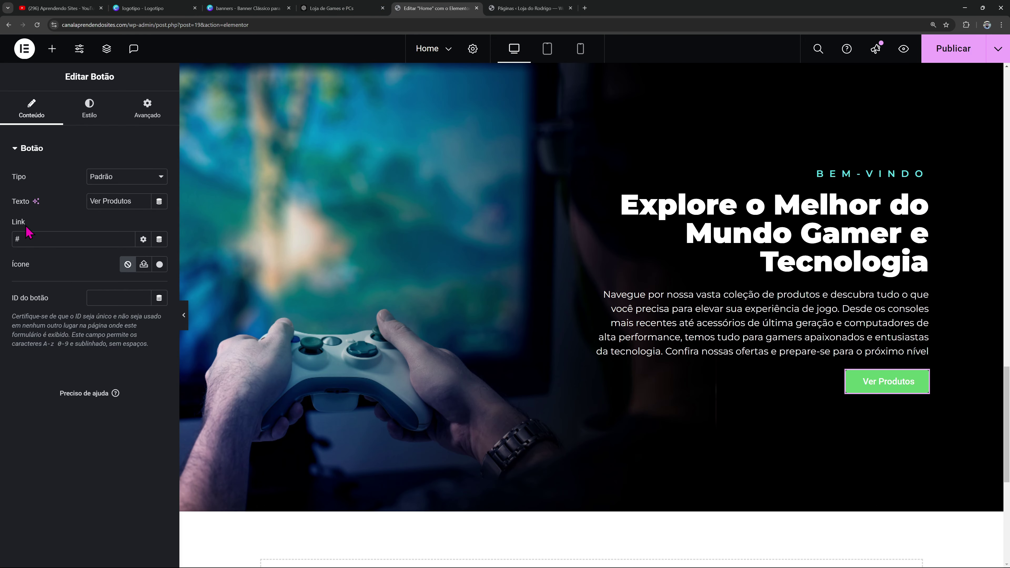
key(ctrl+v)
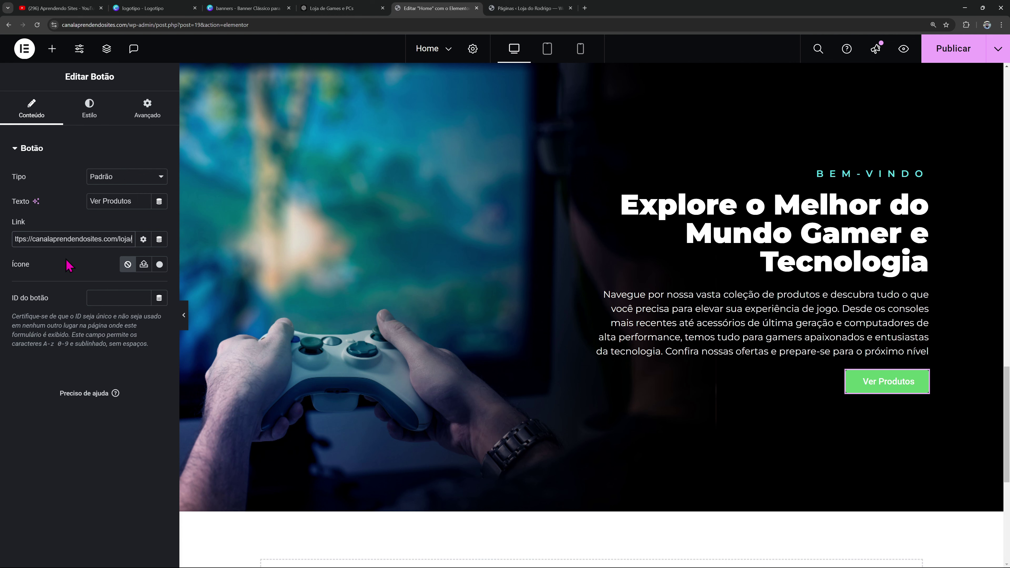
scroll(715, 358, up, 10)
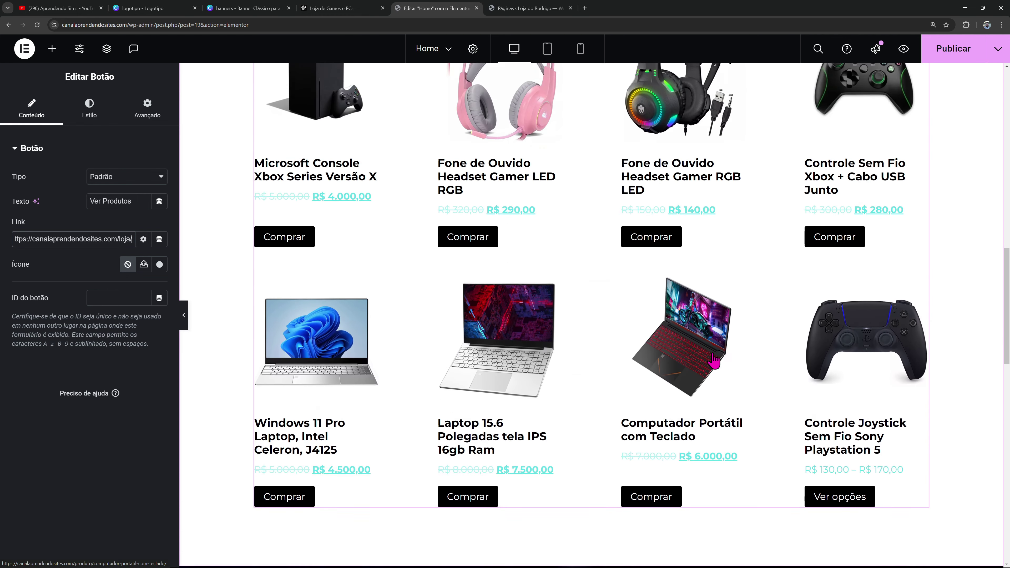
scroll(525, 303, up, 5)
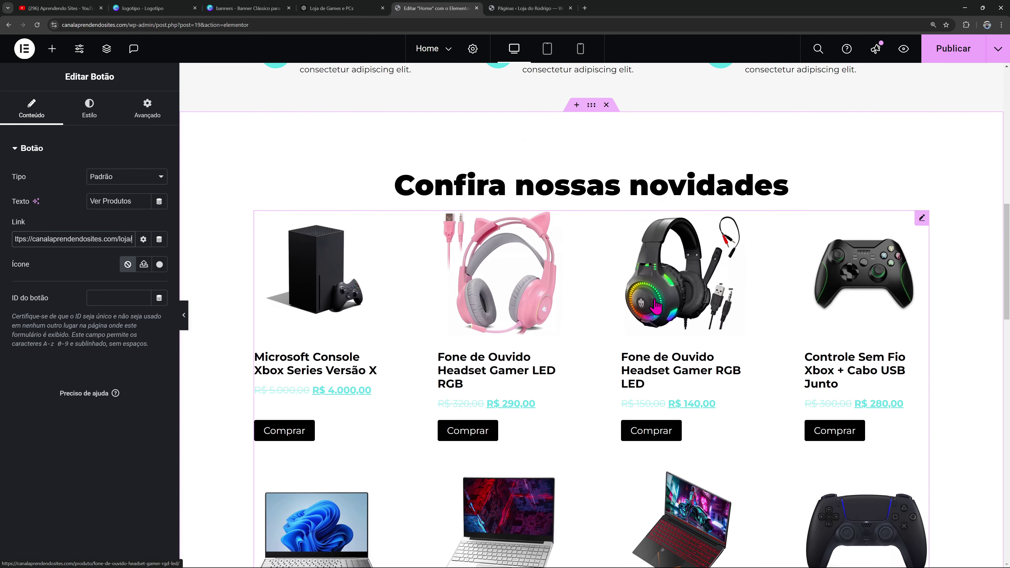
scroll(398, 338, down, 3)
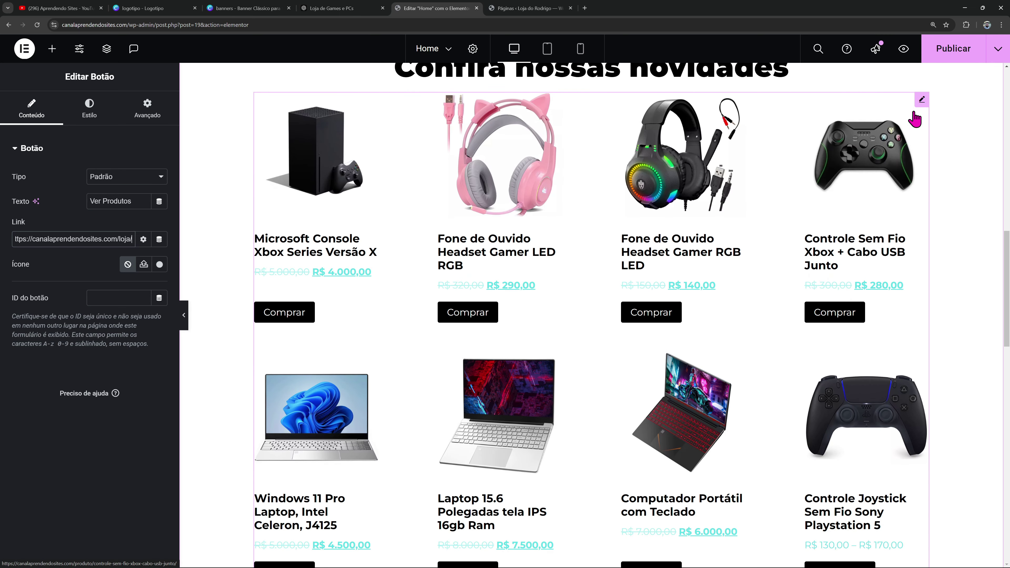
scroll(435, 332, down, 2)
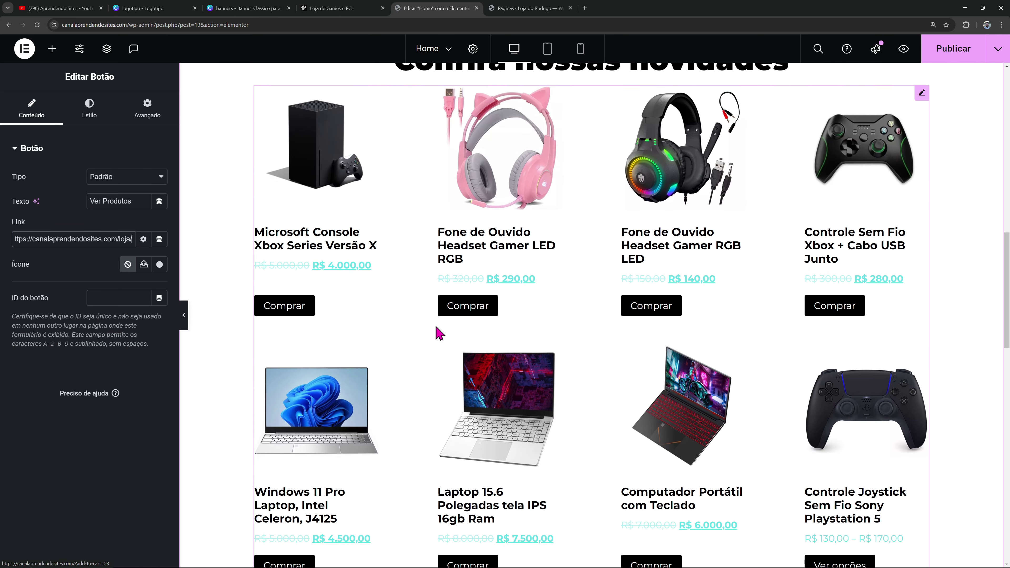
scroll(440, 329, up, 2)
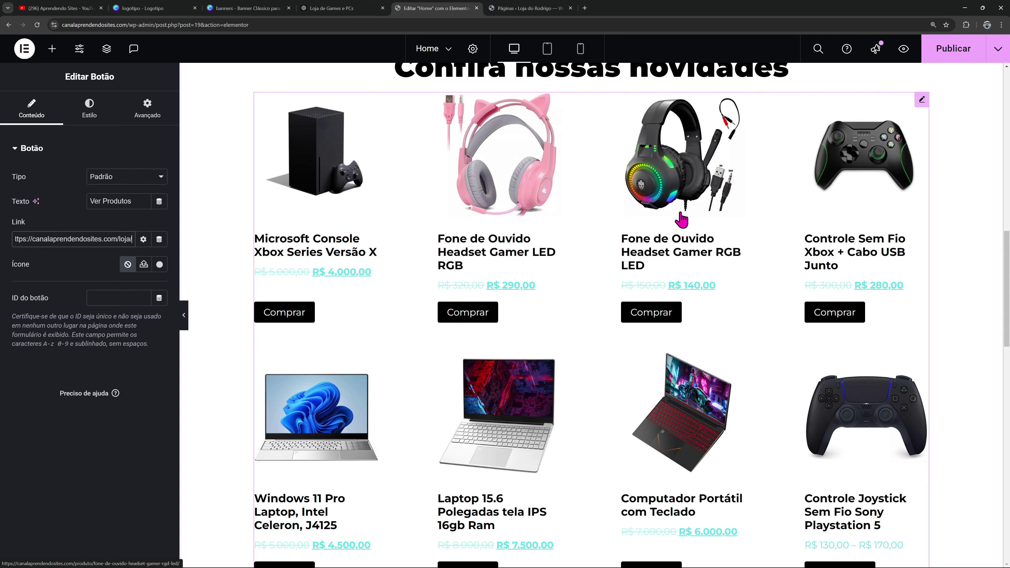
scroll(692, 282, down, 10)
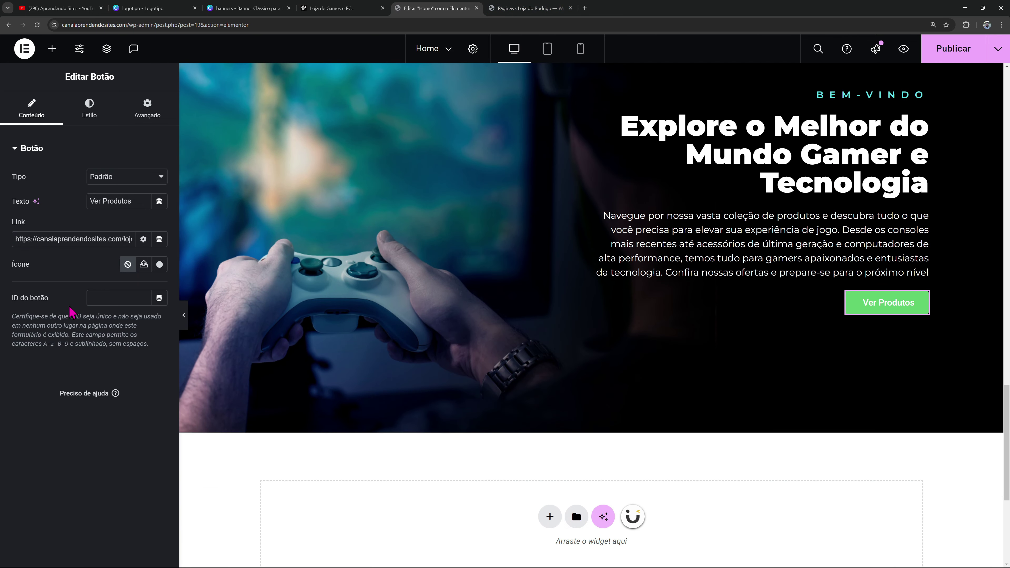
Search the icon library for "ang" and insert the double right-angle icon into the Ver Produtos button
click(143, 264)
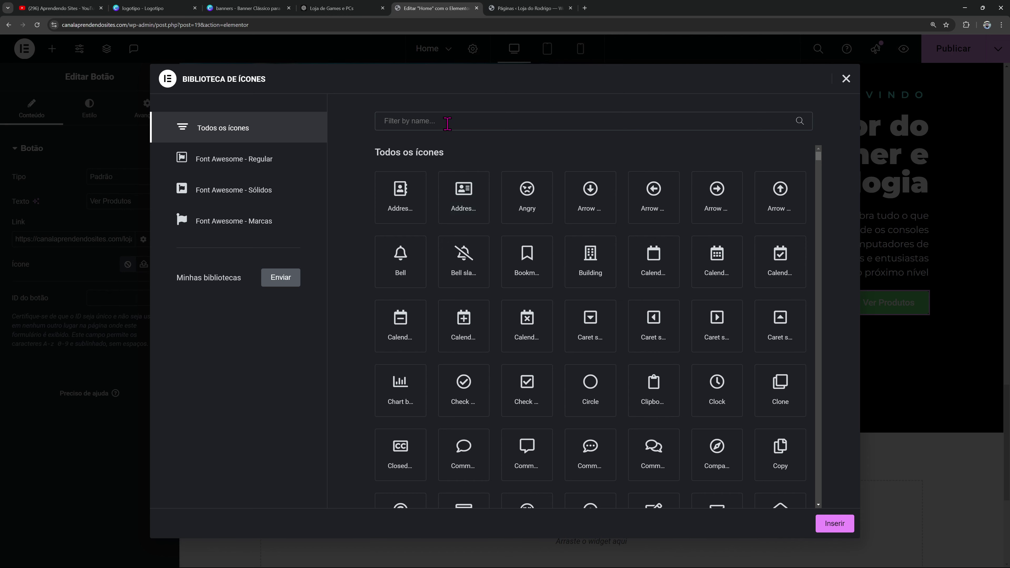
text(ang)
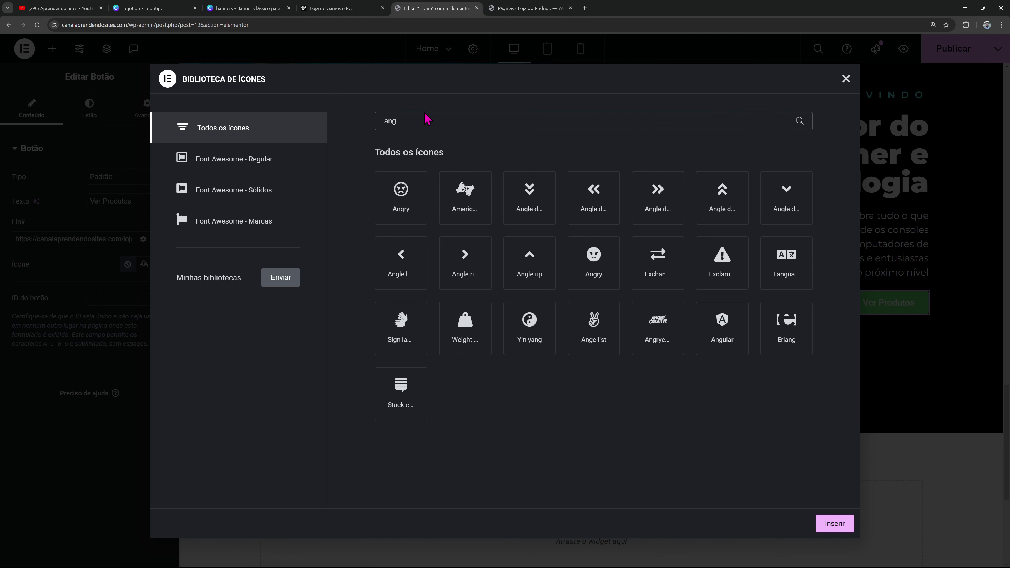
click(664, 216)
click(835, 523)
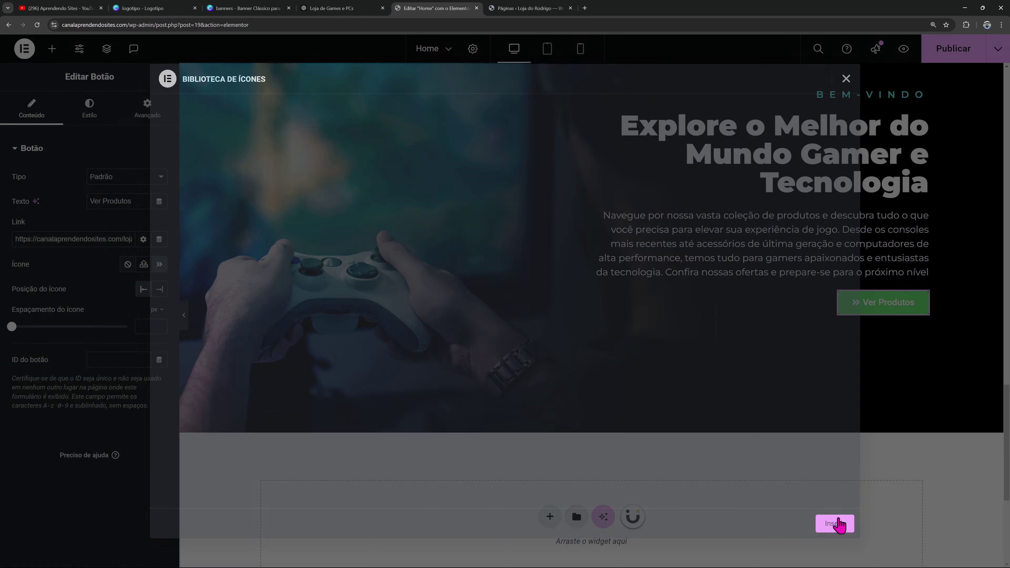
Place the Ver Produtos button's icon after its text and apply the global black text colour and turquoise background
click(161, 290)
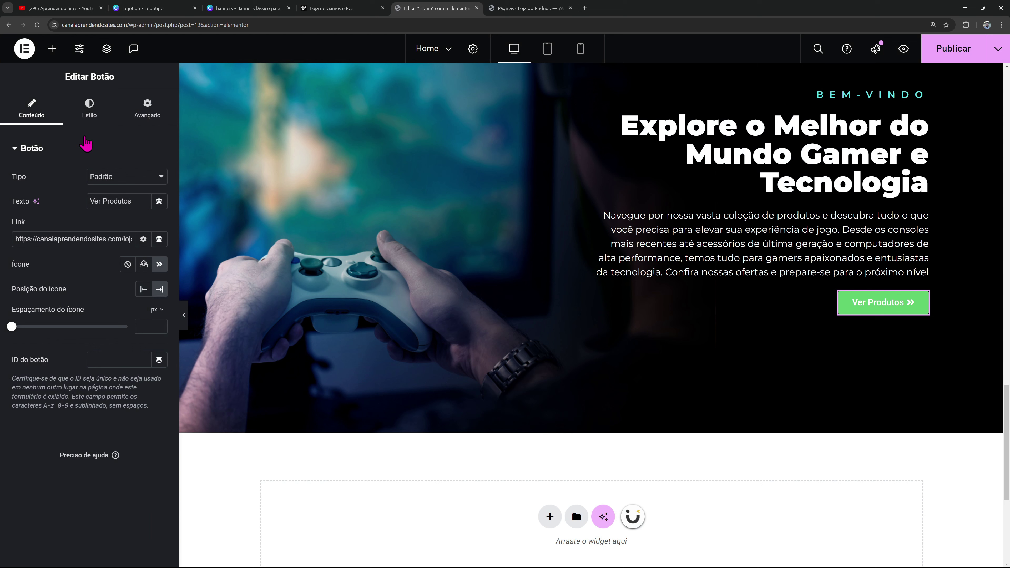
click(89, 107)
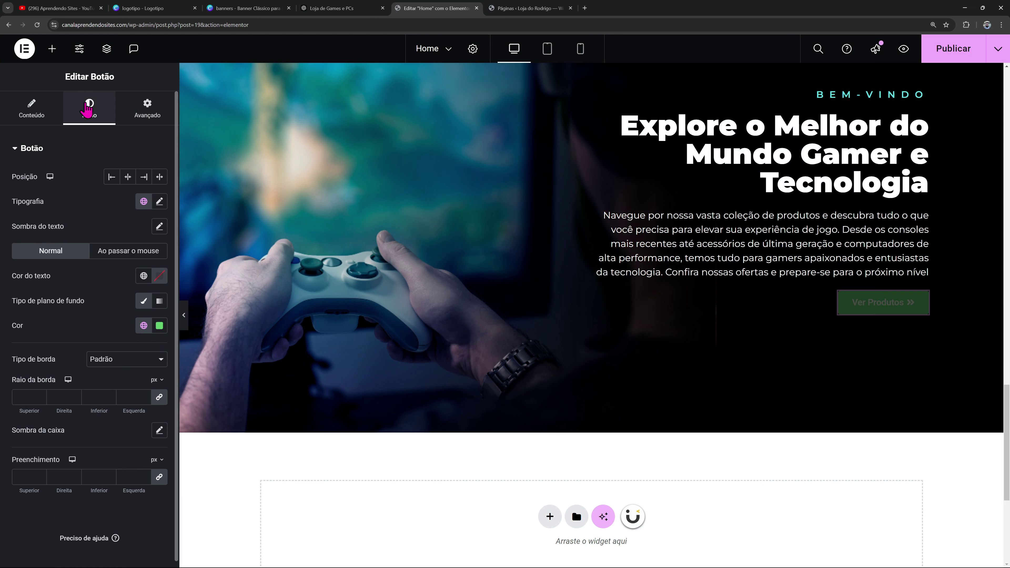
click(144, 276)
click(67, 451)
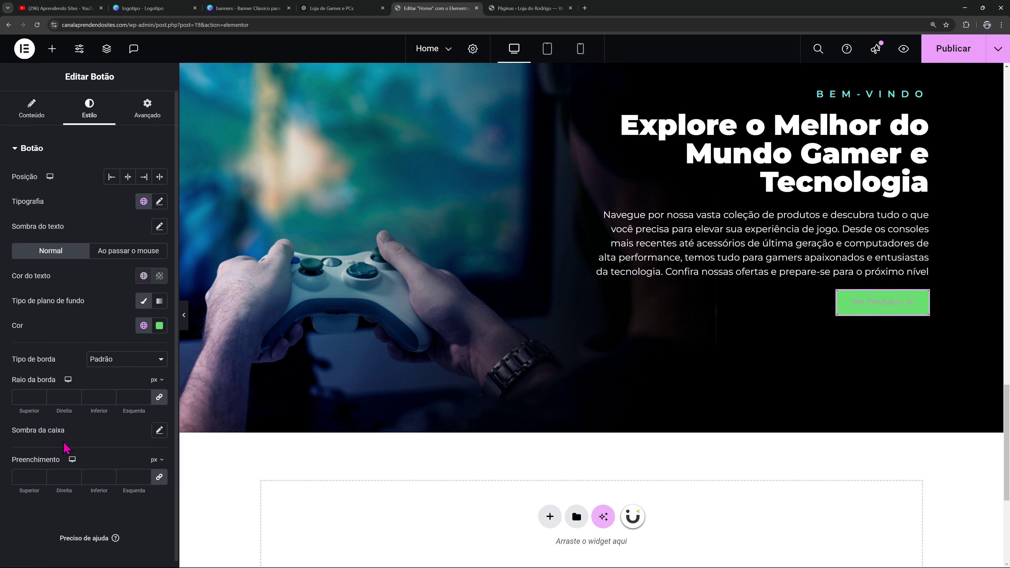
click(144, 325)
click(96, 386)
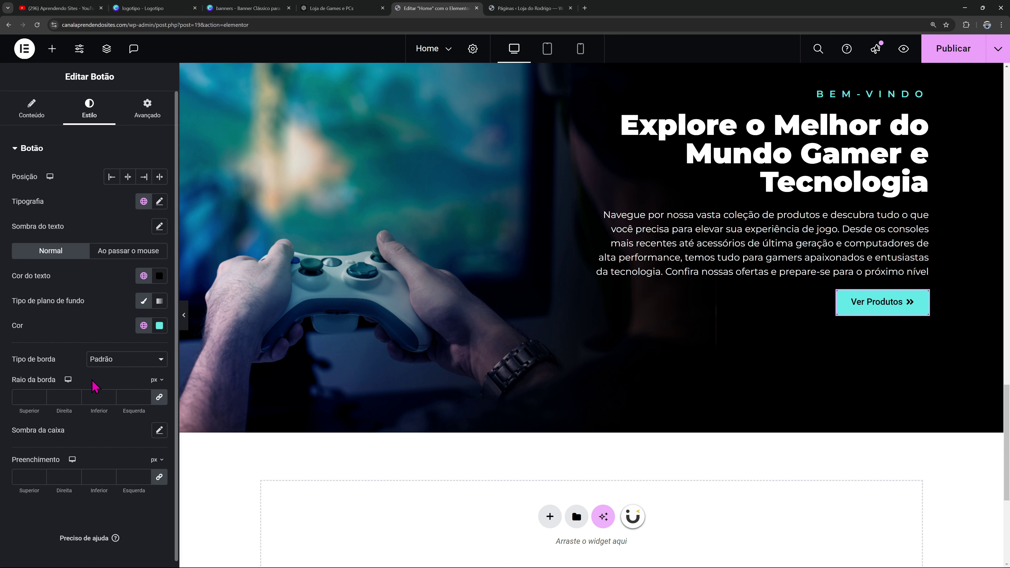
Apply the global body text typography to the Ver Produtos button and set its weight to 600 (Semi negrito)
click(143, 201)
click(111, 278)
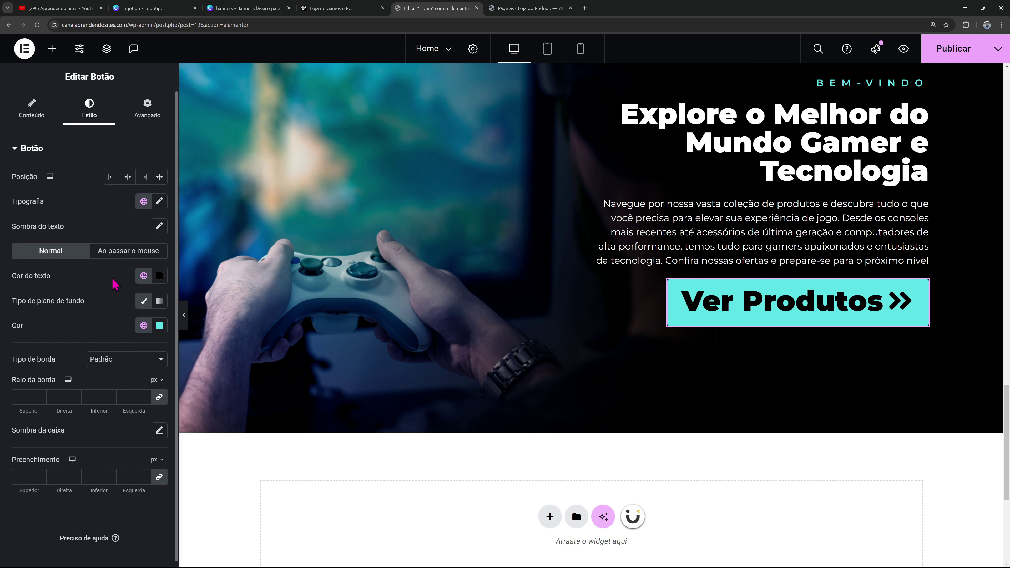
click(143, 204)
click(100, 290)
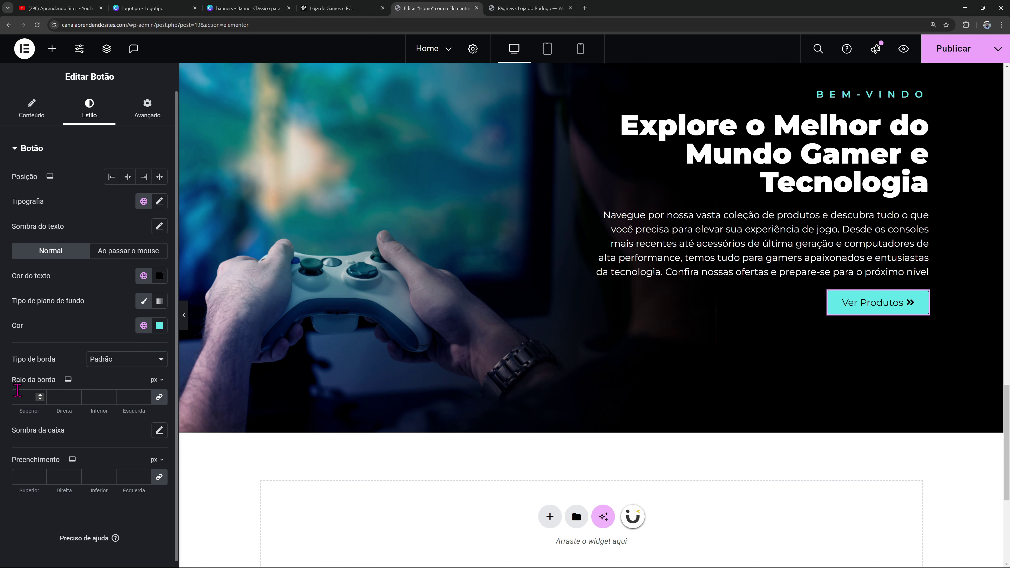
click(184, 315)
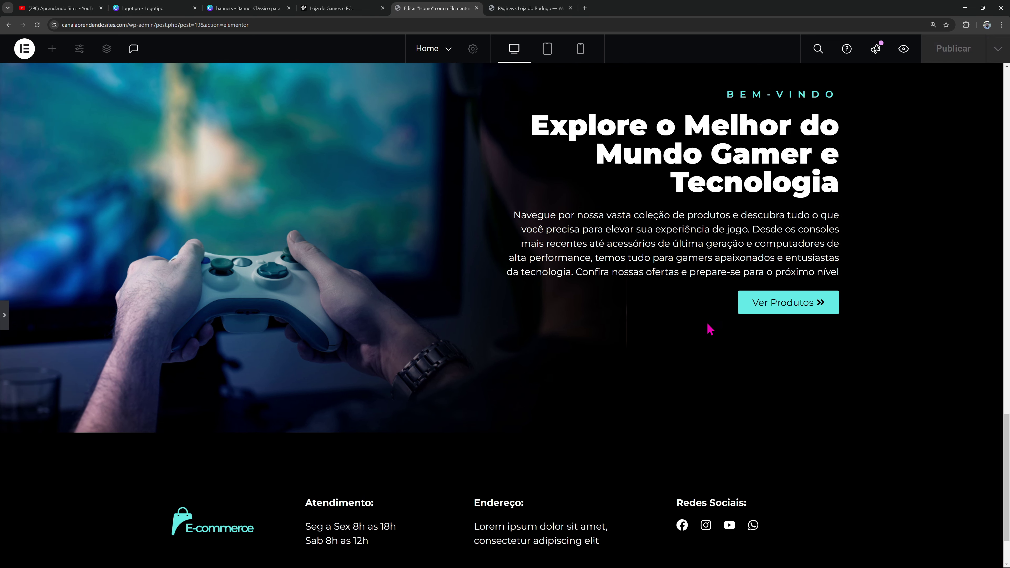
click(4, 316)
click(159, 202)
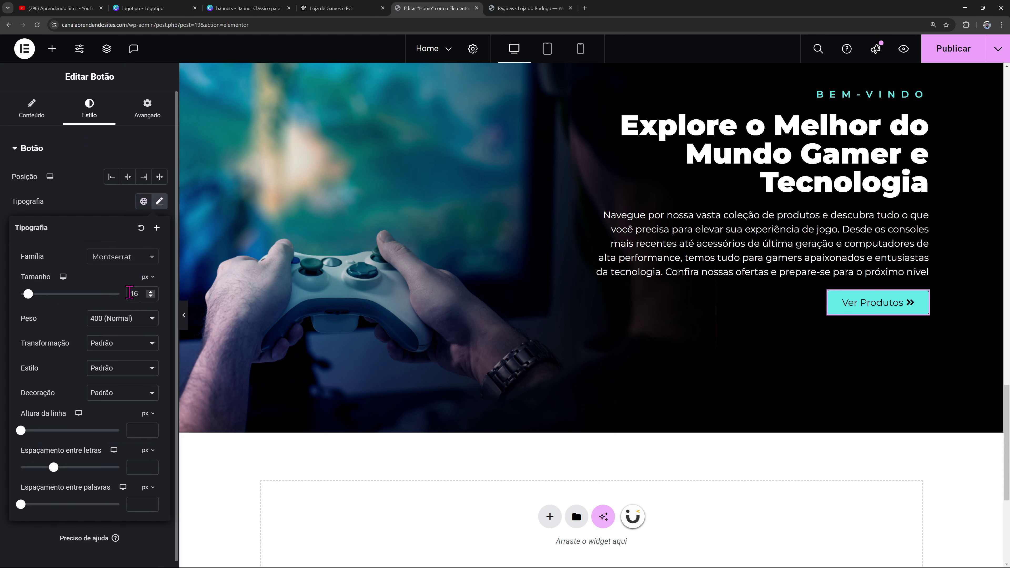
click(103, 391)
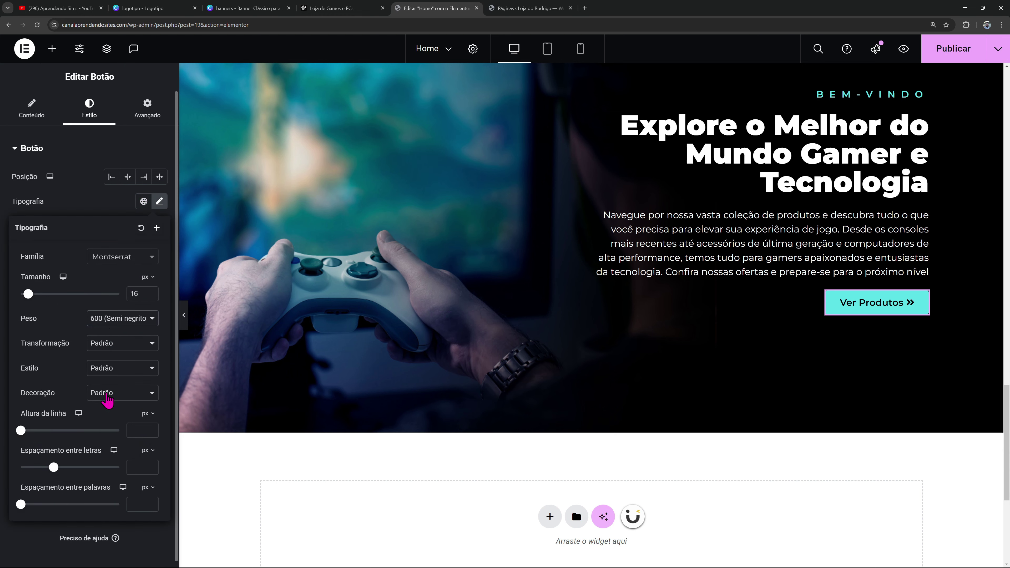
click(716, 318)
Preview the "Explore o Melhor do Mundo Gamer e Tecnologia" banner in the tablet and mobile layouts
scroll(865, 315, up, 5)
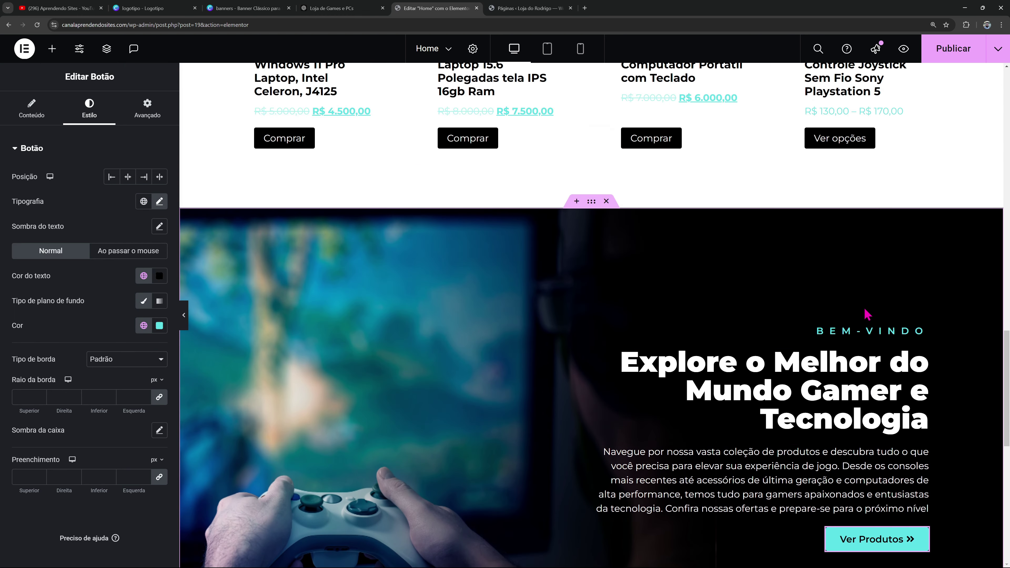
scroll(866, 317, down, 5)
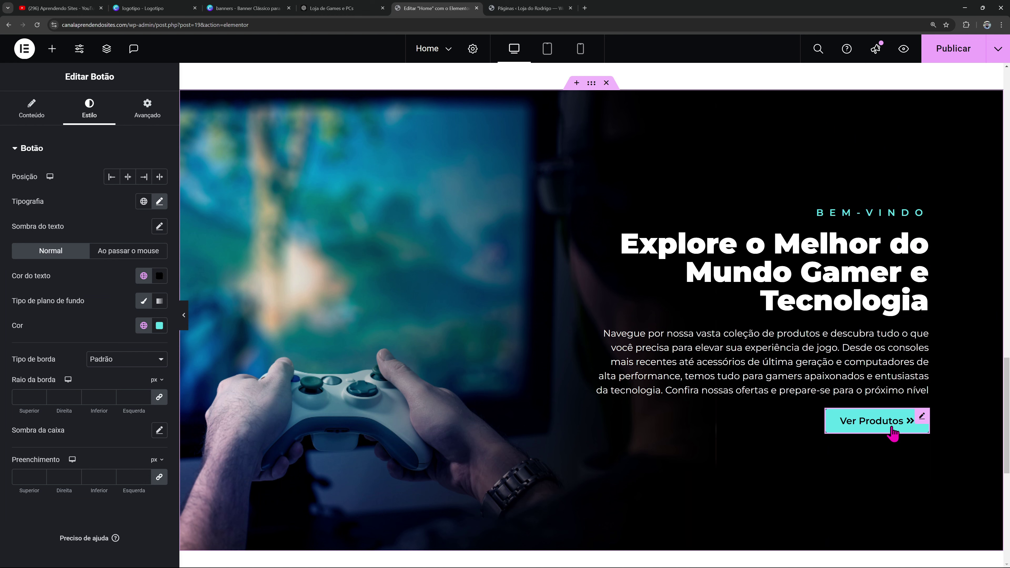
click(547, 49)
scroll(634, 230, down, 5)
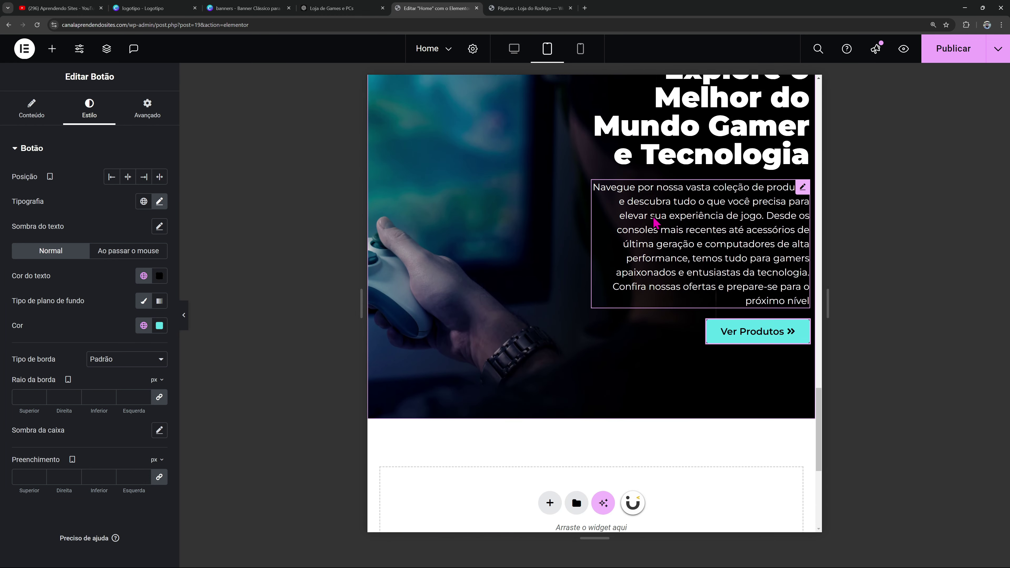
scroll(645, 199, up, 4)
click(580, 49)
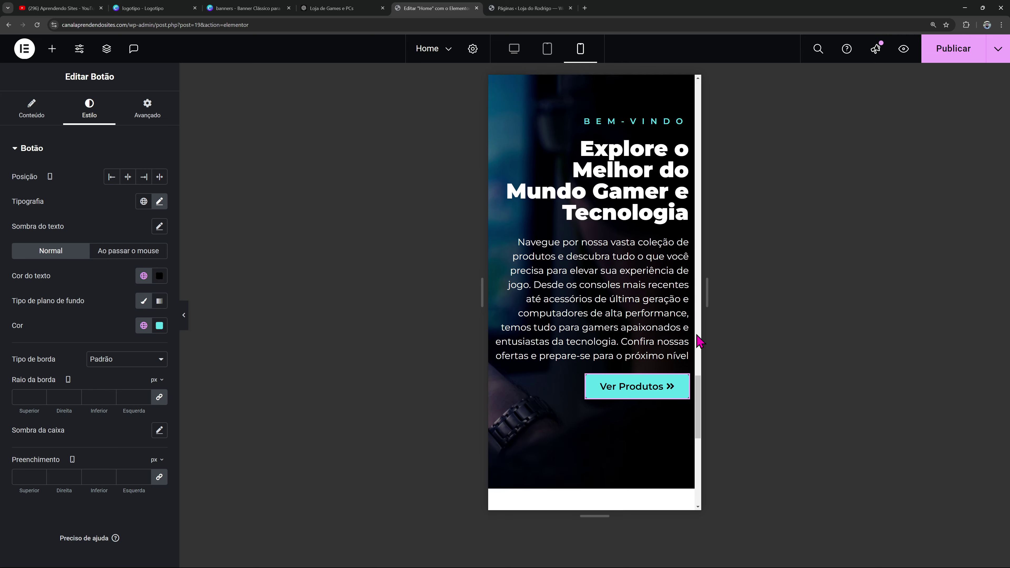
scroll(661, 238, up, 3)
scroll(658, 352, down, 2)
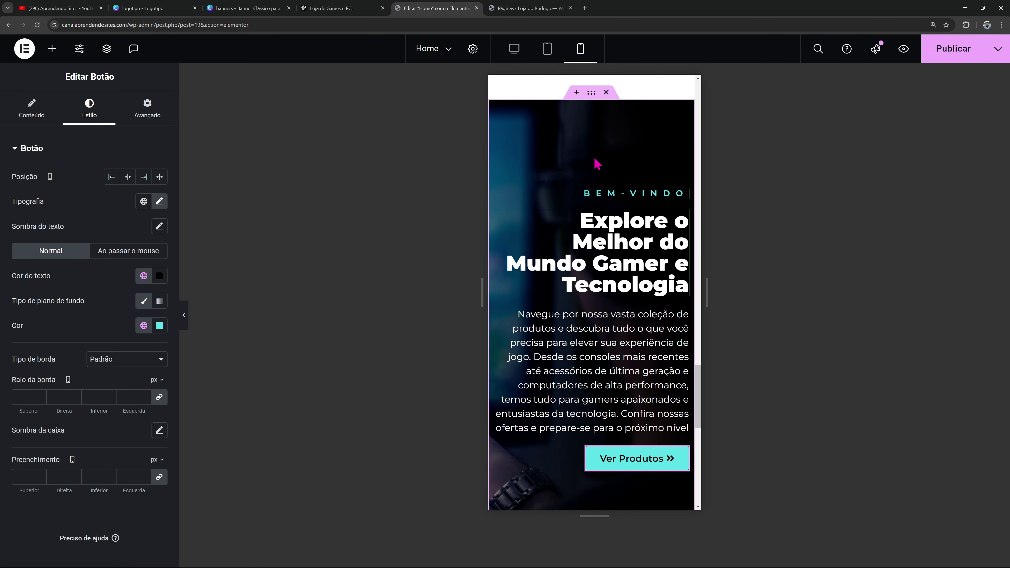
Delete the "BEM-VINDO" label above the "Explore o Melhor do Mundo Gamer e Tecnologia" heading and review the banner
right_click(634, 199)
click(680, 460)
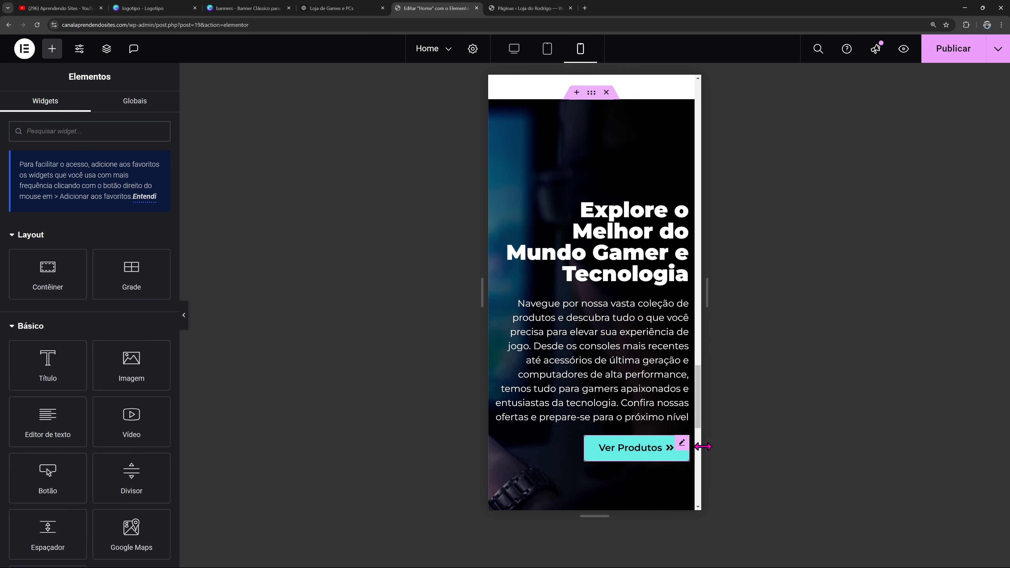
scroll(609, 342, up, 2)
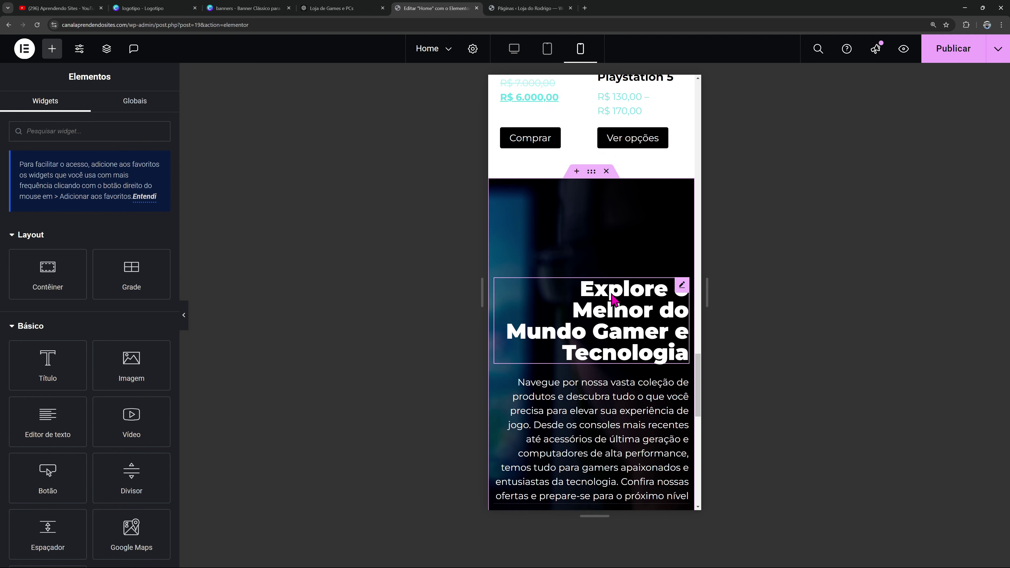
scroll(617, 314, down, 2)
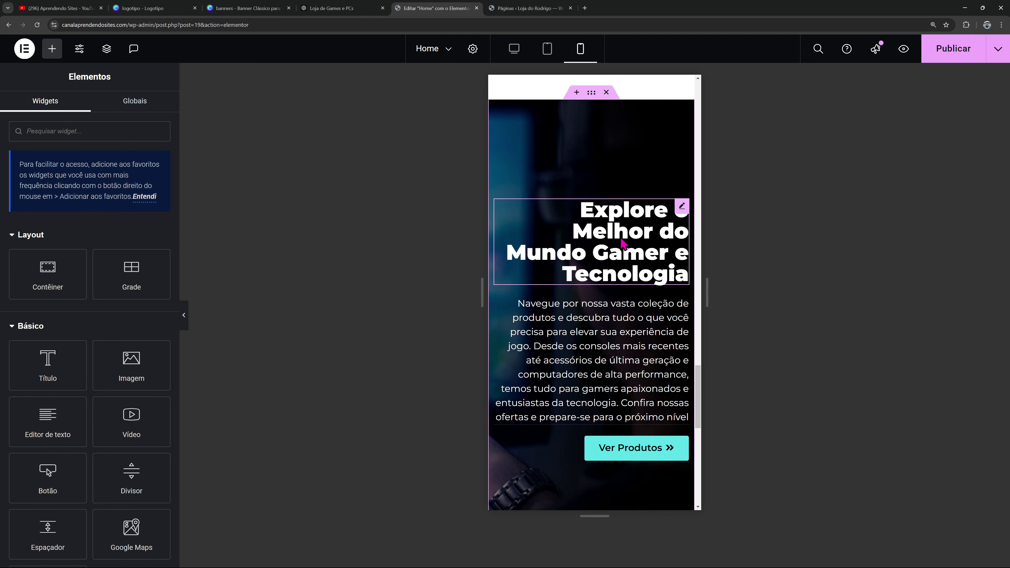
scroll(644, 302, down, 2)
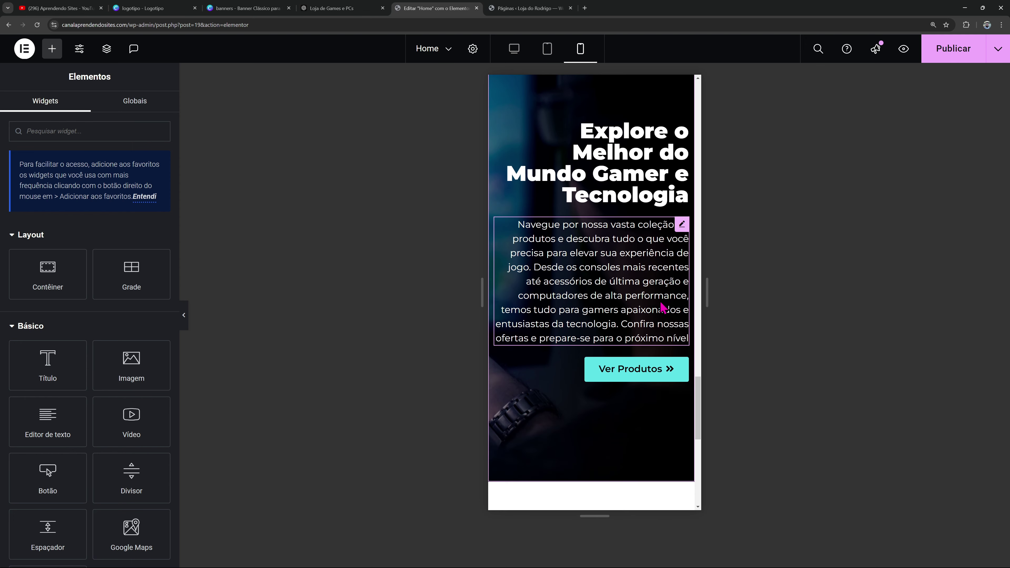
Return the Home page to the desktop layout and publish the changes
scroll(652, 304, up, 8)
scroll(652, 304, up, 20)
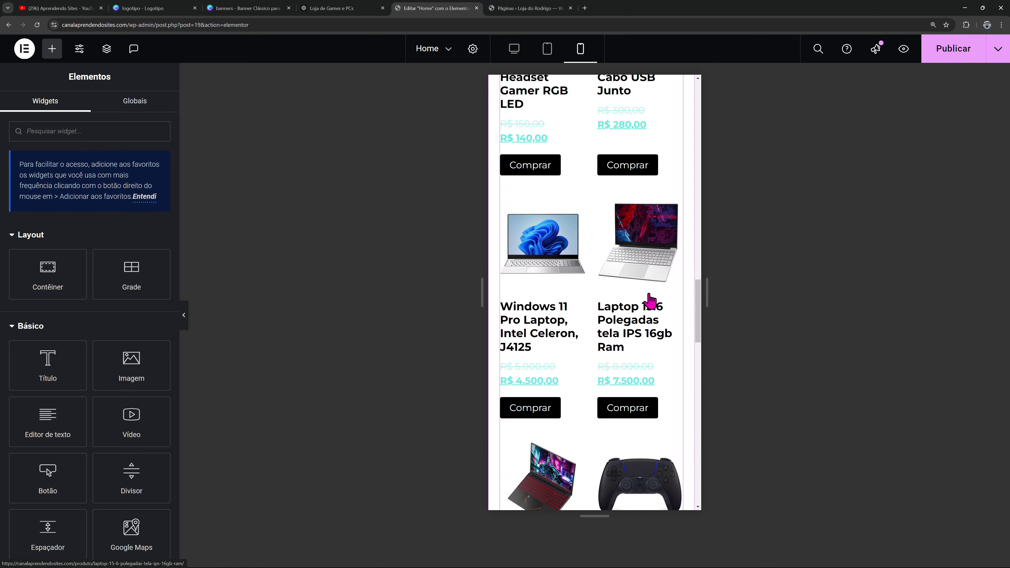
scroll(652, 298, up, 15)
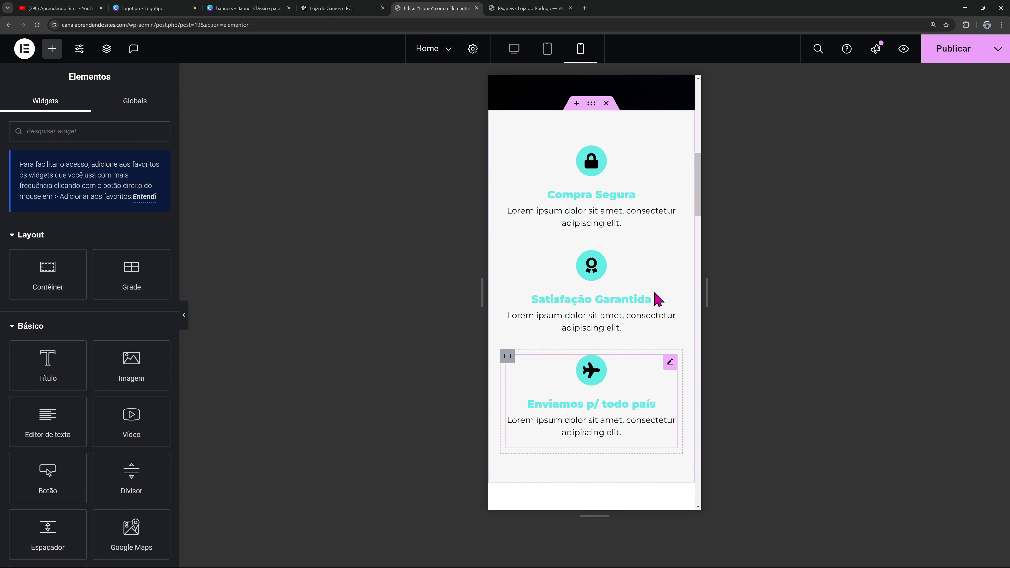
click(518, 49)
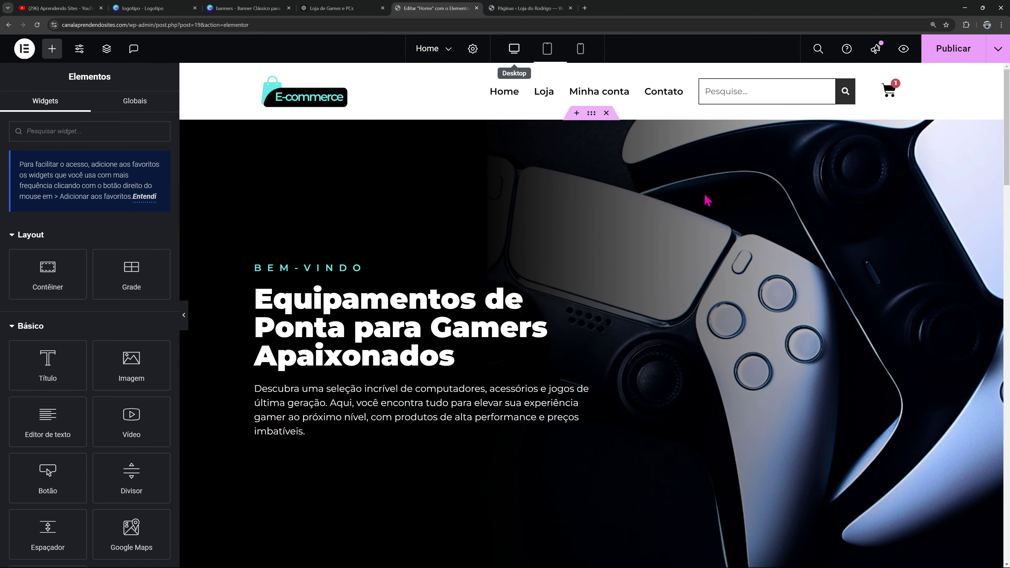
scroll(683, 230, down, 10)
scroll(671, 227, down, 8)
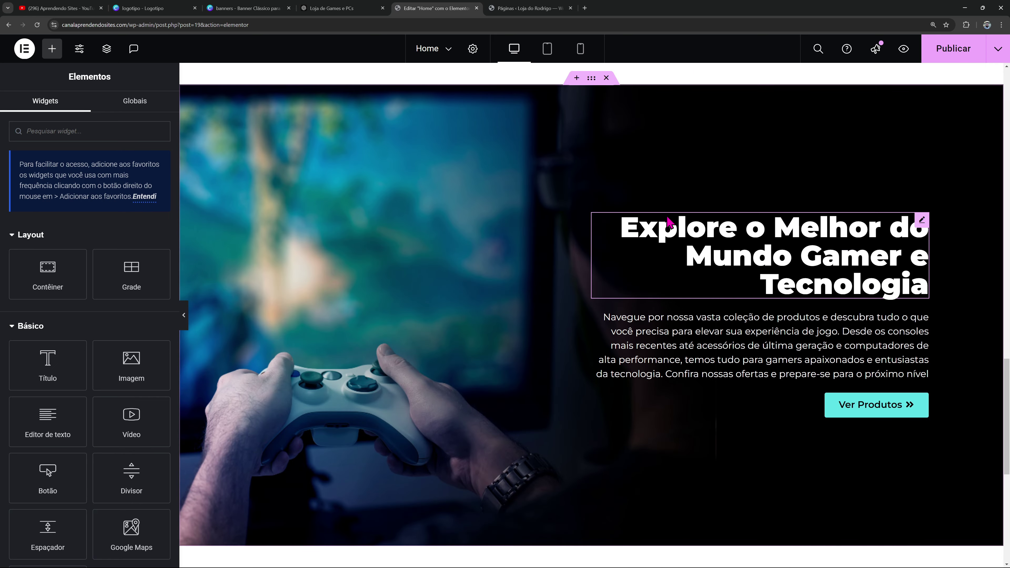
click(945, 57)
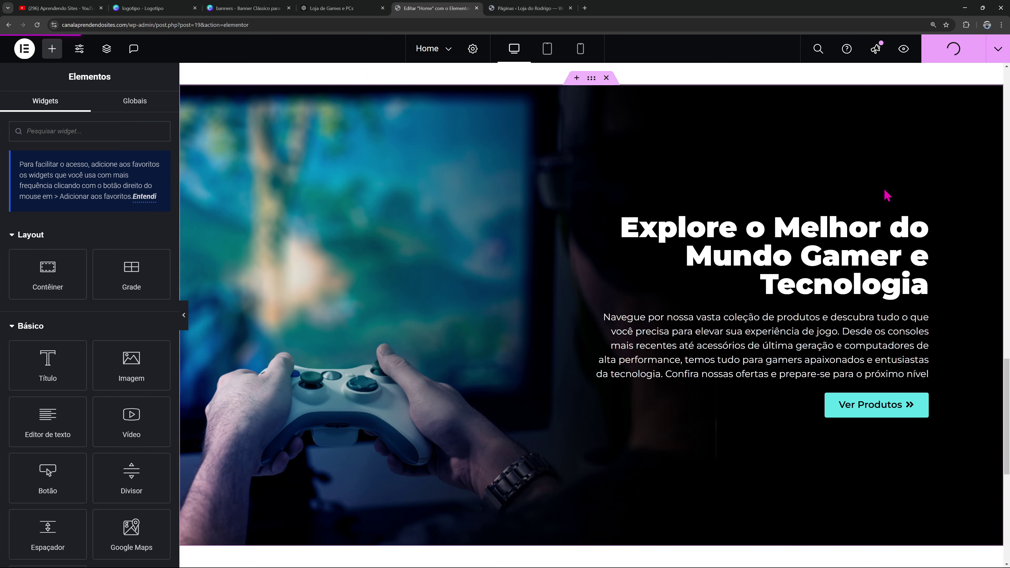
Add a Carrossel de depoimentos widget in the empty area between the gamer banner and the footer
scroll(658, 323, down, 8)
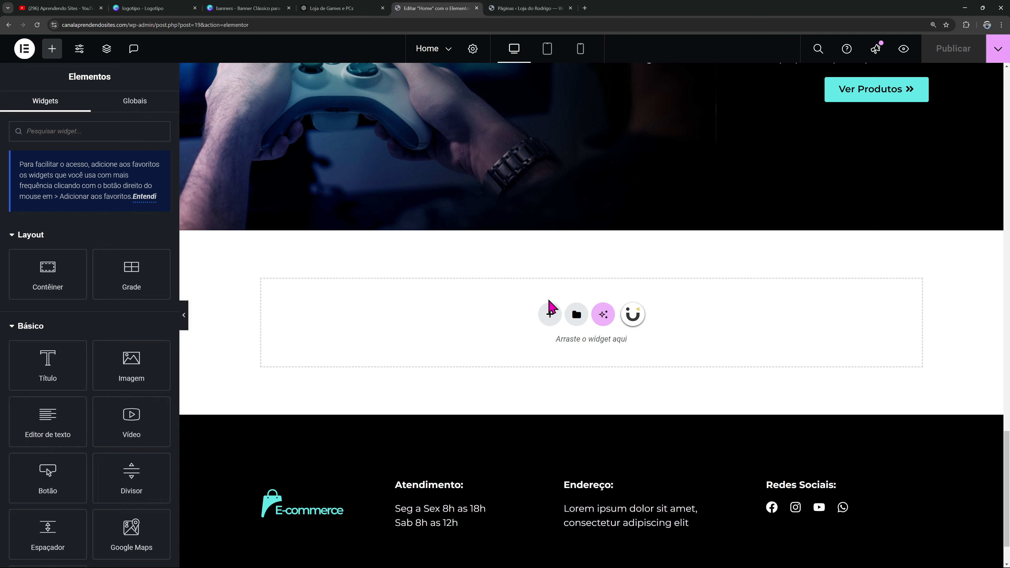
click(31, 236)
click(45, 271)
scroll(69, 314, down, 3)
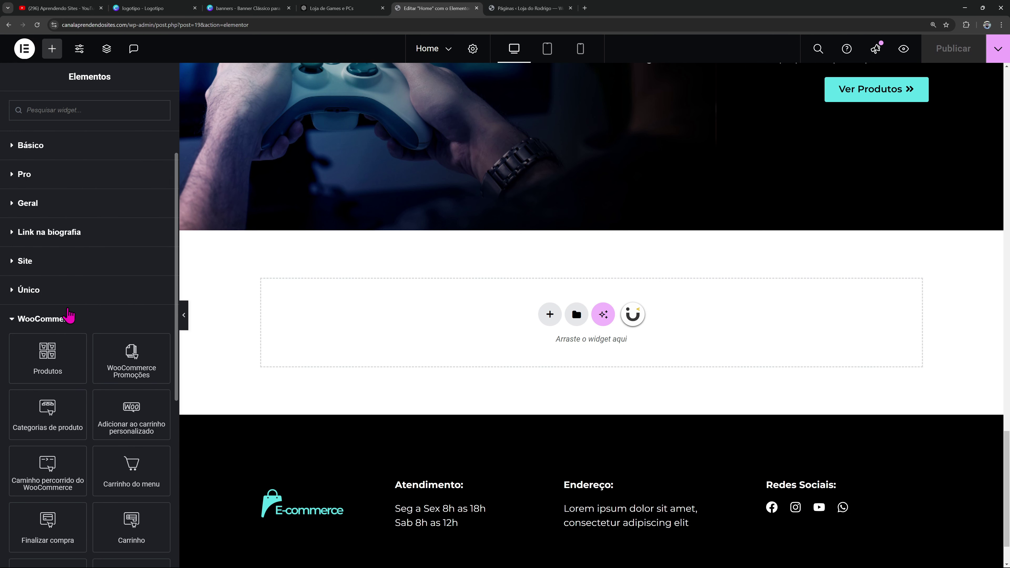
click(29, 176)
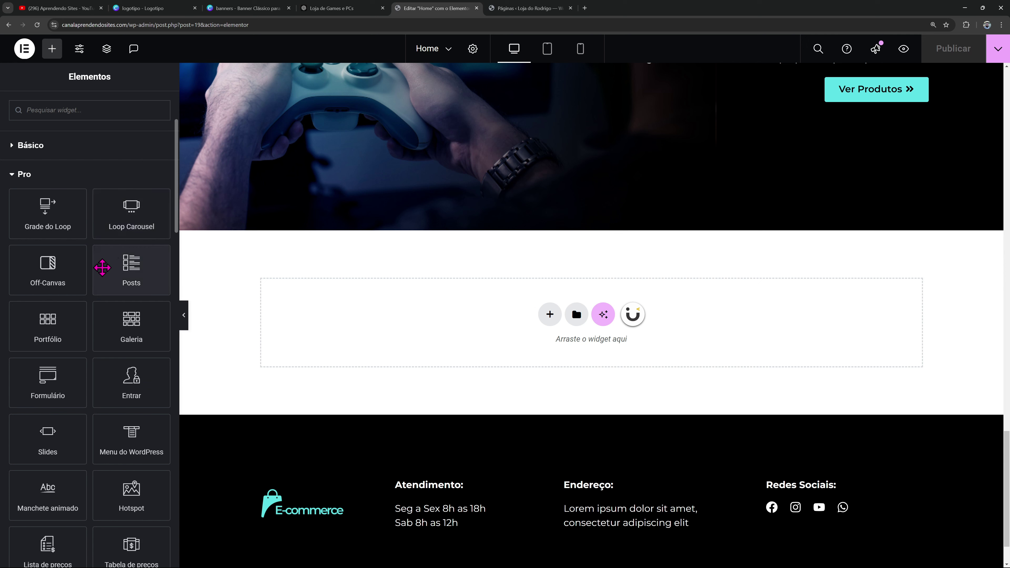
scroll(111, 302, down, 5)
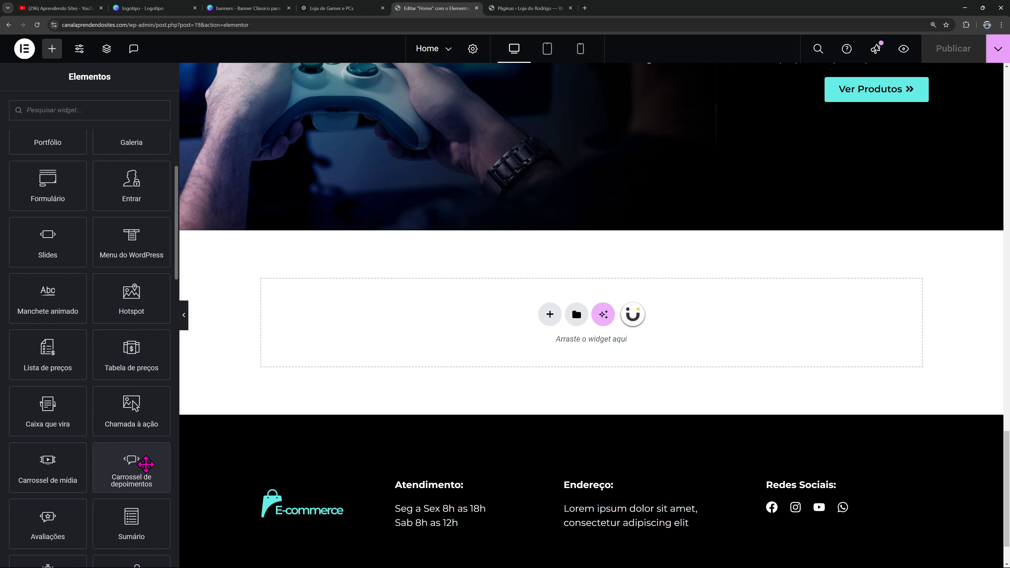
drag(146, 457, 311, 353)
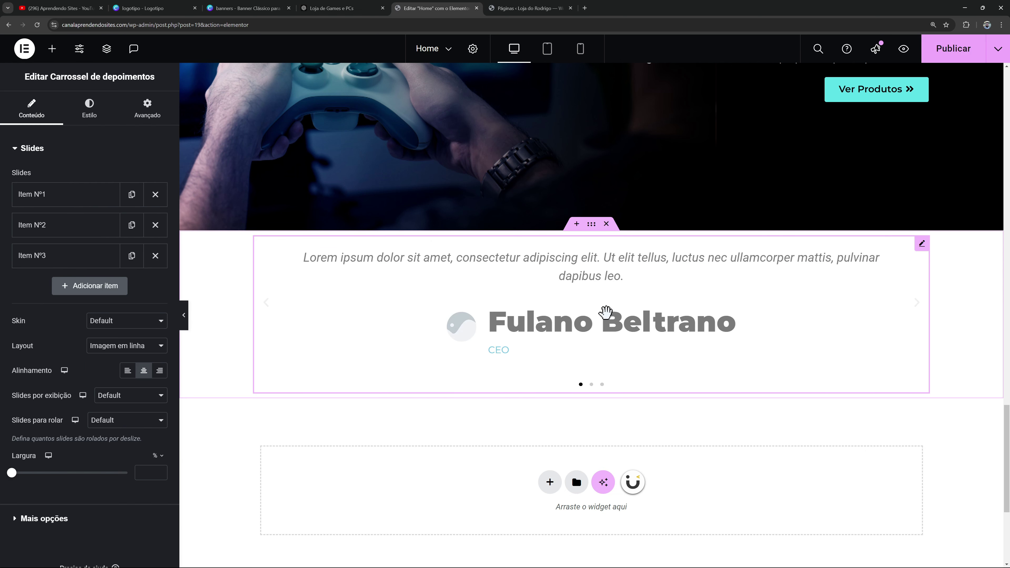
Set the testimonial carousel to show 3 slides per view, and delete the widget
click(112, 353)
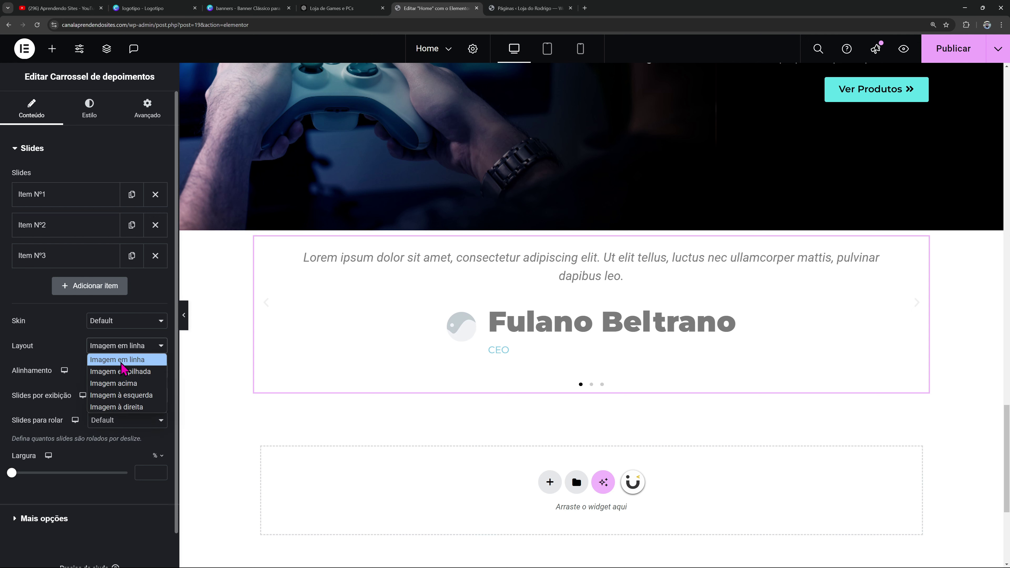
click(115, 360)
click(127, 396)
click(119, 432)
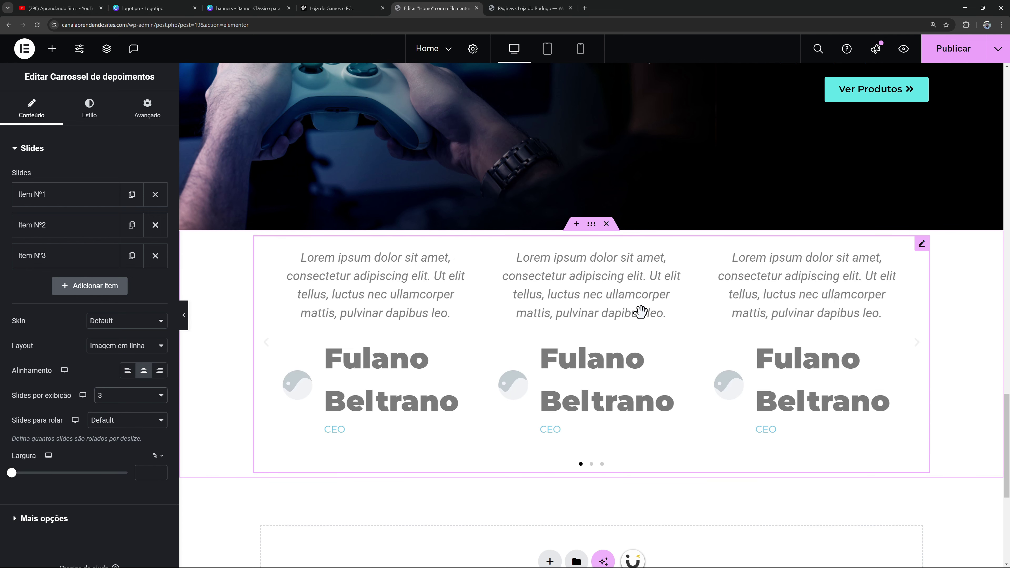
right_click(929, 249)
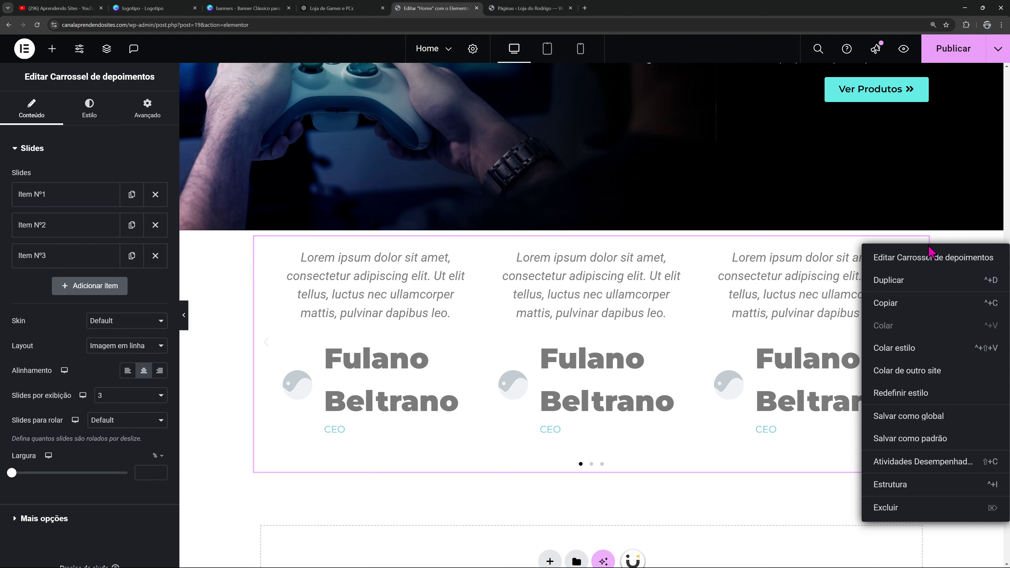
click(901, 513)
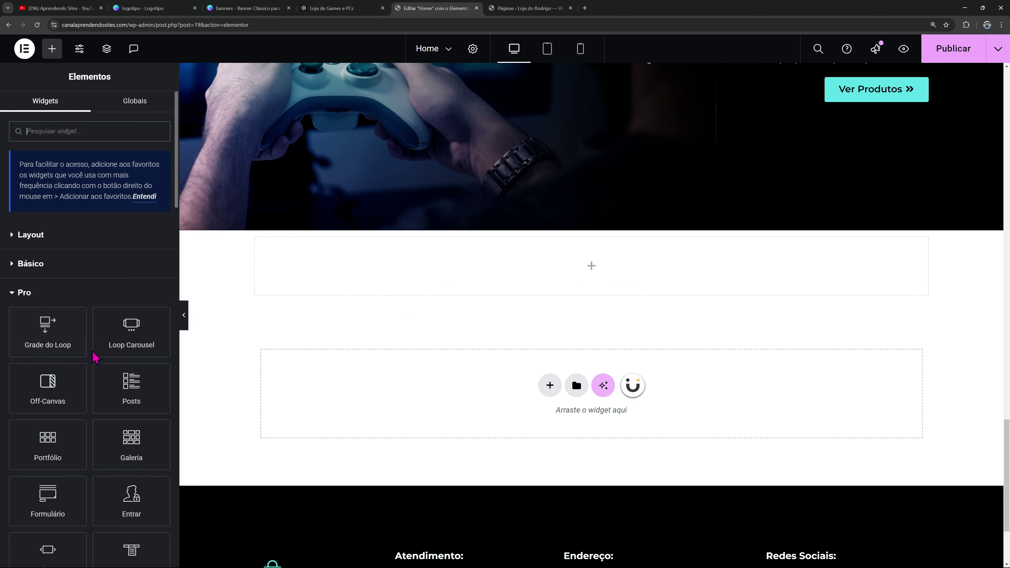
Find the Sanfona widget, add it to the empty container below the gamer banner, and expand its second item
scroll(95, 354, down, 2)
scroll(97, 346, up, 2)
text(faq)
key(BackSpace)
key(BackSpace)
key(BackSpace)
text(a)
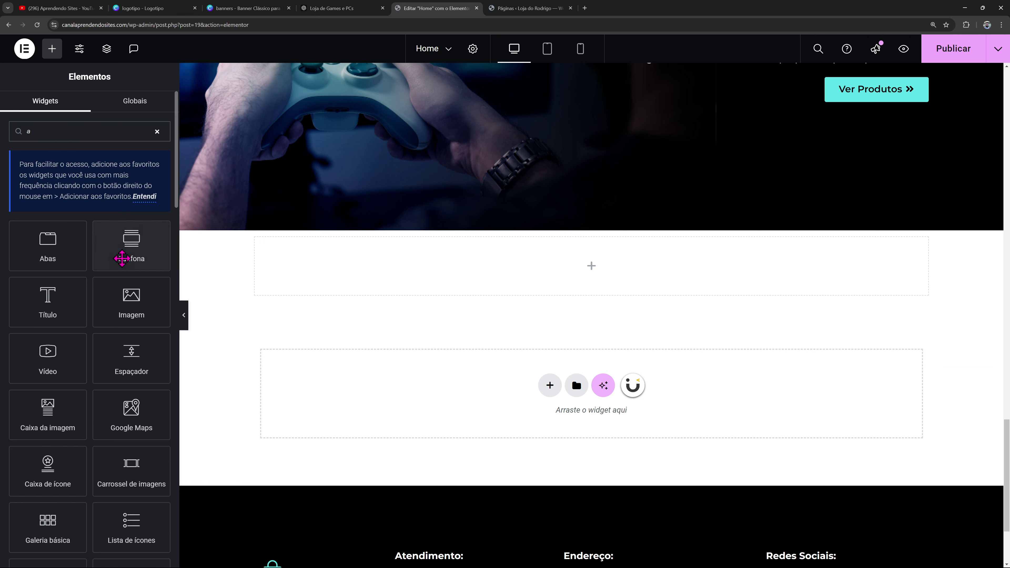
drag(121, 259, 468, 342)
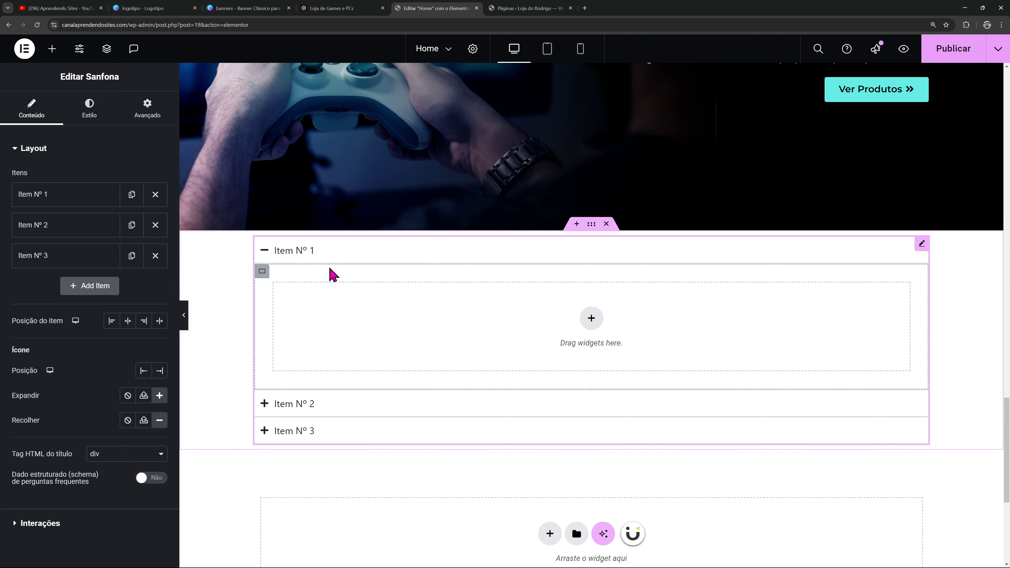
click(321, 254)
click(325, 287)
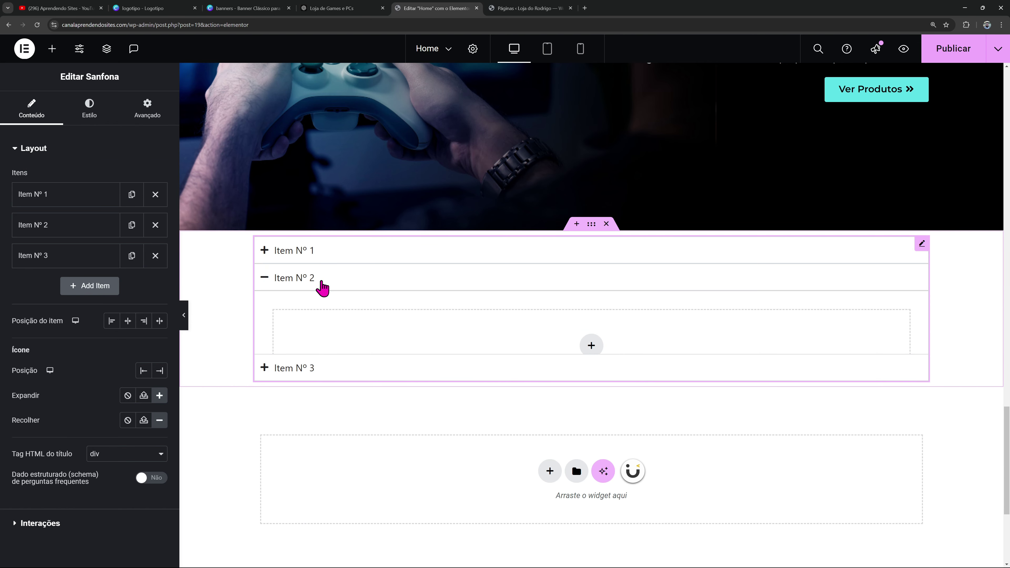
Delete the accordion together with its container below the gamer banner
click(320, 286)
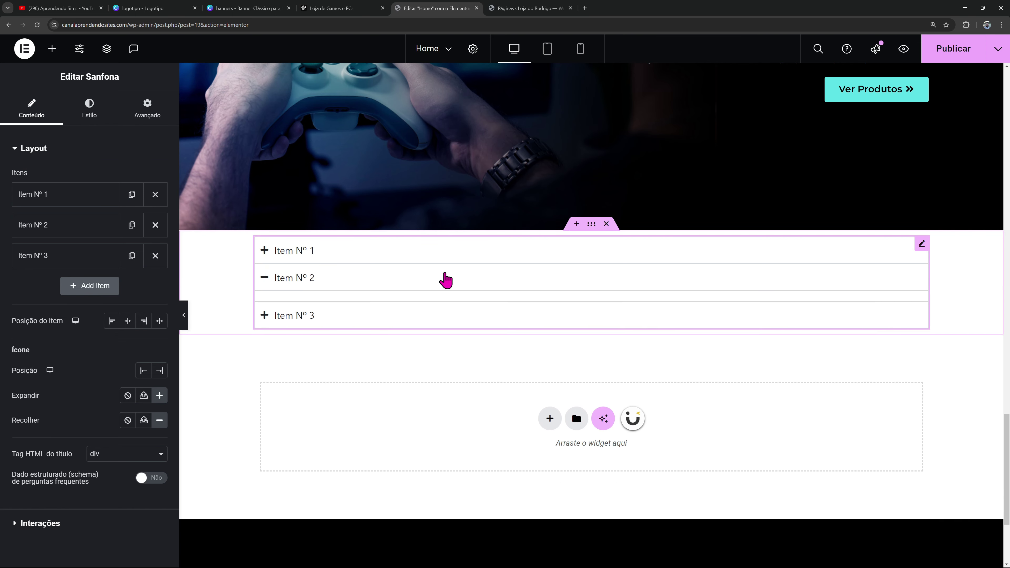
click(606, 223)
Look through the available Pro widgets and review the Home page sections for something suitable below the gamer banner
scroll(100, 287, down, 2)
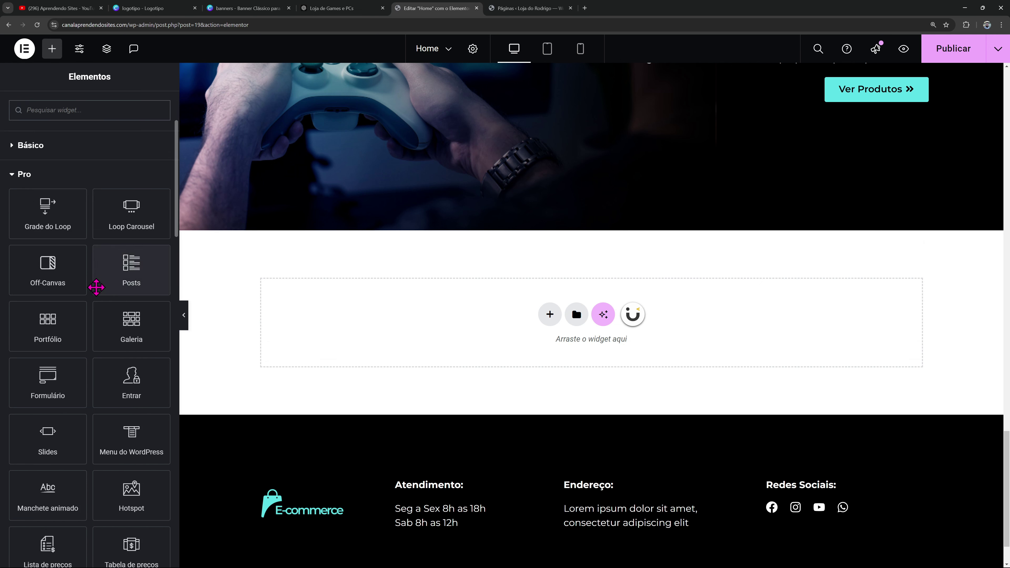
scroll(93, 370, down, 4)
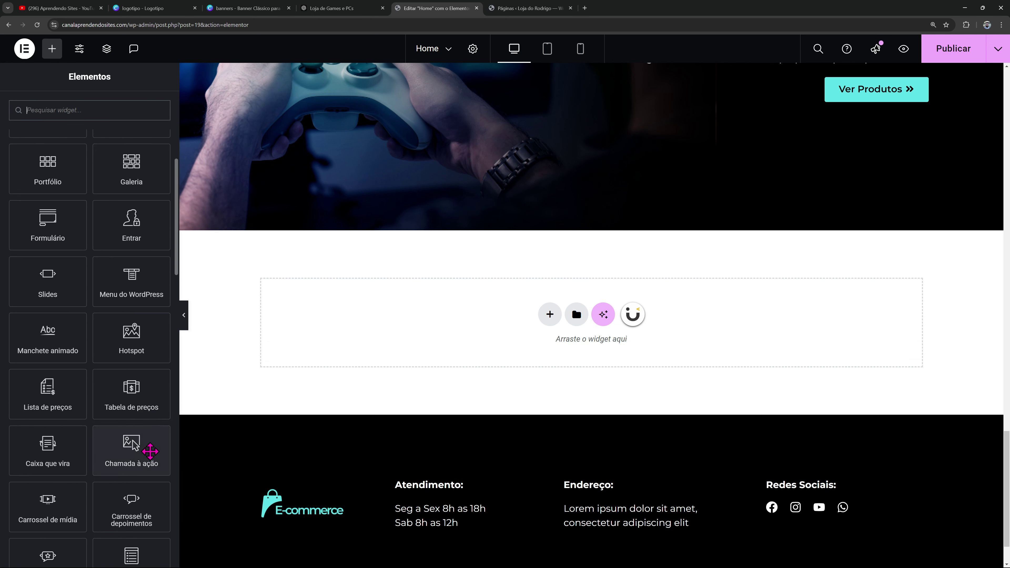
scroll(151, 454, down, 2)
scroll(151, 462, down, 3)
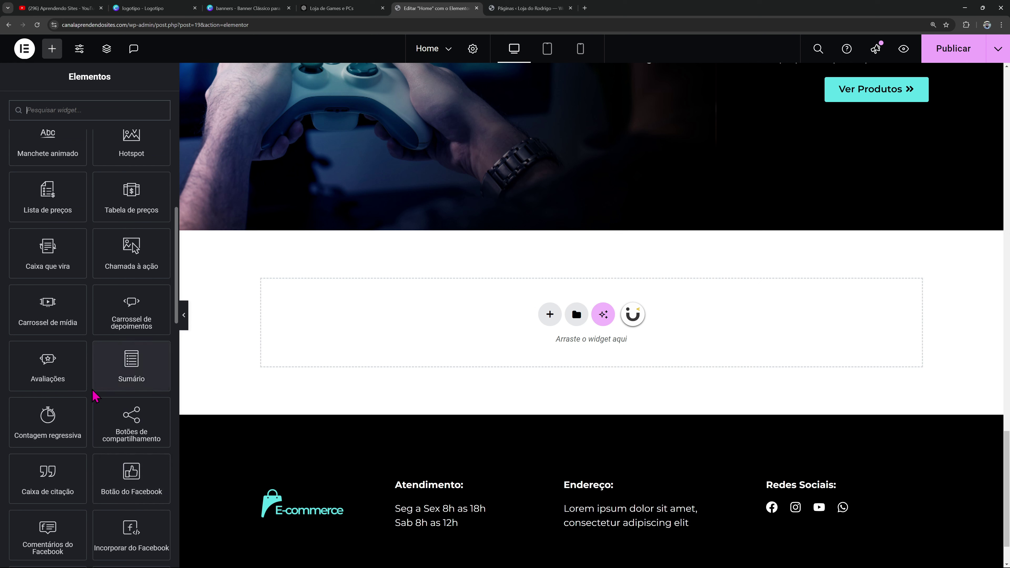
scroll(79, 463, down, 2)
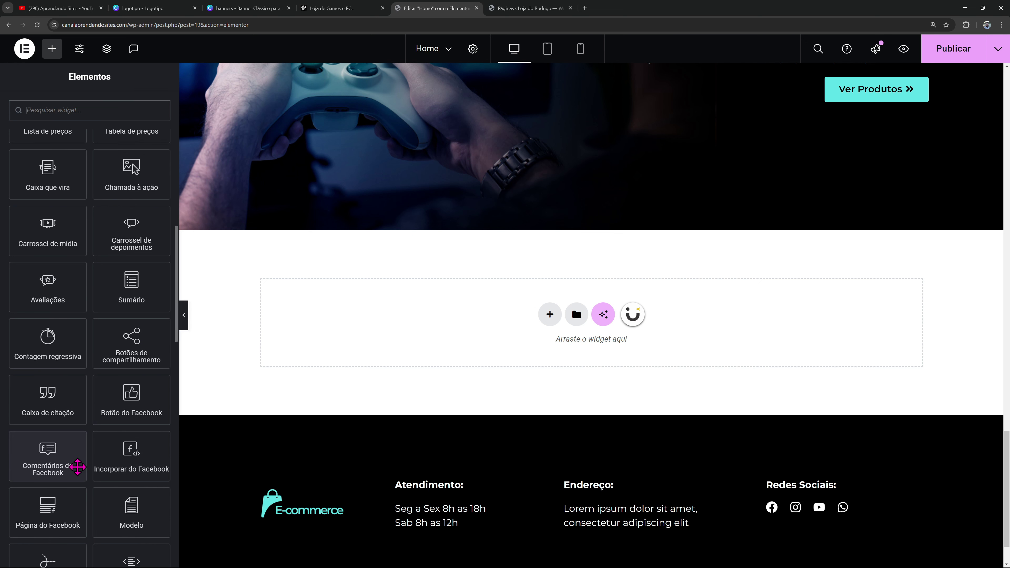
scroll(35, 513, down, 2)
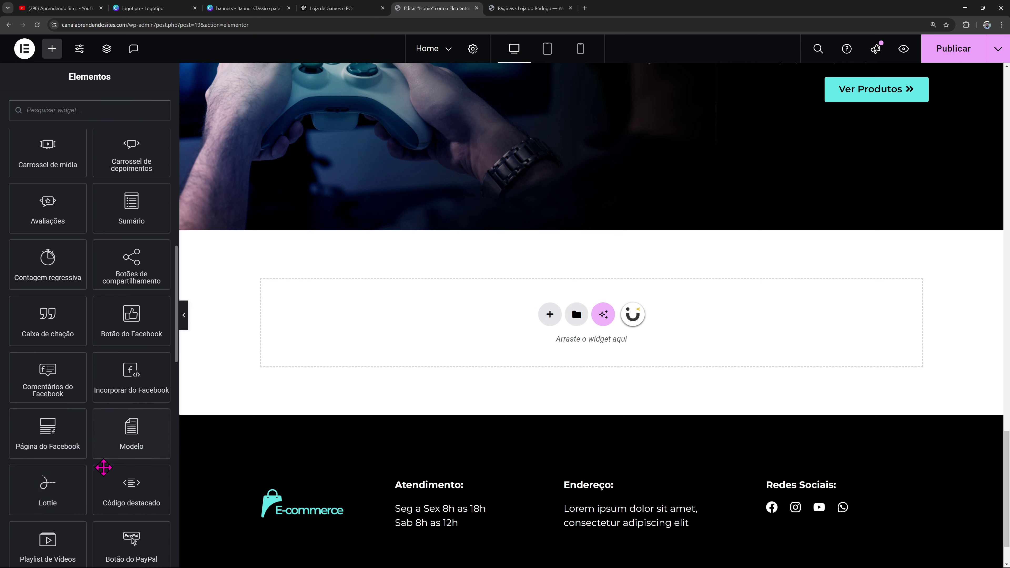
scroll(103, 467, down, 2)
scroll(100, 468, down, 2)
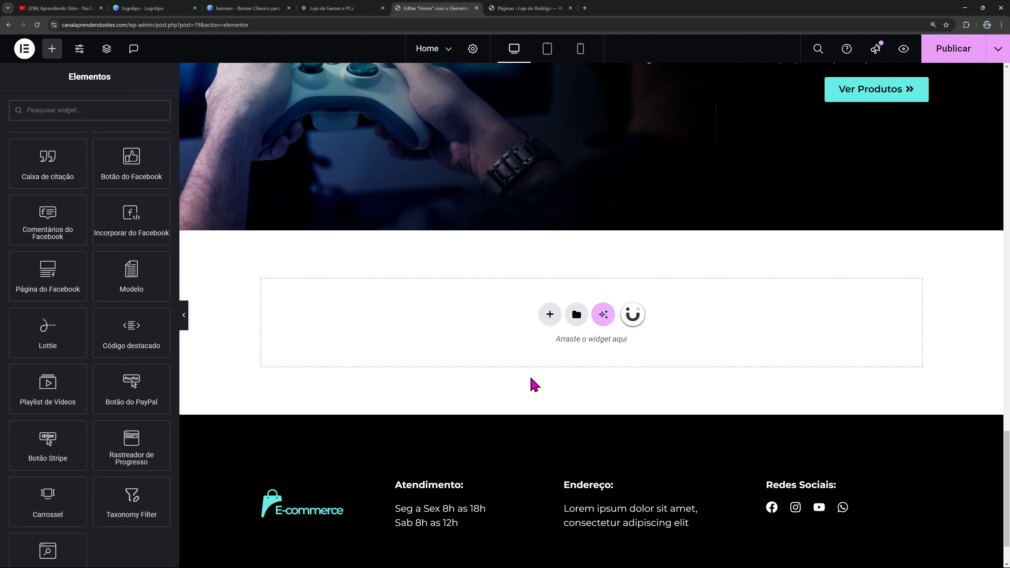
scroll(653, 372, up, 3)
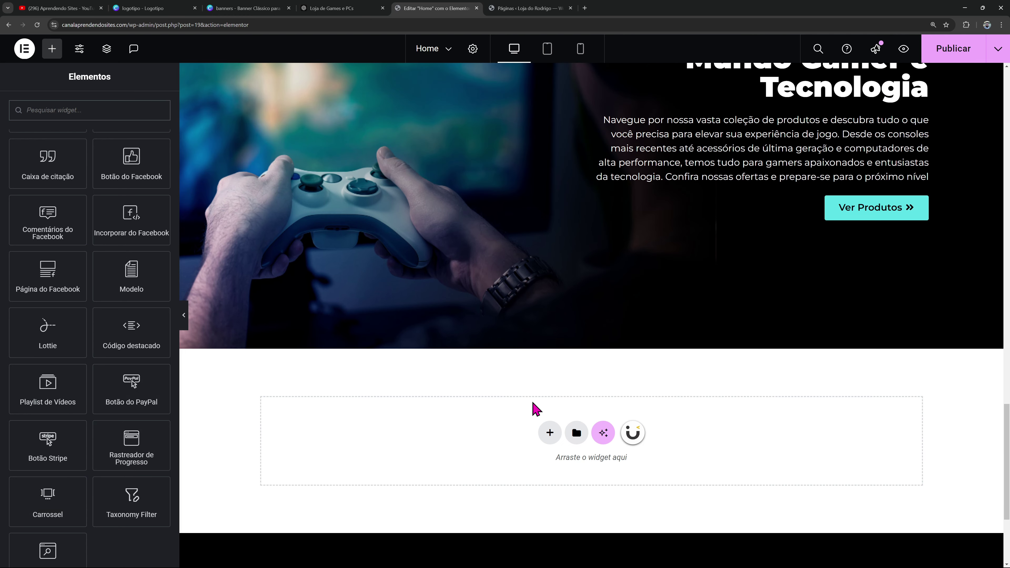
scroll(561, 395, down, 3)
scroll(561, 395, up, 15)
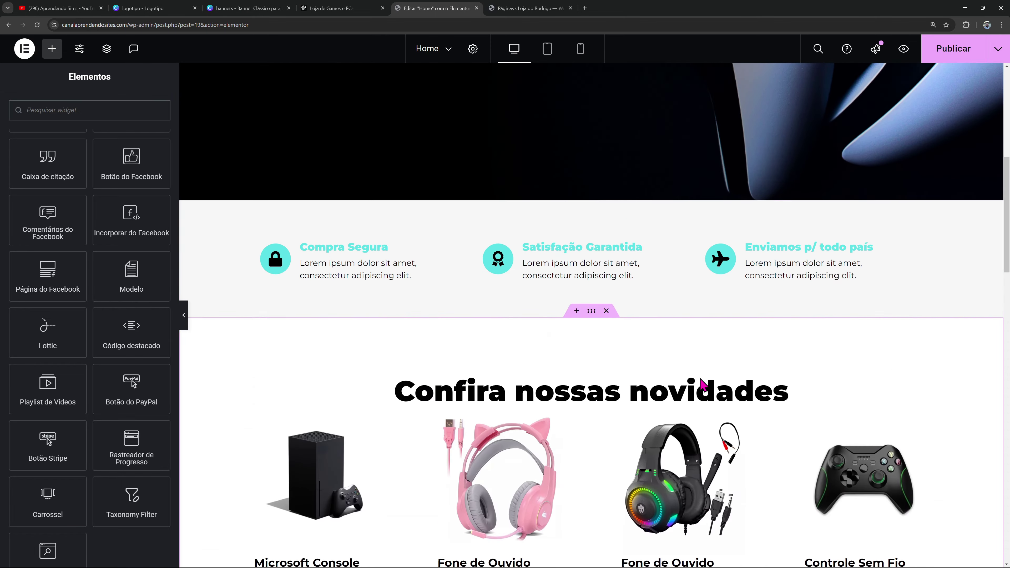
scroll(700, 388, down, 10)
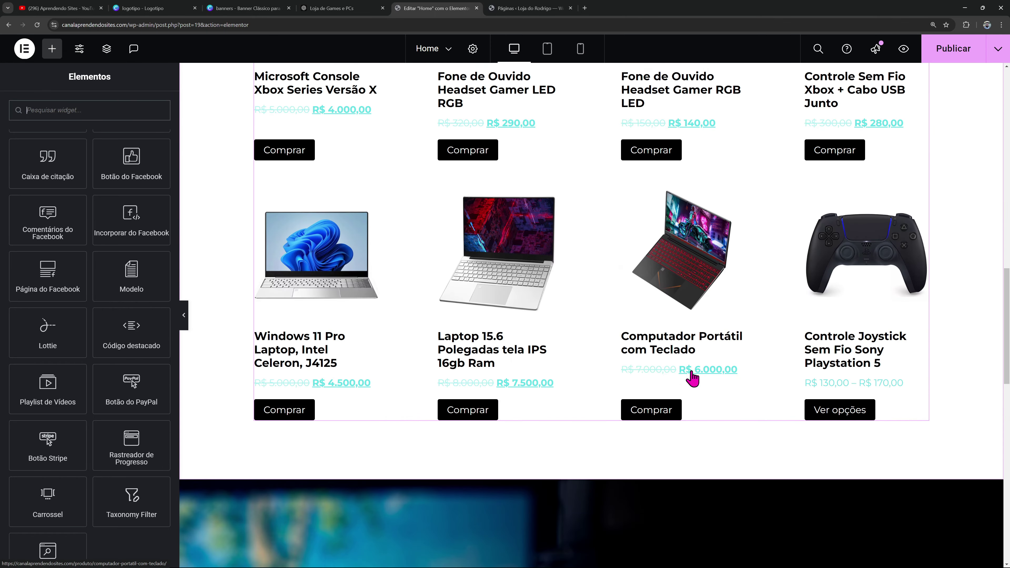
scroll(666, 400, down, 12)
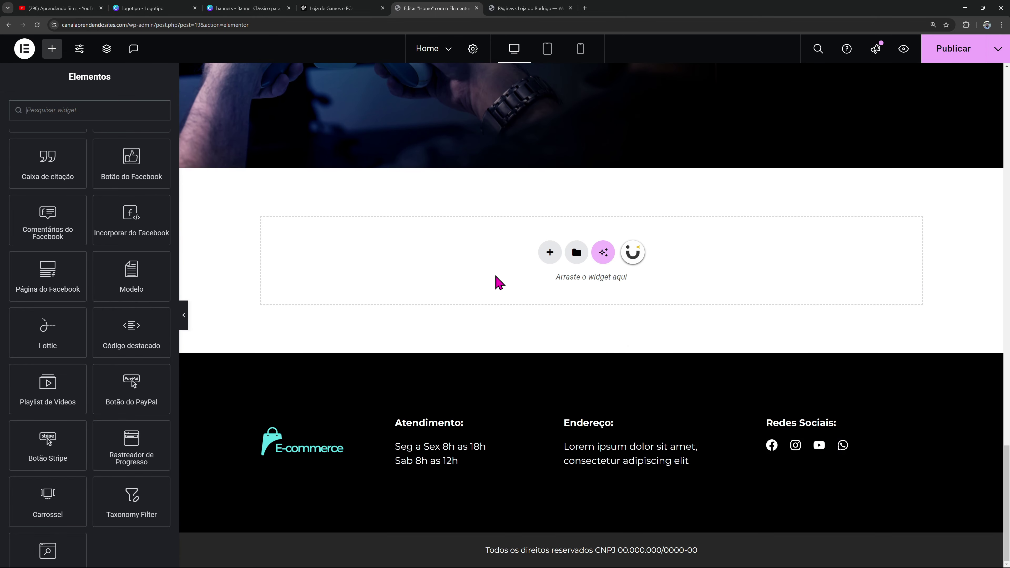
Copy the "Confira nossas novidades" section container and paste it into the empty area below the gamer banner
click(548, 262)
click(539, 290)
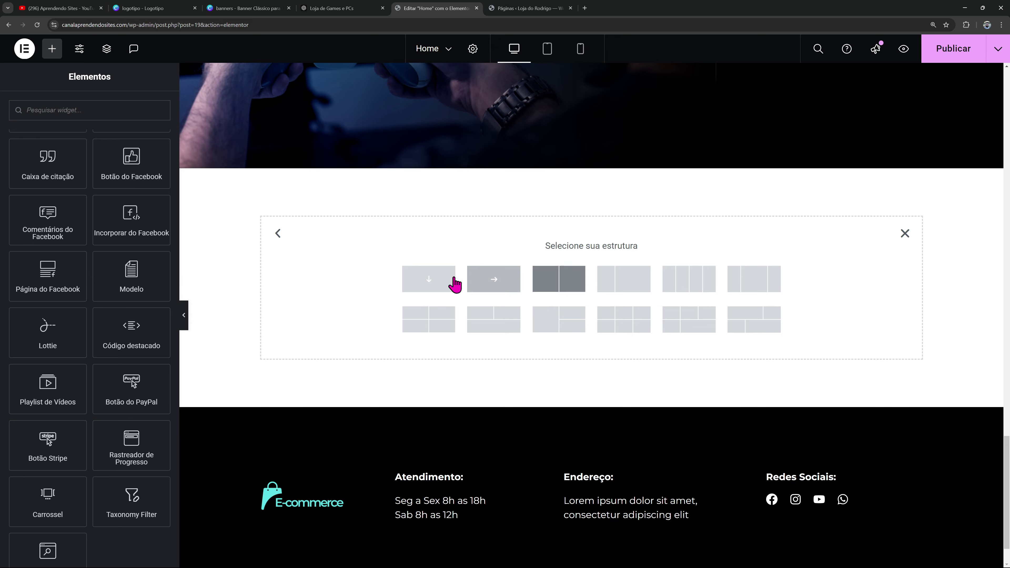
scroll(745, 304, up, 12)
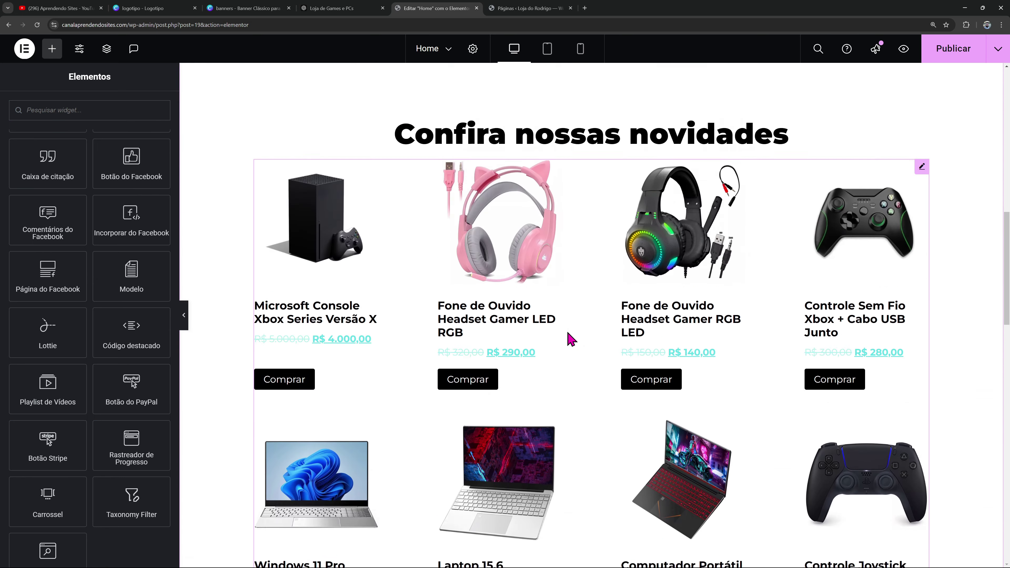
right_click(590, 243)
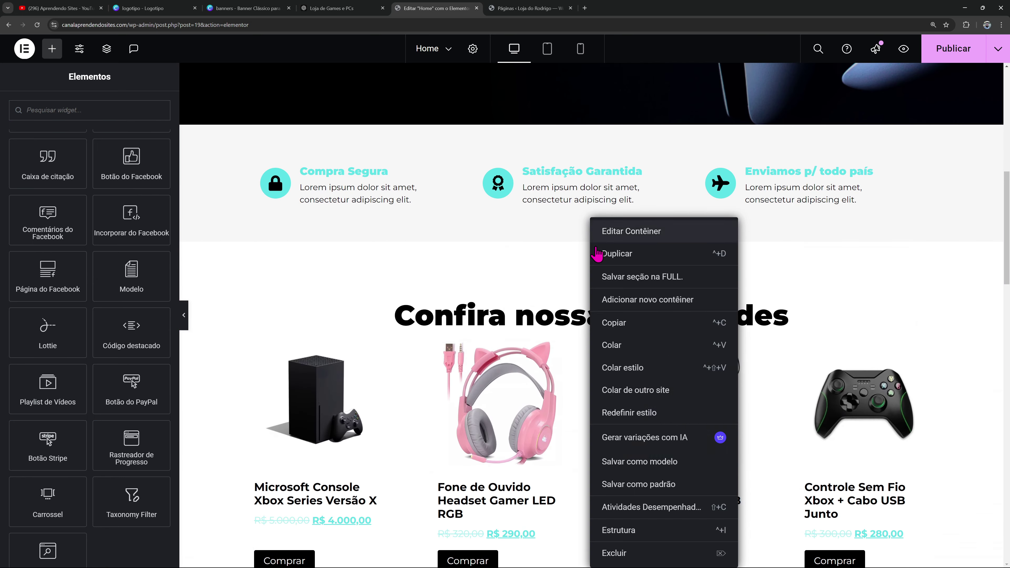
click(629, 325)
scroll(597, 334, down, 10)
scroll(592, 369, down, 10)
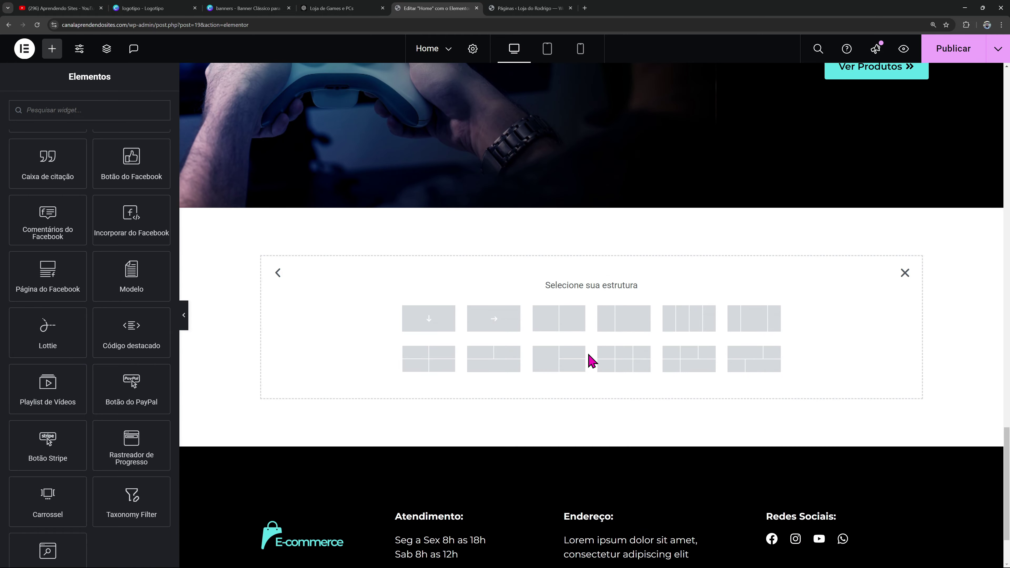
click(903, 274)
right_click(430, 282)
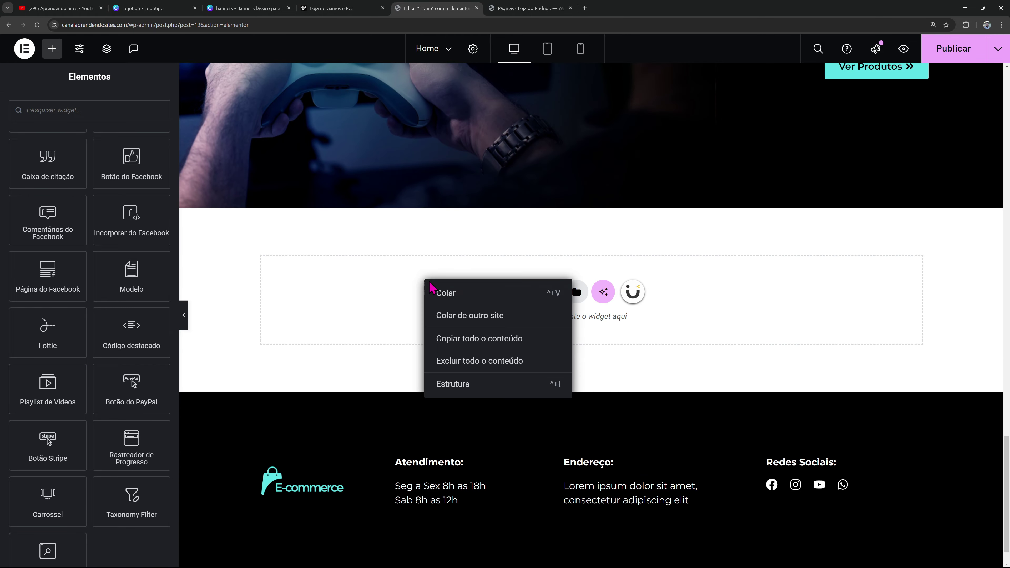
key(ctrl+v)
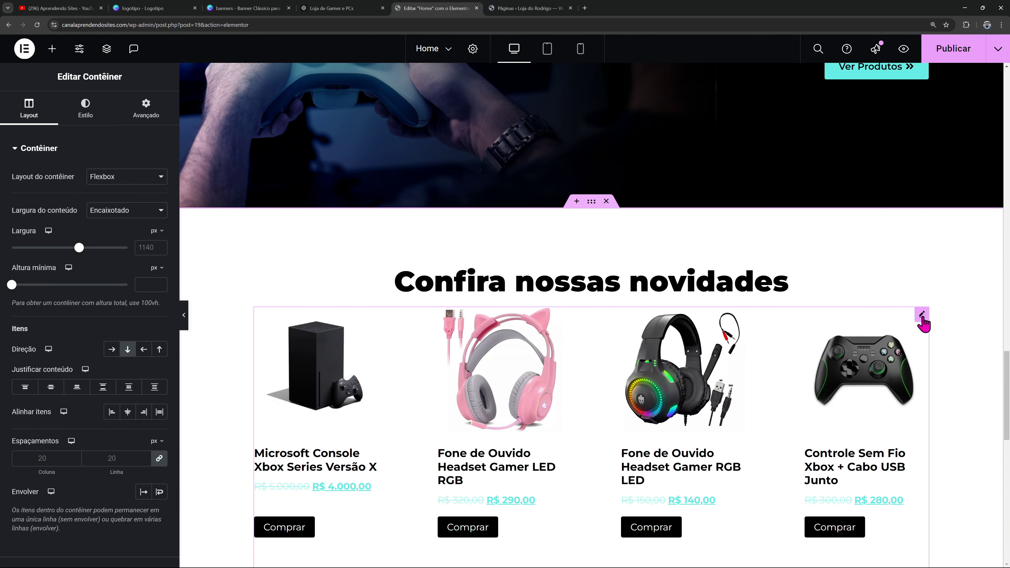
Delete the product grid from the pasted section and change its title to "Categorias"
right_click(922, 320)
click(886, 542)
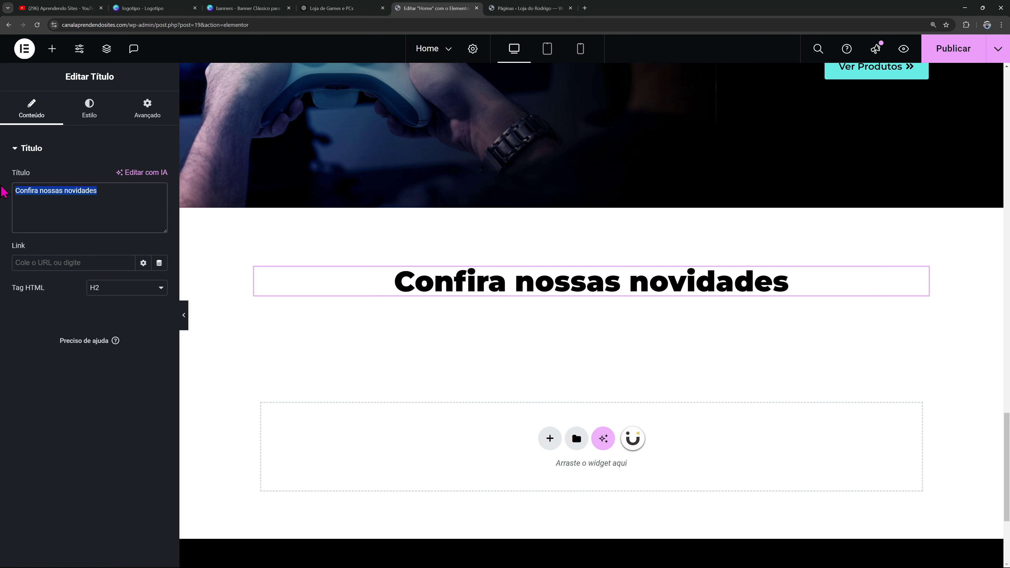
text(Categorias)
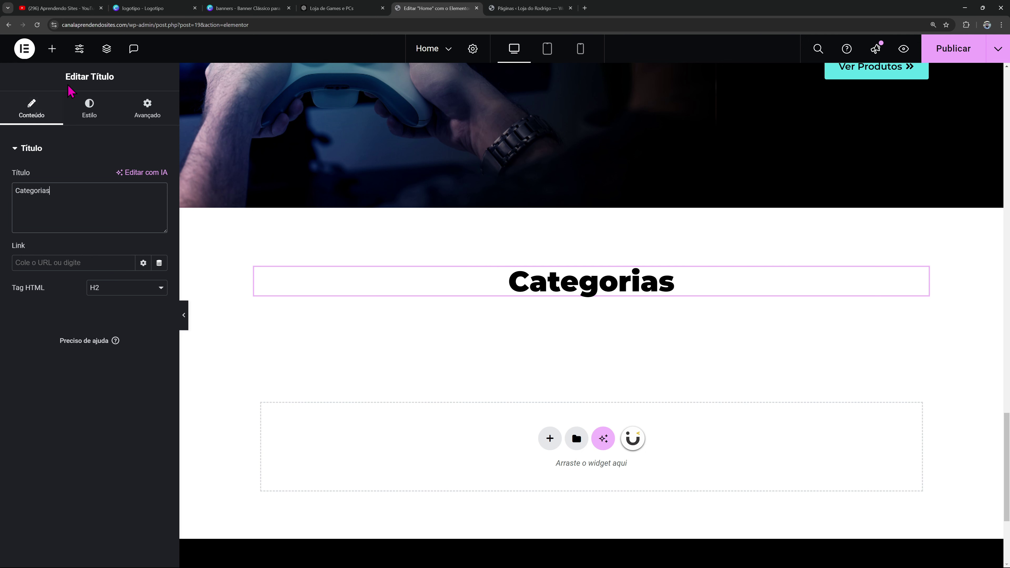
Add a container below the Categorias title and set its direction to horizontal row
click(51, 47)
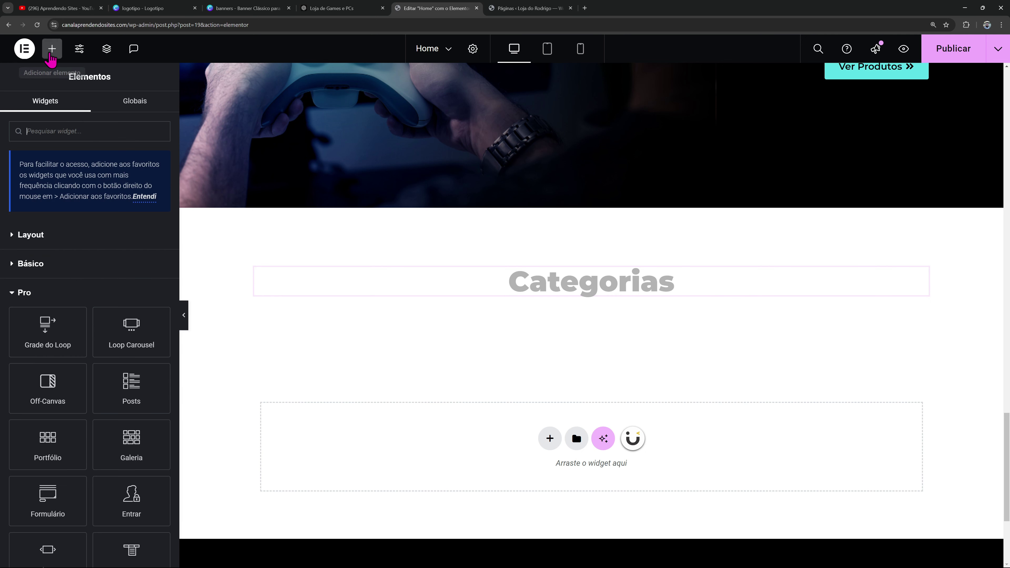
click(34, 239)
drag(41, 256, 334, 303)
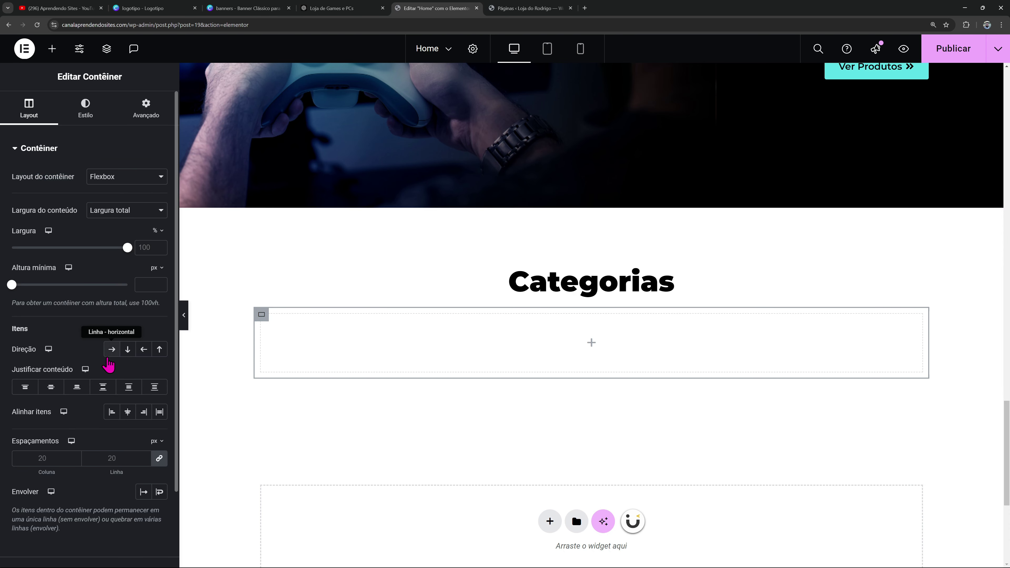
click(112, 350)
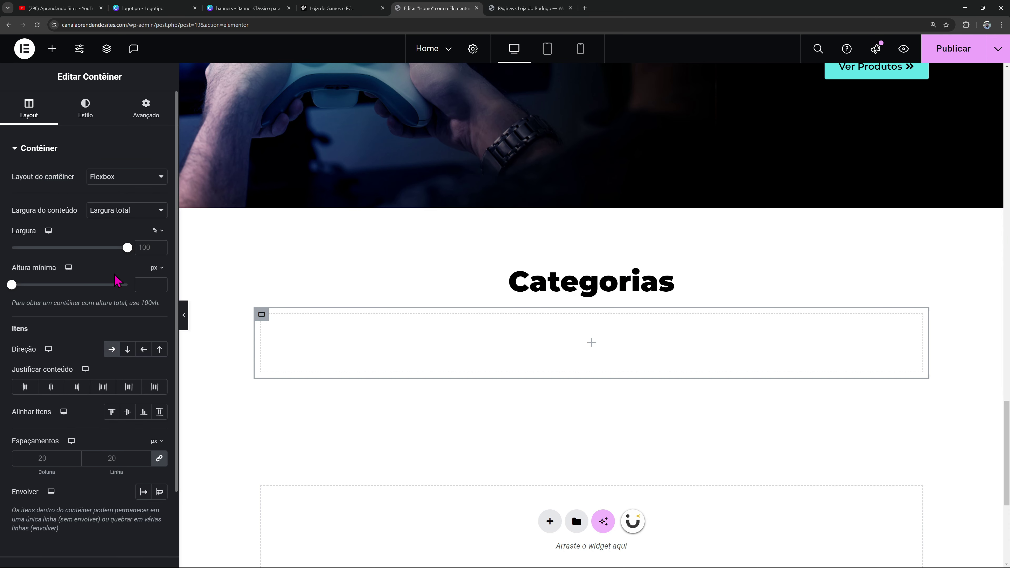
Place a container inside the row below the Categorias title and duplicate it to make four equal columns
click(56, 55)
drag(48, 287, 269, 332)
right_click(268, 332)
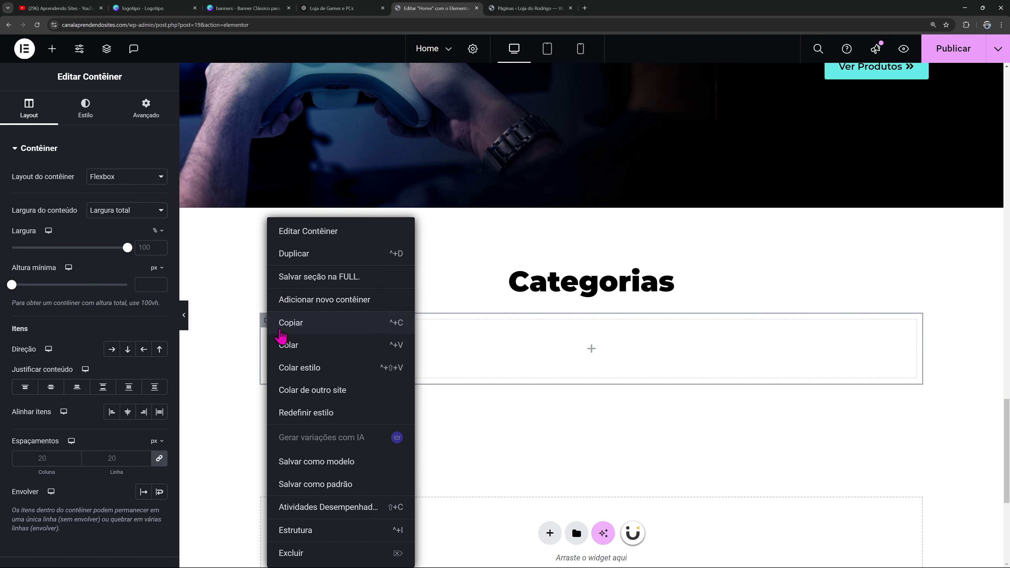
click(284, 261)
right_click(603, 322)
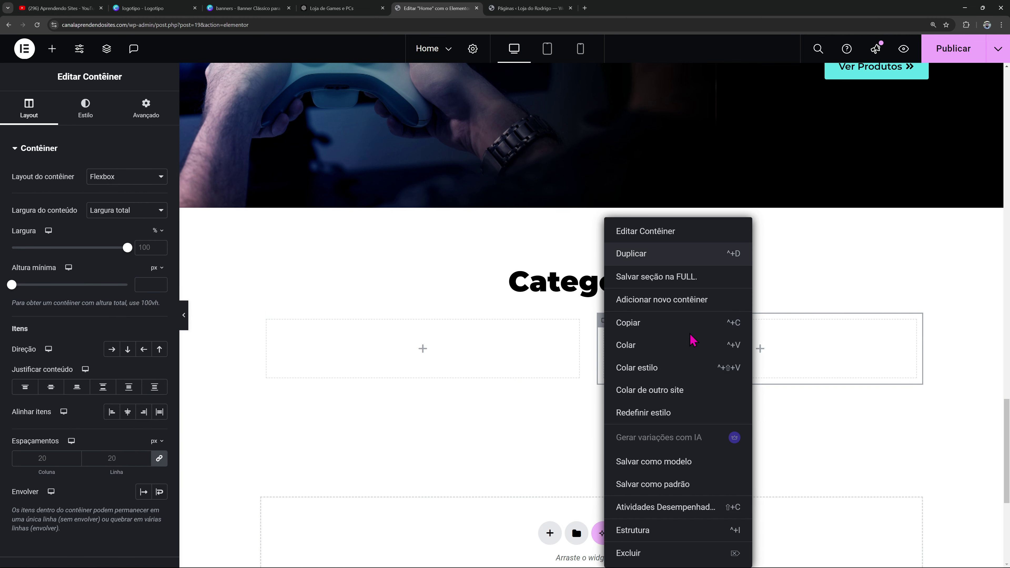
click(693, 253)
right_click(716, 323)
click(759, 255)
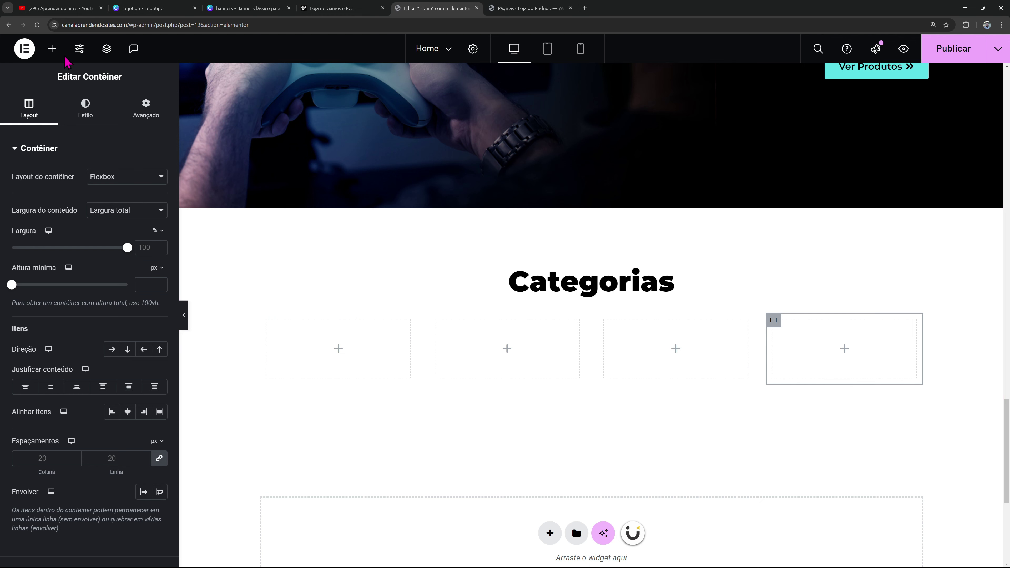
Add an Imagem widget to the first of the four category columns
click(52, 49)
click(68, 325)
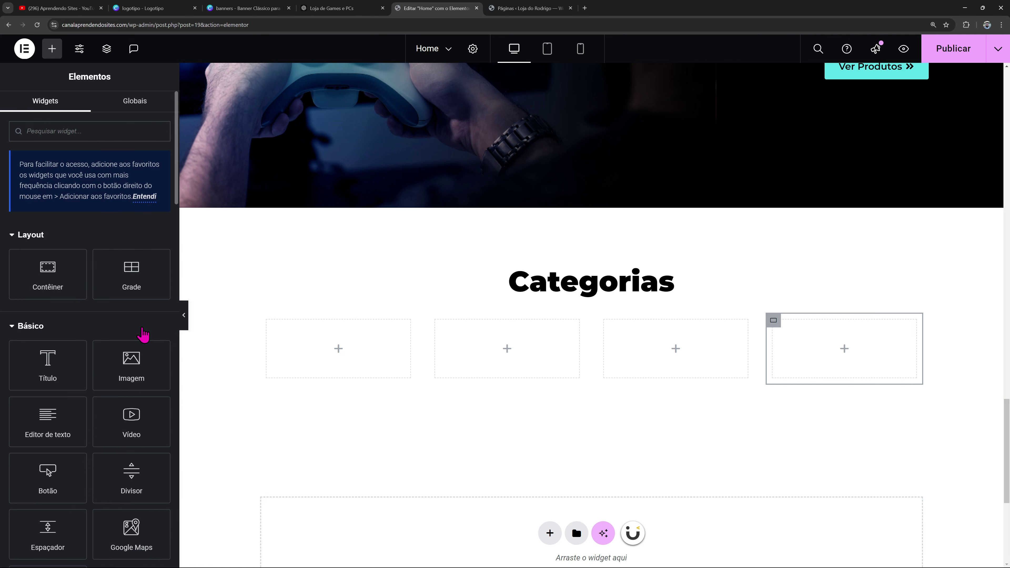
scroll(145, 342, down, 1)
drag(146, 344, 374, 350)
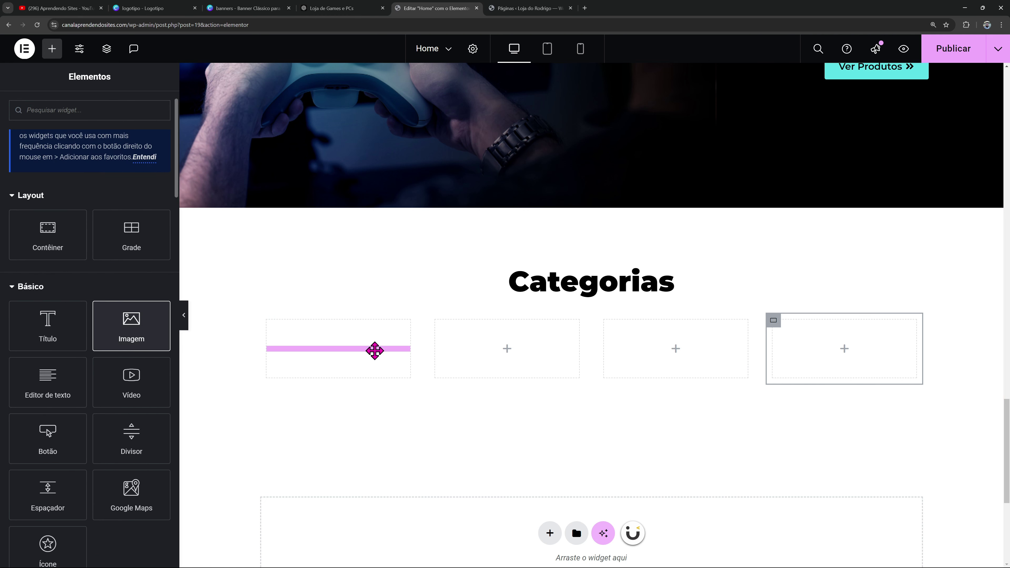
Use the Laptop-15-6-Polegada picture from the media library for the image and set its link type to URL personalizado
click(124, 226)
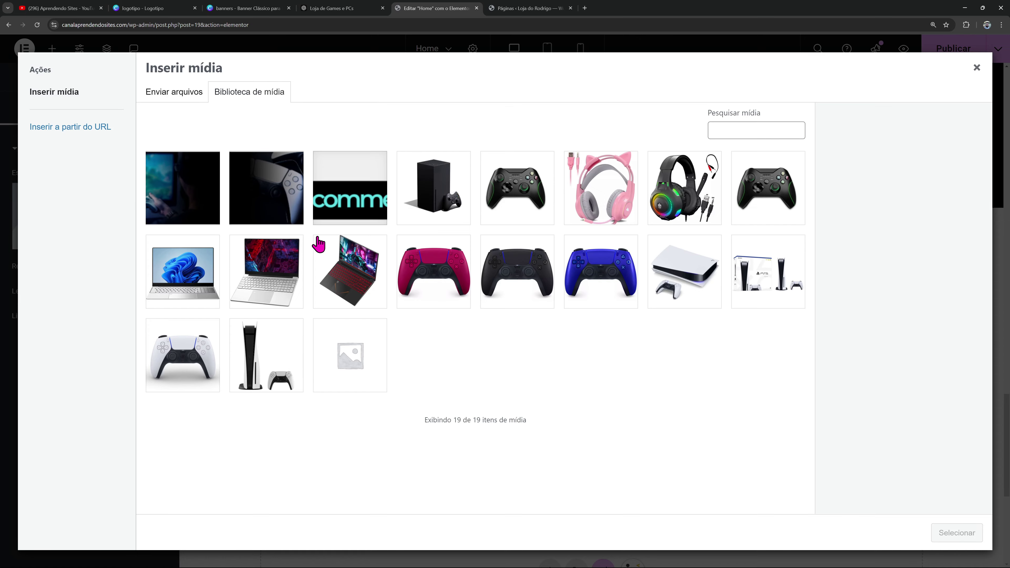
click(280, 288)
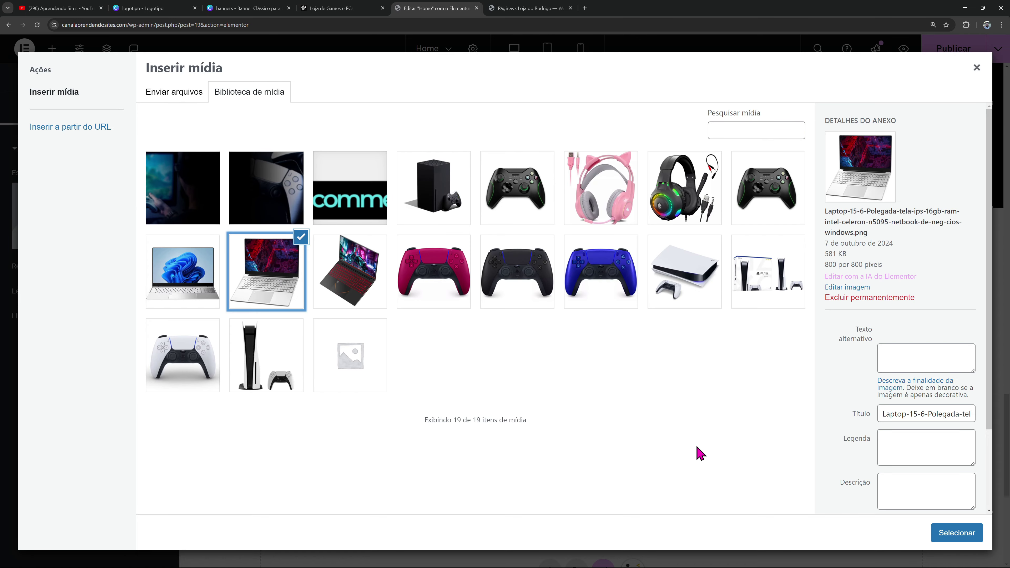
click(962, 533)
scroll(481, 378, down, 2)
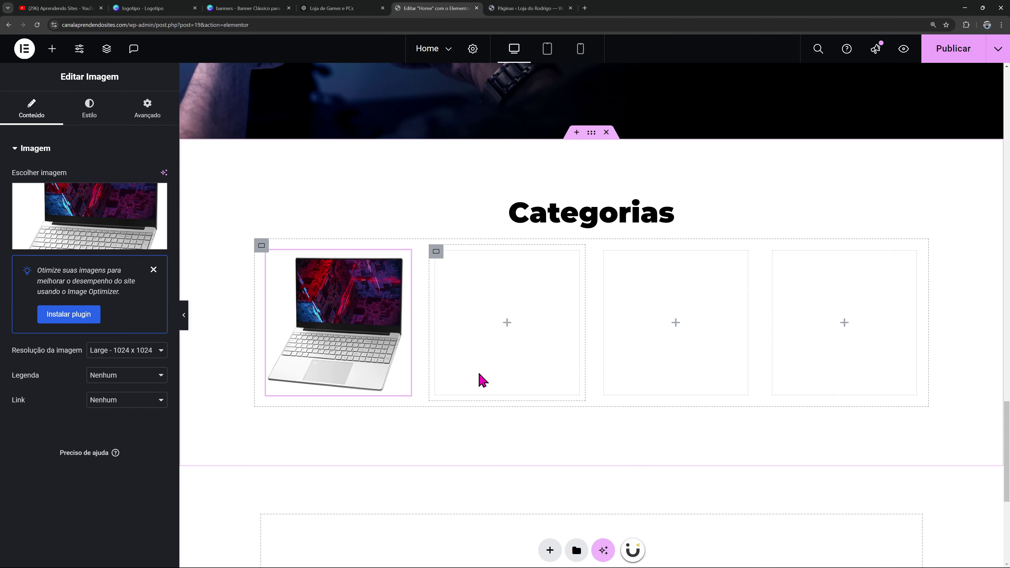
click(137, 405)
click(136, 438)
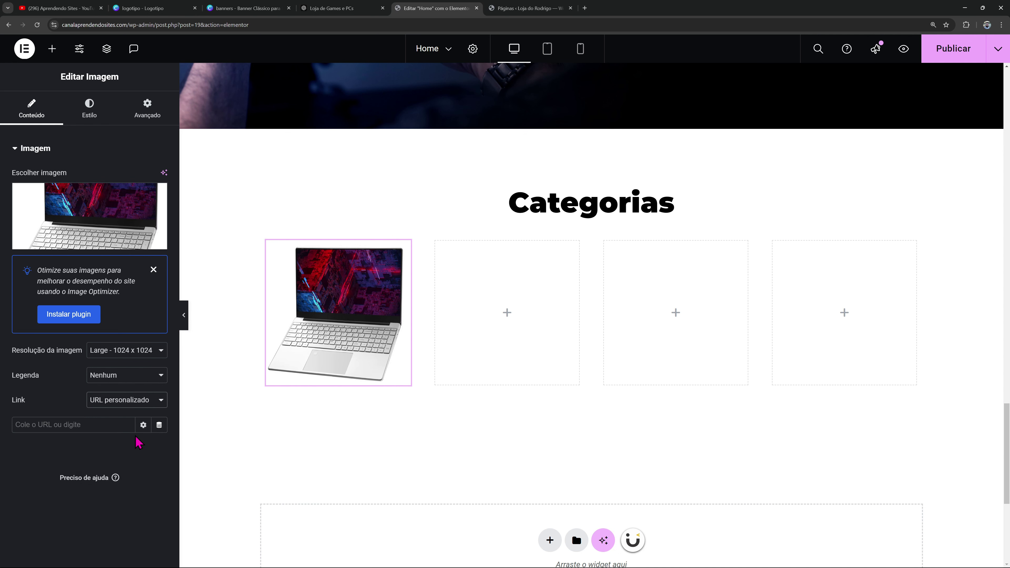
Switch to the WordPress admin browser tab and open the store's product categories page
click(505, 8)
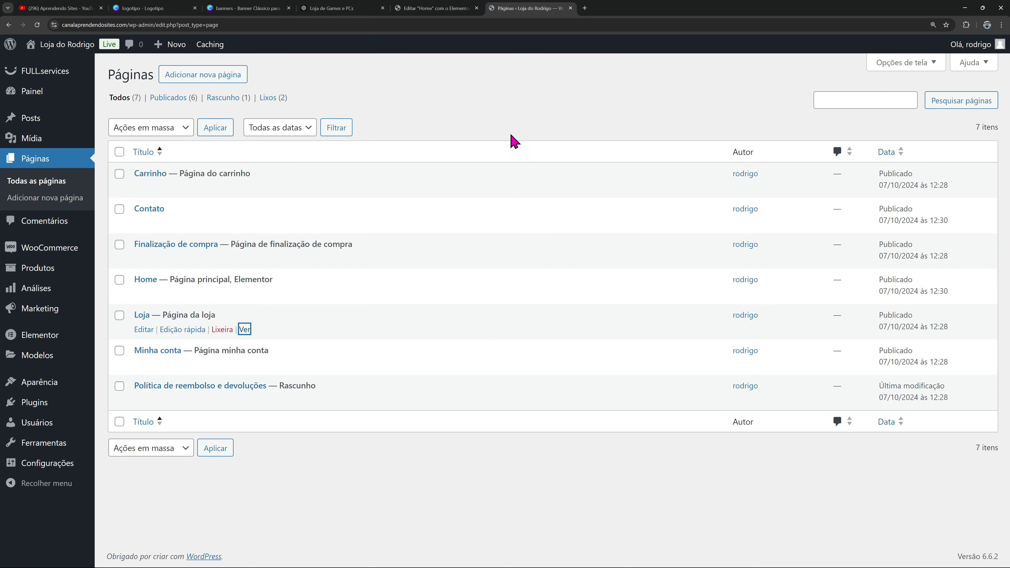
click(534, 106)
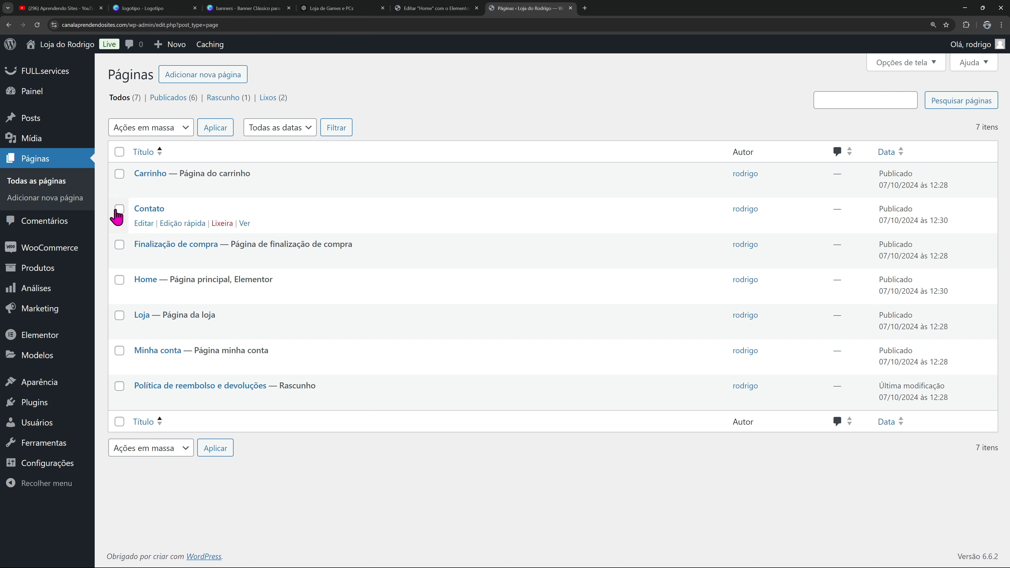
mouse_move(81, 250)
mouse_move(66, 267)
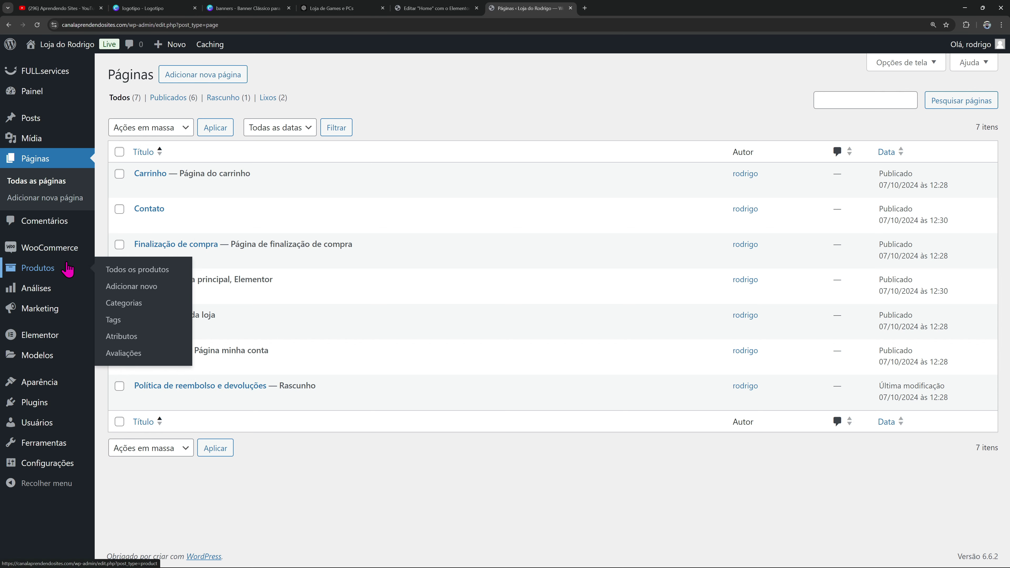
click(128, 303)
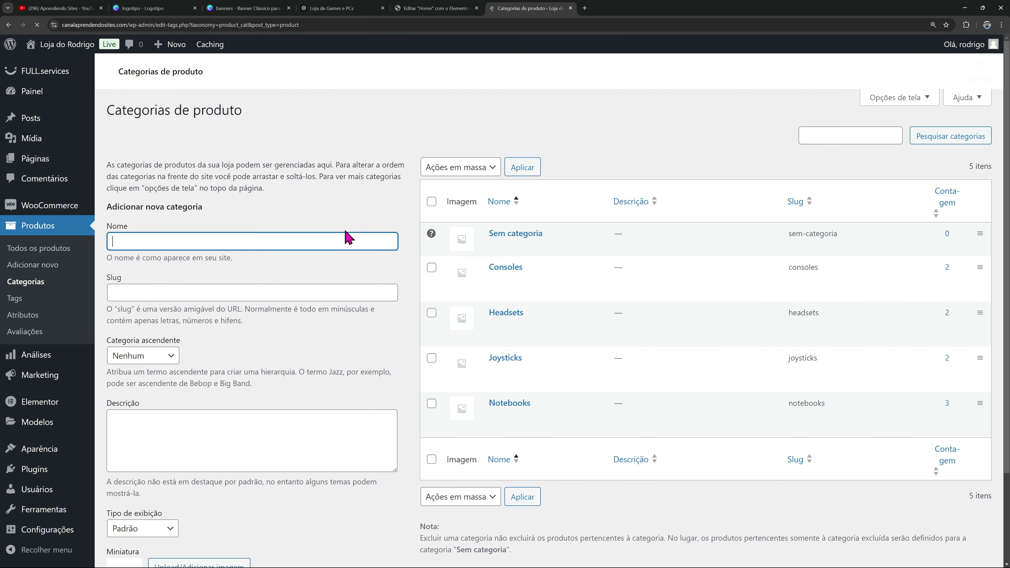
Copy the Notebooks category's page address from the product categories list and use it as the laptop image's link in the Home page editor
mouse_move(527, 268)
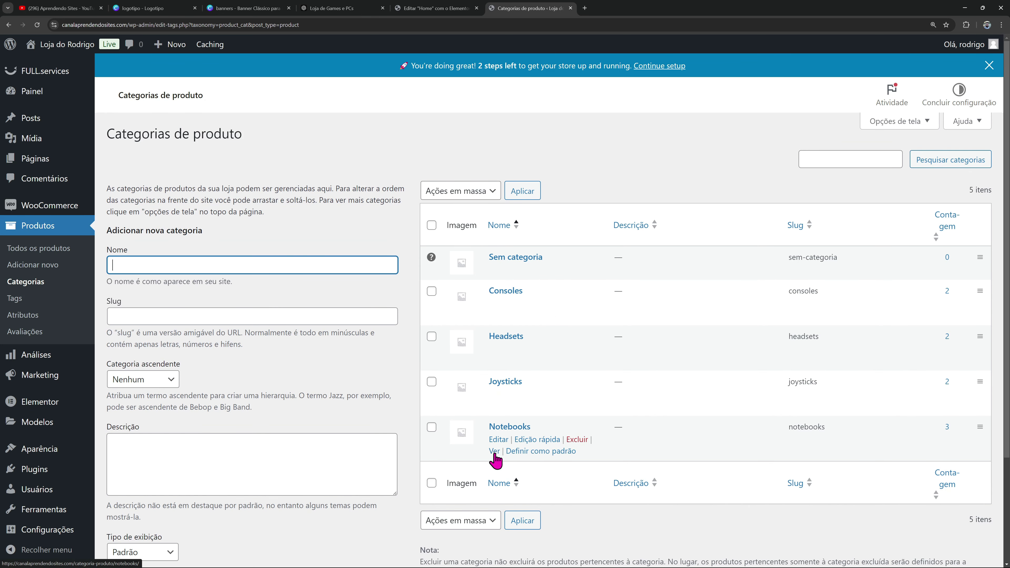
right_click(495, 462)
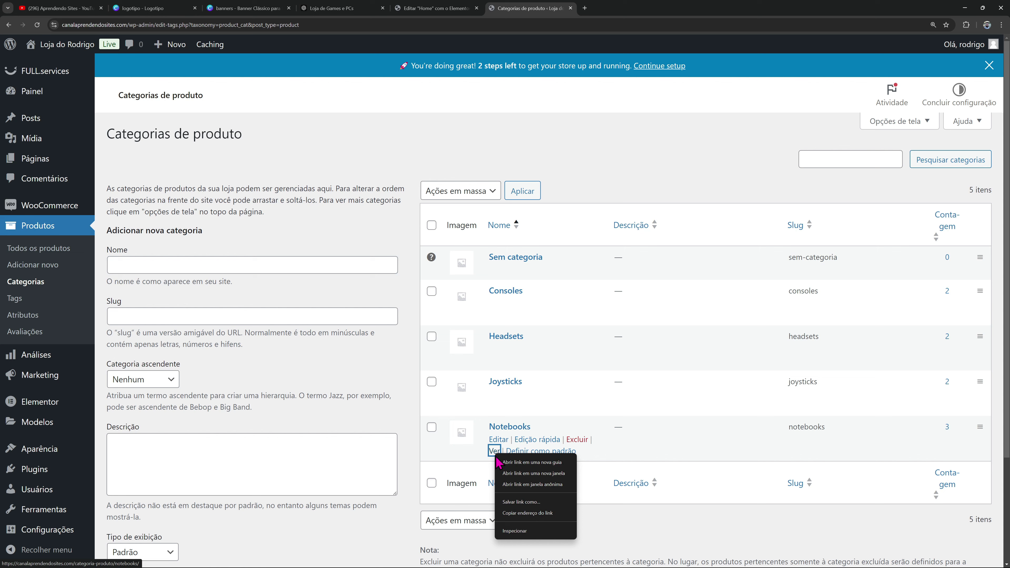
click(521, 514)
click(436, 8)
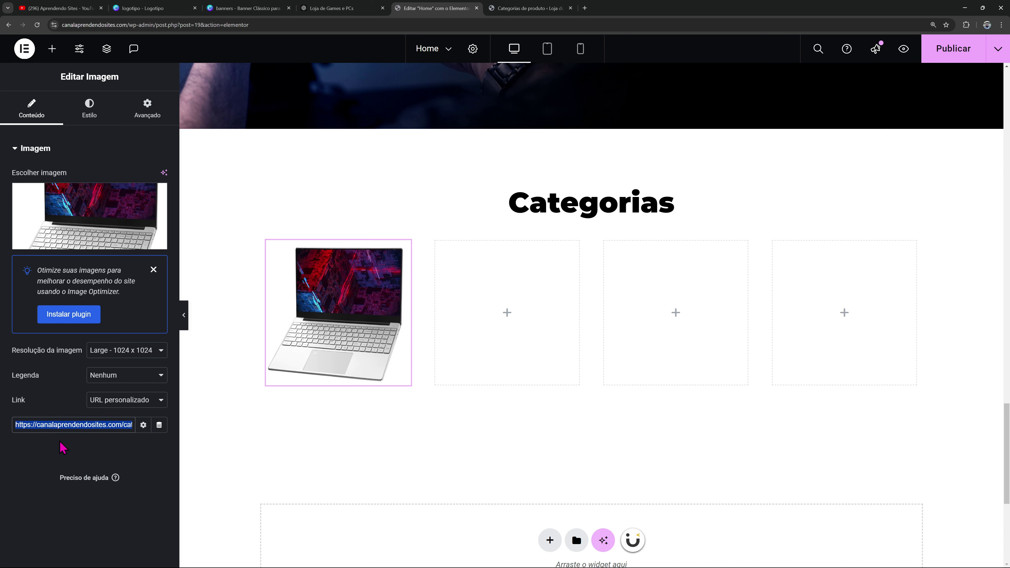
Duplicate the Categorias title, place the copy below the laptop image and change its text to Notebooks
right_click(549, 204)
click(565, 234)
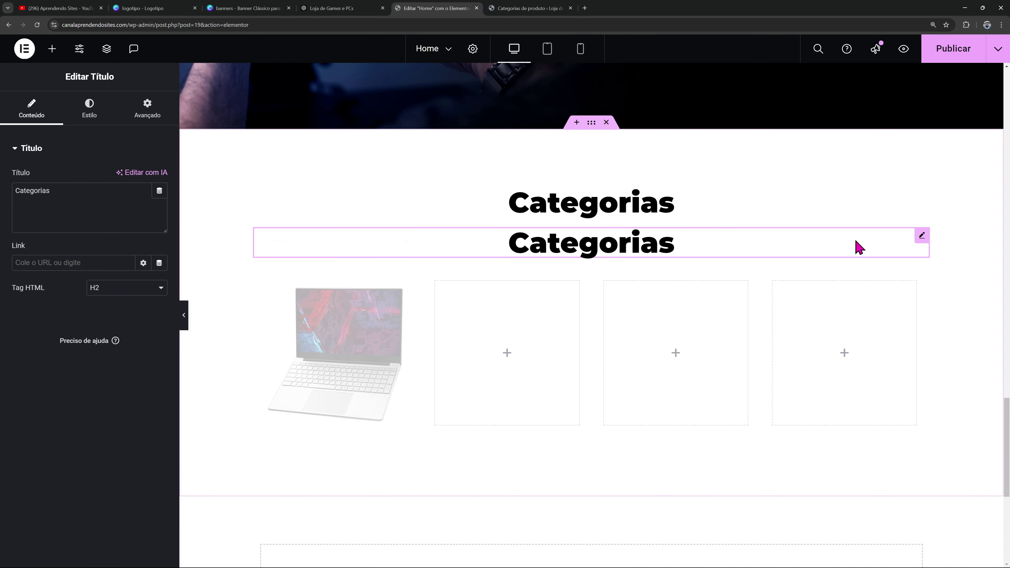
drag(922, 239, 362, 417)
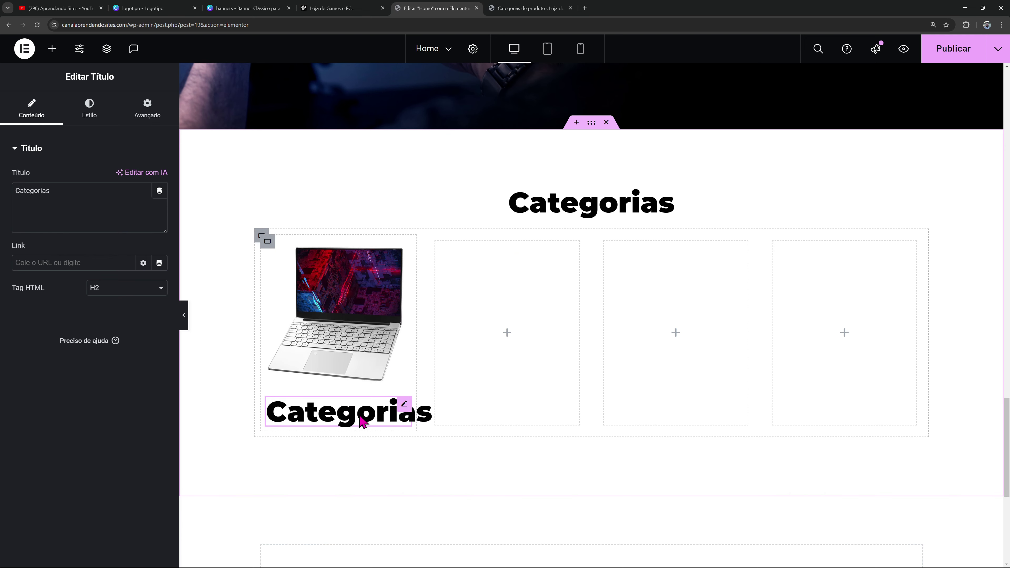
click(83, 192)
text(Notebooks)
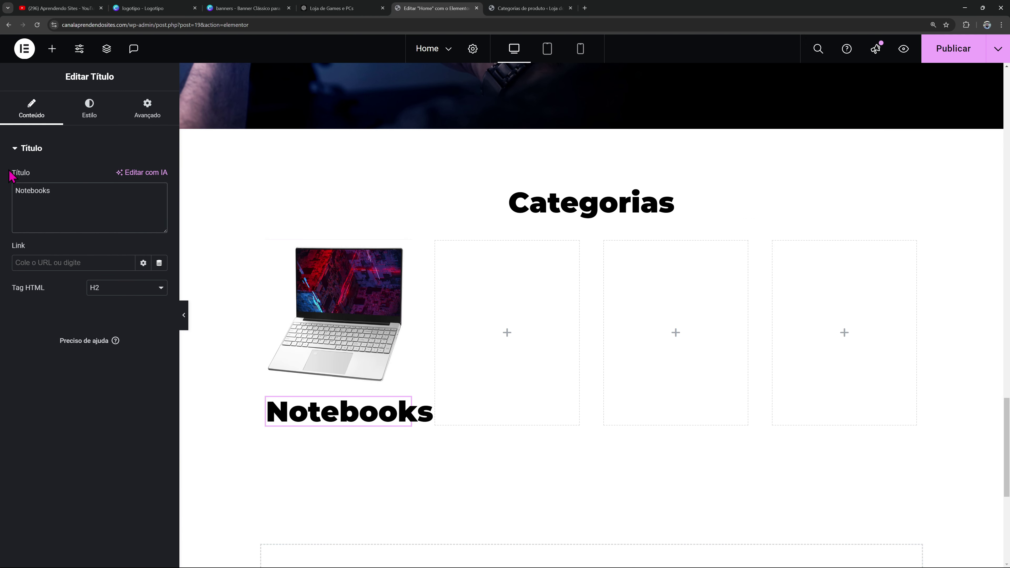
Set the Notebooks title's font size to 18 px
click(90, 117)
click(143, 227)
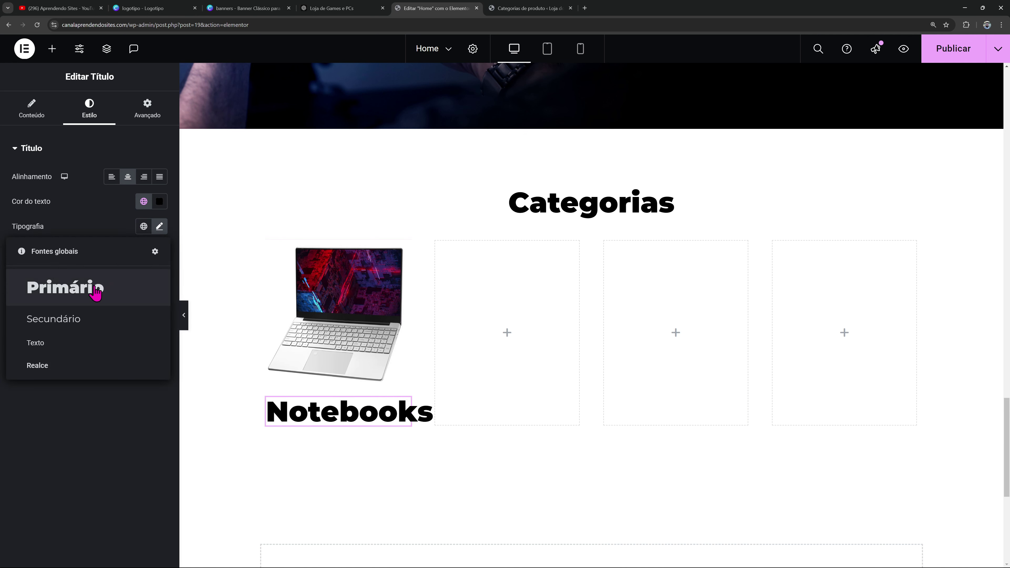
click(160, 227)
click(131, 320)
text(18)
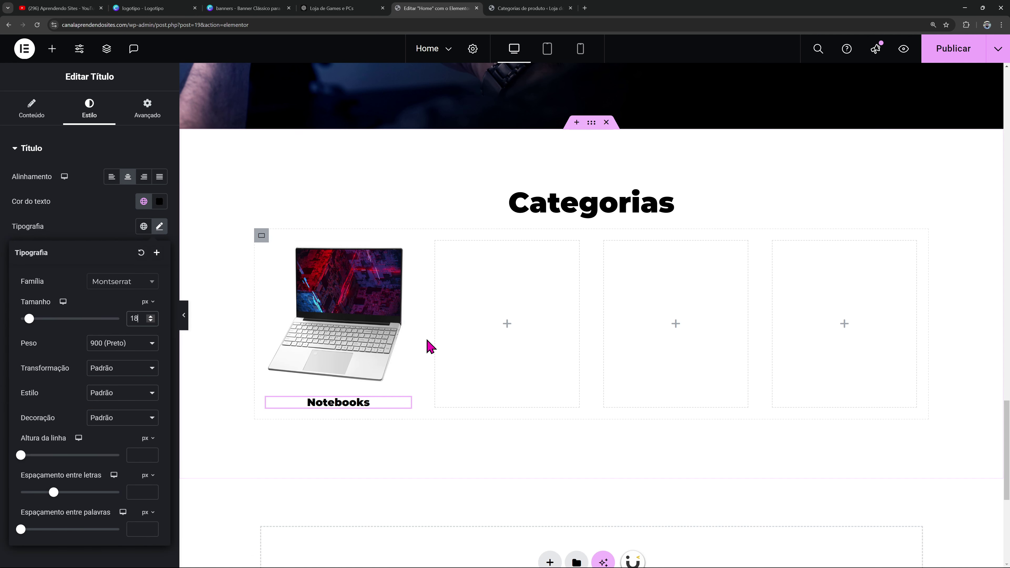
Link the Notebooks title to the Notebooks category page, copying the address from the product categories list
click(388, 331)
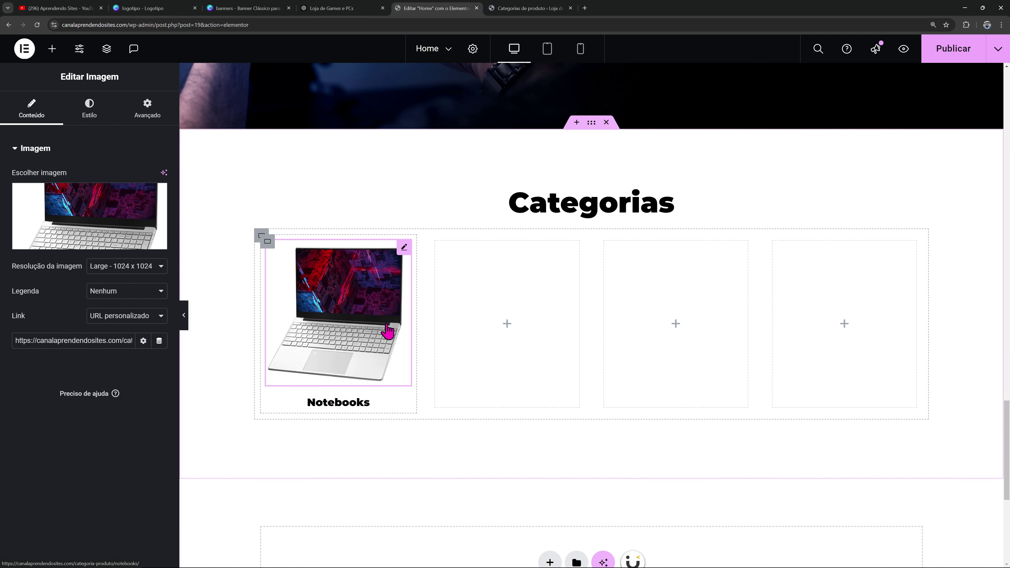
click(355, 402)
click(31, 111)
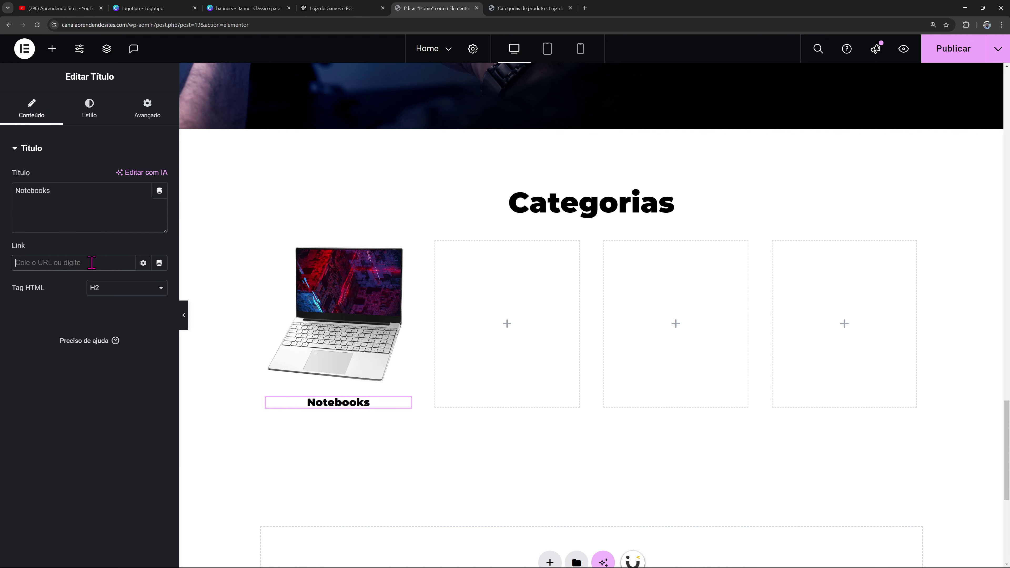
click(528, 8)
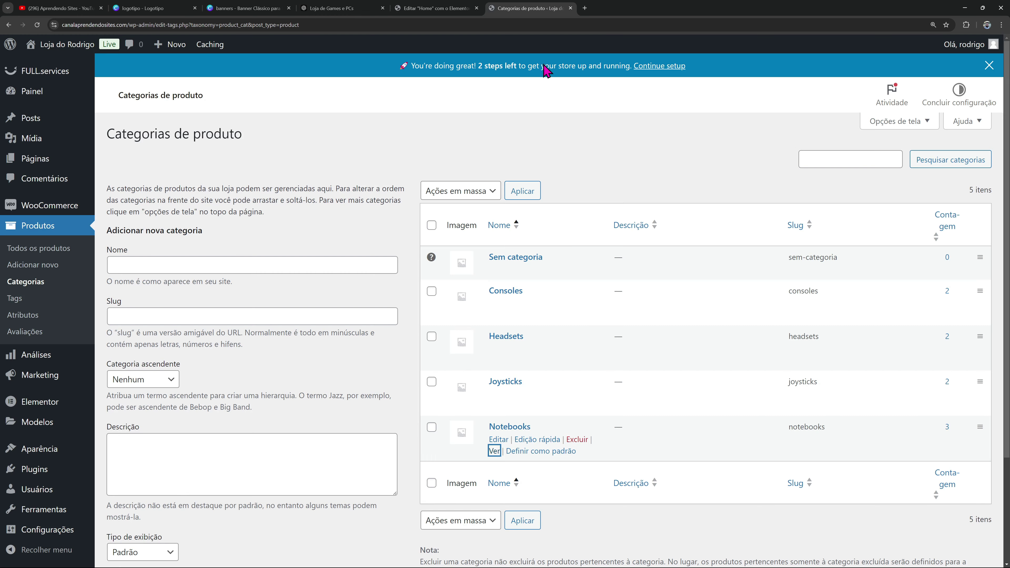
right_click(493, 462)
click(517, 517)
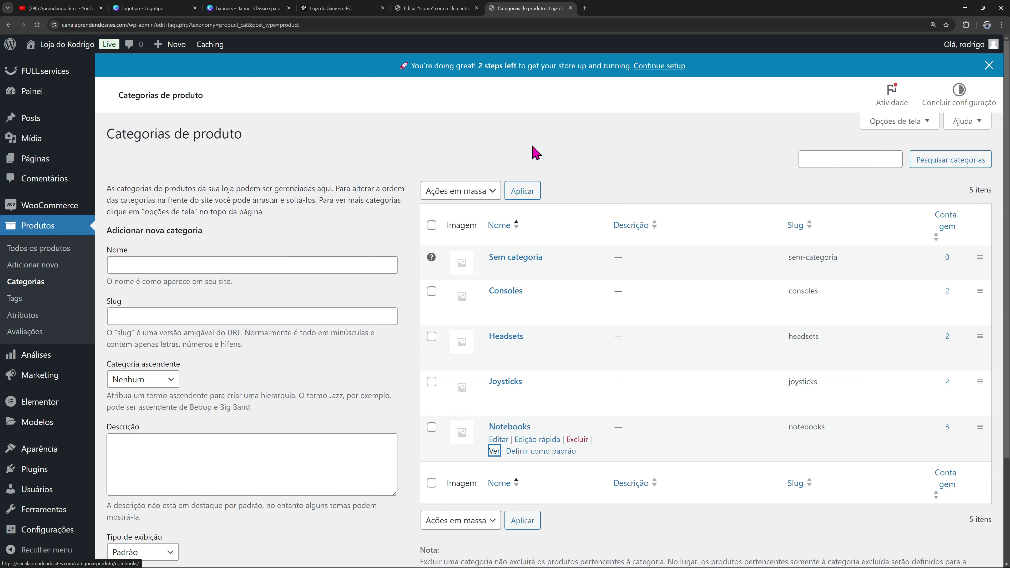
click(435, 8)
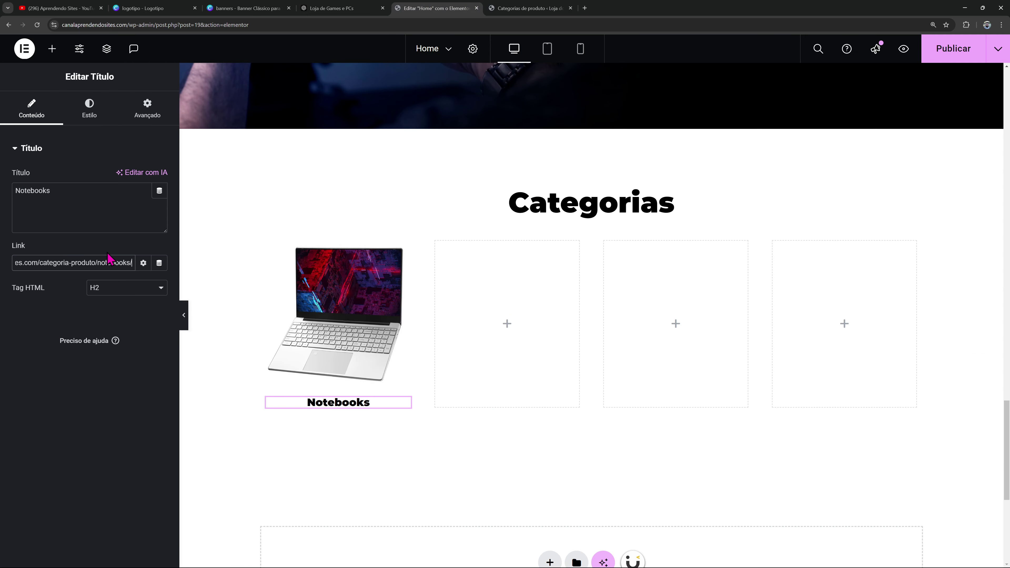
Give the laptop image a solid 2 px border in the black global colour Novo item #2
click(268, 243)
click(102, 111)
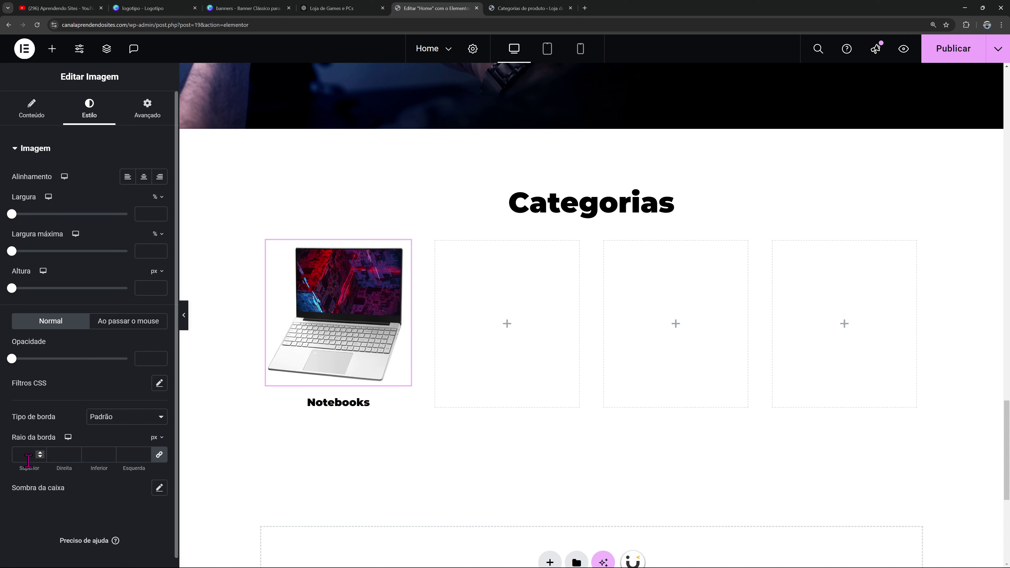
click(107, 418)
click(106, 458)
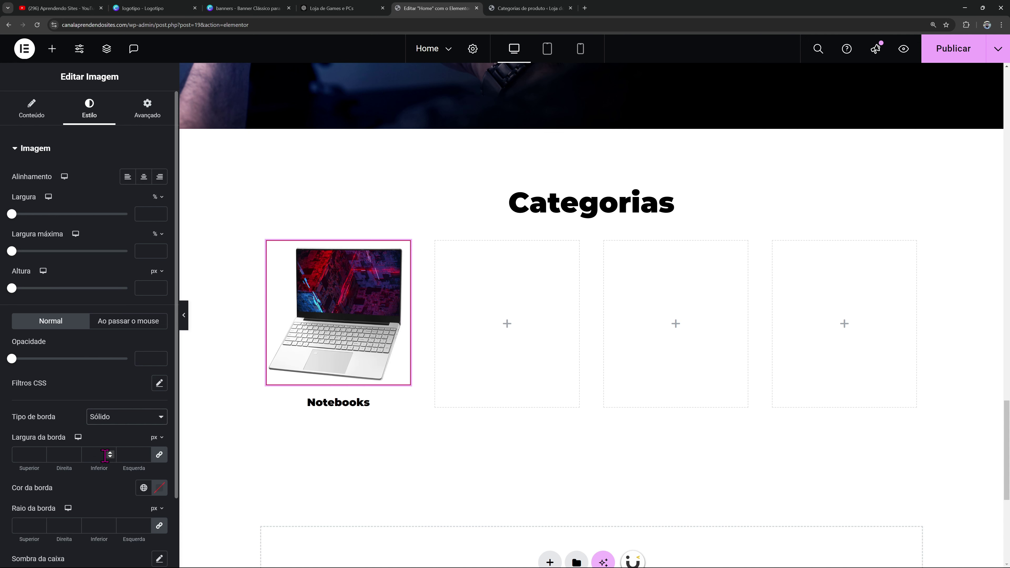
scroll(115, 398, down, 2)
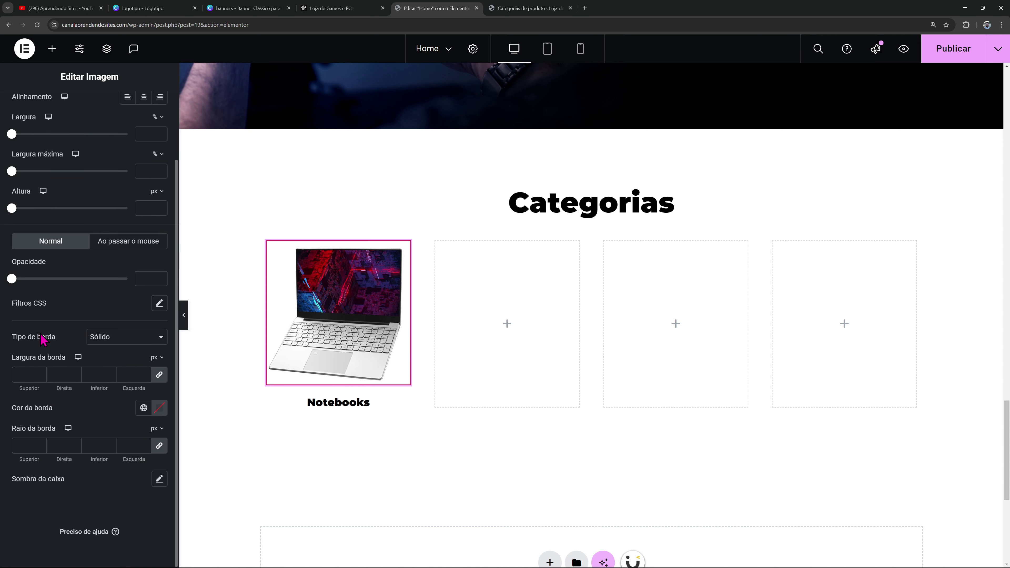
click(24, 369)
text(2)
click(143, 408)
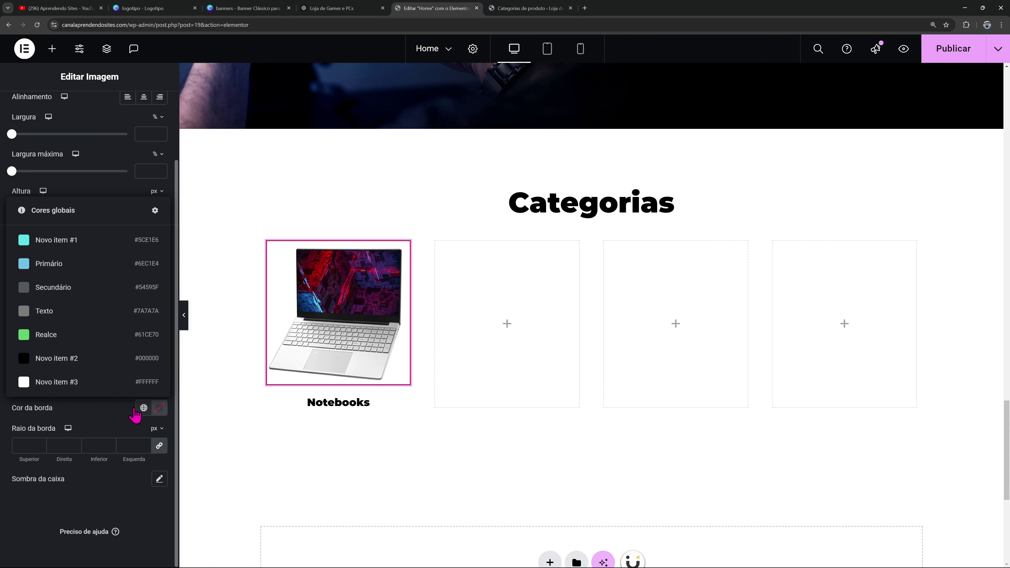
click(81, 371)
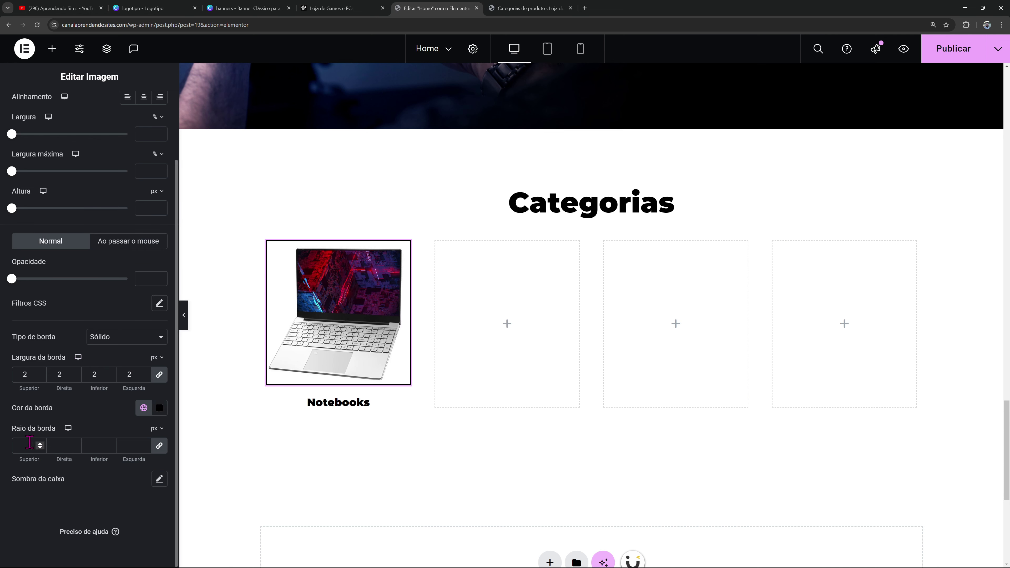
Set the laptop image's border radius to 500 px and border width to 4 px, and preview the circular result
text(500)
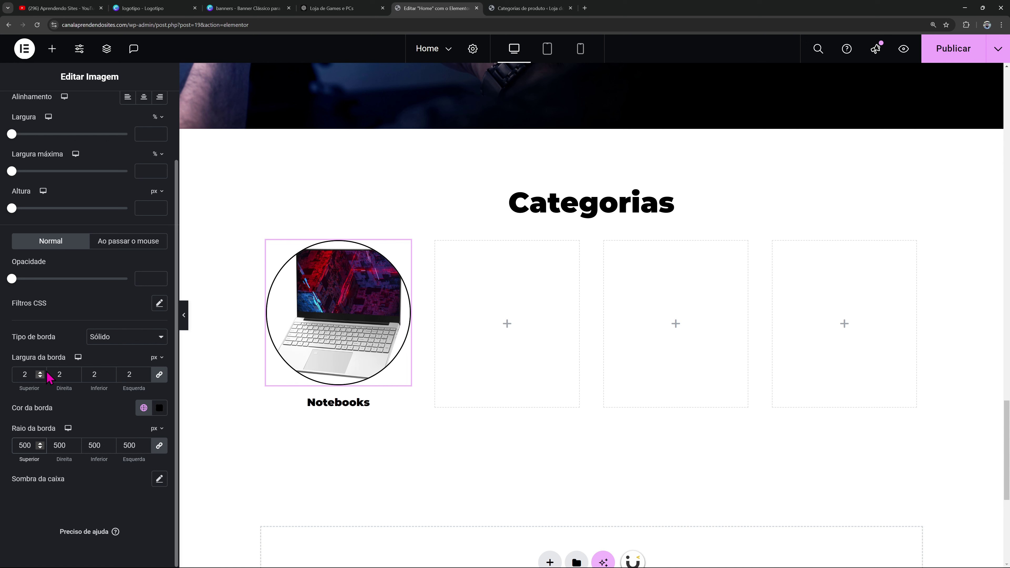
double_click(25, 375)
text(6)
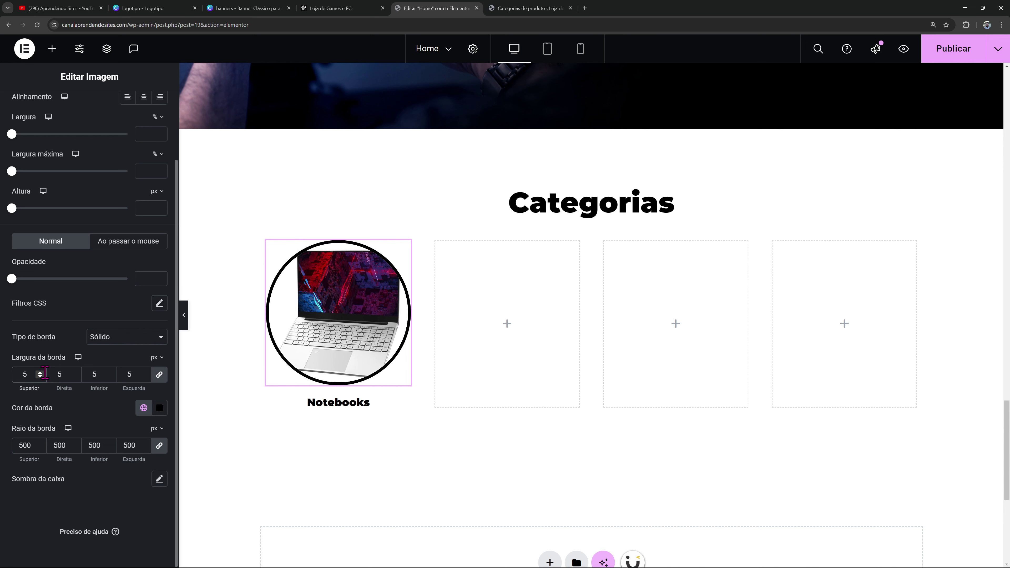
text(3)
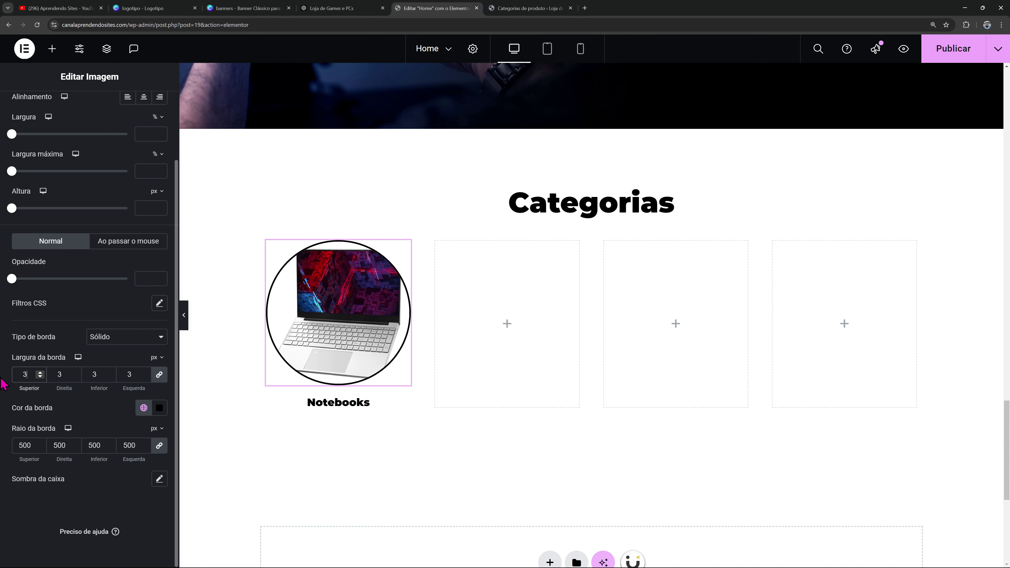
key(BackSpace)
text(4)
key(ctrl+p)
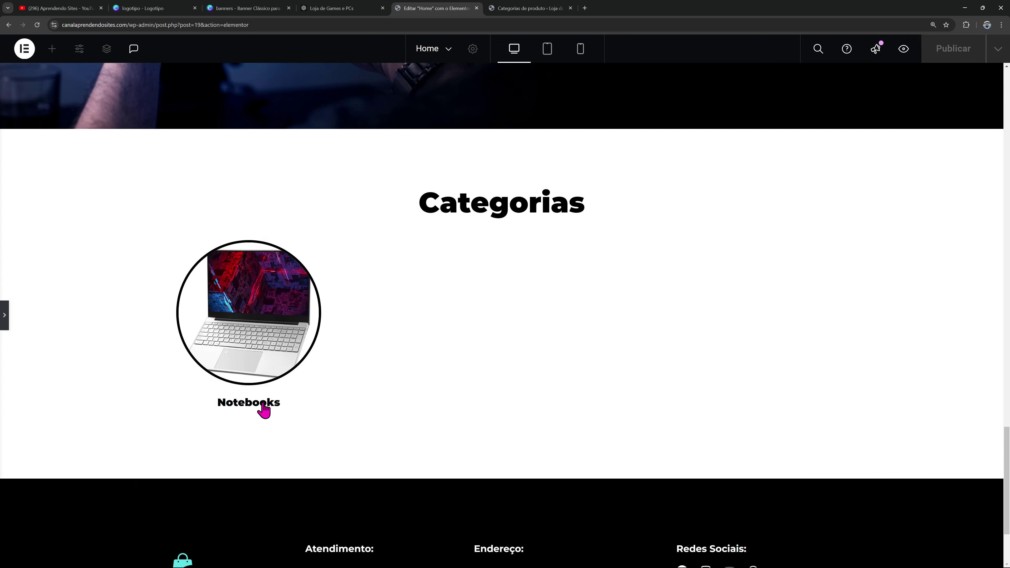
click(5, 316)
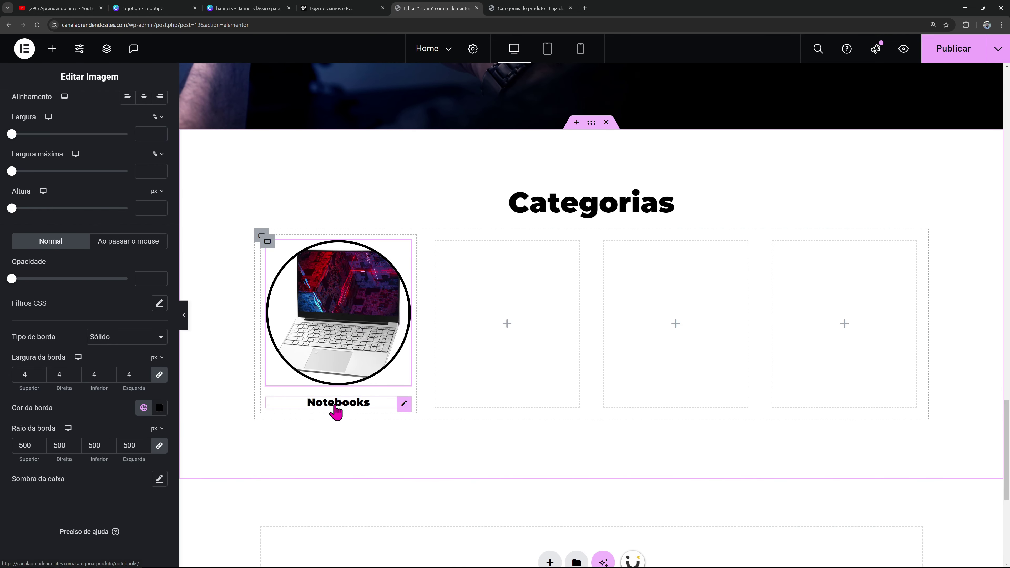
Lower the laptop image's mouse-over brightness filter to 77, preview the effect, and set the image width to 210 px
click(335, 403)
click(103, 113)
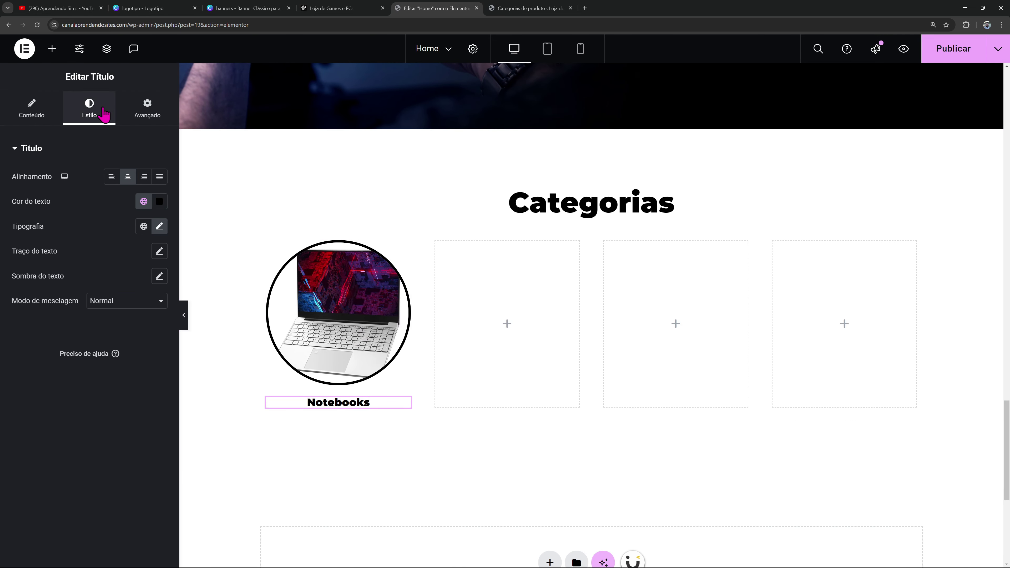
click(292, 277)
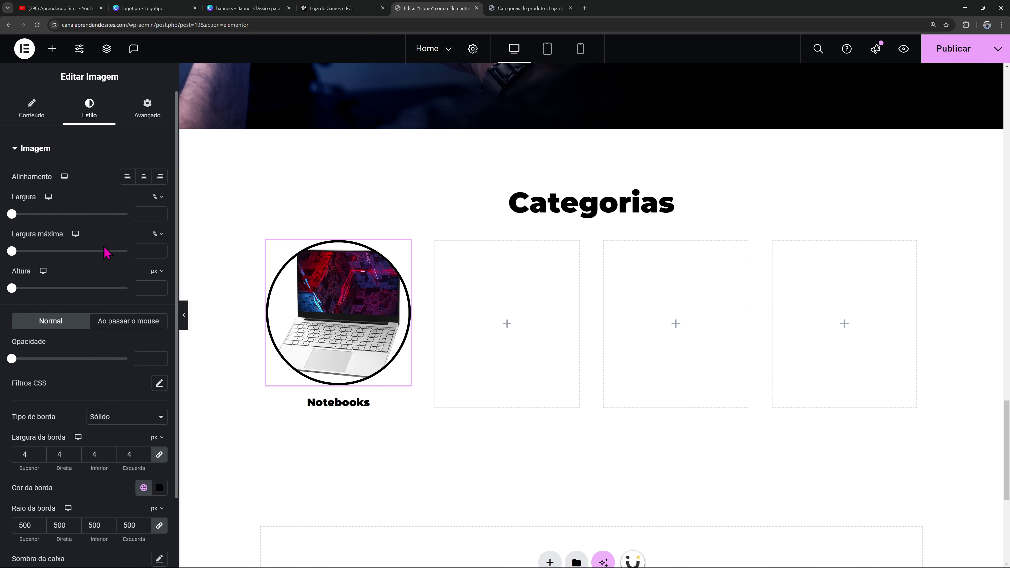
scroll(115, 269, down, 2)
click(131, 244)
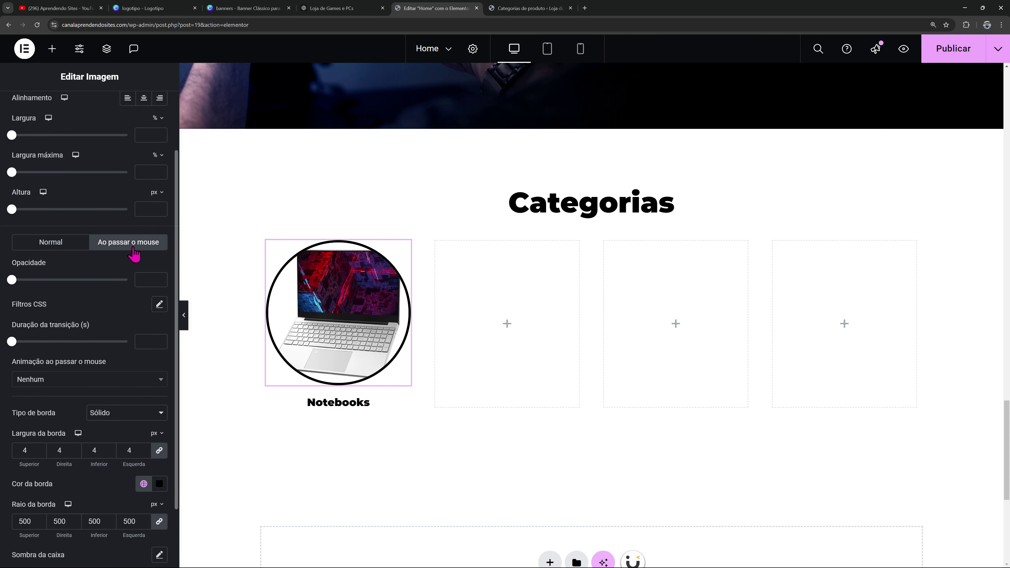
click(160, 304)
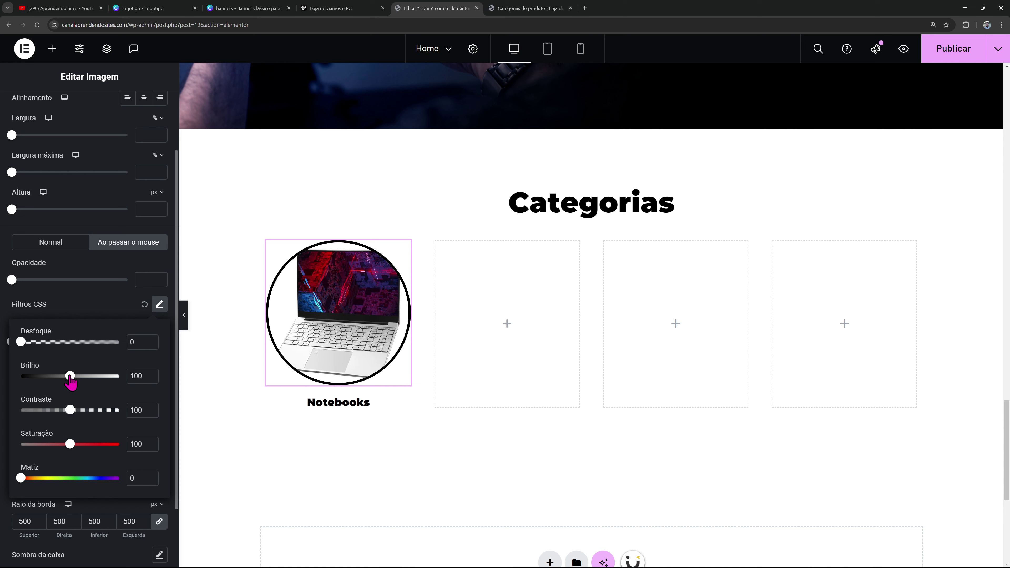
drag(48, 380, 99, 381)
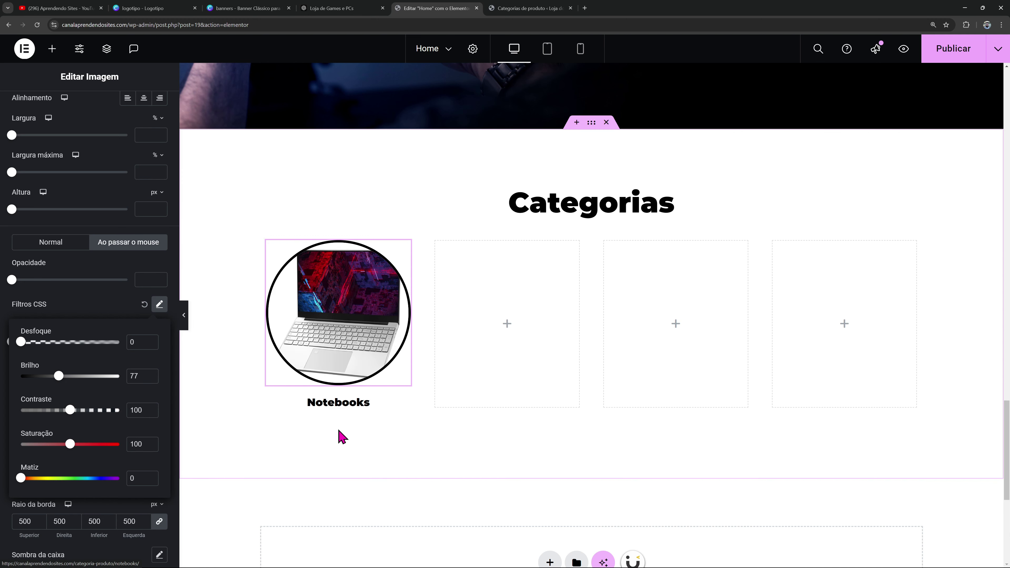
key(ctrl+p)
click(3, 315)
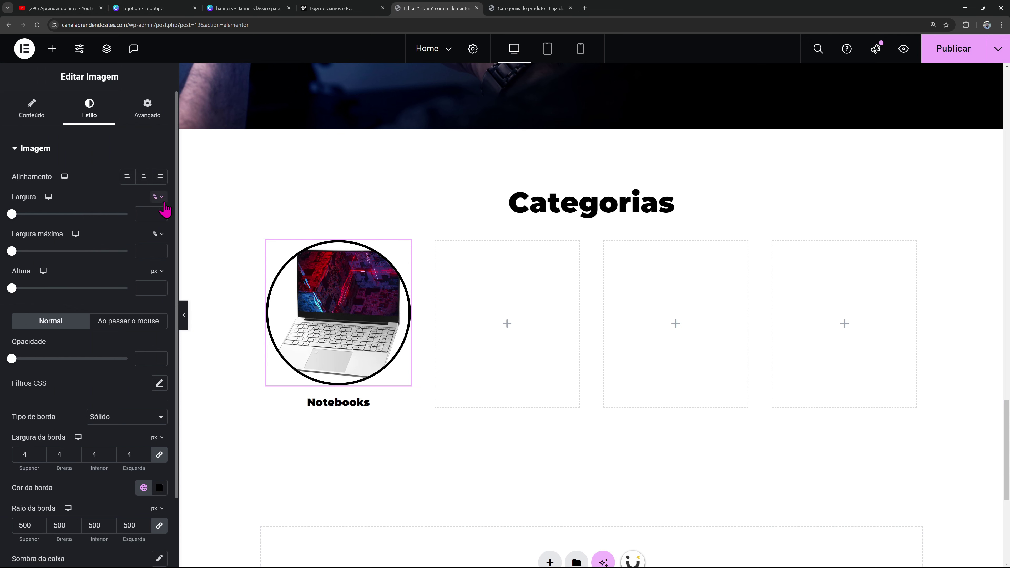
drag(12, 215, 35, 215)
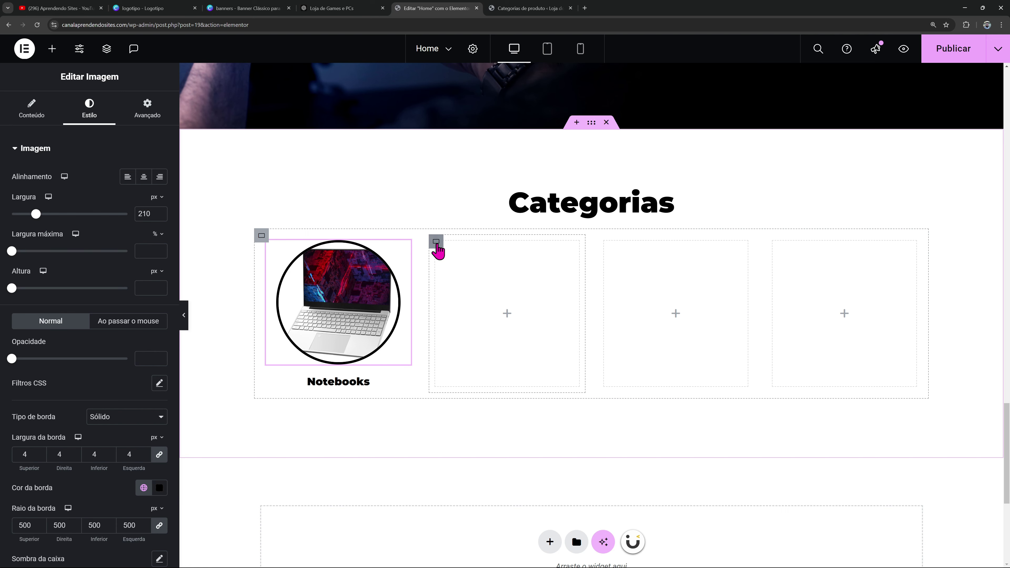
Delete the empty second category column and duplicate the Notebooks column
right_click(438, 250)
click(463, 551)
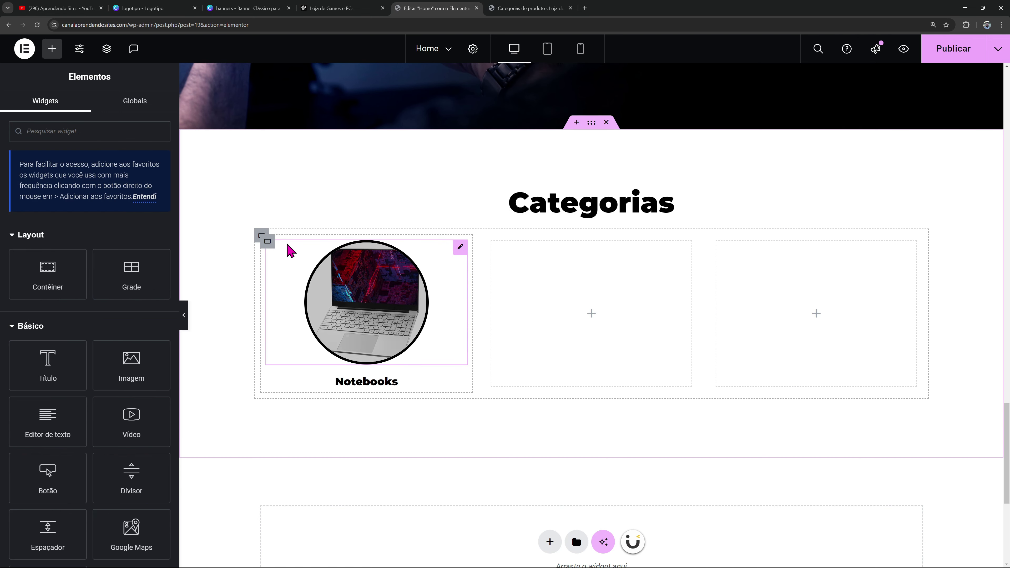
right_click(272, 246)
click(286, 253)
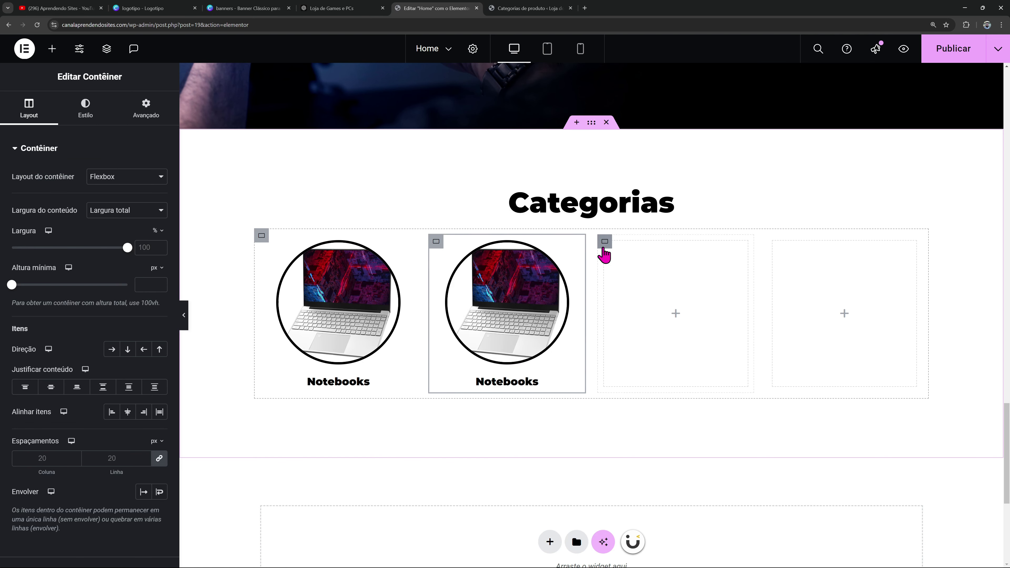
Delete the two remaining empty category columns
right_click(604, 249)
click(637, 547)
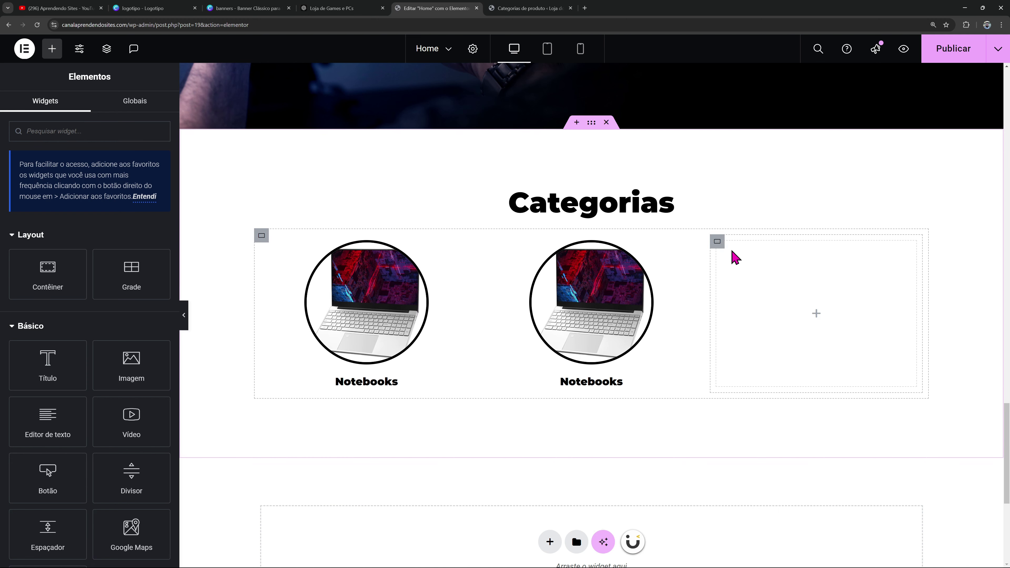
right_click(717, 241)
click(749, 553)
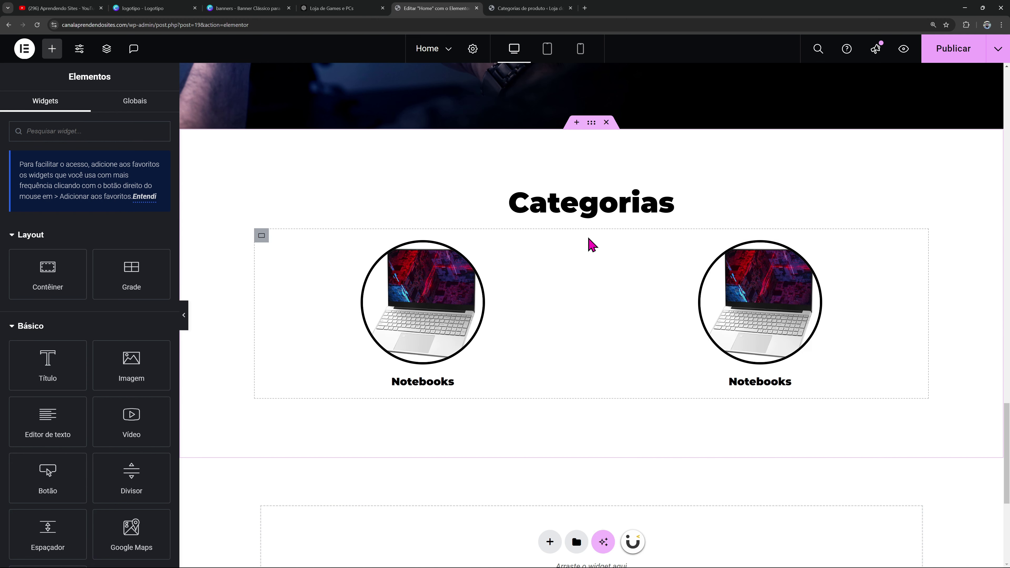
Duplicate the Notebooks column twice more to fill the category row with four columns
right_click(600, 248)
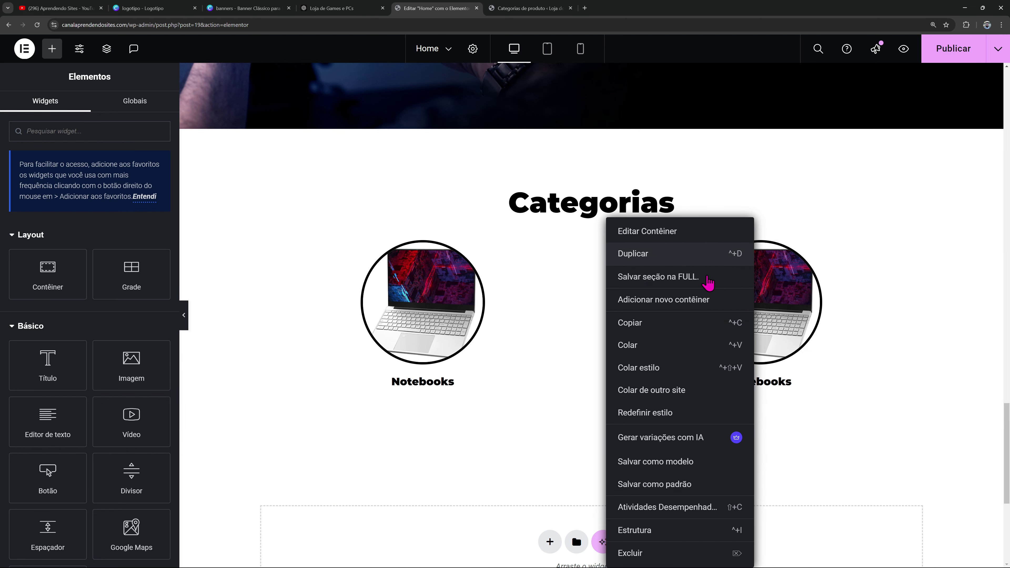
click(715, 256)
right_click(718, 242)
click(731, 254)
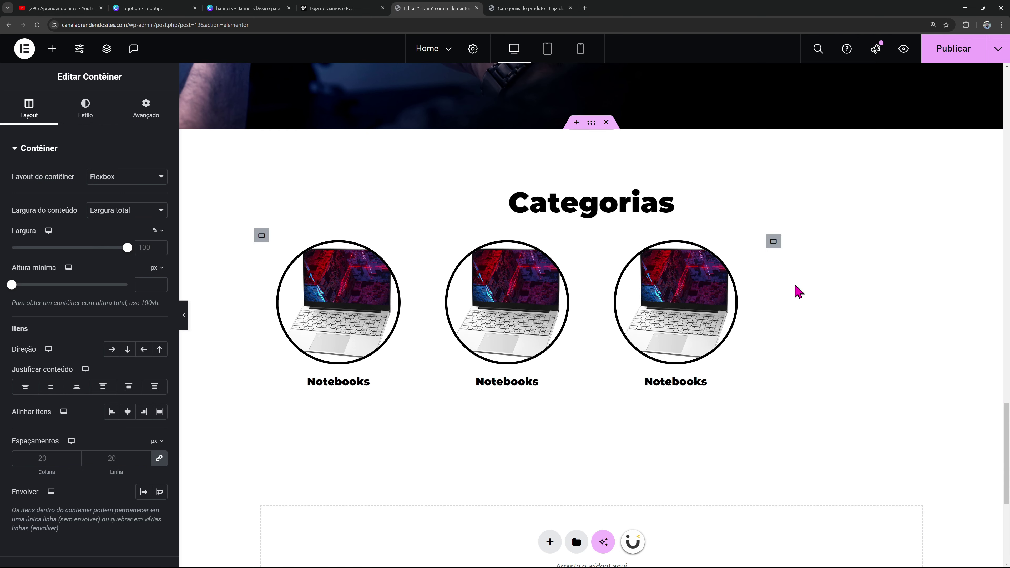
Set the category row container's width to 84% and centre-align the items of the Categorias section
click(262, 235)
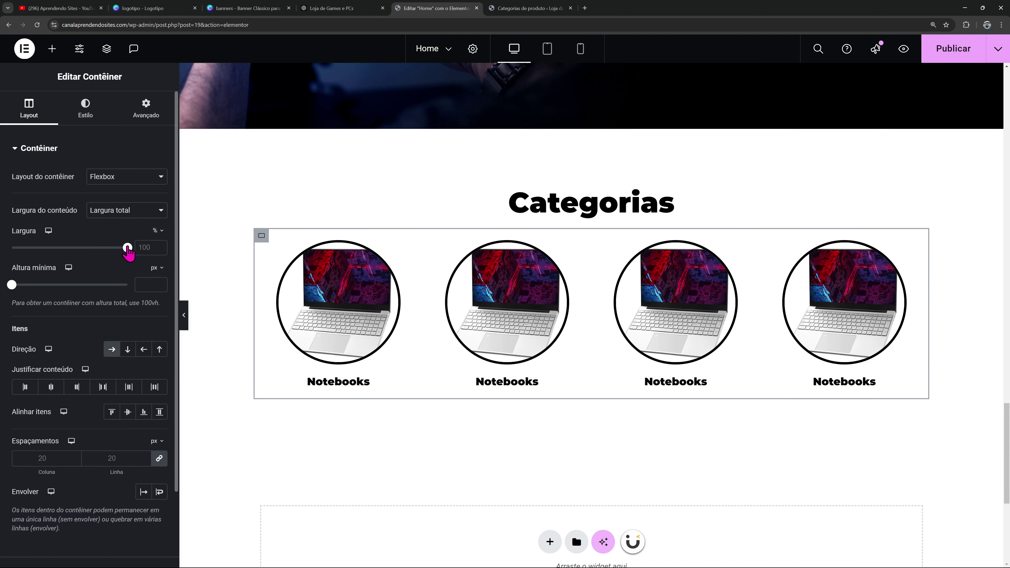
drag(127, 247, 115, 247)
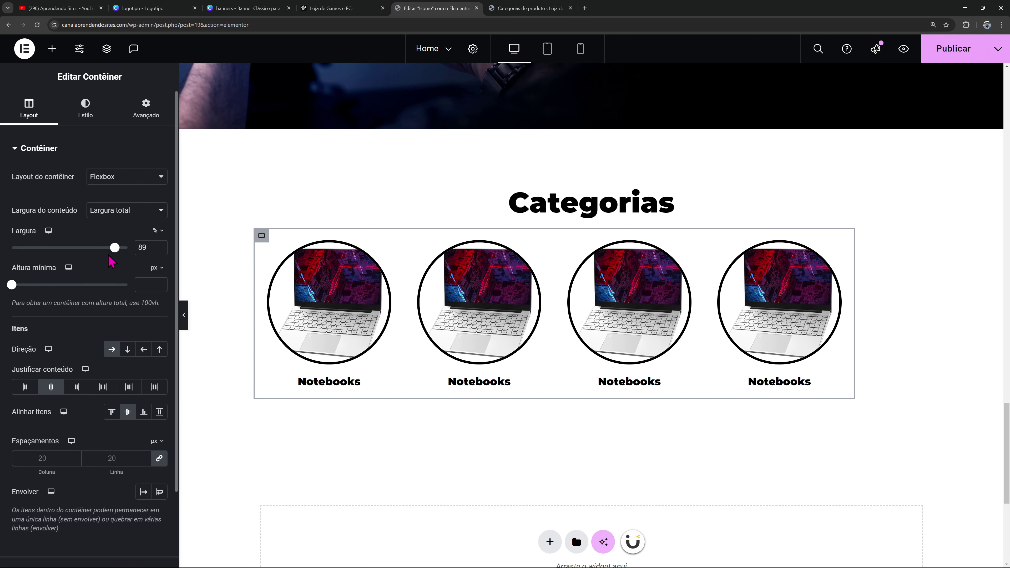
drag(114, 248, 109, 248)
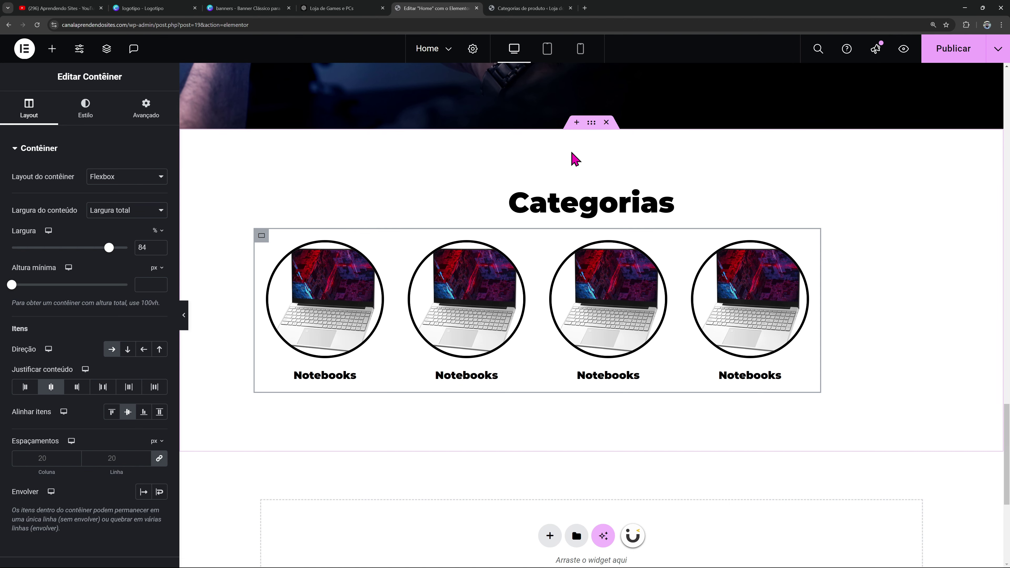
click(592, 150)
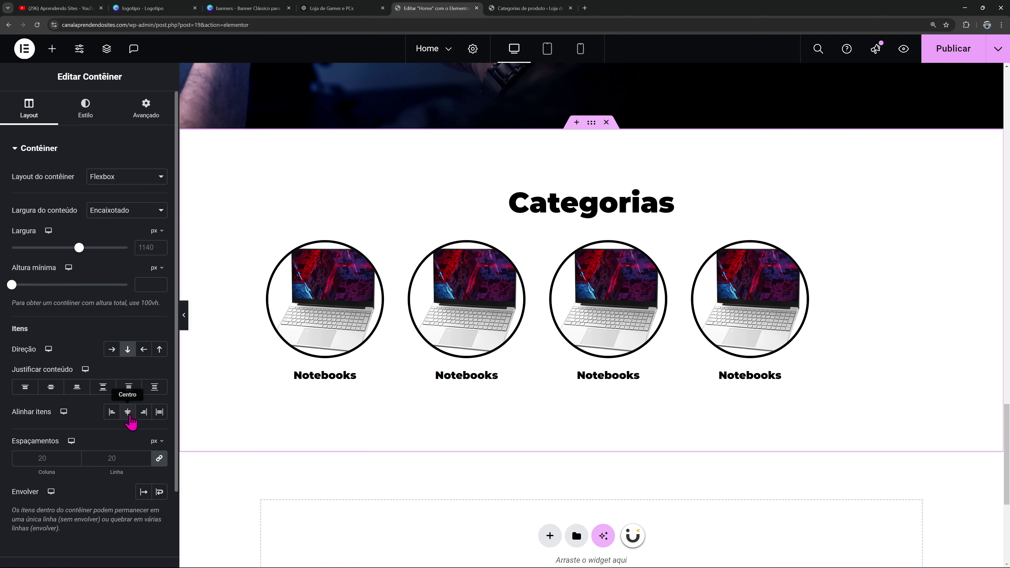
click(128, 411)
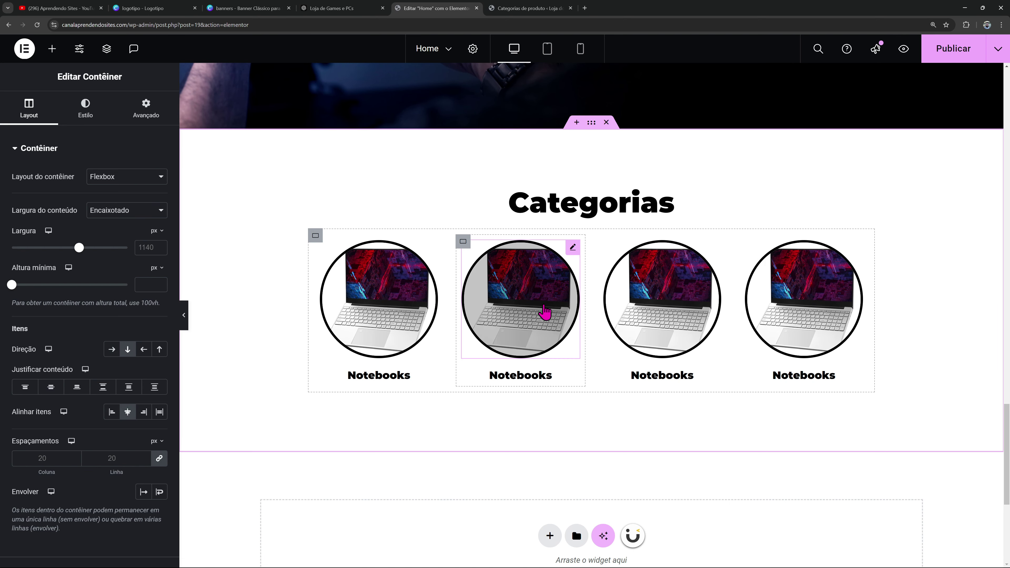
Replace the second category's image with the black and green controller and change its title to Joysticks
click(546, 314)
click(108, 220)
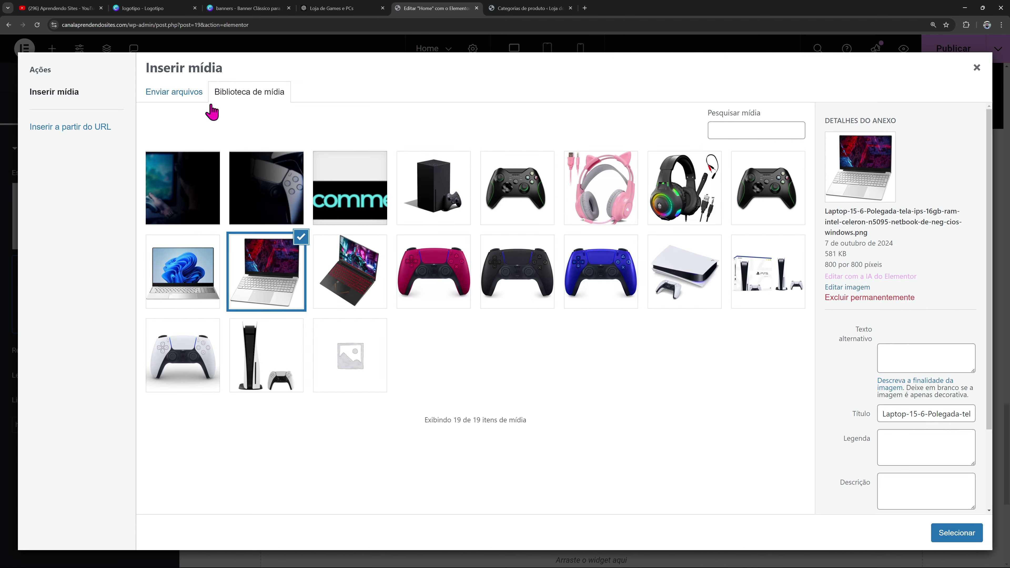
click(528, 202)
click(942, 535)
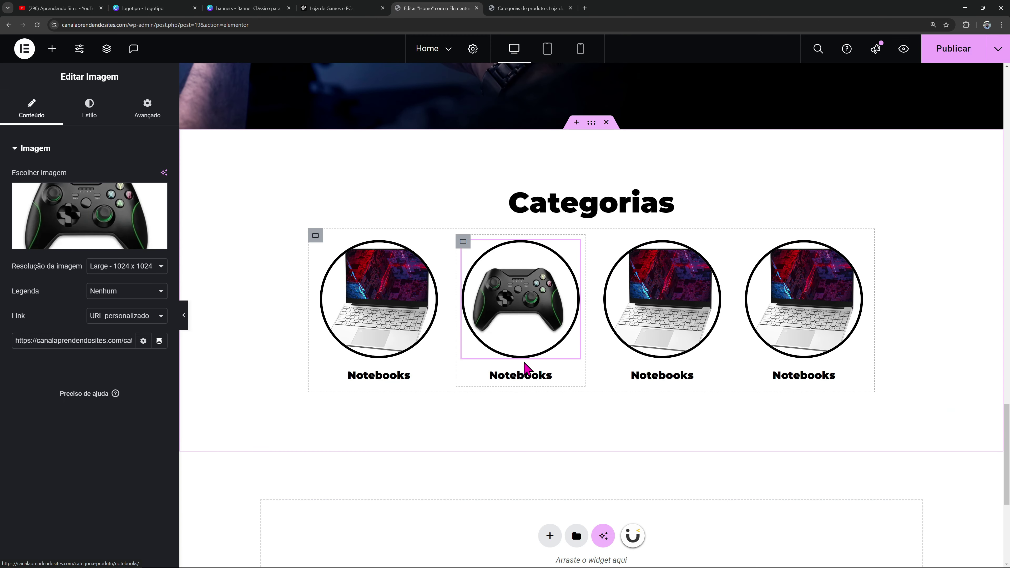
click(527, 375)
text(Joysticks)
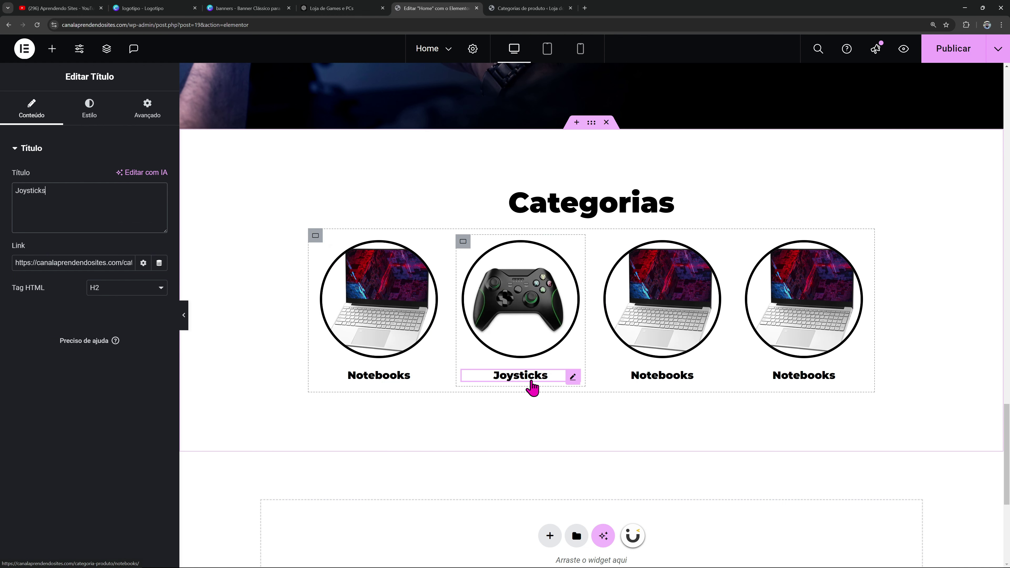
Replace the third category's image with the upright white console and controller and change its title to Consoles
click(650, 344)
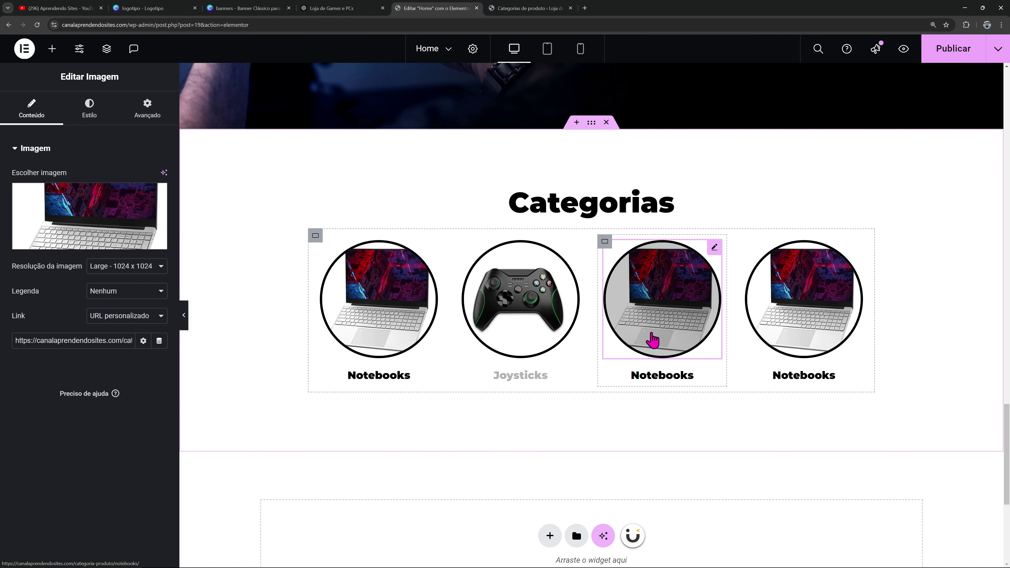
click(136, 235)
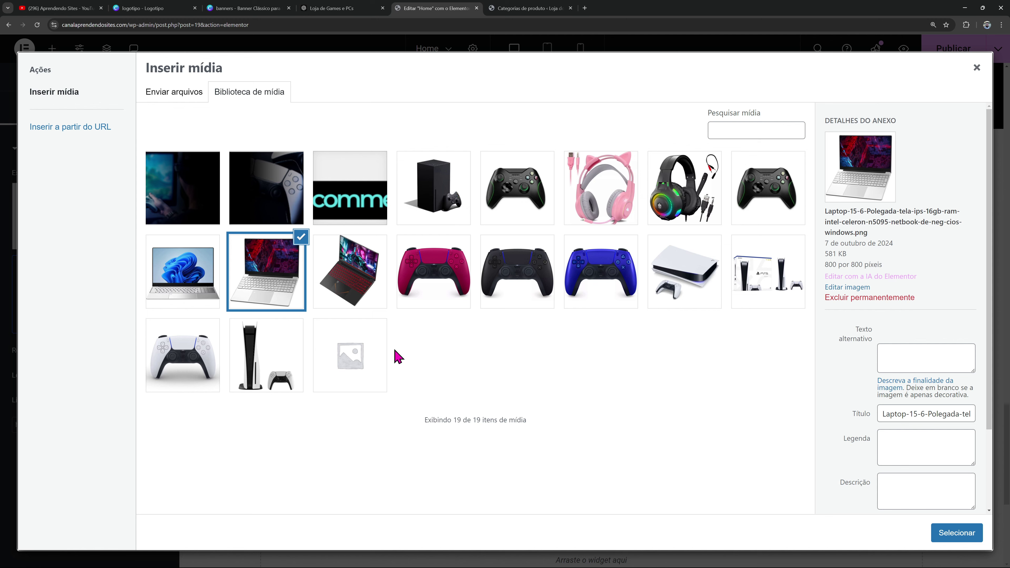
click(258, 381)
click(954, 531)
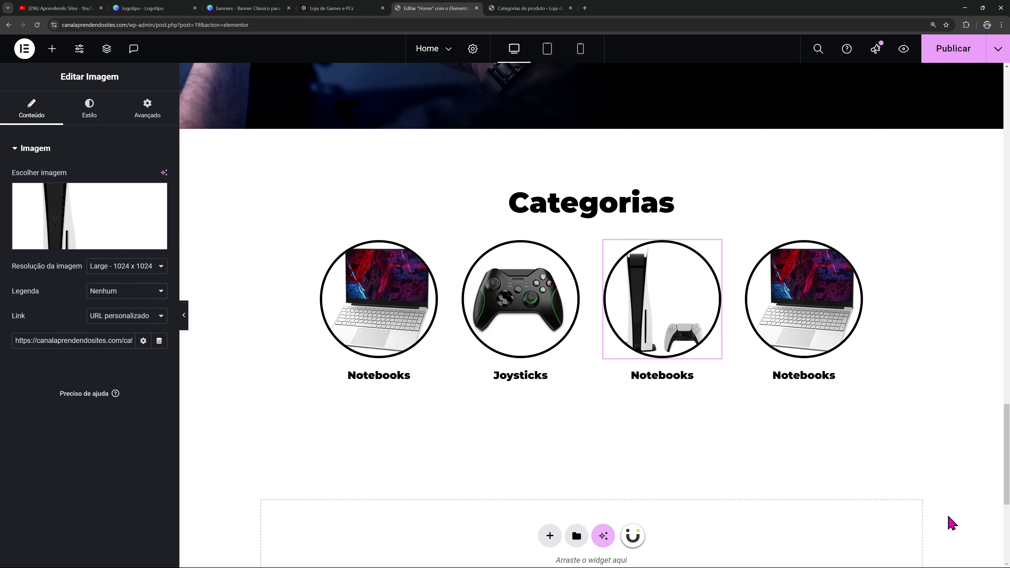
click(685, 378)
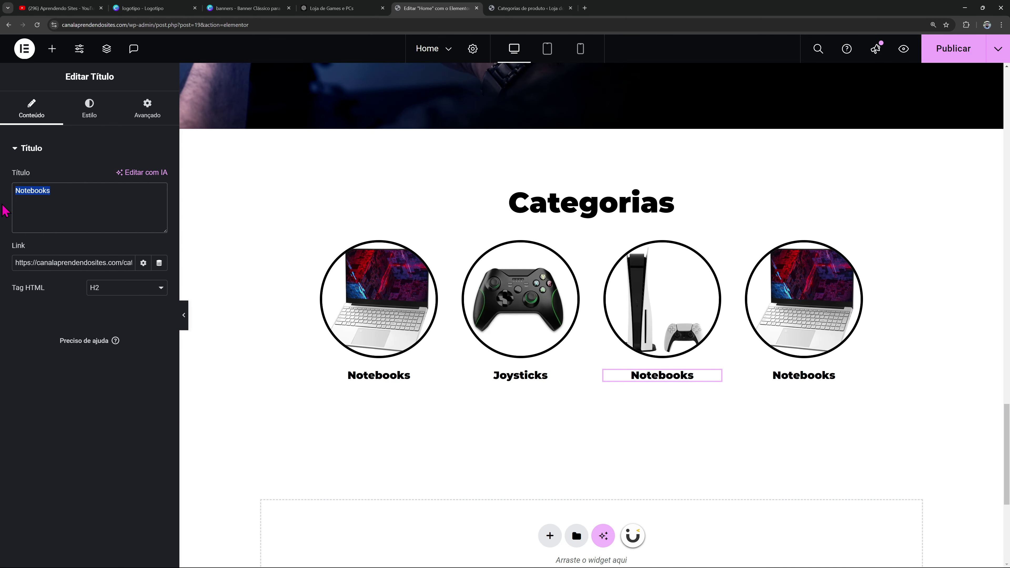
text(Consoles)
Replace the fourth category's image with the black RGB headset and change its title to Headsets
click(813, 298)
click(129, 208)
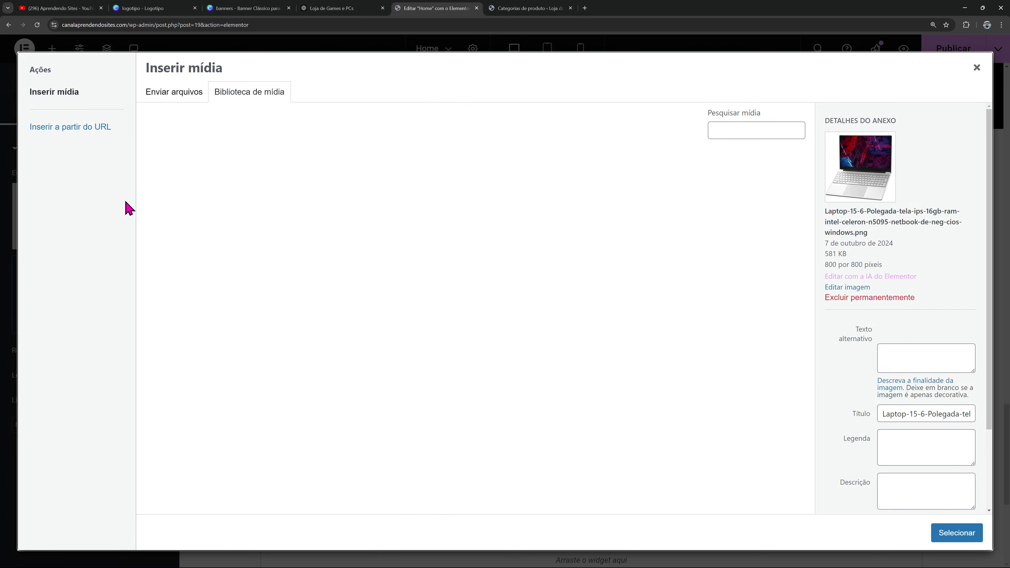
click(681, 216)
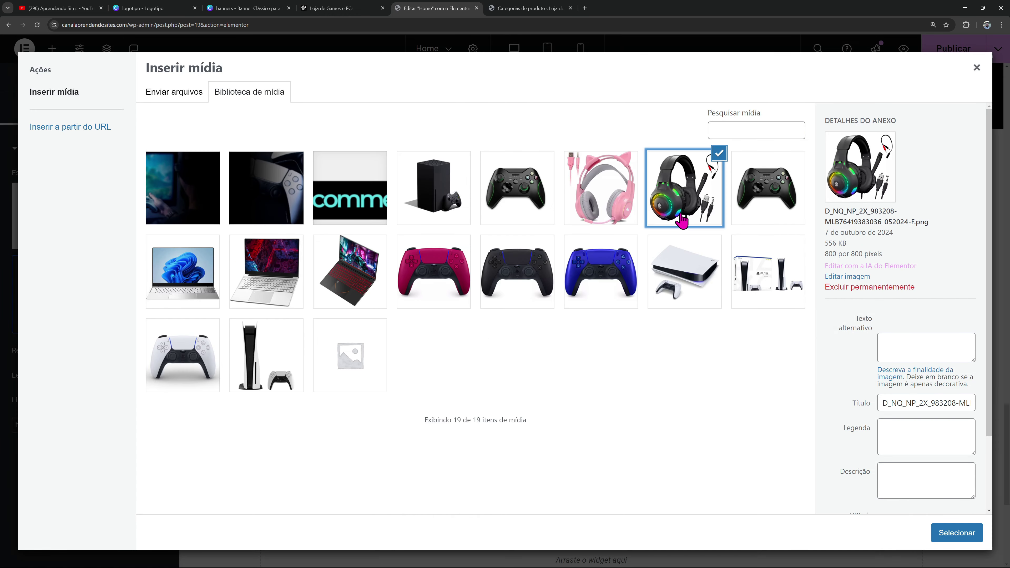
click(956, 532)
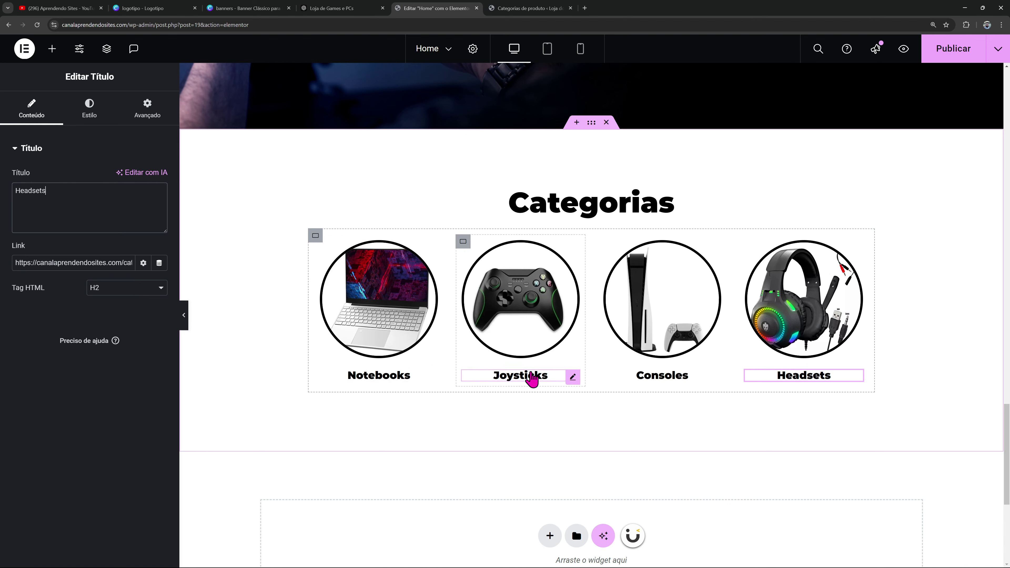
Preview the lower banner and the Categorias section at full desktop width
click(183, 315)
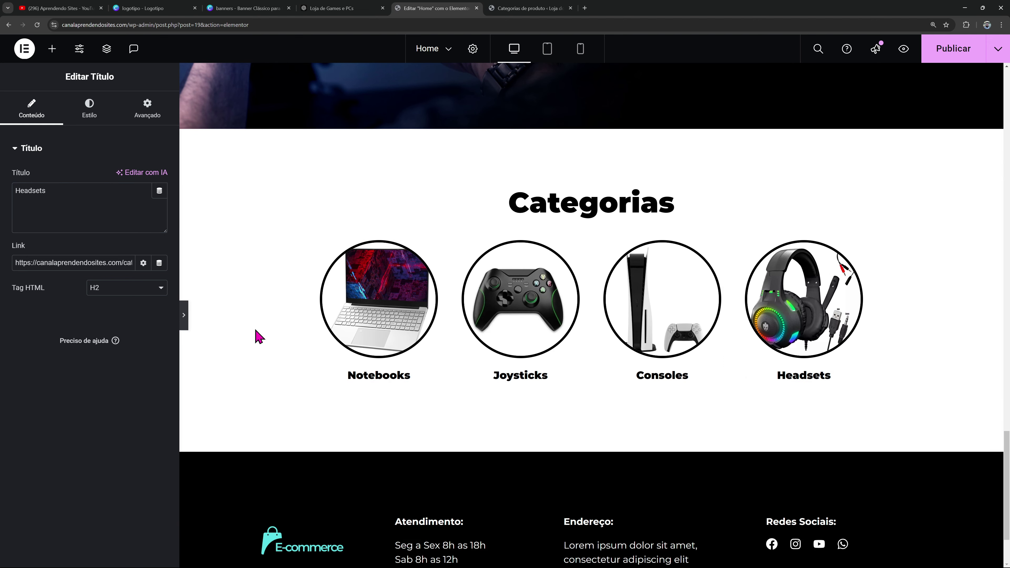
scroll(798, 352, up, 7)
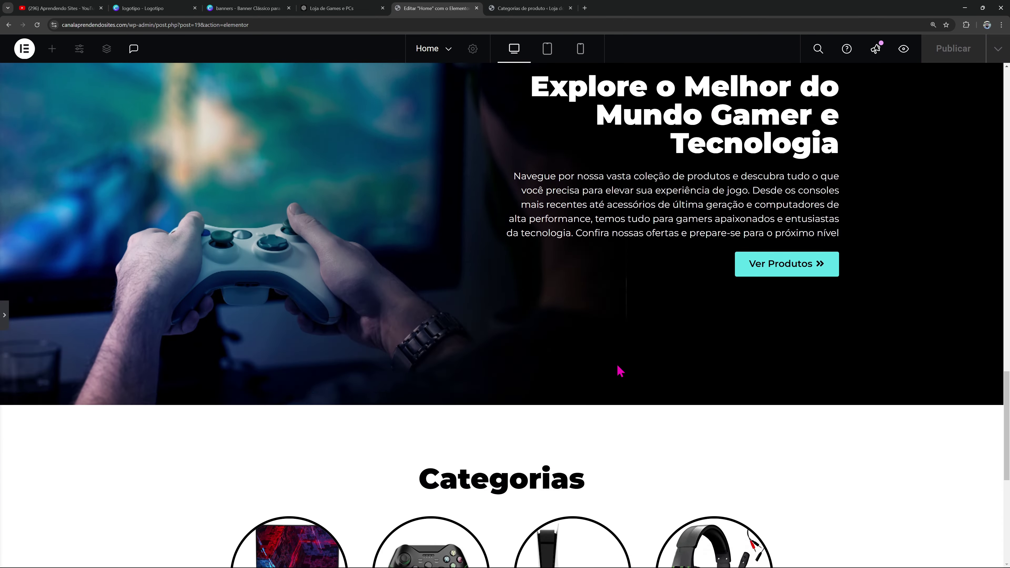
scroll(619, 371, down, 5)
click(4, 315)
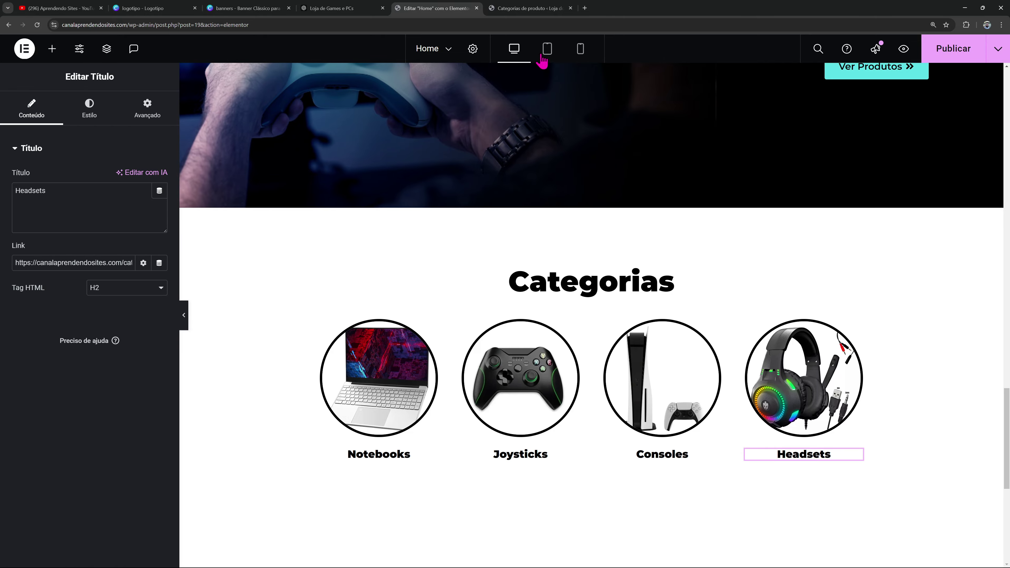
In the mobile layout, set the Notebooks title's font size to 20 px
click(547, 49)
click(580, 49)
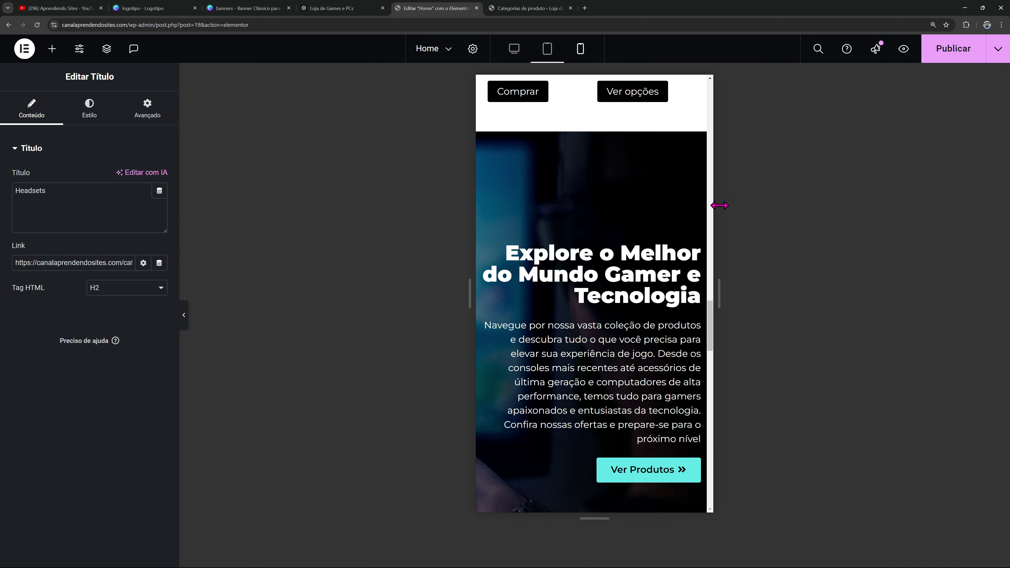
scroll(595, 345, up, 10)
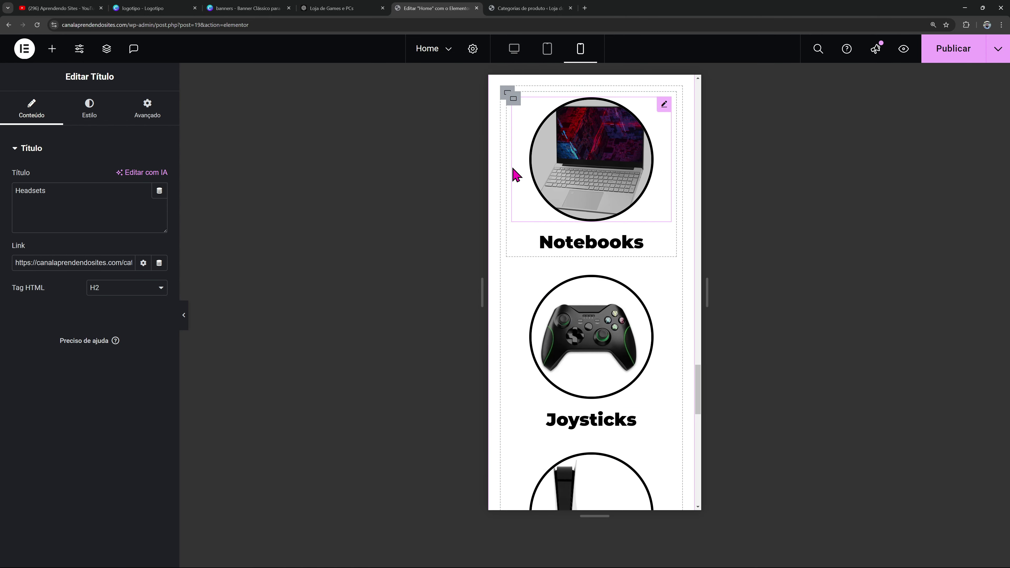
click(588, 330)
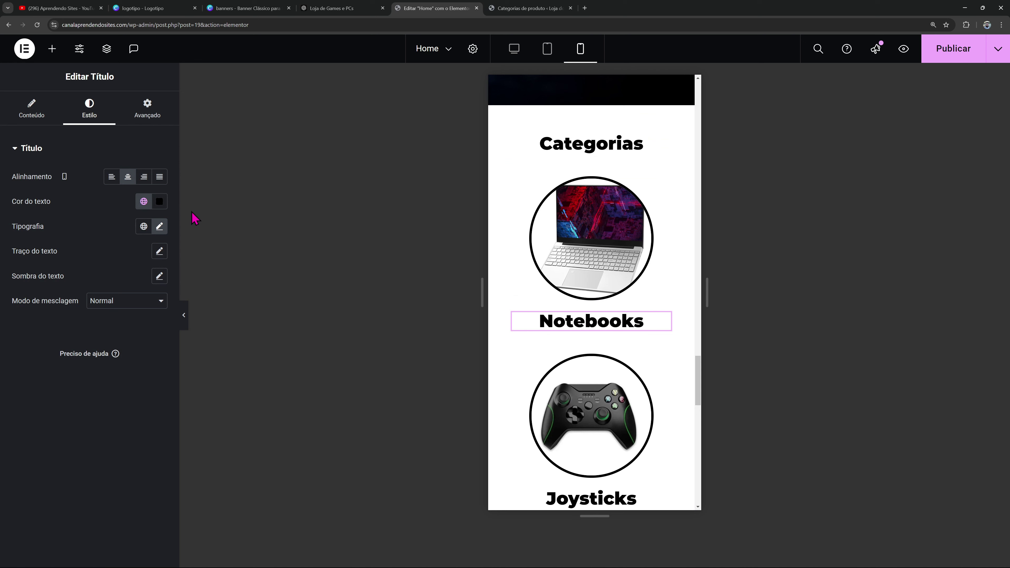
click(160, 227)
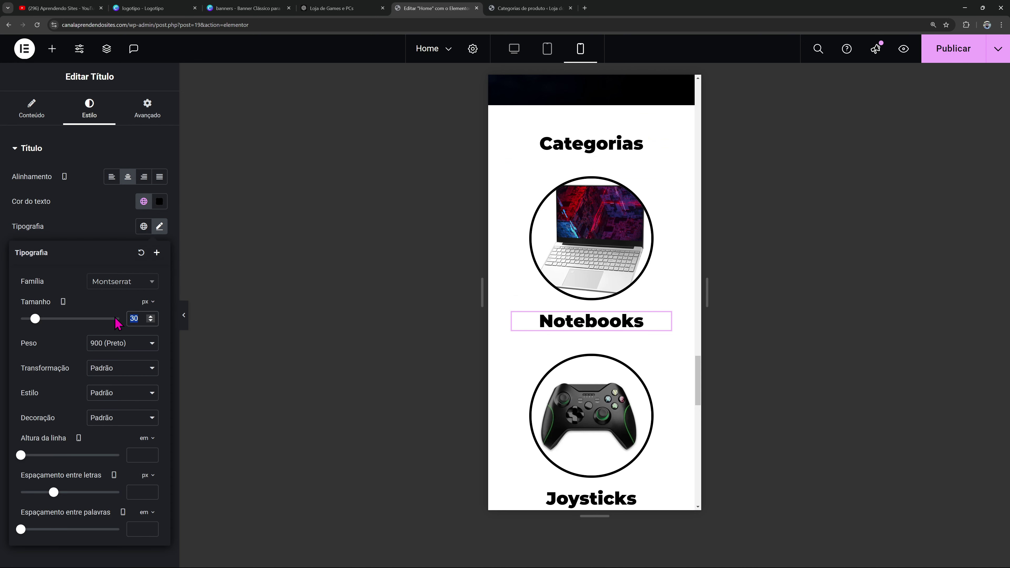
text(20)
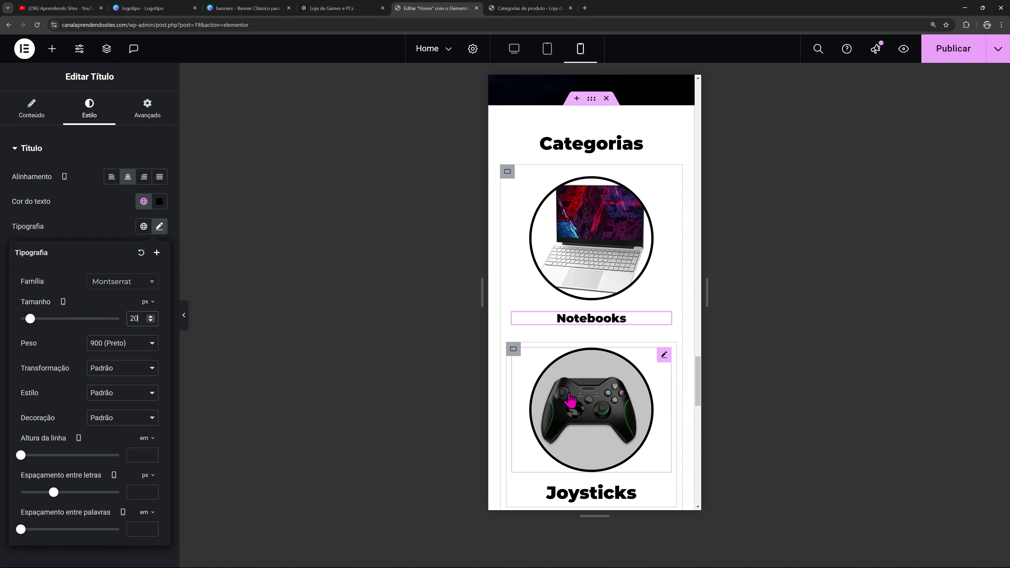
Unlink the Notebooks title's margins and set its mobile top margin to -10 px
click(149, 115)
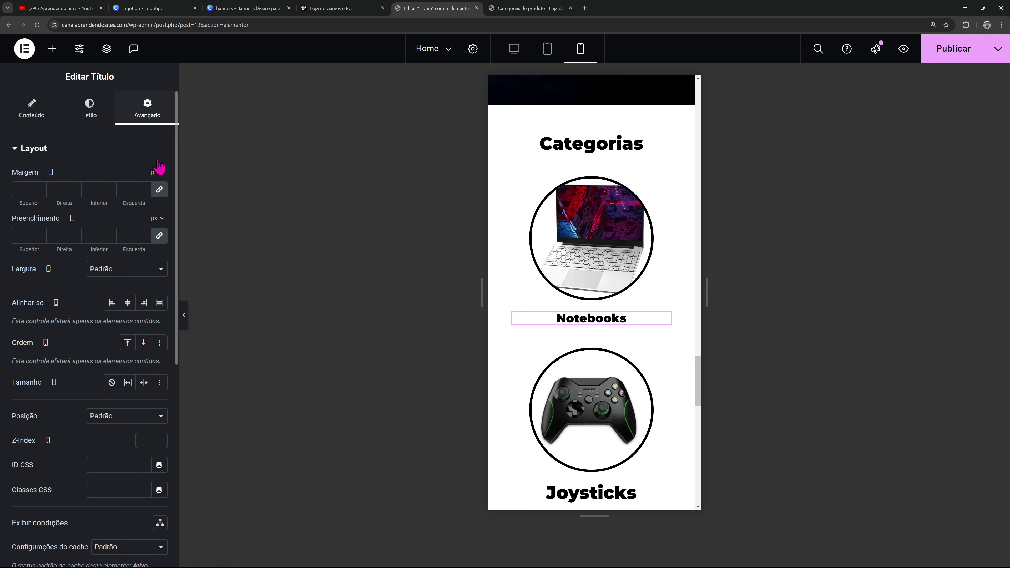
click(159, 190)
click(41, 191)
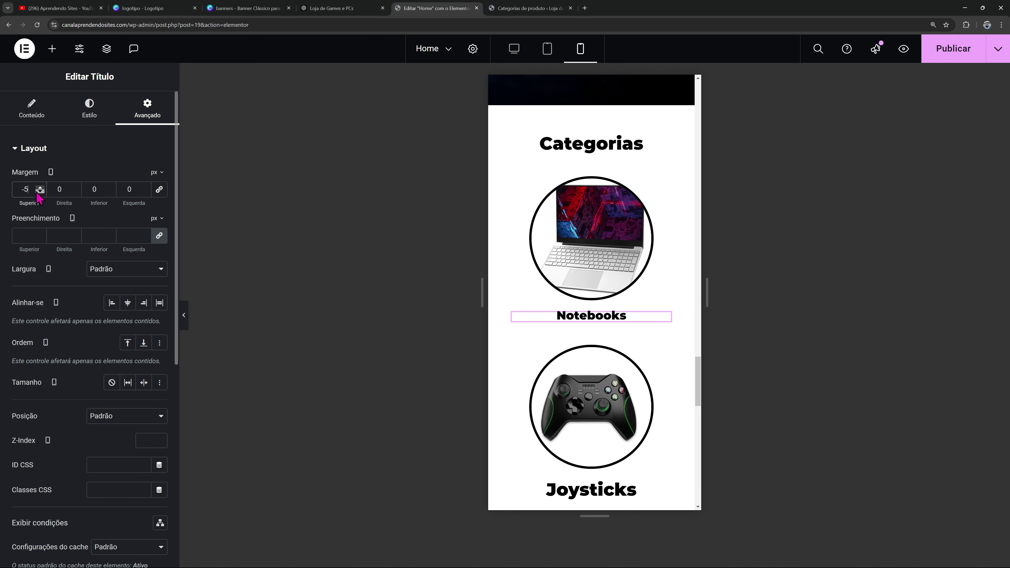
Copy the Notebooks title's style to the Joysticks, Consoles and Headsets titles
scroll(637, 278, down, 2)
right_click(614, 235)
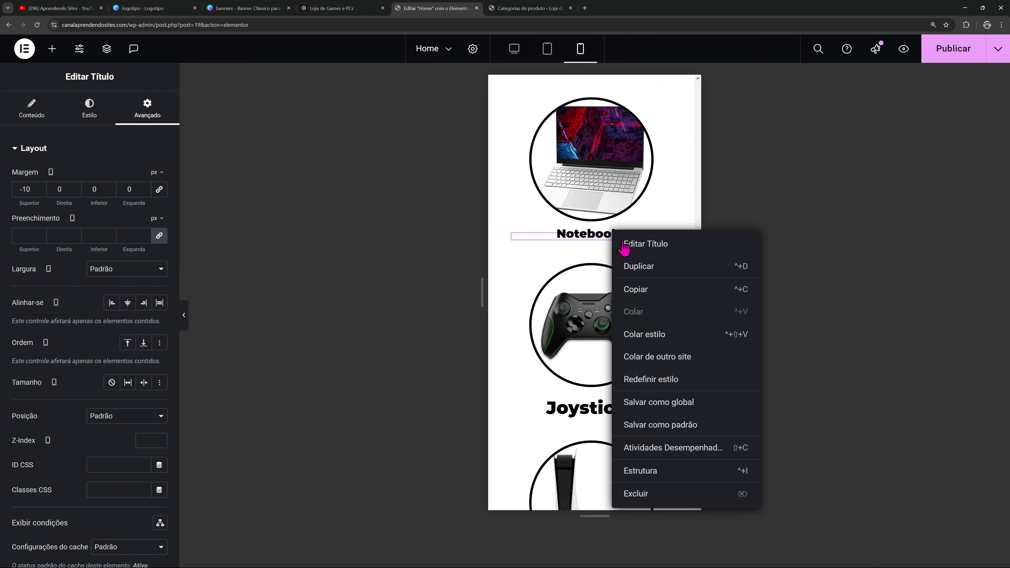
click(637, 289)
right_click(612, 416)
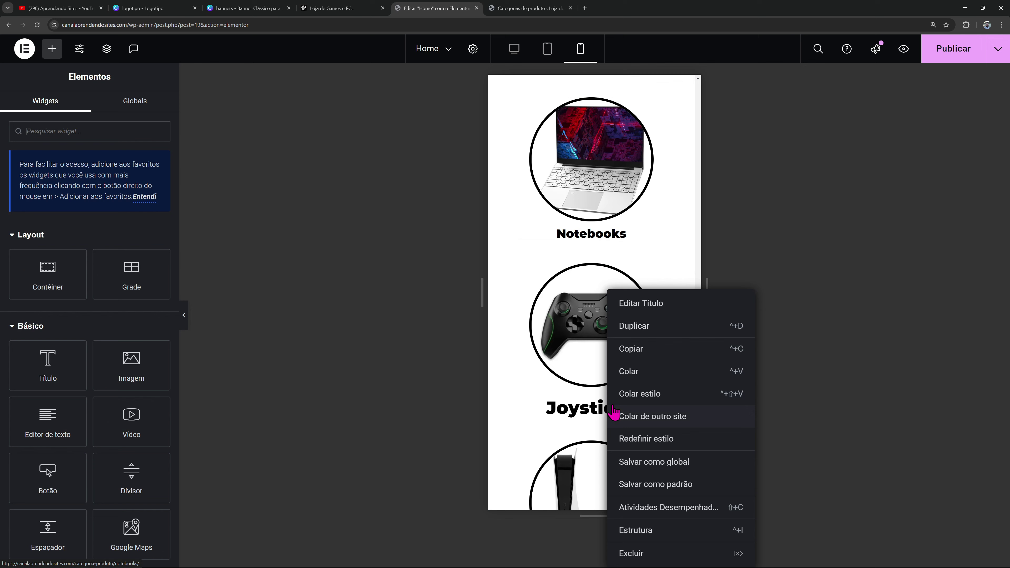
click(640, 394)
scroll(625, 358, down, 5)
right_click(606, 345)
click(639, 393)
scroll(654, 385, down, 3)
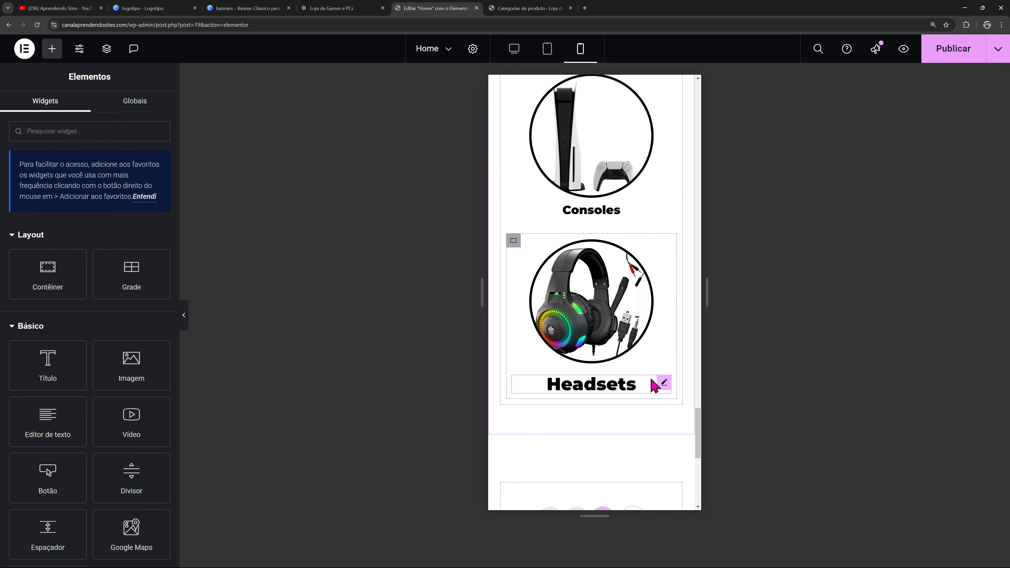
right_click(632, 389)
click(654, 396)
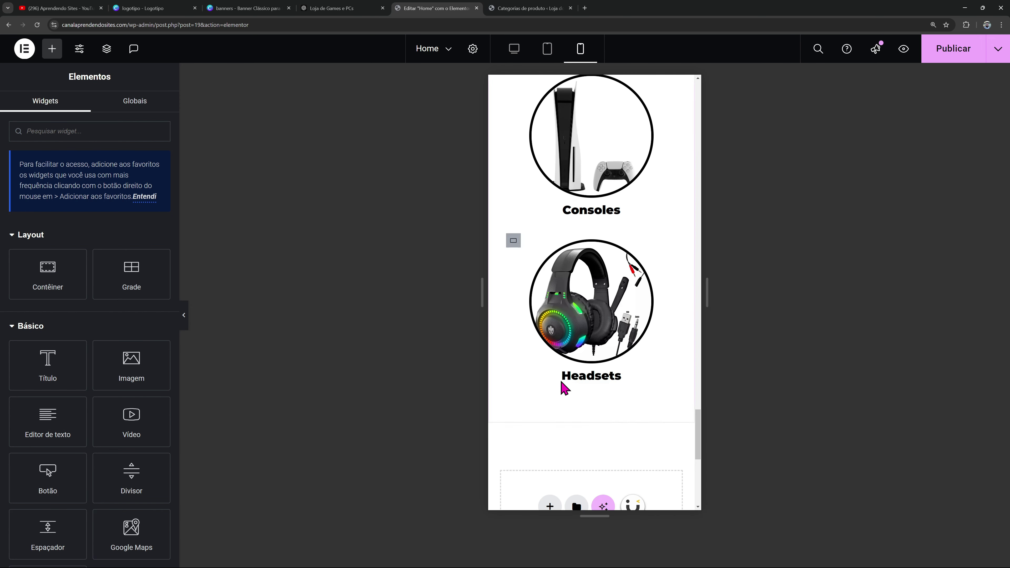
Preview the Categorias section and the lower banner in the mobile layout, and widen the preview to tablet size
click(185, 315)
scroll(509, 398, up, 10)
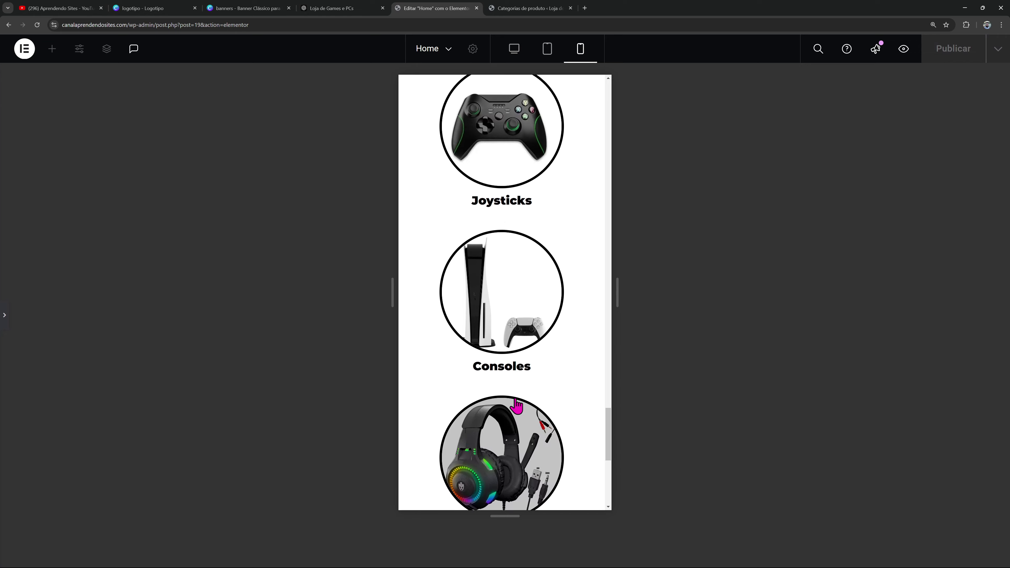
scroll(520, 384, up, 1)
scroll(517, 322, down, 8)
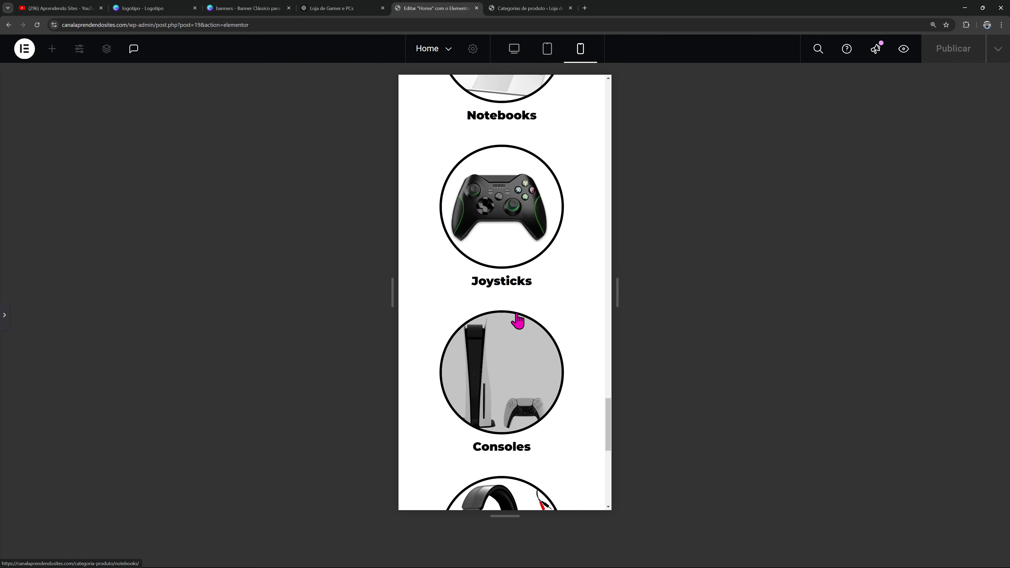
scroll(515, 329, up, 10)
scroll(518, 332, up, 10)
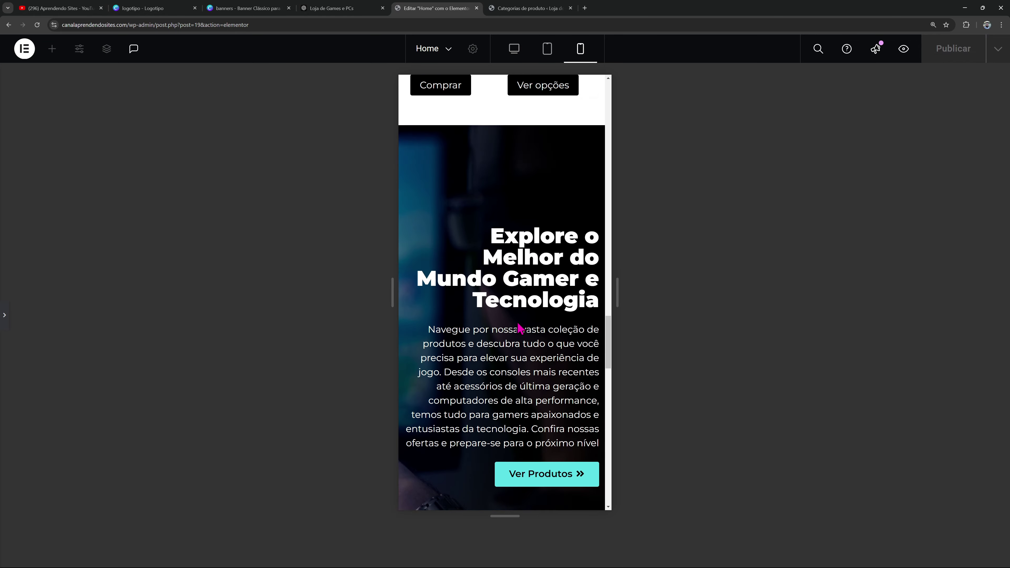
drag(617, 292, 737, 302)
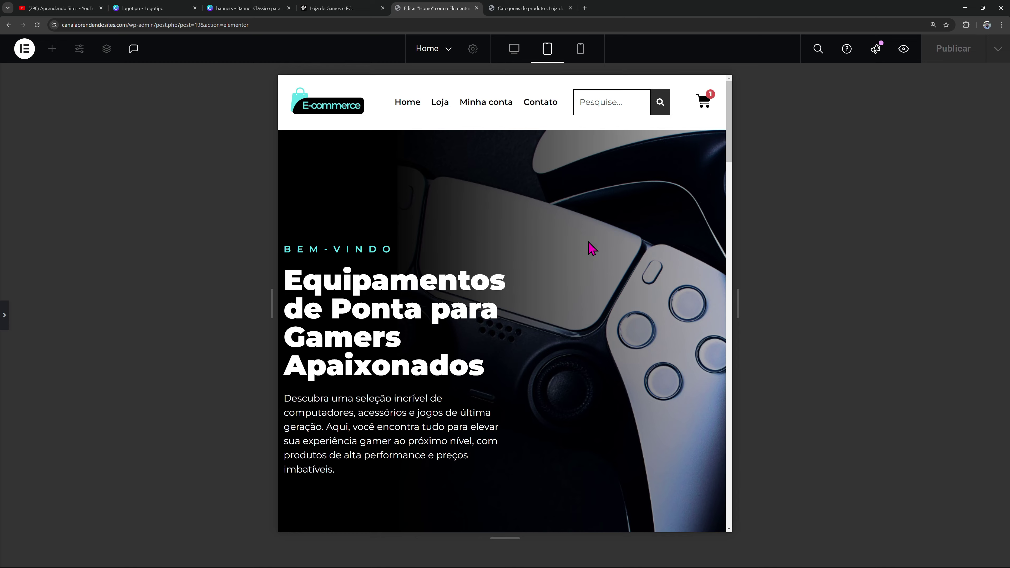
Return the Home page preview to the desktop layout, check it down to the Categorias section, and publish the page
click(513, 49)
scroll(837, 207, down, 10)
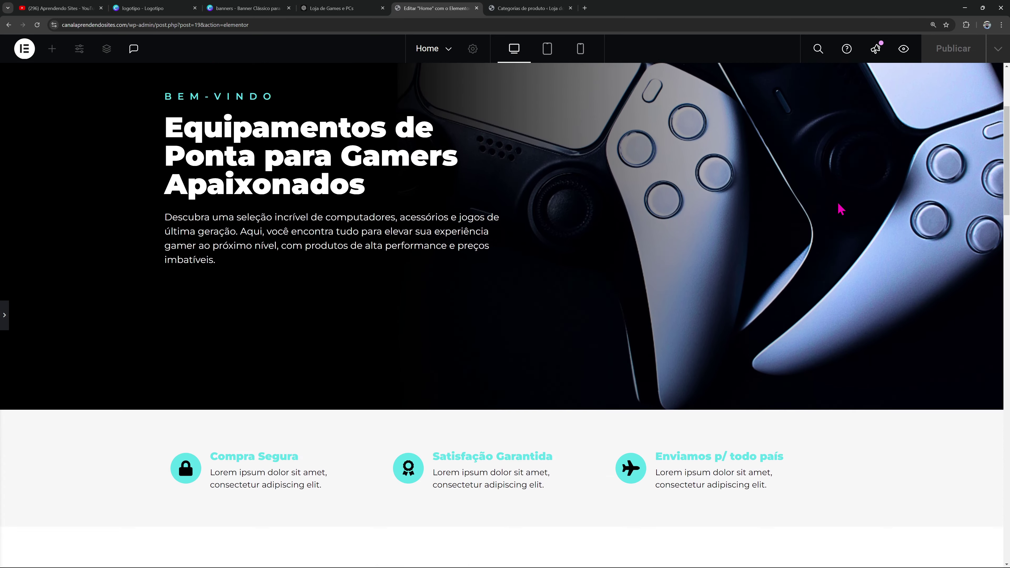
scroll(834, 201, down, 20)
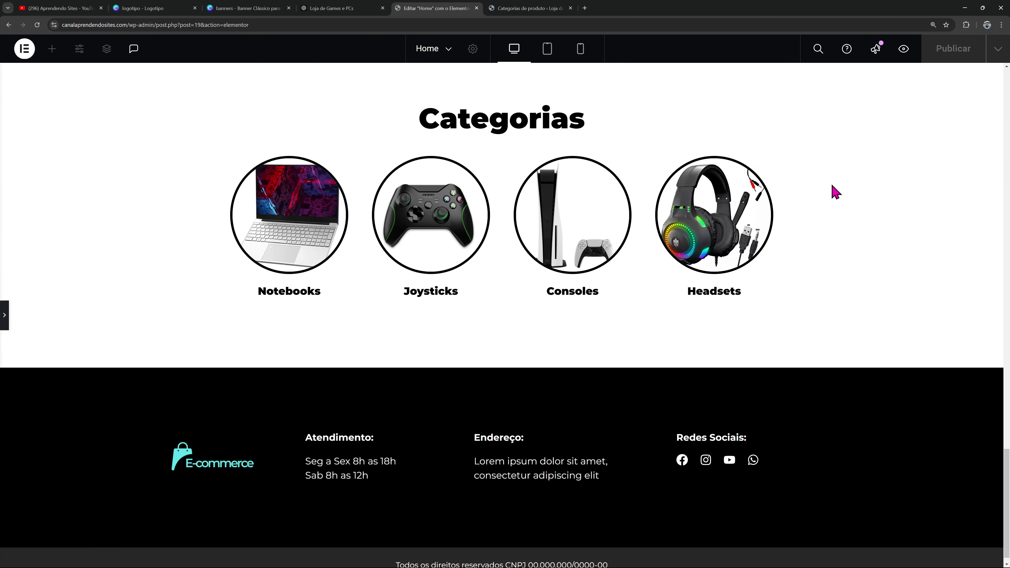
scroll(836, 192, down, 1)
click(4, 315)
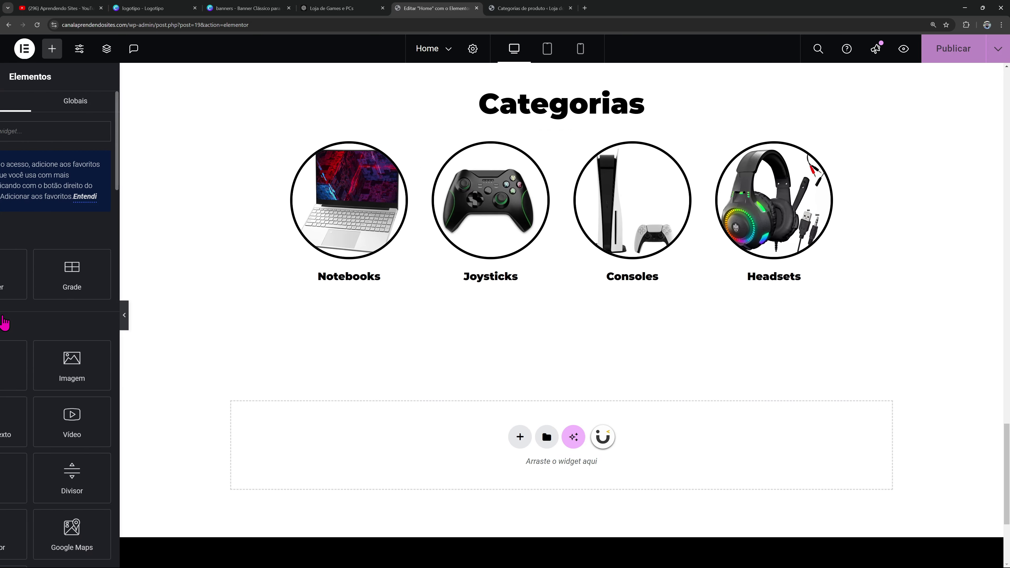
click(948, 56)
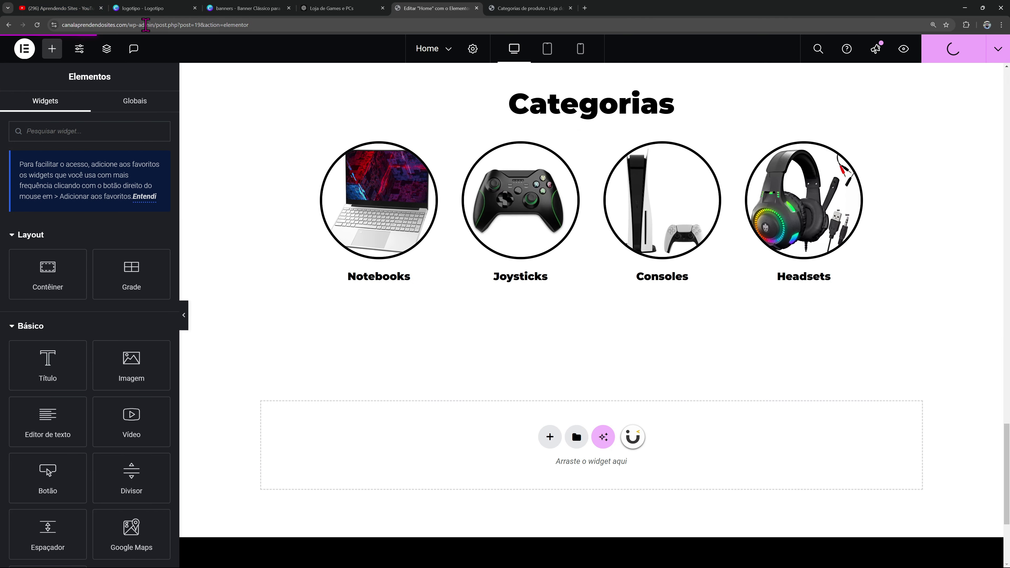
Open the live site at canalaprendendosites.com and review the home page's banners, product grid, Categorias section and footer
drag(133, 28, 377, 26)
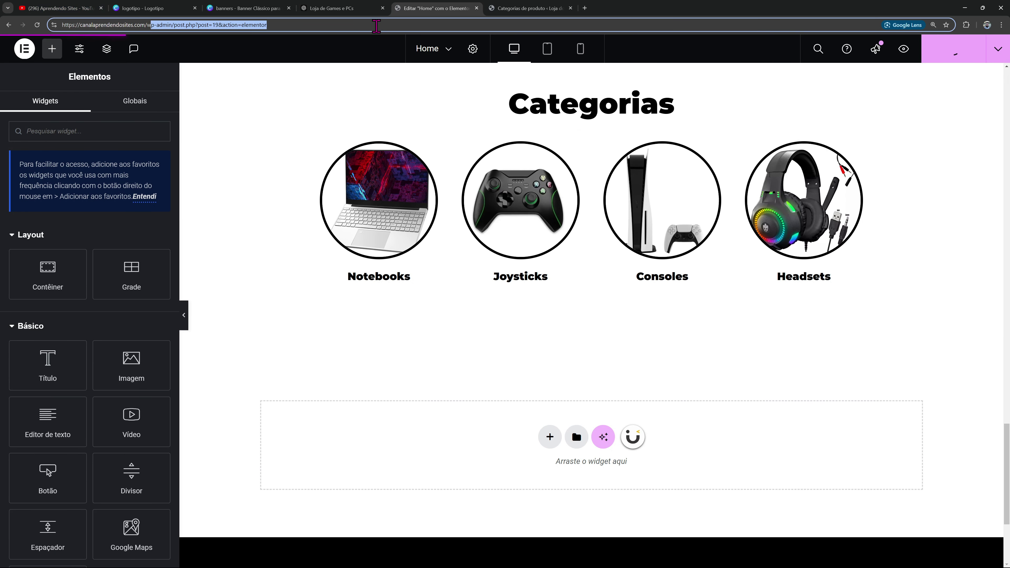
key(BackSpace)
key(BackSpace)
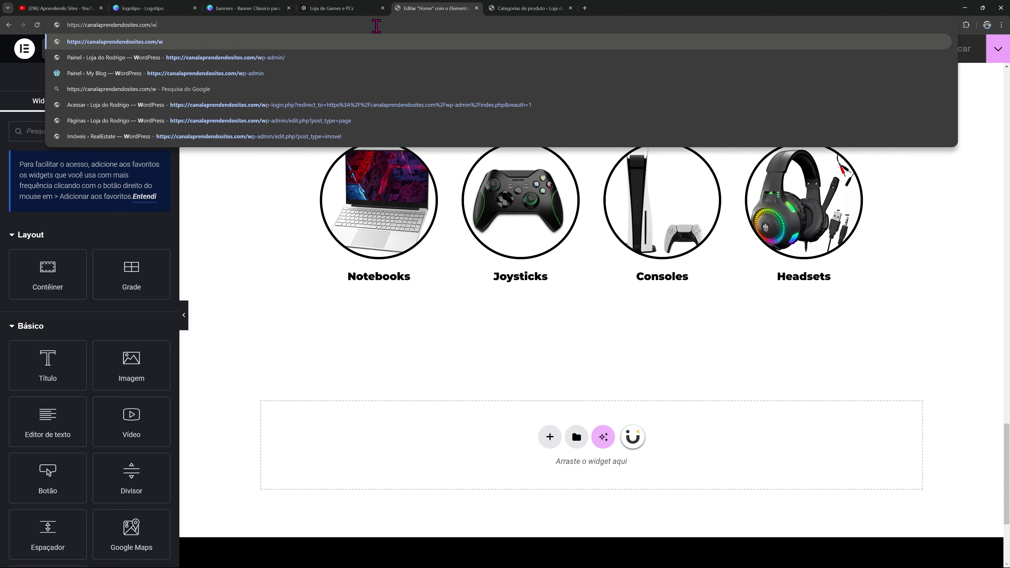
key(Return)
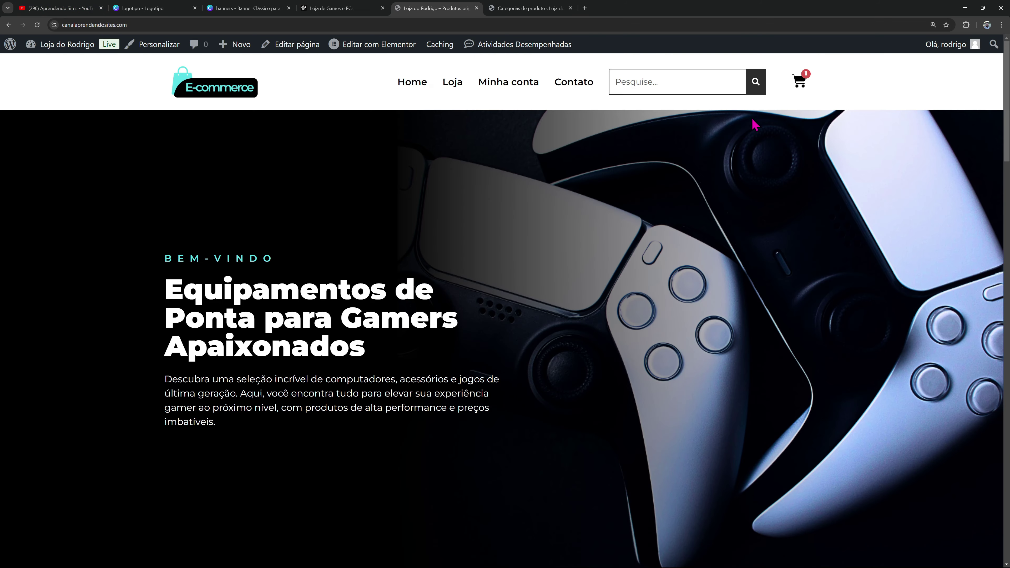
scroll(744, 170, down, 10)
scroll(728, 183, down, 12)
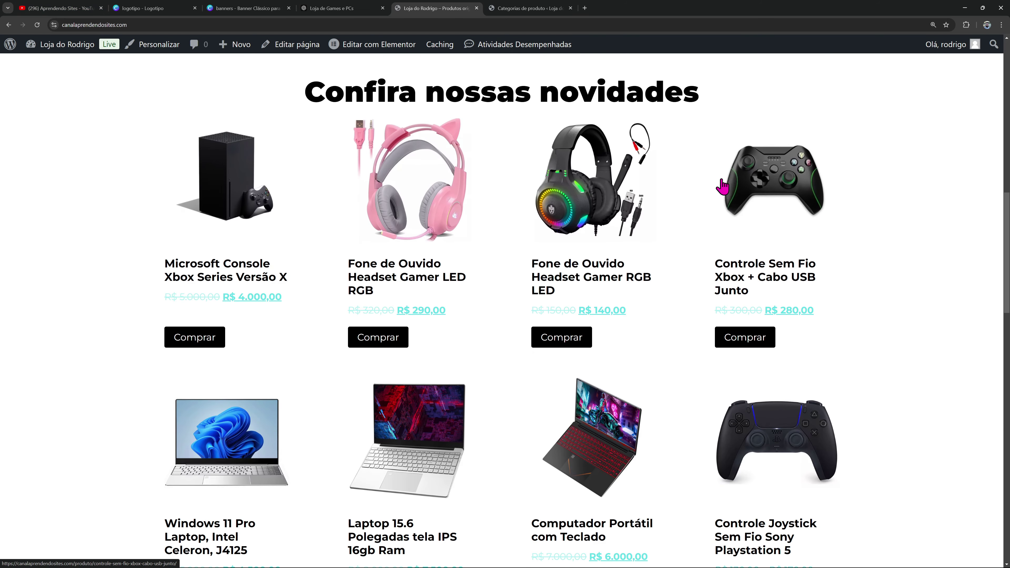
scroll(724, 183, down, 12)
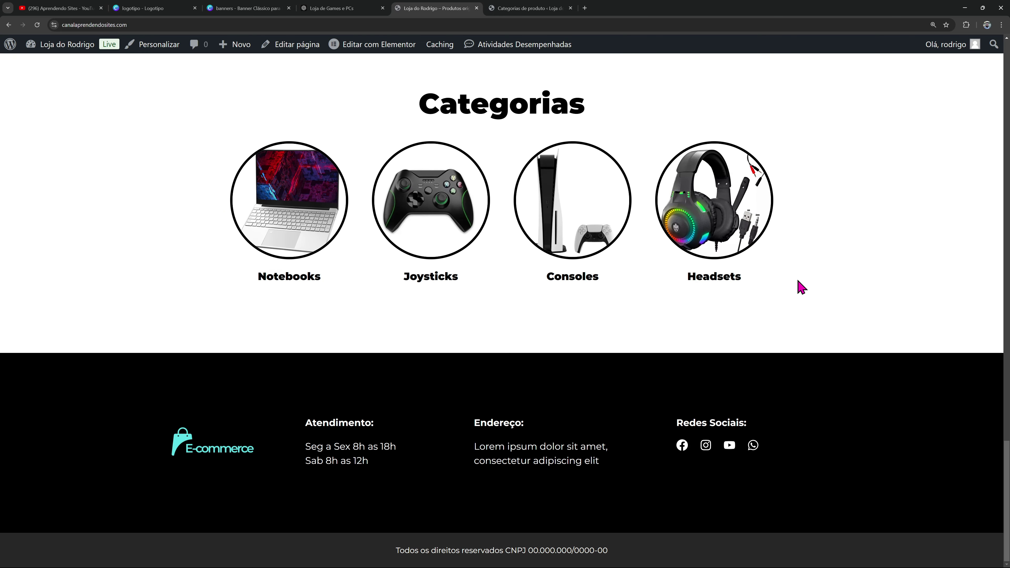
scroll(799, 287, up, 10)
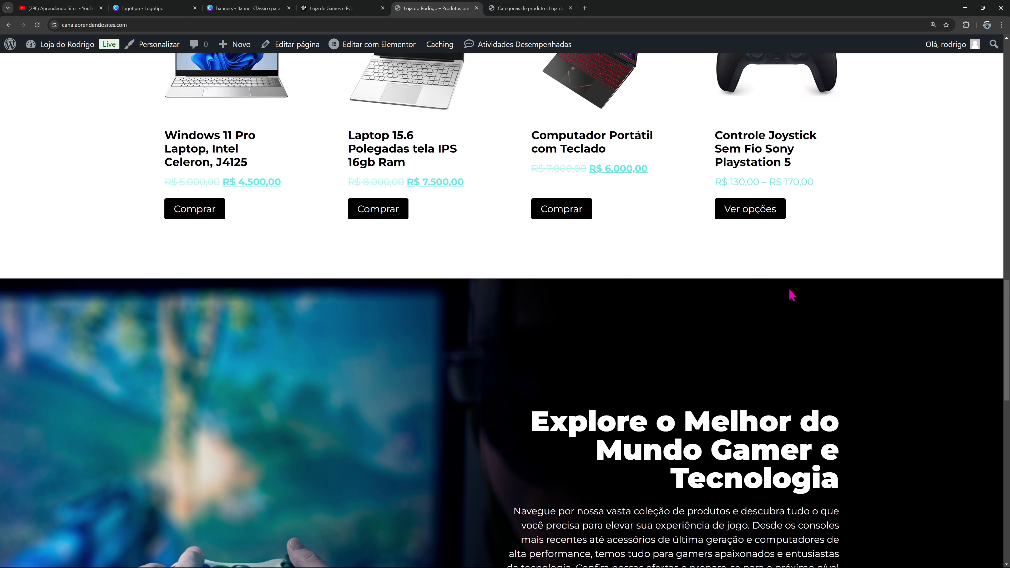
scroll(755, 286, up, 8)
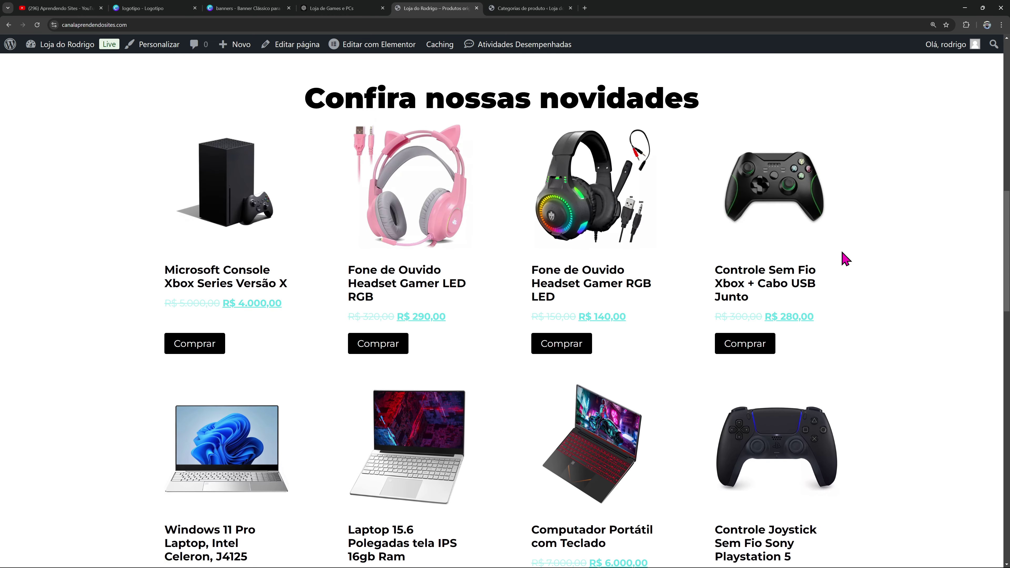
scroll(845, 259, down, 12)
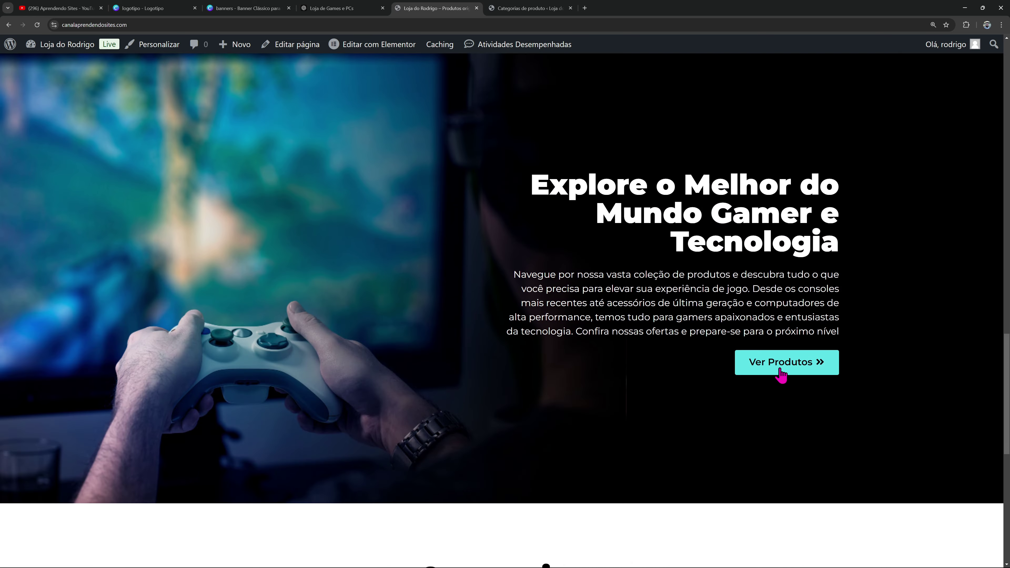
Follow the lower banner's Ver Produtos link to the shop page and look through the product list
click(778, 370)
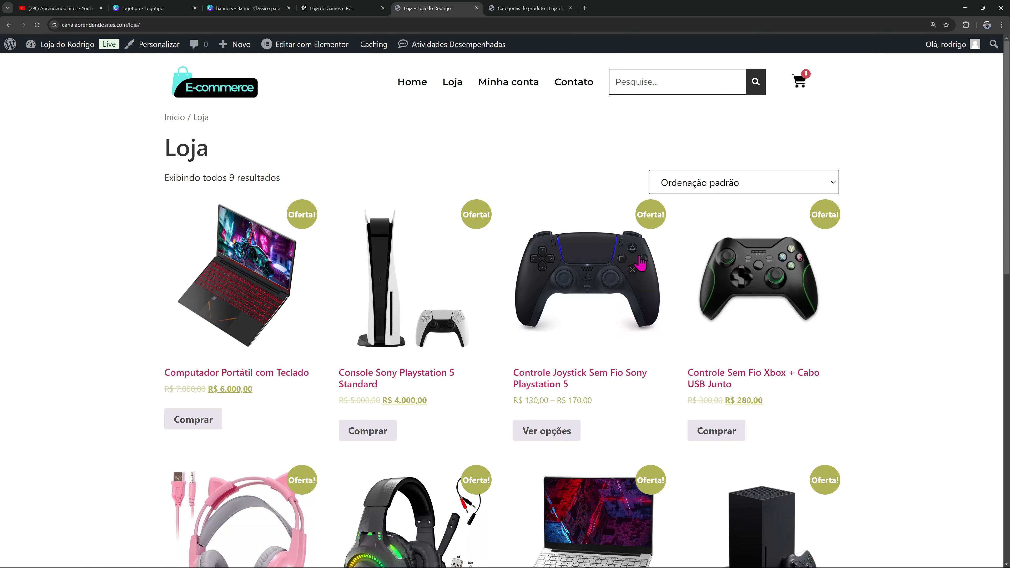
scroll(778, 256, down, 10)
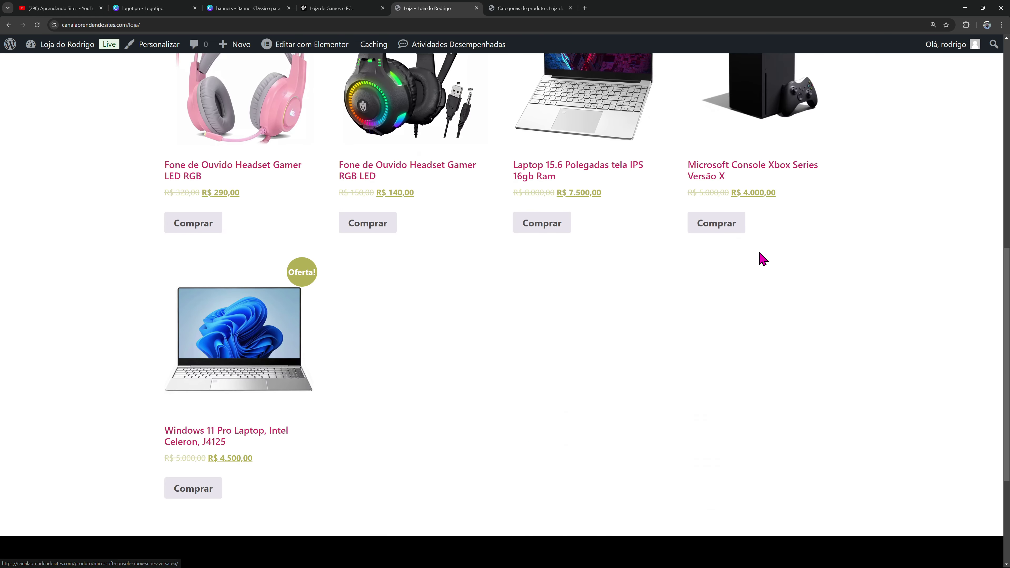
scroll(762, 258, up, 10)
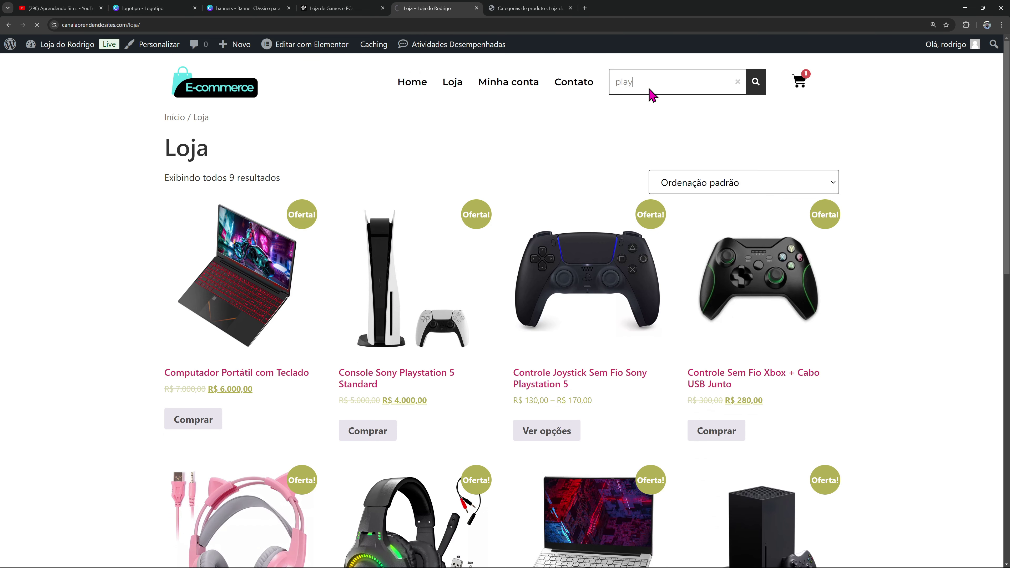
Search the store for "play", look through the results, and open the Console Sony Playstation 5 Standard product page
scroll(576, 199, down, 6)
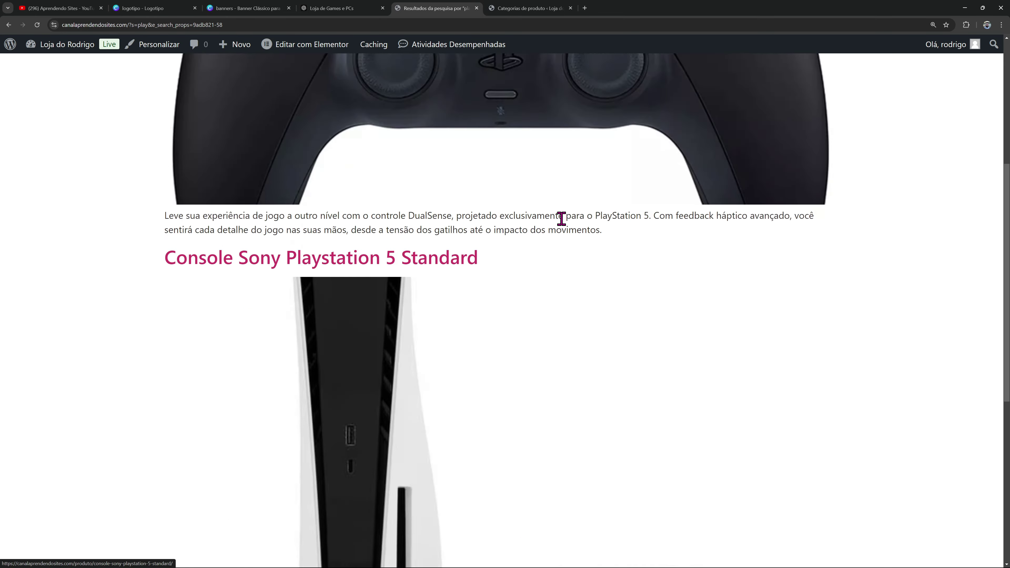
scroll(562, 218, up, 6)
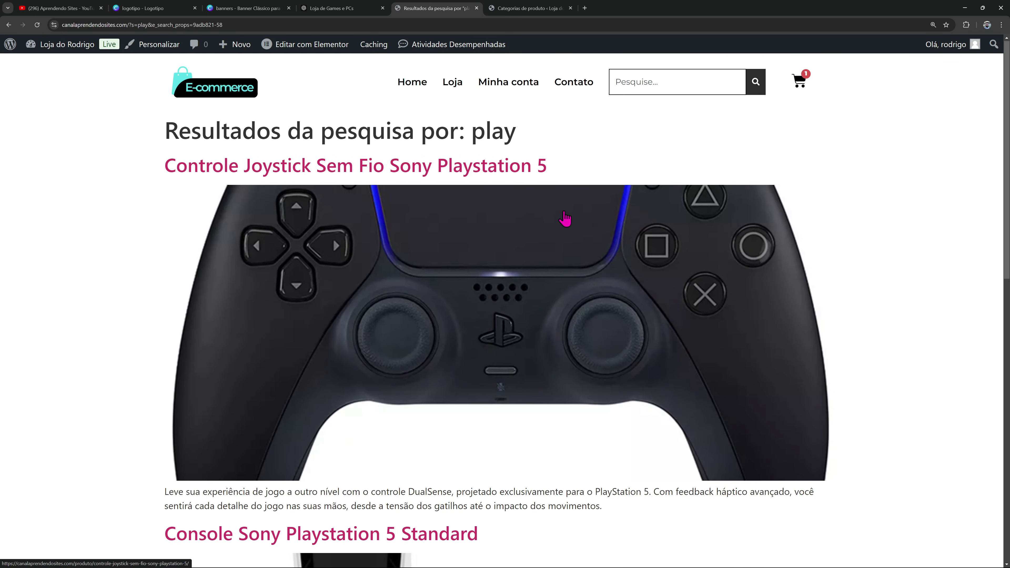
click(417, 535)
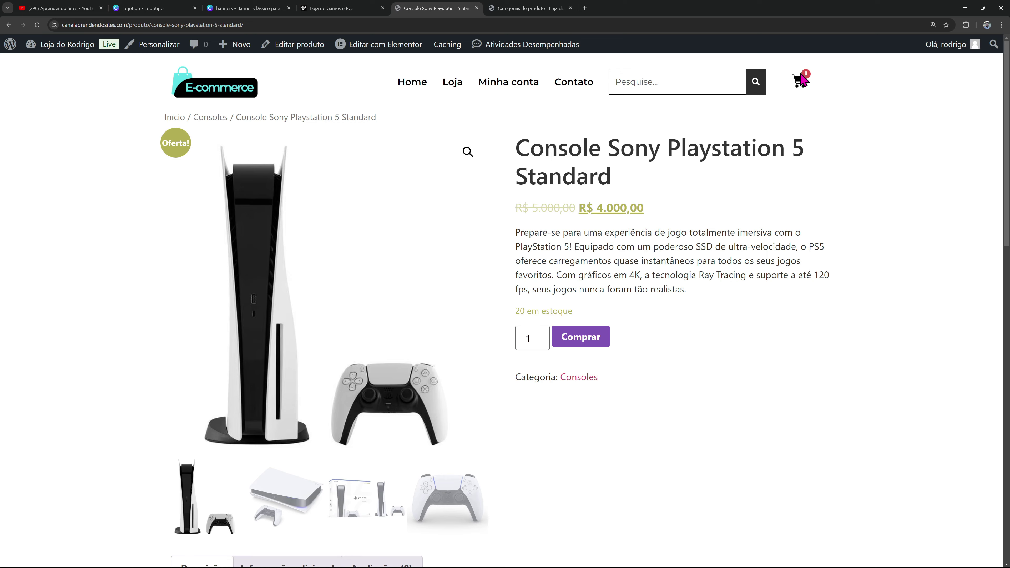
Open the cart, continue to checkout, and review its delivery and payment options
click(800, 76)
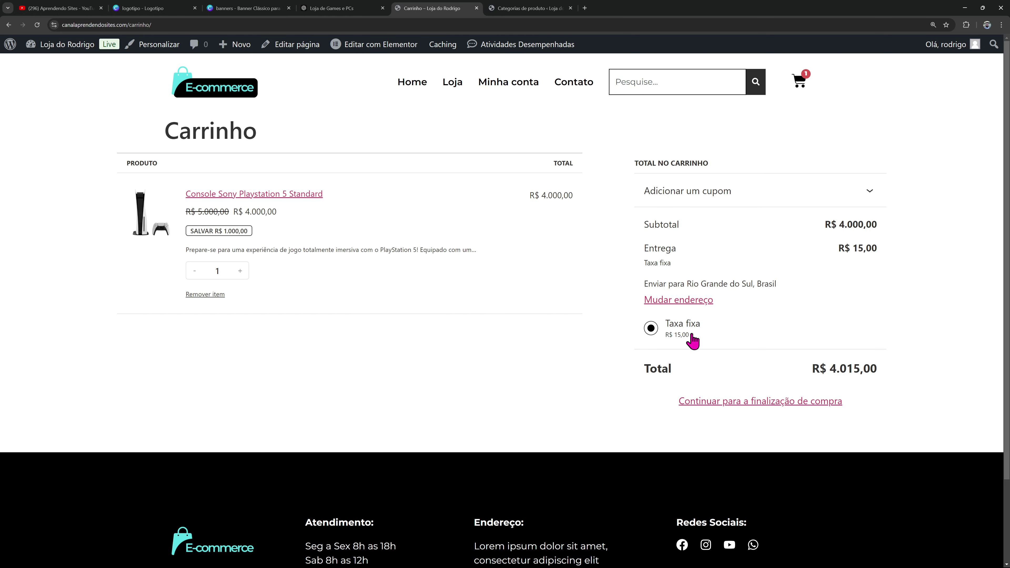
click(725, 402)
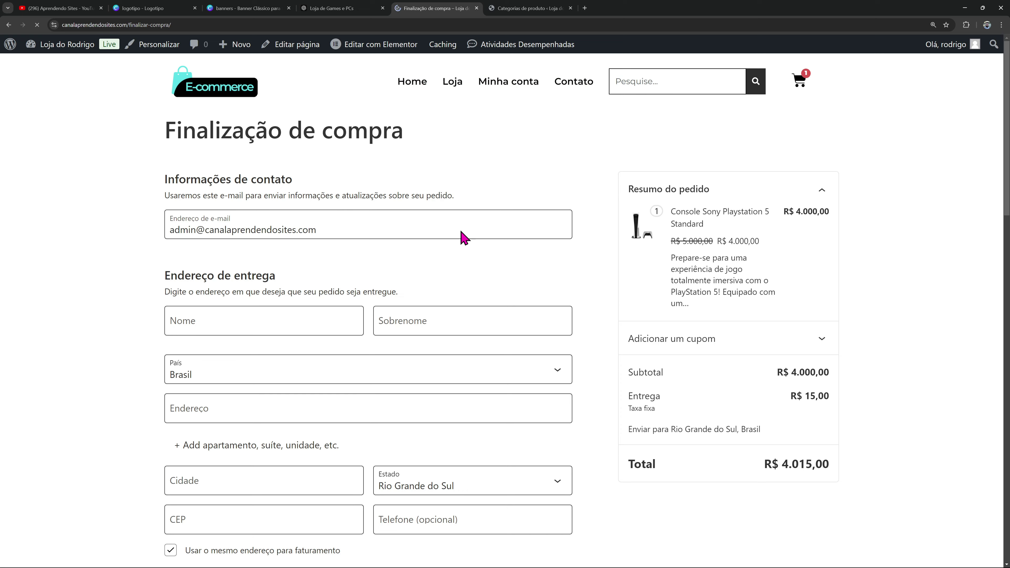
scroll(453, 231, down, 4)
scroll(453, 231, down, 5)
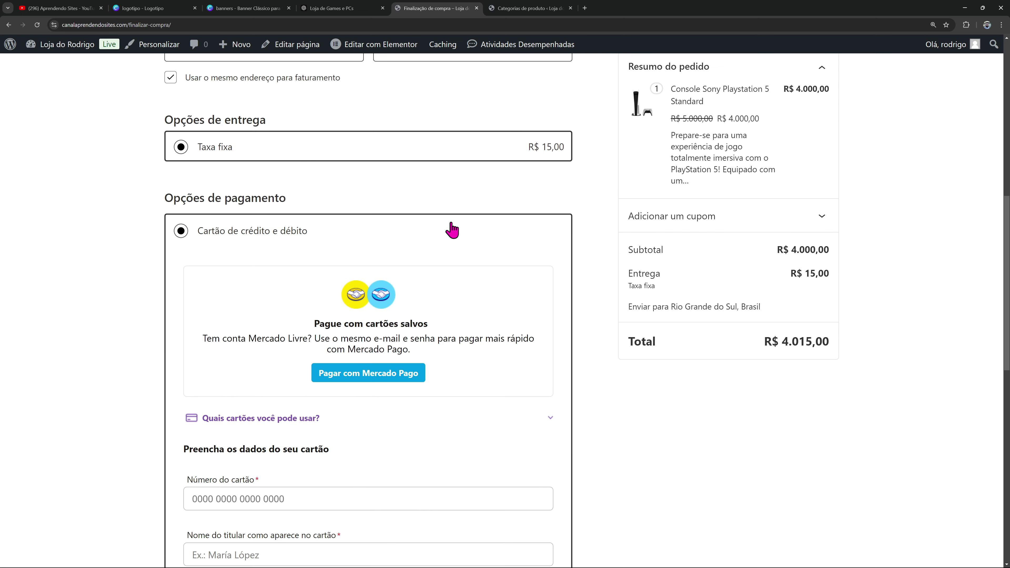
scroll(451, 228, up, 10)
Check the Minha conta and Contato pages, and return to the home page to review its sections
click(522, 89)
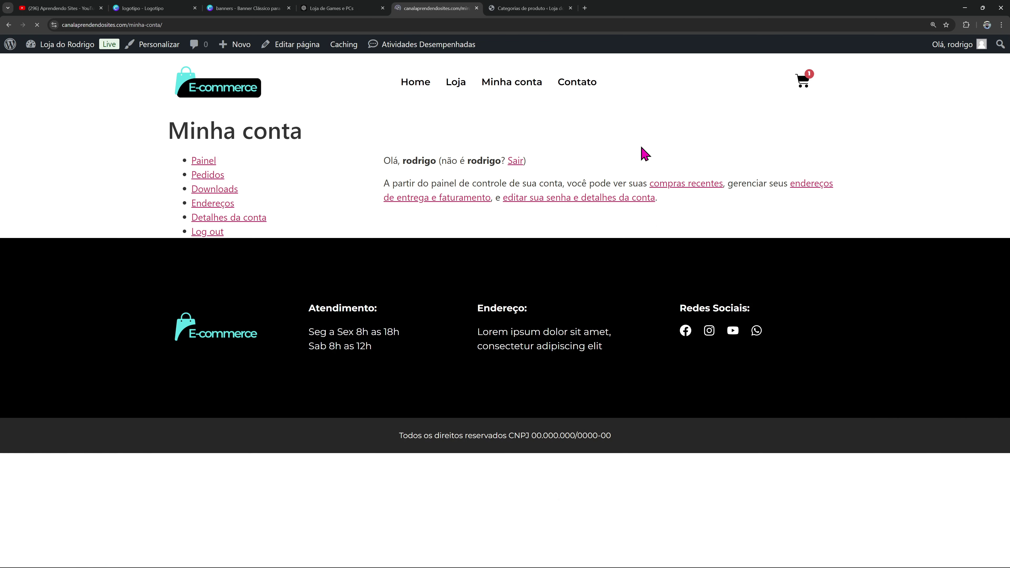
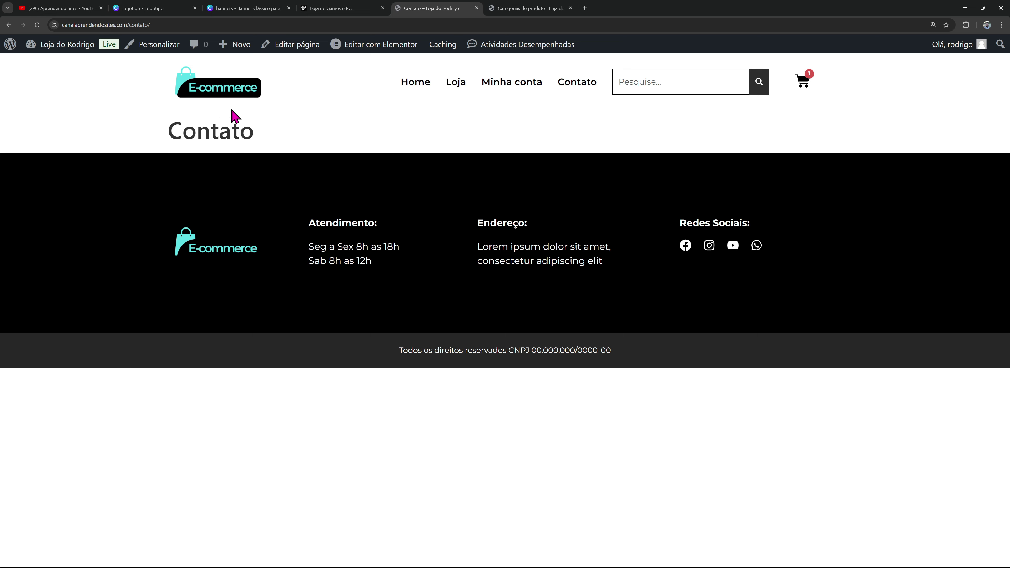
click(218, 100)
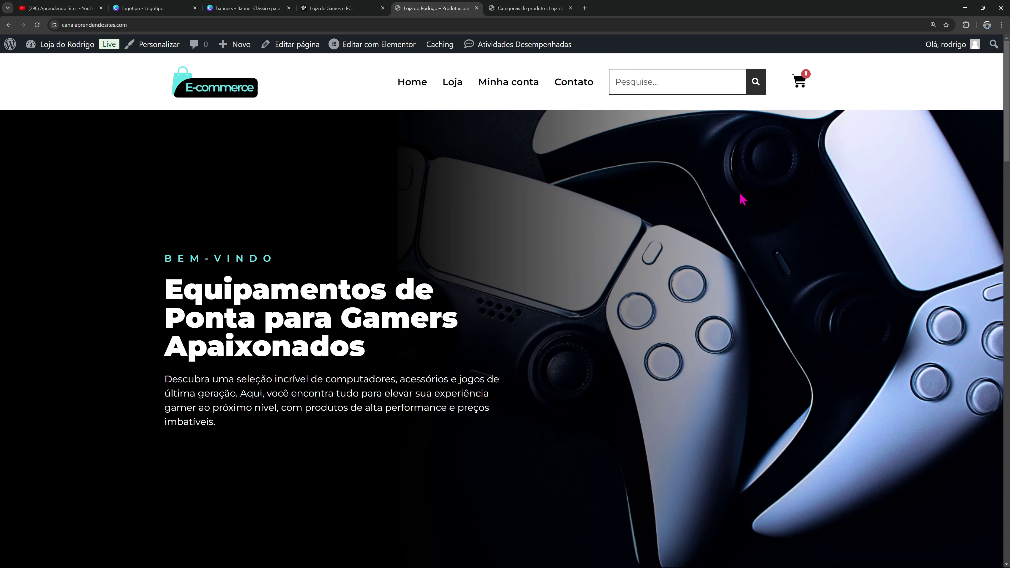
scroll(742, 199, down, 12)
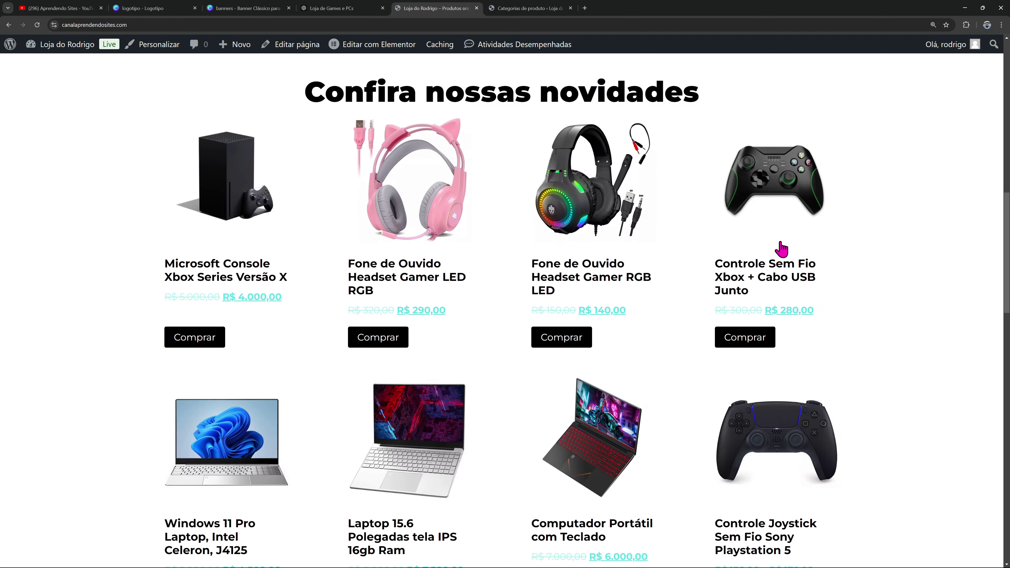
scroll(780, 250, down, 6)
scroll(633, 402, up, 15)
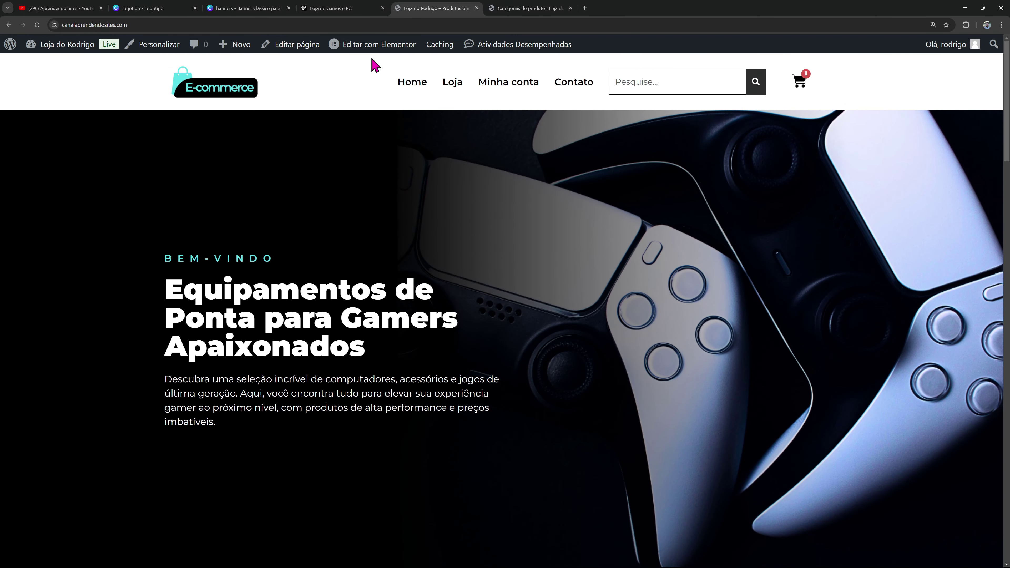
Reopen the Home page in the Elementor editor and look over its sections
mouse_move(374, 52)
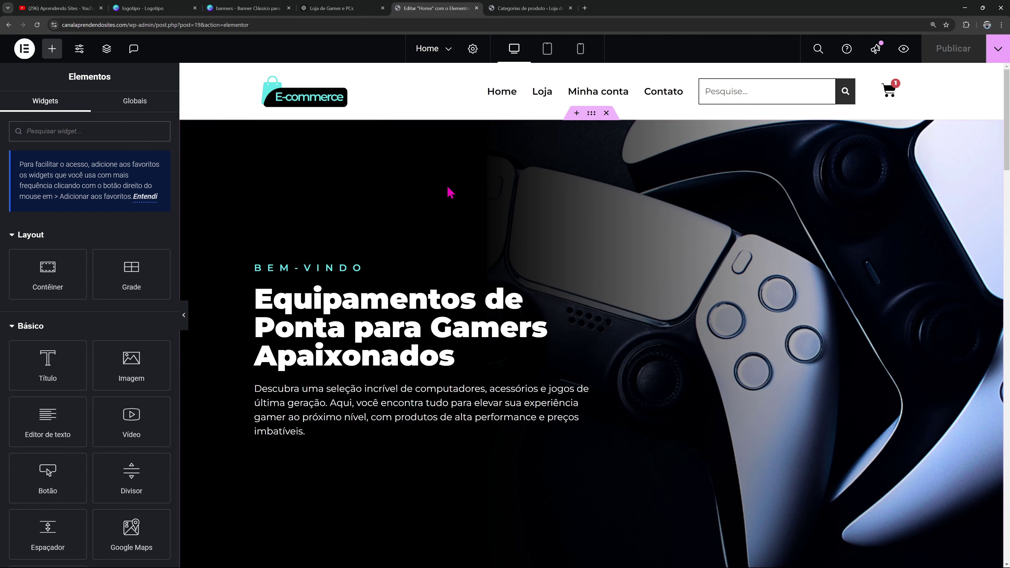
scroll(489, 210, down, 12)
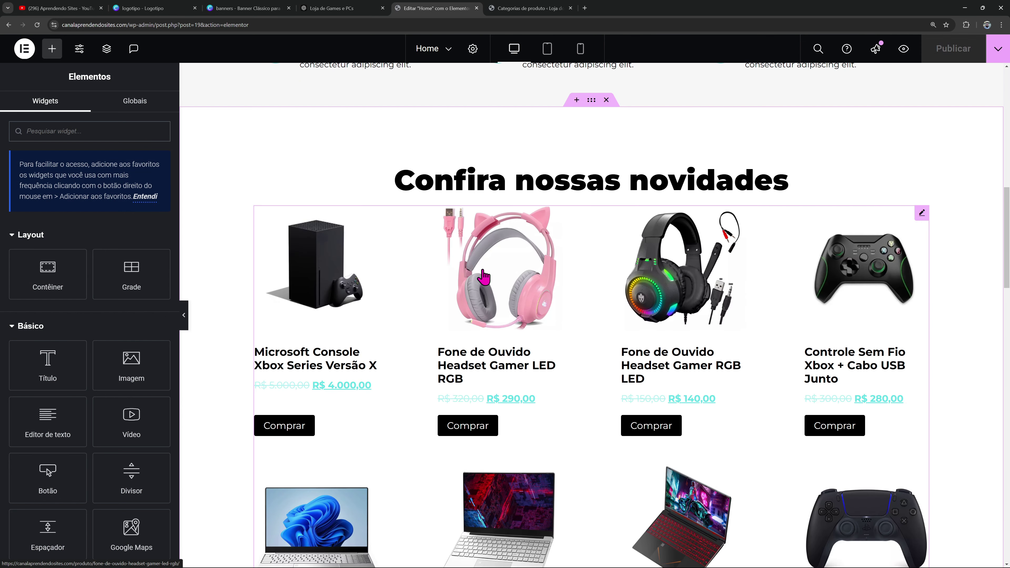
scroll(484, 277, down, 8)
From the WordPress dashboard, open the Theme Builder, add an Arquivo de produtos template, and dismiss the block library
click(524, 8)
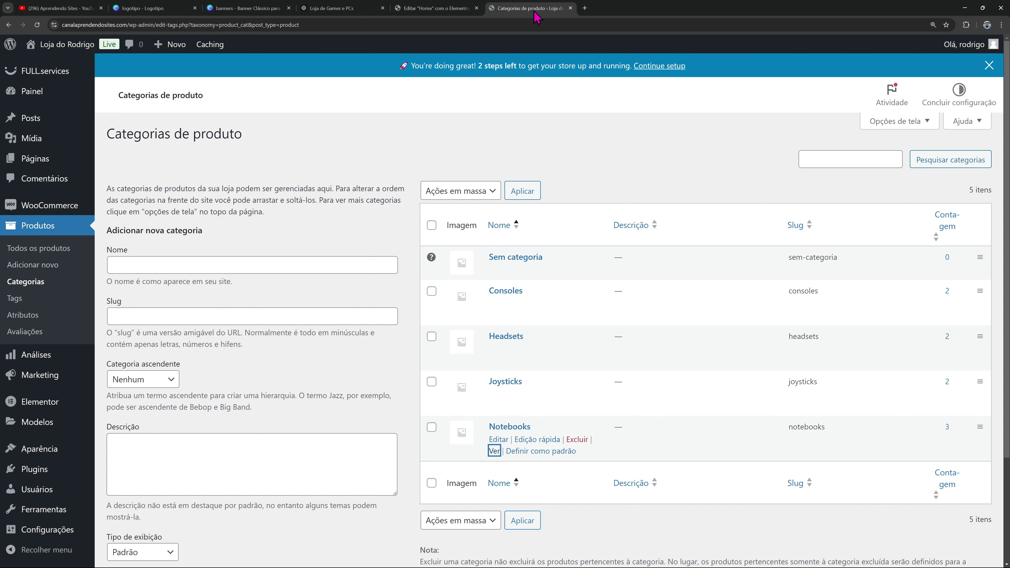
click(458, 7)
click(529, 8)
scroll(276, 263, down, 2)
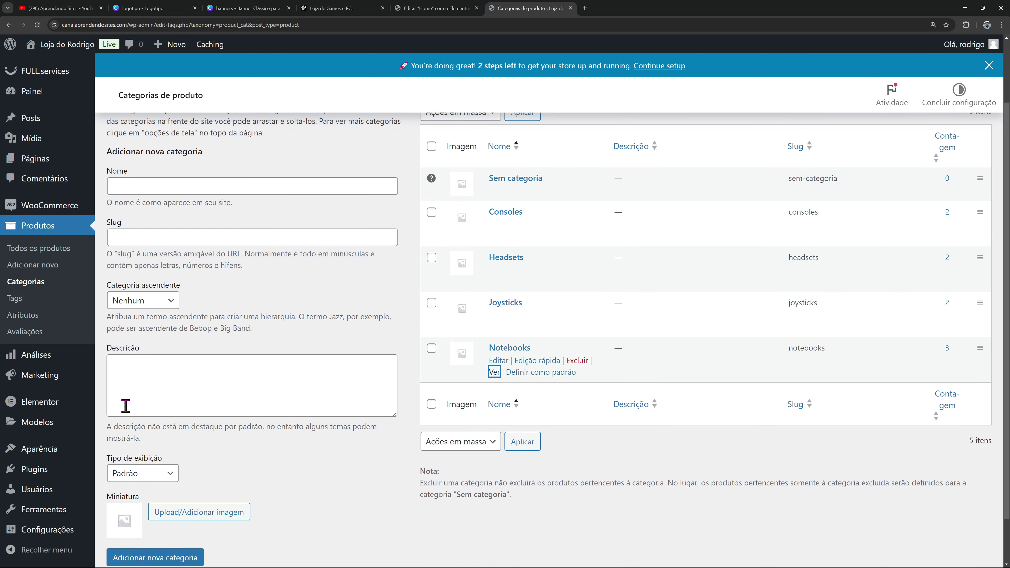
mouse_move(86, 434)
click(146, 458)
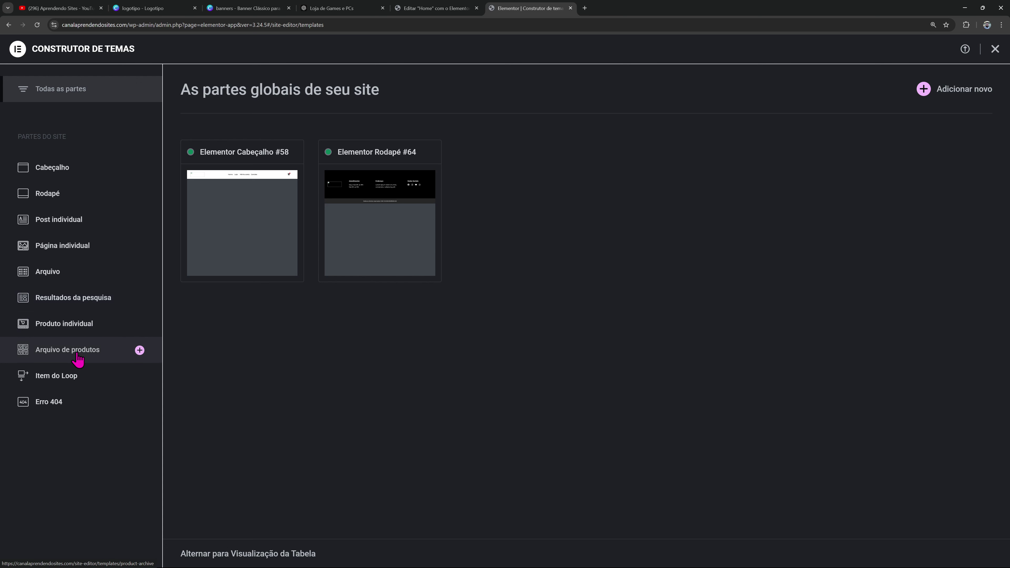
click(140, 351)
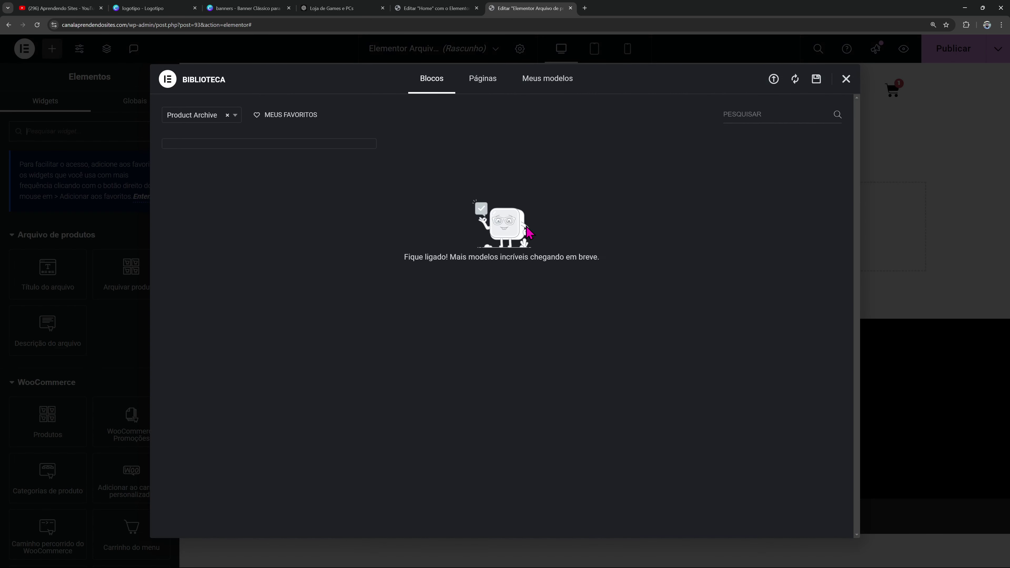
click(845, 80)
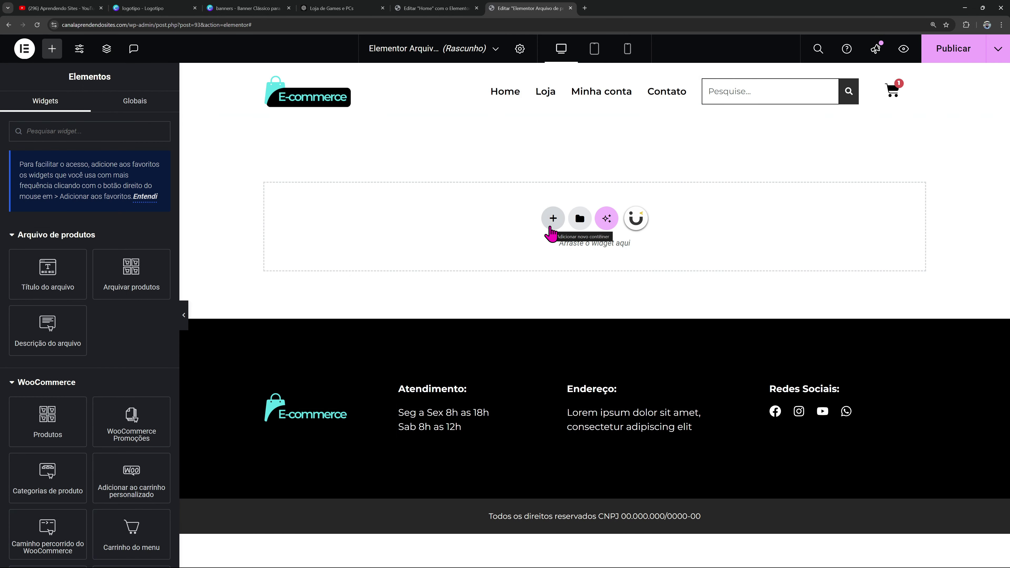
Go back to the Home page editor and copy the Bem-vindo banner container
click(435, 8)
scroll(477, 230, up, 10)
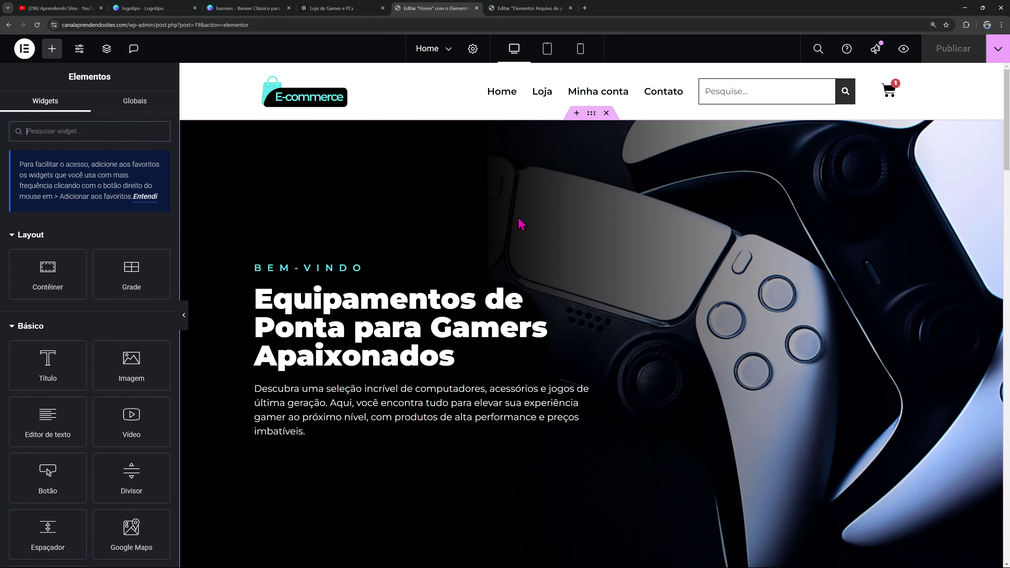
right_click(593, 114)
click(625, 222)
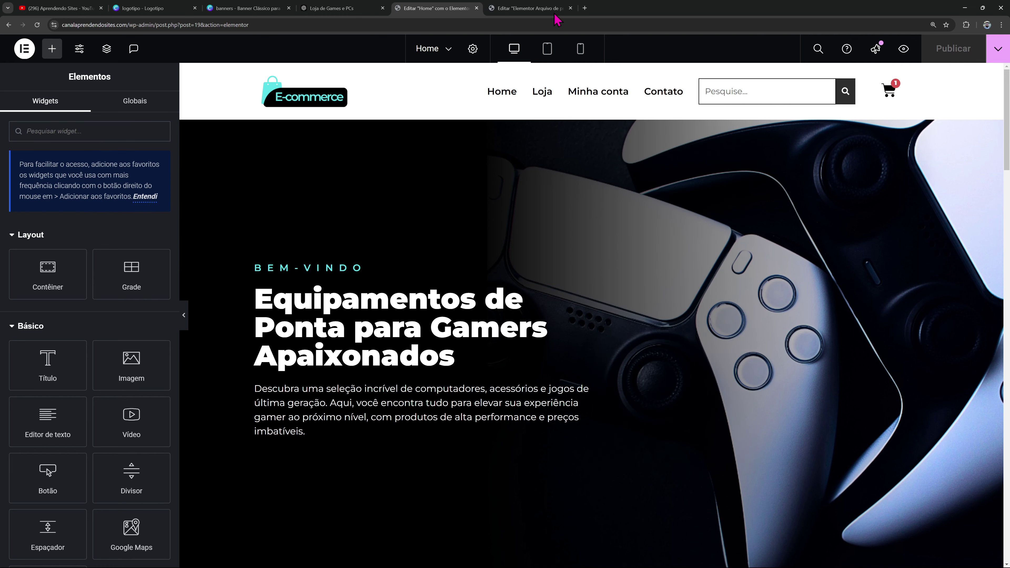
Paste the banner container into the product archive template and delete its Bem-vindo title and description text
click(550, 9)
right_click(469, 223)
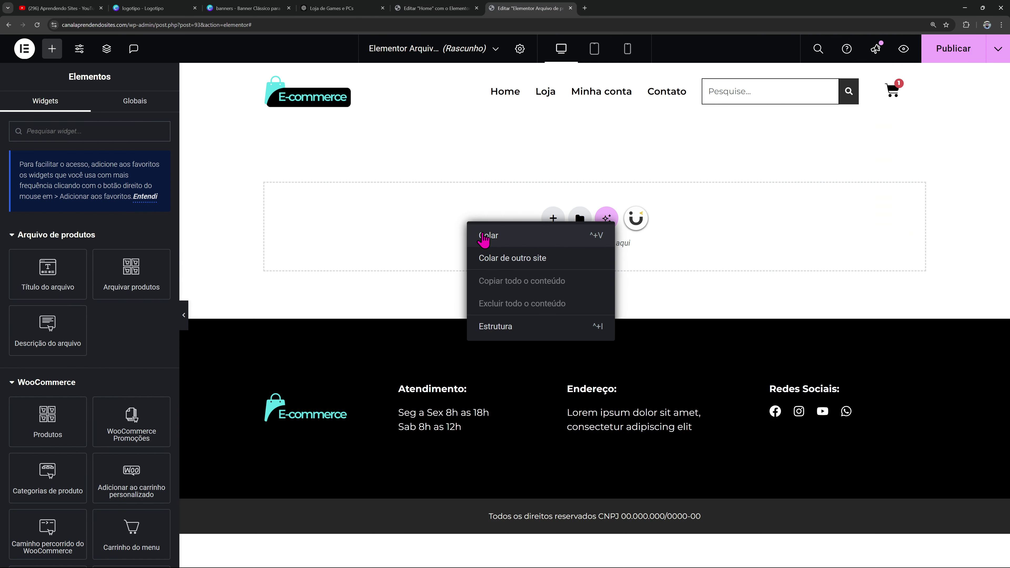
click(484, 236)
right_click(341, 271)
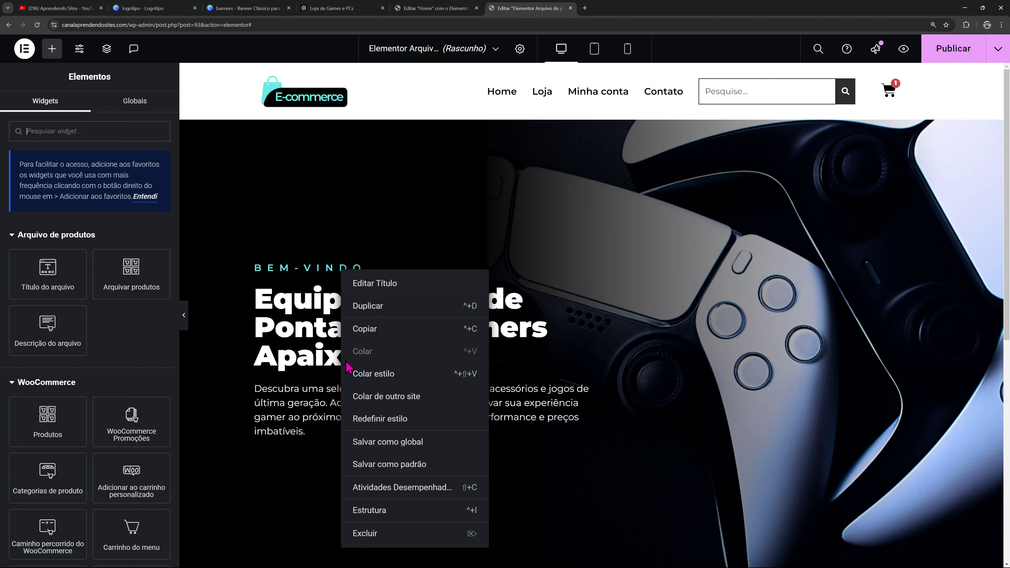
click(367, 533)
right_click(338, 406)
click(338, 553)
Change the banner's remaining heading text to "Produtos"
click(373, 374)
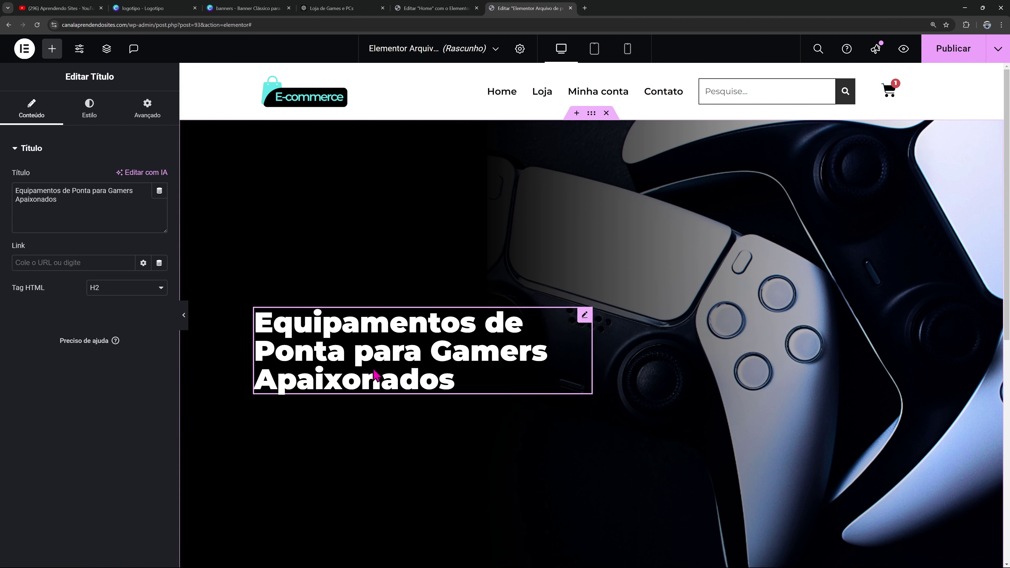
drag(131, 224, 3, 167)
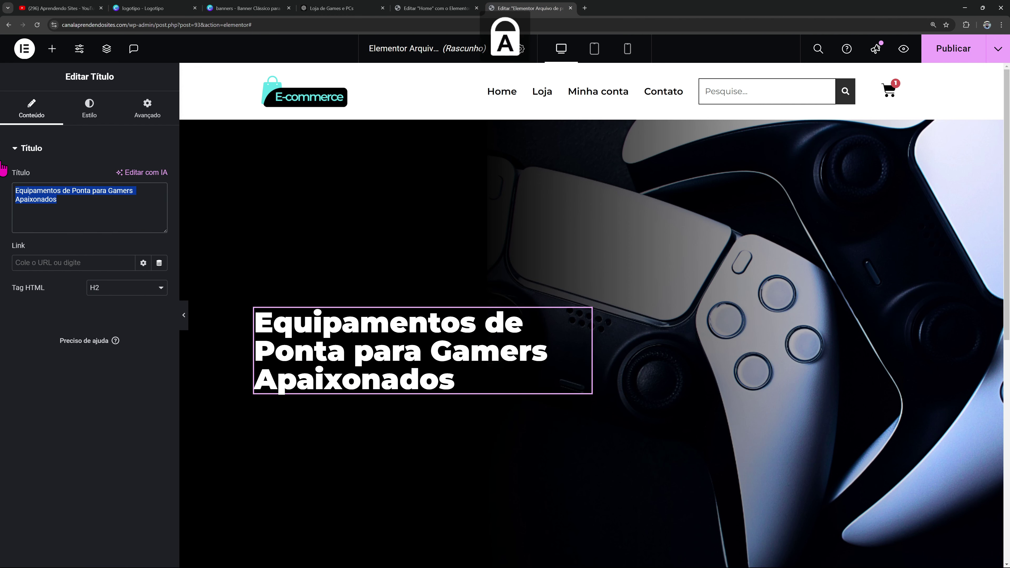
text(Produtos)
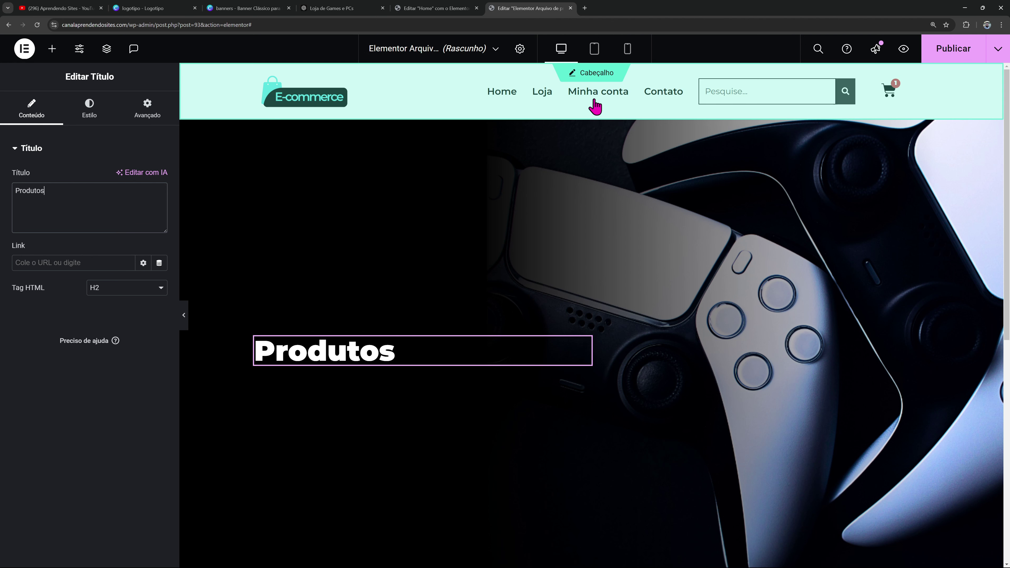
Remove the banner container's background image and apply the global black as its background color
click(588, 118)
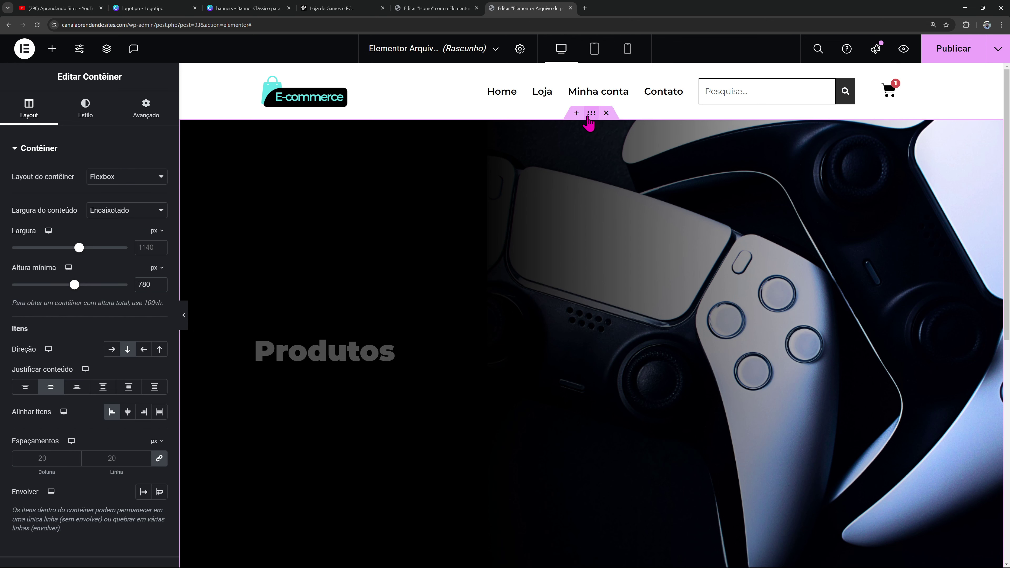
click(120, 109)
click(85, 108)
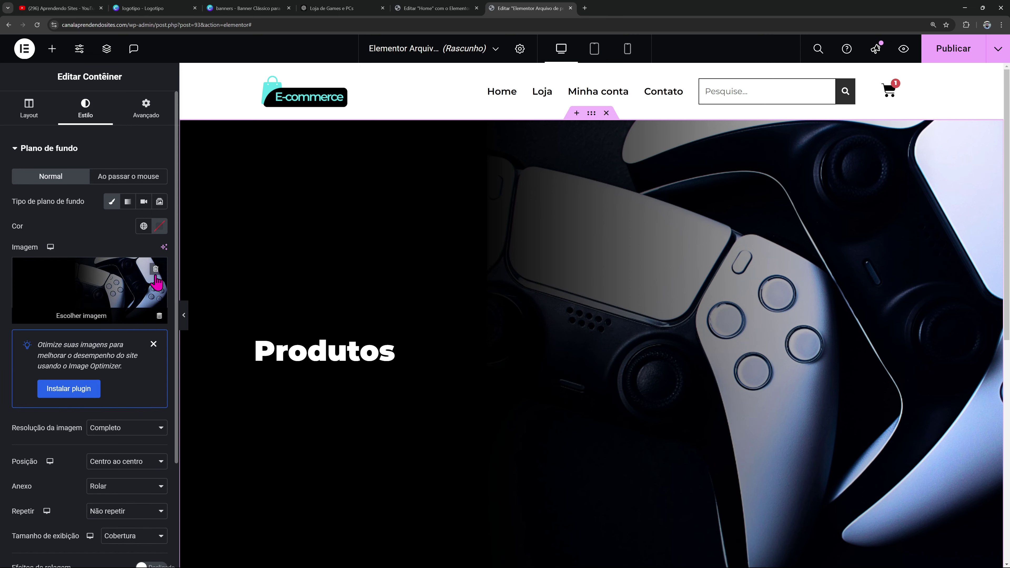
click(155, 269)
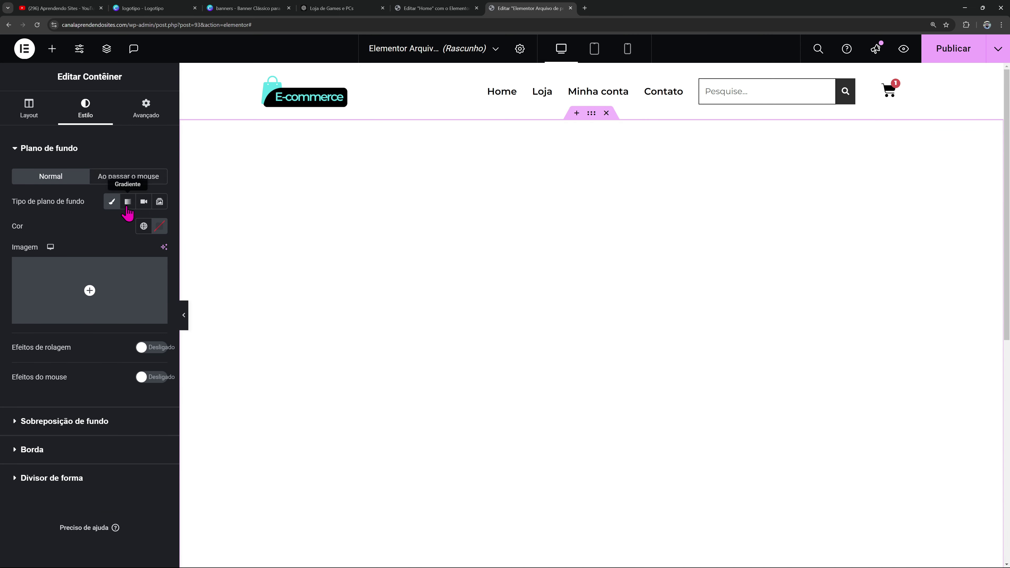
click(143, 226)
click(75, 400)
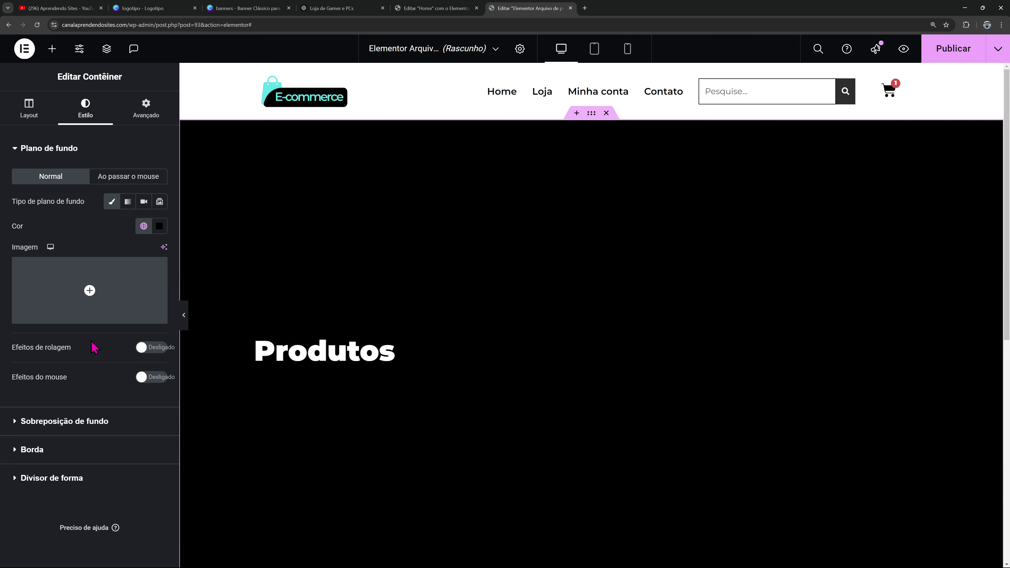
Set the banner container's minimum height to 400 px
click(30, 109)
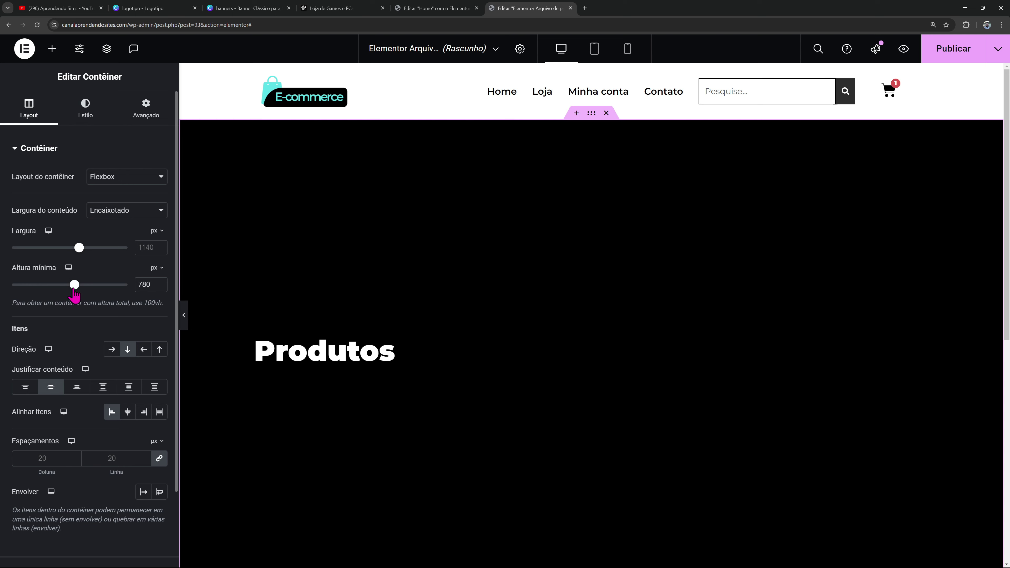
drag(74, 285, 48, 285)
text(400)
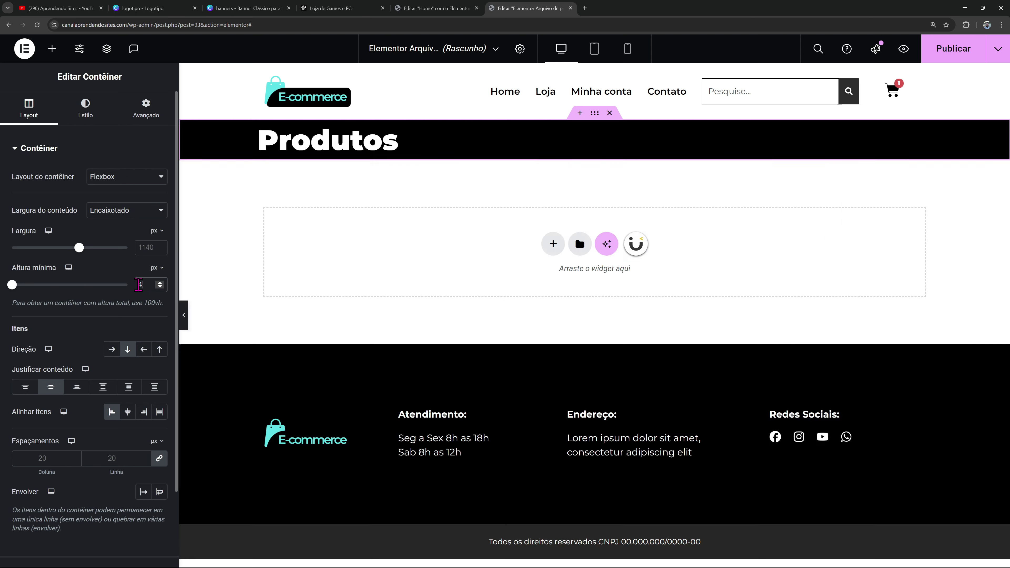
Set the Produtos heading's custom width to 100% and center its text
click(414, 237)
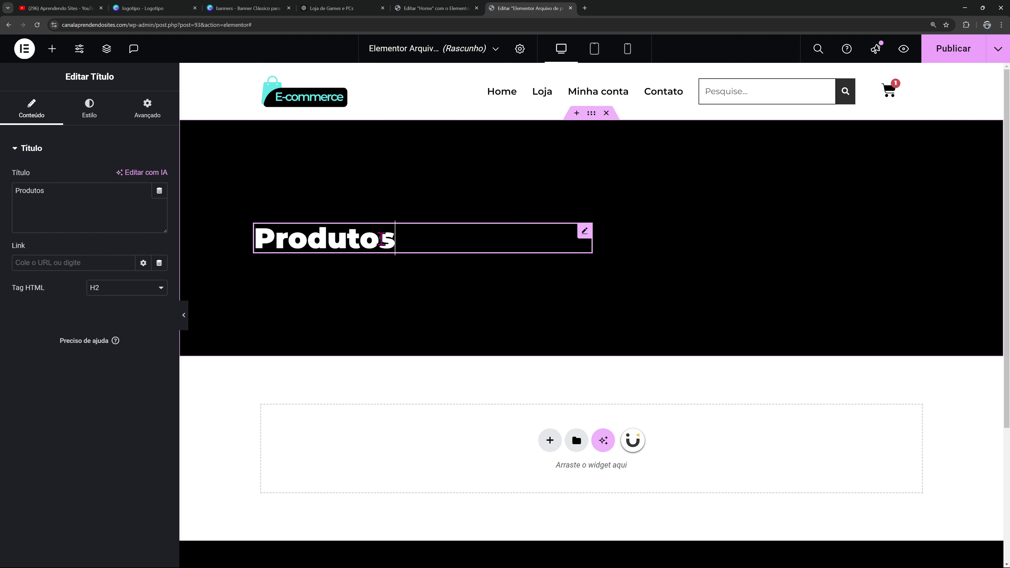
click(167, 116)
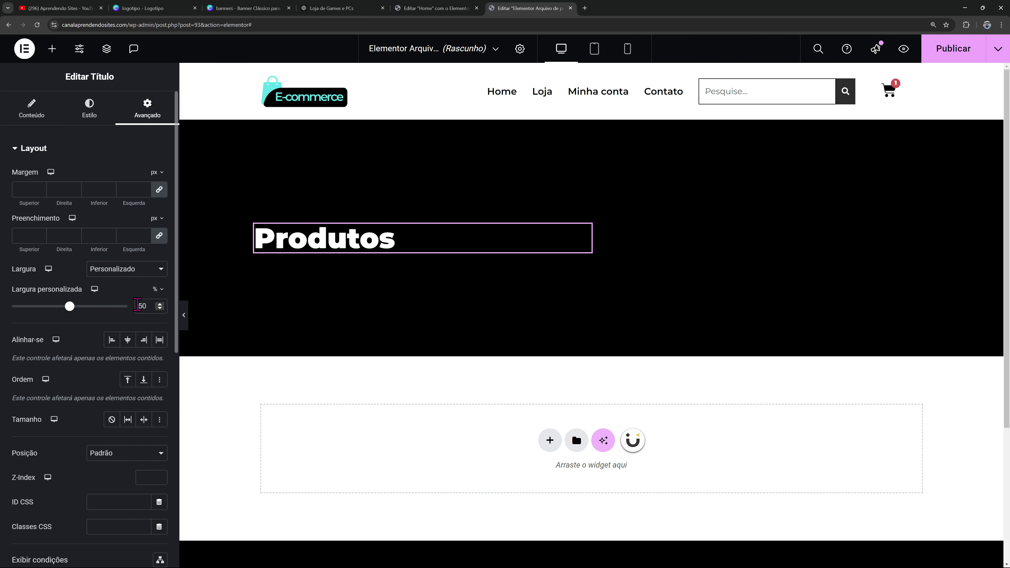
text(100)
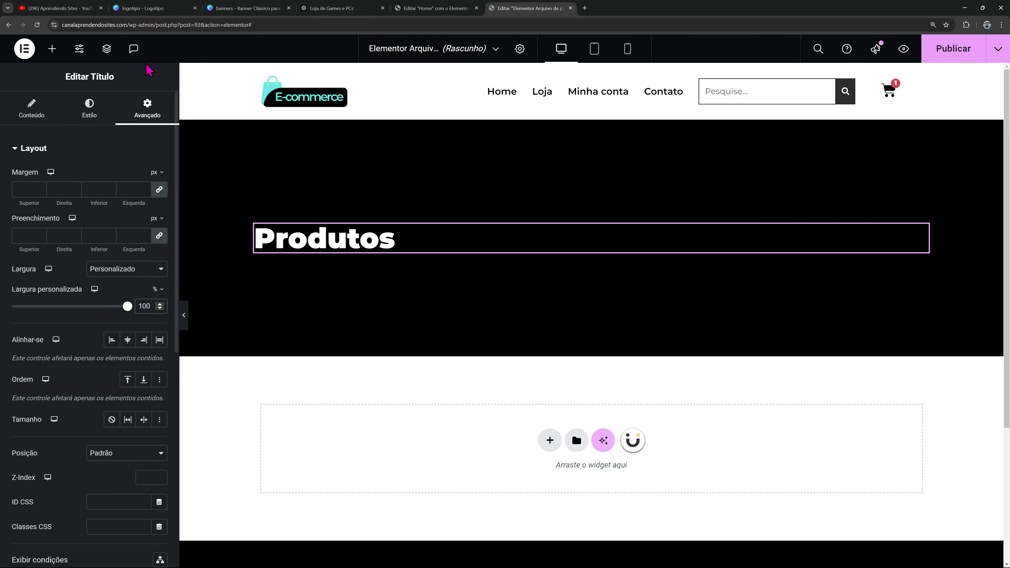
click(105, 106)
click(128, 176)
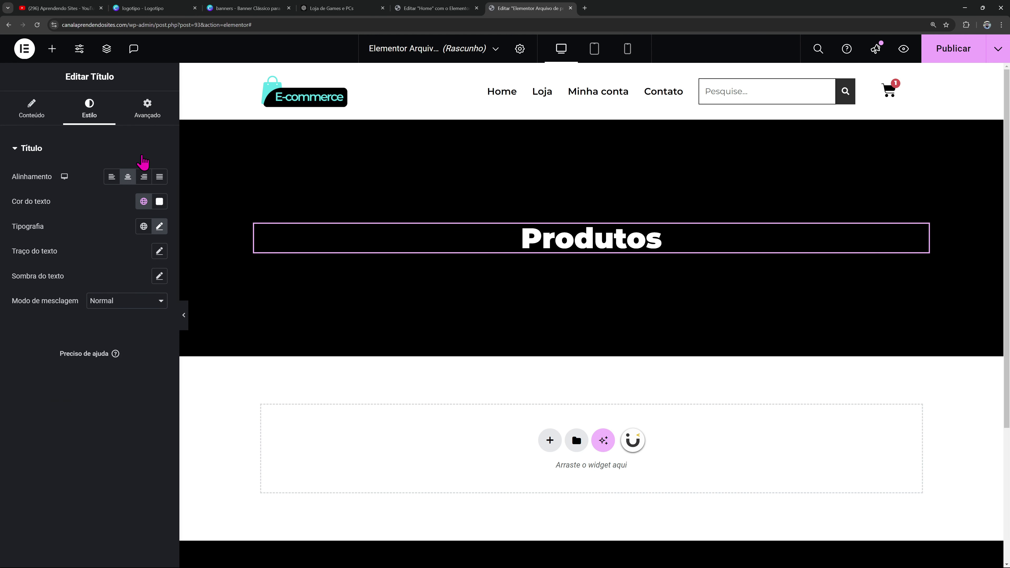
Set the Produtos banner container's minimum height to 300 px
click(591, 113)
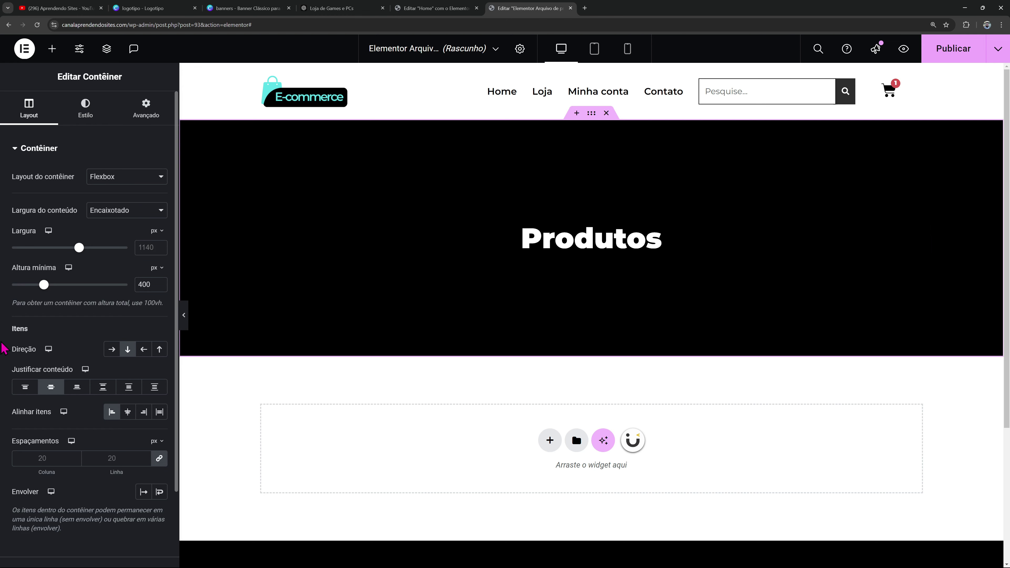
text(300)
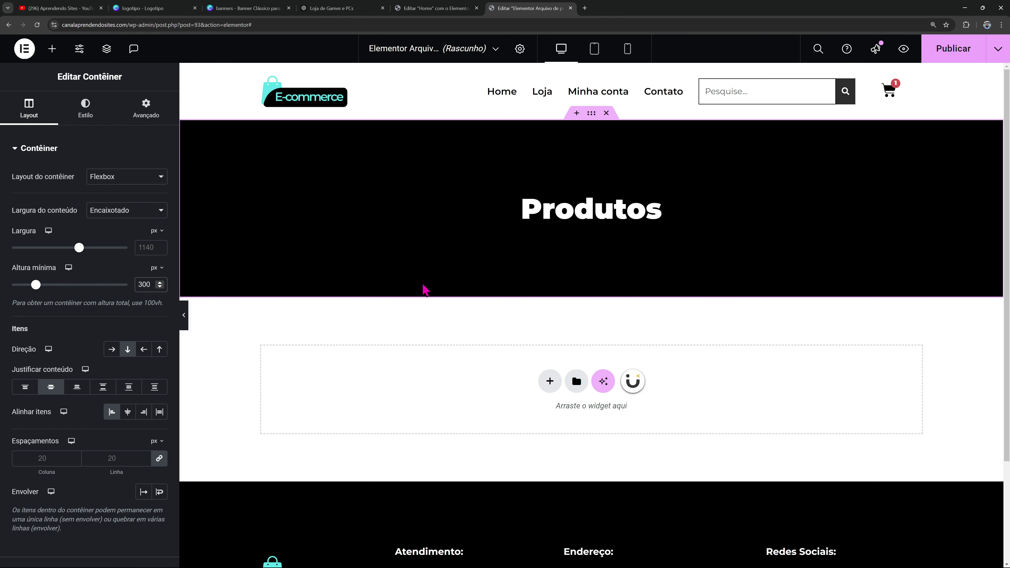
Add a single-column Flexbox container below the banner, with unlinked padding of 100 px at its top and bottom edges and 0 at the sides
scroll(634, 267, down, 3)
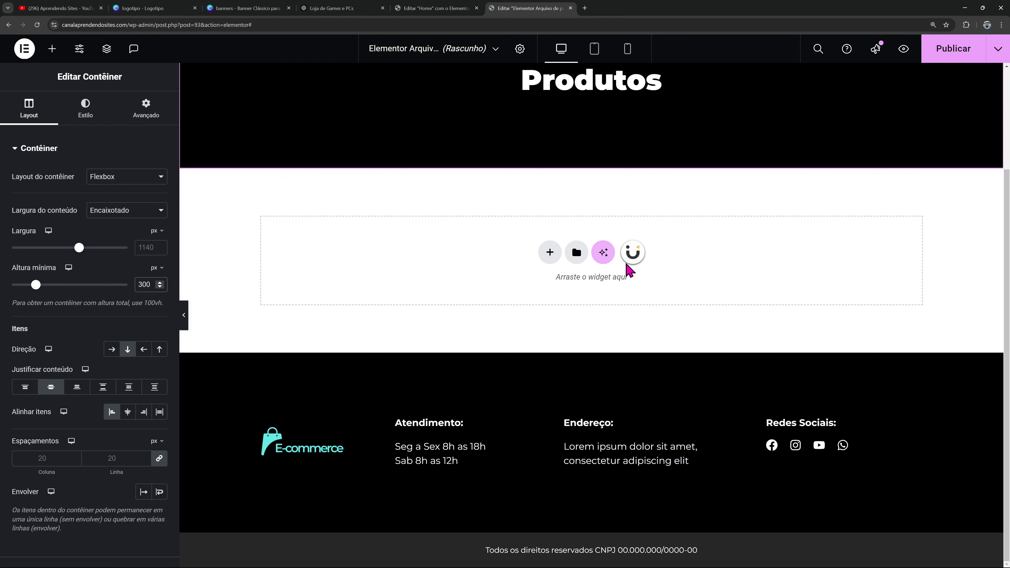
click(550, 255)
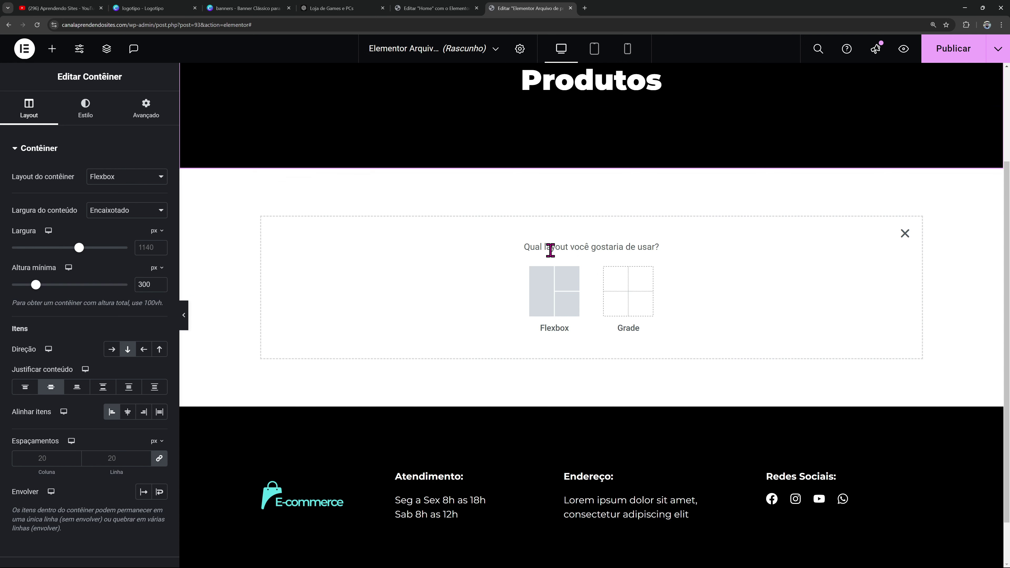
click(547, 304)
click(432, 285)
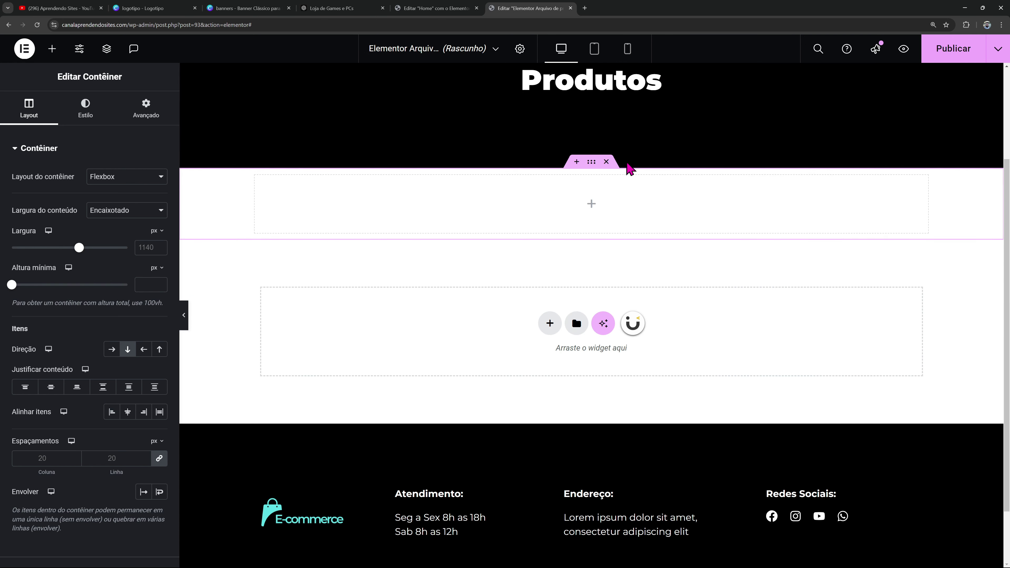
click(146, 108)
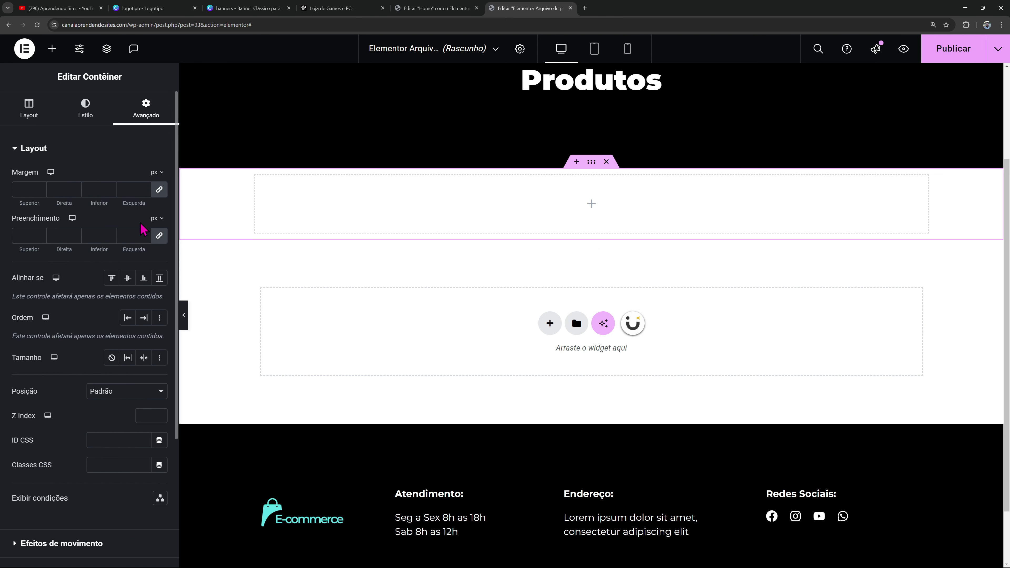
click(156, 236)
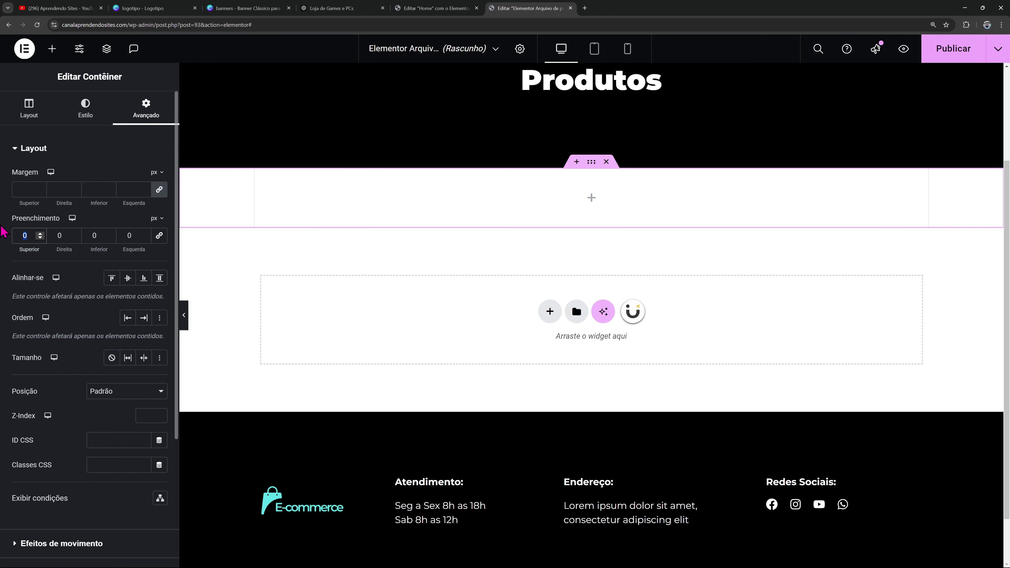
text(100)
key(Tab)
key(Tab)
text(1)
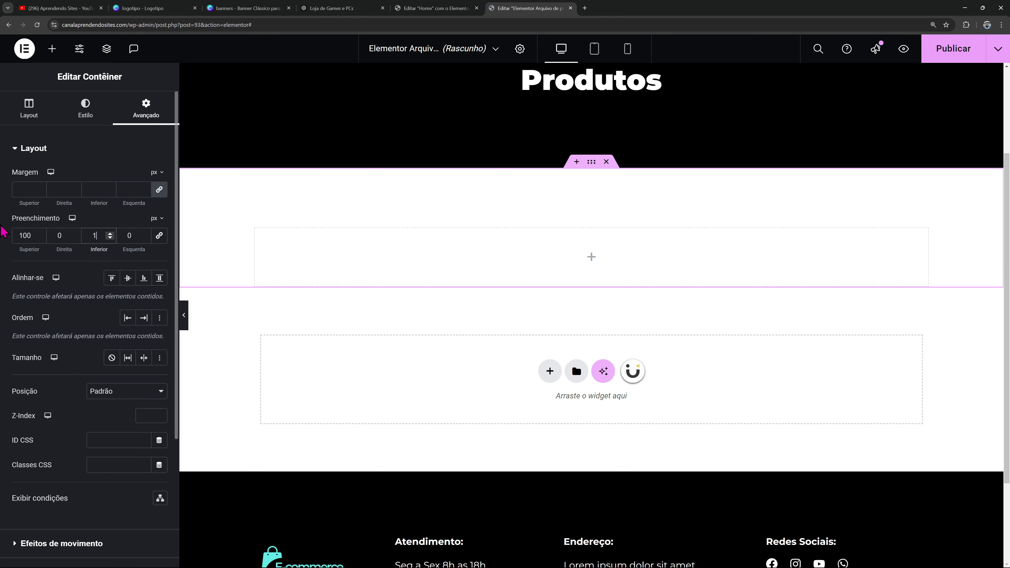
text(00)
Place the Arquivar produtos widget in the new container and look over its product listing
click(57, 52)
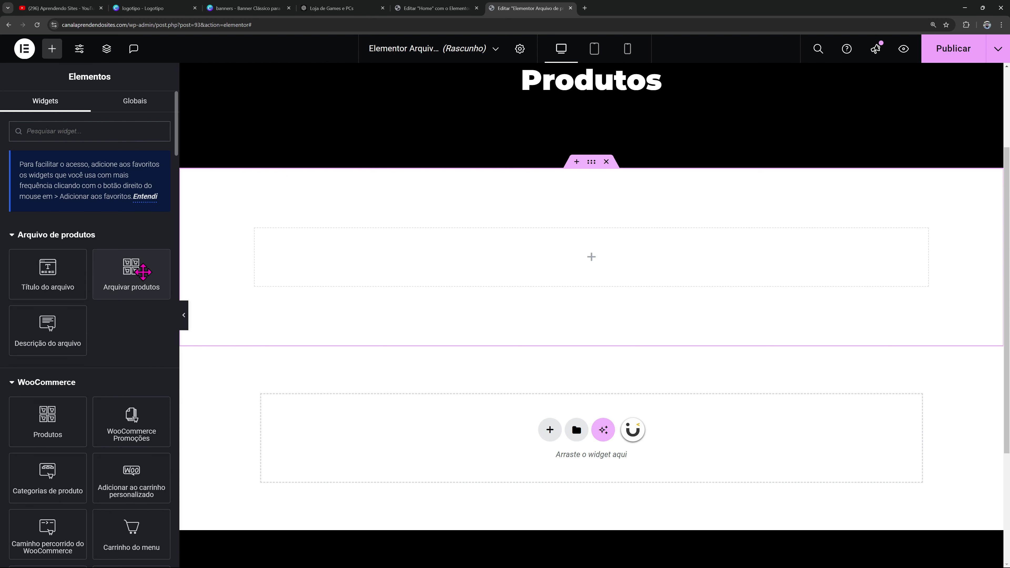
drag(125, 282, 347, 259)
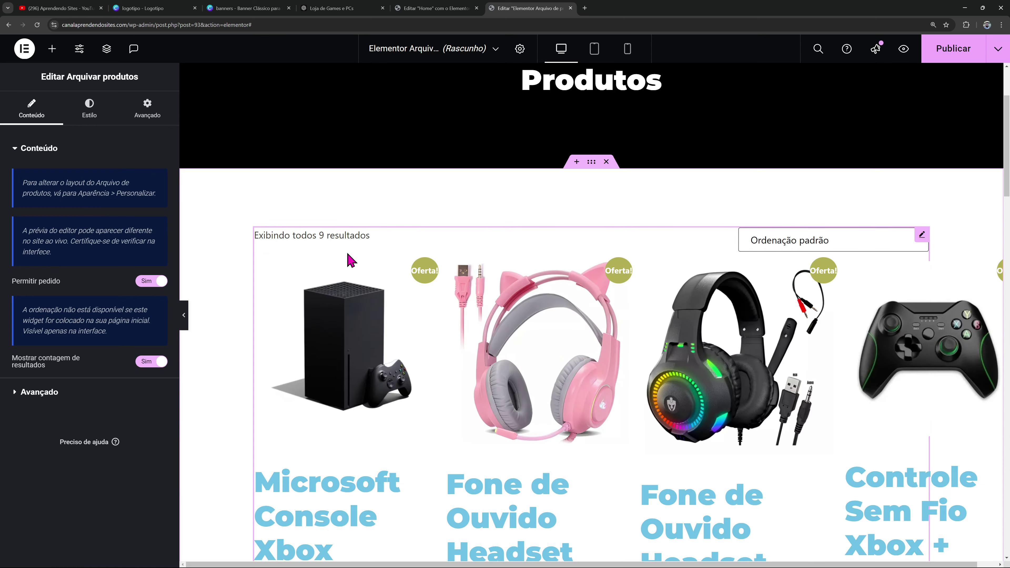
scroll(453, 269, down, 8)
scroll(451, 267, up, 10)
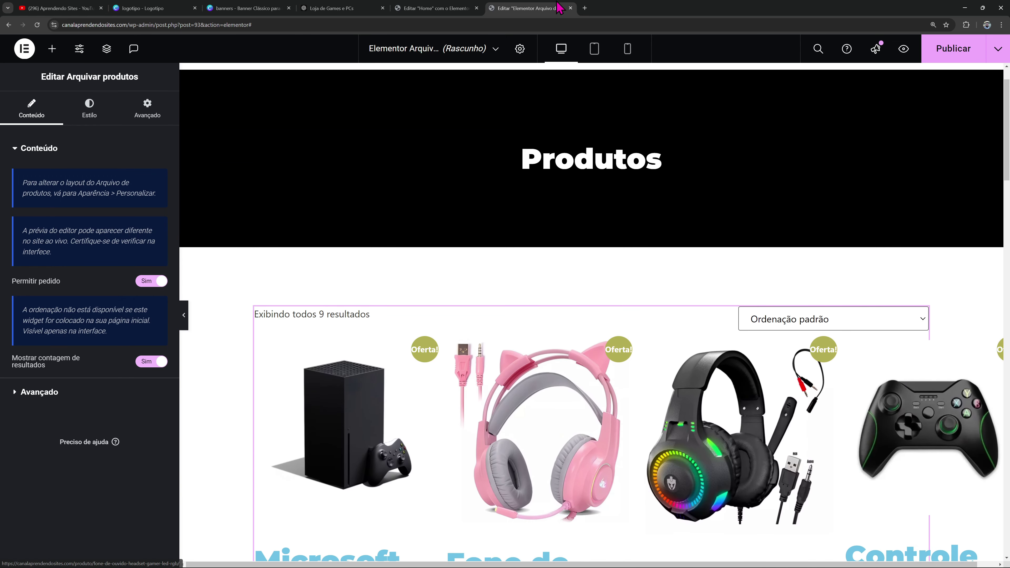
Copy the products widget under "Confira nossas novidades" in the Home editor and paste its style onto the archive template's Arquivar produtos widget
click(457, 8)
scroll(627, 235, down, 8)
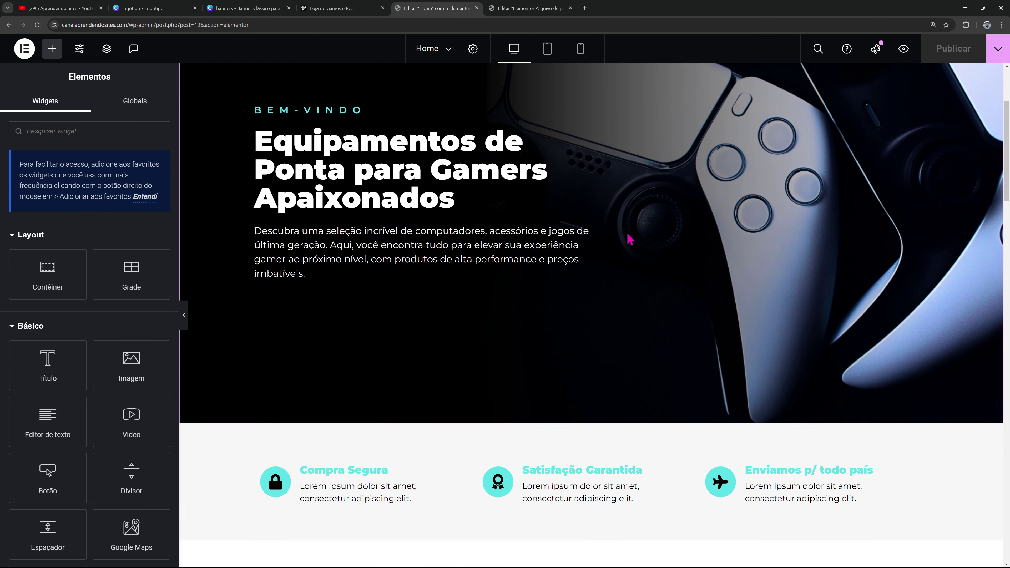
scroll(597, 239, down, 5)
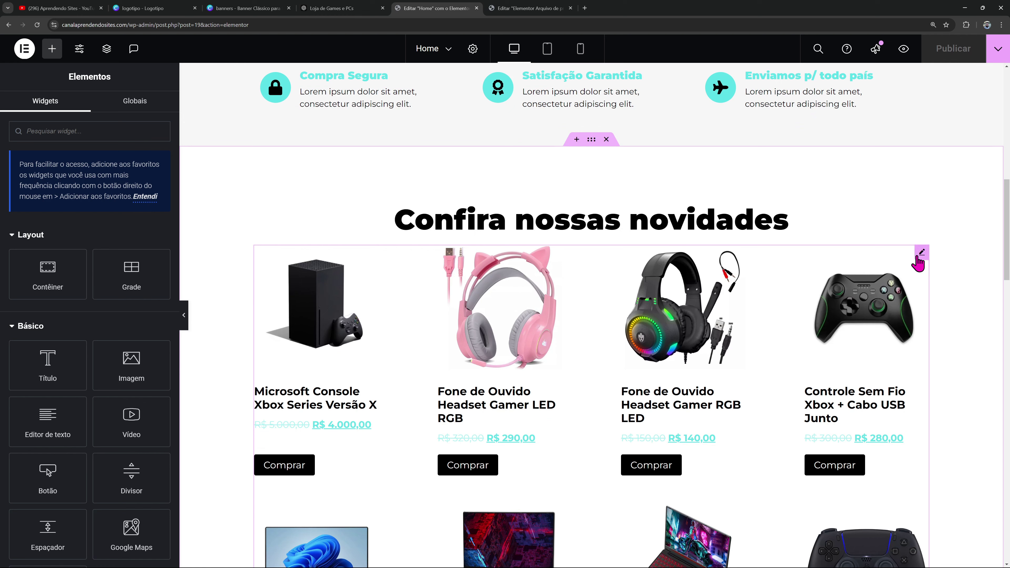
right_click(918, 257)
click(896, 321)
click(528, 8)
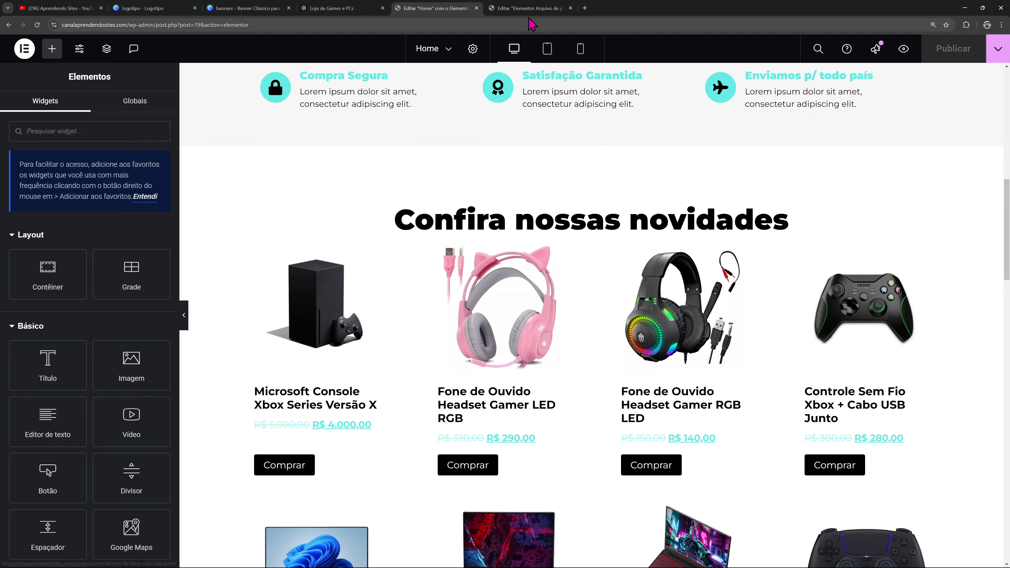
right_click(915, 320)
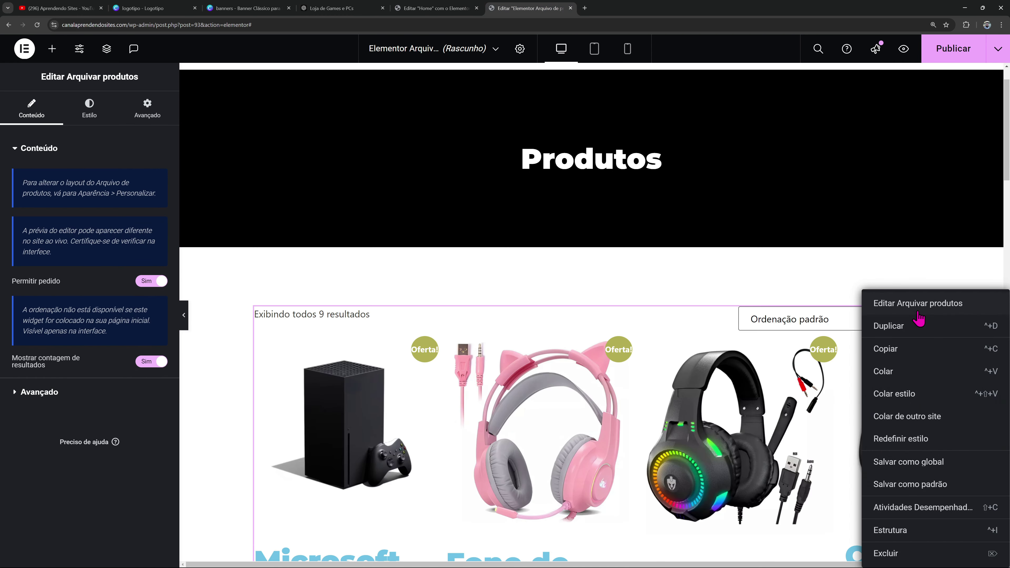
click(897, 396)
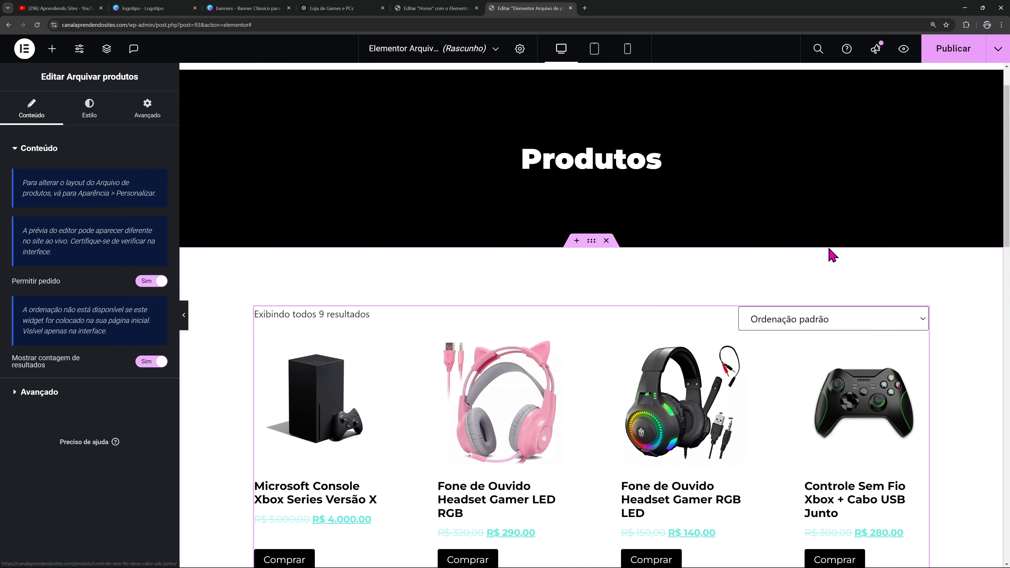
Review the whole archive template, from the Produtos banner down to the last row of products
scroll(819, 263, down, 10)
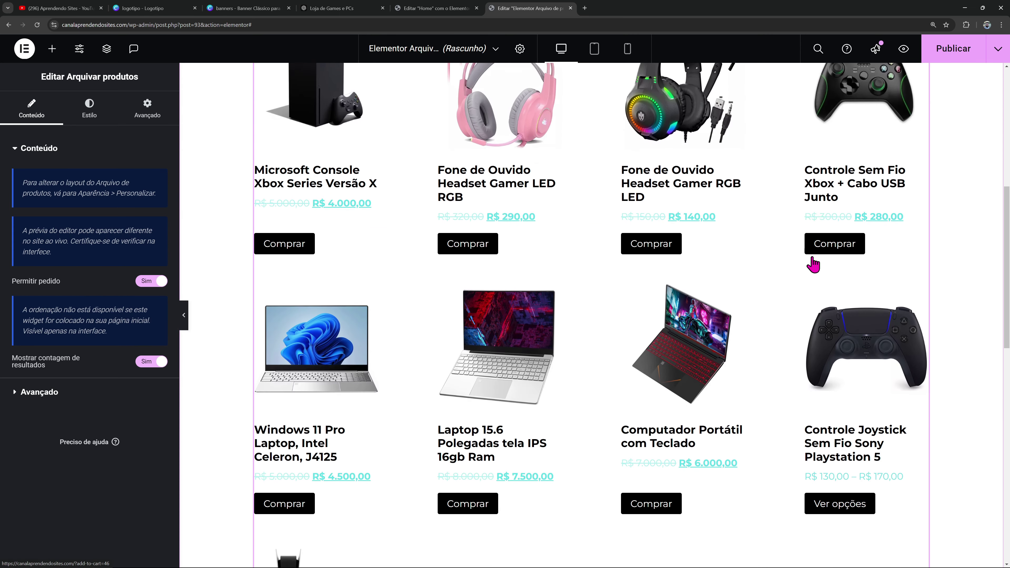
scroll(615, 343, down, 3)
scroll(582, 350, down, 2)
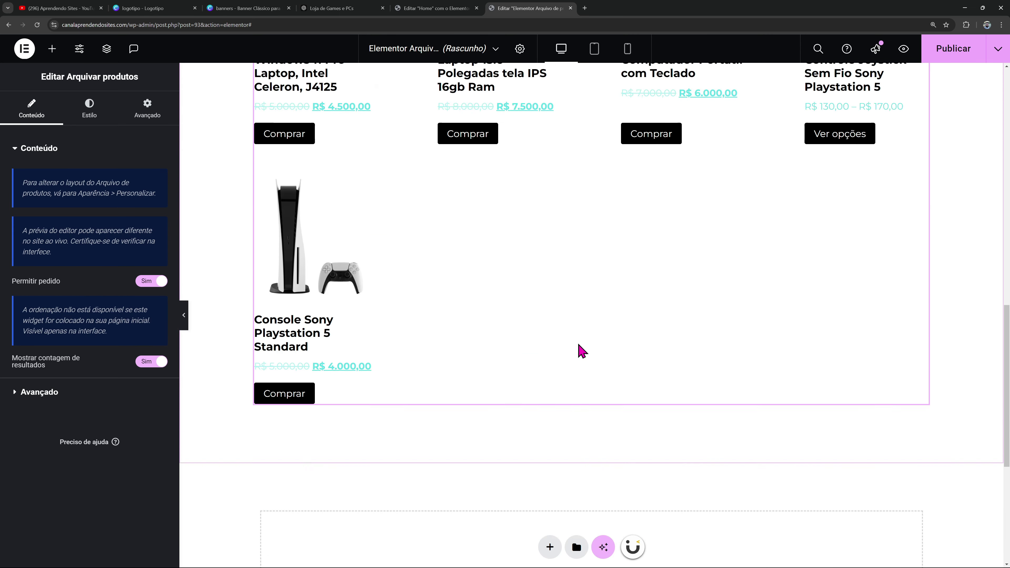
scroll(579, 351, up, 10)
scroll(579, 352, up, 5)
scroll(579, 350, down, 15)
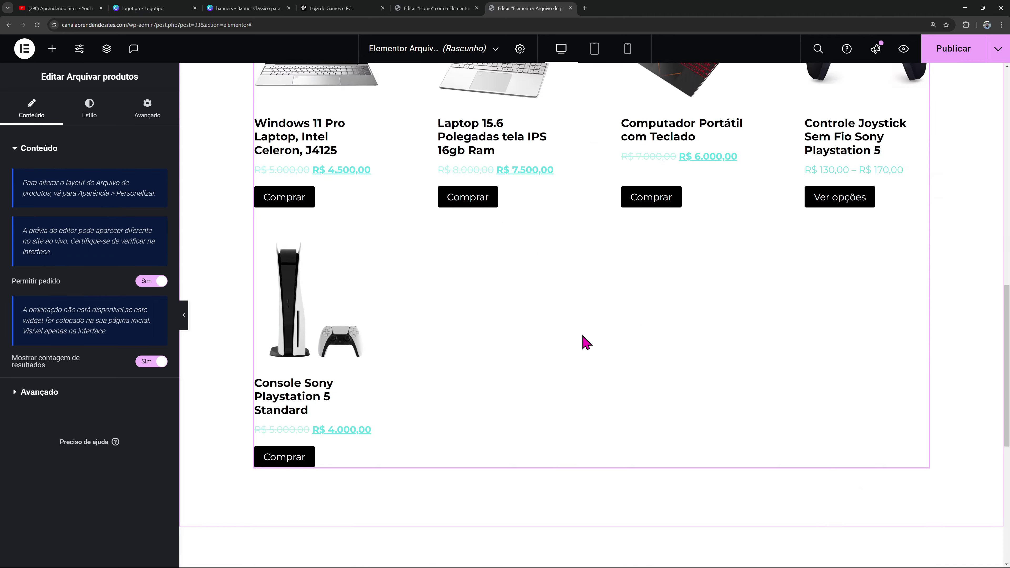
scroll(584, 343, up, 2)
scroll(582, 318, up, 15)
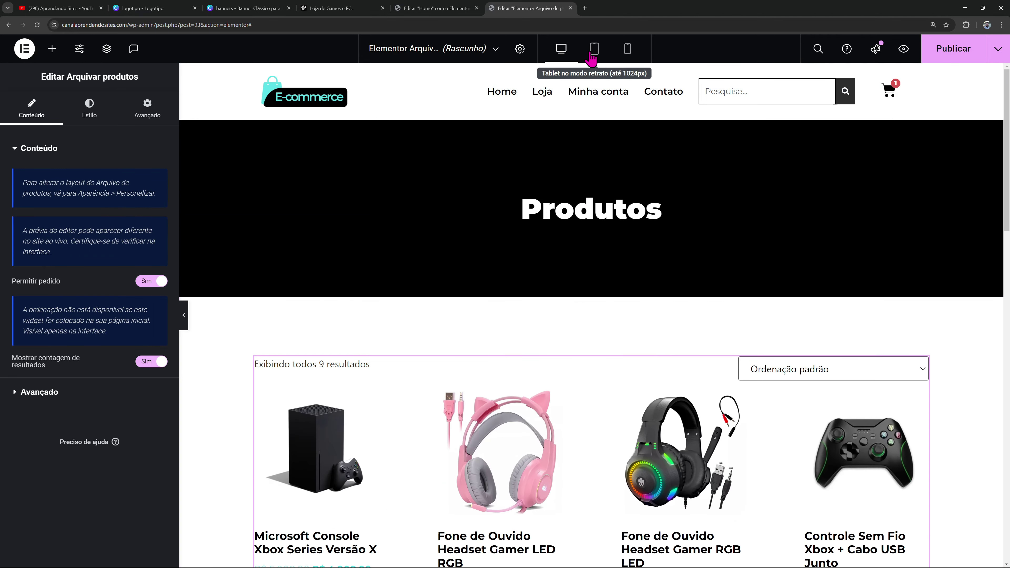
In the tablet view, set the product container's unlinked padding to 100 px top and bottom and 20 px right and left
click(593, 52)
scroll(616, 235, down, 10)
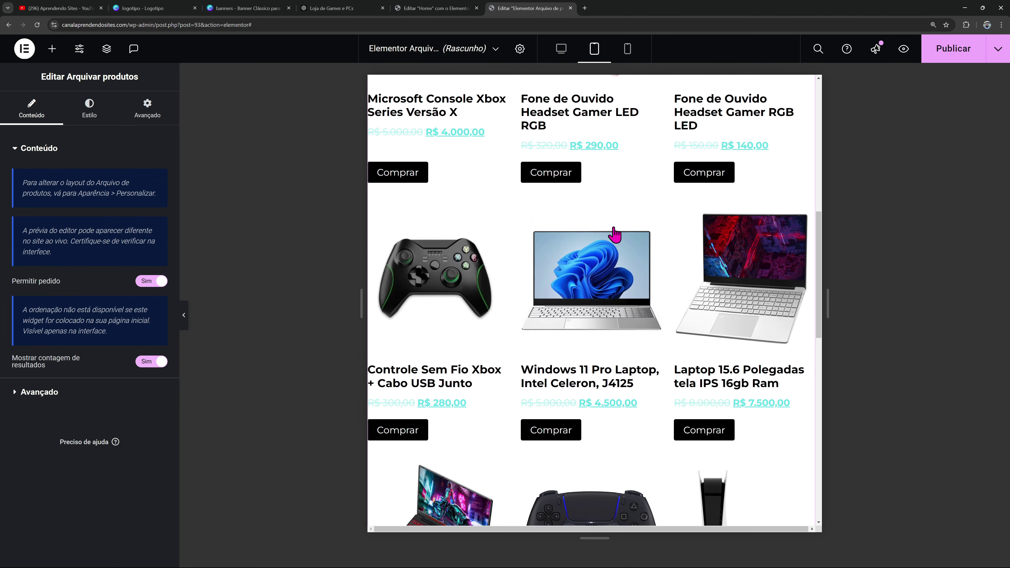
scroll(612, 233, up, 9)
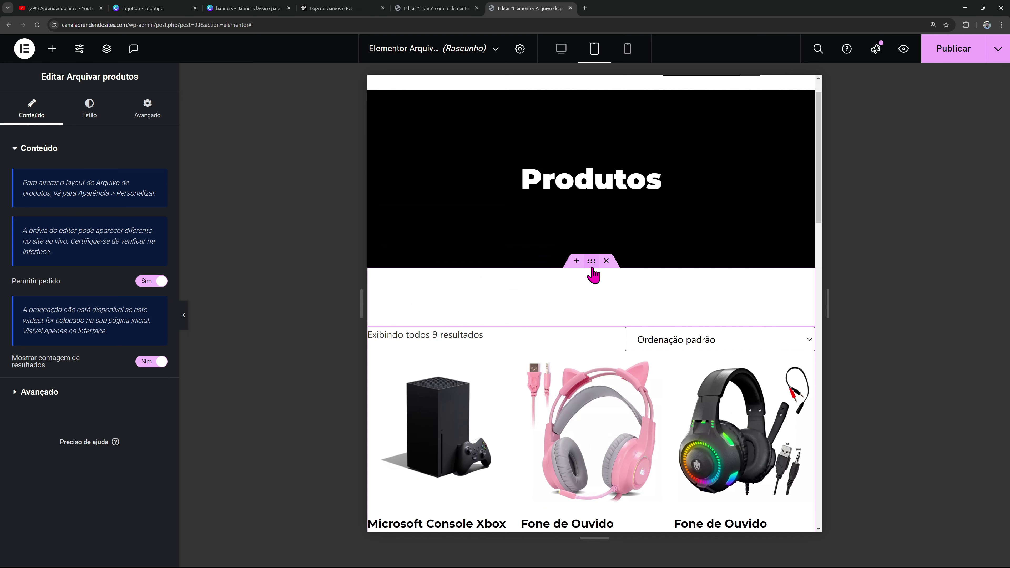
click(592, 270)
click(159, 235)
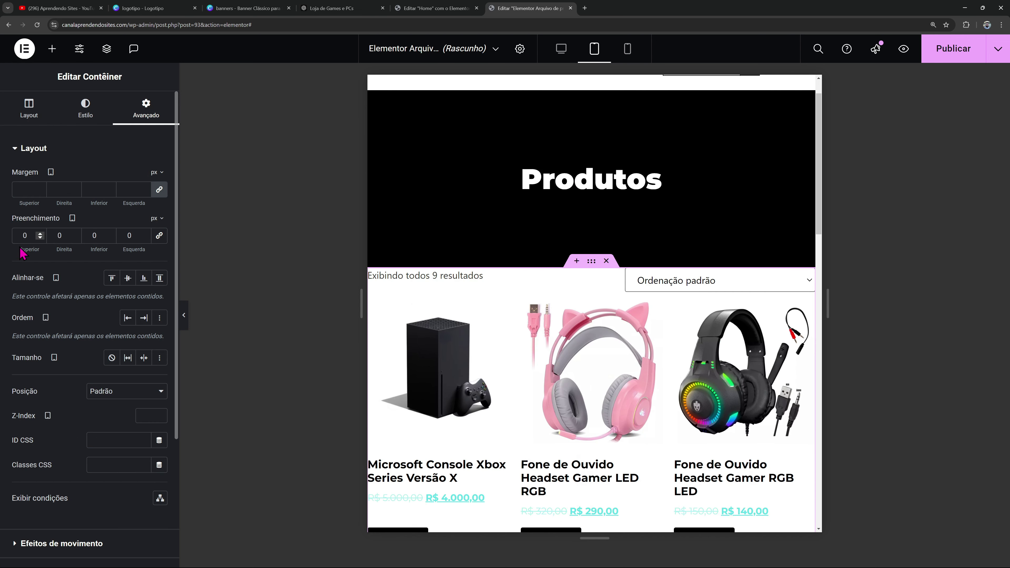
text(100)
key(Tab)
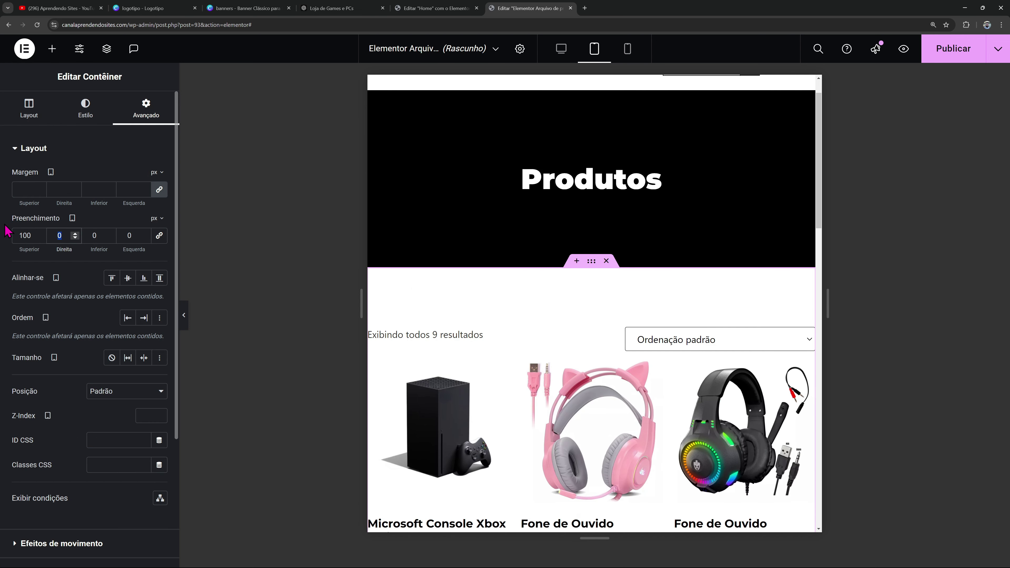
text(20)
key(Tab)
text(100)
key(Tab)
text(20)
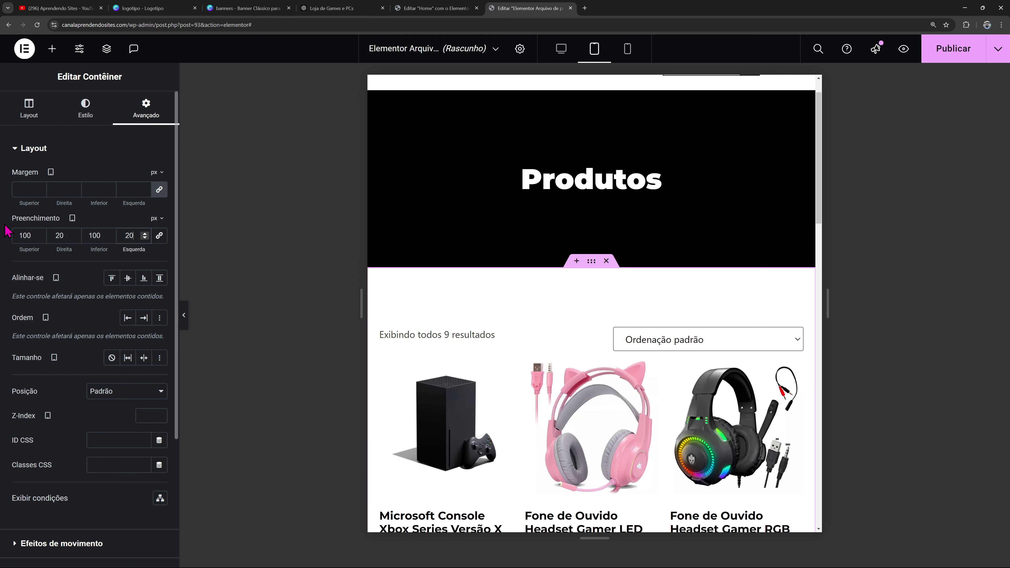
In the mobile view, set the product container's unlinked padding to 50 px top and bottom and 20 px right and left
click(624, 56)
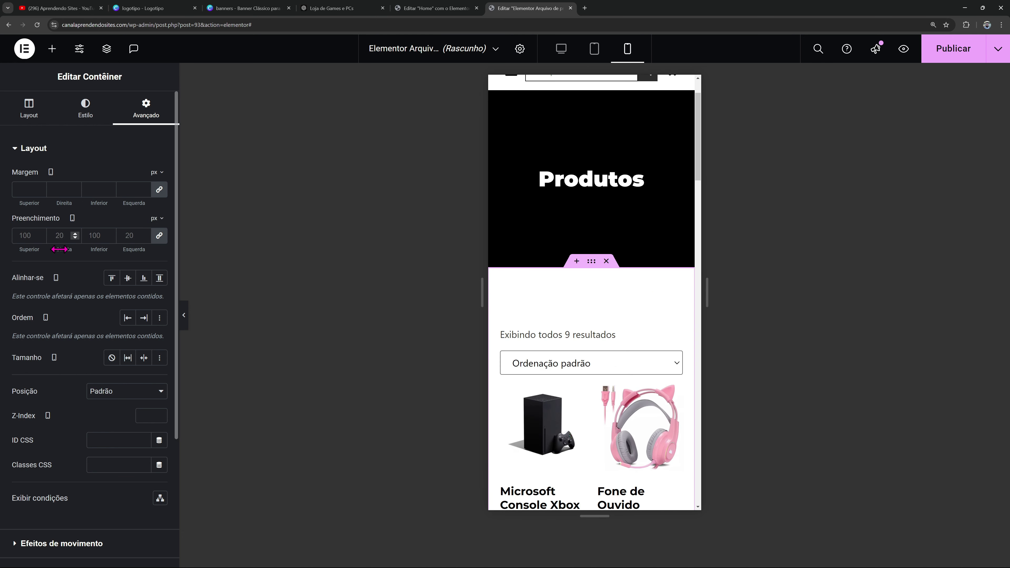
click(159, 235)
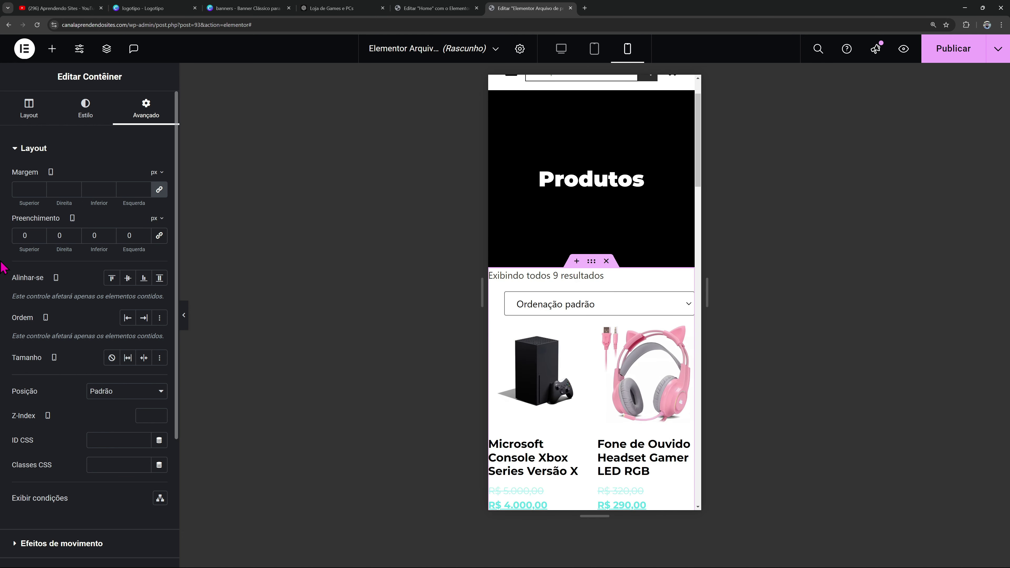
text(50)
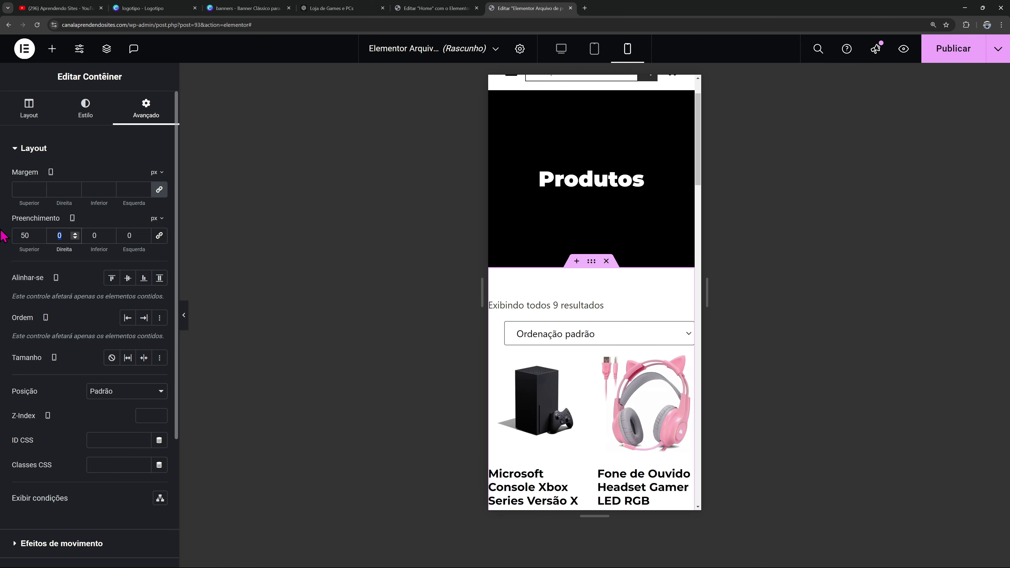
key(Tab)
text(20)
key(Tab)
text(50)
key(Tab)
text(20)
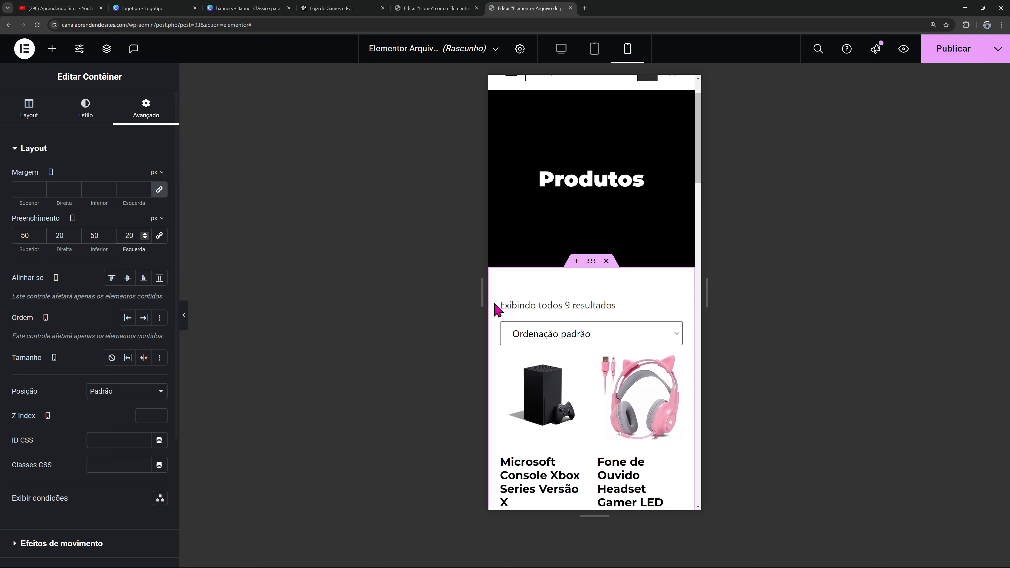
scroll(638, 284, down, 12)
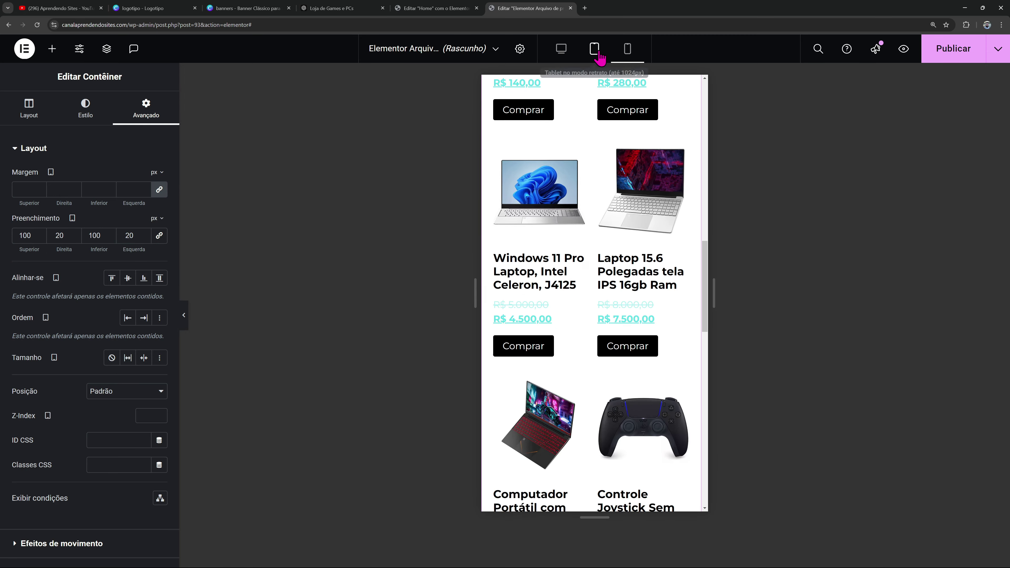
Return to the desktop view and publish the template with include conditions for Todos os arquivos de produtos and all Categorias de produto
click(561, 48)
scroll(730, 258, up, 3)
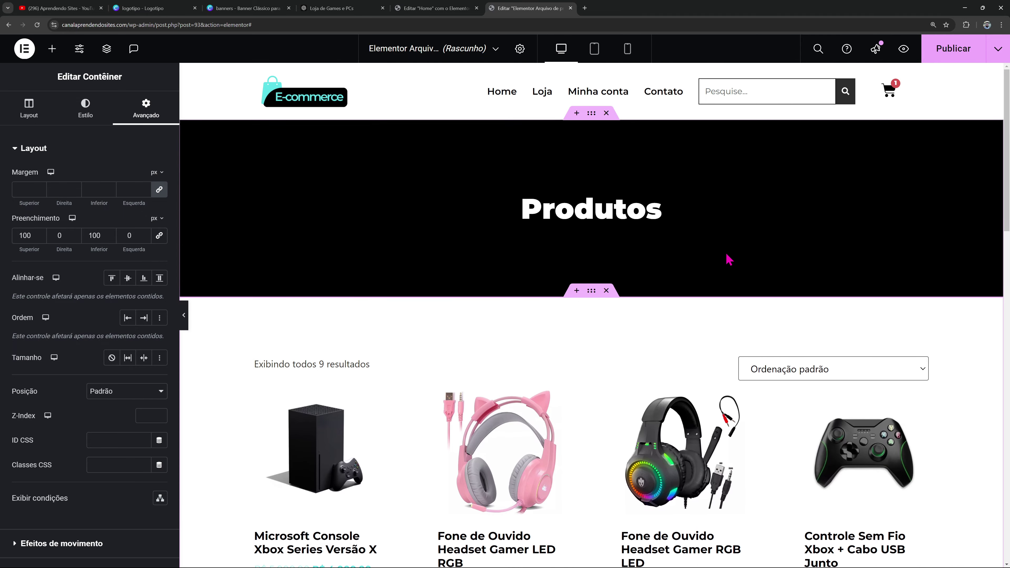
click(974, 49)
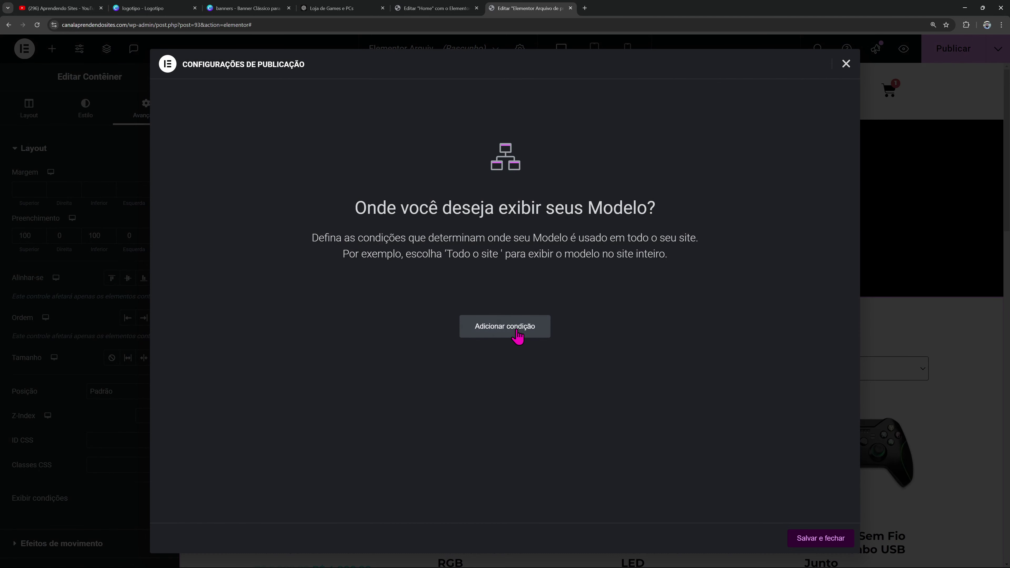
click(518, 337)
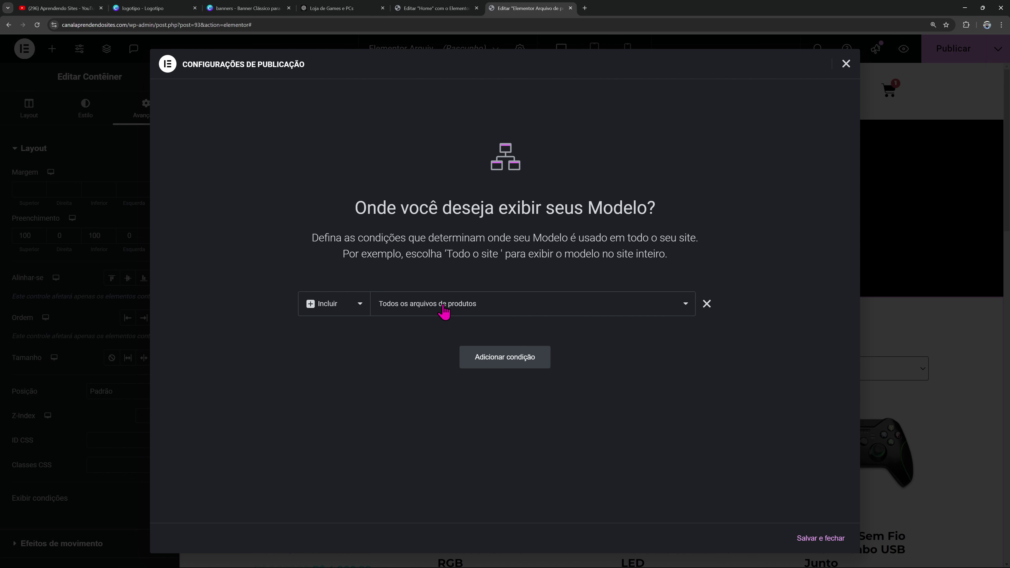
click(483, 364)
click(457, 336)
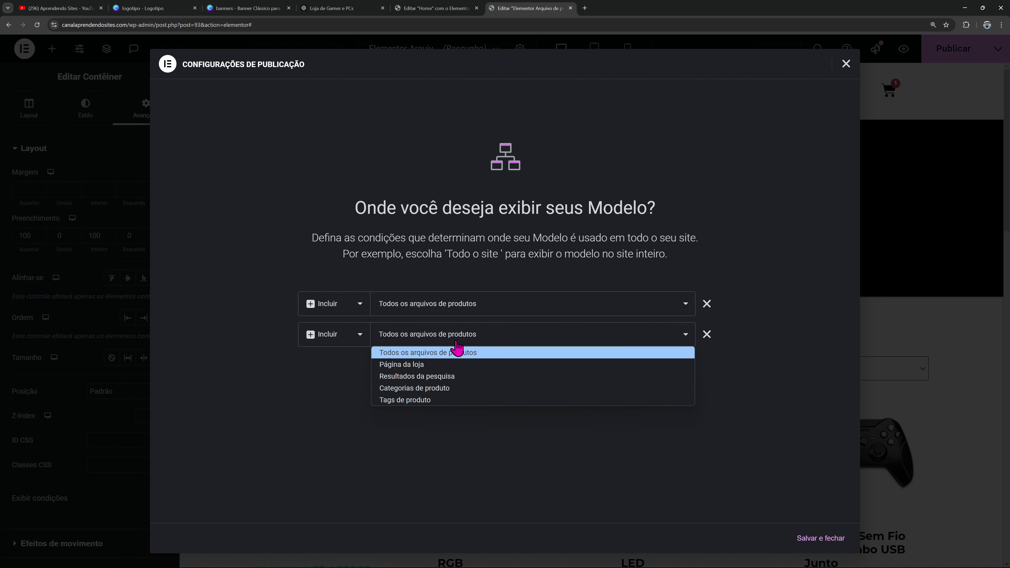
click(444, 388)
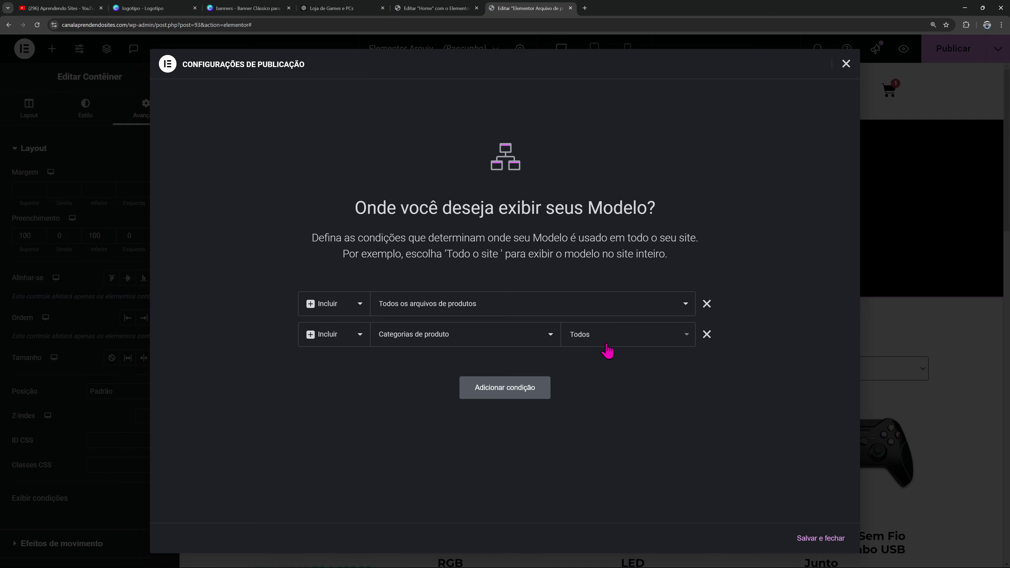
click(811, 540)
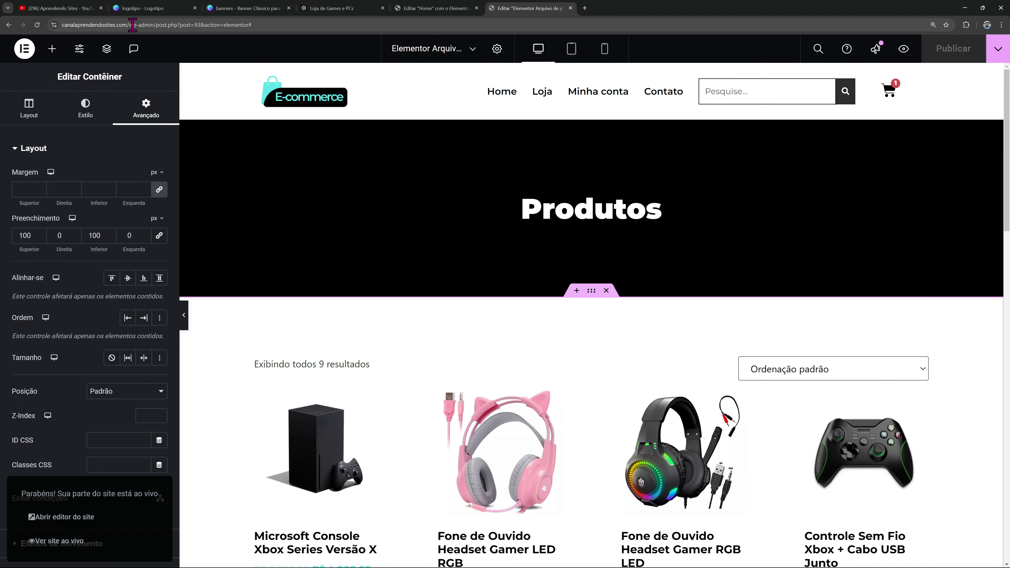
Load the live site at canalaprendendosites.com and review its Loja page from the Produtos banner down to the last product
drag(128, 25, 318, 13)
key(BackSpace)
key(Return)
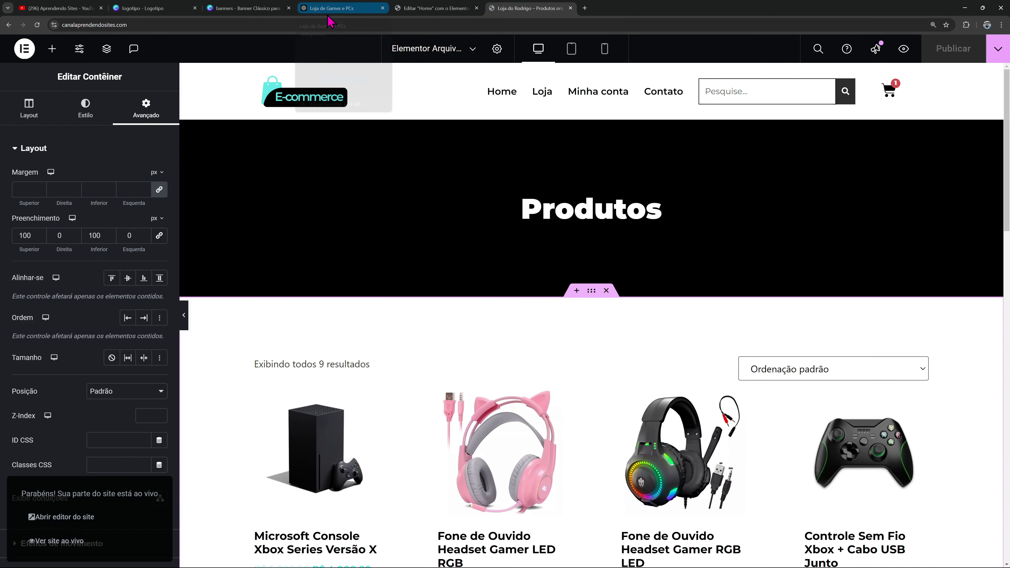
click(452, 82)
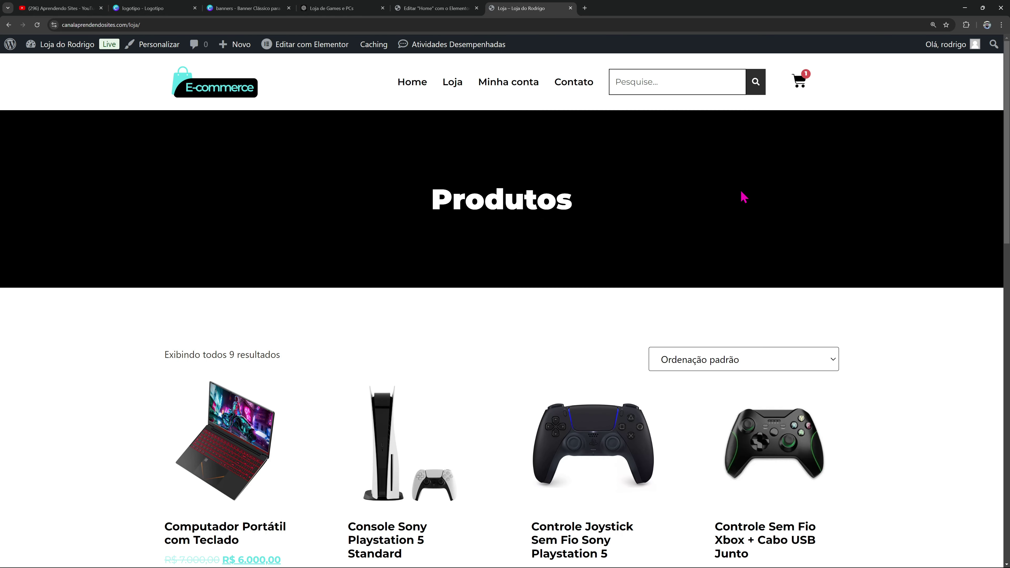
scroll(749, 198, down, 2)
scroll(748, 198, down, 15)
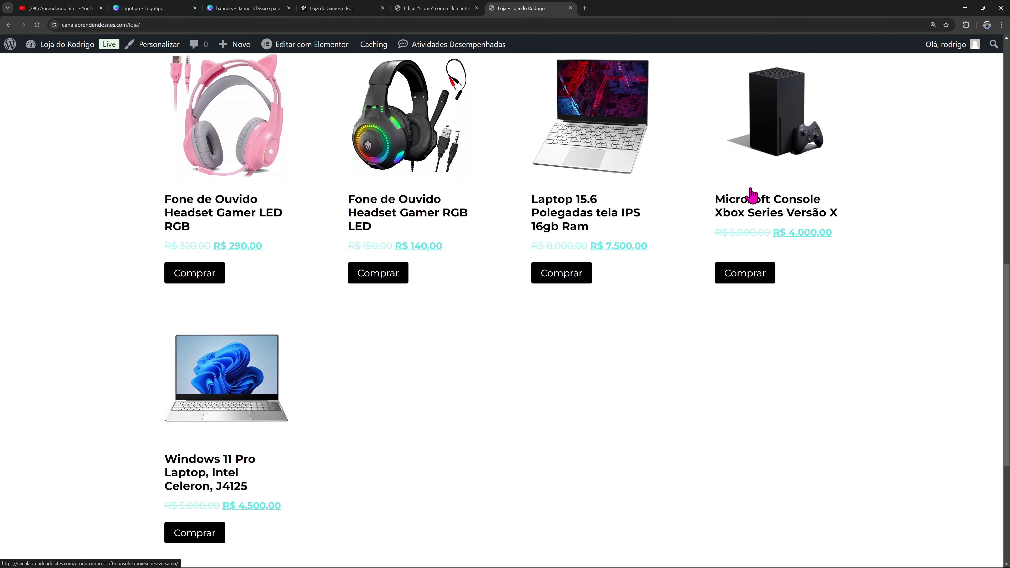
scroll(748, 198, up, 15)
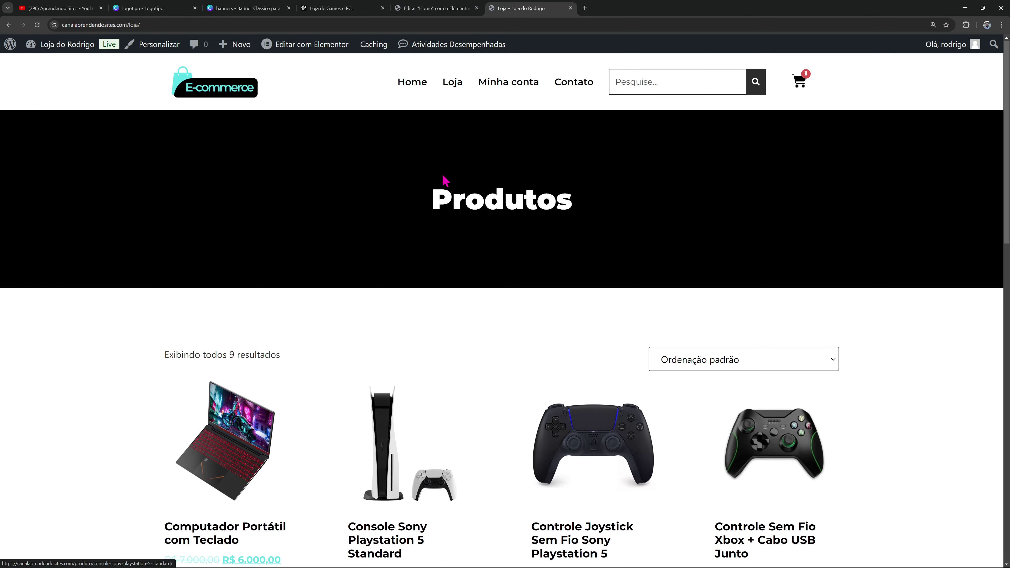
Go to the live Home page, open the Notebooks category from the Categorias section and review its product archive
click(417, 88)
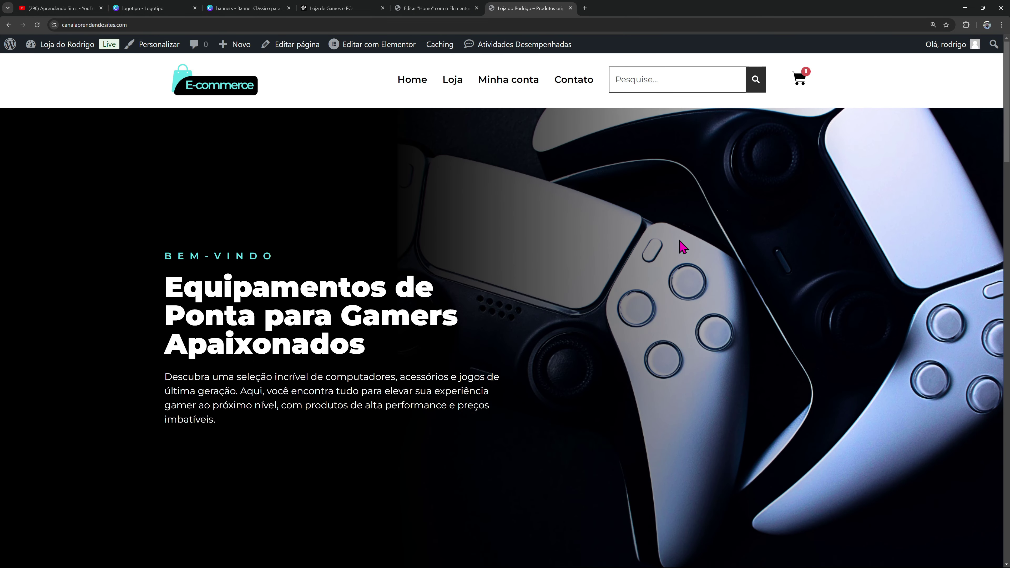
scroll(672, 239, down, 6)
scroll(663, 235, down, 15)
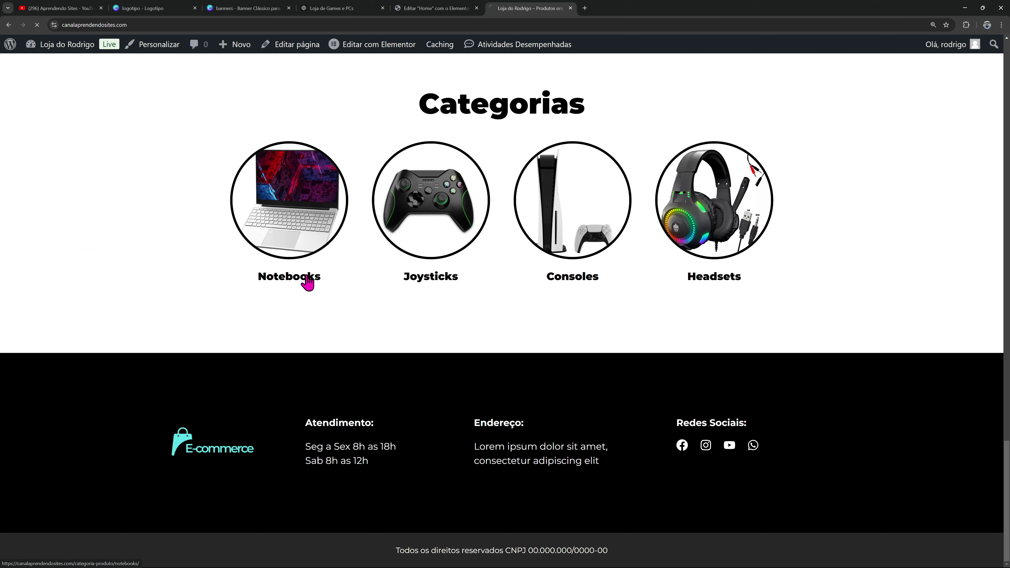
scroll(800, 214, down, 5)
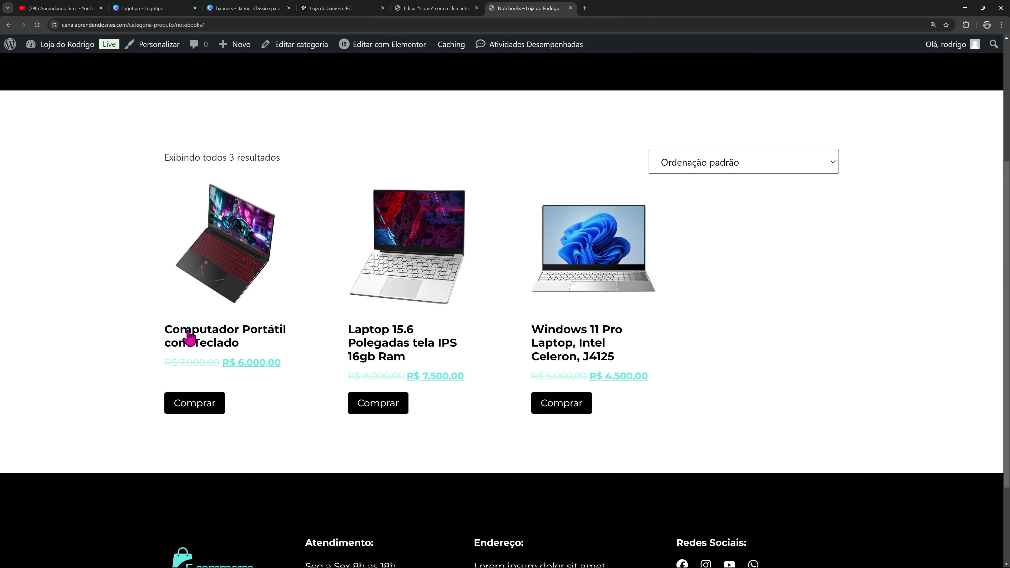
scroll(338, 449, down, 3)
scroll(318, 435, up, 8)
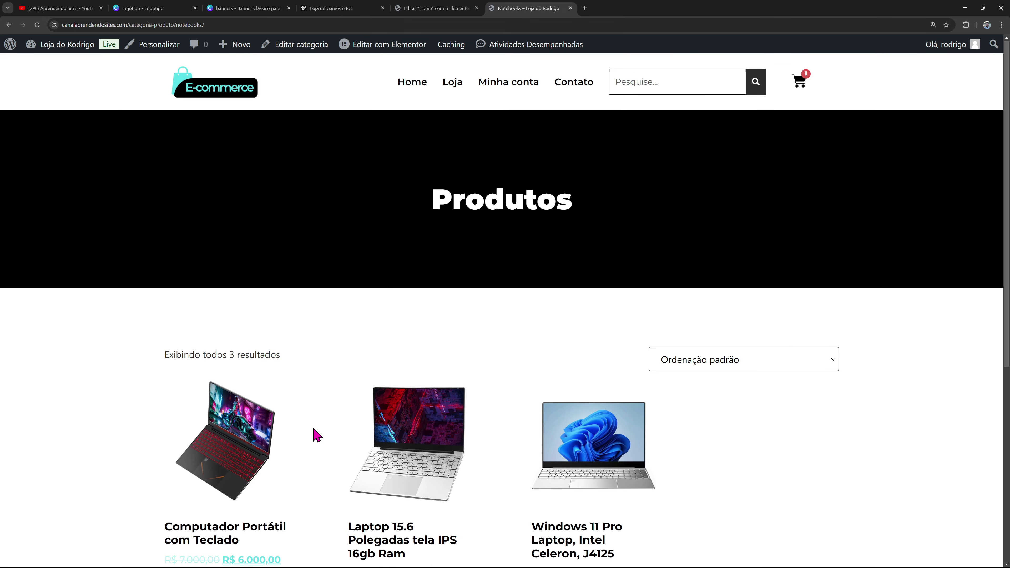
scroll(320, 435, down, 3)
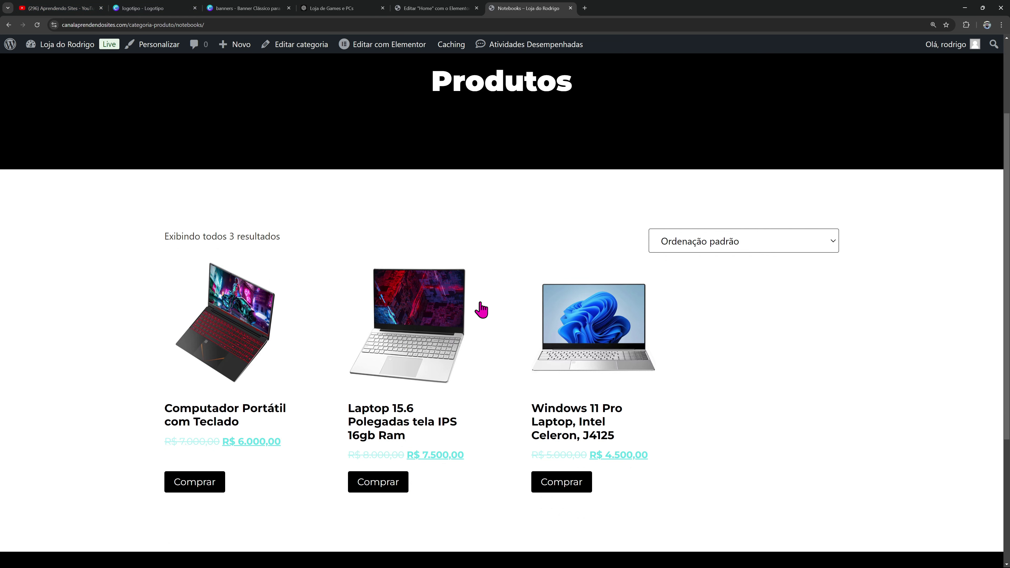
scroll(361, 336, down, 3)
scroll(571, 301, up, 2)
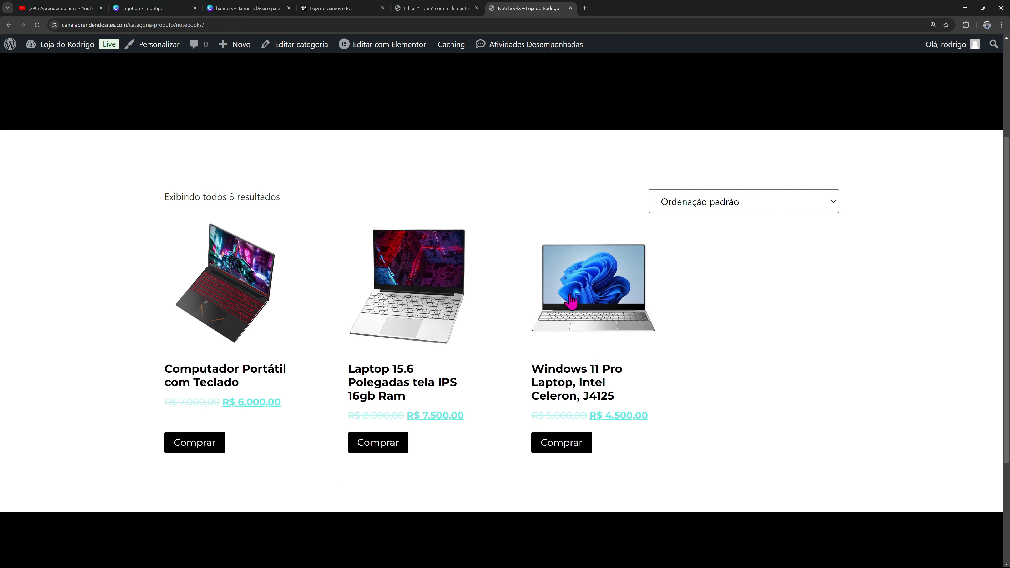
scroll(727, 287, up, 4)
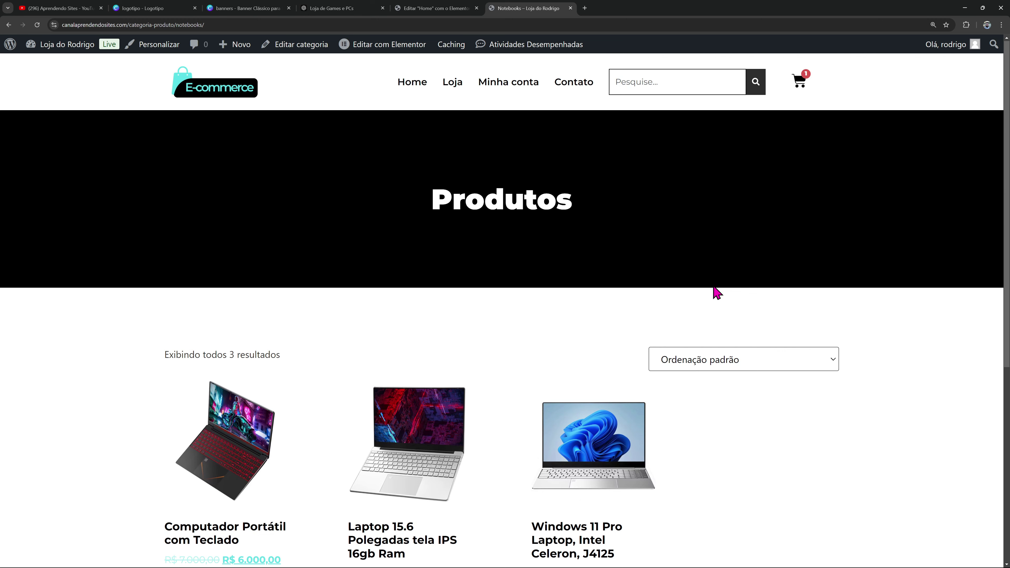
Create a new search results template in Elementor's theme builder, from the WordPress dashboard, and dismiss the block library
click(64, 67)
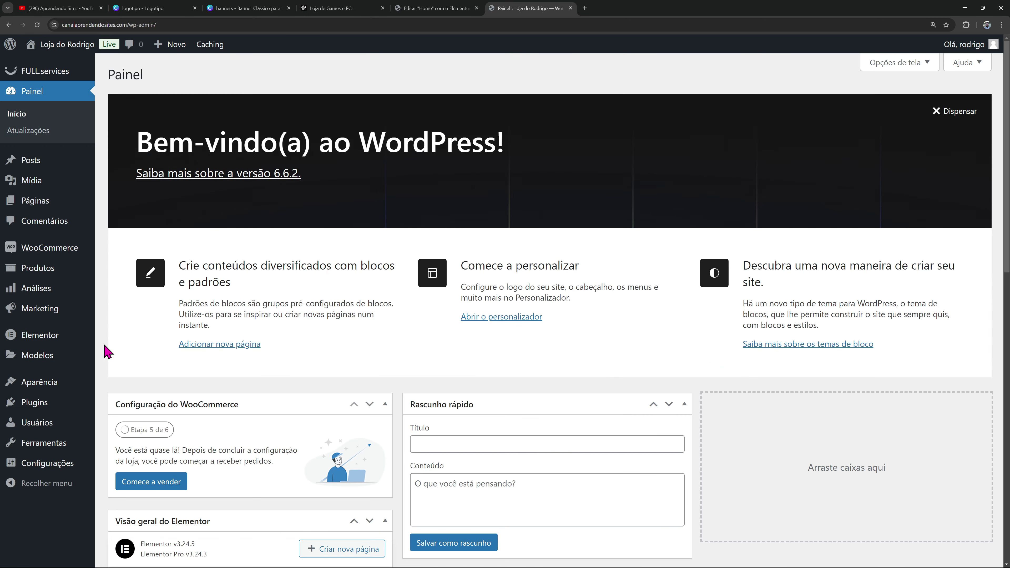
mouse_move(88, 360)
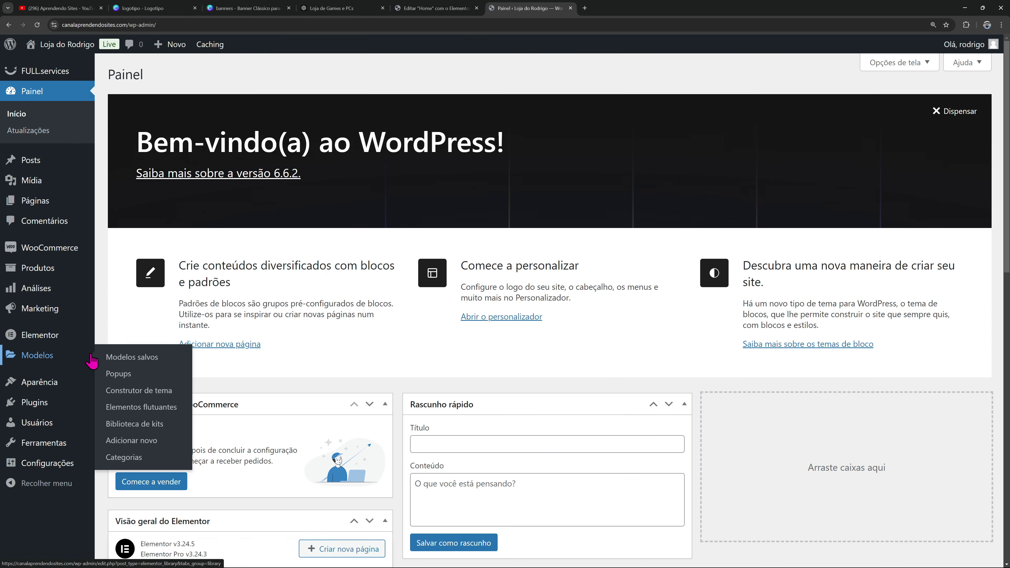
click(139, 390)
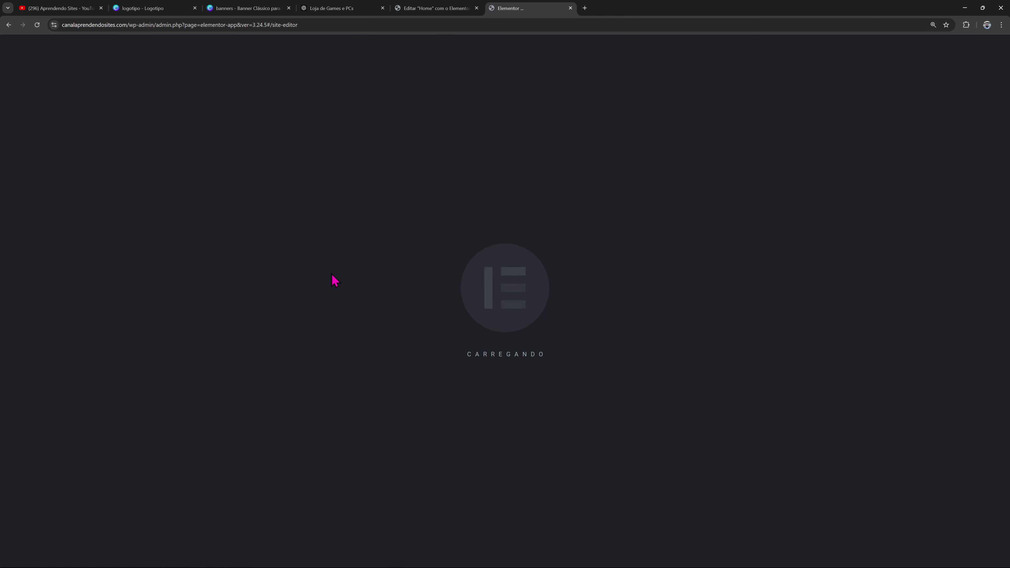
click(113, 309)
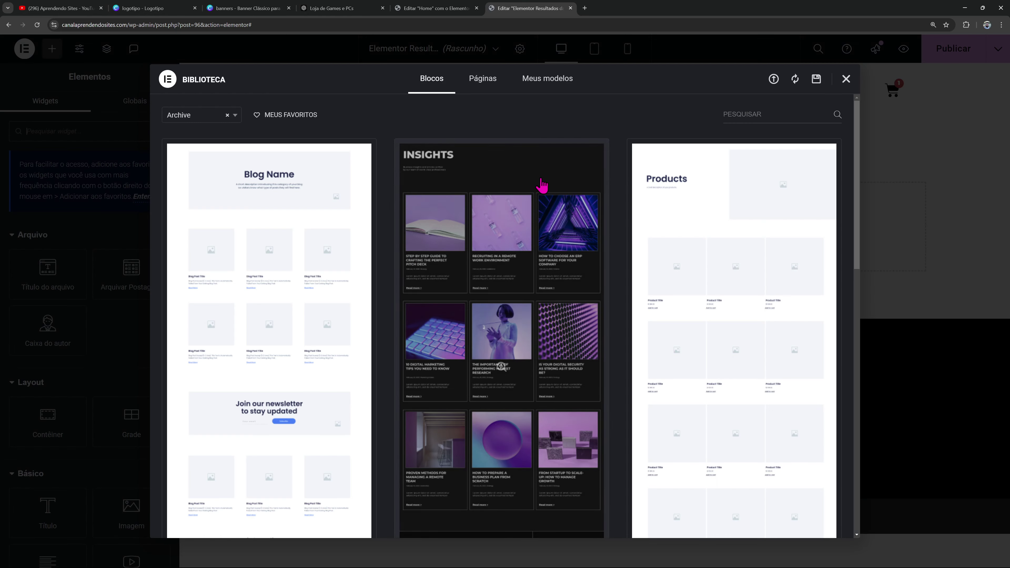
click(846, 79)
Copy the "Equipamentos de Ponta para Gamers Apaixonados" banner container from the Home editor and paste it into the search results template
click(441, 8)
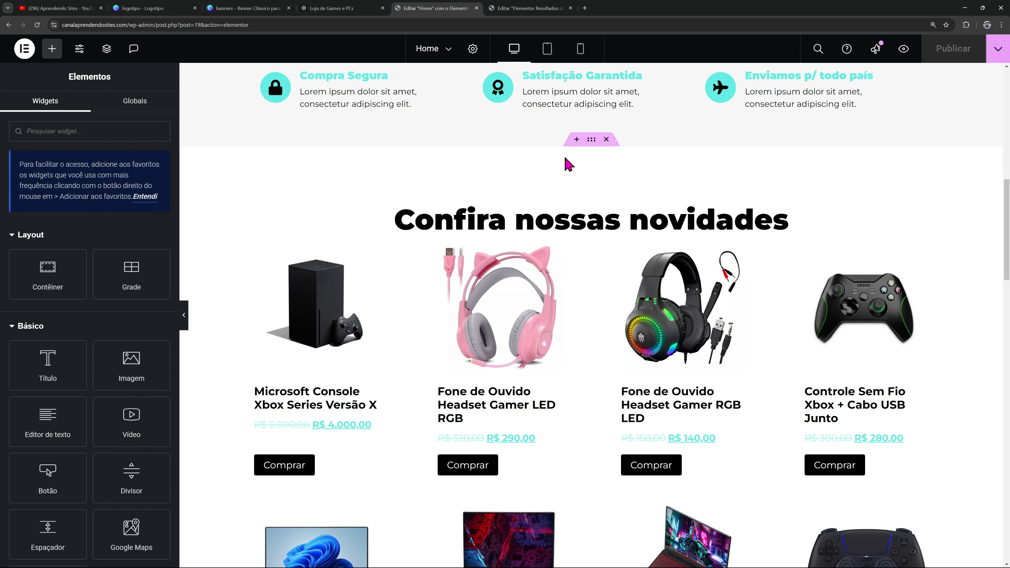
scroll(572, 152, up, 10)
right_click(594, 117)
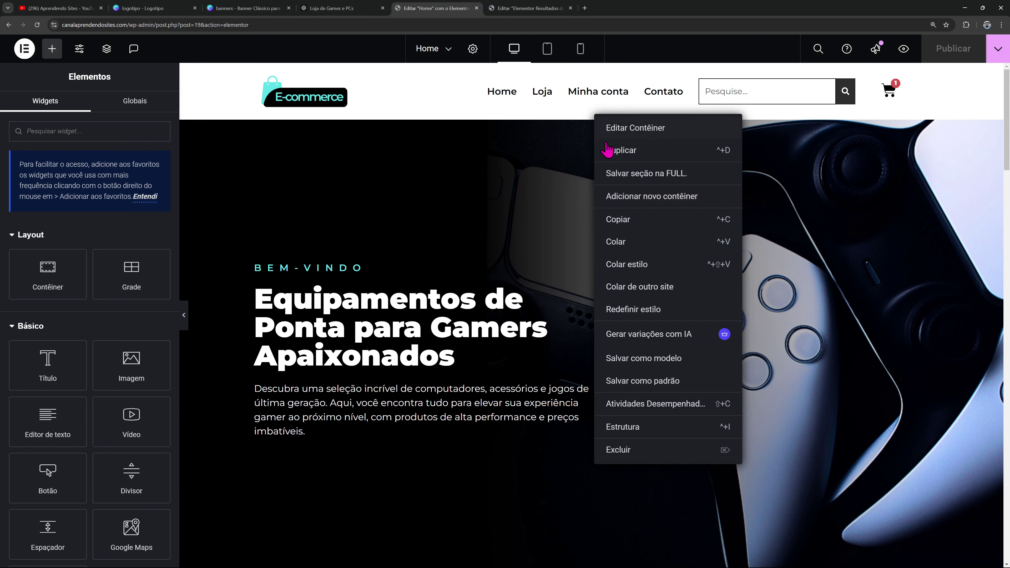
click(619, 223)
click(516, 7)
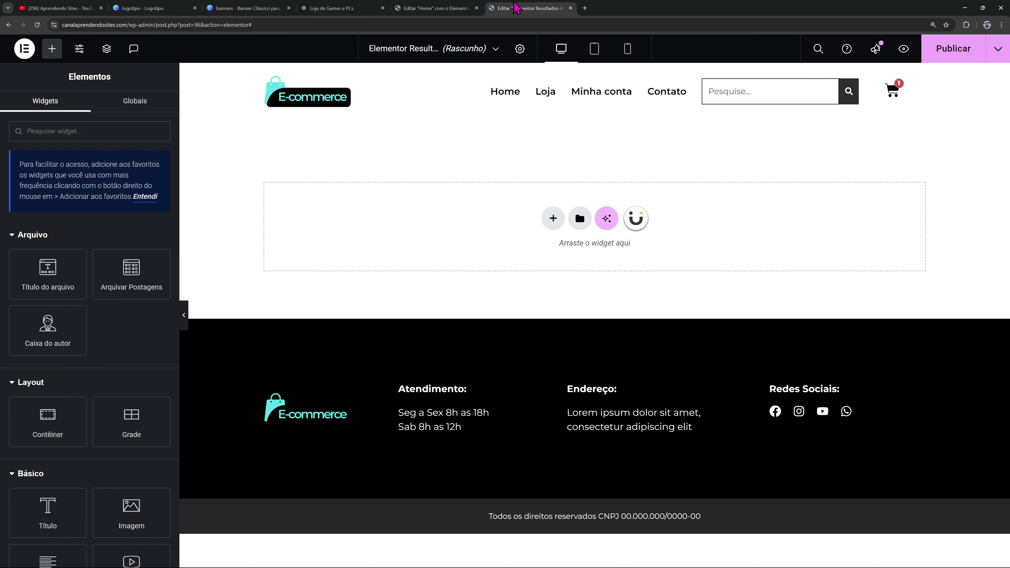
right_click(444, 226)
click(448, 229)
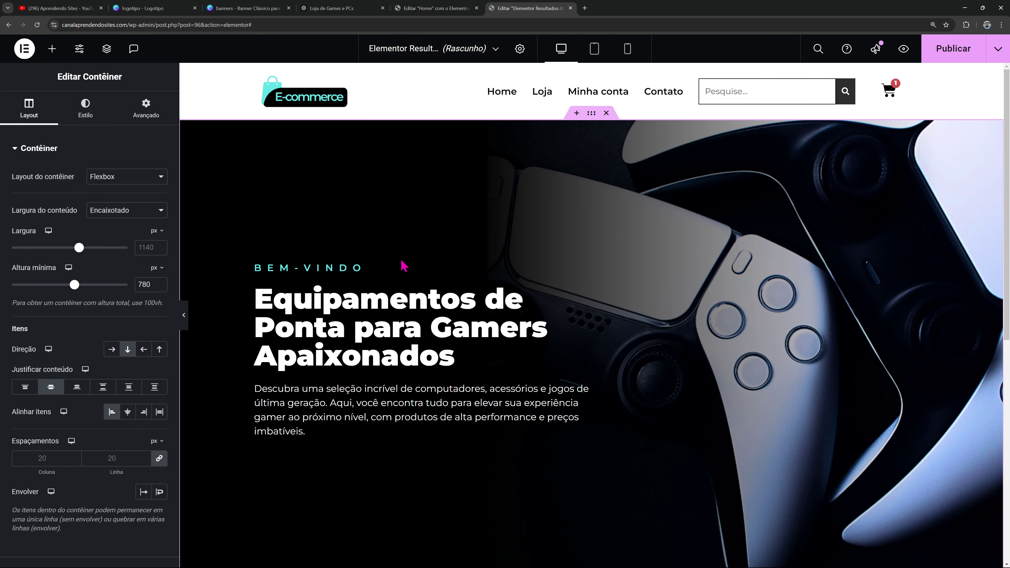
Delete the banner's BEM-VINDO label and description text, and change its heading to "Resultados da sua pesquisa:"
right_click(333, 304)
click(355, 553)
click(350, 378)
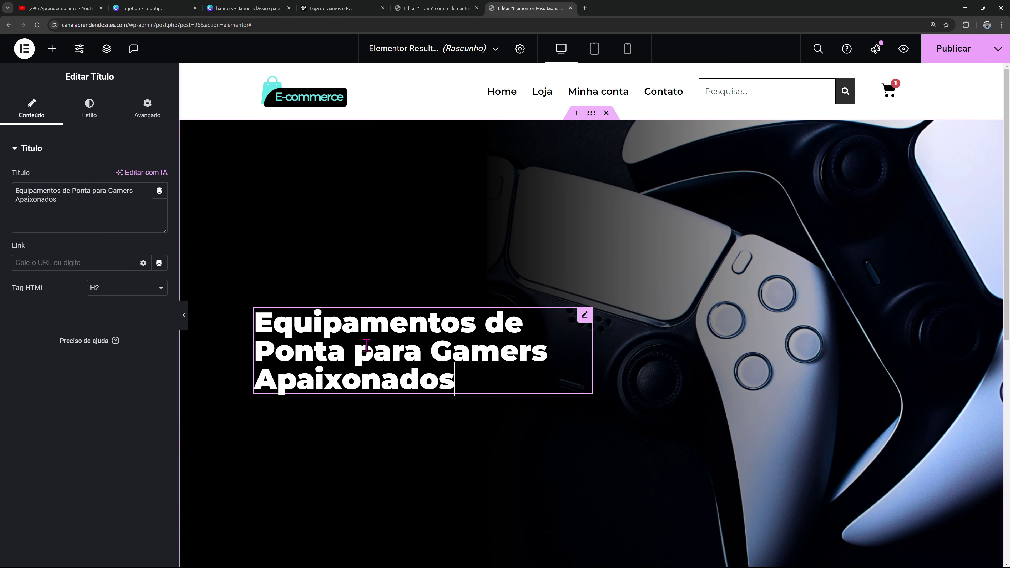
drag(96, 215, 2, 160)
text(Re)
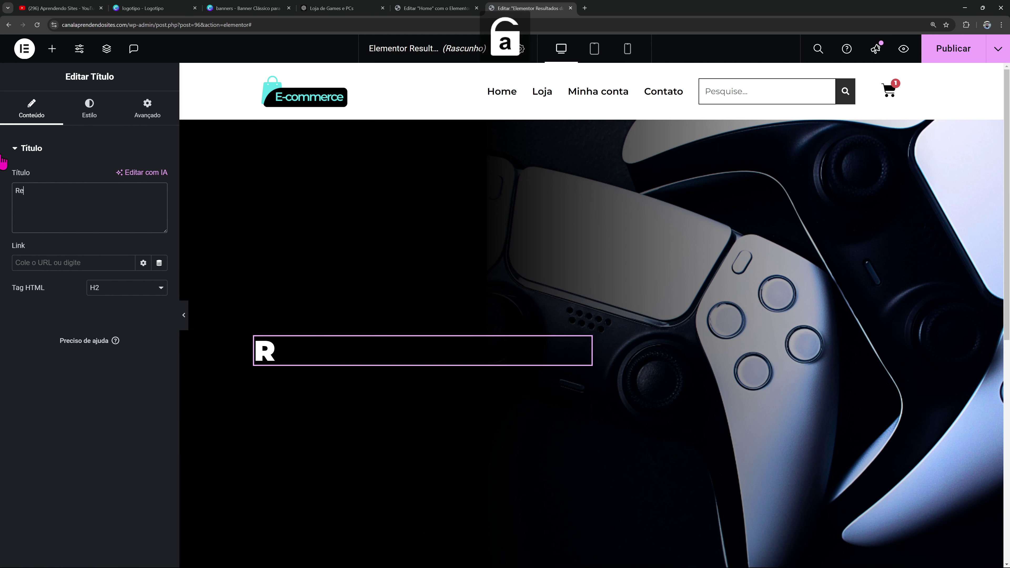
text(sulta)
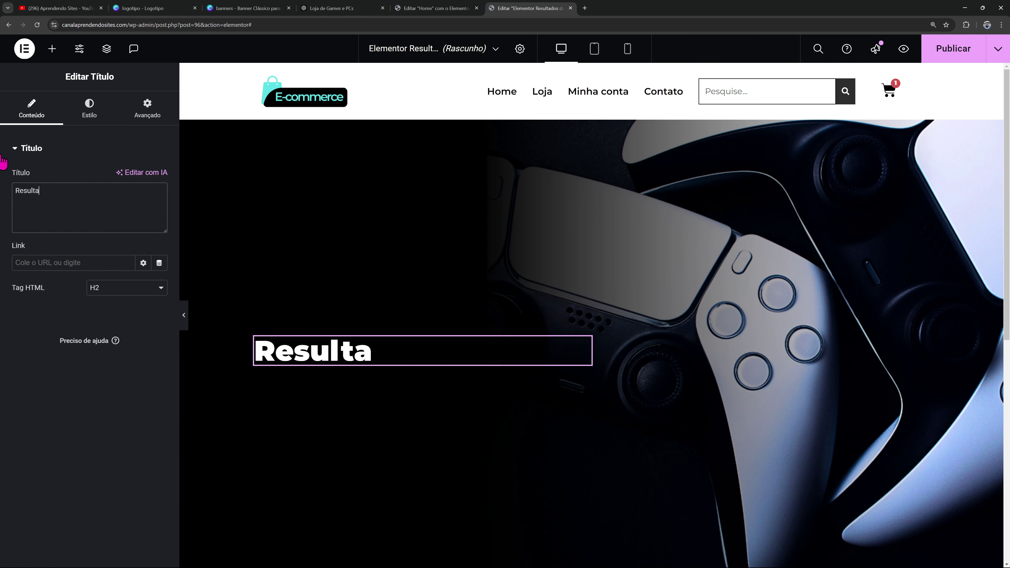
text(dos da sua )
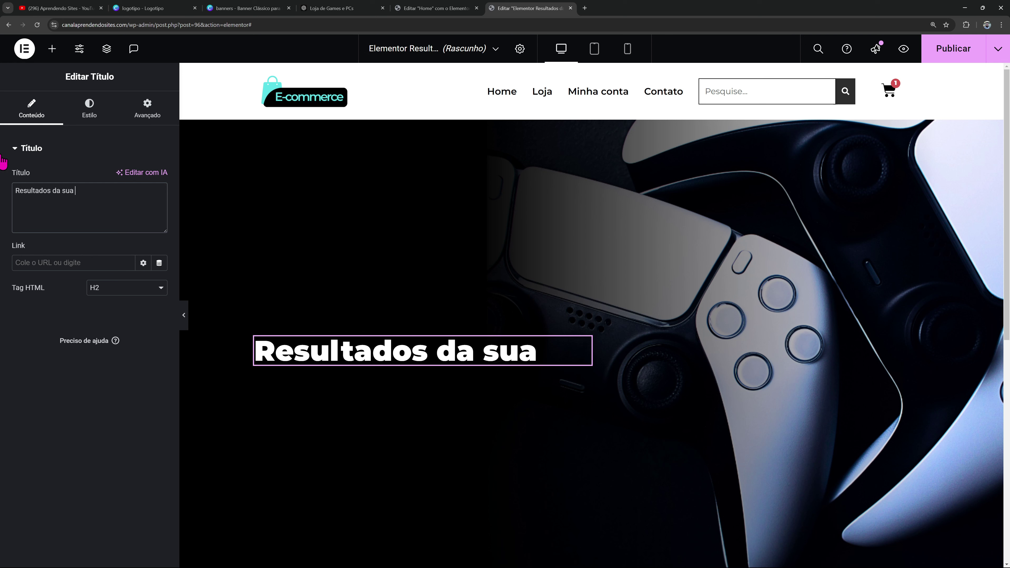
text(pesquisa)
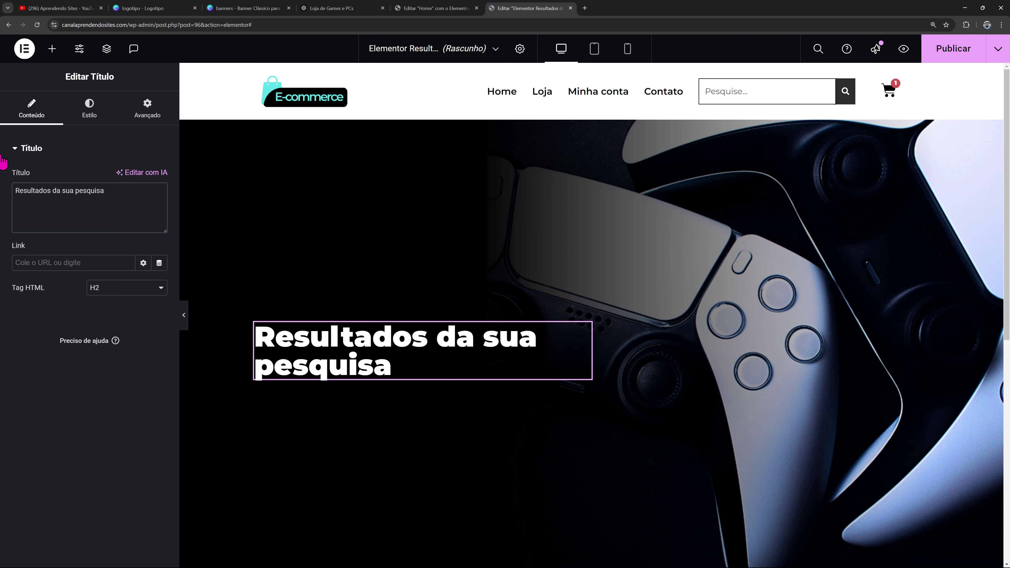
Set the banner heading's custom width to 100% and center its text
click(147, 113)
drag(146, 307, 138, 309)
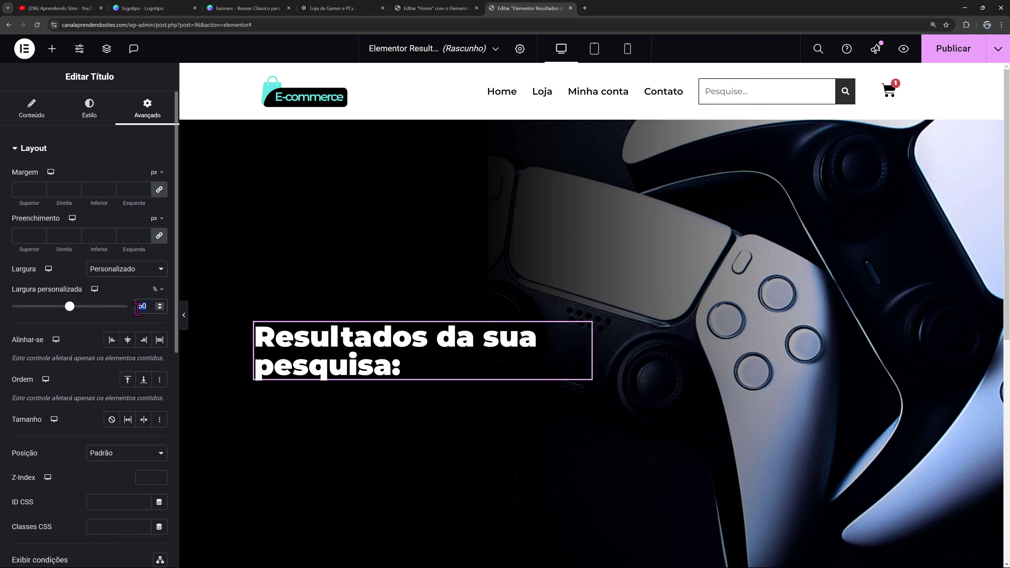
text(100)
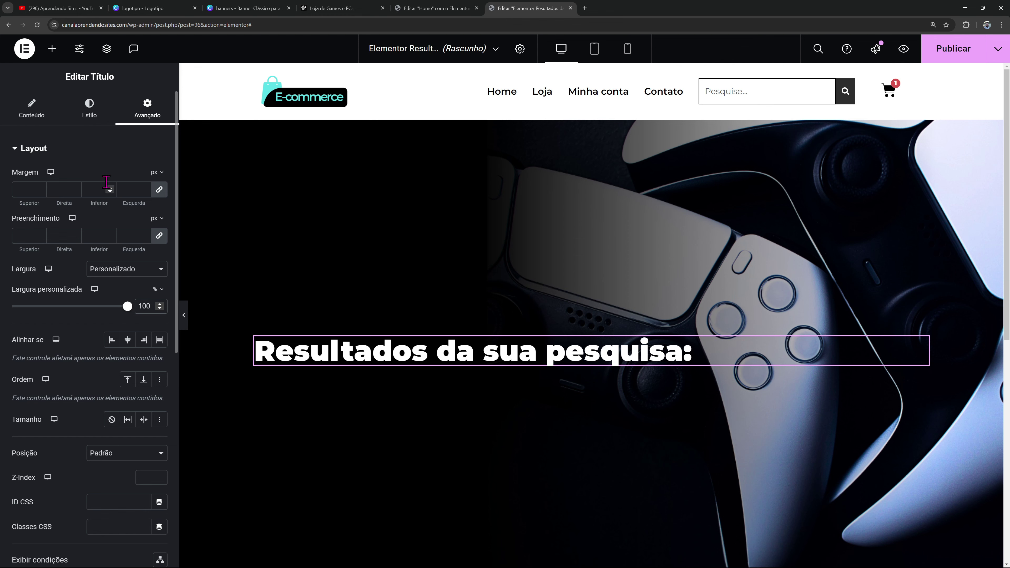
click(103, 114)
click(127, 176)
Replace the banner container's background image with the global black #000000 color and set its minimum height to 300 px
click(591, 114)
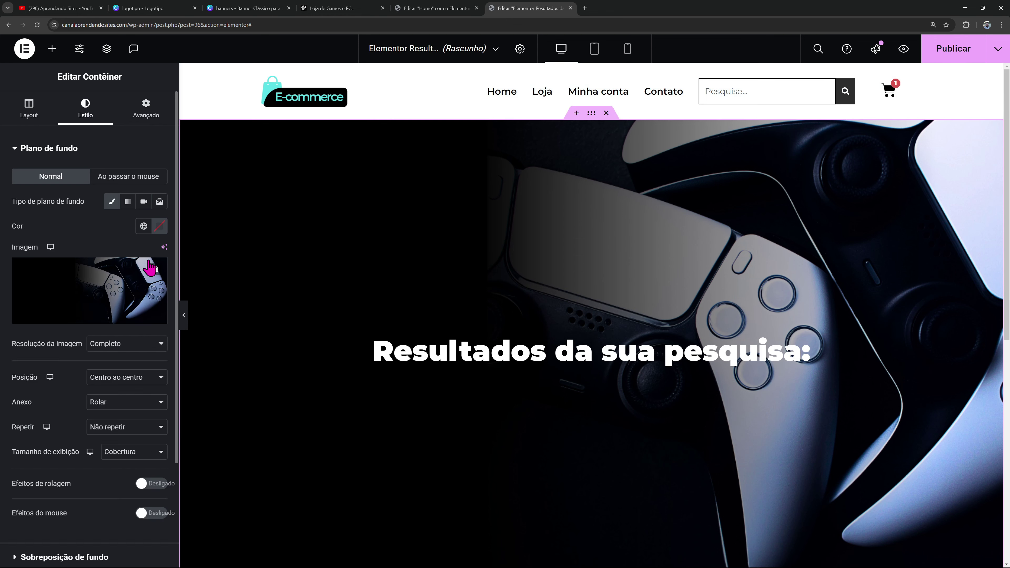
click(154, 266)
click(144, 226)
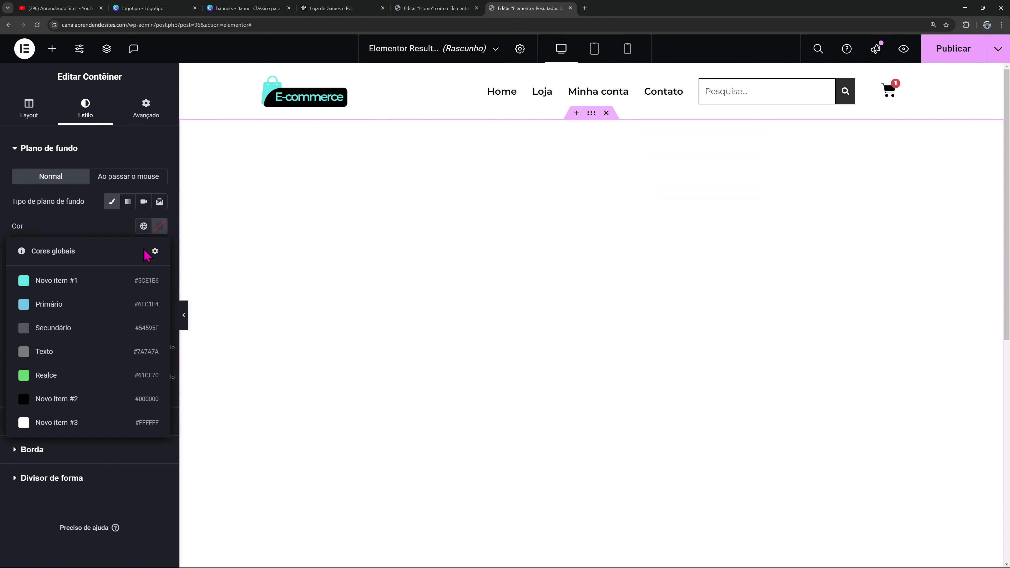
click(73, 400)
click(29, 108)
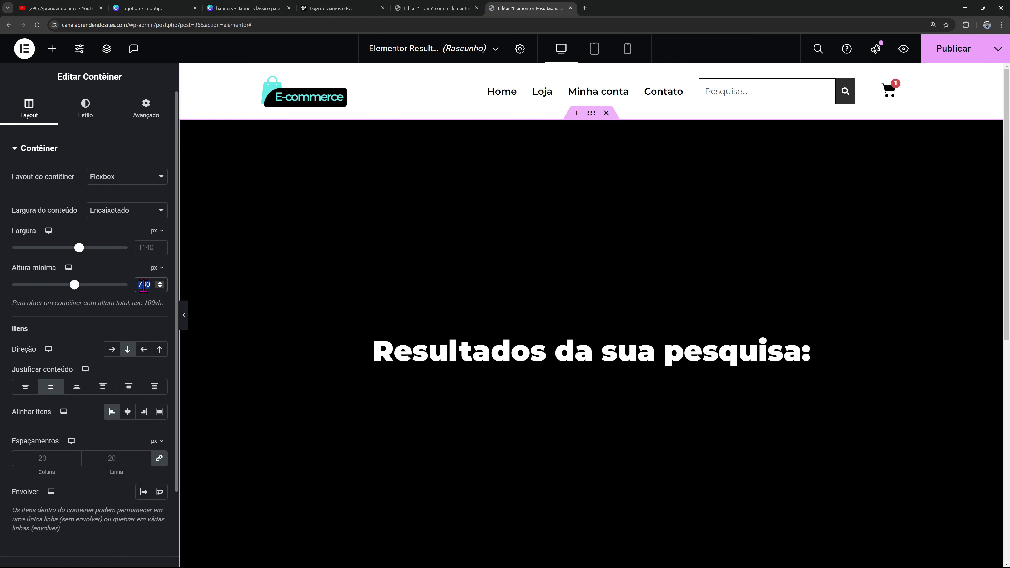
text(300)
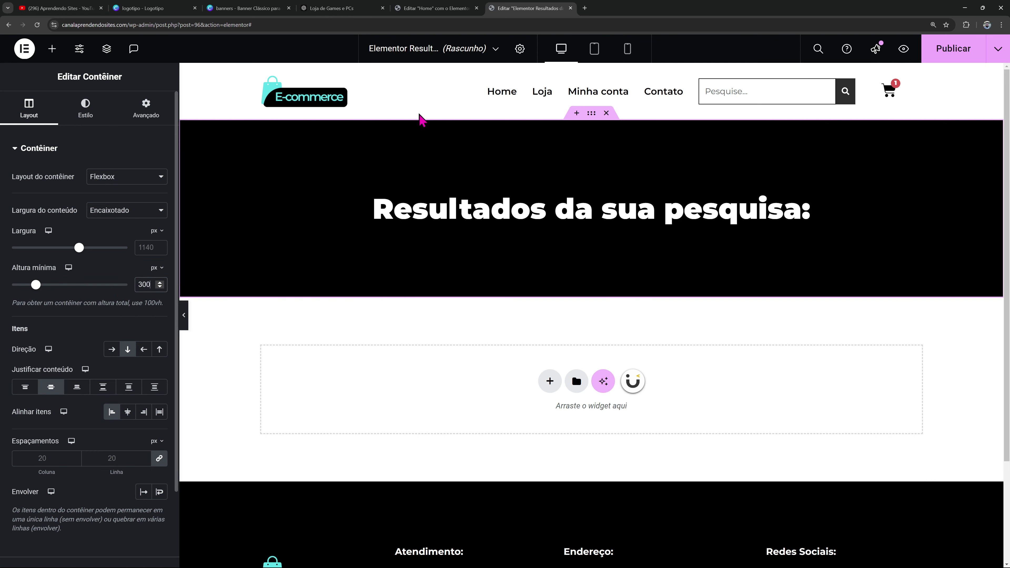
Add a single-column Flexbox container below the search results banner
click(543, 386)
click(543, 417)
click(477, 399)
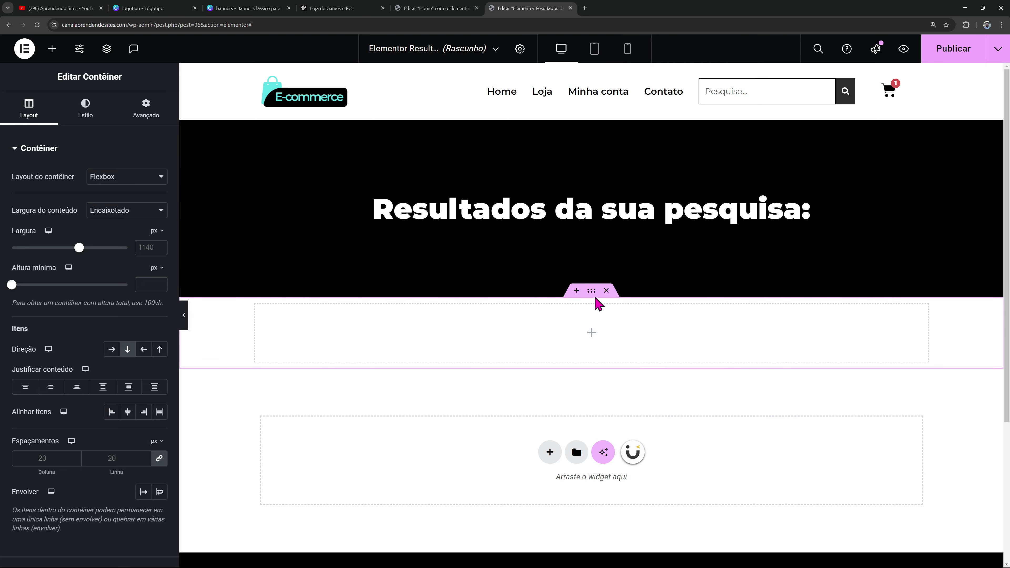
Set the new container's unlinked padding to 100 px top and bottom and 20 px right and left
click(149, 108)
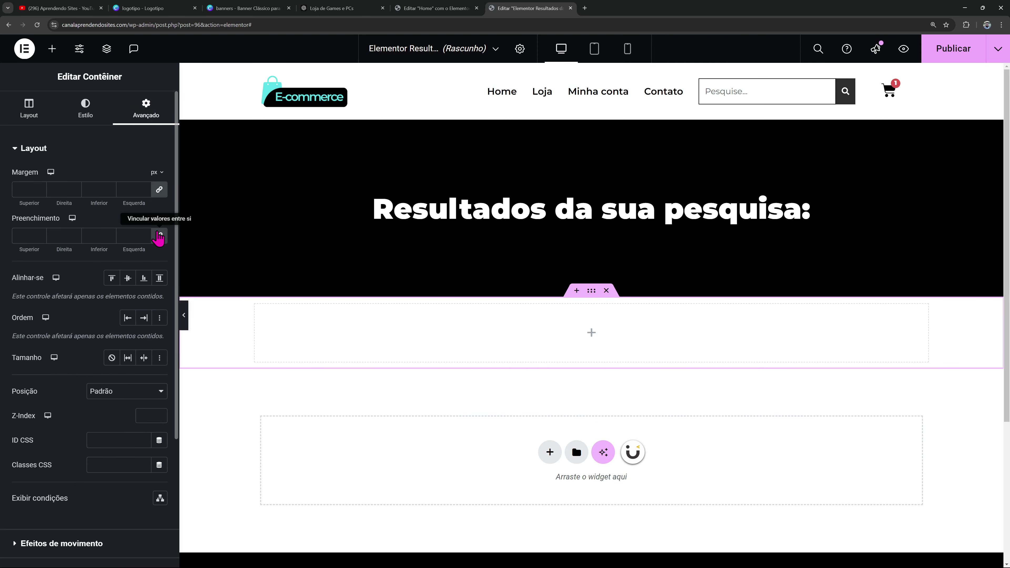
click(16, 236)
text(0100)
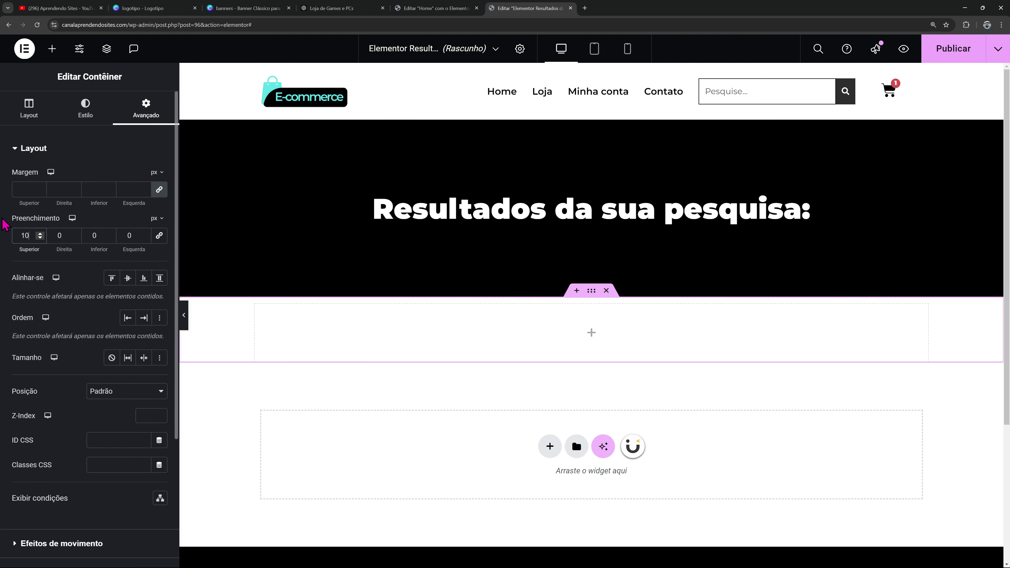
key(Tab)
key(Tab)
text(100)
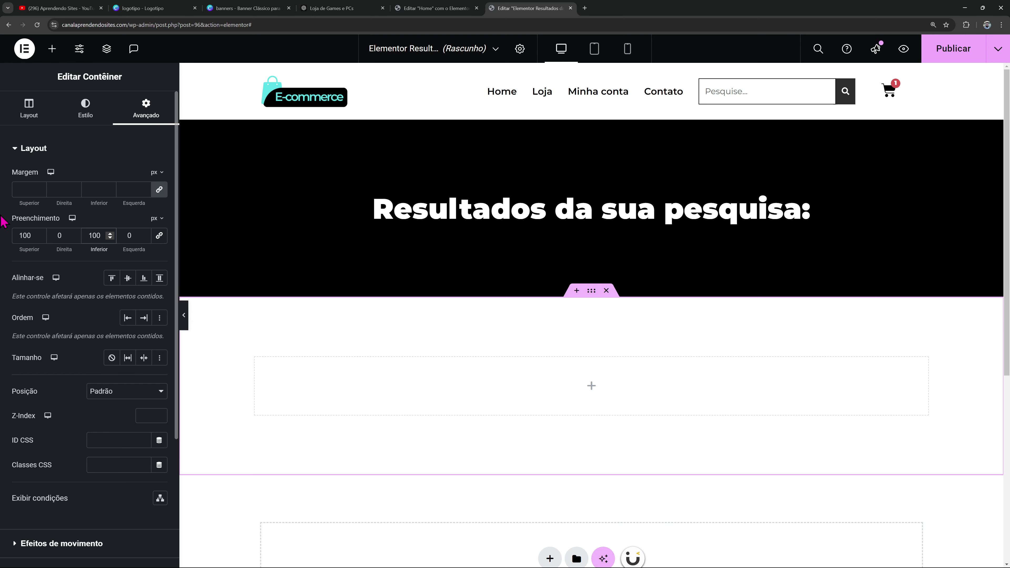
text(20)
key(Tab)
key(Tab)
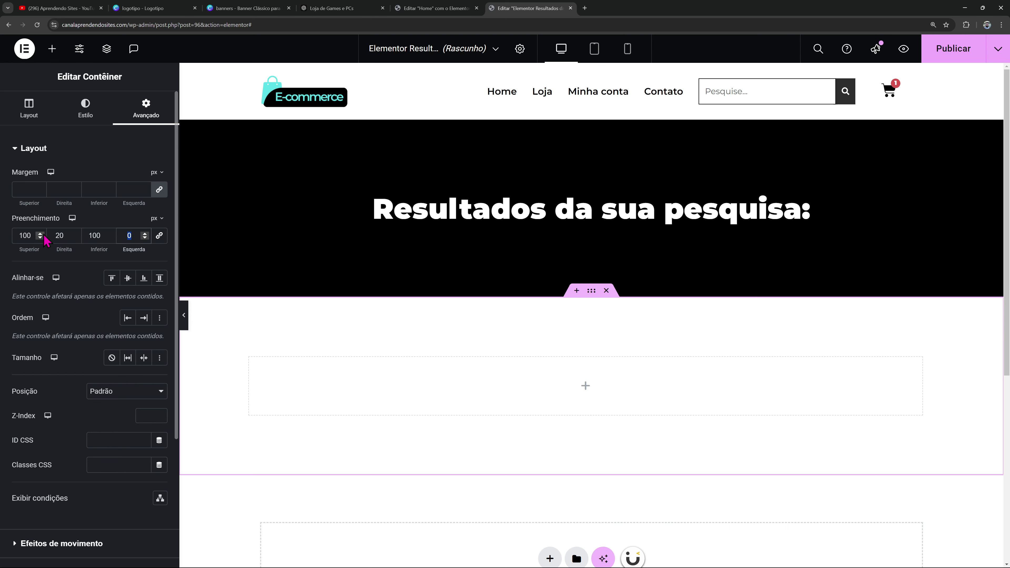
Add an Arquivar Postagens widget to the new container with 4 columns, Completo image resolution and an image ratio of 1
click(52, 49)
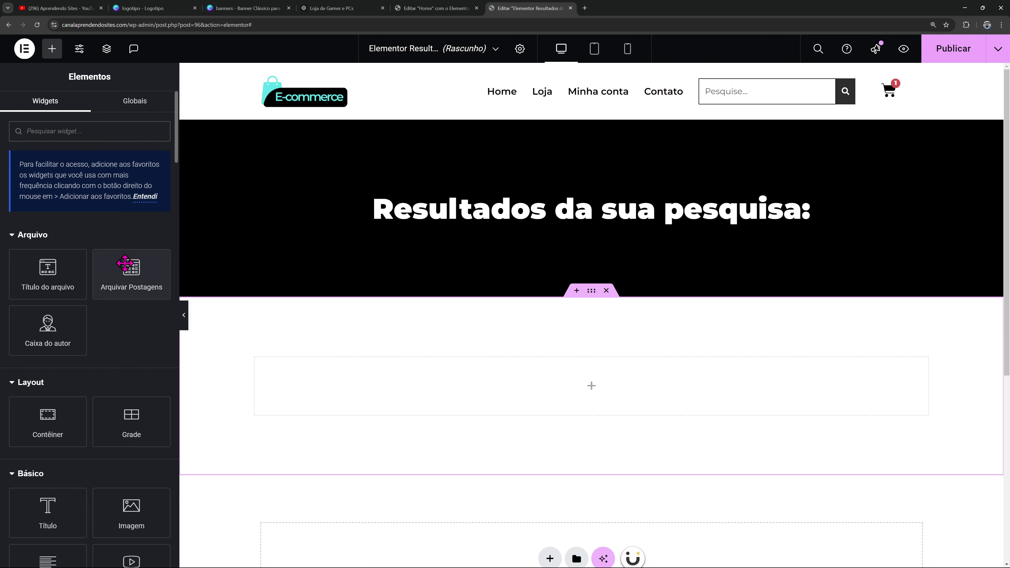
drag(124, 263, 334, 372)
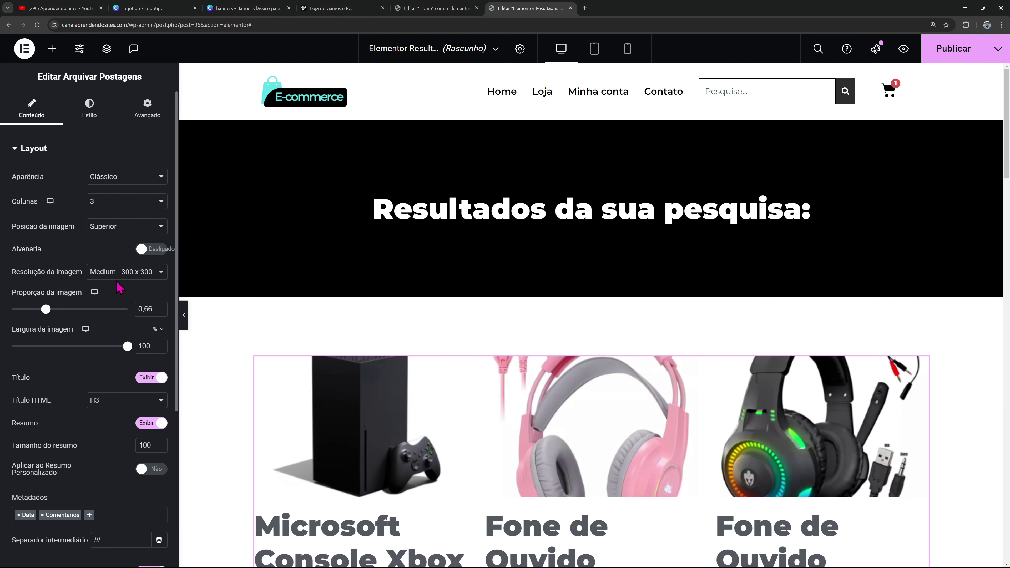
click(98, 203)
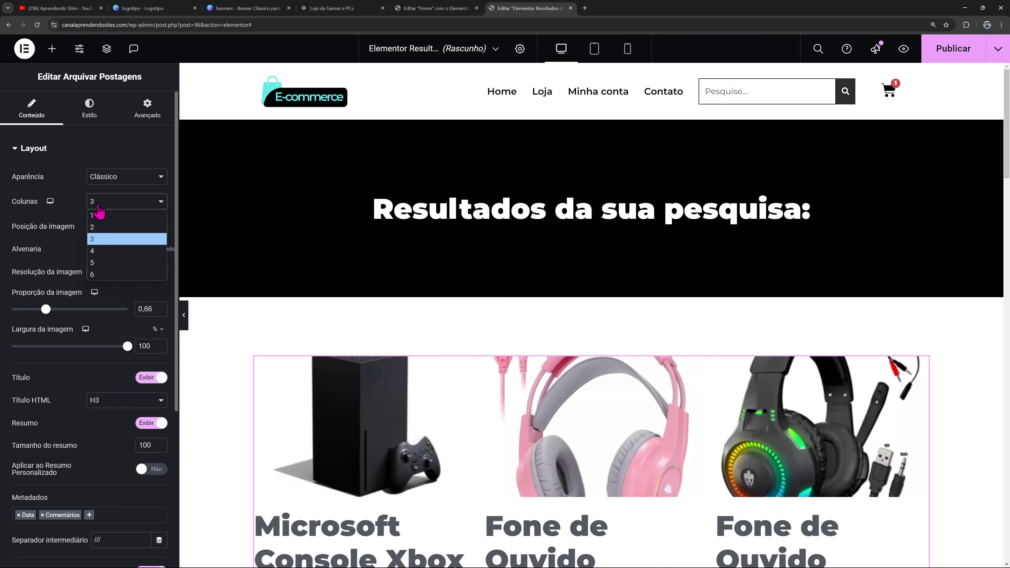
click(101, 251)
click(119, 274)
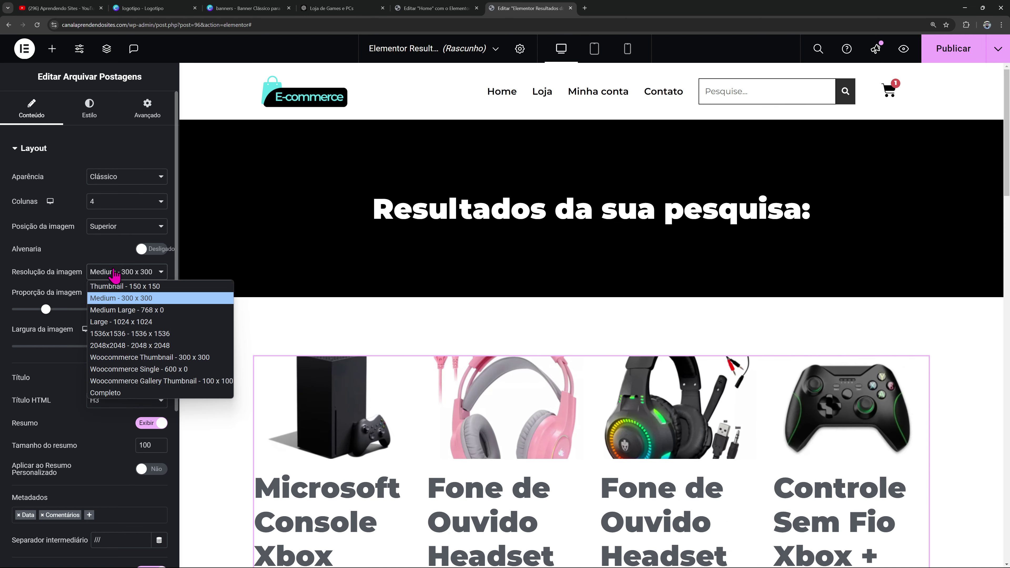
click(102, 384)
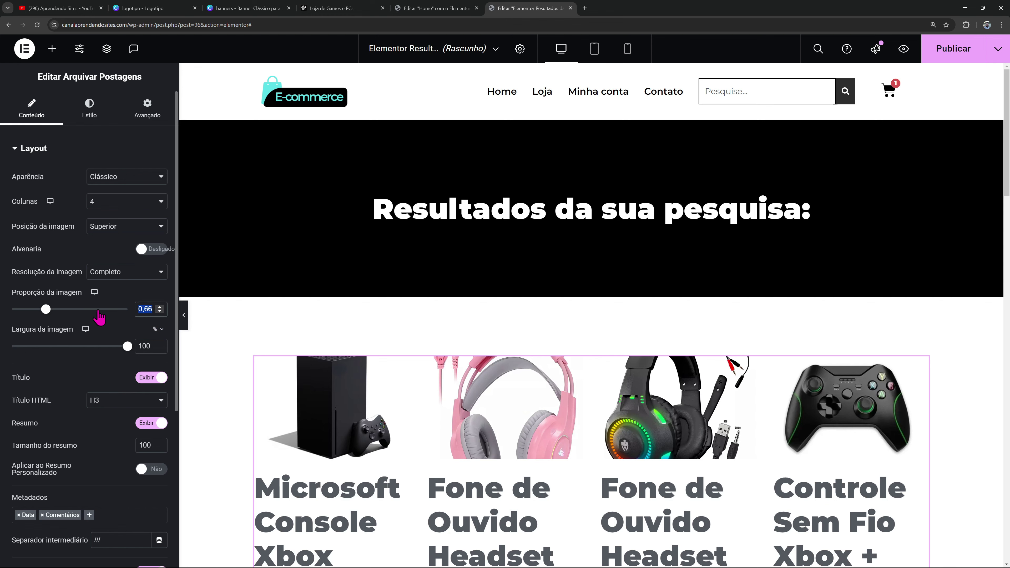
text(1)
Remove the Data and Comentários metadata from the archive posts and set the read-more text to "Ver Produto"
scroll(332, 368, down, 3)
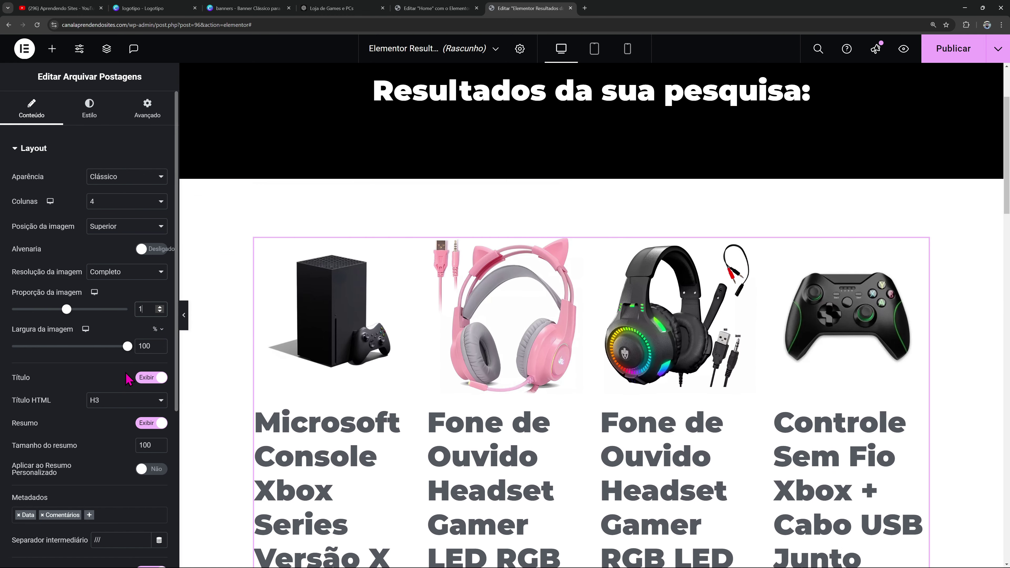
scroll(107, 393, down, 2)
click(42, 436)
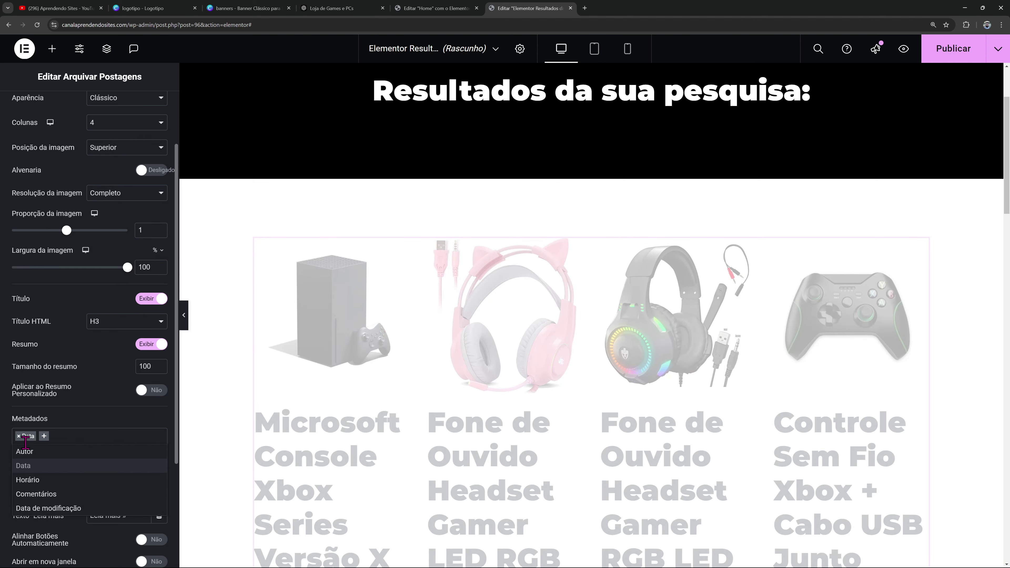
click(19, 436)
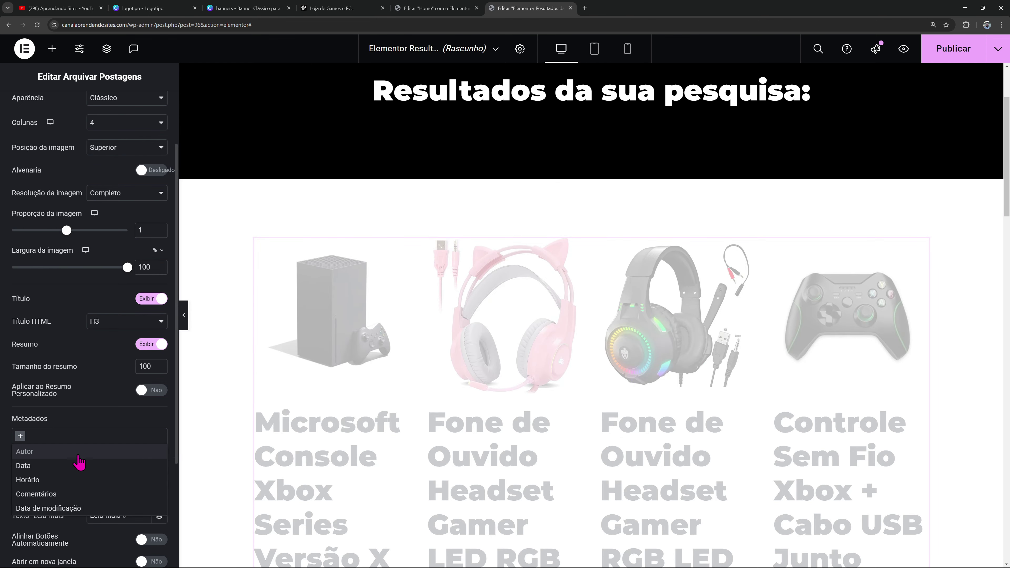
scroll(55, 446, down, 1)
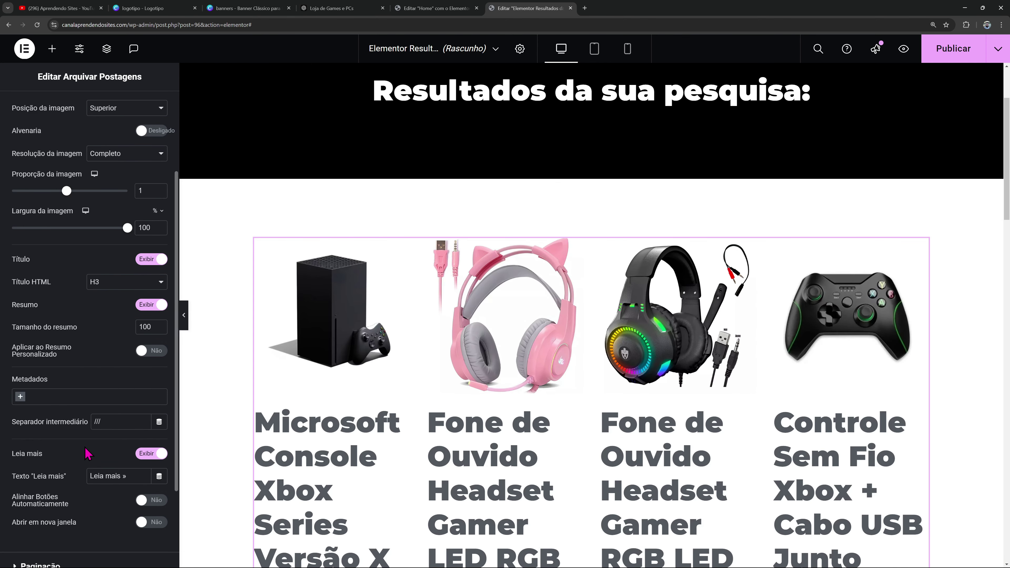
scroll(350, 384, down, 3)
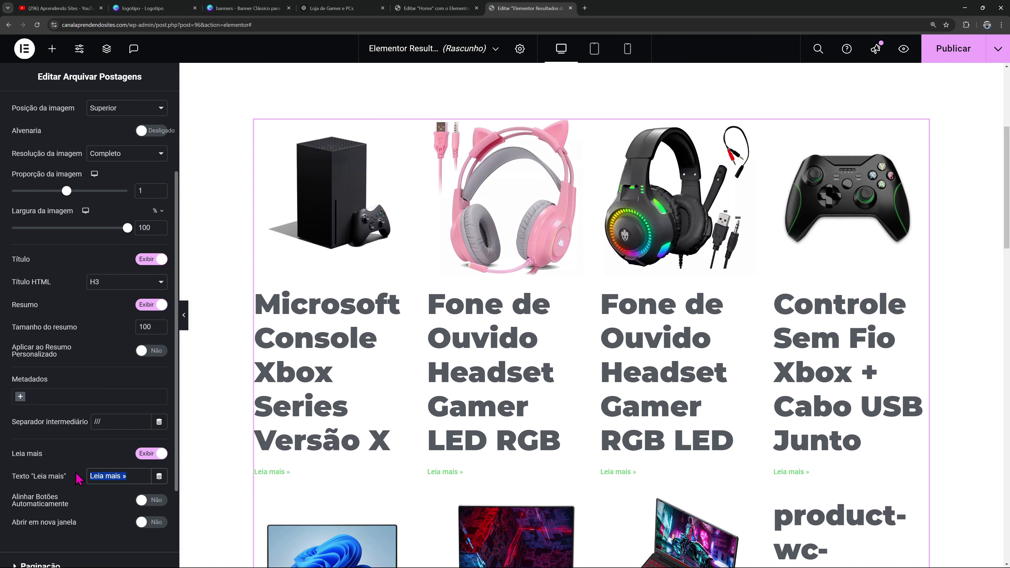
key(Caps_Lock)
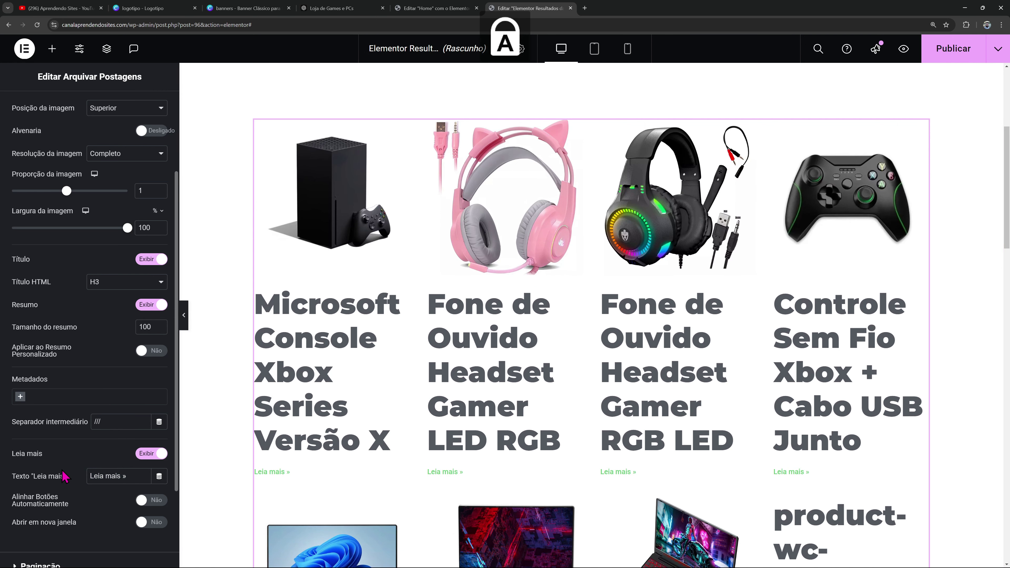
text(Ver Produto)
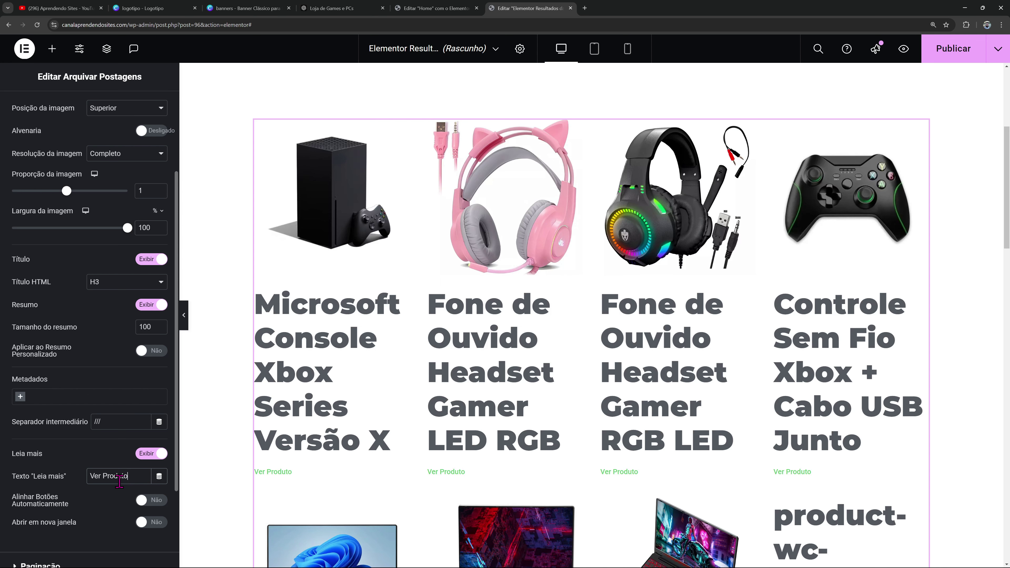
Style the archive post titles in black with the Secundário font, customized to 19 px and weight 600 (Semi negrito)
scroll(100, 278, up, 5)
click(89, 108)
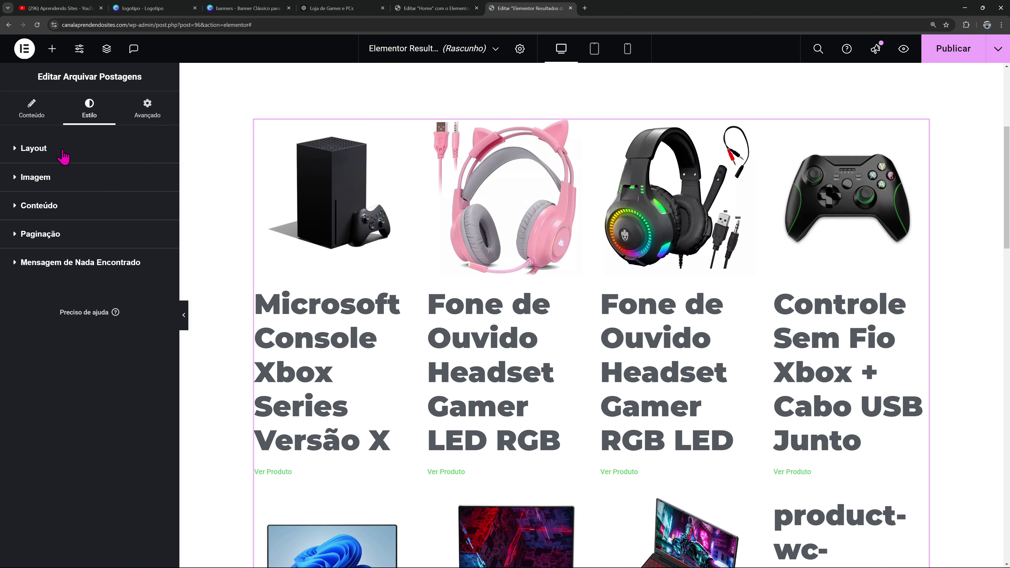
click(64, 209)
click(144, 274)
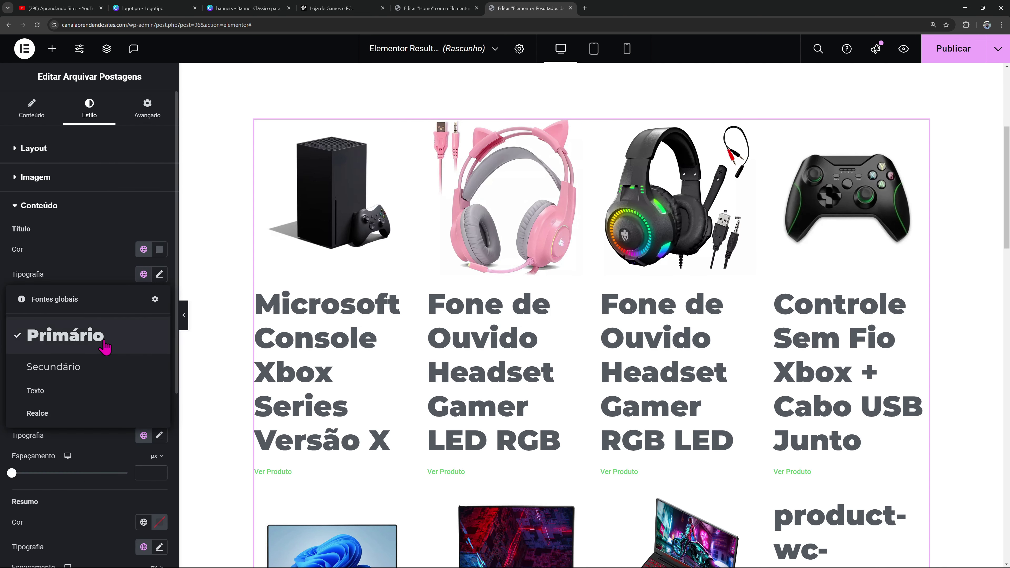
click(104, 366)
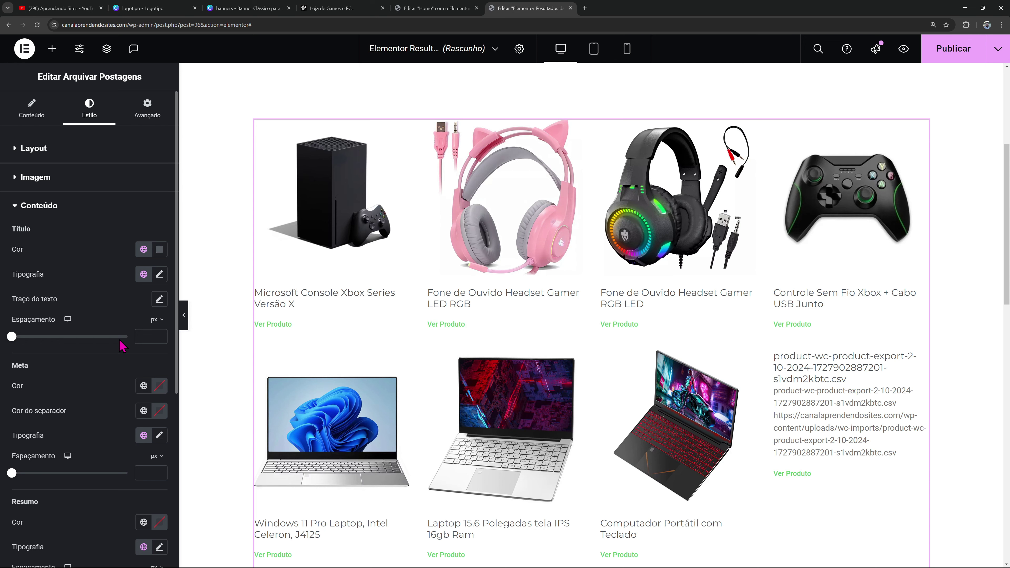
click(144, 274)
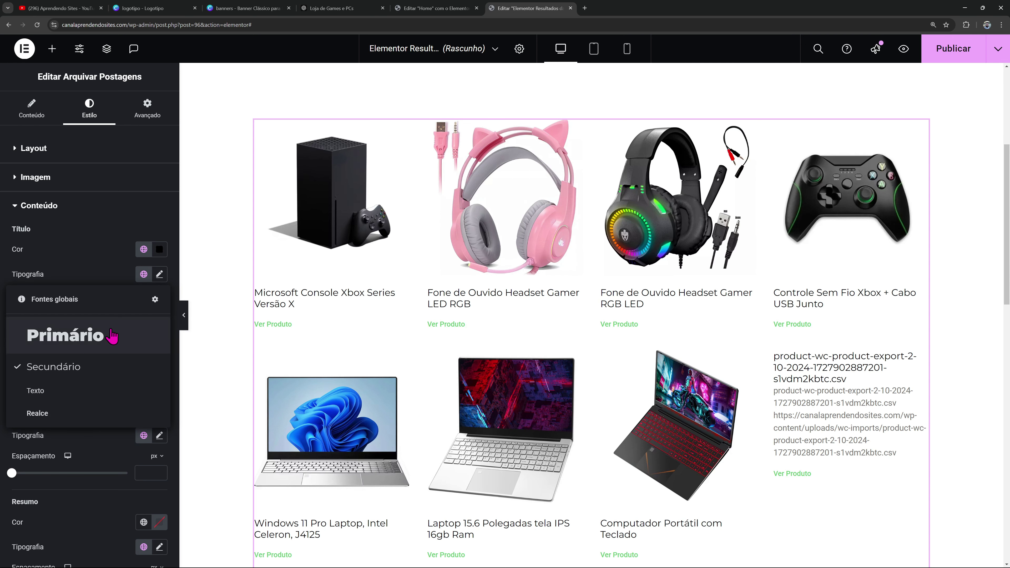
click(159, 274)
click(122, 391)
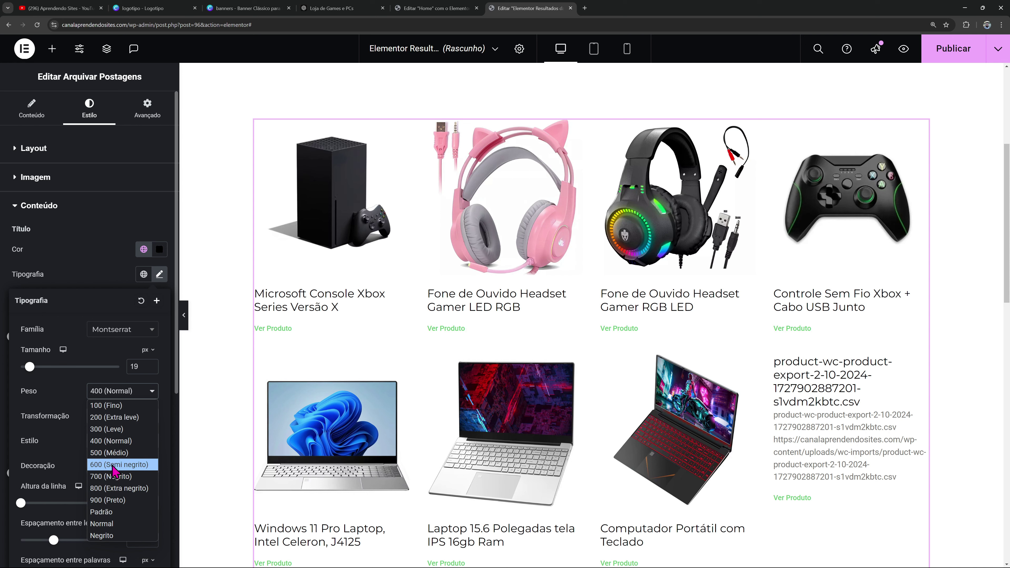
click(113, 465)
click(3, 316)
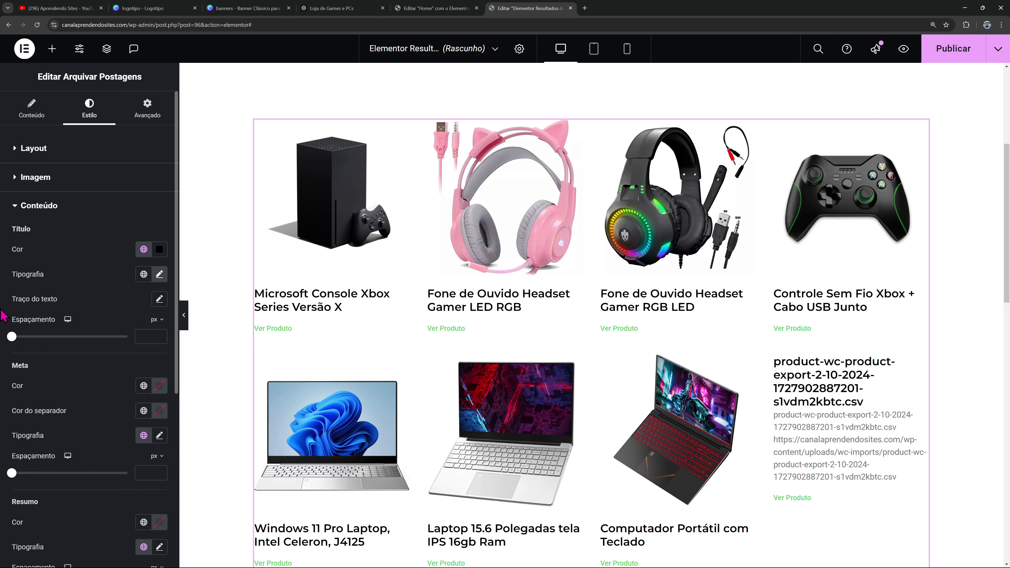
scroll(109, 338, down, 6)
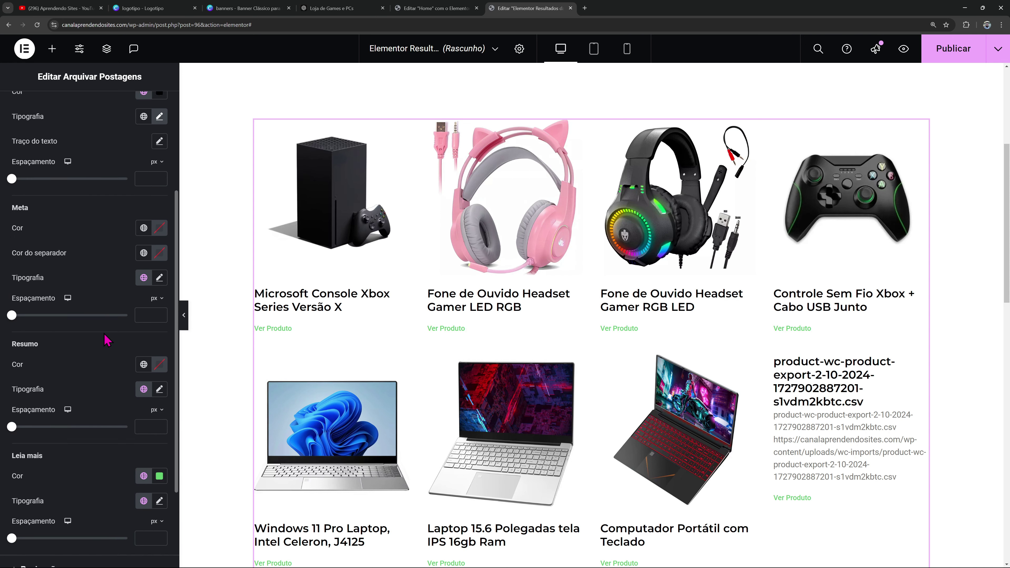
Style the archive posts' read-more text with the turquoise global color and a global typography preset
click(158, 360)
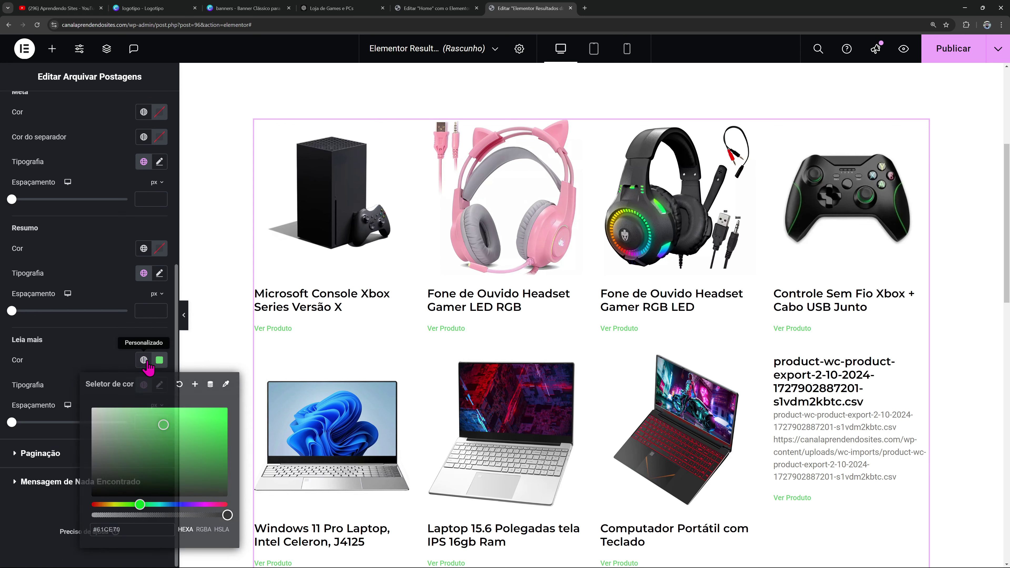
click(144, 359)
click(73, 192)
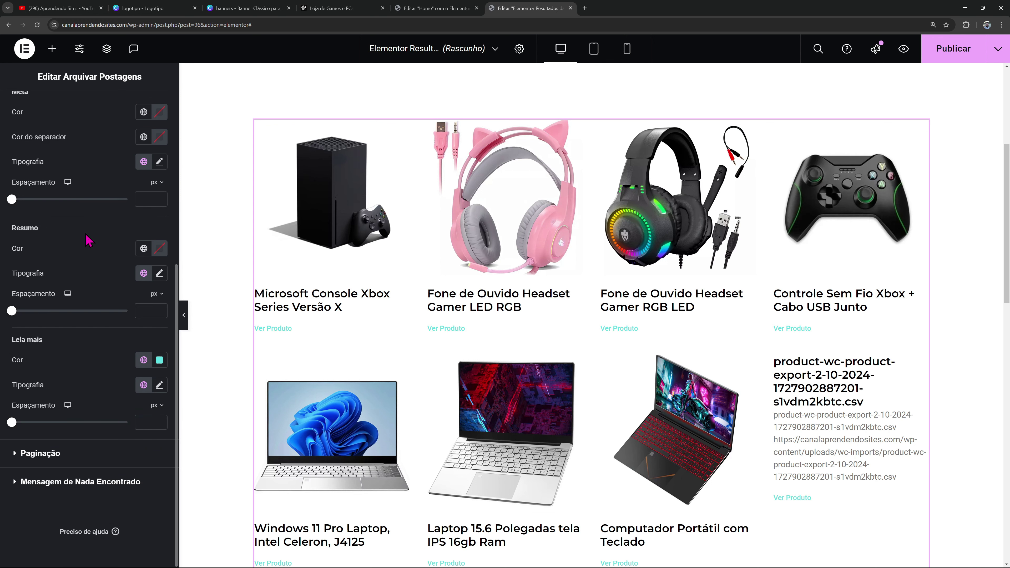
click(144, 385)
click(67, 484)
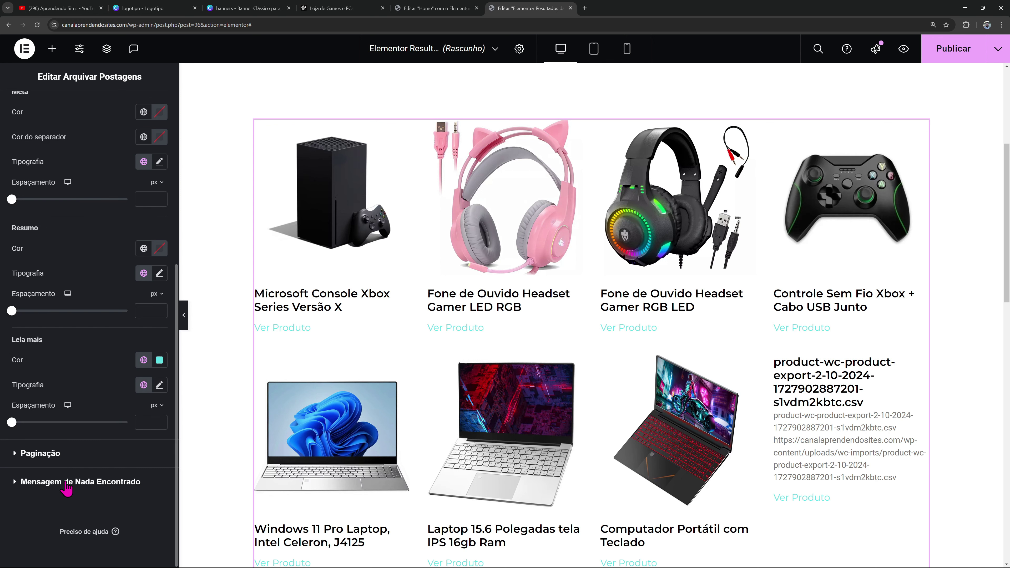
Hide the excerpt (Resumo) in the archive posts listing
scroll(187, 273, up, 1)
scroll(65, 194, up, 6)
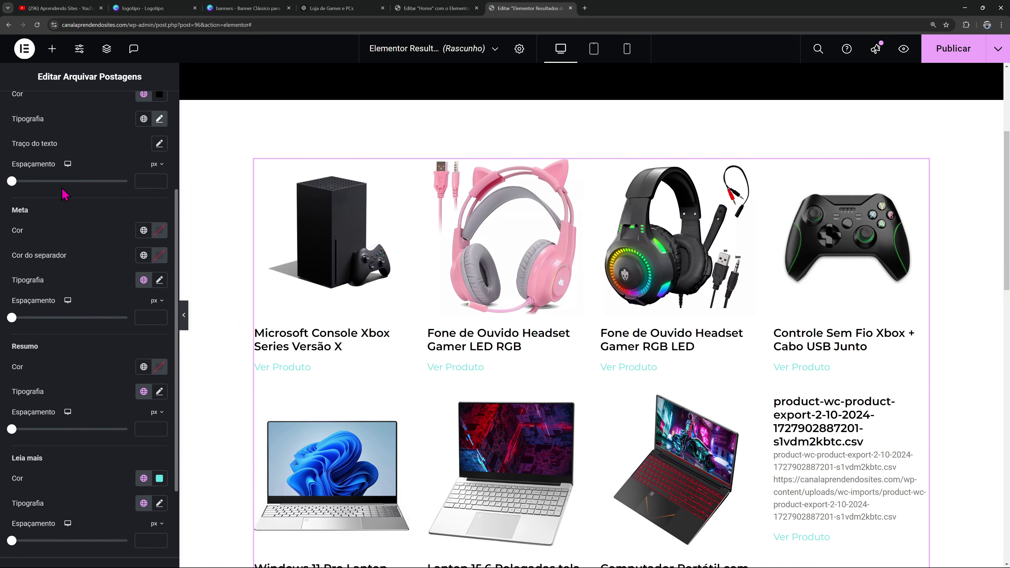
click(34, 115)
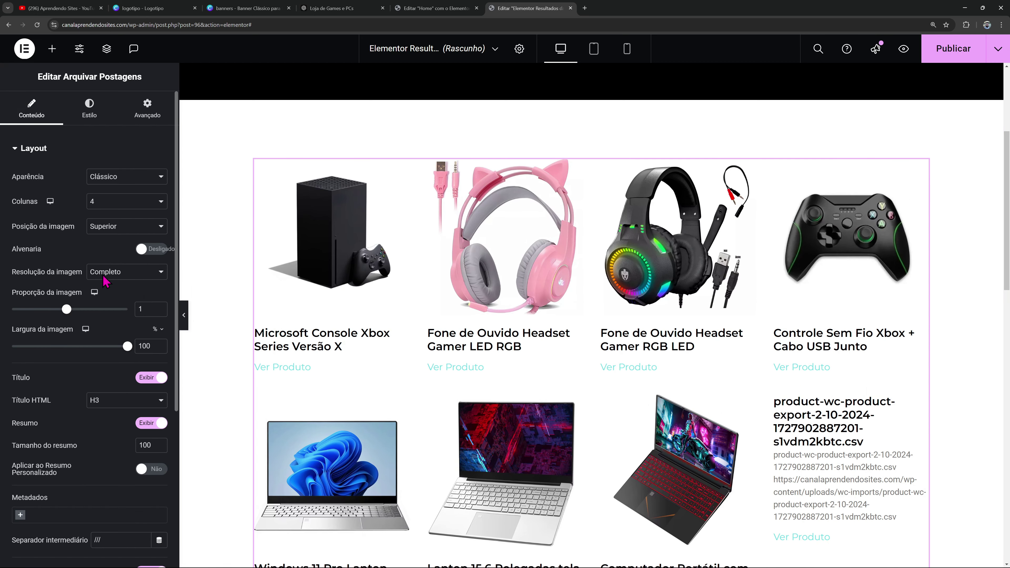
click(152, 424)
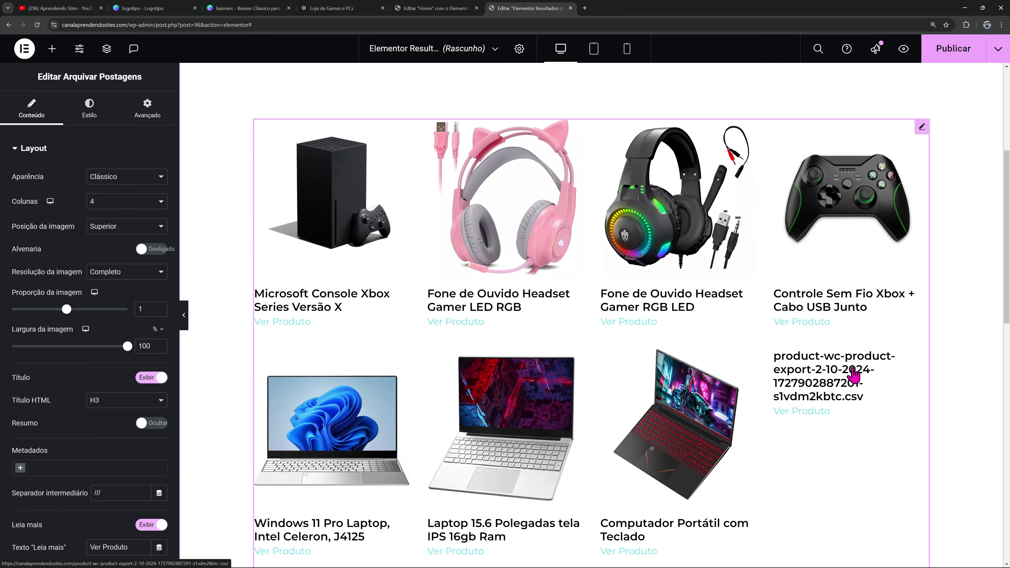
Check the tablet layout, and for mobile set the product listing's image ratio to 1 and its columns to 2
scroll(825, 406, up, 5)
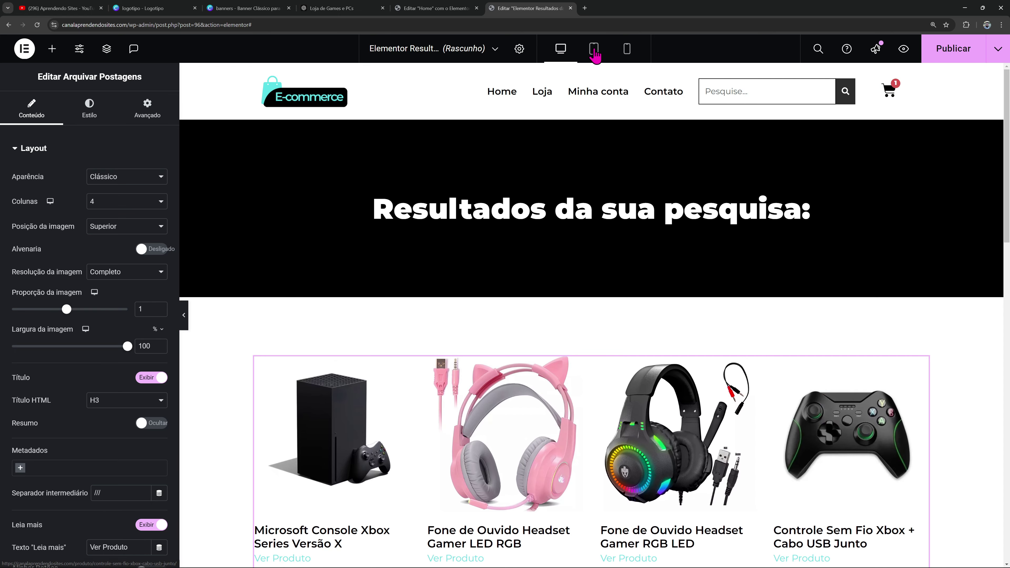
click(597, 50)
scroll(604, 218, down, 10)
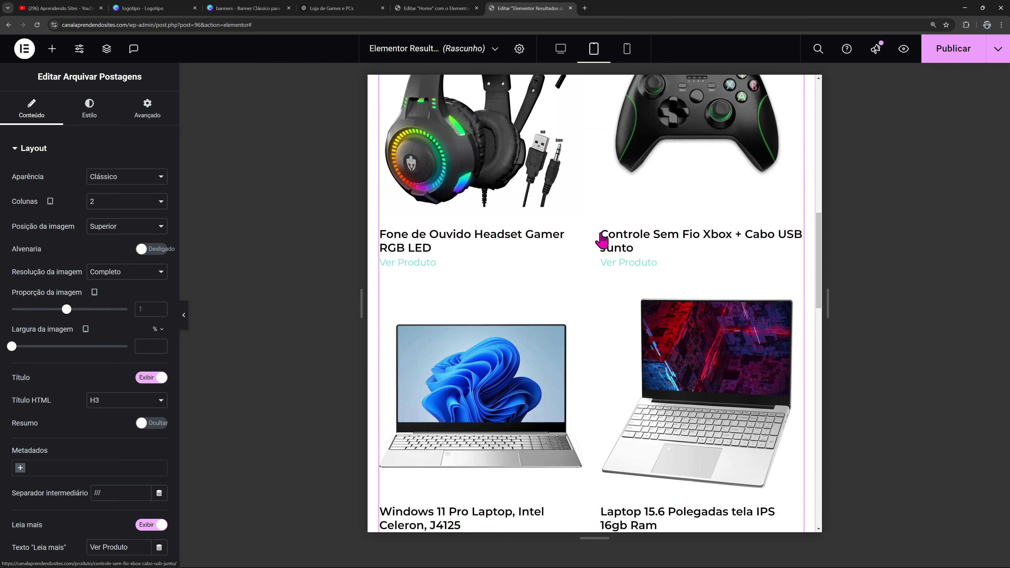
scroll(593, 209, up, 5)
click(626, 48)
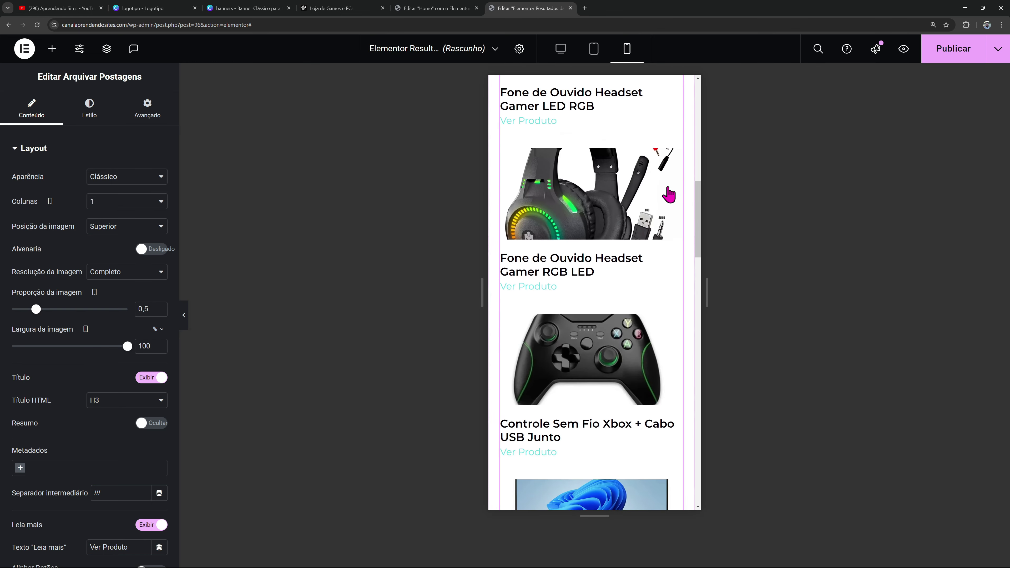
scroll(652, 223, up, 5)
scroll(636, 249, up, 5)
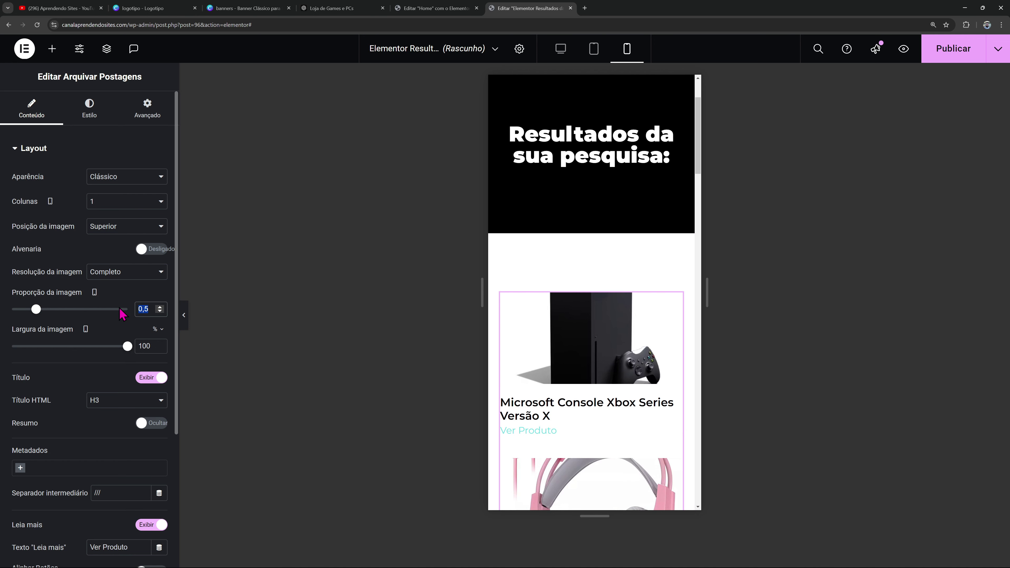
text(1)
click(127, 203)
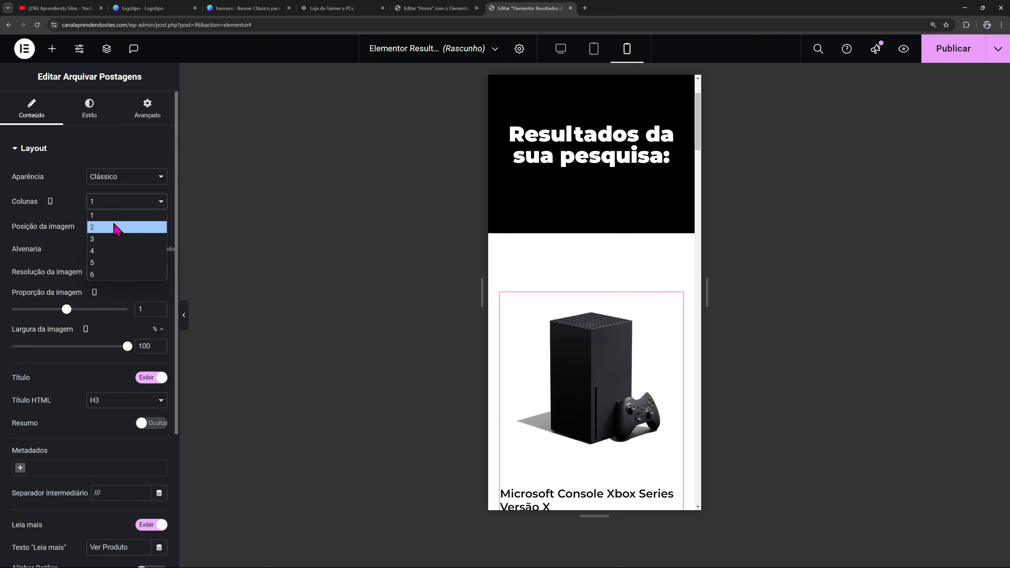
click(117, 226)
scroll(652, 347, down, 5)
scroll(653, 346, up, 8)
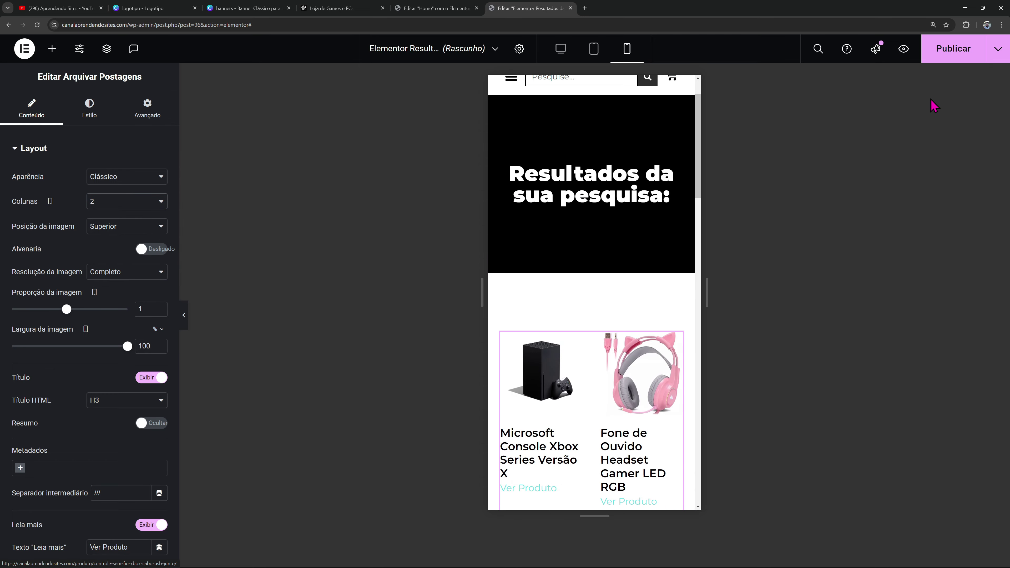
Return to the desktop layout and publish the template with the display condition Incluir Resultados da pesquisa
click(565, 59)
click(951, 48)
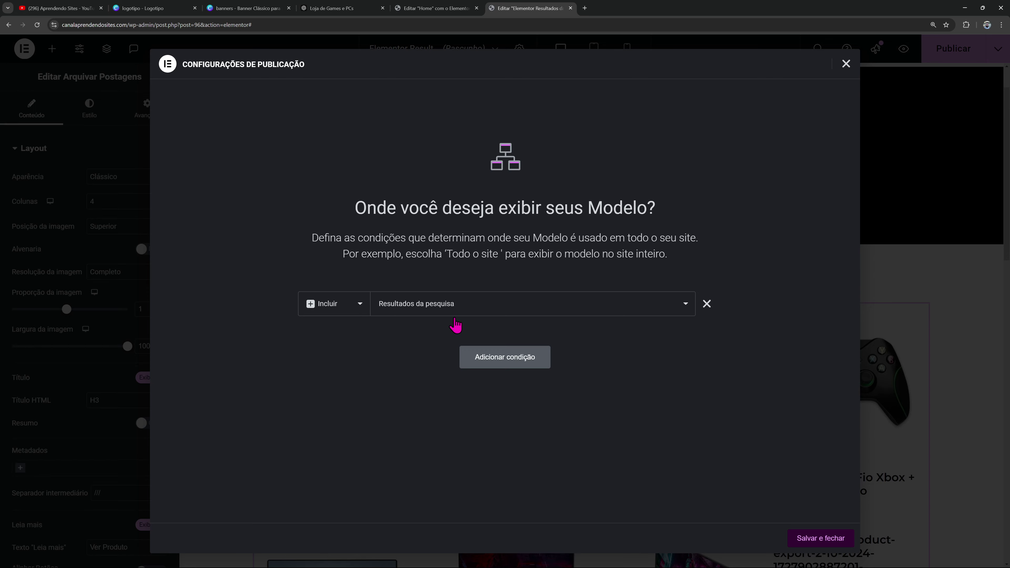
click(820, 538)
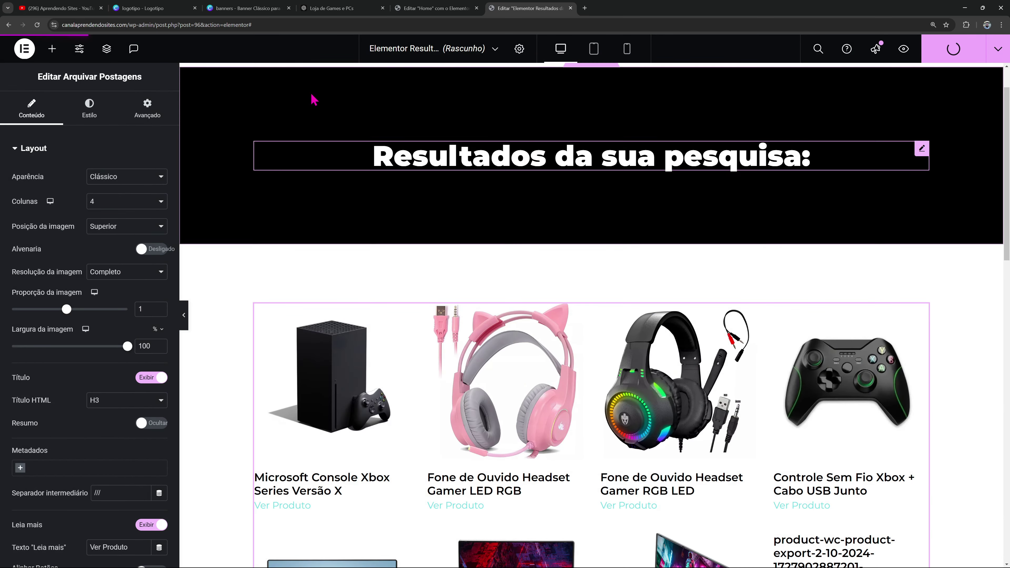
Search the live store for "play" and for "fone", and examine the search results page
drag(147, 25, 270, 25)
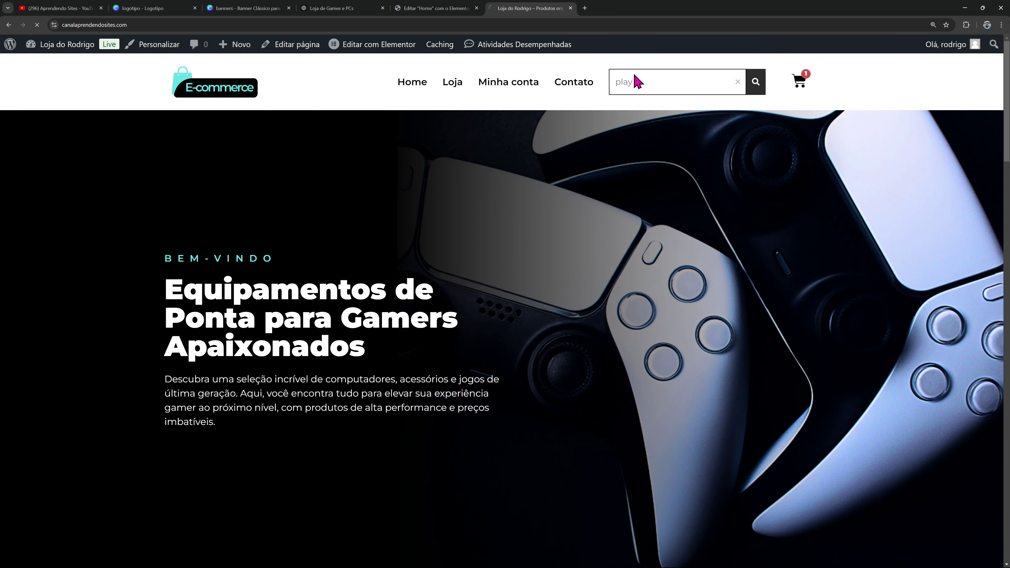
scroll(498, 231, down, 3)
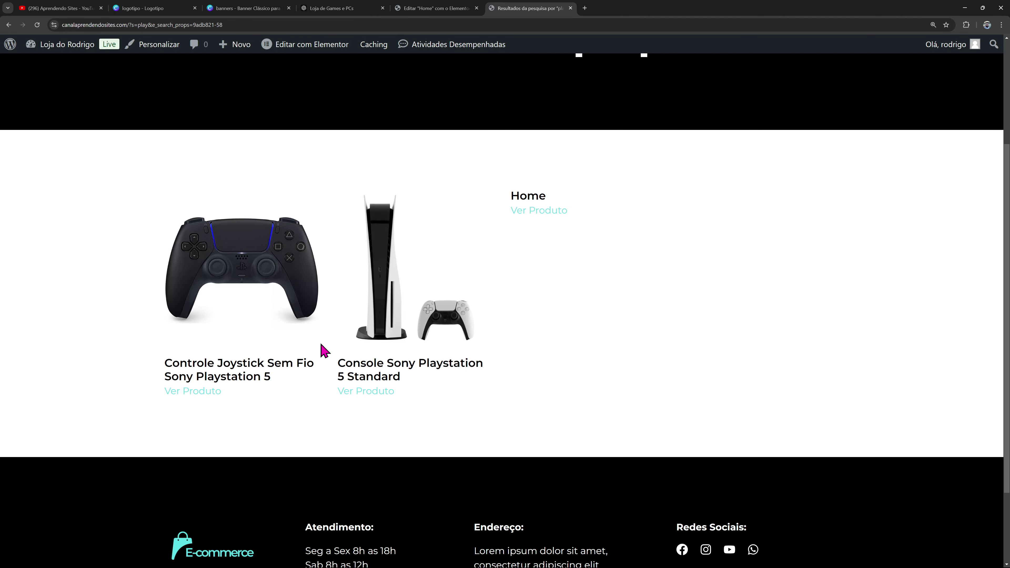
scroll(273, 399, up, 4)
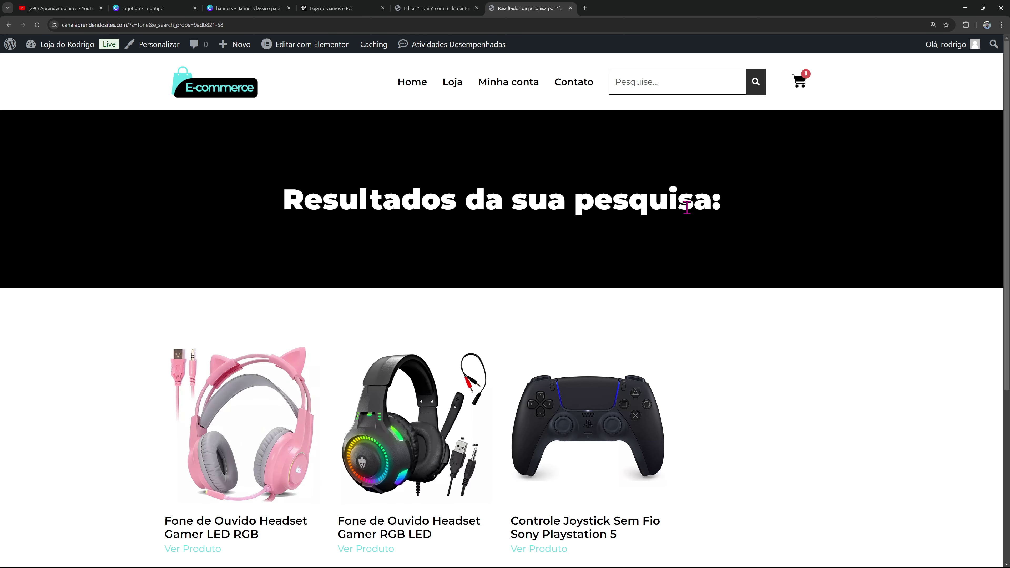
scroll(680, 196, down, 4)
scroll(571, 324, up, 4)
Open the Controle Joystick Sem Fio Sony Playstation 5 product from the store's home page and examine its default product page
click(407, 89)
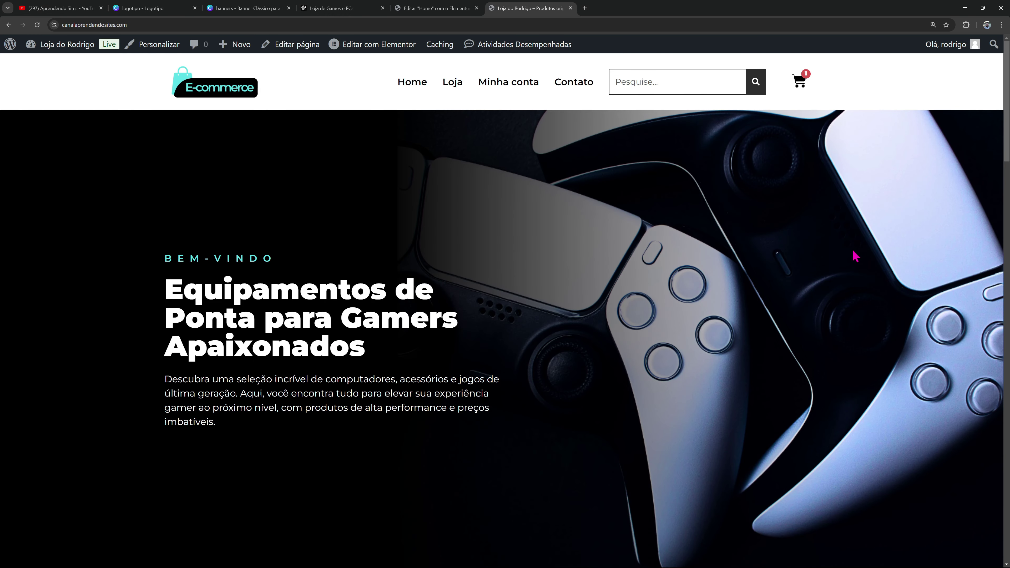
scroll(847, 254, down, 10)
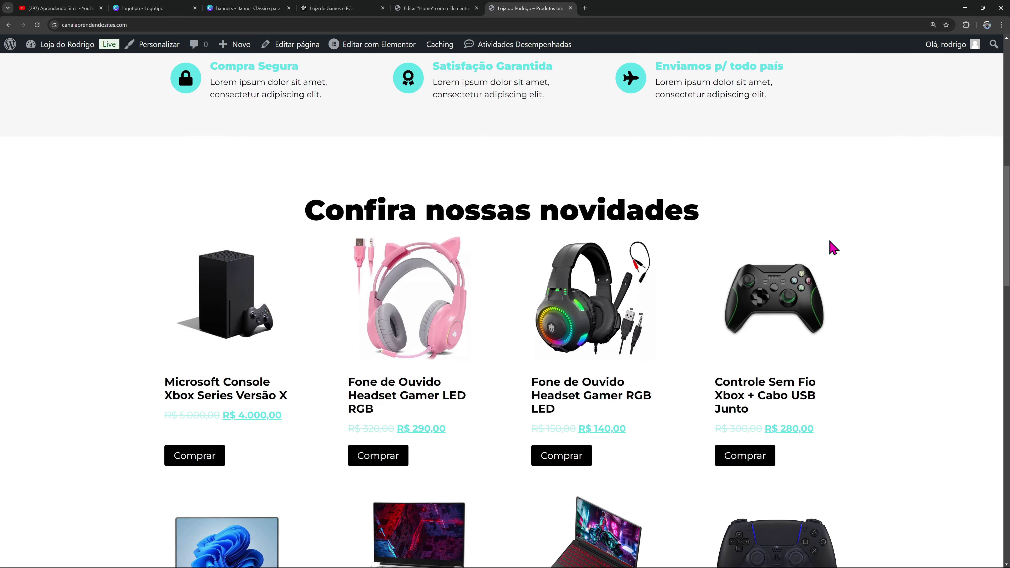
scroll(843, 244, down, 3)
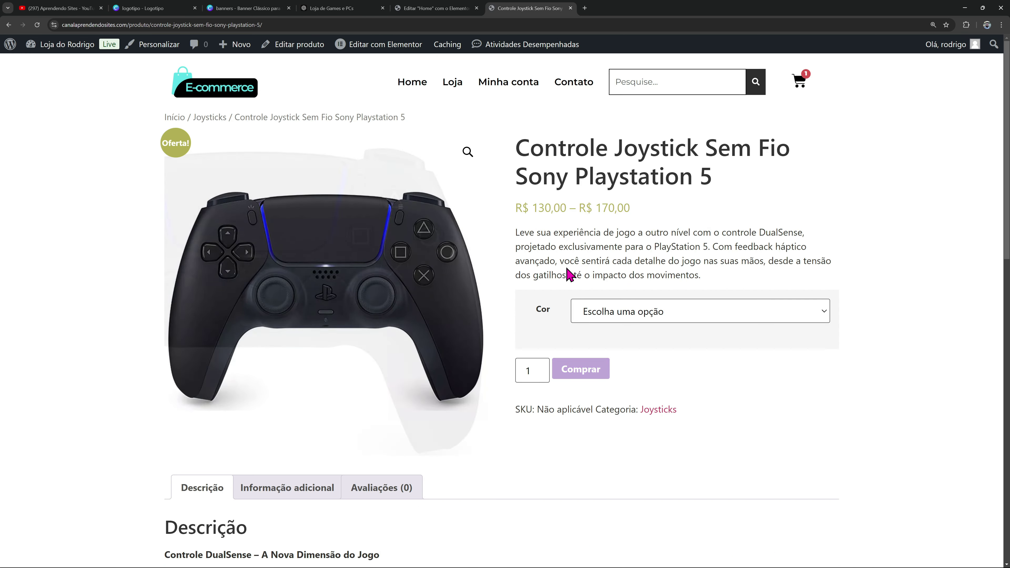
scroll(569, 275, down, 10)
scroll(535, 253, up, 10)
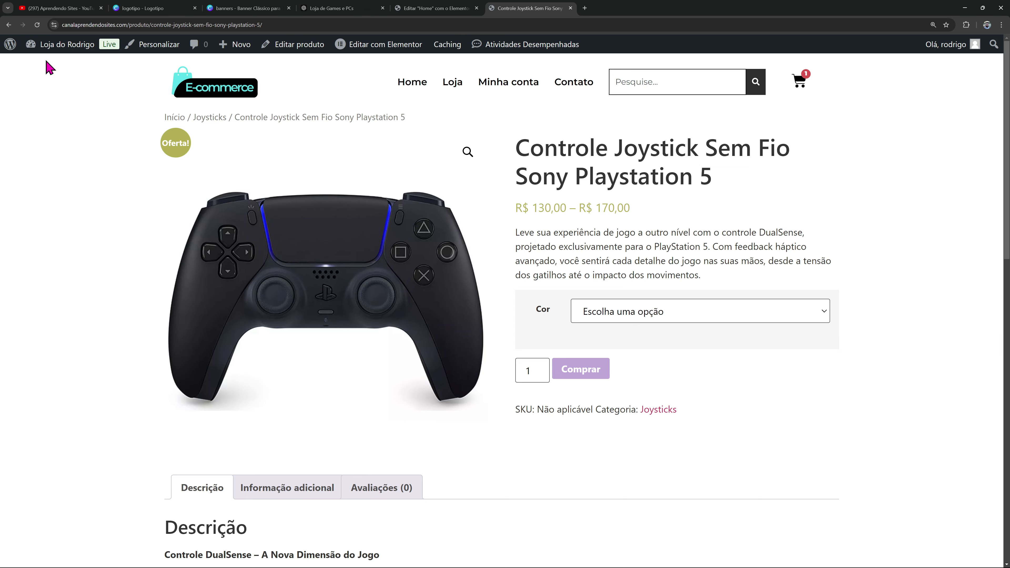
Search the WordPress plugin directory for "simulador de frete", and install and activate Simulador de Frete para WooCommerce
click(61, 78)
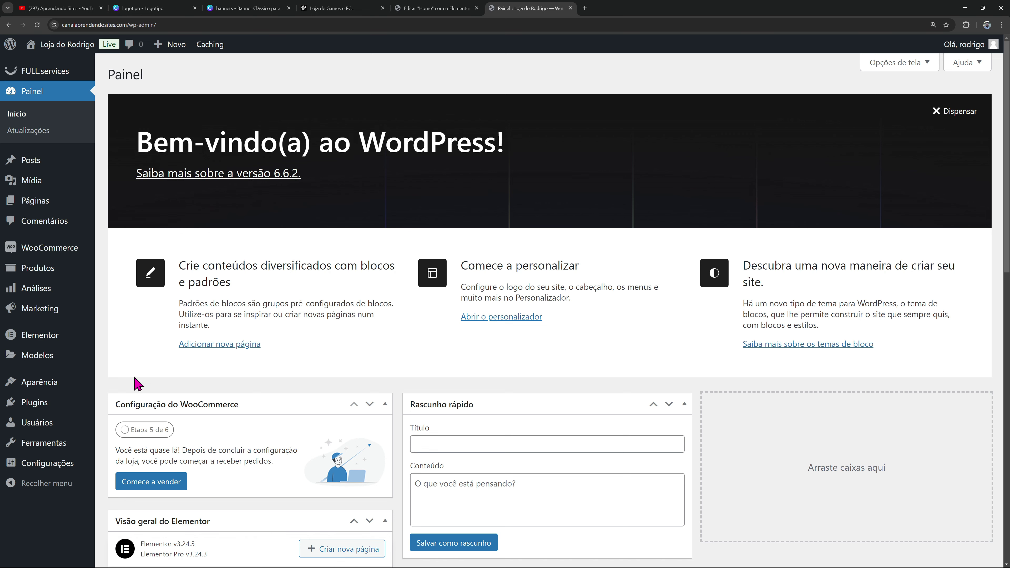
click(100, 424)
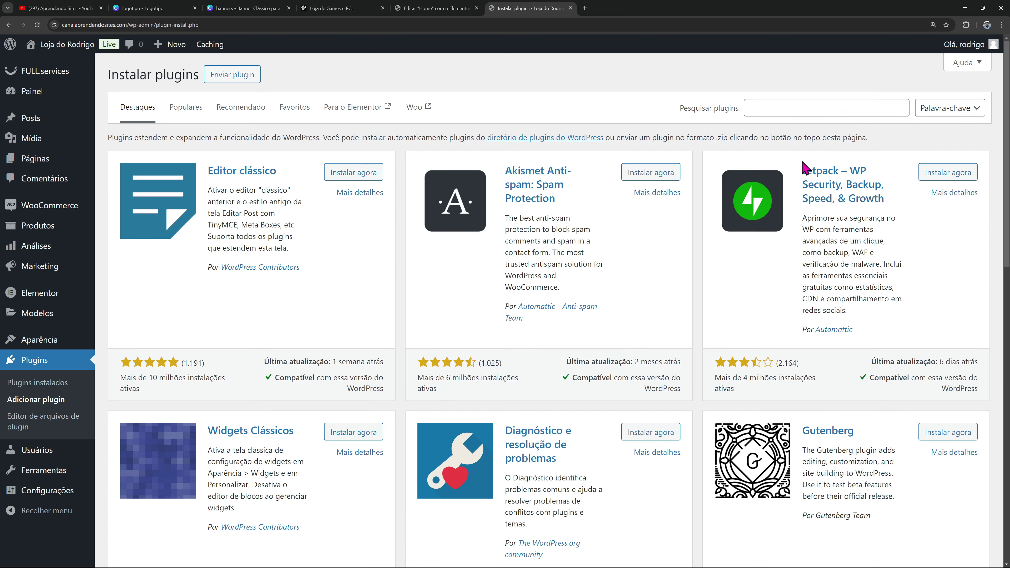
click(831, 107)
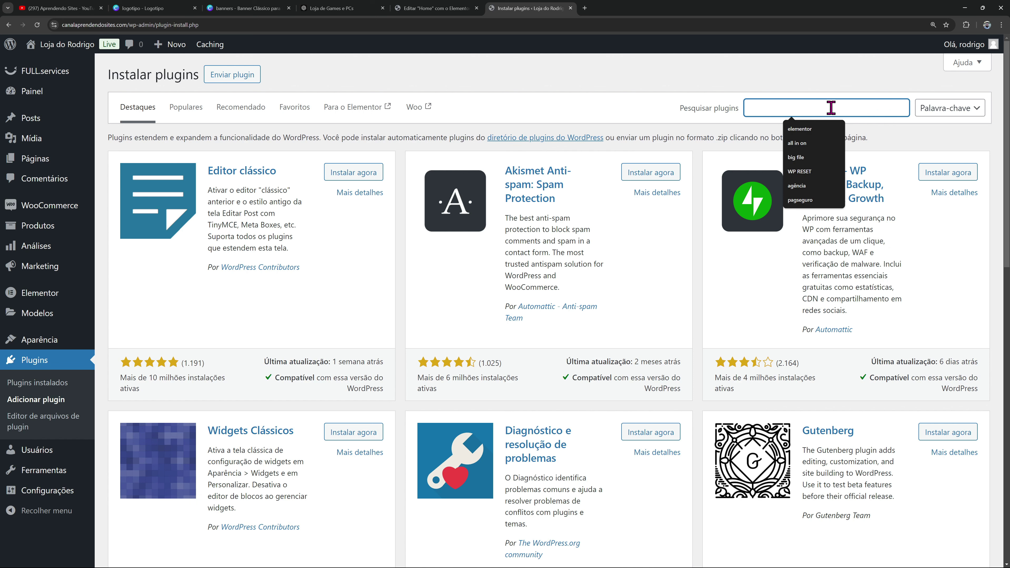
text(simulador de)
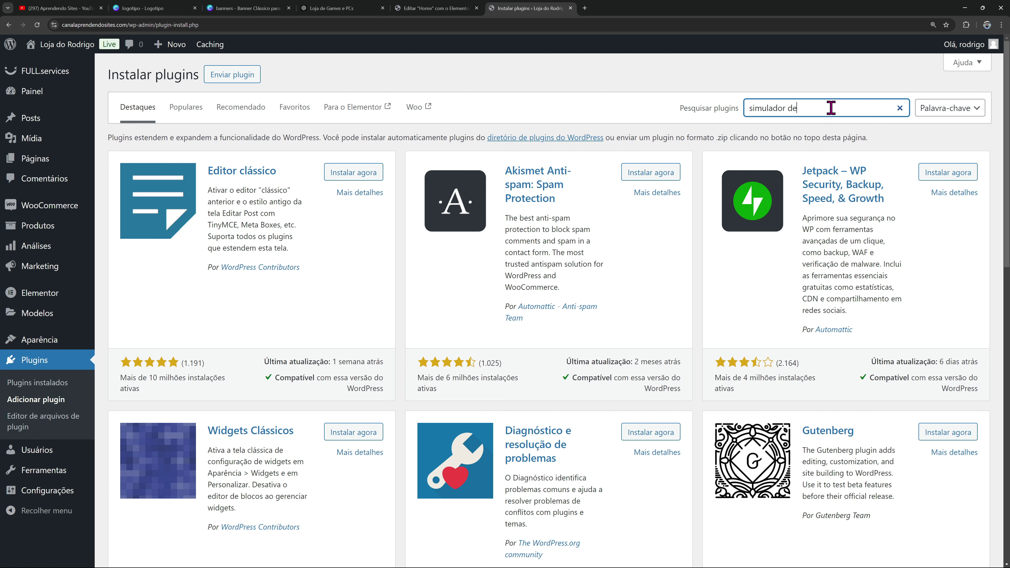
text( frete)
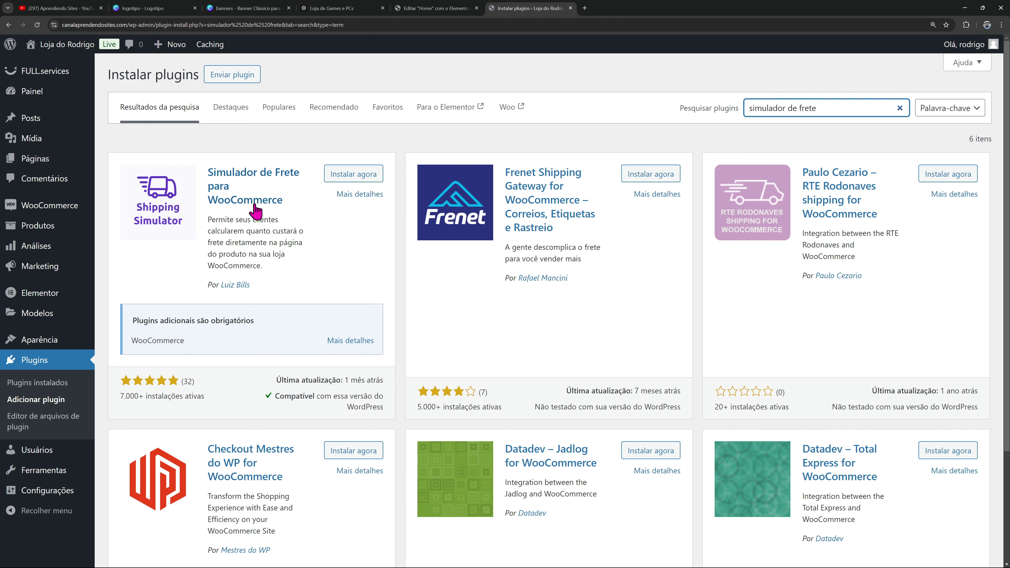
click(360, 177)
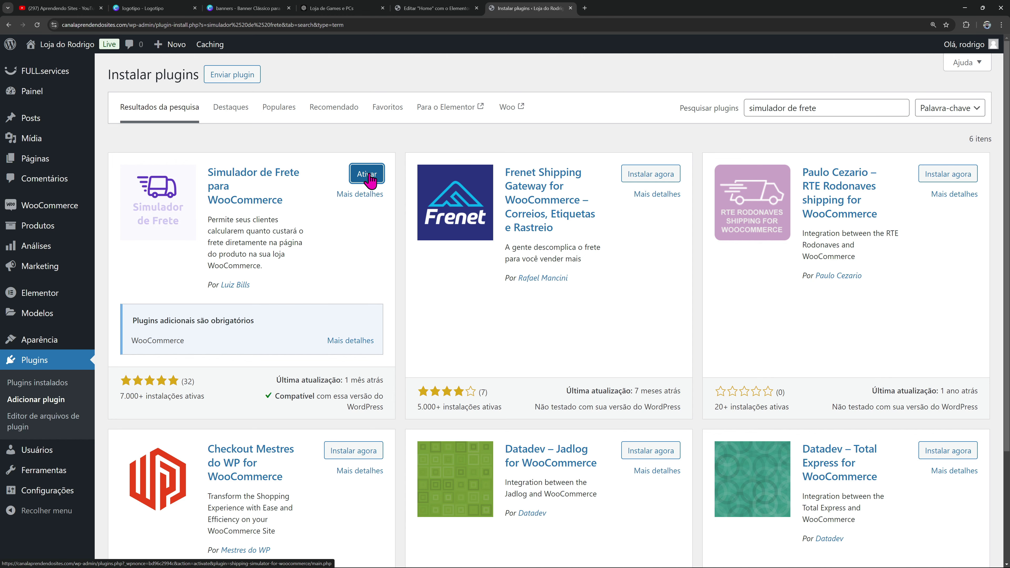
Copy the shortcode [wc_shipping_simulator] from the Simulador de Frete settings and review the remaining simulator options
scroll(401, 280, down, 3)
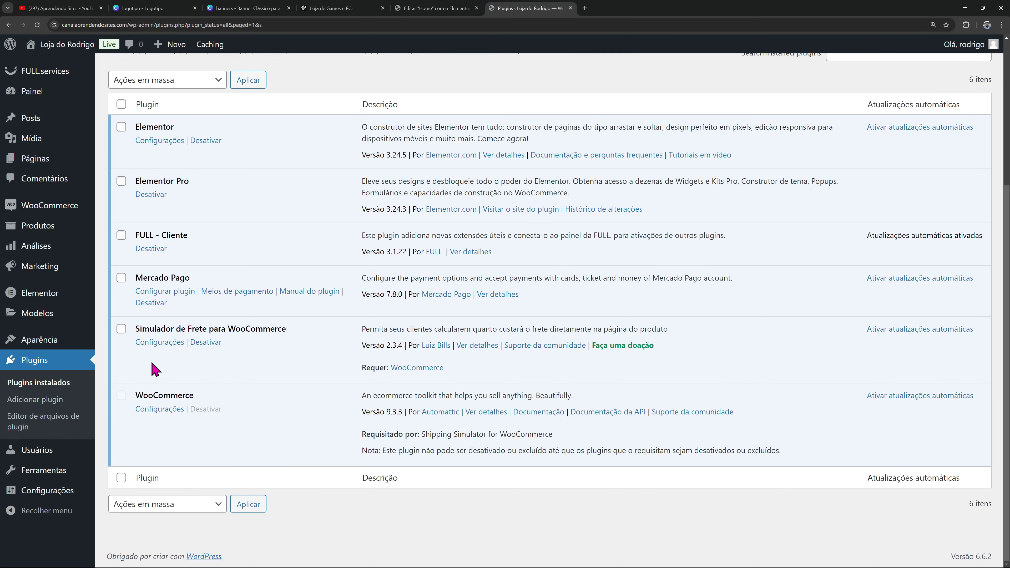
click(159, 343)
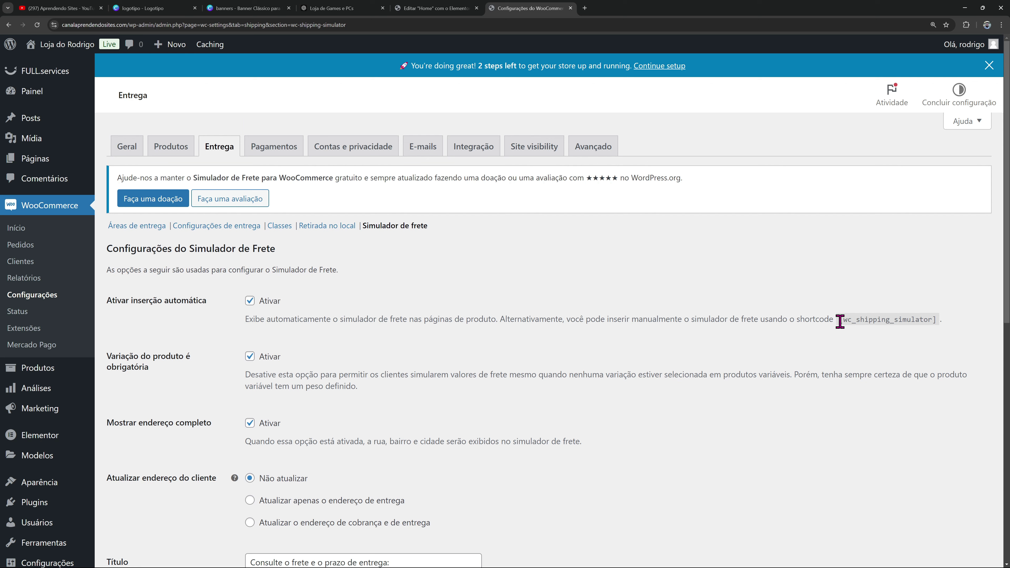
drag(851, 320, 931, 323)
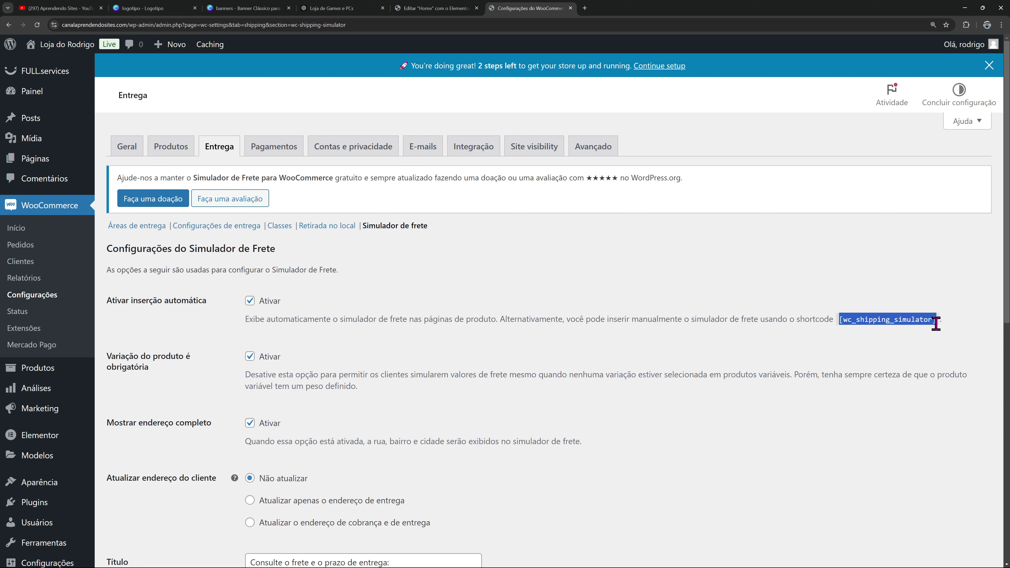
right_click(864, 321)
click(880, 330)
scroll(522, 383, down, 5)
scroll(374, 332, down, 2)
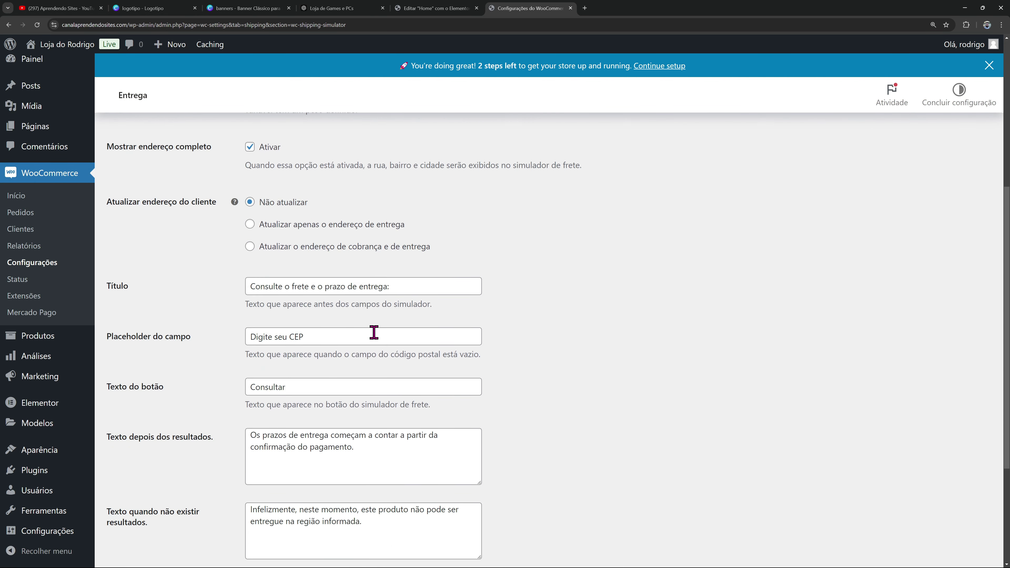
scroll(370, 431, down, 4)
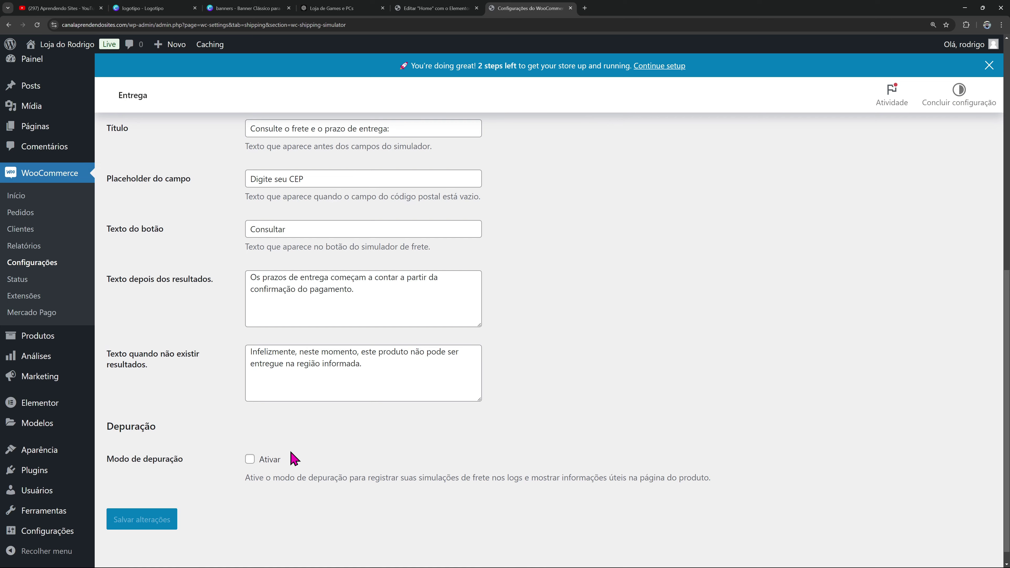
scroll(294, 458, up, 11)
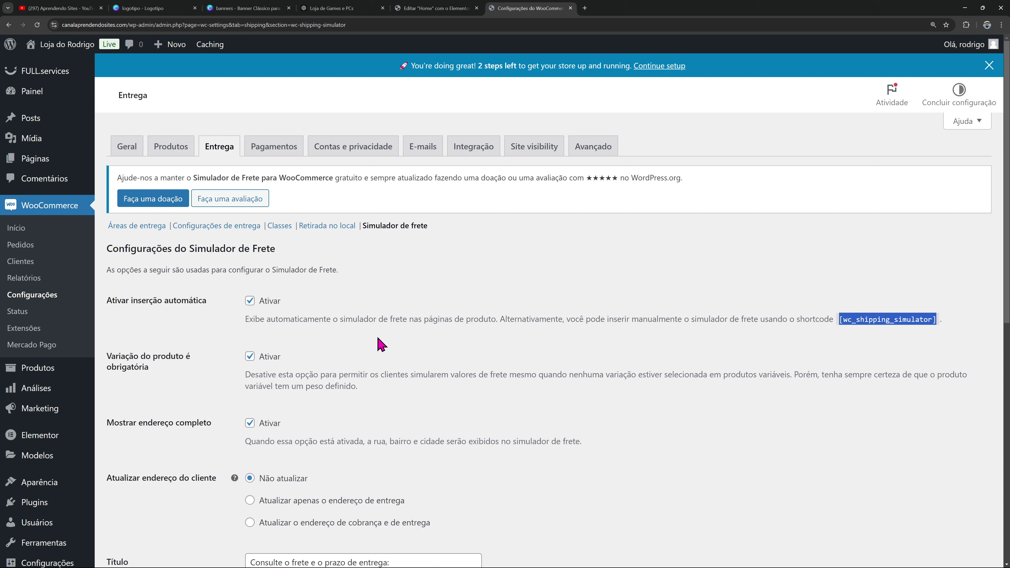
Create a new Produto individual template in Elementor's Construtor de Temas
mouse_move(78, 460)
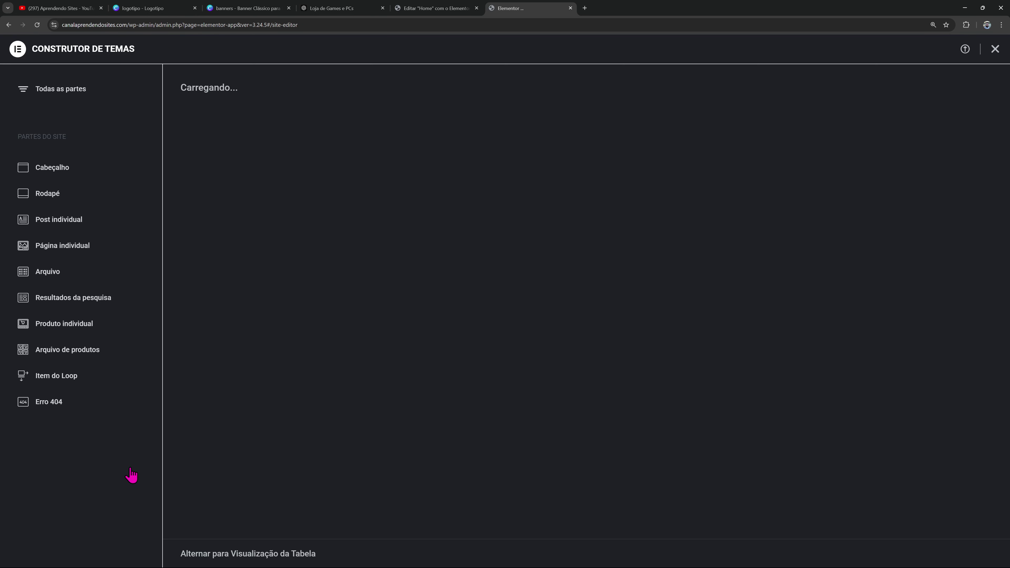
click(83, 333)
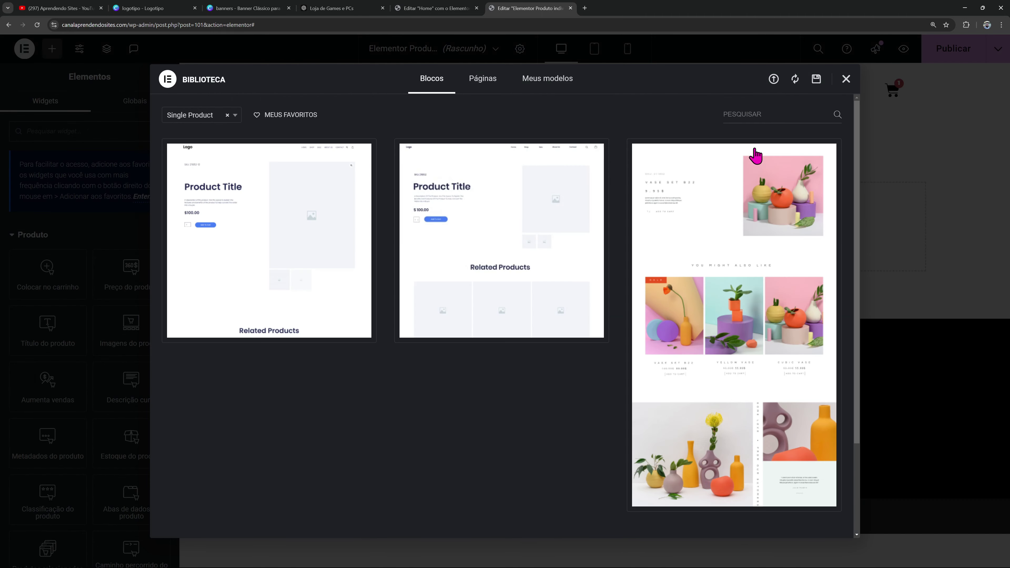
Dismiss the block library and add a Flexbox container with two equal columns to the template
click(844, 80)
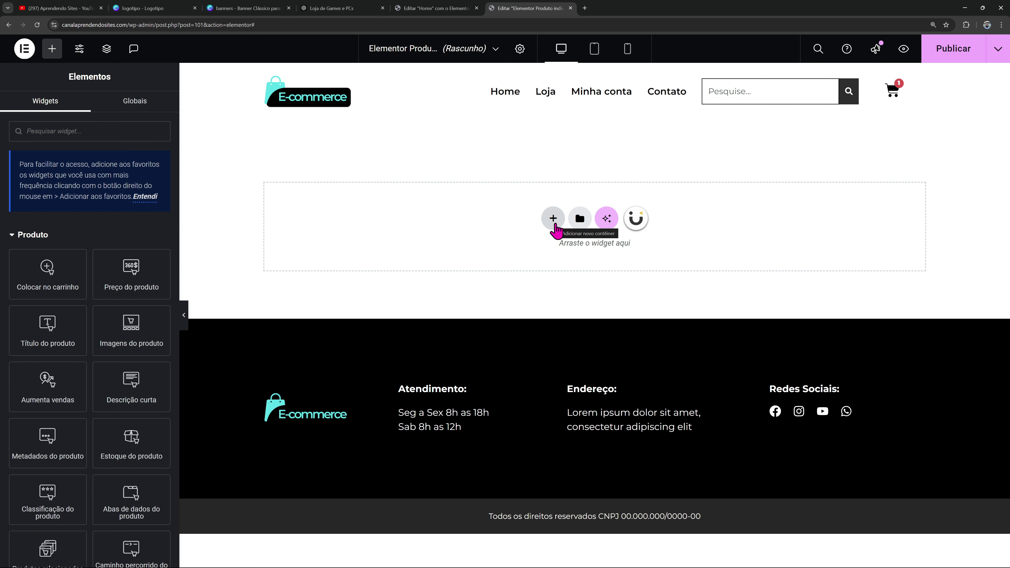
click(553, 222)
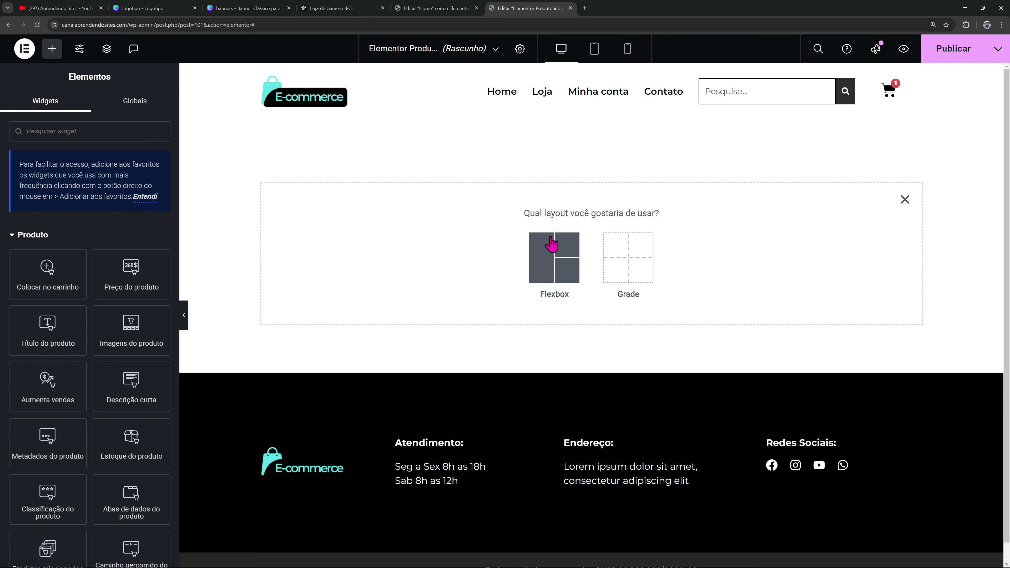
click(550, 248)
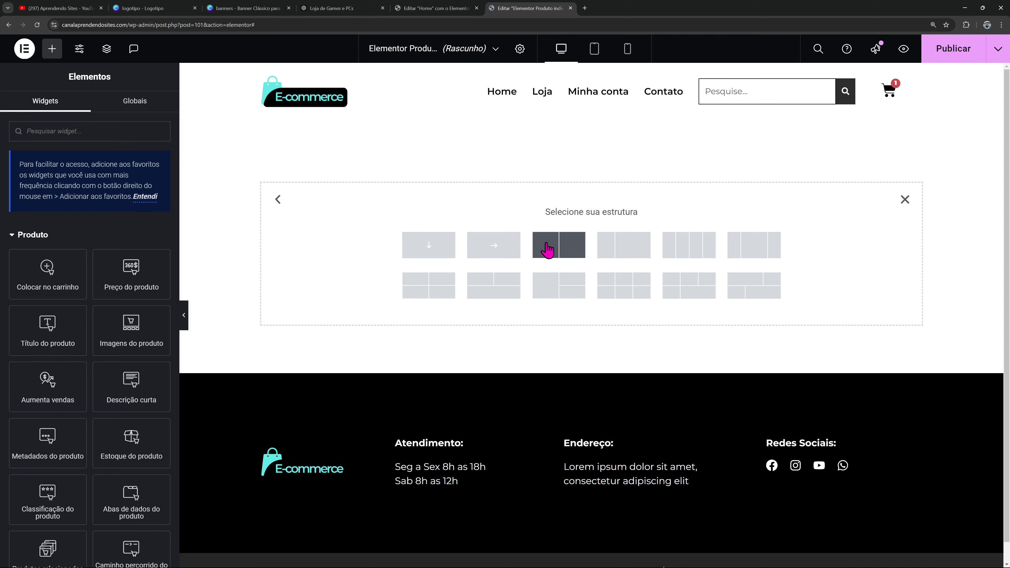
click(547, 249)
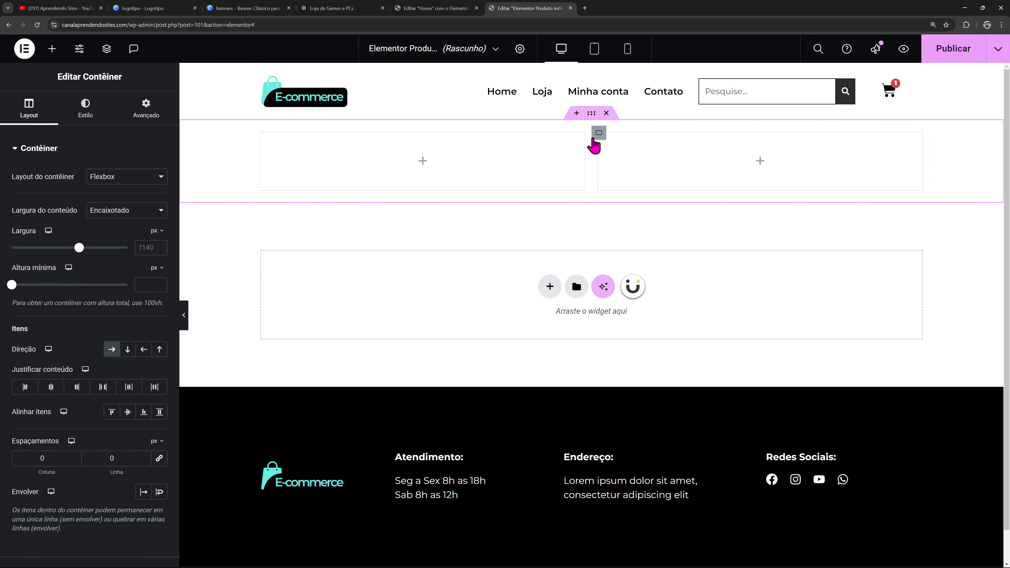
Add the Imagens do produto widget to the first column of the container
click(52, 49)
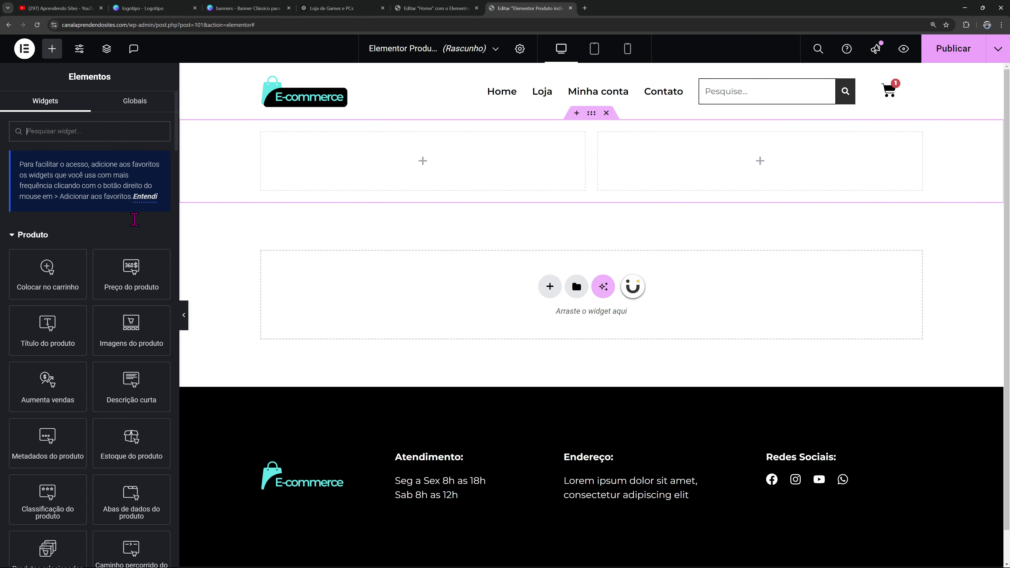
scroll(137, 238, down, 2)
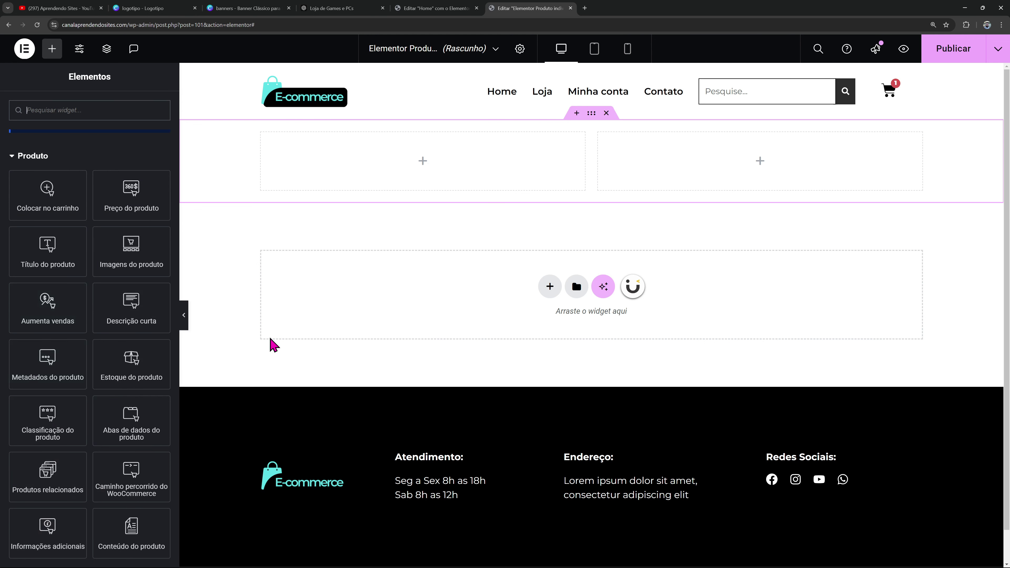
scroll(103, 397, down, 1)
scroll(103, 397, up, 2)
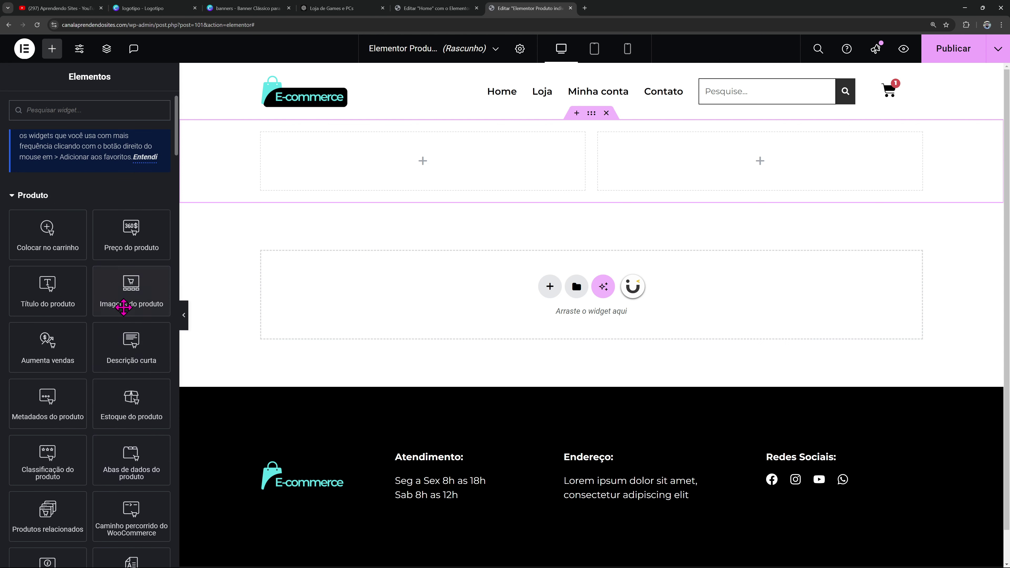
drag(126, 301, 442, 172)
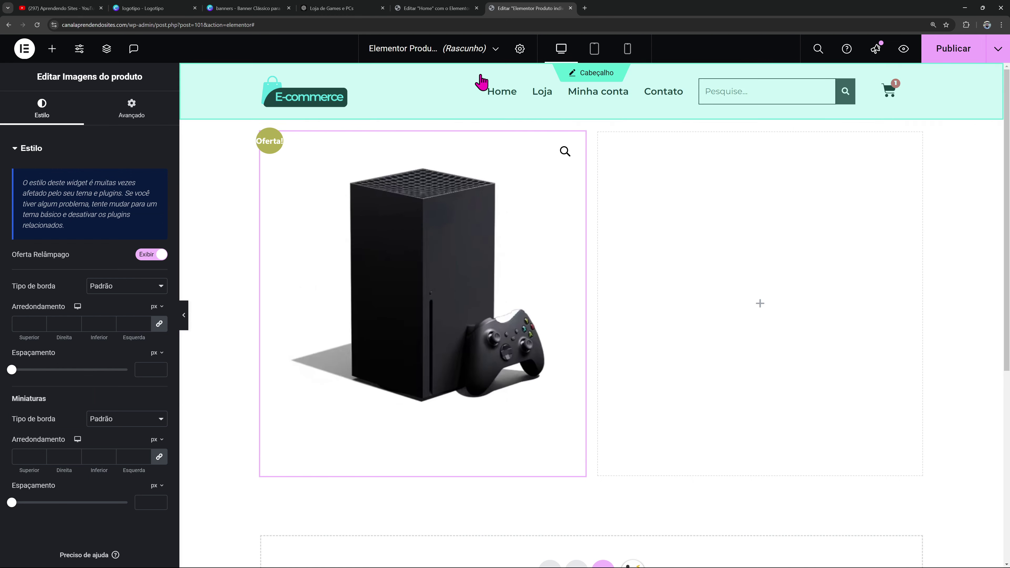
Set the template's preview product to Console Sony Playstation 5 Standard and apply the preview
click(520, 49)
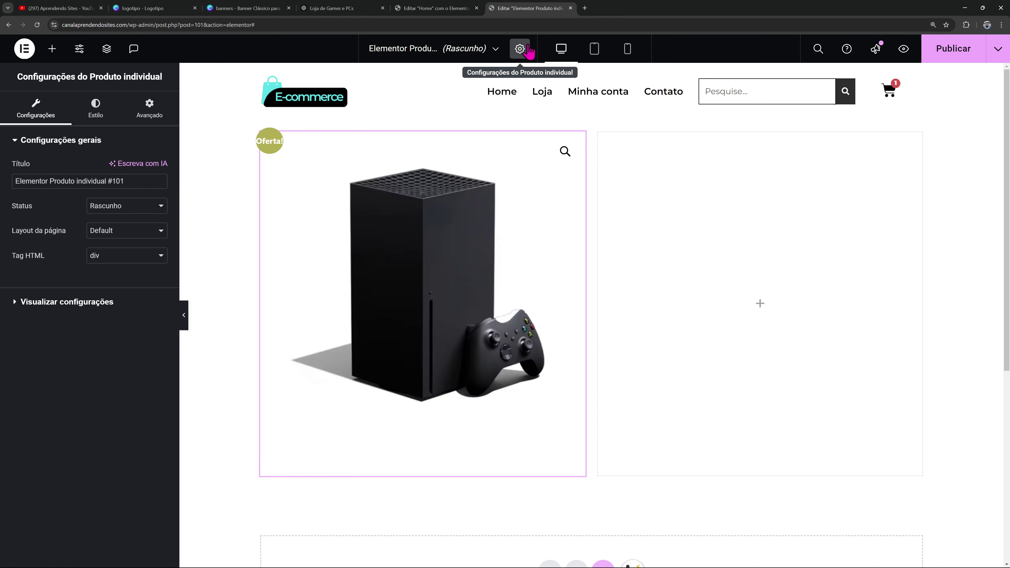
click(74, 151)
click(56, 169)
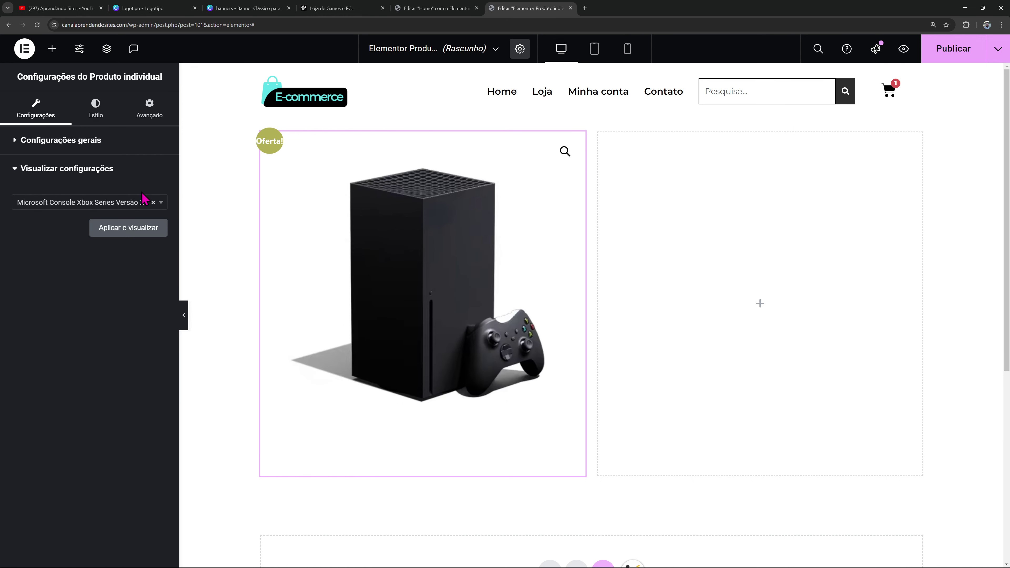
click(138, 202)
text(play)
click(102, 250)
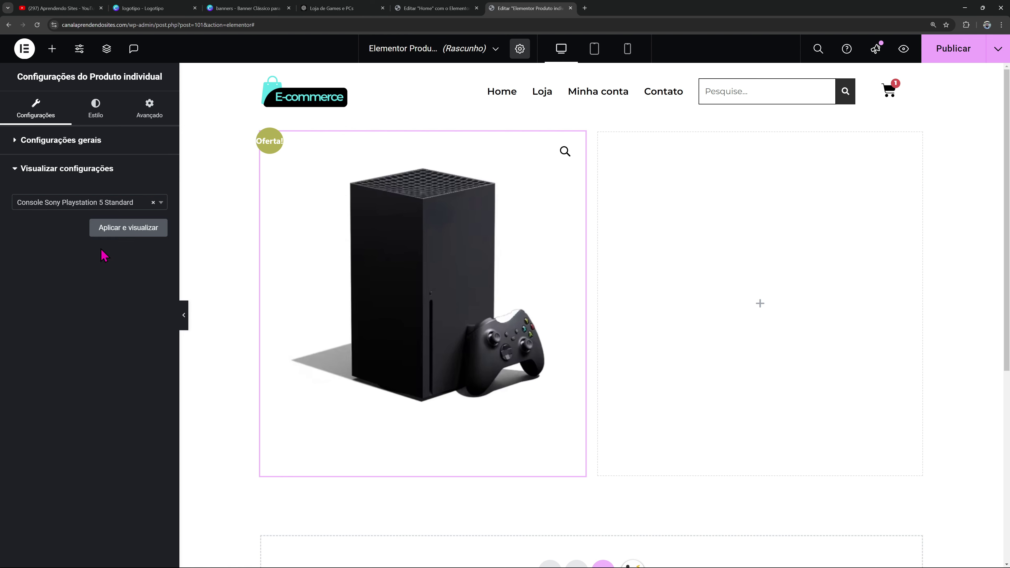
click(116, 231)
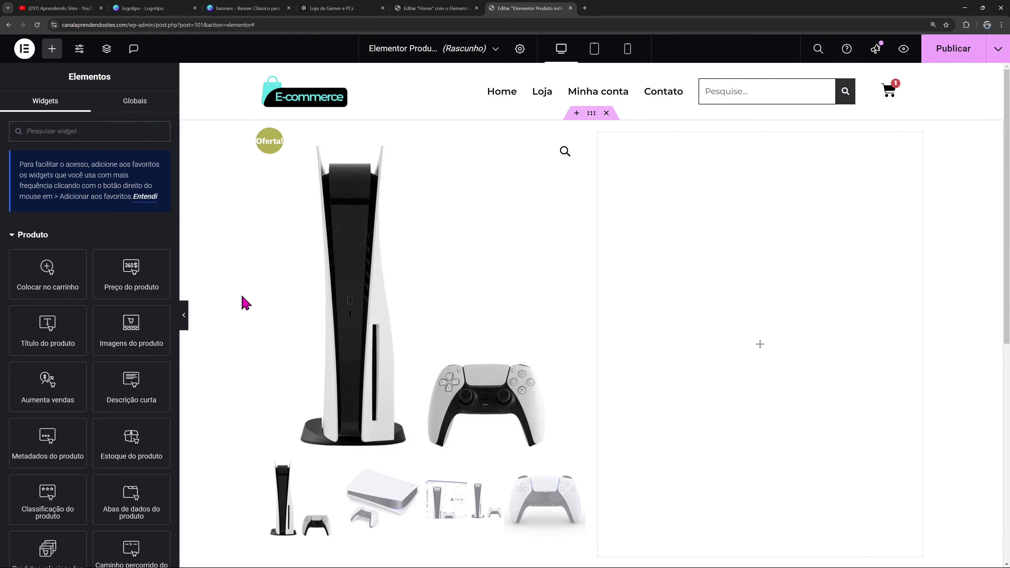
Hide the Oferta Relâmpago badge on the product images, and set image spacing to 0 px and thumbnail spacing to 40 px
click(350, 279)
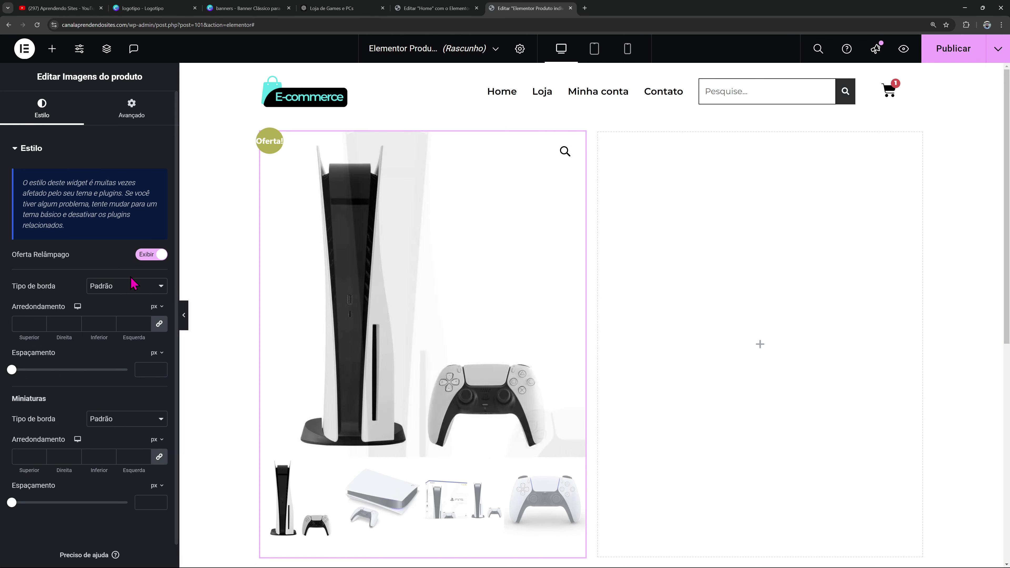
click(151, 254)
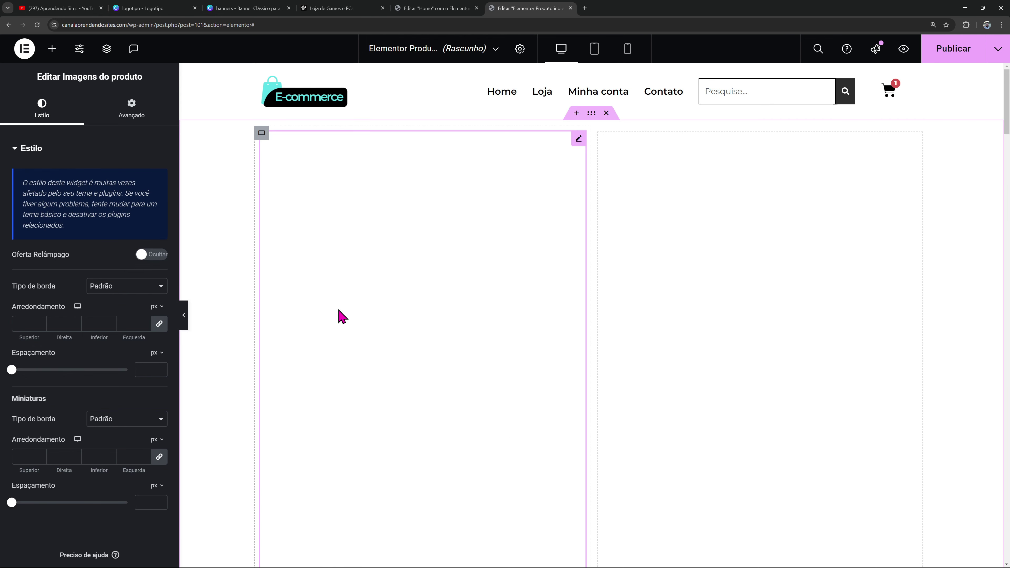
scroll(15, 373, down, 1)
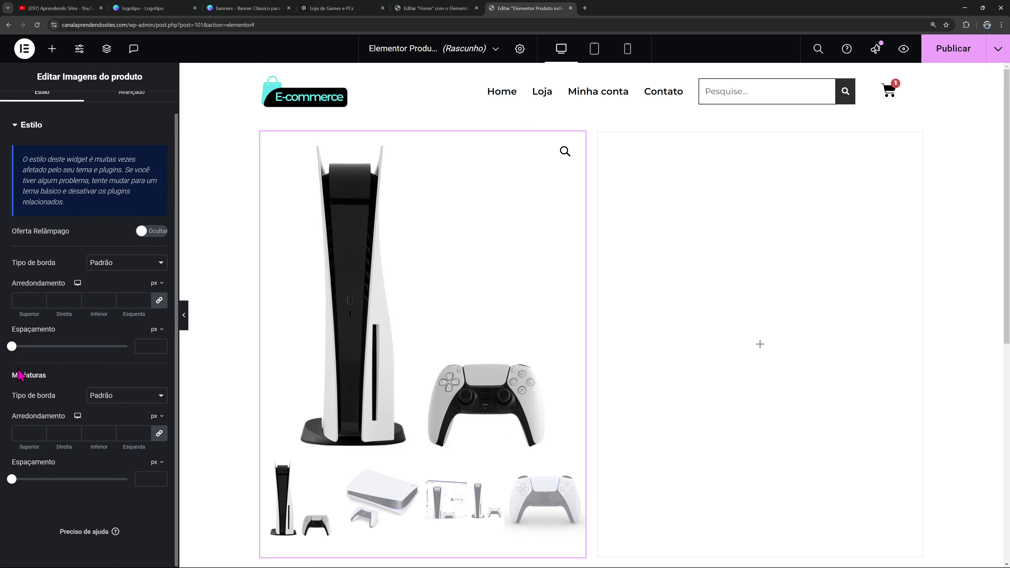
mouse_move(15, 352)
mouse_down()
mouse_move(59, 354)
mouse_move(2, 366)
mouse_up()
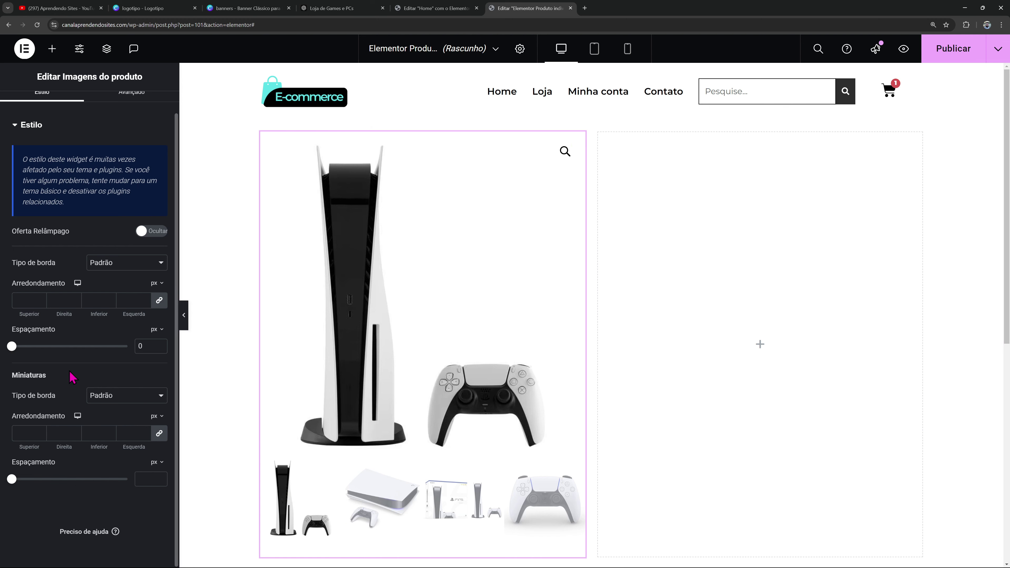
drag(12, 479, 56, 477)
Give the product images a Sólido border 1 px wide in the global black colour Novo item #2
click(126, 262)
click(100, 300)
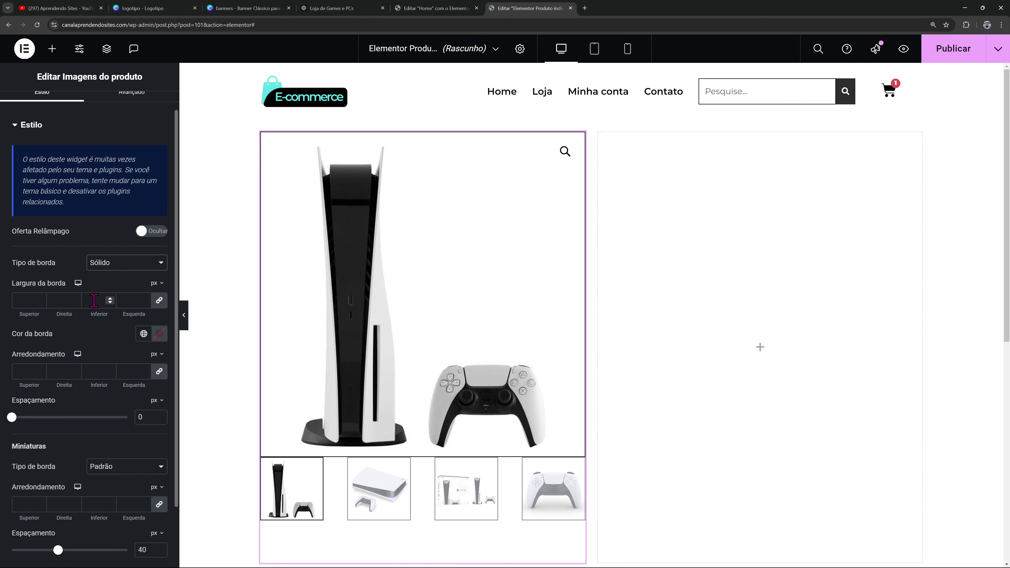
click(183, 318)
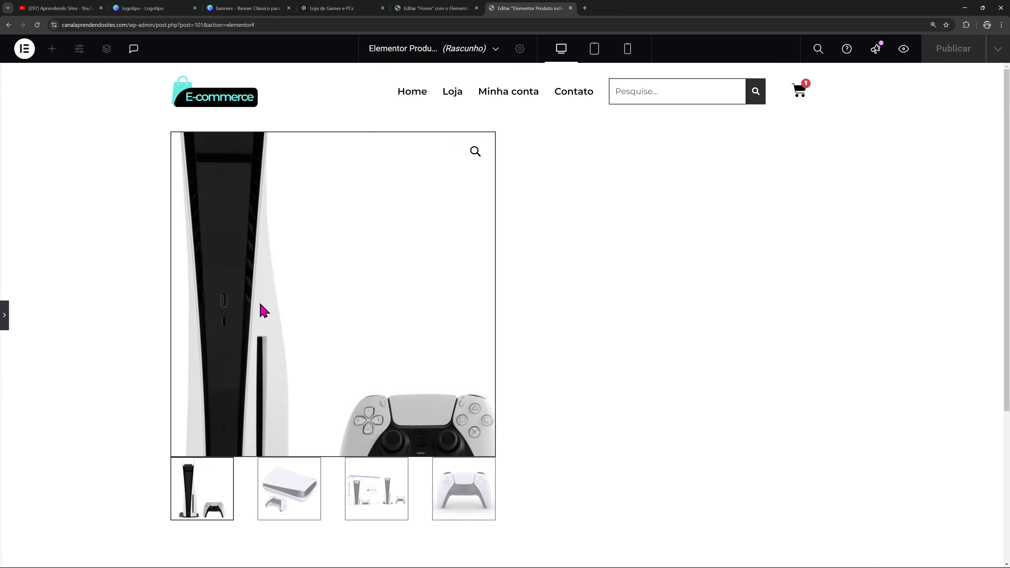
click(3, 315)
click(26, 301)
text(1)
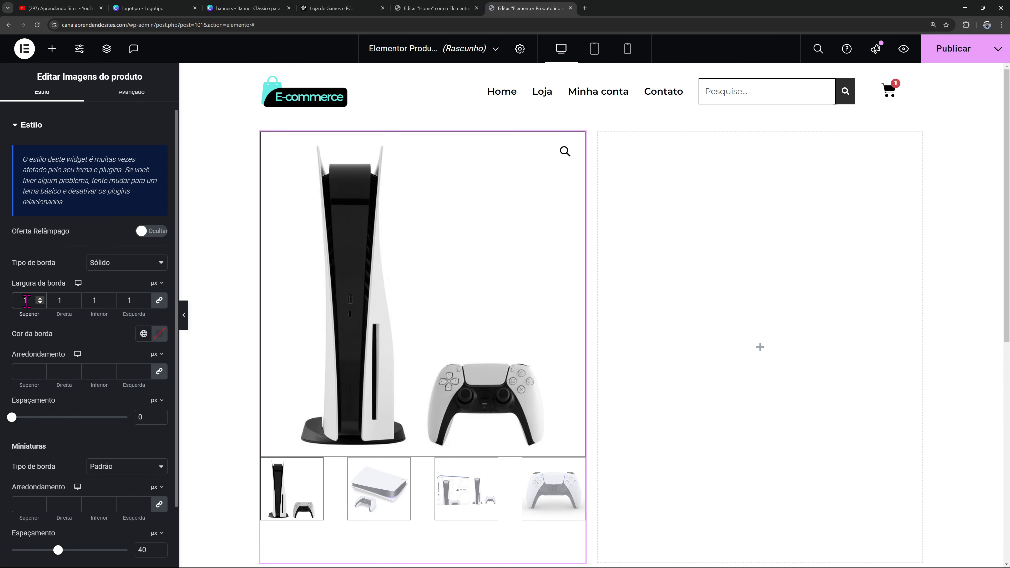
click(144, 334)
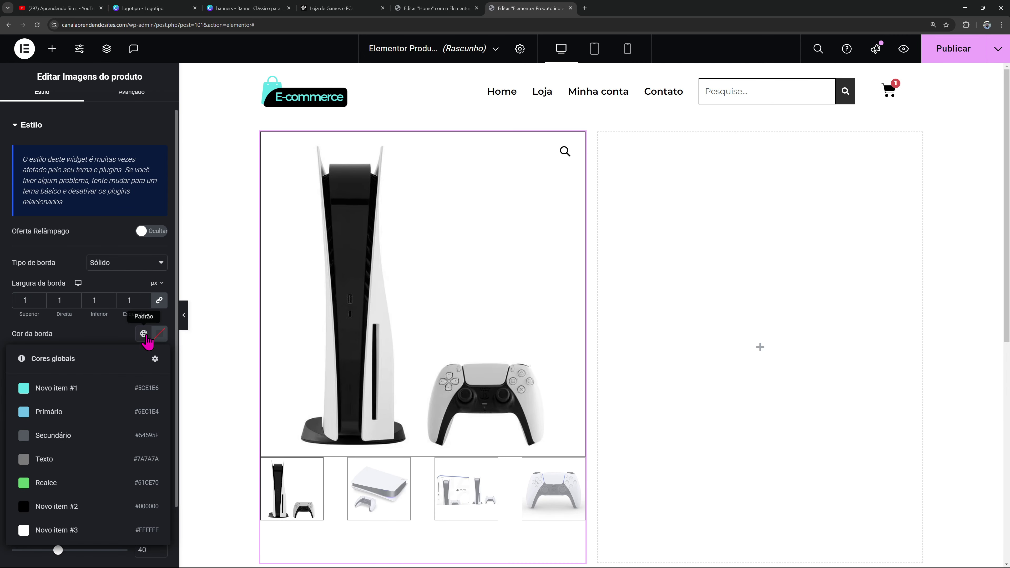
click(66, 513)
Set the product image spacing to 21 px and check the gallery at full width by switching between its thumbnails
drag(12, 418, 36, 417)
click(184, 316)
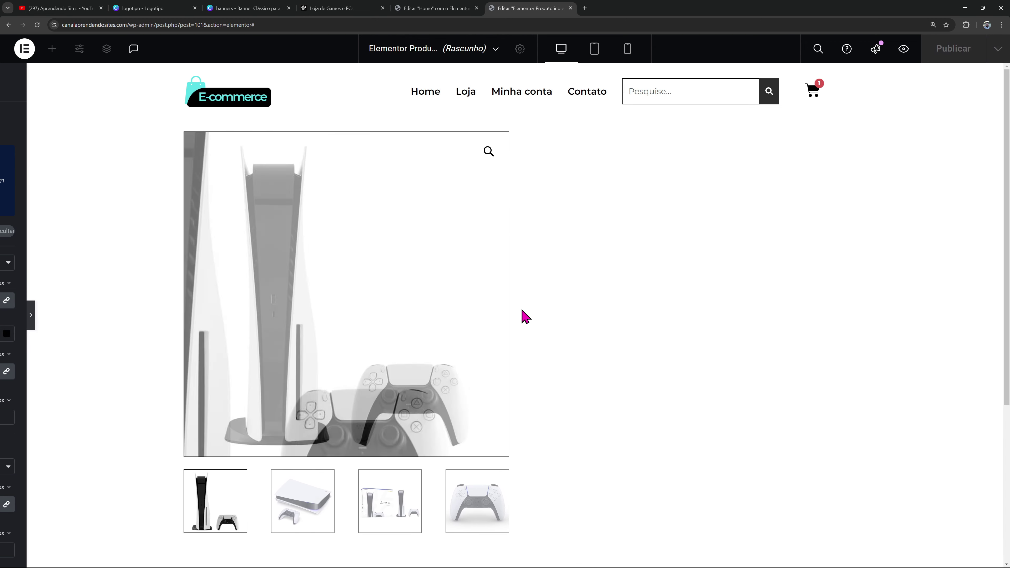
scroll(349, 316, down, 3)
scroll(360, 318, up, 2)
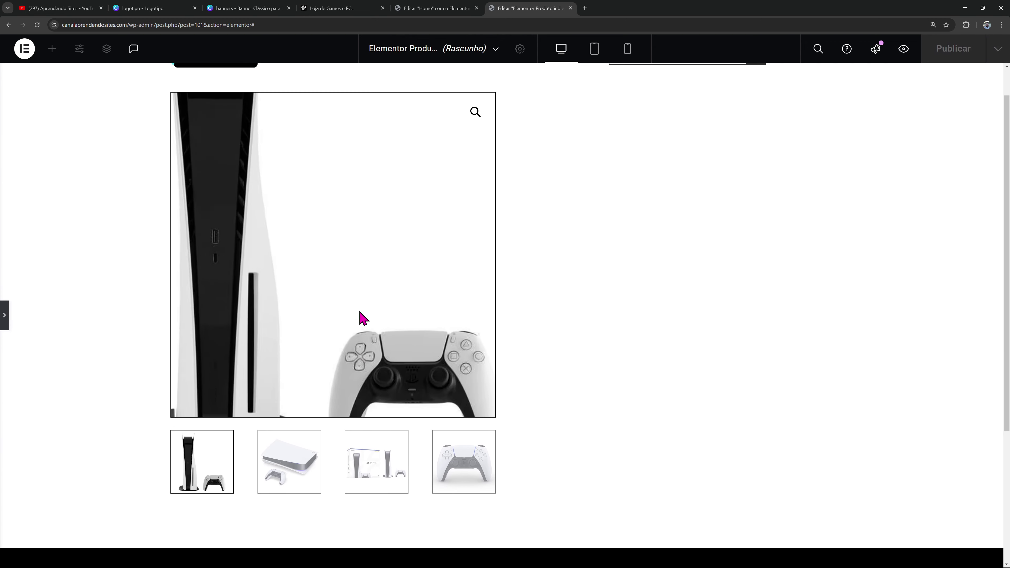
click(276, 459)
click(368, 462)
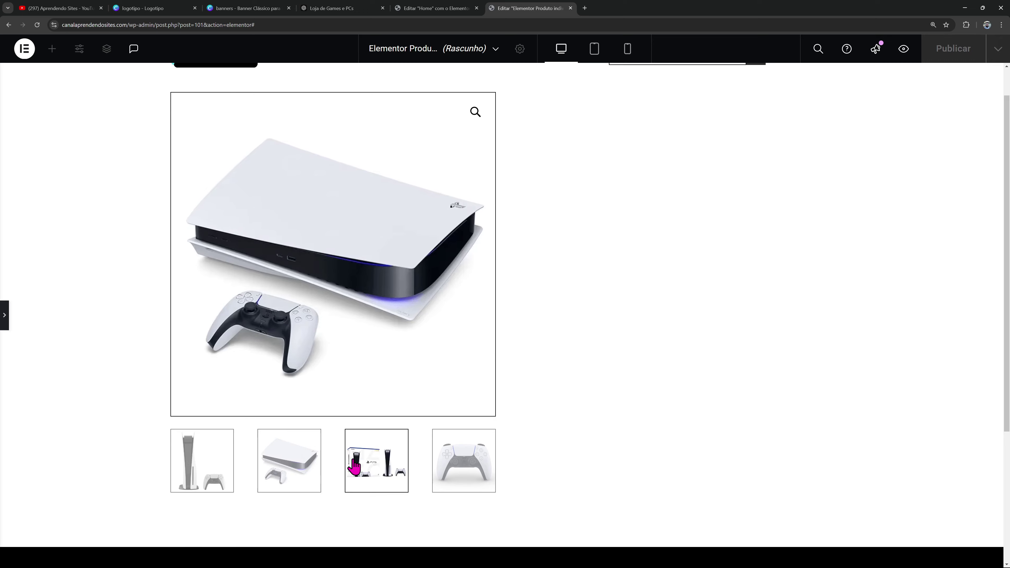
click(208, 480)
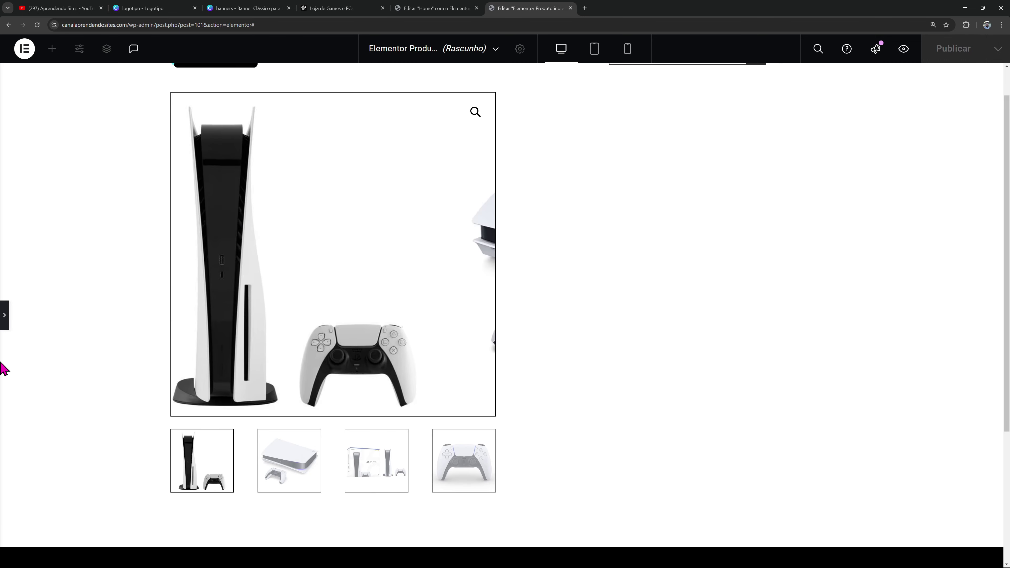
click(5, 315)
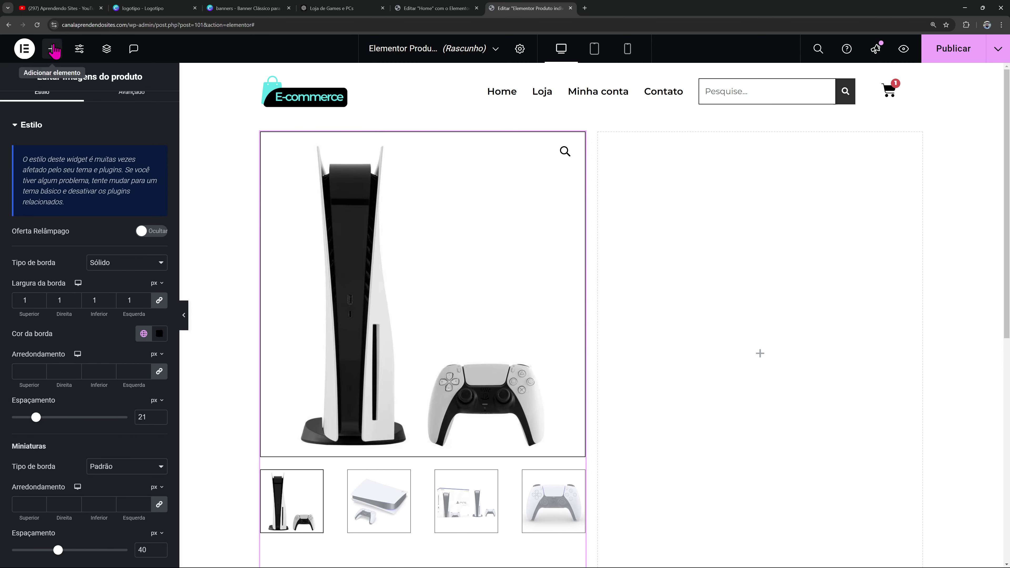
Add the Título do produto widget to the second column and set its text colour to the global black Novo item #2
click(52, 49)
scroll(133, 254, down, 2)
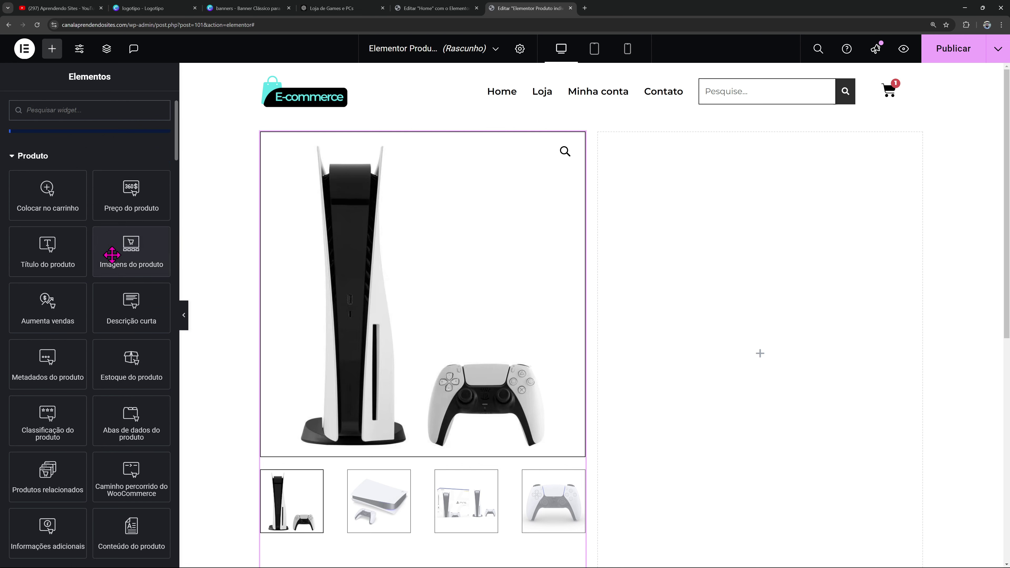
drag(46, 255, 657, 226)
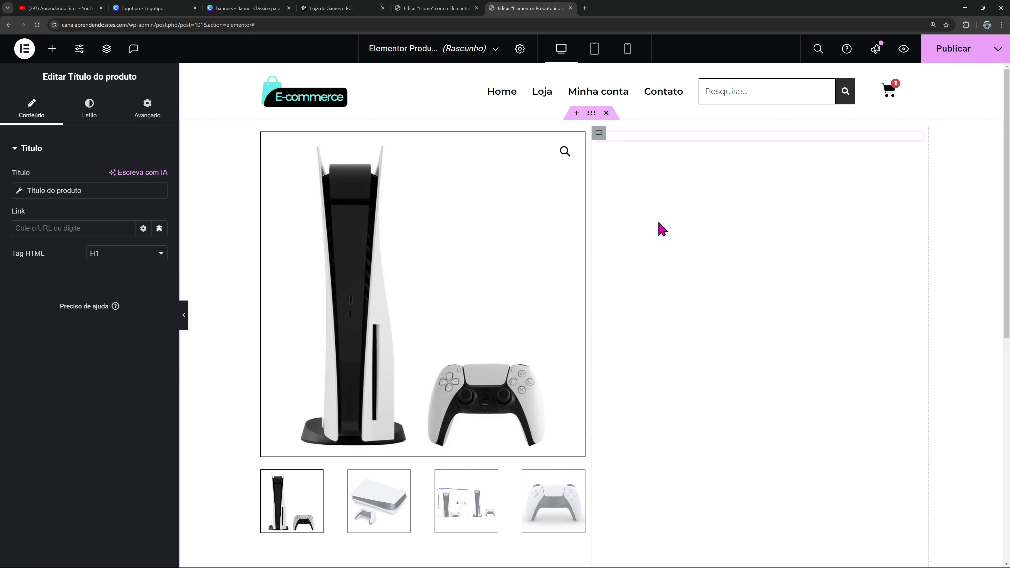
click(87, 120)
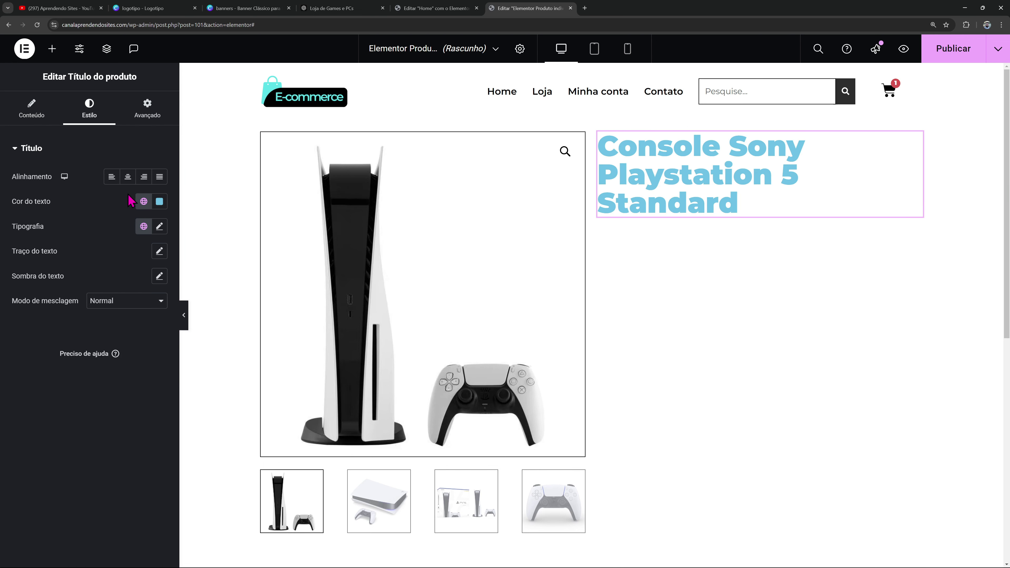
click(144, 202)
click(68, 371)
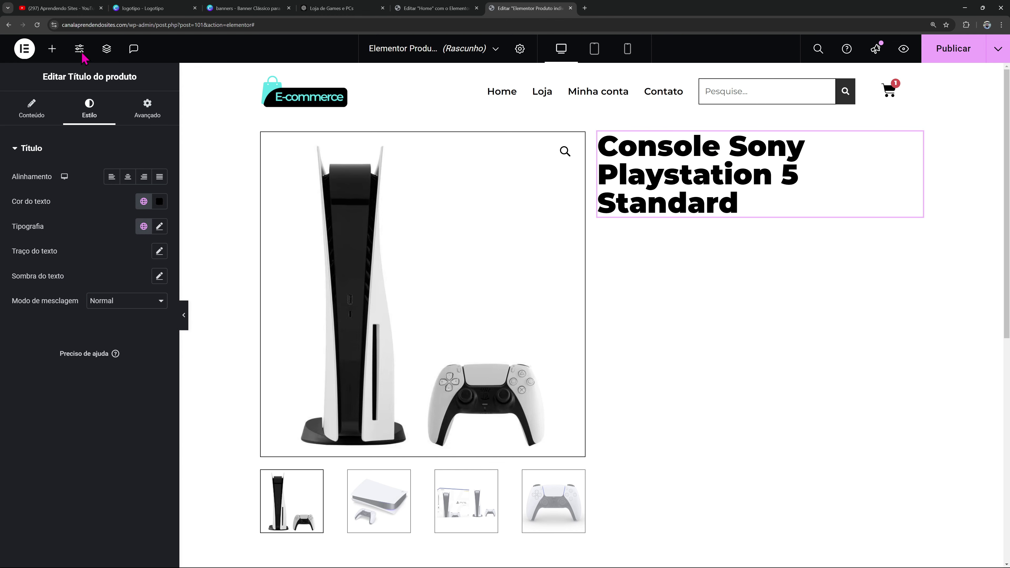
Add the Conteúdo do produto widget below the product title in the second column
click(52, 49)
scroll(187, 260, down, 2)
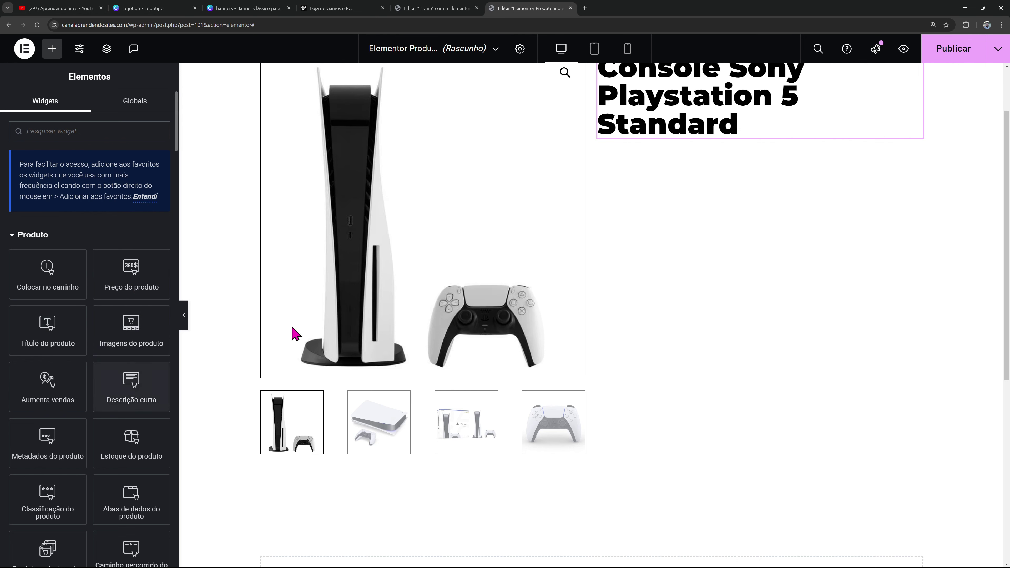
scroll(30, 440, down, 1)
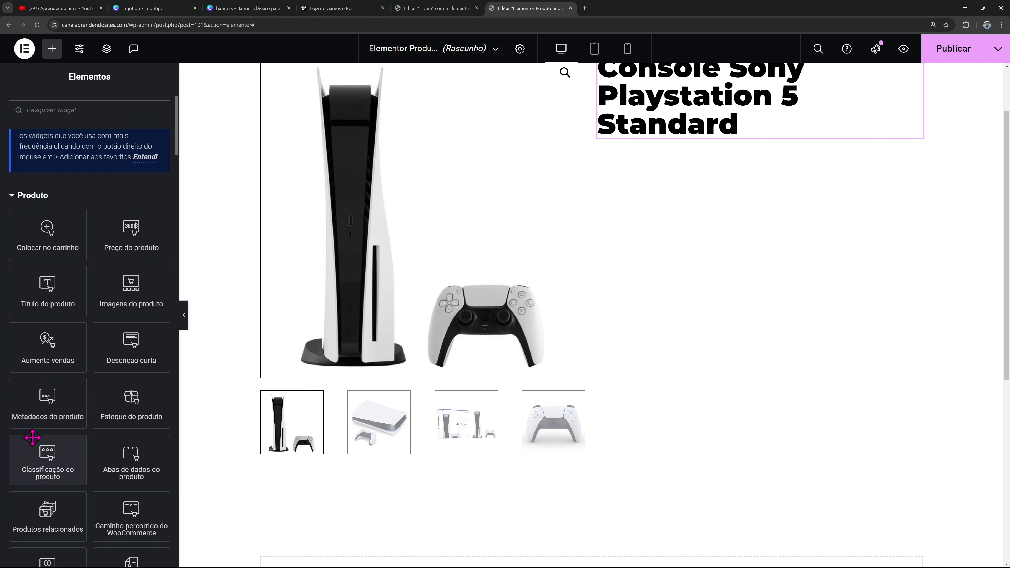
scroll(40, 437, down, 2)
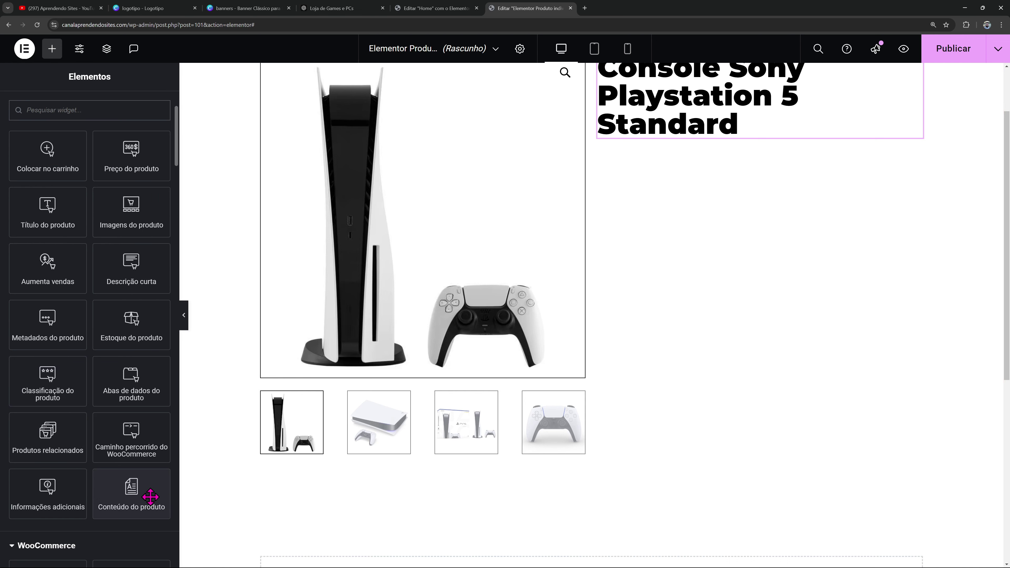
drag(150, 496, 807, 170)
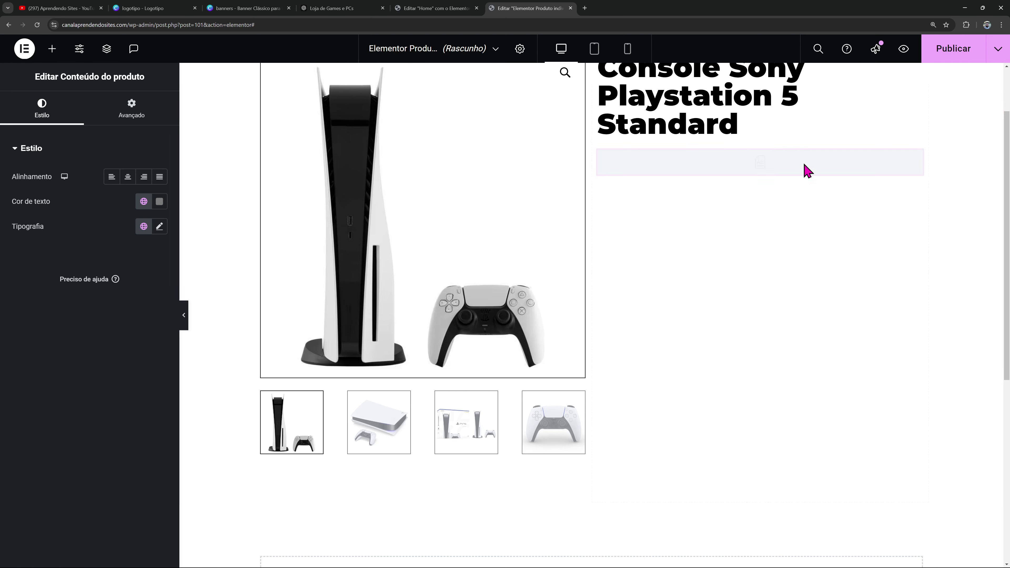
Set the product content's text colour to black and its typography to the global font Secundário
click(160, 202)
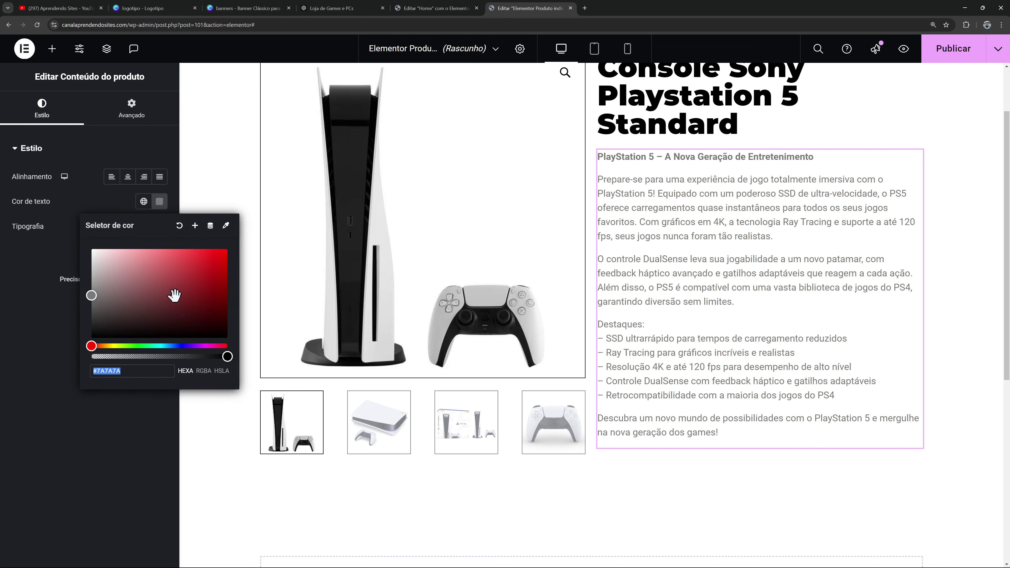
click(94, 337)
click(118, 243)
click(144, 227)
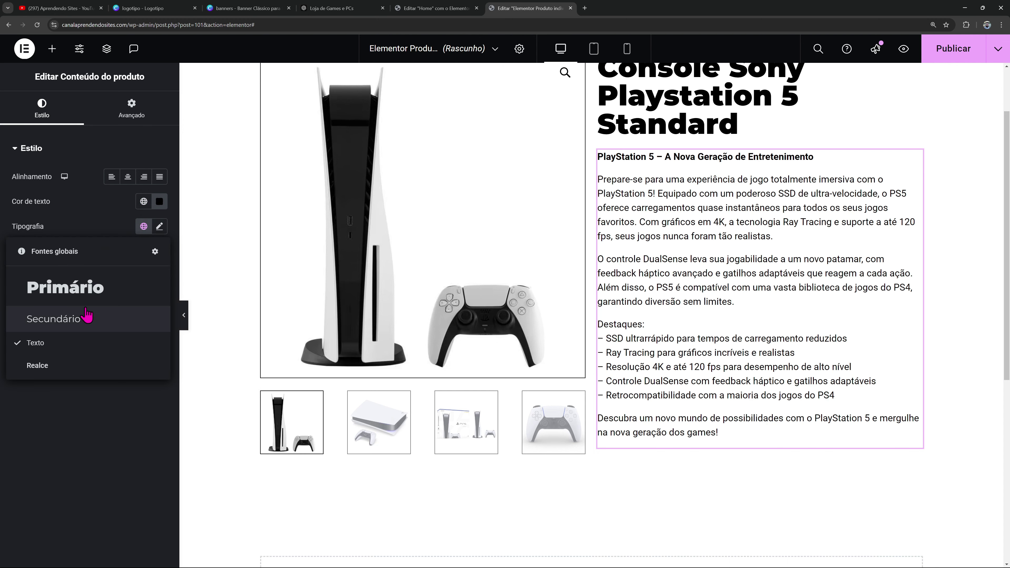
click(87, 317)
scroll(774, 235, up, 3)
scroll(773, 360, down, 5)
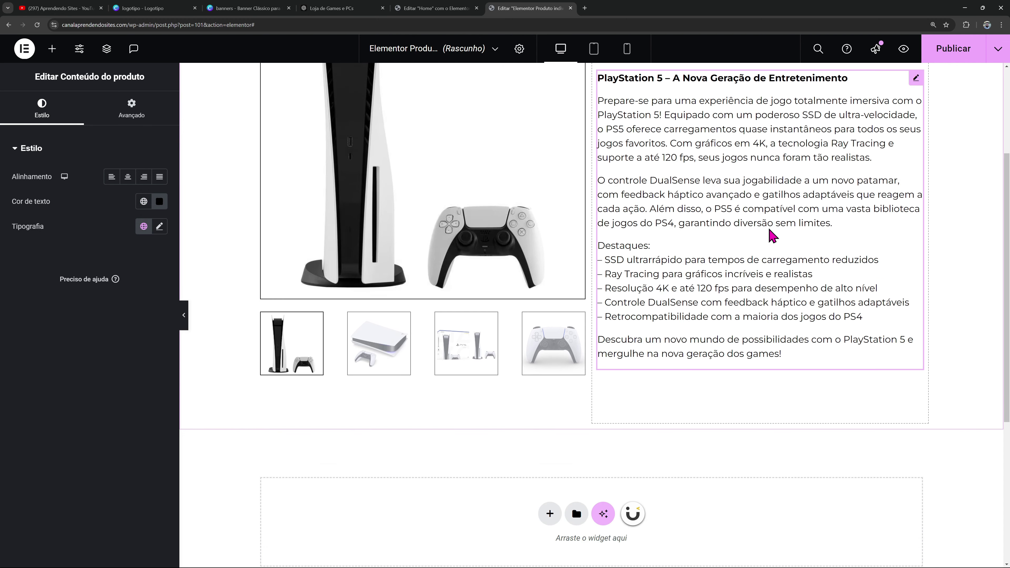
Add the Preço do produto widget below the product content and set its price colour to the global colour Novo item #1
click(55, 60)
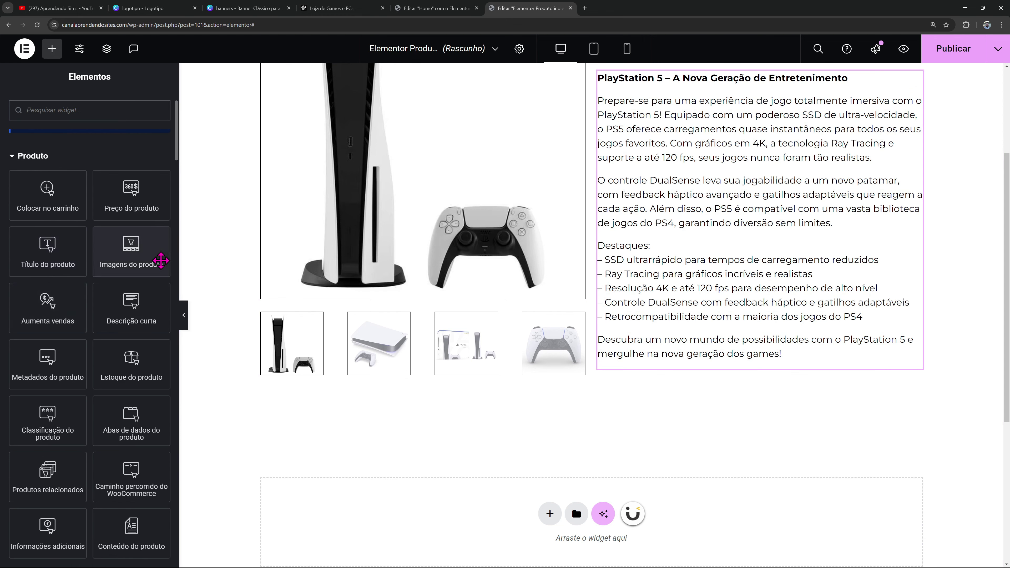
drag(140, 196, 683, 345)
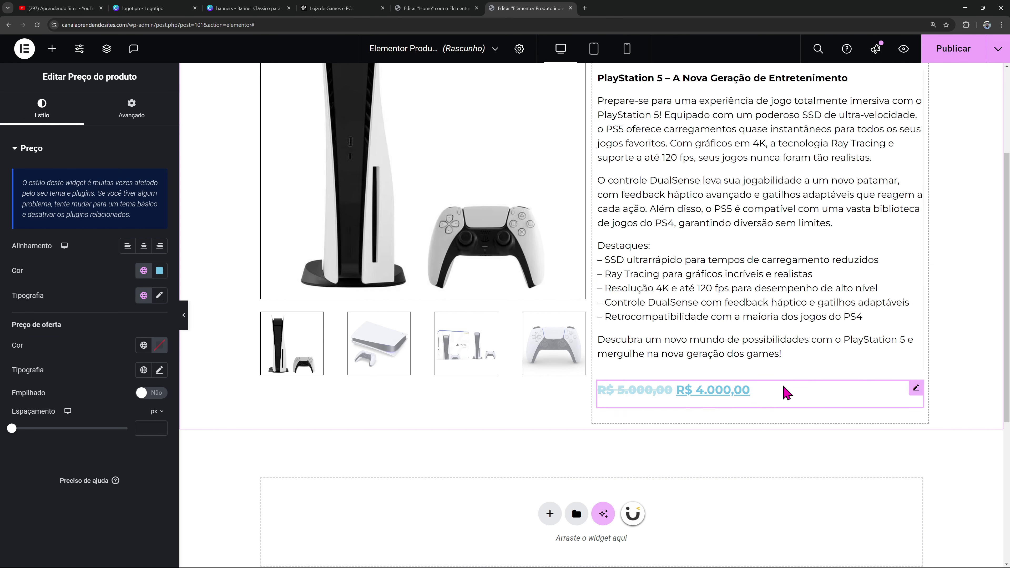
scroll(615, 368, down, 1)
click(140, 273)
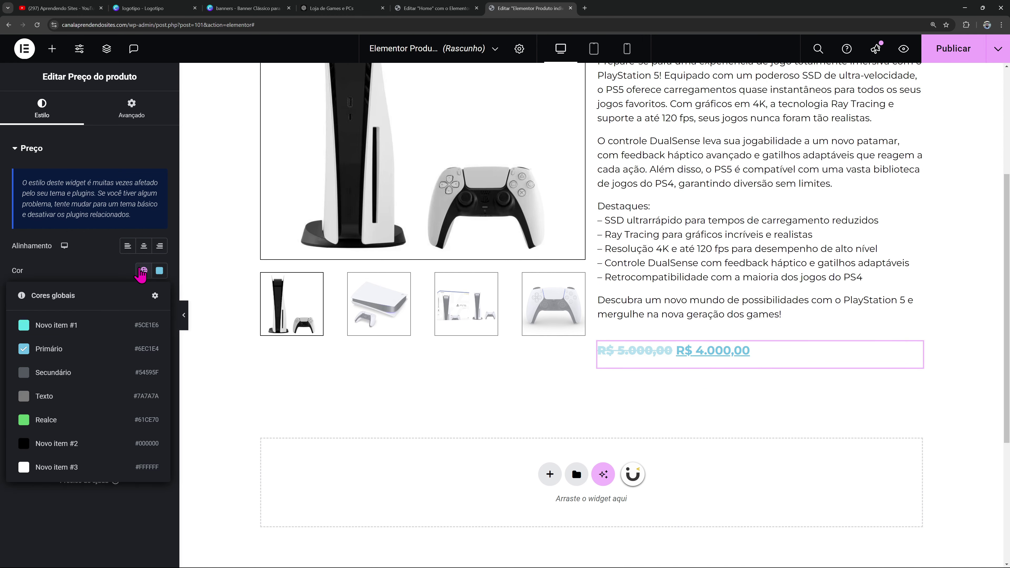
click(78, 332)
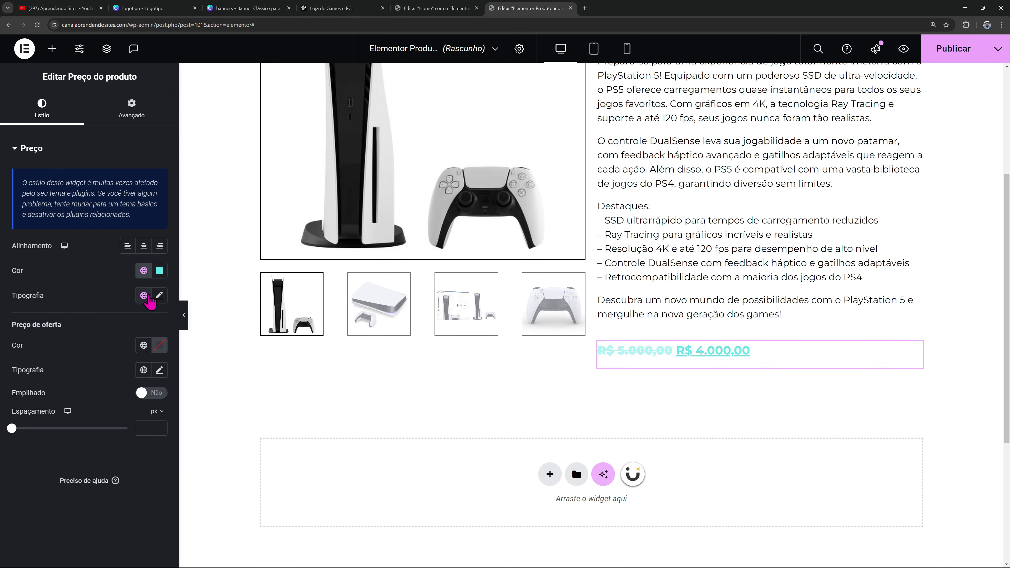
scroll(746, 355, down, 1)
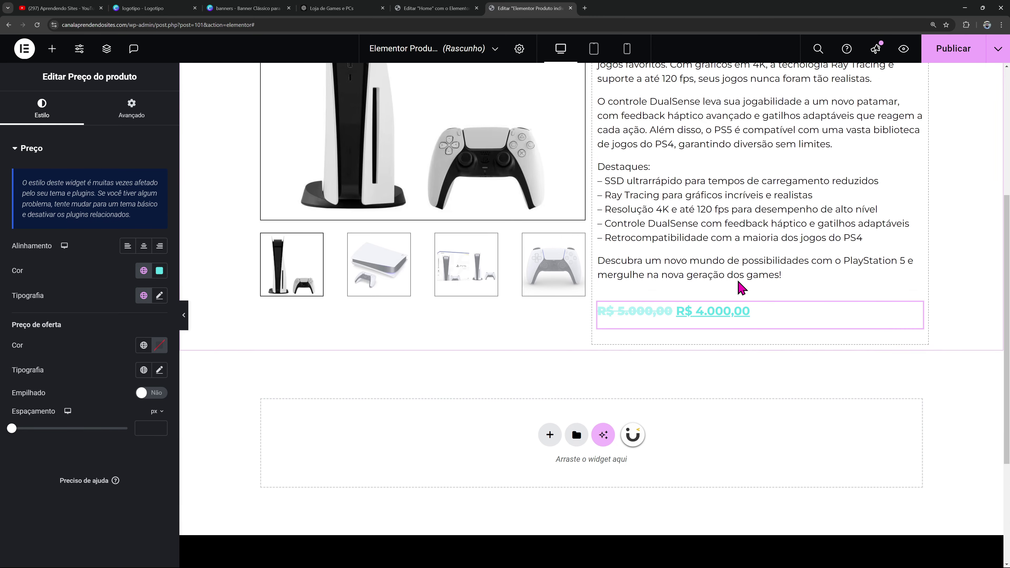
Add a Shortcode widget below the product price with the shortcode [wc_shipping_simulator]
click(51, 48)
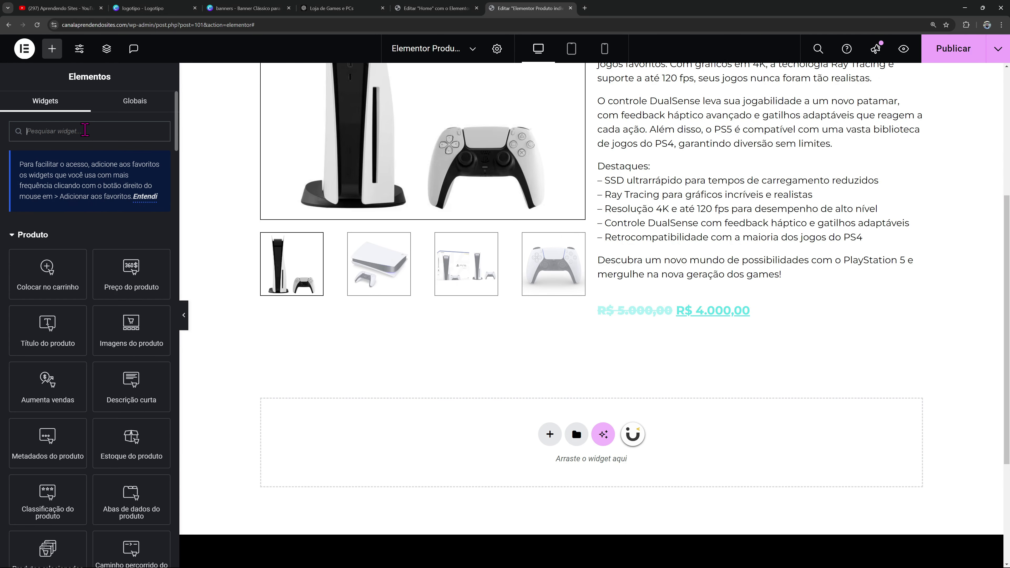
text(shor)
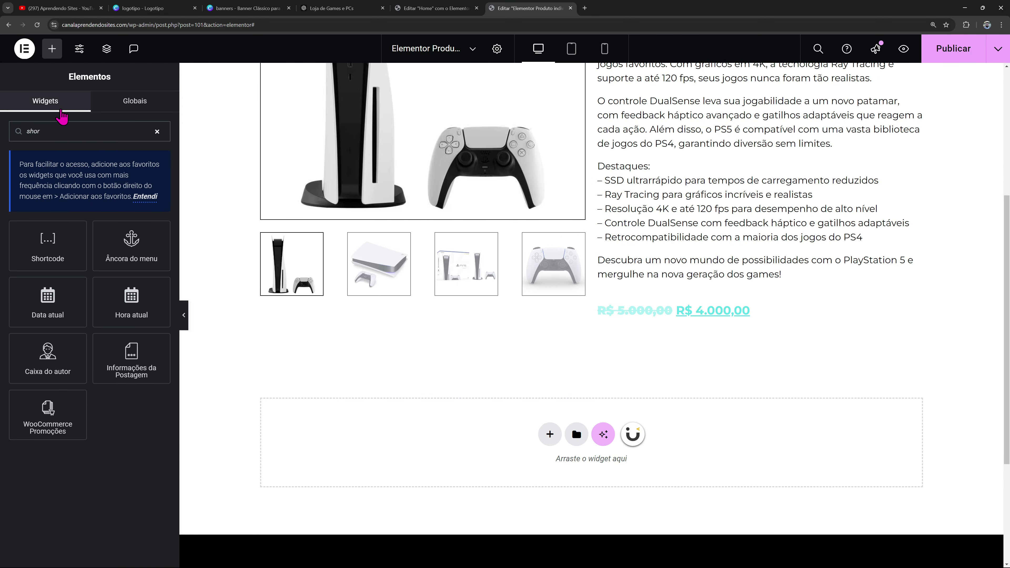
drag(18, 271, 644, 322)
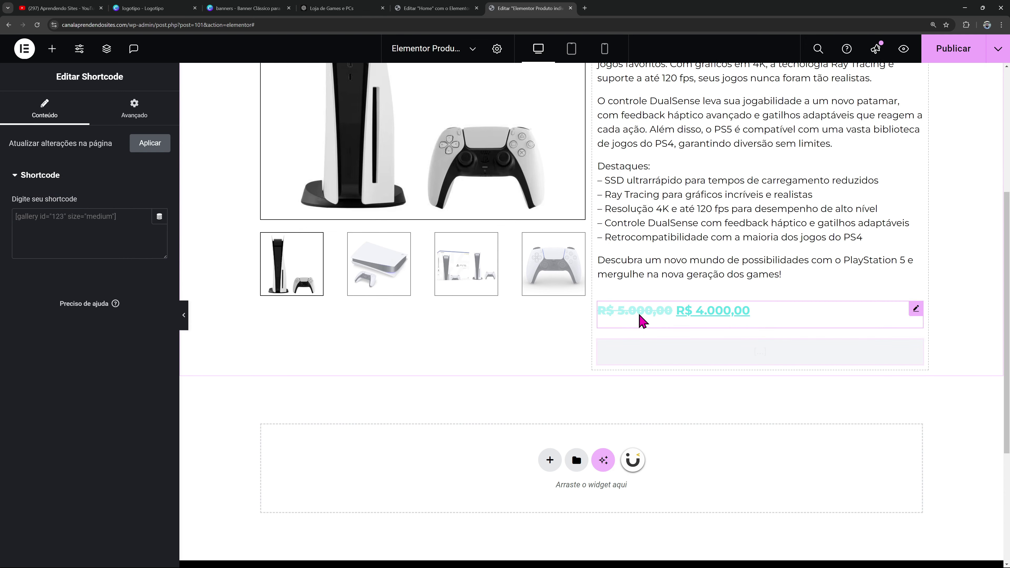
click(97, 246)
text([wc_shipping_simulator])
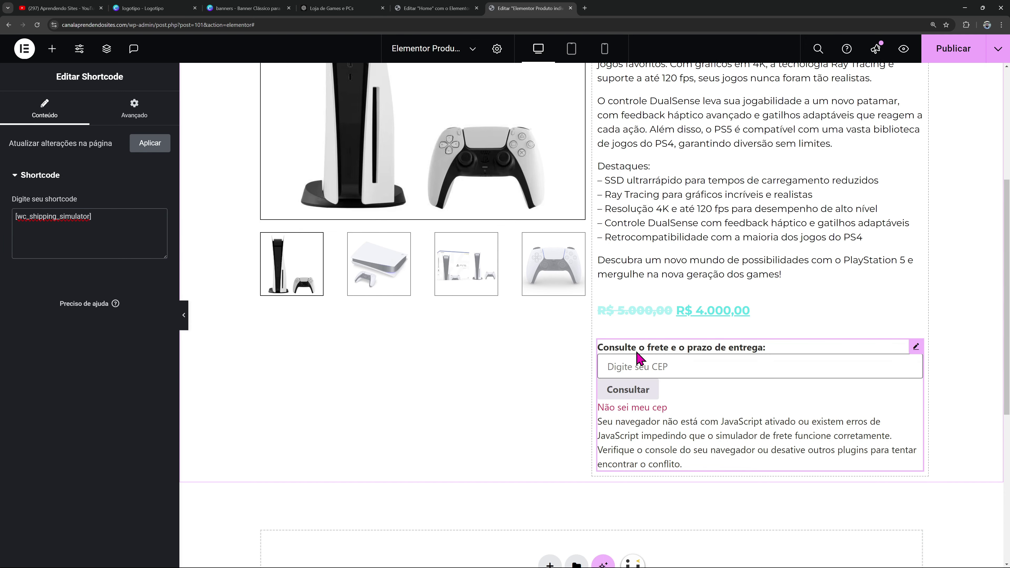
drag(101, 222, 7, 229)
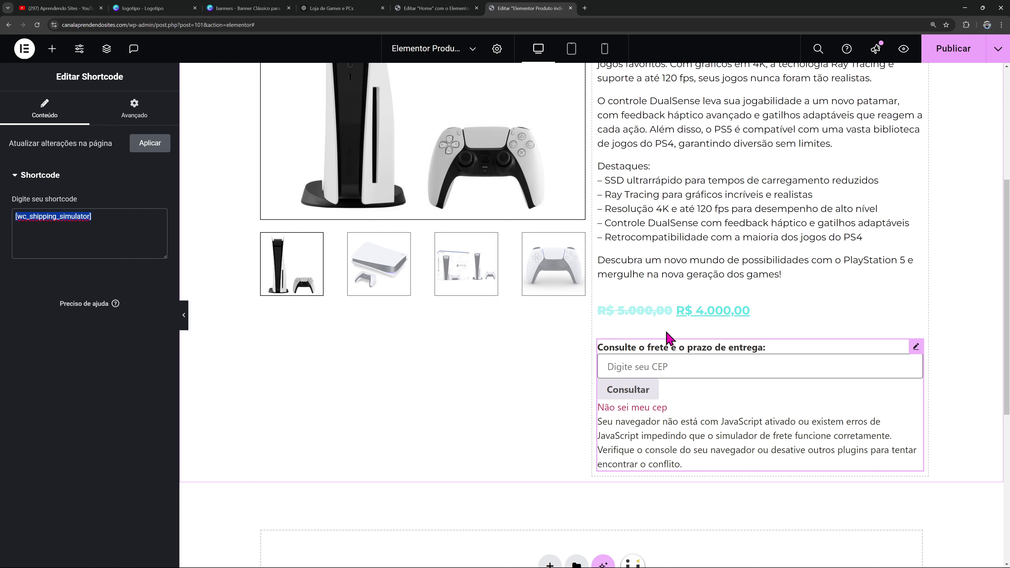
scroll(707, 398, up, 4)
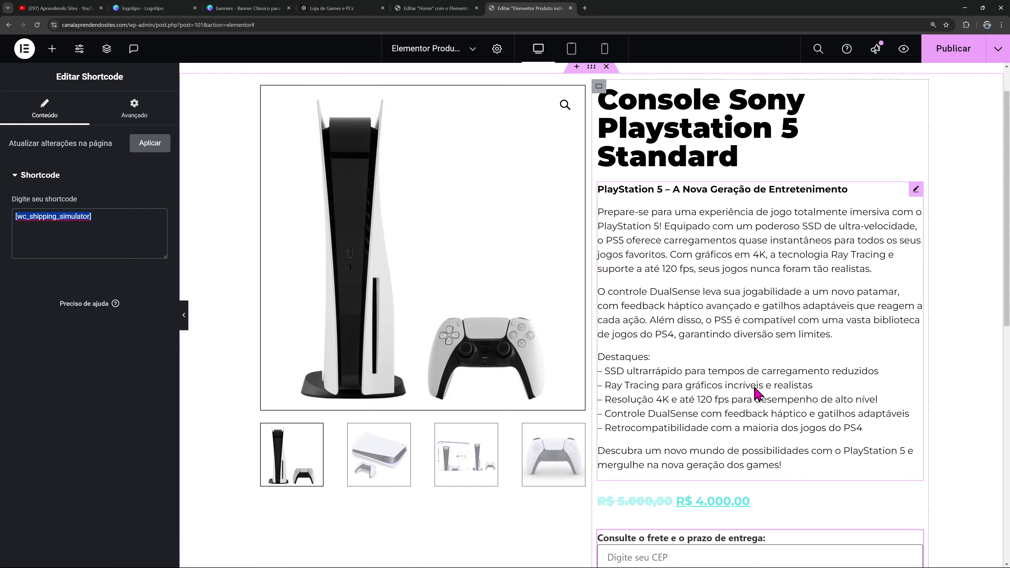
scroll(756, 394, down, 5)
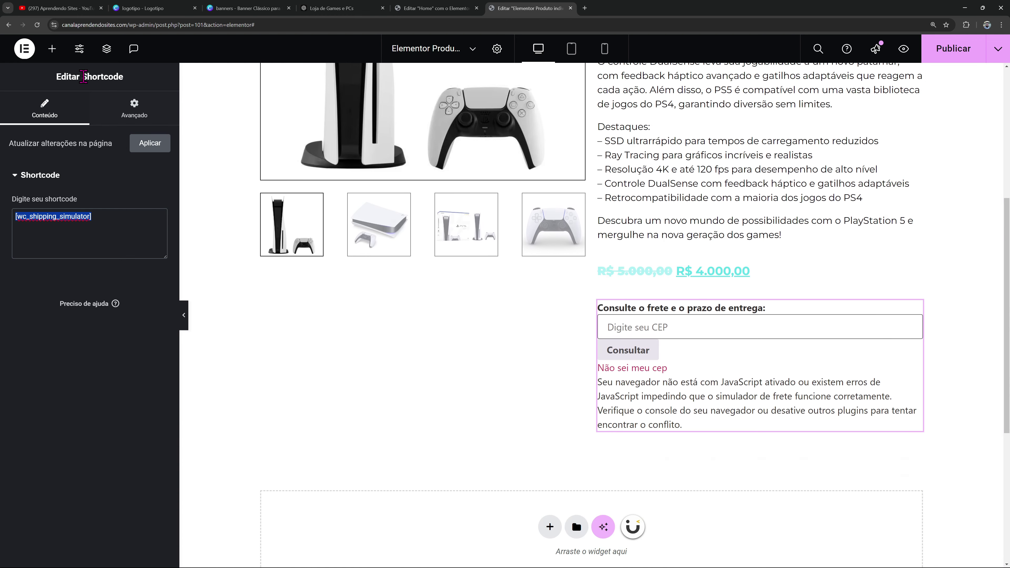
Add the Colocar no carrinho widget below the shipping simulator and style its button with the Secundário font and global black background Novo item #2
click(52, 49)
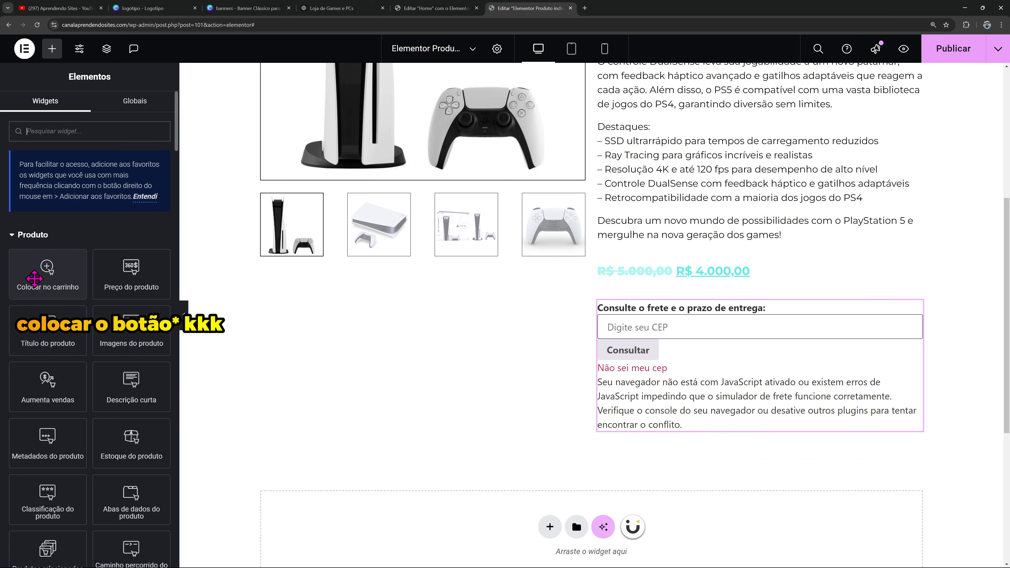
drag(34, 278, 561, 429)
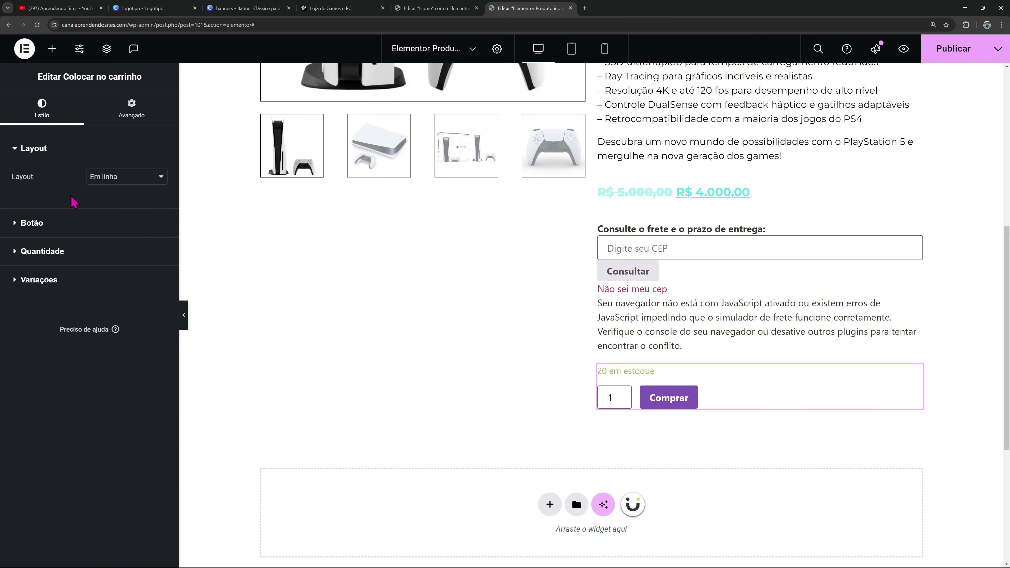
click(63, 224)
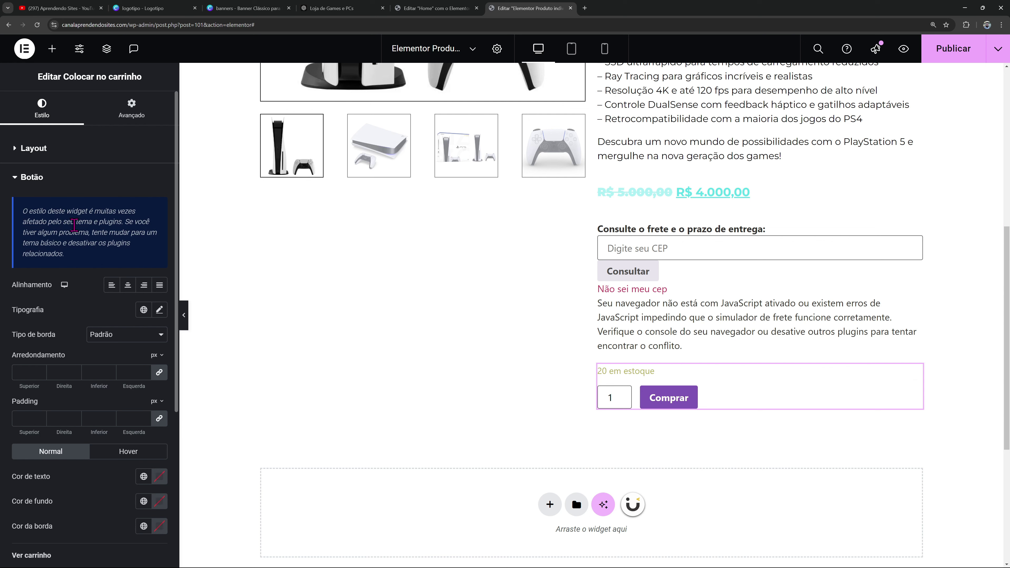
scroll(74, 225, down, 1)
click(144, 260)
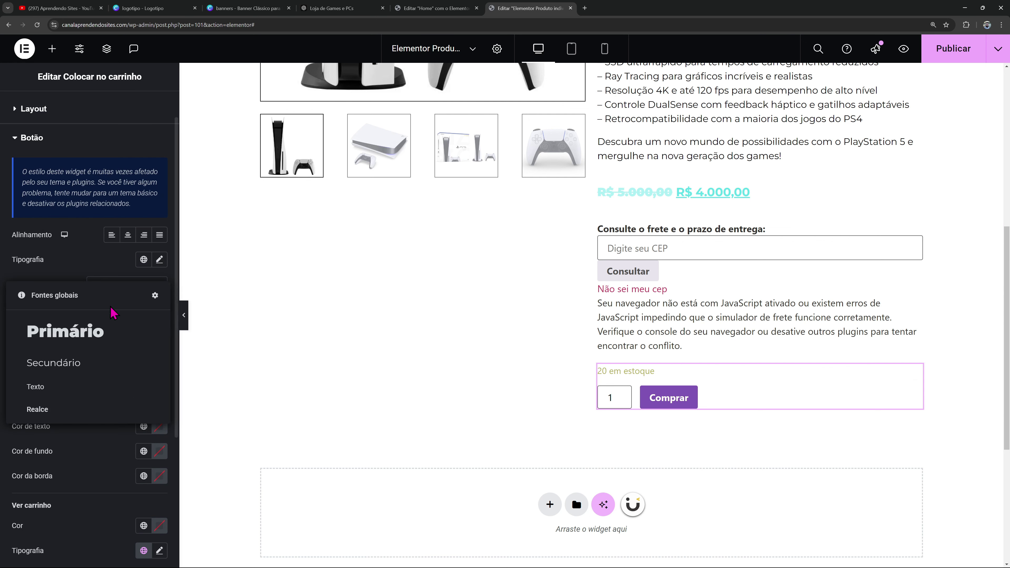
click(67, 368)
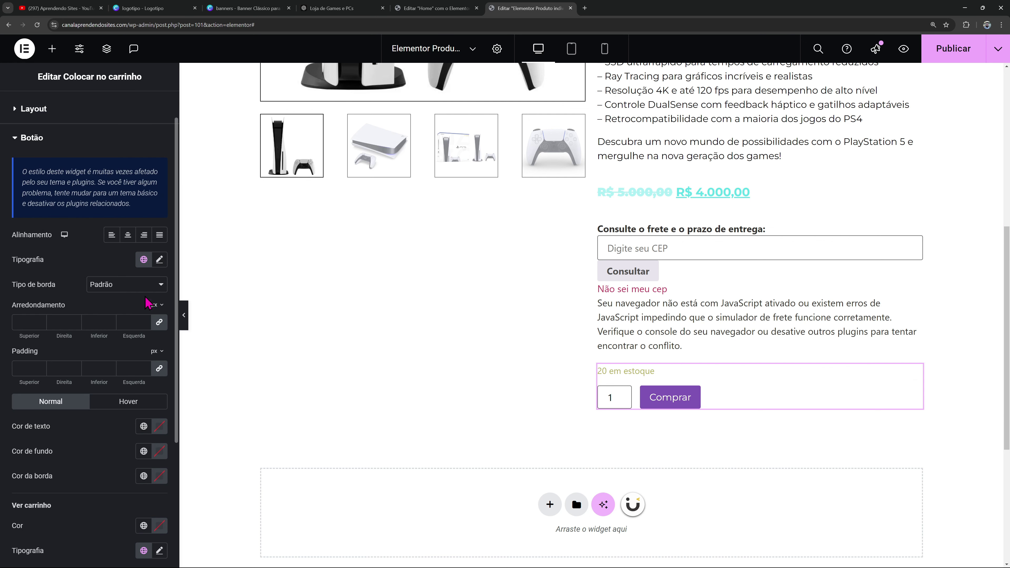
click(144, 451)
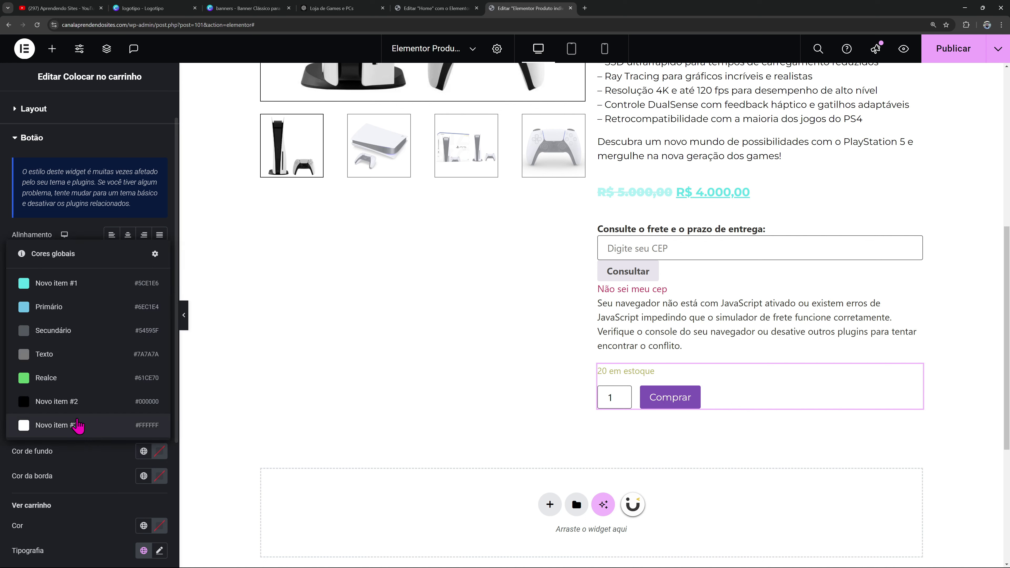
click(78, 489)
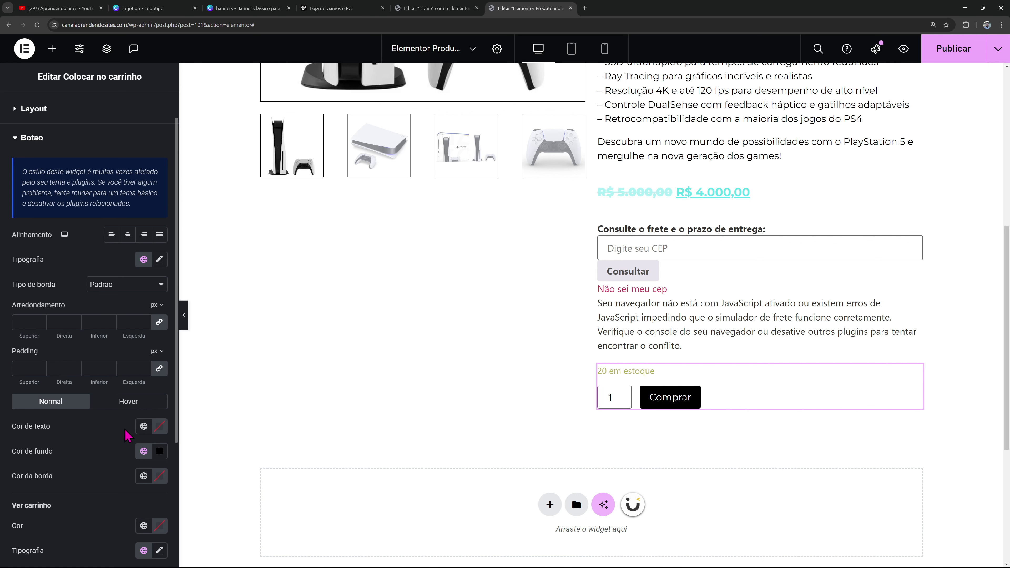
Try hiding the quantity field beside the Comprar button, and restore it
scroll(4, 368, down, 3)
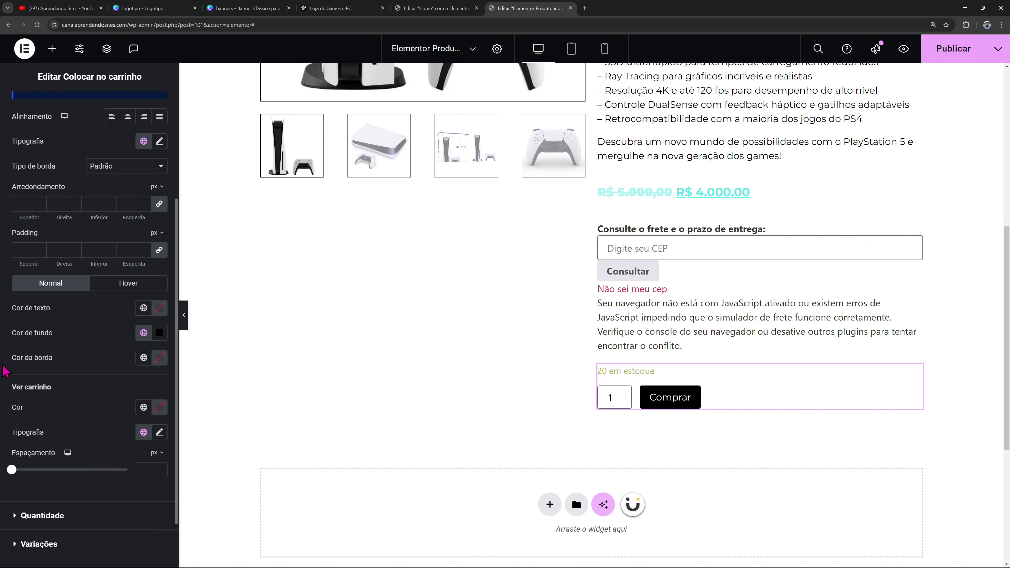
scroll(39, 409, down, 2)
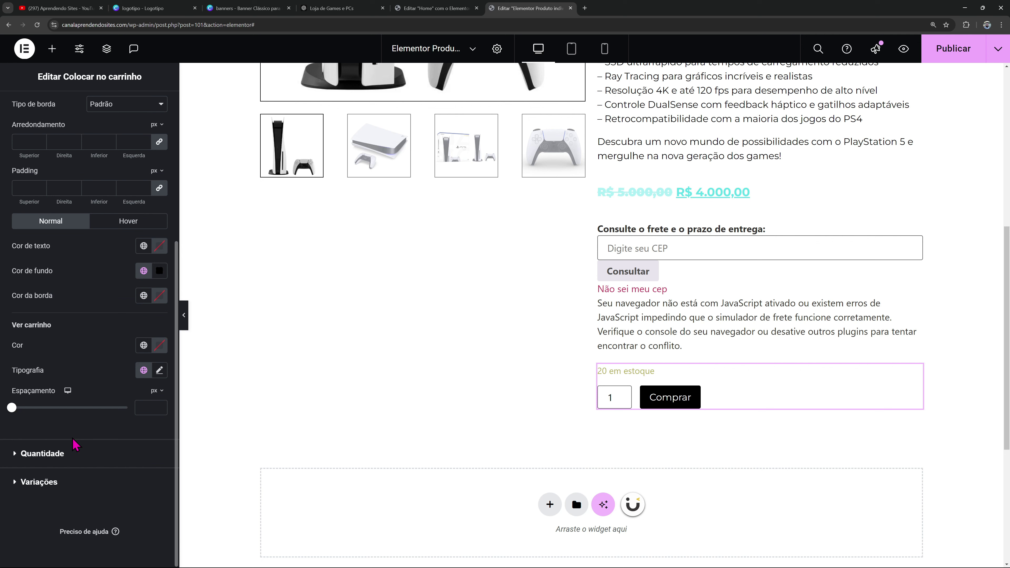
click(72, 454)
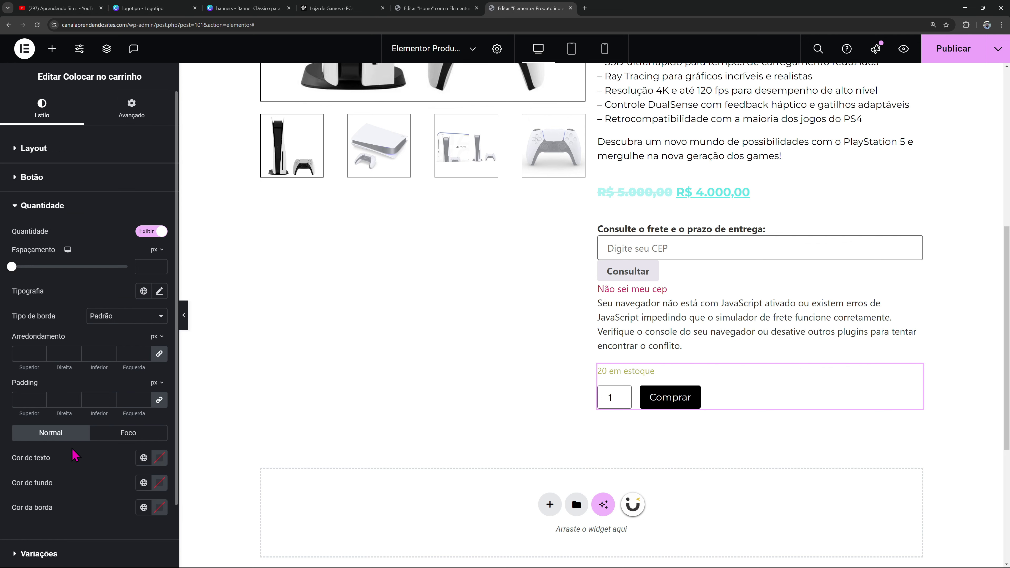
click(151, 232)
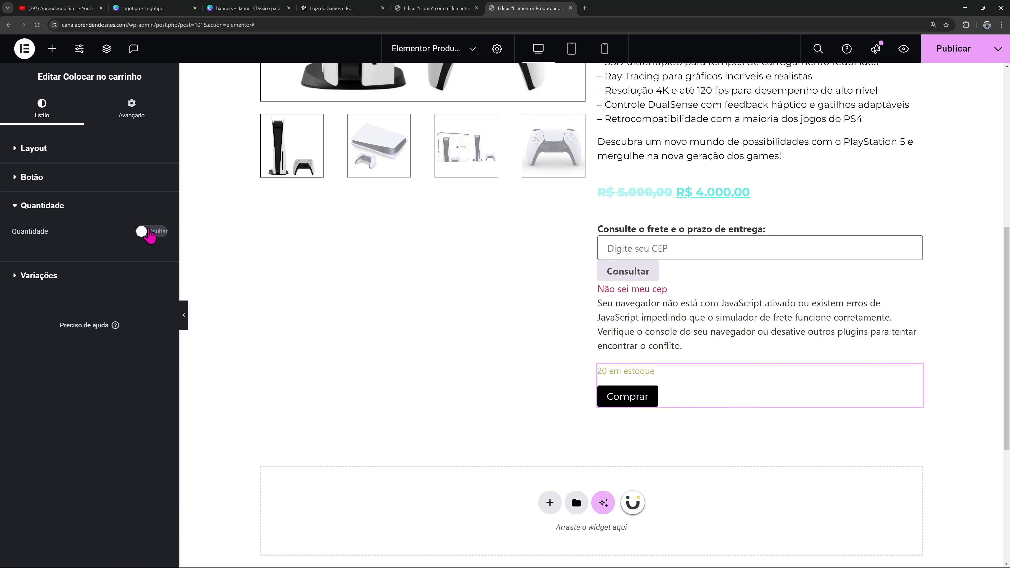
click(149, 233)
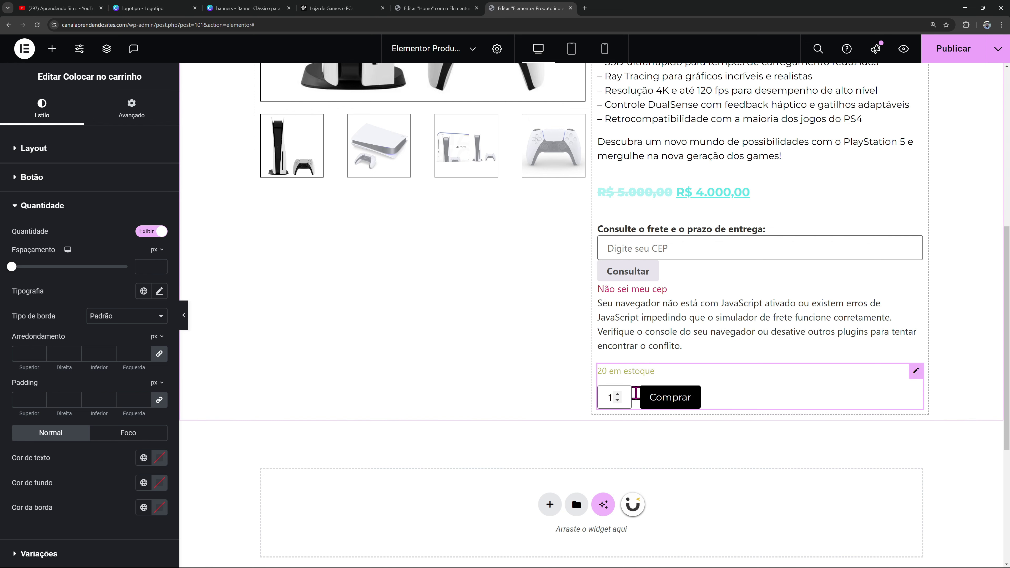
click(42, 206)
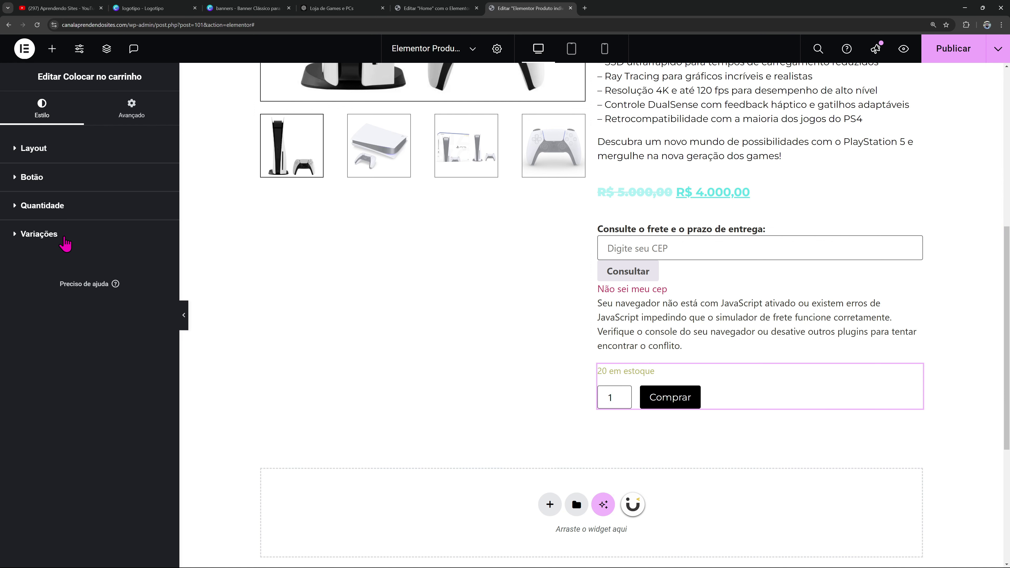
click(44, 234)
scroll(77, 302, down, 3)
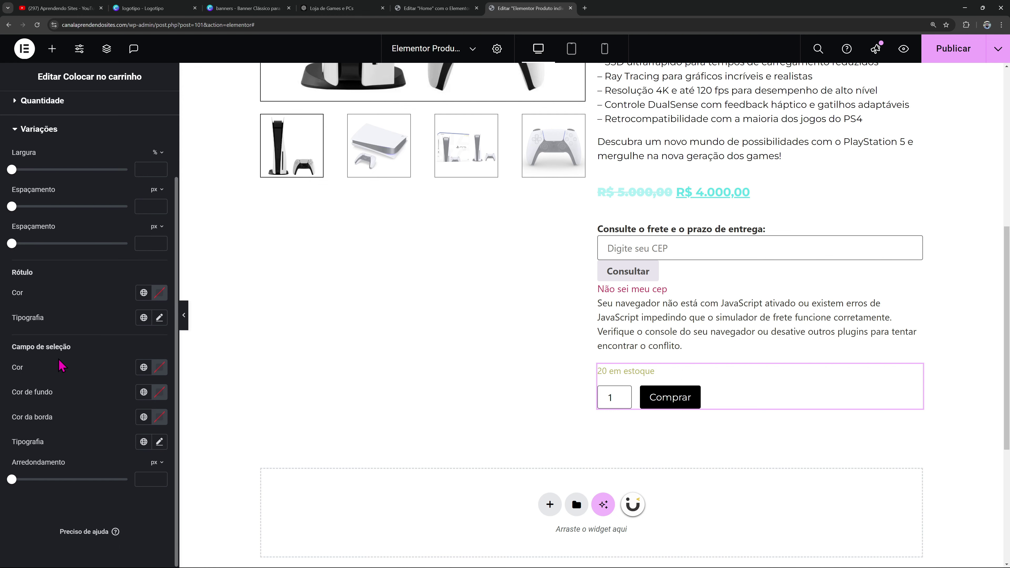
scroll(64, 357, up, 3)
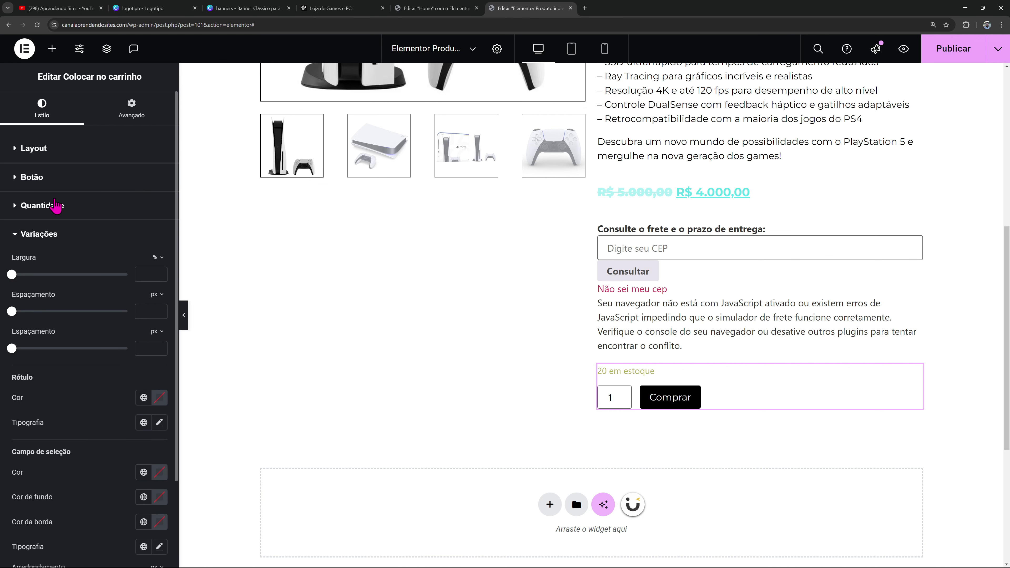
click(45, 179)
scroll(59, 330, down, 5)
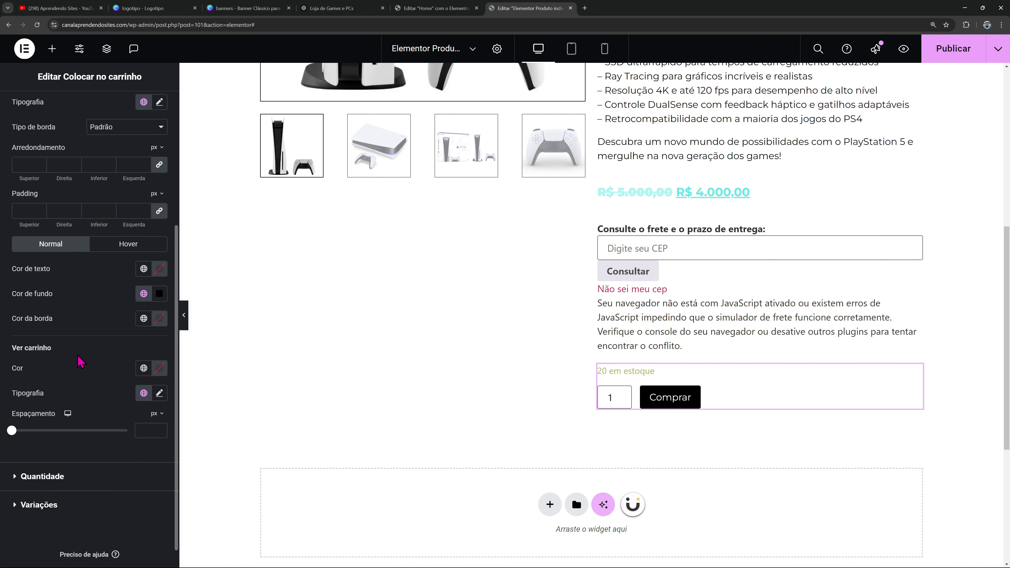
scroll(97, 406, up, 5)
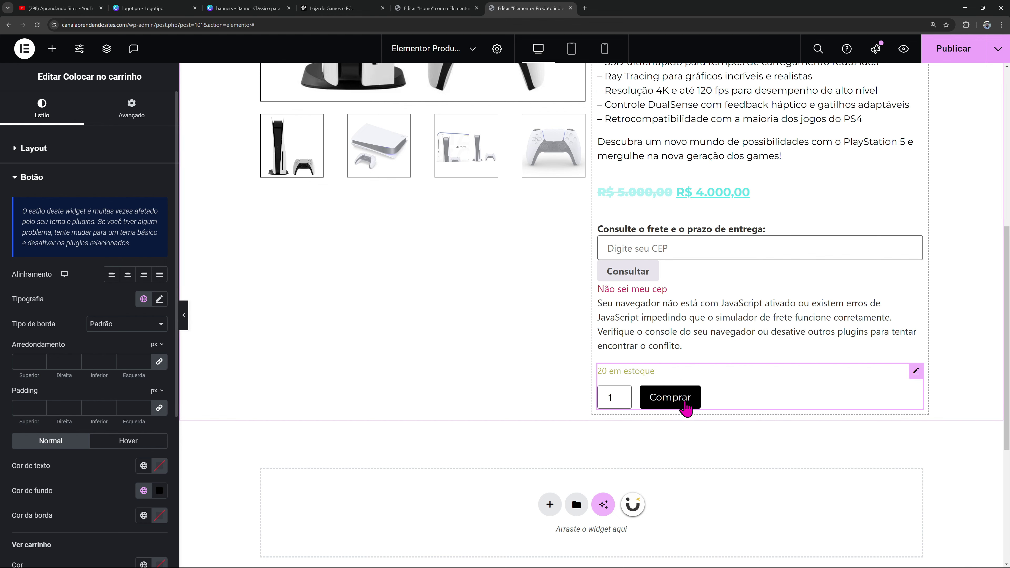
Add the Metadados do produto widget between the product title and content, with link colour Novo item #1 and Secundário text typography
click(60, 51)
scroll(623, 330, up, 8)
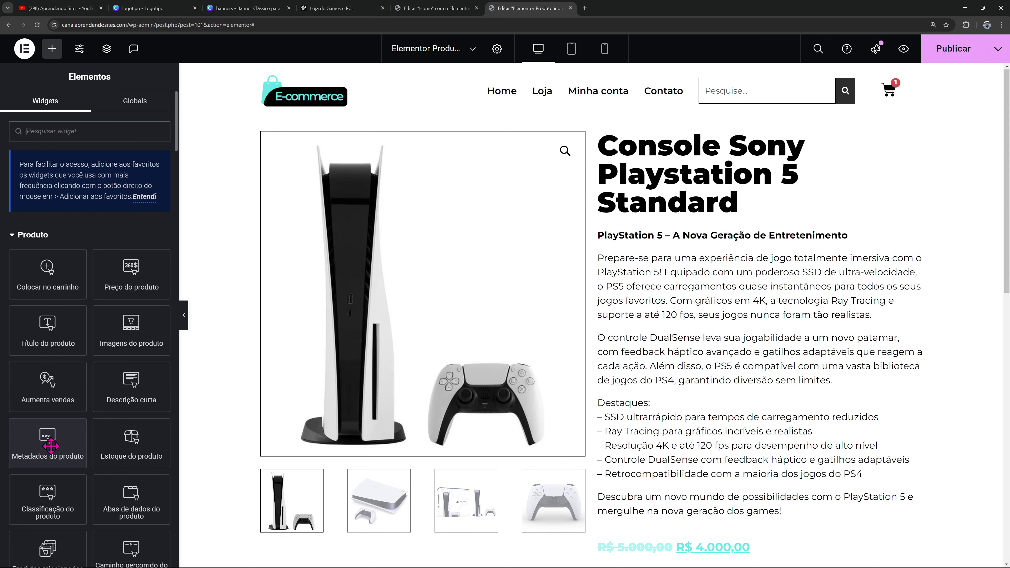
drag(47, 440, 712, 220)
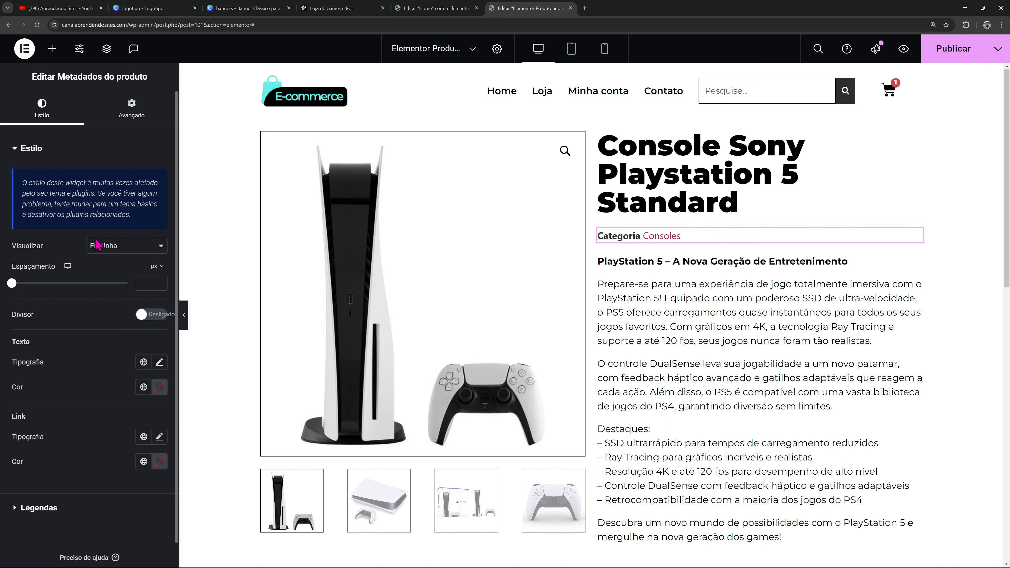
click(144, 461)
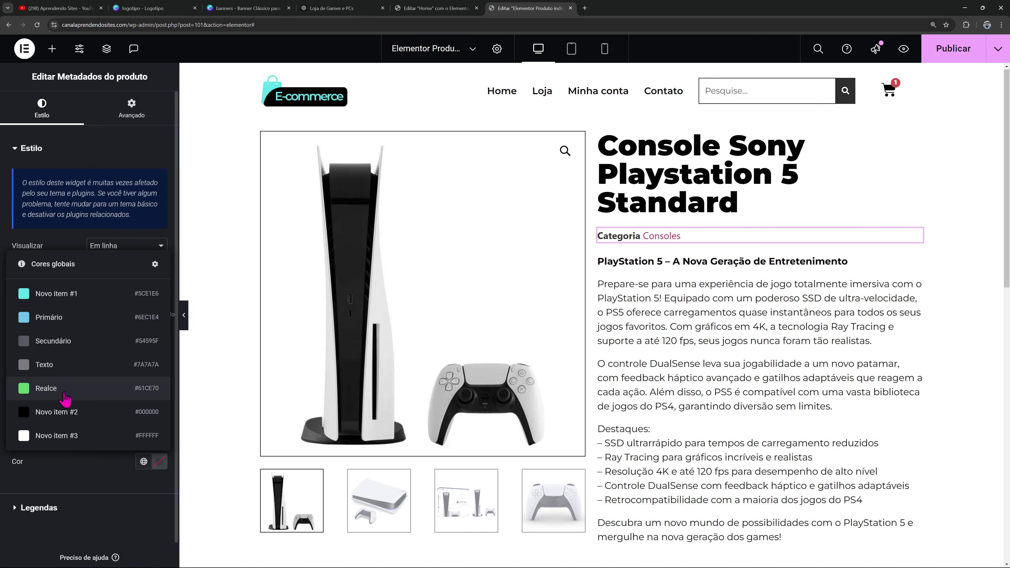
click(65, 297)
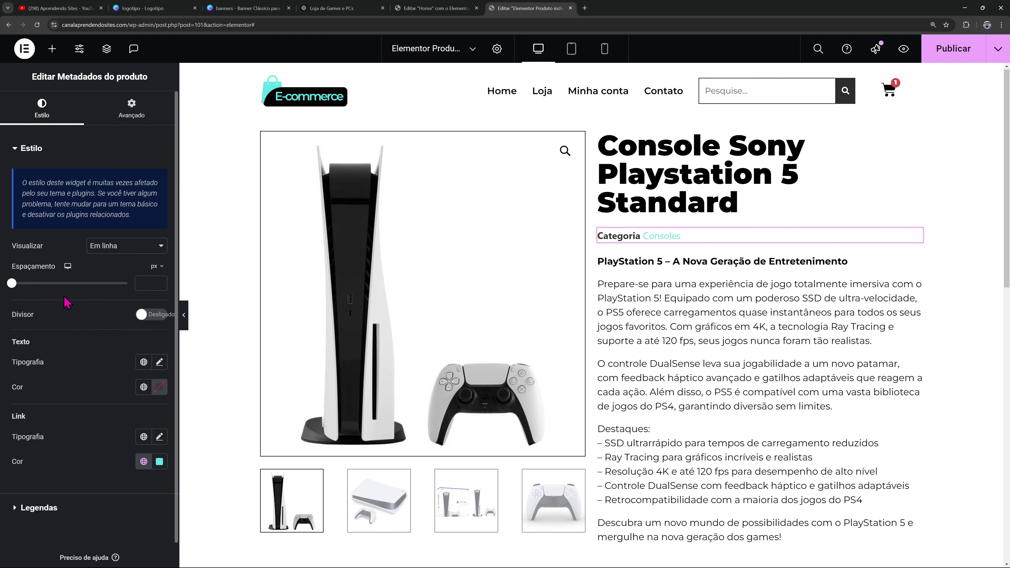
click(144, 362)
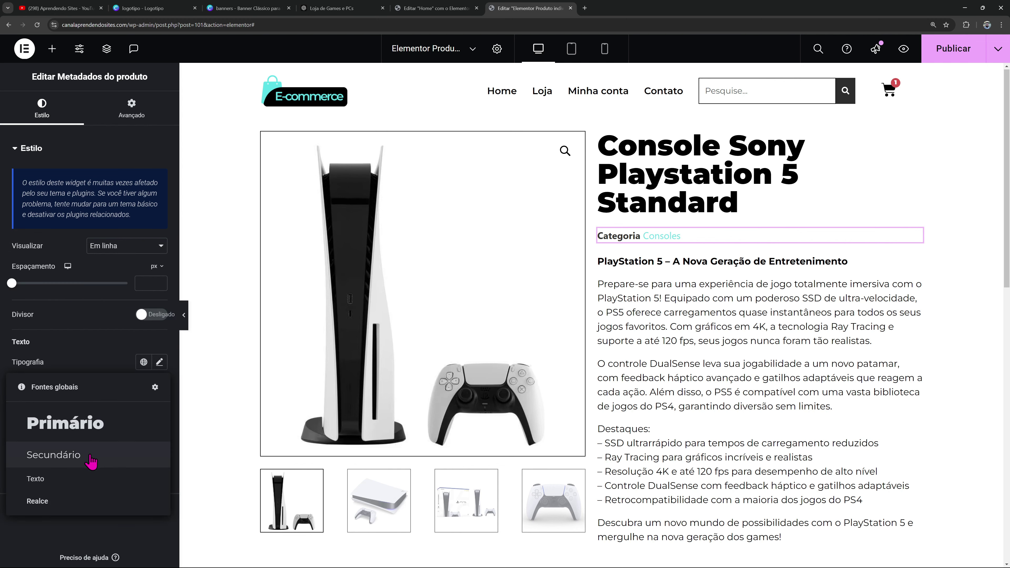
click(91, 462)
Add the Informações adicionais widget below the quantity field and Comprar button
scroll(651, 289, down, 10)
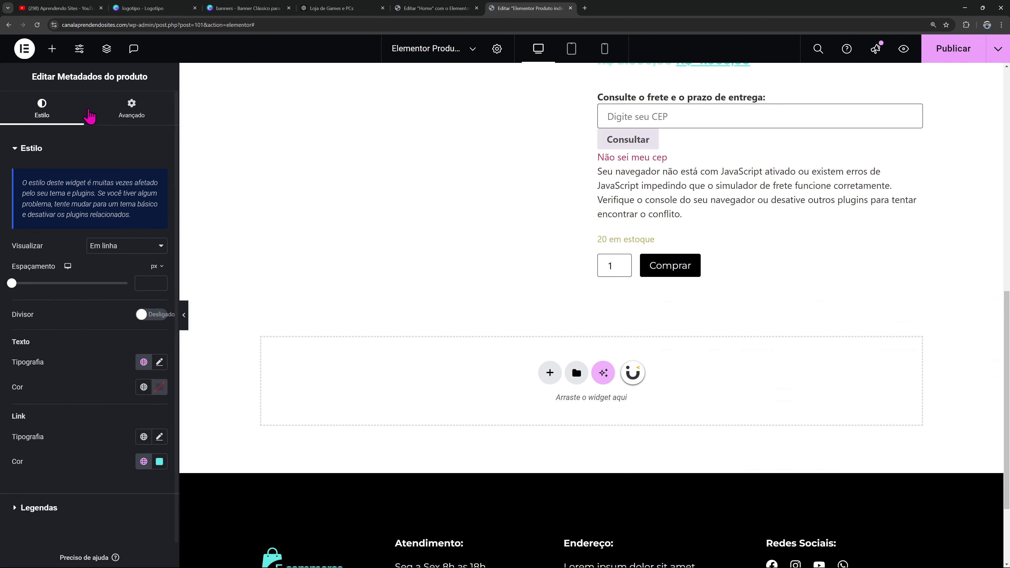
click(51, 49)
scroll(115, 245, down, 3)
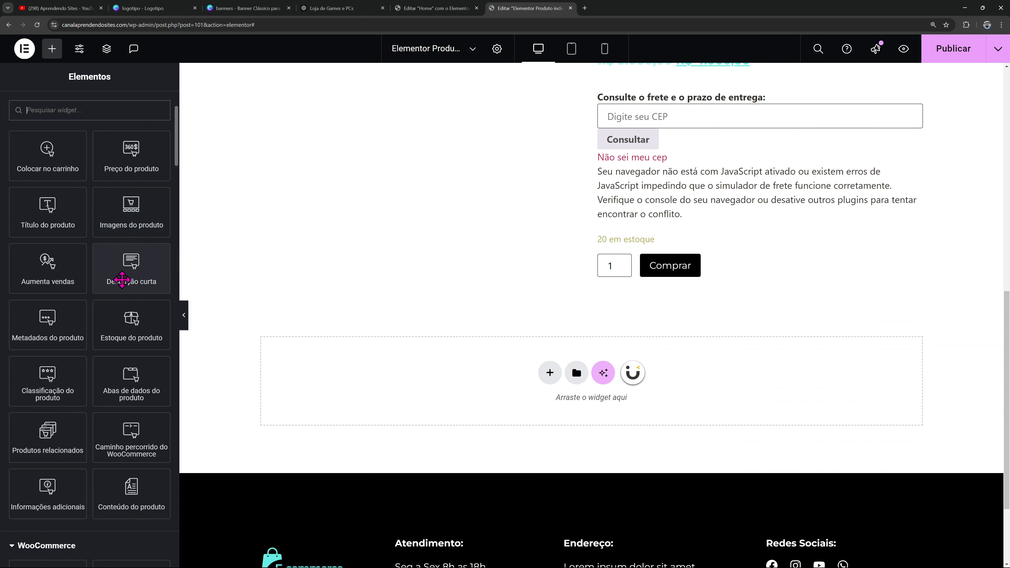
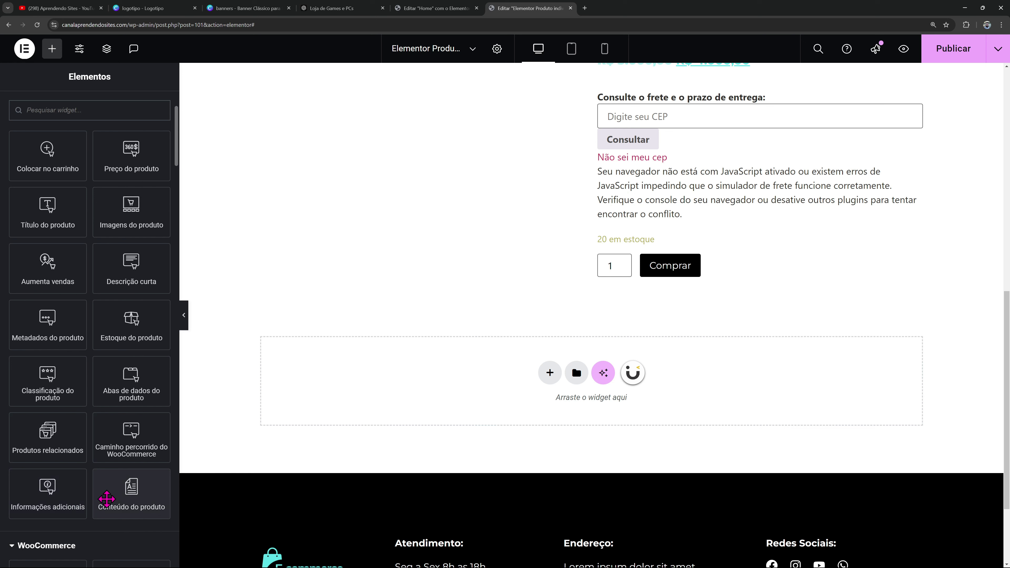
drag(40, 508, 676, 293)
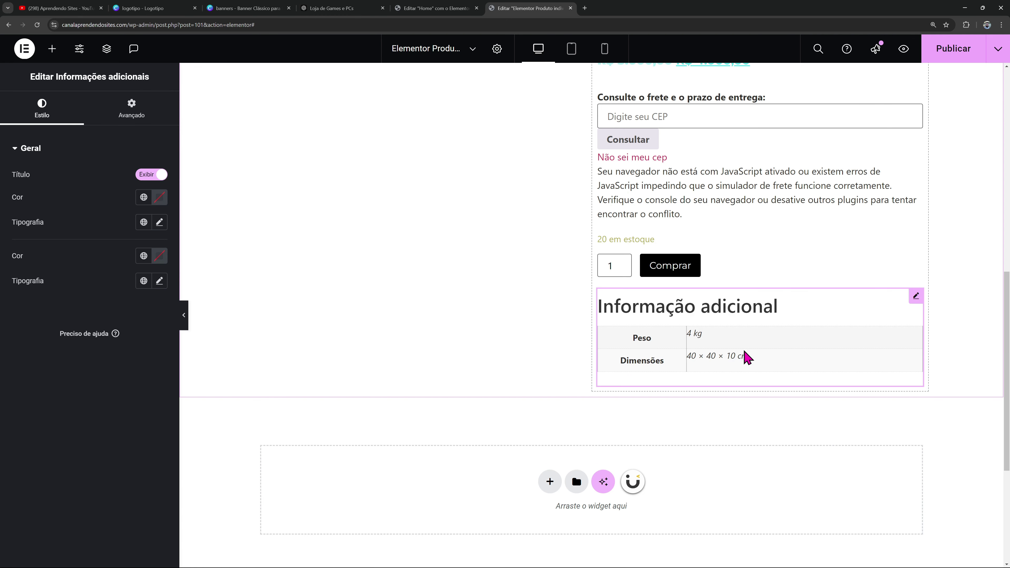
Set the additional information title to the global black Novo item #2 and apply the Secundário font to both the title and the table text
click(143, 197)
click(43, 382)
click(144, 222)
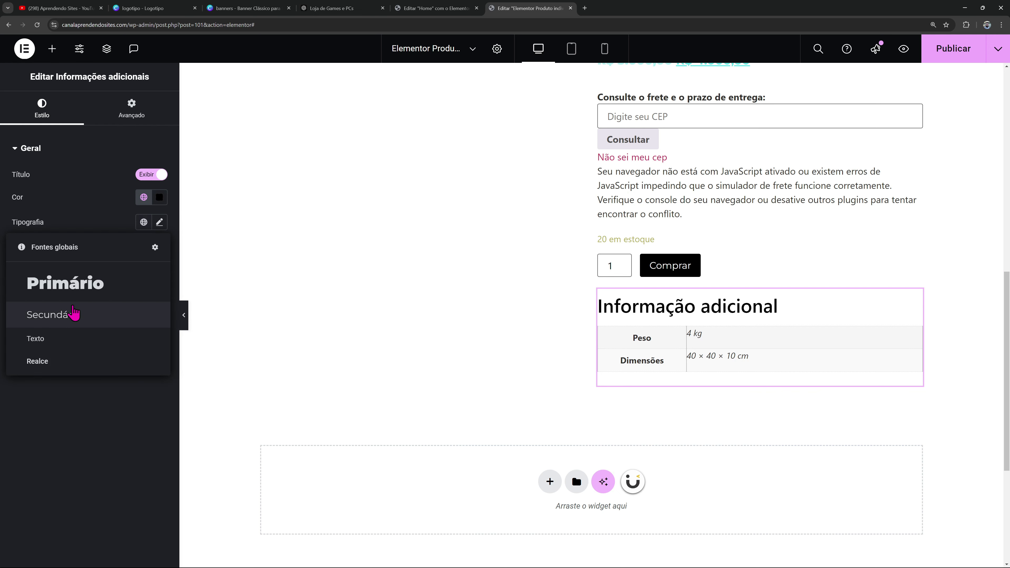
click(71, 322)
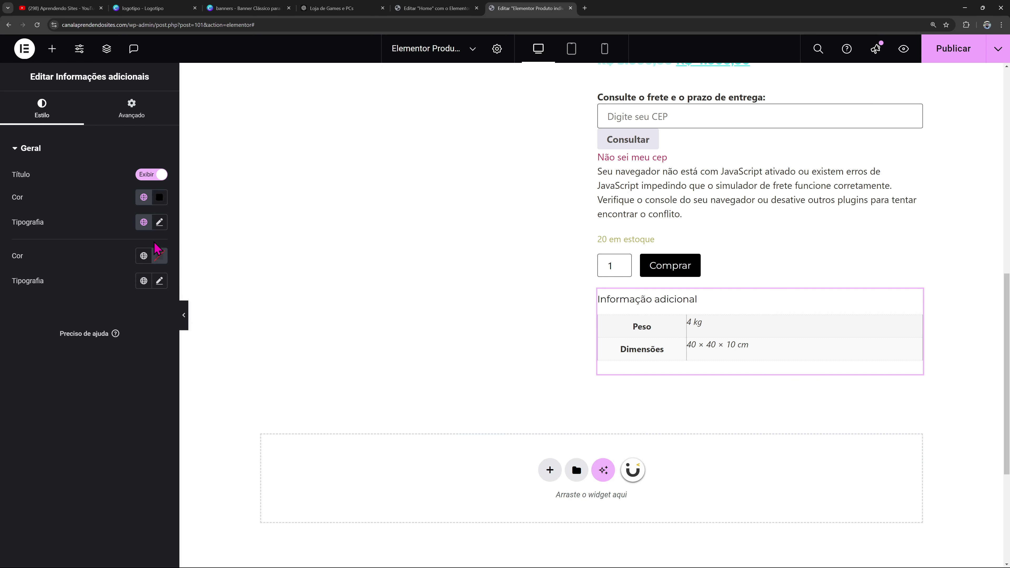
click(143, 281)
click(75, 380)
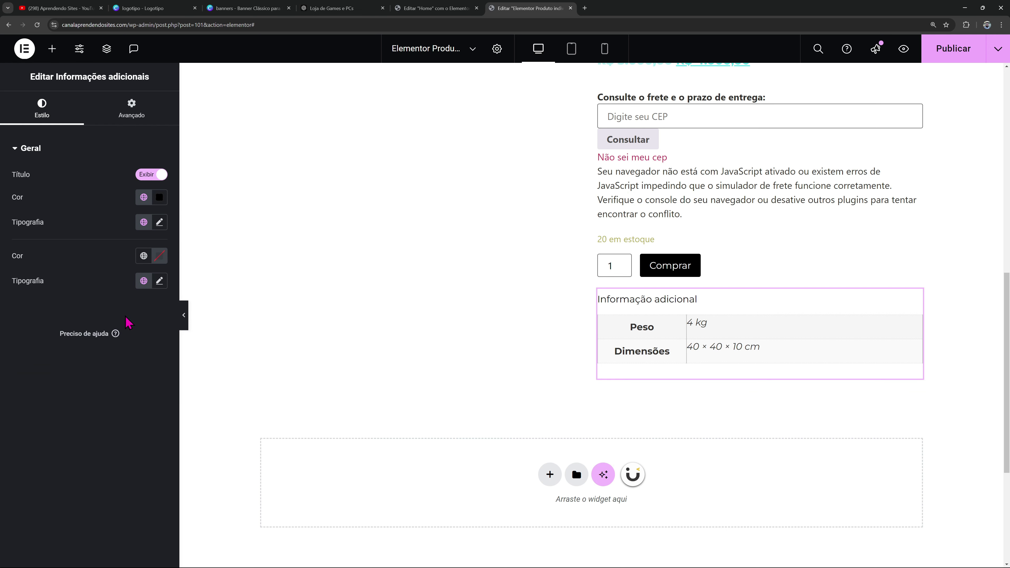
Set the font size of the Informações adicionais widget's table text to 14 px
click(159, 281)
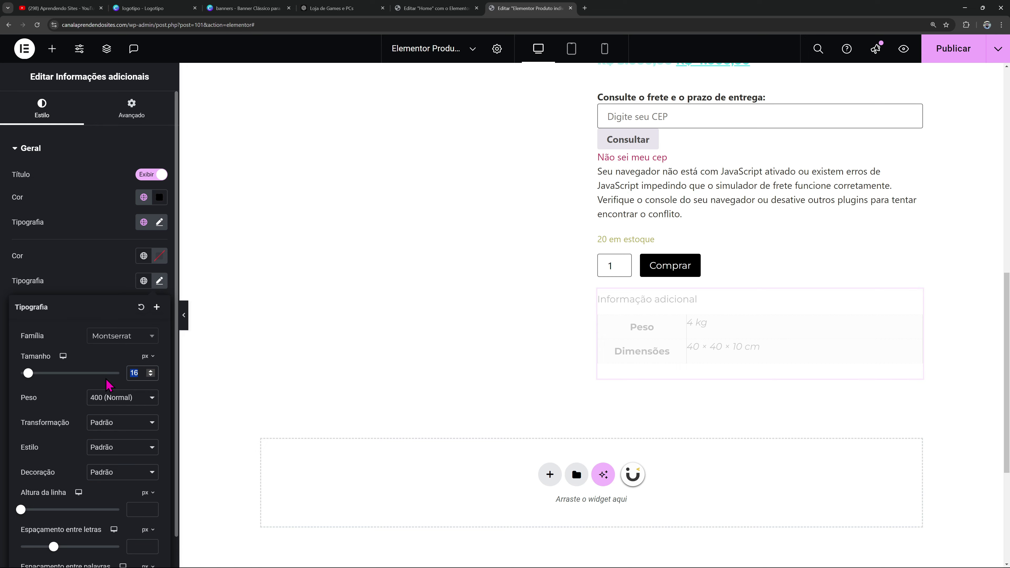
text(14)
click(4, 380)
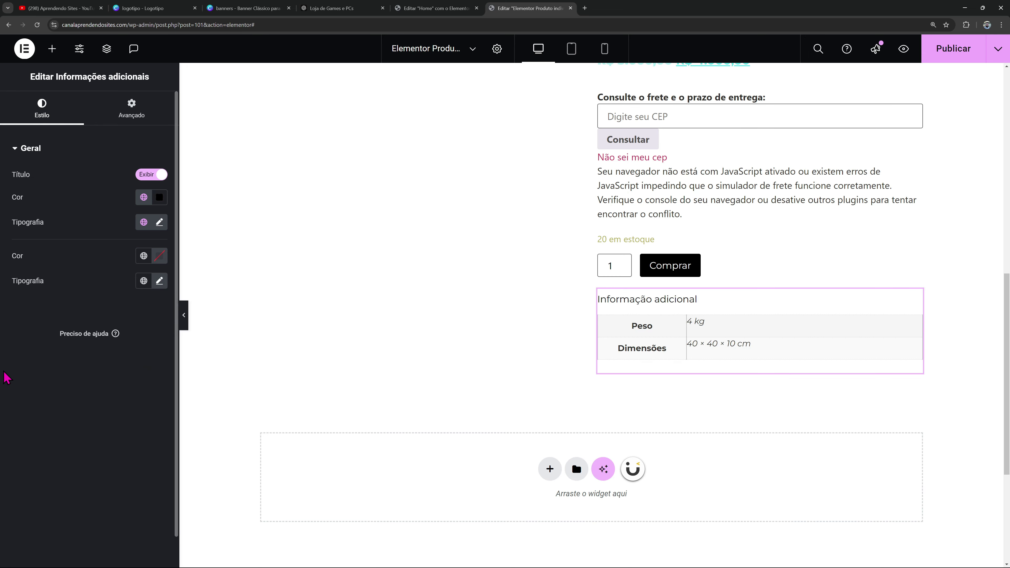
scroll(706, 253, up, 5)
scroll(759, 350, up, 8)
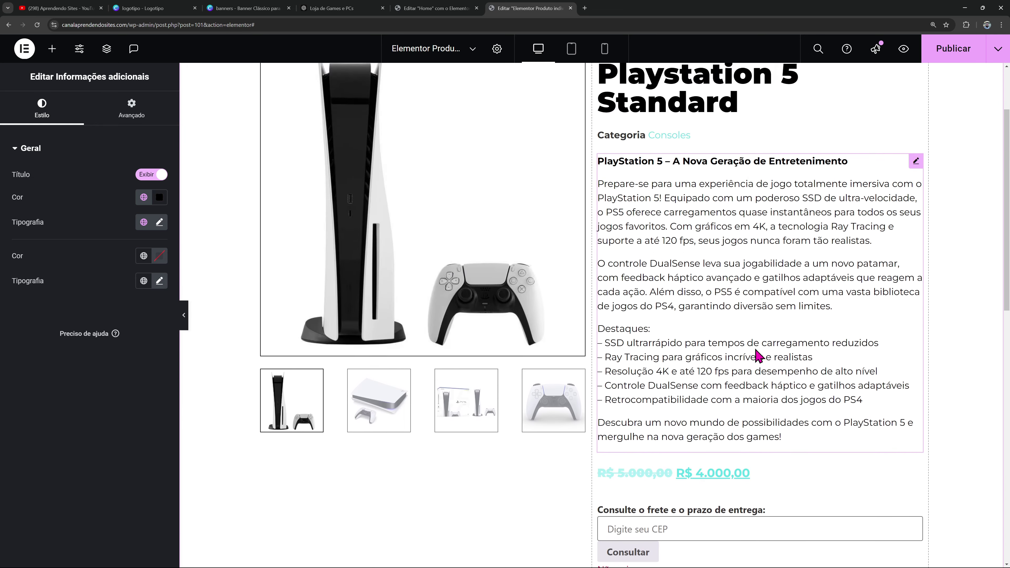
scroll(755, 348, down, 15)
Copy the "Confira nossas novidades" container from the Home page and paste it below the product details in the product template
click(436, 8)
right_click(596, 180)
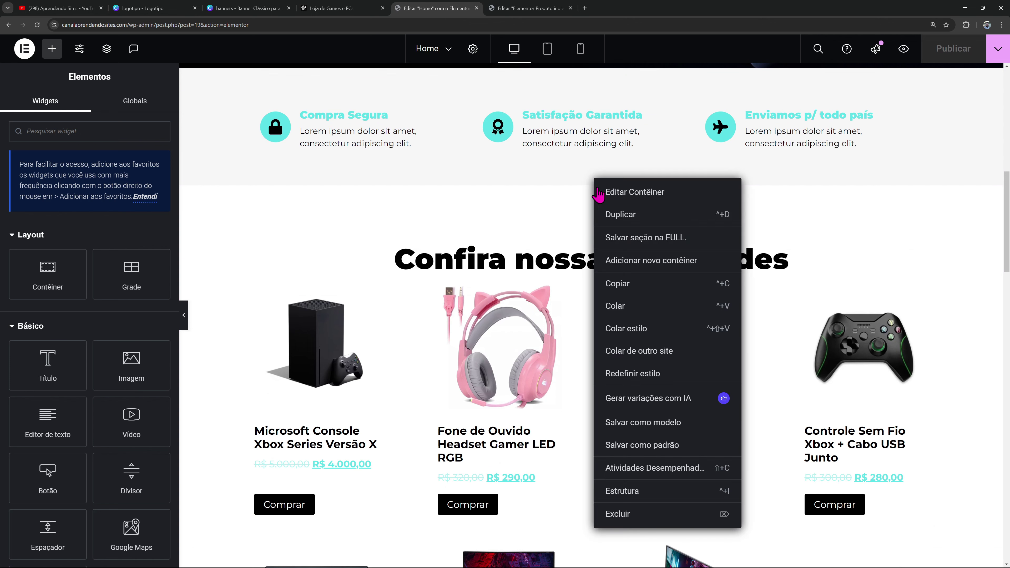
click(618, 283)
click(529, 8)
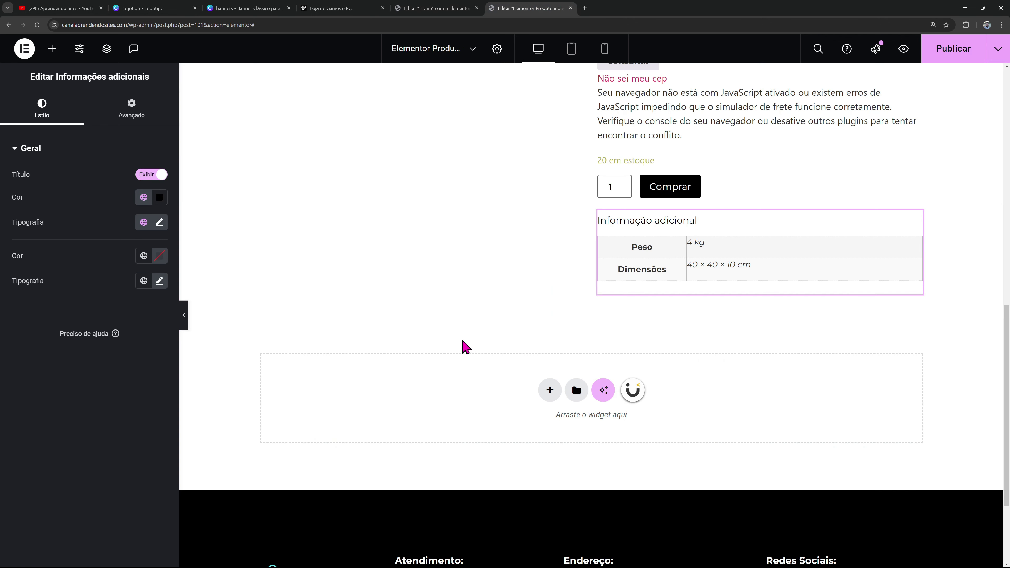
scroll(462, 344, down, 2)
right_click(453, 325)
click(465, 333)
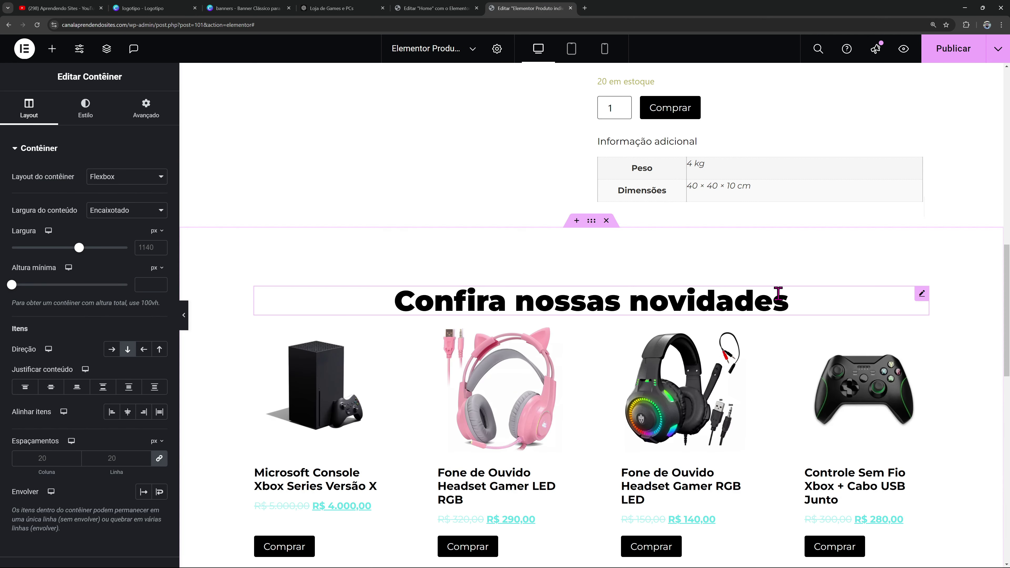
Change the pasted section's heading text to "Produtos relacionados"
click(566, 307)
drag(116, 191, 3, 207)
text(P)
key(Caps_Lock)
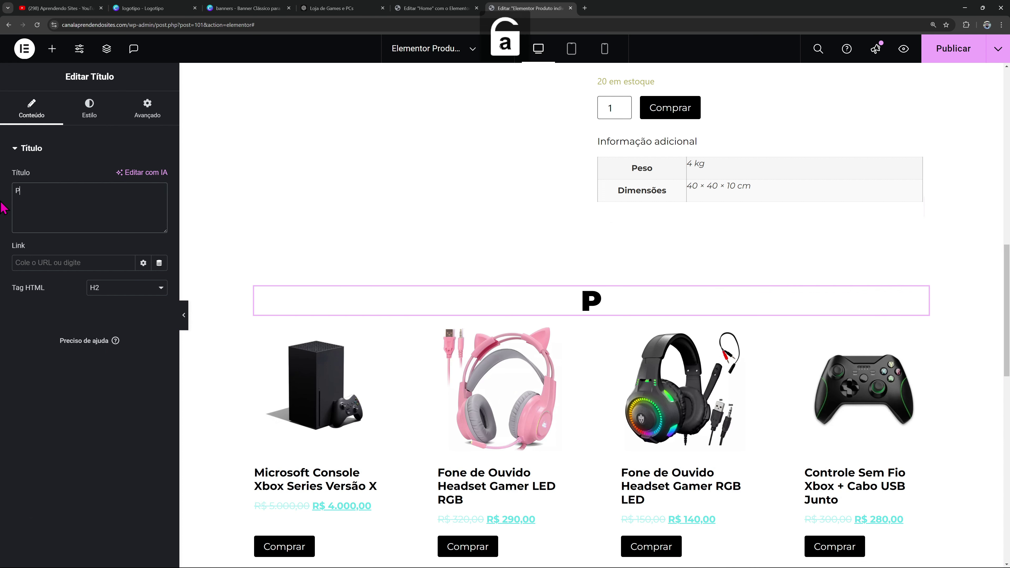
text(rodutos )
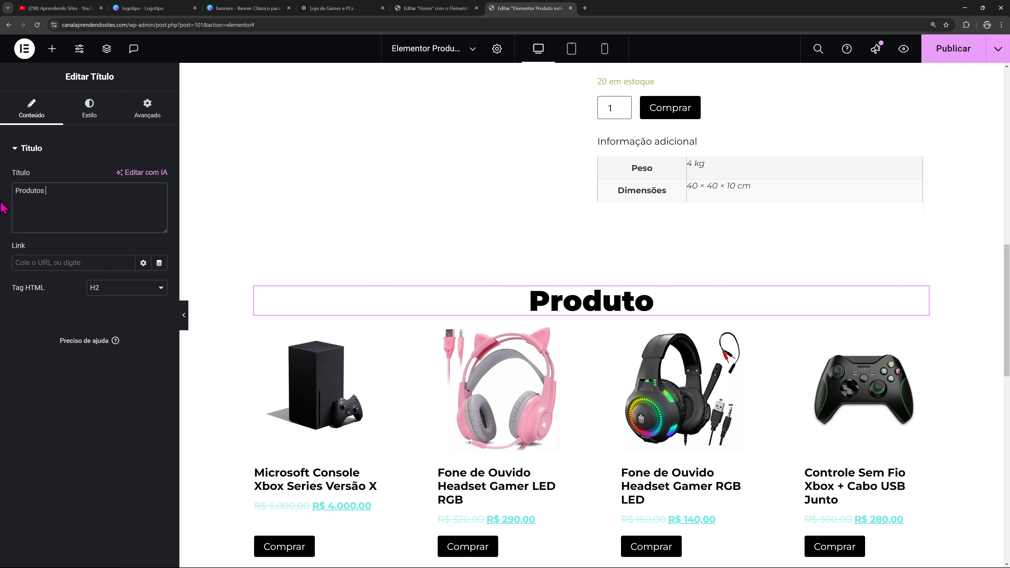
text(relacionados)
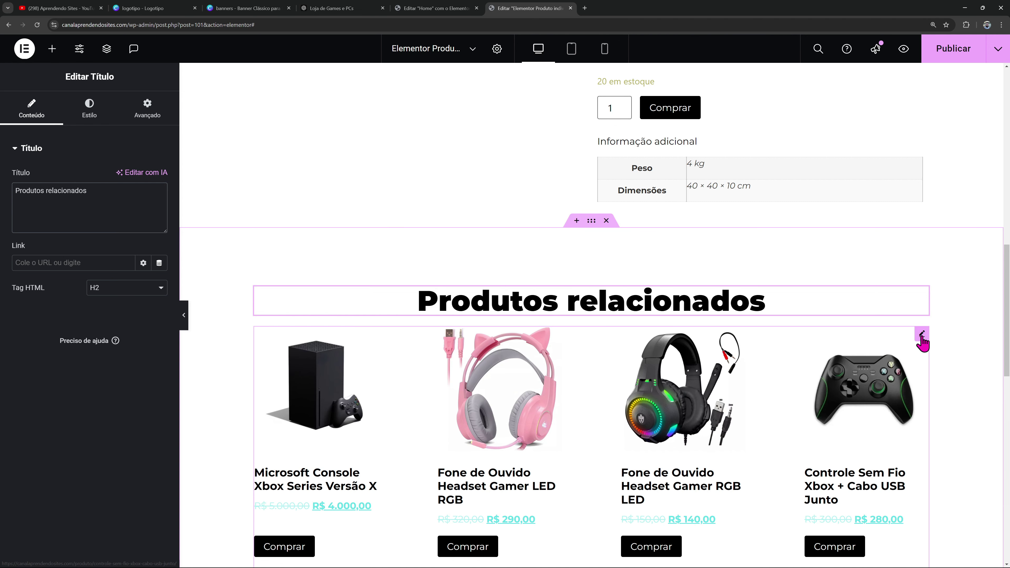
Set the query source of the Produtos widget under that heading to Produtos relacionados
click(923, 336)
click(31, 267)
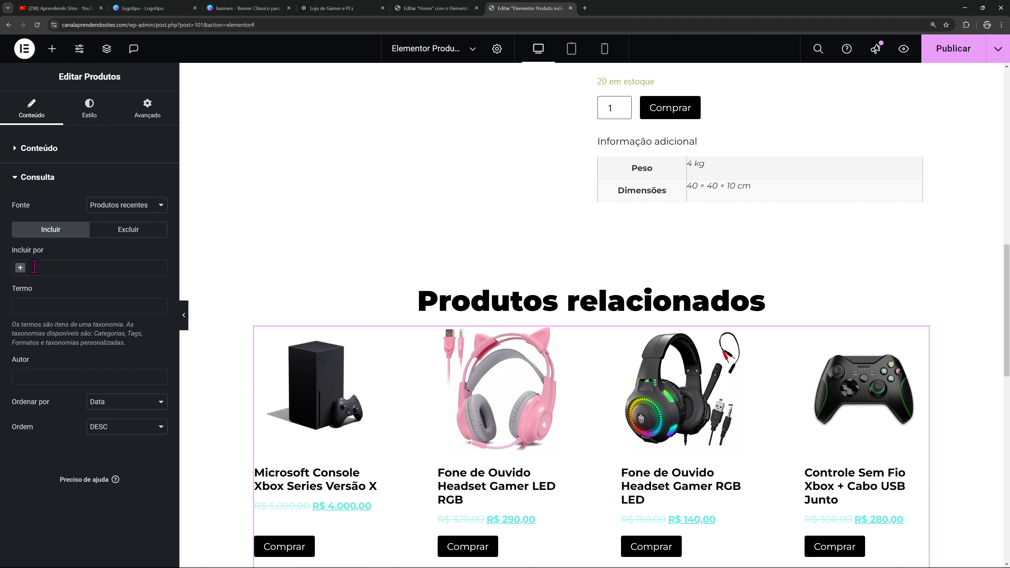
click(152, 206)
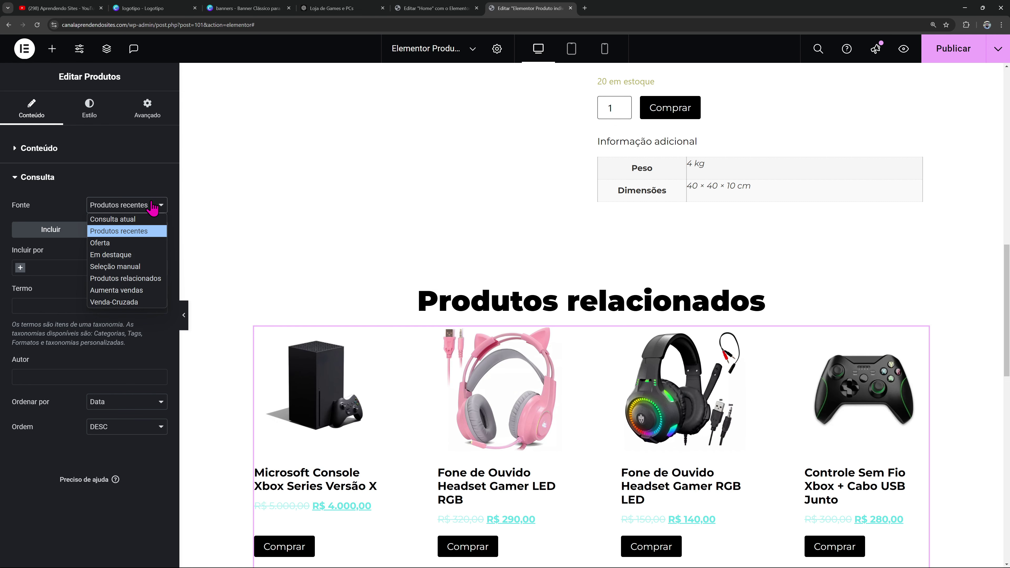
click(127, 278)
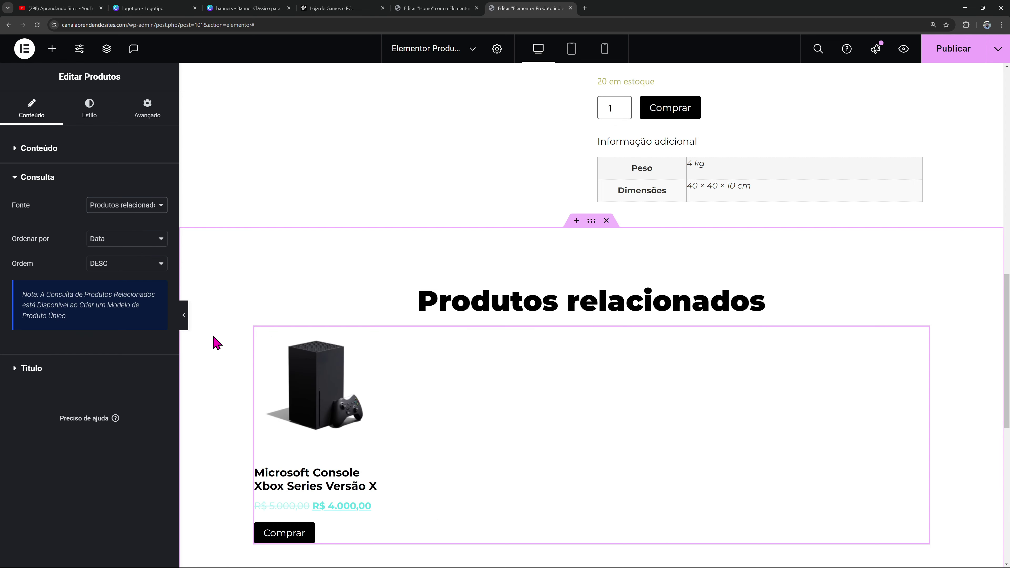
Examine the product template in desktop and tablet layouts, from the product details to the related products section
scroll(656, 338, up, 5)
scroll(592, 372, down, 6)
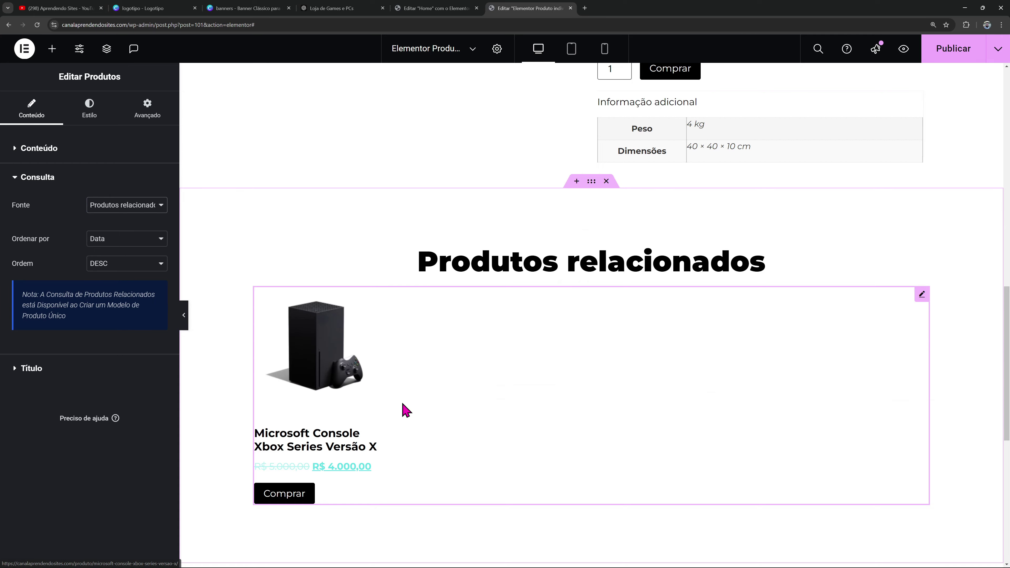
scroll(358, 418, up, 15)
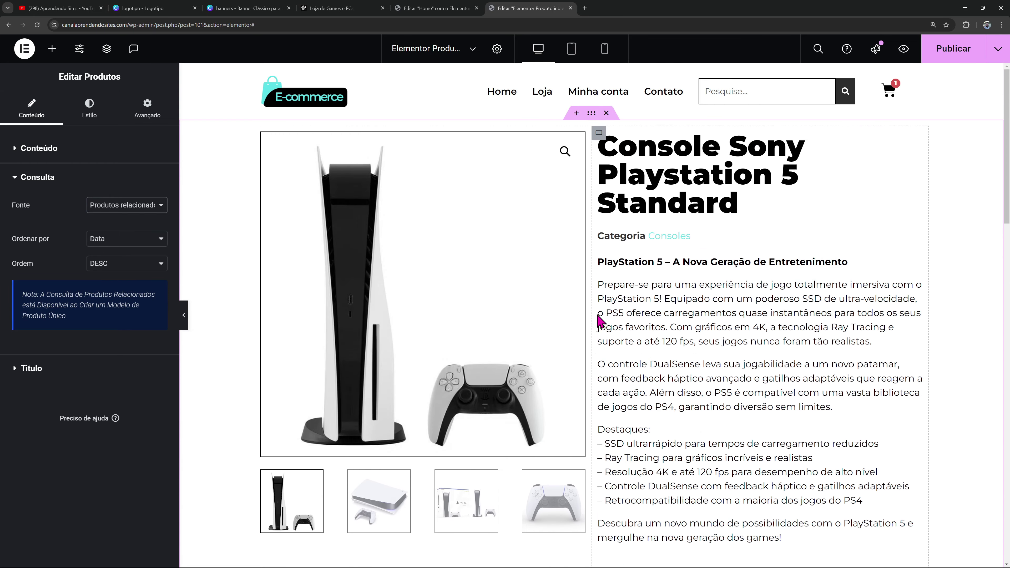
scroll(596, 316, down, 12)
scroll(398, 438, down, 3)
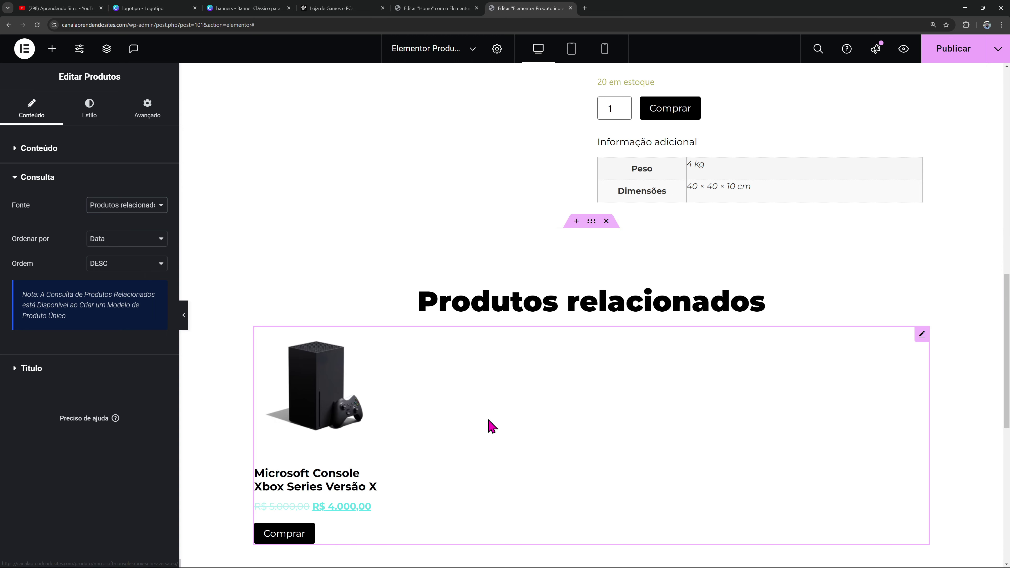
scroll(545, 374, up, 4)
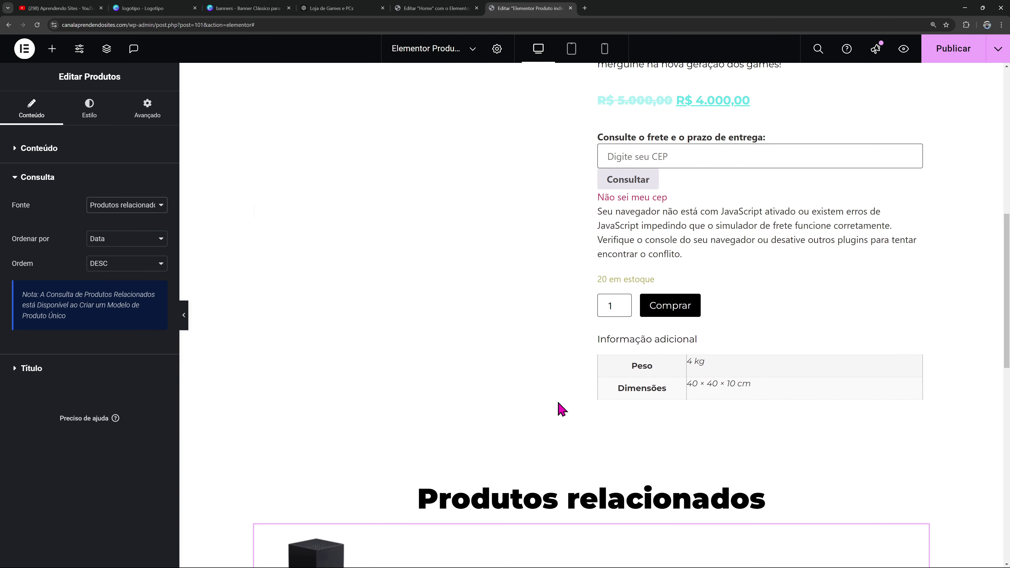
scroll(565, 407, down, 3)
scroll(575, 388, up, 12)
scroll(581, 375, up, 2)
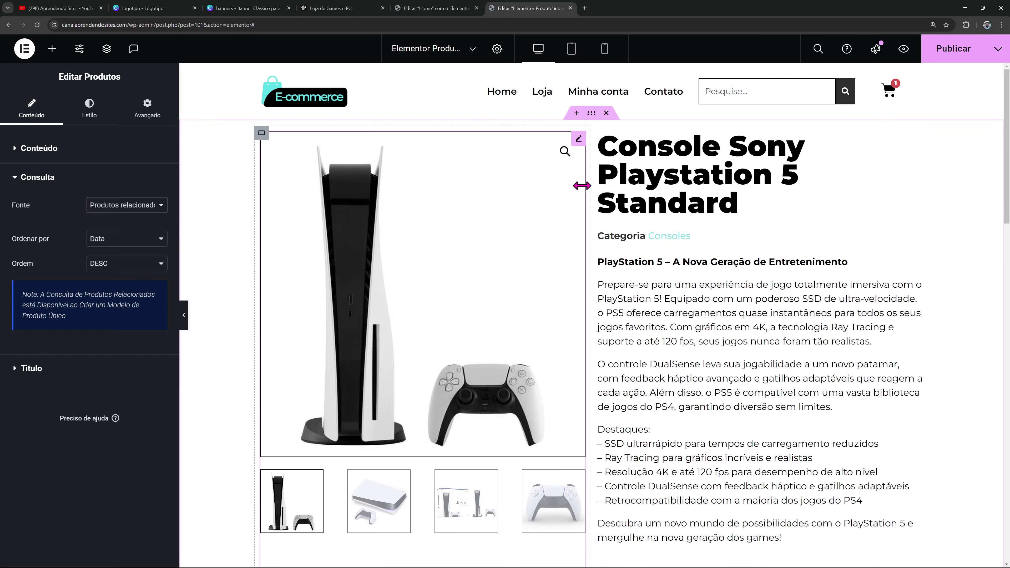
click(571, 48)
scroll(598, 117, down, 10)
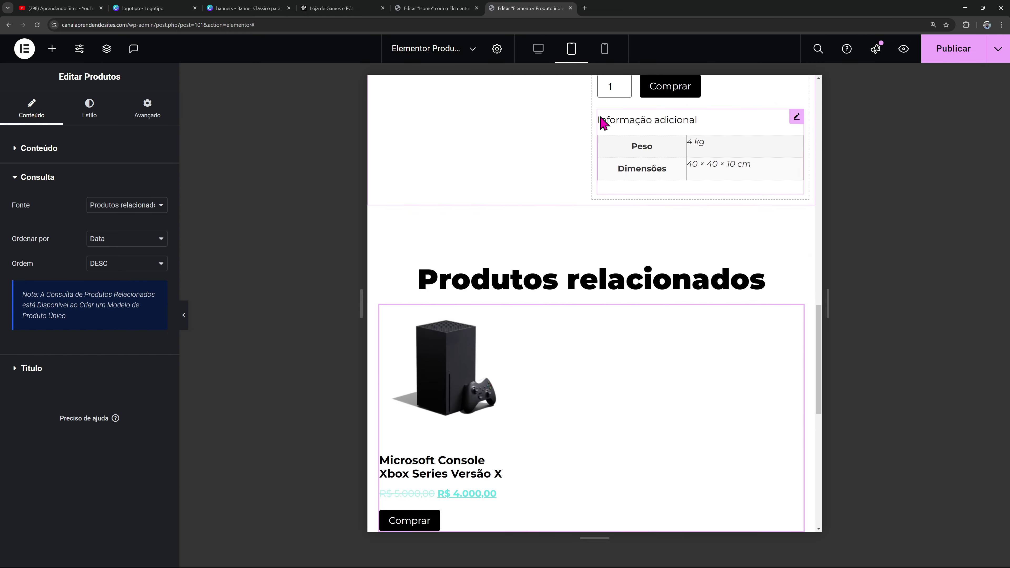
In the mobile layout, reduce the bottom margin of the product images widget to tighten the gap above the product title
click(604, 49)
scroll(616, 247, down, 4)
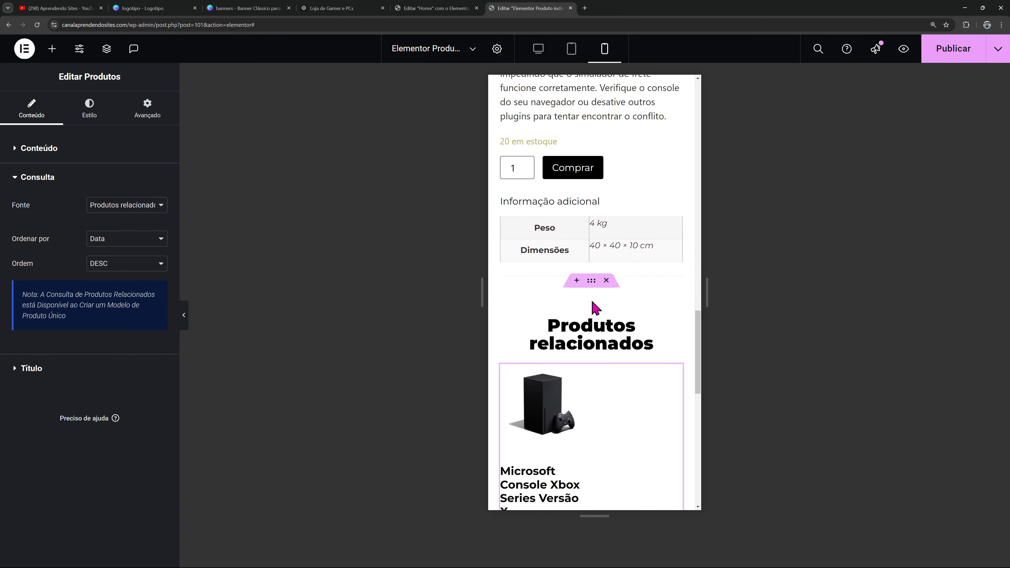
scroll(602, 318, up, 10)
scroll(599, 314, up, 10)
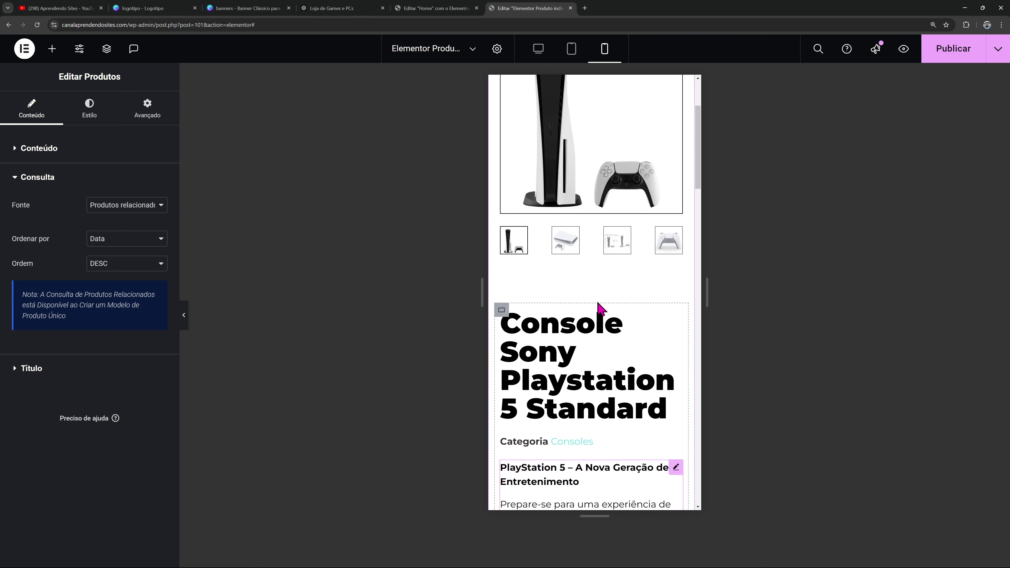
scroll(653, 218, up, 2)
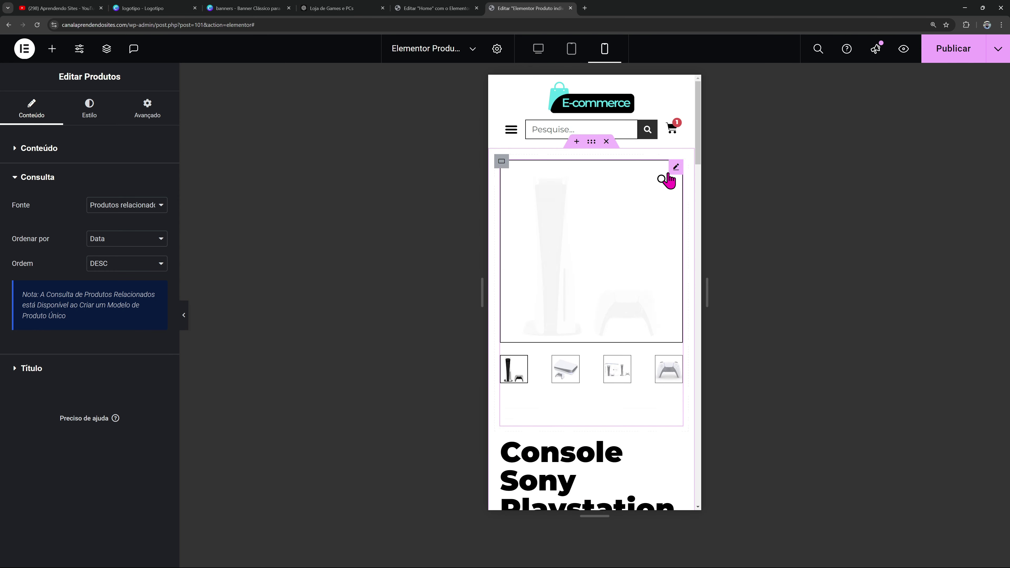
click(654, 217)
click(143, 109)
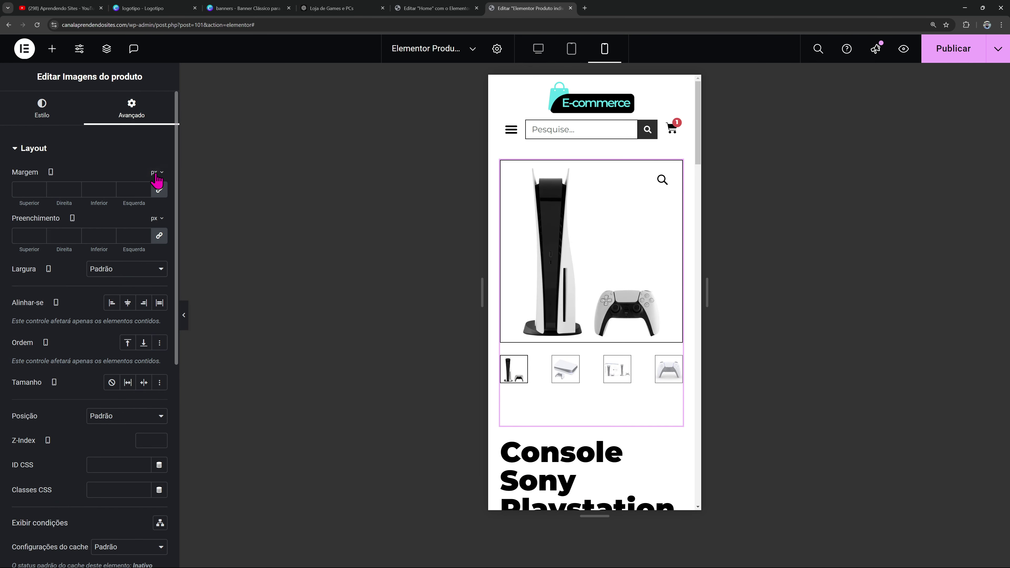
drag(111, 192, 110, 194)
Set the product title's font size to 36 px for mobile and check the rest of the mobile layout
click(600, 481)
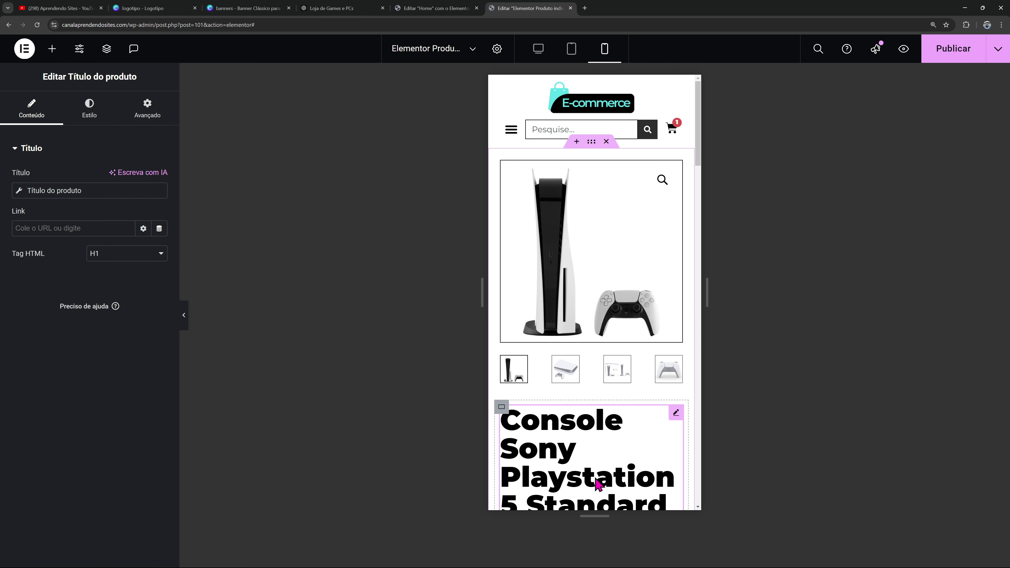
click(85, 124)
click(160, 226)
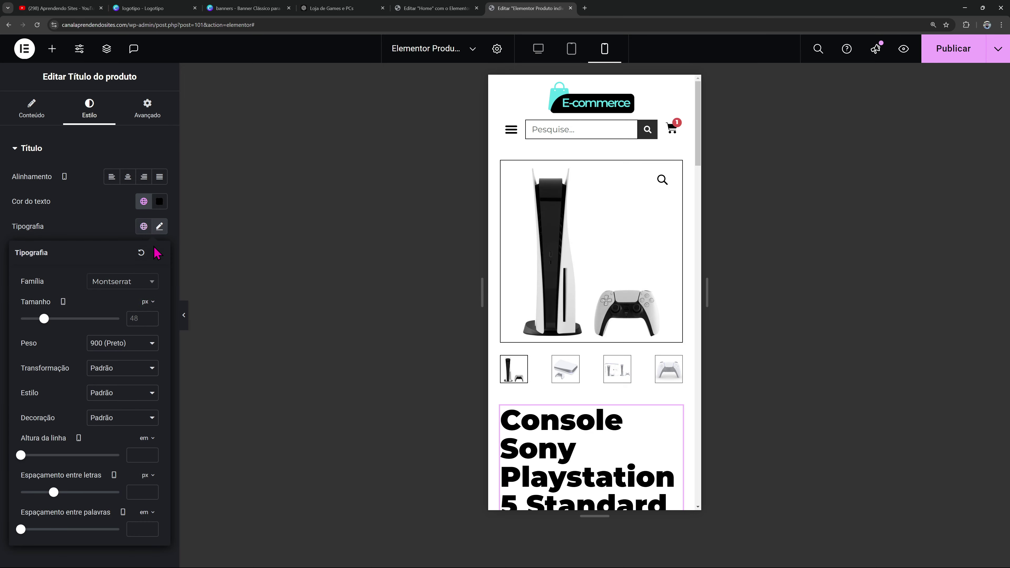
text(36)
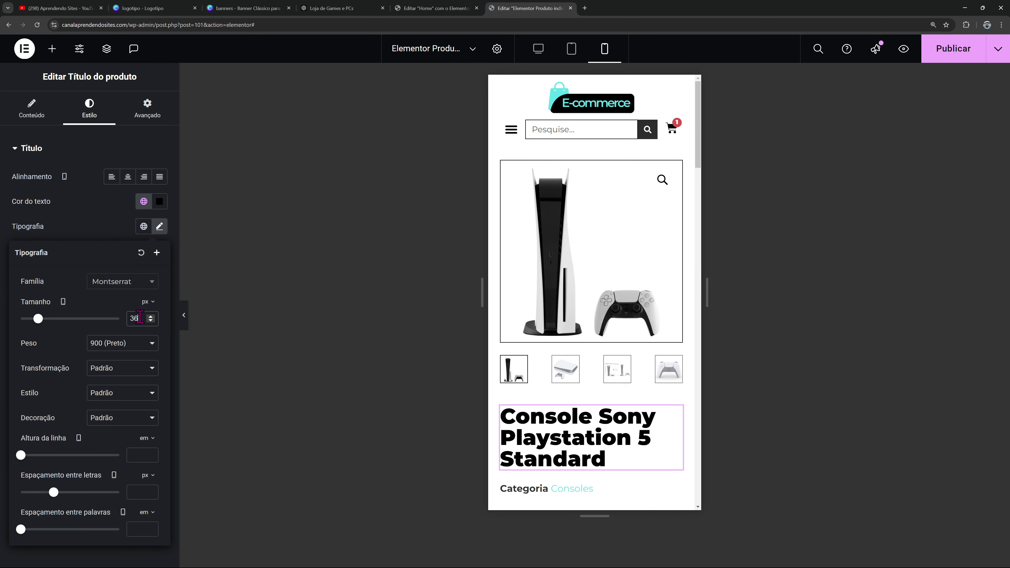
scroll(564, 335, down, 5)
scroll(554, 304, down, 15)
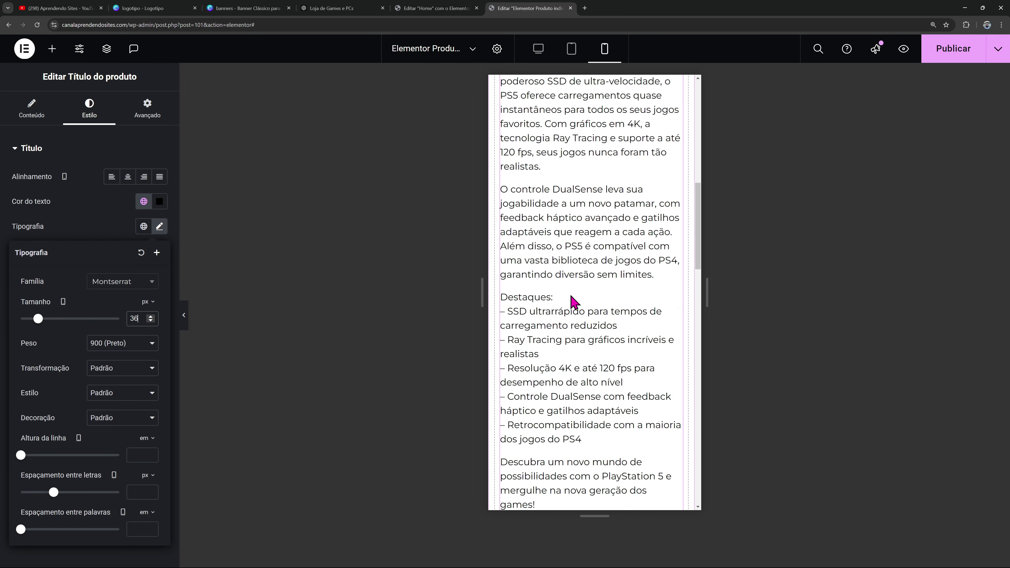
scroll(584, 282, down, 9)
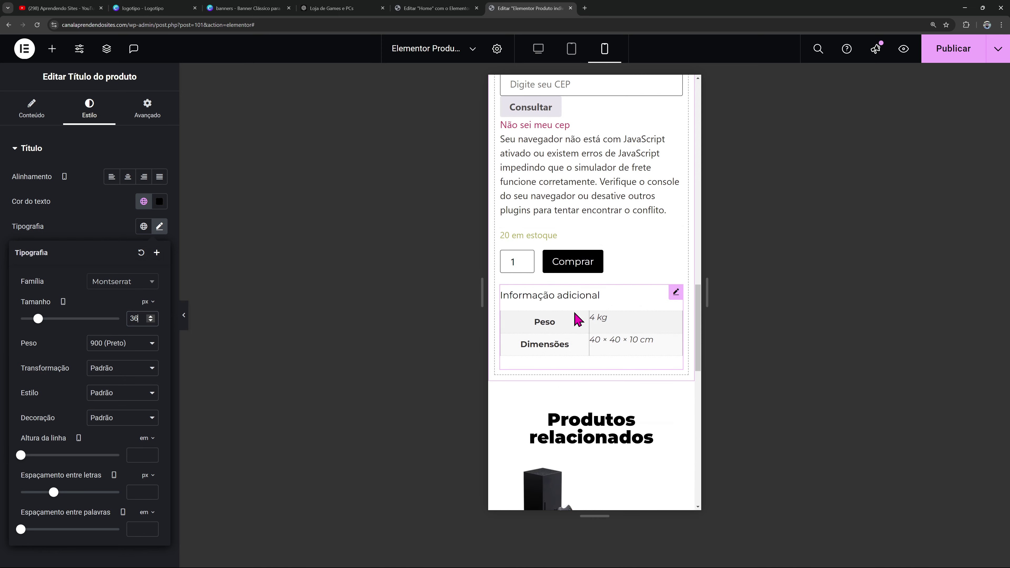
scroll(580, 323, down, 8)
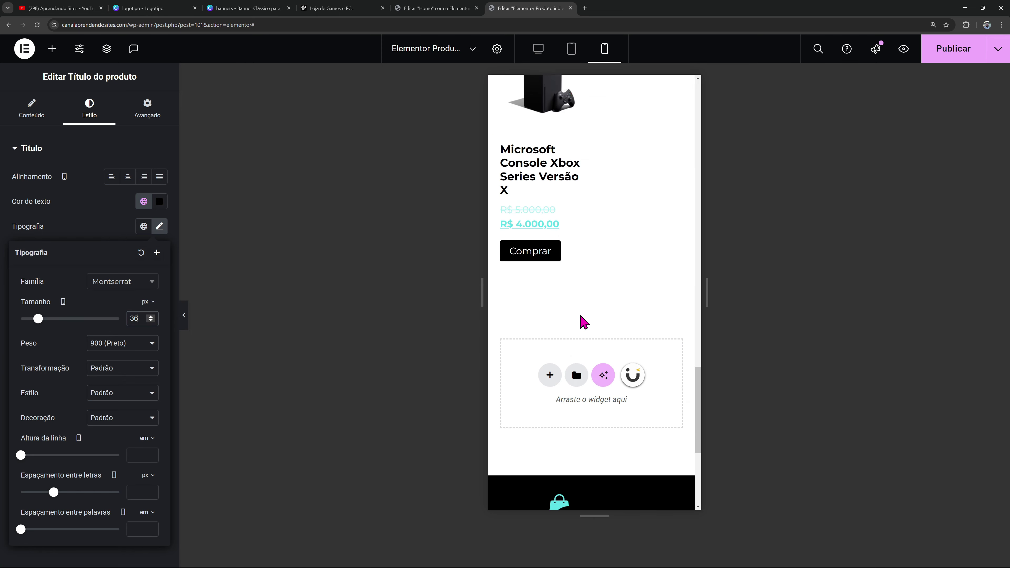
Save the template with the display condition Incluir Produtos and close the publish settings
click(998, 62)
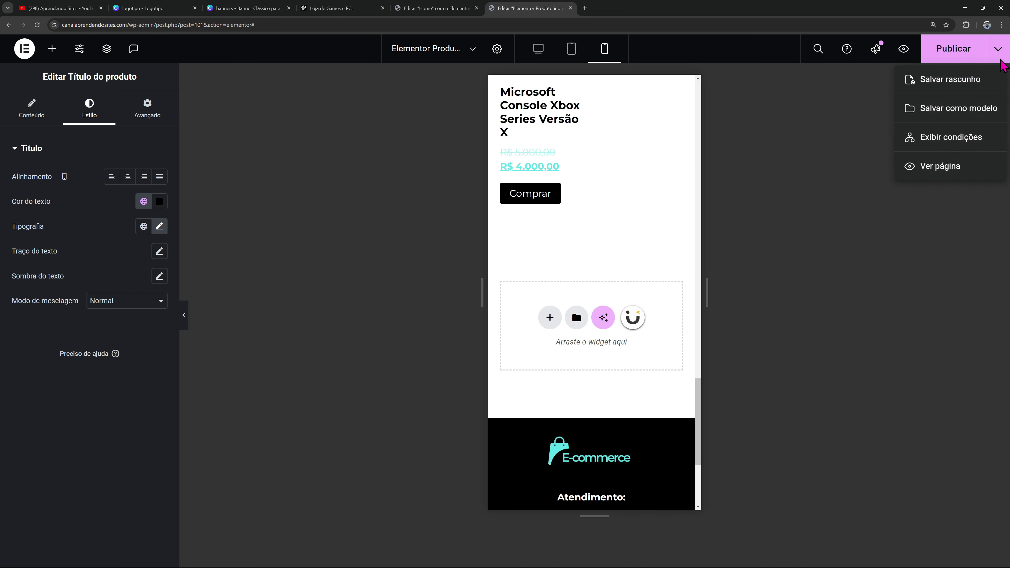
click(972, 148)
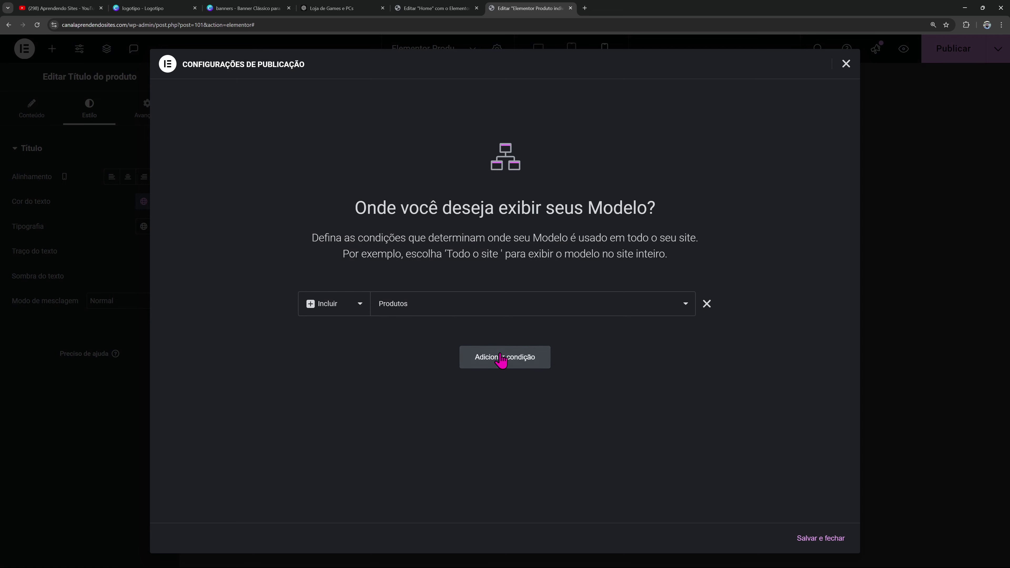
click(815, 541)
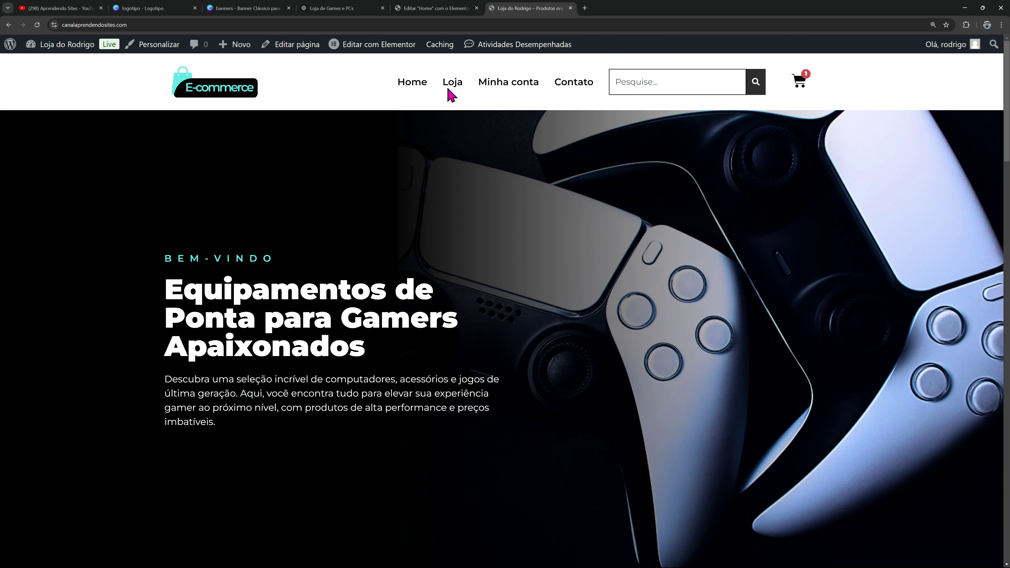
Open the Console Sony Playstation 5 Standard product from the live site's Loja page and look through its details
click(452, 96)
scroll(696, 209, down, 3)
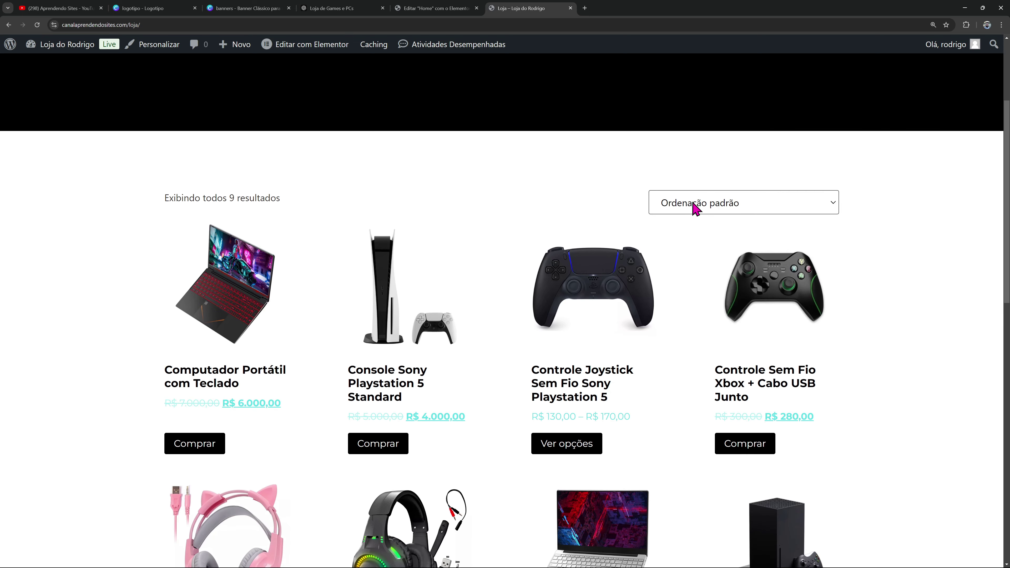
click(403, 293)
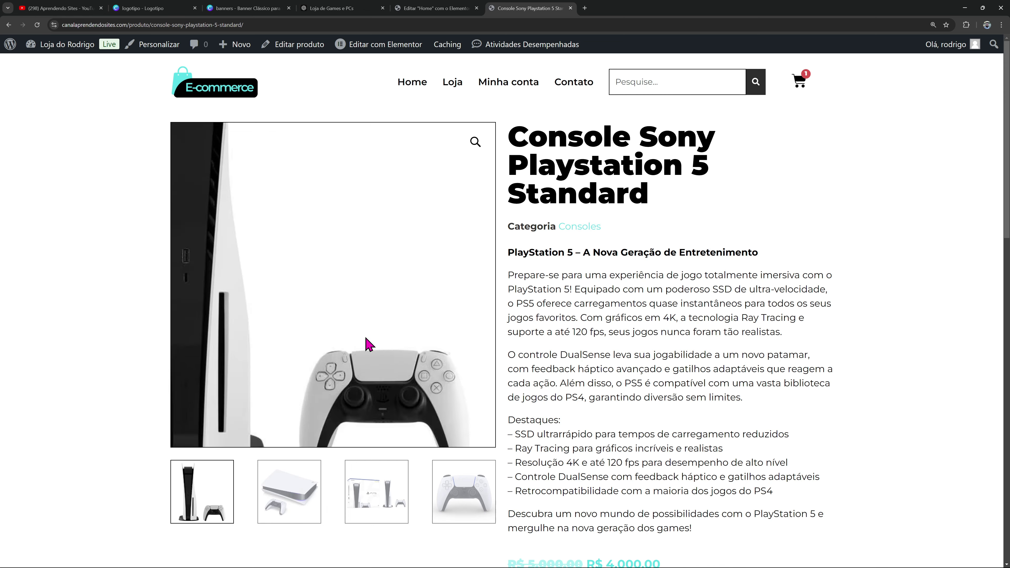
scroll(462, 189, down, 8)
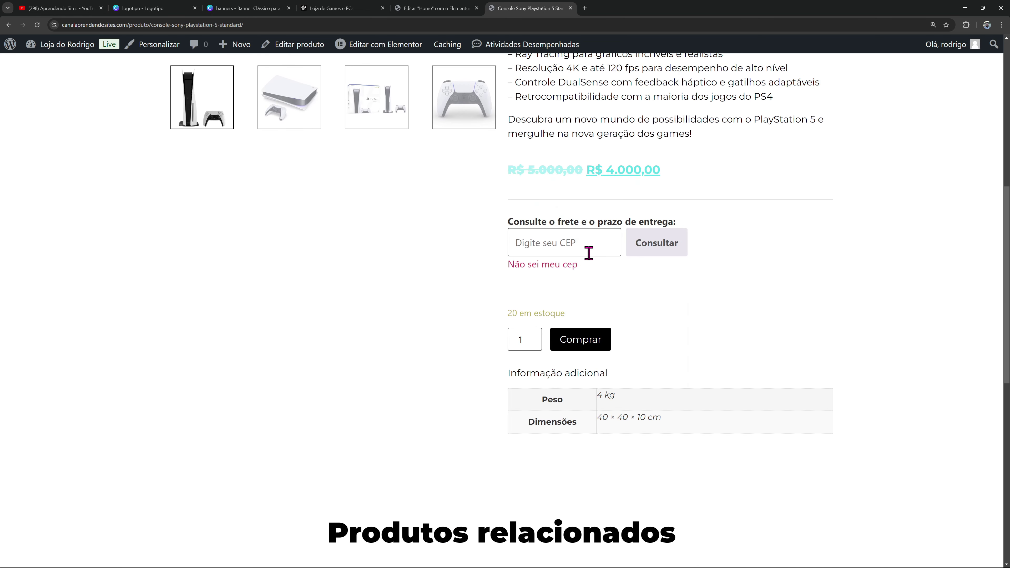
Fill in the postal code with the saved entry and calculate the product's shipping options
click(588, 249)
click(586, 274)
click(654, 249)
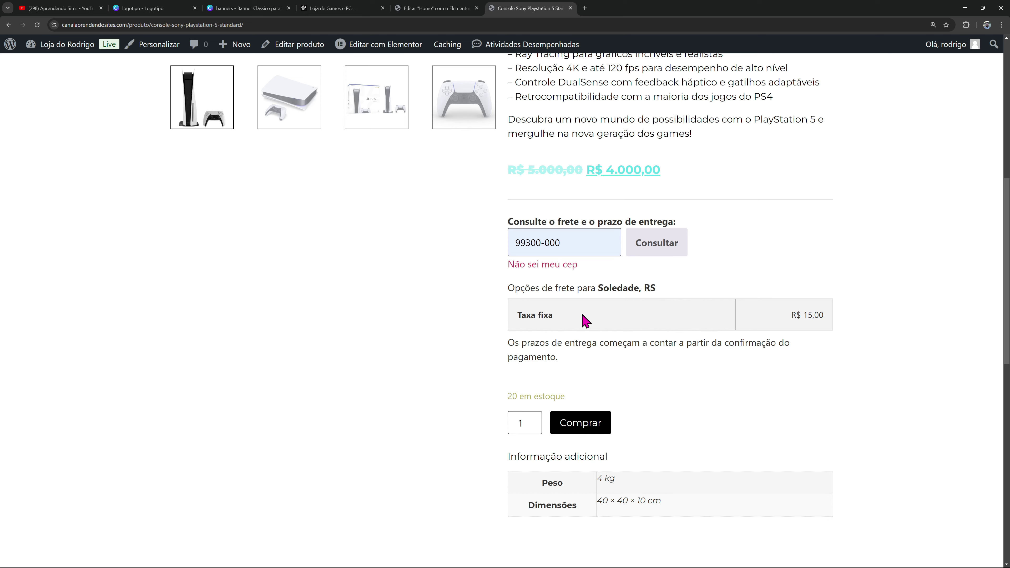
Review the rest of the product page, including Produtos relacionados, and check how the side cart looks before closing it
scroll(582, 316, down, 10)
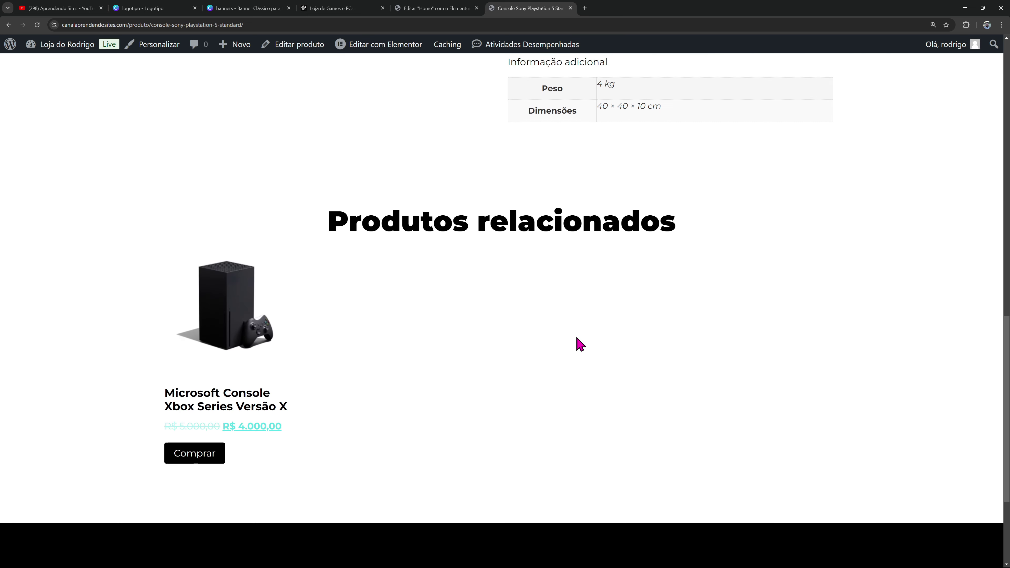
scroll(580, 344, down, 4)
scroll(699, 300, up, 20)
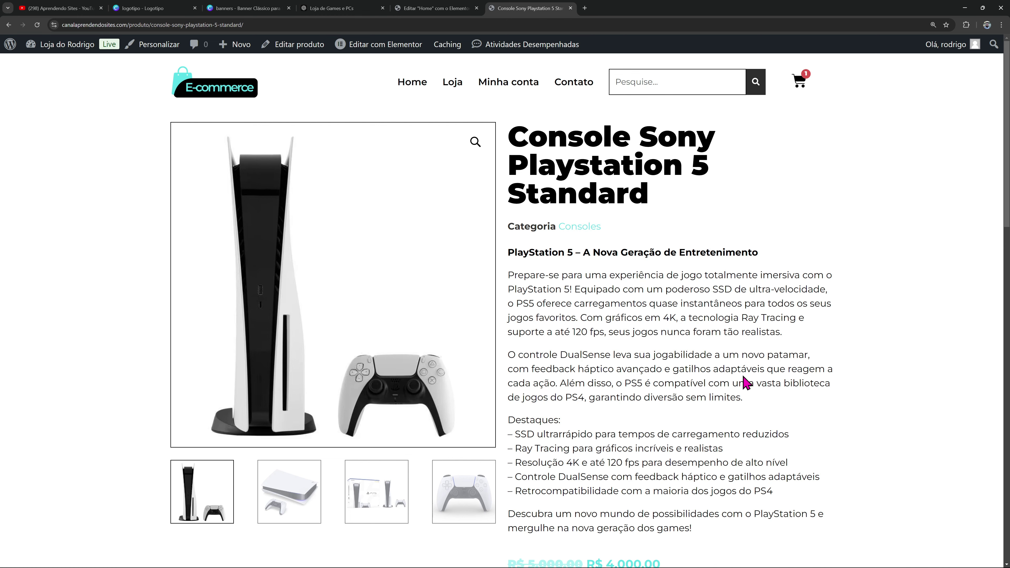
click(798, 75)
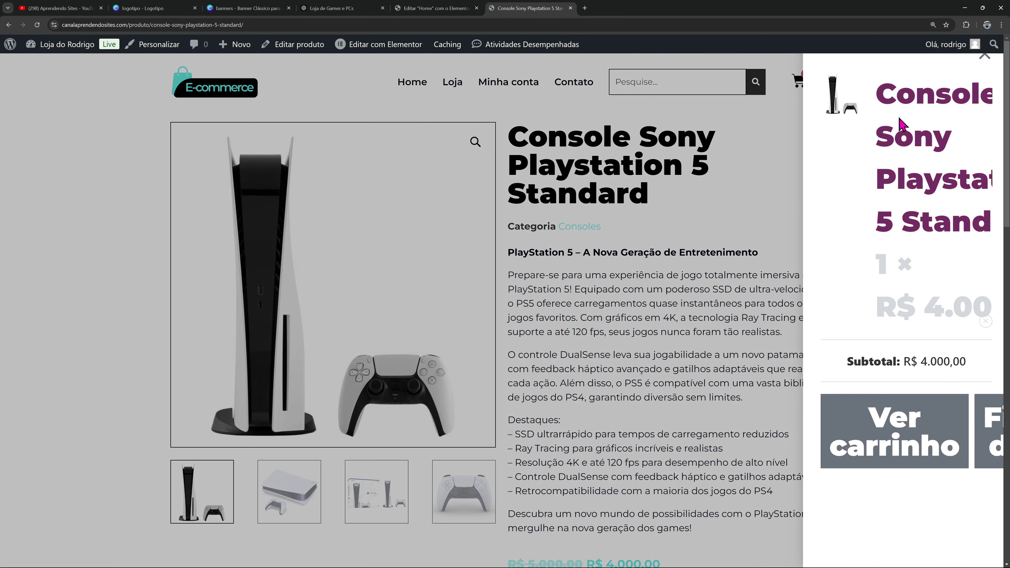
click(983, 61)
Open the Elementor Cabeçalho #58 header template for editing from the theme builder in the WordPress admin
mouse_move(386, 53)
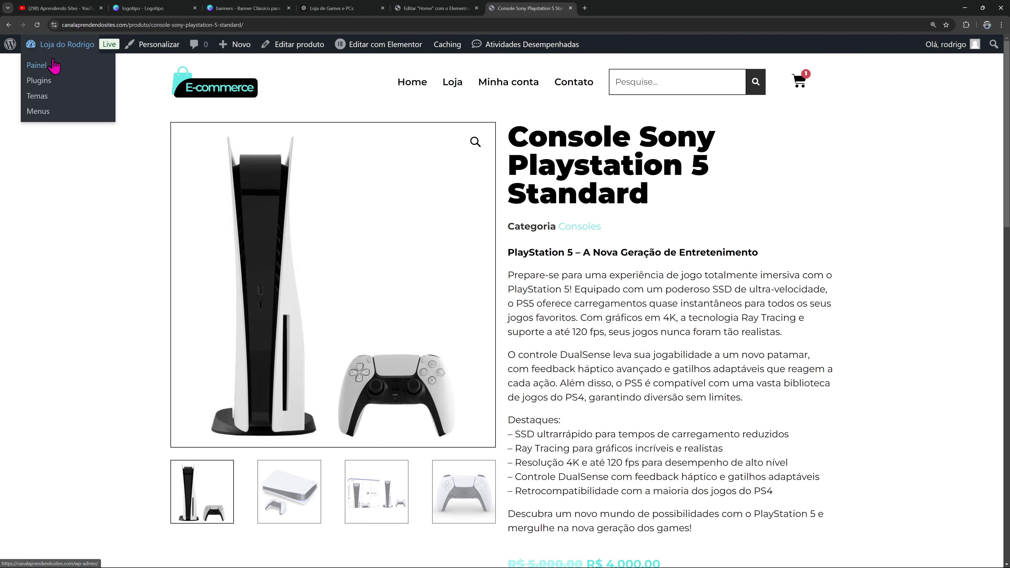
click(53, 62)
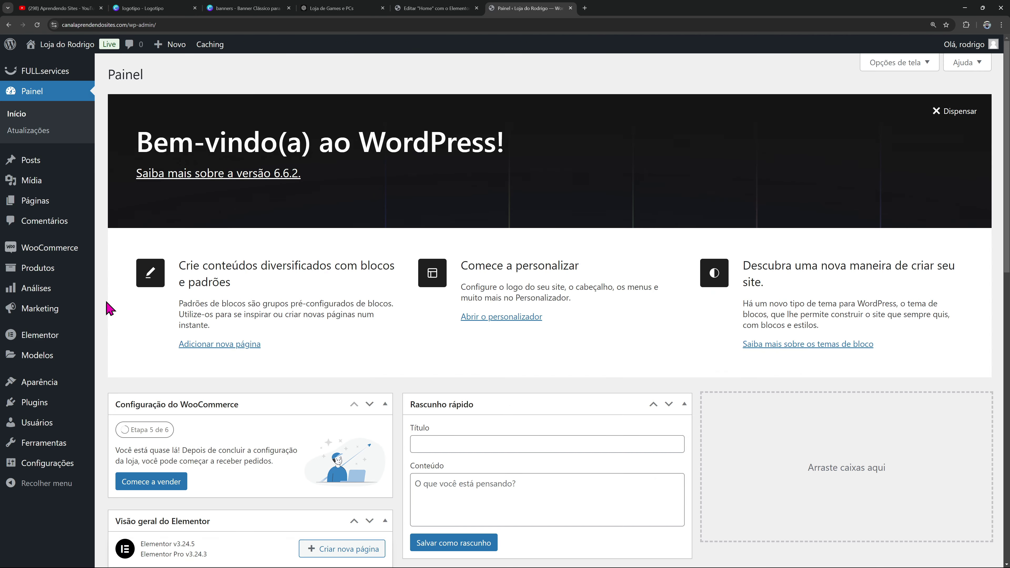
mouse_move(72, 358)
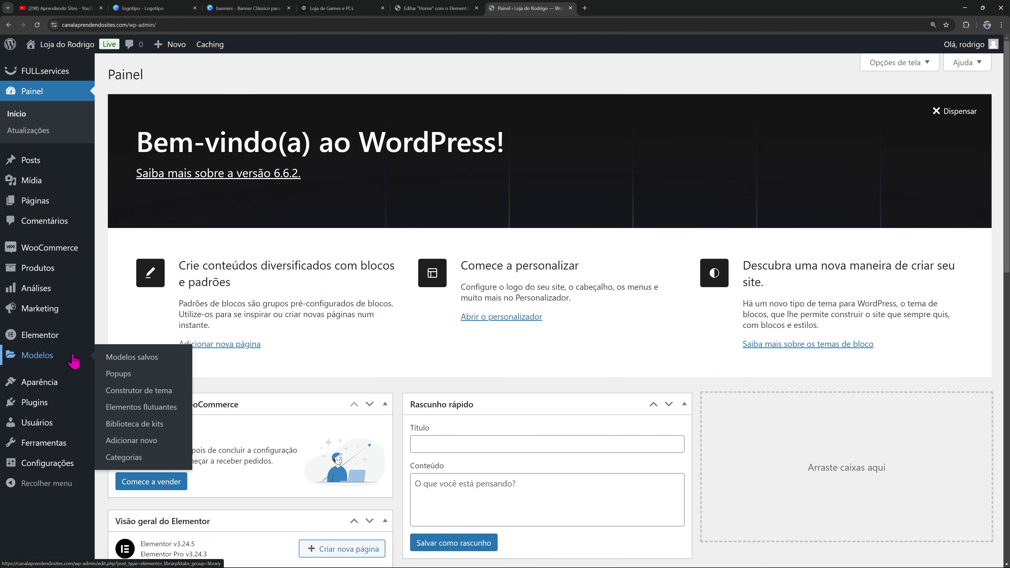
click(135, 389)
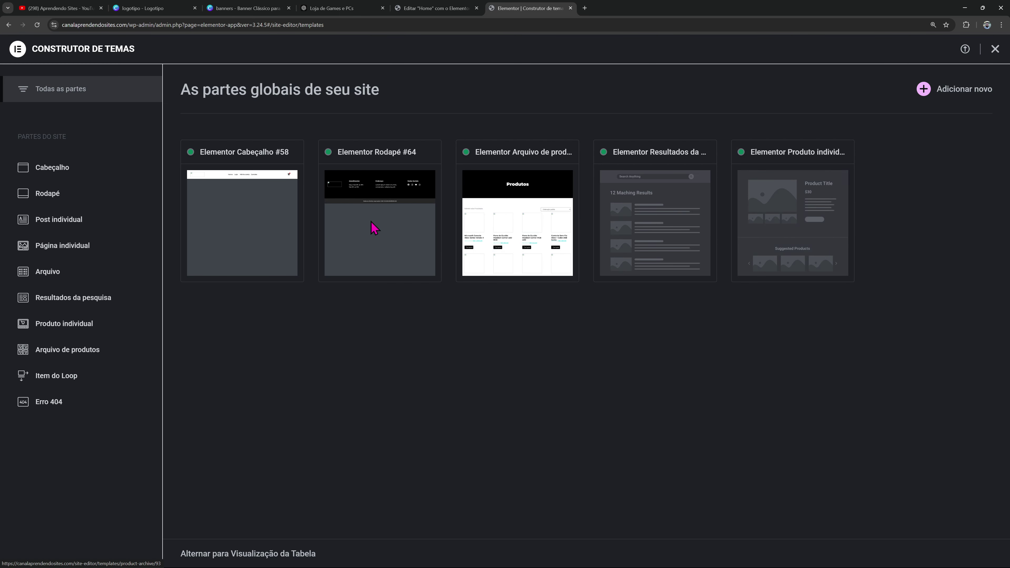
click(260, 242)
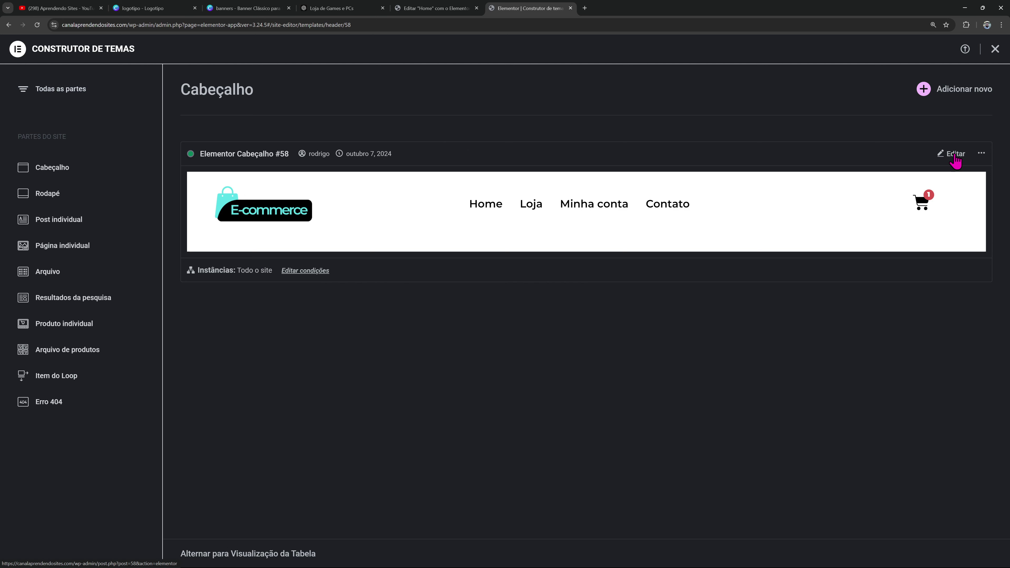
click(669, 174)
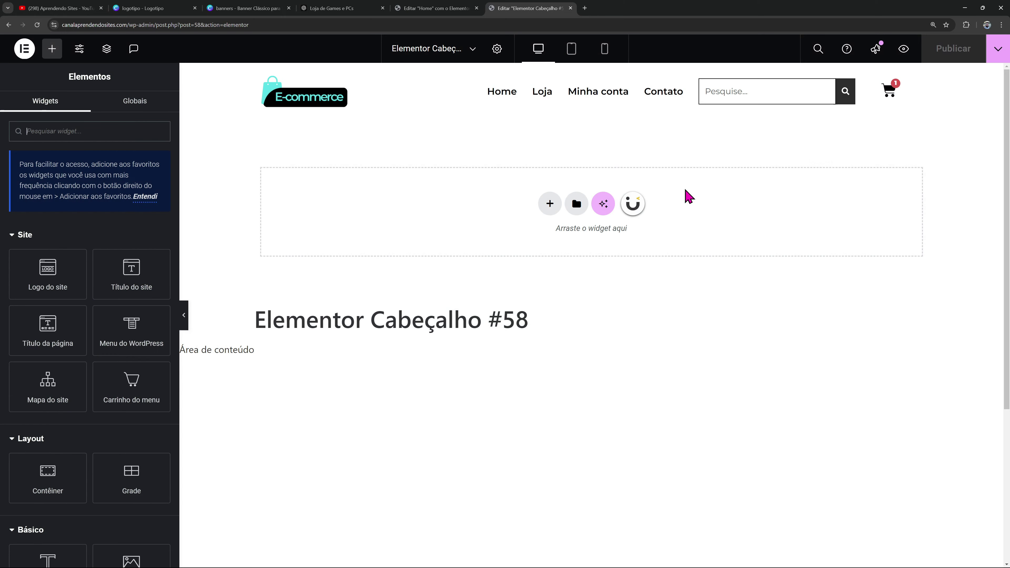
Apply the global font Secundário to the product titles in the header's menu cart
click(895, 90)
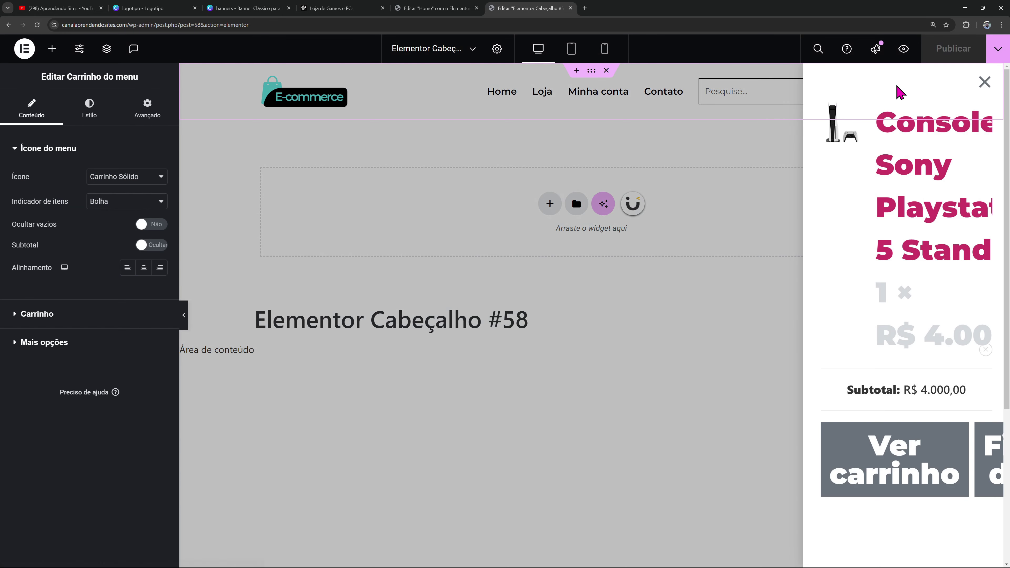
click(105, 113)
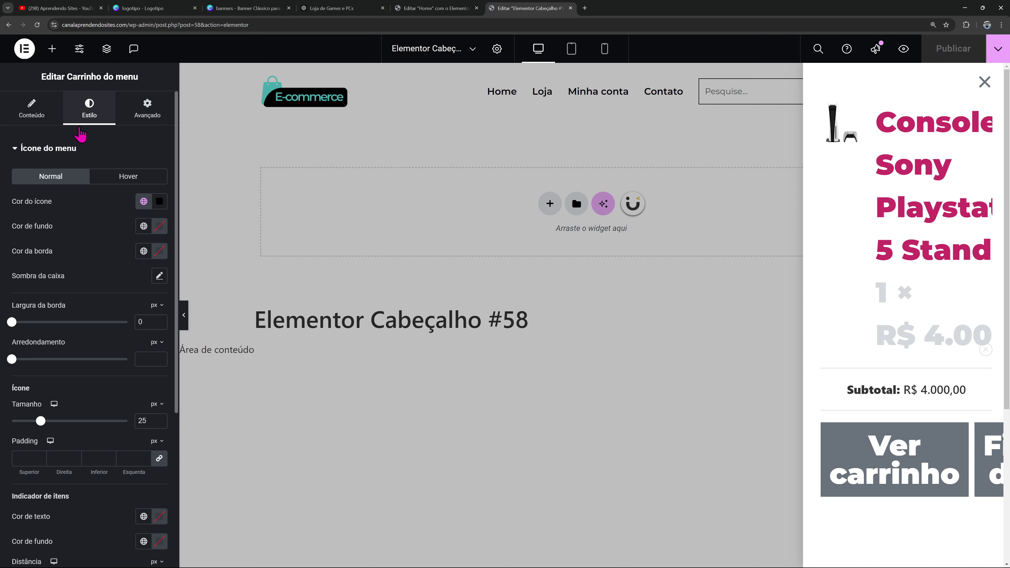
scroll(101, 216, down, 2)
scroll(83, 205, up, 2)
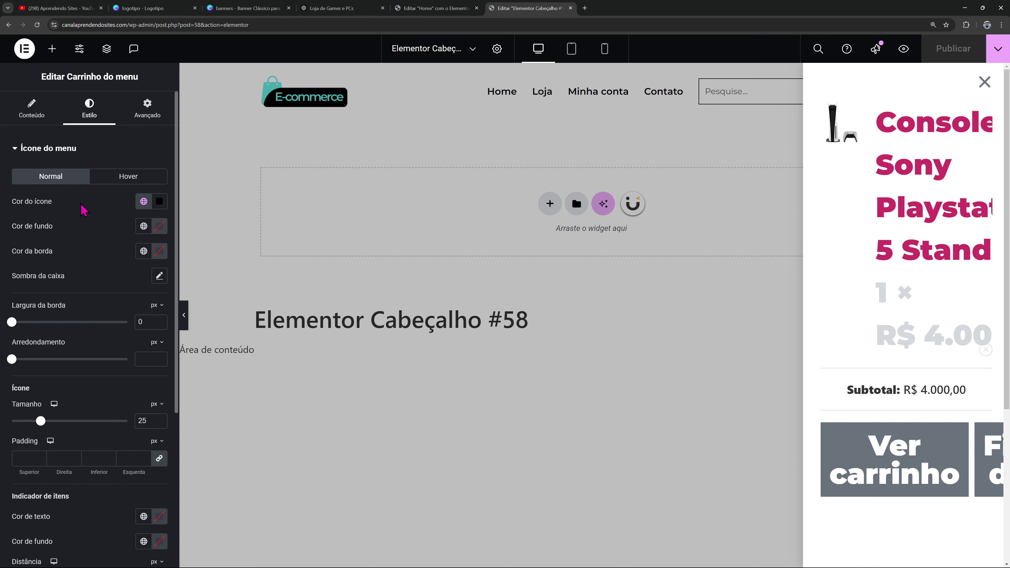
click(51, 159)
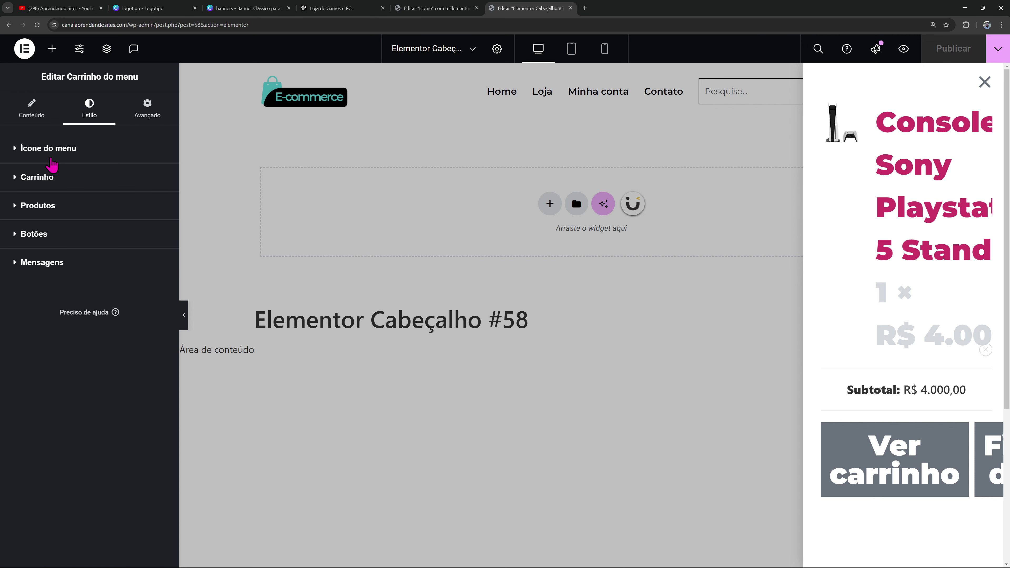
click(64, 213)
scroll(76, 223, down, 2)
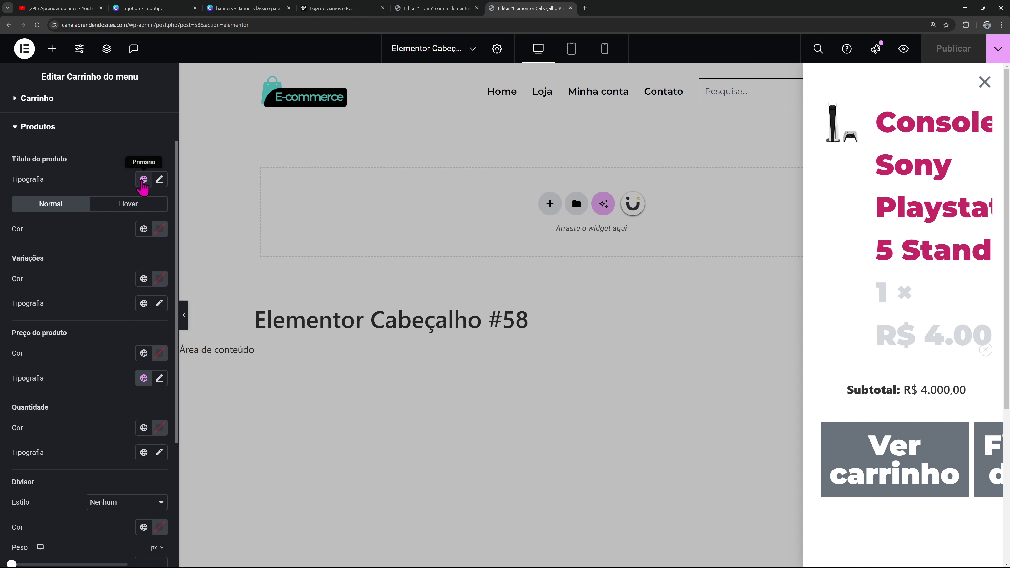
click(142, 180)
click(75, 284)
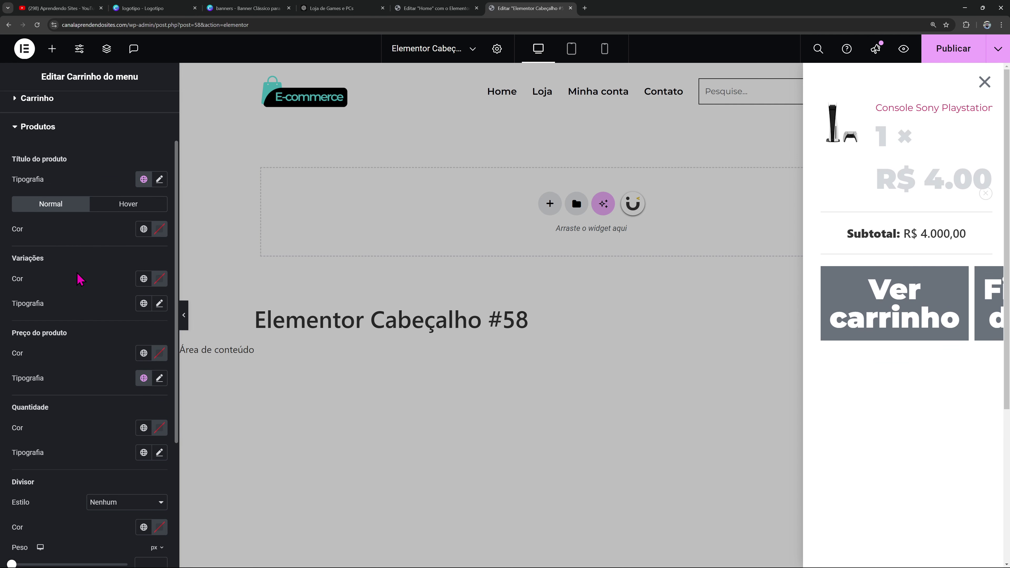
Set the font weight of the cart's product titles to 600 (Semi negrito)
click(159, 180)
click(136, 295)
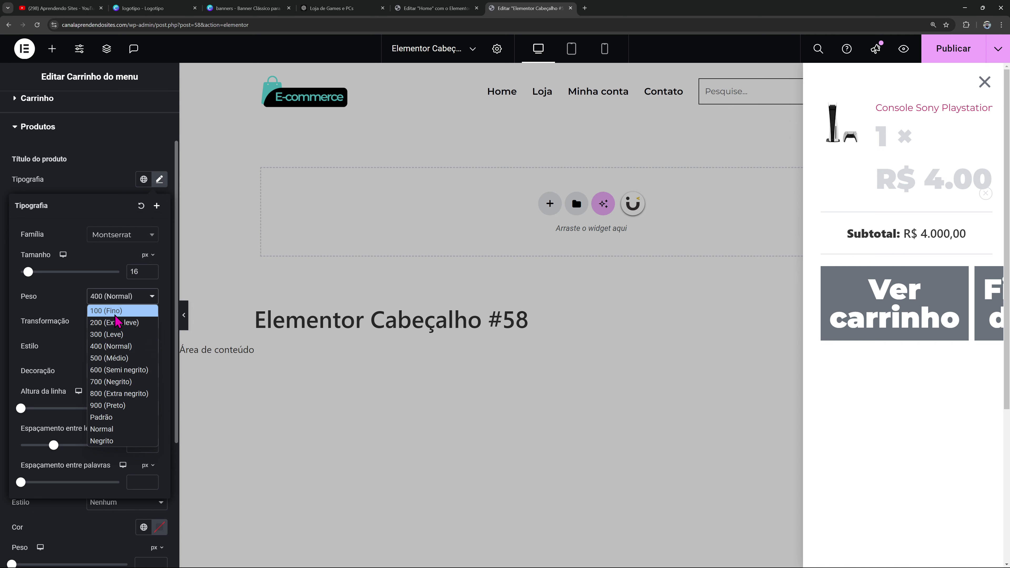
click(108, 367)
click(3, 295)
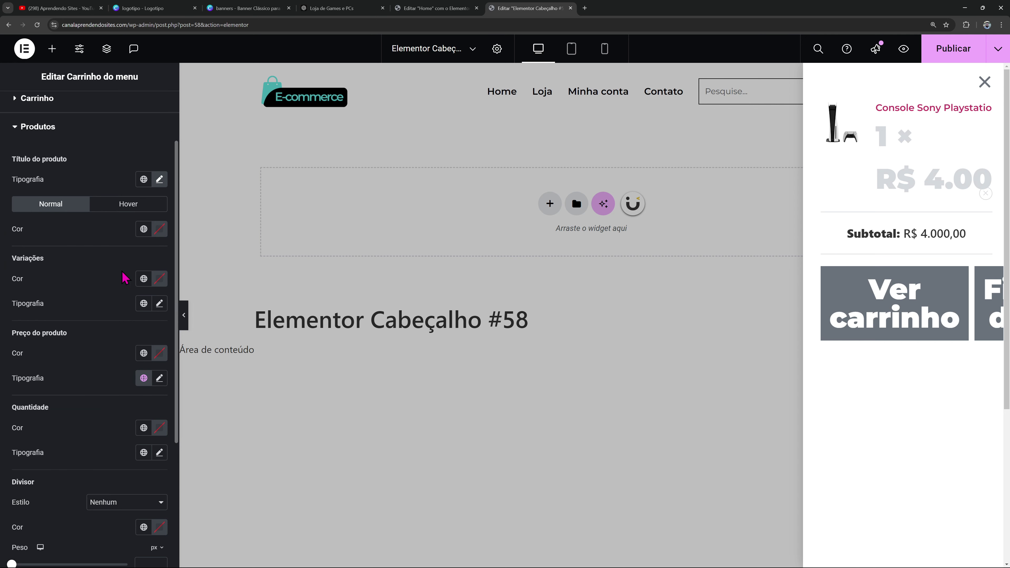
Set the cart's variations colour to the global black Novo item #2 and the product price typography to Secundário
click(144, 279)
click(82, 451)
scroll(99, 355, down, 1)
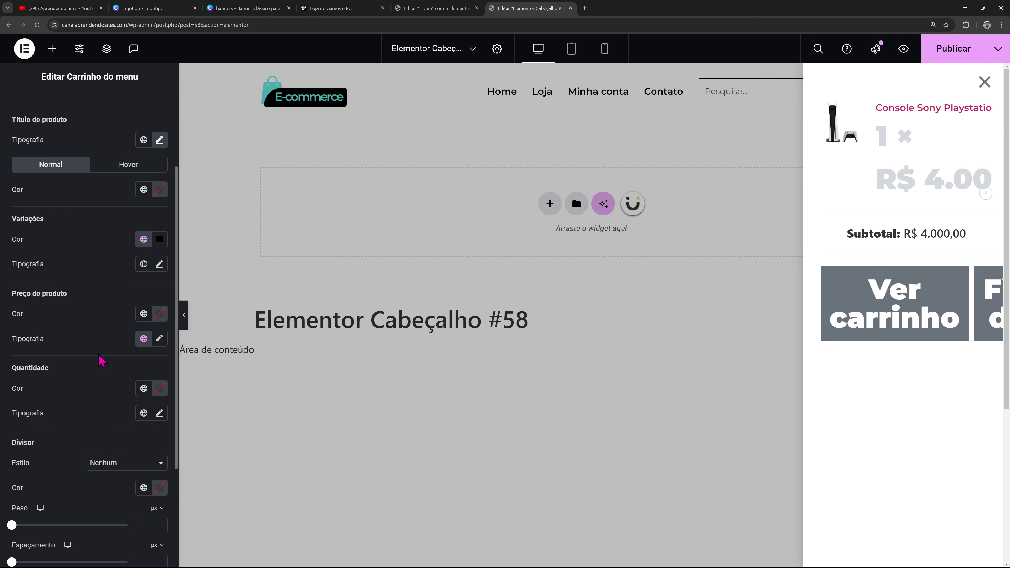
click(143, 315)
click(147, 286)
click(143, 339)
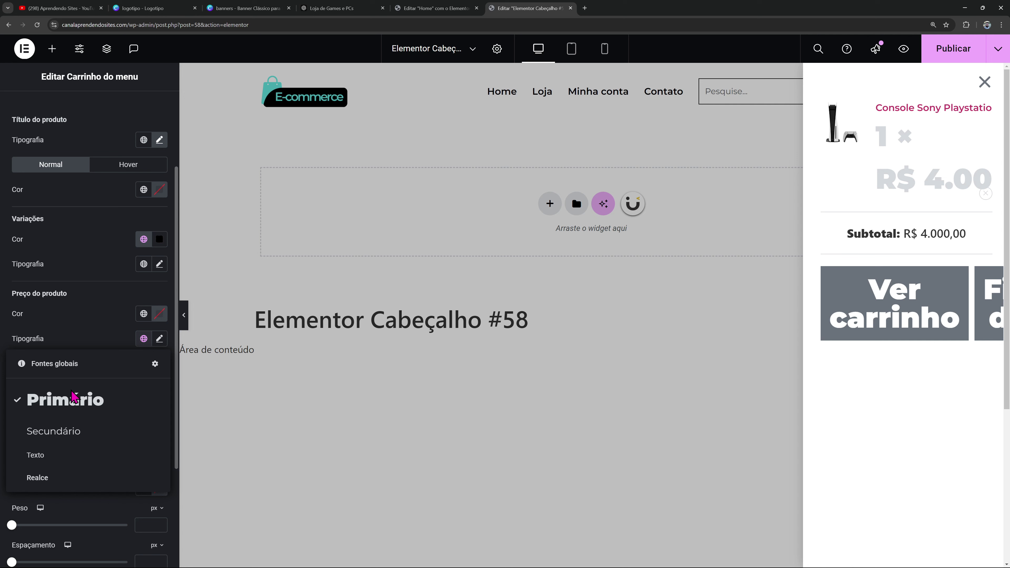
click(80, 429)
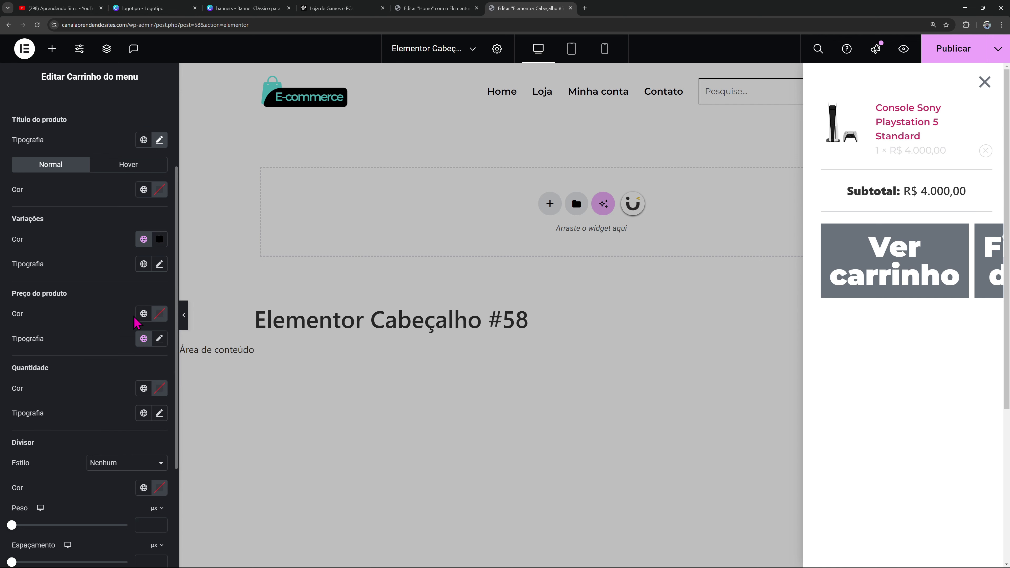
Colour the cart's product price with the global turquoise Novo item #1 and the product title with the black Novo item #2
click(143, 314)
click(77, 374)
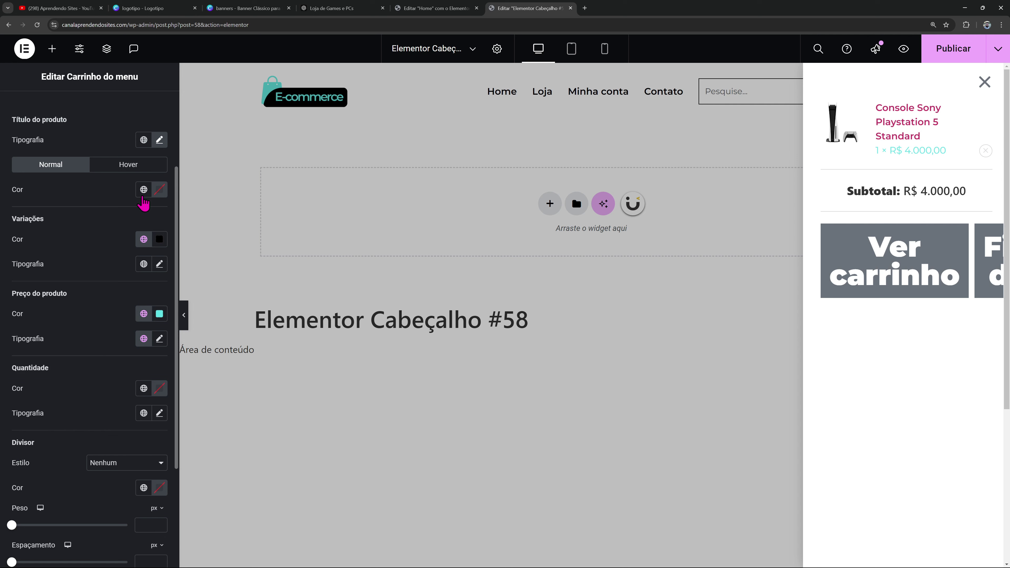
click(143, 194)
click(72, 364)
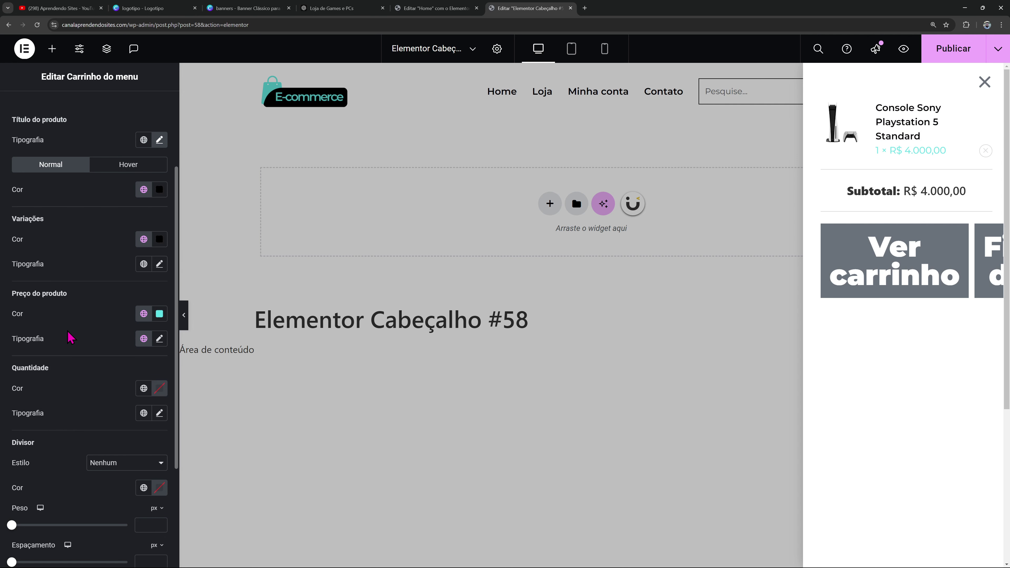
Set the layout of the menu cart's buttons to Empilhado
scroll(70, 338, down, 2)
scroll(83, 344, down, 1)
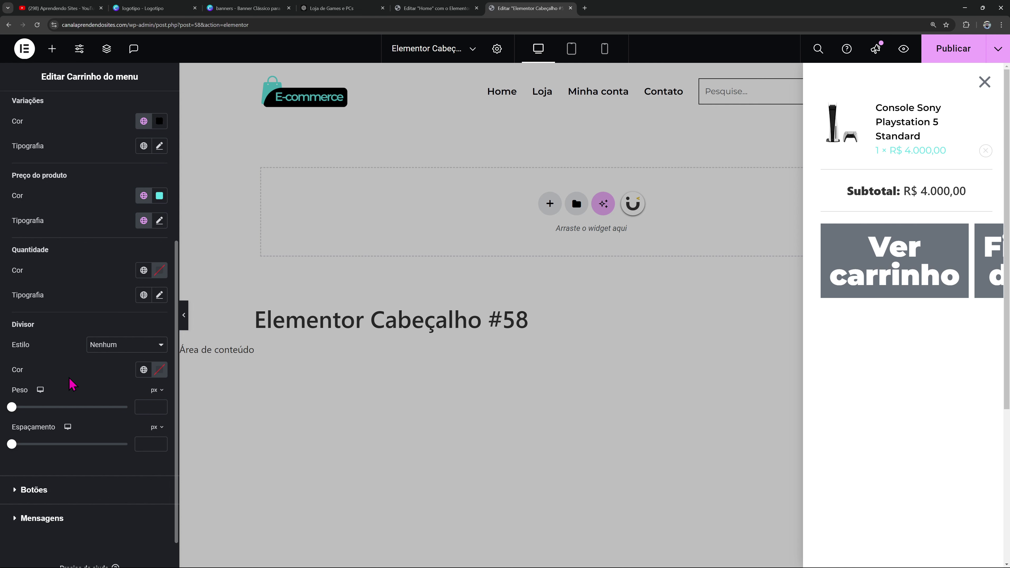
click(62, 490)
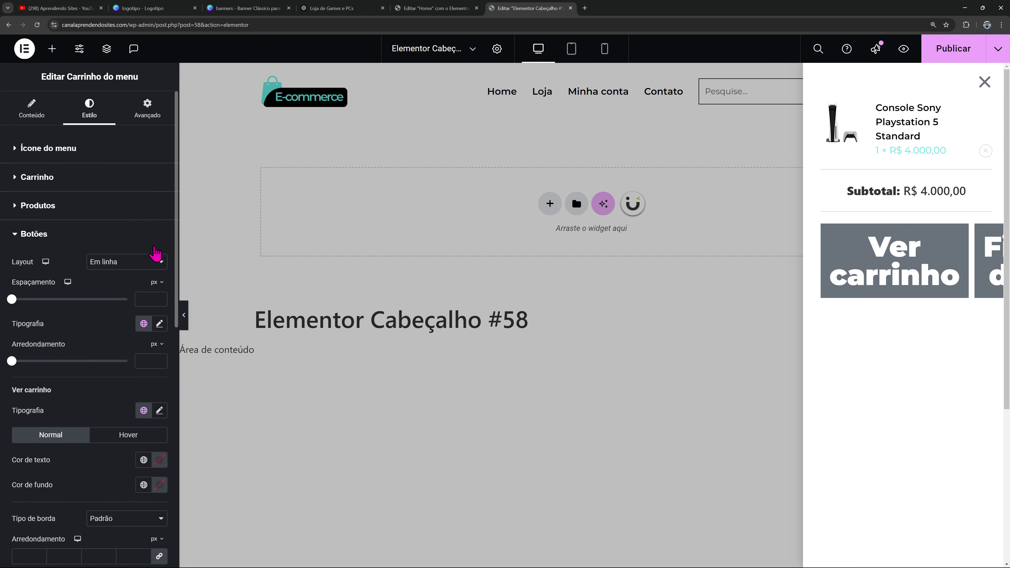
click(144, 266)
click(129, 288)
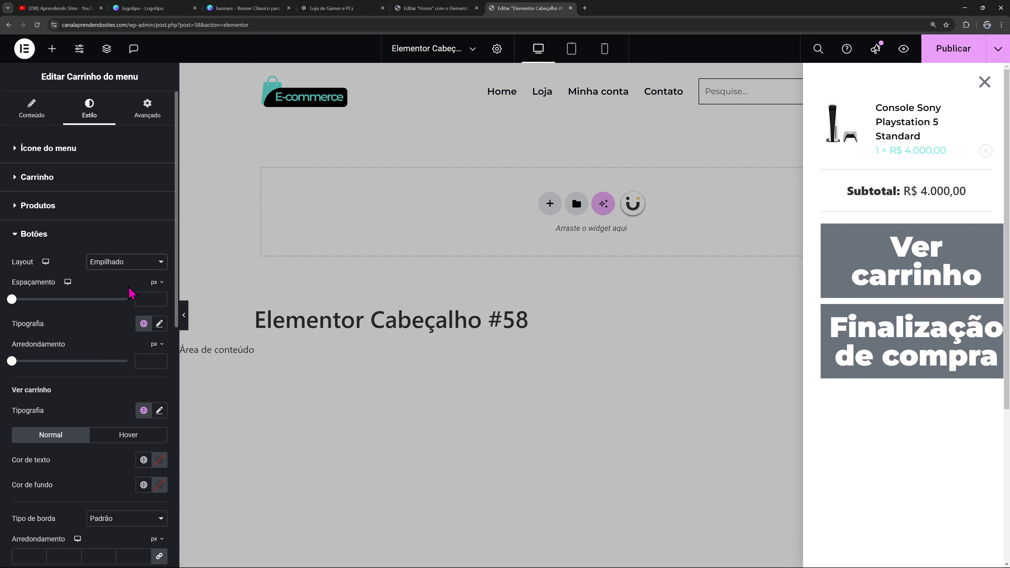
Set the cart buttons' typography to the global font Secundário with weight 600 (Semi negrito)
click(144, 325)
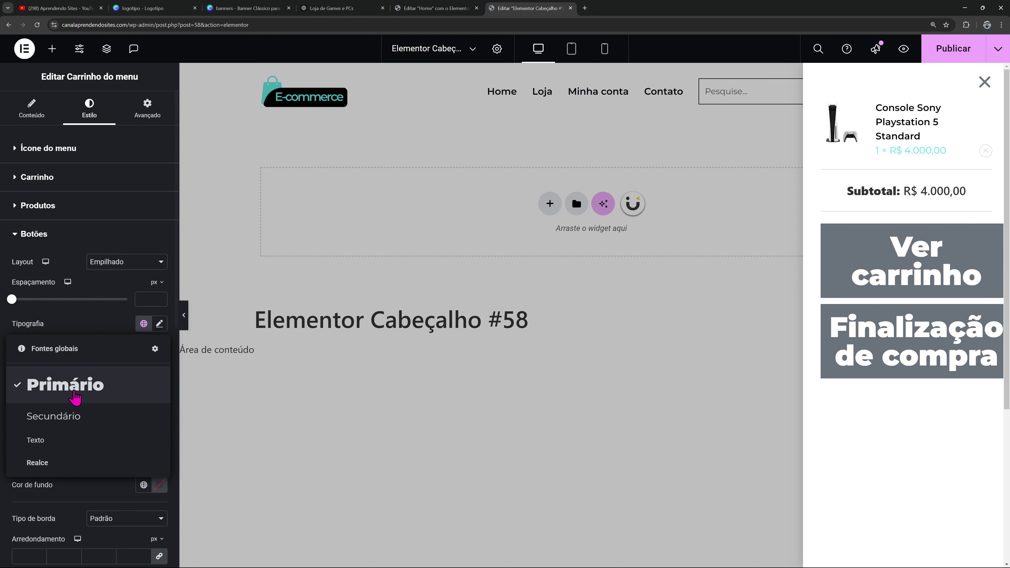
click(77, 416)
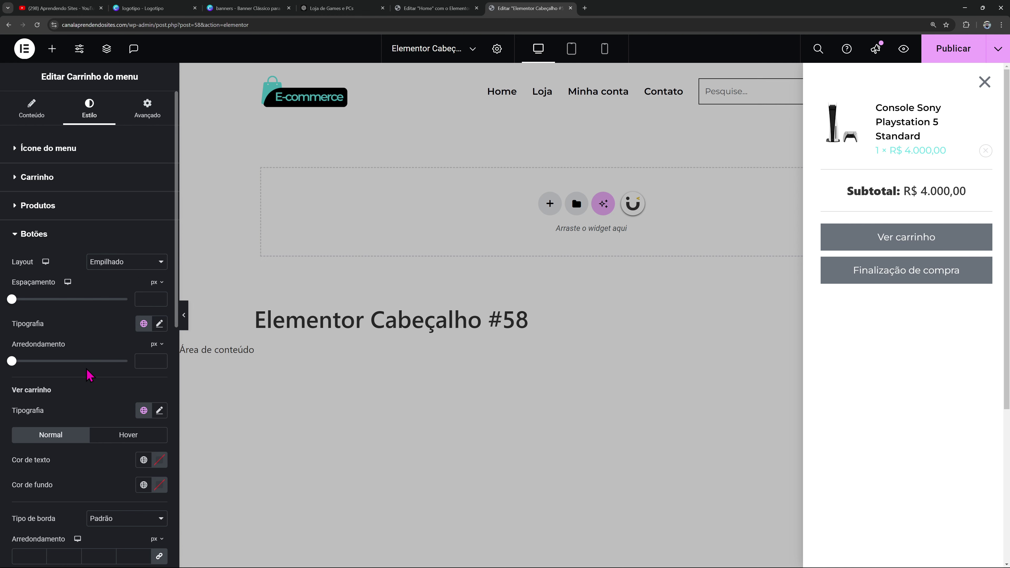
scroll(90, 378, down, 2)
click(159, 245)
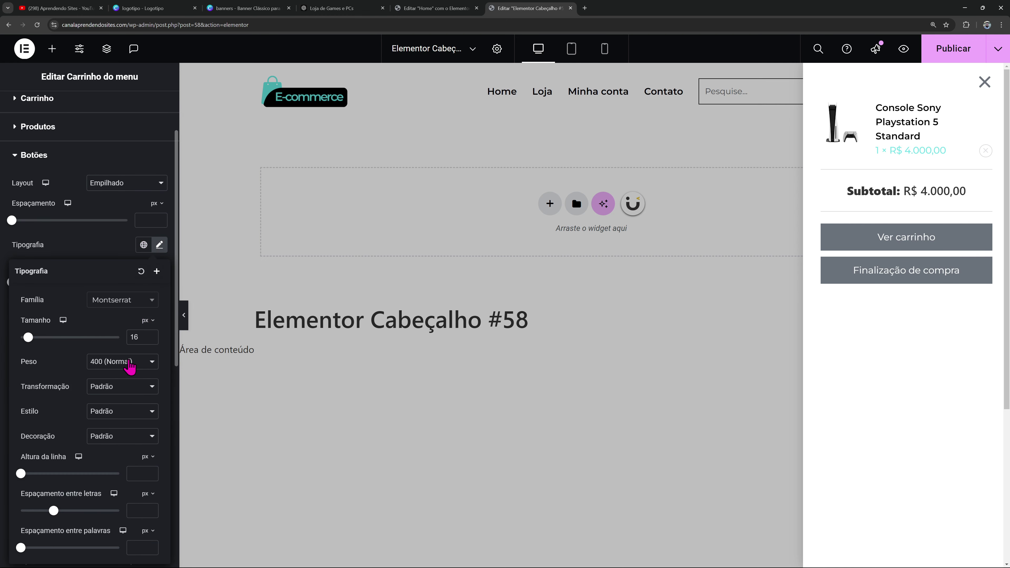
click(132, 362)
click(119, 435)
click(5, 398)
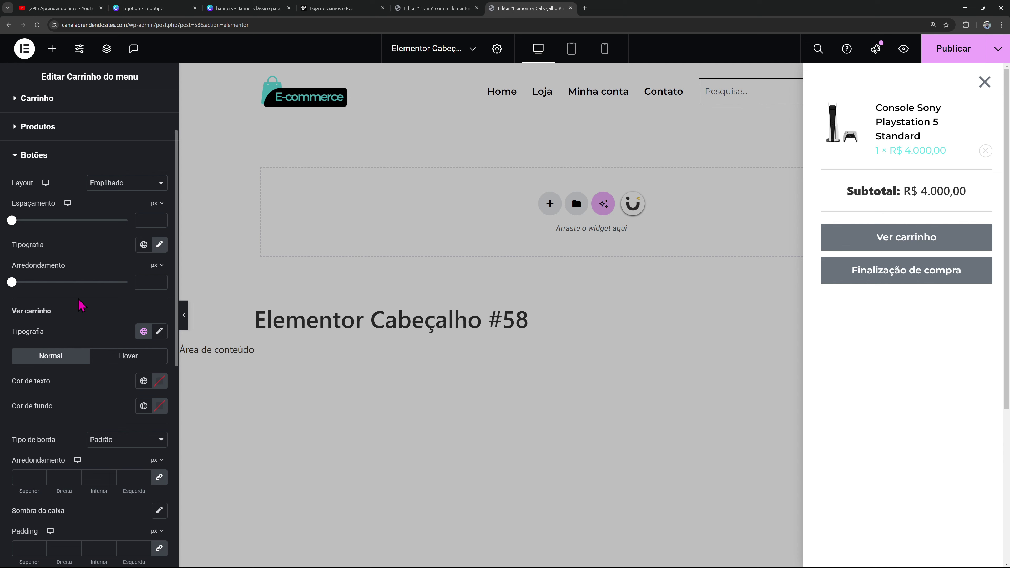
Set the background colour of the Ver carrinho and Finalizar compra buttons to the global black Novo item #2 (#000000)
scroll(128, 313, down, 1)
click(143, 341)
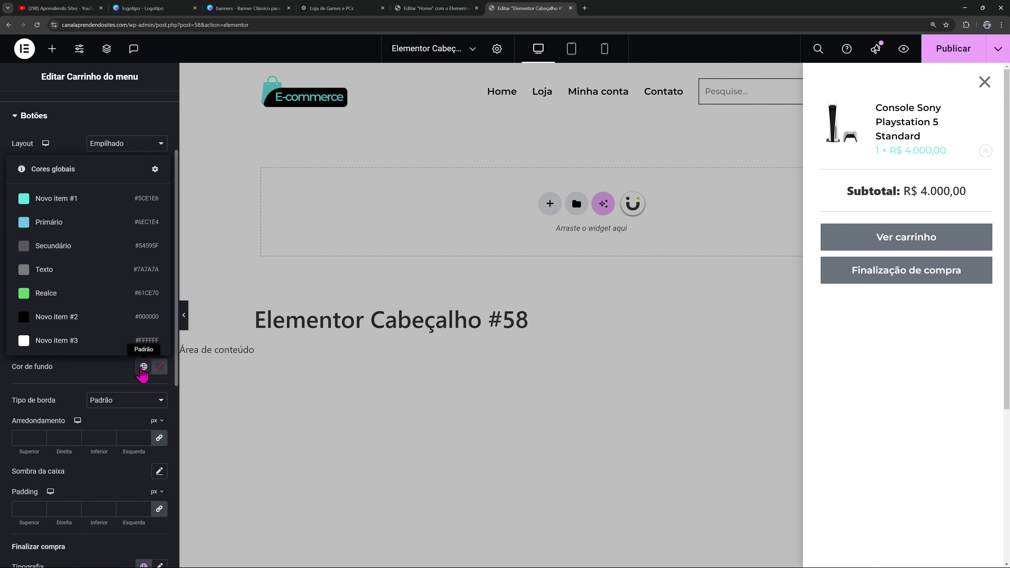
click(56, 317)
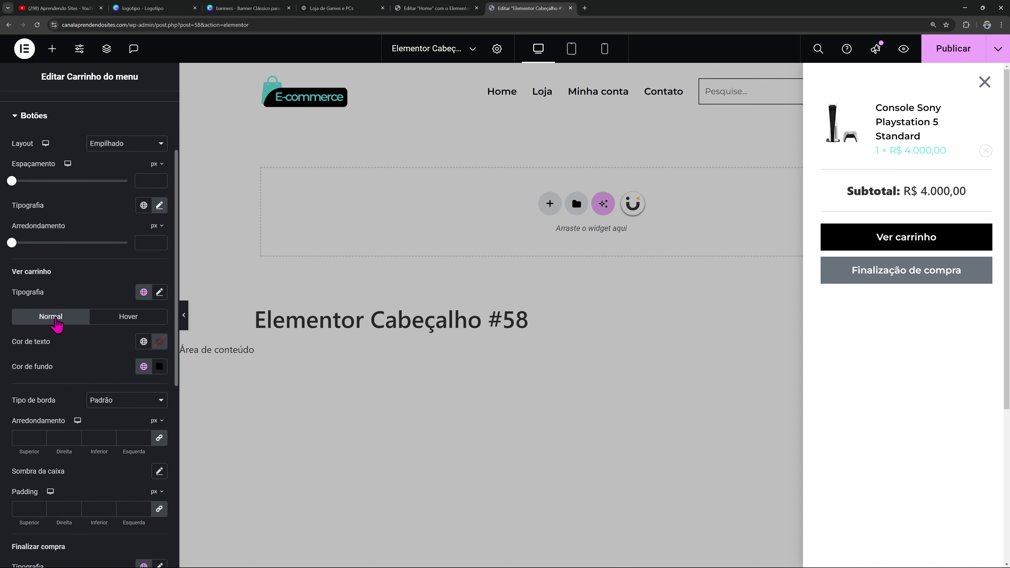
scroll(131, 342, down, 6)
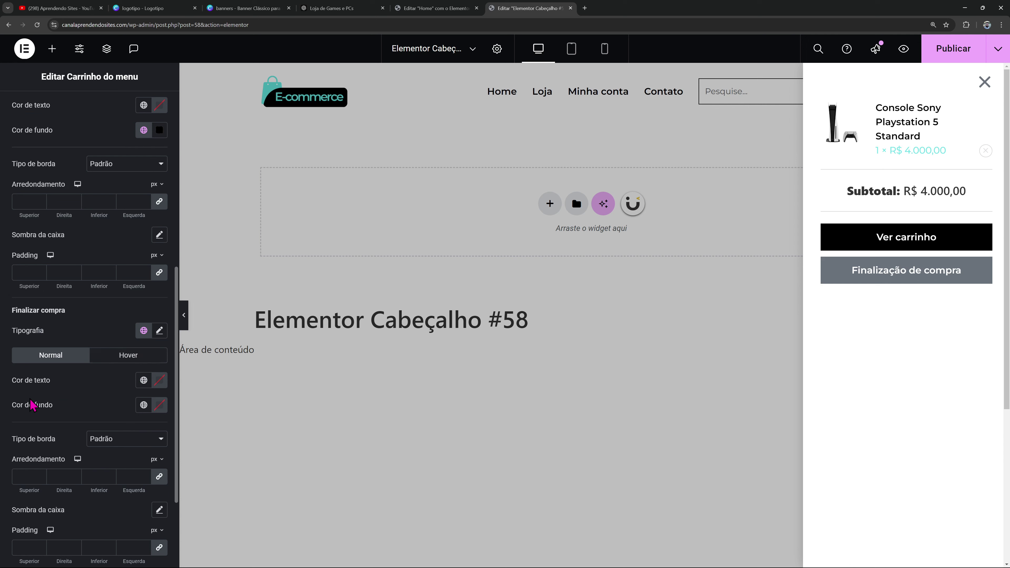
click(144, 405)
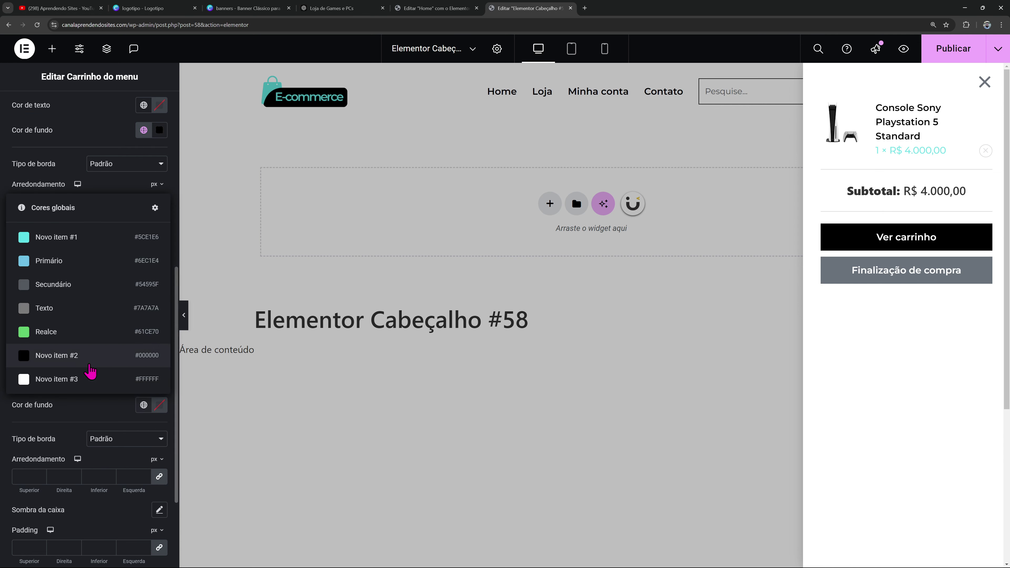
click(82, 358)
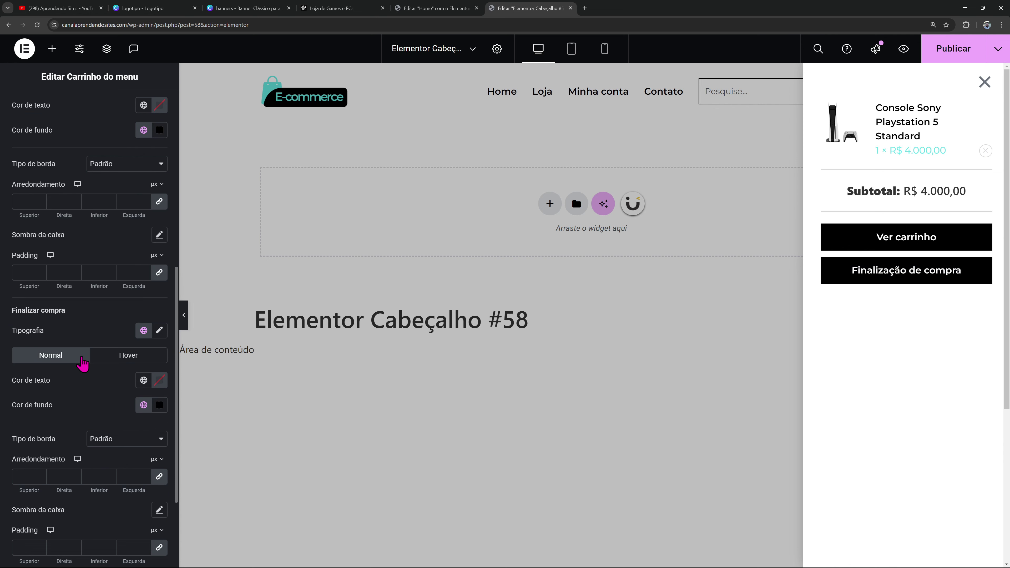
Set the typography of the menu cart's messages to the global font Secundário
click(80, 262)
click(144, 290)
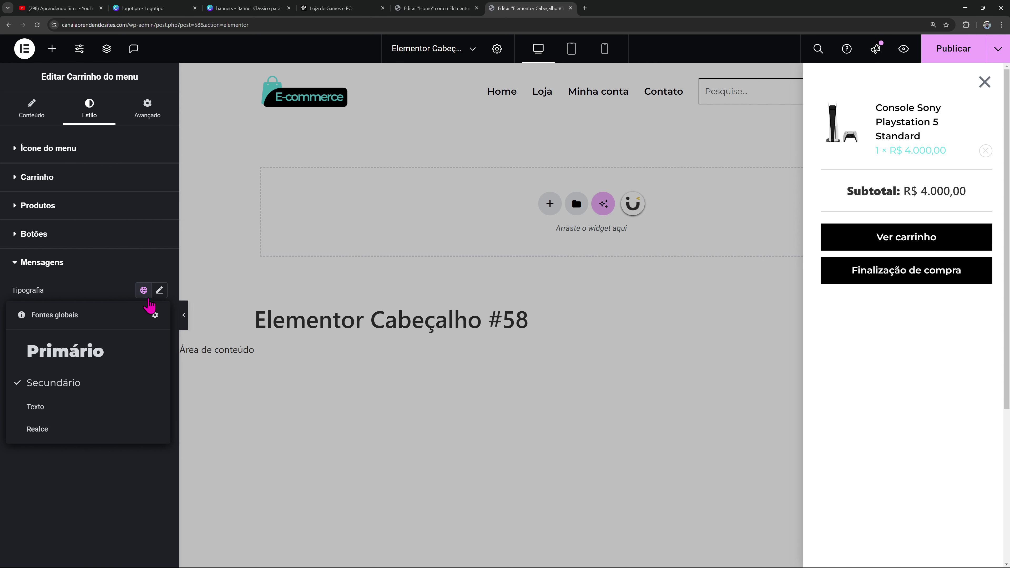
click(104, 378)
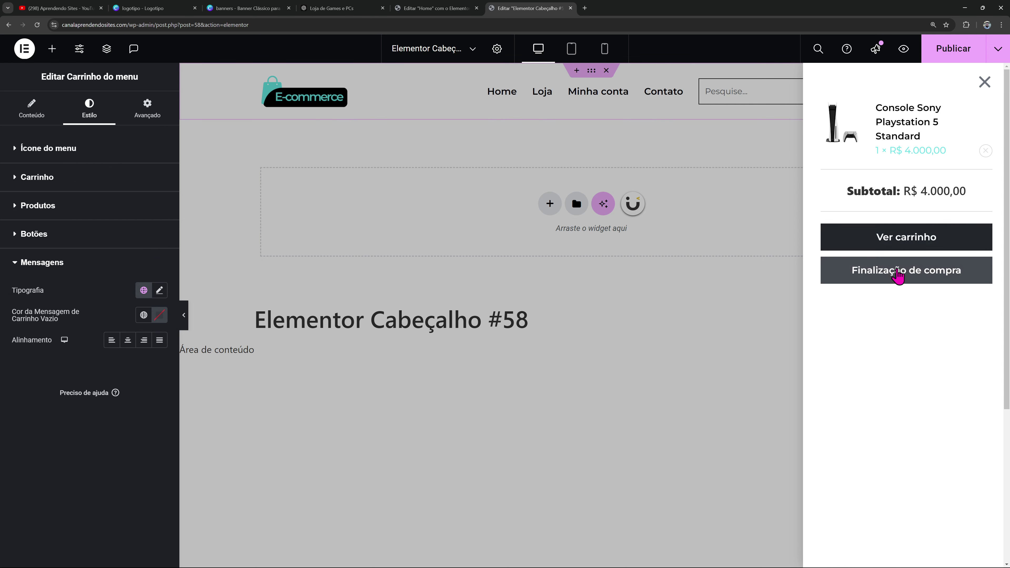
Give the cart's product quantity the global black Novo item #2 colour and the global font Secundário
click(57, 212)
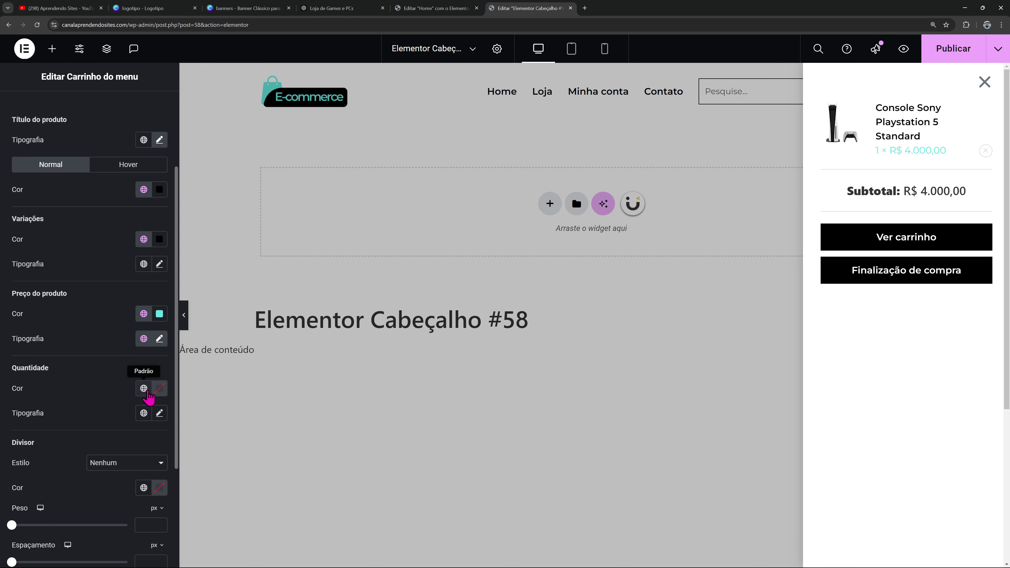
click(143, 389)
click(74, 316)
click(144, 413)
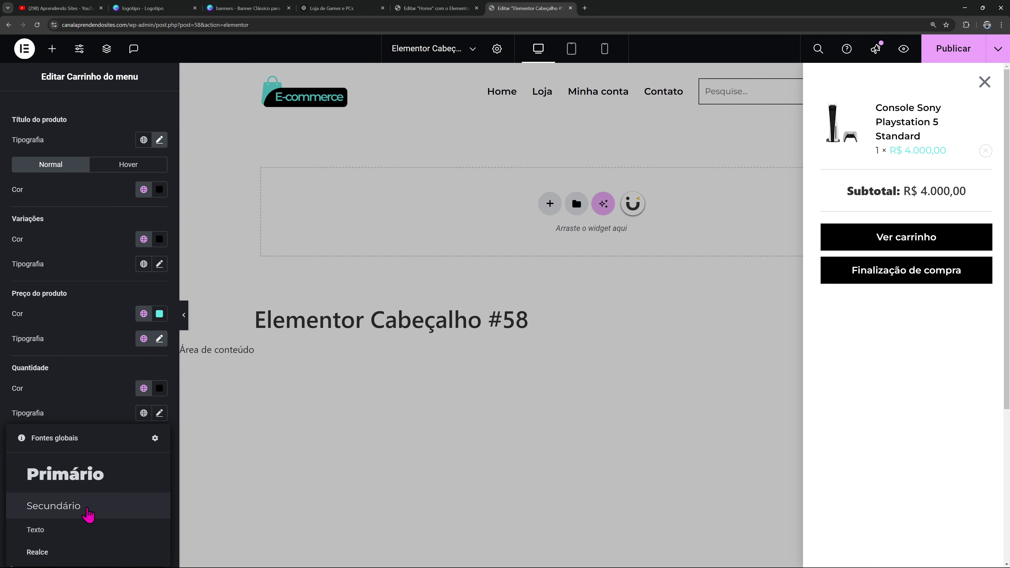
click(91, 496)
scroll(95, 497, down, 4)
click(88, 488)
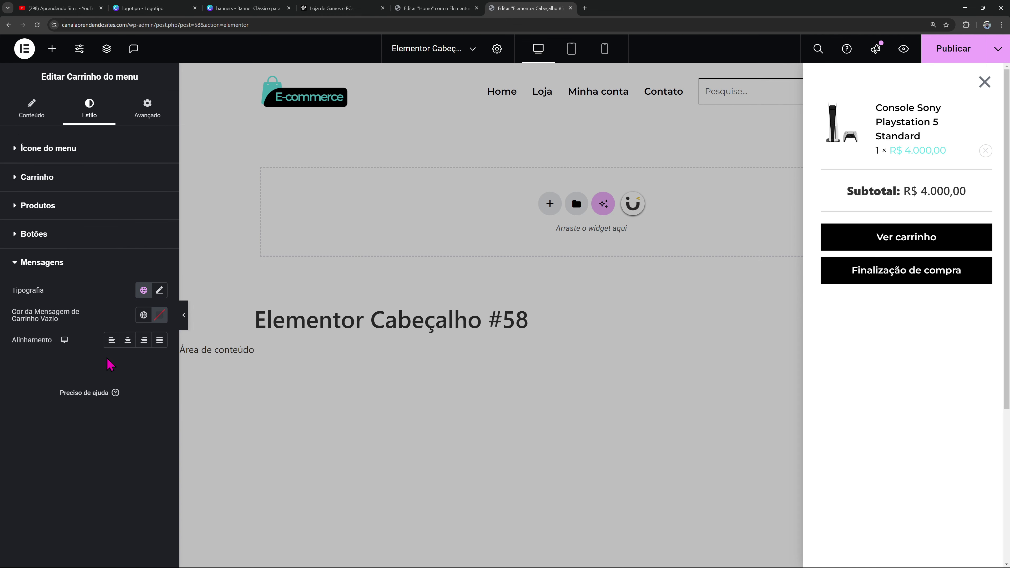
Check the side cart in tablet and mobile views, publish the header template and return to the desktop view
click(579, 48)
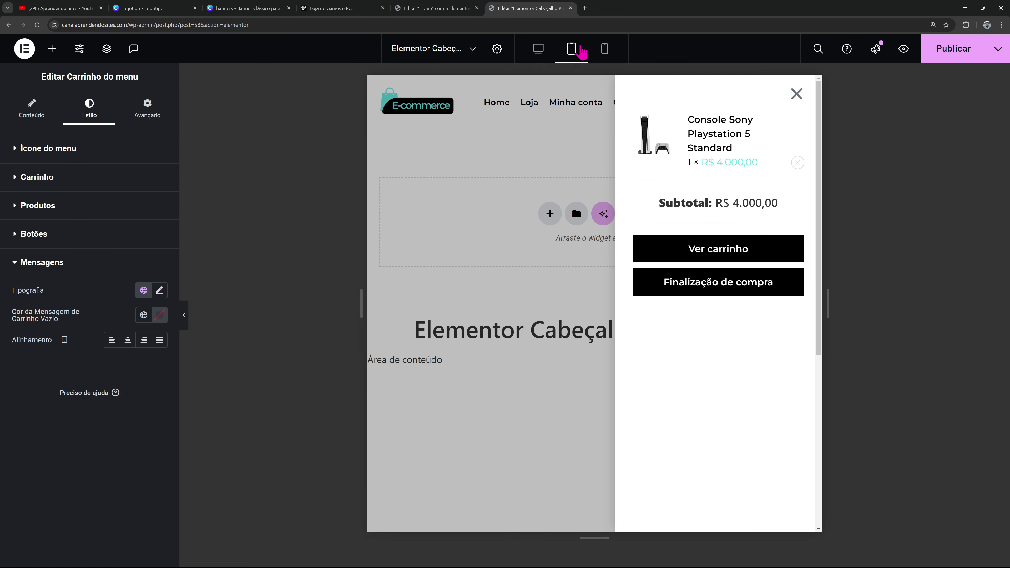
click(604, 48)
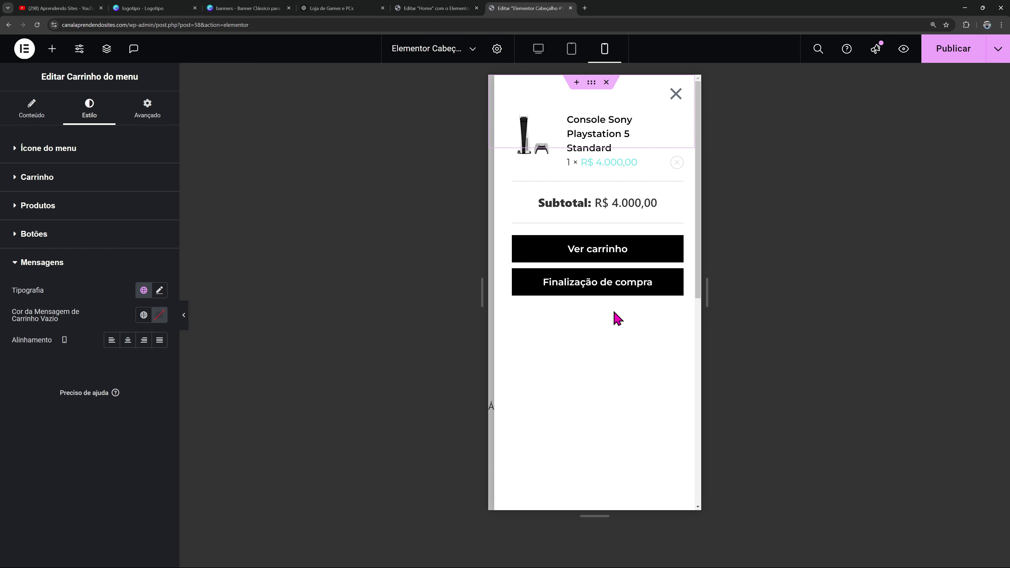
click(954, 54)
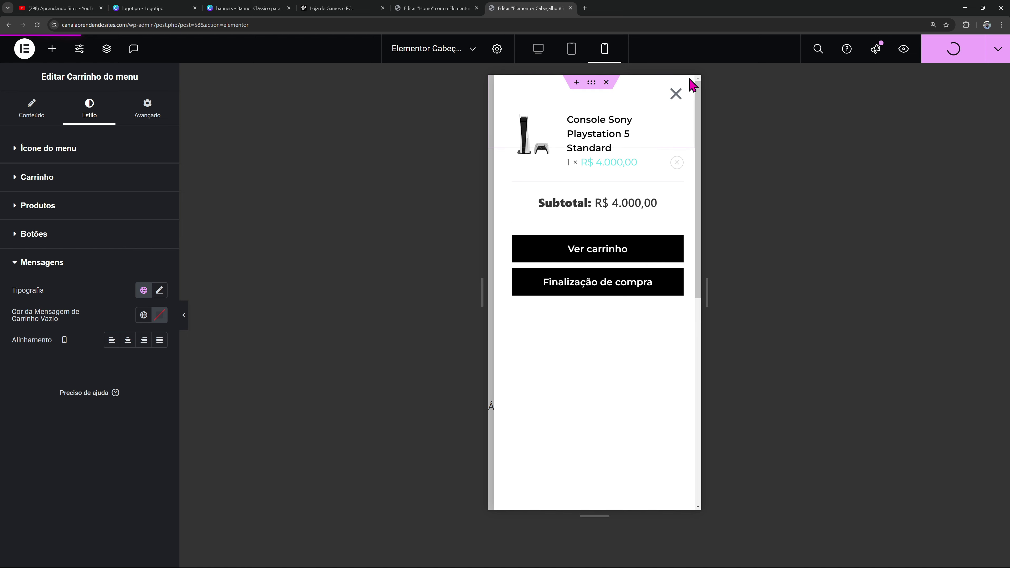
click(592, 82)
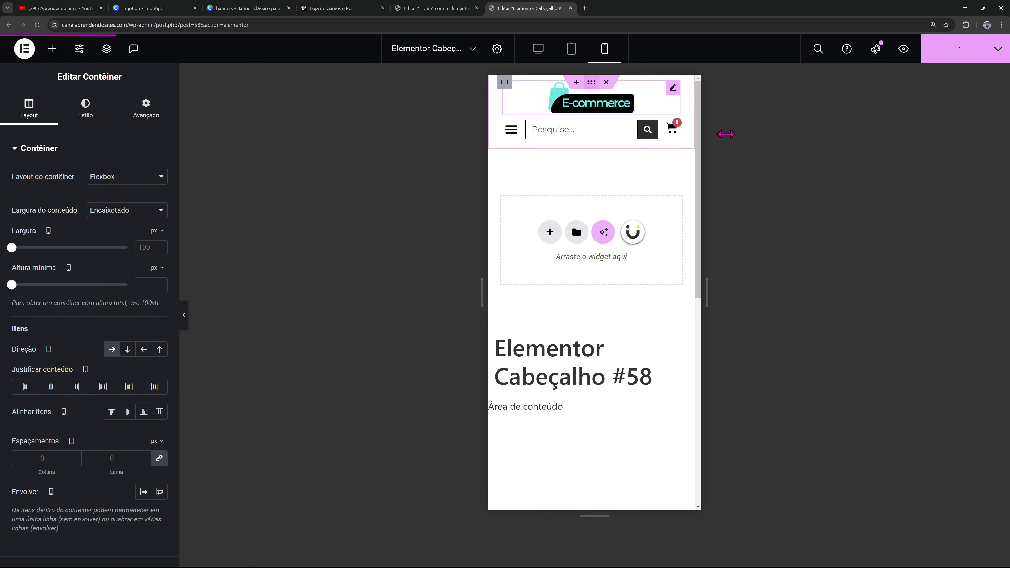
click(538, 49)
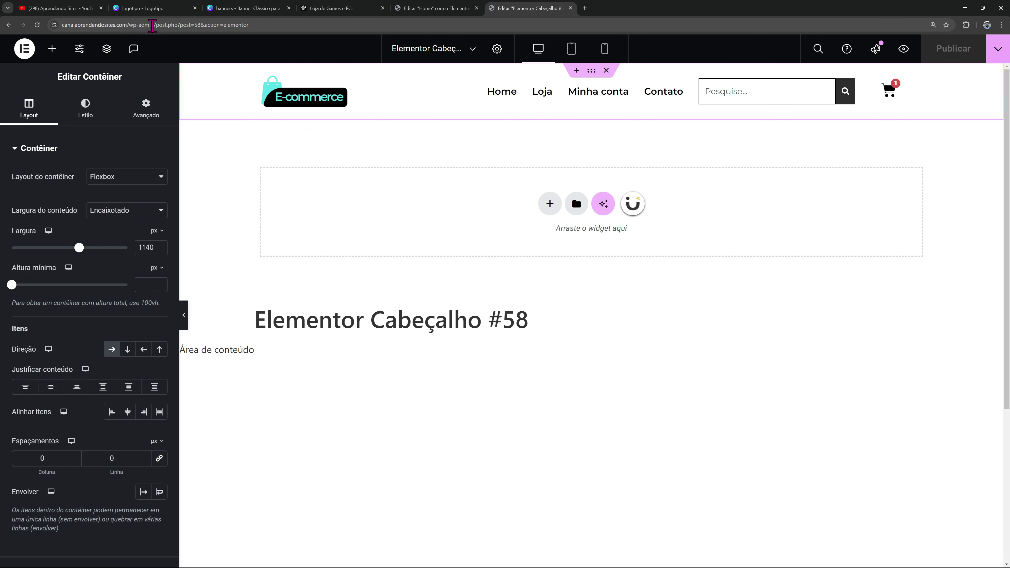
Open the live store in place of the editor and go through the Loja page to the Console Sony Playstation 5 Standard product
drag(156, 28, 332, 39)
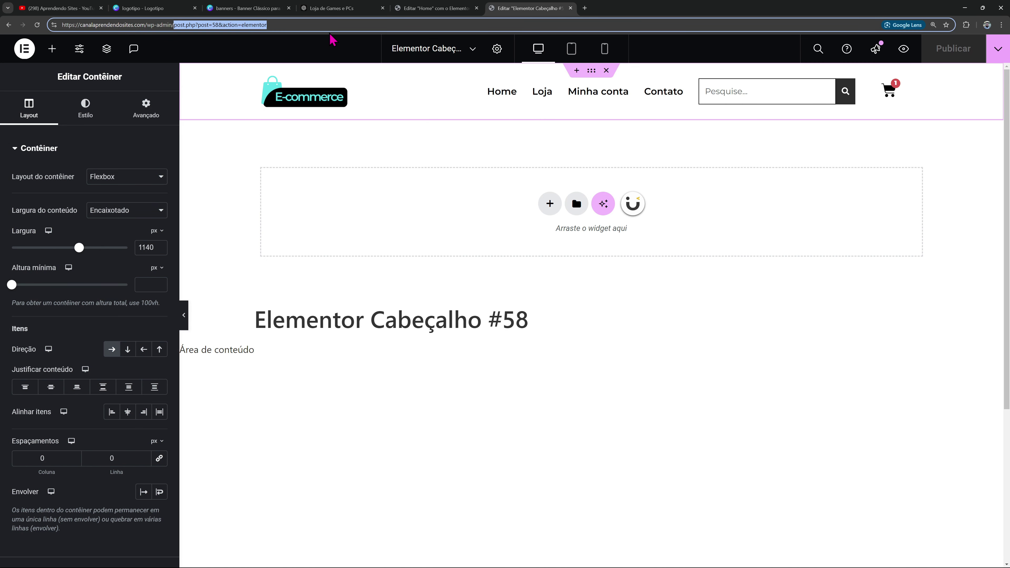
key(BackSpace)
key(Return)
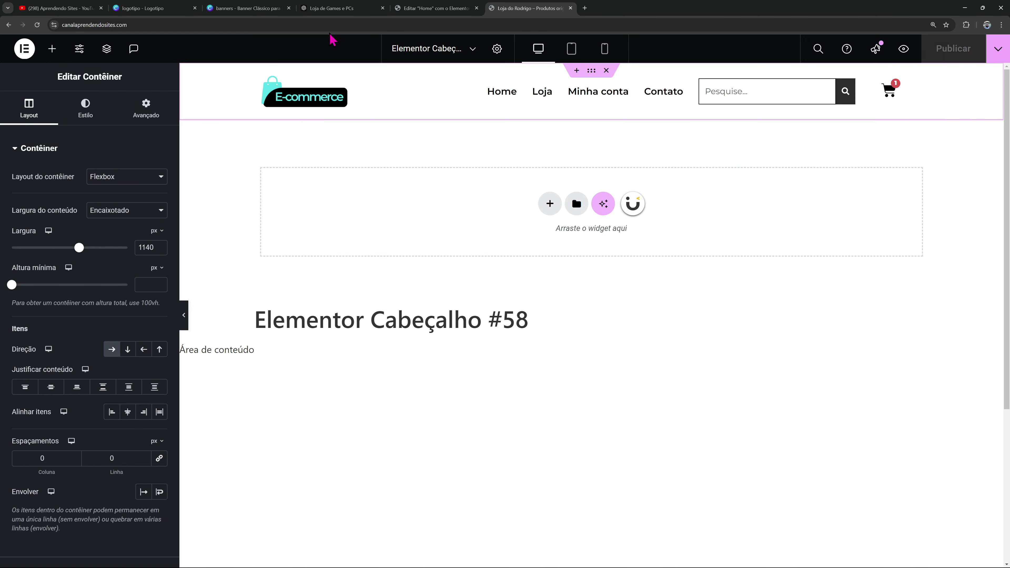
click(457, 84)
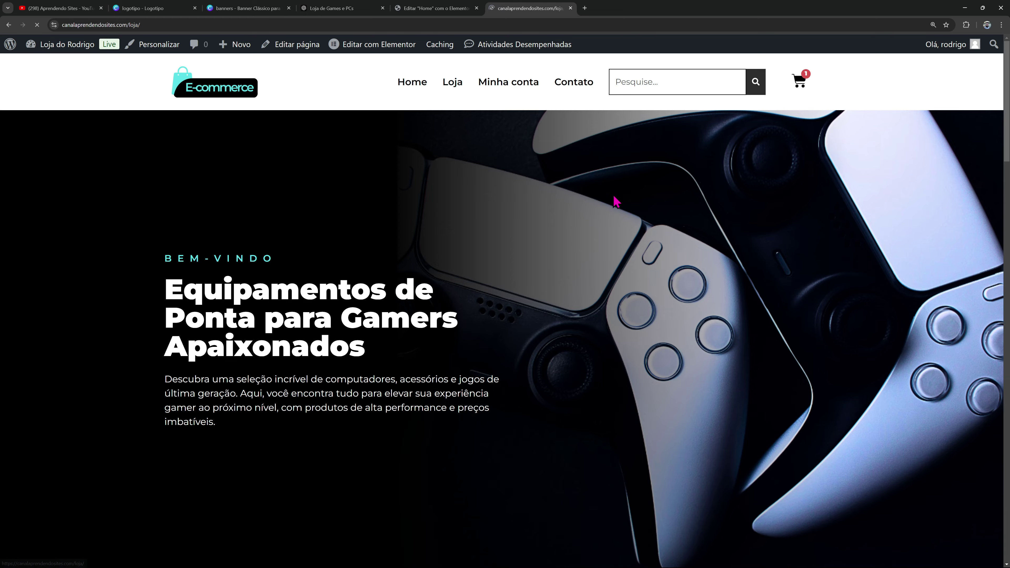
scroll(631, 245, down, 1)
click(401, 320)
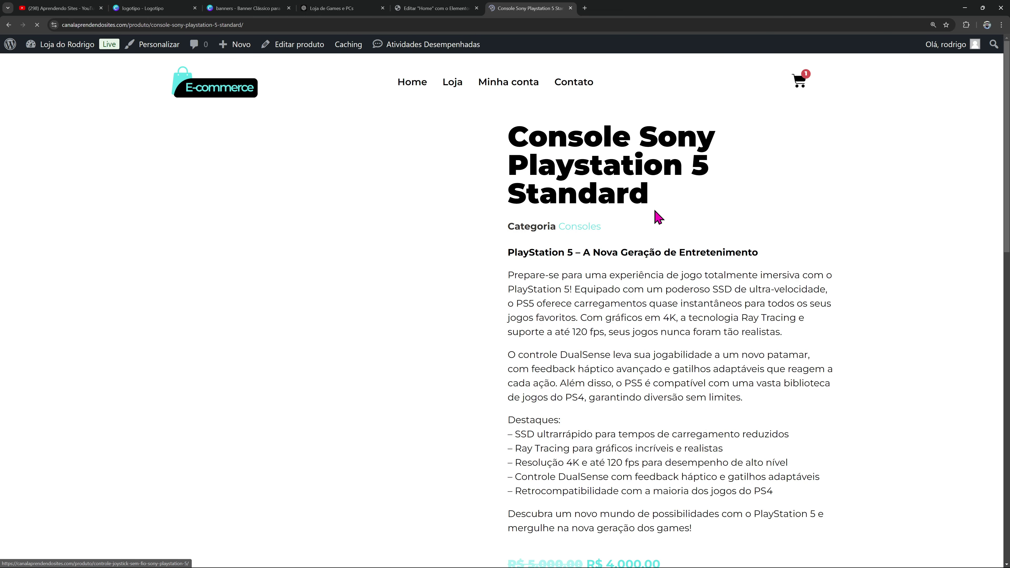
Look over the product page, remove the Playstation 5 console from the side cart and close the cart
scroll(740, 195, down, 6)
scroll(749, 191, down, 9)
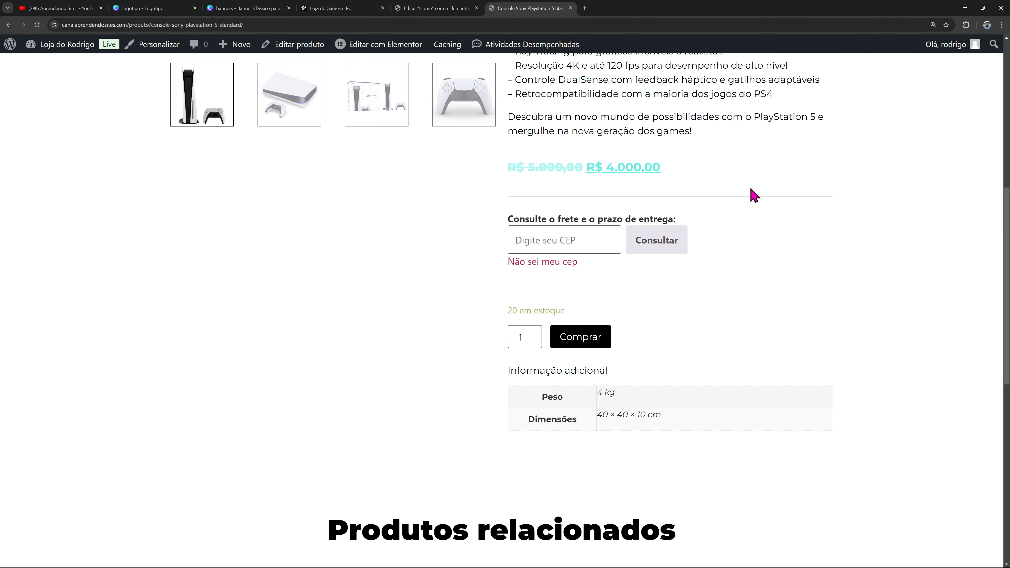
scroll(766, 208, up, 9)
scroll(770, 221, up, 6)
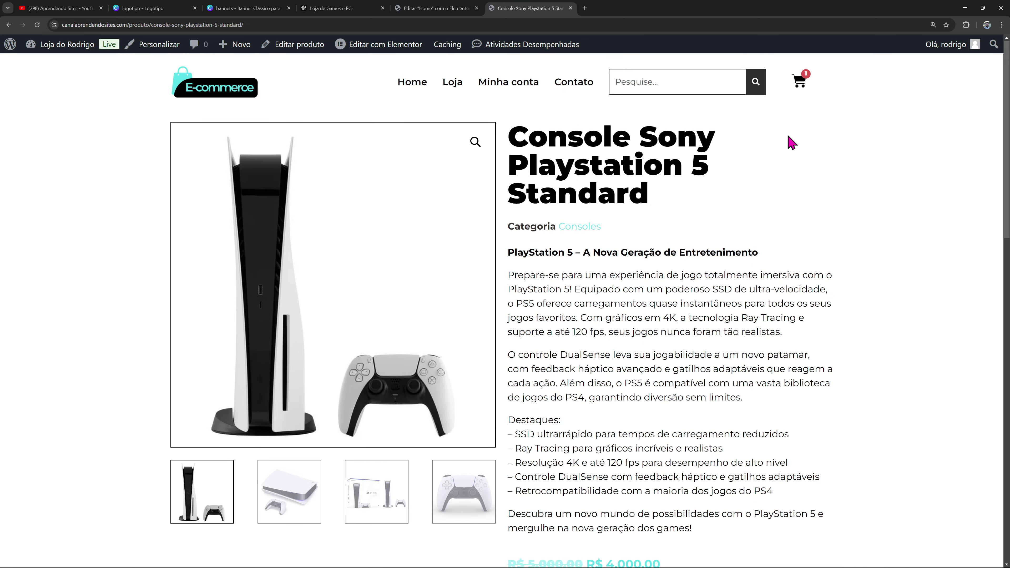
click(796, 84)
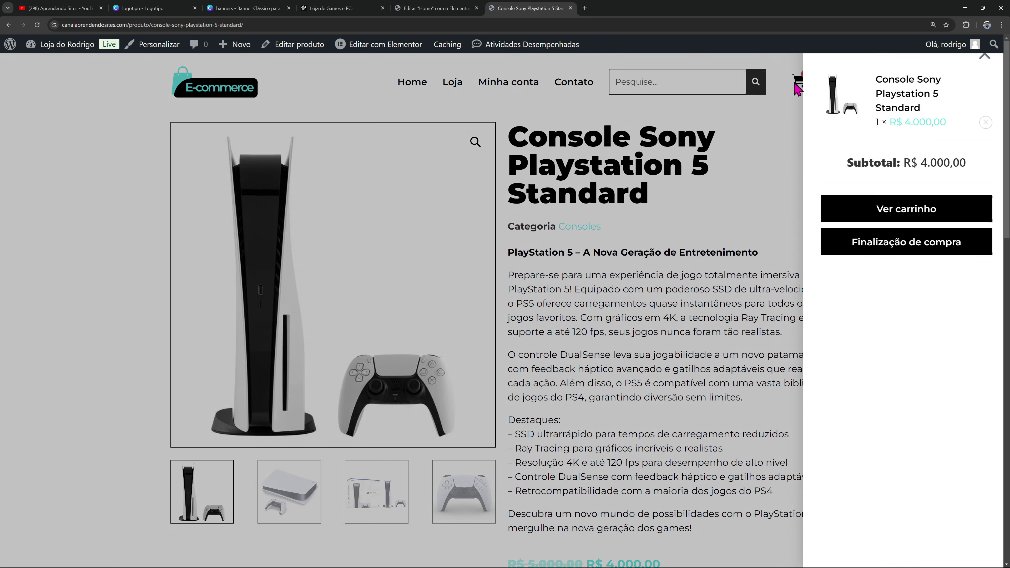
click(986, 122)
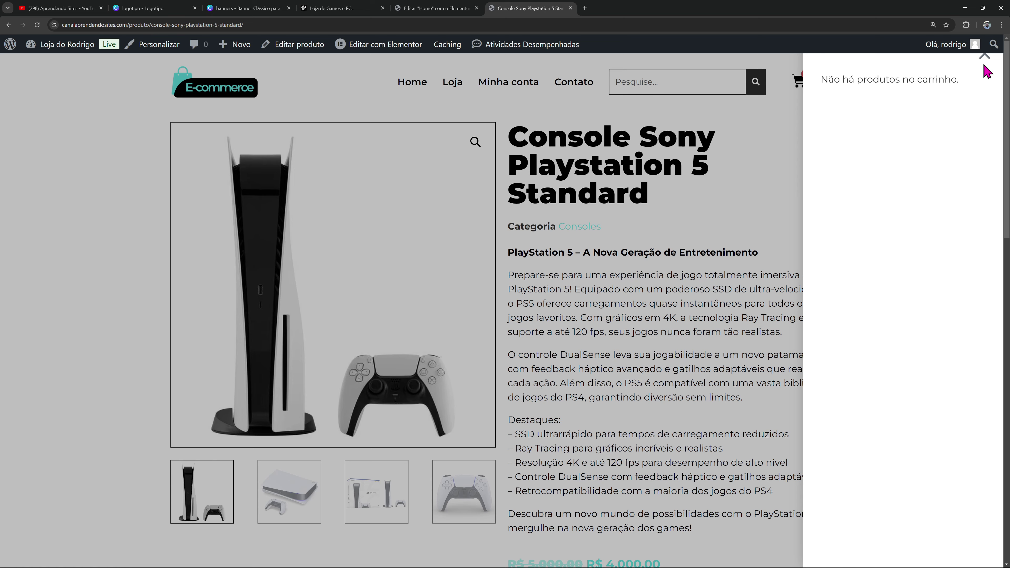
click(984, 60)
Add the Console Sony Playstation 5 Standard to the cart again and open the full cart page from the side cart
scroll(651, 247, down, 10)
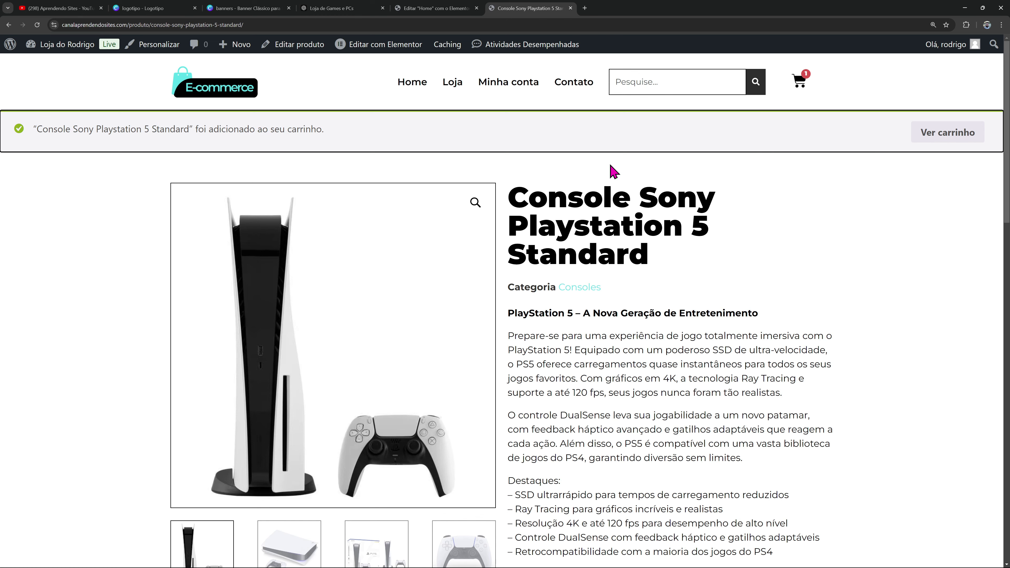
click(798, 79)
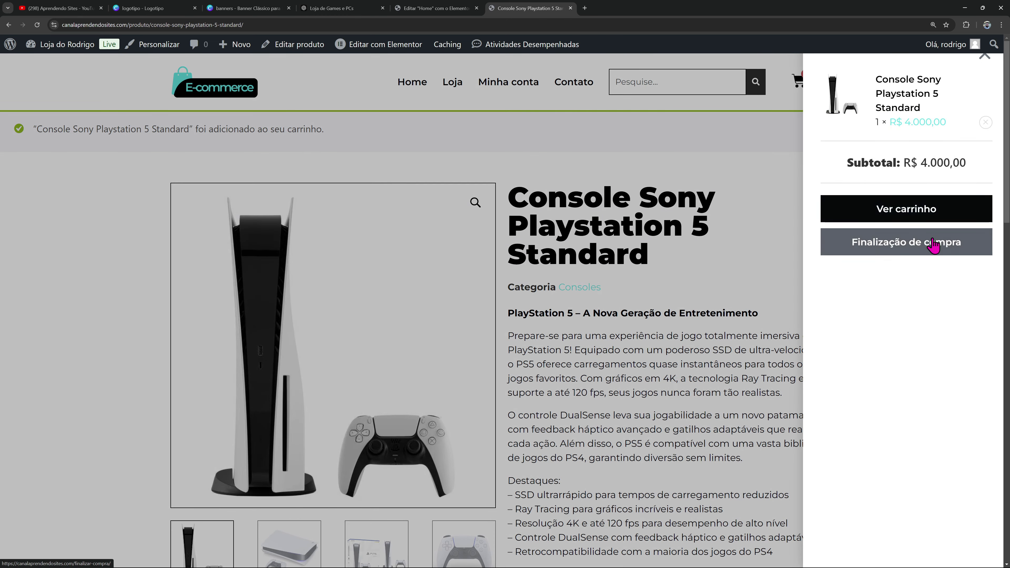
click(907, 211)
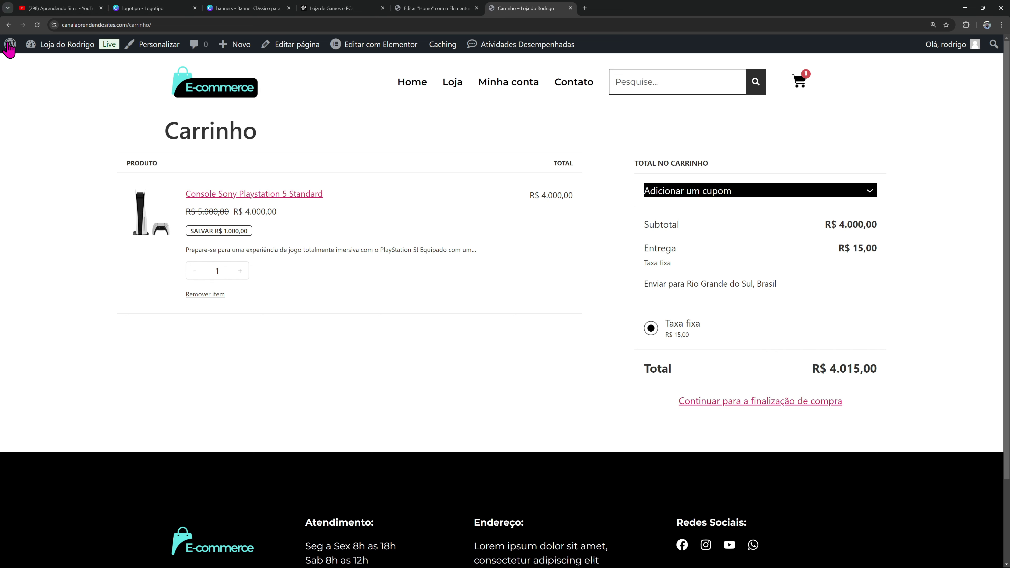
Go to the WordPress dashboard, open the Carrinho page from the list of all pages and edit it with Elementor
click(68, 72)
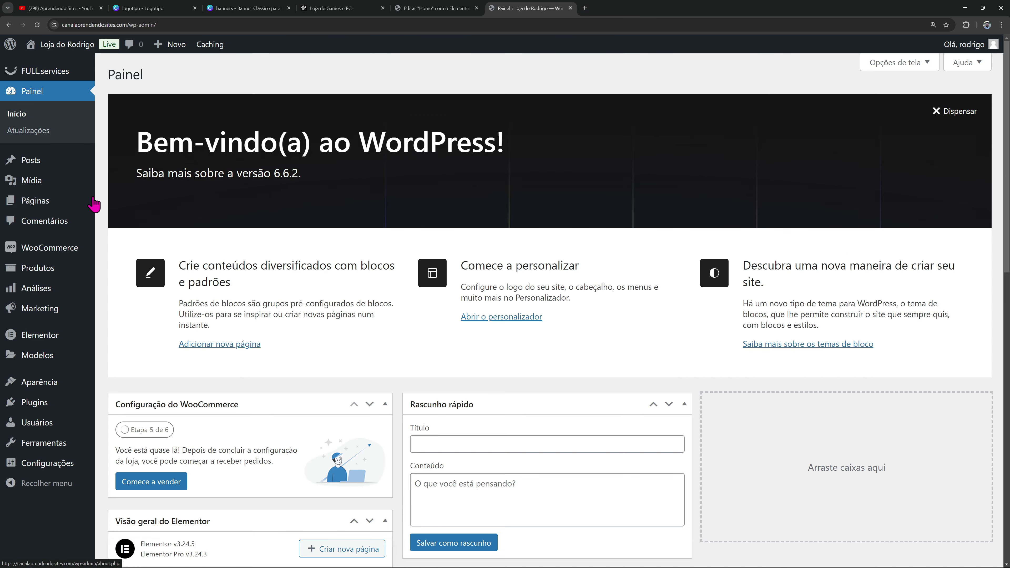
mouse_move(76, 209)
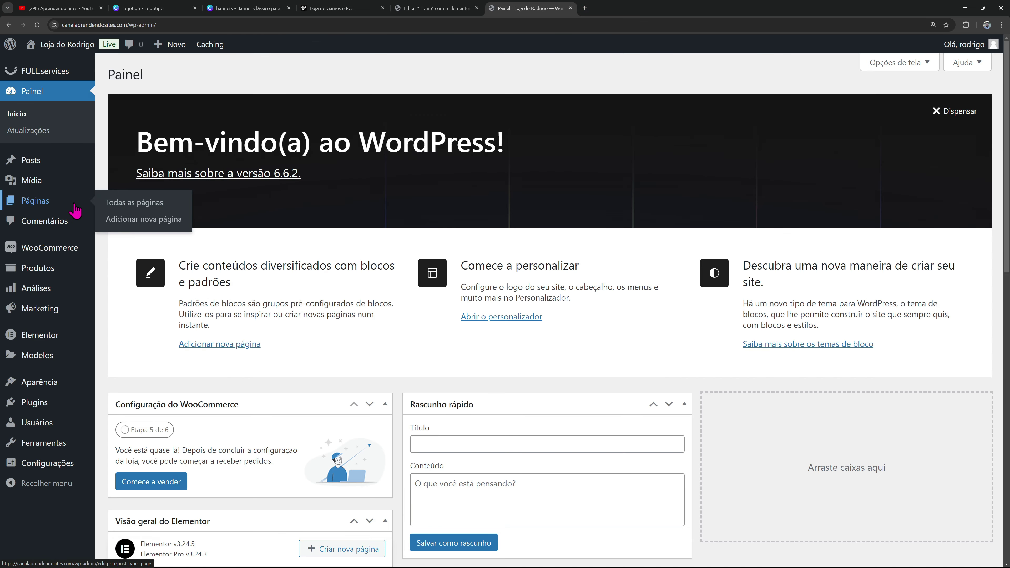
click(135, 203)
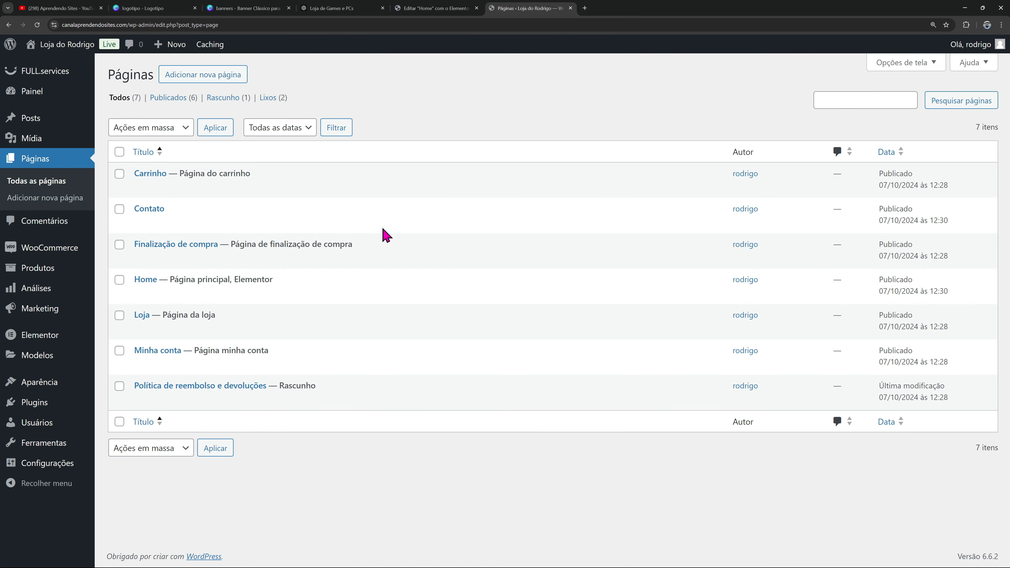
click(144, 188)
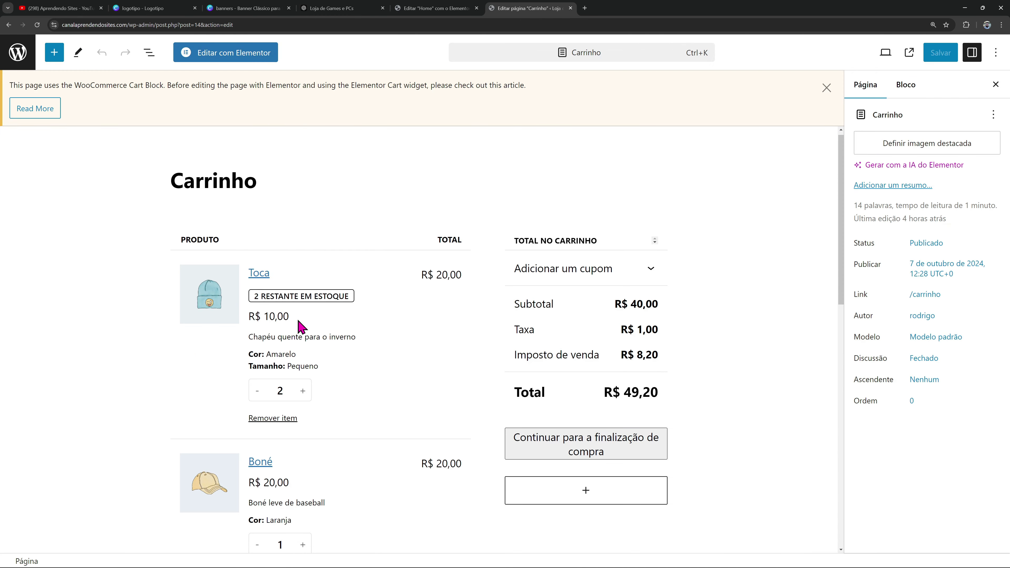
scroll(303, 325, down, 8)
scroll(278, 247, up, 9)
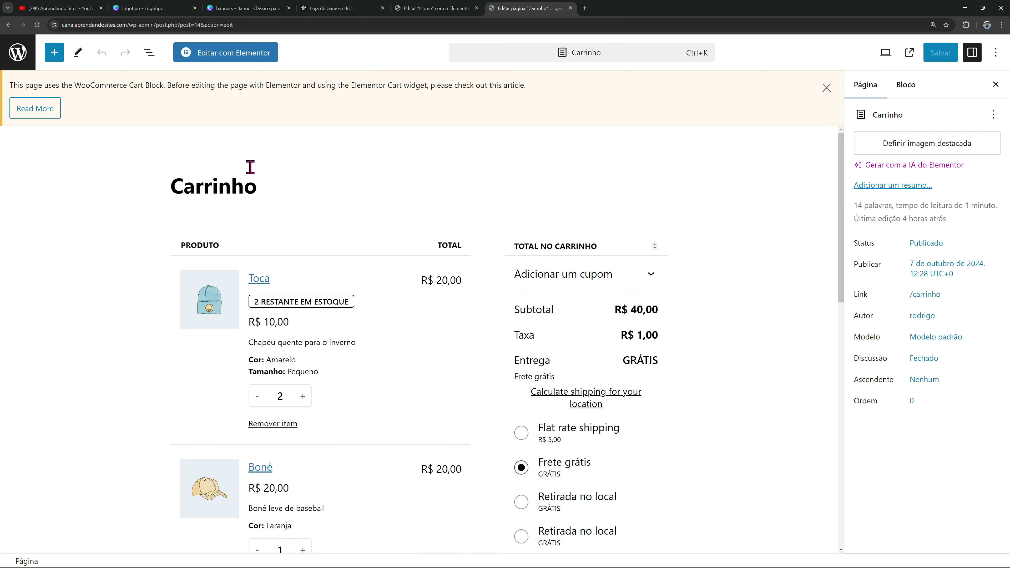
click(234, 52)
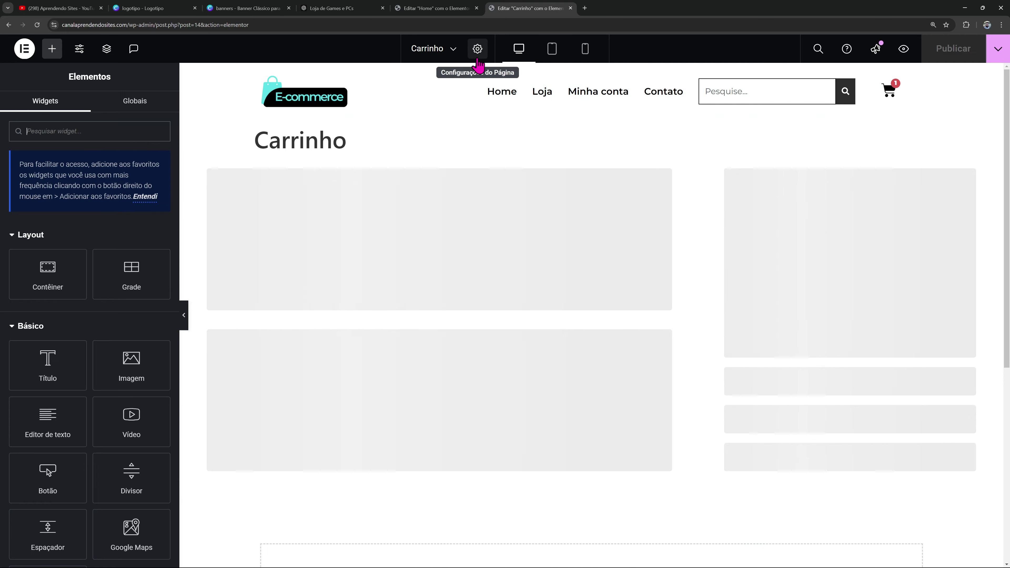
Change the Carrinho page's layout to the one that drops the page title but keeps the site header and footer
click(477, 60)
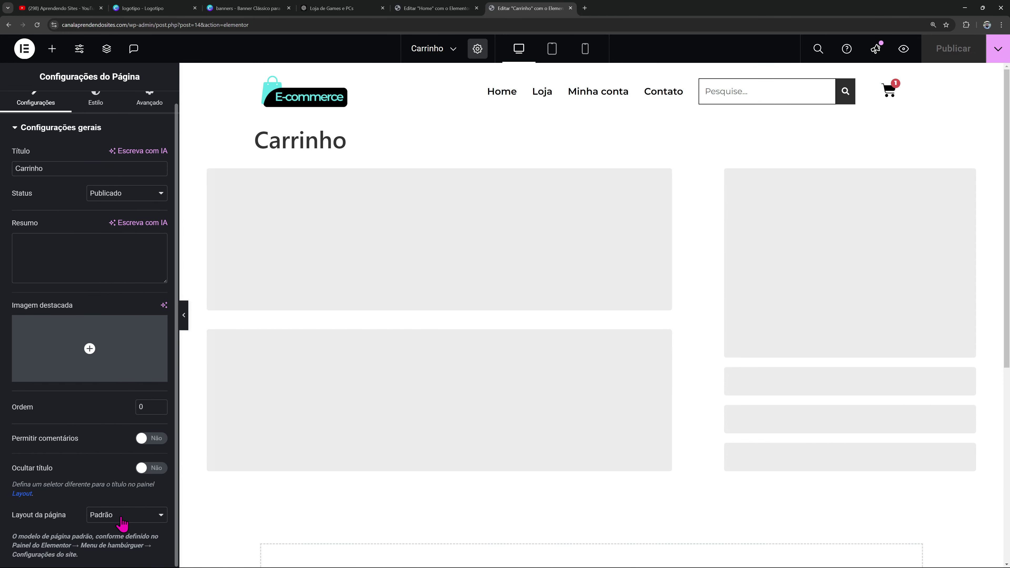
click(122, 524)
click(127, 492)
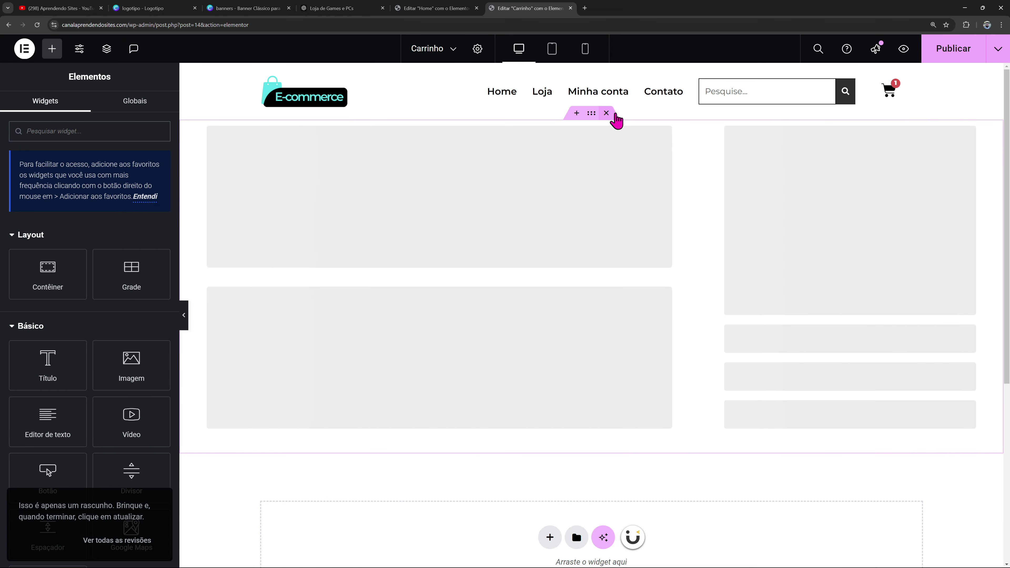
Delete the container holding the existing cart block and add a new single-column Flexbox container
click(614, 115)
click(564, 221)
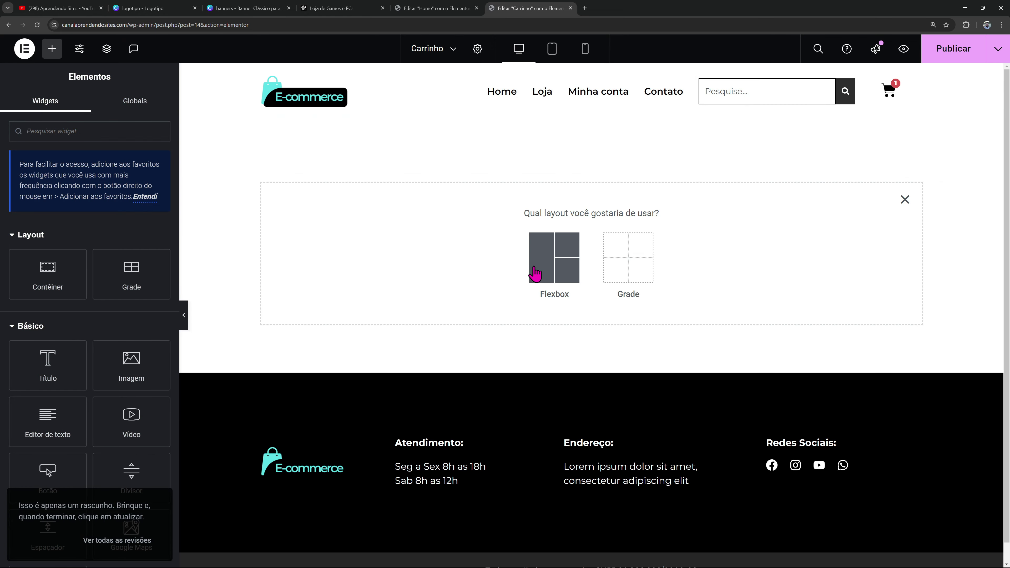
click(536, 271)
click(450, 247)
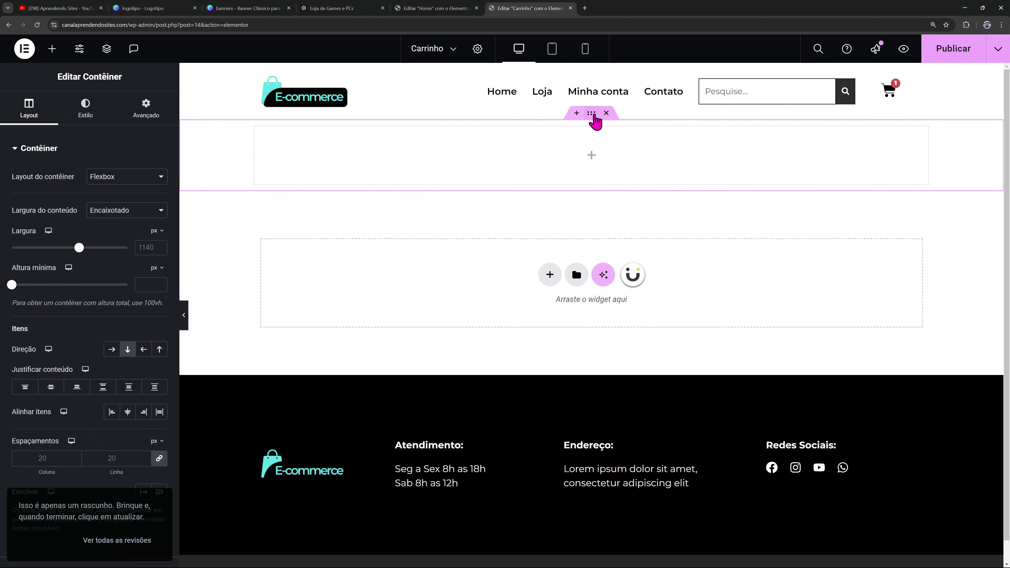
Set the new container's padding to 100 px top and bottom and 20 px right and left
click(146, 108)
click(133, 235)
text(0)
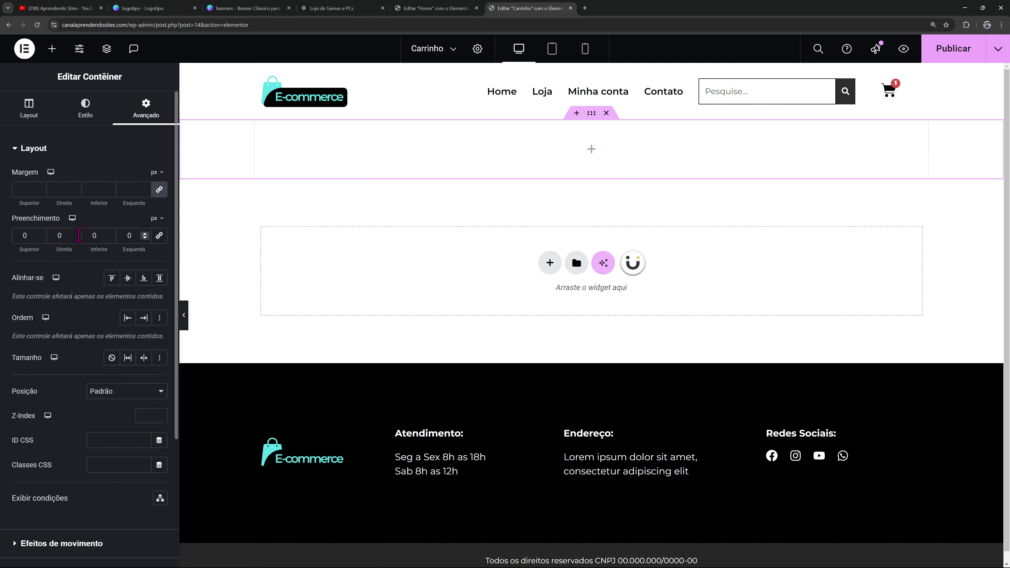
text(11001)
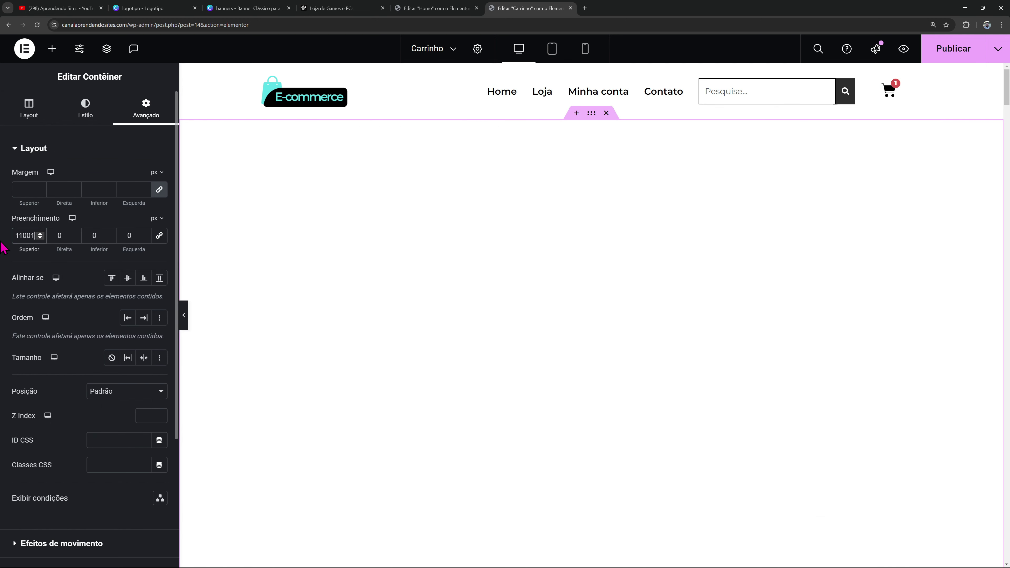
key(ctrl+a)
text(100)
key(Tab)
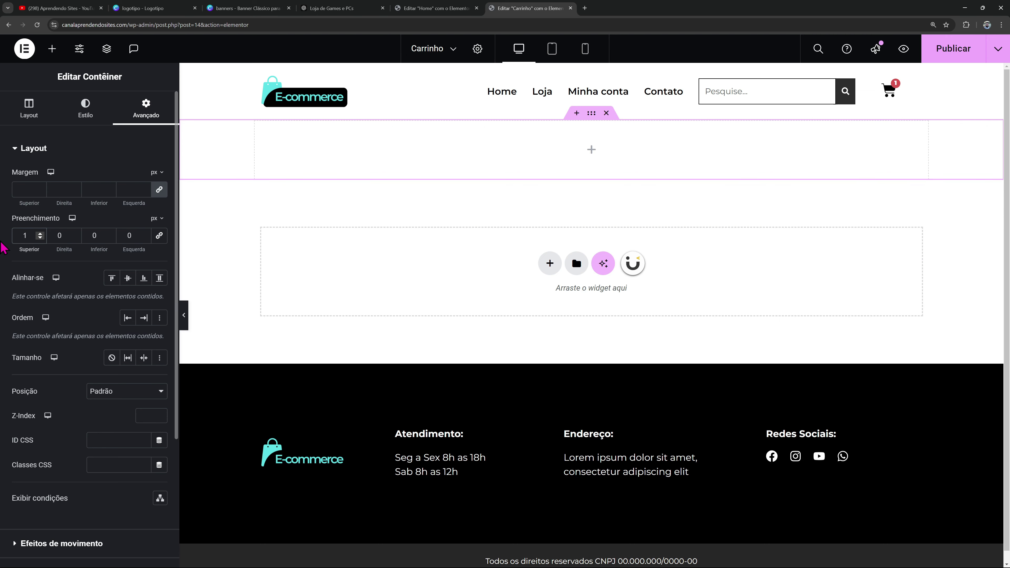
text(20)
key(Tab)
text(100)
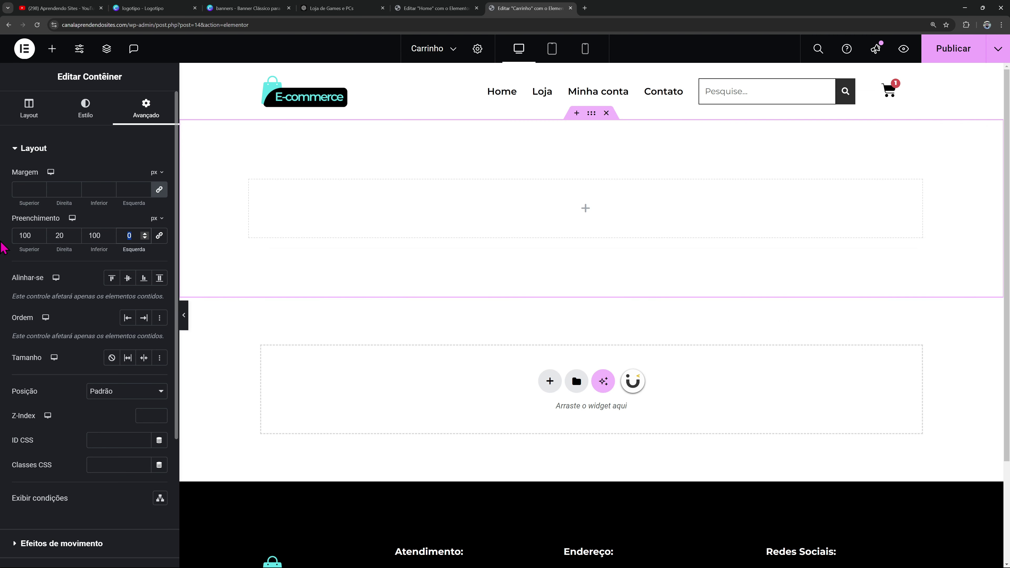
key(Tab)
text(20)
Add the WooCommerce Carrinho widget to the padded container
click(61, 50)
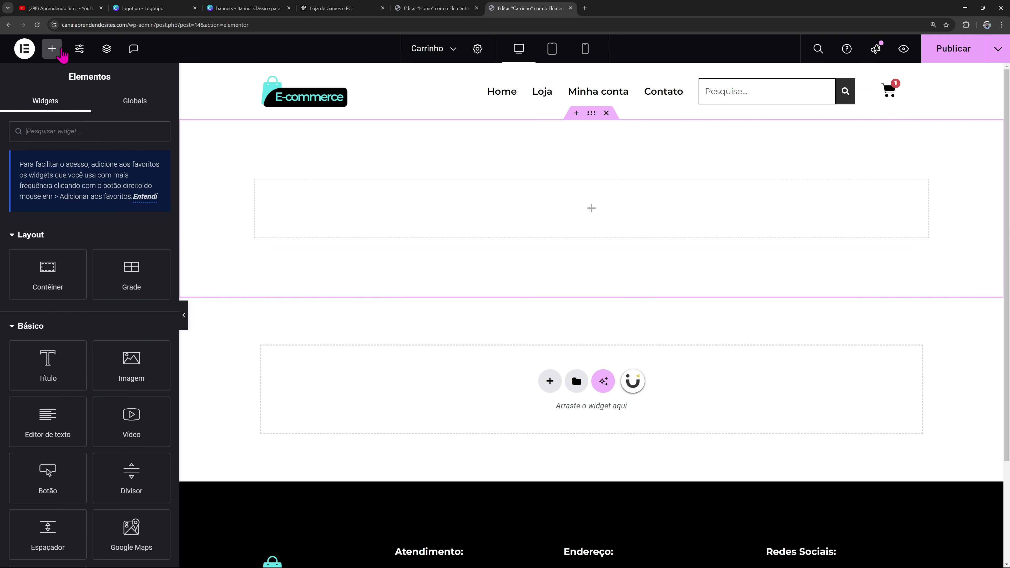
click(47, 235)
click(58, 263)
scroll(56, 242, down, 2)
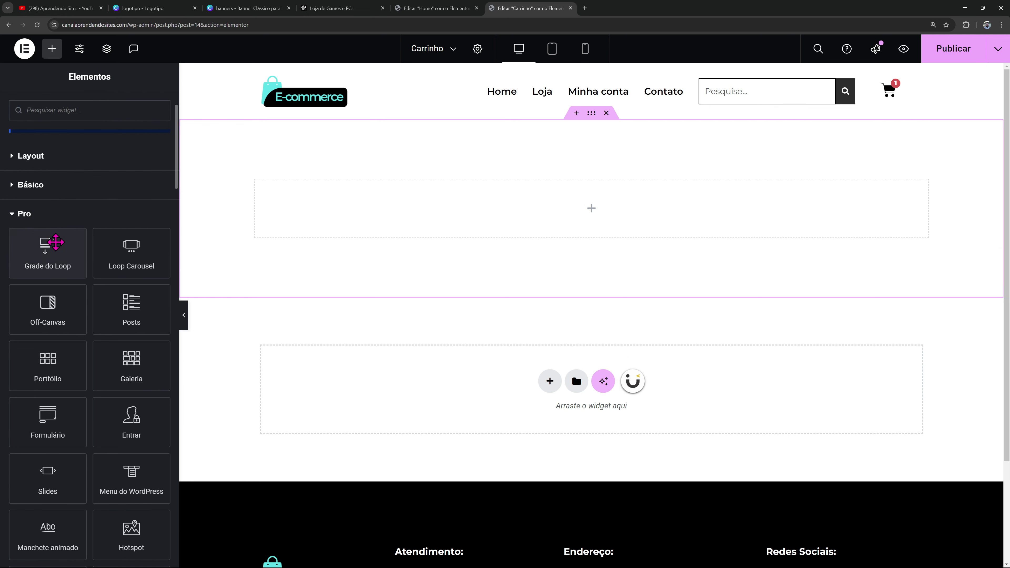
click(44, 217)
click(54, 244)
click(55, 274)
scroll(57, 279, down, 1)
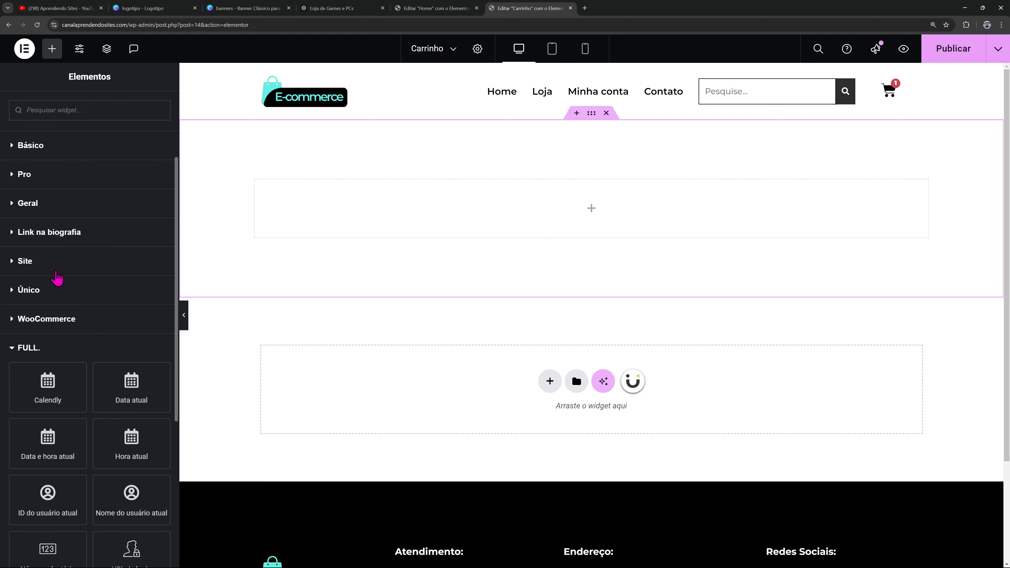
scroll(64, 285, down, 1)
click(63, 283)
scroll(124, 296, down, 3)
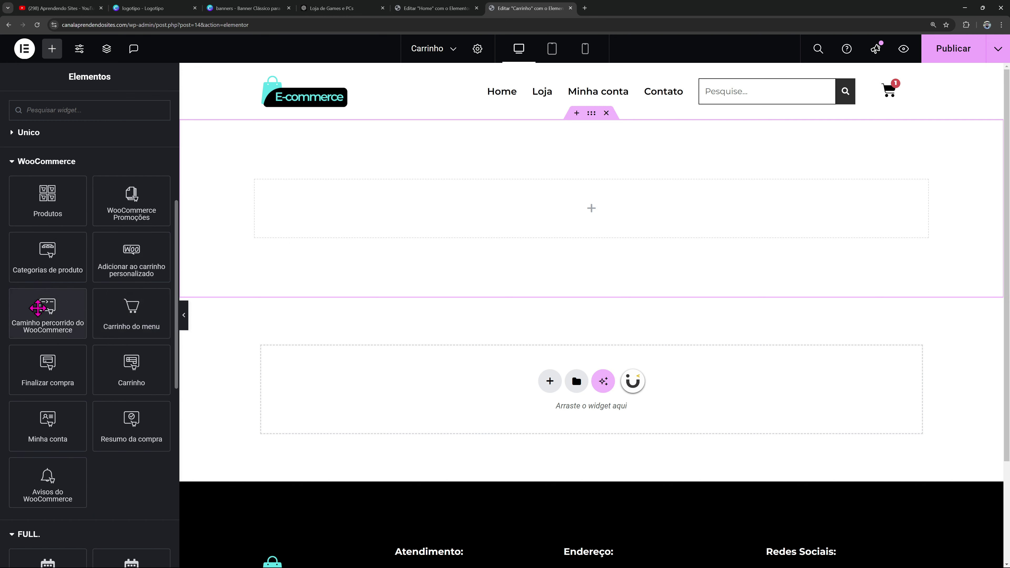
drag(109, 367, 388, 235)
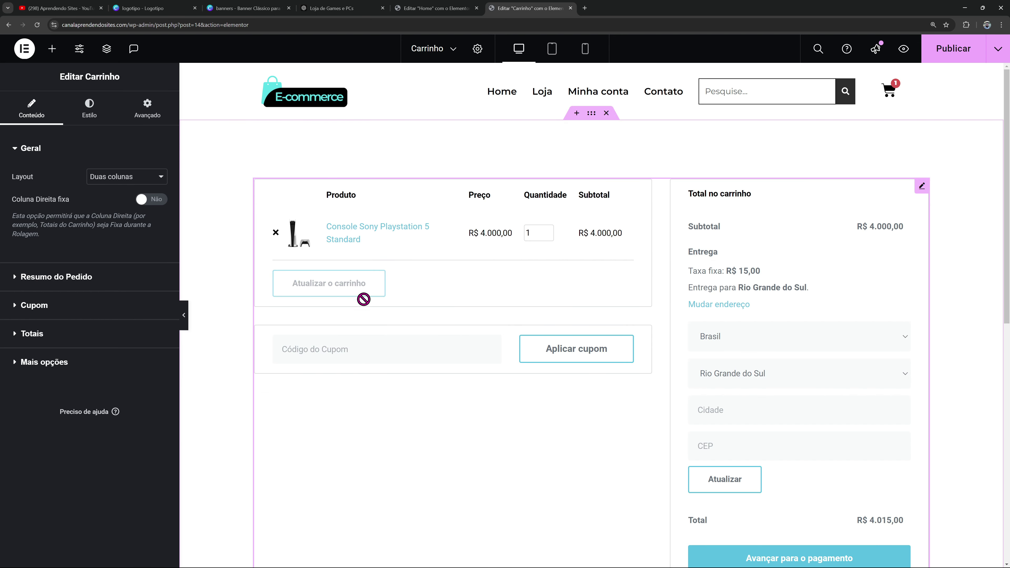
Examine the cart widget on the page and its order summary, coupon and totals content settings
scroll(597, 354, down, 1)
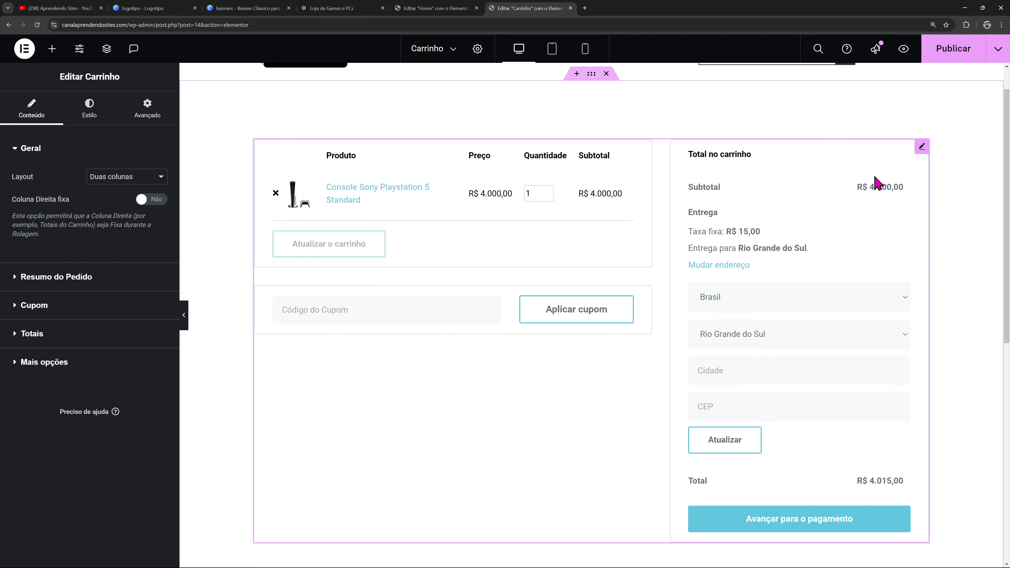
scroll(642, 286, up, 1)
scroll(643, 286, down, 2)
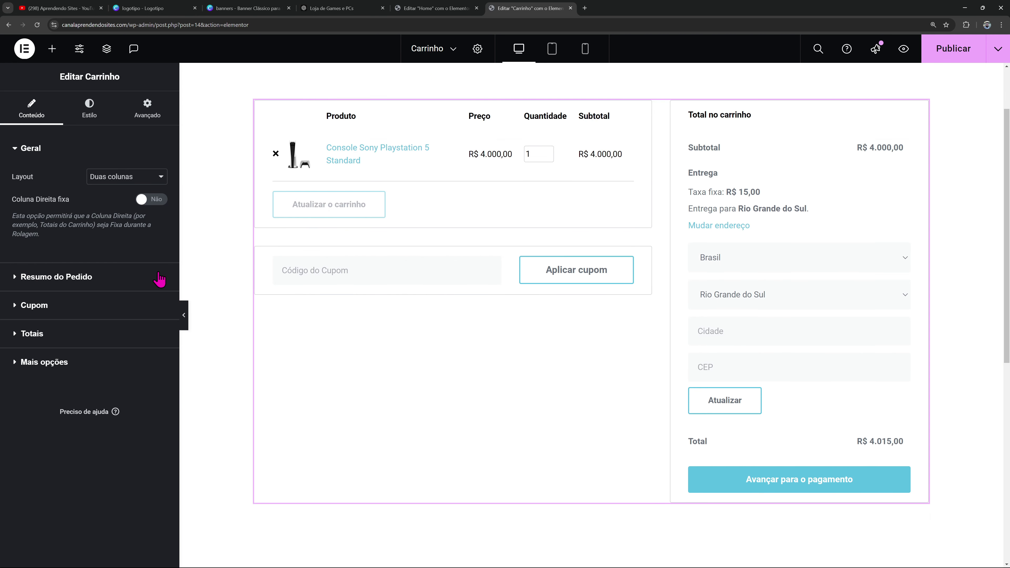
click(32, 159)
click(86, 186)
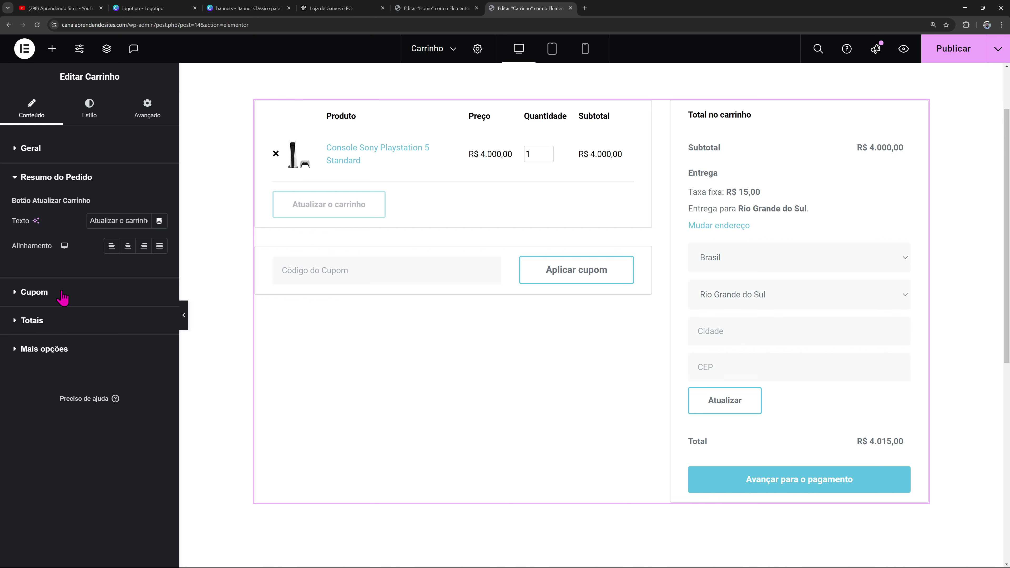
click(48, 298)
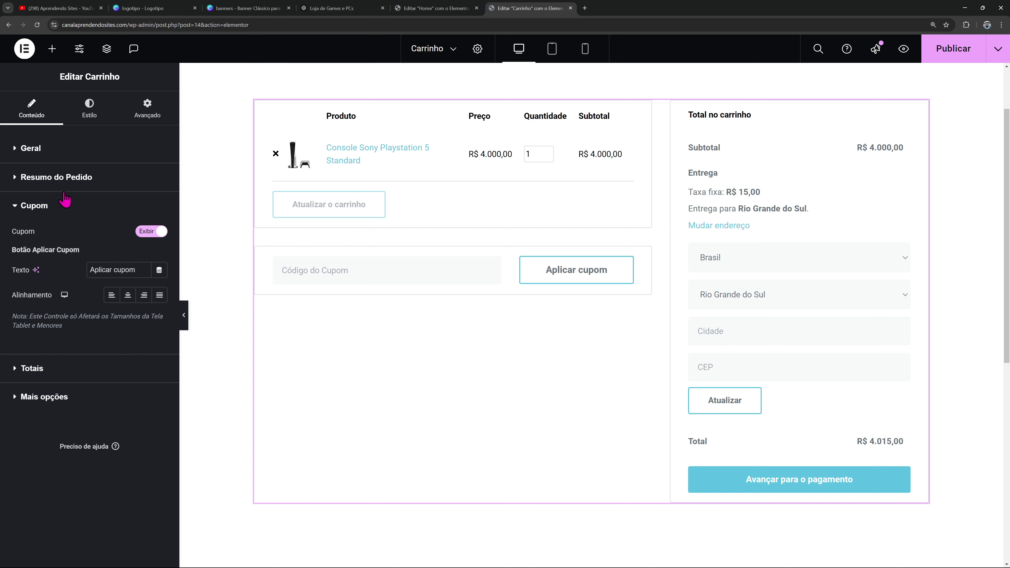
click(48, 211)
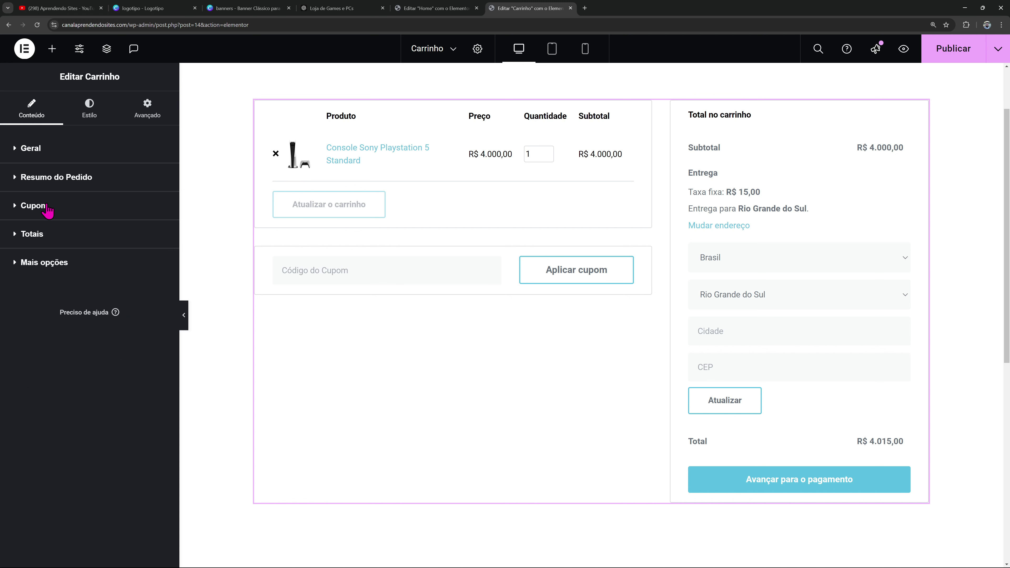
click(52, 235)
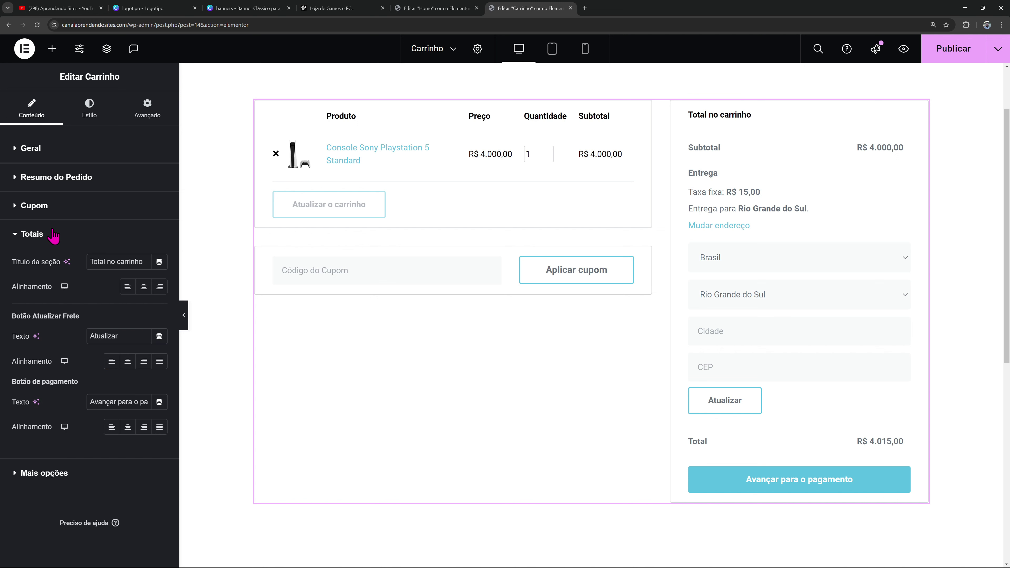
click(53, 235)
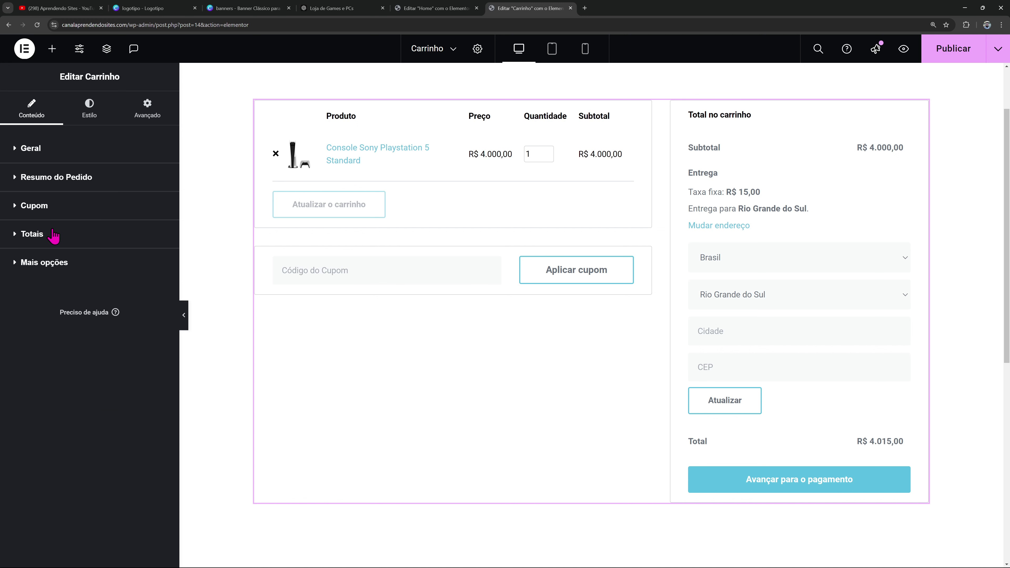
Set the background color of the cart widget's sections to white and preview the page without the editing panel
click(86, 121)
click(159, 177)
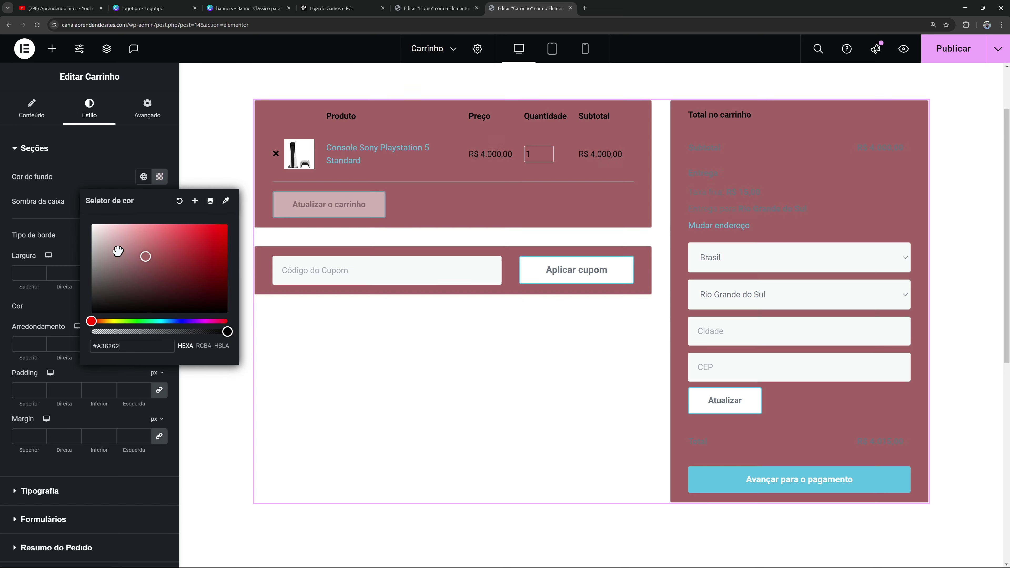
drag(144, 255, 39, 208)
click(40, 209)
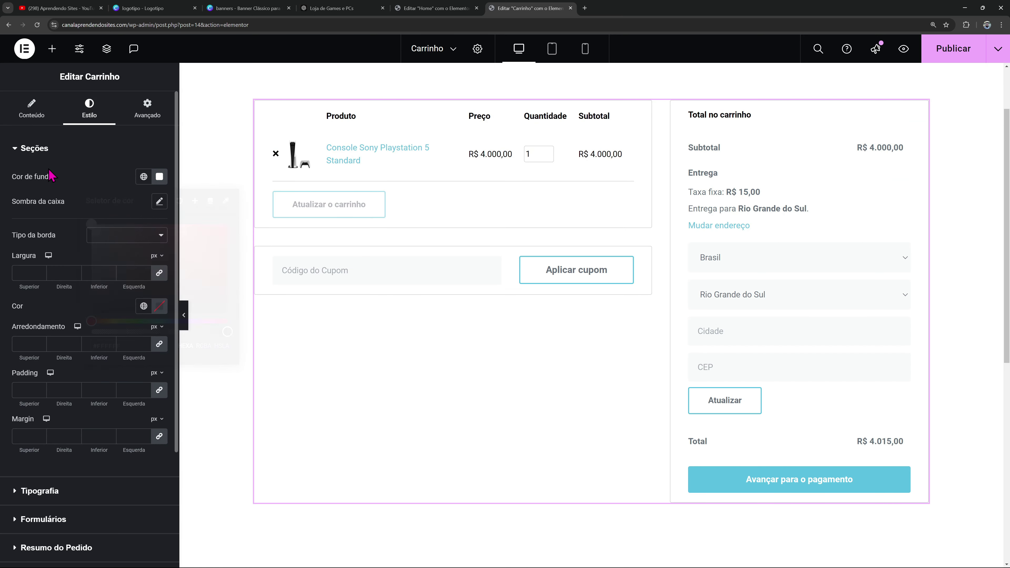
click(56, 154)
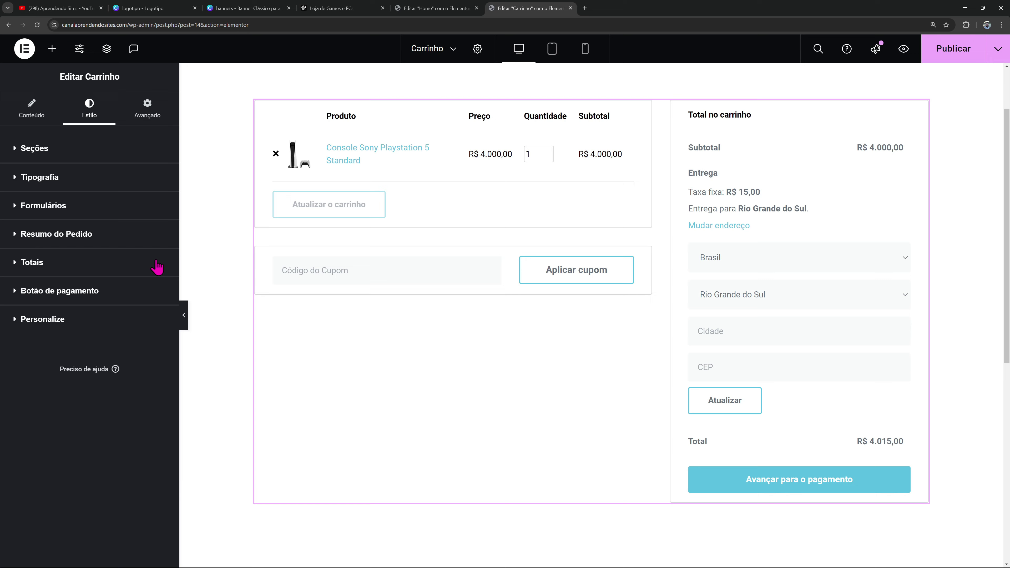
click(185, 315)
scroll(701, 275, down, 5)
scroll(687, 270, up, 4)
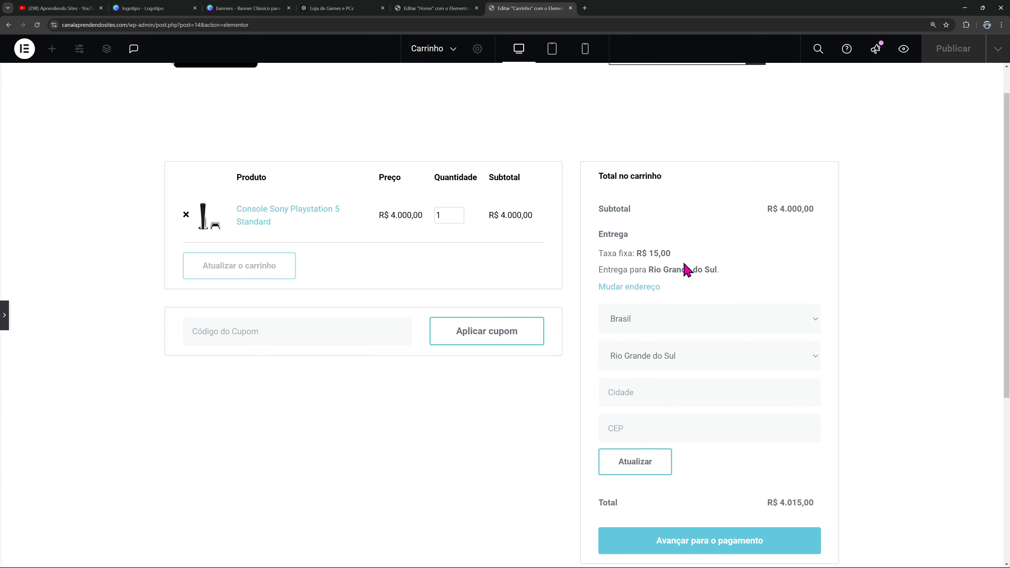
scroll(680, 262, up, 1)
click(4, 315)
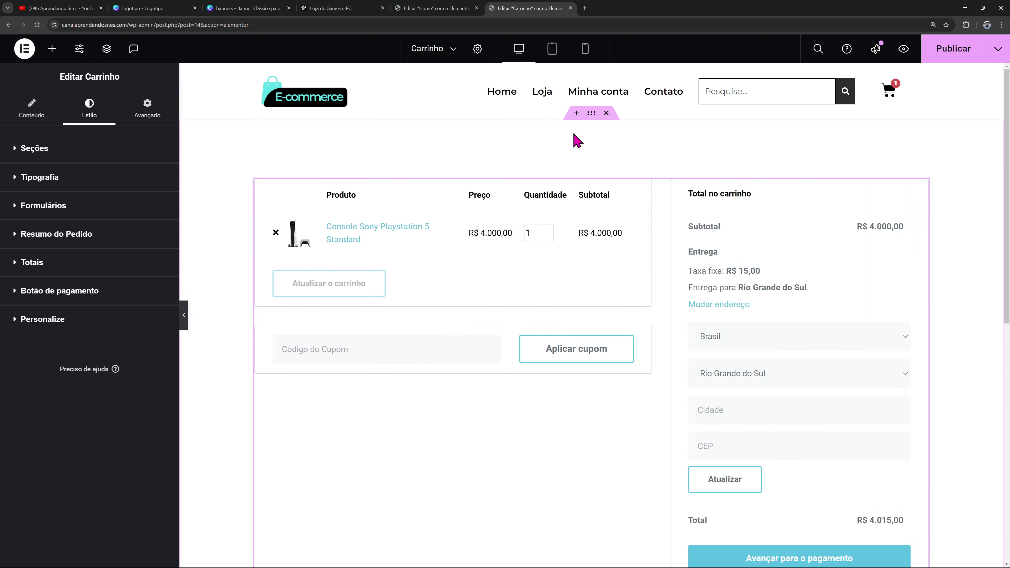
Add a single-column Flexbox container above the cart and set its minimum height to 300 px
click(576, 114)
click(550, 172)
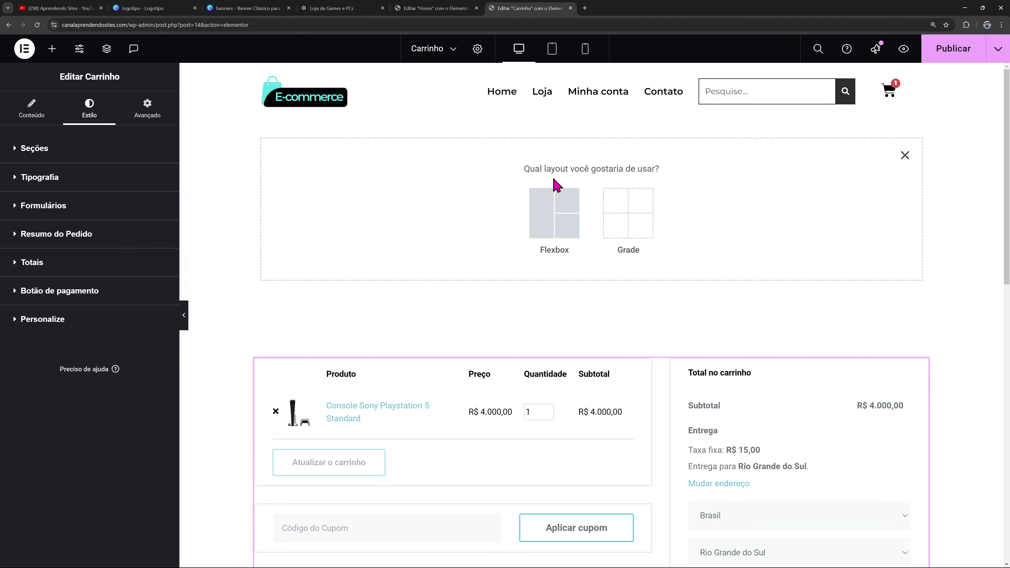
click(550, 211)
click(484, 199)
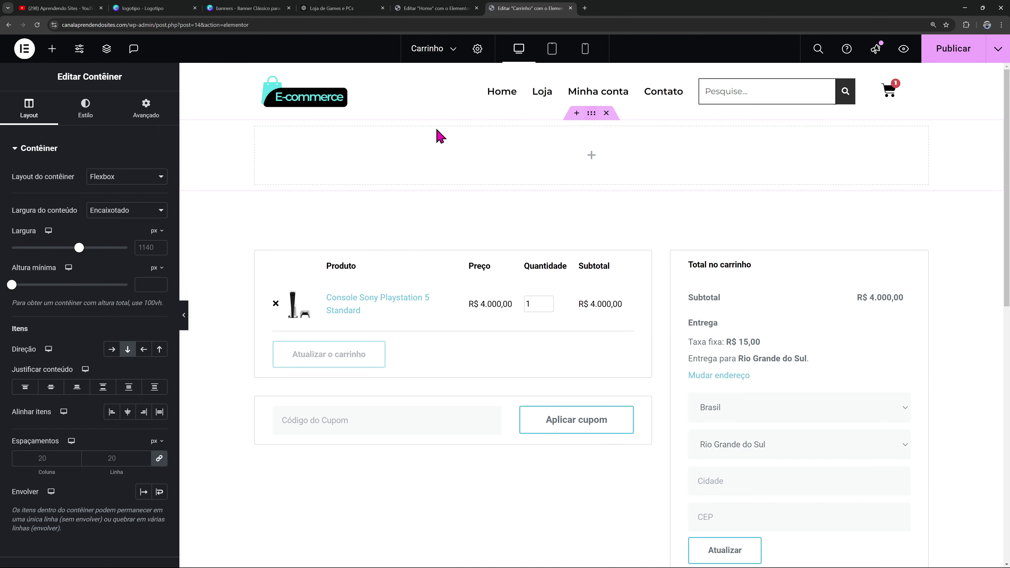
click(163, 119)
click(29, 108)
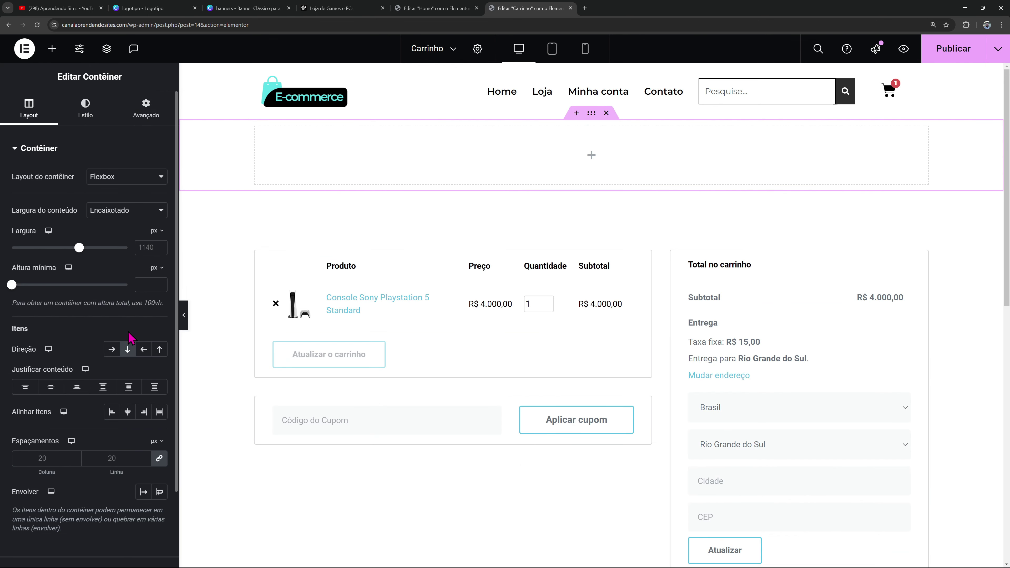
text(300)
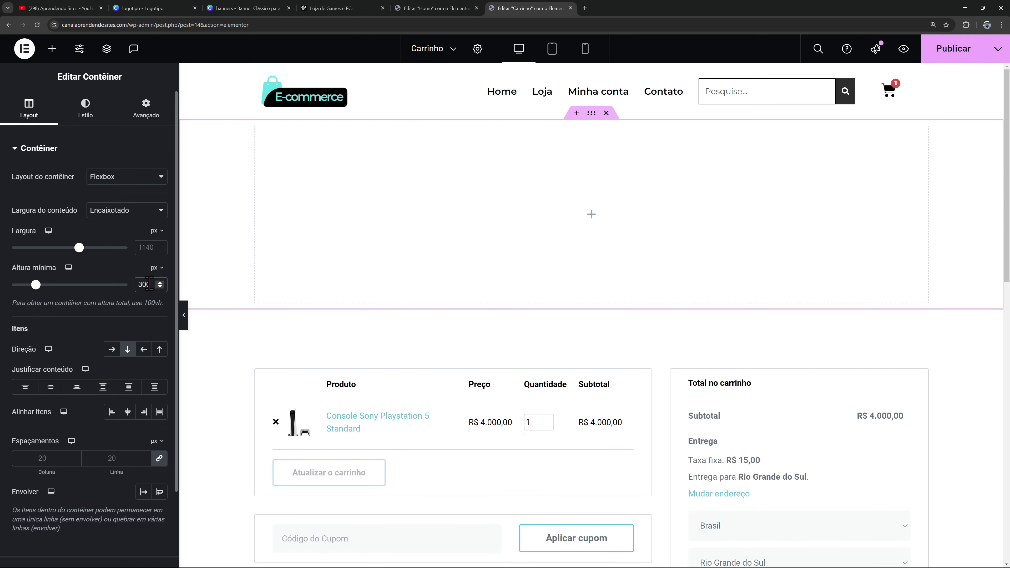
Give the new container a classic background in the global color Novo item #2 (#000000)
click(80, 128)
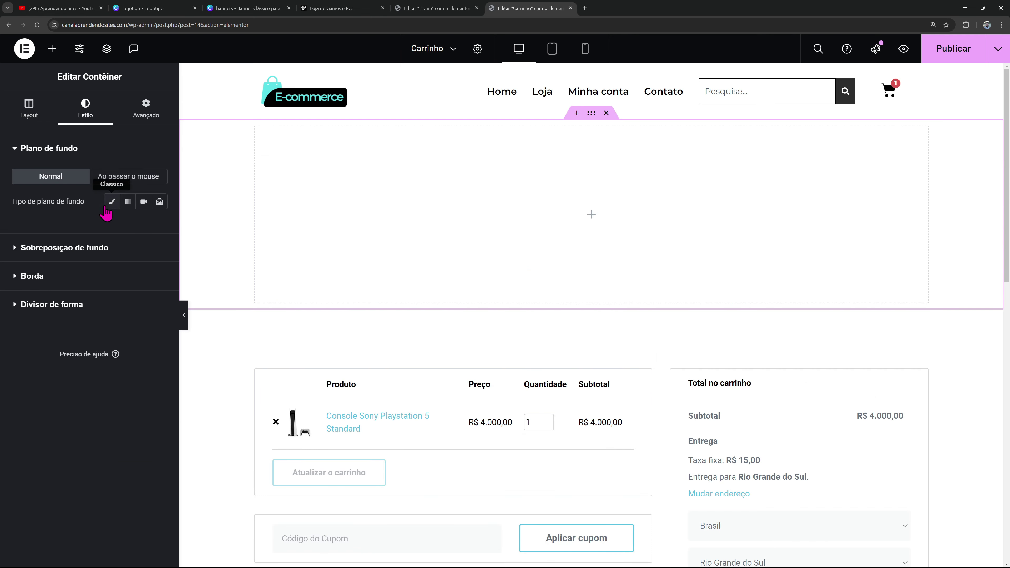
click(112, 201)
click(143, 226)
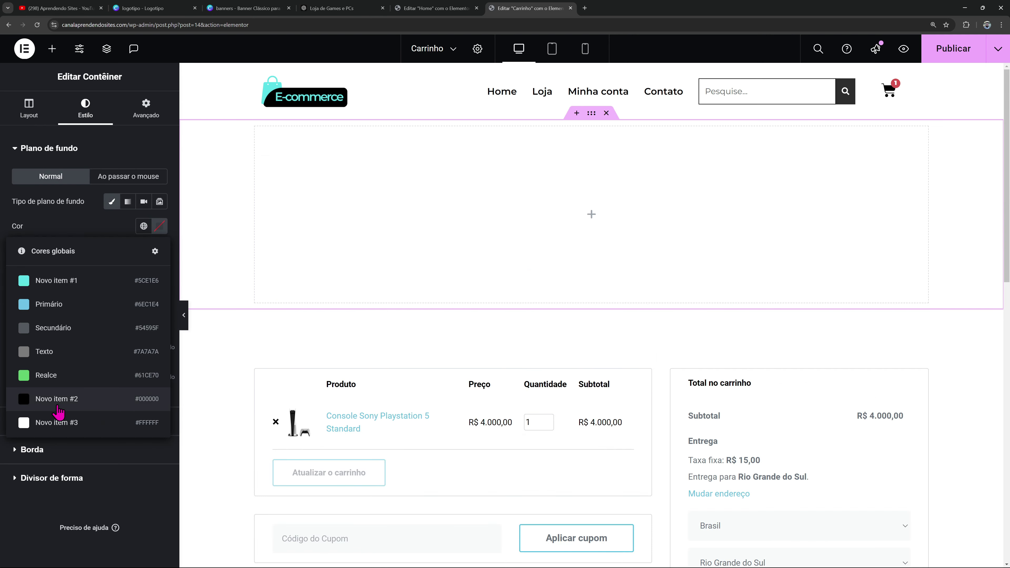
click(63, 398)
Add a Título widget to the black container and set its text to "Carrinho"
click(51, 49)
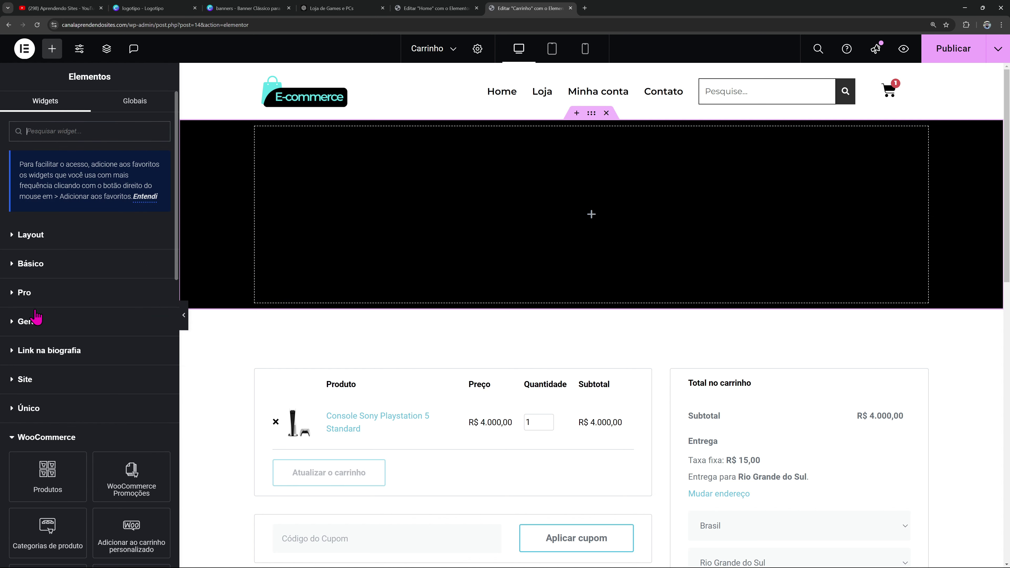
click(27, 241)
click(40, 326)
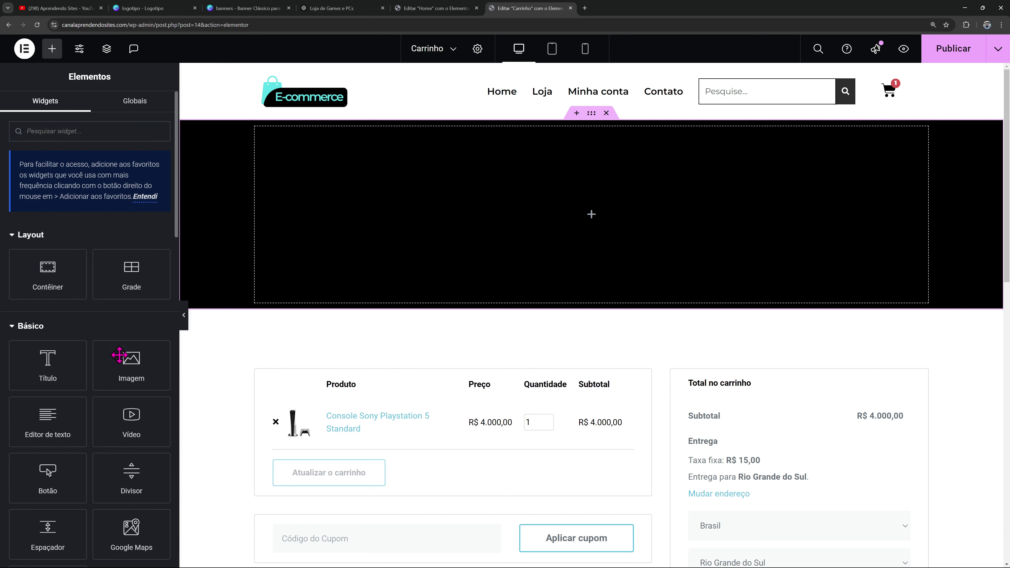
drag(67, 366, 563, 218)
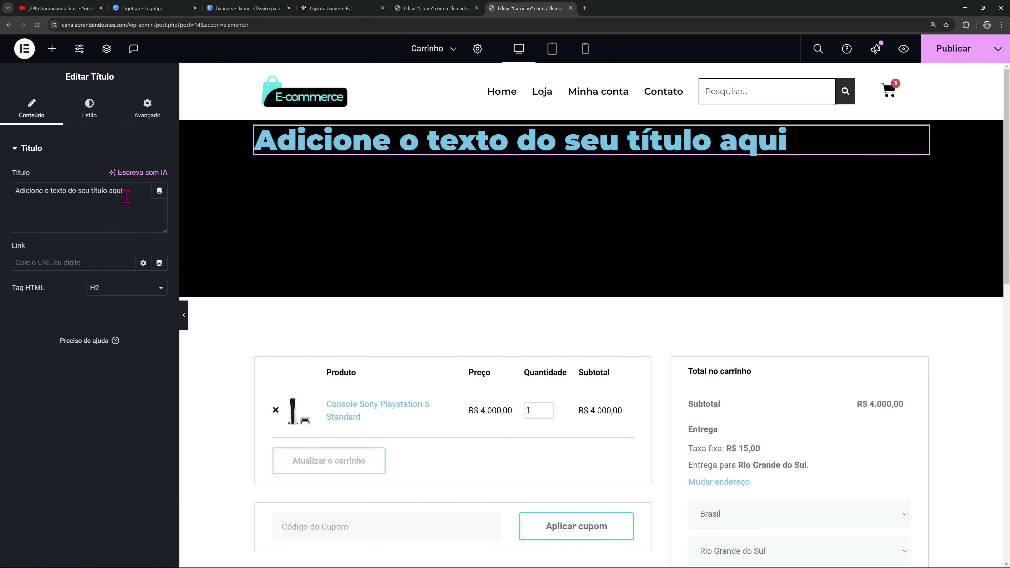
drag(126, 196, 3, 198)
text(Carrinho)
Center the Carrinho title and change its text color to white
click(90, 107)
click(128, 174)
click(159, 201)
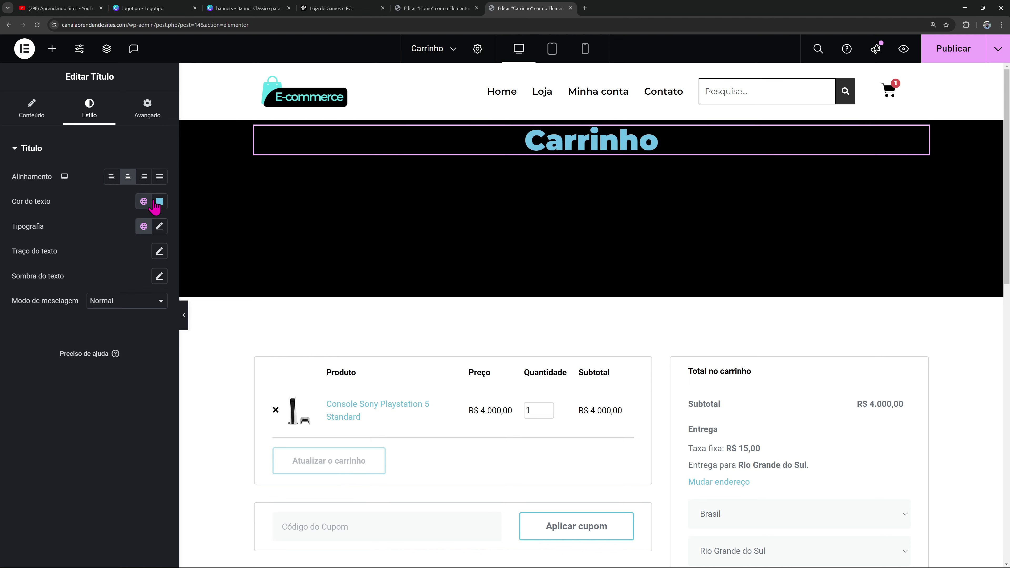
Justify the black container's content to the center and preview the whole page without the editing panel
click(29, 114)
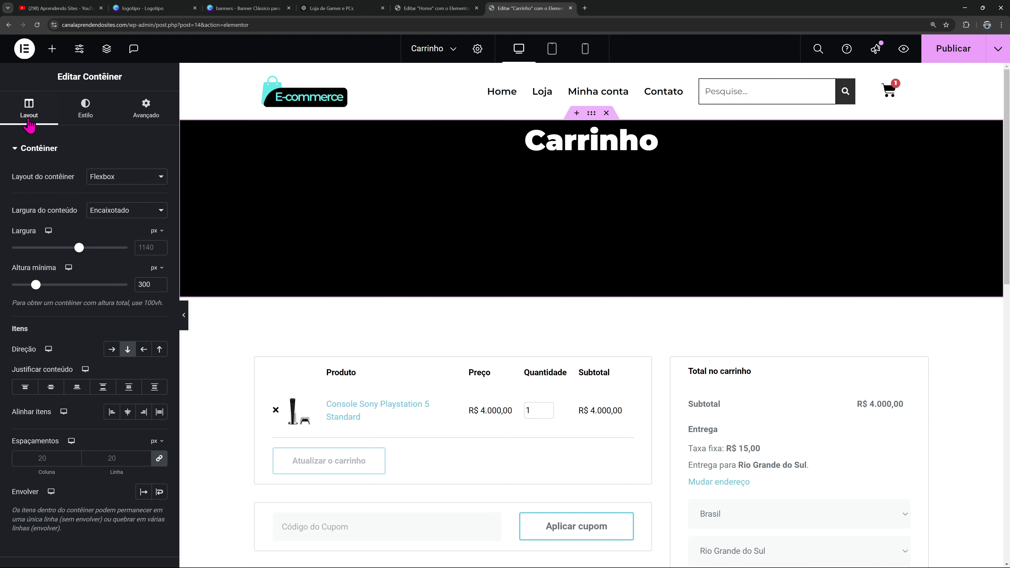
click(49, 388)
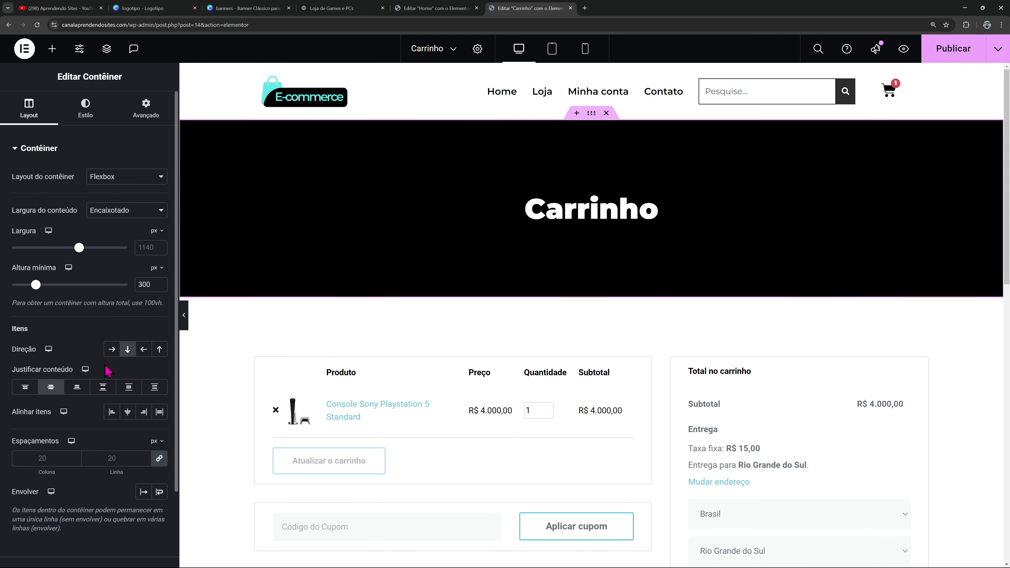
click(184, 321)
scroll(638, 296, down, 12)
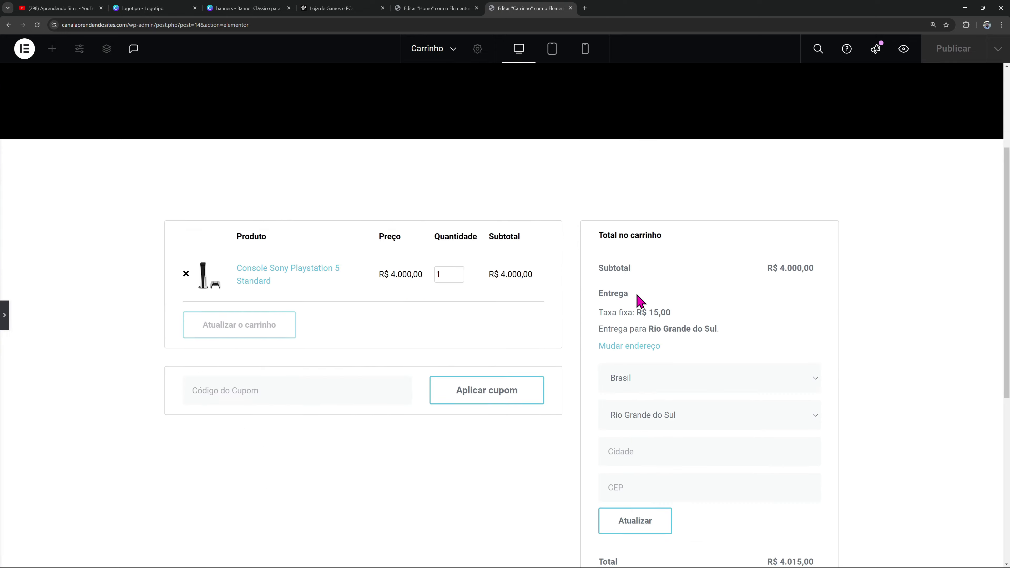
scroll(638, 290, up, 11)
scroll(642, 291, down, 2)
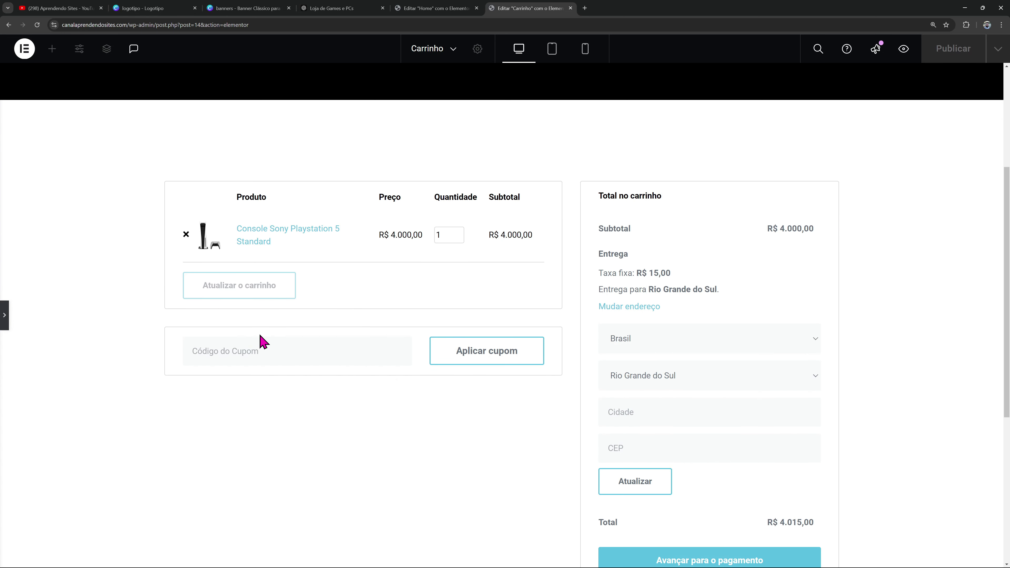
Check the Carrinho page's tablet and mobile layouts and publish the page from the desktop view
scroll(688, 356, down, 1)
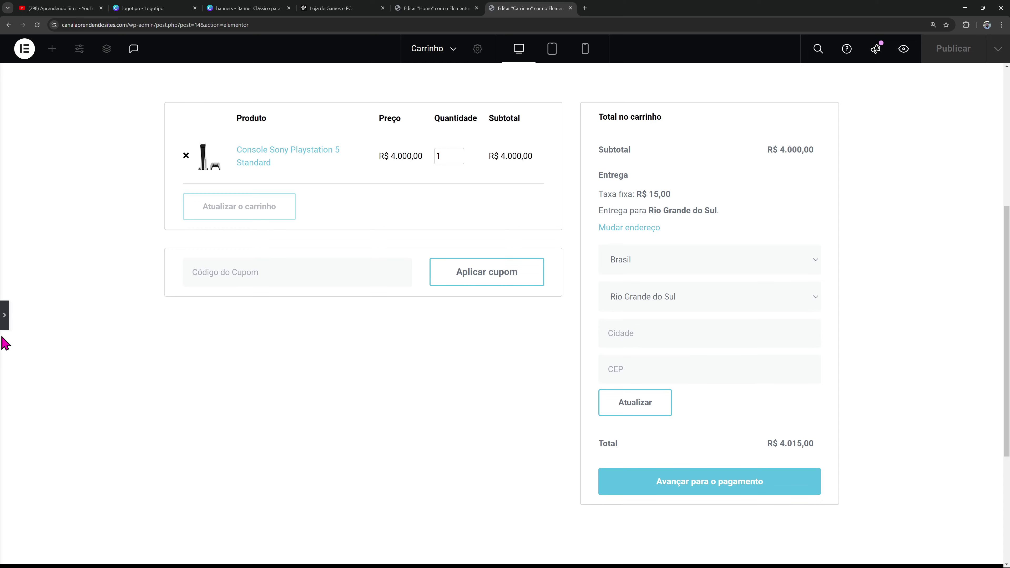
click(5, 316)
click(552, 48)
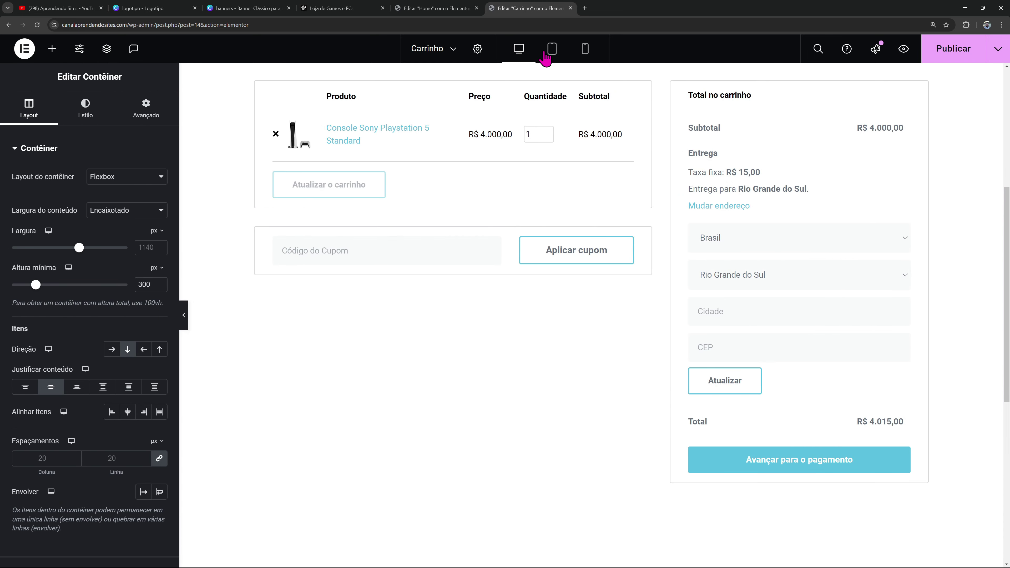
scroll(620, 176, up, 6)
scroll(604, 219, down, 3)
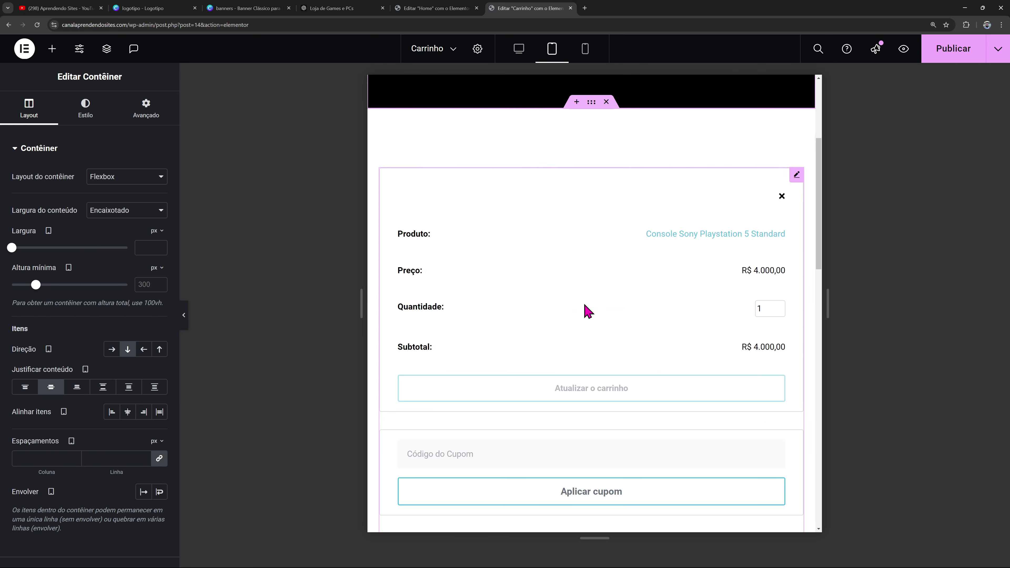
scroll(593, 311, down, 4)
click(588, 58)
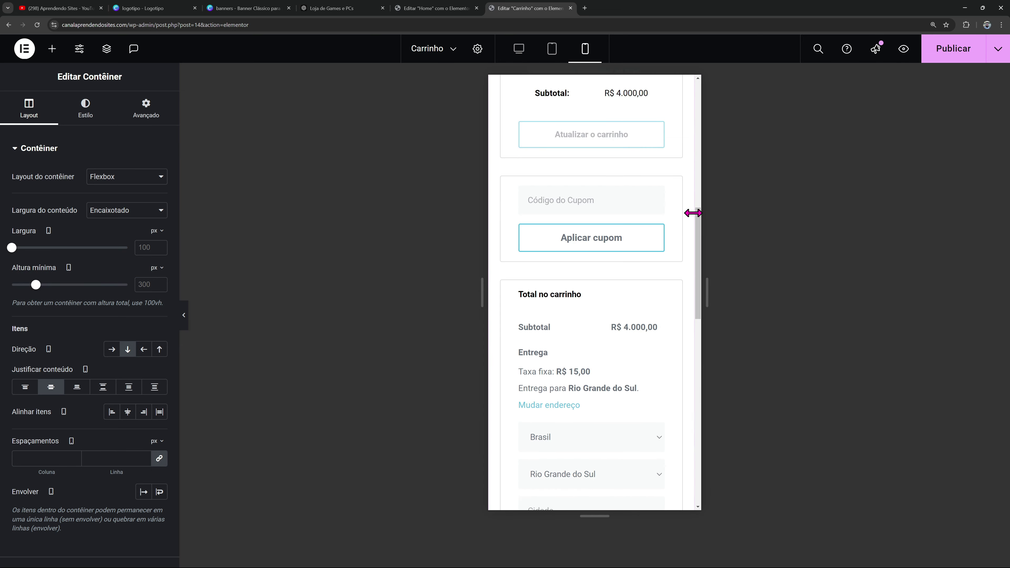
scroll(624, 235, up, 6)
scroll(638, 305, down, 6)
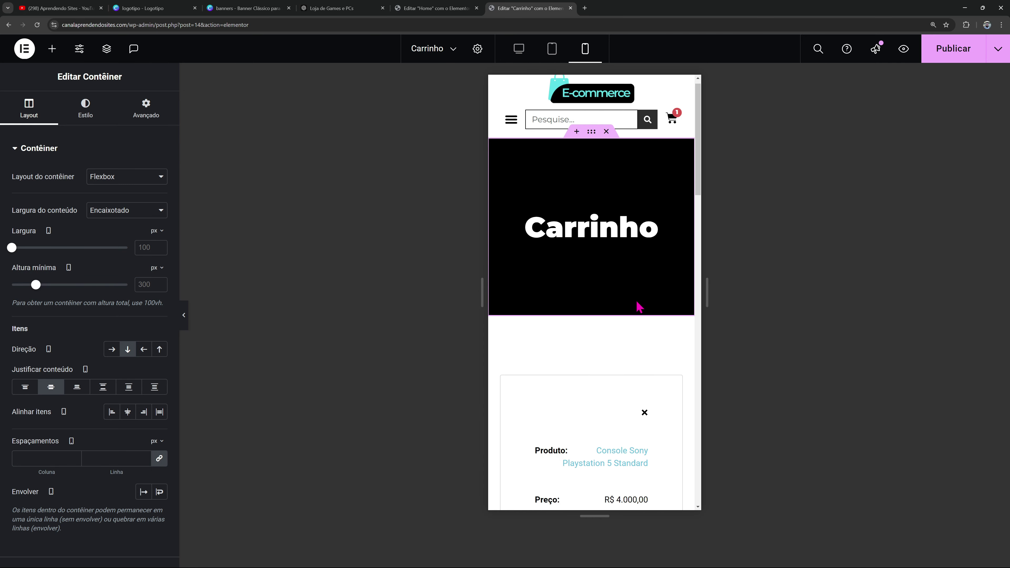
scroll(625, 296, down, 8)
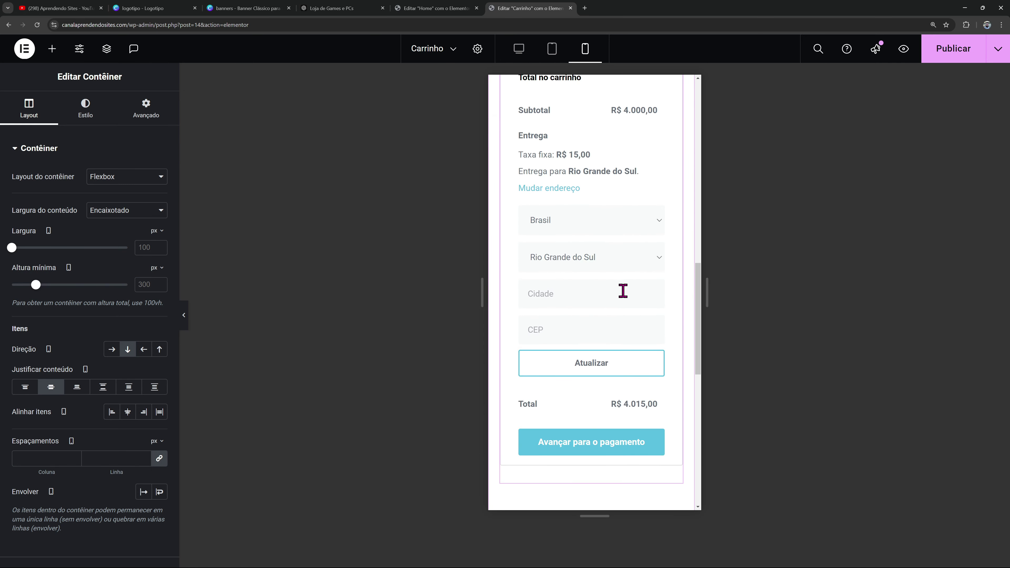
click(551, 51)
click(519, 49)
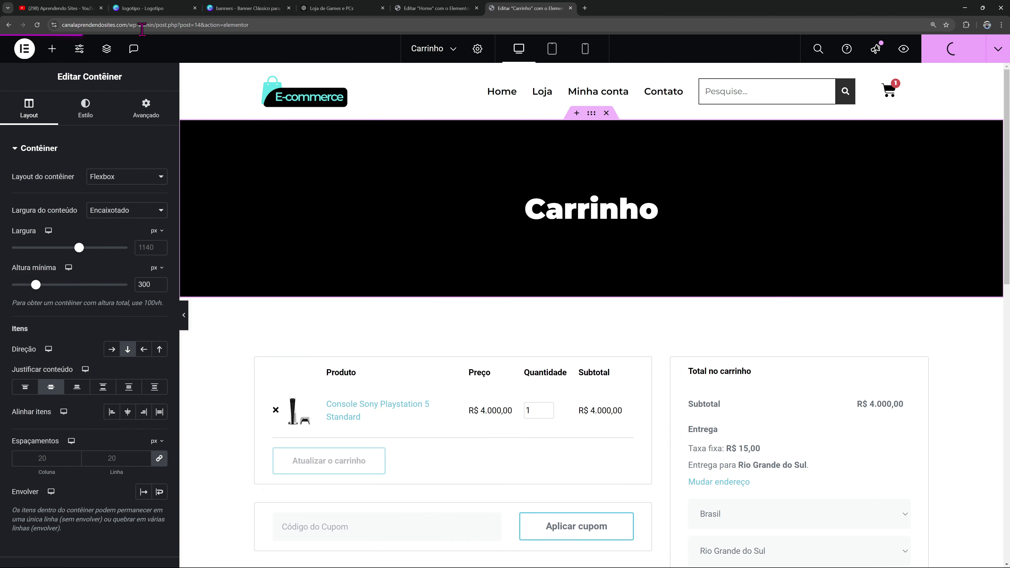
Go to the WordPress pages list and open the Finalização de compra page for editing with Elementor
click(157, 26)
click(422, 111)
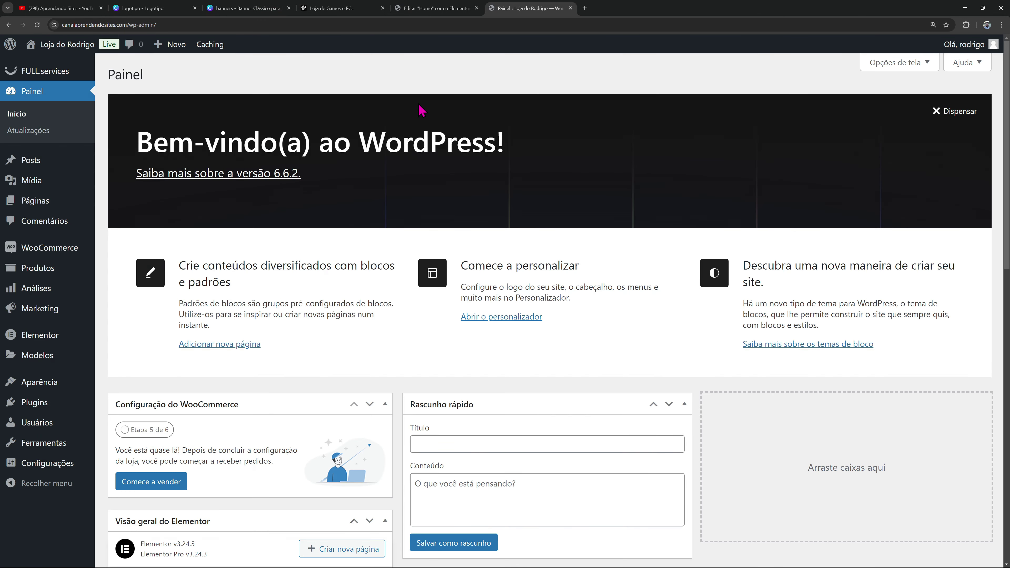
mouse_move(65, 203)
click(129, 202)
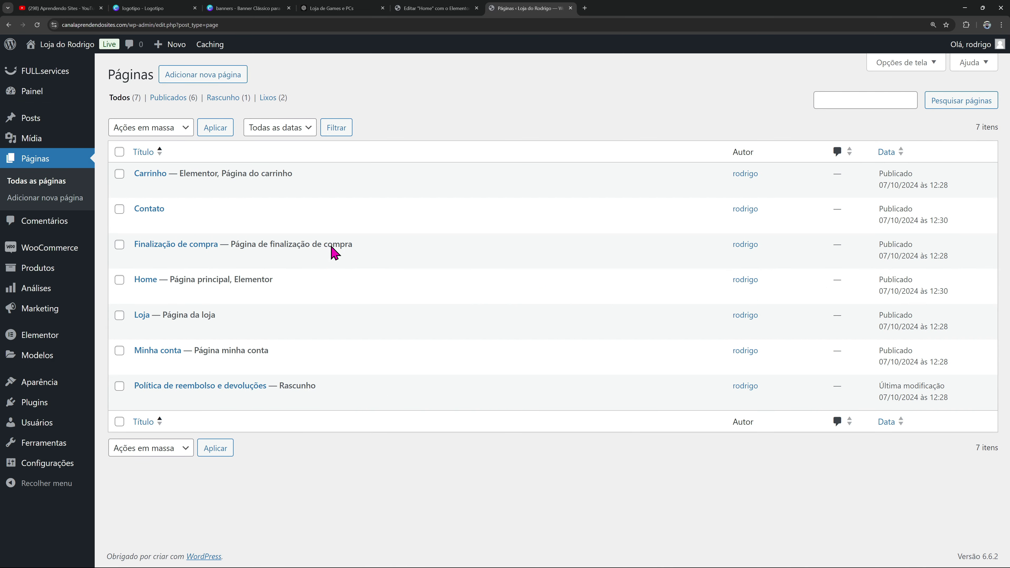
mouse_move(200, 254)
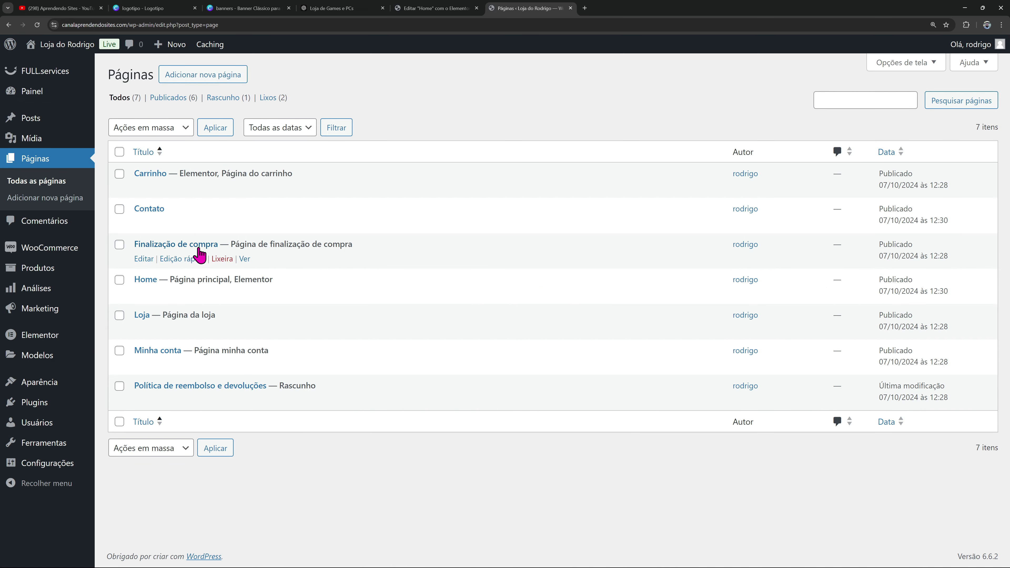
click(147, 259)
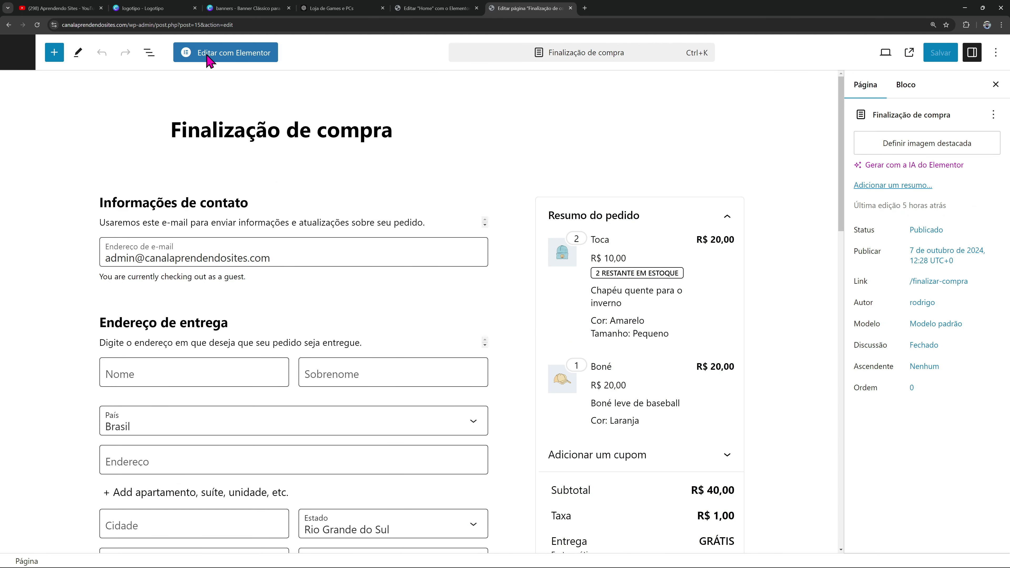
click(201, 54)
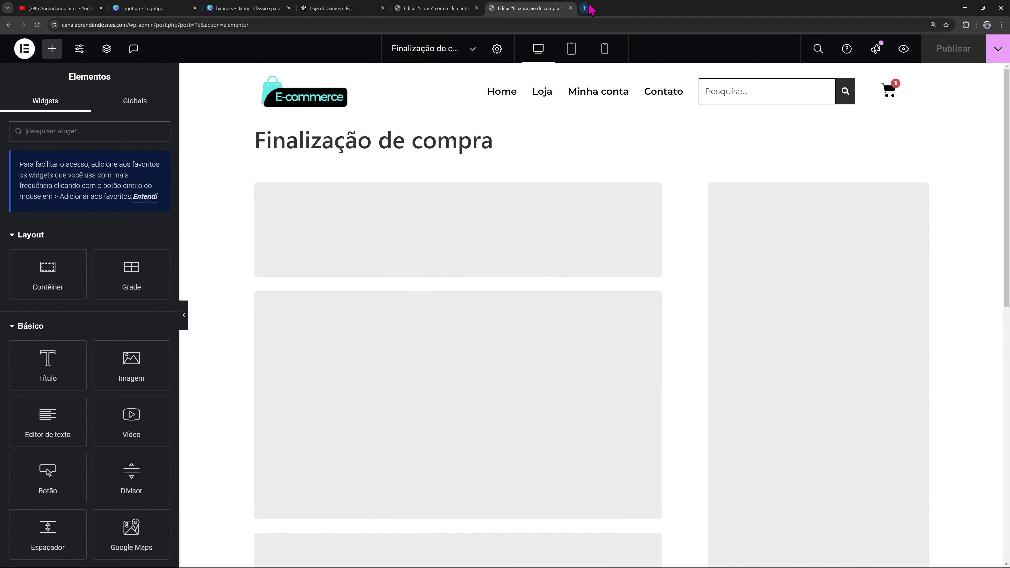
Open the Carrinho page in the Elementor editor in a new browser tab via the WordPress pages list
click(584, 7)
text(canal)
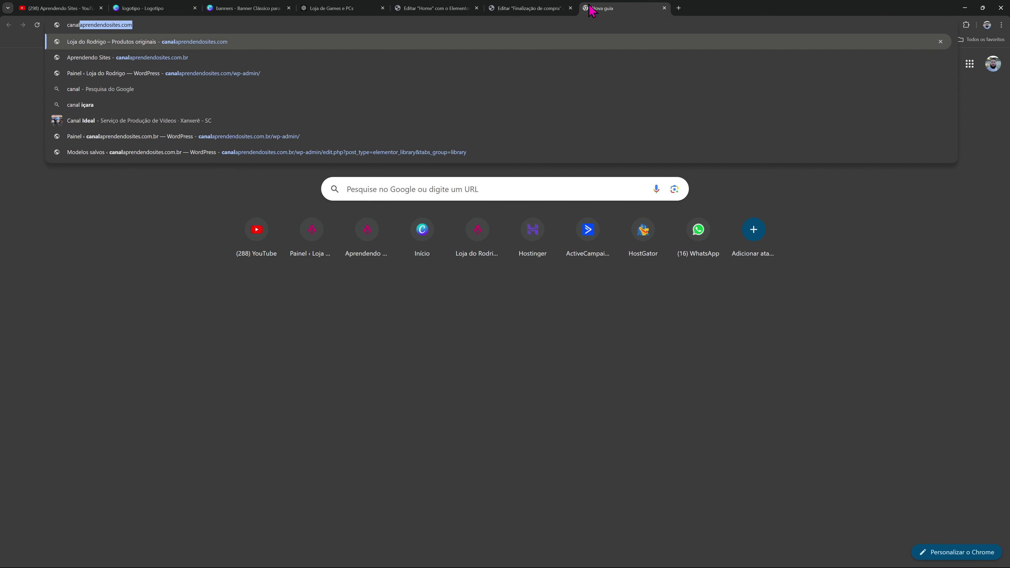
key(Return)
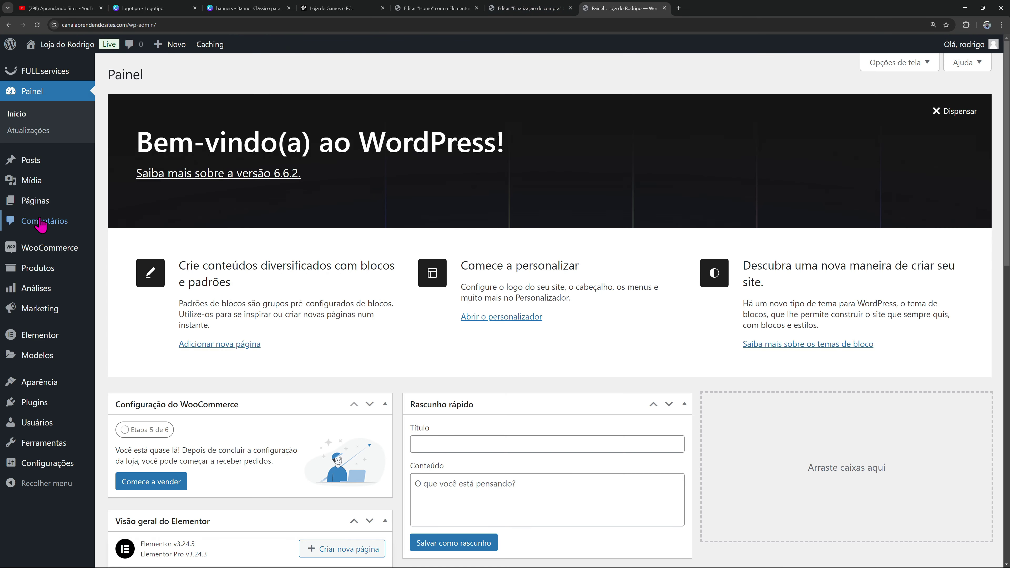
click(159, 201)
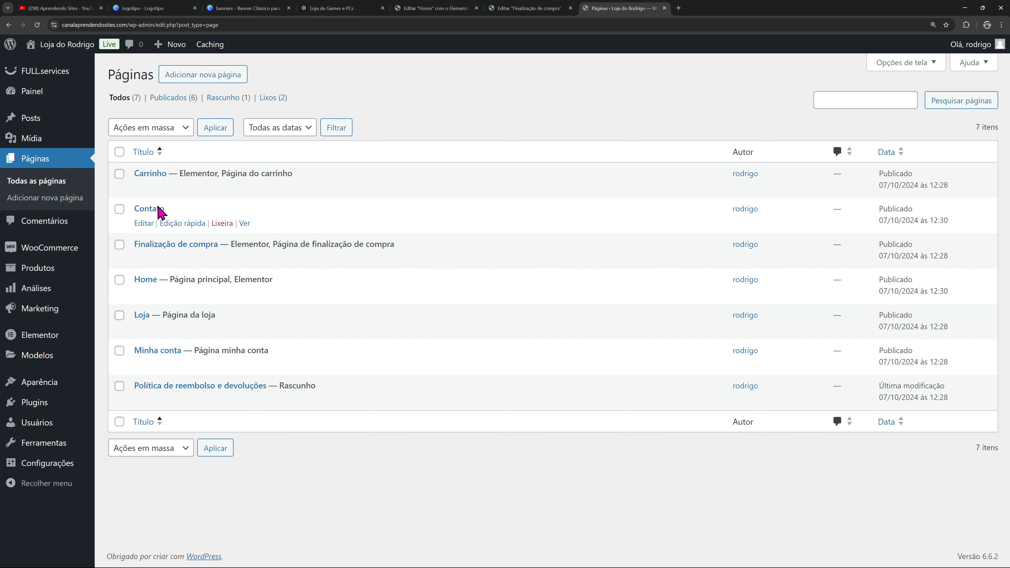
click(286, 188)
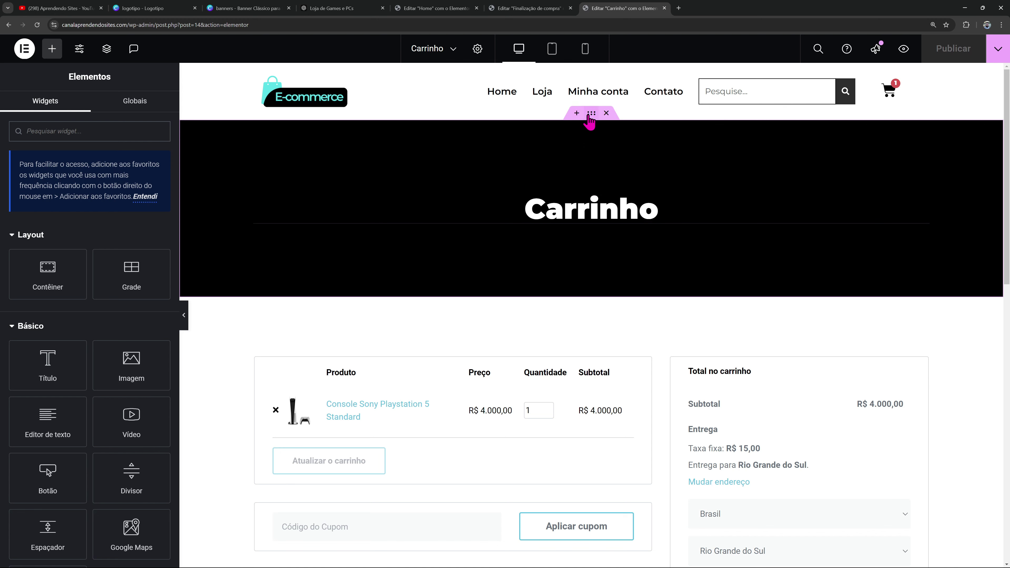
Copy the black title banner container of the Carrinho page
click(458, 182)
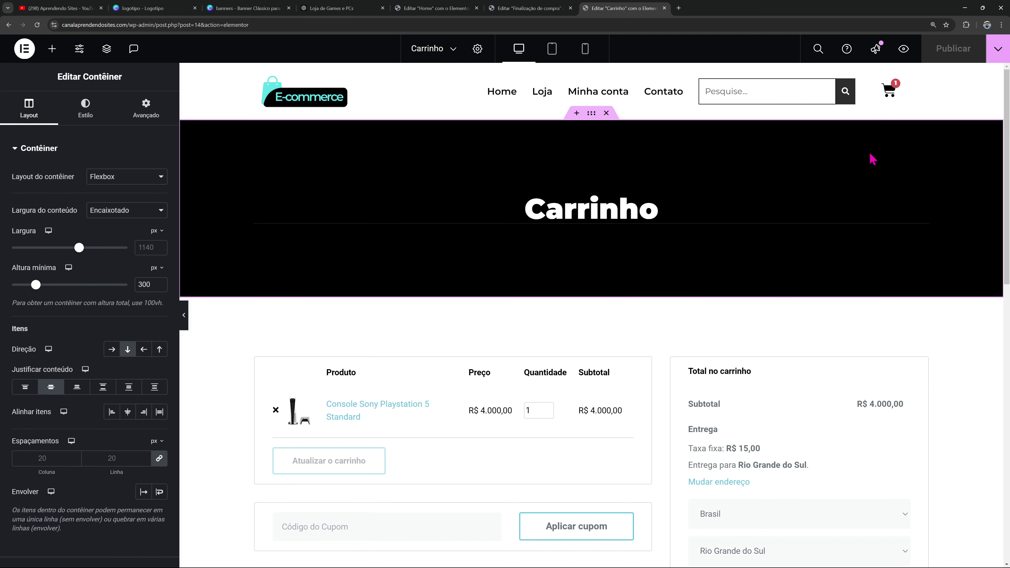
right_click(592, 115)
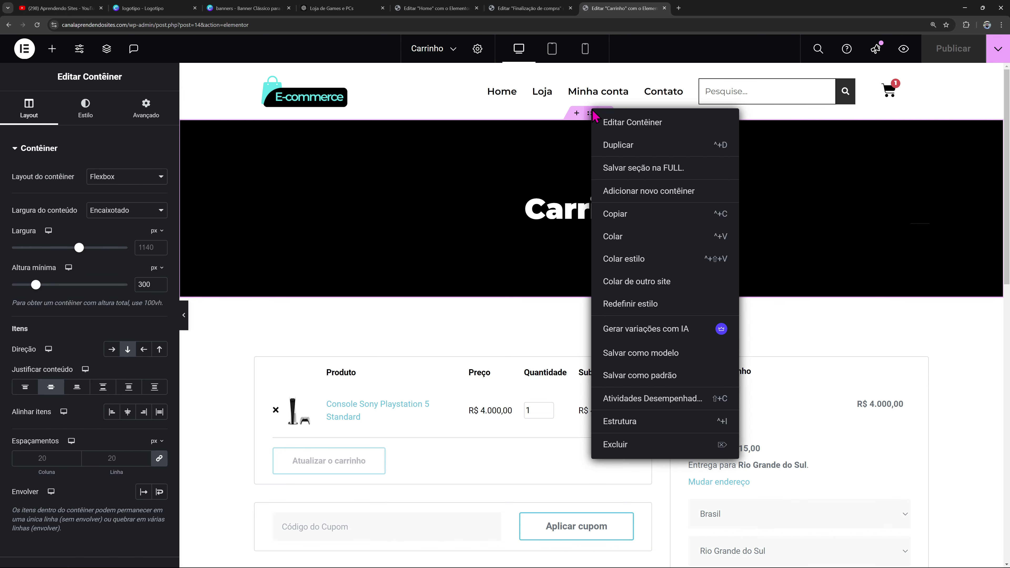
click(623, 215)
Switch to the Finalização de compra editor and set its page layout to Elementor largura total
click(534, 8)
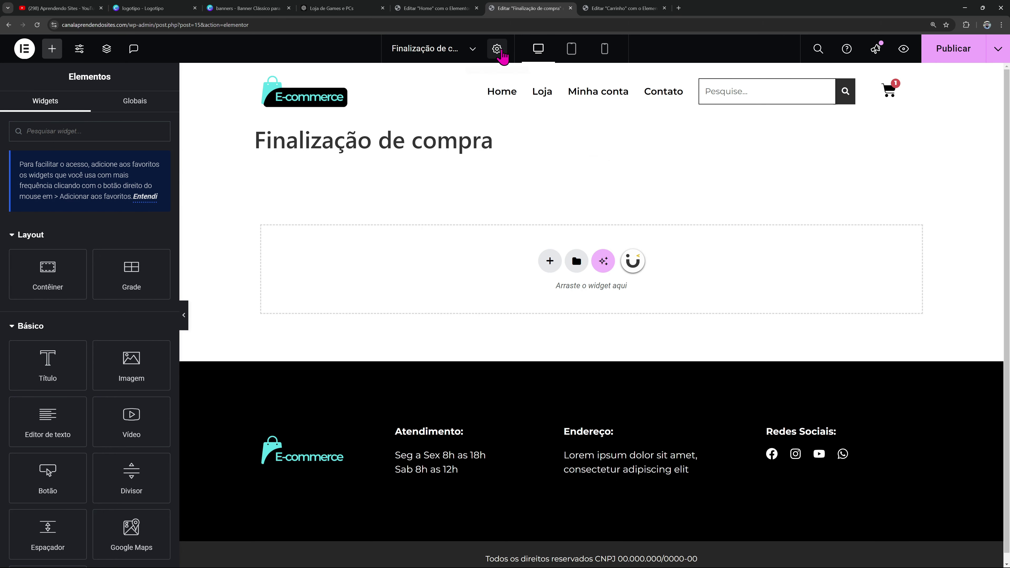
click(497, 49)
click(115, 524)
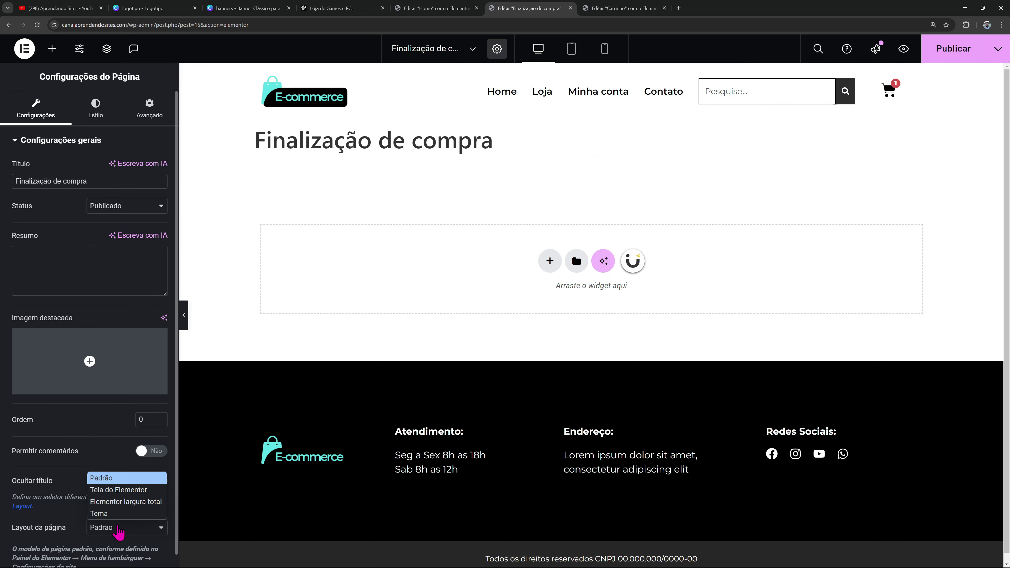
click(119, 502)
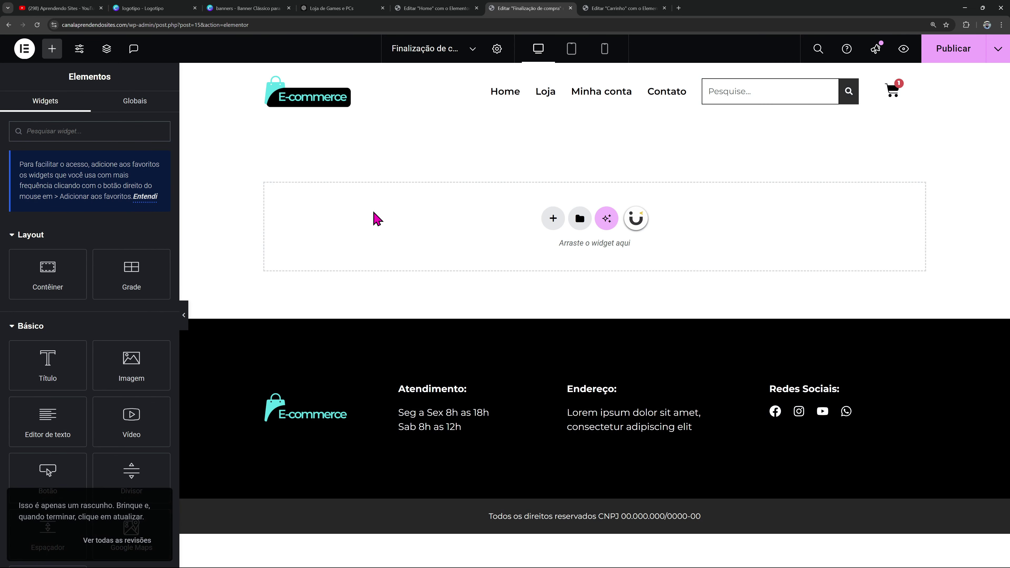
Paste the copied banner into the empty page and change its title to "Finalização de compra"
right_click(376, 219)
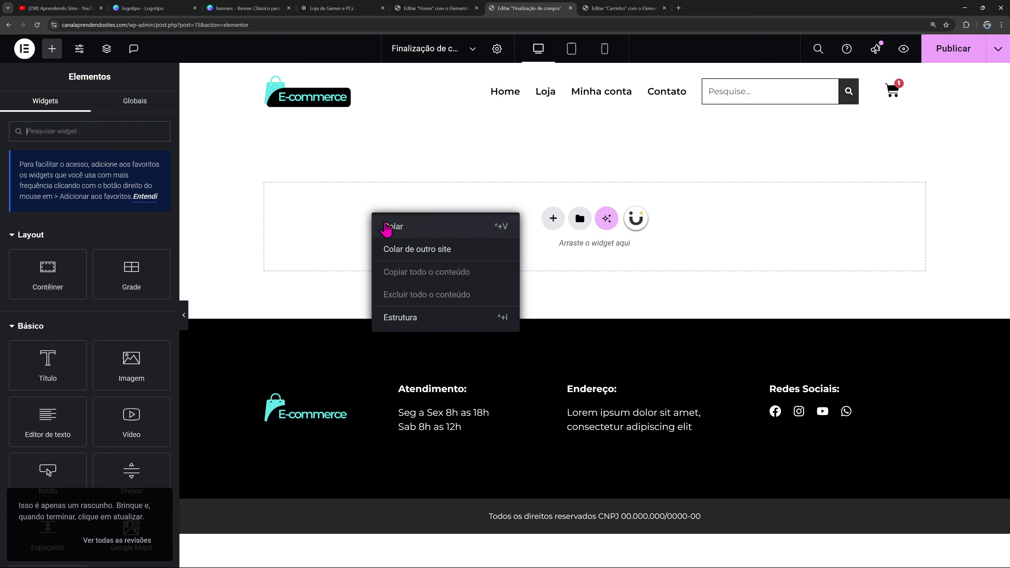
click(401, 224)
click(650, 210)
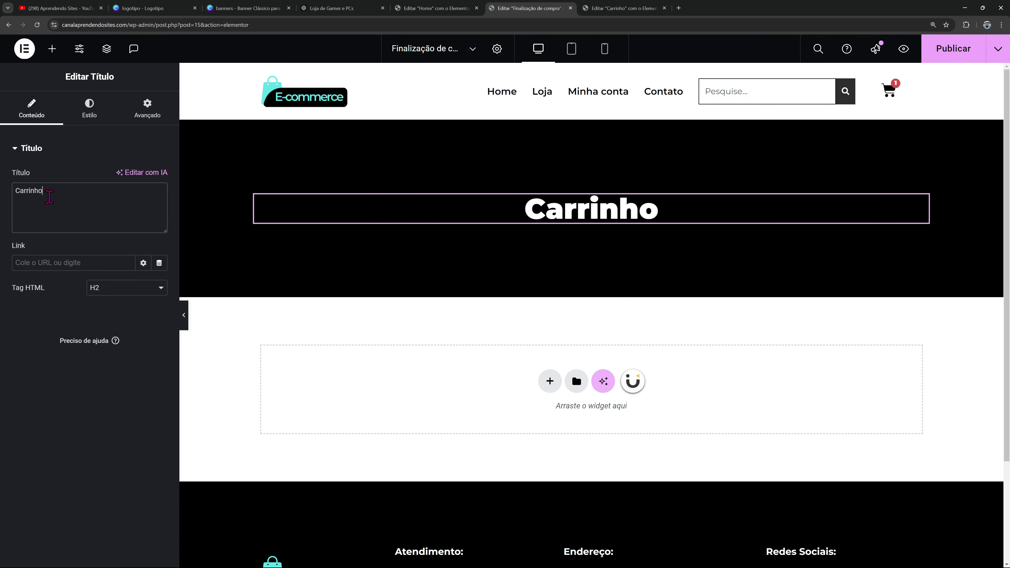
text(Finalização de compra)
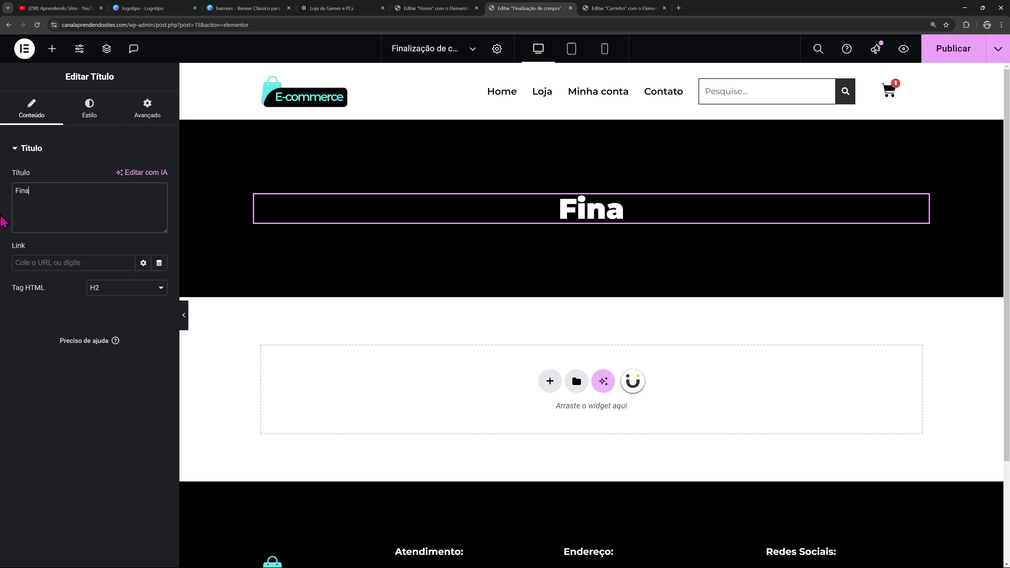
Copy the cart container from the Carrinho page and paste it below the Finalização de compra banner
scroll(578, 206, down, 3)
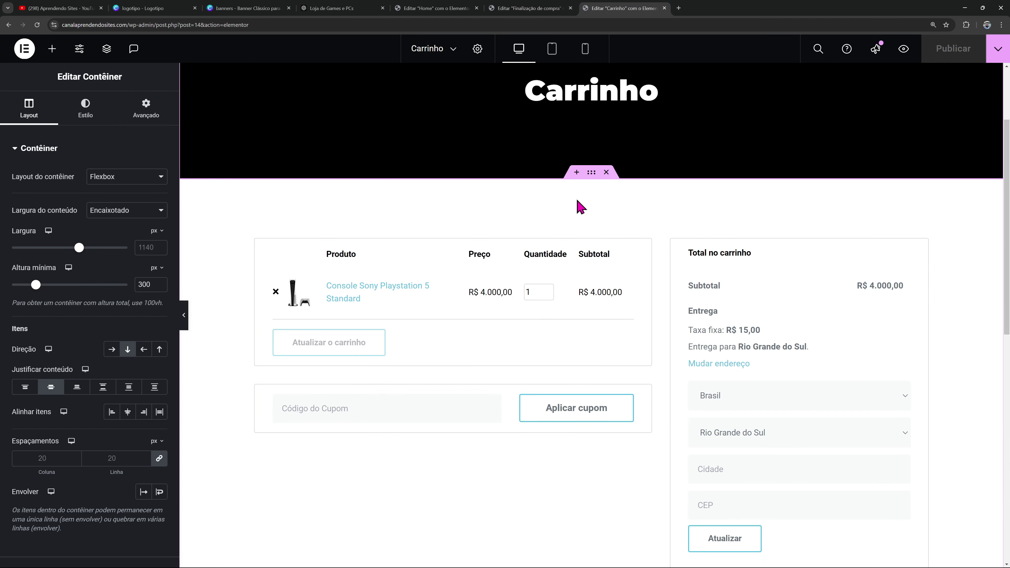
right_click(590, 179)
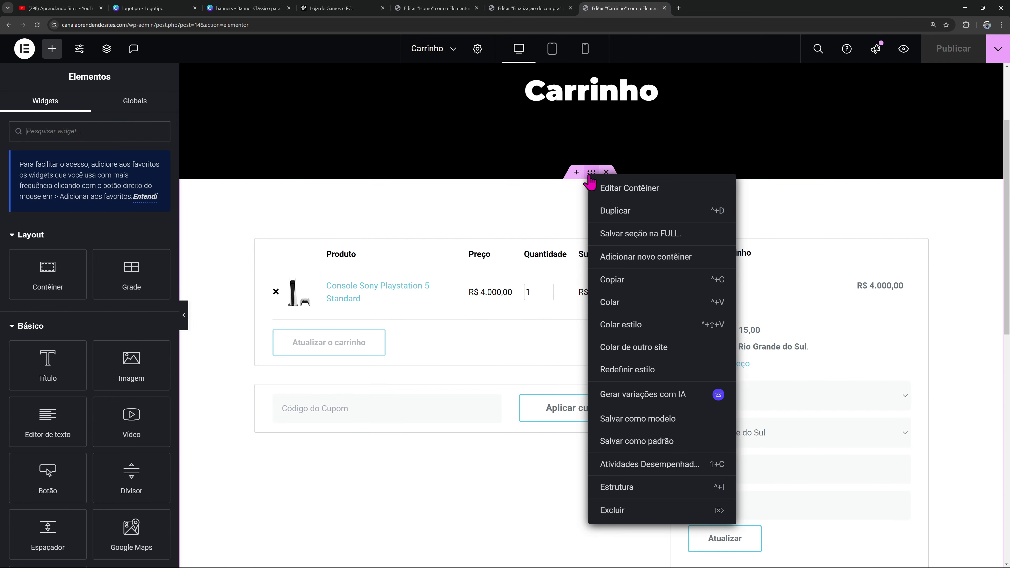
click(634, 280)
click(528, 8)
right_click(413, 388)
click(429, 402)
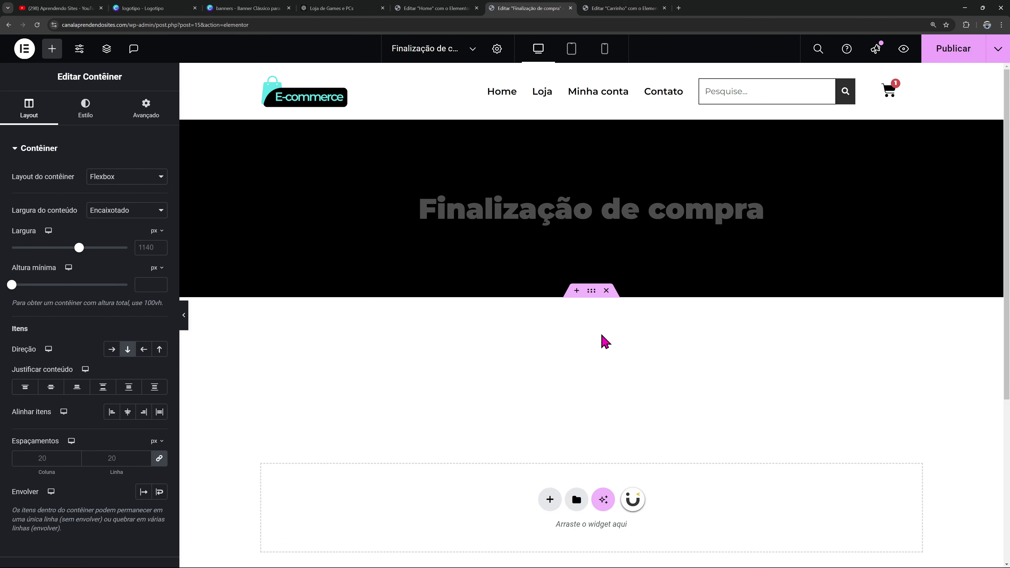
Replace the Carrinho widget in the pasted container with the WooCommerce Finalizar compra widget
right_click(916, 372)
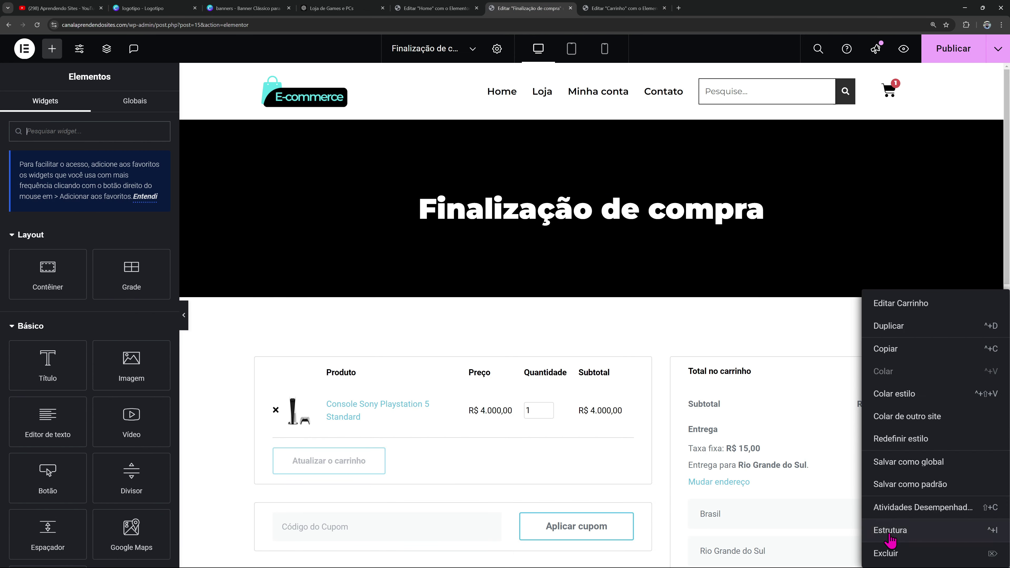
click(887, 555)
scroll(48, 293, down, 10)
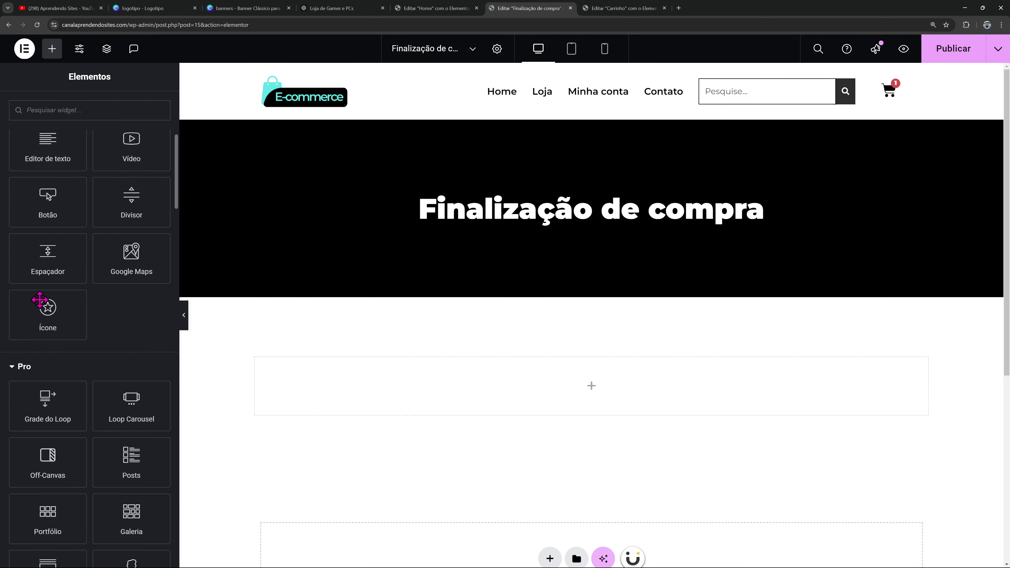
scroll(48, 292, down, 20)
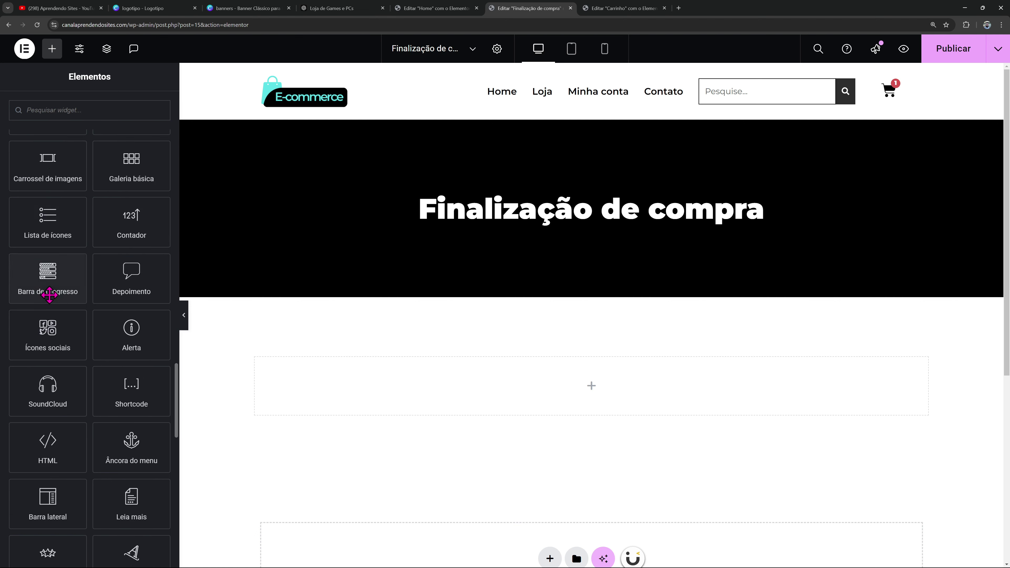
scroll(49, 310, down, 10)
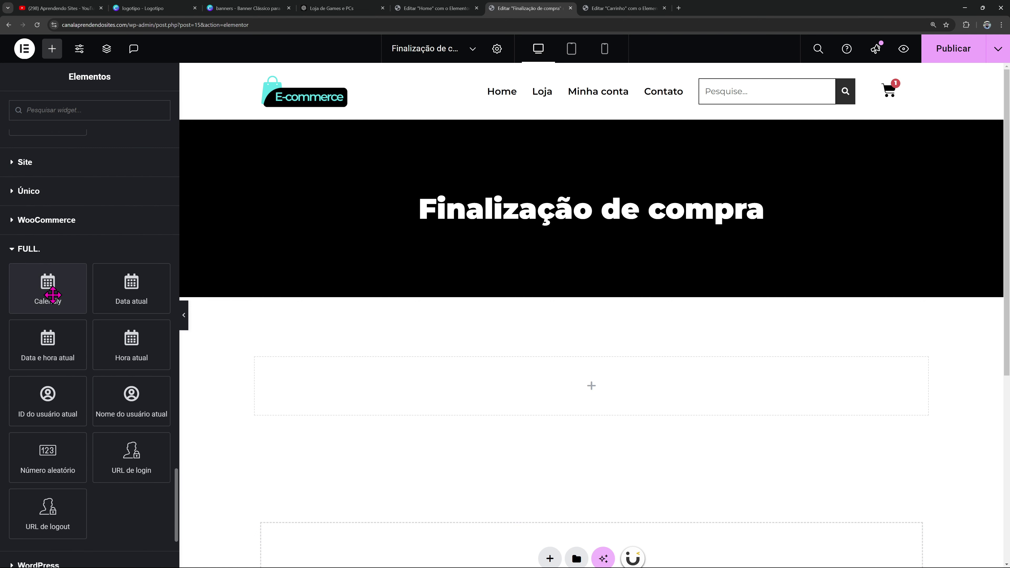
click(46, 220)
scroll(132, 278, down, 1)
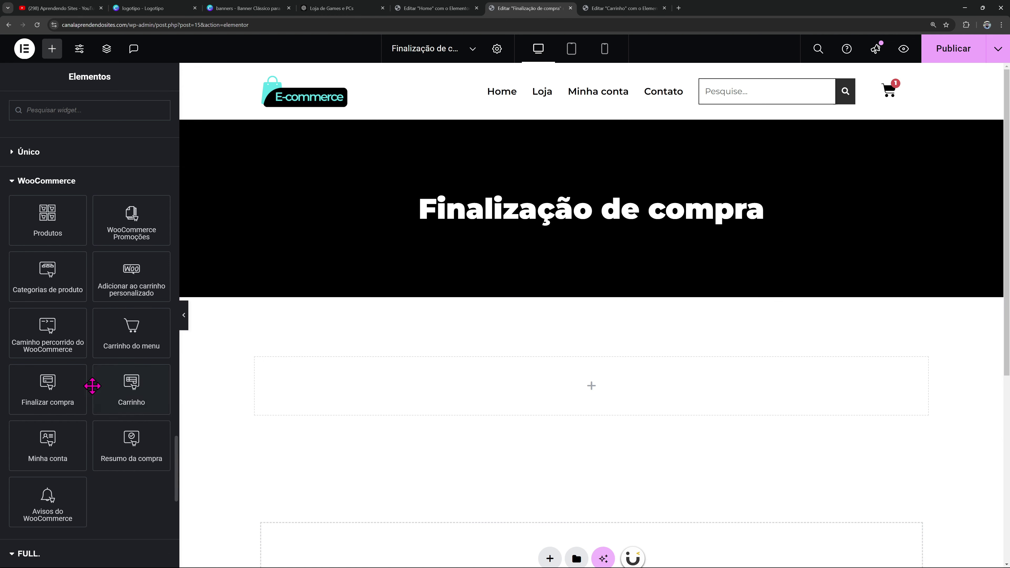
drag(35, 388, 397, 403)
scroll(875, 322, down, 3)
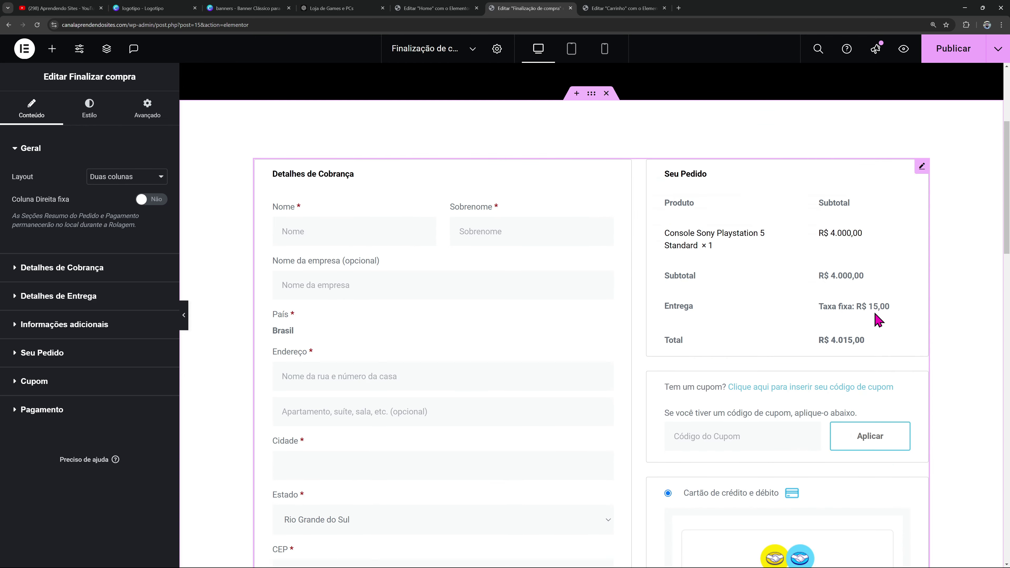
Try the Uma coluna layout on the Finalizar compra widget and return it to Duas colunas
scroll(633, 312, down, 1)
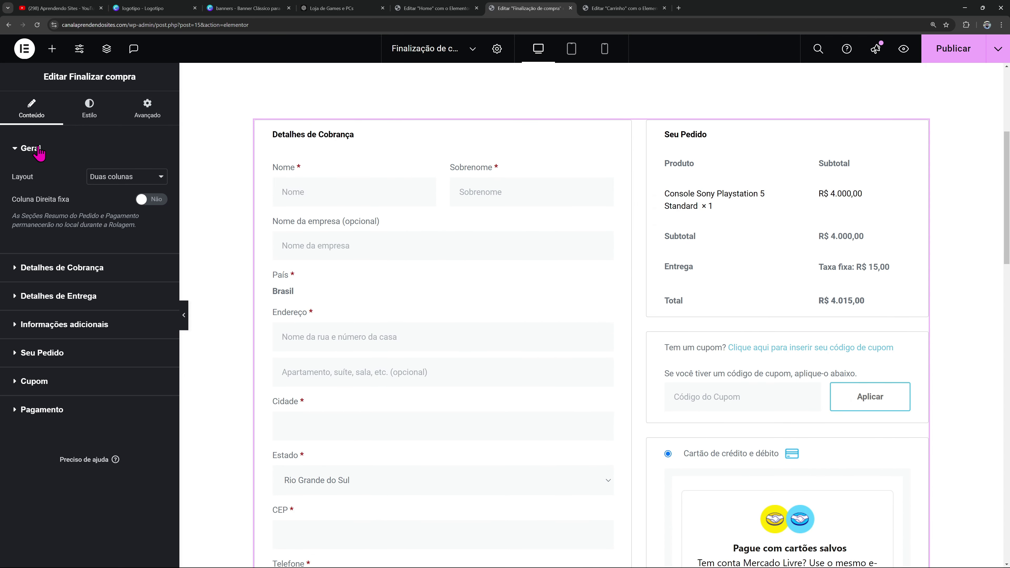
click(119, 180)
click(113, 218)
click(100, 180)
click(114, 203)
click(119, 178)
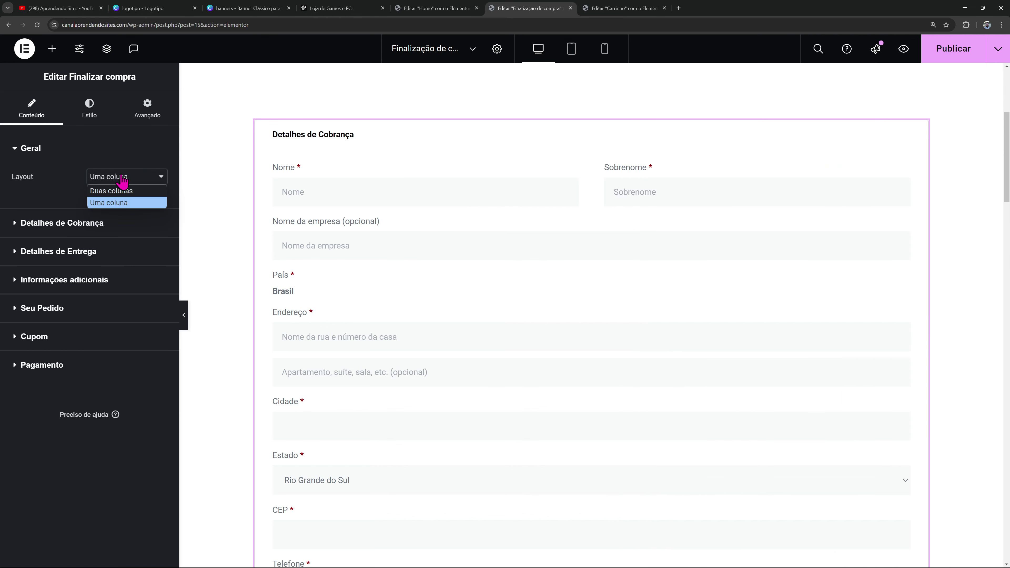
click(124, 201)
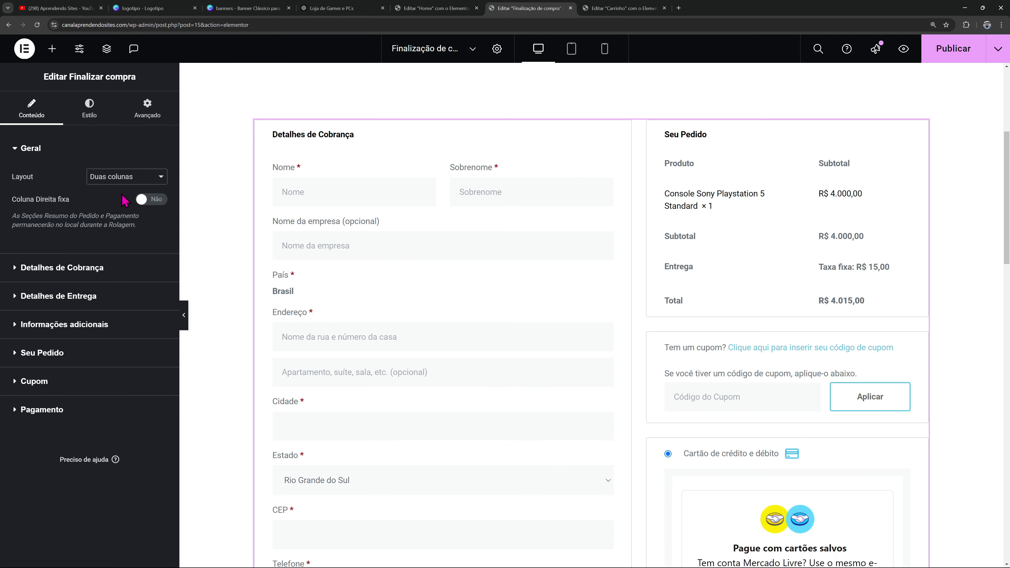
Enable Coluna Direita fixa for the checkout widget and check how the order column behaves along the page
click(154, 200)
scroll(593, 263, down, 10)
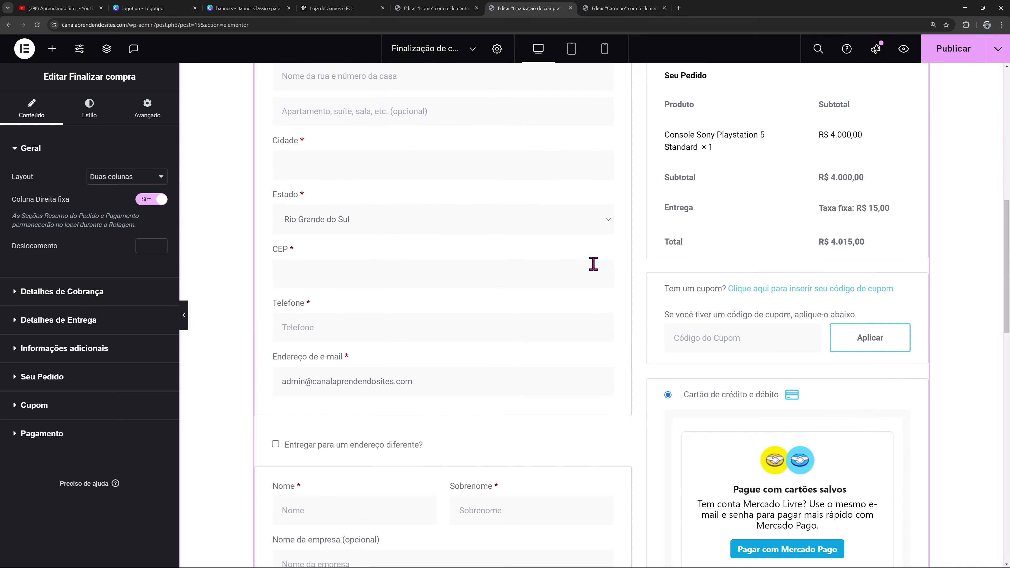
scroll(593, 270, down, 4)
scroll(586, 270, up, 12)
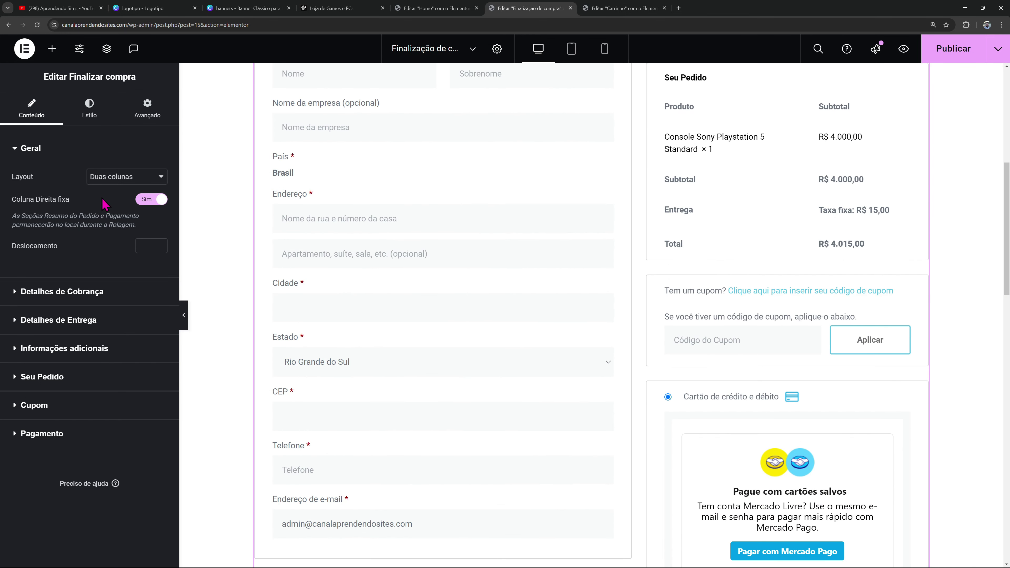
Review the form items in the widget's Detalhes de Cobrança settings, including the options of the Nome field
click(28, 157)
click(67, 179)
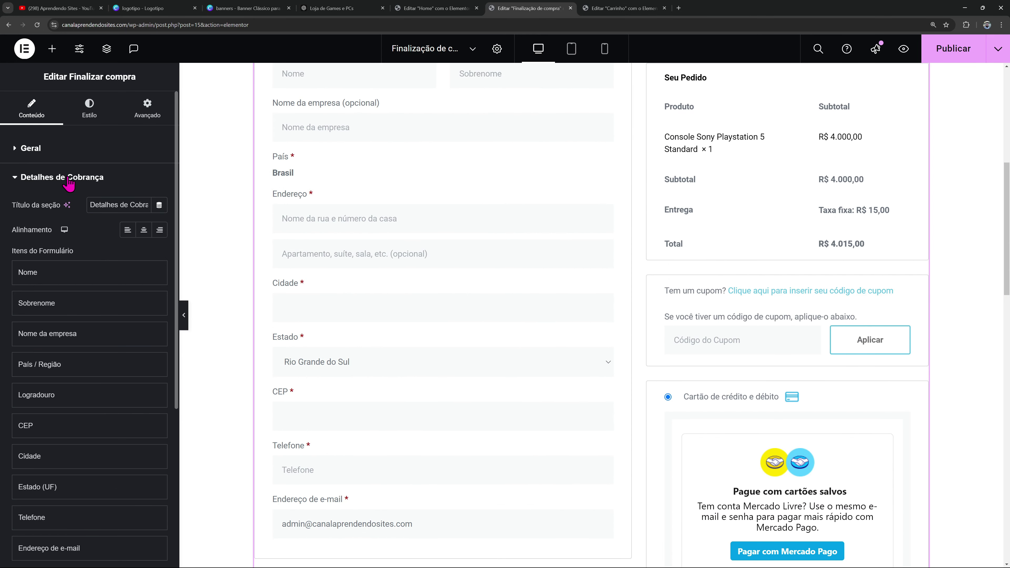
click(61, 286)
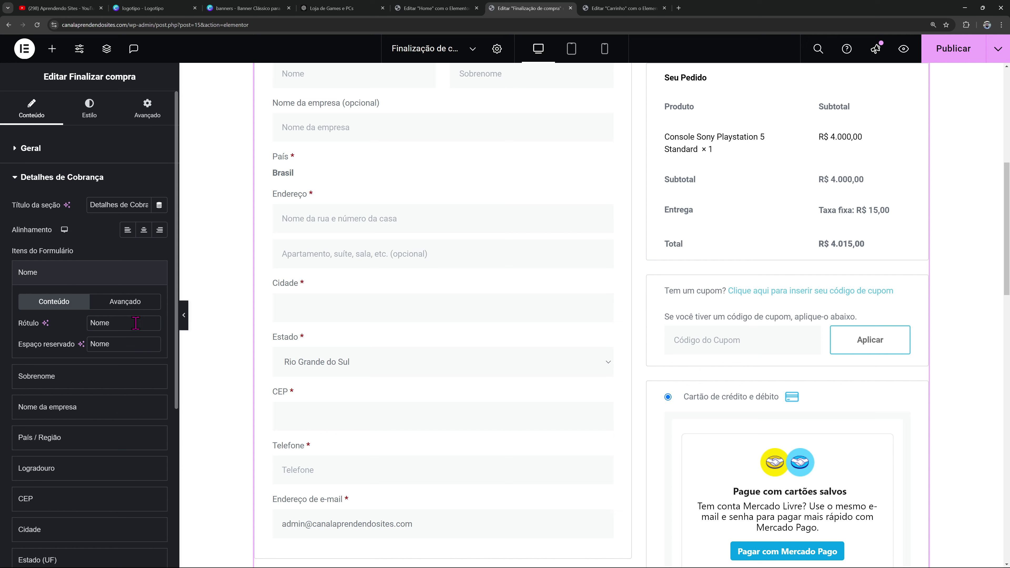
click(55, 279)
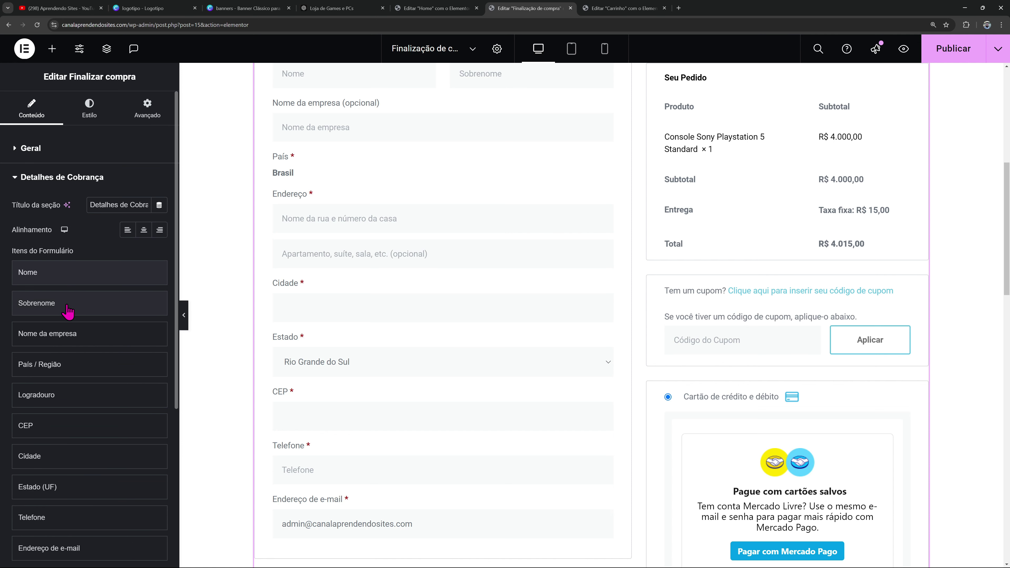
click(80, 341)
click(81, 340)
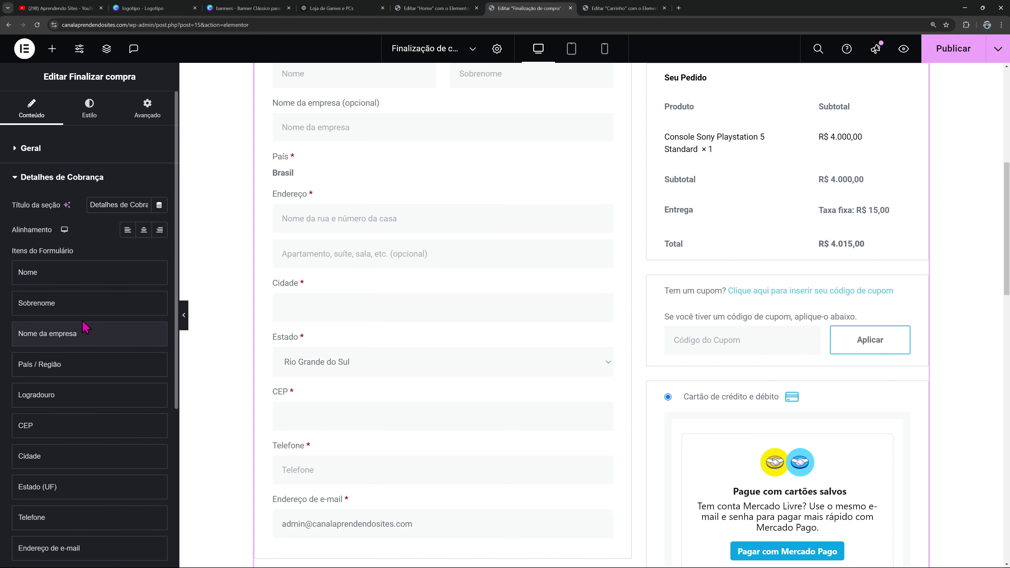
scroll(82, 320, down, 3)
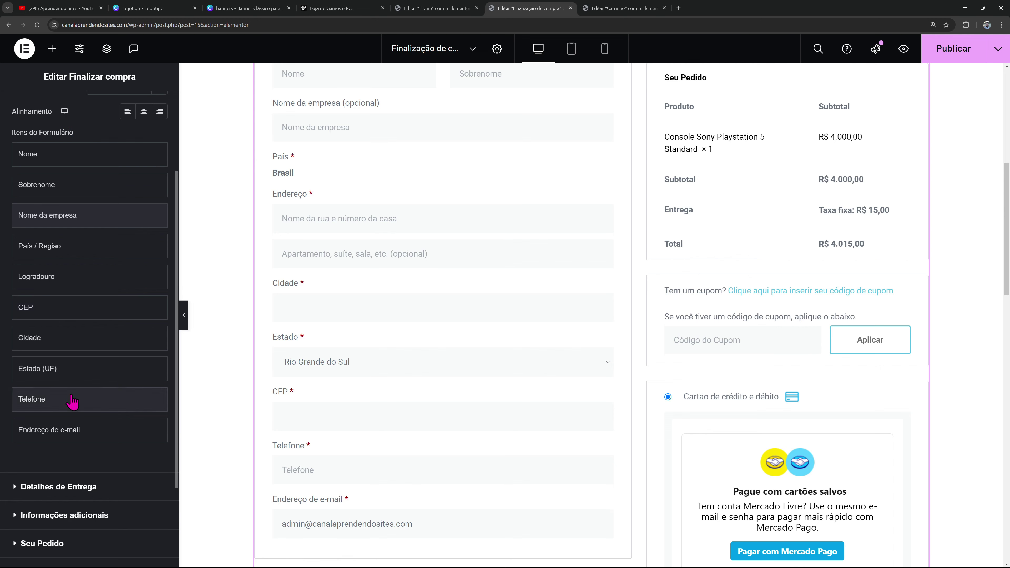
scroll(72, 414, down, 2)
Review the Detalhes de Entrega, Informações adicionais, Seu Pedido and Cupom settings and look over the whole checkout form
click(70, 416)
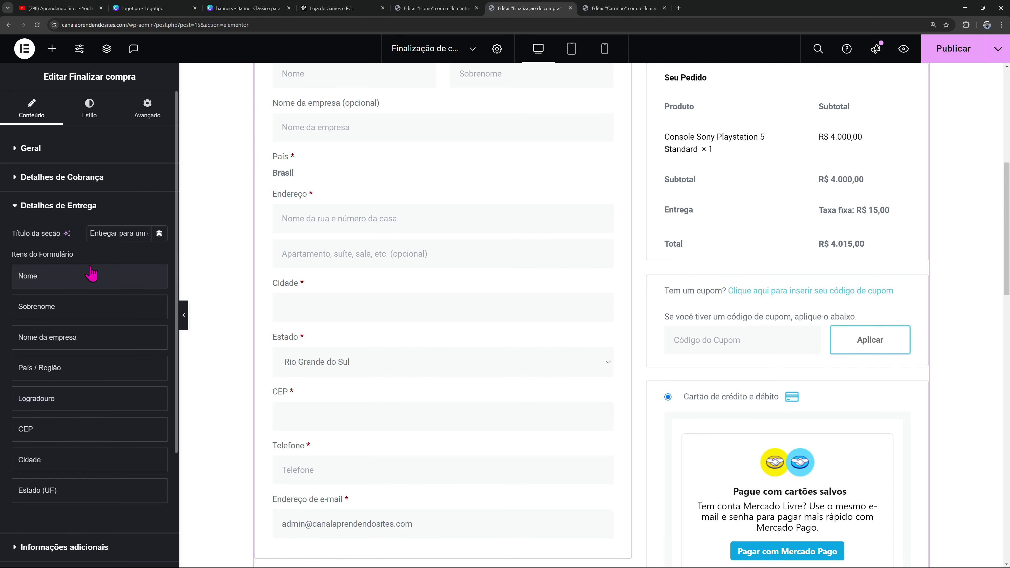
scroll(79, 402, down, 3)
click(82, 402)
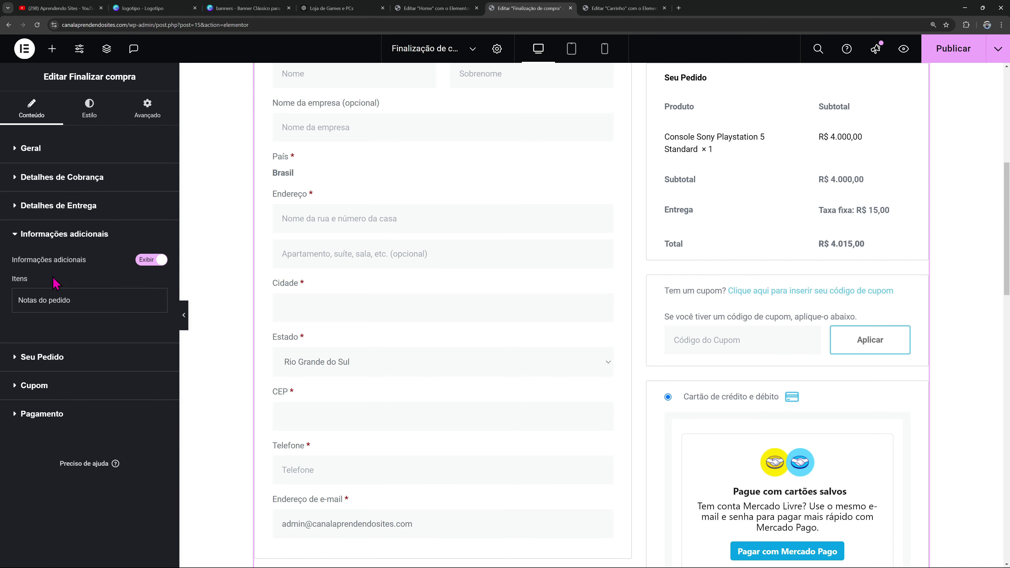
click(97, 355)
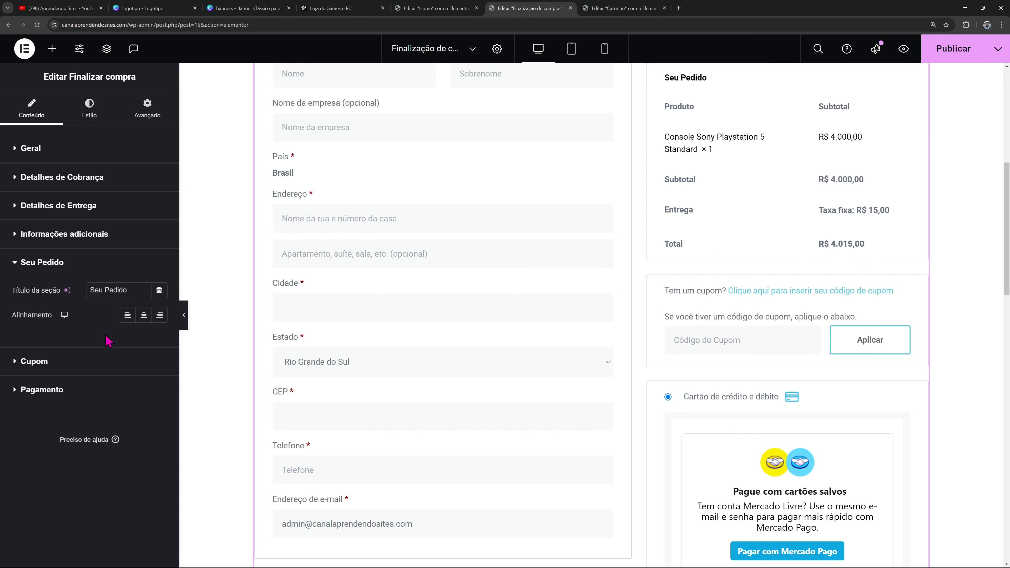
click(83, 366)
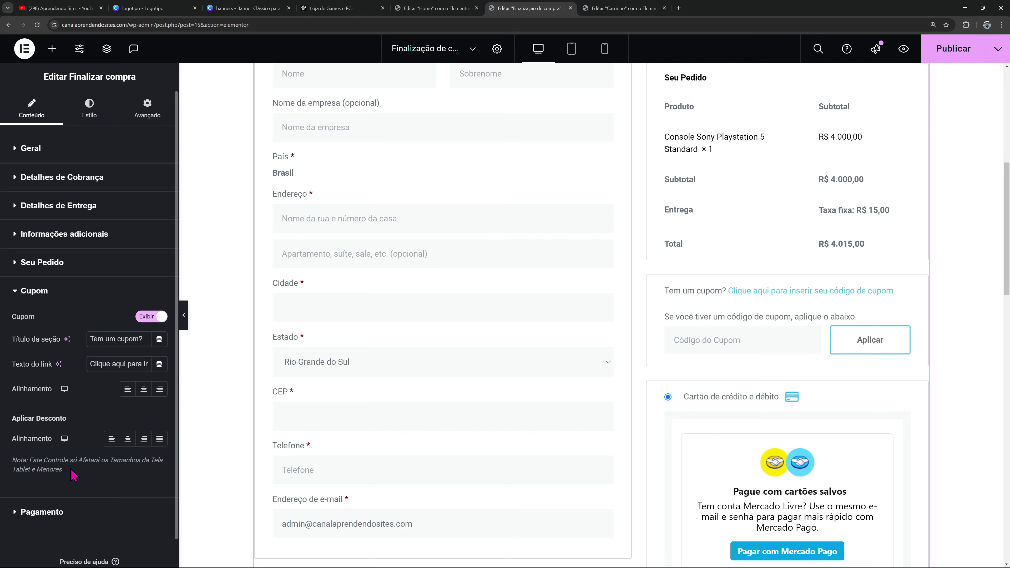
scroll(329, 375, down, 8)
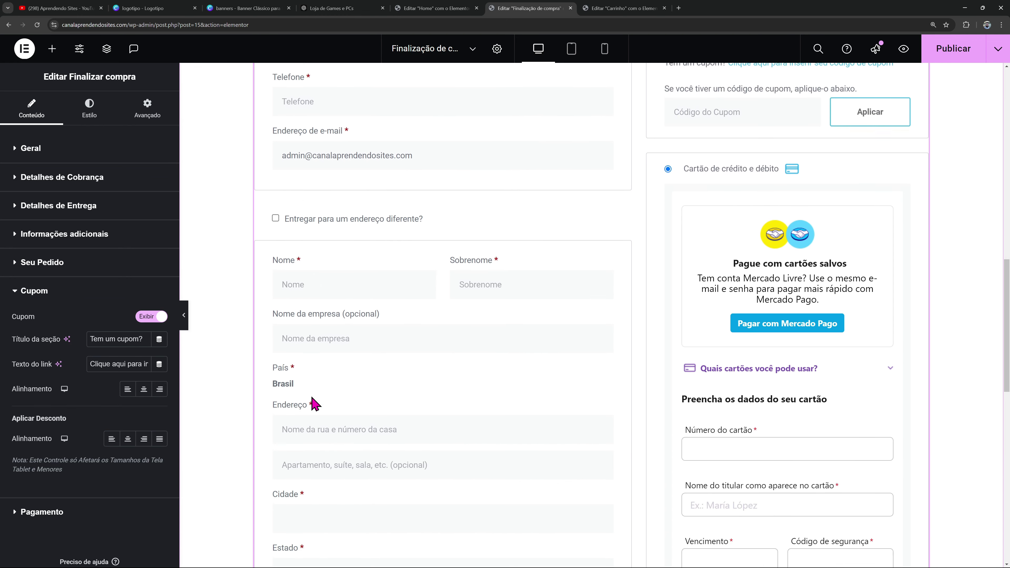
scroll(318, 402, down, 3)
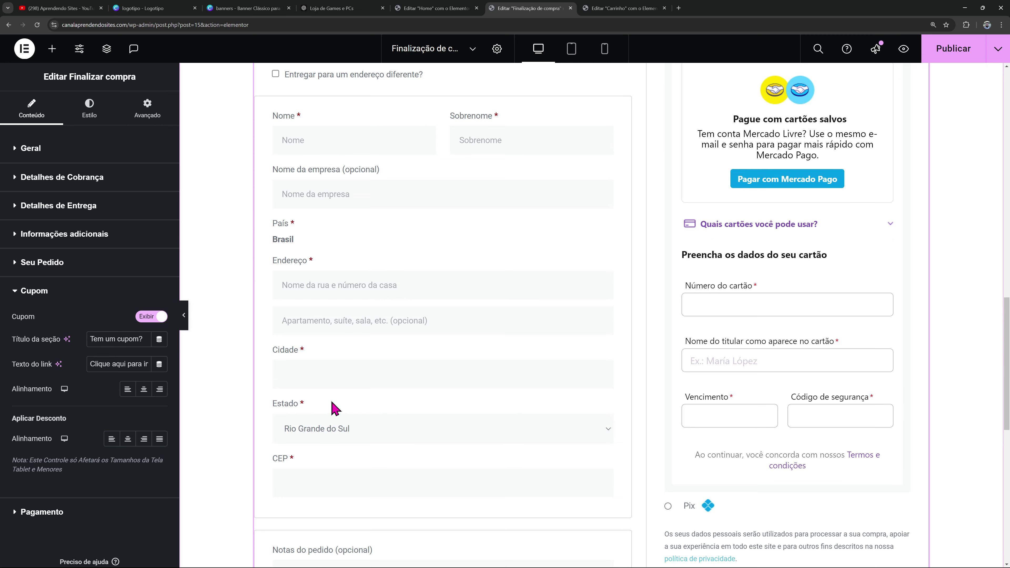
scroll(335, 408, down, 3)
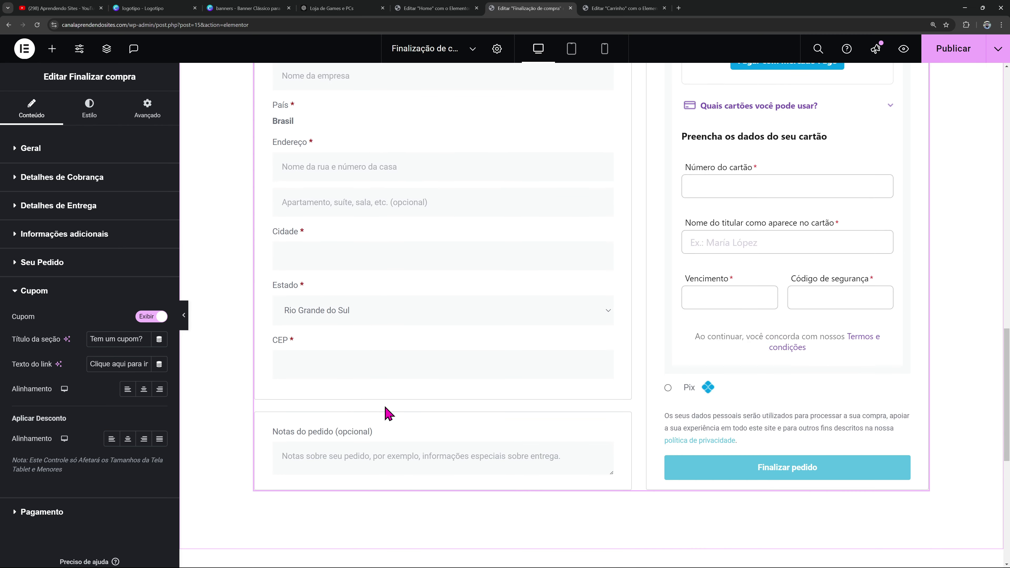
scroll(559, 335, up, 11)
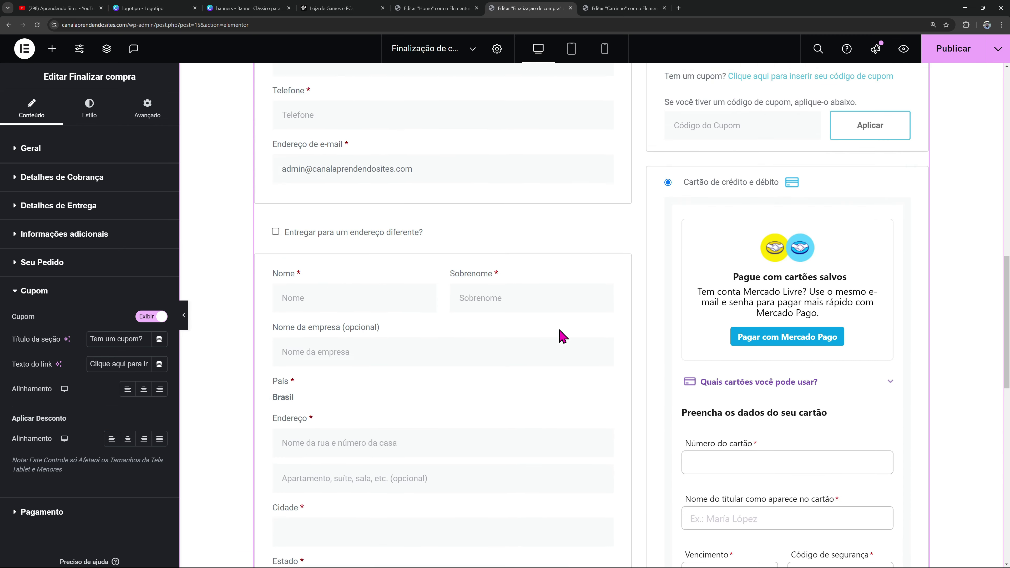
Apply the global Secundário font to the checkout widget's Títulos and Títulos secundários
click(98, 120)
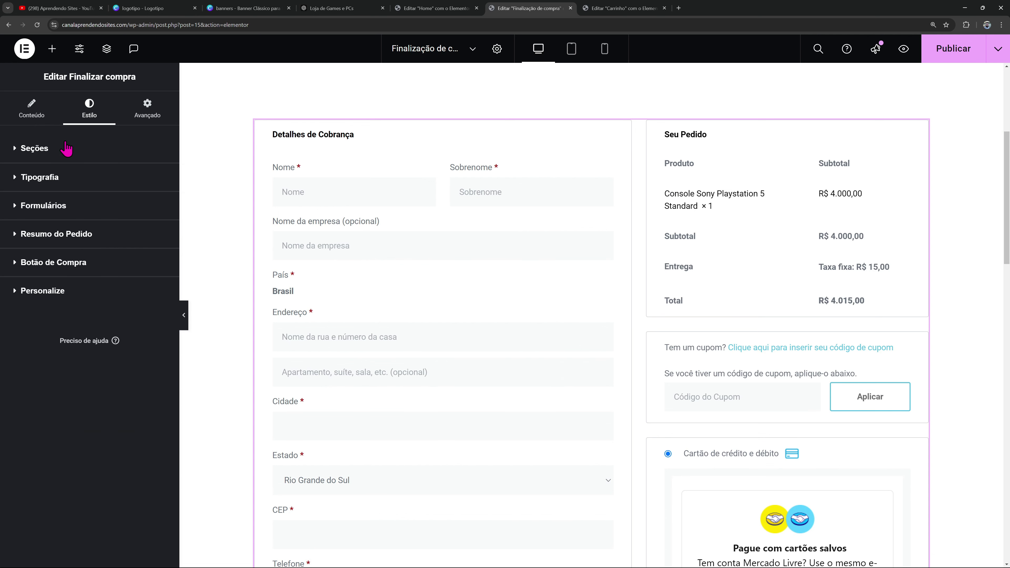
click(63, 184)
click(143, 247)
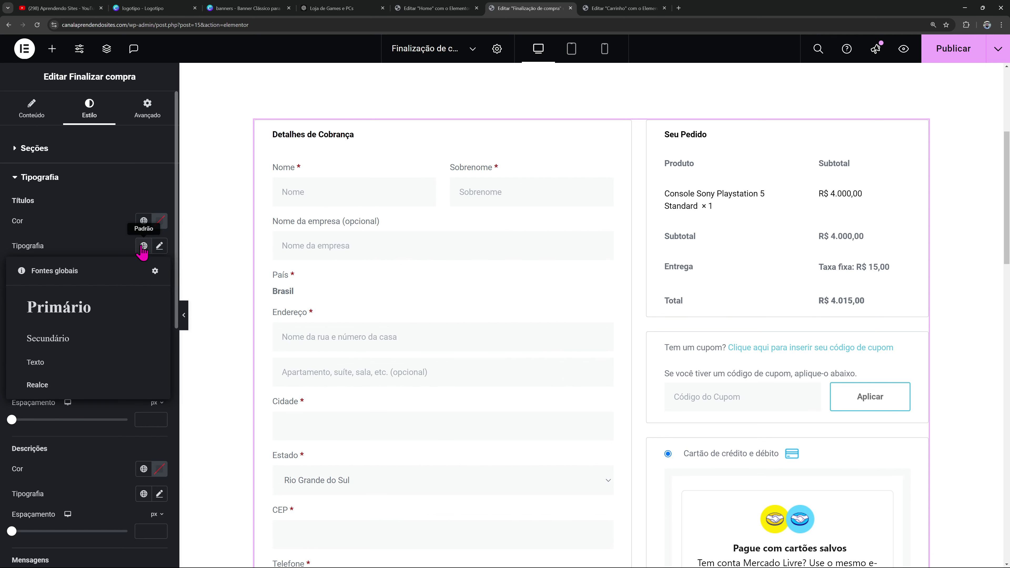
click(93, 345)
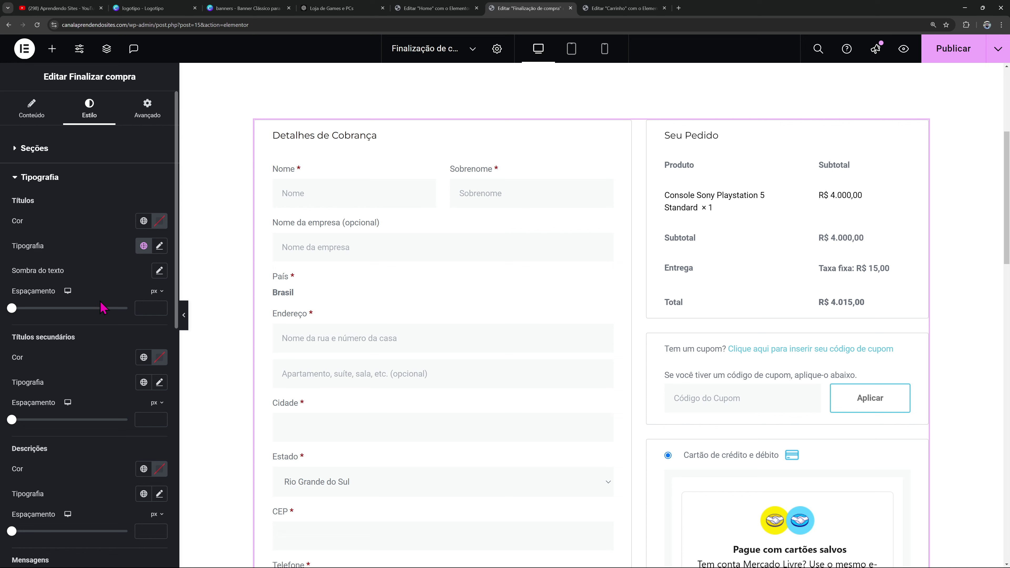
scroll(144, 260, down, 1)
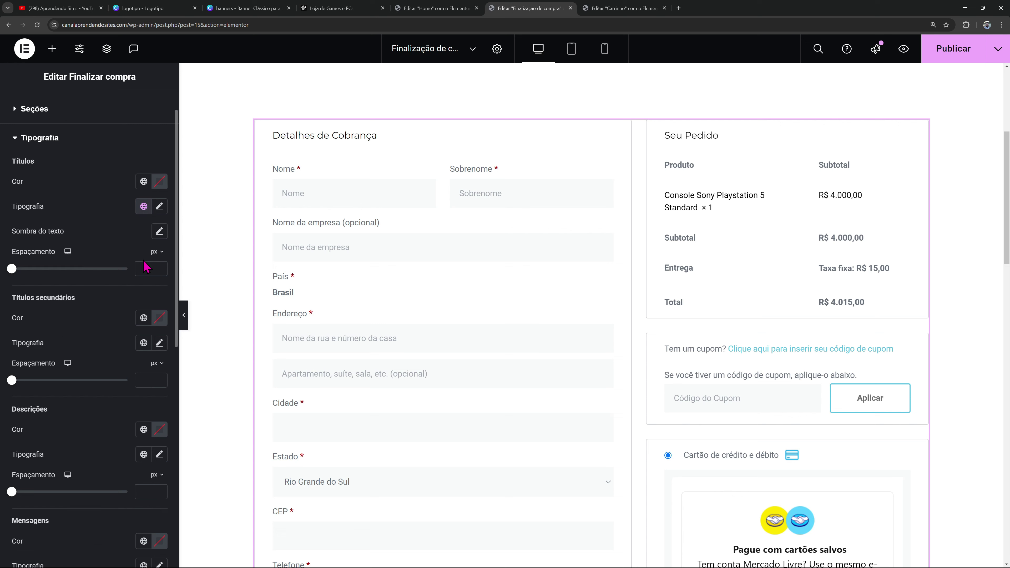
click(142, 343)
click(76, 432)
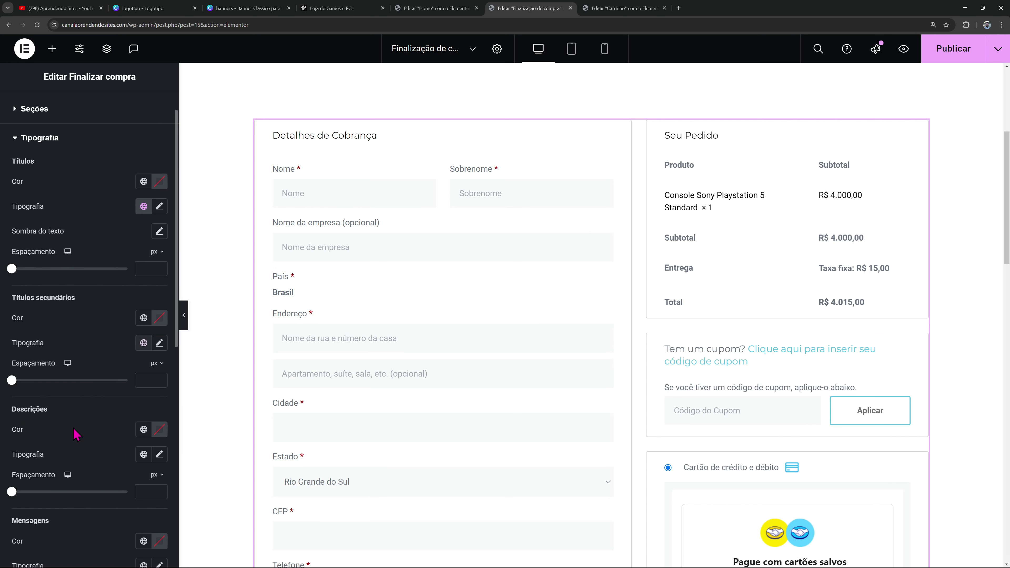
scroll(662, 328, down, 7)
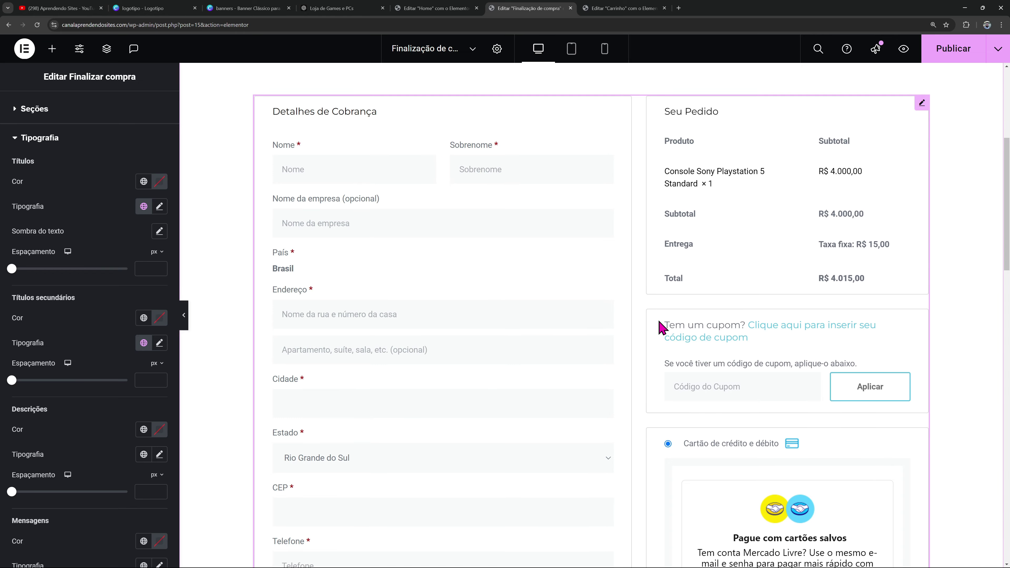
Check the whole Finalização de compra page in mobile preview and publish it from the desktop view
click(571, 49)
click(605, 48)
scroll(631, 252, up, 12)
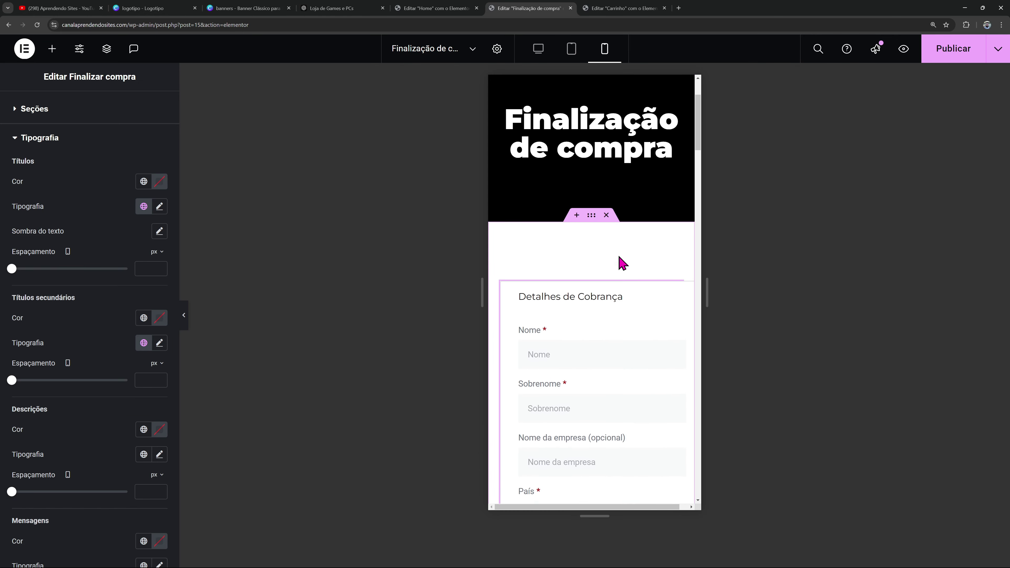
scroll(618, 259, down, 5)
scroll(612, 254, down, 15)
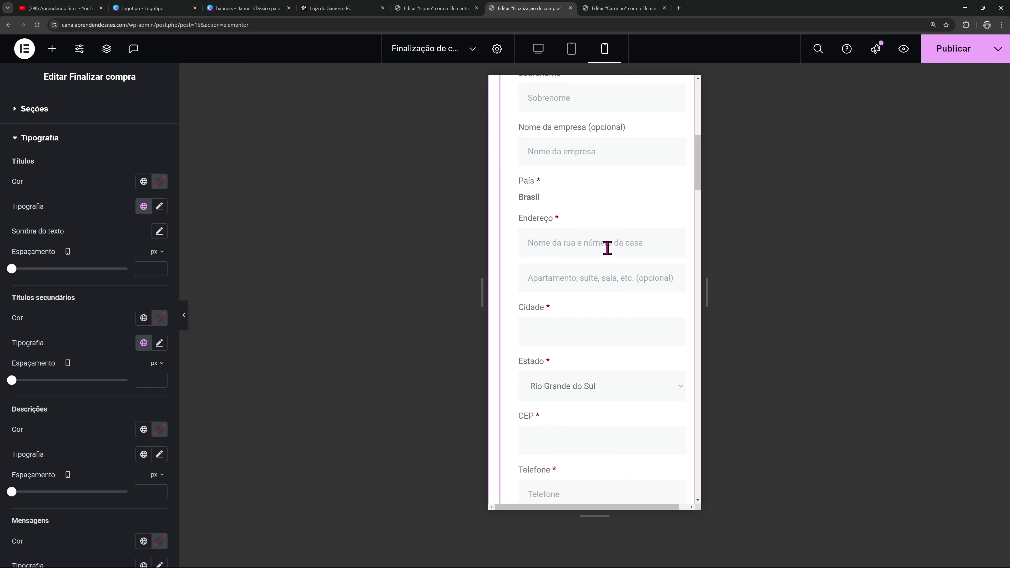
scroll(609, 257, down, 20)
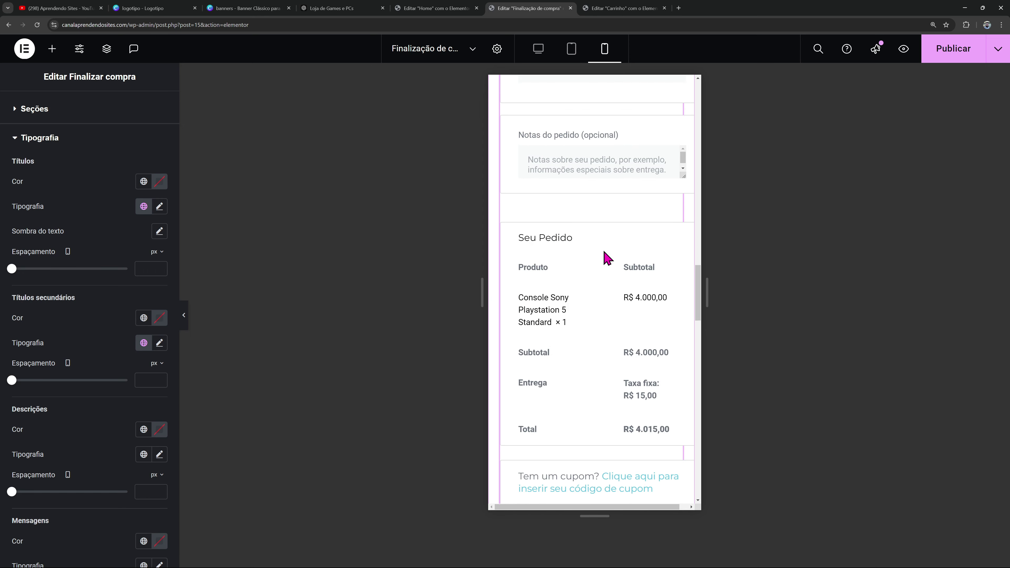
scroll(605, 261, down, 7)
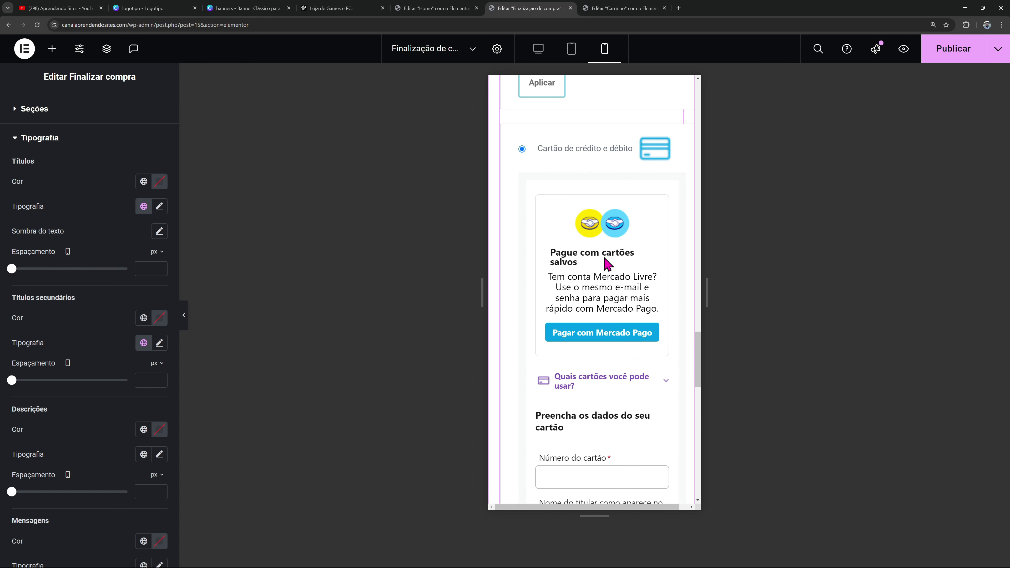
click(538, 48)
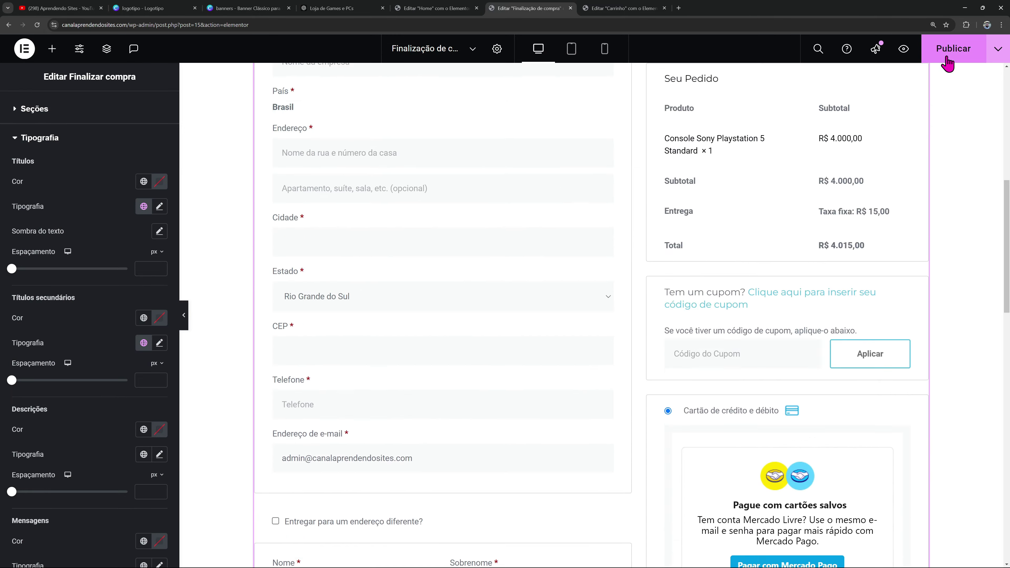
click(945, 54)
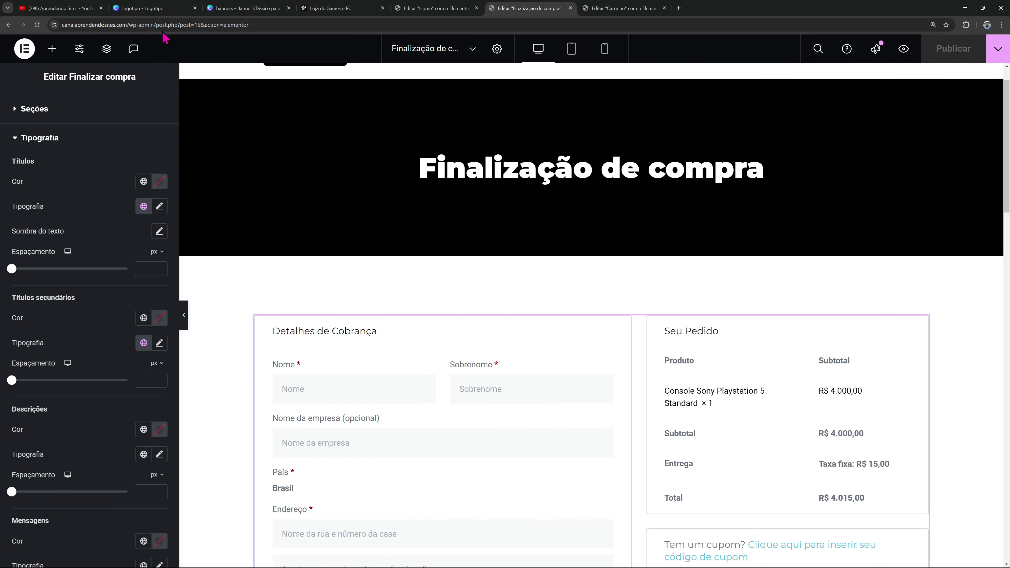
Go back to the WordPress dashboard's page list and open the Minha conta page in the Elementor editor
drag(154, 24, 332, 43)
key(BackSpace)
key(Return)
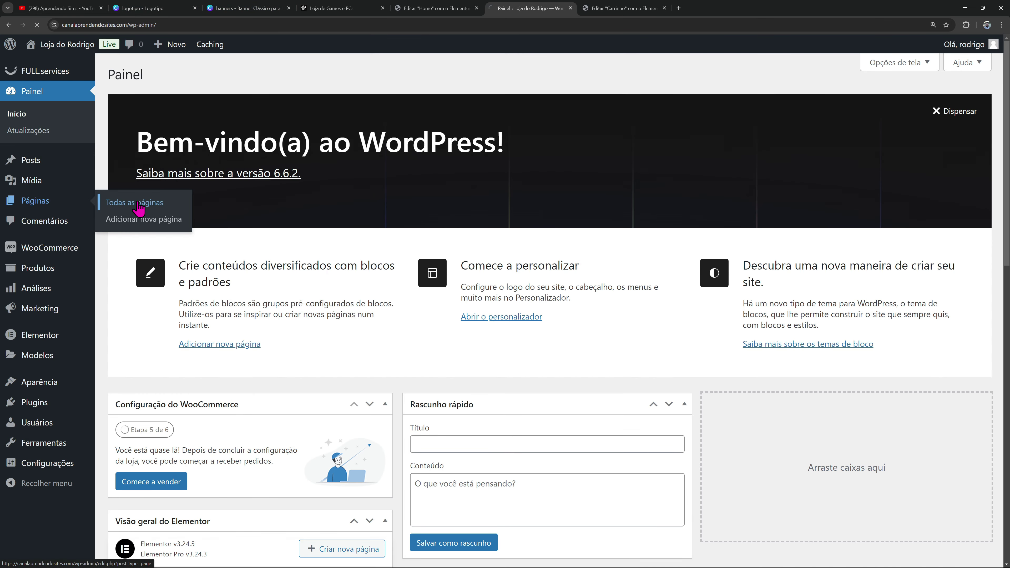
click(138, 207)
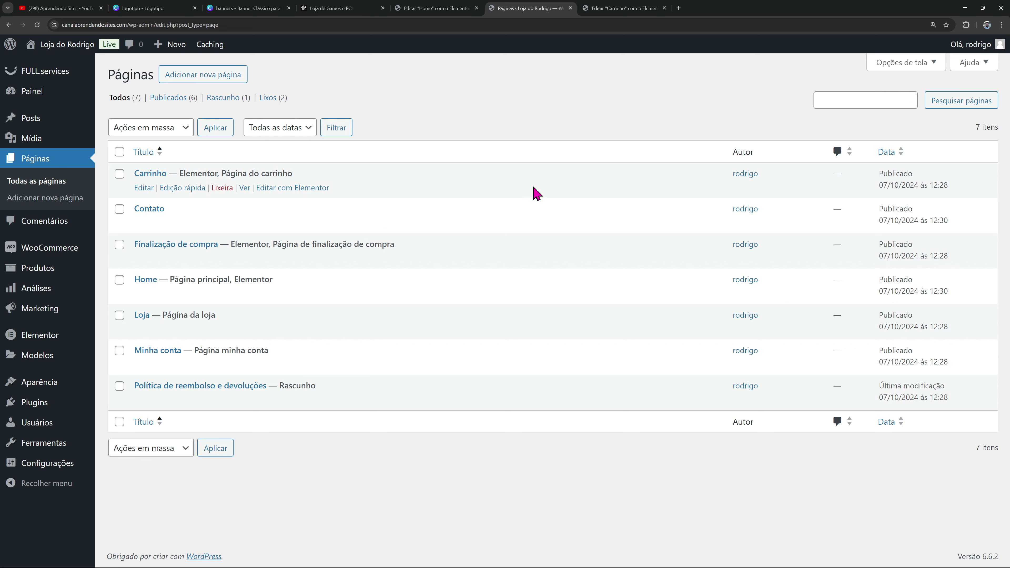
click(144, 366)
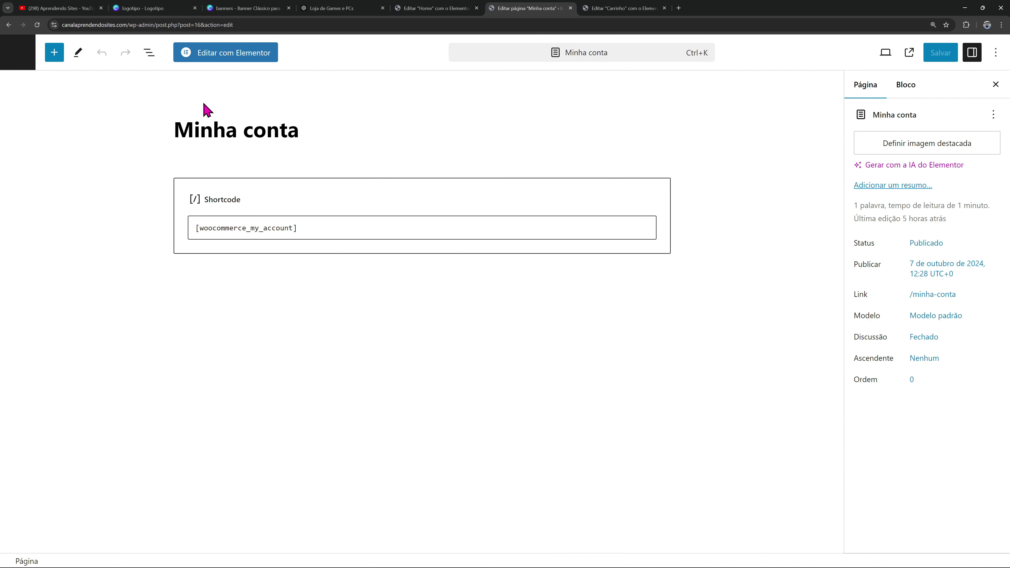
click(220, 57)
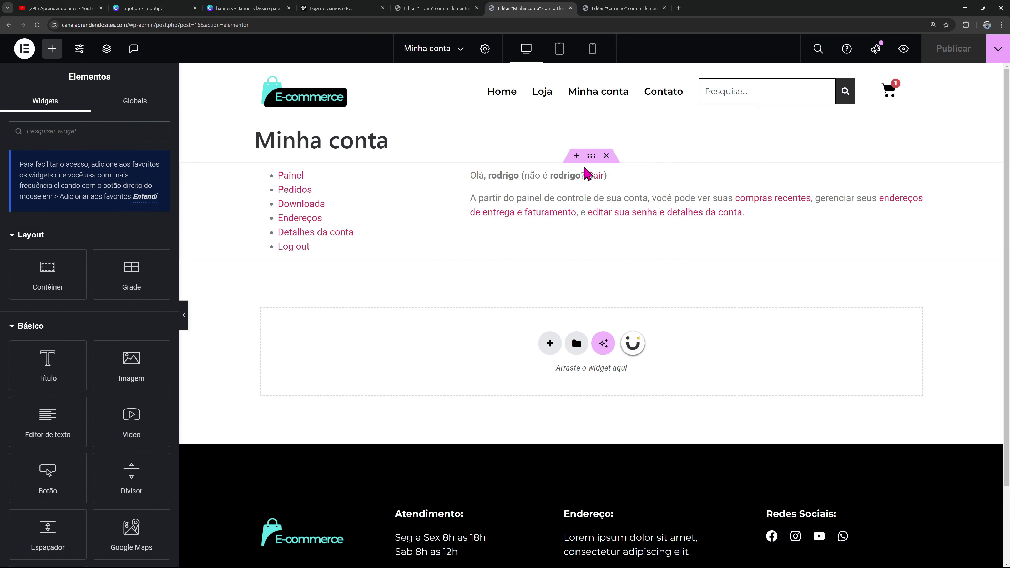
Set the Minha conta page layout to Elementor largura total and delete the container holding the woocommerce_my_account shortcode
click(487, 51)
click(122, 531)
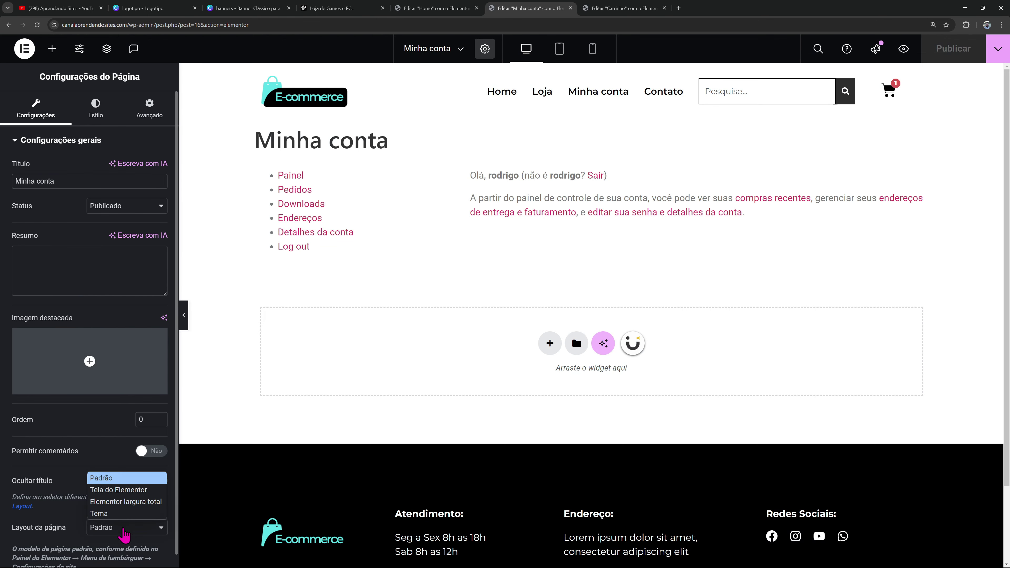
click(125, 502)
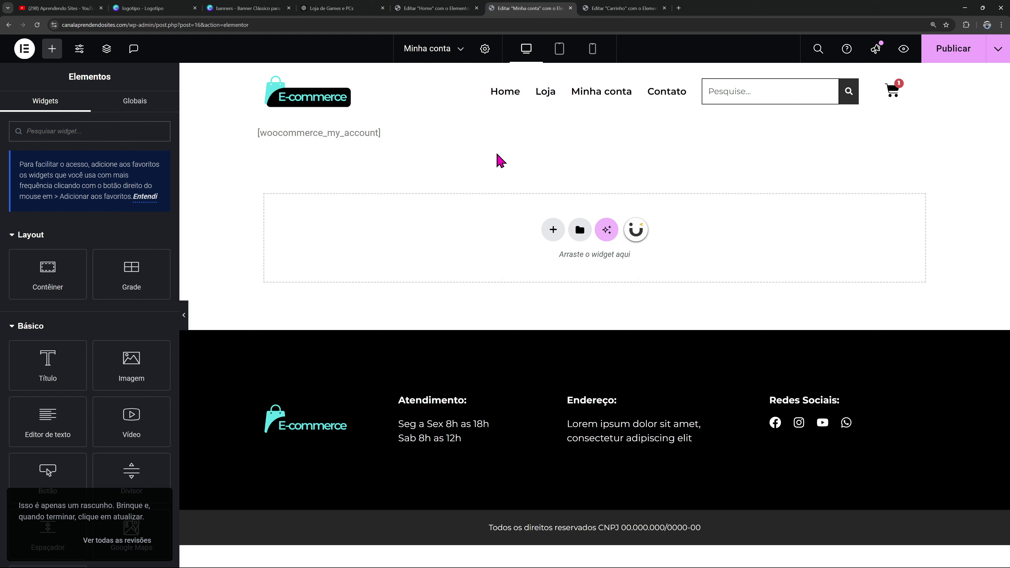
mouse_move(546, 139)
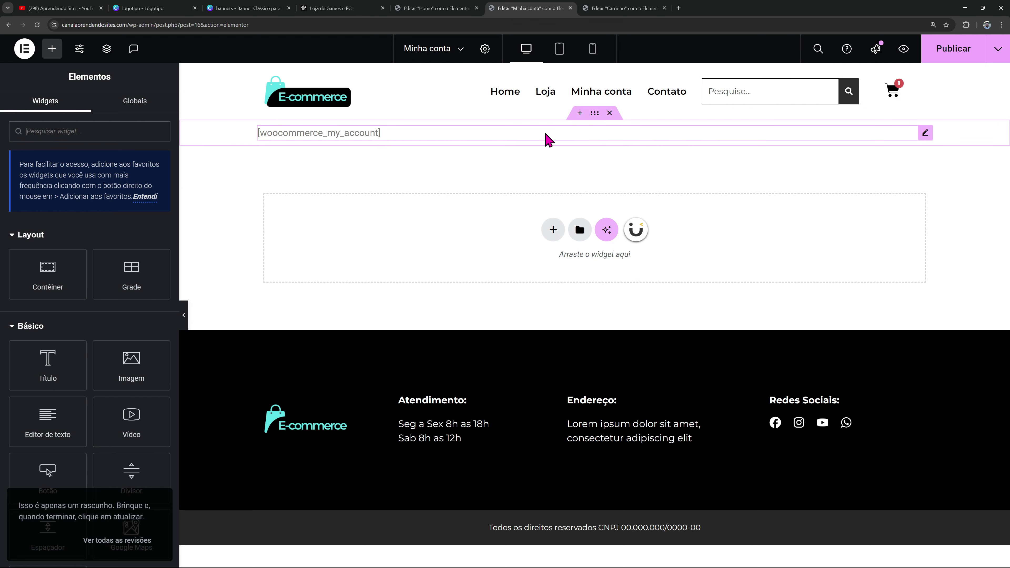
click(614, 119)
Copy the black title banner container from the Carrinho page and paste it into the empty Minha conta page
click(625, 7)
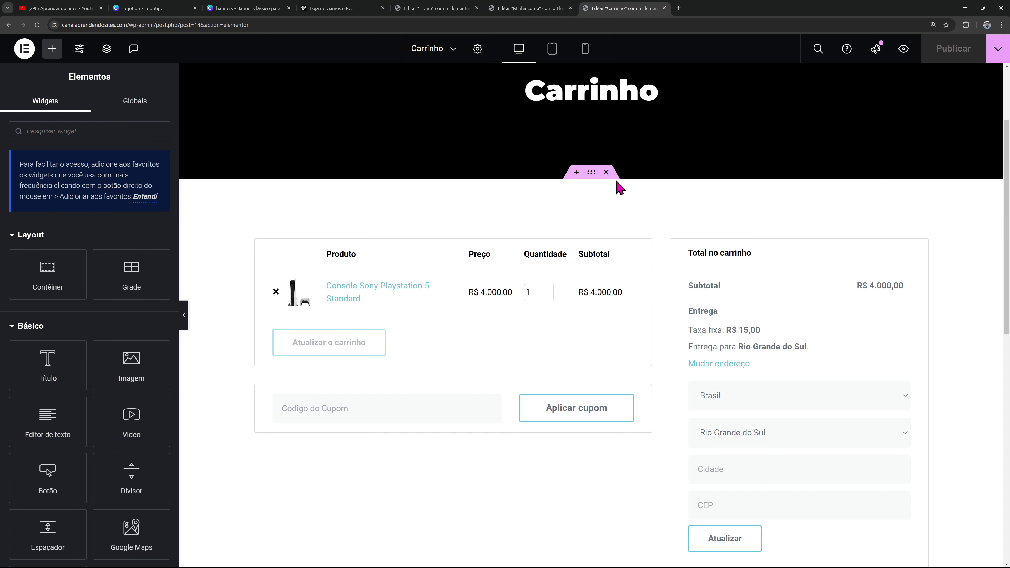
right_click(592, 116)
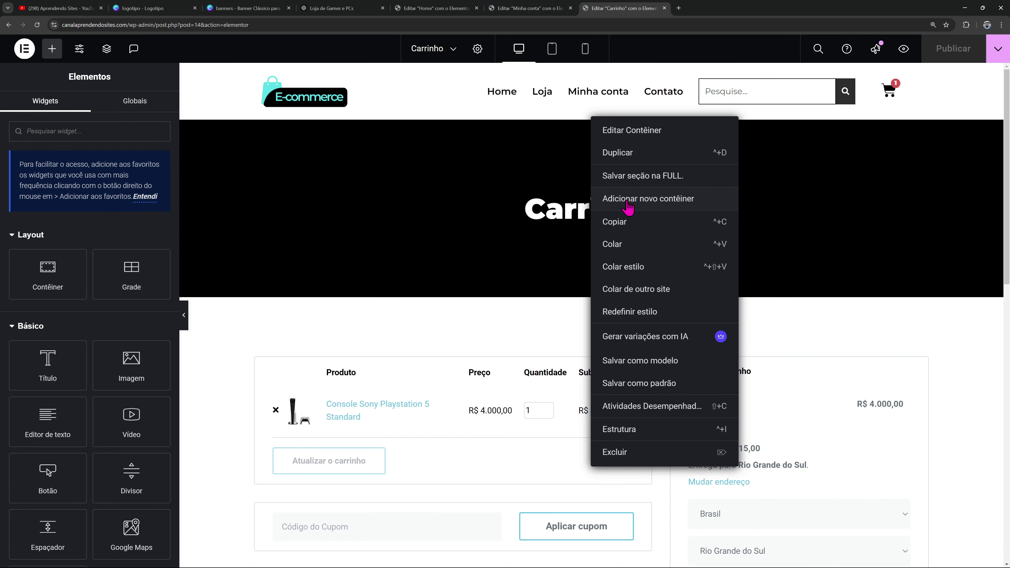
click(620, 221)
click(528, 8)
right_click(470, 194)
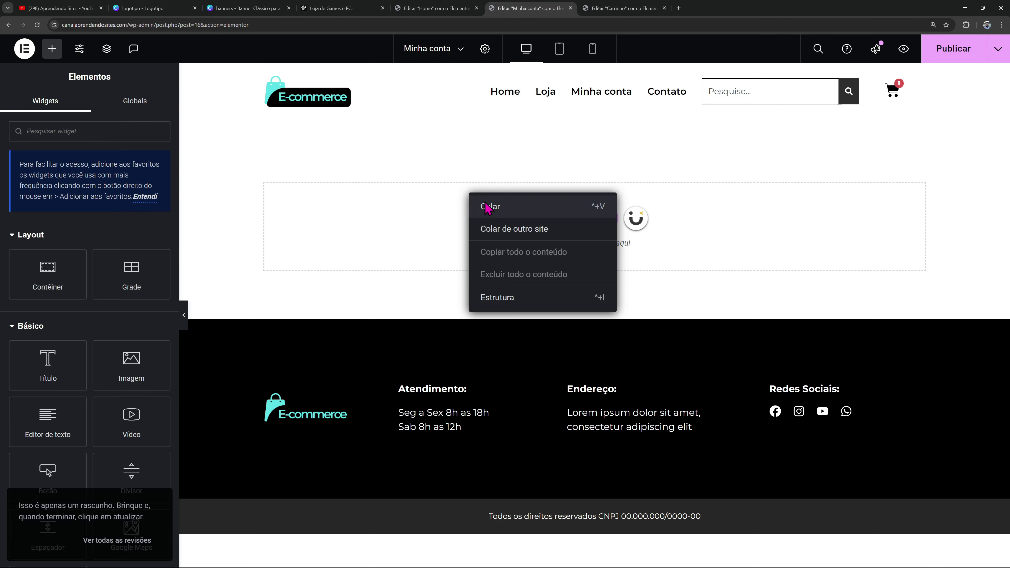
click(489, 206)
Change the pasted banner's title text to "Minha conta"
click(484, 208)
drag(50, 191, 3, 191)
text(Minha conta)
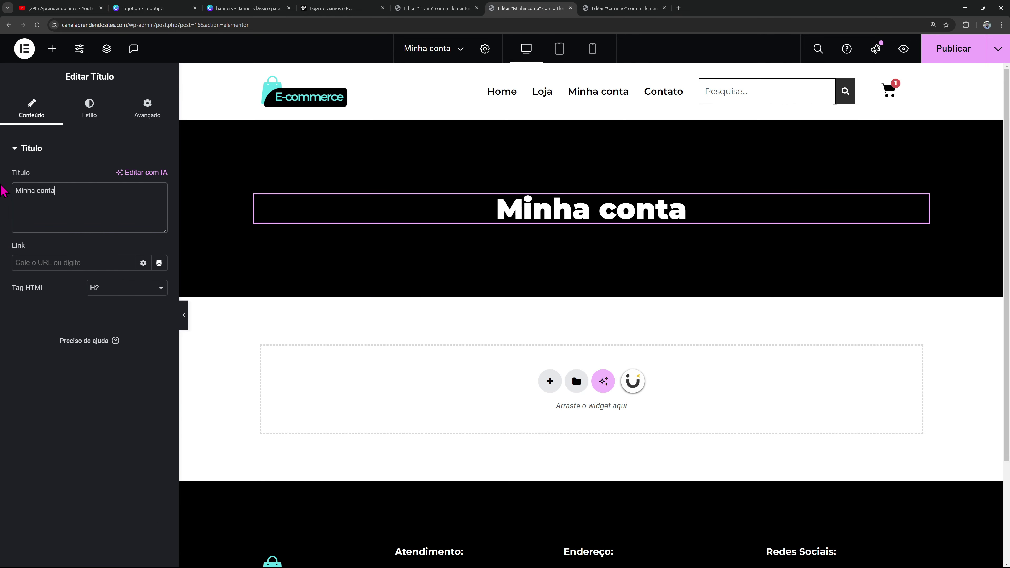
Copy the Carrinho page's content container below the Minha conta banner and delete the cart widget inside it
click(622, 8)
scroll(593, 318, down, 2)
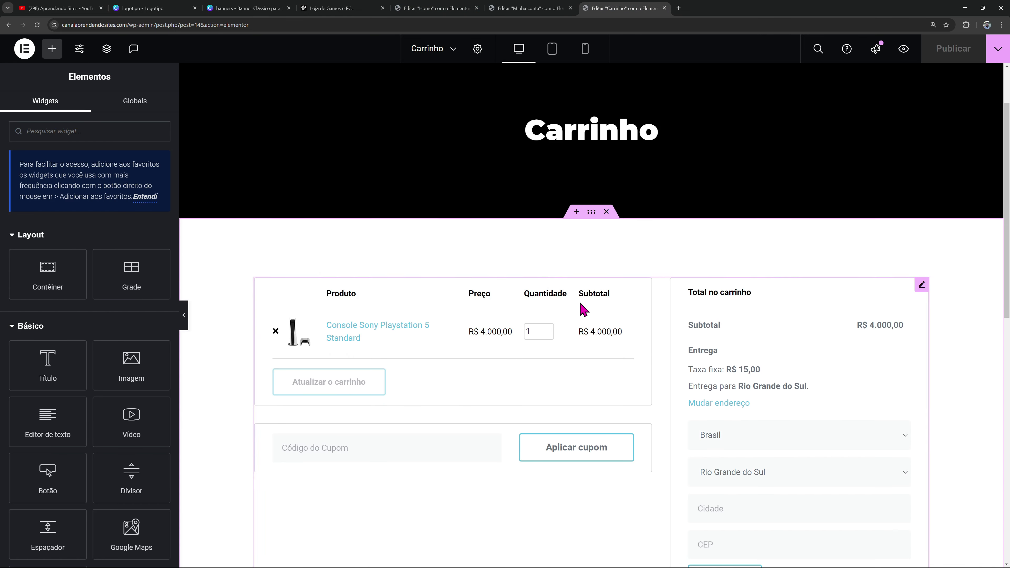
right_click(593, 221)
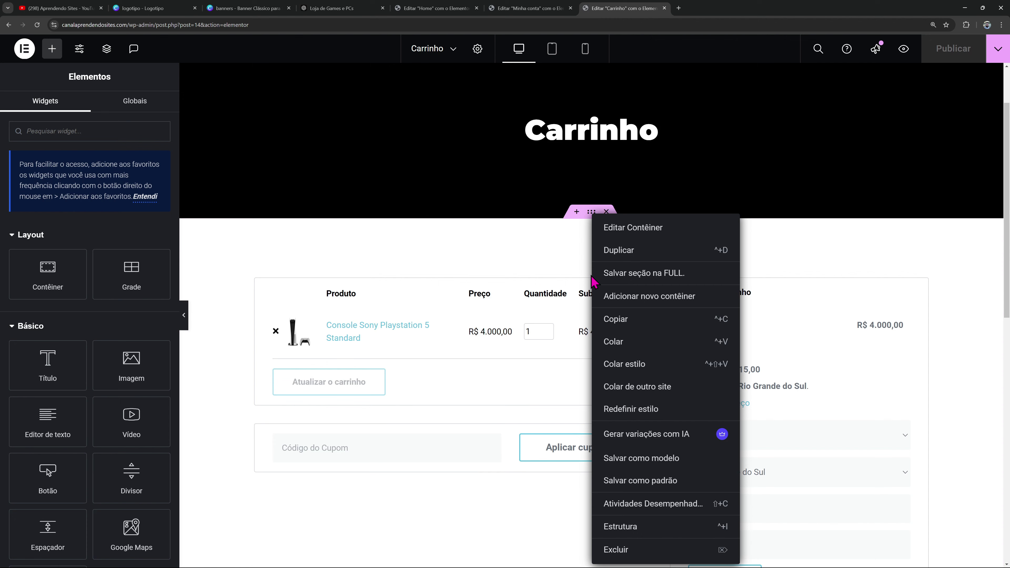
click(607, 322)
click(524, 8)
right_click(355, 391)
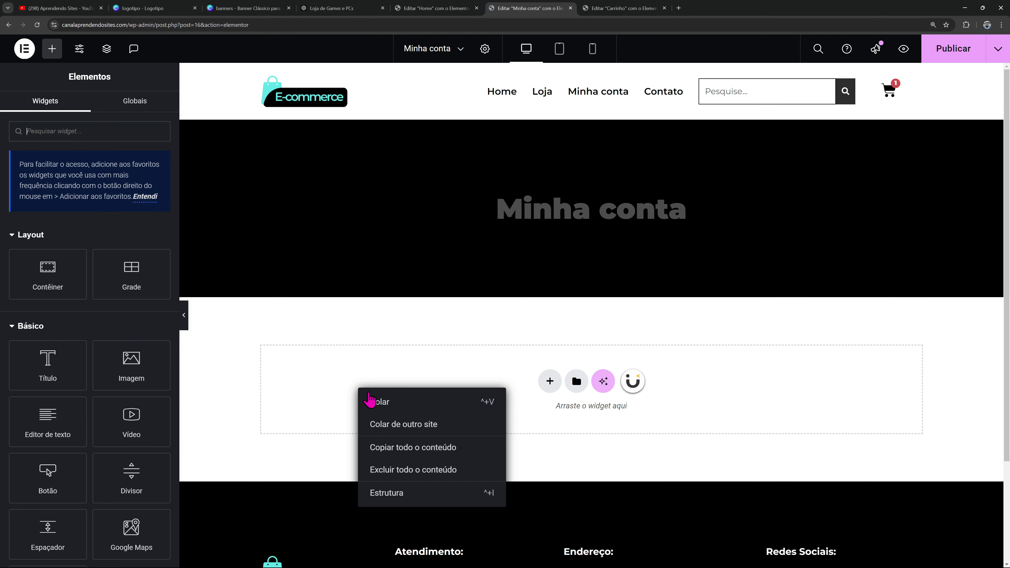
click(378, 398)
right_click(917, 392)
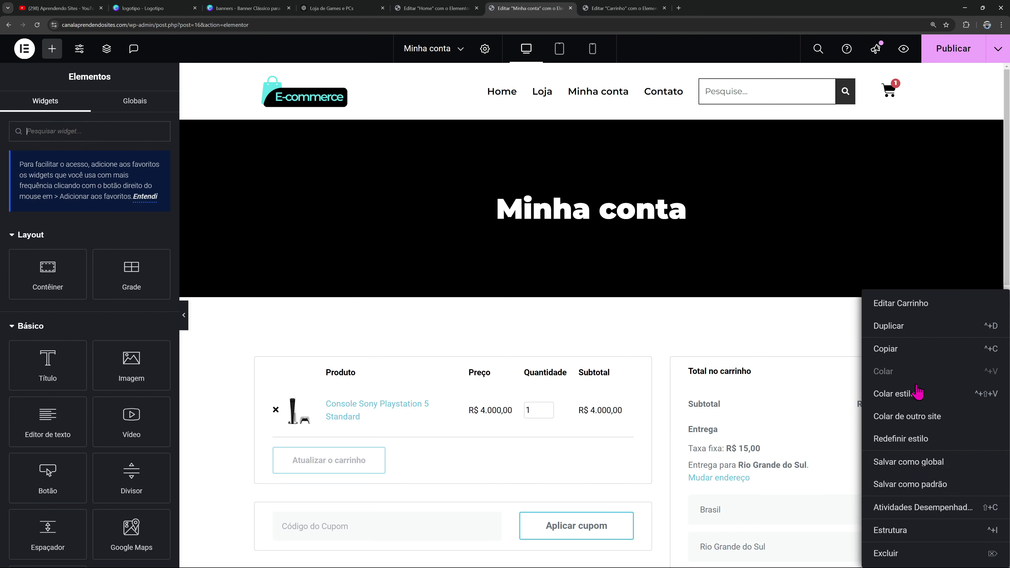
click(899, 552)
Add the WooCommerce Minha conta widget to the empty container below the banner
scroll(41, 258, down, 10)
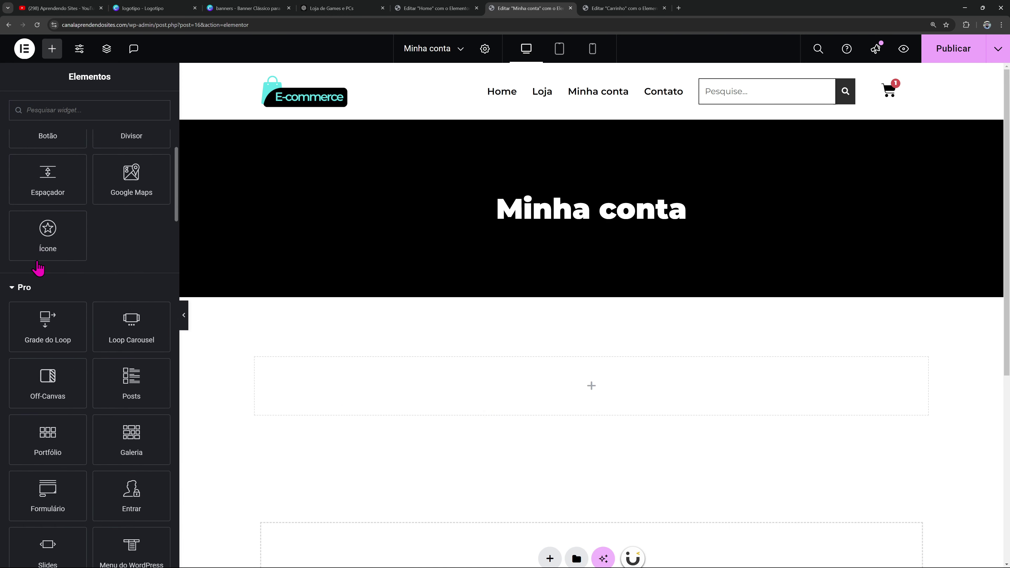
scroll(43, 255, down, 15)
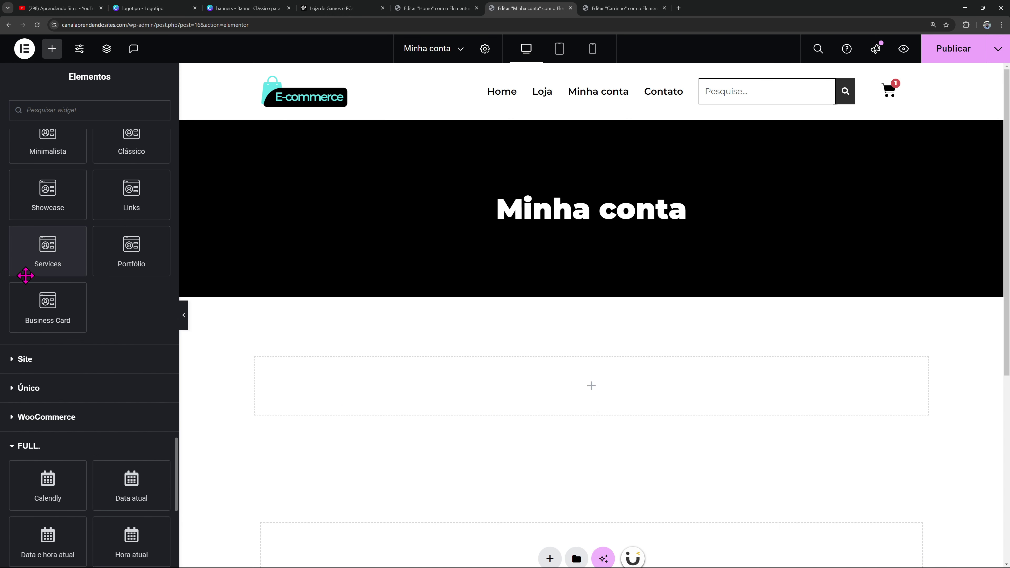
click(75, 417)
scroll(101, 350, down, 5)
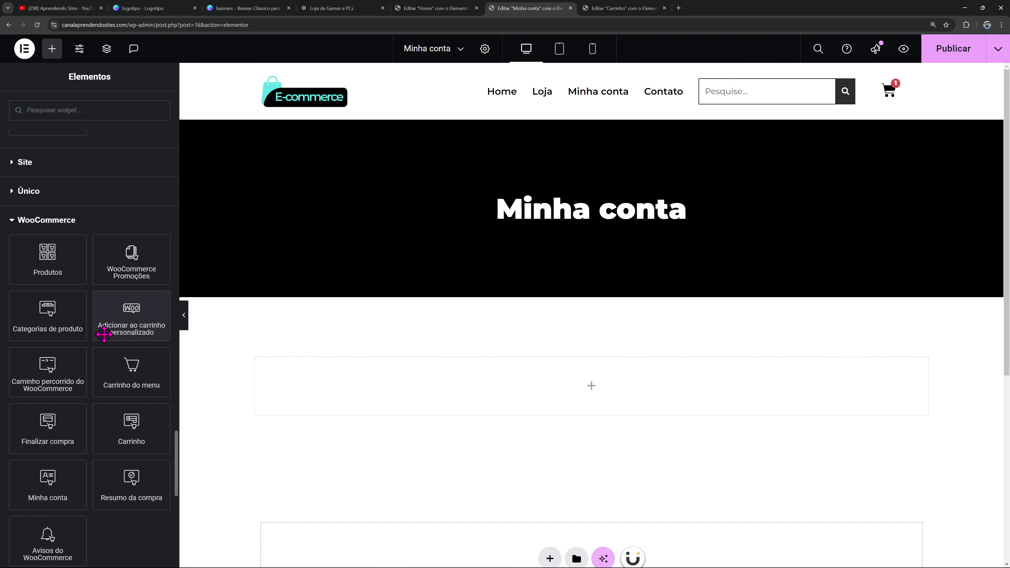
scroll(104, 334, down, 1)
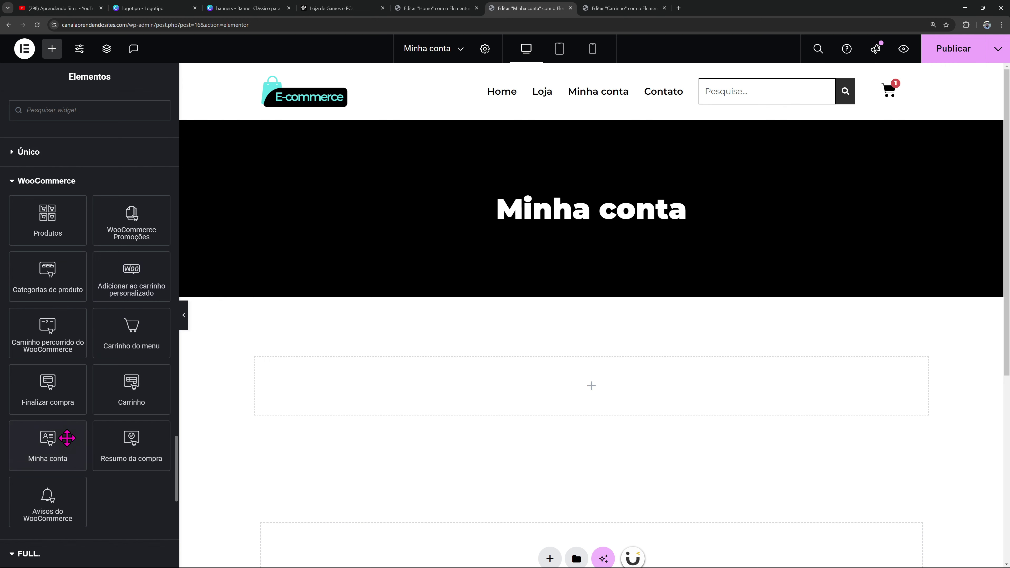
drag(68, 435, 378, 388)
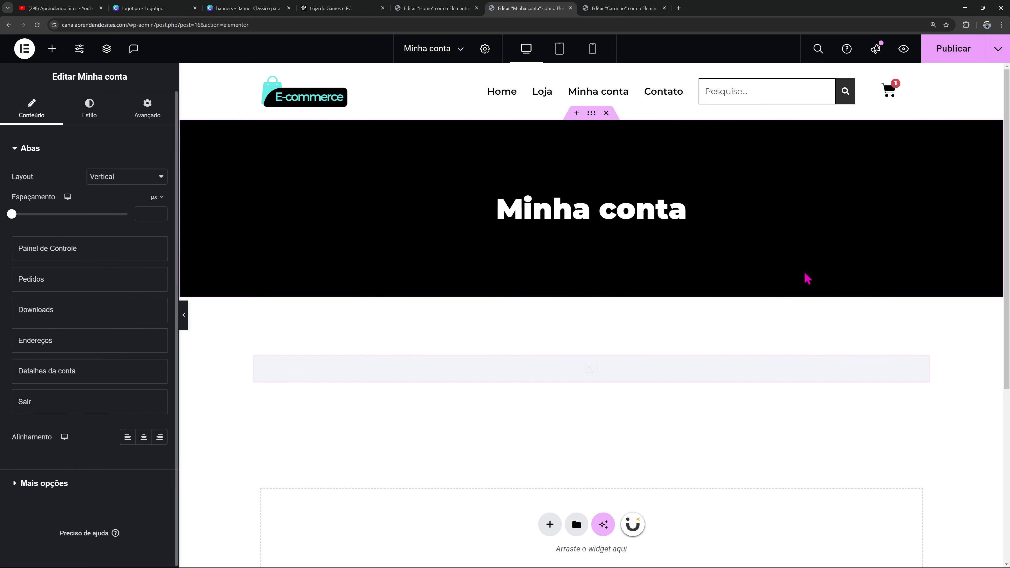
Look through the account widget's Pedidos, Downloads, Endereços, Detalhes da conta and Painel de Controle sections
scroll(801, 279, down, 3)
click(344, 283)
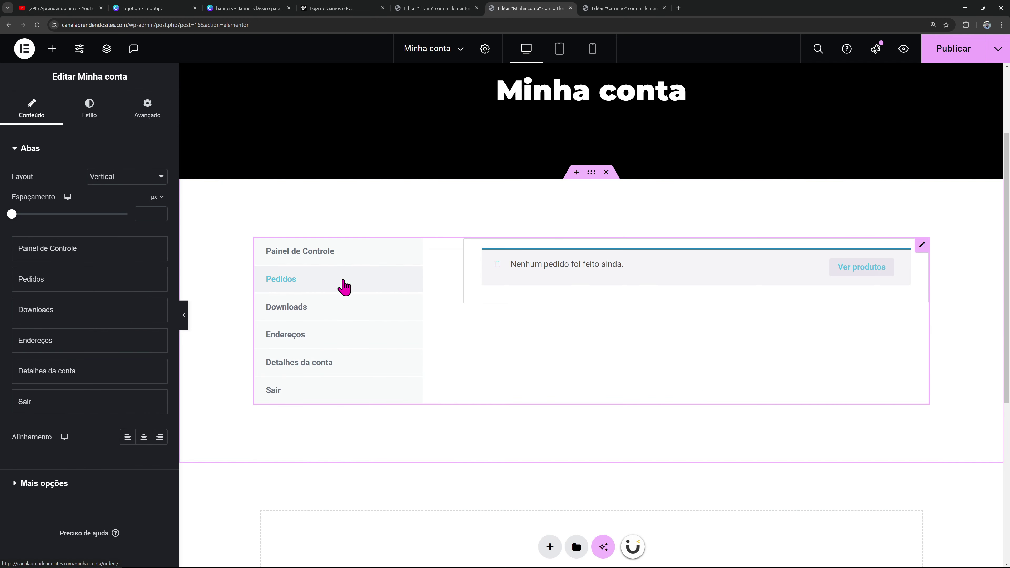
click(341, 306)
click(341, 333)
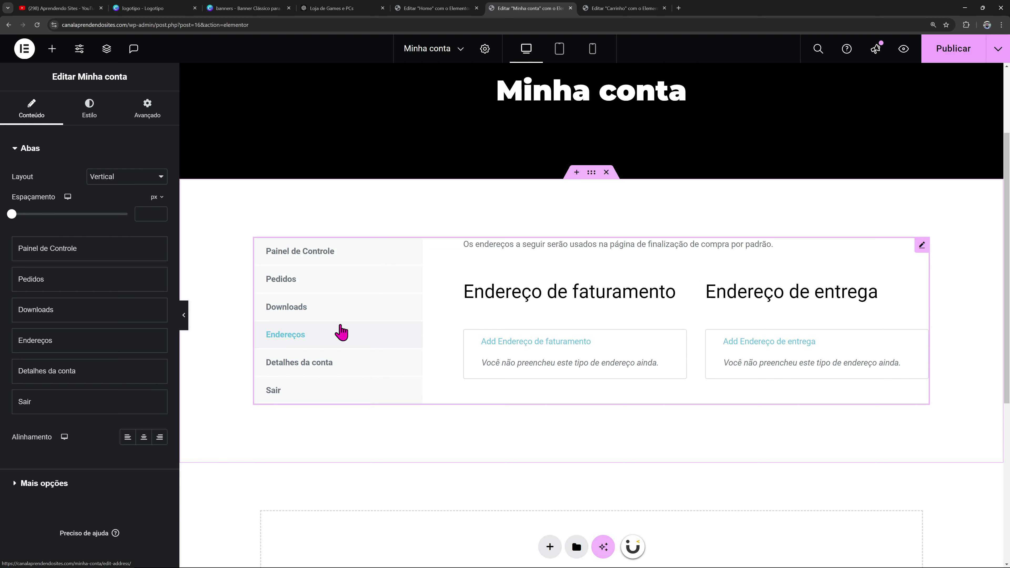
click(346, 359)
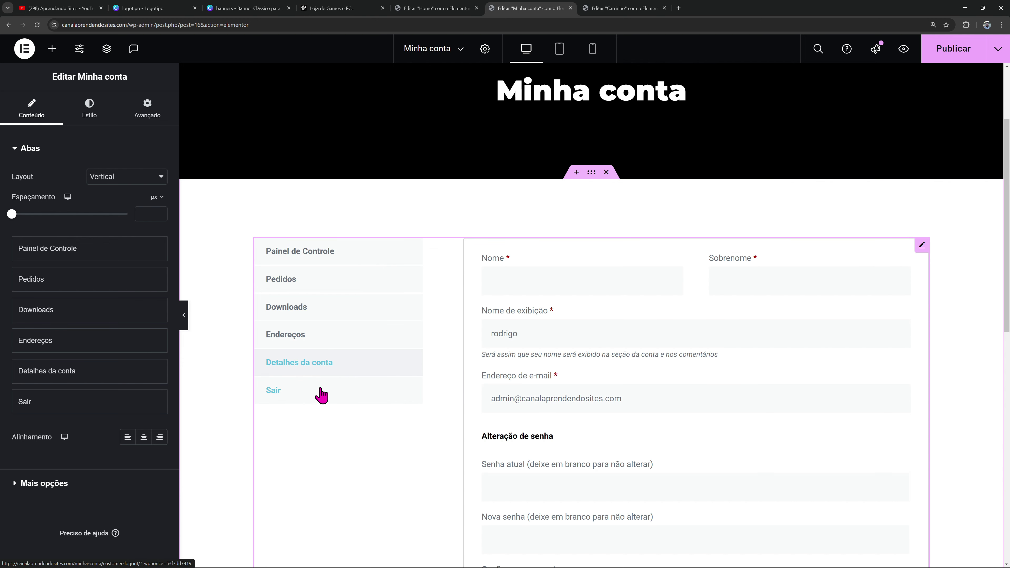
click(355, 318)
click(340, 279)
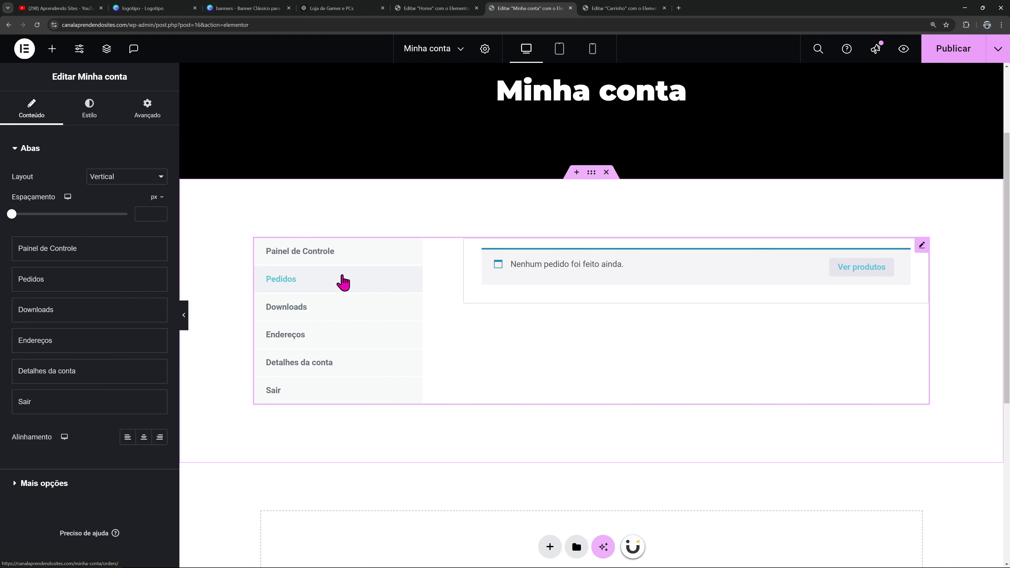
click(351, 255)
click(318, 301)
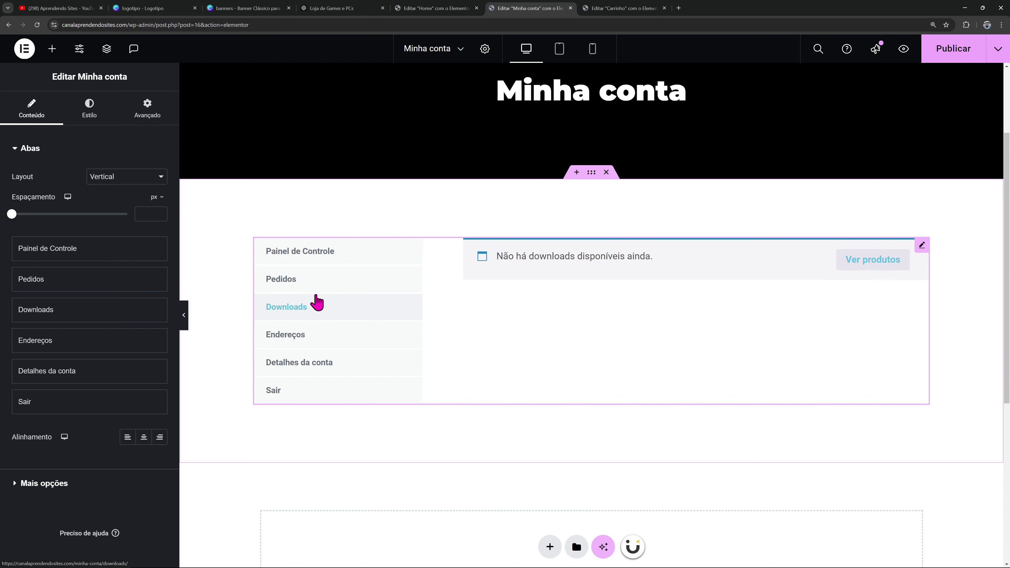
click(320, 288)
Inspect the tab name setting of the Painel de Controle tab
click(74, 256)
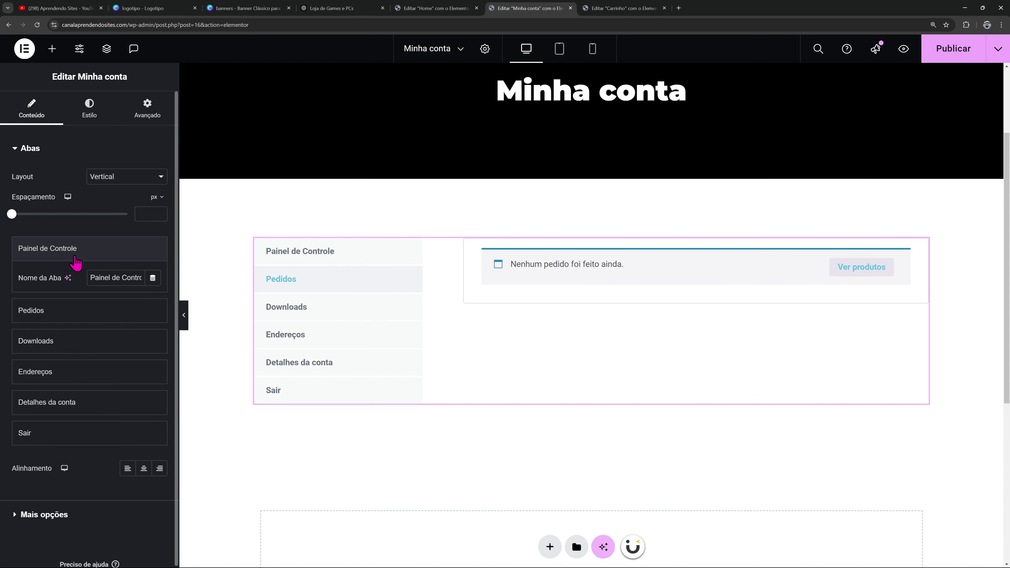
triple_click(102, 283)
click(94, 250)
Try the Horizontal layout for the account tabs and return it to Vertical
click(119, 176)
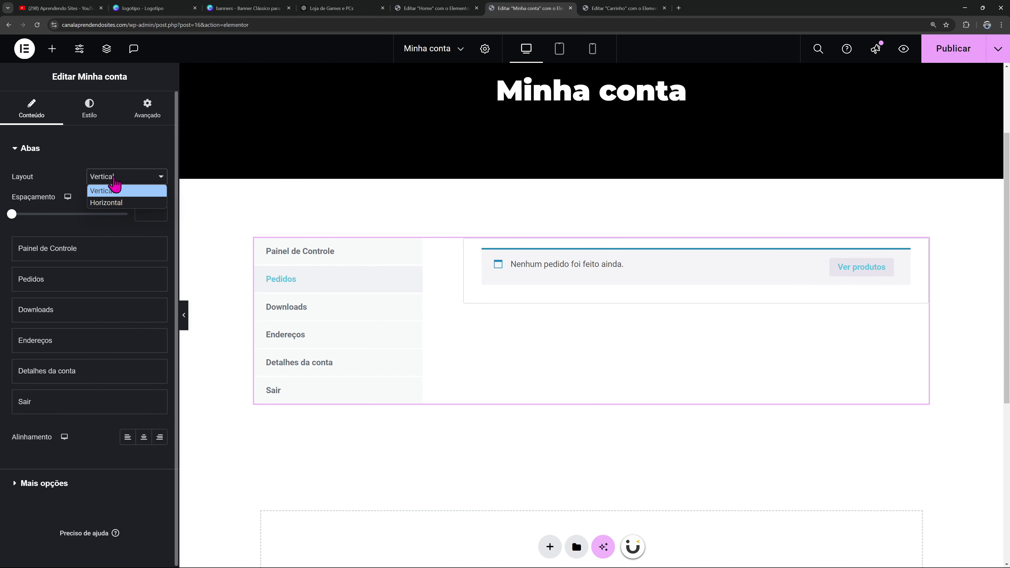
click(115, 207)
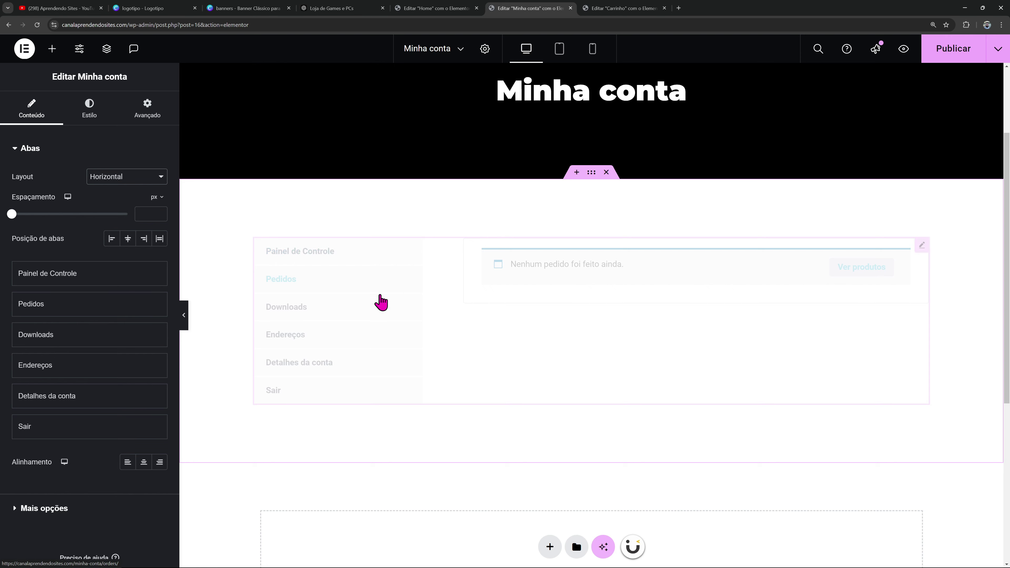
click(126, 176)
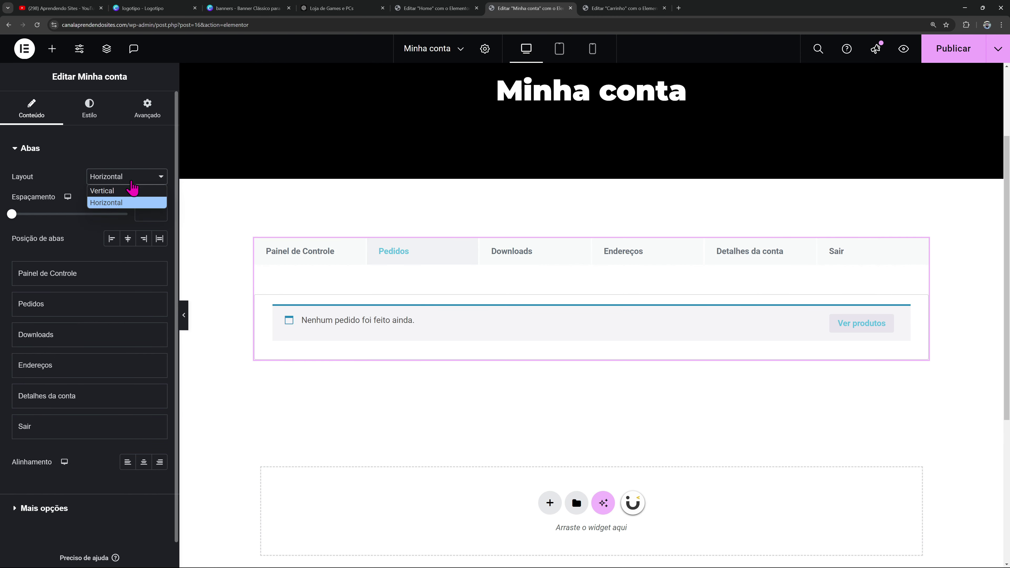
click(131, 189)
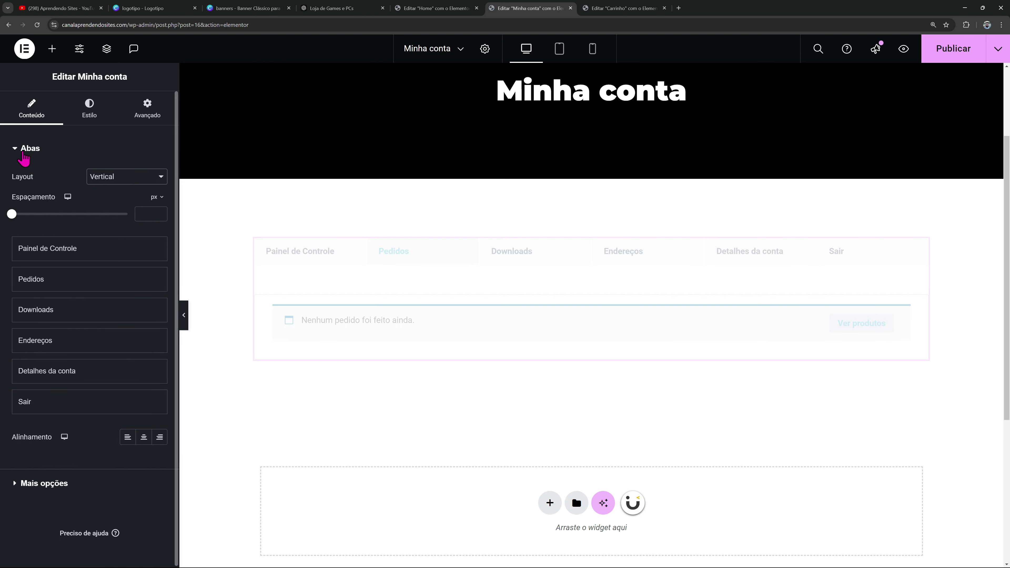
Try the account widget's Personalizar Dashboard option and turn it back off
click(58, 153)
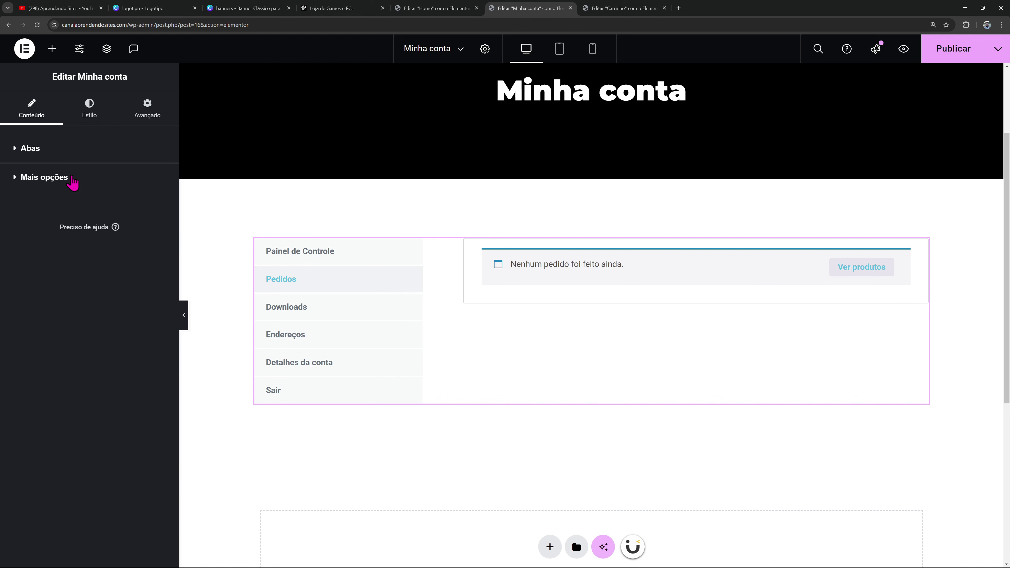
click(73, 182)
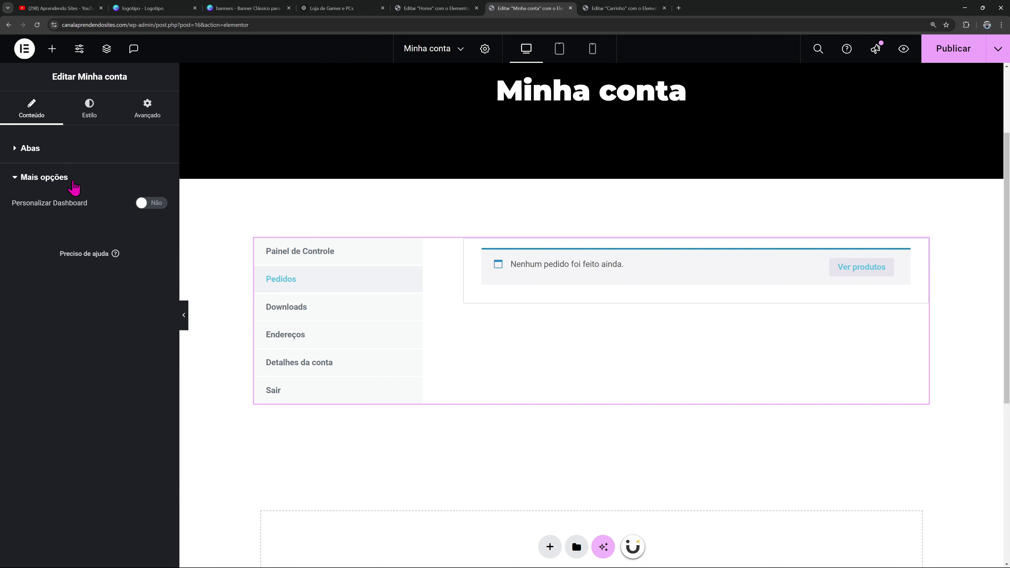
click(143, 205)
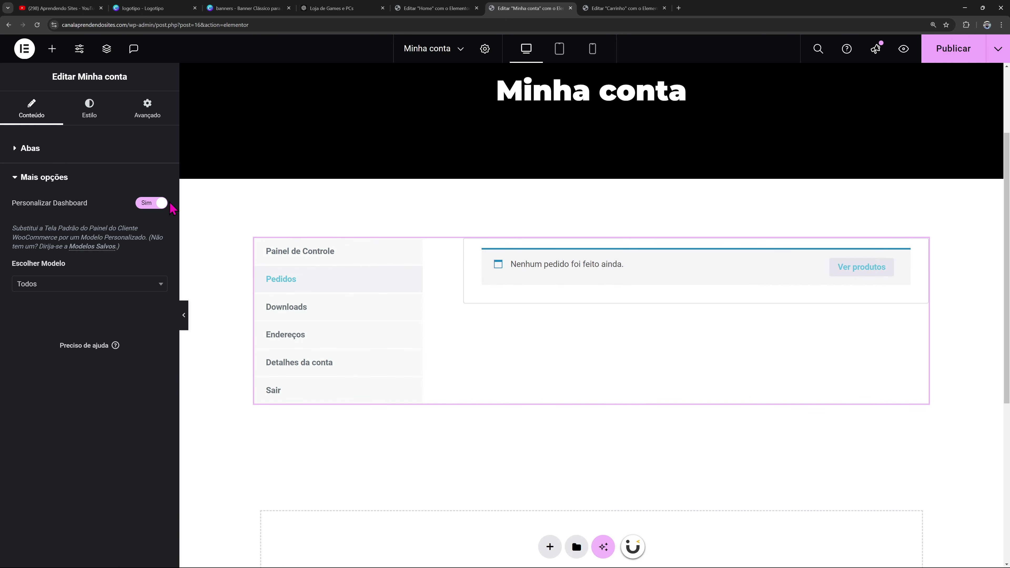
click(150, 204)
Give the account tabs a solid background in the global black colour for their Normal state
click(97, 115)
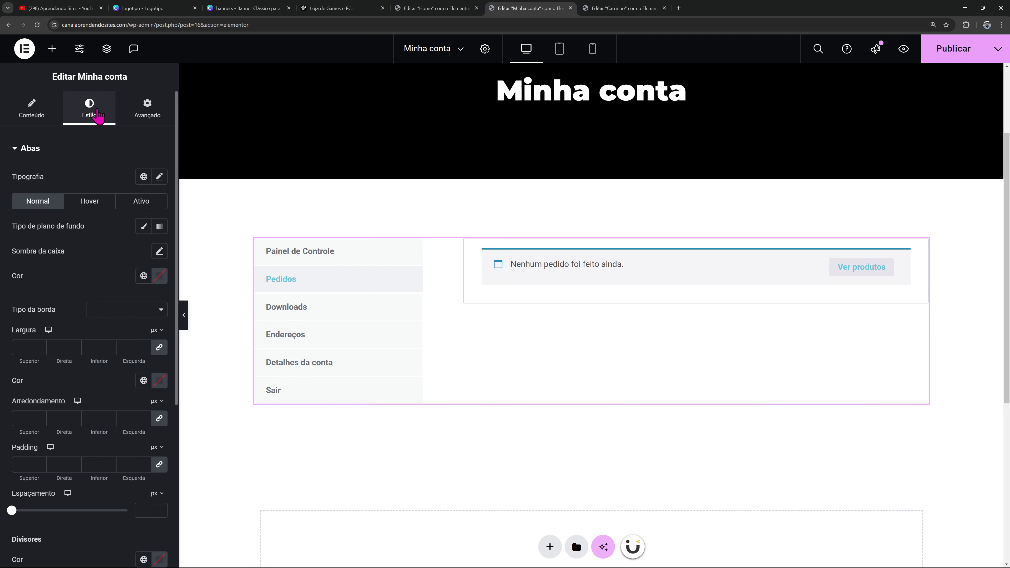
click(144, 226)
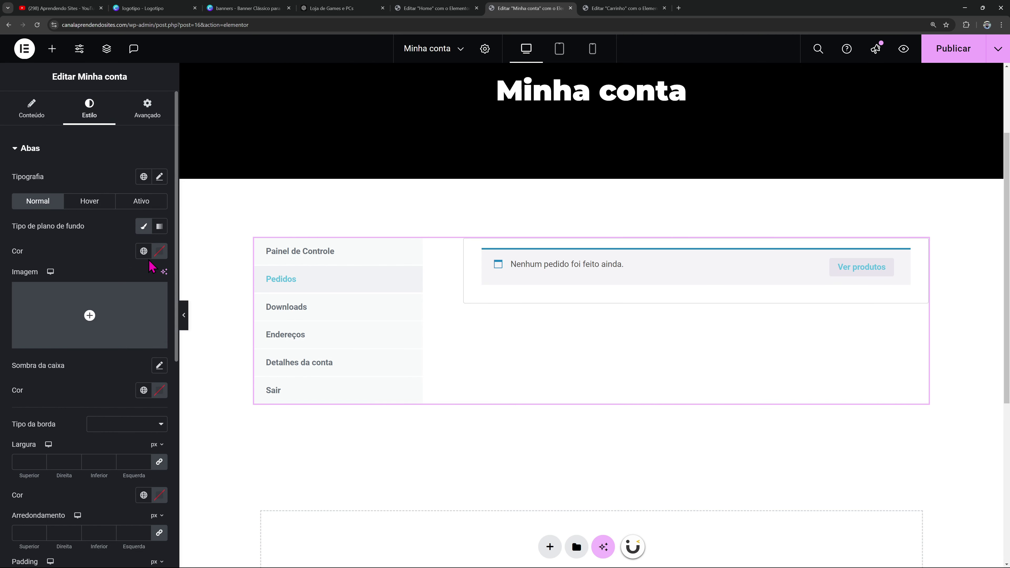
click(144, 251)
click(83, 424)
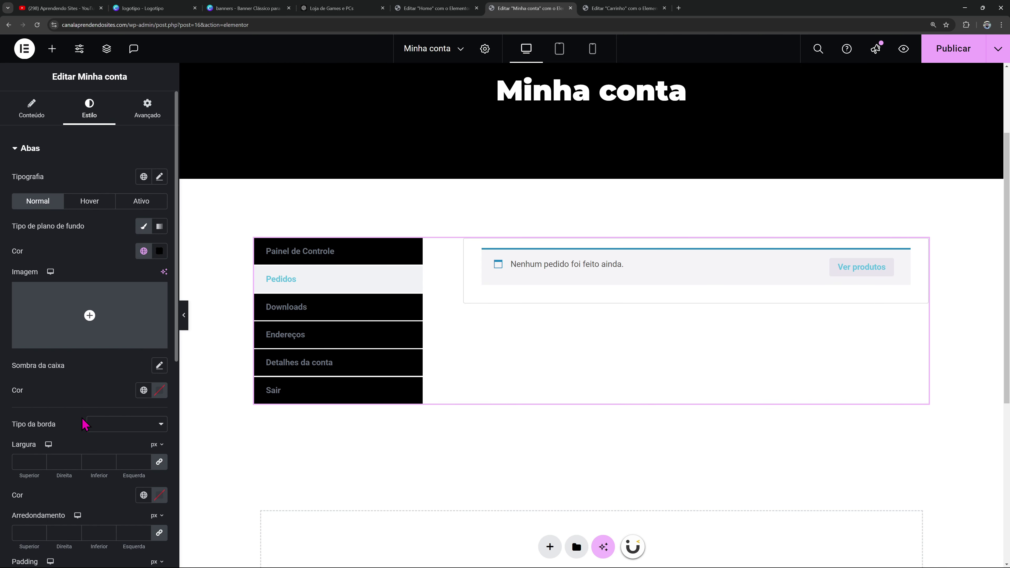
Give the active account tab a solid background in the global black colour
click(141, 202)
click(143, 226)
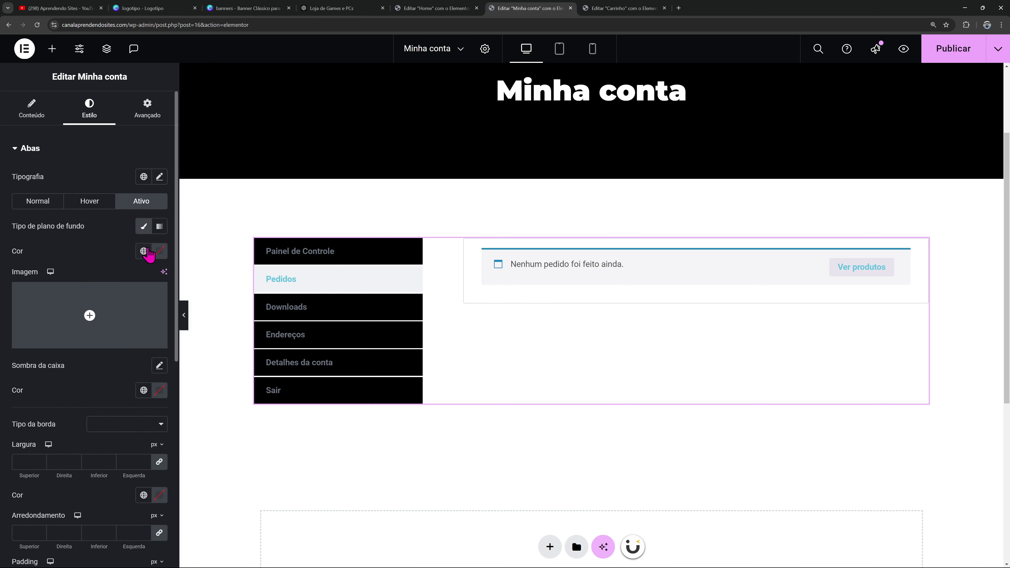
click(144, 251)
click(85, 422)
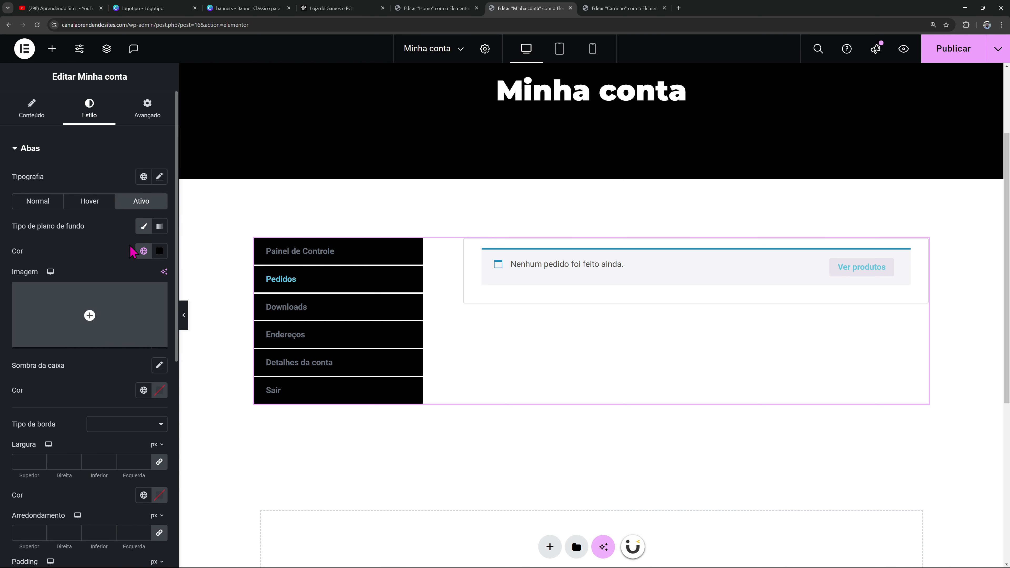
Give the account tabs' Hover state a solid background in the global turquoise colour #5CE1E6
click(88, 202)
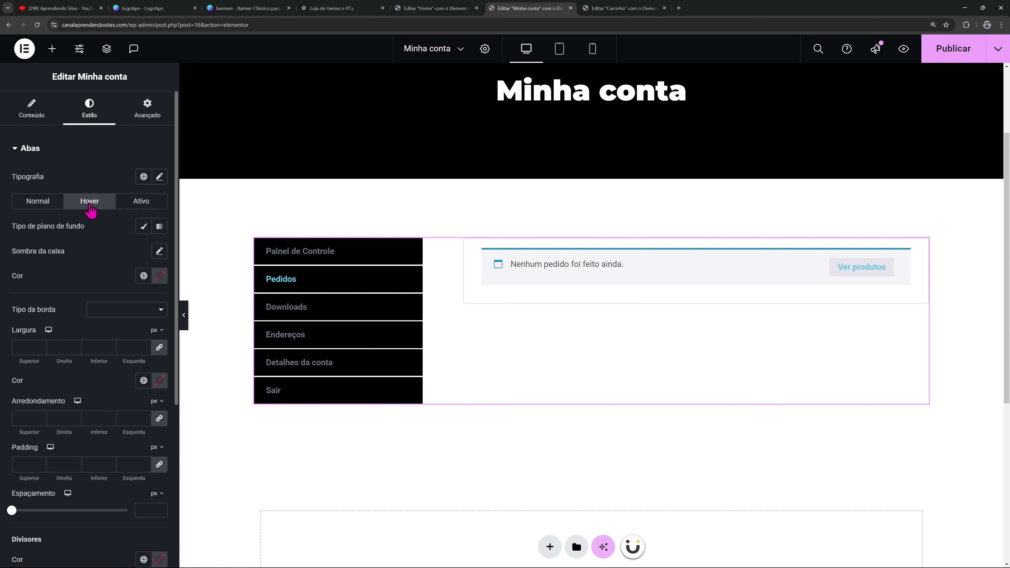
click(142, 227)
click(143, 251)
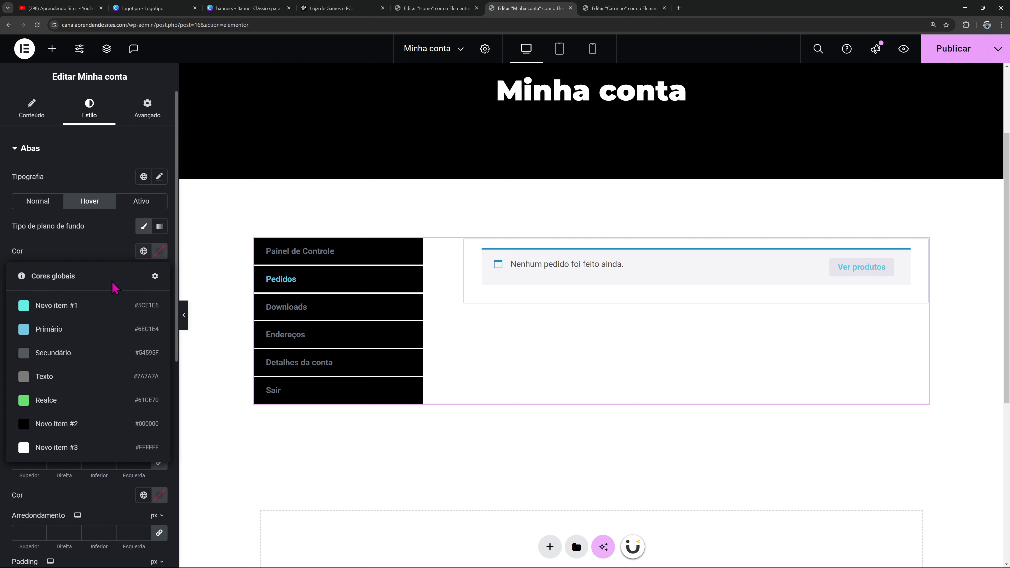
click(100, 305)
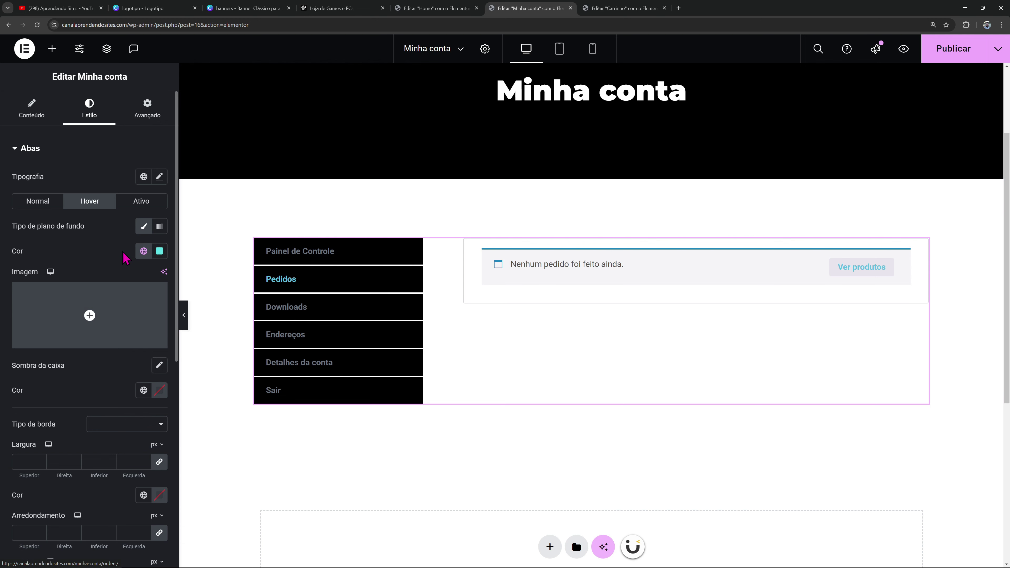
Change the active account tab to the global turquoise background with black text
click(142, 203)
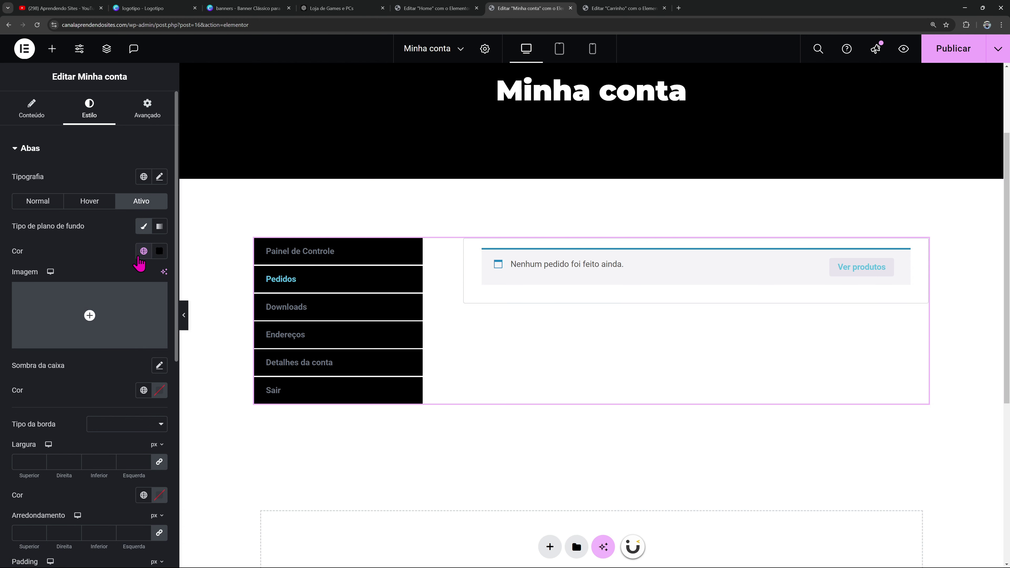
click(159, 396)
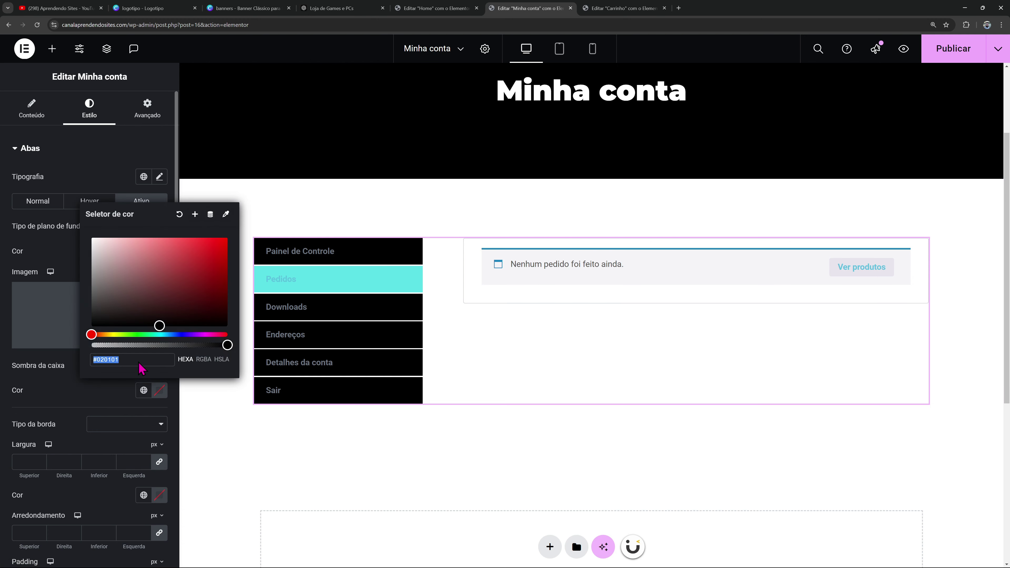
click(65, 365)
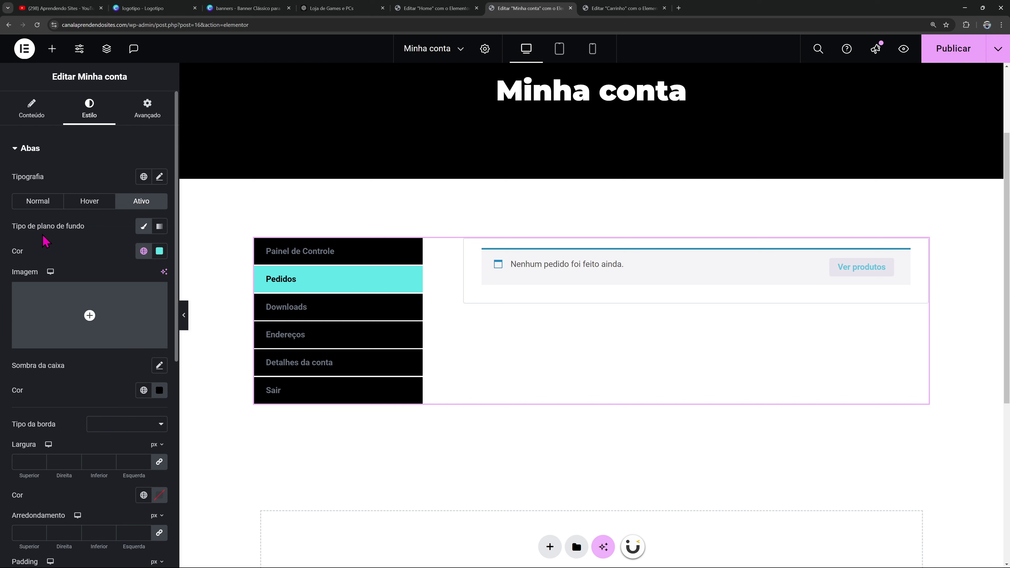
Set the account tabs' text to global white in the Normal state and global black in the Hover state
click(47, 204)
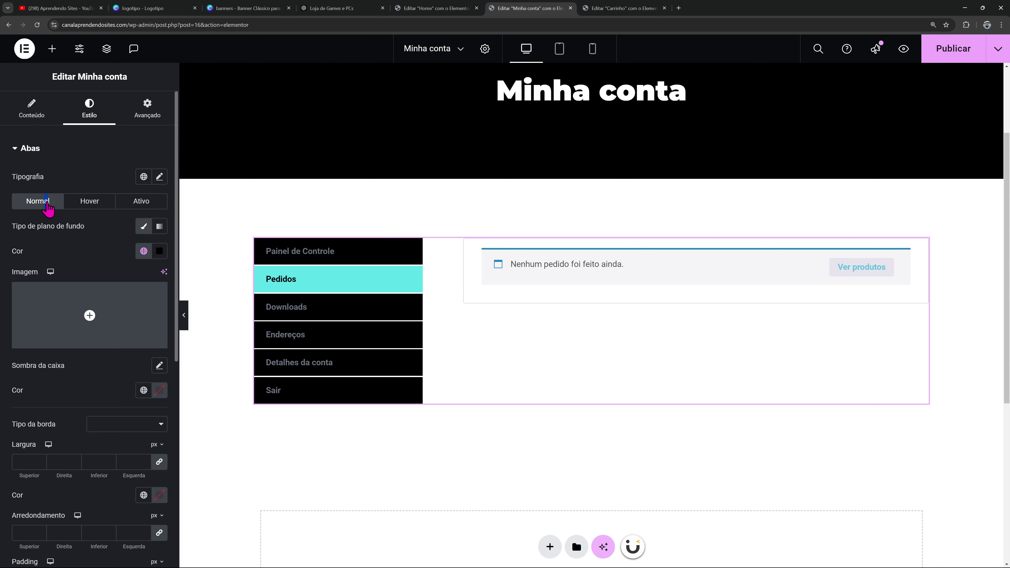
click(144, 390)
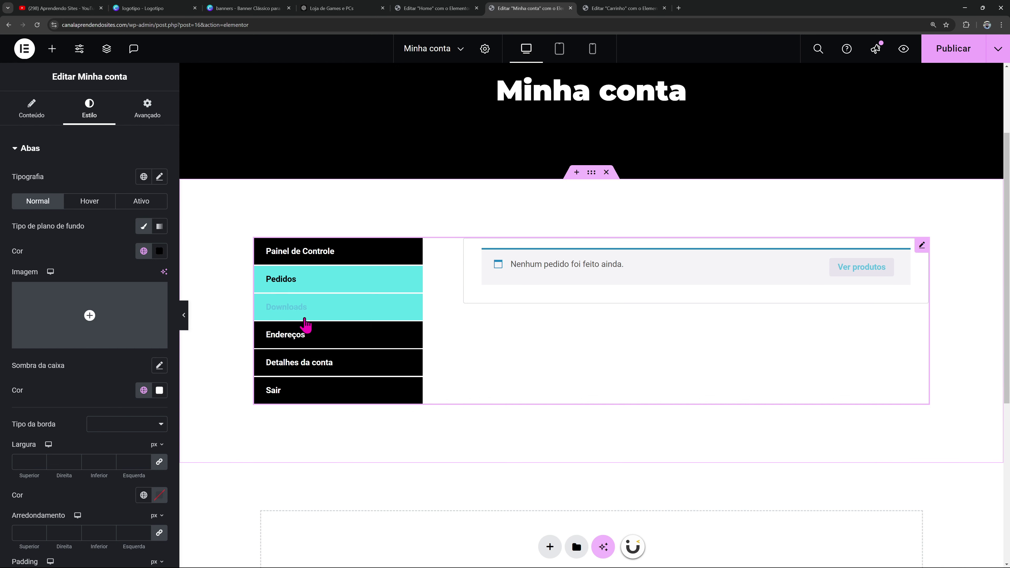
click(89, 201)
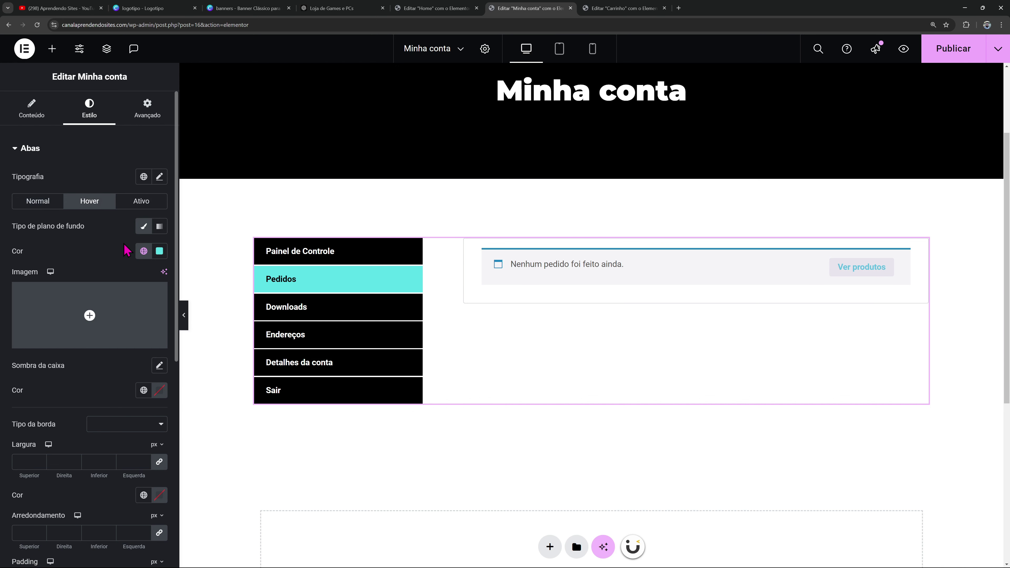
click(144, 391)
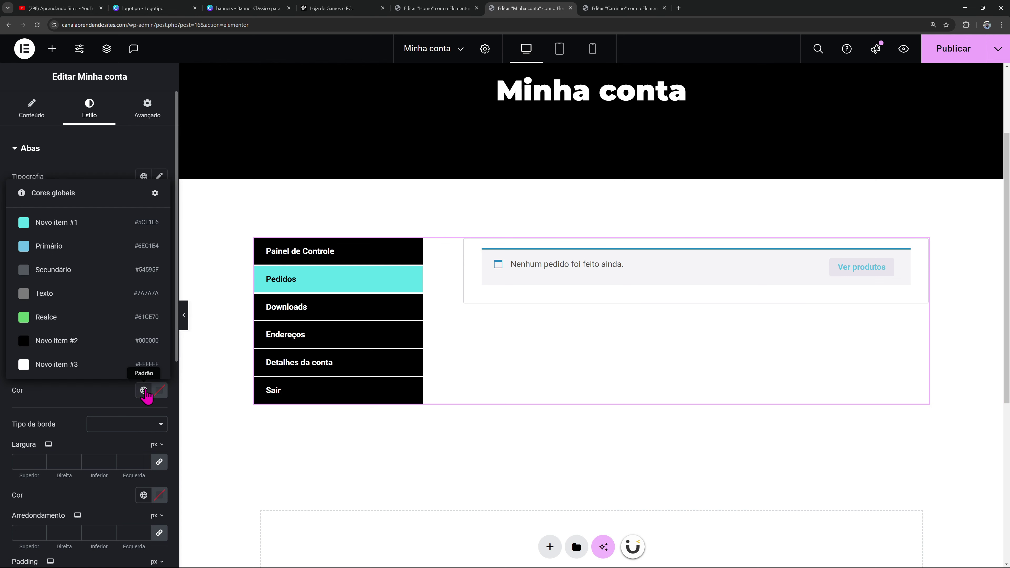
click(72, 342)
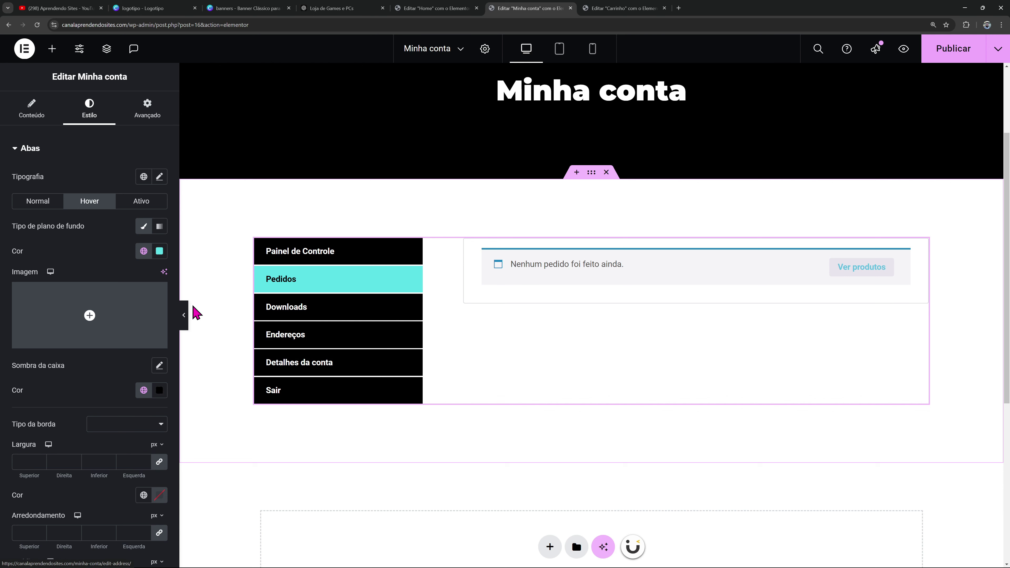
Apply the global Secundário font to the account tabs and preview the Painel de Controle tab
click(144, 177)
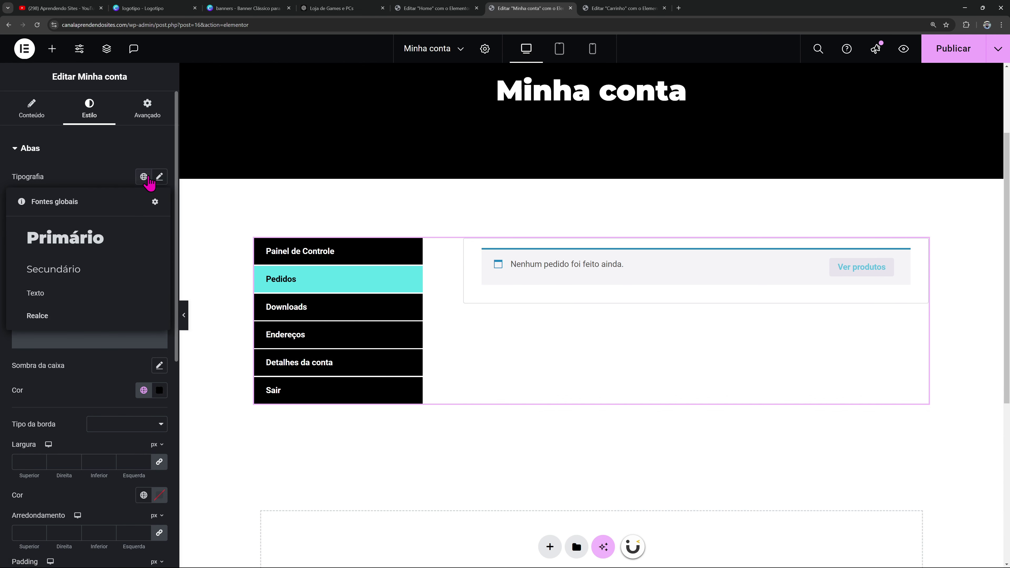
click(110, 268)
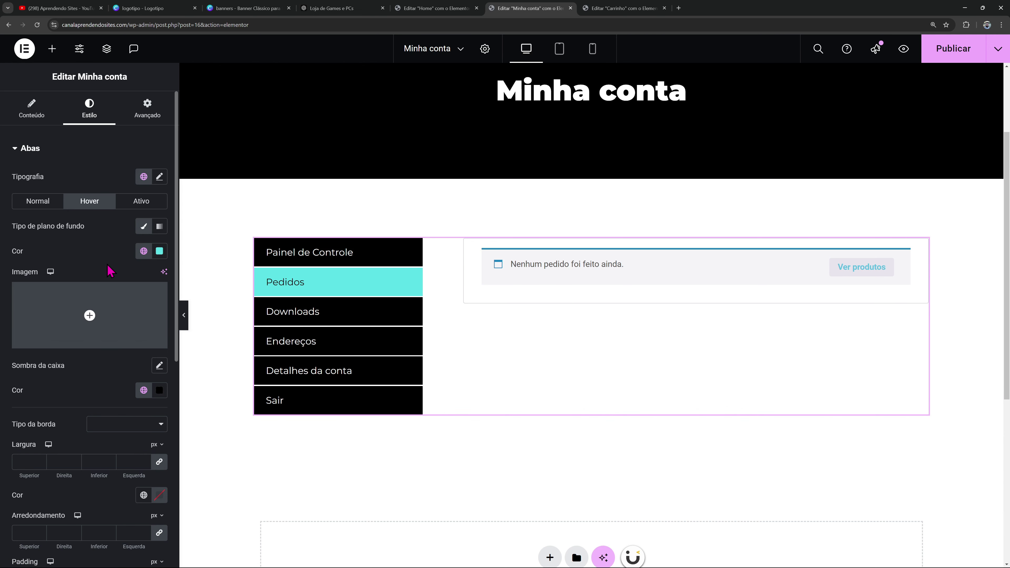
click(306, 262)
click(60, 153)
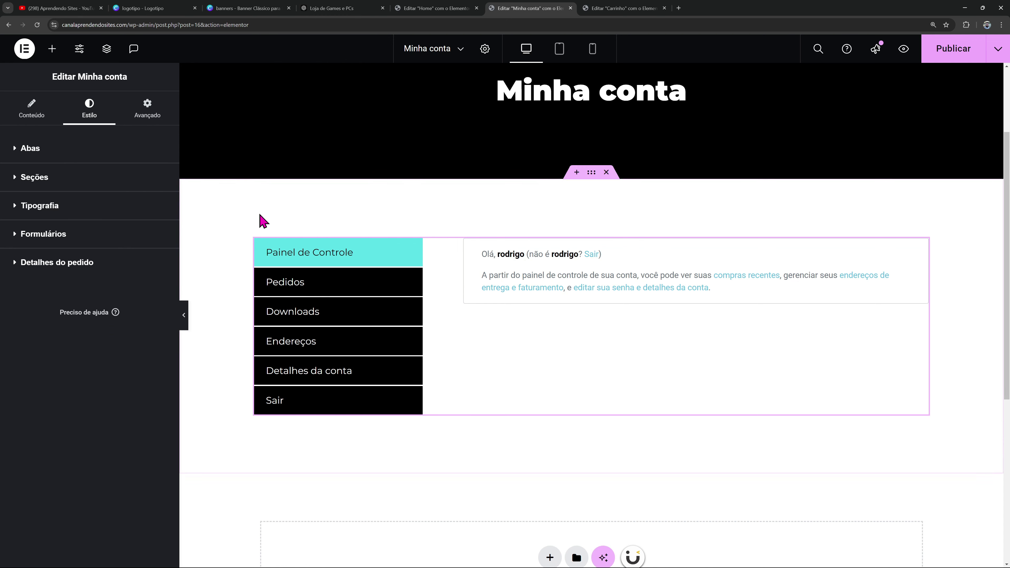
Check the account page layout in the mobile preview and return to the desktop view
scroll(517, 330, up, 2)
scroll(516, 331, down, 2)
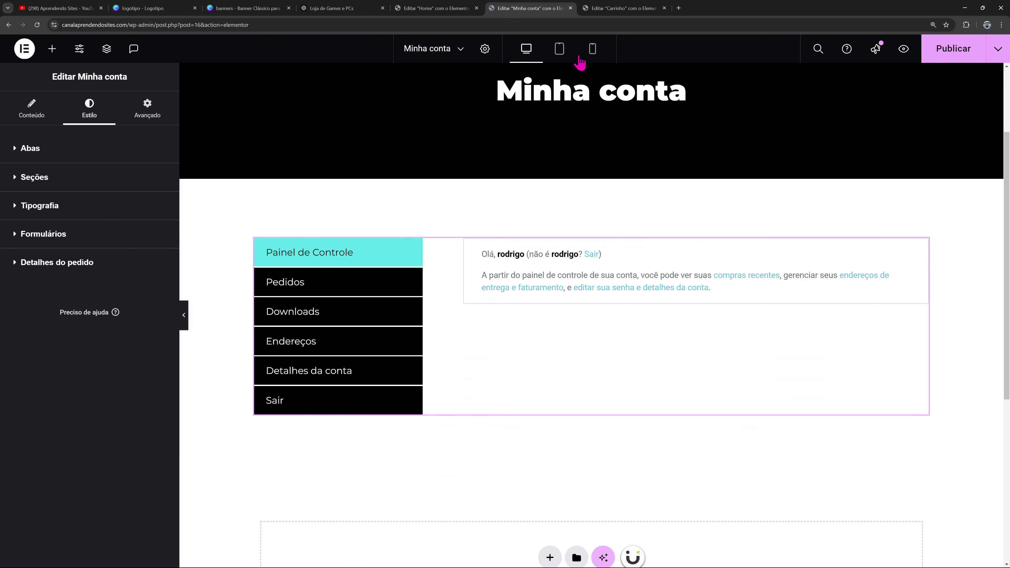
click(592, 49)
scroll(632, 274, up, 2)
scroll(597, 275, down, 4)
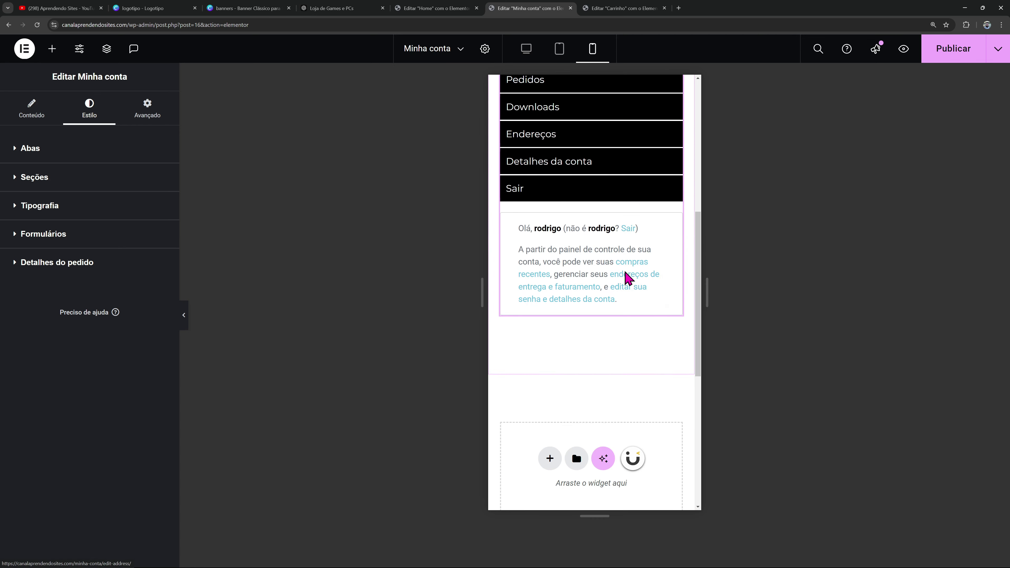
click(528, 56)
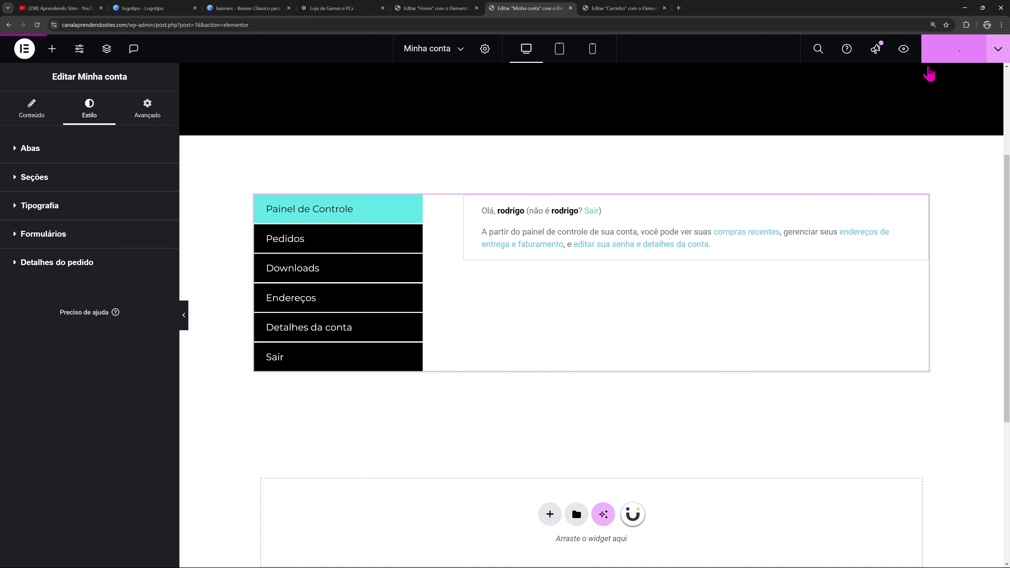
Publish the Minha conta page and go to the WordPress dashboard at canalaprendendosites.com/wp-admin
click(953, 48)
scroll(653, 239, up, 3)
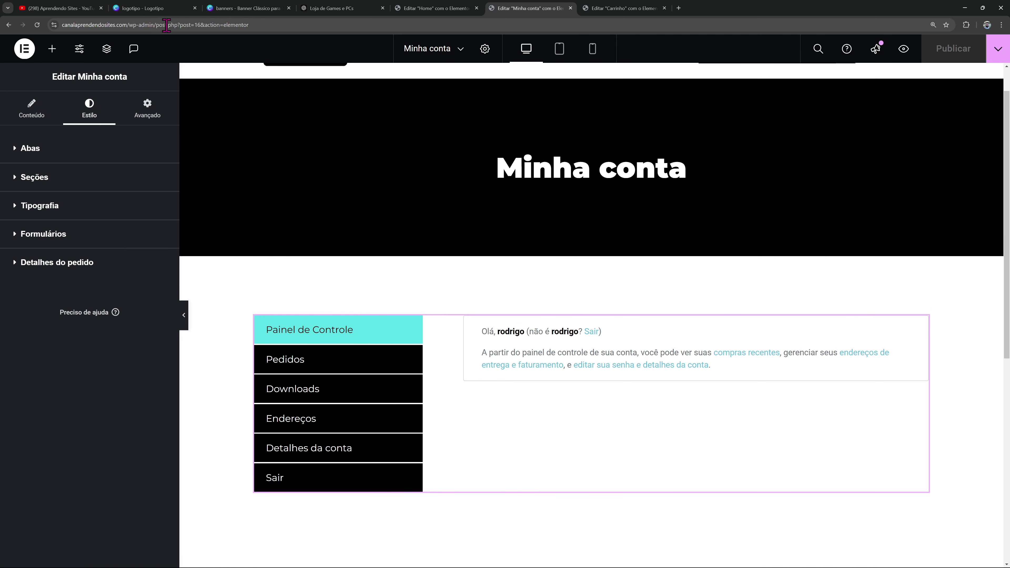
drag(155, 23, 315, 41)
key(BackSpace)
key(Return)
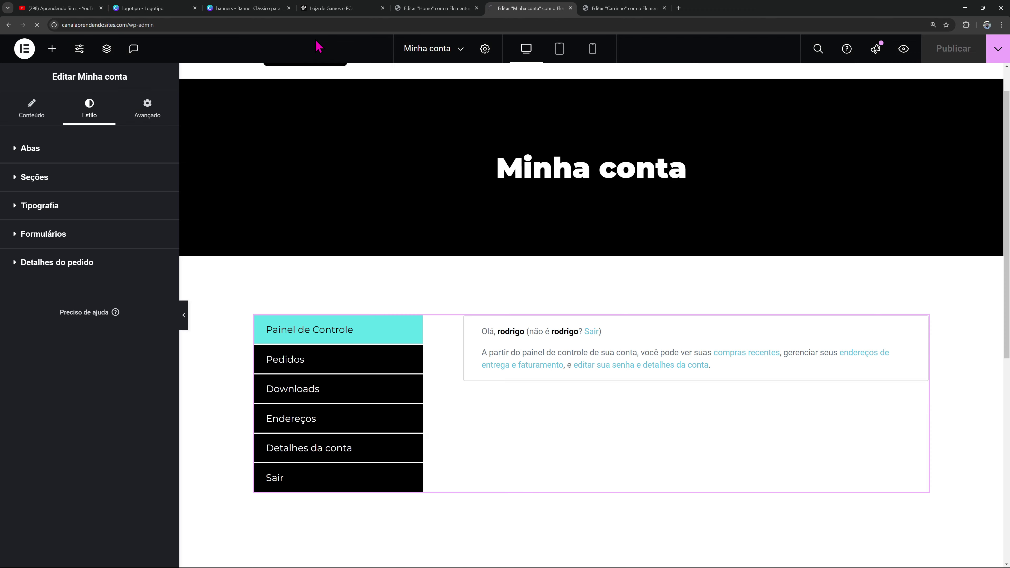
Visit the live store and look through its home page and Loja product page
mouse_move(63, 44)
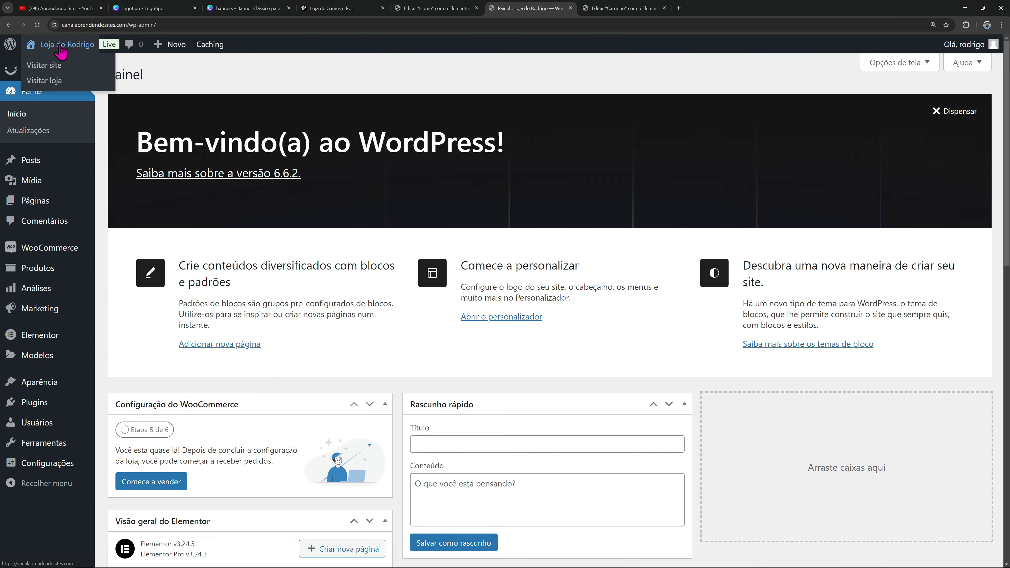
click(113, 79)
scroll(513, 223, down, 10)
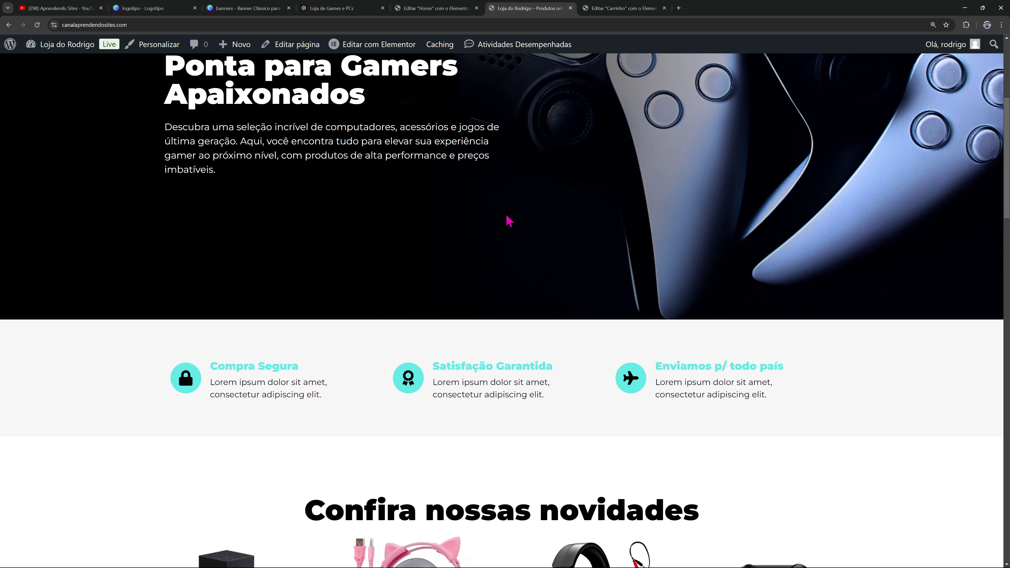
scroll(511, 217, up, 10)
click(455, 85)
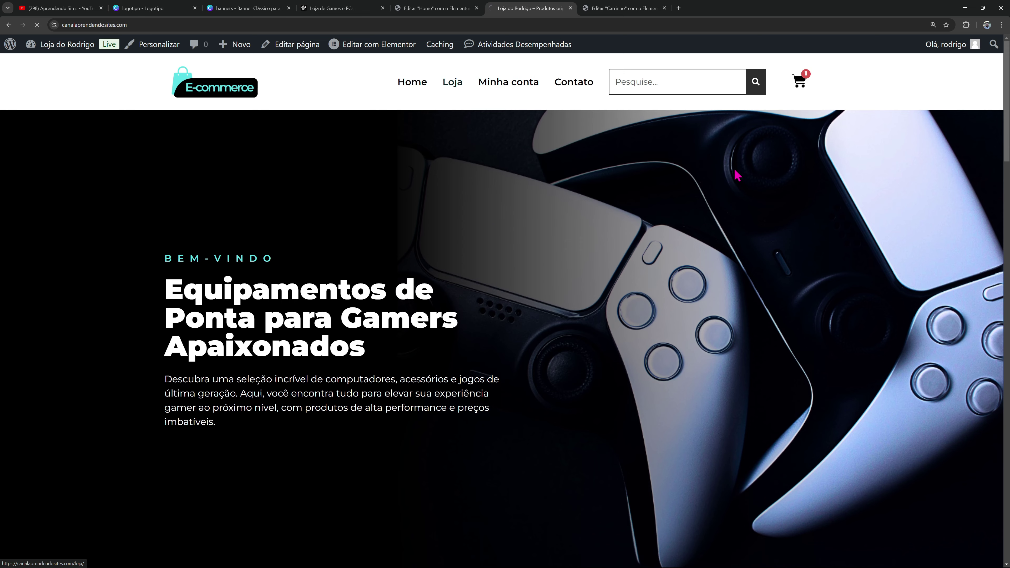
scroll(730, 217, down, 10)
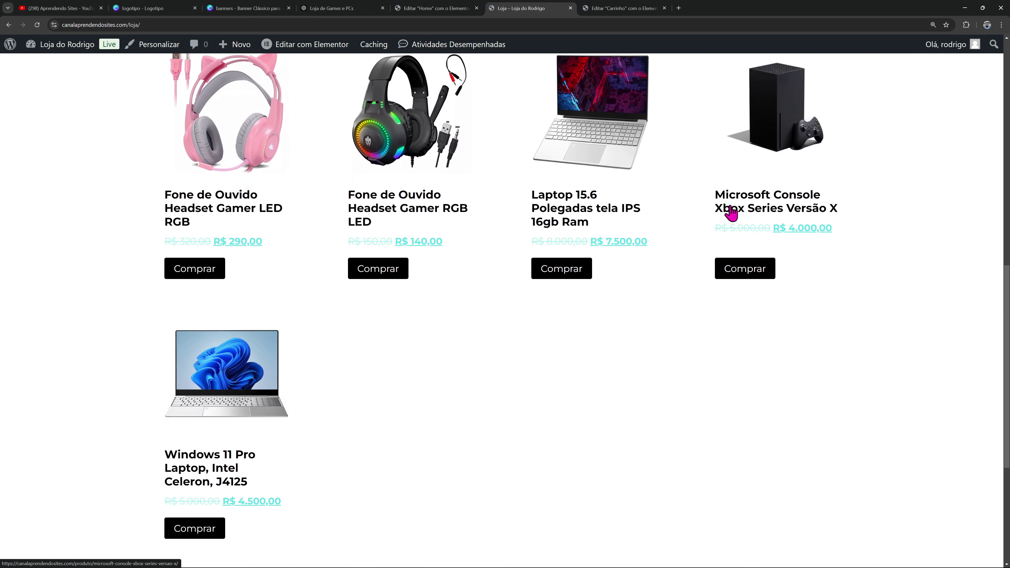
scroll(836, 126, up, 10)
Open the full cart page from the mini cart and proceed to payment to review the checkout page
click(800, 83)
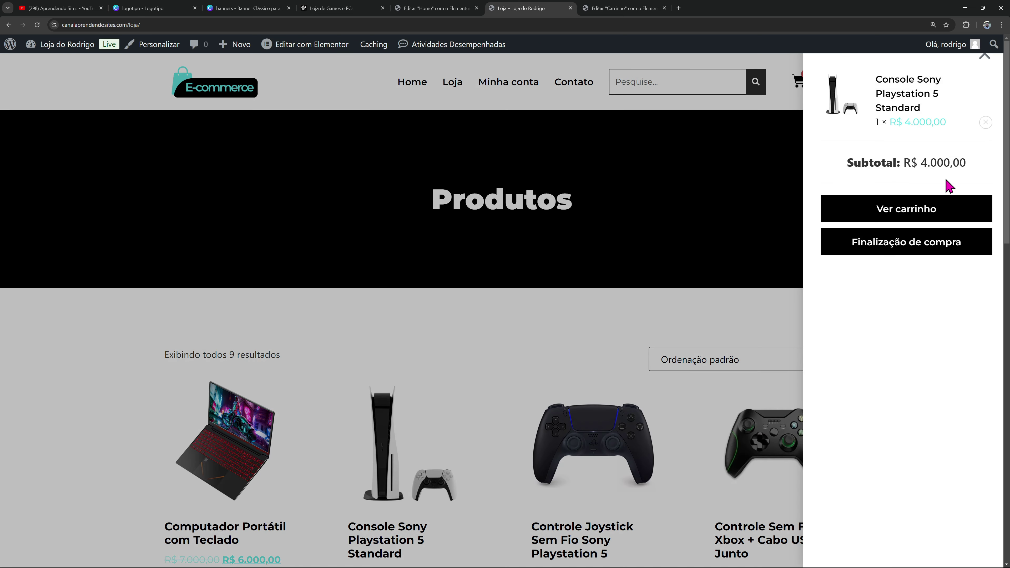
click(911, 208)
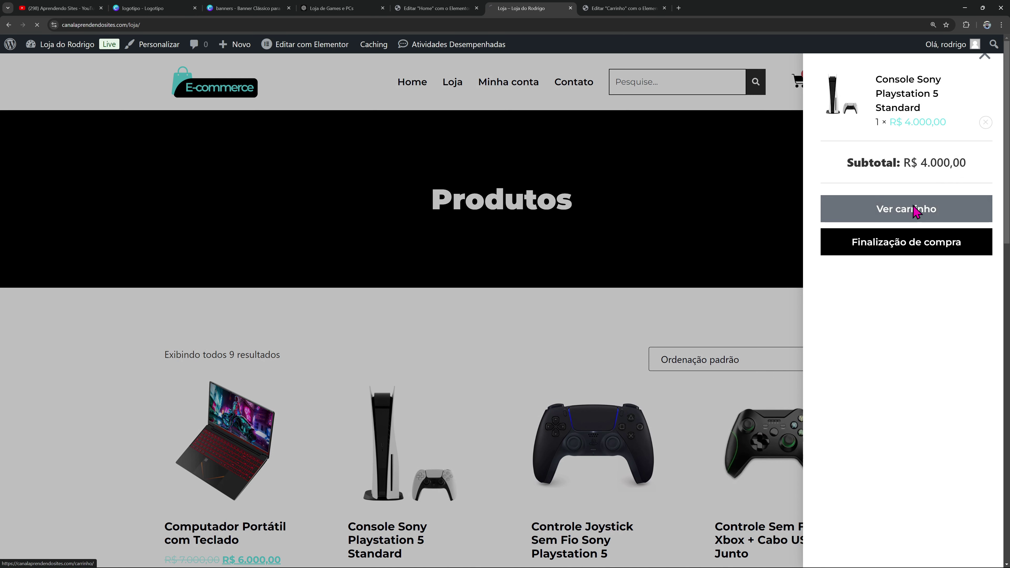
scroll(658, 206, down, 5)
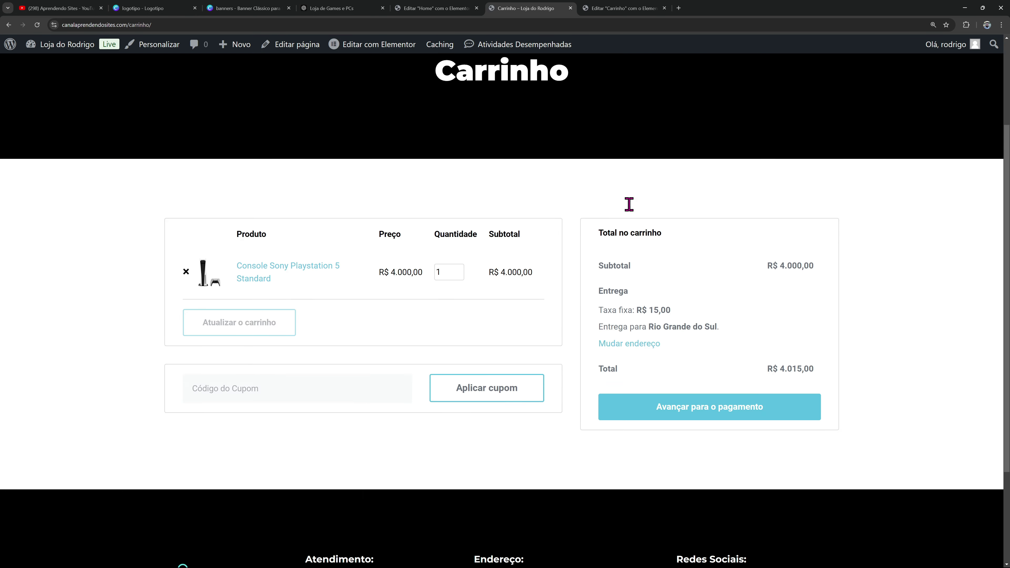
click(685, 272)
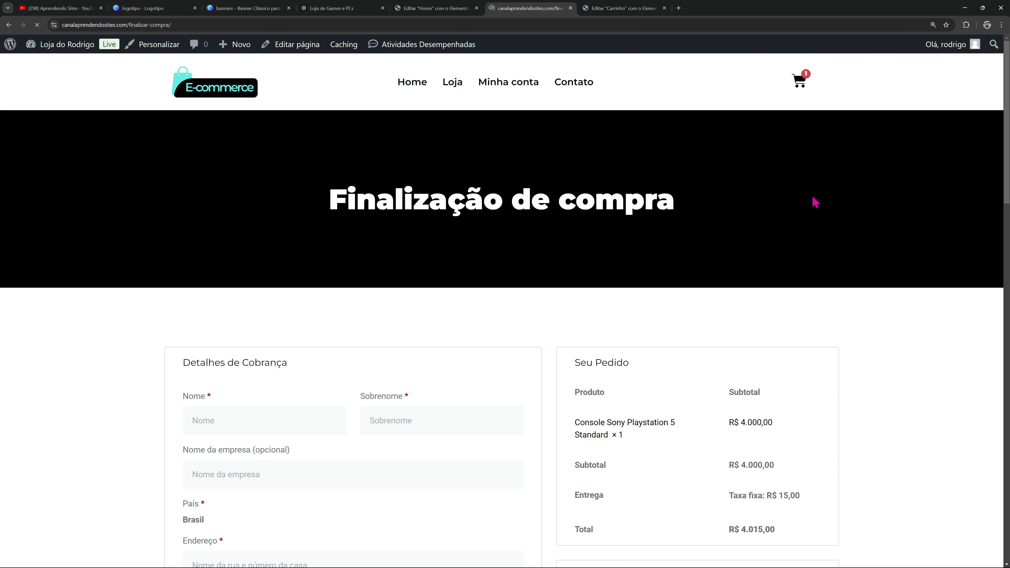
scroll(609, 219, down, 15)
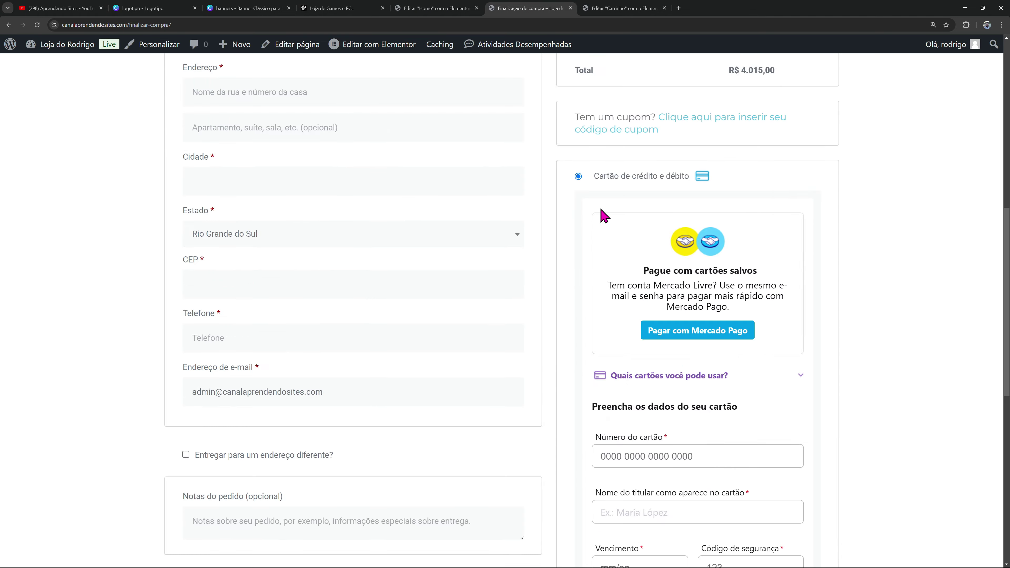
scroll(597, 218, up, 15)
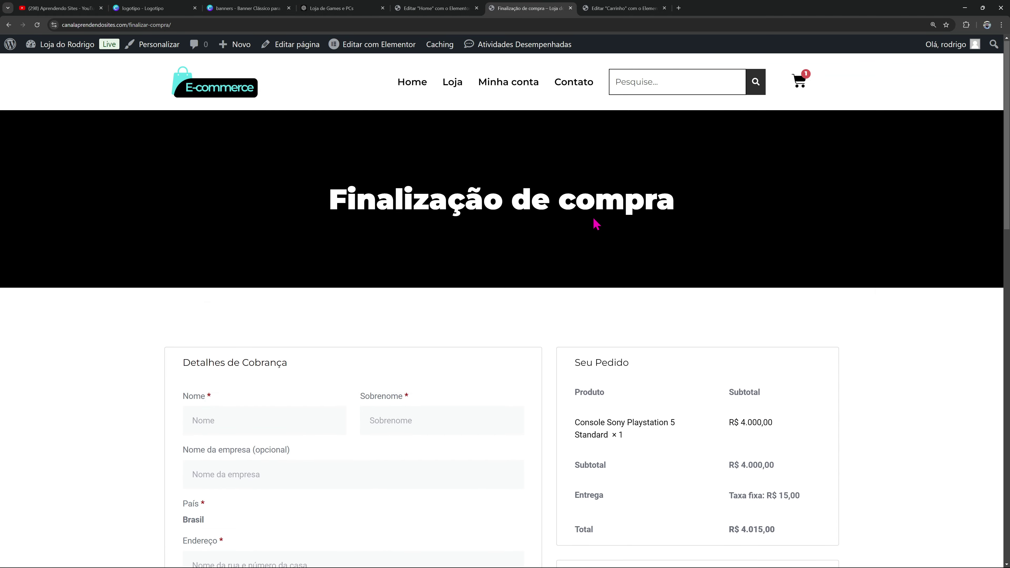
Open the live Minha conta page and check the styling of its account tabs
click(520, 91)
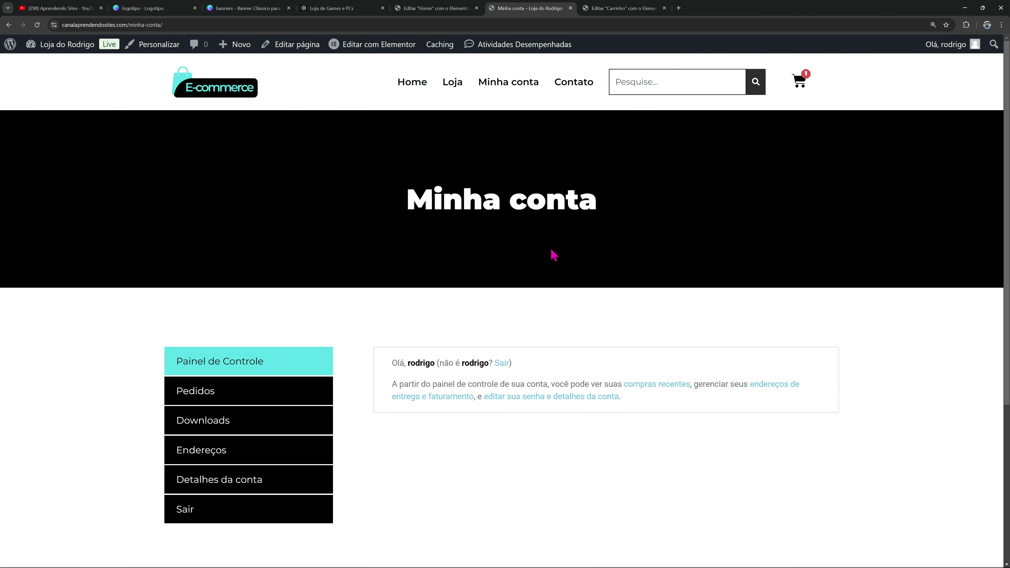
scroll(457, 238, down, 2)
scroll(444, 262, up, 2)
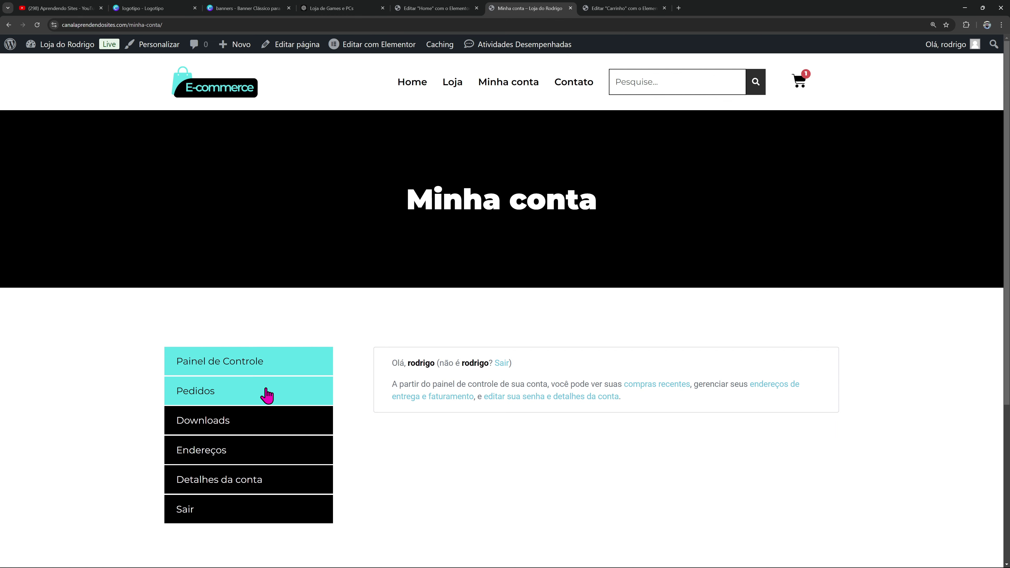
Check the live home and Contato pages and return to the WordPress dashboard
click(179, 92)
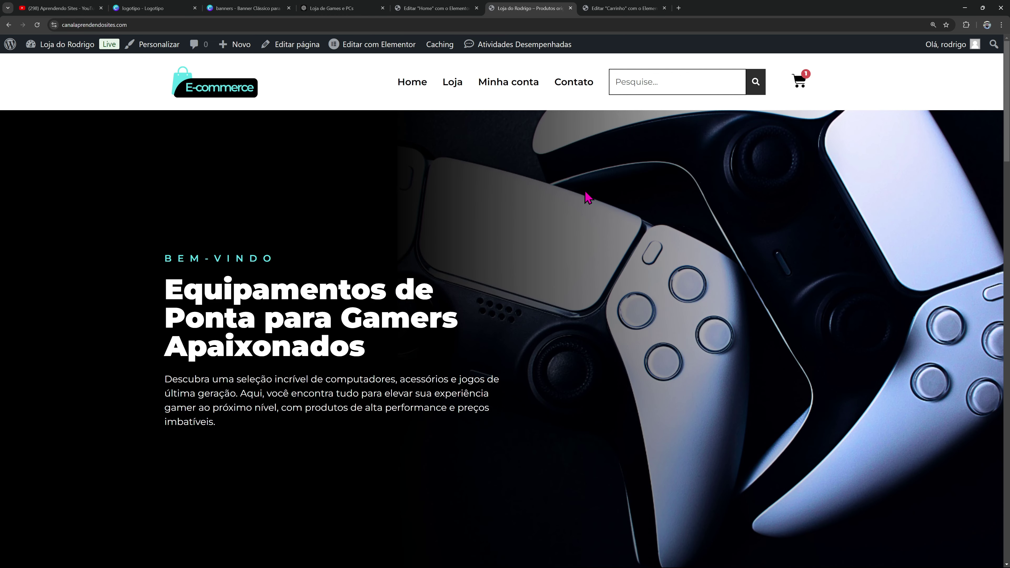
click(583, 90)
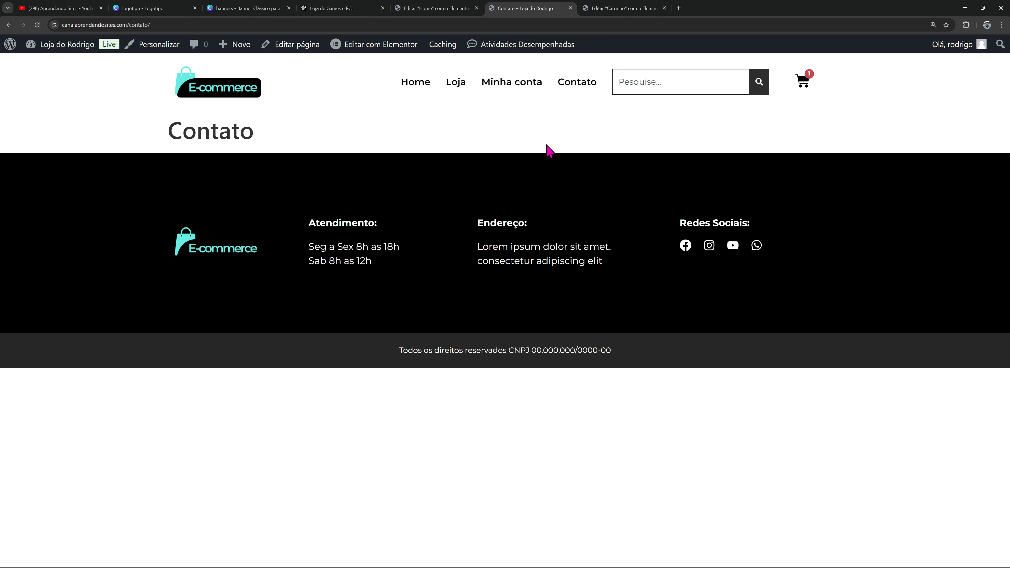
mouse_move(78, 48)
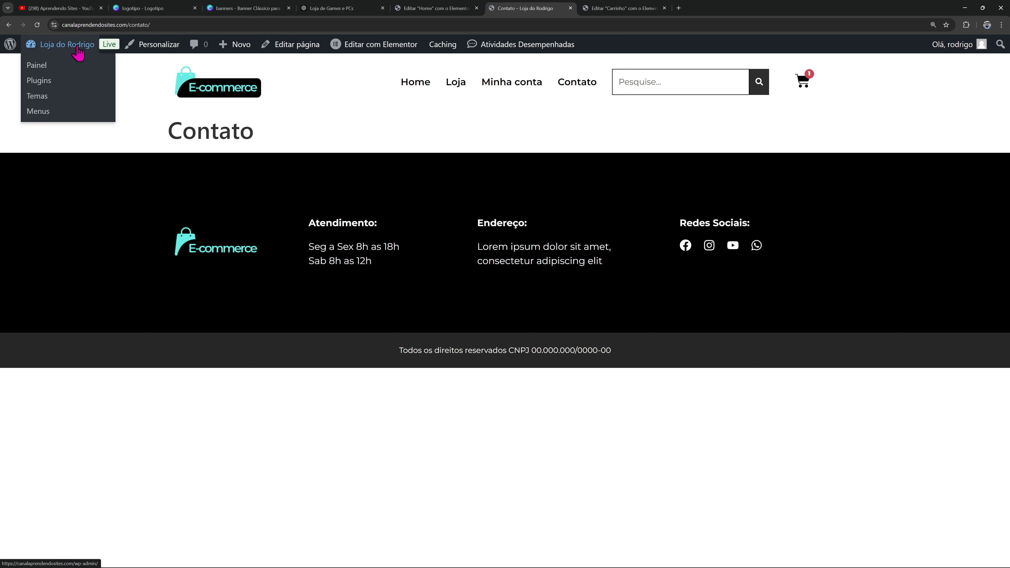
click(78, 66)
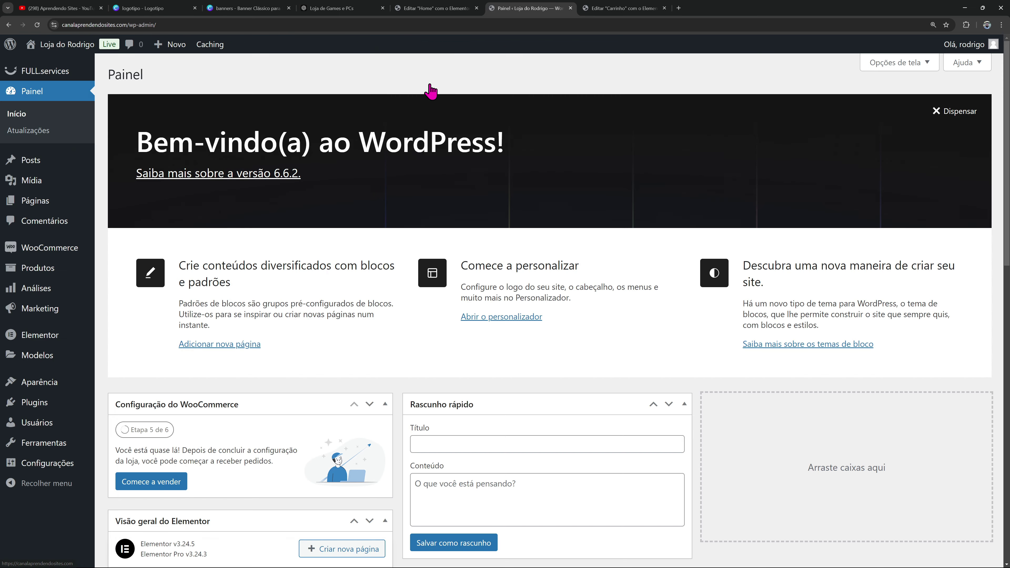
Open the Contato page from the site's page list for editing with Elementor
mouse_move(56, 205)
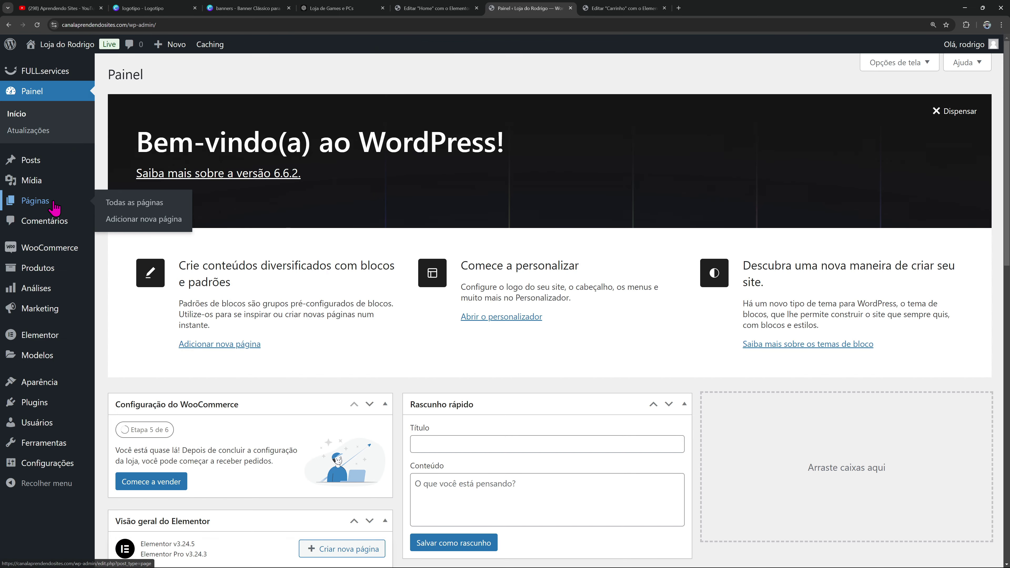
click(147, 211)
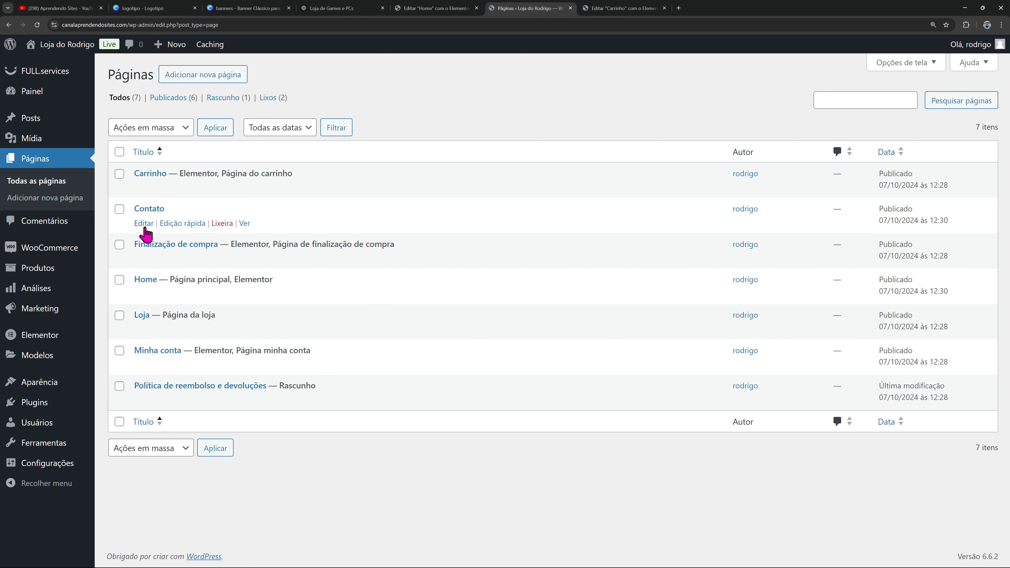
click(144, 226)
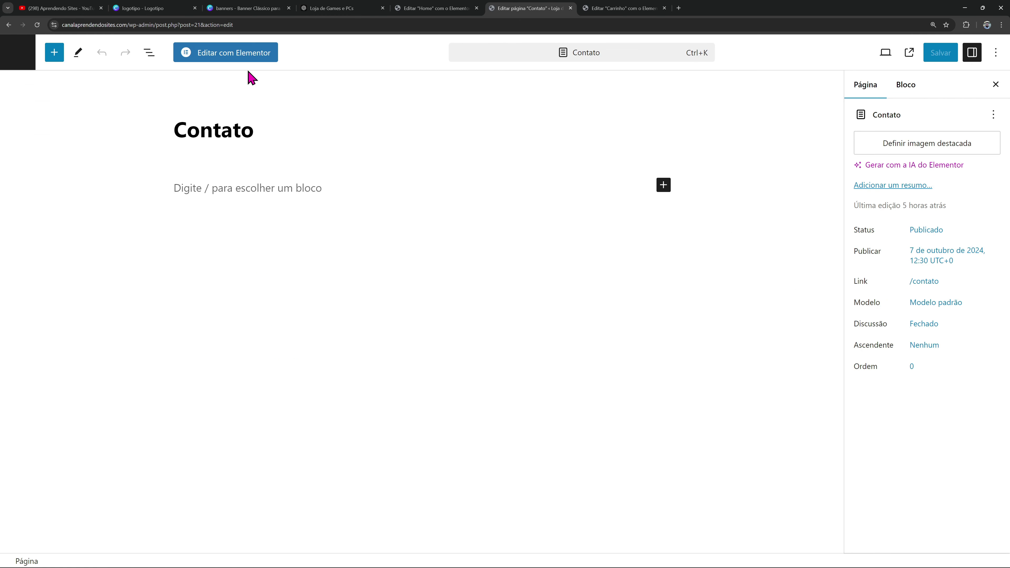
click(241, 64)
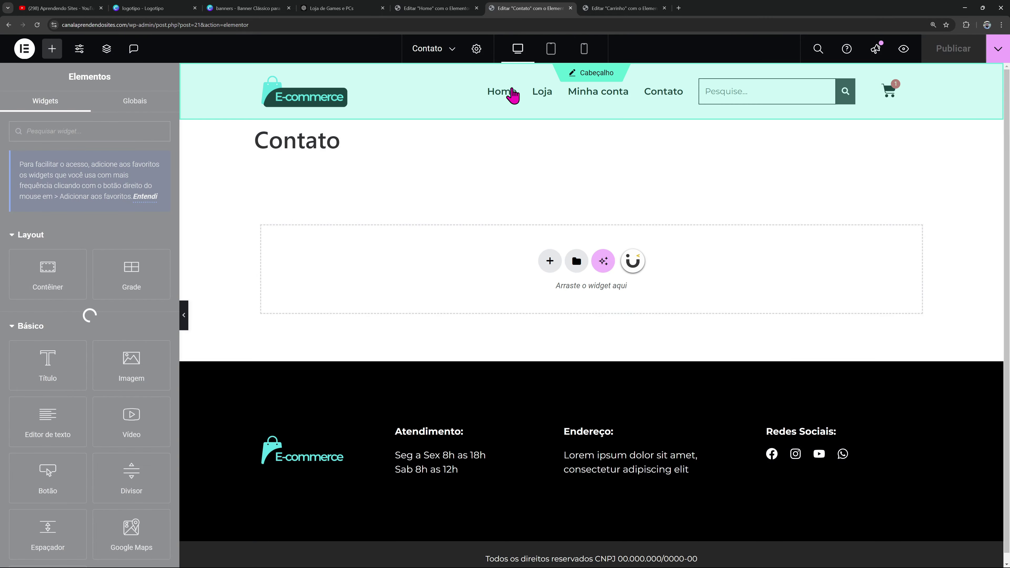
Set the Contato page's layout to Elementor largura total in the page settings
click(477, 49)
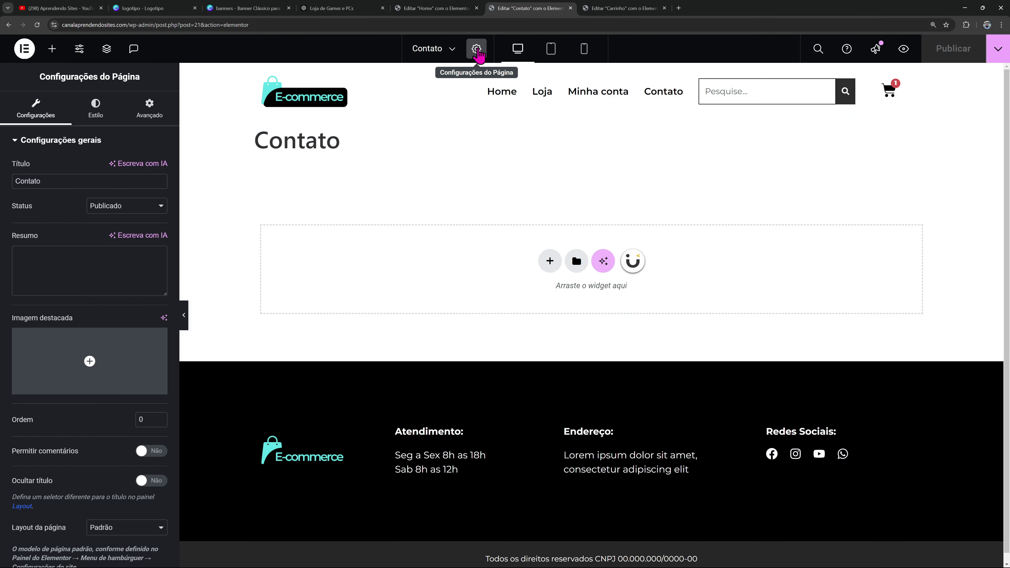
click(144, 527)
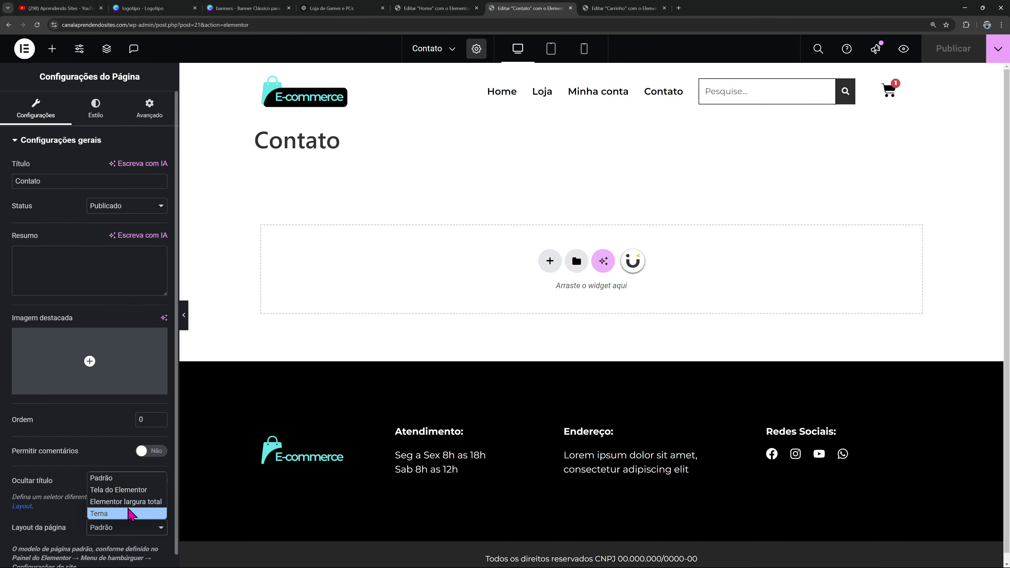
click(120, 501)
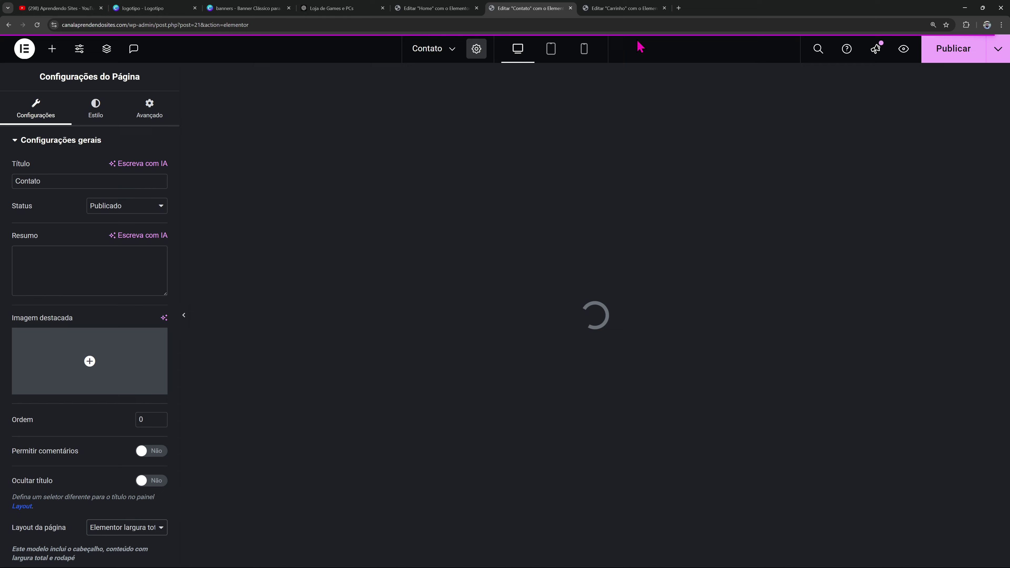
Copy the black title banner container from the Carrinho page and paste it into the empty Contato page
click(621, 8)
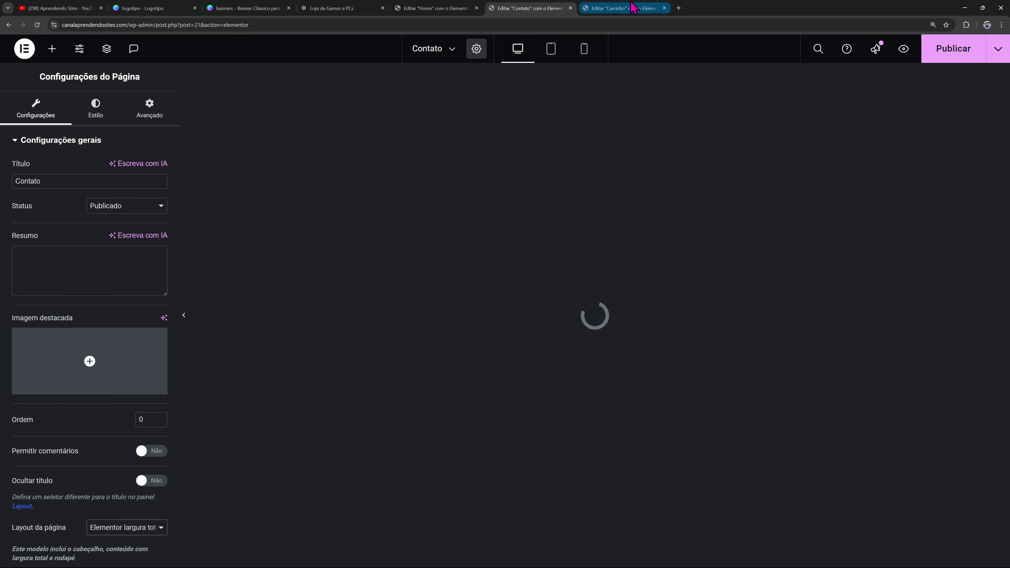
scroll(596, 131, up, 2)
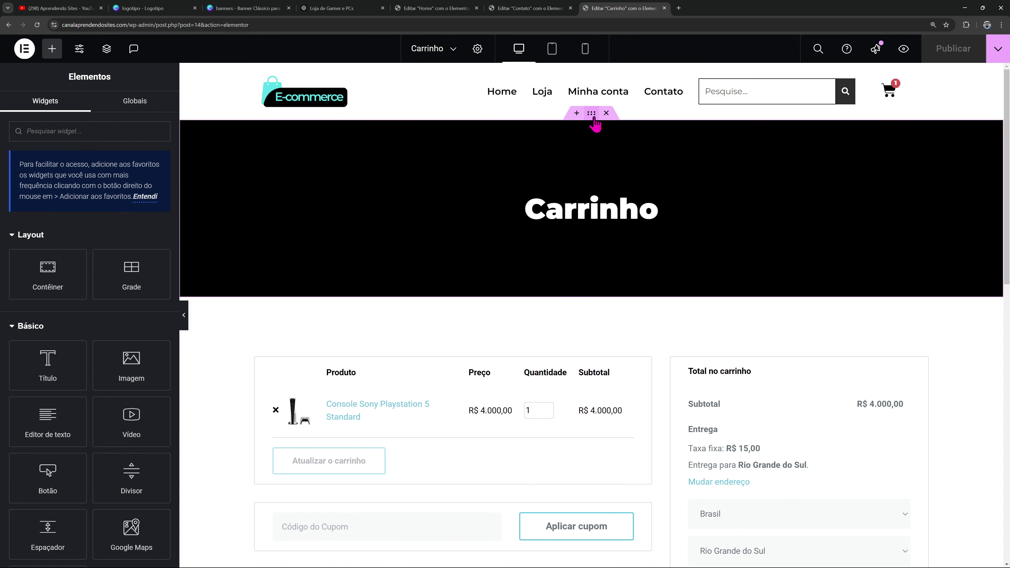
right_click(594, 119)
click(636, 221)
click(525, 8)
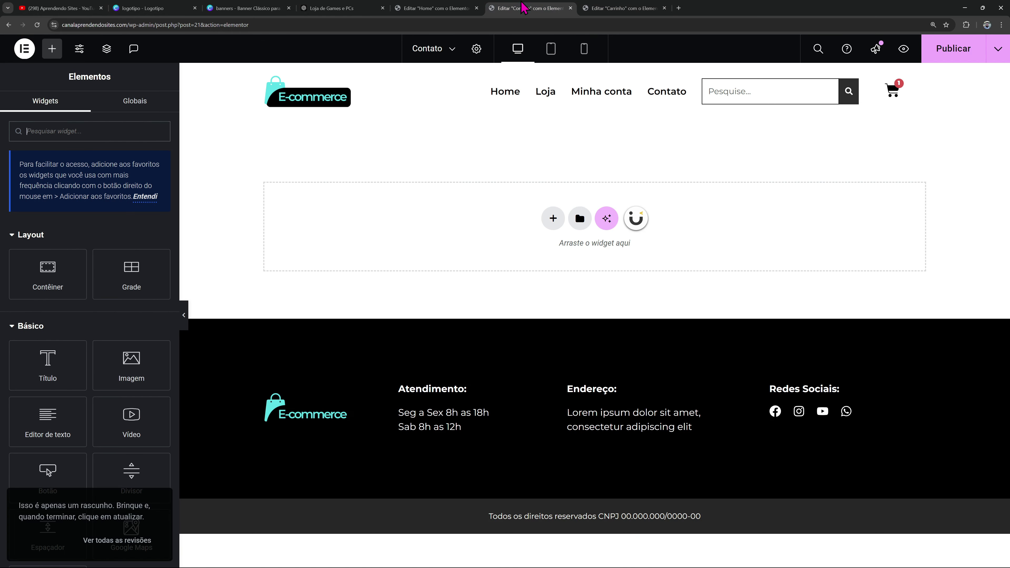
right_click(483, 194)
click(494, 203)
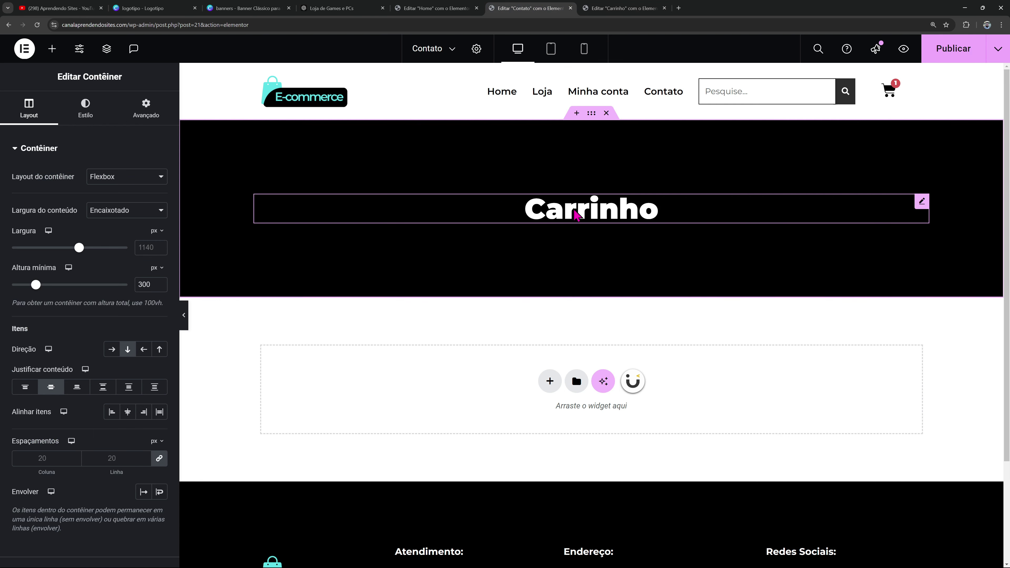
Change the pasted banner's heading text to "Contato"
click(560, 203)
drag(43, 191, 4, 187)
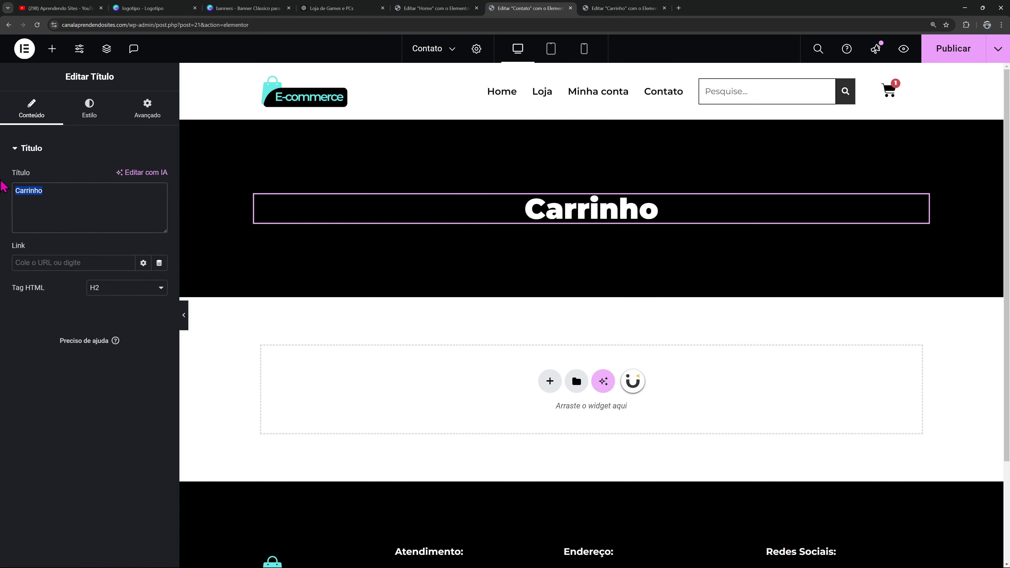
text(Contatro)
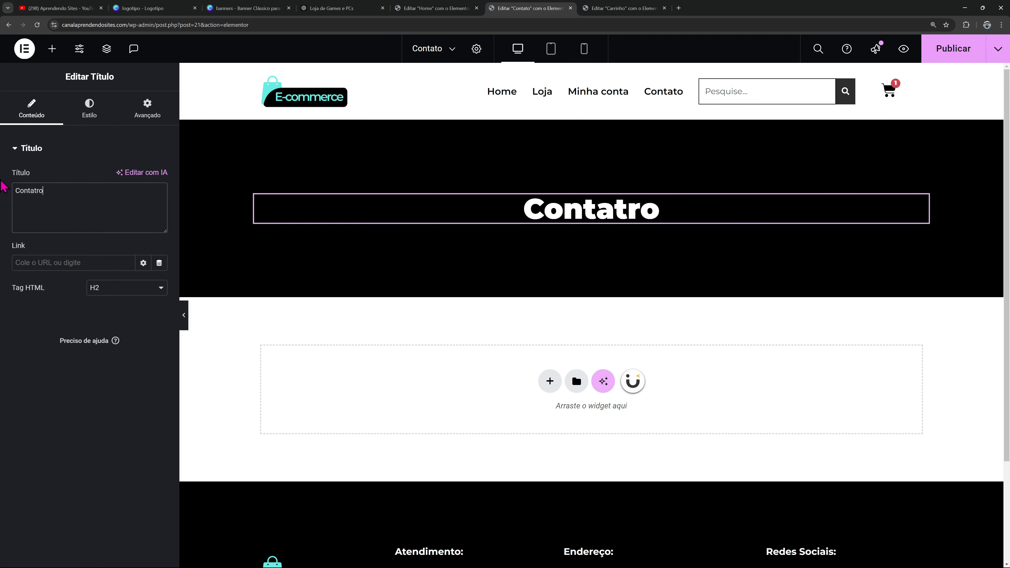
key(BackSpace)
key(BackSpace)
text(o)
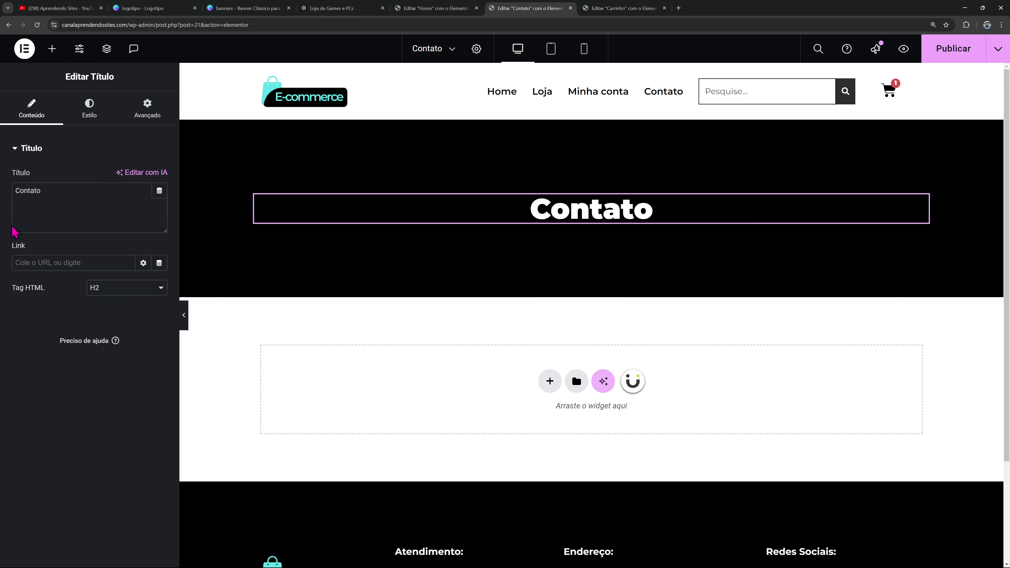
Try the dynamic Título do post tag as the banner heading's text and remove it again
click(158, 195)
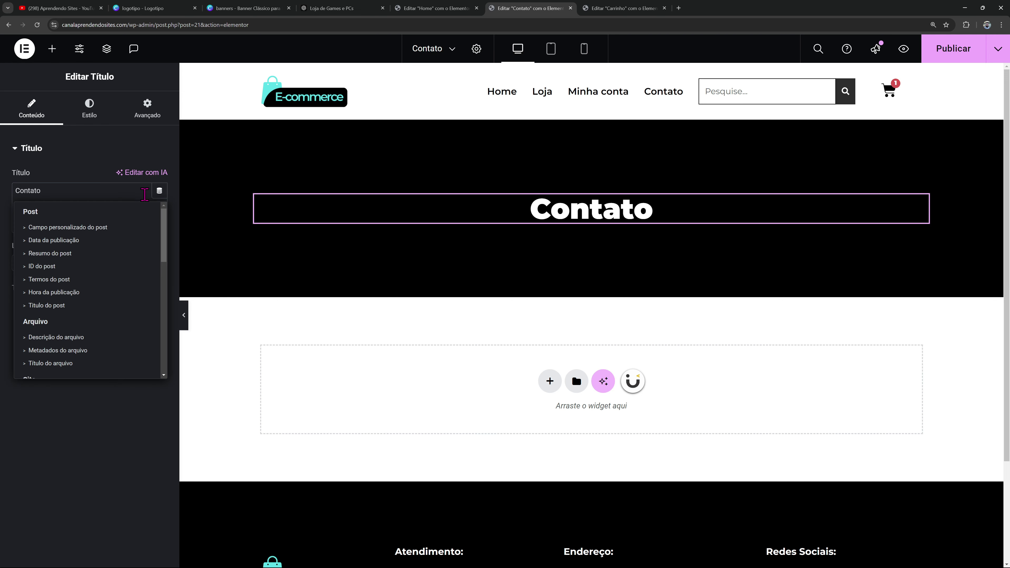
click(63, 305)
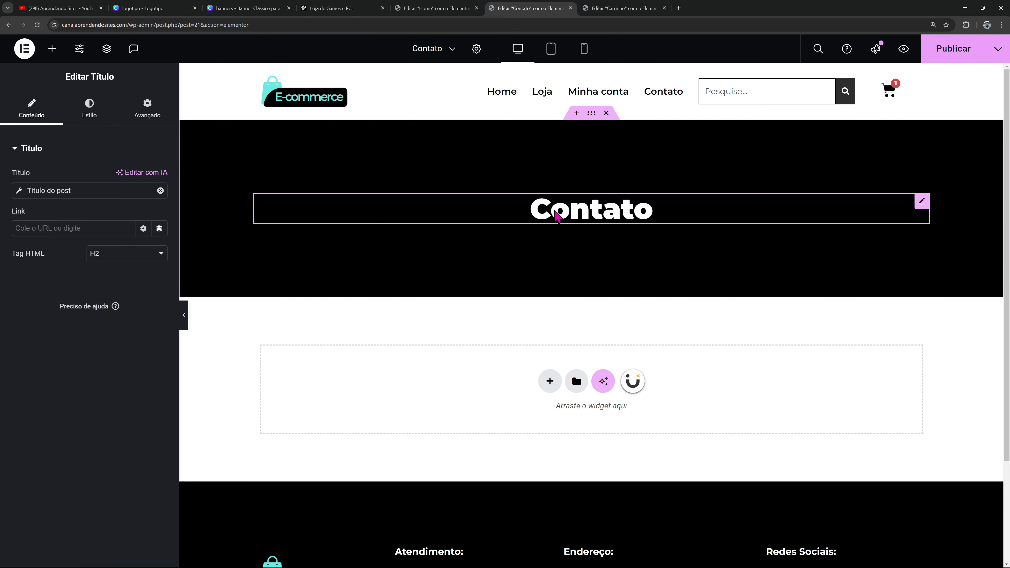
click(160, 191)
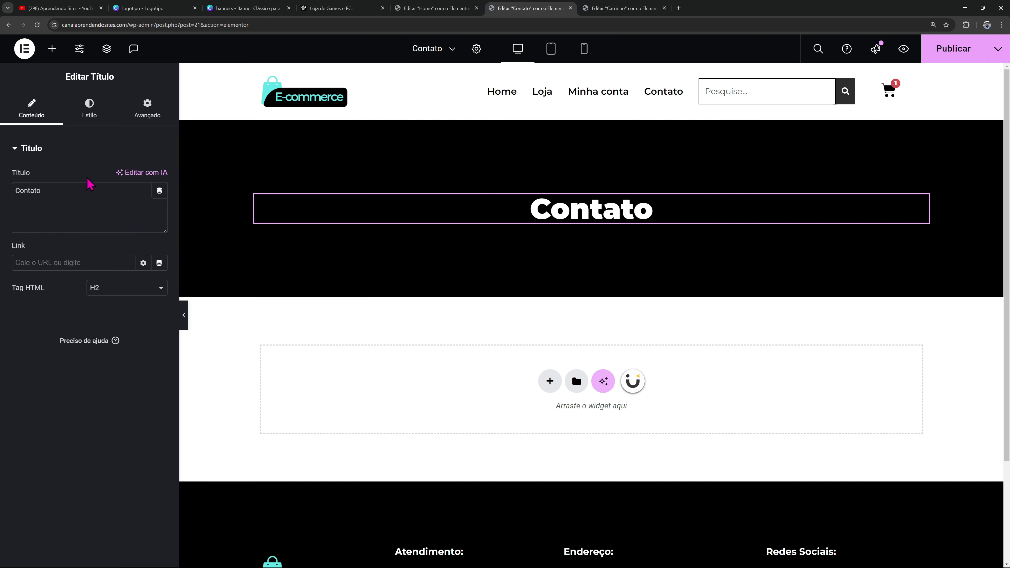
drag(90, 185, 5, 202)
click(5, 202)
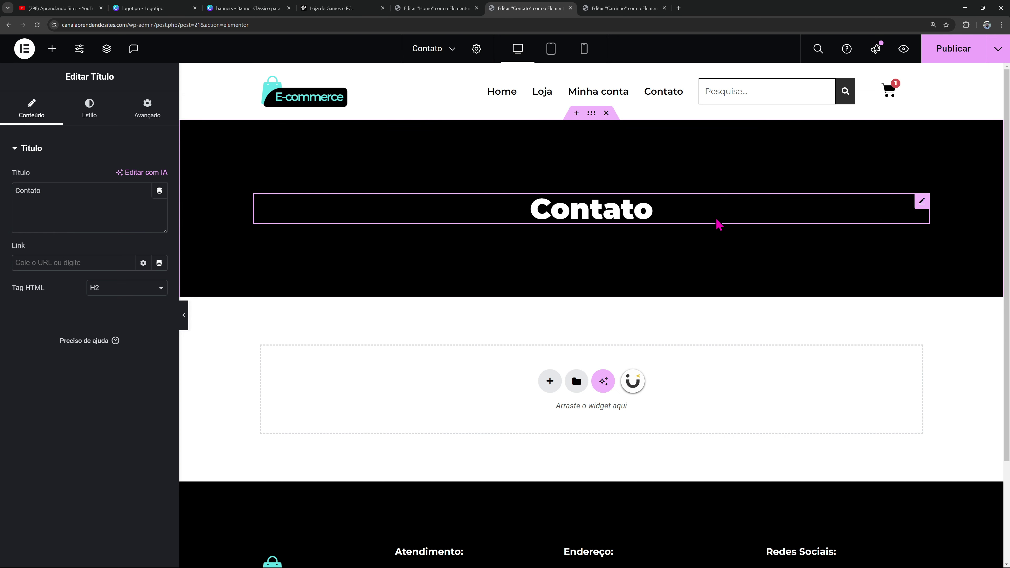
Add a Flexbox container with two equal columns below the Contato banner
scroll(718, 224, down, 2)
click(544, 305)
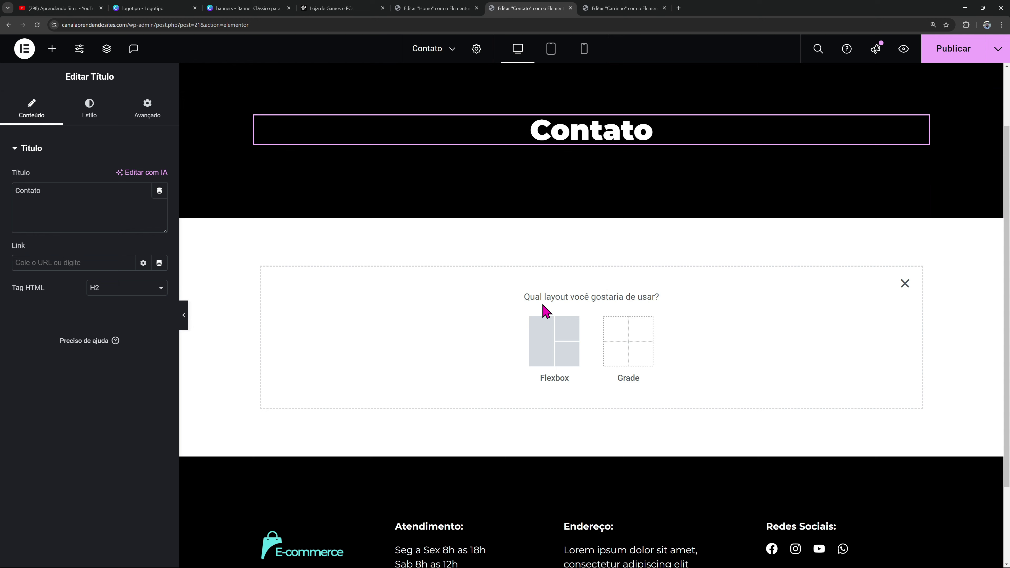
click(559, 342)
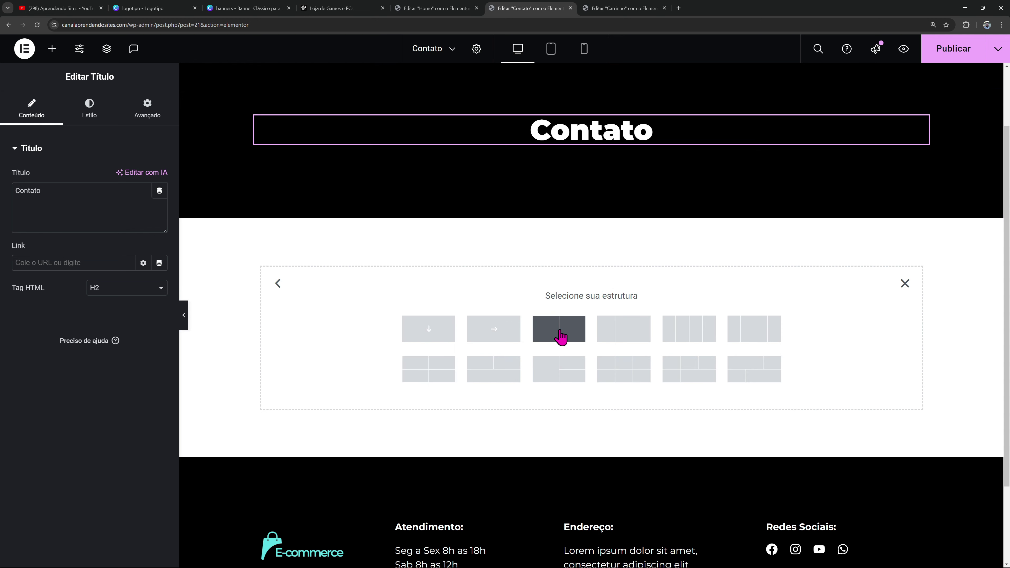
click(560, 337)
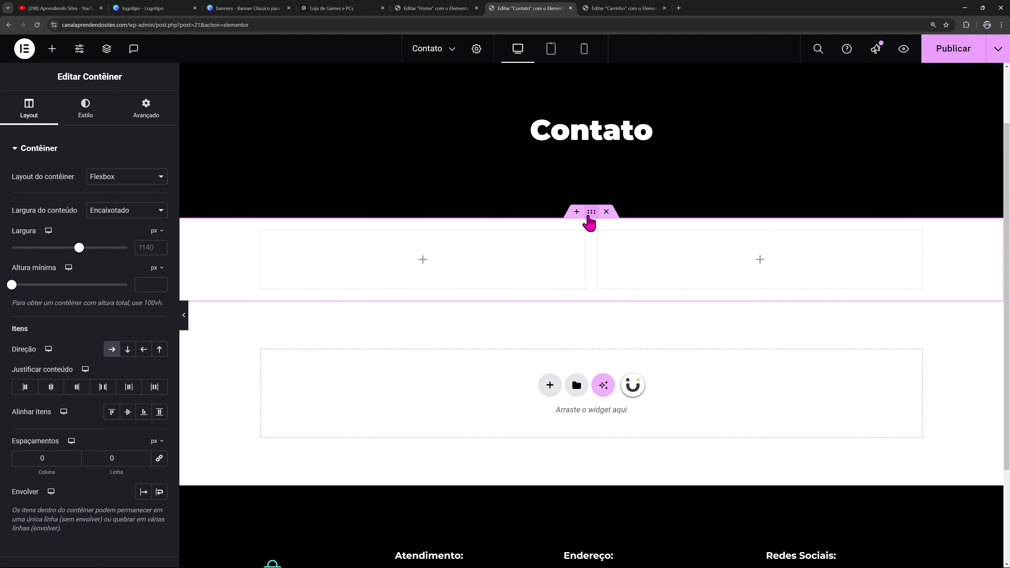
Unlink the two-column container's padding and set it to 100 px top and bottom and 20 px right and left
click(146, 109)
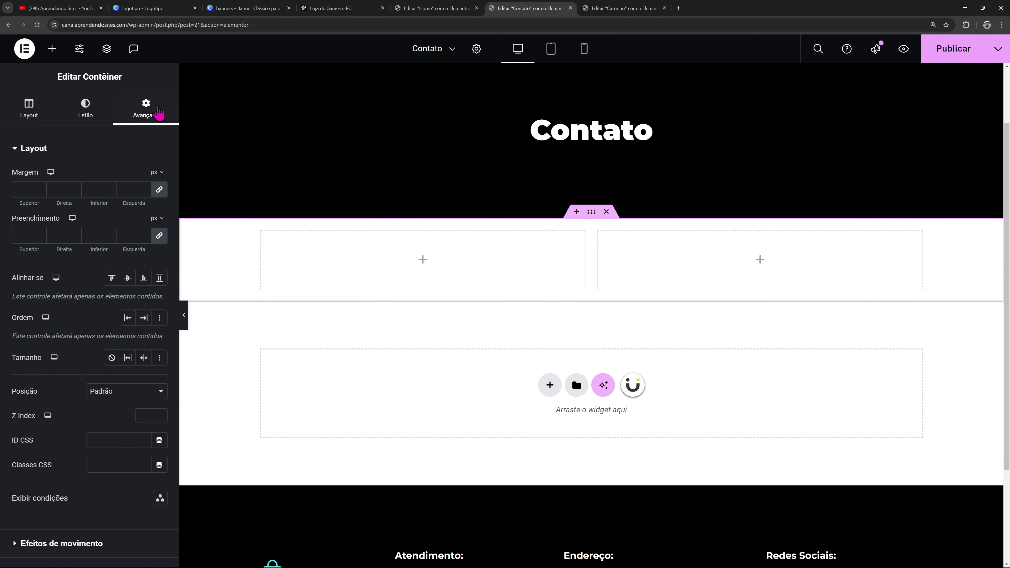
click(159, 236)
text(100)
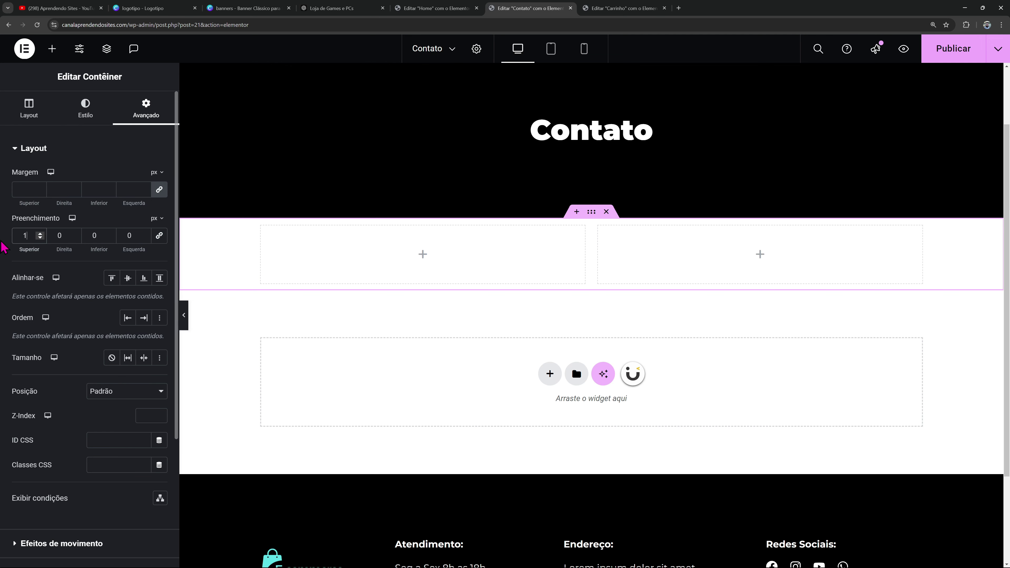
key(Tab)
text(020)
key(Tab)
text(100)
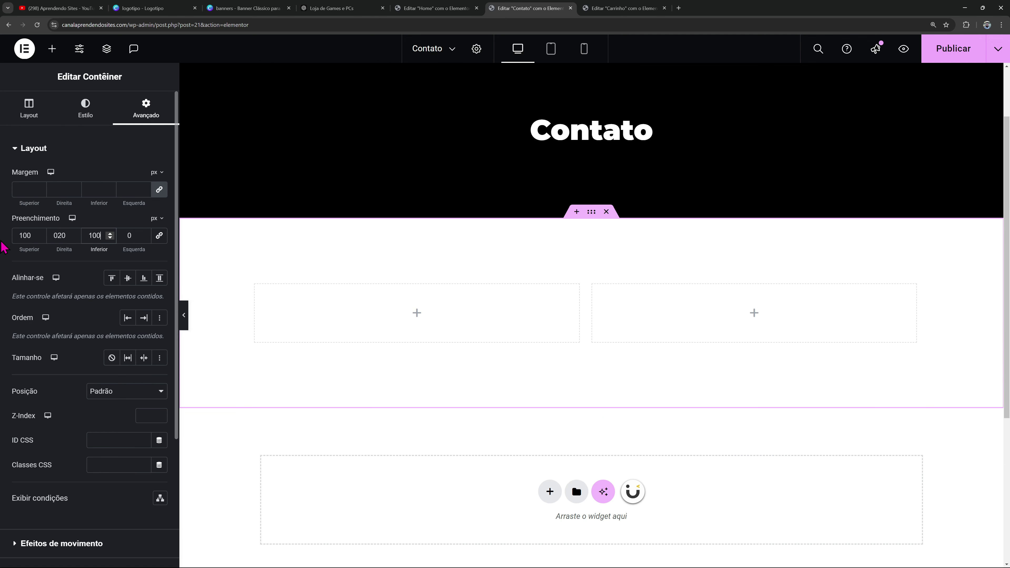
key(Tab)
text(20)
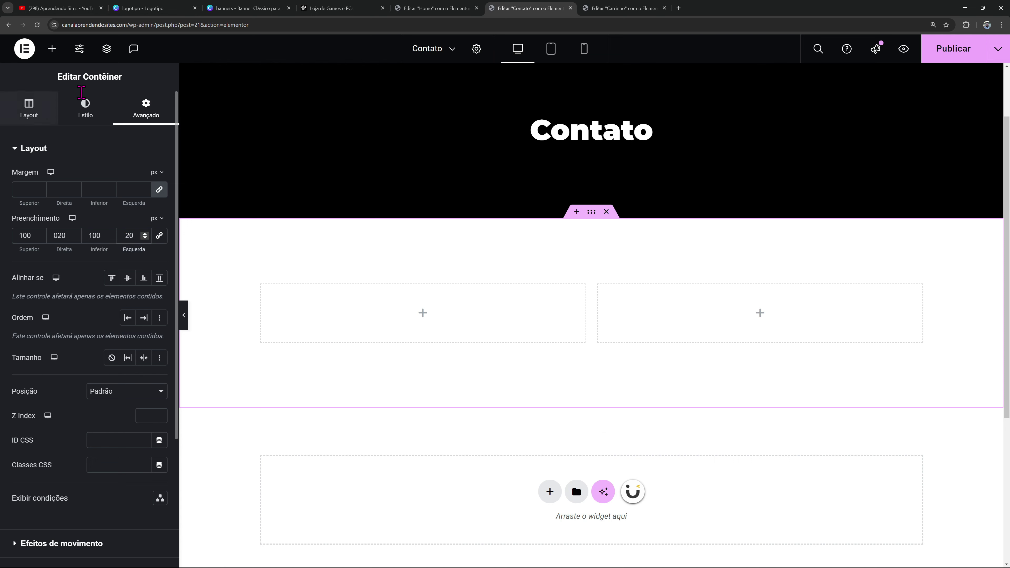
Add a Título widget to the first column with the text "Entre em contato com a nossa loja"
click(52, 49)
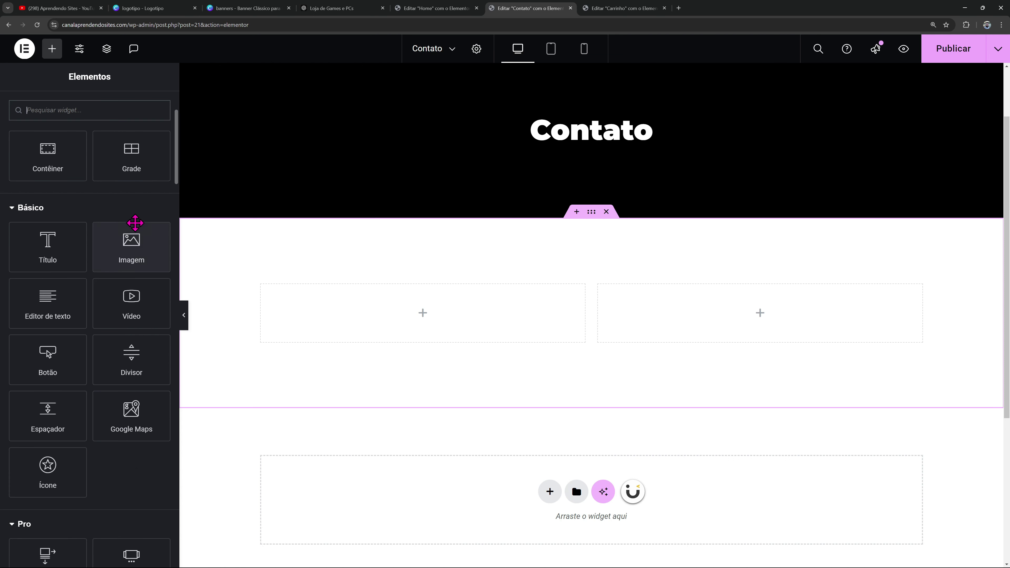
drag(81, 261, 394, 296)
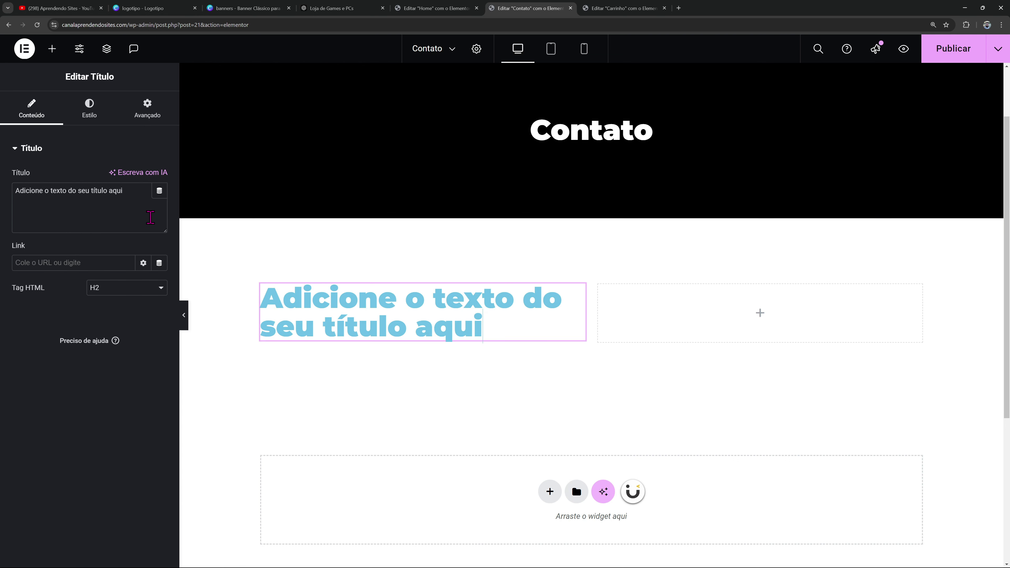
drag(150, 218, 1, 174)
text(E)
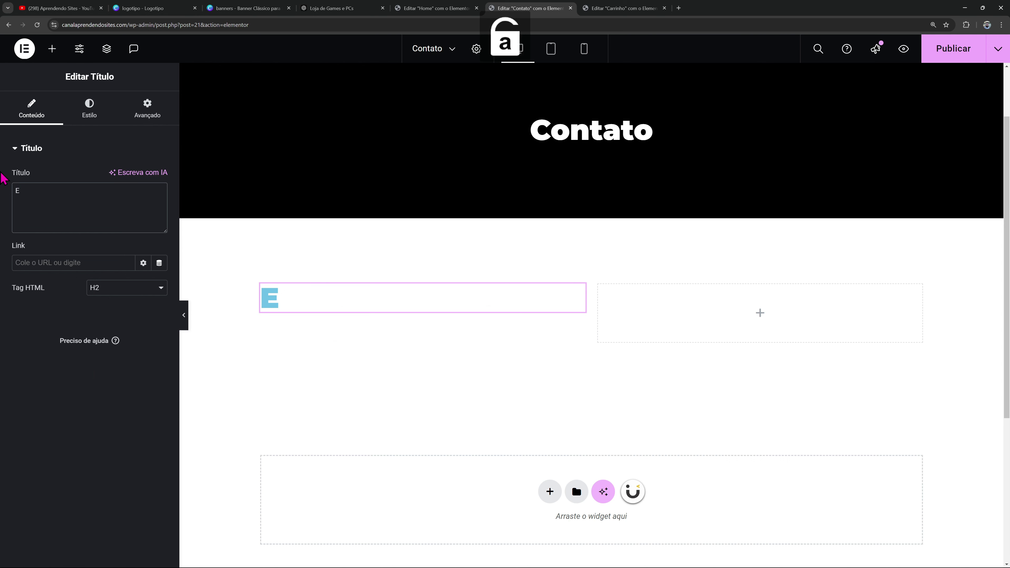
text(ntre em contato com a nossa loja)
Set the new heading's text color to the black global color
click(89, 108)
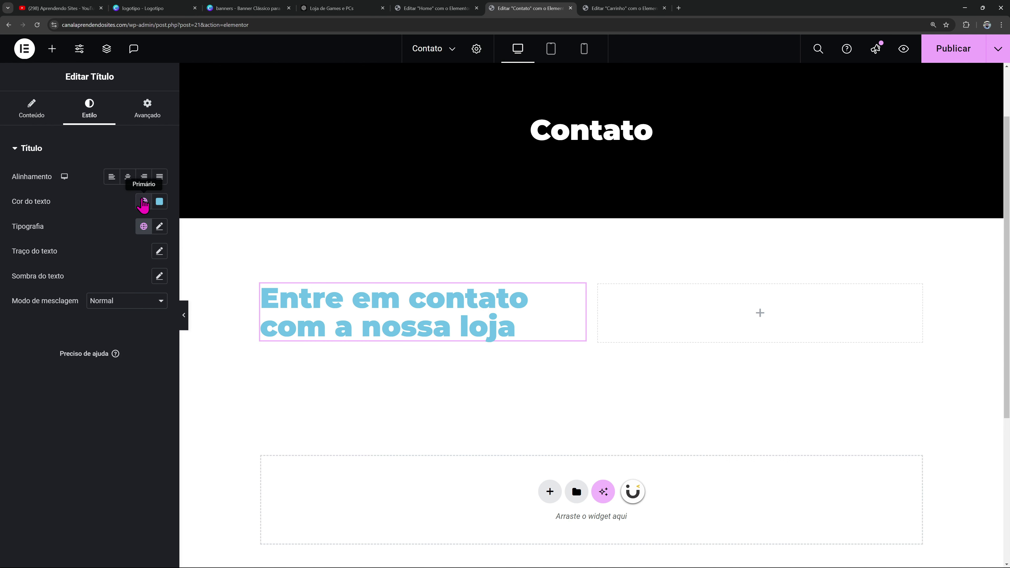
click(144, 201)
click(70, 374)
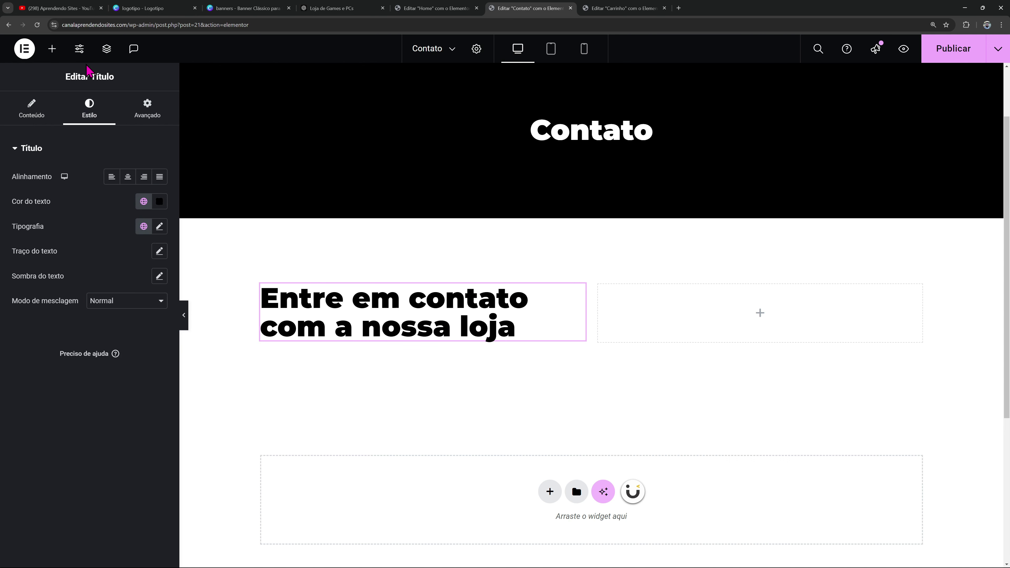
Find the Lista de ícones widget and place it below the heading in the first column
click(55, 56)
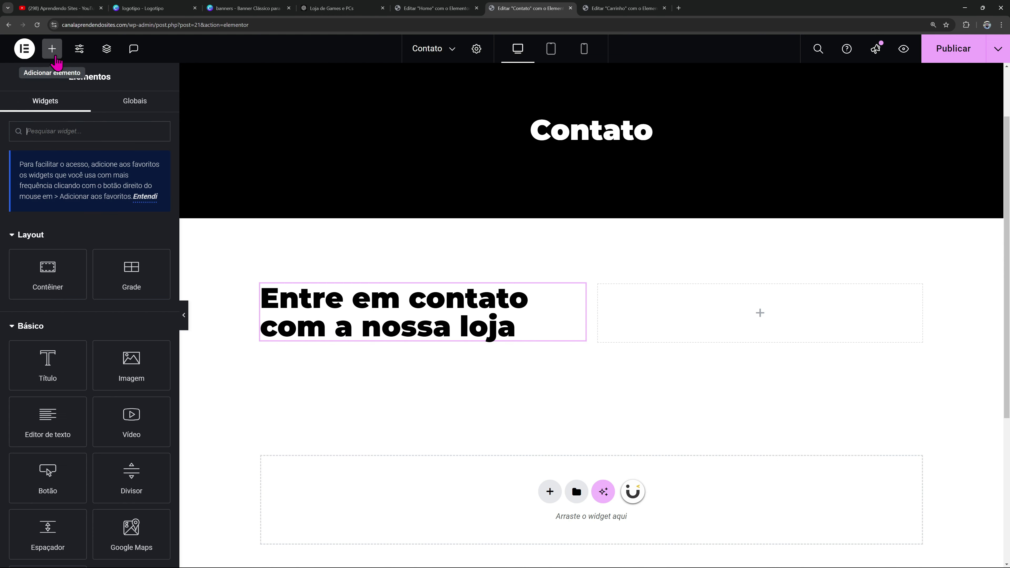
text(lista)
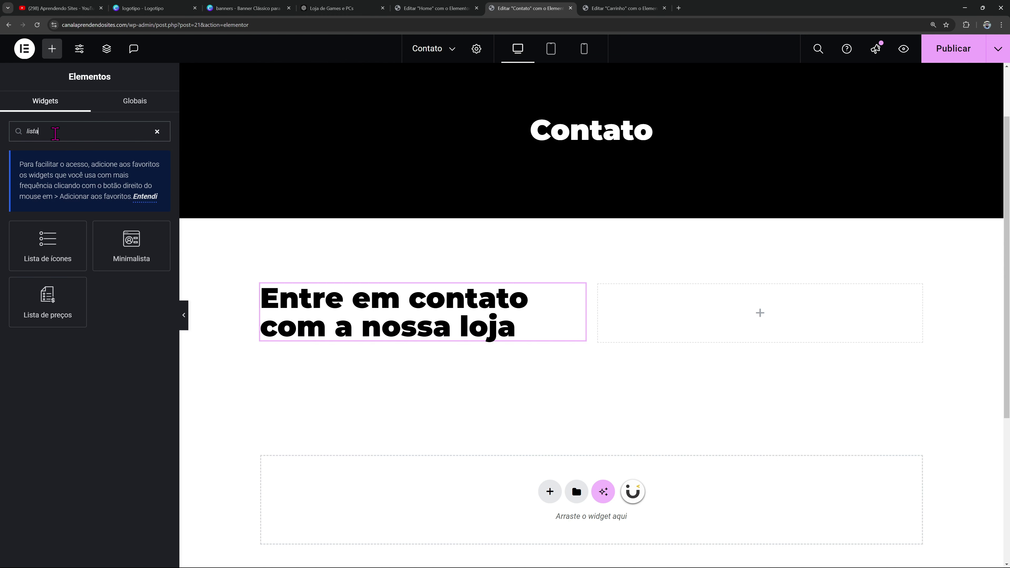
drag(48, 244, 302, 346)
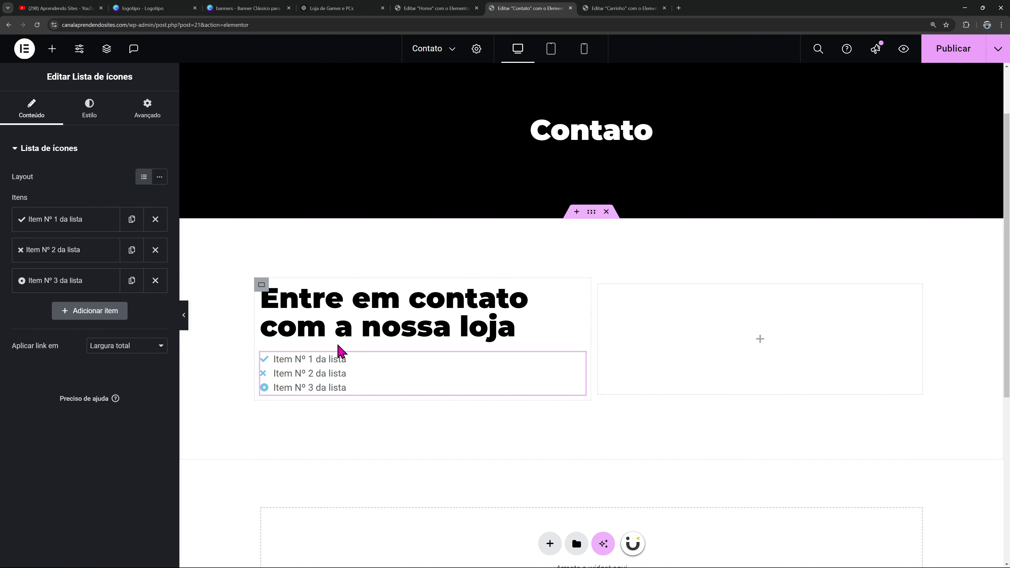
Change the first list item's icon to the solid Envelope from the icon library
click(67, 219)
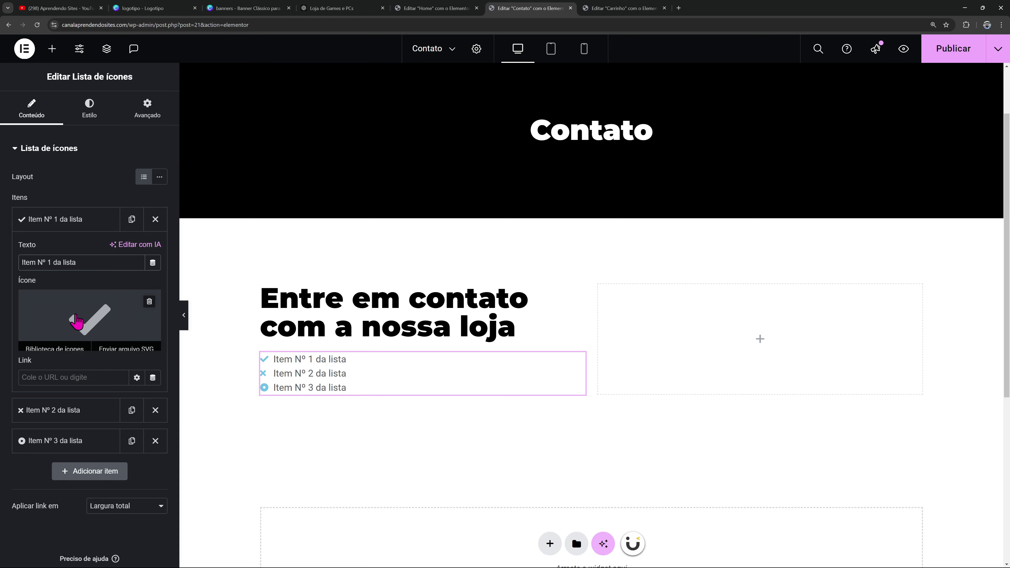
click(48, 340)
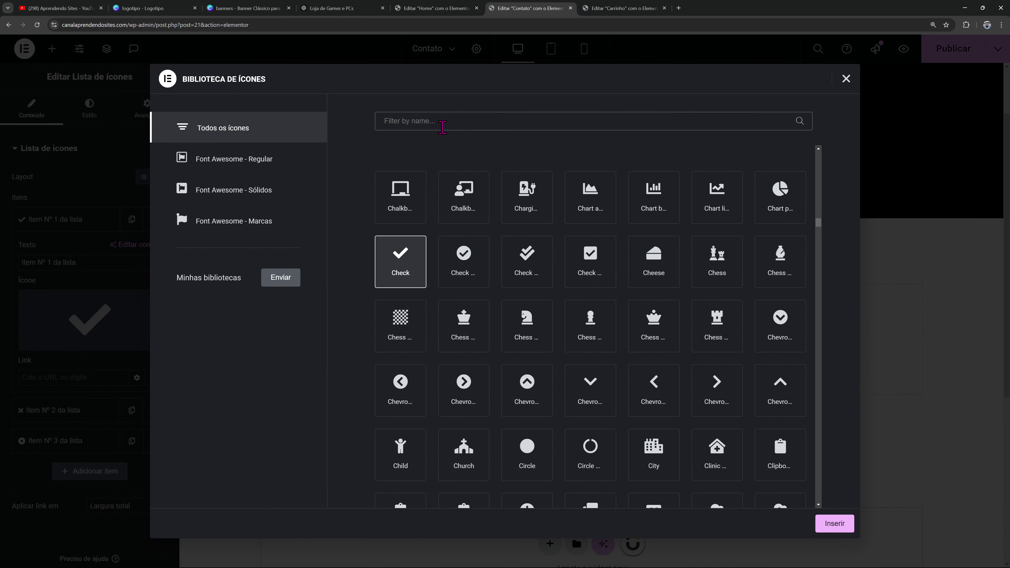
text(ma)
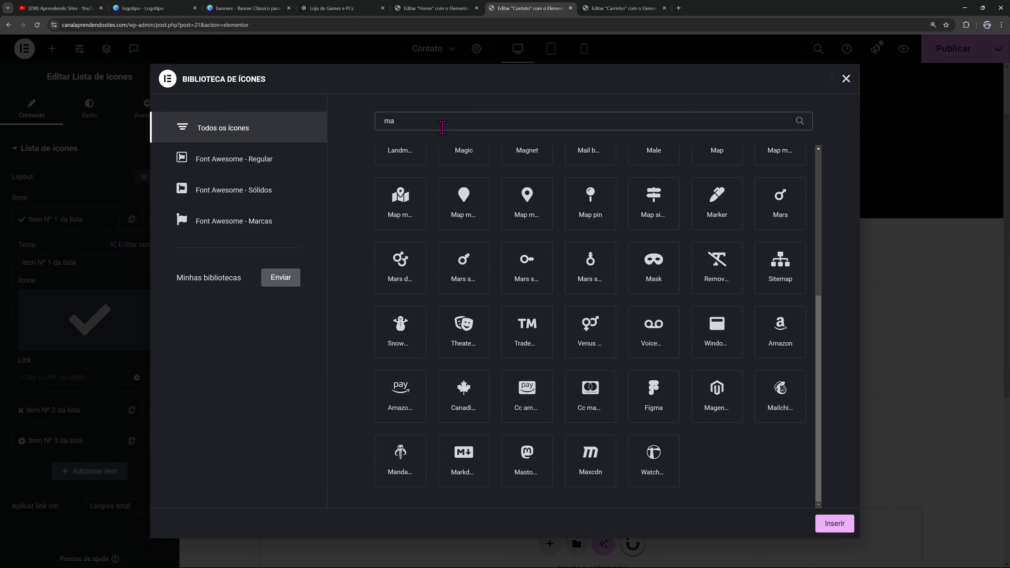
text(i)
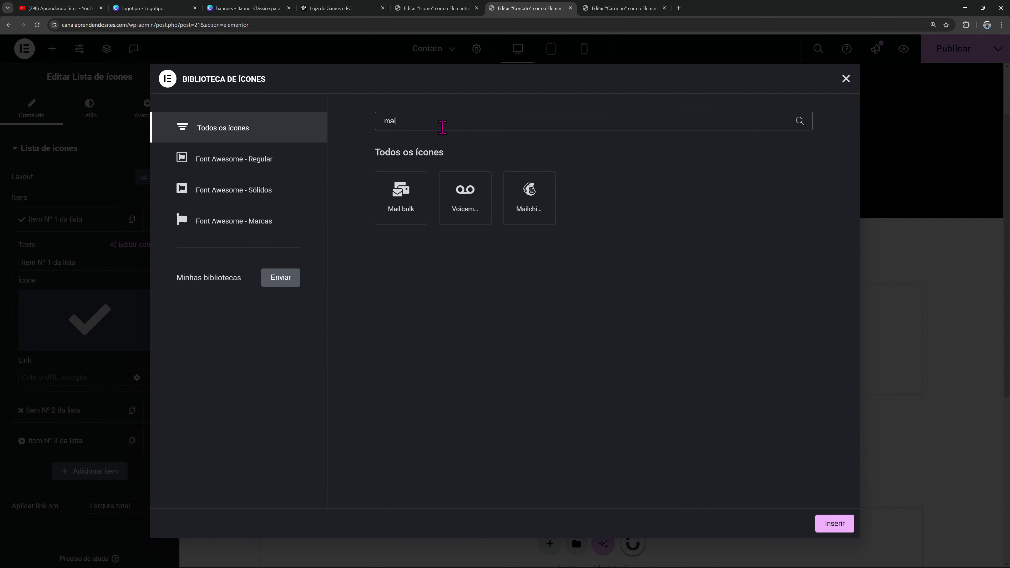
click(413, 187)
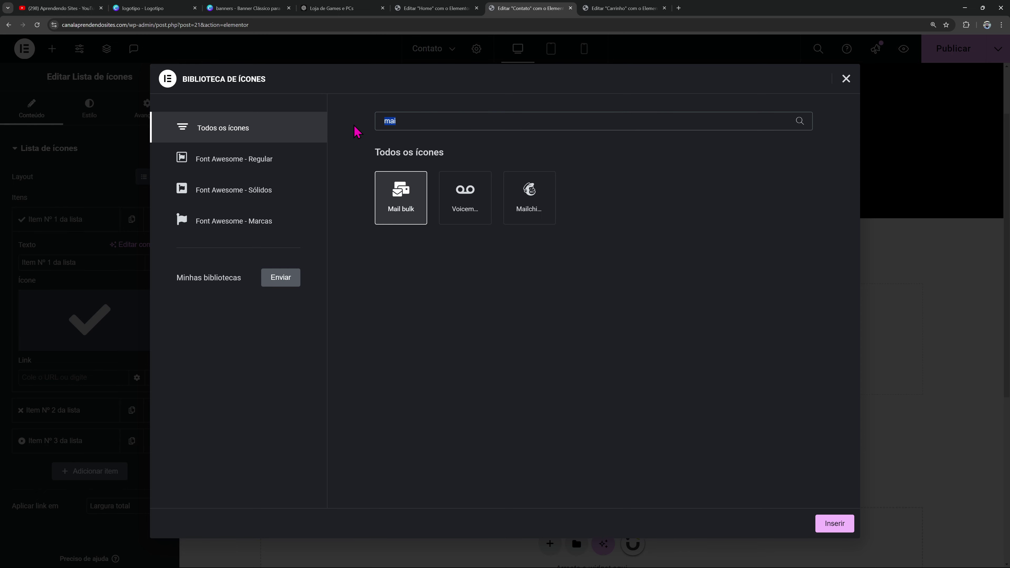
text(env)
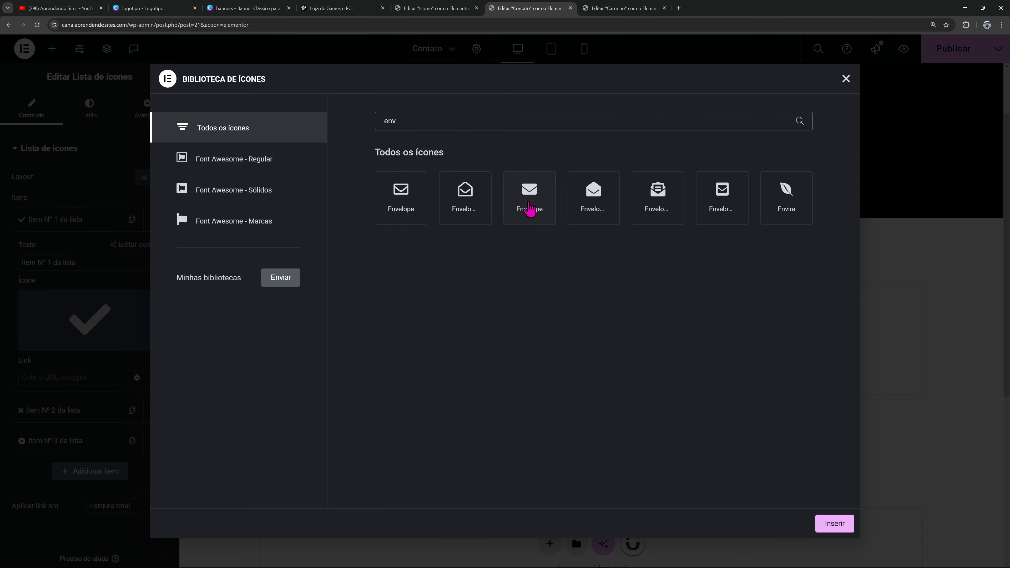
click(530, 207)
click(834, 523)
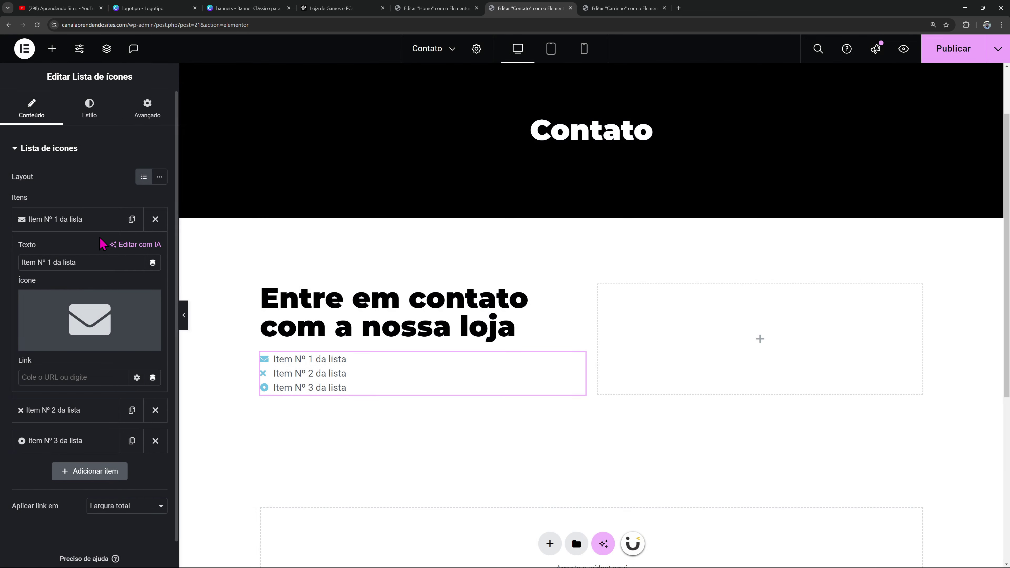
Set the first list item's text to the store's contact e-mail and its link to mailto: followed by the same address
drag(98, 268, 1, 261)
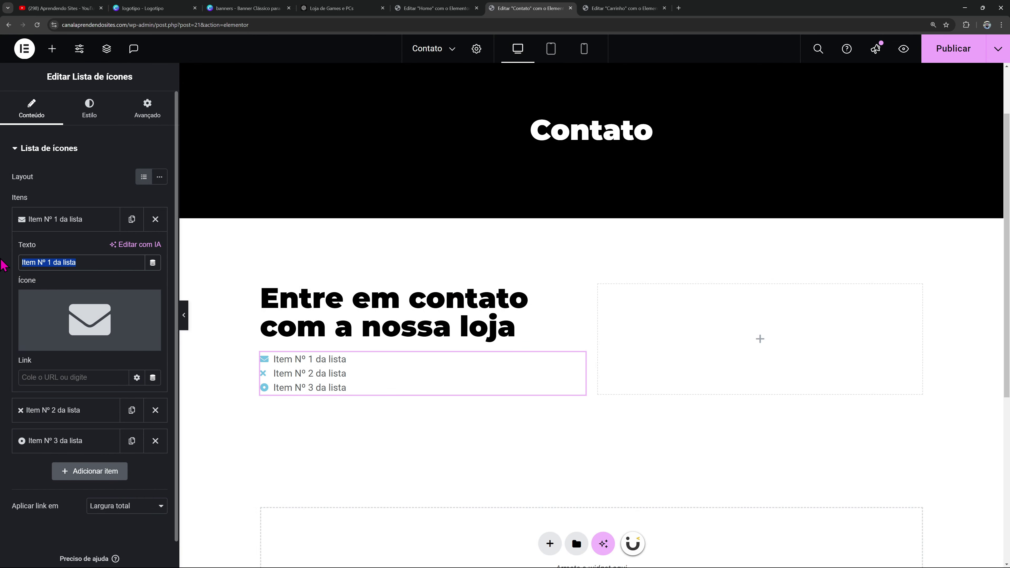
text(contato@email.com)
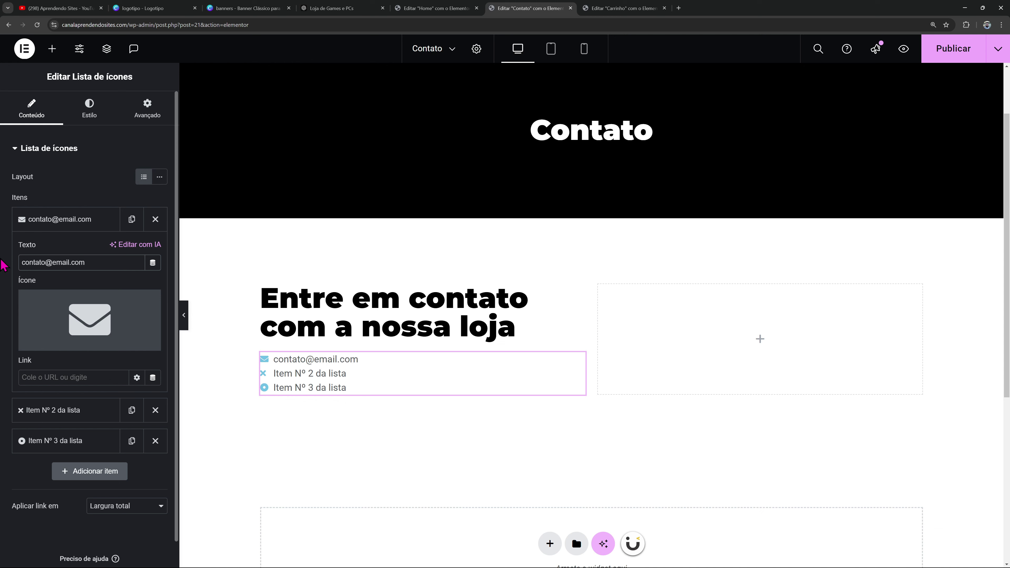
triple_click(89, 260)
right_click(53, 262)
click(65, 309)
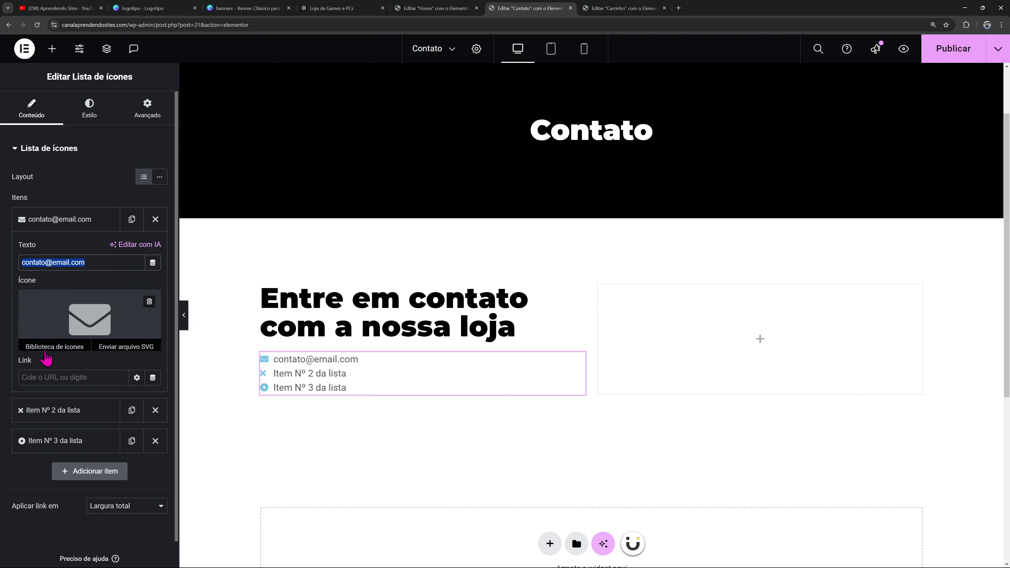
click(37, 372)
text(mai)
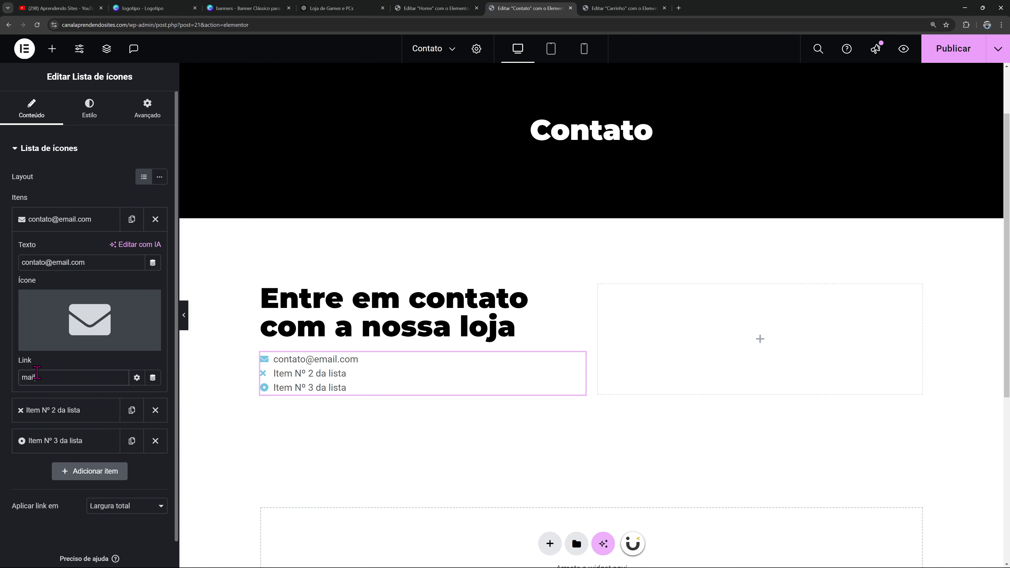
text(l)
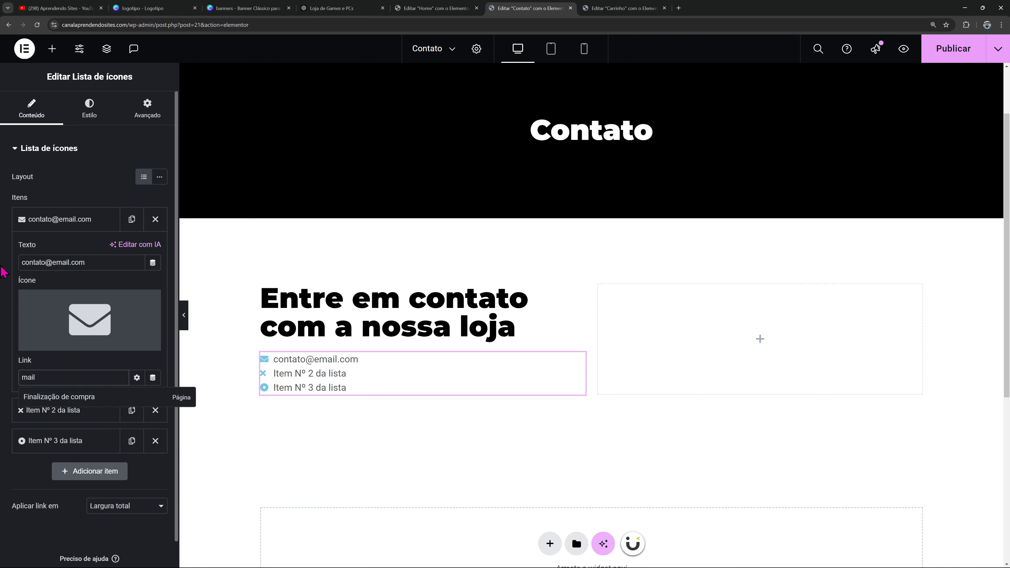
text(to:)
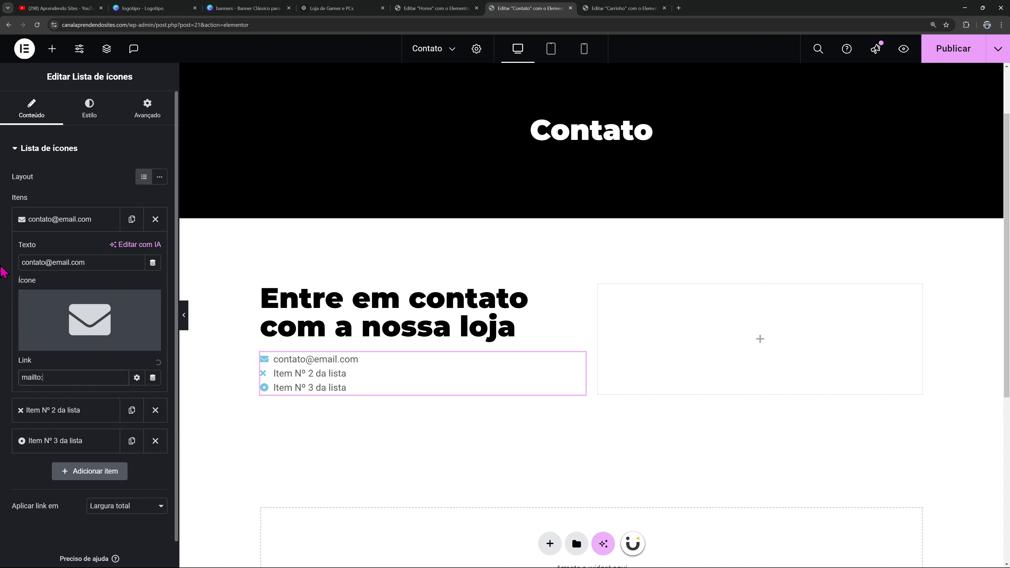
key(ctrl+v)
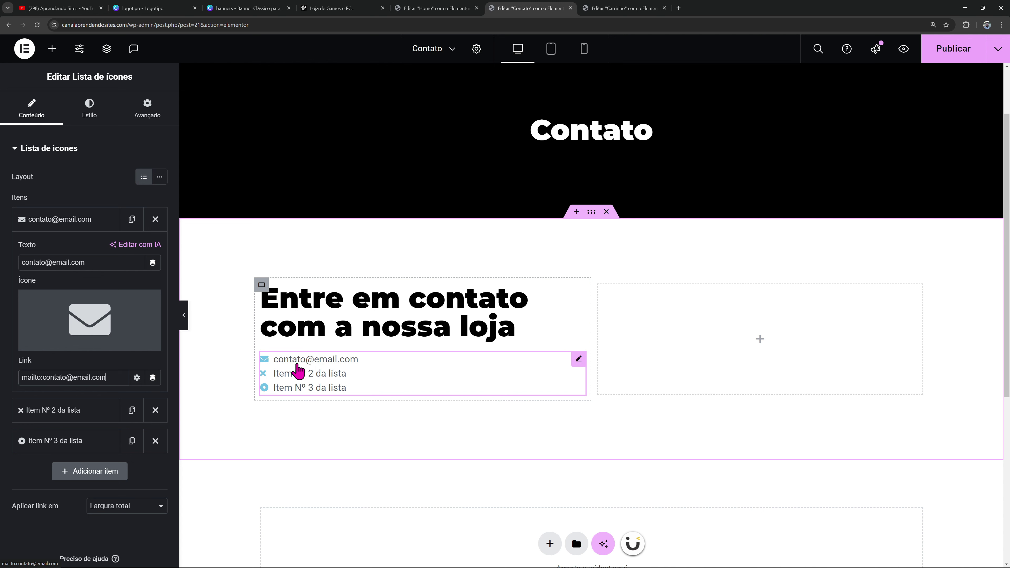
click(60, 222)
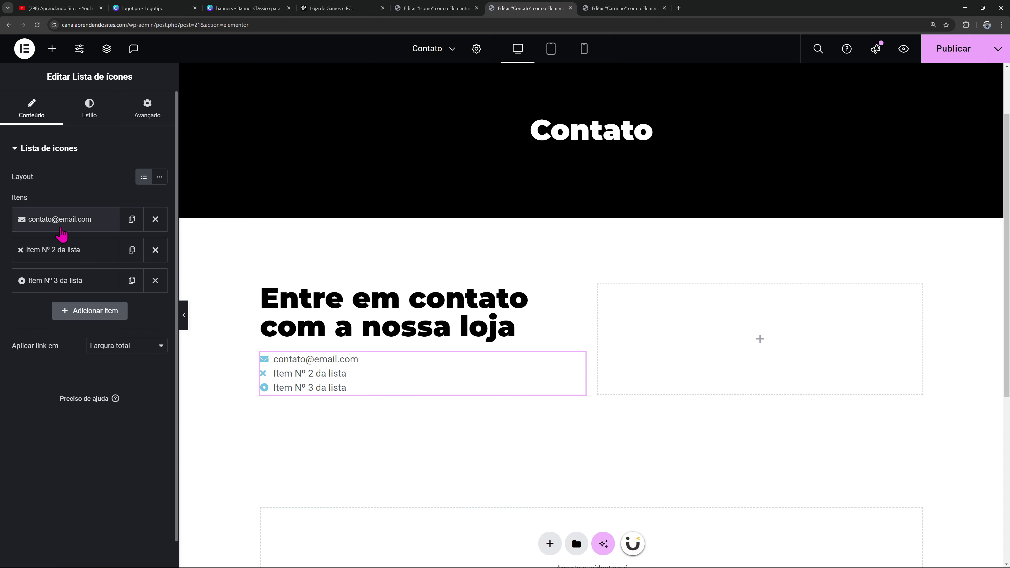
Replace the second list item's text with the store's phone number, with the area code in parentheses
click(78, 255)
drag(81, 294, 3, 295)
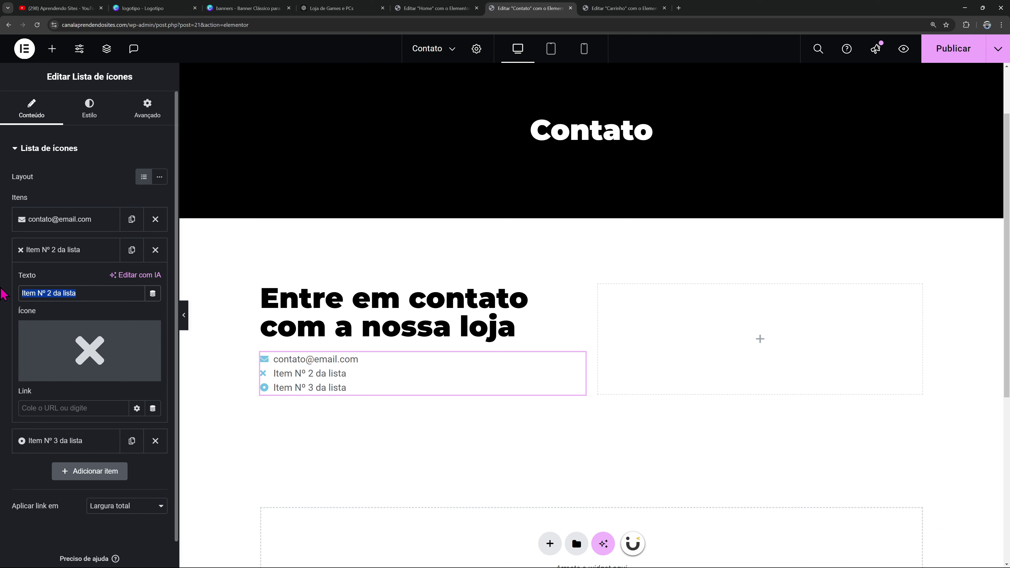
text((99)
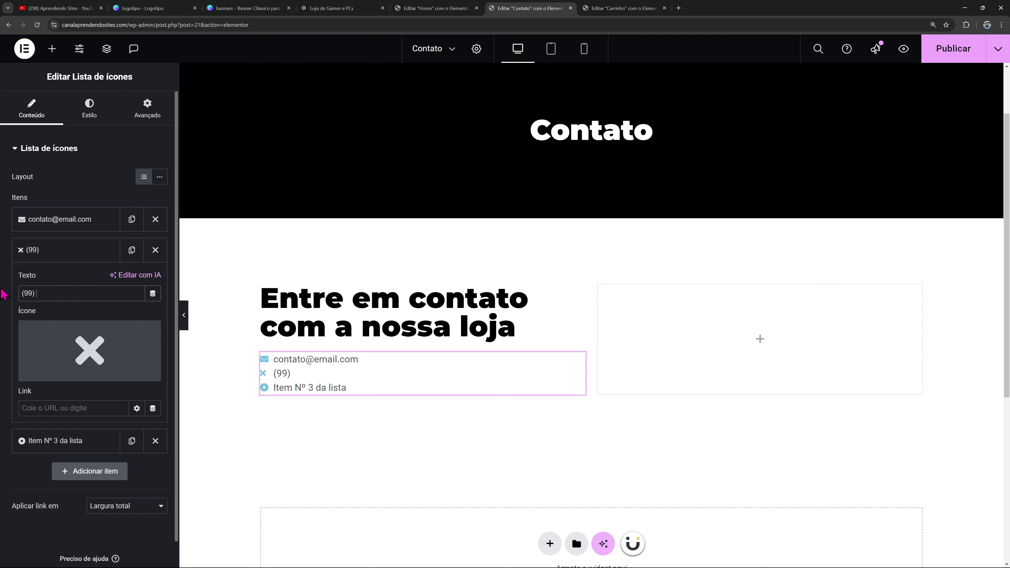
text() 999999999)
Change the second list item's icon to the alternate Phone handset next to the plain Phone icon
click(48, 371)
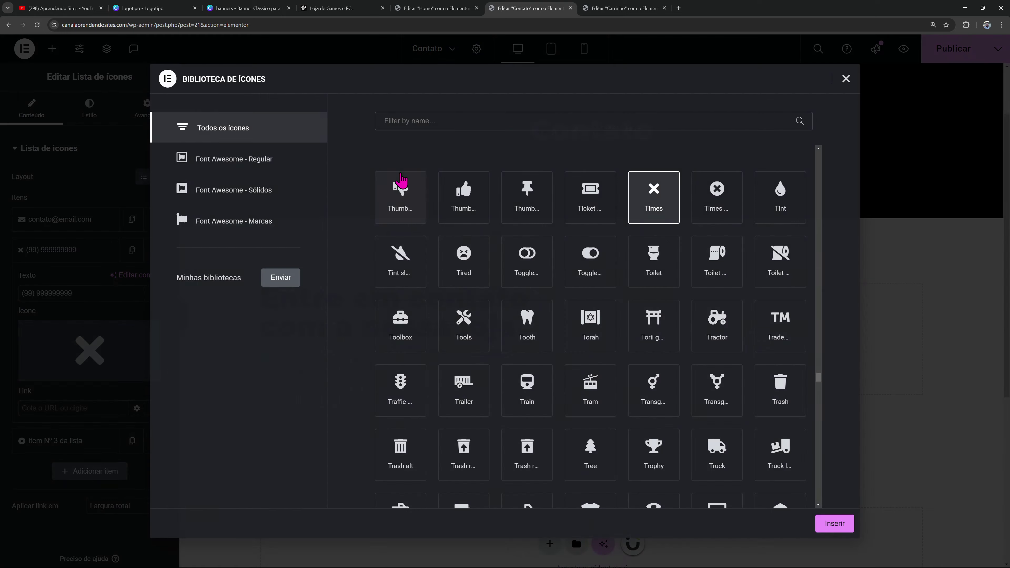
click(425, 123)
text(pho)
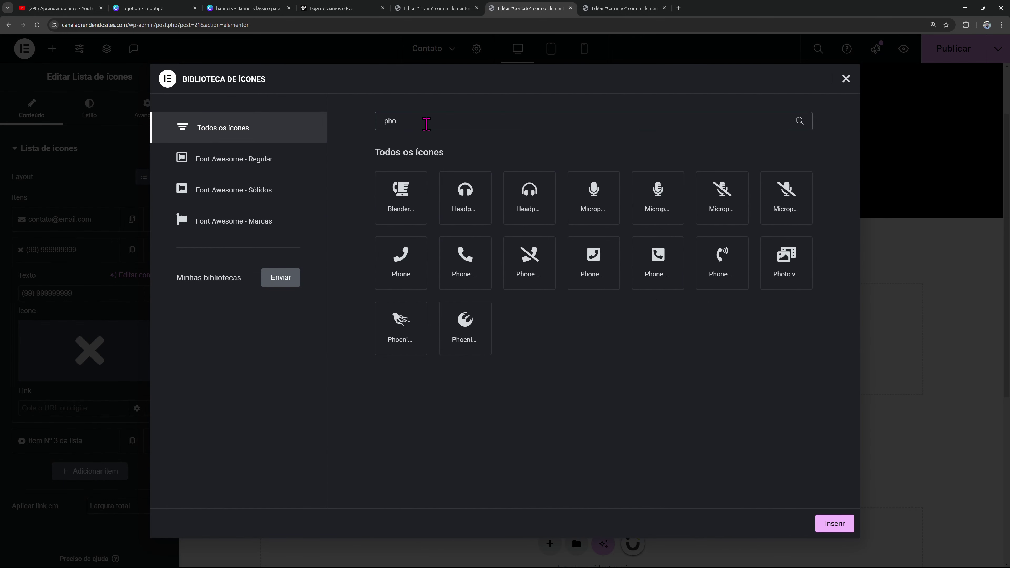
click(442, 242)
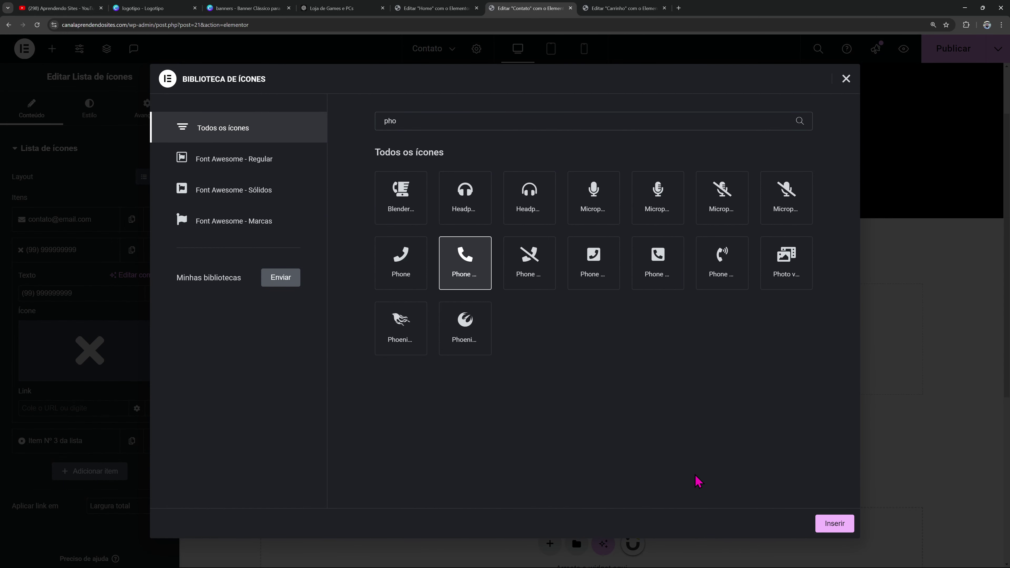
click(832, 523)
Link the second list item to tel: followed by the phone number with country and area codes
click(51, 412)
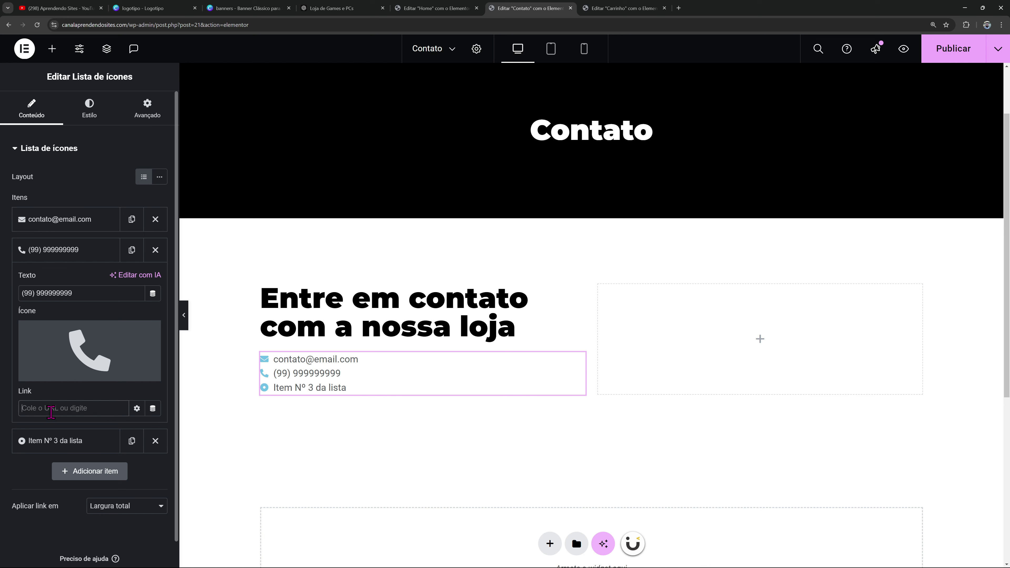
text(tel:5599999999999)
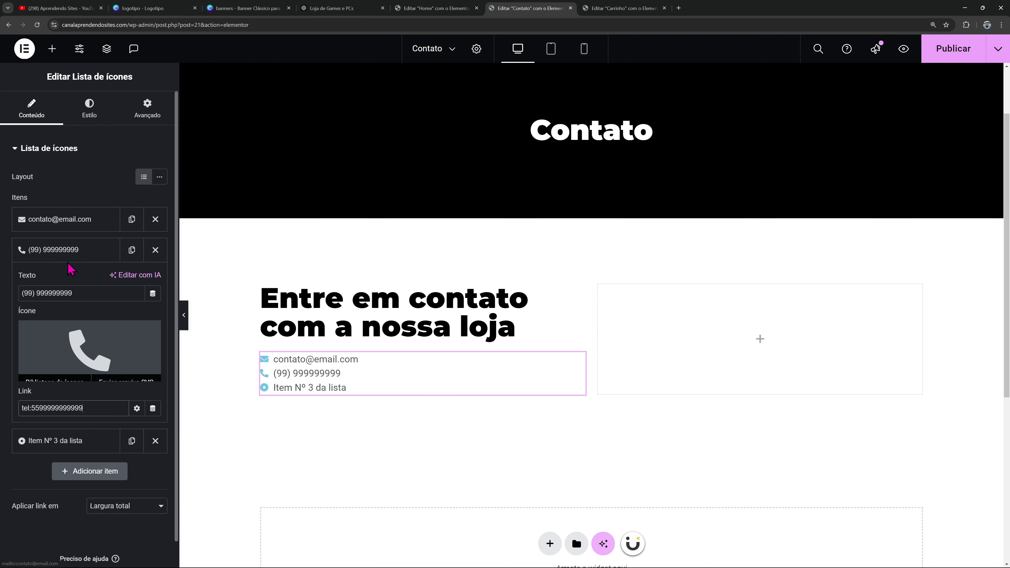
click(72, 250)
Change the third list item's icon to the round WhatsApp logo
click(67, 284)
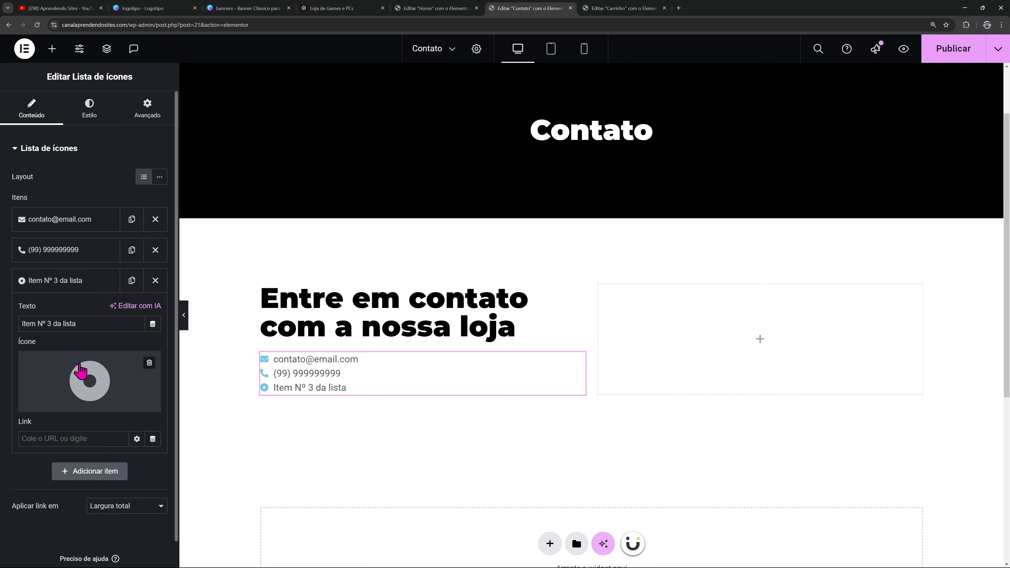
click(86, 374)
click(444, 123)
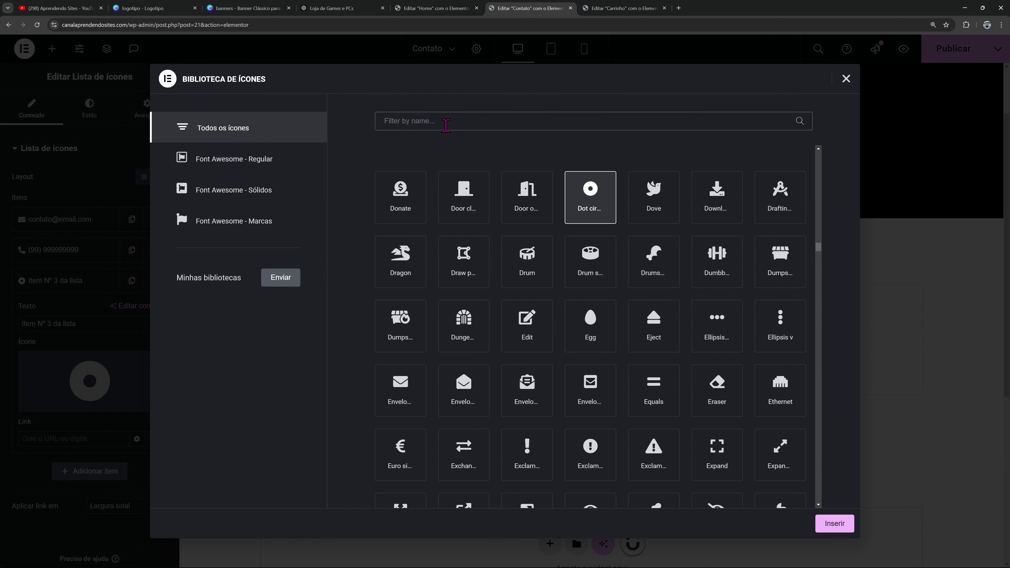
text(whats)
click(413, 215)
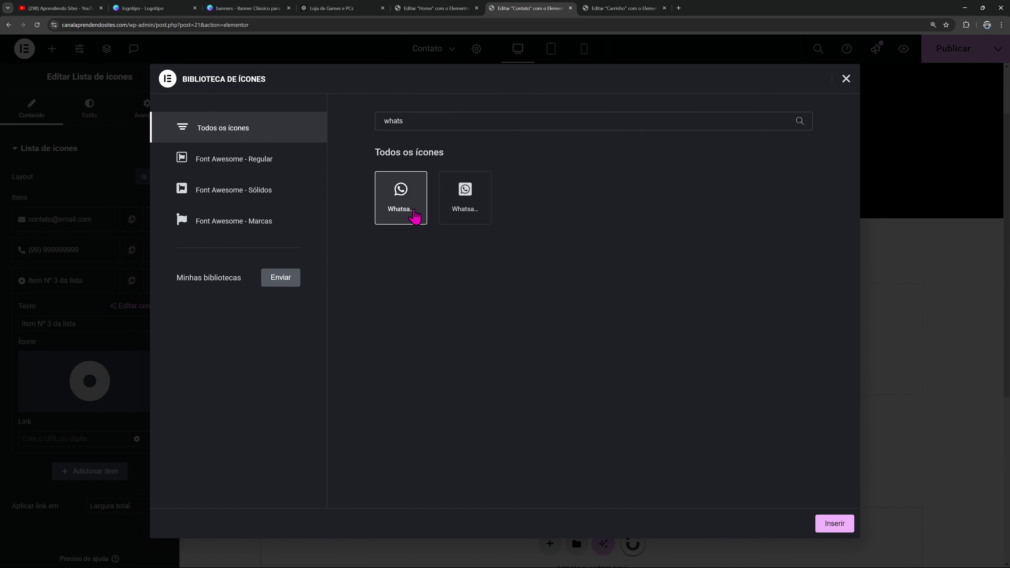
click(837, 524)
Link the third list item to wa.me/ followed by the full WhatsApp number, and set its text to the phone number
click(64, 437)
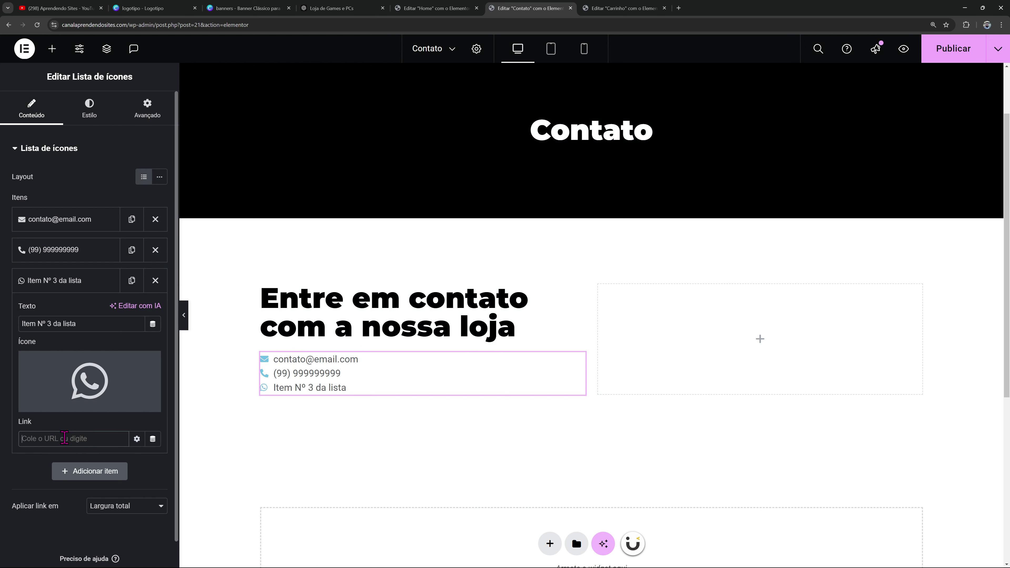
text(wa.me/5599999999999)
drag(96, 323, 3, 335)
text((99)
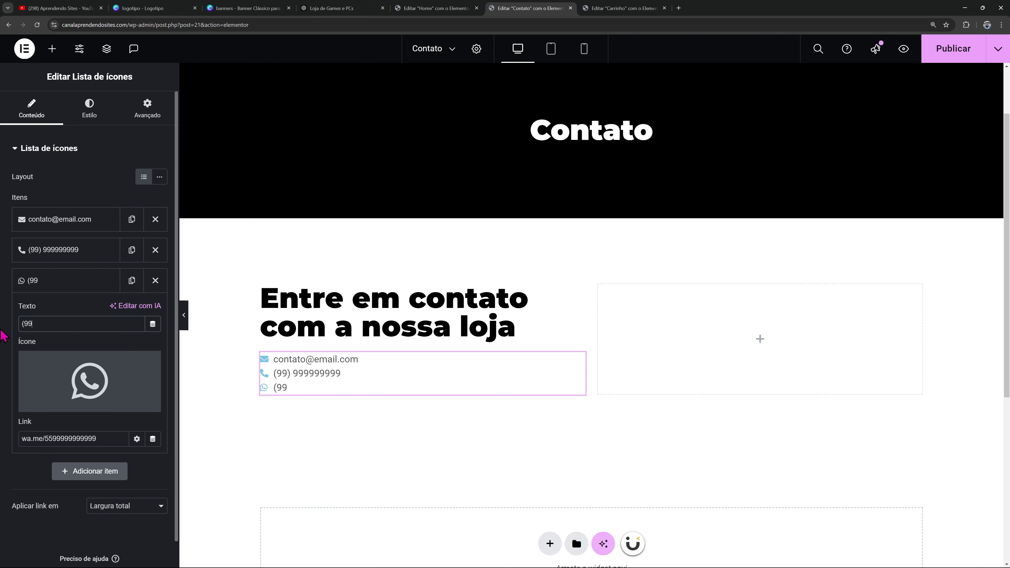
text() 999999999)
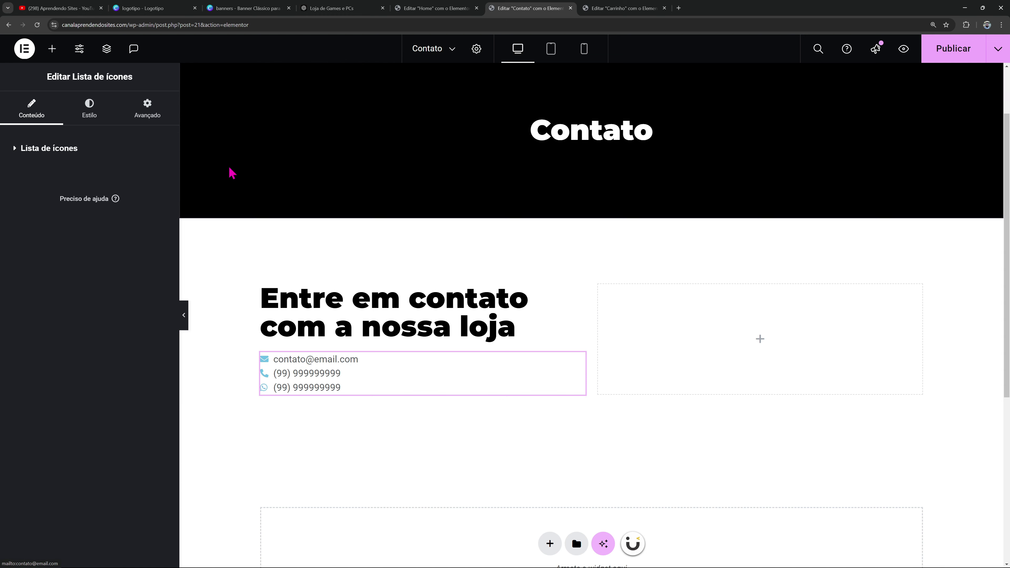
Set the space between the icon list's items to 20 px
click(101, 109)
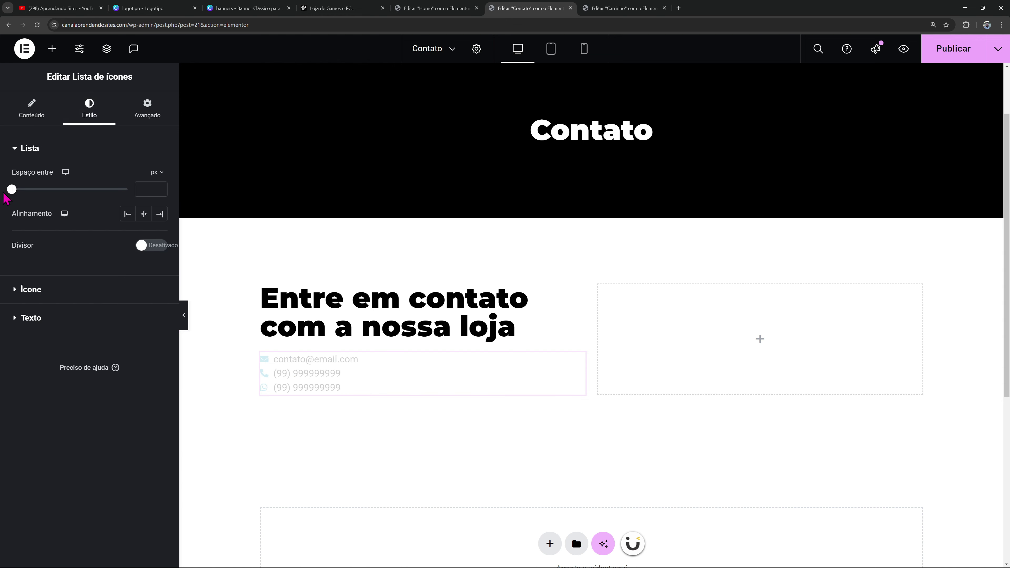
click(140, 188)
text(10)
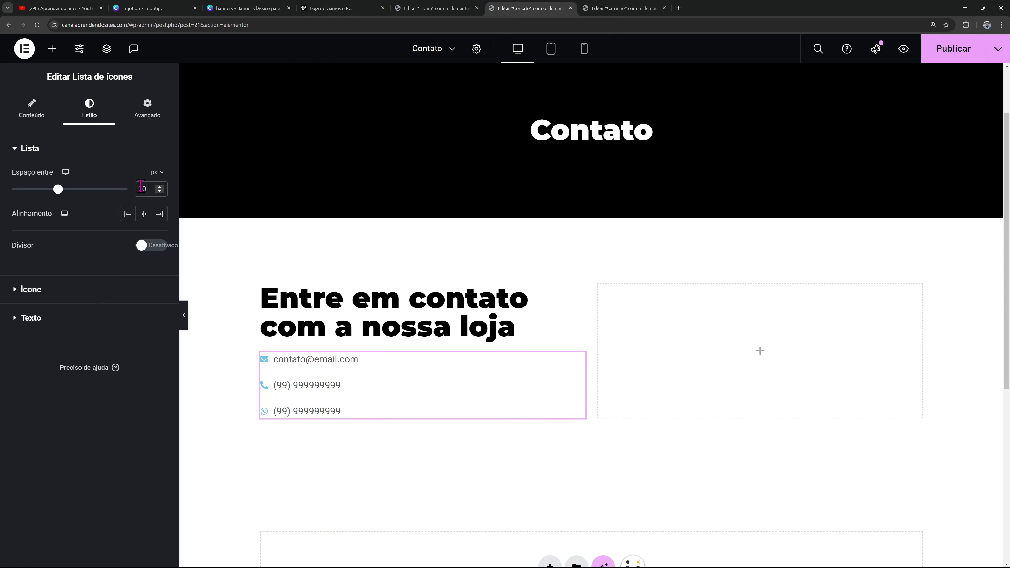
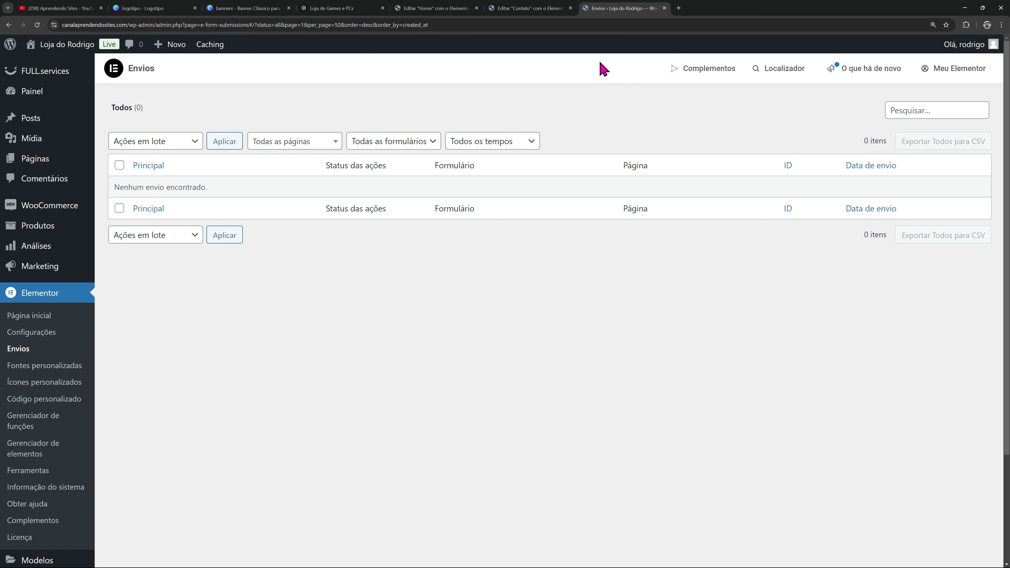
Return to the Contato page editor and check the form's Coletar envios settings
click(539, 7)
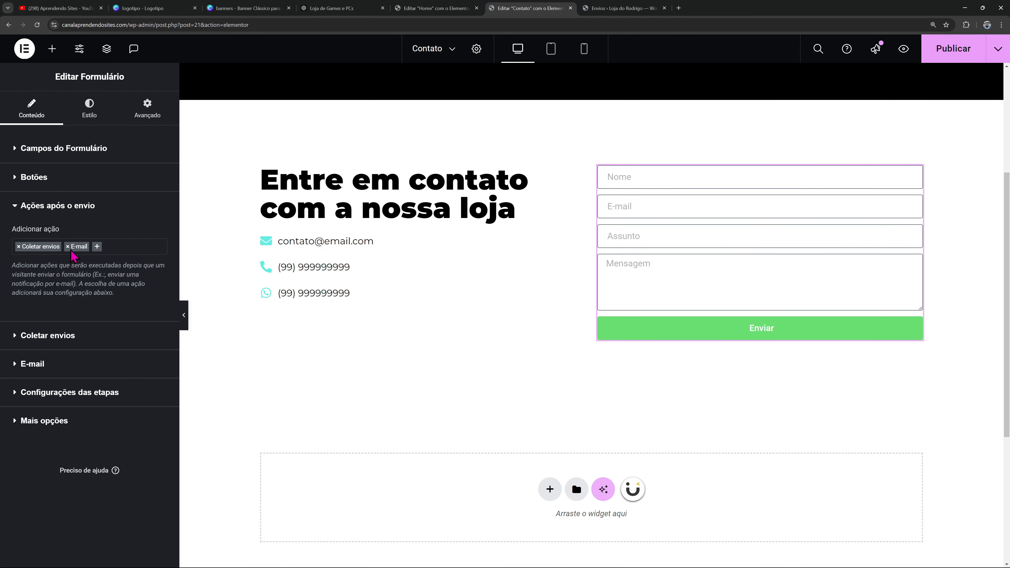
click(51, 209)
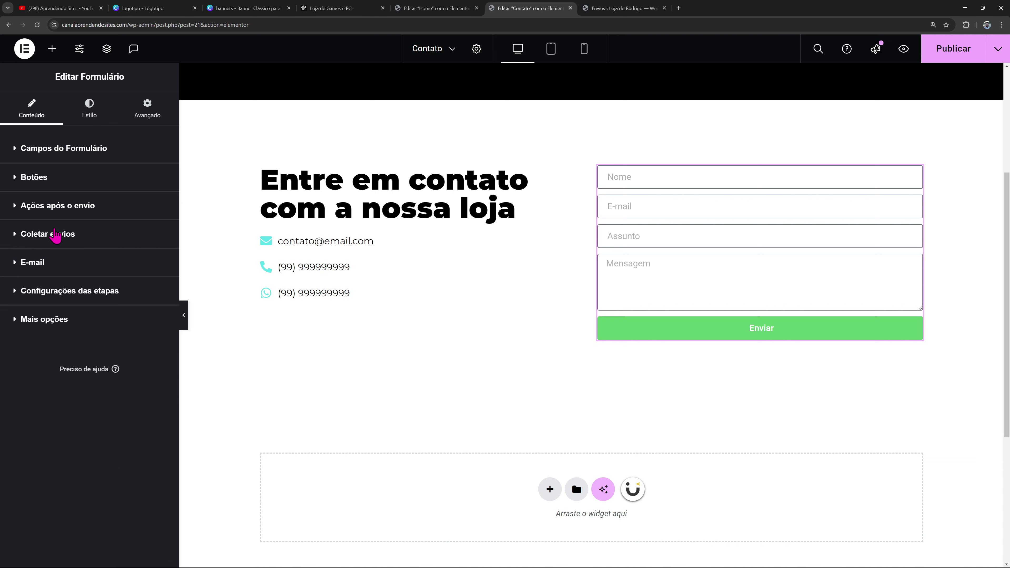
click(52, 235)
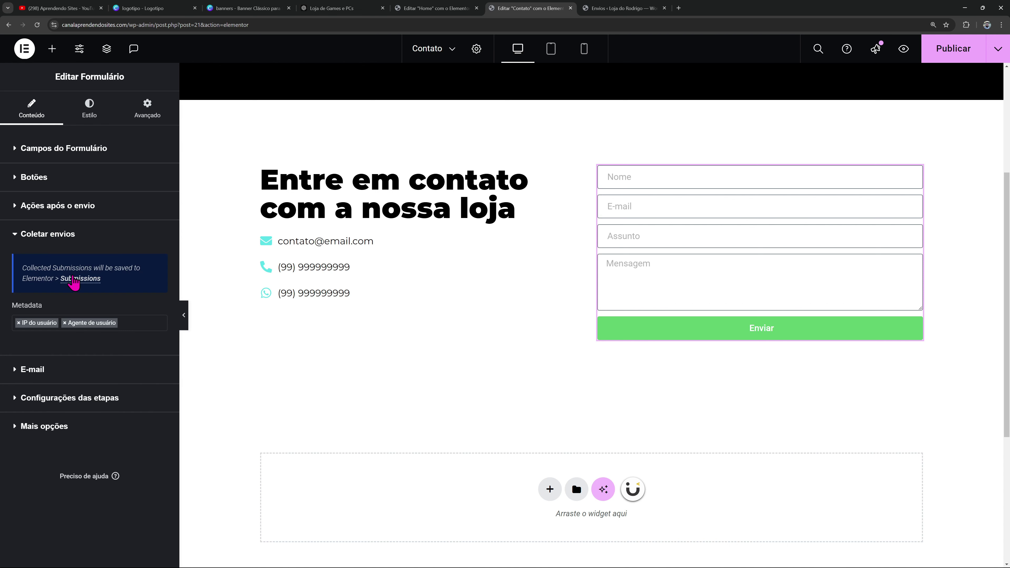
click(45, 234)
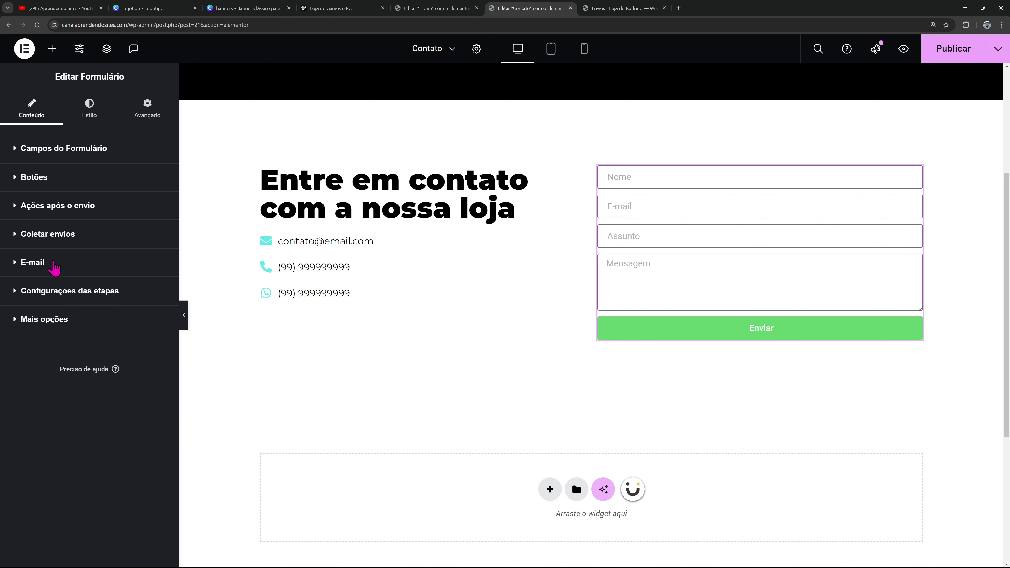
Review the form's E-mail settings, including the recipient address, subject, message and sender fields
click(53, 262)
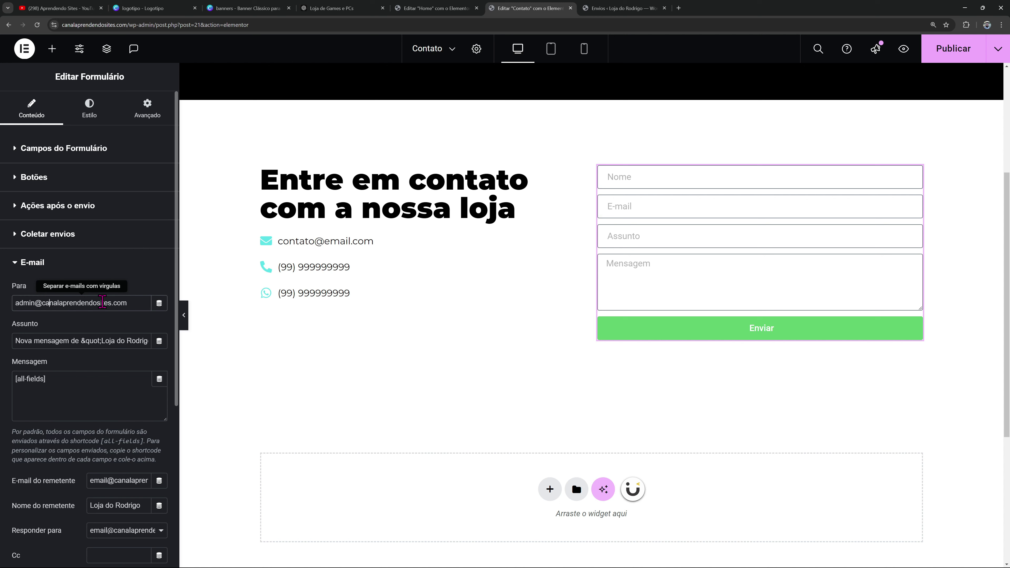
drag(132, 301, 9, 308)
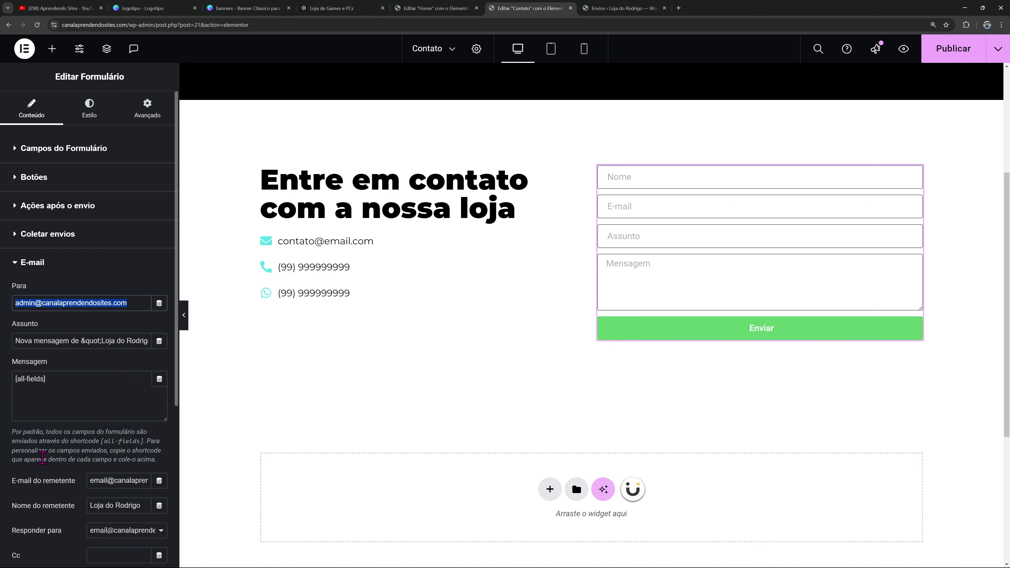
scroll(79, 339, down, 2)
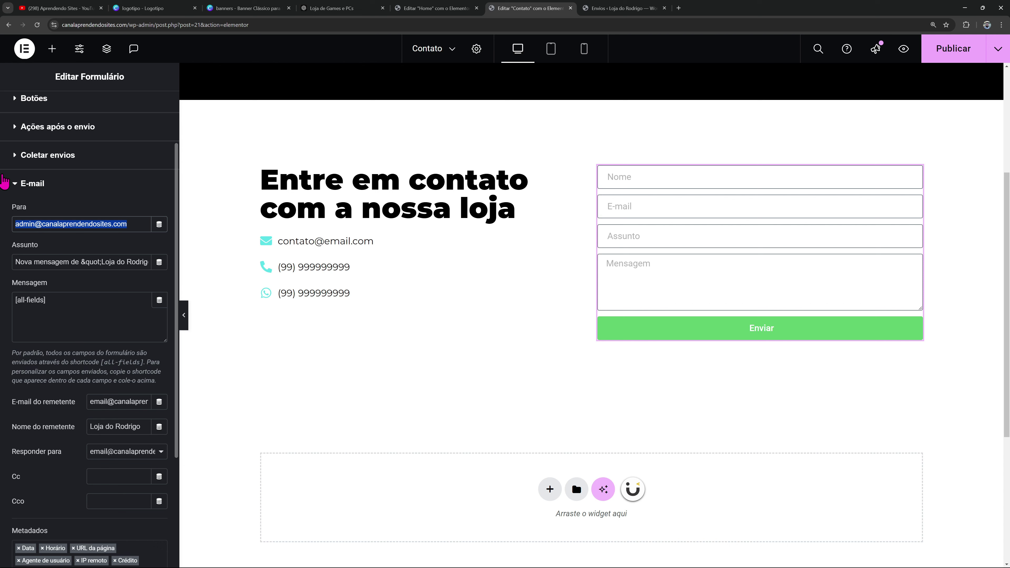
click(15, 187)
Add the Redirecionar action to the form's after-submission actions and open its redirect link setting
click(63, 206)
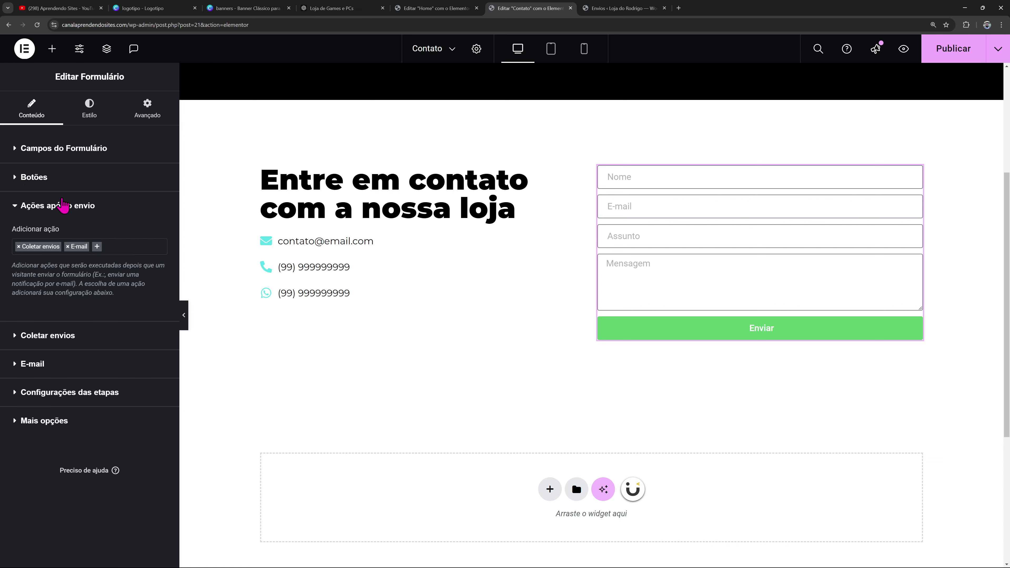
click(97, 251)
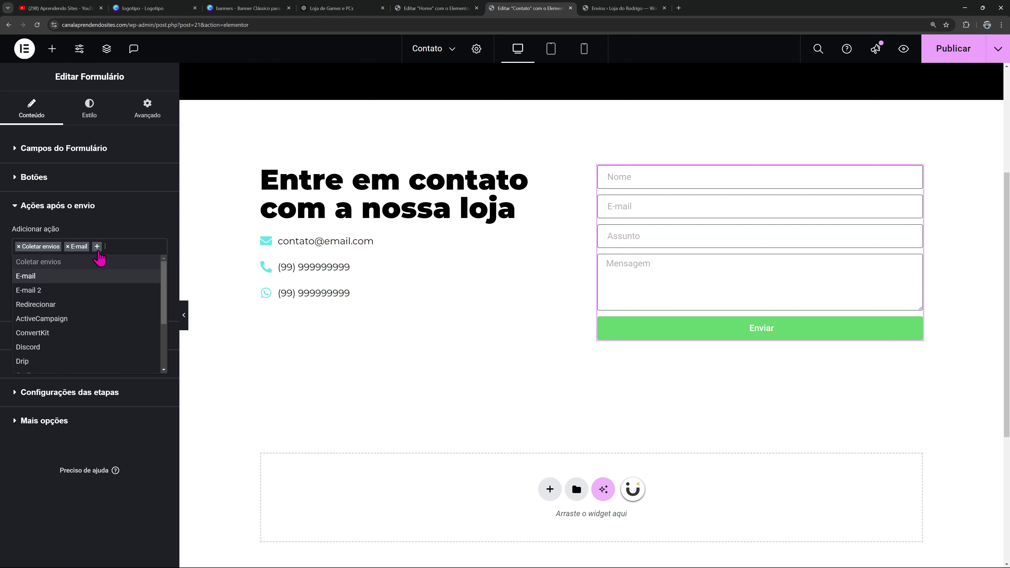
click(53, 313)
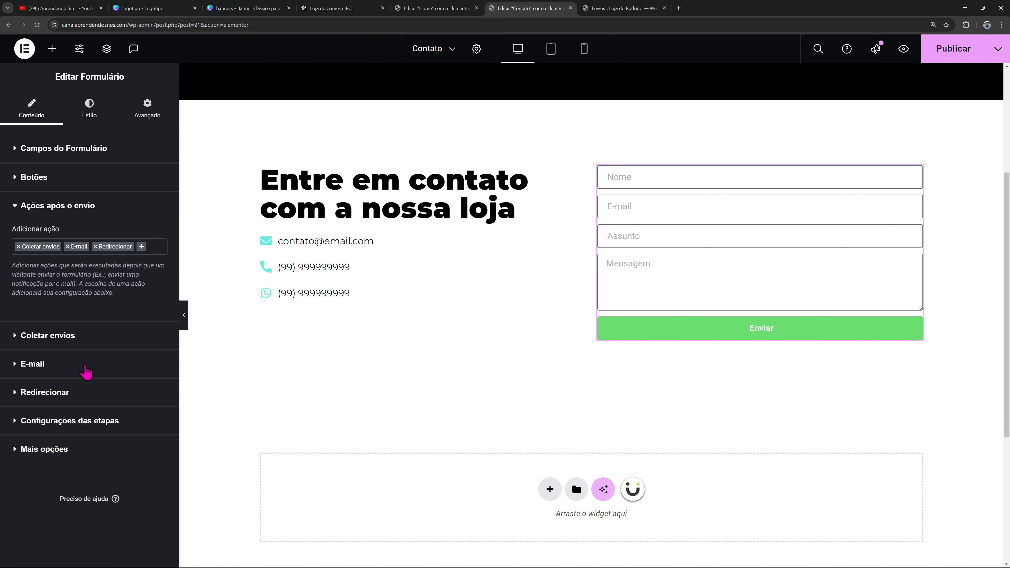
click(56, 394)
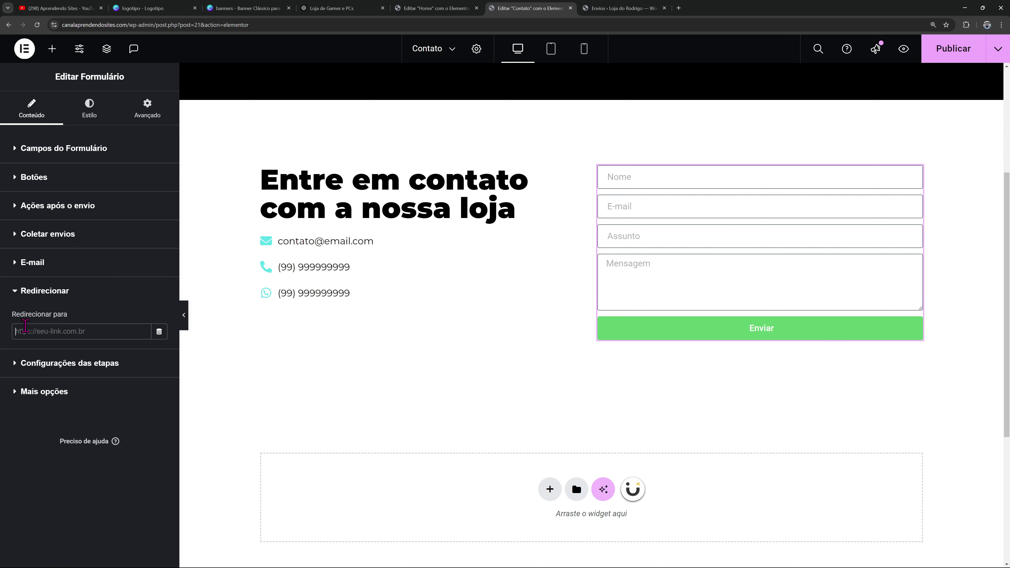
click(49, 295)
Remove the Redirecionar action from the form's after-submission actions
click(48, 295)
click(75, 208)
click(94, 249)
click(95, 248)
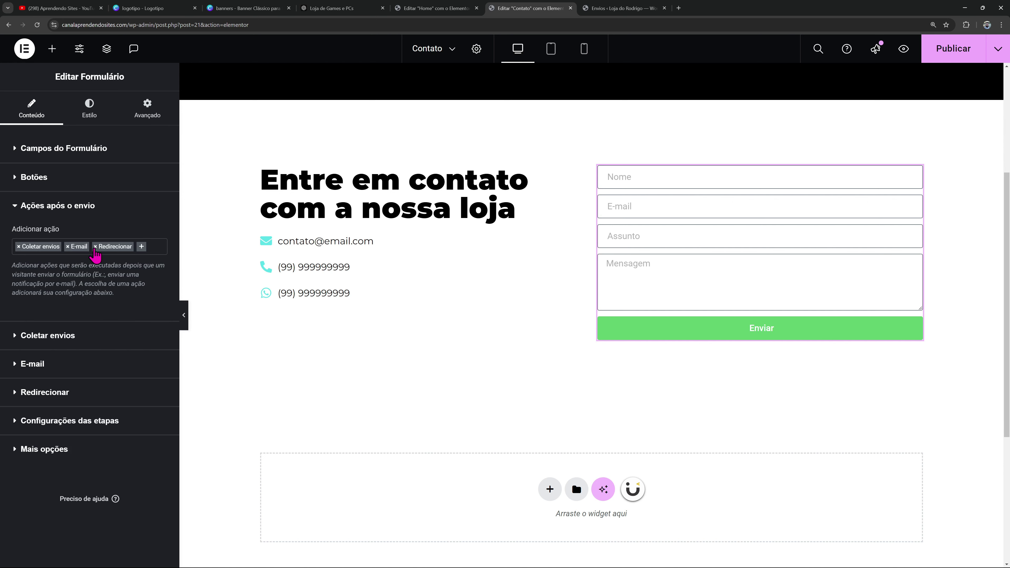
click(95, 247)
Look through the other available after-submission actions for the form
click(98, 248)
click(97, 247)
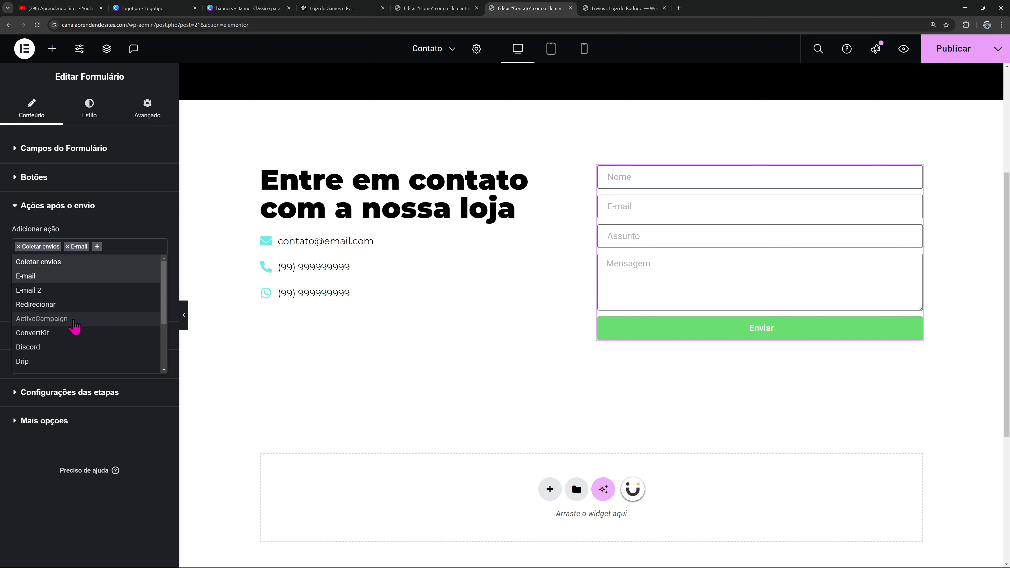
scroll(68, 334, down, 4)
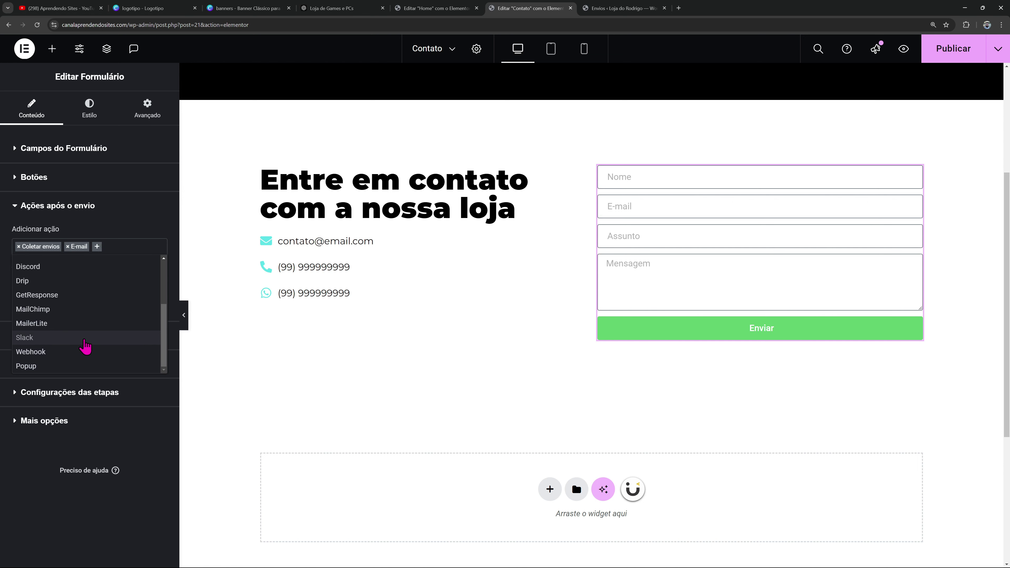
scroll(84, 347, up, 3)
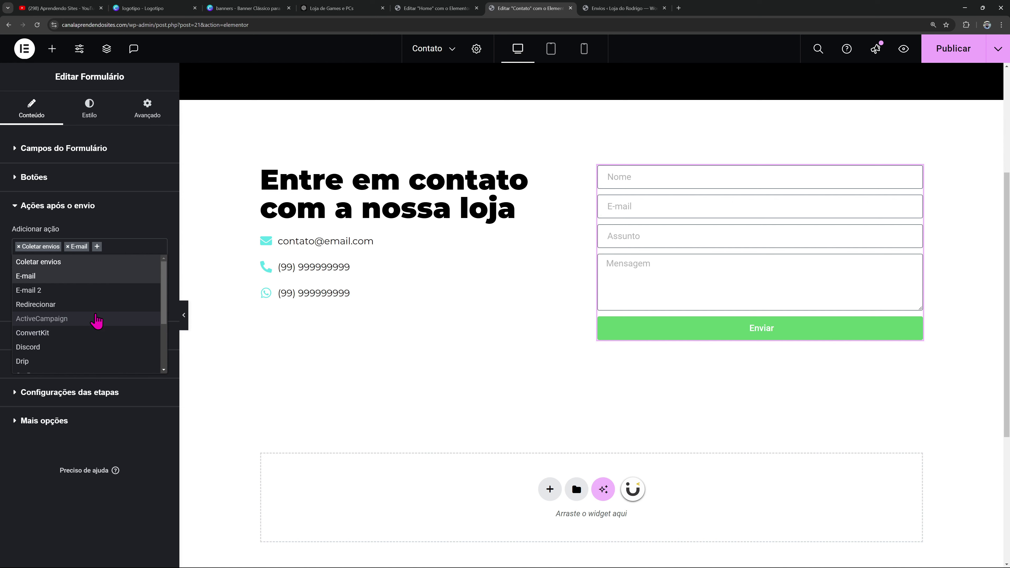
click(82, 219)
click(80, 215)
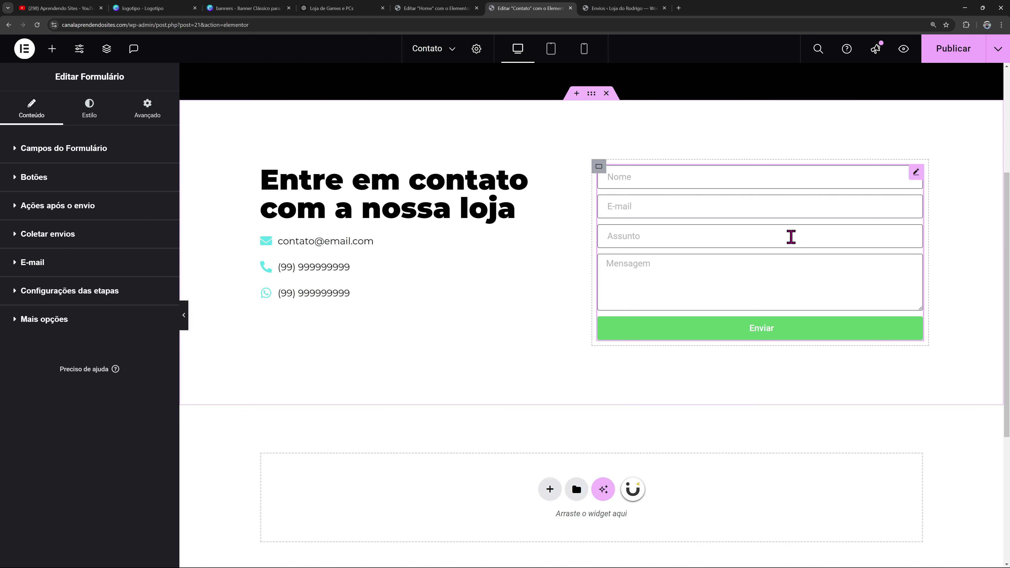
Enable the form's Mensagens personalizadas option and select the text of its success message
scroll(758, 239, up, 5)
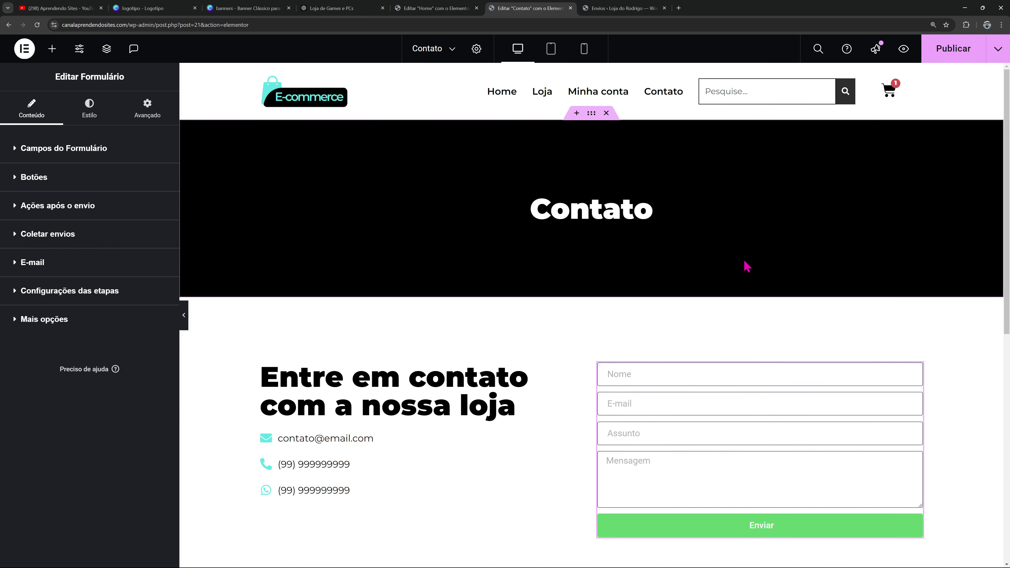
scroll(744, 264, down, 2)
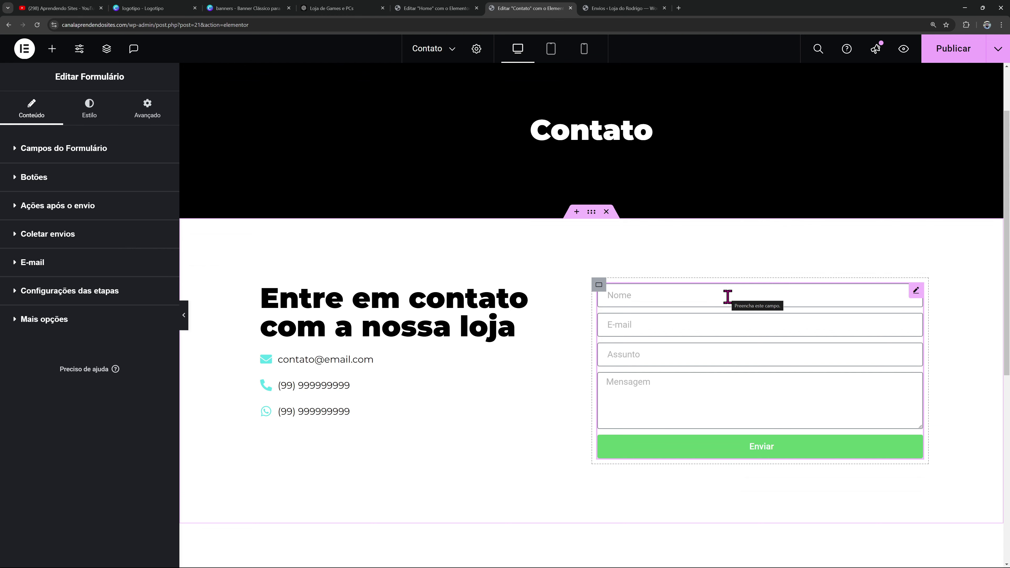
scroll(700, 339, down, 1)
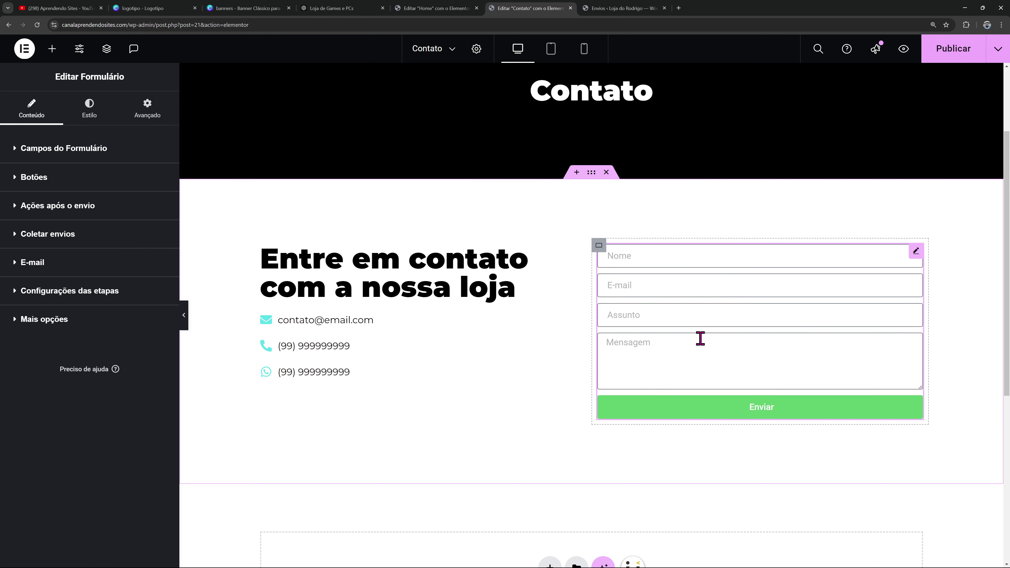
click(52, 319)
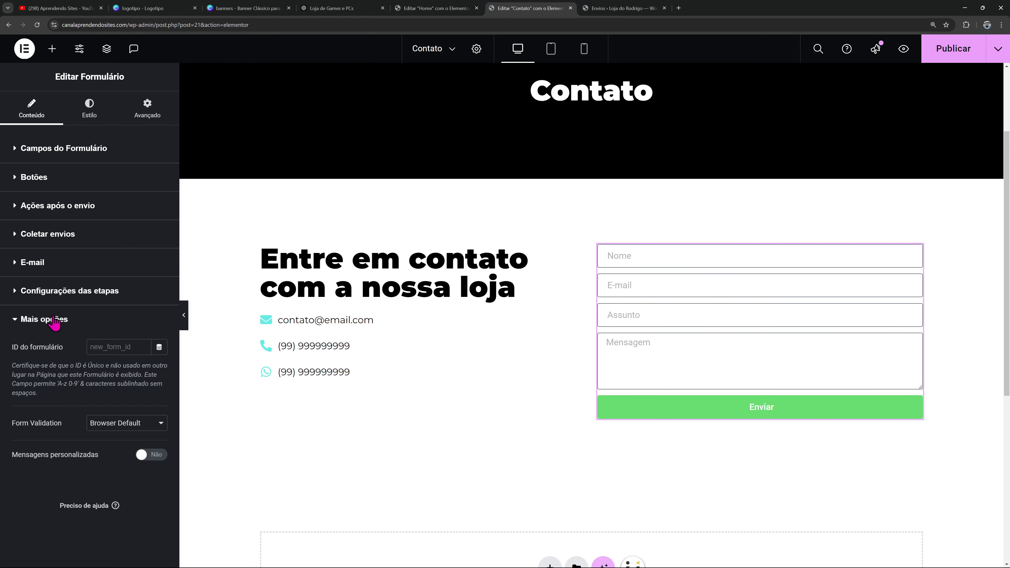
click(158, 454)
scroll(159, 457, down, 3)
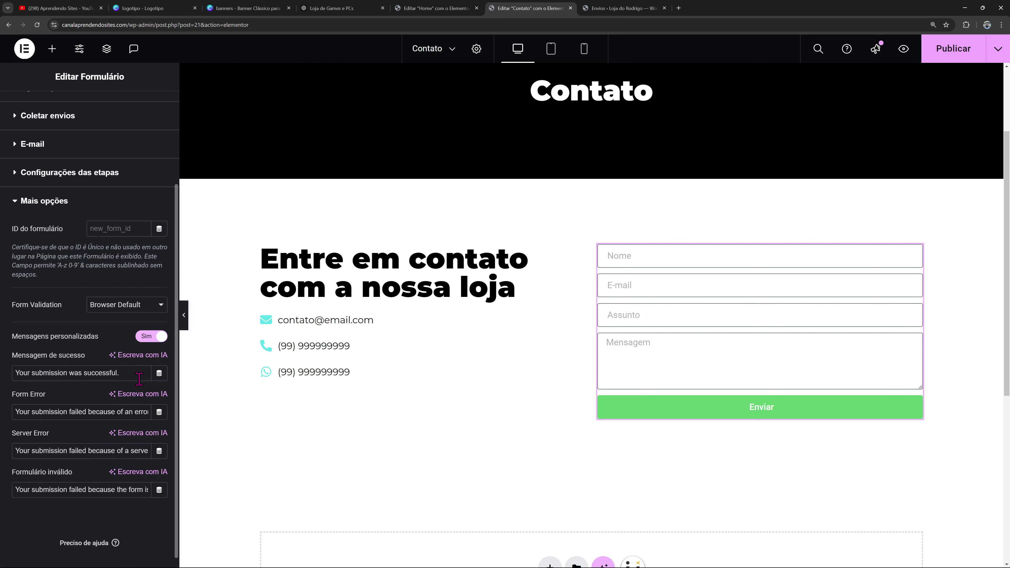
drag(140, 374, 8, 376)
triple_click(45, 376)
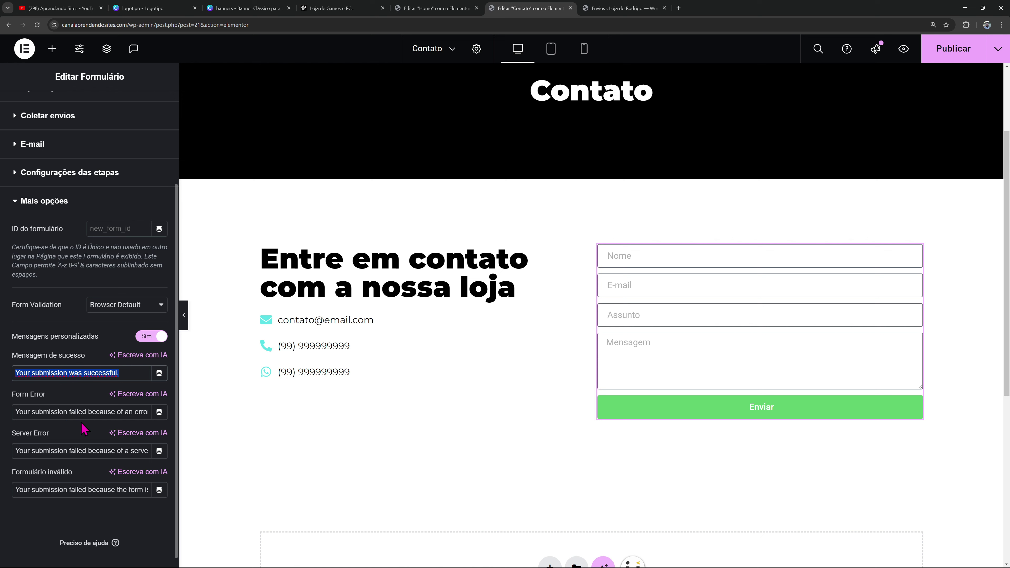
scroll(56, 368, up, 3)
Apply the Secundário global font to the form's label and HTML field typography
click(88, 108)
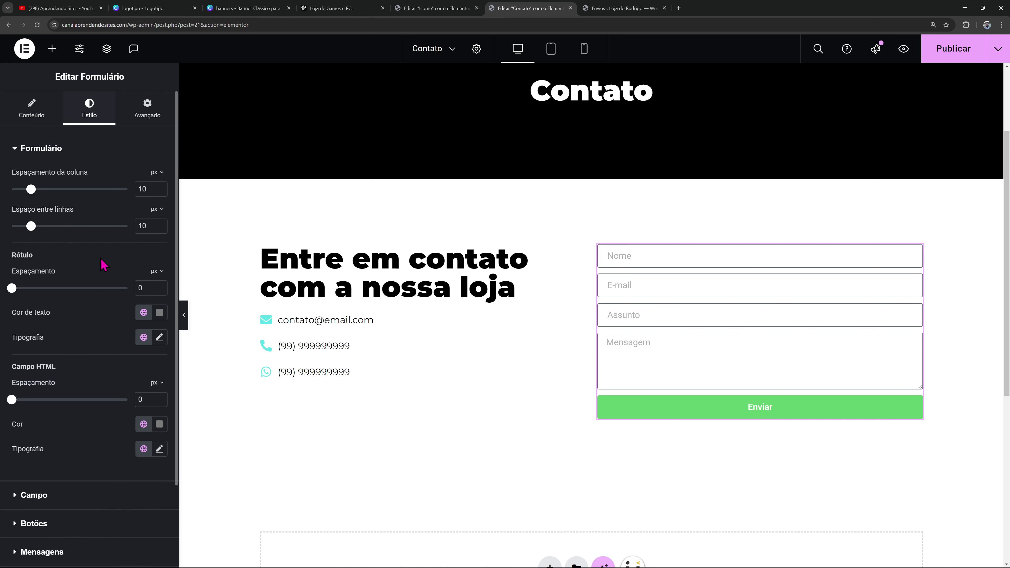
click(143, 339)
click(92, 431)
click(144, 424)
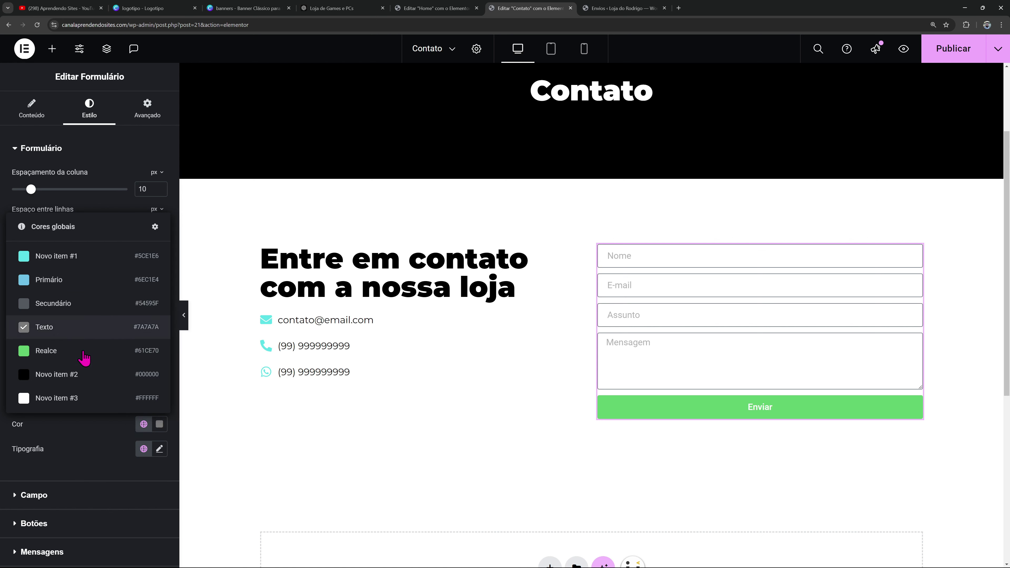
click(144, 449)
click(65, 376)
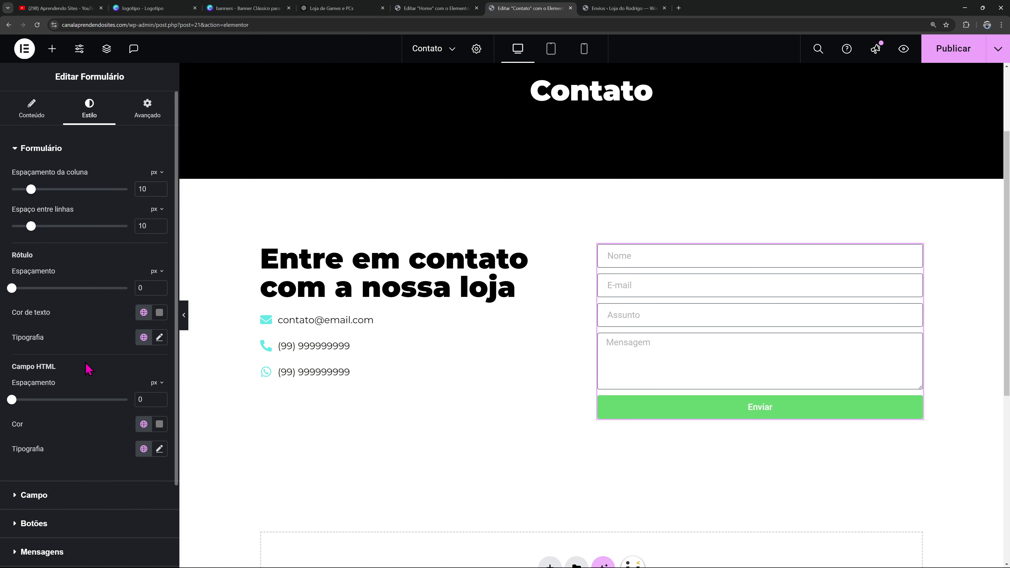
click(44, 150)
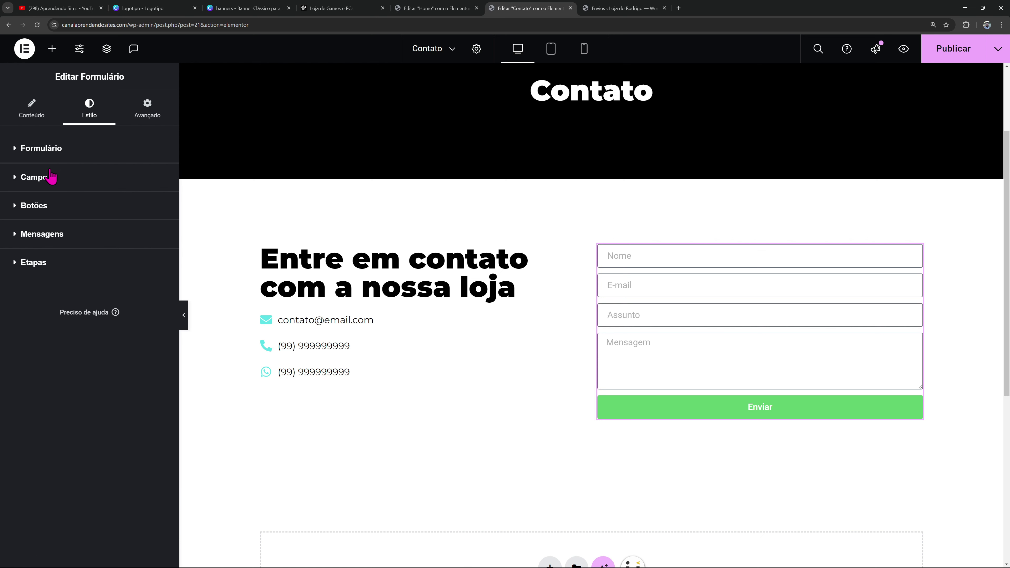
Apply the Secundário global font to the typography of the form's input fields
click(47, 177)
click(143, 229)
click(100, 322)
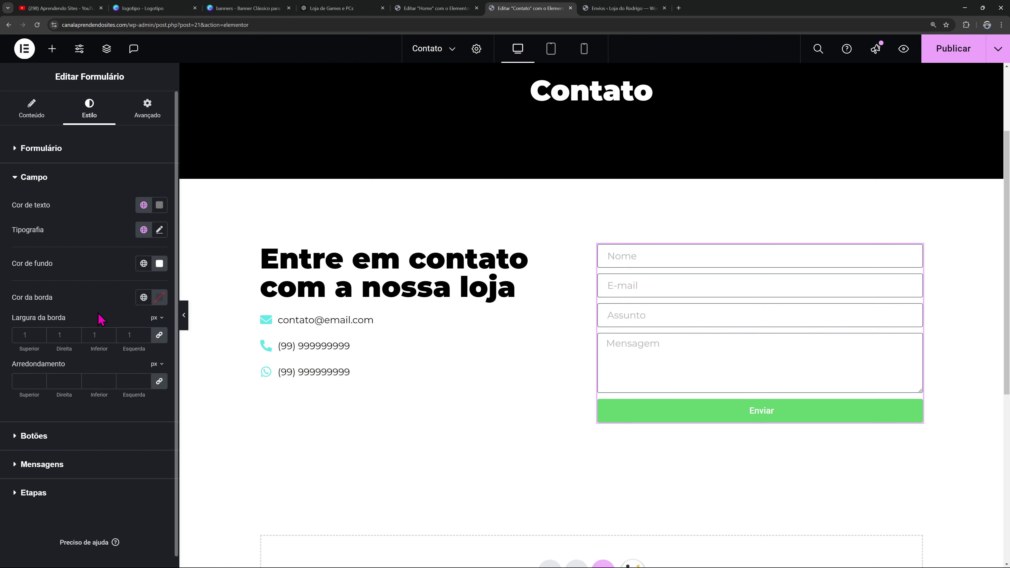
Give the form's Enviar button the global black Novo item #2 (#000000) background and the Secundário global font
click(34, 435)
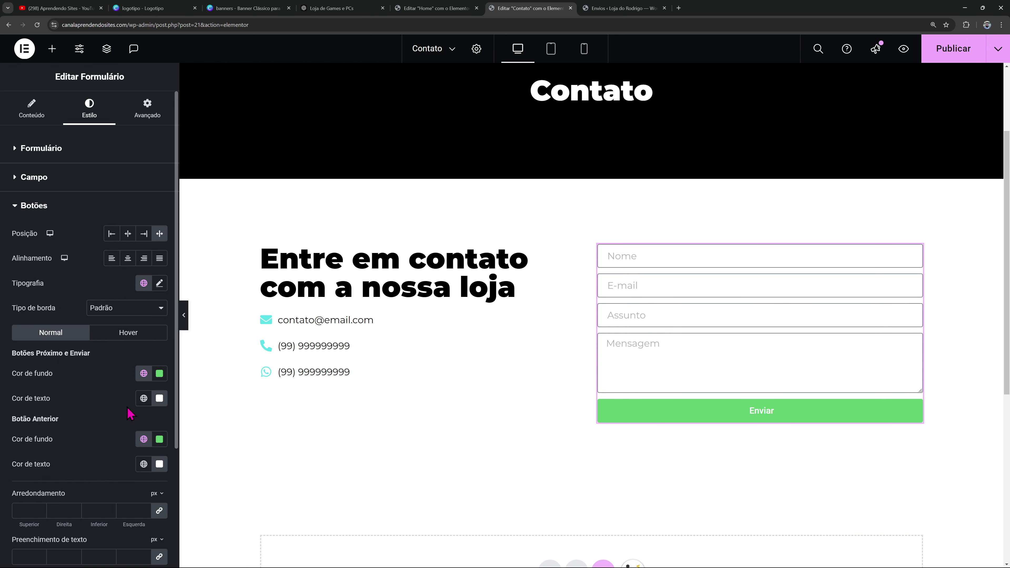
scroll(129, 414, down, 1)
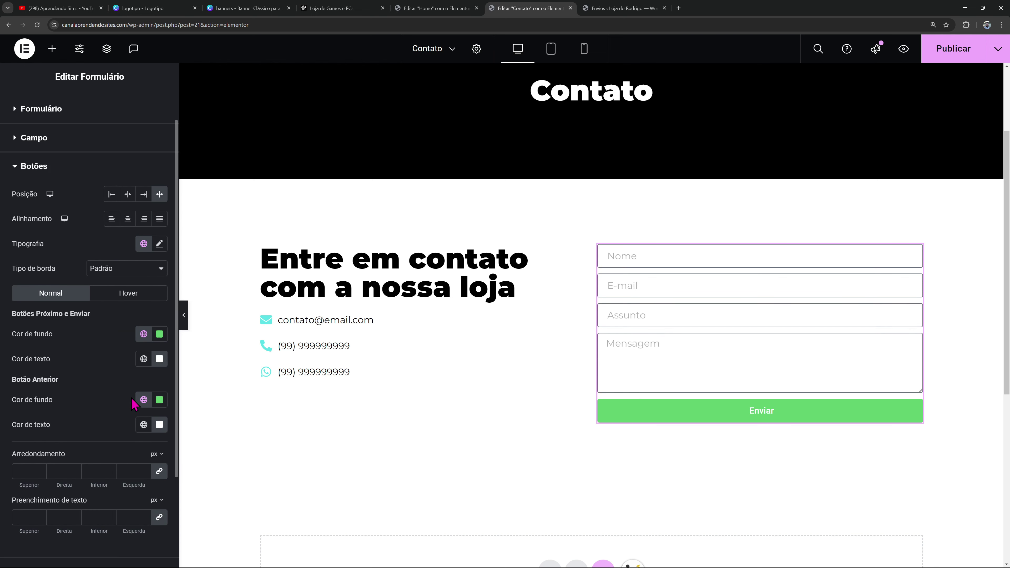
click(143, 334)
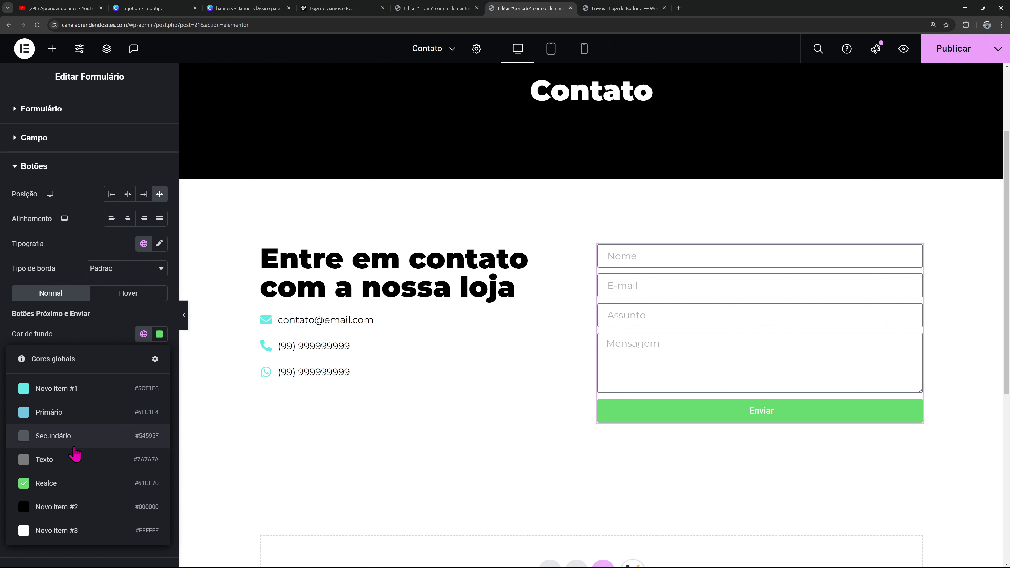
click(58, 512)
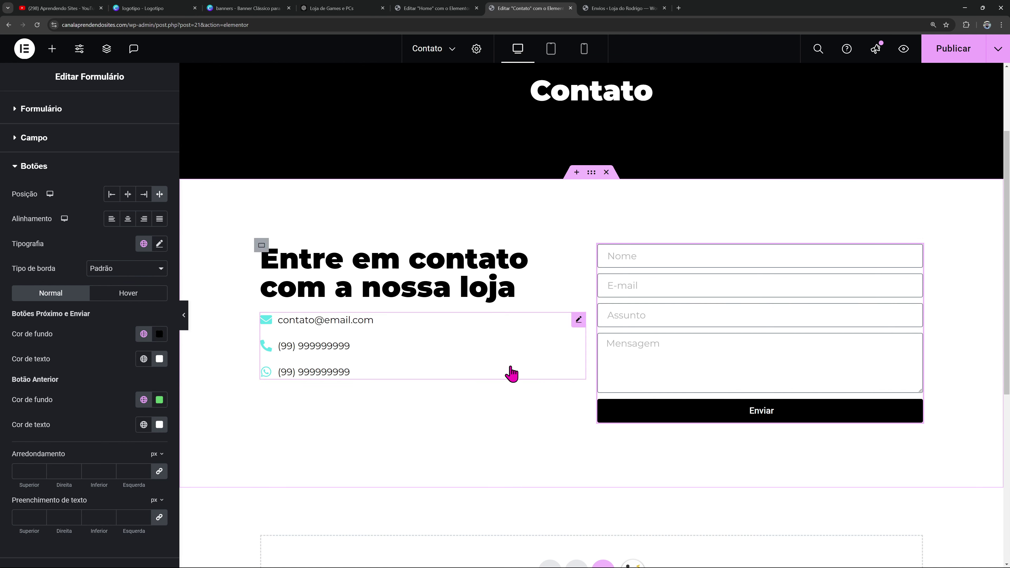
click(144, 244)
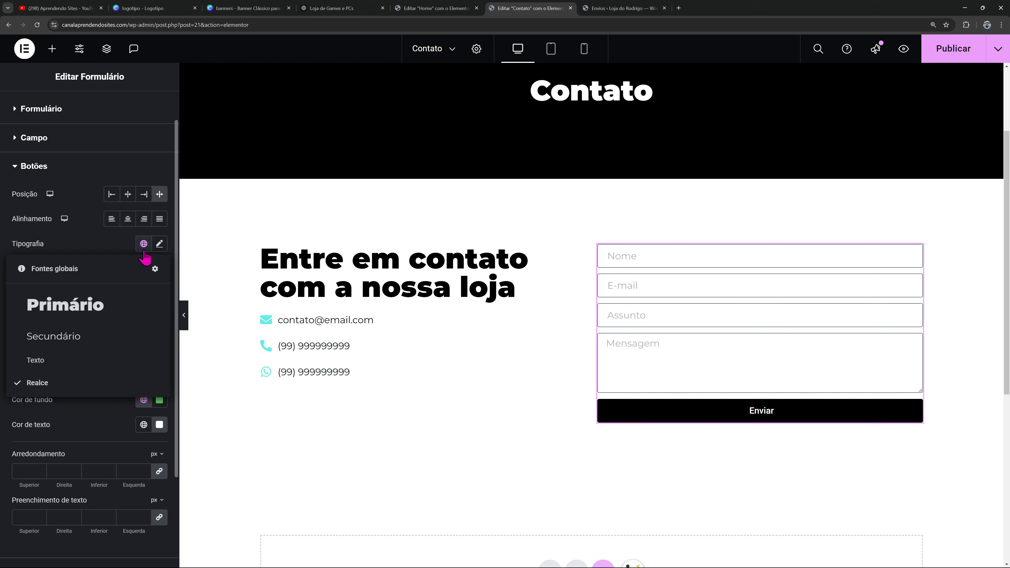
click(78, 338)
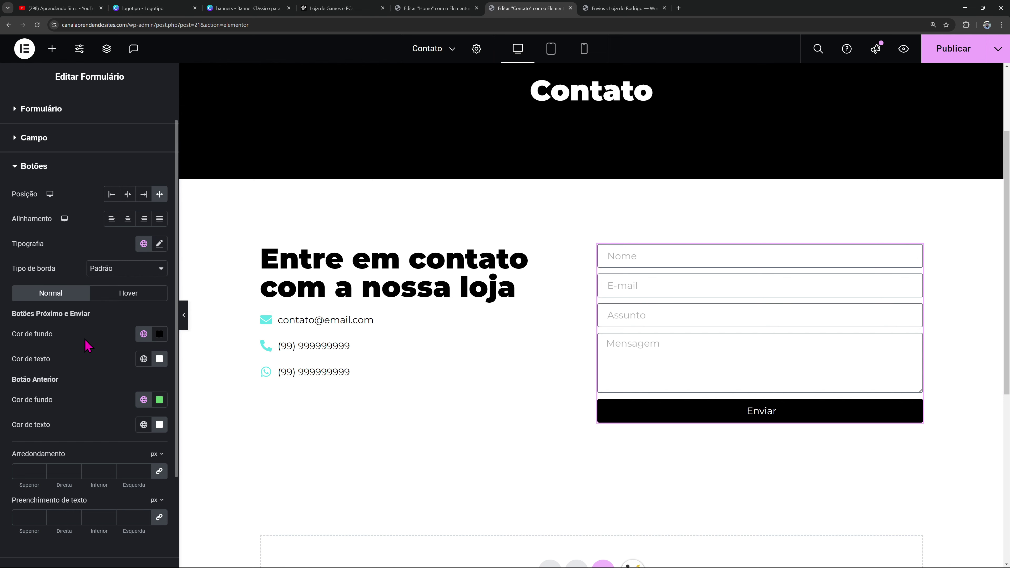
Set the form's success message color to the global black Novo item #2 (#000000)
scroll(64, 438, down, 3)
click(55, 462)
click(143, 286)
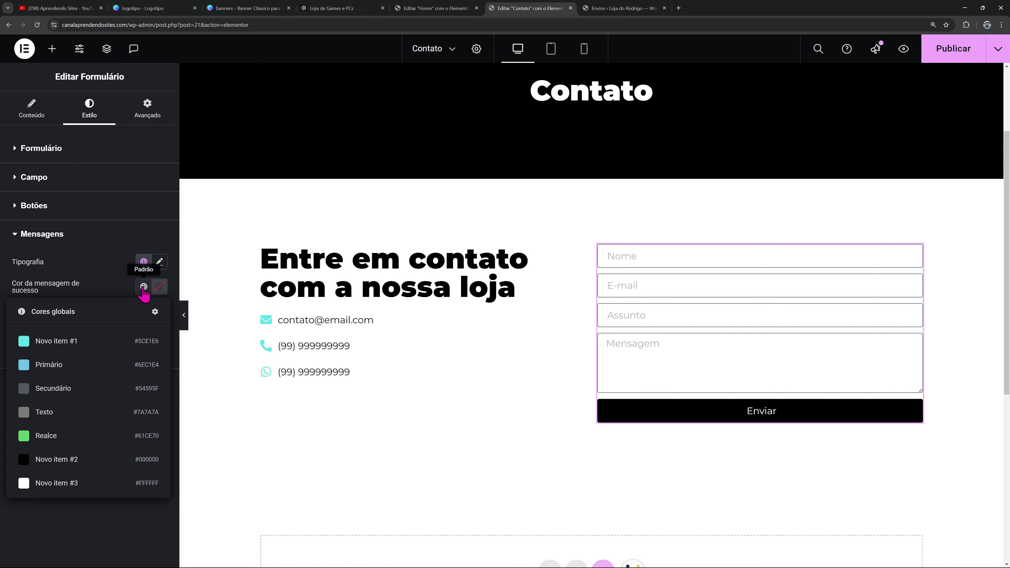
click(74, 459)
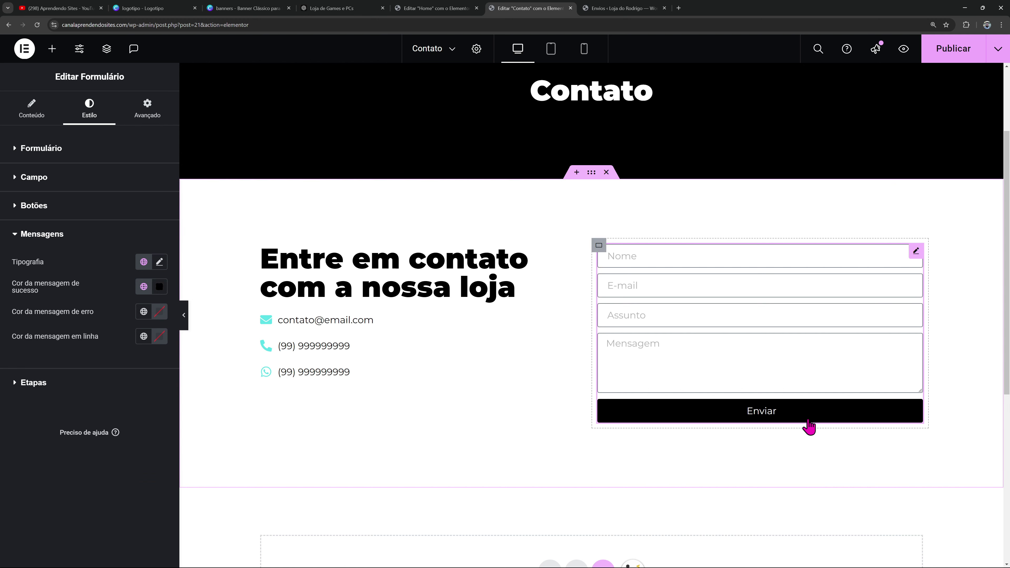
Check how the Contato page looks in the tablet and mobile layouts
click(551, 49)
click(584, 56)
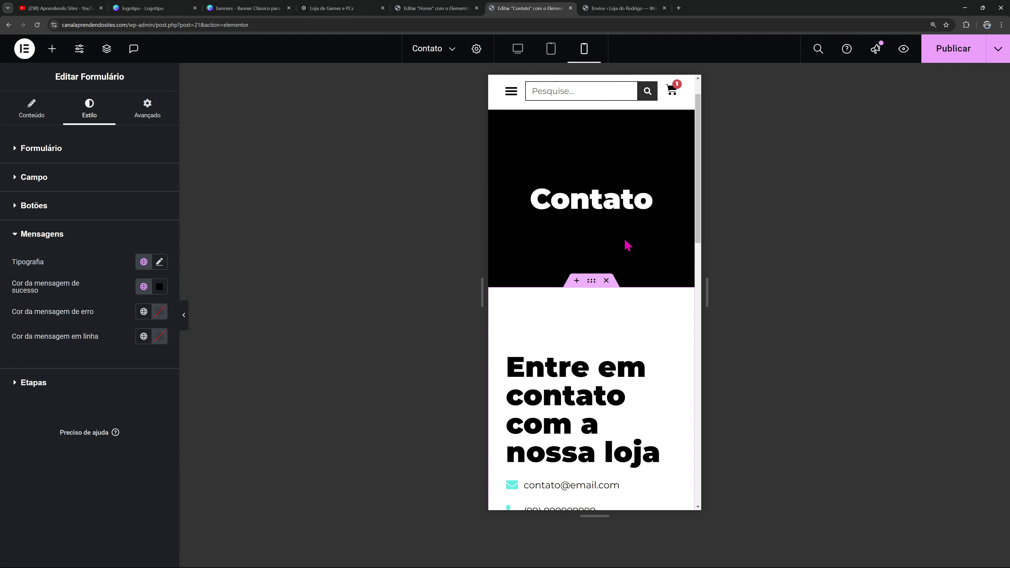
scroll(625, 247, down, 10)
scroll(623, 243, up, 10)
Return to the desktop layout, then publish the Contato page and open its preview
click(517, 49)
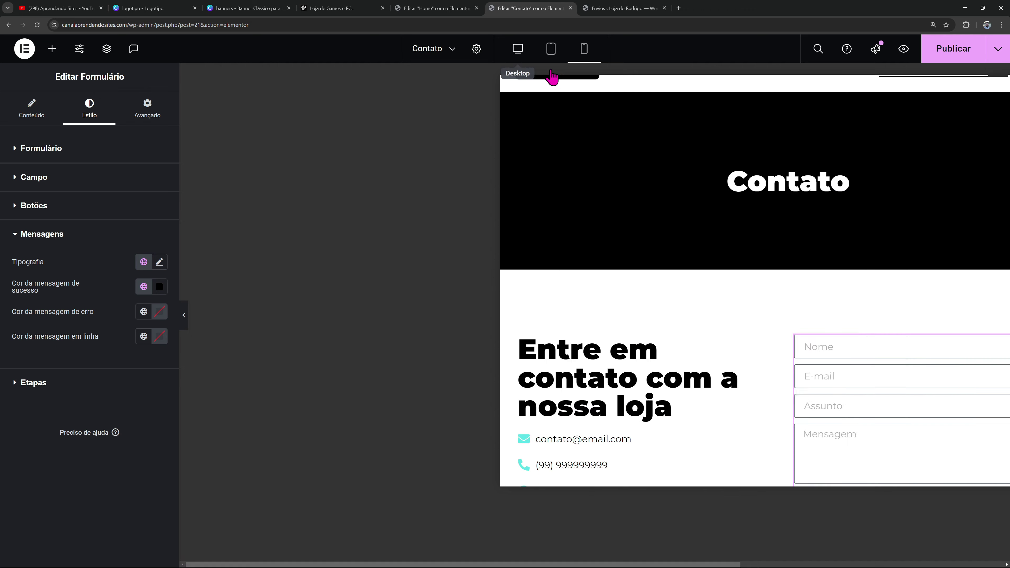
scroll(926, 118, down, 3)
scroll(927, 117, up, 2)
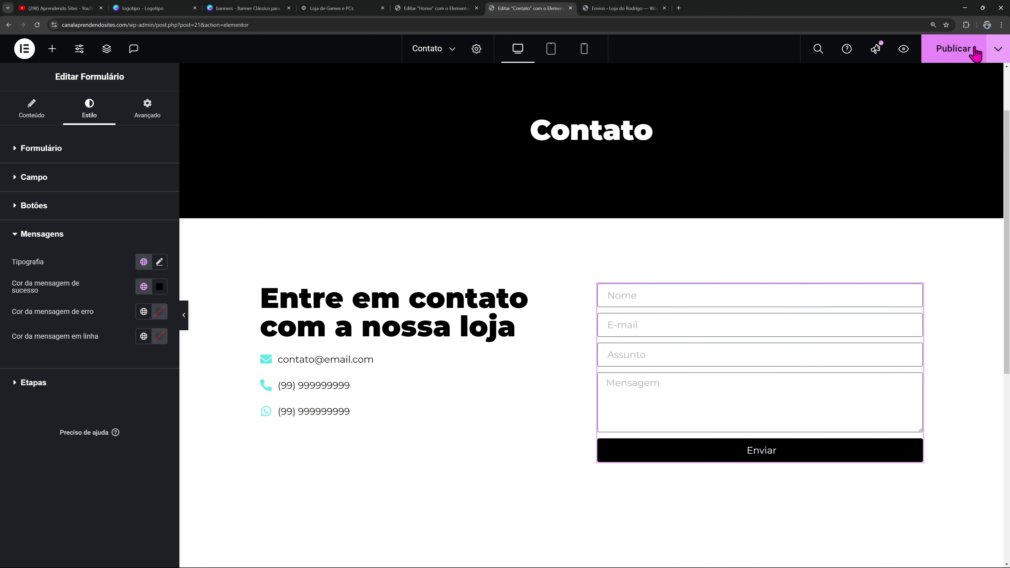
click(966, 49)
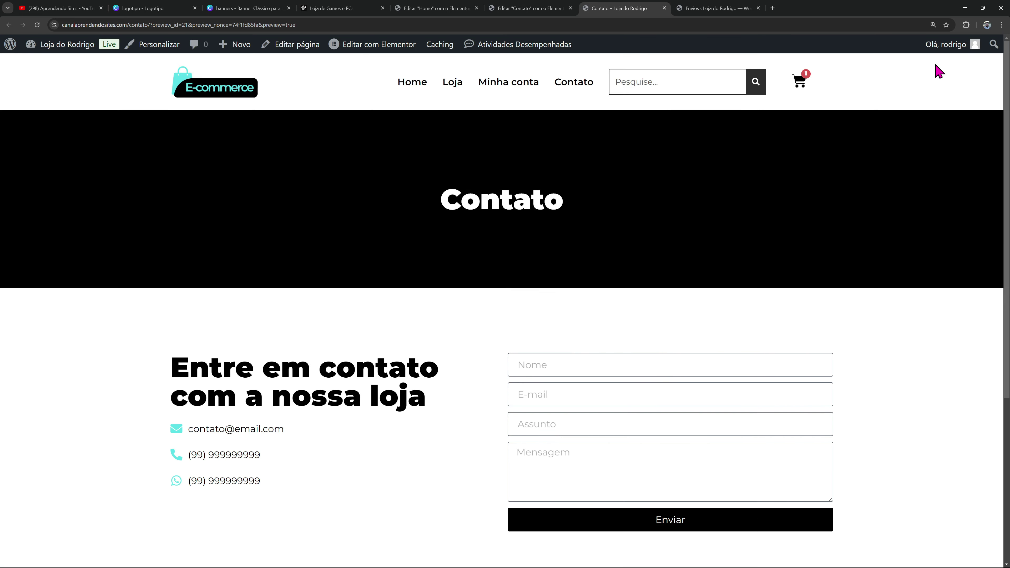
Look through the published Contato page, then close its preview and the Envios settings page
scroll(893, 184, down, 4)
scroll(892, 184, up, 4)
click(665, 8)
click(664, 8)
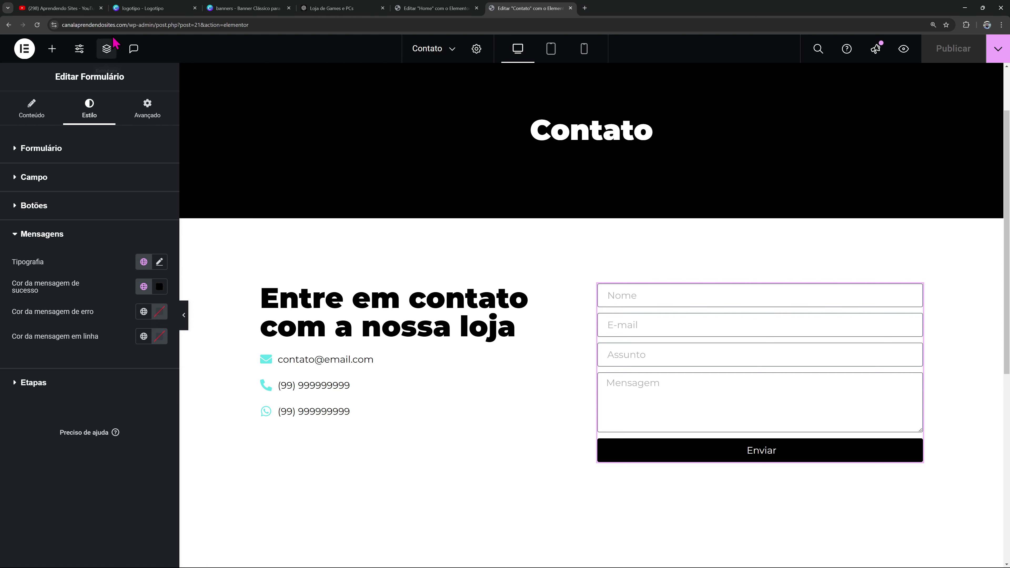
Open the store's home page, go to Loja and look through the Console Sony Playstation 5 Standard product page
drag(147, 25, 322, 45)
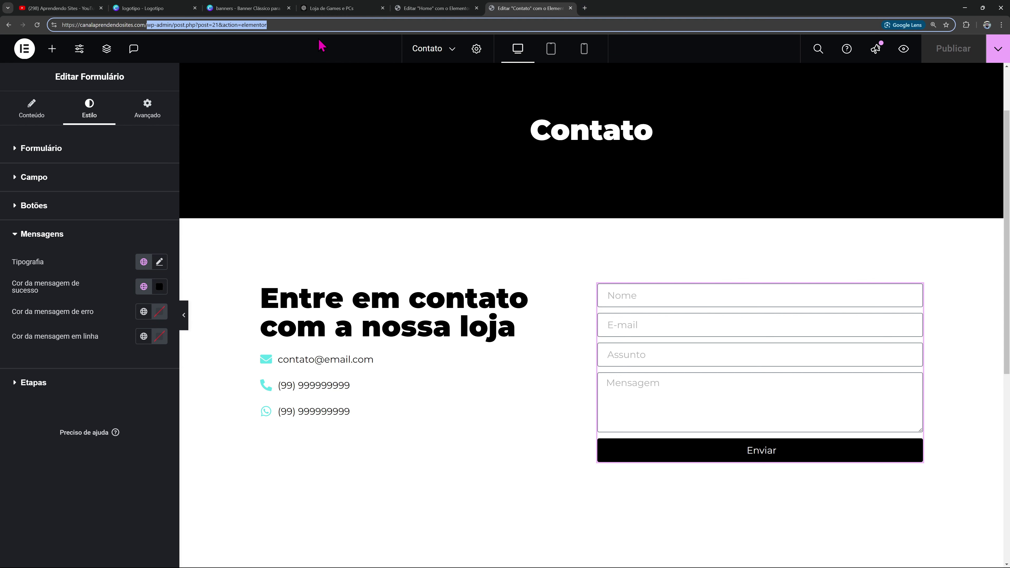
key(BackSpace)
key(Return)
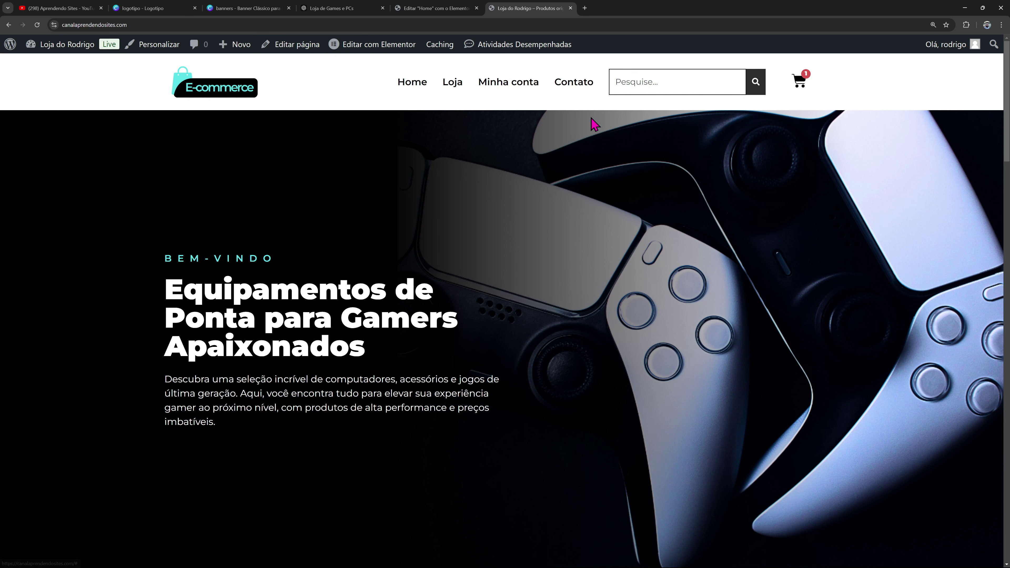
click(453, 83)
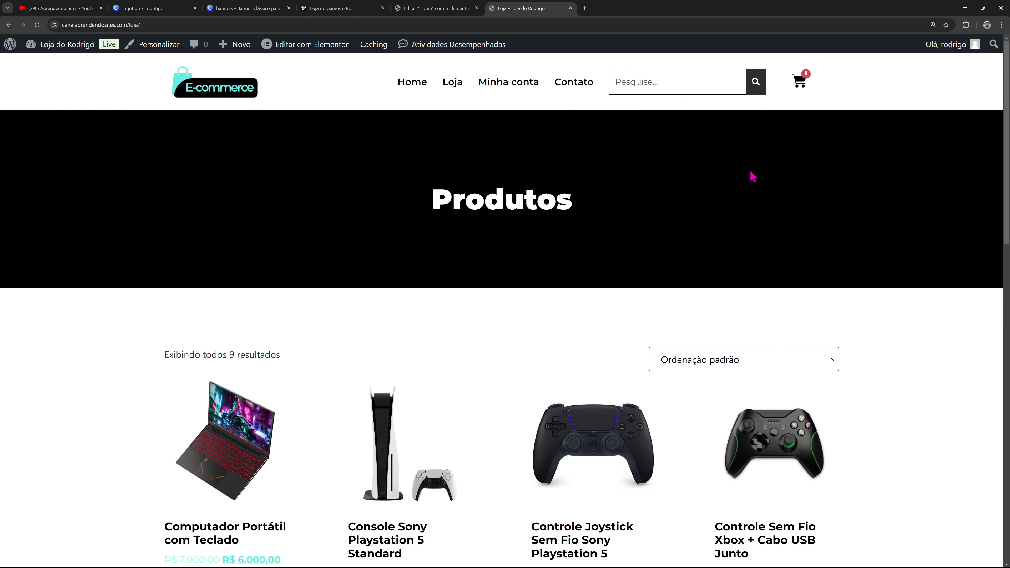
scroll(392, 290, down, 3)
click(391, 290)
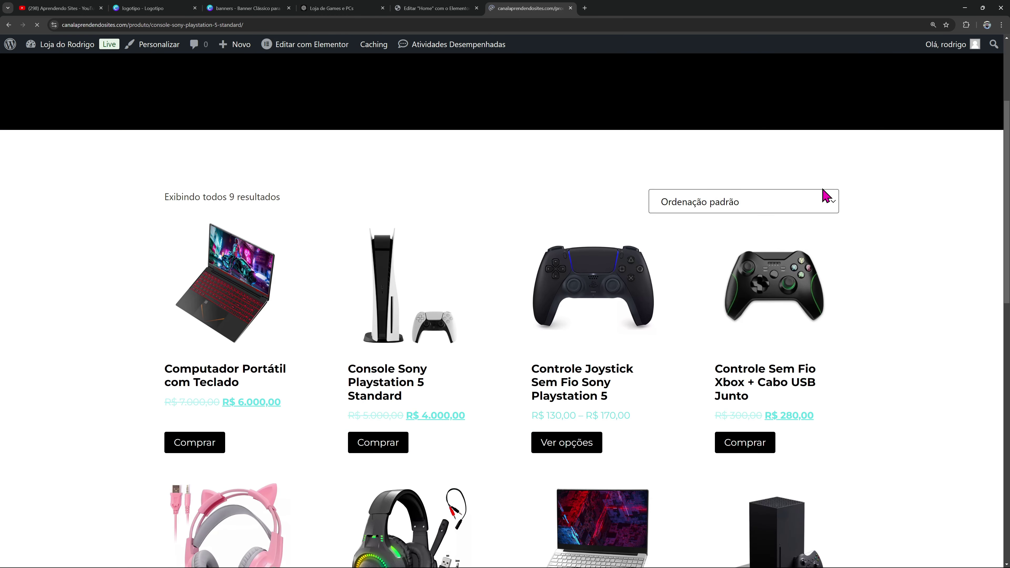
scroll(816, 211, down, 15)
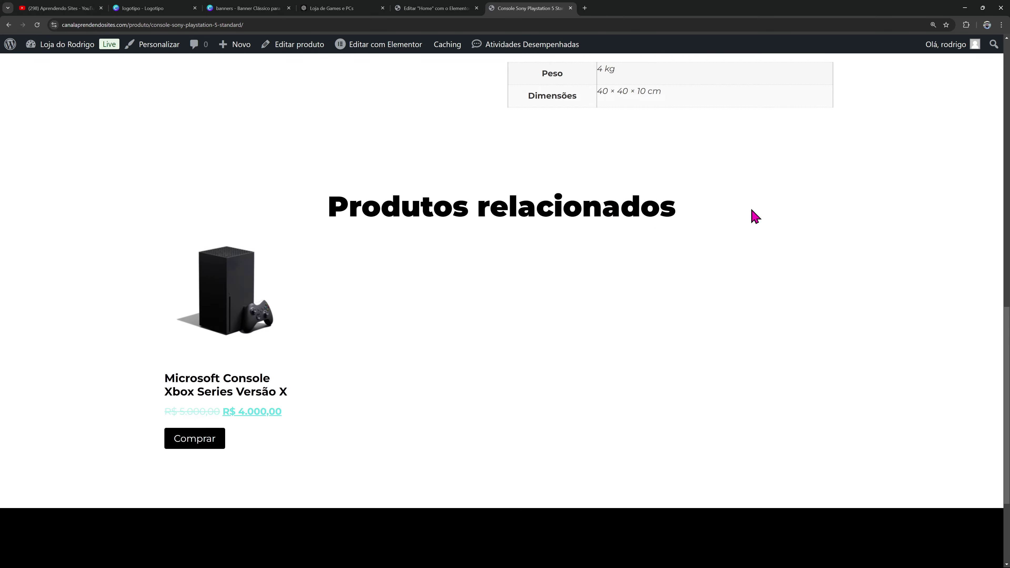
scroll(755, 215, up, 15)
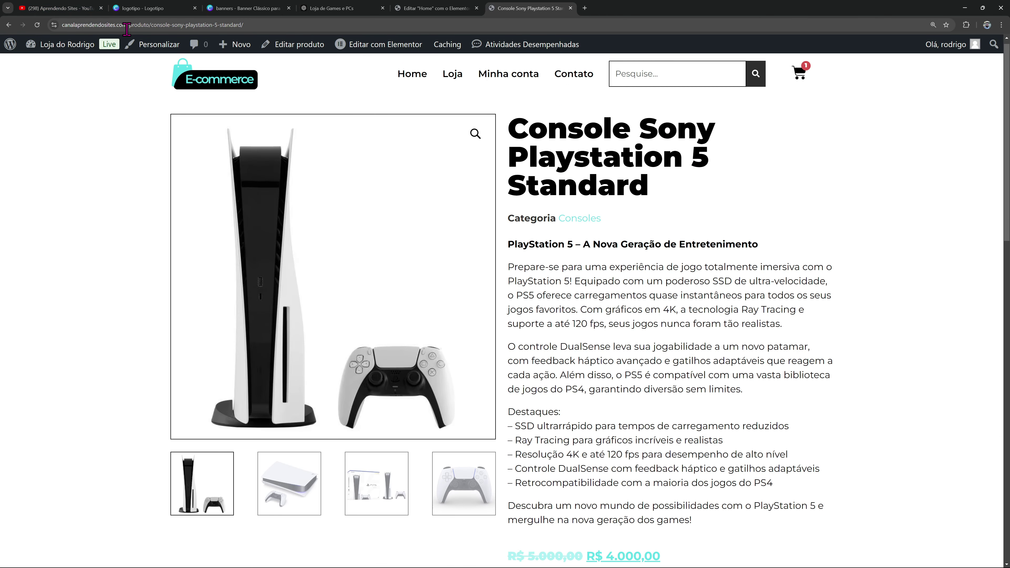
Replace the product slug in the page address with the nonexistent "efjdsajhjhuadsdsa" and load it to view the store's 404 page
drag(151, 25, 277, 28)
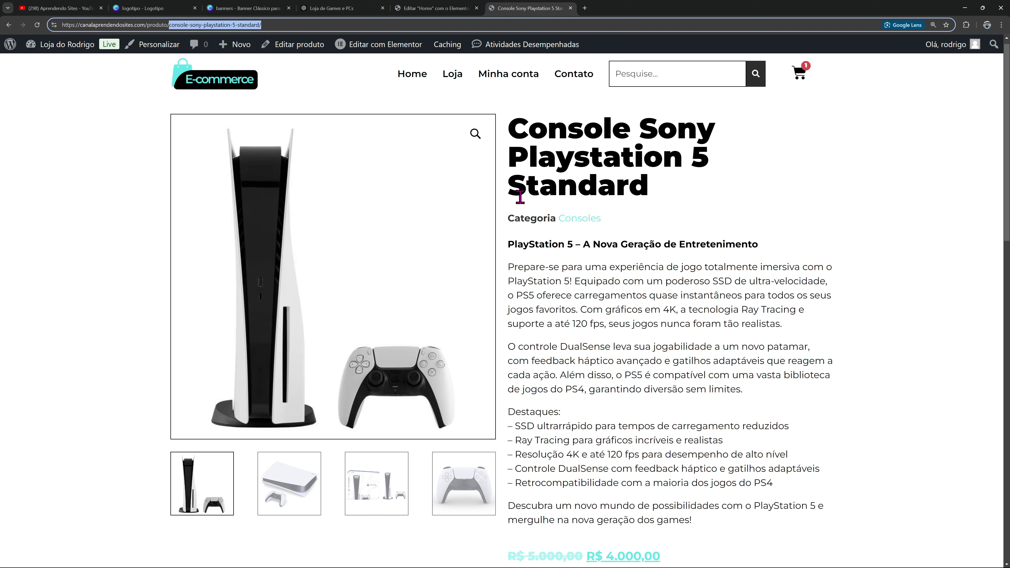
click(185, 25)
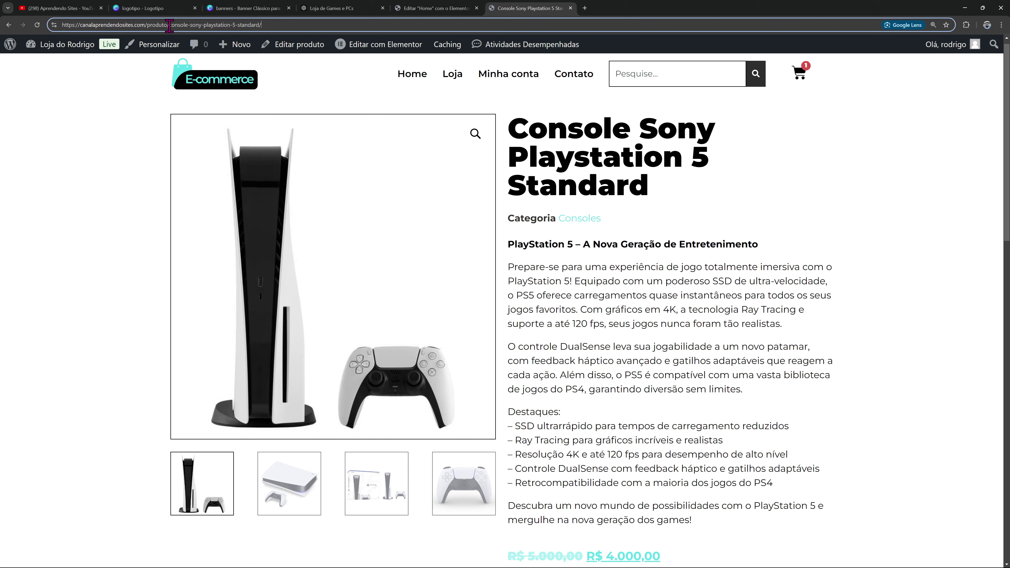
drag(169, 25, 290, 24)
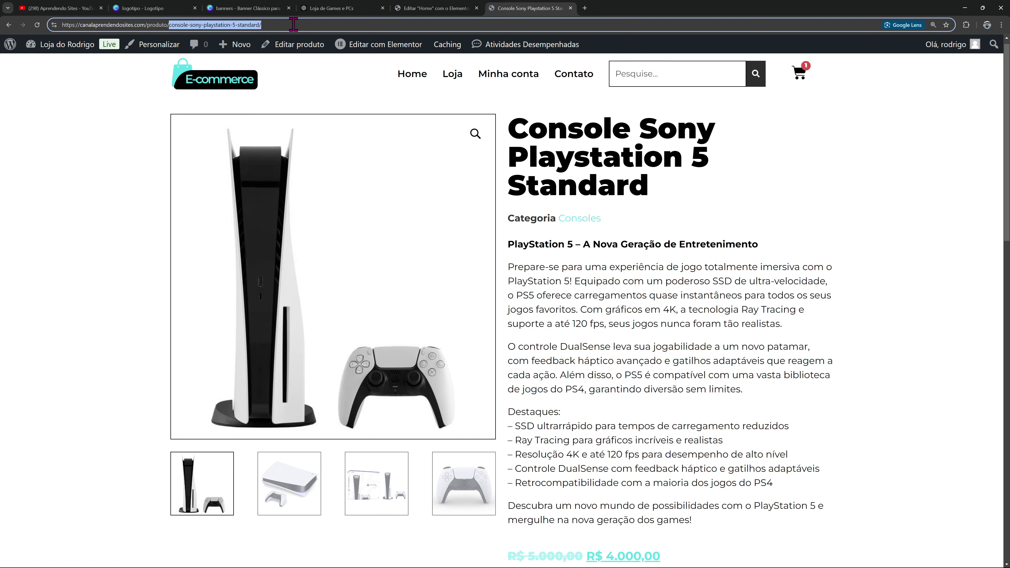
text(efjdsajhjhuadsdsa)
key(Return)
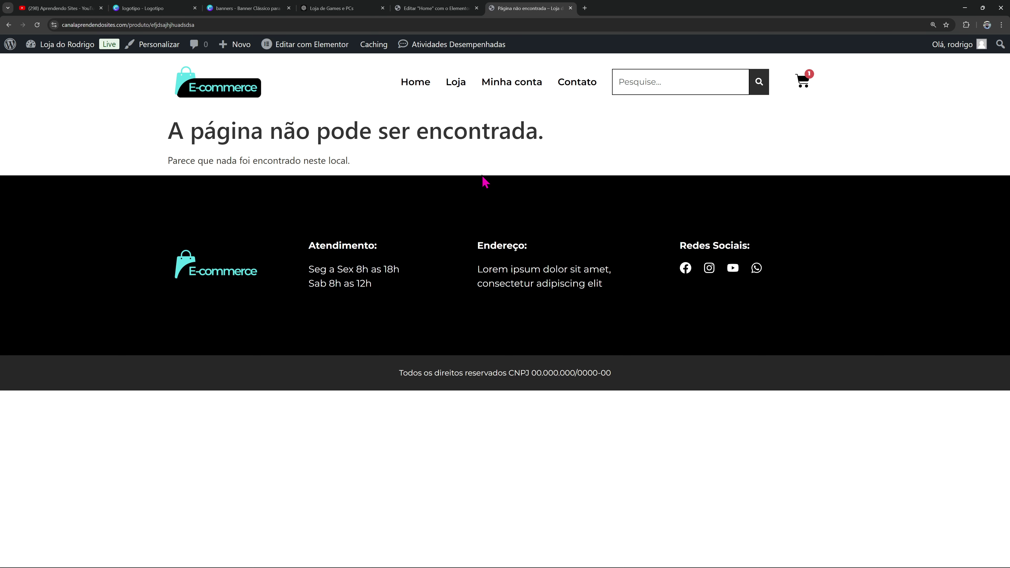
Go to Elementor's theme builder from the WordPress dashboard and start a new Erro 404 template
mouse_move(65, 47)
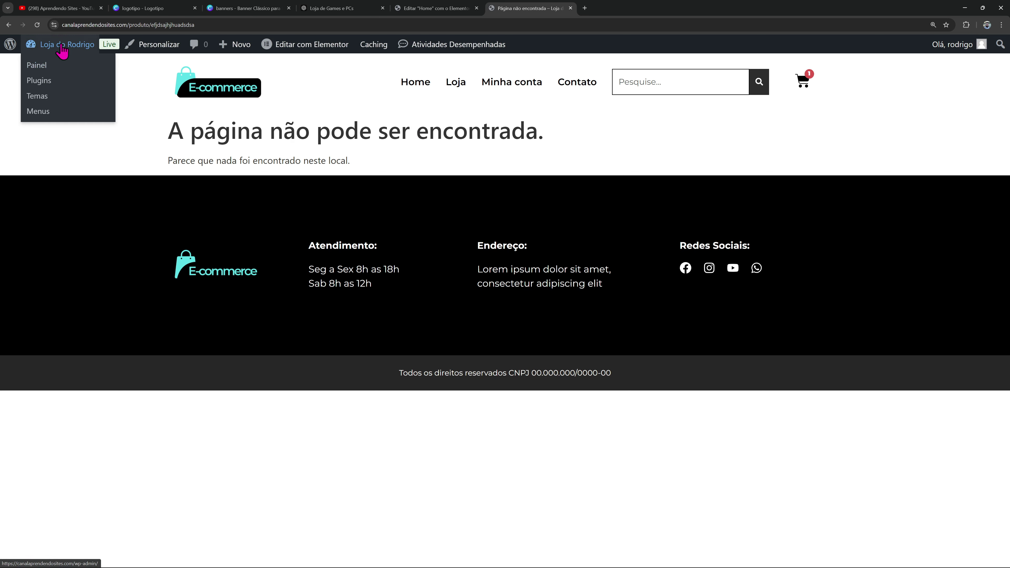
click(59, 67)
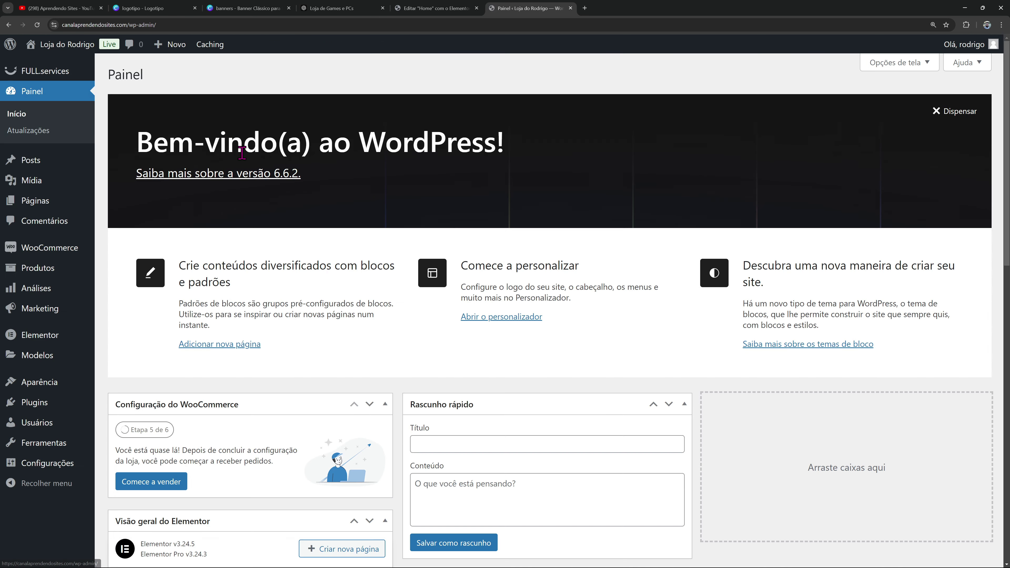
mouse_move(56, 365)
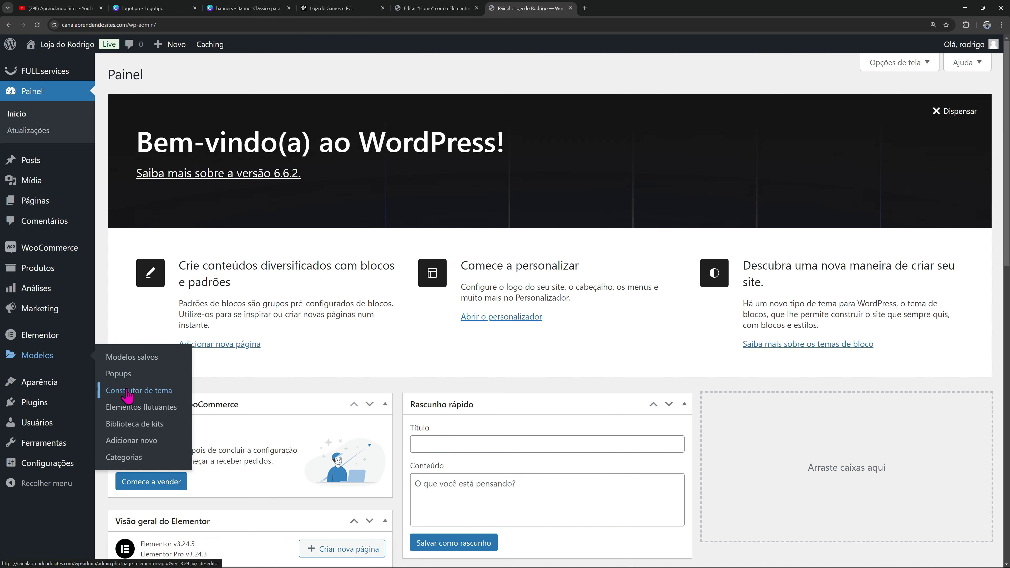
click(129, 398)
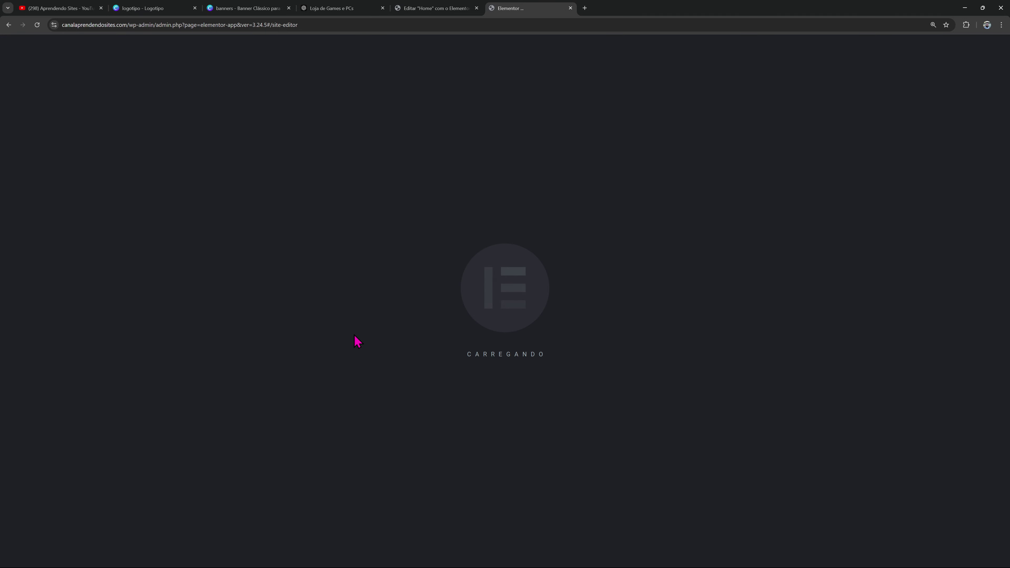
click(50, 403)
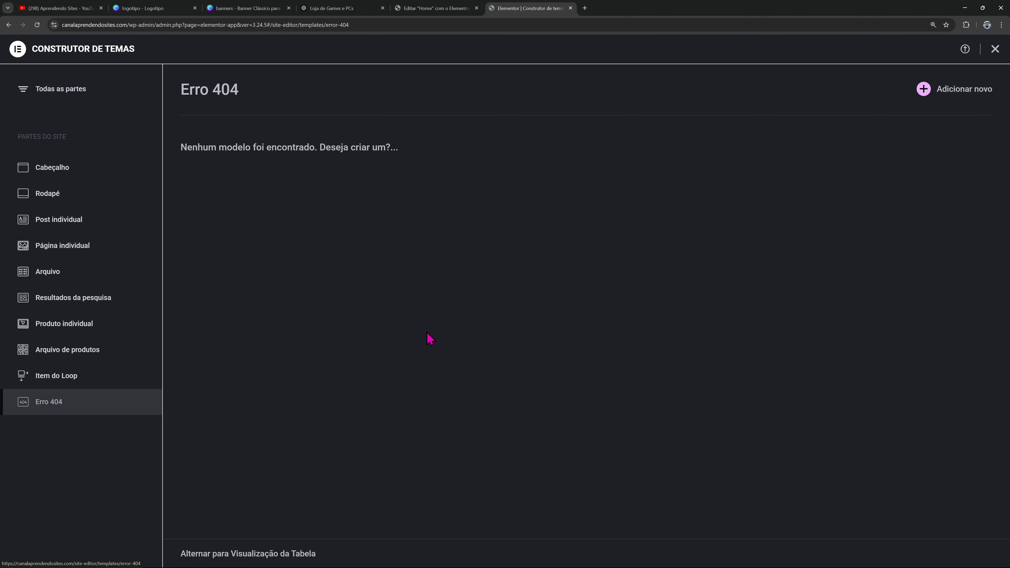
click(926, 90)
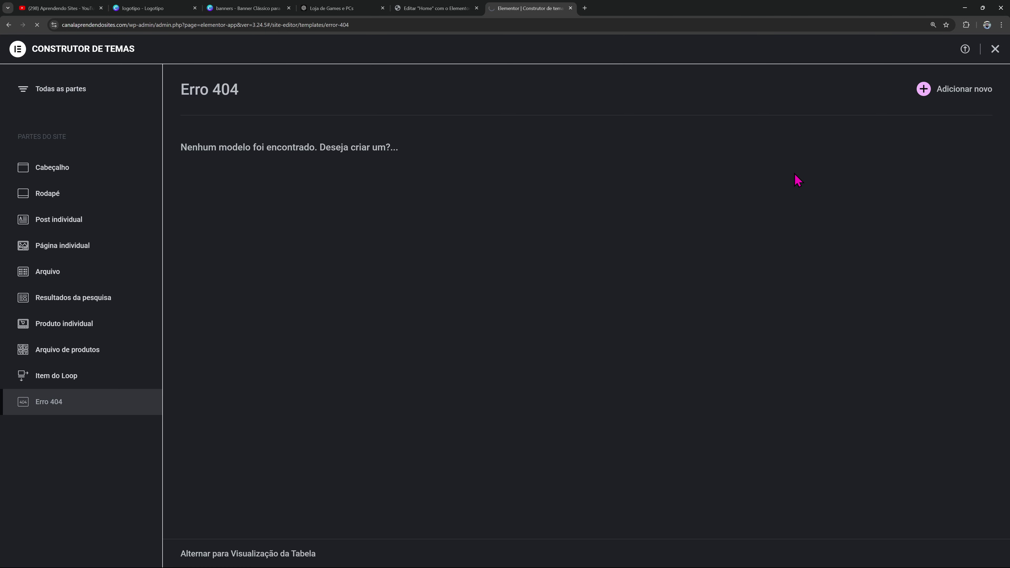